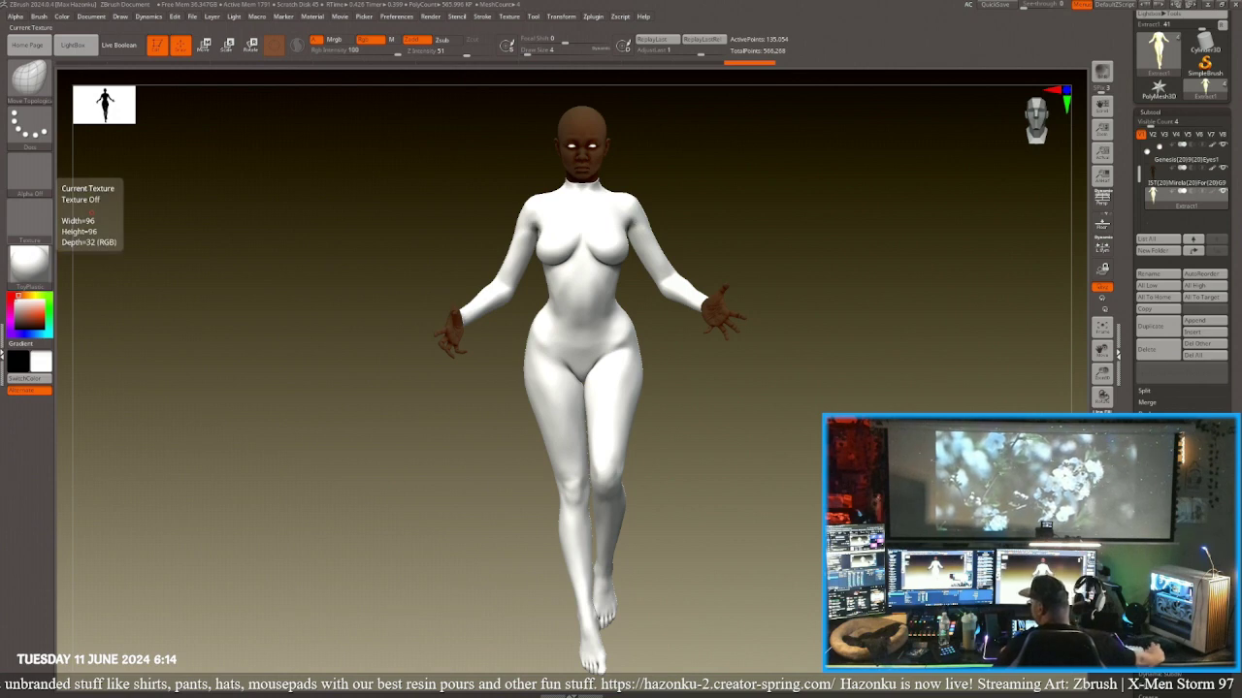
# - Switch to Streamer.bot, open the Voice Control log, and move its window away from the sculpting canvas
pyautogui.hotkey('alt', 'Tab')
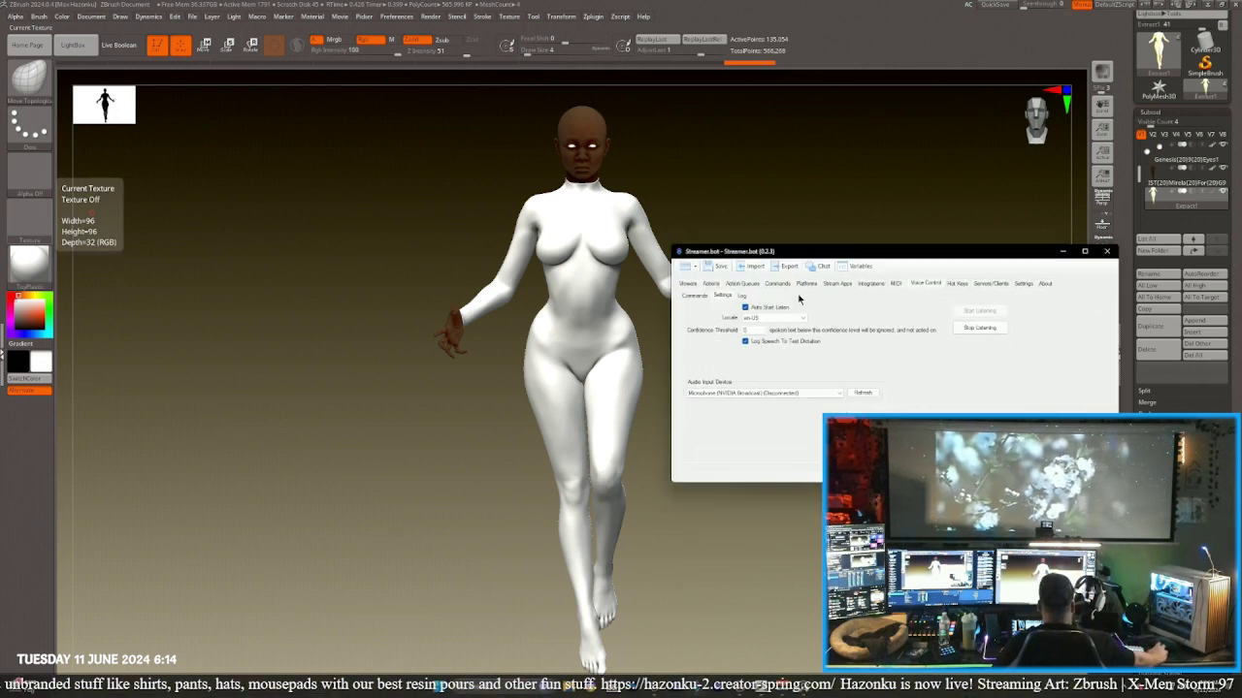
pyautogui.click(751, 297)
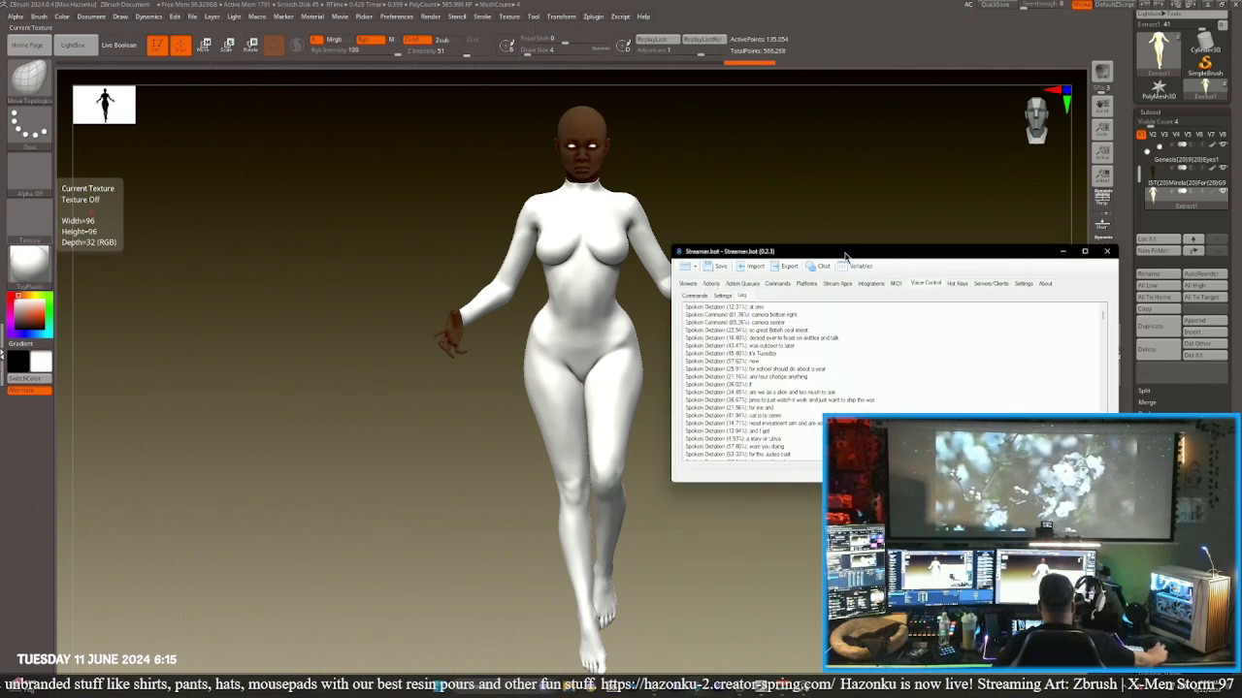
pyautogui.moveTo(843, 260); pyautogui.dragTo(0, 429)
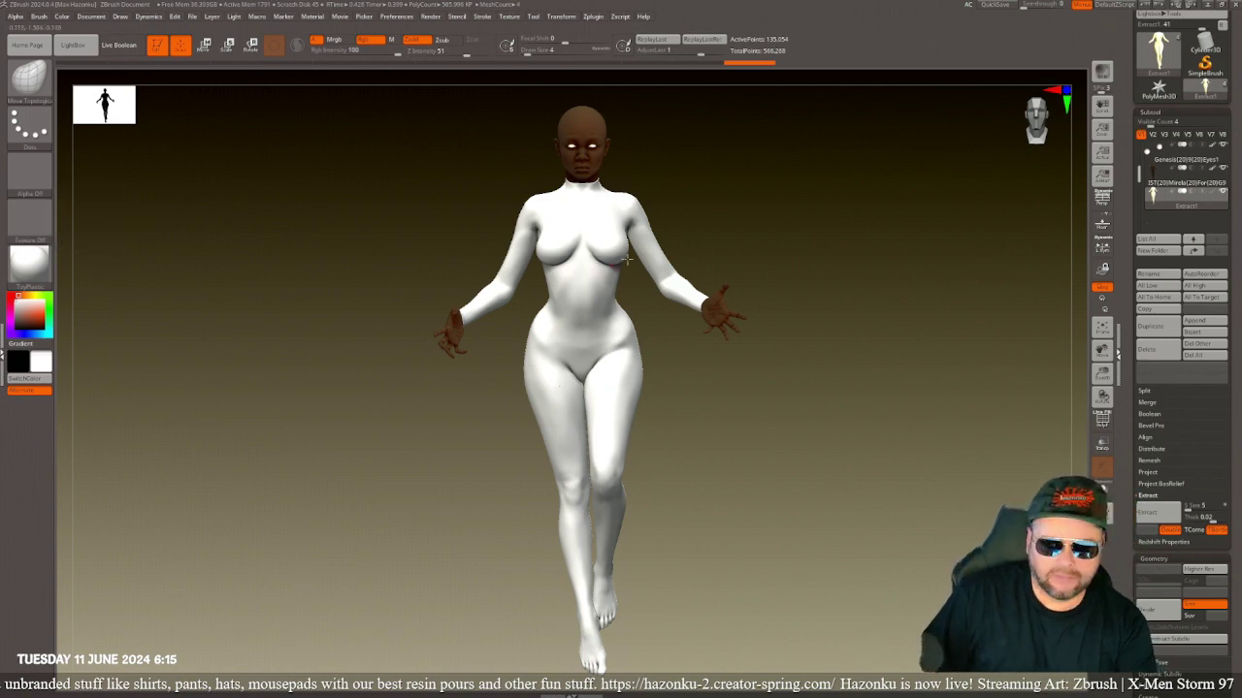
# - Examine the extracted bodysuit from the front and side, including its polygon wireframe
pyautogui.moveTo(824, 356); pyautogui.dragTo(825, 390)
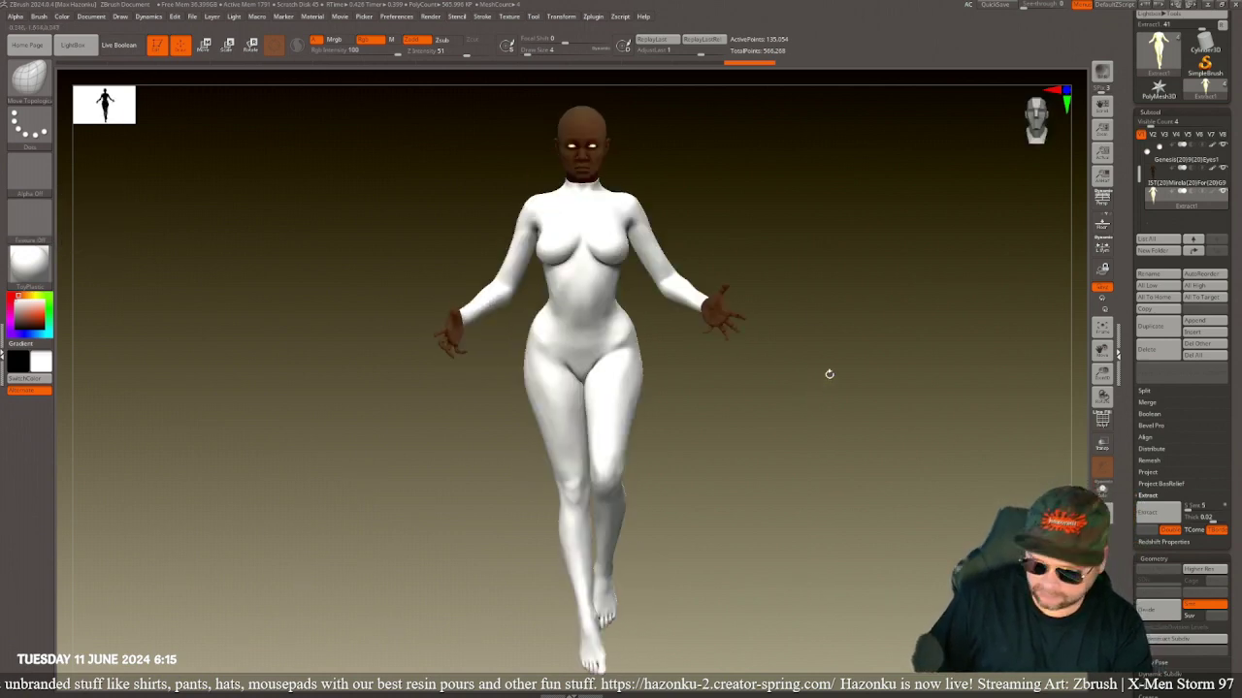
pyautogui.keyDown('alt'); pyautogui.moveTo(816, 312); pyautogui.dragTo(822, 343); pyautogui.keyUp('alt')
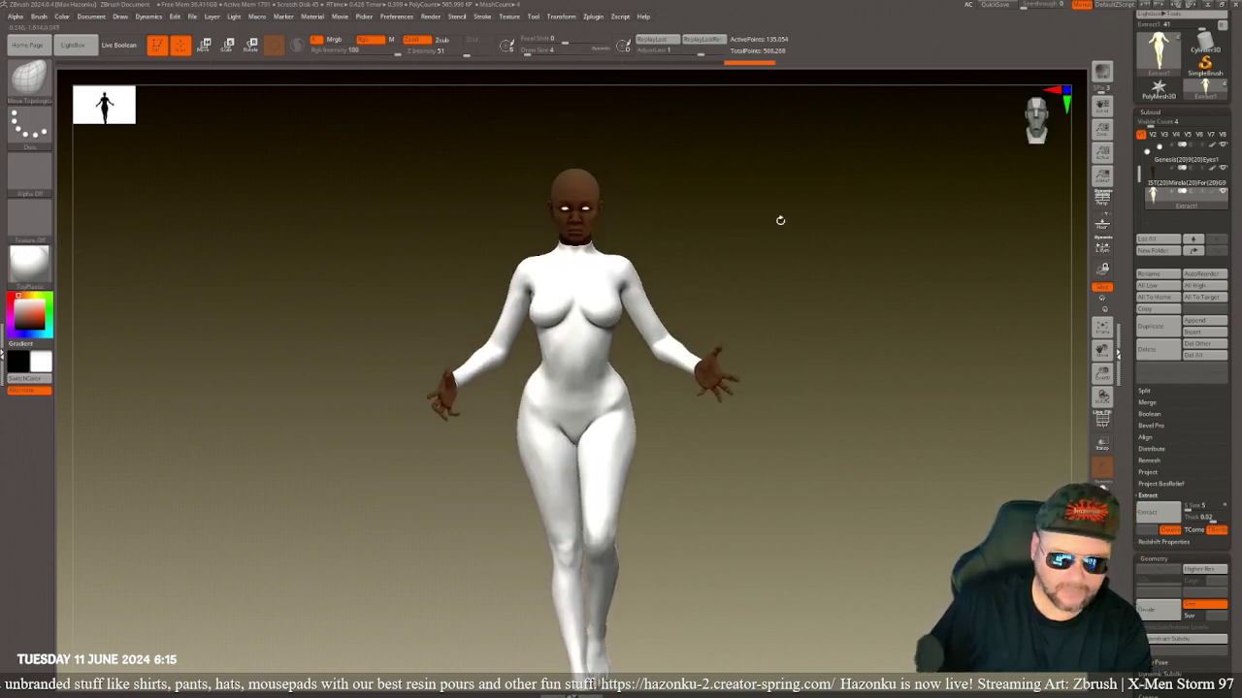
pyautogui.moveTo(780, 220); pyautogui.dragTo(799, 279)
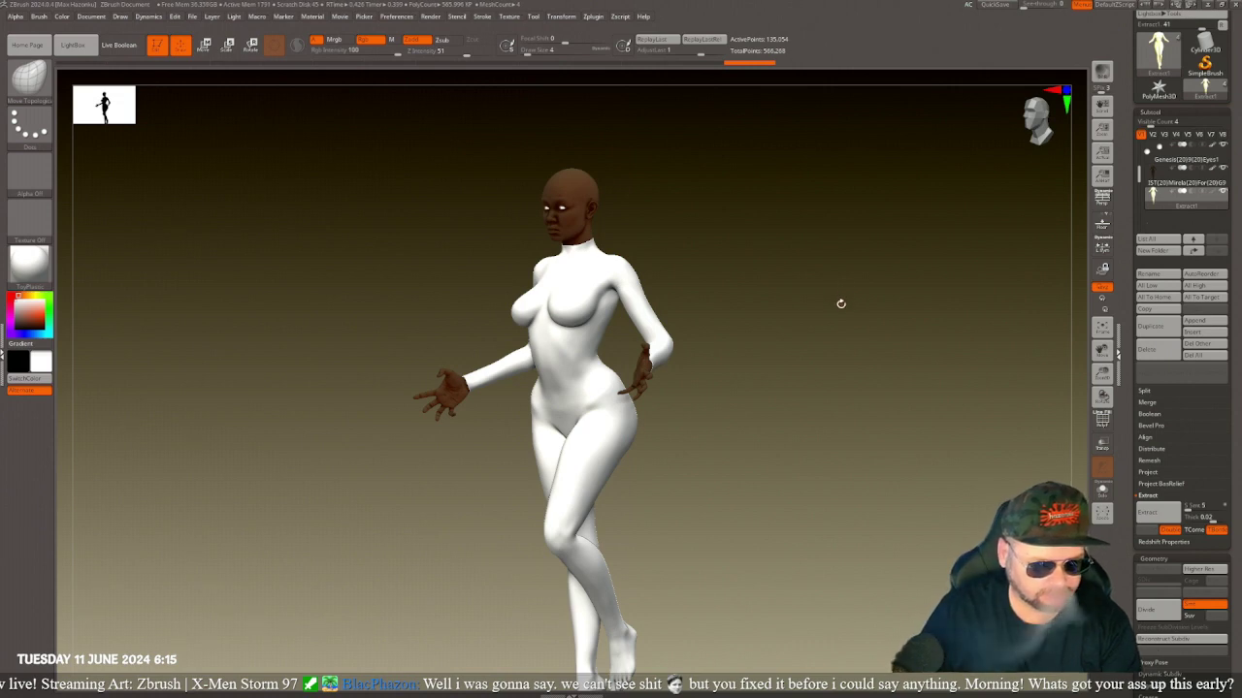
pyautogui.moveTo(788, 339); pyautogui.dragTo(698, 336)
pyautogui.moveTo(782, 402); pyautogui.dragTo(762, 383)
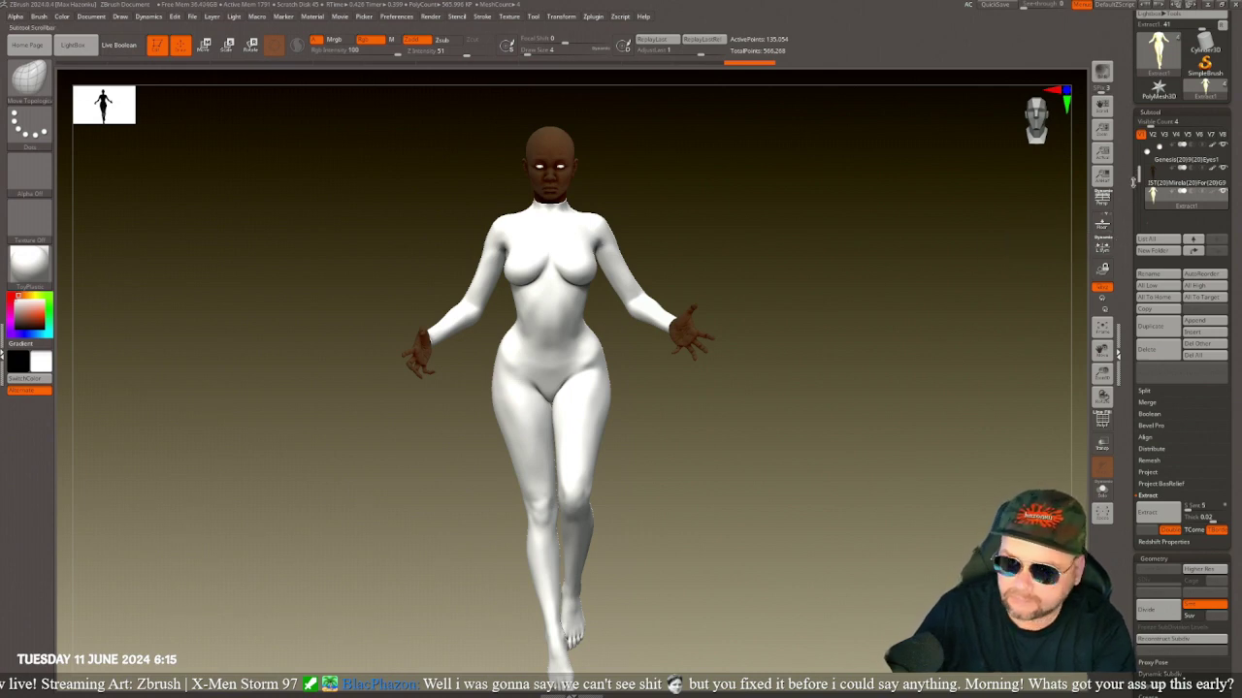
pyautogui.click(1102, 420)
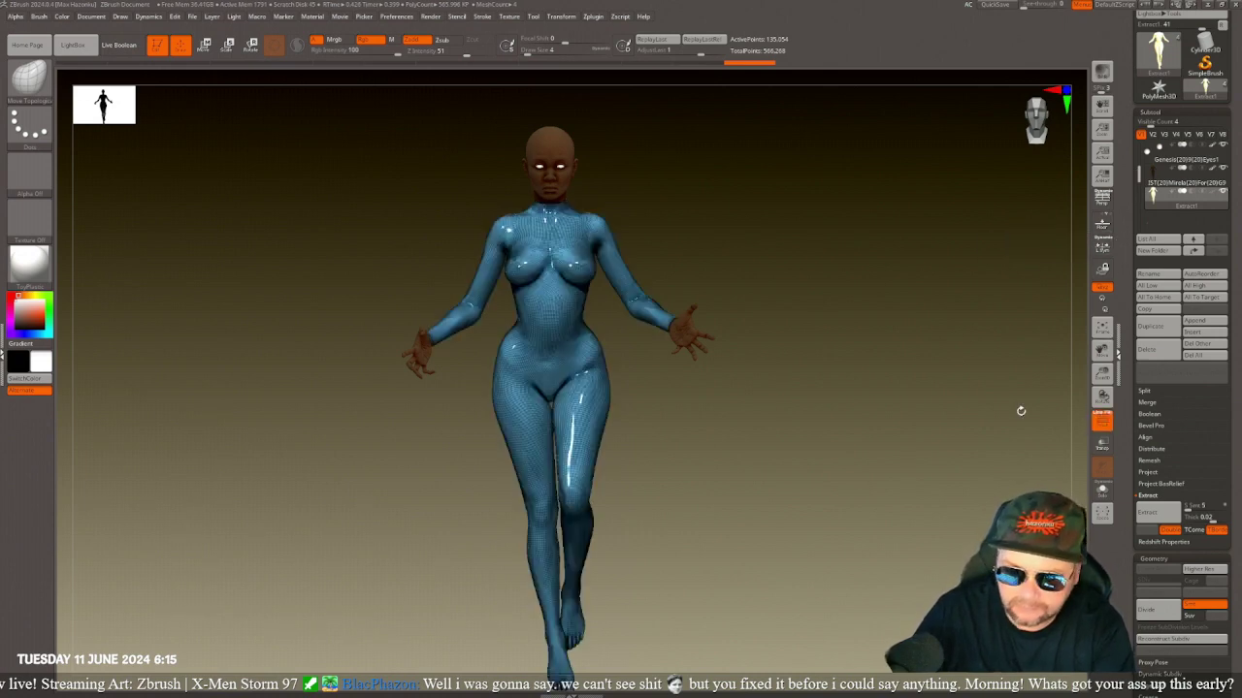
pyautogui.keyDown('ctrl'); pyautogui.moveTo(851, 272); pyautogui.dragTo(843, 308, button='right'); pyautogui.keyUp('ctrl')
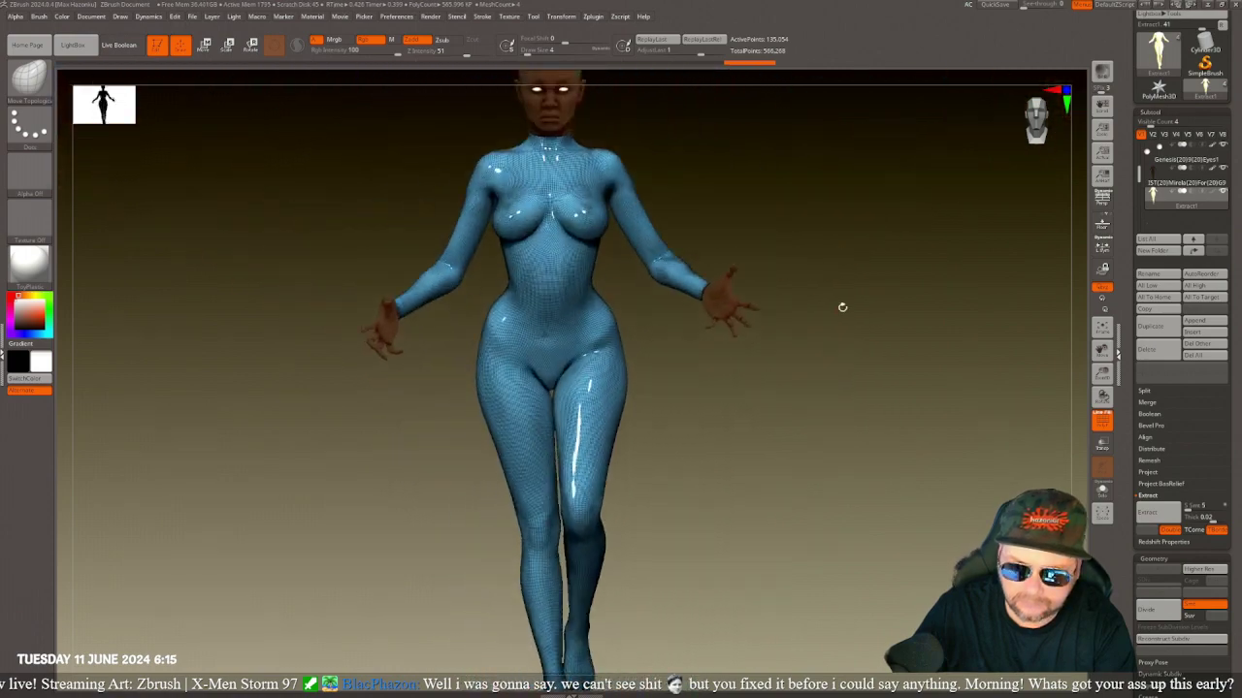
pyautogui.keyDown('alt'); pyautogui.moveTo(858, 262); pyautogui.dragTo(833, 233); pyautogui.keyUp('alt')
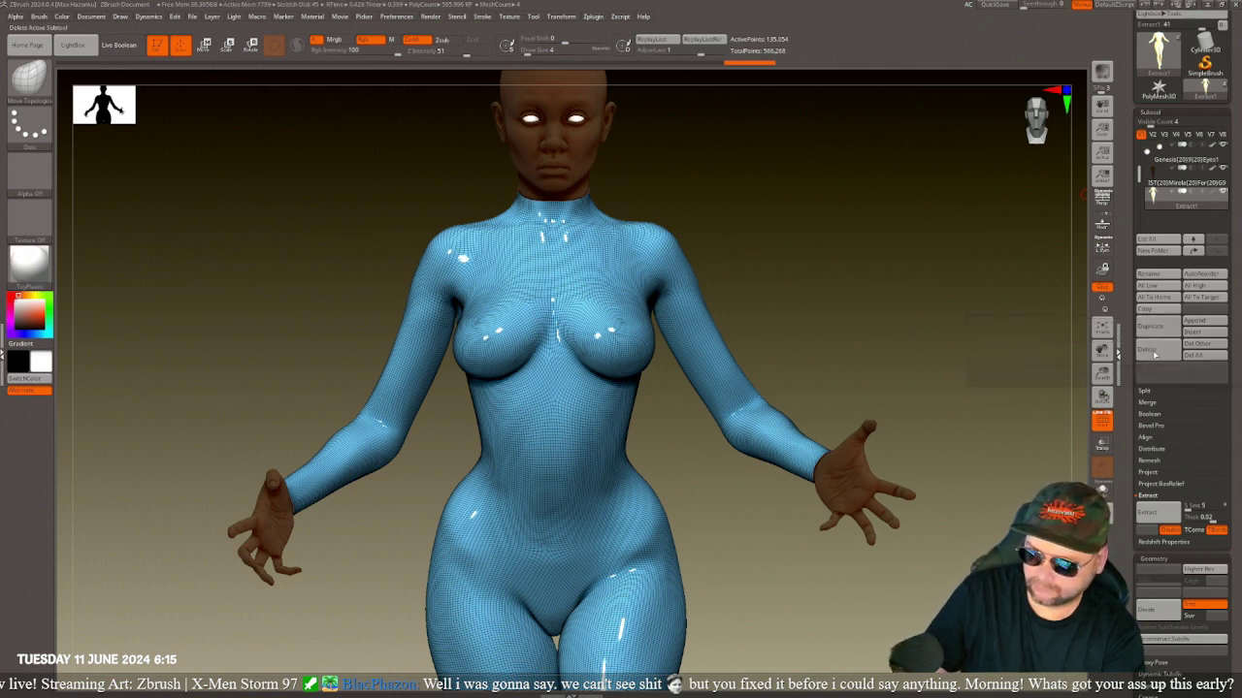
# - Delete the Extract1 bodysuit subtool, confirm the deletion, and turn off the polygon wireframe on the body
pyautogui.click(1153, 353)
pyautogui.click(1067, 368)
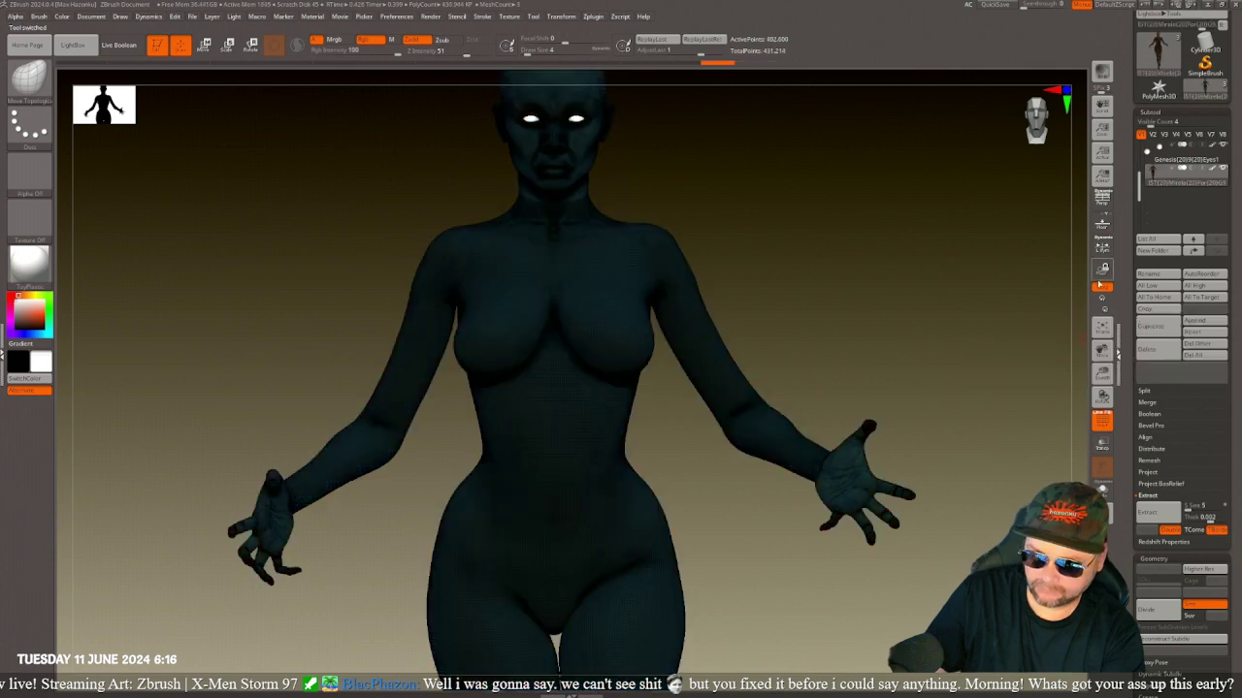
pyautogui.click(1101, 419)
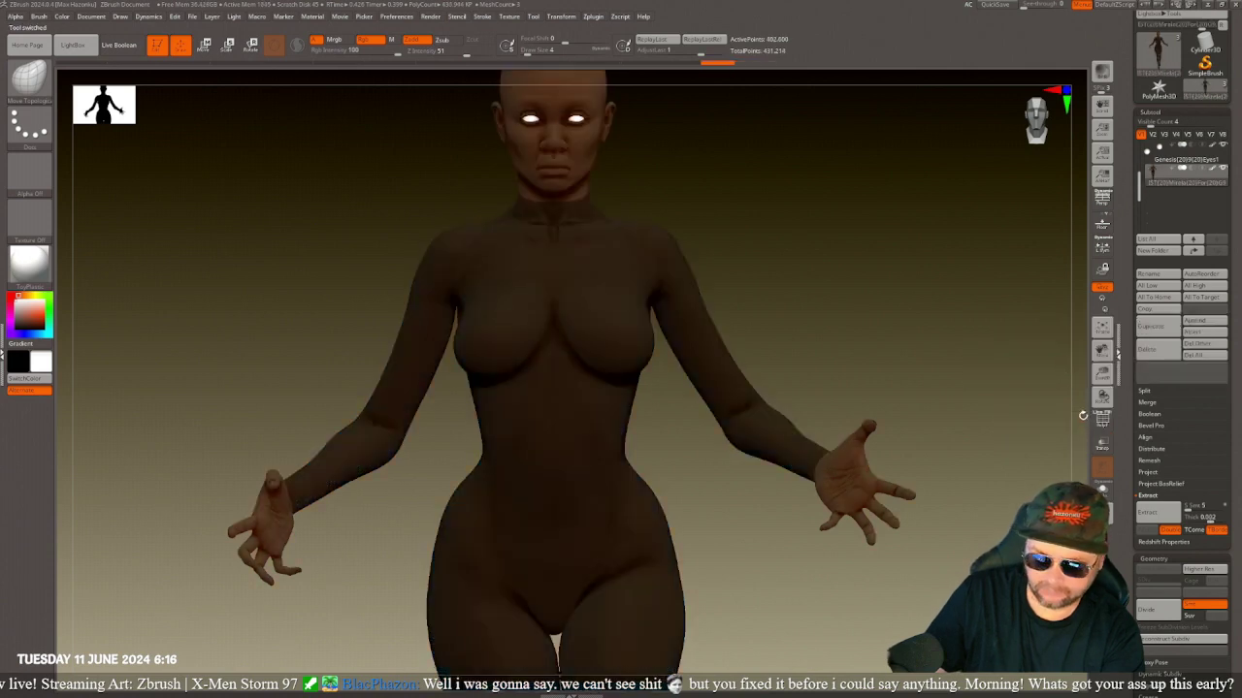
# - Clear the mask from the body subtool and duplicate the subtool
pyautogui.moveTo(1049, 381)
pyautogui.mouseDown()
pyautogui.moveTo(925, 368)
pyautogui.moveTo(983, 383)
pyautogui.mouseUp()
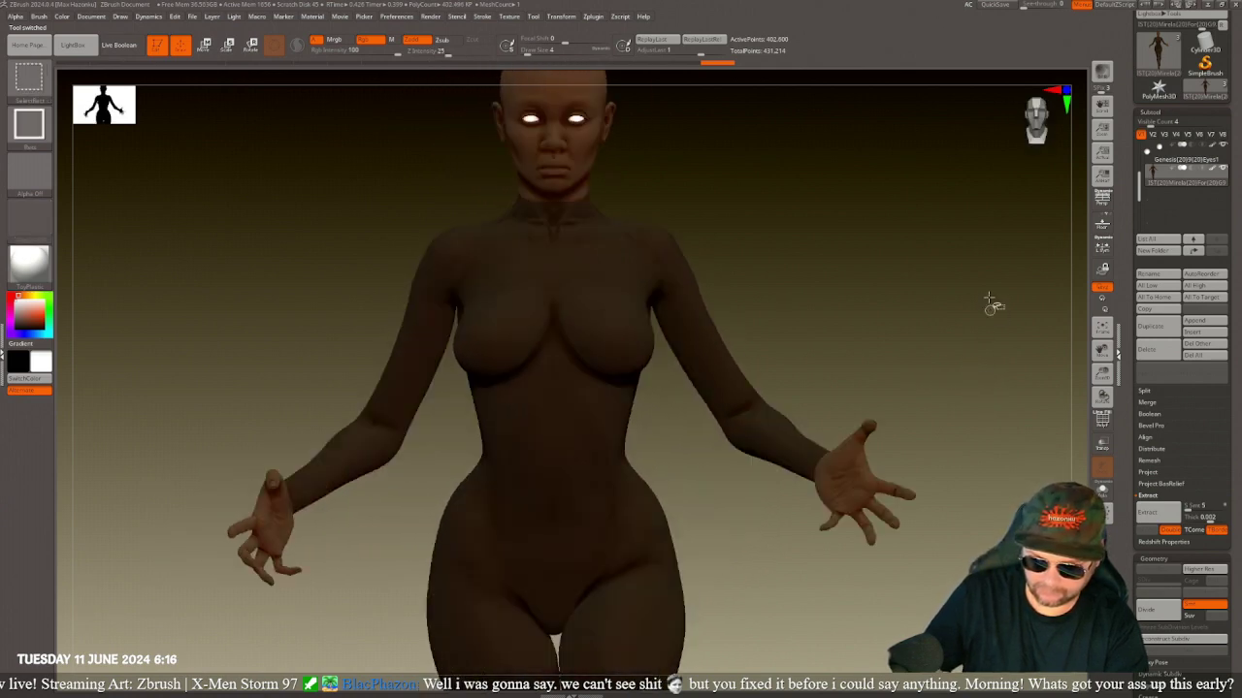
pyautogui.press('ctrl')
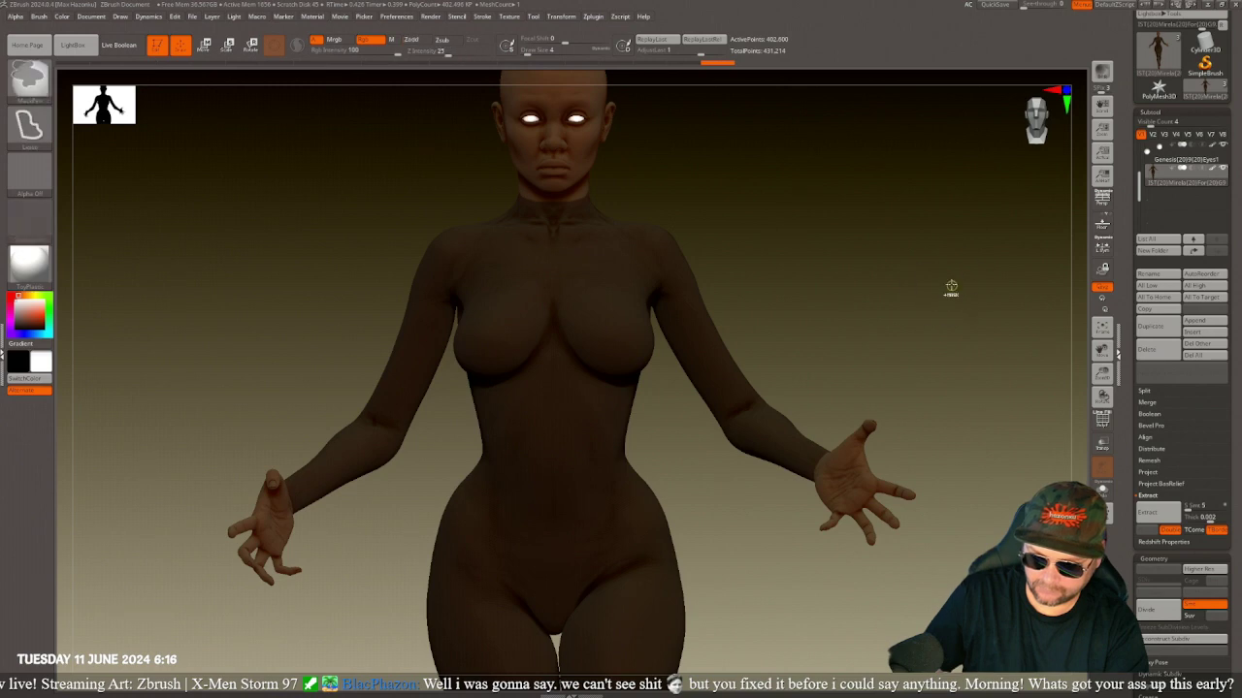
pyautogui.keyDown('ctrl'); pyautogui.click(950, 286); pyautogui.keyUp('ctrl')
pyautogui.keyDown('ctrl'); pyautogui.moveTo(944, 266); pyautogui.dragTo(929, 302); pyautogui.keyUp('ctrl')
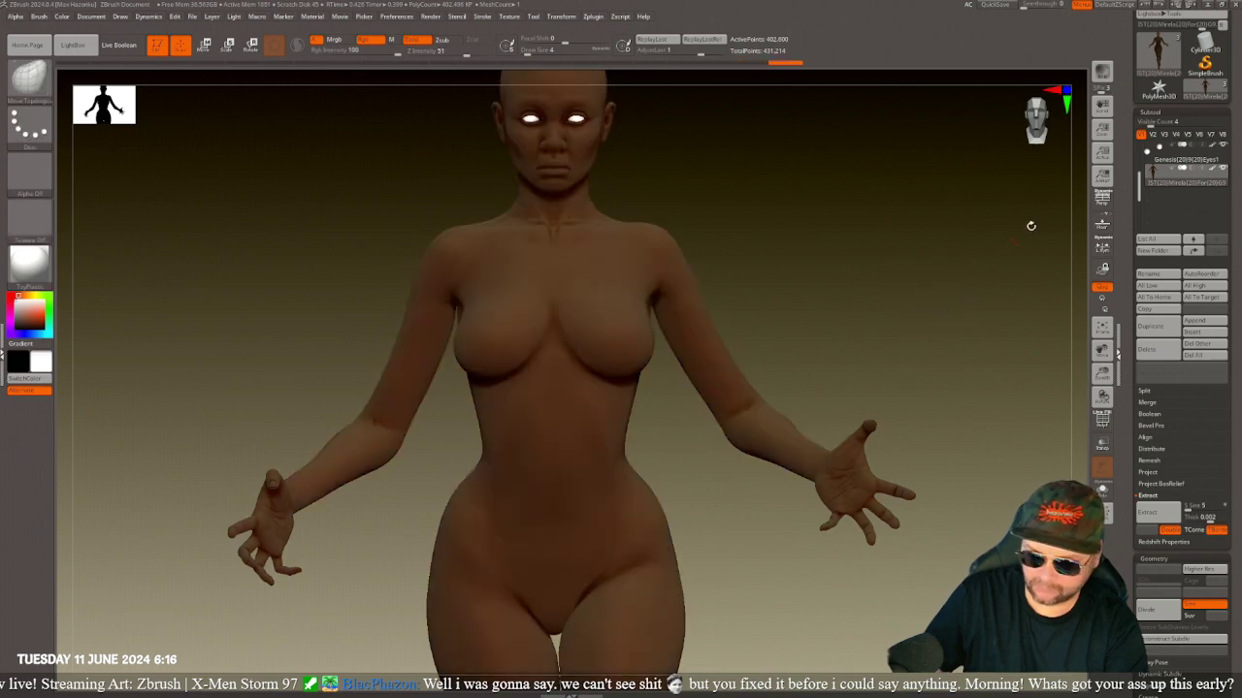
pyautogui.click(1154, 328)
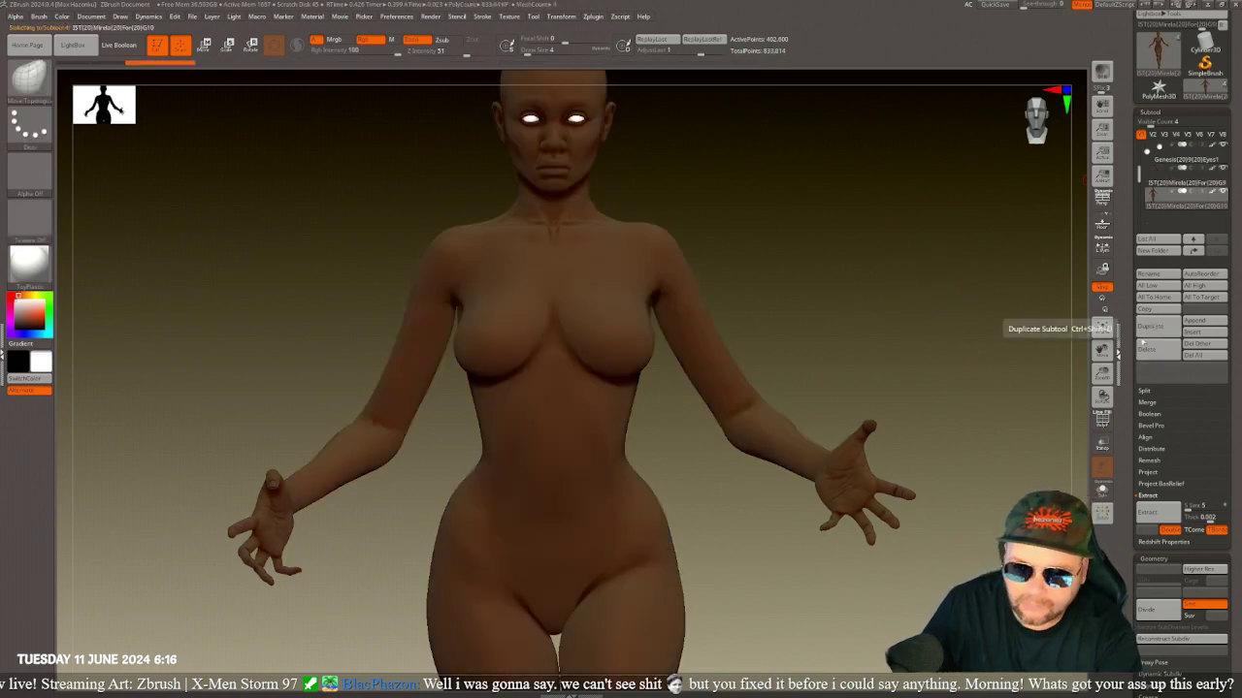
pyautogui.moveTo(996, 385); pyautogui.dragTo(834, 391)
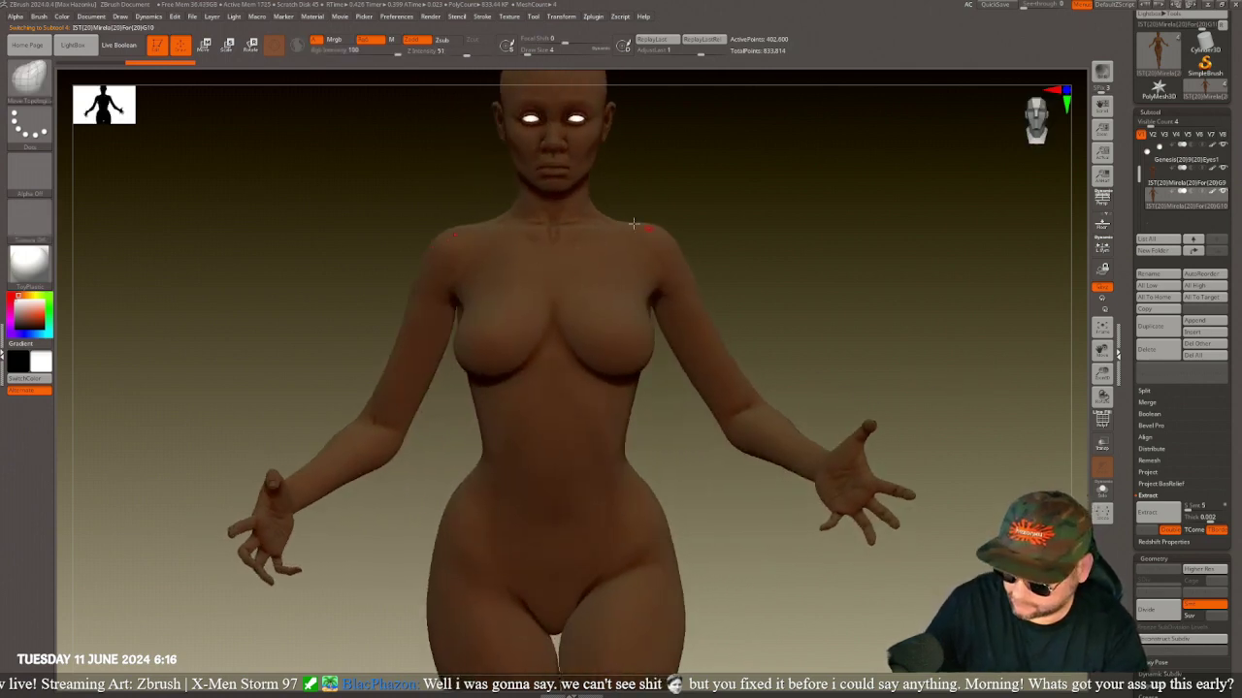
# - Show the duplicated body's polygon wireframe in a side view of the head and set the selection stroke to Lasso
pyautogui.keyDown('shift'); pyautogui.moveTo(681, 189); pyautogui.dragTo(663, 272); pyautogui.keyUp('shift')
pyautogui.keyDown('alt'); pyautogui.moveTo(807, 129); pyautogui.dragTo(815, 534); pyautogui.keyUp('alt')
pyautogui.keyDown('alt'); pyautogui.moveTo(820, 97); pyautogui.dragTo(817, 558); pyautogui.keyUp('alt')
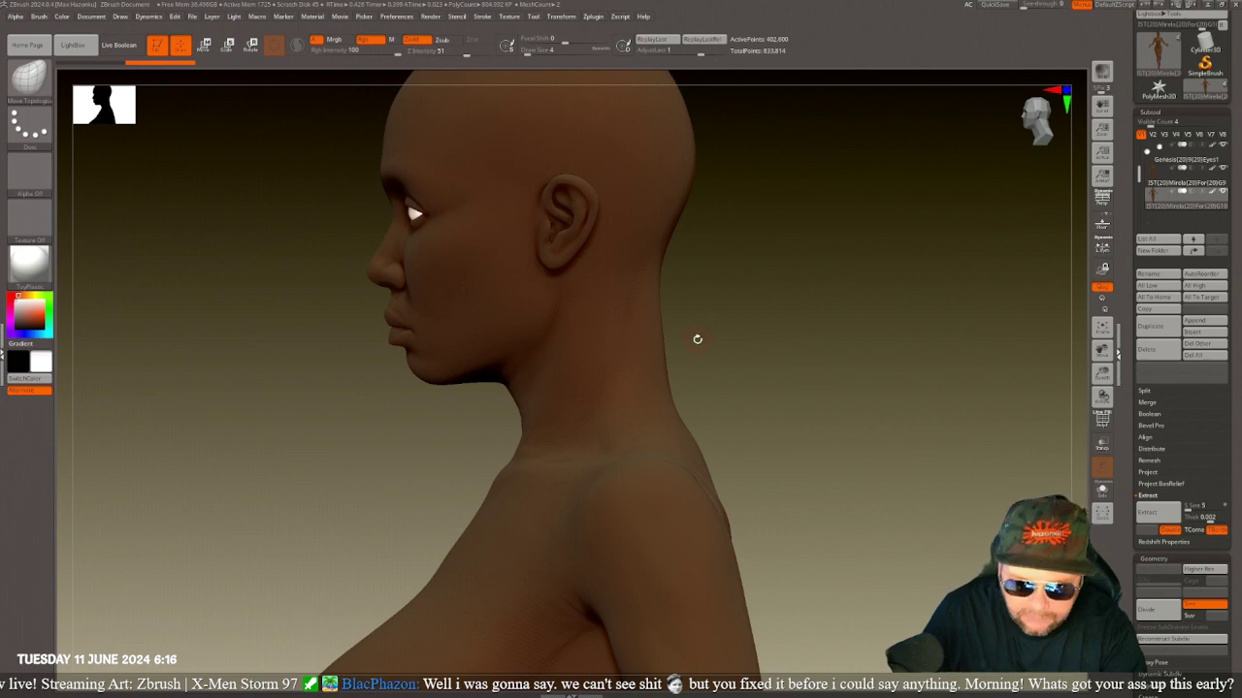
pyautogui.click(1102, 419)
pyautogui.hotkey('ctrl', 'shift')
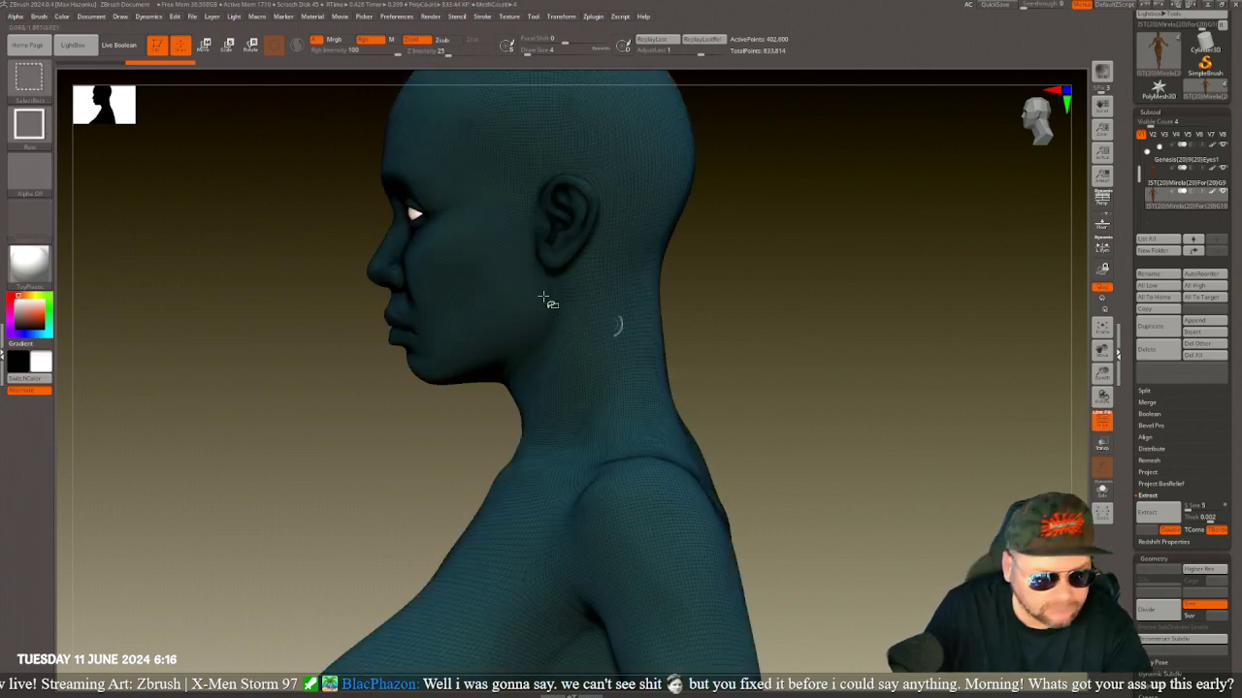
pyautogui.click(29, 125)
pyautogui.click(229, 138)
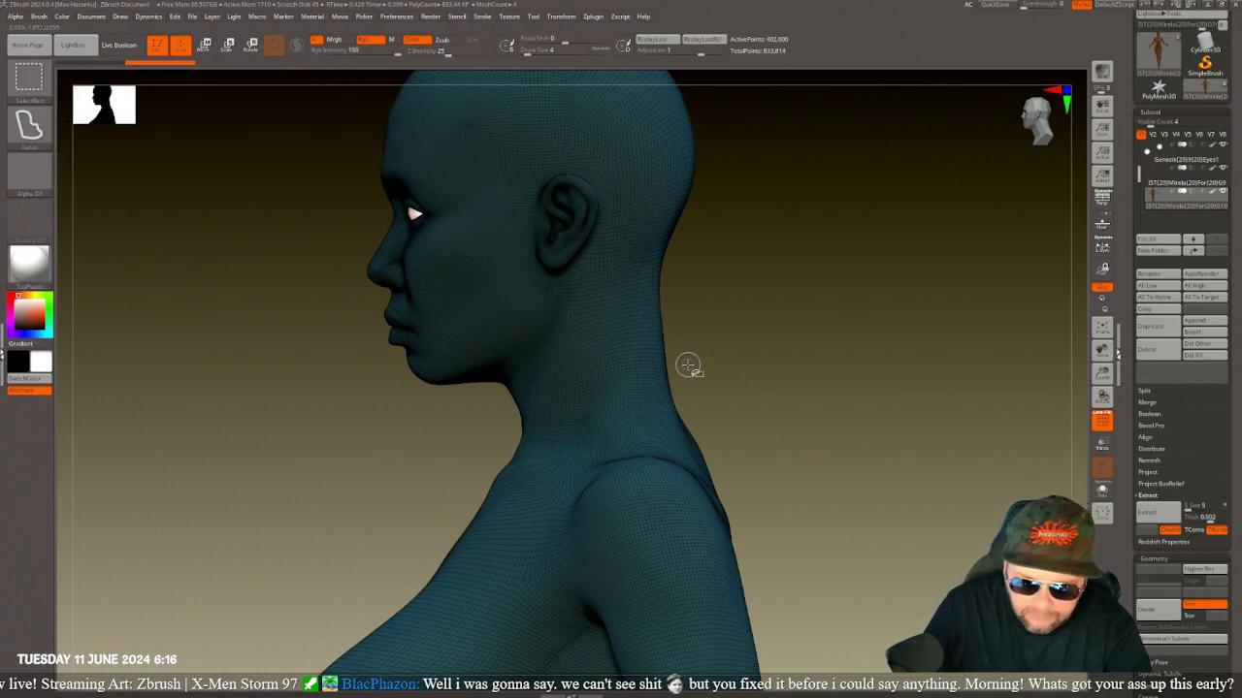
# - Hide the duplicate's head, jaw and upper neck with lasso selections, leaving a high collar line around the neck
pyautogui.moveTo(686, 362)
pyautogui.keyDown('ctrl'); pyautogui.keyDown('alt'); pyautogui.keyDown('shift'); pyautogui.mouseDown()
pyautogui.moveTo(524, 247)
pyautogui.moveTo(409, 331)
pyautogui.mouseUp(); pyautogui.keyUp('shift'); pyautogui.keyUp('alt'); pyautogui.keyUp('ctrl')
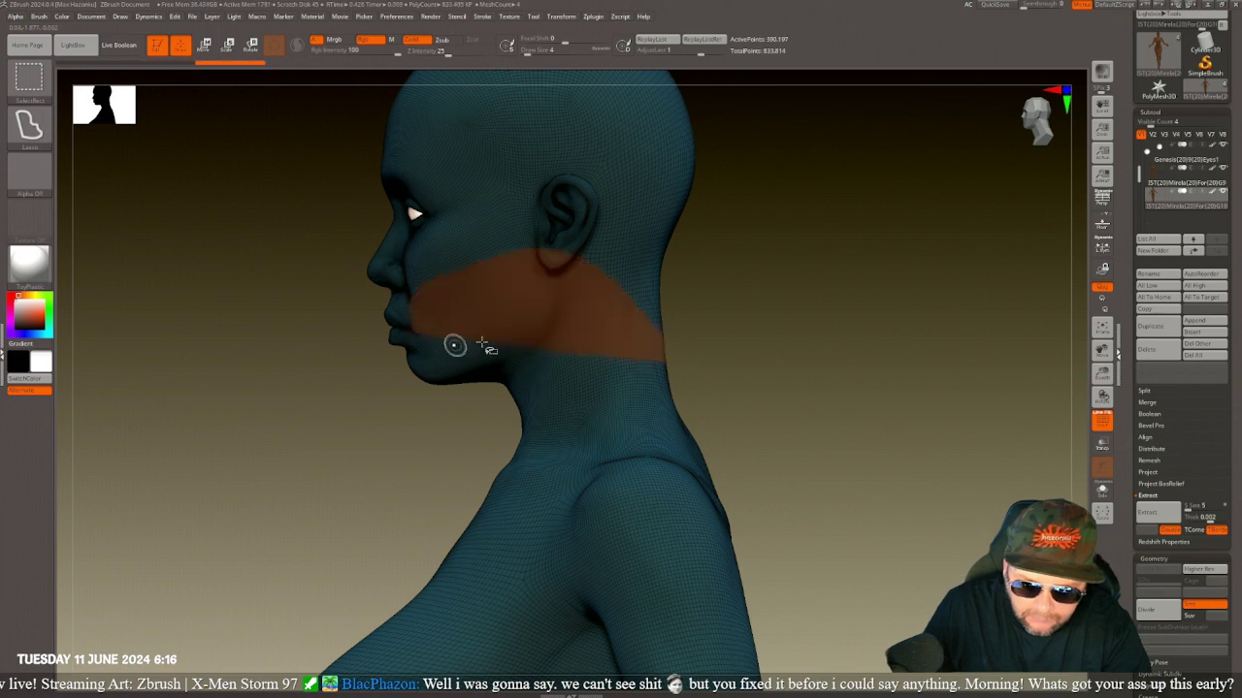
pyautogui.moveTo(636, 337)
pyautogui.keyDown('ctrl'); pyautogui.keyDown('alt'); pyautogui.keyDown('shift'); pyautogui.mouseDown()
pyautogui.moveTo(476, 368)
pyautogui.moveTo(465, 397)
pyautogui.mouseUp(); pyautogui.keyUp('shift'); pyautogui.keyUp('alt'); pyautogui.keyUp('ctrl')
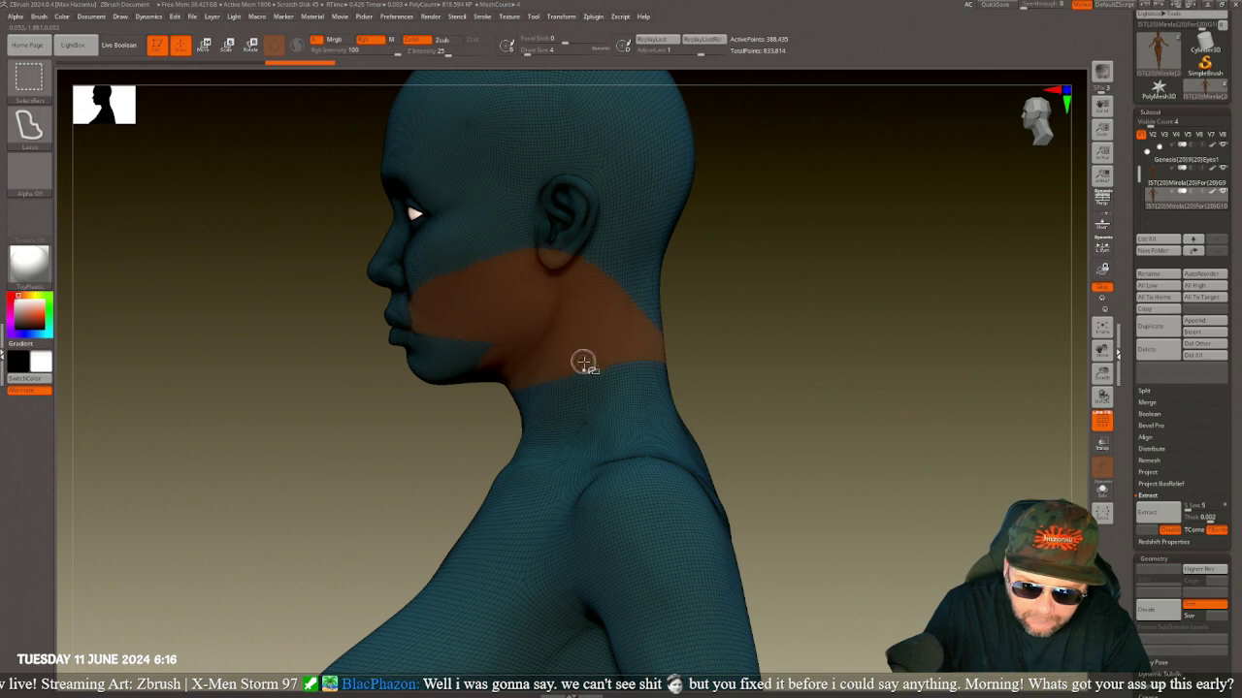
pyautogui.moveTo(571, 358)
pyautogui.keyDown('ctrl'); pyautogui.keyDown('alt'); pyautogui.keyDown('shift'); pyautogui.mouseDown()
pyautogui.moveTo(473, 386)
pyautogui.moveTo(462, 412)
pyautogui.mouseUp(); pyautogui.keyUp('shift'); pyautogui.keyUp('alt'); pyautogui.keyUp('ctrl')
pyautogui.moveTo(612, 324)
pyautogui.keyDown('ctrl'); pyautogui.keyDown('alt'); pyautogui.keyDown('shift'); pyautogui.mouseDown()
pyautogui.moveTo(614, 3)
pyautogui.moveTo(272, 183)
pyautogui.moveTo(306, 301)
pyautogui.mouseUp(); pyautogui.keyUp('shift'); pyautogui.keyUp('alt'); pyautogui.keyUp('ctrl')
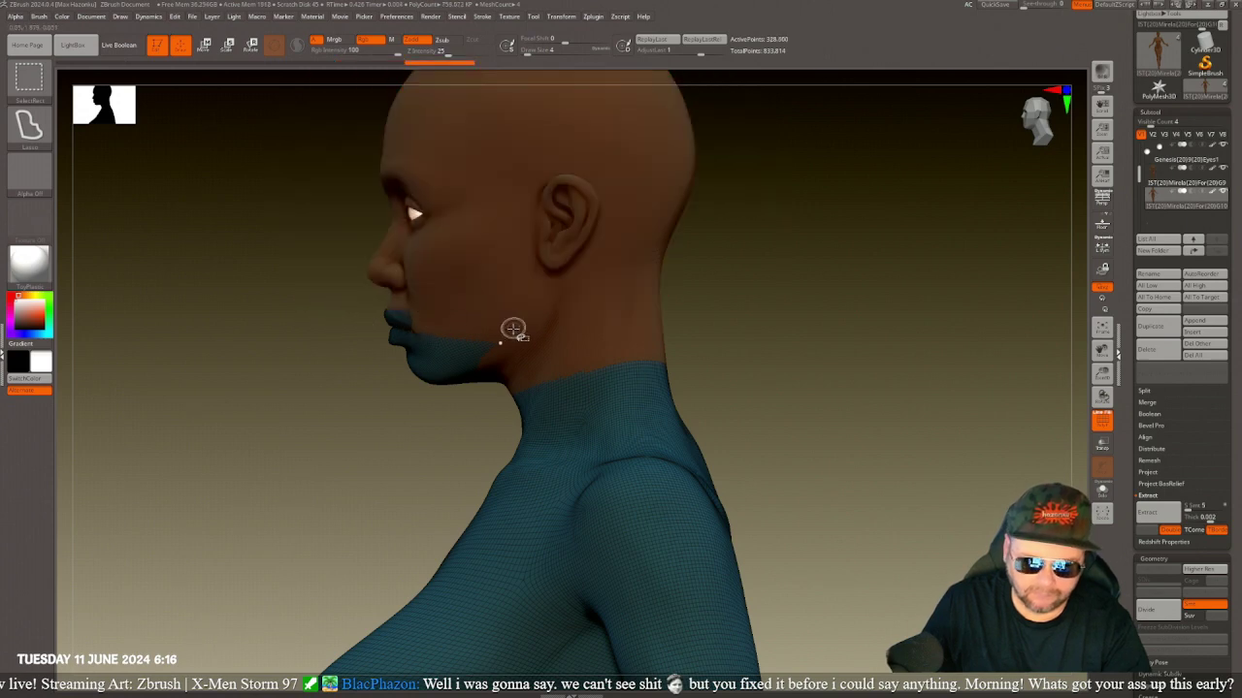
pyautogui.moveTo(533, 363)
pyautogui.keyDown('ctrl'); pyautogui.keyDown('alt'); pyautogui.keyDown('shift'); pyautogui.mouseDown()
pyautogui.moveTo(301, 339)
pyautogui.moveTo(443, 423)
pyautogui.moveTo(438, 540)
pyautogui.mouseUp(); pyautogui.keyUp('shift'); pyautogui.keyUp('alt'); pyautogui.keyUp('ctrl')
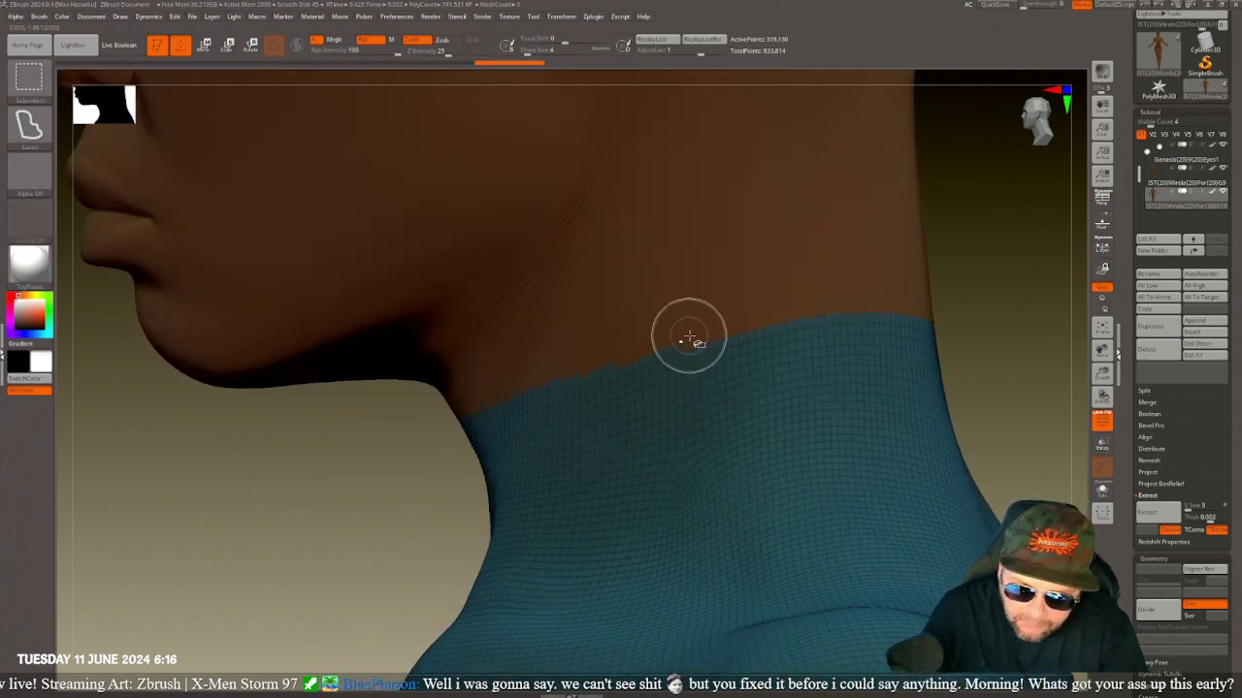
# - Trim the jagged polygons along the collar line on both sides of the neck by hiding them with the lasso
pyautogui.moveTo(688, 340)
pyautogui.keyDown('ctrl'); pyautogui.keyDown('alt'); pyautogui.keyDown('shift'); pyautogui.mouseDown()
pyautogui.moveTo(673, 308)
pyautogui.moveTo(441, 411)
pyautogui.moveTo(371, 540)
pyautogui.moveTo(368, 493)
pyautogui.moveTo(334, 509)
pyautogui.moveTo(417, 516)
pyautogui.mouseUp(); pyautogui.keyUp('shift'); pyautogui.keyUp('alt'); pyautogui.keyUp('ctrl')
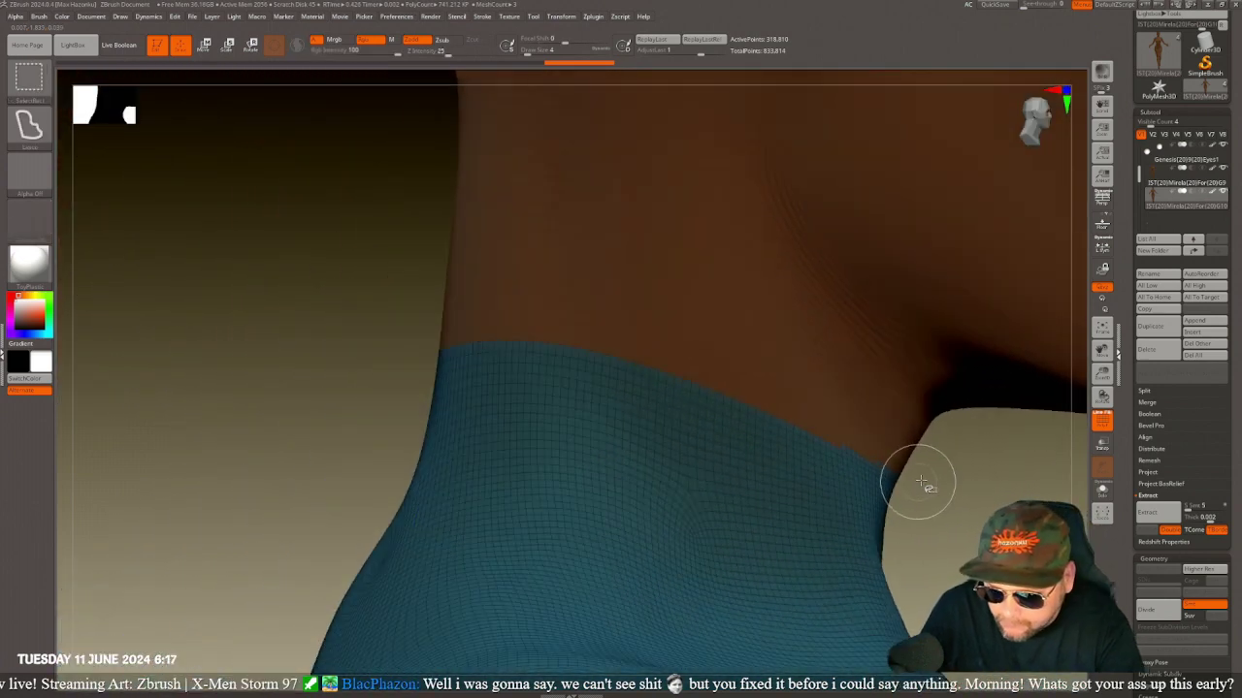
pyautogui.keyDown('ctrl'); pyautogui.keyDown('alt'); pyautogui.keyDown('shift'); pyautogui.moveTo(909, 477); pyautogui.dragTo(790, 409); pyautogui.keyUp('shift'); pyautogui.keyUp('alt'); pyautogui.keyUp('ctrl')
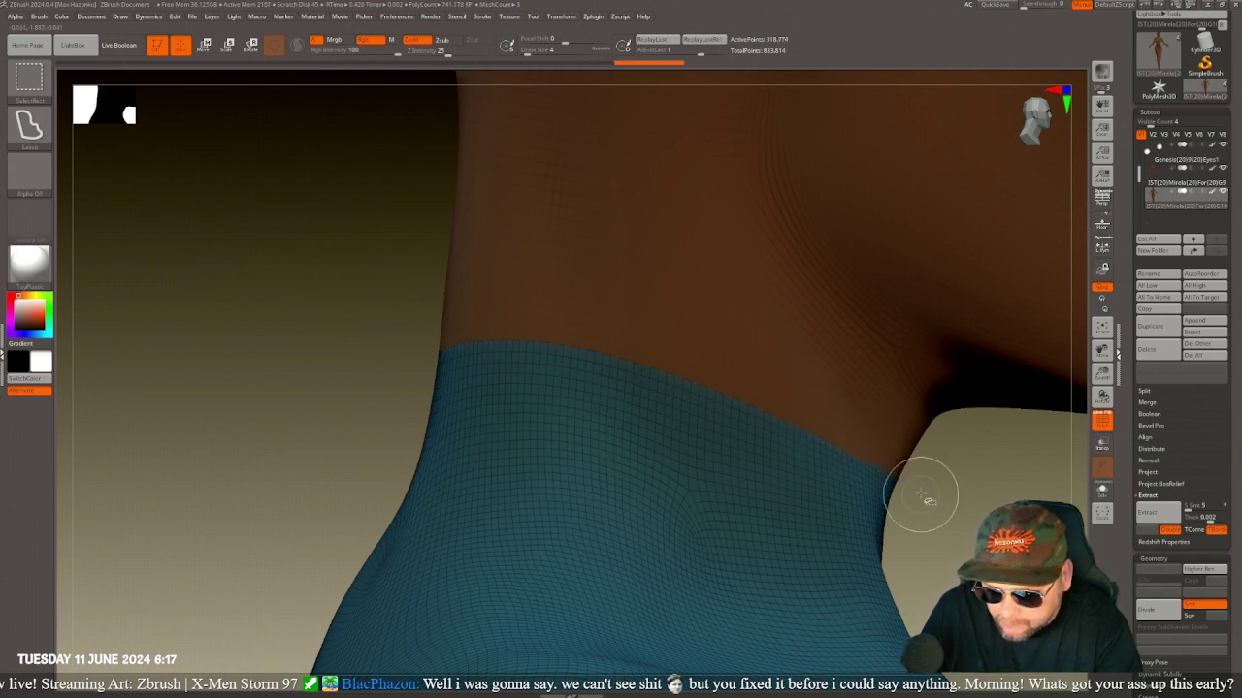
pyautogui.moveTo(921, 495)
pyautogui.keyDown('ctrl'); pyautogui.keyDown('alt'); pyautogui.keyDown('shift'); pyautogui.mouseDown()
pyautogui.moveTo(861, 430)
pyautogui.moveTo(837, 430)
pyautogui.mouseUp(); pyautogui.keyUp('shift'); pyautogui.keyUp('alt'); pyautogui.keyUp('ctrl')
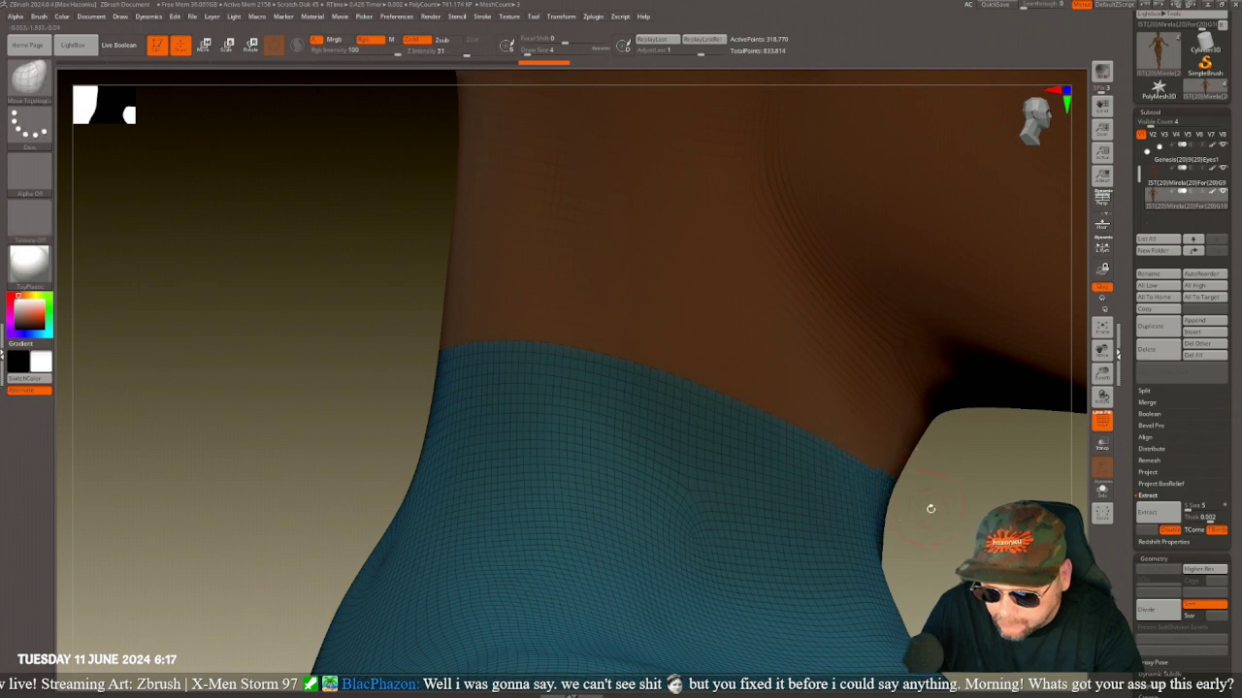
pyautogui.moveTo(929, 508)
pyautogui.mouseDown()
pyautogui.moveTo(880, 505)
pyautogui.moveTo(709, 385)
pyautogui.moveTo(745, 401)
pyautogui.moveTo(804, 504)
pyautogui.mouseUp()
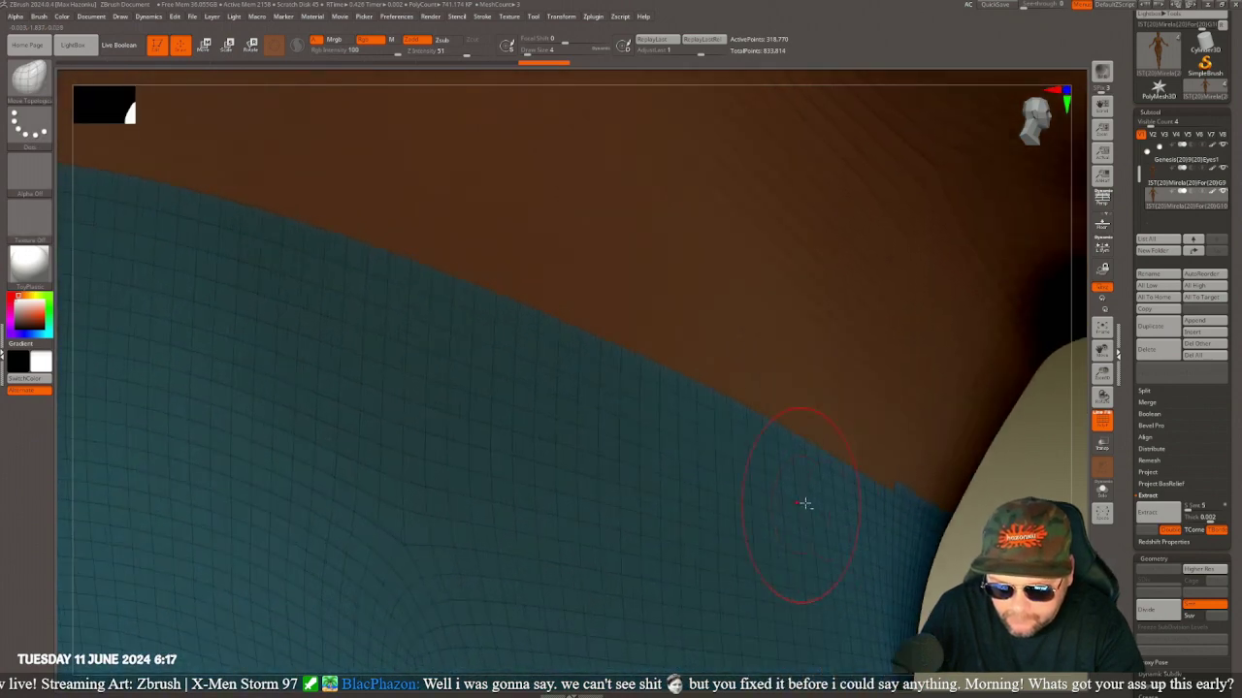
pyautogui.moveTo(998, 584)
pyautogui.keyDown('alt'); pyautogui.mouseDown()
pyautogui.moveTo(656, 441)
pyautogui.moveTo(546, 314)
pyautogui.moveTo(534, 325)
pyautogui.mouseUp(); pyautogui.keyUp('alt')
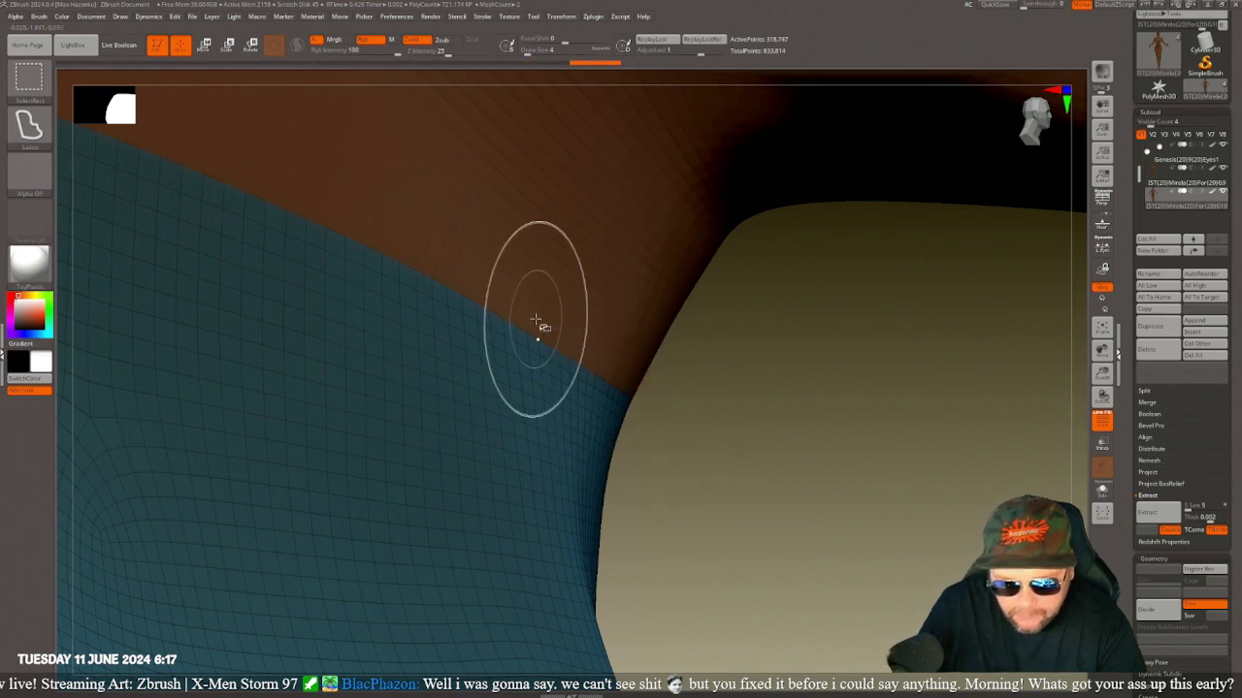
pyautogui.keyDown('alt'); pyautogui.moveTo(831, 518); pyautogui.dragTo(630, 378); pyautogui.keyUp('alt')
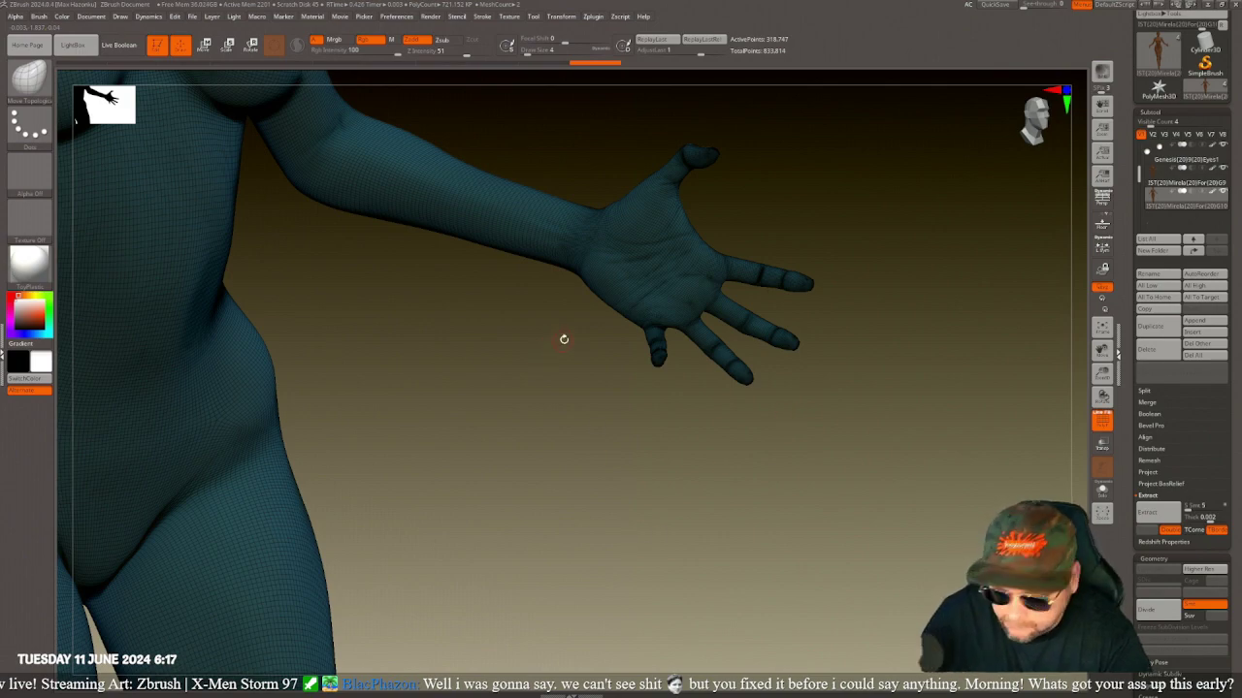
# - Hide the fingers and outer palm of the duplicate's outstretched hand with lasso selections
pyautogui.moveTo(563, 339); pyautogui.dragTo(570, 458)
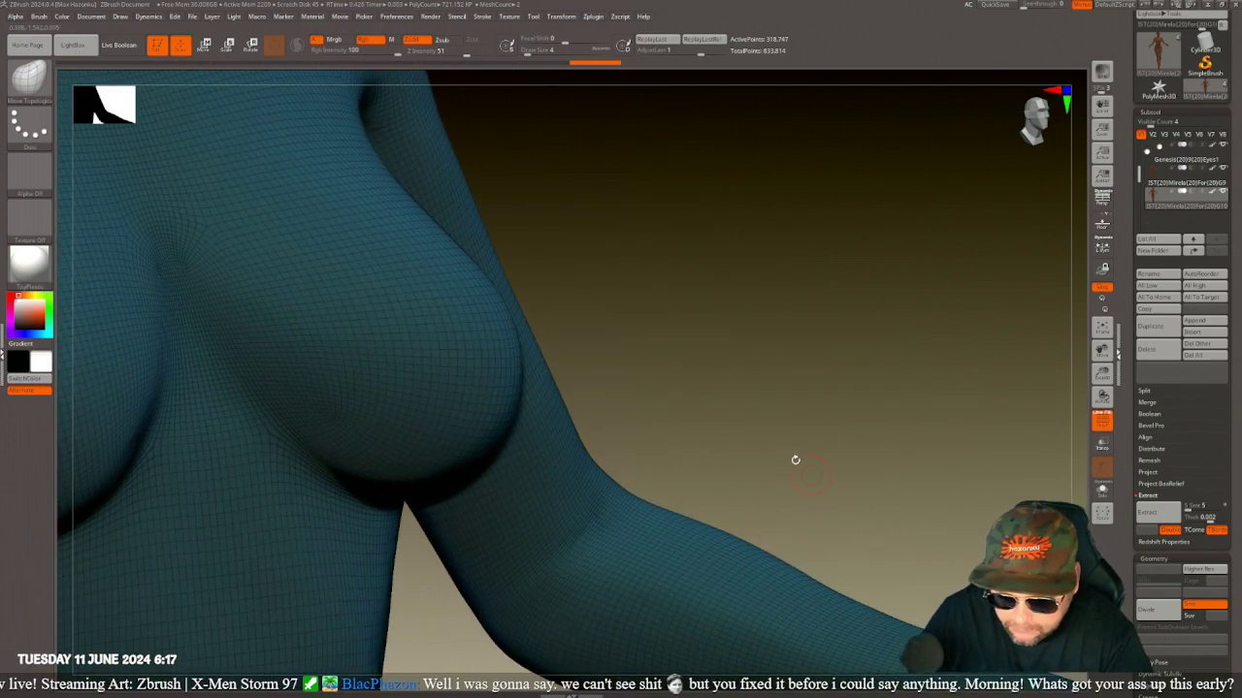
pyautogui.moveTo(796, 460)
pyautogui.mouseDown()
pyautogui.moveTo(413, 282)
pyautogui.moveTo(590, 310)
pyautogui.moveTo(521, 211)
pyautogui.moveTo(469, 165)
pyautogui.moveTo(494, 177)
pyautogui.mouseUp()
pyautogui.moveTo(685, 172)
pyautogui.keyDown('ctrl'); pyautogui.keyDown('alt'); pyautogui.keyDown('shift'); pyautogui.mouseDown()
pyautogui.moveTo(963, 339)
pyautogui.moveTo(980, 514)
pyautogui.moveTo(699, 670)
pyautogui.moveTo(616, 543)
pyautogui.moveTo(685, 185)
pyautogui.mouseUp(); pyautogui.keyUp('shift'); pyautogui.keyUp('alt'); pyautogui.keyUp('ctrl')
pyautogui.moveTo(867, 341)
pyautogui.keyDown('ctrl'); pyautogui.keyDown('alt'); pyautogui.keyDown('shift'); pyautogui.mouseDown()
pyautogui.moveTo(1013, 485)
pyautogui.moveTo(872, 667)
pyautogui.moveTo(864, 662)
pyautogui.mouseUp(); pyautogui.keyUp('shift'); pyautogui.keyUp('alt'); pyautogui.keyUp('ctrl')
pyautogui.moveTo(593, 596); pyautogui.dragTo(568, 591)
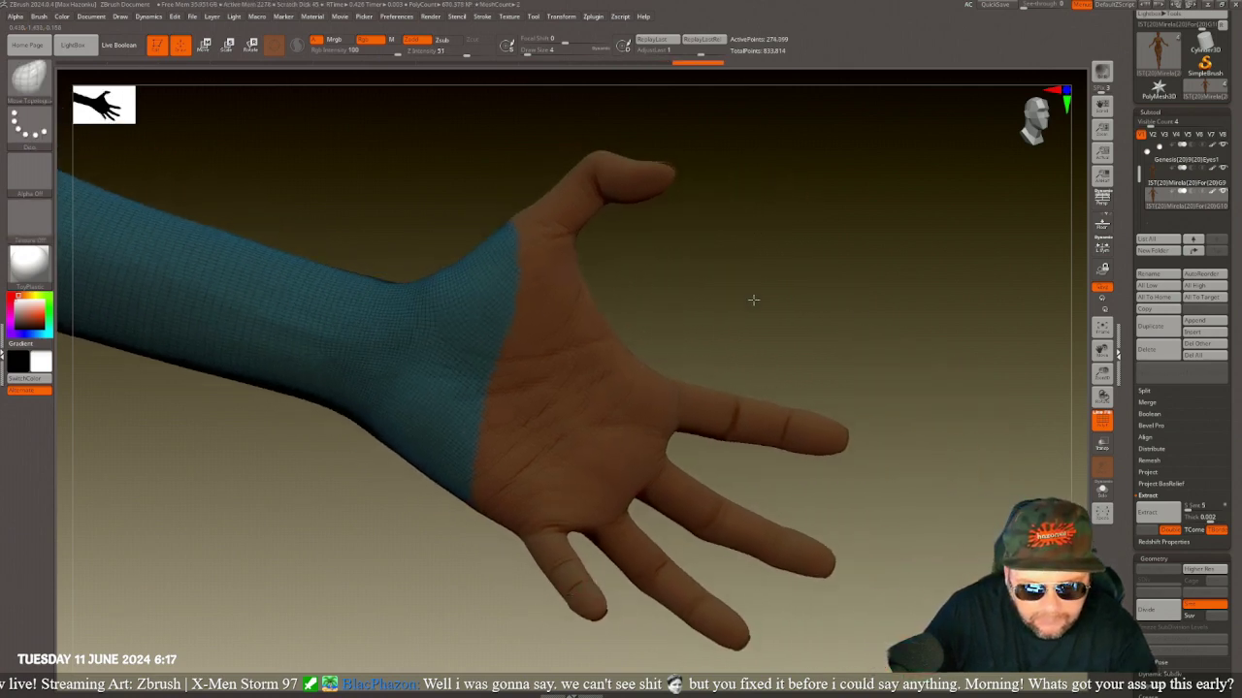
# - Hide the rest of the same hand back to the wrist, leaving a straight sleeve edge
pyautogui.keyDown('alt'); pyautogui.moveTo(752, 300); pyautogui.dragTo(1001, 382); pyautogui.keyUp('alt')
pyautogui.moveTo(648, 261); pyautogui.dragTo(654, 255)
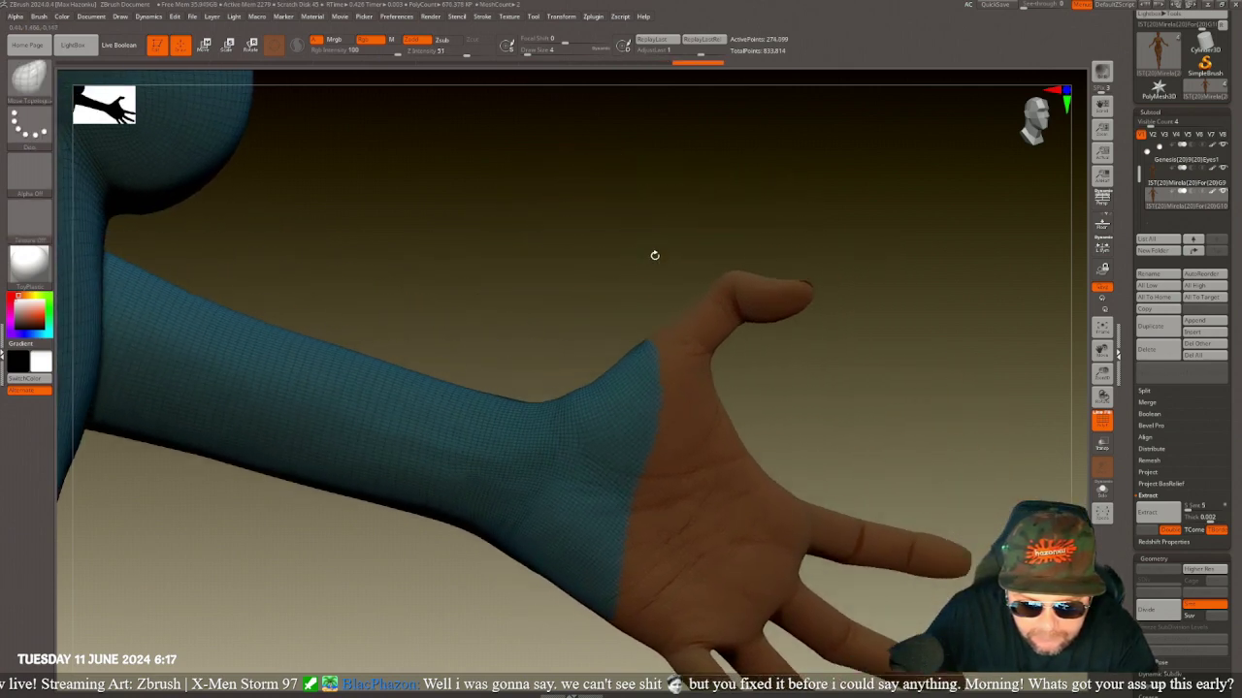
pyautogui.hotkey('ctrl', 'shift')
pyautogui.moveTo(543, 393)
pyautogui.keyDown('ctrl'); pyautogui.keyDown('alt'); pyautogui.keyDown('shift'); pyautogui.mouseDown()
pyautogui.moveTo(573, 340)
pyautogui.moveTo(643, 582)
pyautogui.moveTo(543, 683)
pyautogui.moveTo(485, 679)
pyautogui.mouseUp(); pyautogui.keyUp('shift'); pyautogui.keyUp('alt'); pyautogui.keyUp('ctrl')
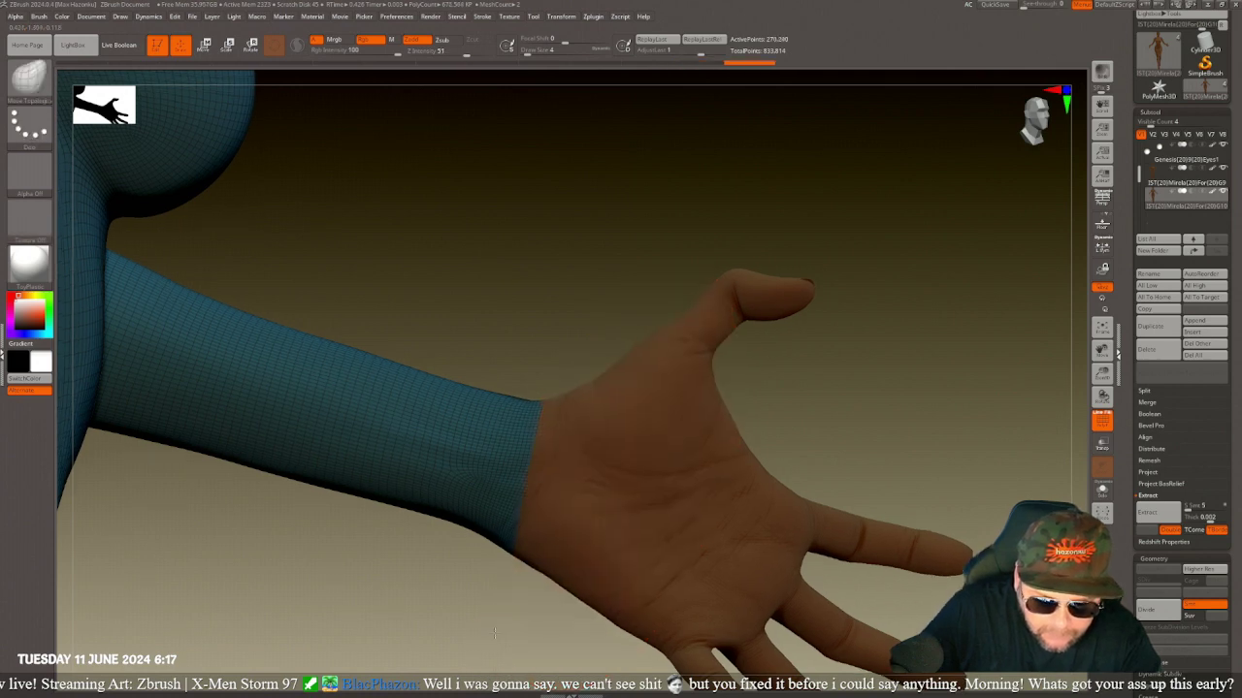
pyautogui.moveTo(495, 633); pyautogui.dragTo(549, 228)
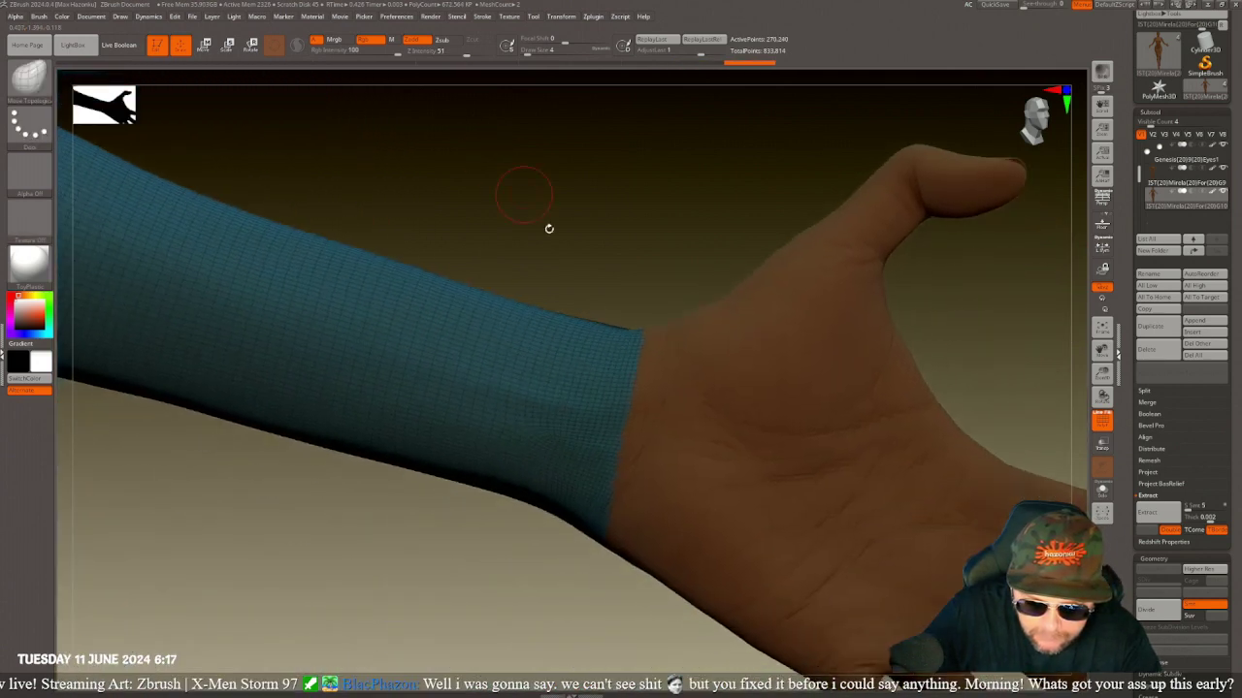
# - Try to trim the sleeve edge at the outstretched wrist with a lasso selection, and undo the hiding
pyautogui.moveTo(569, 570)
pyautogui.keyDown('ctrl'); pyautogui.keyDown('alt'); pyautogui.keyDown('shift'); pyautogui.mouseDown()
pyautogui.moveTo(601, 555)
pyautogui.moveTo(643, 383)
pyautogui.mouseUp(); pyautogui.keyUp('shift'); pyautogui.keyUp('alt'); pyautogui.keyUp('ctrl')
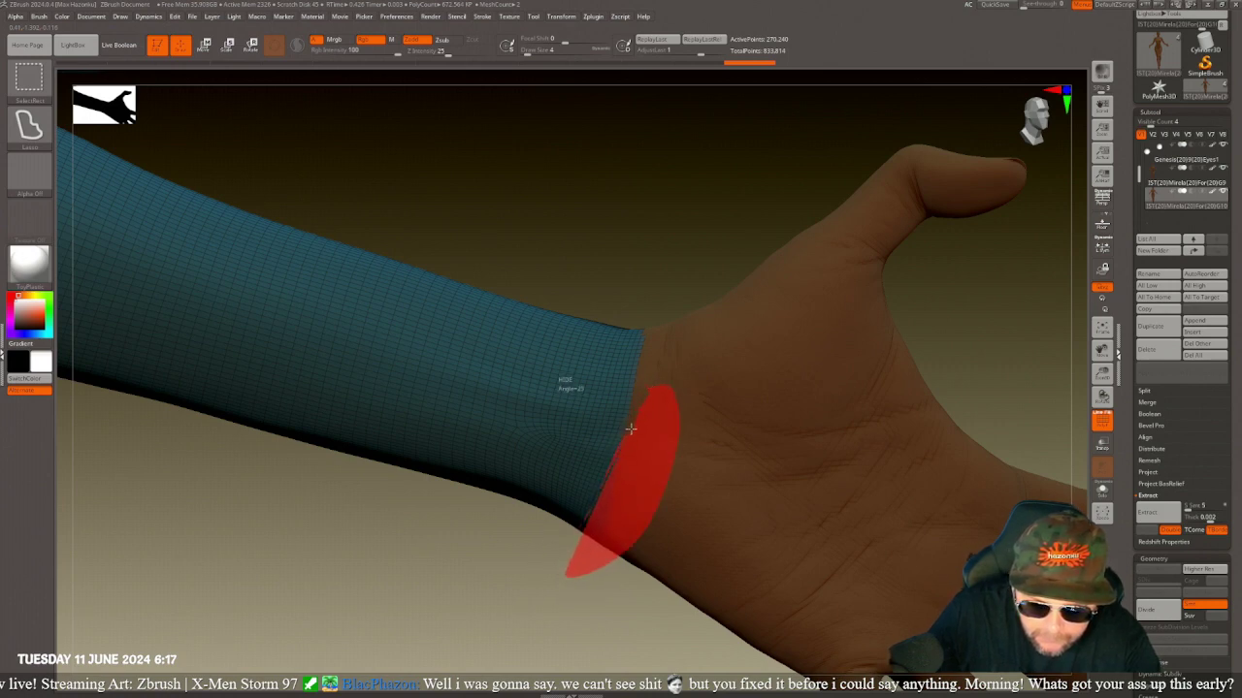
pyautogui.keyDown('ctrl'); pyautogui.keyDown('alt'); pyautogui.keyDown('shift'); pyautogui.moveTo(631, 429); pyautogui.dragTo(629, 437); pyautogui.keyUp('shift'); pyautogui.keyUp('alt'); pyautogui.keyUp('ctrl')
pyautogui.keyDown('alt'); pyautogui.moveTo(656, 286); pyautogui.dragTo(657, 255); pyautogui.keyUp('alt')
pyautogui.moveTo(597, 177); pyautogui.dragTo(609, 268)
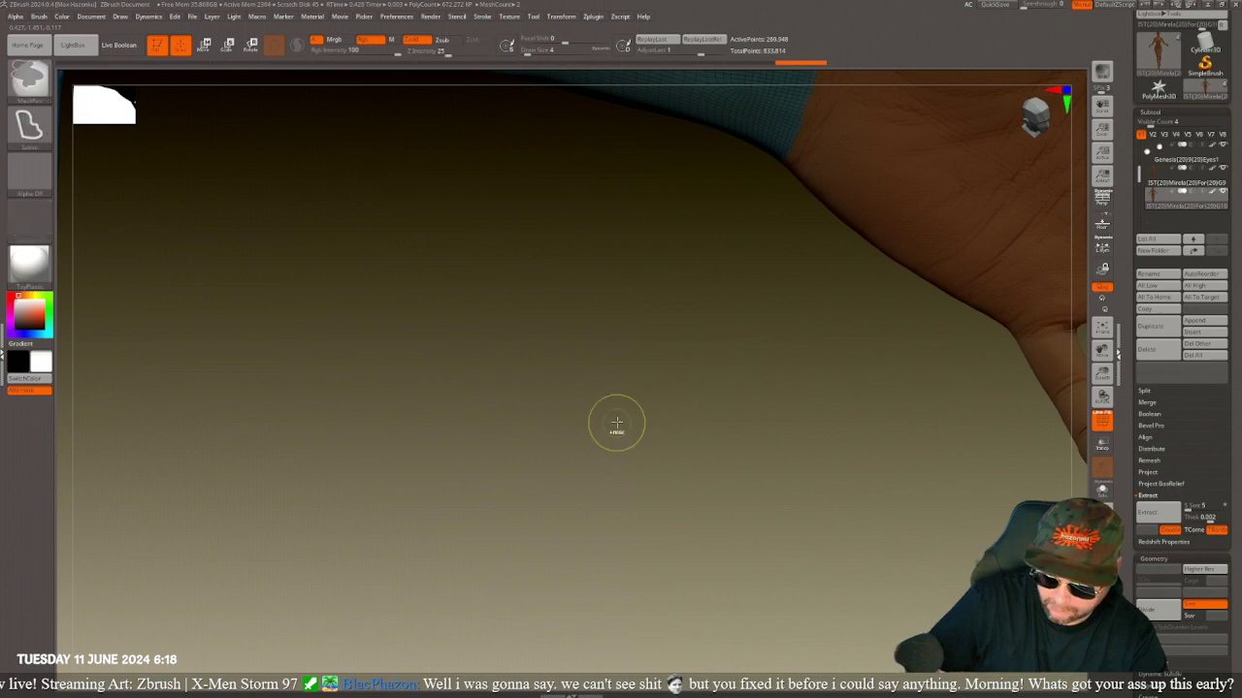
pyautogui.hotkey('ctrl', 'z')
pyautogui.hotkey('ctrl', 'z')
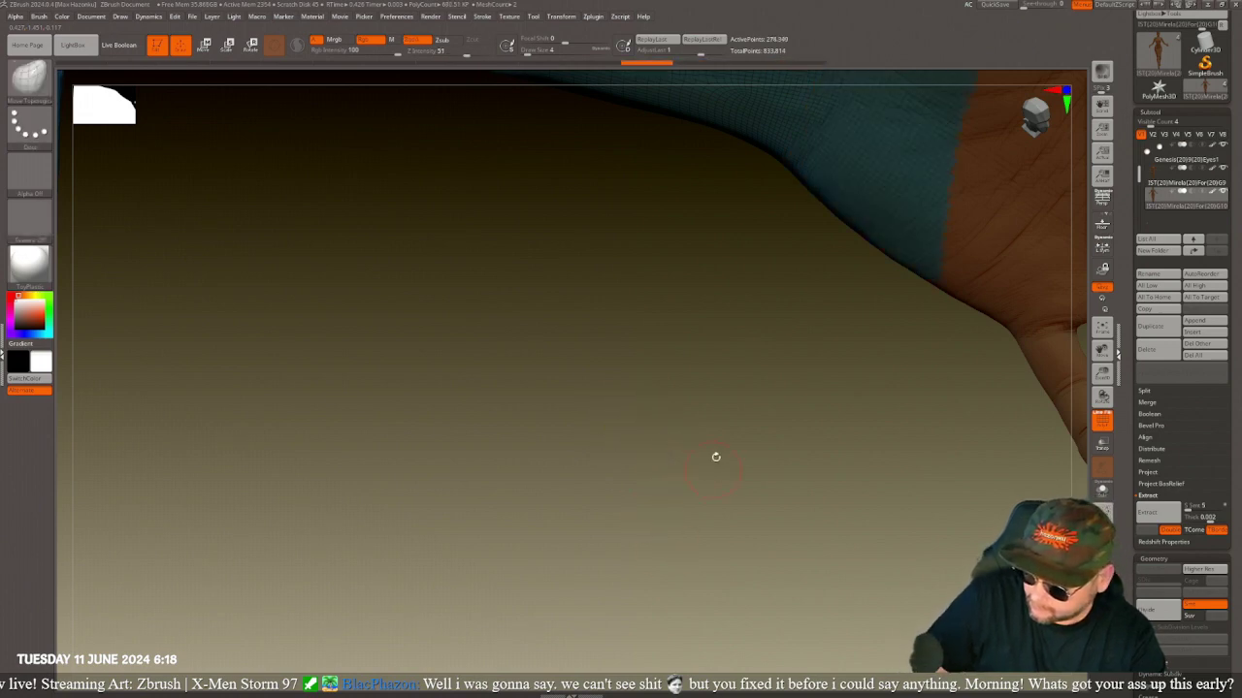
# - Unhide all of the duplicate's polygons and bring up its Modify Topology options
pyautogui.press('f')
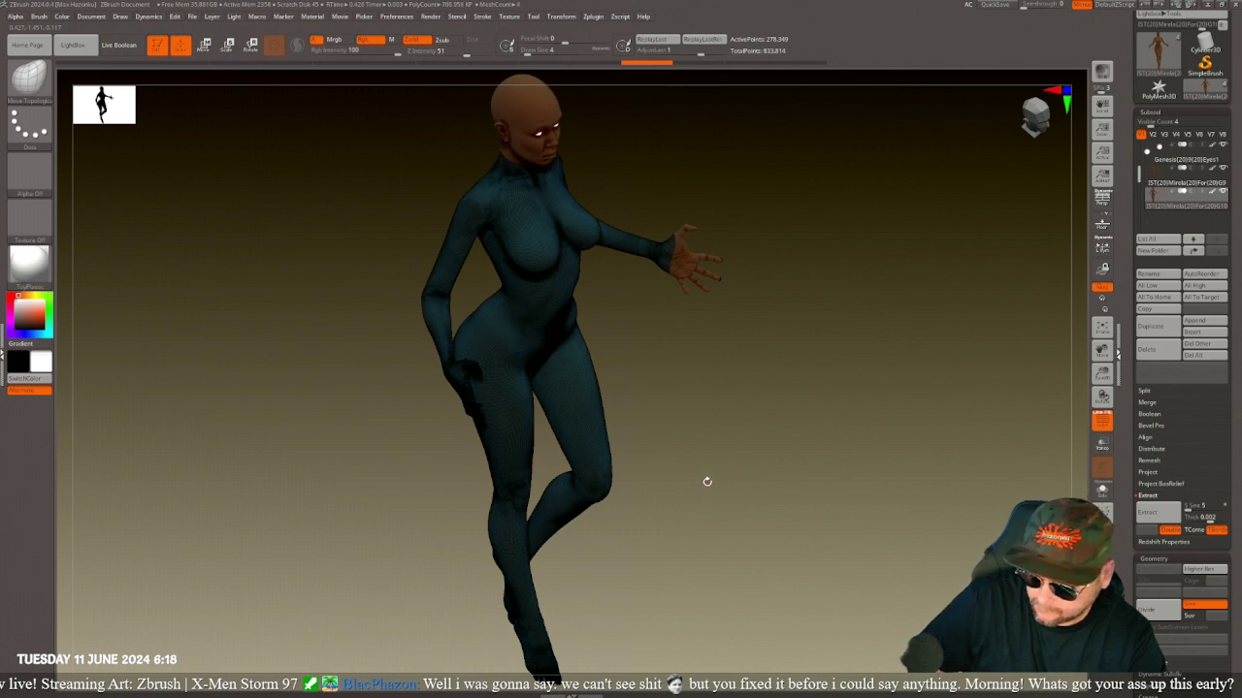
pyautogui.keyDown('ctrl'); pyautogui.keyDown('shift'); pyautogui.click(707, 481); pyautogui.keyUp('shift'); pyautogui.keyUp('ctrl')
pyautogui.moveTo(717, 463); pyautogui.dragTo(795, 449)
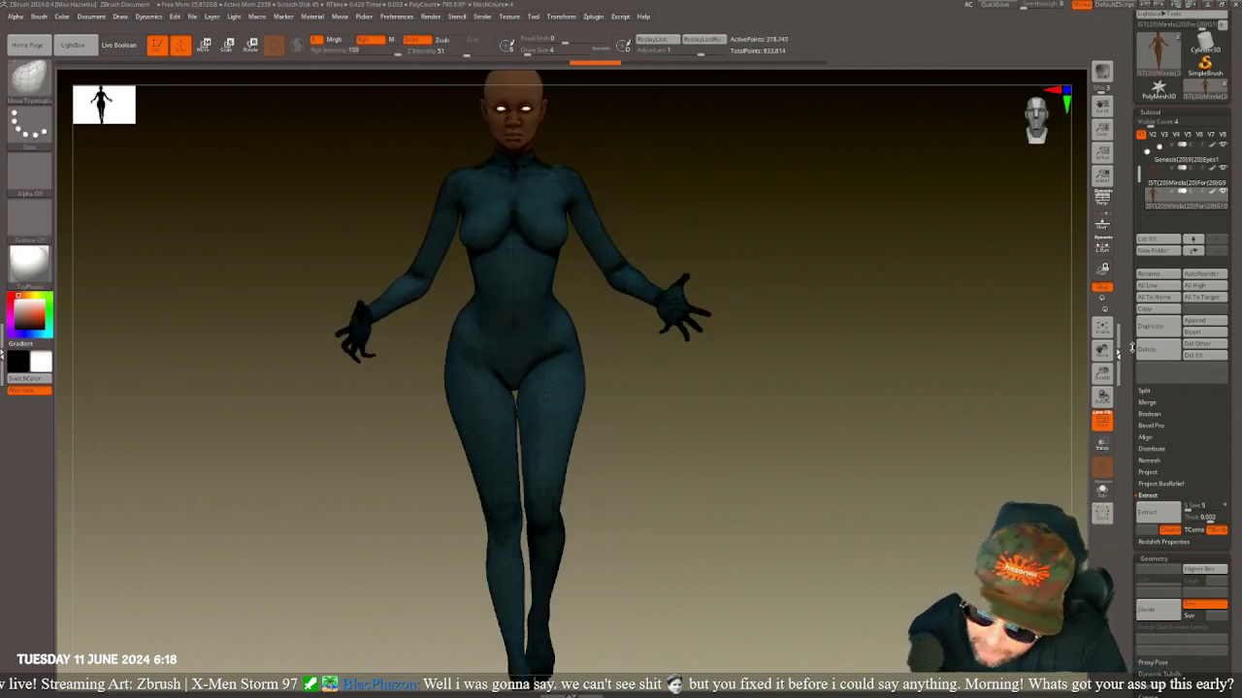
pyautogui.press('shift')
pyautogui.moveTo(1128, 474); pyautogui.dragTo(1125, 376)
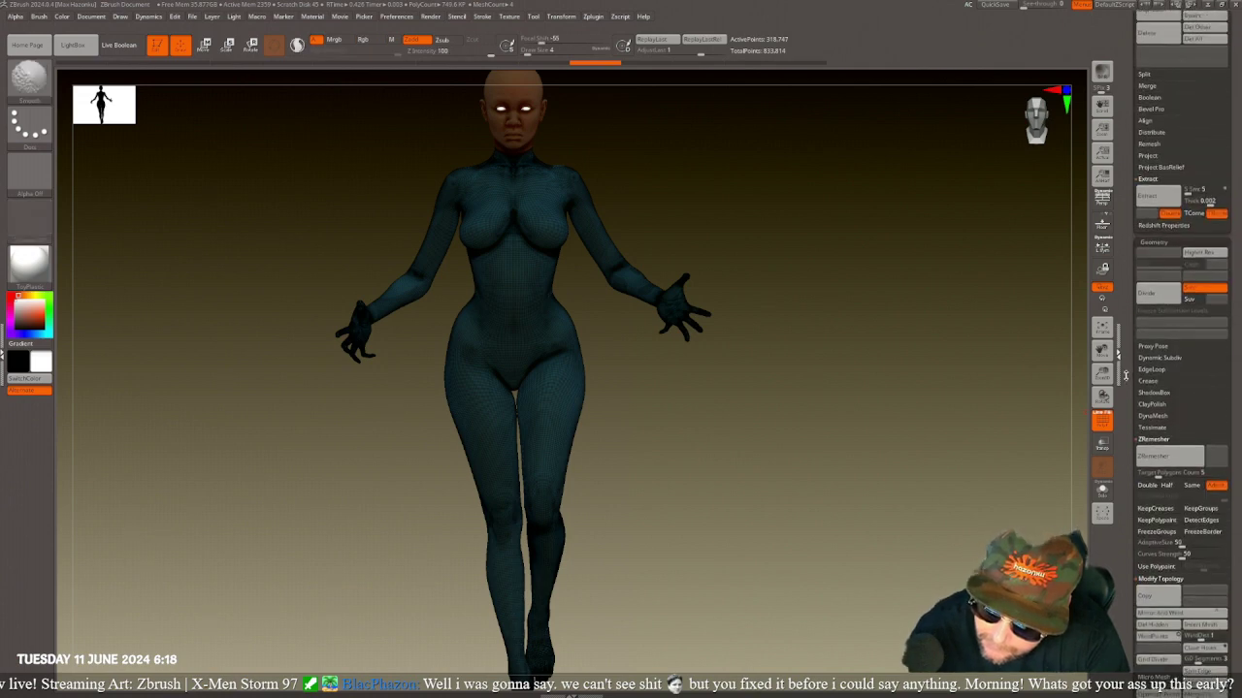
pyautogui.scroll(-2, 1129, 598)
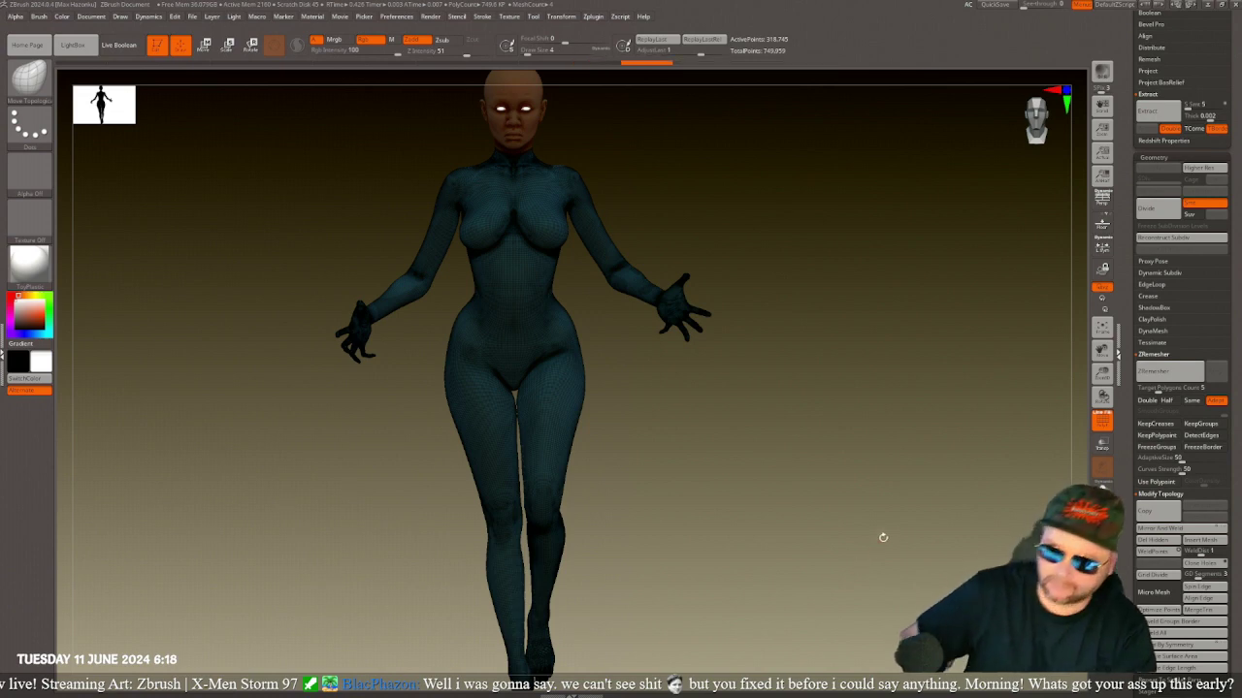
# - Hide the duplicate's outstretched hand up to the wrist with one lasso selection from a side view
pyautogui.moveTo(785, 581); pyautogui.dragTo(717, 566)
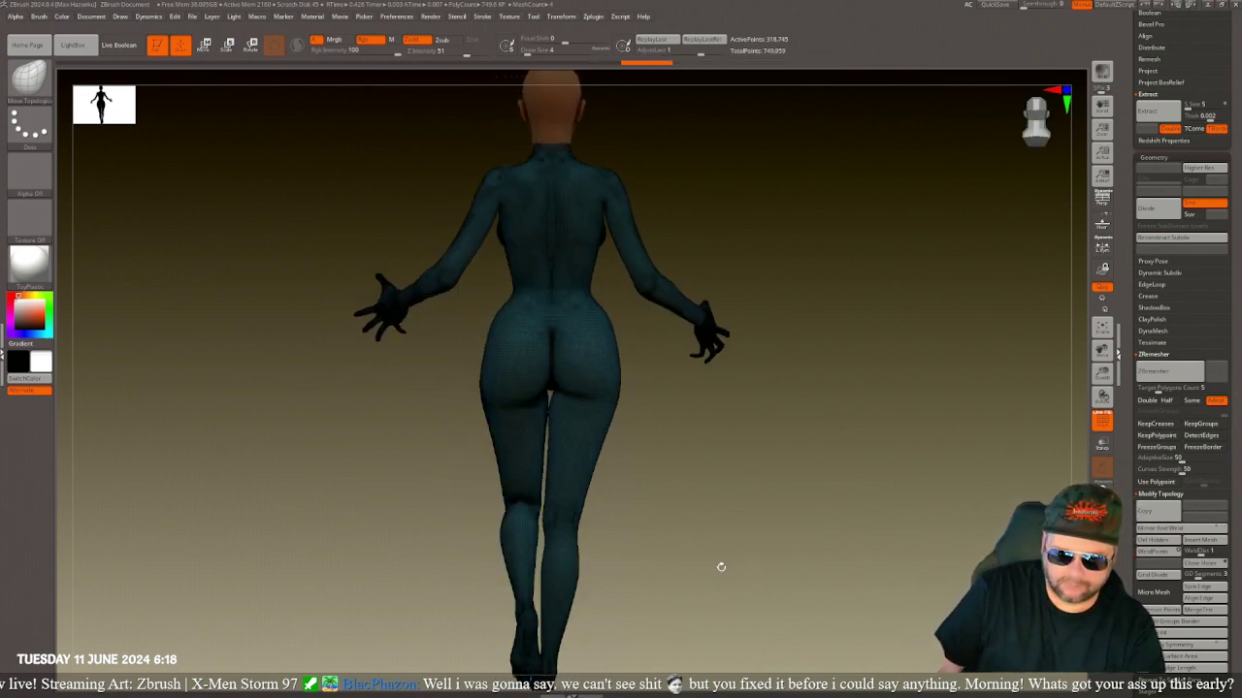
pyautogui.moveTo(796, 546); pyautogui.dragTo(763, 588)
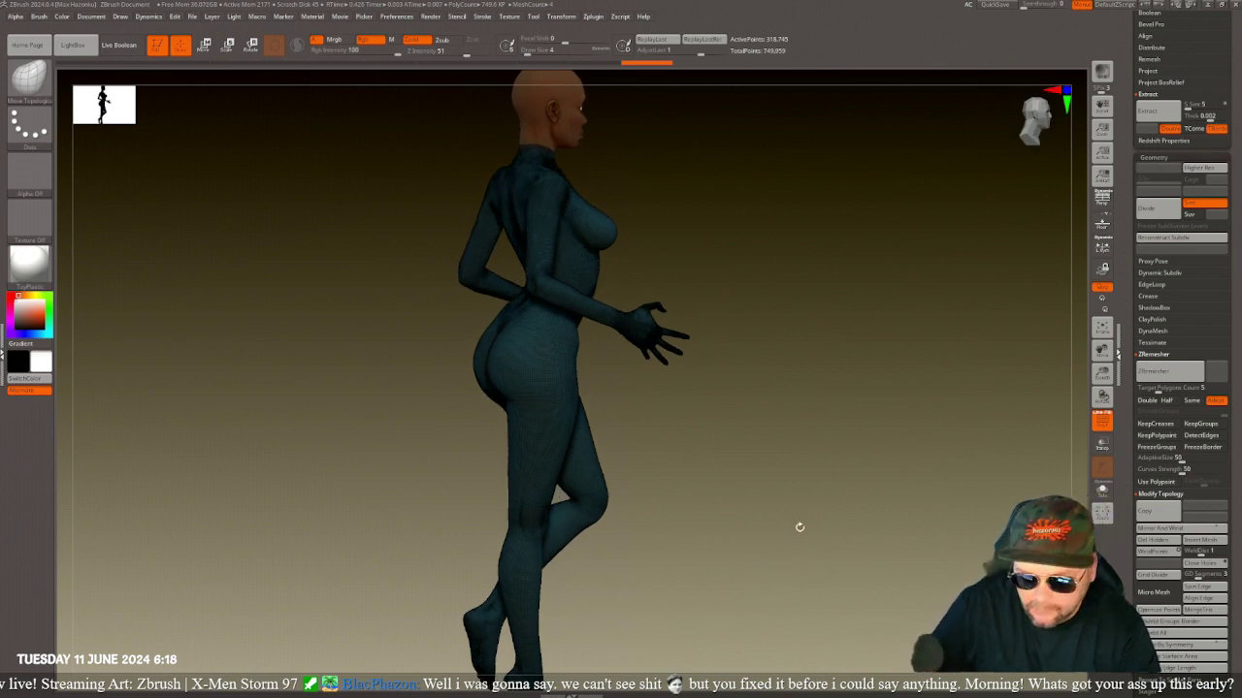
pyautogui.keyDown('ctrl'); pyautogui.moveTo(799, 527); pyautogui.dragTo(858, 474, button='right'); pyautogui.keyUp('ctrl')
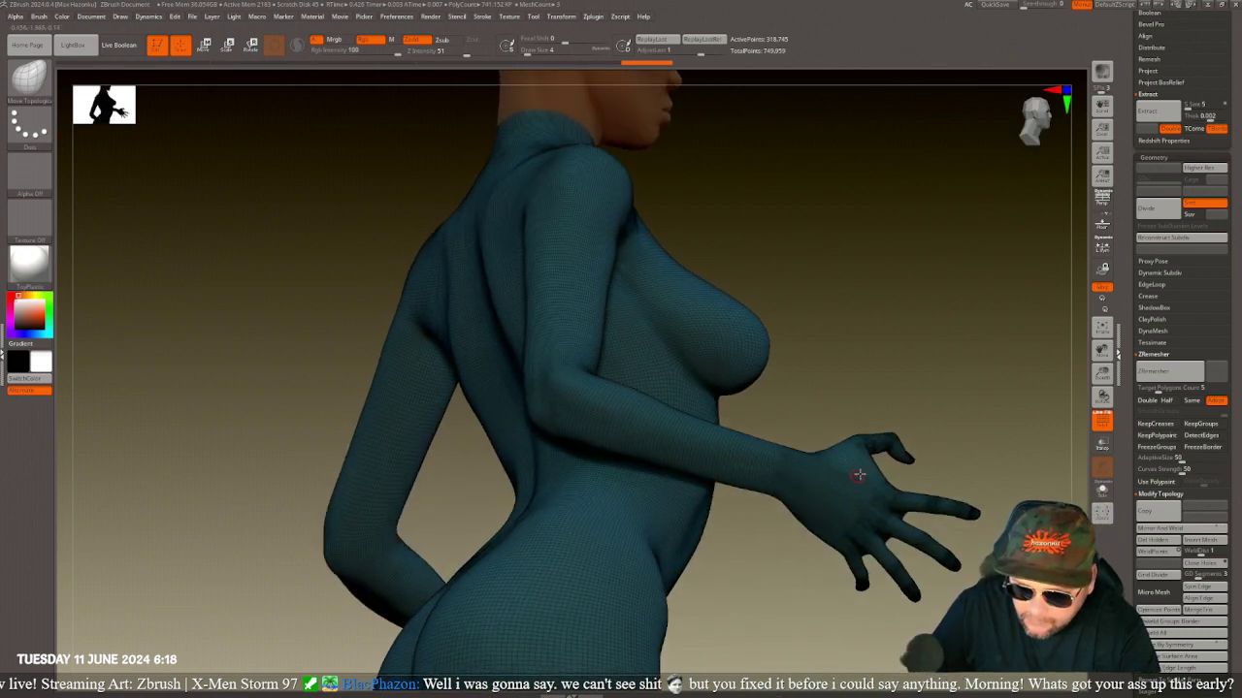
pyautogui.keyDown('ctrl'); pyautogui.moveTo(805, 627); pyautogui.dragTo(841, 651, button='right'); pyautogui.keyUp('ctrl')
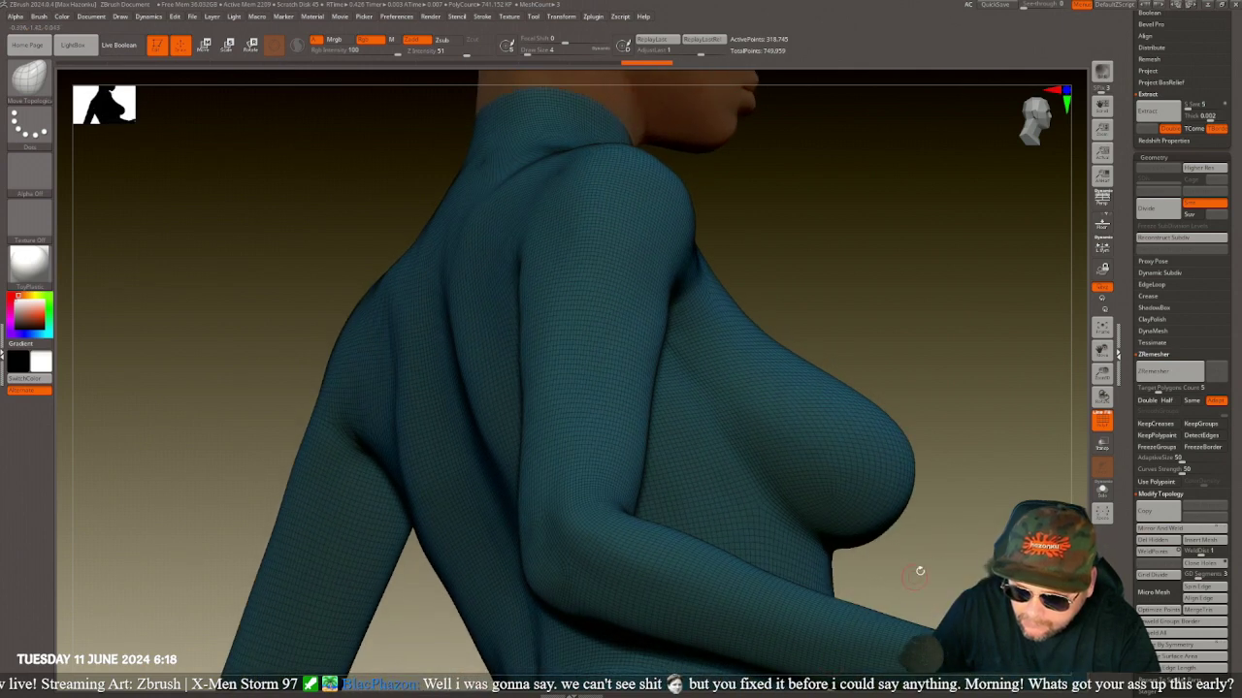
pyautogui.keyDown('alt'); pyautogui.moveTo(918, 572); pyautogui.dragTo(828, 399, button='right'); pyautogui.keyUp('alt')
pyautogui.moveTo(690, 272); pyautogui.dragTo(648, 301)
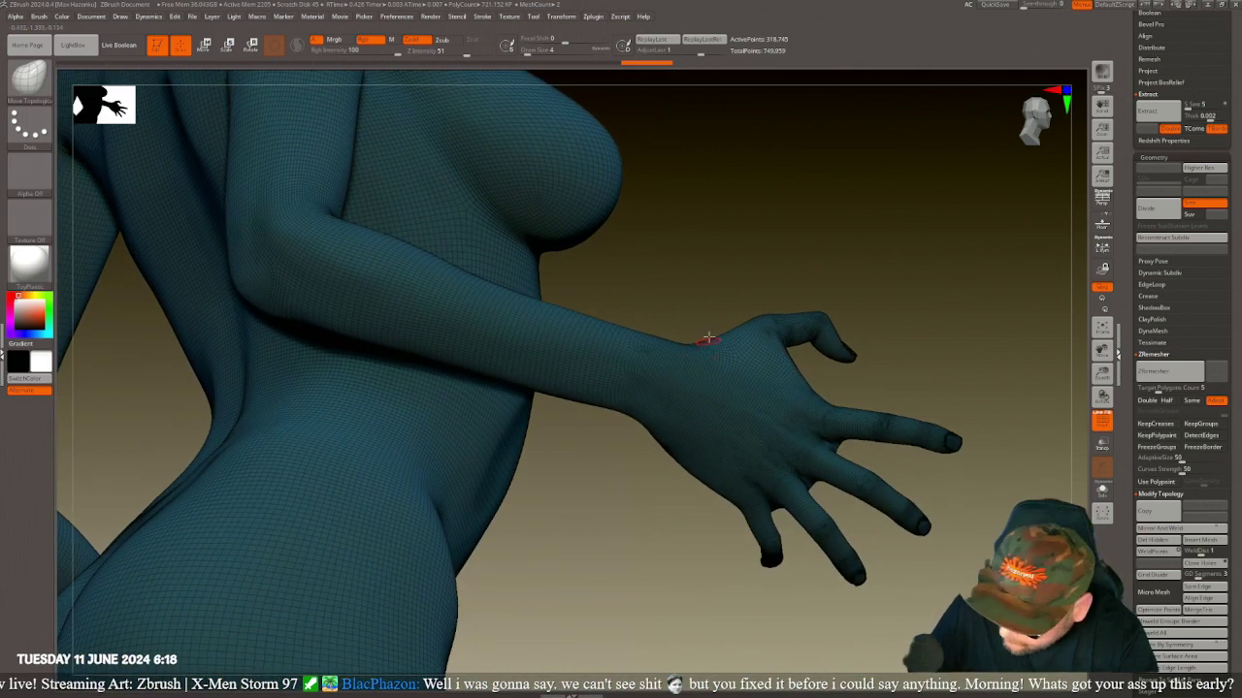
pyautogui.hotkey('ctrl', 'shift')
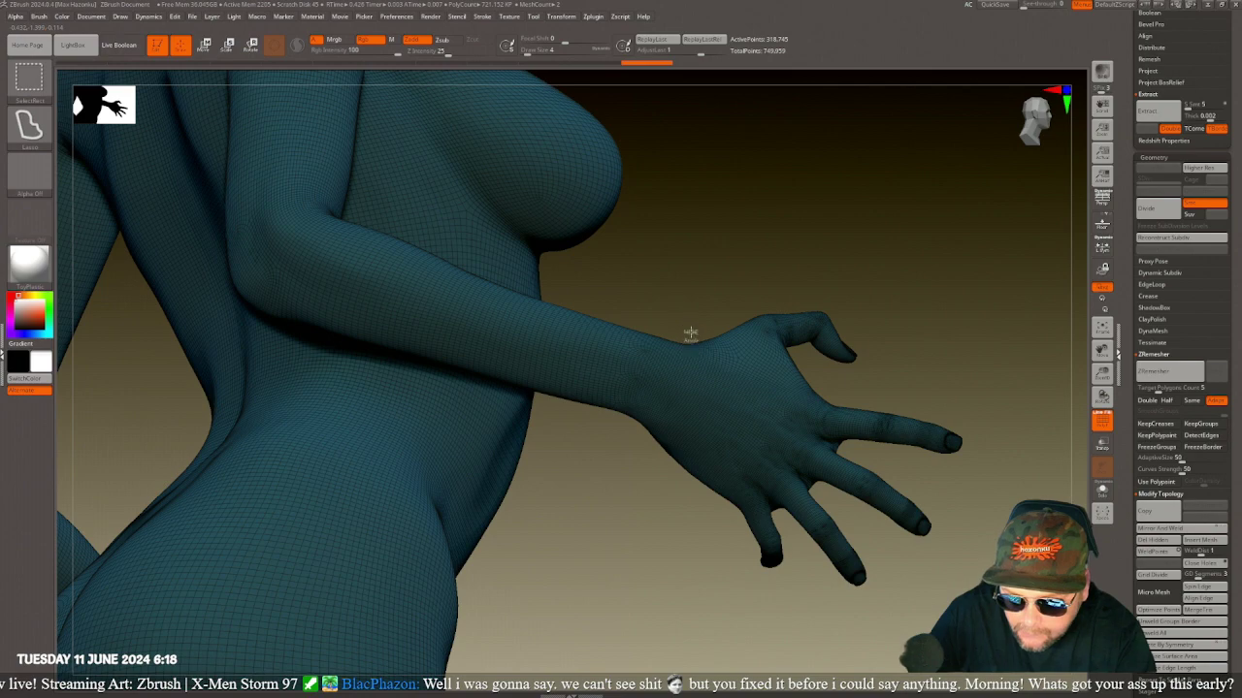
pyautogui.moveTo(689, 333)
pyautogui.keyDown('ctrl'); pyautogui.keyDown('shift'); pyautogui.mouseDown()
pyautogui.moveTo(873, 291)
pyautogui.moveTo(970, 582)
pyautogui.moveTo(611, 602)
pyautogui.moveTo(600, 520)
pyautogui.mouseUp(); pyautogui.keyUp('shift'); pyautogui.keyUp('ctrl')
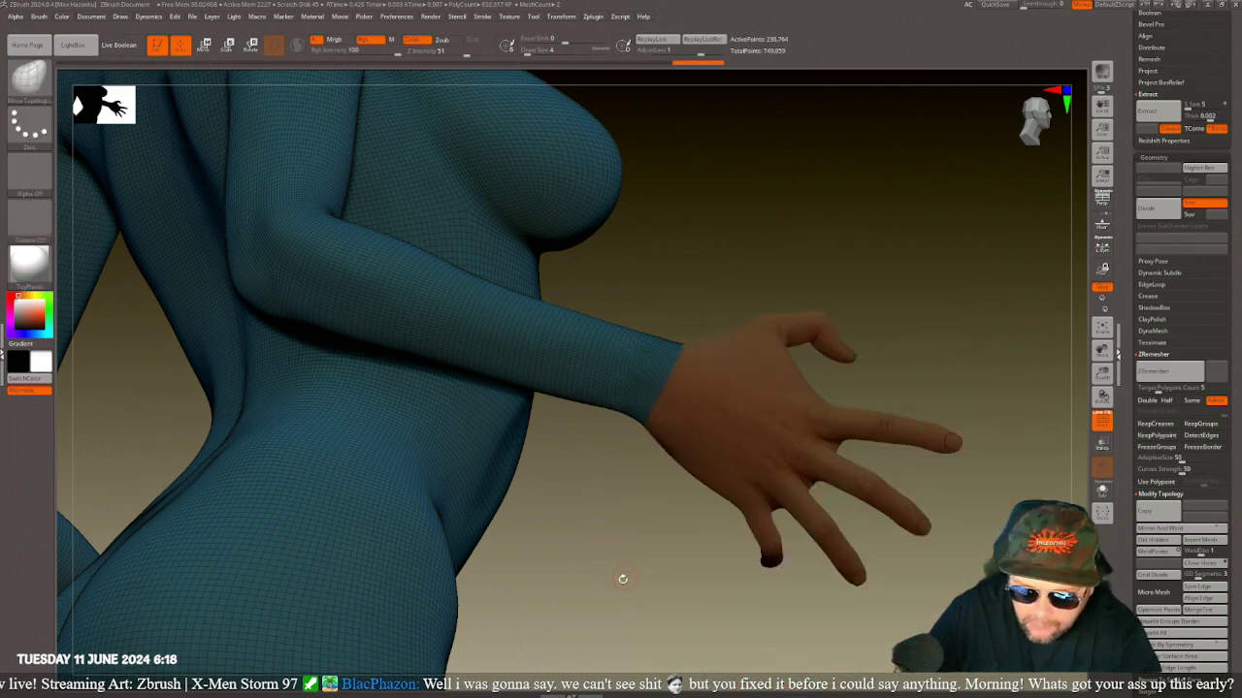
pyautogui.moveTo(621, 576)
pyautogui.mouseDown()
pyautogui.moveTo(573, 569)
pyautogui.moveTo(588, 608)
pyautogui.moveTo(602, 596)
pyautogui.mouseUp()
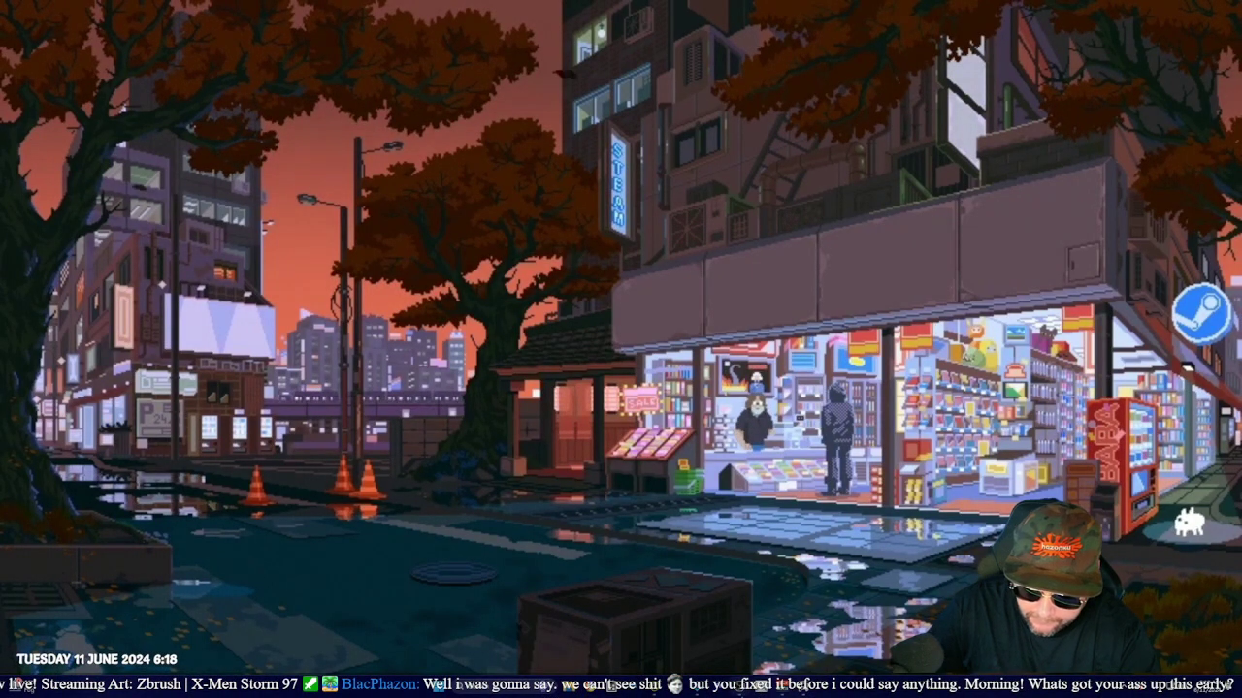
# - Dismiss the abnormal-termination note after restarting ZBrush, restore the QS_237 quick save and frame the whole figure
pyautogui.moveTo(742, 689)
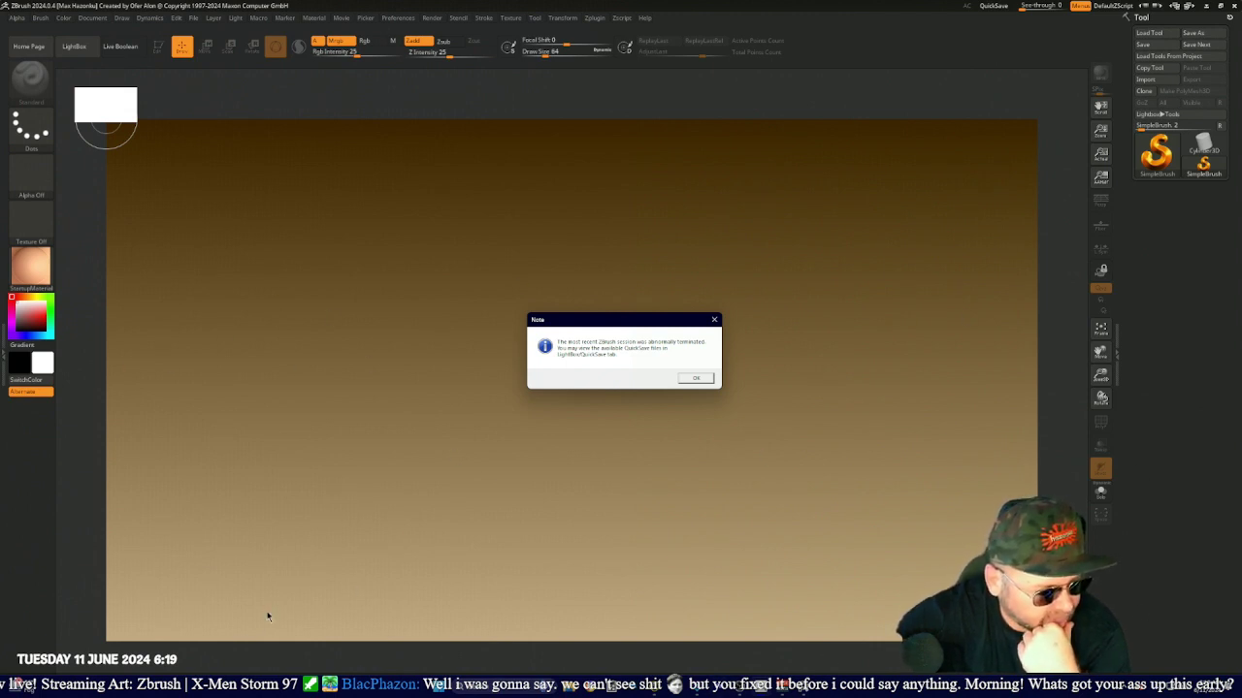
pyautogui.click(700, 377)
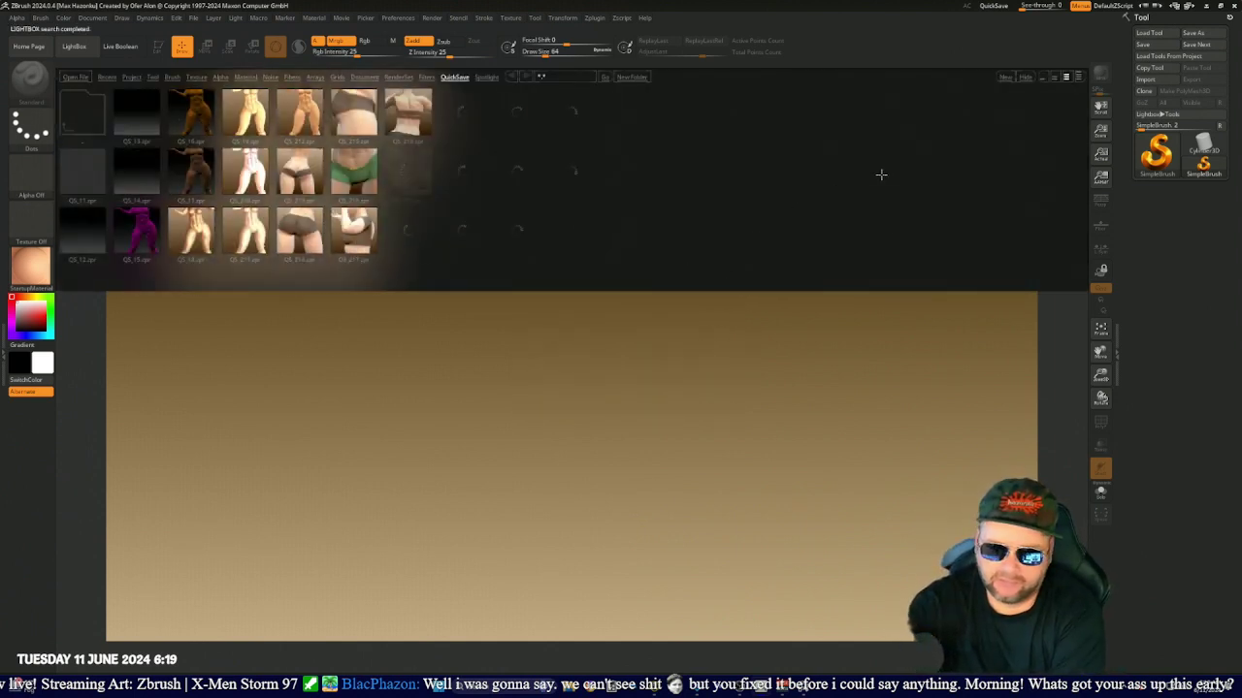
pyautogui.moveTo(881, 174); pyautogui.dragTo(253, 232)
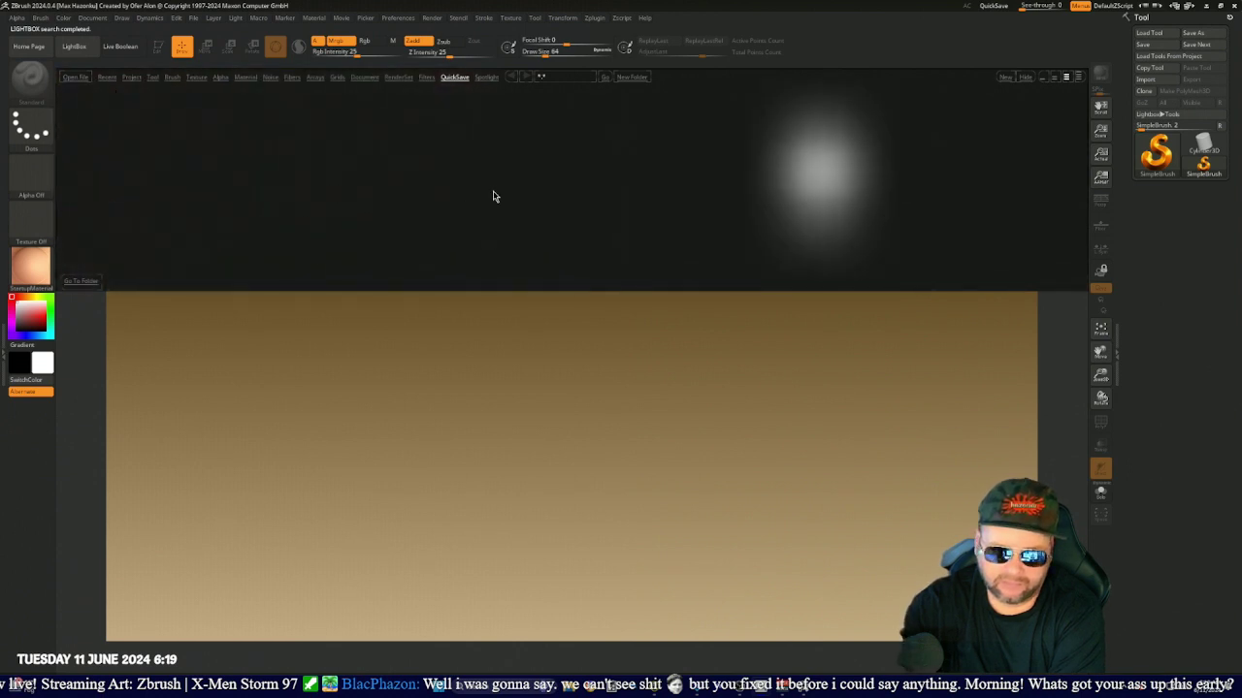
pyautogui.moveTo(1003, 177); pyautogui.dragTo(529, 178)
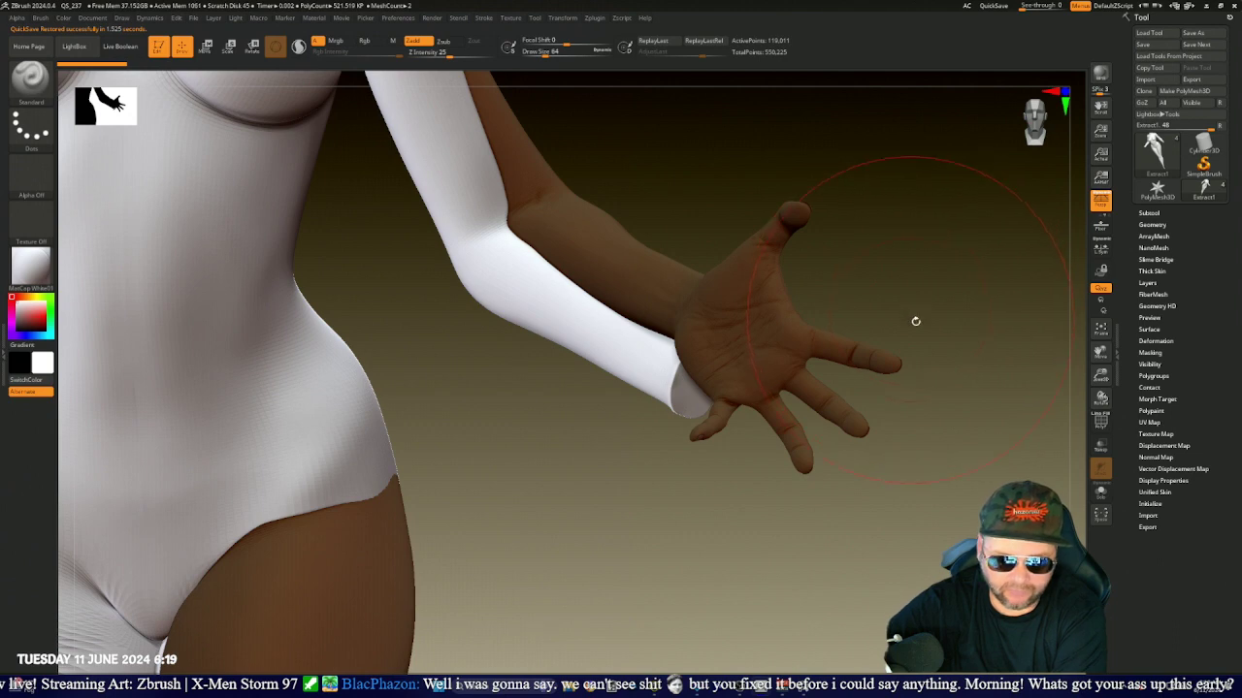
pyautogui.press('f')
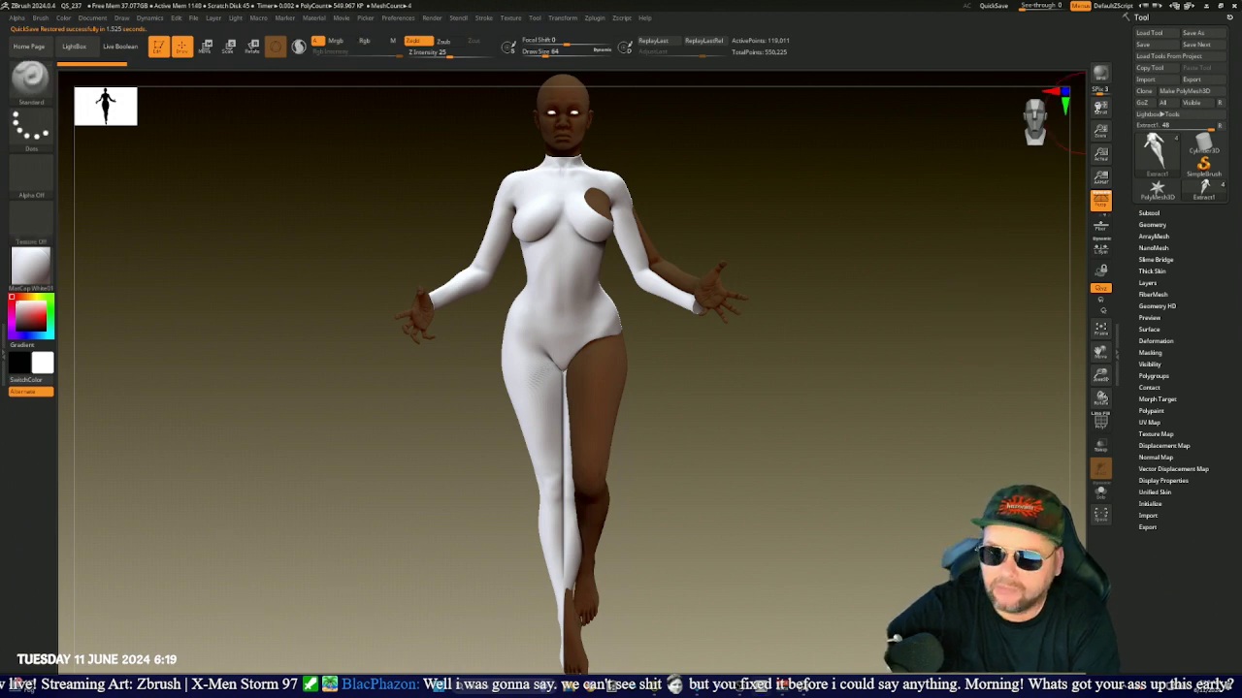
# - Load the Storm Base tool from the Zbrush Models folder
pyautogui.click(1150, 33)
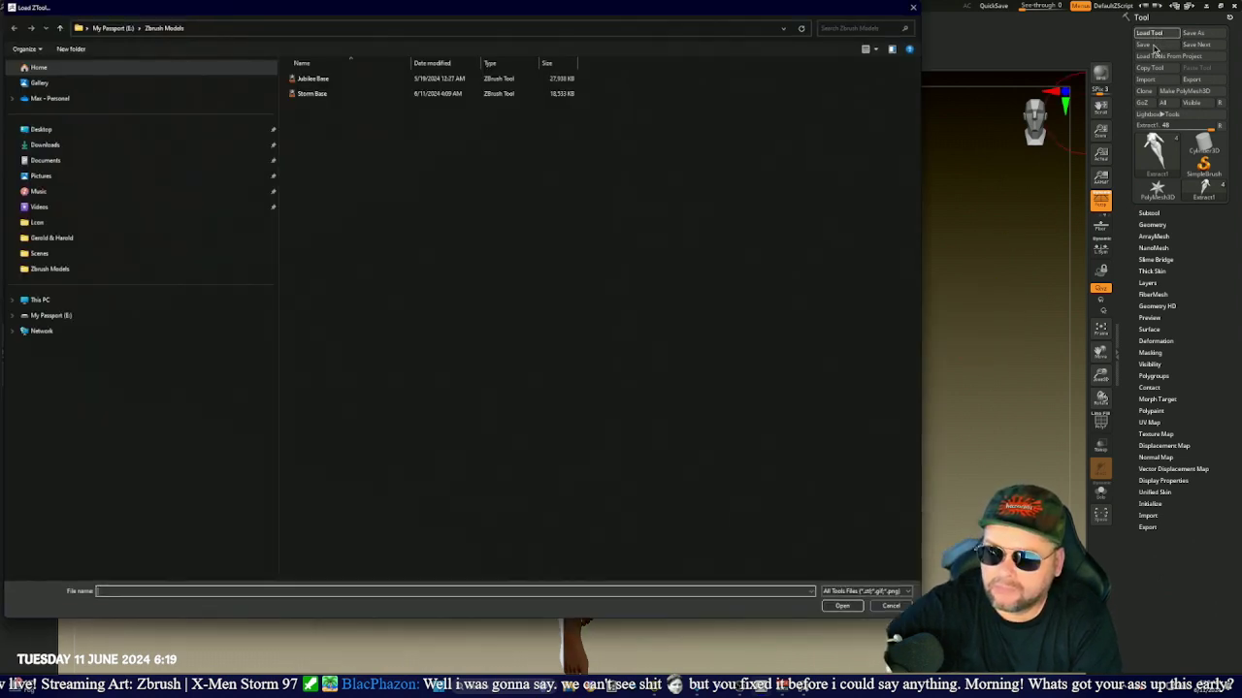
pyautogui.click(312, 93)
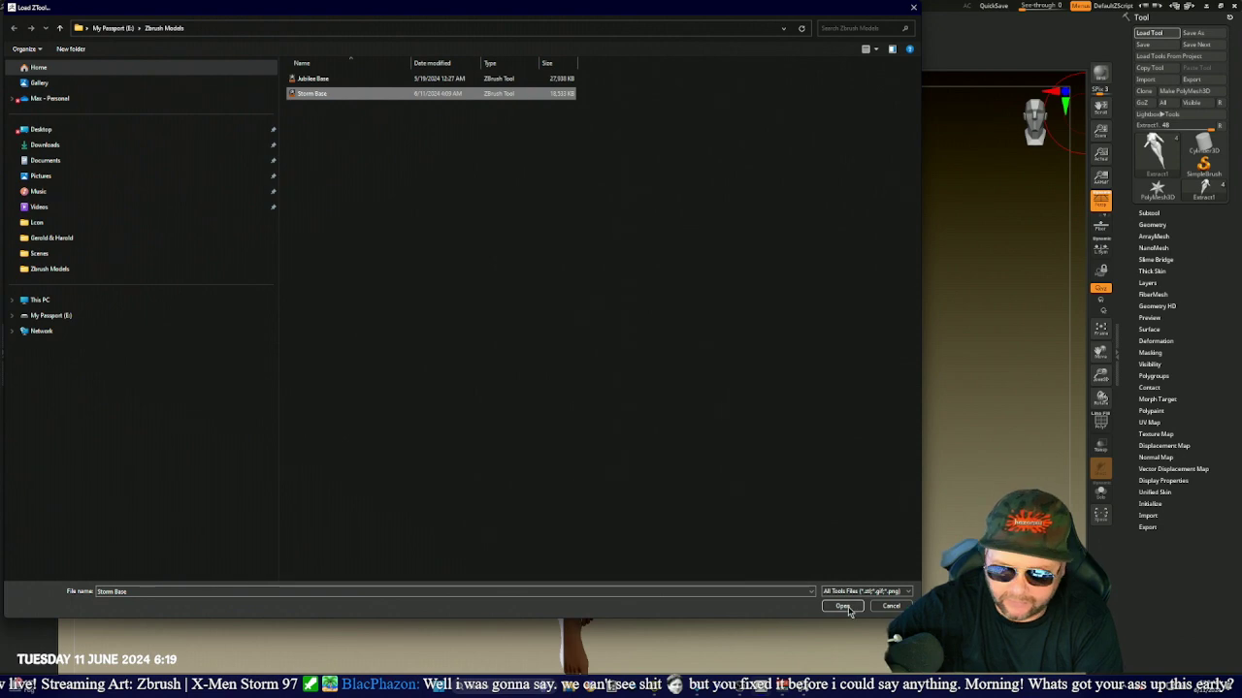
pyautogui.click(842, 606)
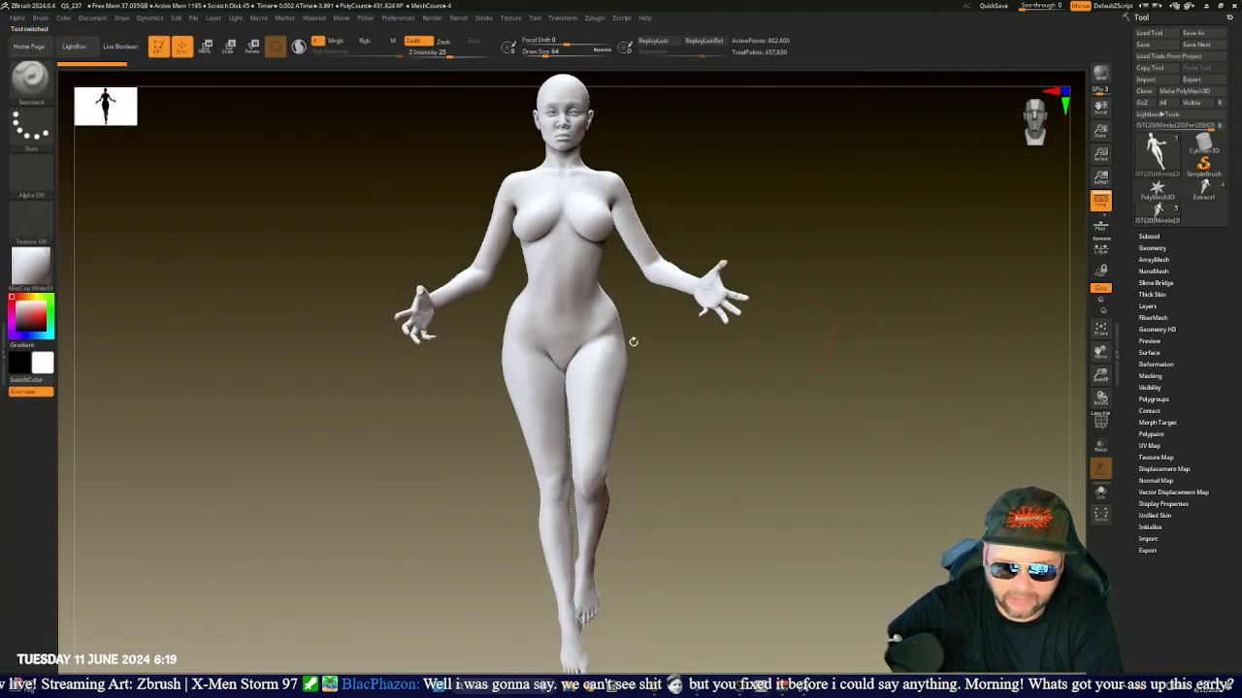
# - Load the saved render preset RenderPreset.zrp from the Zbrush Models folder
pyautogui.click(44, 276)
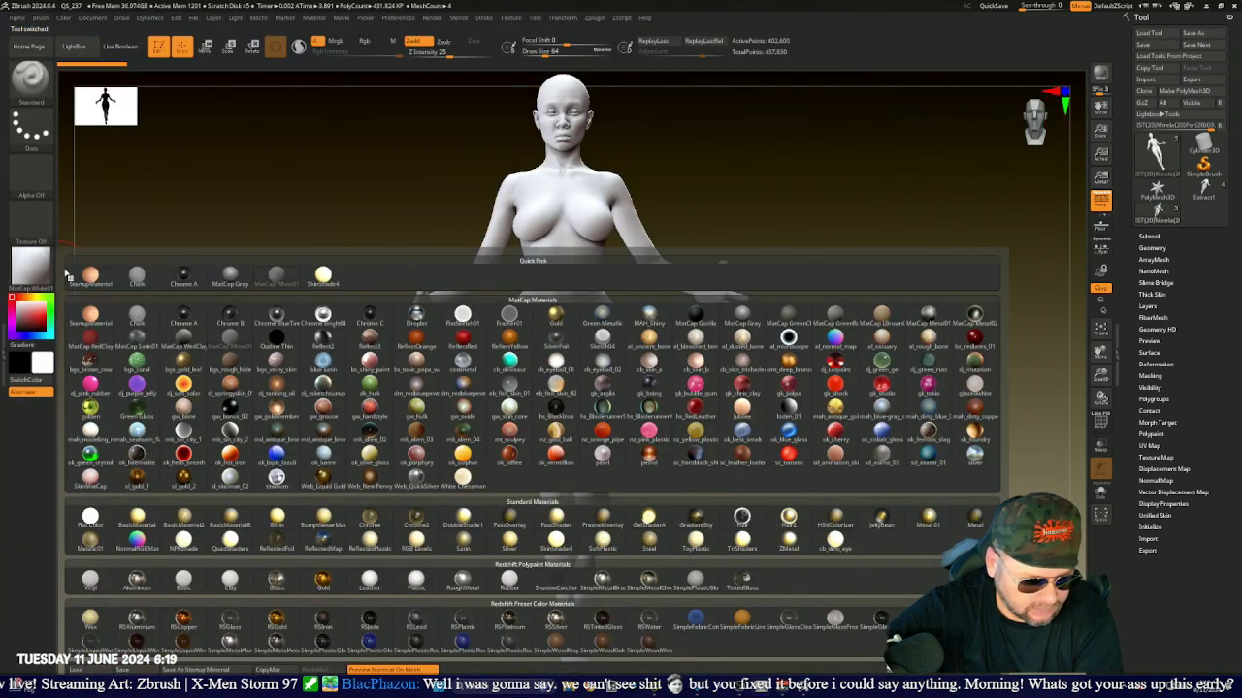
pyautogui.click(369, 317)
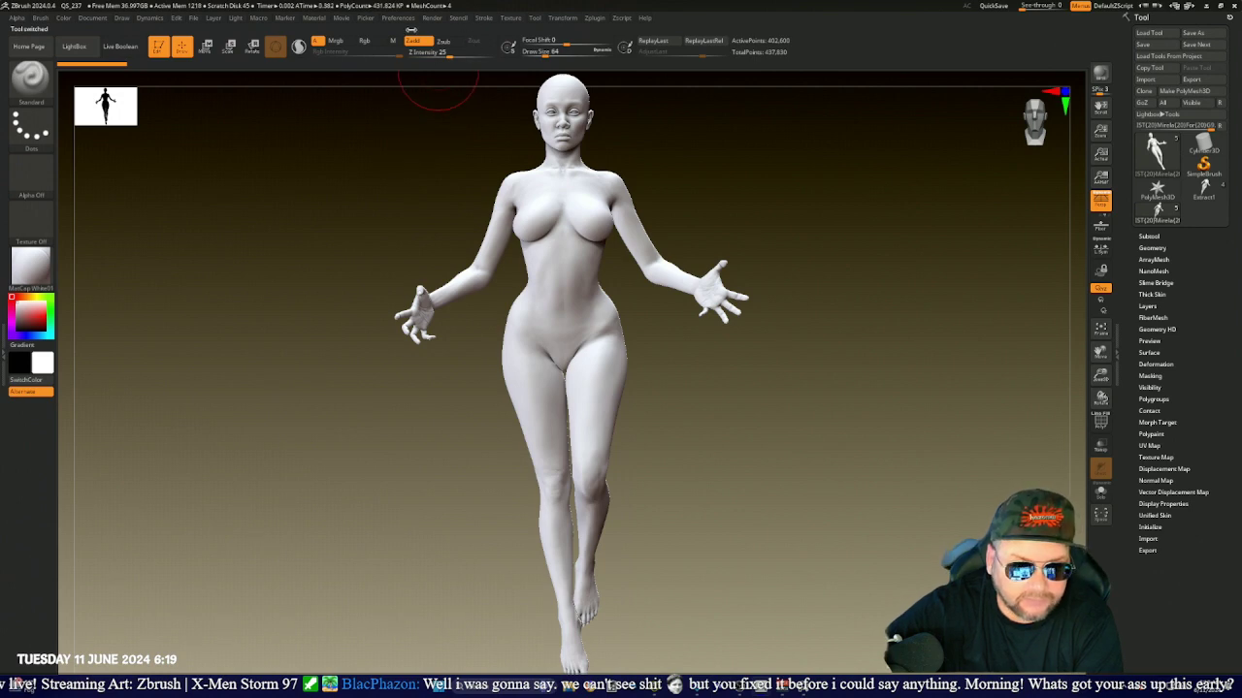
pyautogui.click(436, 19)
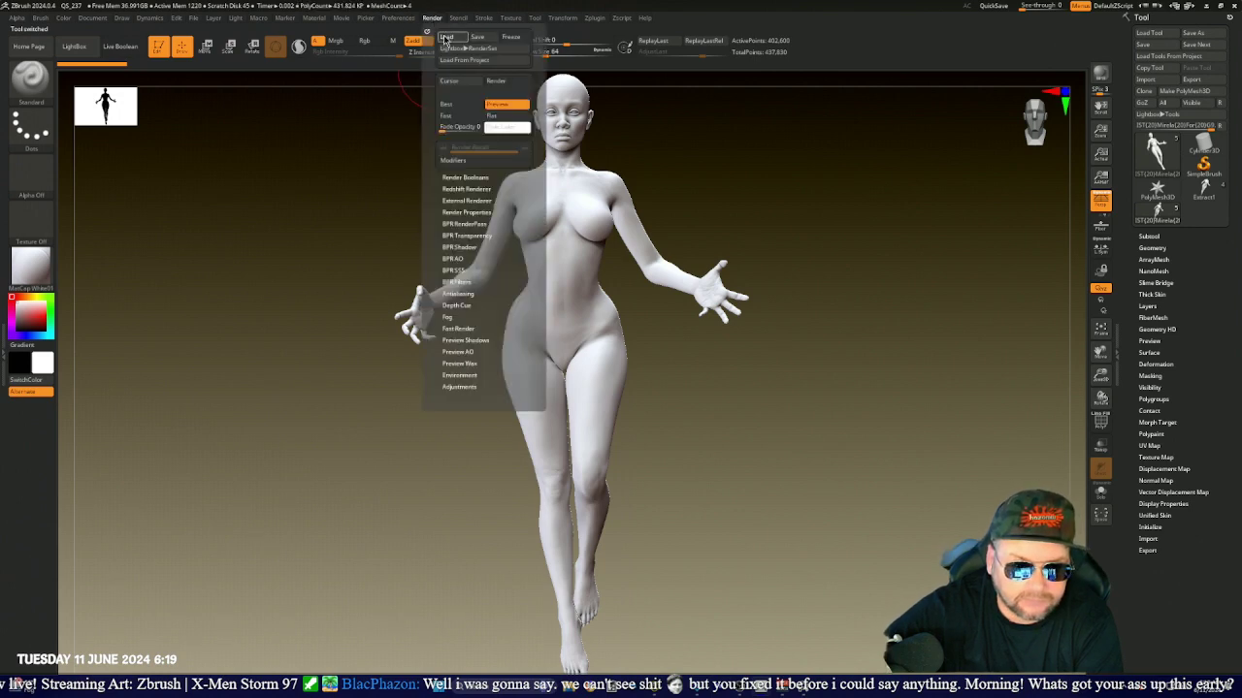
pyautogui.click(446, 37)
pyautogui.click(327, 79)
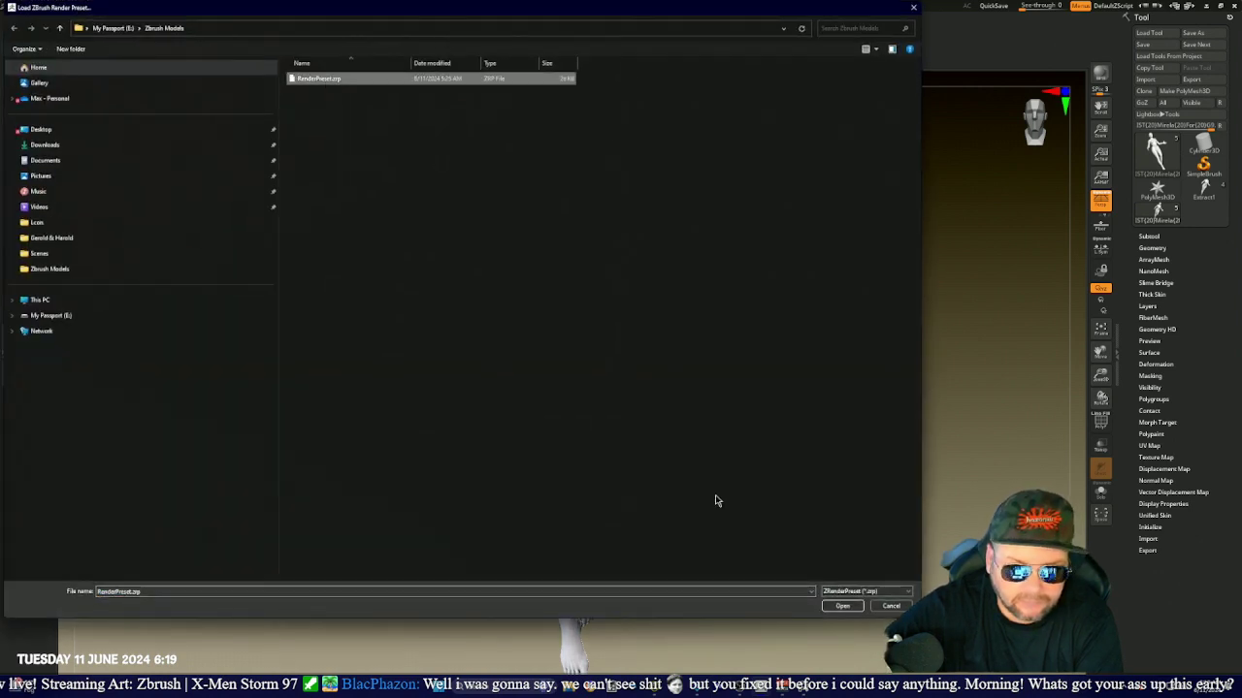
pyautogui.click(842, 606)
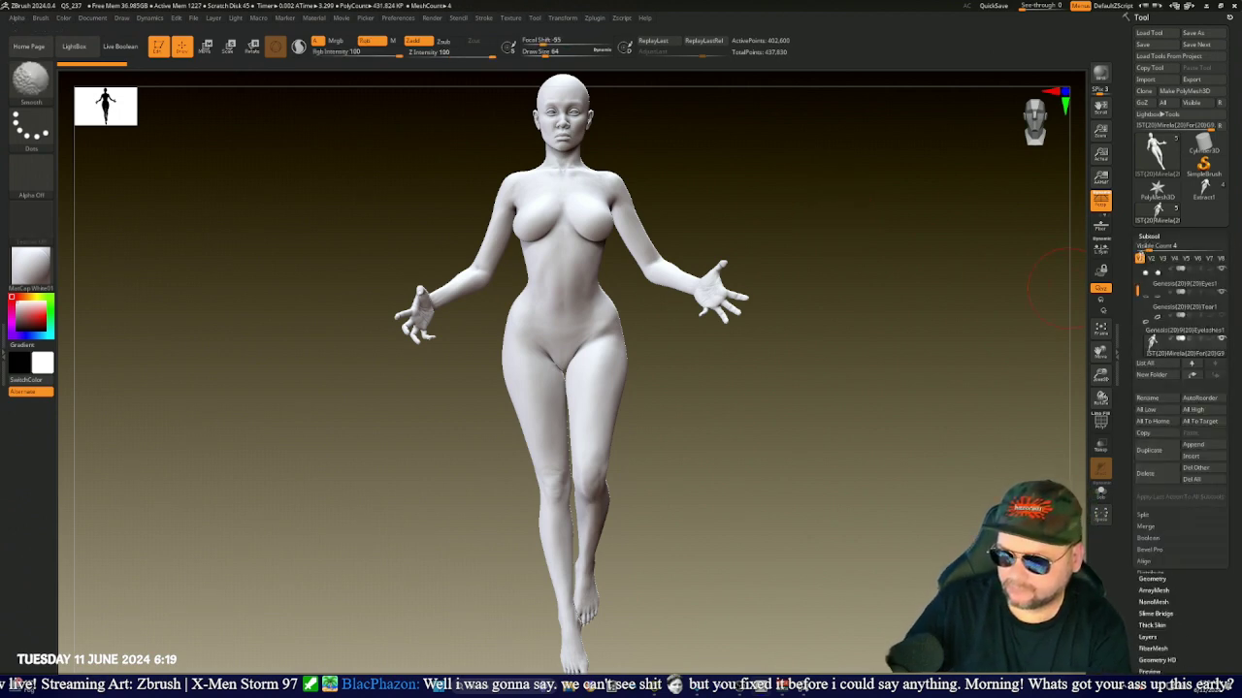
# - Delete the Eyelashes and Tear subtools from the loaded figure and make the body the active subtool
pyautogui.click(1149, 235)
pyautogui.click(1130, 451)
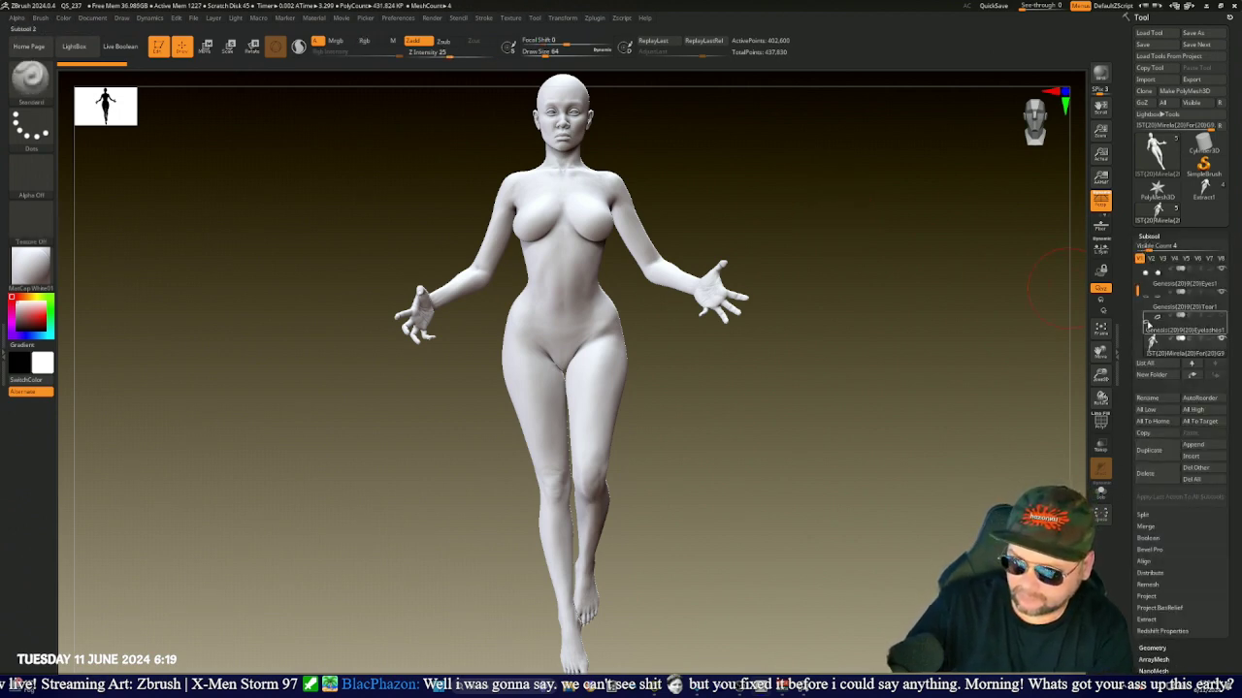
pyautogui.click(1164, 480)
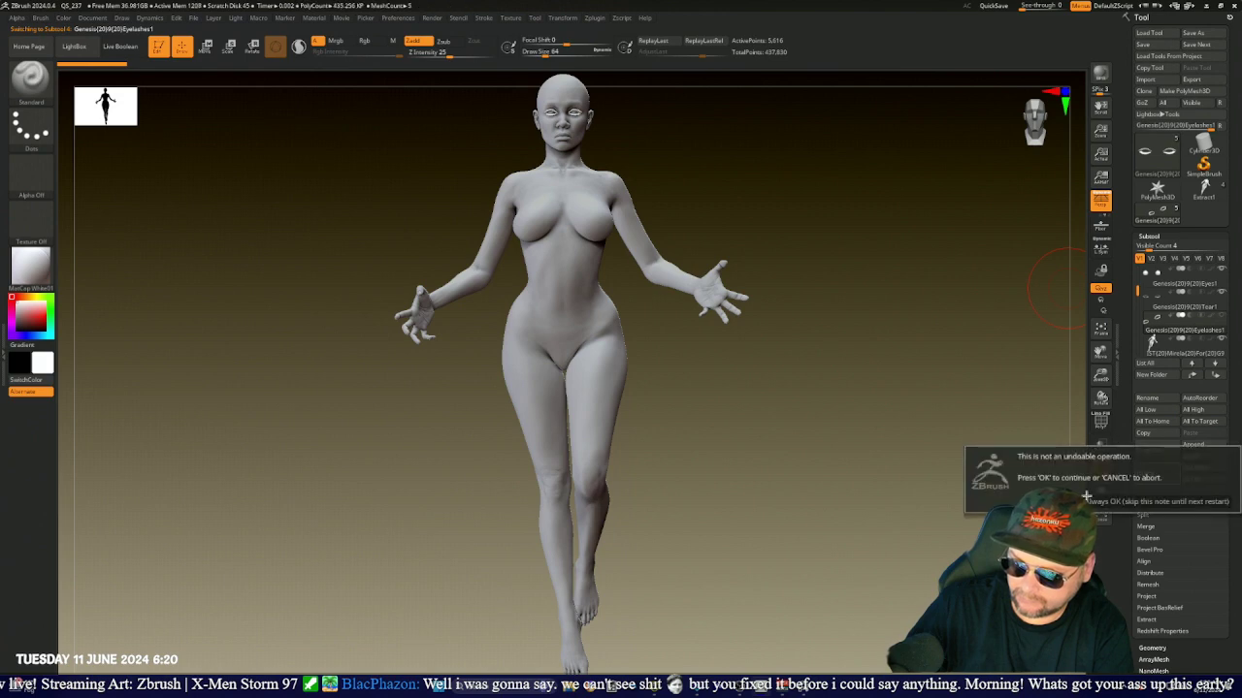
pyautogui.press('Return')
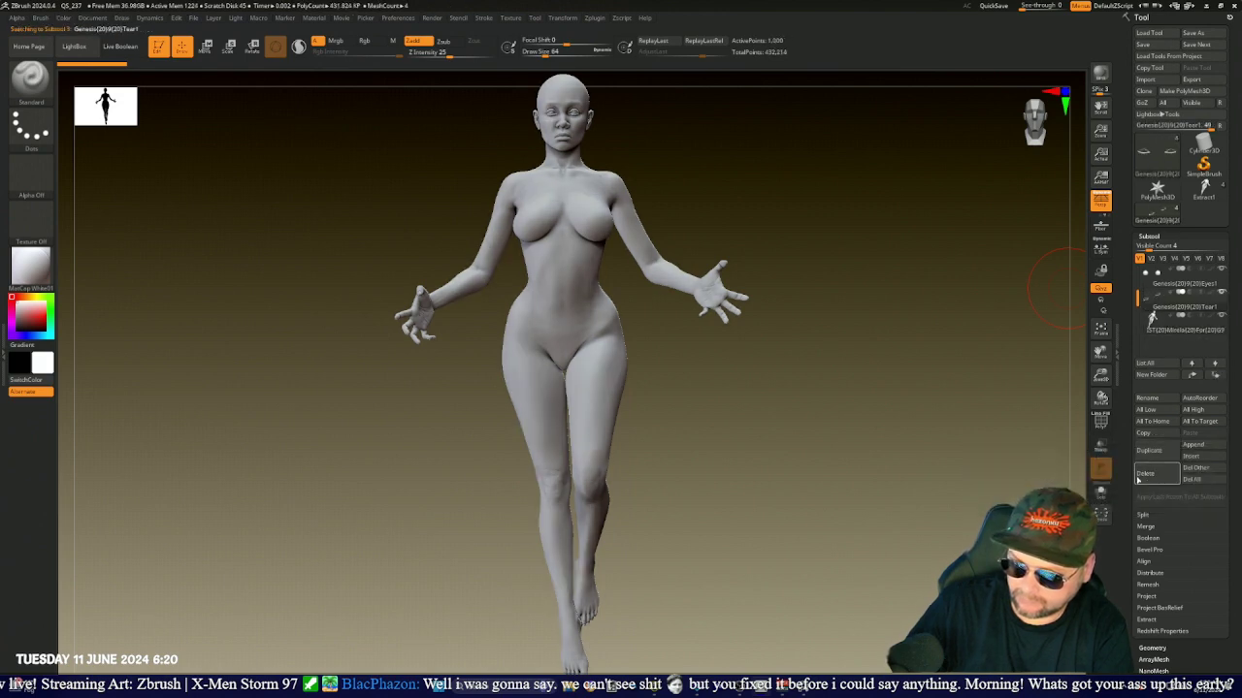
pyautogui.click(1155, 475)
pyautogui.click(1071, 490)
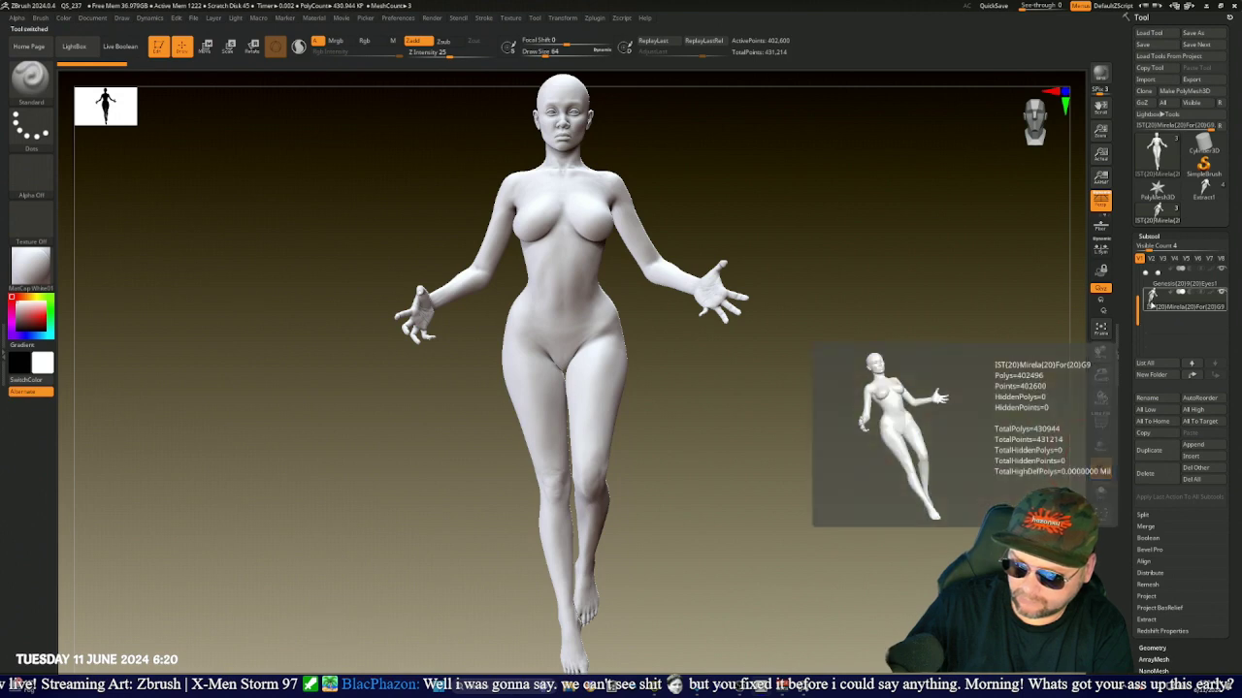
# - Fill the active body subtool with a skin-toned MatCap material and a dark brown colour, using the Mrgb channel
pyautogui.click(31, 265)
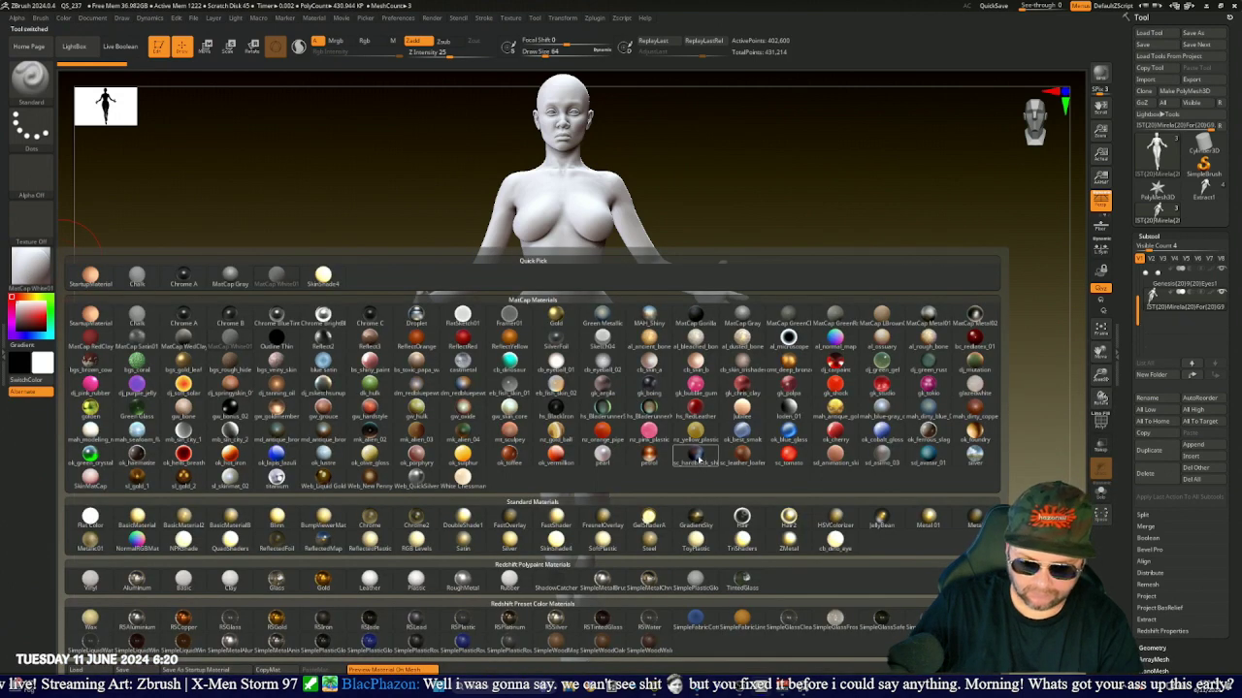
pyautogui.click(742, 385)
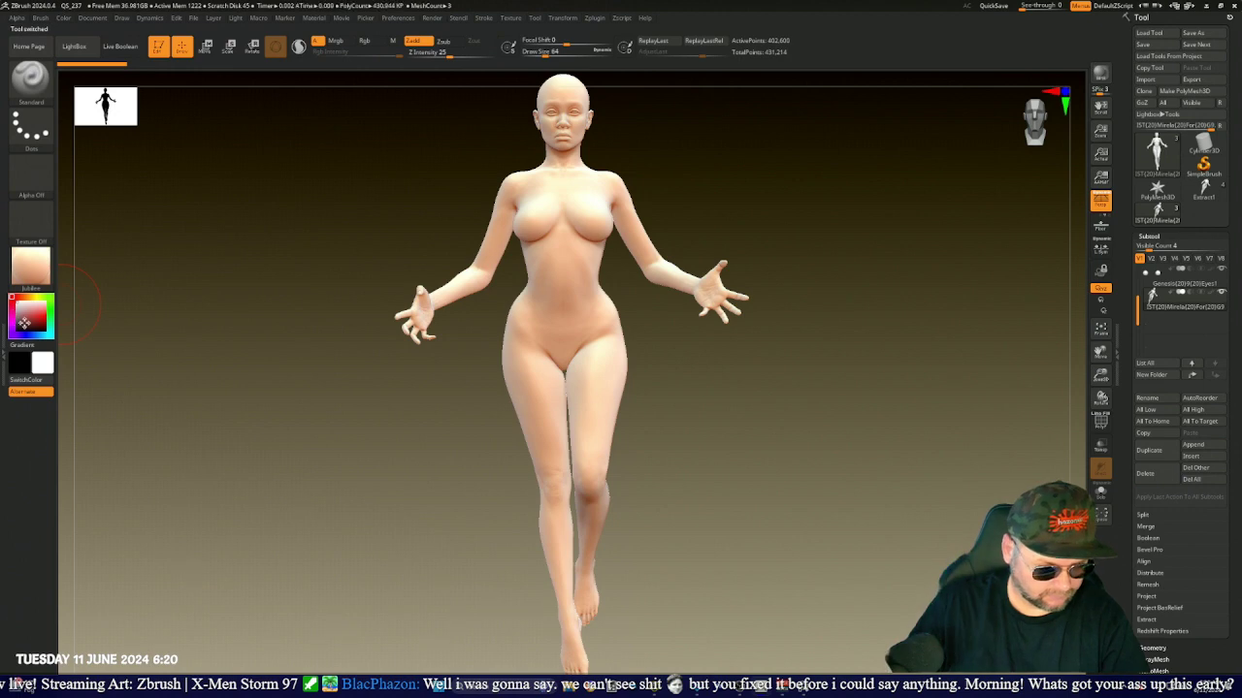
pyautogui.click(19, 297)
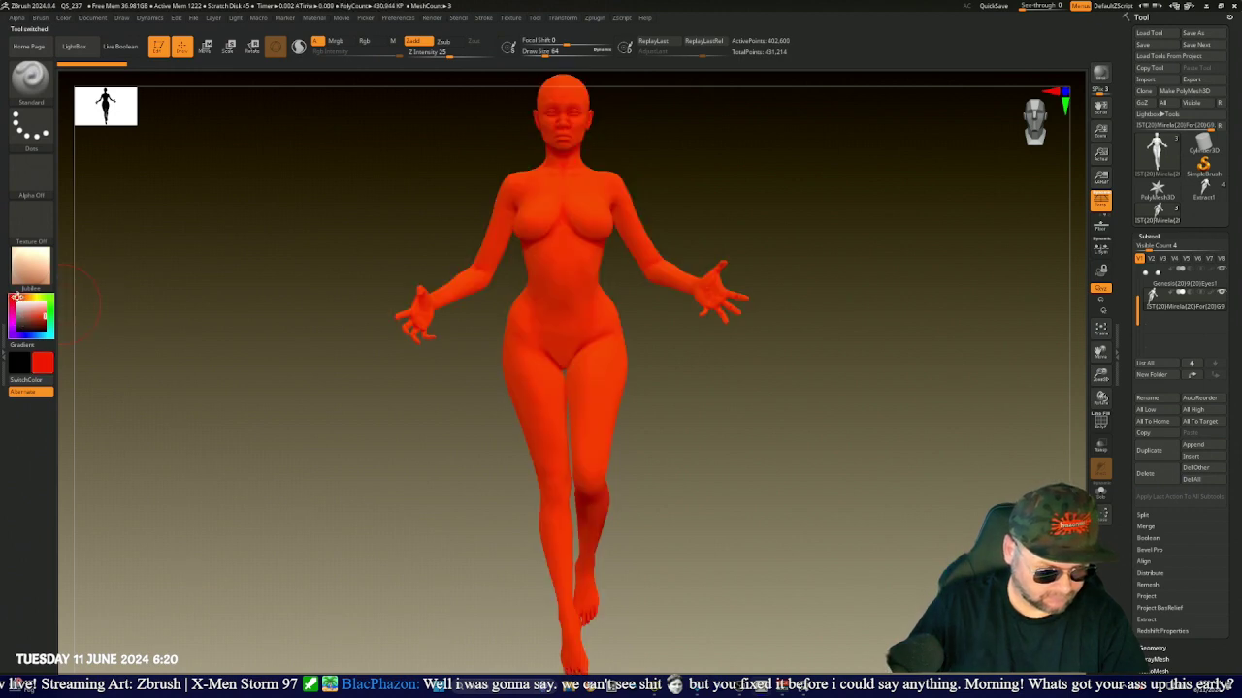
pyautogui.click(21, 321)
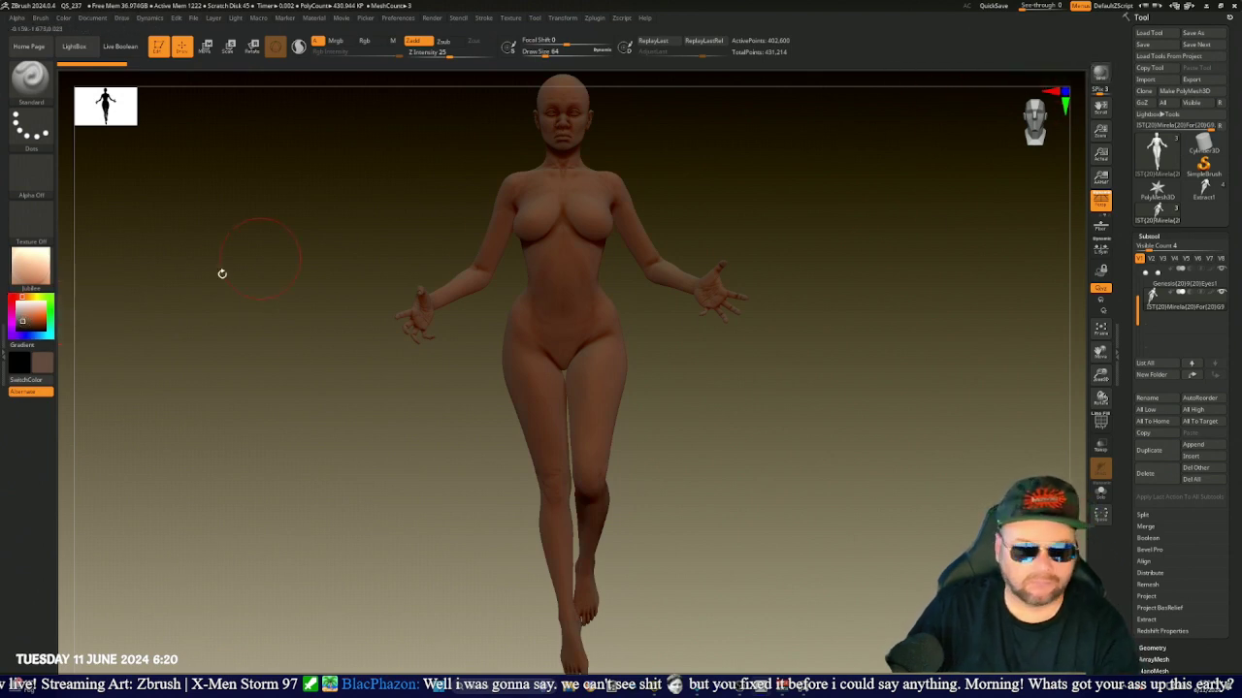
pyautogui.click(21, 321)
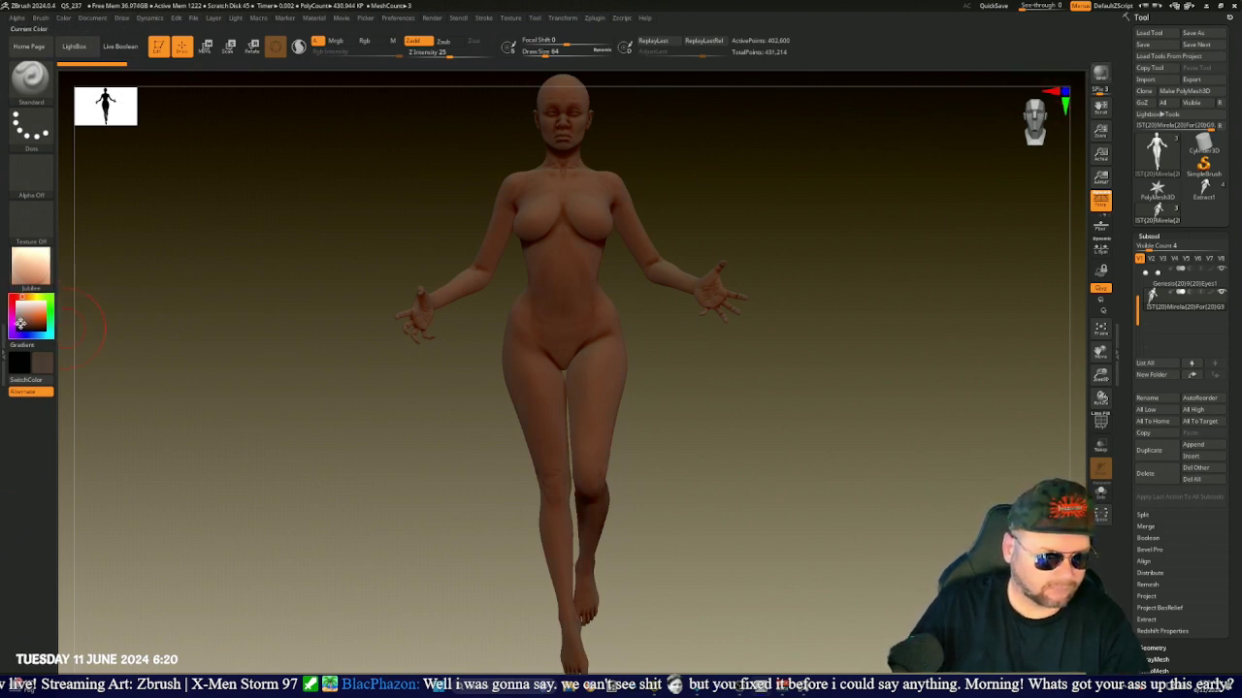
pyautogui.click(20, 323)
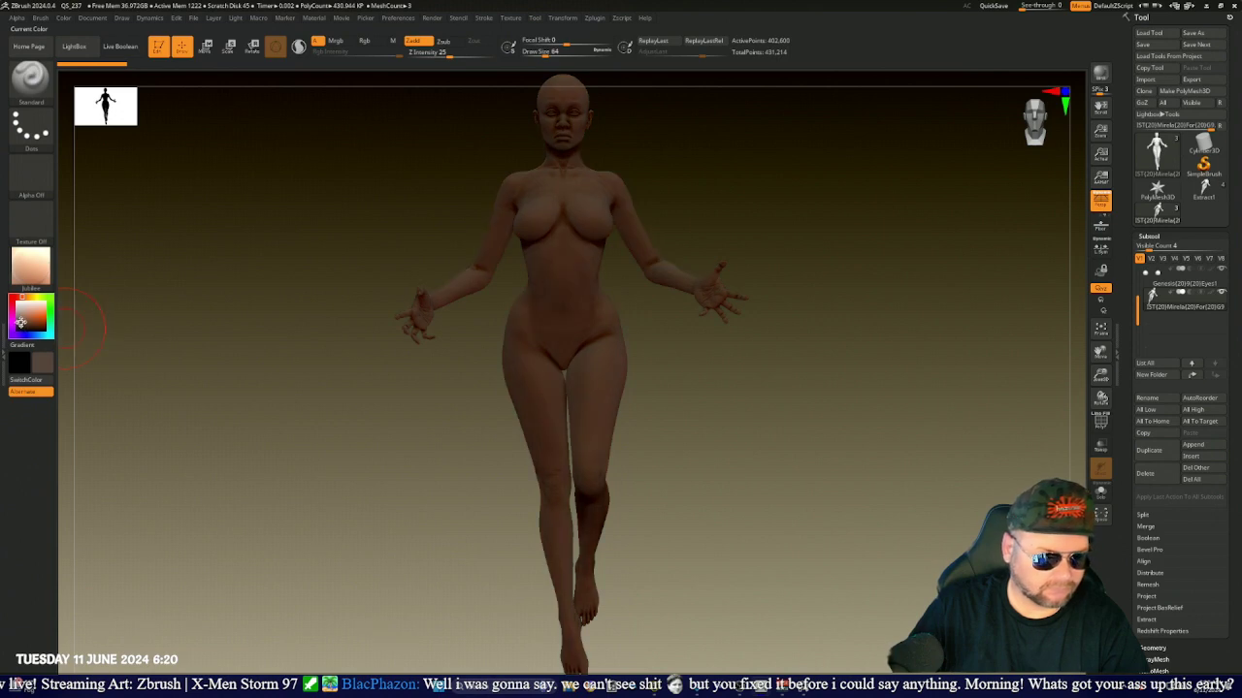
pyautogui.click(20, 322)
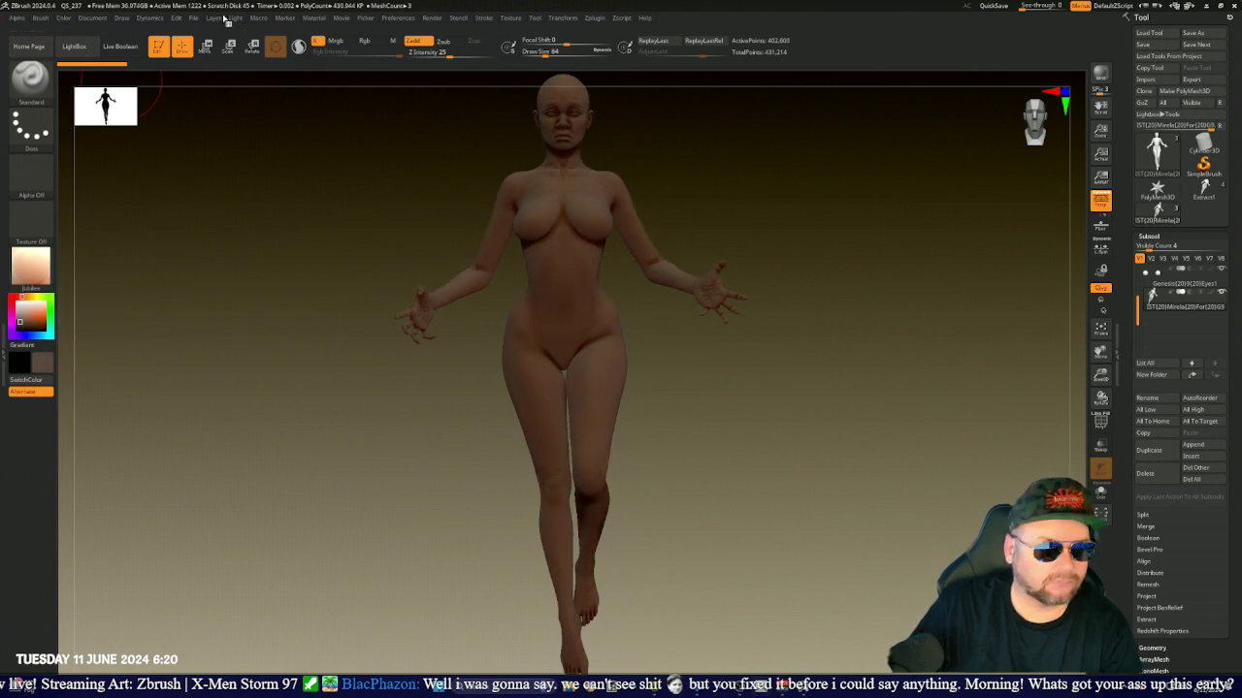
pyautogui.click(340, 42)
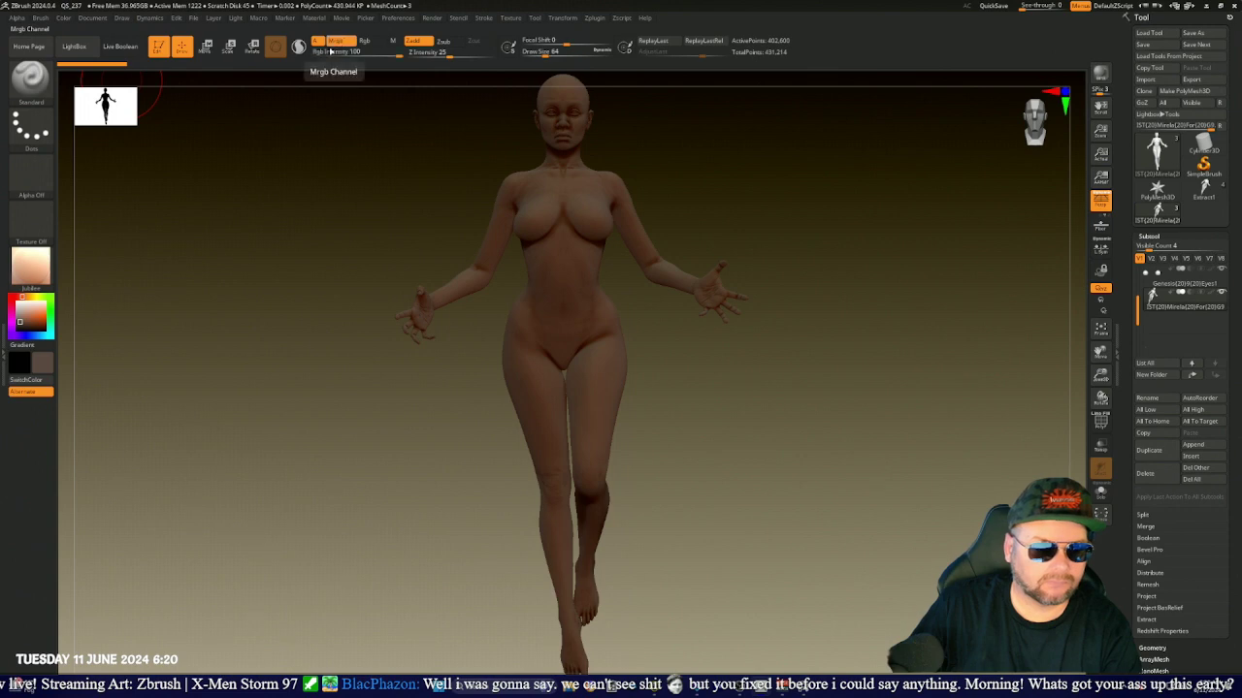
pyautogui.click(64, 18)
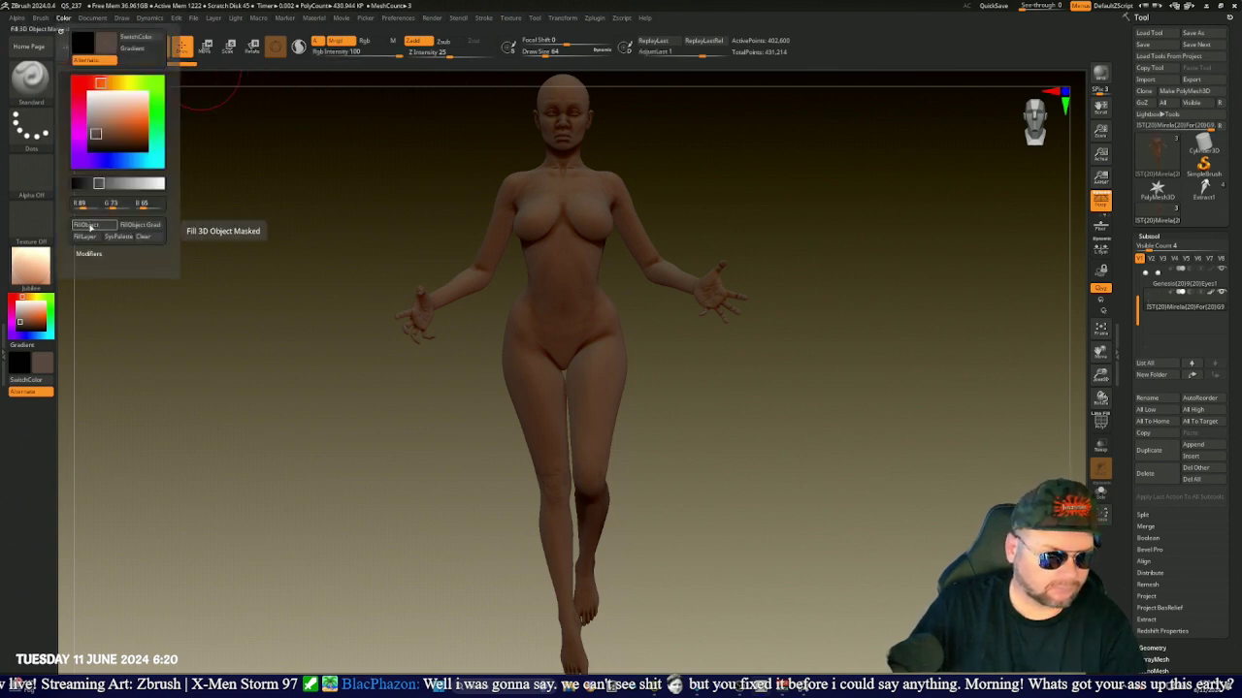
pyautogui.click(90, 225)
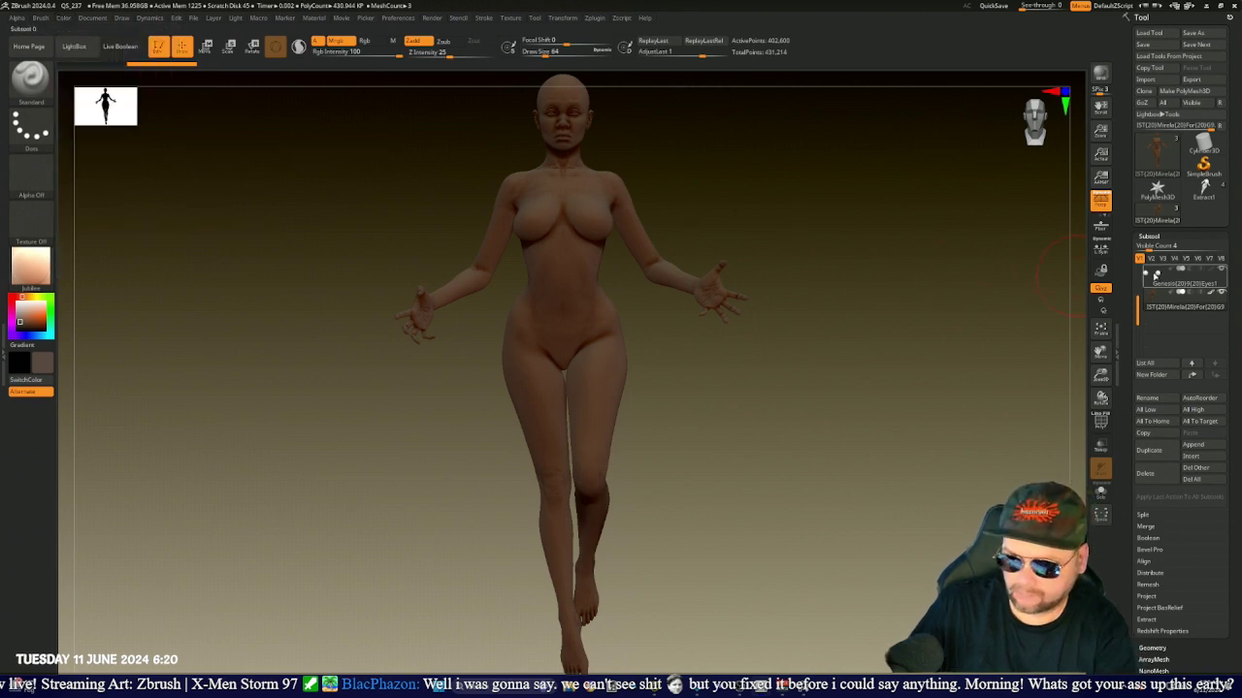
# - Fill the Eyes subtool with an eyeball MatCap material and pure white colour
pyautogui.click(30, 265)
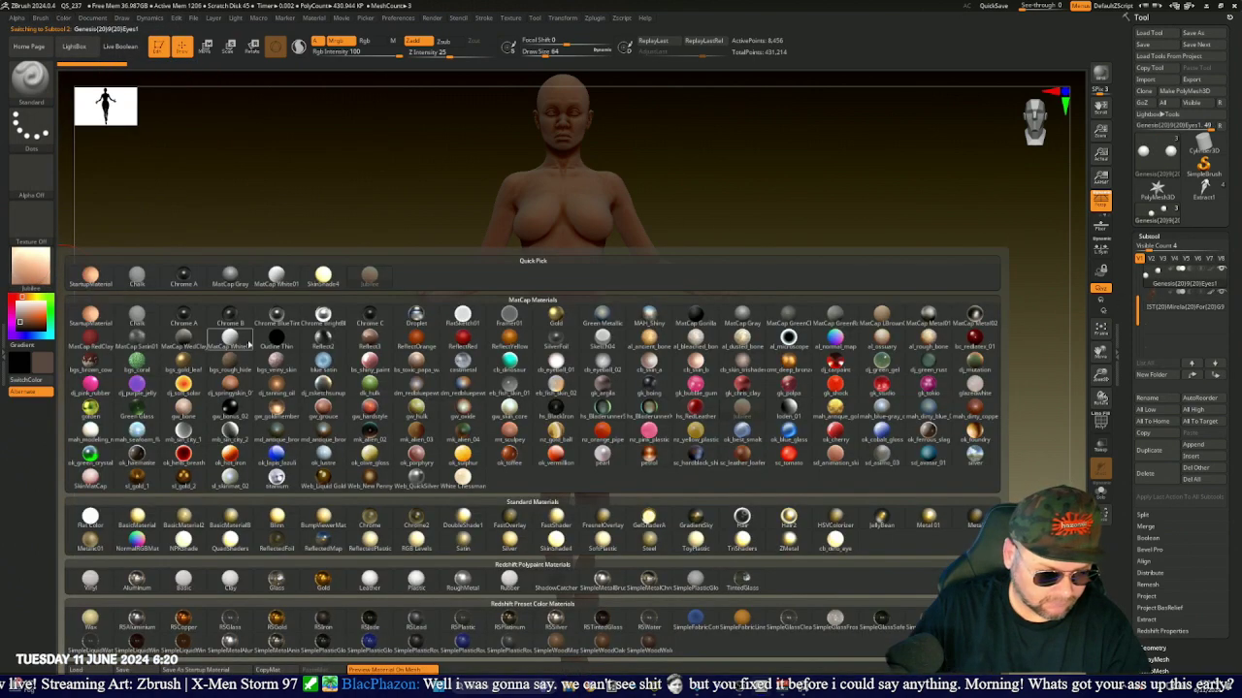
pyautogui.click(558, 365)
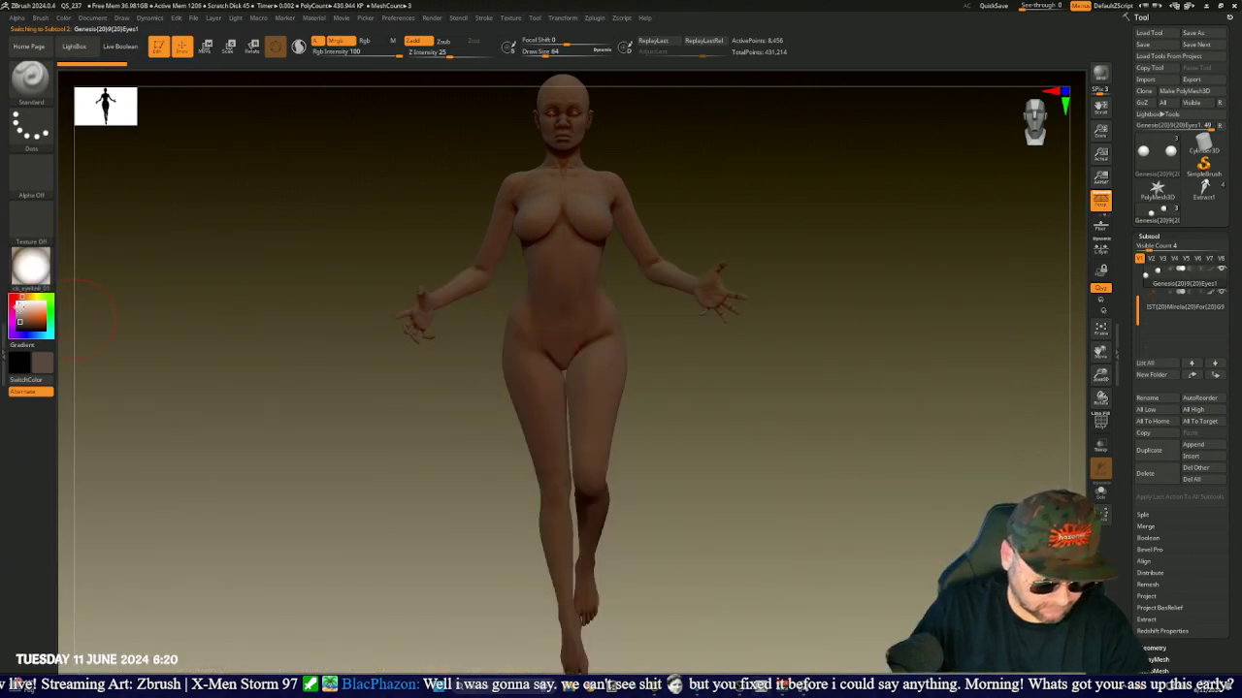
pyautogui.moveTo(20, 306); pyautogui.dragTo(10, 296)
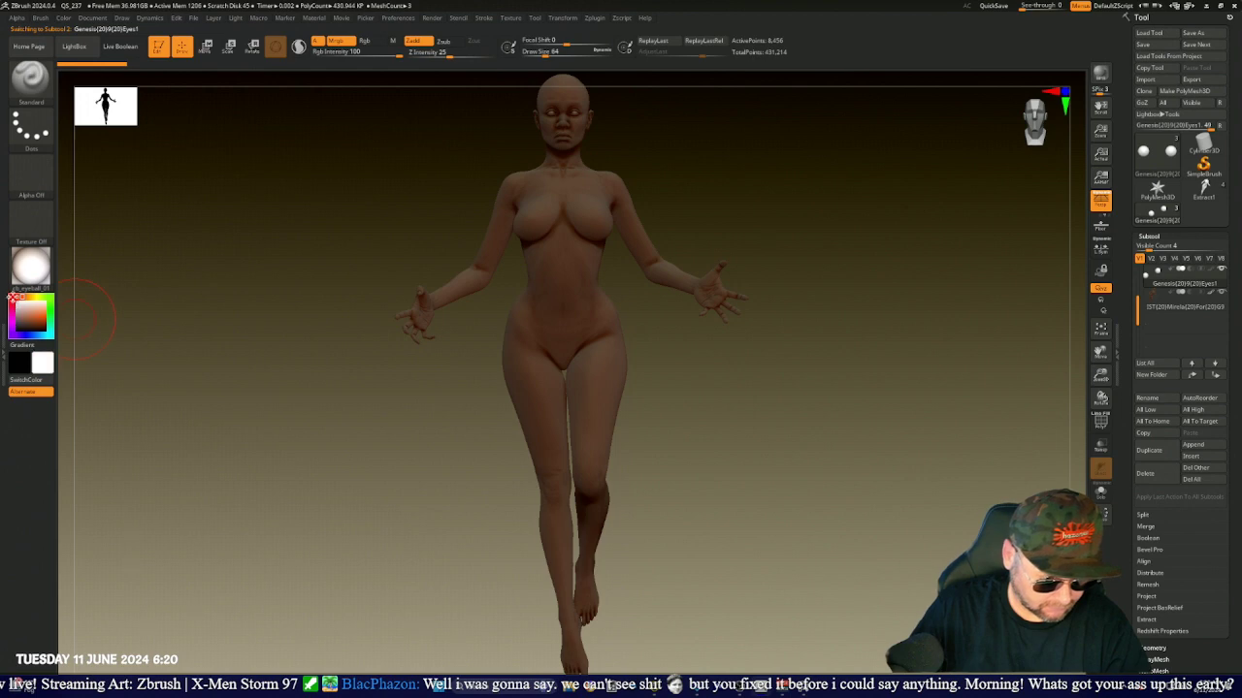
pyautogui.click(63, 18)
pyautogui.click(85, 226)
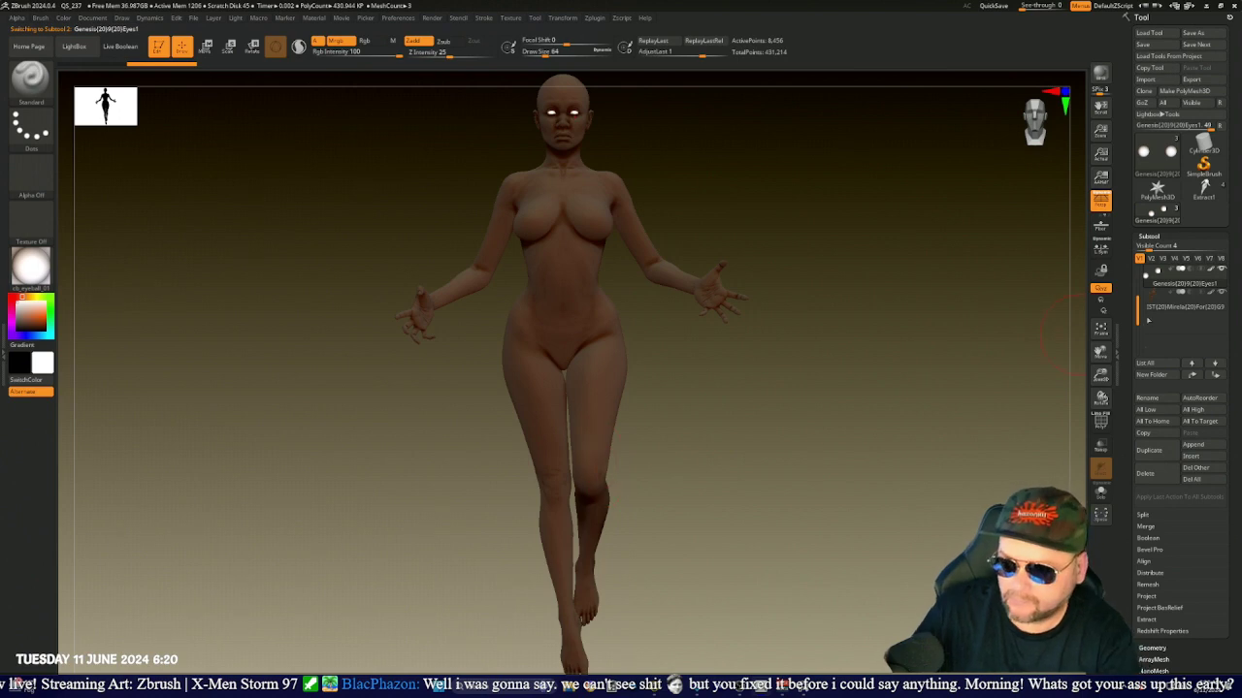
# - Duplicate the body subtool and show its polygroups with the PolyFrame display
pyautogui.click(1159, 308)
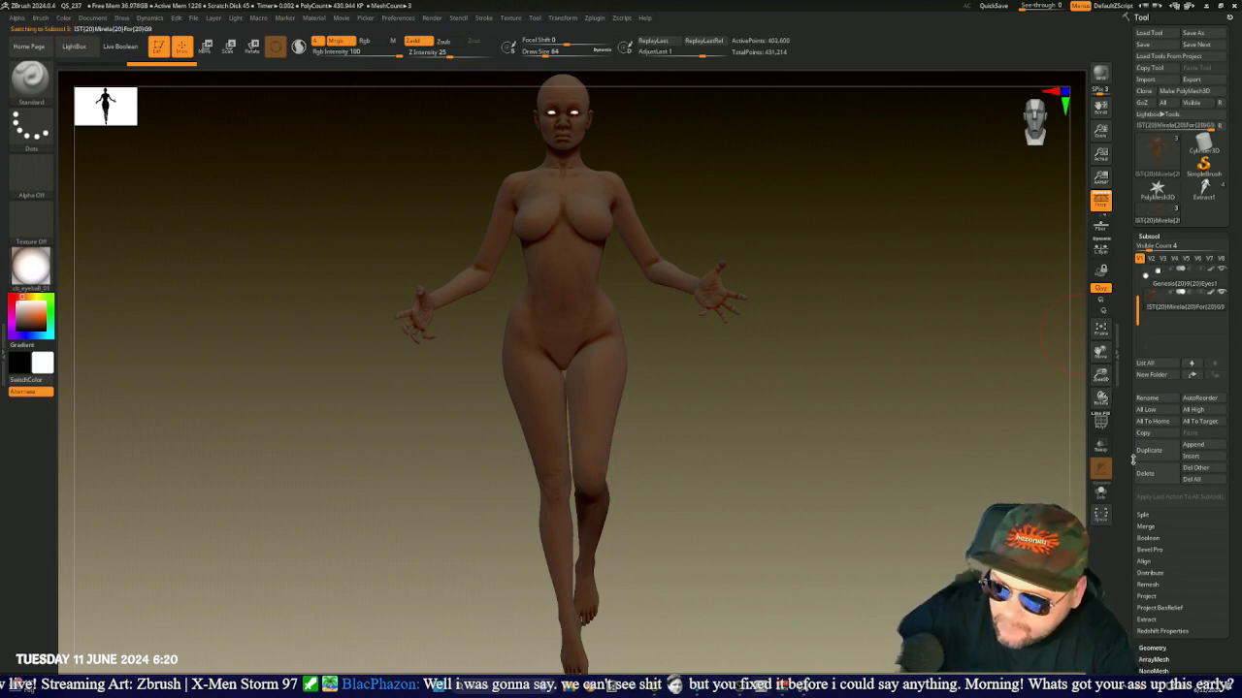
pyautogui.click(1148, 450)
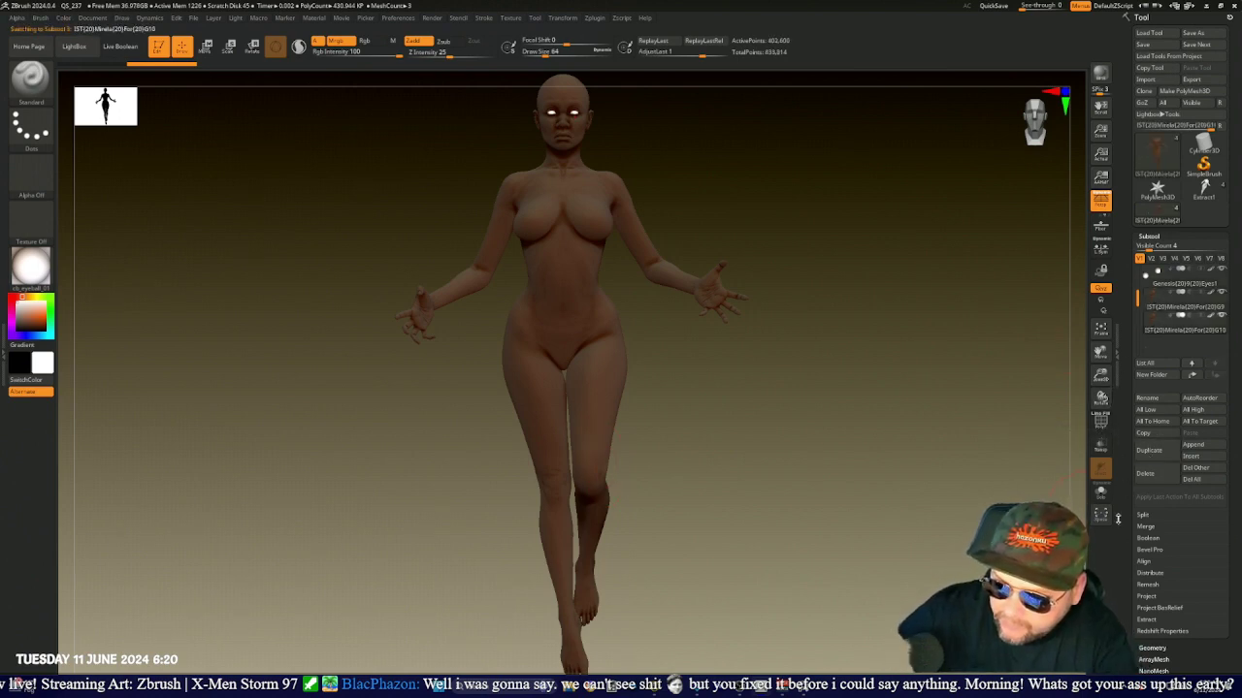
pyautogui.click(1101, 424)
pyautogui.moveTo(967, 428); pyautogui.dragTo(896, 433)
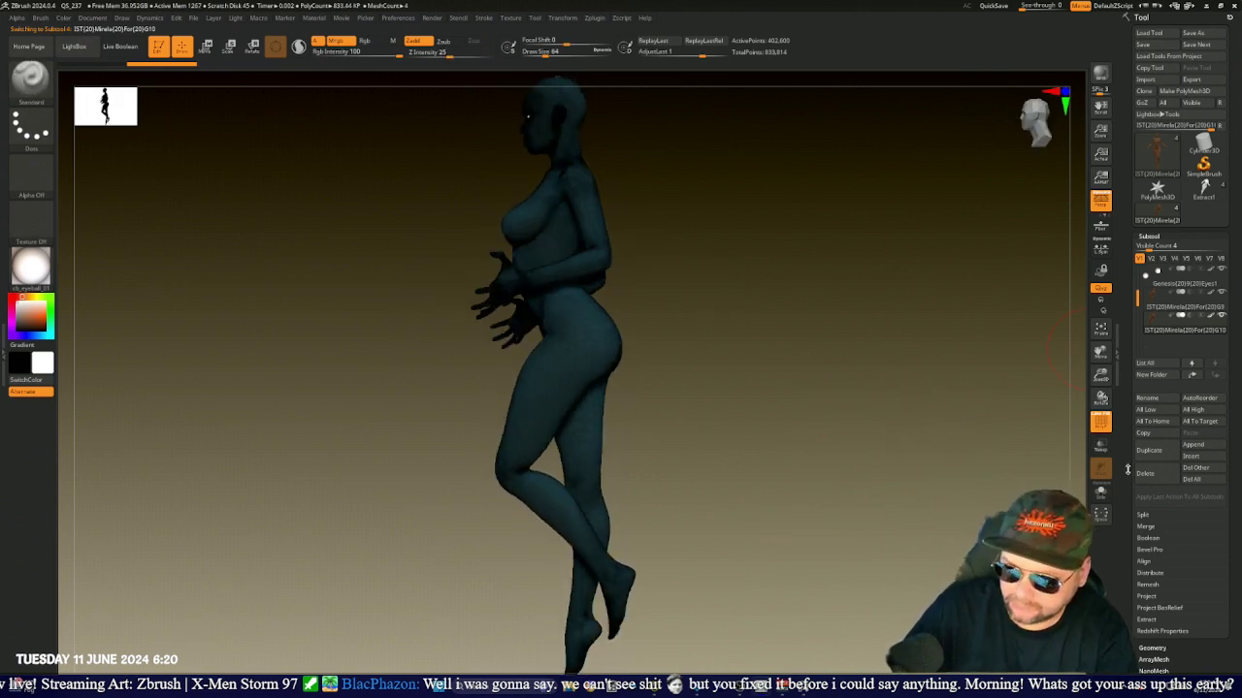
# - Regenerate the duplicated body's polygroups with Auto Groups
pyautogui.scroll(-10, 1125, 503)
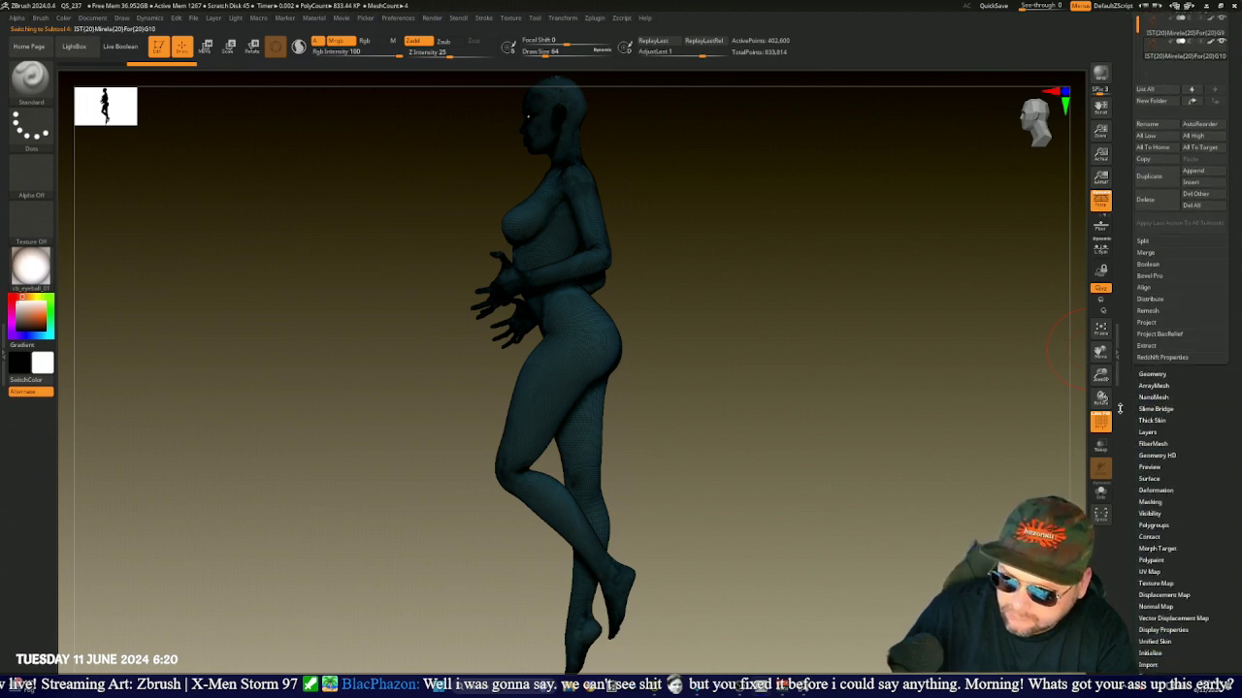
pyautogui.press('shift')
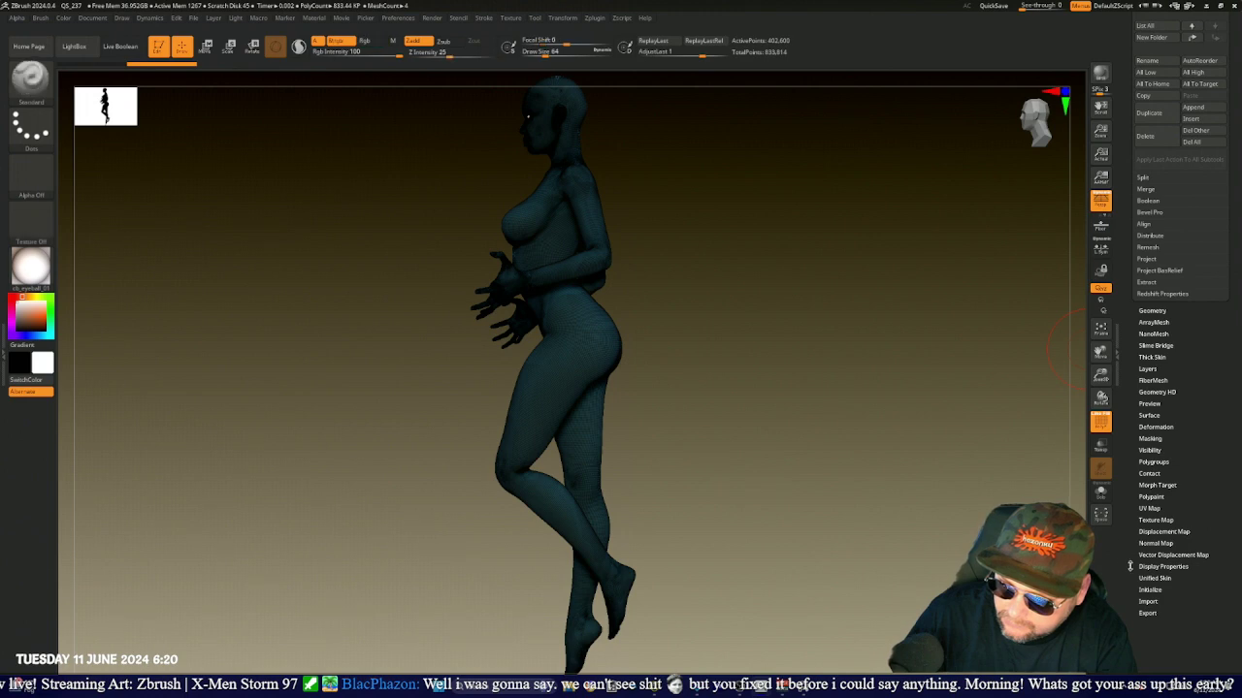
pyautogui.scroll(-3, 1129, 490)
pyautogui.scroll(2, 1130, 458)
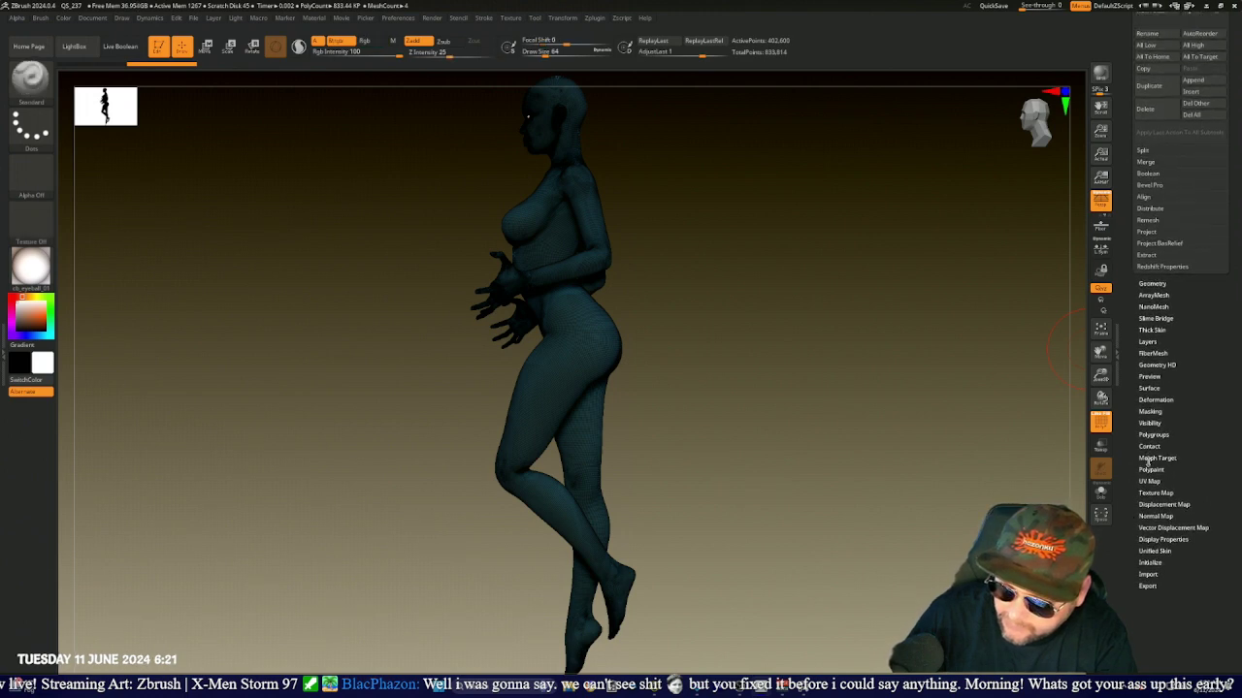
pyautogui.click(1145, 434)
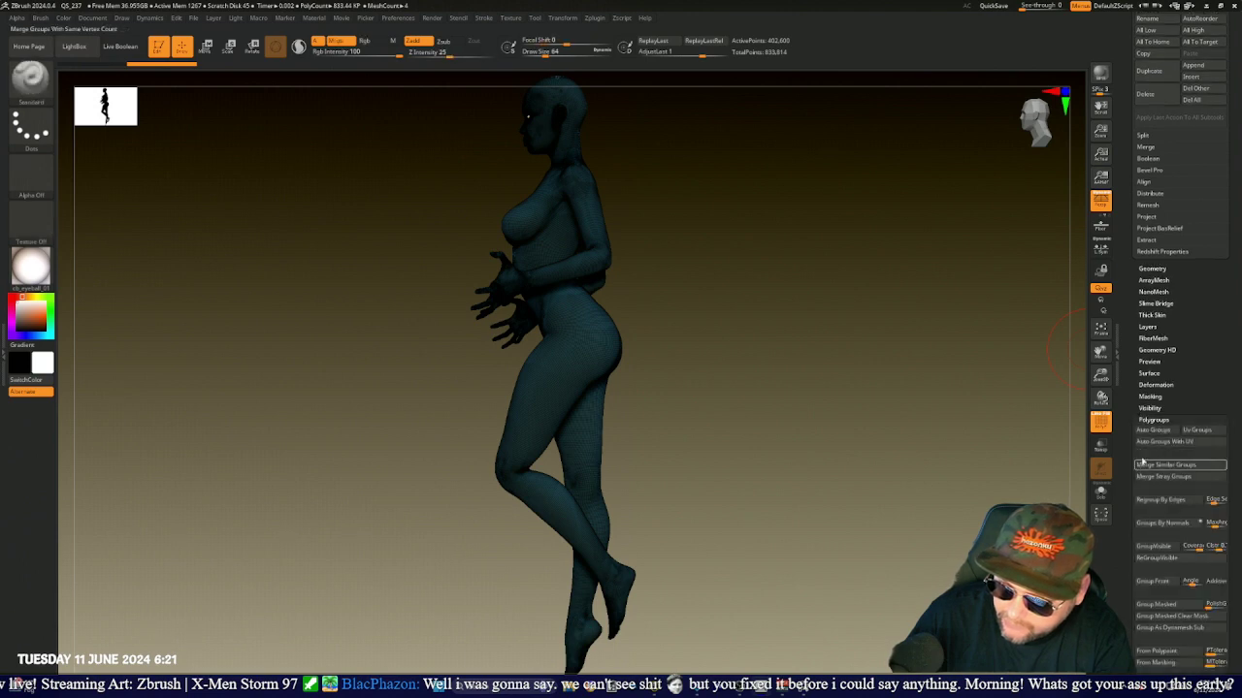
pyautogui.click(1147, 434)
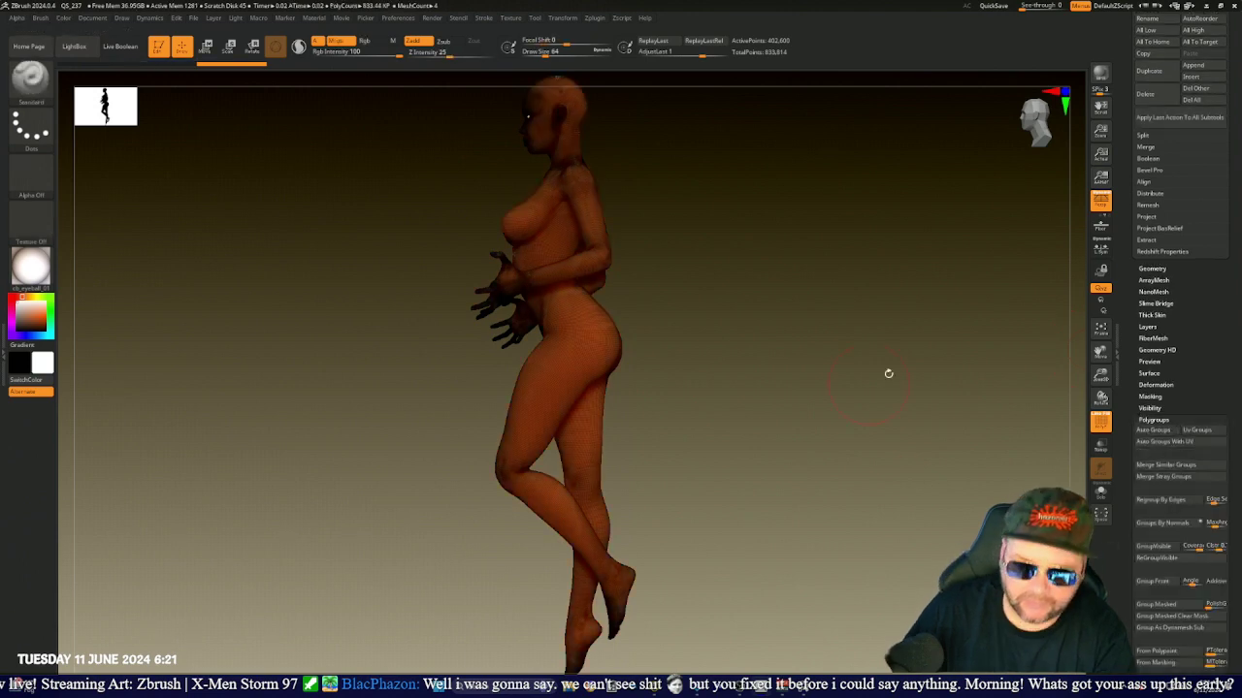
pyautogui.click(1149, 430)
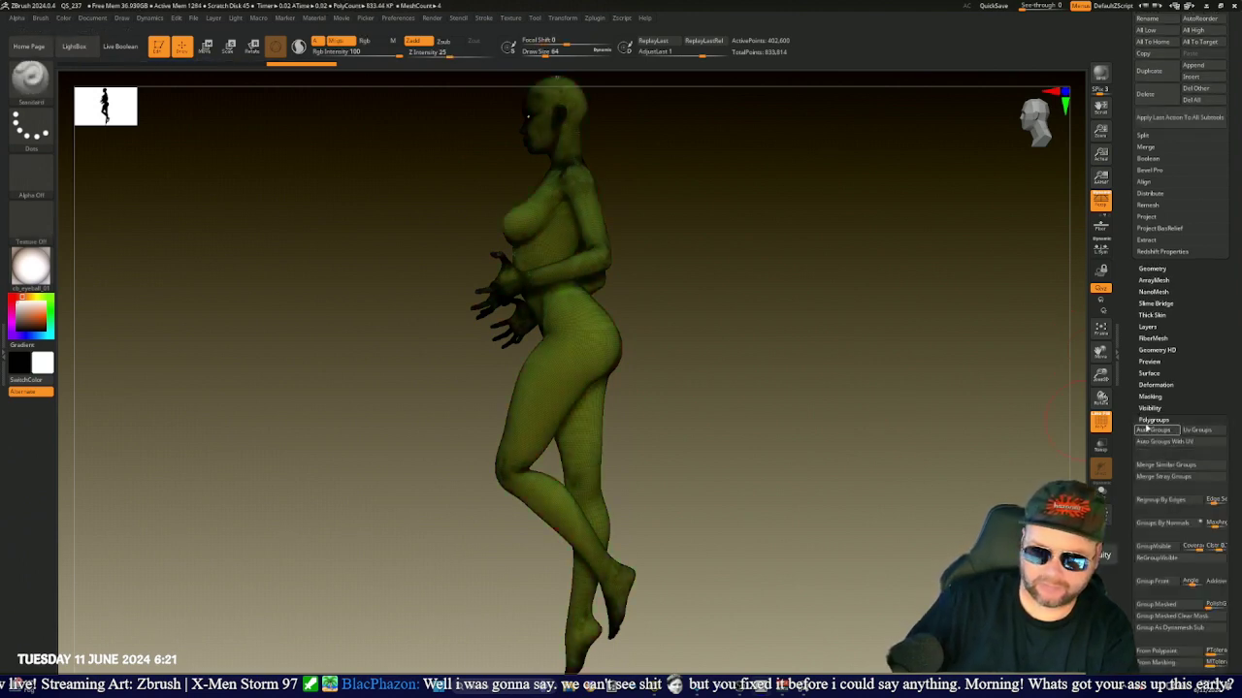
pyautogui.keyDown('alt'); pyautogui.moveTo(751, 308); pyautogui.dragTo(767, 422); pyautogui.keyUp('alt')
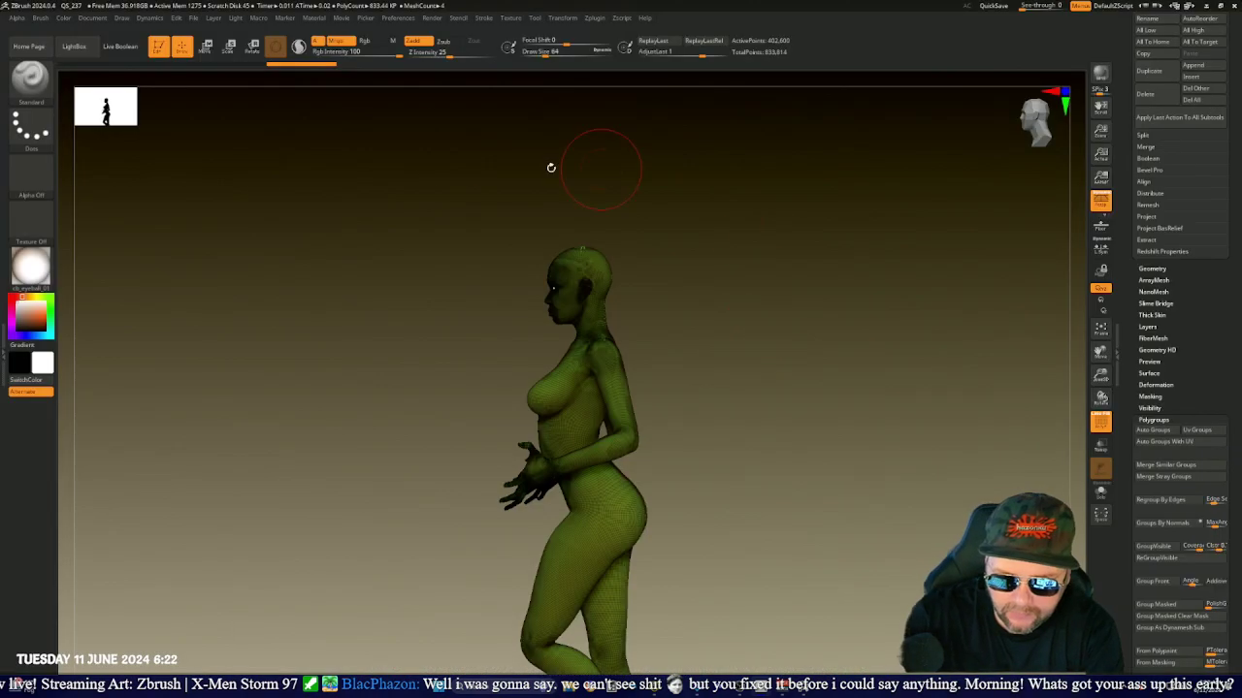
# - Set the ScreenSaver timer to 1000000 seconds and turn the ScreenSaver off in the preferences
pyautogui.click(398, 18)
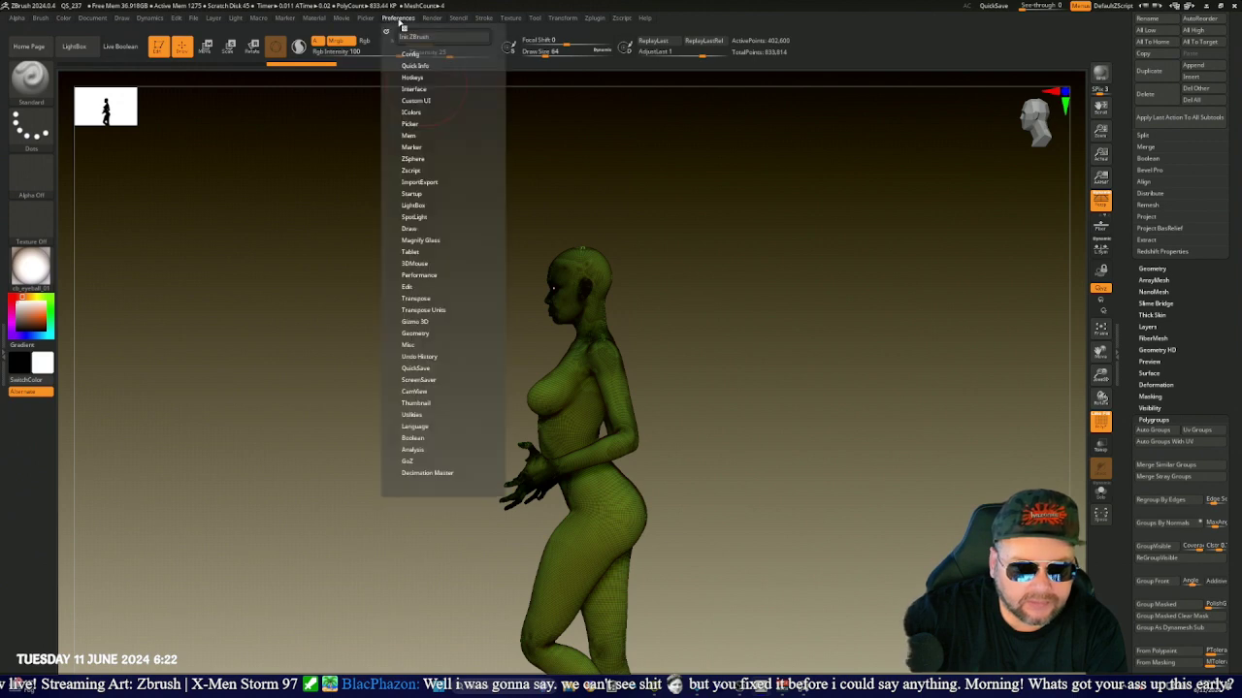
pyautogui.click(424, 380)
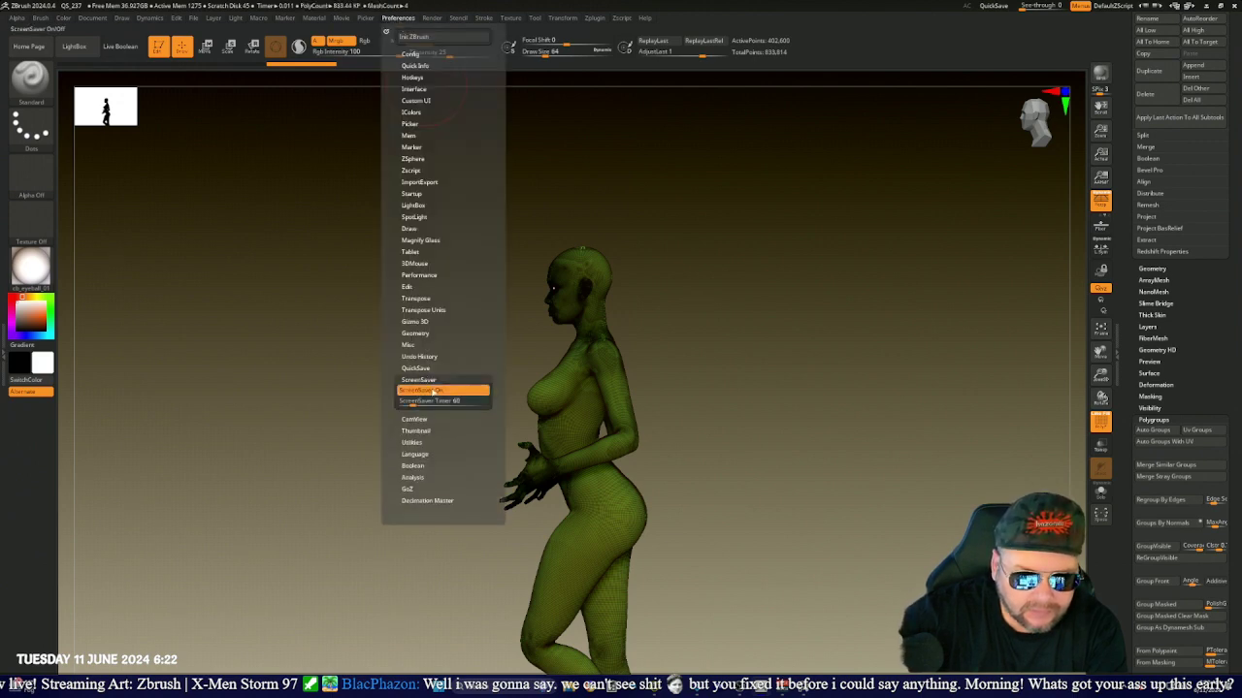
pyautogui.click(414, 399)
pyautogui.write('1000000')
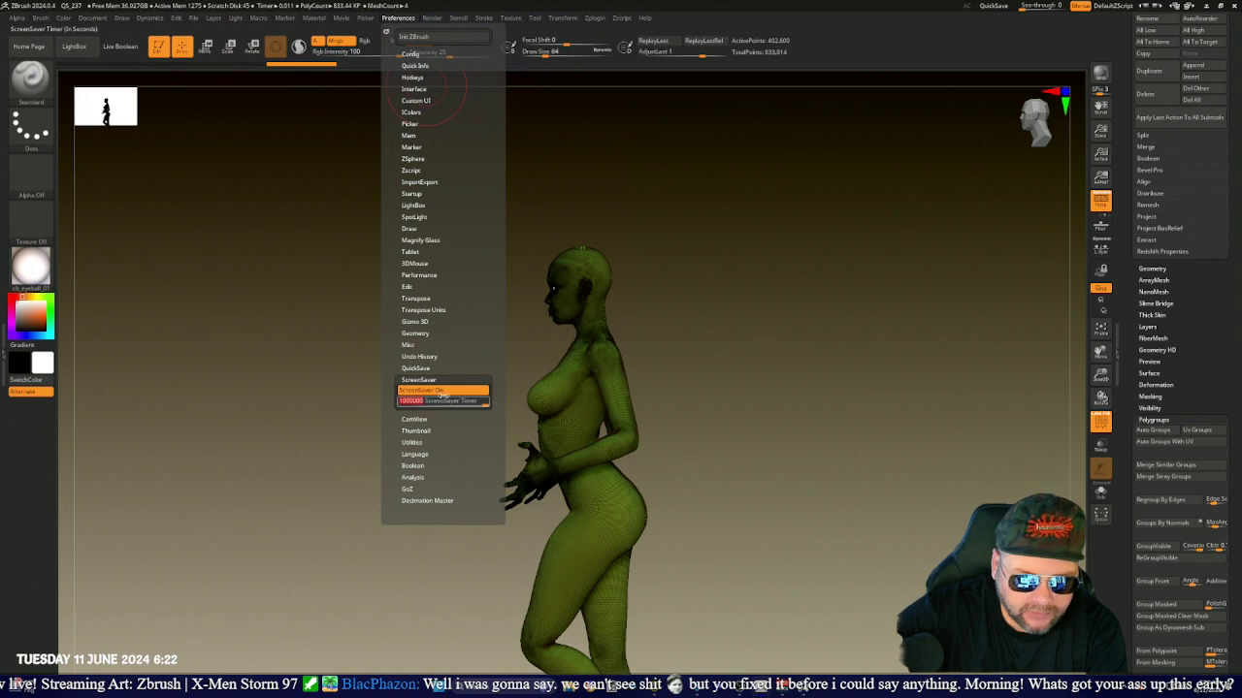
pyautogui.press('Return')
pyautogui.click(432, 390)
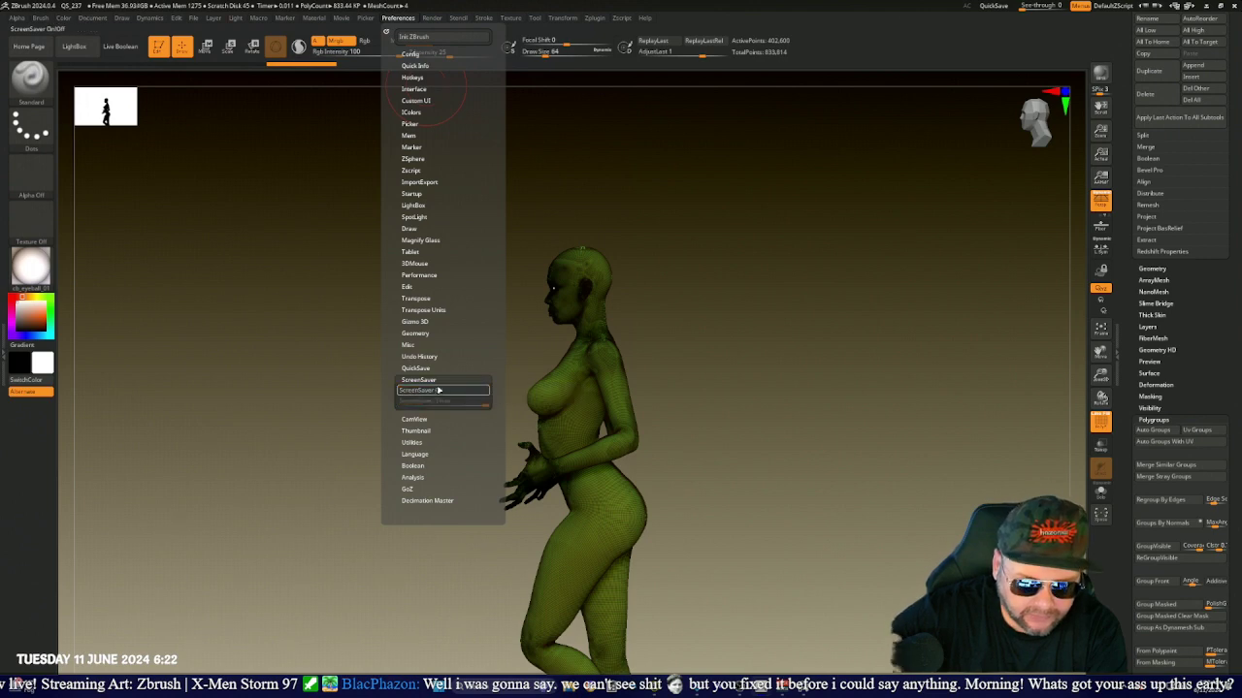
pyautogui.click(414, 380)
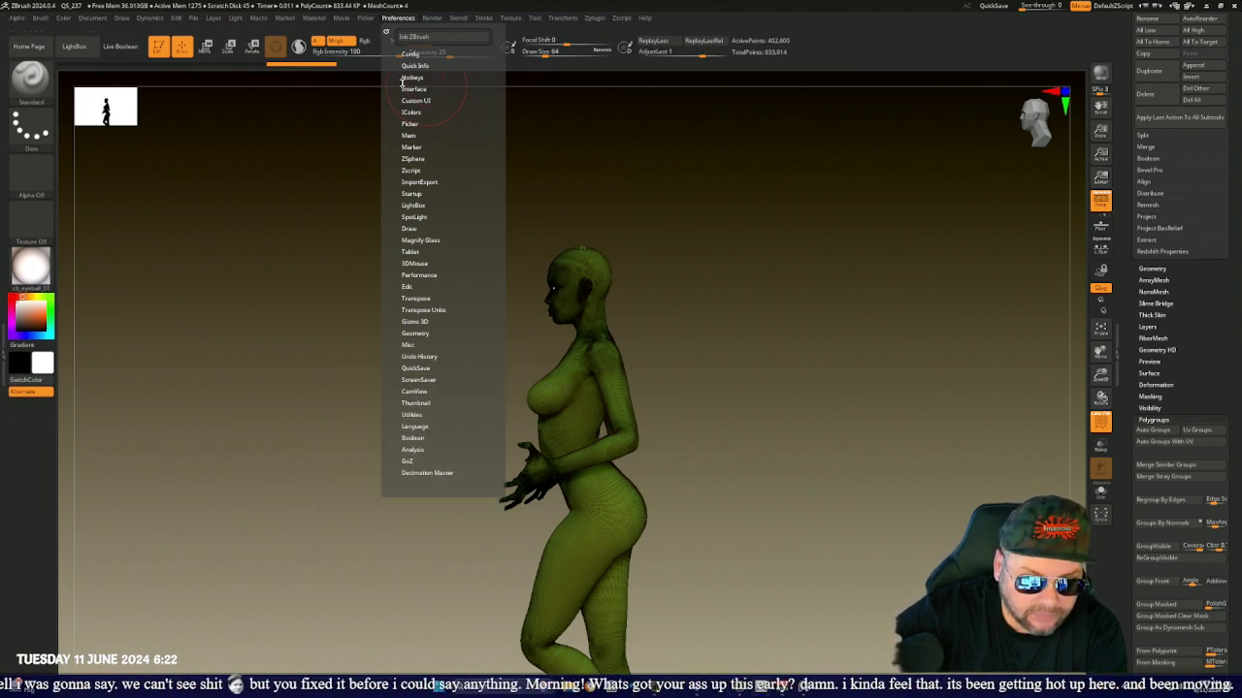
# - Store the current preferences as the master configuration and dismiss the confirmation message
pyautogui.click(416, 55)
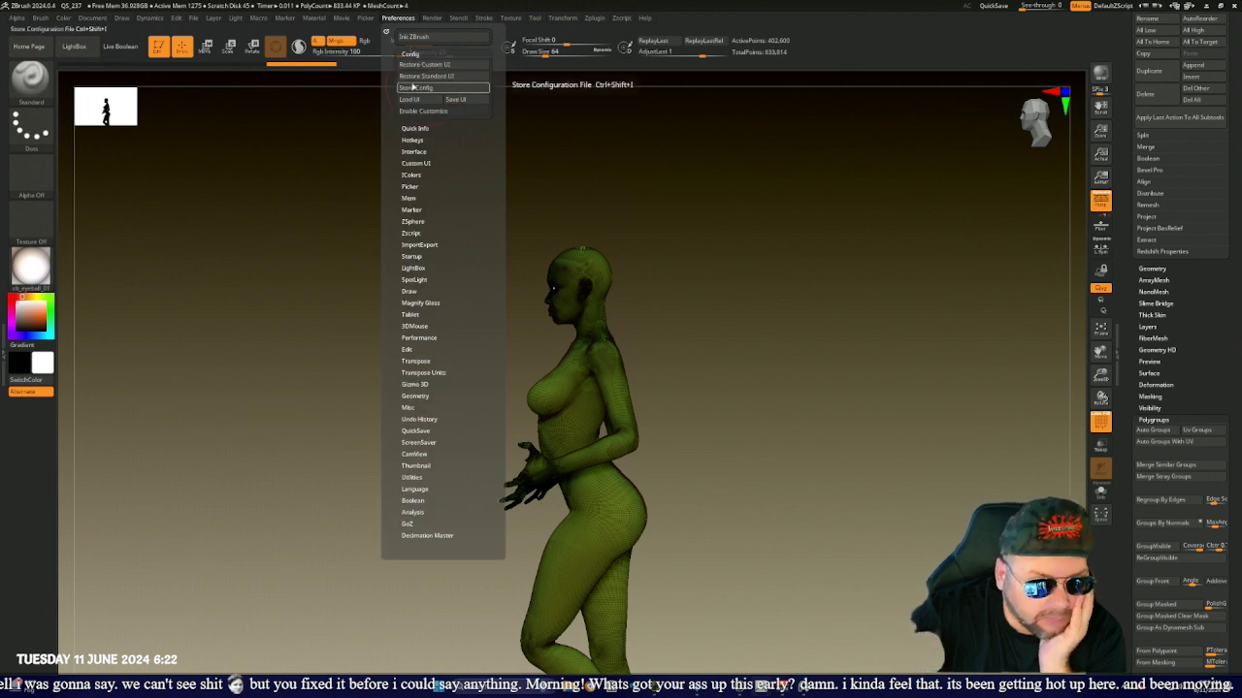
pyautogui.click(413, 88)
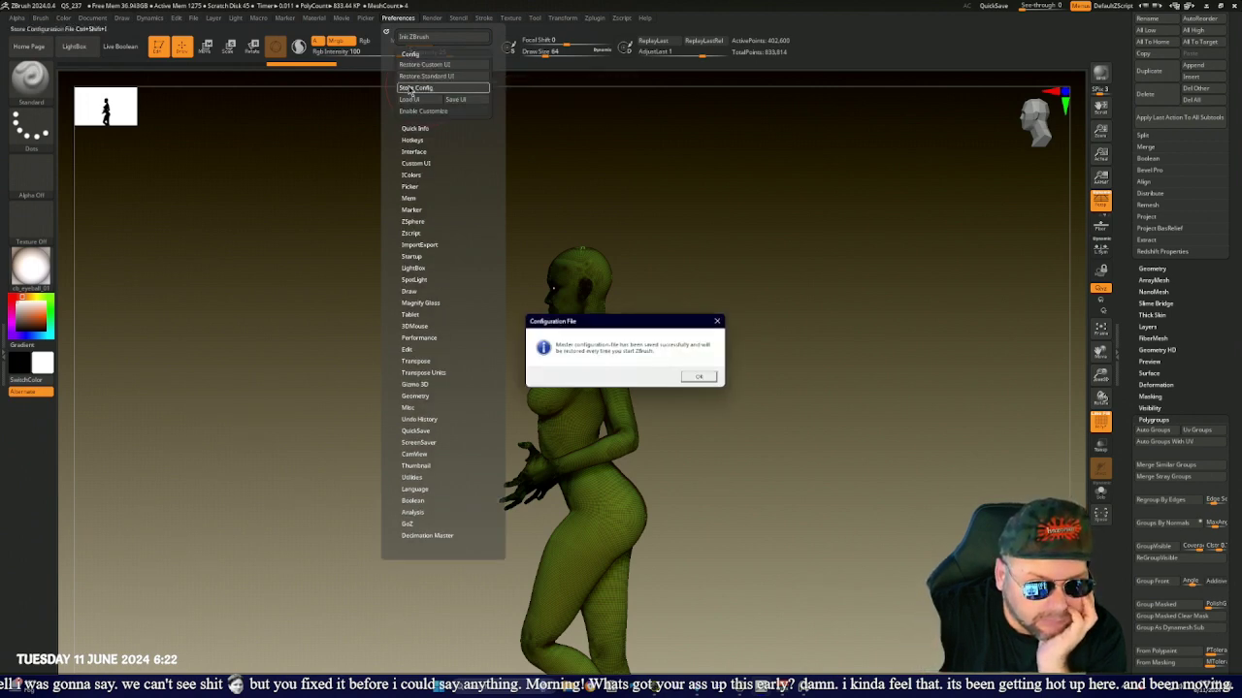
pyautogui.click(699, 376)
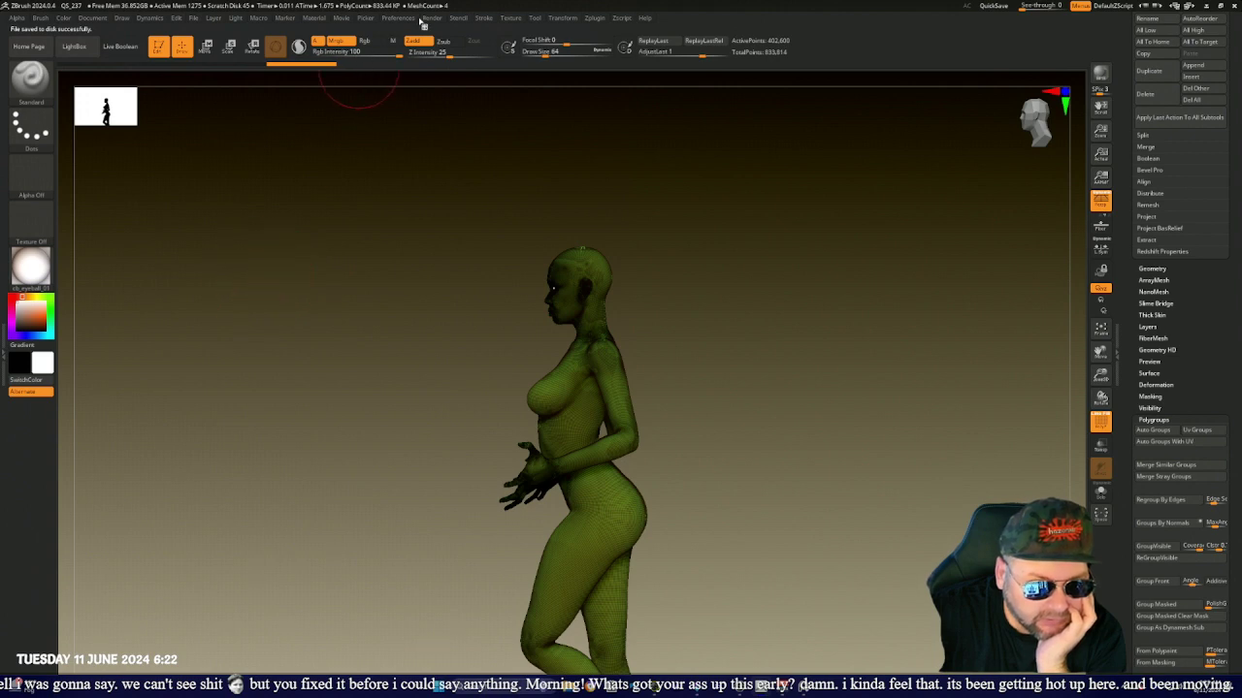
pyautogui.click(236, 19)
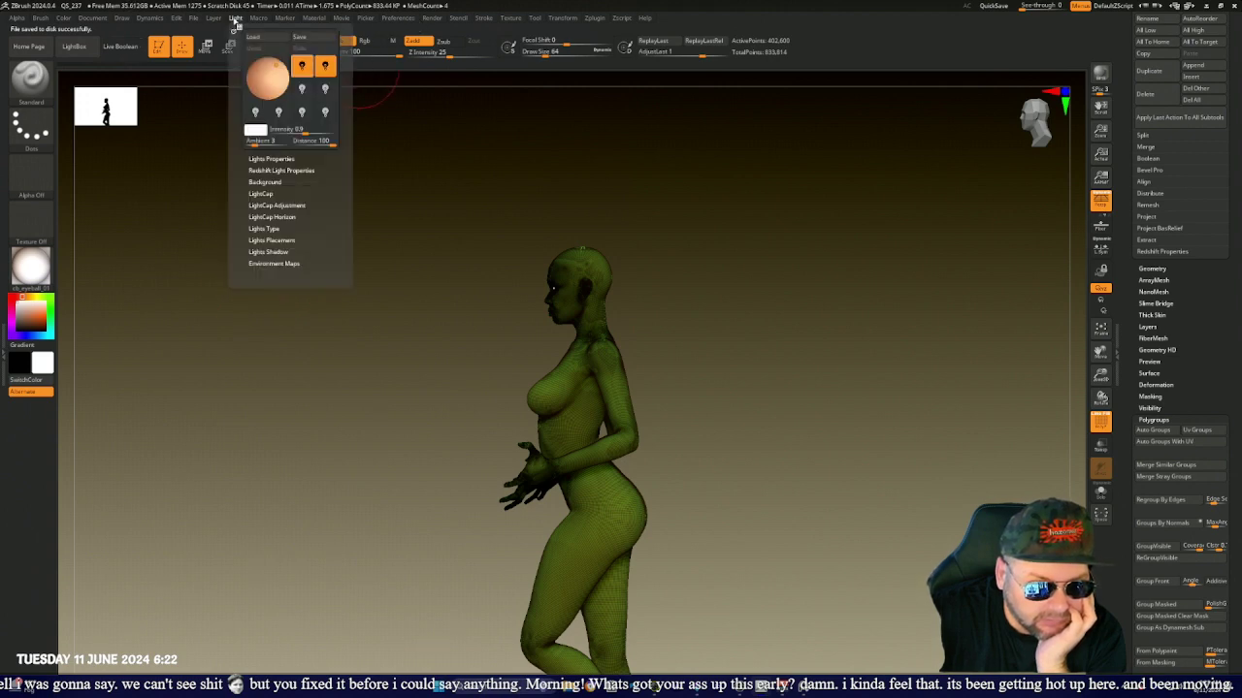
pyautogui.moveTo(734, 331); pyautogui.dragTo(777, 334)
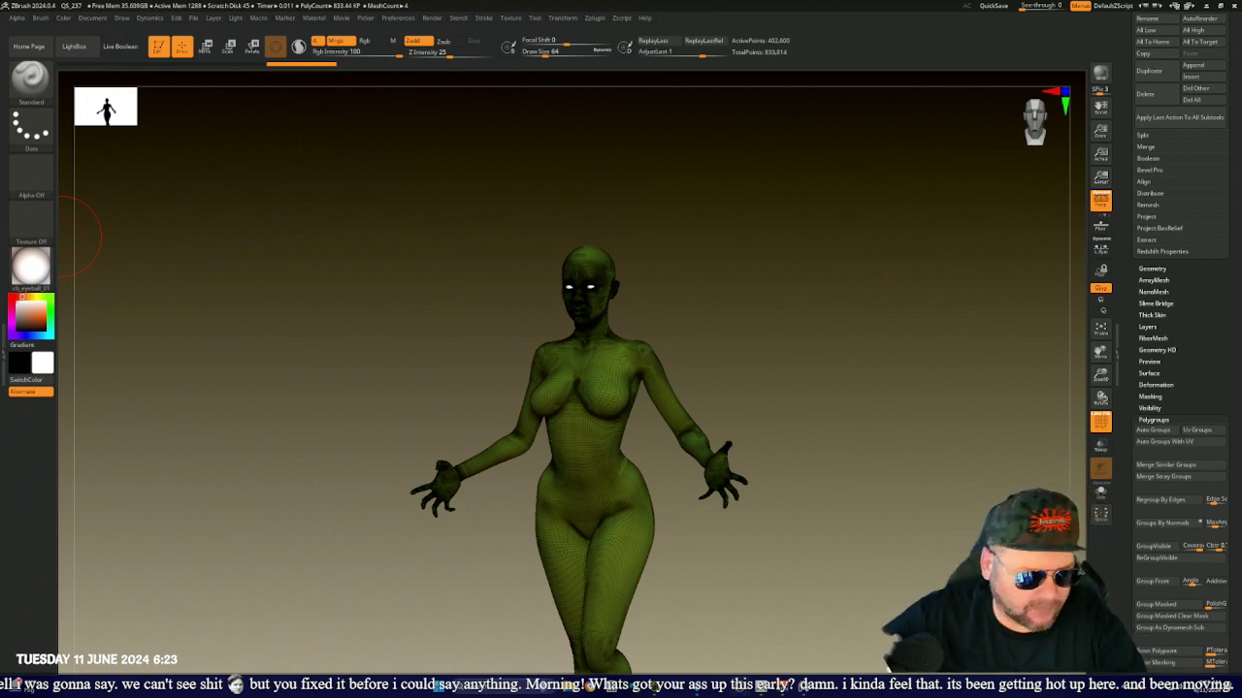
pyautogui.click(31, 266)
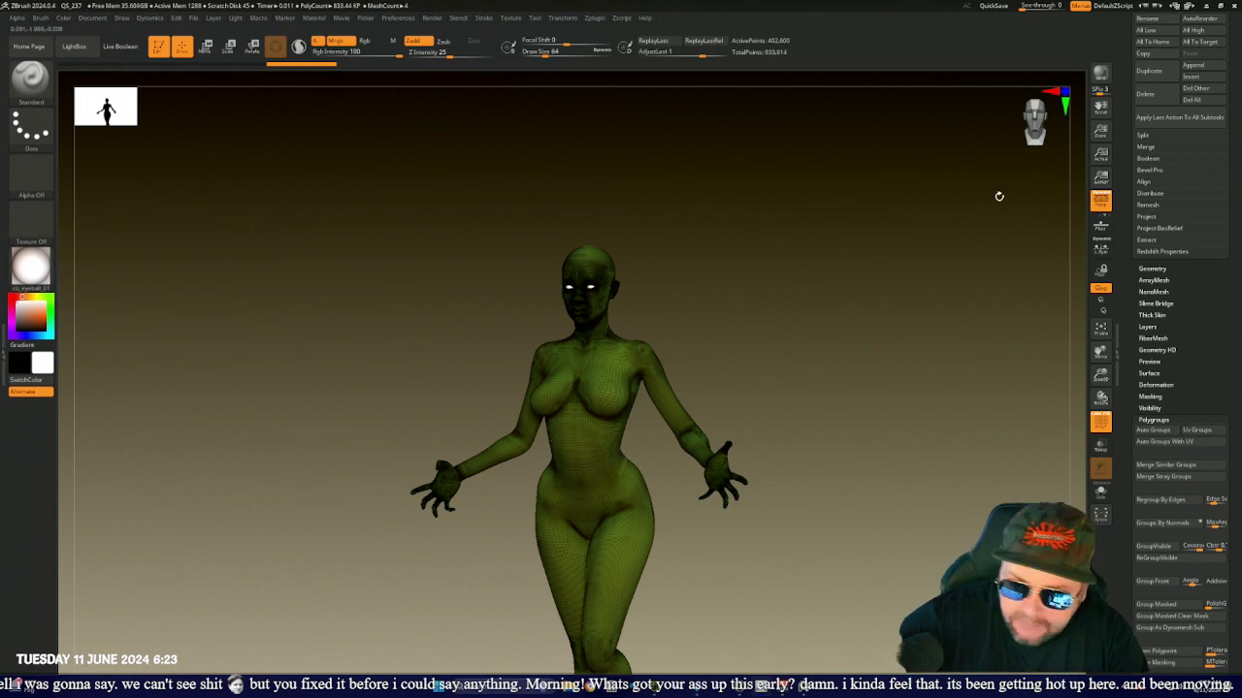
# - Fill the duplicated body with the ToyPlastic material and white color
pyautogui.moveTo(1123, 121); pyautogui.dragTo(1114, 213)
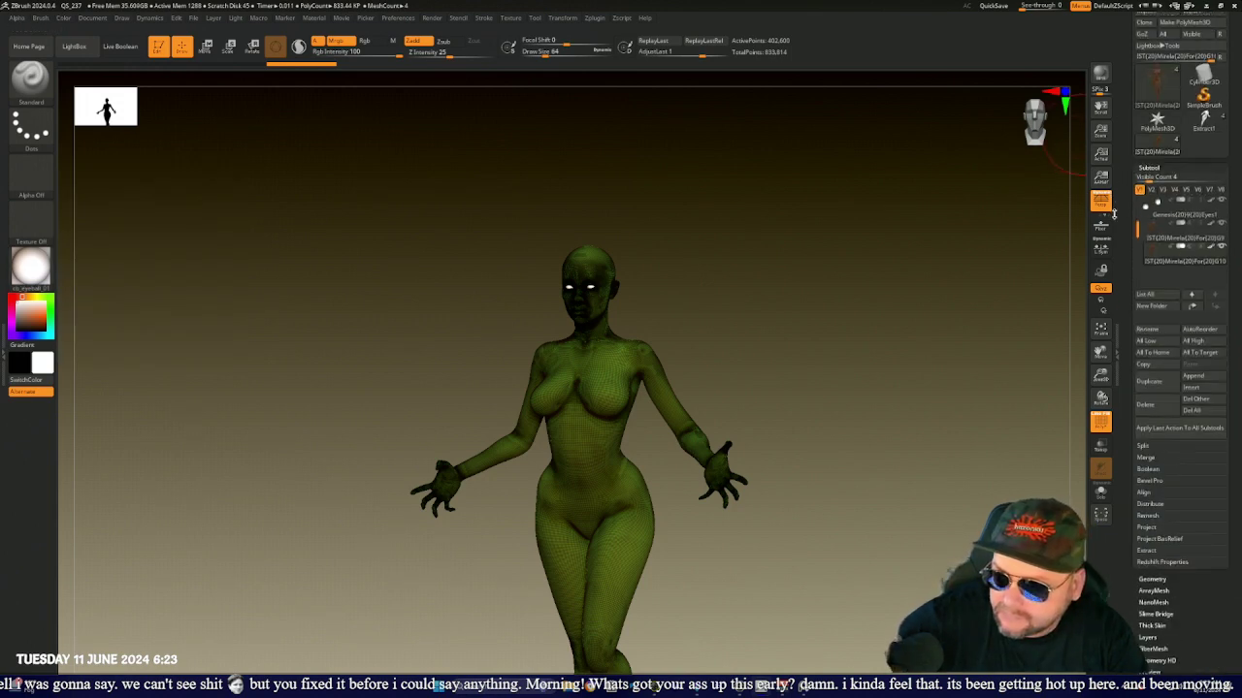
pyautogui.click(39, 264)
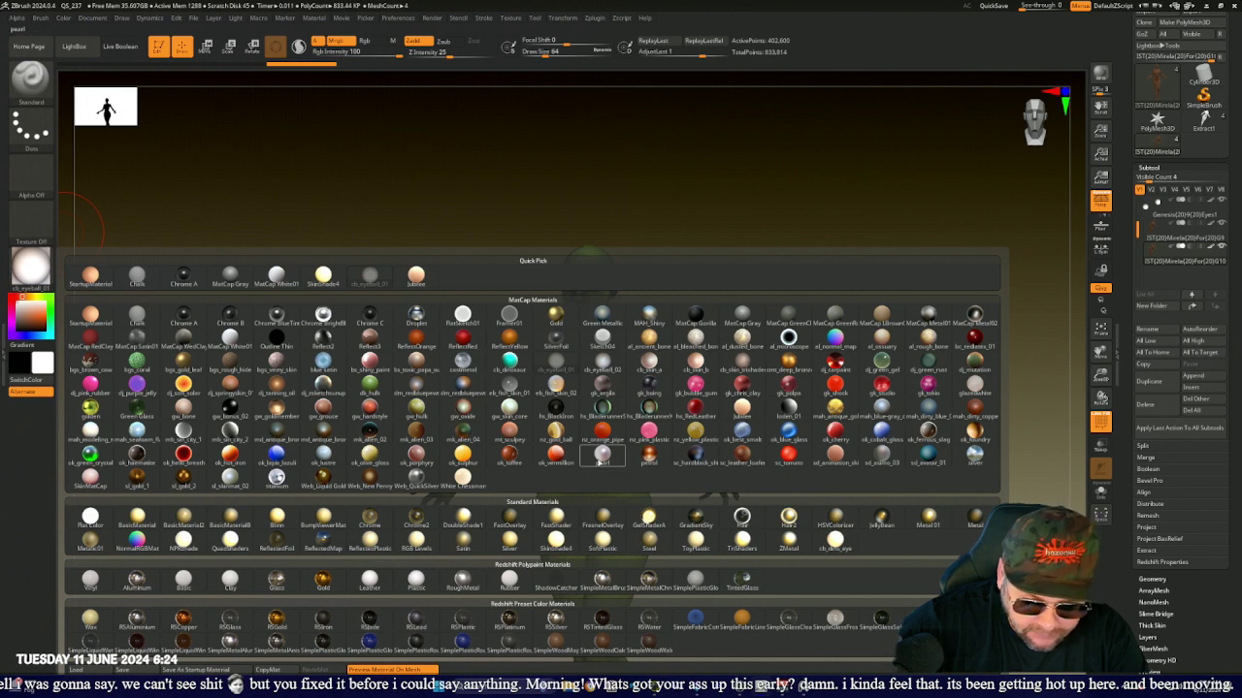
pyautogui.moveTo(601, 455)
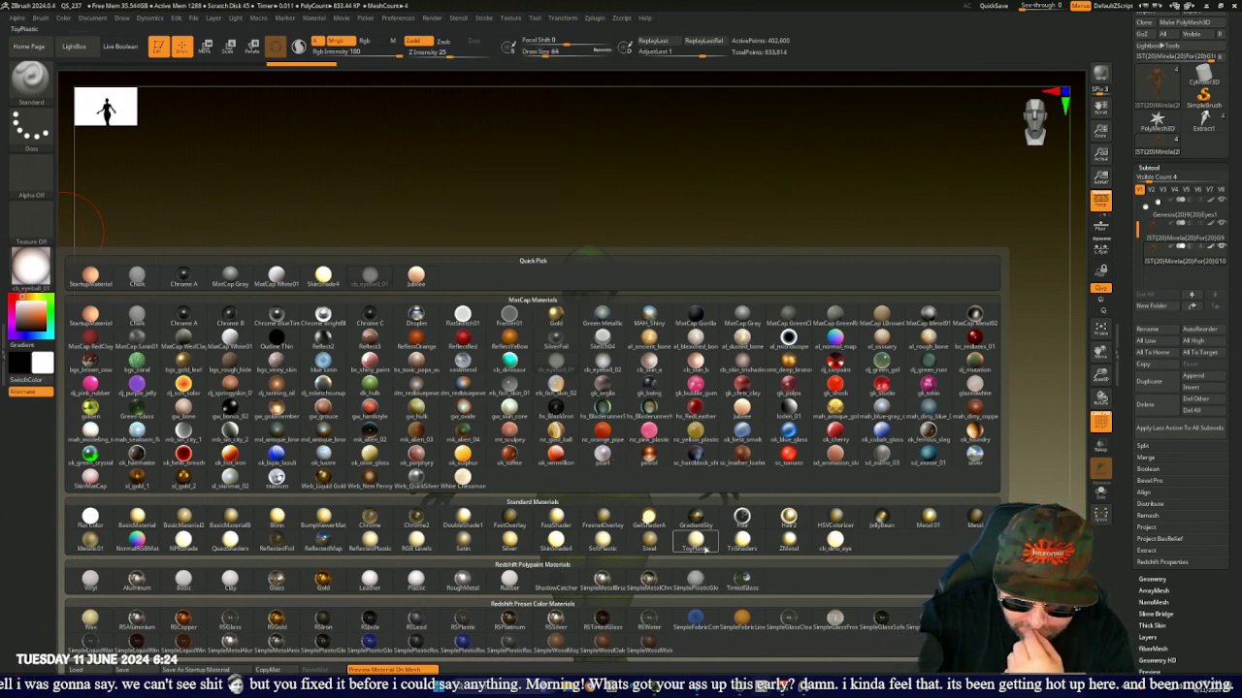
pyautogui.click(696, 544)
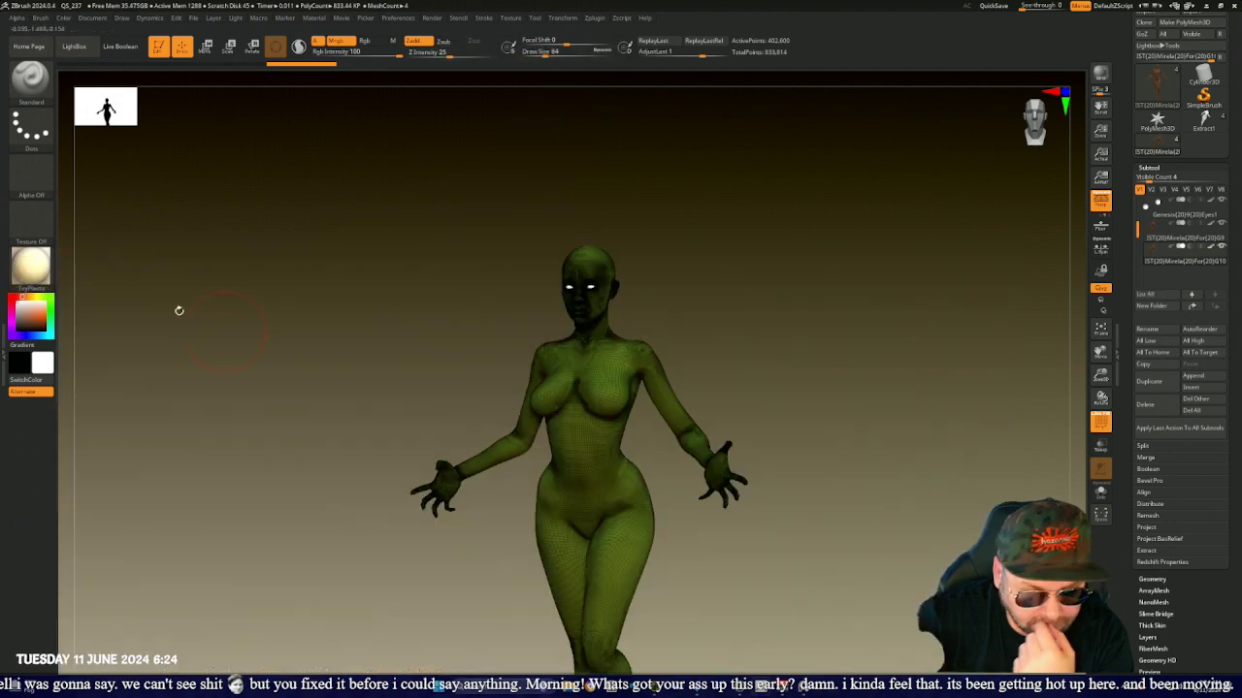
pyautogui.click(41, 281)
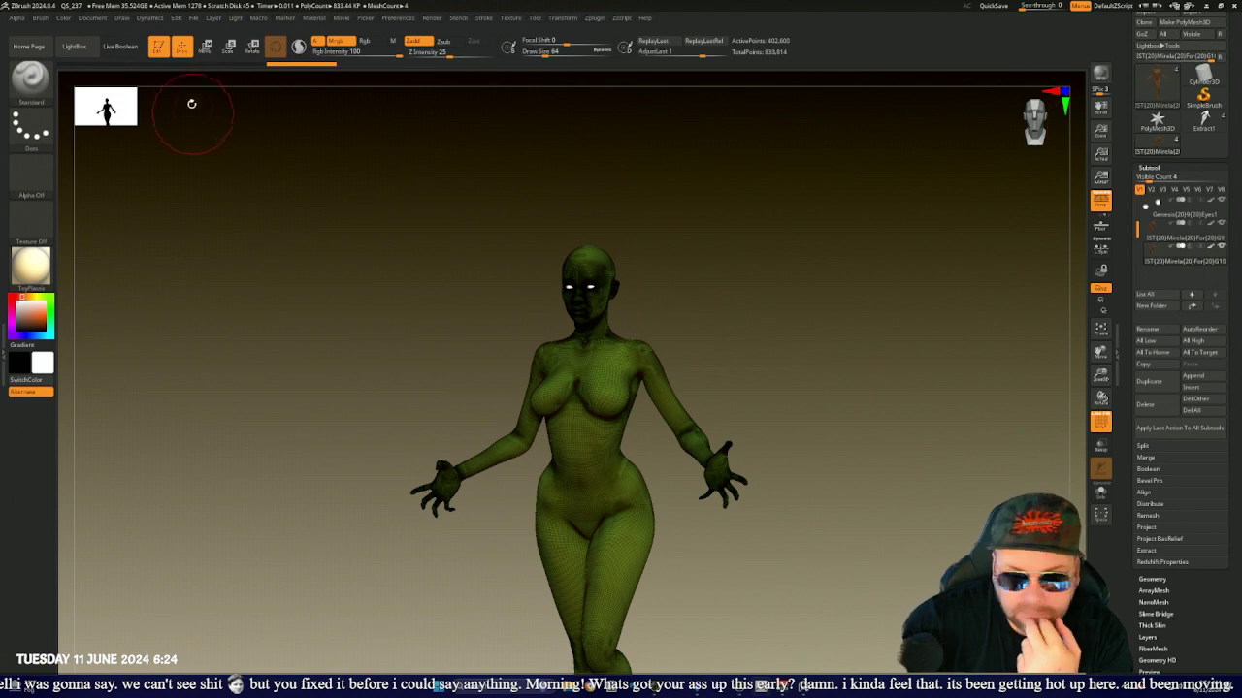
pyautogui.click(63, 18)
pyautogui.click(86, 224)
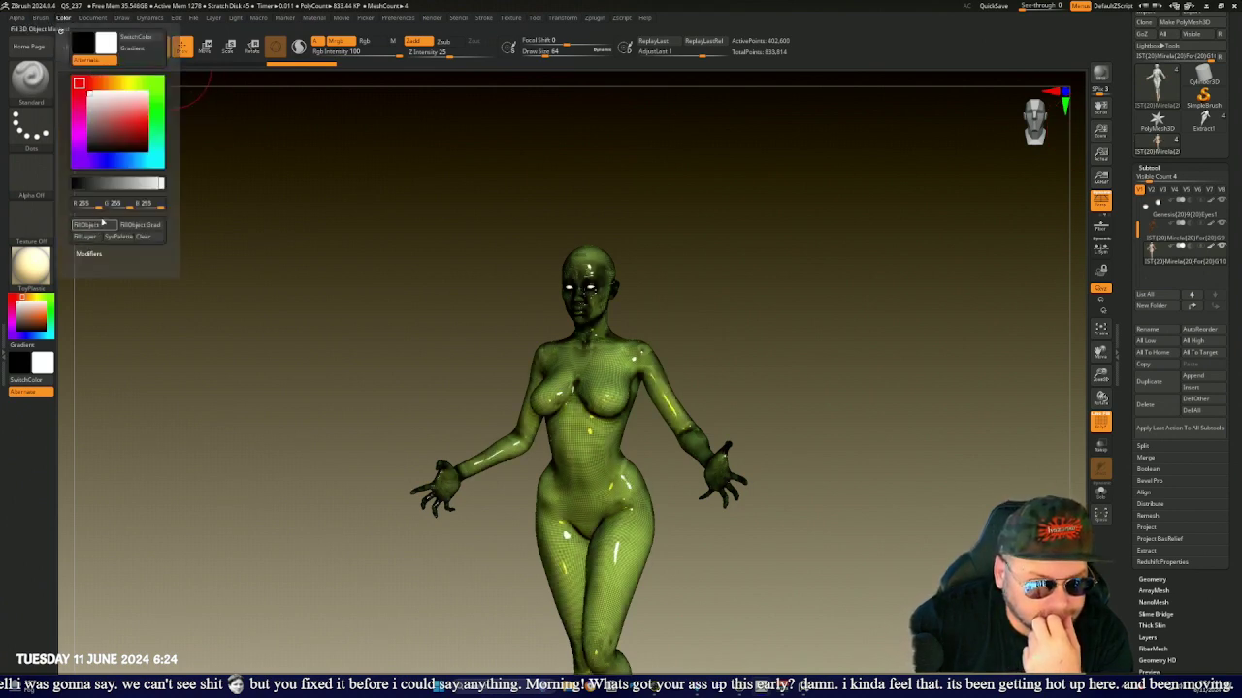
# - Switch off the second light and compare the body's shading without and with the PolyFrame display
pyautogui.click(236, 17)
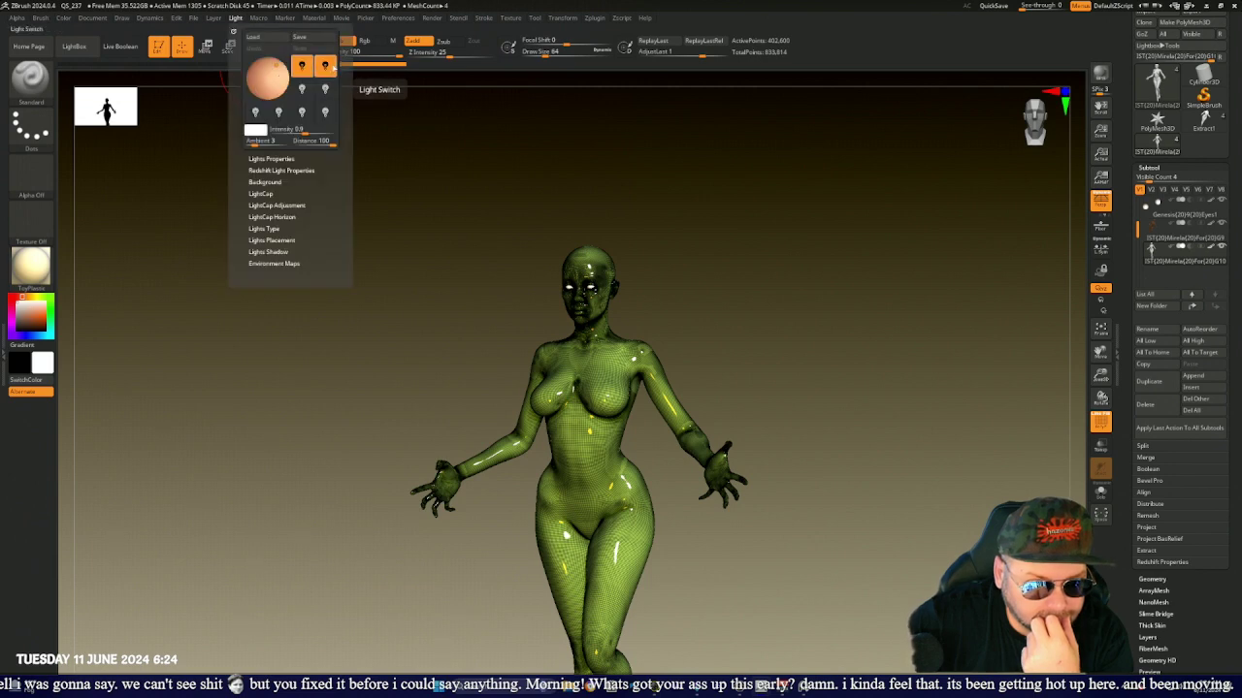
pyautogui.click(326, 66)
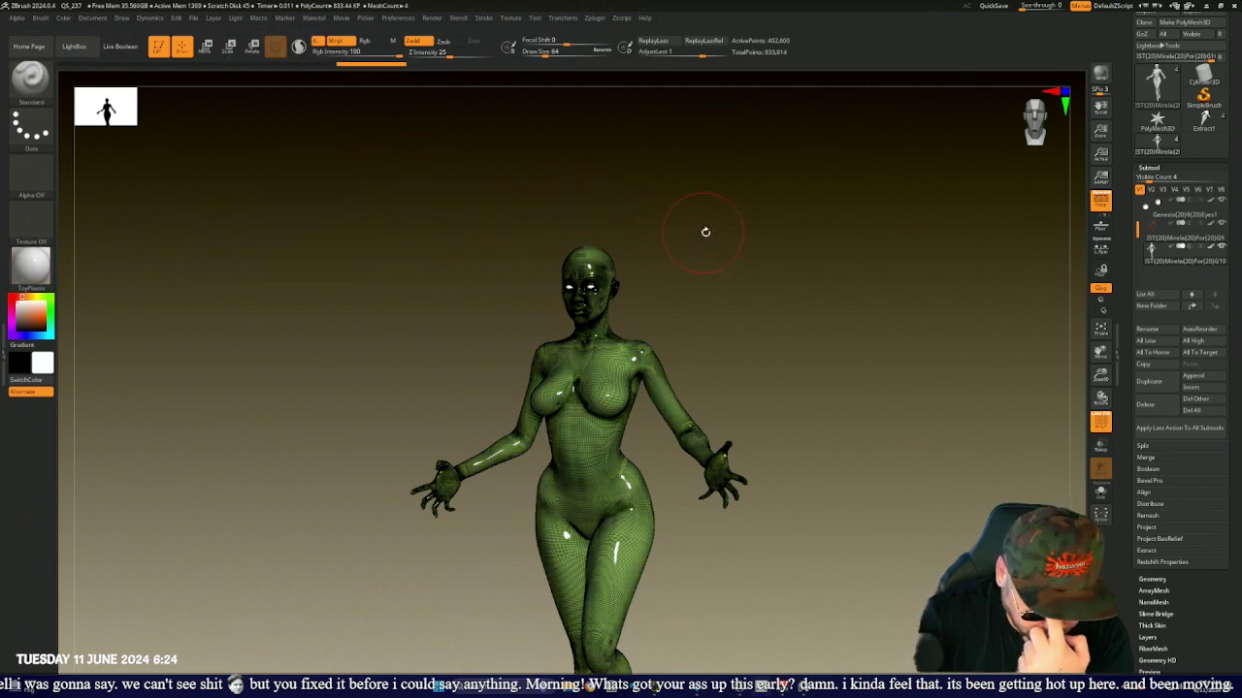
pyautogui.click(1100, 422)
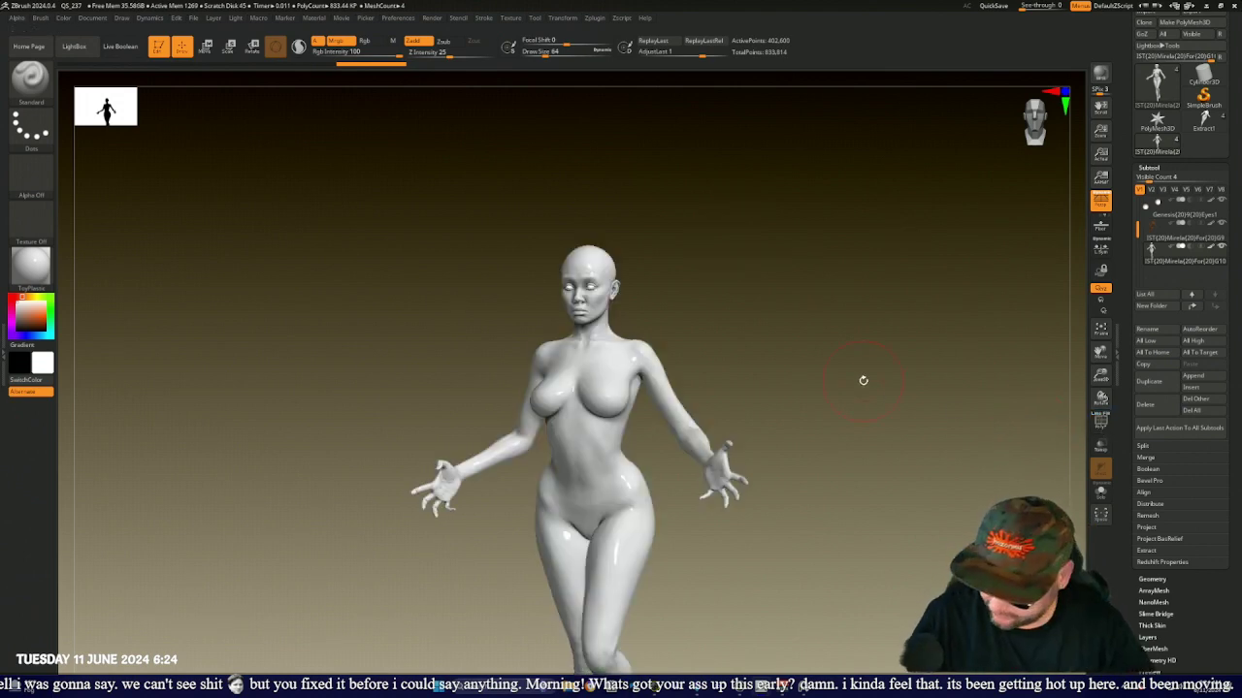
pyautogui.click(1100, 422)
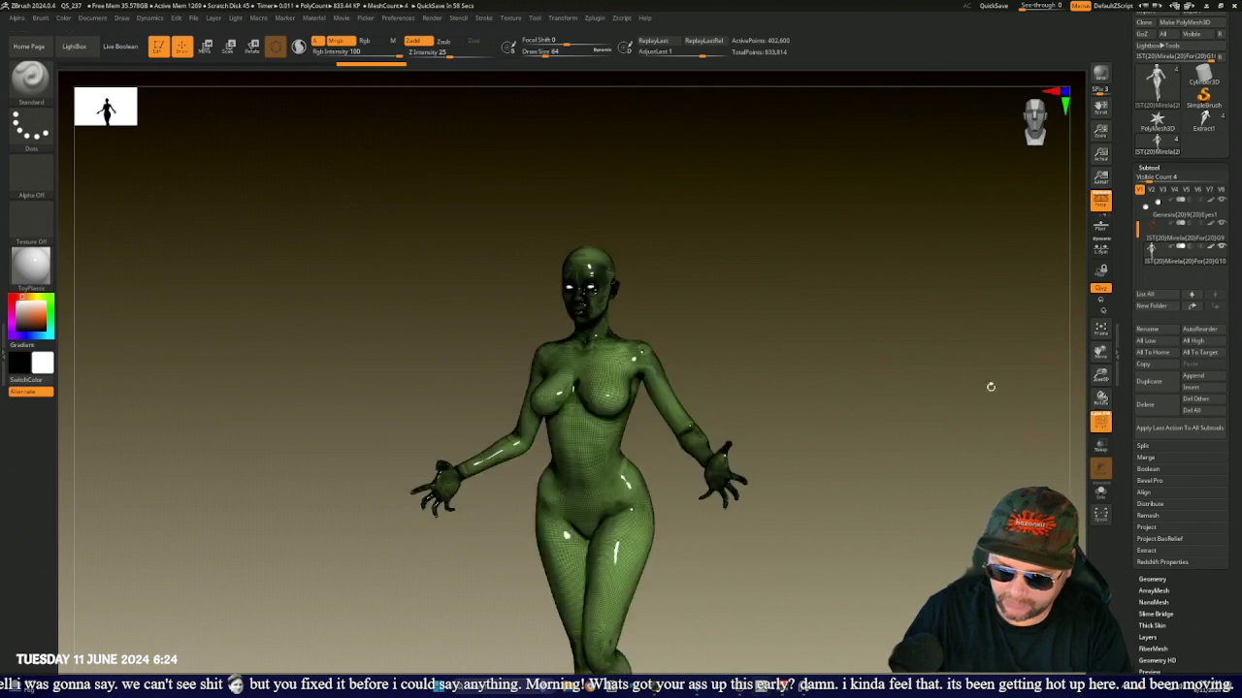
# - Frame the head and neck in side view and set the selection brush's stroke to Lasso
pyautogui.keyDown('shift'); pyautogui.moveTo(989, 385); pyautogui.dragTo(884, 374); pyautogui.keyUp('shift')
pyautogui.moveTo(706, 317)
pyautogui.keyDown('alt'); pyautogui.mouseDown()
pyautogui.moveTo(709, 365)
pyautogui.moveTo(765, 338)
pyautogui.mouseUp(); pyautogui.keyUp('alt')
pyautogui.keyDown('alt'); pyautogui.moveTo(786, 178); pyautogui.dragTo(736, 585); pyautogui.keyUp('alt')
pyautogui.keyDown('alt'); pyautogui.moveTo(863, 170); pyautogui.dragTo(895, 633); pyautogui.keyUp('alt')
pyautogui.keyDown('alt'); pyautogui.moveTo(820, 299); pyautogui.dragTo(840, 485); pyautogui.keyUp('alt')
pyautogui.keyDown('alt'); pyautogui.moveTo(798, 280); pyautogui.dragTo(787, 337); pyautogui.keyUp('alt')
pyautogui.keyDown('alt'); pyautogui.moveTo(791, 344); pyautogui.dragTo(815, 390); pyautogui.keyUp('alt')
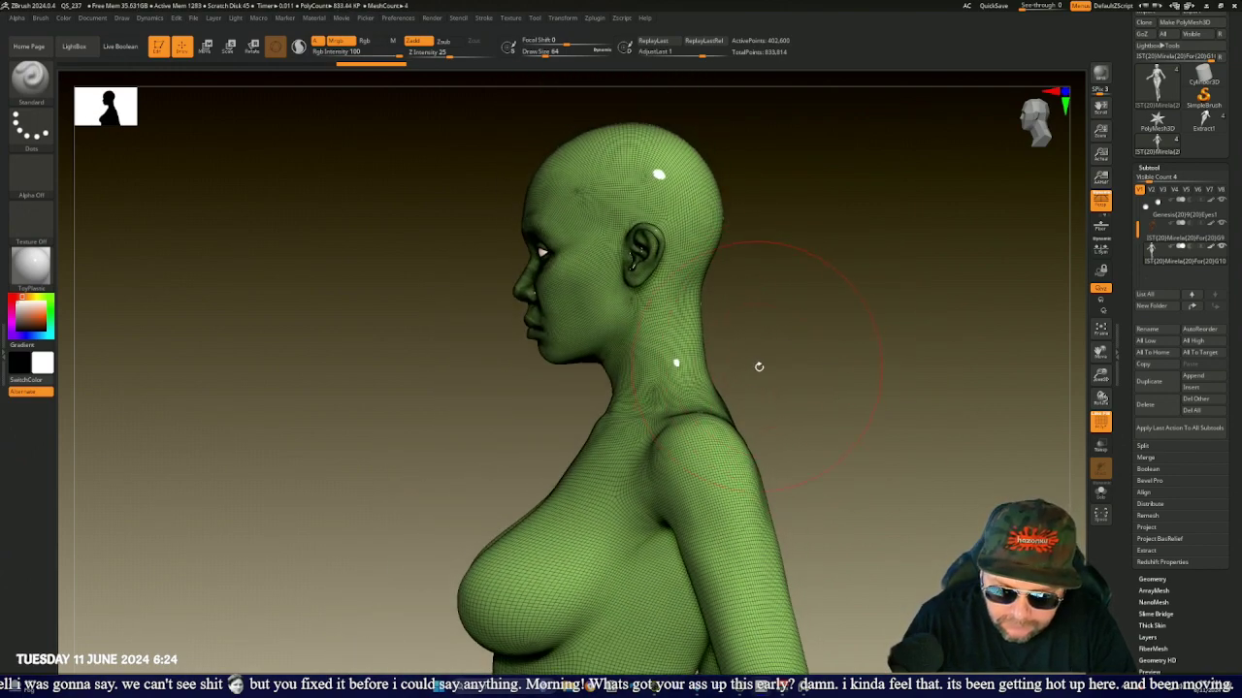
pyautogui.hotkey('ctrl', 'shift')
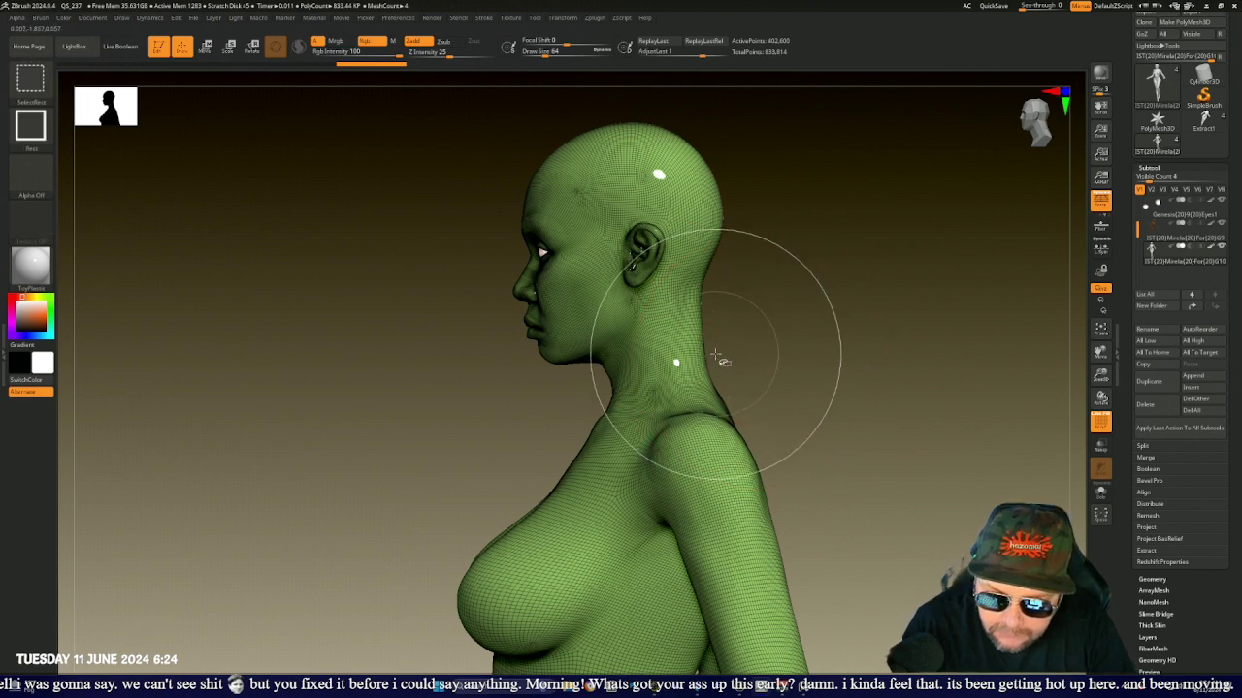
pyautogui.click(30, 126)
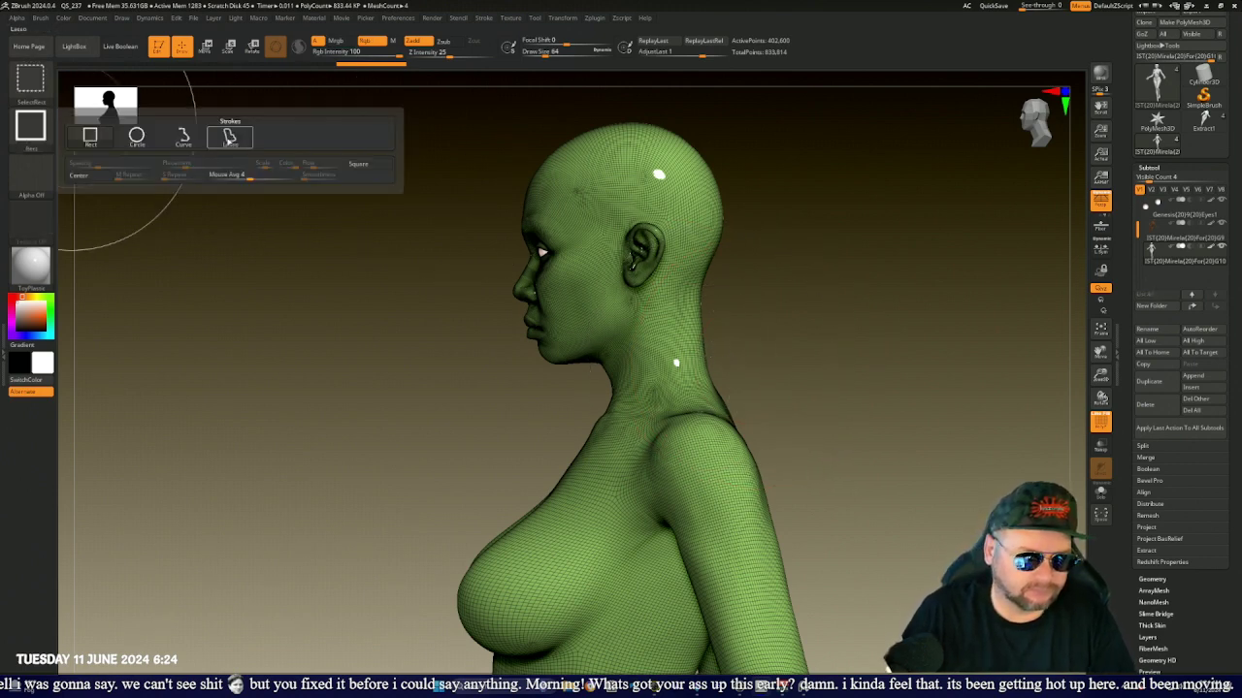
pyautogui.click(229, 139)
pyautogui.moveTo(742, 320)
pyautogui.keyDown('ctrl'); pyautogui.keyDown('shift'); pyautogui.mouseDown()
pyautogui.moveTo(582, 76)
pyautogui.moveTo(476, 335)
pyautogui.moveTo(485, 367)
pyautogui.mouseUp(); pyautogui.keyUp('shift'); pyautogui.keyUp('ctrl')
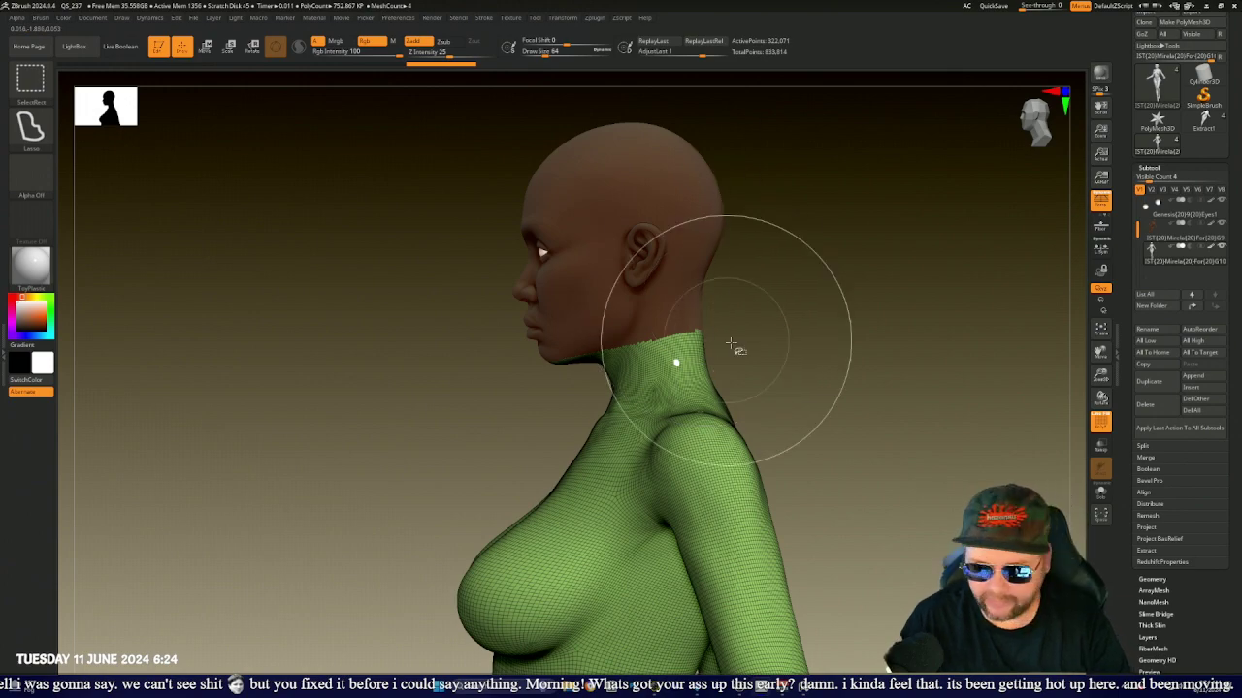
pyautogui.moveTo(751, 321)
pyautogui.keyDown('alt'); pyautogui.mouseDown()
pyautogui.moveTo(757, 333)
pyautogui.moveTo(748, 308)
pyautogui.moveTo(772, 334)
pyautogui.moveTo(868, 238)
pyautogui.mouseUp(); pyautogui.keyUp('alt')
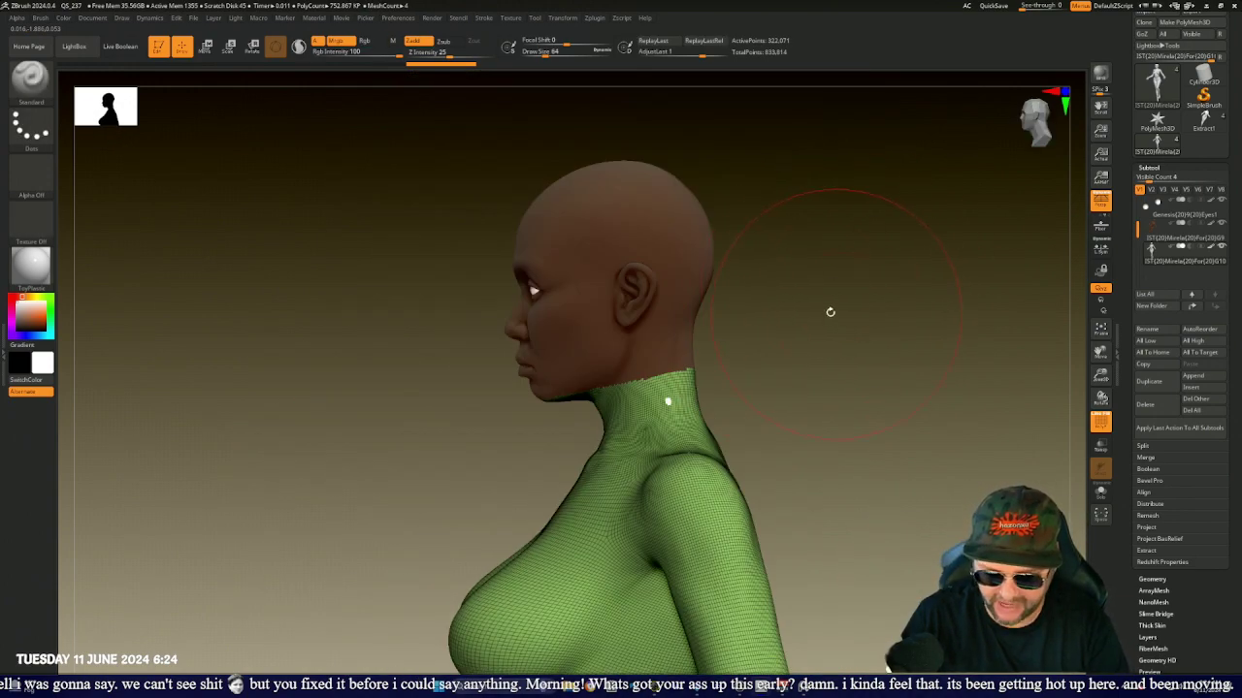
pyautogui.keyDown('alt'); pyautogui.moveTo(840, 308); pyautogui.dragTo(699, 319); pyautogui.keyUp('alt')
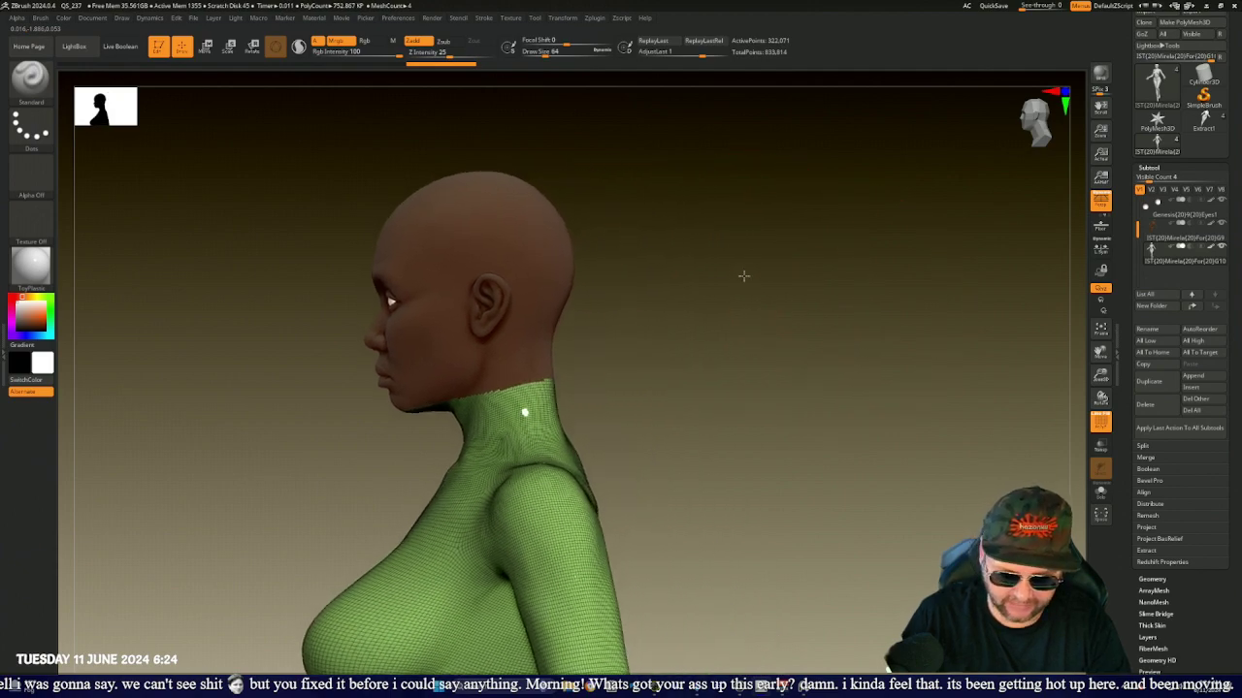
pyautogui.moveTo(743, 276)
pyautogui.keyDown('alt'); pyautogui.mouseDown()
pyautogui.moveTo(743, 288)
pyautogui.moveTo(771, 256)
pyautogui.moveTo(799, 476)
pyautogui.moveTo(797, 393)
pyautogui.moveTo(884, 616)
pyautogui.mouseUp(); pyautogui.keyUp('alt')
pyautogui.hotkey('ctrl', 'shift')
pyautogui.hotkey('ctrl', 'shift')
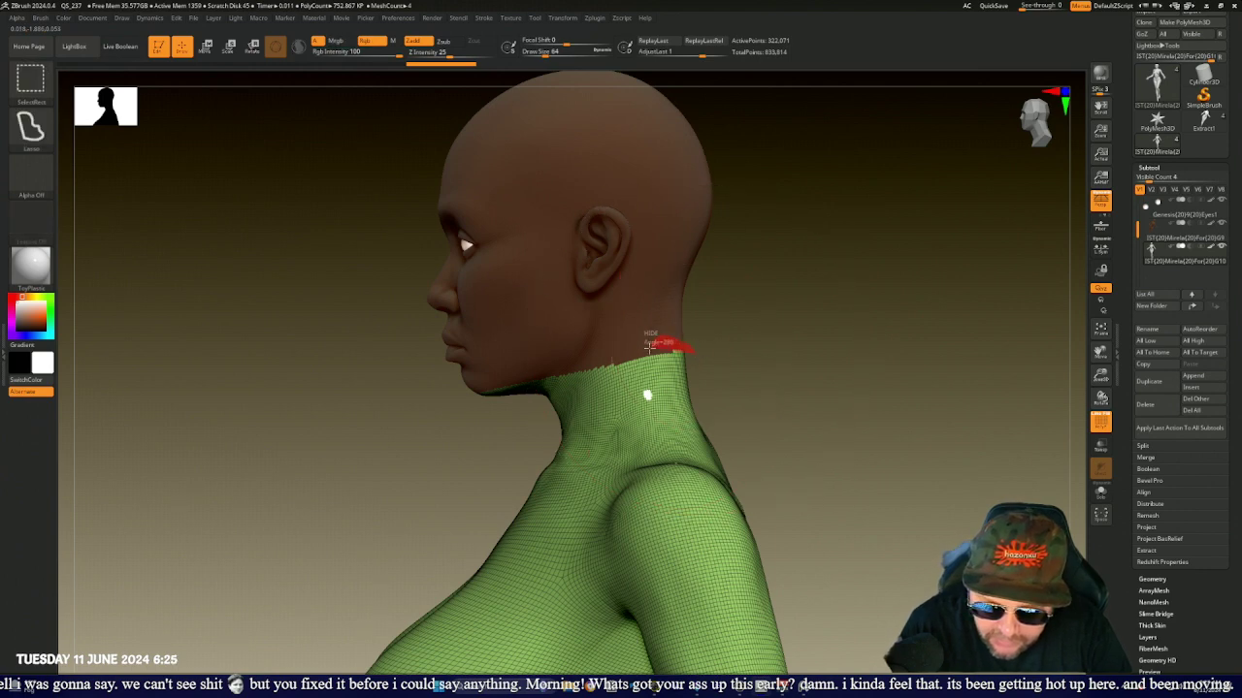
pyautogui.keyDown('alt'); pyautogui.click(583, 355); pyautogui.keyUp('alt')
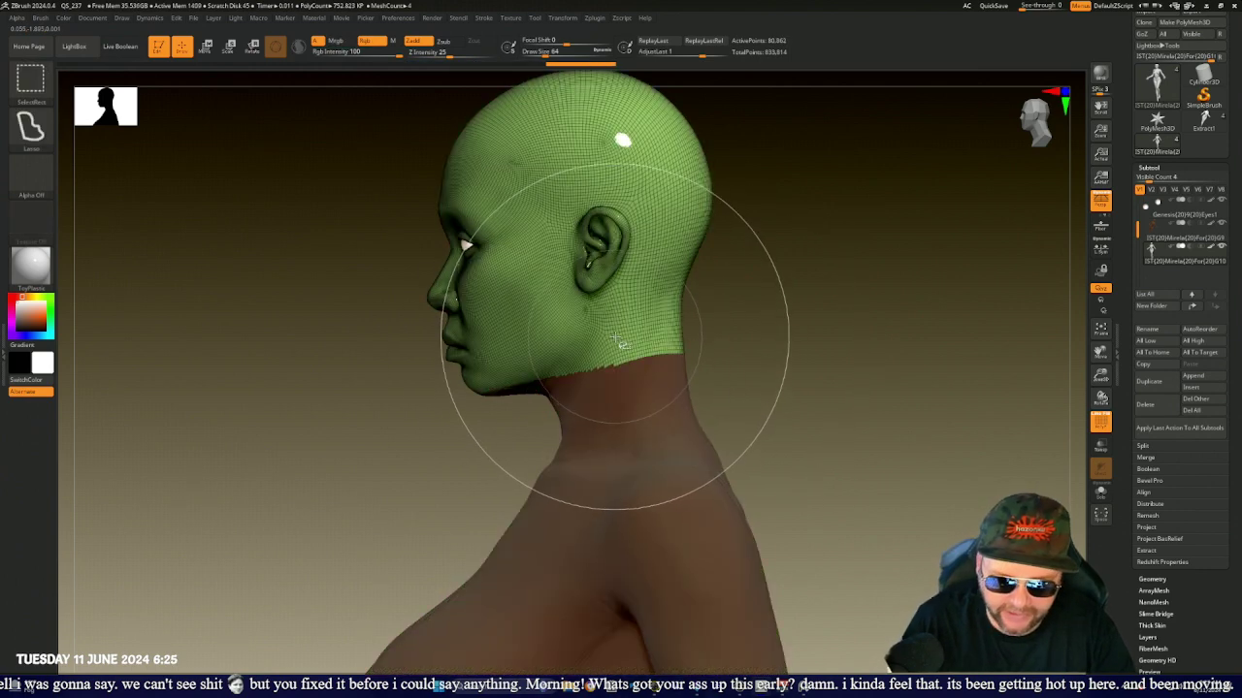
pyautogui.keyDown('ctrl'); pyautogui.keyDown('shift'); pyautogui.click(762, 341); pyautogui.keyUp('shift'); pyautogui.keyUp('ctrl')
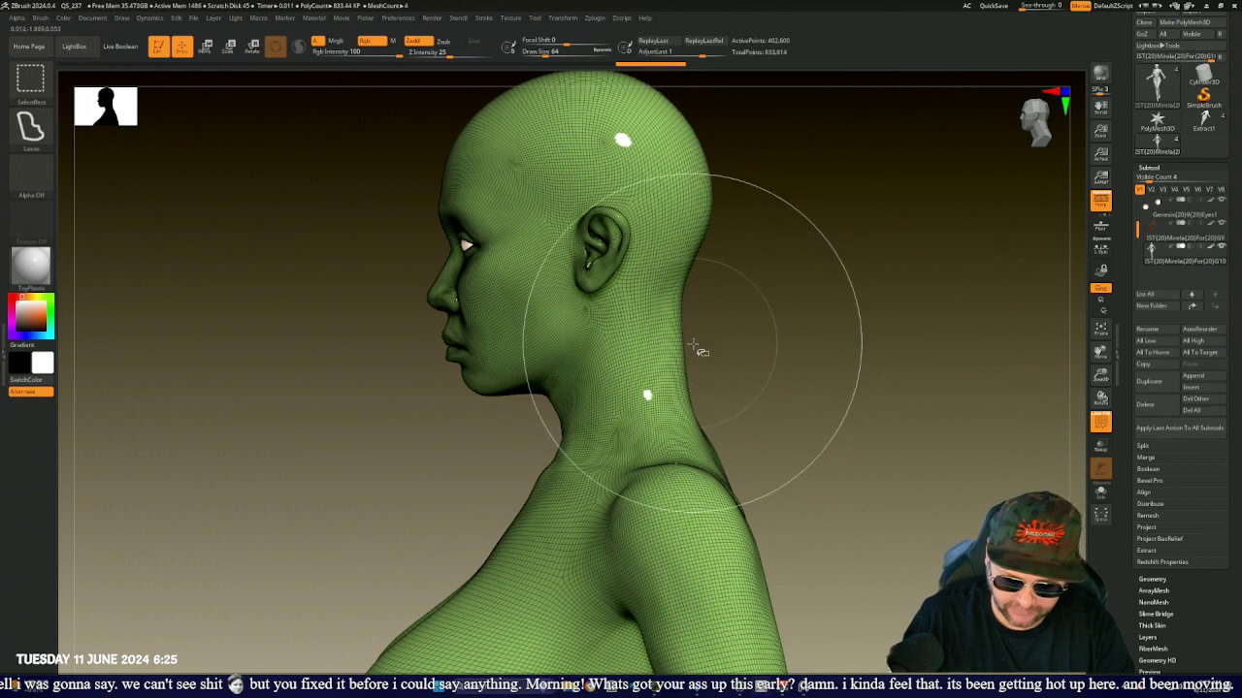
# - Hide the duplicated body's head with a lasso from the nape to below the chin, trimming the neck edge into a clean curve
pyautogui.moveTo(694, 344)
pyautogui.keyDown('ctrl'); pyautogui.keyDown('shift'); pyautogui.mouseDown()
pyautogui.moveTo(613, 71)
pyautogui.moveTo(333, 271)
pyautogui.moveTo(386, 429)
pyautogui.moveTo(472, 451)
pyautogui.moveTo(544, 400)
pyautogui.mouseUp(); pyautogui.keyUp('shift'); pyautogui.keyUp('ctrl')
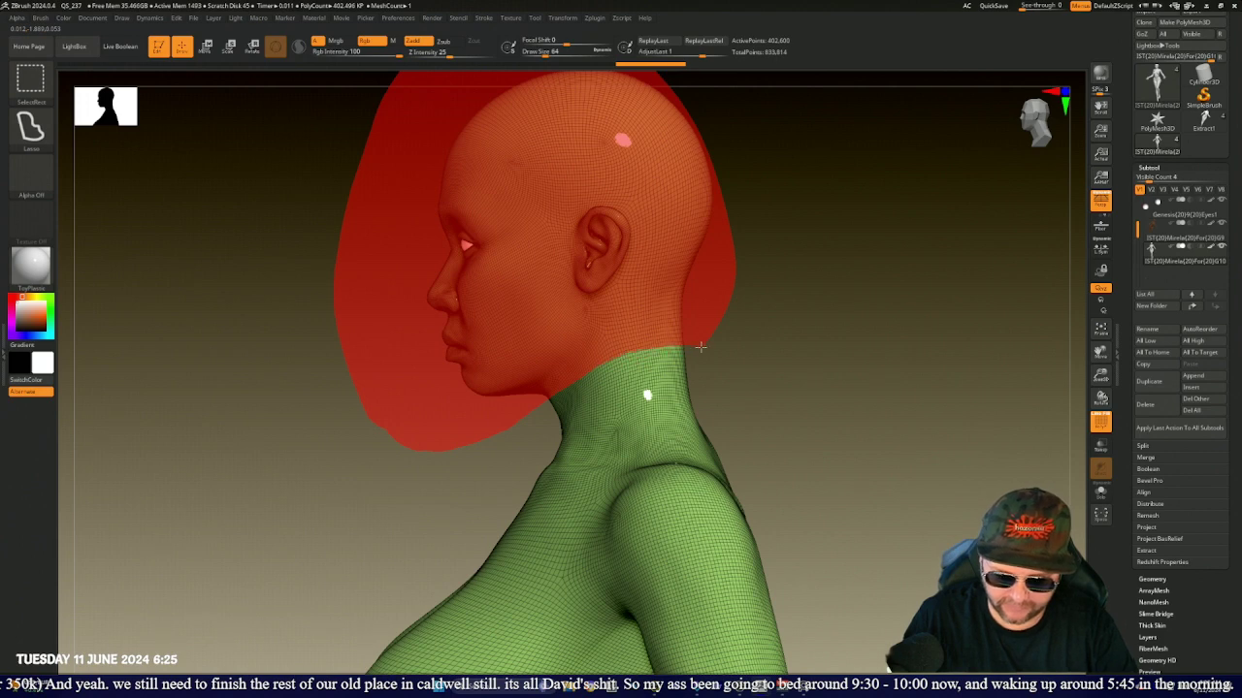
pyautogui.keyDown('ctrl'); pyautogui.keyDown('shift'); pyautogui.moveTo(700, 346); pyautogui.dragTo(698, 347); pyautogui.keyUp('shift'); pyautogui.keyUp('ctrl')
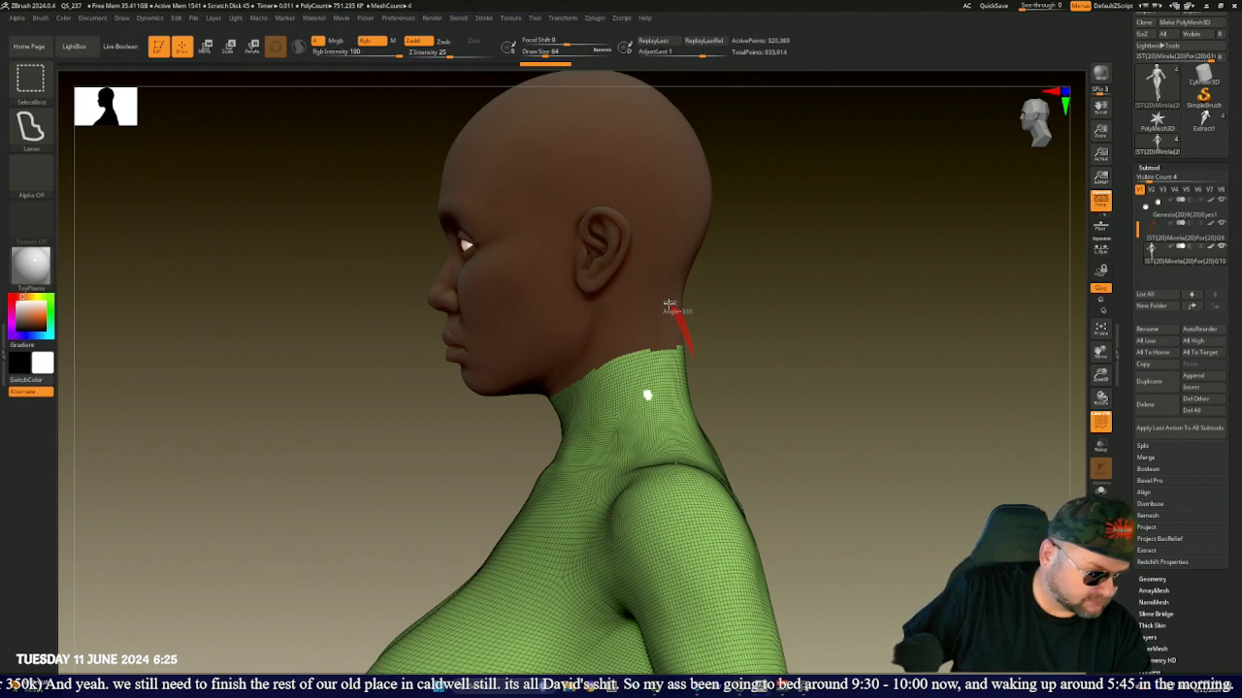
pyautogui.moveTo(669, 305)
pyautogui.keyDown('ctrl'); pyautogui.keyDown('alt'); pyautogui.keyDown('shift'); pyautogui.mouseDown()
pyautogui.moveTo(626, 321)
pyautogui.moveTo(594, 354)
pyautogui.moveTo(685, 361)
pyautogui.moveTo(532, 334)
pyautogui.moveTo(517, 412)
pyautogui.mouseUp(); pyautogui.keyUp('shift'); pyautogui.keyUp('alt'); pyautogui.keyUp('ctrl')
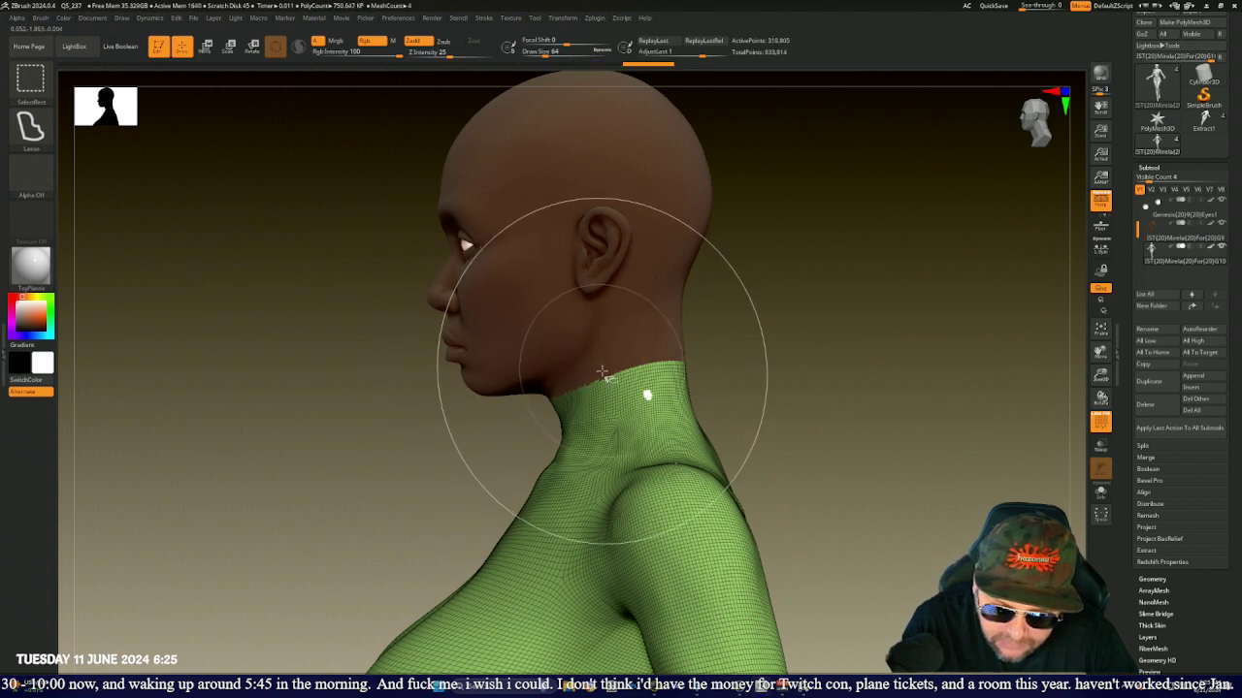
pyautogui.moveTo(599, 366)
pyautogui.keyDown('ctrl'); pyautogui.keyDown('alt'); pyautogui.keyDown('shift'); pyautogui.mouseDown()
pyautogui.moveTo(526, 394)
pyautogui.moveTo(518, 440)
pyautogui.mouseUp(); pyautogui.keyUp('shift'); pyautogui.keyUp('alt'); pyautogui.keyUp('ctrl')
pyautogui.keyDown('ctrl'); pyautogui.moveTo(501, 438); pyautogui.dragTo(539, 471, button='right'); pyautogui.keyUp('ctrl')
pyautogui.moveTo(593, 374)
pyautogui.keyDown('ctrl'); pyautogui.keyDown('alt'); pyautogui.keyDown('shift'); pyautogui.mouseDown()
pyautogui.moveTo(429, 417)
pyautogui.moveTo(393, 523)
pyautogui.mouseUp(); pyautogui.keyUp('shift'); pyautogui.keyUp('alt'); pyautogui.keyUp('ctrl')
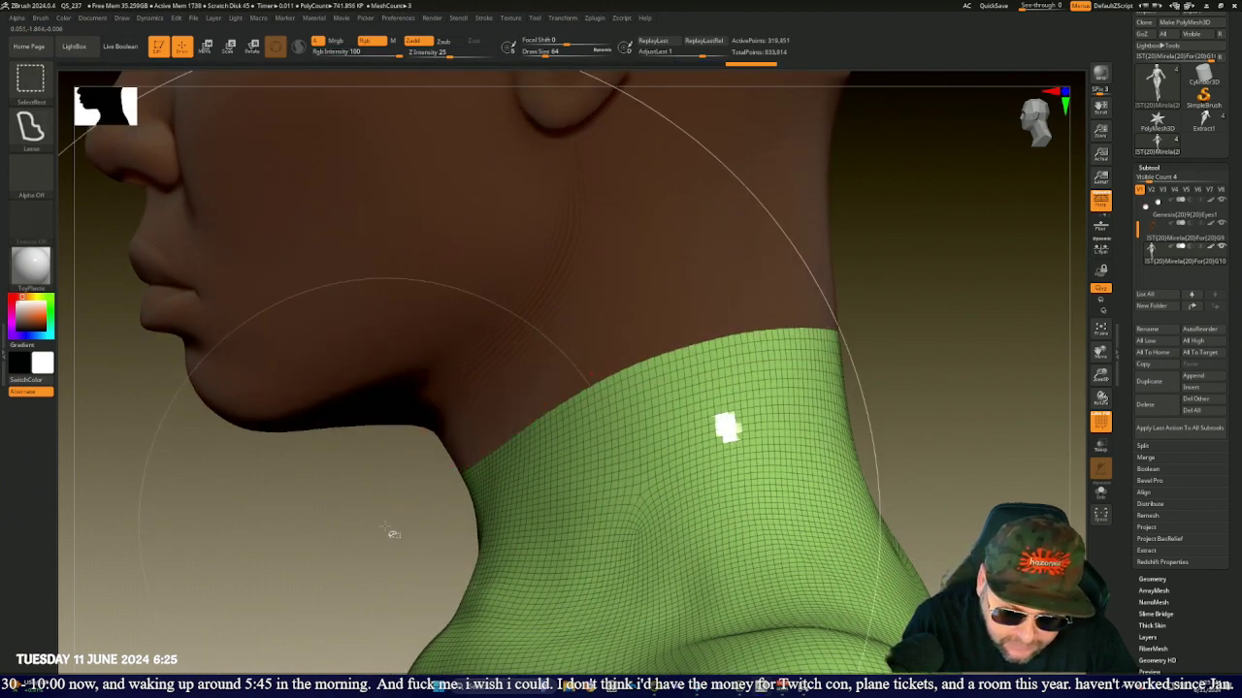
# - Lower the suit's collar line by hiding a further band of neck polygons from the nape to the throat
pyautogui.moveTo(319, 521)
pyautogui.mouseDown(button='right')
pyautogui.moveTo(679, 427)
pyautogui.moveTo(717, 403)
pyautogui.mouseUp(button='right')
pyautogui.moveTo(791, 398); pyautogui.dragTo(751, 395, button='right')
pyautogui.press('shift')
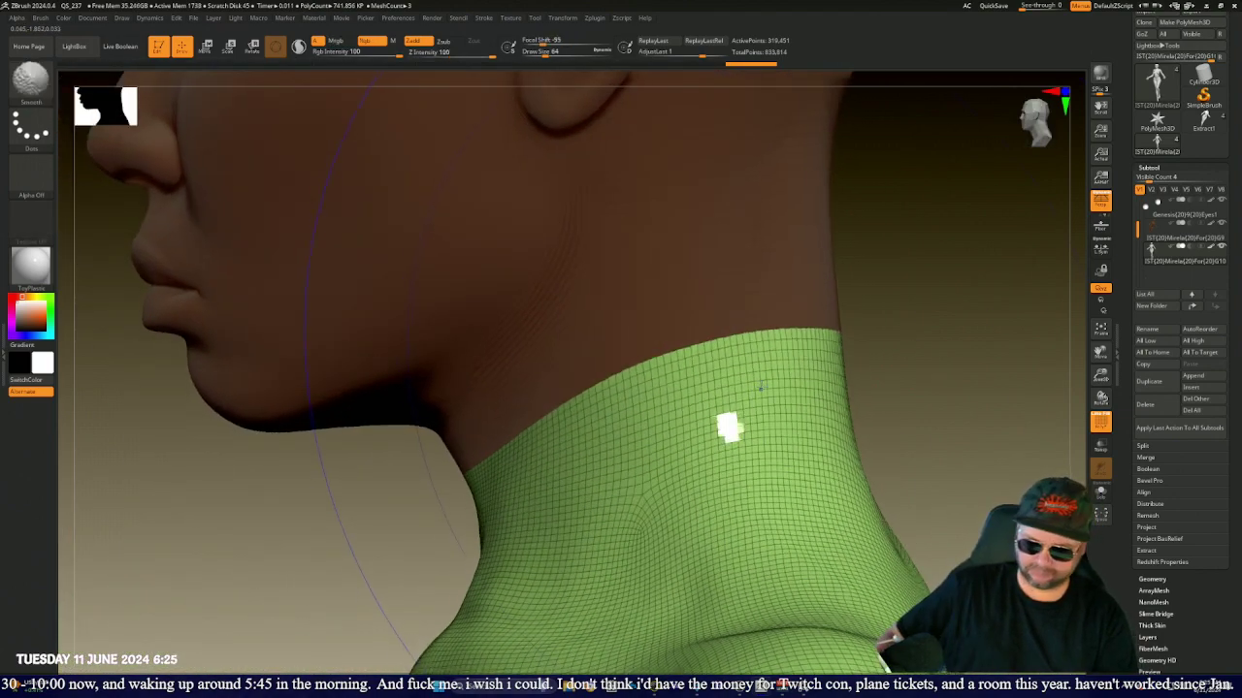
pyautogui.press('ctrl')
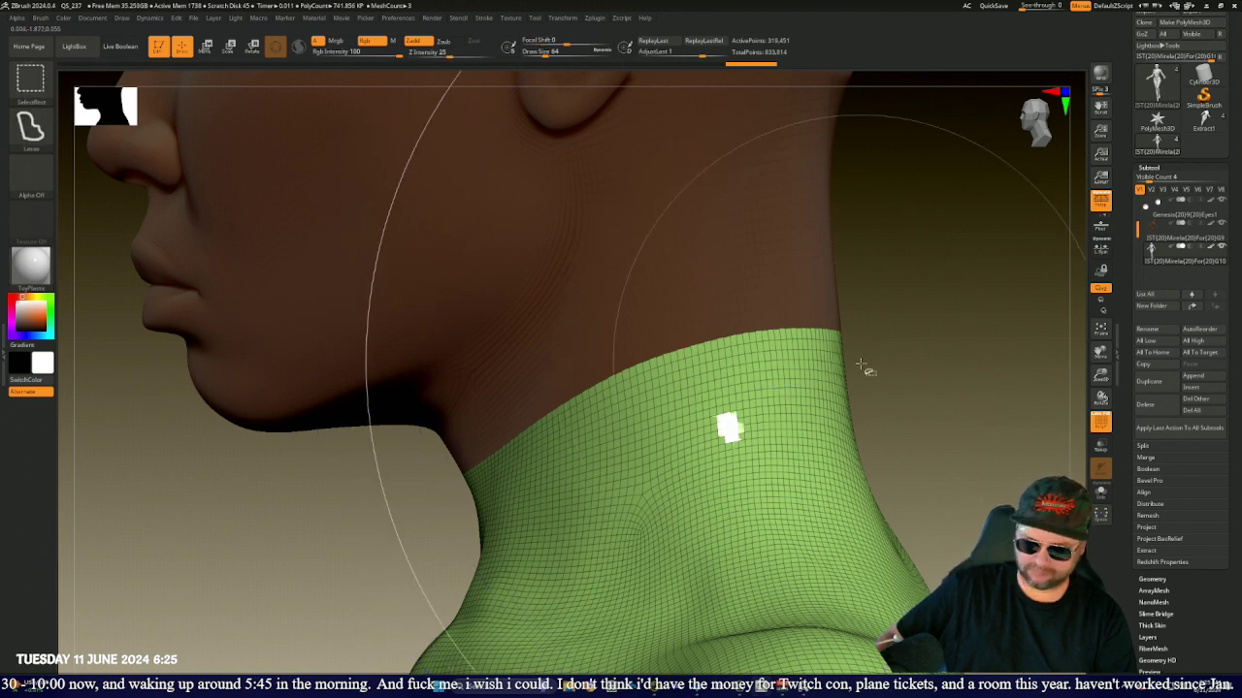
pyautogui.moveTo(873, 388)
pyautogui.keyDown('ctrl'); pyautogui.keyDown('shift'); pyautogui.mouseDown()
pyautogui.moveTo(754, 280)
pyautogui.moveTo(419, 427)
pyautogui.moveTo(388, 512)
pyautogui.moveTo(380, 497)
pyautogui.mouseUp(); pyautogui.keyUp('shift'); pyautogui.keyUp('ctrl')
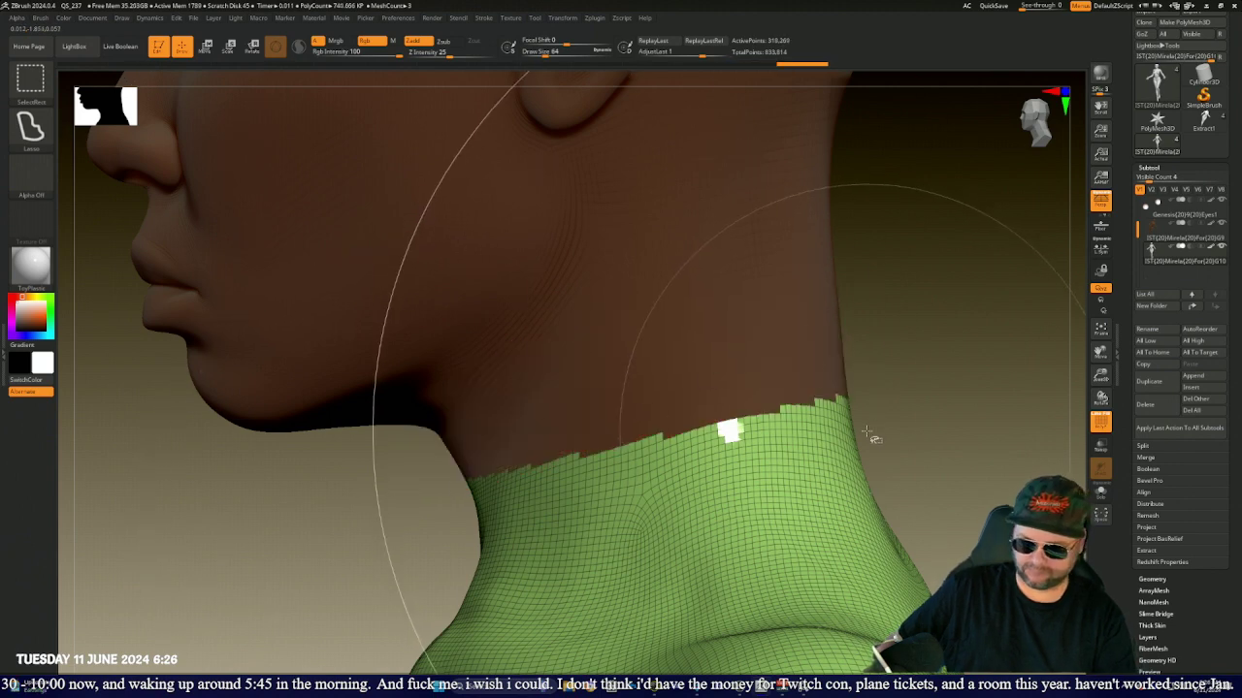
pyautogui.moveTo(854, 419)
pyautogui.keyDown('ctrl'); pyautogui.keyDown('shift'); pyautogui.mouseDown()
pyautogui.moveTo(787, 357)
pyautogui.moveTo(715, 395)
pyautogui.moveTo(804, 397)
pyautogui.mouseUp(); pyautogui.keyUp('shift'); pyautogui.keyUp('ctrl')
pyautogui.moveTo(730, 405)
pyautogui.keyDown('ctrl'); pyautogui.keyDown('shift'); pyautogui.mouseDown()
pyautogui.moveTo(490, 459)
pyautogui.moveTo(413, 502)
pyautogui.moveTo(457, 444)
pyautogui.mouseUp(); pyautogui.keyUp('shift'); pyautogui.keyUp('ctrl')
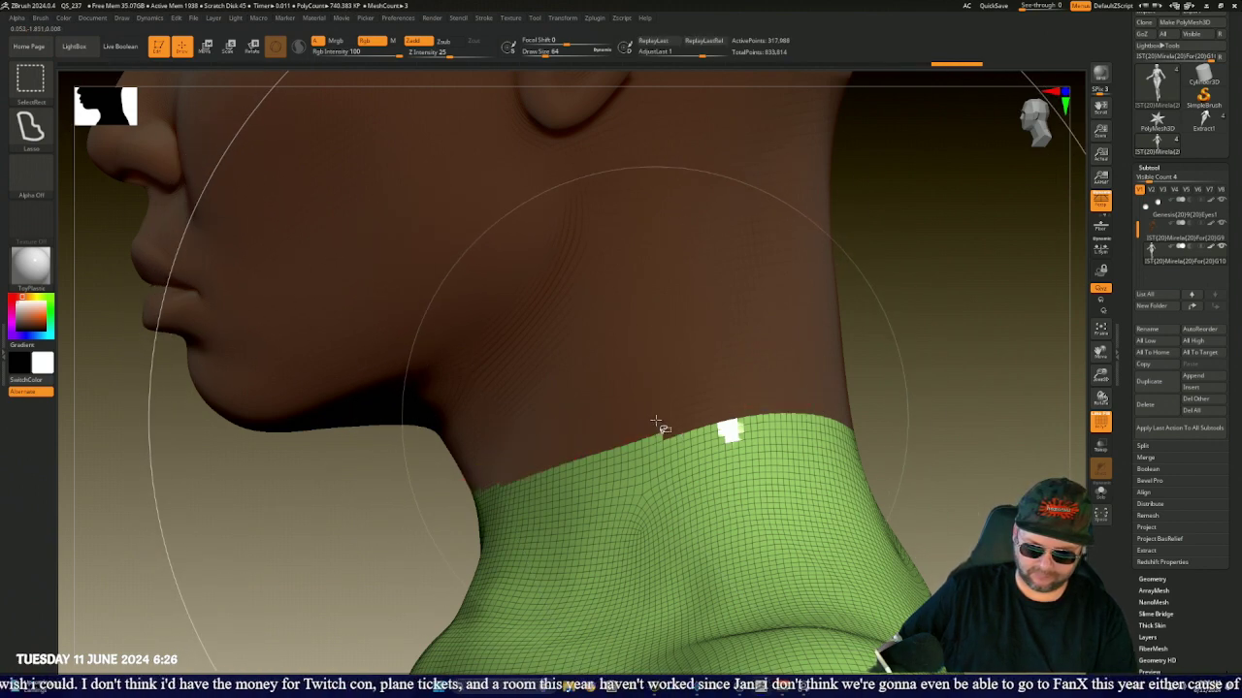
pyautogui.moveTo(663, 428)
pyautogui.keyDown('ctrl'); pyautogui.keyDown('shift'); pyautogui.mouseDown()
pyautogui.moveTo(555, 410)
pyautogui.moveTo(418, 496)
pyautogui.moveTo(404, 520)
pyautogui.moveTo(421, 513)
pyautogui.mouseUp(); pyautogui.keyUp('shift'); pyautogui.keyUp('ctrl')
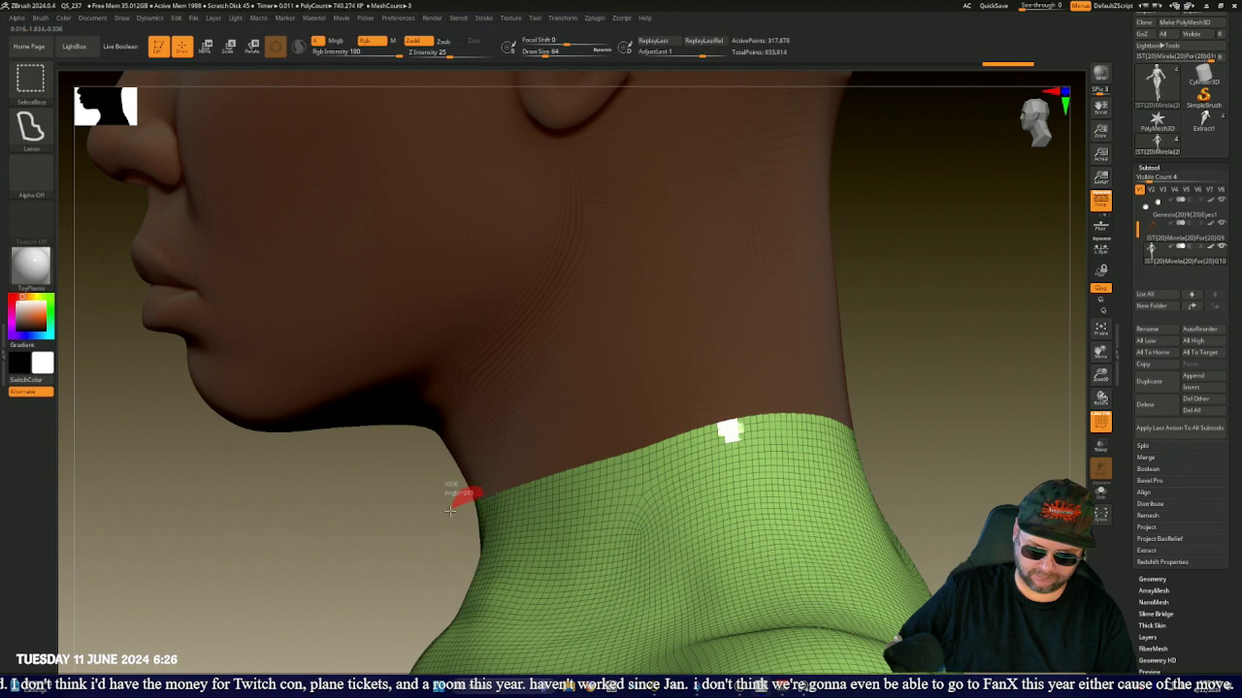
pyautogui.keyDown('ctrl'); pyautogui.keyDown('shift'); pyautogui.moveTo(451, 520); pyautogui.dragTo(446, 522); pyautogui.keyUp('shift'); pyautogui.keyUp('ctrl')
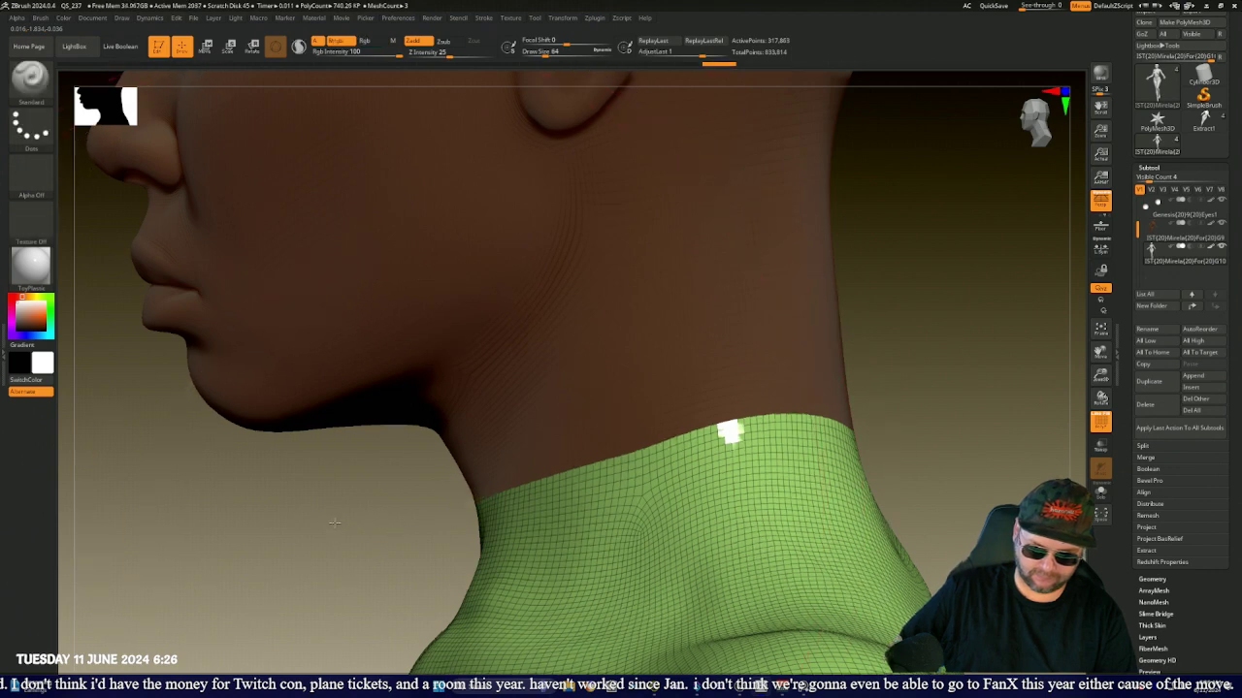
pyautogui.moveTo(333, 519); pyautogui.dragTo(364, 526)
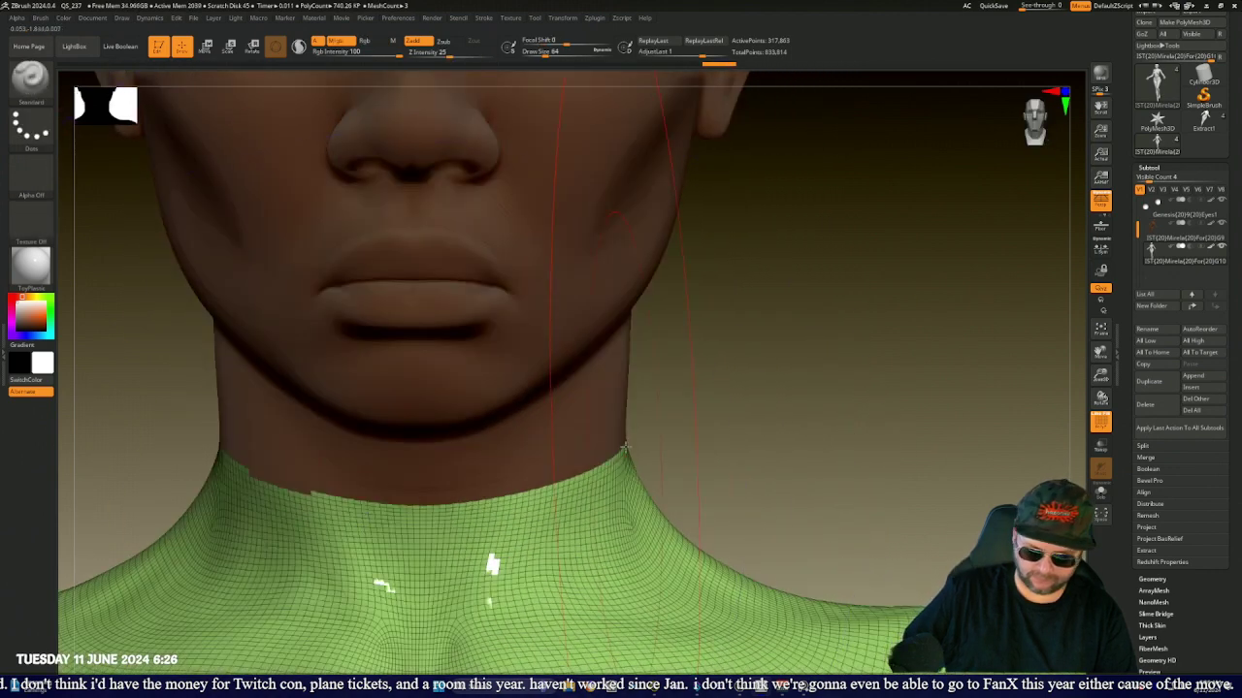
pyautogui.hotkey('ctrl', 'z')
pyautogui.hotkey('ctrl', 'z')
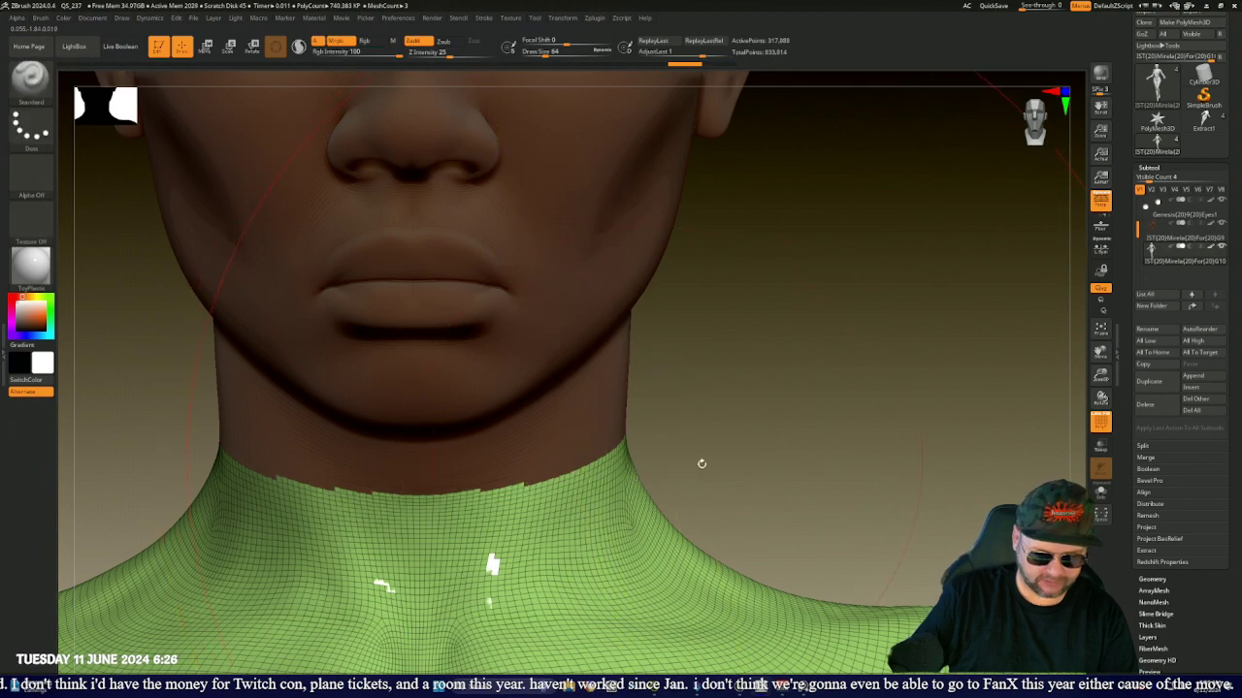
# - Reduce the draw size to 4 and hide the stair-stepped polygons along the front part of the collar edge
pyautogui.moveTo(819, 399)
pyautogui.mouseDown()
pyautogui.moveTo(798, 424)
pyautogui.moveTo(747, 433)
pyautogui.moveTo(756, 454)
pyautogui.mouseUp()
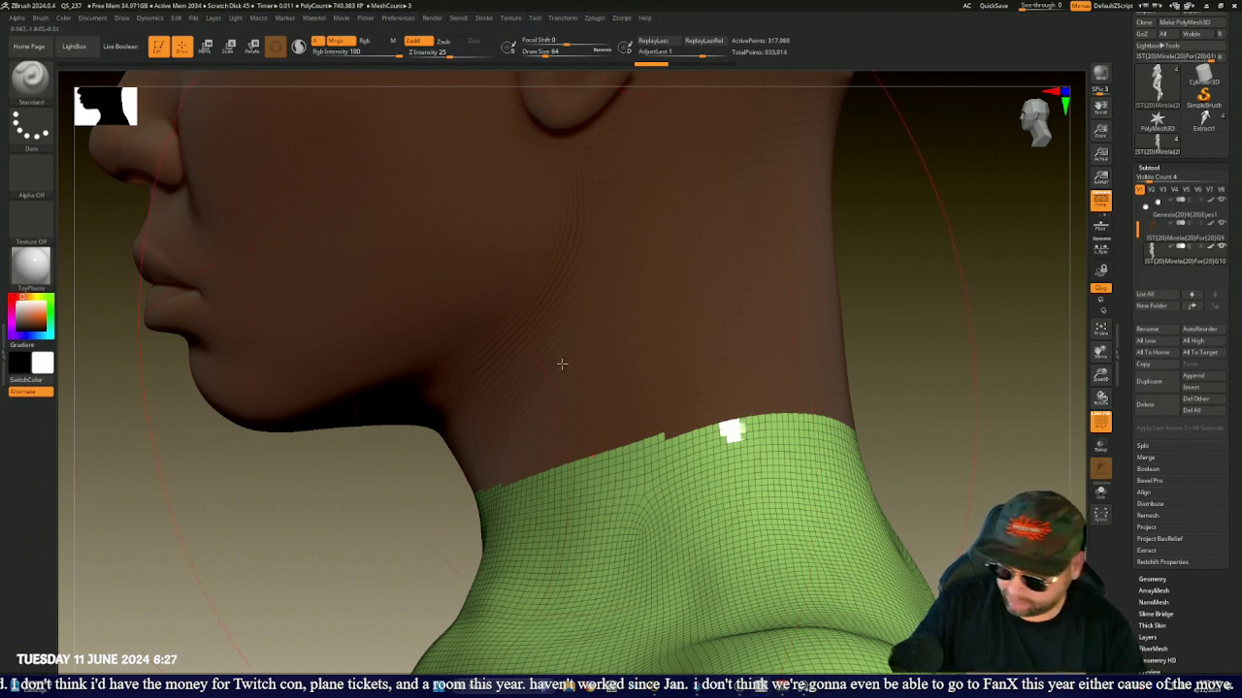
pyautogui.moveTo(939, 337); pyautogui.dragTo(929, 388)
pyautogui.hotkey('ctrl', 'shift')
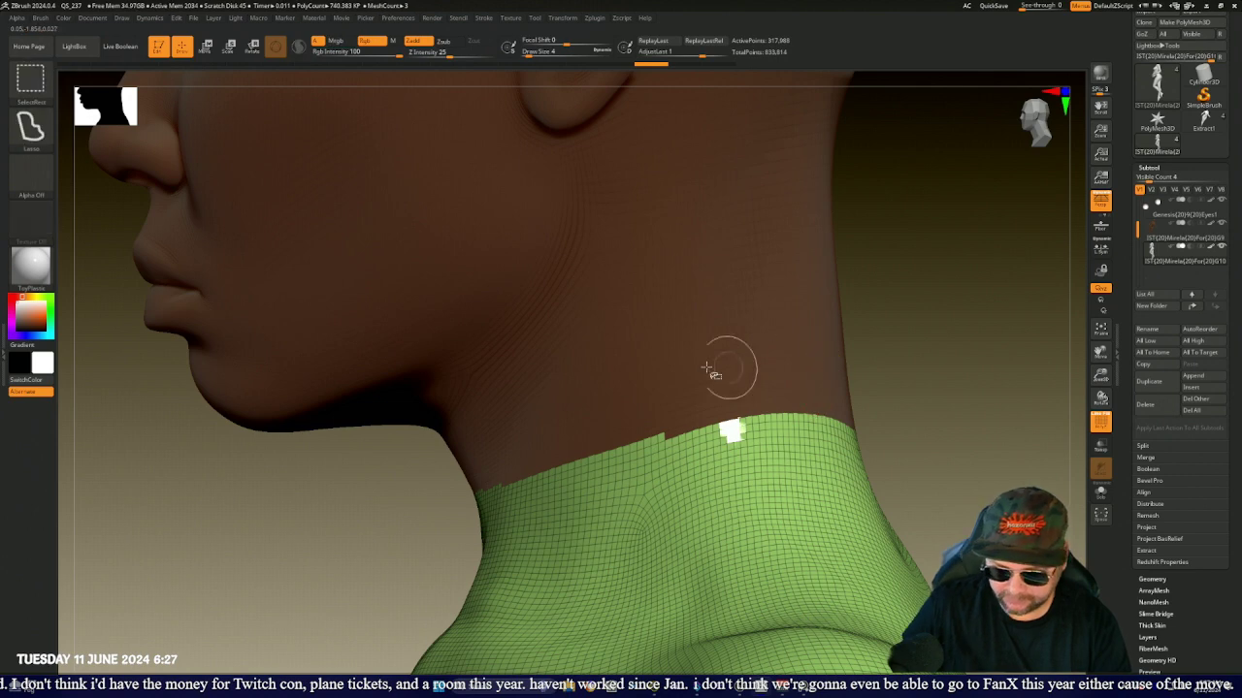
pyautogui.moveTo(663, 427)
pyautogui.keyDown('ctrl'); pyautogui.keyDown('shift'); pyautogui.mouseDown()
pyautogui.moveTo(413, 481)
pyautogui.moveTo(388, 534)
pyautogui.mouseUp(); pyautogui.keyUp('shift'); pyautogui.keyUp('ctrl')
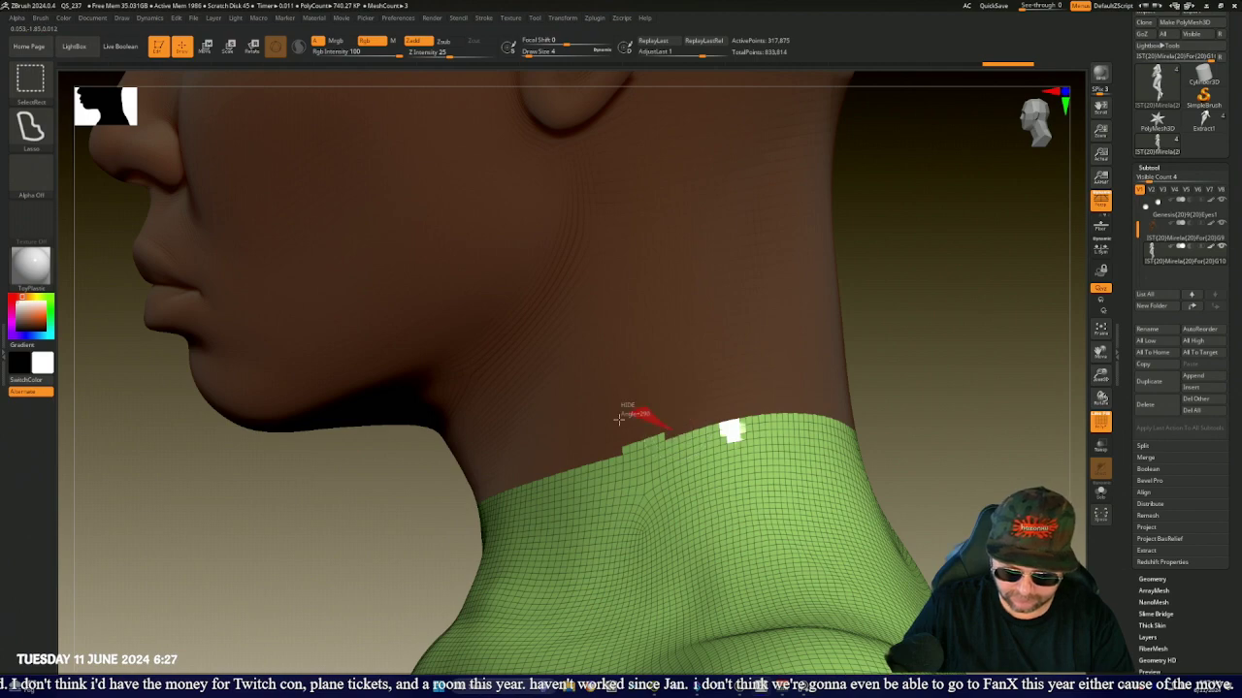
pyautogui.keyDown('ctrl'); pyautogui.keyDown('shift'); pyautogui.moveTo(618, 419); pyautogui.dragTo(604, 456); pyautogui.keyUp('shift'); pyautogui.keyUp('ctrl')
pyautogui.moveTo(316, 524); pyautogui.dragTo(377, 514)
pyautogui.press('ctrl')
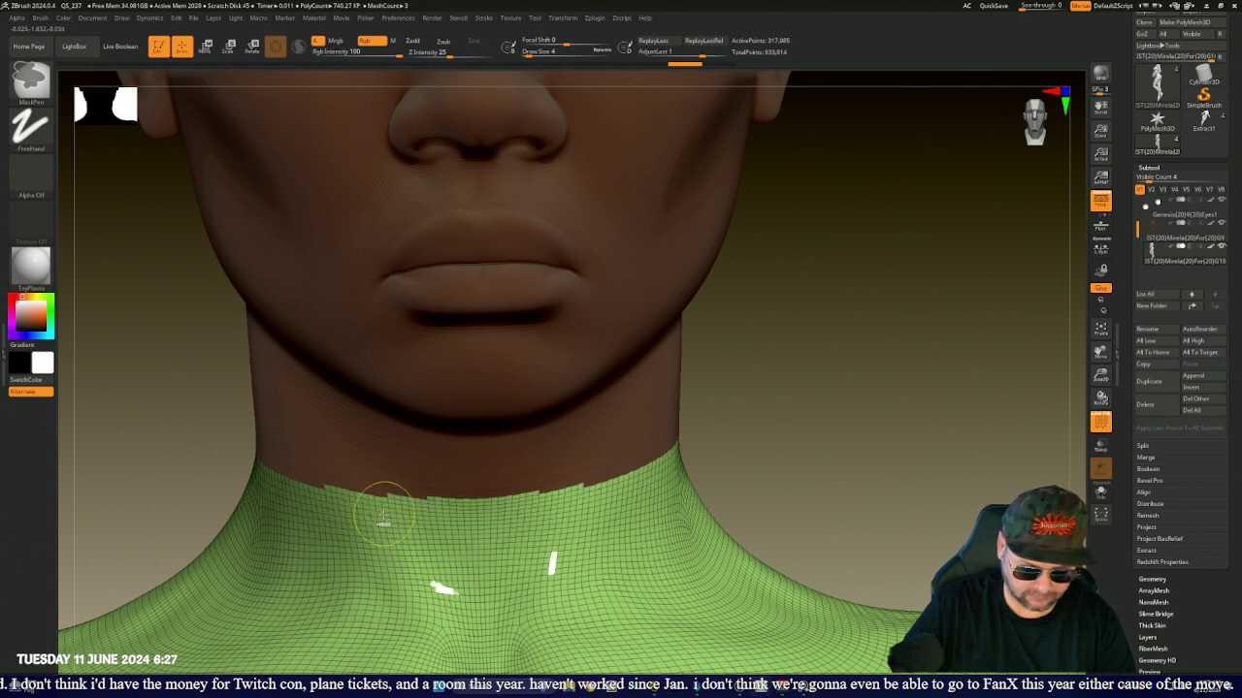
# - Hide the stair-stepped polygons across the front of the neck with lasso selections, leaving the suit's collar line smooth
pyautogui.moveTo(815, 483)
pyautogui.mouseDown()
pyautogui.moveTo(815, 454)
pyautogui.moveTo(857, 452)
pyautogui.moveTo(862, 474)
pyautogui.mouseUp()
pyautogui.keyDown('alt'); pyautogui.moveTo(871, 430); pyautogui.dragTo(1089, 429); pyautogui.keyUp('alt')
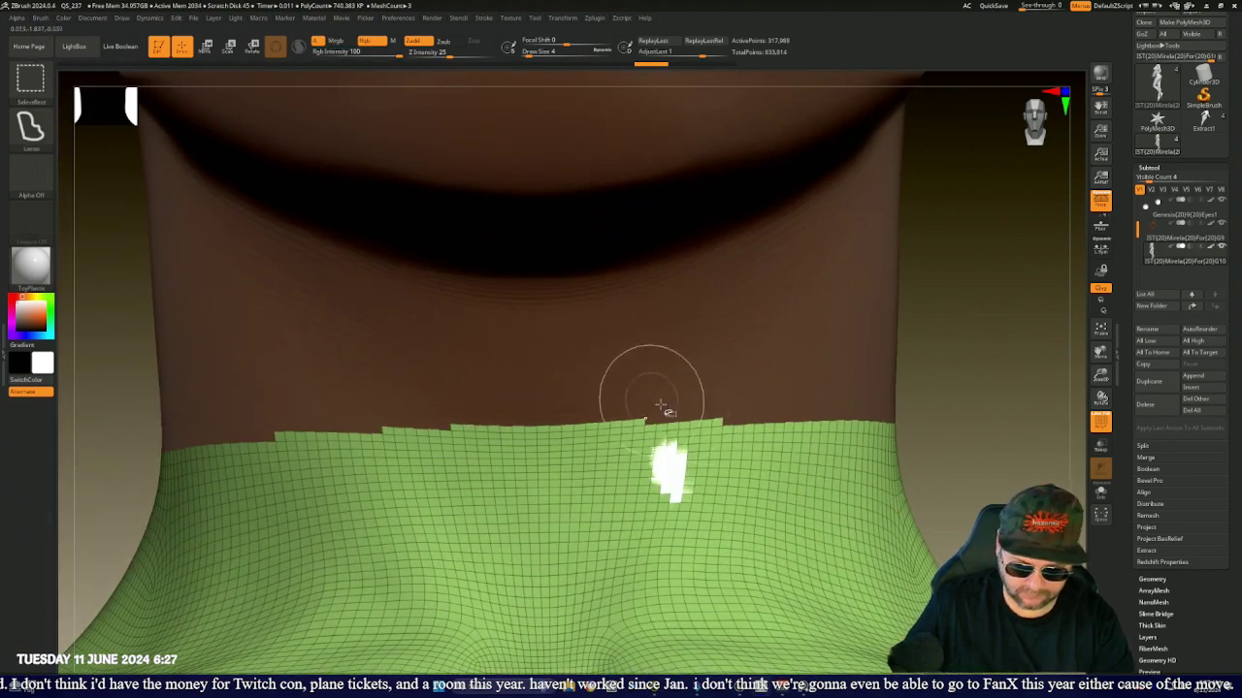
pyautogui.moveTo(733, 419)
pyautogui.keyDown('ctrl'); pyautogui.keyDown('shift'); pyautogui.mouseDown()
pyautogui.moveTo(588, 324)
pyautogui.moveTo(277, 393)
pyautogui.moveTo(258, 435)
pyautogui.mouseUp(); pyautogui.keyUp('shift'); pyautogui.keyUp('ctrl')
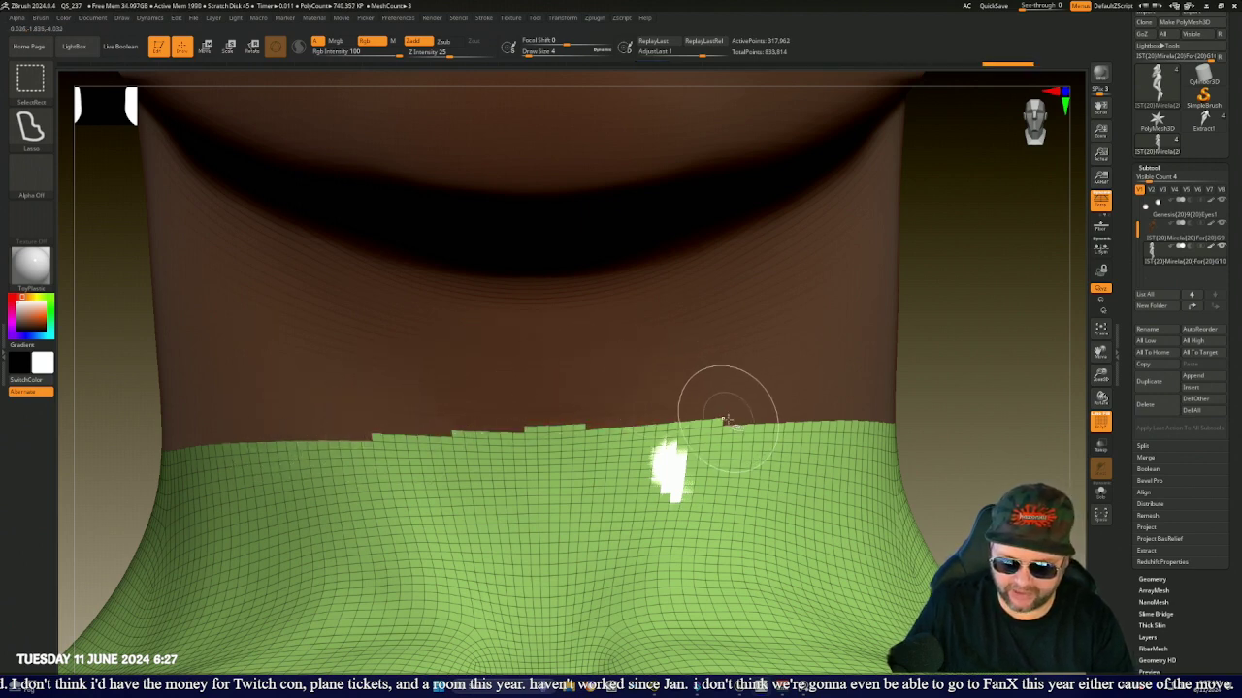
pyautogui.moveTo(726, 419)
pyautogui.keyDown('ctrl'); pyautogui.keyDown('shift'); pyautogui.mouseDown()
pyautogui.moveTo(453, 360)
pyautogui.moveTo(360, 382)
pyautogui.moveTo(357, 434)
pyautogui.mouseUp(); pyautogui.keyUp('shift'); pyautogui.keyUp('ctrl')
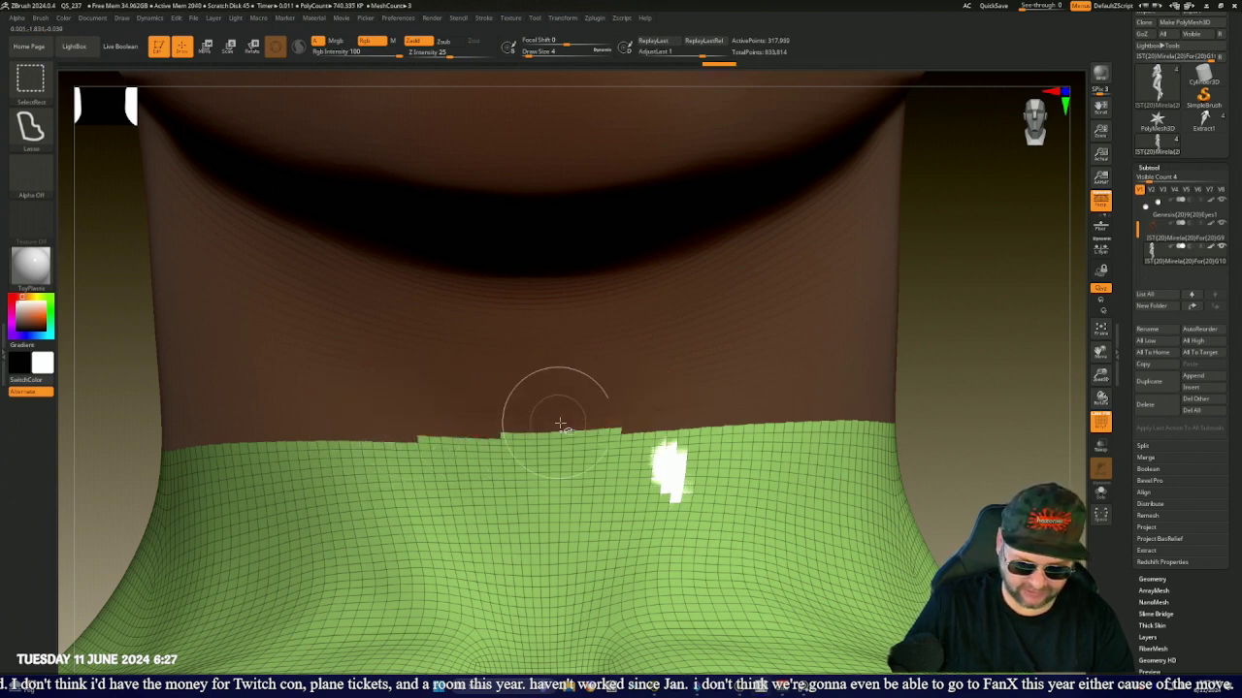
pyautogui.moveTo(621, 429)
pyautogui.keyDown('ctrl'); pyautogui.keyDown('shift'); pyautogui.mouseDown()
pyautogui.moveTo(475, 417)
pyautogui.moveTo(468, 432)
pyautogui.mouseUp(); pyautogui.keyUp('shift'); pyautogui.keyUp('ctrl')
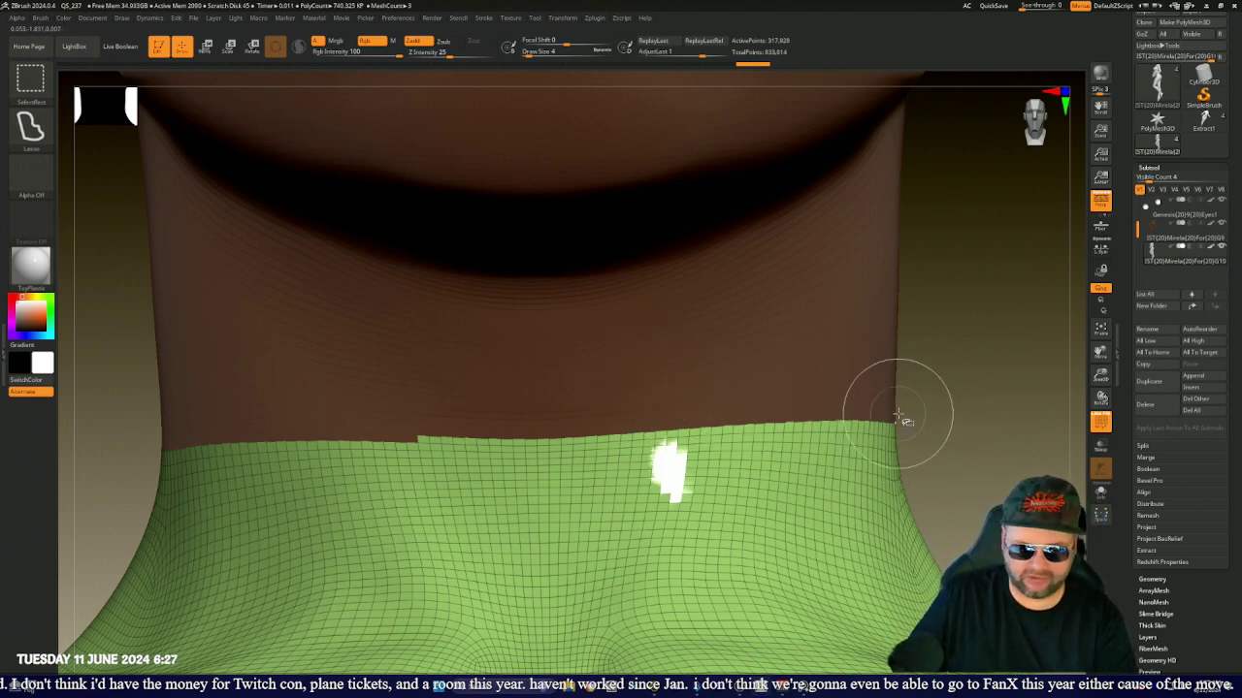
pyautogui.moveTo(900, 407)
pyautogui.keyDown('ctrl'); pyautogui.keyDown('alt'); pyautogui.keyDown('shift'); pyautogui.mouseDown()
pyautogui.moveTo(498, 327)
pyautogui.moveTo(379, 411)
pyautogui.moveTo(406, 439)
pyautogui.mouseUp(); pyautogui.keyUp('shift'); pyautogui.keyUp('alt'); pyautogui.keyUp('ctrl')
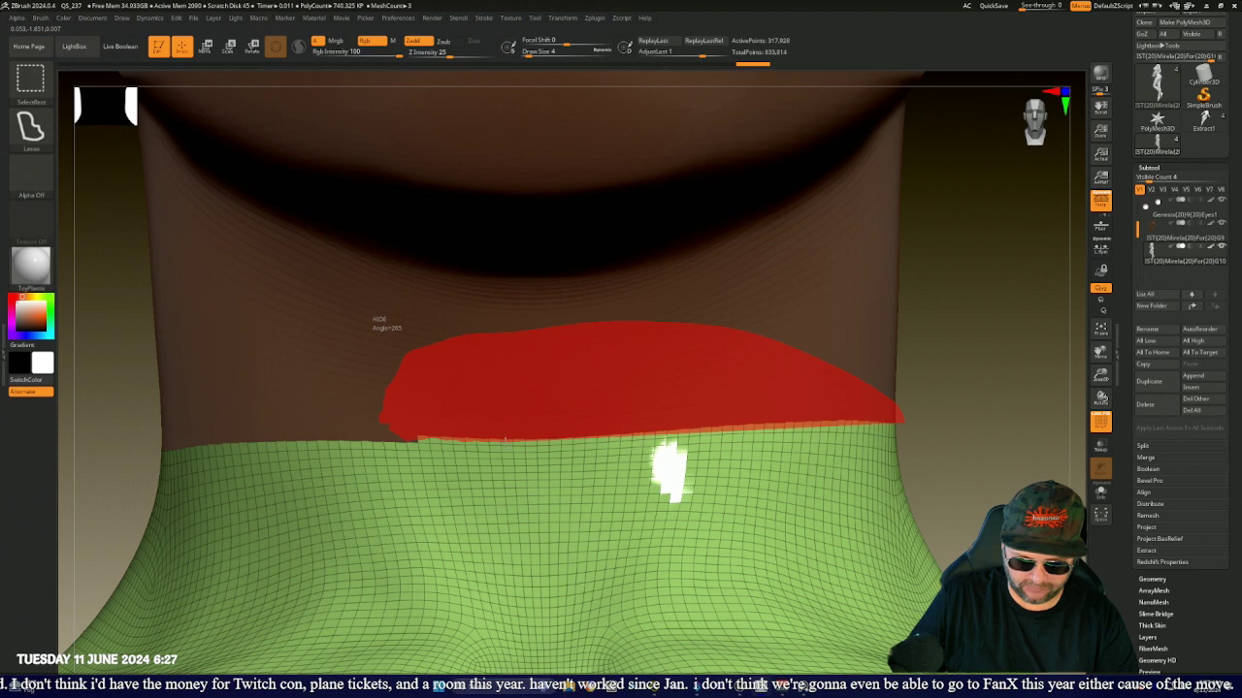
pyautogui.keyDown('ctrl'); pyautogui.keyDown('alt'); pyautogui.keyDown('shift'); pyautogui.moveTo(507, 439); pyautogui.dragTo(499, 449); pyautogui.keyUp('shift'); pyautogui.keyUp('alt'); pyautogui.keyUp('ctrl')
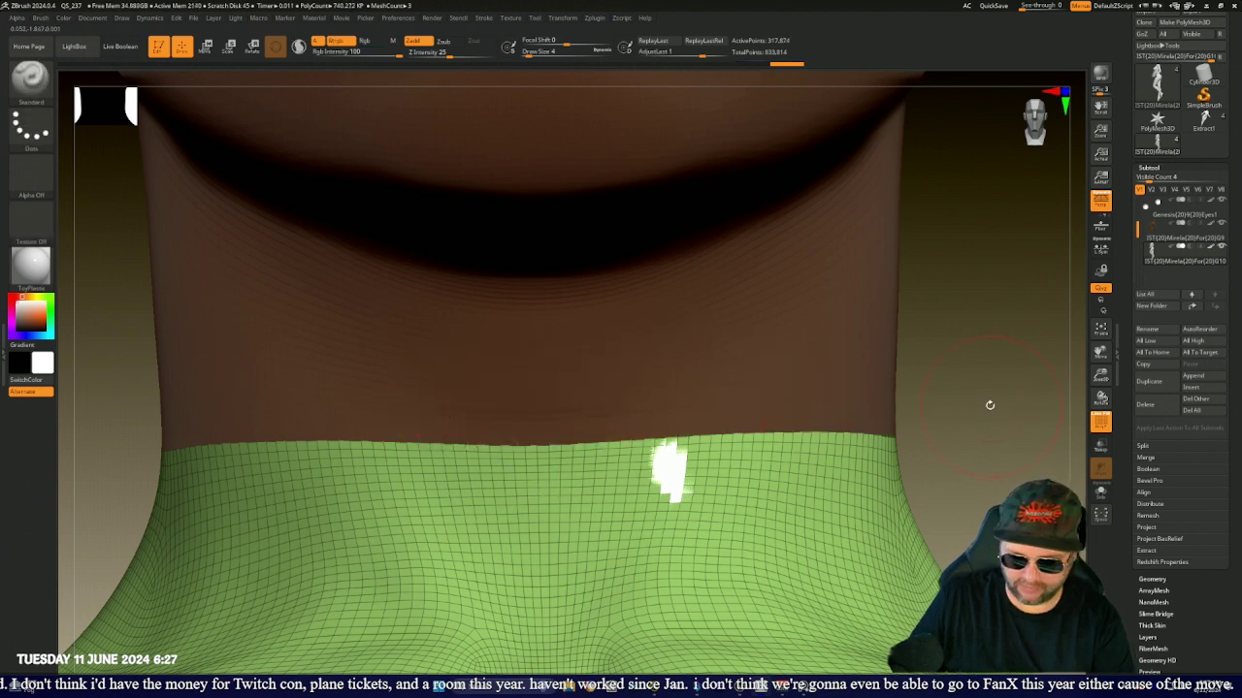
# - Permanently delete the suit's hidden head and neck polygons with Del Hidden
pyautogui.moveTo(989, 405); pyautogui.dragTo(937, 414)
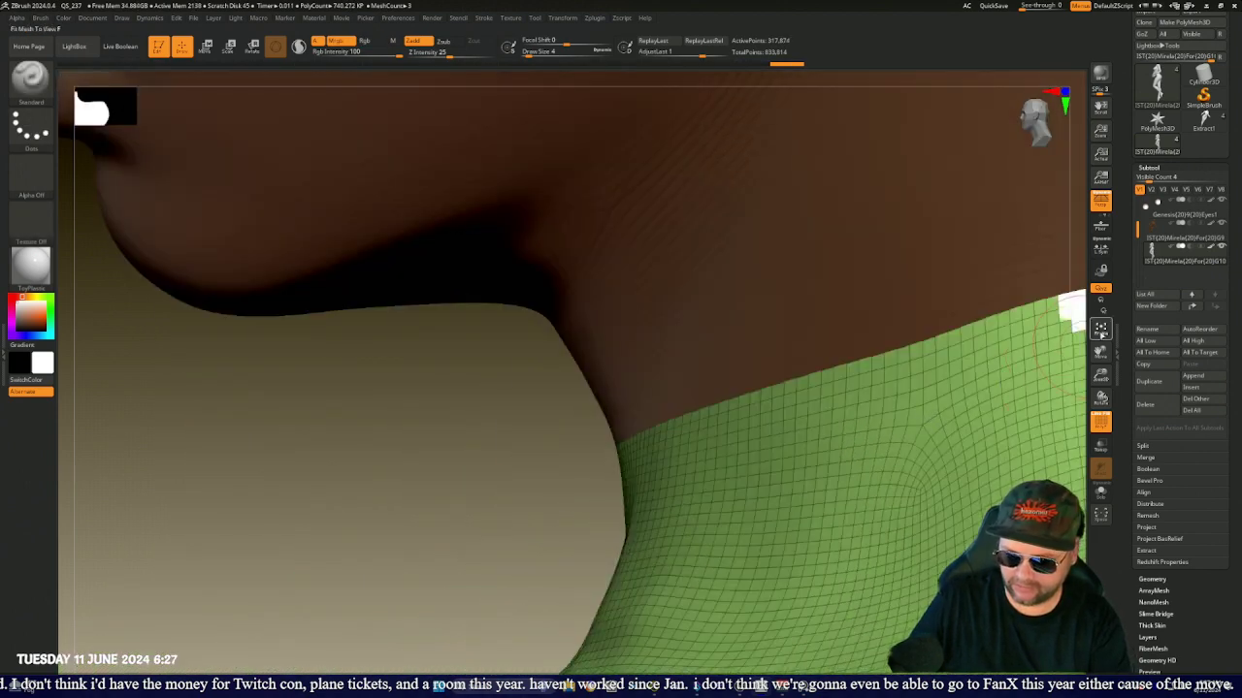
pyautogui.click(1100, 331)
pyautogui.keyDown('alt'); pyautogui.moveTo(768, 259); pyautogui.dragTo(779, 316); pyautogui.keyUp('alt')
pyautogui.keyDown('alt'); pyautogui.moveTo(783, 184); pyautogui.dragTo(833, 582); pyautogui.keyUp('alt')
pyautogui.keyDown('alt'); pyautogui.moveTo(801, 255); pyautogui.dragTo(853, 459); pyautogui.keyUp('alt')
pyautogui.keyDown('alt'); pyautogui.moveTo(1023, 289); pyautogui.dragTo(994, 667); pyautogui.keyUp('alt')
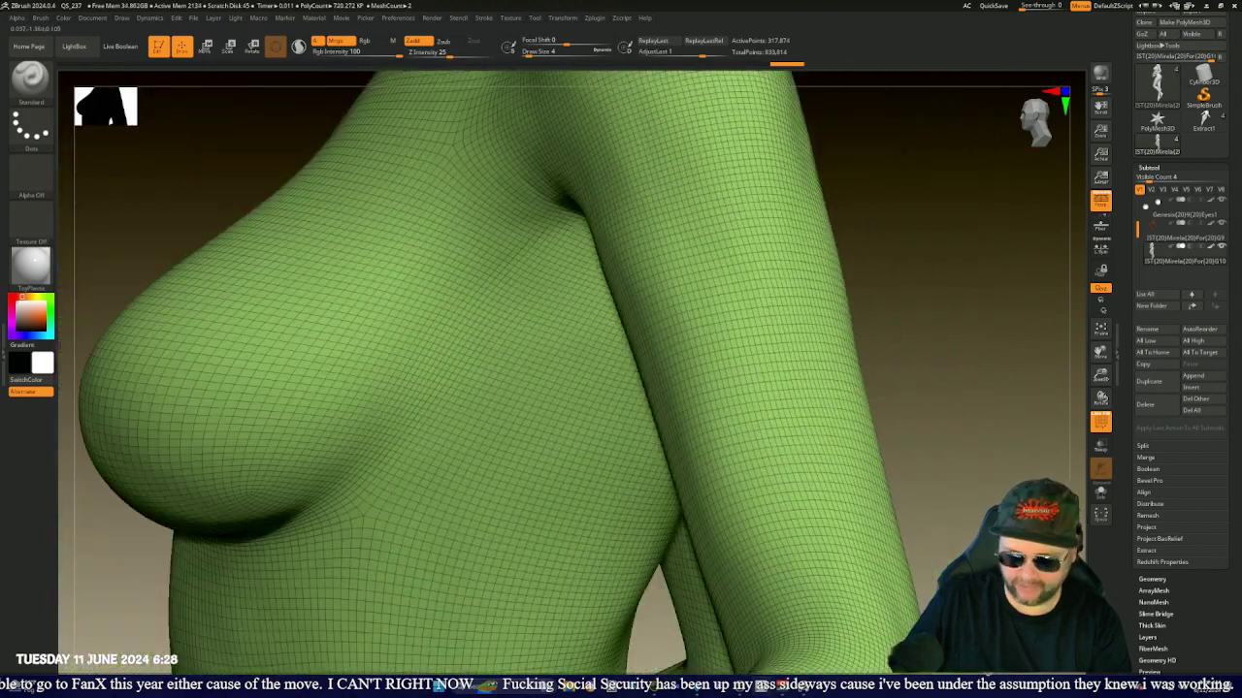
pyautogui.moveTo(903, 181); pyautogui.dragTo(774, 384)
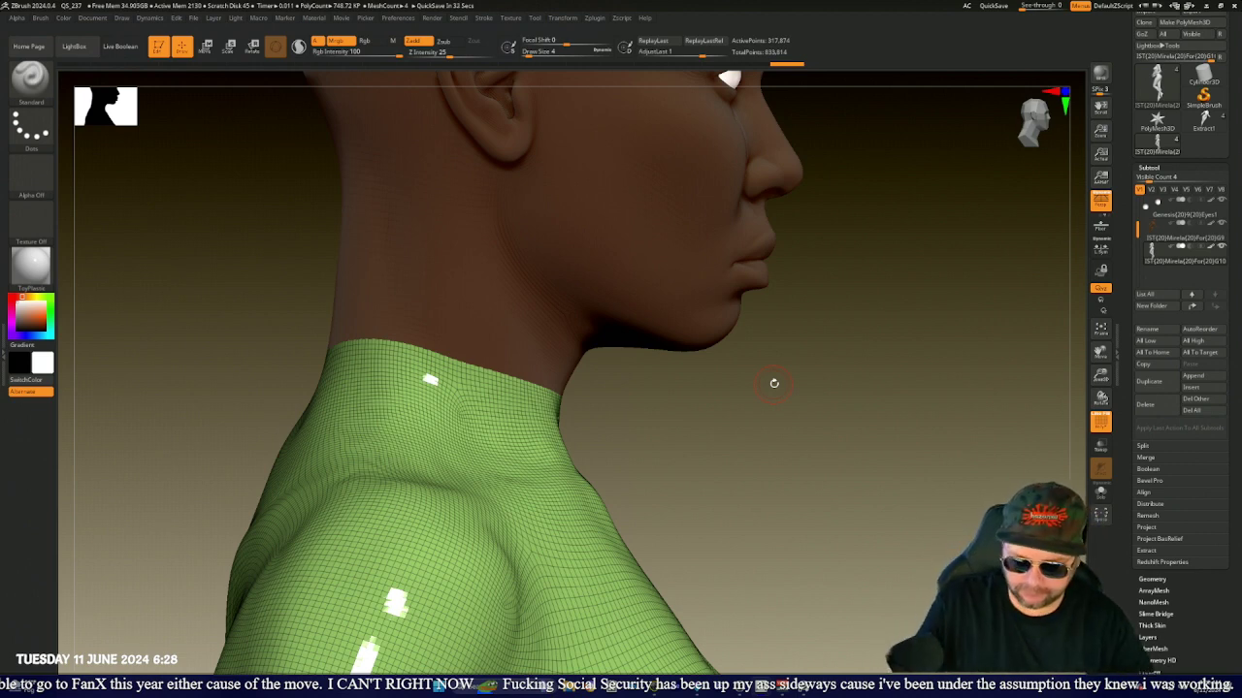
pyautogui.moveTo(1126, 483)
pyautogui.mouseDown()
pyautogui.moveTo(1127, 357)
pyautogui.moveTo(1123, 521)
pyautogui.moveTo(1128, 387)
pyautogui.mouseUp()
pyautogui.keyDown('shift'); pyautogui.click(1148, 368); pyautogui.keyUp('shift')
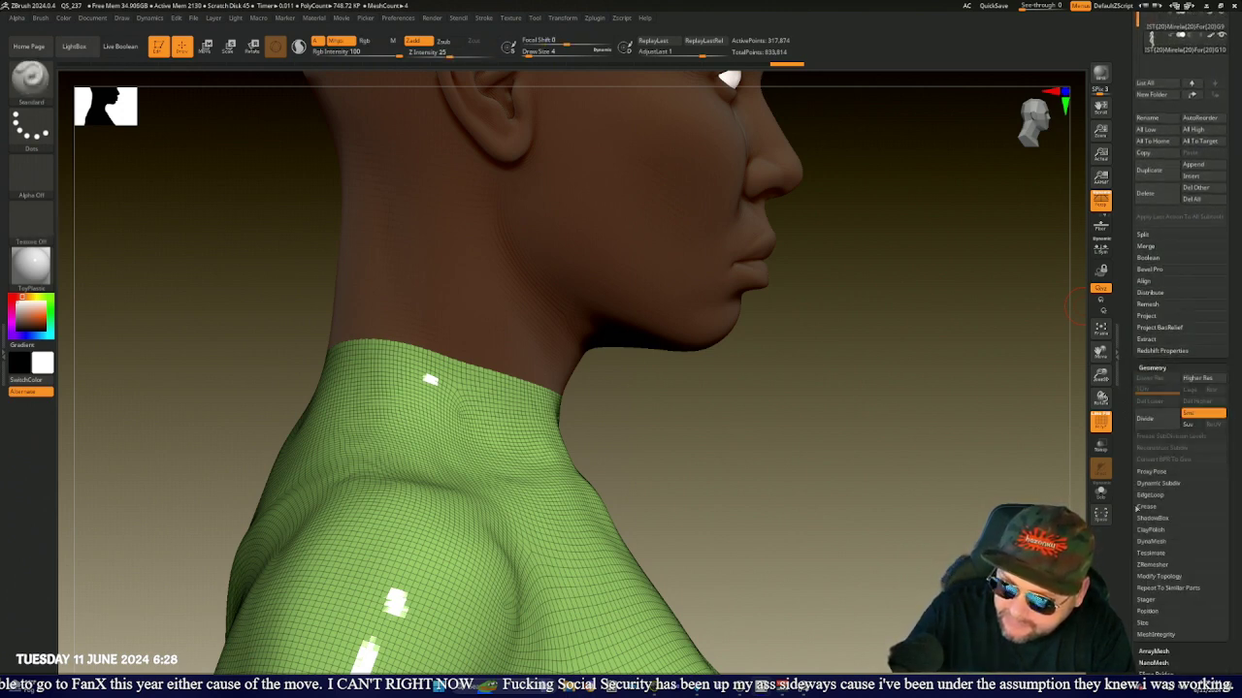
pyautogui.moveTo(1134, 516); pyautogui.dragTo(1129, 393)
pyautogui.click(1141, 454)
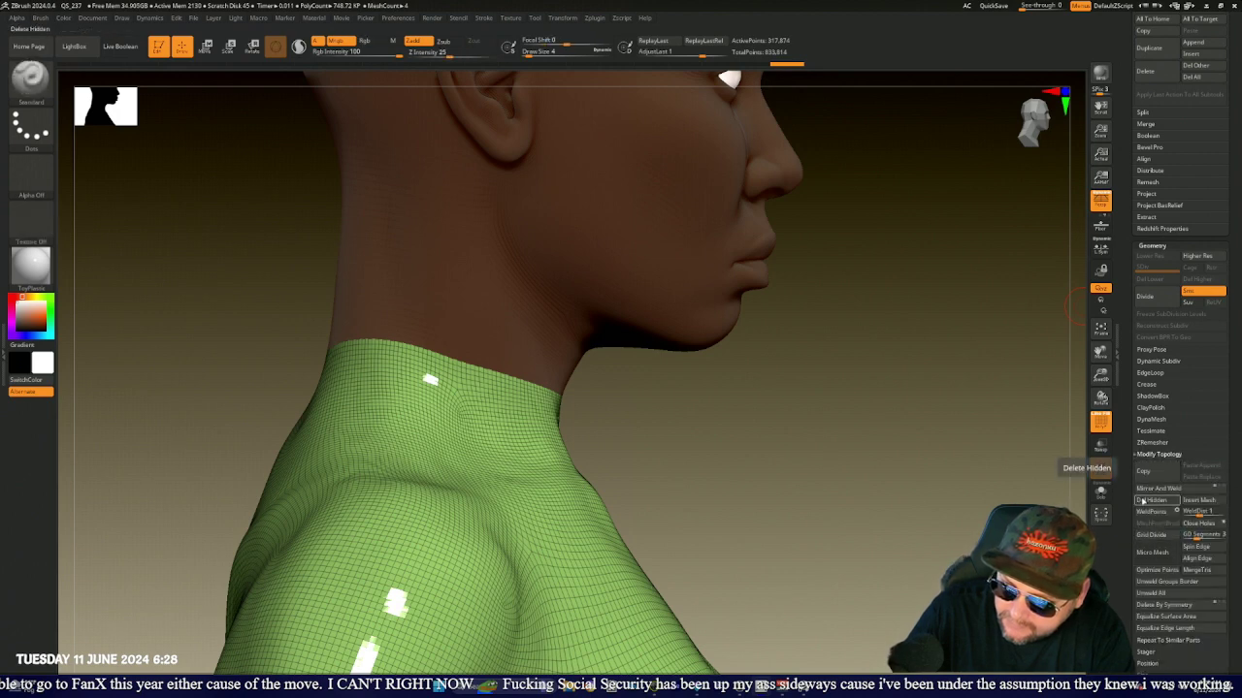
pyautogui.click(1142, 501)
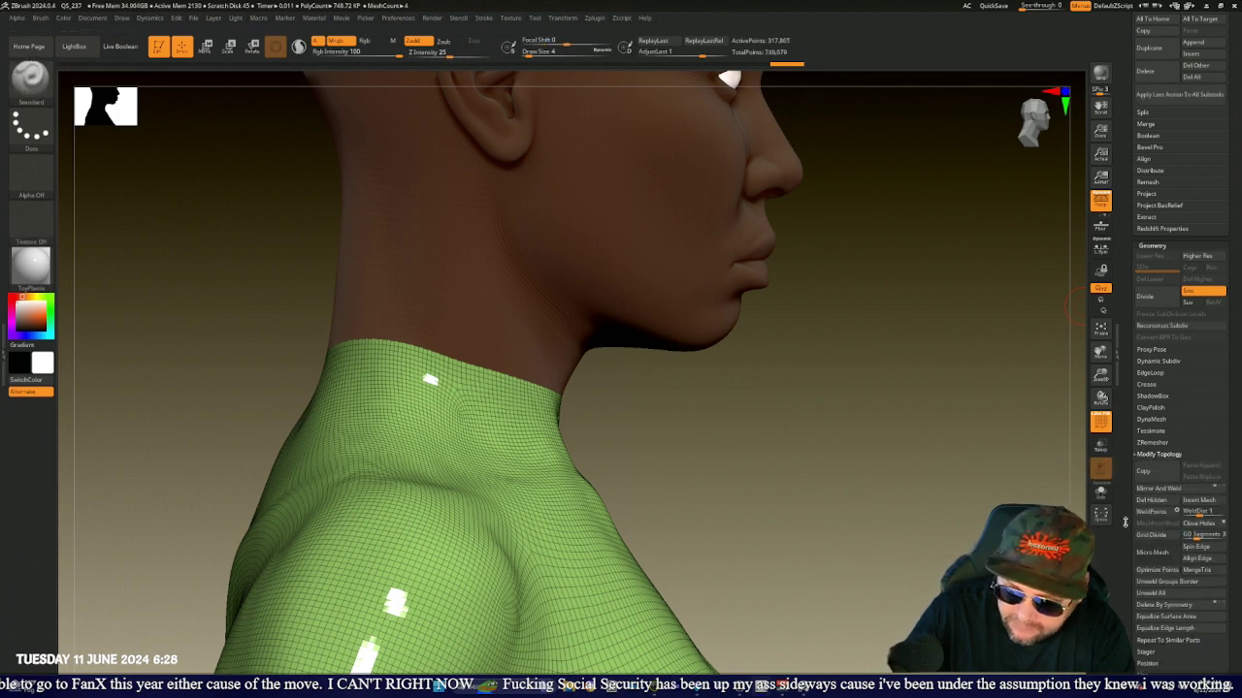
# - Hide the suit's left hand with a lasso cut straight across the wrist
pyautogui.moveTo(786, 439); pyautogui.dragTo(718, 471)
pyautogui.keyDown('alt'); pyautogui.moveTo(922, 419); pyautogui.dragTo(824, 84); pyautogui.keyUp('alt')
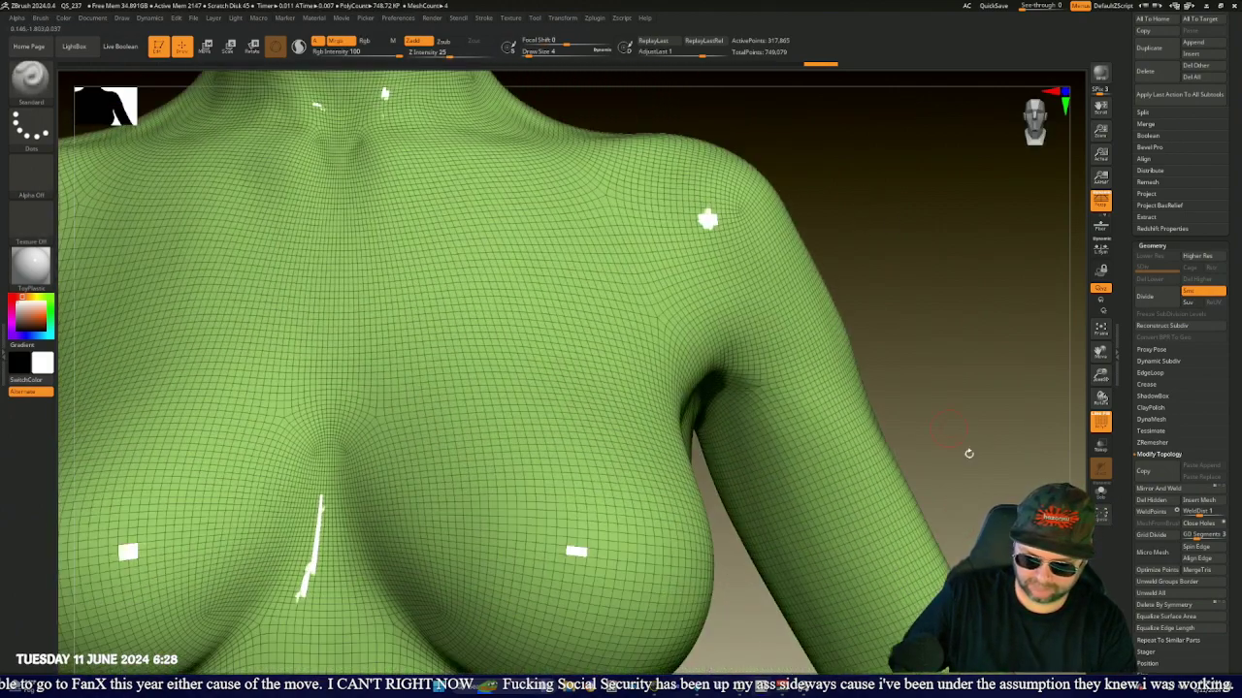
pyautogui.keyDown('alt'); pyautogui.moveTo(895, 392); pyautogui.dragTo(729, 117); pyautogui.keyUp('alt')
pyautogui.keyDown('alt'); pyautogui.moveTo(912, 281); pyautogui.dragTo(750, 134); pyautogui.keyUp('alt')
pyautogui.keyDown('alt'); pyautogui.moveTo(933, 381); pyautogui.dragTo(734, 175); pyautogui.keyUp('alt')
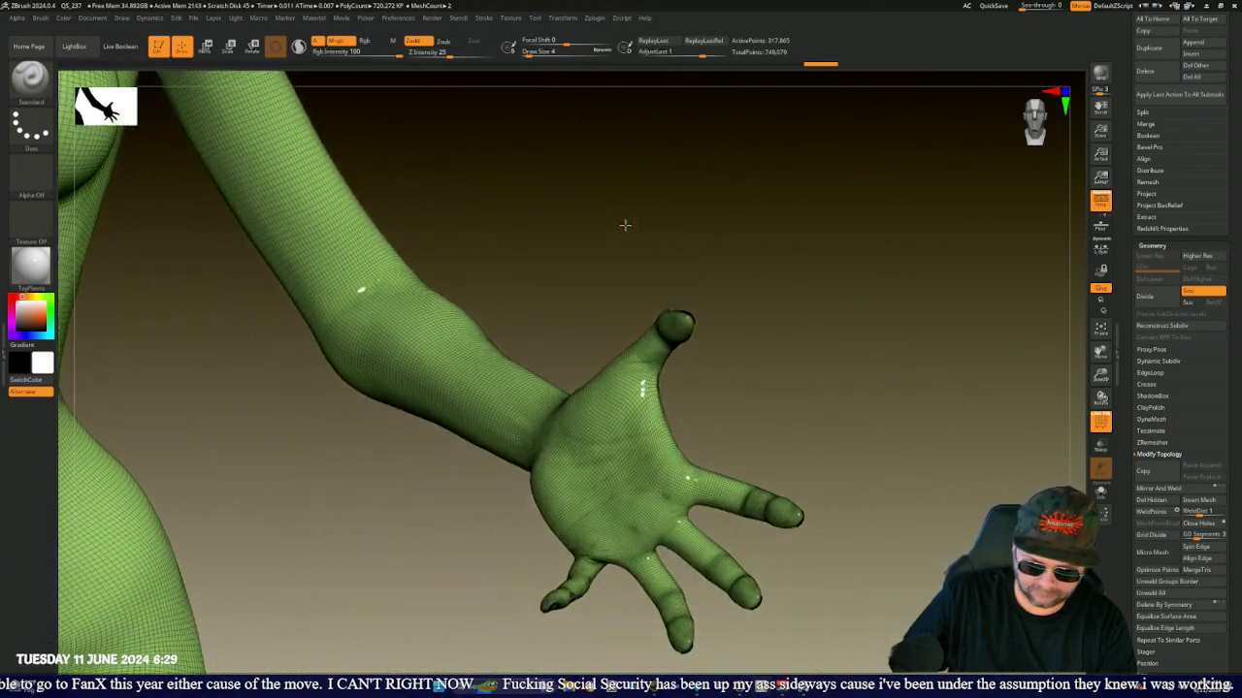
pyautogui.moveTo(625, 225); pyautogui.dragTo(663, 255)
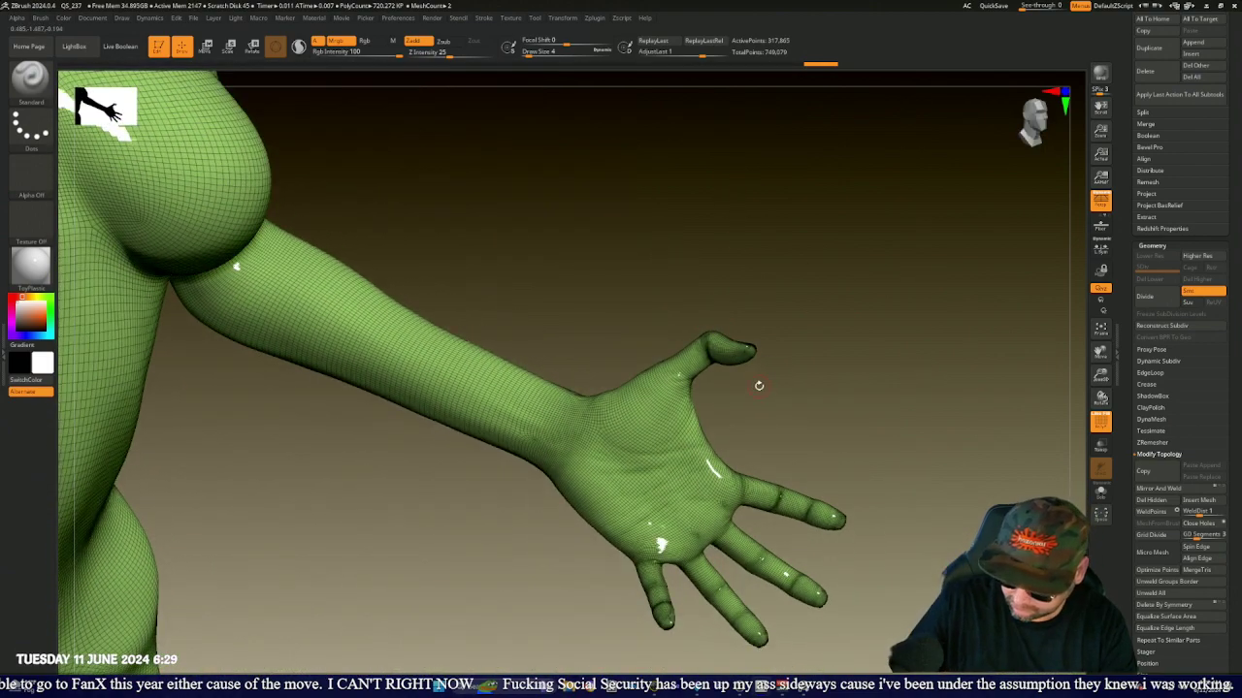
pyautogui.keyDown('alt'); pyautogui.moveTo(836, 431); pyautogui.dragTo(846, 466); pyautogui.keyUp('alt')
pyautogui.keyDown('alt'); pyautogui.moveTo(757, 413); pyautogui.dragTo(651, 523); pyautogui.keyUp('alt')
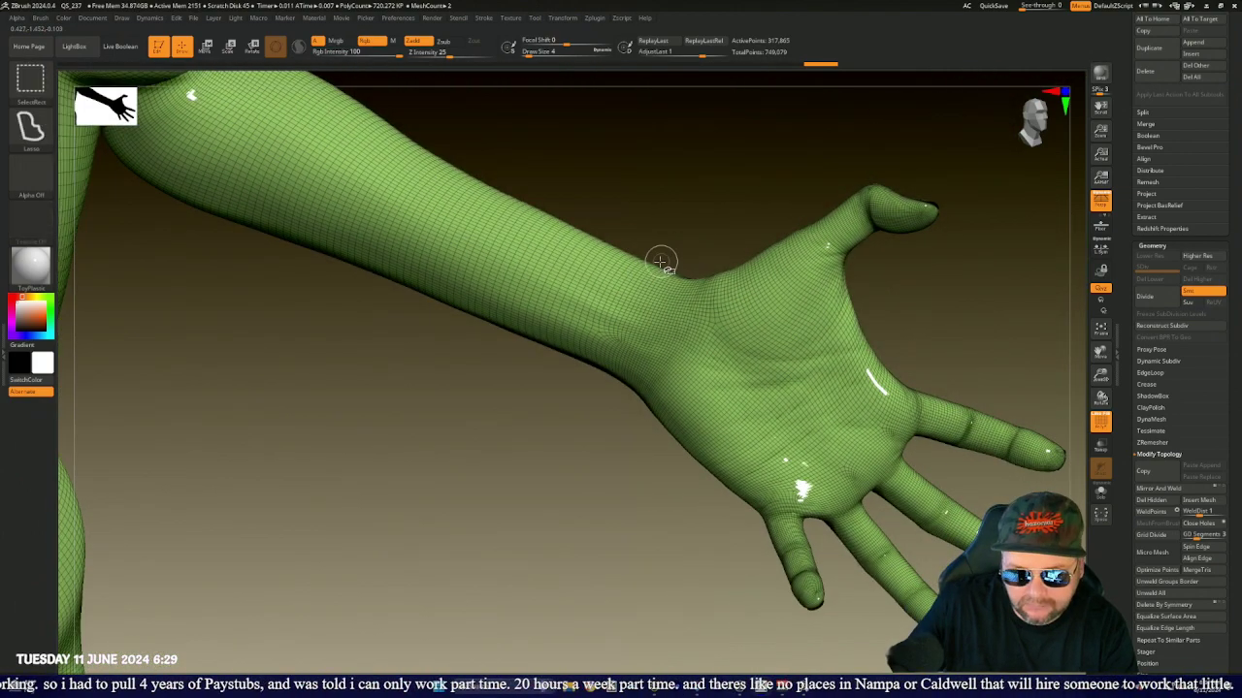
pyautogui.moveTo(670, 223)
pyautogui.mouseDown()
pyautogui.moveTo(665, 274)
pyautogui.moveTo(673, 149)
pyautogui.moveTo(696, 241)
pyautogui.moveTo(646, 203)
pyautogui.mouseUp()
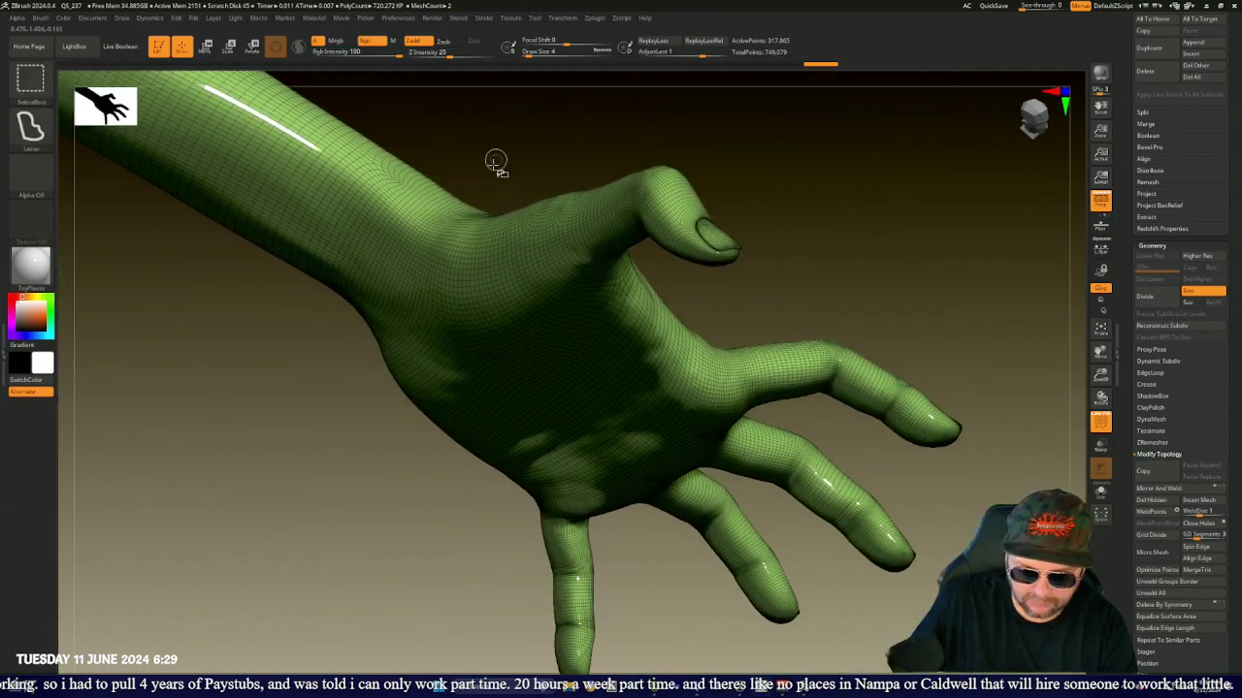
pyautogui.moveTo(494, 175)
pyautogui.keyDown('ctrl'); pyautogui.keyDown('alt'); pyautogui.keyDown('shift'); pyautogui.mouseDown()
pyautogui.moveTo(979, 291)
pyautogui.moveTo(926, 582)
pyautogui.moveTo(504, 669)
pyautogui.moveTo(398, 558)
pyautogui.moveTo(320, 380)
pyautogui.moveTo(331, 373)
pyautogui.mouseUp(); pyautogui.keyUp('shift'); pyautogui.keyUp('alt'); pyautogui.keyUp('ctrl')
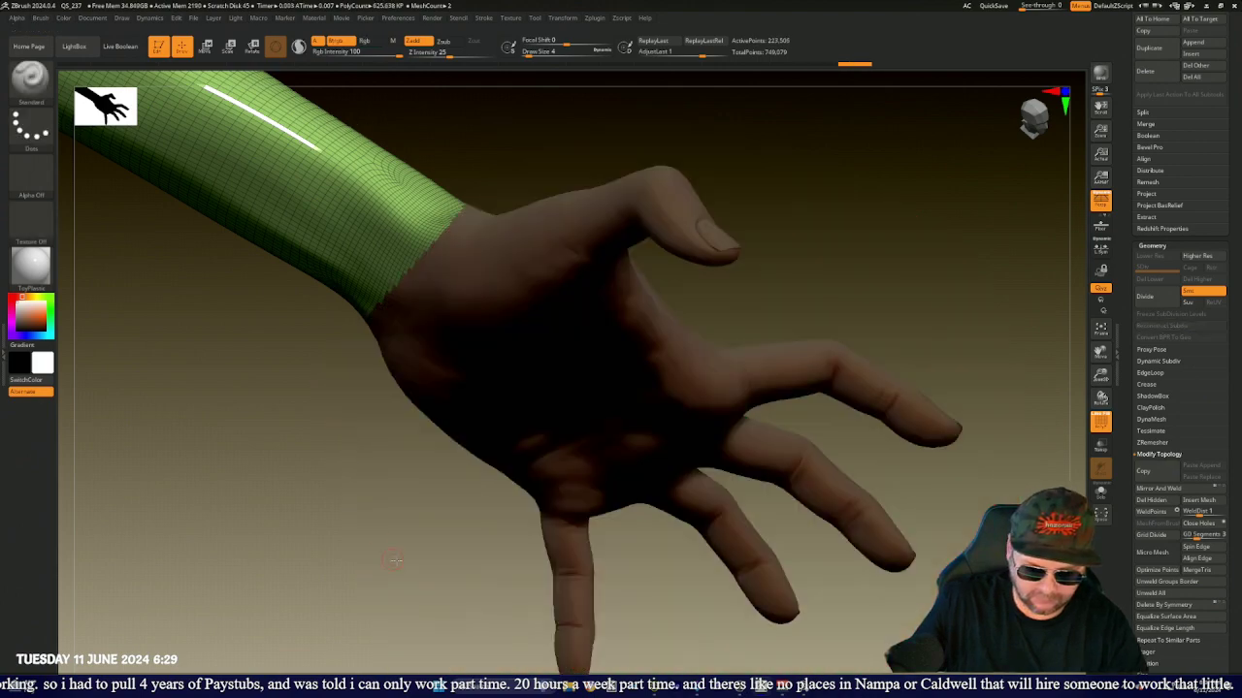
# - Trim the jagged sleeve edge on the palm side of the left wrist by hiding its outermost band of polygons
pyautogui.moveTo(388, 528)
pyautogui.keyDown('alt'); pyautogui.mouseDown()
pyautogui.moveTo(399, 449)
pyautogui.moveTo(550, 567)
pyautogui.moveTo(600, 530)
pyautogui.mouseUp(); pyautogui.keyUp('alt')
pyautogui.moveTo(665, 489)
pyautogui.keyDown('alt'); pyautogui.mouseDown()
pyautogui.moveTo(590, 475)
pyautogui.moveTo(530, 494)
pyautogui.mouseUp(); pyautogui.keyUp('alt')
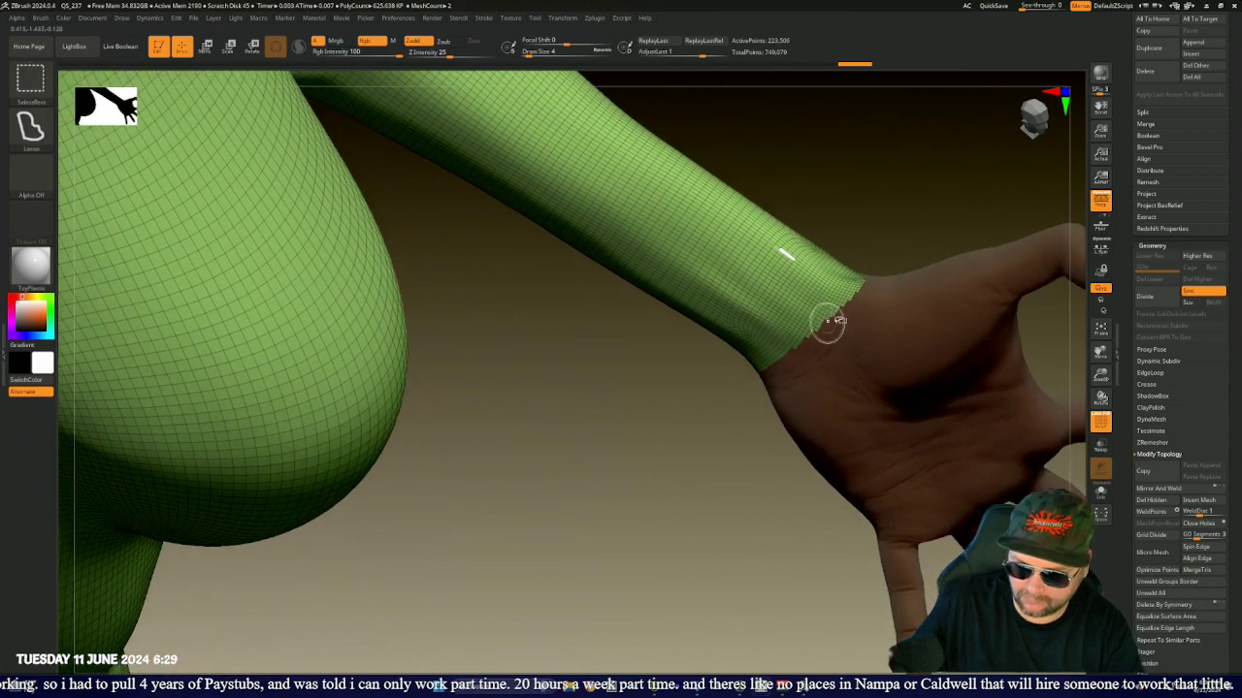
pyautogui.moveTo(849, 252)
pyautogui.keyDown('ctrl'); pyautogui.keyDown('alt'); pyautogui.keyDown('shift'); pyautogui.mouseDown()
pyautogui.moveTo(784, 421)
pyautogui.moveTo(699, 453)
pyautogui.mouseUp(); pyautogui.keyUp('shift'); pyautogui.keyUp('alt'); pyautogui.keyUp('ctrl')
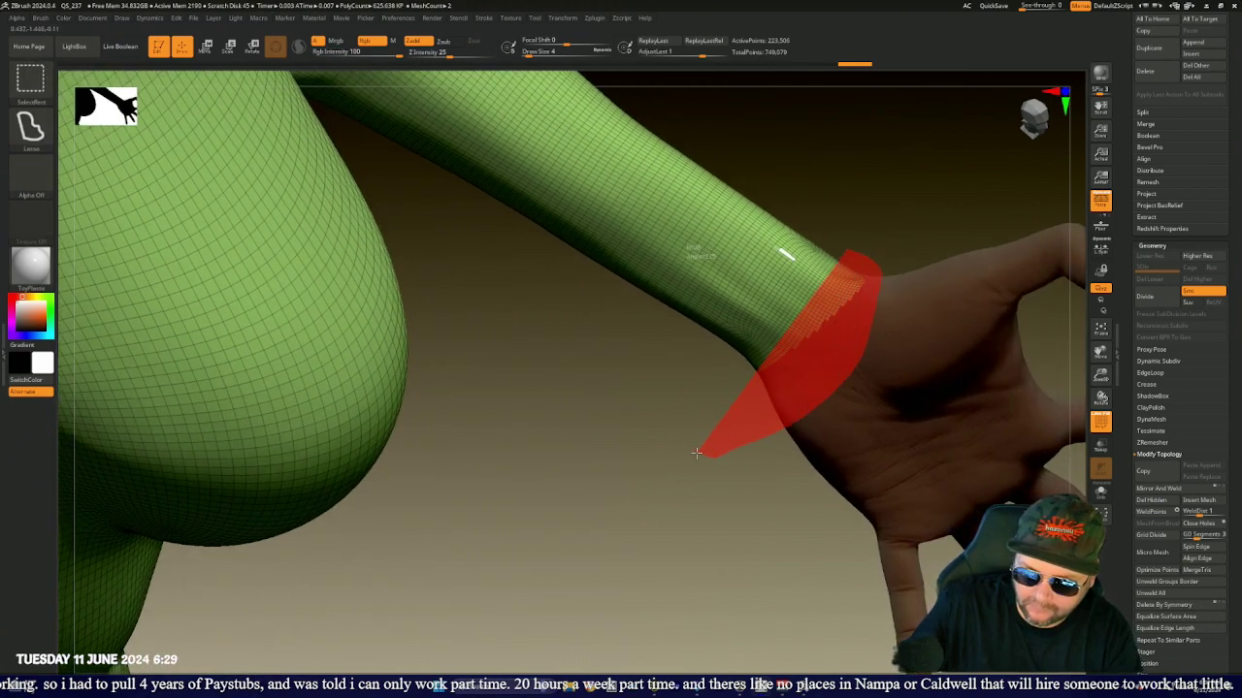
pyautogui.keyDown('ctrl'); pyautogui.keyDown('alt'); pyautogui.keyDown('shift'); pyautogui.moveTo(700, 453); pyautogui.dragTo(703, 451); pyautogui.keyUp('shift'); pyautogui.keyUp('alt'); pyautogui.keyUp('ctrl')
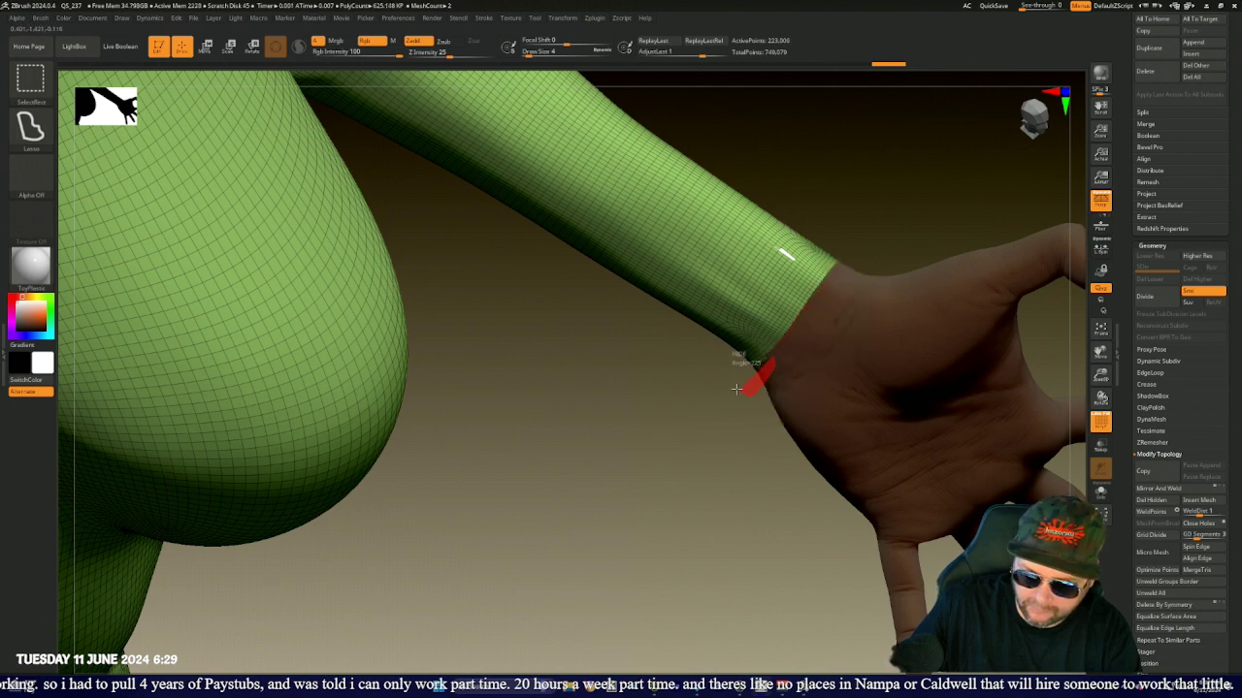
pyautogui.keyDown('ctrl'); pyautogui.keyDown('alt'); pyautogui.keyDown('shift'); pyautogui.moveTo(729, 381); pyautogui.dragTo(761, 373); pyautogui.keyUp('shift'); pyautogui.keyUp('alt'); pyautogui.keyUp('ctrl')
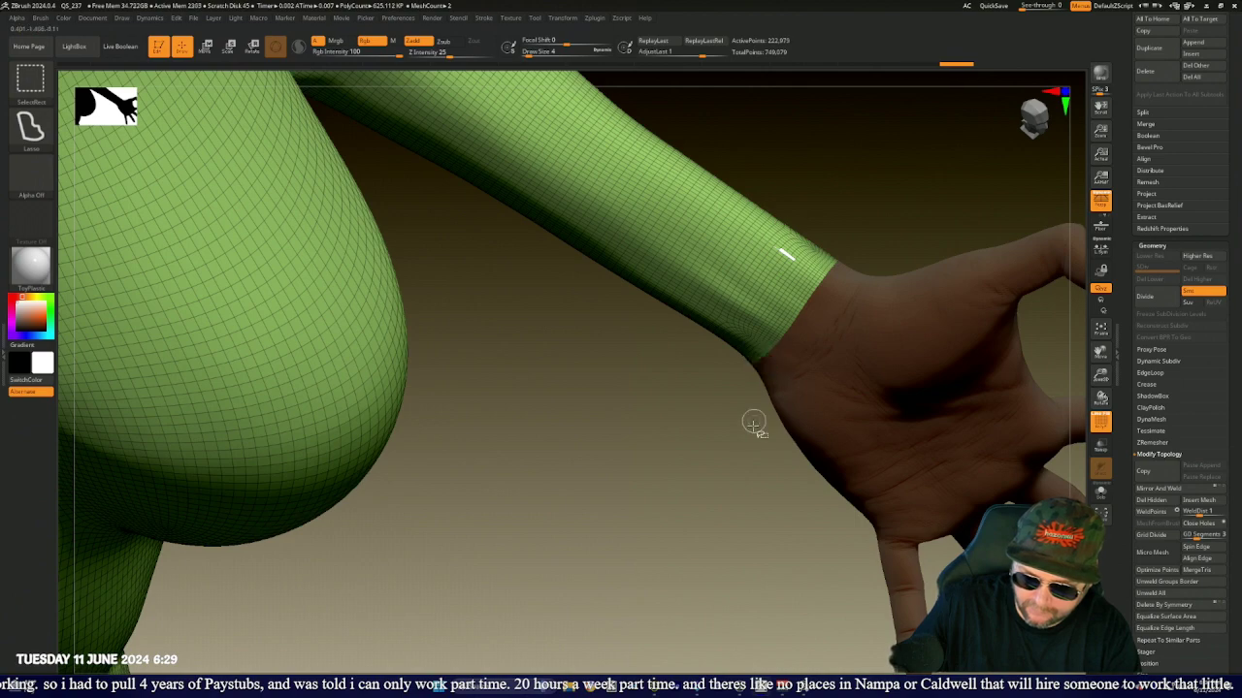
# - Hide the uneven polygons around the back of the left wrist for a clean cuff line and delete the suit's hidden polygons
pyautogui.moveTo(727, 449)
pyautogui.mouseDown()
pyautogui.moveTo(653, 537)
pyautogui.moveTo(644, 476)
pyautogui.moveTo(549, 280)
pyautogui.moveTo(640, 222)
pyautogui.moveTo(526, 283)
pyautogui.moveTo(527, 297)
pyautogui.moveTo(585, 322)
pyautogui.moveTo(551, 329)
pyautogui.mouseUp()
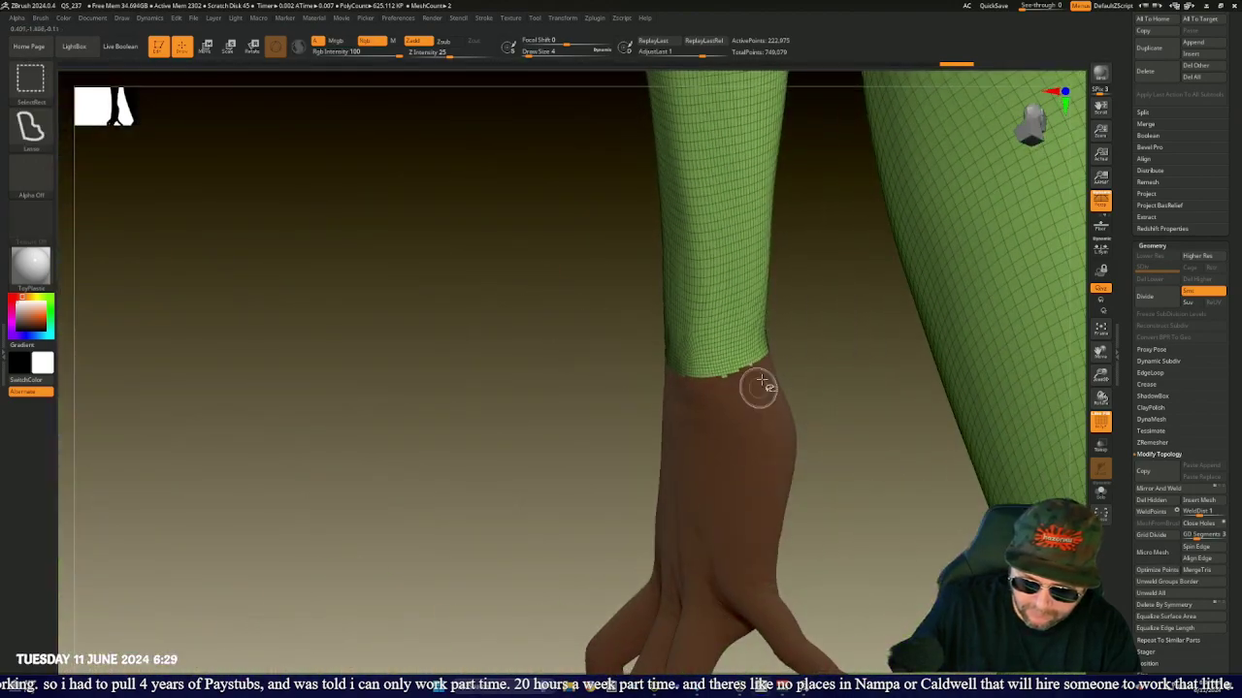
pyautogui.moveTo(787, 363)
pyautogui.keyDown('ctrl'); pyautogui.keyDown('shift'); pyautogui.mouseDown()
pyautogui.moveTo(682, 408)
pyautogui.moveTo(632, 361)
pyautogui.mouseUp(); pyautogui.keyUp('shift'); pyautogui.keyUp('ctrl')
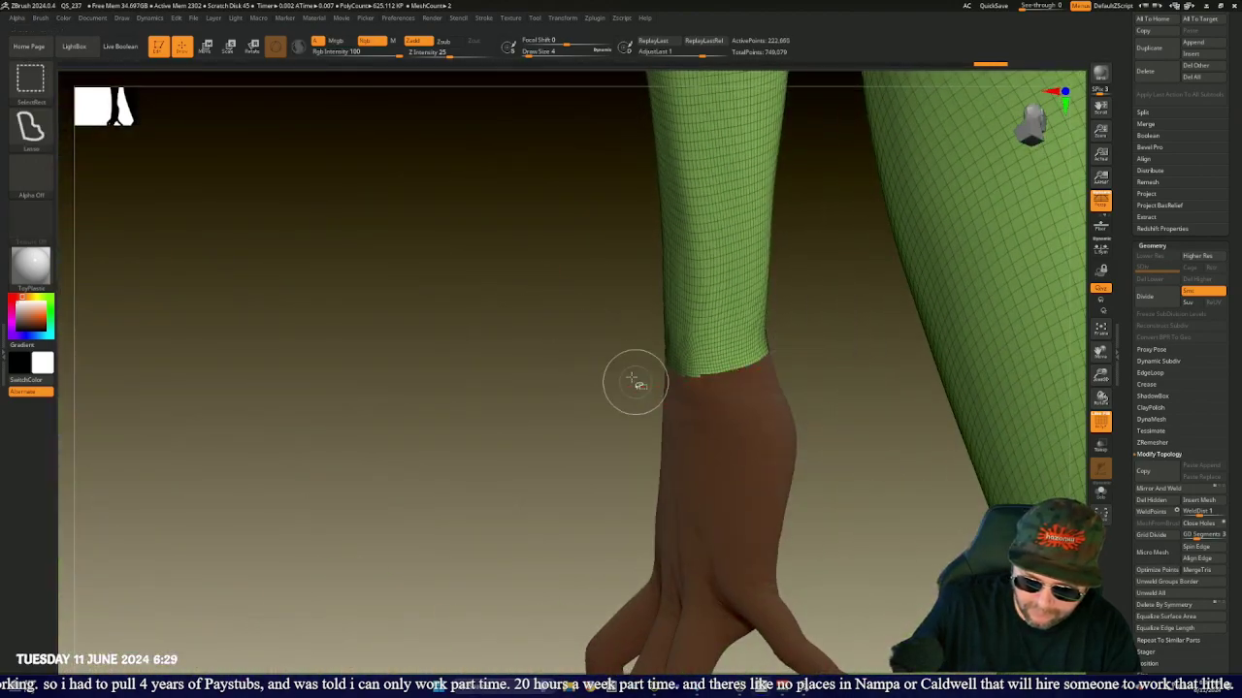
pyautogui.moveTo(561, 385); pyautogui.dragTo(593, 401)
pyautogui.moveTo(792, 408)
pyautogui.keyDown('ctrl'); pyautogui.keyDown('shift'); pyautogui.mouseDown()
pyautogui.moveTo(665, 400)
pyautogui.moveTo(642, 371)
pyautogui.mouseUp(); pyautogui.keyUp('shift'); pyautogui.keyUp('ctrl')
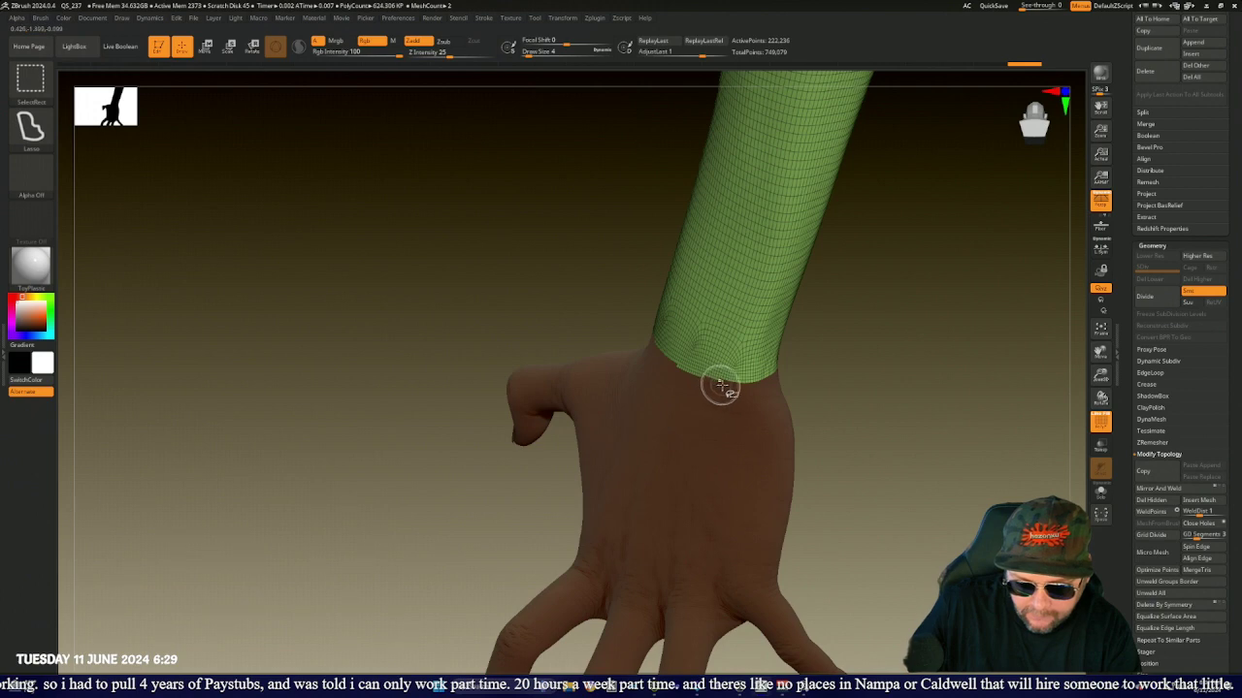
pyautogui.moveTo(608, 305)
pyautogui.mouseDown()
pyautogui.moveTo(560, 278)
pyautogui.moveTo(576, 281)
pyautogui.mouseUp()
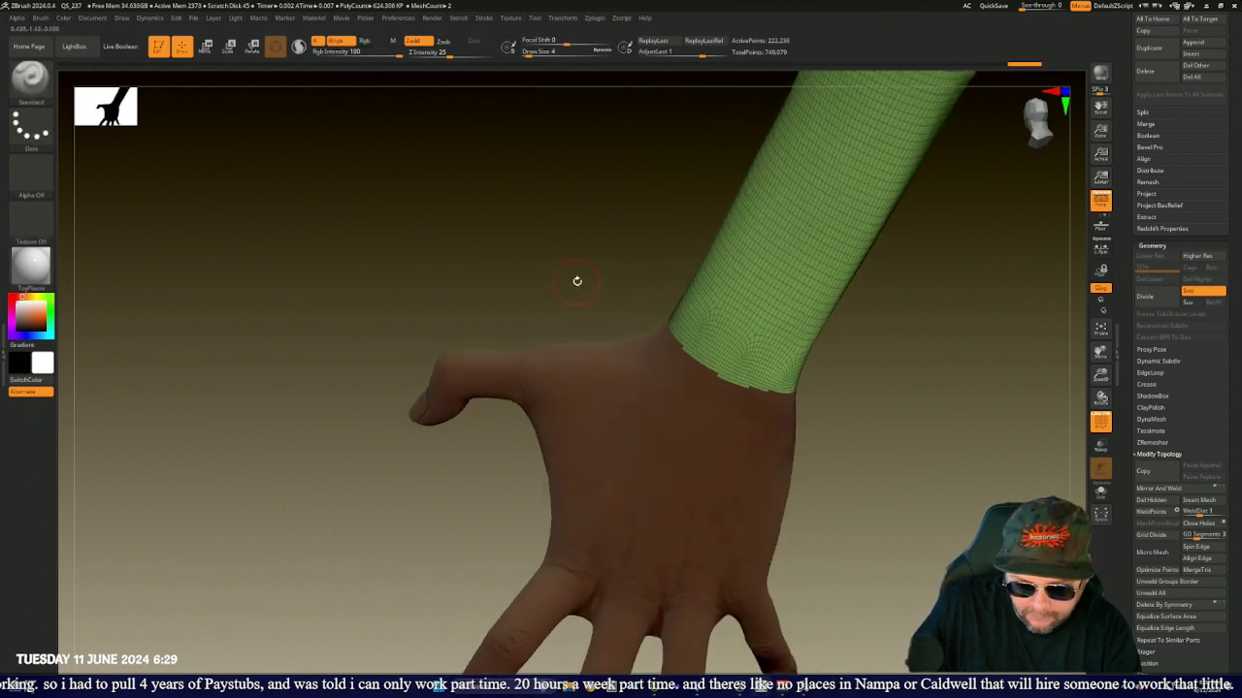
pyautogui.hotkey('ctrl', 'shift')
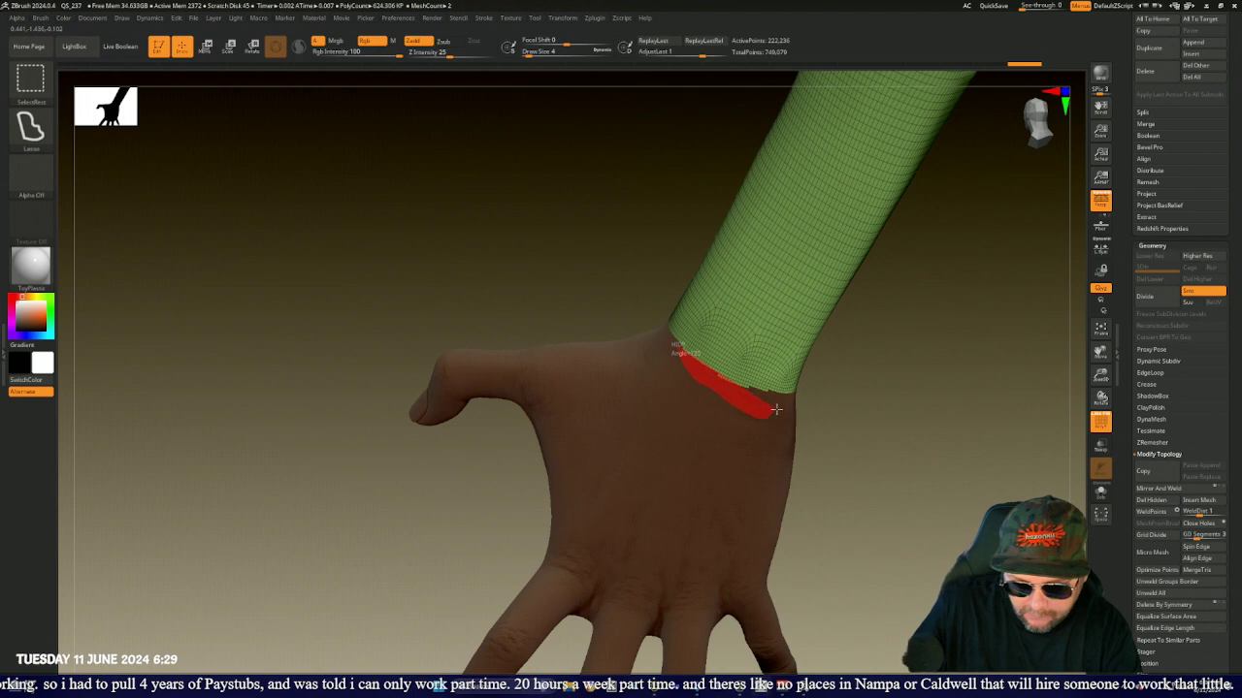
pyautogui.keyDown('ctrl'); pyautogui.keyDown('shift'); pyautogui.moveTo(776, 409); pyautogui.dragTo(771, 419); pyautogui.keyUp('shift'); pyautogui.keyUp('ctrl')
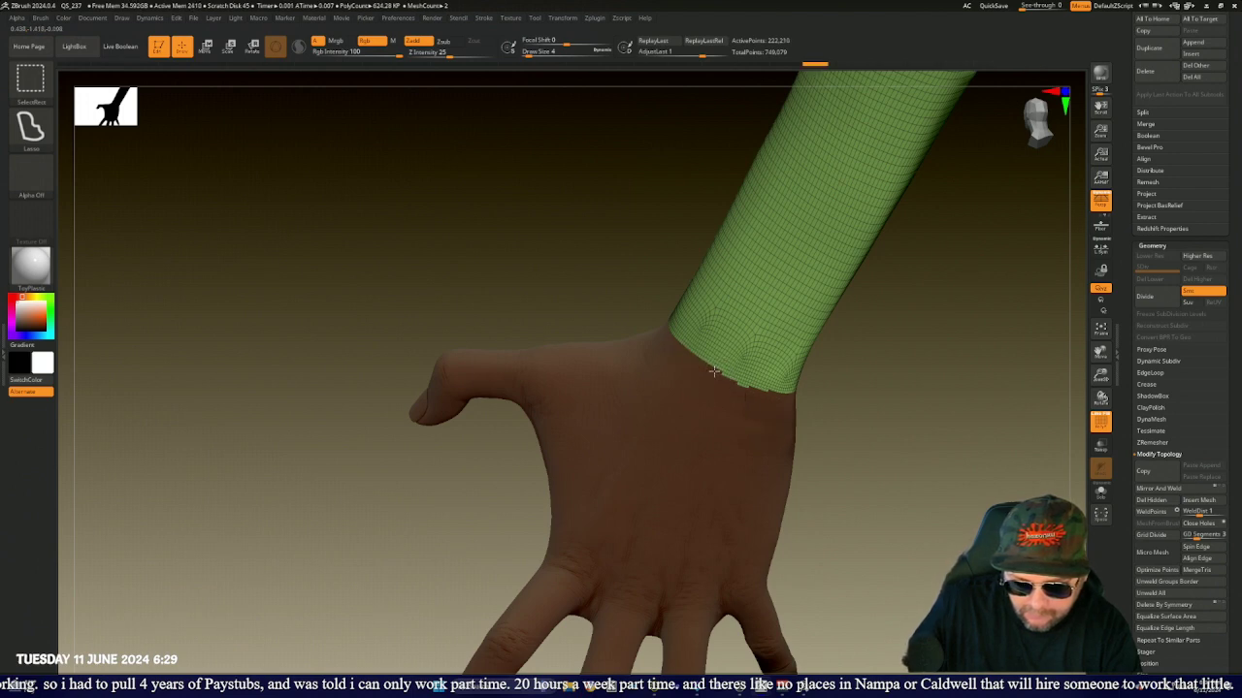
pyautogui.moveTo(784, 417)
pyautogui.keyDown('ctrl'); pyautogui.keyDown('shift'); pyautogui.mouseDown()
pyautogui.moveTo(798, 405)
pyautogui.moveTo(783, 418)
pyautogui.mouseUp(); pyautogui.keyUp('shift'); pyautogui.keyUp('ctrl')
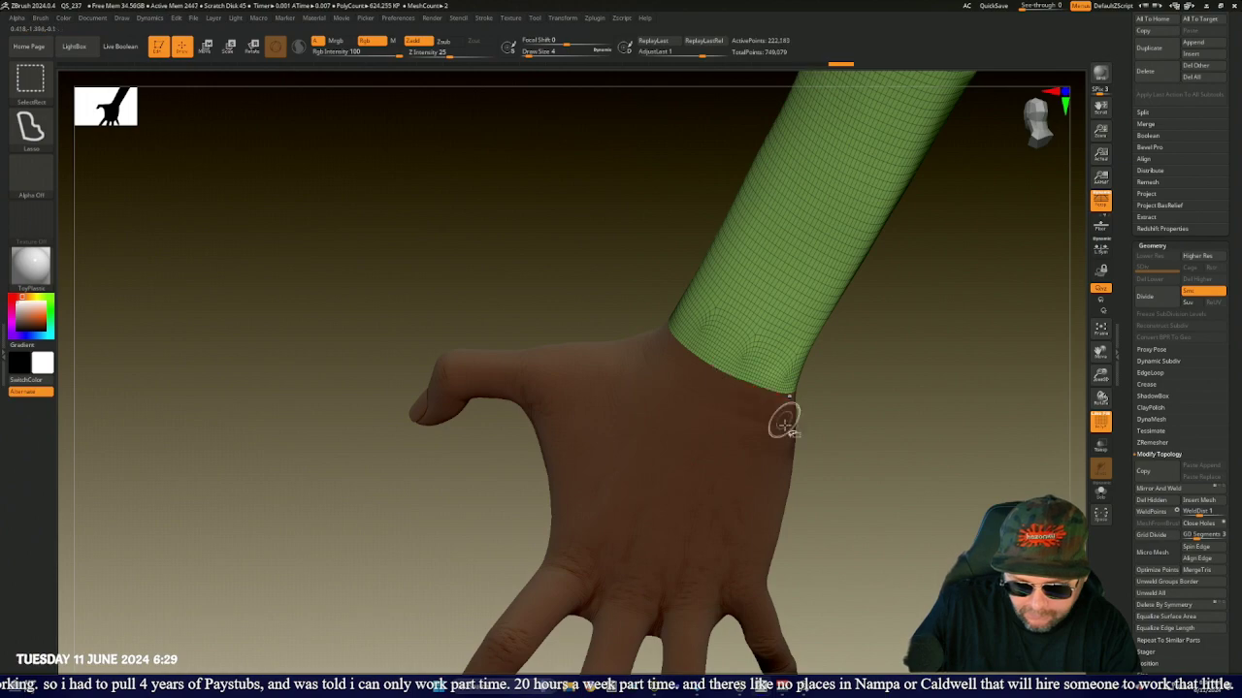
pyautogui.moveTo(887, 452)
pyautogui.mouseDown()
pyautogui.moveTo(884, 466)
pyautogui.moveTo(821, 478)
pyautogui.moveTo(789, 518)
pyautogui.moveTo(732, 549)
pyautogui.moveTo(726, 388)
pyautogui.moveTo(848, 535)
pyautogui.moveTo(878, 532)
pyautogui.moveTo(859, 537)
pyautogui.moveTo(873, 514)
pyautogui.mouseUp()
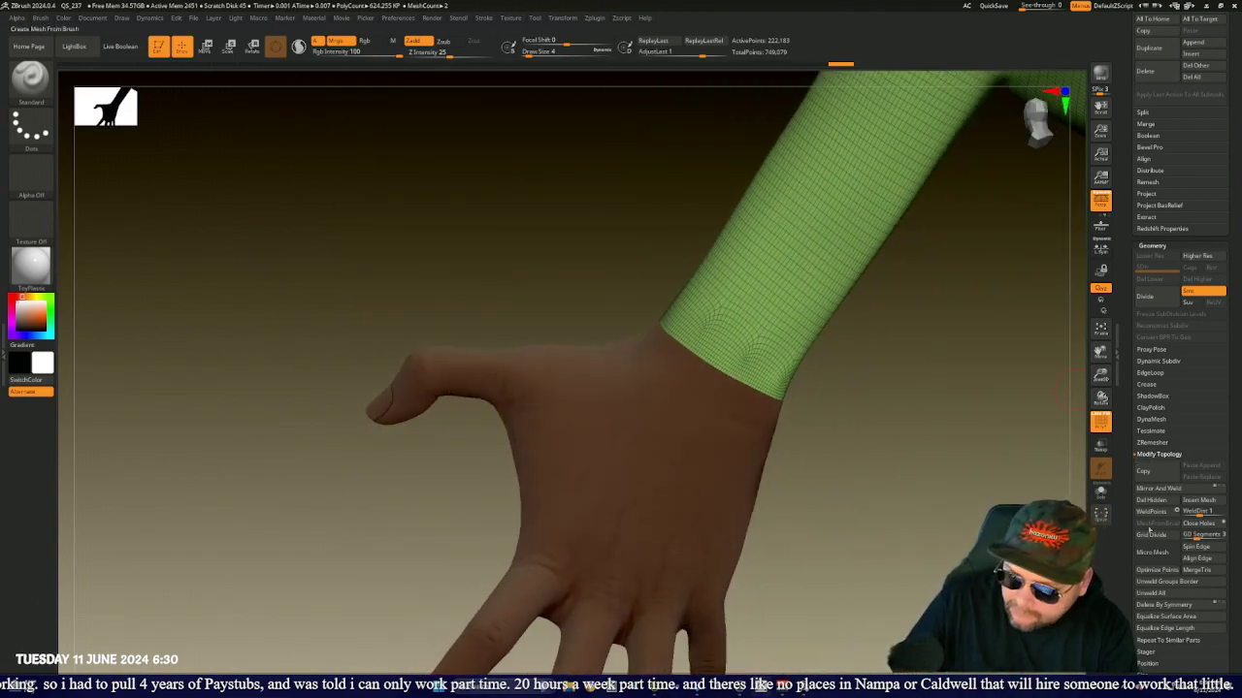
pyautogui.click(1151, 501)
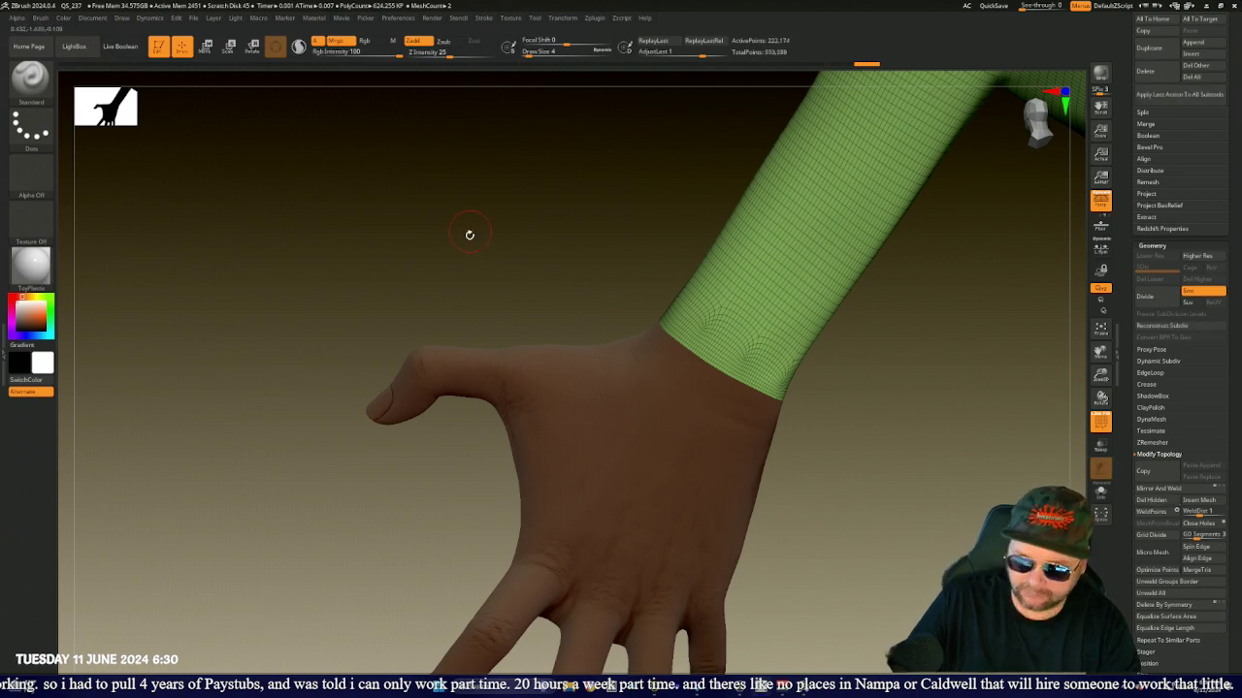
# - Hide the suit's leftover fingernail polygons around the left hand with a lasso over the fingertips
pyautogui.moveTo(468, 233); pyautogui.dragTo(149, 489)
pyautogui.moveTo(188, 567)
pyautogui.mouseDown()
pyautogui.moveTo(586, 449)
pyautogui.moveTo(659, 408)
pyautogui.moveTo(695, 320)
pyautogui.mouseUp()
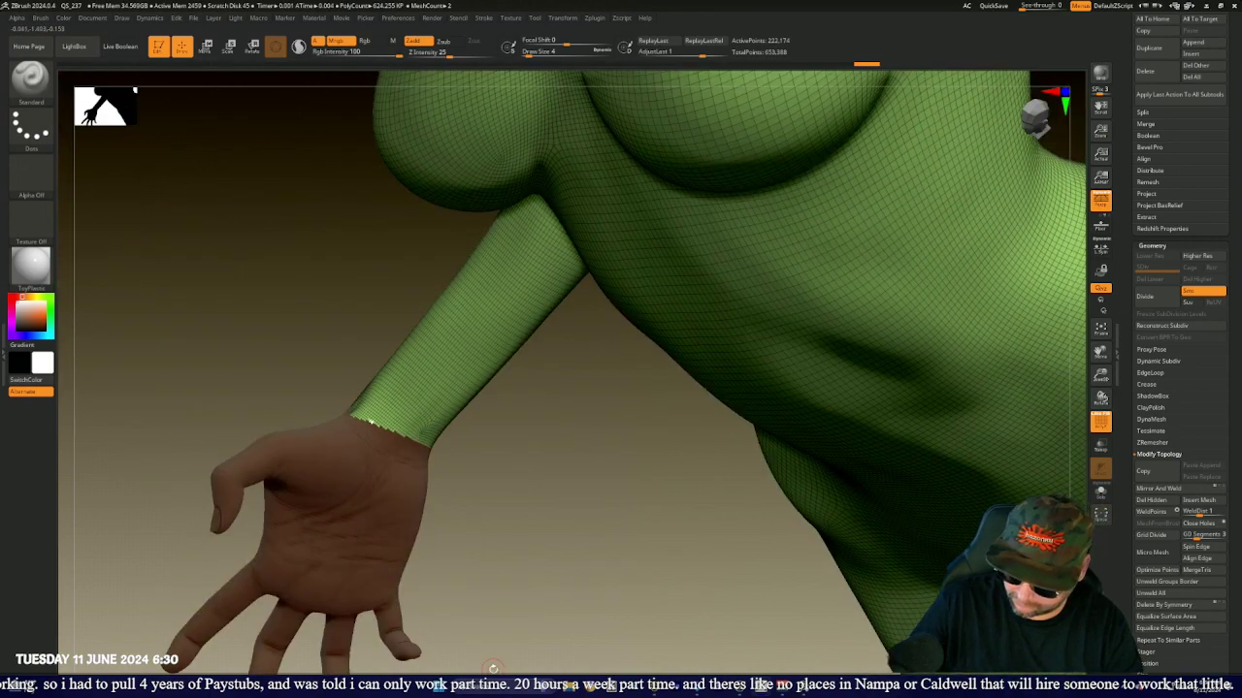
pyautogui.moveTo(531, 593); pyautogui.dragTo(374, 549)
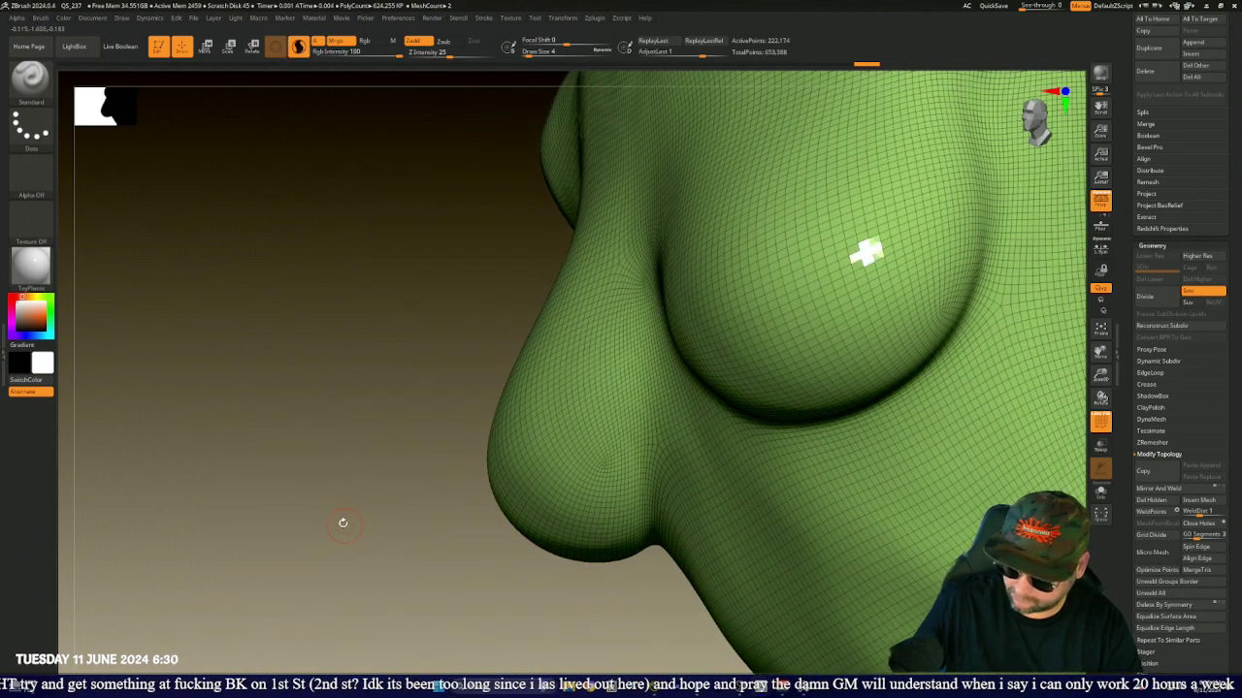
pyautogui.press('super')
pyautogui.press('super')
pyautogui.moveTo(342, 526); pyautogui.dragTo(370, 300)
pyautogui.moveTo(370, 300)
pyautogui.keyDown('ctrl'); pyautogui.mouseDown(button='right')
pyautogui.moveTo(372, 398)
pyautogui.moveTo(360, 287)
pyautogui.mouseUp(button='right'); pyautogui.keyUp('ctrl')
pyautogui.moveTo(259, 463)
pyautogui.keyDown('alt'); pyautogui.mouseDown(button='right')
pyautogui.moveTo(288, 347)
pyautogui.moveTo(268, 368)
pyautogui.mouseUp(button='right'); pyautogui.keyUp('alt')
pyautogui.moveTo(813, 438)
pyautogui.keyDown('ctrl'); pyautogui.keyDown('alt'); pyautogui.keyDown('shift'); pyautogui.mouseDown()
pyautogui.moveTo(557, 316)
pyautogui.moveTo(621, 503)
pyautogui.mouseUp(); pyautogui.keyUp('shift'); pyautogui.keyUp('alt'); pyautogui.keyUp('ctrl')
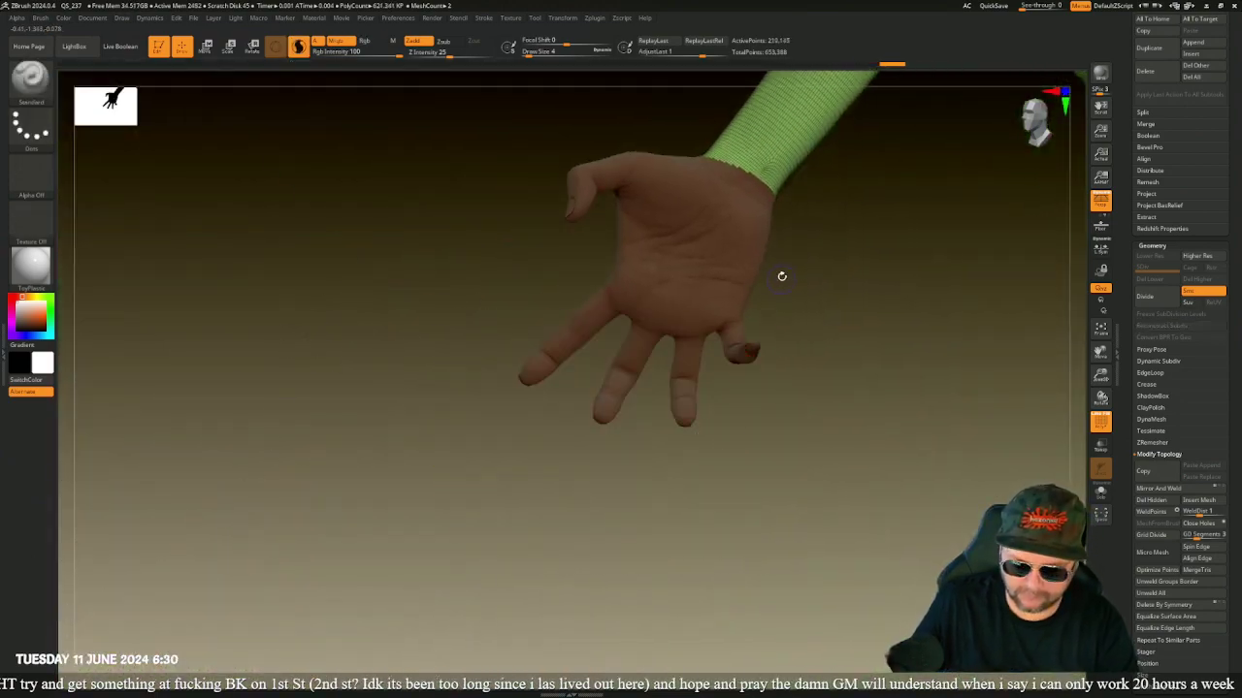
# - Examine the trimmed suit on the whole figure from the front
pyautogui.moveTo(837, 233); pyautogui.dragTo(921, 271)
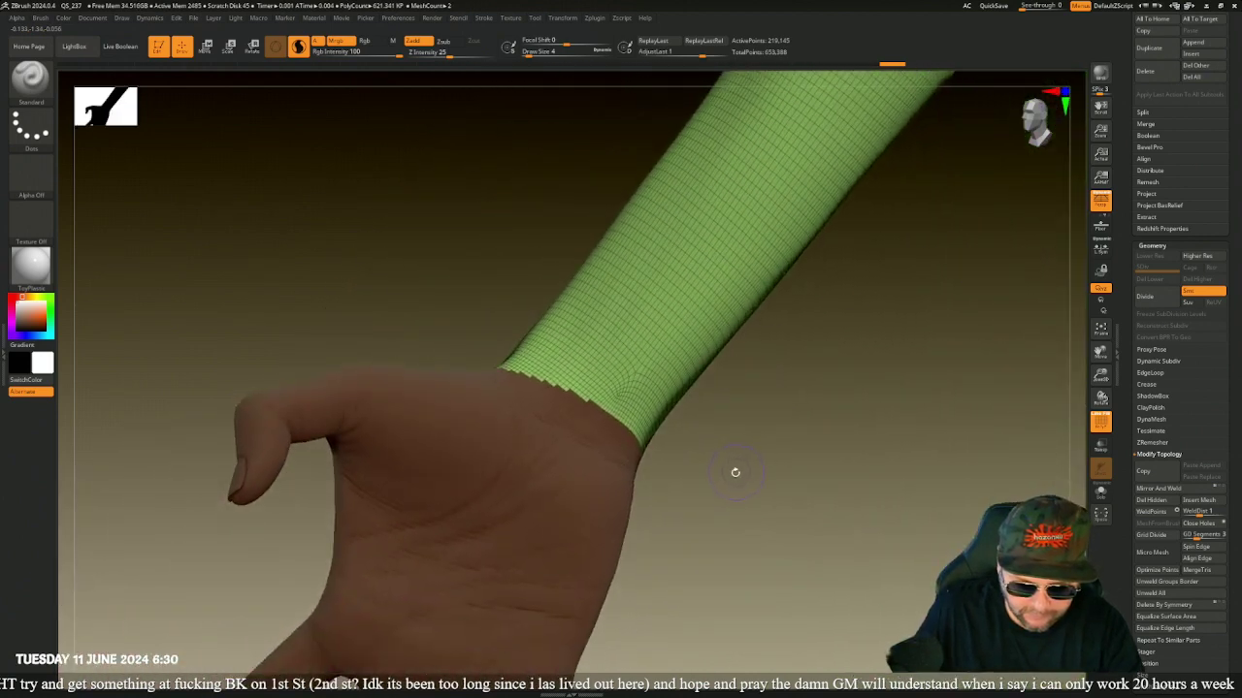
pyautogui.moveTo(734, 471)
pyautogui.mouseDown()
pyautogui.moveTo(743, 489)
pyautogui.moveTo(738, 470)
pyautogui.mouseUp()
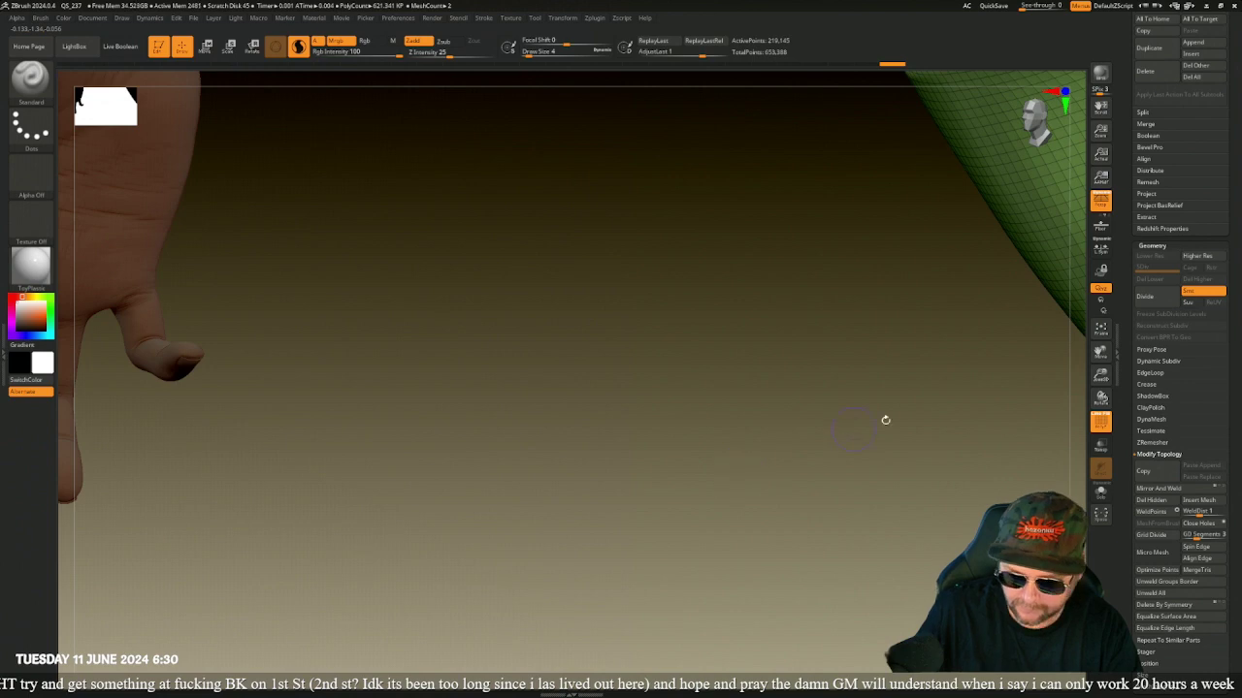
pyautogui.click(1100, 331)
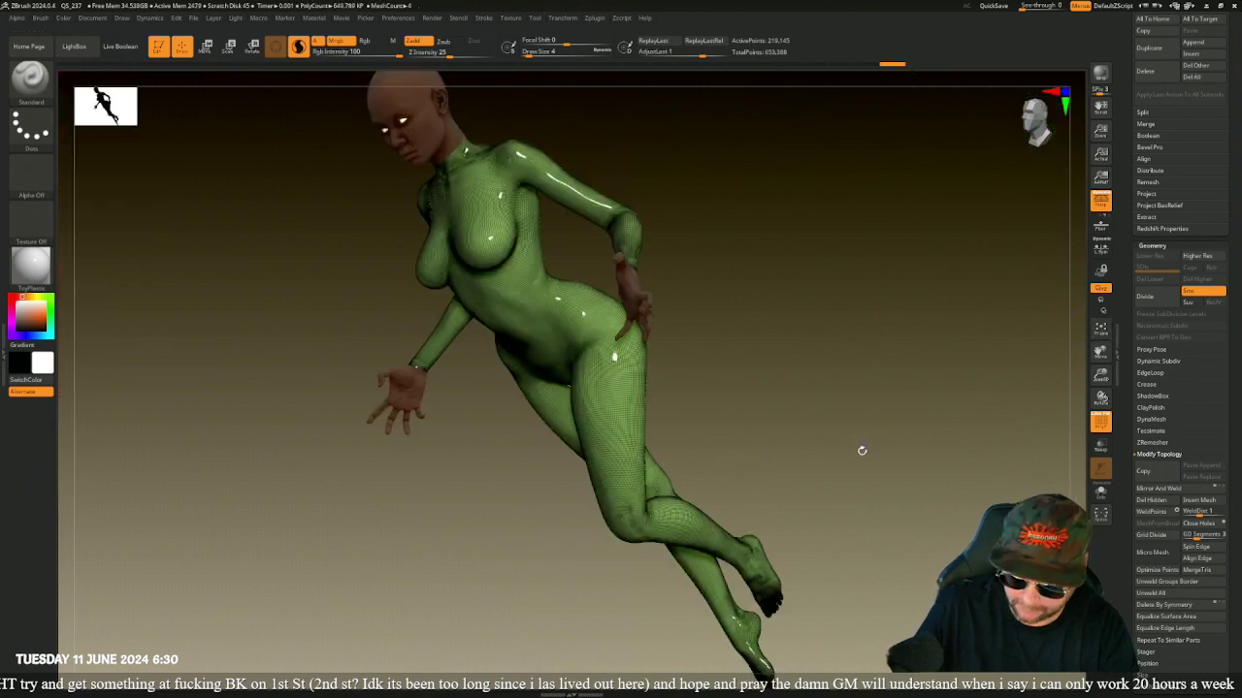
pyautogui.press('w')
pyautogui.keyDown('shift'); pyautogui.moveTo(773, 414); pyautogui.dragTo(804, 382); pyautogui.keyUp('shift')
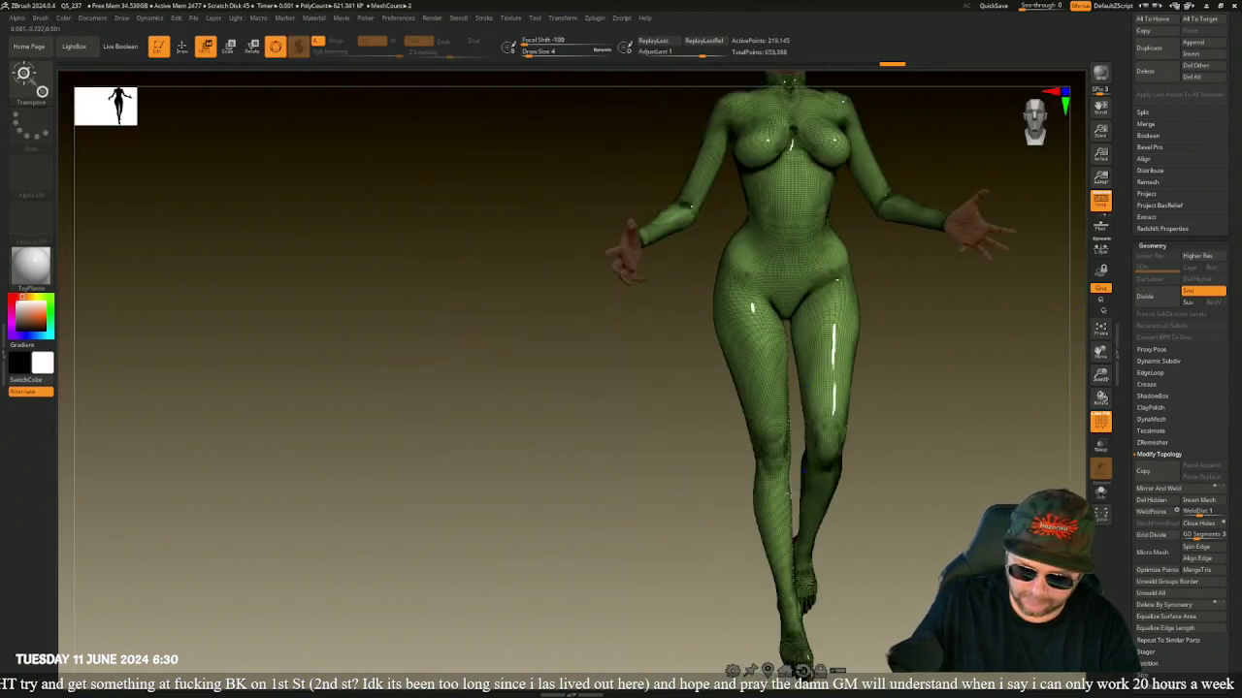
pyautogui.keyDown('alt'); pyautogui.moveTo(615, 547); pyautogui.dragTo(431, 430); pyautogui.keyUp('alt')
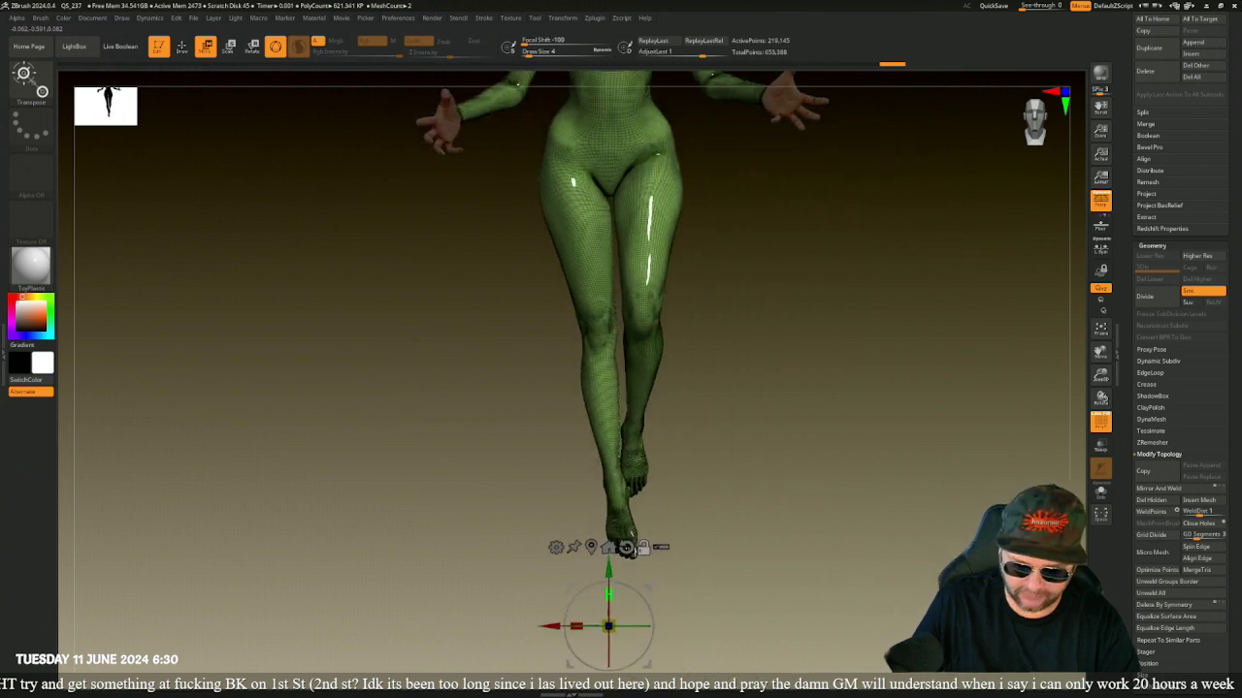
pyautogui.keyDown('alt'); pyautogui.moveTo(608, 568); pyautogui.dragTo(607, 48); pyautogui.keyUp('alt')
pyautogui.keyDown('alt'); pyautogui.moveTo(734, 163); pyautogui.dragTo(942, 503); pyautogui.keyUp('alt')
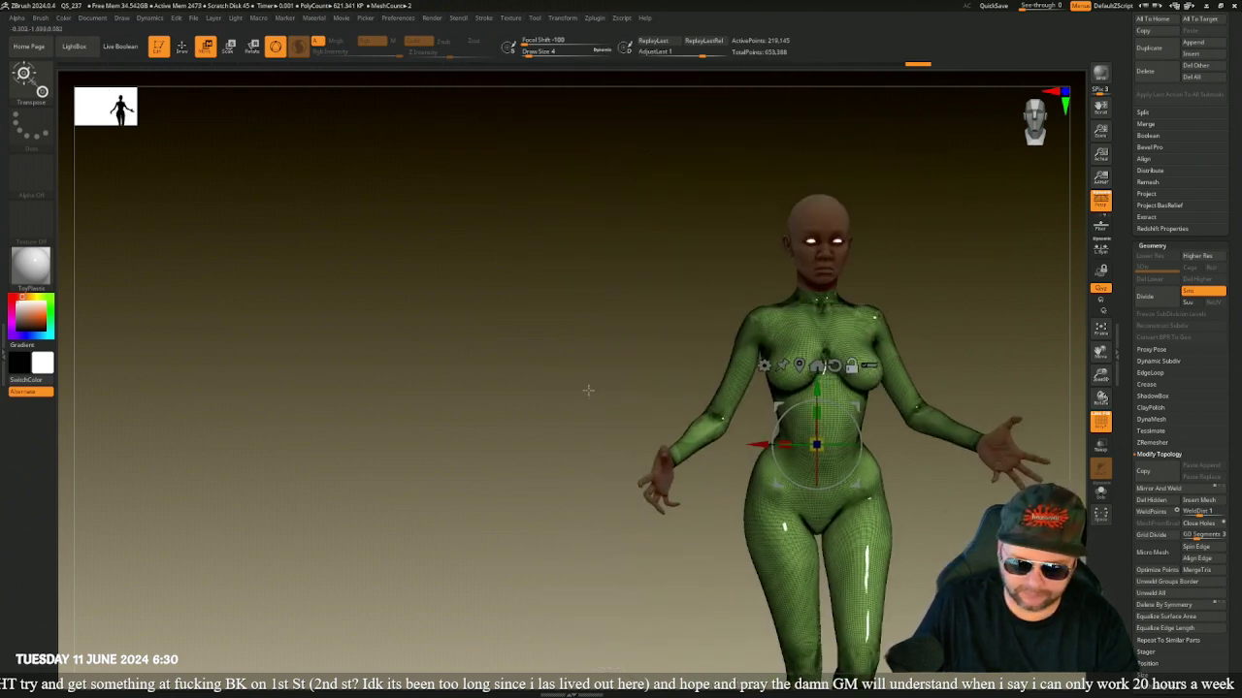
# - Hide the stepped outer band of suit polygons along the palm side of the left wrist with a lasso
pyautogui.press('q')
pyautogui.keyDown('alt'); pyautogui.moveTo(529, 354); pyautogui.dragTo(569, 491); pyautogui.keyUp('alt')
pyautogui.keyDown('alt'); pyautogui.moveTo(352, 537); pyautogui.dragTo(933, 305); pyautogui.keyUp('alt')
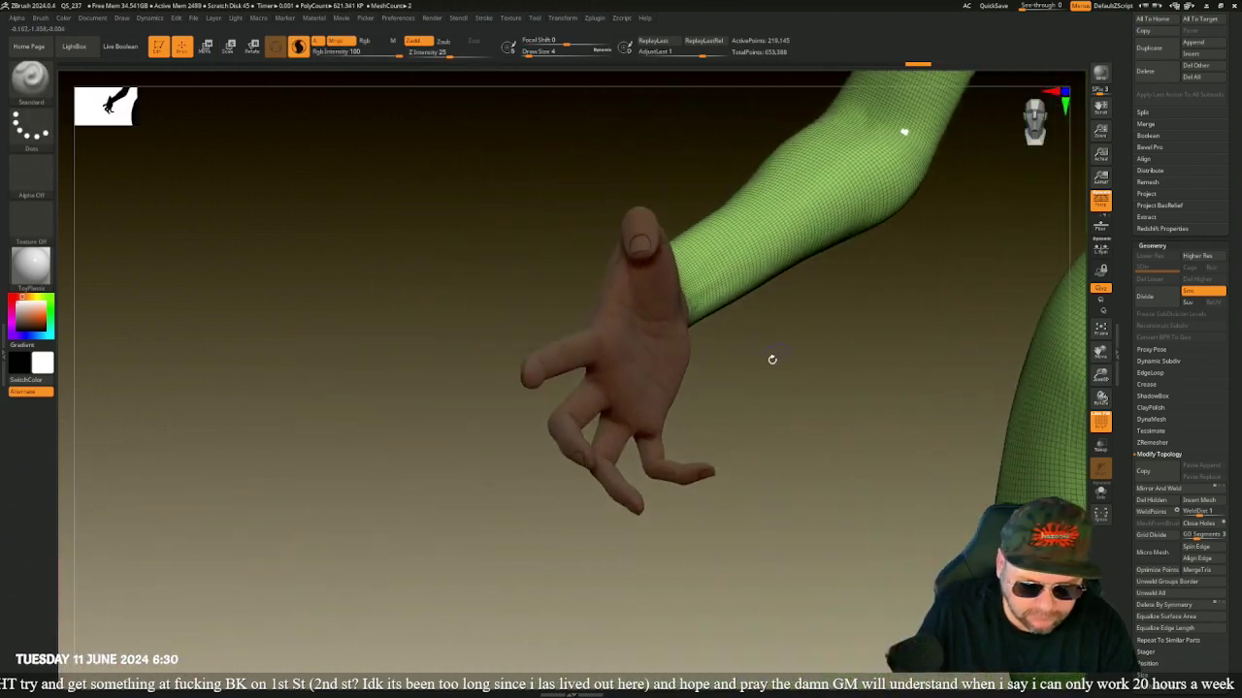
pyautogui.moveTo(770, 374); pyautogui.dragTo(621, 376)
pyautogui.keyDown('alt'); pyautogui.moveTo(814, 392); pyautogui.dragTo(789, 500); pyautogui.keyUp('alt')
pyautogui.keyDown('alt'); pyautogui.moveTo(621, 457); pyautogui.dragTo(966, 419); pyautogui.keyUp('alt')
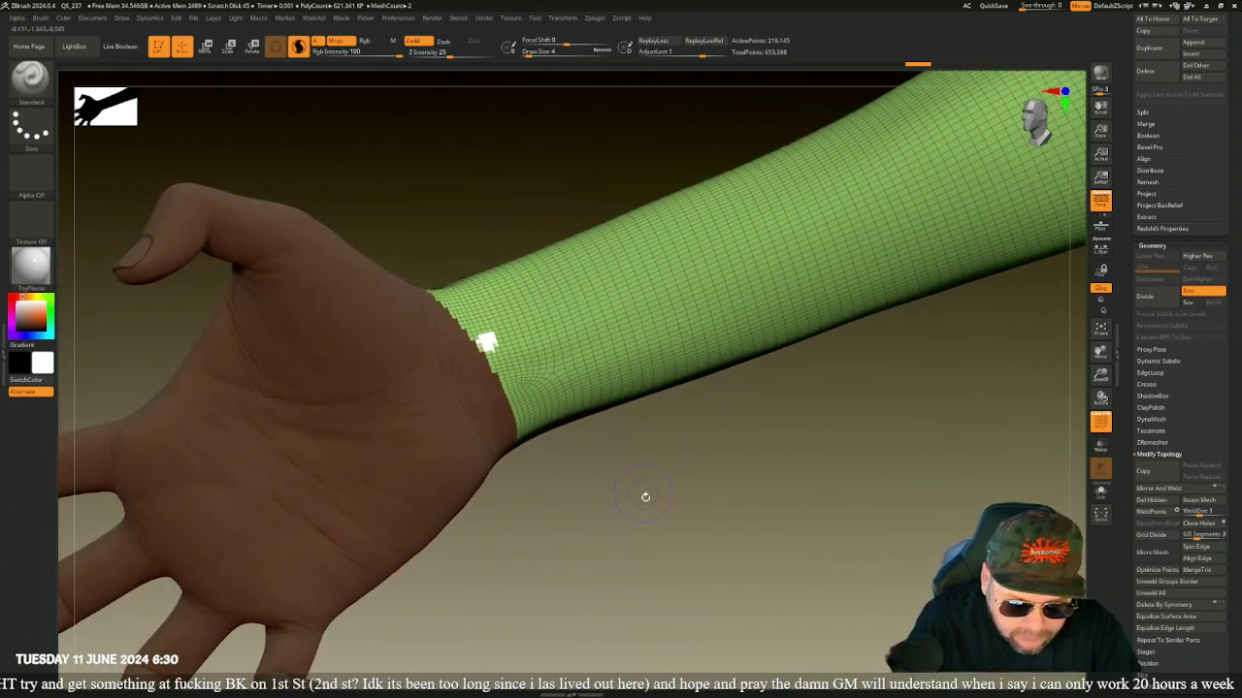
pyautogui.keyDown('alt'); pyautogui.moveTo(424, 540); pyautogui.dragTo(626, 508); pyautogui.keyUp('alt')
pyautogui.keyDown('alt'); pyautogui.moveTo(516, 557); pyautogui.dragTo(770, 519); pyautogui.keyUp('alt')
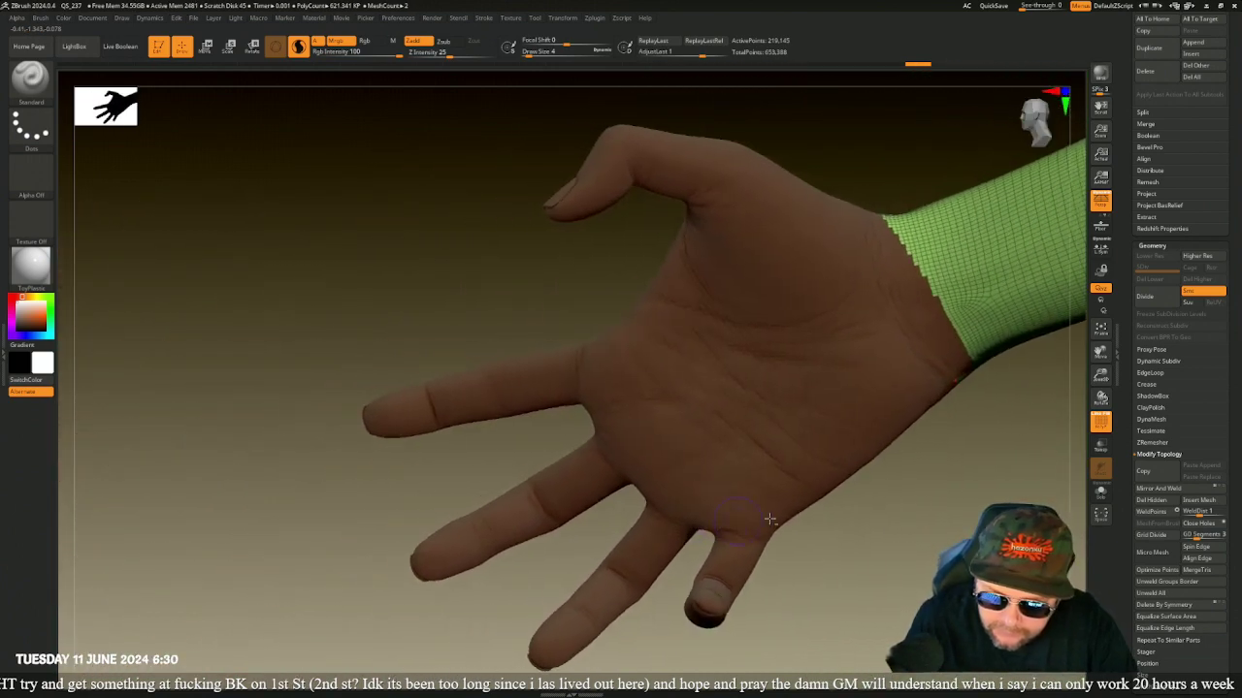
pyautogui.keyDown('alt'); pyautogui.moveTo(907, 498); pyautogui.dragTo(737, 572); pyautogui.keyUp('alt')
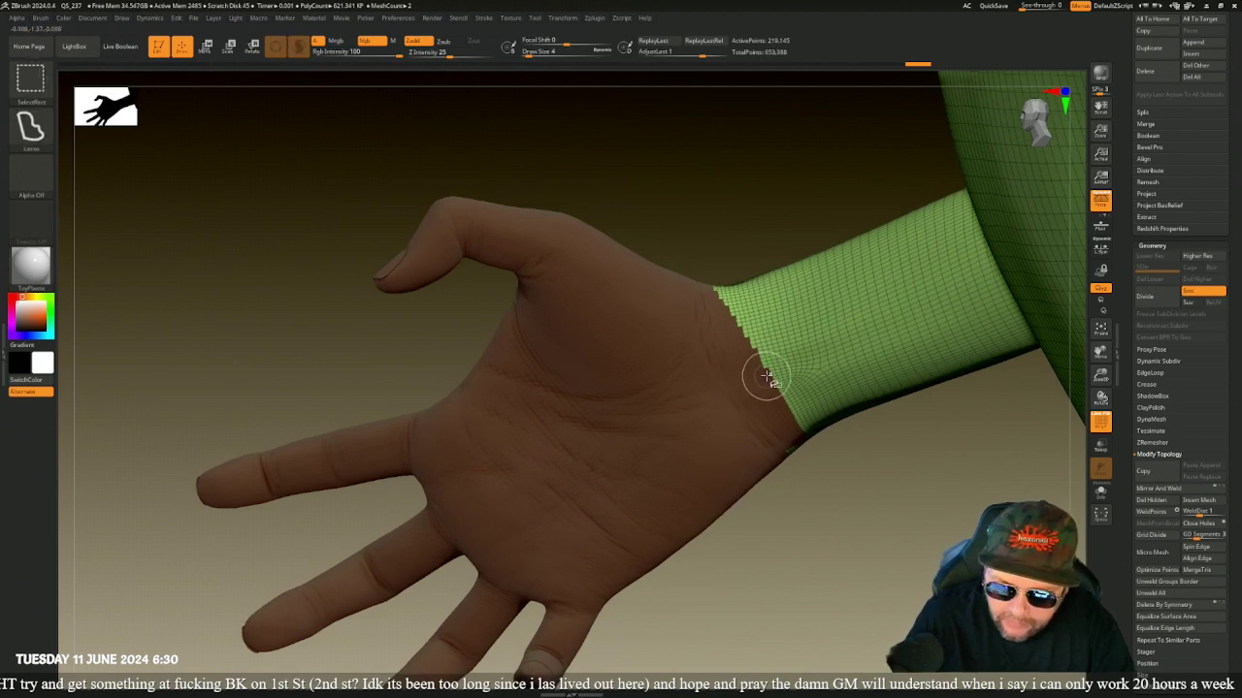
pyautogui.moveTo(766, 377)
pyautogui.keyDown('ctrl'); pyautogui.keyDown('shift'); pyautogui.mouseDown()
pyautogui.moveTo(716, 329)
pyautogui.moveTo(700, 243)
pyautogui.moveTo(725, 232)
pyautogui.moveTo(724, 255)
pyautogui.mouseUp(); pyautogui.keyUp('shift'); pyautogui.keyUp('ctrl')
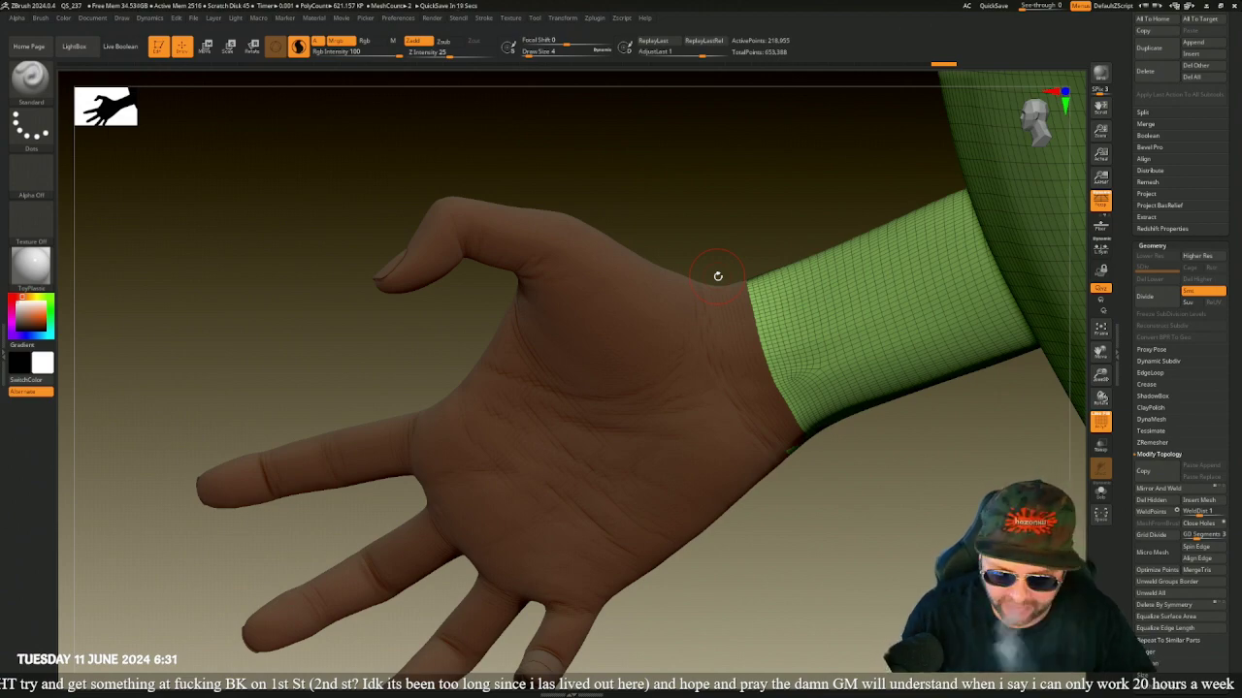
# - Undo the recent left wrist trimming back to before the suit's hidden polygons were deleted
pyautogui.moveTo(806, 599)
pyautogui.mouseDown()
pyautogui.moveTo(844, 582)
pyautogui.moveTo(752, 582)
pyautogui.moveTo(831, 583)
pyautogui.mouseUp()
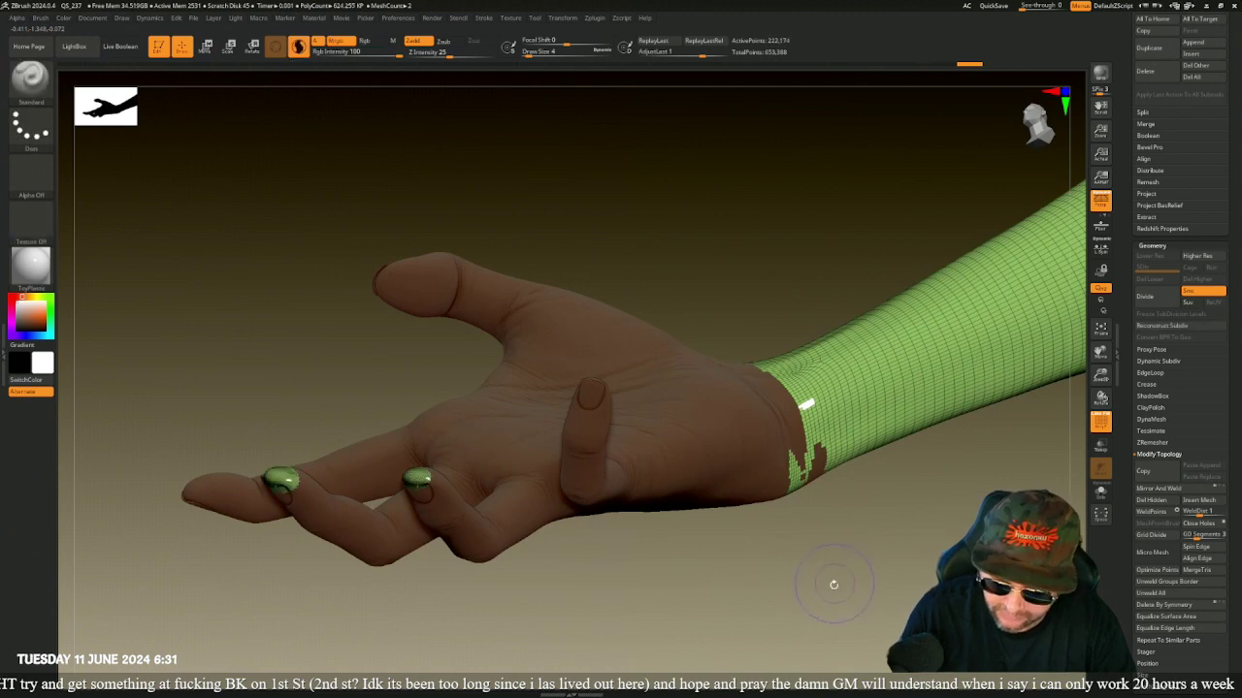
pyautogui.hotkey('ctrl', 'z')
pyautogui.hotkey('ctrl', 'z')
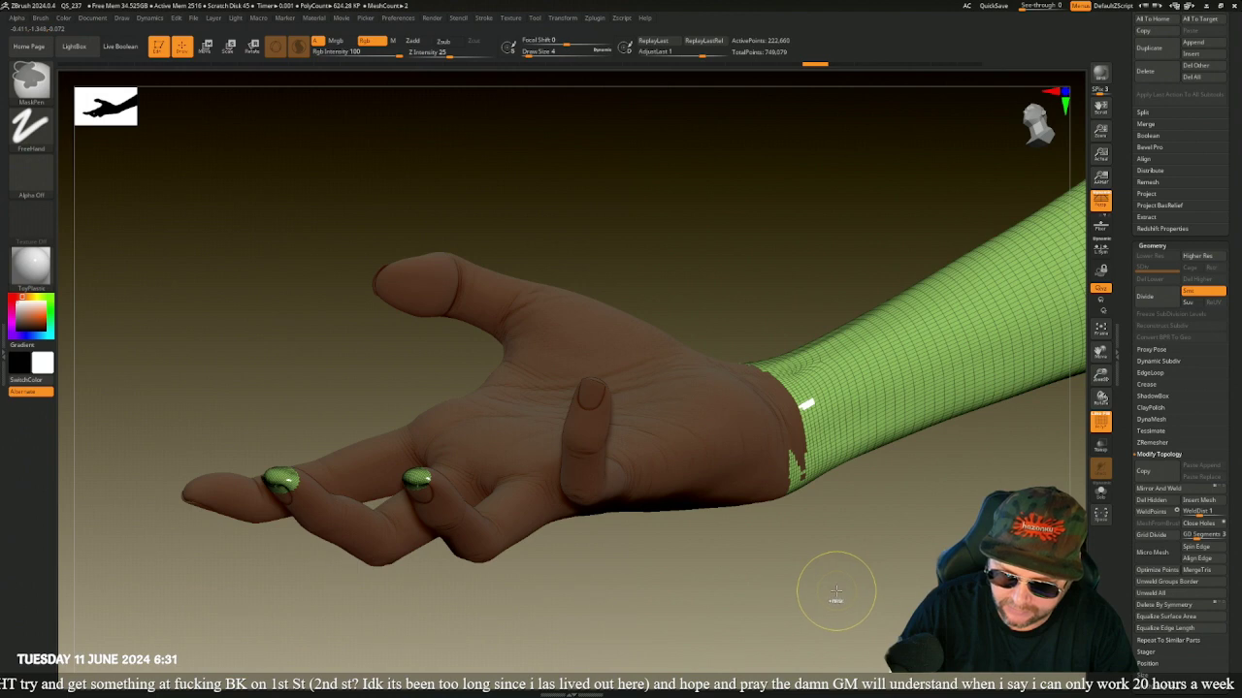
pyautogui.hotkey('ctrl', 'z')
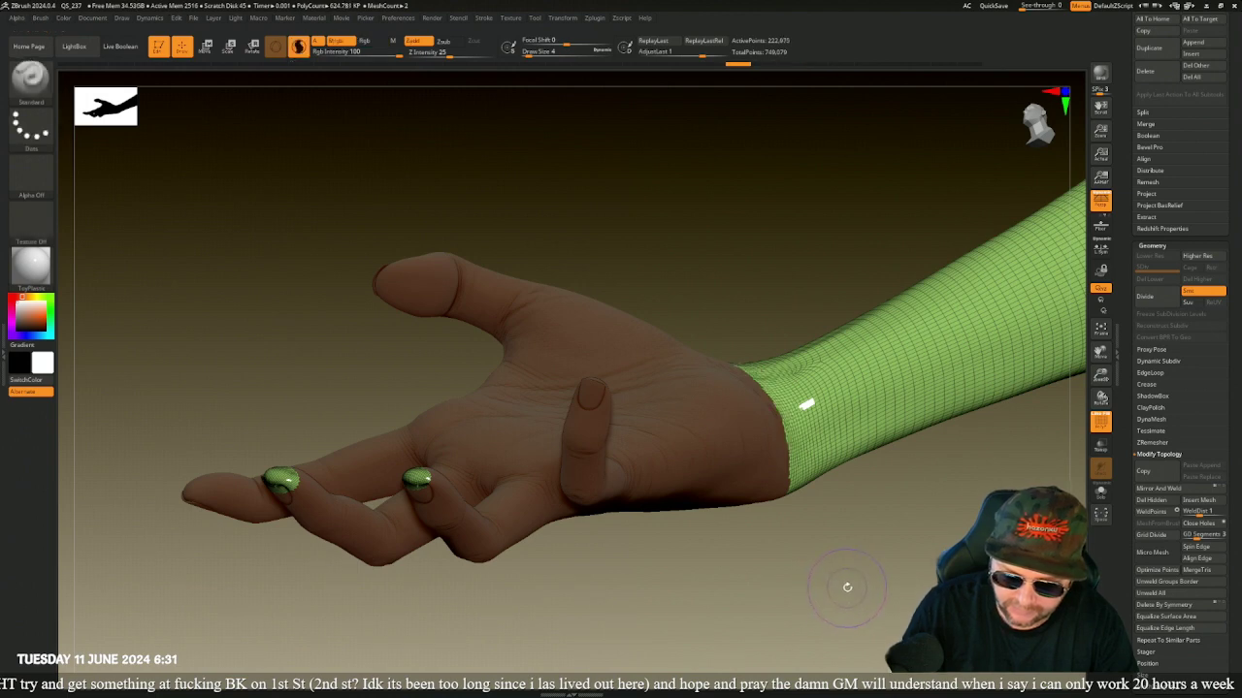
# - Hide the uneven protruding polygons along the back of the left wrist for a straight cuff line
pyautogui.keyDown('ctrl'); pyautogui.moveTo(822, 607); pyautogui.dragTo(881, 609, button='right'); pyautogui.keyUp('ctrl')
pyautogui.moveTo(881, 609); pyautogui.dragTo(378, 535)
pyautogui.moveTo(602, 409); pyautogui.dragTo(572, 378)
pyautogui.keyDown('alt'); pyautogui.moveTo(1123, 450); pyautogui.dragTo(1233, 335); pyautogui.keyUp('alt')
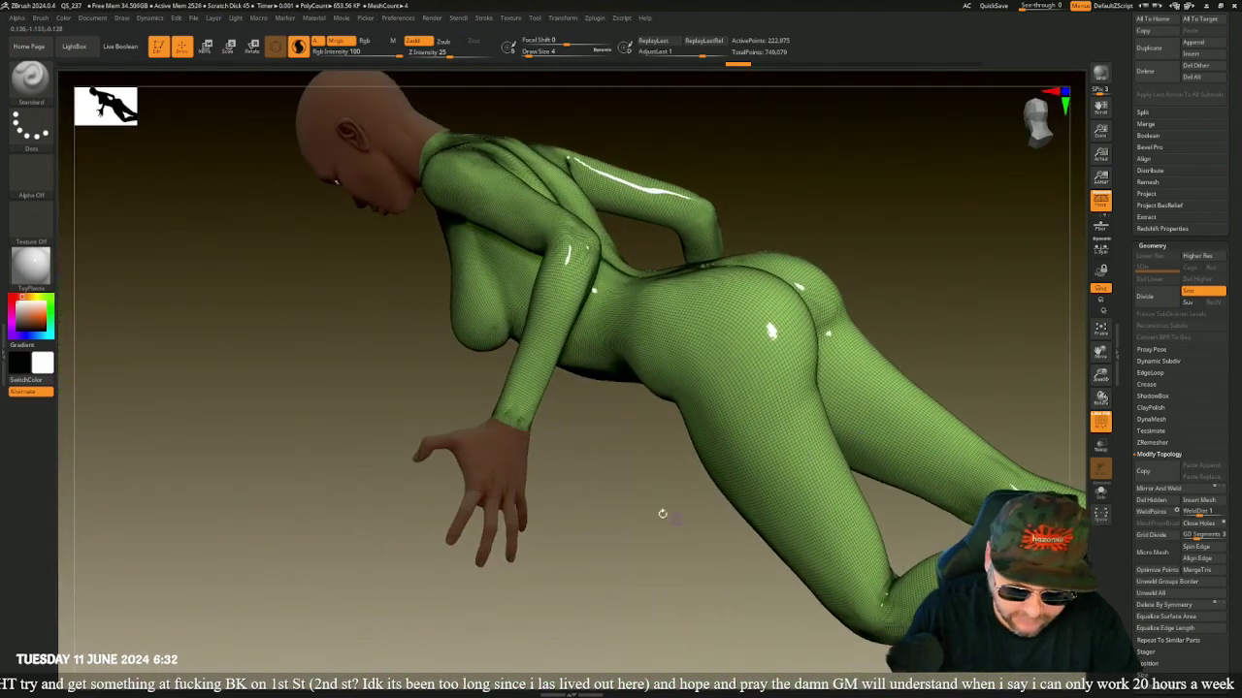
pyautogui.keyDown('alt'); pyautogui.moveTo(595, 516); pyautogui.dragTo(601, 617); pyautogui.keyUp('alt')
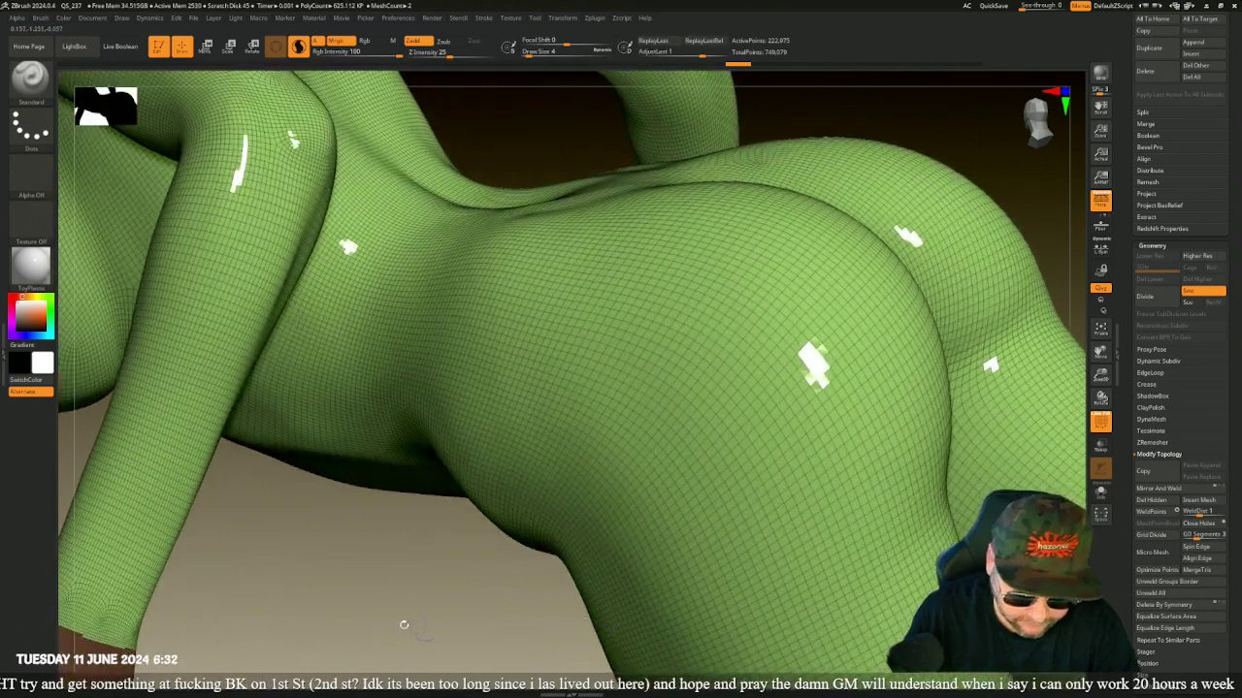
pyautogui.keyDown('alt'); pyautogui.moveTo(403, 625); pyautogui.dragTo(836, 347); pyautogui.keyUp('alt')
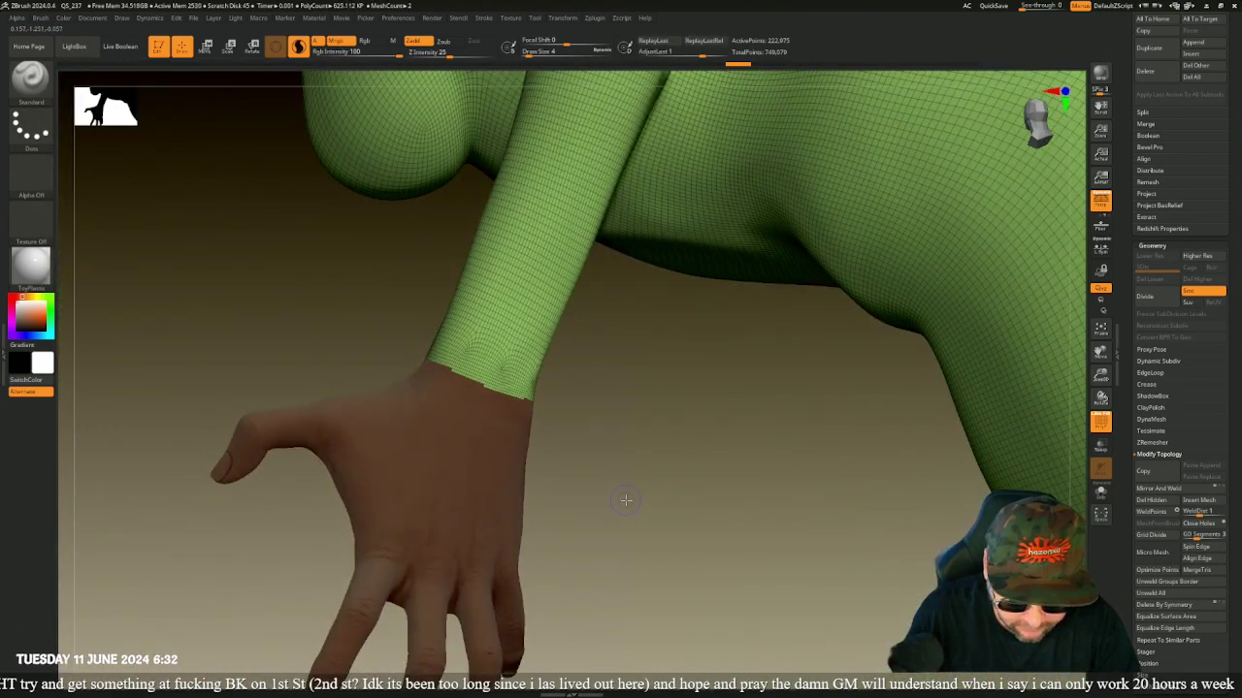
pyautogui.moveTo(625, 501); pyautogui.dragTo(700, 454)
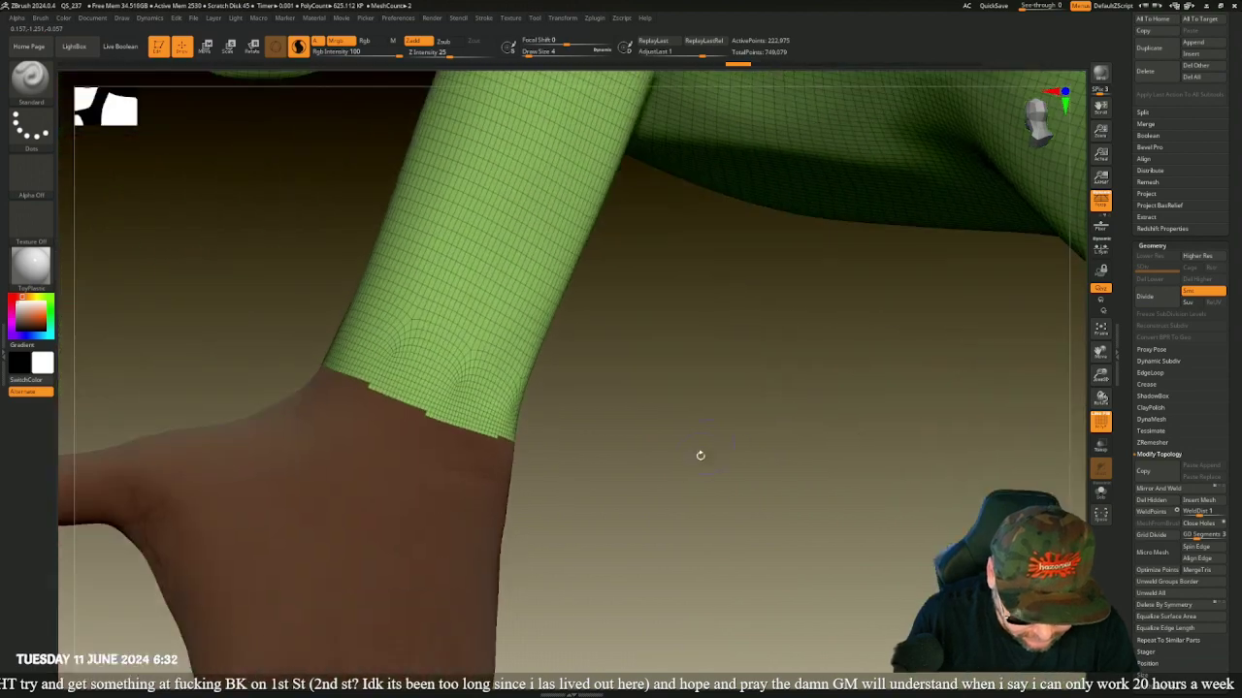
pyautogui.moveTo(784, 305)
pyautogui.keyDown('alt'); pyautogui.mouseDown()
pyautogui.moveTo(653, 534)
pyautogui.moveTo(560, 565)
pyautogui.moveTo(721, 394)
pyautogui.moveTo(547, 488)
pyautogui.mouseUp(); pyautogui.keyUp('alt')
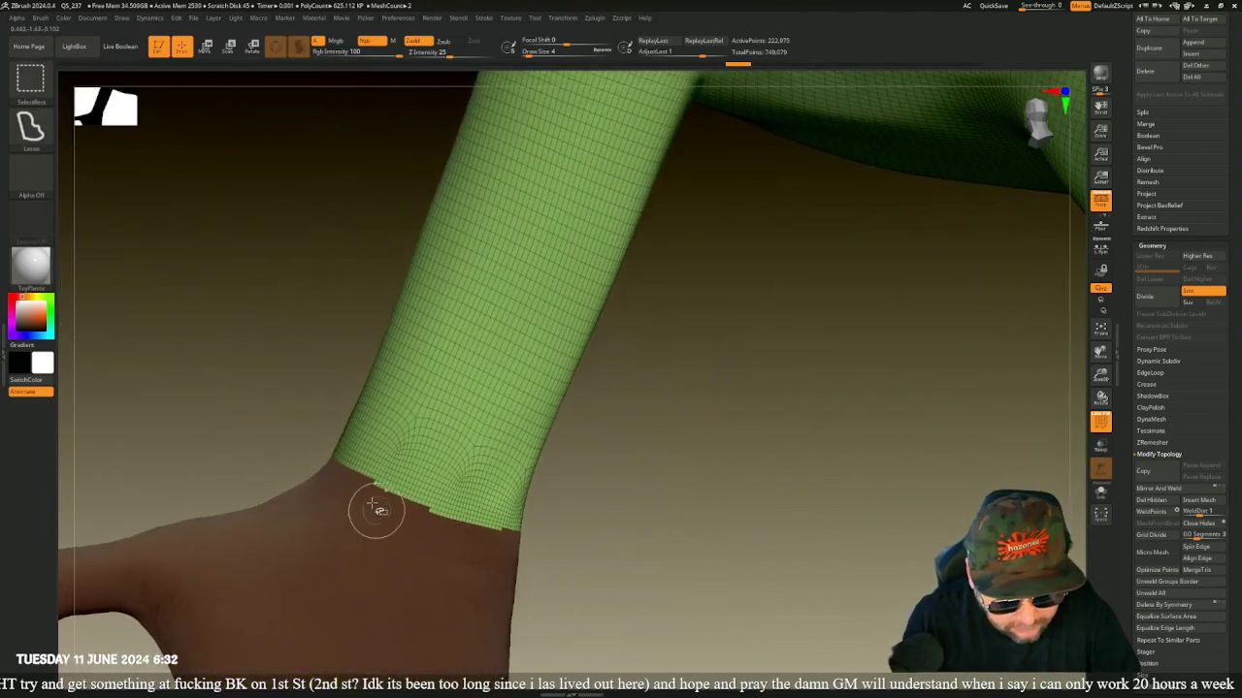
pyautogui.keyDown('ctrl'); pyautogui.keyDown('alt'); pyautogui.keyDown('shift'); pyautogui.moveTo(369, 485); pyautogui.dragTo(563, 549); pyautogui.keyUp('shift'); pyautogui.keyUp('alt'); pyautogui.keyUp('ctrl')
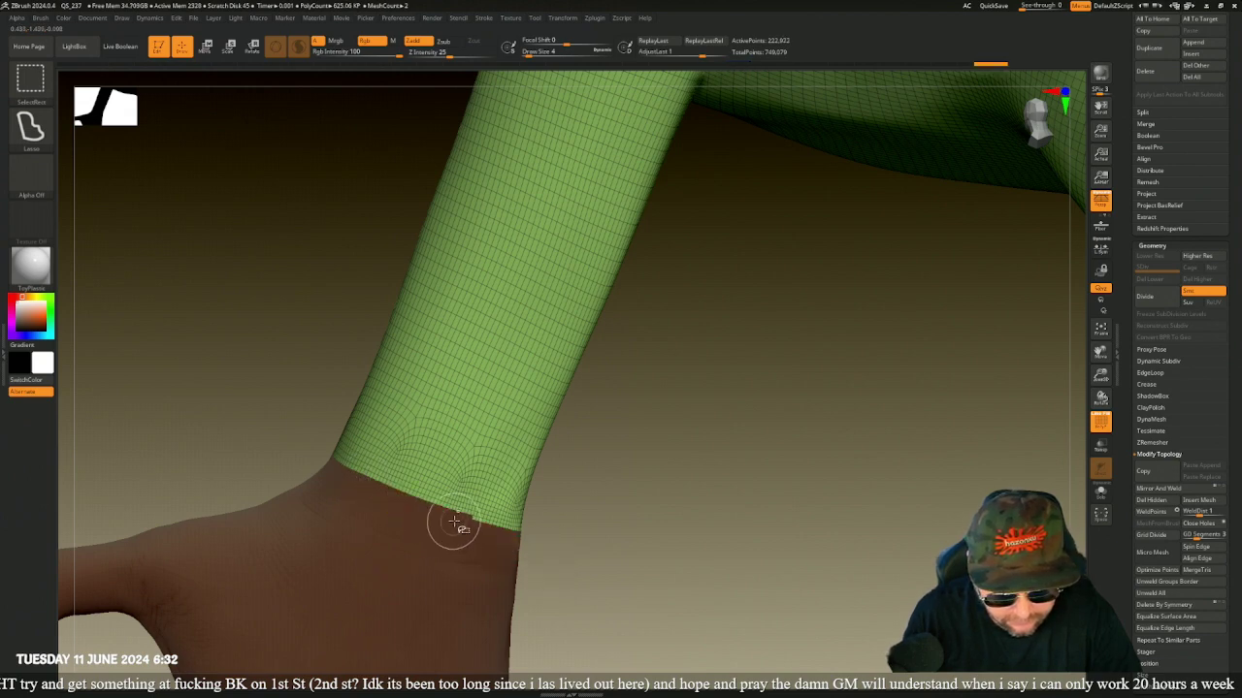
pyautogui.moveTo(467, 524)
pyautogui.keyDown('ctrl'); pyautogui.keyDown('alt'); pyautogui.keyDown('shift'); pyautogui.mouseDown()
pyautogui.moveTo(582, 541)
pyautogui.moveTo(616, 583)
pyautogui.moveTo(588, 576)
pyautogui.moveTo(583, 549)
pyautogui.moveTo(527, 551)
pyautogui.moveTo(519, 537)
pyautogui.mouseUp(); pyautogui.keyUp('shift'); pyautogui.keyUp('alt'); pyautogui.keyUp('ctrl')
# - Permanently delete the suit polygons hidden at the back of the left wrist with Del Hidden
pyautogui.moveTo(679, 531)
pyautogui.mouseDown()
pyautogui.moveTo(627, 582)
pyautogui.moveTo(587, 572)
pyautogui.moveTo(655, 519)
pyautogui.mouseUp()
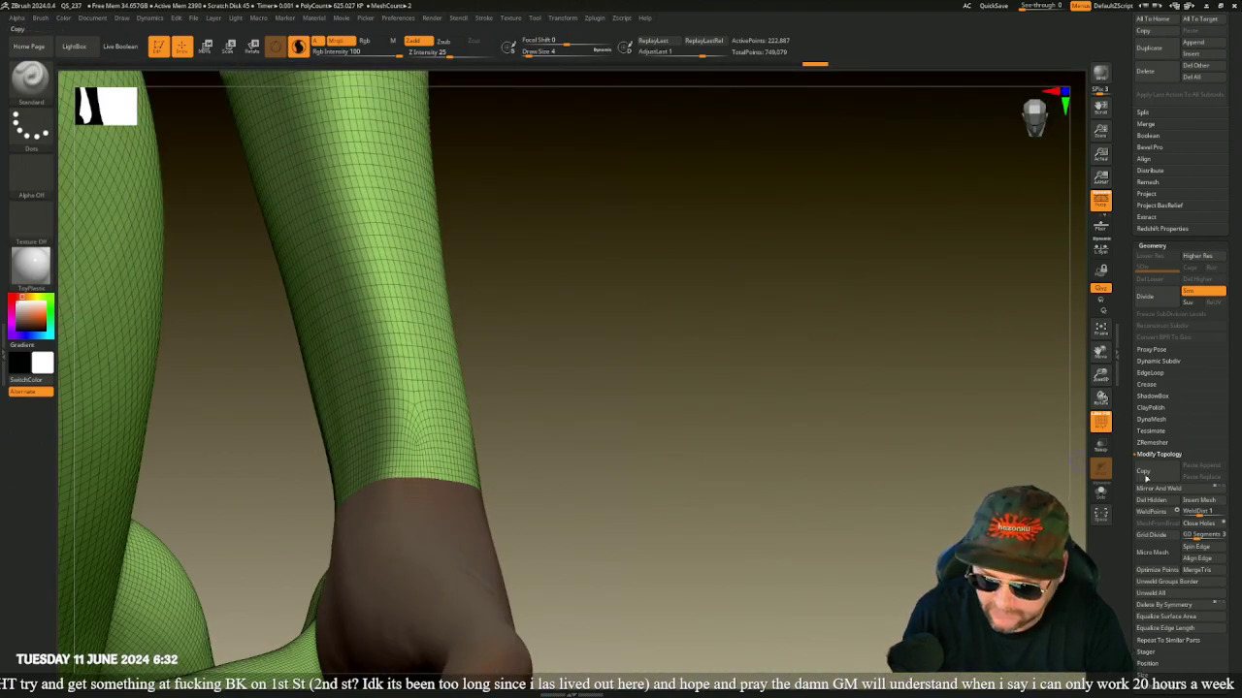
pyautogui.scroll(-2, 1146, 477)
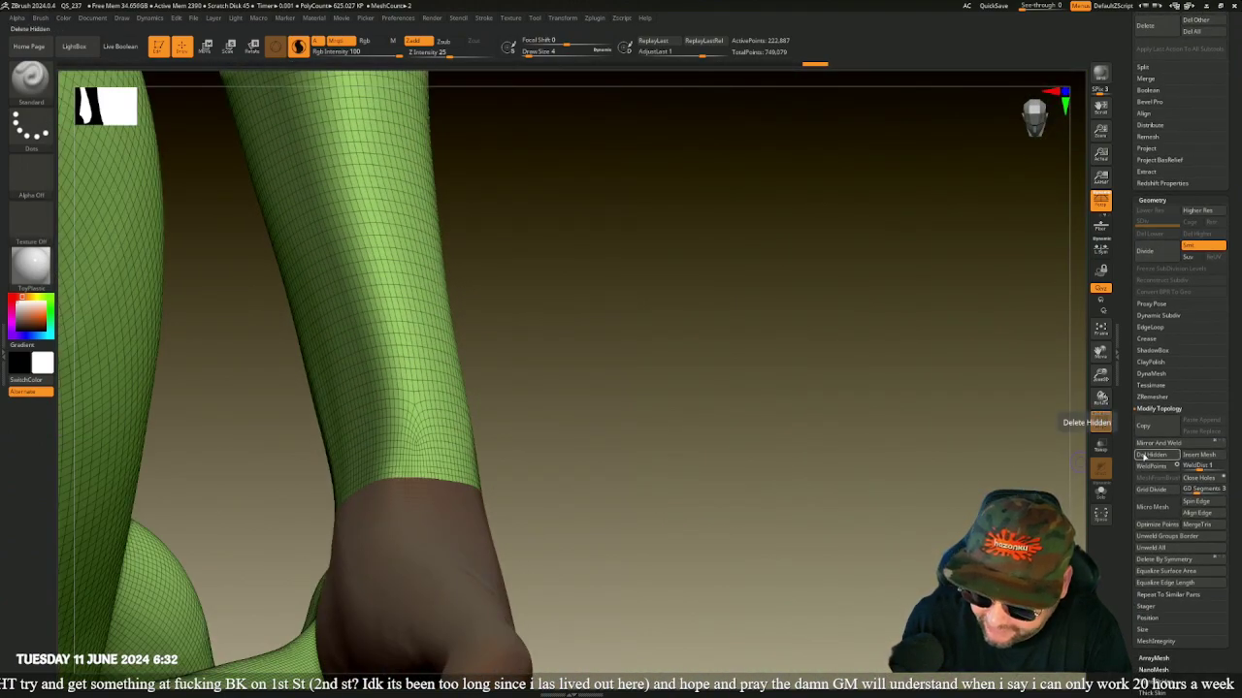
pyautogui.click(1145, 455)
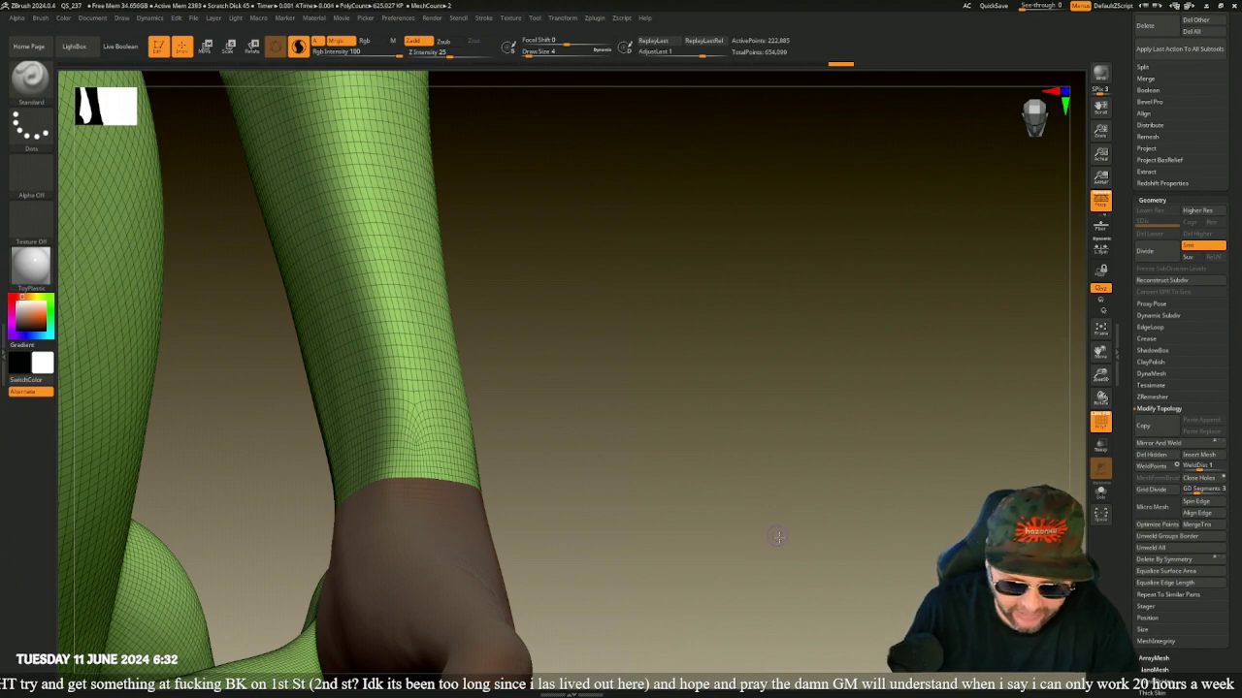
# - Hide the stray fingernail polygons the suit still has on the left hand
pyautogui.moveTo(778, 537); pyautogui.dragTo(747, 493)
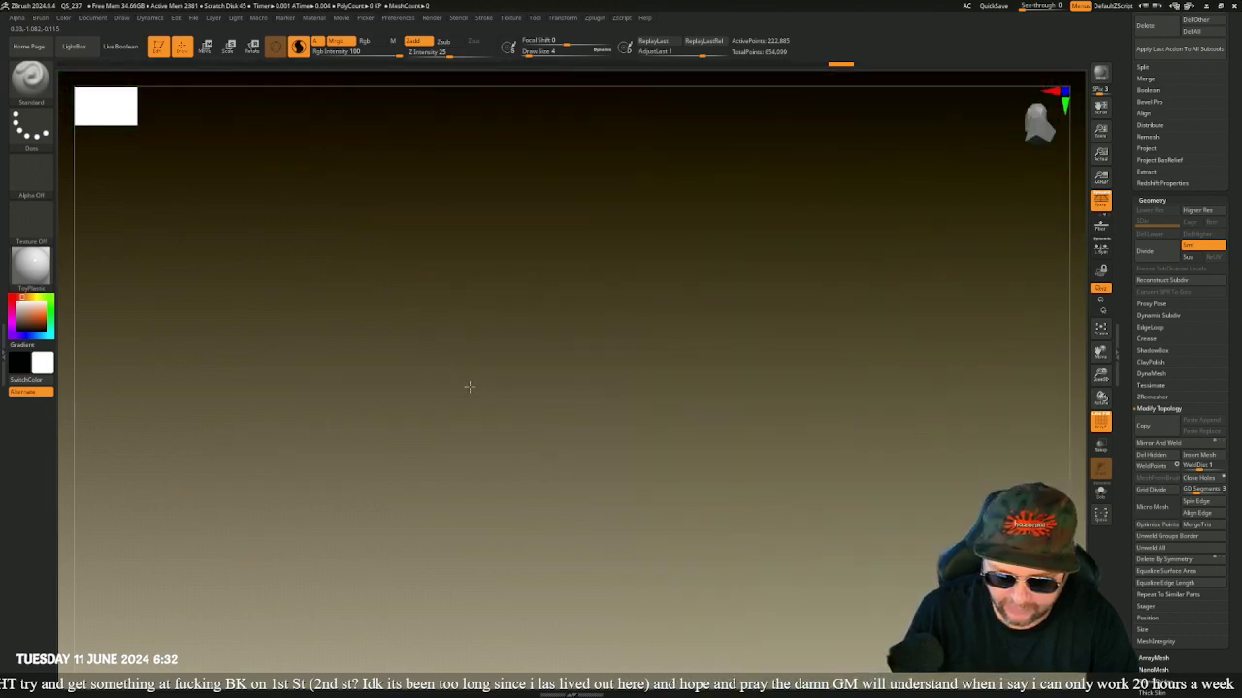
pyautogui.press('f')
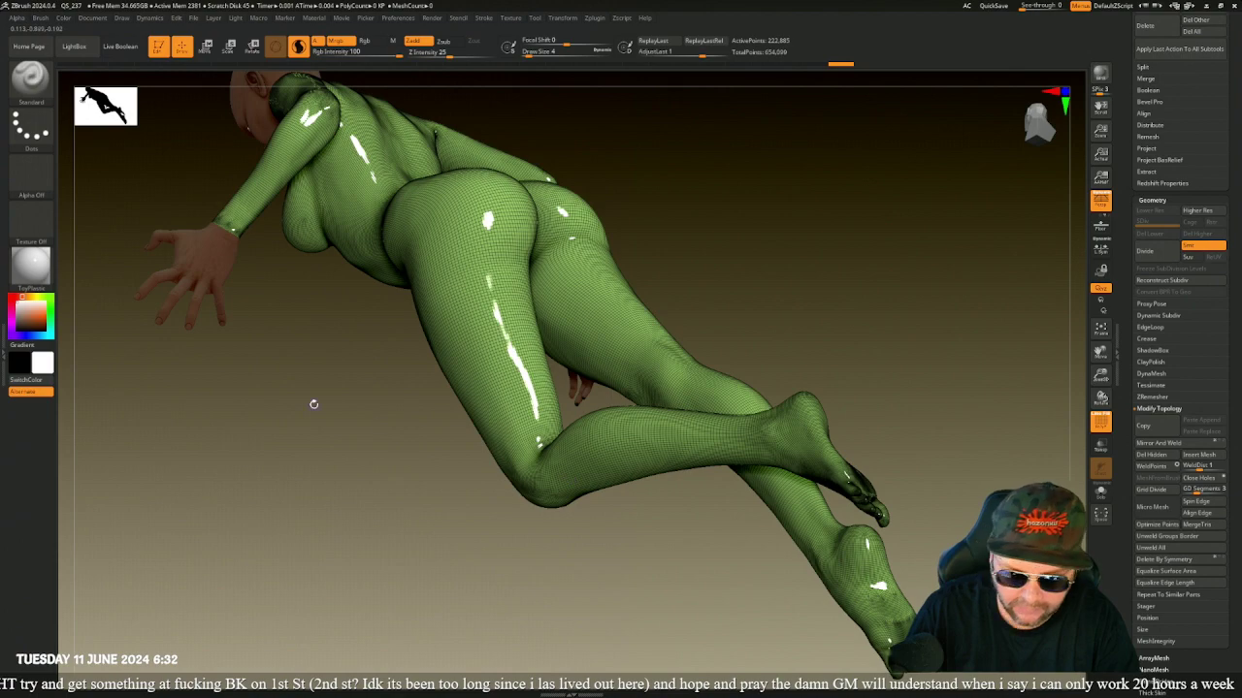
pyautogui.moveTo(314, 404); pyautogui.dragTo(391, 416)
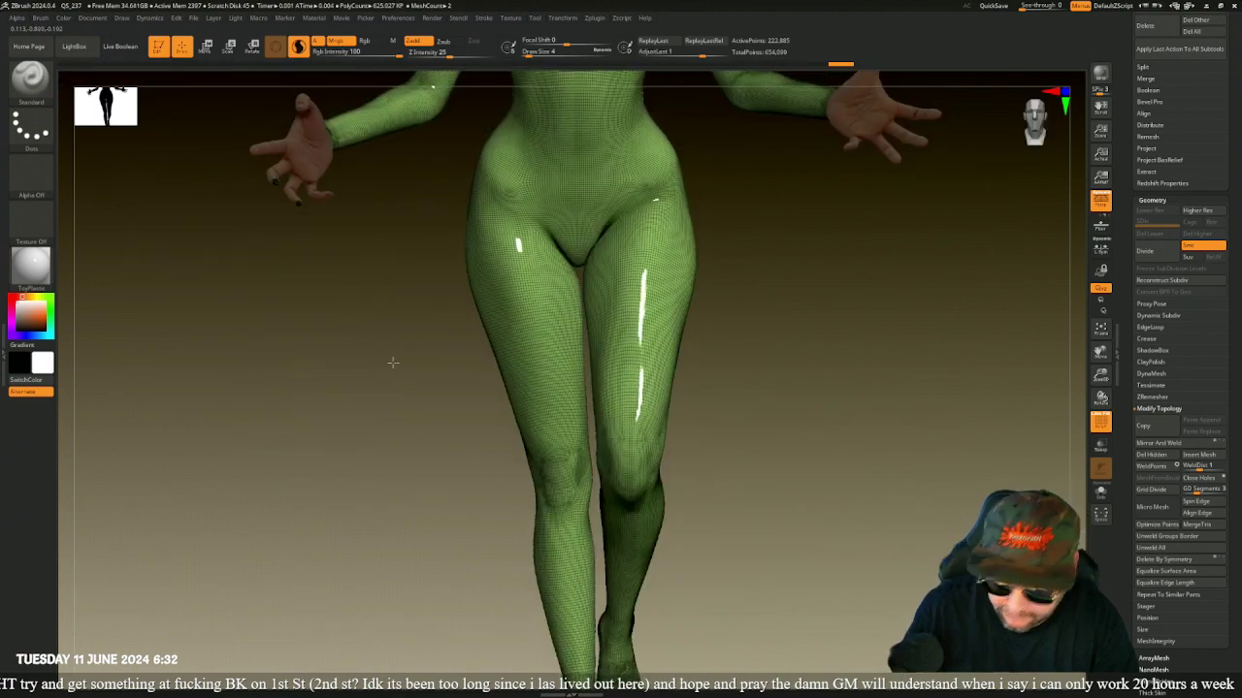
pyautogui.moveTo(393, 363)
pyautogui.mouseDown()
pyautogui.moveTo(519, 494)
pyautogui.moveTo(477, 479)
pyautogui.moveTo(536, 484)
pyautogui.moveTo(310, 300)
pyautogui.moveTo(558, 311)
pyautogui.moveTo(576, 457)
pyautogui.moveTo(665, 549)
pyautogui.mouseUp()
pyautogui.moveTo(365, 419)
pyautogui.keyDown('ctrl'); pyautogui.keyDown('alt'); pyautogui.keyDown('shift'); pyautogui.mouseDown()
pyautogui.moveTo(302, 444)
pyautogui.moveTo(505, 511)
pyautogui.mouseUp(); pyautogui.keyUp('shift'); pyautogui.keyUp('alt'); pyautogui.keyUp('ctrl')
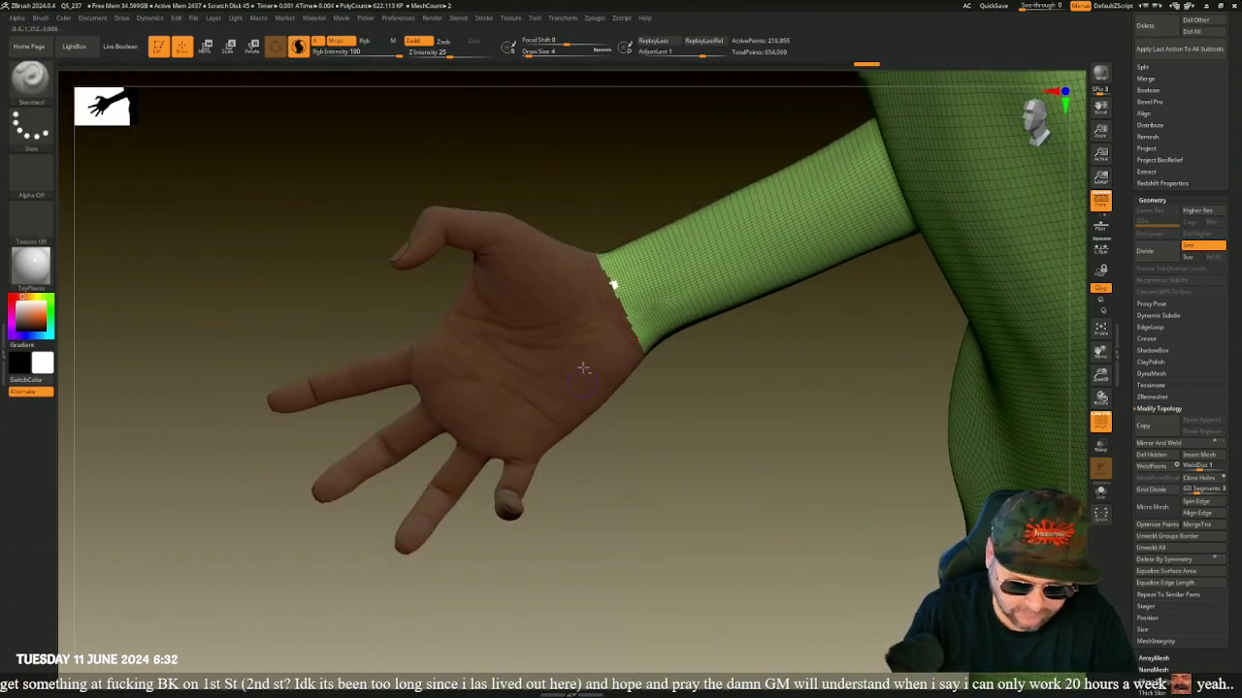
# - Try to trim the jagged palm-side cuff edge at the left wrist, and unhide all suit polygons
pyautogui.keyDown('alt'); pyautogui.moveTo(554, 200); pyautogui.dragTo(519, 227); pyautogui.keyUp('alt')
pyautogui.moveTo(444, 215)
pyautogui.keyDown('alt'); pyautogui.mouseDown()
pyautogui.moveTo(557, 238)
pyautogui.moveTo(666, 445)
pyautogui.moveTo(729, 459)
pyautogui.mouseUp(); pyautogui.keyUp('alt')
pyautogui.hotkey('ctrl', 'shift')
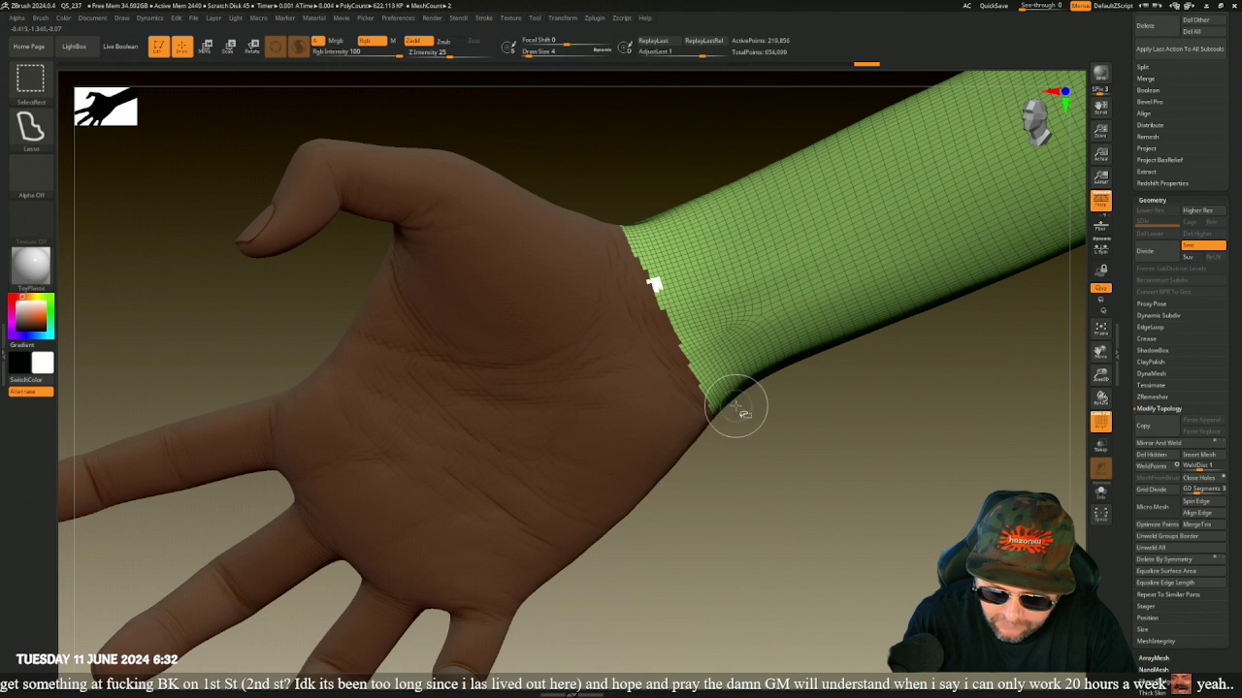
pyautogui.moveTo(730, 415)
pyautogui.keyDown('ctrl'); pyautogui.keyDown('alt'); pyautogui.keyDown('shift'); pyautogui.mouseDown()
pyautogui.moveTo(657, 413)
pyautogui.moveTo(625, 229)
pyautogui.moveTo(637, 233)
pyautogui.mouseUp(); pyautogui.keyUp('shift'); pyautogui.keyUp('alt'); pyautogui.keyUp('ctrl')
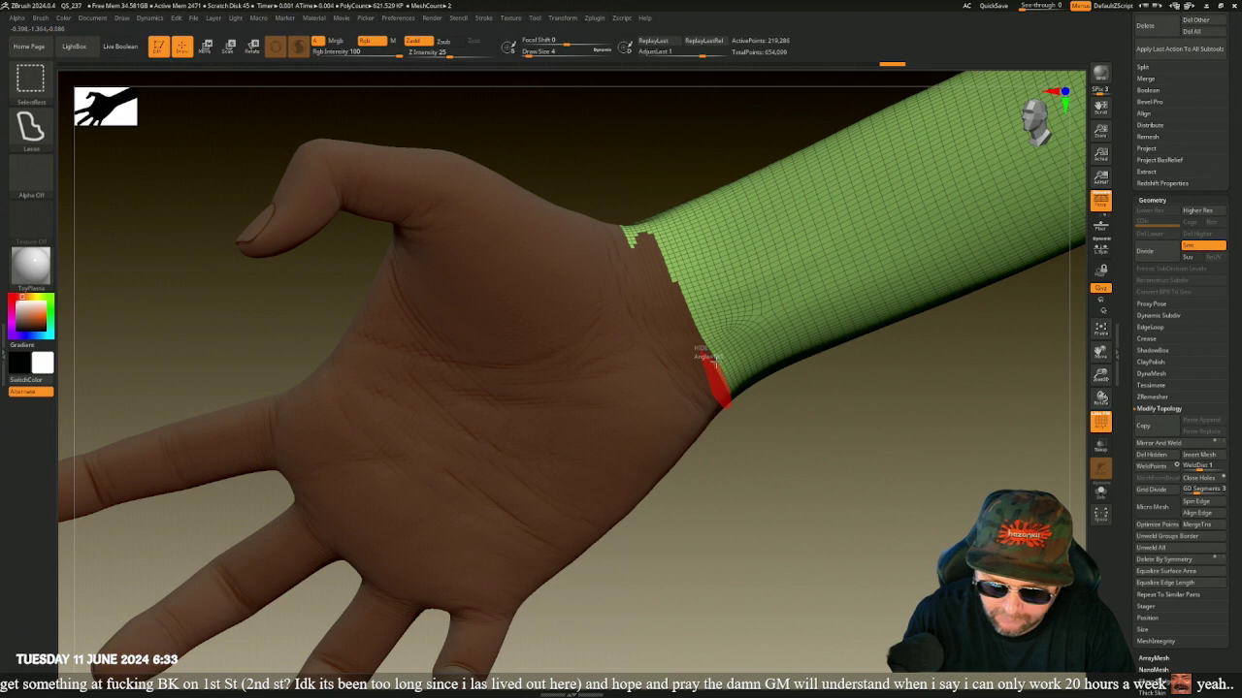
pyautogui.keyDown('ctrl'); pyautogui.keyDown('alt'); pyautogui.keyDown('shift'); pyautogui.moveTo(714, 362); pyautogui.dragTo(712, 360); pyautogui.keyUp('shift'); pyautogui.keyUp('alt'); pyautogui.keyUp('ctrl')
pyautogui.keyDown('ctrl'); pyautogui.keyDown('shift'); pyautogui.click(765, 456); pyautogui.keyUp('shift'); pyautogui.keyUp('ctrl')
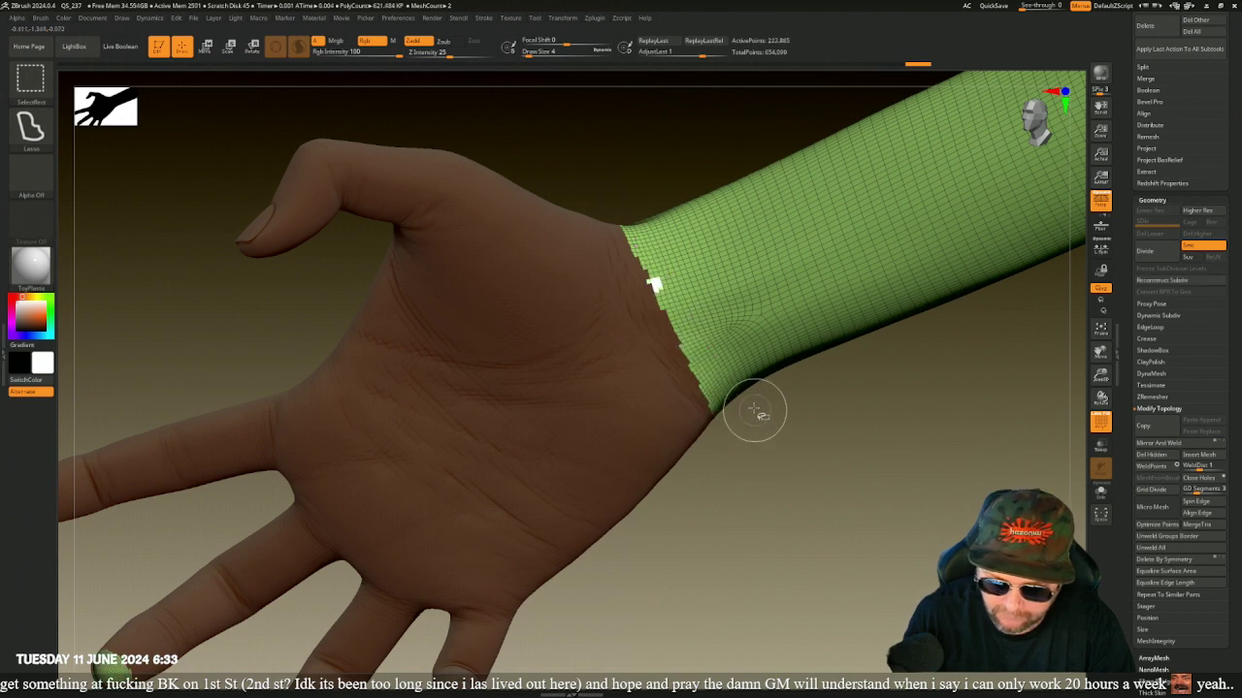
# - Hide the jagged cuff edge on the palm side of the left wrist and the suit's leftover fingernail polygons
pyautogui.moveTo(742, 432)
pyautogui.keyDown('ctrl'); pyautogui.keyDown('alt'); pyautogui.keyDown('shift'); pyautogui.mouseDown()
pyautogui.moveTo(642, 271)
pyautogui.moveTo(617, 180)
pyautogui.moveTo(667, 337)
pyautogui.moveTo(706, 340)
pyautogui.mouseUp(); pyautogui.keyUp('shift'); pyautogui.keyUp('alt'); pyautogui.keyUp('ctrl')
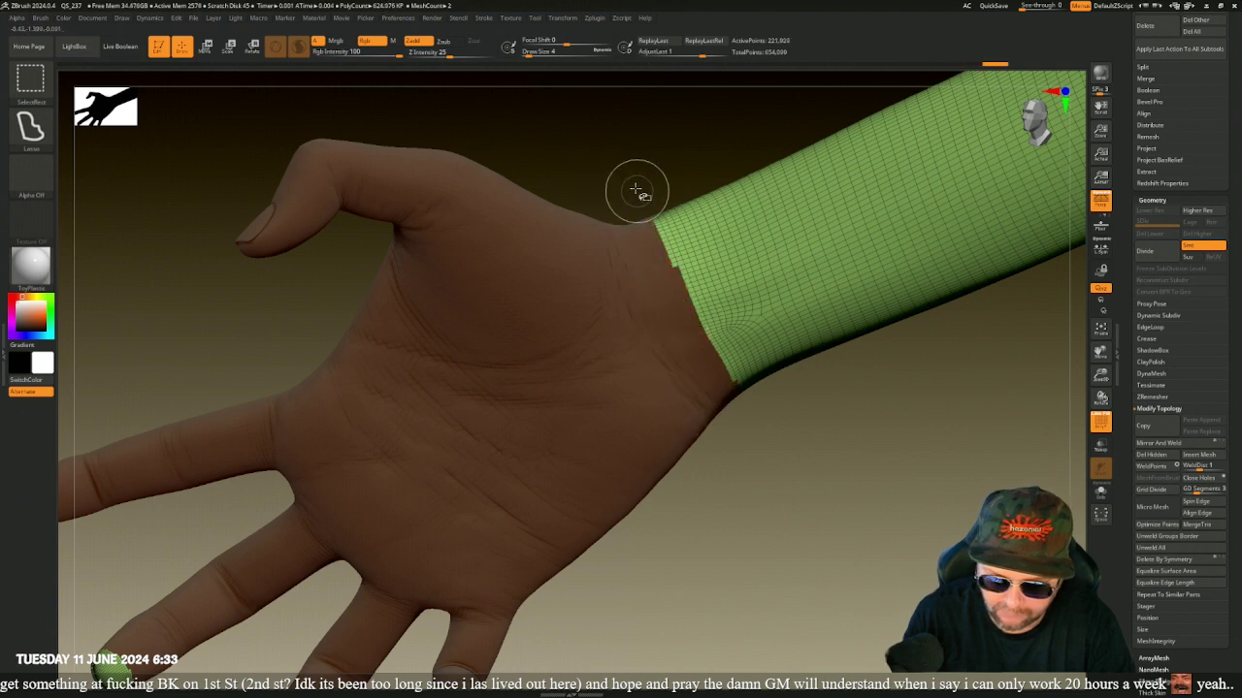
pyautogui.moveTo(622, 180)
pyautogui.mouseDown()
pyautogui.moveTo(615, 278)
pyautogui.moveTo(604, 210)
pyautogui.moveTo(637, 206)
pyautogui.moveTo(680, 330)
pyautogui.moveTo(683, 301)
pyautogui.mouseUp()
pyautogui.moveTo(745, 545)
pyautogui.mouseDown()
pyautogui.moveTo(740, 460)
pyautogui.moveTo(679, 427)
pyautogui.moveTo(747, 421)
pyautogui.moveTo(723, 346)
pyautogui.moveTo(695, 310)
pyautogui.moveTo(713, 406)
pyautogui.moveTo(757, 484)
pyautogui.moveTo(726, 540)
pyautogui.moveTo(738, 471)
pyautogui.moveTo(710, 462)
pyautogui.mouseUp()
pyautogui.moveTo(157, 520)
pyautogui.keyDown('ctrl'); pyautogui.keyDown('alt'); pyautogui.keyDown('shift'); pyautogui.mouseDown()
pyautogui.moveTo(339, 587)
pyautogui.moveTo(369, 544)
pyautogui.mouseUp(); pyautogui.keyUp('shift'); pyautogui.keyUp('alt'); pyautogui.keyUp('ctrl')
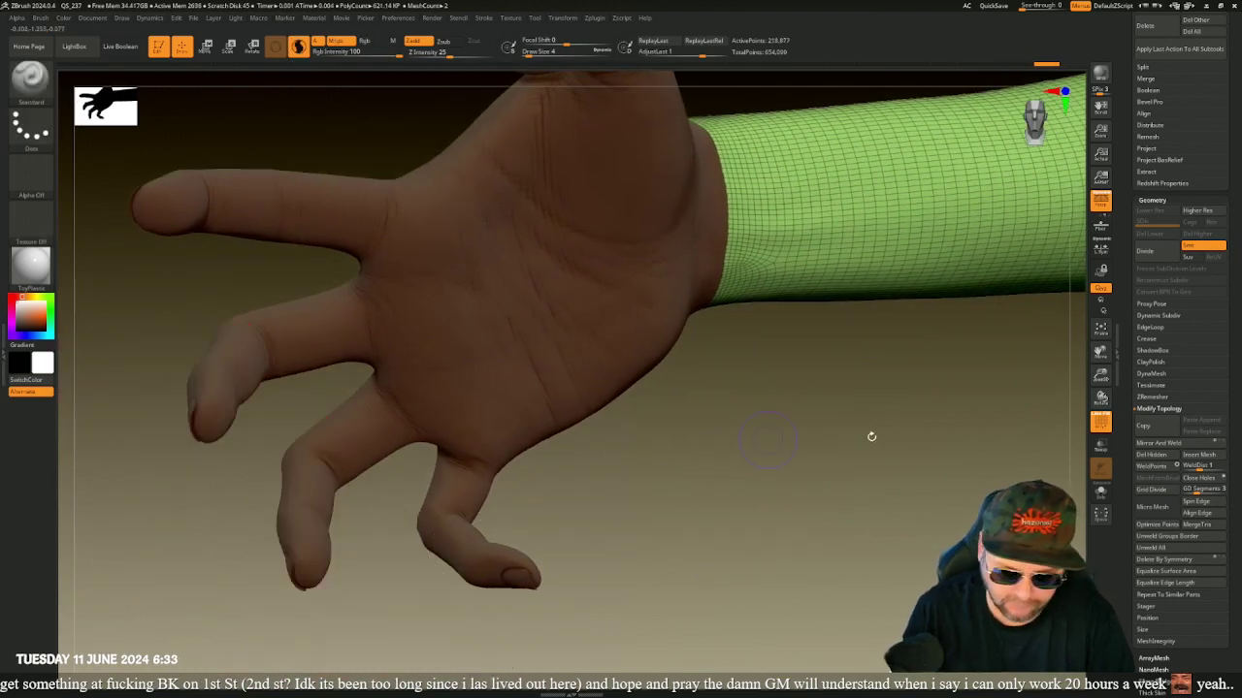
# - Permanently delete the hidden cuff polygons, and hide more of the uneven suit edge on the palm side of the wrist
pyautogui.click(1150, 455)
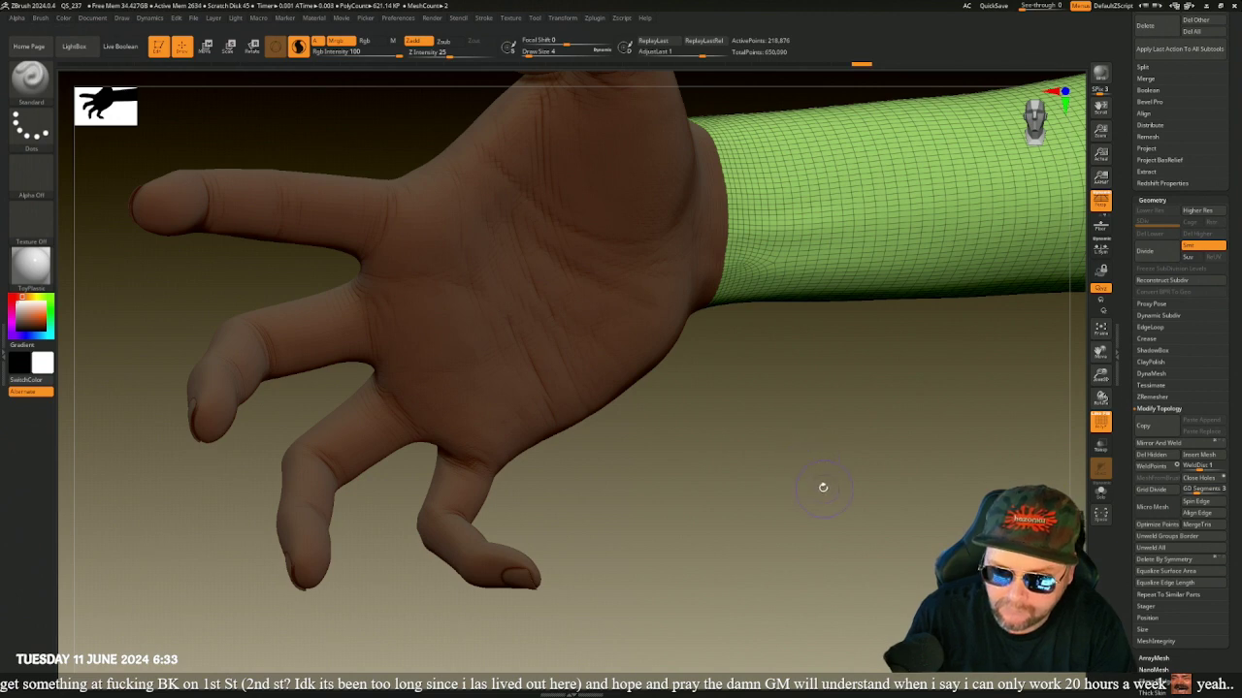
pyautogui.moveTo(820, 488); pyautogui.dragTo(804, 468)
pyautogui.moveTo(871, 547); pyautogui.dragTo(835, 523)
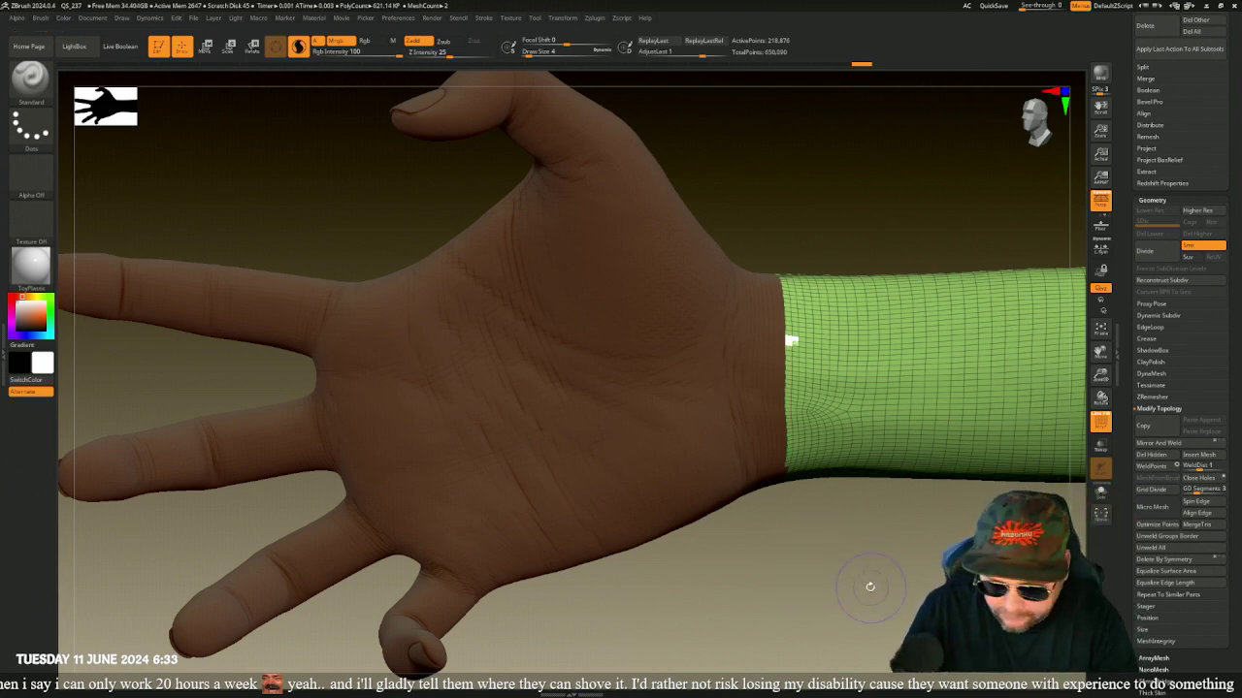
pyautogui.moveTo(870, 586); pyautogui.dragTo(790, 560)
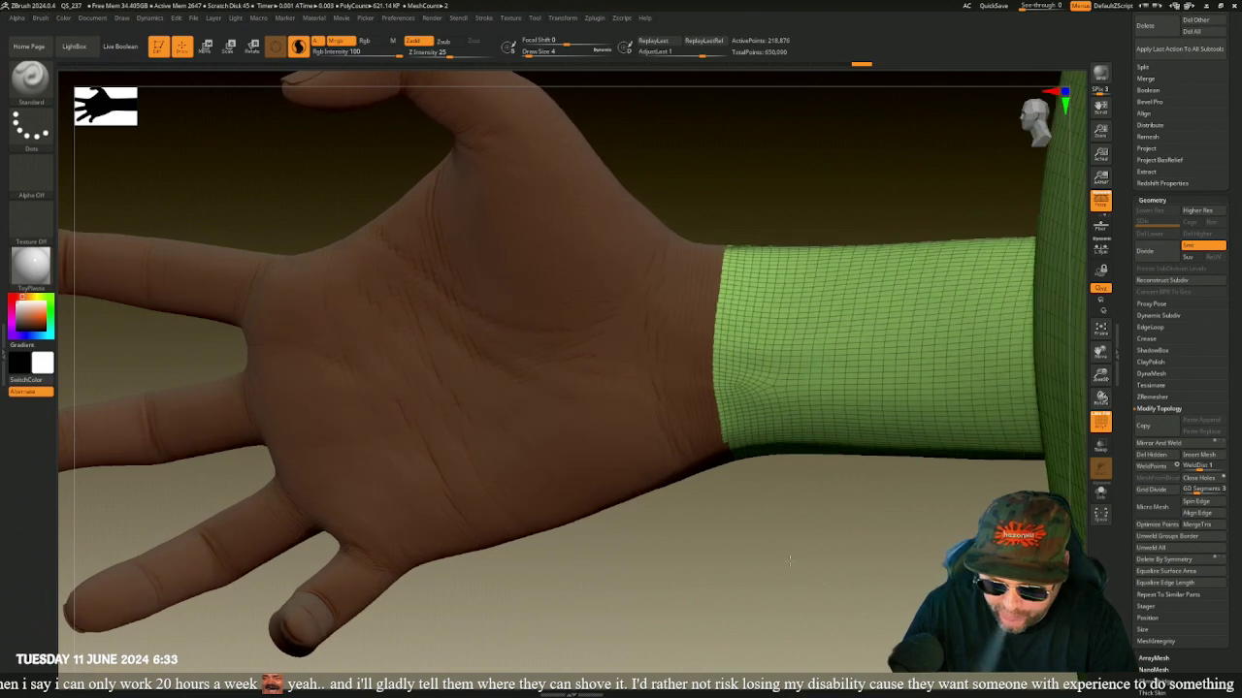
pyautogui.moveTo(720, 212)
pyautogui.keyDown('ctrl'); pyautogui.keyDown('alt'); pyautogui.keyDown('shift'); pyautogui.mouseDown()
pyautogui.moveTo(688, 304)
pyautogui.moveTo(688, 435)
pyautogui.mouseUp(); pyautogui.keyUp('shift'); pyautogui.keyUp('alt'); pyautogui.keyUp('ctrl')
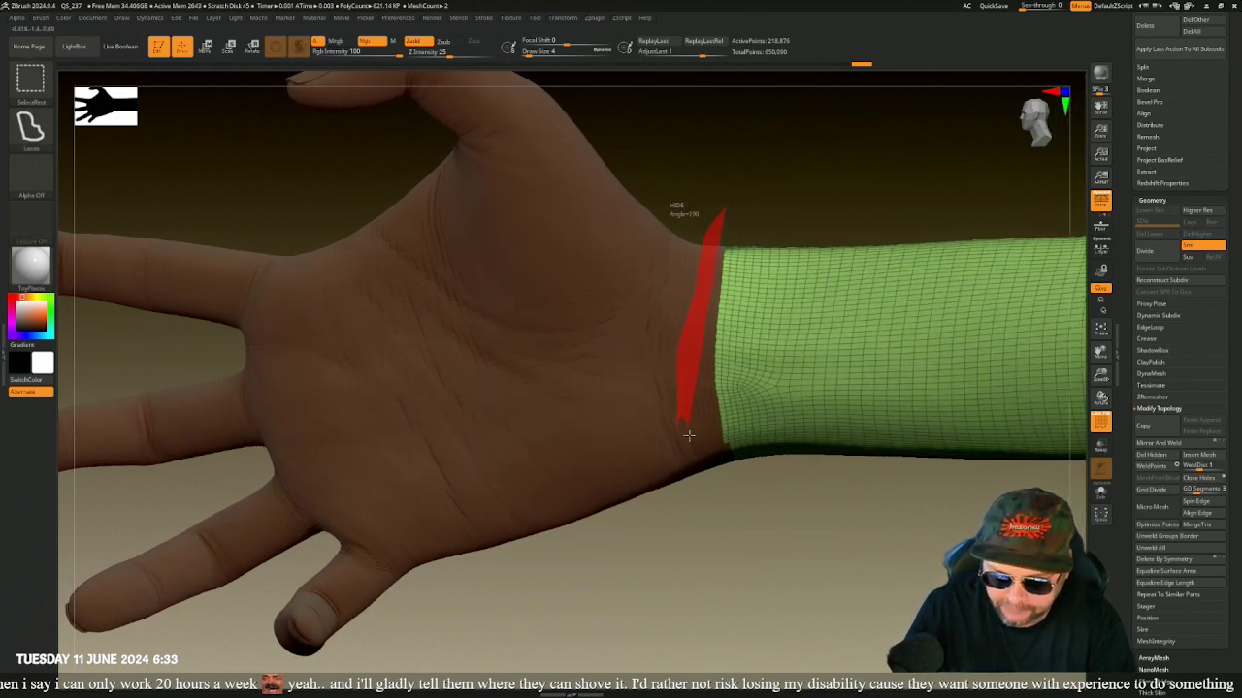
pyautogui.keyDown('ctrl'); pyautogui.keyDown('alt'); pyautogui.keyDown('shift'); pyautogui.moveTo(716, 384); pyautogui.dragTo(715, 395); pyautogui.keyUp('shift'); pyautogui.keyUp('alt'); pyautogui.keyUp('ctrl')
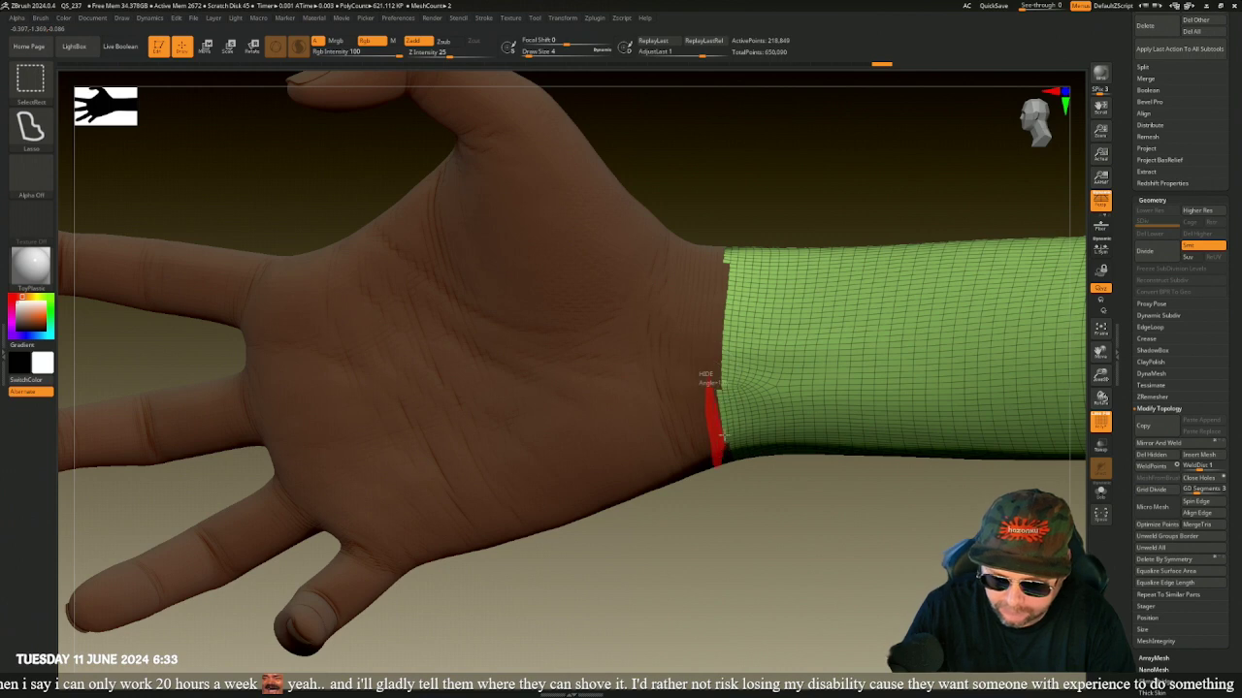
pyautogui.keyDown('ctrl'); pyautogui.keyDown('alt'); pyautogui.keyDown('shift'); pyautogui.moveTo(718, 384); pyautogui.dragTo(716, 374); pyautogui.keyUp('shift'); pyautogui.keyUp('alt'); pyautogui.keyUp('ctrl')
# - Hide the jagged suit polygons protruding along the thumb side of the wrist cuff
pyautogui.moveTo(697, 172)
pyautogui.mouseDown()
pyautogui.moveTo(688, 185)
pyautogui.moveTo(718, 206)
pyautogui.moveTo(708, 243)
pyautogui.moveTo(729, 211)
pyautogui.moveTo(728, 321)
pyautogui.moveTo(746, 185)
pyautogui.mouseUp()
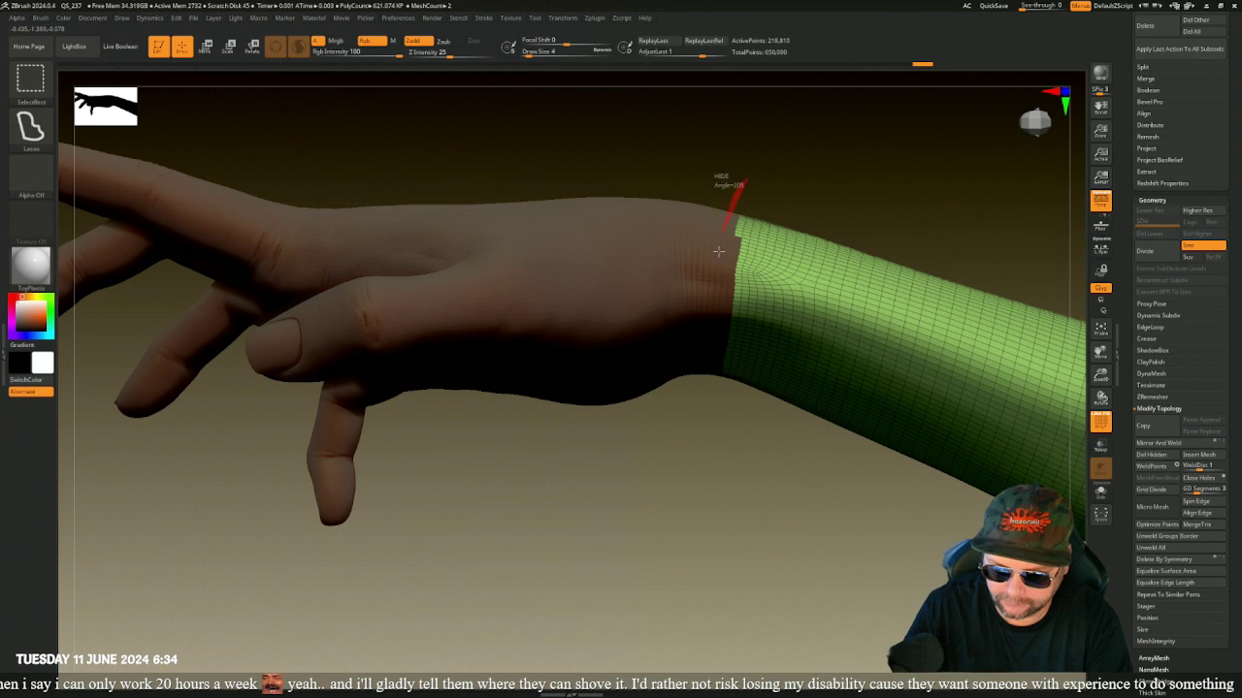
pyautogui.keyDown('ctrl'); pyautogui.keyDown('alt'); pyautogui.keyDown('shift'); pyautogui.moveTo(736, 243); pyautogui.dragTo(736, 240); pyautogui.keyUp('shift'); pyautogui.keyUp('alt'); pyautogui.keyUp('ctrl')
pyautogui.moveTo(737, 188)
pyautogui.mouseDown()
pyautogui.moveTo(763, 189)
pyautogui.moveTo(762, 230)
pyautogui.moveTo(768, 198)
pyautogui.moveTo(765, 219)
pyautogui.mouseUp()
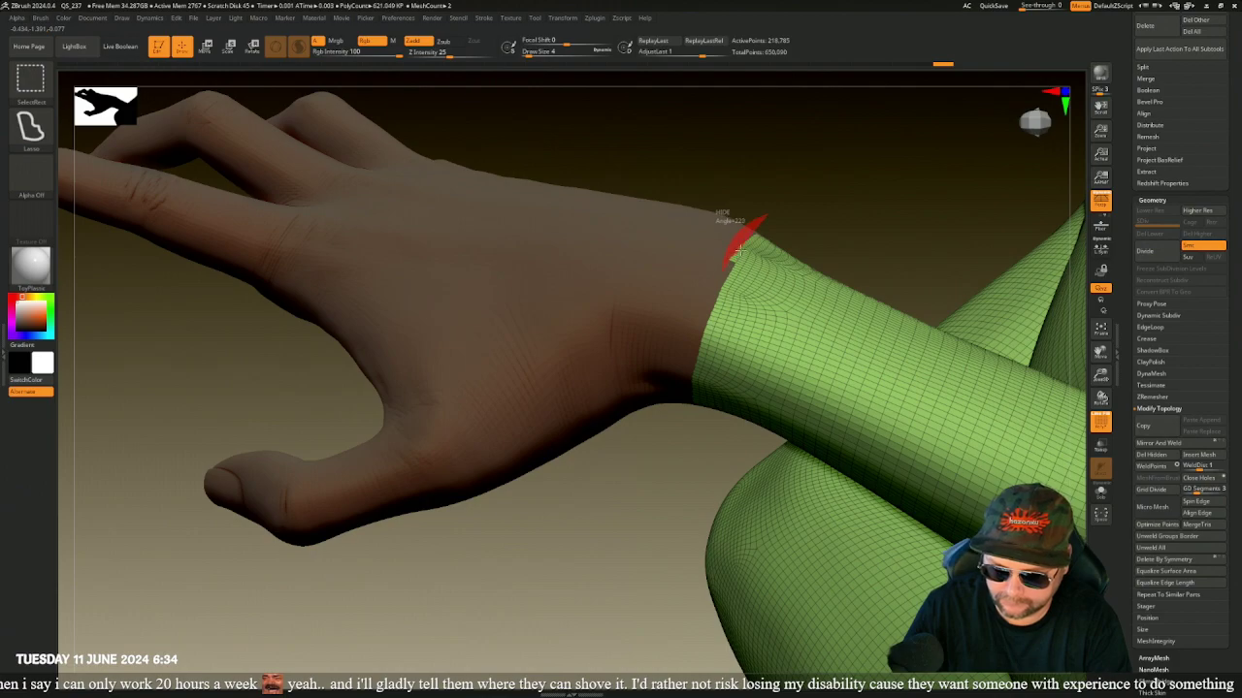
pyautogui.keyDown('ctrl'); pyautogui.keyDown('alt'); pyautogui.keyDown('shift'); pyautogui.moveTo(762, 224); pyautogui.dragTo(765, 222); pyautogui.keyUp('shift'); pyautogui.keyUp('alt'); pyautogui.keyUp('ctrl')
# - Hide the stray suit polygons along the back of the wrist to straighten the cuff edge
pyautogui.moveTo(818, 185)
pyautogui.mouseDown()
pyautogui.moveTo(776, 232)
pyautogui.moveTo(717, 225)
pyautogui.moveTo(717, 178)
pyautogui.moveTo(624, 472)
pyautogui.moveTo(718, 155)
pyautogui.moveTo(709, 111)
pyautogui.moveTo(699, 169)
pyautogui.moveTo(712, 158)
pyautogui.moveTo(737, 194)
pyautogui.moveTo(760, 279)
pyautogui.mouseUp()
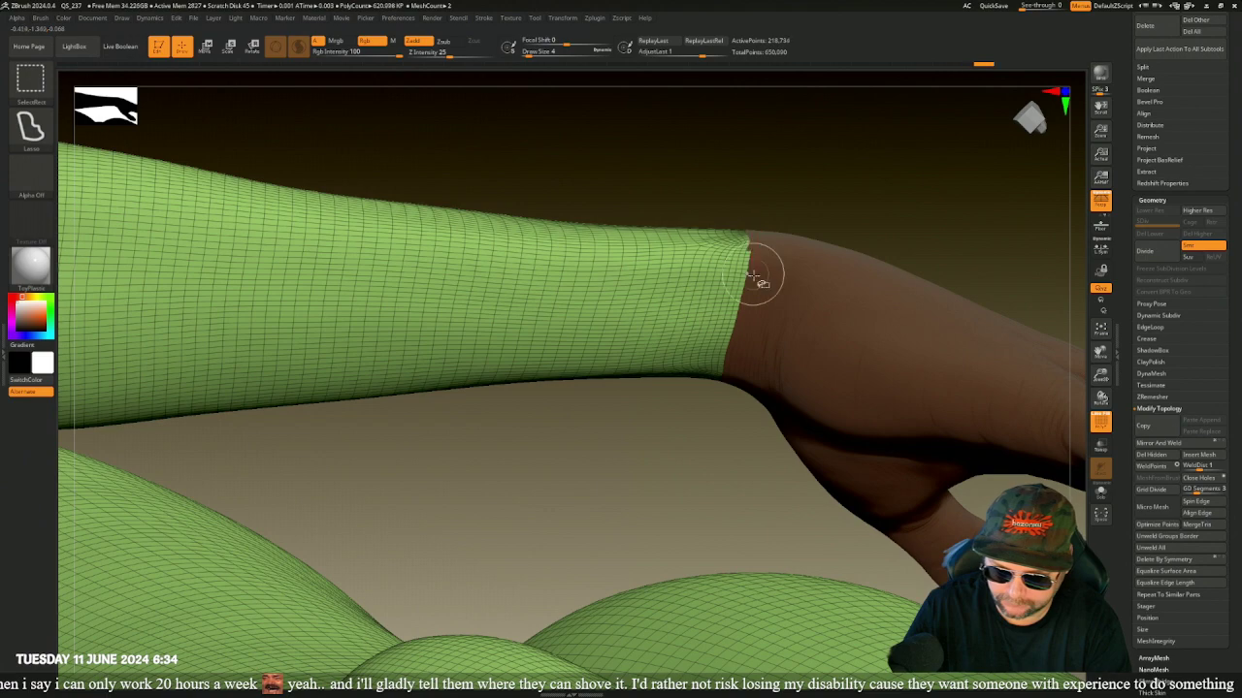
pyautogui.moveTo(751, 189)
pyautogui.mouseDown()
pyautogui.moveTo(766, 276)
pyautogui.moveTo(926, 320)
pyautogui.moveTo(937, 364)
pyautogui.moveTo(860, 340)
pyautogui.moveTo(722, 395)
pyautogui.mouseUp()
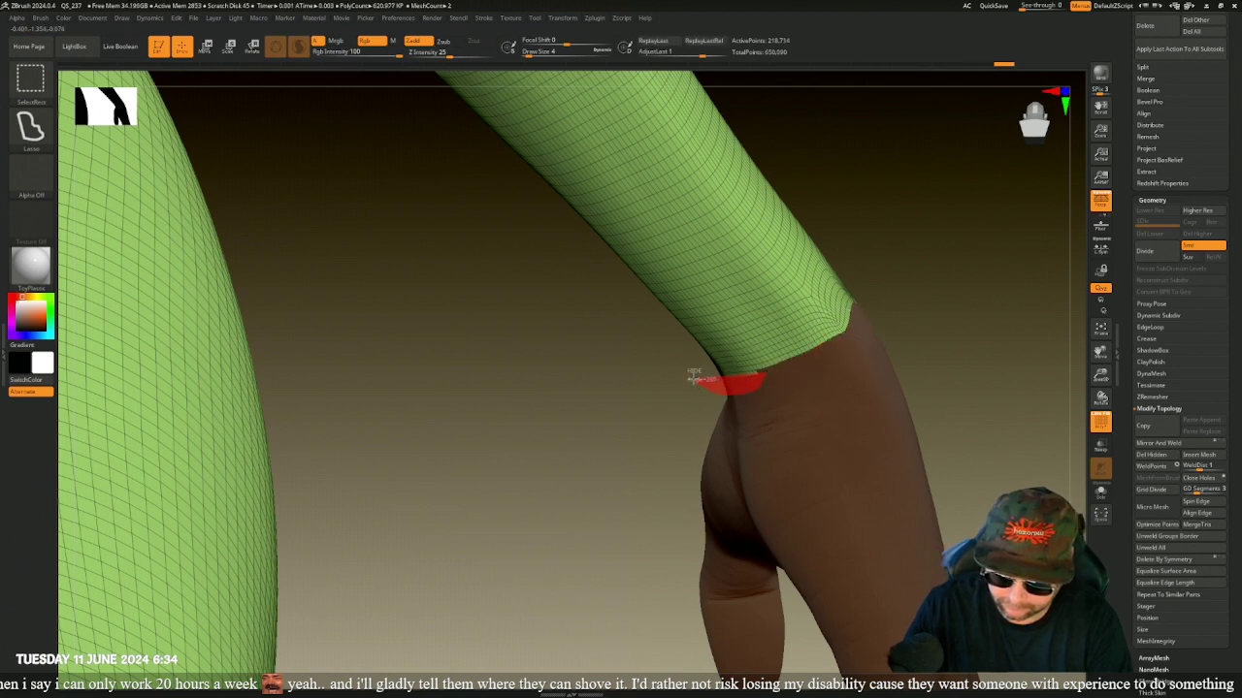
pyautogui.keyDown('ctrl'); pyautogui.keyDown('alt'); pyautogui.keyDown('shift'); pyautogui.moveTo(693, 377); pyautogui.dragTo(697, 379); pyautogui.keyUp('shift'); pyautogui.keyUp('alt'); pyautogui.keyUp('ctrl')
pyautogui.moveTo(973, 370)
pyautogui.mouseDown()
pyautogui.moveTo(953, 394)
pyautogui.moveTo(958, 361)
pyautogui.mouseUp()
pyautogui.moveTo(914, 274)
pyautogui.keyDown('ctrl'); pyautogui.keyDown('alt'); pyautogui.keyDown('shift'); pyautogui.mouseDown()
pyautogui.moveTo(865, 324)
pyautogui.moveTo(910, 283)
pyautogui.mouseUp(); pyautogui.keyUp('shift'); pyautogui.keyUp('alt'); pyautogui.keyUp('ctrl')
# - Trim the remaining uneven polygons around the wrist cuff and permanently delete the hidden suit geometry
pyautogui.moveTo(959, 299); pyautogui.dragTo(562, 244)
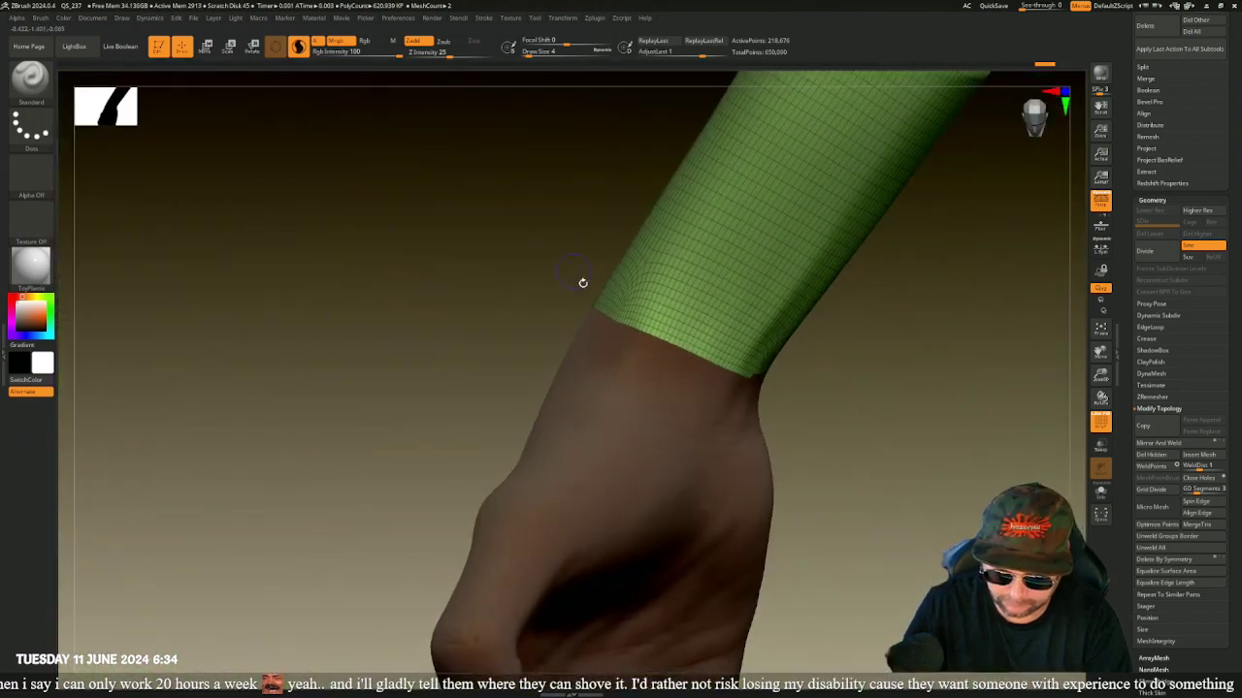
pyautogui.moveTo(812, 404)
pyautogui.mouseDown()
pyautogui.moveTo(818, 423)
pyautogui.moveTo(734, 407)
pyautogui.moveTo(521, 300)
pyautogui.moveTo(512, 270)
pyautogui.mouseUp()
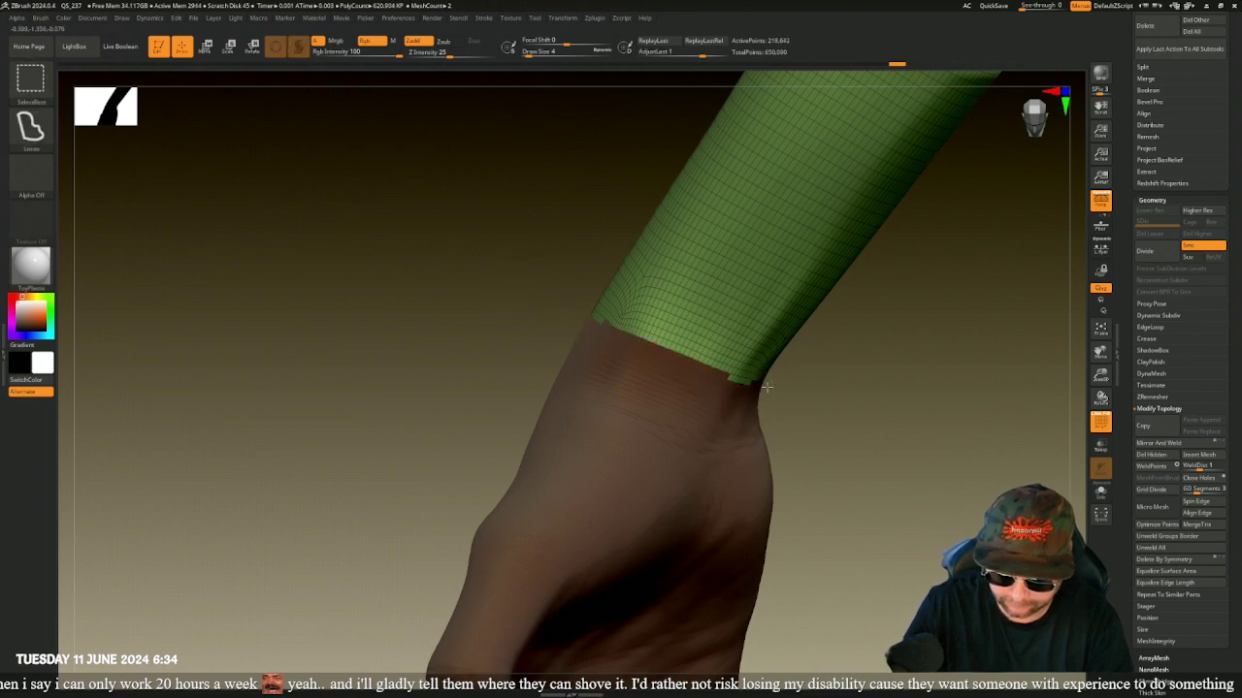
pyautogui.keyDown('ctrl'); pyautogui.keyDown('shift'); pyautogui.moveTo(766, 387); pyautogui.dragTo(704, 371); pyautogui.keyUp('shift'); pyautogui.keyUp('ctrl')
pyautogui.moveTo(544, 291); pyautogui.dragTo(630, 326)
pyautogui.moveTo(493, 311); pyautogui.dragTo(574, 320)
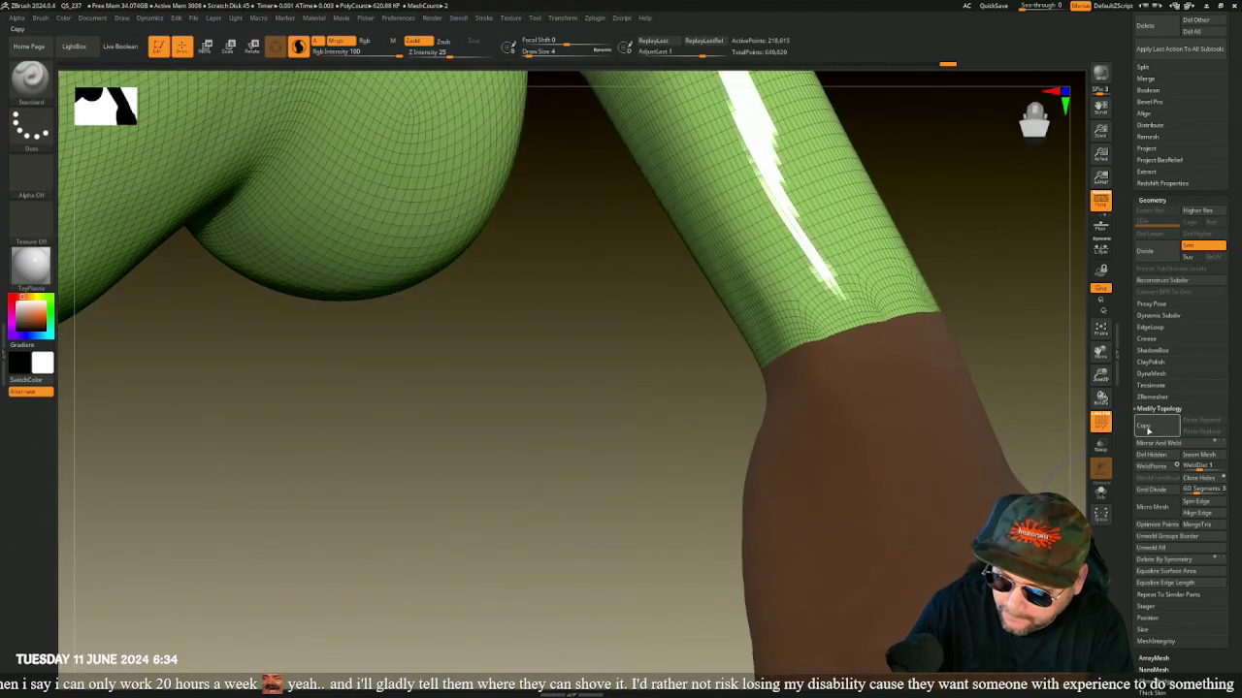
# - Check the trimmed suit on the full figure, turn off the polyframe display, and isolate the suit with Solo
pyautogui.press('f')
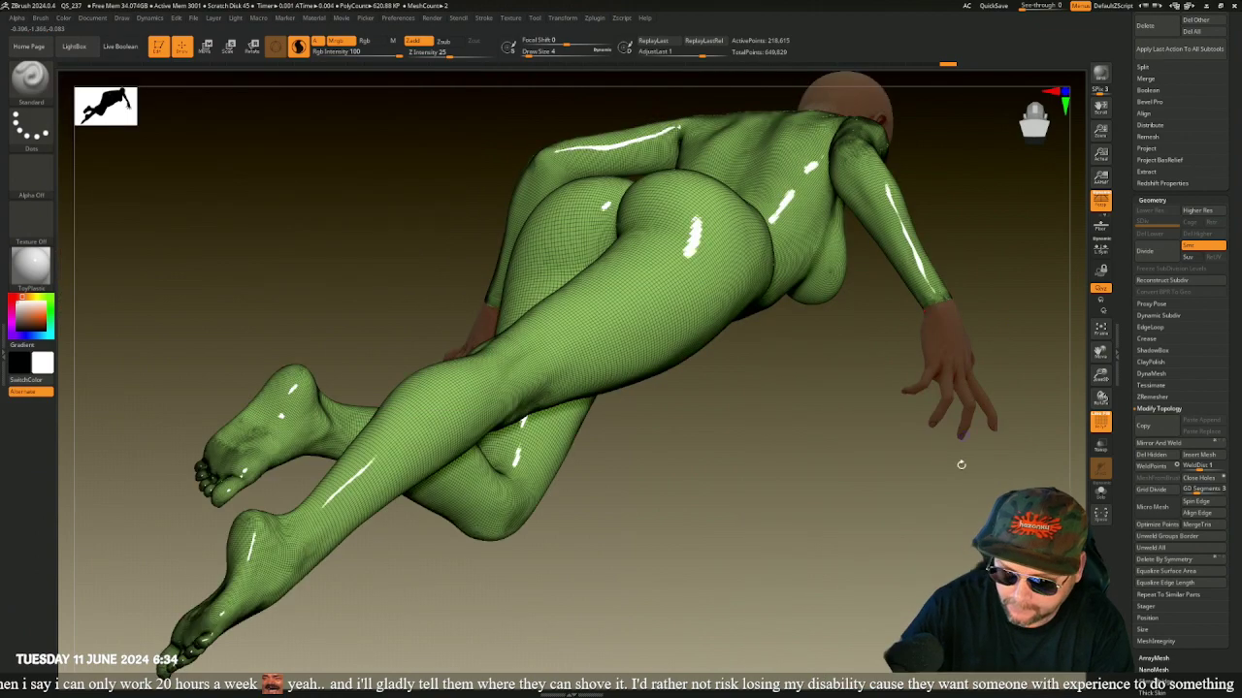
pyautogui.moveTo(961, 465)
pyautogui.mouseDown()
pyautogui.moveTo(881, 524)
pyautogui.moveTo(959, 532)
pyautogui.moveTo(940, 474)
pyautogui.mouseUp()
pyautogui.keyDown('alt'); pyautogui.moveTo(889, 511); pyautogui.dragTo(533, 496); pyautogui.keyUp('alt')
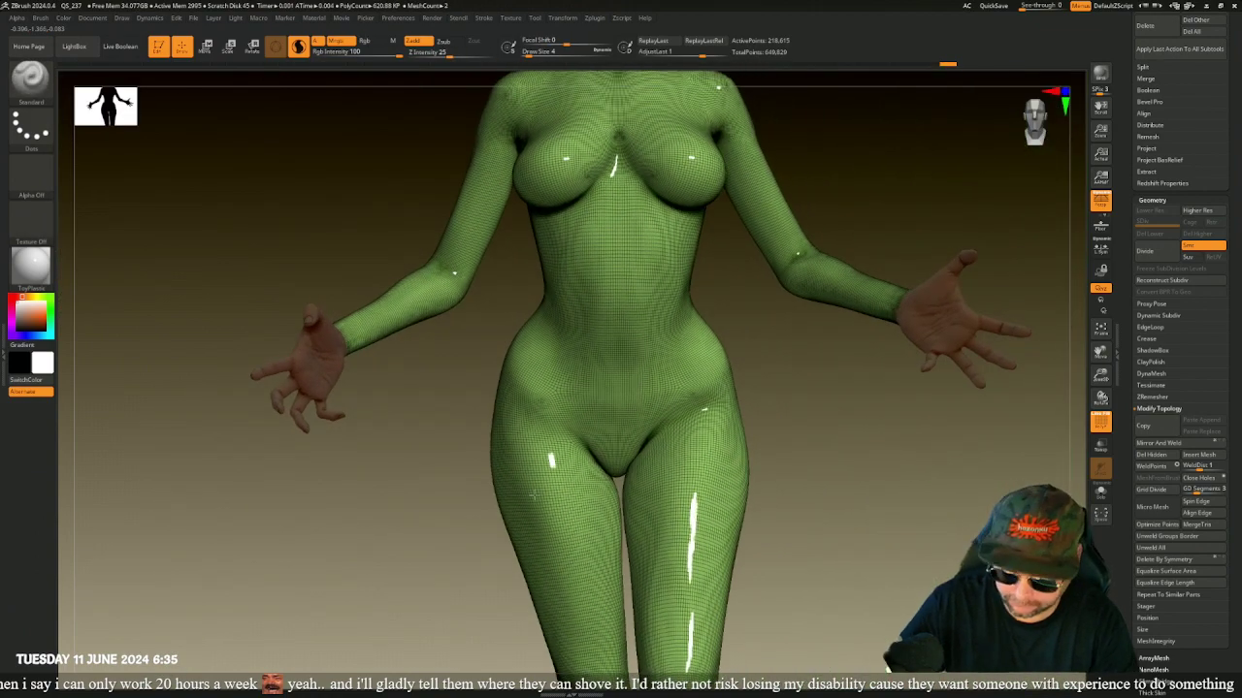
pyautogui.press('f')
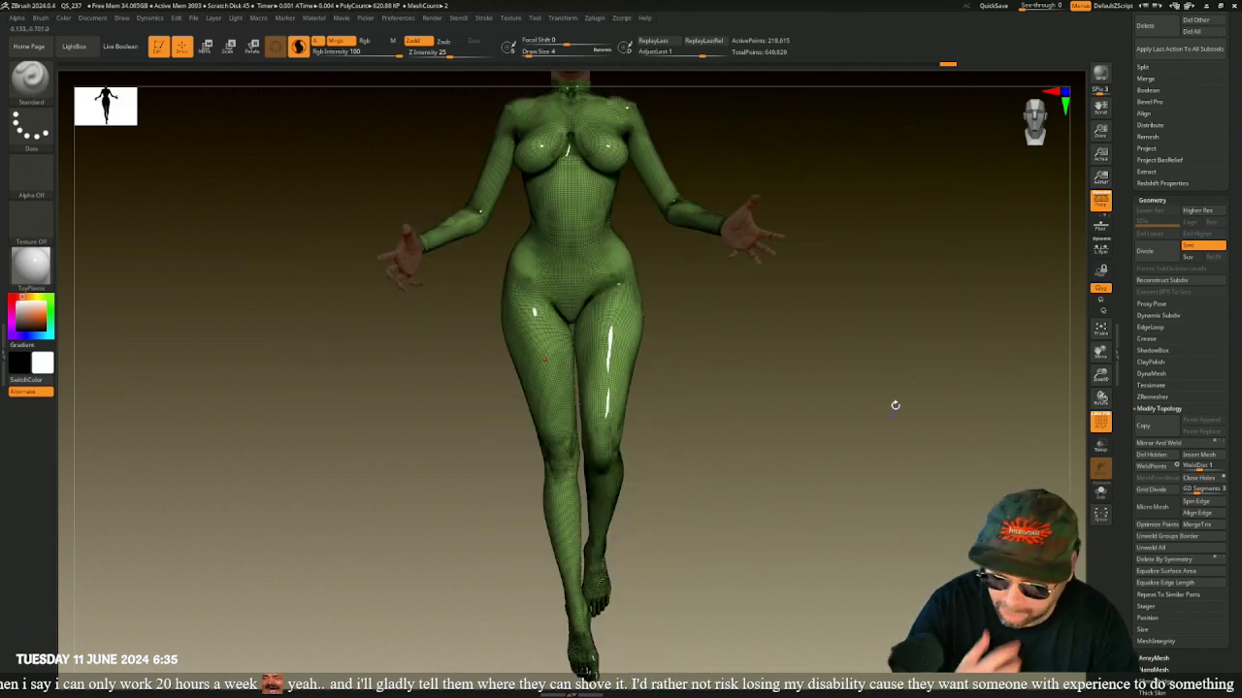
pyautogui.click(1100, 420)
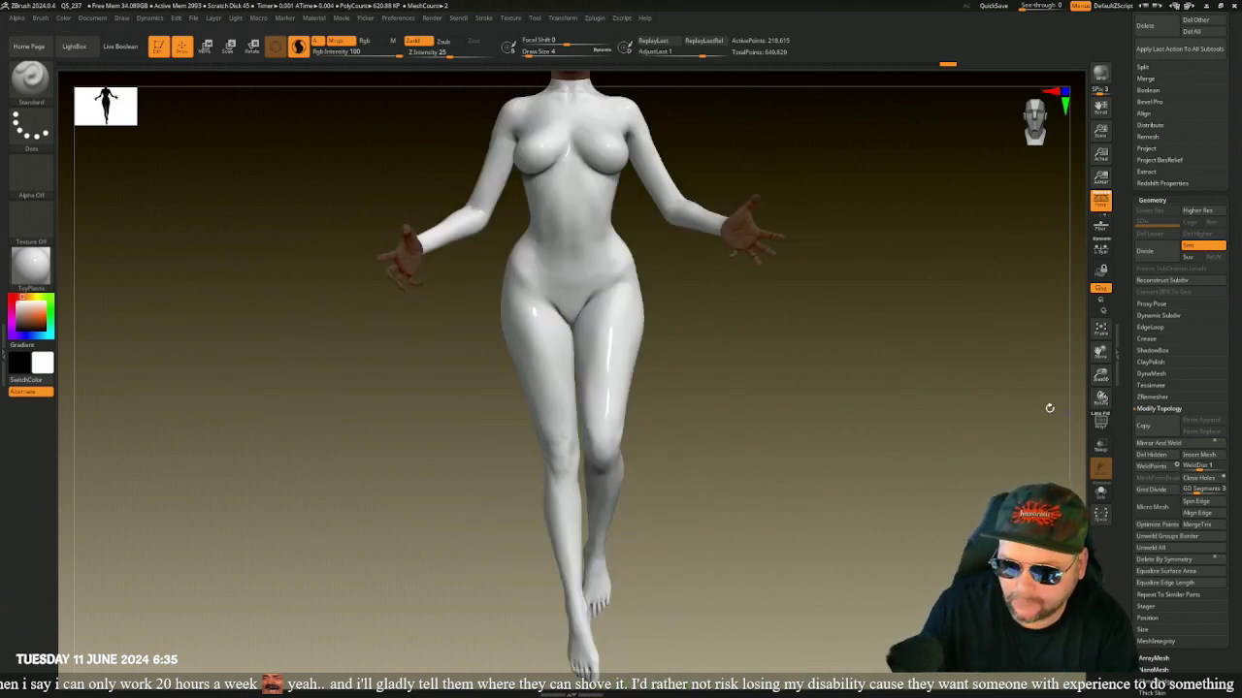
pyautogui.click(1100, 492)
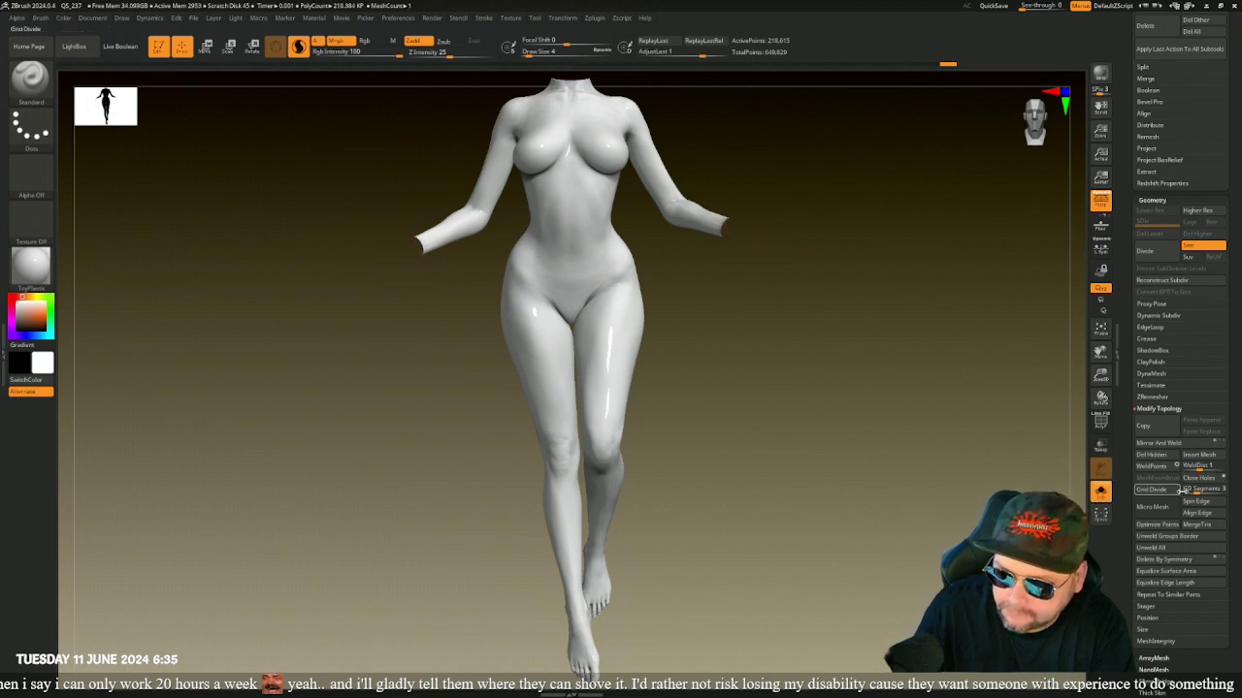
# - Try capping the suit's neck and wrist openings with Close Holes, inspect the wrist cap in polyframe, and undo it
pyautogui.click(1199, 477)
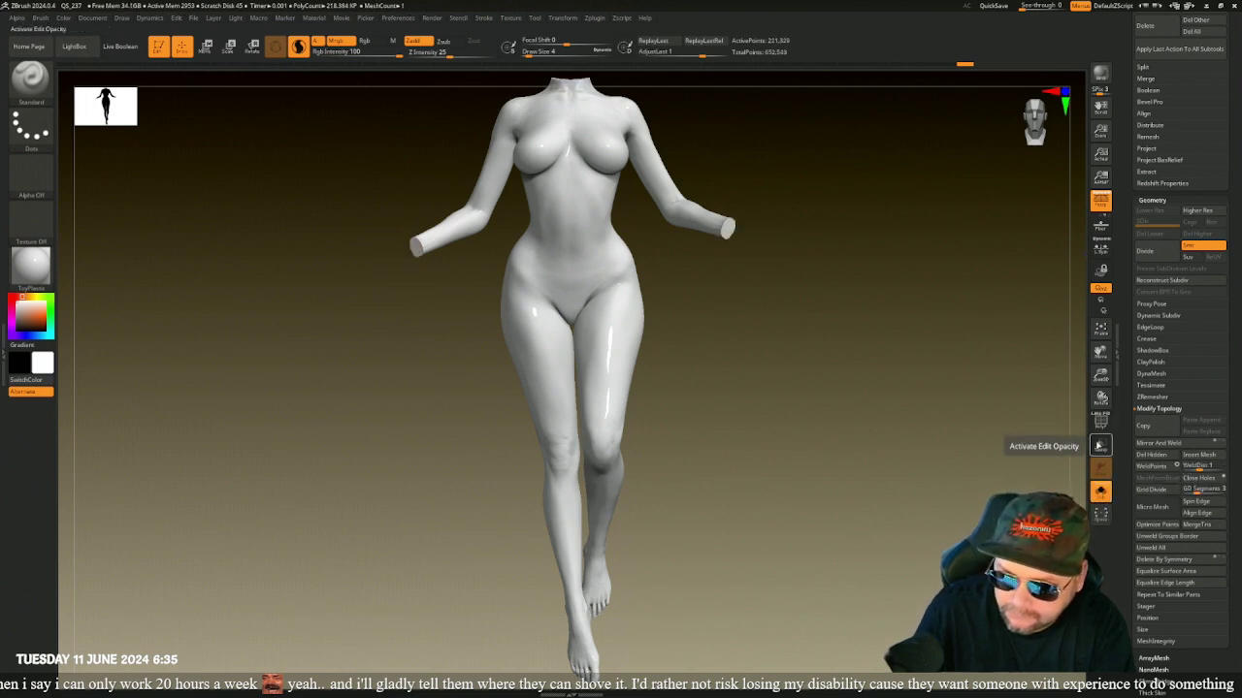
pyautogui.click(1100, 423)
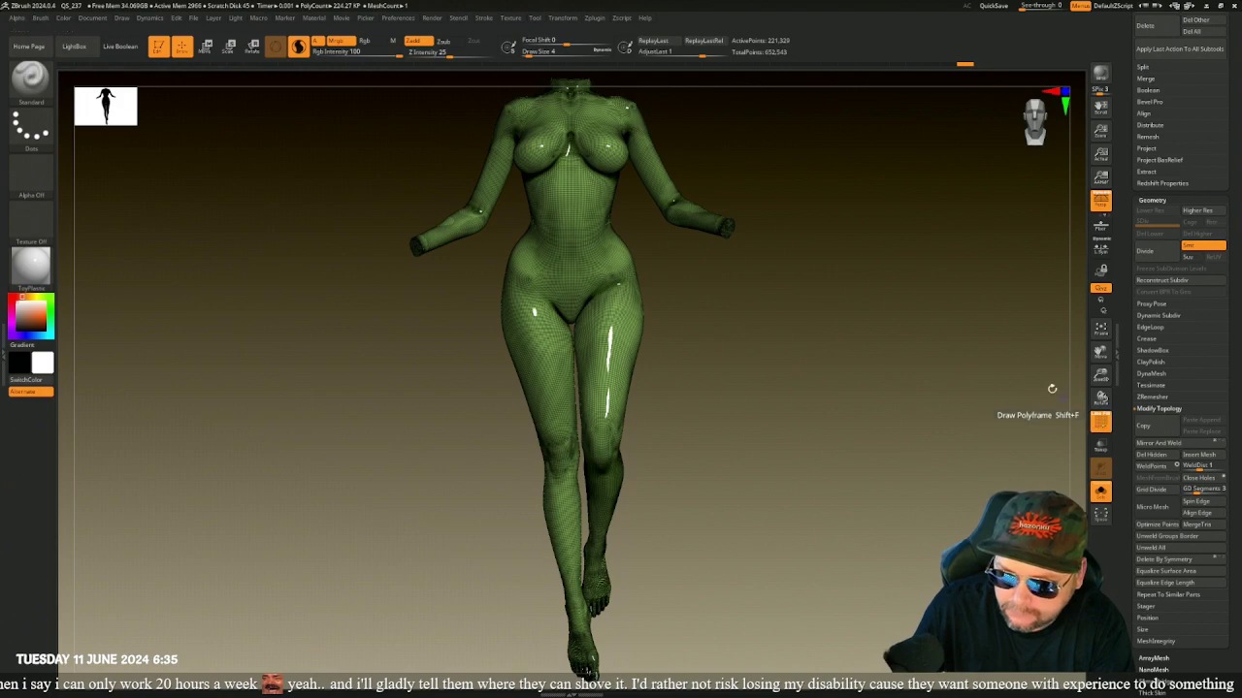
pyautogui.keyDown('alt'); pyautogui.moveTo(882, 253); pyautogui.dragTo(851, 553); pyautogui.keyUp('alt')
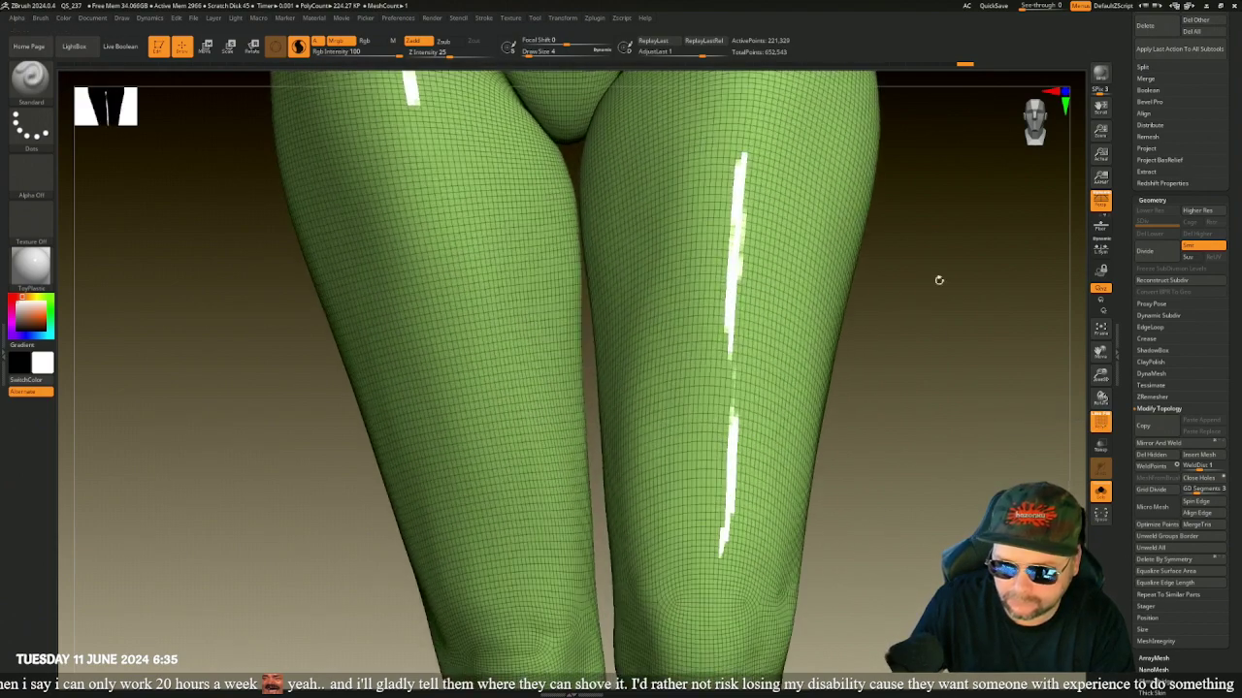
pyautogui.keyDown('alt'); pyautogui.moveTo(940, 280); pyautogui.dragTo(781, 669); pyautogui.keyUp('alt')
pyautogui.keyDown('alt'); pyautogui.moveTo(994, 330); pyautogui.dragTo(815, 584); pyautogui.keyUp('alt')
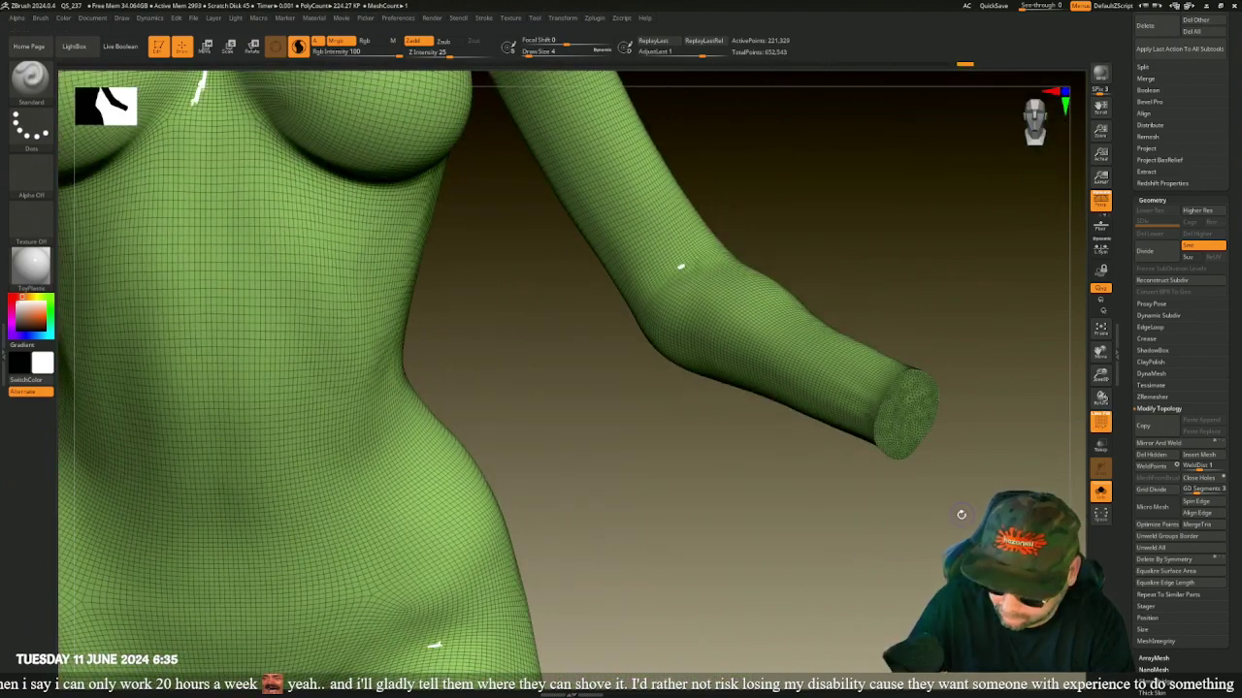
pyautogui.hotkey('ctrl', 'z')
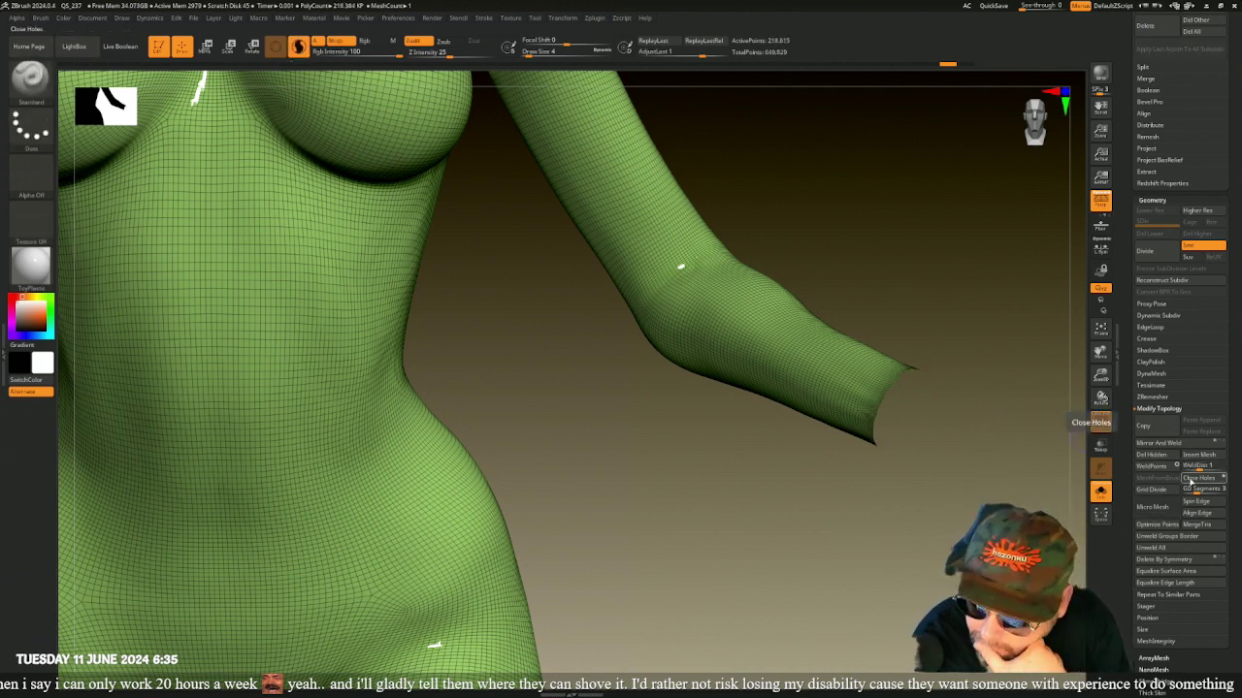
# - Cap the suit's open neck and wrists with Close Holes and look over the capped ends
pyautogui.click(1191, 478)
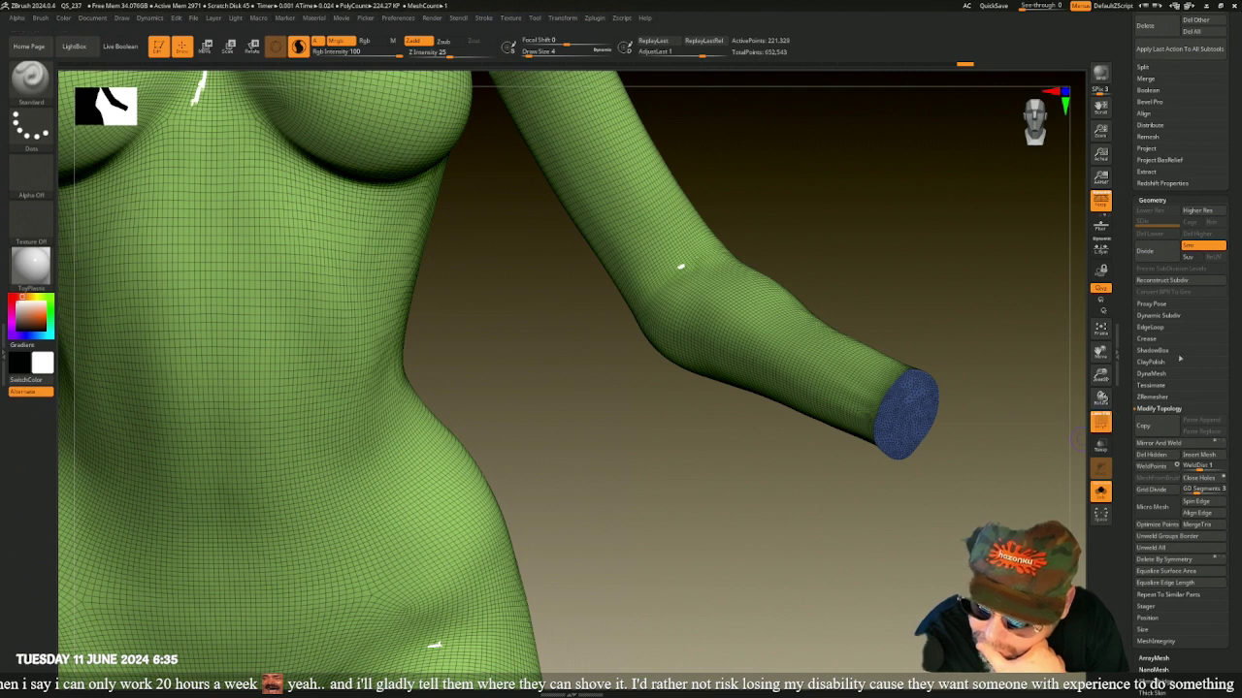
pyautogui.moveTo(1123, 233); pyautogui.dragTo(1123, 271)
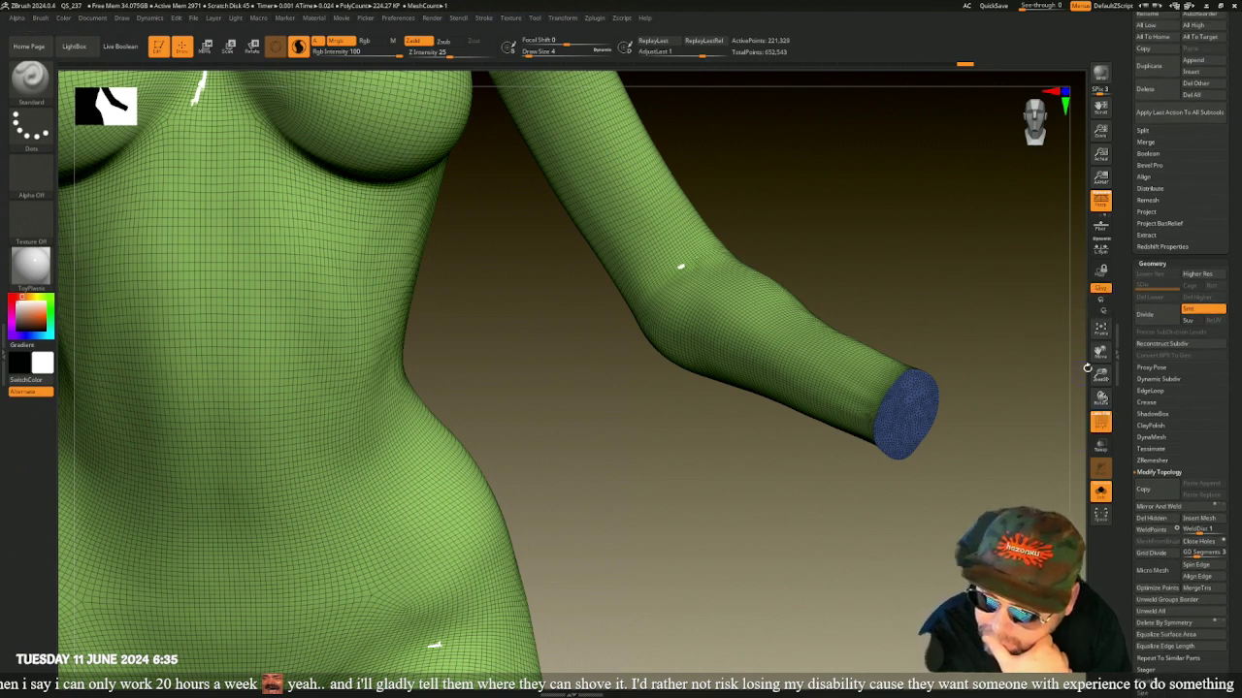
pyautogui.moveTo(1100, 377); pyautogui.dragTo(1085, 379)
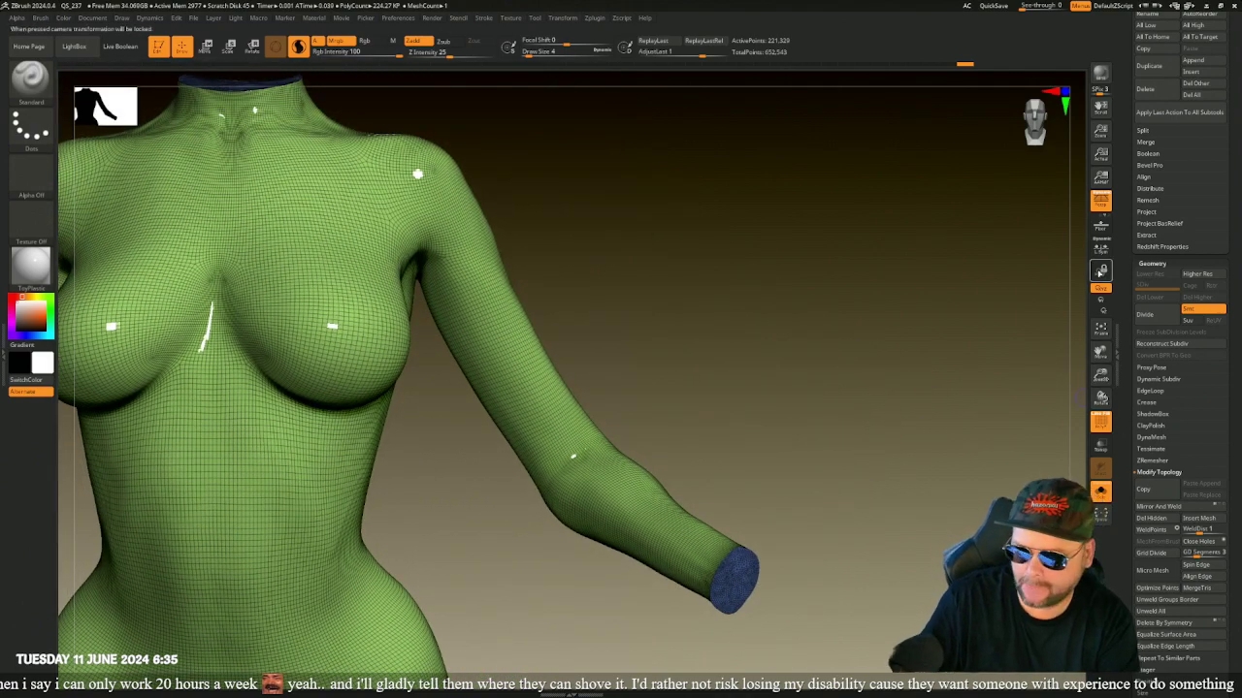
pyautogui.press('f')
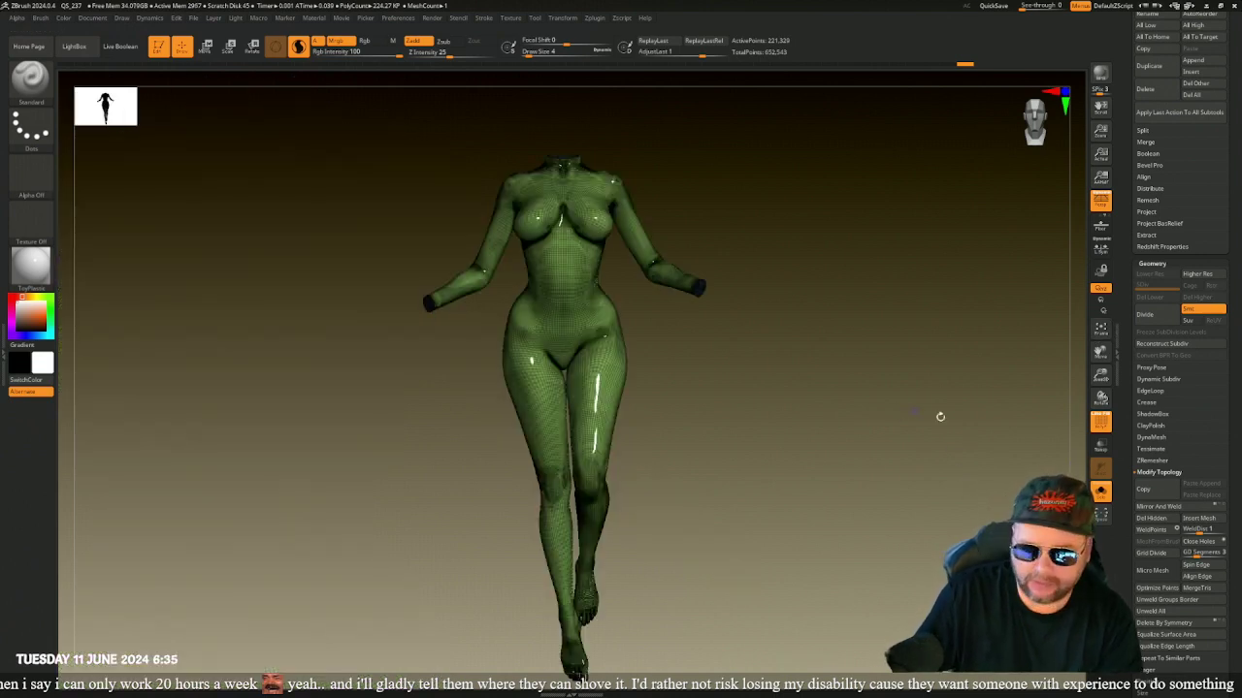
# - Show all subtools again without the polyframe, and review the suit on the body from front and back
pyautogui.click(1100, 493)
pyautogui.click(1106, 416)
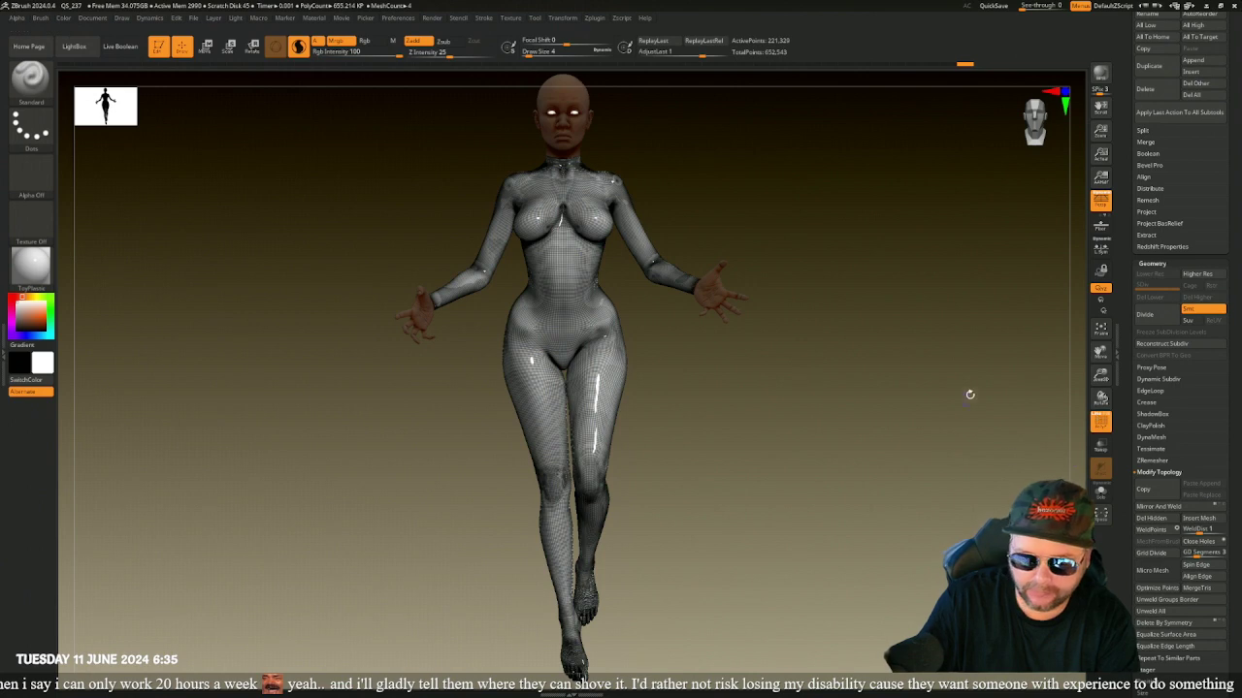
pyautogui.click(1100, 421)
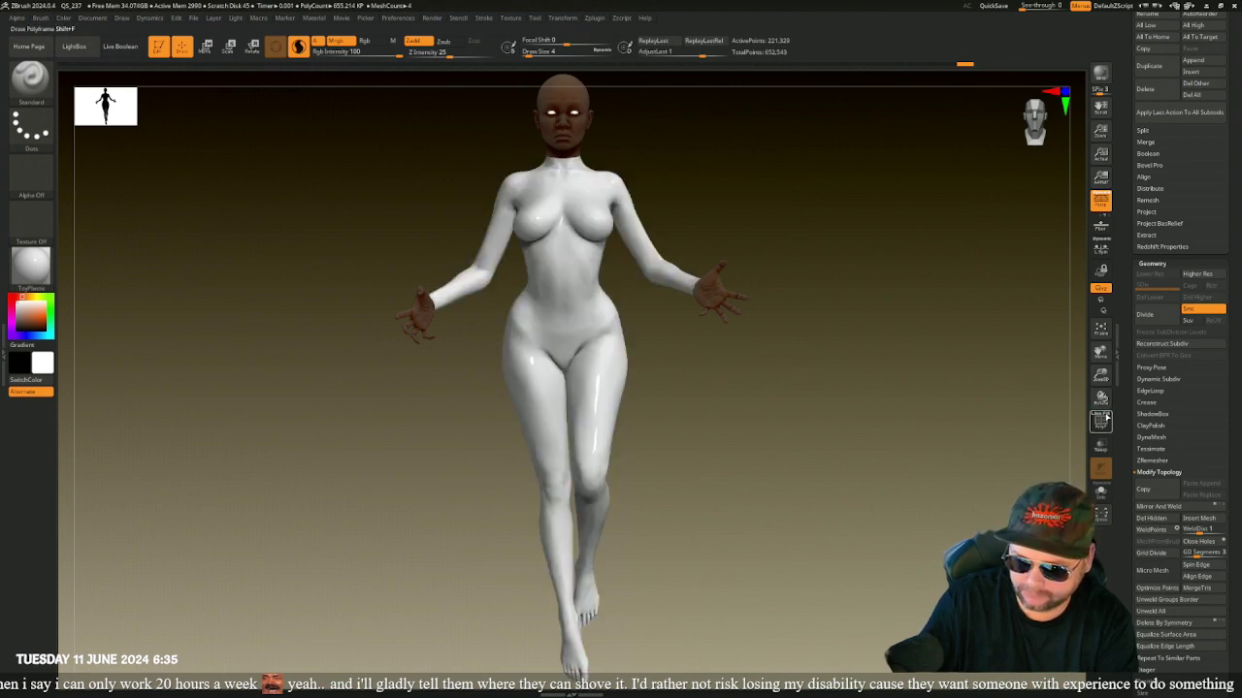
pyautogui.moveTo(992, 421); pyautogui.dragTo(924, 482)
pyautogui.press('b')
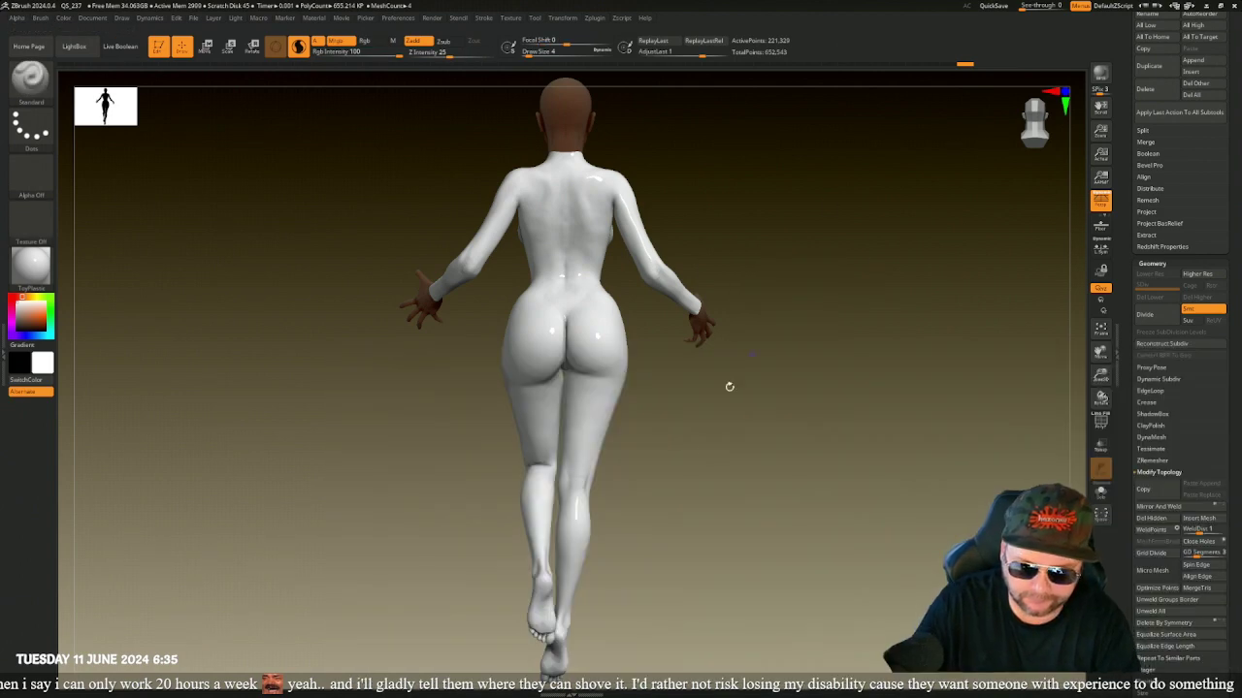
pyautogui.moveTo(719, 465); pyautogui.dragTo(819, 471)
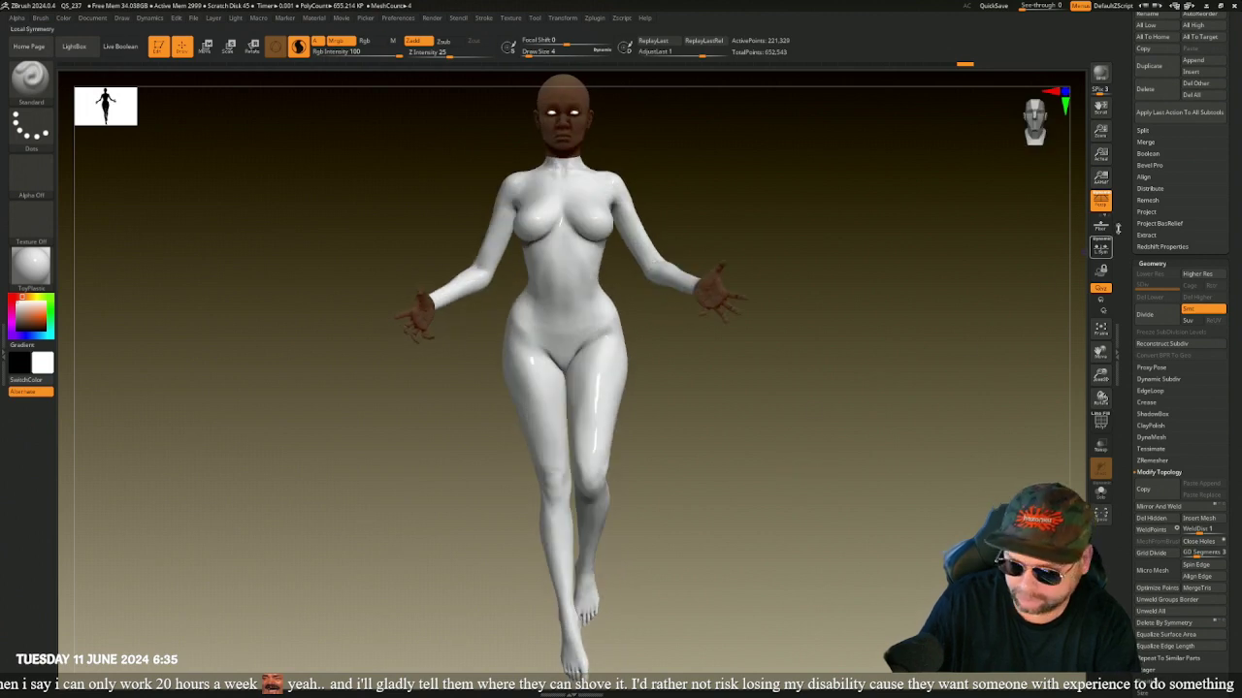
pyautogui.moveTo(1122, 192); pyautogui.dragTo(1127, 291)
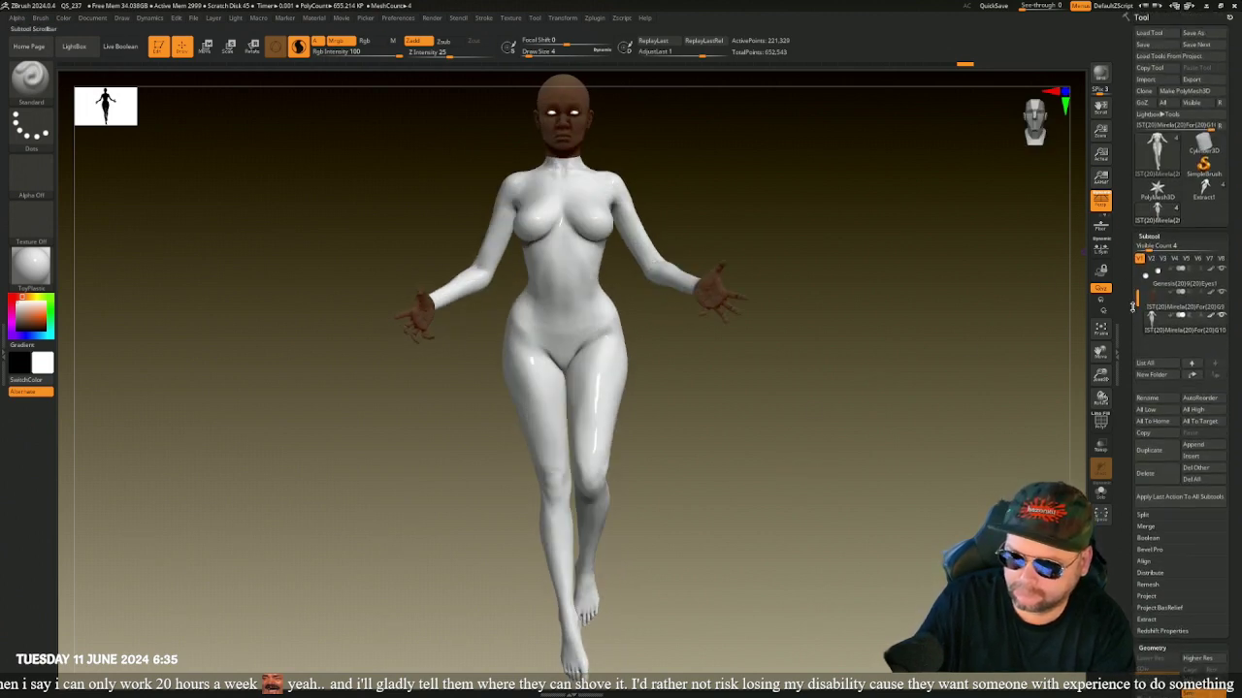
pyautogui.moveTo(956, 326); pyautogui.dragTo(757, 333)
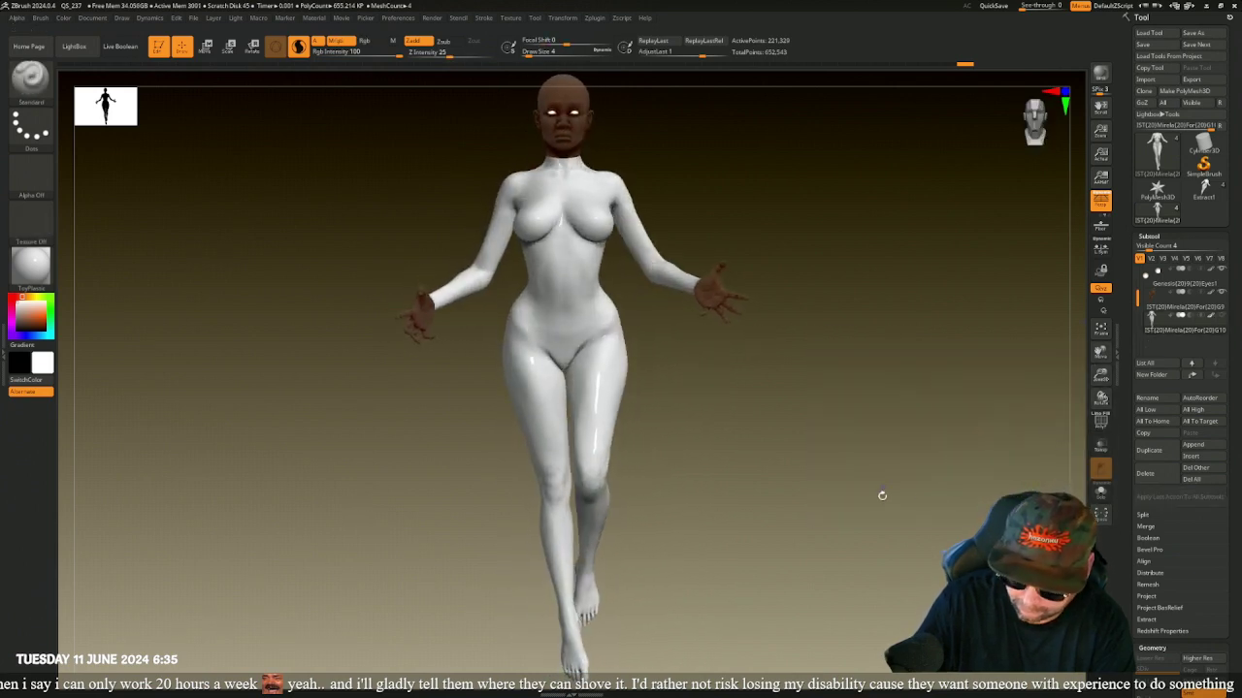
# - Move the transform gizmo from the feet to the middle of the suit's torso and return to Draw mode
pyautogui.press('r')
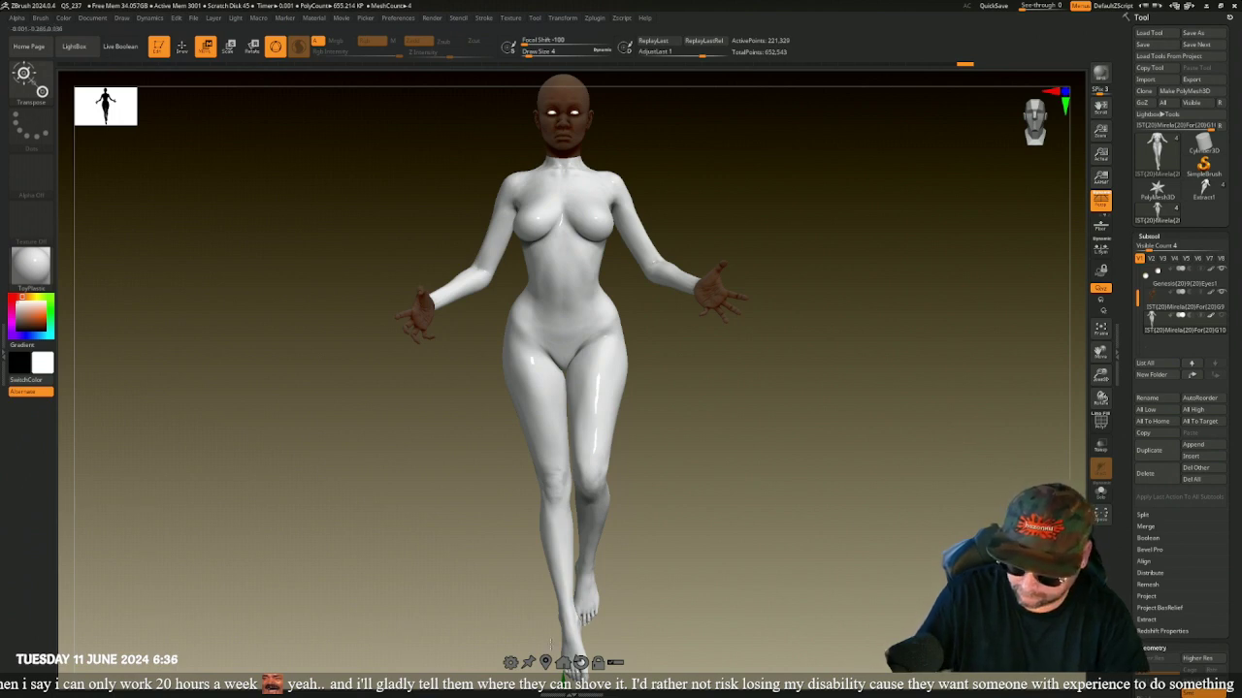
pyautogui.keyDown('alt'); pyautogui.moveTo(563, 679); pyautogui.dragTo(557, 239); pyautogui.keyUp('alt')
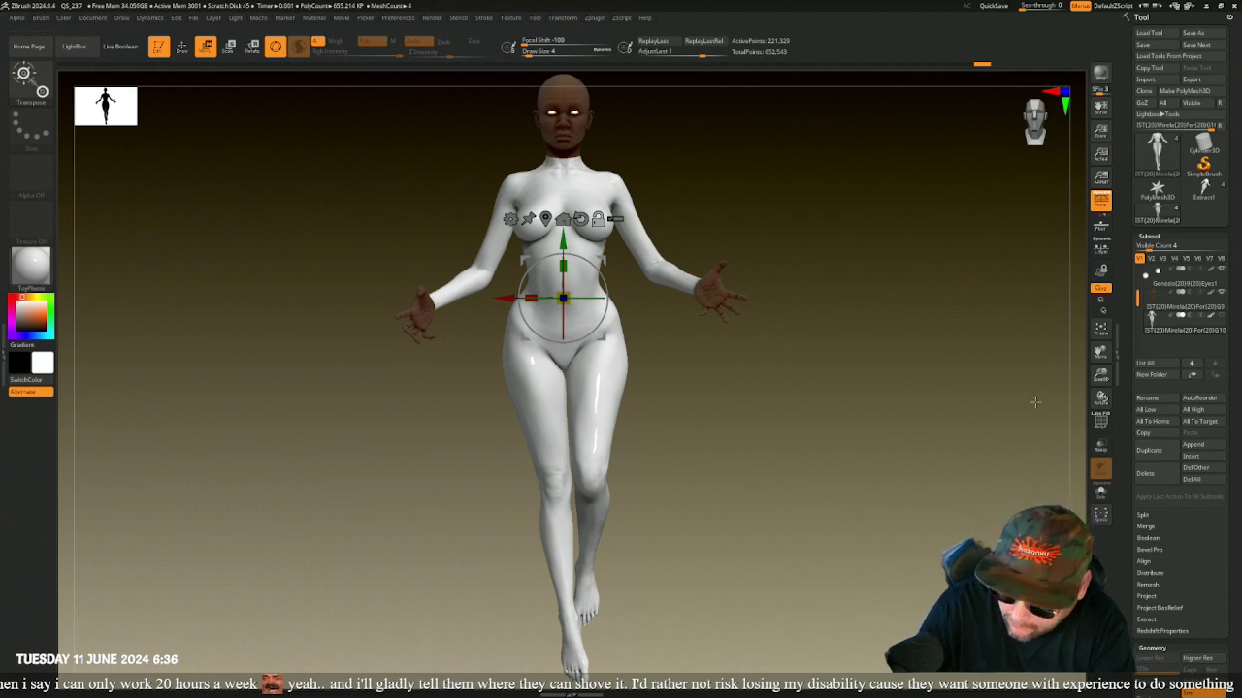
pyautogui.press('q')
pyautogui.scroll(-6, 1122, 338)
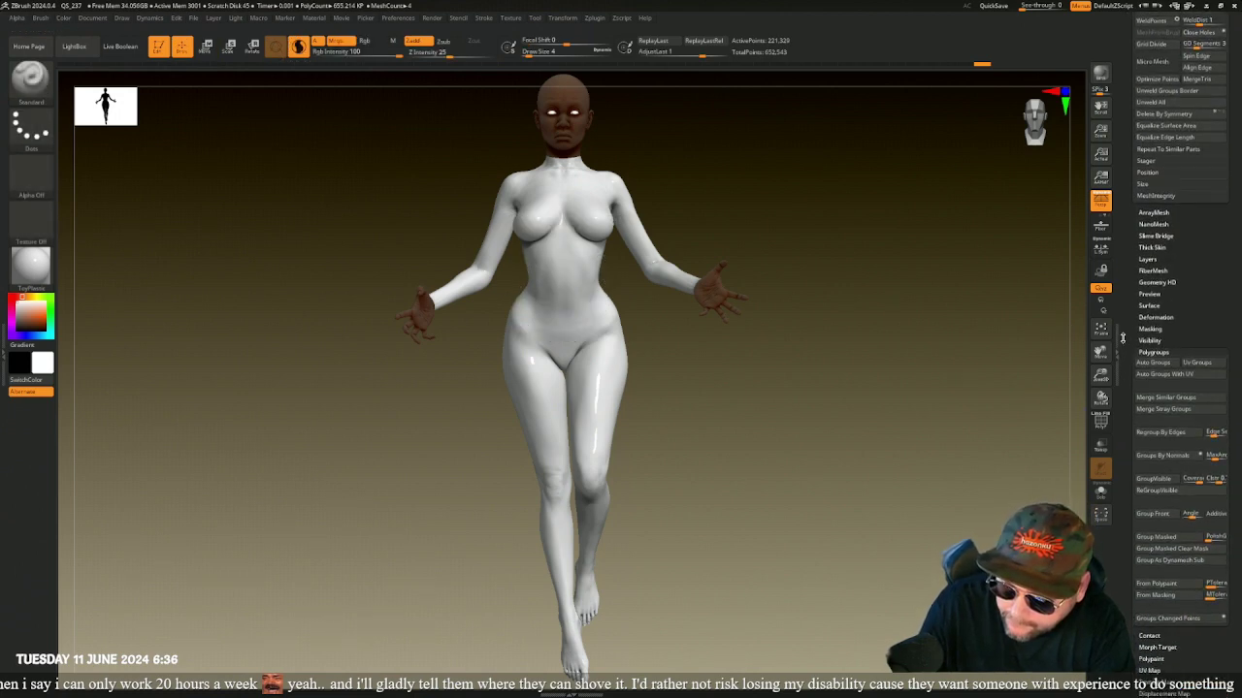
# - Try resizing the suit with the Size deformation and undo the change
pyautogui.scroll(-5, 1122, 338)
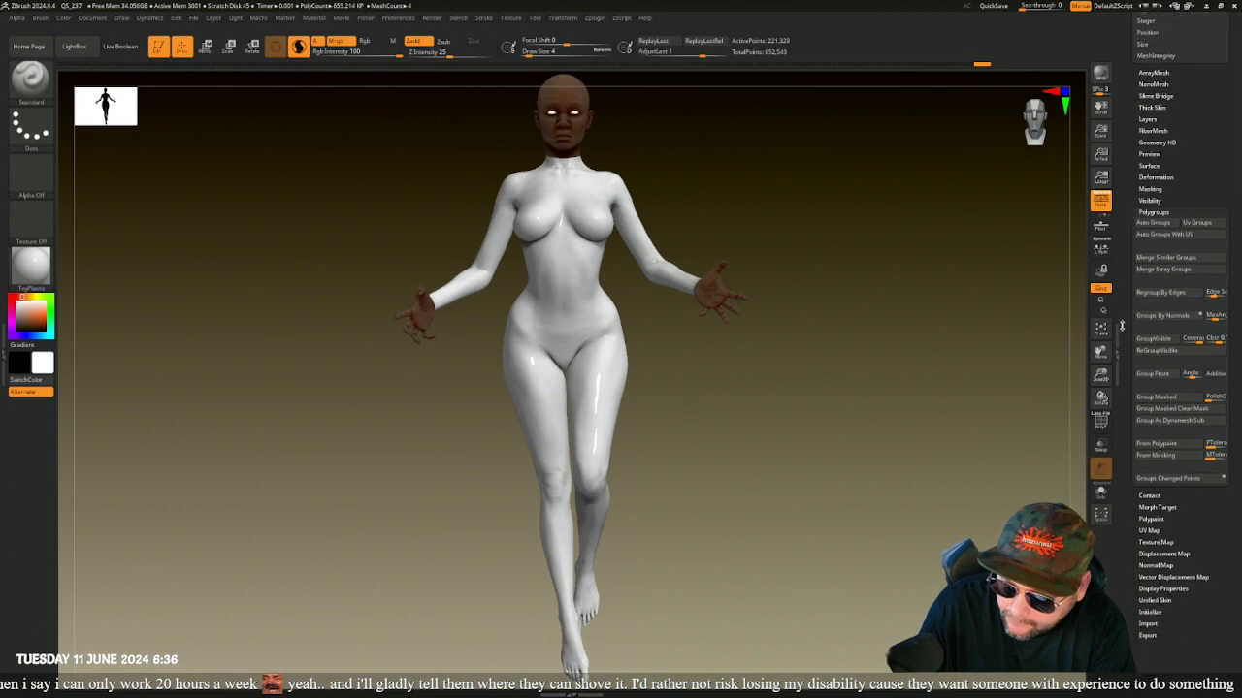
pyautogui.scroll(5, 1121, 326)
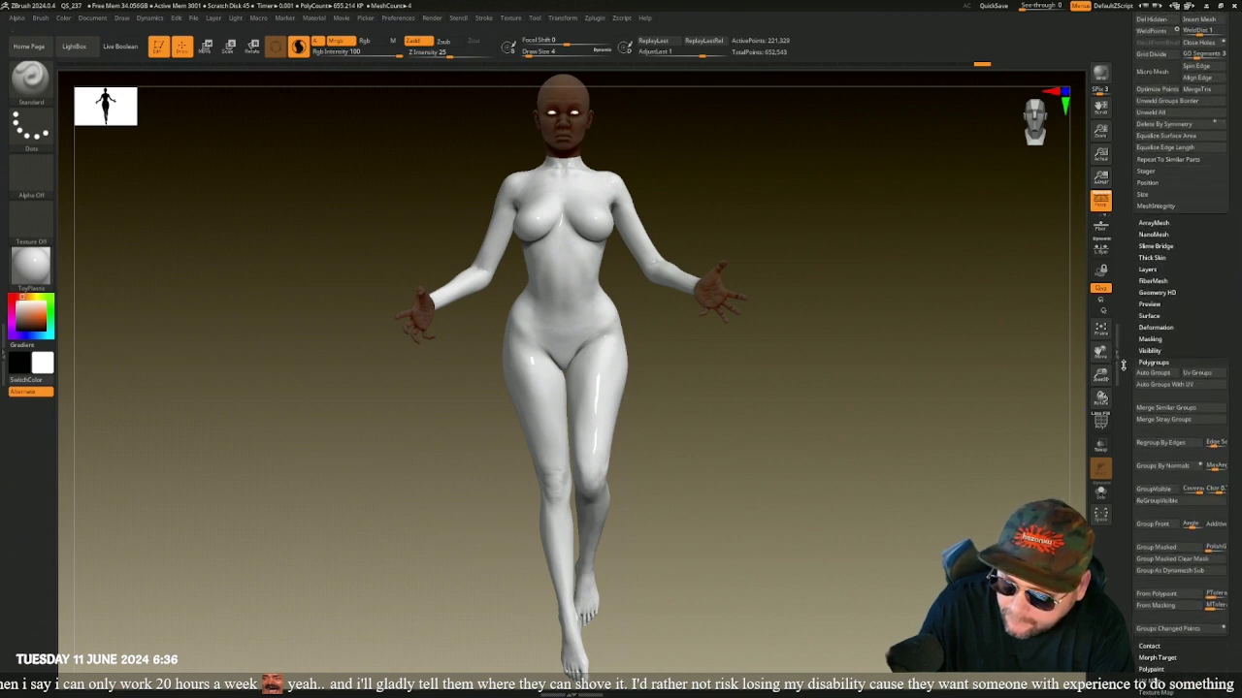
pyautogui.keyDown('shift'); pyautogui.click(1147, 362); pyautogui.keyUp('shift')
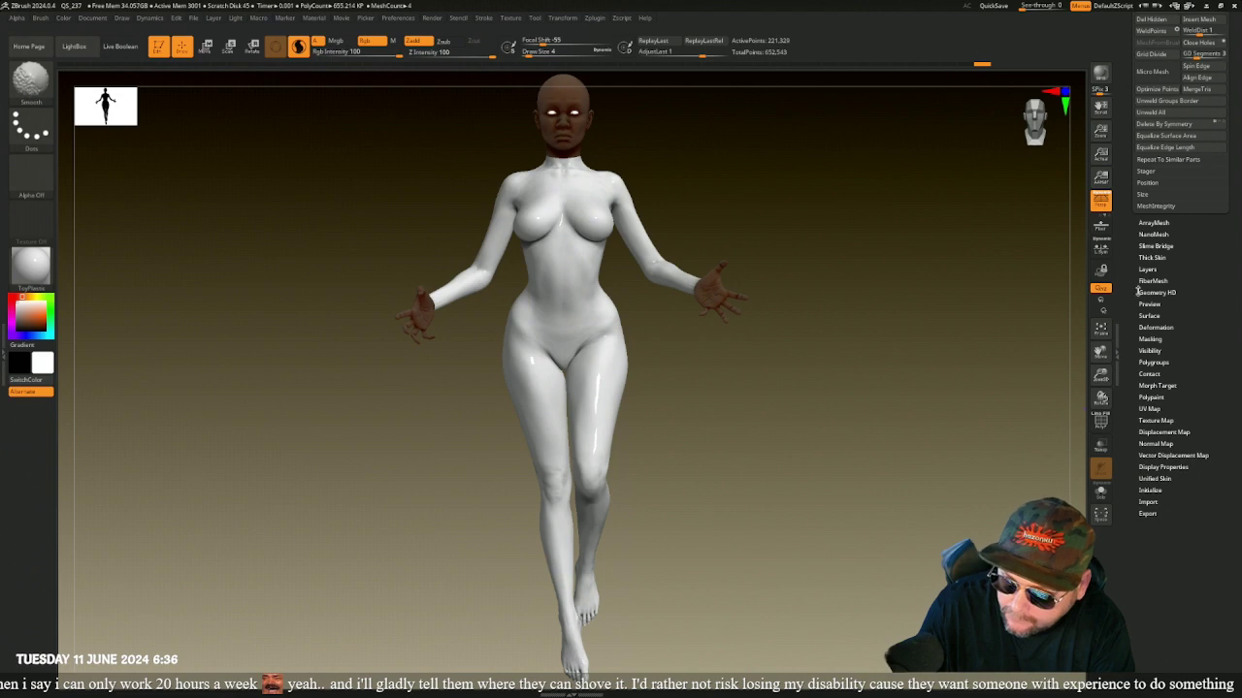
pyautogui.keyDown('shift'); pyautogui.click(1147, 327); pyautogui.keyUp('shift')
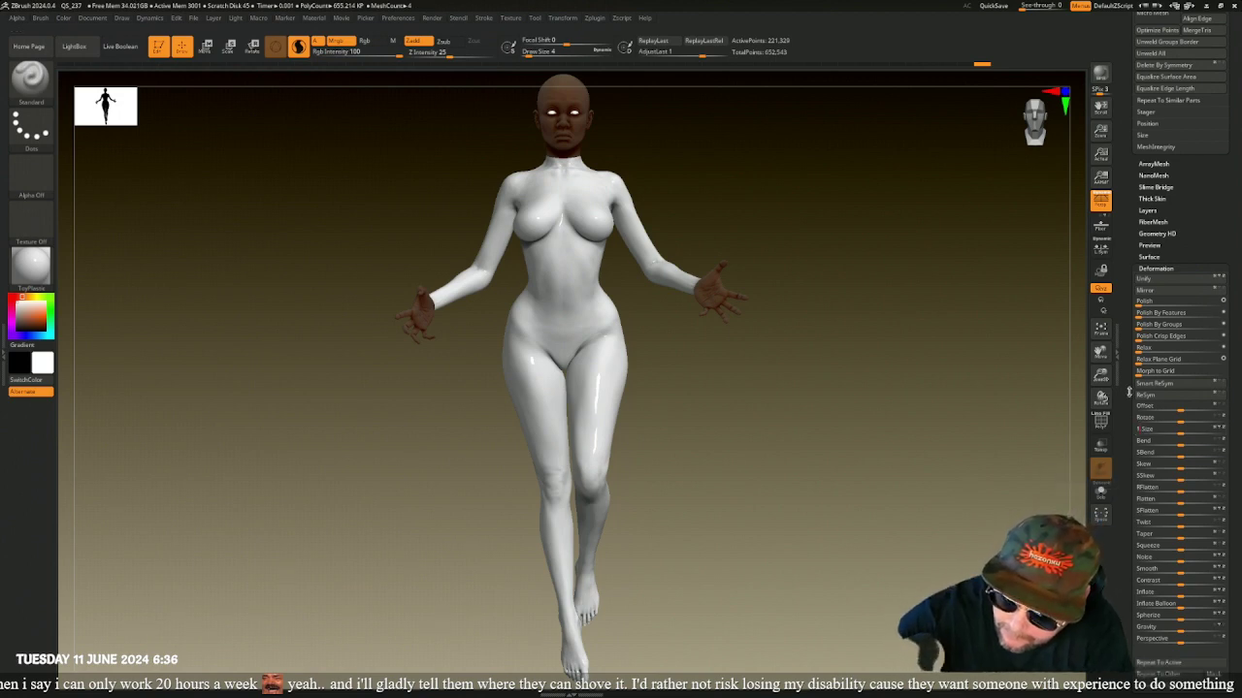
pyautogui.press('Return')
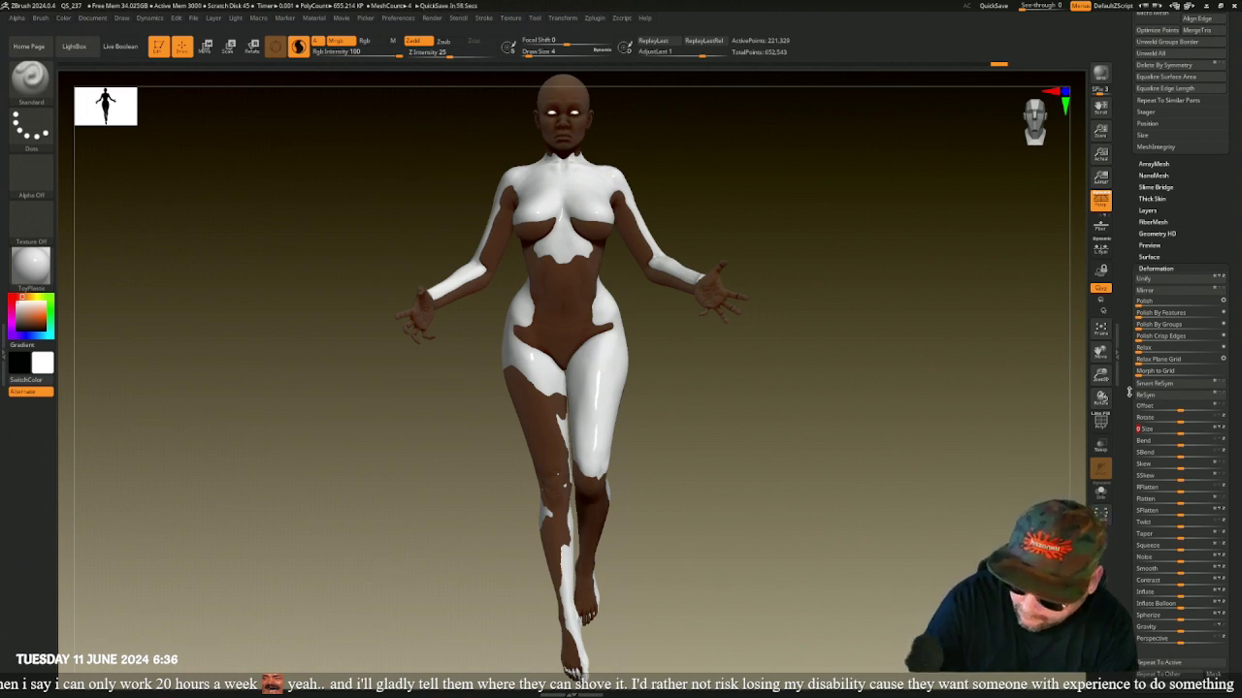
pyautogui.hotkey('ctrl', 'z')
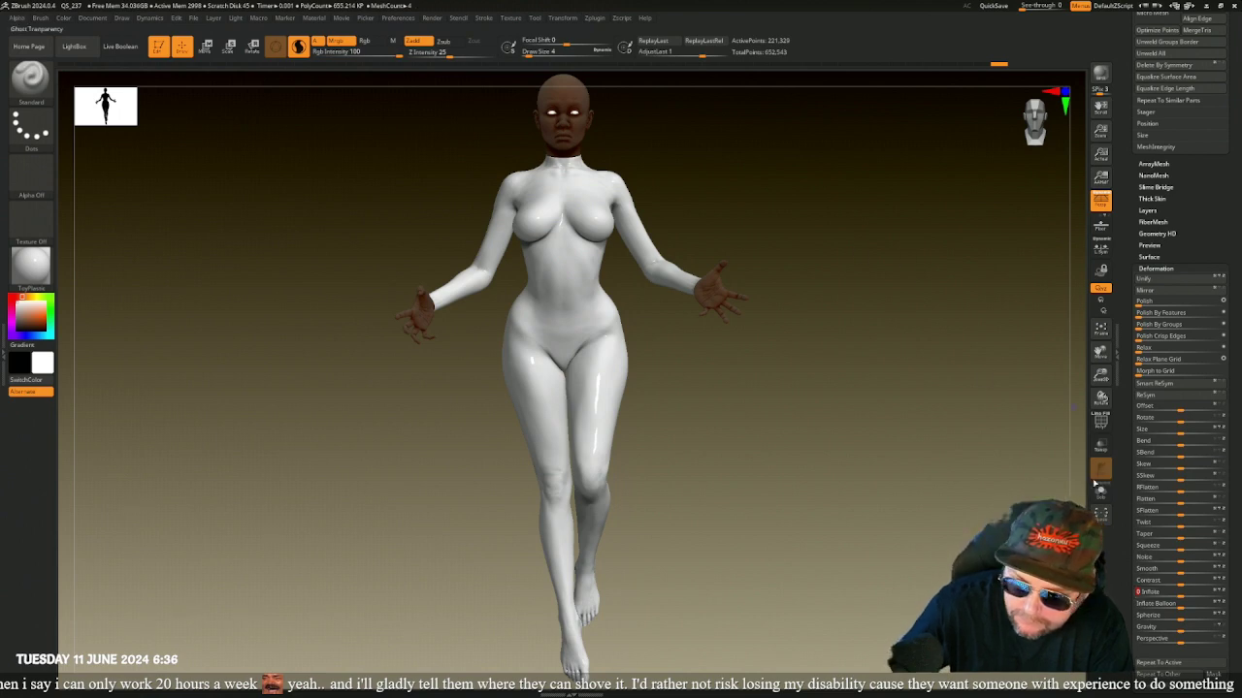
# - Examine the suit's forearm, wrist edge and hip up close from the side, briefly with the polyframe shown
pyautogui.moveTo(942, 313)
pyautogui.mouseDown()
pyautogui.moveTo(890, 319)
pyautogui.moveTo(837, 303)
pyautogui.moveTo(828, 321)
pyautogui.moveTo(920, 490)
pyautogui.mouseUp()
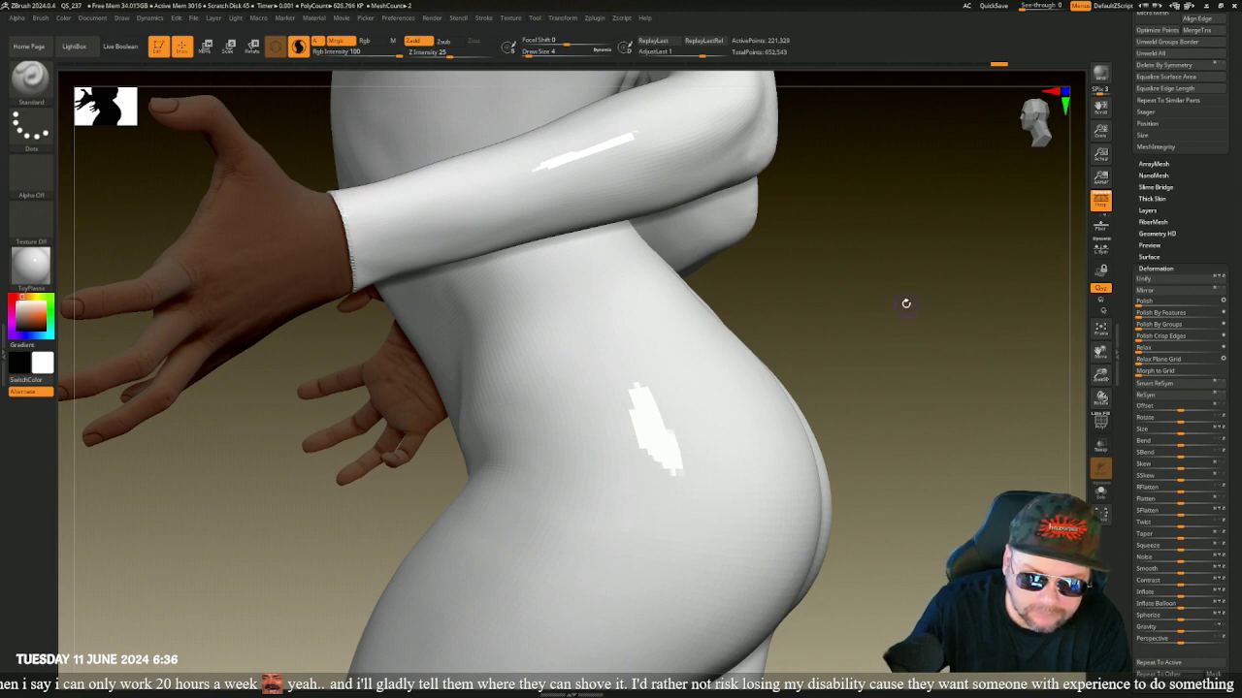
pyautogui.click(1100, 421)
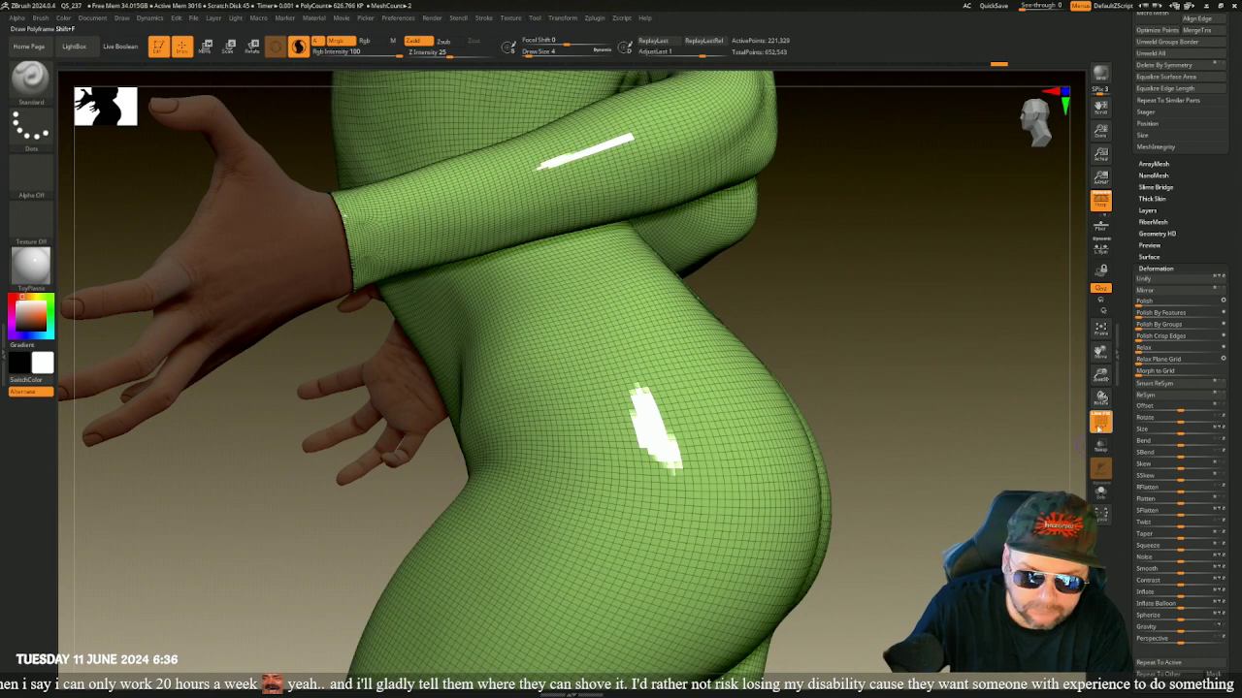
pyautogui.click(1099, 424)
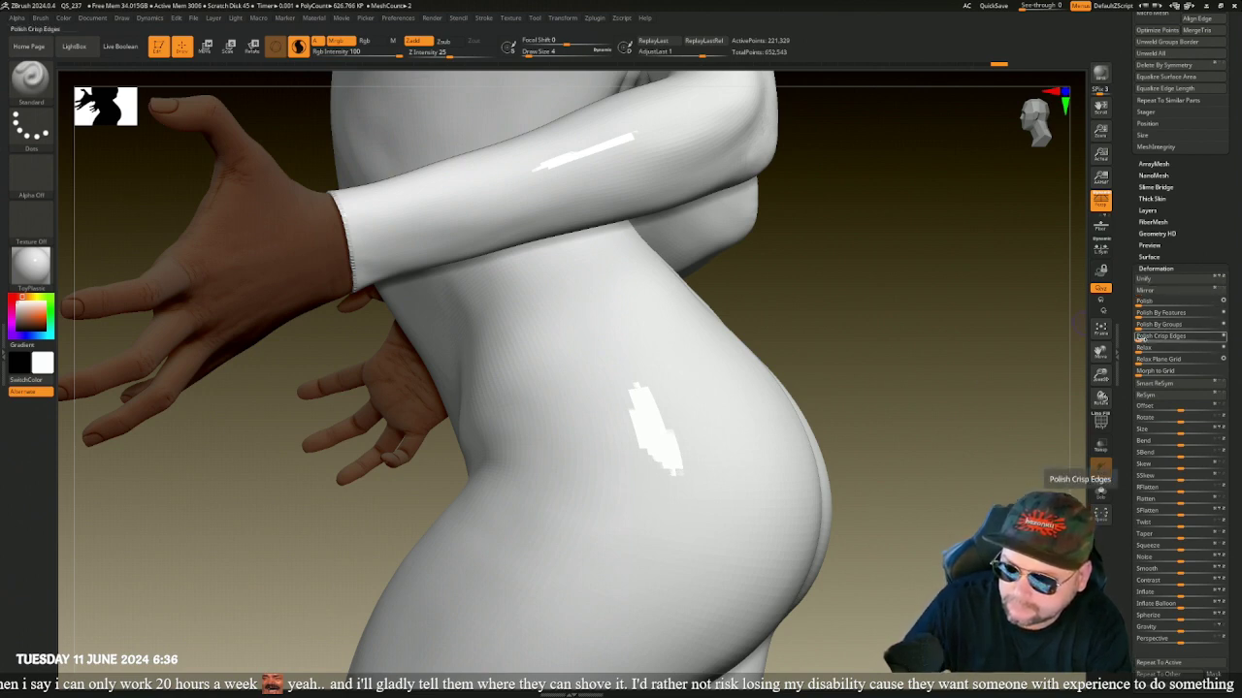
# - Smooth the suit with the Polish Crisp Edges and Polish deformations, and check the hips and full figure from the front
pyautogui.moveTo(1169, 336); pyautogui.dragTo(1230, 337)
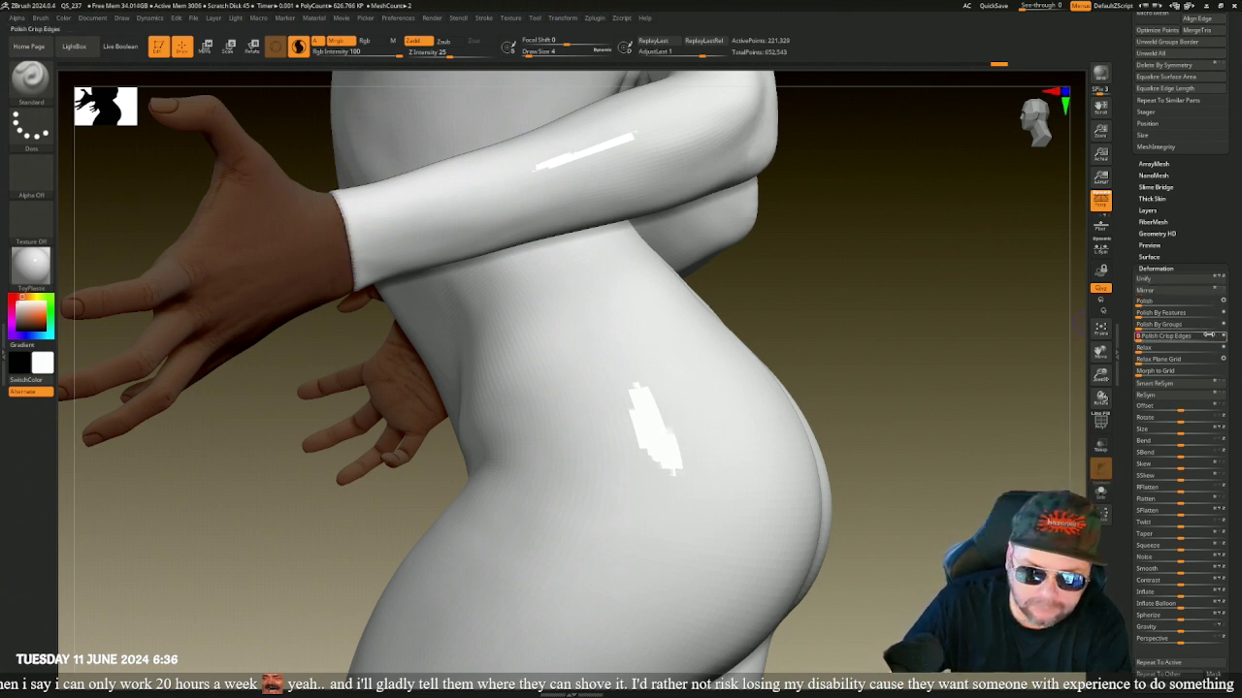
pyautogui.moveTo(1139, 302); pyautogui.dragTo(1228, 302)
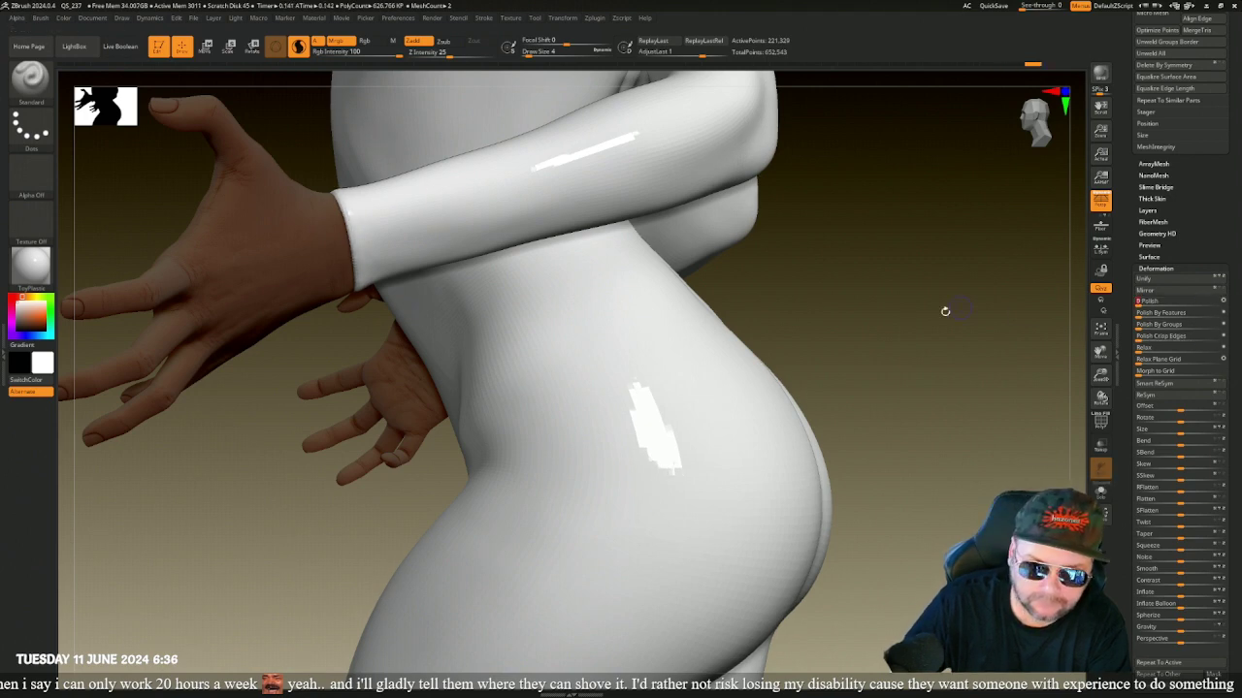
pyautogui.moveTo(929, 330); pyautogui.dragTo(1002, 339)
pyautogui.moveTo(968, 447); pyautogui.dragTo(968, 411)
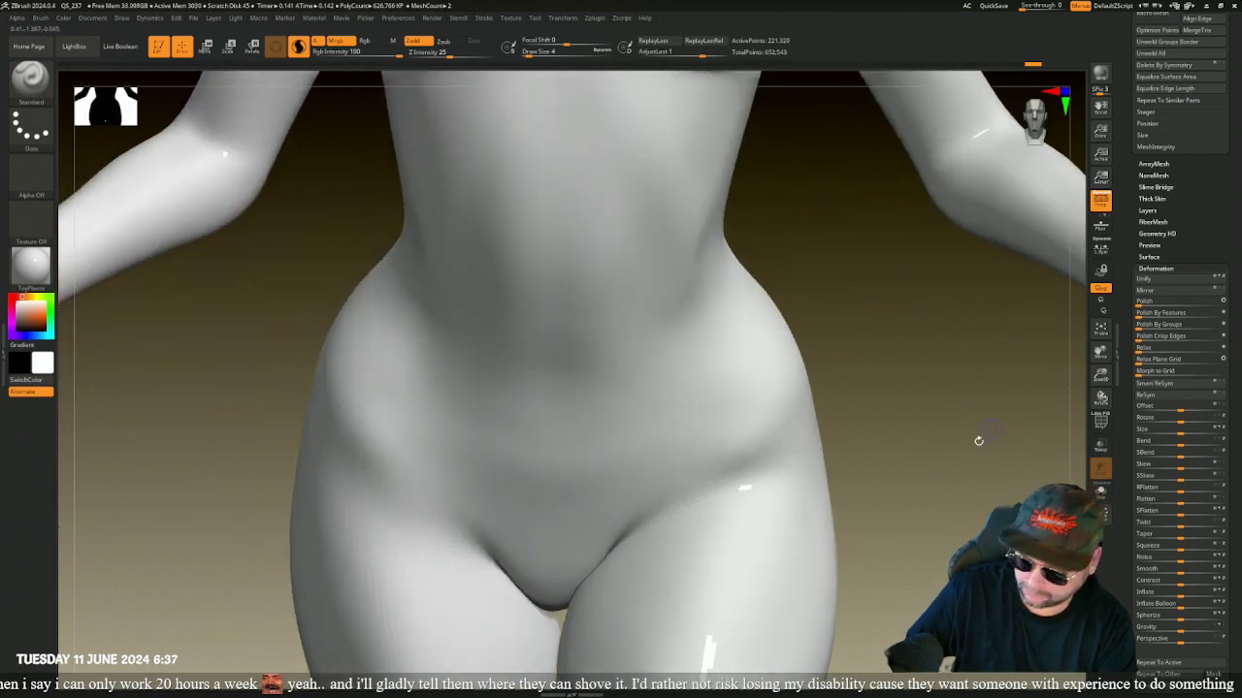
pyautogui.press('f')
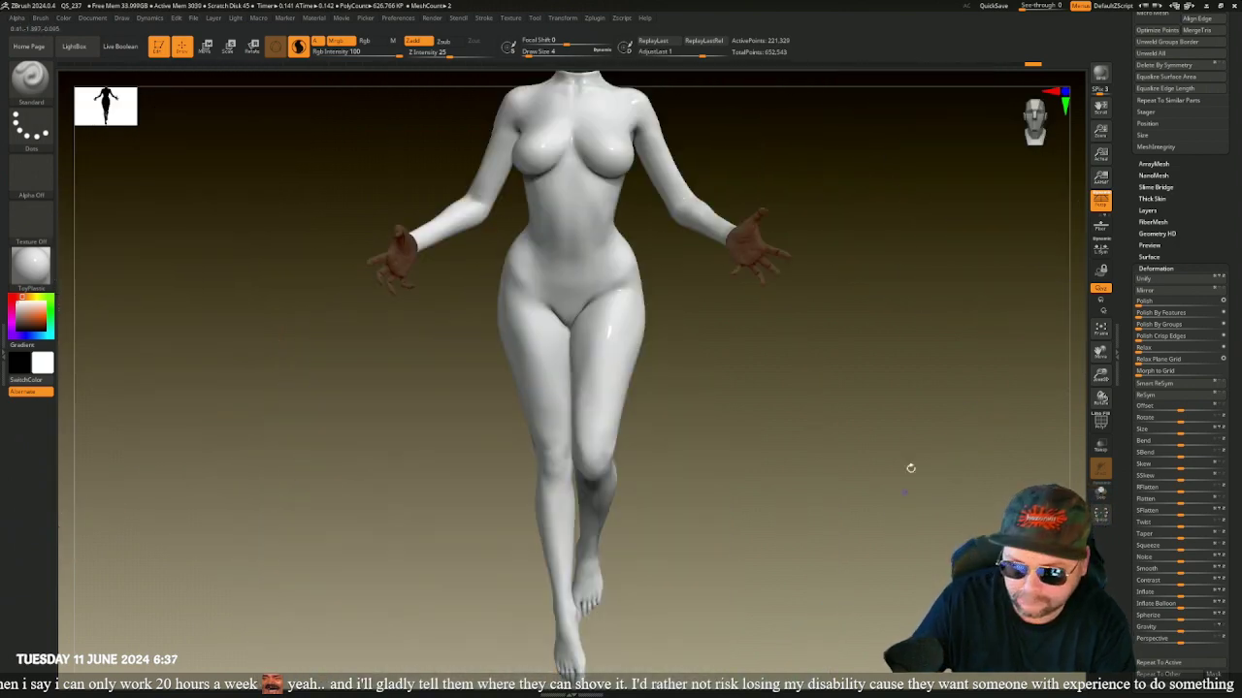
pyautogui.moveTo(979, 368); pyautogui.dragTo(882, 438)
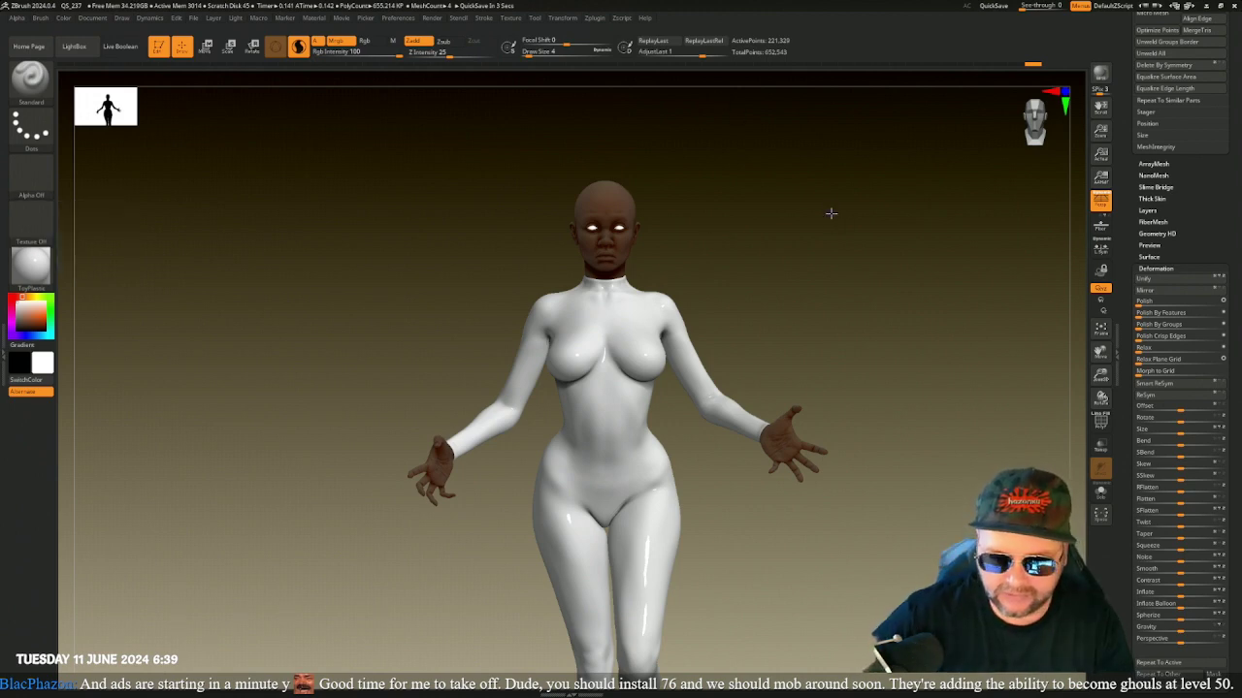
# - Look over the polished suit from back and front, and make the suit's subtool ending in G10 active
pyautogui.moveTo(928, 370); pyautogui.dragTo(820, 362)
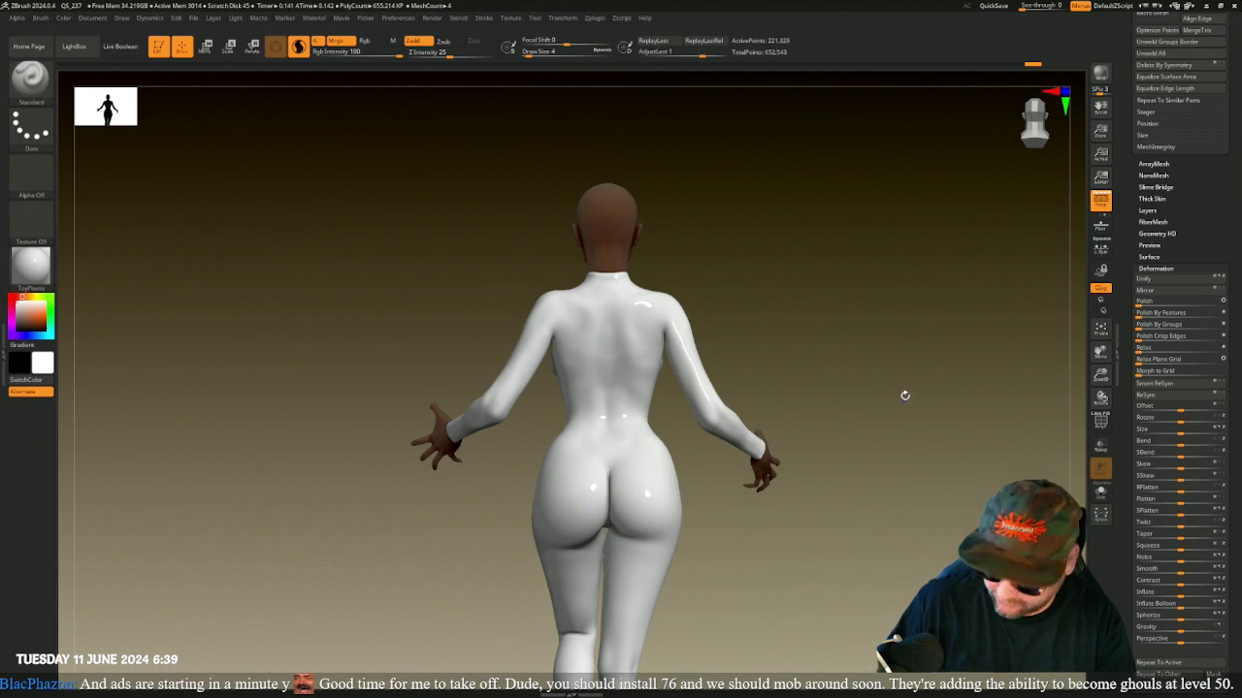
pyautogui.moveTo(916, 398); pyautogui.dragTo(801, 321)
pyautogui.moveTo(1121, 174); pyautogui.dragTo(1120, 271)
pyautogui.scroll(3, 1121, 270)
pyautogui.click(1148, 330)
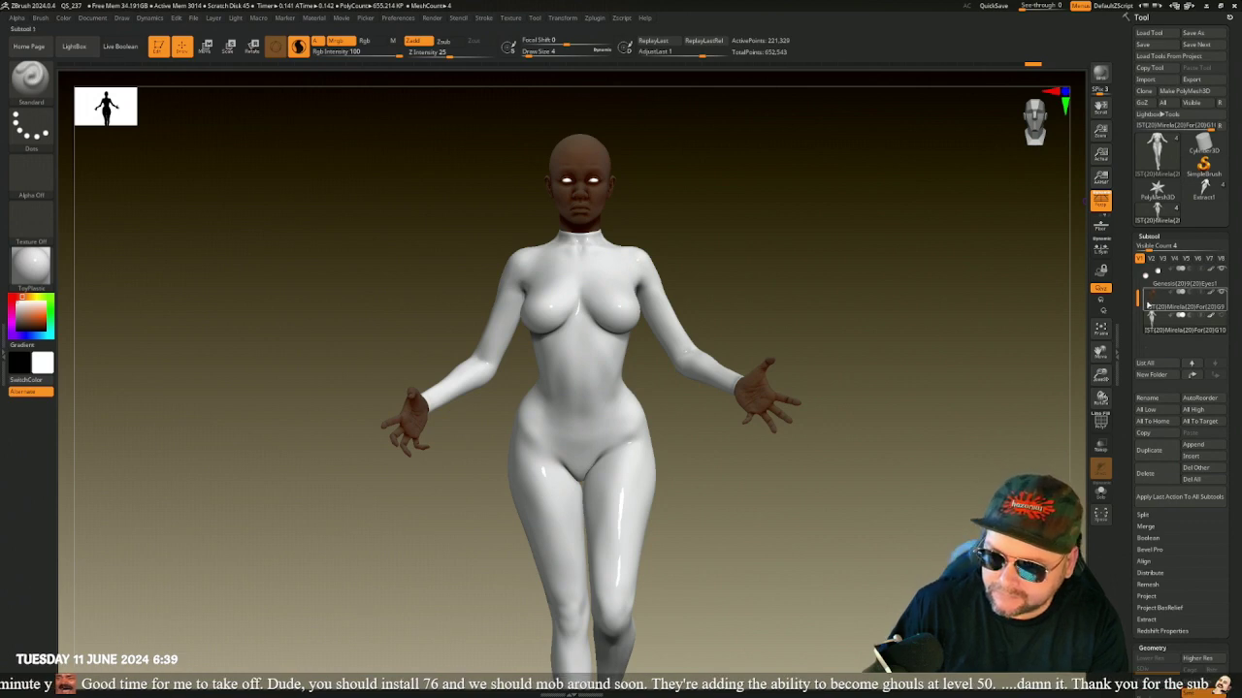
pyautogui.click(1150, 325)
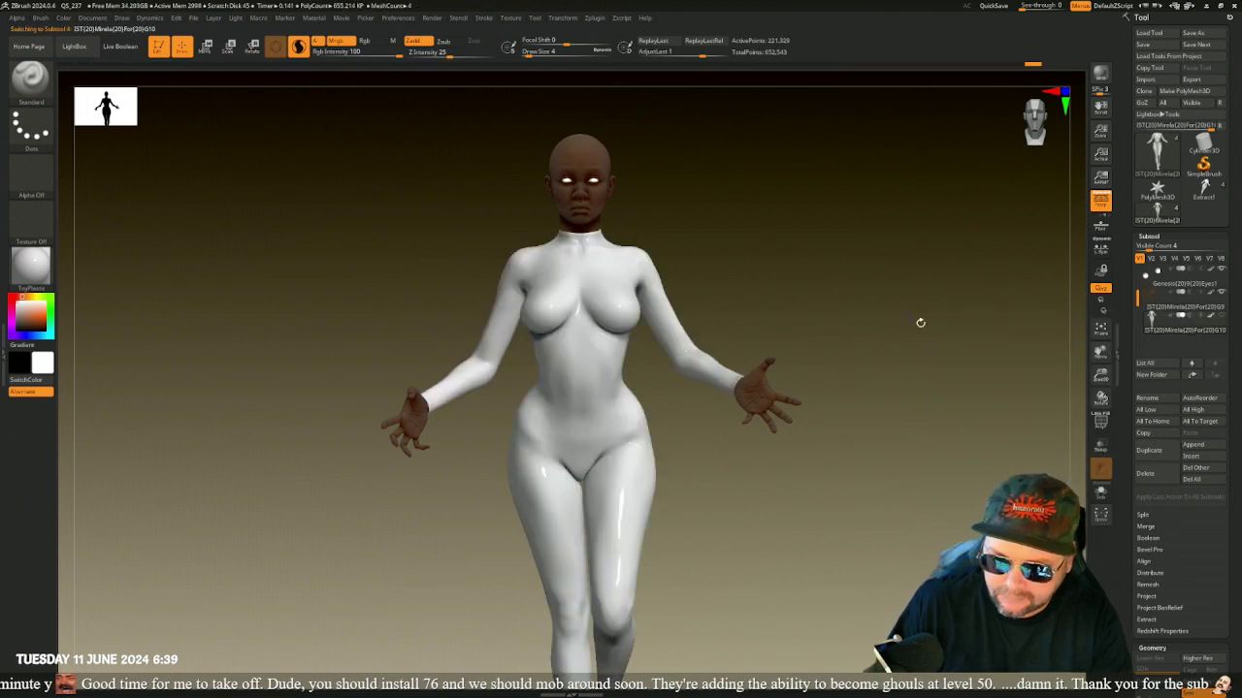
# - Examine the suit's fit on the body from the side and front, from the full figure to the torso, collar and wrists
pyautogui.moveTo(942, 450); pyautogui.dragTo(909, 391)
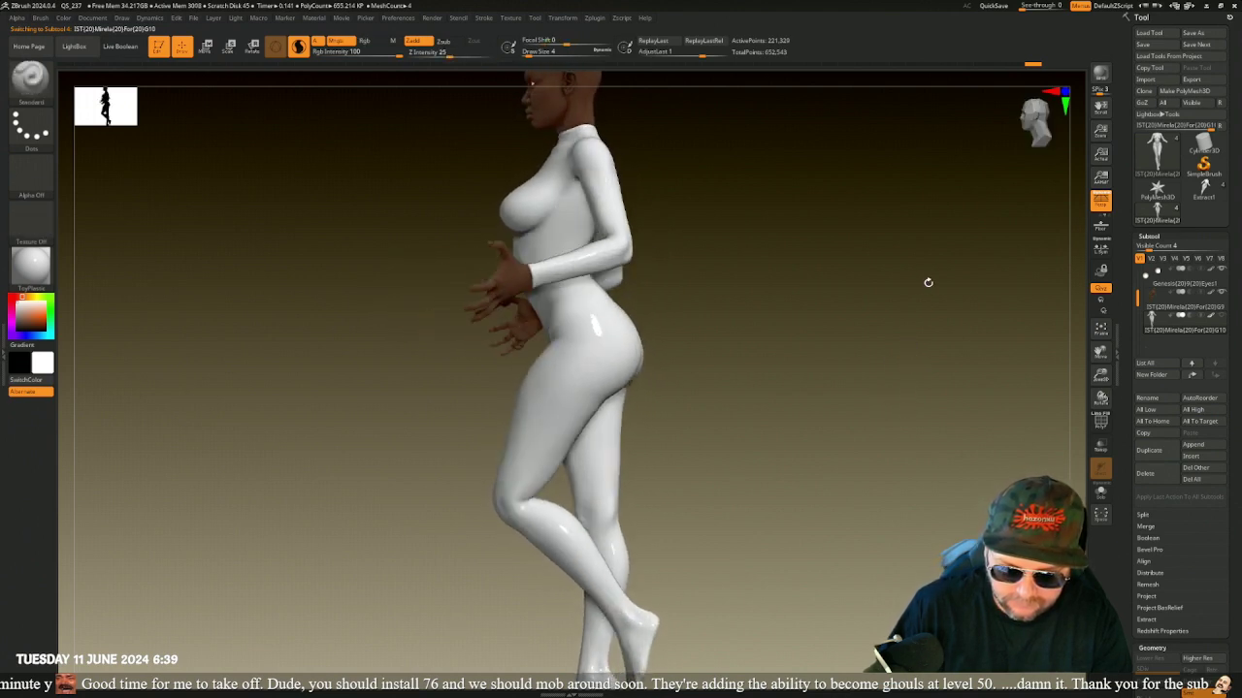
pyautogui.moveTo(813, 315); pyautogui.dragTo(883, 352)
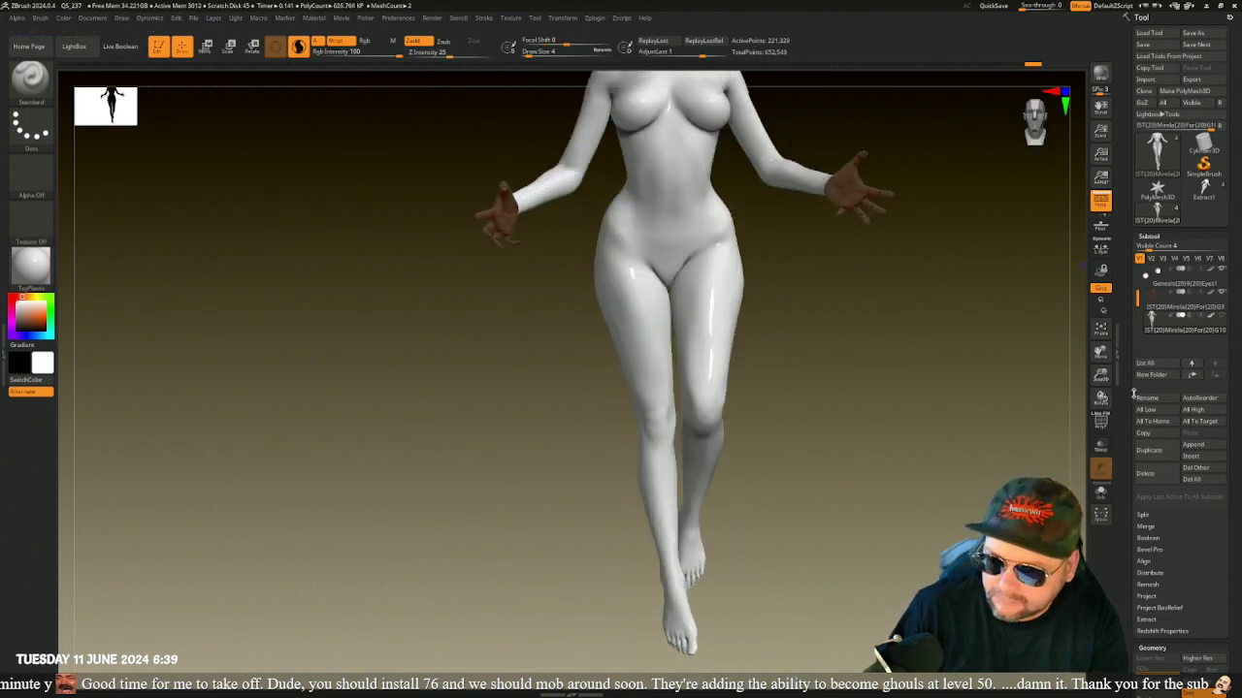
pyautogui.scroll(-3, 1127, 458)
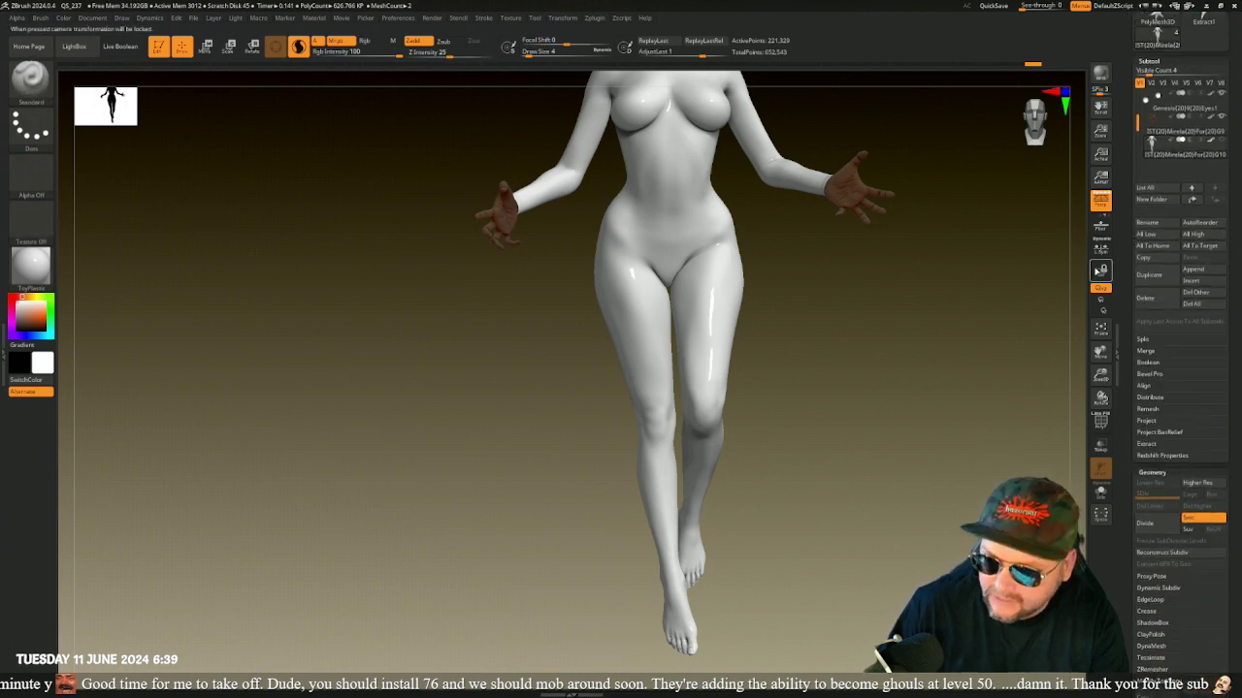
pyautogui.click(1100, 329)
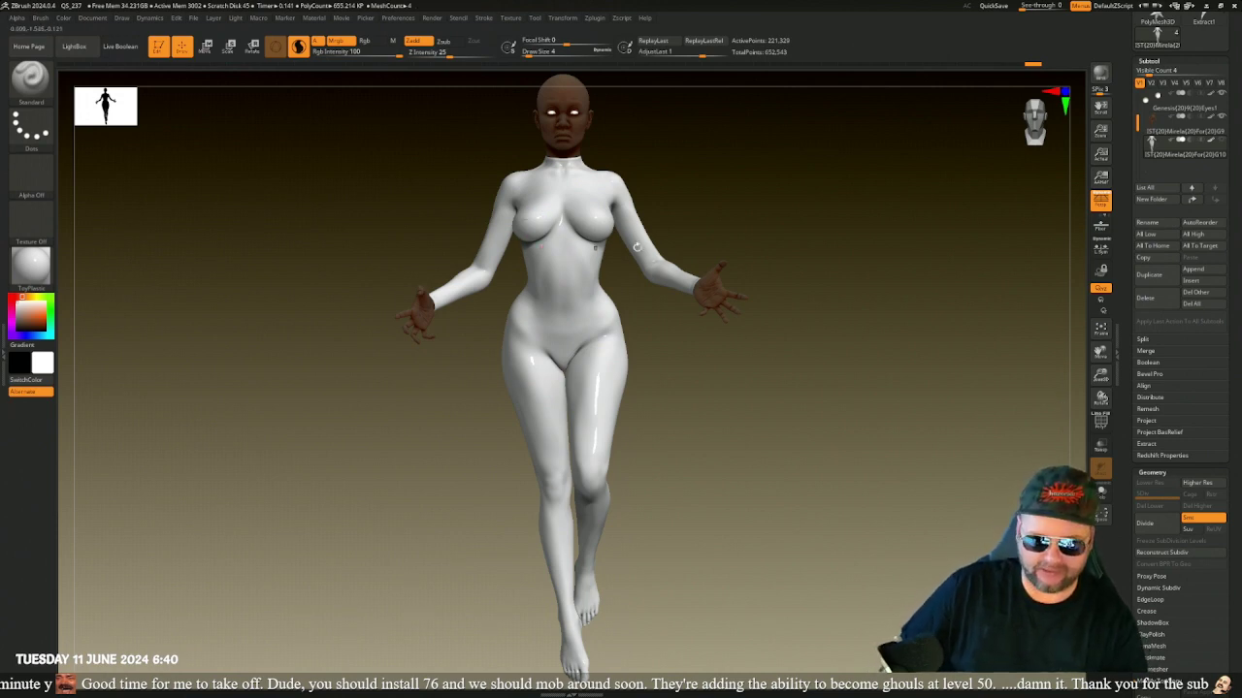
pyautogui.moveTo(674, 358); pyautogui.dragTo(696, 421)
pyautogui.keyDown('ctrl'); pyautogui.moveTo(678, 382); pyautogui.dragTo(709, 400, button='right'); pyautogui.keyUp('ctrl')
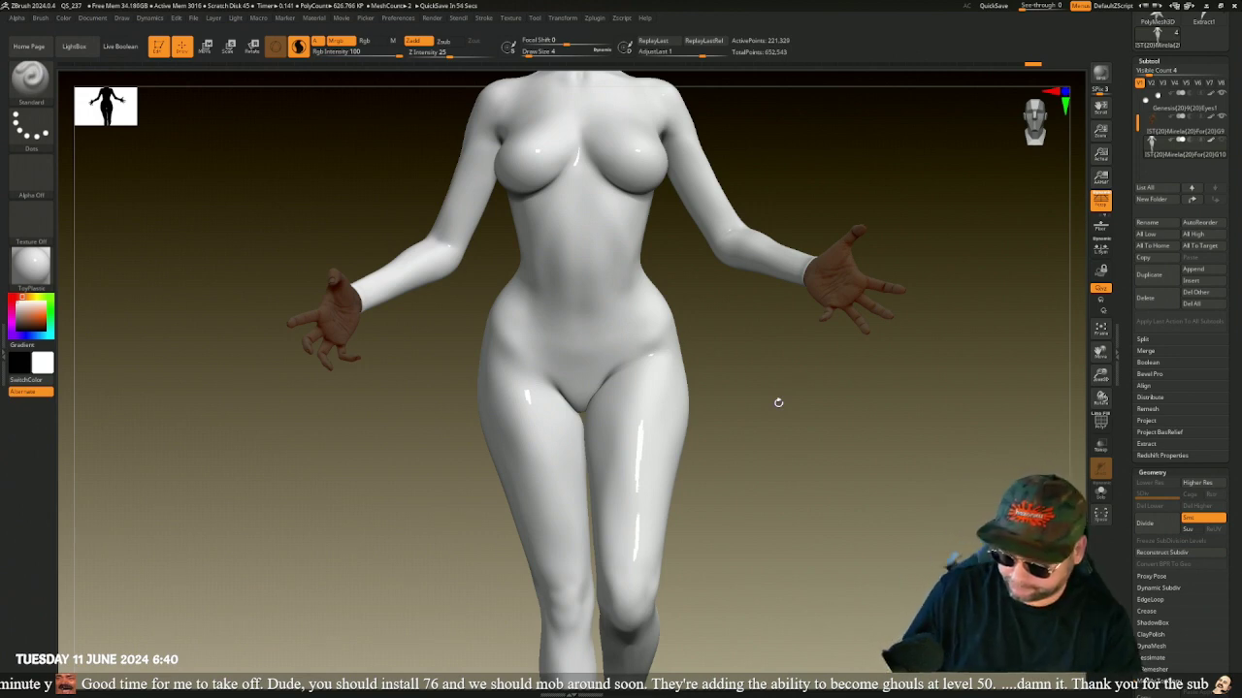
pyautogui.keyDown('ctrl'); pyautogui.moveTo(745, 398); pyautogui.dragTo(708, 412, button='right'); pyautogui.keyUp('ctrl')
pyautogui.keyDown('ctrl'); pyautogui.moveTo(712, 272); pyautogui.dragTo(695, 541, button='right'); pyautogui.keyUp('ctrl')
pyautogui.keyDown('alt'); pyautogui.moveTo(777, 319); pyautogui.dragTo(853, 279, button='right'); pyautogui.keyUp('alt')
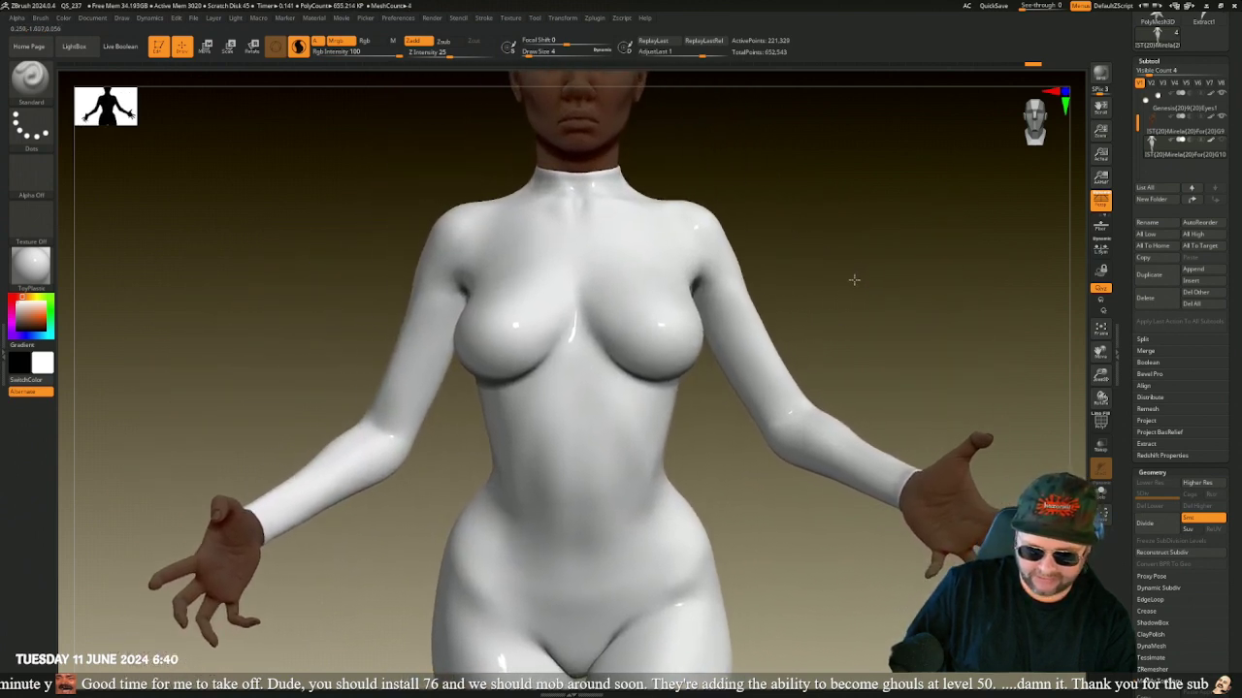
# - Show the polyframe, switch to the body's subtool ending in G9, and view the torso mesh at an angle
pyautogui.click(1100, 423)
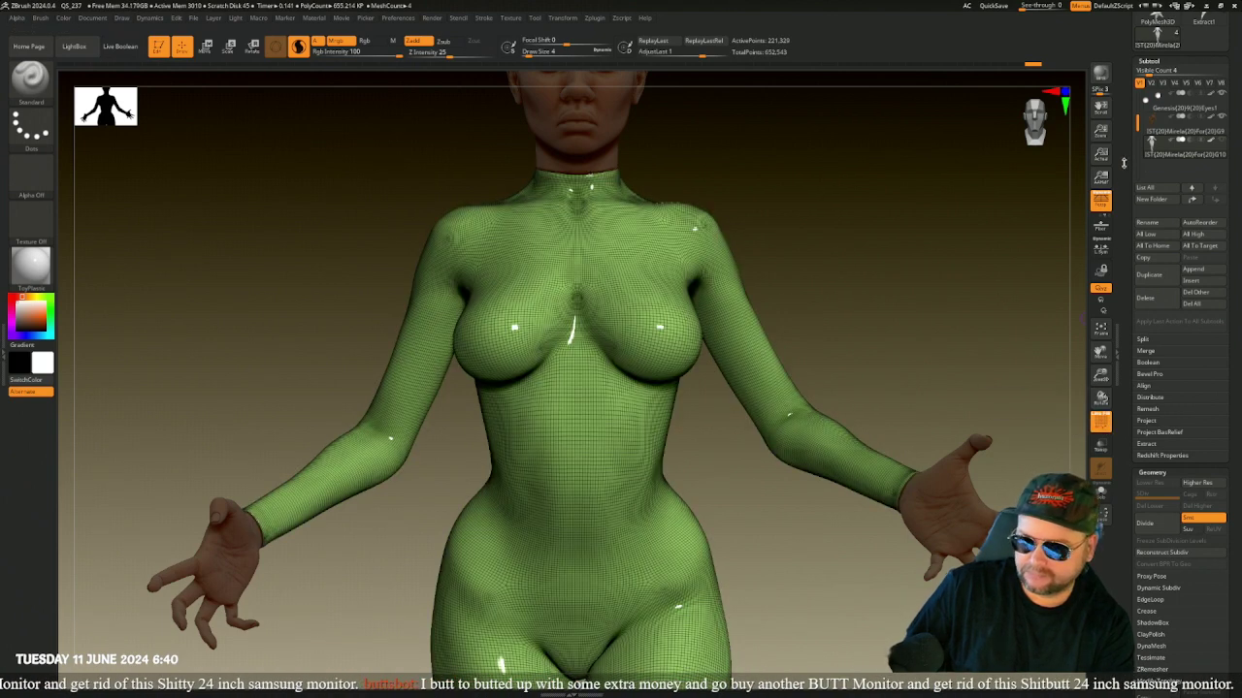
pyautogui.moveTo(1201, 143)
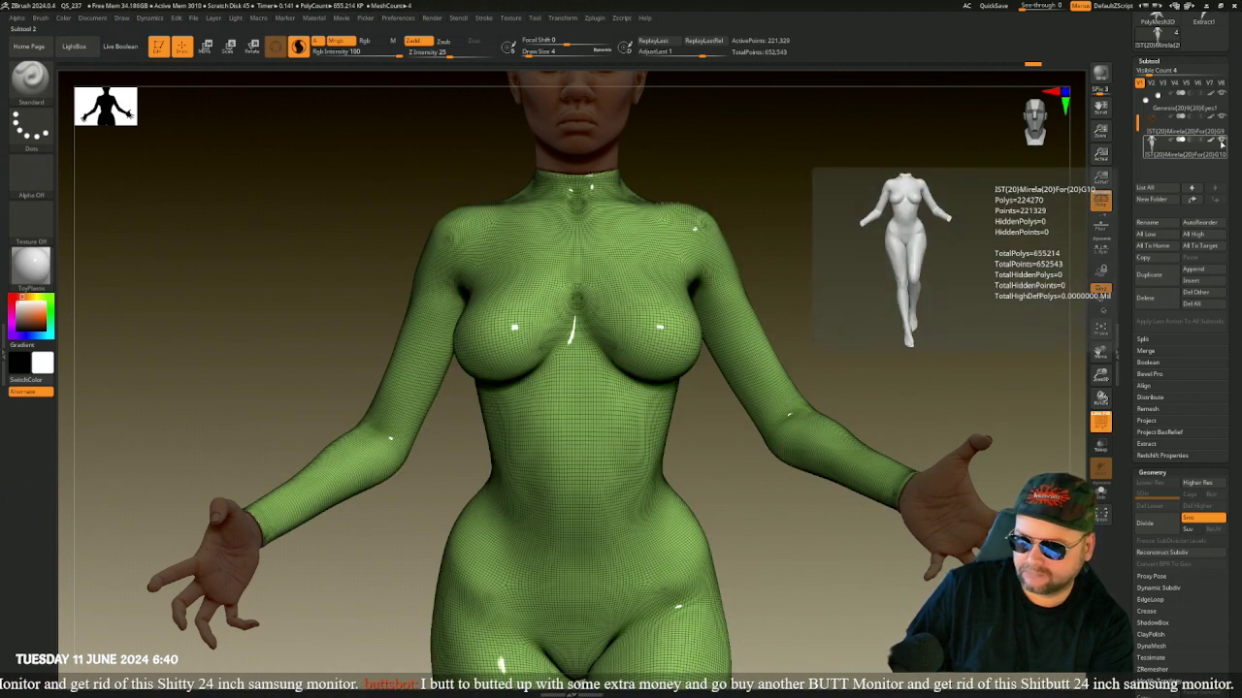
pyautogui.click(1152, 129)
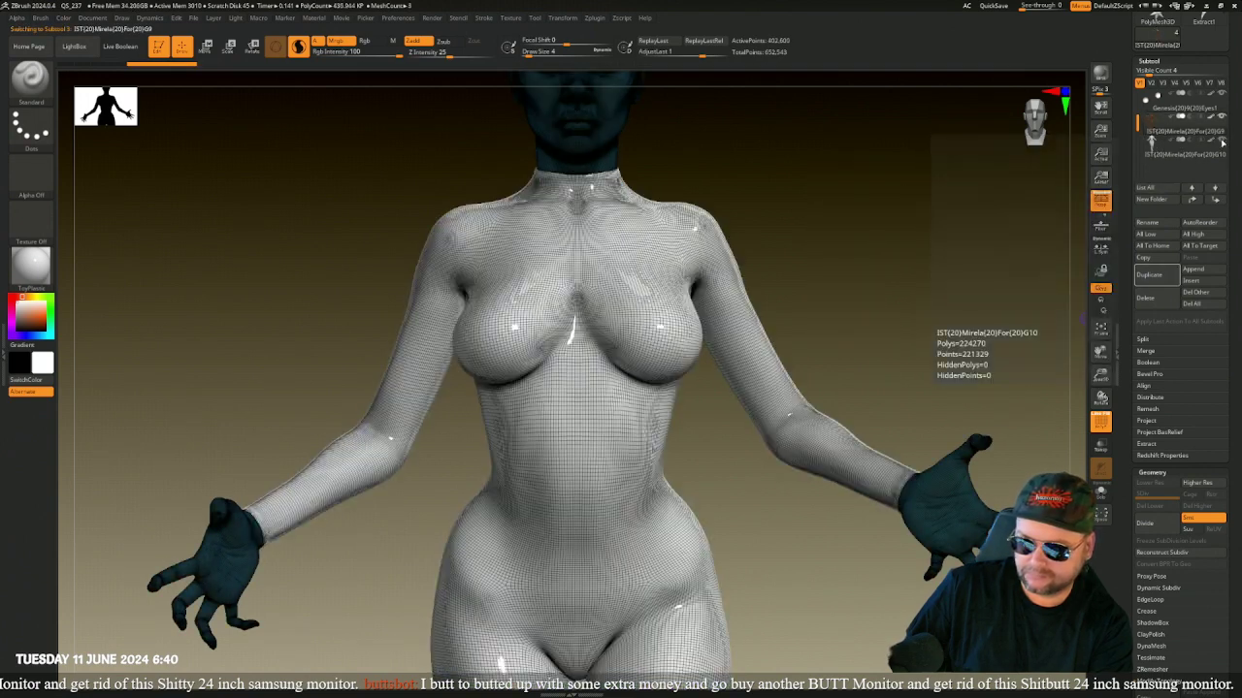
pyautogui.moveTo(965, 233); pyautogui.dragTo(981, 261)
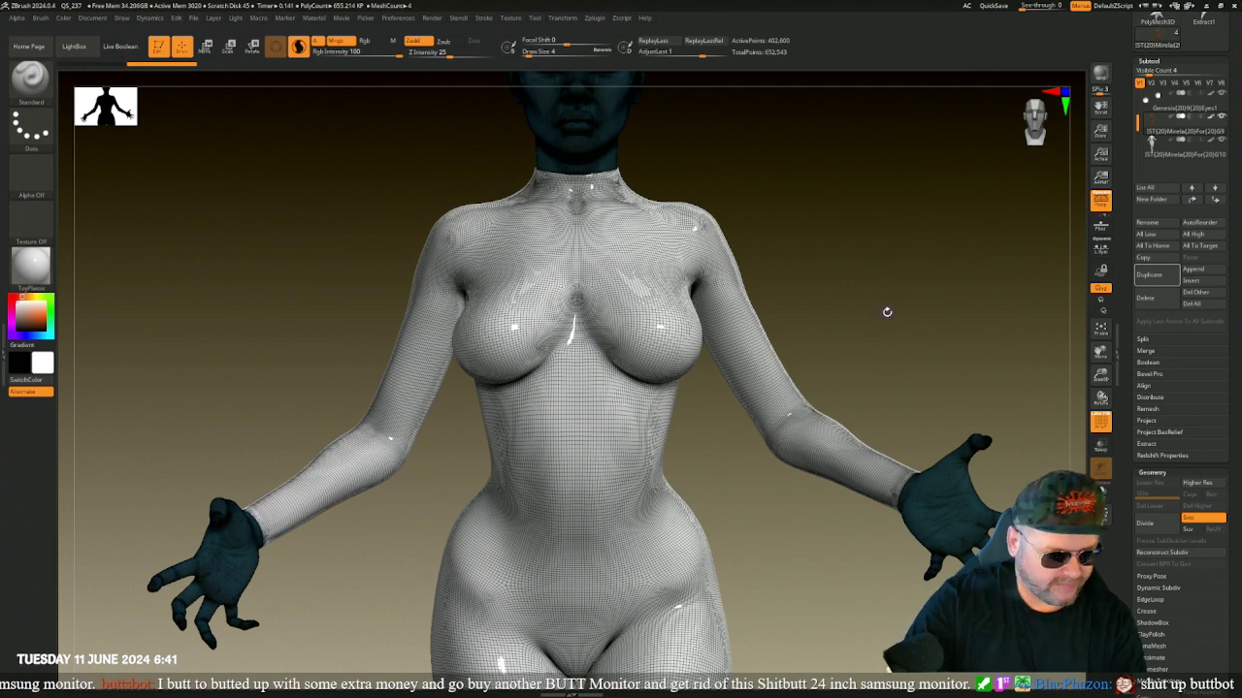
pyautogui.moveTo(906, 316)
pyautogui.mouseDown()
pyautogui.moveTo(867, 319)
pyautogui.moveTo(898, 321)
pyautogui.mouseUp()
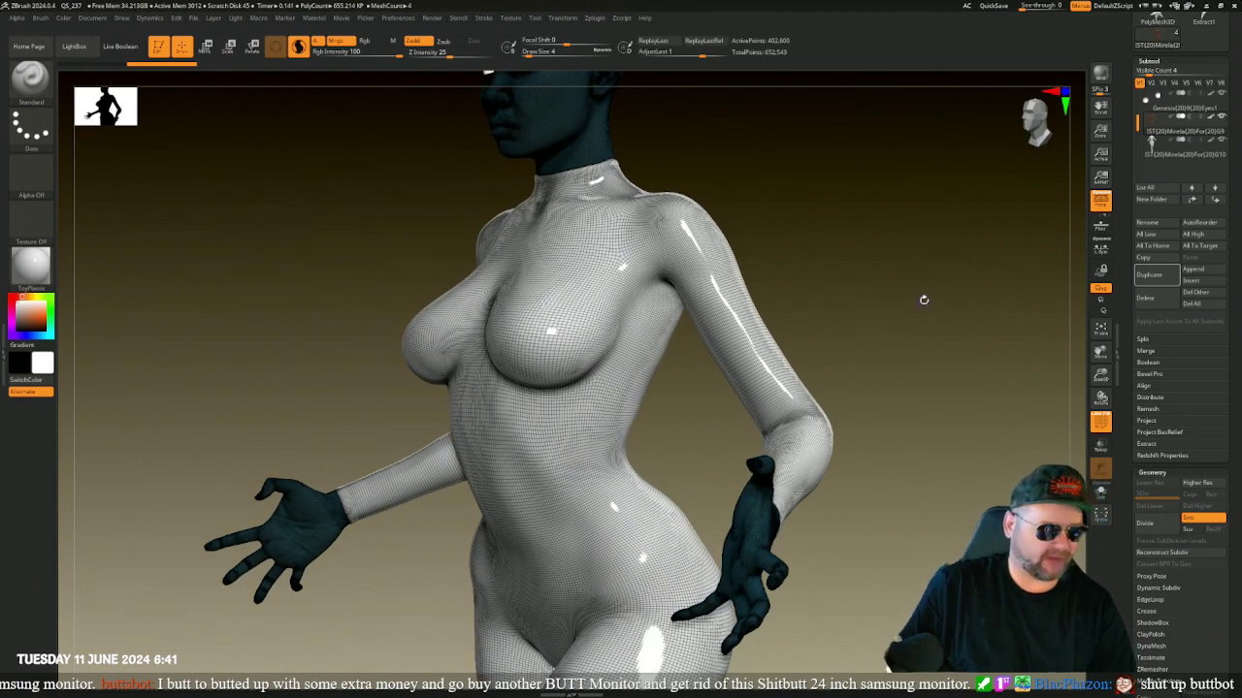
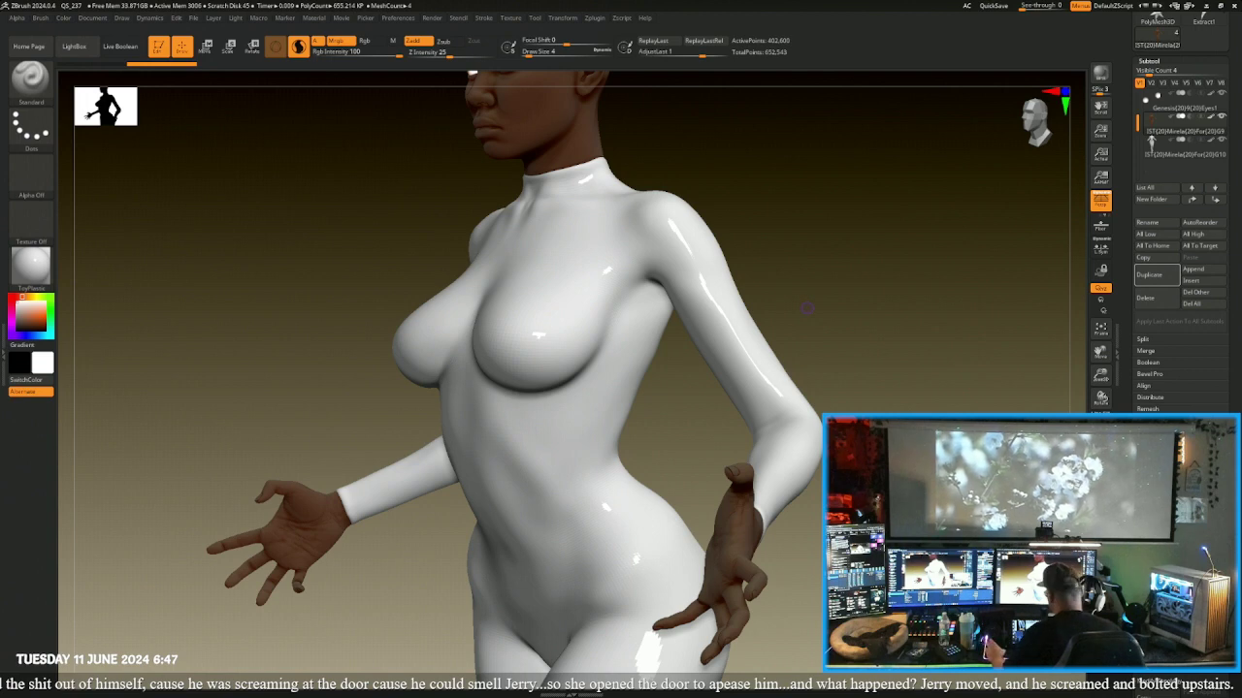
# - Open the Windows Bluetooth & devices settings, look through the input and audio devices, and close them to return to ZBrush
pyautogui.press('super')
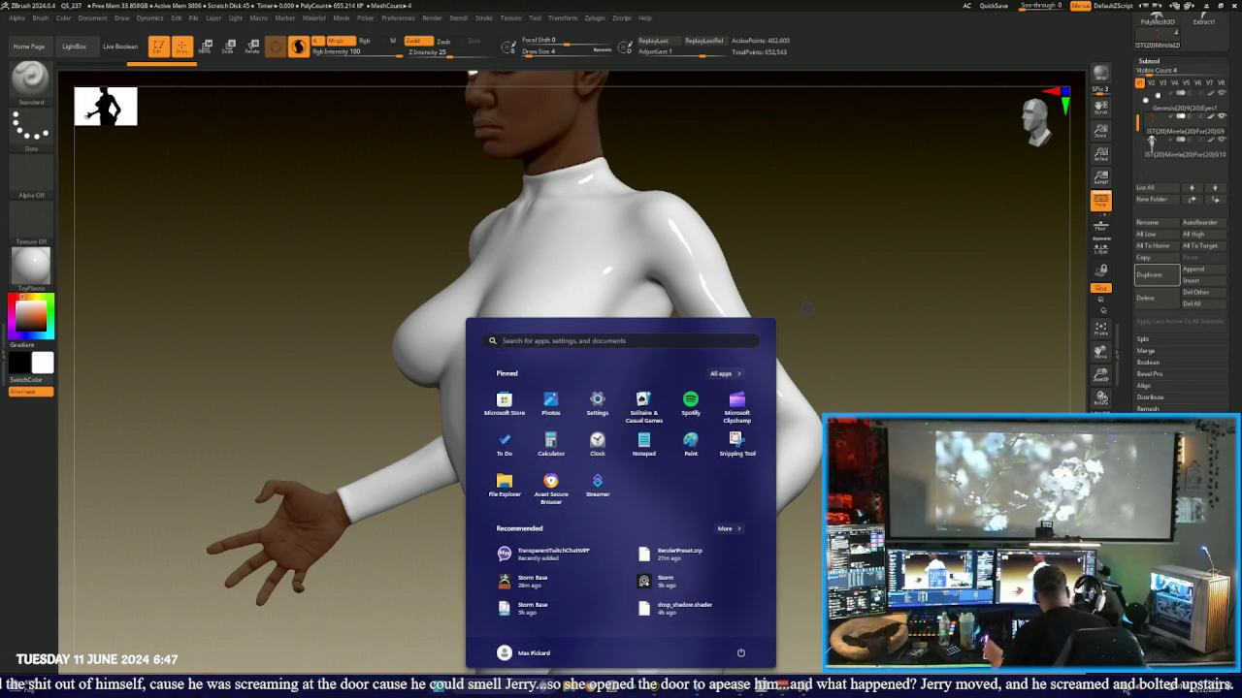
pyautogui.press('super')
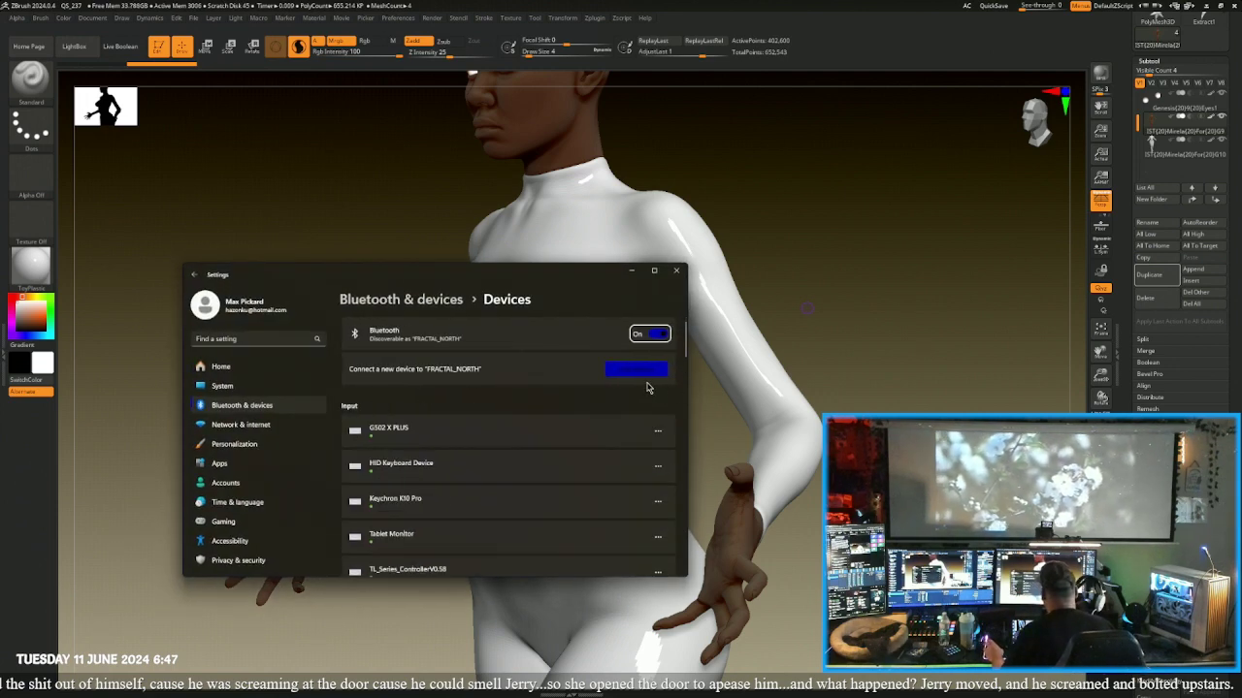
pyautogui.scroll(-3, 519, 417)
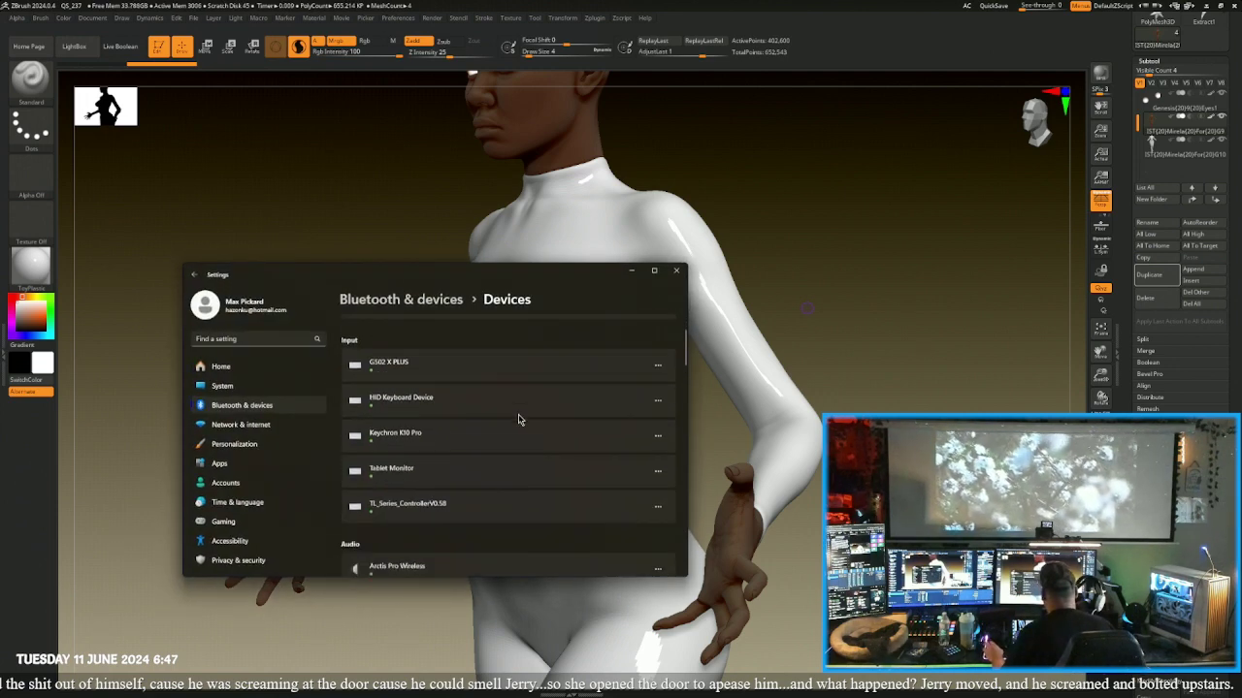
pyautogui.click(657, 430)
pyautogui.click(656, 396)
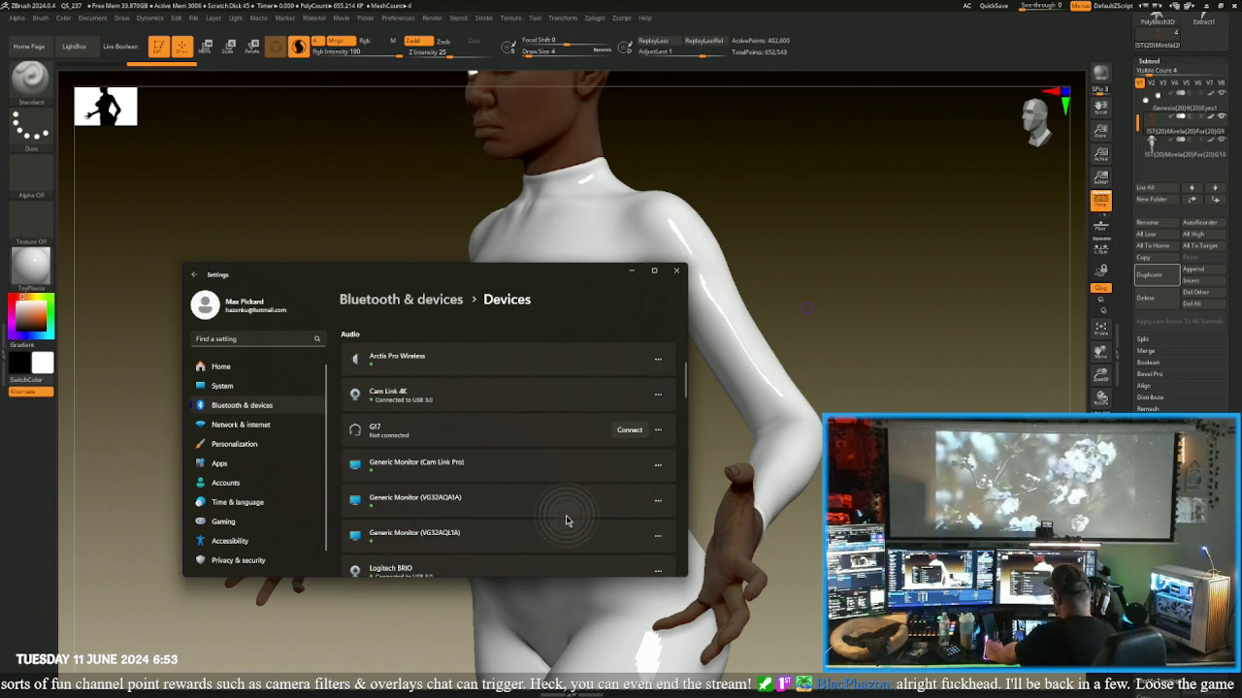
pyautogui.click(674, 273)
pyautogui.moveTo(830, 319); pyautogui.dragTo(858, 326)
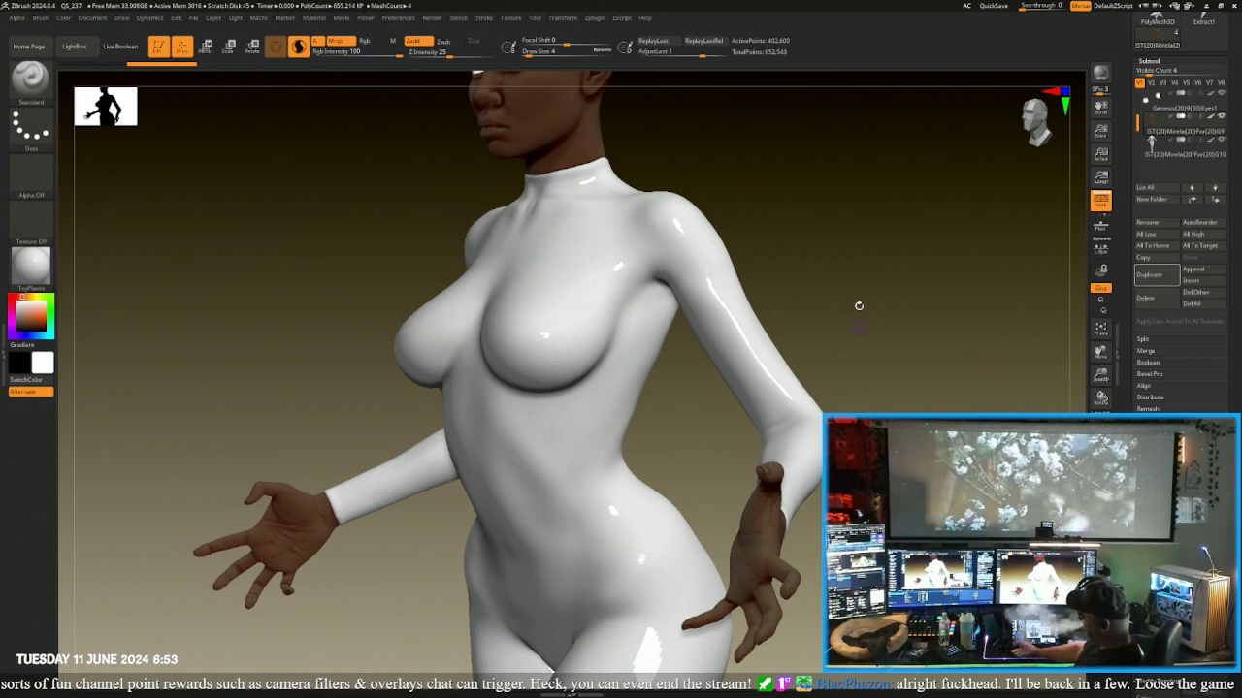
pyautogui.moveTo(30, 264)
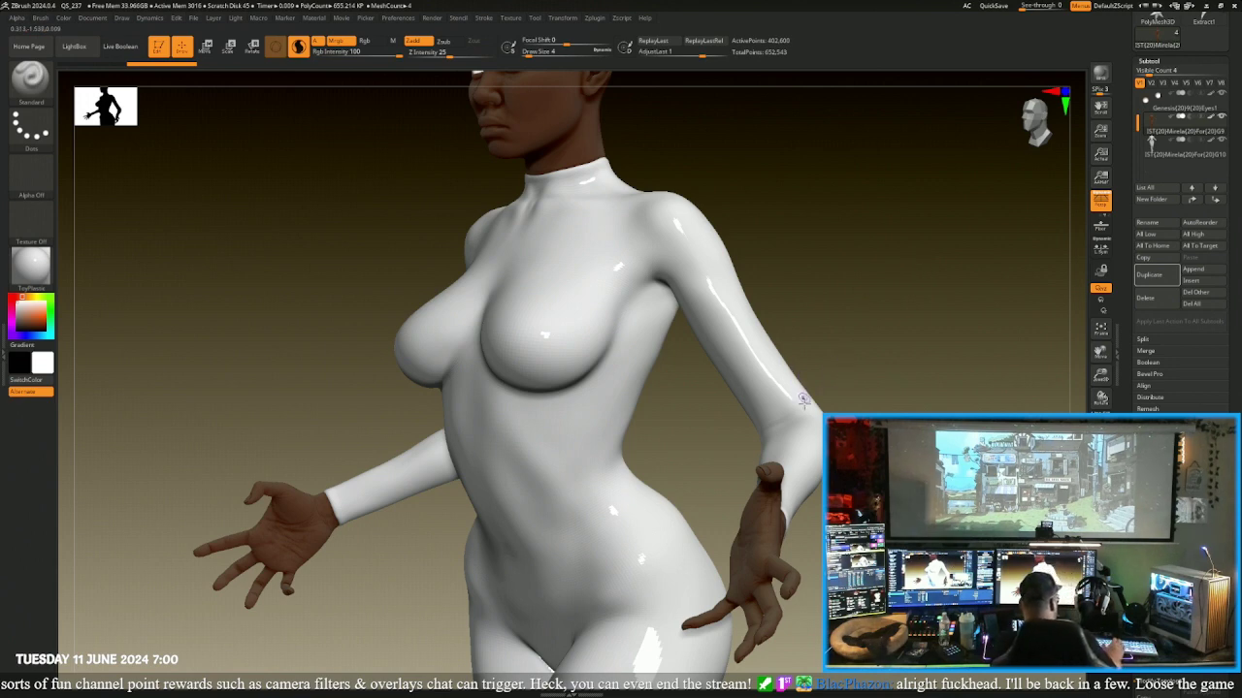
# - Make the suit's subtool ending in G10 active, examine it alone with and without polyframe, and show the full figure again
pyautogui.keyDown('ctrl'); pyautogui.moveTo(621, 388); pyautogui.dragTo(455, 250, button='right'); pyautogui.keyUp('ctrl')
pyautogui.keyDown('ctrl'); pyautogui.moveTo(621, 388); pyautogui.dragTo(621, 417, button='right'); pyautogui.keyUp('ctrl')
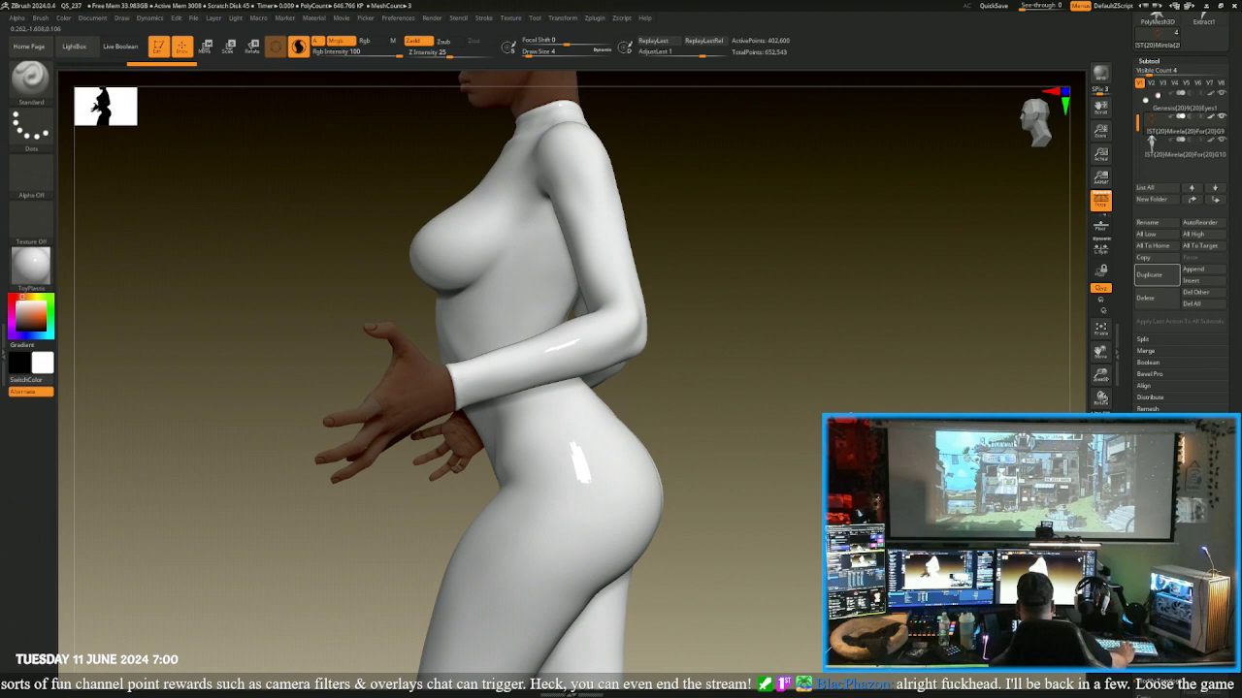
pyautogui.keyDown('alt'); pyautogui.moveTo(855, 444); pyautogui.dragTo(867, 410, button='right'); pyautogui.keyUp('alt')
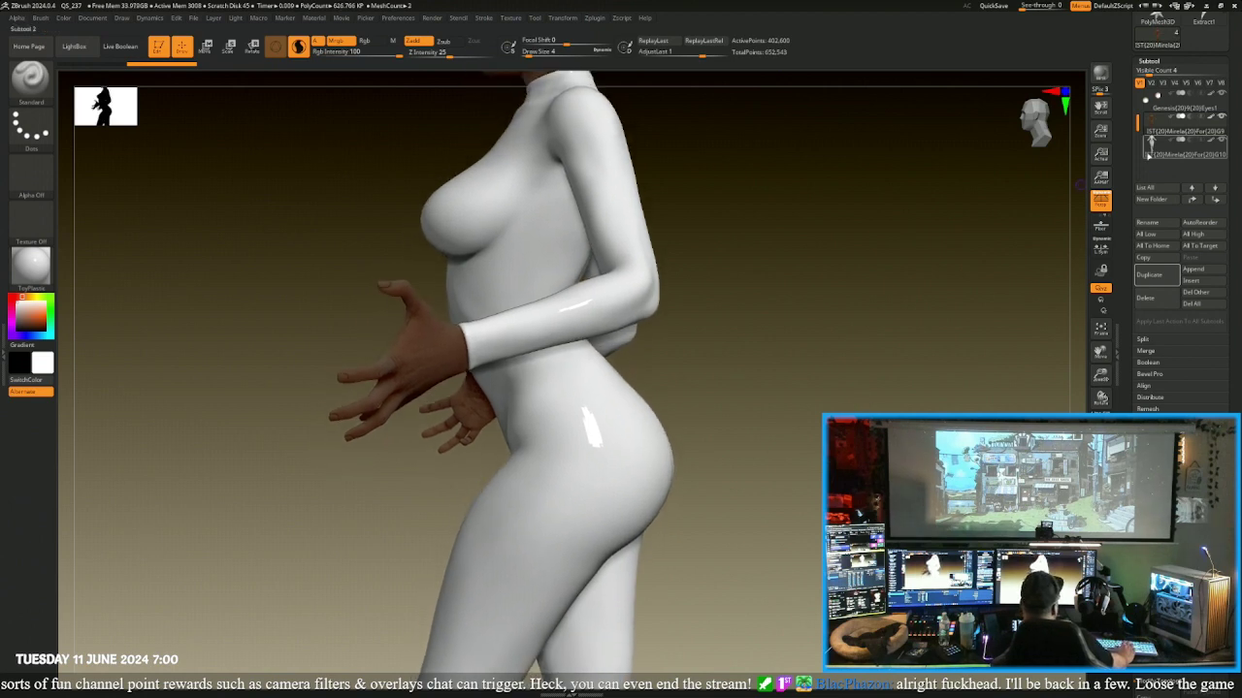
pyautogui.click(1150, 153)
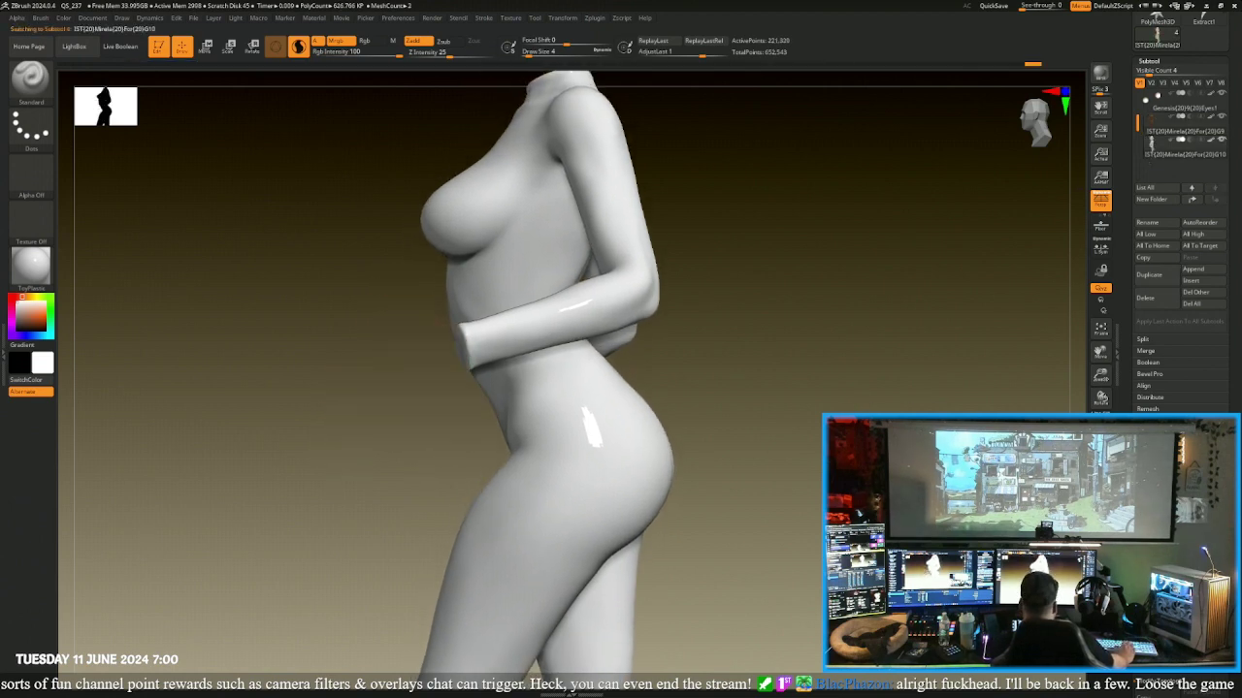
pyautogui.moveTo(853, 388); pyautogui.dragTo(786, 388, button='right')
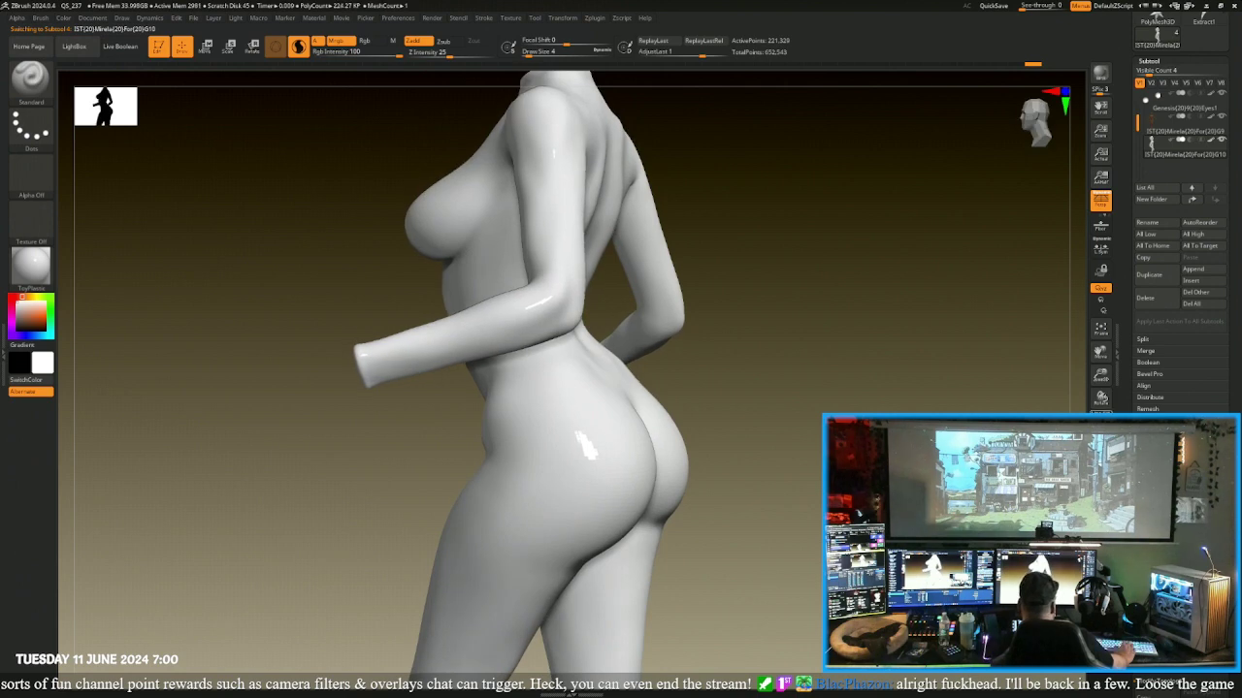
pyautogui.hotkey('shift', 'f')
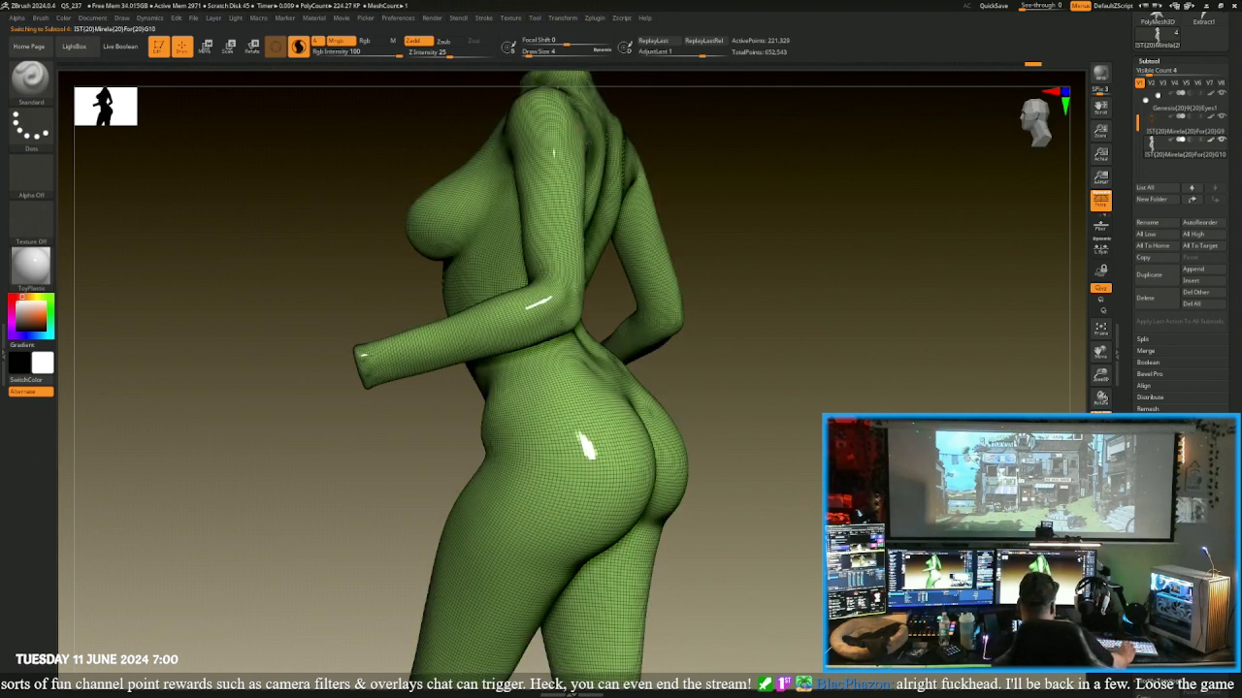
pyautogui.hotkey('shift', 'f')
pyautogui.moveTo(738, 388); pyautogui.dragTo(893, 388, button='right')
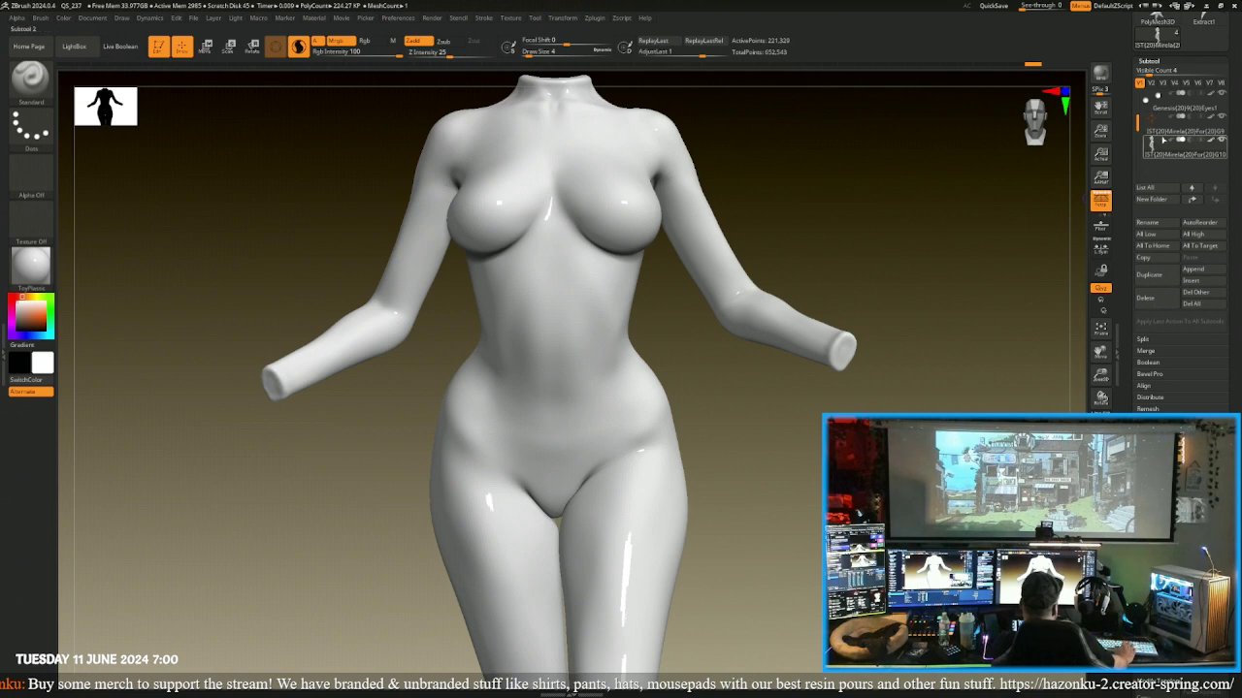
pyautogui.click(1100, 502)
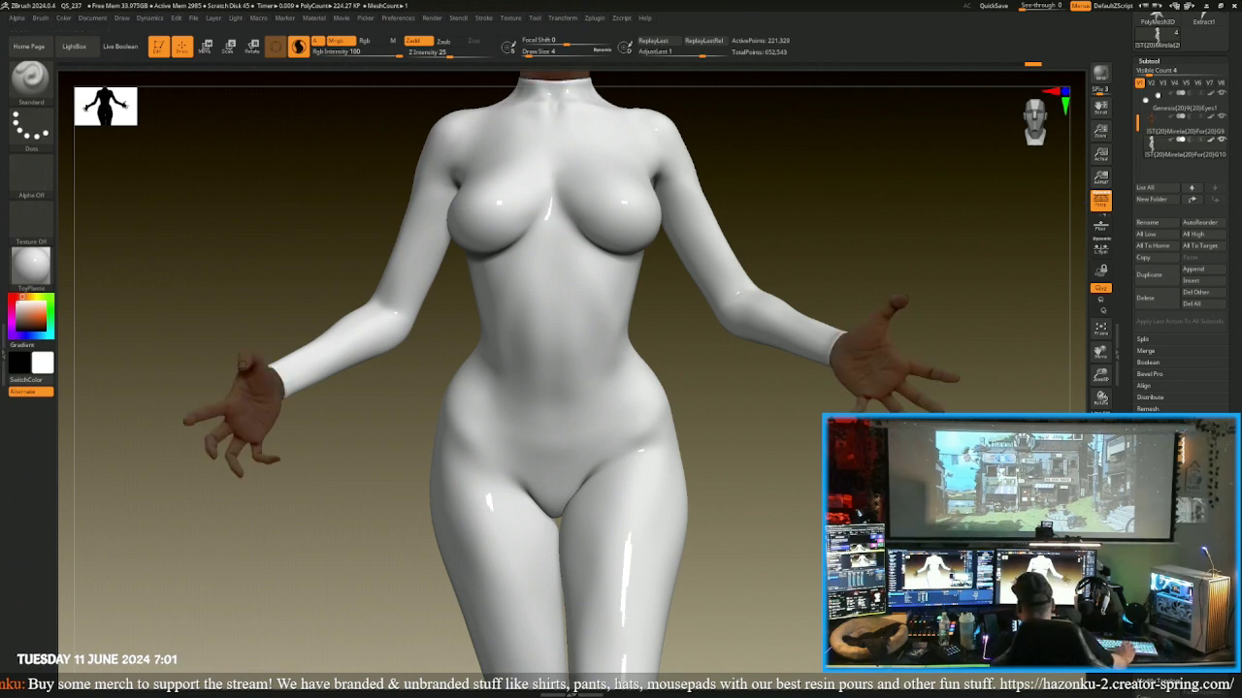
pyautogui.keyDown('alt'); pyautogui.moveTo(776, 291); pyautogui.dragTo(776, 179, button='right'); pyautogui.keyUp('alt')
pyautogui.keyDown('alt'); pyautogui.moveTo(982, 432); pyautogui.dragTo(1004, 396, button='right'); pyautogui.keyUp('alt')
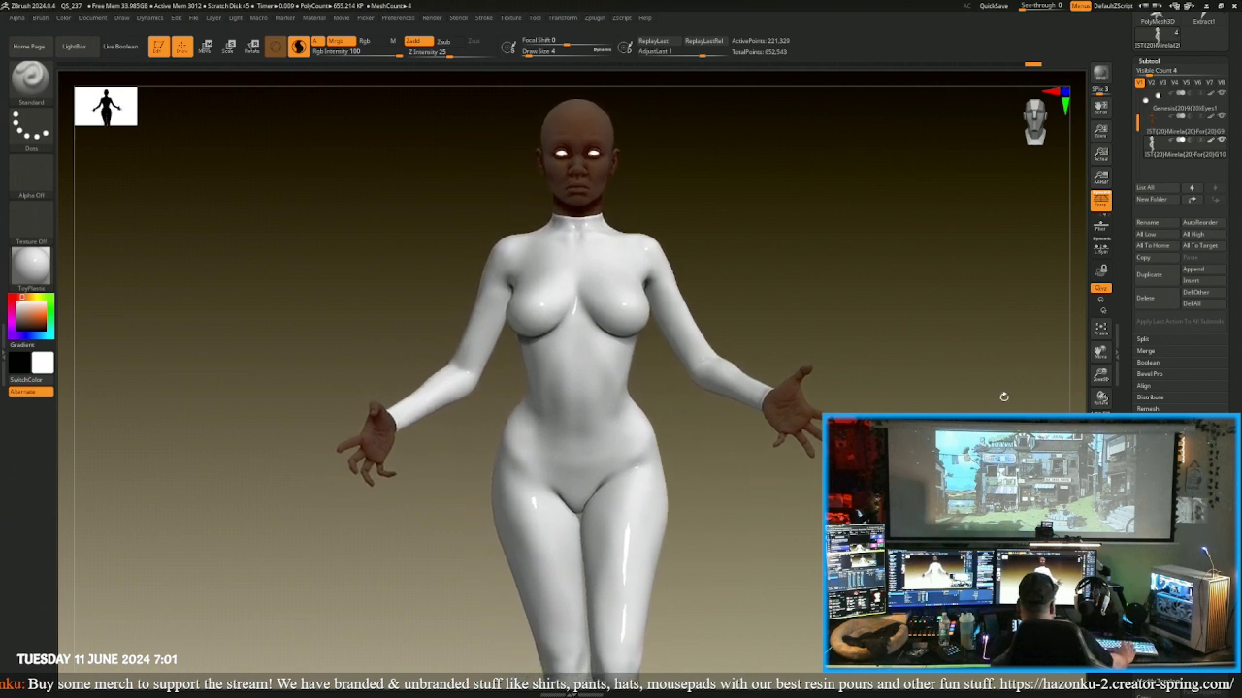
# - Make the body's subtool ending in G9 active and choose the Jubilee material
pyautogui.click(1150, 129)
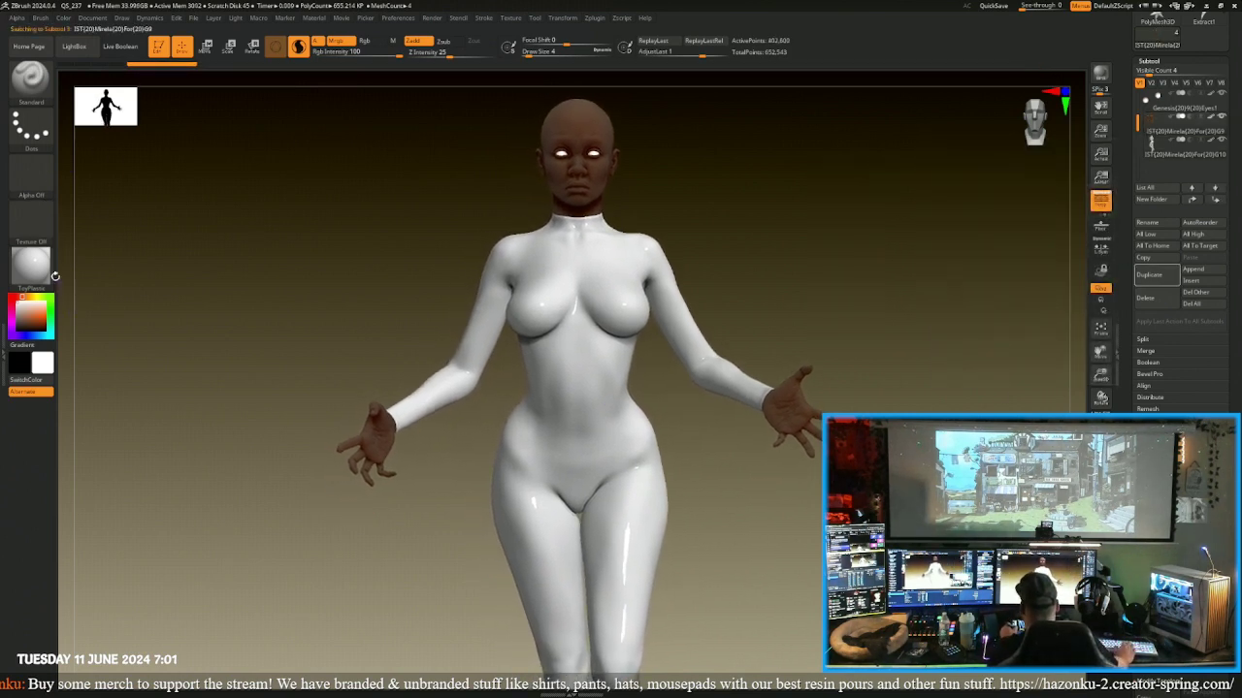
pyautogui.click(53, 262)
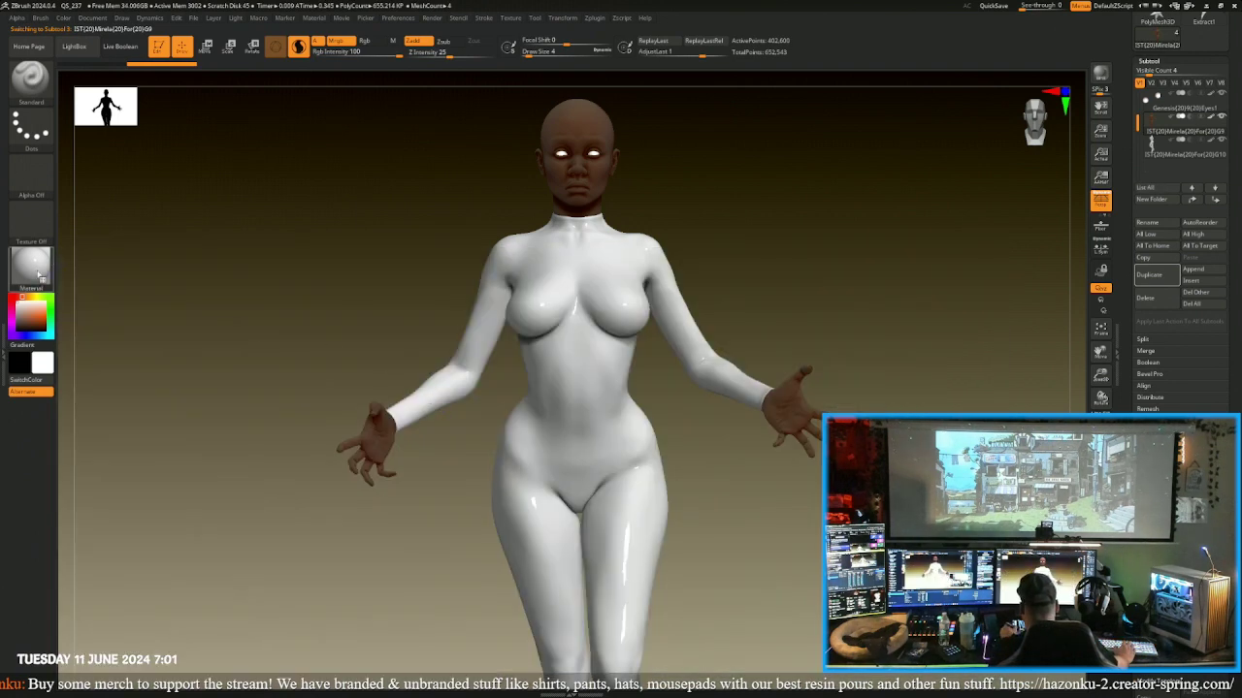
pyautogui.click(39, 272)
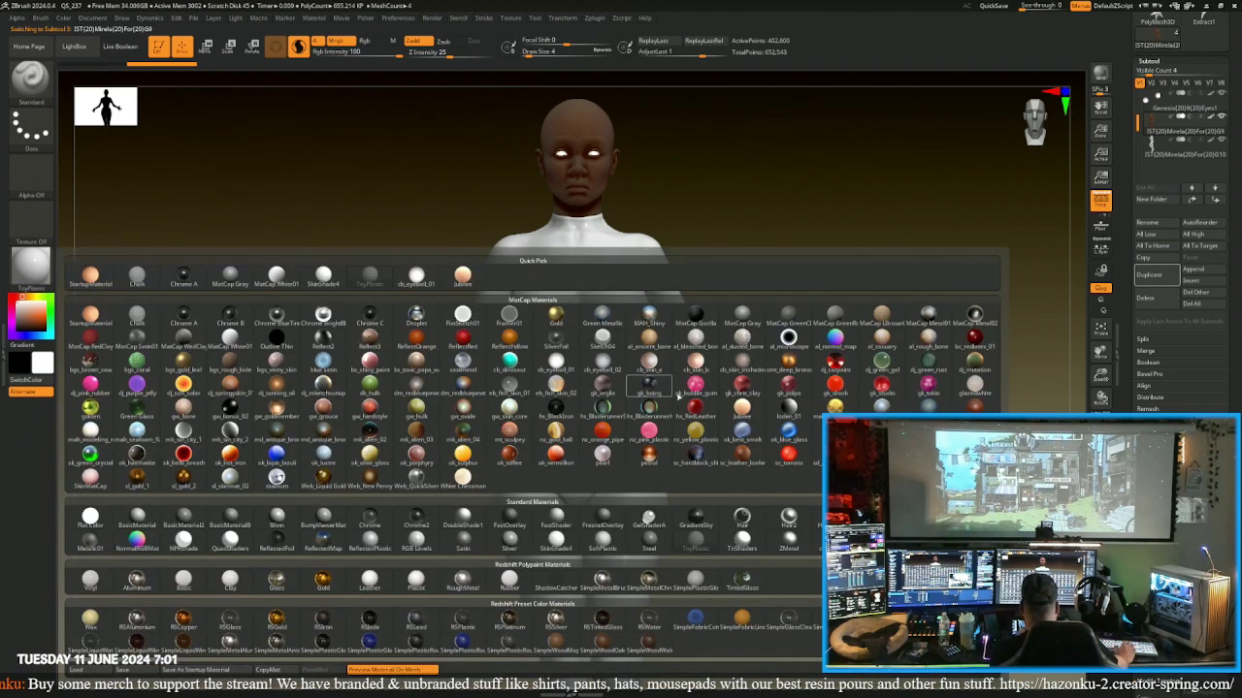
pyautogui.click(742, 407)
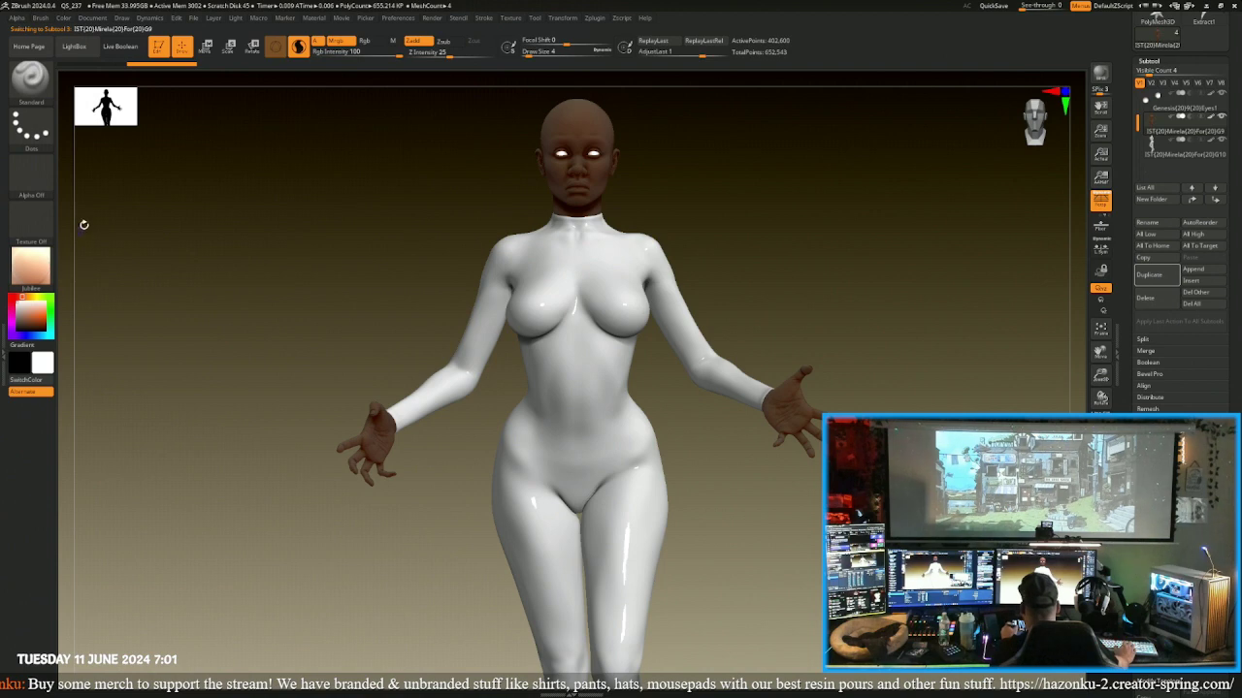
# - Set the Standard brush to paint colour only, with Rgb on and Zadd off, and choose a lighter reddish brown with an adjusted brush size
pyautogui.click(367, 41)
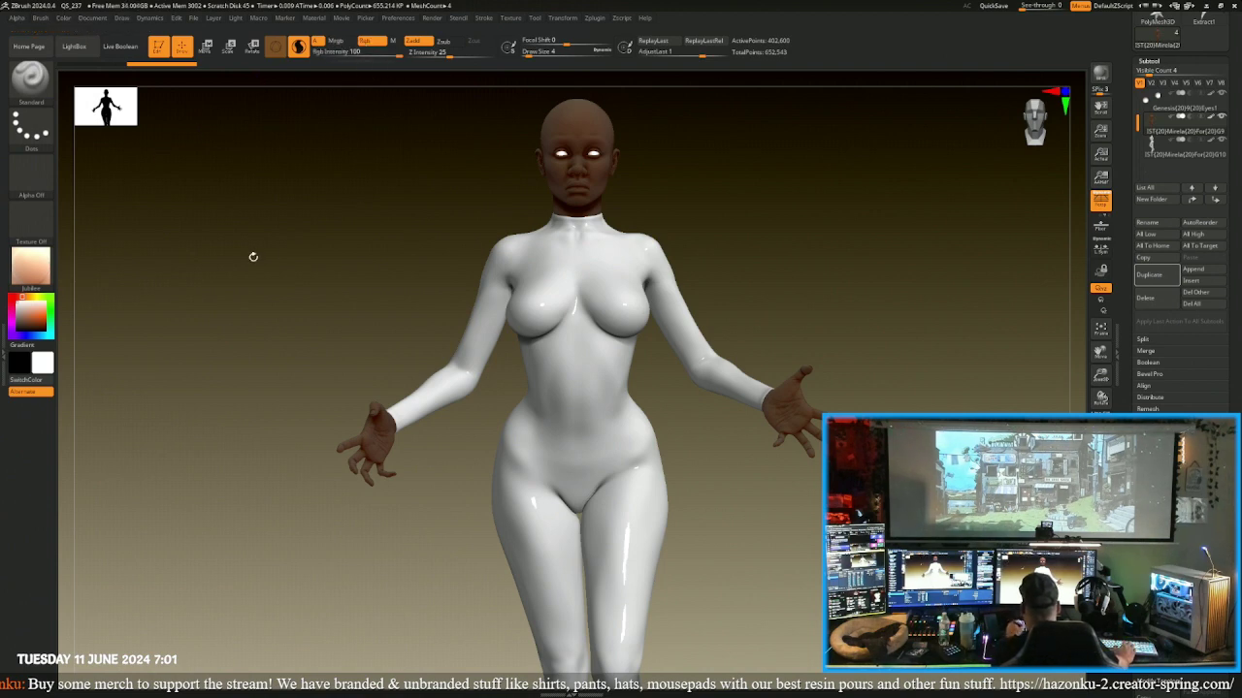
pyautogui.click(22, 317)
pyautogui.moveTo(22, 315); pyautogui.dragTo(26, 318)
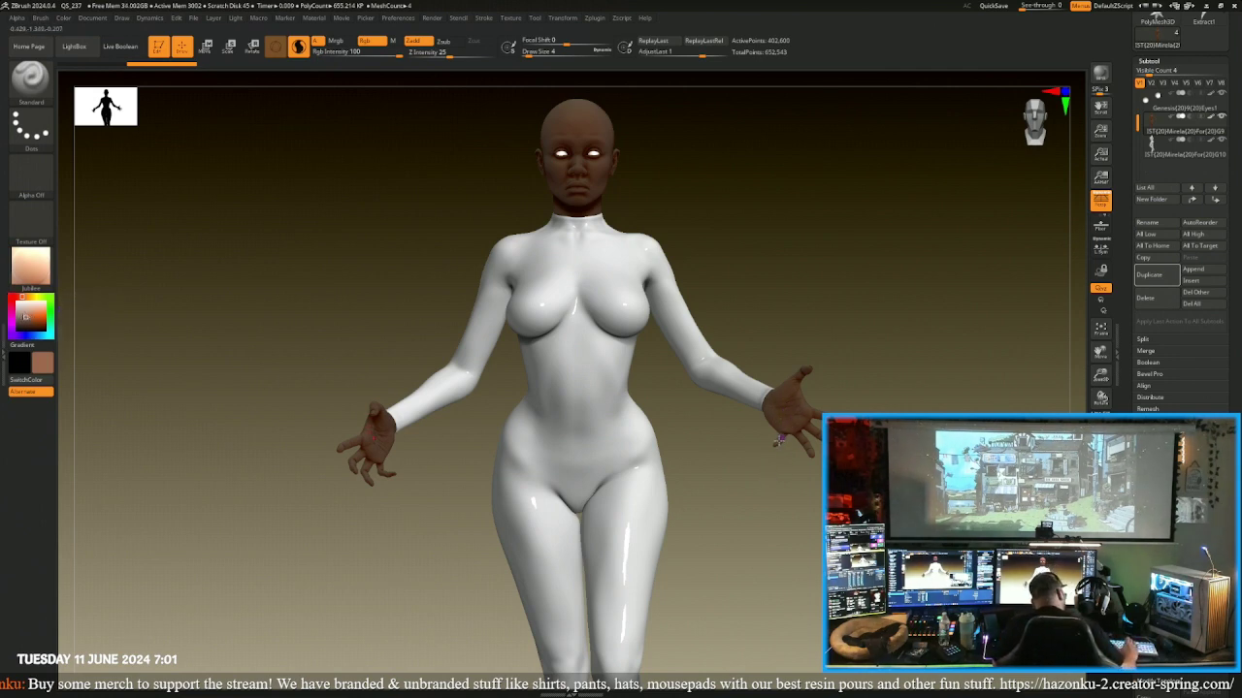
pyautogui.press(']')
pyautogui.press(']')
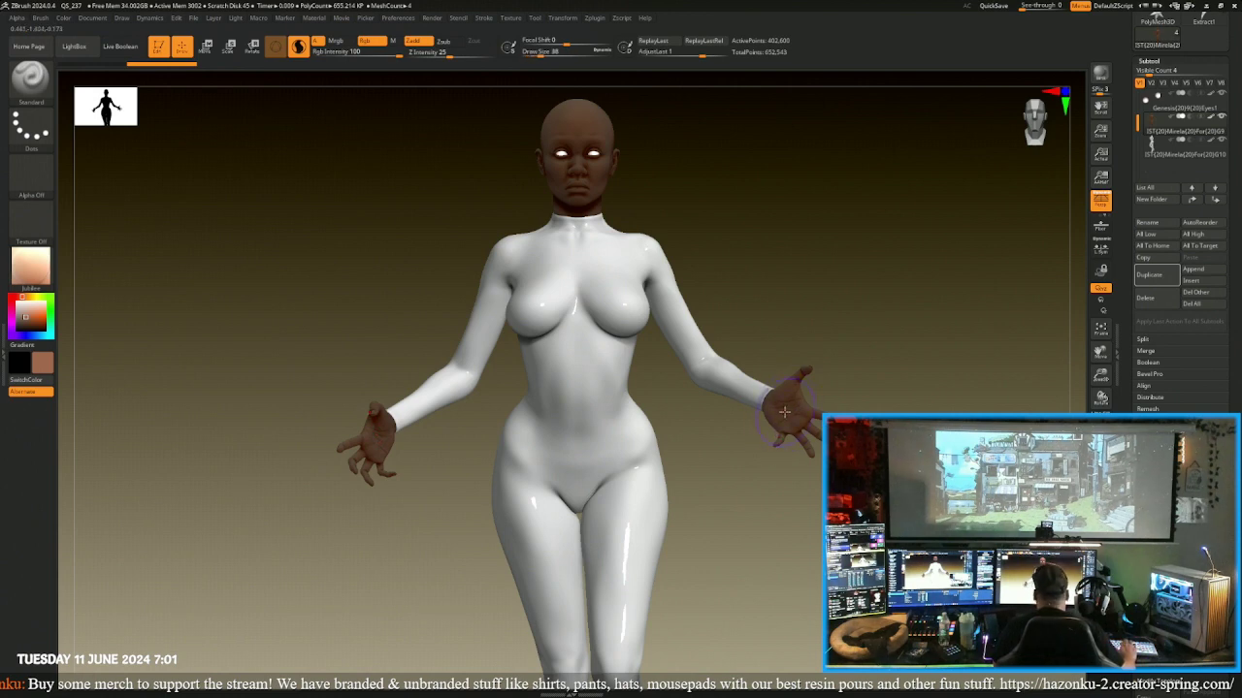
pyautogui.click(414, 41)
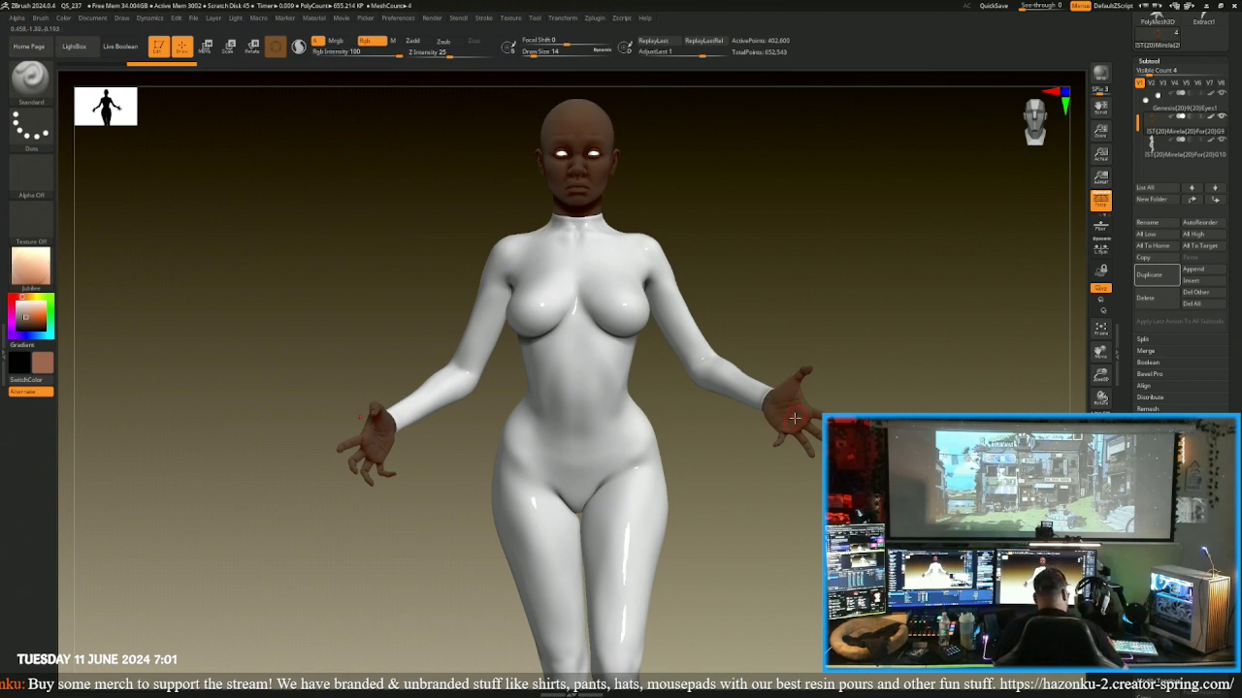
# - Paint the reddish brown over the palm and the undersides of the fingers on the figure's left hand
pyautogui.keyDown('alt'); pyautogui.moveTo(811, 433); pyautogui.dragTo(774, 538, button='right'); pyautogui.keyUp('alt')
pyautogui.keyDown('alt'); pyautogui.moveTo(986, 384); pyautogui.dragTo(657, 472, button='right'); pyautogui.keyUp('alt')
pyautogui.keyDown('alt'); pyautogui.moveTo(762, 260); pyautogui.dragTo(721, 390, button='right'); pyautogui.keyUp('alt')
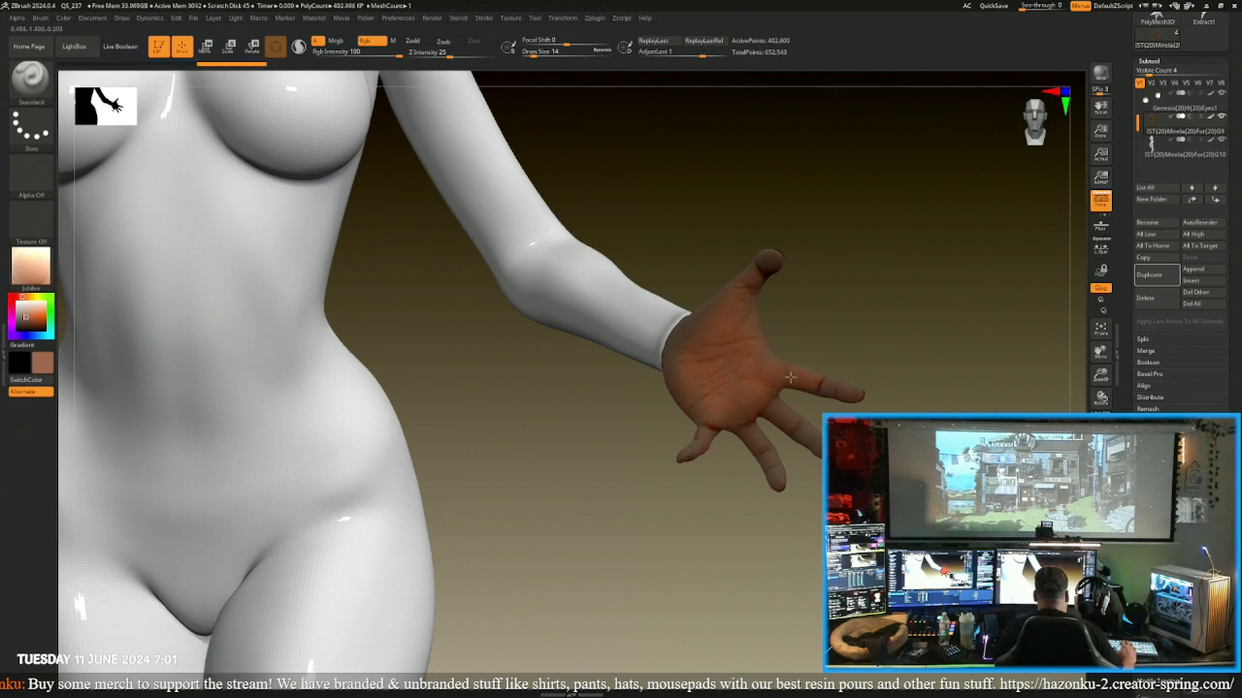
pyautogui.moveTo(851, 355)
pyautogui.mouseDown()
pyautogui.moveTo(876, 360)
pyautogui.moveTo(737, 393)
pyautogui.moveTo(729, 407)
pyautogui.mouseUp()
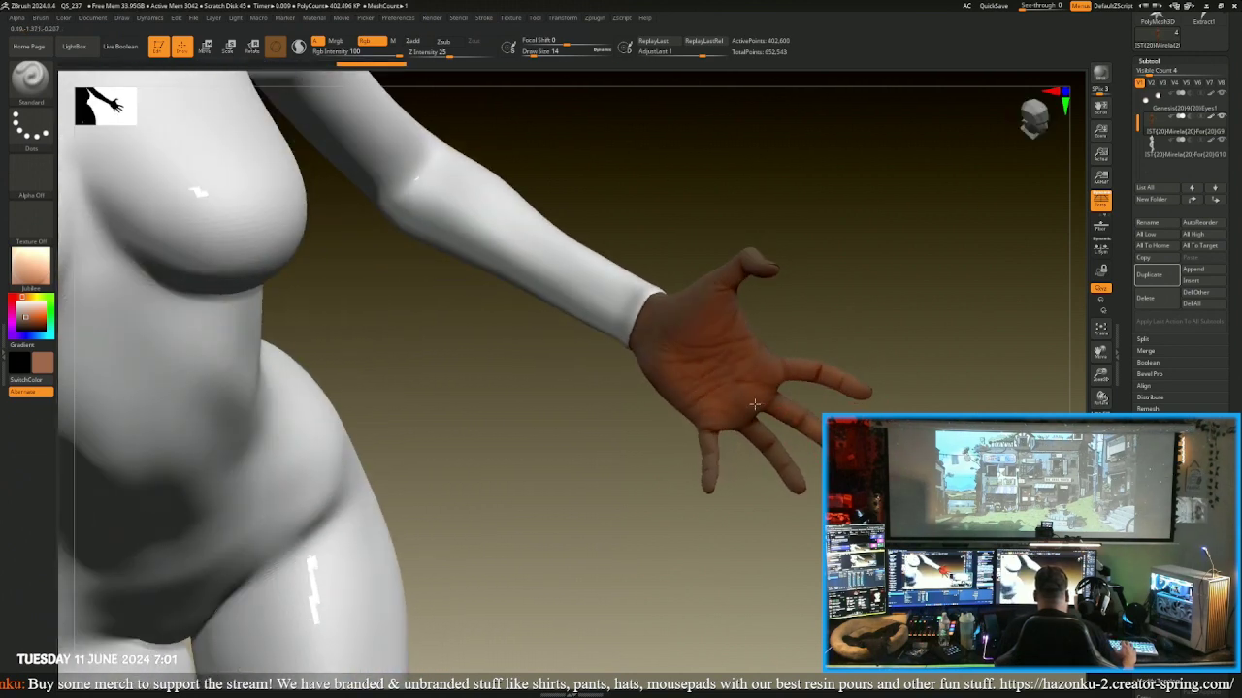
pyautogui.moveTo(755, 404); pyautogui.dragTo(783, 546, button='right')
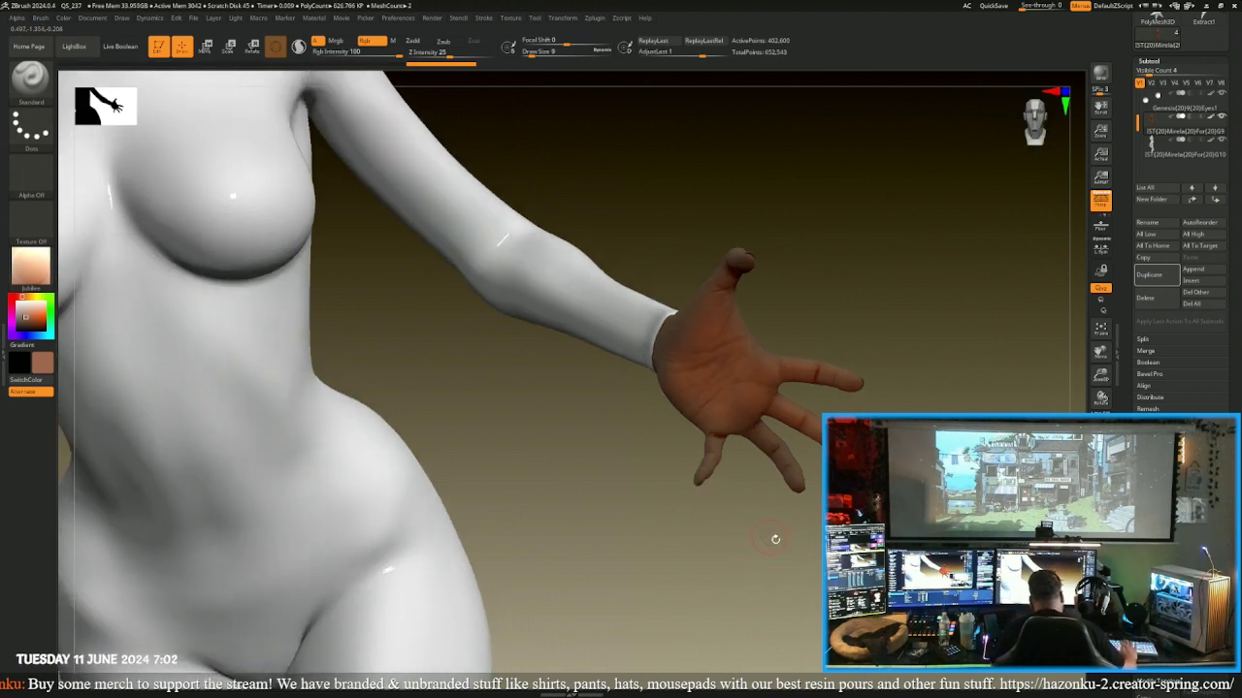
pyautogui.moveTo(776, 543); pyautogui.dragTo(763, 461)
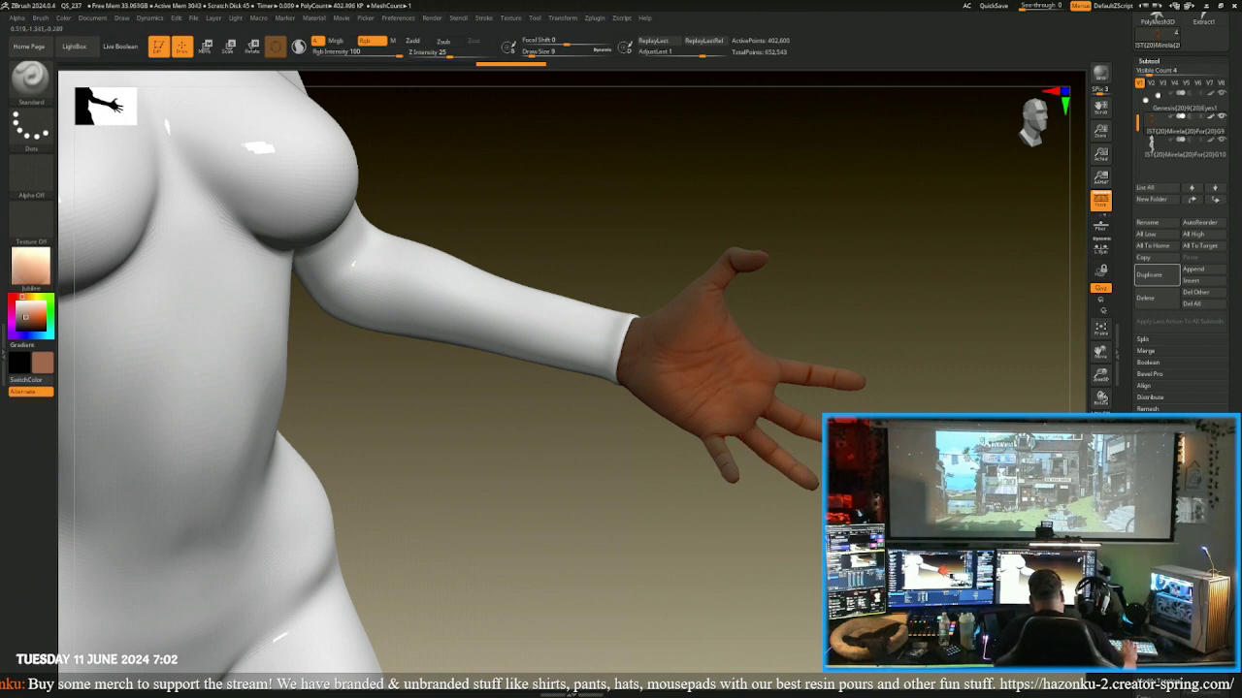
pyautogui.moveTo(853, 381); pyautogui.dragTo(762, 342)
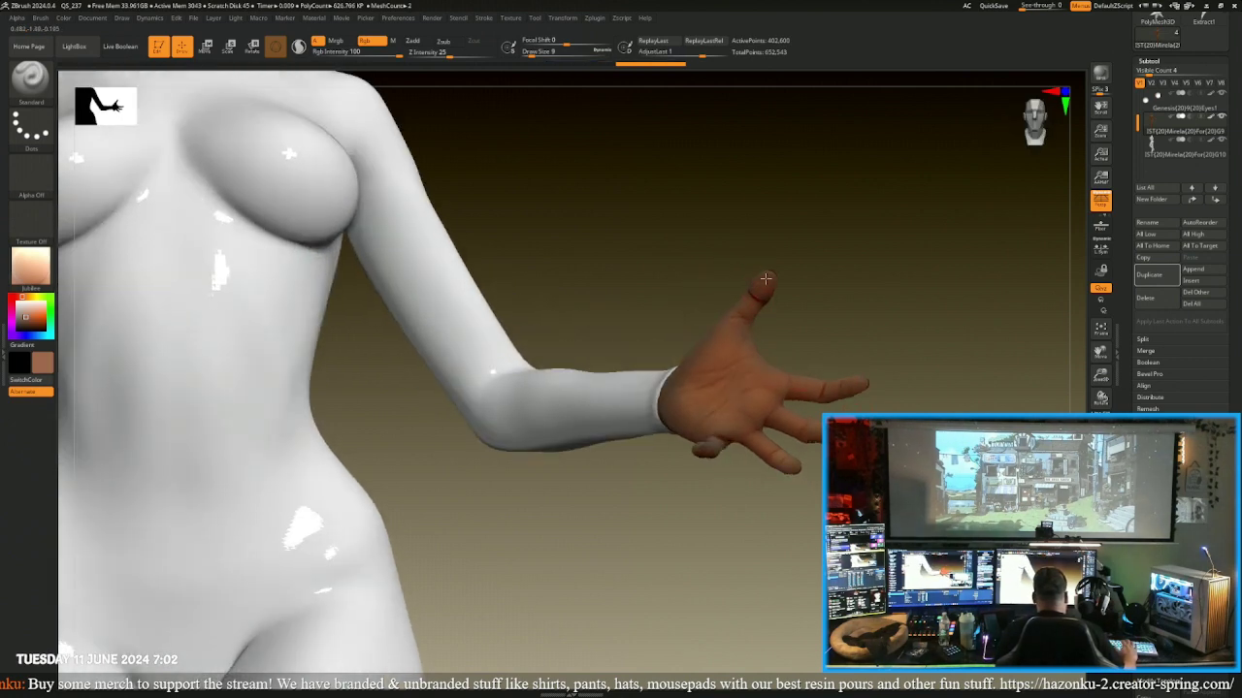
# - Extend the reddish-brown paint on the left hand over the thumb base, the outer palm and the little finger with a smaller brush
pyautogui.moveTo(676, 312); pyautogui.dragTo(696, 328)
pyautogui.click(706, 341)
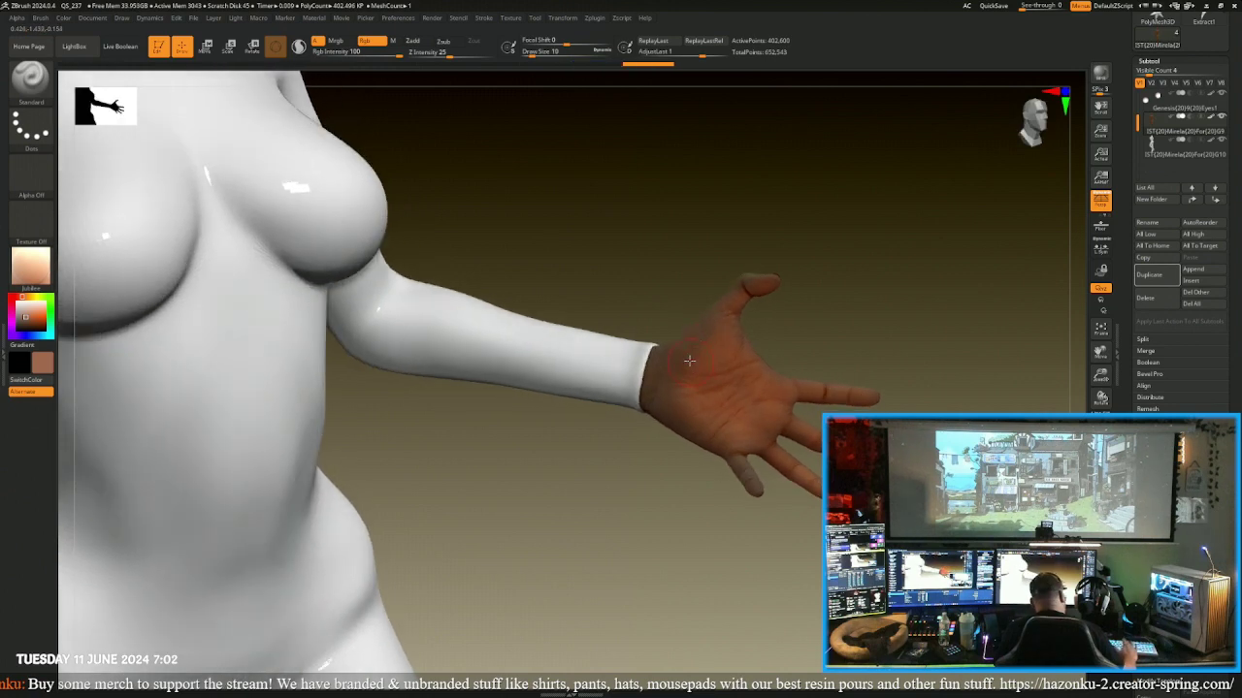
pyautogui.press('[')
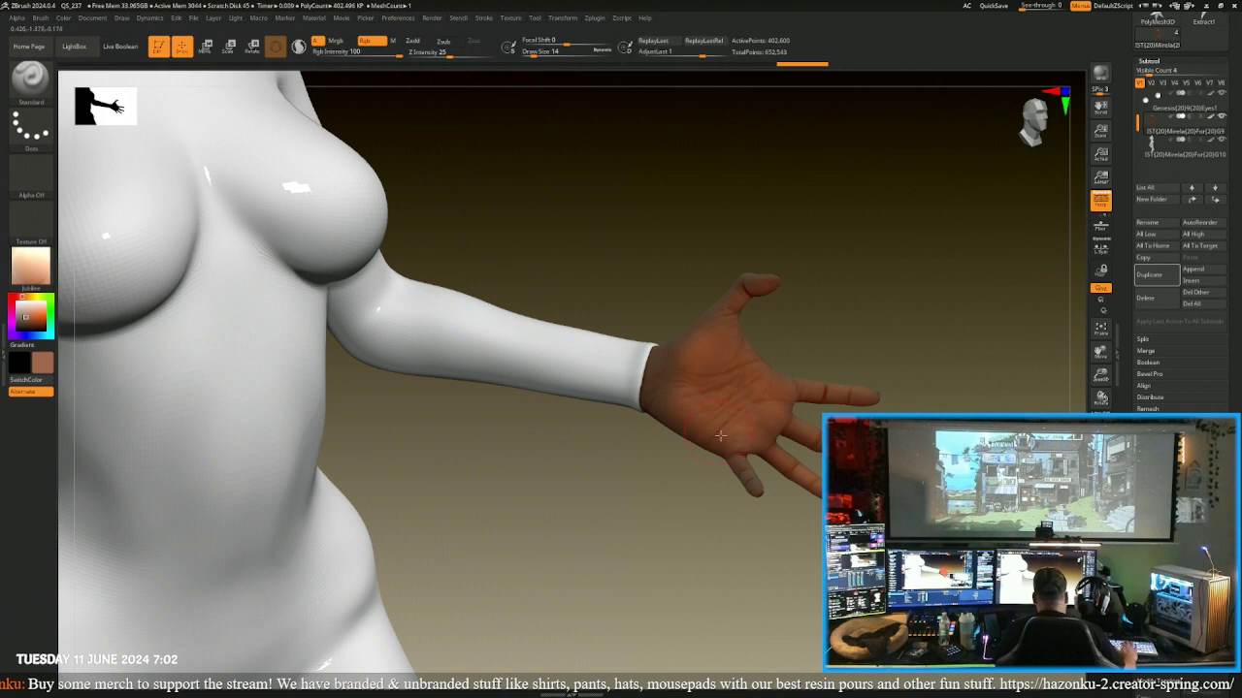
pyautogui.press('[')
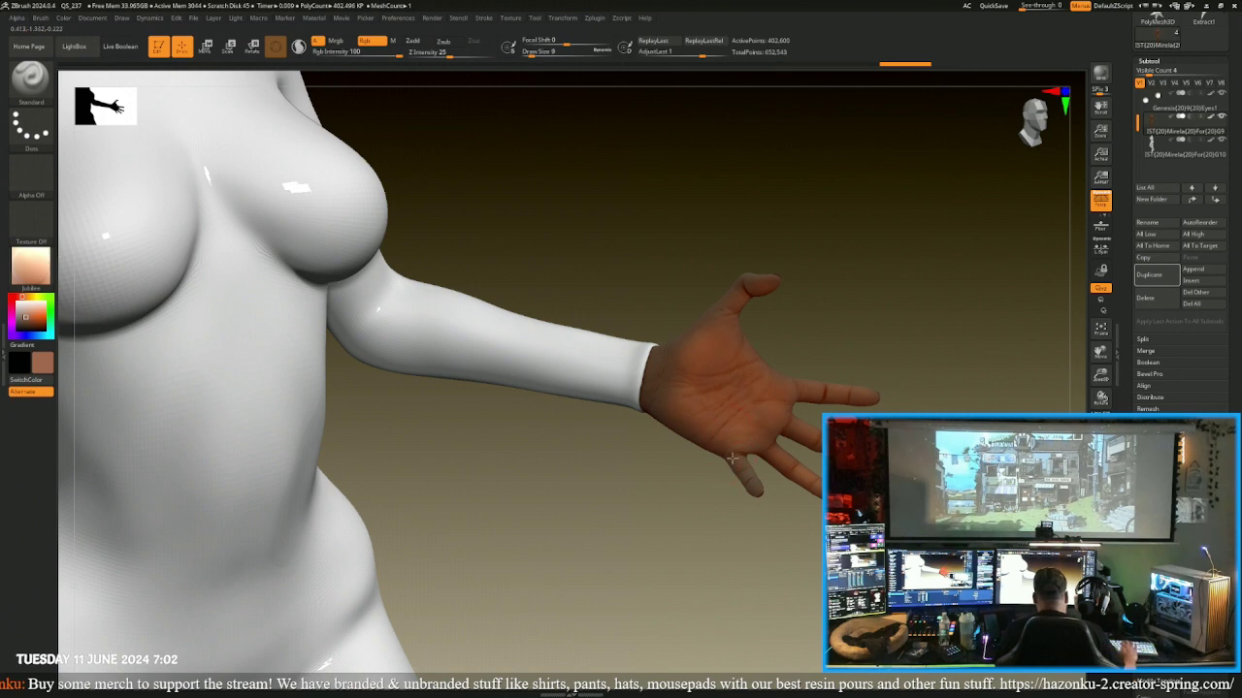
pyautogui.moveTo(816, 559); pyautogui.dragTo(749, 490)
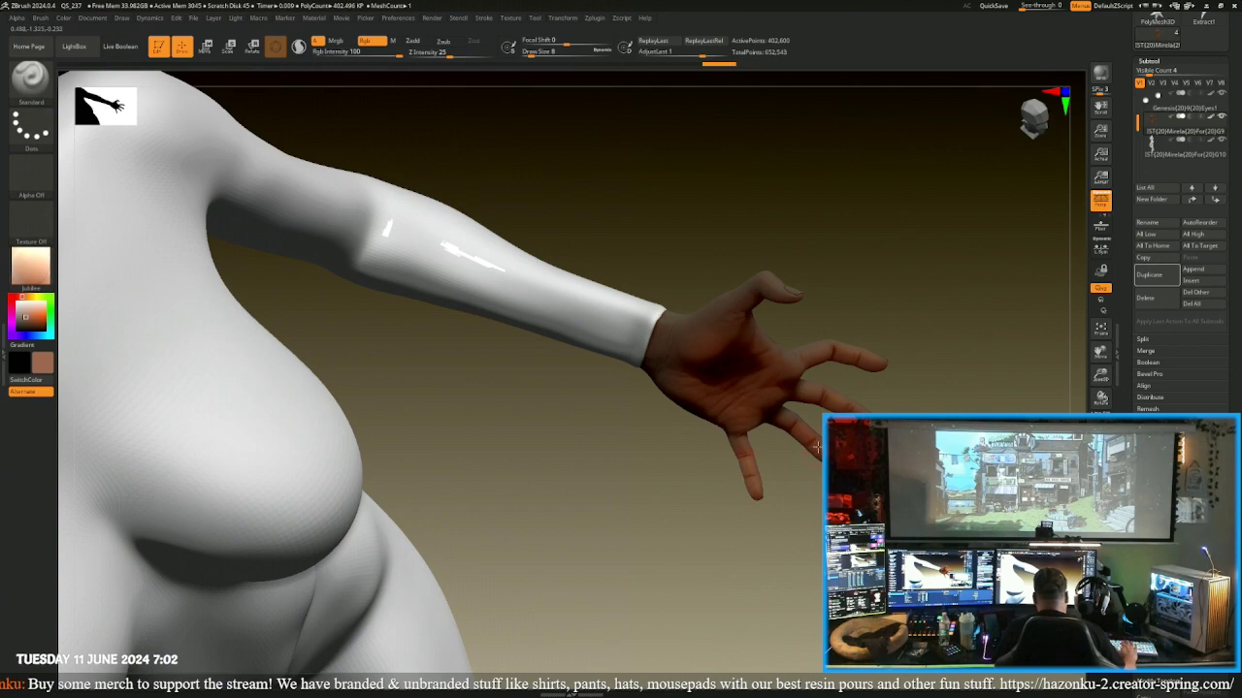
pyautogui.moveTo(798, 422); pyautogui.dragTo(767, 541, button='right')
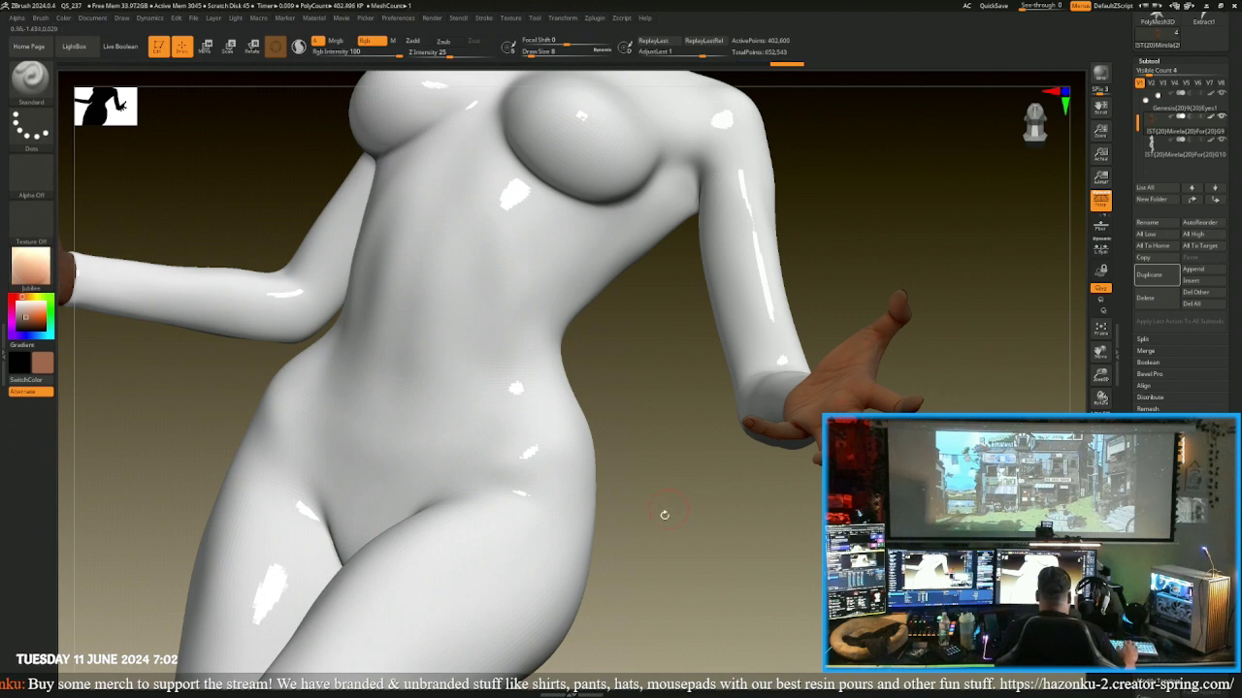
# - Touch up the reddish-brown paint across the palm of the figure's right hand from several angles
pyautogui.keyDown('alt'); pyautogui.moveTo(674, 521); pyautogui.dragTo(885, 574, button='right'); pyautogui.keyUp('alt')
pyautogui.moveTo(756, 505); pyautogui.dragTo(651, 508)
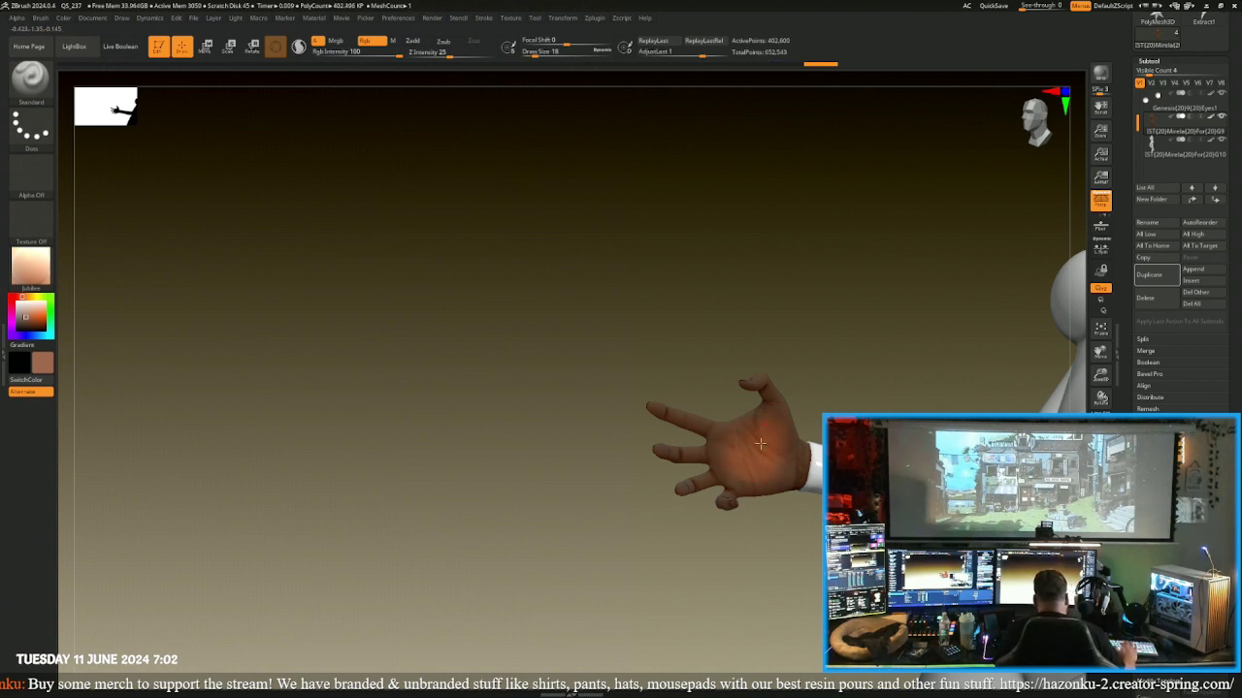
pyautogui.press('[')
pyautogui.moveTo(851, 401); pyautogui.dragTo(851, 355)
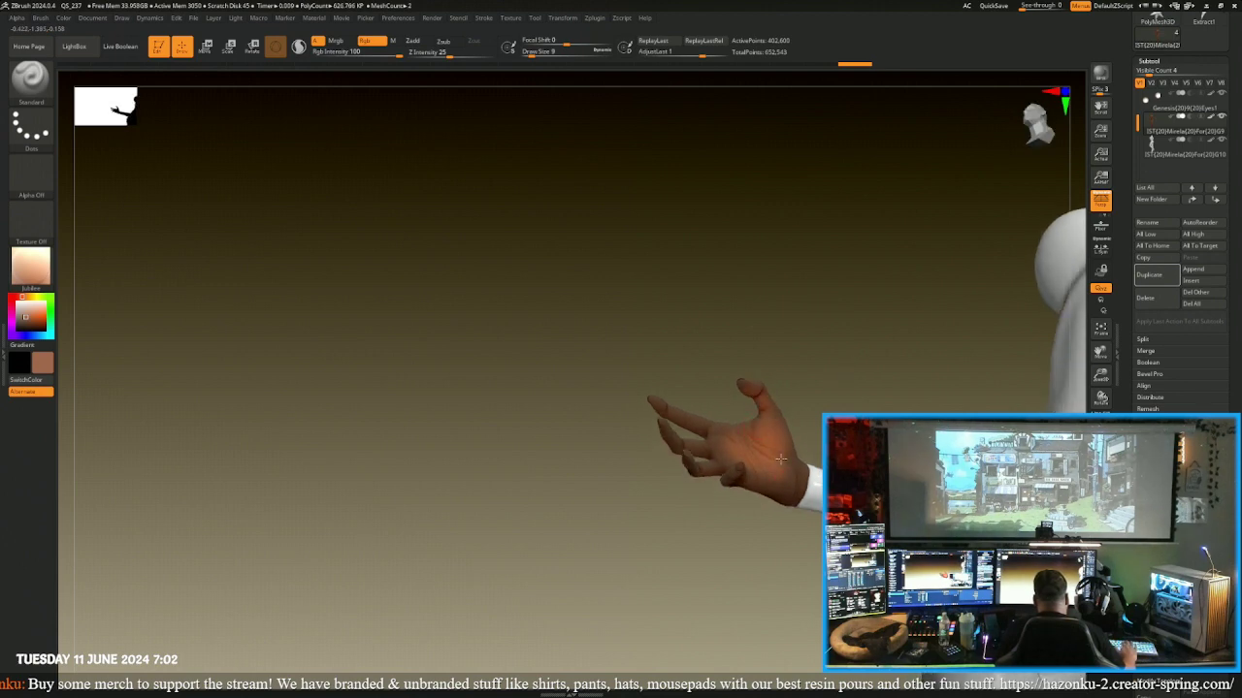
pyautogui.moveTo(777, 424)
pyautogui.mouseDown(button='right')
pyautogui.moveTo(723, 383)
pyautogui.moveTo(767, 414)
pyautogui.mouseUp(button='right')
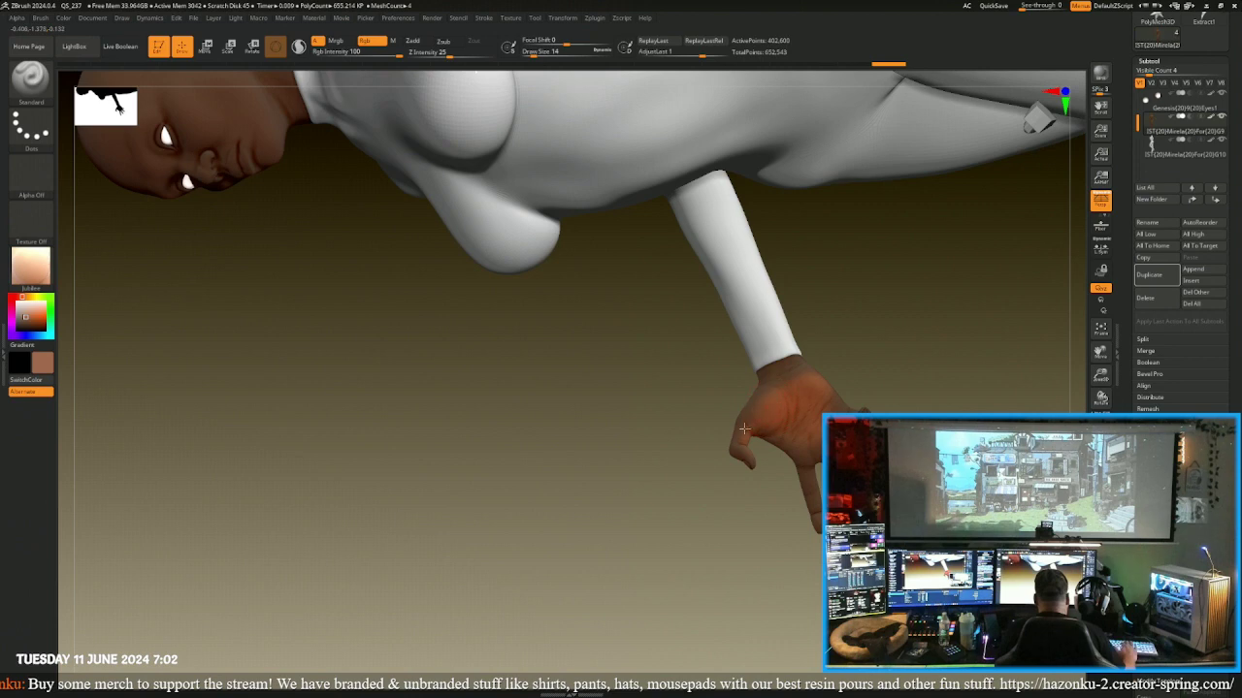
# - Touch up the reddish-brown paint on the thumb, index finger and palm of the figure's right hand, varying the brush size
pyautogui.moveTo(744, 428)
pyautogui.mouseDown()
pyautogui.moveTo(809, 474)
pyautogui.moveTo(815, 517)
pyautogui.mouseUp()
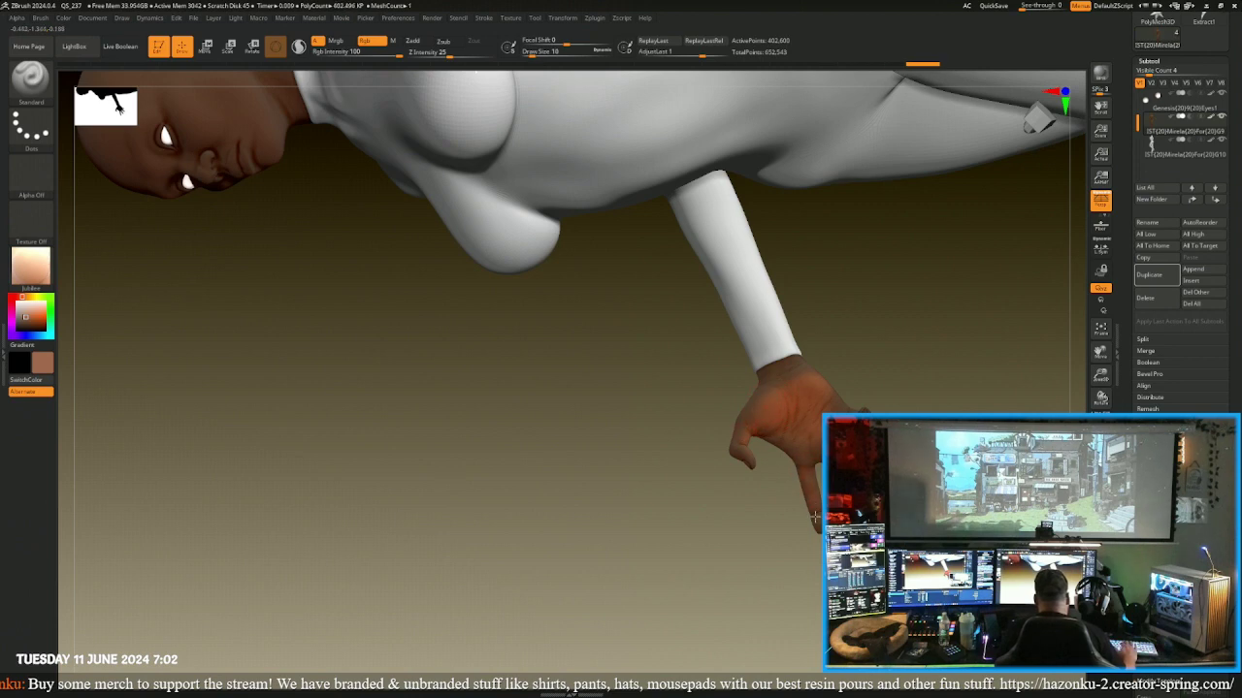
pyautogui.hotkey('ctrl', 'shift', 'z')
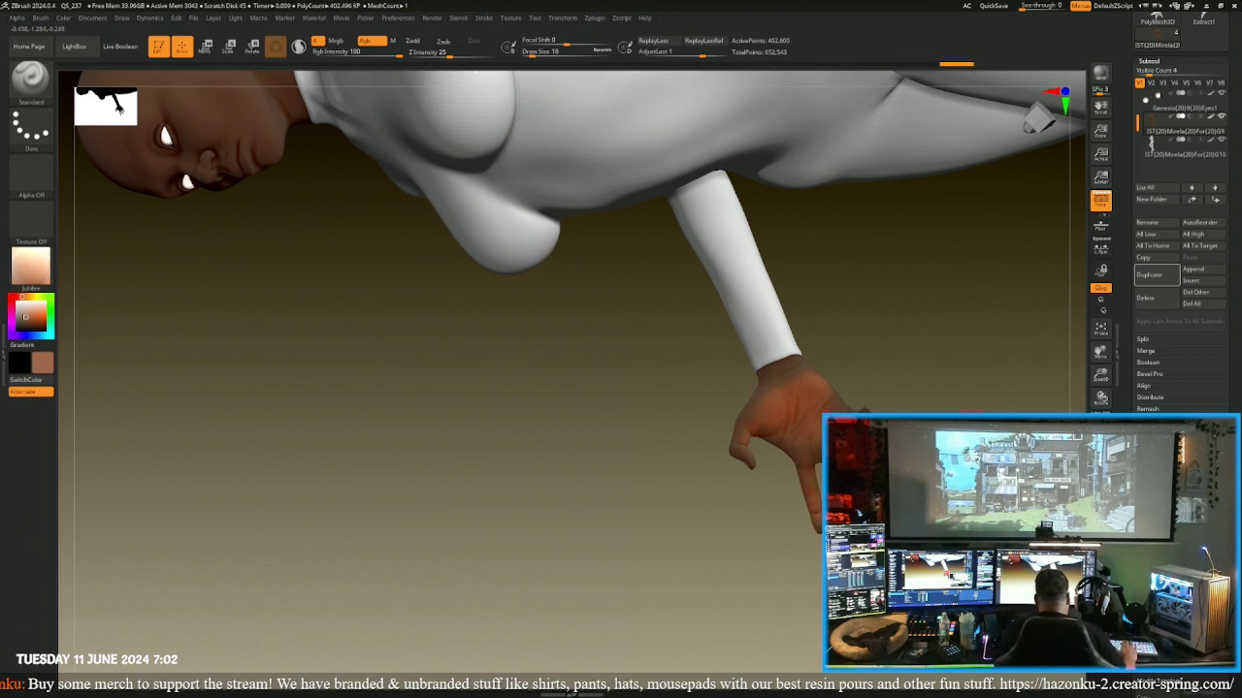
pyautogui.hotkey('ctrl', 'shift', 'z')
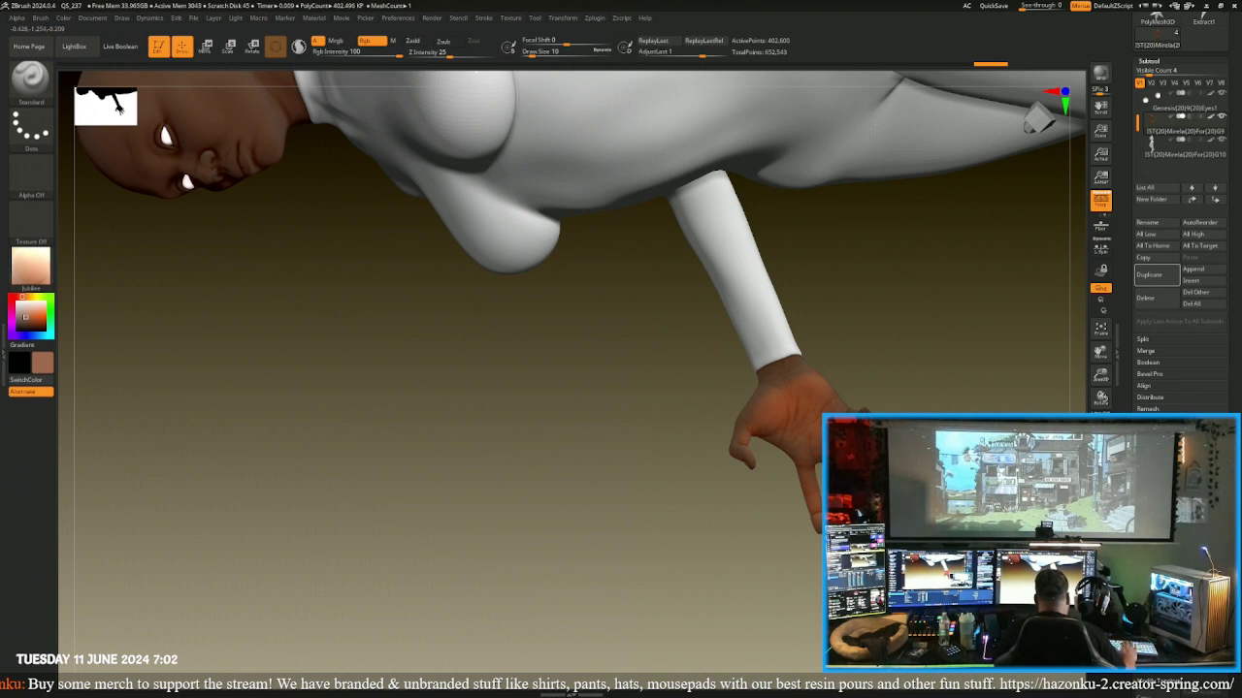
pyautogui.hotkey('ctrl', 'shift', 'z')
pyautogui.moveTo(912, 393)
pyautogui.mouseDown()
pyautogui.moveTo(929, 388)
pyautogui.moveTo(887, 413)
pyautogui.mouseUp()
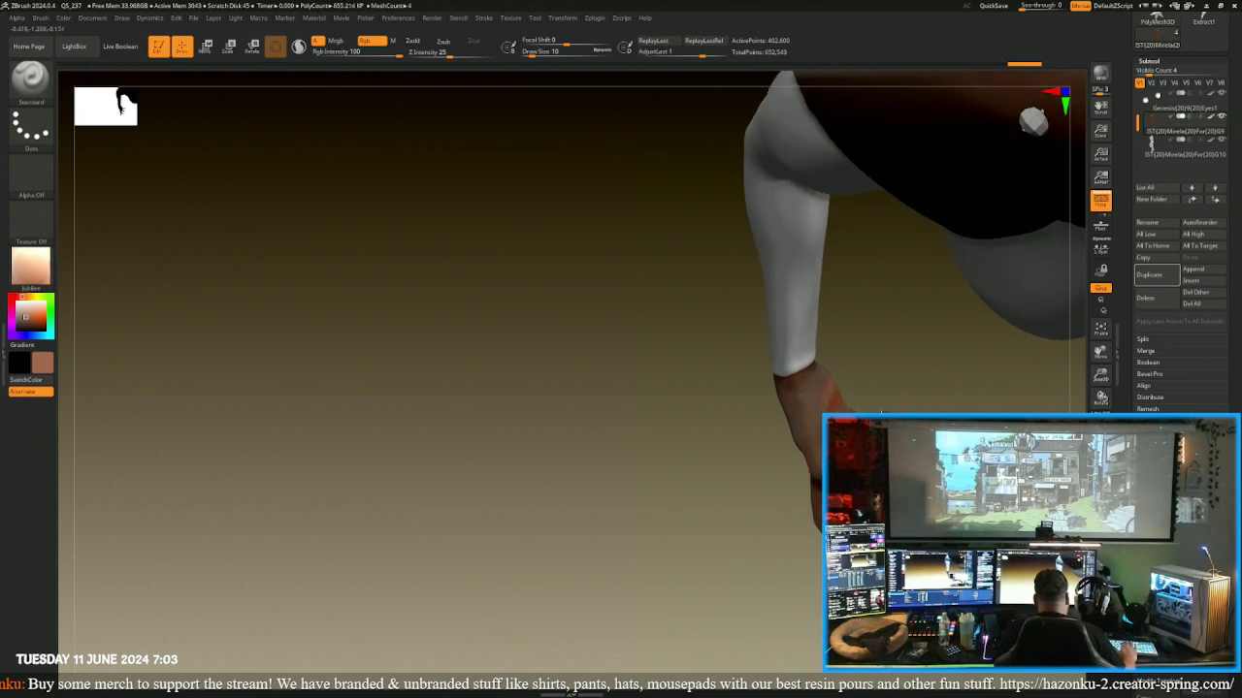
pyautogui.hotkey('ctrl', 'z')
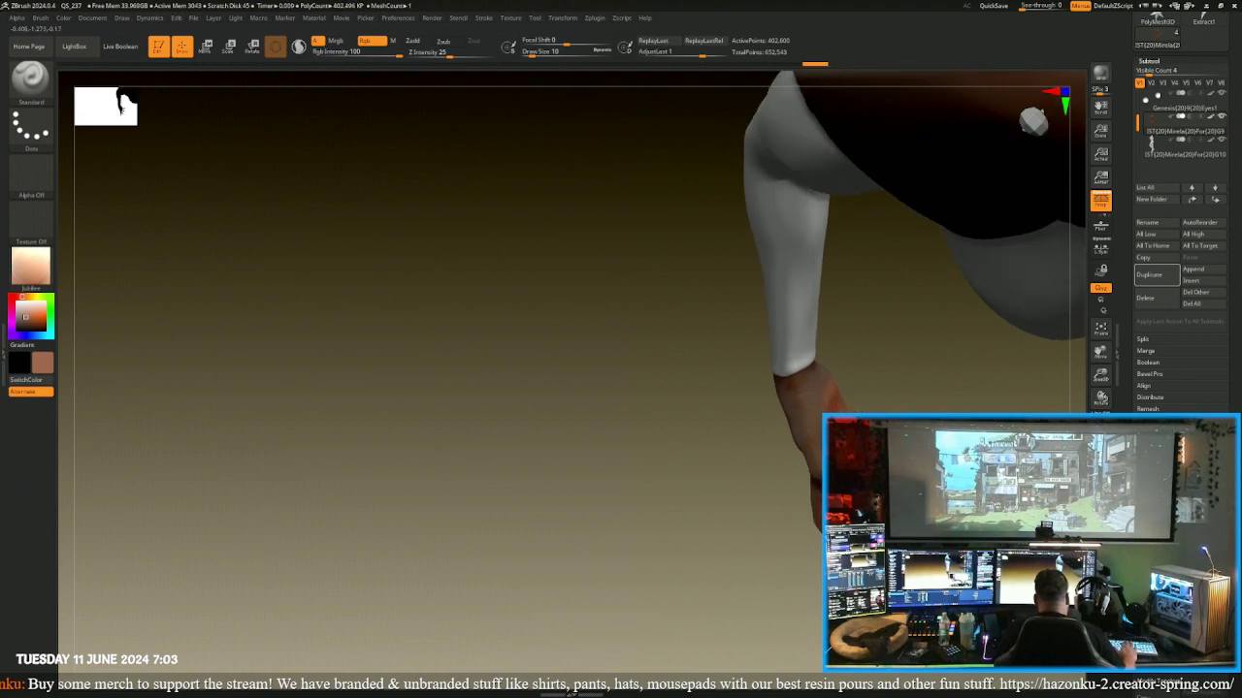
# - Refine the reddish-brown paint along the wrist and palm edges of the figure's right hand with a smaller brush
pyautogui.moveTo(883, 411)
pyautogui.mouseDown()
pyautogui.moveTo(922, 393)
pyautogui.moveTo(877, 413)
pyautogui.mouseUp()
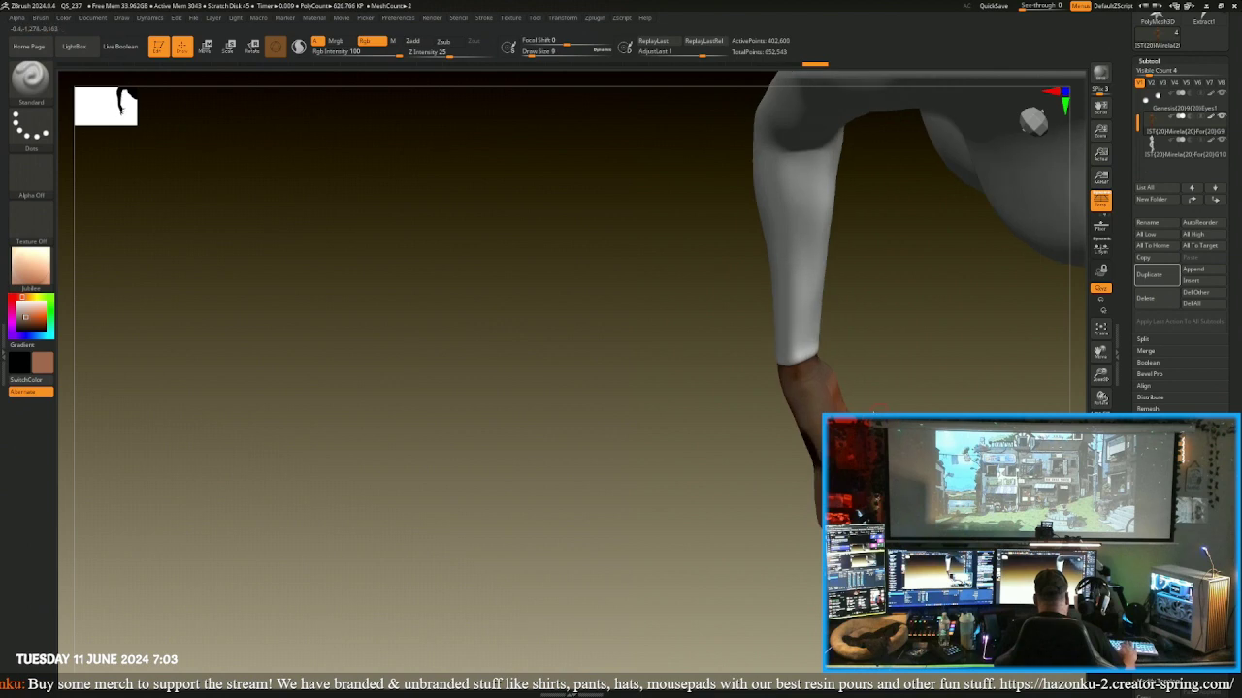
pyautogui.hotkey('ctrl', 'shift', 'z')
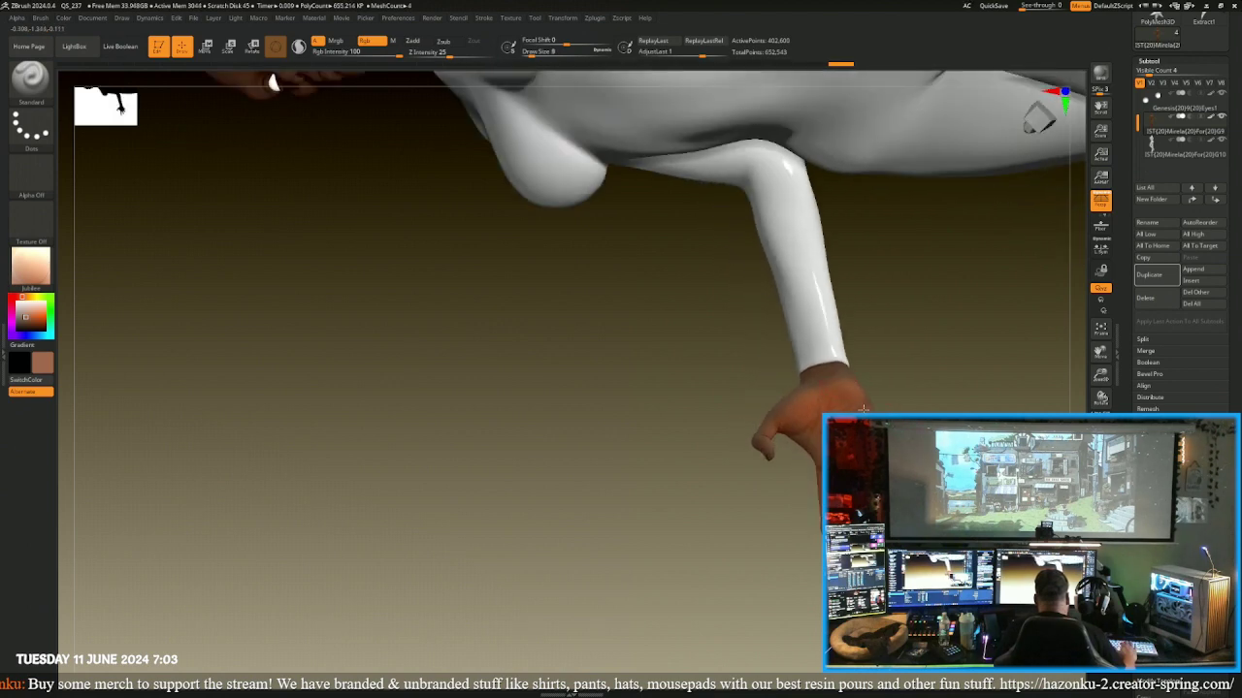
pyautogui.hotkey('ctrl', 'shift', 'z')
pyautogui.hotkey('ctrl', 'shift', 'z')
pyautogui.hotkey('ctrl', 'shift', 'z')
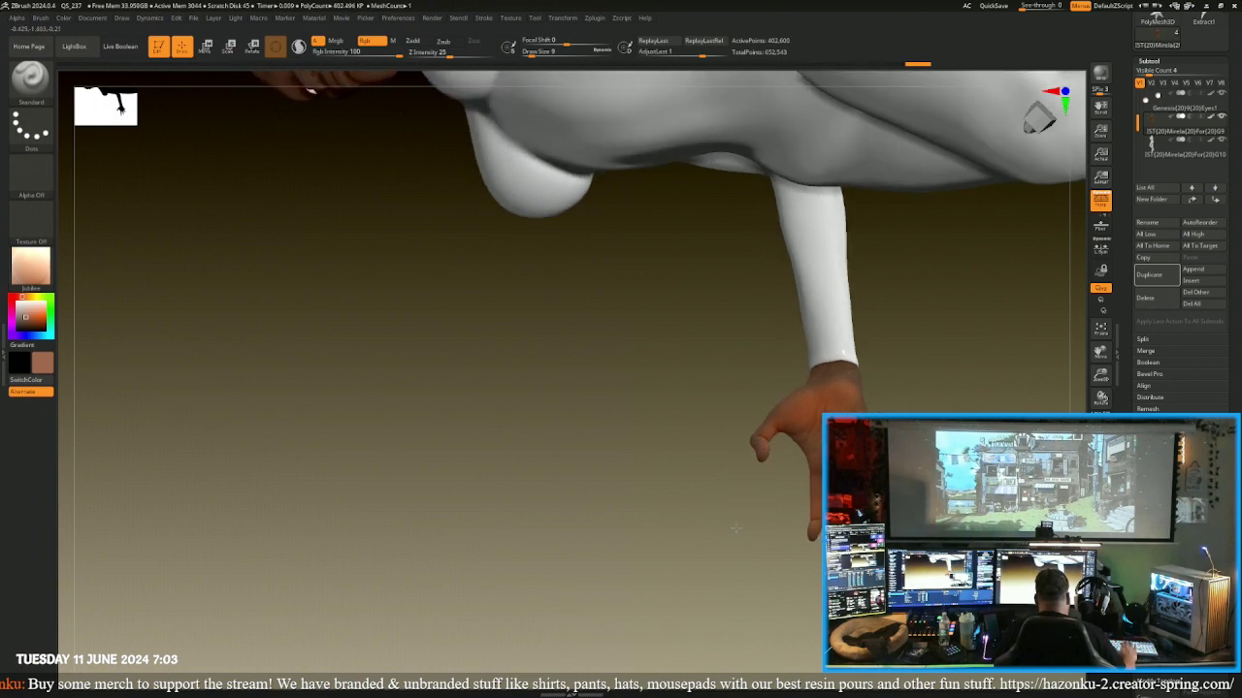
pyautogui.hotkey('ctrl', 'shift', 'z')
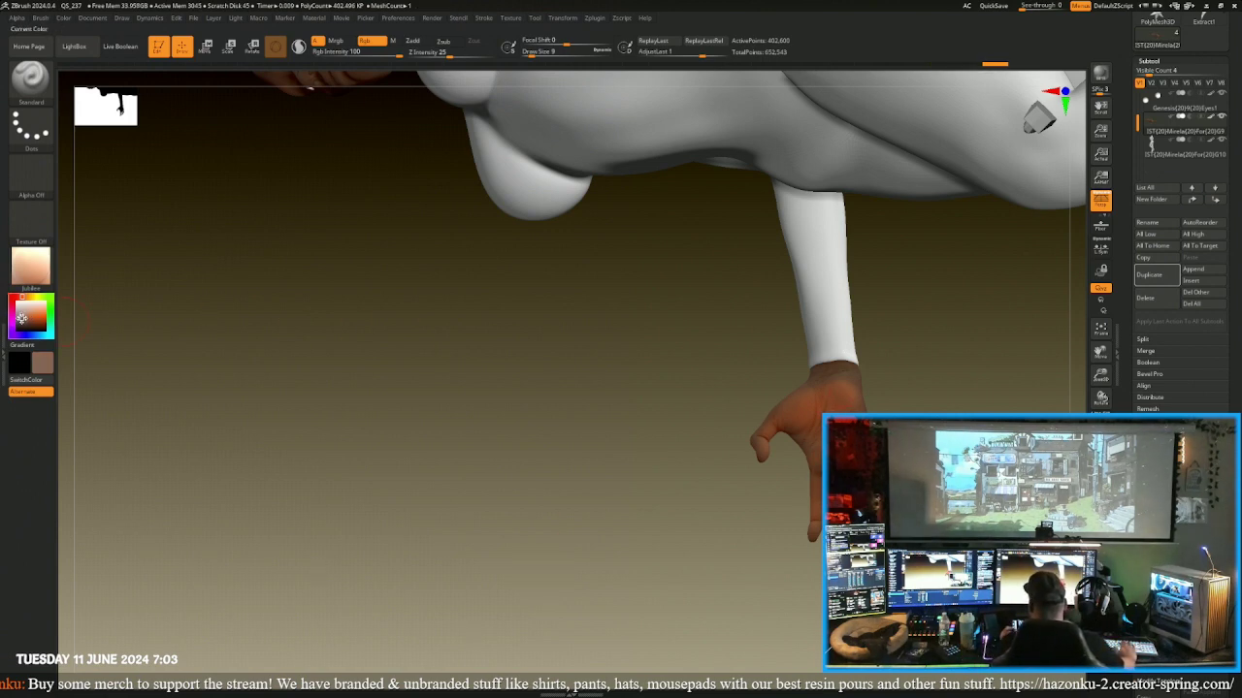
# - Choose a duller, darker brown and blend it over the palm and thumb side of the figure's right hand
pyautogui.moveTo(18, 319); pyautogui.dragTo(23, 322)
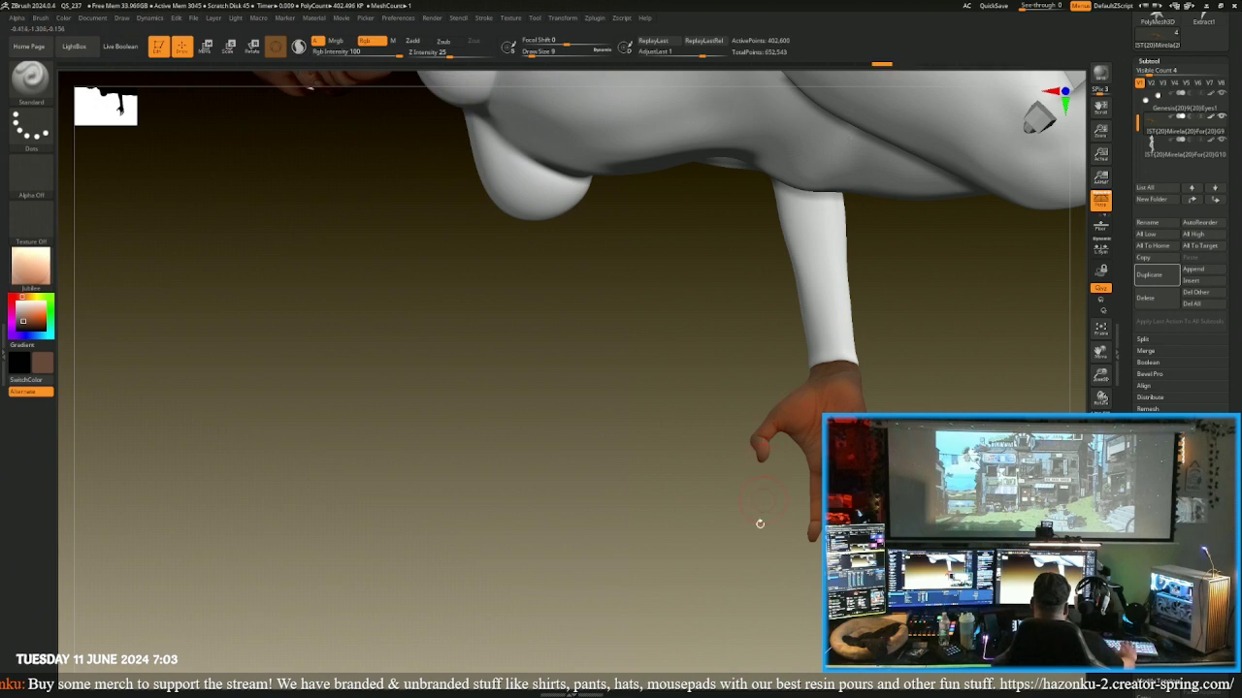
pyautogui.moveTo(759, 524); pyautogui.dragTo(776, 541)
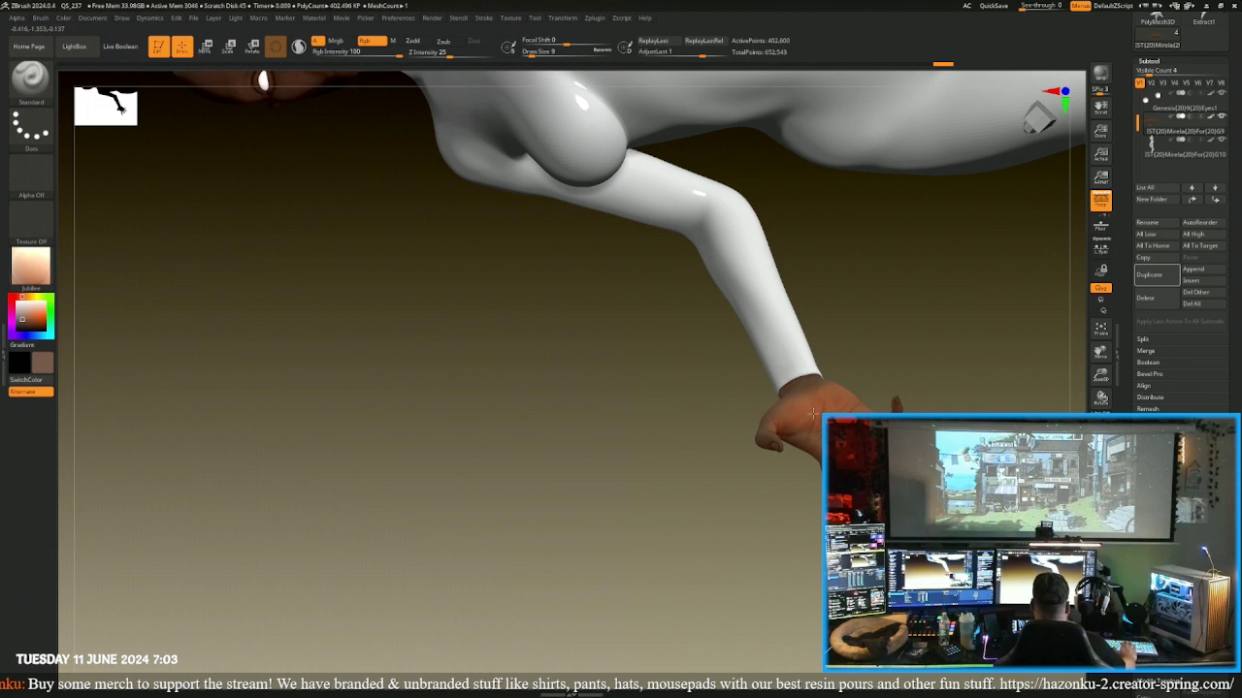
pyautogui.moveTo(871, 407); pyautogui.dragTo(873, 494)
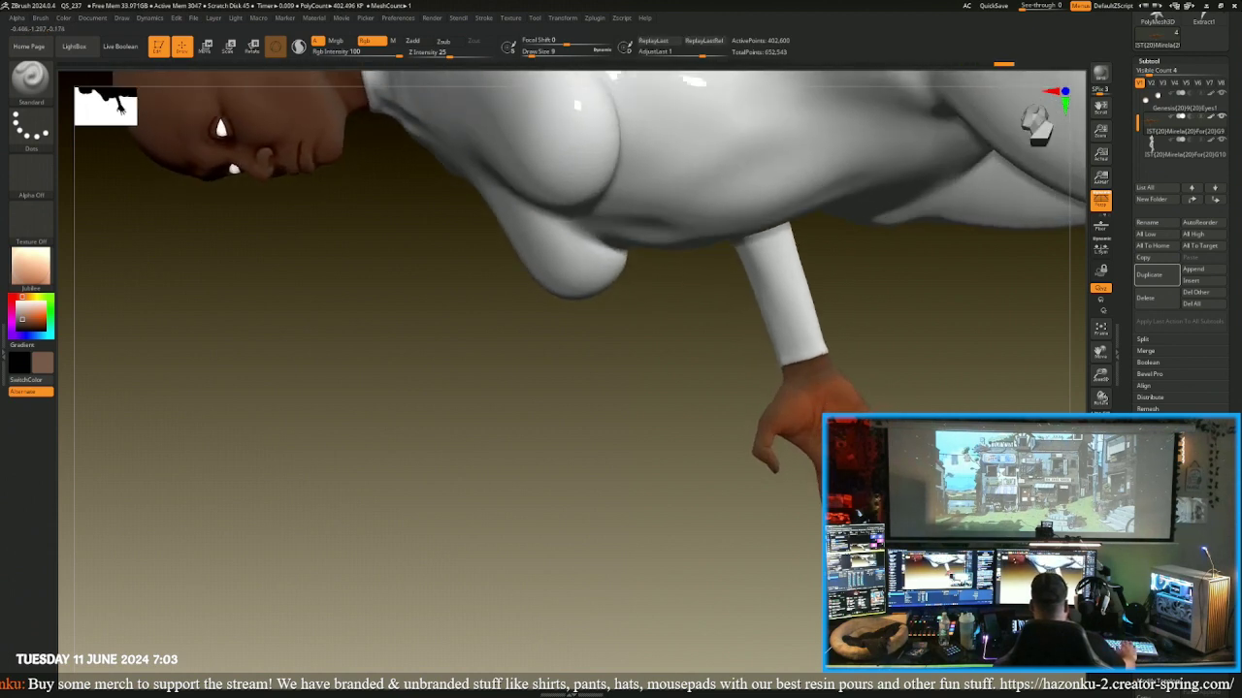
pyautogui.moveTo(873, 495); pyautogui.dragTo(936, 601, button='right')
pyautogui.hotkey('ctrl', 'z')
pyautogui.moveTo(787, 560)
pyautogui.mouseDown(button='right')
pyautogui.moveTo(688, 437)
pyautogui.moveTo(752, 396)
pyautogui.moveTo(907, 384)
pyautogui.moveTo(834, 427)
pyautogui.mouseUp(button='right')
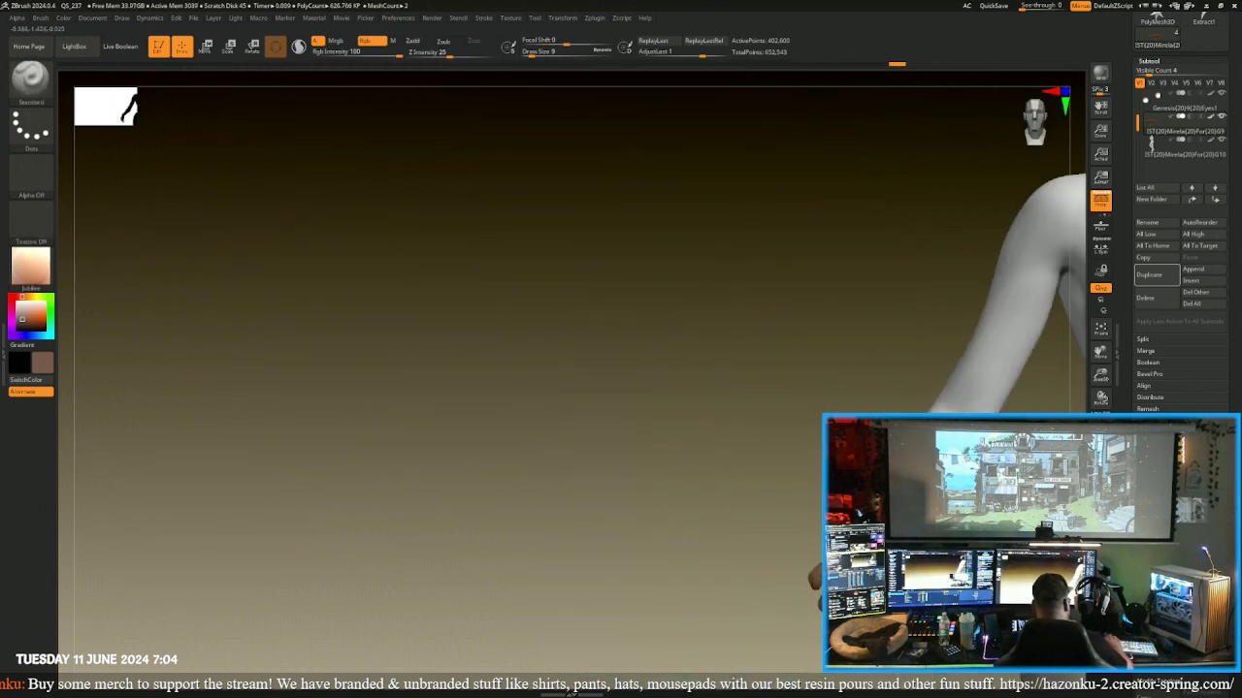
# - Return to the lighter reddish brown and touch up the palm and fingers of the figure's right hand at draw size 10
pyautogui.press('f')
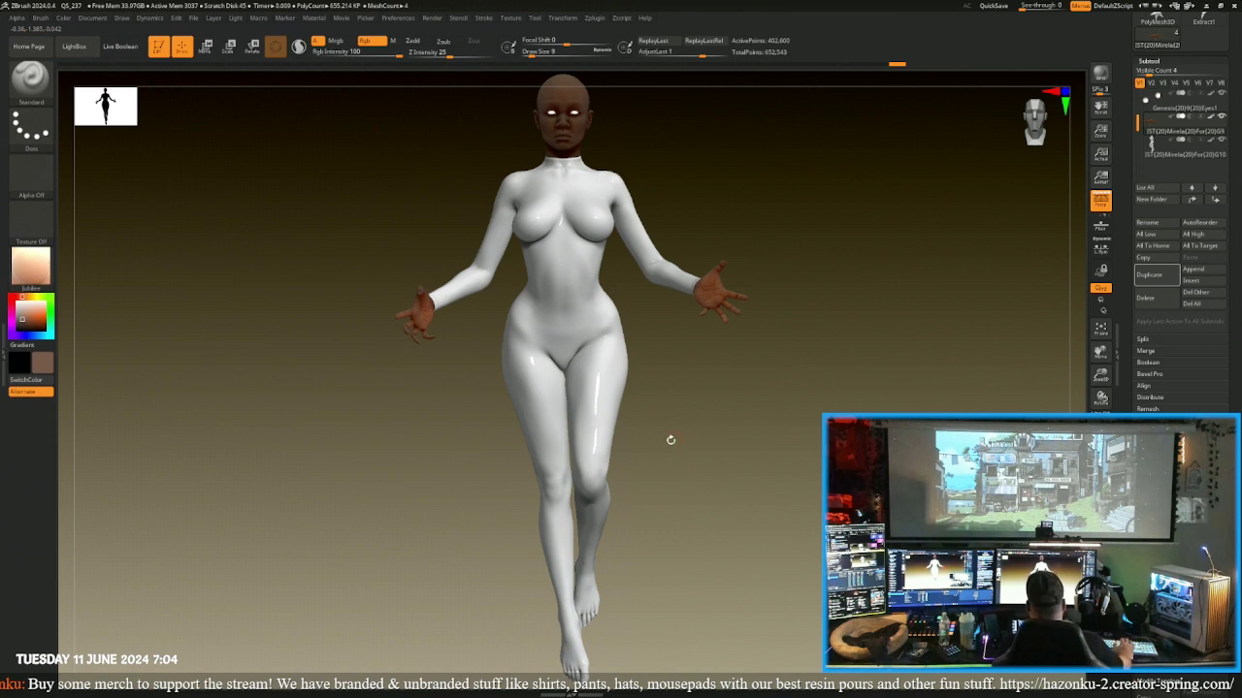
pyautogui.click(25, 317)
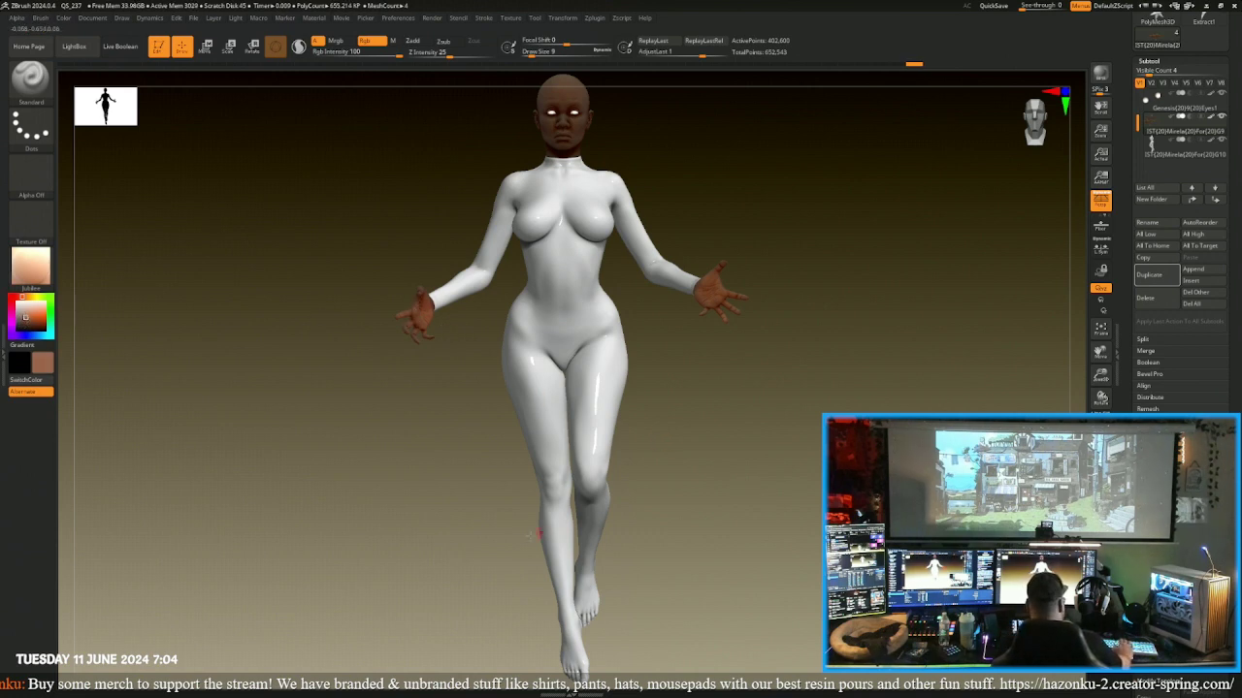
pyautogui.keyDown('ctrl'); pyautogui.moveTo(476, 469); pyautogui.dragTo(446, 413, button='right'); pyautogui.keyUp('ctrl')
pyautogui.press(']')
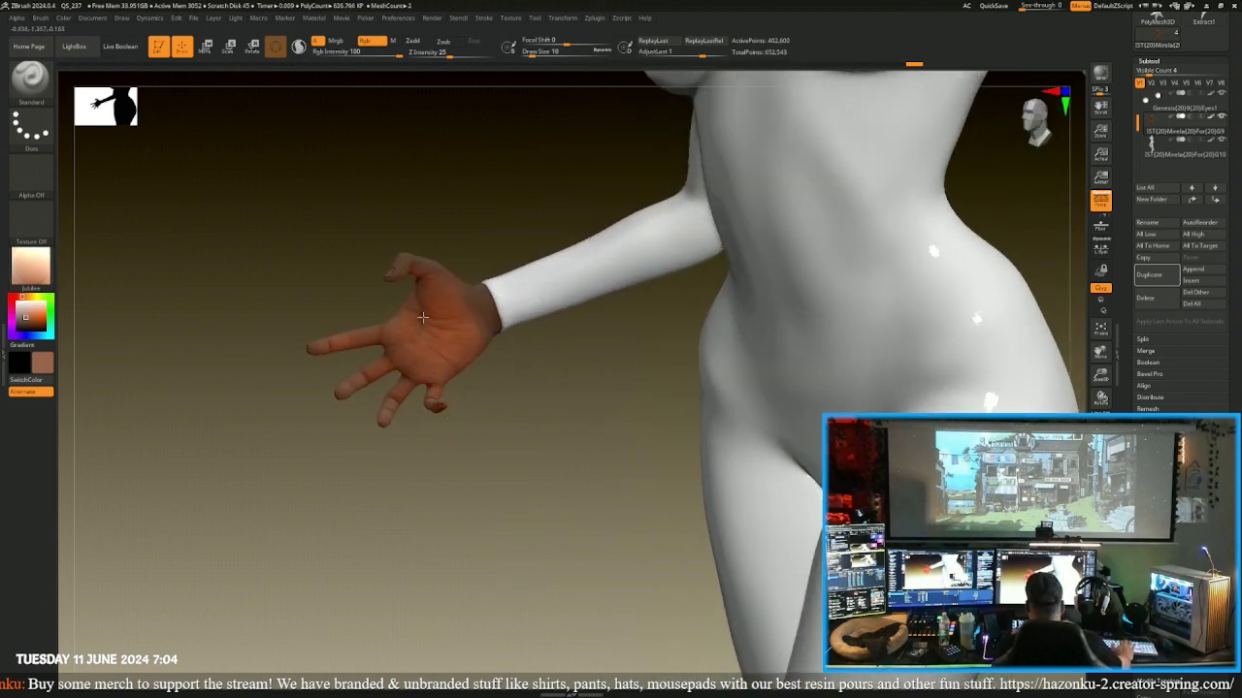
pyautogui.moveTo(373, 291)
pyautogui.mouseDown()
pyautogui.moveTo(339, 288)
pyautogui.moveTo(392, 289)
pyautogui.mouseUp()
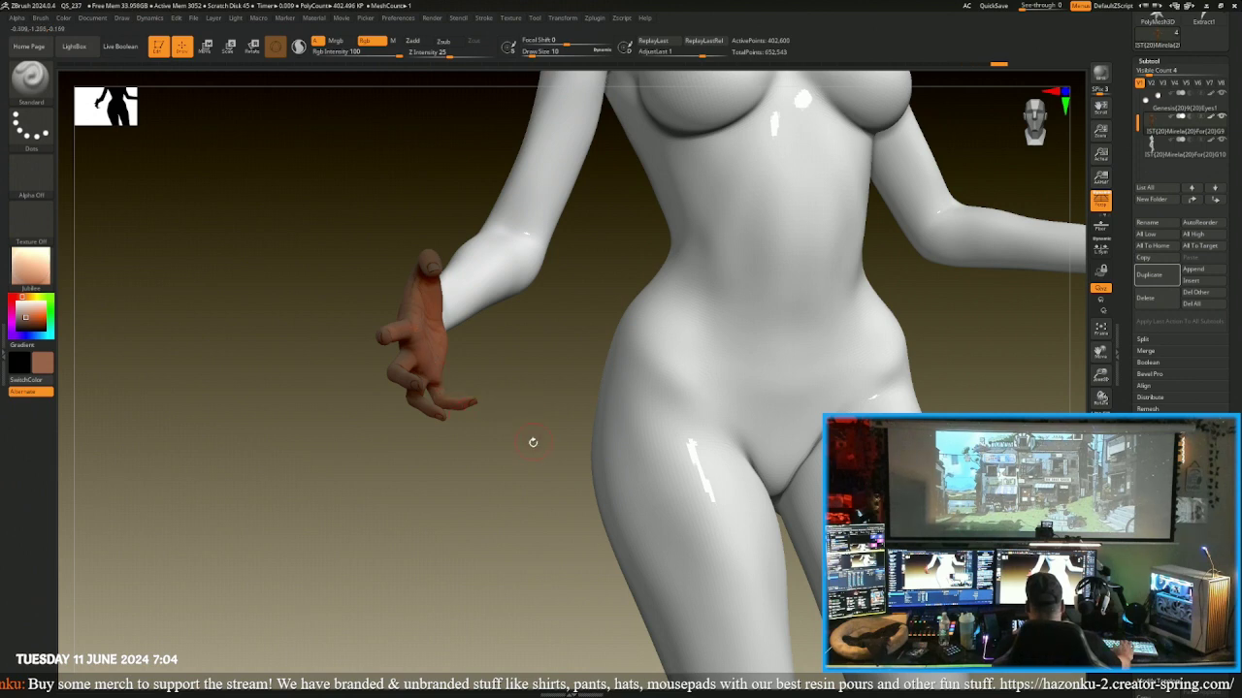
pyautogui.moveTo(533, 443)
pyautogui.mouseDown()
pyautogui.moveTo(496, 462)
pyautogui.moveTo(533, 475)
pyautogui.moveTo(471, 418)
pyautogui.moveTo(485, 429)
pyautogui.mouseUp()
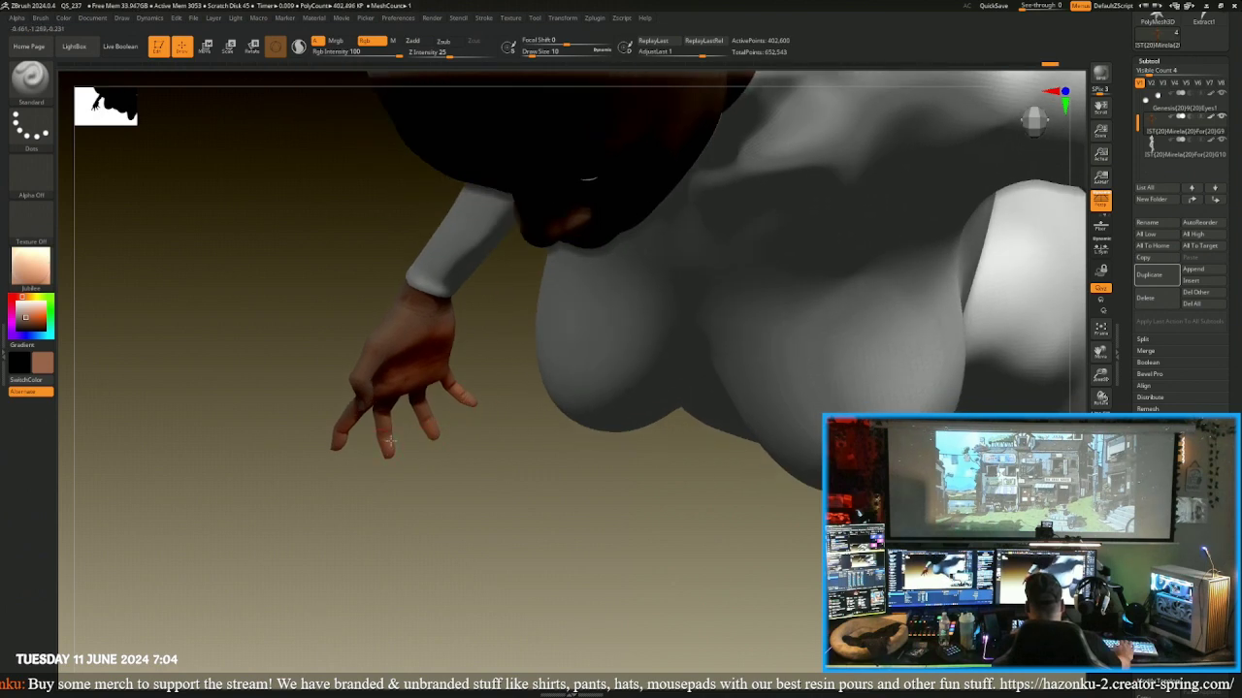
# - Paint the remaining areas of the hands and fingers with the brown skin colour, and turn off RGB colour painting
pyautogui.moveTo(360, 531); pyautogui.dragTo(363, 435)
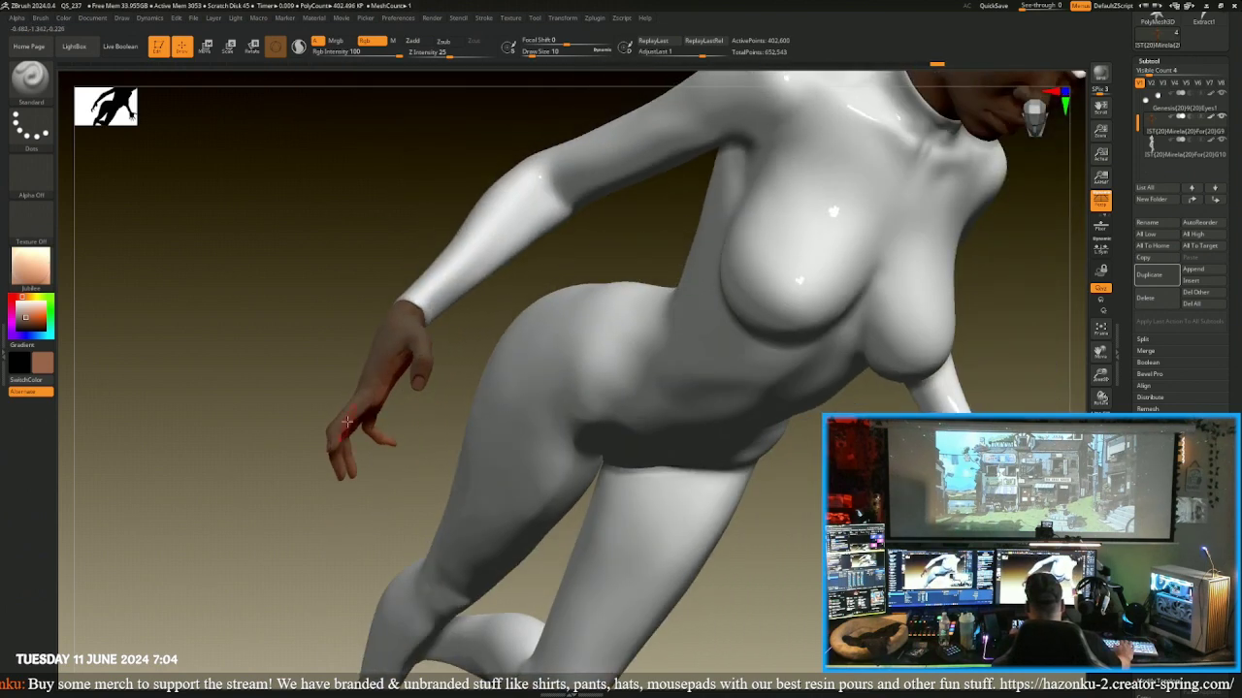
pyautogui.moveTo(376, 390); pyautogui.dragTo(385, 388)
pyautogui.moveTo(418, 401); pyautogui.dragTo(607, 416, button='right')
pyautogui.moveTo(411, 409); pyautogui.dragTo(413, 427)
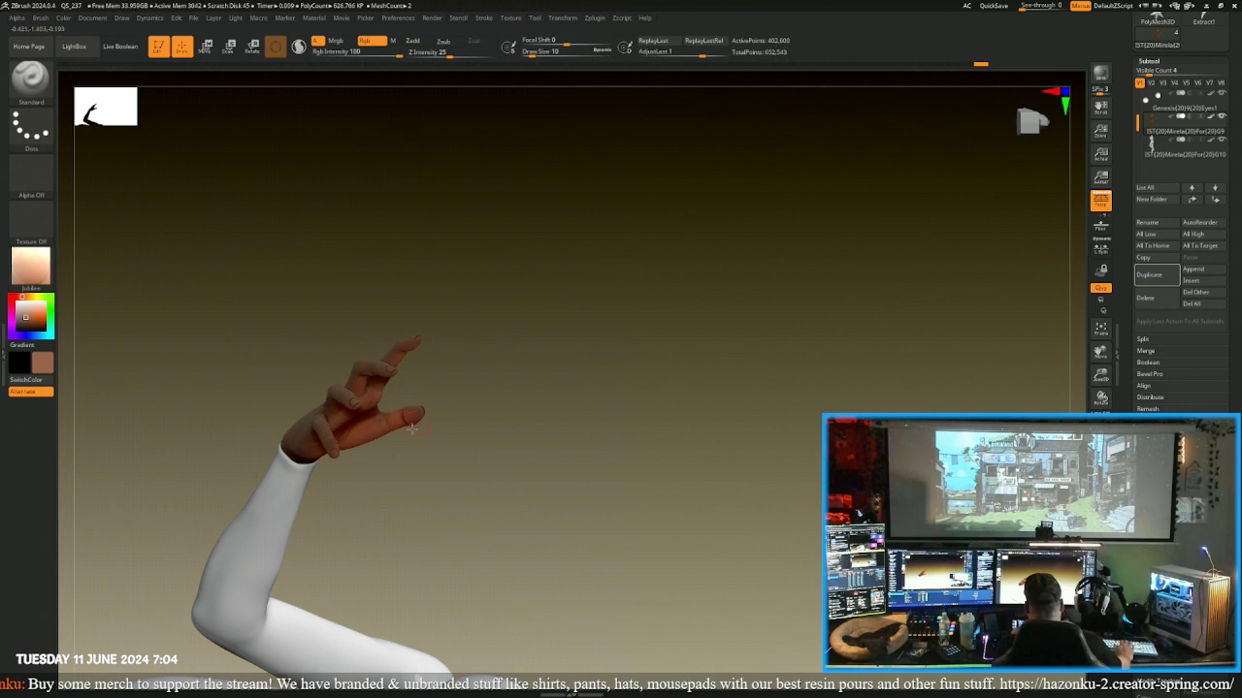
pyautogui.moveTo(591, 462); pyautogui.dragTo(762, 508, button='right')
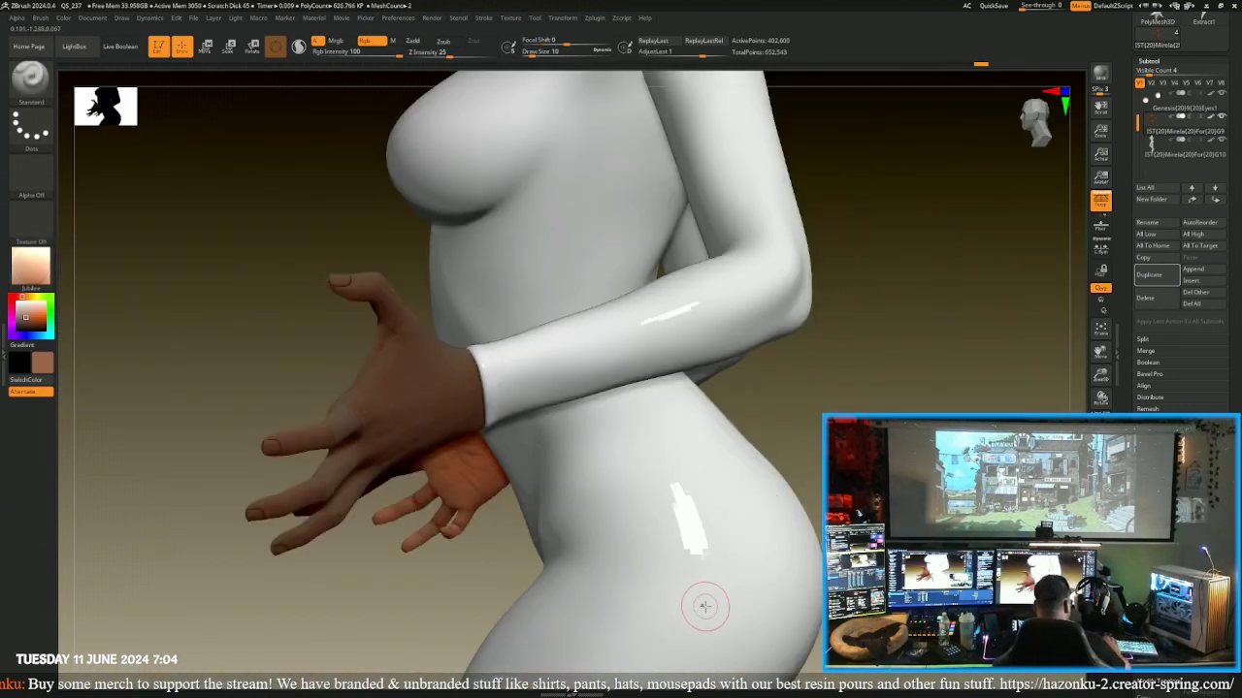
pyautogui.press('f')
pyautogui.keyDown('shift'); pyautogui.moveTo(742, 566); pyautogui.dragTo(765, 460, button='right'); pyautogui.keyUp('shift')
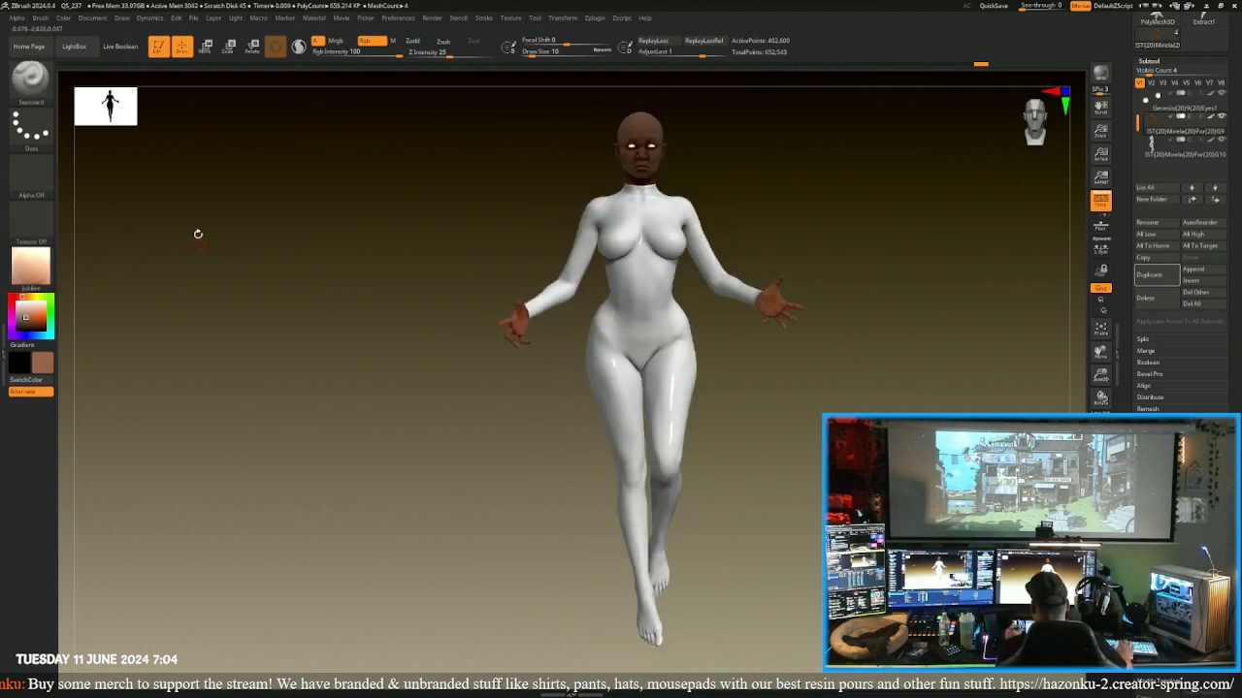
pyautogui.click(365, 41)
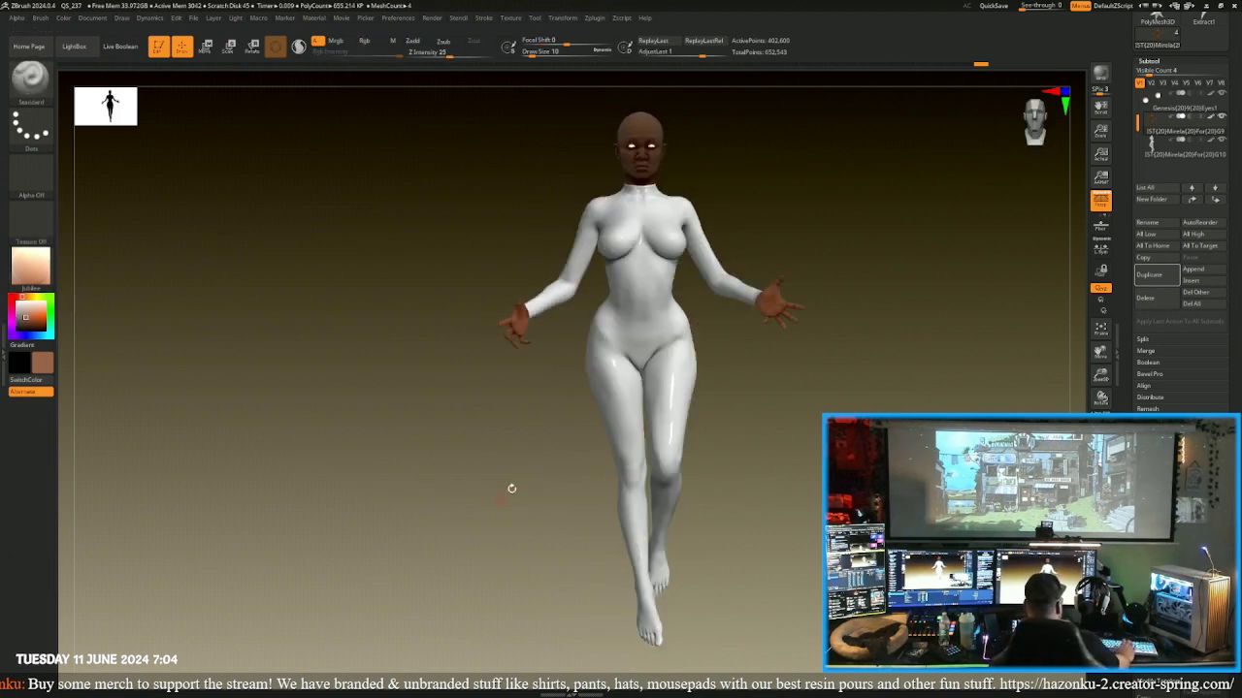
# - Render previews of the full figure from the front to check the painted hands and head
pyautogui.keyDown('alt'); pyautogui.moveTo(511, 489); pyautogui.dragTo(424, 504, button='right'); pyautogui.keyUp('alt')
pyautogui.moveTo(618, 507)
pyautogui.mouseDown(button='right')
pyautogui.moveTo(568, 510)
pyautogui.moveTo(738, 458)
pyautogui.moveTo(715, 416)
pyautogui.mouseUp(button='right')
pyautogui.click(1102, 70)
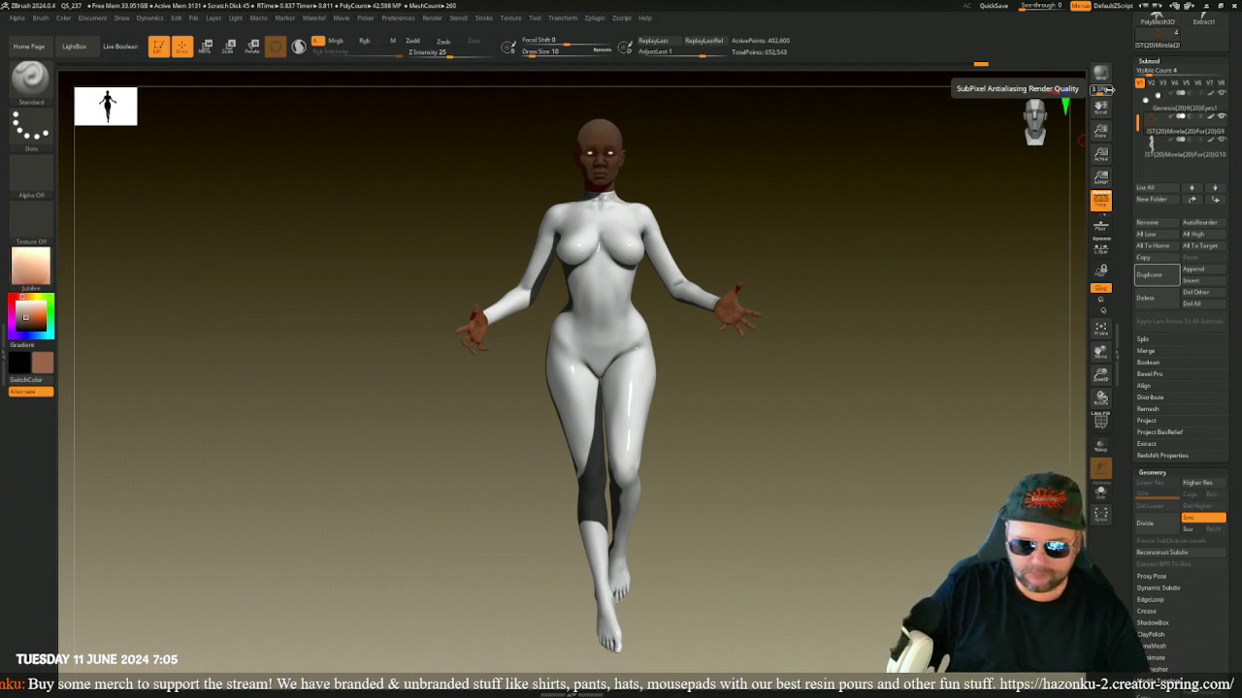
pyautogui.moveTo(786, 441); pyautogui.dragTo(494, 351)
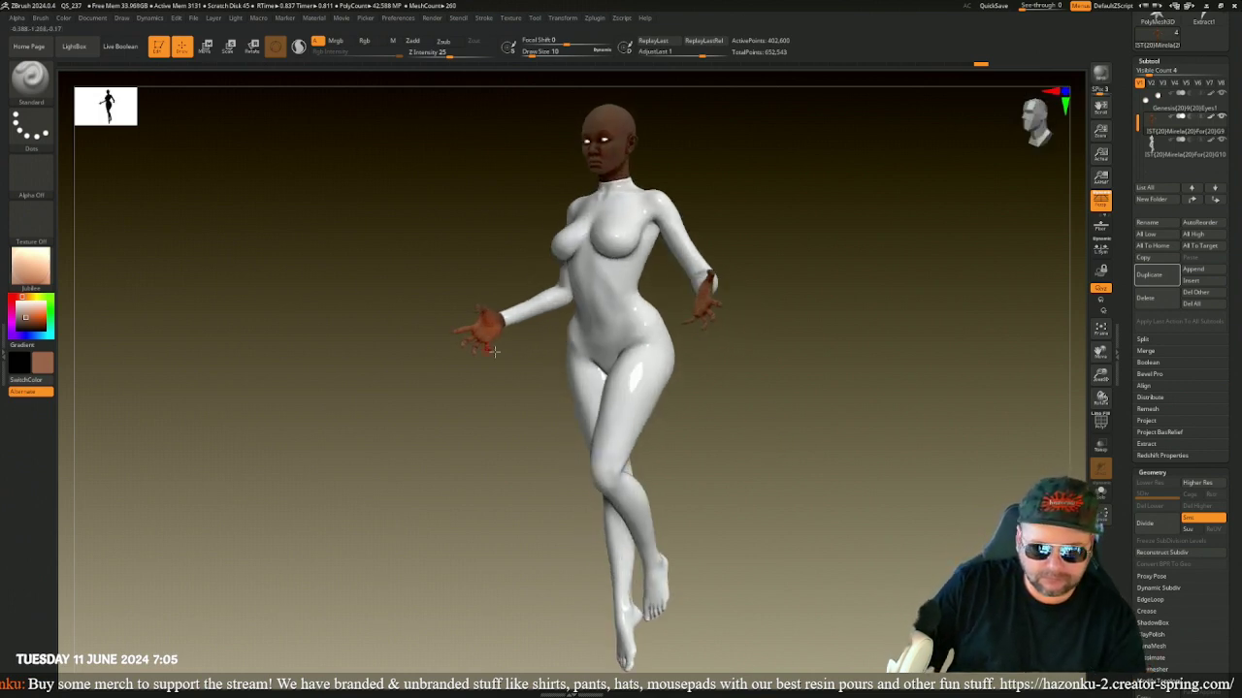
pyautogui.moveTo(476, 485); pyautogui.dragTo(426, 376)
pyautogui.moveTo(254, 444); pyautogui.dragTo(343, 440)
pyautogui.click(1097, 76)
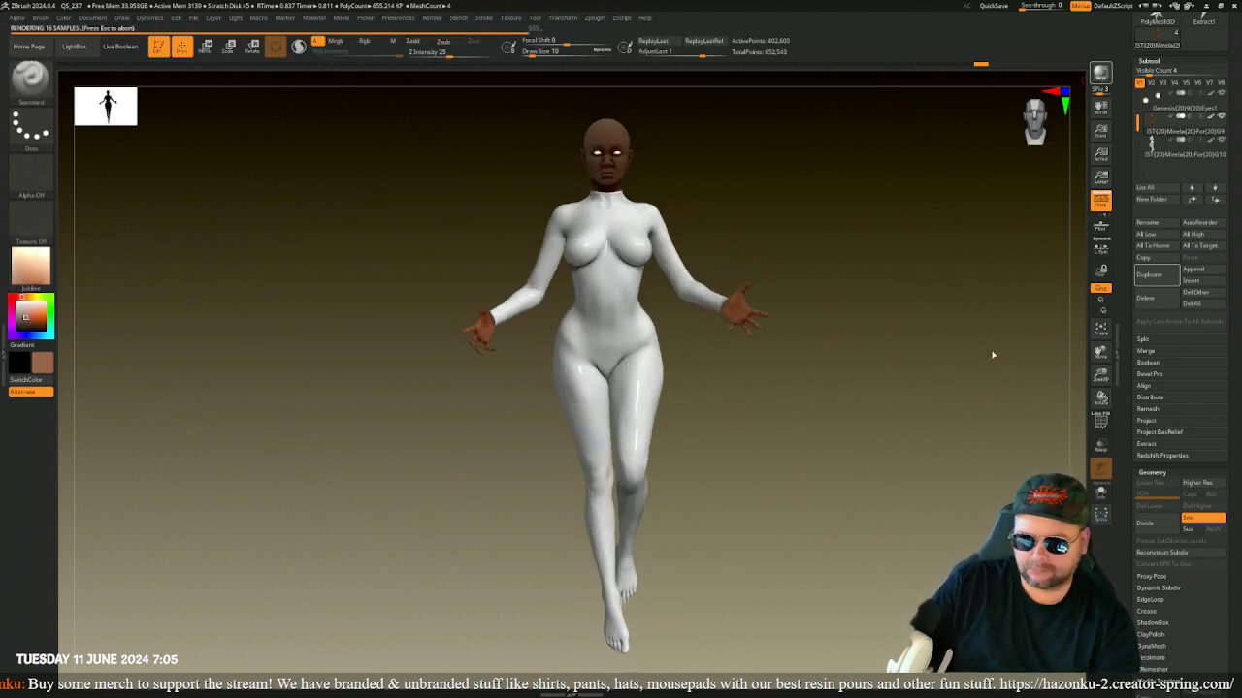
pyautogui.press('space')
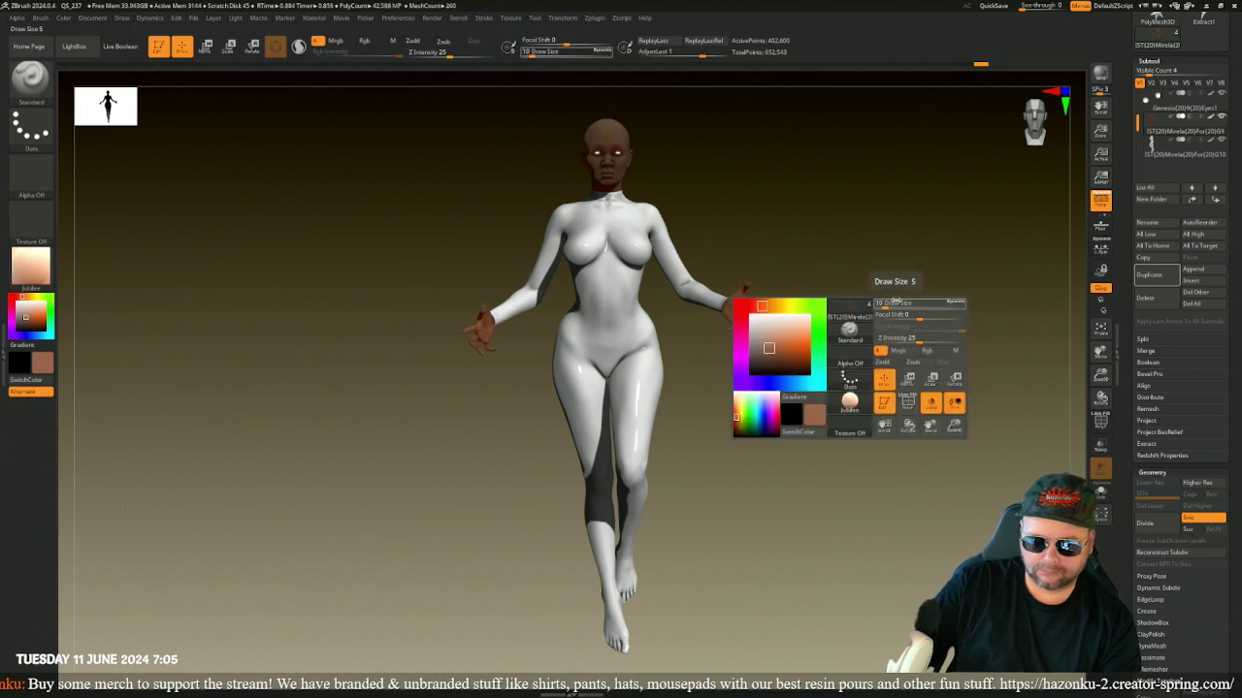
# - Hide the Genesis eyes subtool so the head's empty eye sockets are exposed
pyautogui.keyDown('alt'); pyautogui.moveTo(807, 324); pyautogui.dragTo(786, 546); pyautogui.keyUp('alt')
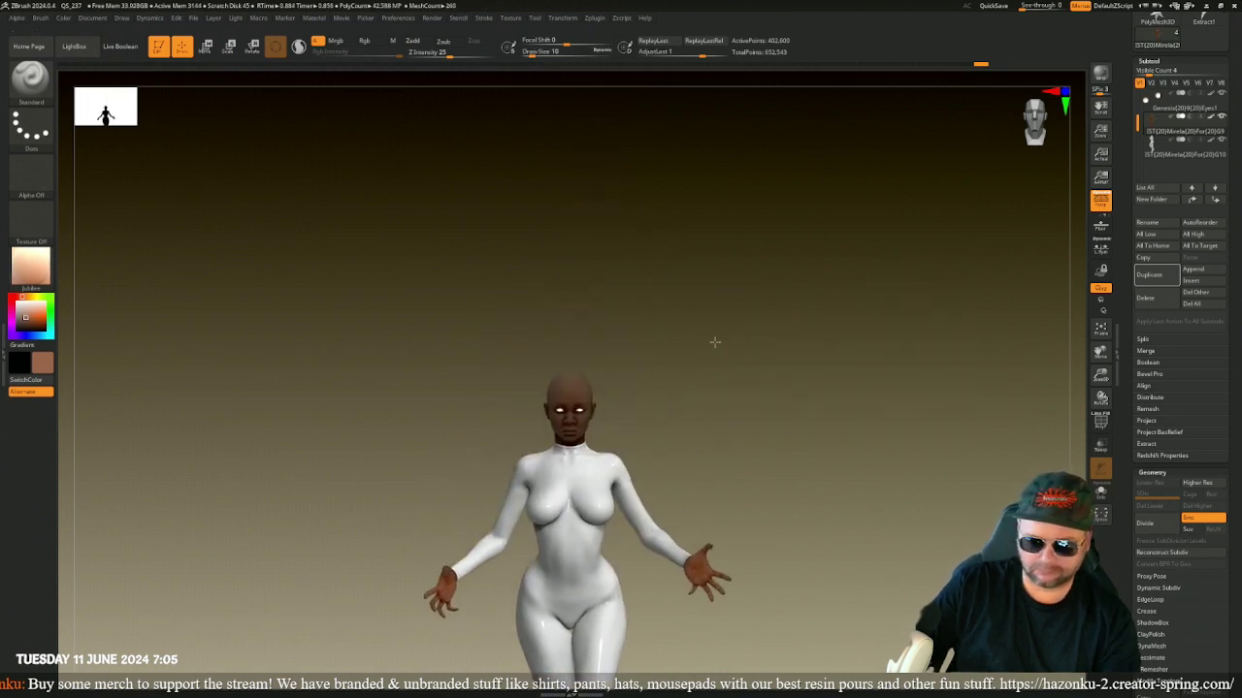
pyautogui.keyDown('alt'); pyautogui.moveTo(714, 341); pyautogui.dragTo(792, 437); pyautogui.keyUp('alt')
pyautogui.keyDown('alt'); pyautogui.moveTo(573, 260); pyautogui.dragTo(416, 582); pyautogui.keyUp('alt')
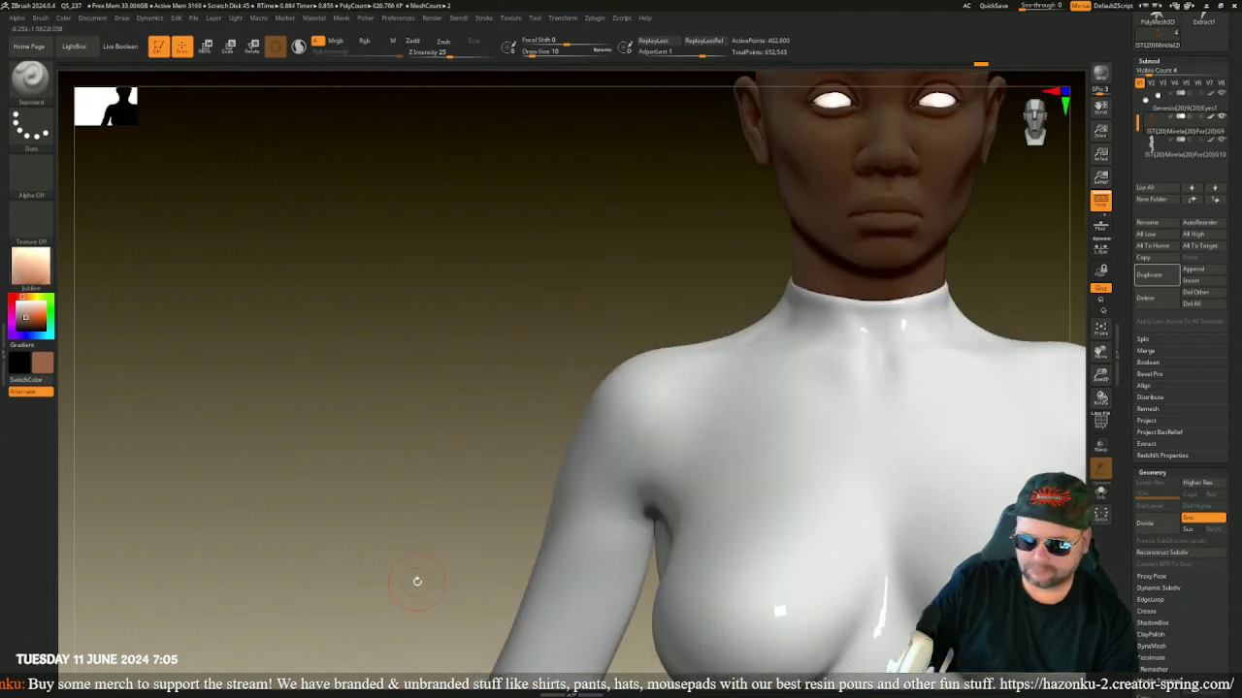
pyautogui.keyDown('alt'); pyautogui.moveTo(1043, 221); pyautogui.dragTo(700, 514); pyautogui.keyUp('alt')
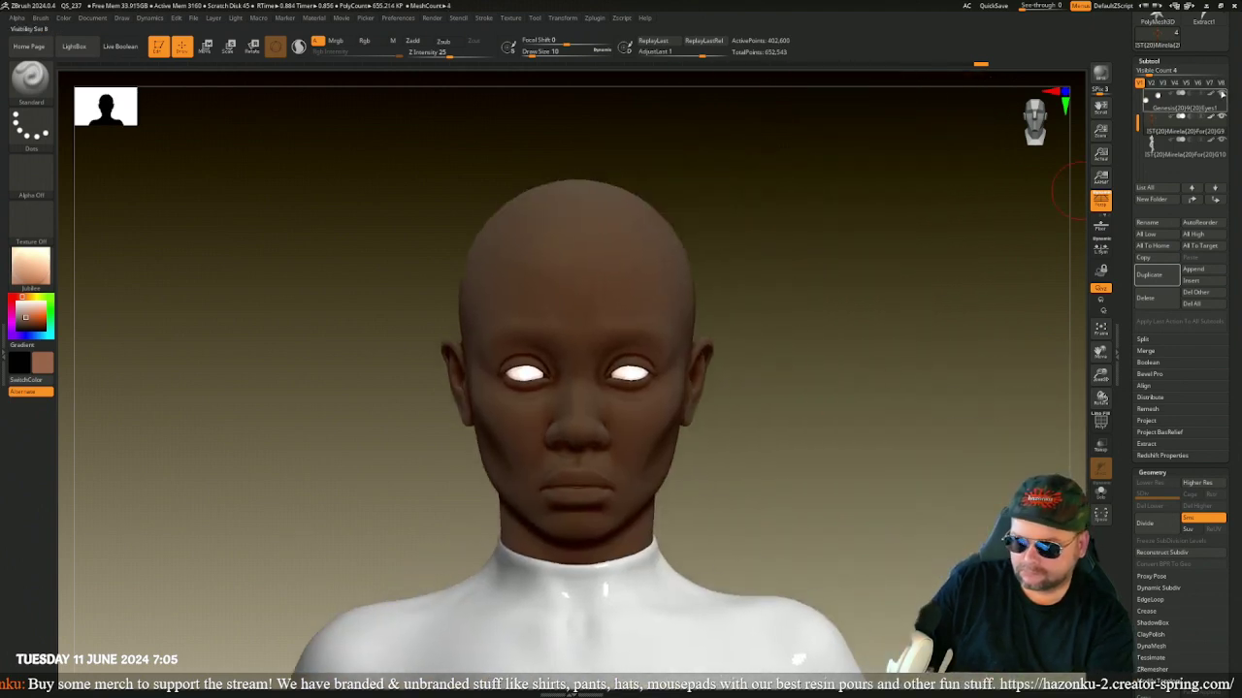
pyautogui.click(1222, 93)
pyautogui.keyDown('alt'); pyautogui.moveTo(911, 319); pyautogui.dragTo(889, 363); pyautogui.keyUp('alt')
# - Turn on RGB painting and paint the inside of both eye sockets brown with a draw size of 3
pyautogui.keyDown('alt'); pyautogui.moveTo(1009, 228); pyautogui.dragTo(718, 440); pyautogui.keyUp('alt')
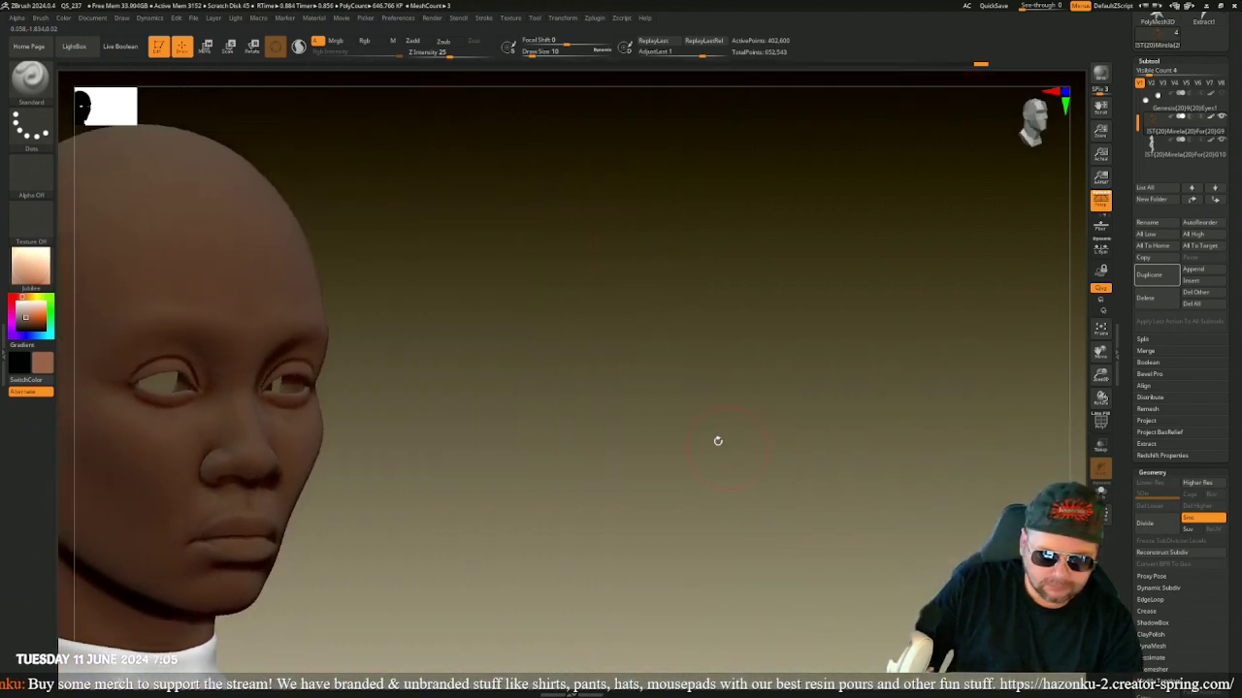
pyautogui.keyDown('alt'); pyautogui.moveTo(559, 452); pyautogui.dragTo(641, 394); pyautogui.keyUp('alt')
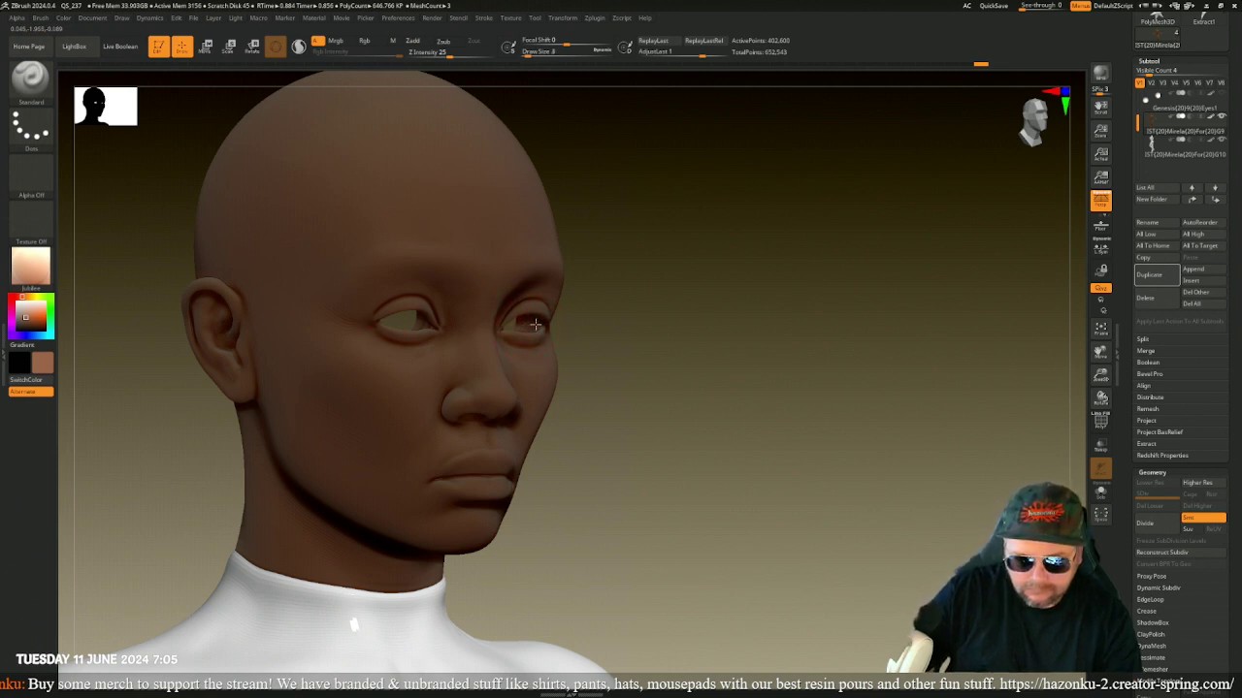
pyautogui.moveTo(716, 445)
pyautogui.mouseDown()
pyautogui.moveTo(739, 464)
pyautogui.moveTo(696, 434)
pyautogui.mouseUp()
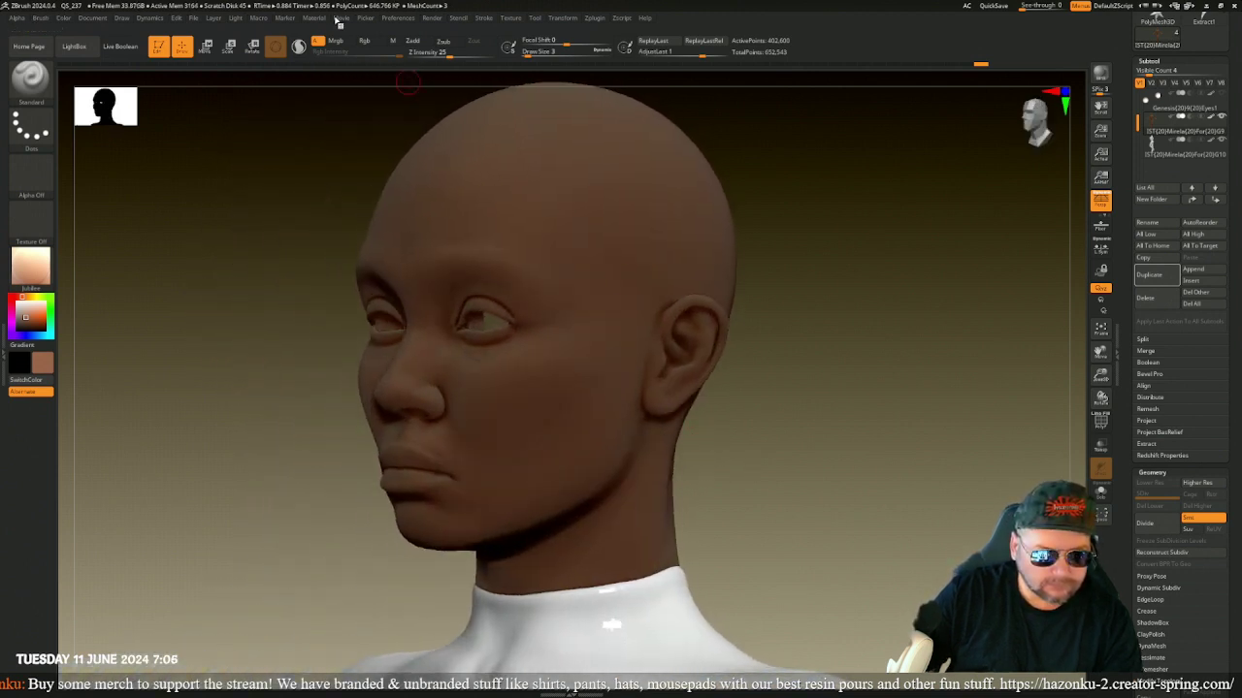
pyautogui.click(366, 40)
pyautogui.moveTo(269, 222); pyautogui.dragTo(258, 240)
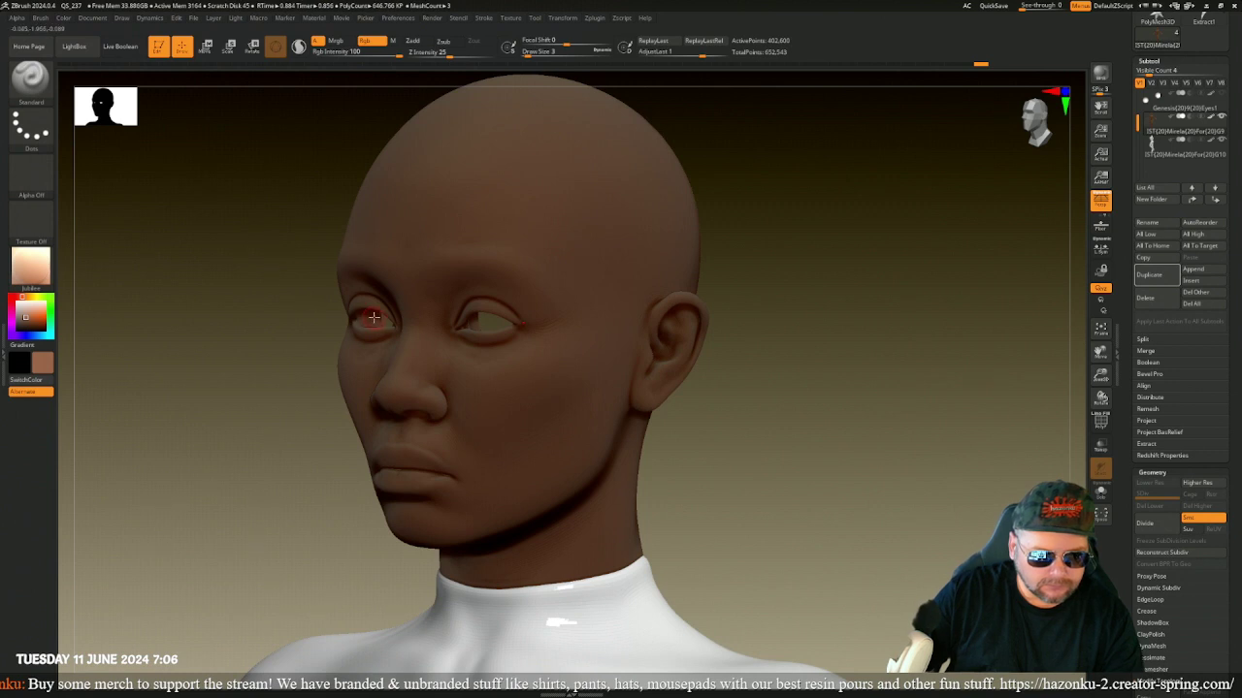
pyautogui.moveTo(371, 319); pyautogui.dragTo(363, 315)
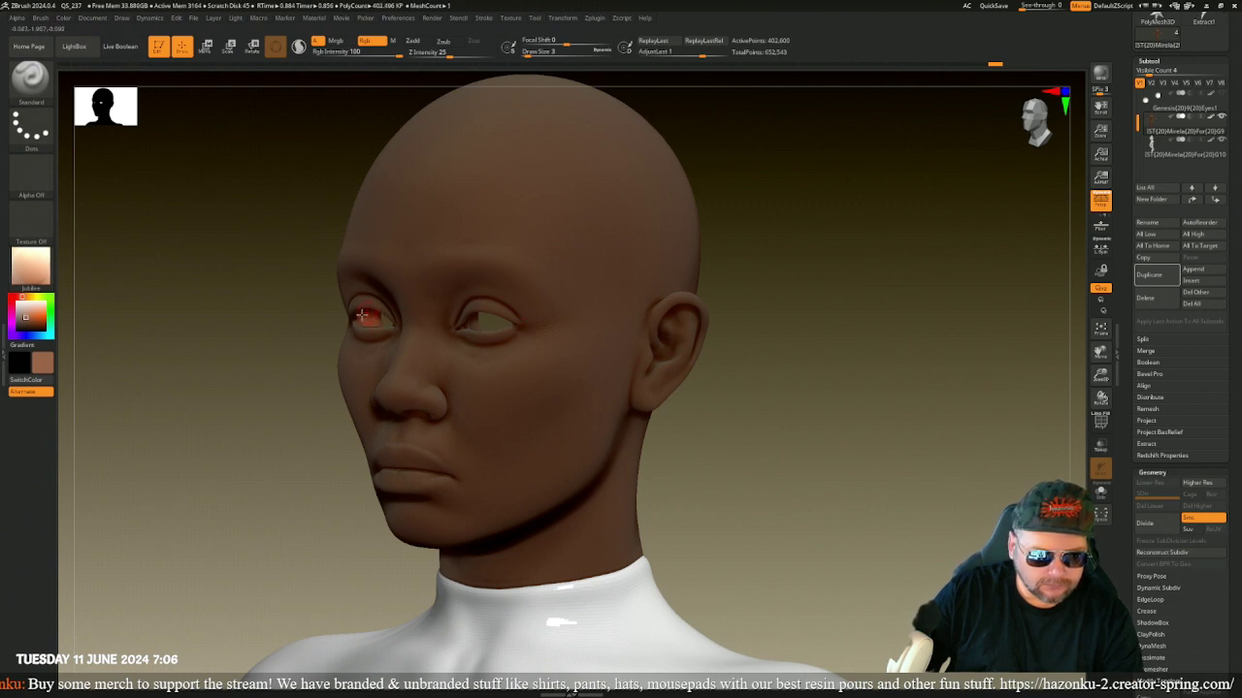
pyautogui.moveTo(288, 339); pyautogui.dragTo(328, 345)
pyautogui.moveTo(327, 344); pyautogui.dragTo(404, 325, button='right')
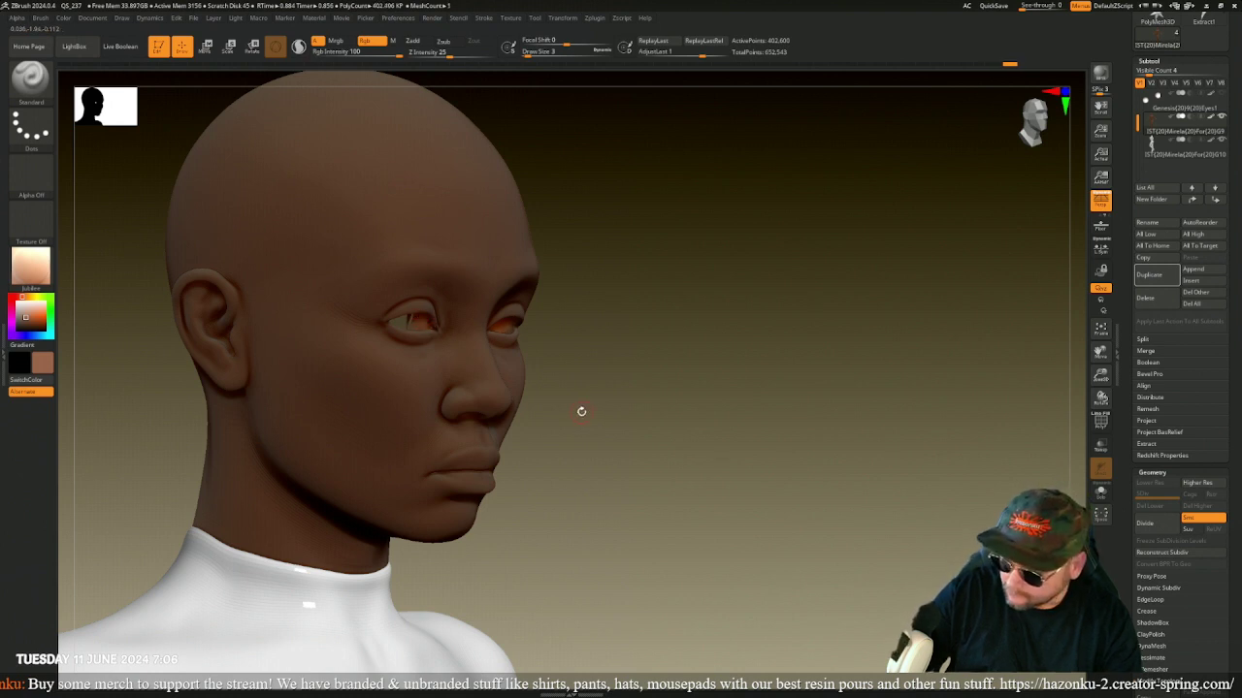
# - Set the brush draw size to 2 and turn off Sculptris Pro mode for close-up work on the eye sockets
pyautogui.press('super')
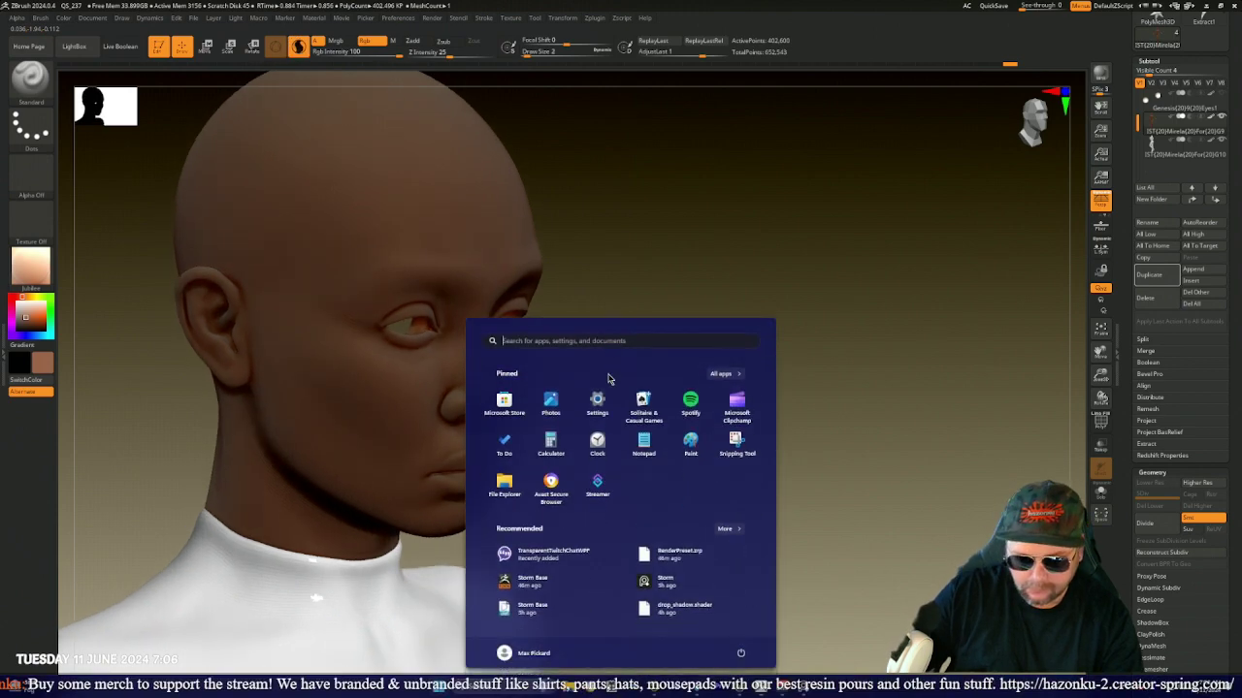
pyautogui.press('super')
pyautogui.keyDown('ctrl'); pyautogui.moveTo(615, 335); pyautogui.dragTo(623, 580, button='right'); pyautogui.keyUp('ctrl')
pyautogui.keyDown('alt'); pyautogui.moveTo(904, 443); pyautogui.dragTo(646, 624, button='right'); pyautogui.keyUp('alt')
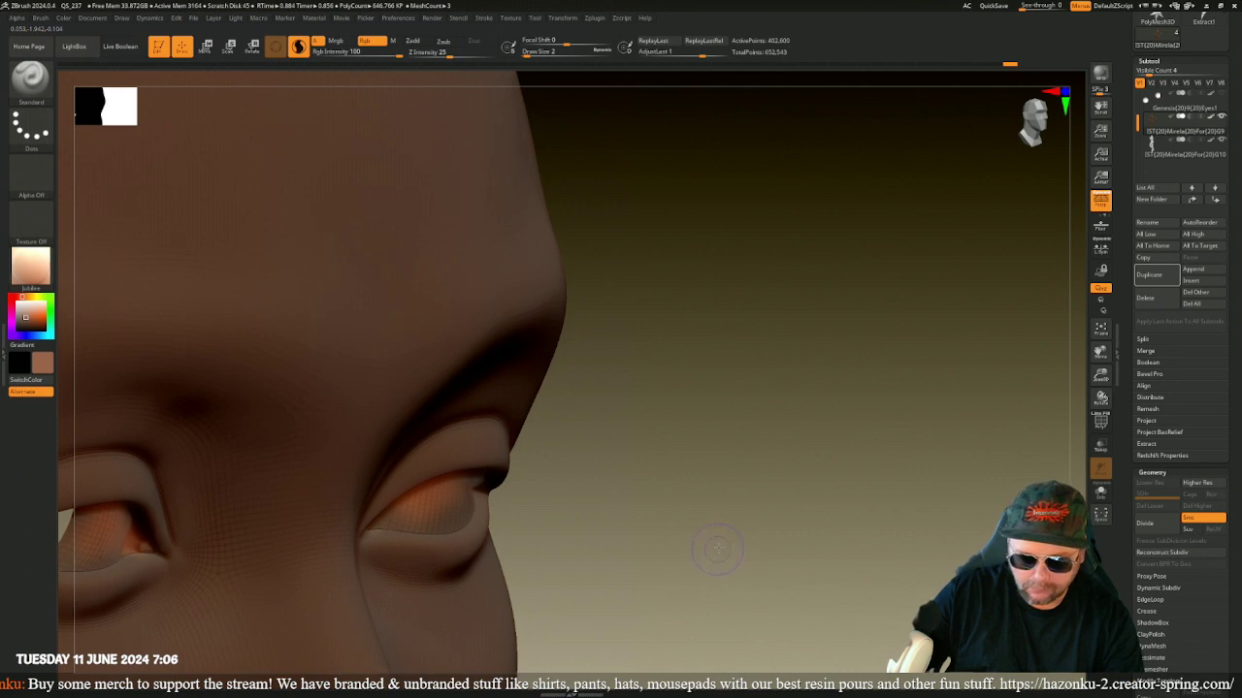
pyautogui.moveTo(730, 549)
pyautogui.mouseDown(button='right')
pyautogui.moveTo(728, 459)
pyautogui.moveTo(809, 421)
pyautogui.moveTo(776, 437)
pyautogui.moveTo(747, 432)
pyautogui.mouseUp(button='right')
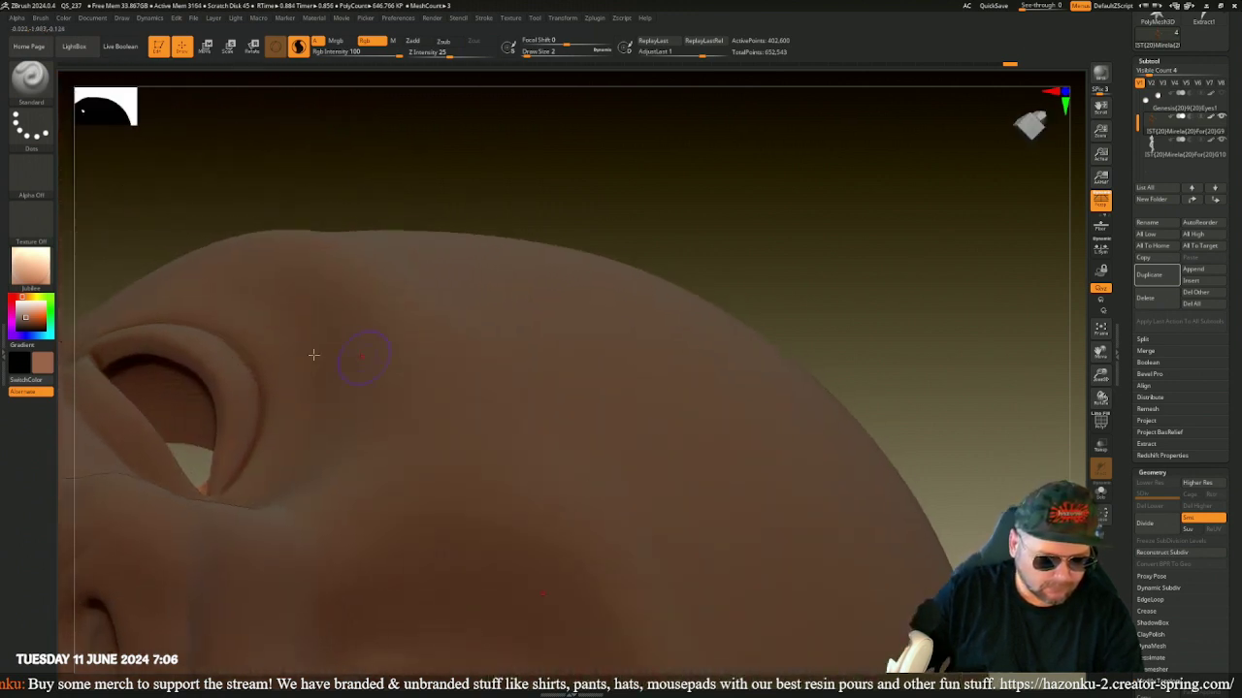
pyautogui.hotkey('shift', 'f')
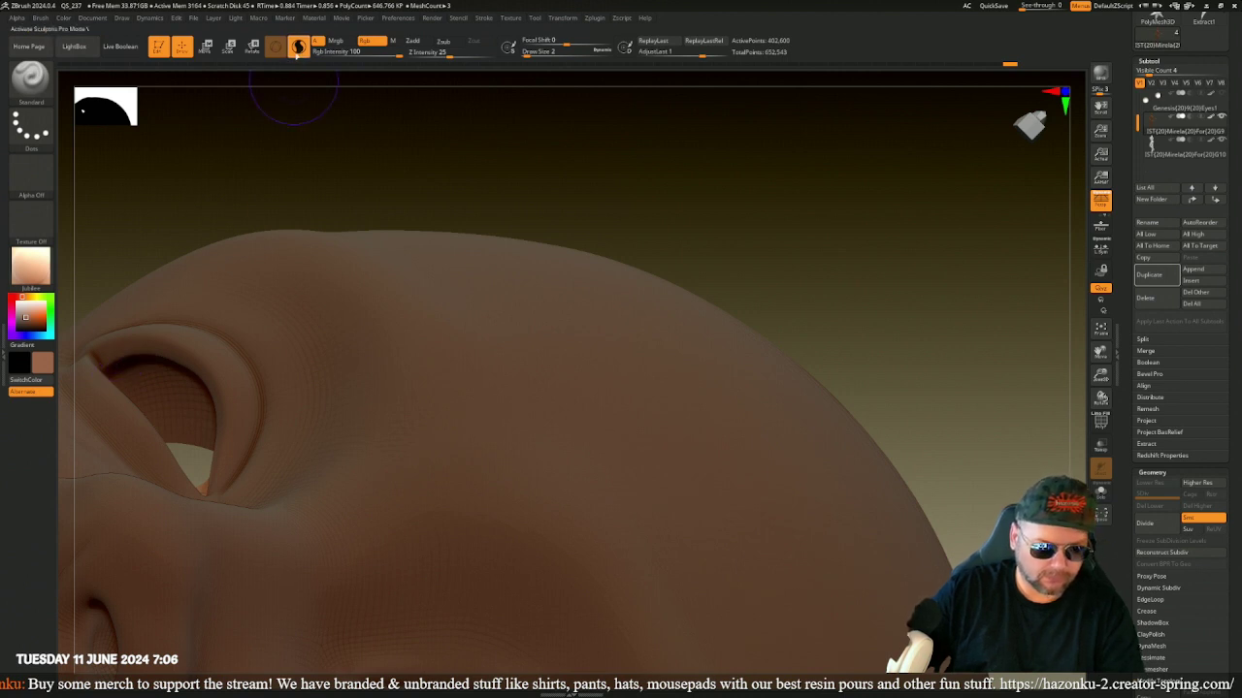
pyautogui.click(298, 47)
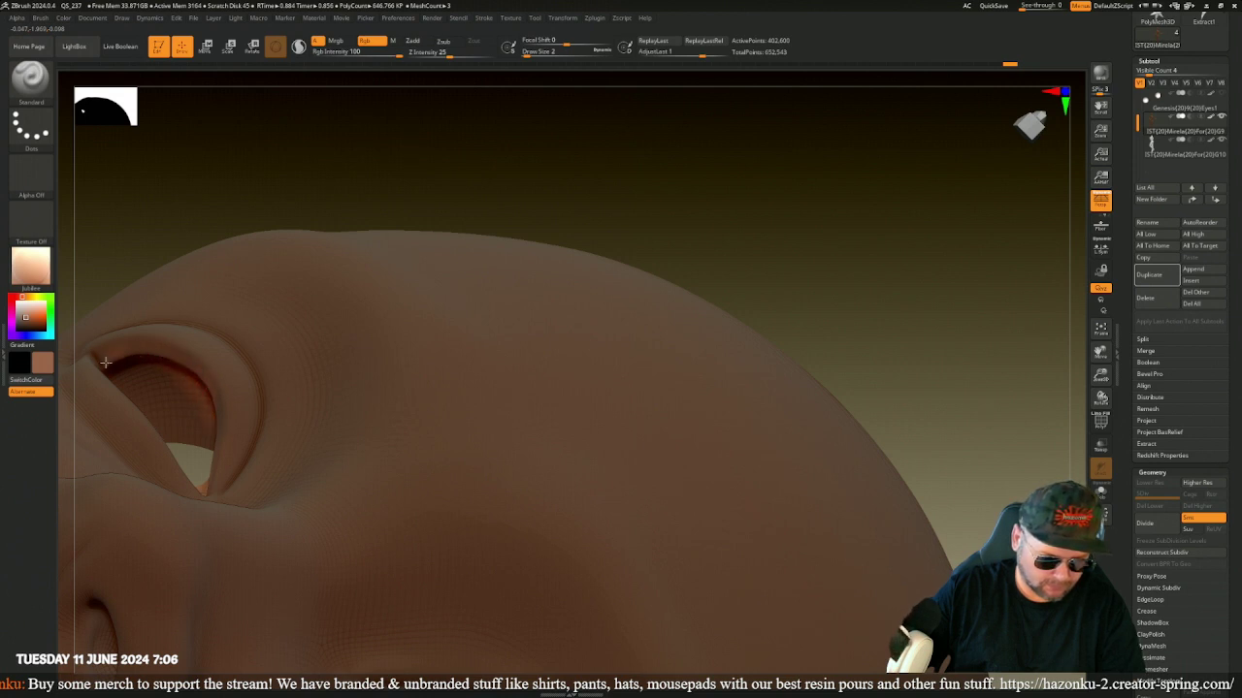
# - Paint the inner eyelids and socket walls of both eyes brown, undoing the stroke over the lower eyelid
pyautogui.moveTo(116, 185); pyautogui.dragTo(225, 415)
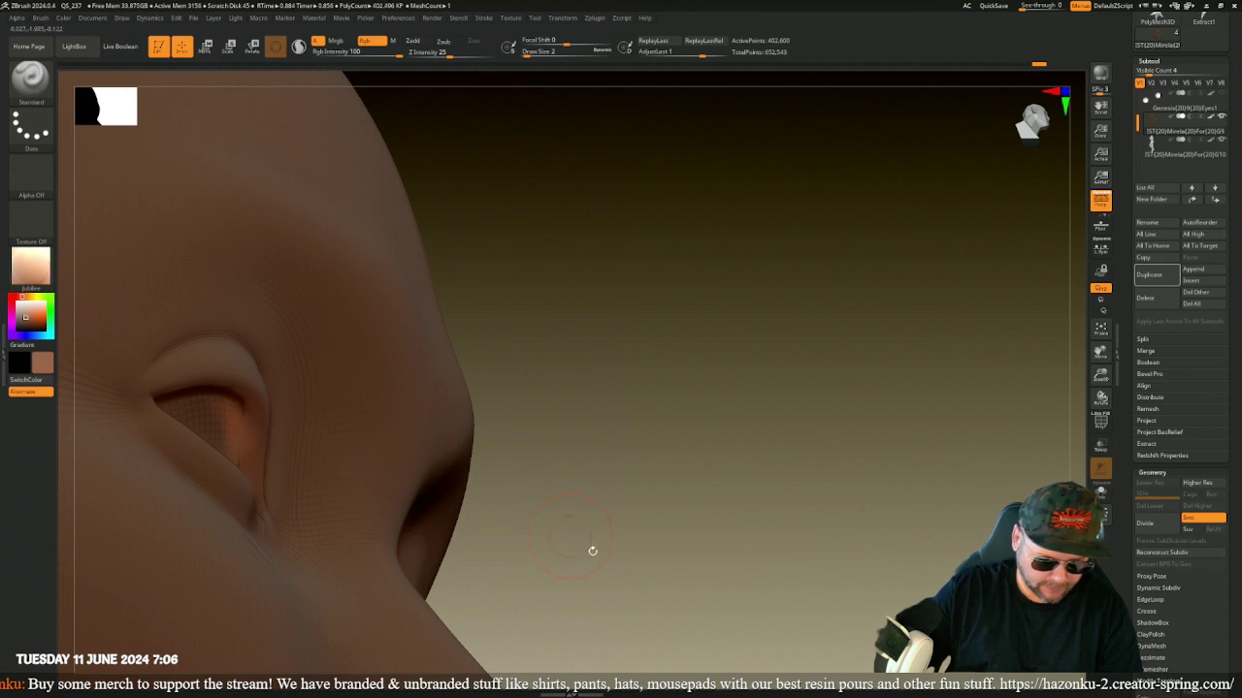
pyautogui.moveTo(756, 549); pyautogui.dragTo(601, 556)
pyautogui.moveTo(823, 626)
pyautogui.mouseDown()
pyautogui.moveTo(751, 233)
pyautogui.moveTo(801, 452)
pyautogui.moveTo(787, 460)
pyautogui.moveTo(790, 435)
pyautogui.moveTo(764, 469)
pyautogui.moveTo(740, 441)
pyautogui.mouseUp()
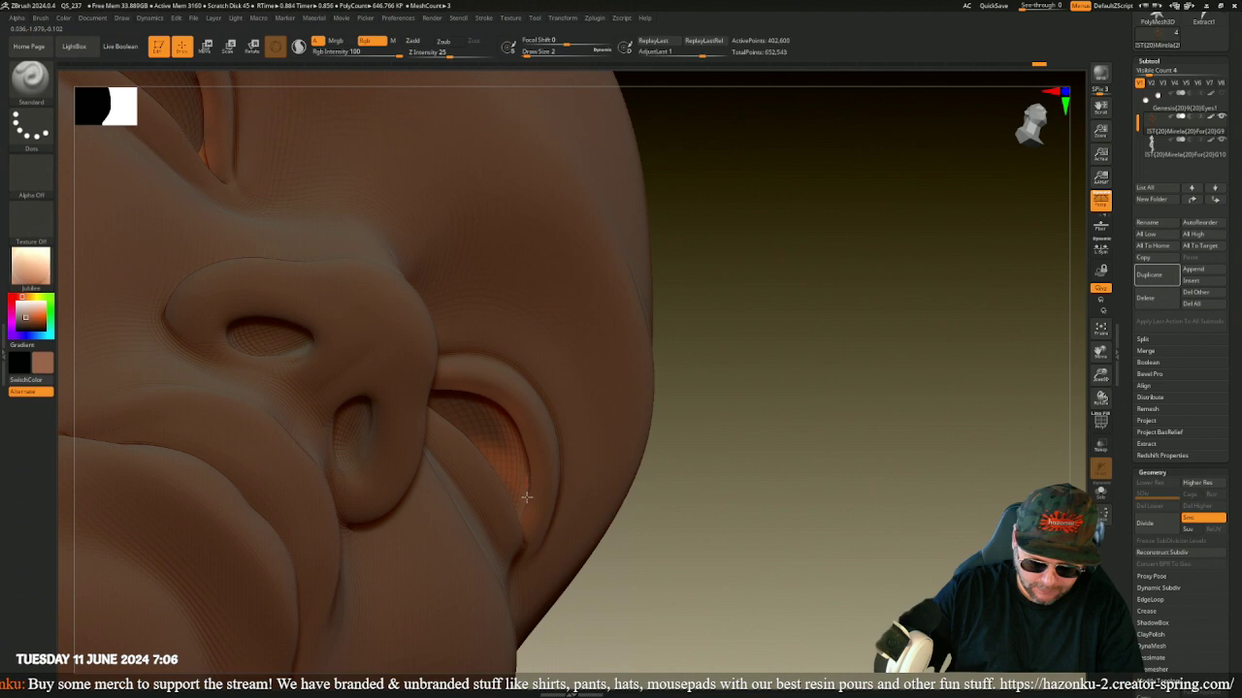
pyautogui.moveTo(754, 588); pyautogui.dragTo(689, 558)
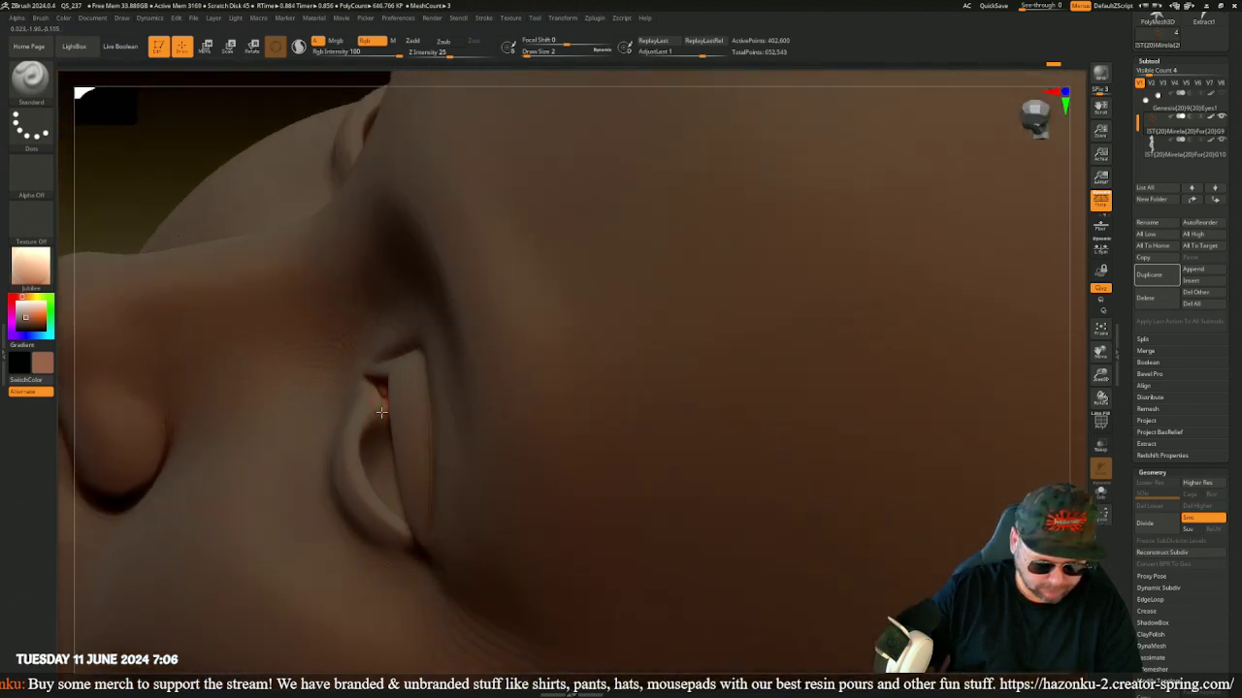
pyautogui.moveTo(380, 412)
pyautogui.mouseDown()
pyautogui.moveTo(355, 441)
pyautogui.moveTo(372, 487)
pyautogui.mouseUp()
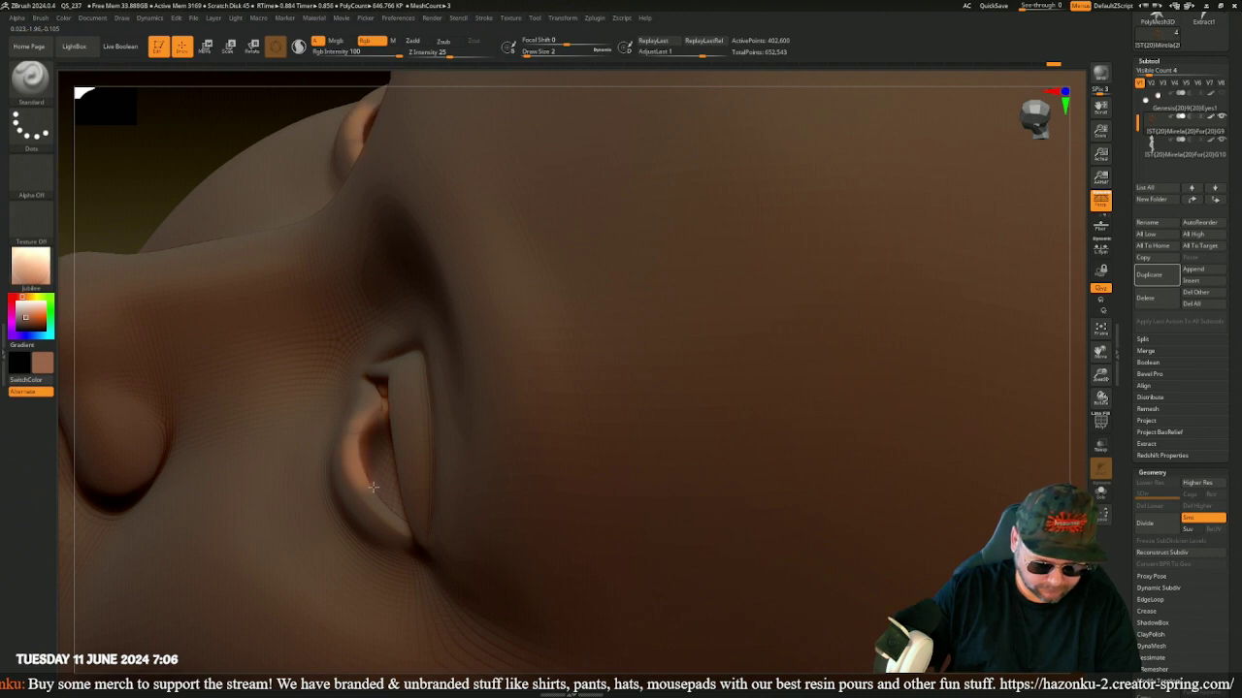
pyautogui.hotkey('ctrl', 'z')
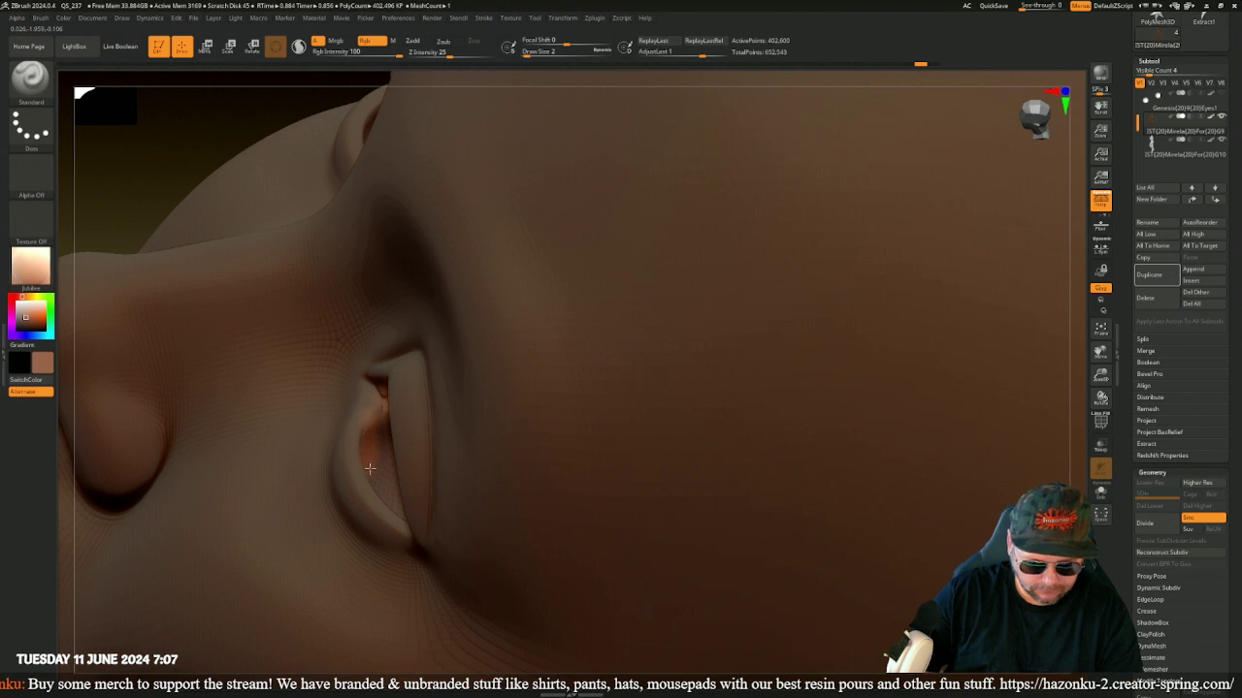
pyautogui.moveTo(370, 469); pyautogui.dragTo(367, 448)
# - Hide a section of the head mesh across the eyes to open up access to the socket surfaces
pyautogui.moveTo(170, 130); pyautogui.dragTo(157, 194)
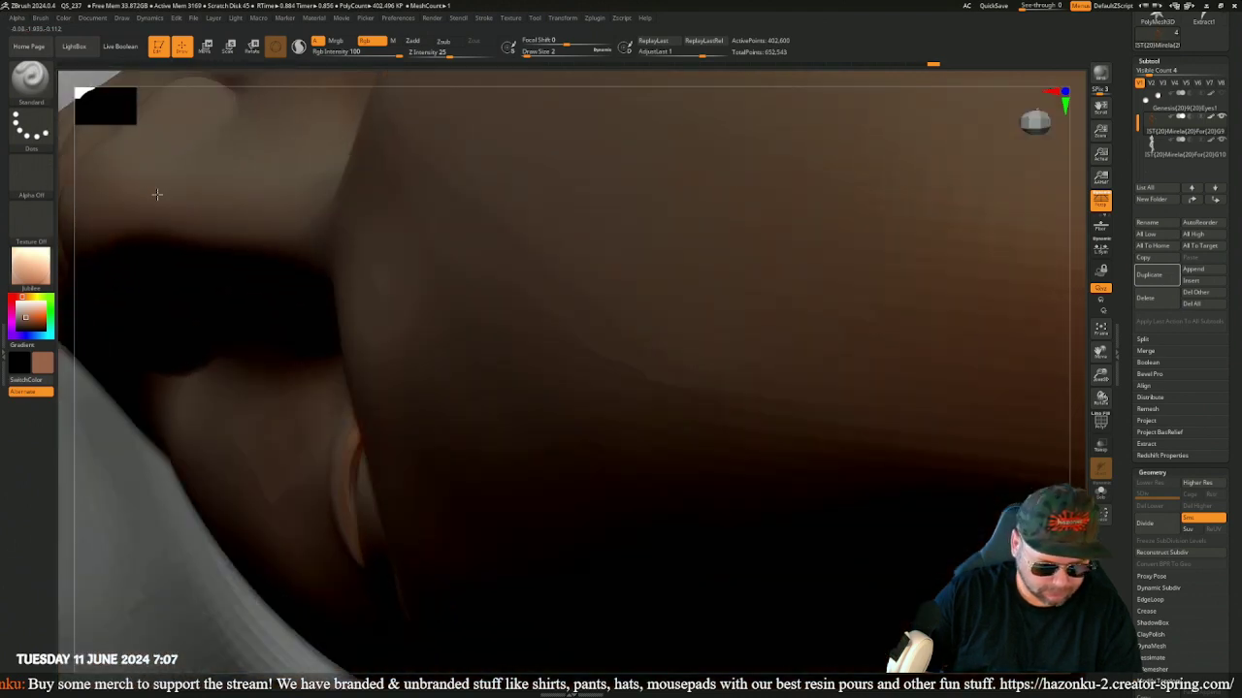
pyautogui.moveTo(156, 194)
pyautogui.mouseDown(button='right')
pyautogui.moveTo(181, 208)
pyautogui.moveTo(194, 266)
pyautogui.moveTo(208, 237)
pyautogui.mouseUp(button='right')
pyautogui.keyDown('ctrl'); pyautogui.keyDown('shift'); pyautogui.moveTo(387, 443); pyautogui.dragTo(398, 503); pyautogui.keyUp('shift'); pyautogui.keyUp('ctrl')
pyautogui.moveTo(409, 553)
pyautogui.keyDown('ctrl'); pyautogui.keyDown('alt'); pyautogui.keyDown('shift'); pyautogui.mouseDown()
pyautogui.moveTo(522, 616)
pyautogui.moveTo(902, 433)
pyautogui.moveTo(670, 146)
pyautogui.moveTo(432, 141)
pyautogui.mouseUp(); pyautogui.keyUp('shift'); pyautogui.keyUp('alt'); pyautogui.keyUp('ctrl')
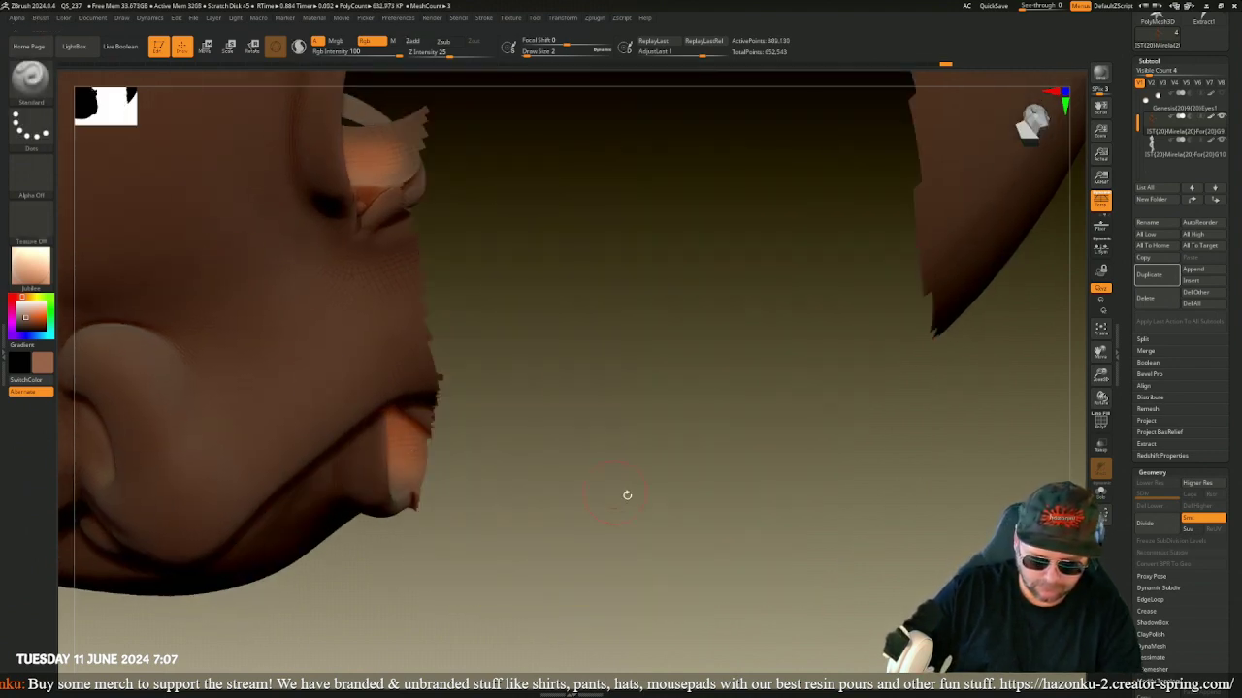
# - Paint brown over the unpainted patches on the exposed eye socket surface
pyautogui.moveTo(627, 495); pyautogui.dragTo(367, 443, button='right')
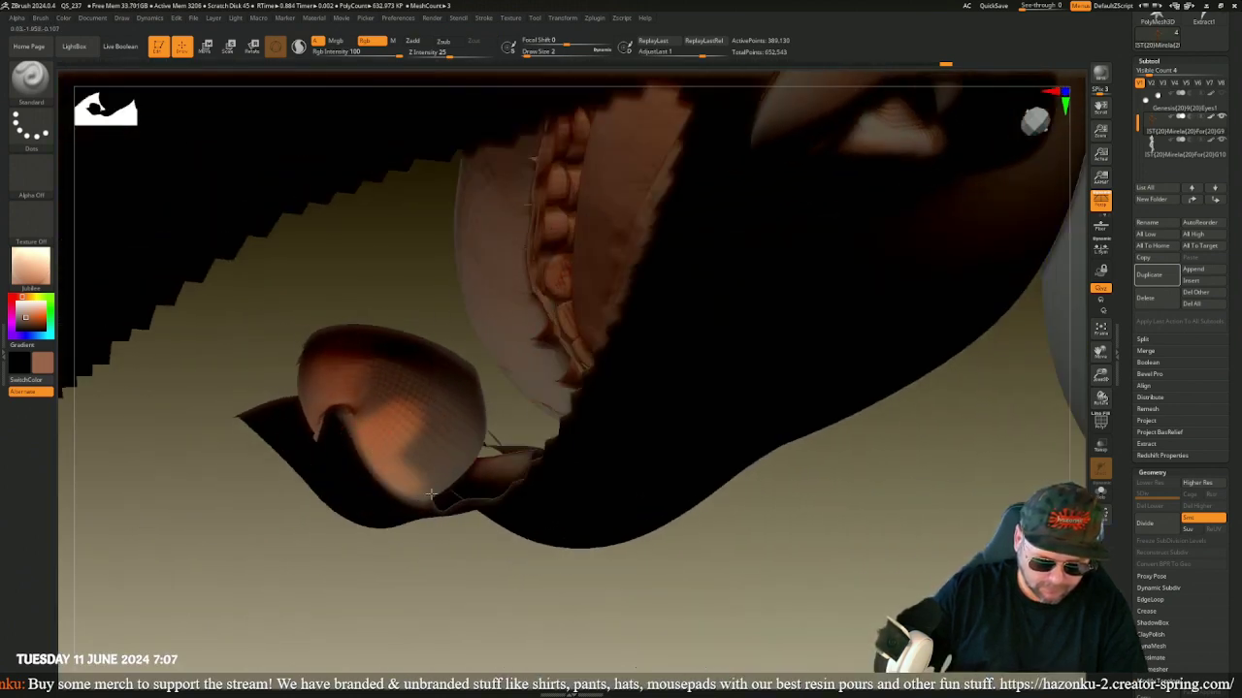
pyautogui.moveTo(391, 631); pyautogui.dragTo(417, 509, button='right')
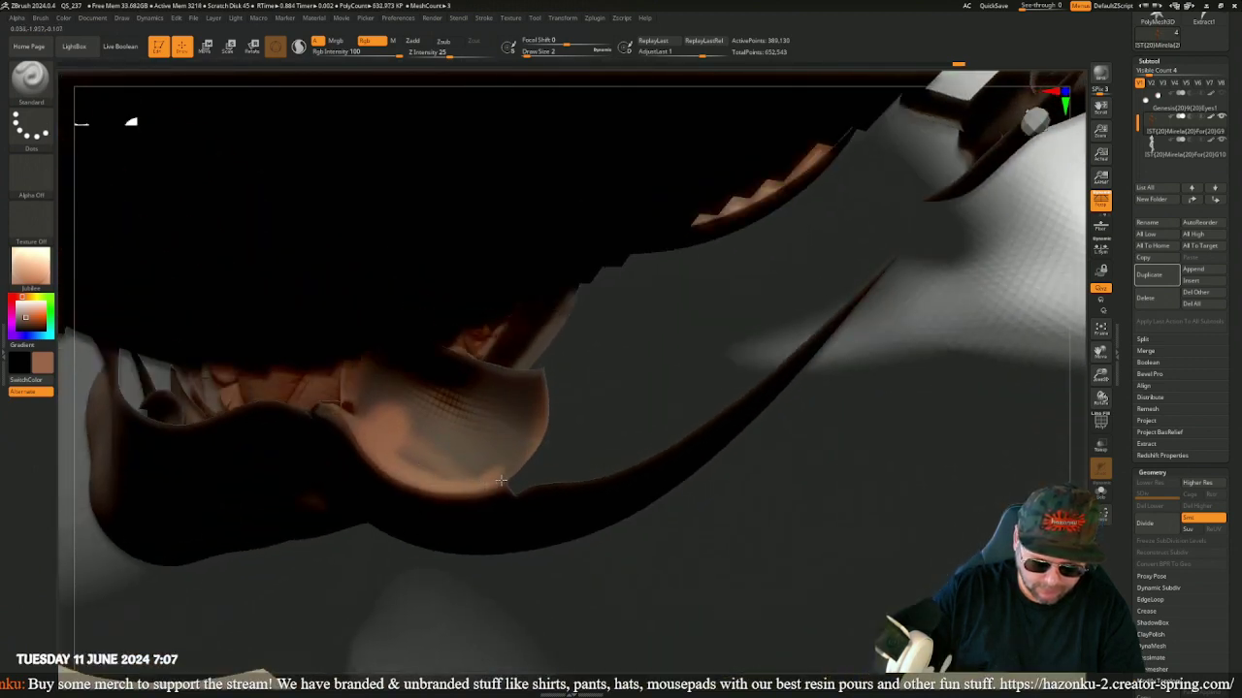
pyautogui.moveTo(543, 501); pyautogui.dragTo(589, 502)
pyautogui.moveTo(630, 518)
pyautogui.mouseDown(button='right')
pyautogui.moveTo(544, 388)
pyautogui.moveTo(417, 396)
pyautogui.mouseUp(button='right')
pyautogui.hotkey('ctrl', 'z')
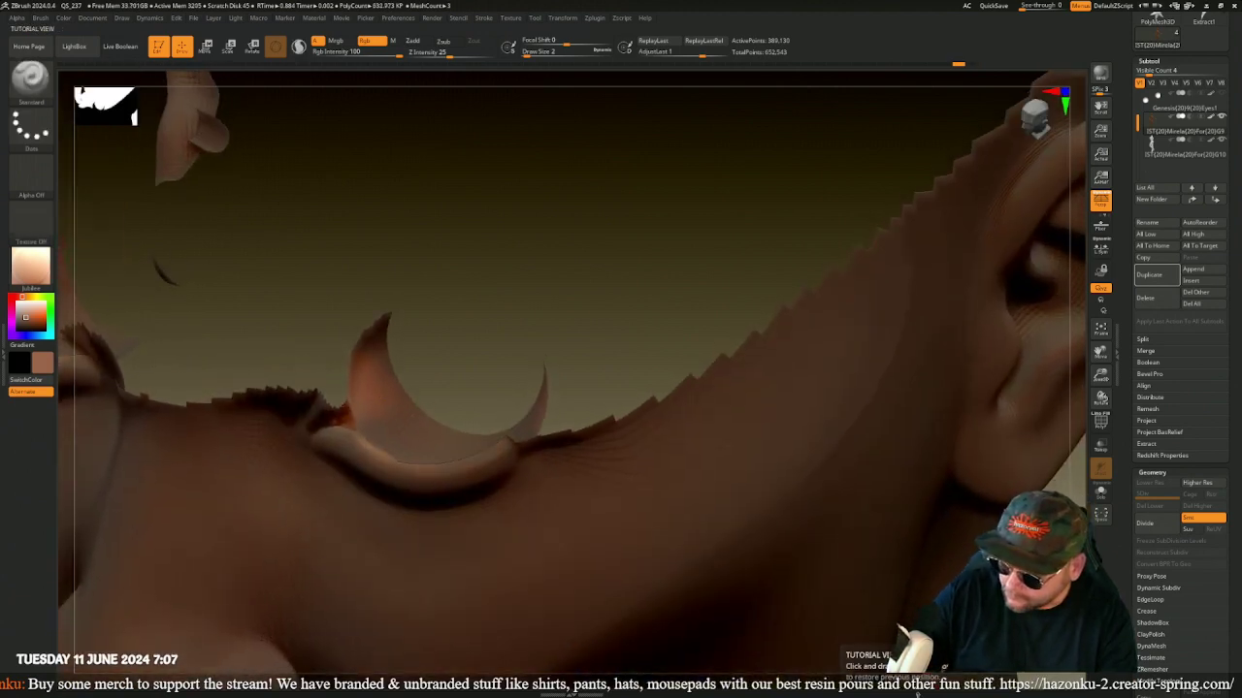
# - Restore the hidden parts of the head mesh and frame the figure from the front
pyautogui.press('f')
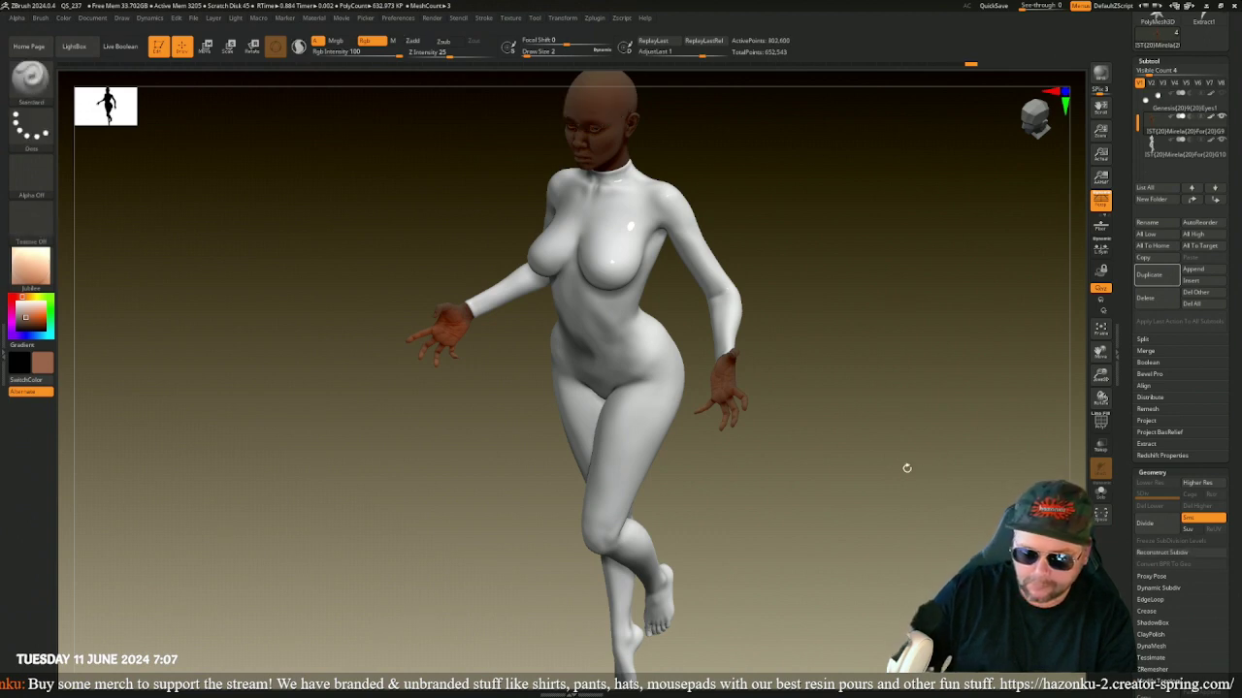
pyautogui.moveTo(907, 469); pyautogui.dragTo(906, 447)
pyautogui.keyDown('alt'); pyautogui.moveTo(890, 394); pyautogui.dragTo(853, 467); pyautogui.keyUp('alt')
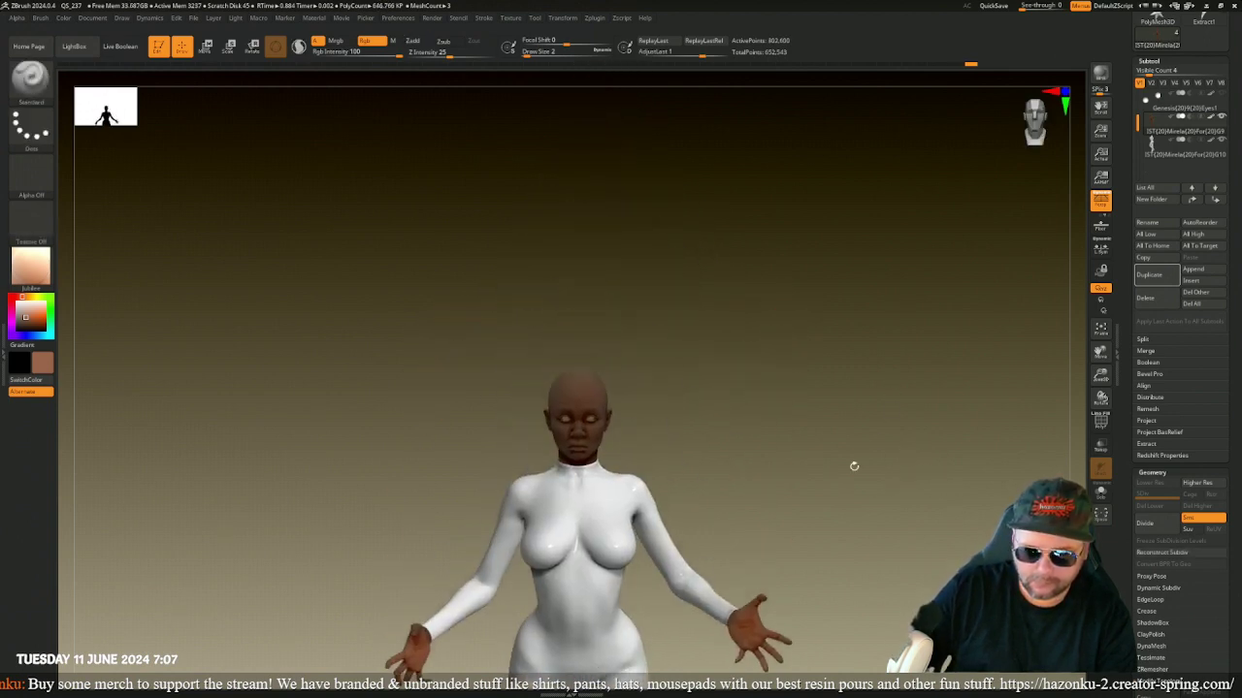
# - Set the Standard brush to sculpt with Zadd instead of Rgb colour and enlarge it to draw size 8 for working on the head
pyautogui.keyDown('alt'); pyautogui.moveTo(770, 402); pyautogui.dragTo(825, 272); pyautogui.keyUp('alt')
pyautogui.keyDown('alt'); pyautogui.moveTo(795, 196); pyautogui.dragTo(802, 652); pyautogui.keyUp('alt')
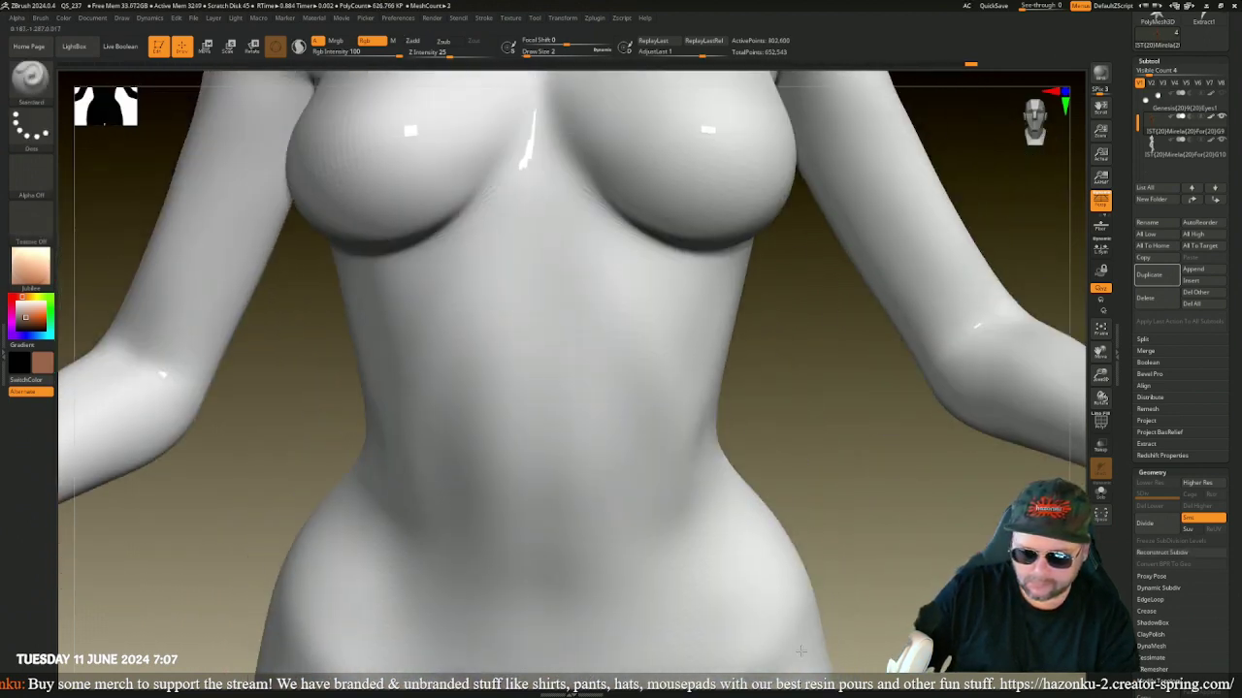
pyautogui.keyDown('alt'); pyautogui.moveTo(816, 229); pyautogui.dragTo(862, 518); pyautogui.keyUp('alt')
pyautogui.keyDown('alt'); pyautogui.moveTo(867, 183); pyautogui.dragTo(804, 384); pyautogui.keyUp('alt')
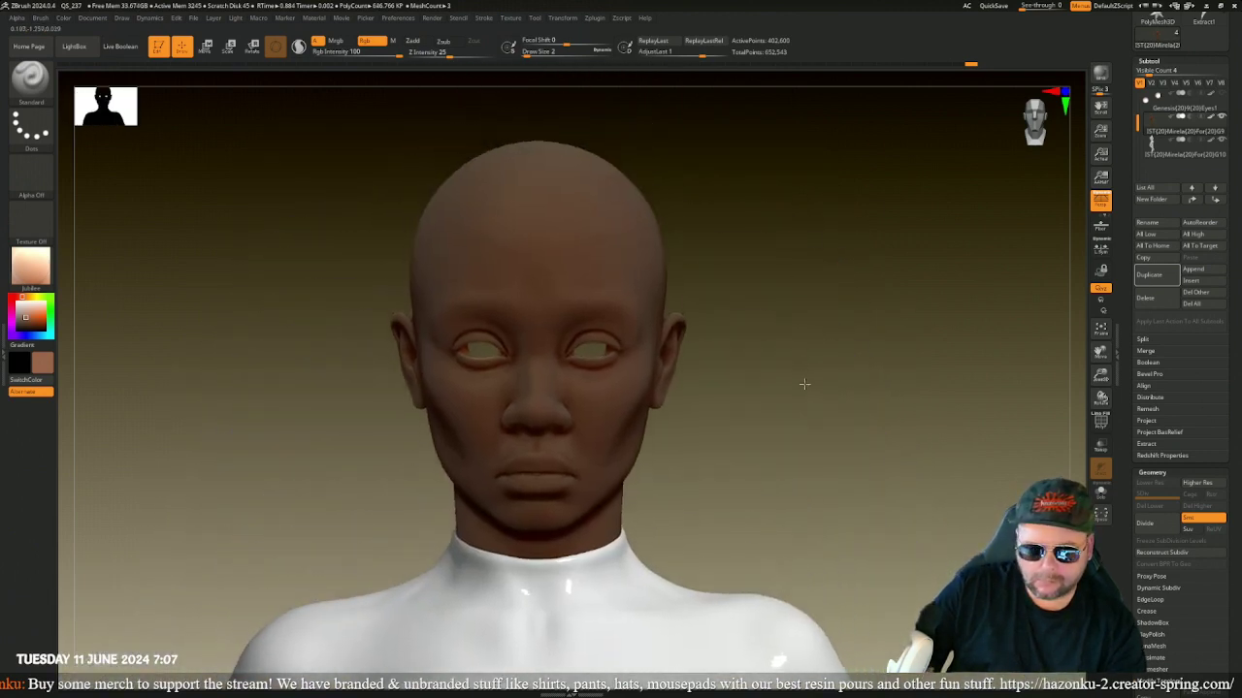
pyautogui.moveTo(804, 384); pyautogui.dragTo(818, 358, button='right')
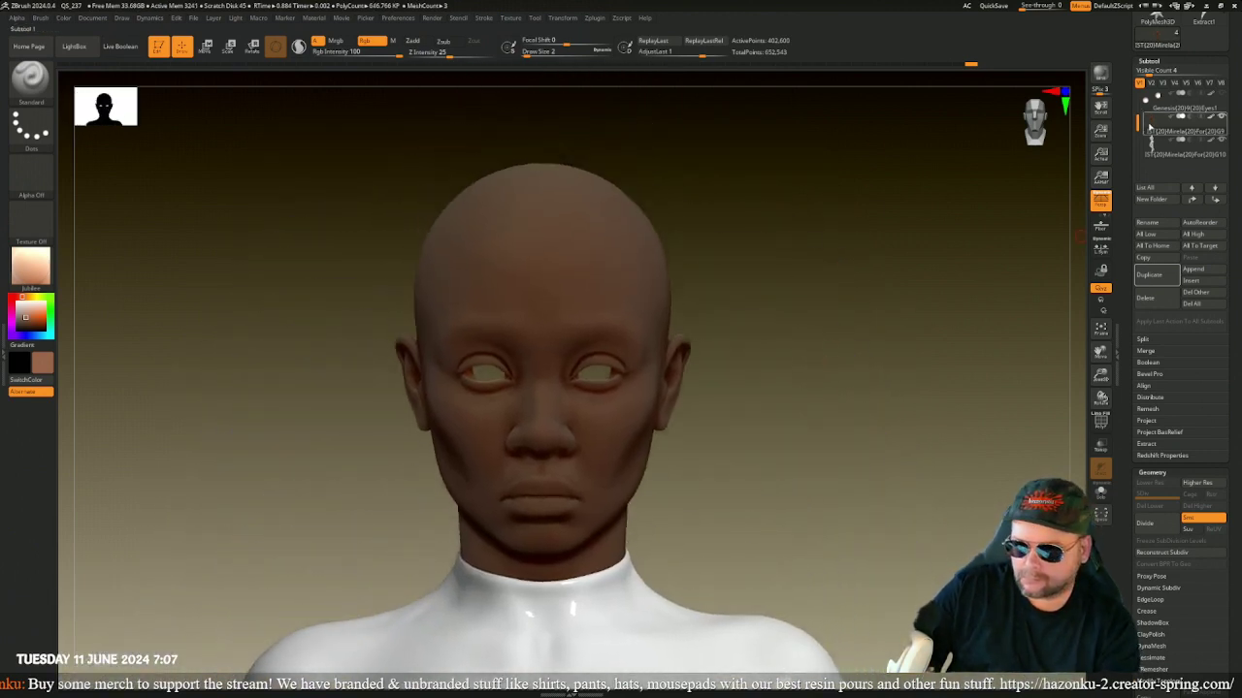
pyautogui.click(370, 41)
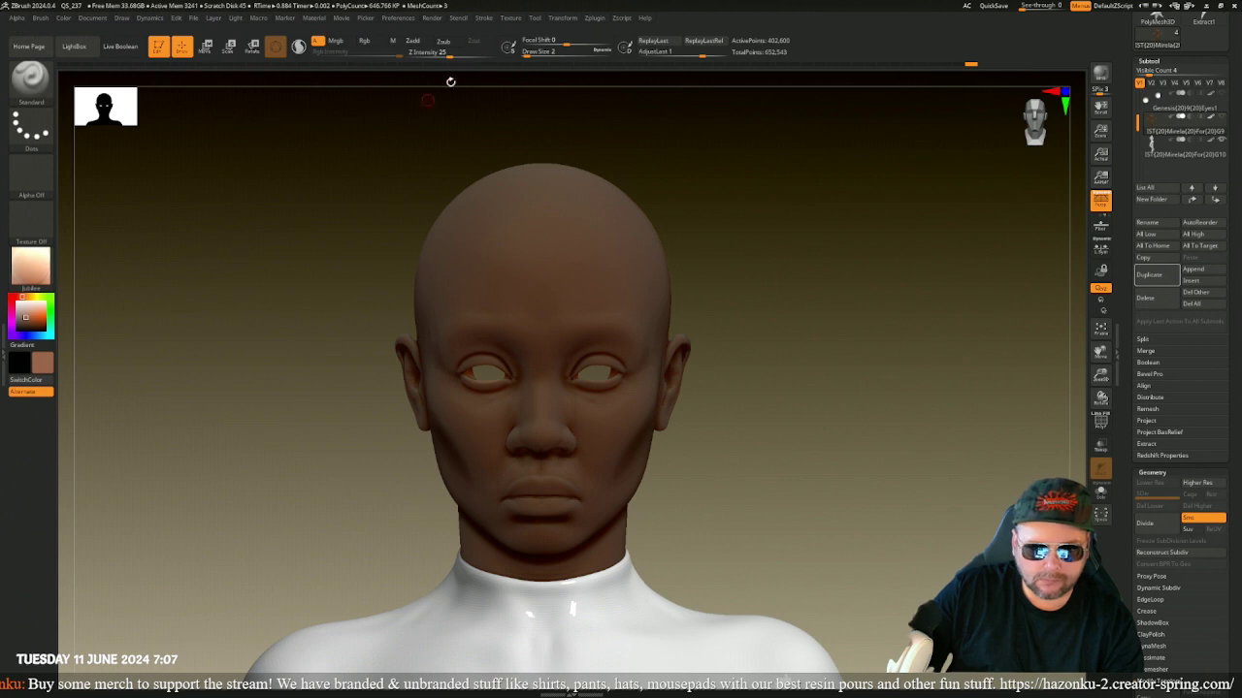
pyautogui.click(412, 42)
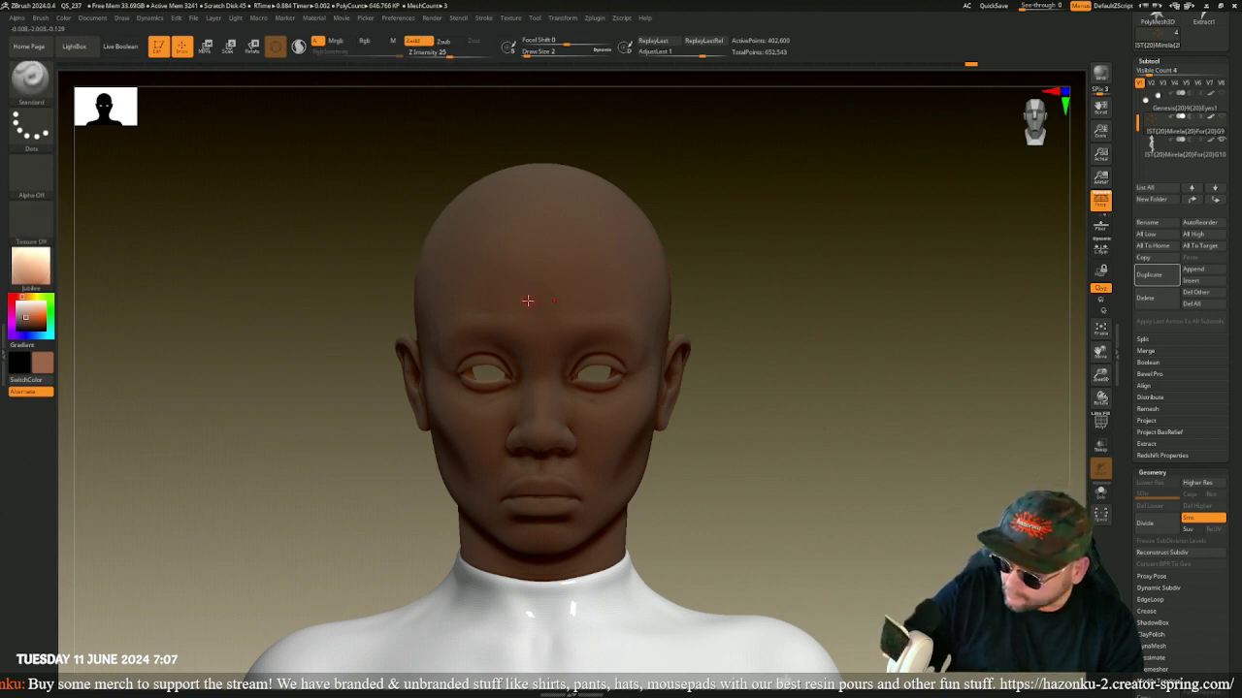
pyautogui.press(']')
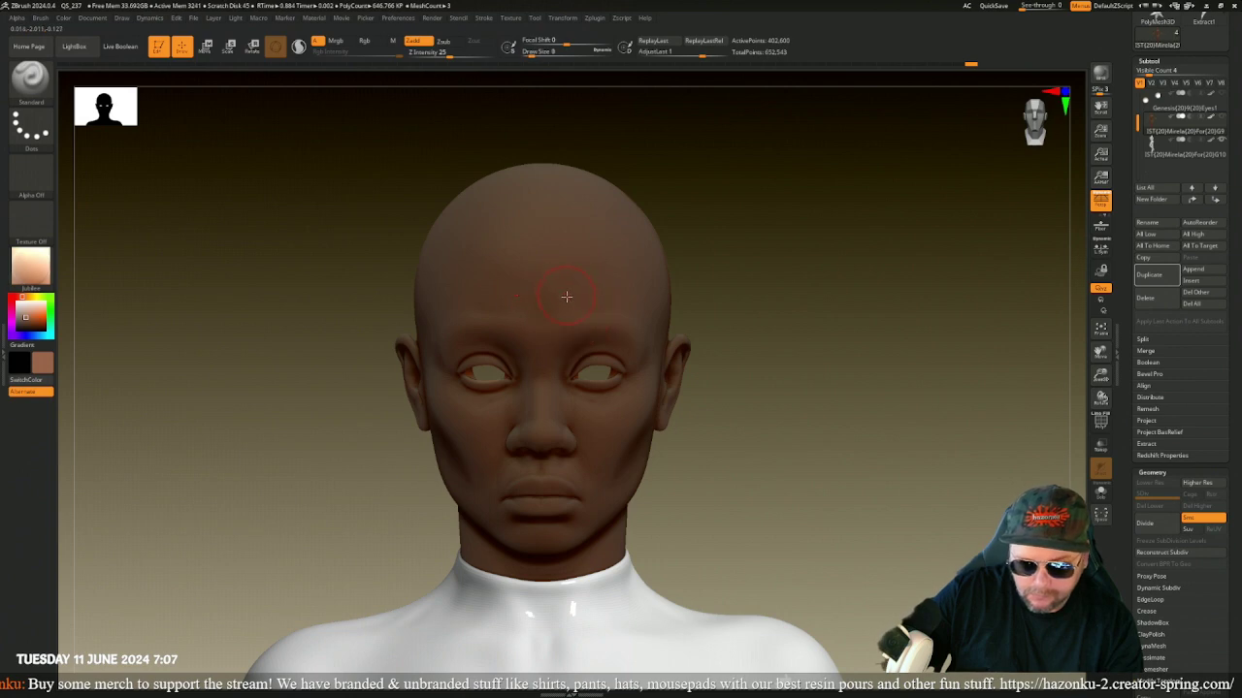
pyautogui.keyDown('alt'); pyautogui.moveTo(828, 357); pyautogui.dragTo(813, 431); pyautogui.keyUp('alt')
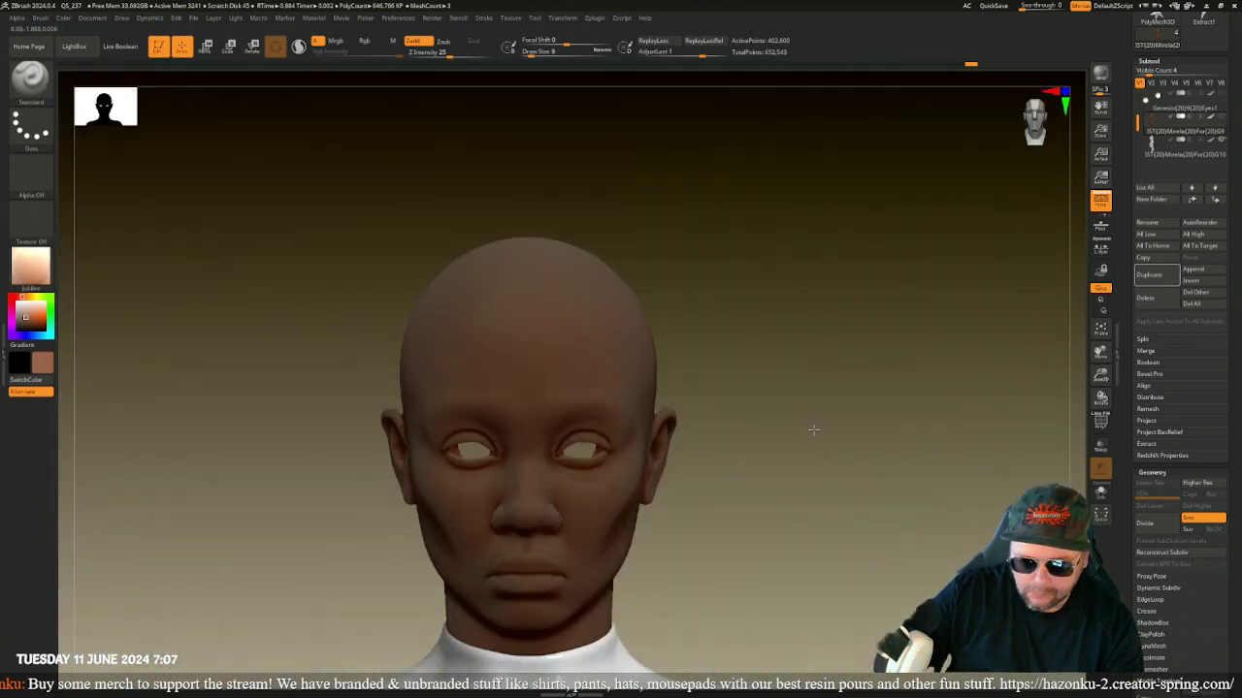
pyautogui.keyDown('alt'); pyautogui.moveTo(818, 287); pyautogui.dragTo(806, 366); pyautogui.keyUp('alt')
pyautogui.moveTo(782, 326)
pyautogui.keyDown('alt'); pyautogui.mouseDown()
pyautogui.moveTo(790, 371)
pyautogui.moveTo(798, 326)
pyautogui.mouseUp(); pyautogui.keyUp('alt')
pyautogui.moveTo(801, 163)
pyautogui.keyDown('alt'); pyautogui.mouseDown()
pyautogui.moveTo(840, 446)
pyautogui.moveTo(835, 510)
pyautogui.mouseUp(); pyautogui.keyUp('alt')
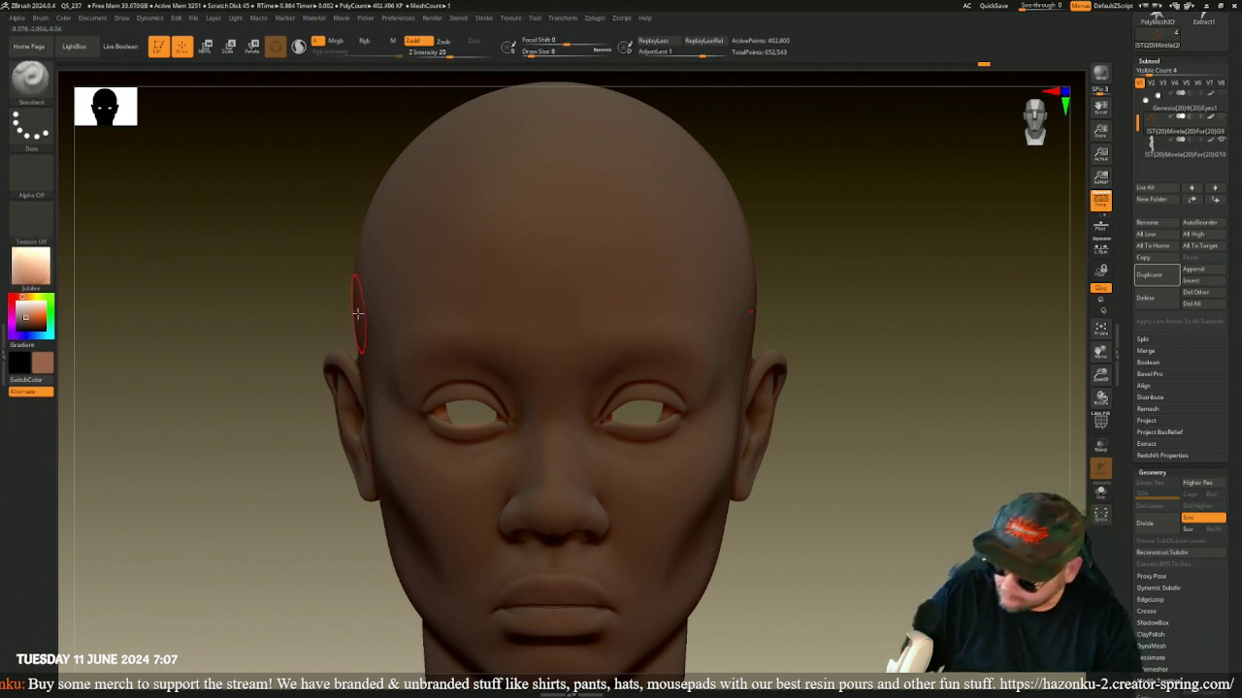
# - Adjust the shape of the head with the Move Topological brush and display the mesh wireframe
pyautogui.press('b')
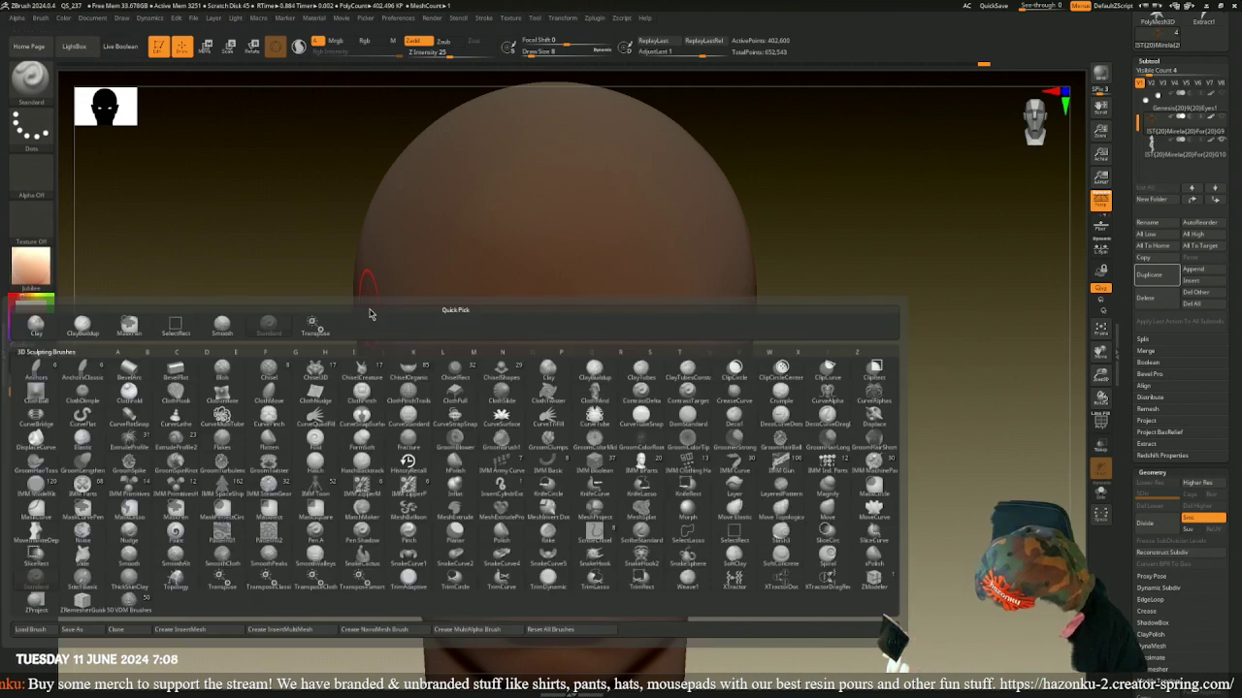
pyautogui.press('m')
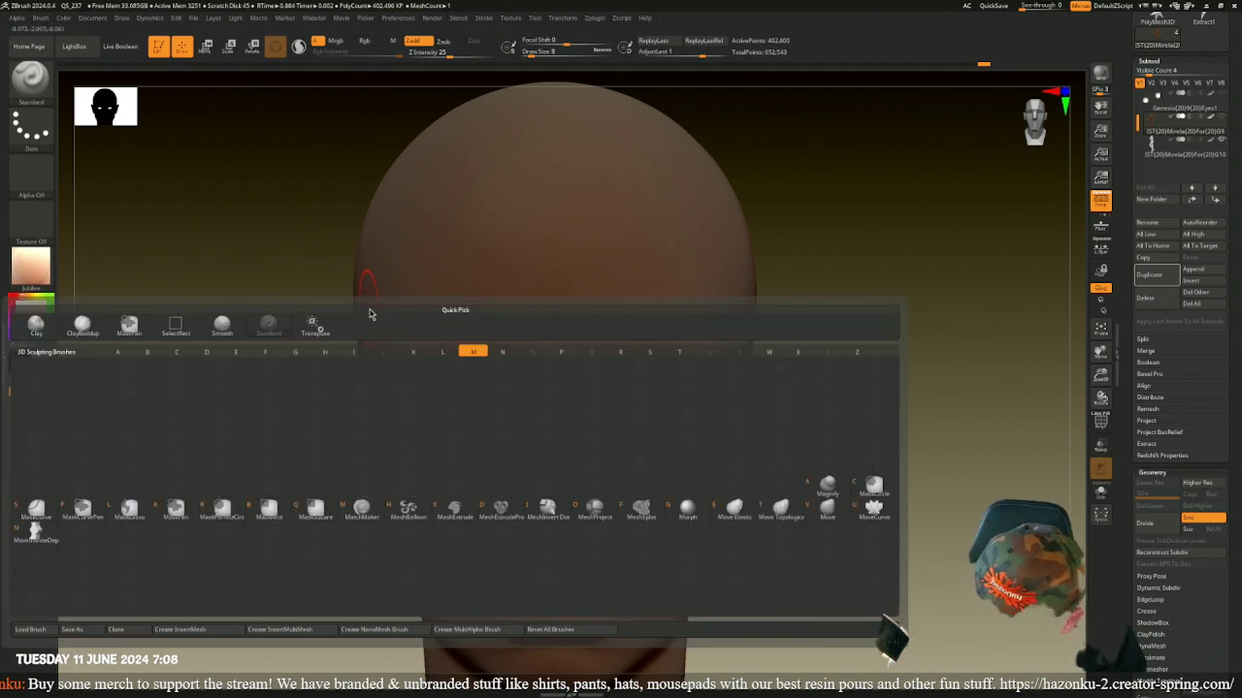
pyautogui.press('t')
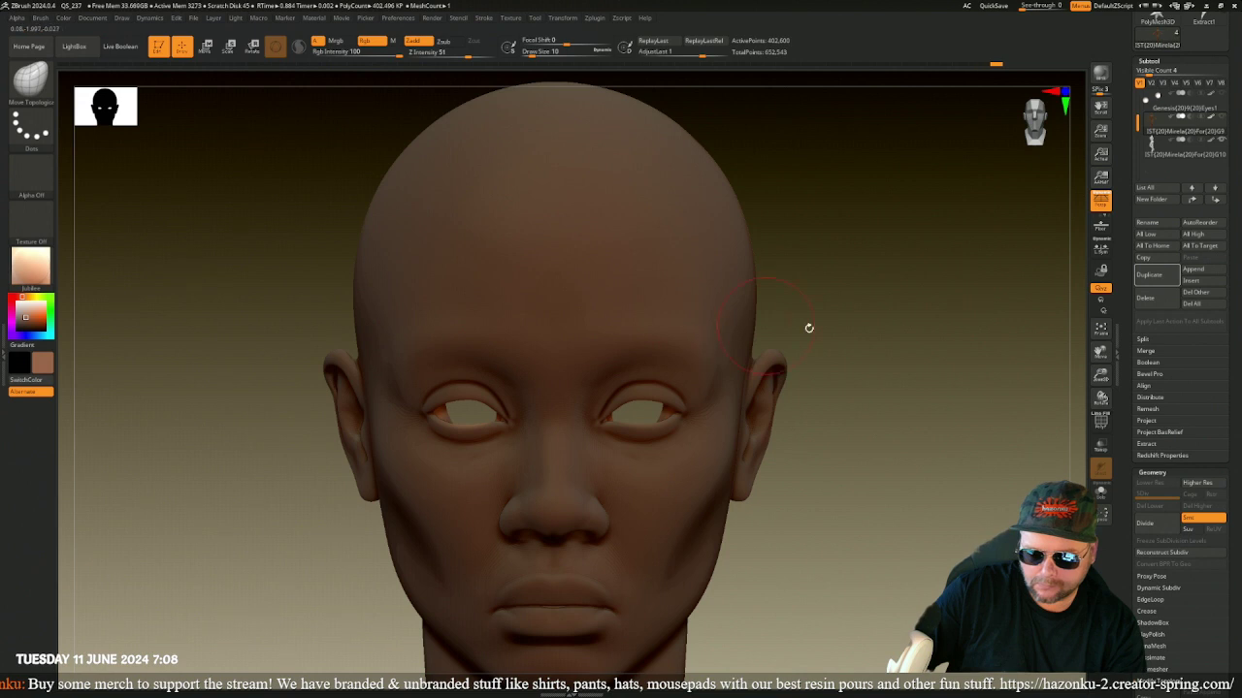
pyautogui.moveTo(809, 328)
pyautogui.mouseDown()
pyautogui.moveTo(826, 288)
pyautogui.moveTo(928, 379)
pyautogui.moveTo(909, 359)
pyautogui.mouseUp()
pyautogui.hotkey('shift', 'f')
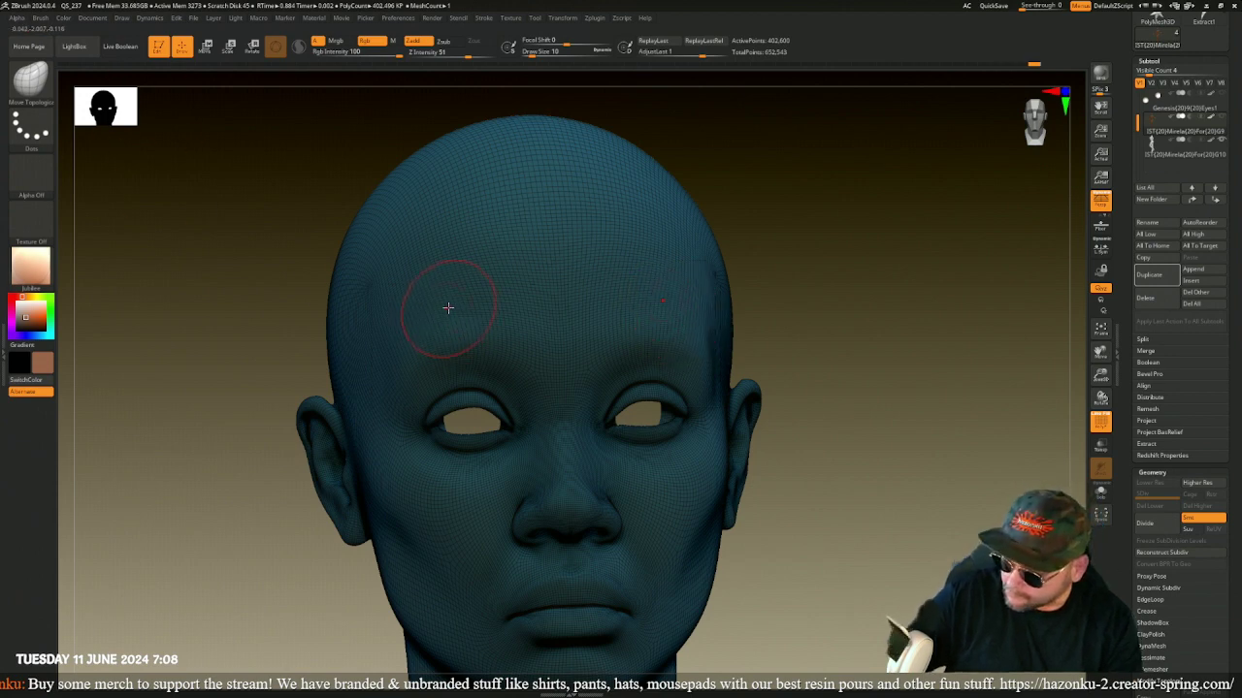
# - Sculpt and smooth the forehead and brow area with the Standard brush, with the wireframe turned off
pyautogui.press('b')
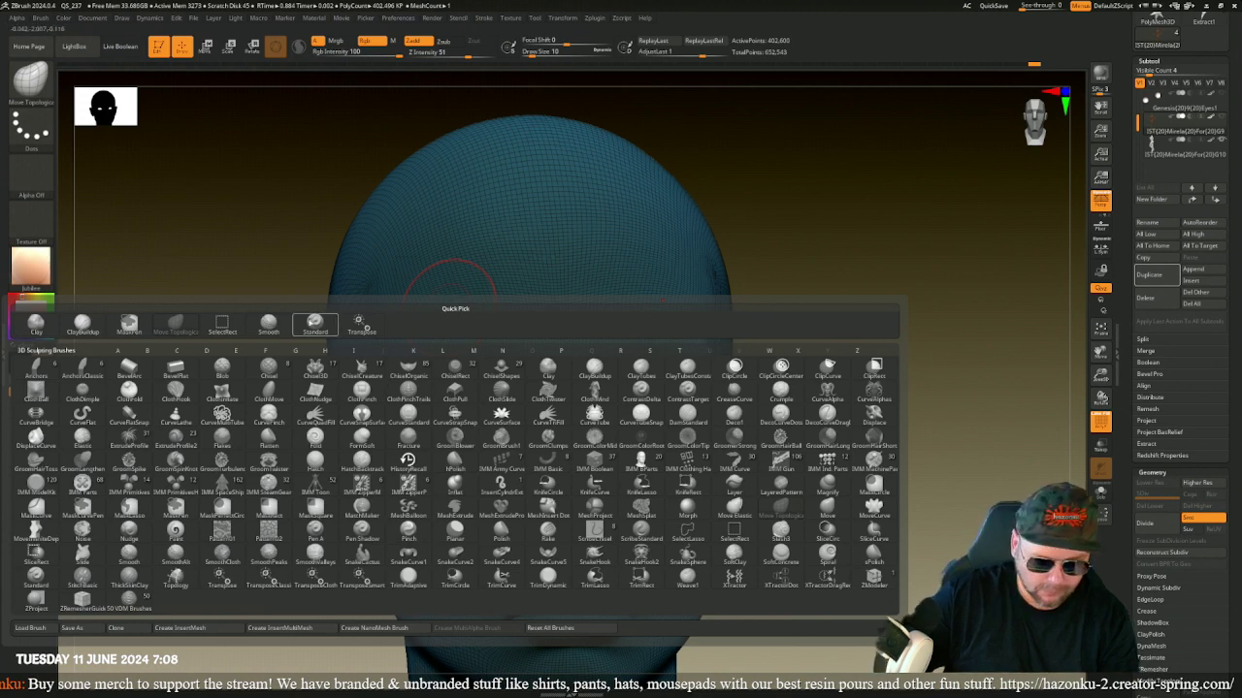
pyautogui.click(314, 323)
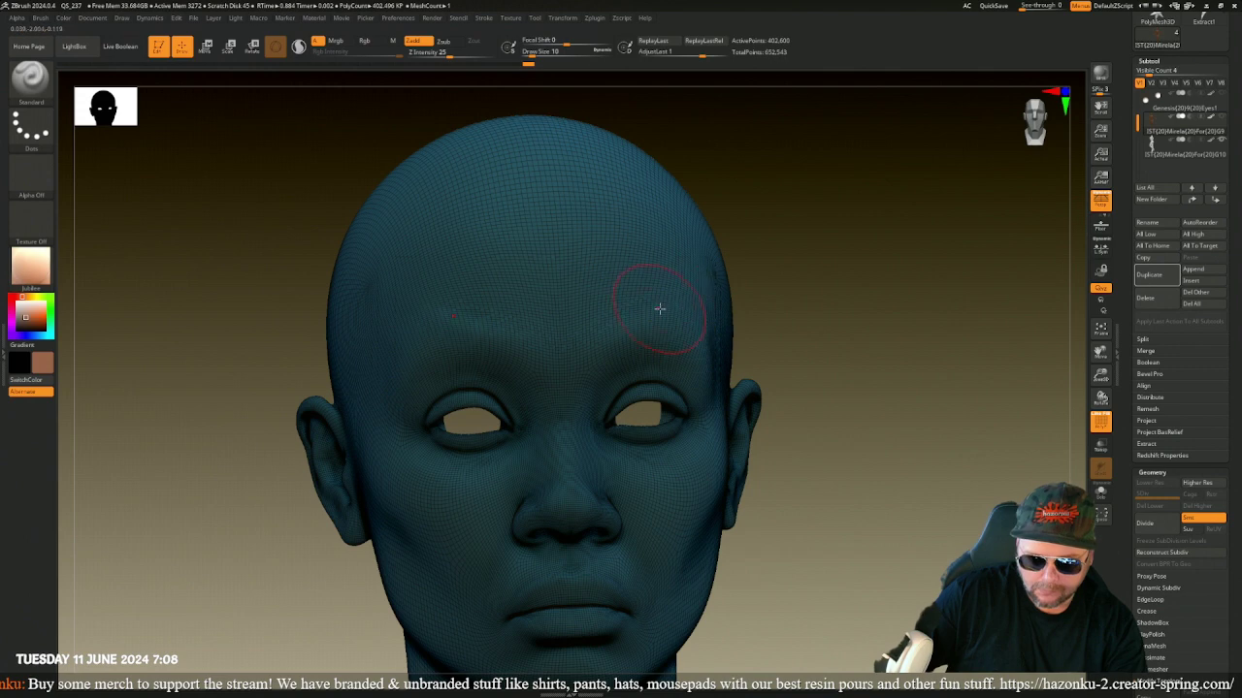
pyautogui.click(1100, 421)
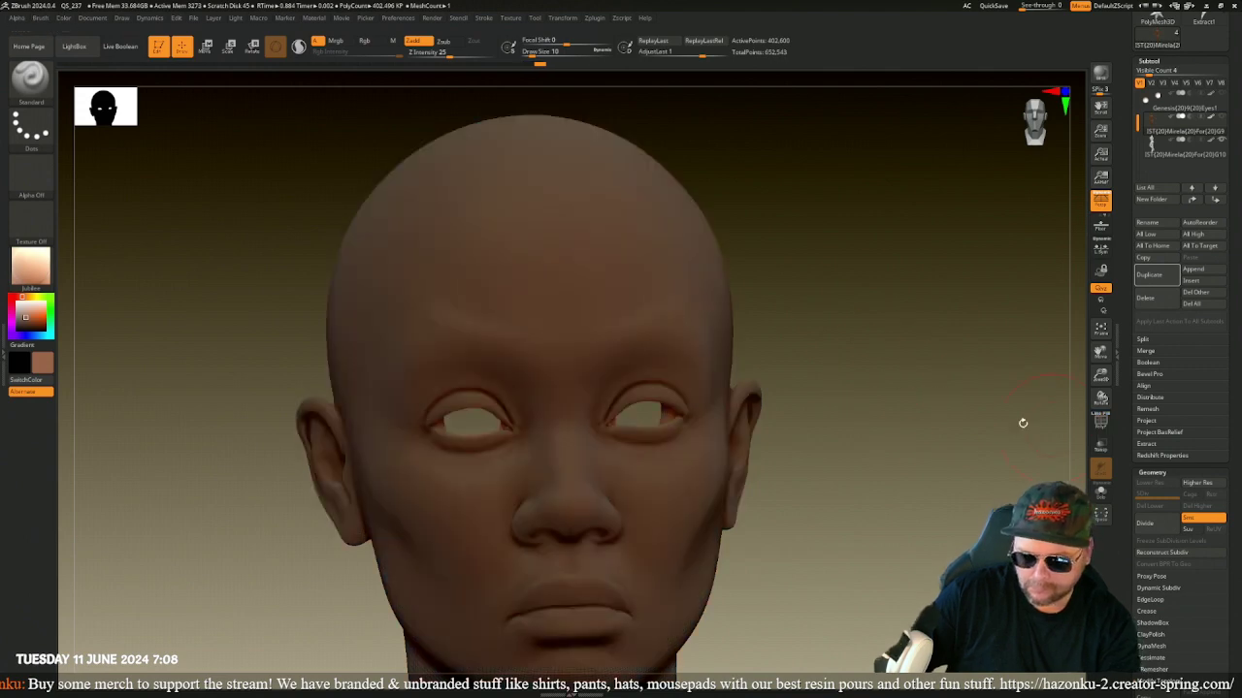
pyautogui.moveTo(1022, 424); pyautogui.dragTo(902, 339)
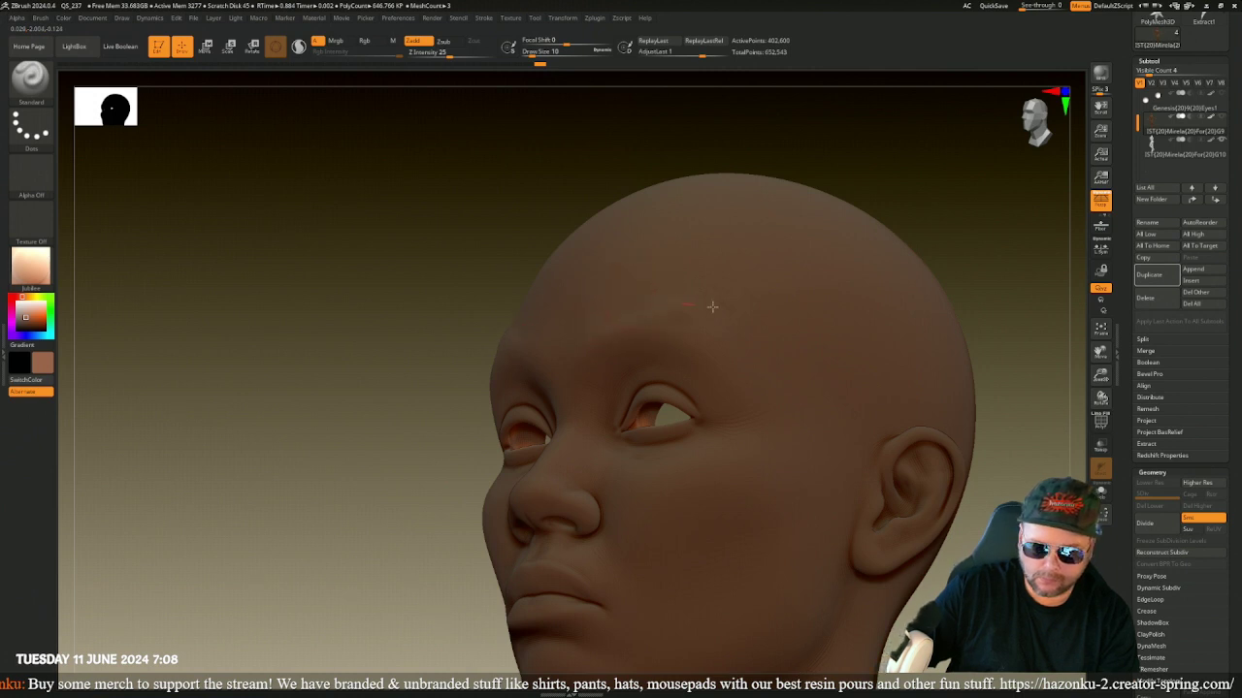
pyautogui.press('shift')
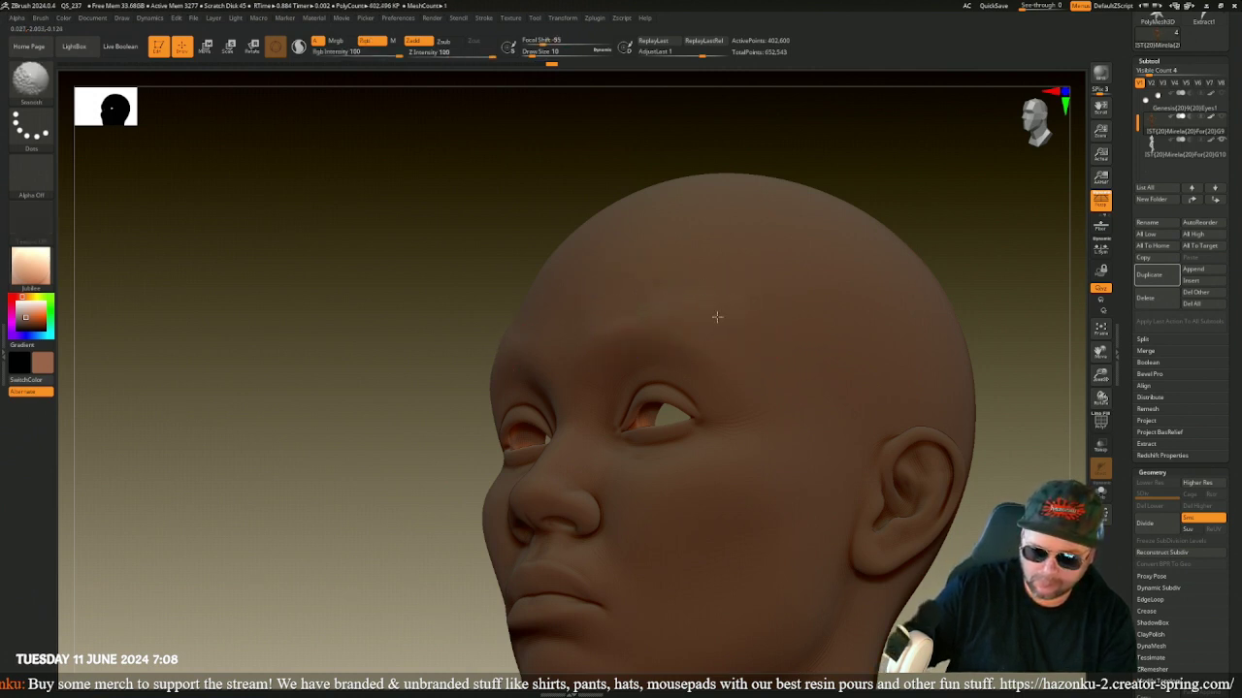
pyautogui.moveTo(435, 271); pyautogui.dragTo(385, 300)
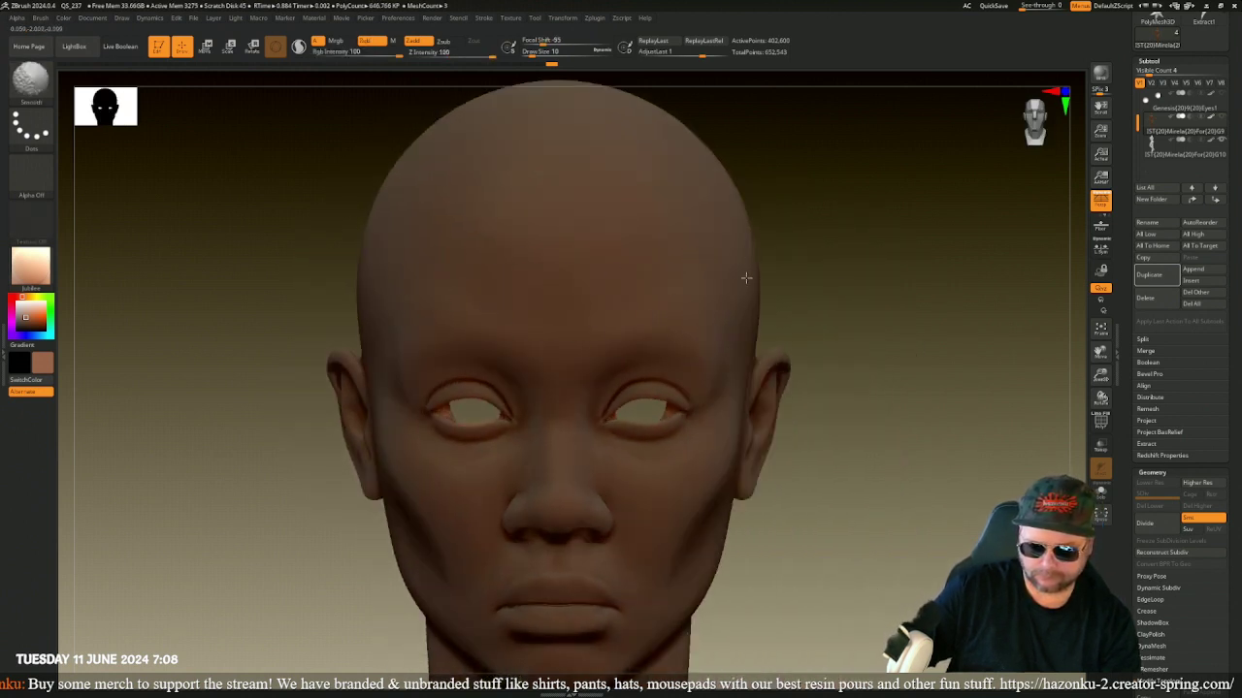
pyautogui.rightClick(839, 476)
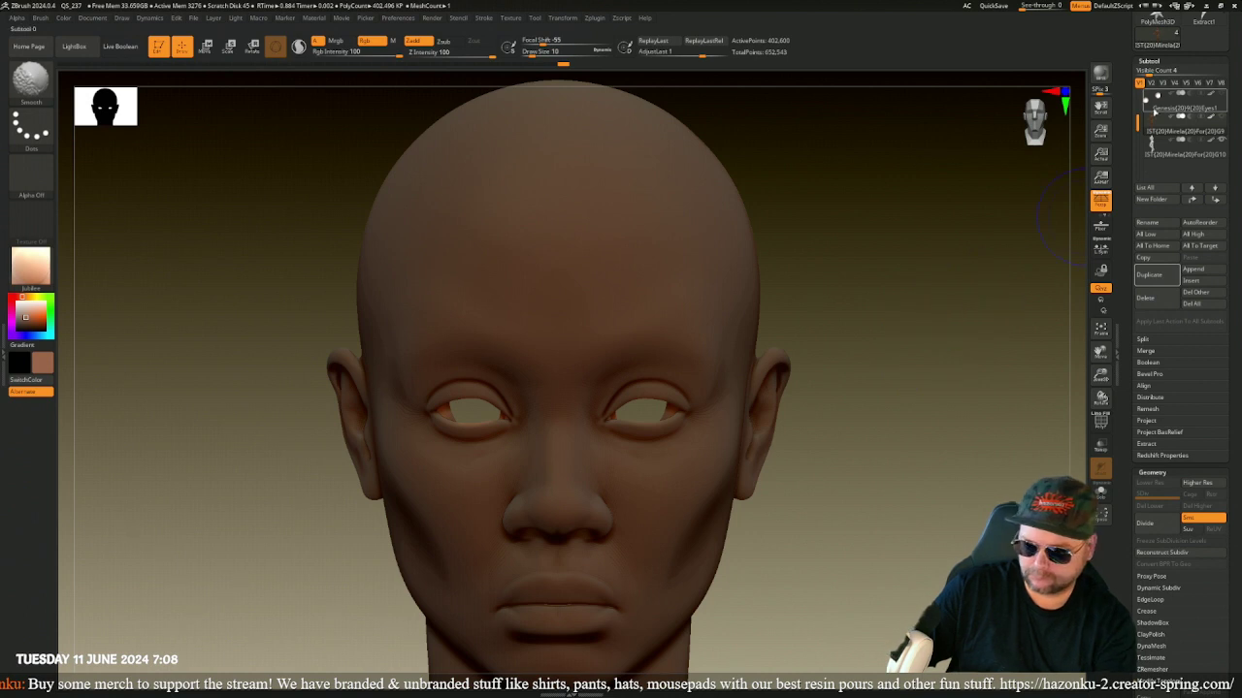
# - Show the Genesis 9 eyes without the head mesh, make them the active subtool, and display their wireframe
pyautogui.click(1220, 96)
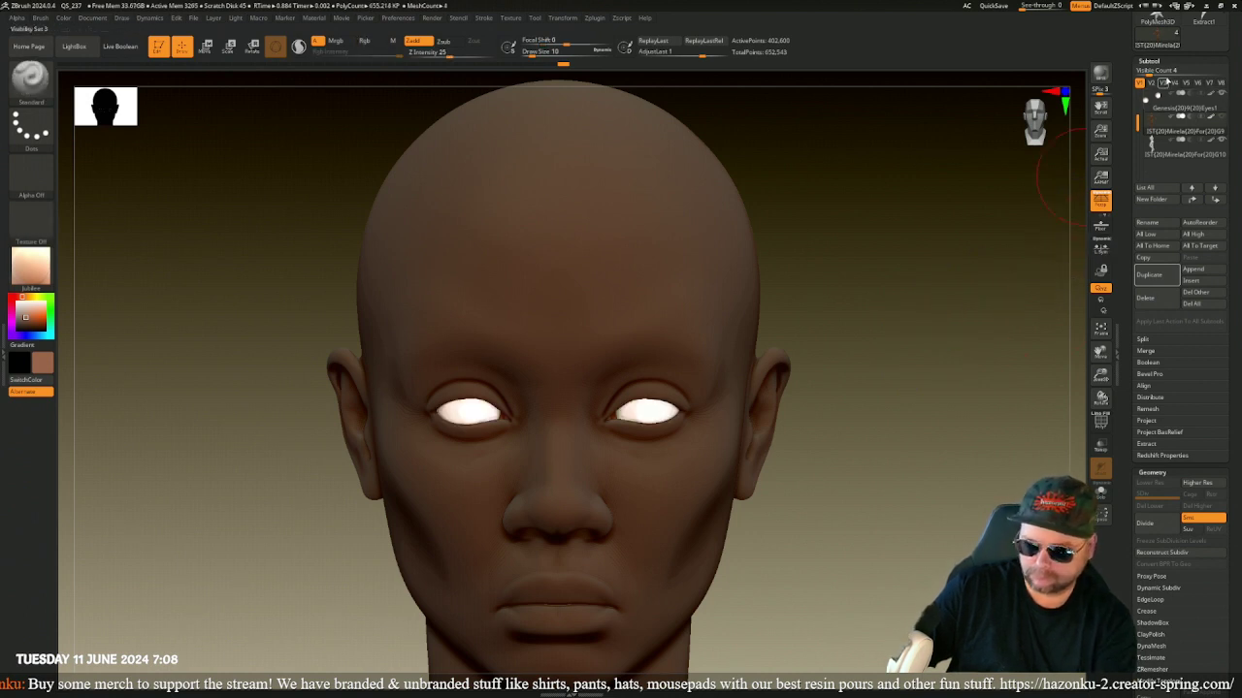
pyautogui.click(1152, 98)
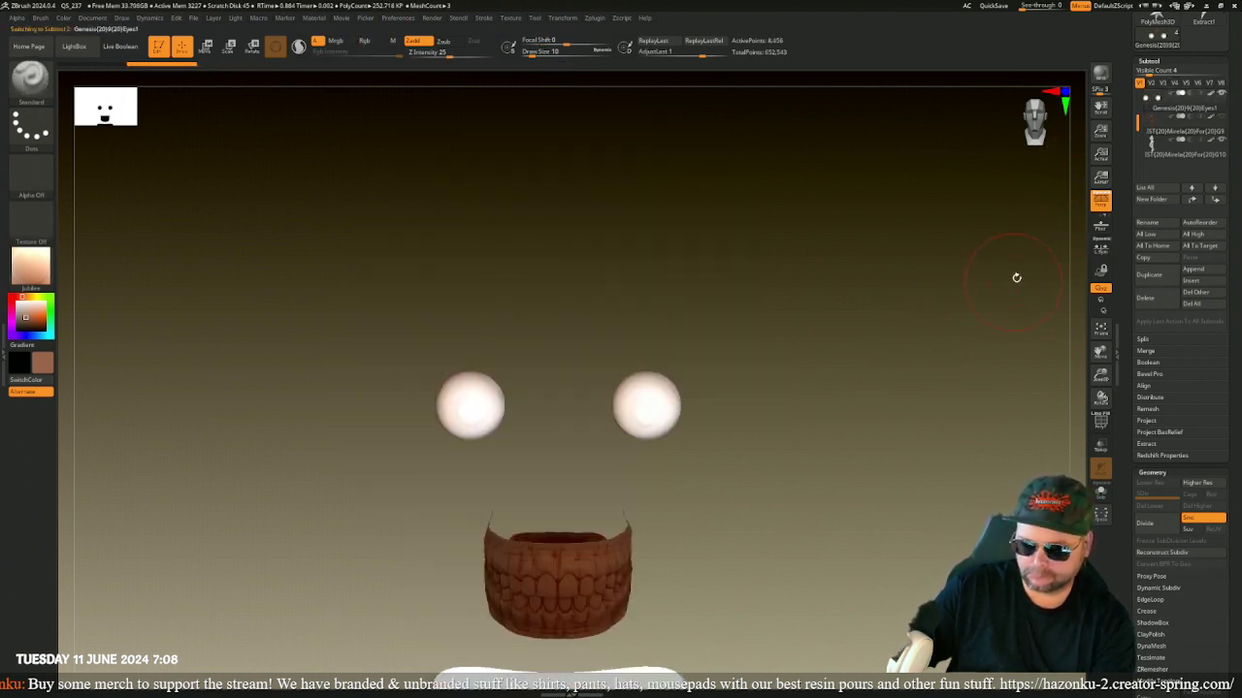
pyautogui.click(1100, 421)
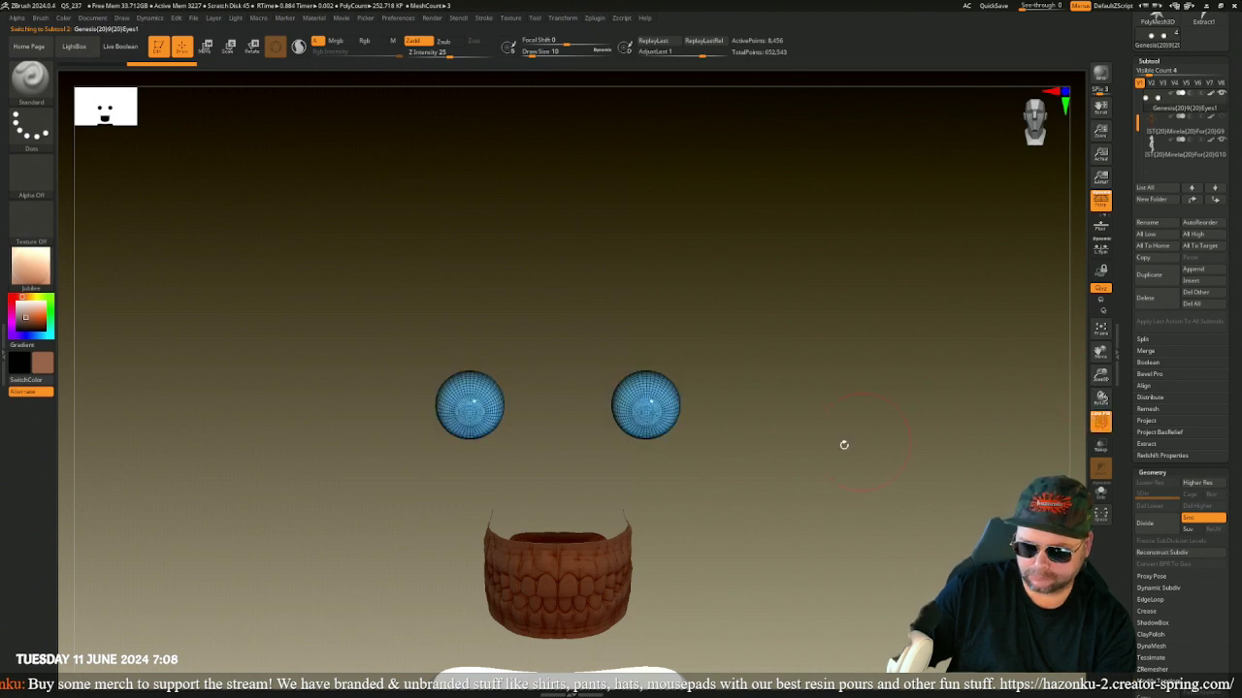
pyautogui.moveTo(831, 478); pyautogui.dragTo(835, 473)
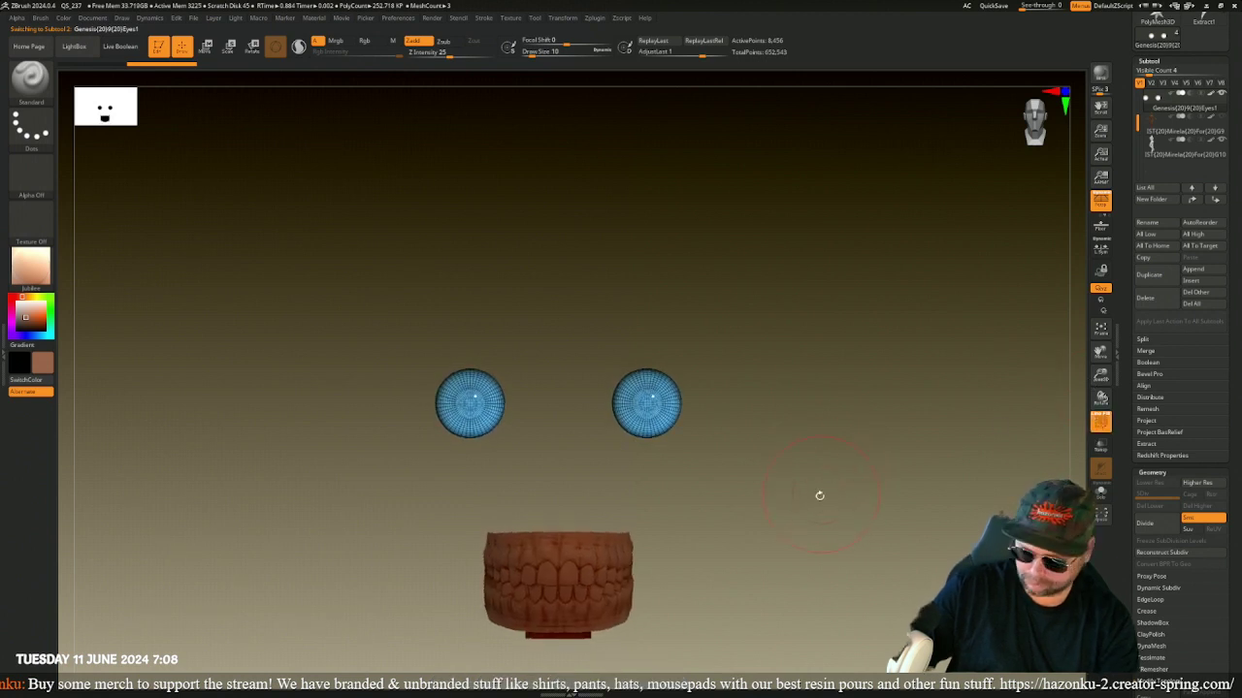
pyautogui.press('f')
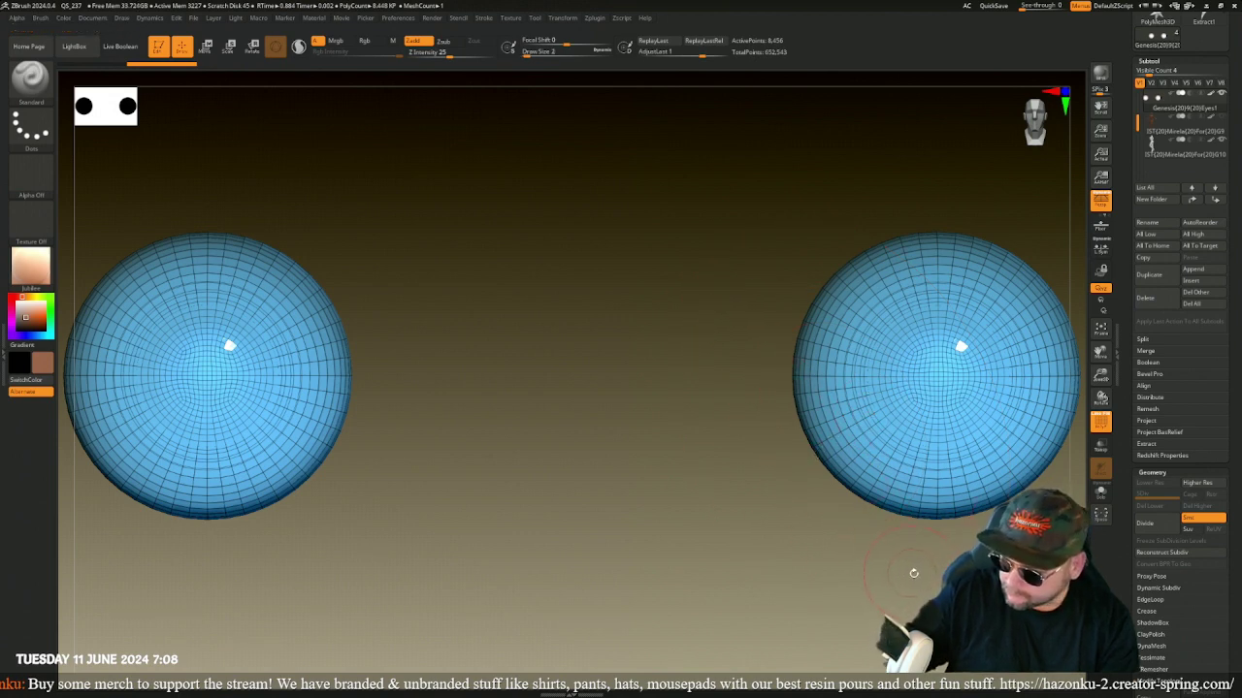
pyautogui.moveTo(913, 573)
pyautogui.keyDown('alt'); pyautogui.mouseDown()
pyautogui.moveTo(743, 539)
pyautogui.moveTo(735, 551)
pyautogui.mouseUp(); pyautogui.keyUp('alt')
# - Try to mask the centre of the eyeball's front with a circular mask stroke
pyautogui.keyDown('ctrl'); pyautogui.click(31, 133); pyautogui.keyUp('ctrl')
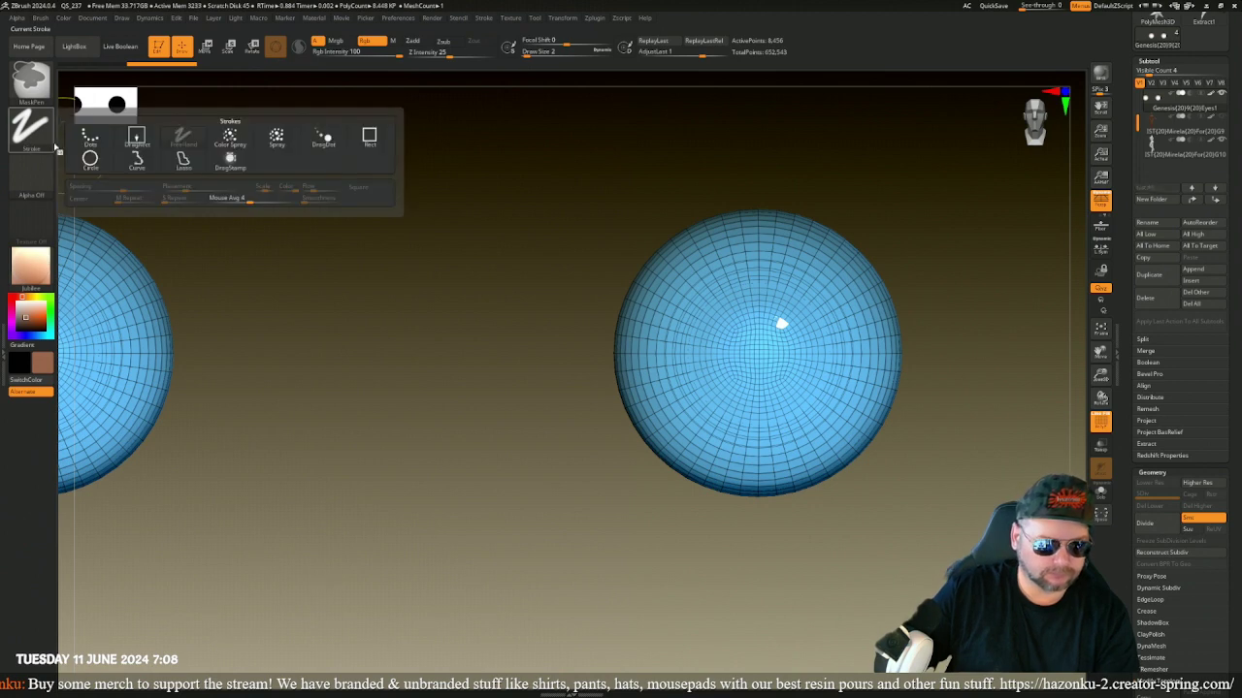
pyautogui.click(90, 135)
pyautogui.press('b')
pyautogui.press('s')
pyautogui.press('t')
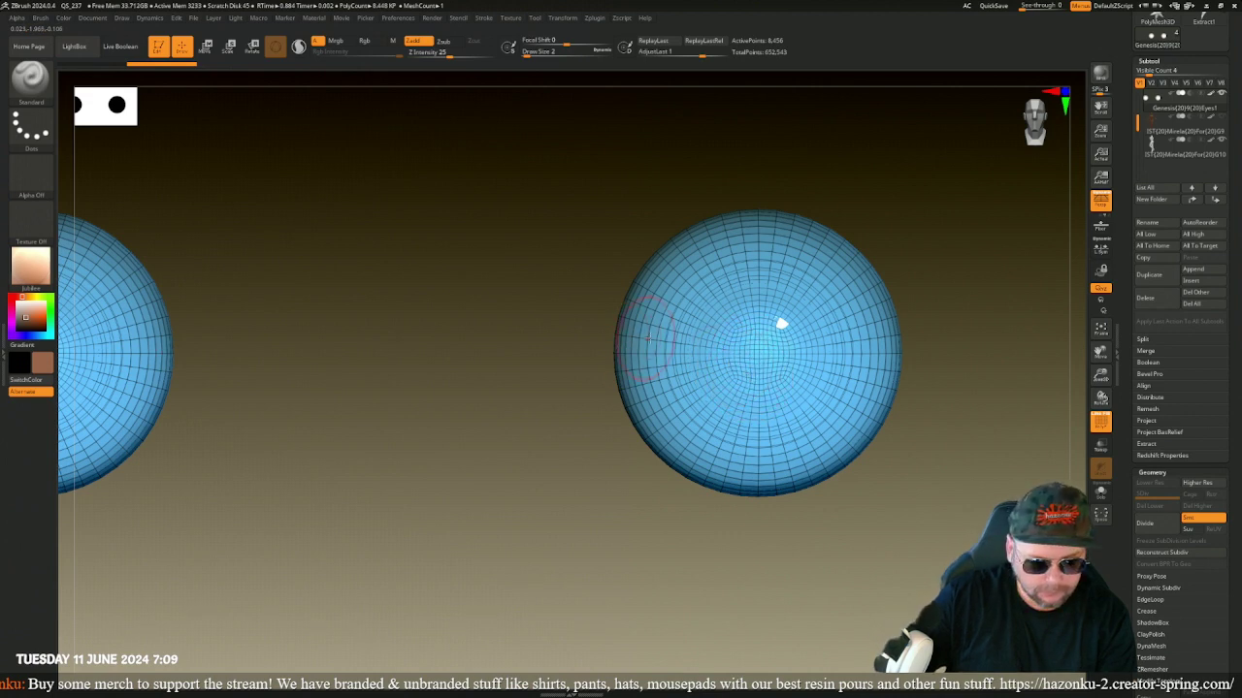
pyautogui.press('ctrl')
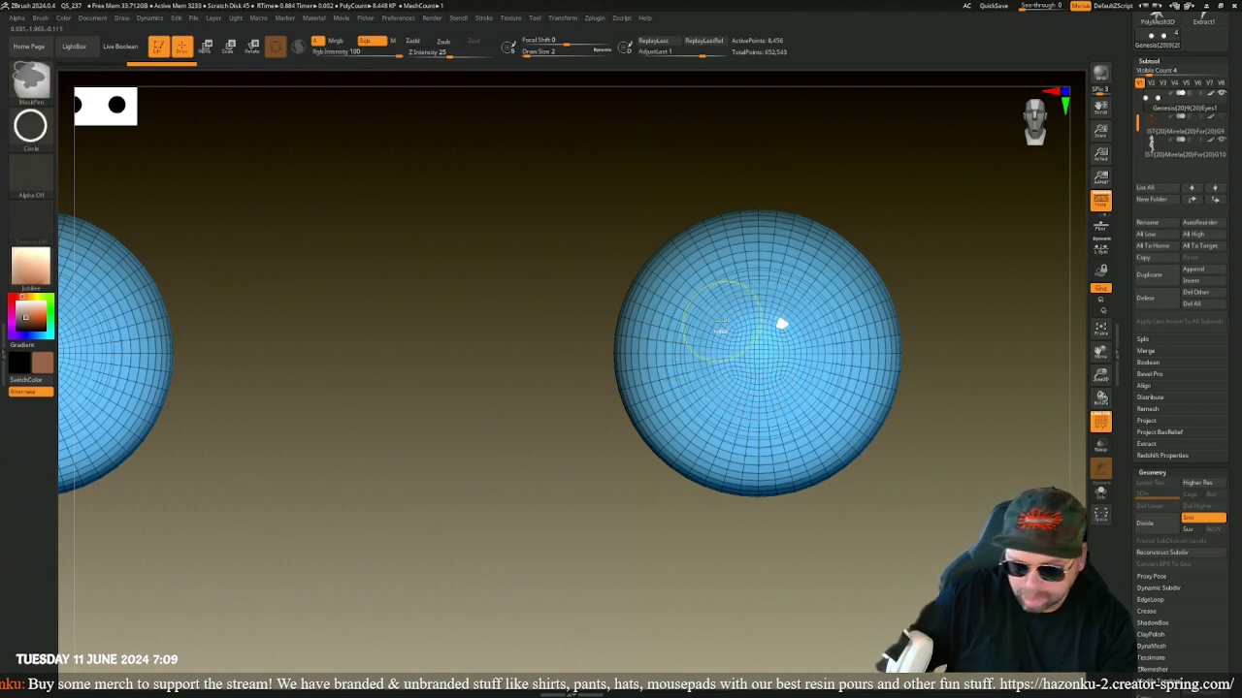
pyautogui.keyDown('ctrl'); pyautogui.moveTo(718, 305); pyautogui.dragTo(811, 390); pyautogui.keyUp('ctrl')
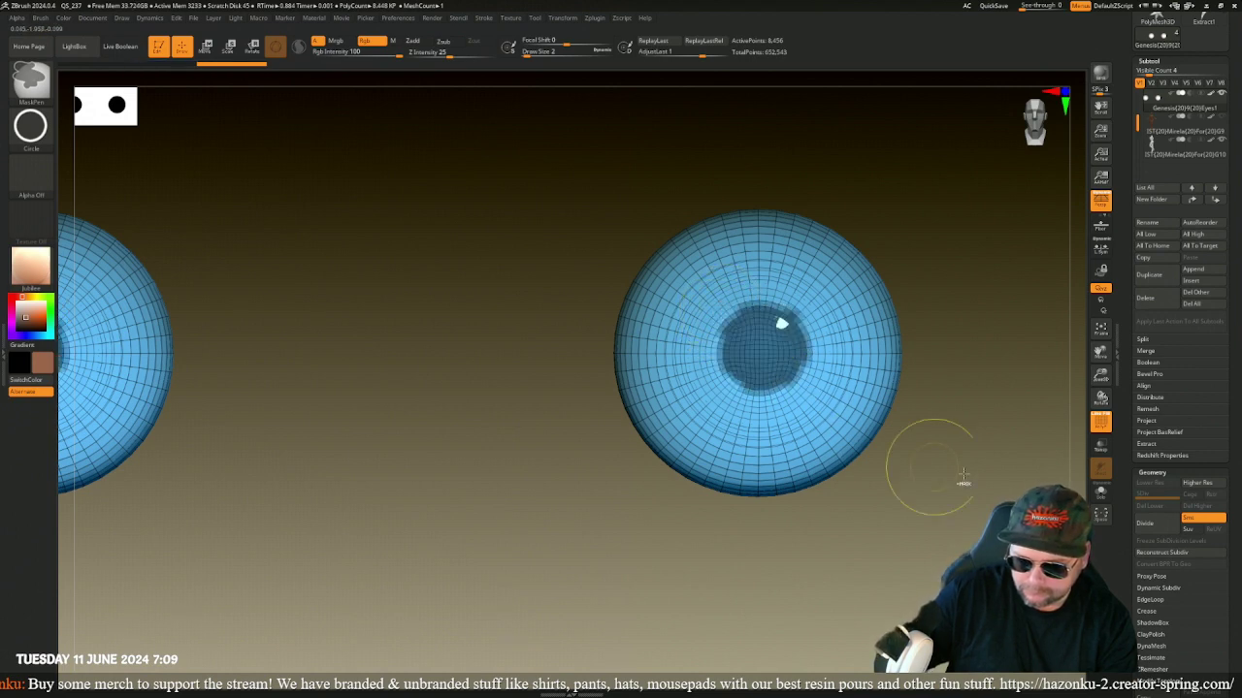
pyautogui.keyDown('ctrl'); pyautogui.click(926, 466); pyautogui.keyUp('ctrl')
pyautogui.moveTo(589, 535)
pyautogui.keyDown('ctrl'); pyautogui.mouseDown()
pyautogui.moveTo(671, 477)
pyautogui.moveTo(732, 556)
pyautogui.mouseUp(); pyautogui.keyUp('ctrl')
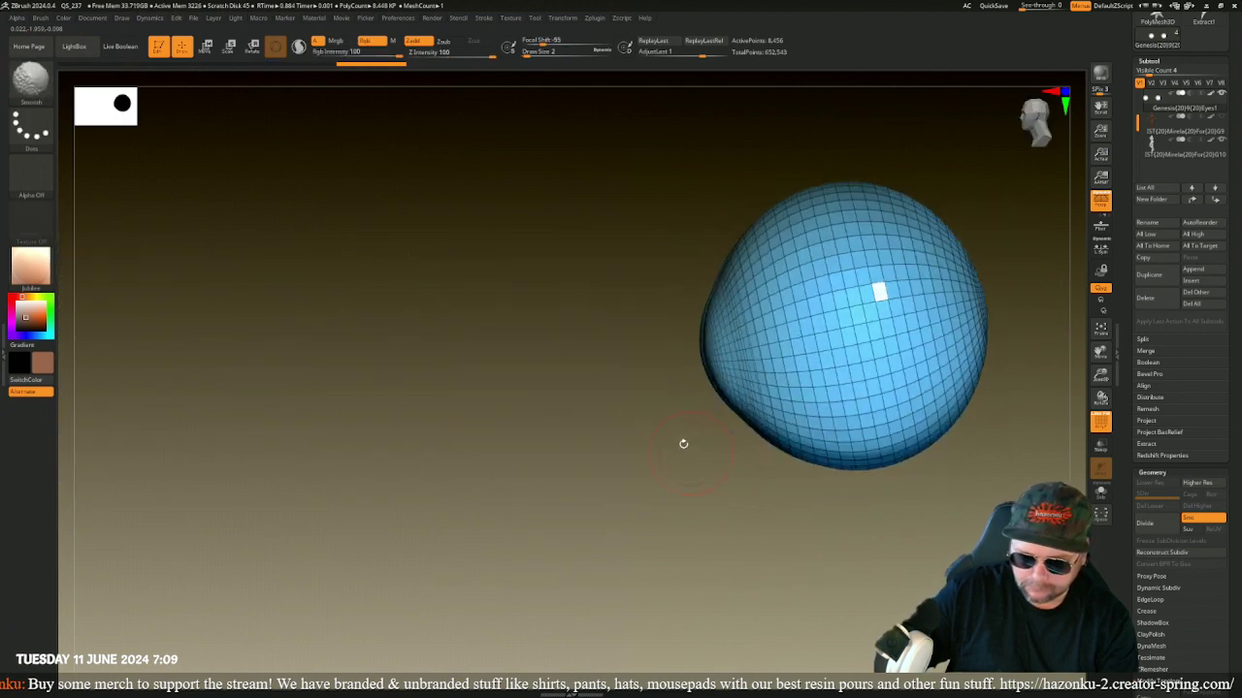
# - Mask the protruding cornea area of the eyeballs with a lasso mask drawn from the side, with perspective off
pyautogui.keyDown('ctrl'); pyautogui.click(30, 126); pyautogui.keyUp('ctrl')
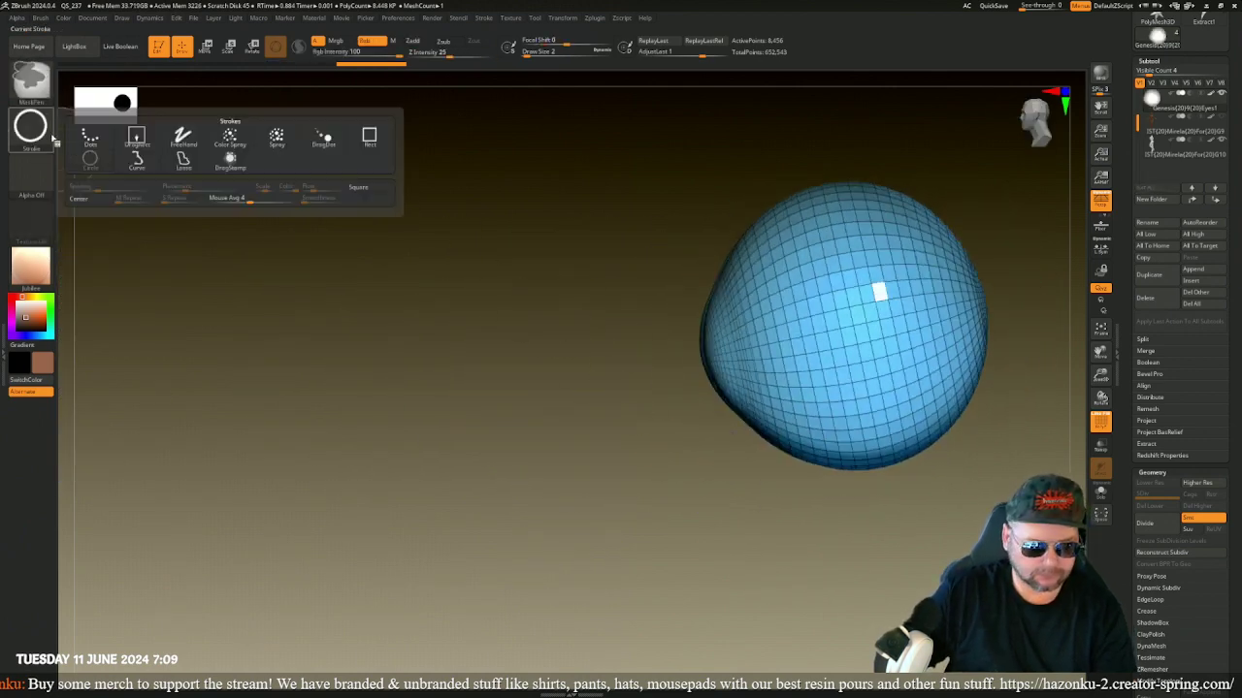
pyautogui.click(184, 163)
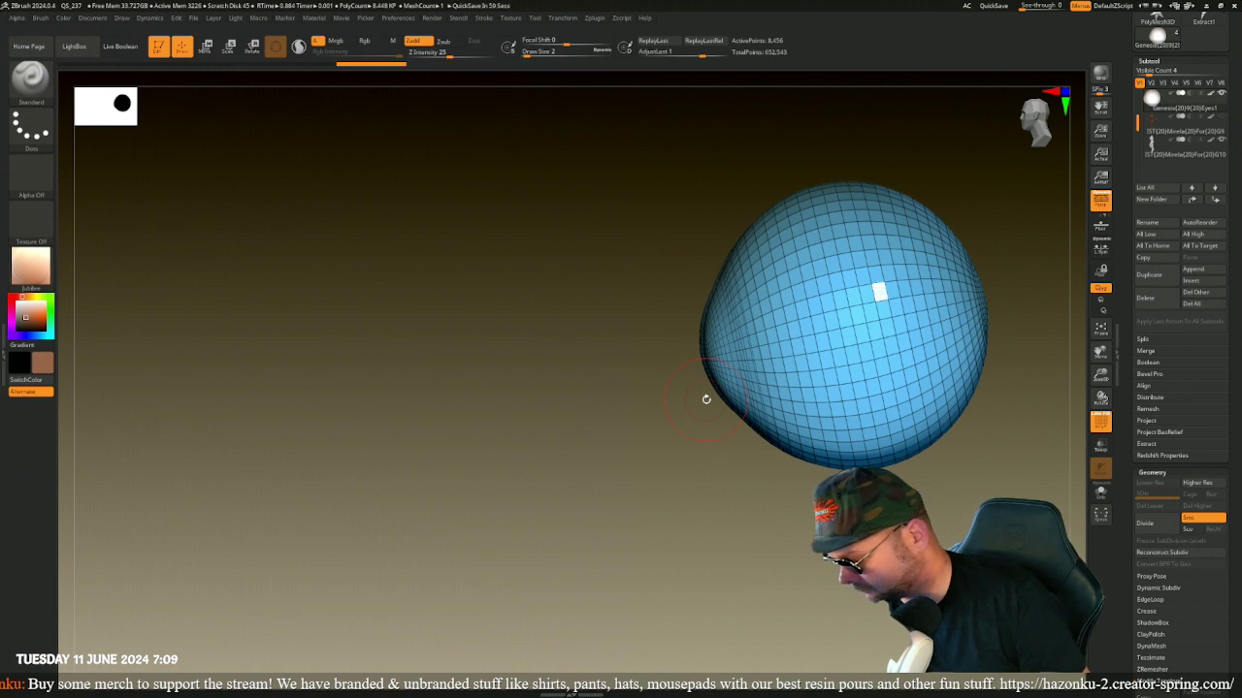
pyautogui.press('p')
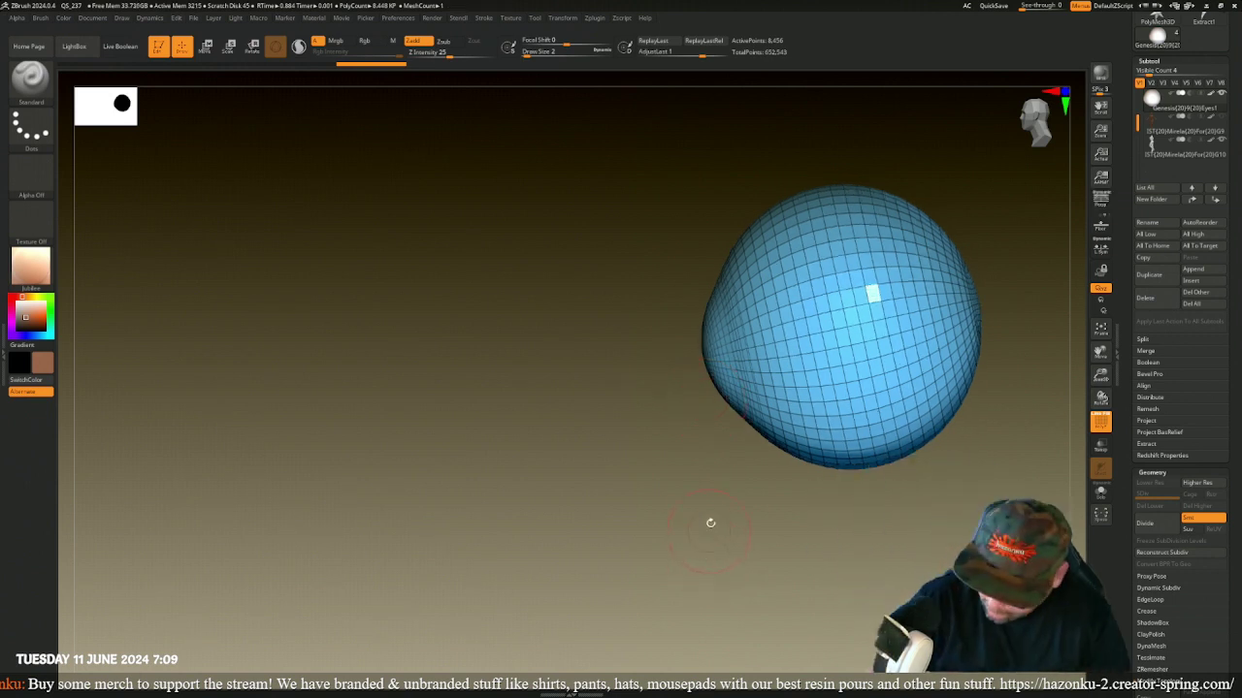
pyautogui.keyDown('alt'); pyautogui.moveTo(728, 551); pyautogui.dragTo(601, 462); pyautogui.keyUp('alt')
pyautogui.keyDown('alt'); pyautogui.moveTo(649, 407); pyautogui.dragTo(639, 516); pyautogui.keyUp('alt')
pyautogui.press('ctrl')
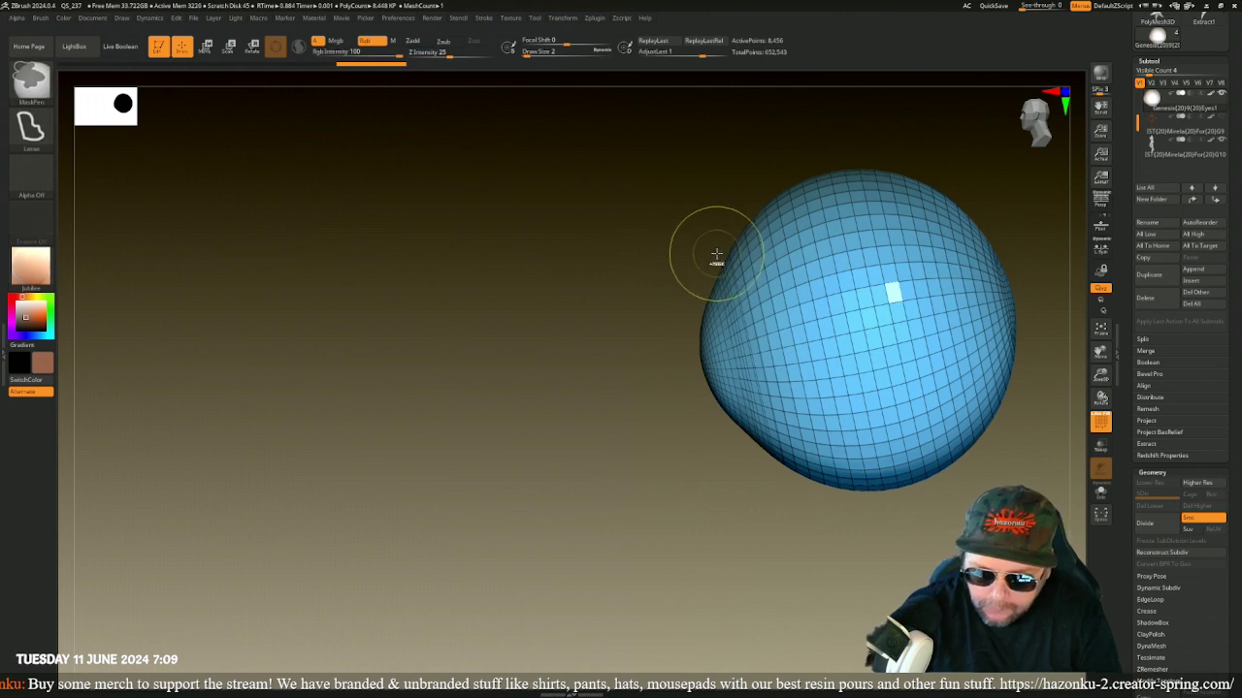
pyautogui.moveTo(716, 250)
pyautogui.keyDown('ctrl'); pyautogui.mouseDown()
pyautogui.moveTo(733, 497)
pyautogui.moveTo(765, 520)
pyautogui.moveTo(714, 300)
pyautogui.moveTo(709, 171)
pyautogui.mouseUp(); pyautogui.keyUp('ctrl')
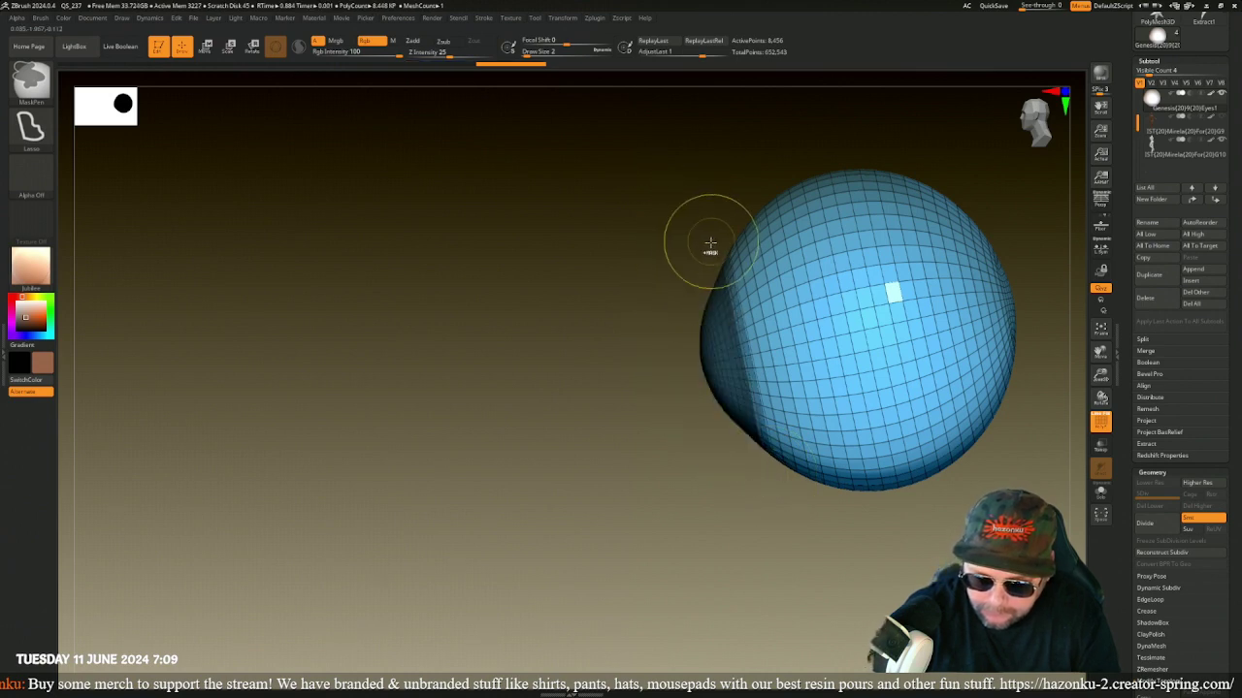
pyautogui.moveTo(534, 362); pyautogui.dragTo(573, 353)
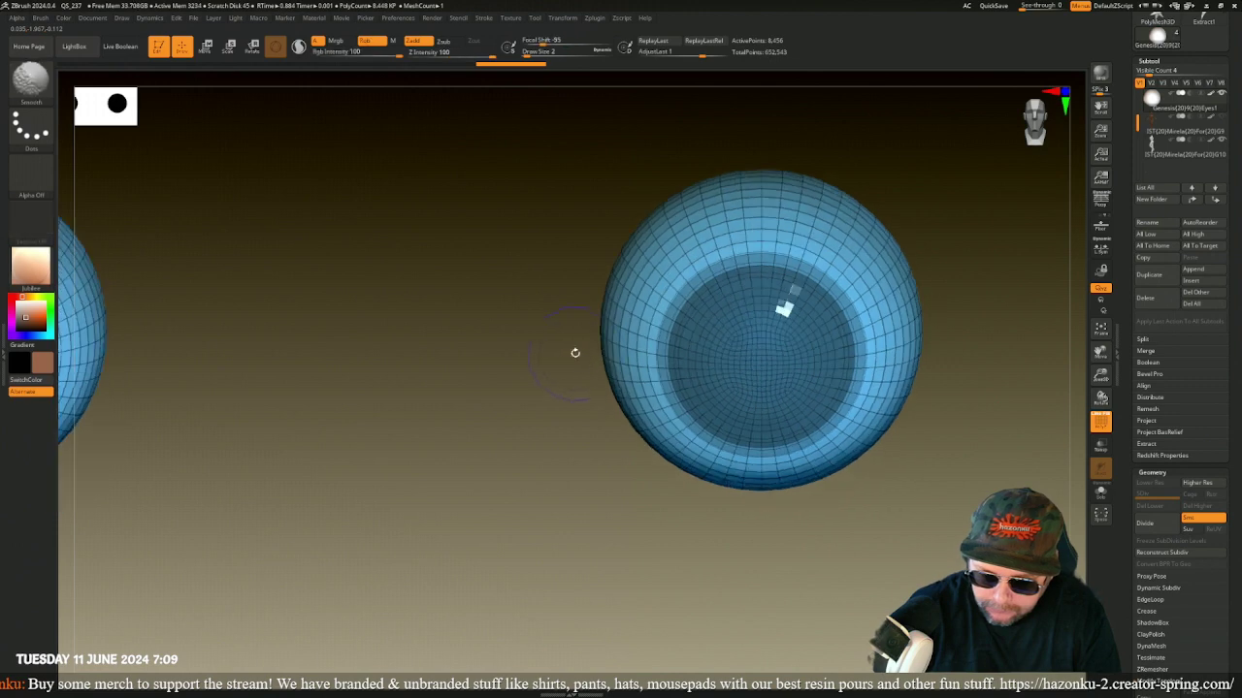
# - Invert the mask to free the corneas and reshape them with the Polish and Inflate deformations
pyautogui.keyDown('ctrl'); pyautogui.click(507, 445); pyautogui.keyUp('ctrl')
pyautogui.moveTo(643, 515); pyautogui.dragTo(890, 530)
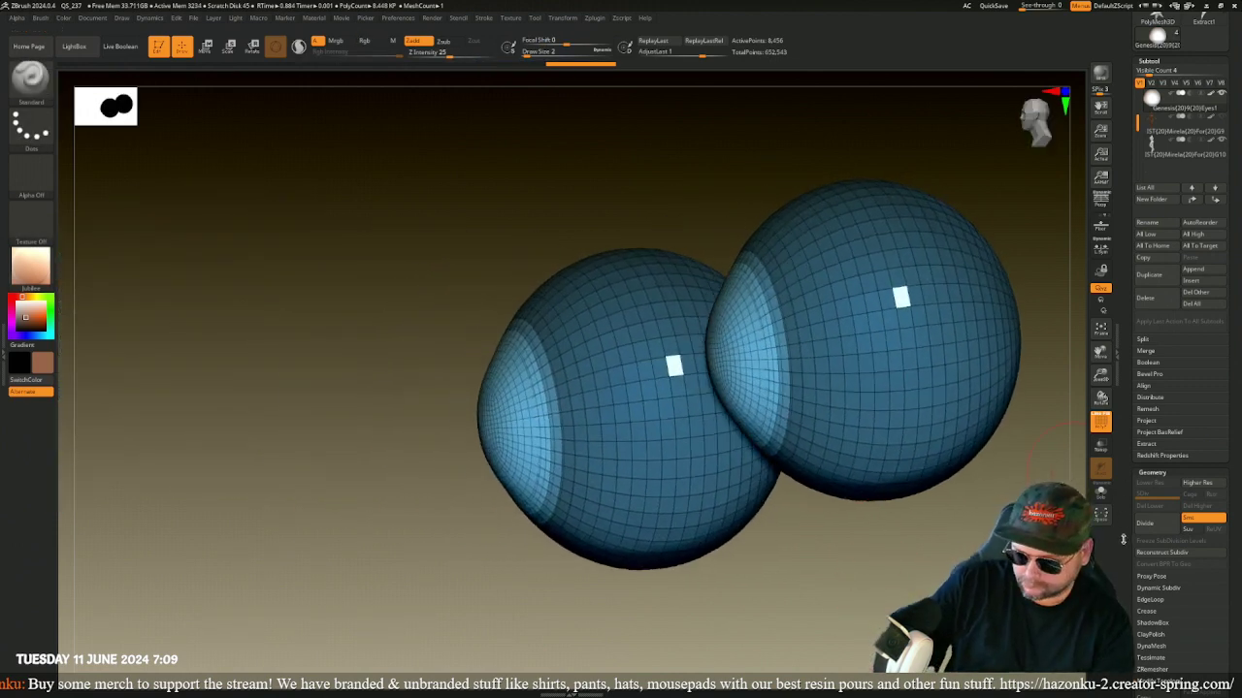
pyautogui.moveTo(1126, 541); pyautogui.dragTo(1113, 373)
pyautogui.scroll(3, 1115, 378)
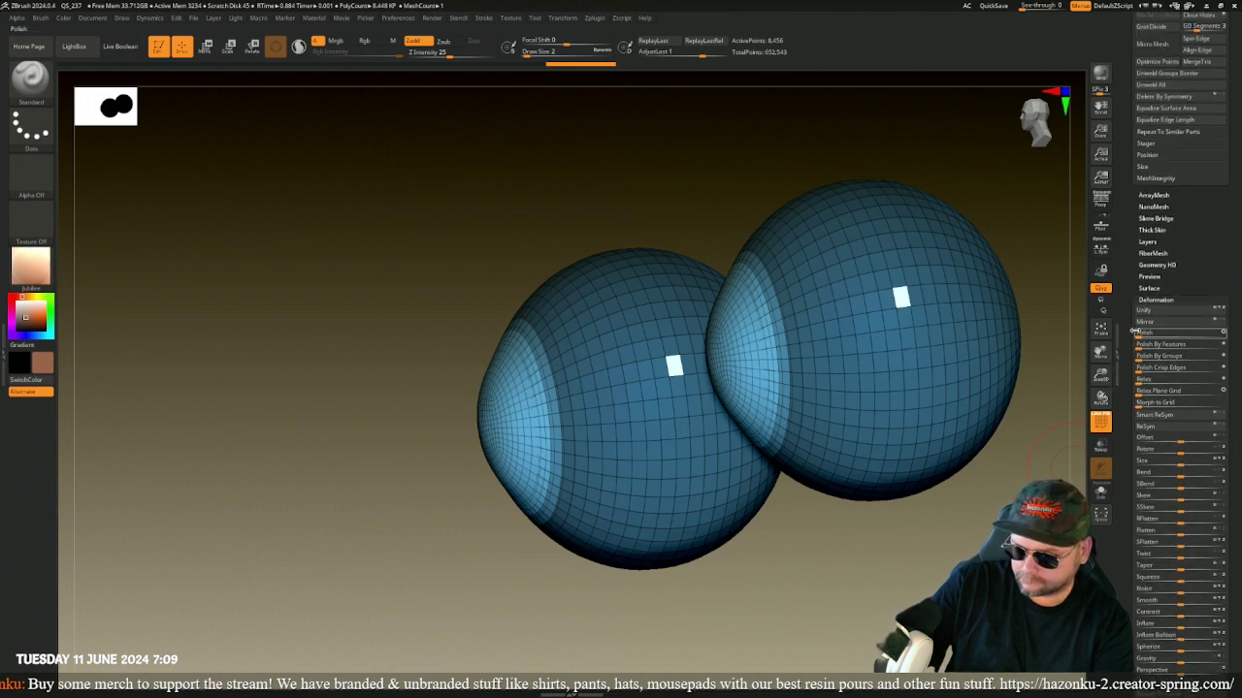
pyautogui.moveTo(1225, 339); pyautogui.dragTo(1225, 342)
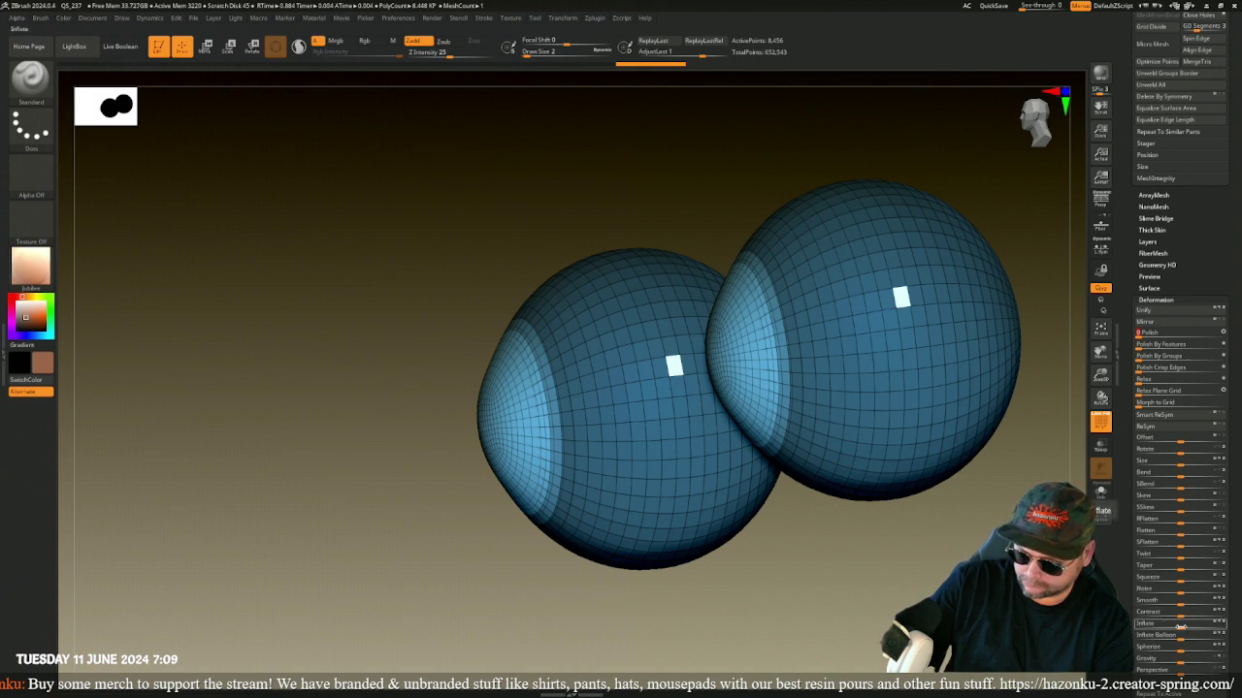
pyautogui.moveTo(1181, 626); pyautogui.dragTo(1181, 625)
pyautogui.moveTo(795, 543); pyautogui.dragTo(908, 488)
pyautogui.moveTo(504, 532); pyautogui.dragTo(492, 485)
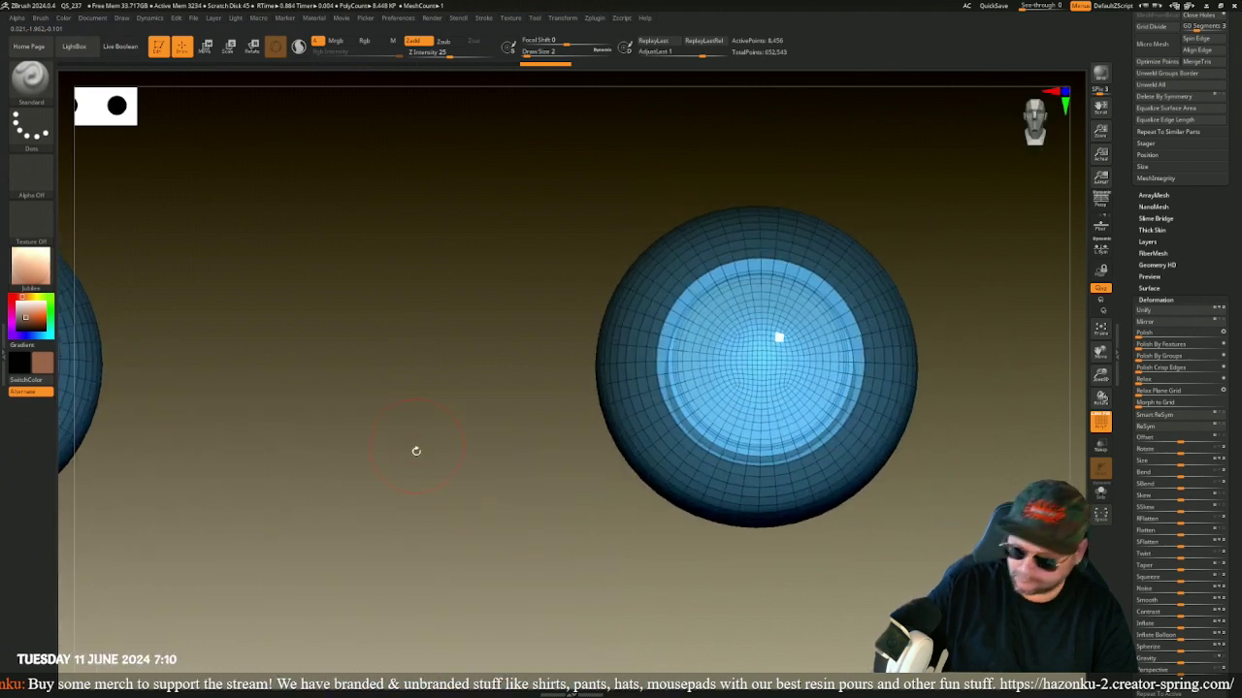
# - Flatten the centre of the unmasked cornea using the Polish brush with a draw size of 5
pyautogui.press('b')
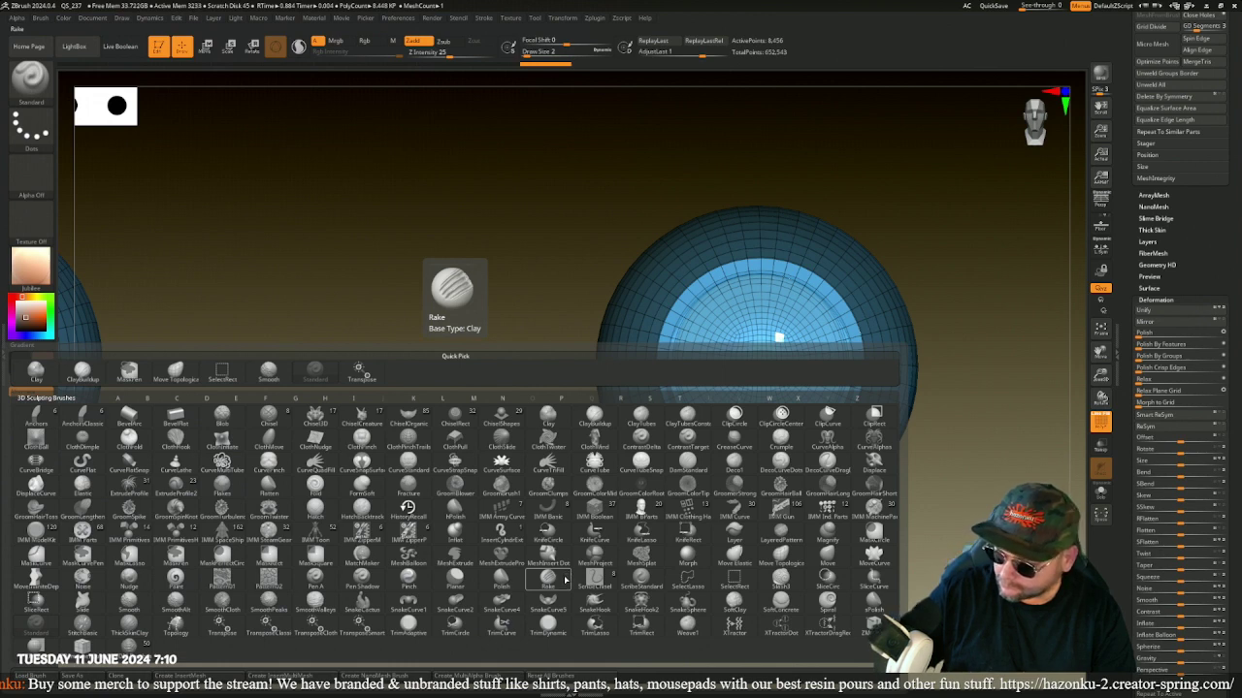
pyautogui.press('p')
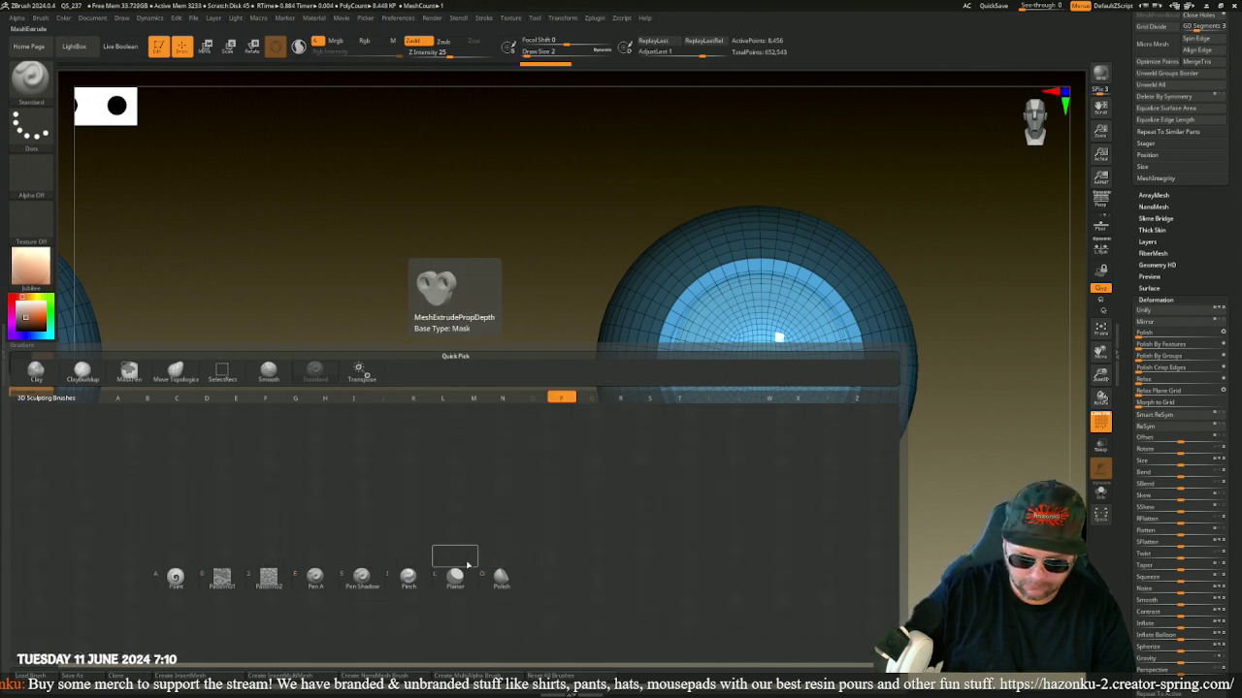
pyautogui.click(499, 578)
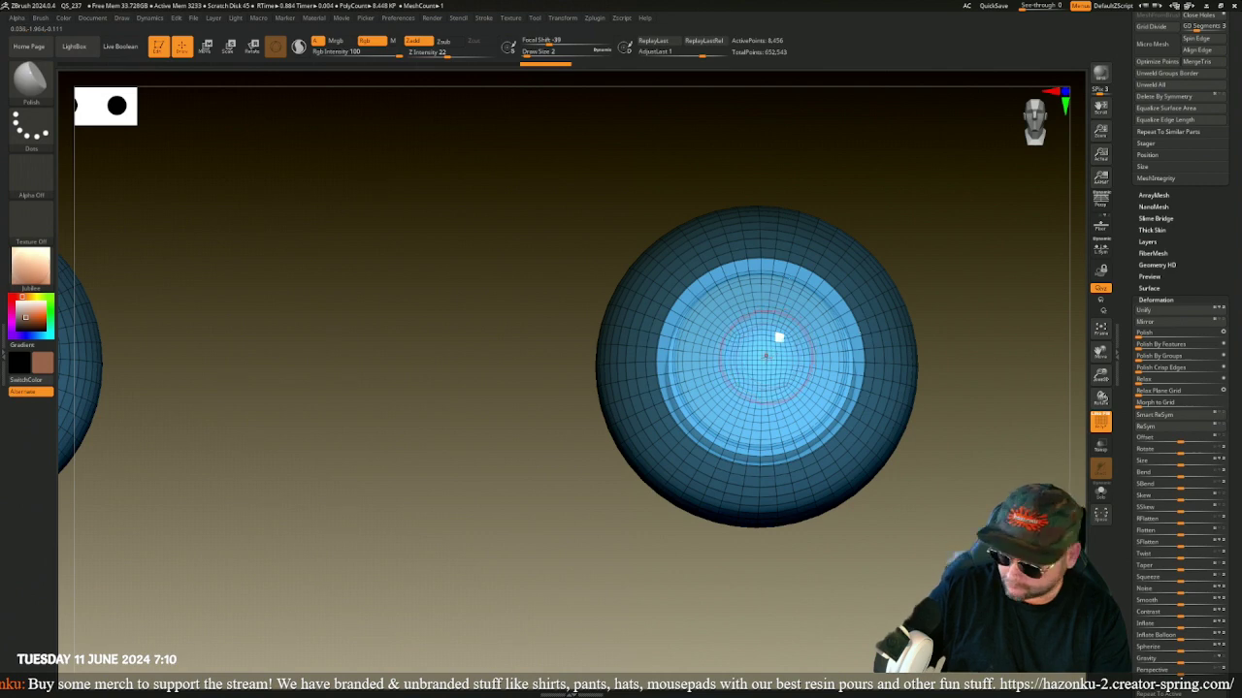
pyautogui.press(']')
pyautogui.press(']')
pyautogui.press(']')
pyautogui.press(']')
pyautogui.press(']')
pyautogui.press(']')
pyautogui.press('[')
pyautogui.press('[')
pyautogui.press('[')
pyautogui.press('[')
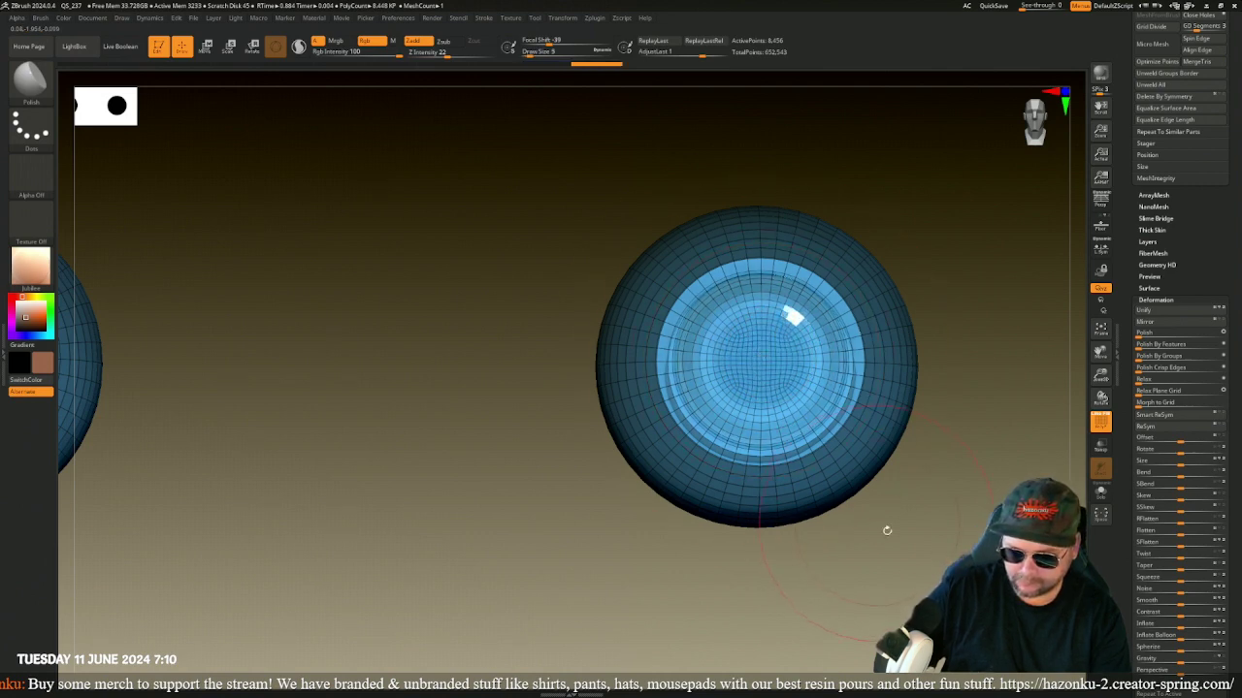
pyautogui.moveTo(886, 527)
pyautogui.mouseDown()
pyautogui.moveTo(850, 539)
pyautogui.moveTo(836, 417)
pyautogui.mouseUp()
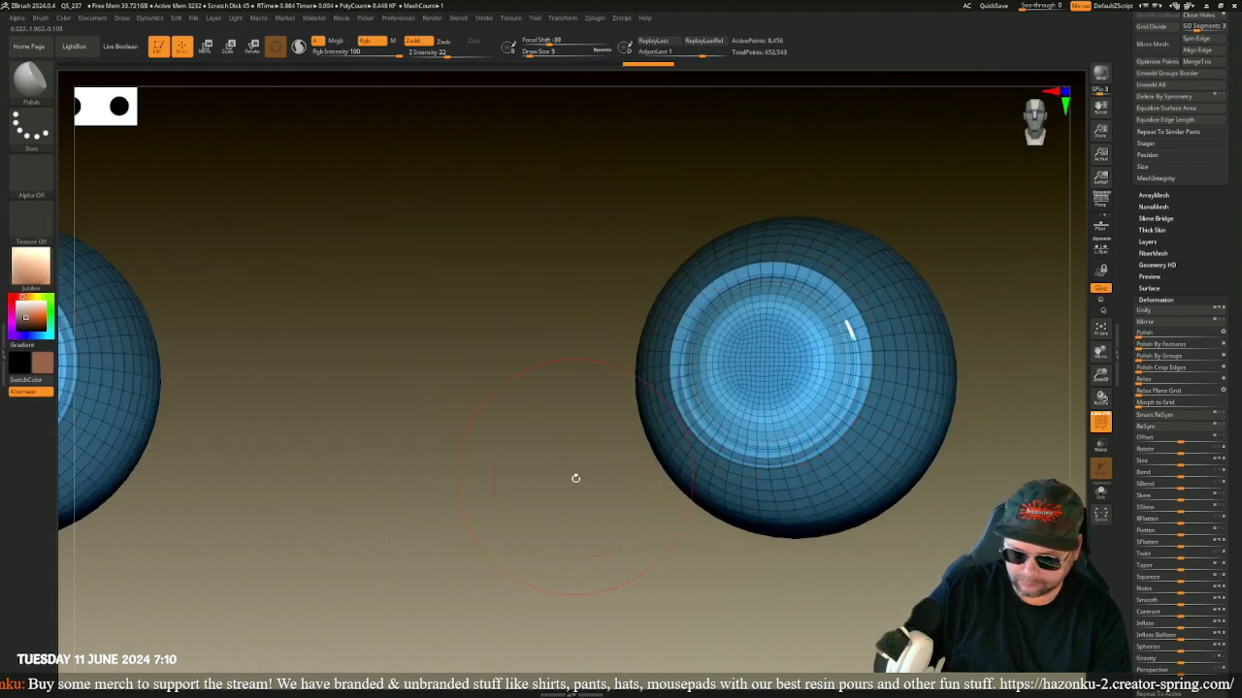
pyautogui.moveTo(588, 479)
pyautogui.mouseDown()
pyautogui.moveTo(576, 479)
pyautogui.moveTo(612, 466)
pyautogui.mouseUp()
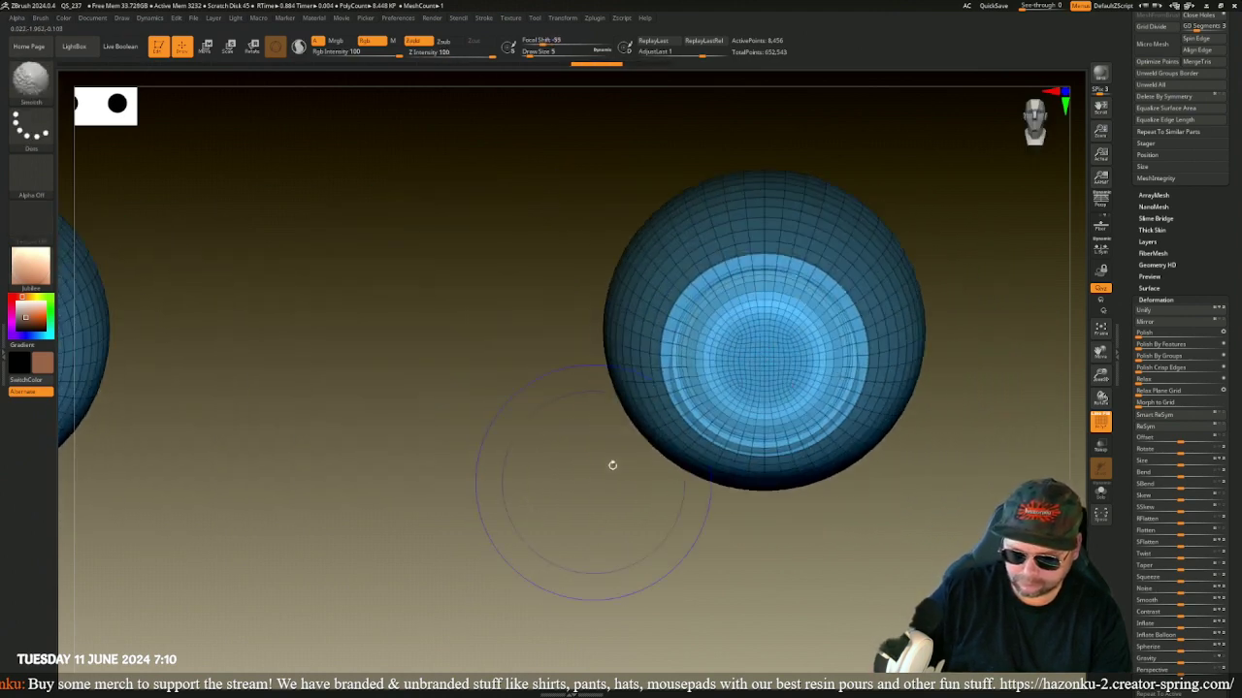
# - Smooth the cornea's centre and flatten it again with the Polish brush
pyautogui.keyDown('shift'); pyautogui.moveTo(774, 377); pyautogui.dragTo(779, 396); pyautogui.keyUp('shift')
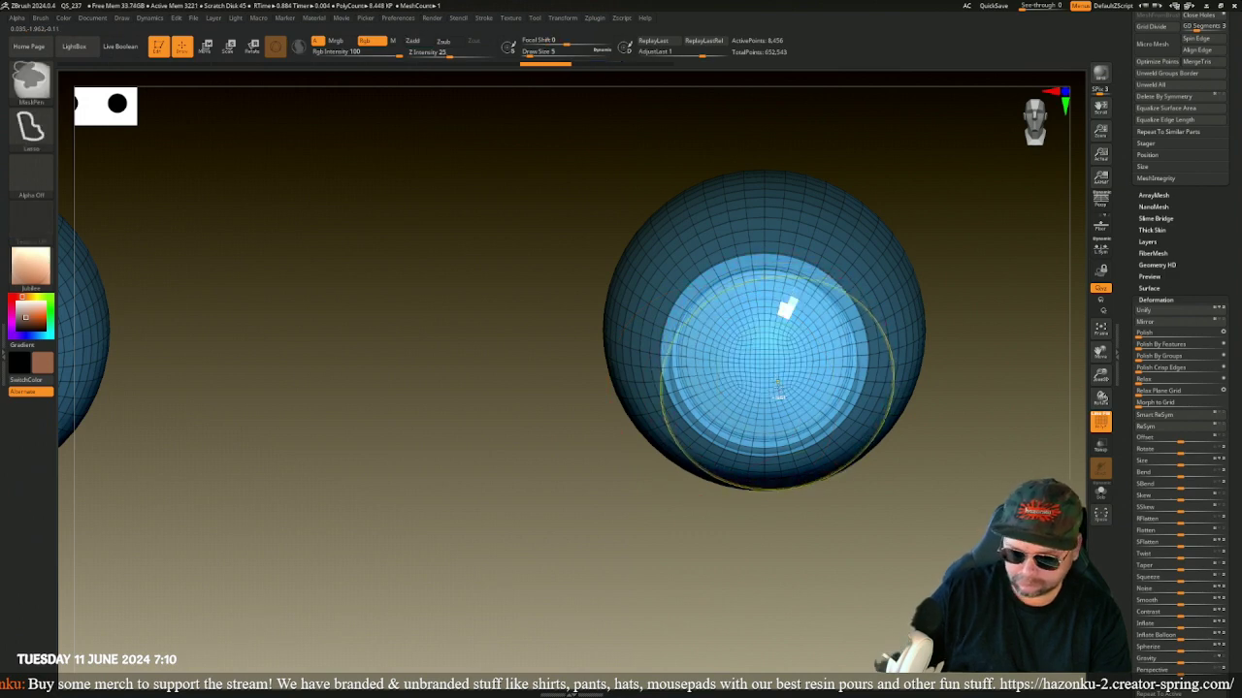
pyautogui.moveTo(823, 555); pyautogui.dragTo(823, 527)
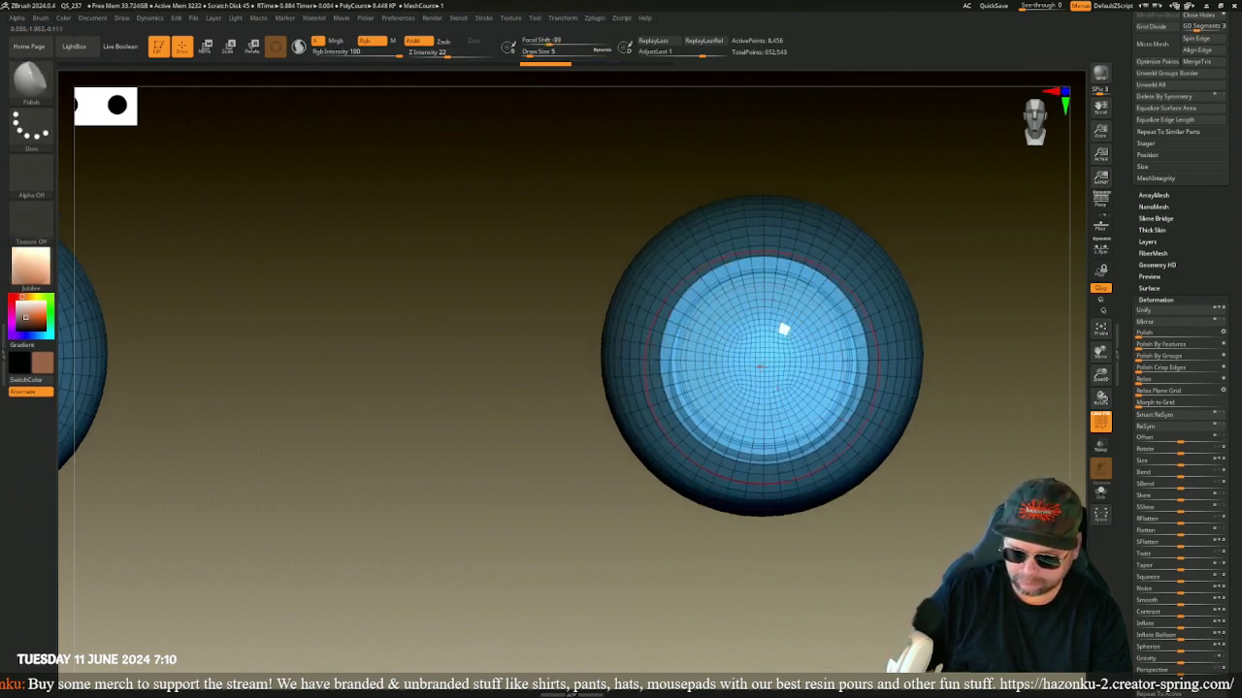
pyautogui.moveTo(765, 358); pyautogui.dragTo(764, 355)
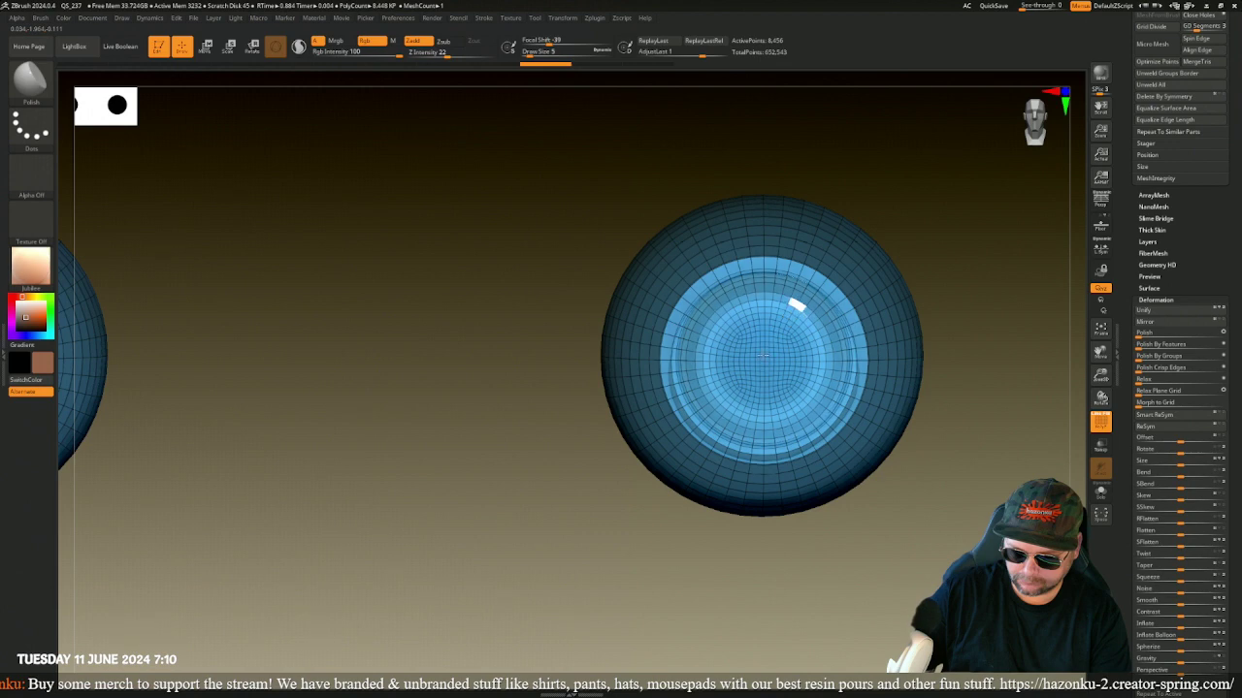
pyautogui.moveTo(837, 538); pyautogui.dragTo(773, 396)
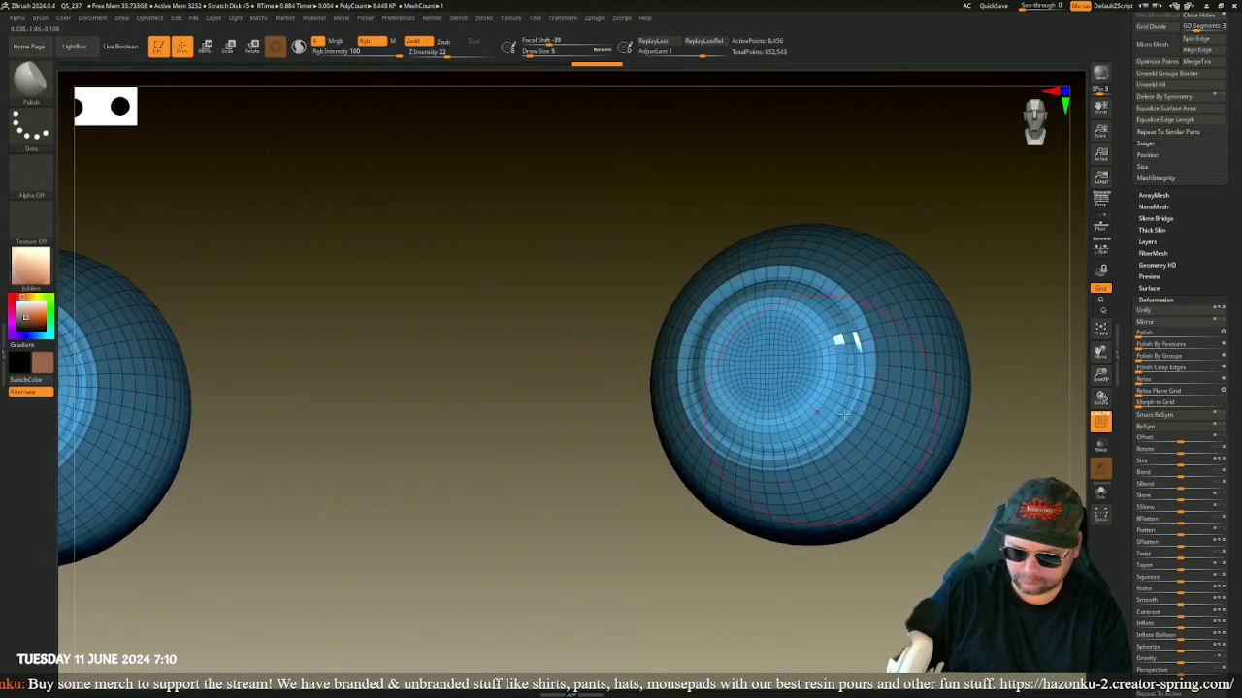
# - Grow and sharpen the mask around the corneas, and turn off the wireframe display
pyautogui.scroll(-10, 1116, 516)
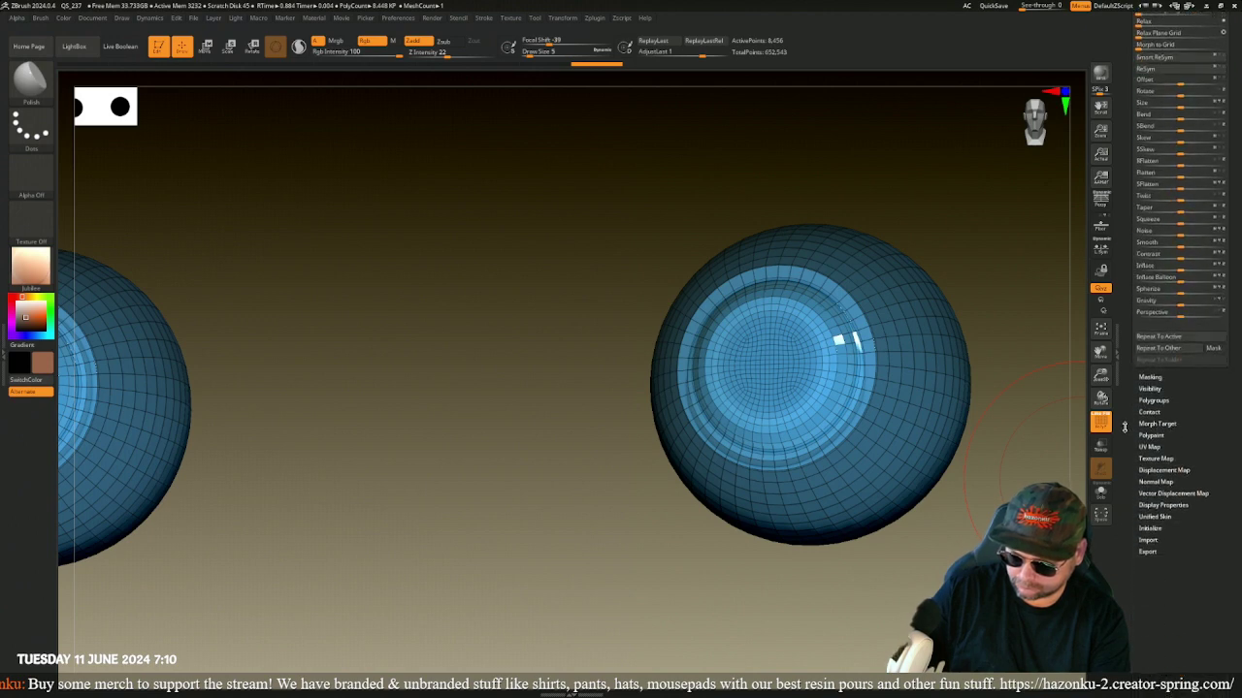
pyautogui.click(1147, 415)
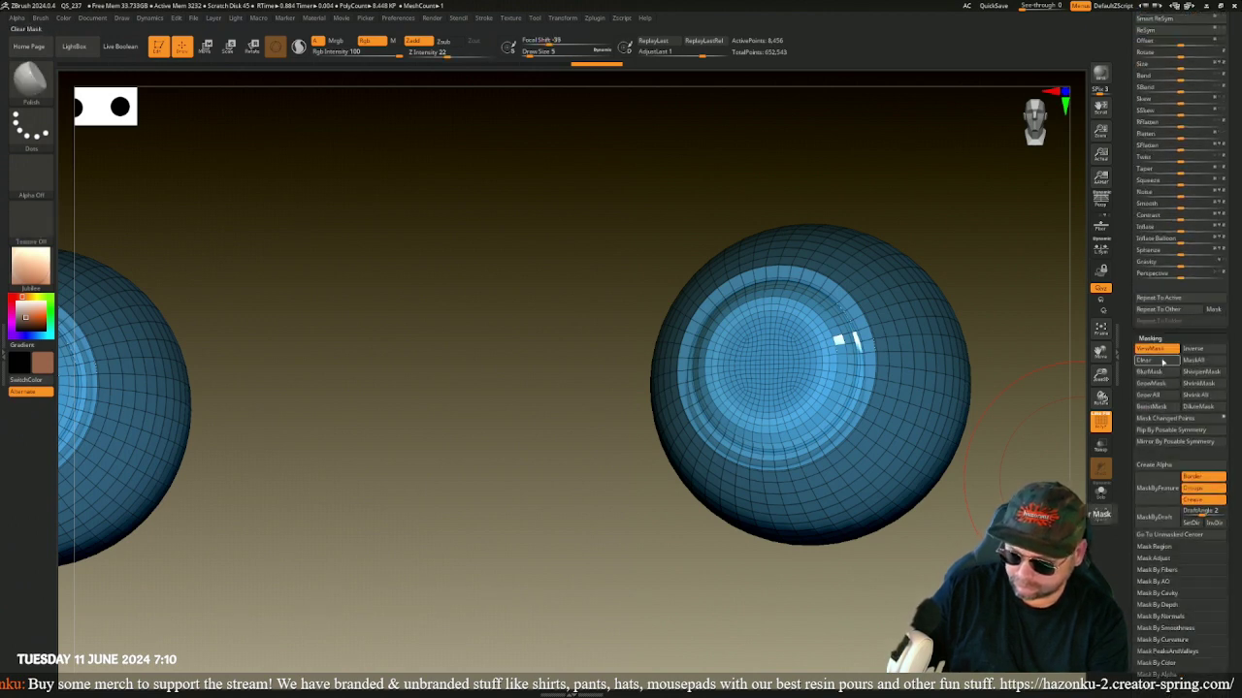
pyautogui.click(1162, 384)
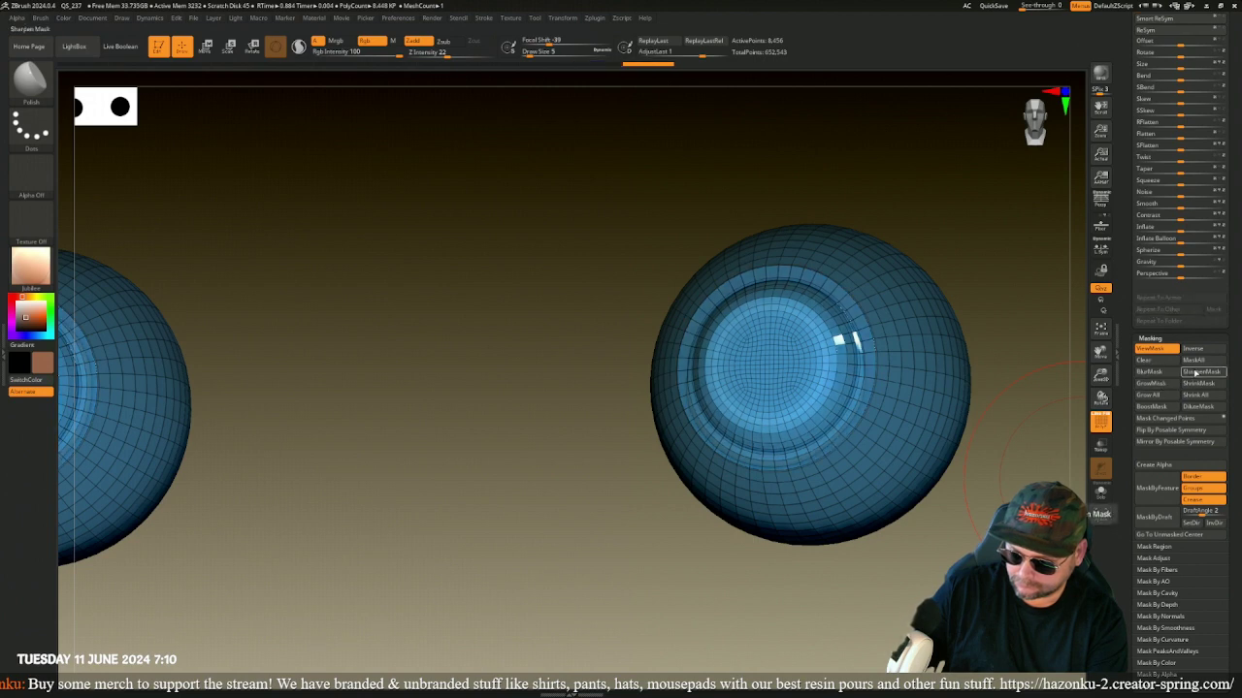
pyautogui.click(1195, 372)
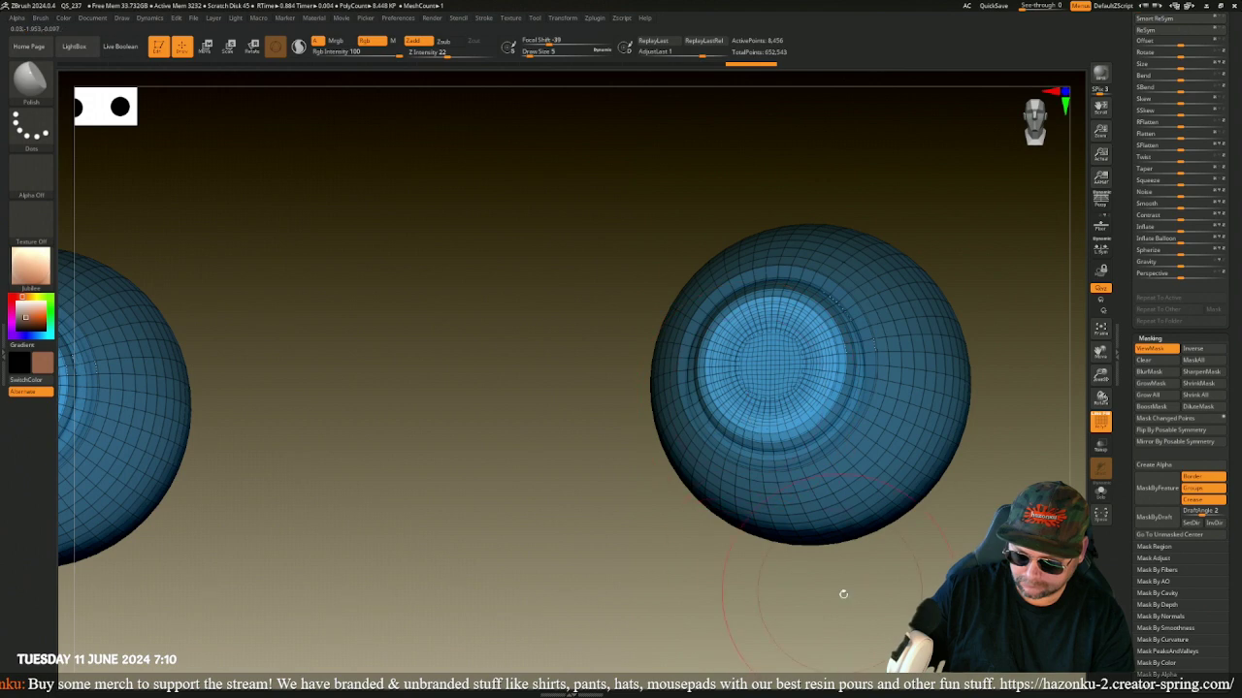
pyautogui.moveTo(843, 591)
pyautogui.mouseDown()
pyautogui.moveTo(805, 598)
pyautogui.moveTo(1009, 572)
pyautogui.mouseUp()
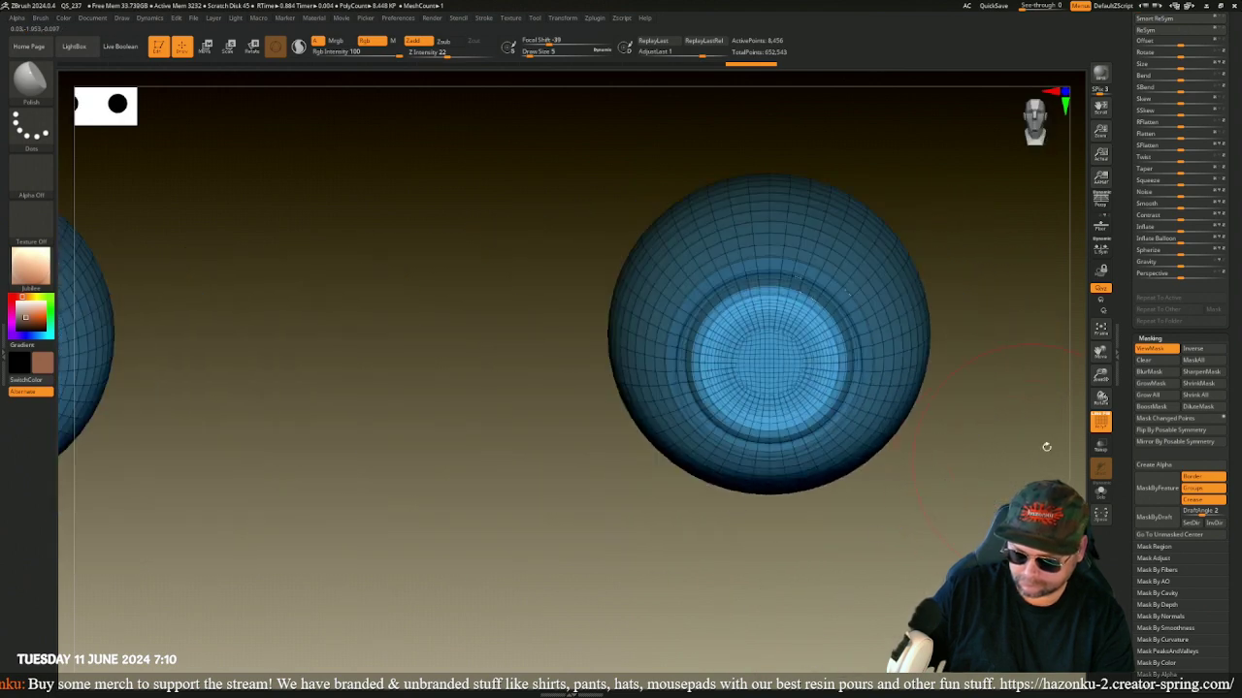
pyautogui.click(1102, 425)
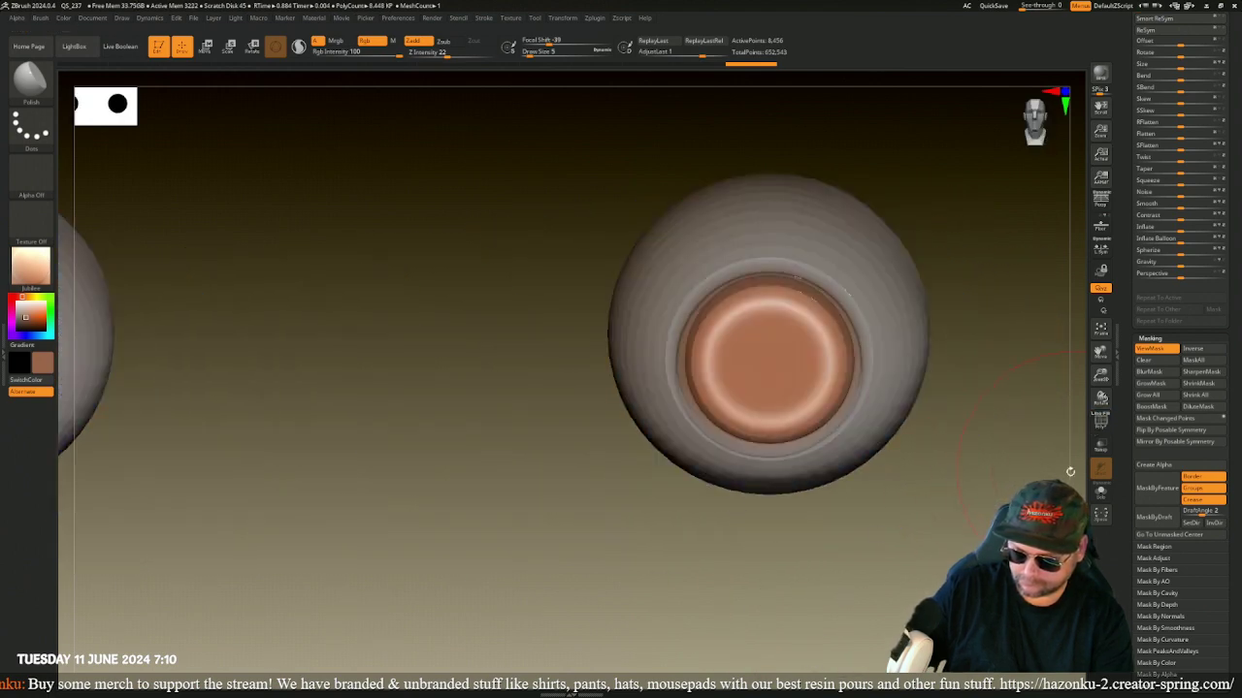
# - Set the brush to apply both material and colour (Mrgb), and choose the cb_eyeball_01 material
pyautogui.click(363, 39)
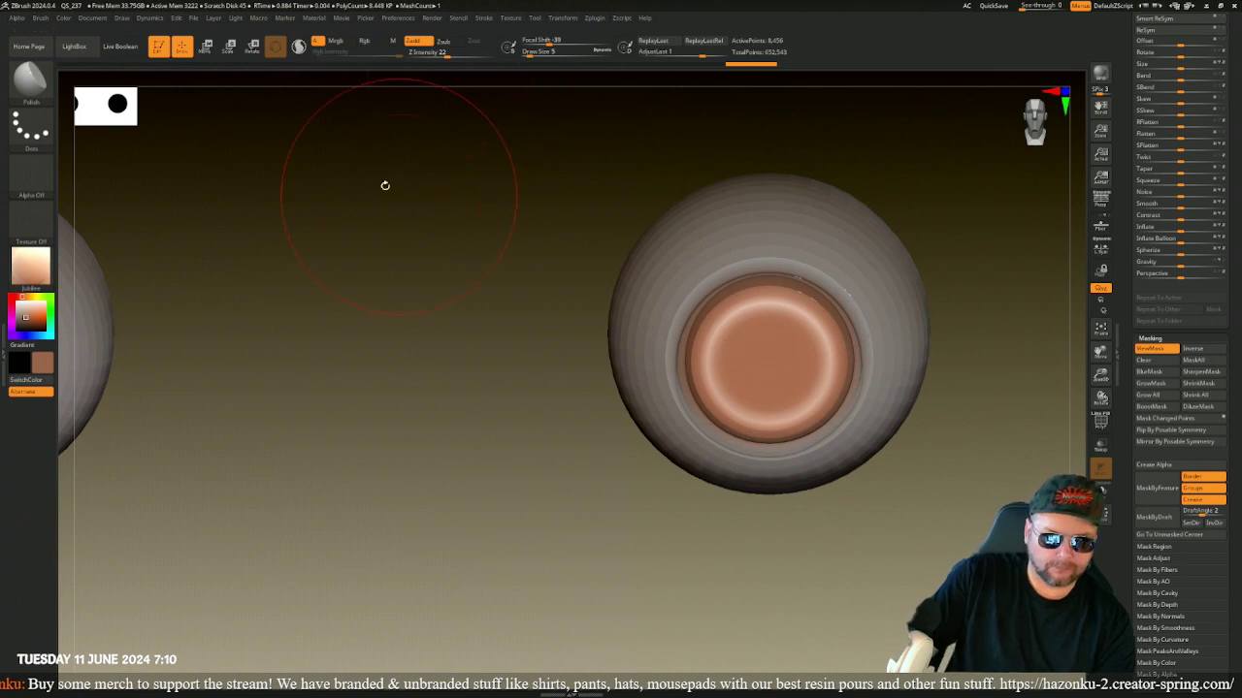
pyautogui.click(335, 41)
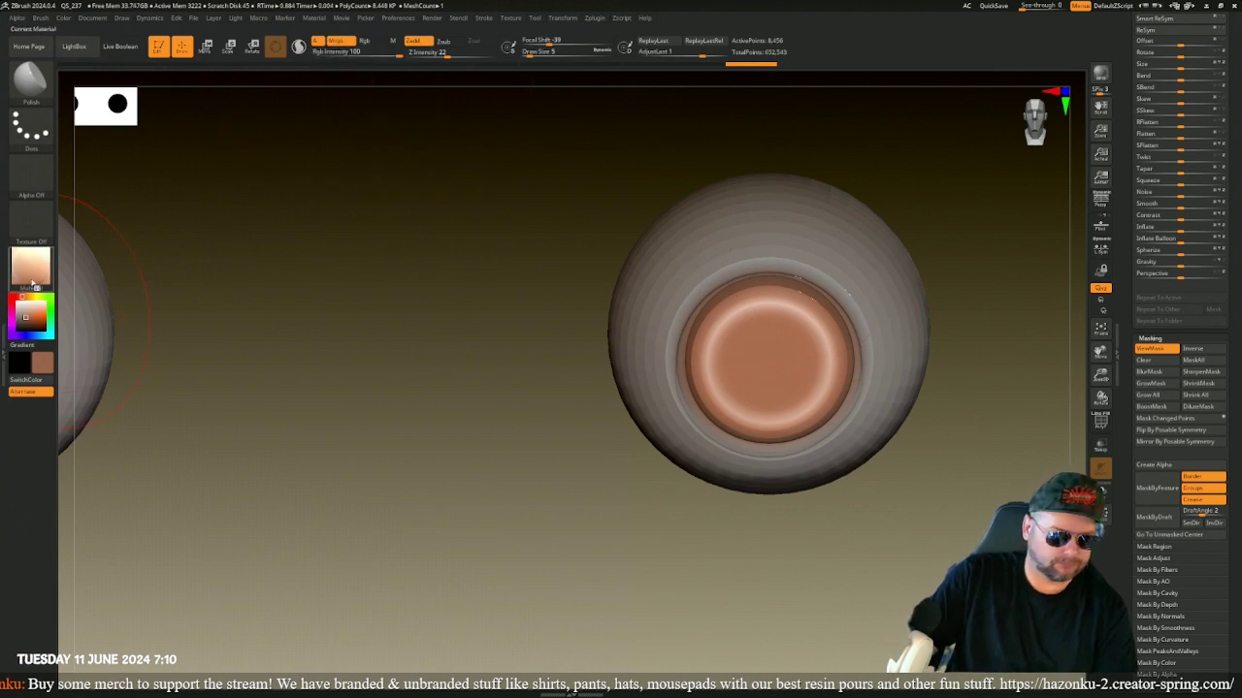
pyautogui.click(30, 263)
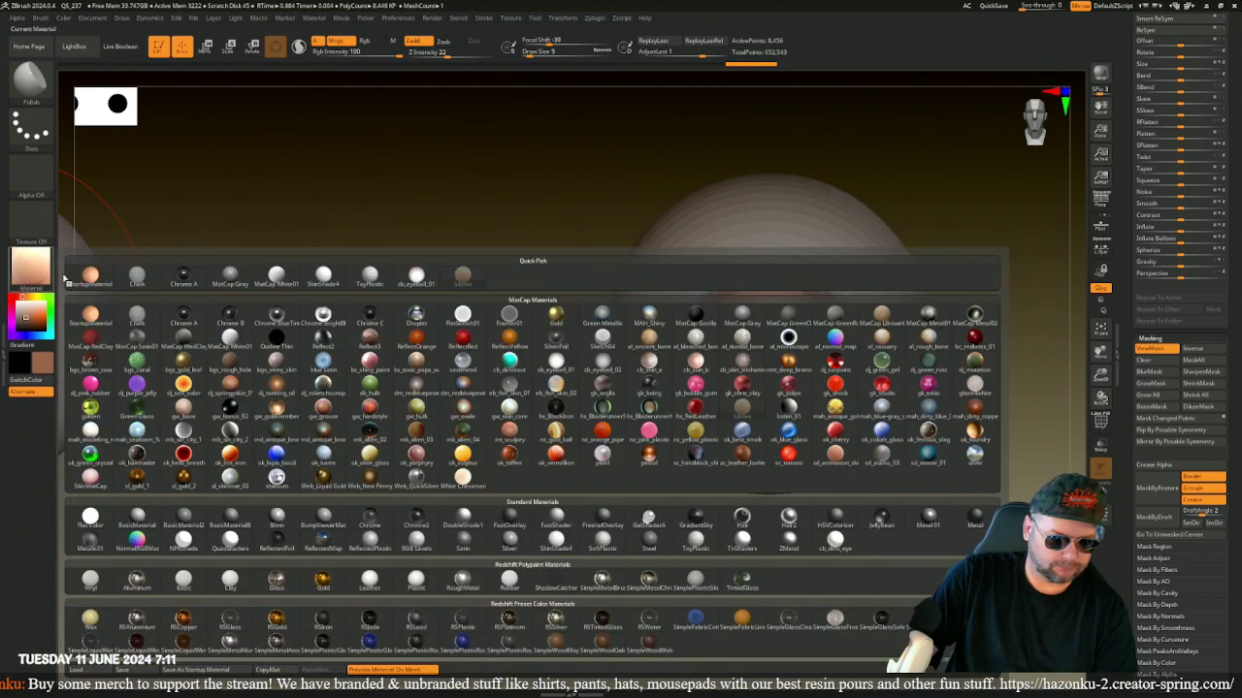
pyautogui.click(556, 363)
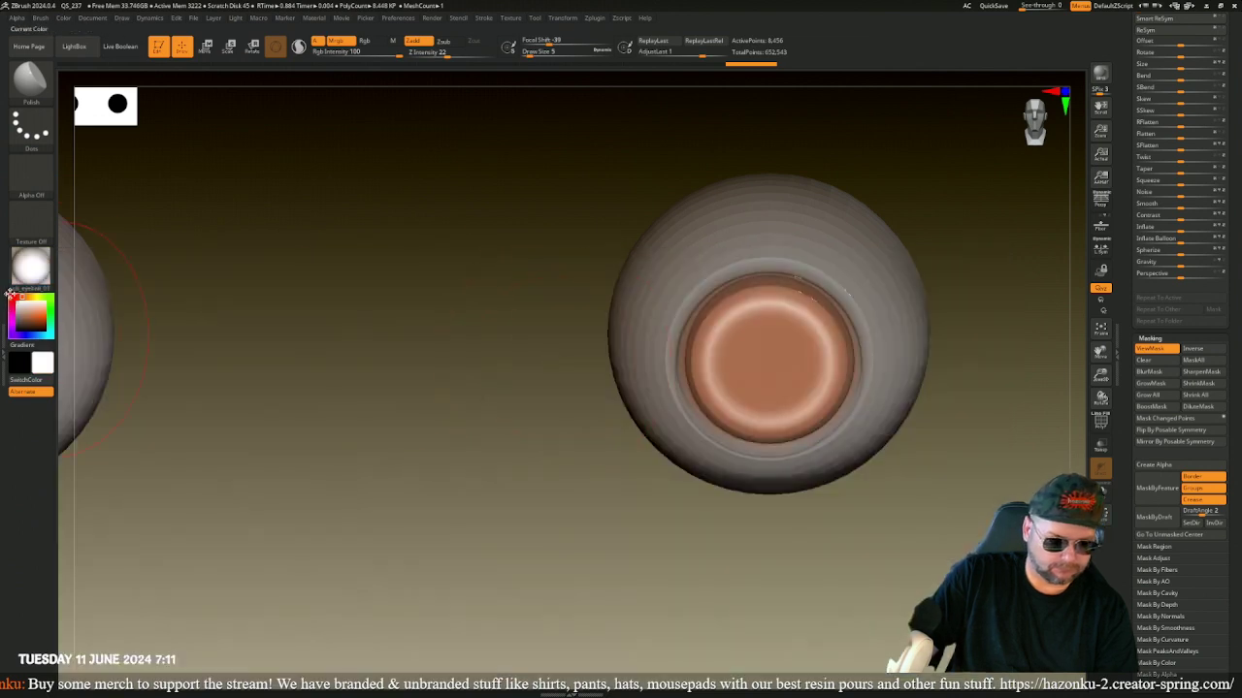
# - Clear the mask and fill the eyeballs with white and the cb_eyeball_01 material
pyautogui.click(62, 17)
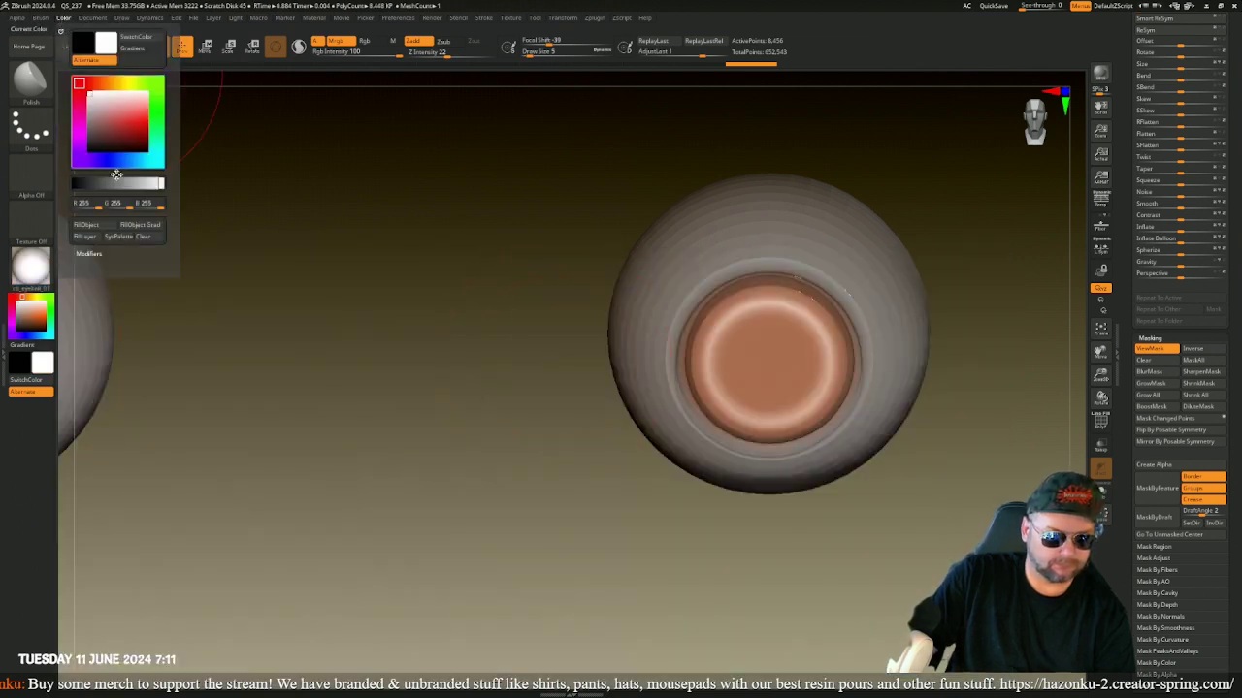
pyautogui.press('ctrl')
pyautogui.keyDown('ctrl'); pyautogui.click(395, 293); pyautogui.keyUp('ctrl')
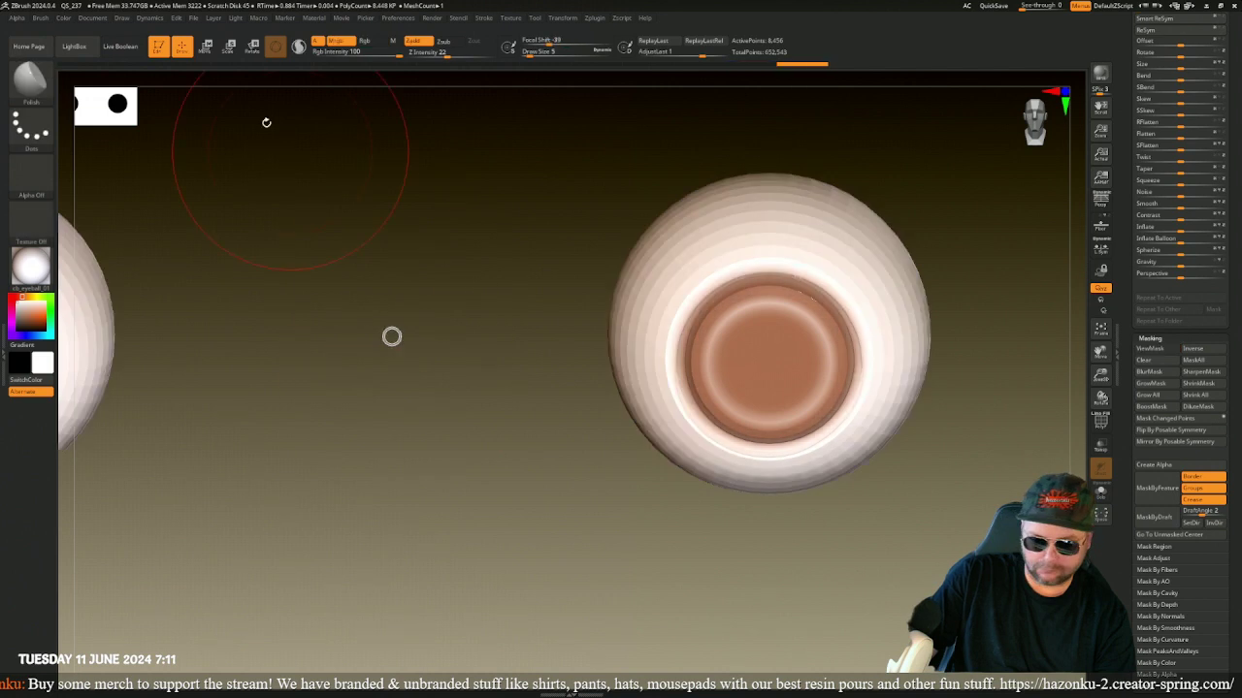
pyautogui.click(62, 19)
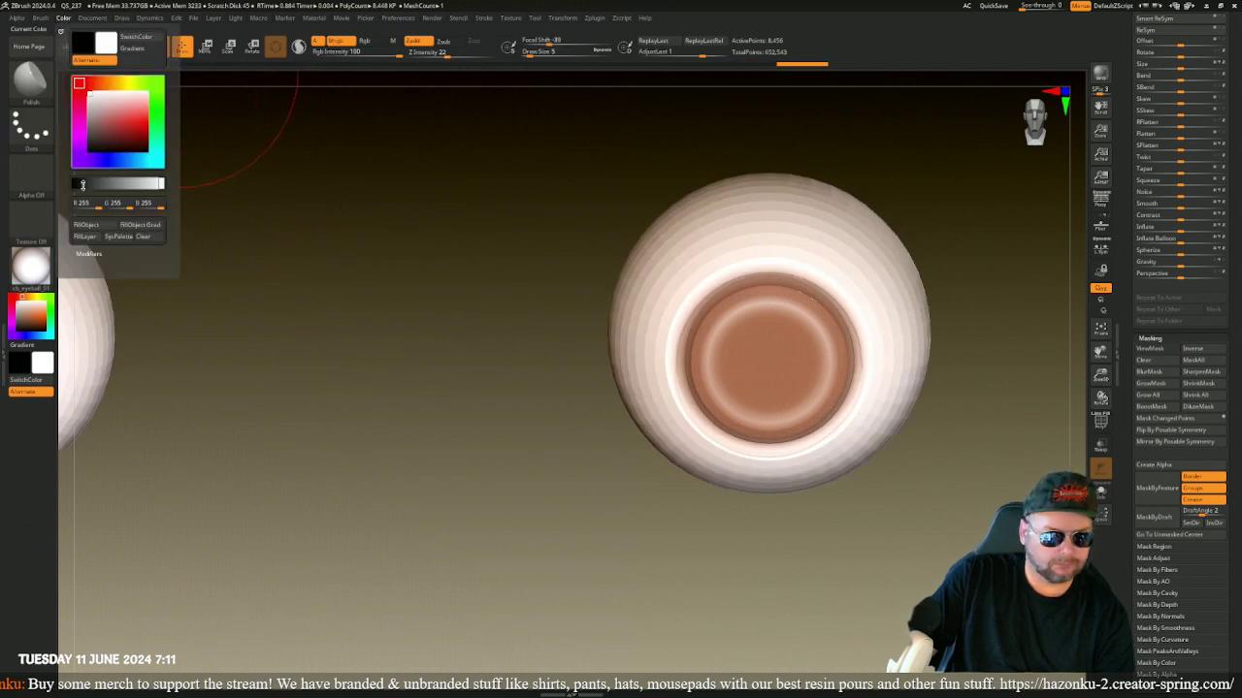
pyautogui.click(95, 227)
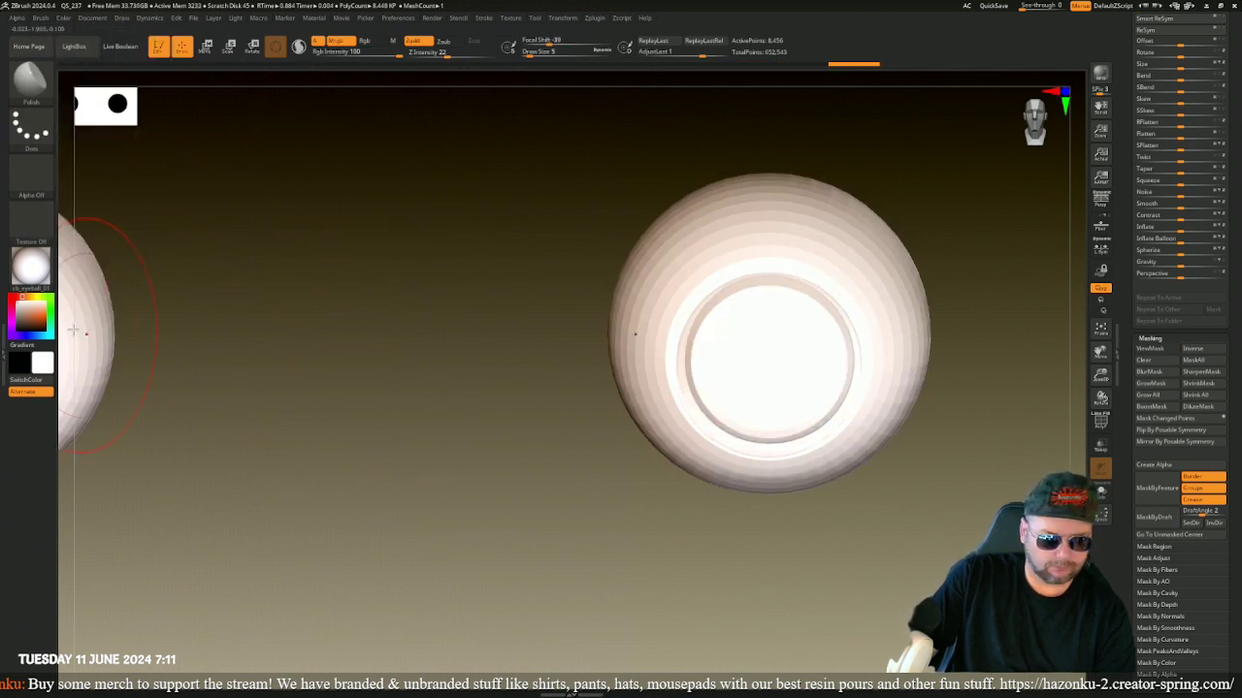
# - Frame both eyes and show the head mesh around them again
pyautogui.press('shift')
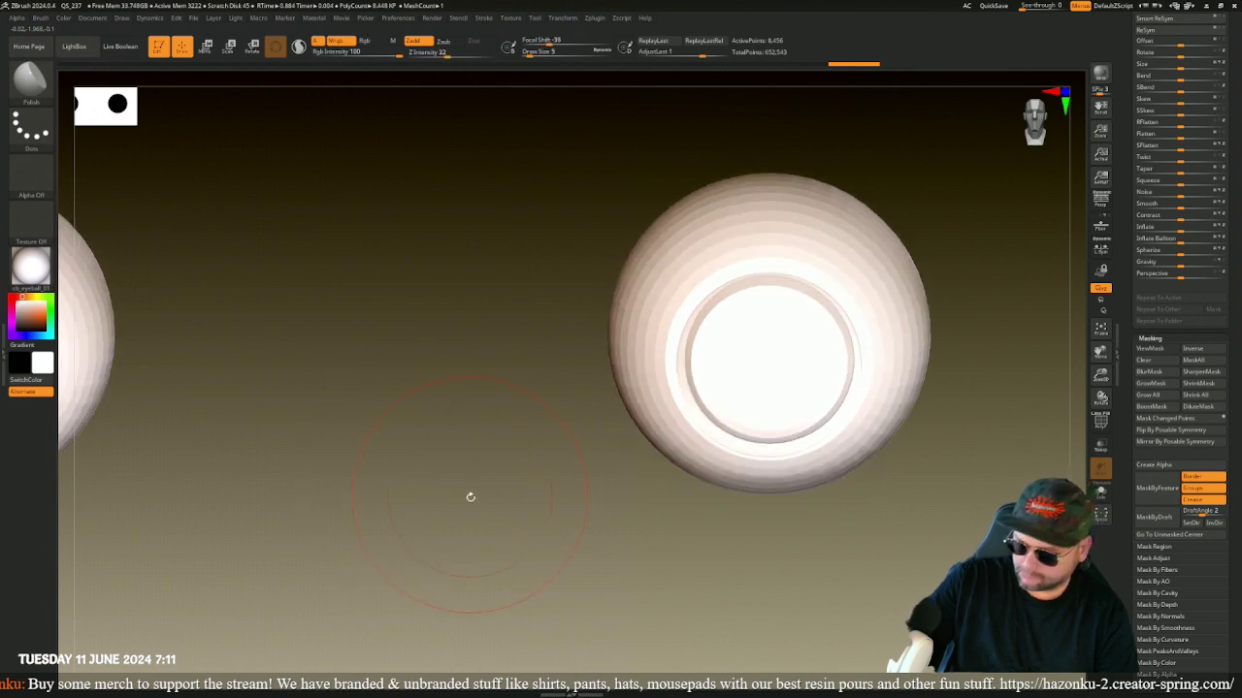
pyautogui.press('f')
pyautogui.press('f')
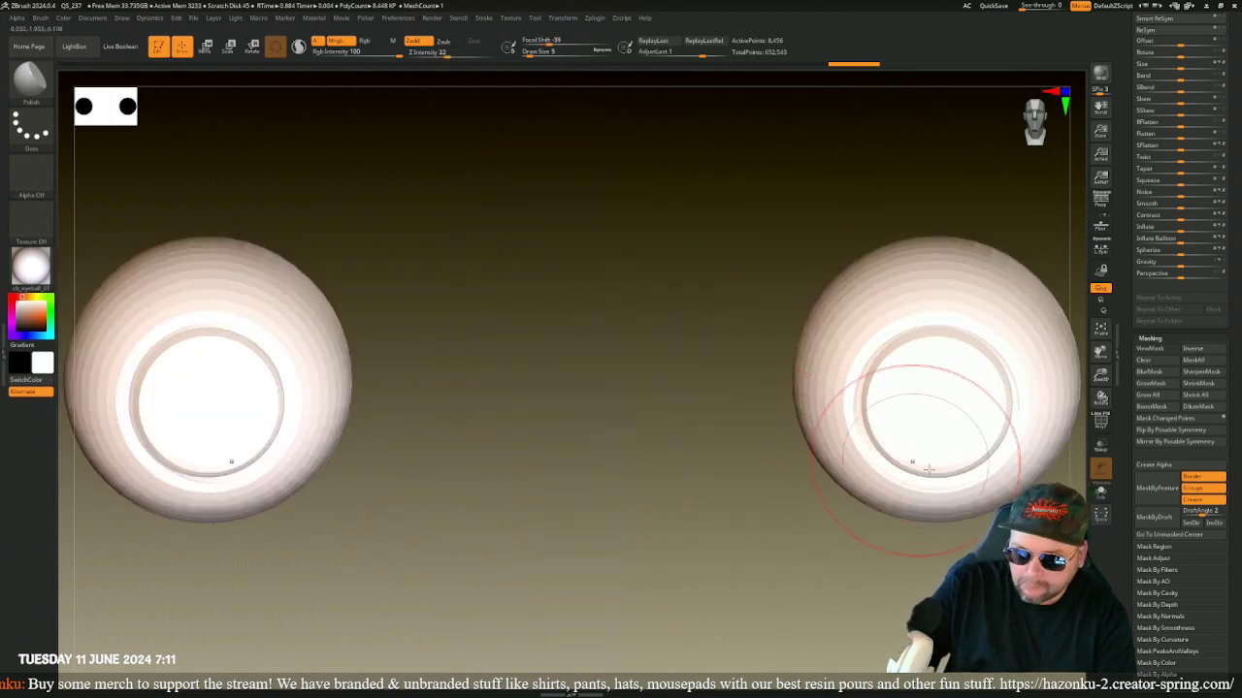
pyautogui.scroll(15, 1124, 272)
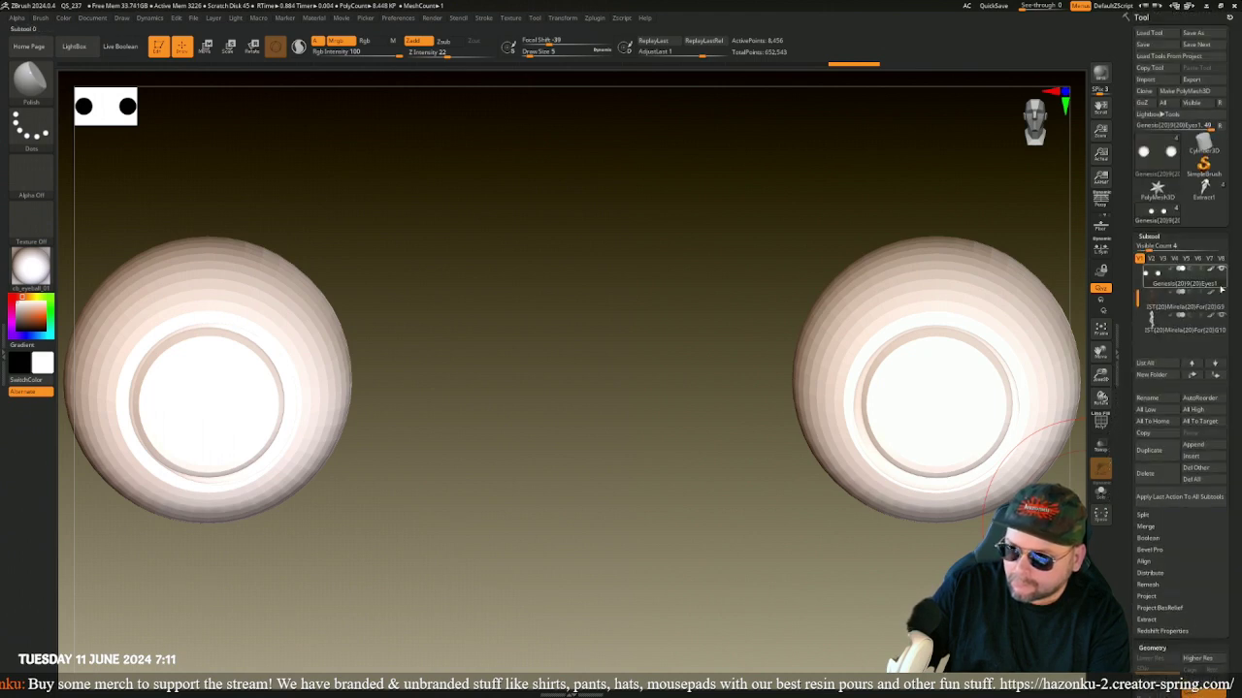
pyautogui.click(1221, 292)
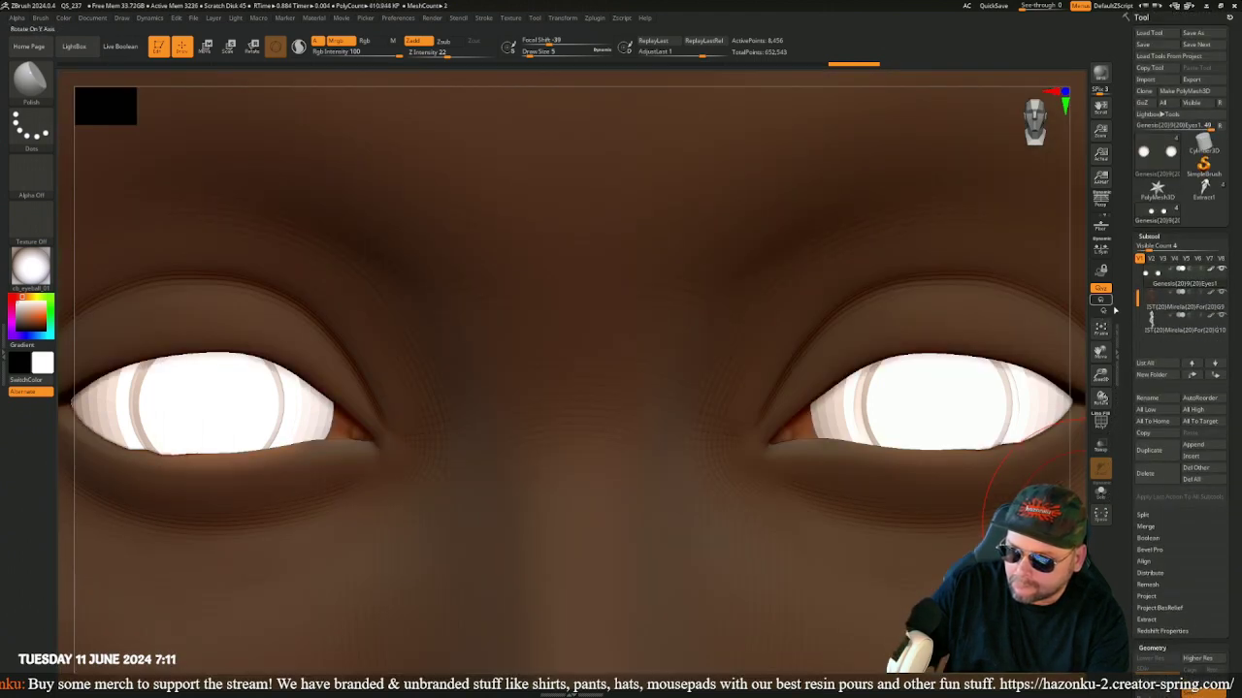
pyautogui.moveTo(1100, 376); pyautogui.dragTo(999, 401)
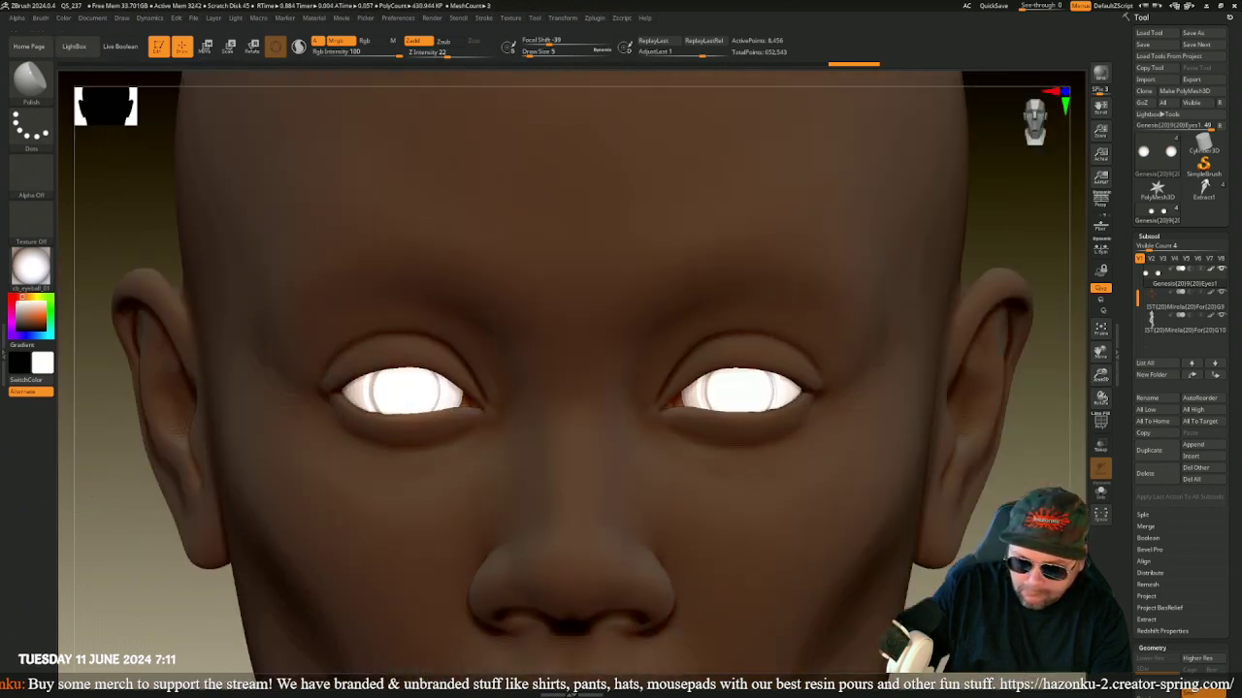
# - Undo the white fill and the mask clearing on the eyeballs
pyautogui.hotkey('ctrl', 'z')
pyautogui.hotkey('ctrl', 'z')
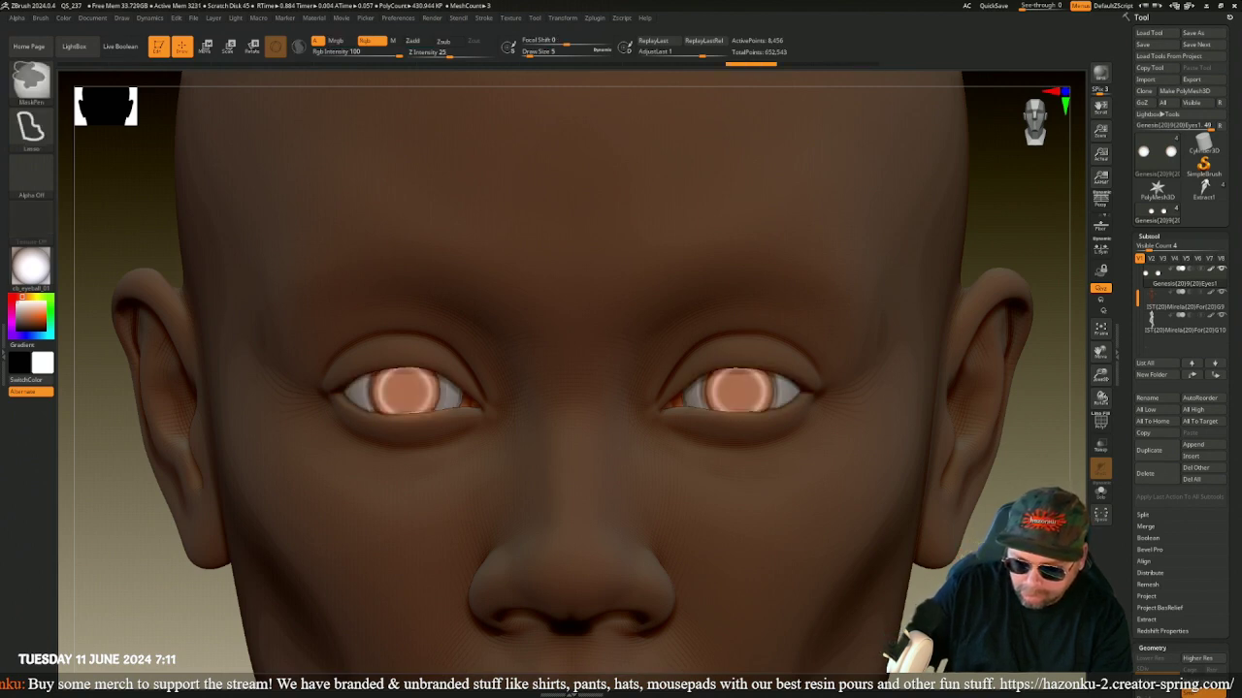
pyautogui.hotkey('ctrl', 'shift', 'z')
pyautogui.hotkey('ctrl', 'z')
pyautogui.hotkey('ctrl', 'z')
pyautogui.hotkey('ctrl', 'z')
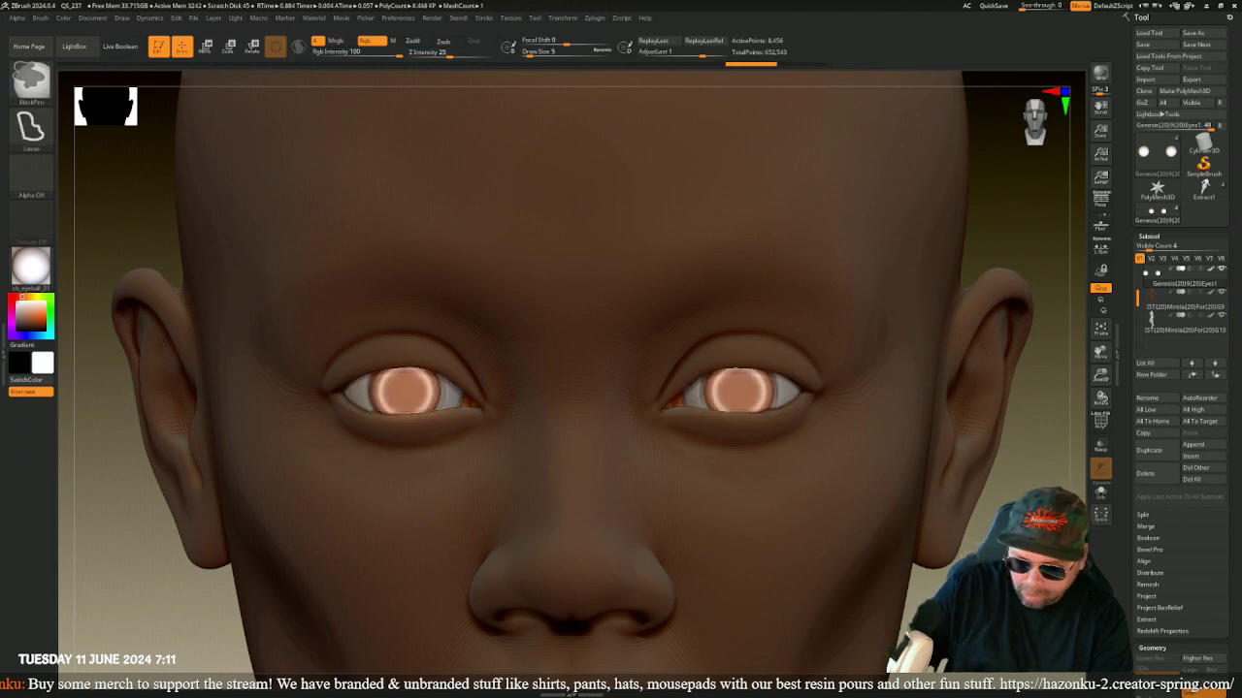
# - Undo the earlier fills and sculpted marks on both eyeballs until they are smooth and white, and check them in profile
pyautogui.hotkey('ctrl', 'z')
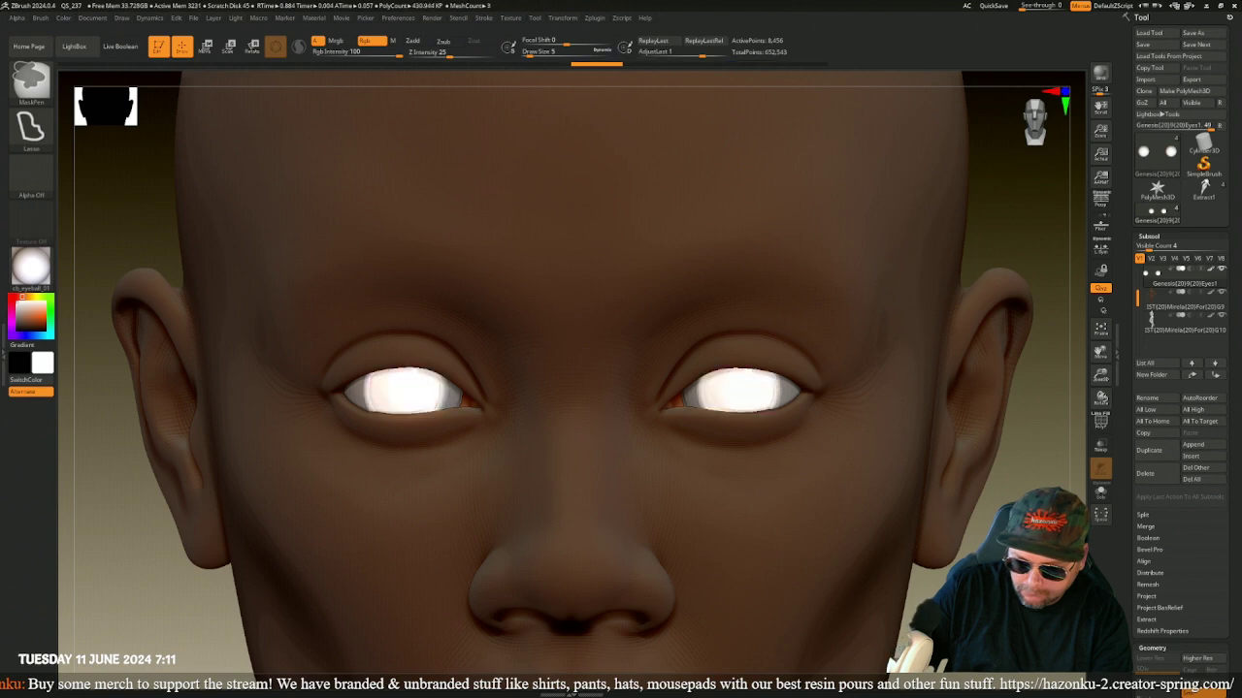
pyautogui.hotkey('ctrl', 'z')
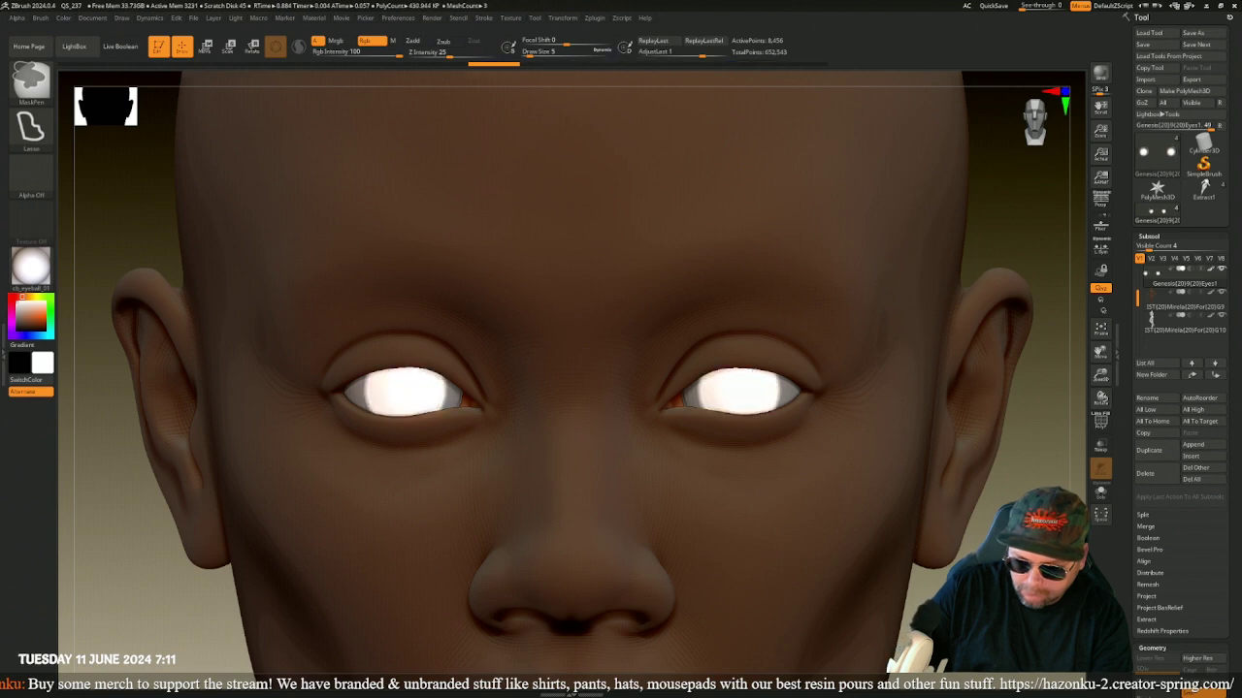
pyautogui.moveTo(1028, 214); pyautogui.dragTo(631, 213)
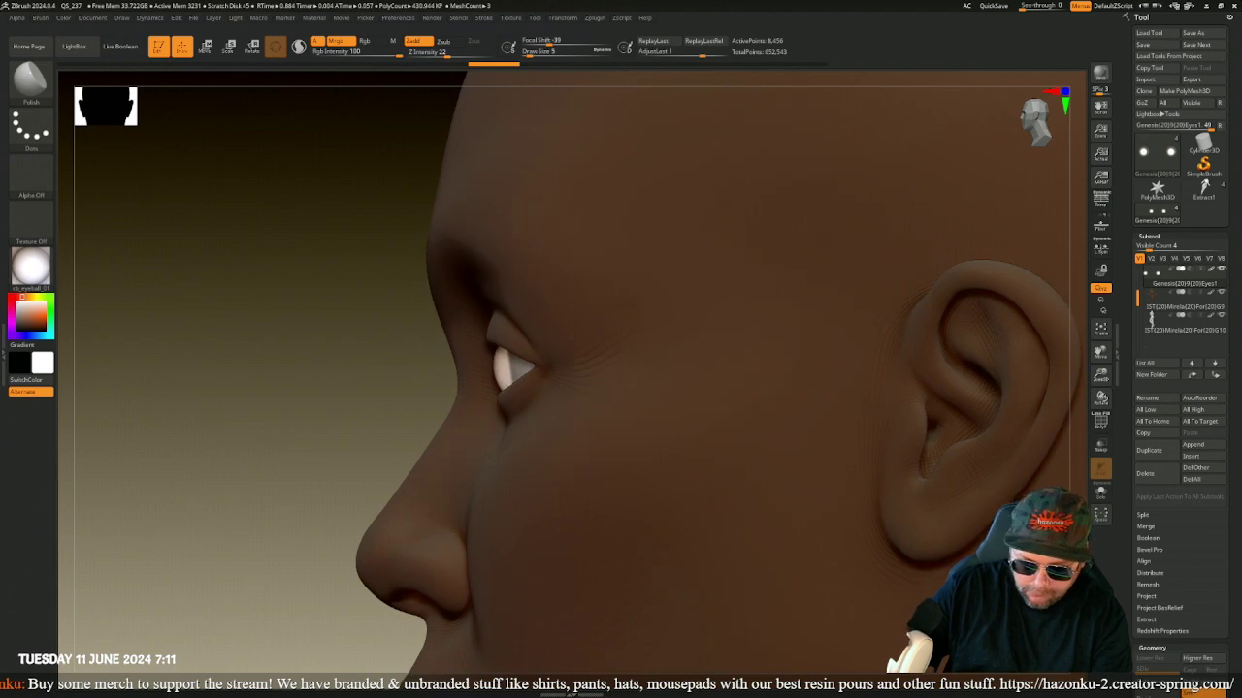
pyautogui.moveTo(242, 291); pyautogui.dragTo(640, 291)
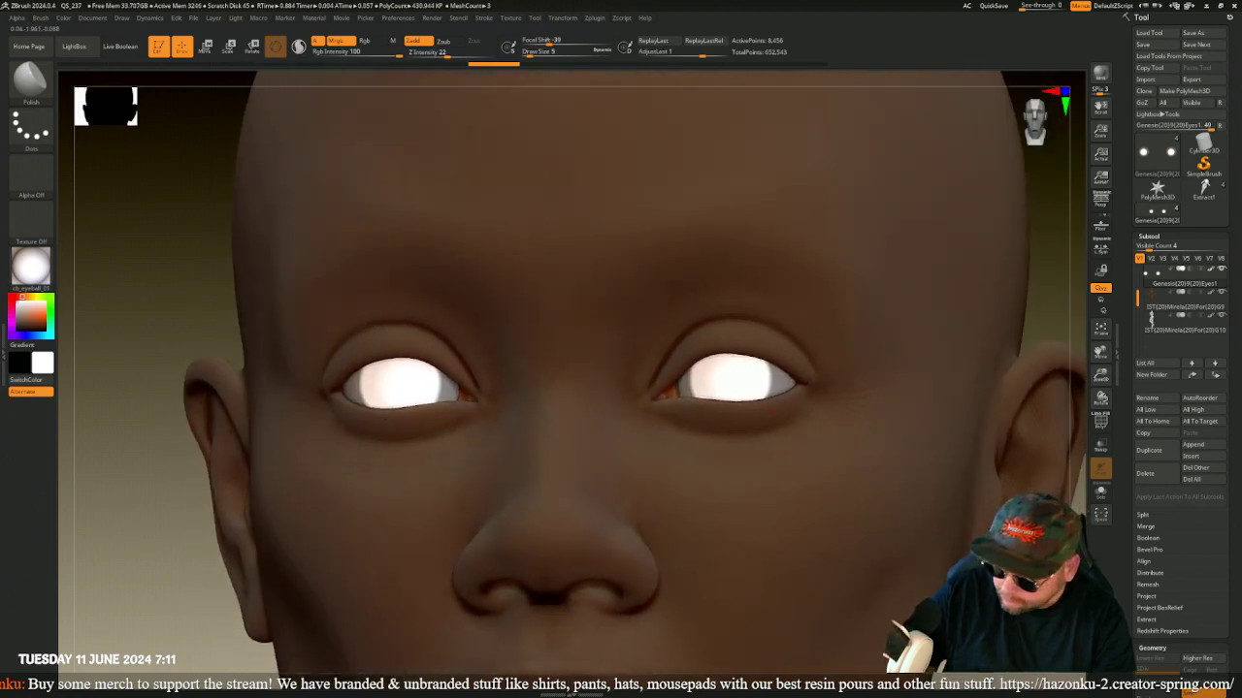
pyautogui.click(30, 78)
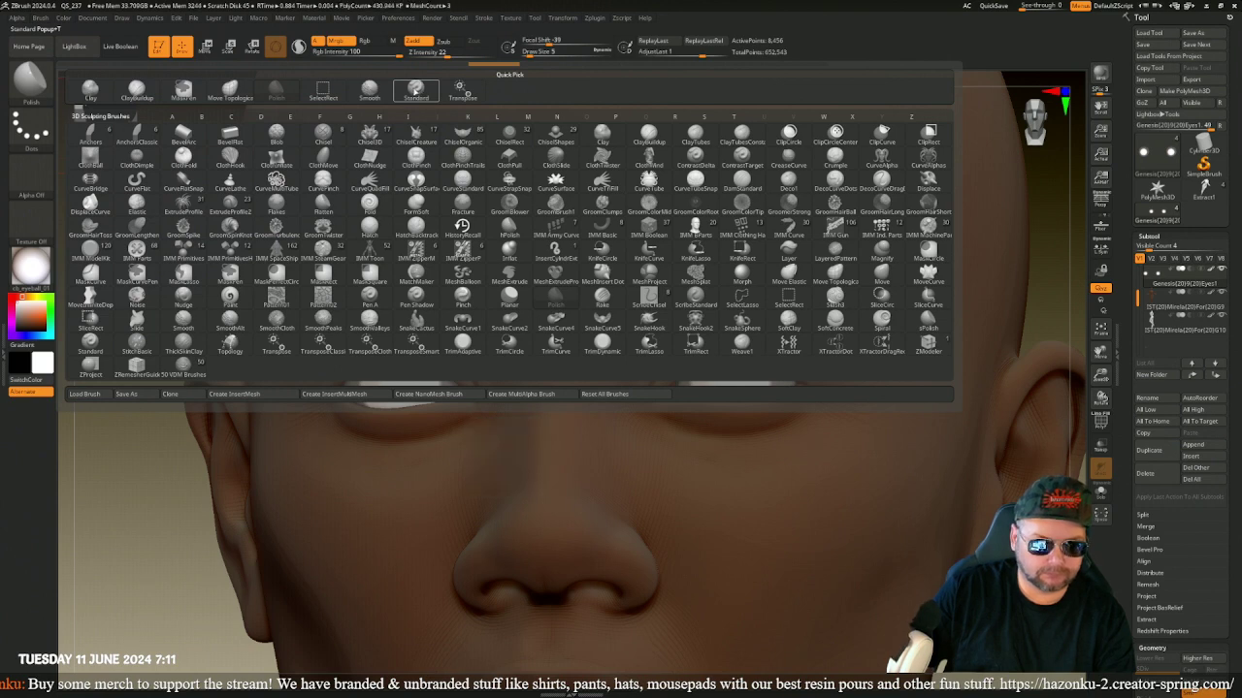
pyautogui.click(415, 91)
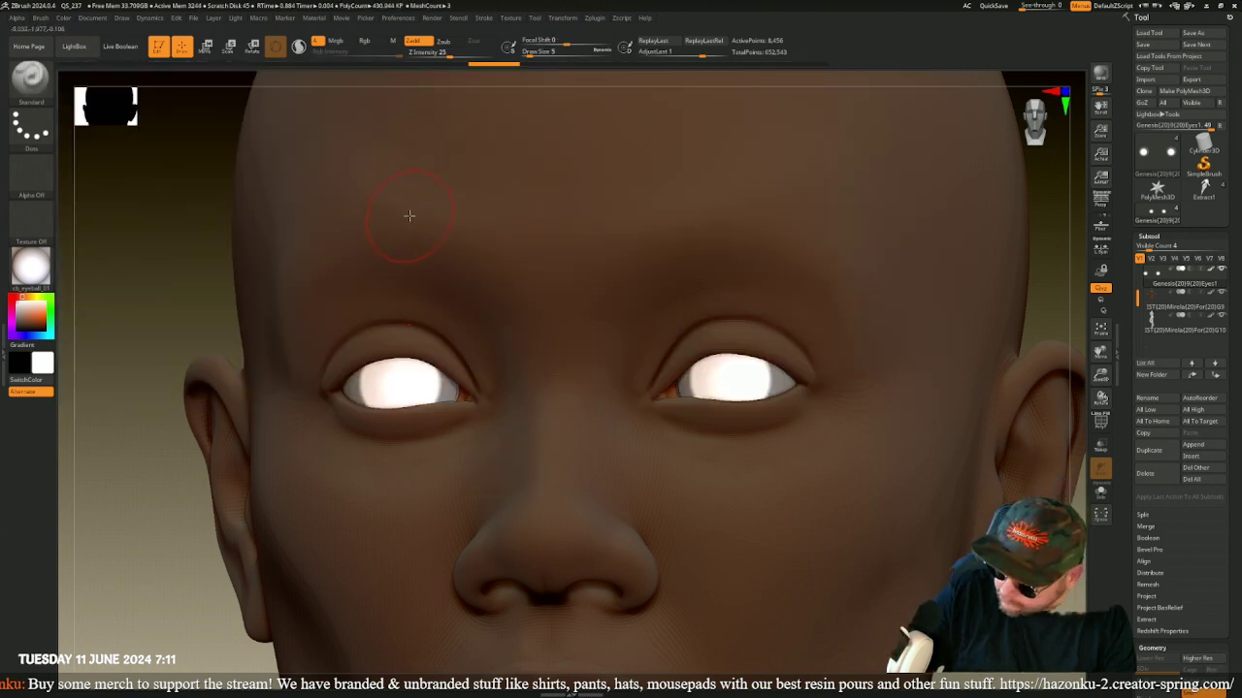
pyautogui.press('b')
pyautogui.press('s')
pyautogui.moveTo(705, 471)
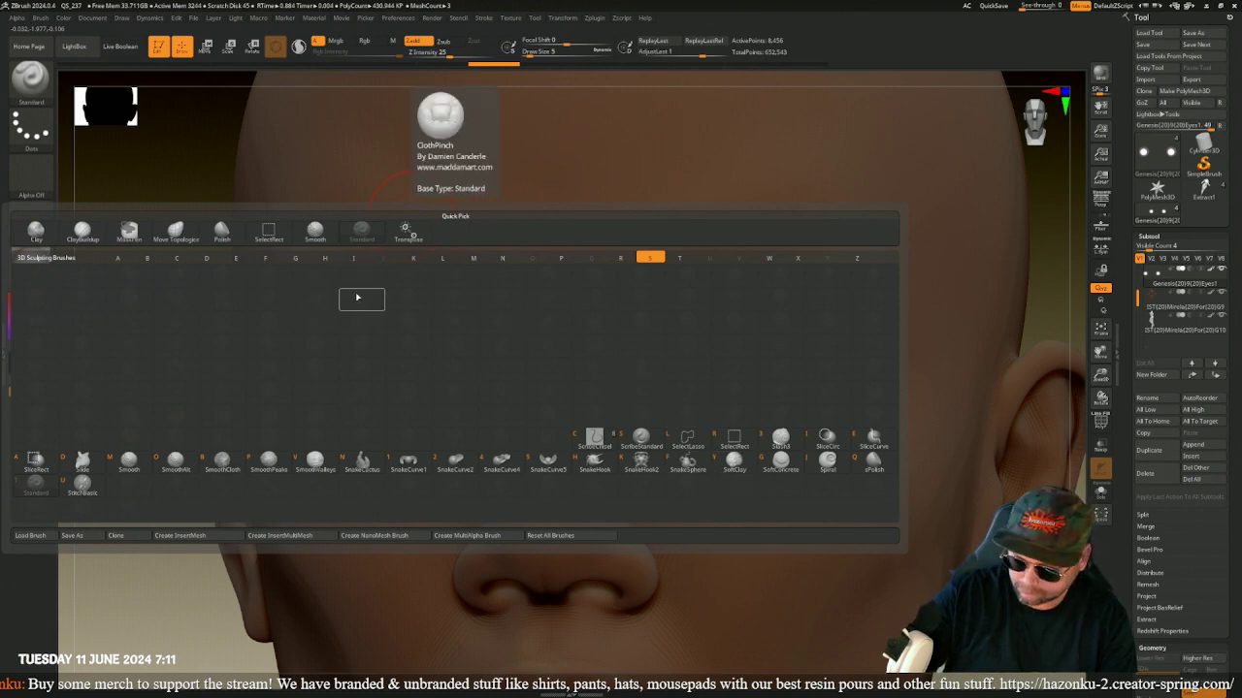
pyautogui.press('Escape')
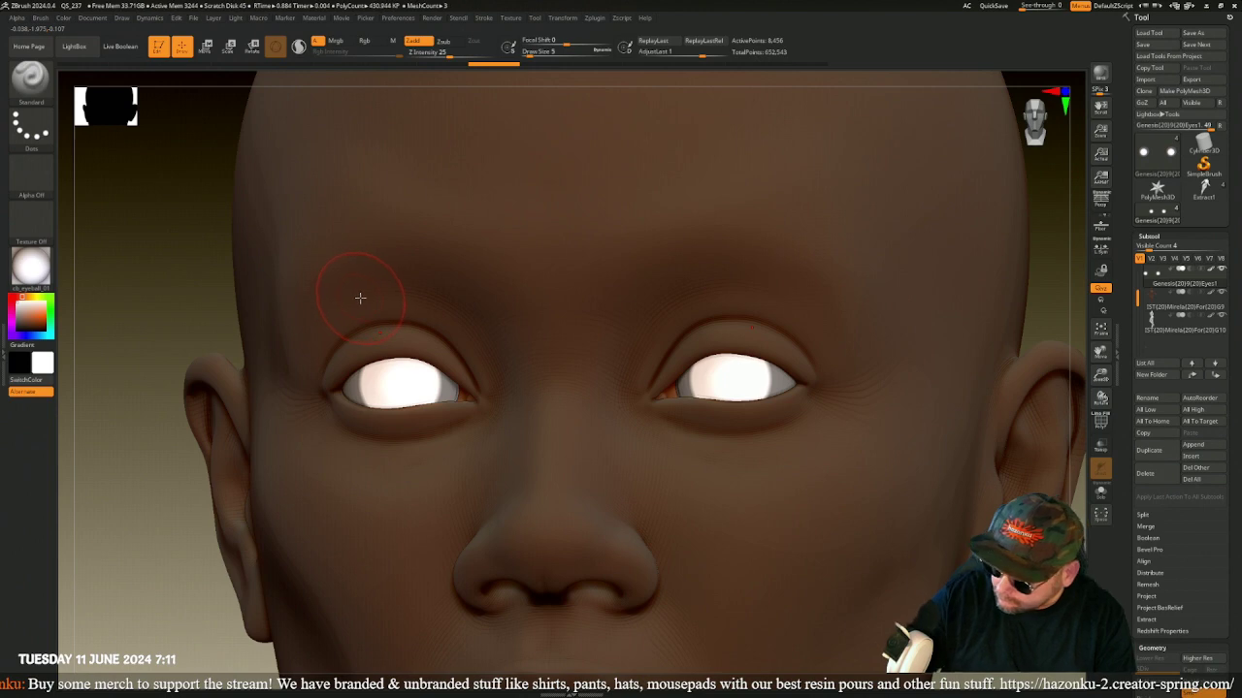
# - Choose the DamStandard brush with draw size 4 and show the wireframe on the eyeballs
pyautogui.press('b')
pyautogui.press('d')
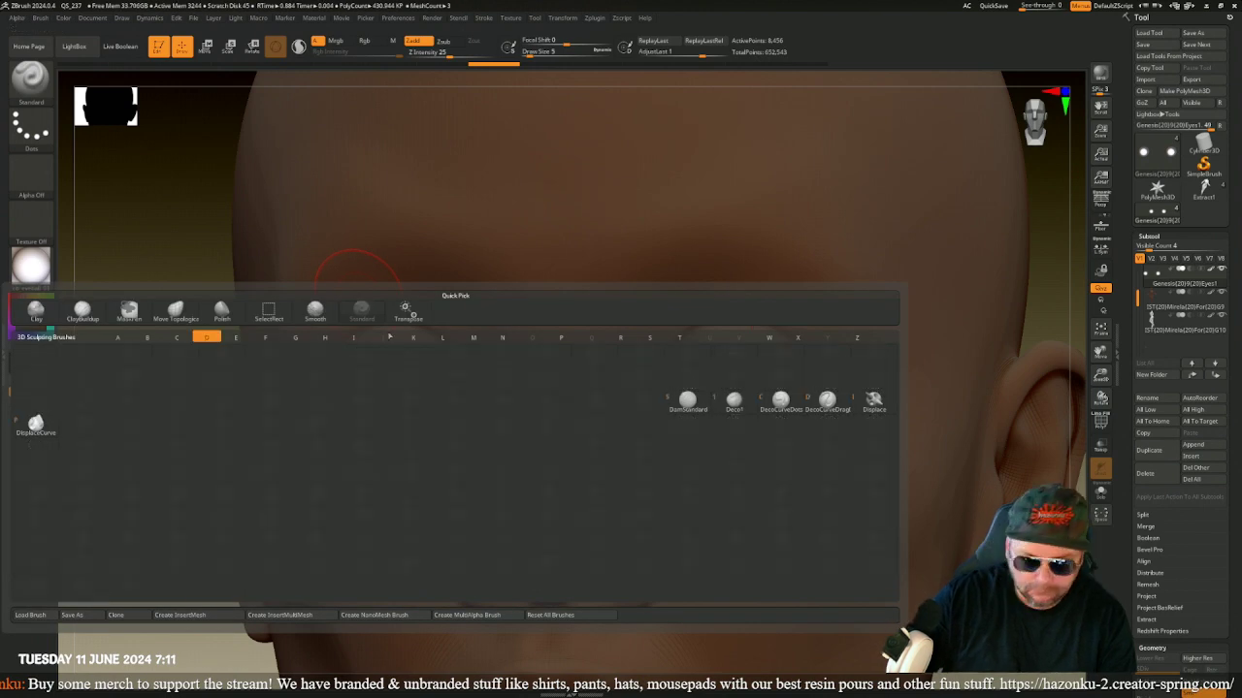
pyautogui.press('s')
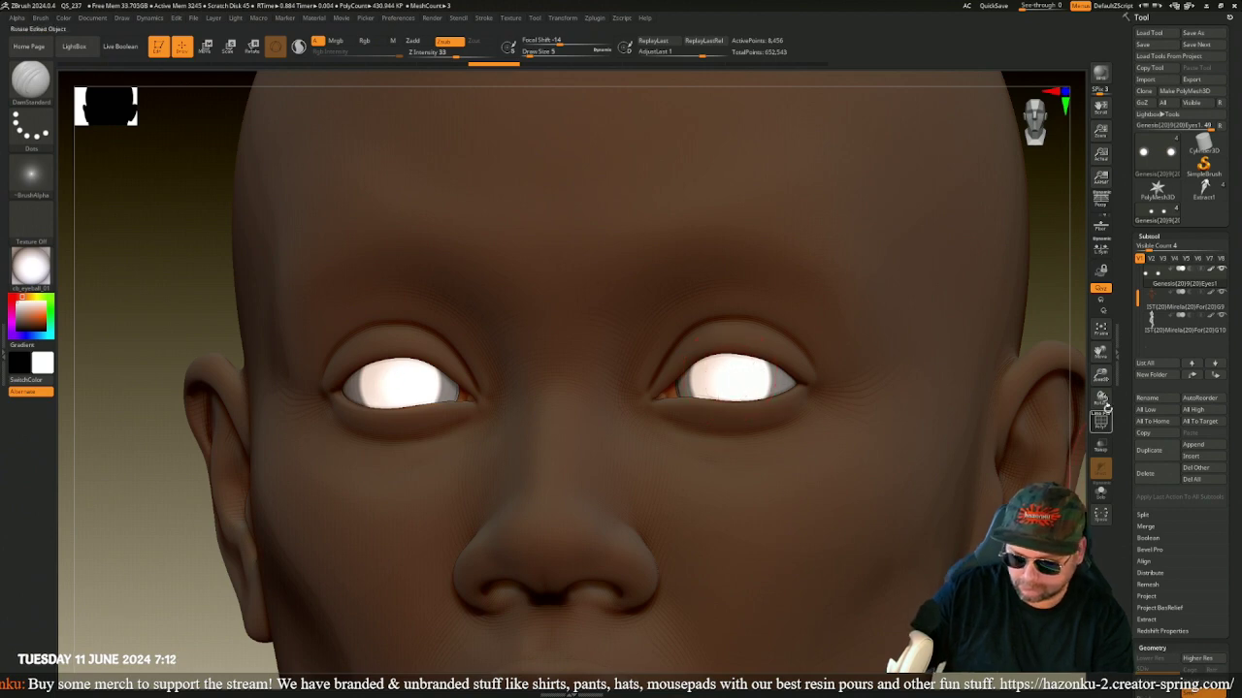
pyautogui.click(1101, 422)
pyautogui.moveTo(708, 390)
pyautogui.mouseDown(button='right')
pyautogui.moveTo(752, 390)
pyautogui.moveTo(740, 390)
pyautogui.mouseUp(button='right')
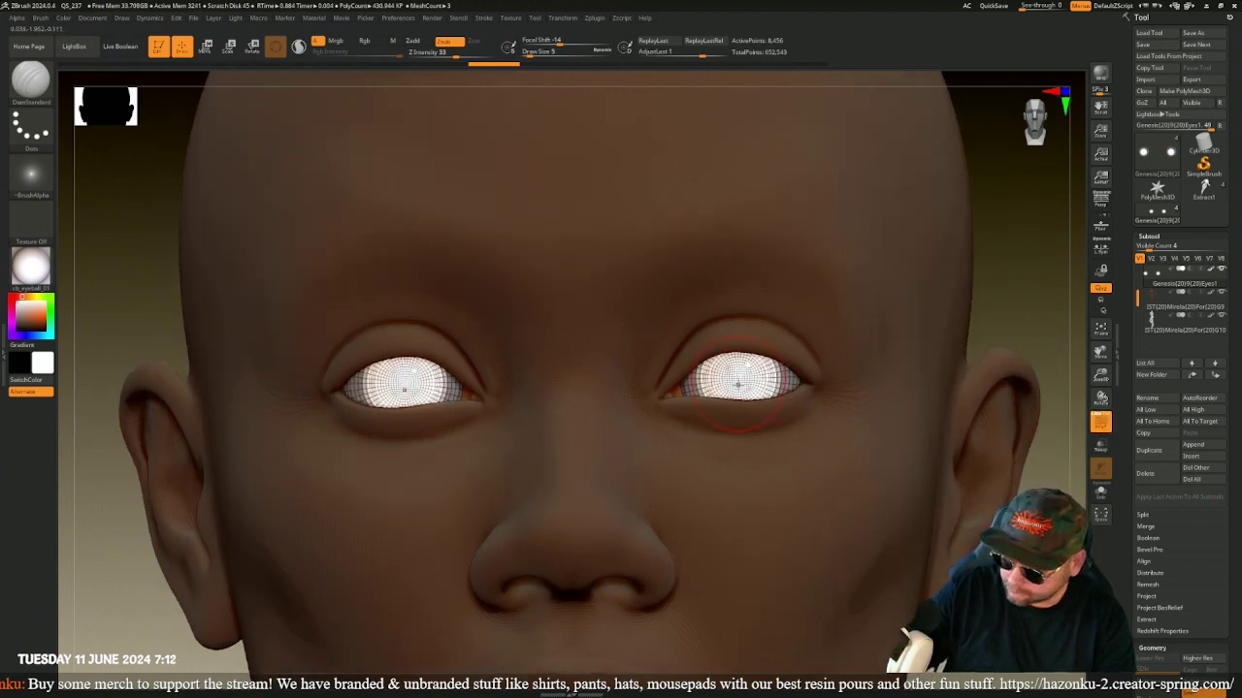
pyautogui.press('[')
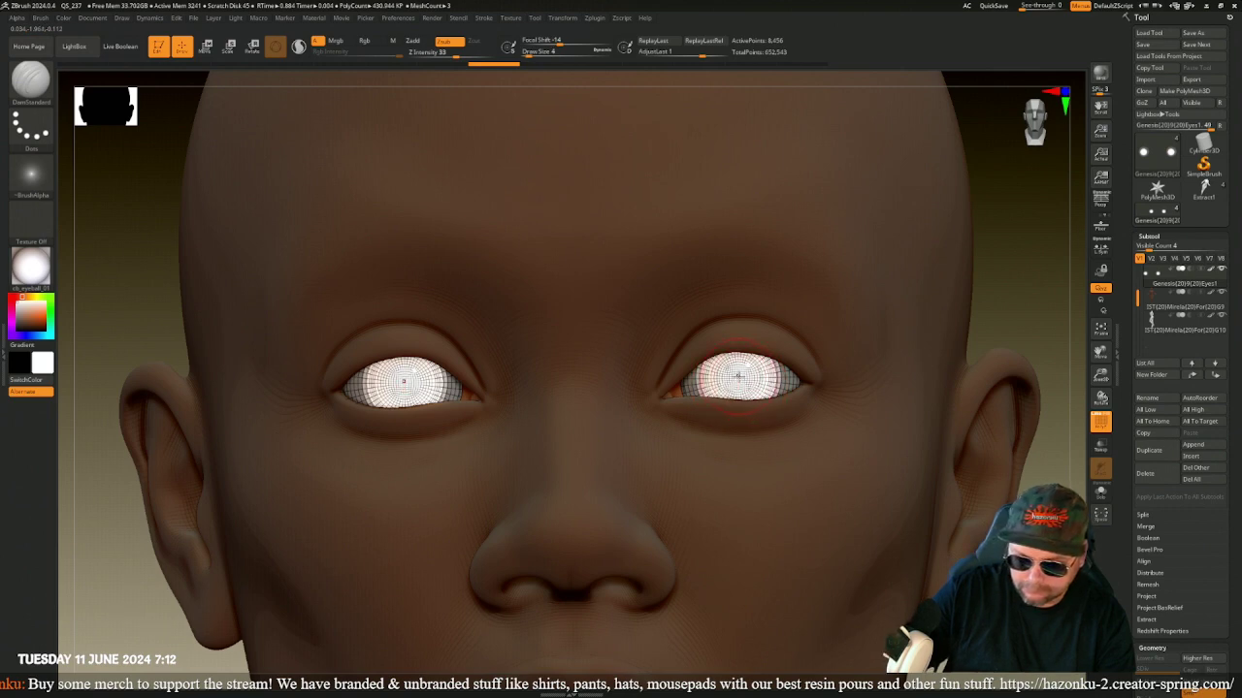
# - Try to carve a short vertical groove at the centre of both eyeballs
pyautogui.moveTo(739, 368); pyautogui.dragTo(743, 397)
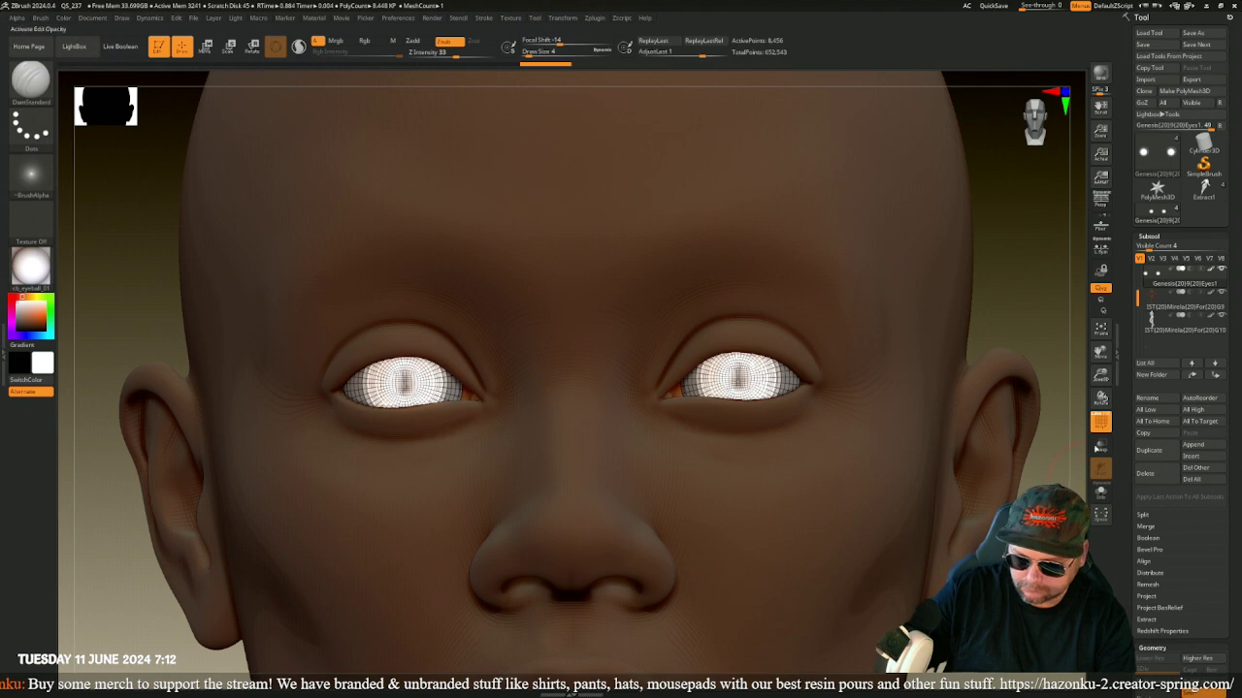
pyautogui.click(1100, 423)
pyautogui.moveTo(1048, 427)
pyautogui.mouseDown()
pyautogui.moveTo(902, 427)
pyautogui.moveTo(1050, 427)
pyautogui.mouseUp()
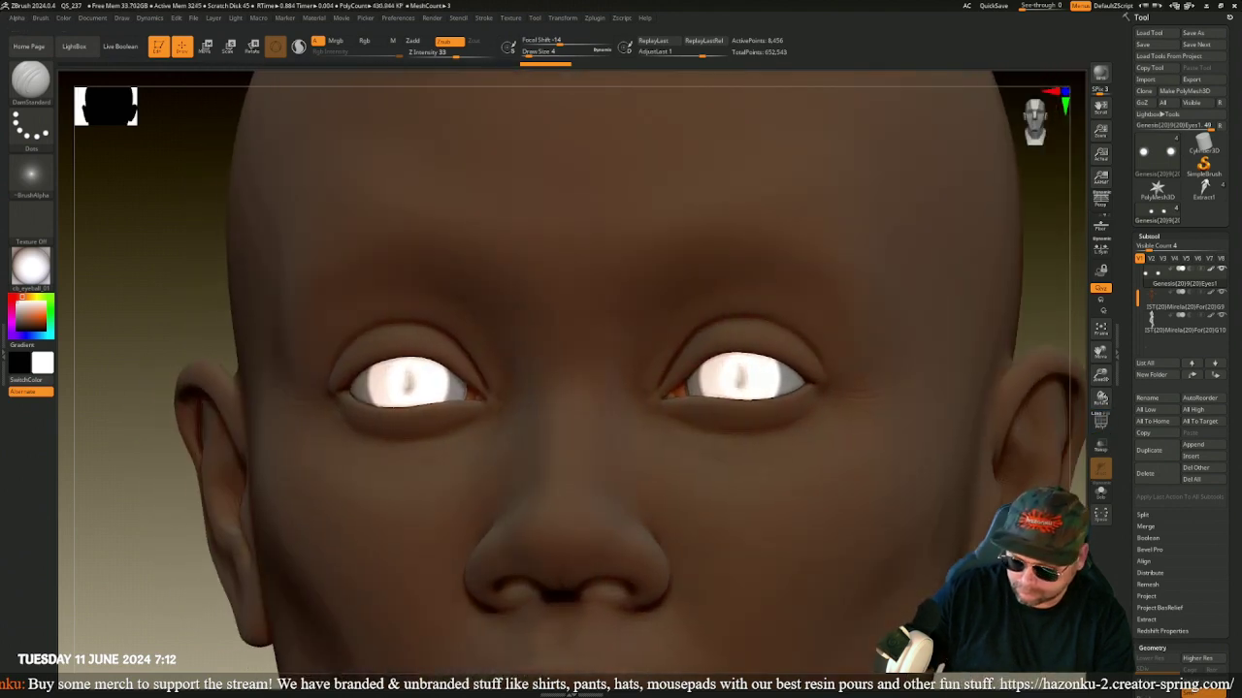
pyautogui.hotkey('ctrl', 'z')
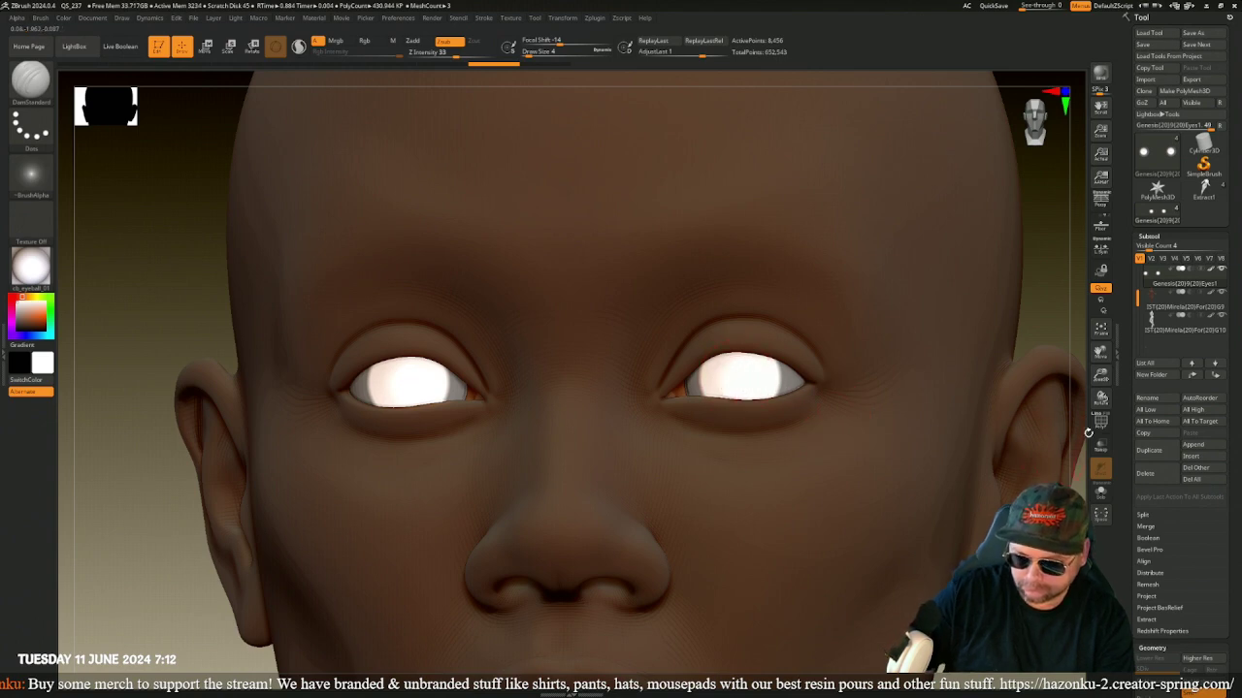
# - Carve a small pupil dent at the centre of both eyeballs, using the wireframe as a guide
pyautogui.click(1100, 421)
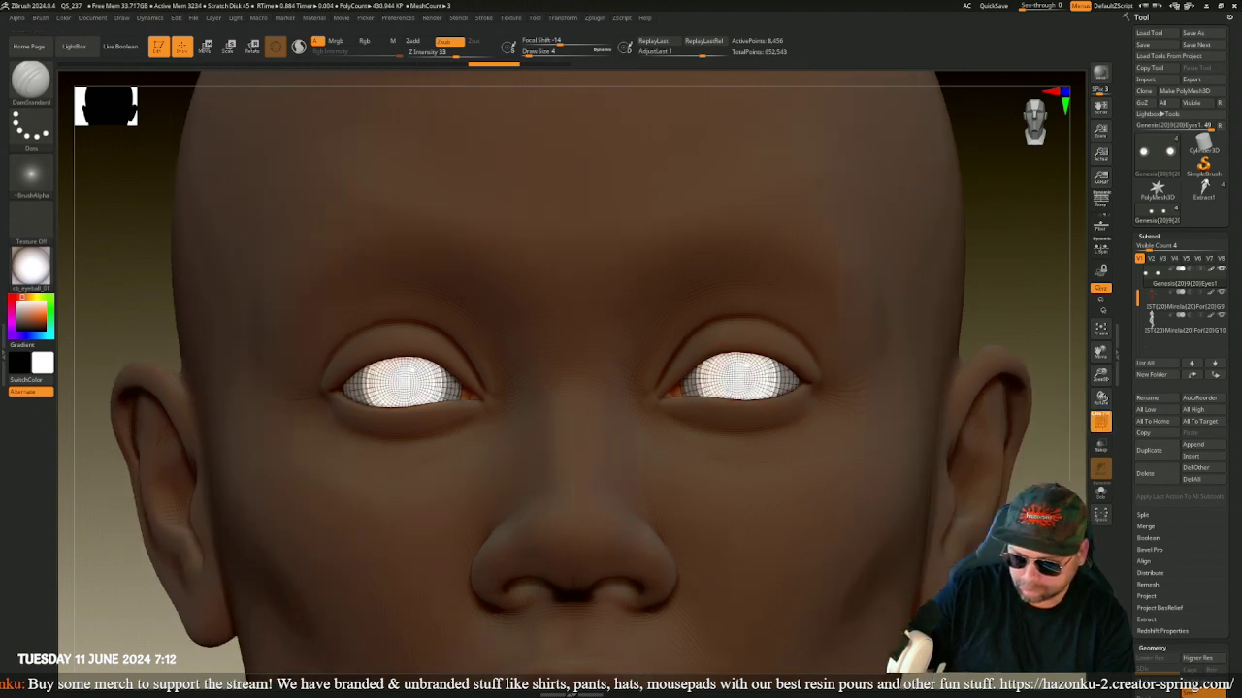
pyautogui.click(1106, 415)
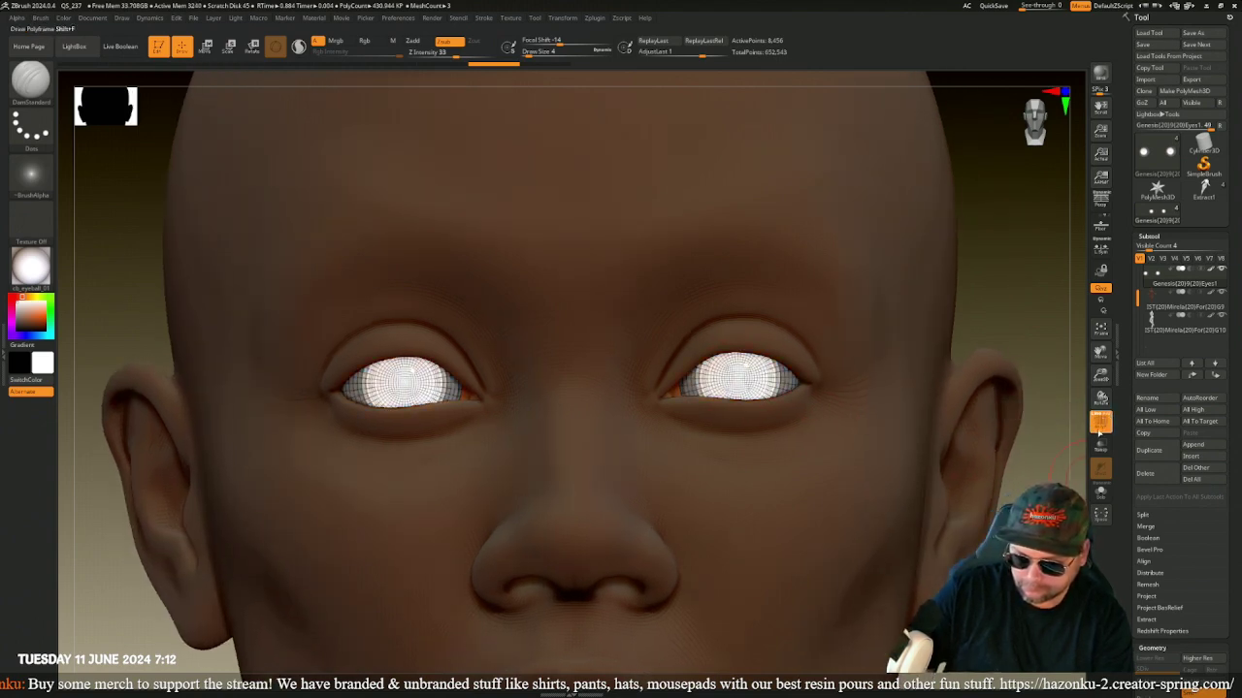
pyautogui.scroll(3, 747, 380)
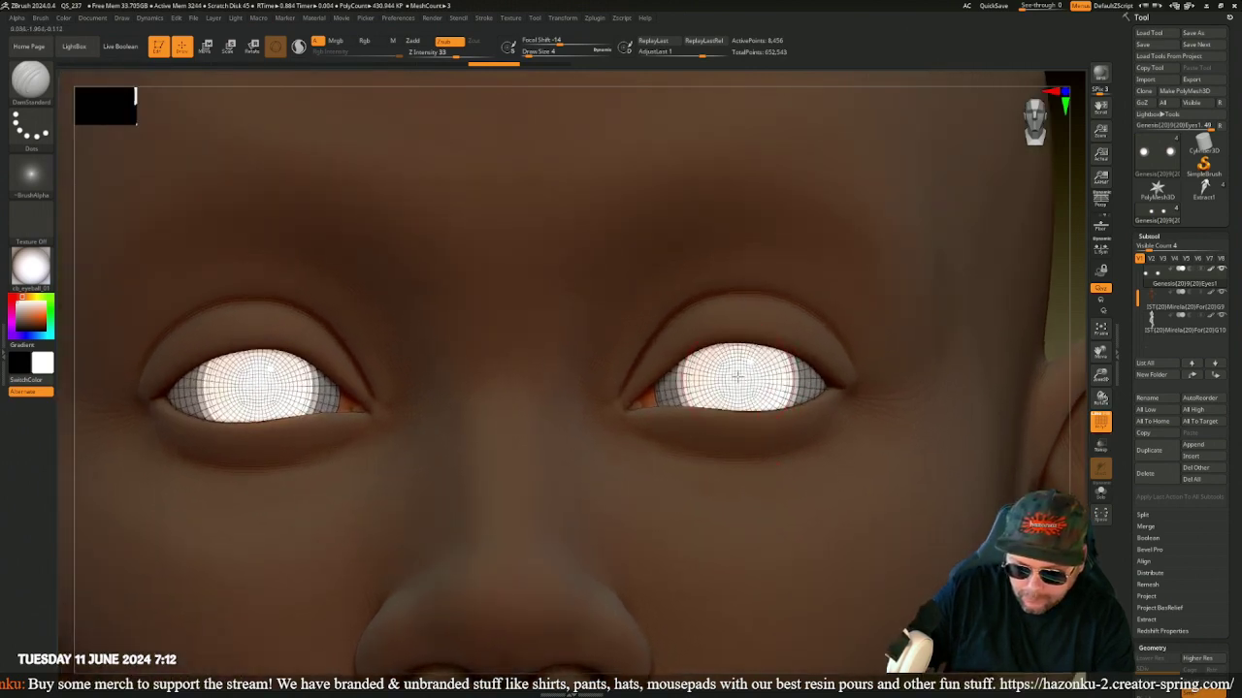
pyautogui.moveTo(741, 378); pyautogui.dragTo(743, 378)
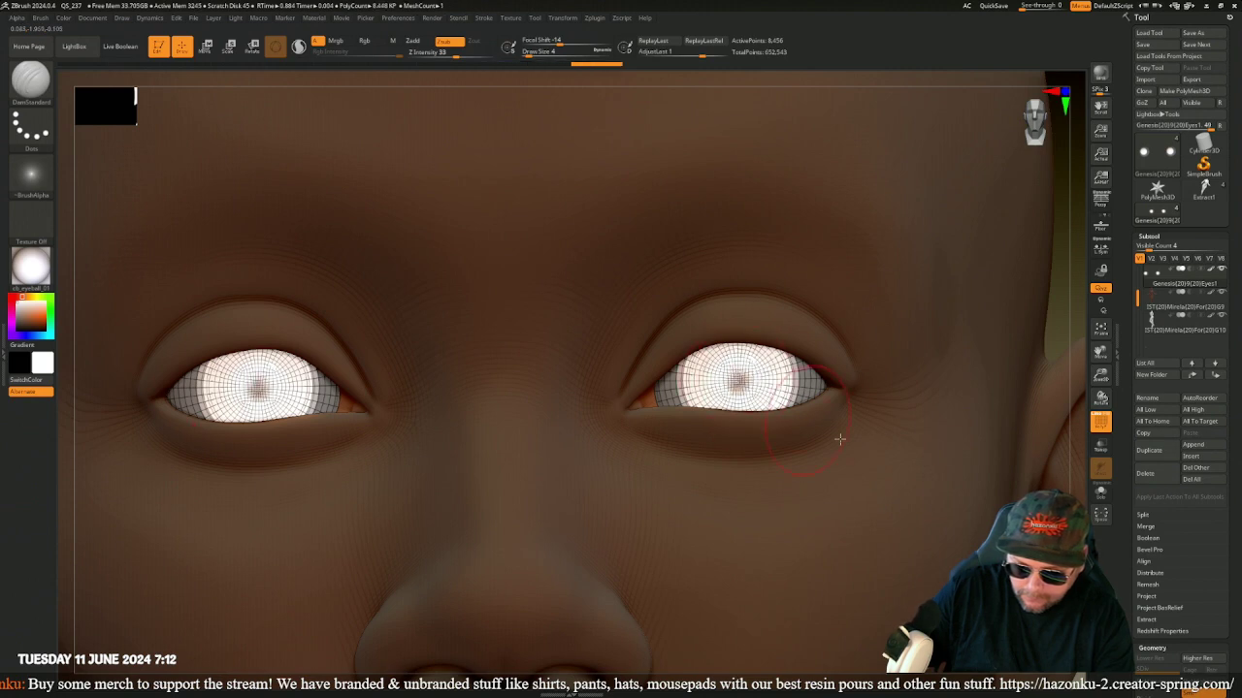
# - Switch to Move mode and bring up the transform gizmo for the eyeballs in a close side view
pyautogui.moveTo(1060, 319); pyautogui.dragTo(1016, 318)
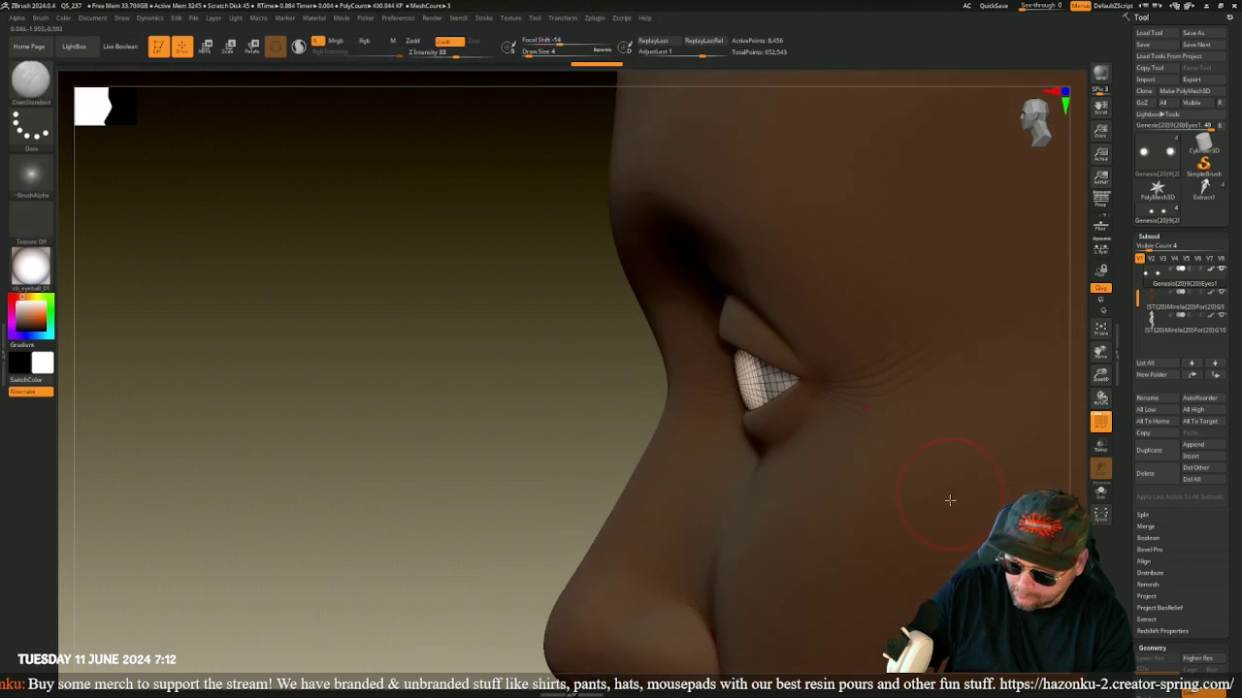
pyautogui.press('w')
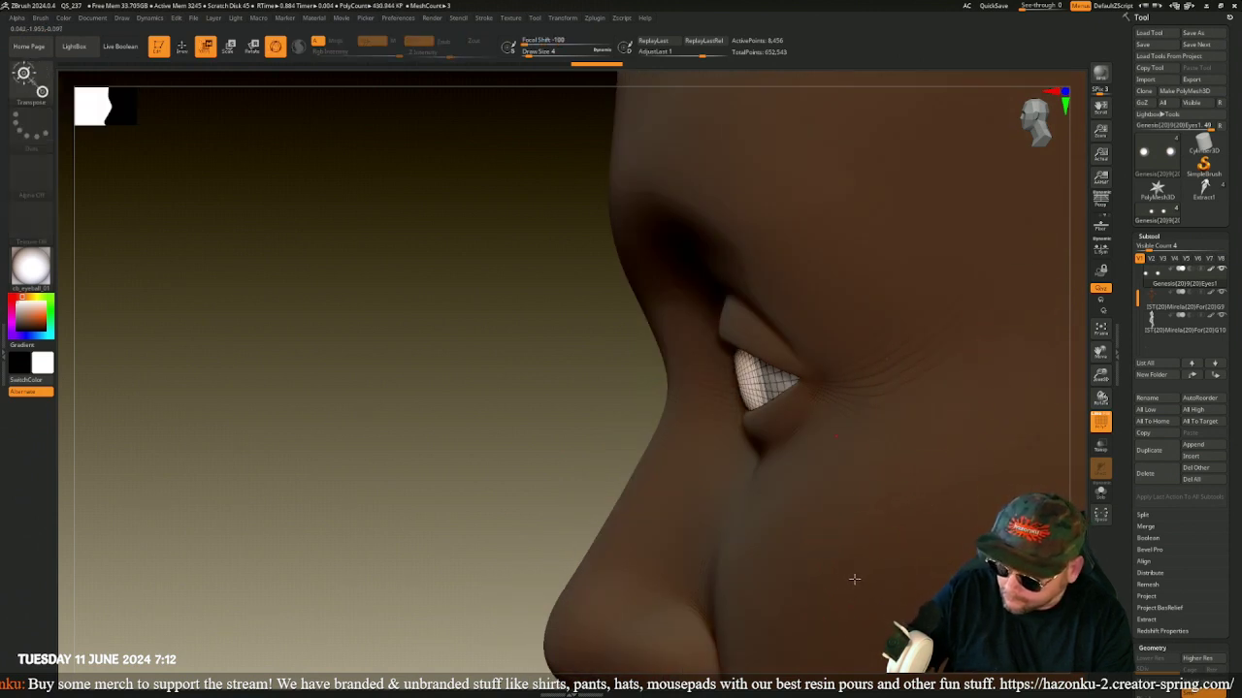
pyautogui.press('f')
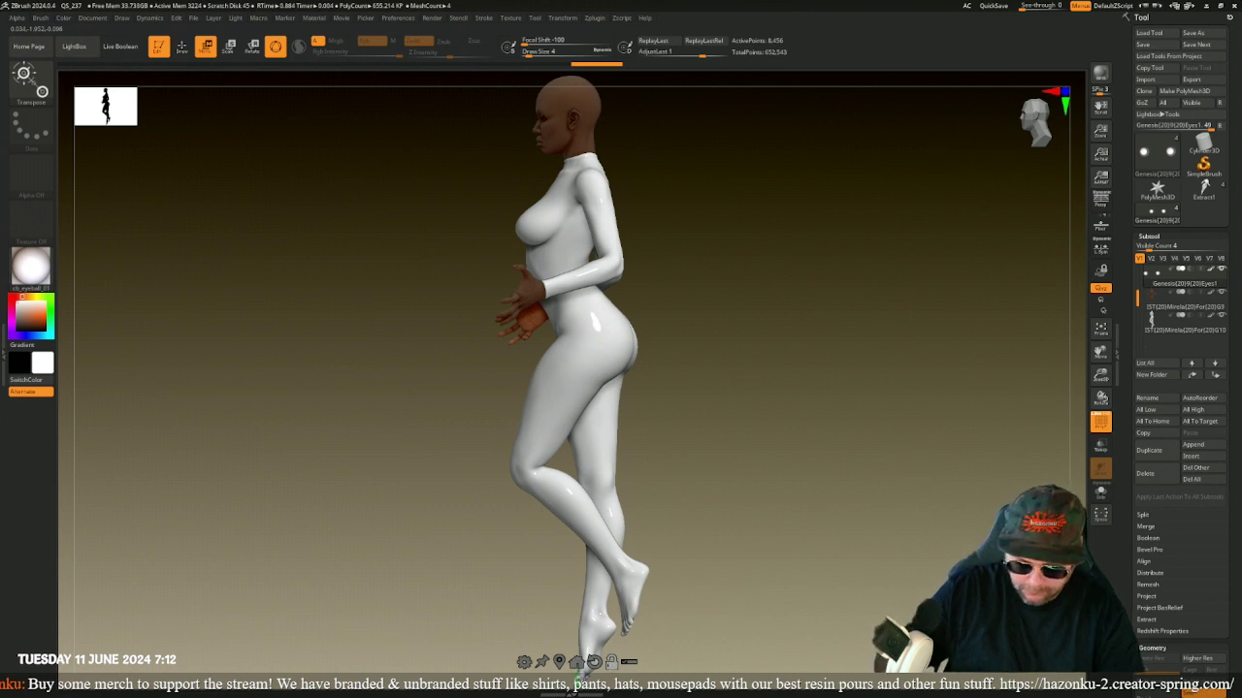
pyautogui.click(569, 450)
pyautogui.click(574, 112)
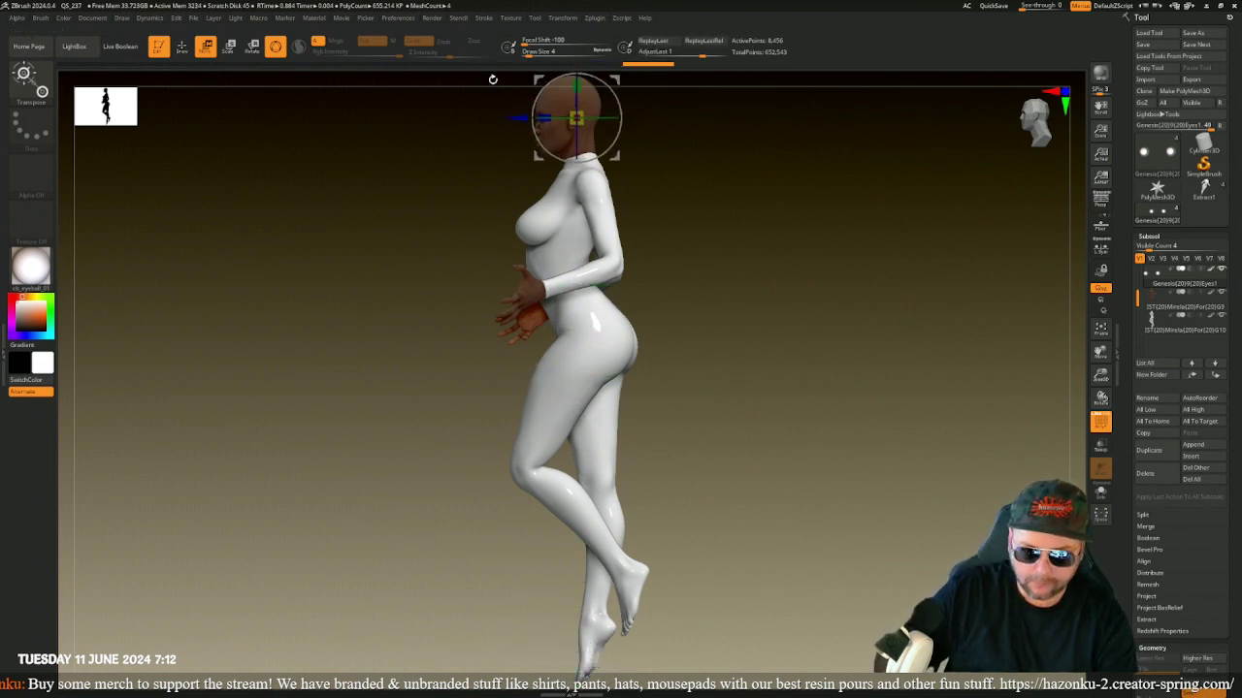
pyautogui.press('f')
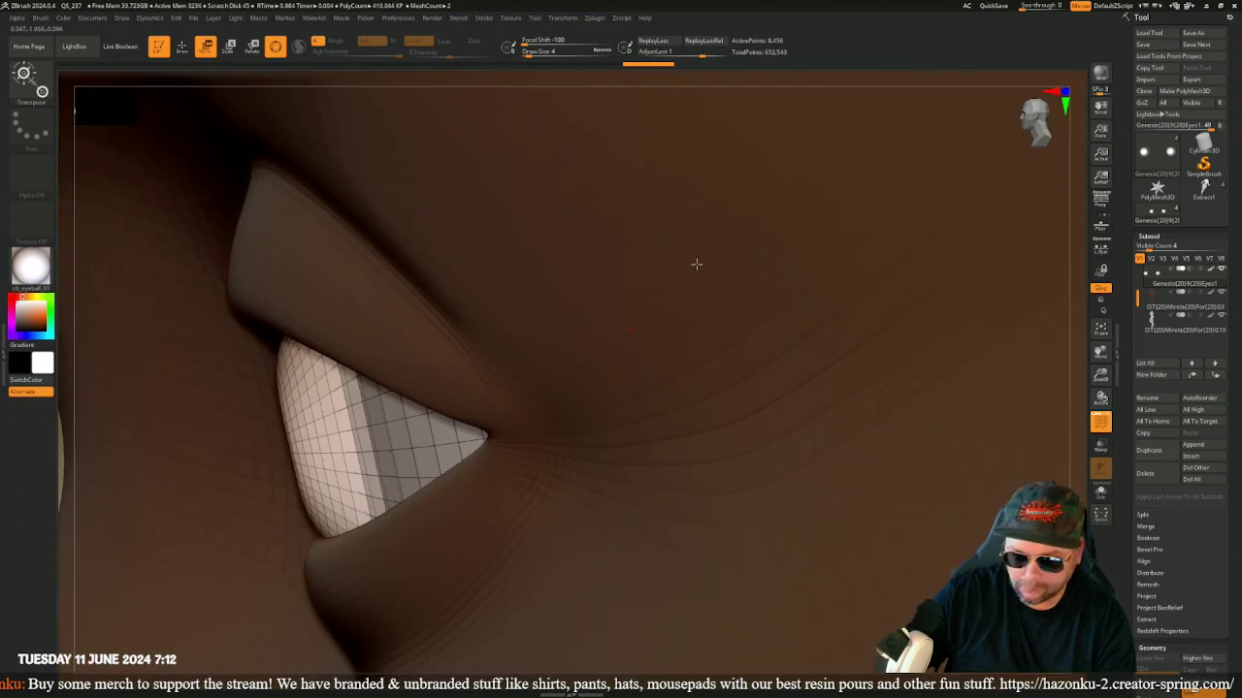
pyautogui.moveTo(1100, 376); pyautogui.dragTo(1053, 360)
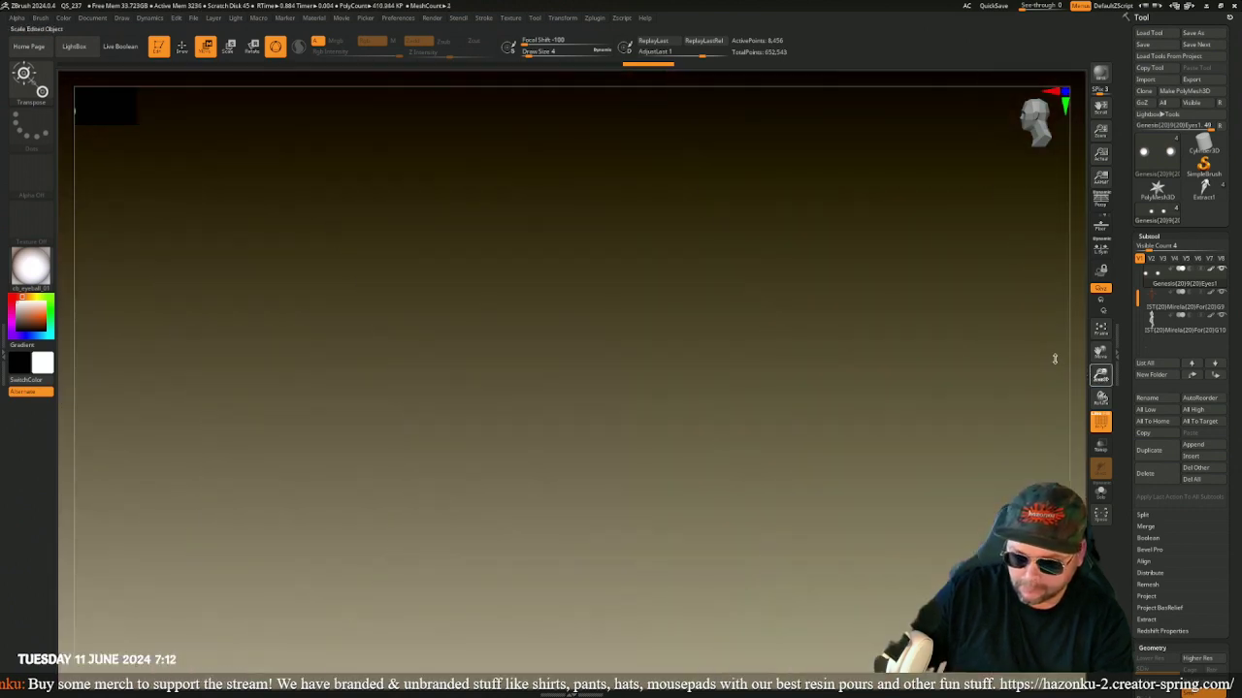
pyautogui.keyDown('alt'); pyautogui.moveTo(729, 412); pyautogui.dragTo(113, 363); pyautogui.keyUp('alt')
pyautogui.moveTo(670, 401); pyautogui.dragTo(314, 369)
pyautogui.moveTo(388, 402); pyautogui.dragTo(325, 278)
pyautogui.moveTo(760, 438); pyautogui.dragTo(462, 385)
pyautogui.moveTo(802, 377); pyautogui.dragTo(517, 338)
pyautogui.keyDown('alt'); pyautogui.moveTo(392, 386); pyautogui.dragTo(482, 591); pyautogui.keyUp('alt')
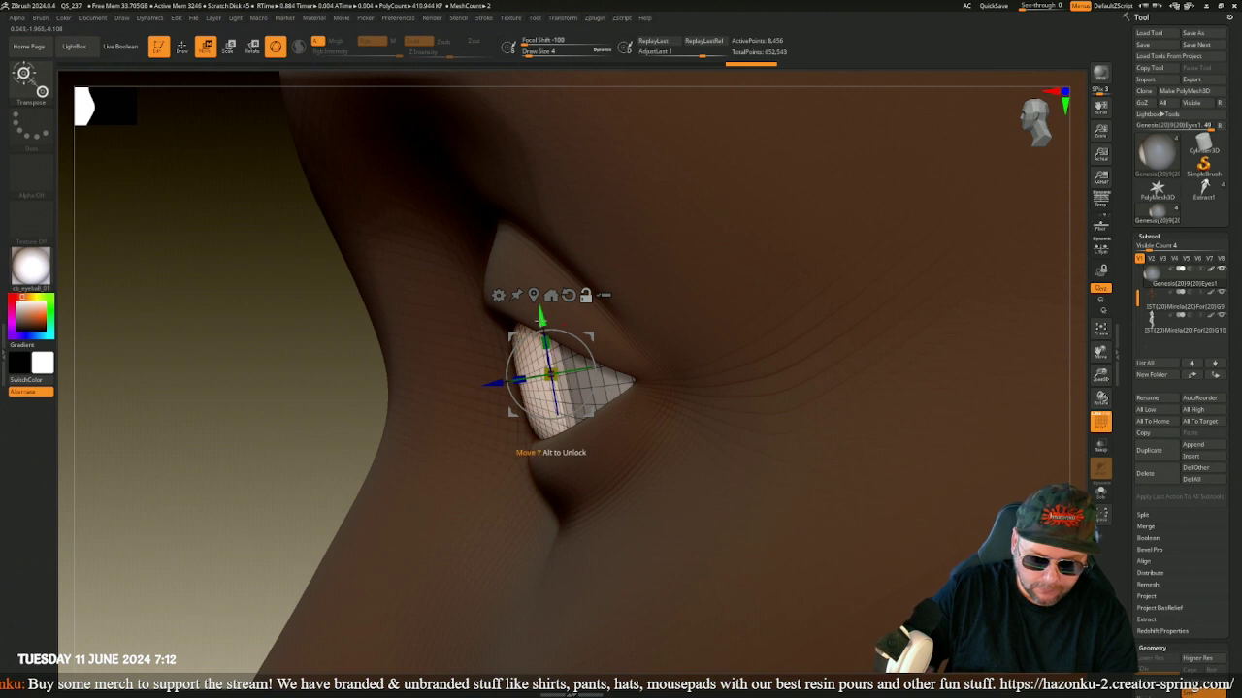
# - Nudge the eyeballs slightly along the Y axis and tilt them a little in side view
pyautogui.moveTo(541, 321); pyautogui.dragTo(541, 324)
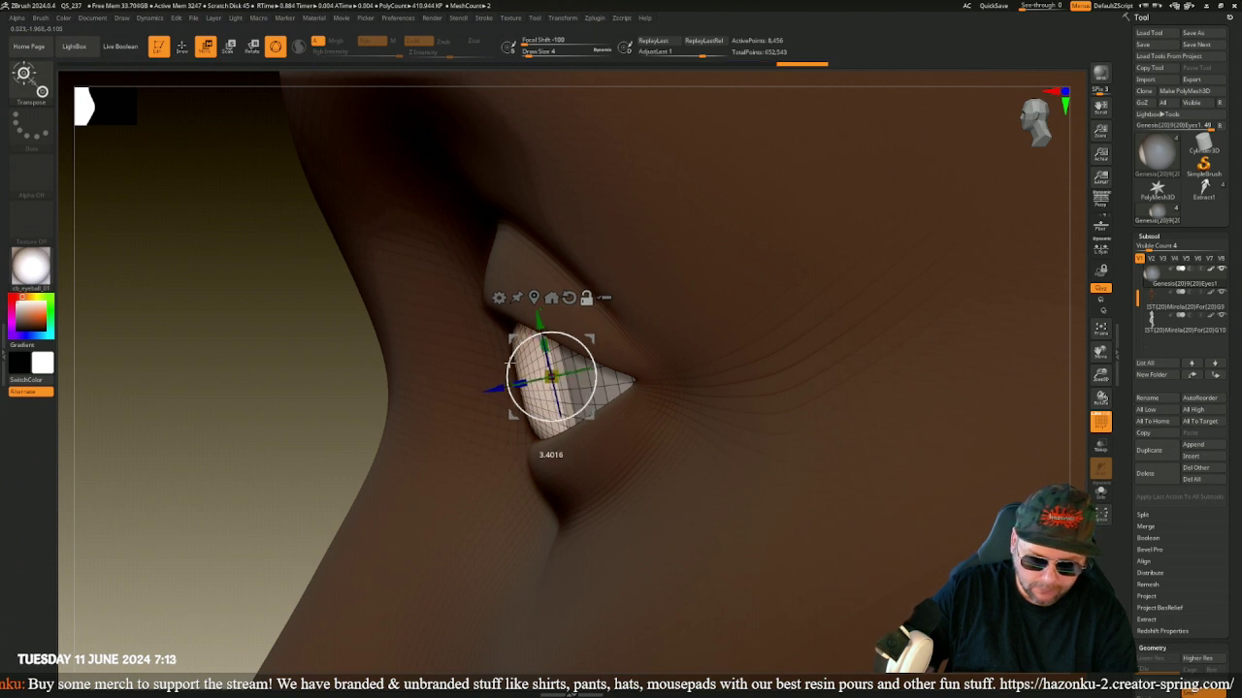
pyautogui.moveTo(510, 363); pyautogui.dragTo(509, 363)
pyautogui.moveTo(540, 320); pyautogui.dragTo(540, 322)
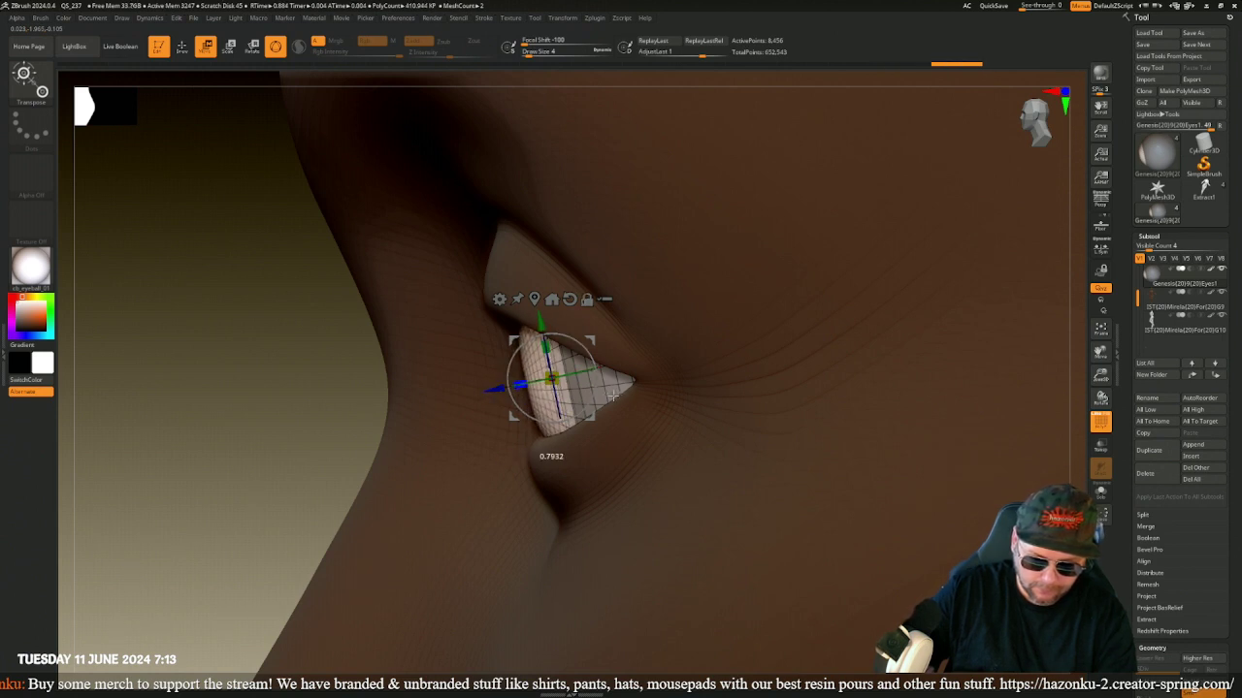
# - Move the eyeballs slightly forward along the Z axis in their sockets, and check the fit from the front
pyautogui.moveTo(258, 385); pyautogui.dragTo(224, 344)
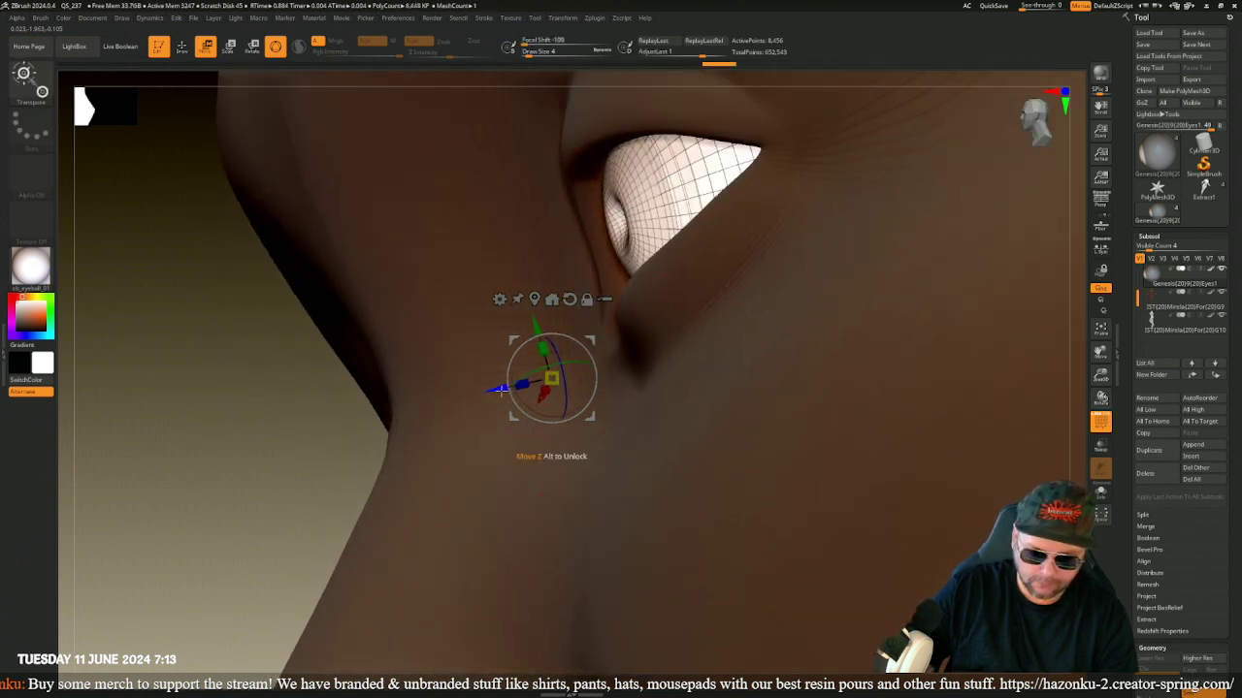
pyautogui.moveTo(500, 390)
pyautogui.mouseDown()
pyautogui.moveTo(460, 394)
pyautogui.moveTo(482, 399)
pyautogui.mouseUp()
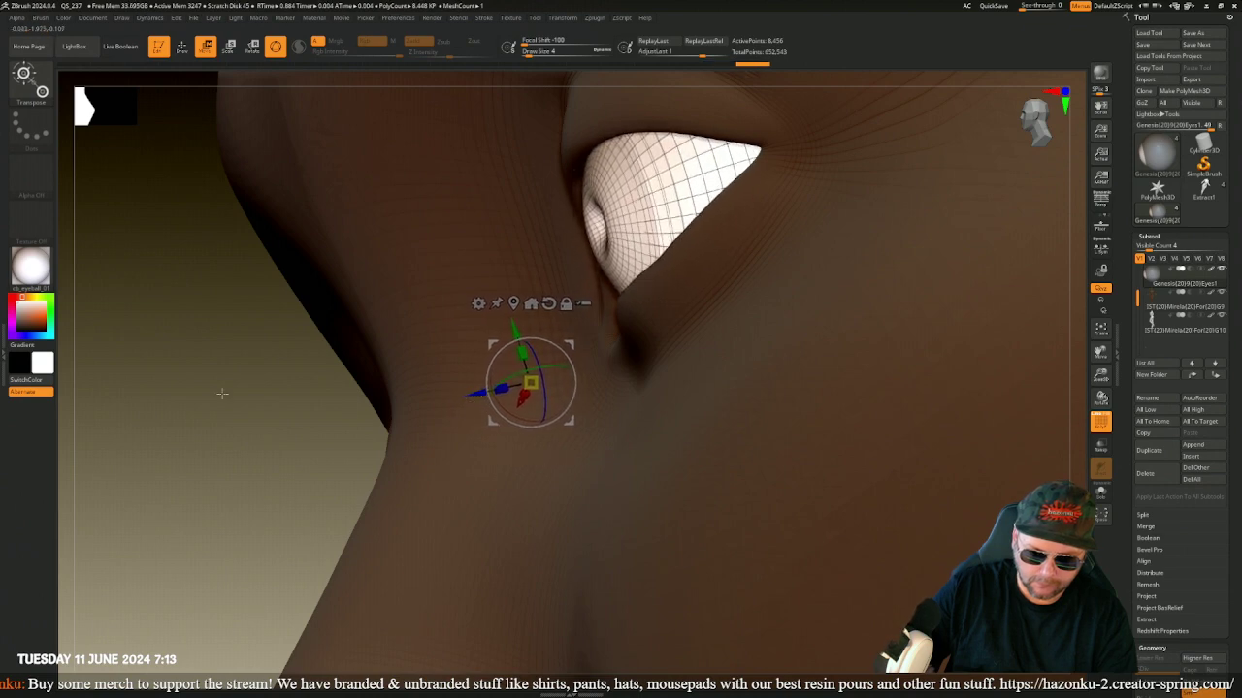
pyautogui.moveTo(222, 394)
pyautogui.mouseDown()
pyautogui.moveTo(203, 409)
pyautogui.moveTo(229, 407)
pyautogui.mouseUp()
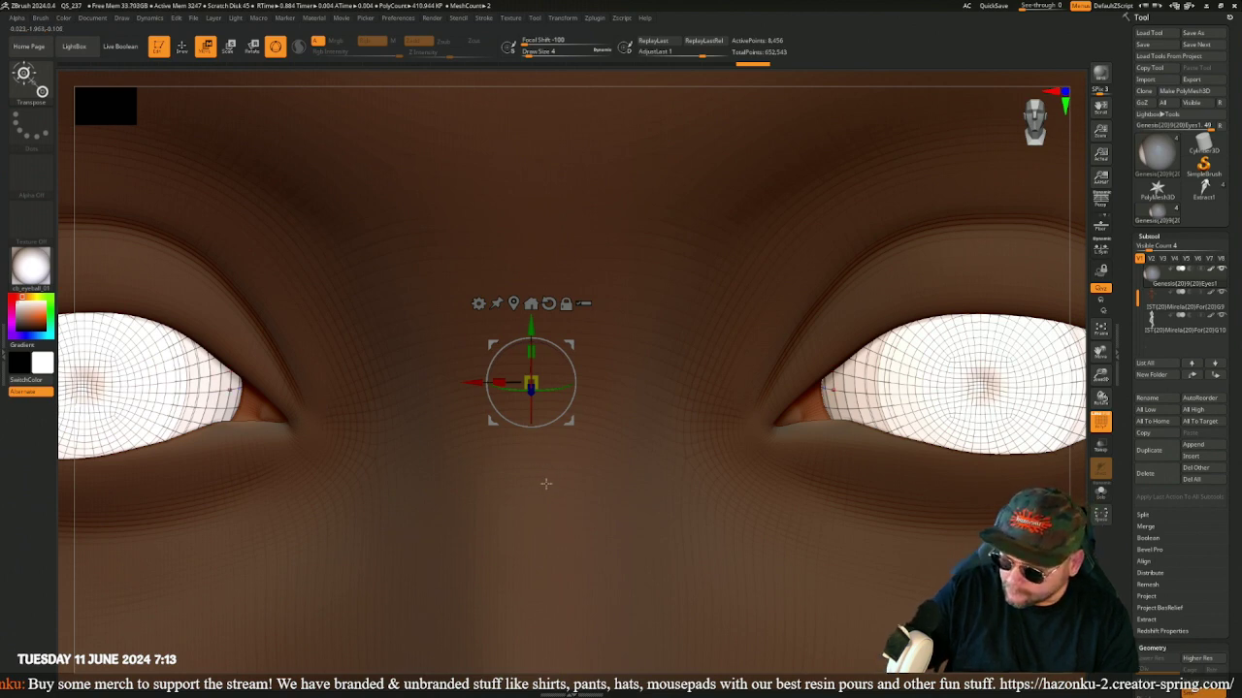
# - Hide the wireframe and return to Draw mode, with the subtool below the eyes selected and the face in view
pyautogui.press('f')
pyautogui.click(1100, 422)
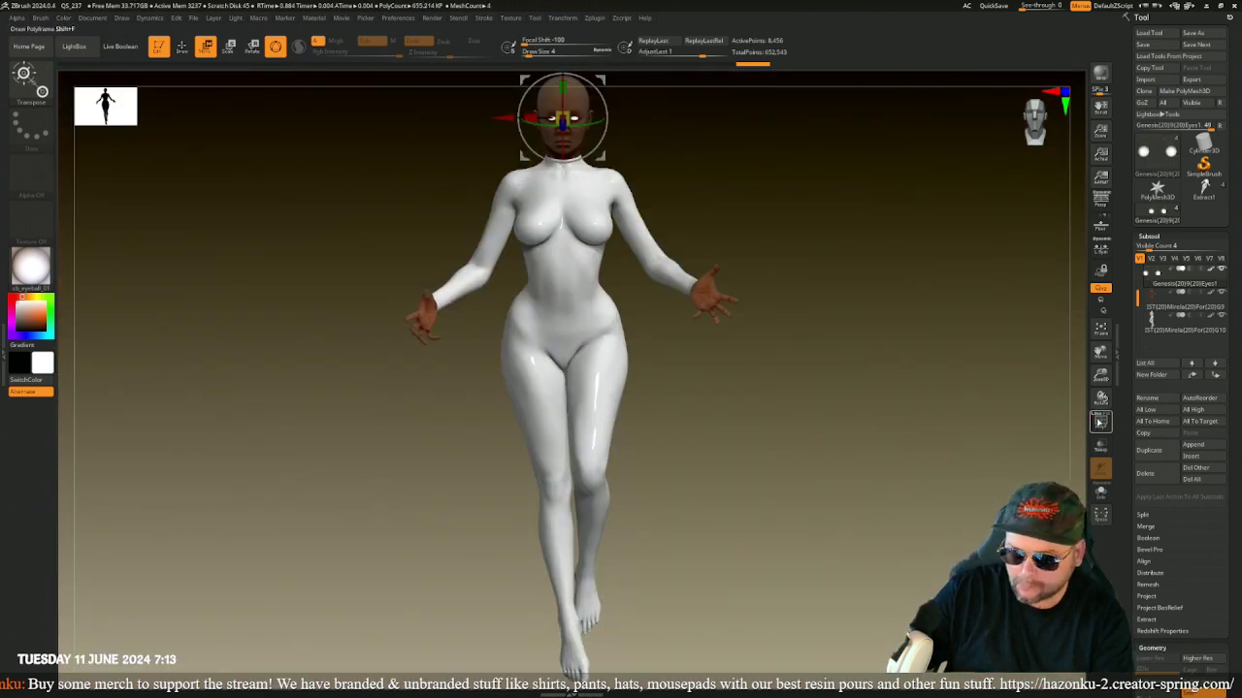
pyautogui.press('q')
pyautogui.press('q')
pyautogui.moveTo(881, 402); pyautogui.dragTo(895, 408)
pyautogui.keyDown('alt'); pyautogui.moveTo(865, 324); pyautogui.dragTo(883, 696); pyautogui.keyUp('alt')
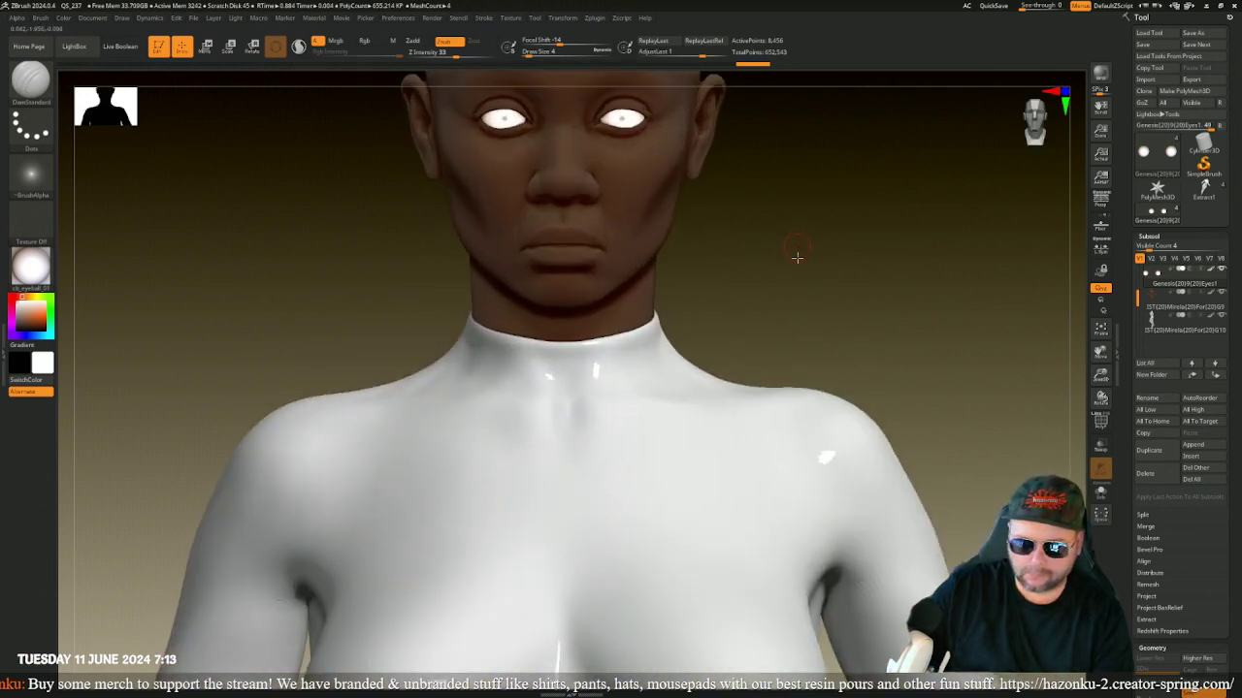
pyautogui.keyDown('alt'); pyautogui.moveTo(797, 258); pyautogui.dragTo(815, 384); pyautogui.keyUp('alt')
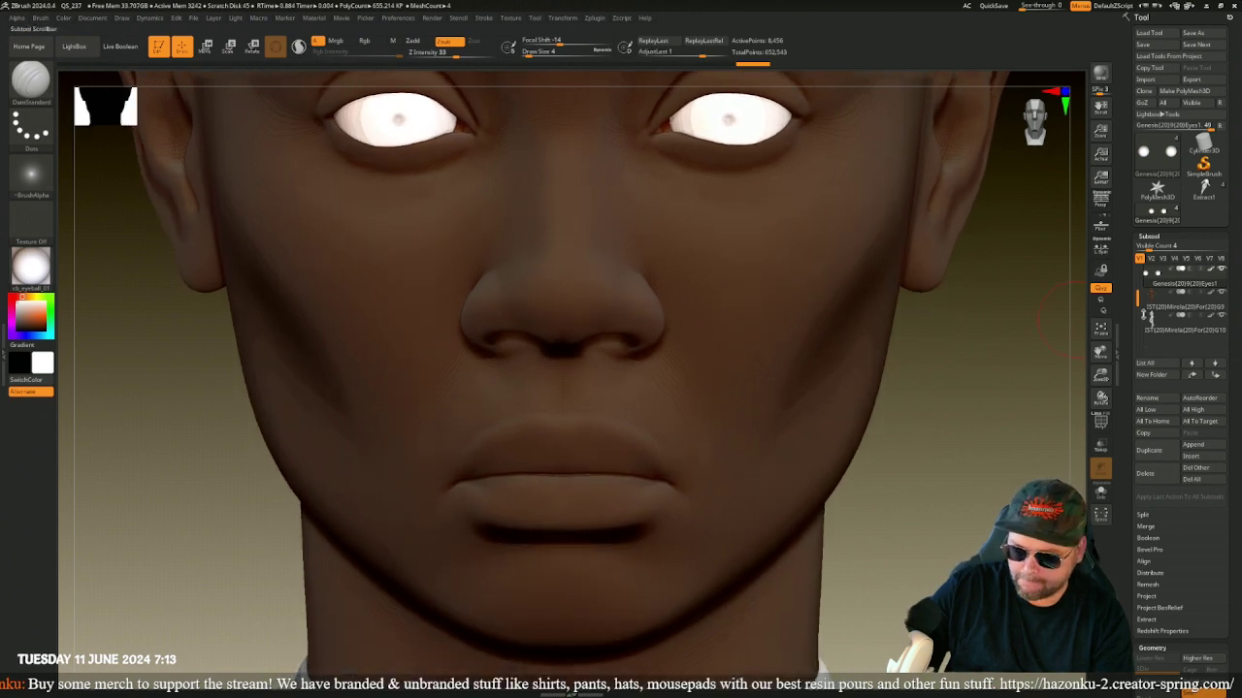
pyautogui.click(1154, 306)
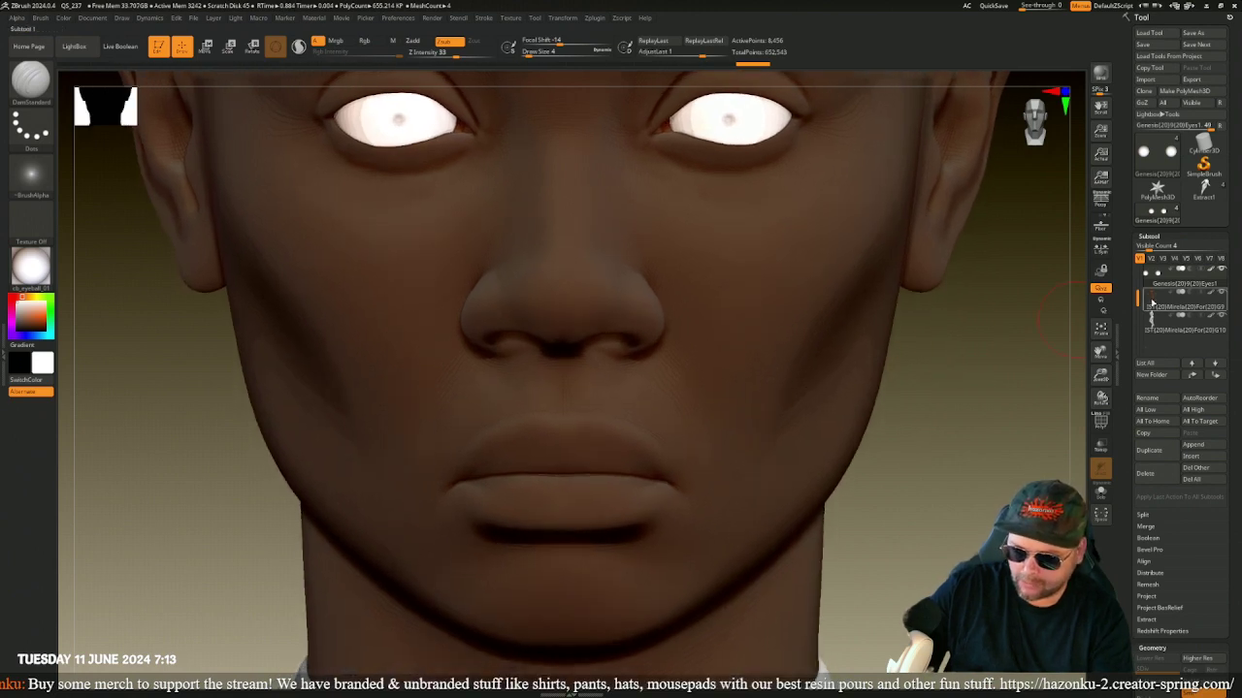
pyautogui.click(364, 41)
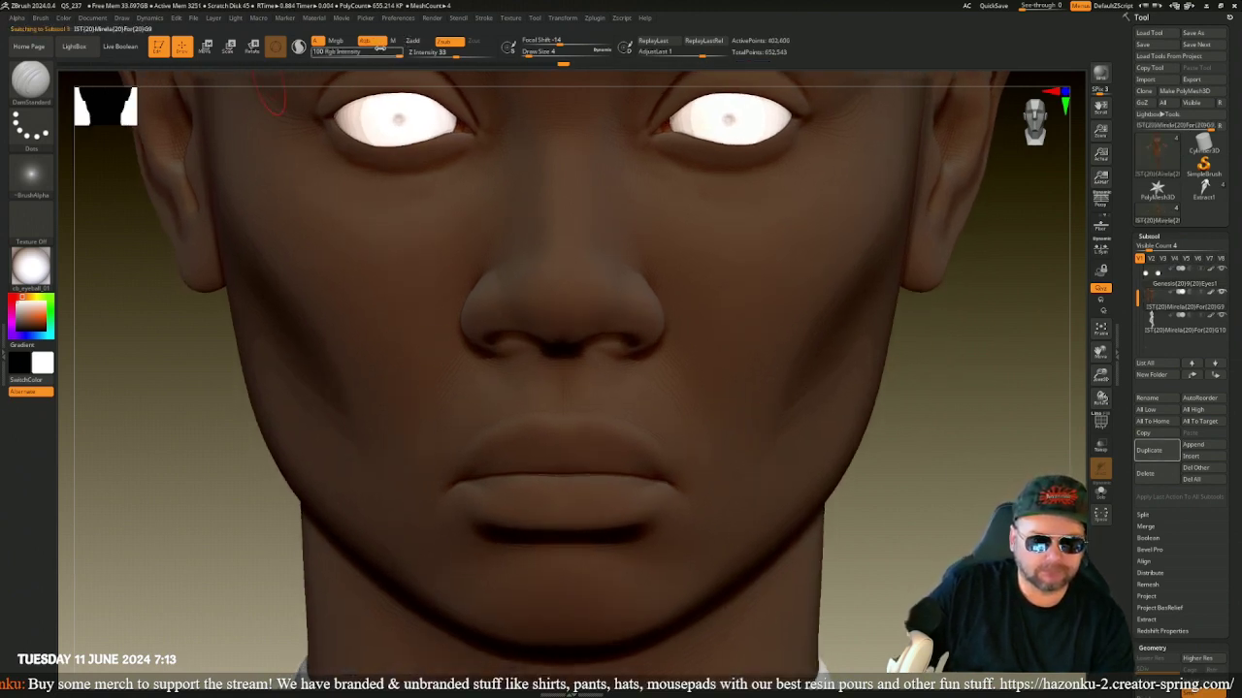
pyautogui.click(449, 41)
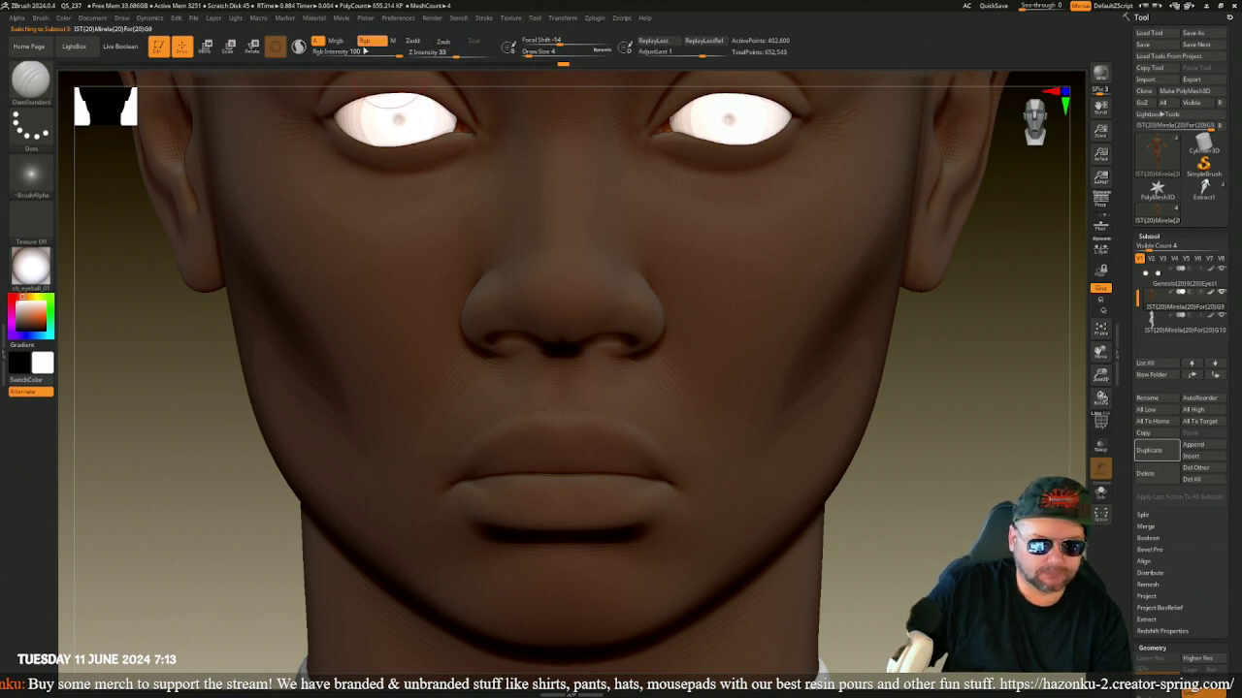
pyautogui.click(371, 41)
pyautogui.click(412, 41)
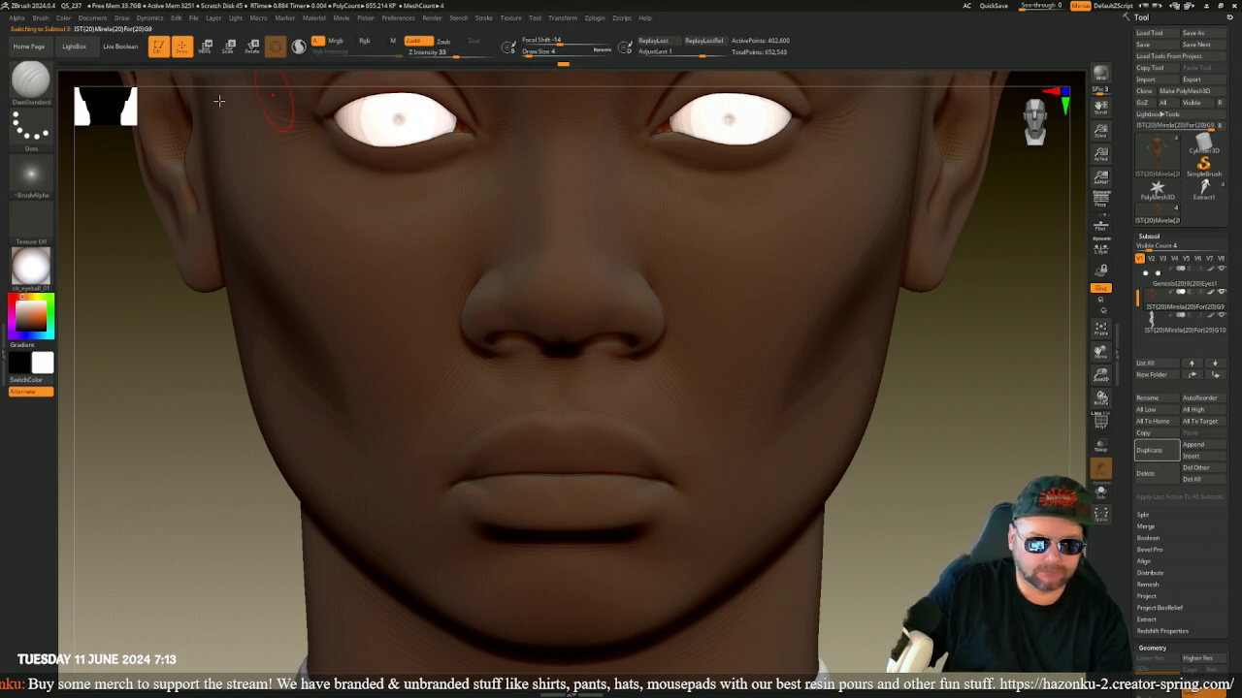
# - Set up the Standard brush for colour-only painting at RGB intensity 100, with sculpting off and a reddish-brown colour
pyautogui.click(37, 97)
pyautogui.click(462, 90)
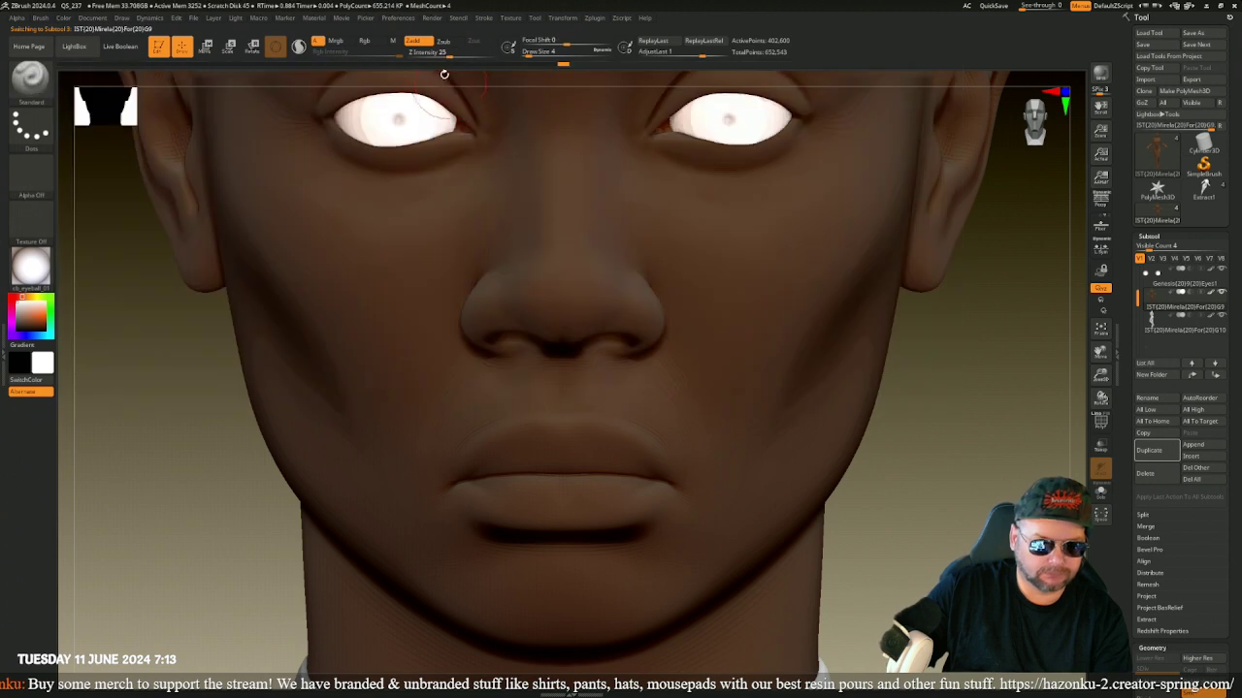
pyautogui.click(370, 41)
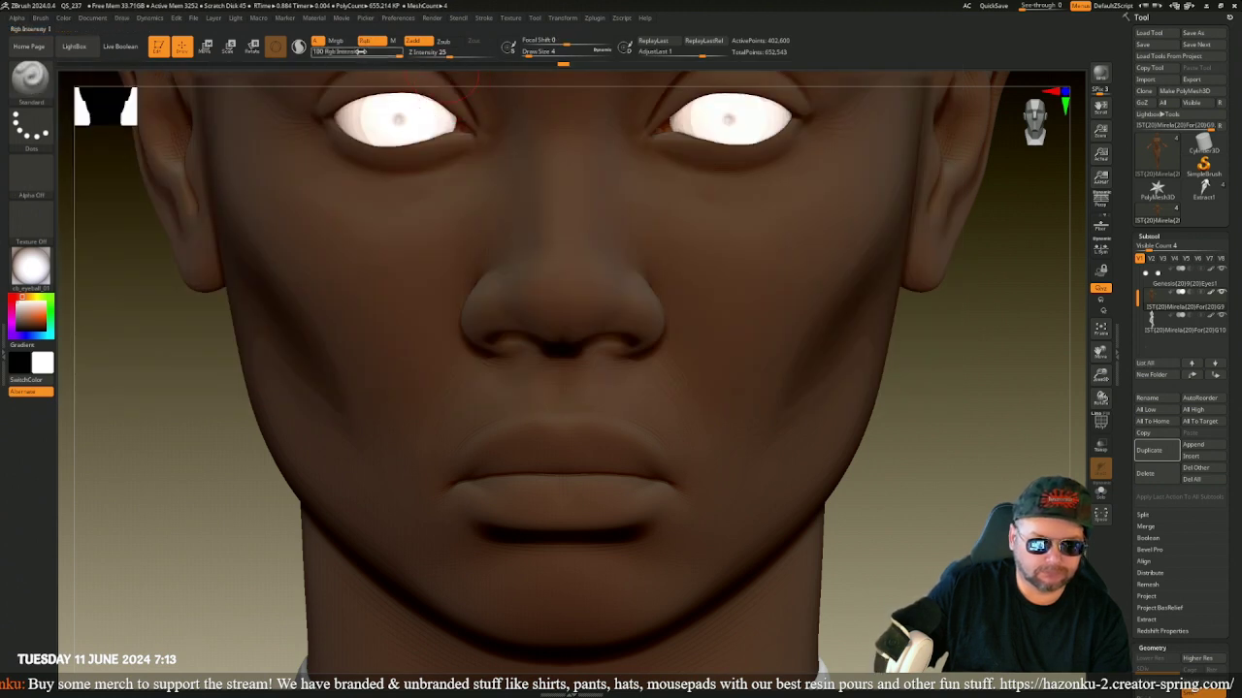
pyautogui.click(415, 41)
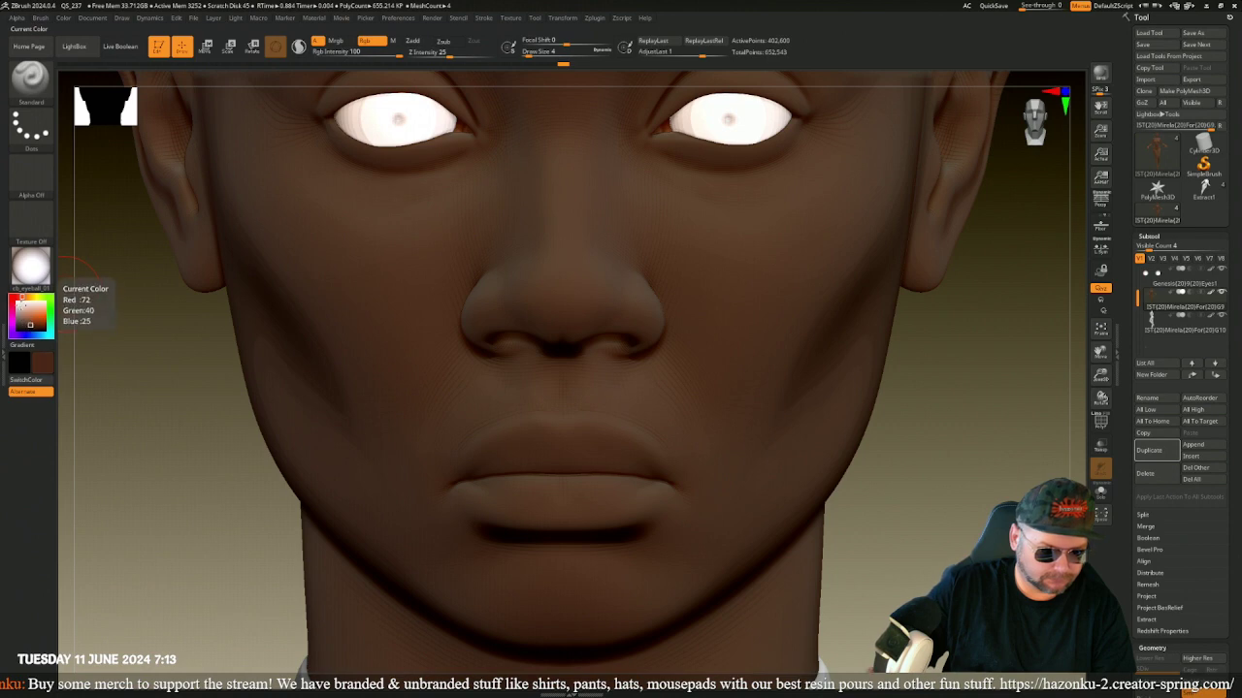
pyautogui.moveTo(20, 295); pyautogui.dragTo(34, 325)
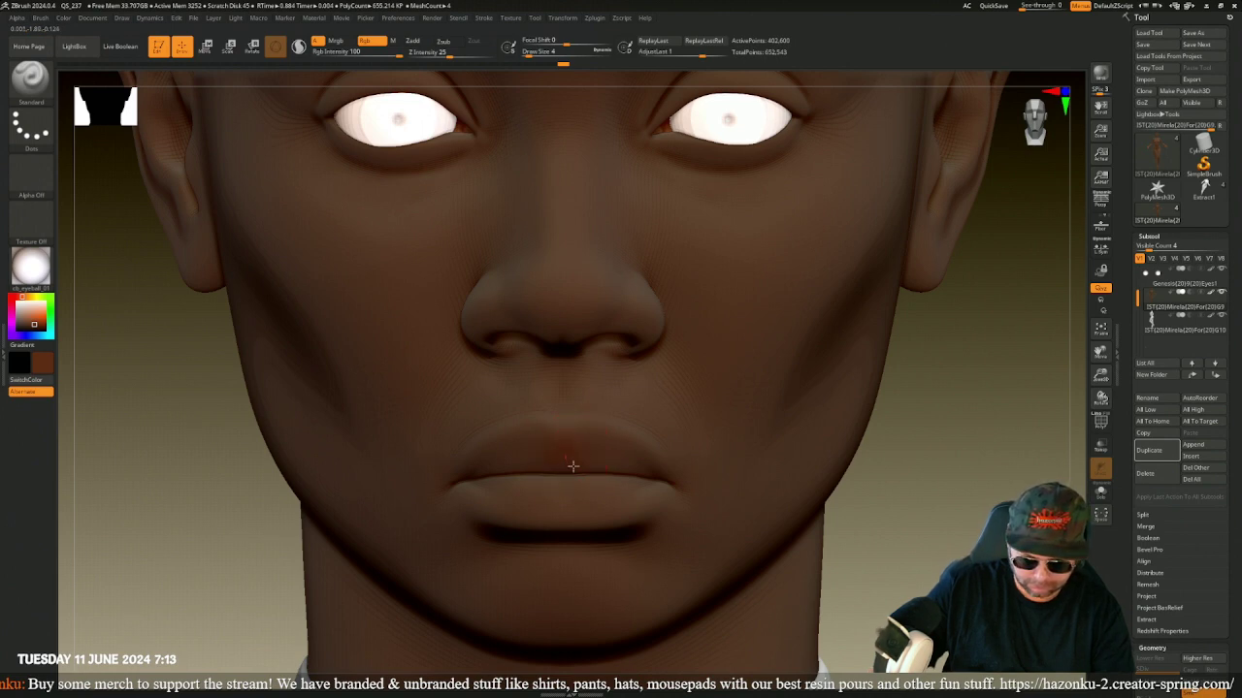
# - Paint the upper and lower lips reddish brown, filling out their edges with focal shift -56 and draw size 1
pyautogui.moveTo(601, 459); pyautogui.dragTo(587, 448)
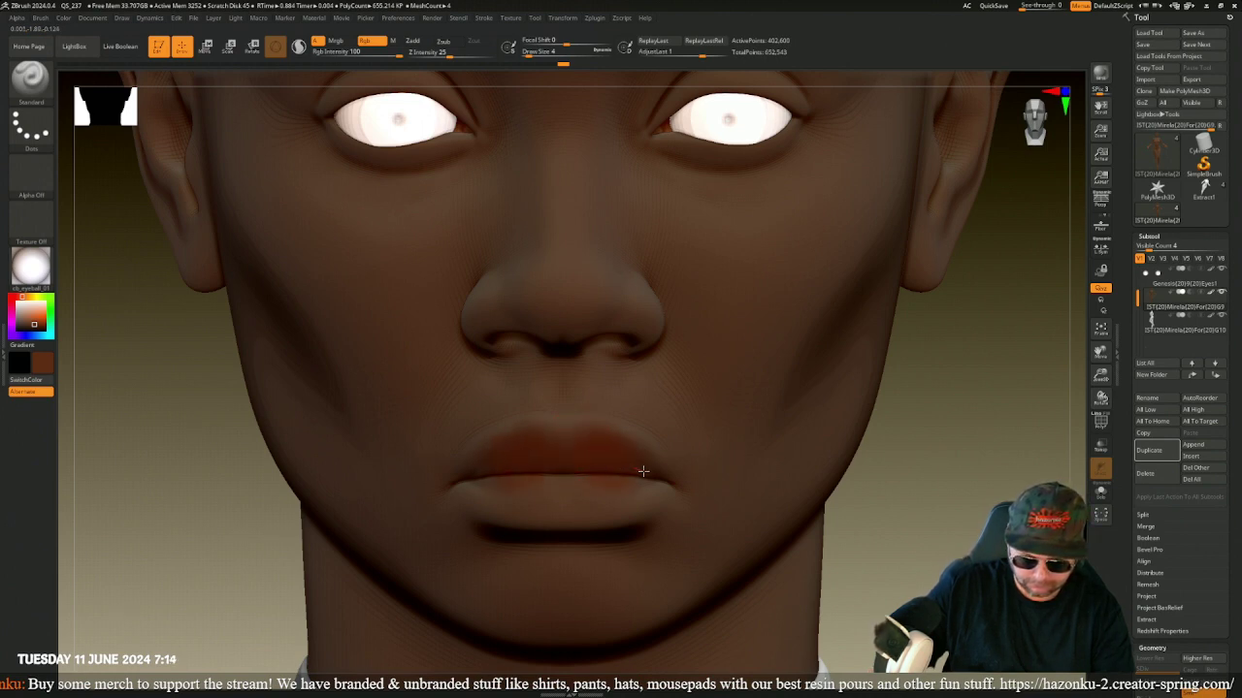
pyautogui.moveTo(573, 497); pyautogui.dragTo(606, 496)
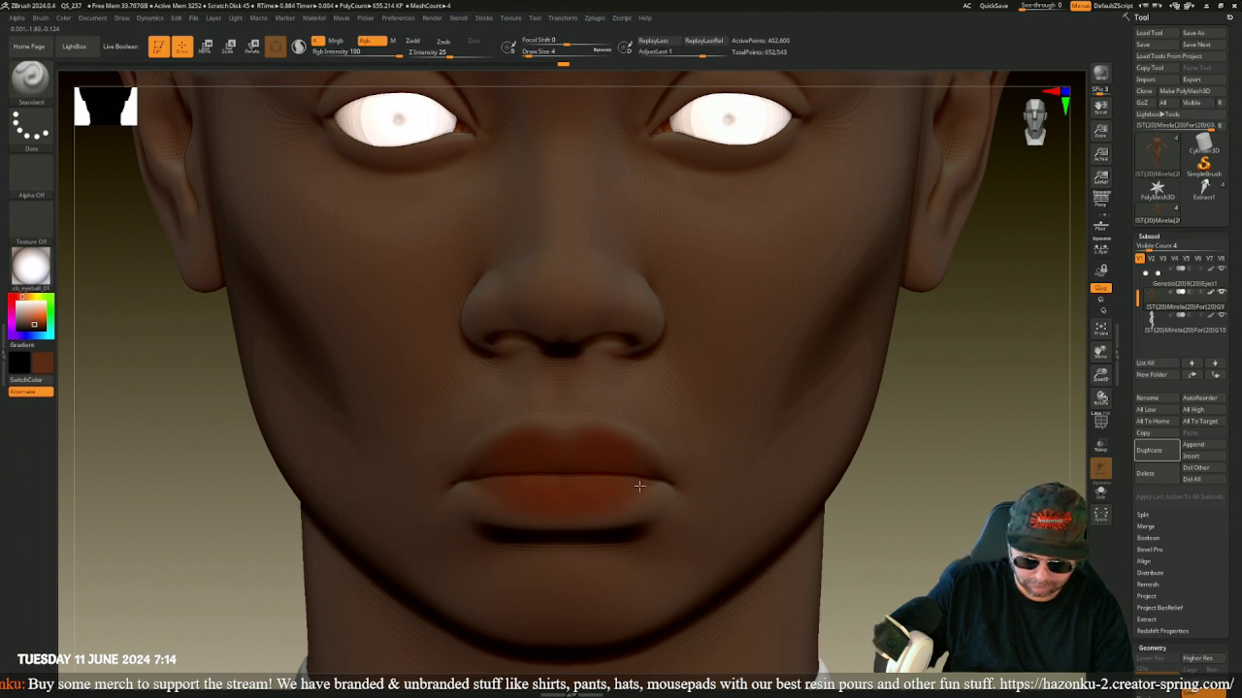
pyautogui.moveTo(640, 486); pyautogui.dragTo(612, 480)
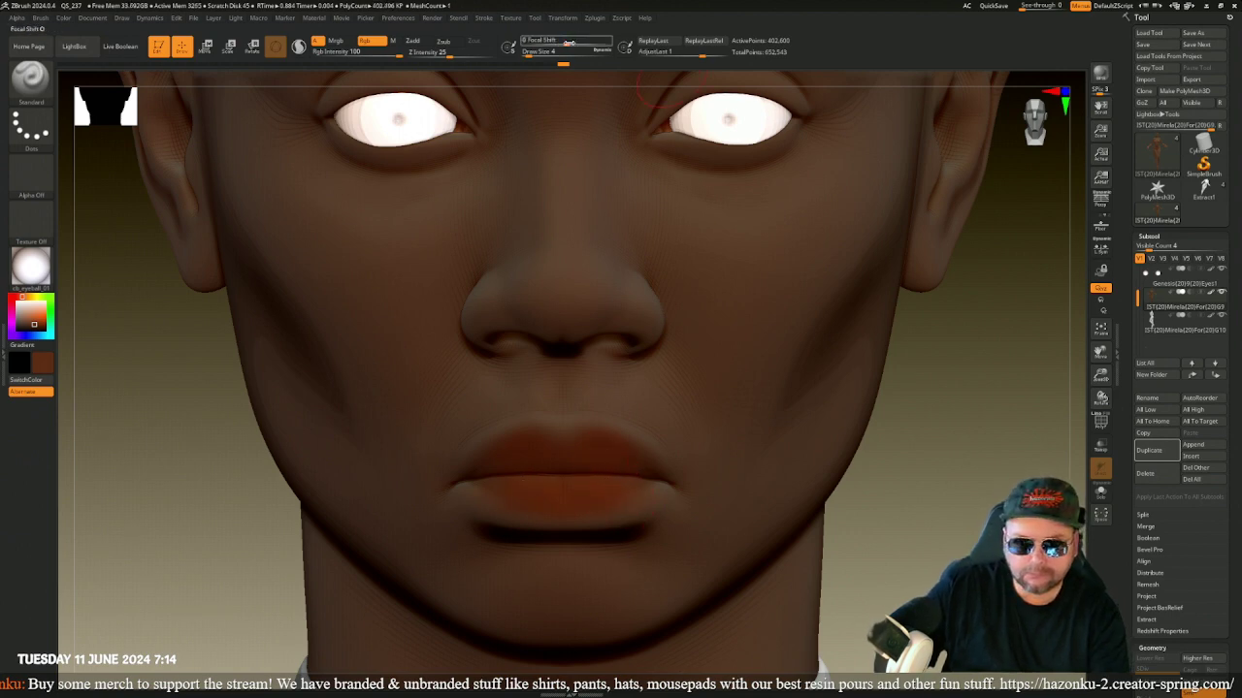
pyautogui.moveTo(538, 45); pyautogui.dragTo(531, 45)
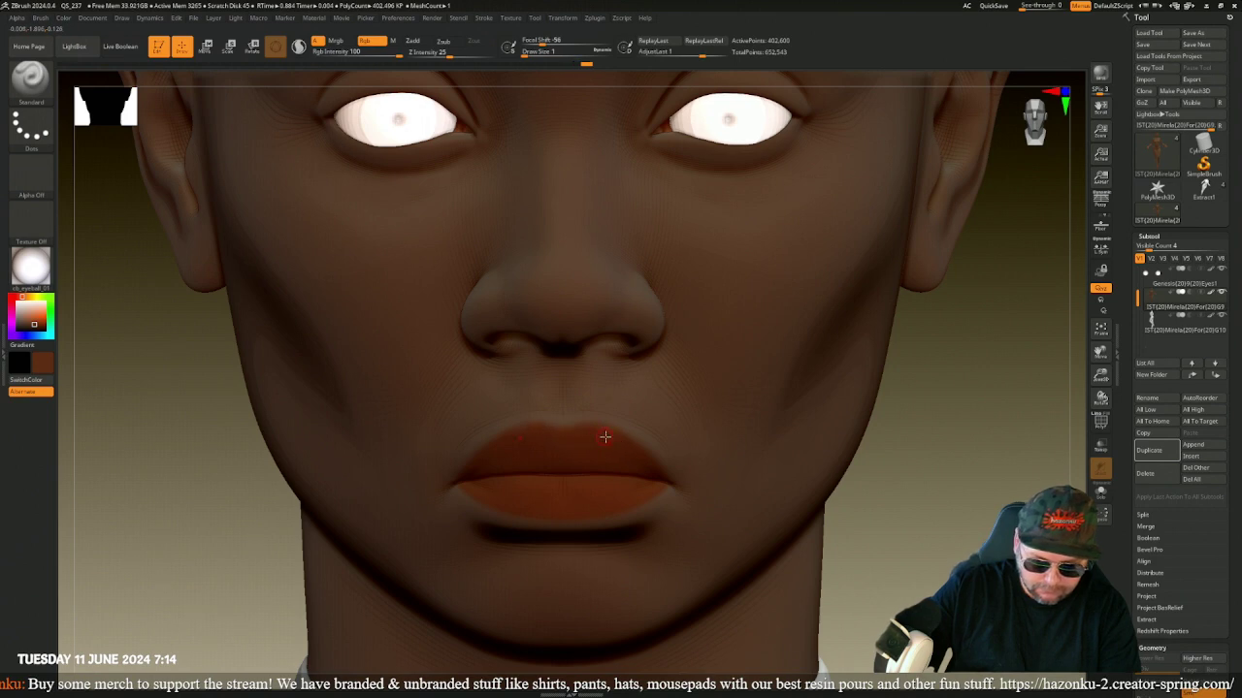
# - Frame the full figure, close in on the upper body from the front, and run a BPR render preview
pyautogui.click(1101, 328)
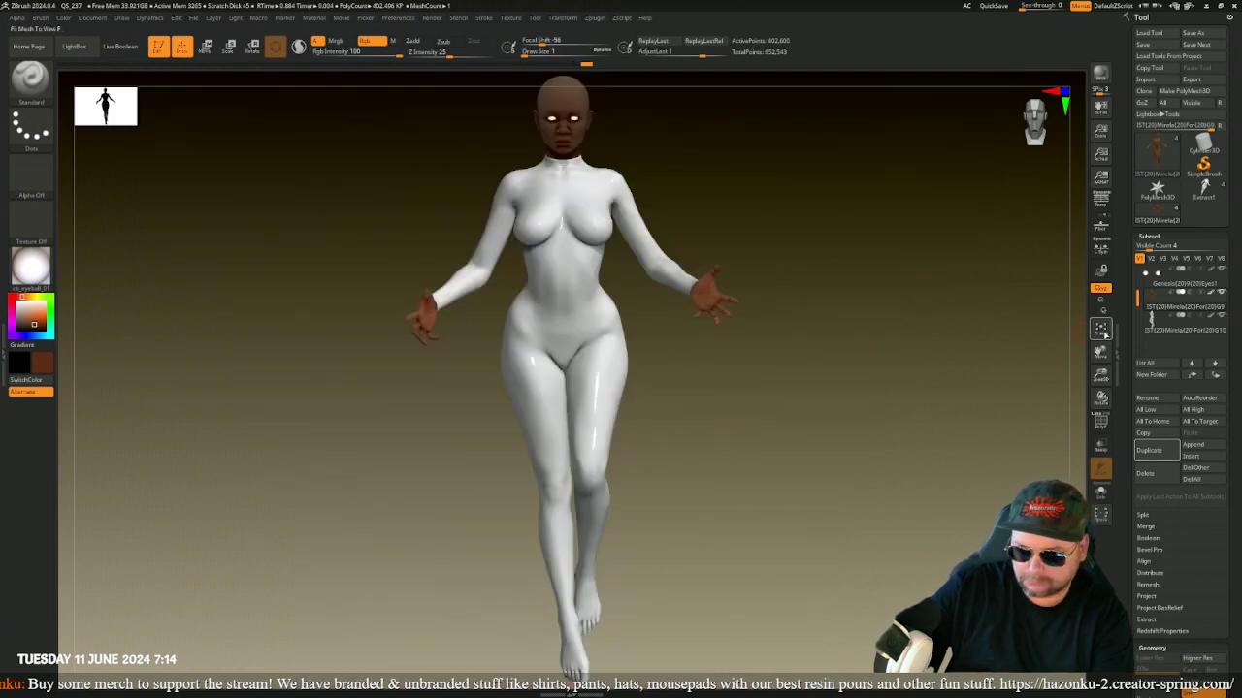
pyautogui.keyDown('alt'); pyautogui.moveTo(861, 244); pyautogui.dragTo(939, 630); pyautogui.keyUp('alt')
pyautogui.keyDown('alt'); pyautogui.moveTo(873, 276); pyautogui.dragTo(888, 308, button='right'); pyautogui.keyUp('alt')
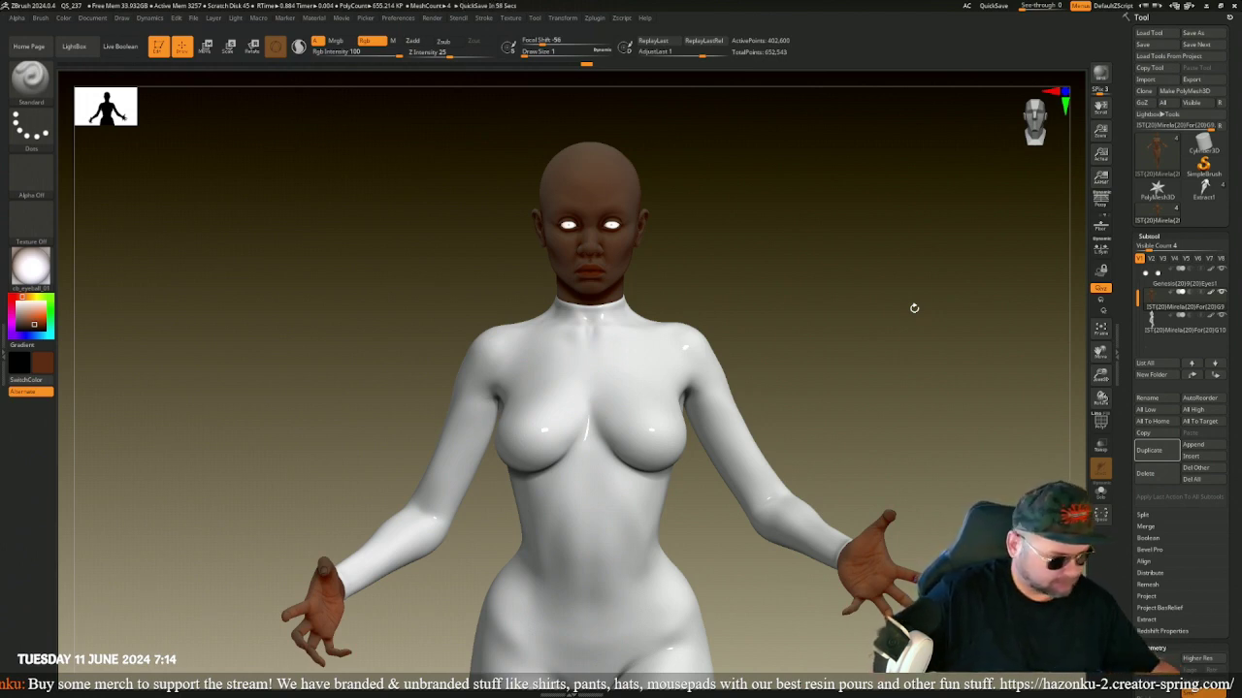
pyautogui.click(1097, 76)
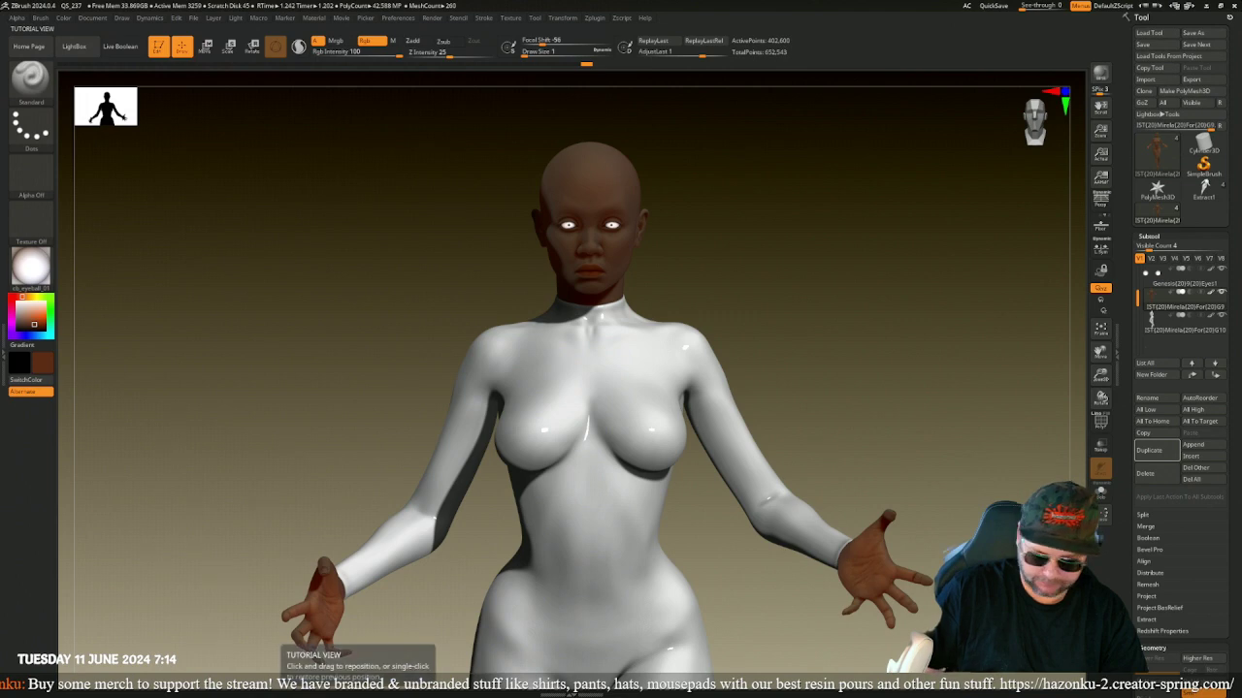
# - Close the TwitchChatOverlay-Setup.exe error dialog and open the stream chat overlay window
pyautogui.press('super')
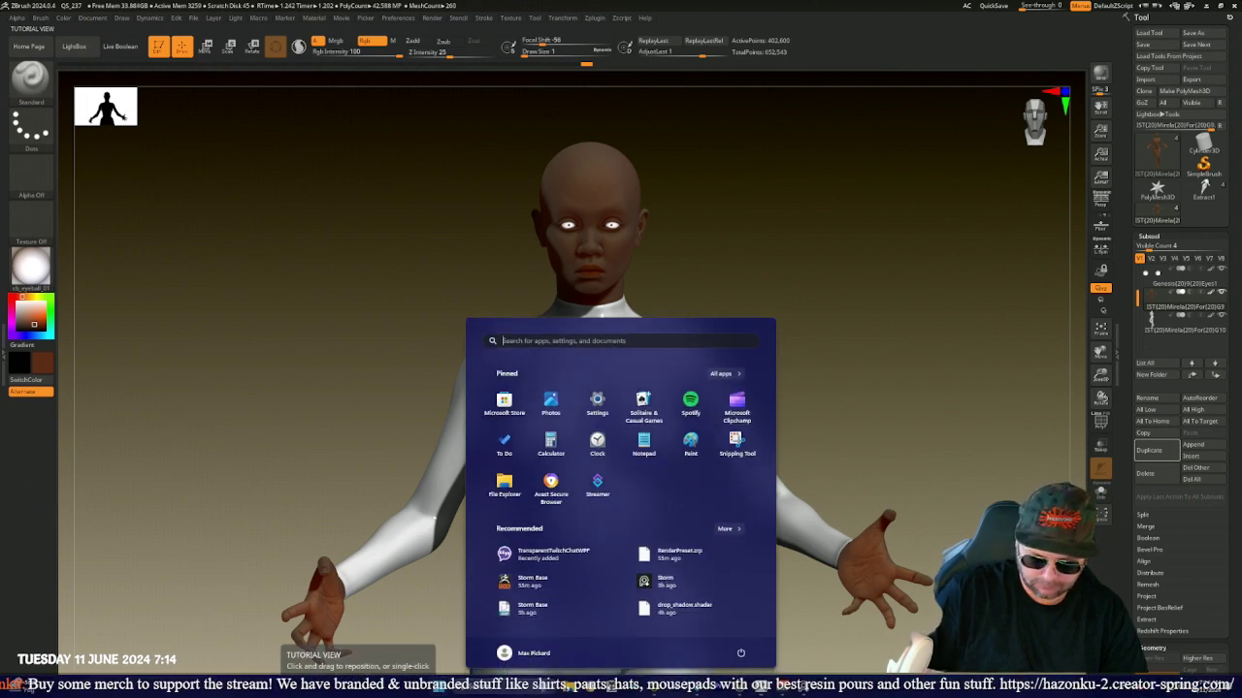
pyautogui.press('super')
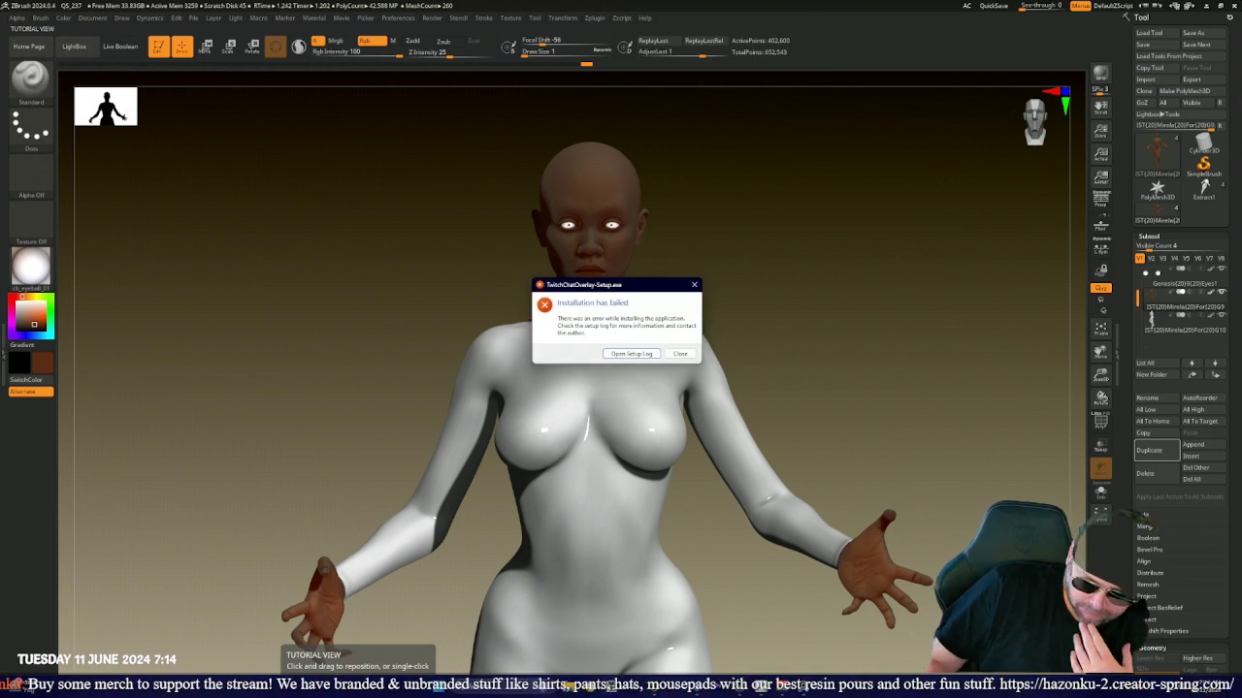
pyautogui.click(681, 355)
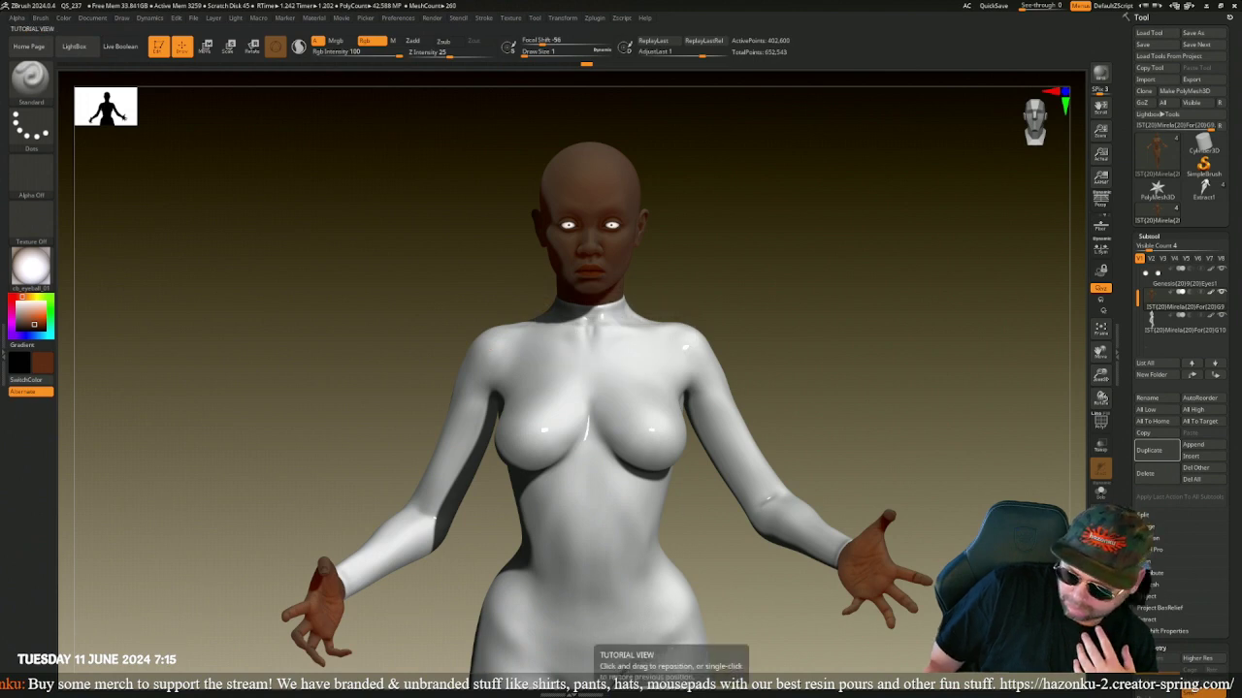
pyautogui.press('super')
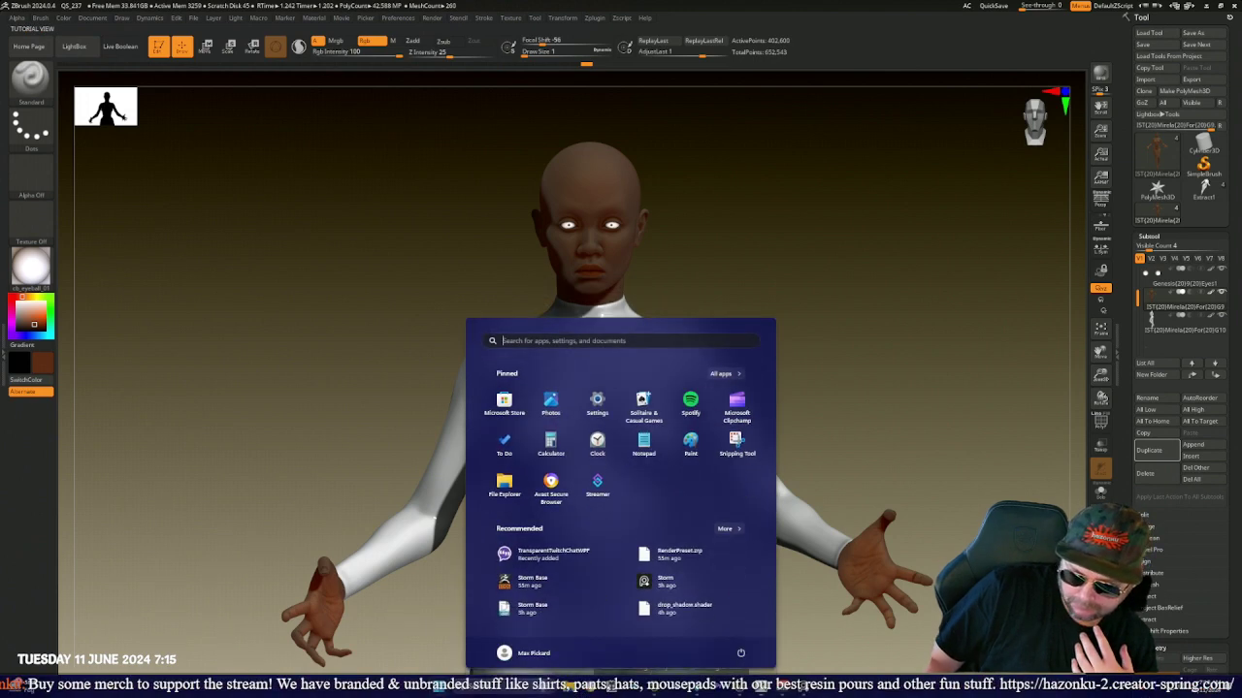
pyautogui.click(611, 690)
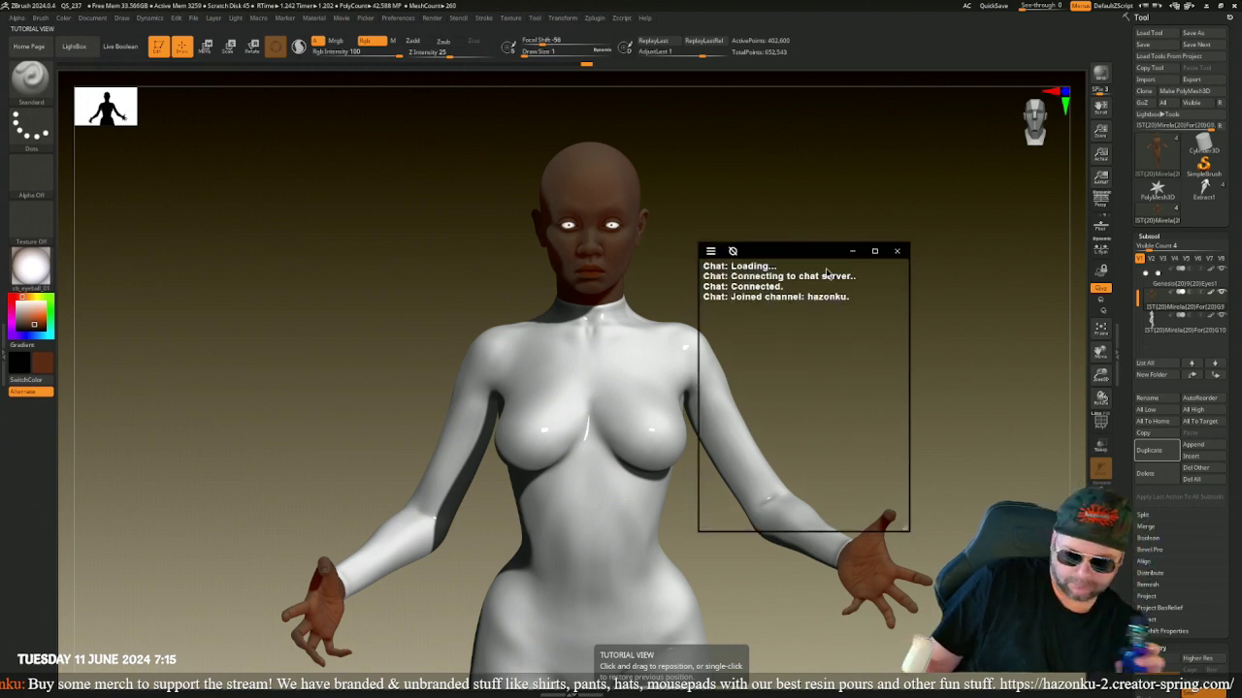
# - Move the chat overlay to the empty canvas area beside the figure's head, narrow it, hide its window frame, and return to ZBrush
pyautogui.moveTo(778, 252); pyautogui.dragTo(951, 152)
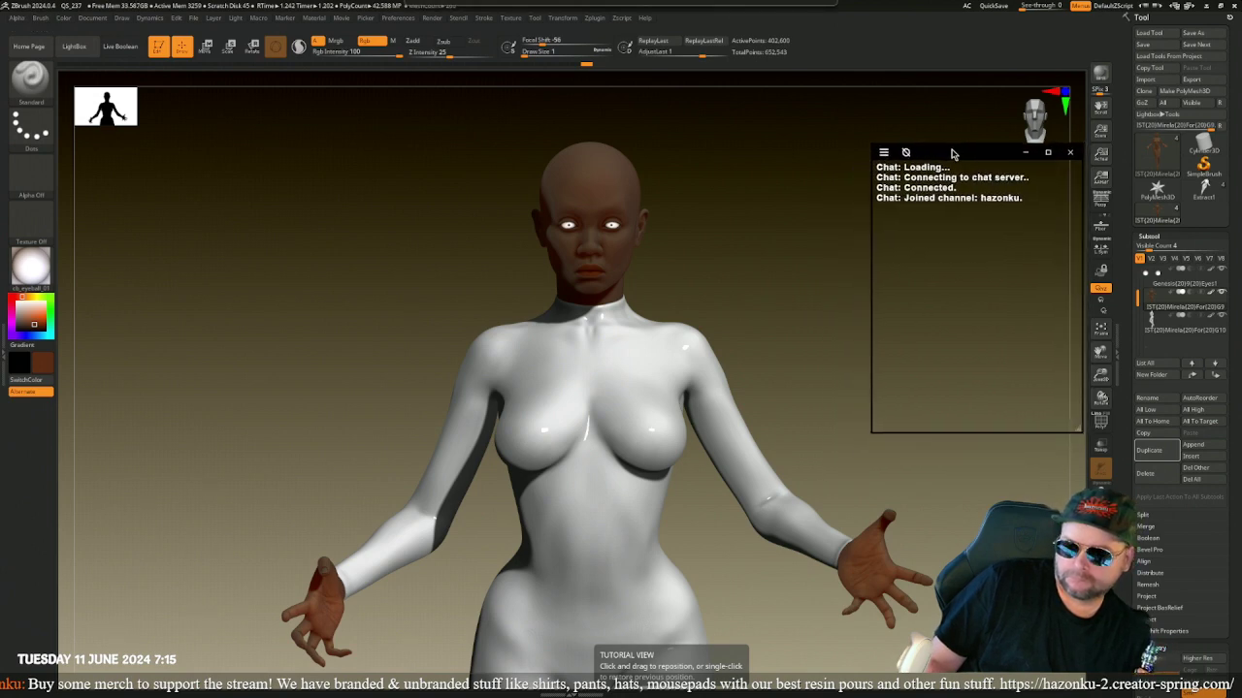
pyautogui.moveTo(869, 142); pyautogui.dragTo(918, 147)
pyautogui.click(955, 155)
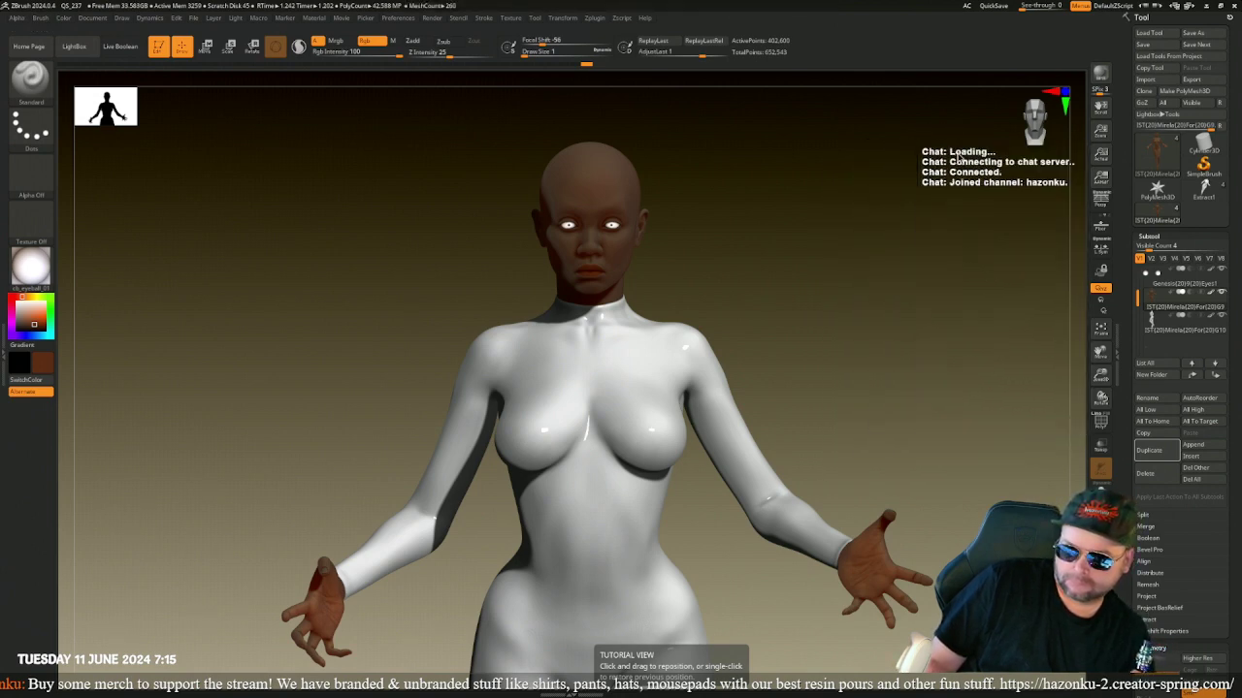
pyautogui.click(889, 295)
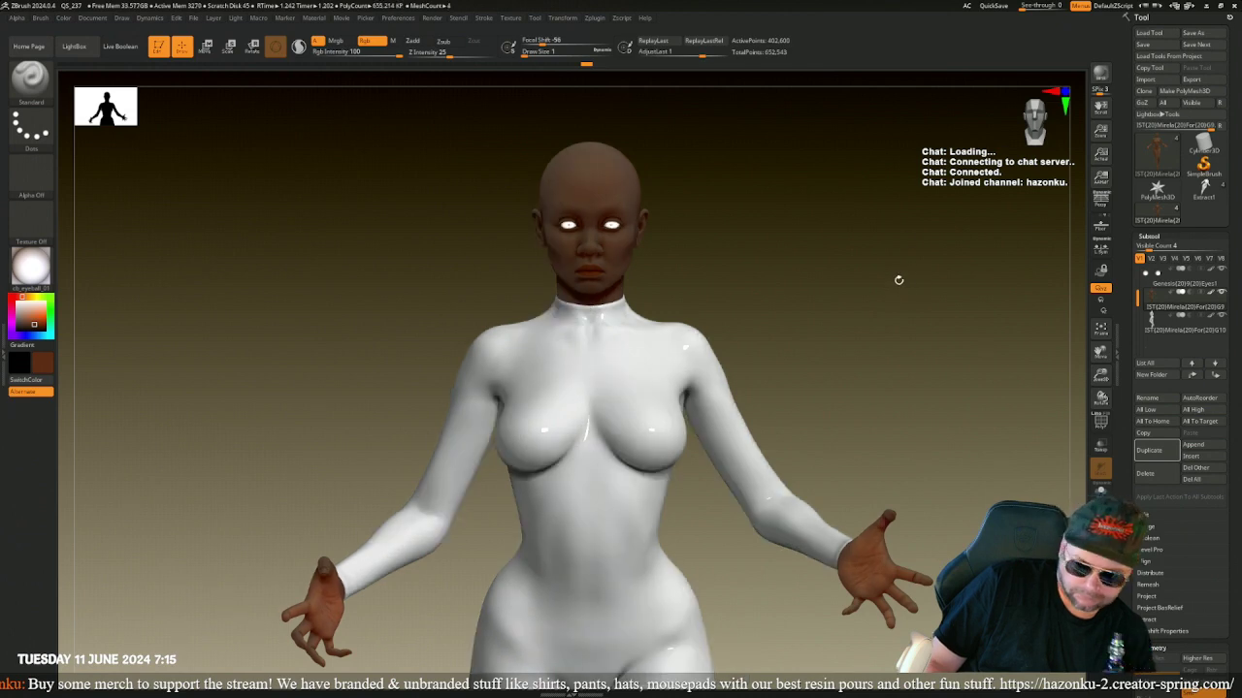
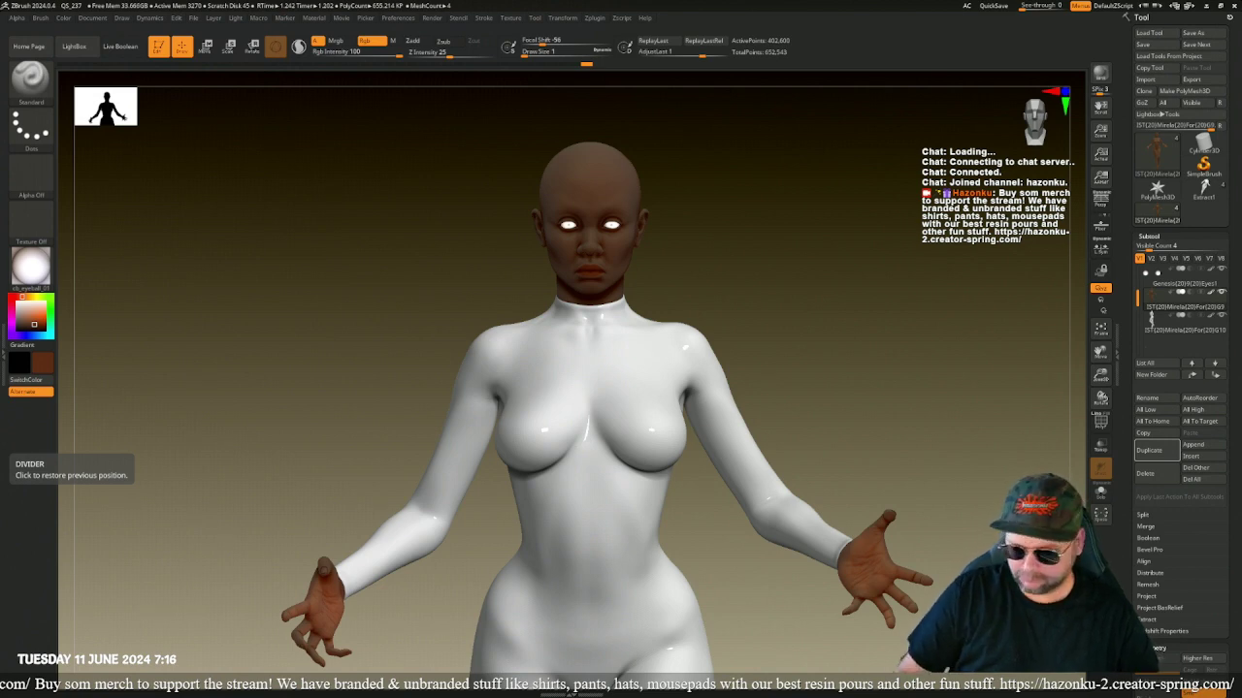
# - Check the wireframe density on the body and head, and divide the brown skin subtool to subdivision level 2
pyautogui.moveTo(833, 310)
pyautogui.mouseDown()
pyautogui.moveTo(804, 291)
pyautogui.moveTo(825, 296)
pyautogui.moveTo(868, 272)
pyautogui.mouseUp()
pyautogui.click(1100, 421)
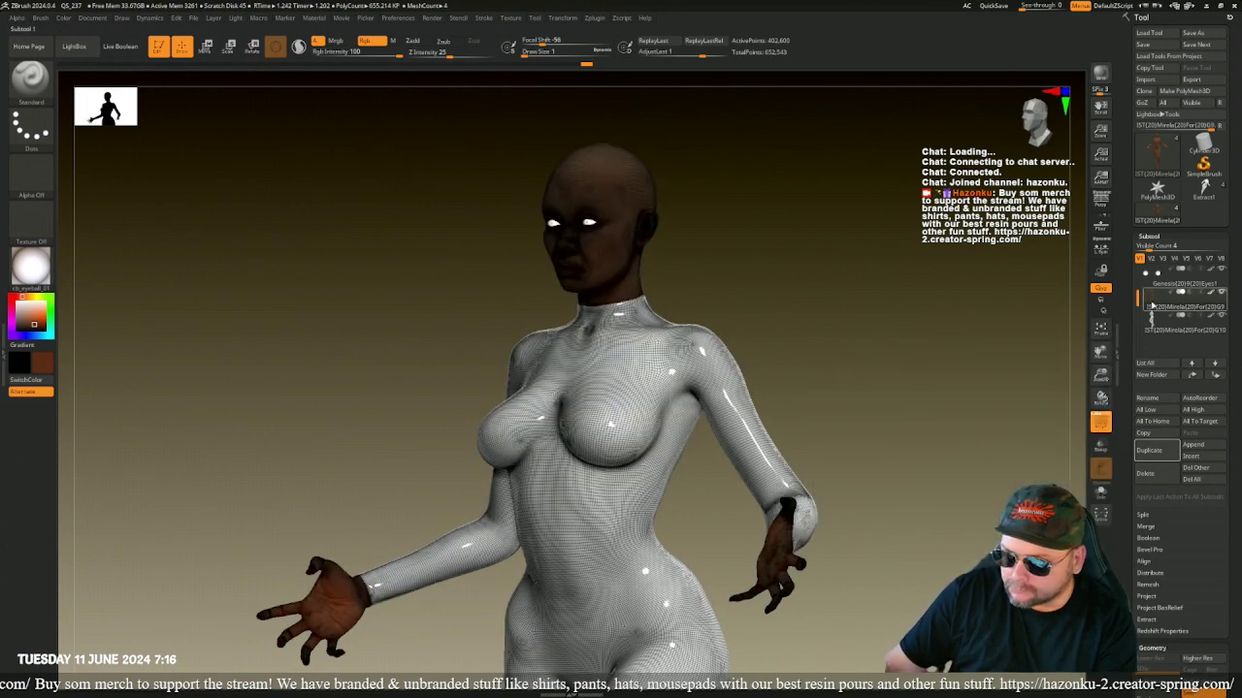
pyautogui.keyDown('alt'); pyautogui.moveTo(928, 290); pyautogui.dragTo(951, 394); pyautogui.keyUp('alt')
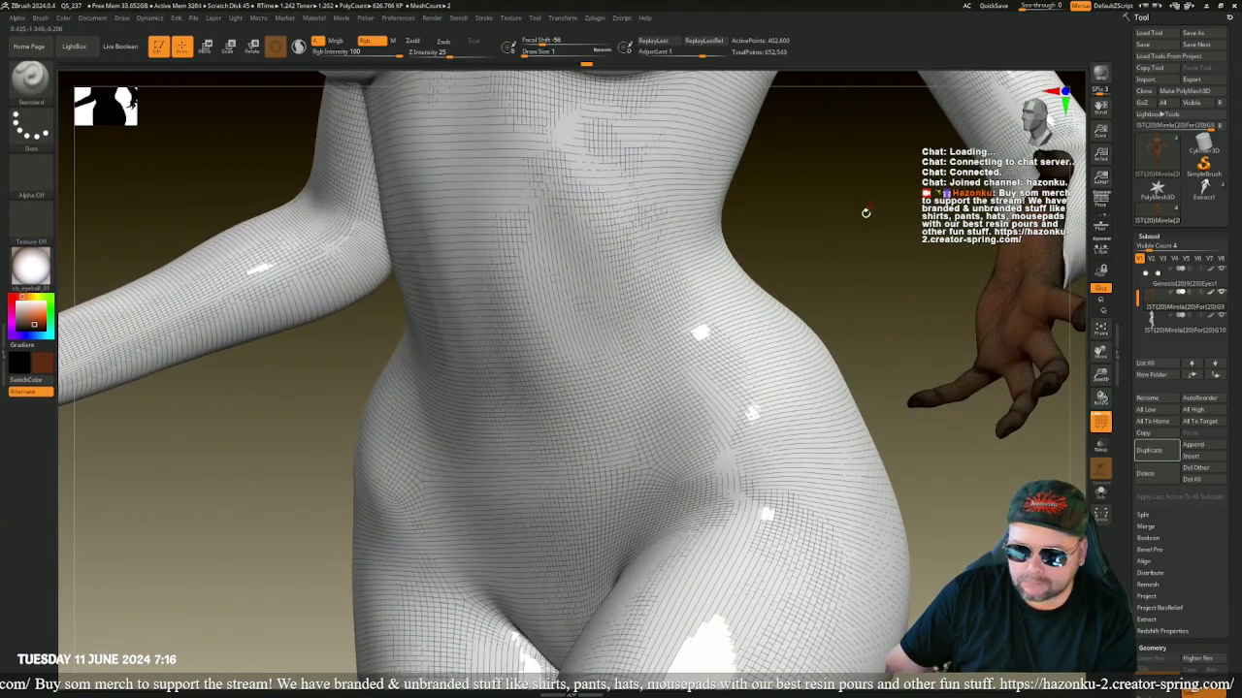
pyautogui.keyDown('alt'); pyautogui.moveTo(864, 210); pyautogui.dragTo(868, 670); pyautogui.keyUp('alt')
pyautogui.keyDown('alt'); pyautogui.moveTo(848, 144); pyautogui.dragTo(875, 455); pyautogui.keyUp('alt')
pyautogui.keyDown('alt'); pyautogui.moveTo(844, 262); pyautogui.dragTo(881, 379); pyautogui.keyUp('alt')
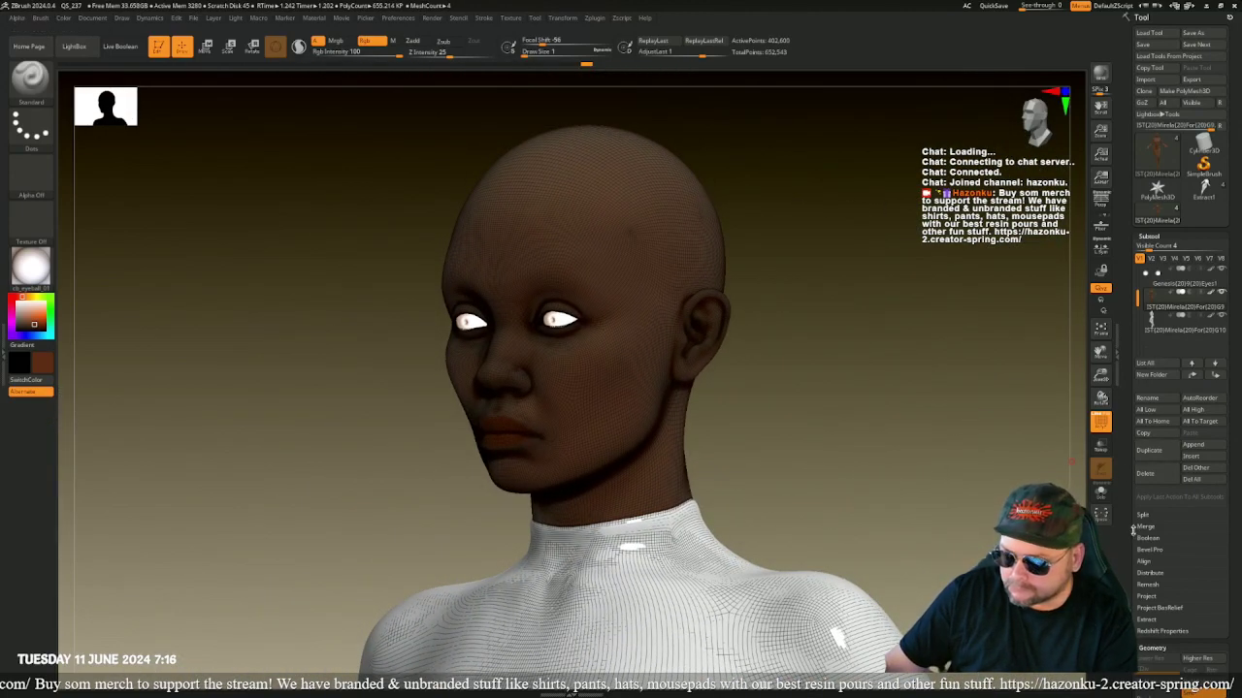
pyautogui.moveTo(1126, 535); pyautogui.dragTo(1126, 469)
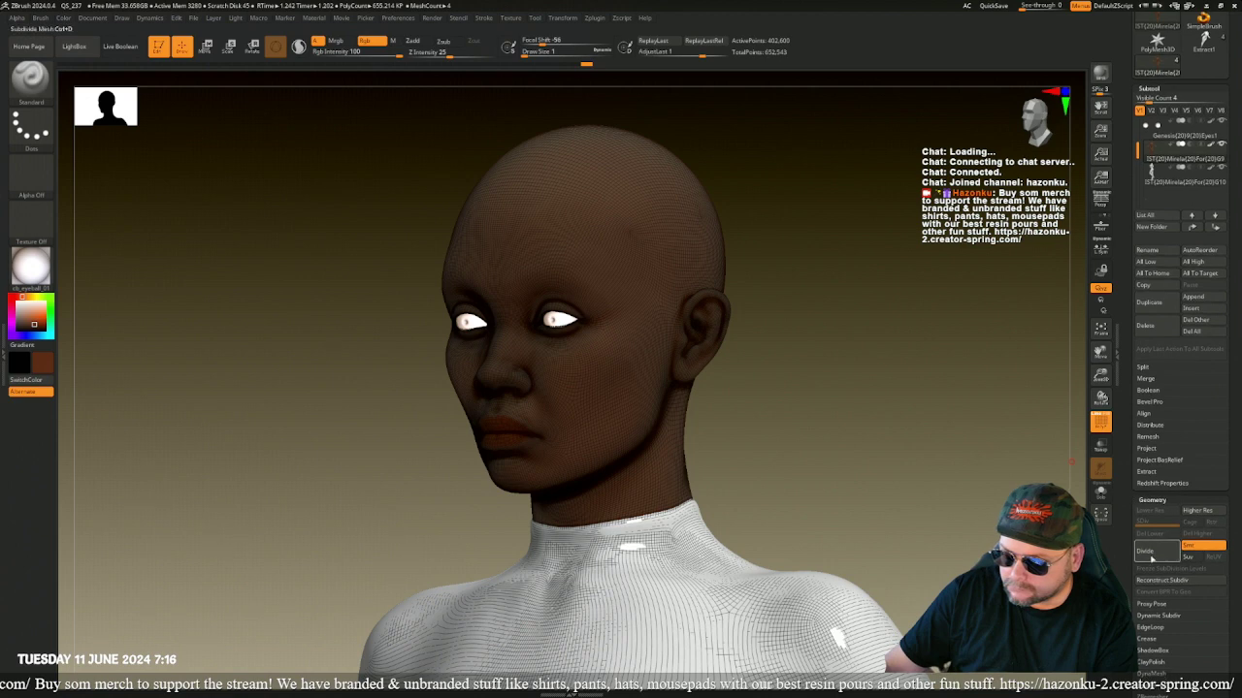
pyautogui.click(1147, 552)
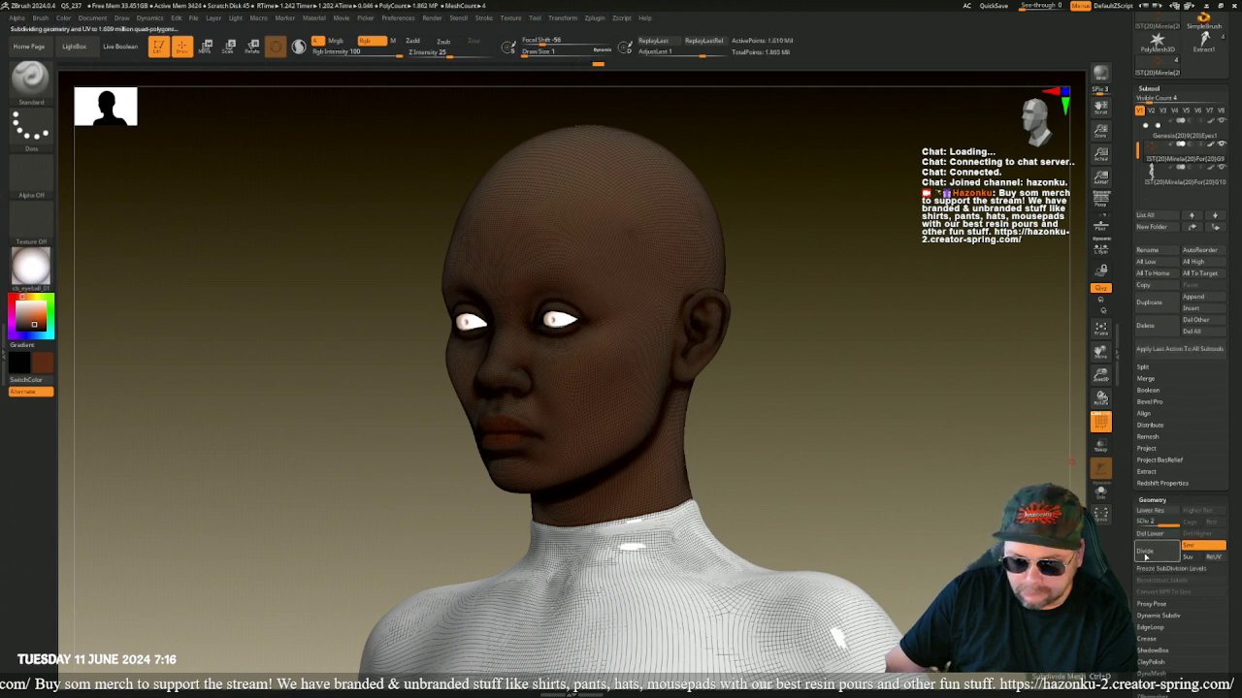
# - Compare the subdivided head with the polyframe on and off, and leave the polyframe hidden
pyautogui.click(1101, 425)
pyautogui.click(1101, 423)
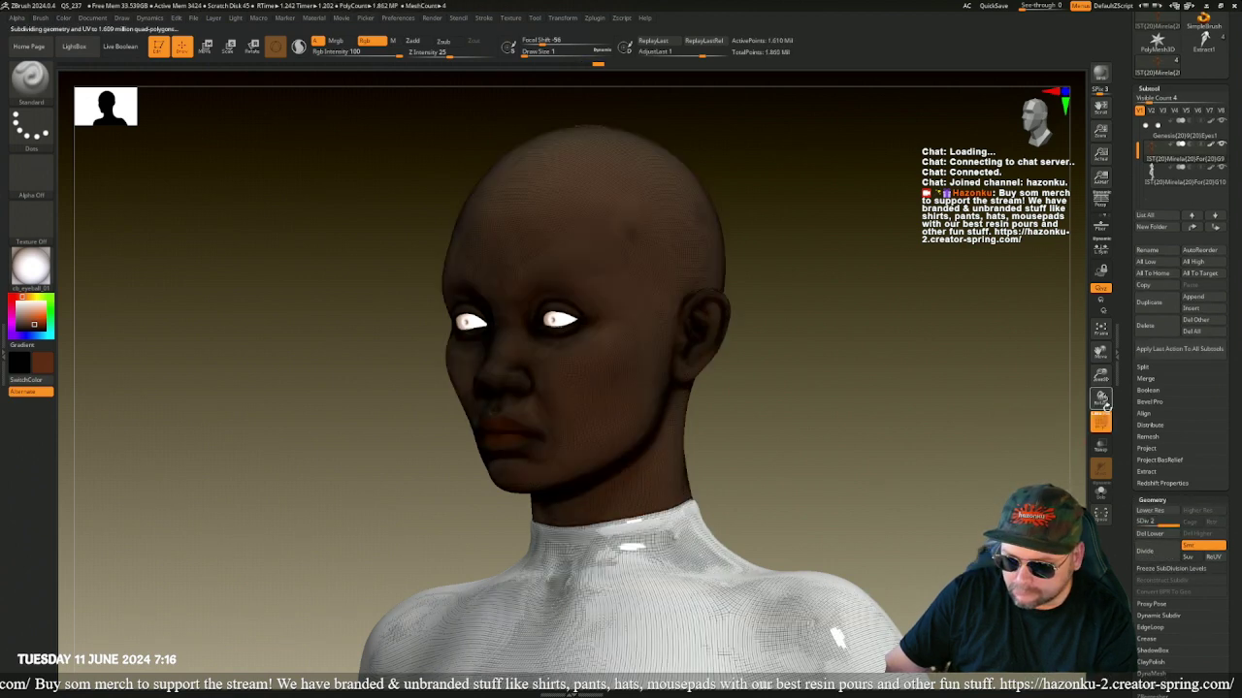
pyautogui.click(1103, 417)
pyautogui.click(1103, 417)
pyautogui.click(1103, 418)
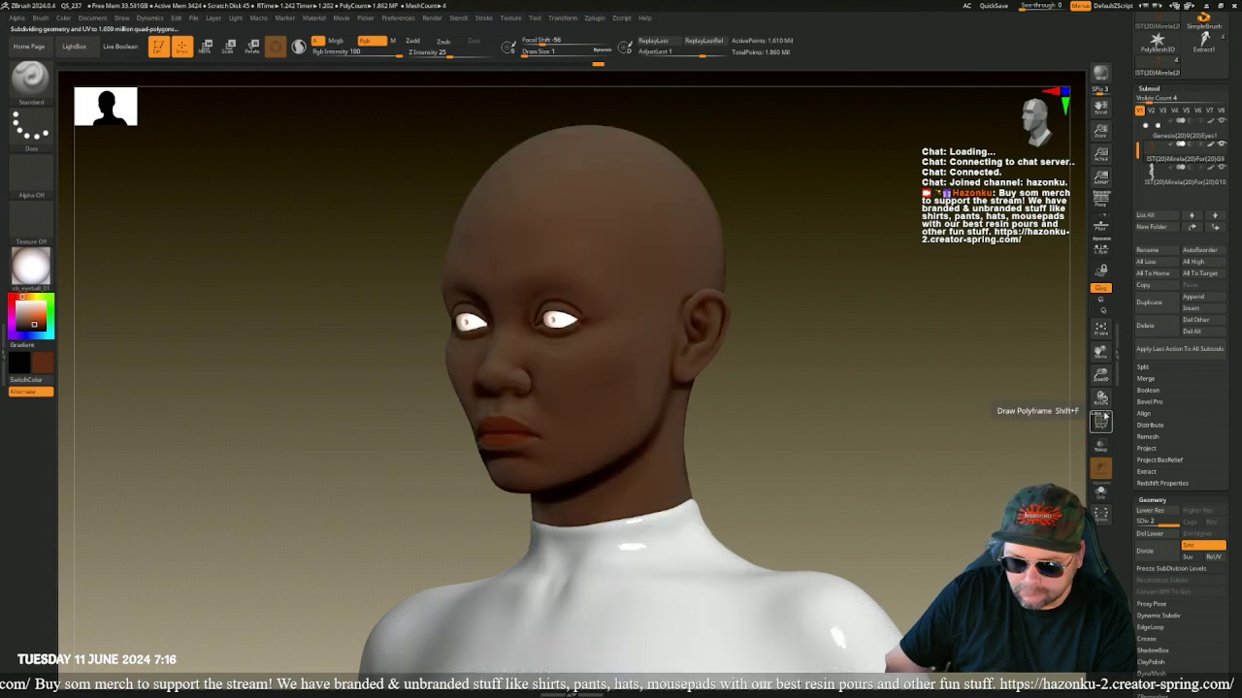
pyautogui.click(1103, 420)
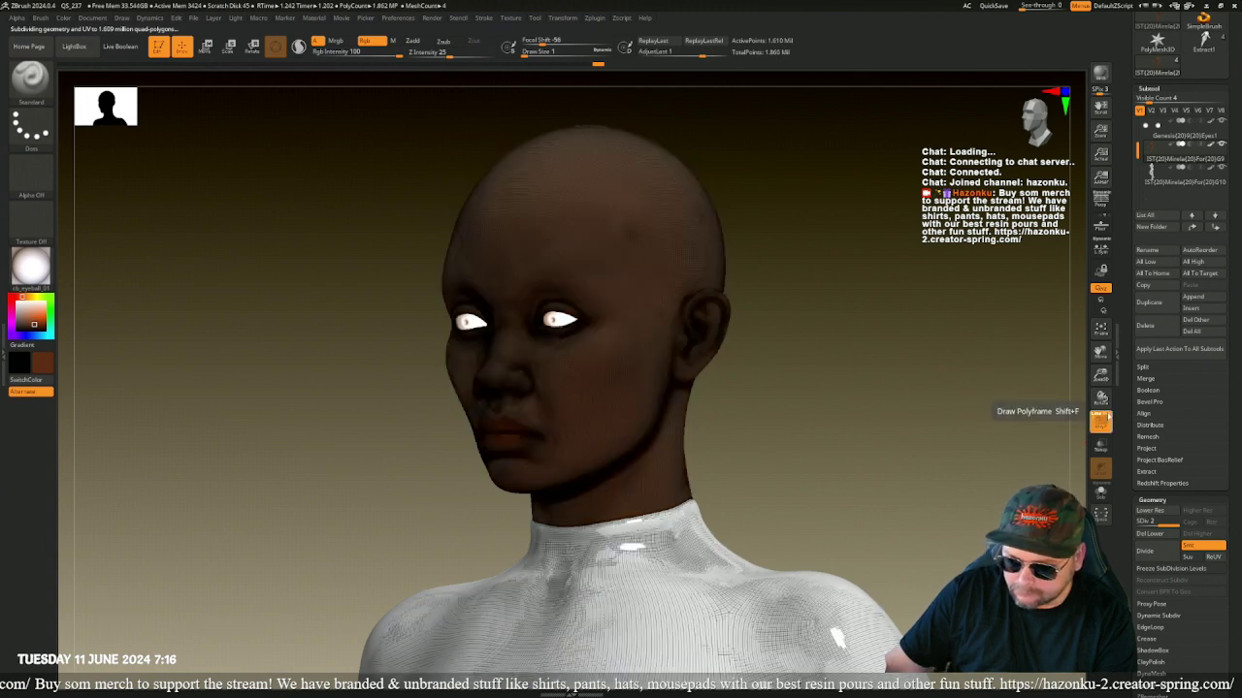
pyautogui.click(1103, 420)
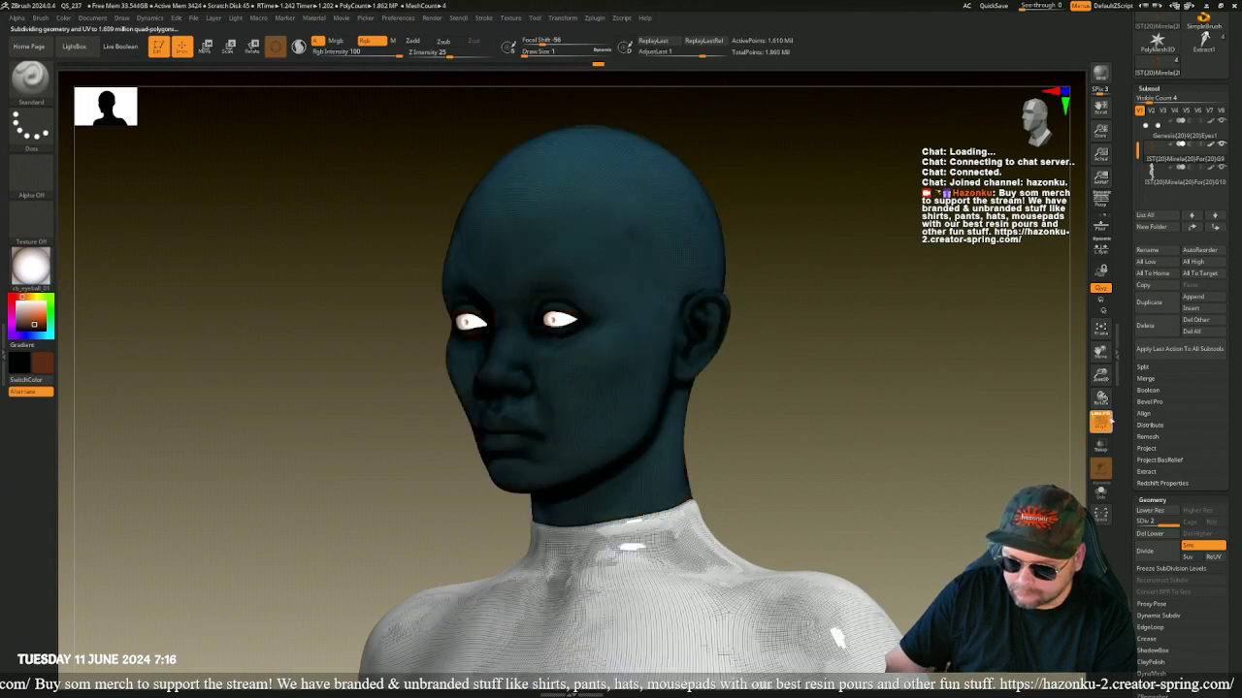
pyautogui.click(1105, 417)
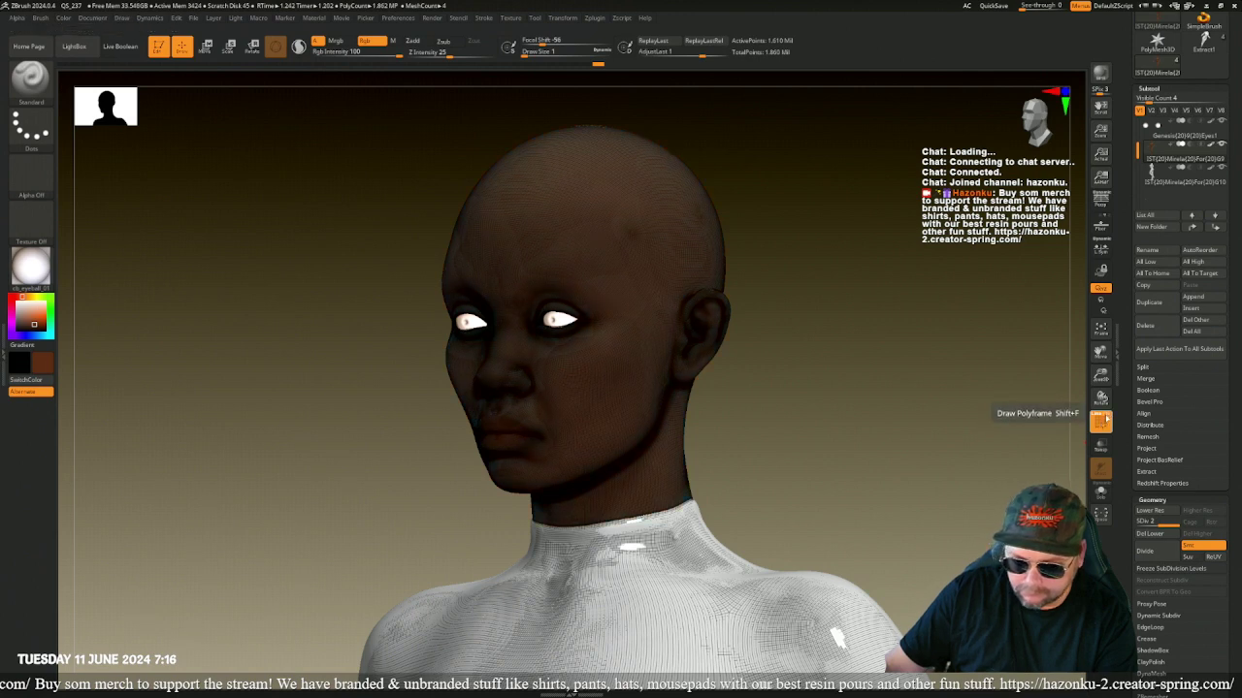
pyautogui.click(1104, 415)
pyautogui.click(1100, 431)
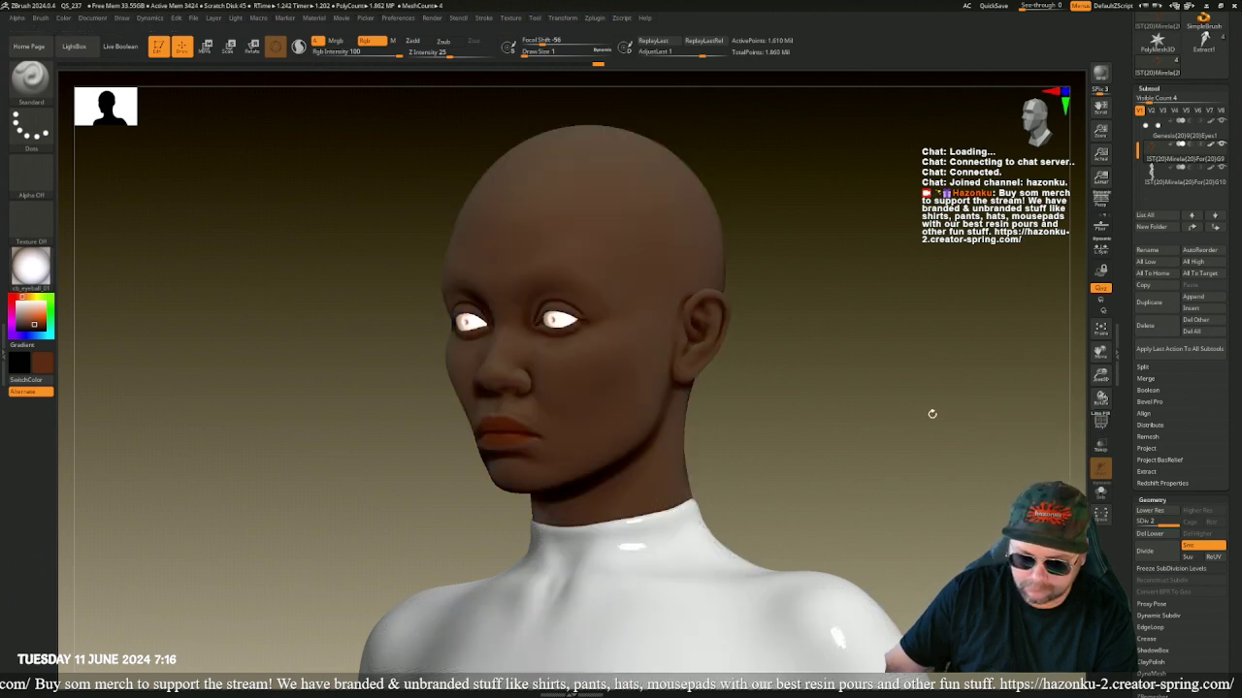
pyautogui.keyDown('alt'); pyautogui.moveTo(931, 413); pyautogui.dragTo(960, 385); pyautogui.keyUp('alt')
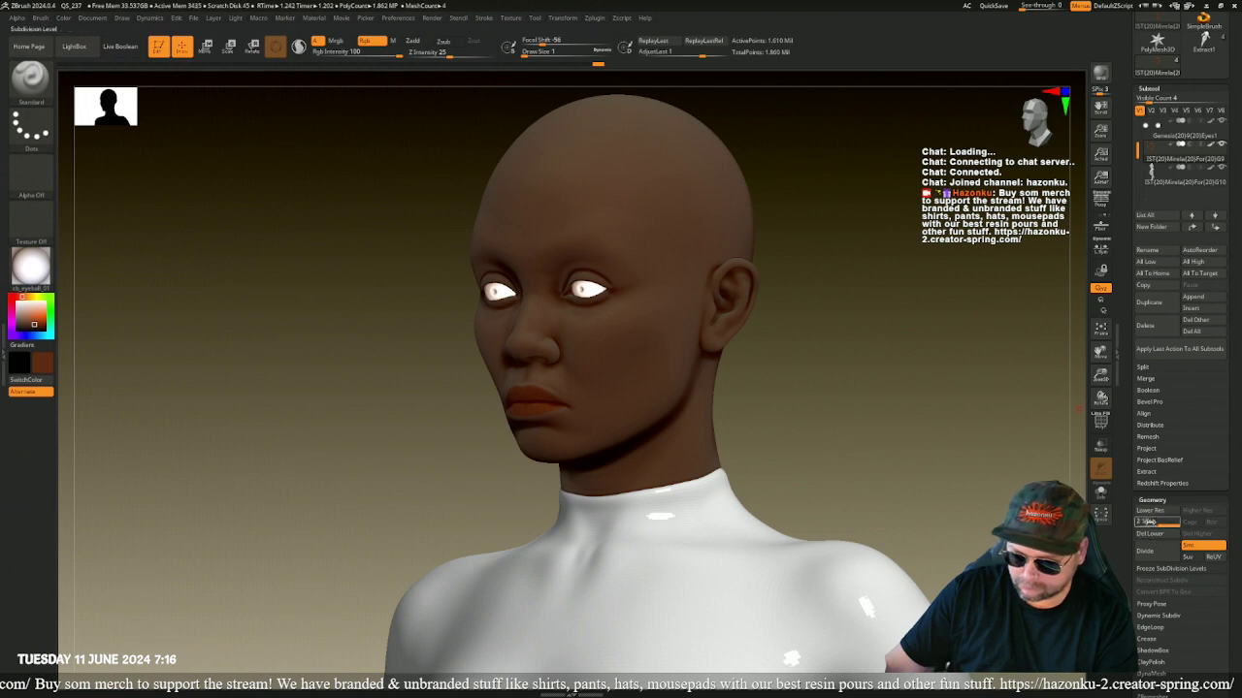
# - Drop the skin mesh to subdivision level 1 and set up the FormSoft brush for sculpting the face with perspective on
pyautogui.click(1157, 514)
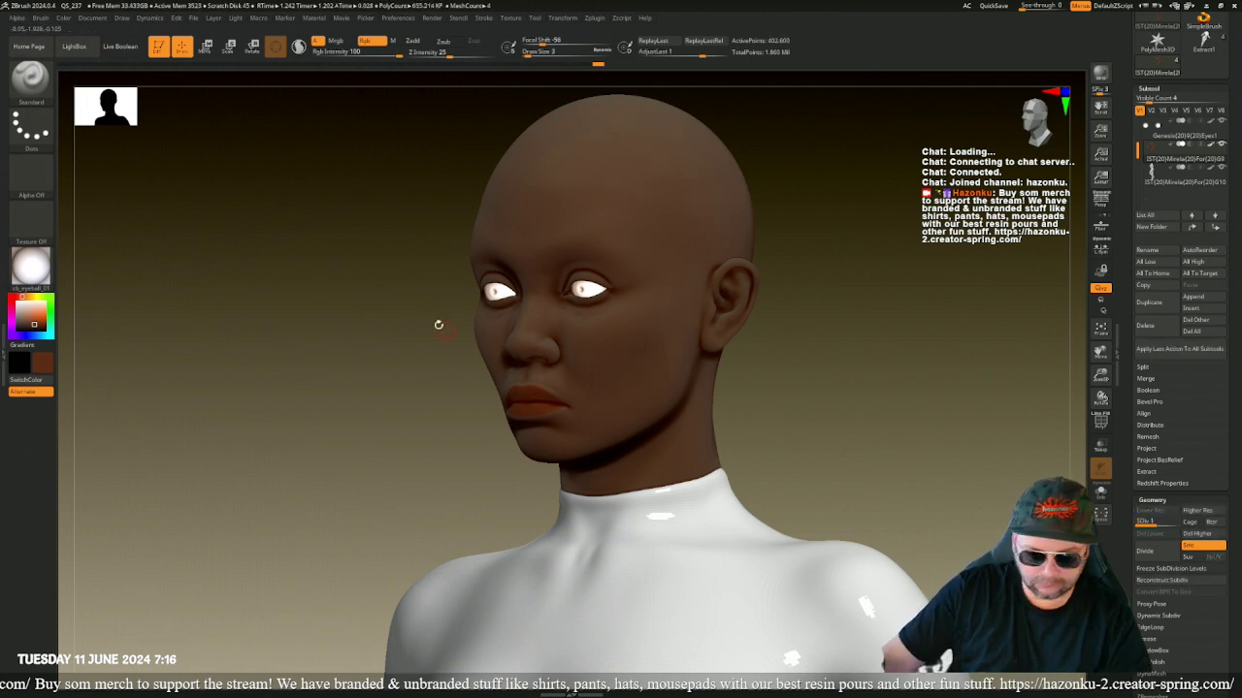
pyautogui.click(30, 79)
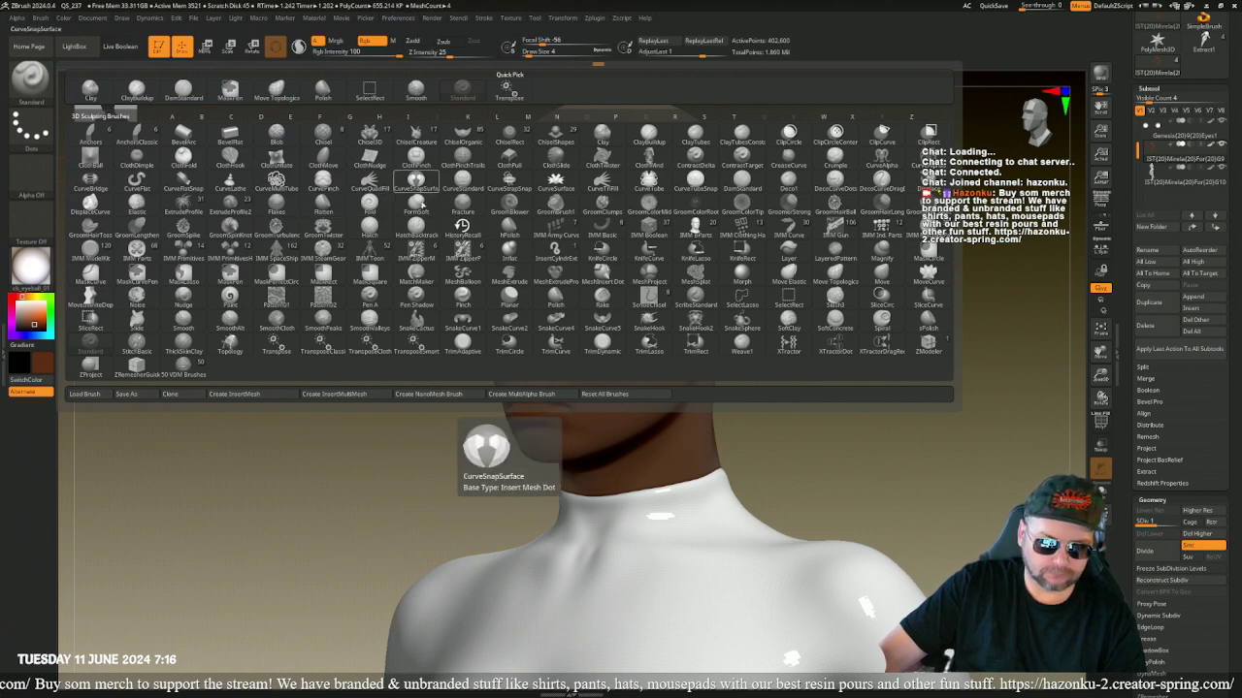
pyautogui.click(415, 208)
pyautogui.moveTo(429, 347); pyautogui.dragTo(499, 360)
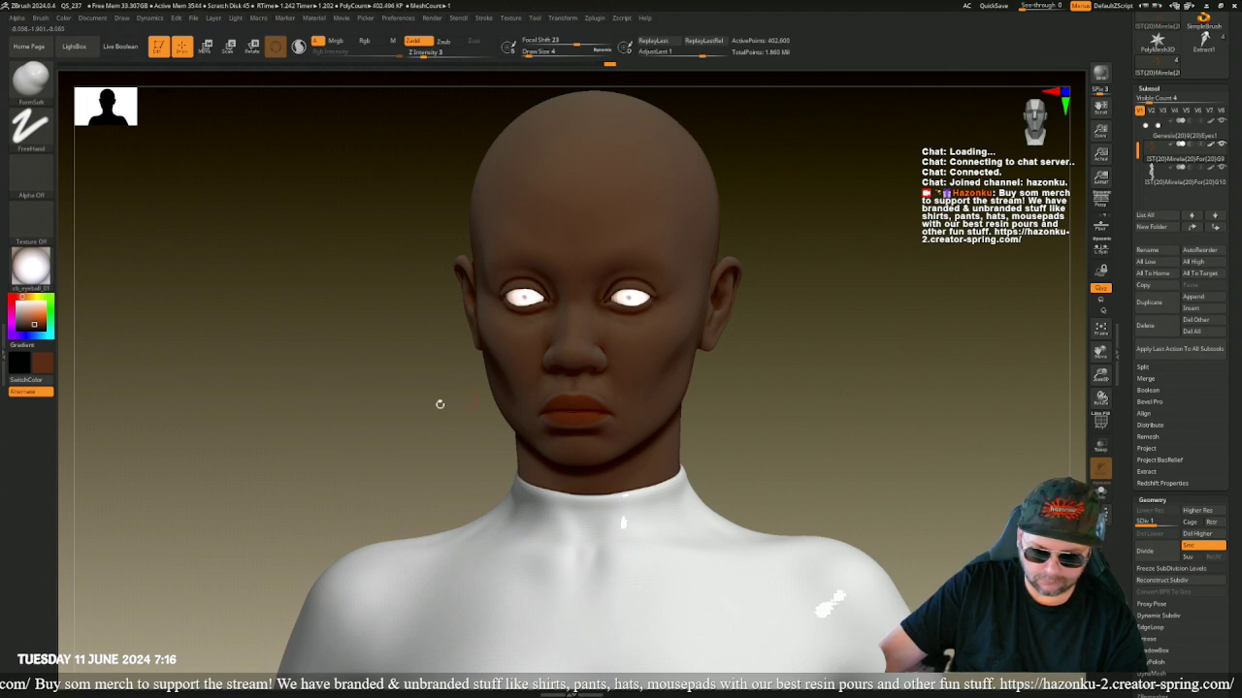
pyautogui.keyDown('alt'); pyautogui.moveTo(375, 391); pyautogui.dragTo(413, 480); pyautogui.keyUp('alt')
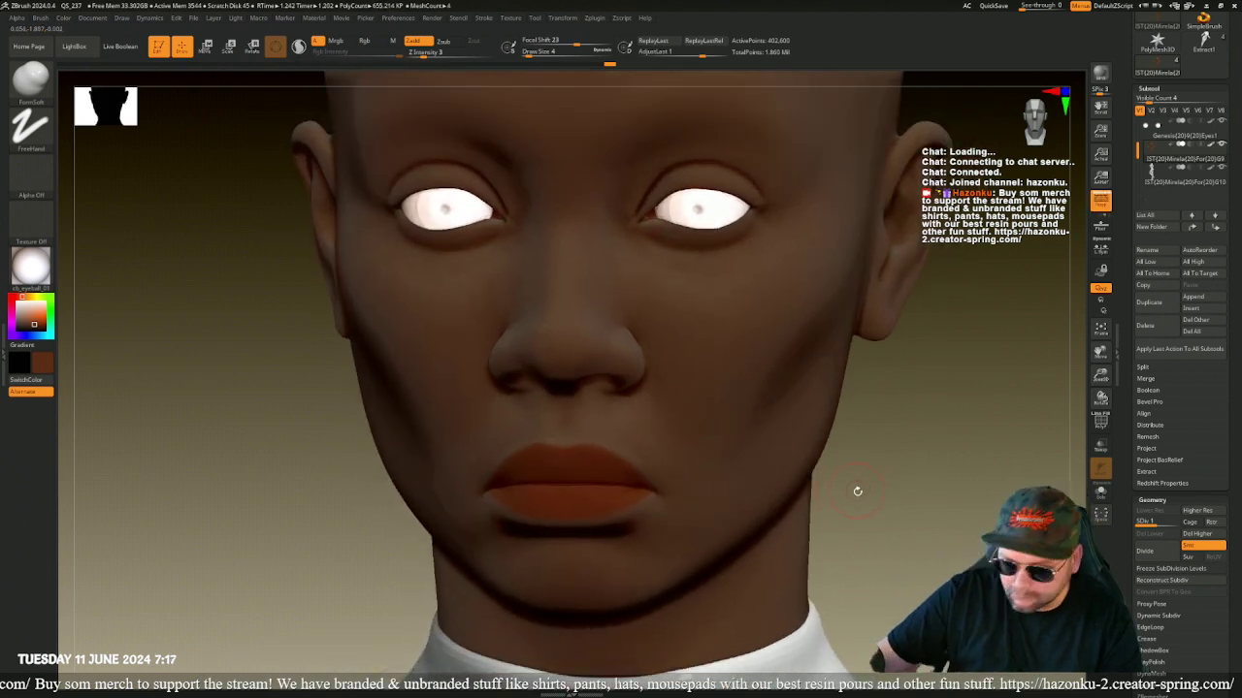
pyautogui.press('o')
pyautogui.press('p')
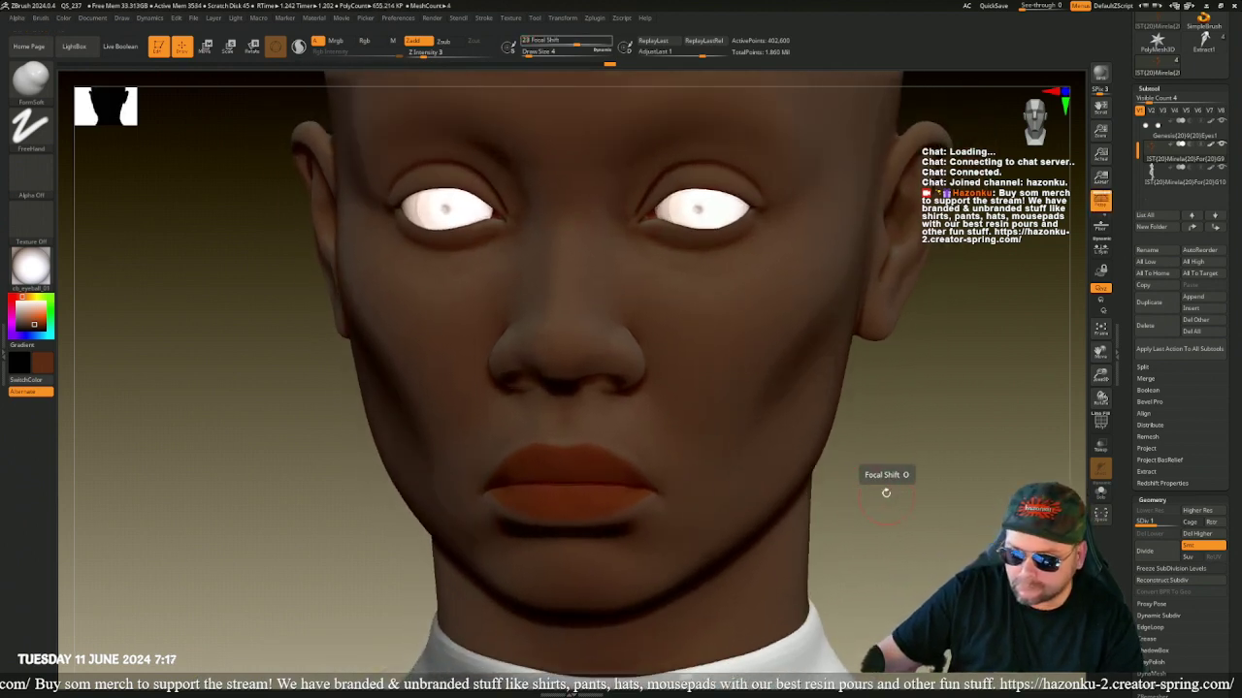
pyautogui.moveTo(915, 521); pyautogui.dragTo(903, 504)
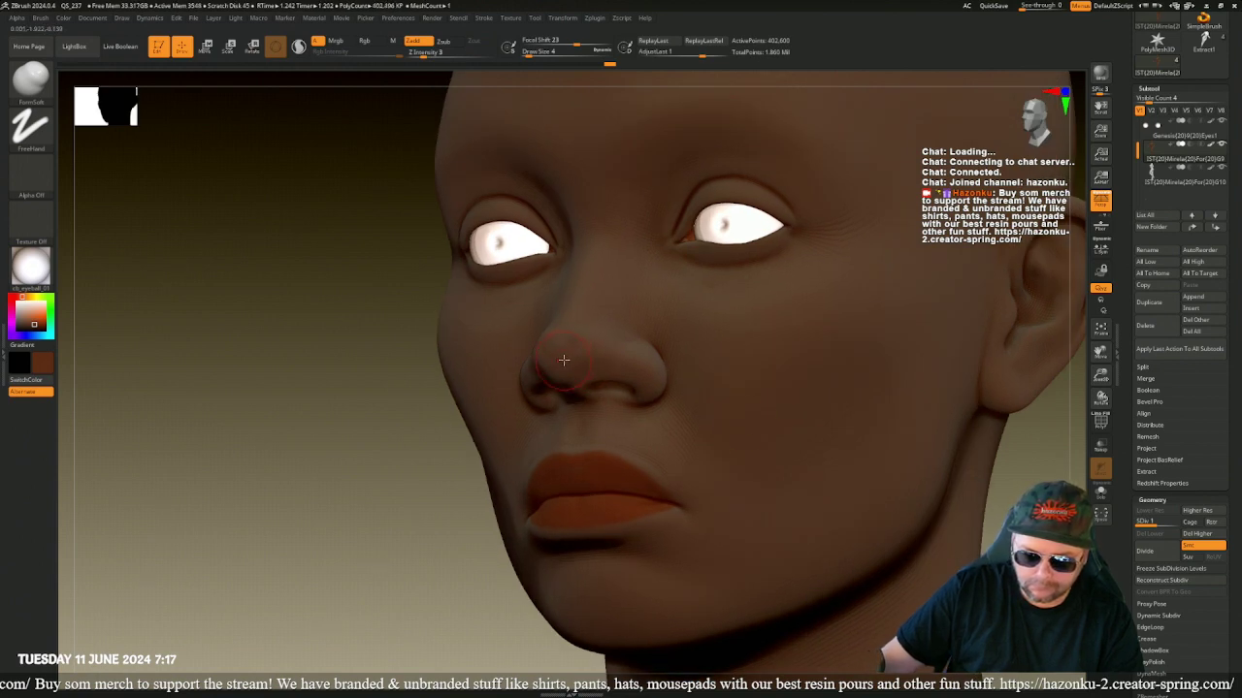
# - Build up the nose bridge and tip with light FormSoft strokes at Z intensity 3, smoothing the forms between strokes
pyautogui.press('shift')
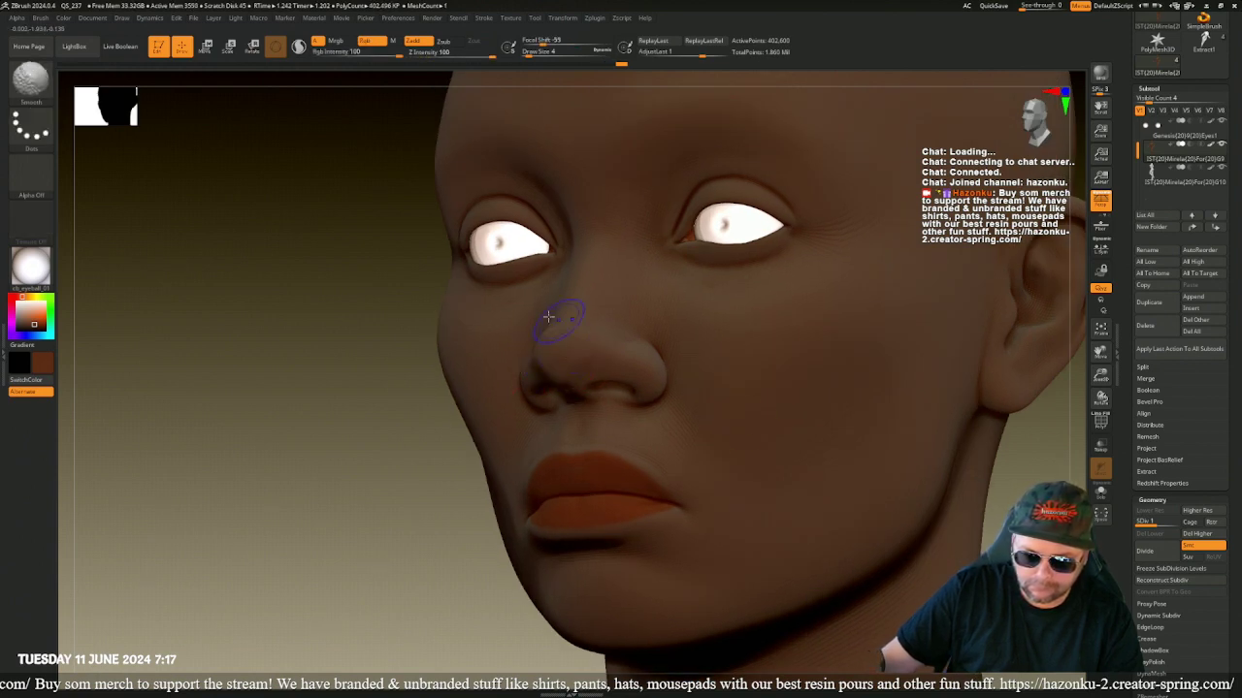
pyautogui.moveTo(316, 324)
pyautogui.mouseDown()
pyautogui.moveTo(283, 333)
pyautogui.moveTo(411, 330)
pyautogui.mouseUp()
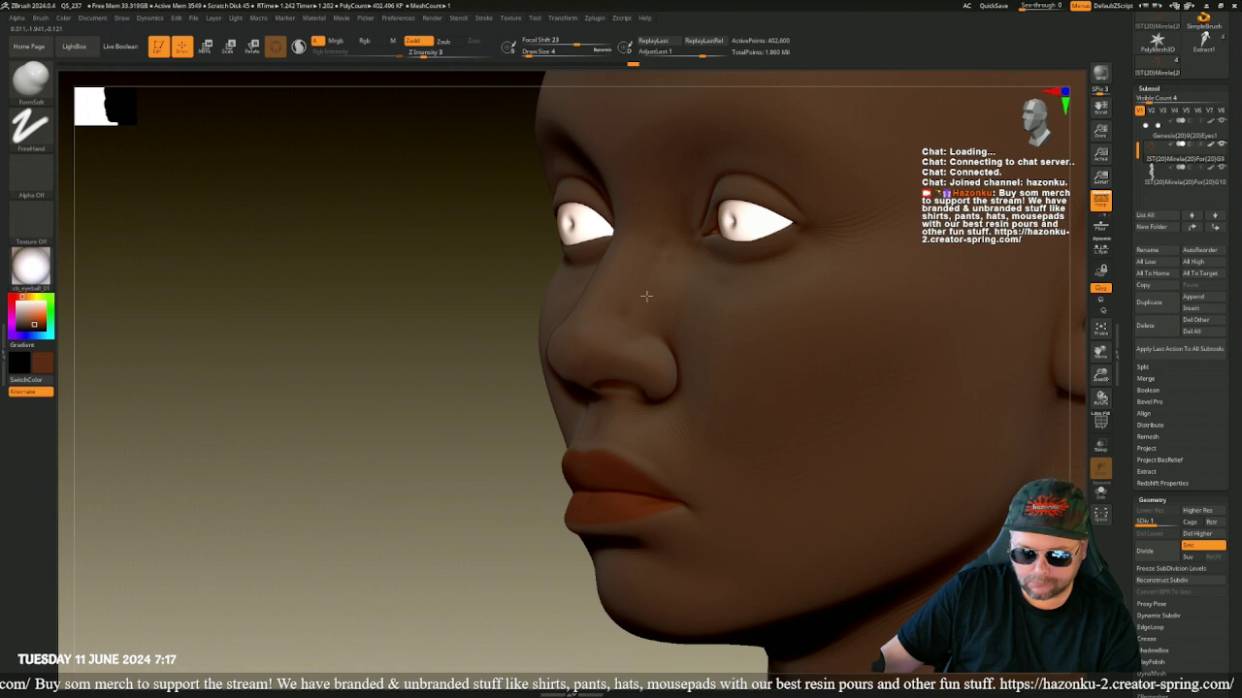
pyautogui.press('shift')
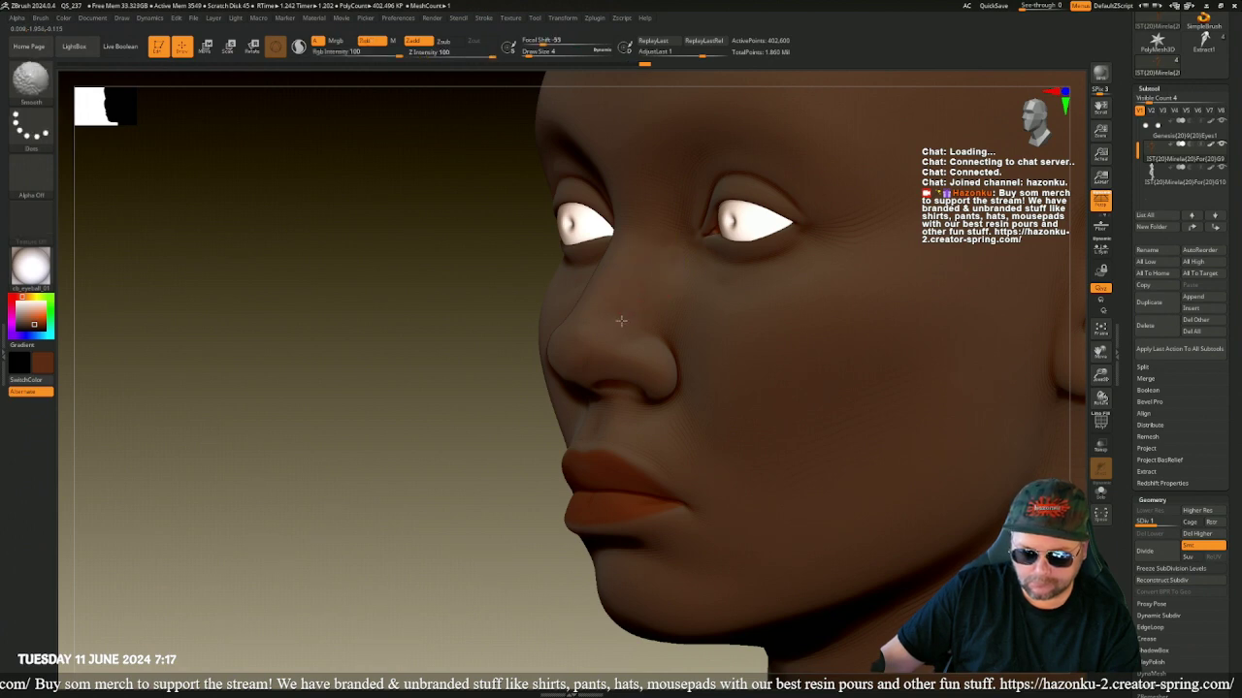
pyautogui.moveTo(360, 349); pyautogui.dragTo(430, 355)
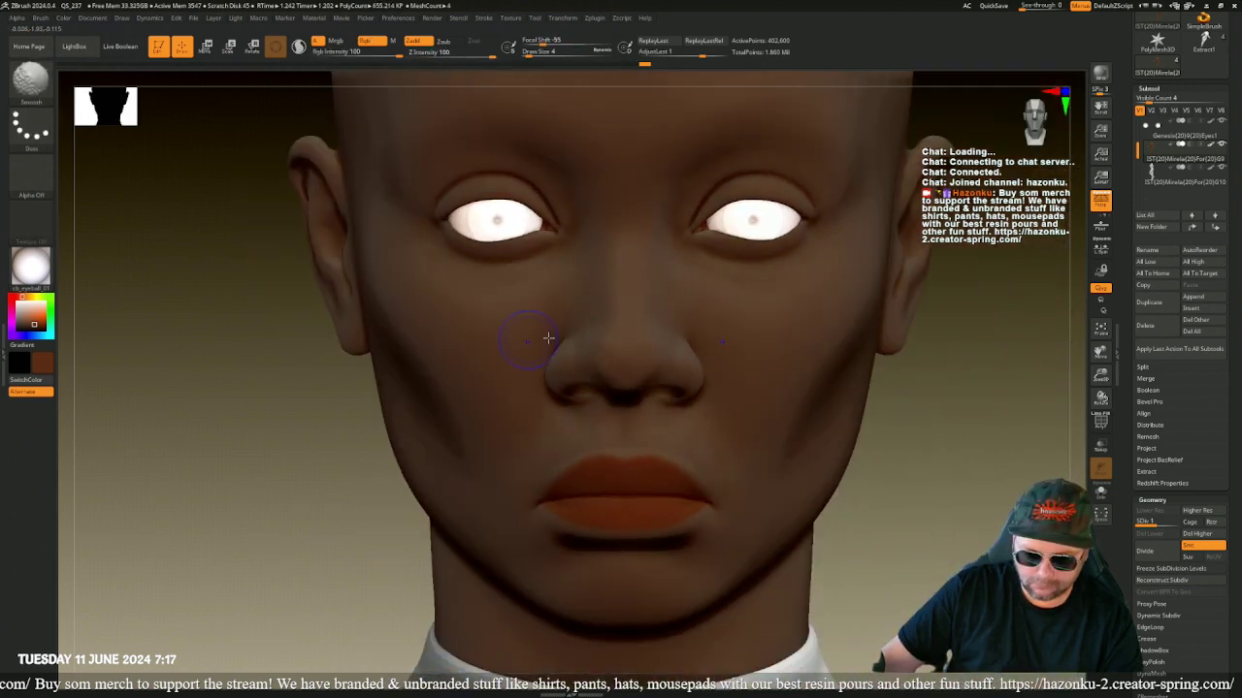
pyautogui.moveTo(863, 534); pyautogui.dragTo(645, 388)
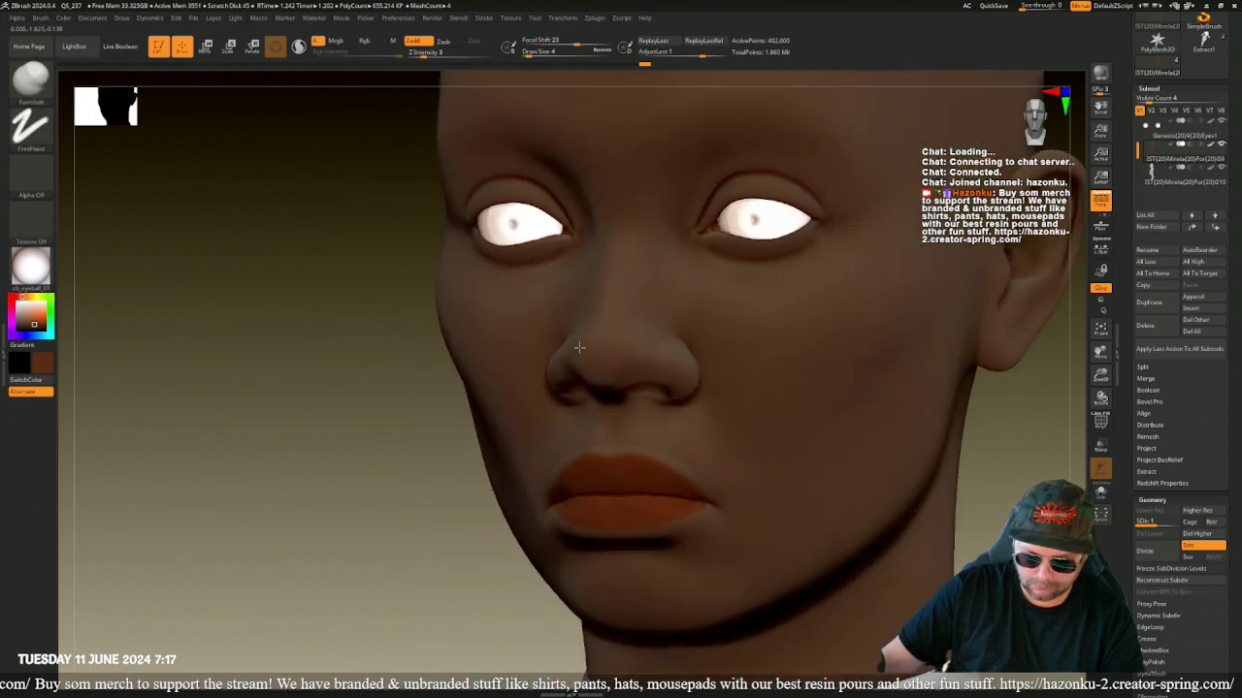
pyautogui.moveTo(267, 357); pyautogui.dragTo(396, 338)
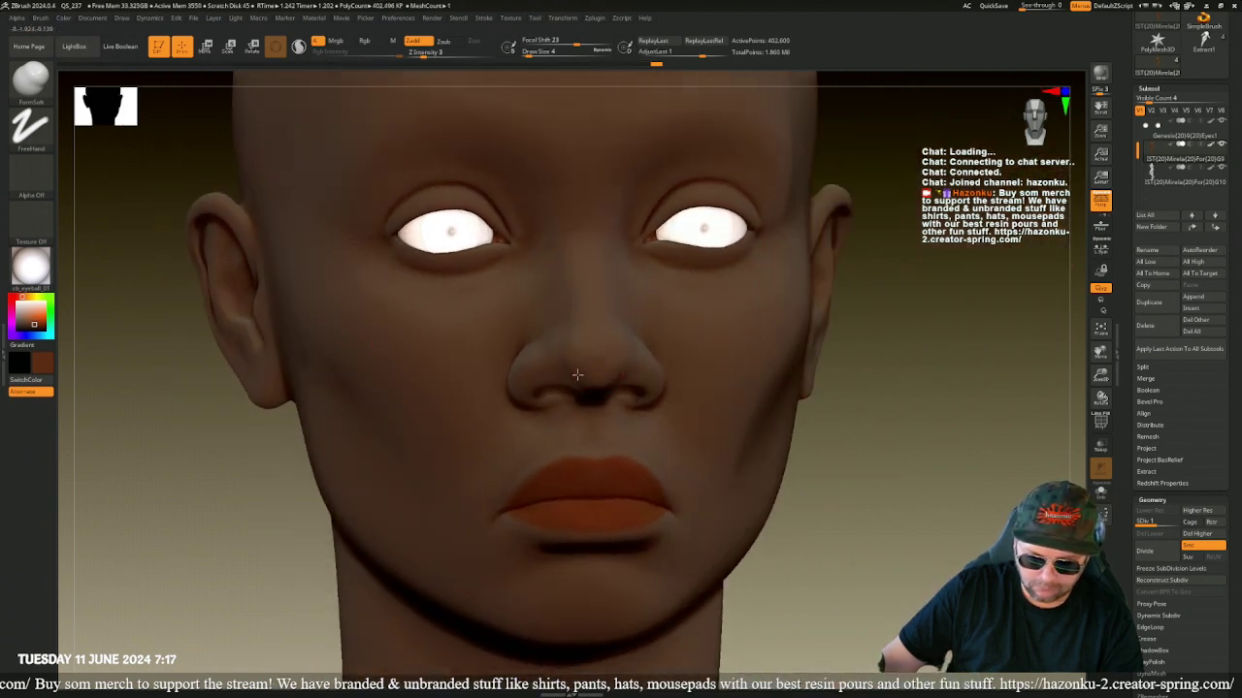
pyautogui.moveTo(599, 362); pyautogui.dragTo(585, 348)
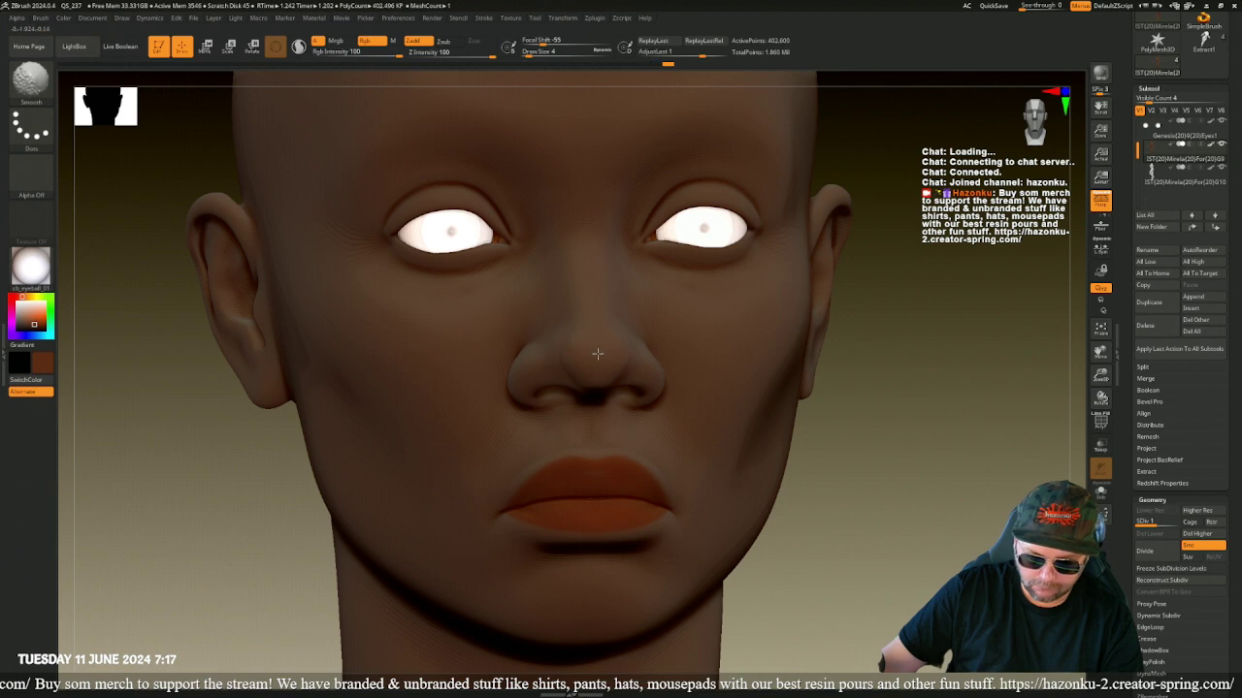
# - Smooth the side of the nose and refine its underside around the nostrils using the FormSoft brush at draw size 3
pyautogui.moveTo(863, 501); pyautogui.dragTo(789, 410)
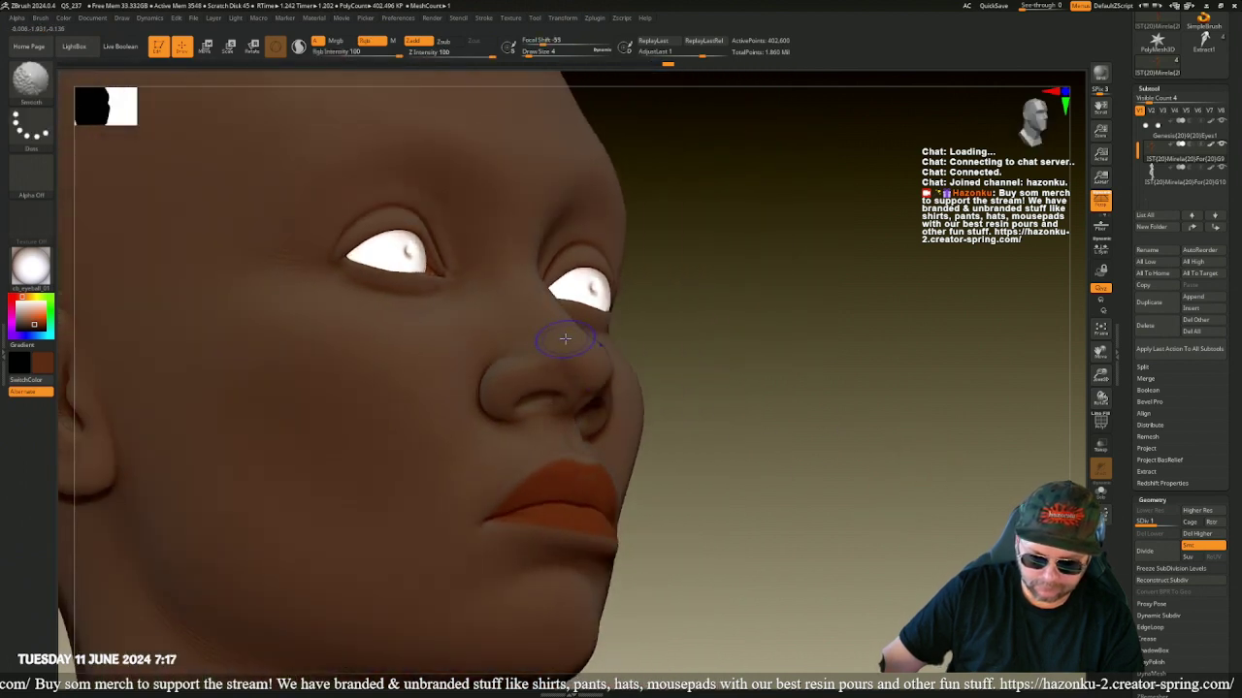
pyautogui.keyDown('shift'); pyautogui.moveTo(559, 343); pyautogui.dragTo(563, 339); pyautogui.keyUp('shift')
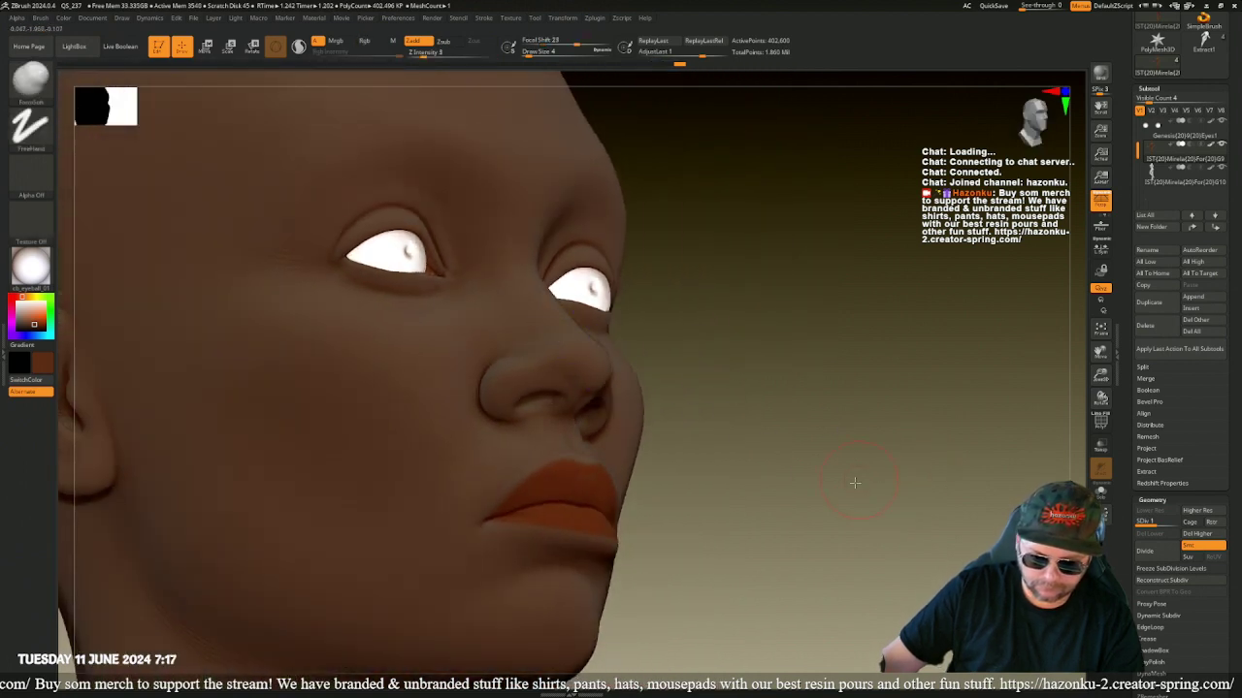
pyautogui.moveTo(854, 488); pyautogui.dragTo(796, 452)
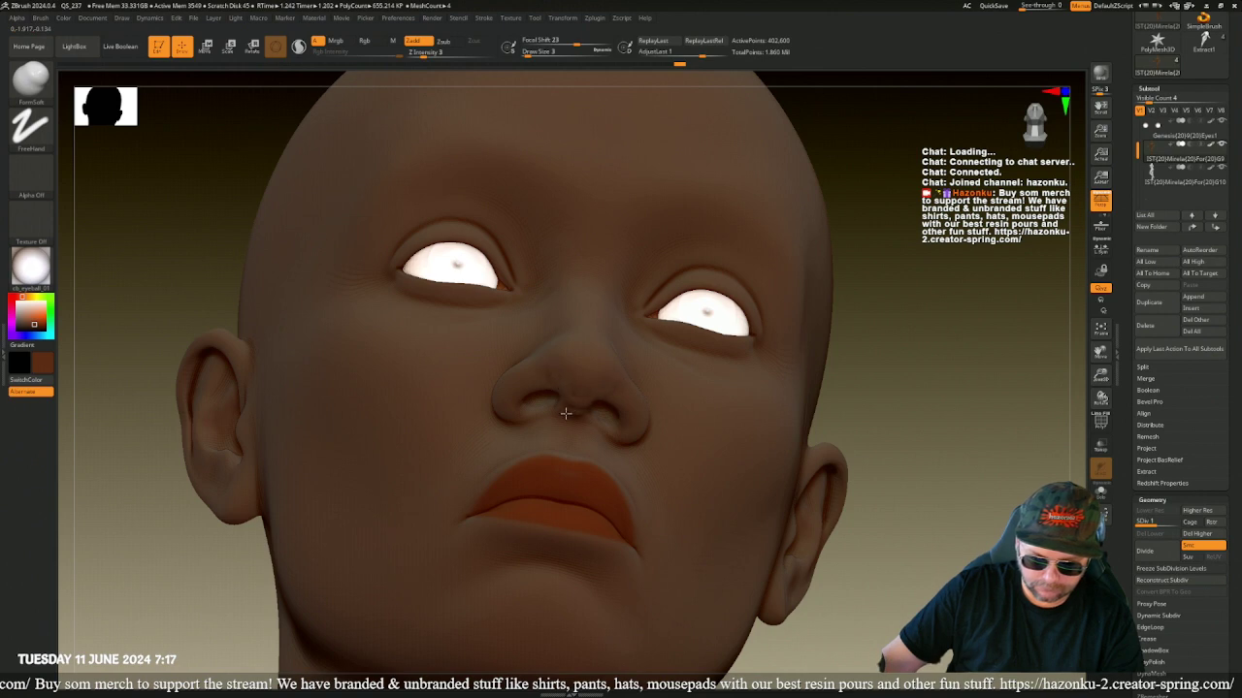
pyautogui.press('shift')
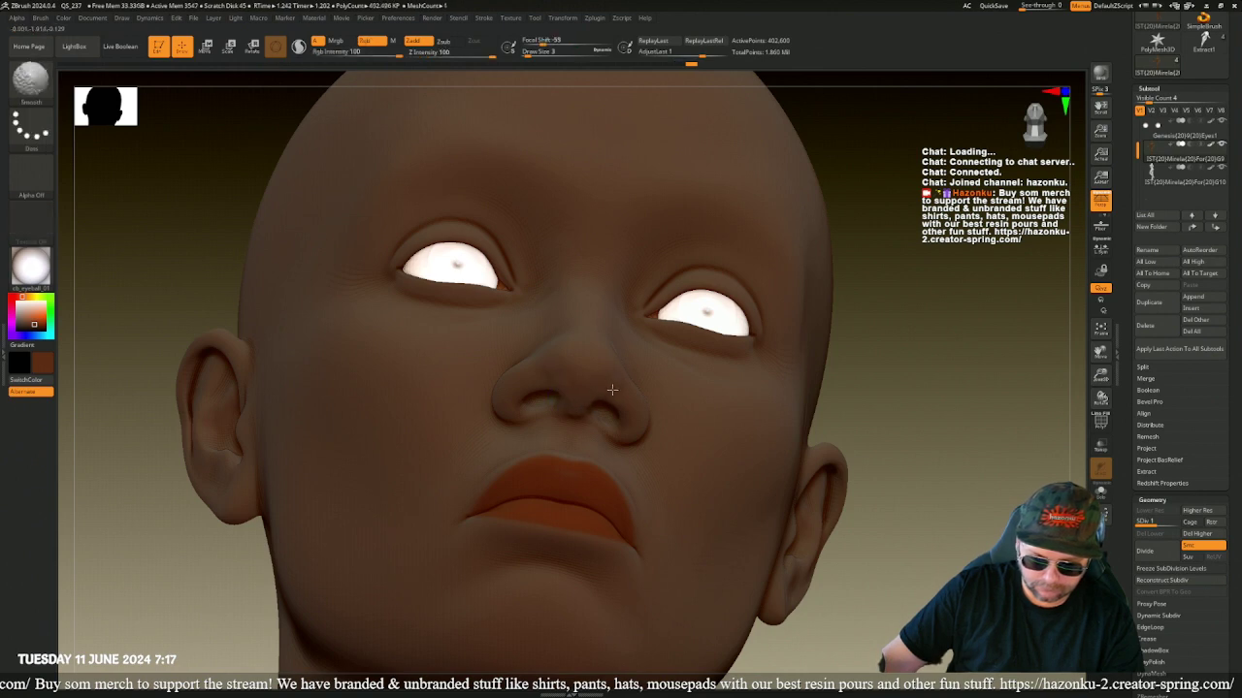
pyautogui.moveTo(898, 452)
pyautogui.mouseDown()
pyautogui.moveTo(893, 437)
pyautogui.moveTo(887, 451)
pyautogui.mouseUp()
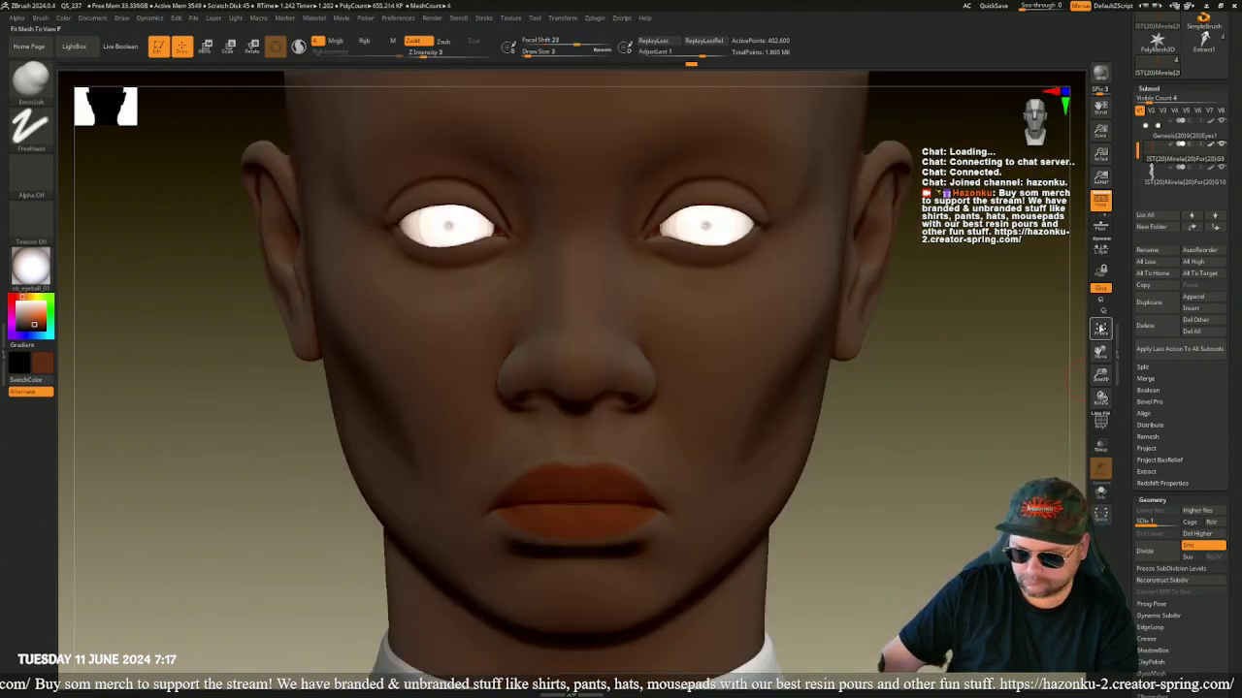
# - Fit the whole figure on the canvas and render a BPR preview of it
pyautogui.click(1100, 331)
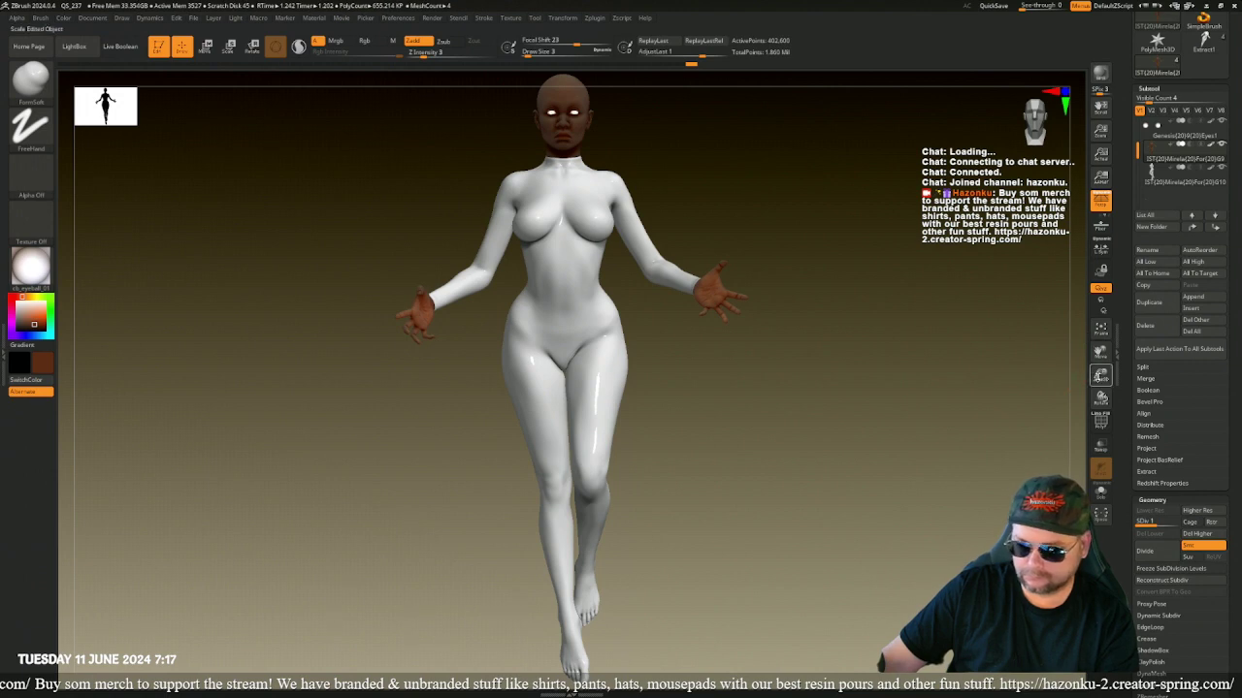
pyautogui.moveTo(1100, 376); pyautogui.dragTo(1098, 378)
pyautogui.moveTo(908, 334); pyautogui.dragTo(930, 347)
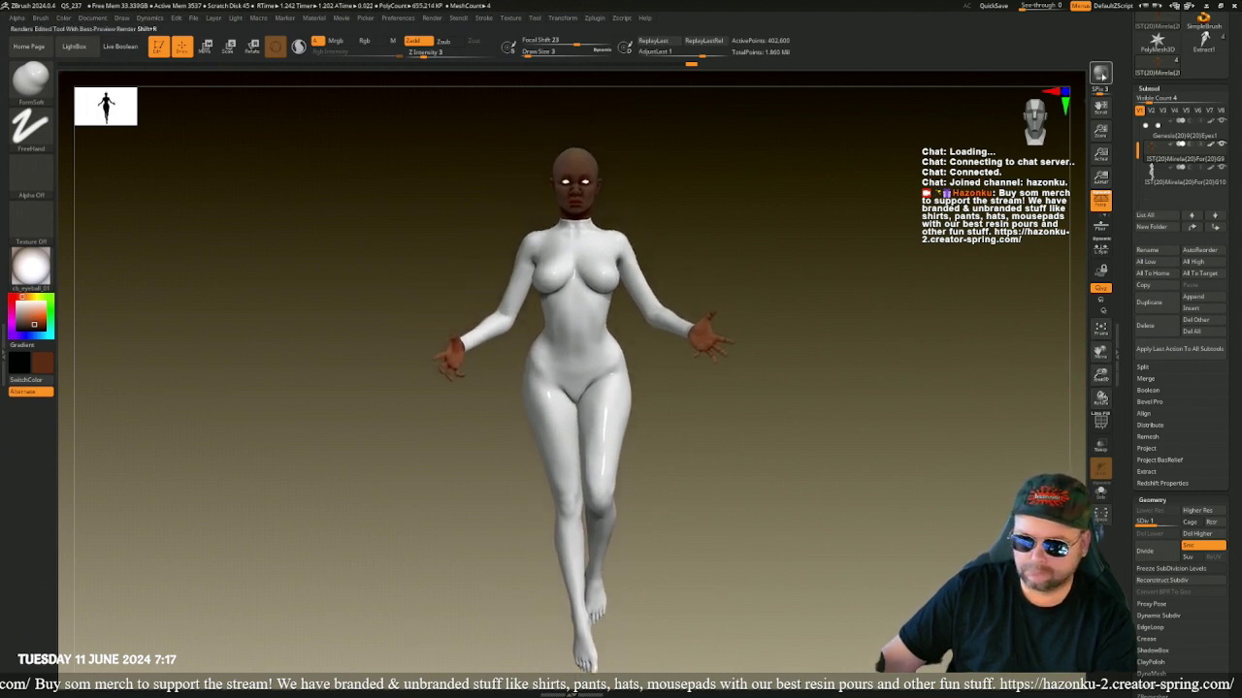
pyautogui.click(1100, 73)
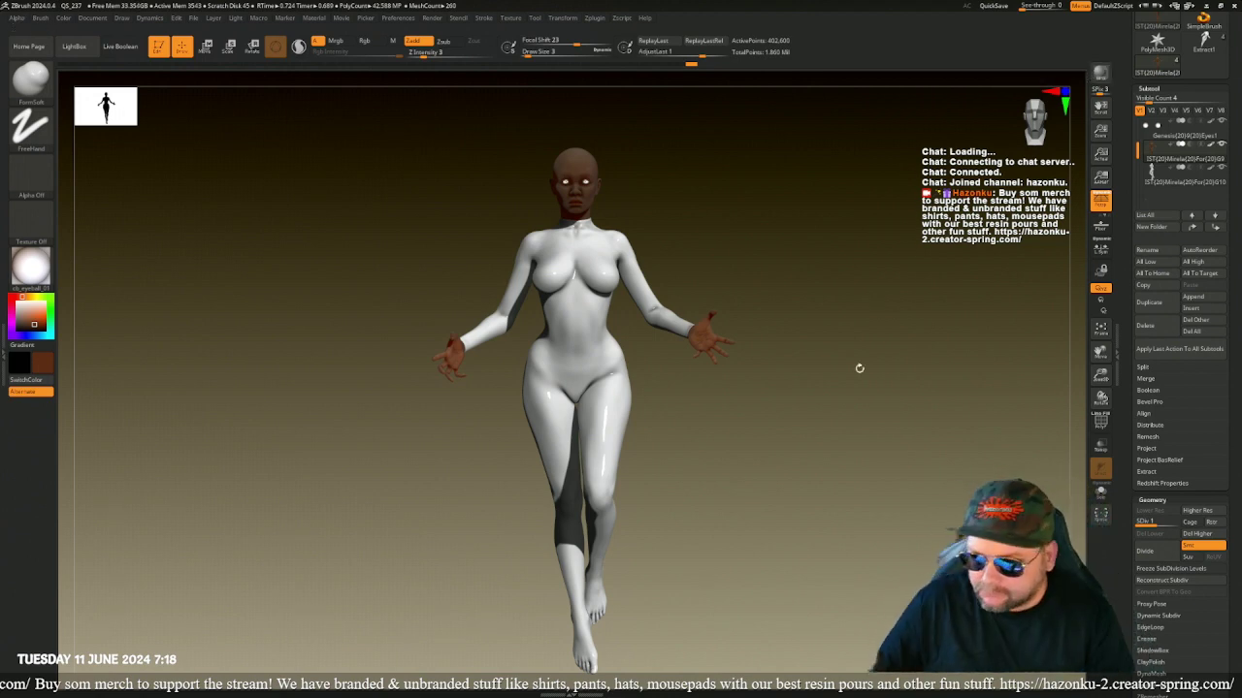
# - Select the Genesis 9 eyes subtool, turn perspective off in a side view, and hide the head skin subtool
pyautogui.click(1158, 129)
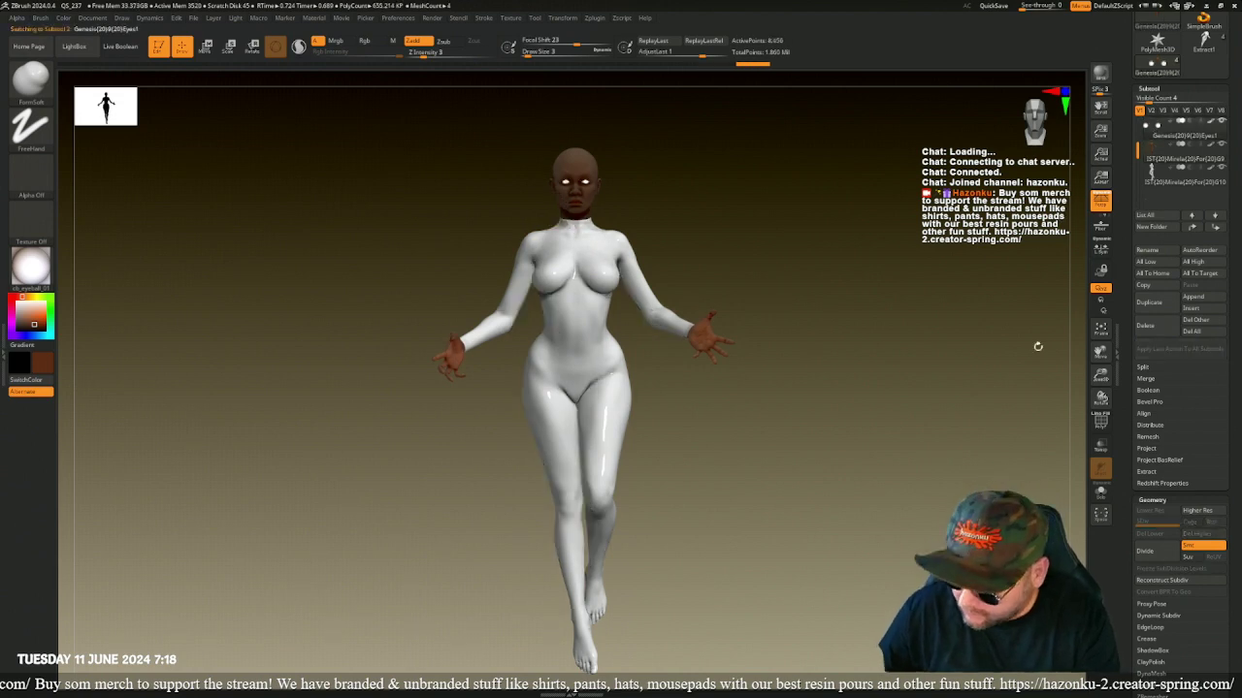
pyautogui.press('f')
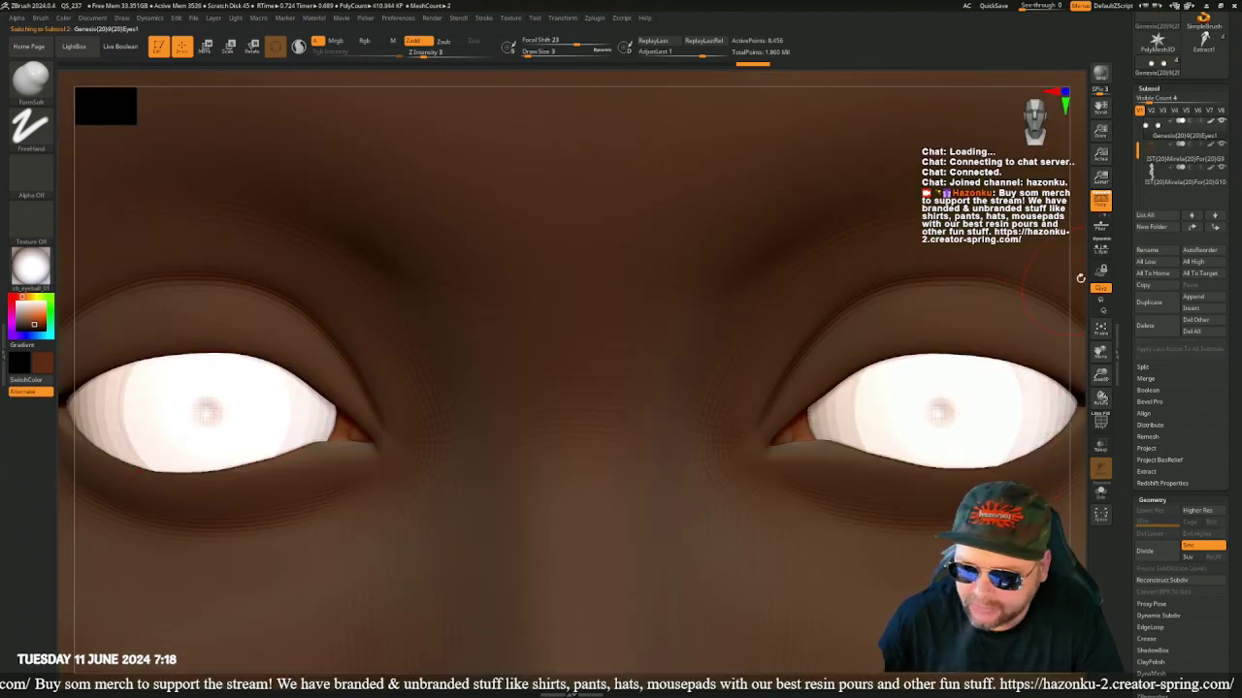
pyautogui.moveTo(1100, 375); pyautogui.dragTo(1045, 365)
pyautogui.moveTo(1007, 476); pyautogui.dragTo(1087, 422)
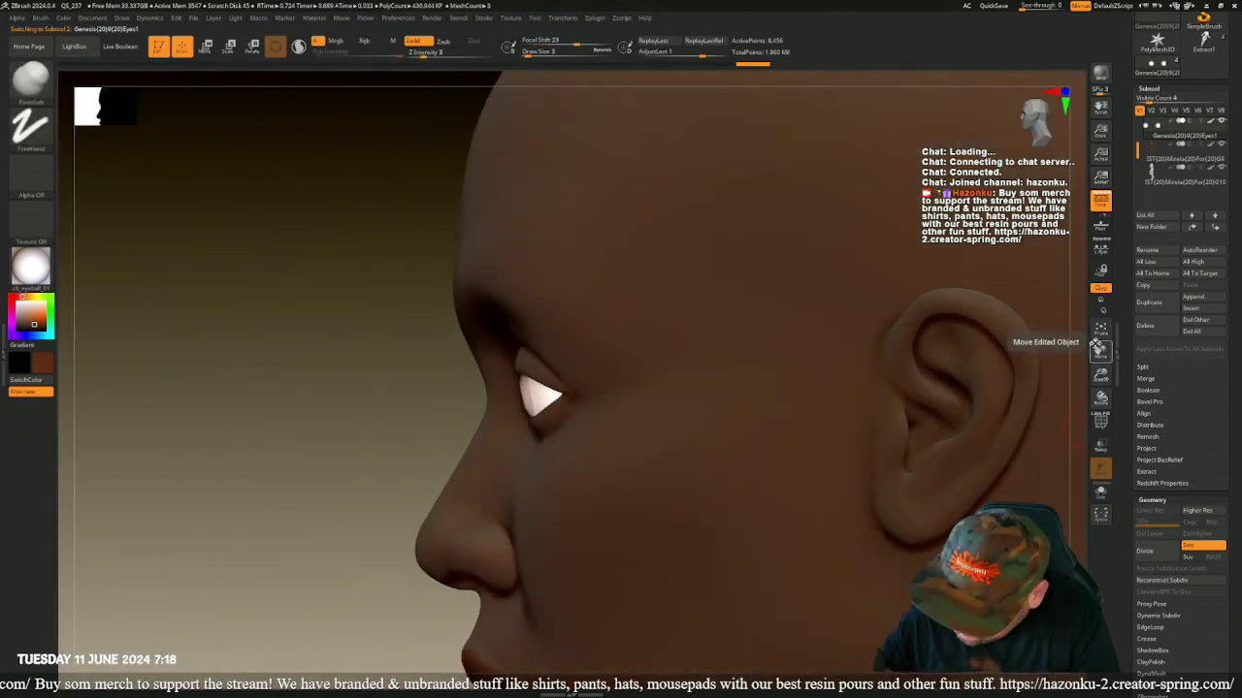
pyautogui.press('p')
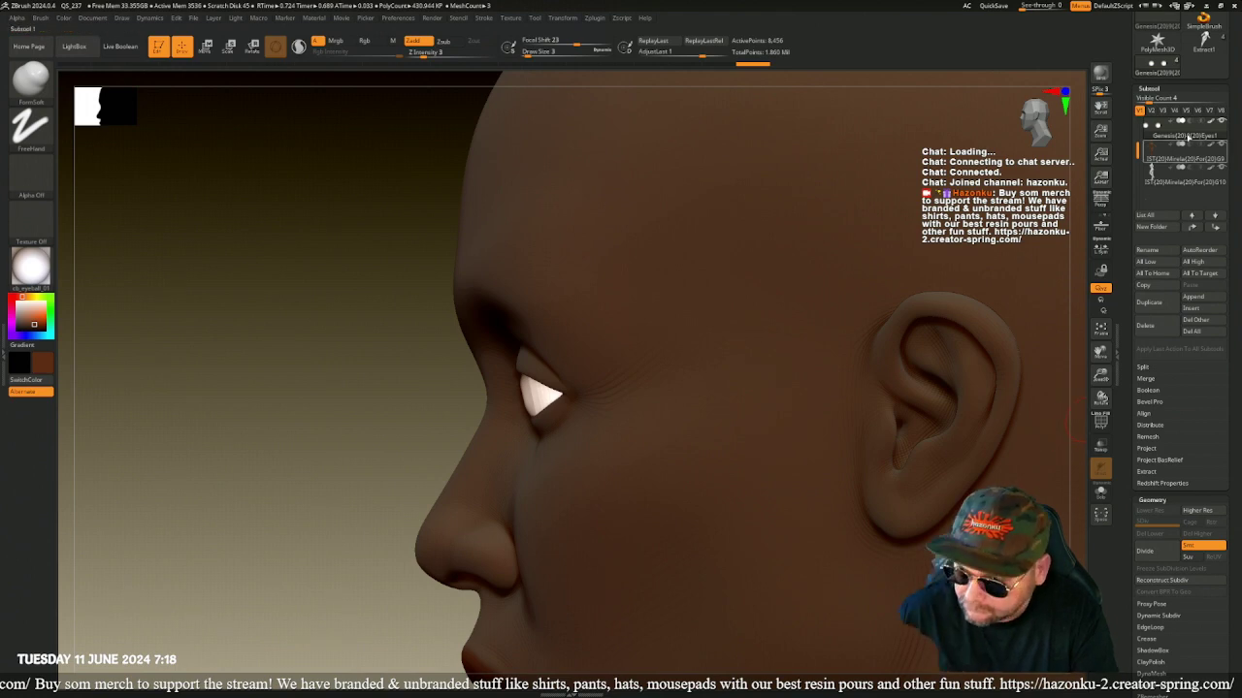
pyautogui.click(1222, 143)
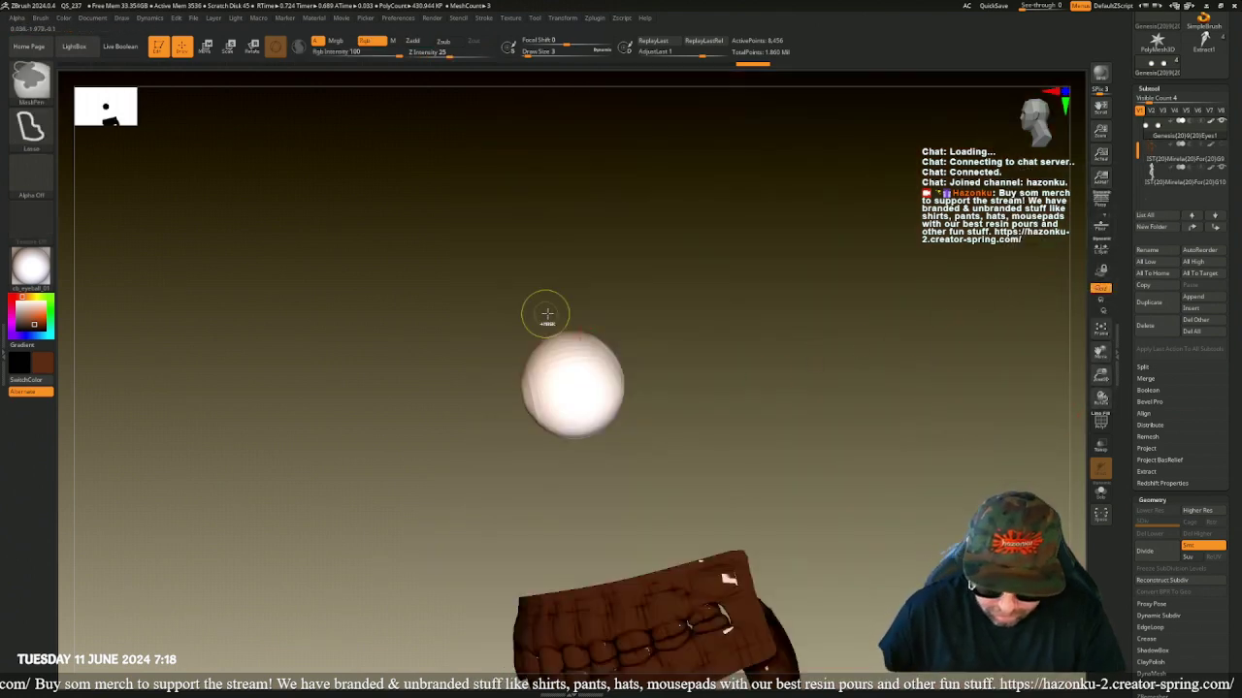
# - Set the active colour to white, hide the teeth, mask the eyeballs behind their front bulge, and show the polyframe
pyautogui.moveTo(29, 316); pyautogui.dragTo(9, 295)
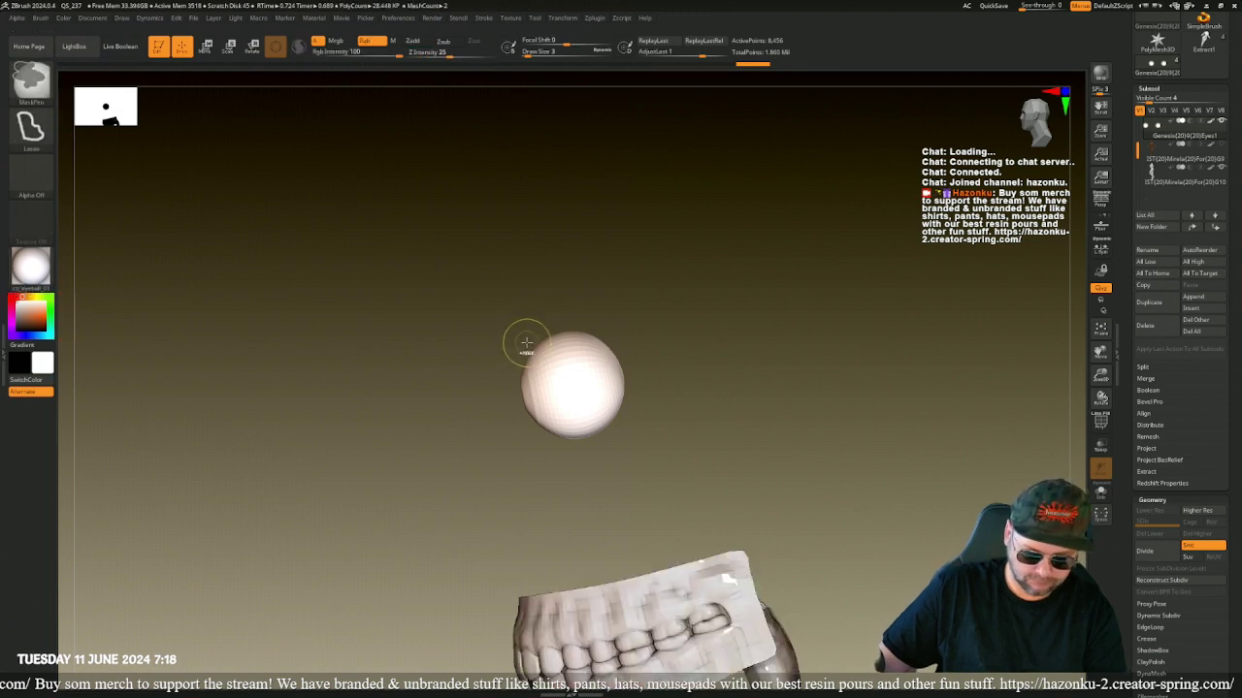
pyautogui.moveTo(524, 339)
pyautogui.keyDown('ctrl'); pyautogui.mouseDown()
pyautogui.moveTo(654, 332)
pyautogui.moveTo(611, 505)
pyautogui.moveTo(543, 456)
pyautogui.moveTo(528, 349)
pyautogui.mouseUp(); pyautogui.keyUp('ctrl')
pyautogui.moveTo(532, 498)
pyautogui.keyDown('alt'); pyautogui.mouseDown()
pyautogui.moveTo(521, 496)
pyautogui.moveTo(589, 572)
pyautogui.mouseUp(); pyautogui.keyUp('alt')
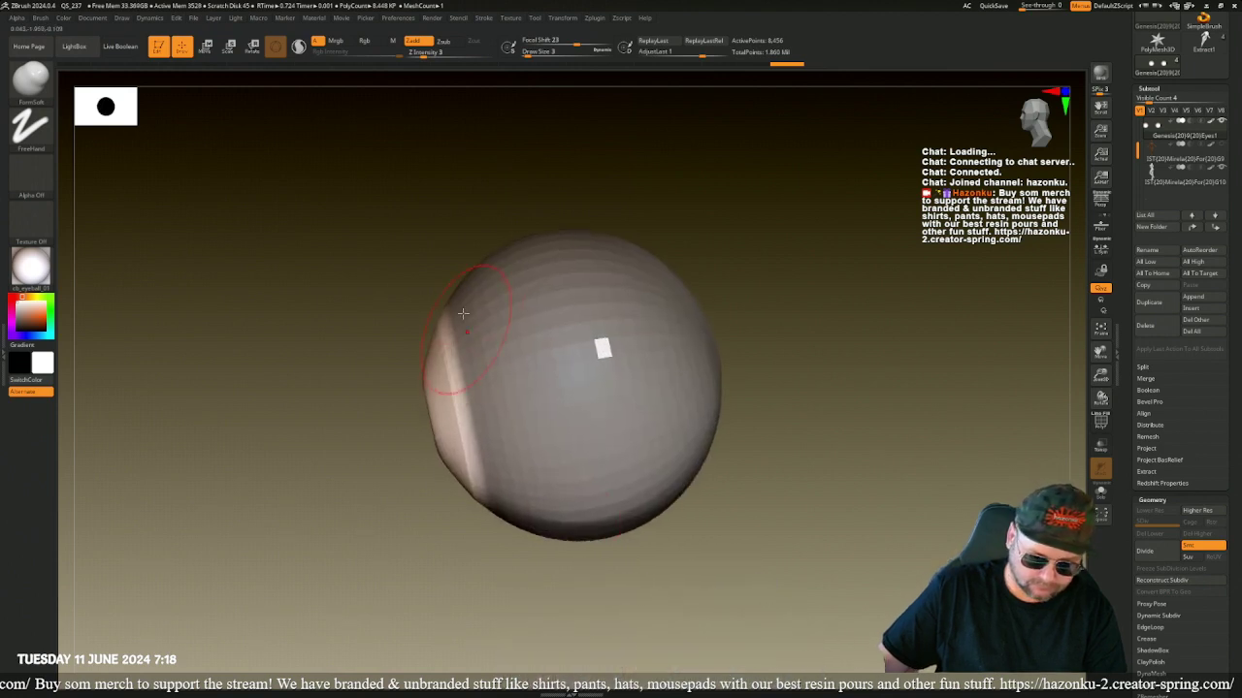
pyautogui.moveTo(482, 240)
pyautogui.keyDown('ctrl'); pyautogui.keyDown('shift'); pyautogui.mouseDown()
pyautogui.moveTo(449, 310)
pyautogui.moveTo(465, 313)
pyautogui.mouseUp(); pyautogui.keyUp('shift'); pyautogui.keyUp('ctrl')
pyautogui.click(1101, 423)
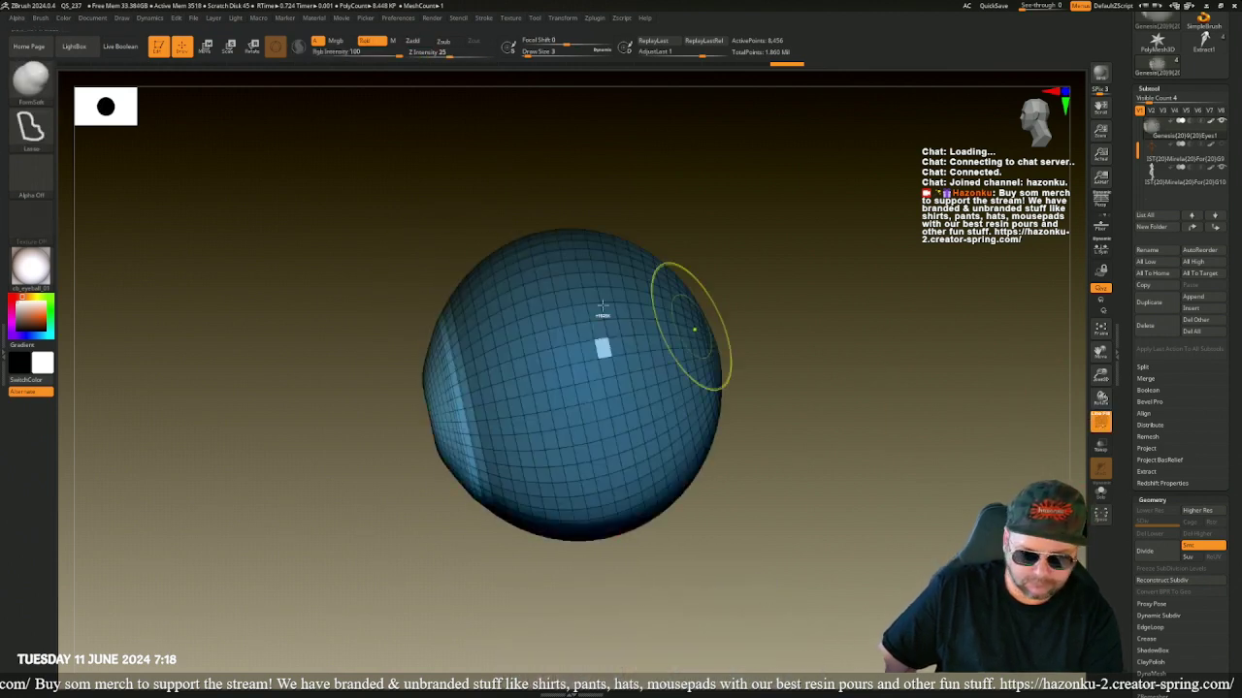
# - Extend the lasso mask forward over both eyeballs to leave only the iris area free, and check it from the front
pyautogui.moveTo(439, 265)
pyautogui.keyDown('ctrl'); pyautogui.mouseDown()
pyautogui.moveTo(824, 330)
pyautogui.moveTo(563, 609)
pyautogui.moveTo(509, 611)
pyautogui.moveTo(444, 568)
pyautogui.mouseUp(); pyautogui.keyUp('ctrl')
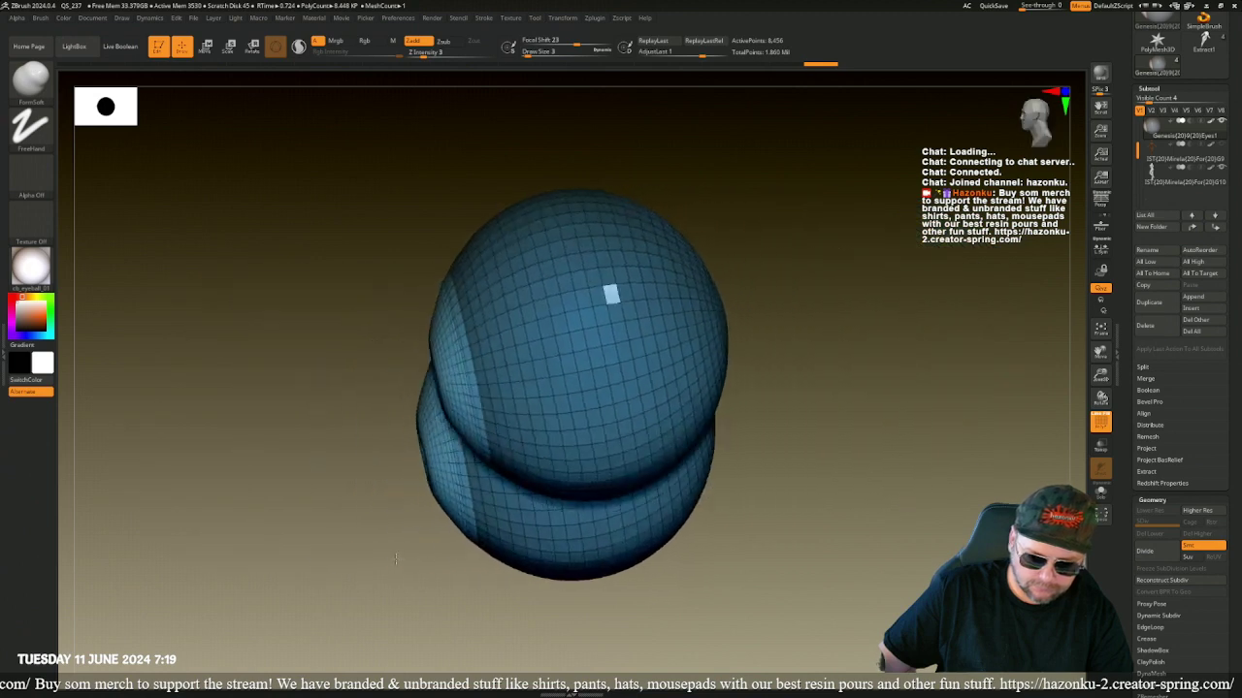
pyautogui.keyDown('shift'); pyautogui.moveTo(396, 558); pyautogui.dragTo(401, 547); pyautogui.keyUp('shift')
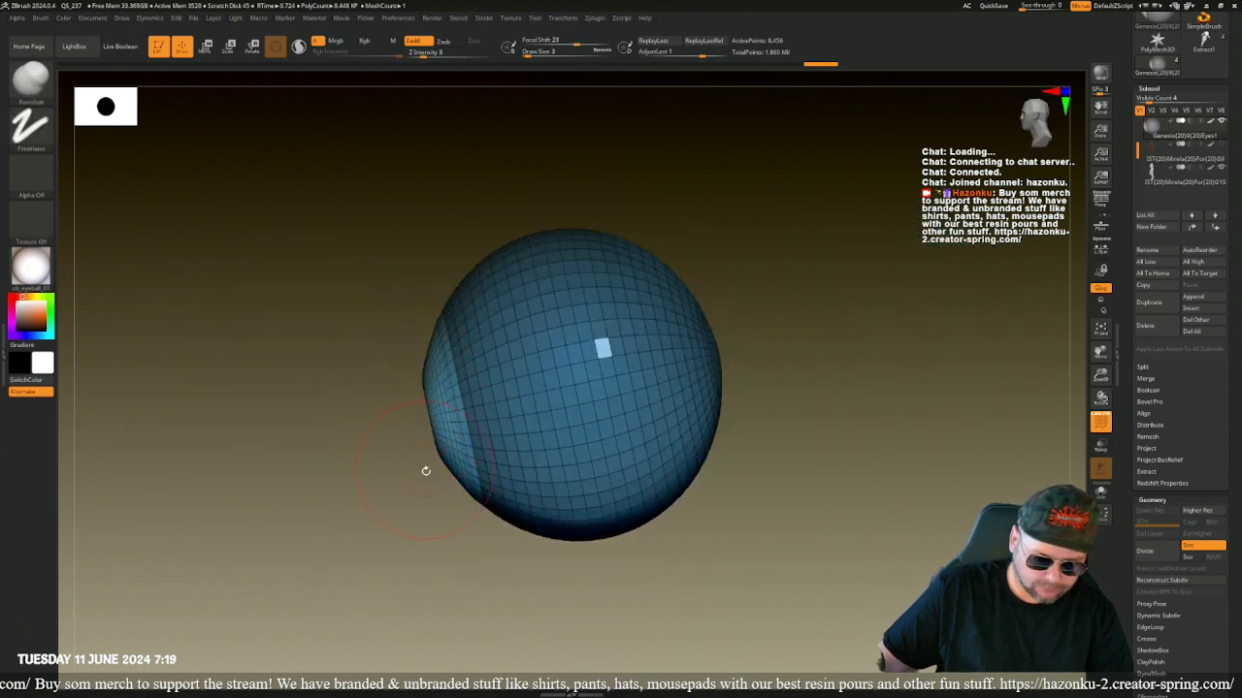
pyautogui.press('ctrl')
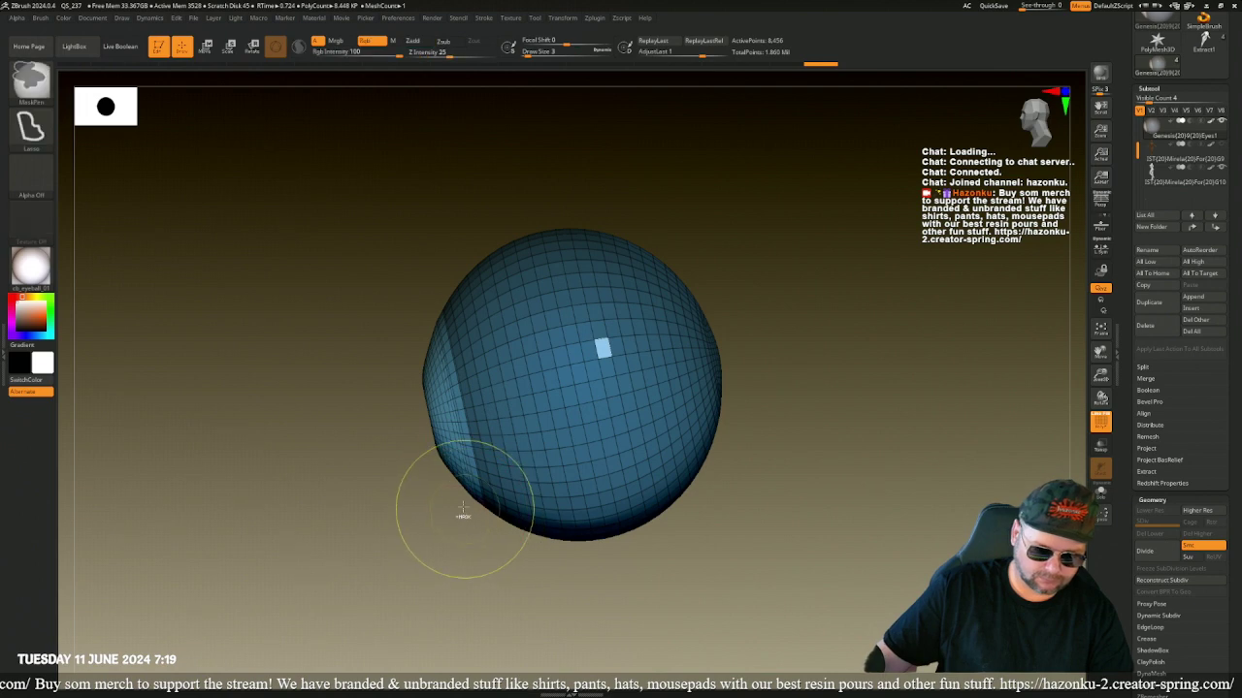
pyautogui.moveTo(450, 496)
pyautogui.keyDown('ctrl'); pyautogui.mouseDown()
pyautogui.moveTo(524, 572)
pyautogui.moveTo(502, 157)
pyautogui.moveTo(376, 206)
pyautogui.moveTo(391, 194)
pyautogui.moveTo(382, 210)
pyautogui.mouseUp(); pyautogui.keyUp('ctrl')
pyautogui.moveTo(254, 396)
pyautogui.mouseDown()
pyautogui.moveTo(277, 393)
pyautogui.moveTo(304, 362)
pyautogui.moveTo(319, 384)
pyautogui.mouseUp()
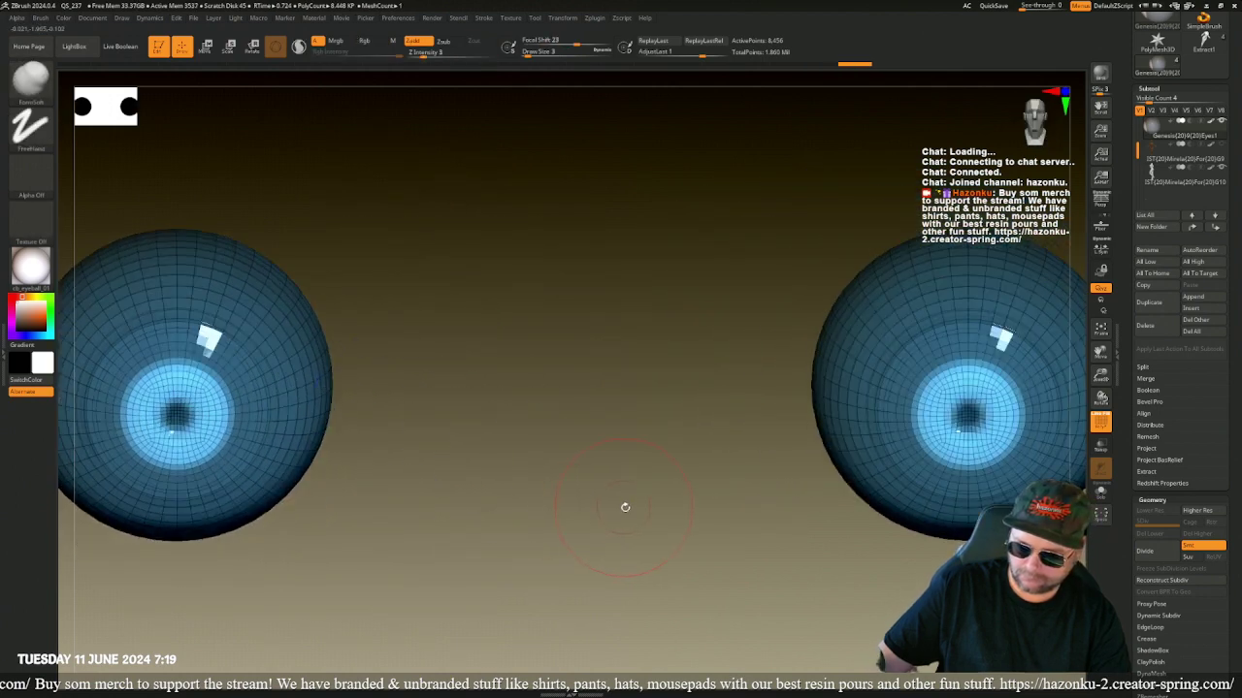
pyautogui.moveTo(638, 519); pyautogui.dragTo(596, 519)
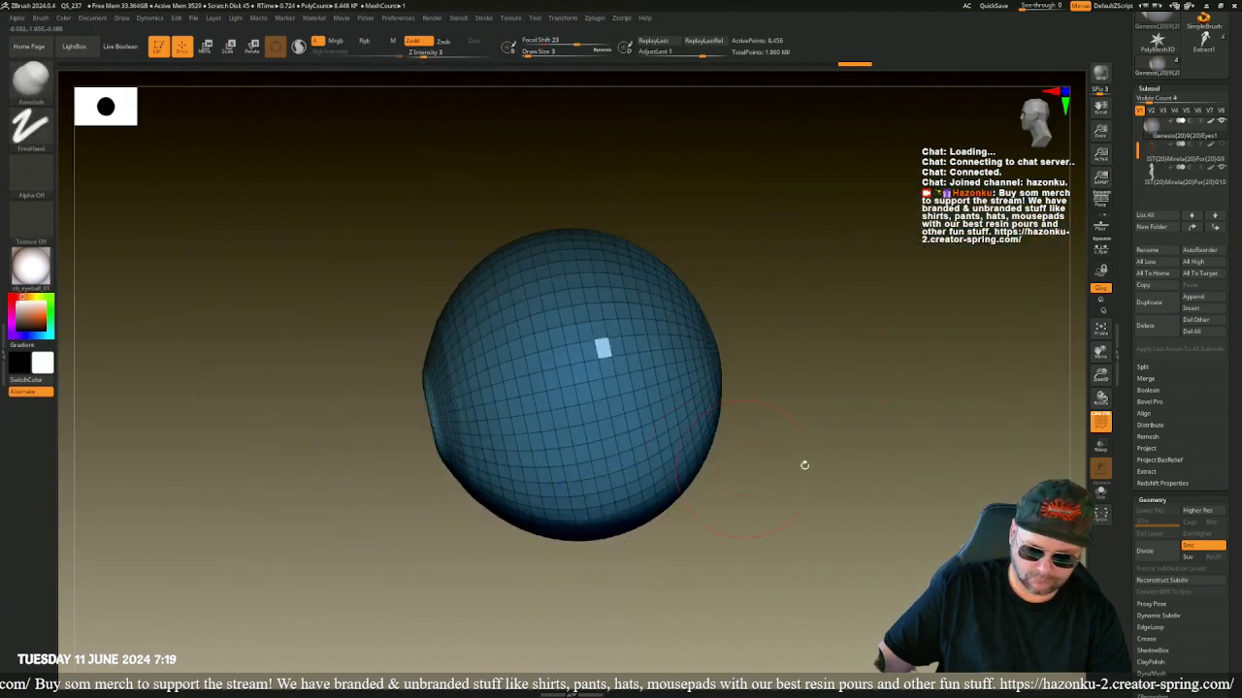
# - Sharpen and grow the mask on the eyeballs, and turn to the front to see both irises
pyautogui.moveTo(1130, 573); pyautogui.dragTo(1118, 419)
pyautogui.scroll(1, 1117, 419)
pyautogui.scroll(-10, 1126, 526)
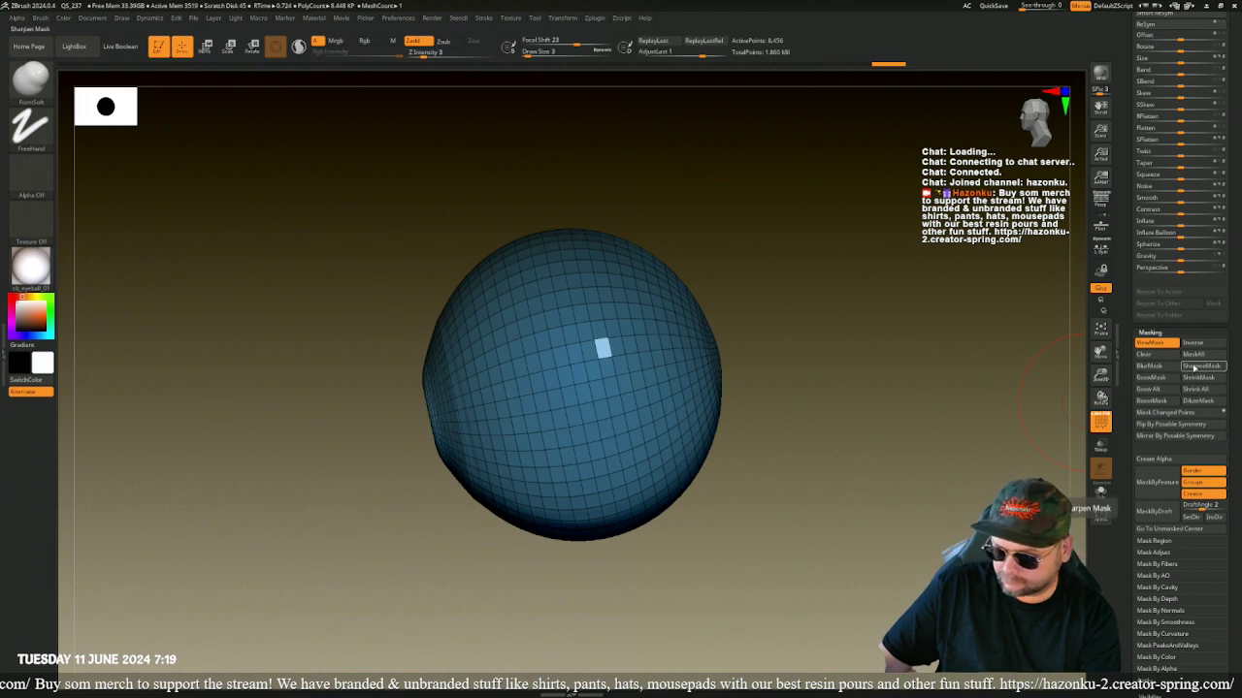
pyautogui.click(1193, 367)
pyautogui.click(1160, 377)
pyautogui.moveTo(844, 430); pyautogui.dragTo(952, 426)
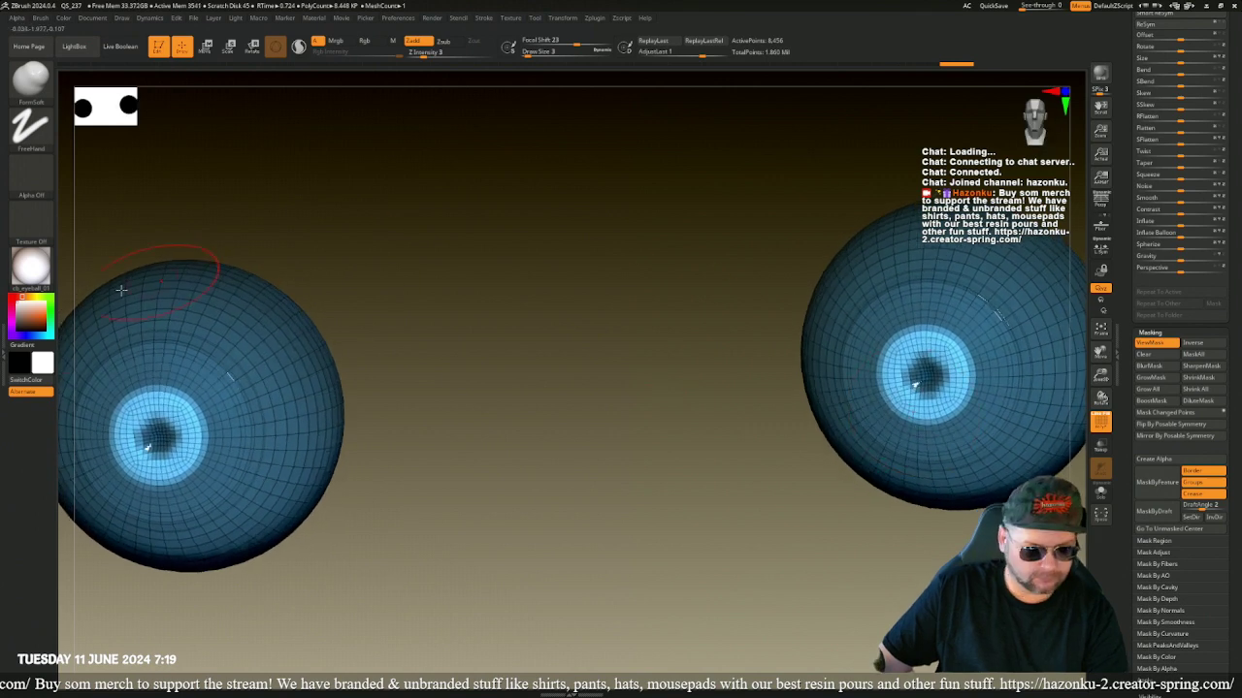
# - Set the active colour to black, enable Rgb, and fill the unmasked iris rings of both eyeballs with it
pyautogui.moveTo(11, 308); pyautogui.dragTo(15, 332)
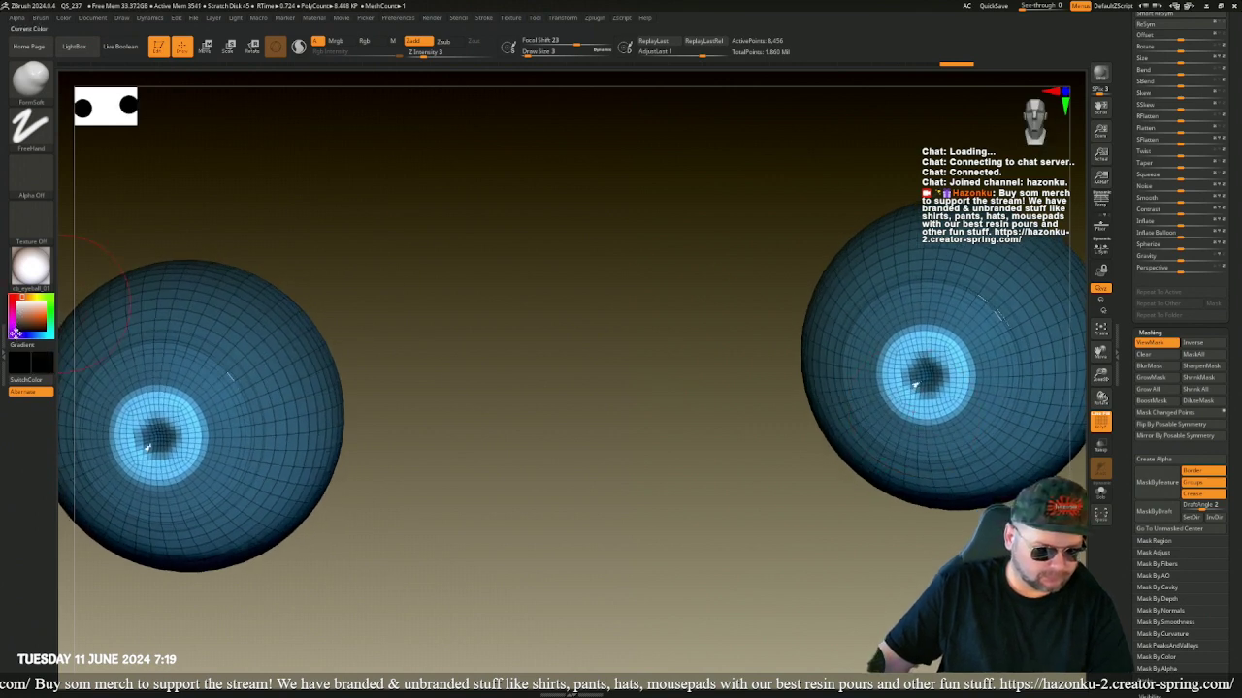
pyautogui.click(366, 40)
pyautogui.click(62, 18)
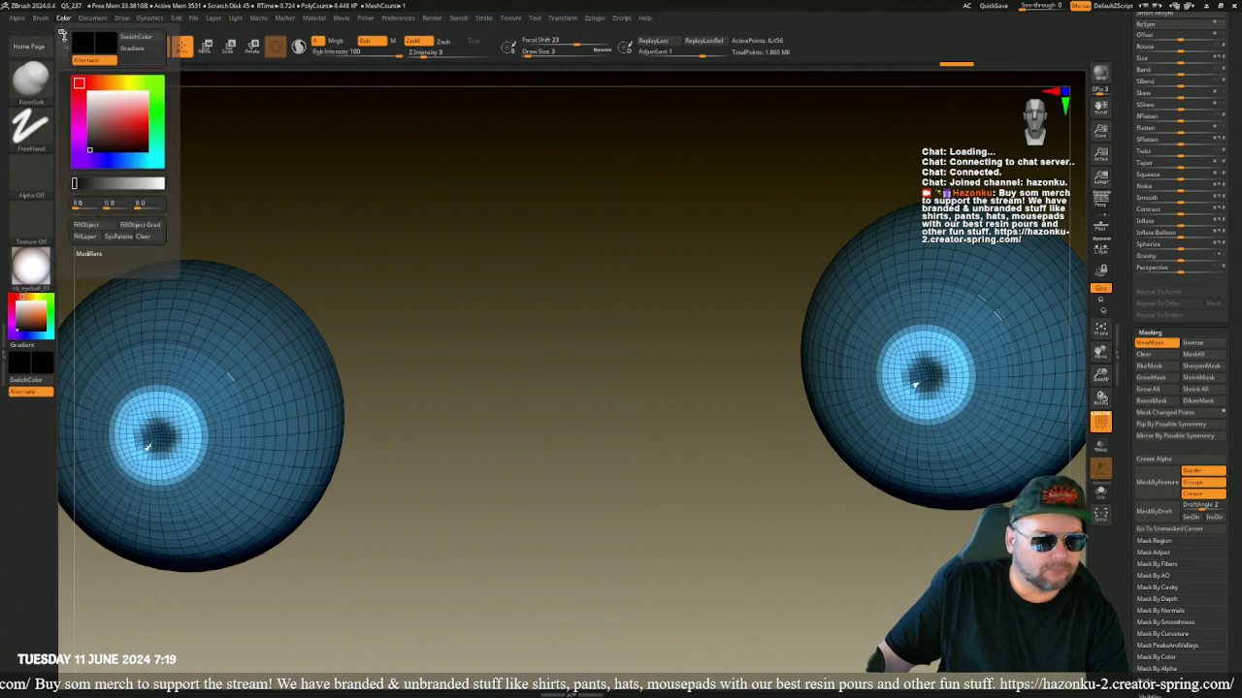
pyautogui.click(93, 226)
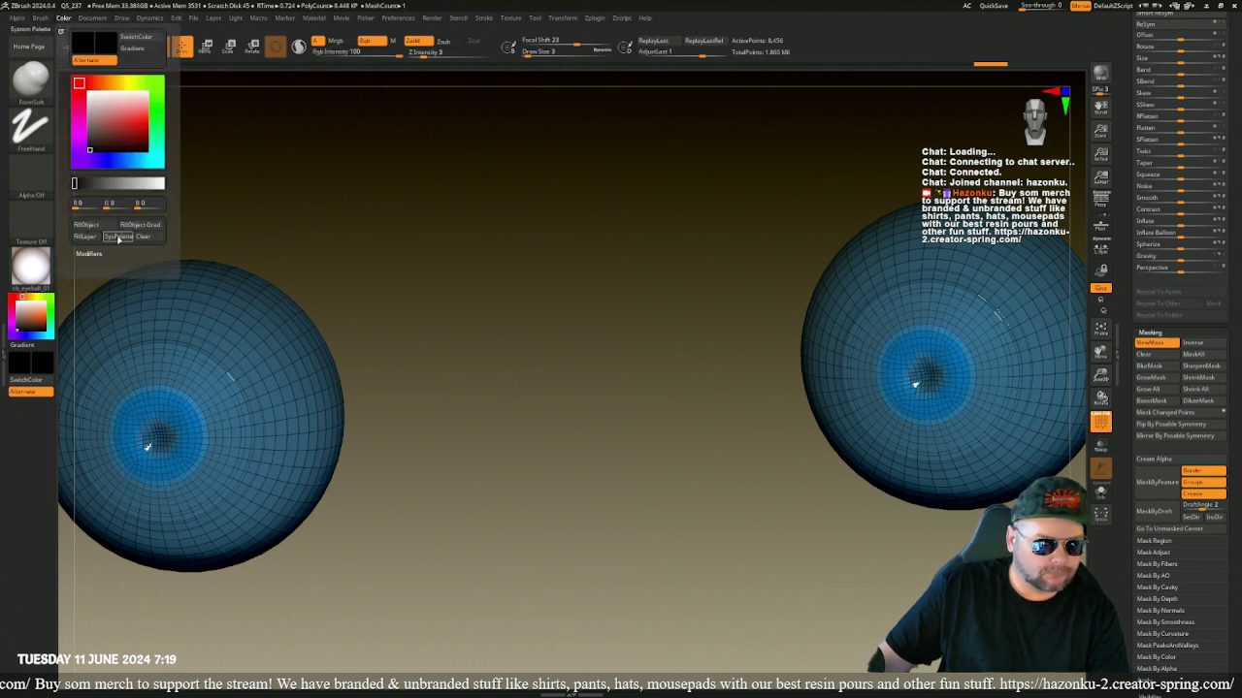
pyautogui.click(1100, 397)
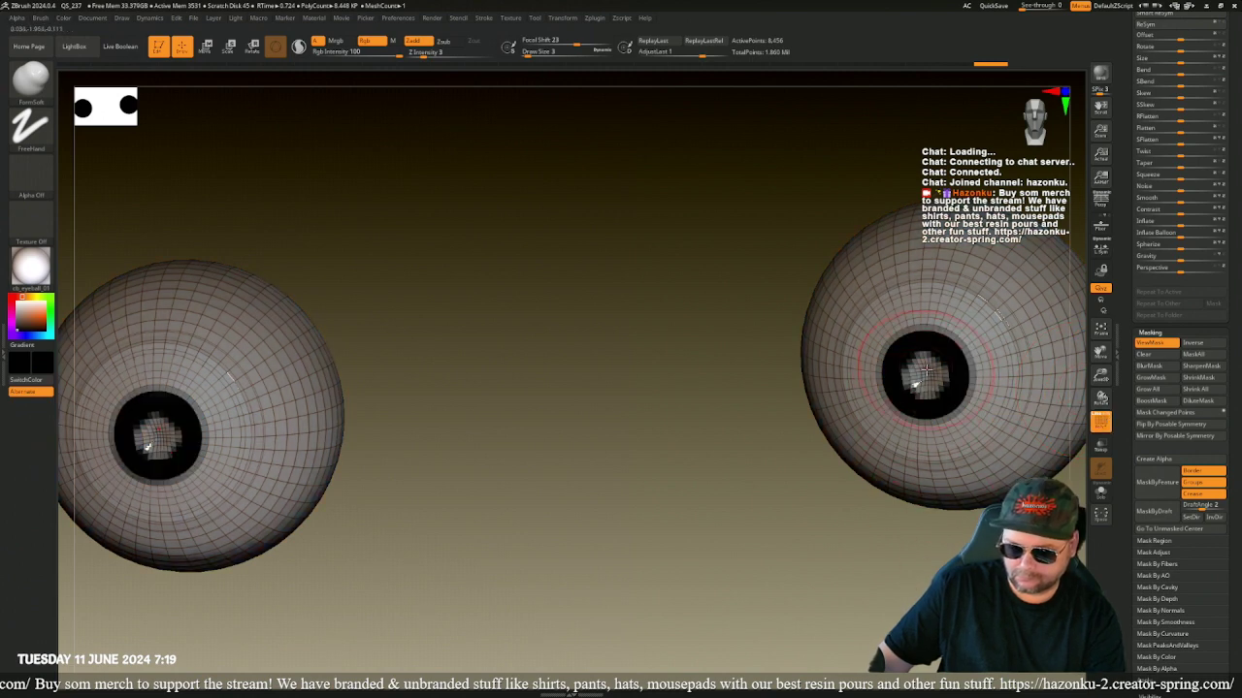
# - Invert the mask and paint the white pupil centres black with the Standard brush, using Rgb only at intensity 100
pyautogui.keyDown('ctrl'); pyautogui.click(679, 449); pyautogui.keyUp('ctrl')
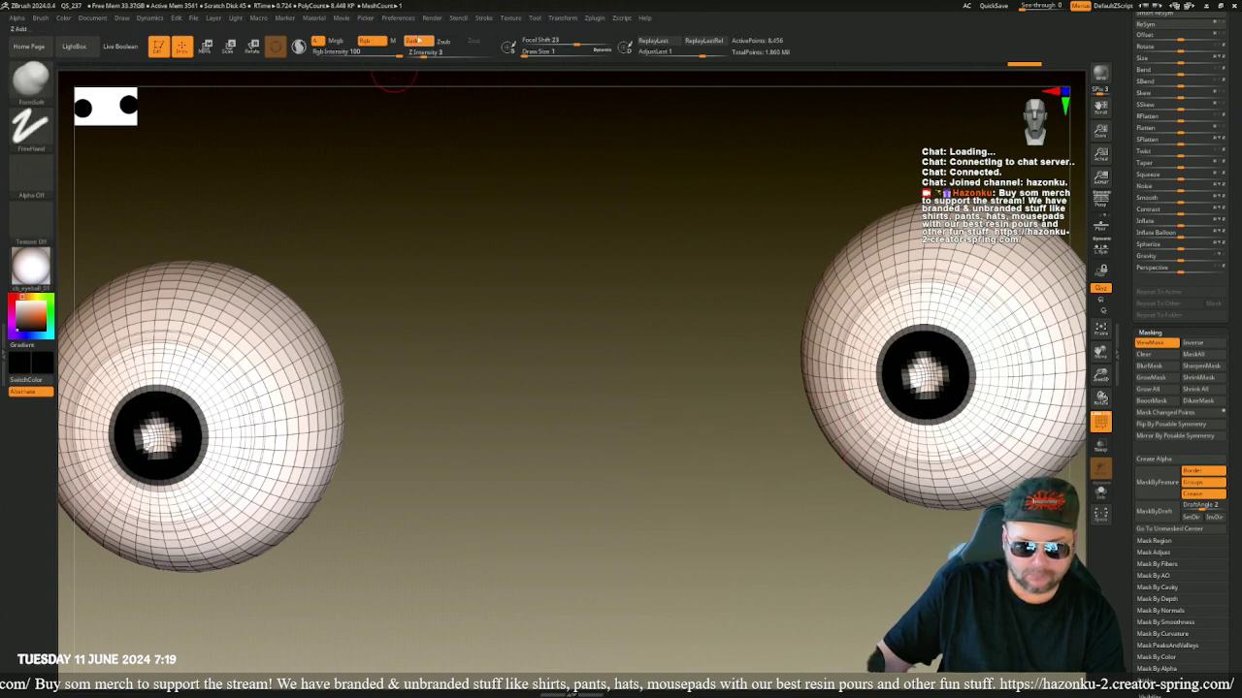
pyautogui.click(417, 40)
pyautogui.click(415, 42)
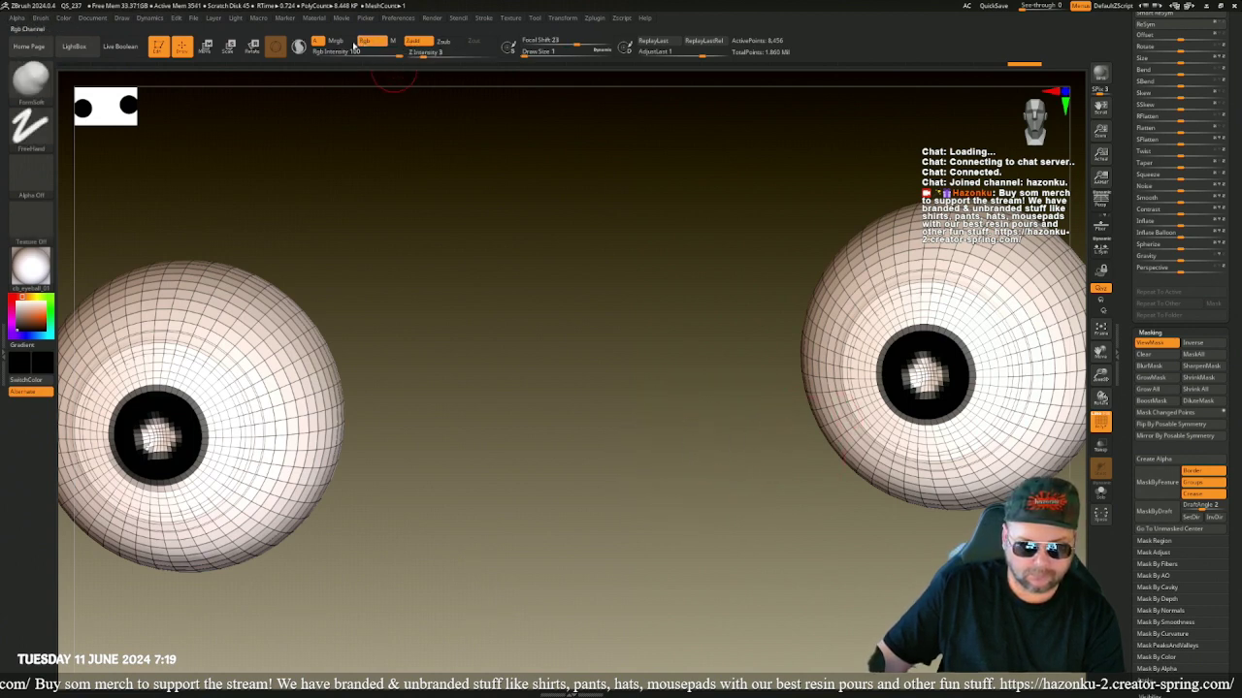
pyautogui.click(365, 41)
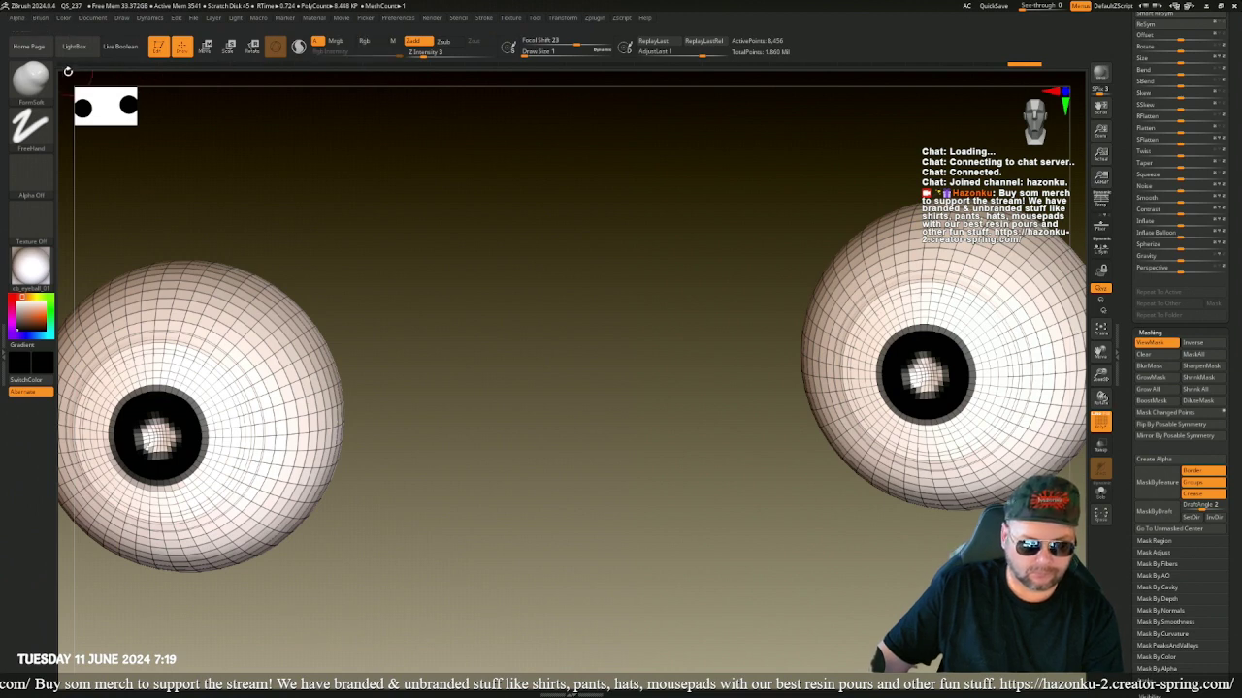
pyautogui.click(41, 83)
pyautogui.click(508, 87)
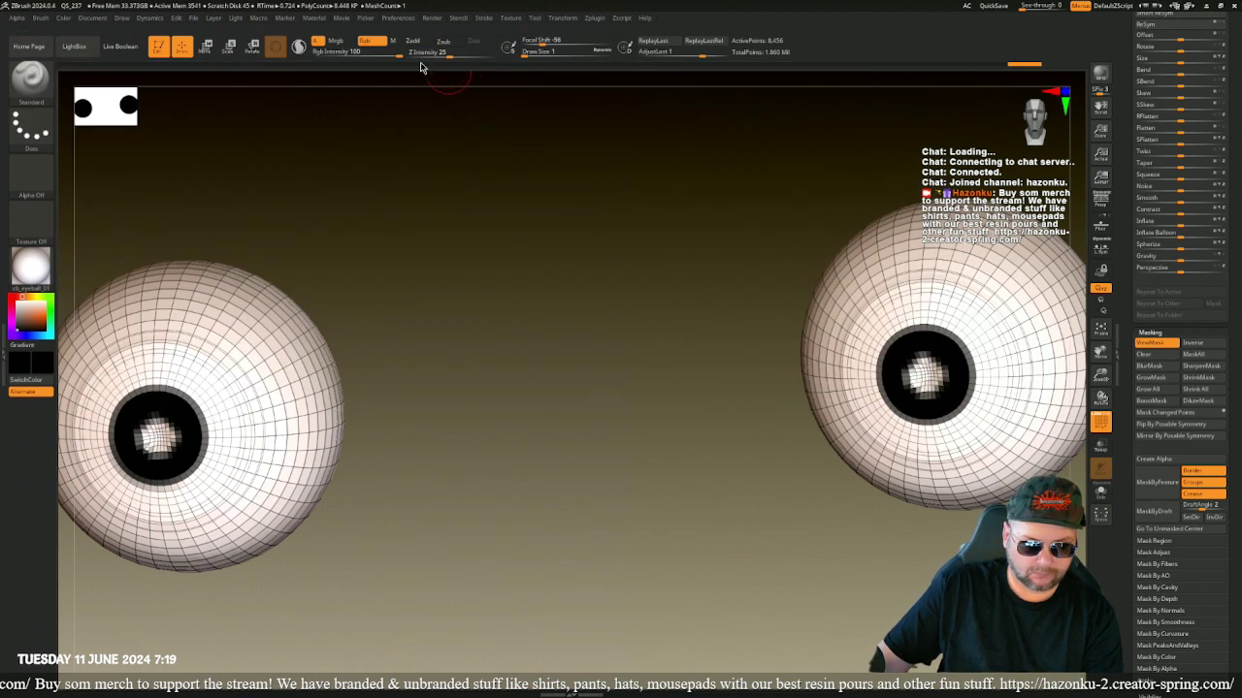
pyautogui.moveTo(552, 316); pyautogui.dragTo(558, 312)
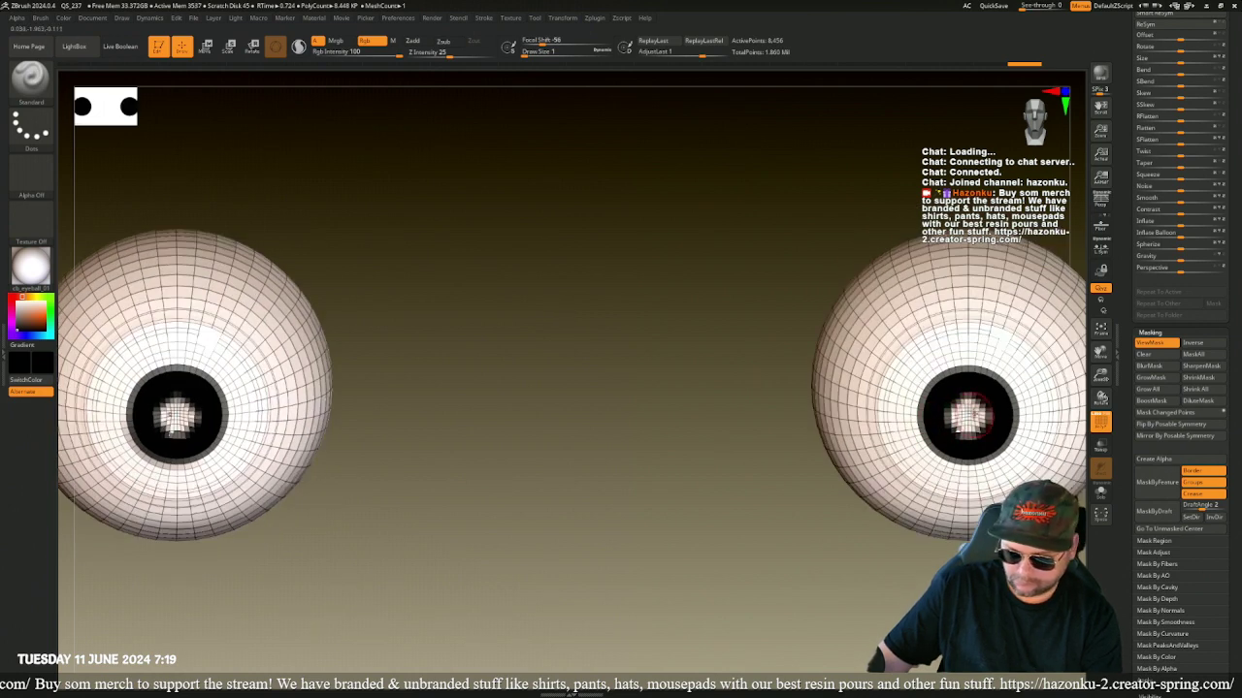
pyautogui.moveTo(961, 415); pyautogui.dragTo(954, 408)
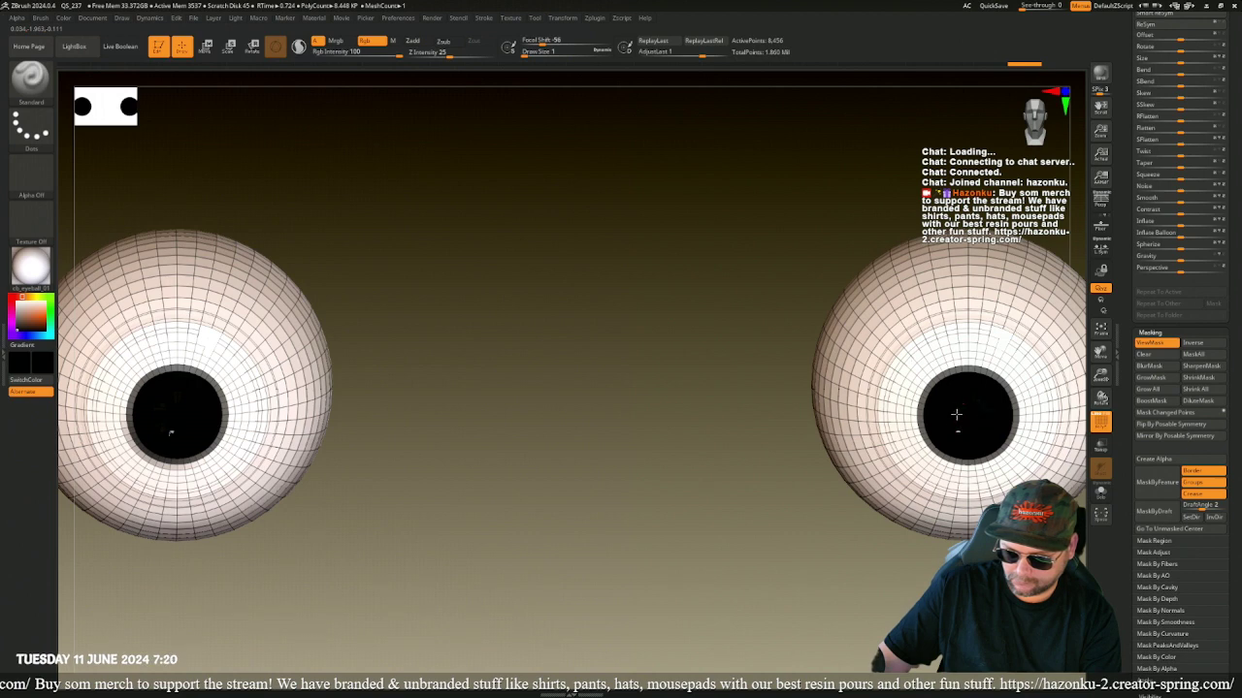
# - Rework the eyeball mask with a lasso from the side so a wider area around the iris stays free
pyautogui.moveTo(901, 564)
pyautogui.mouseDown()
pyautogui.moveTo(878, 530)
pyautogui.moveTo(725, 565)
pyautogui.moveTo(737, 553)
pyautogui.moveTo(730, 508)
pyautogui.moveTo(716, 532)
pyautogui.moveTo(723, 558)
pyautogui.moveTo(724, 547)
pyautogui.mouseUp()
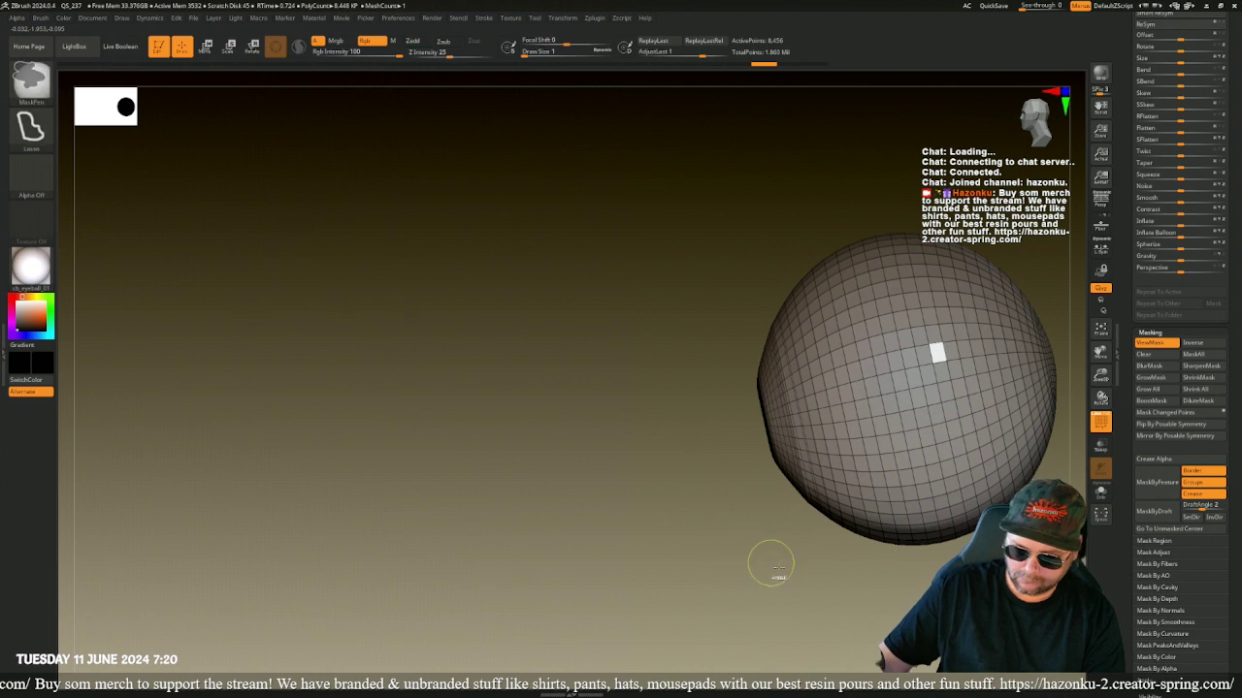
pyautogui.hotkey('ctrl', 'h')
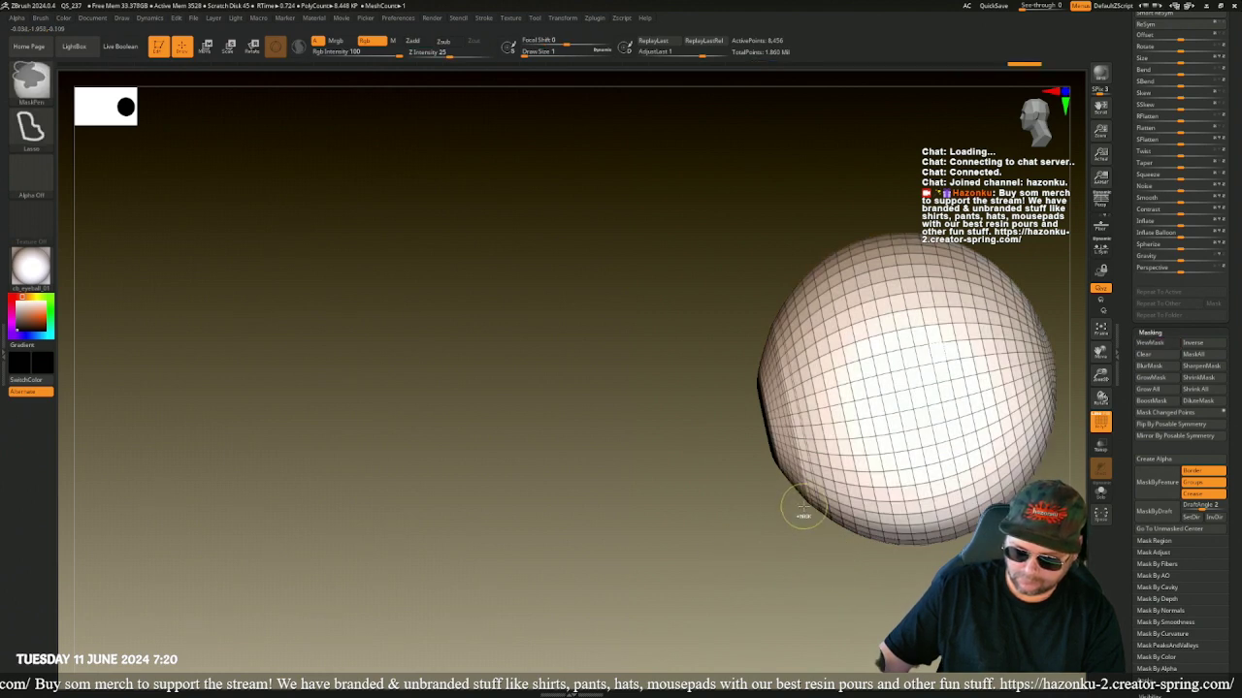
pyautogui.moveTo(803, 514)
pyautogui.keyDown('ctrl'); pyautogui.mouseDown()
pyautogui.moveTo(829, 549)
pyautogui.moveTo(1076, 427)
pyautogui.moveTo(857, 138)
pyautogui.moveTo(731, 179)
pyautogui.mouseUp(); pyautogui.keyUp('ctrl')
pyautogui.moveTo(640, 334)
pyautogui.mouseDown()
pyautogui.moveTo(612, 362)
pyautogui.moveTo(646, 360)
pyautogui.moveTo(630, 357)
pyautogui.mouseUp()
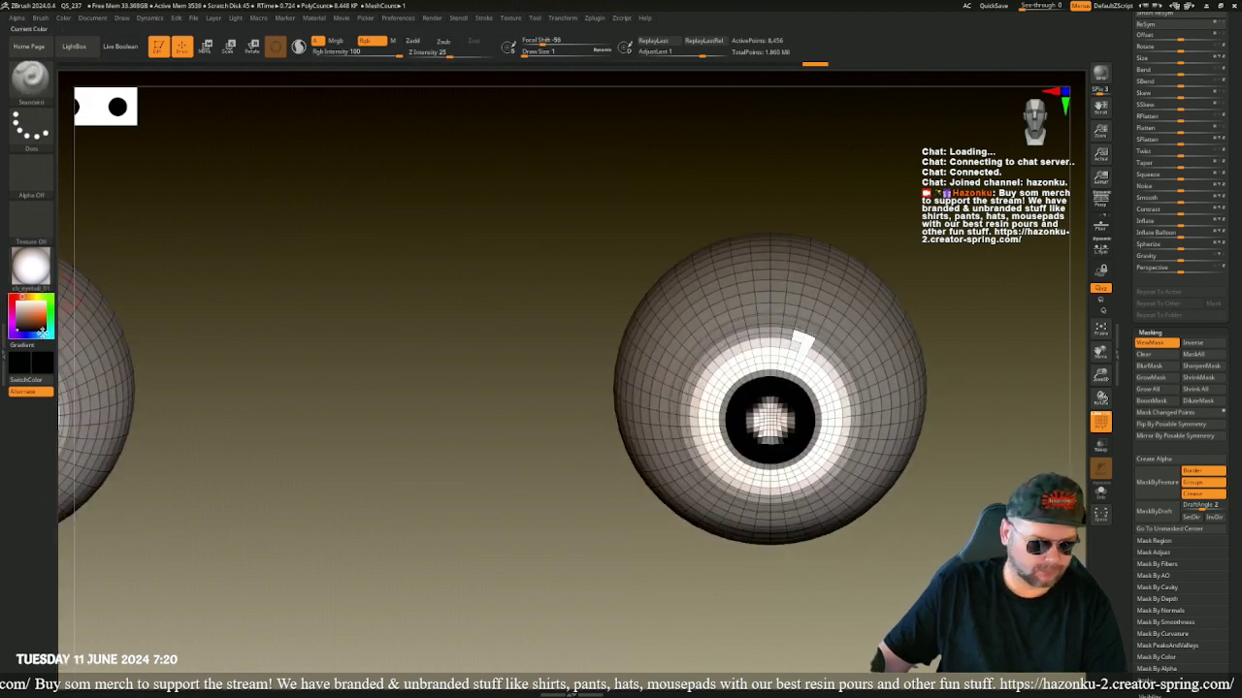
# - Pick a light blue (R 118, G 201, B 231) and fill the unmasked iris areas with it
pyautogui.moveTo(41, 330); pyautogui.dragTo(32, 308)
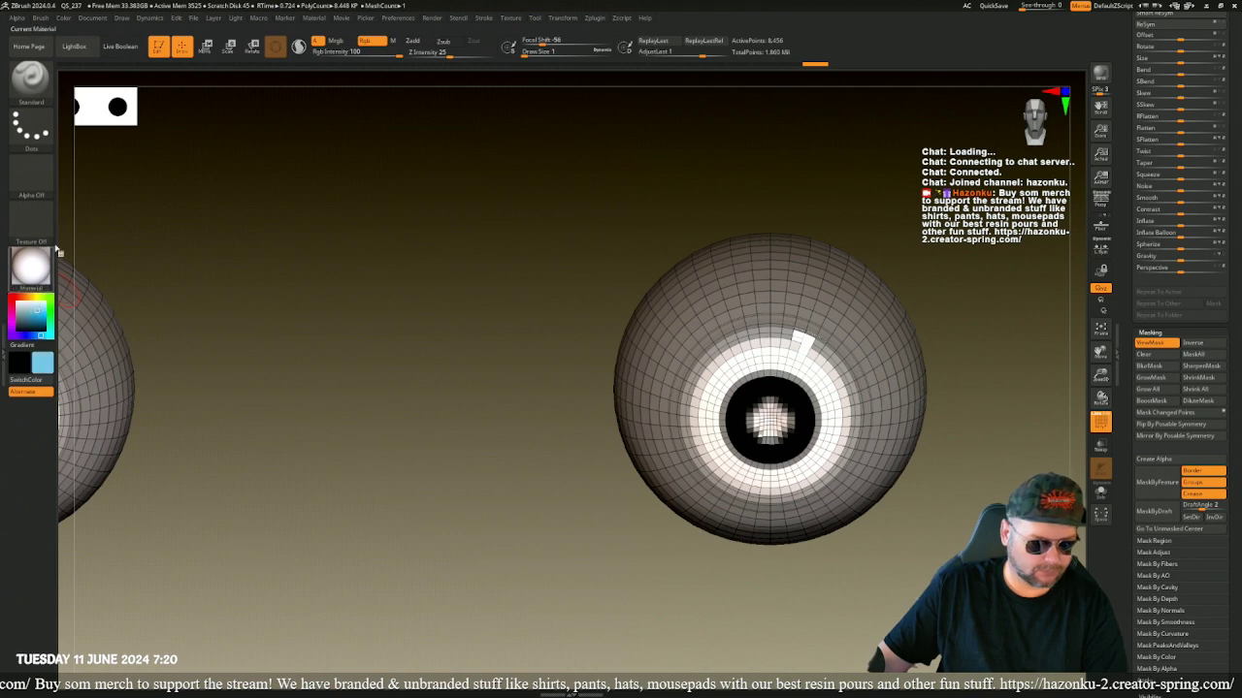
pyautogui.click(63, 17)
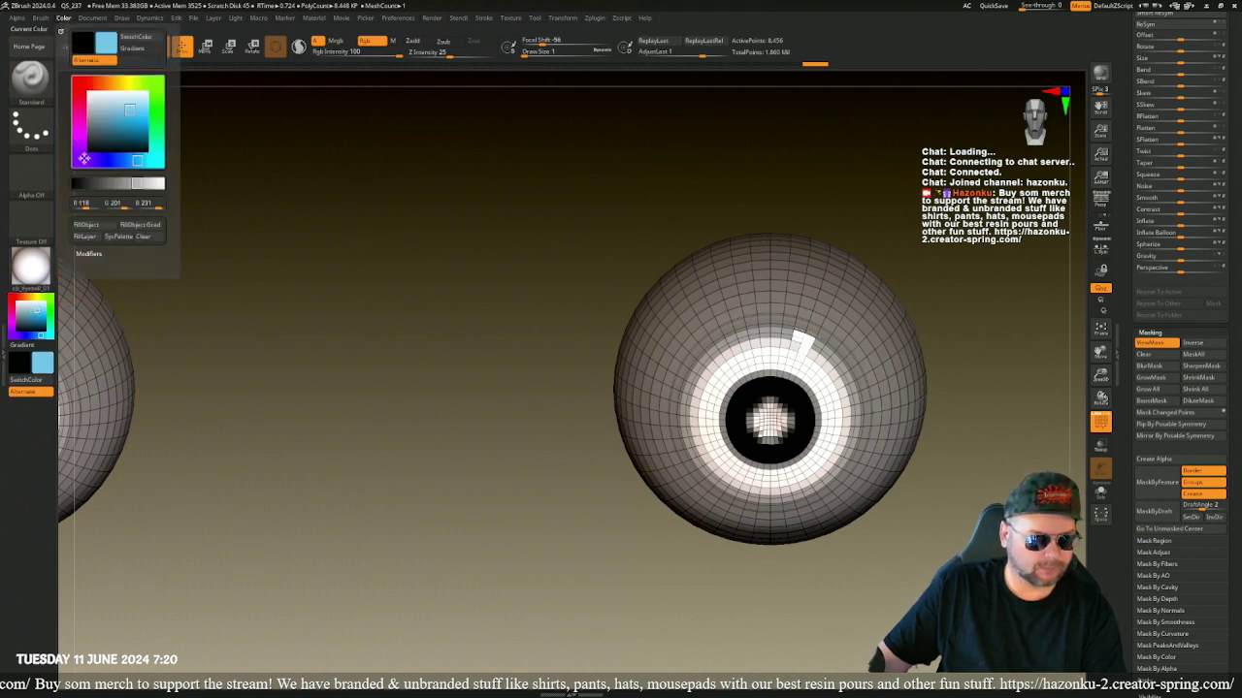
pyautogui.click(87, 225)
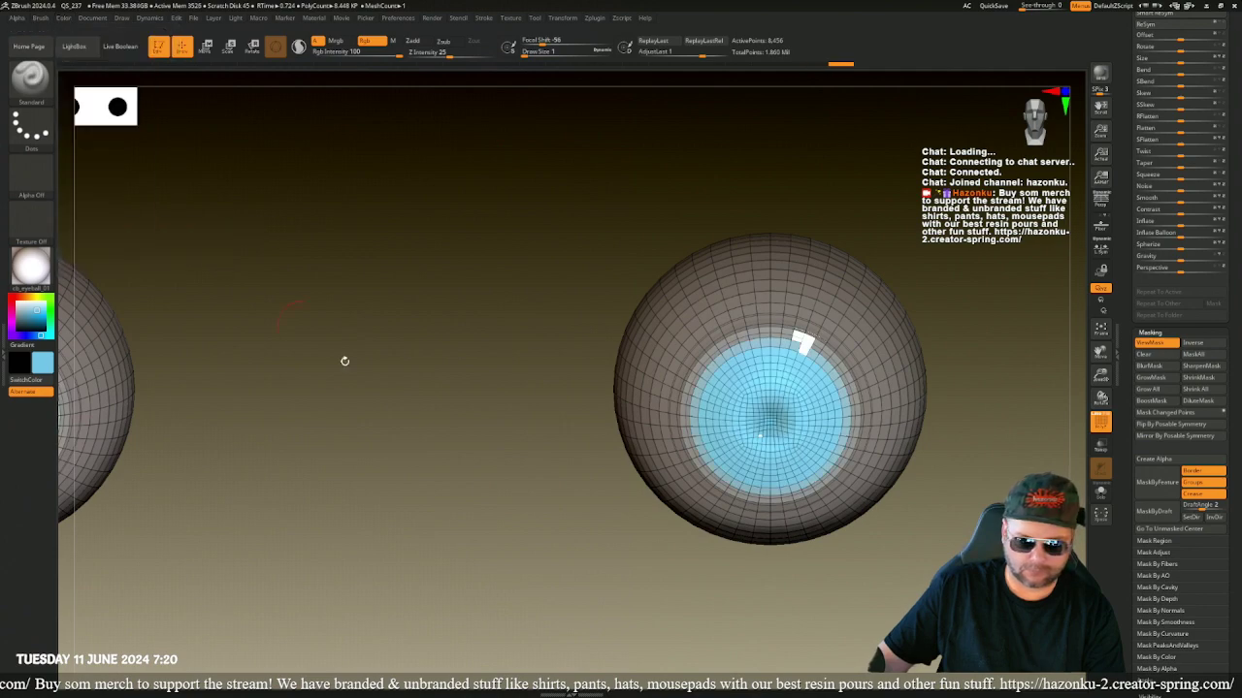
# - Smooth the recessed centre of the iris and check the eyeball's profile from the side
pyautogui.moveTo(343, 358); pyautogui.dragTo(368, 402)
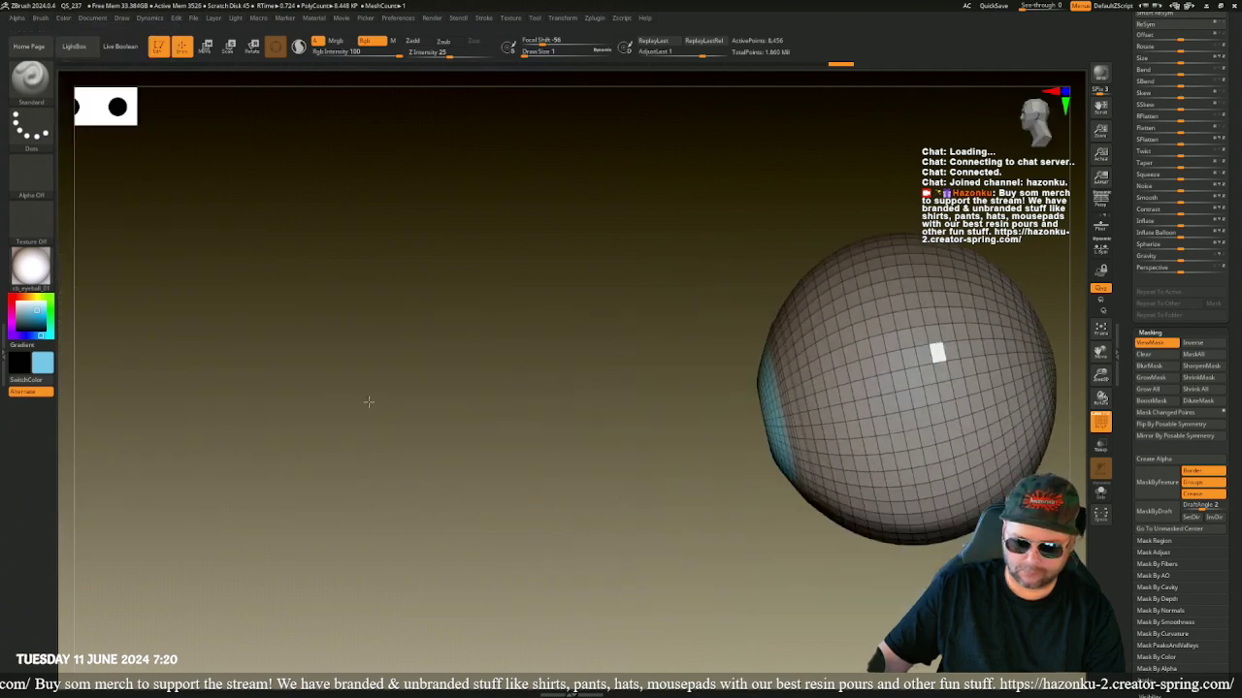
pyautogui.moveTo(576, 443)
pyautogui.mouseDown()
pyautogui.moveTo(611, 434)
pyautogui.moveTo(560, 295)
pyautogui.mouseUp()
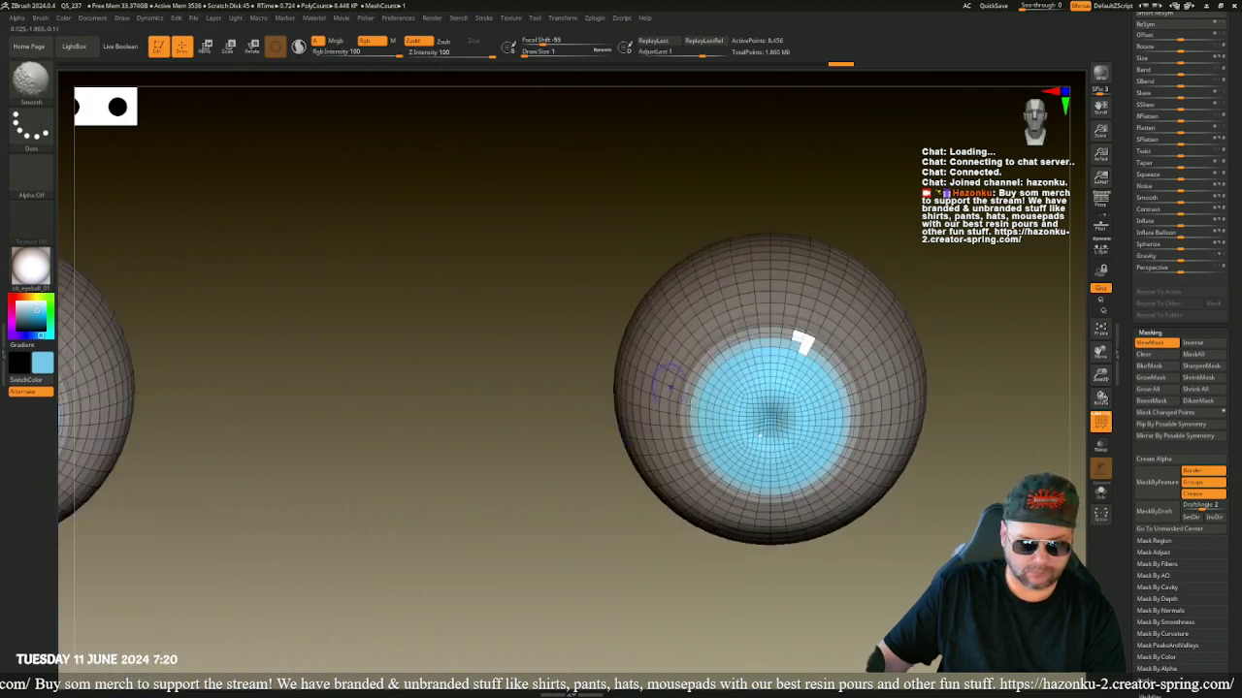
pyautogui.keyDown('shift'); pyautogui.moveTo(765, 418); pyautogui.dragTo(768, 417); pyautogui.keyUp('shift')
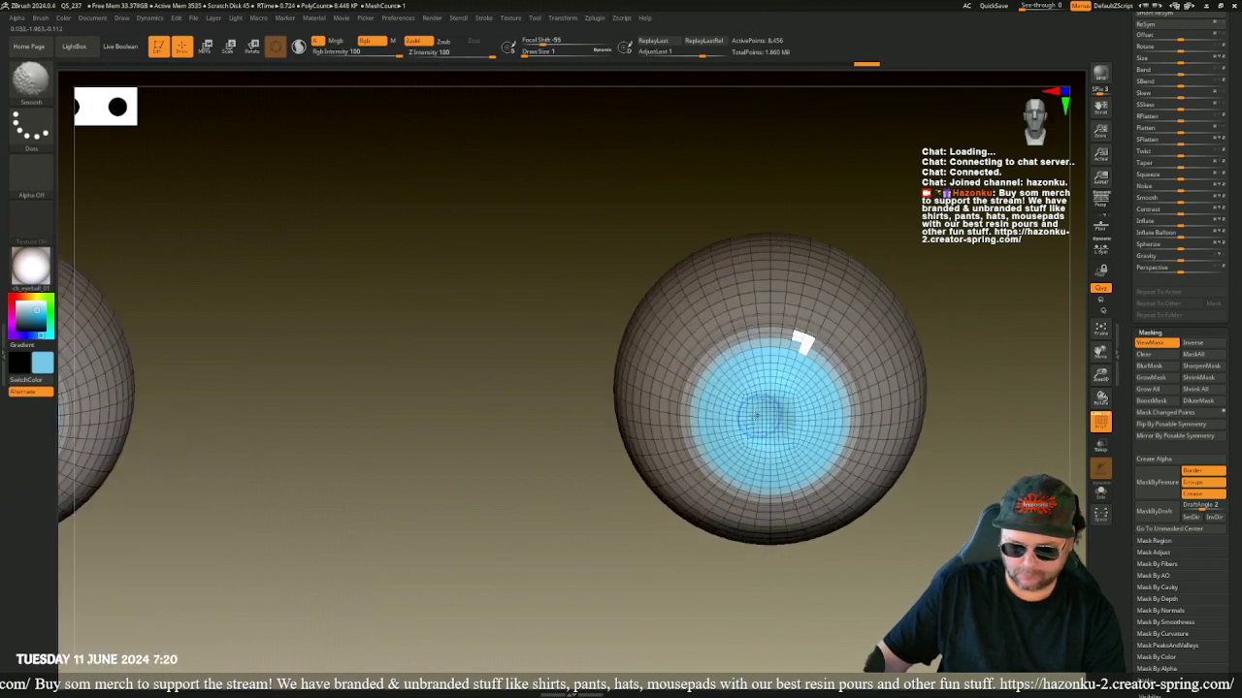
pyautogui.moveTo(946, 592); pyautogui.dragTo(843, 615)
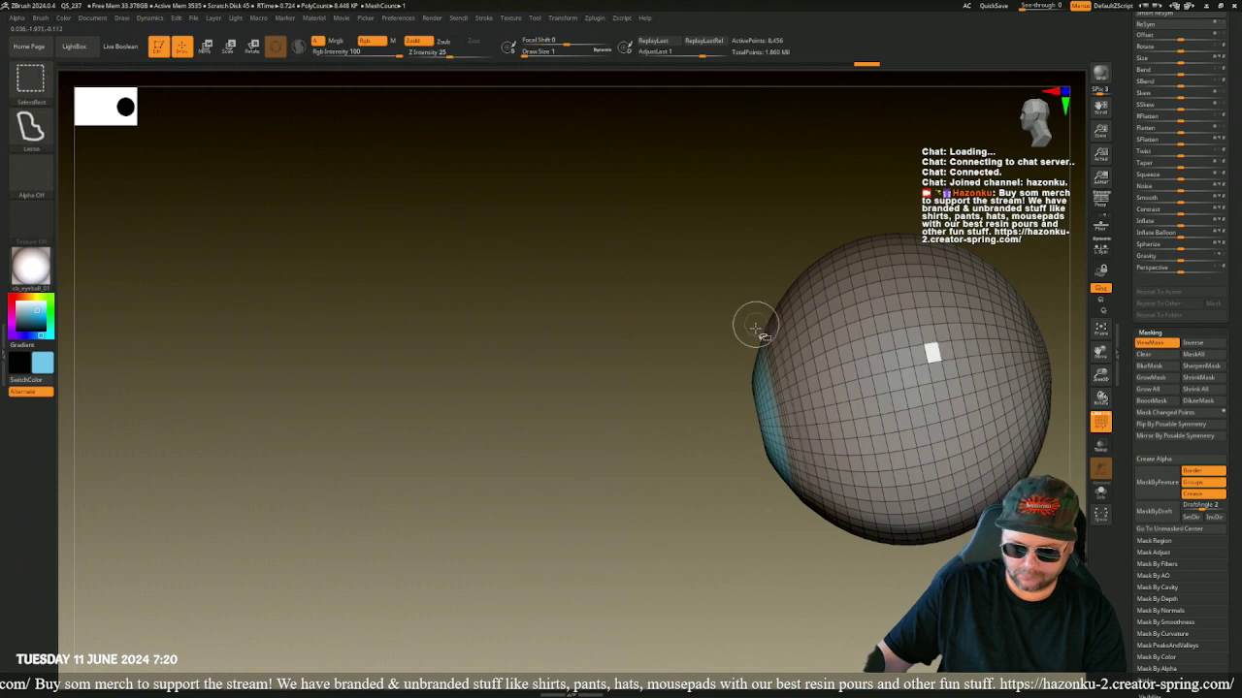
pyautogui.moveTo(669, 450); pyautogui.dragTo(431, 215)
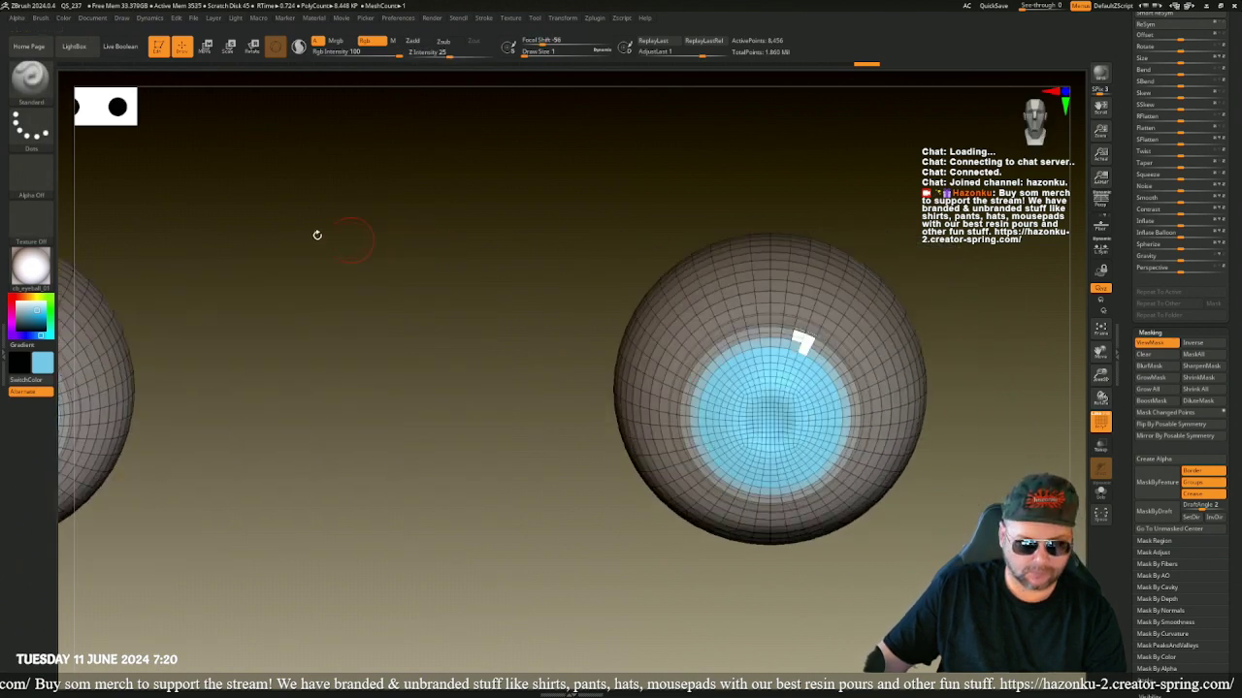
# - Set the active colour to black and paint a round pupil in the centre of the blue iris
pyautogui.click(15, 330)
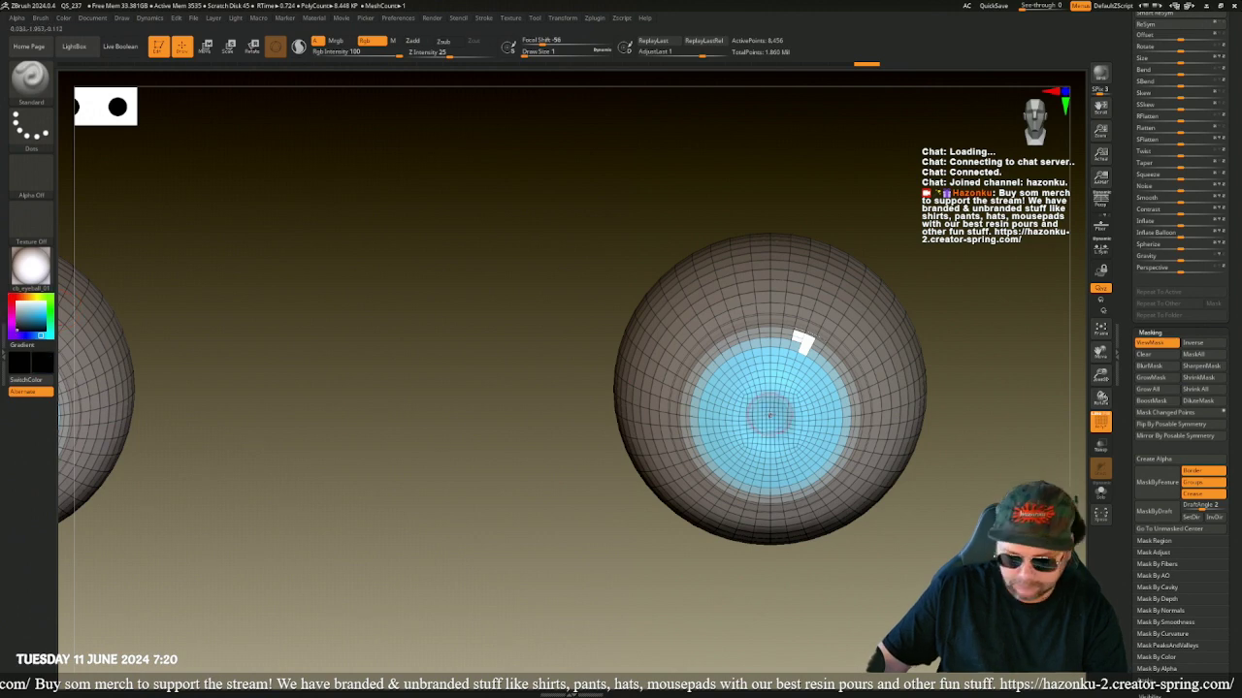
pyautogui.moveTo(768, 423)
pyautogui.mouseDown()
pyautogui.moveTo(765, 433)
pyautogui.moveTo(760, 408)
pyautogui.mouseUp()
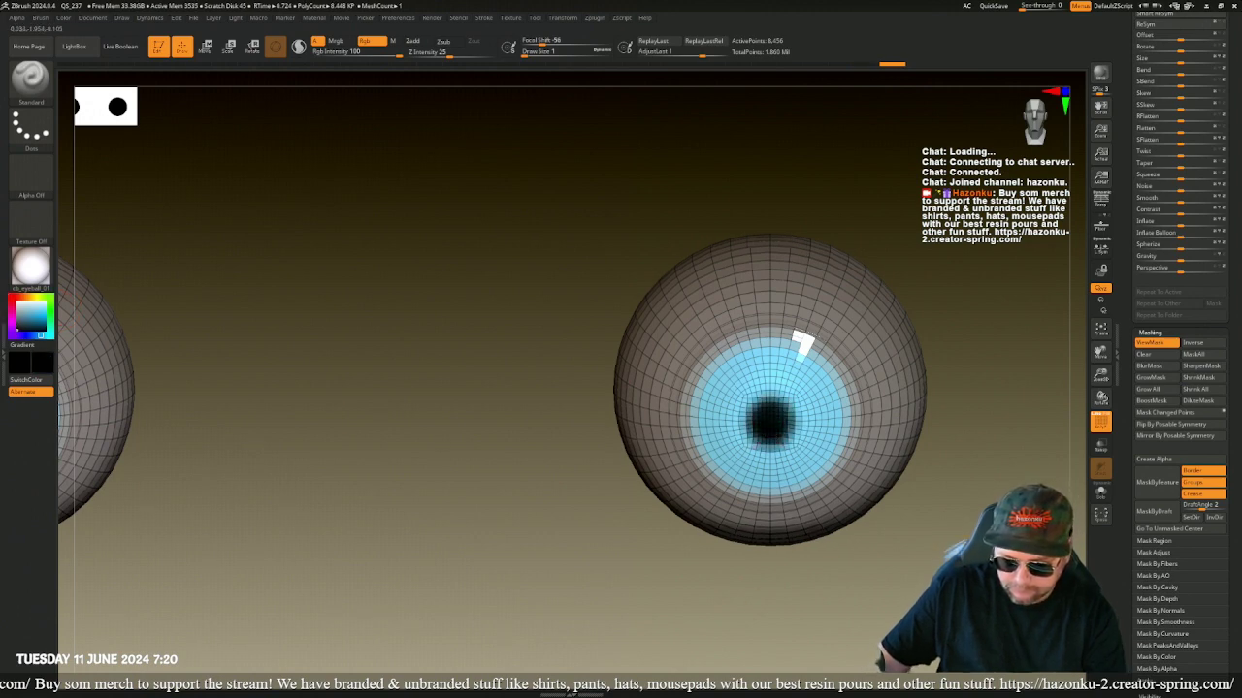
pyautogui.moveTo(782, 543); pyautogui.dragTo(782, 514, button='right')
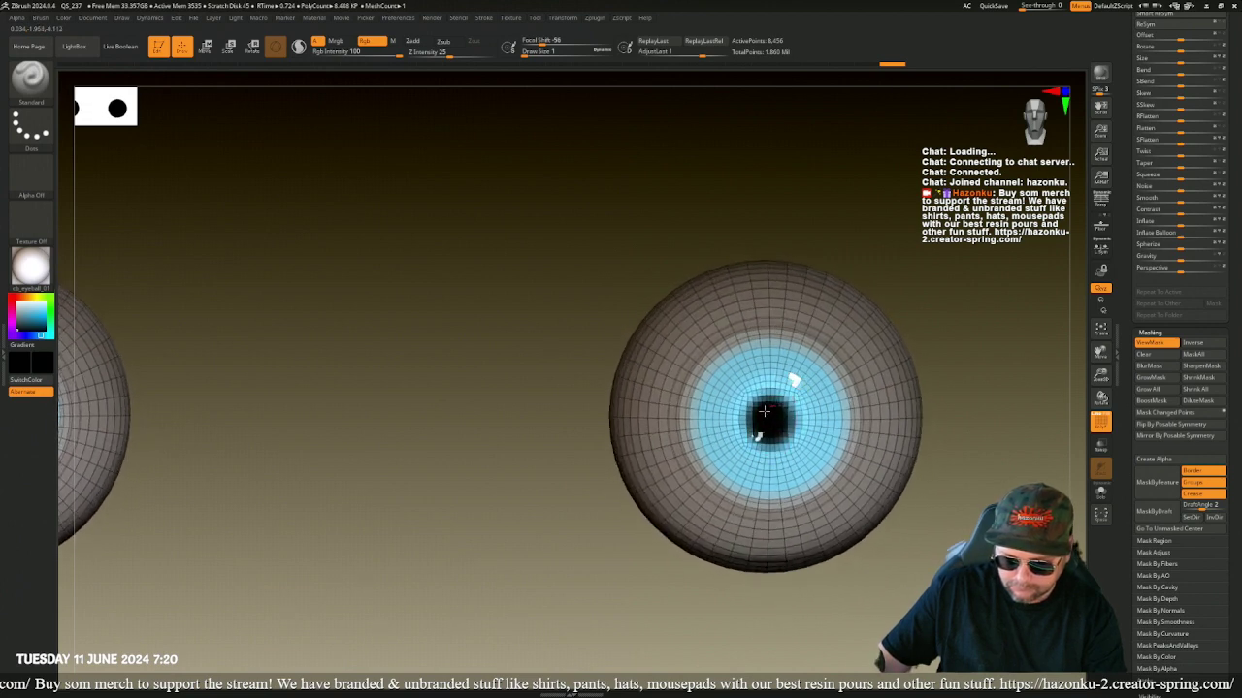
pyautogui.moveTo(787, 424)
pyautogui.mouseDown()
pyautogui.moveTo(760, 419)
pyautogui.moveTo(786, 423)
pyautogui.mouseUp()
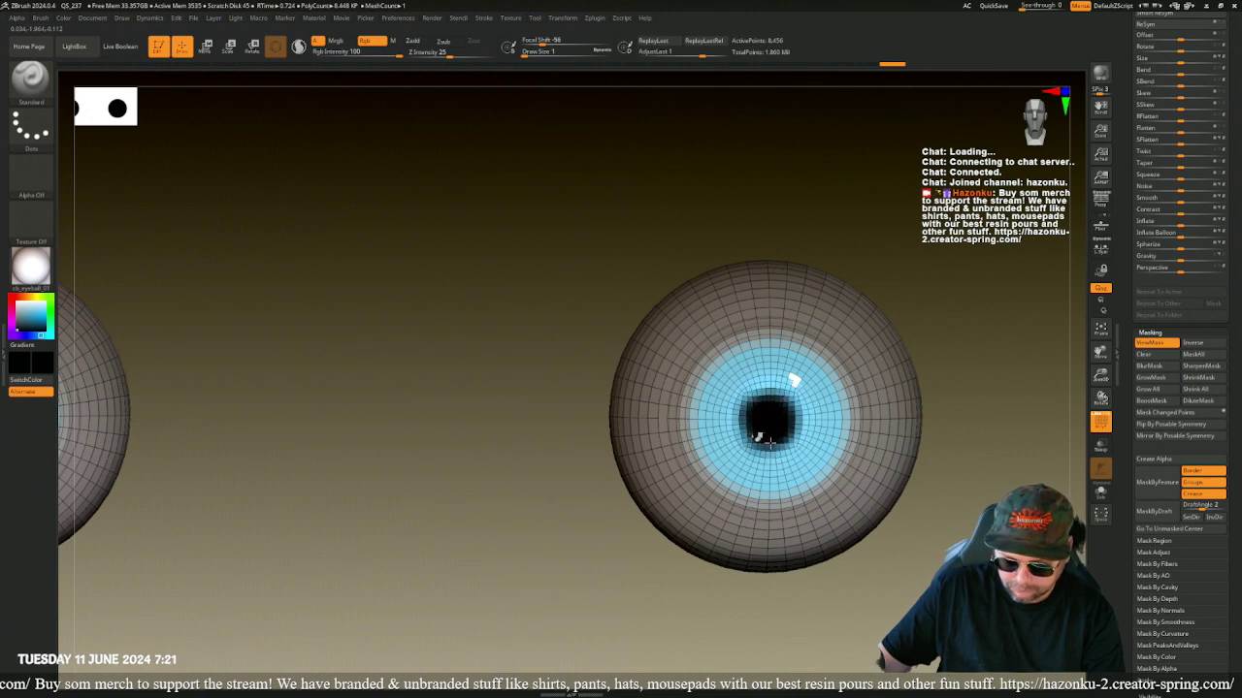
pyautogui.moveTo(781, 395)
pyautogui.mouseDown()
pyautogui.moveTo(760, 388)
pyautogui.moveTo(741, 406)
pyautogui.moveTo(741, 435)
pyautogui.moveTo(784, 447)
pyautogui.mouseUp()
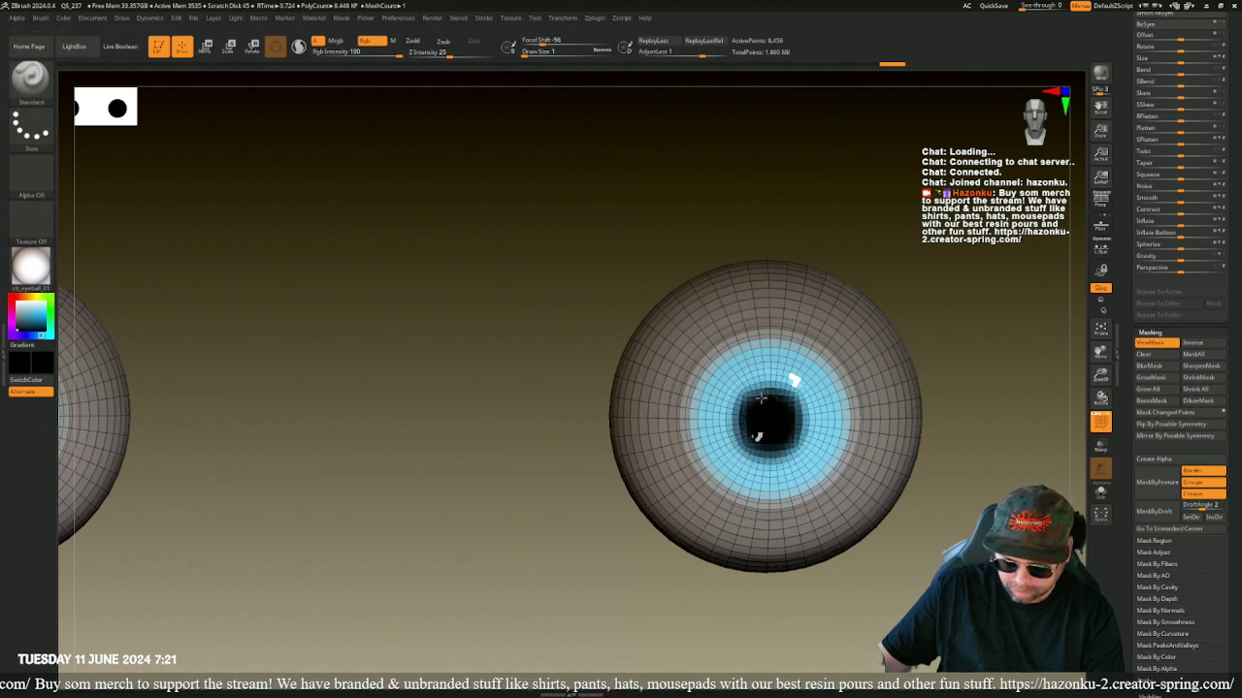
pyautogui.moveTo(745, 425); pyautogui.dragTo(753, 452)
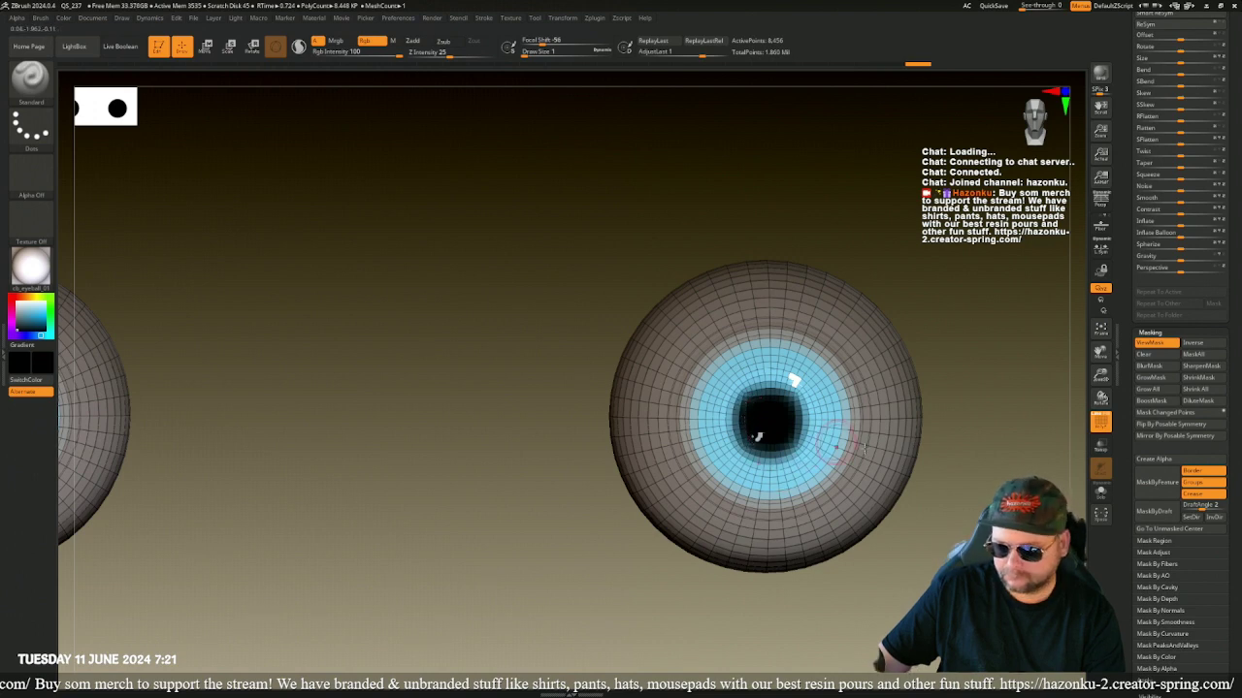
# - Turn the polyframe off, check the painted eye from the side, and invert the mask so the iris is masked
pyautogui.hotkey('ctrl', 'h')
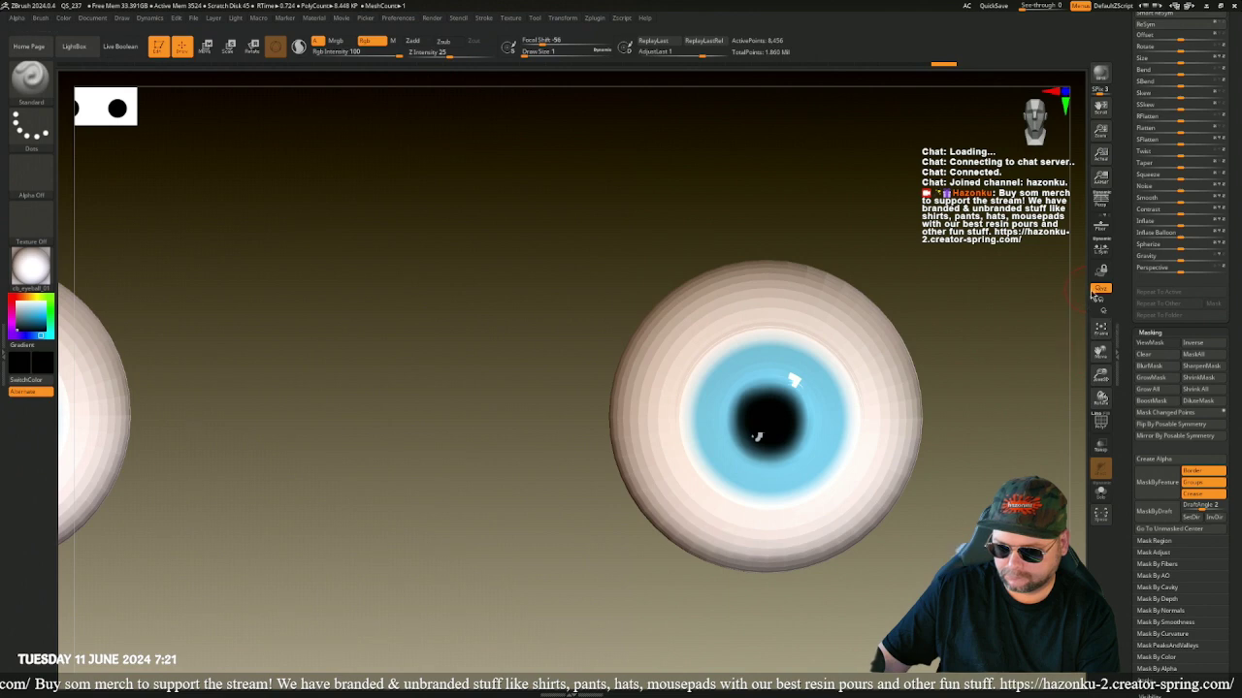
pyautogui.moveTo(1018, 472); pyautogui.dragTo(973, 483)
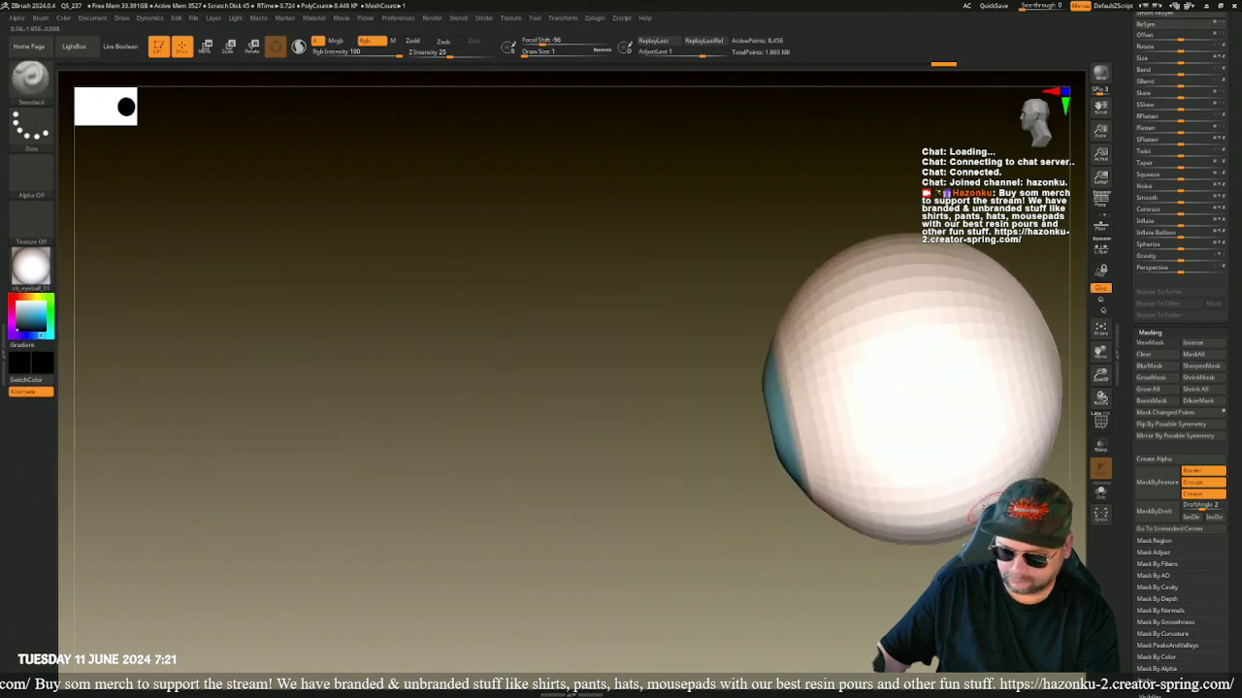
pyautogui.hotkey('ctrl', 'h')
pyautogui.hotkey('ctrl', 'i')
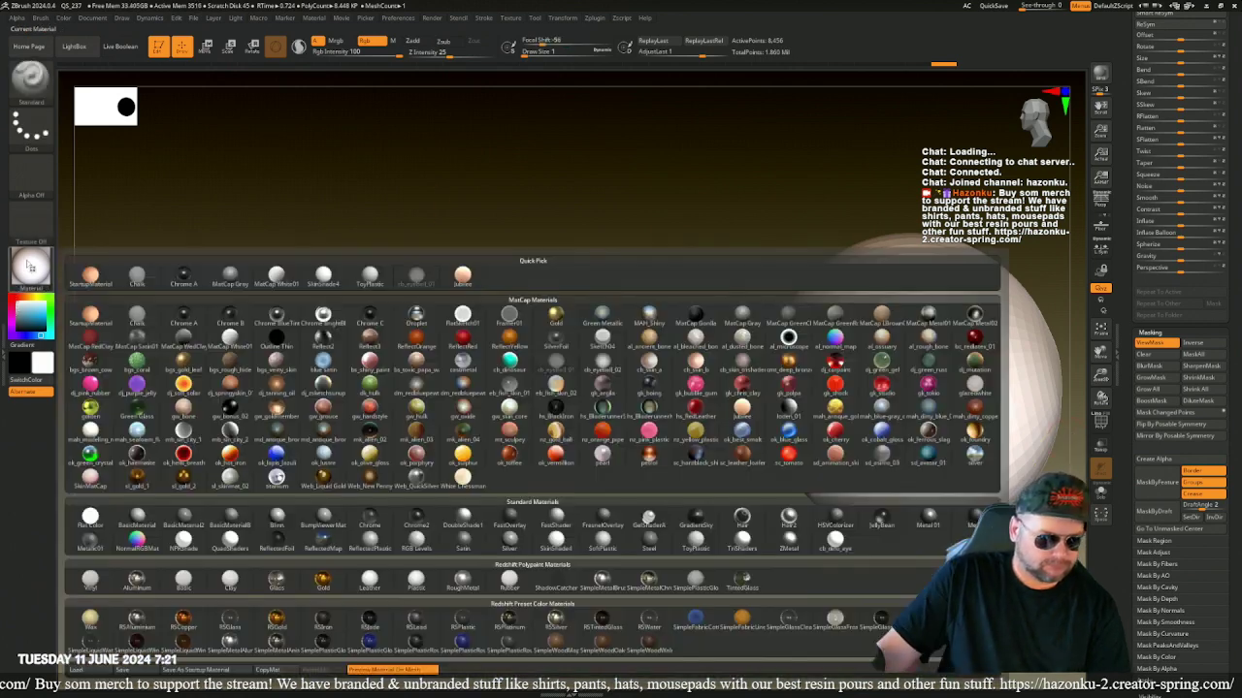
# - Try the MatCap White01 material for the eyeballs, and settle on ReflectedPlastic as the active material
pyautogui.click(30, 266)
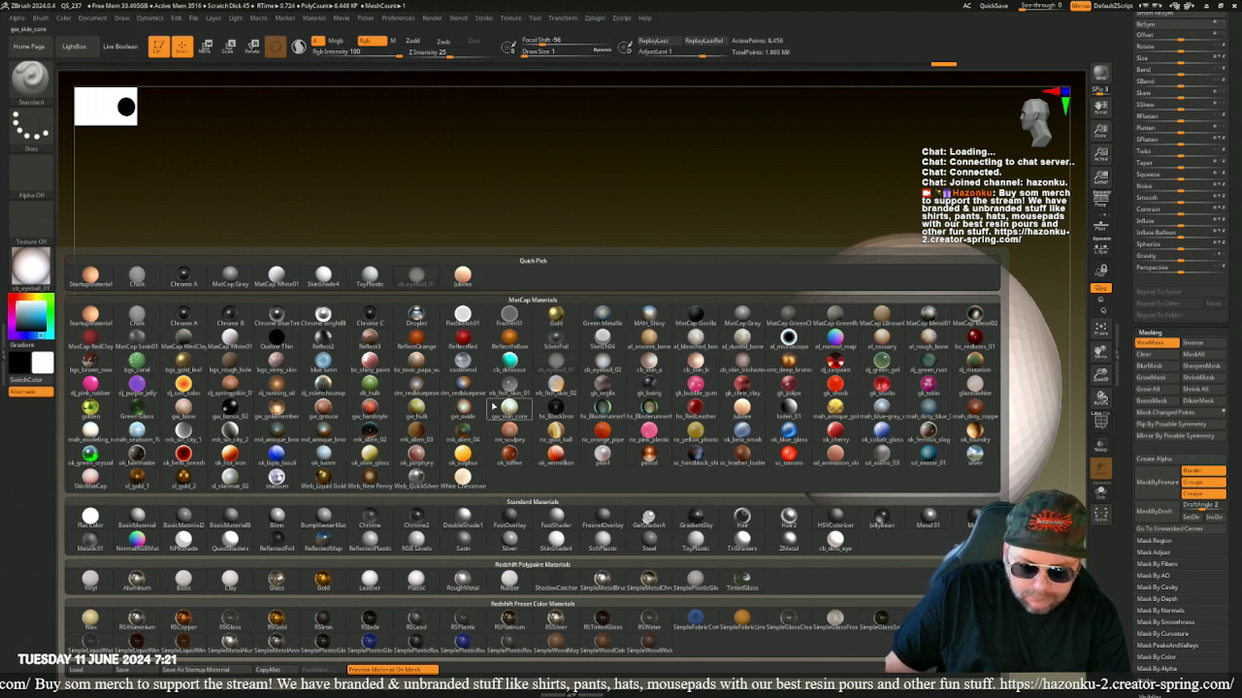
pyautogui.click(230, 338)
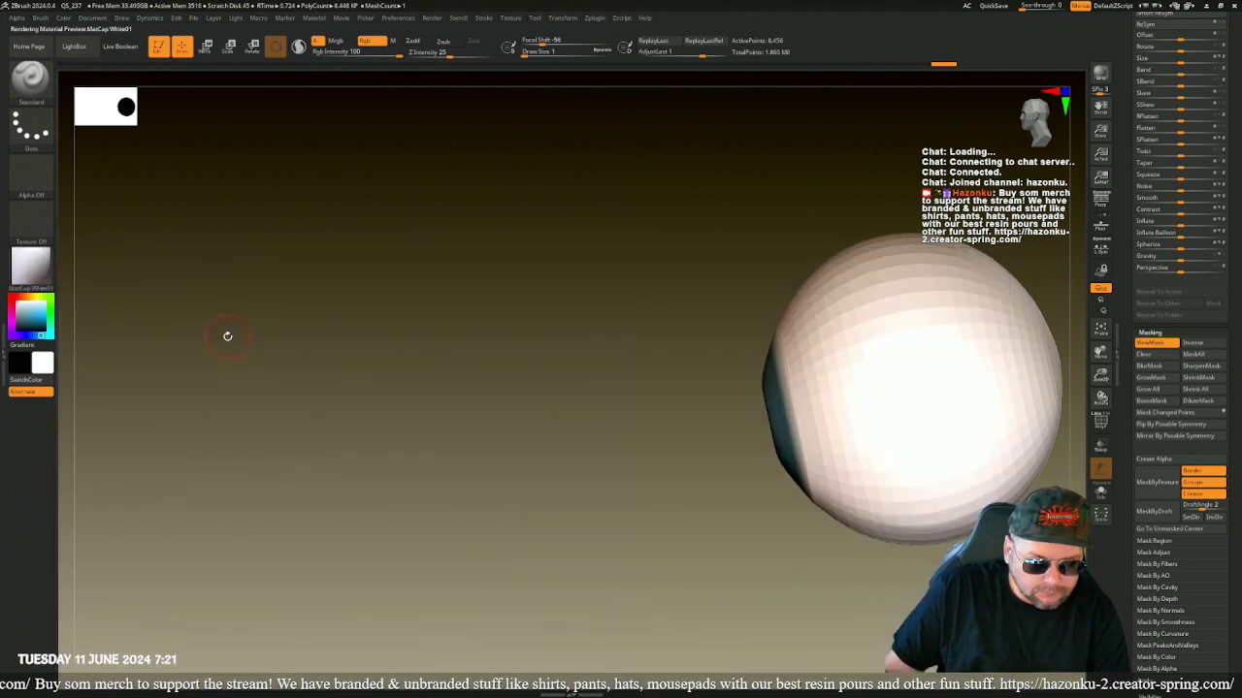
pyautogui.click(32, 269)
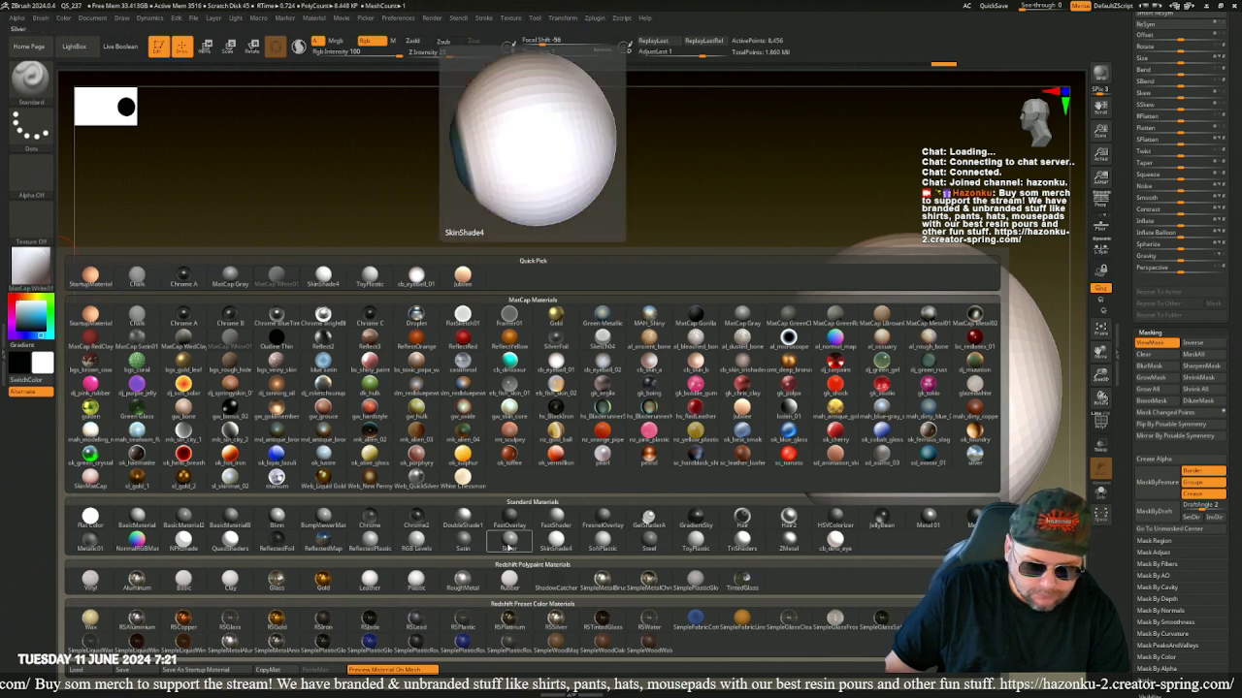
pyautogui.click(370, 540)
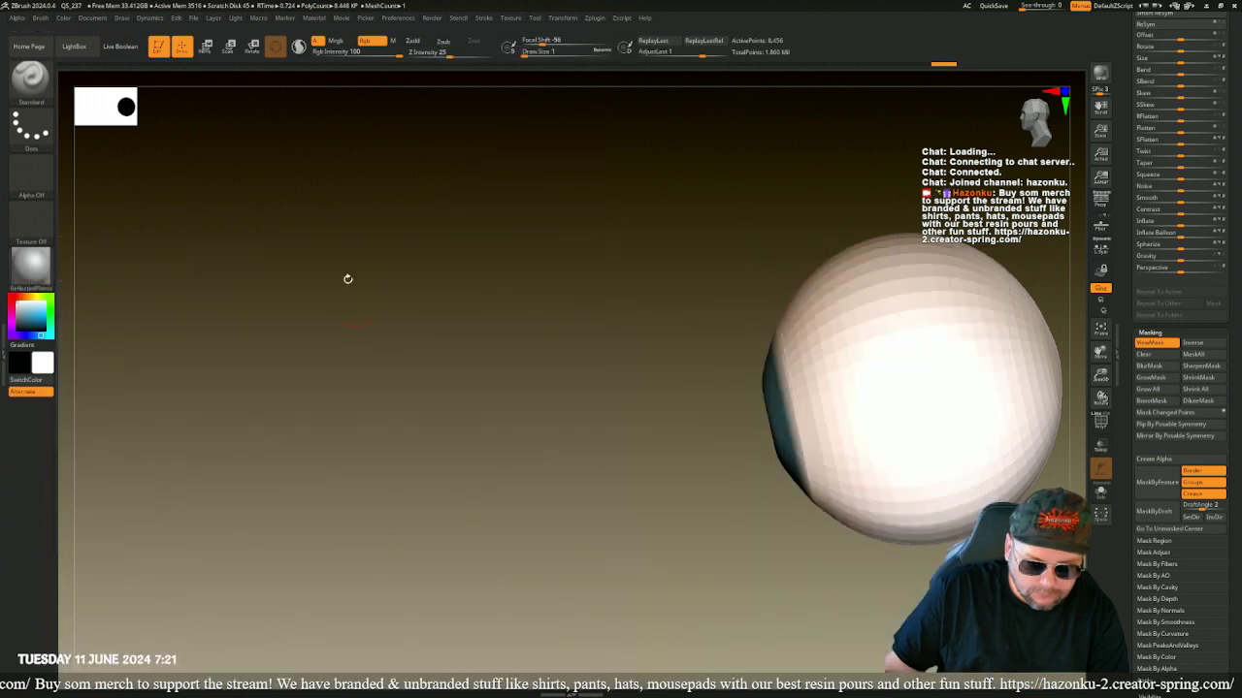
# - Fill the eyeballs' unmasked area with both the ReflectedPlastic material and white, and check the result from the front
pyautogui.click(336, 41)
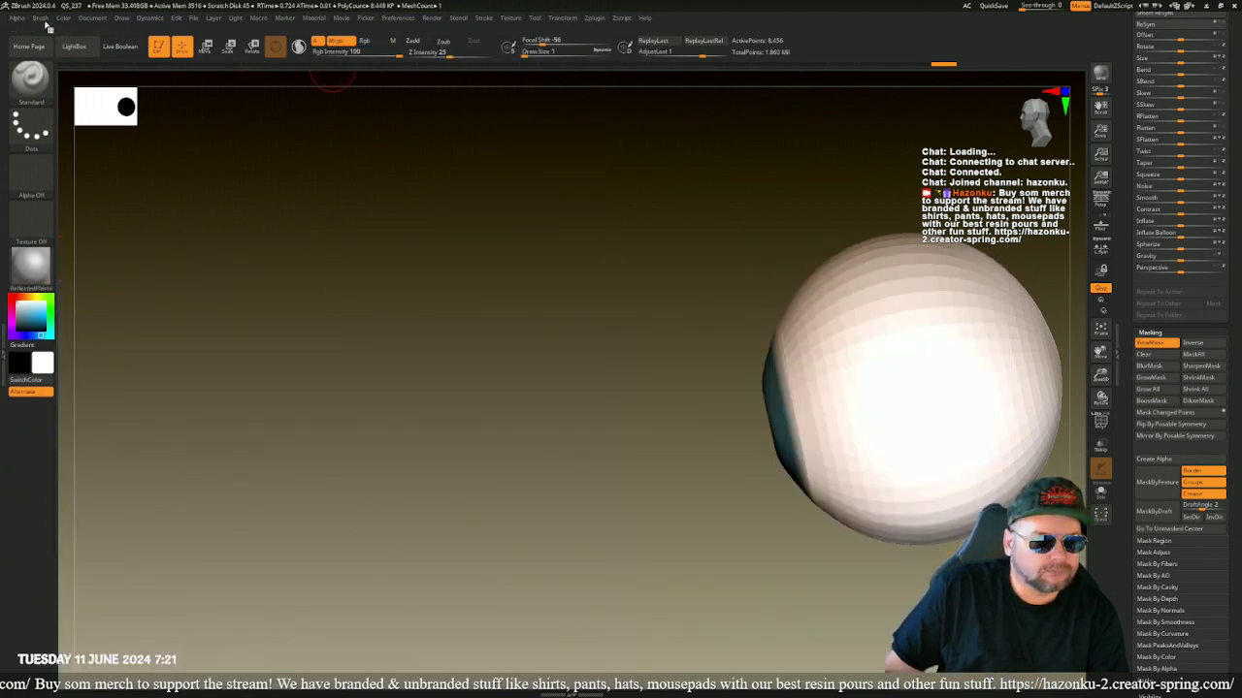
pyautogui.click(63, 18)
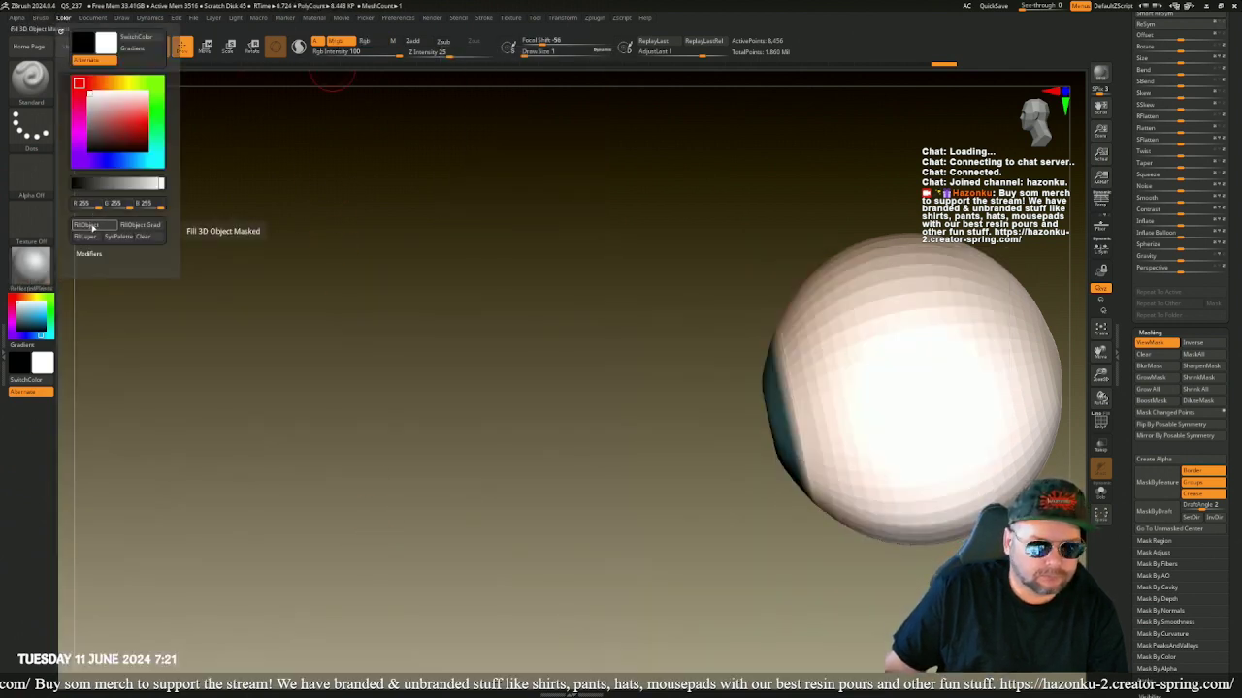
pyautogui.click(93, 228)
pyautogui.moveTo(361, 402); pyautogui.dragTo(461, 416)
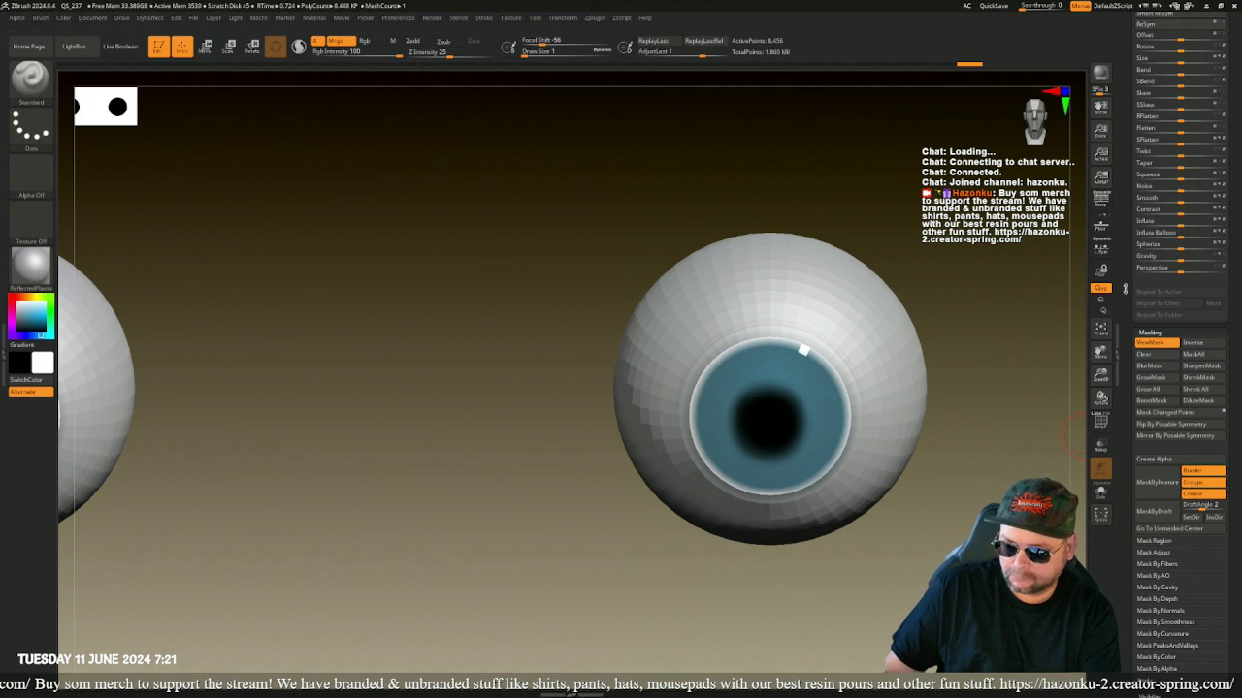
# - Show the head around the eyeballs again and bring the subtool list into reach
pyautogui.moveTo(1121, 296); pyautogui.dragTo(1115, 470)
pyautogui.scroll(5, 1115, 471)
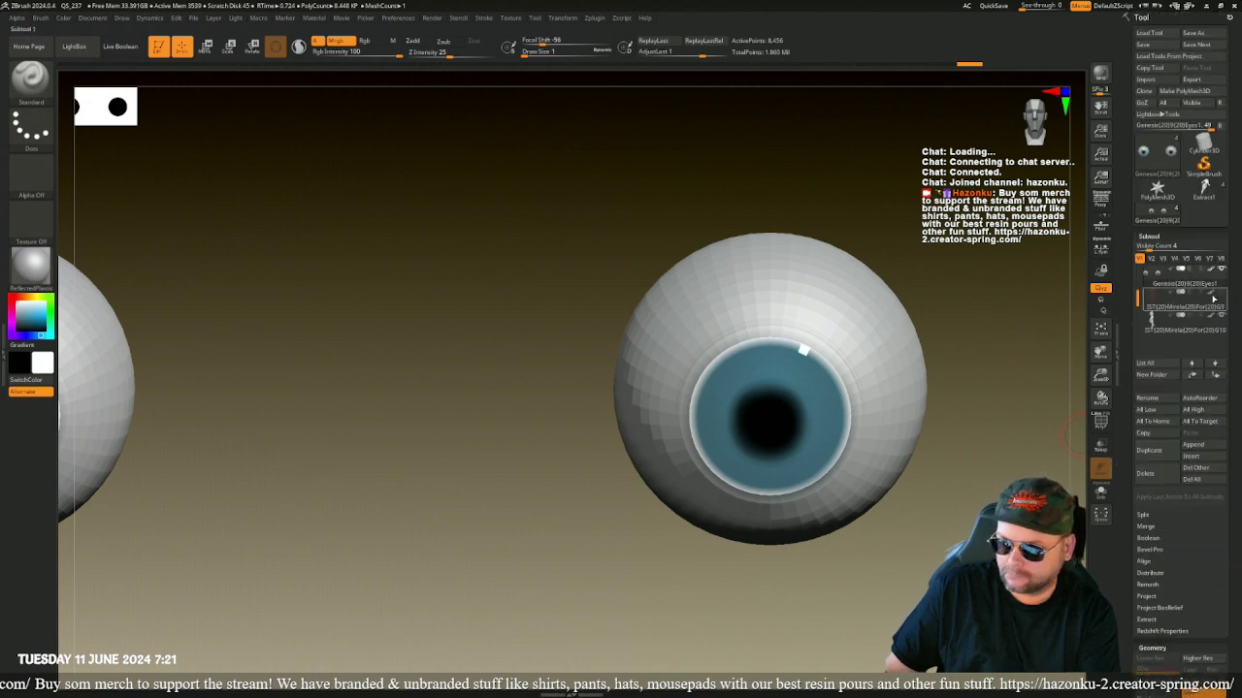
pyautogui.click(1102, 419)
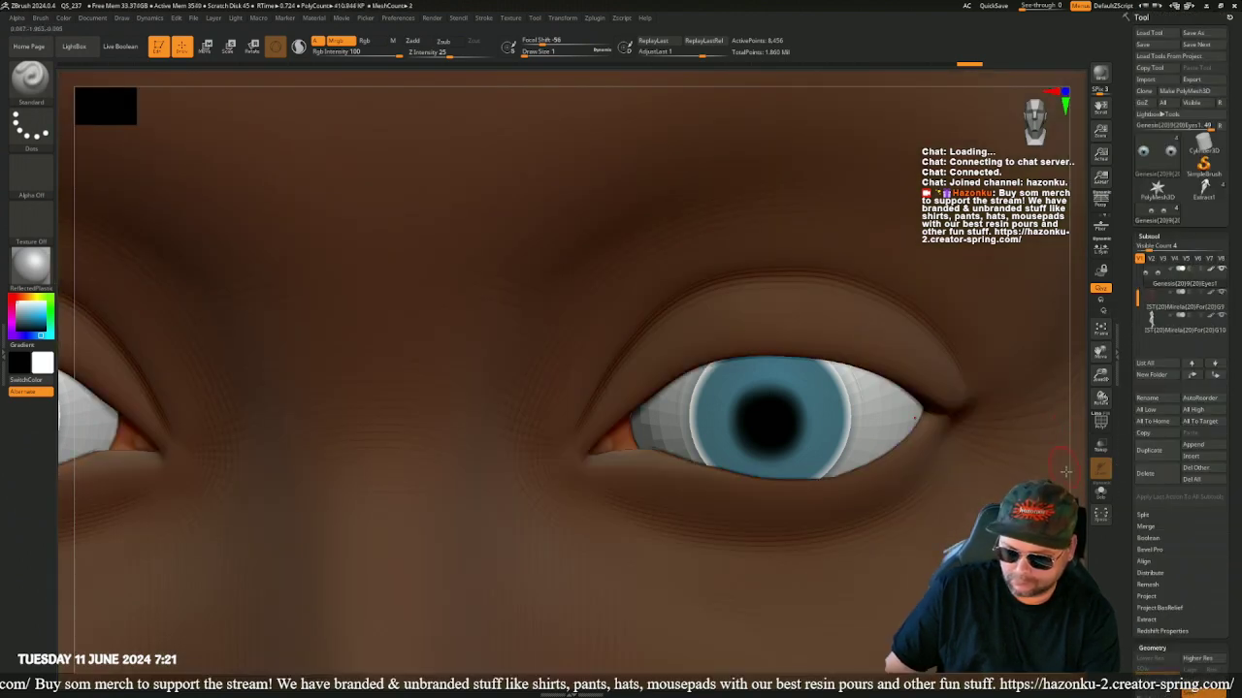
pyautogui.moveTo(1101, 374)
pyautogui.mouseDown()
pyautogui.moveTo(1028, 335)
pyautogui.moveTo(1090, 396)
pyautogui.moveTo(1080, 392)
pyautogui.mouseUp()
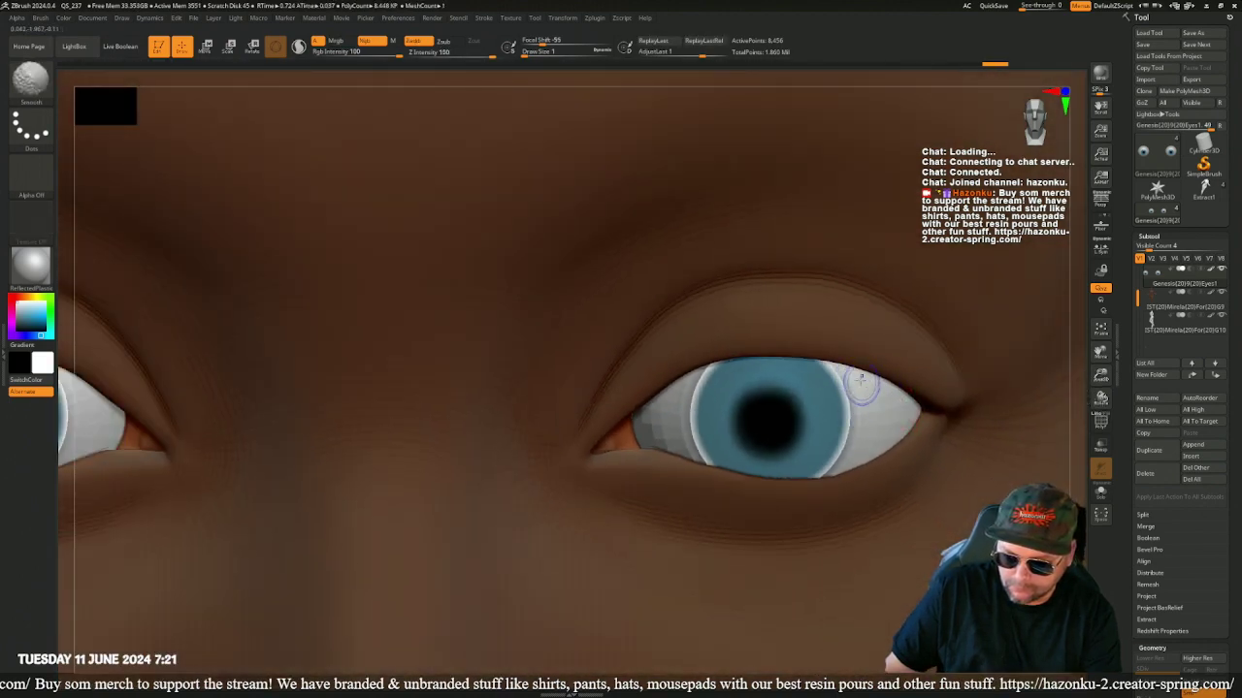
# - Check the eyeballs alone and within the face, and clear the mask from the irises
pyautogui.click(1100, 492)
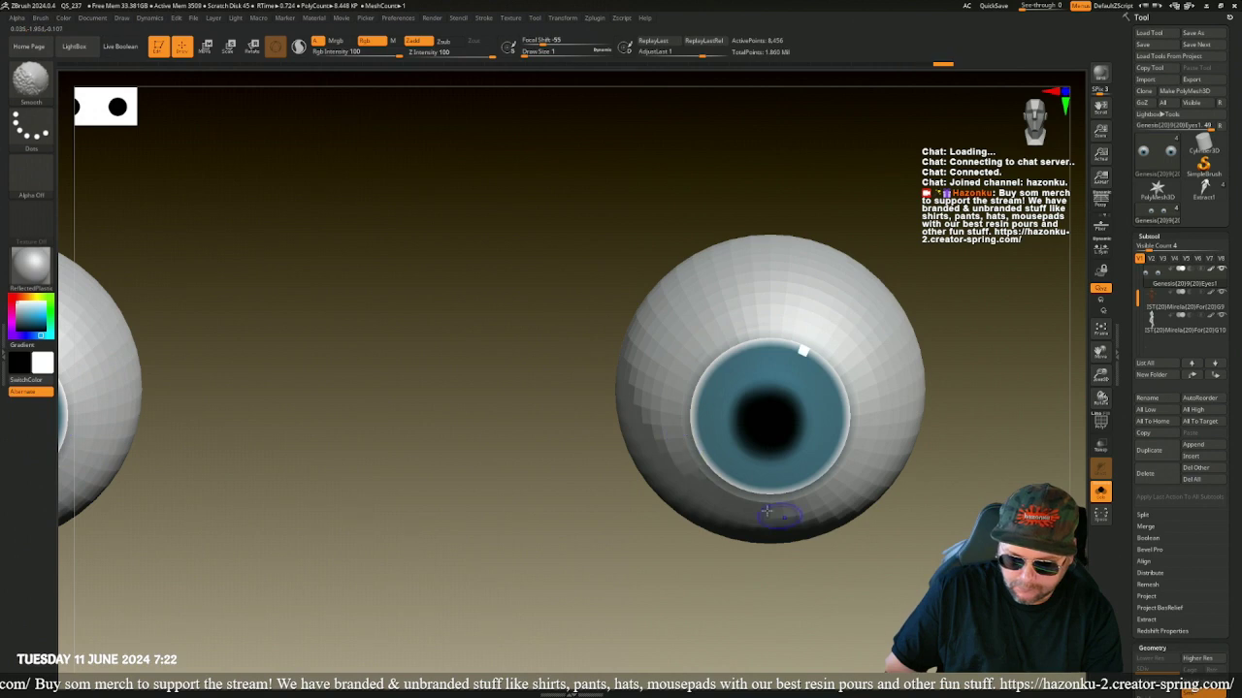
pyautogui.click(1100, 492)
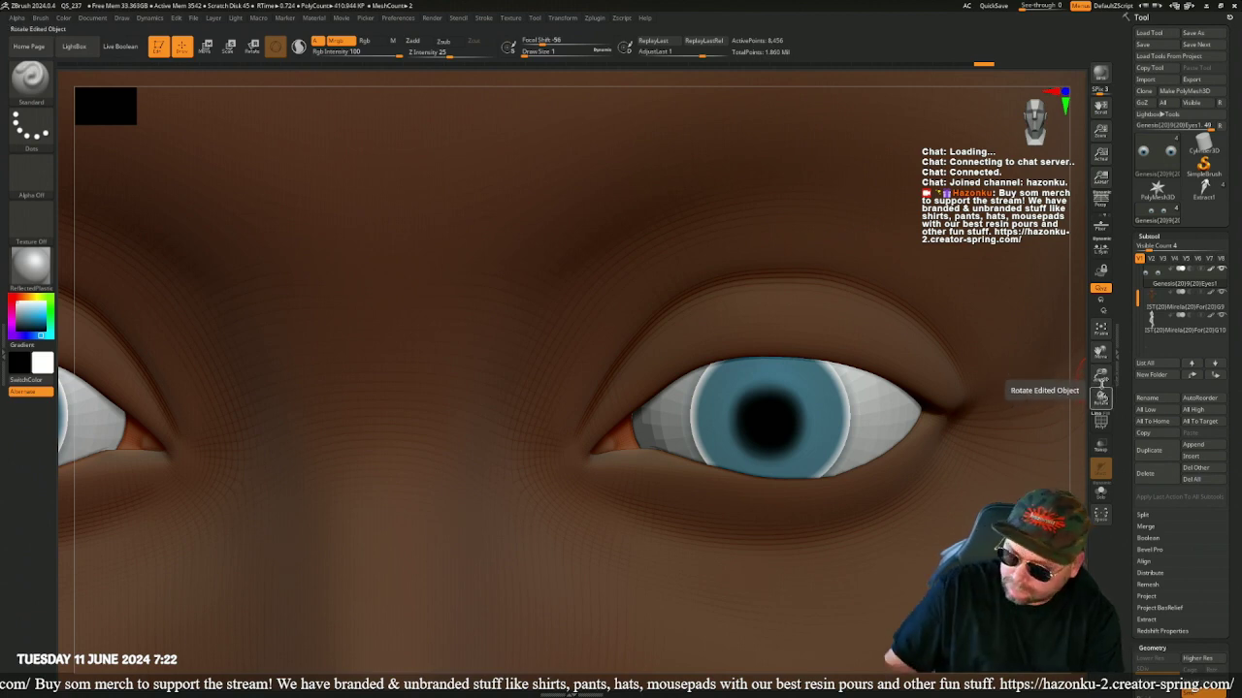
pyautogui.moveTo(1100, 381); pyautogui.dragTo(1077, 394)
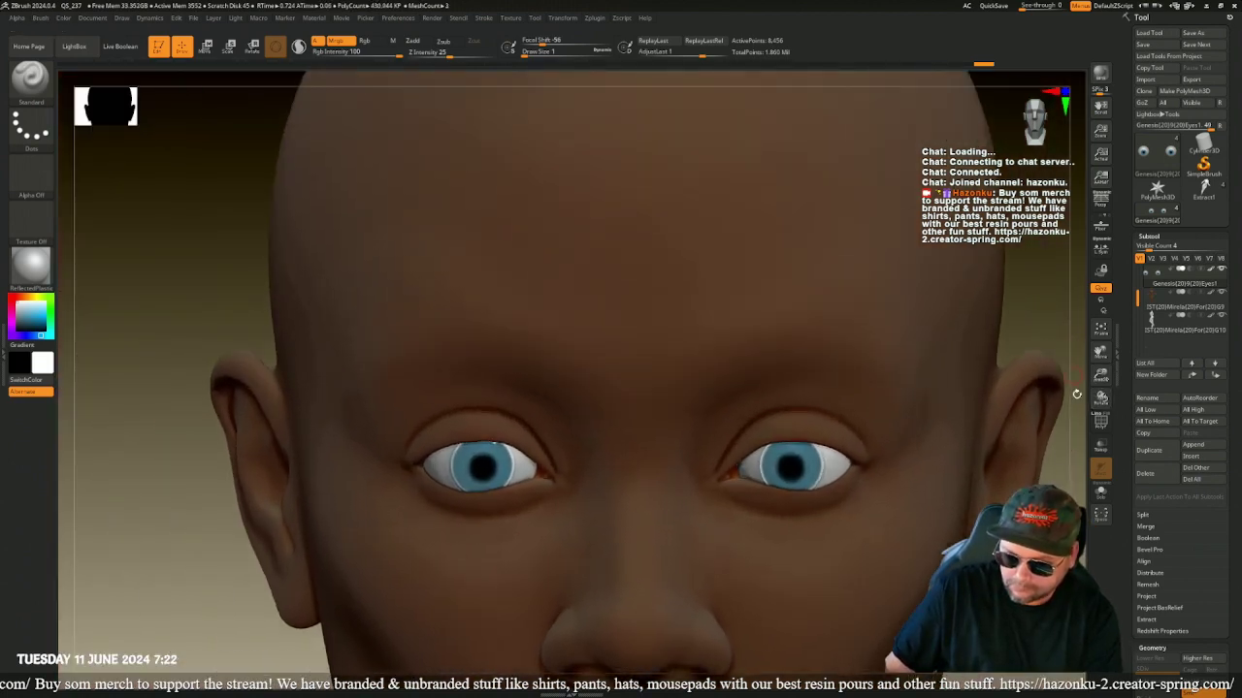
pyautogui.hotkey('ctrl', 'shift', 'z')
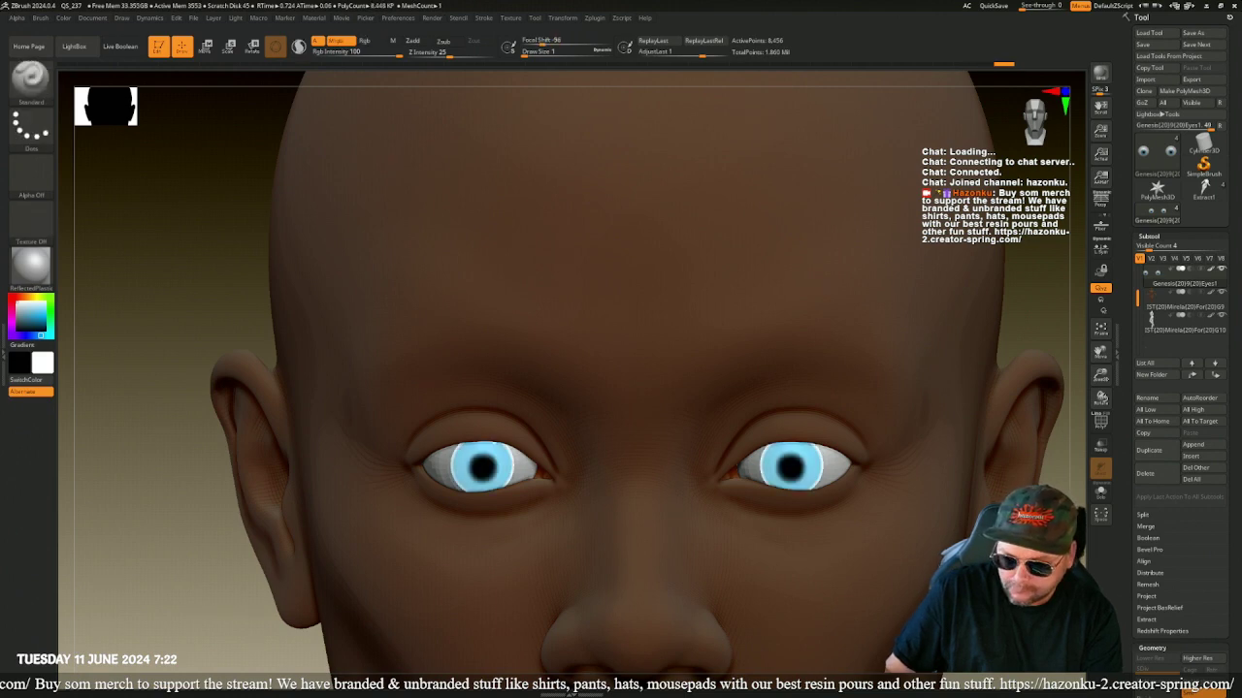
# - Subdivide the eyes subtool twice
pyautogui.click(1155, 273)
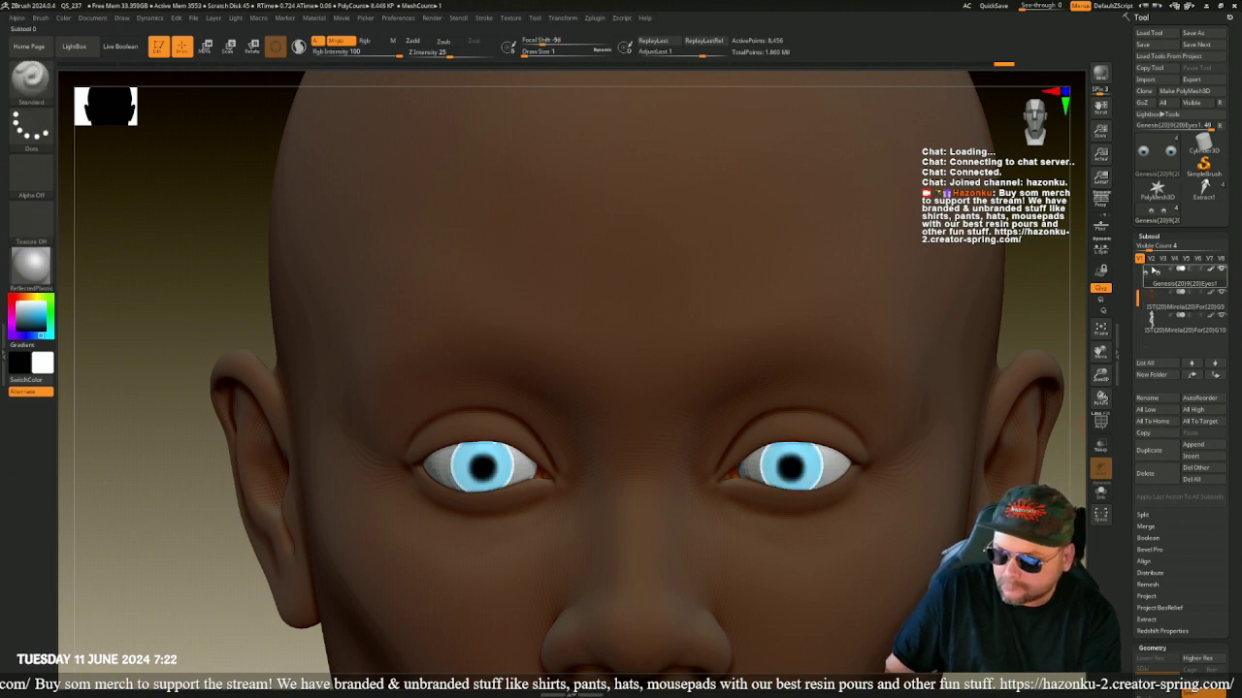
pyautogui.scroll(-4, 1133, 531)
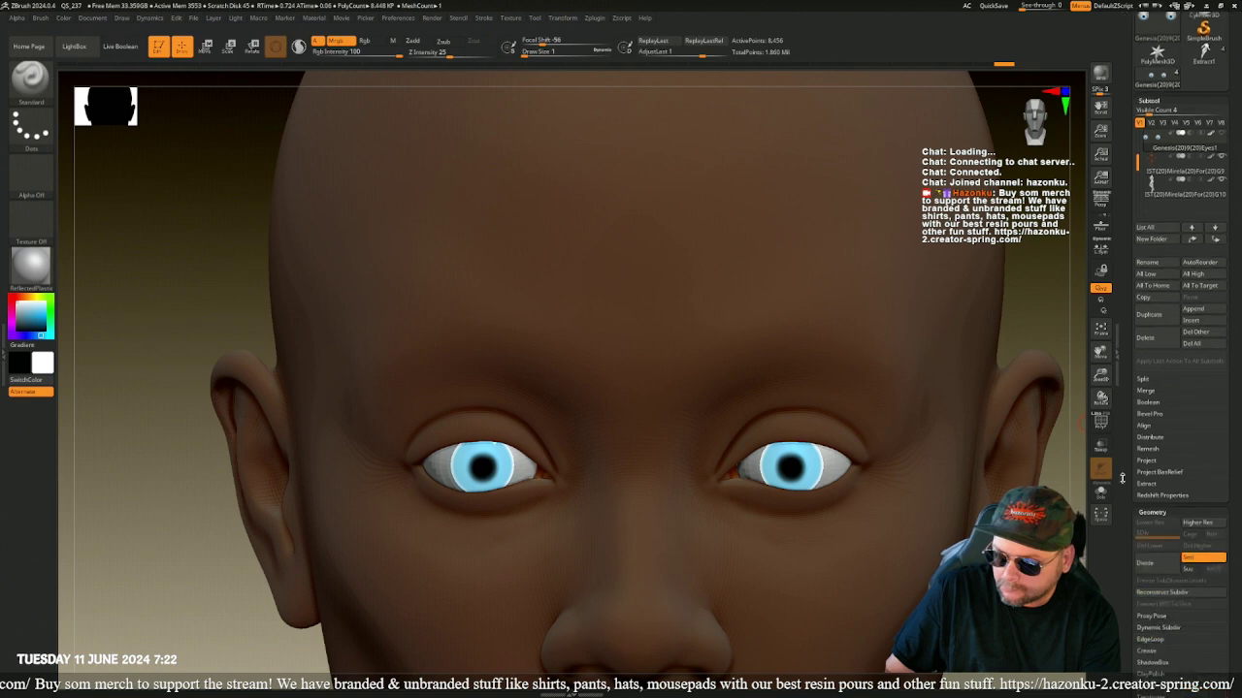
pyautogui.click(1147, 517)
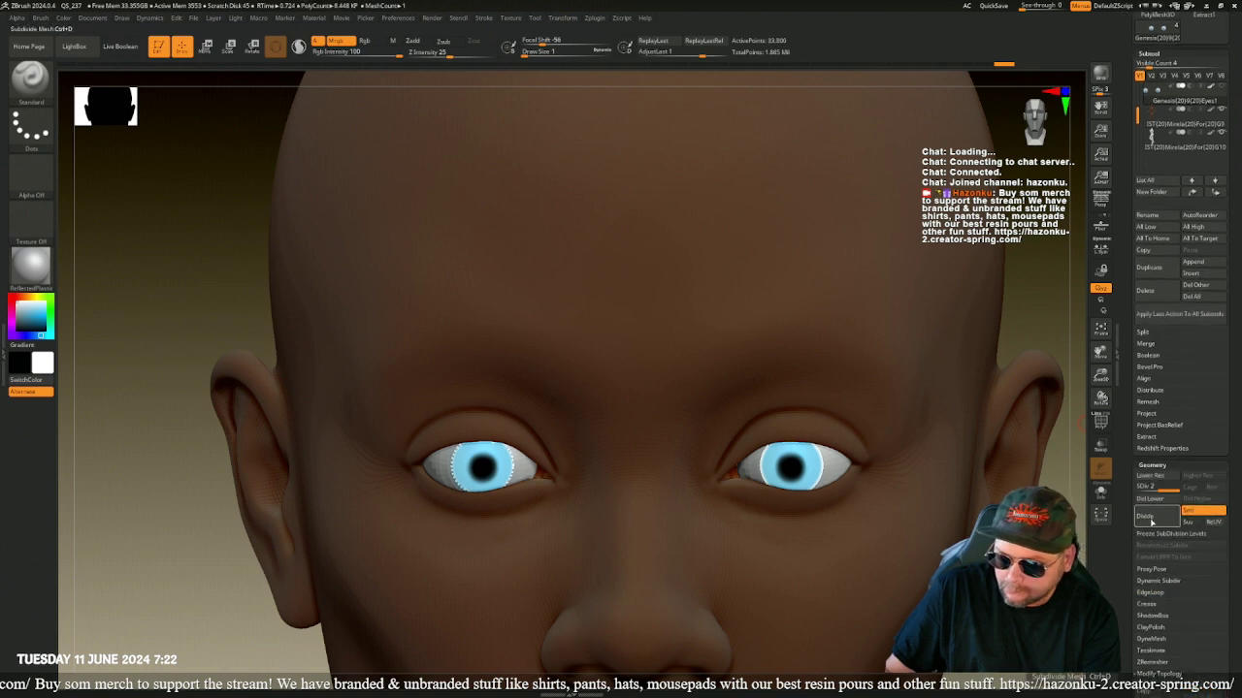
pyautogui.click(1150, 519)
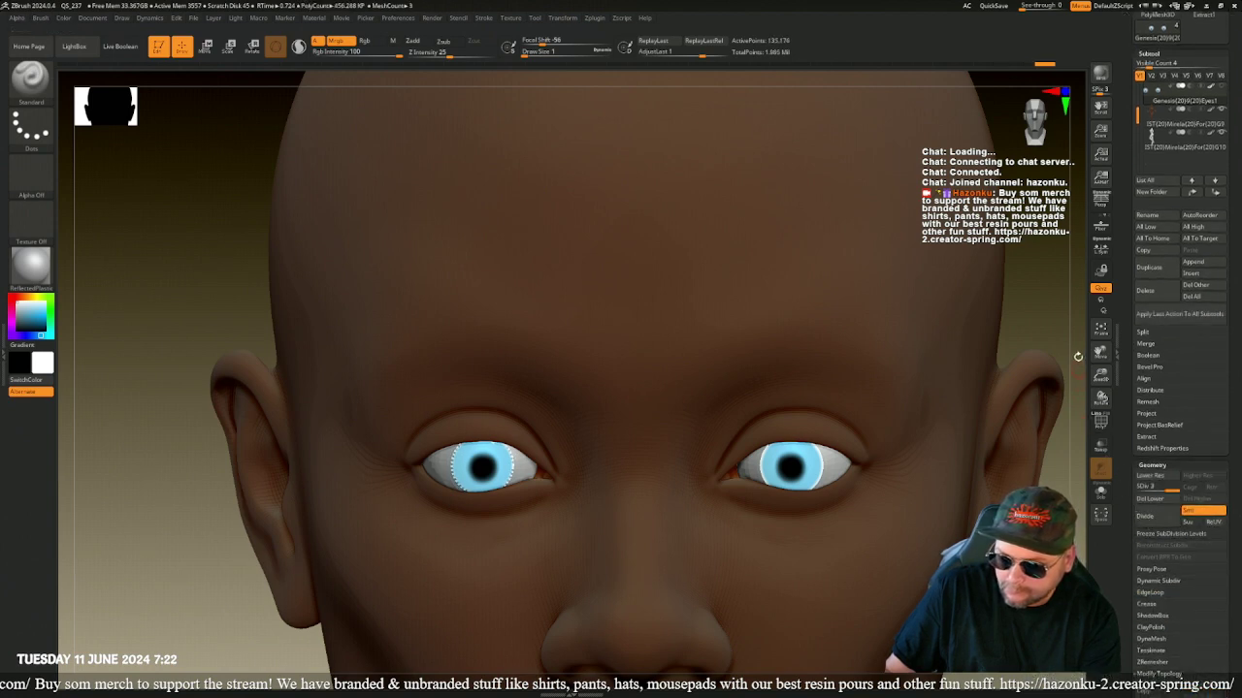
# - Frame the head from the front and turn both eyeballs very slightly with the transform gizmo's Y rotation
pyautogui.click(1101, 329)
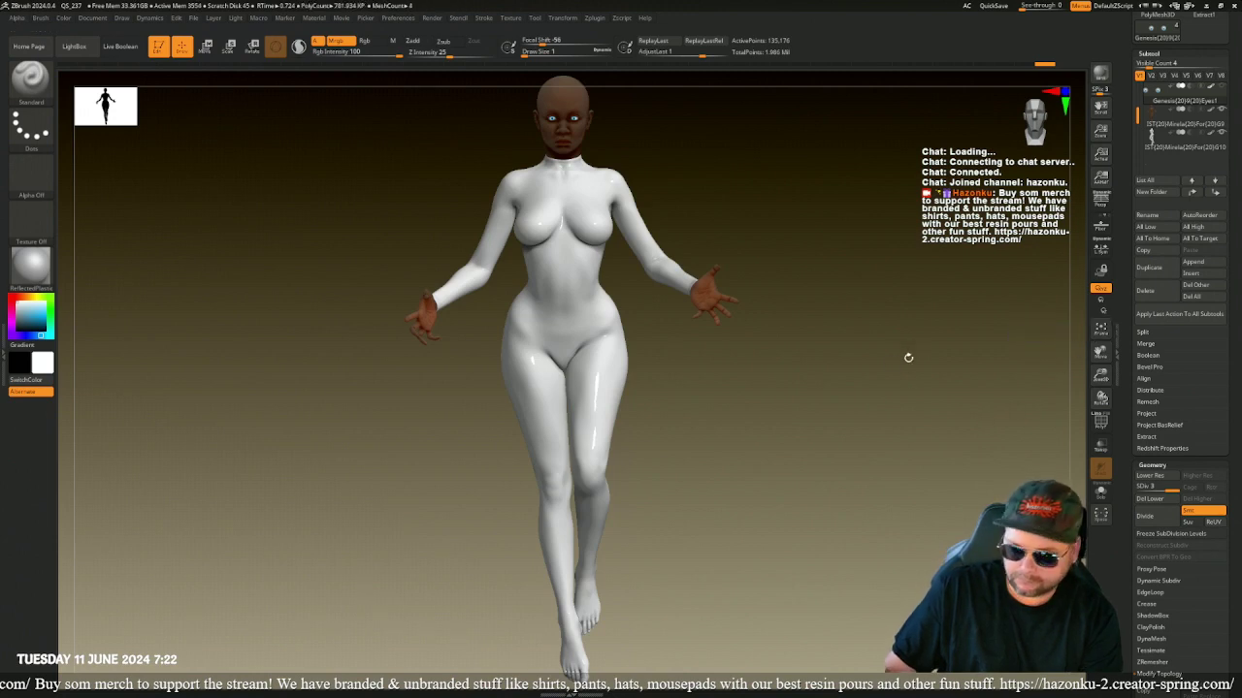
pyautogui.keyDown('ctrl'); pyautogui.moveTo(873, 322); pyautogui.dragTo(933, 549, button='right'); pyautogui.keyUp('ctrl')
pyautogui.moveTo(884, 342); pyautogui.dragTo(871, 309, button='right')
pyautogui.moveTo(871, 308); pyautogui.dragTo(897, 417)
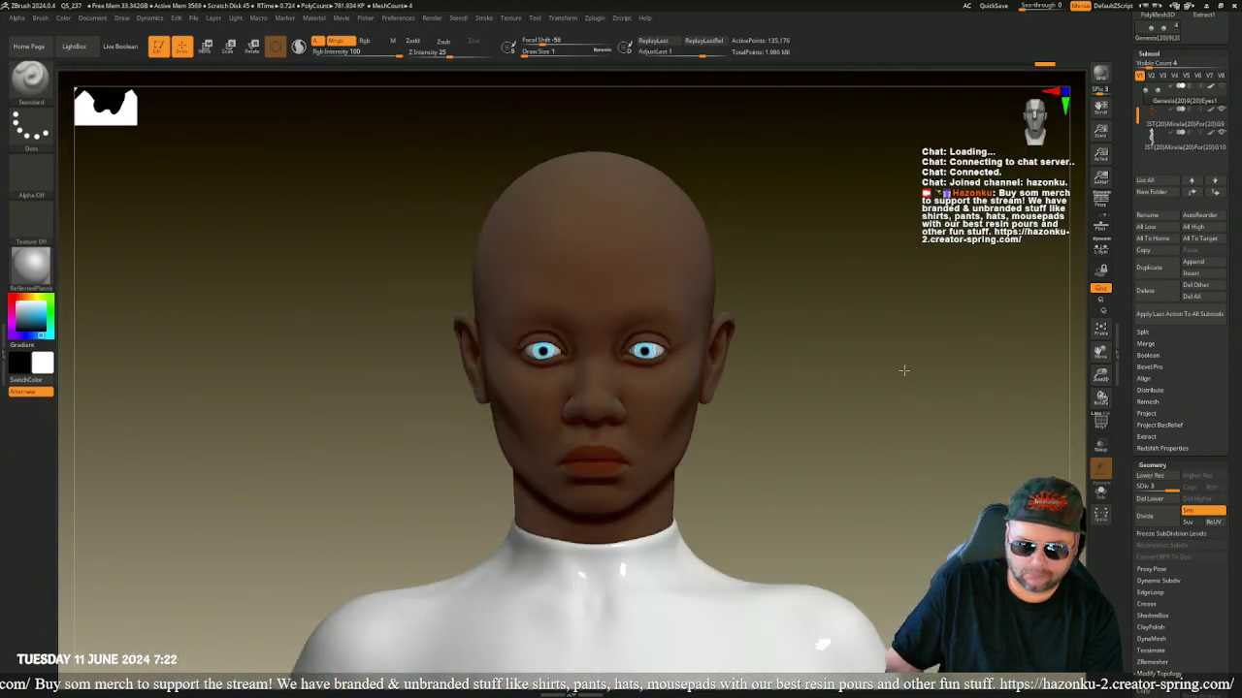
pyautogui.press('w')
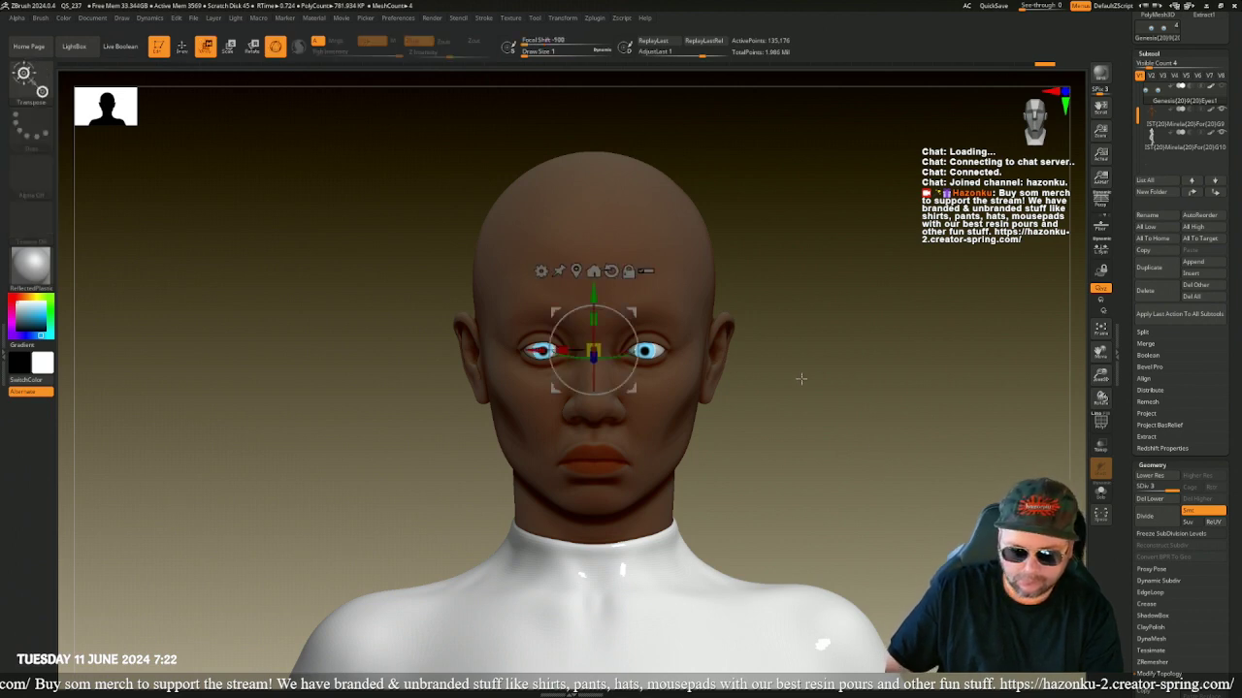
pyautogui.moveTo(615, 358); pyautogui.dragTo(618, 358)
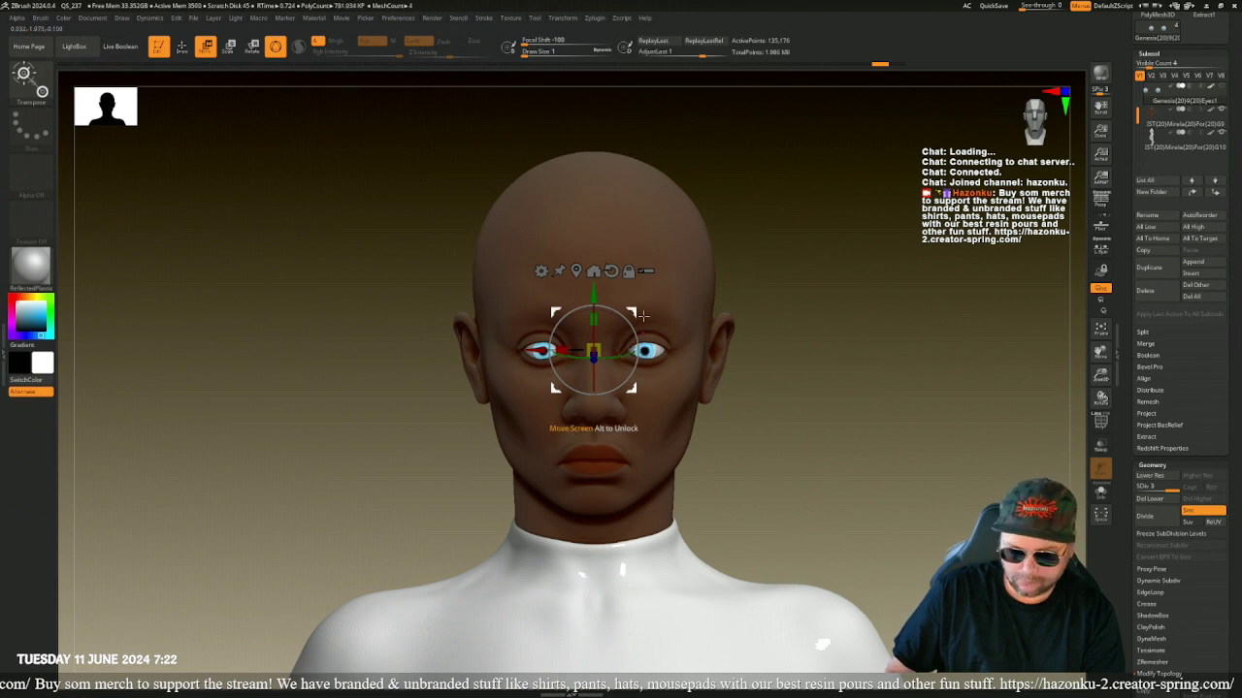
# - Mask the eyeball on the viewer's right and rotate the unmasked one slightly about the Y axis
pyautogui.press('ctrl')
pyautogui.moveTo(759, 394)
pyautogui.keyDown('ctrl'); pyautogui.mouseDown()
pyautogui.moveTo(601, 283)
pyautogui.moveTo(614, 438)
pyautogui.moveTo(630, 371)
pyautogui.mouseUp(); pyautogui.keyUp('ctrl')
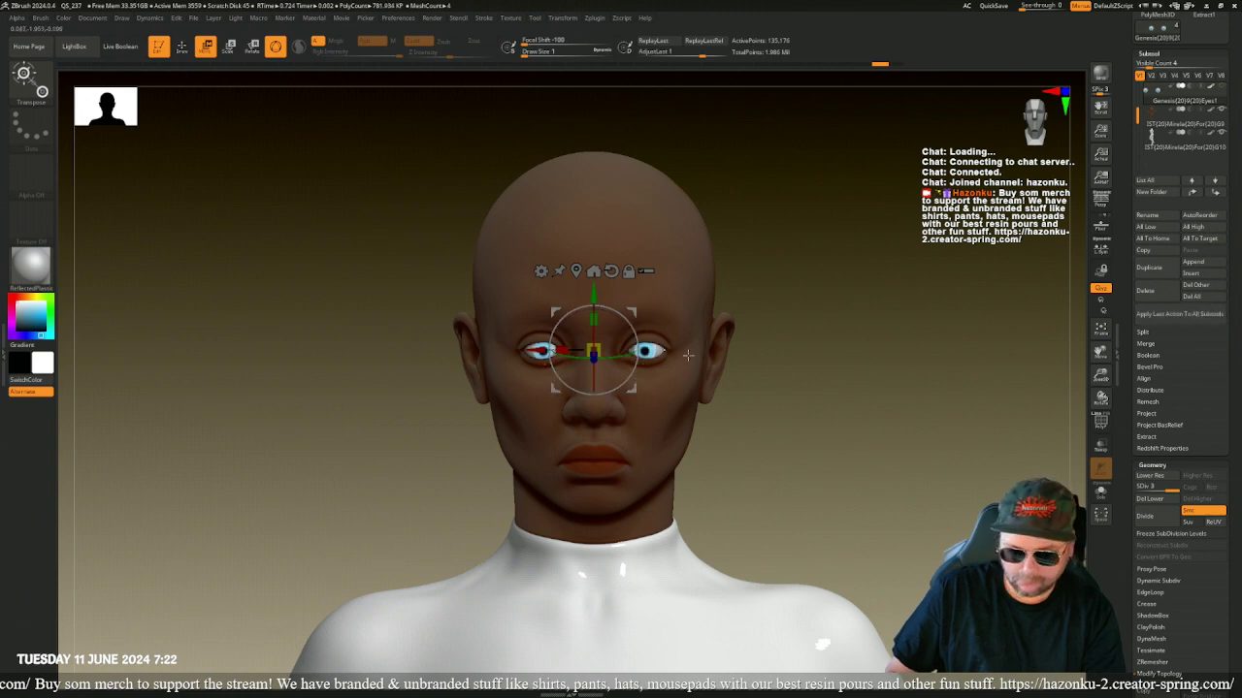
pyautogui.moveTo(727, 368)
pyautogui.keyDown('ctrl'); pyautogui.mouseDown()
pyautogui.moveTo(715, 314)
pyautogui.moveTo(646, 437)
pyautogui.moveTo(667, 387)
pyautogui.mouseUp(); pyautogui.keyUp('ctrl')
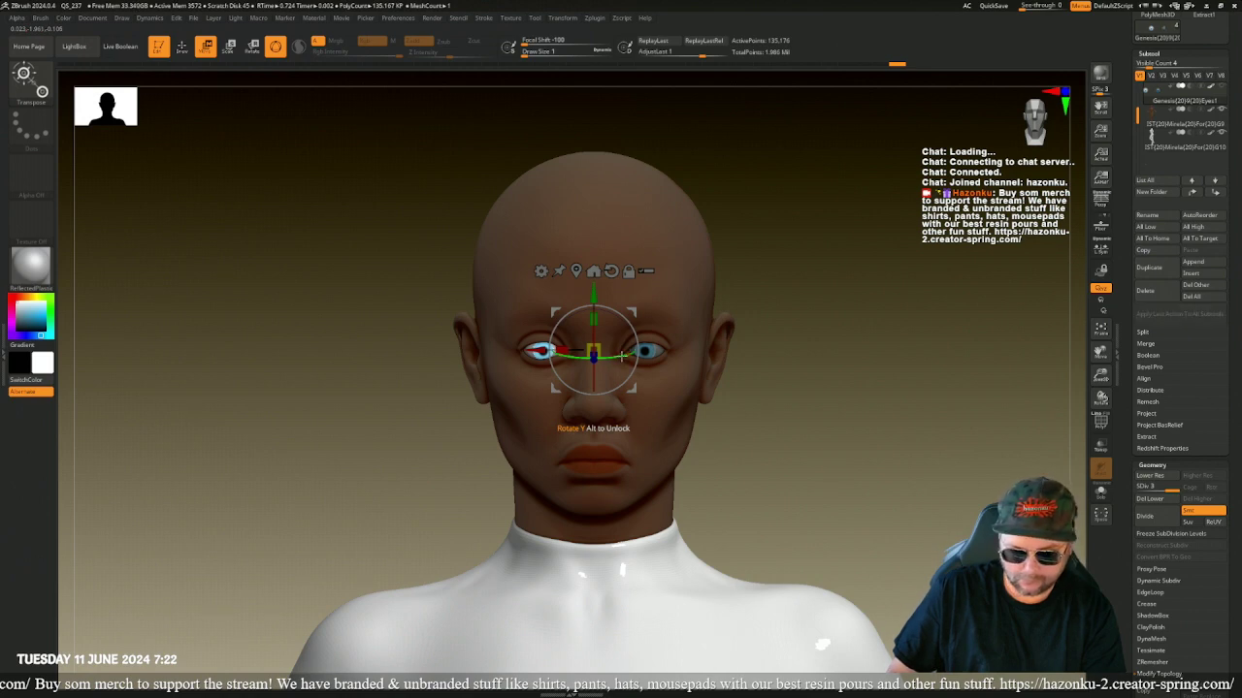
pyautogui.moveTo(621, 356); pyautogui.dragTo(622, 358)
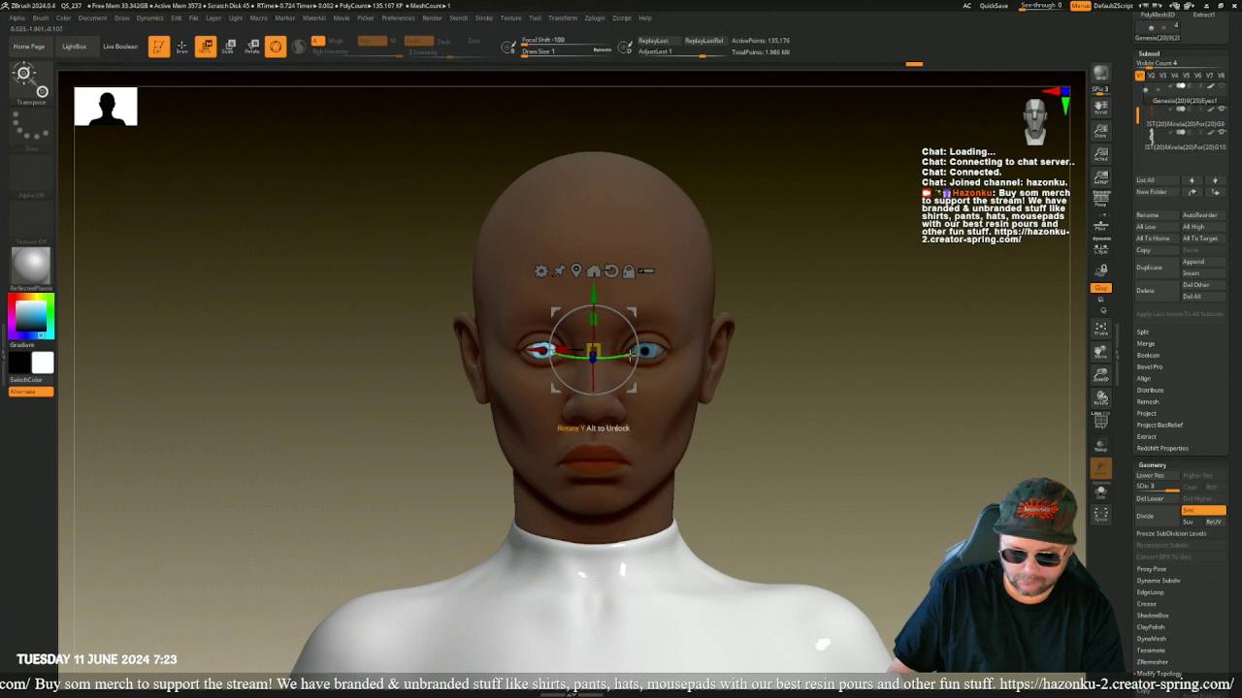
# - Invert the mask to rotate the other eyeball slightly about Y, clear the mask, and return to drawing with the whole figure framed
pyautogui.keyDown('ctrl'); pyautogui.click(781, 410); pyautogui.keyUp('ctrl')
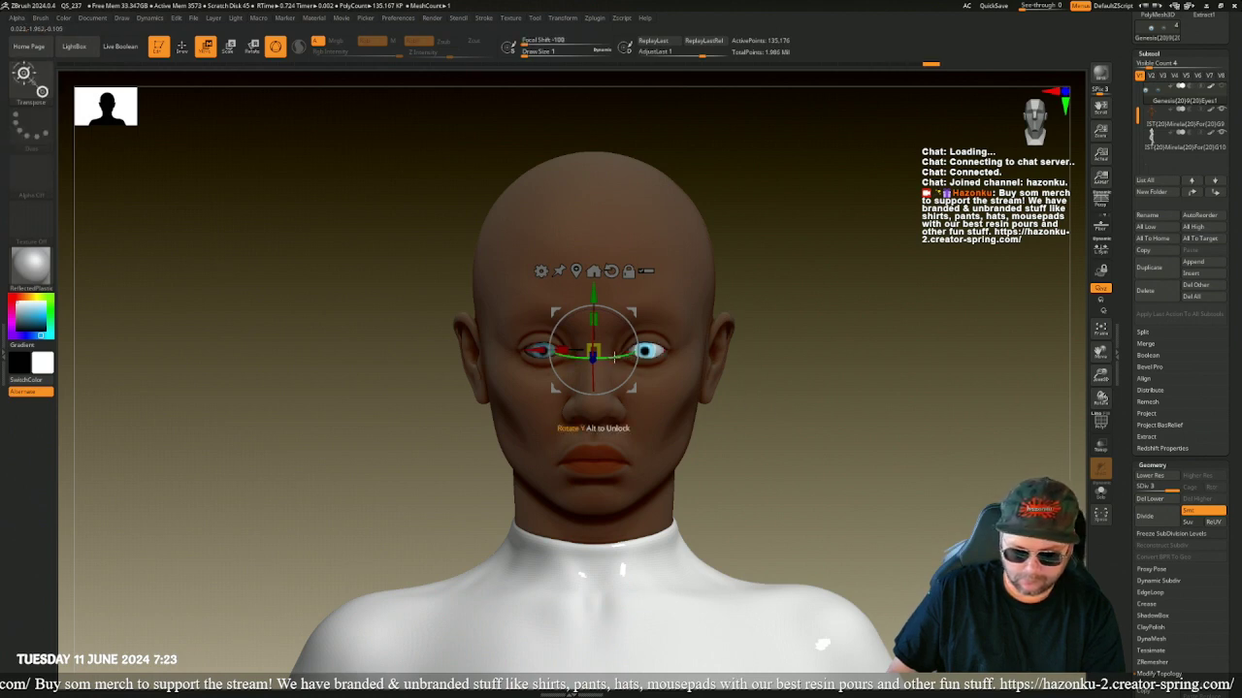
pyautogui.moveTo(616, 357); pyautogui.dragTo(617, 357)
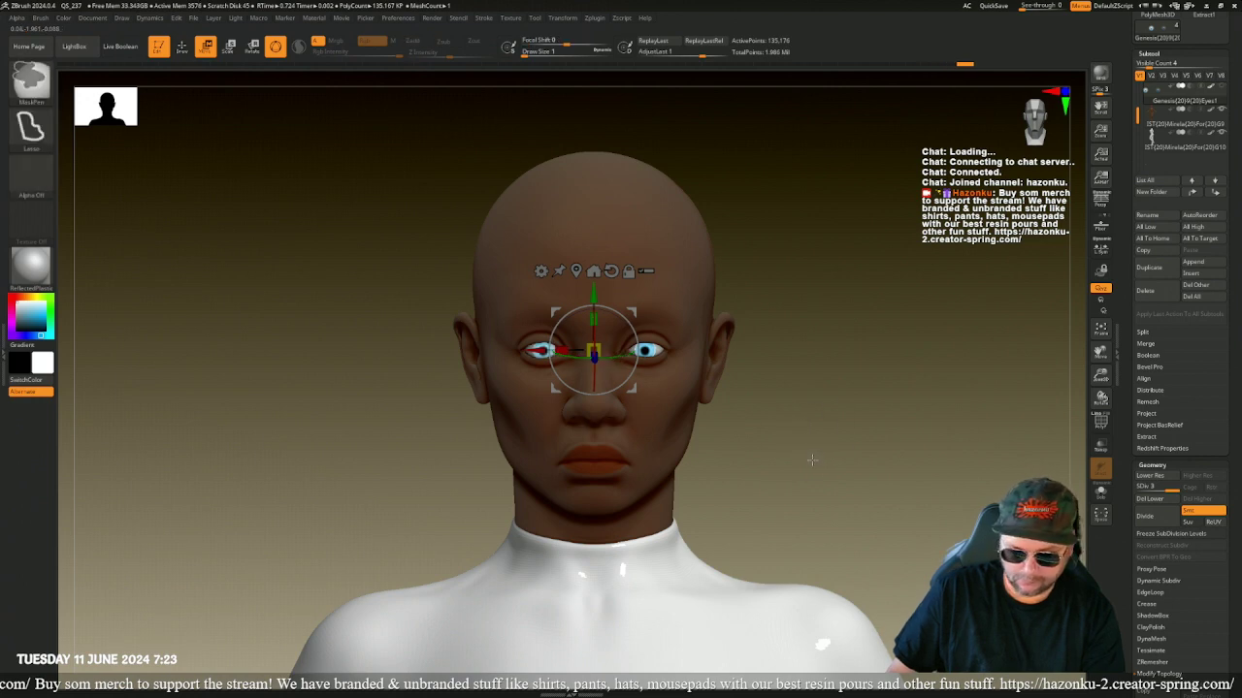
pyautogui.press('q')
pyautogui.moveTo(832, 454)
pyautogui.mouseDown()
pyautogui.moveTo(784, 456)
pyautogui.moveTo(825, 435)
pyautogui.moveTo(855, 452)
pyautogui.mouseUp()
pyautogui.press('f')
pyautogui.press('f')
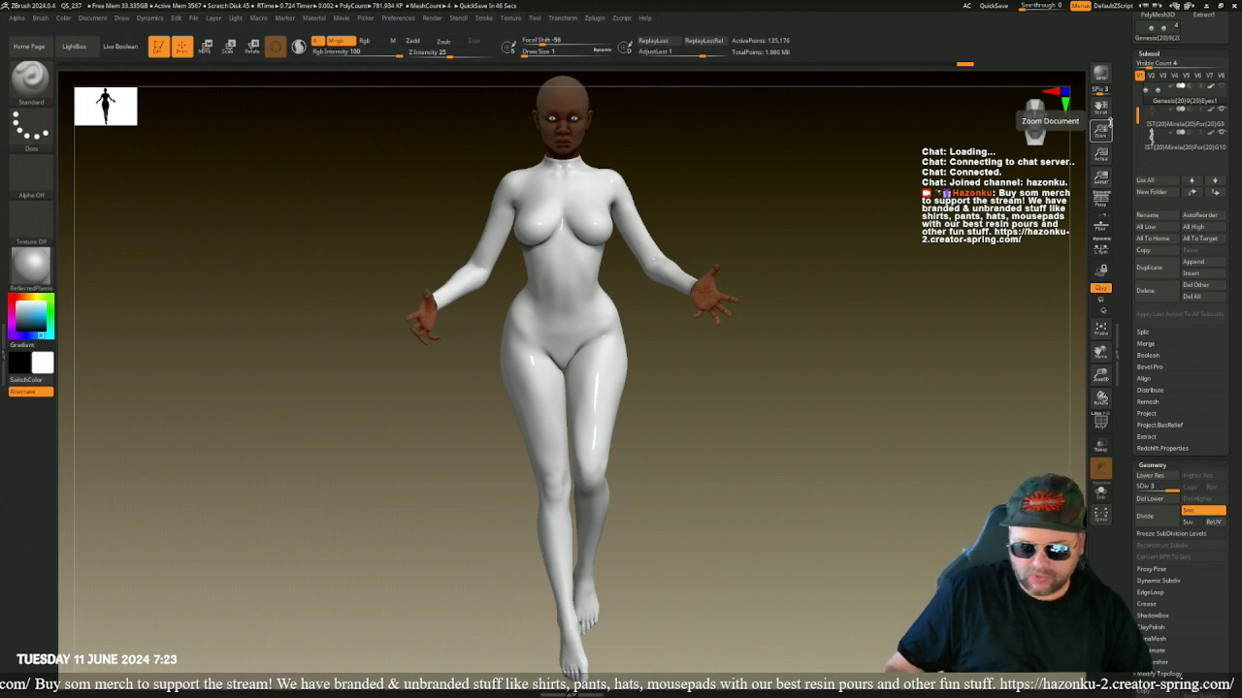
# - Frame the eyes subtool and inspect the face around both eyes
pyautogui.moveTo(879, 375); pyautogui.dragTo(683, 379)
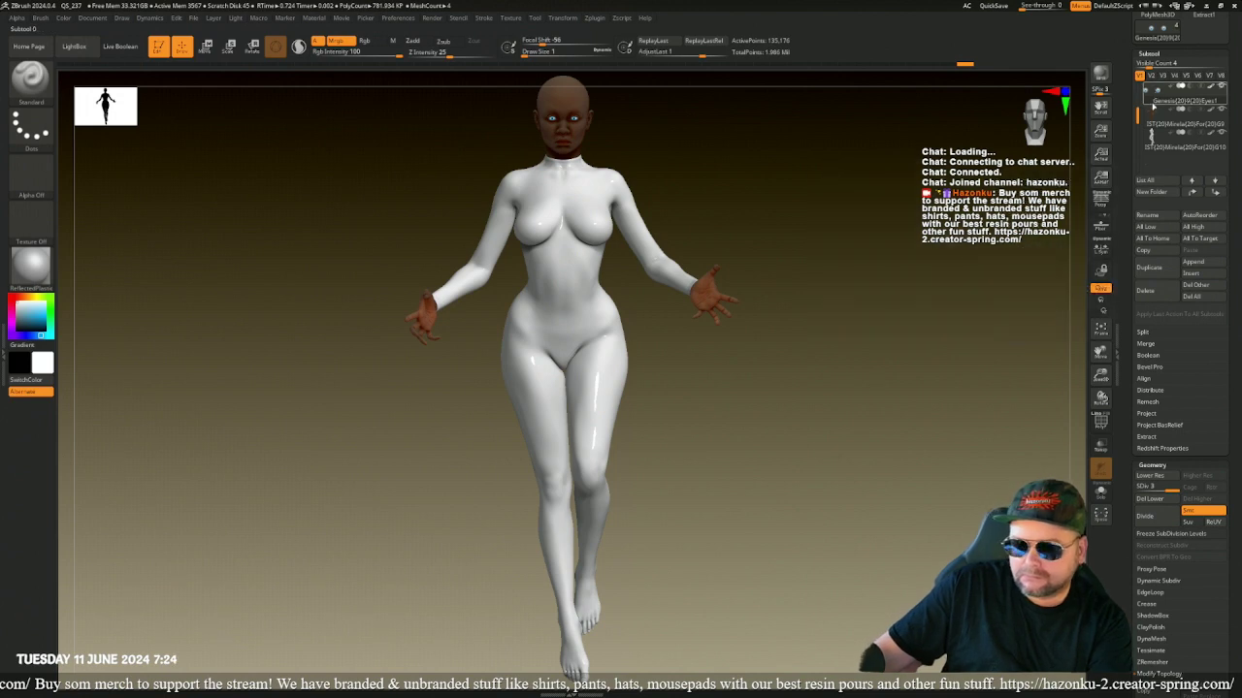
pyautogui.click(1153, 118)
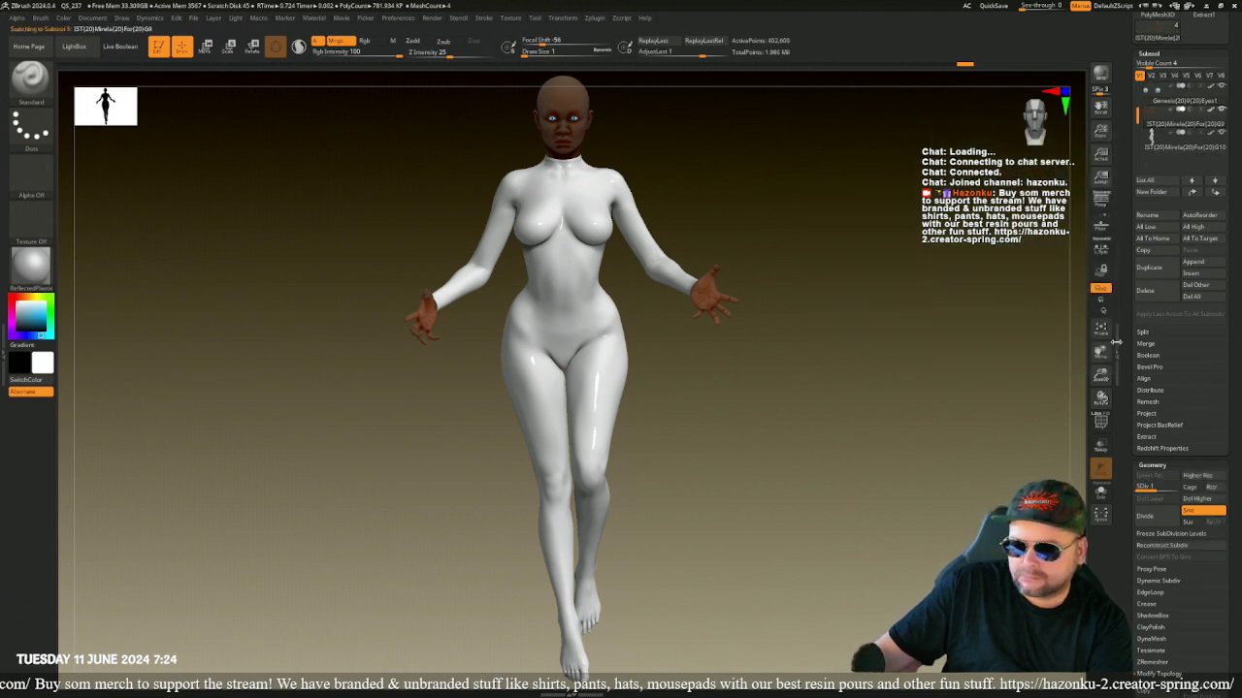
pyautogui.click(1151, 90)
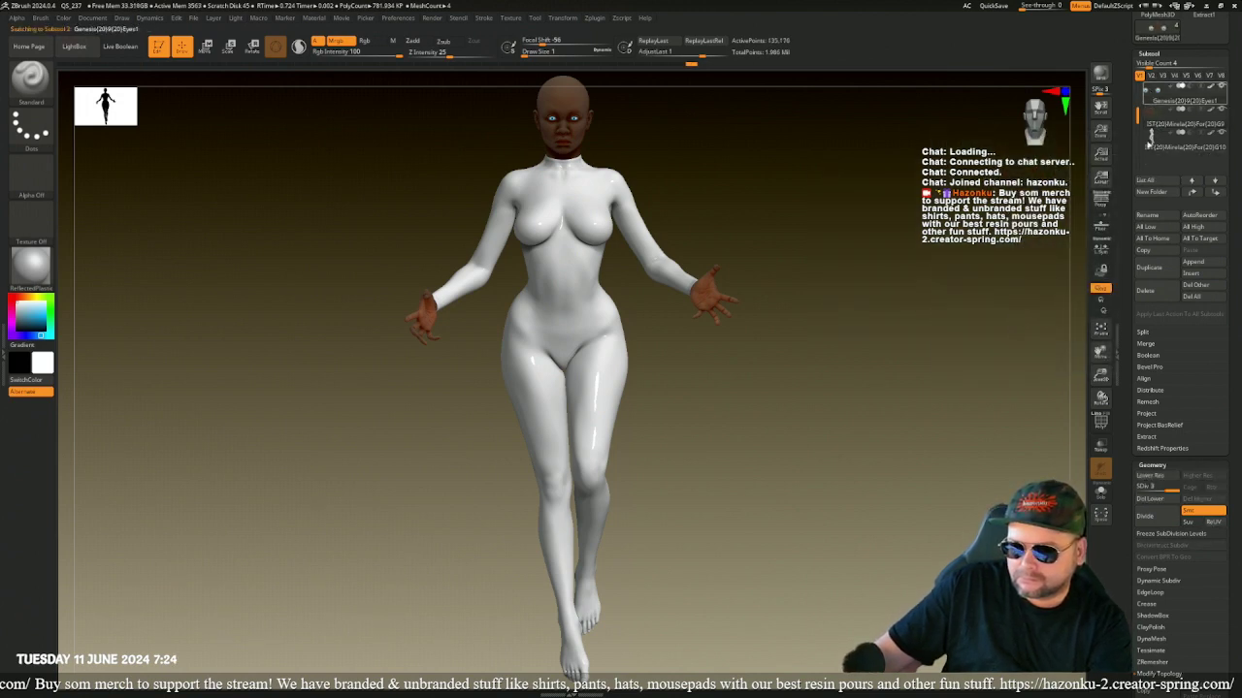
pyautogui.click(1101, 330)
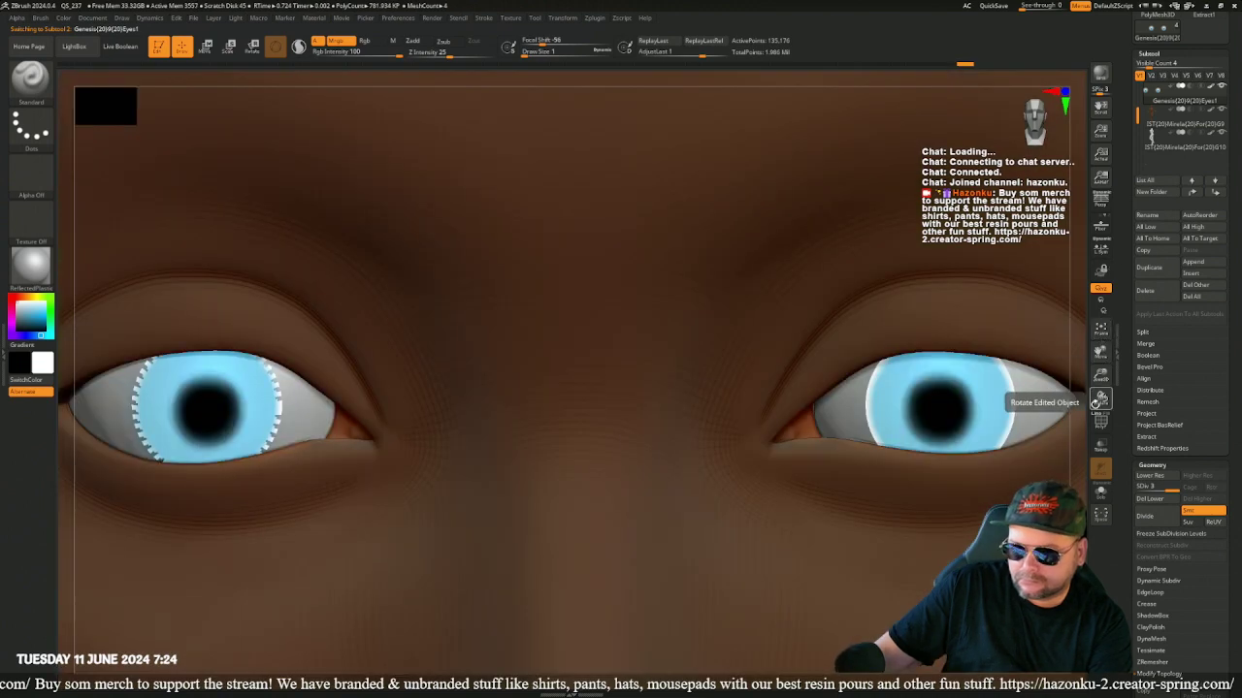
pyautogui.moveTo(1091, 370); pyautogui.dragTo(1068, 355)
# - Select the head subtool, pick a near-black colour for colour-only painting, and raise the head to its highest subdivision level
pyautogui.click(1155, 117)
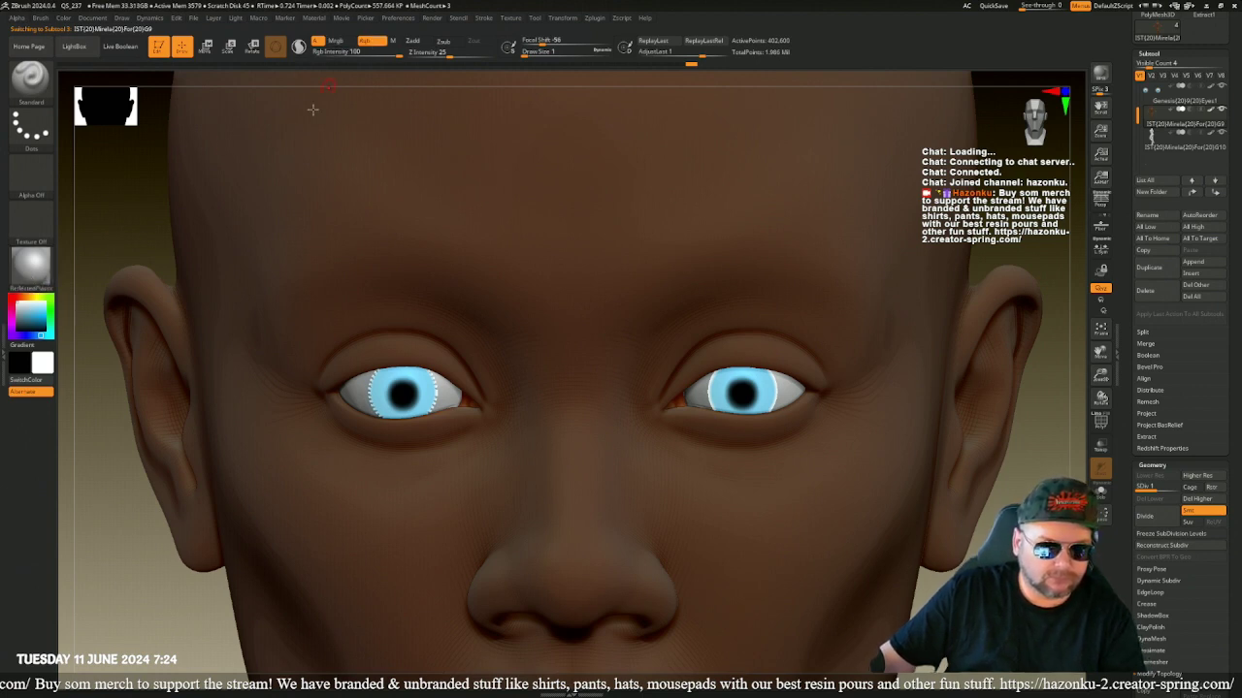
pyautogui.moveTo(20, 318); pyautogui.dragTo(18, 328)
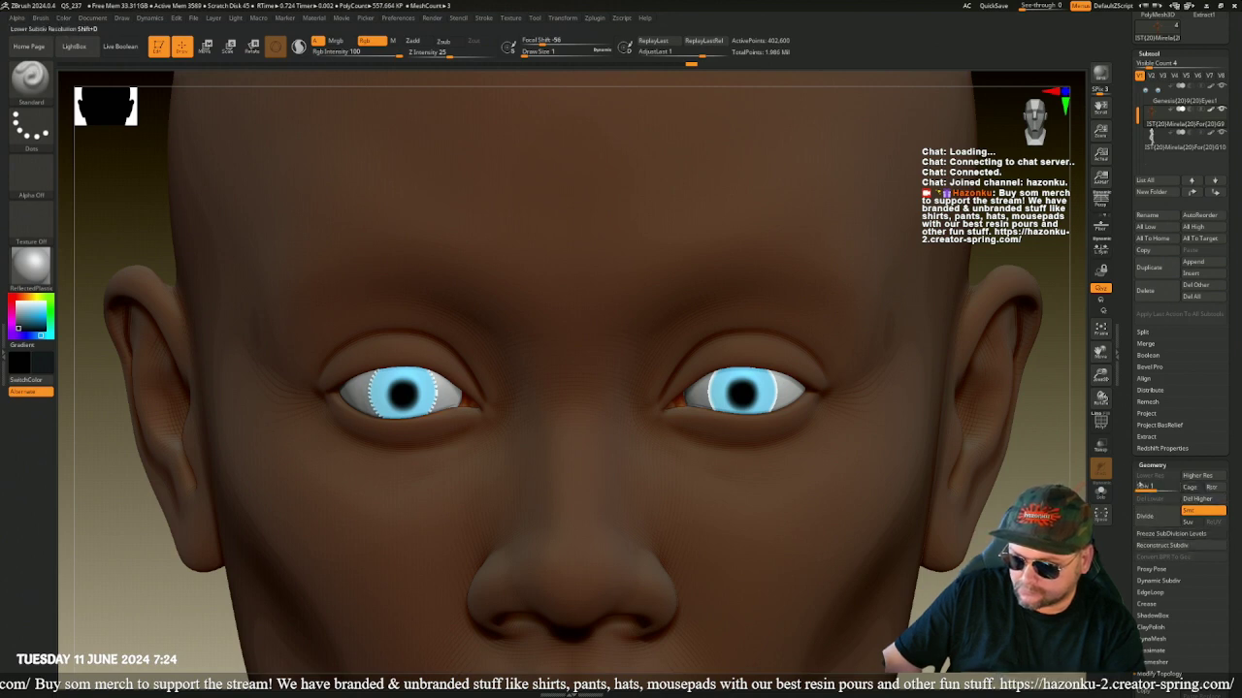
pyautogui.click(1178, 490)
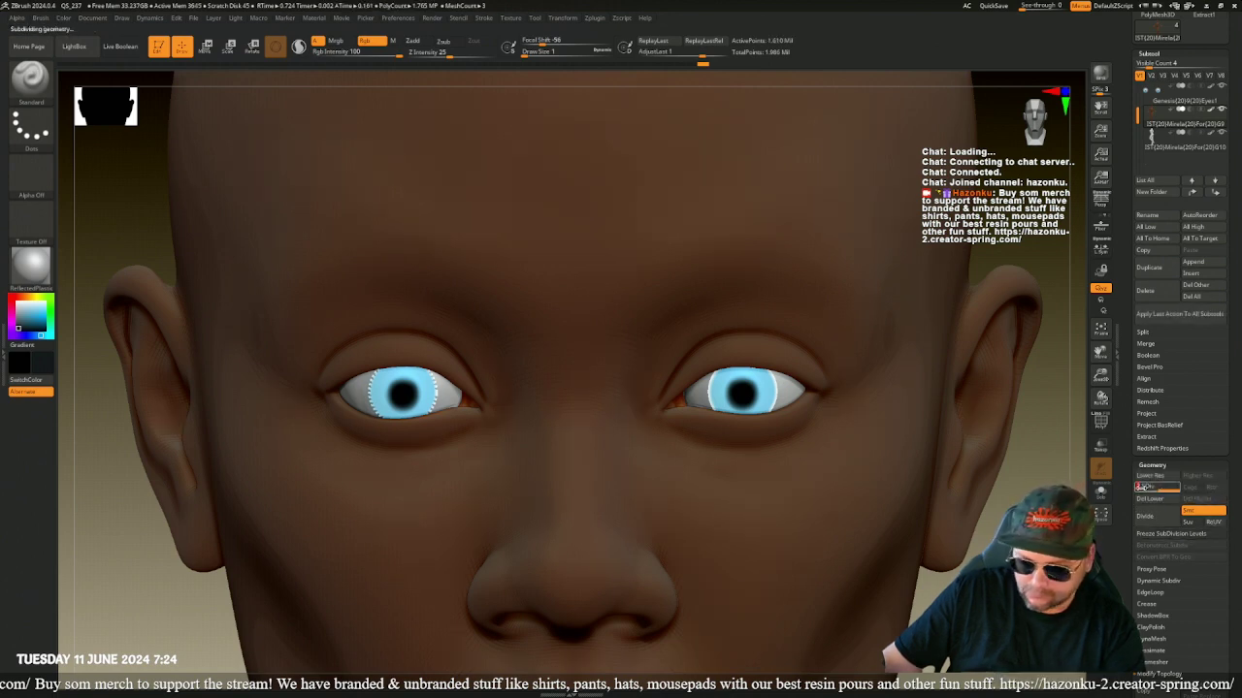
# - Drop the eyes subtool to subdivision level 1, delete its higher levels, and divide it back up to level 3
pyautogui.moveTo(1162, 490); pyautogui.dragTo(1139, 484)
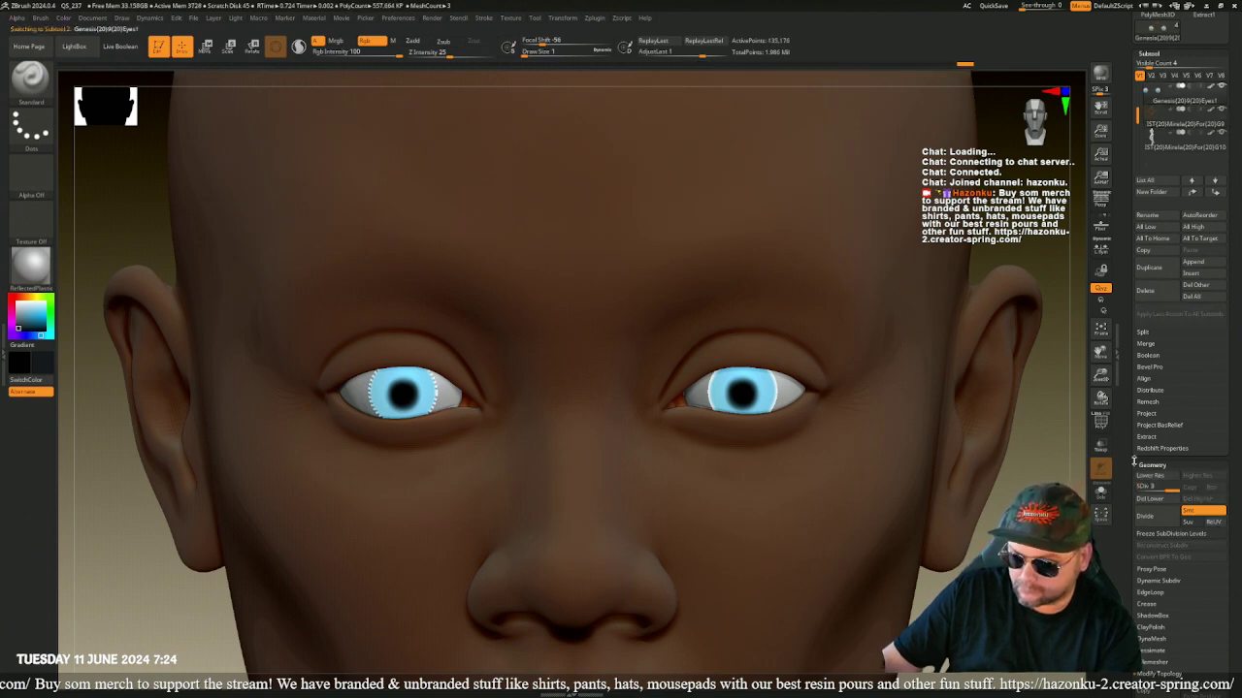
pyautogui.moveTo(1170, 492); pyautogui.dragTo(1112, 511)
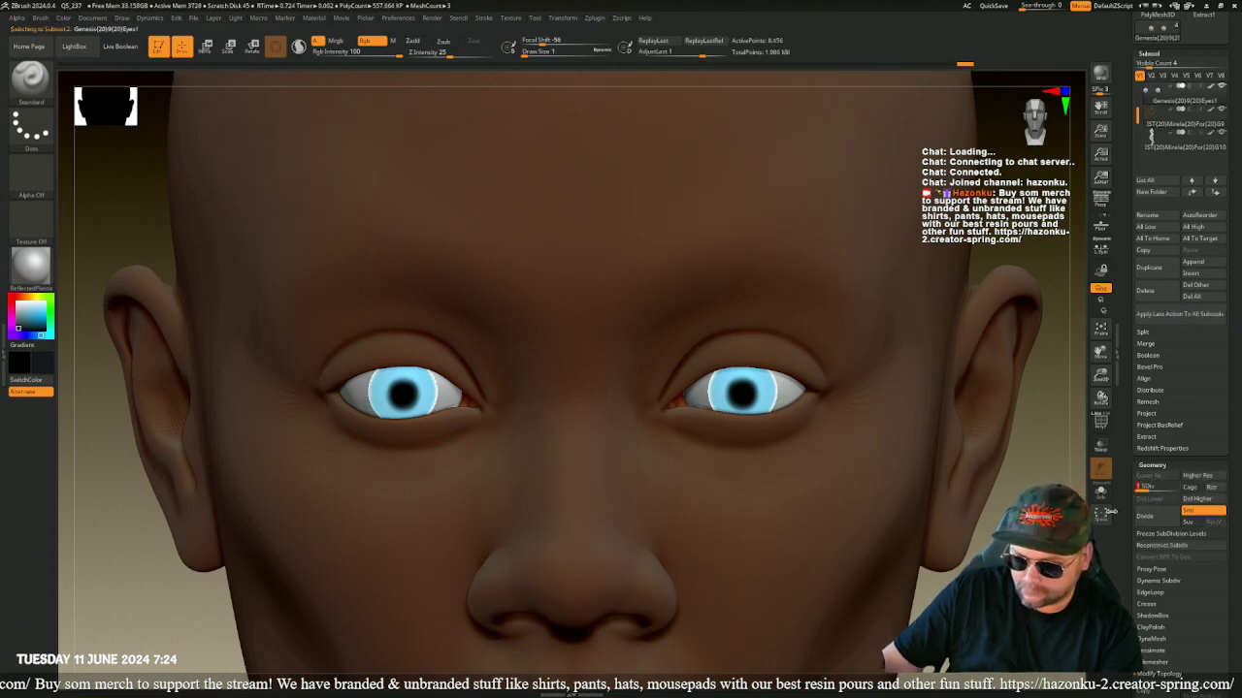
pyautogui.click(1199, 499)
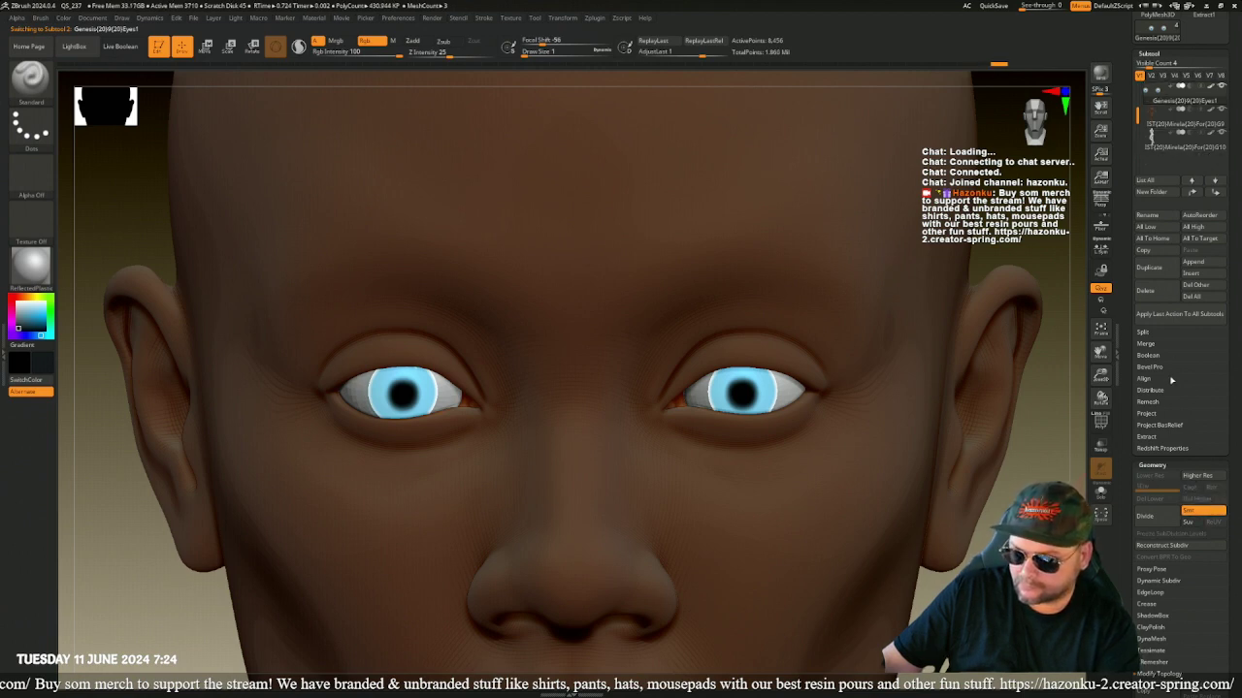
pyautogui.click(1152, 517)
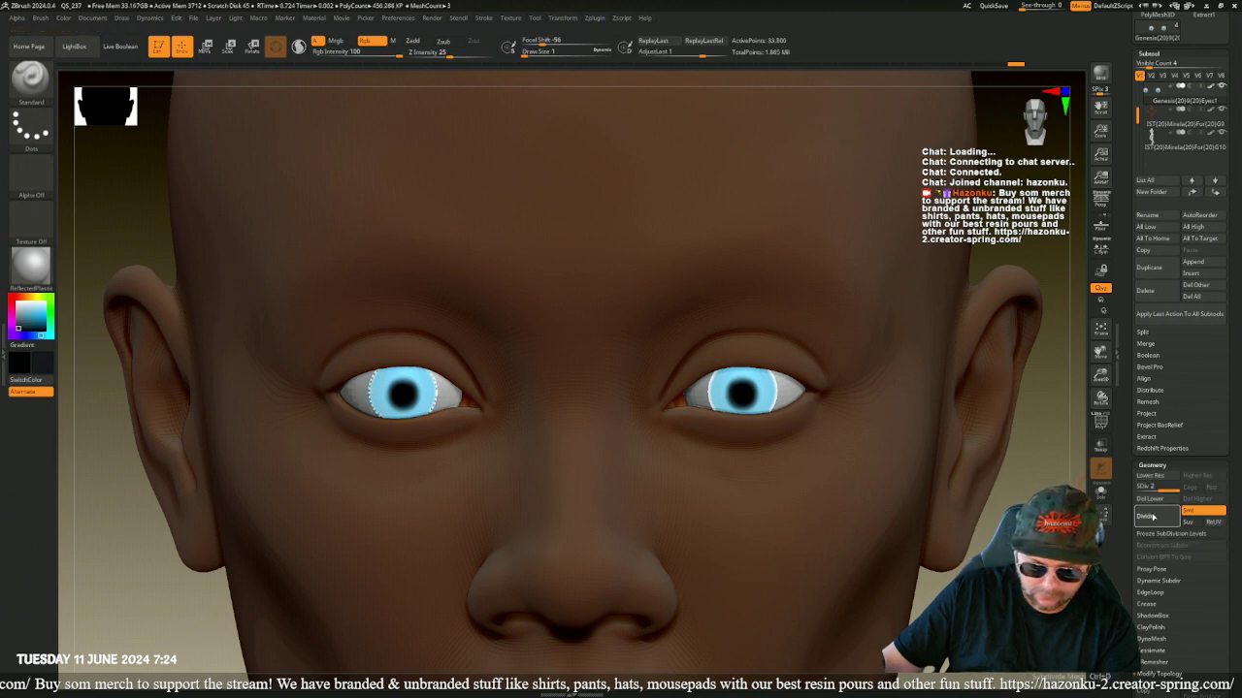
pyautogui.moveTo(1071, 509); pyautogui.dragTo(1029, 497)
# - Smooth the jagged iris border on the viewer's-left eyeball from both sides, checking its wireframe
pyautogui.click(1100, 423)
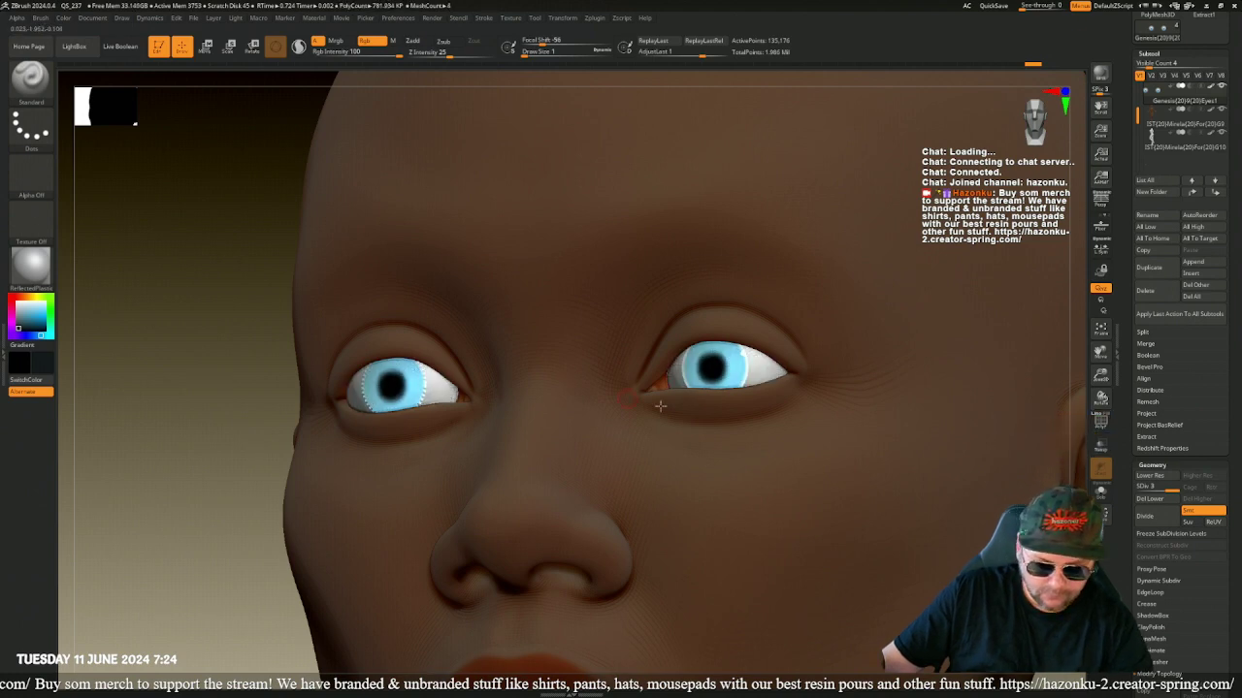
pyautogui.click(1102, 422)
pyautogui.click(1102, 423)
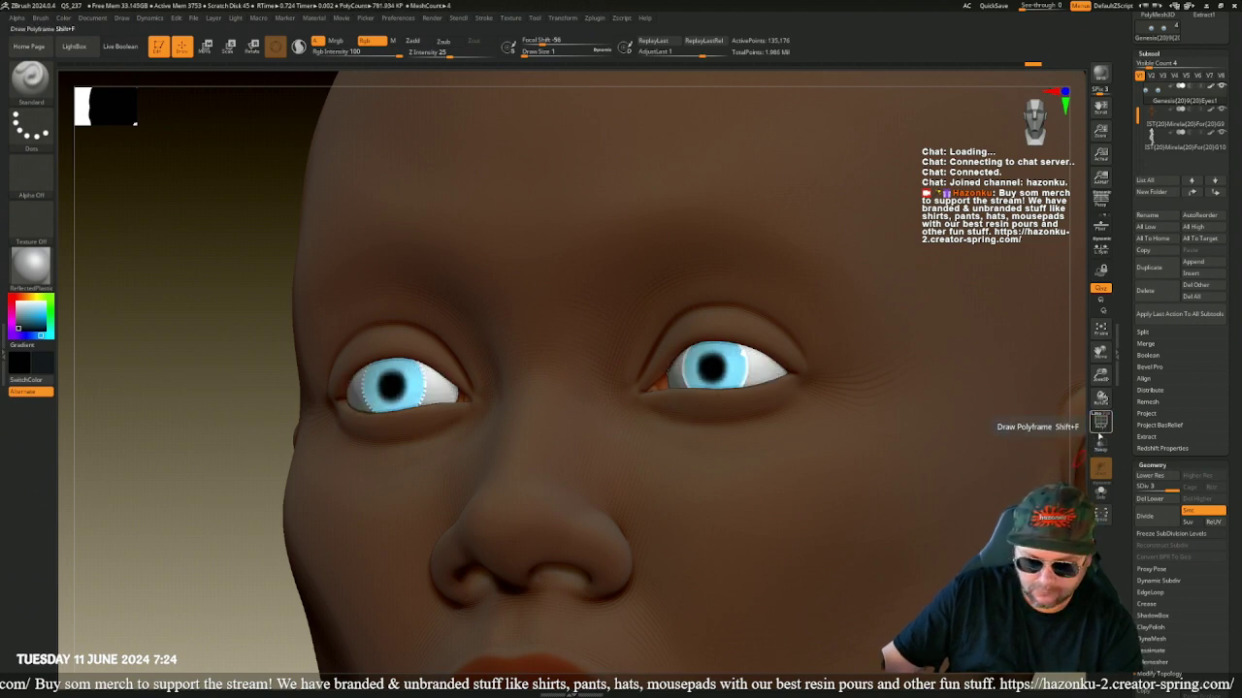
pyautogui.press('shift')
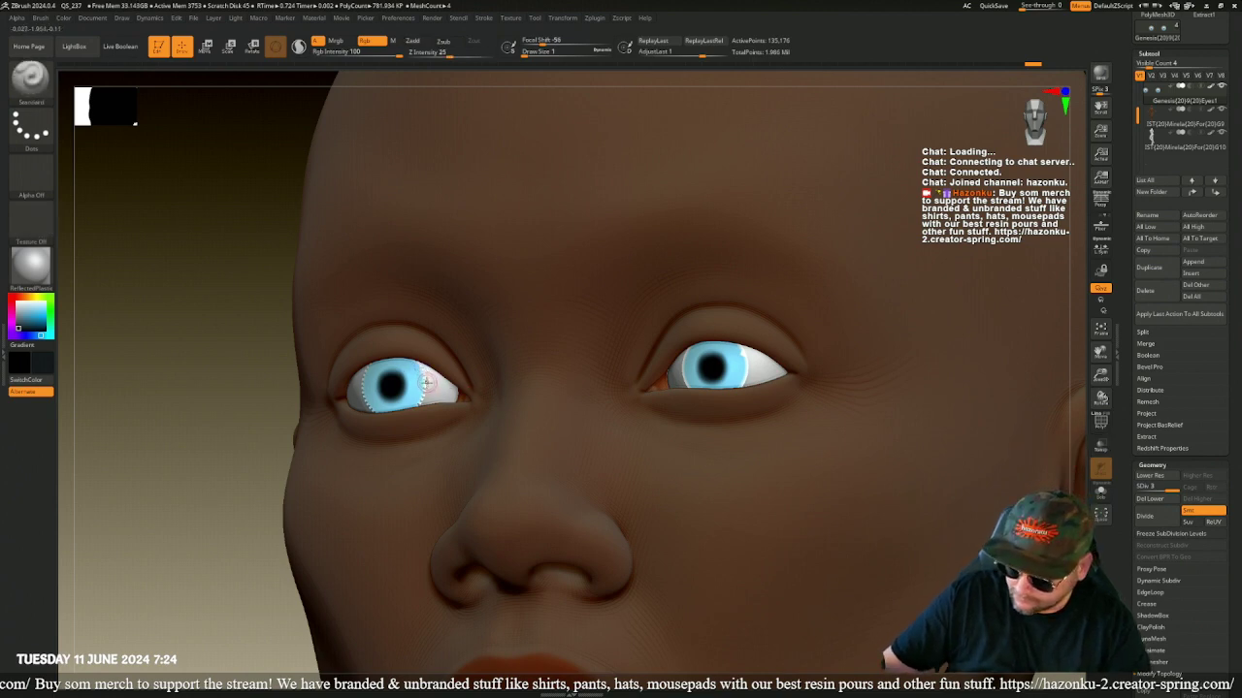
pyautogui.click(427, 383)
pyautogui.press('shift')
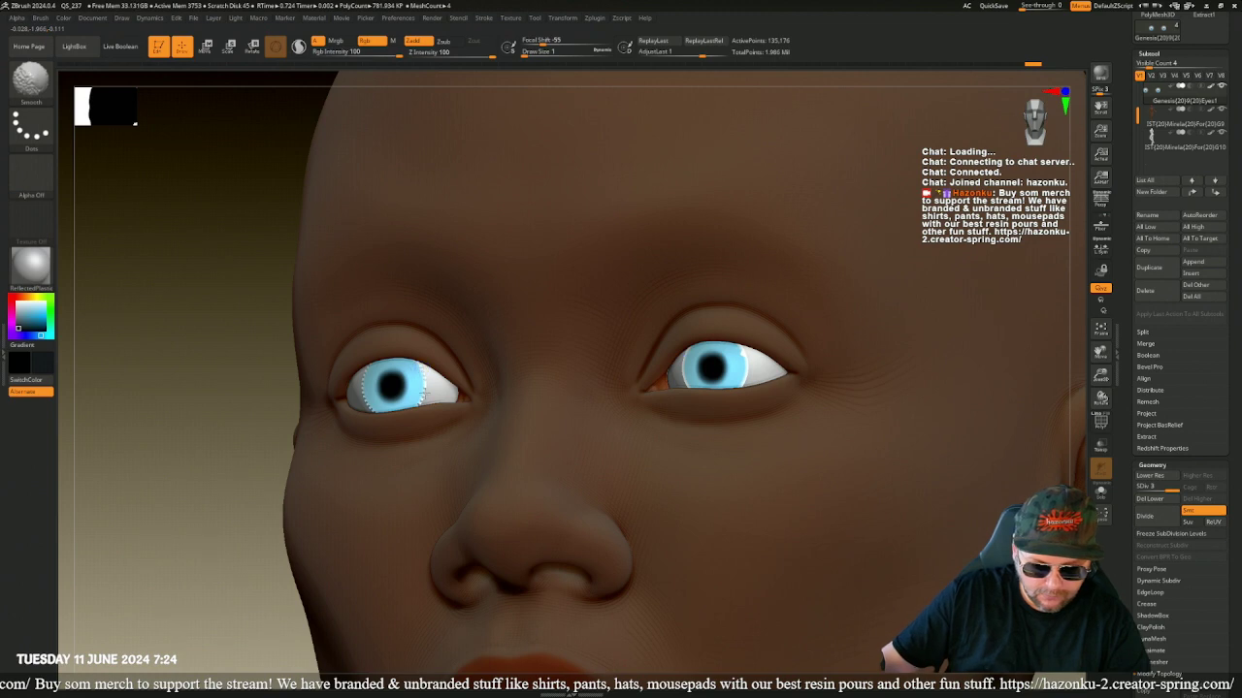
pyautogui.keyDown('shift'); pyautogui.moveTo(423, 374); pyautogui.dragTo(423, 396); pyautogui.keyUp('shift')
pyautogui.press('shift')
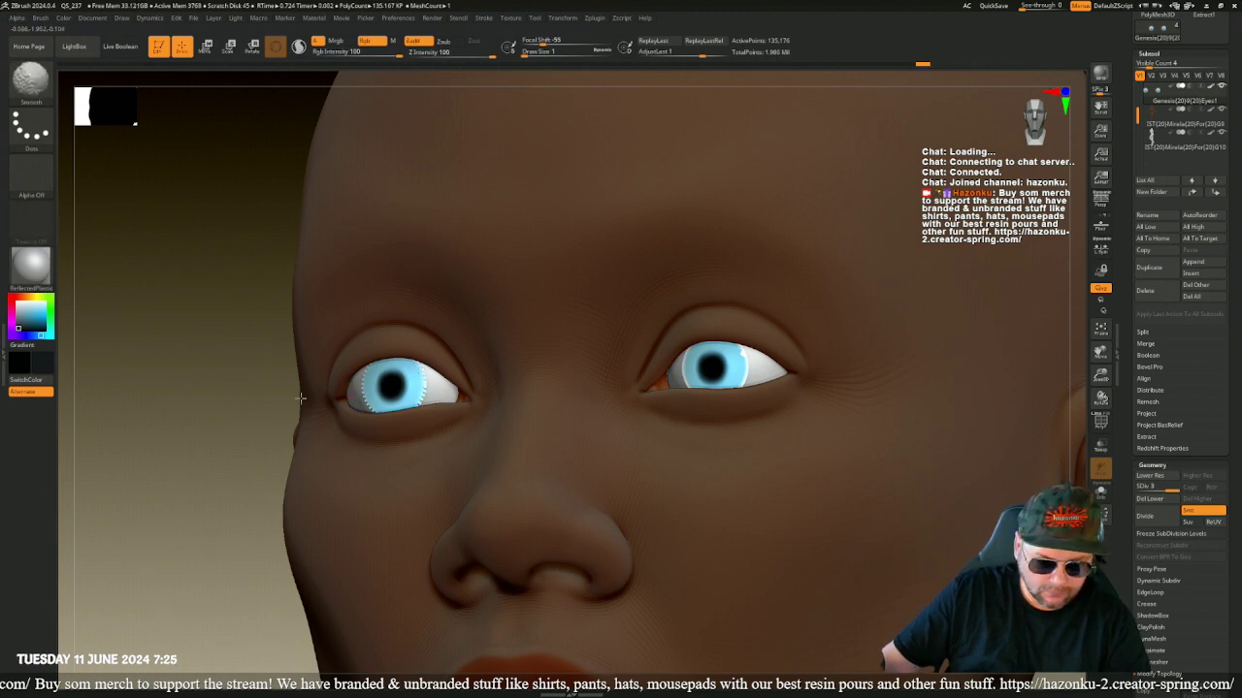
pyautogui.moveTo(200, 391); pyautogui.dragTo(268, 374)
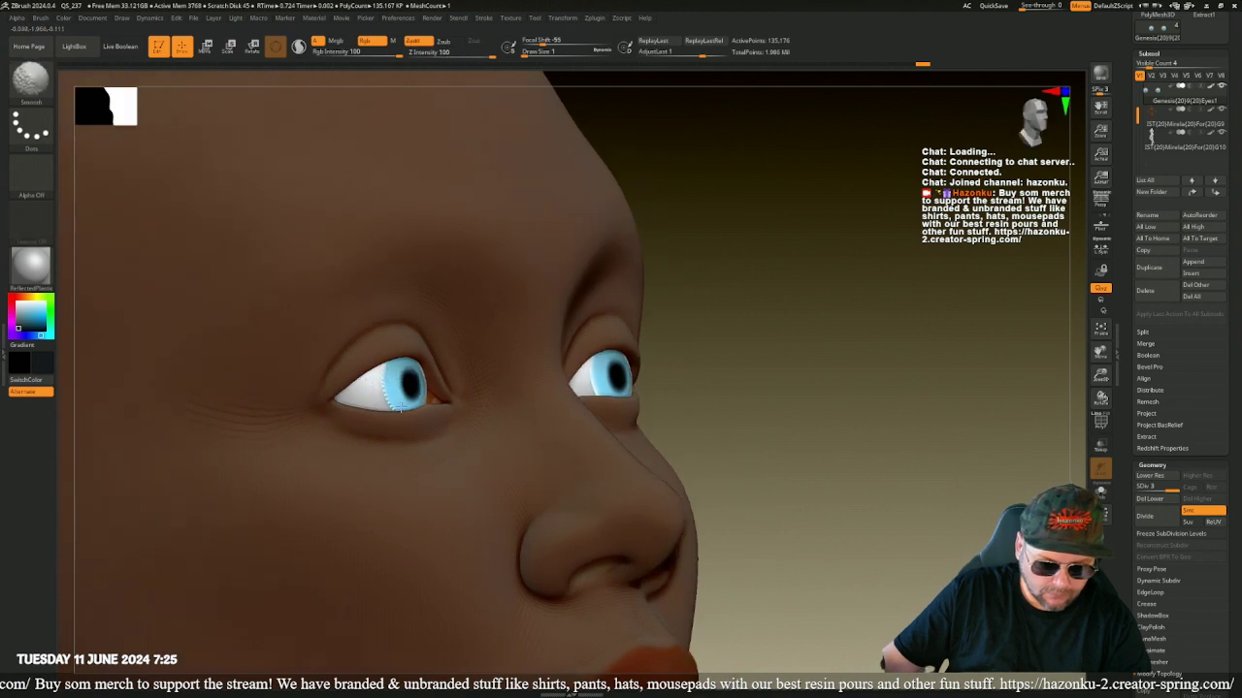
pyautogui.moveTo(843, 496); pyautogui.dragTo(812, 499, button='right')
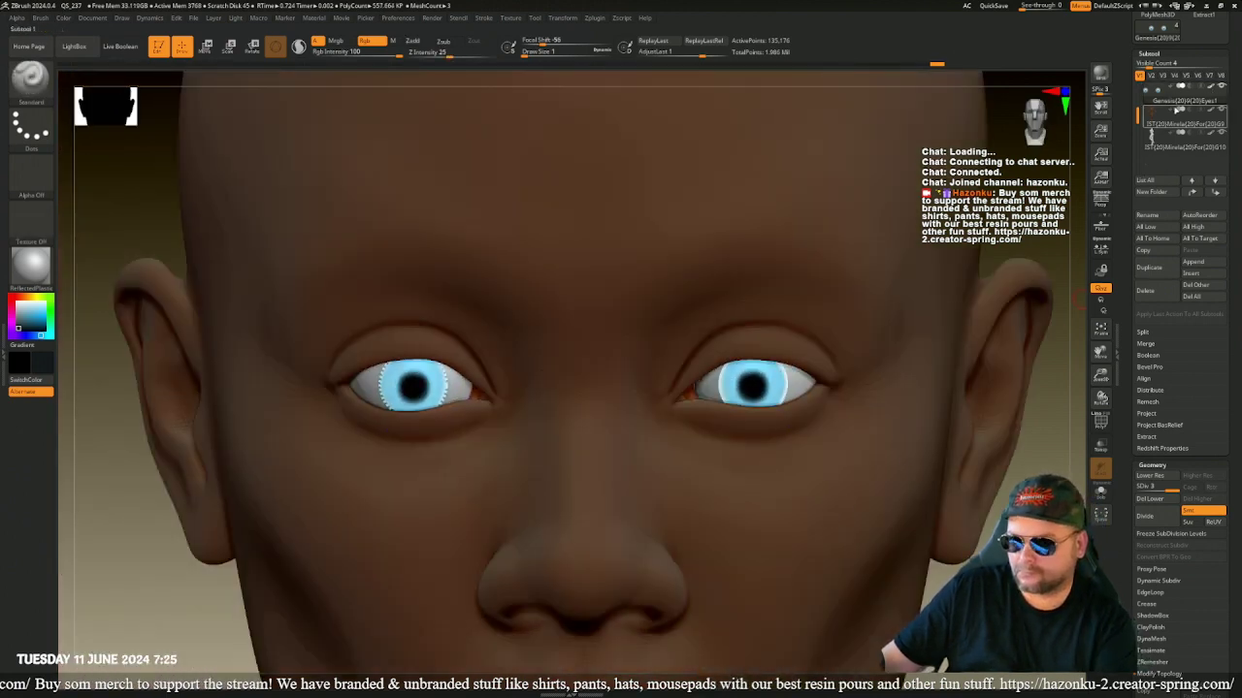
# - Select the head subtool, hide the eyes, and paint dark eyeliner along both upper lid edges with a short outer flick
pyautogui.click(1155, 118)
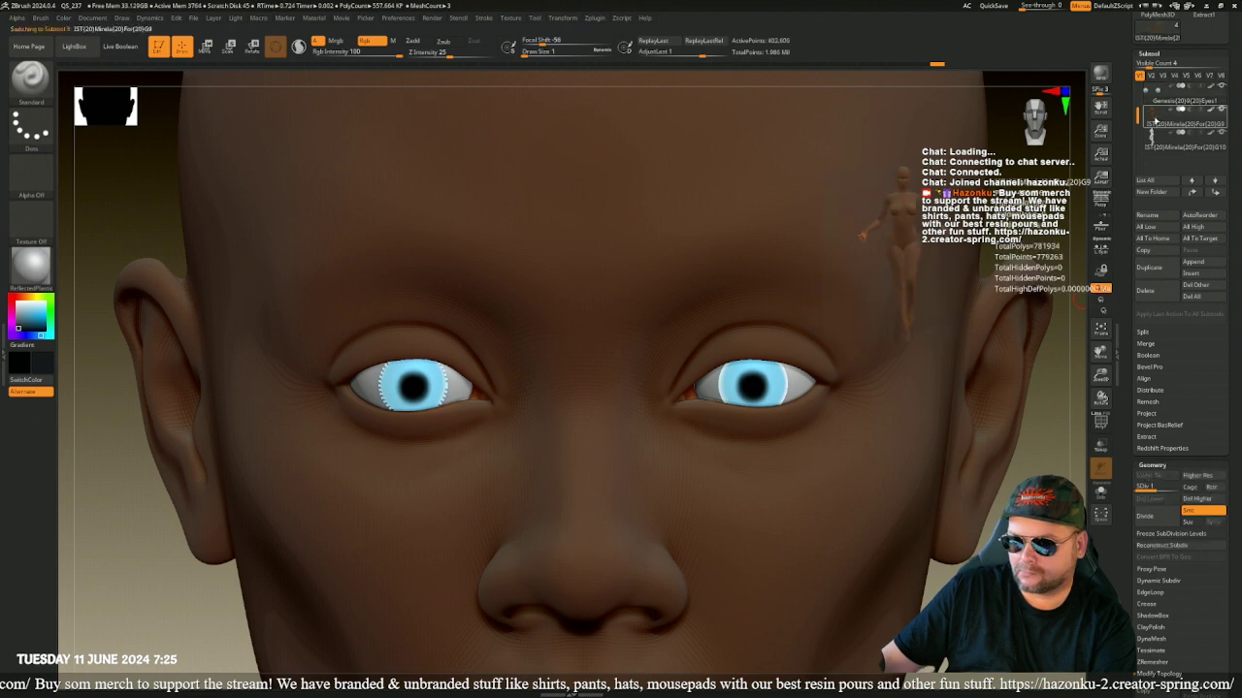
pyautogui.click(1221, 87)
pyautogui.moveTo(1028, 572); pyautogui.dragTo(1015, 475)
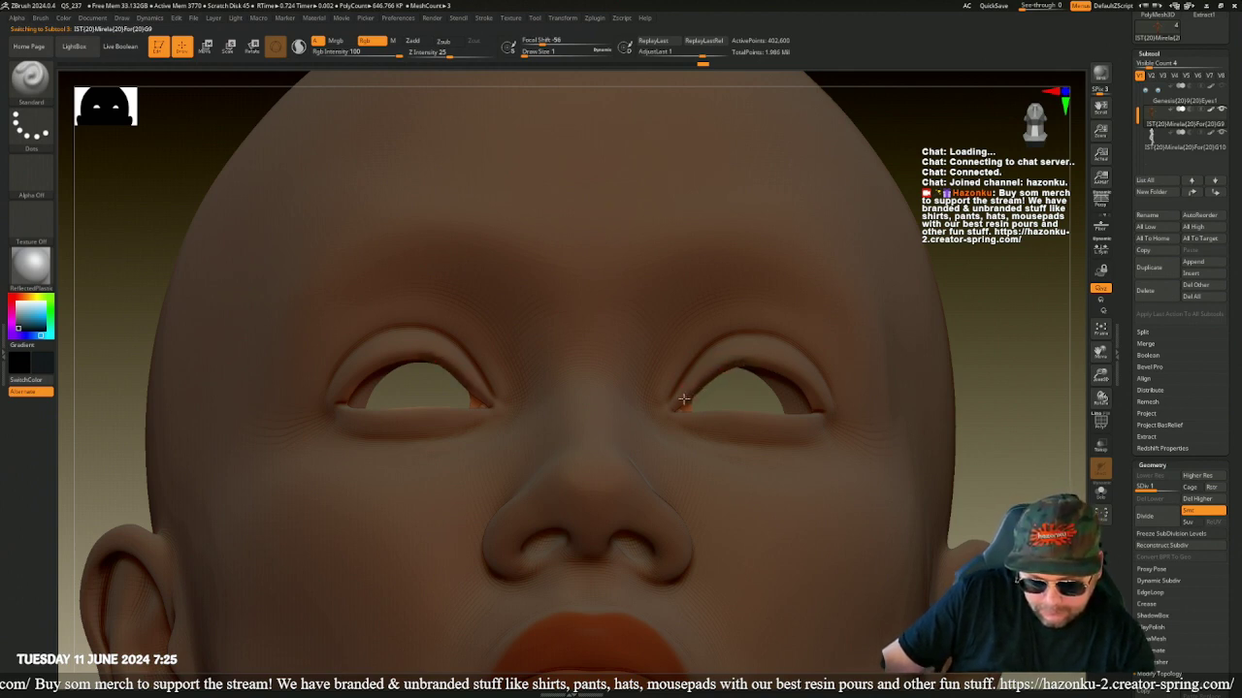
pyautogui.click(764, 366)
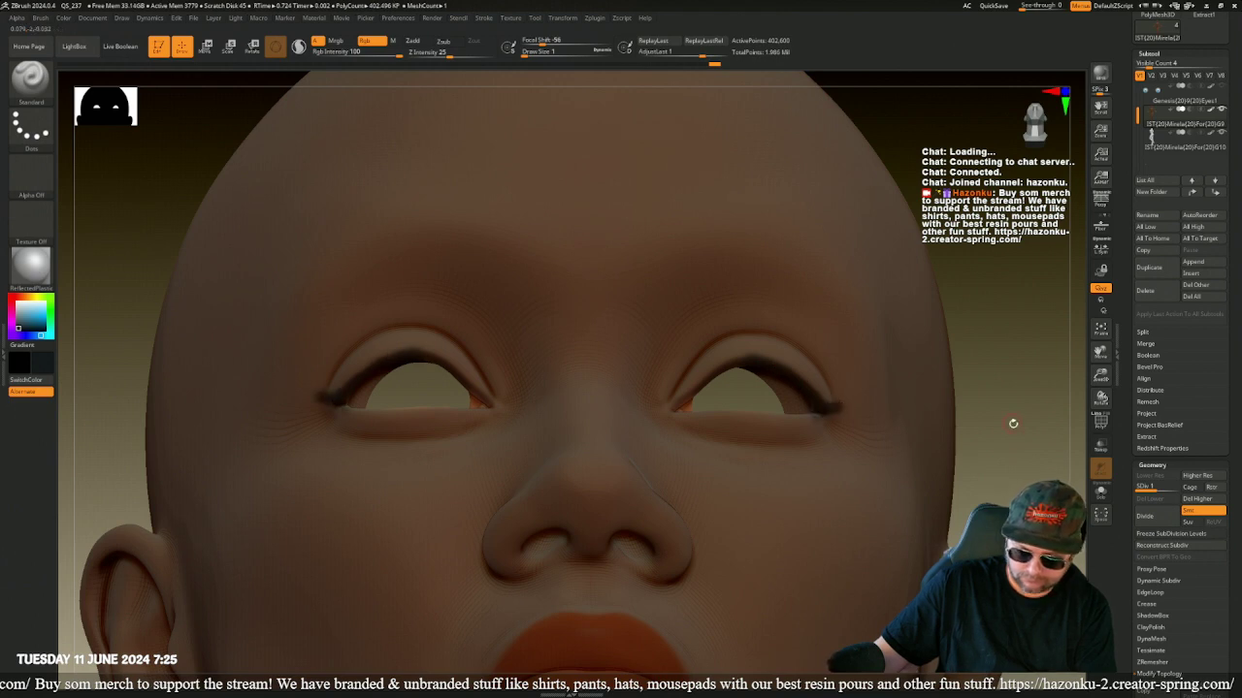
# - Paint the dark eyeliner along the lower lid rims and into the inner eye corners
pyautogui.moveTo(1012, 421); pyautogui.dragTo(970, 451)
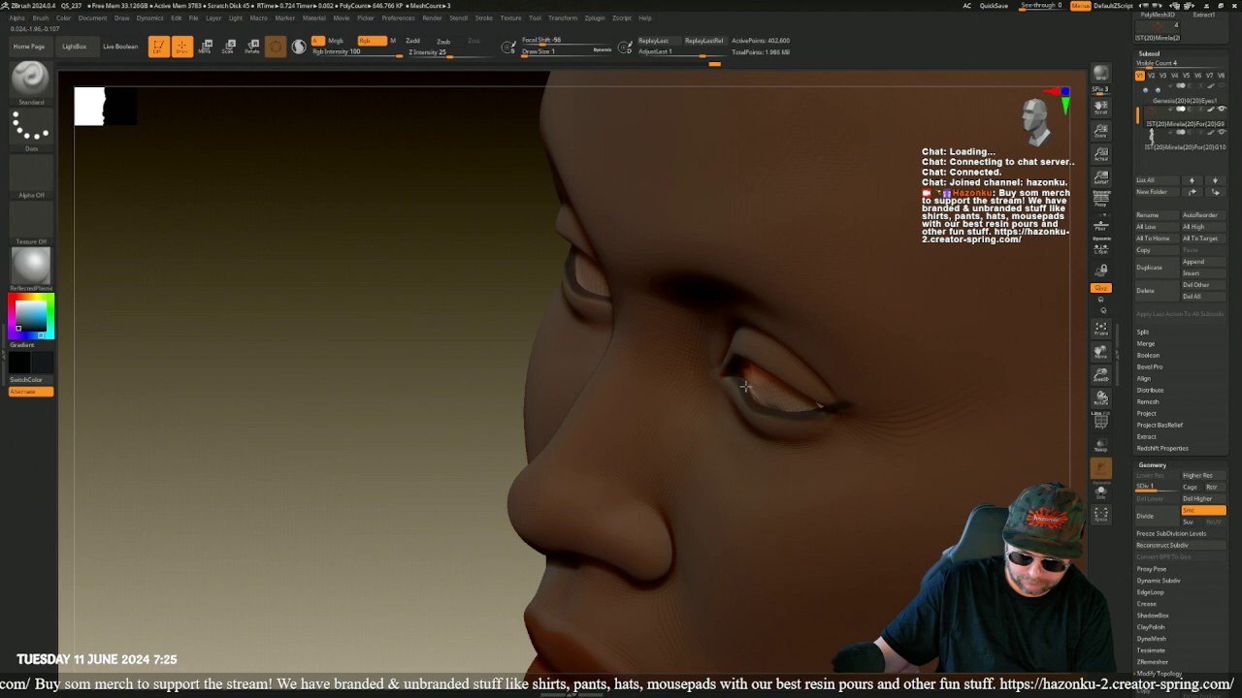
pyautogui.moveTo(385, 294); pyautogui.dragTo(507, 263)
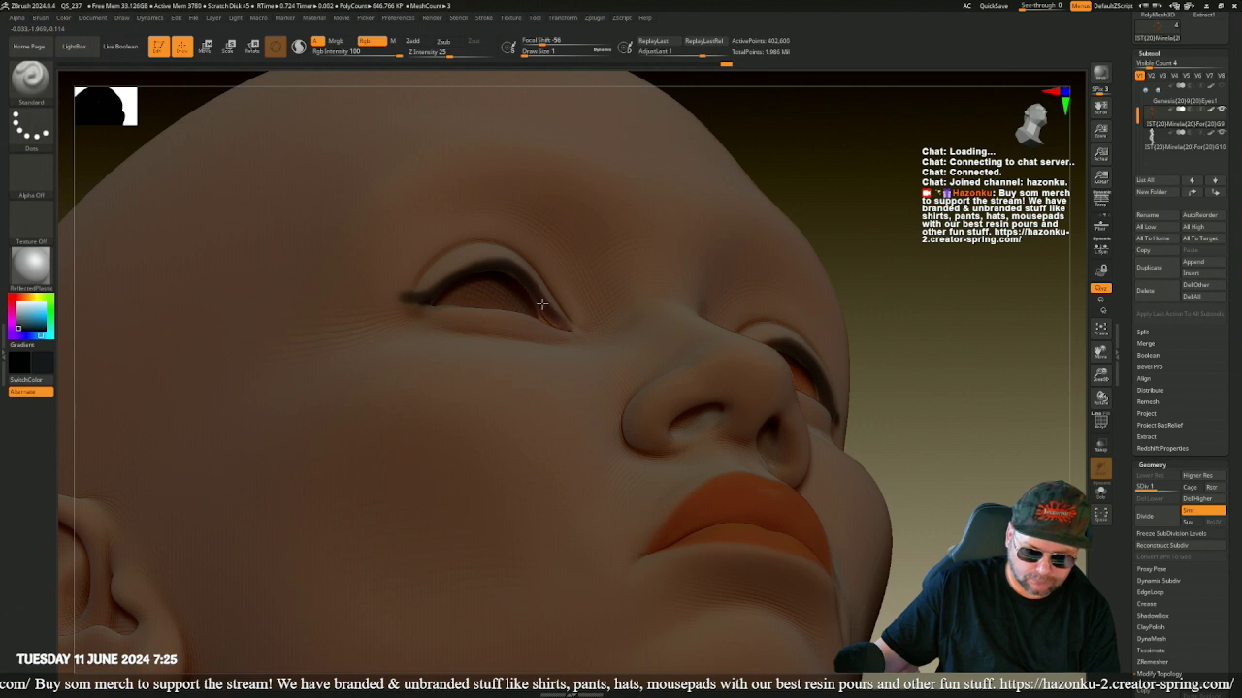
pyautogui.moveTo(986, 445); pyautogui.dragTo(973, 472)
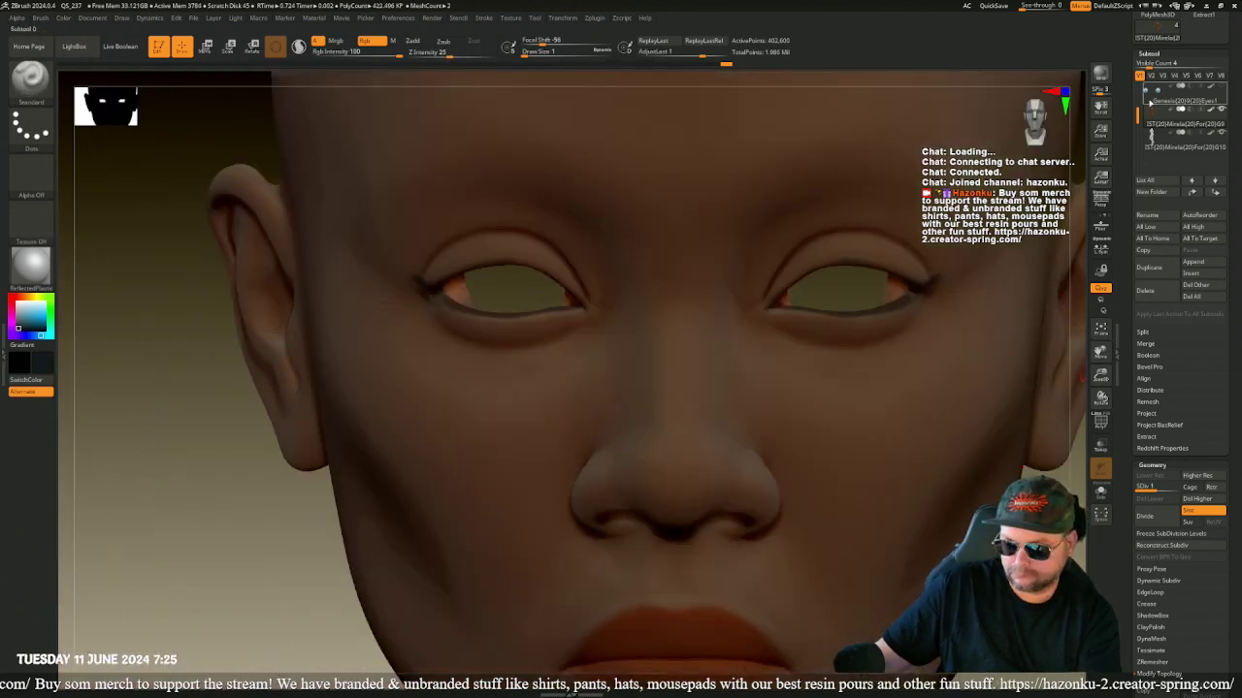
# - Show the eyes again and examine the eyeliner on the whole figure and on the face up close
pyautogui.click(1221, 107)
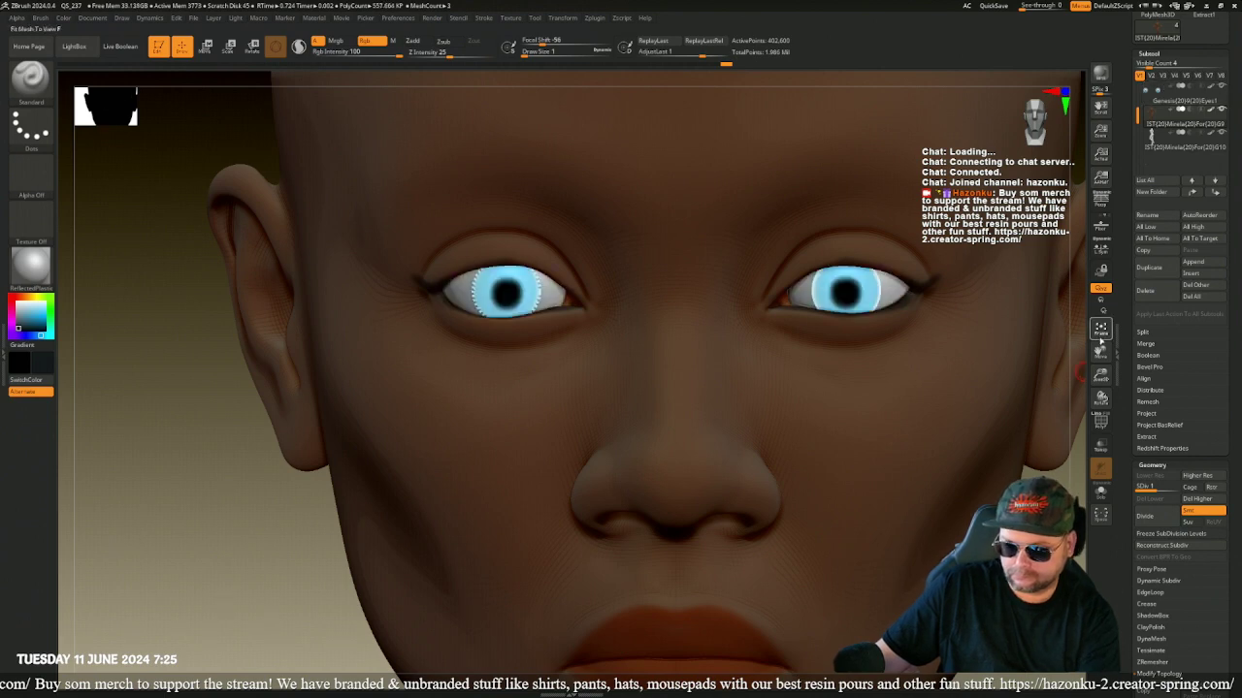
pyautogui.click(1100, 333)
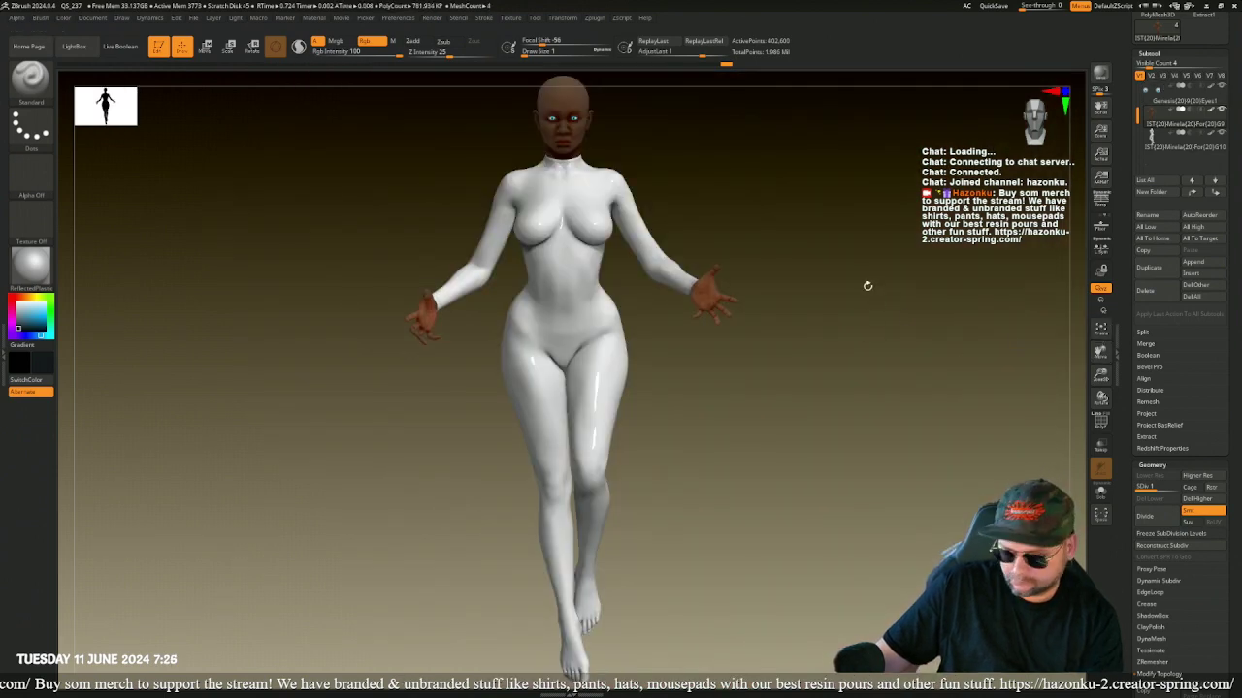
pyautogui.keyDown('alt'); pyautogui.moveTo(867, 286); pyautogui.dragTo(864, 485); pyautogui.keyUp('alt')
pyautogui.keyDown('alt'); pyautogui.moveTo(810, 324); pyautogui.dragTo(854, 559); pyautogui.keyUp('alt')
pyautogui.moveTo(845, 369); pyautogui.dragTo(837, 324)
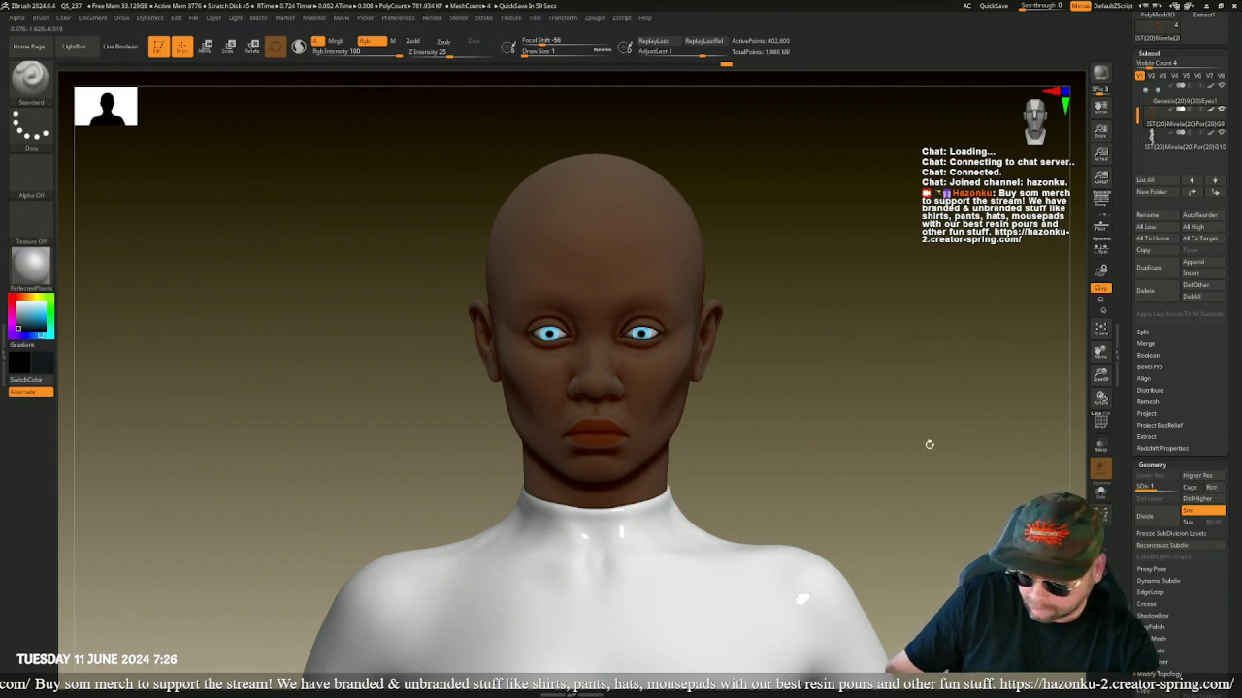
pyautogui.keyDown('alt'); pyautogui.moveTo(781, 351); pyautogui.dragTo(788, 543, button='right'); pyautogui.keyUp('alt')
pyautogui.keyDown('alt'); pyautogui.moveTo(1038, 423); pyautogui.dragTo(726, 436, button='right'); pyautogui.keyUp('alt')
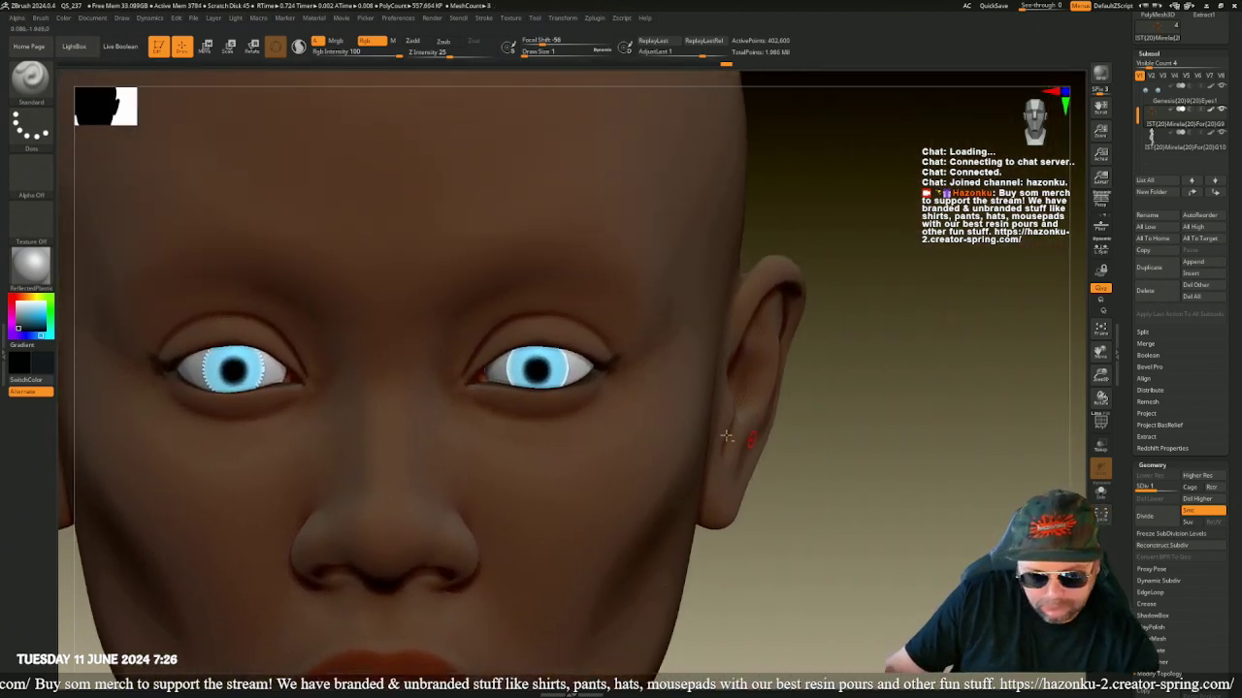
pyautogui.moveTo(845, 249); pyautogui.dragTo(574, 181, button='right')
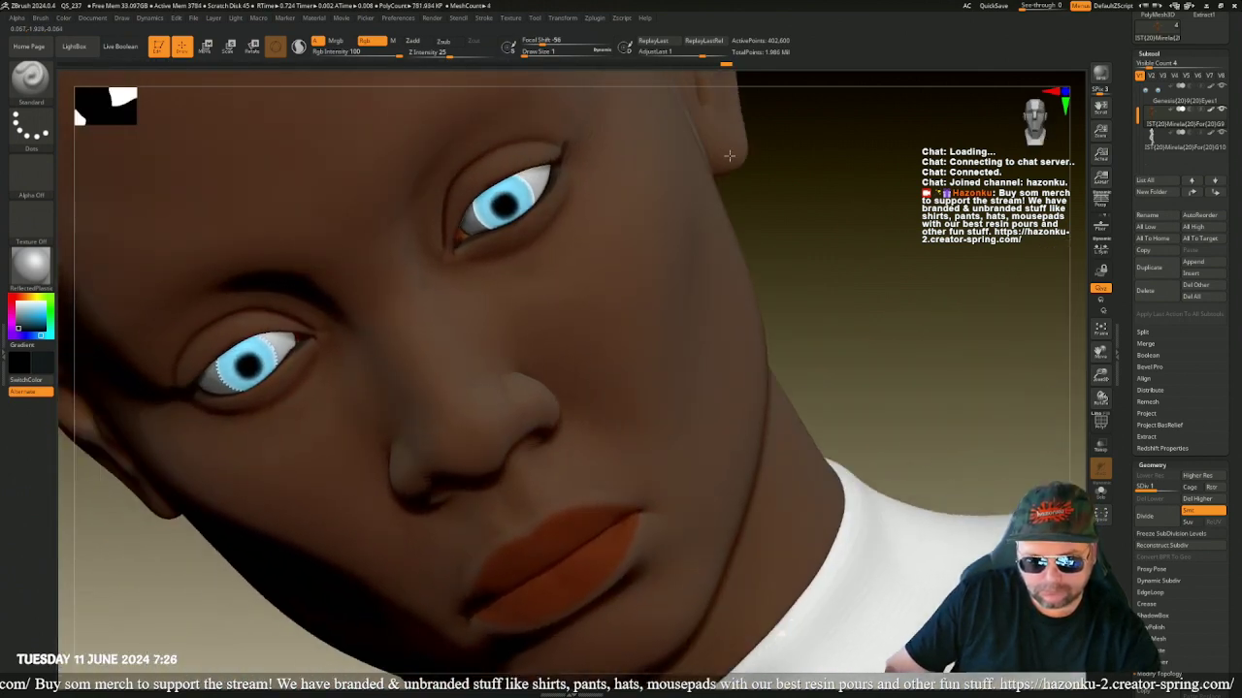
# - Hide the eyes, darken the liner around the lid edges on the head, and return to an upright view with the eyes shown
pyautogui.click(1219, 88)
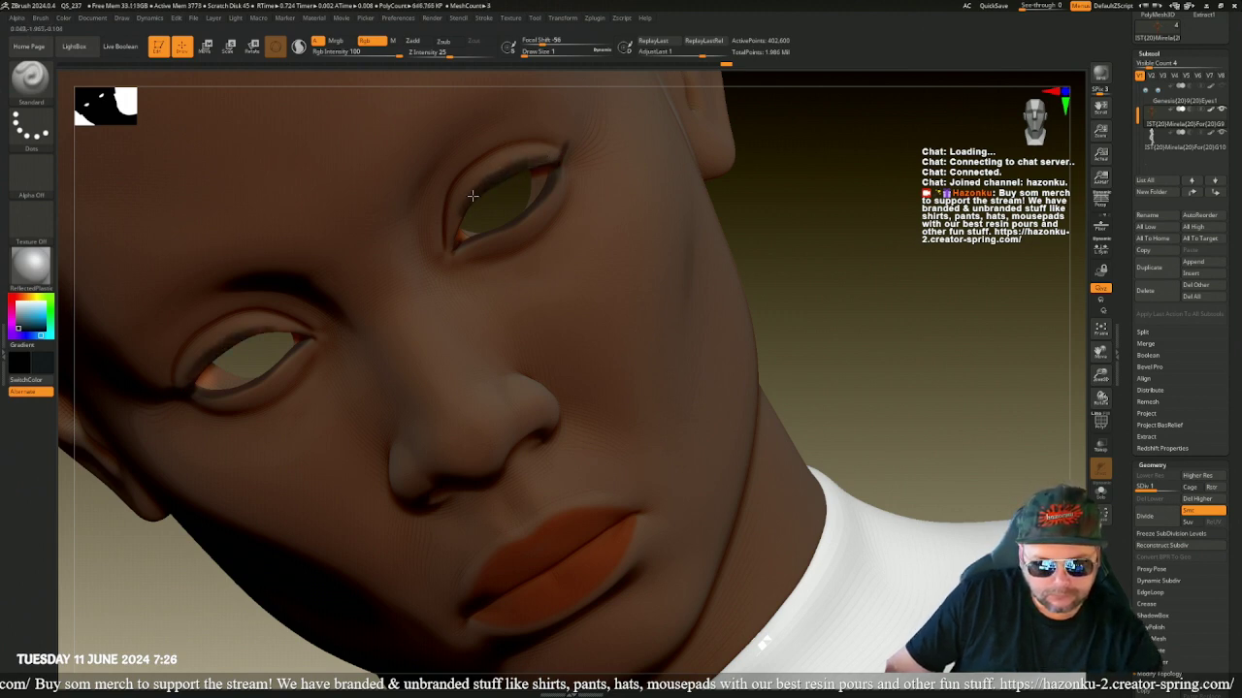
pyautogui.moveTo(476, 216); pyautogui.dragTo(481, 190, button='right')
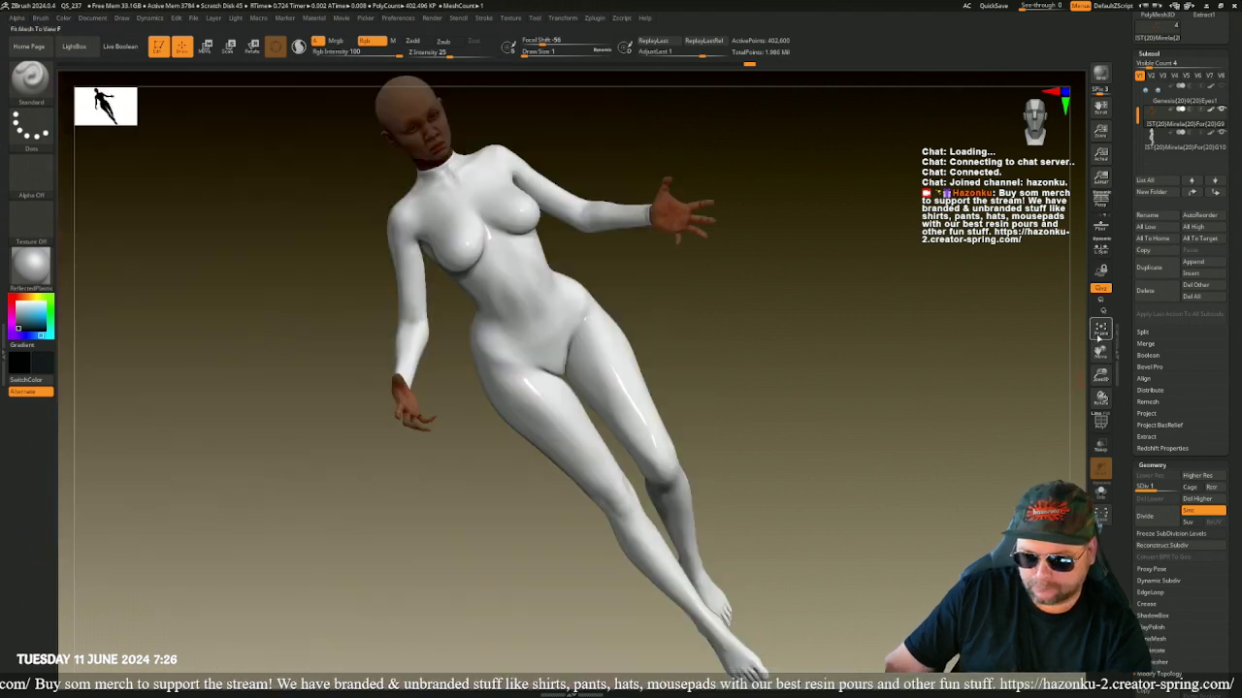
pyautogui.click(1100, 331)
pyautogui.keyDown('shift'); pyautogui.moveTo(979, 366); pyautogui.dragTo(954, 267); pyautogui.keyUp('shift')
pyautogui.keyDown('alt'); pyautogui.moveTo(850, 197); pyautogui.dragTo(873, 258); pyautogui.keyUp('alt')
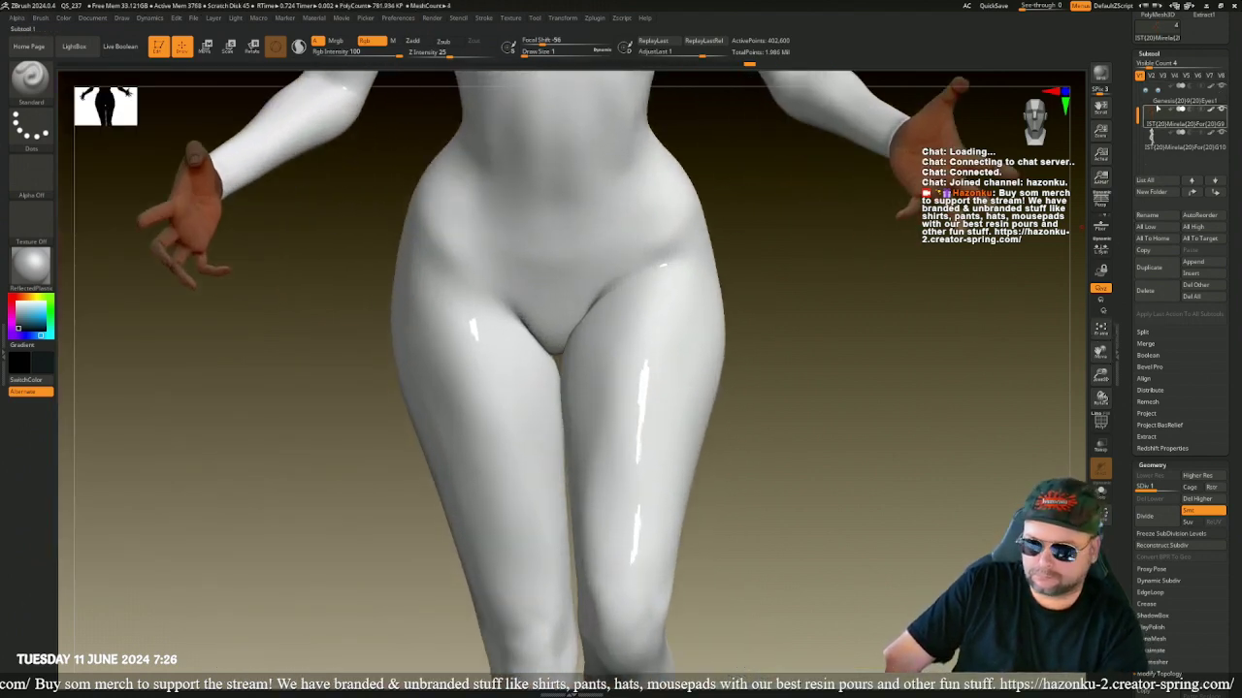
# - Frame the eyes subtool, reselect the head, and thicken the eyeliner into pointed inner corners and winged outer corners
pyautogui.click(1178, 95)
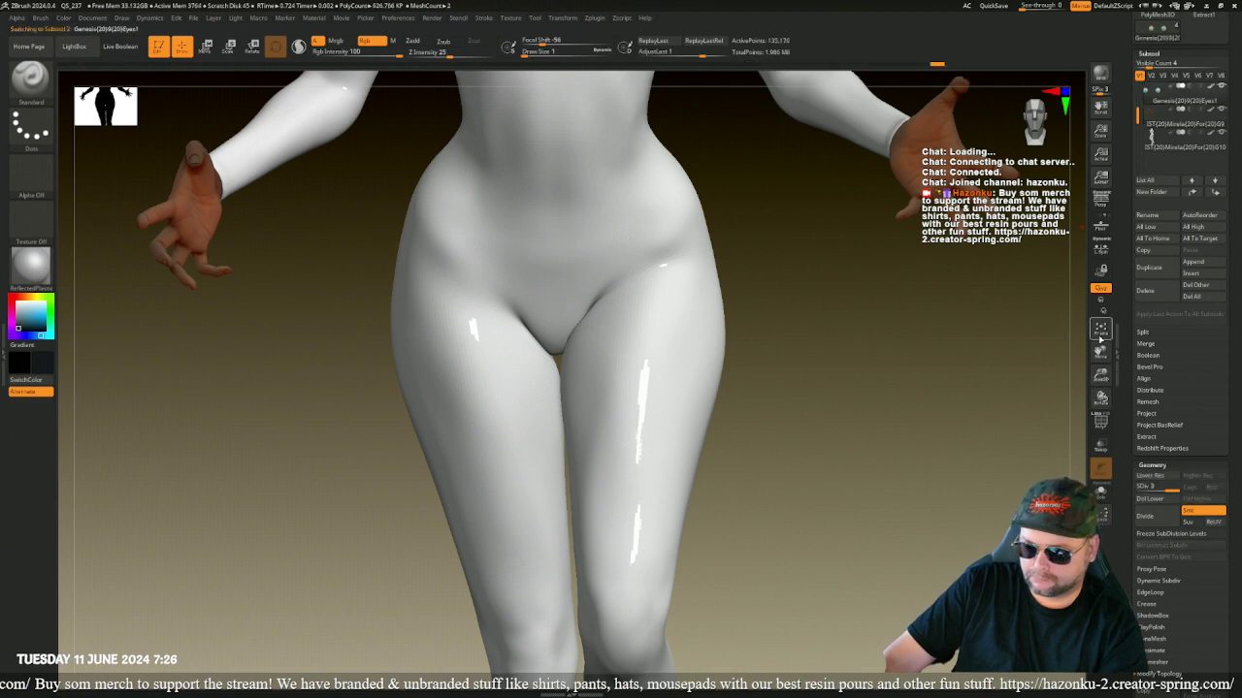
pyautogui.click(1100, 337)
pyautogui.click(1100, 335)
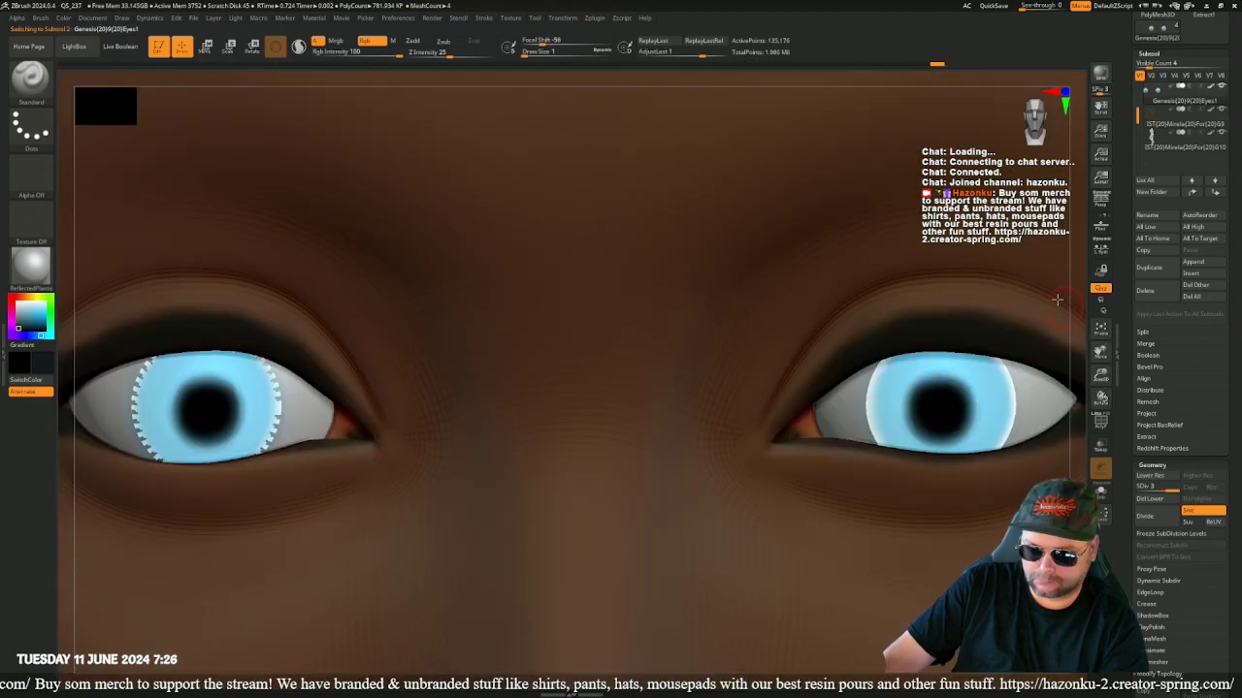
pyautogui.moveTo(1100, 377); pyautogui.dragTo(1073, 343)
pyautogui.click(1183, 117)
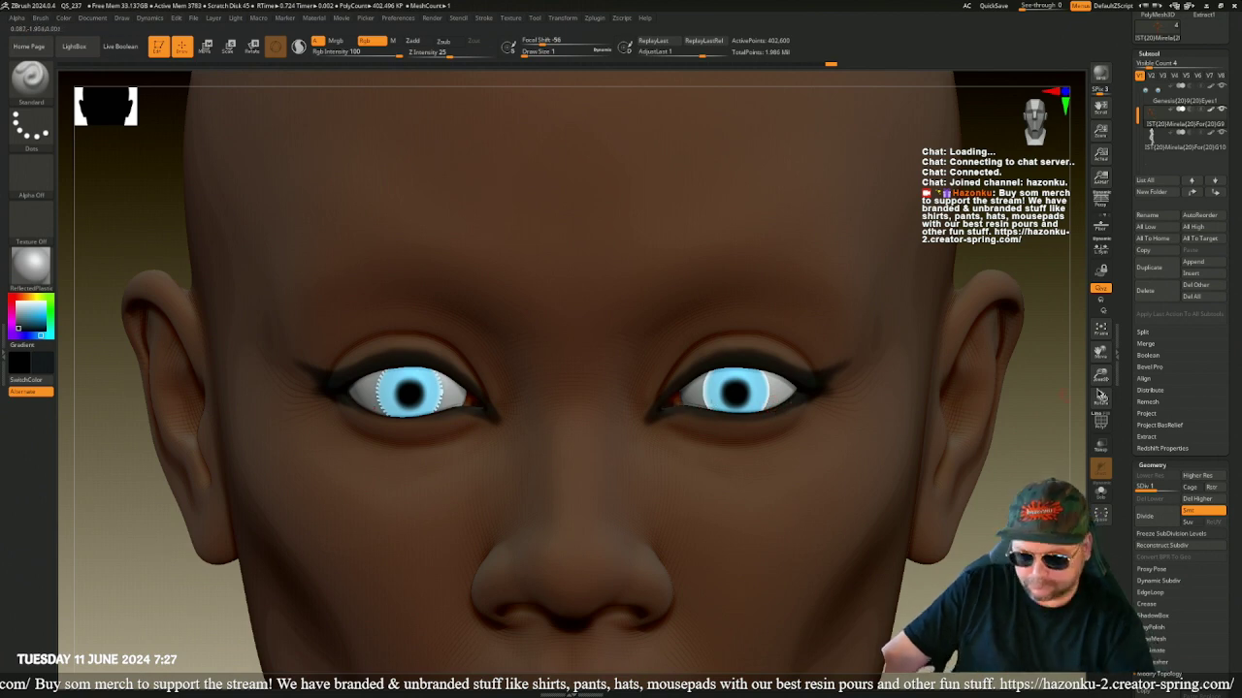
# - Frame the whole figure and make BPR renders from a slightly turned view and from the front
pyautogui.click(1100, 327)
pyautogui.moveTo(956, 401); pyautogui.dragTo(946, 377)
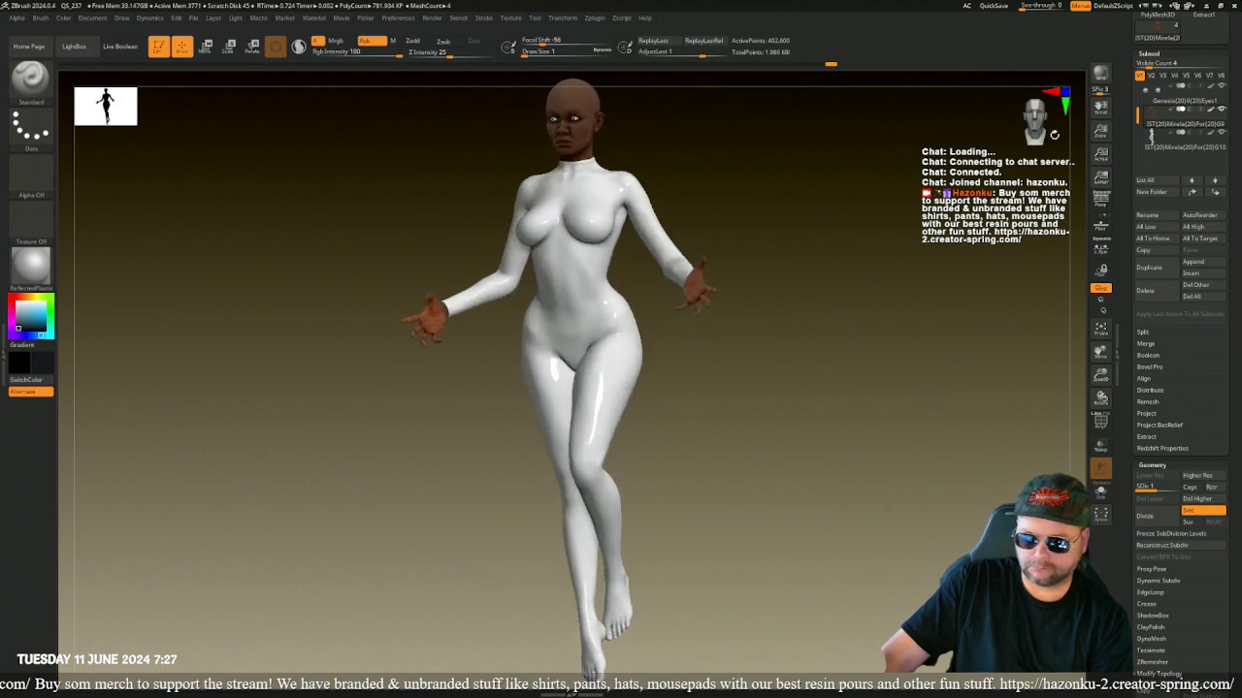
pyautogui.click(1100, 73)
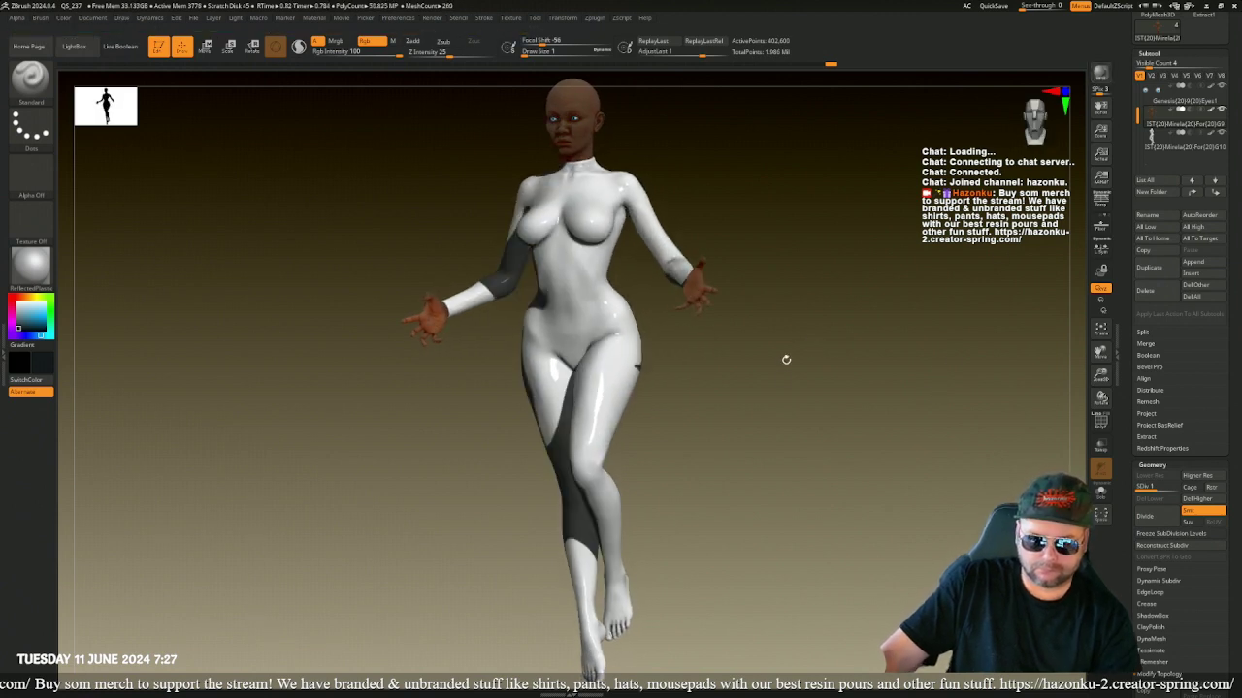
pyautogui.moveTo(800, 430); pyautogui.dragTo(816, 434)
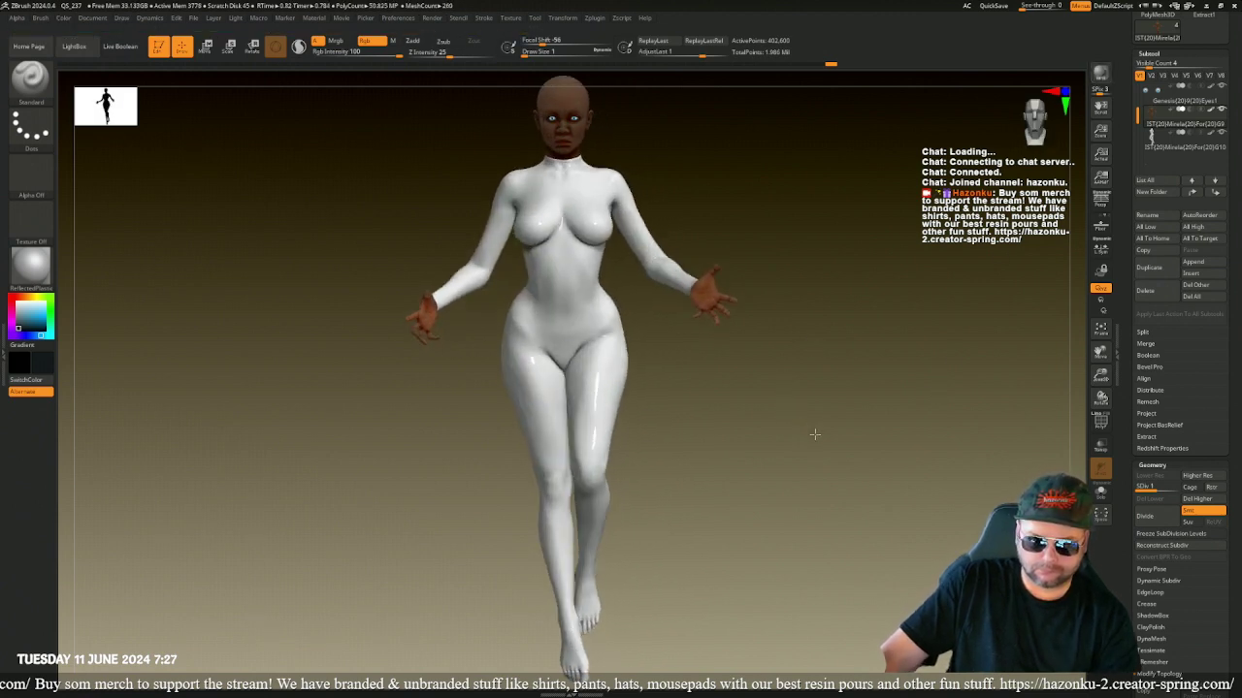
pyautogui.click(1100, 74)
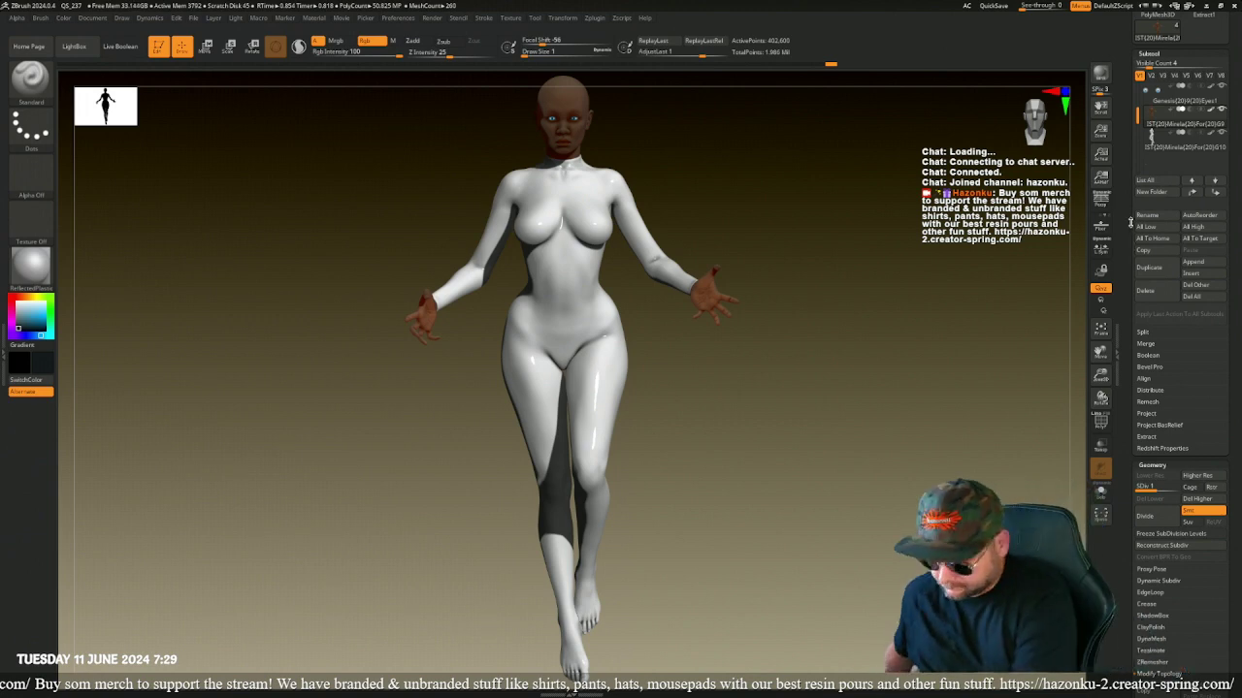
pyautogui.press('super')
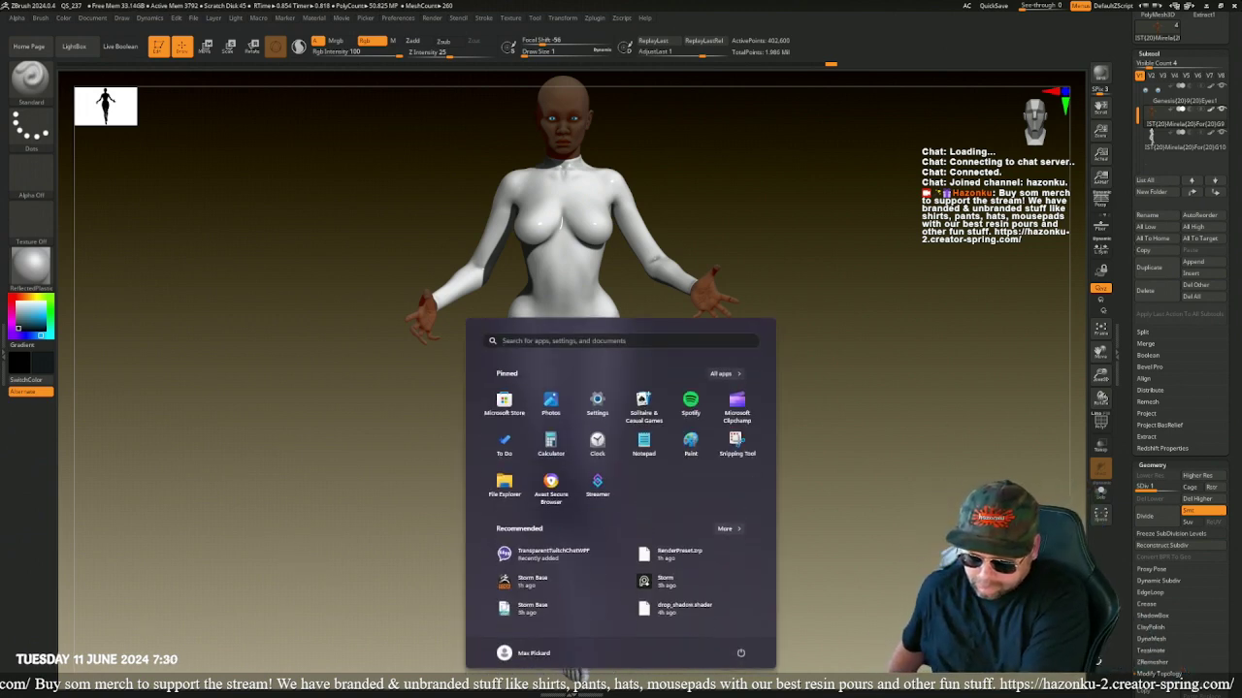
pyautogui.click(1125, 691)
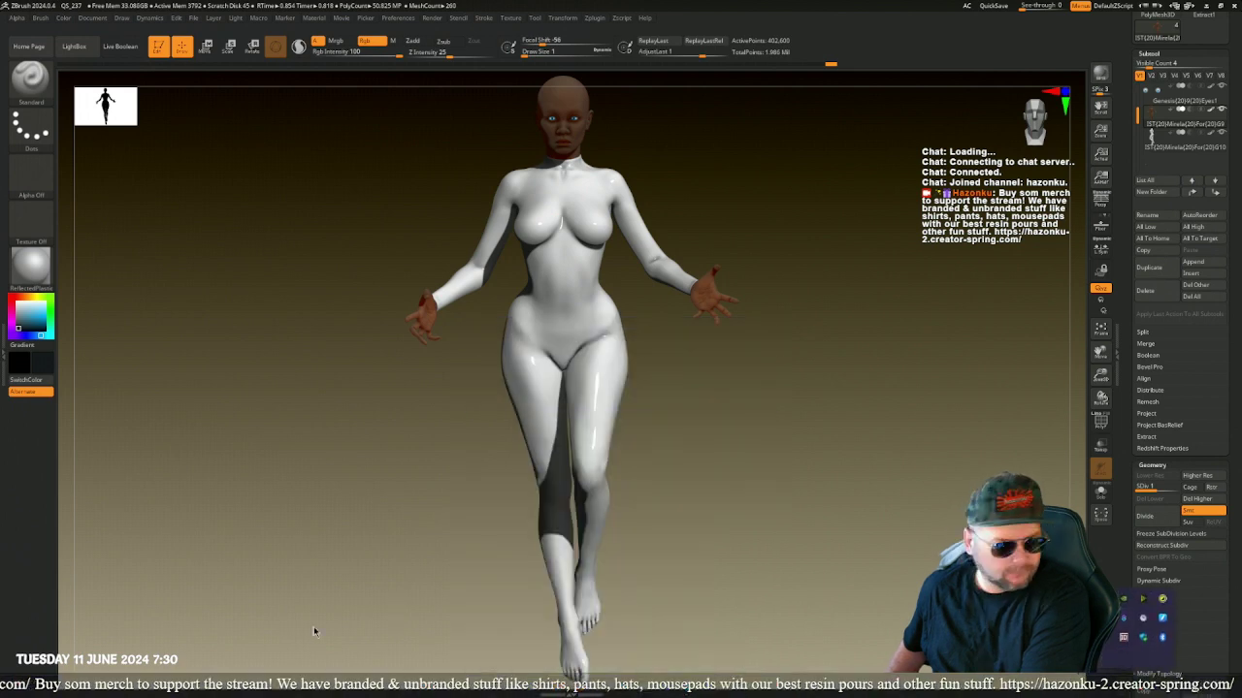
pyautogui.click(1143, 618)
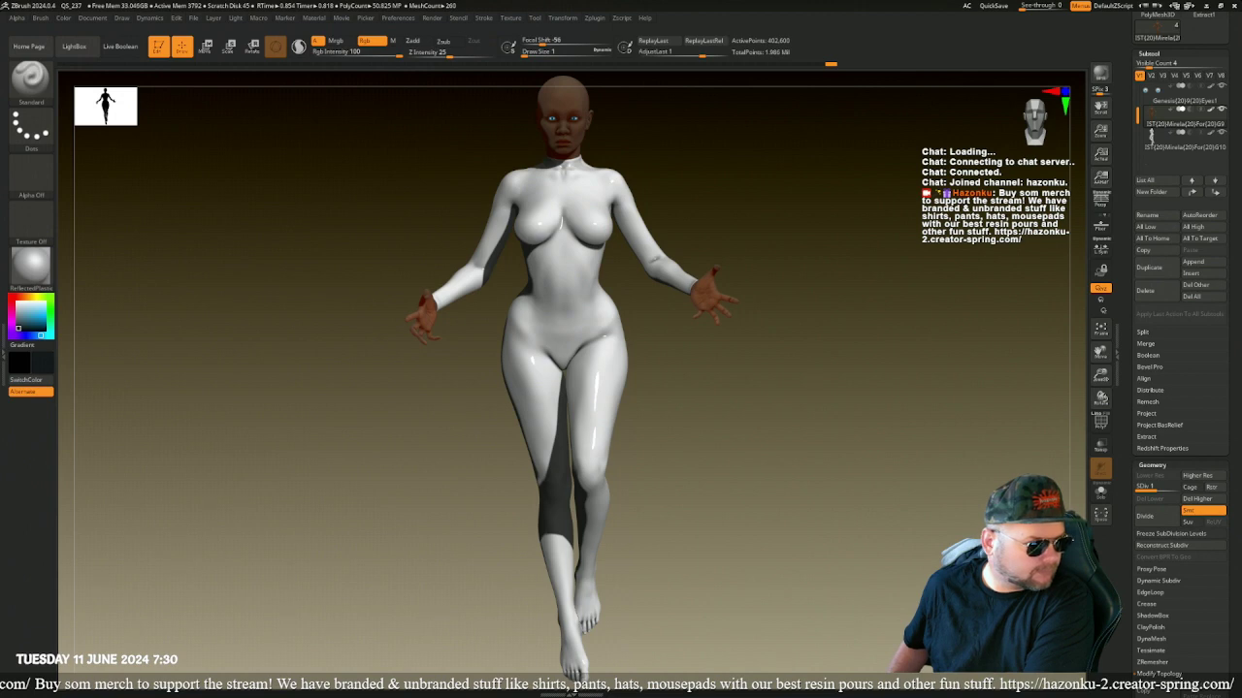
# - Switch to Discord and view the enlarged "Orange activity" cat photo in The Bootcave's general channel
pyautogui.moveTo(0, 184); pyautogui.dragTo(546, 176)
pyautogui.doubleClick(546, 174)
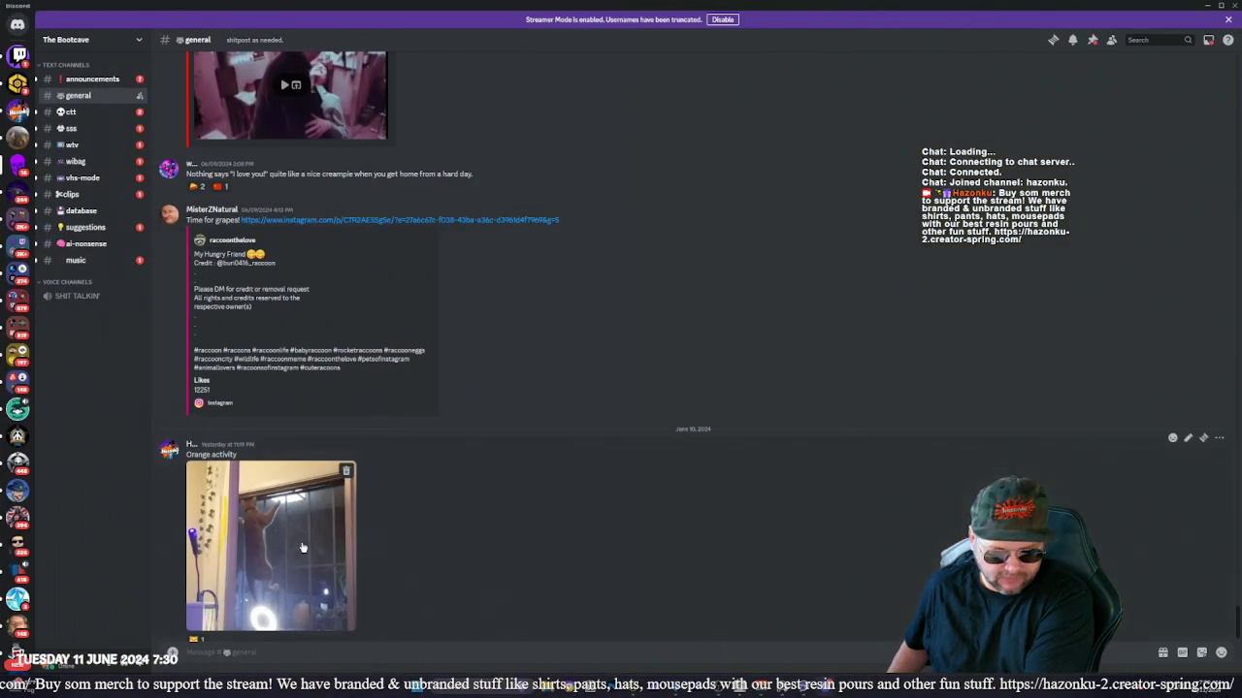
pyautogui.click(301, 549)
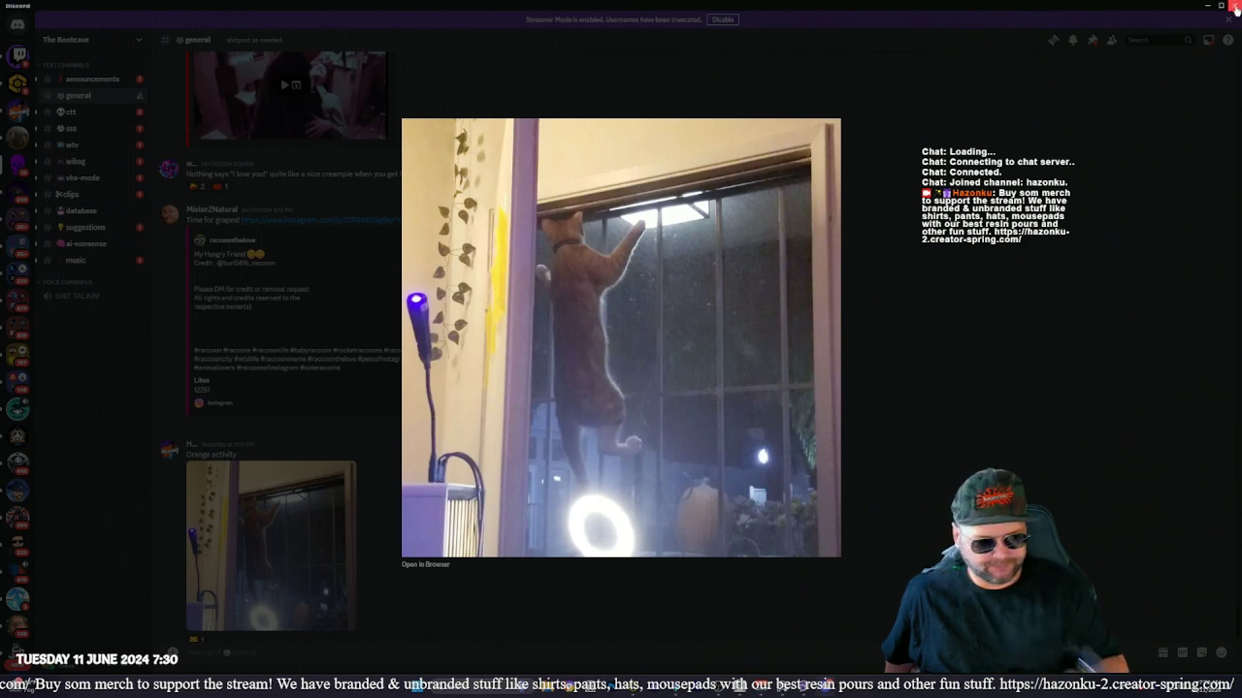
pyautogui.click(356, 277)
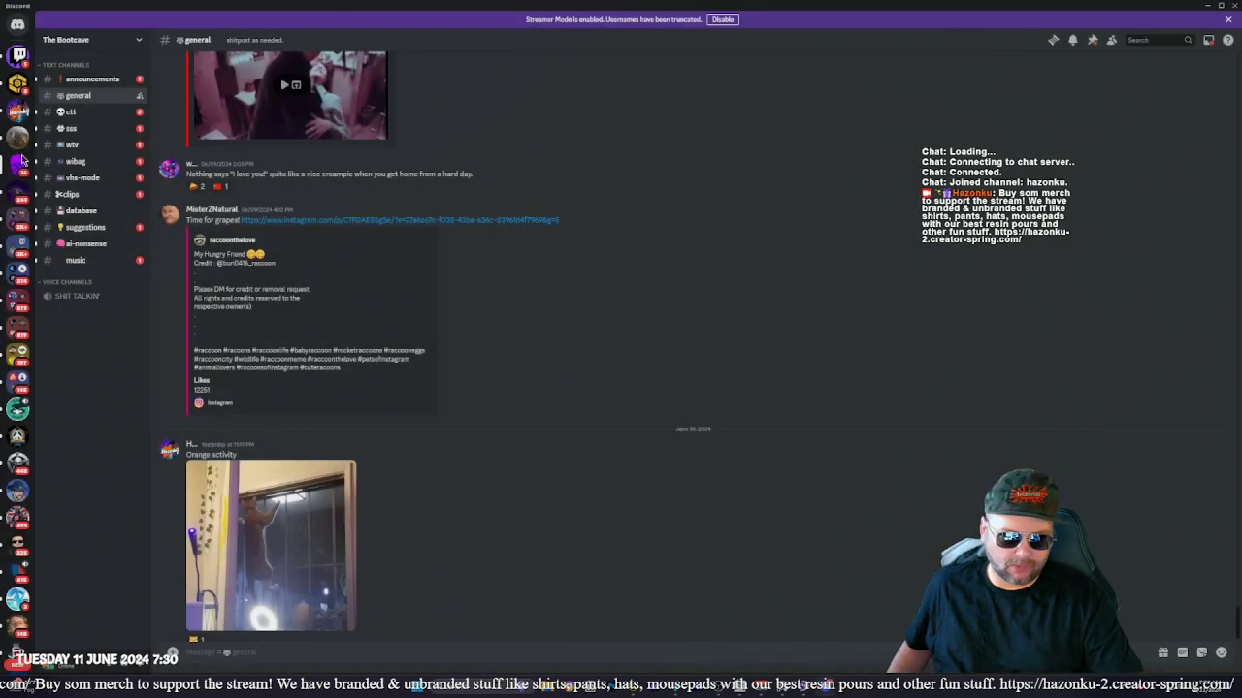
# - View the newest cat photo enlarged in the We Haz Pigments general channel, and return to ZBrush
pyautogui.click(20, 115)
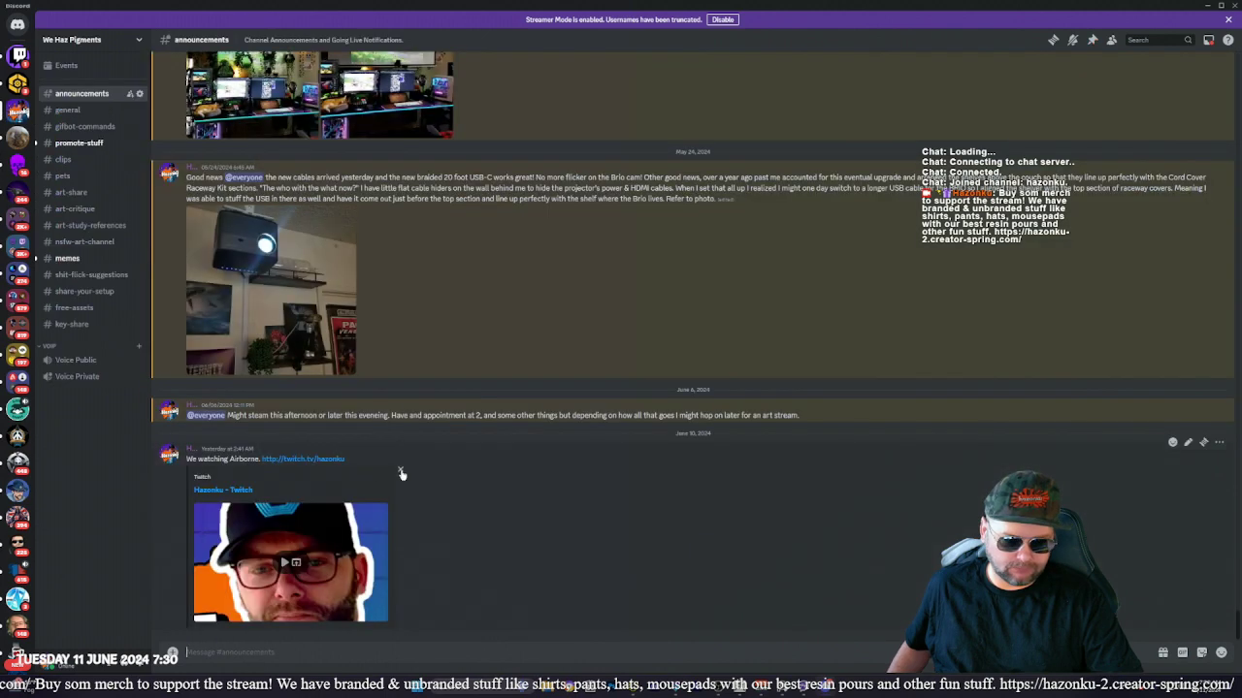
pyautogui.click(73, 109)
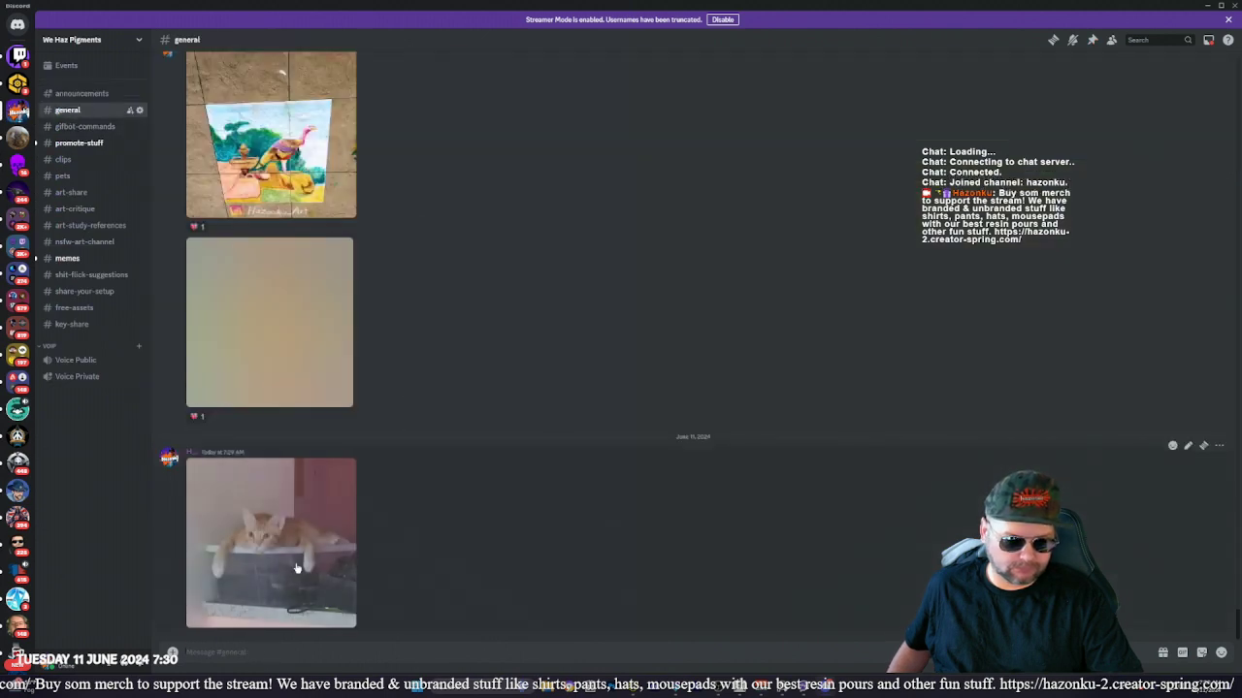
pyautogui.click(324, 518)
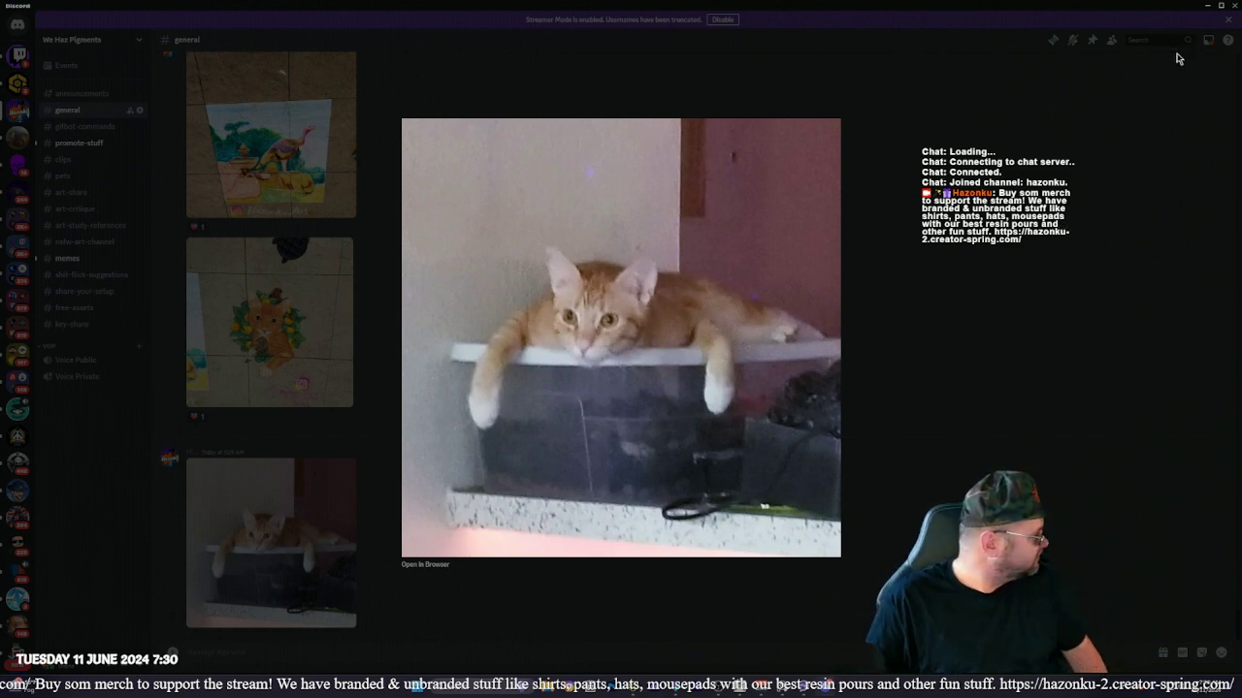
pyautogui.click(1100, 99)
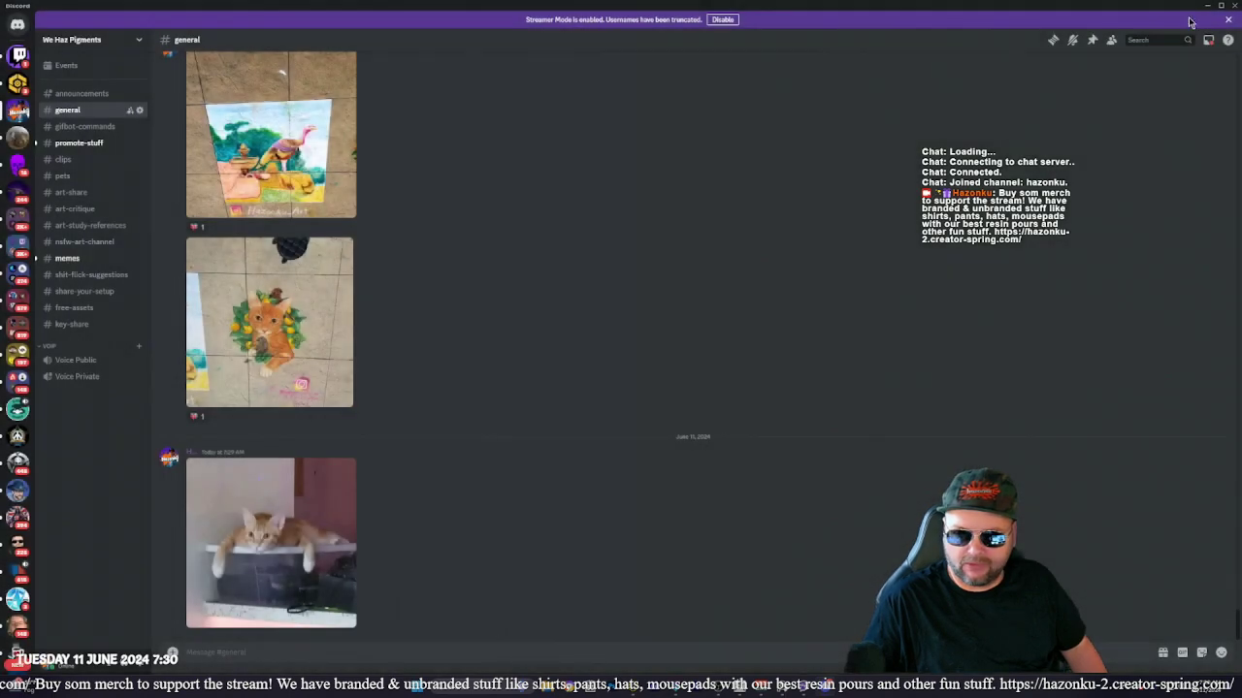
pyautogui.click(1233, 6)
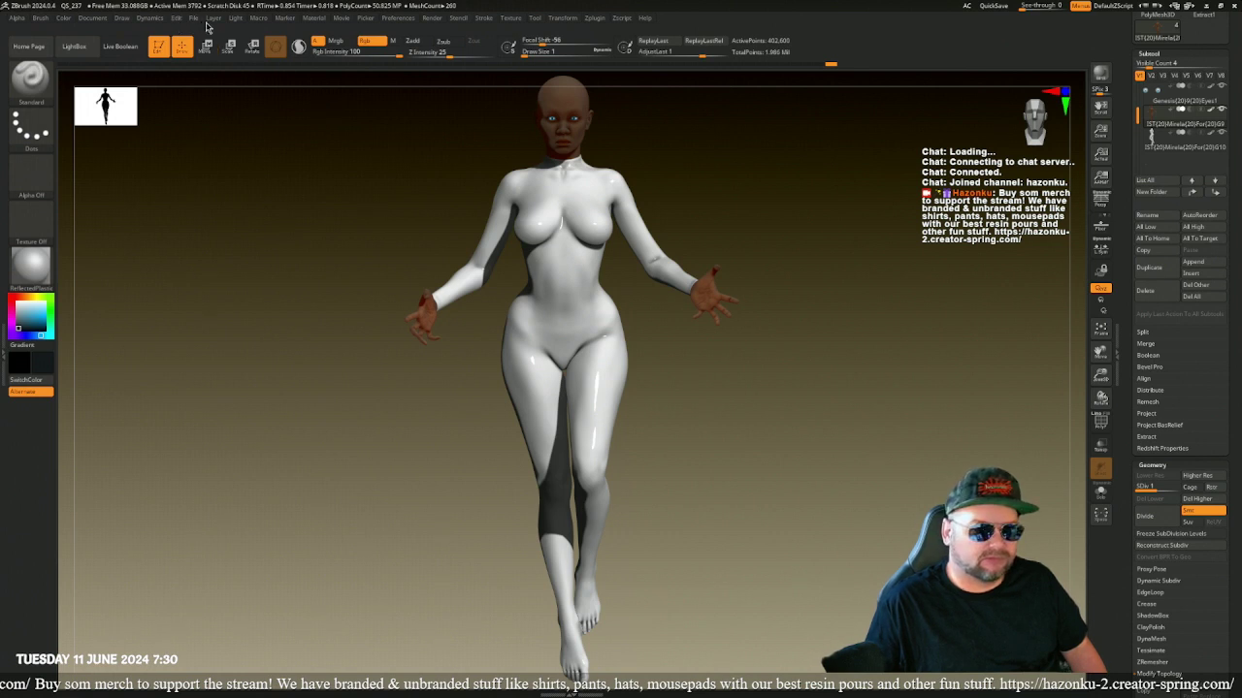
# - Reposition the active light slightly higher on the light placement sphere
pyautogui.click(235, 19)
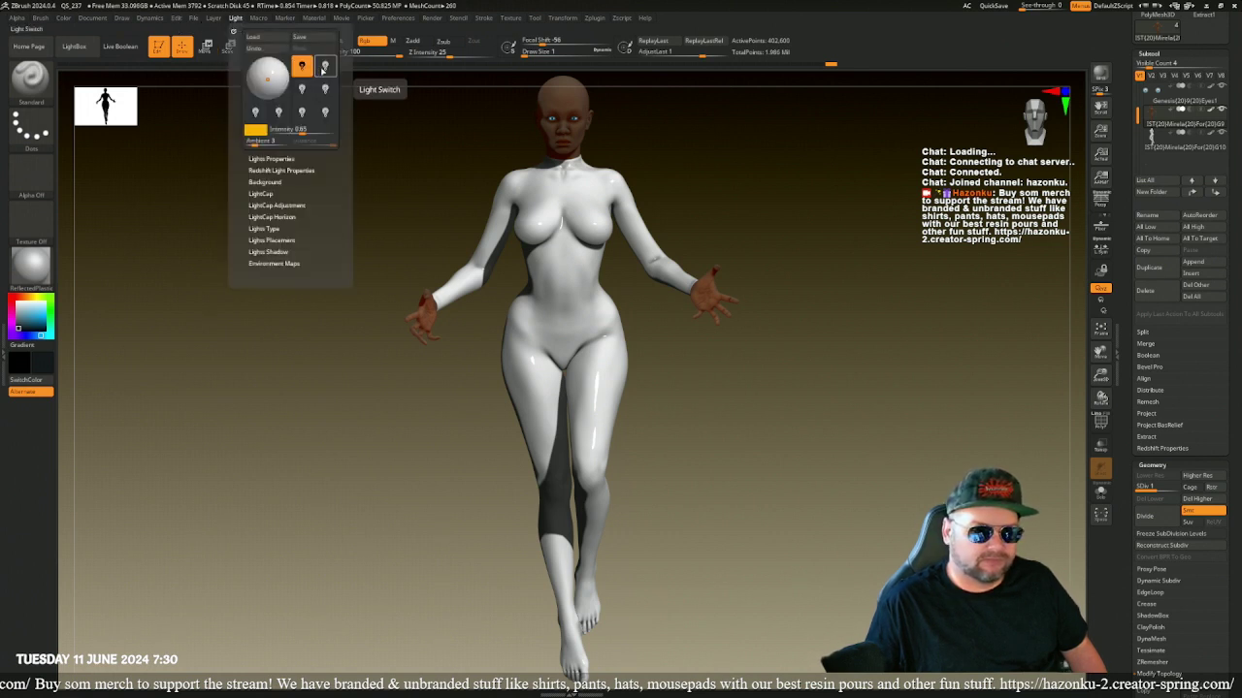
pyautogui.click(268, 68)
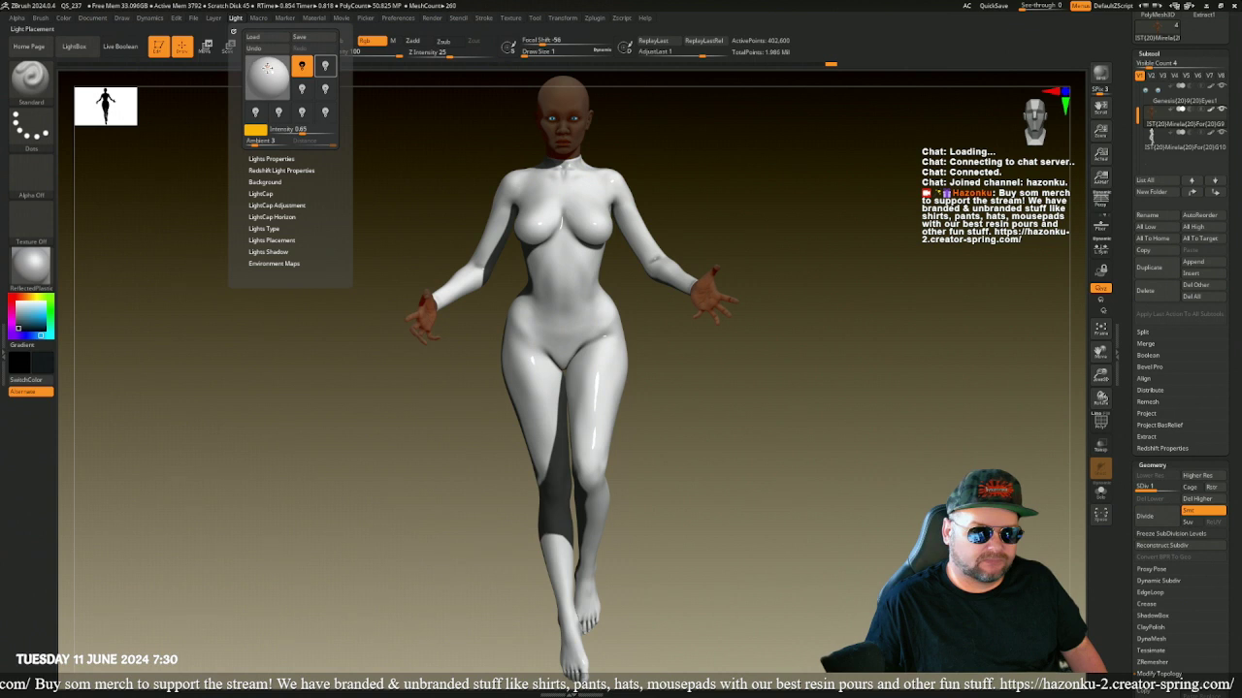
# - Turn on the second light, change its colour from orange to white, and render the figure with shadows
pyautogui.click(326, 66)
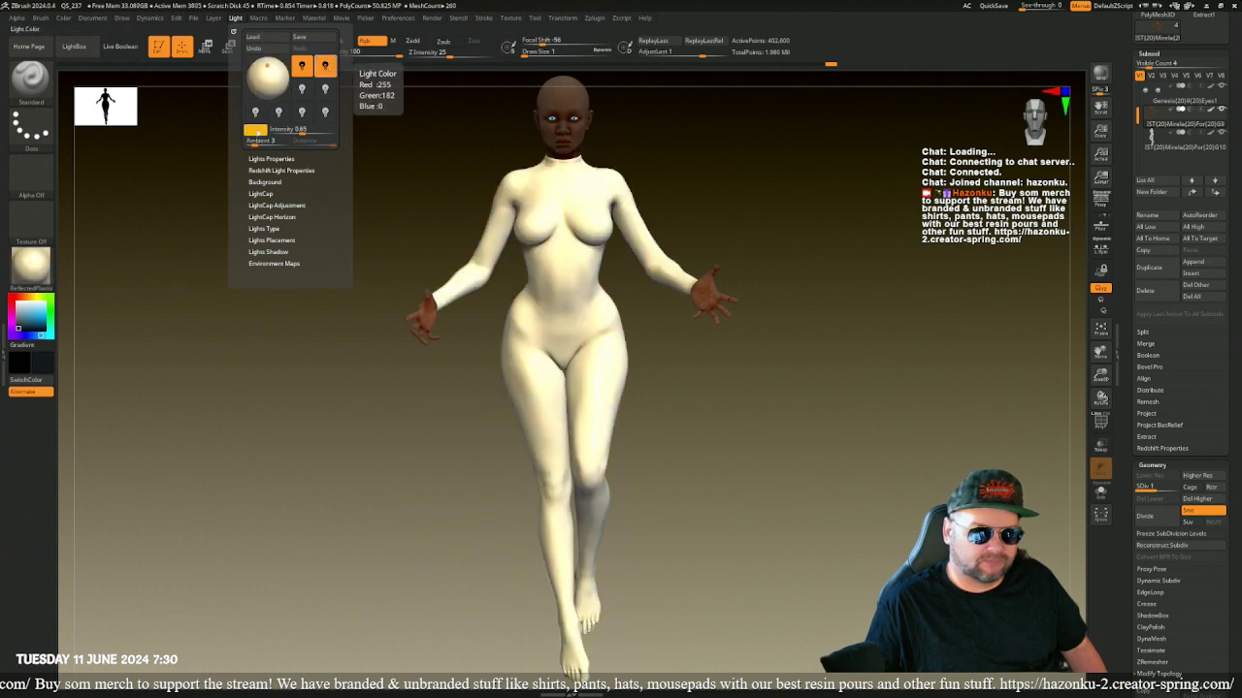
pyautogui.click(257, 132)
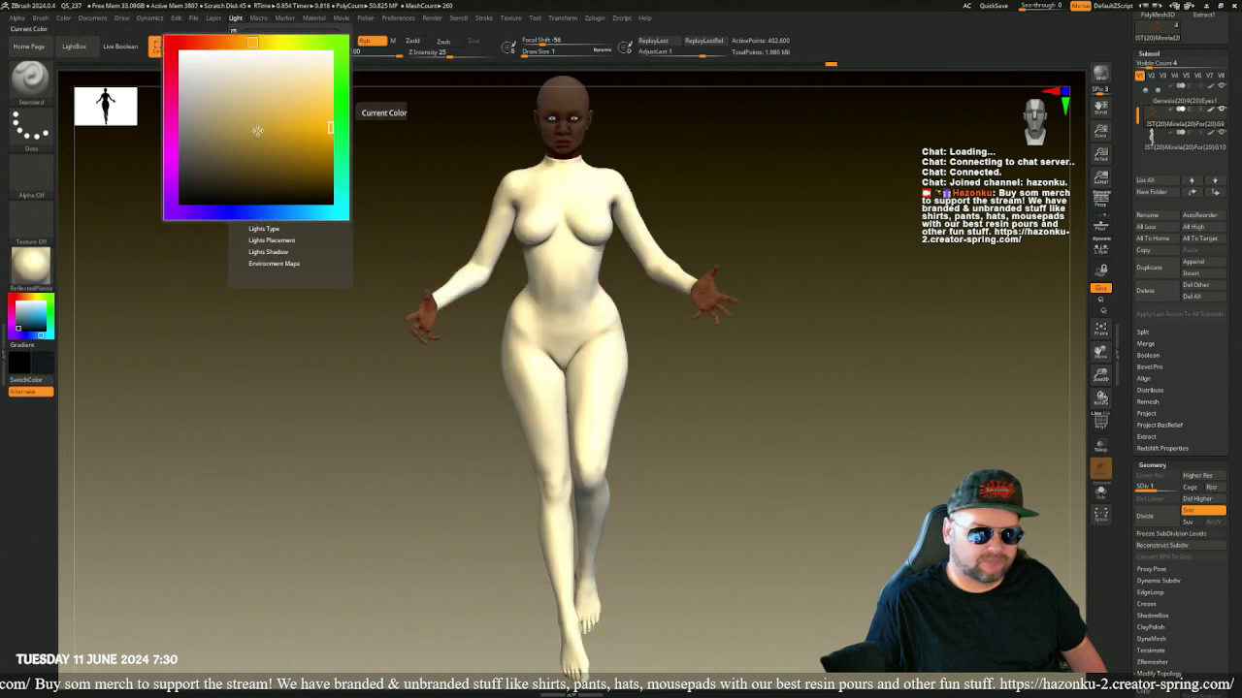
pyautogui.click(174, 50)
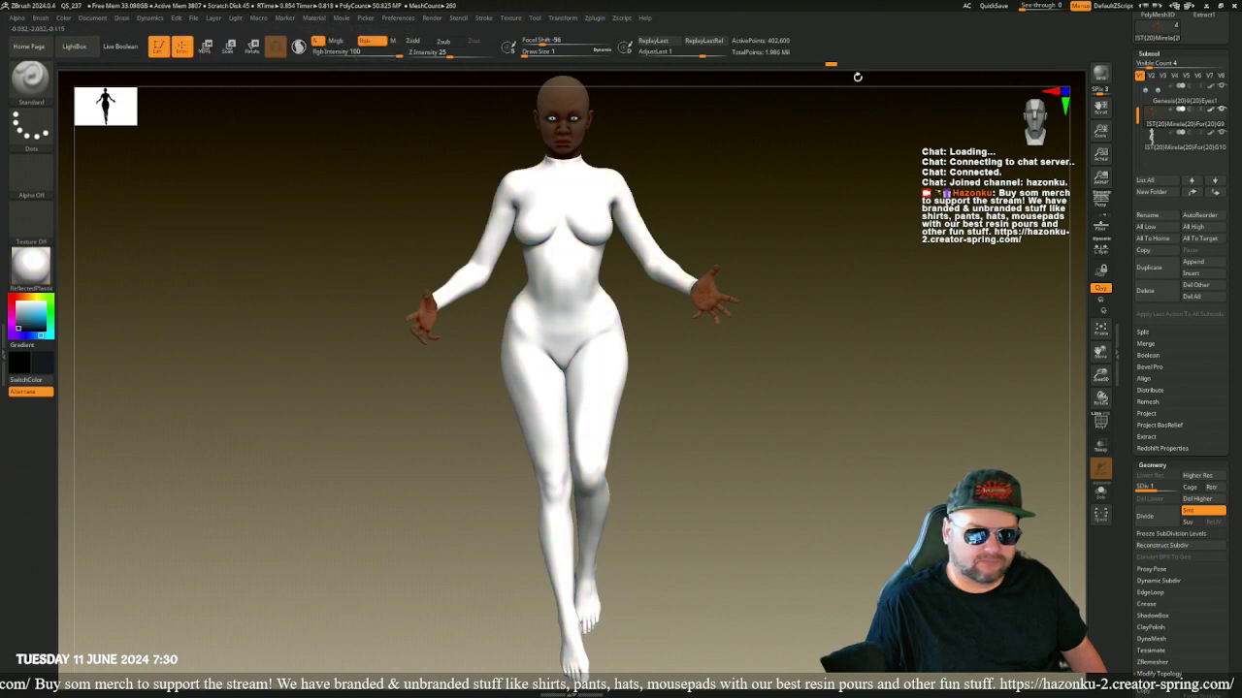
pyautogui.click(1100, 75)
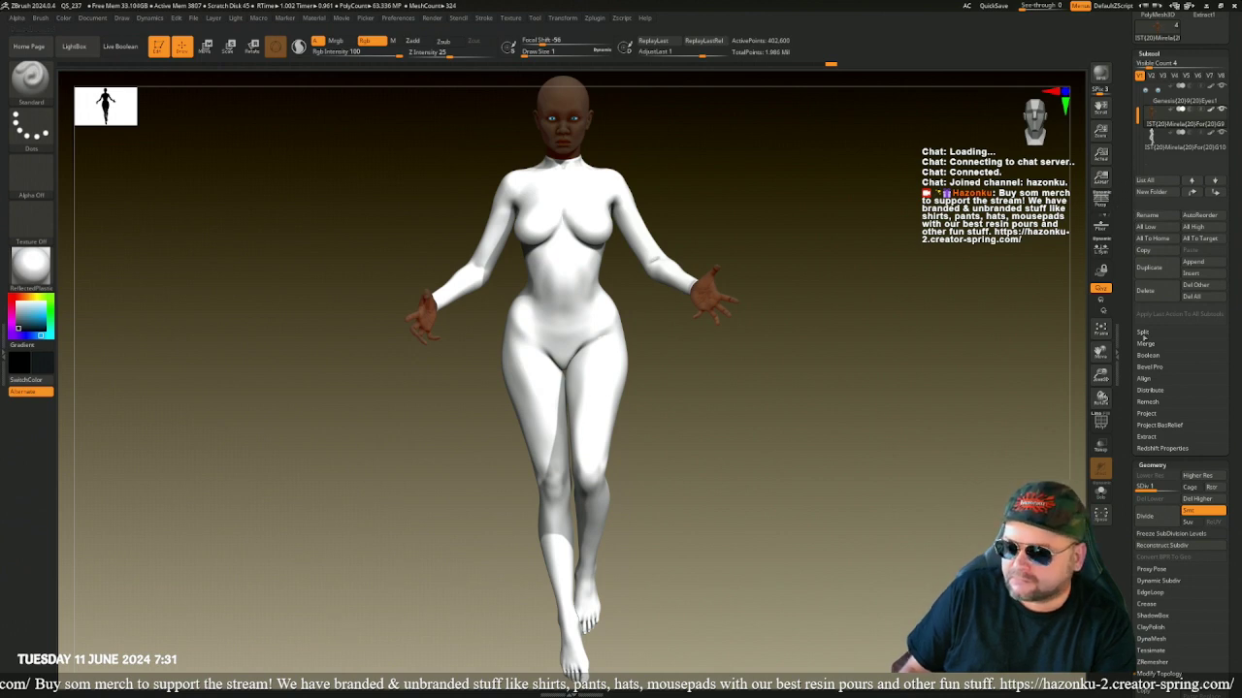
# - Append a Sphereinder3D primitive to the figure as a new subtool and make it the active subtool
pyautogui.click(1186, 263)
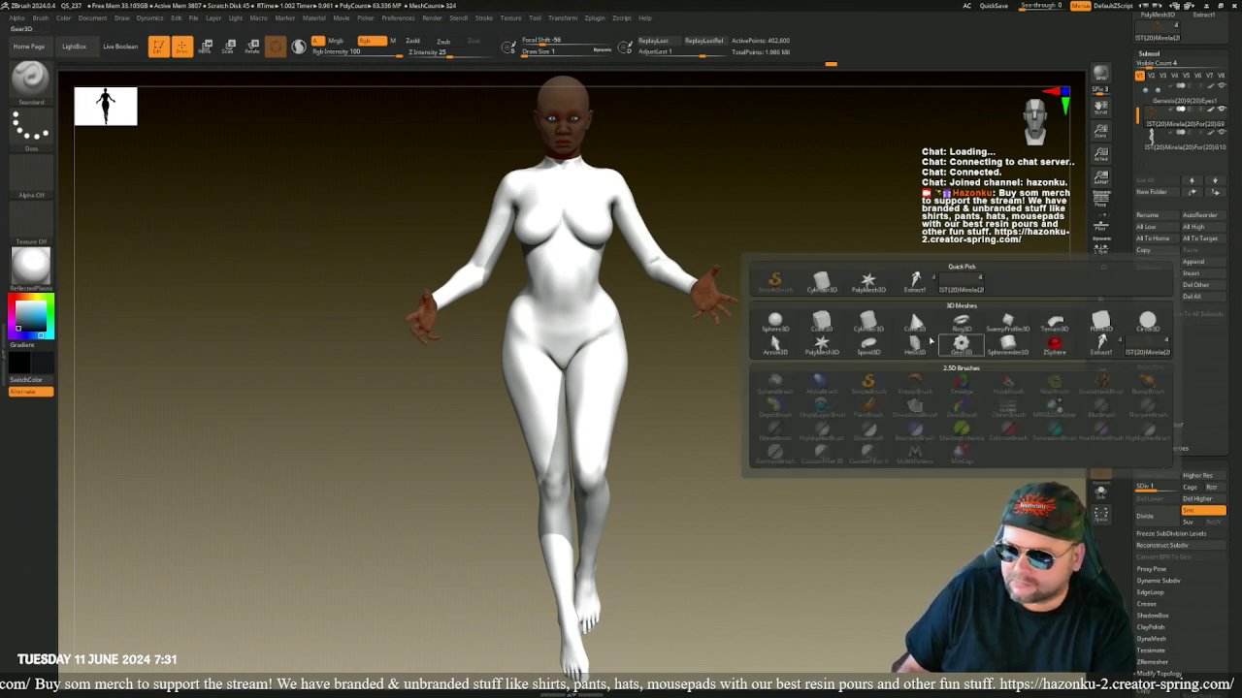
pyautogui.moveTo(776, 325)
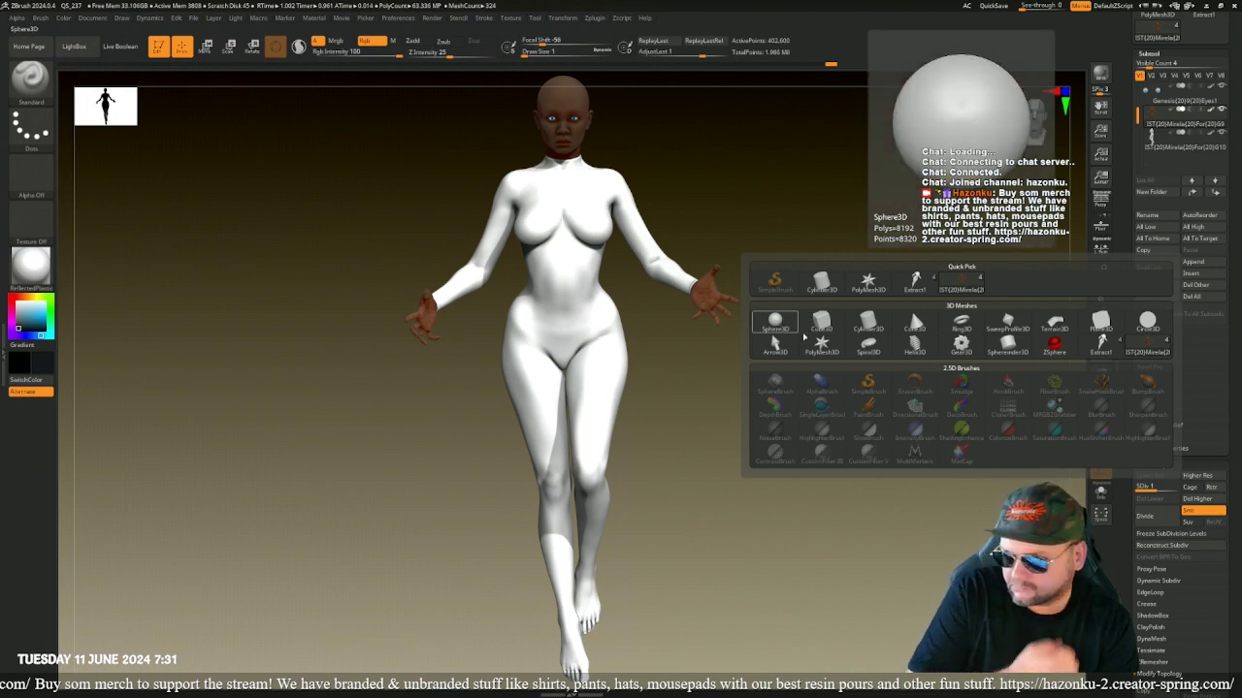
pyautogui.moveTo(1007, 344)
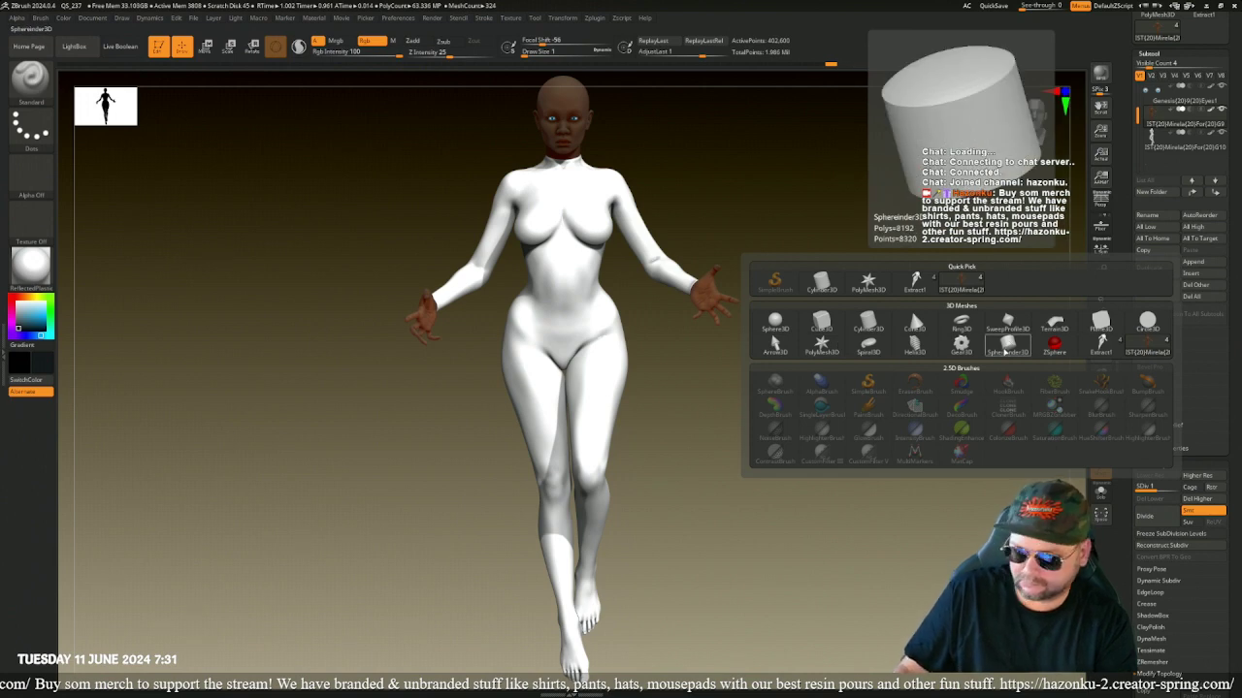
pyautogui.click(1007, 345)
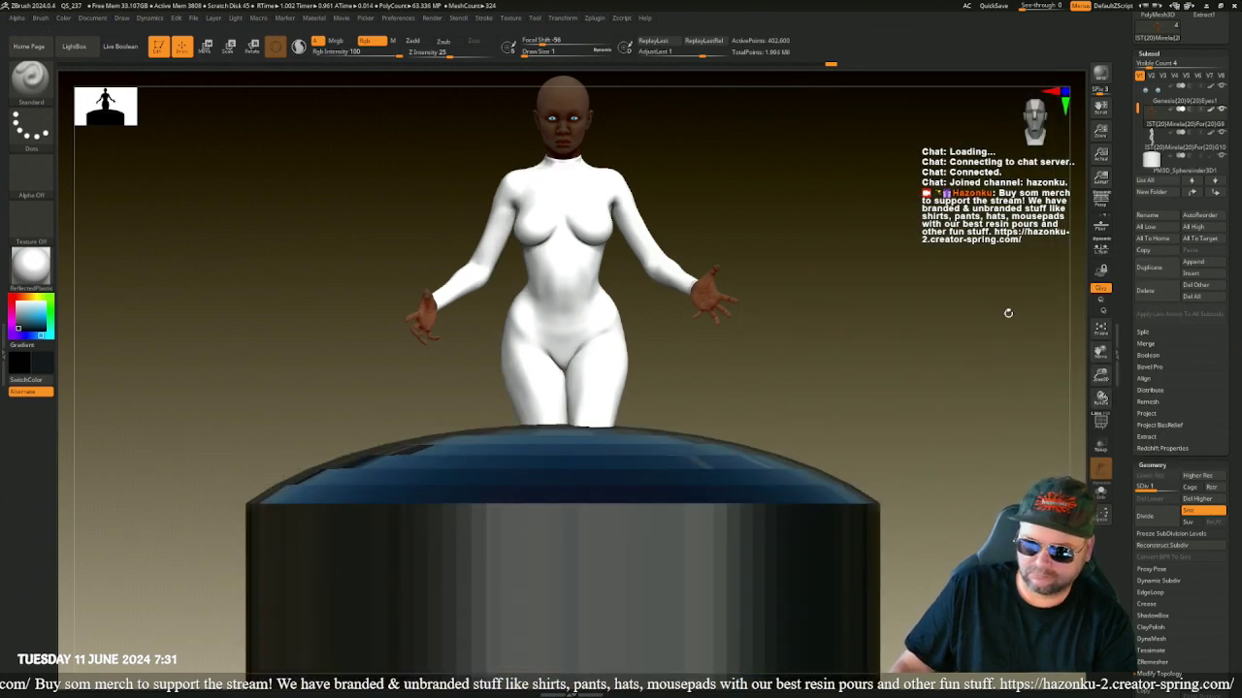
pyautogui.click(1176, 168)
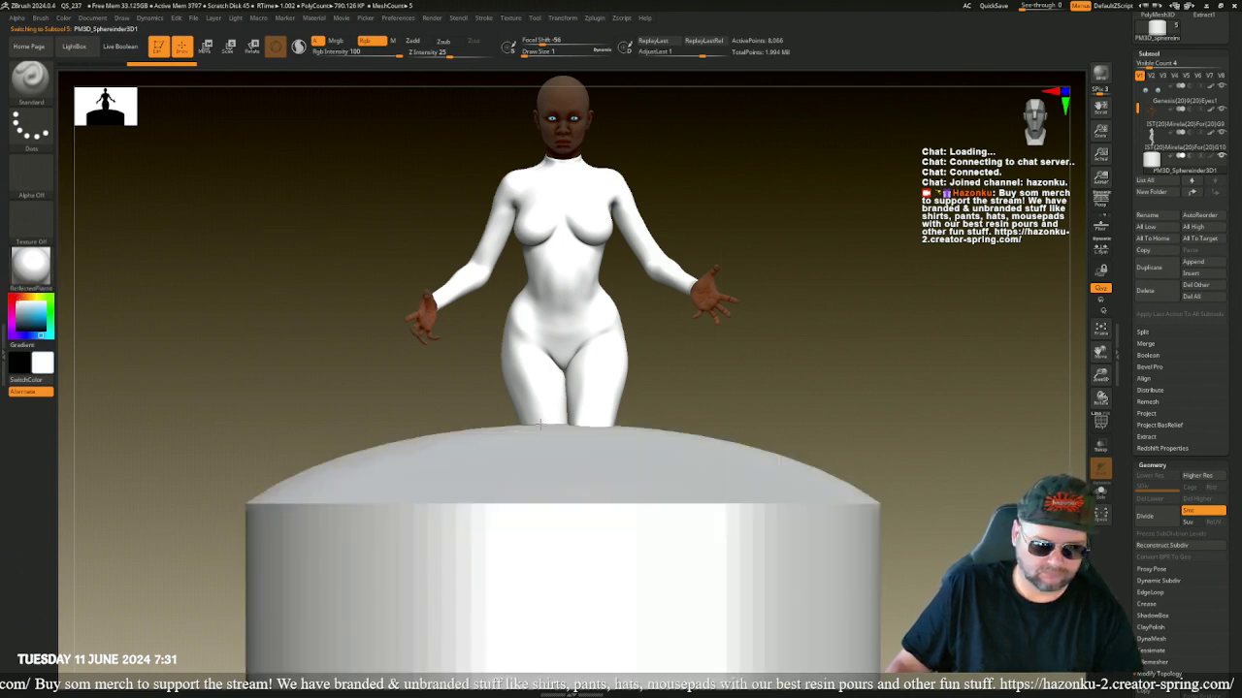
# - Scale the appended Sphereinder down along its vertical axis into a flat, wide disc beneath the figure's feet
pyautogui.press('w')
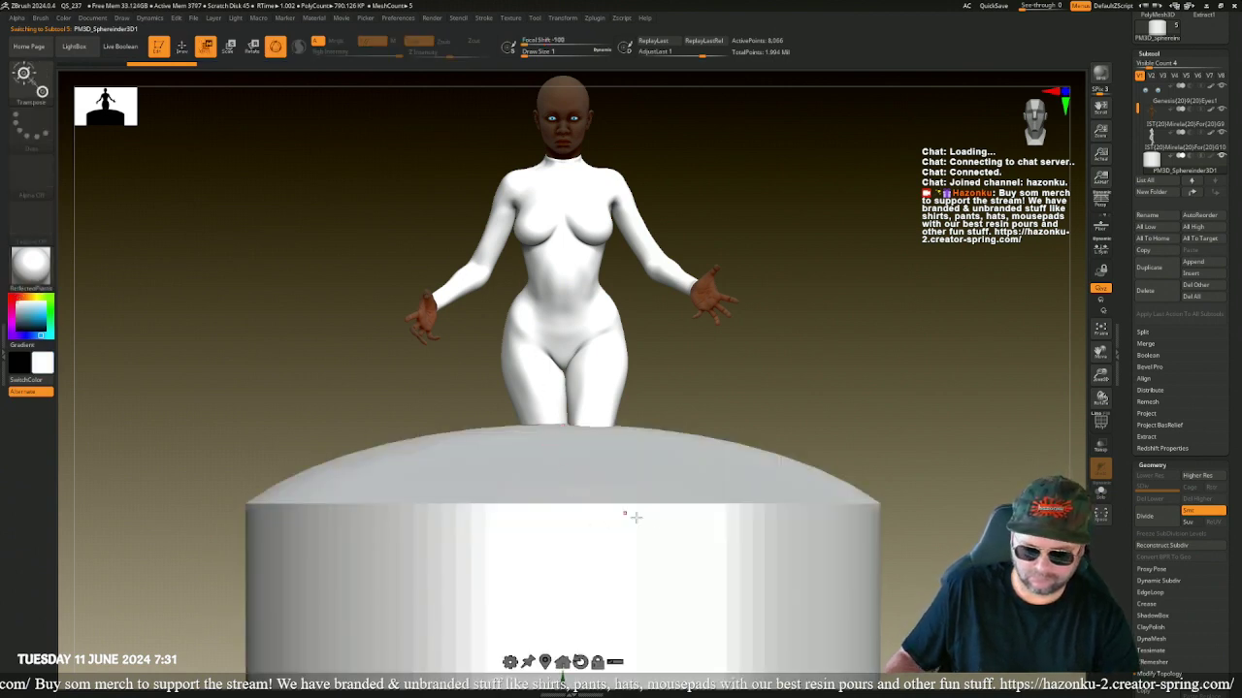
pyautogui.click(825, 560)
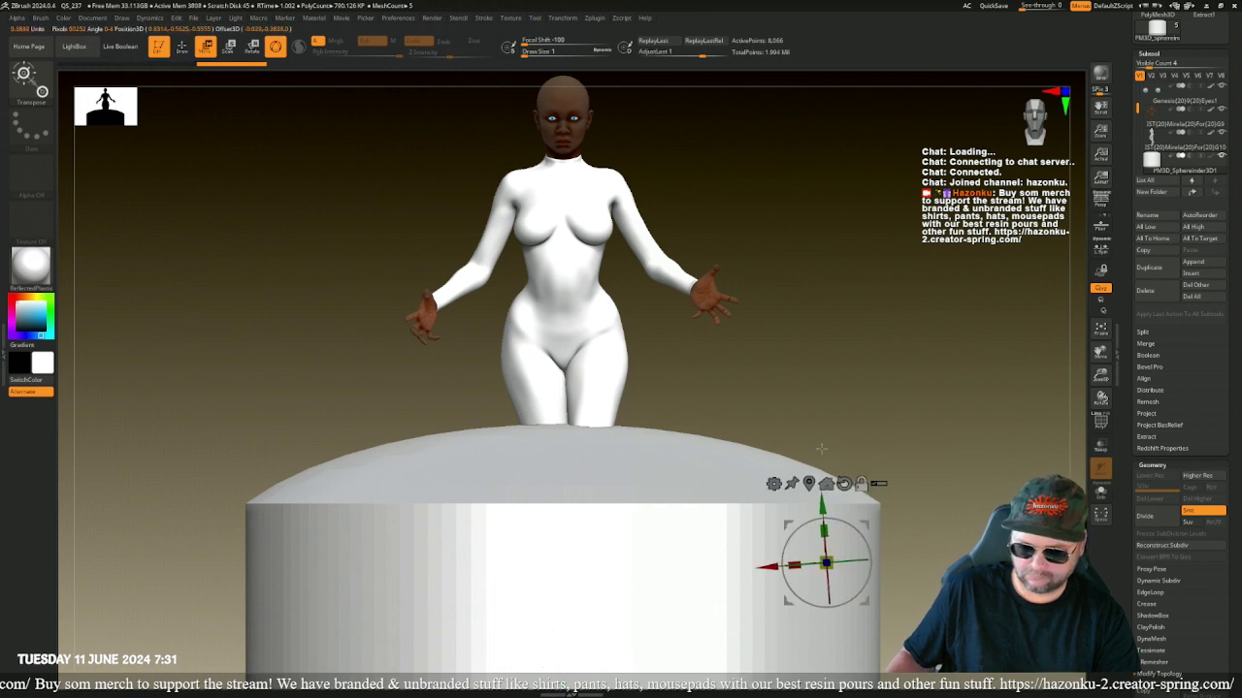
pyautogui.hotkey('ctrl', 'z')
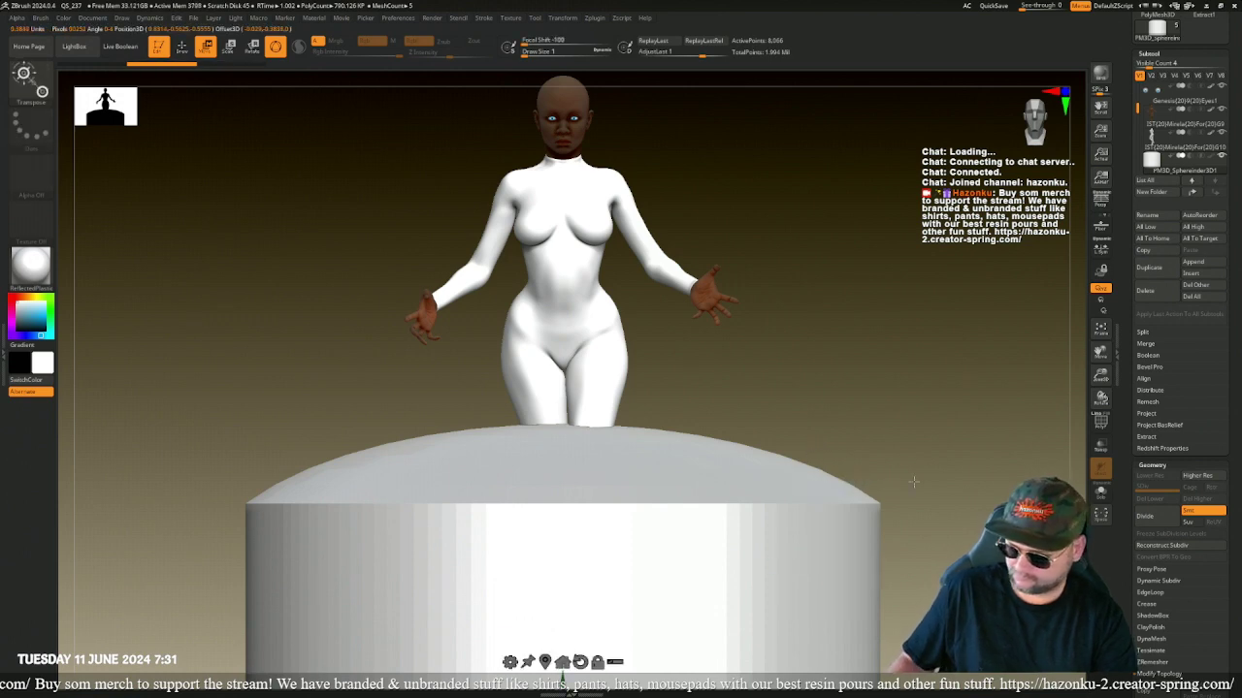
pyautogui.keyDown('alt'); pyautogui.moveTo(957, 624); pyautogui.dragTo(910, 258); pyautogui.keyUp('alt')
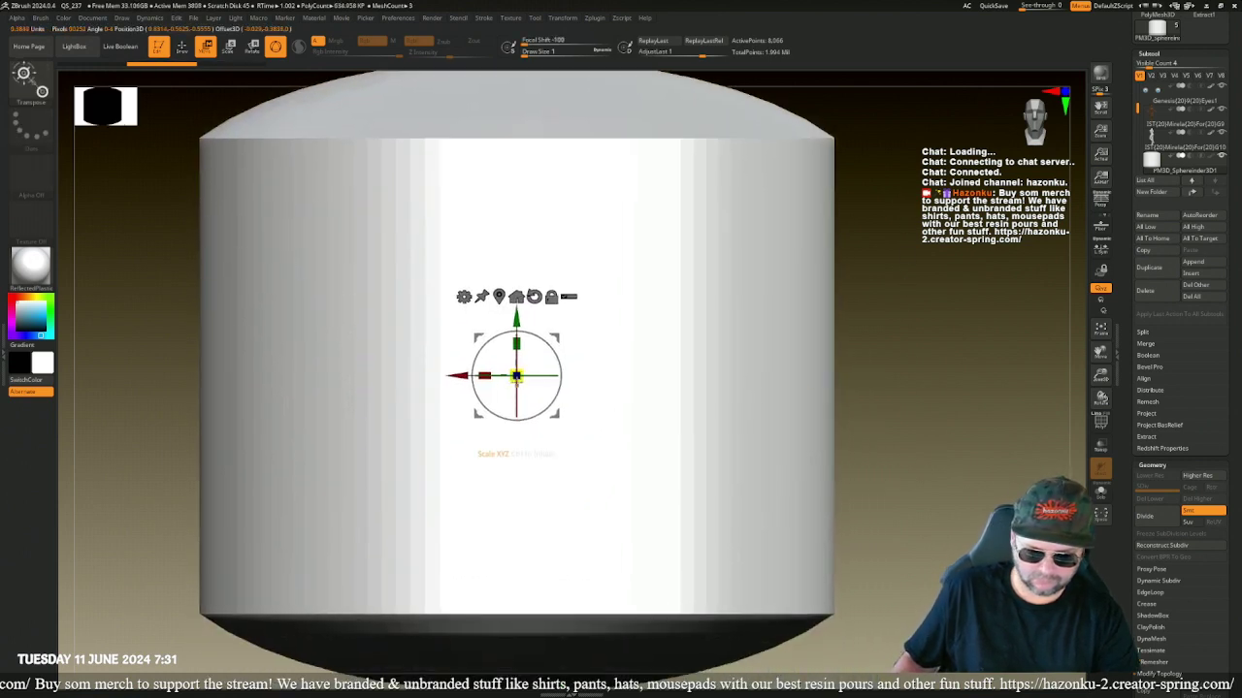
pyautogui.moveTo(516, 342); pyautogui.dragTo(524, 477)
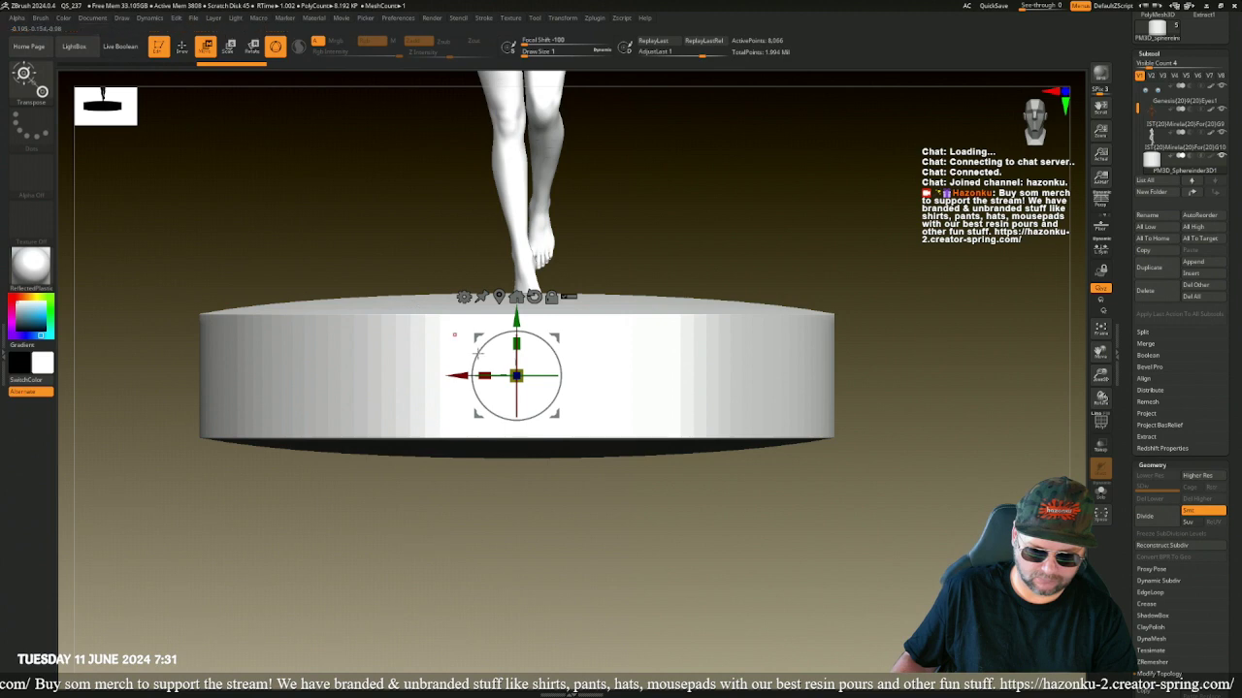
# - Shrink the flat disc uniformly to about the head's size and rotate it upright so its round faces point sideways
pyautogui.moveTo(516, 375); pyautogui.dragTo(342, 200)
pyautogui.moveTo(372, 456); pyautogui.dragTo(379, 324)
pyautogui.moveTo(388, 206); pyautogui.dragTo(398, 330)
pyautogui.moveTo(545, 341); pyautogui.dragTo(567, 411)
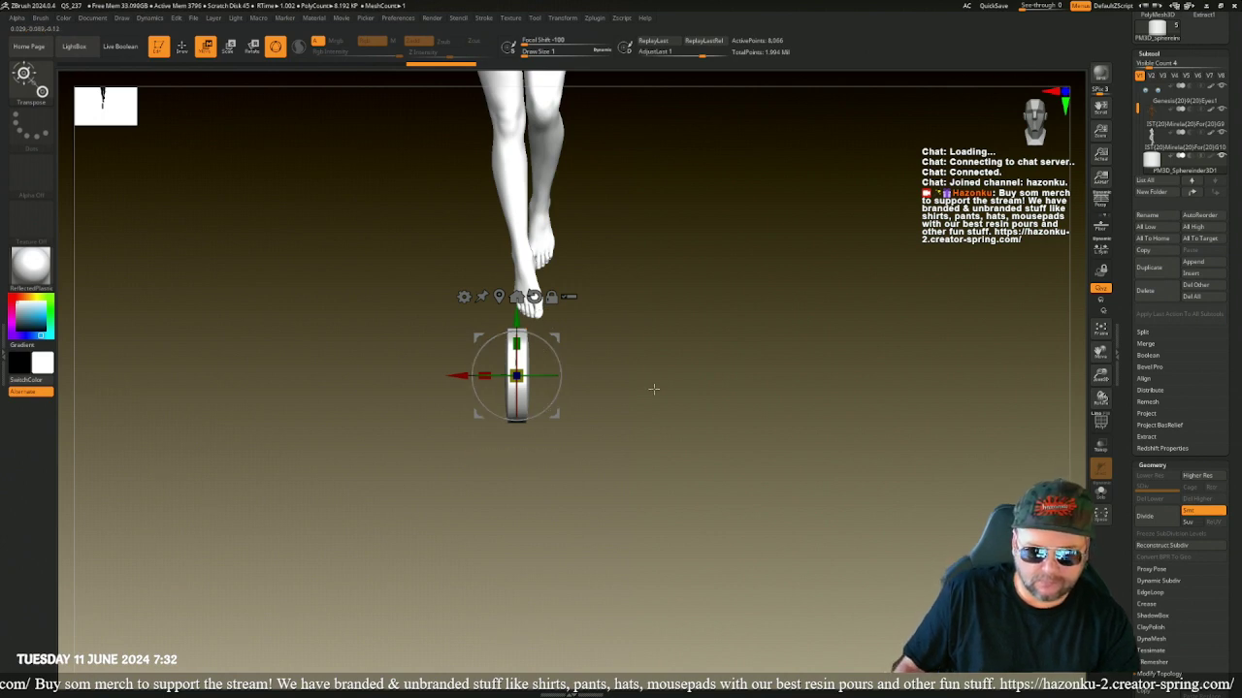
# - Move the upright disc from below the feet to the top rear of the head and widen it along X
pyautogui.moveTo(654, 389); pyautogui.dragTo(563, 387)
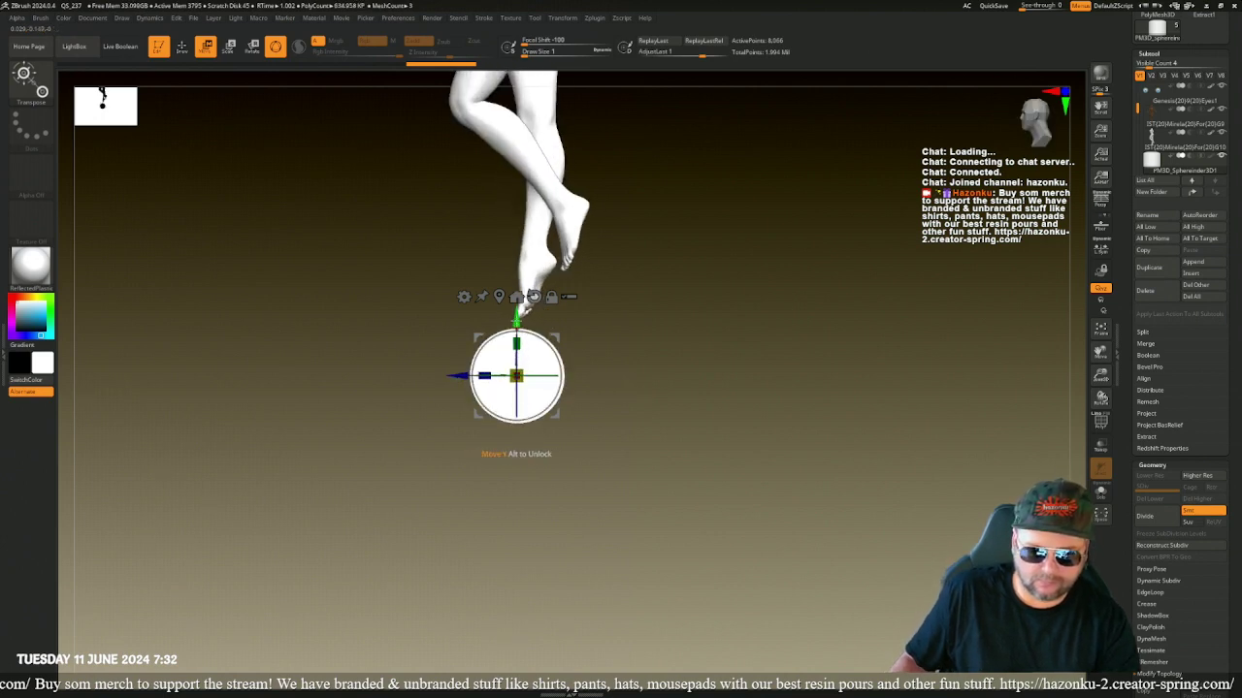
pyautogui.moveTo(517, 315); pyautogui.dragTo(470, 3)
pyautogui.keyDown('alt'); pyautogui.moveTo(683, 204); pyautogui.dragTo(734, 419); pyautogui.keyUp('alt')
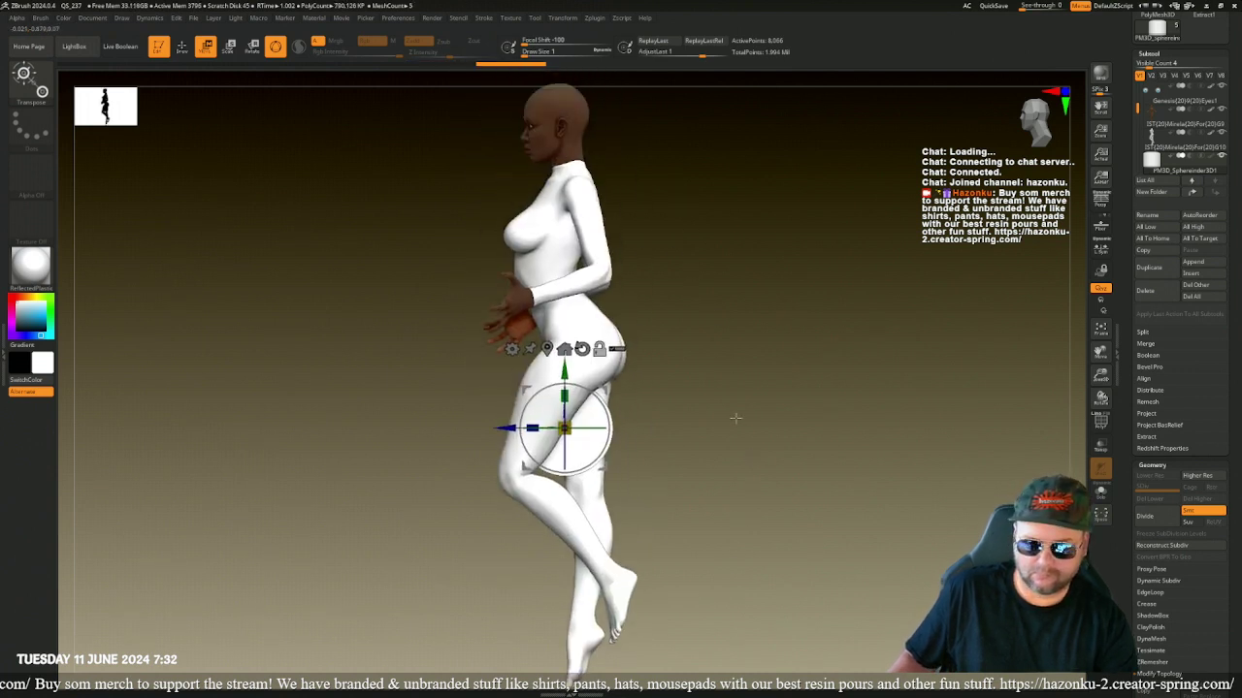
pyautogui.keyDown('alt'); pyautogui.moveTo(716, 331); pyautogui.dragTo(747, 419); pyautogui.keyUp('alt')
pyautogui.keyDown('alt'); pyautogui.moveTo(596, 476); pyautogui.dragTo(592, 142); pyautogui.keyUp('alt')
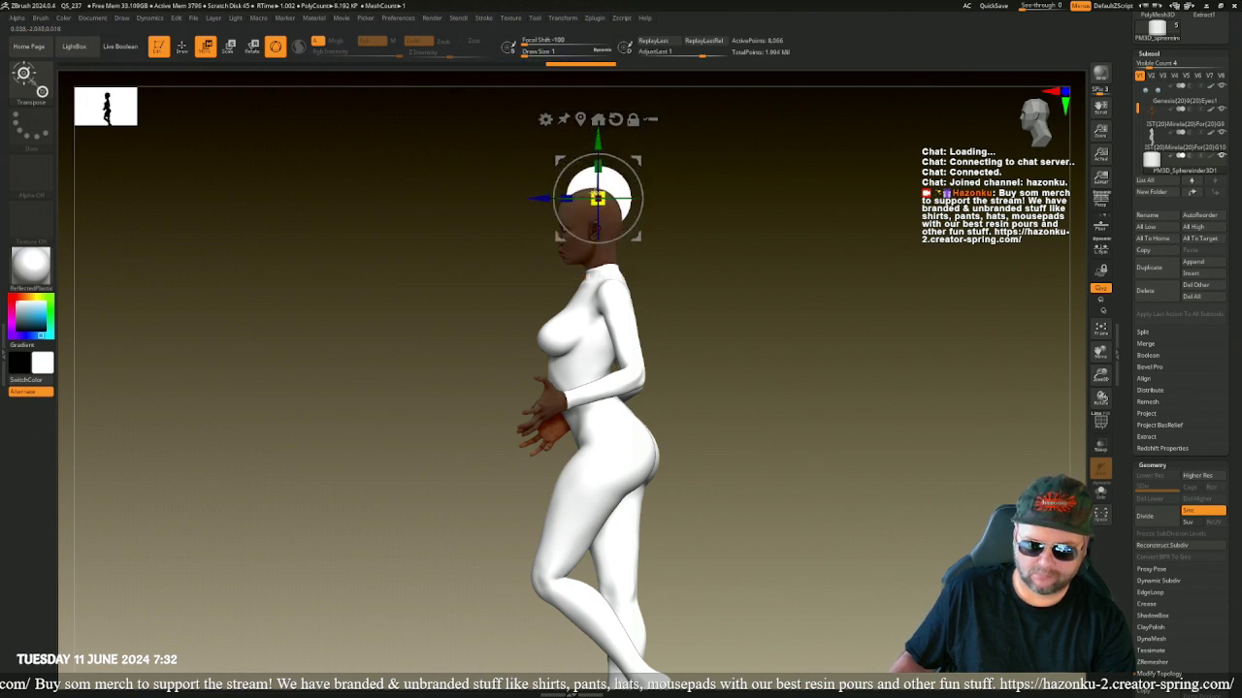
pyautogui.moveTo(466, 220); pyautogui.dragTo(524, 419)
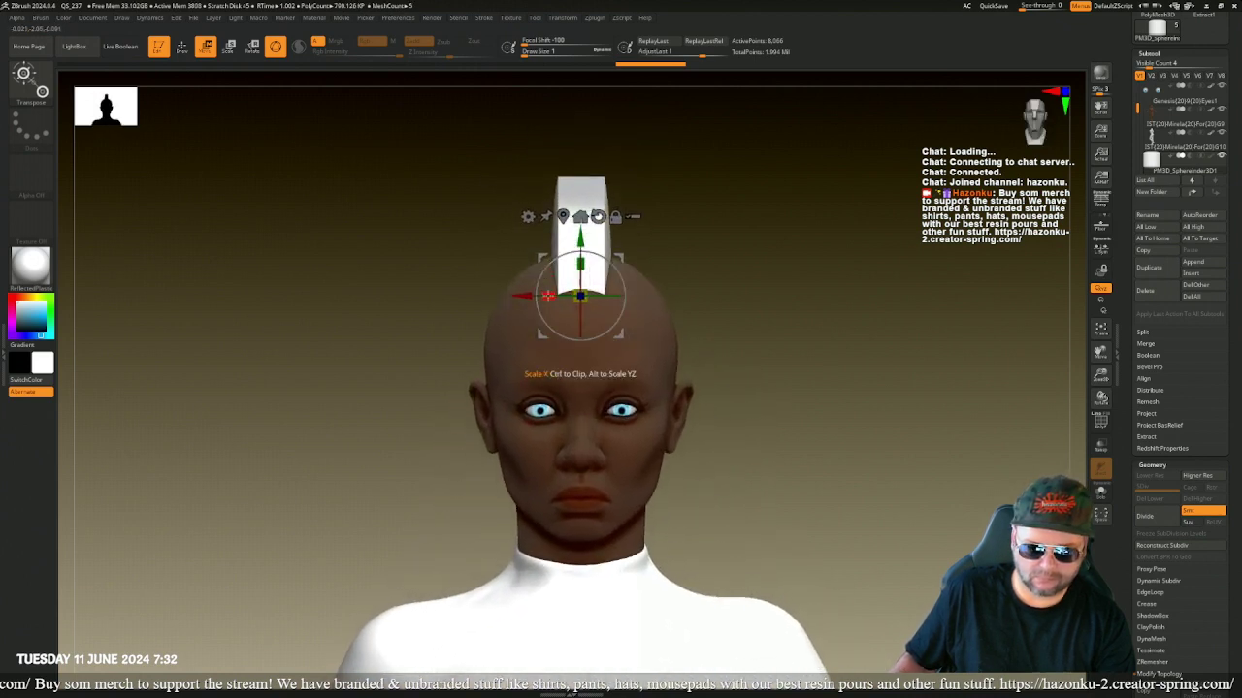
pyautogui.moveTo(547, 296); pyautogui.dragTo(437, 314)
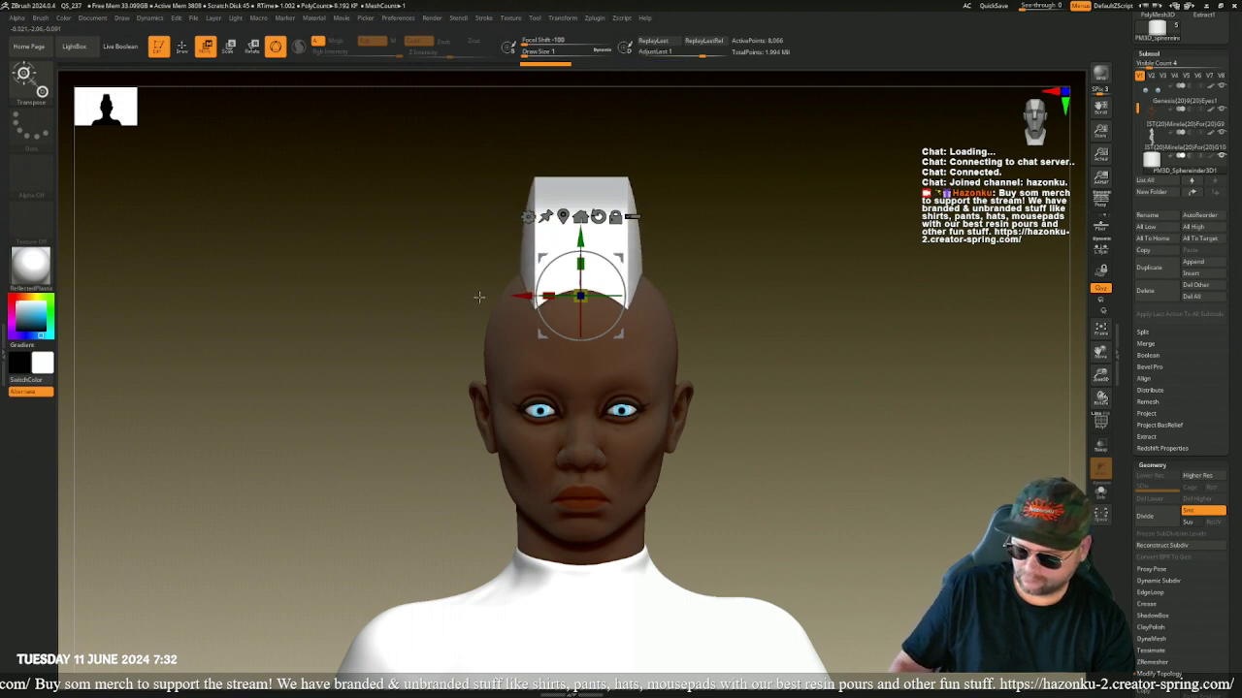
# - Smooth the hard front edges of the headpiece with a larger brush in draw mode
pyautogui.press('q')
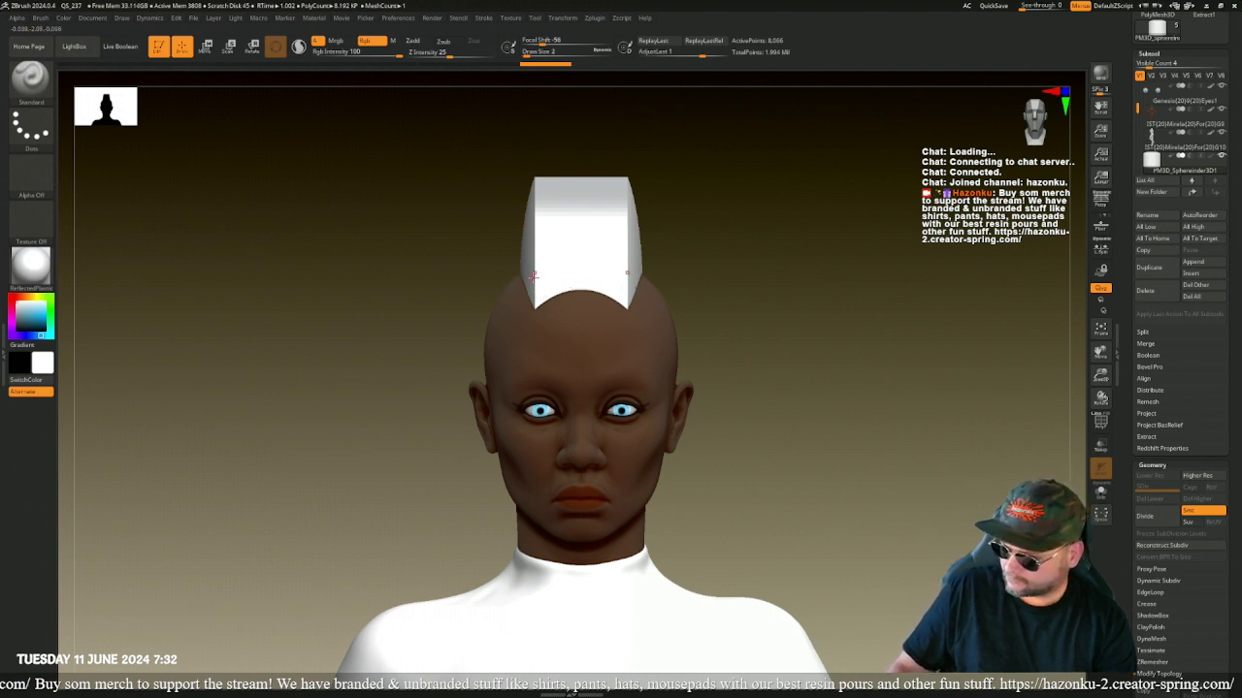
pyautogui.press('[')
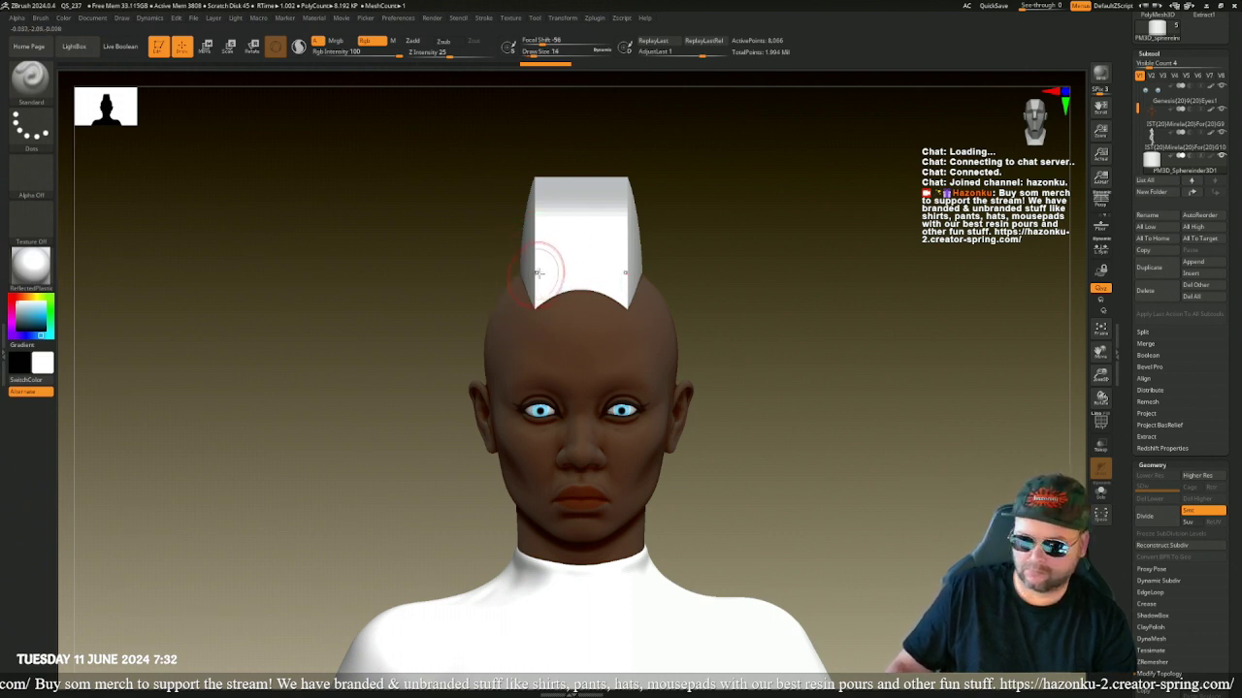
pyautogui.press('shift')
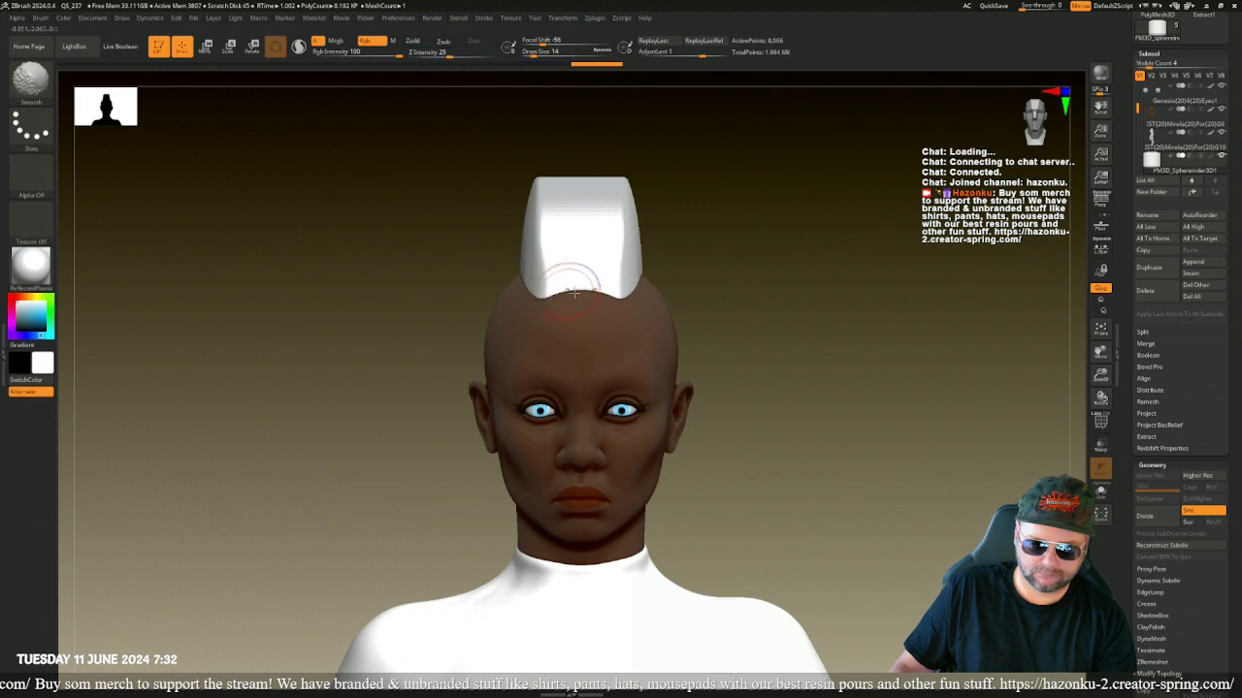
# - Choose the Move Topological brush, enlarge it, and ghost the other subtools with transparency to see the headpiece through the head
pyautogui.moveTo(776, 301); pyautogui.dragTo(386, 220)
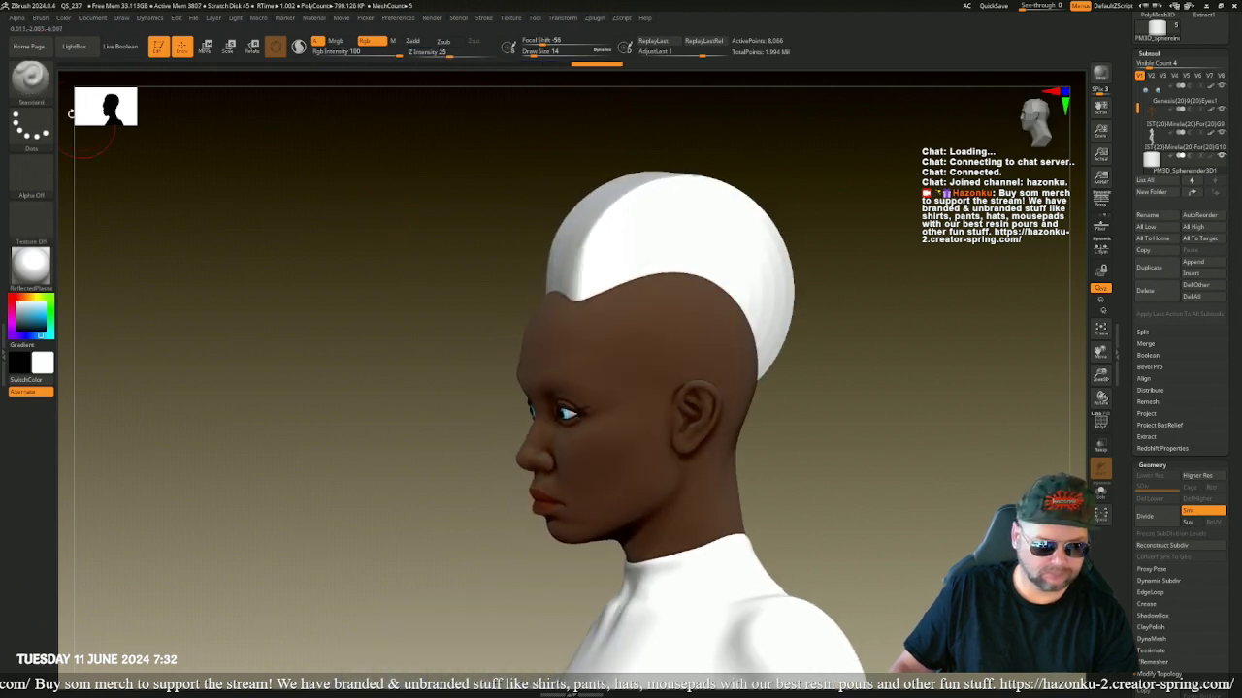
pyautogui.click(30, 77)
pyautogui.click(390, 180)
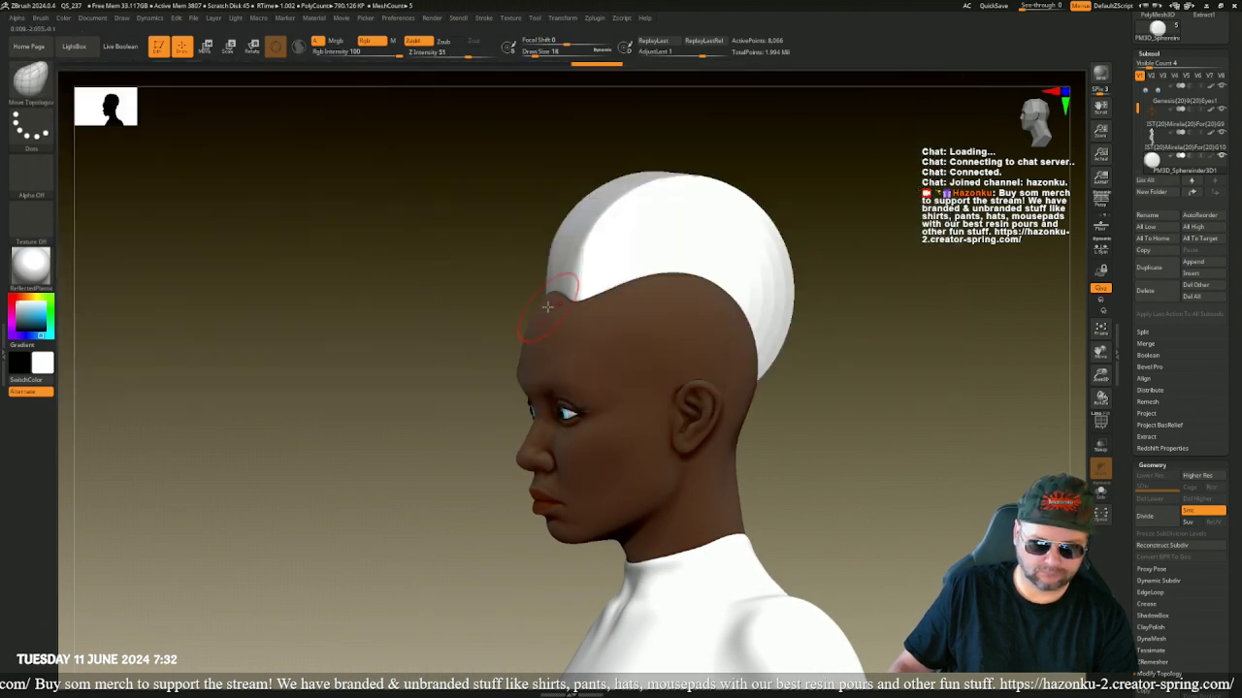
pyautogui.press('[')
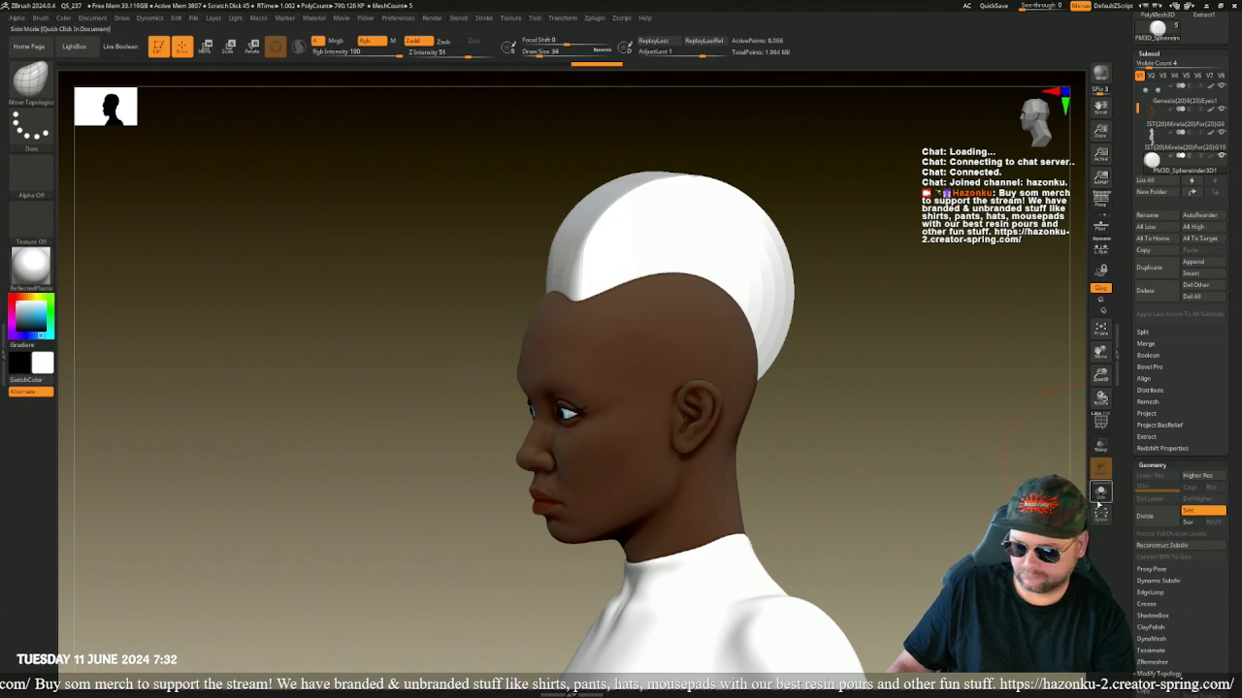
pyautogui.click(1100, 493)
pyautogui.click(1100, 493)
pyautogui.click(1100, 445)
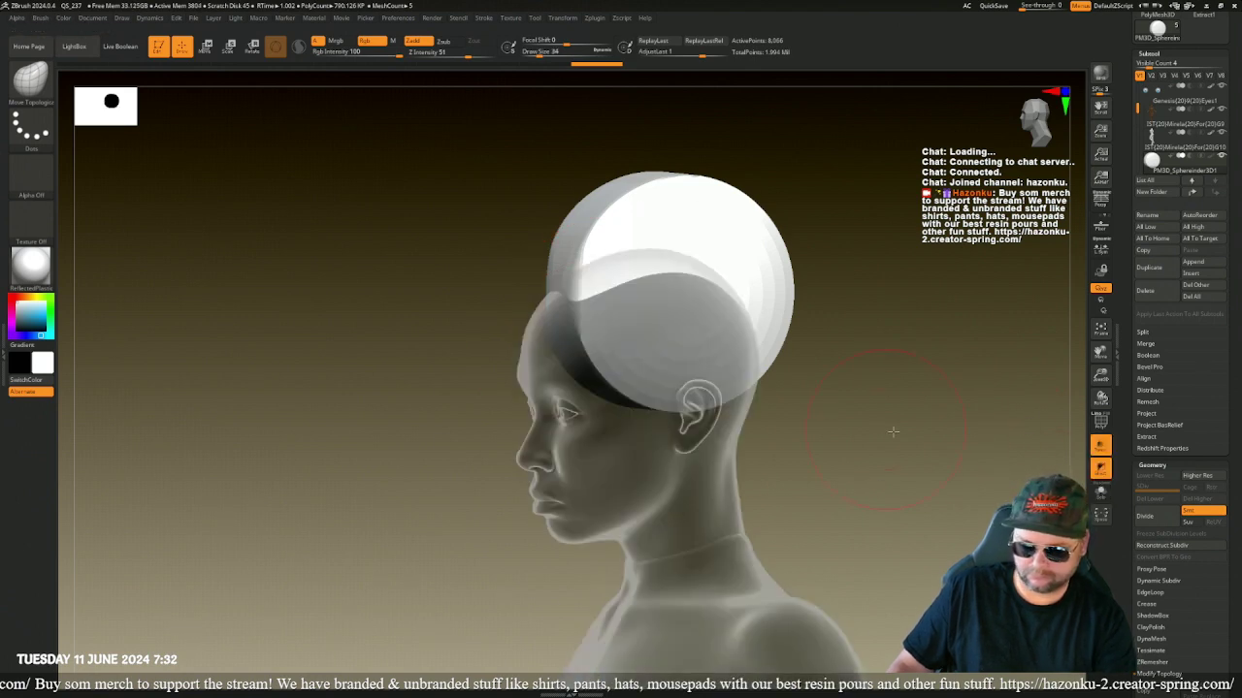
pyautogui.moveTo(893, 430); pyautogui.dragTo(1008, 427)
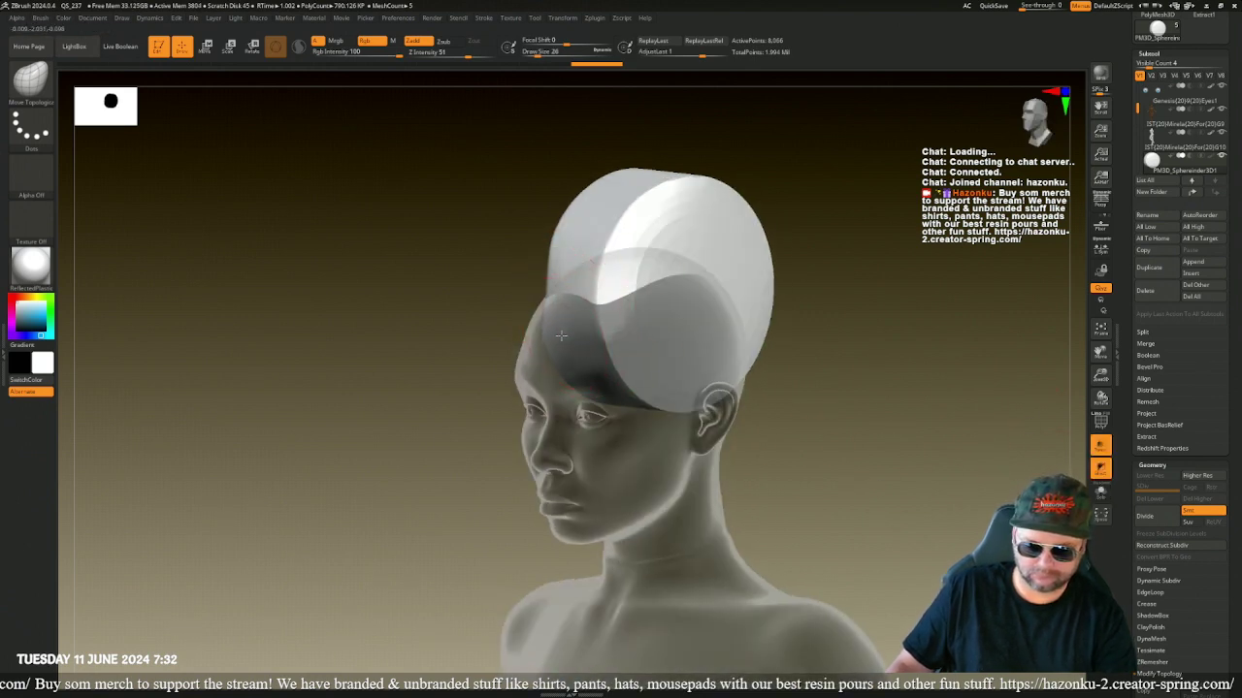
# - Push the headpiece's lower front edge toward the head and smooth its side, front and rear rims
pyautogui.moveTo(561, 336); pyautogui.dragTo(572, 341)
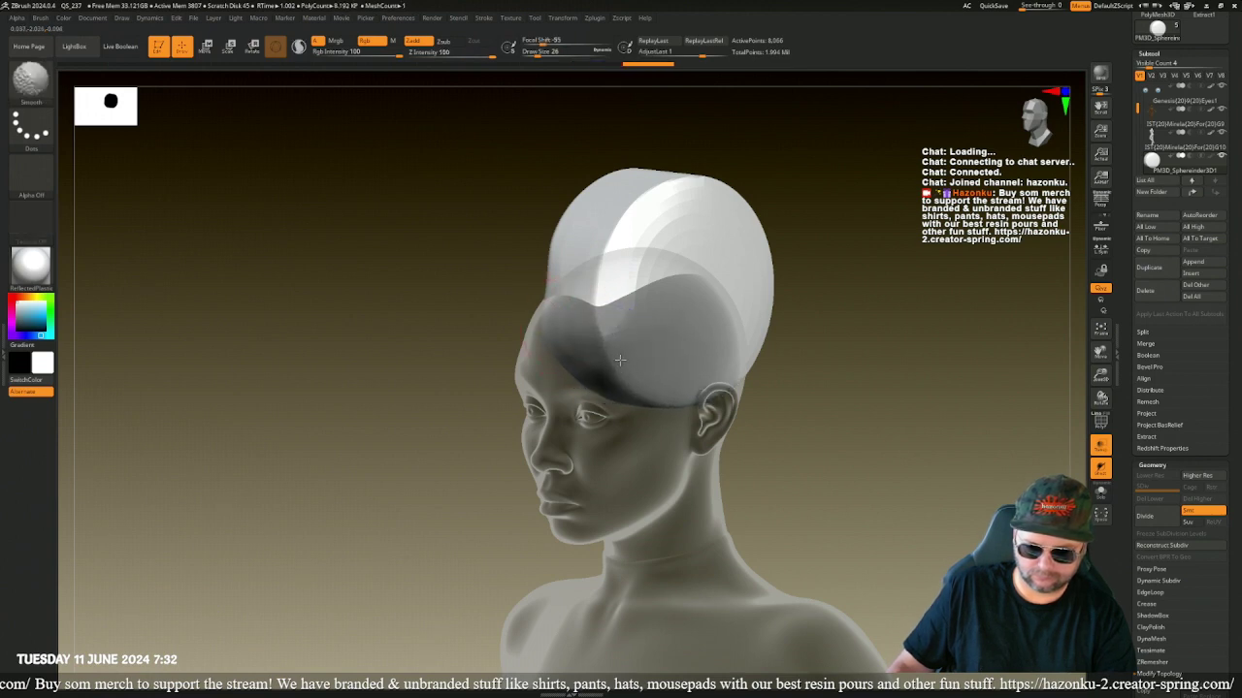
pyautogui.keyDown('shift'); pyautogui.moveTo(619, 360); pyautogui.dragTo(613, 334); pyautogui.keyUp('shift')
pyautogui.moveTo(590, 254)
pyautogui.keyDown('shift'); pyautogui.mouseDown()
pyautogui.moveTo(615, 200)
pyautogui.moveTo(716, 199)
pyautogui.mouseUp(); pyautogui.keyUp('shift')
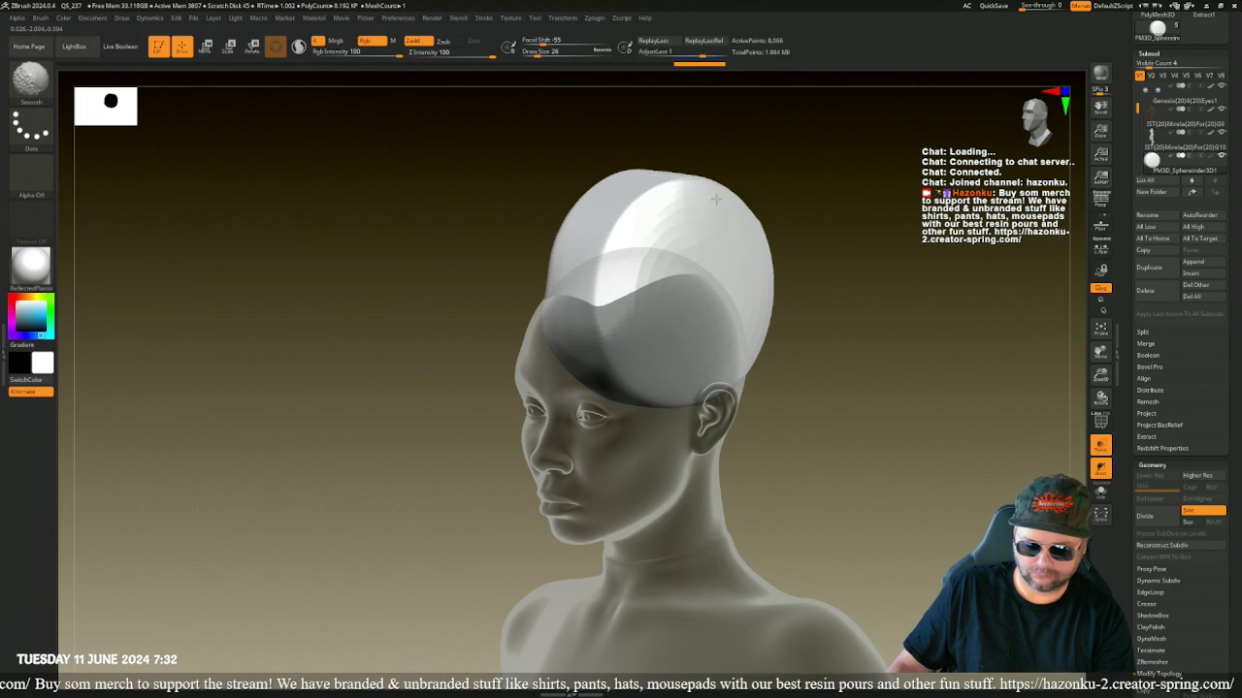
pyautogui.keyDown('shift'); pyautogui.moveTo(747, 387); pyautogui.dragTo(736, 231); pyautogui.keyUp('shift')
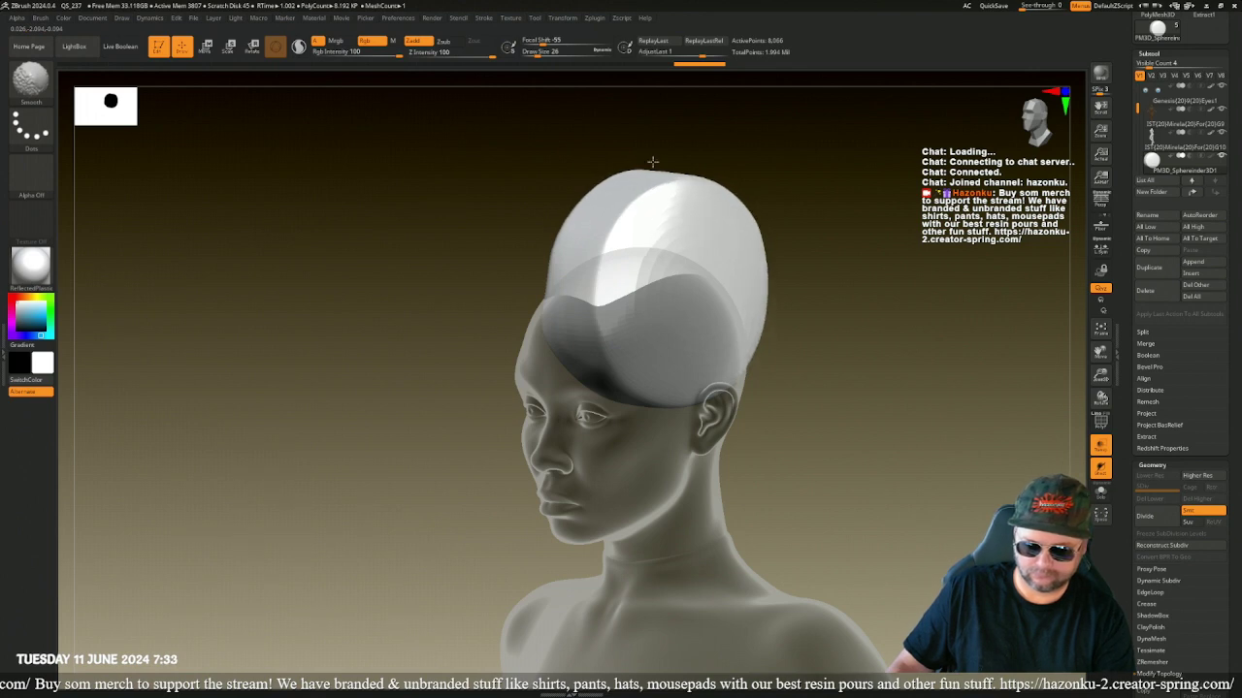
# - Pull the top of the headpiece upward into a taller crown and smooth the raised area
pyautogui.moveTo(664, 172); pyautogui.dragTo(684, 119)
pyautogui.moveTo(725, 189); pyautogui.dragTo(748, 146)
pyautogui.moveTo(760, 229)
pyautogui.keyDown('shift'); pyautogui.mouseDown()
pyautogui.moveTo(755, 198)
pyautogui.moveTo(613, 194)
pyautogui.moveTo(605, 172)
pyautogui.moveTo(627, 144)
pyautogui.mouseUp(); pyautogui.keyUp('shift')
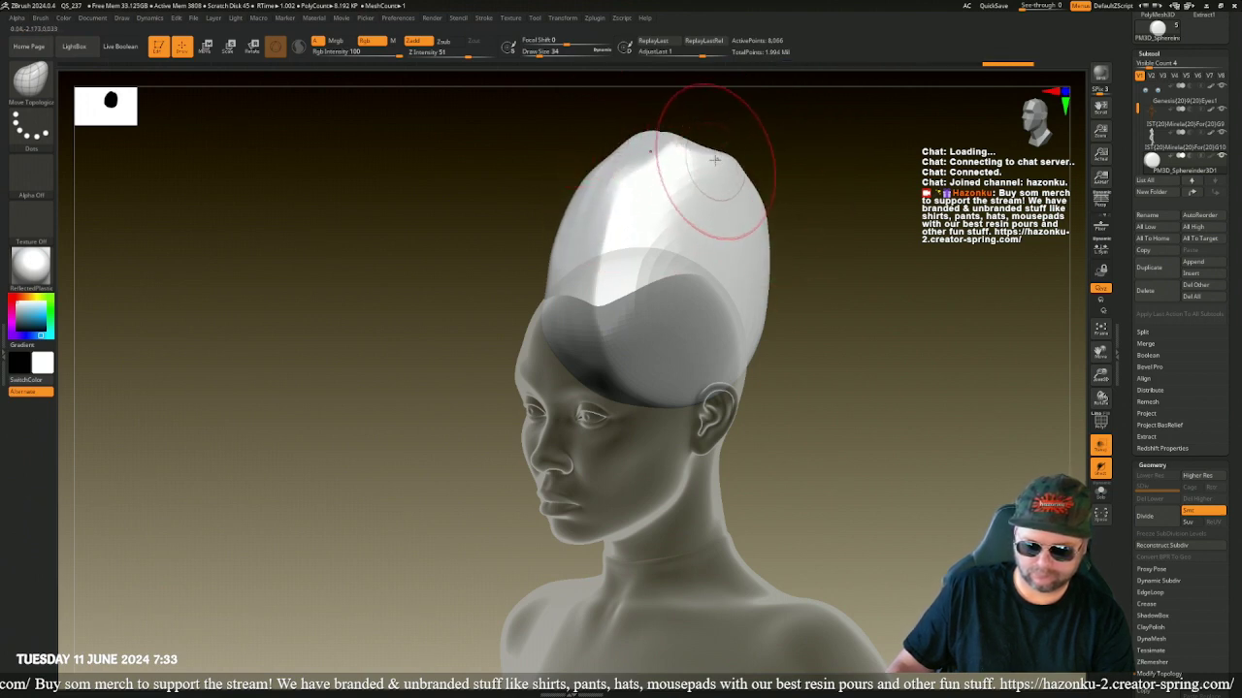
# - Smooth the peak of the headpiece and pull its upper rear edge up and back to round out the crown
pyautogui.moveTo(825, 255); pyautogui.dragTo(717, 180)
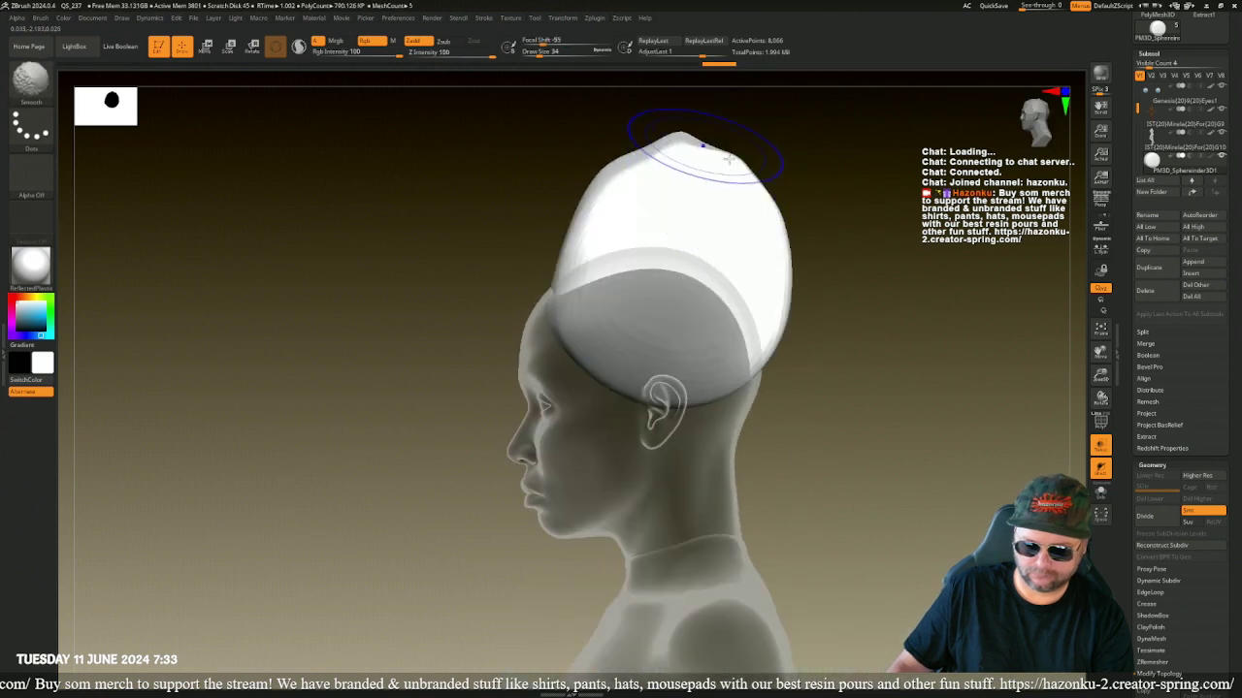
pyautogui.moveTo(907, 310); pyautogui.dragTo(630, 291)
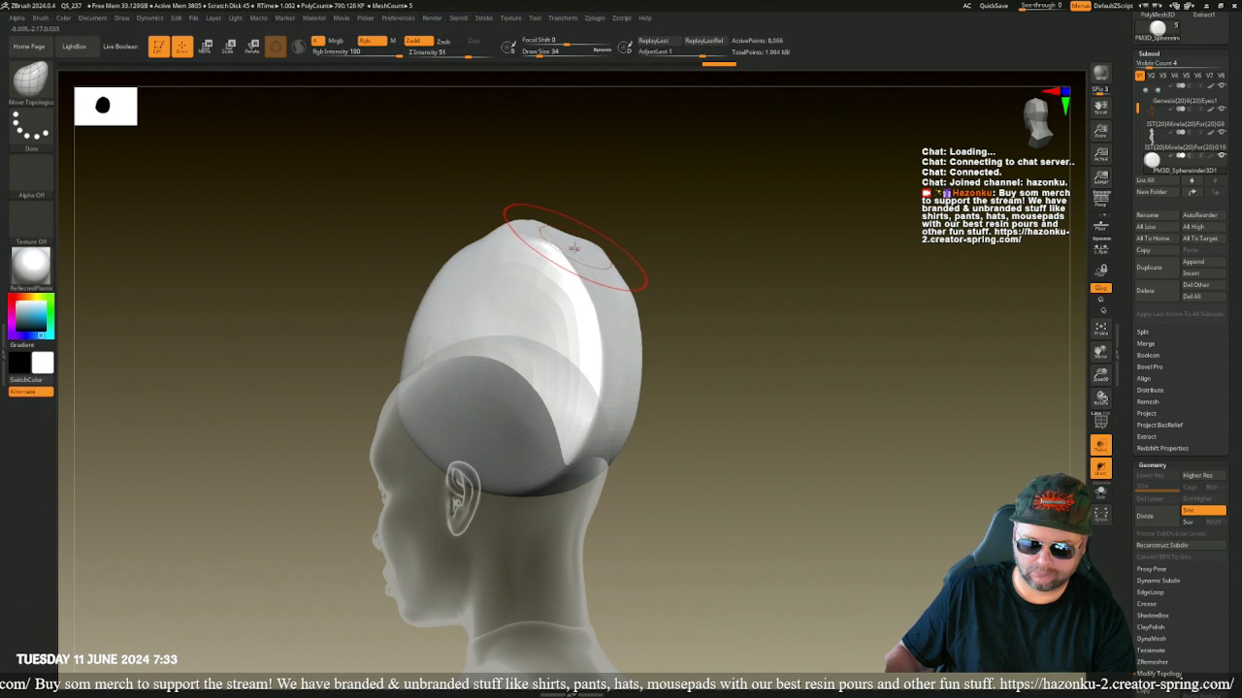
pyautogui.moveTo(574, 246); pyautogui.dragTo(591, 223)
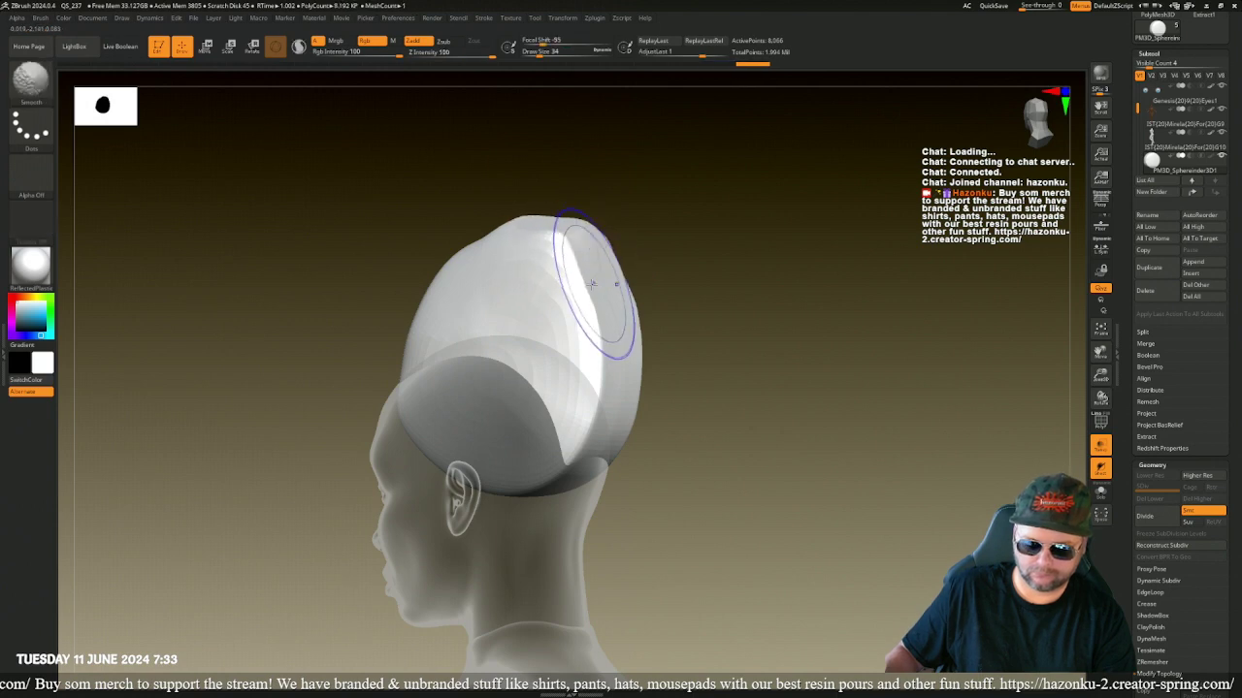
# - Smooth the upper rear edge and peak of the headpiece into a softer crown
pyautogui.moveTo(607, 298); pyautogui.dragTo(630, 289)
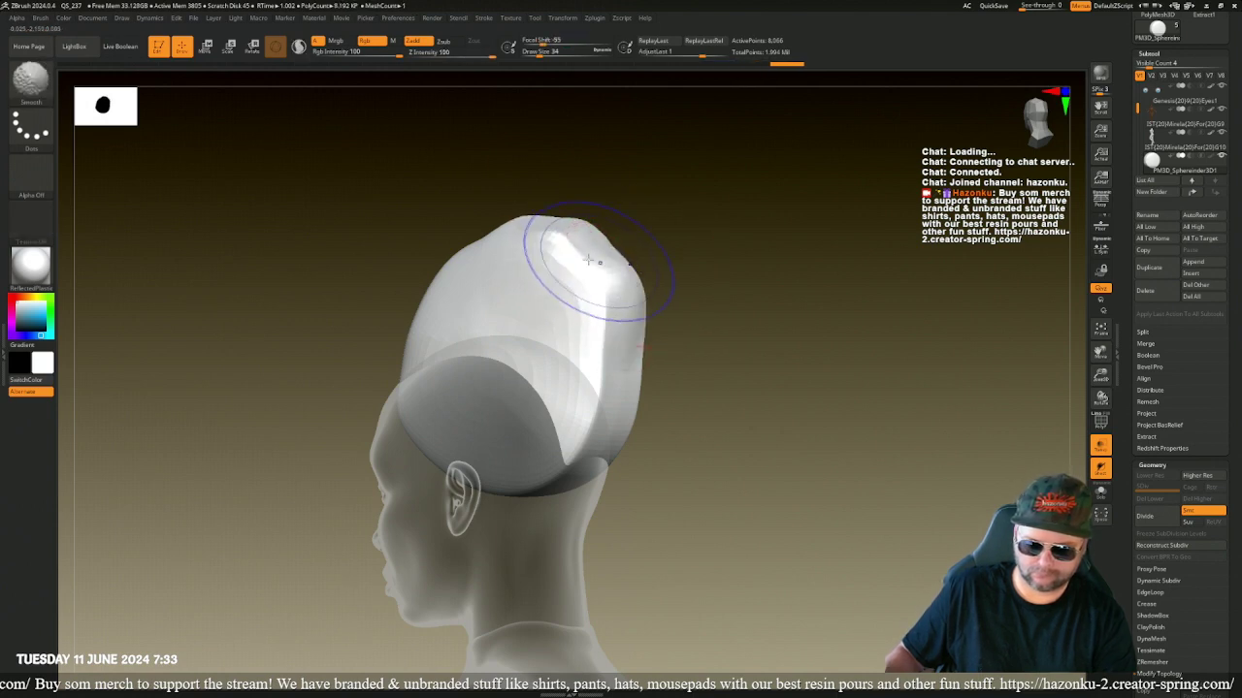
pyautogui.moveTo(574, 260)
pyautogui.keyDown('shift'); pyautogui.mouseDown()
pyautogui.moveTo(597, 357)
pyautogui.moveTo(555, 238)
pyautogui.mouseUp(); pyautogui.keyUp('shift')
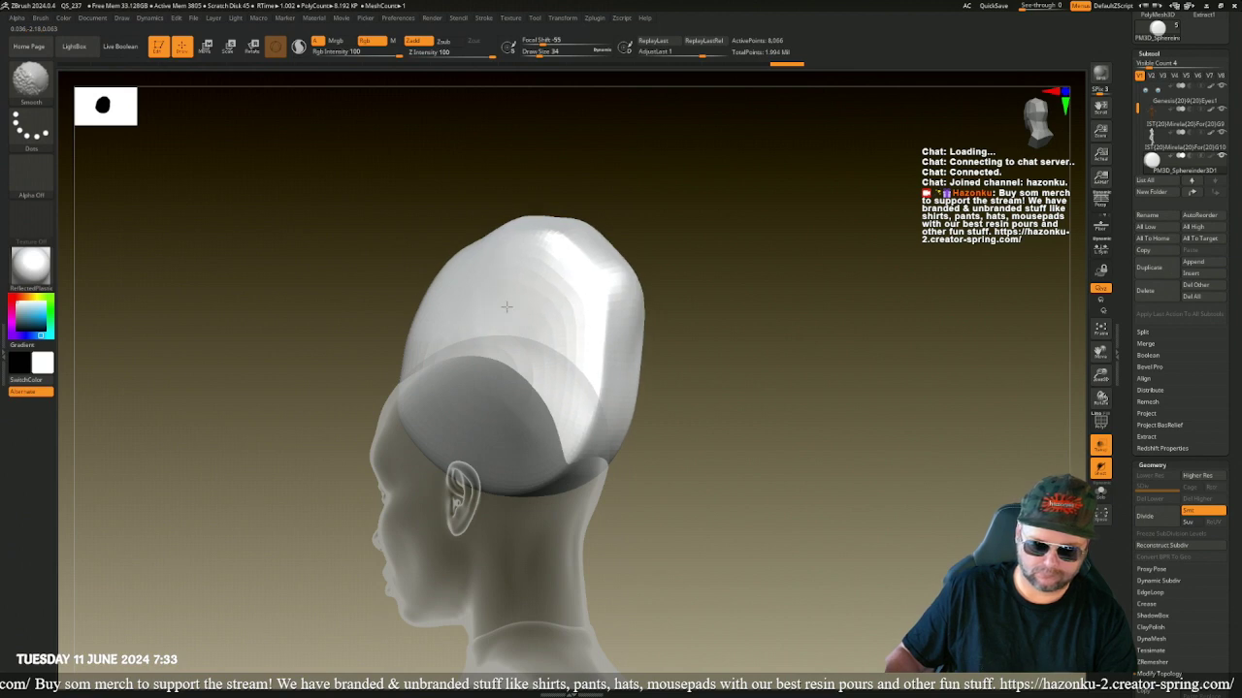
pyautogui.moveTo(305, 227); pyautogui.dragTo(427, 234)
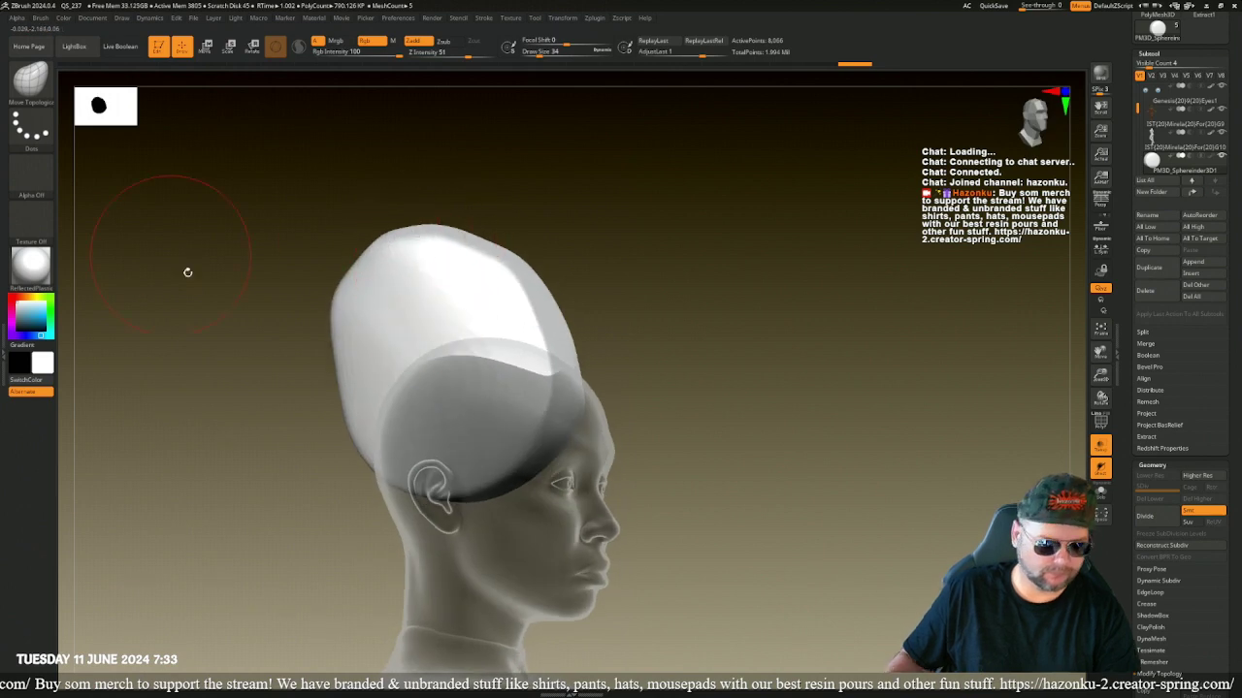
# - Choose the SnakeHook brush, dismiss its note and activate Sculptris Pro mode
pyautogui.press('b')
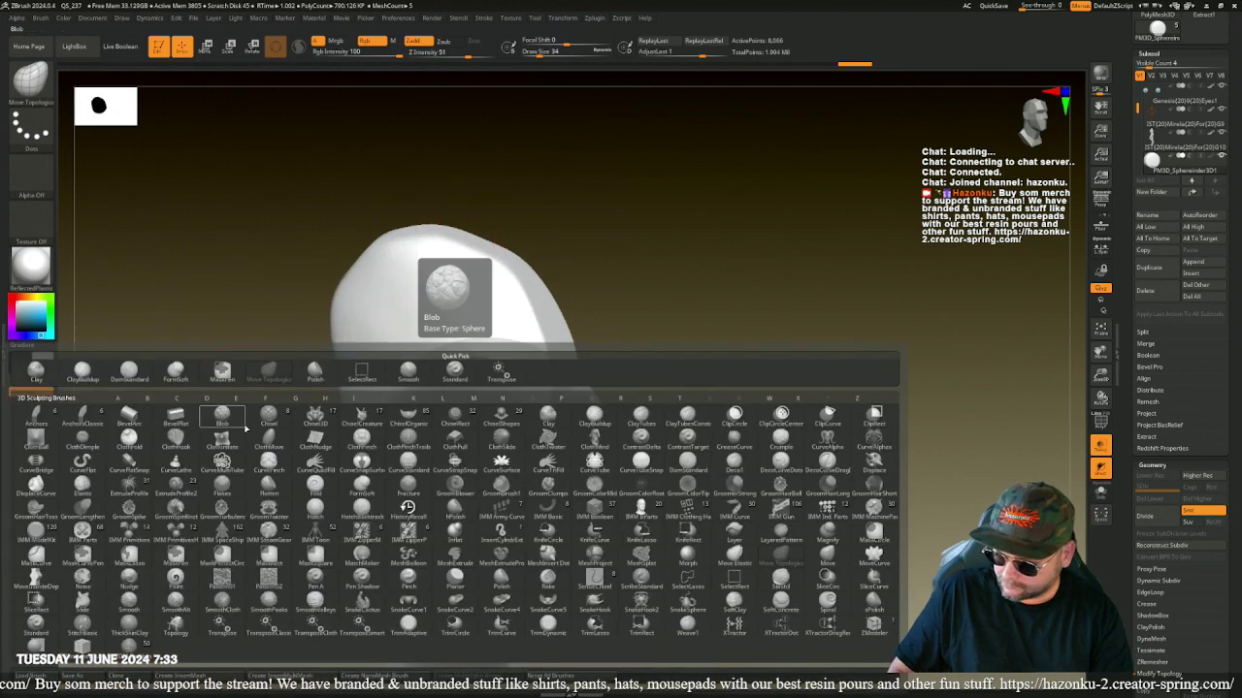
pyautogui.press('s')
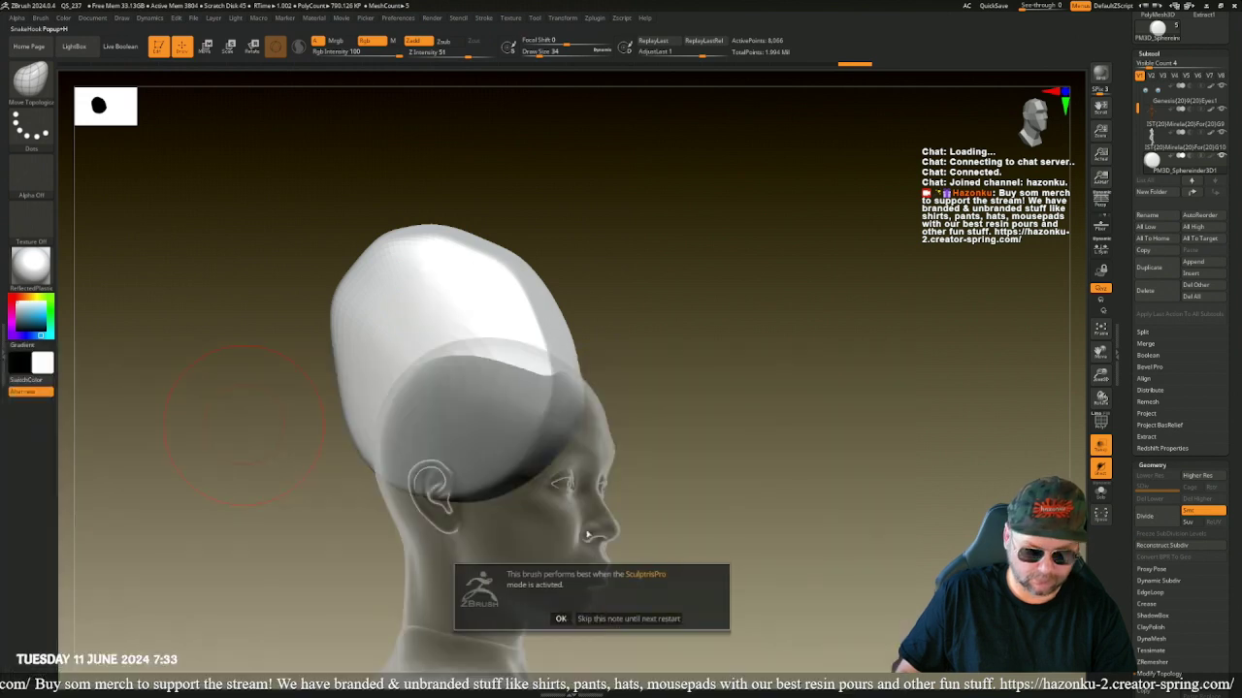
pyautogui.press('h')
pyautogui.click(562, 619)
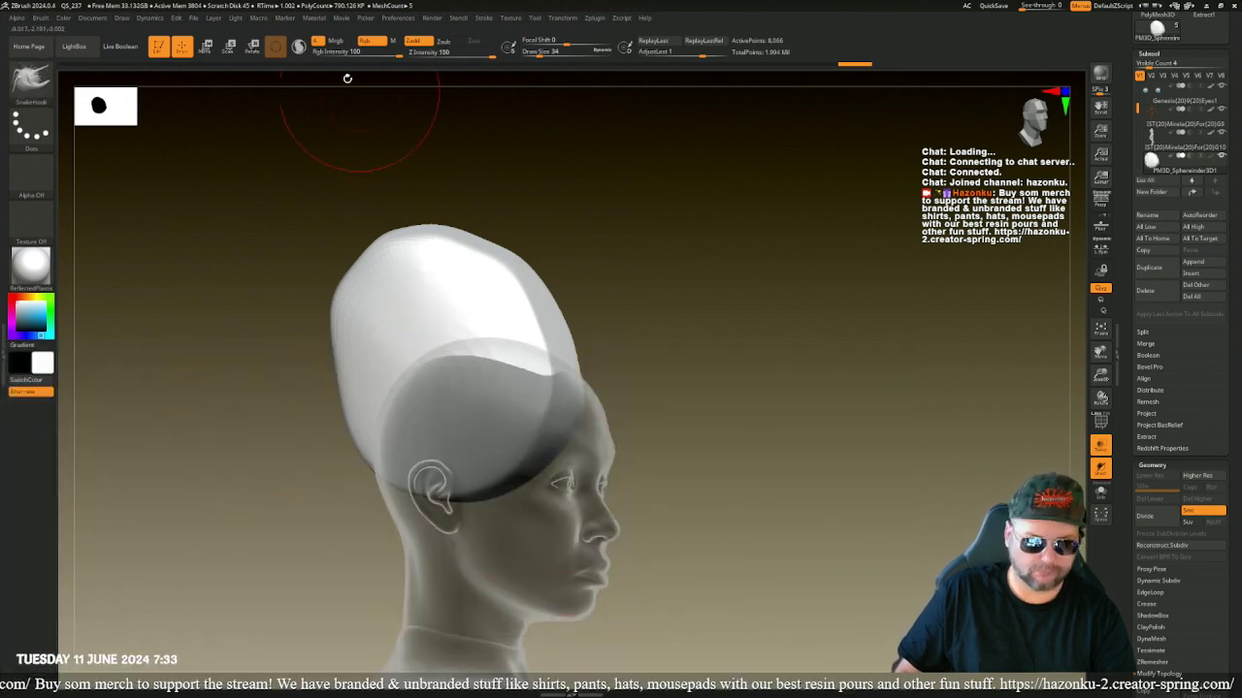
pyautogui.click(298, 46)
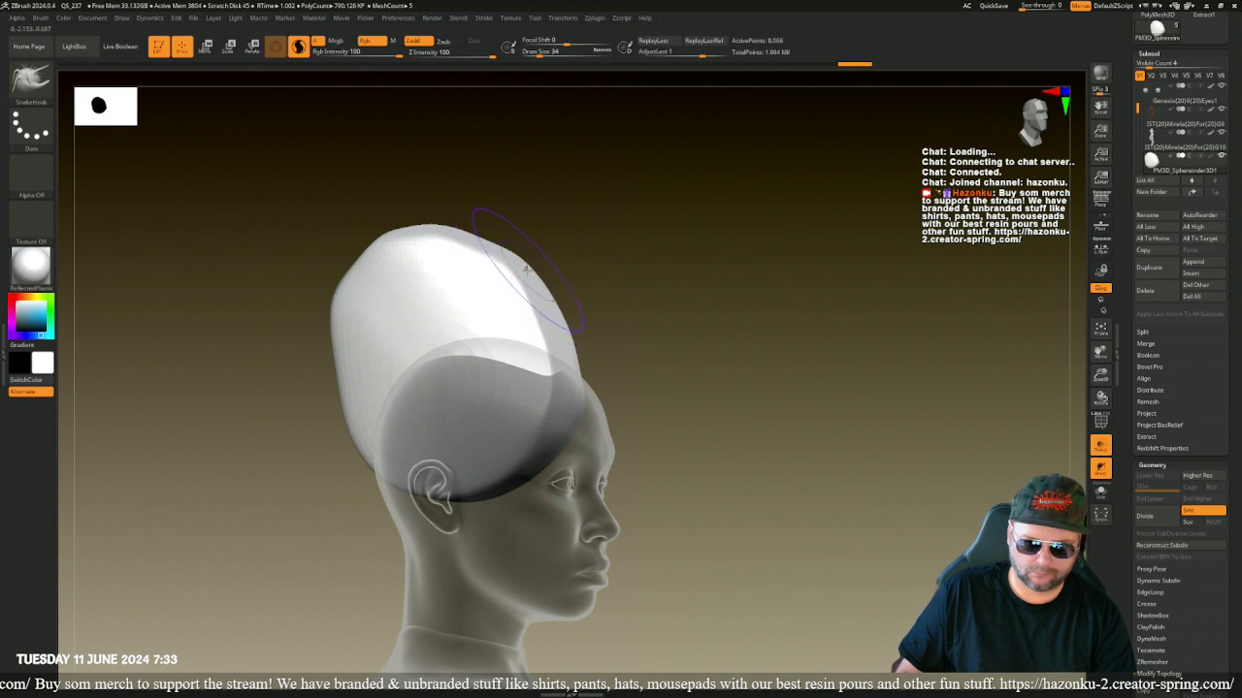
# - Pull three upright tufts out of the front and top of the hair volume
pyautogui.moveTo(737, 295); pyautogui.dragTo(626, 305)
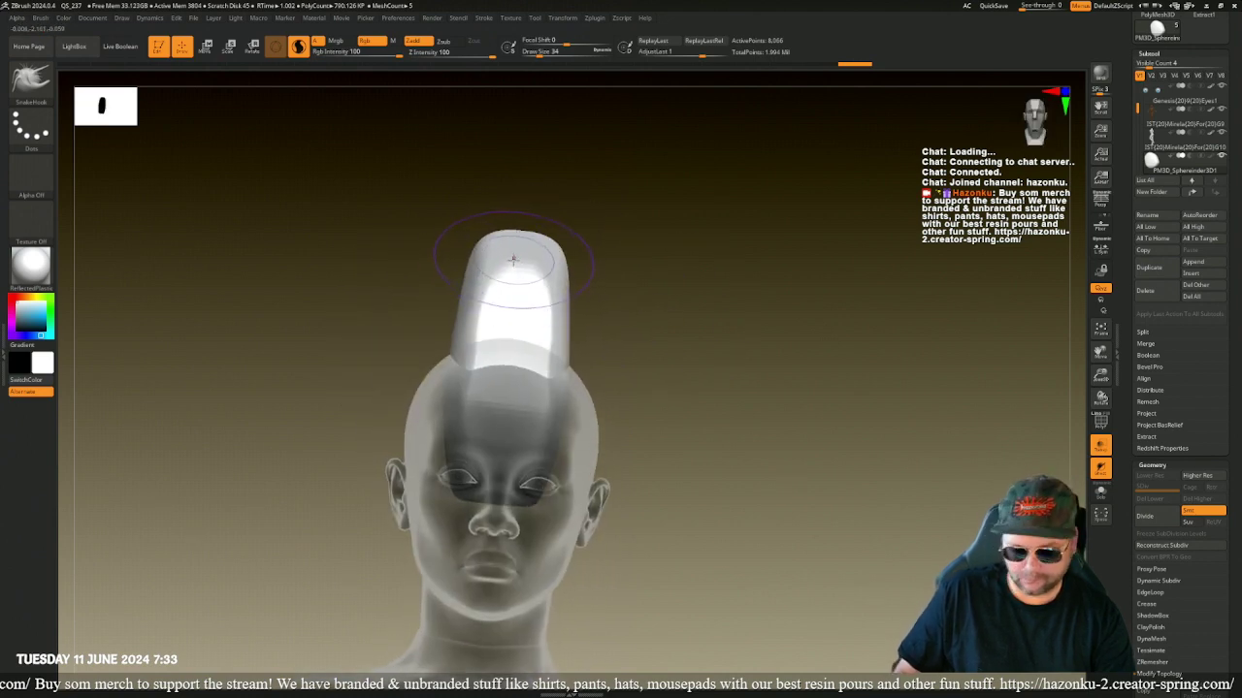
pyautogui.moveTo(514, 260)
pyautogui.mouseDown()
pyautogui.moveTo(511, 220)
pyautogui.moveTo(540, 284)
pyautogui.mouseUp()
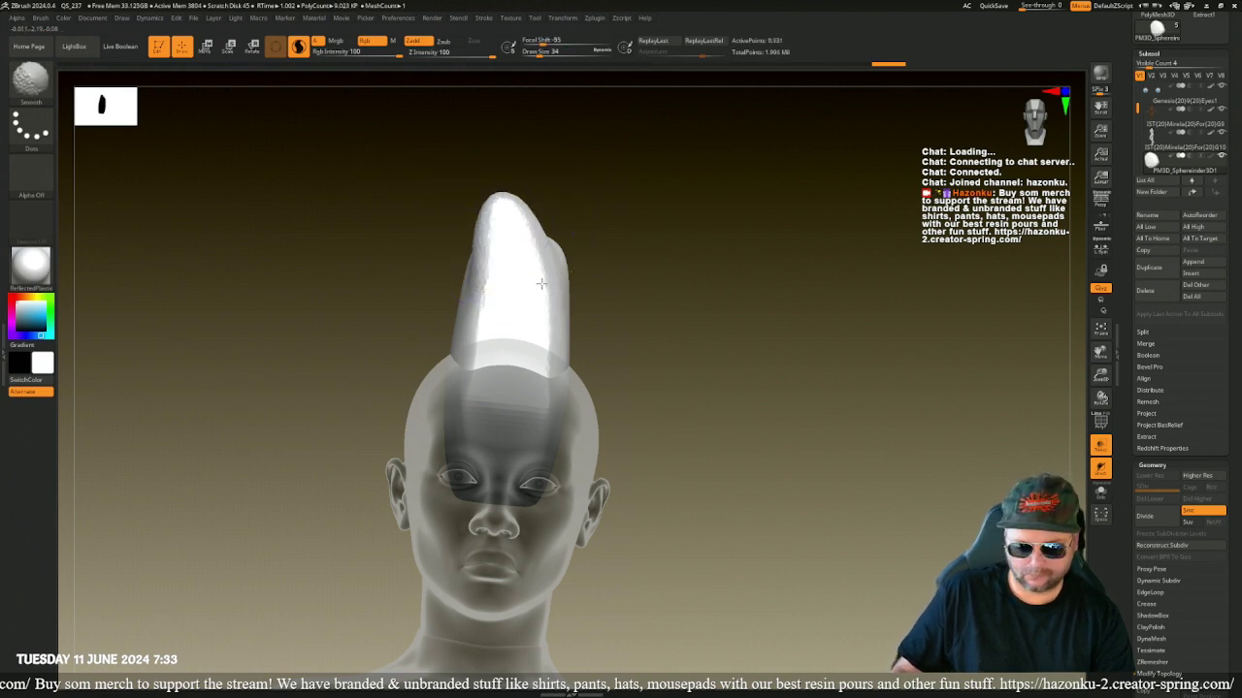
pyautogui.moveTo(737, 334); pyautogui.dragTo(609, 300)
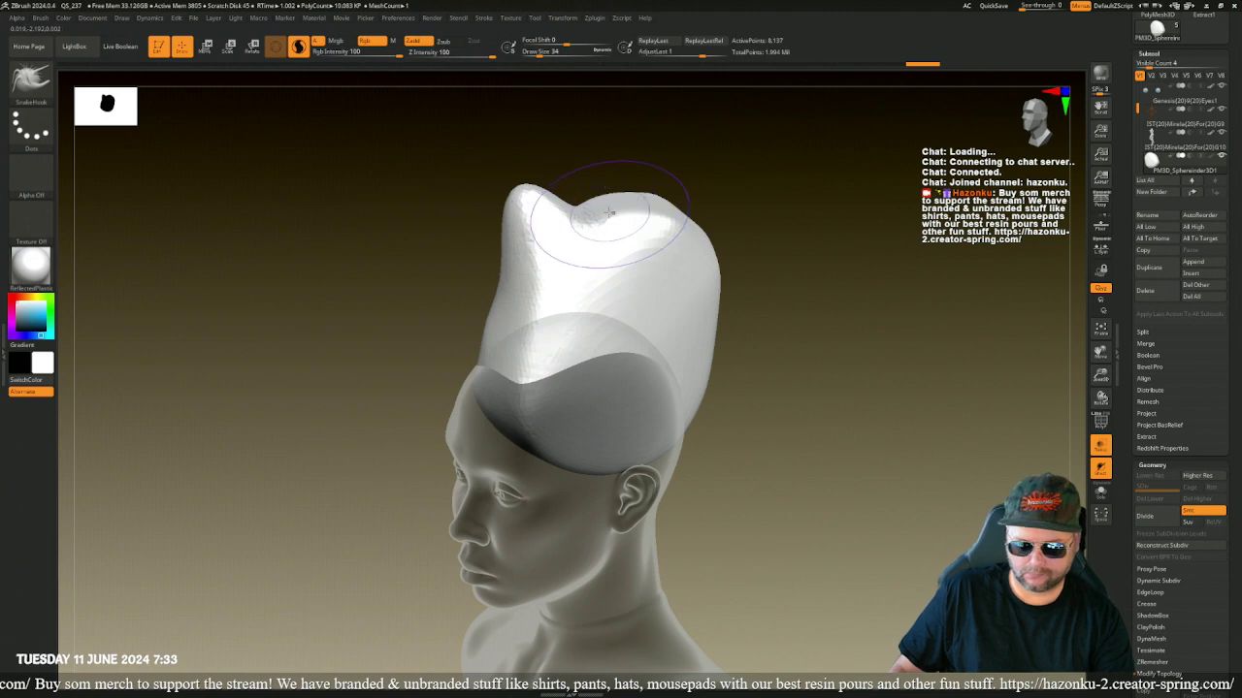
pyautogui.moveTo(609, 207)
pyautogui.mouseDown()
pyautogui.moveTo(593, 173)
pyautogui.moveTo(601, 156)
pyautogui.mouseUp()
pyautogui.moveTo(664, 206); pyautogui.dragTo(644, 172)
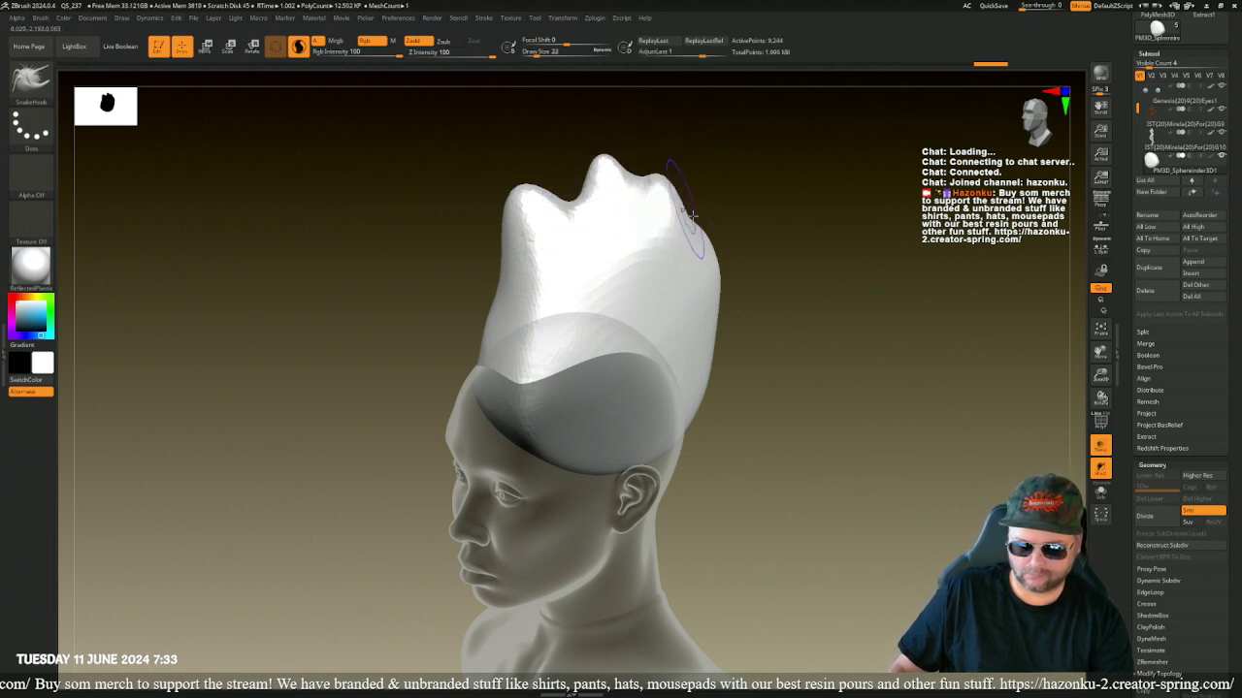
# - Pull a row of smaller tufts along the top and front edge of the hair with a brush size of about 18
pyautogui.moveTo(818, 319); pyautogui.dragTo(725, 236, button='right')
pyautogui.moveTo(725, 236); pyautogui.dragTo(734, 210)
pyautogui.moveTo(776, 247); pyautogui.dragTo(784, 227)
pyautogui.moveTo(789, 307); pyautogui.dragTo(834, 288)
pyautogui.moveTo(903, 372); pyautogui.dragTo(847, 349, button='right')
pyautogui.moveTo(908, 387); pyautogui.dragTo(942, 359)
pyautogui.moveTo(918, 430); pyautogui.dragTo(935, 412)
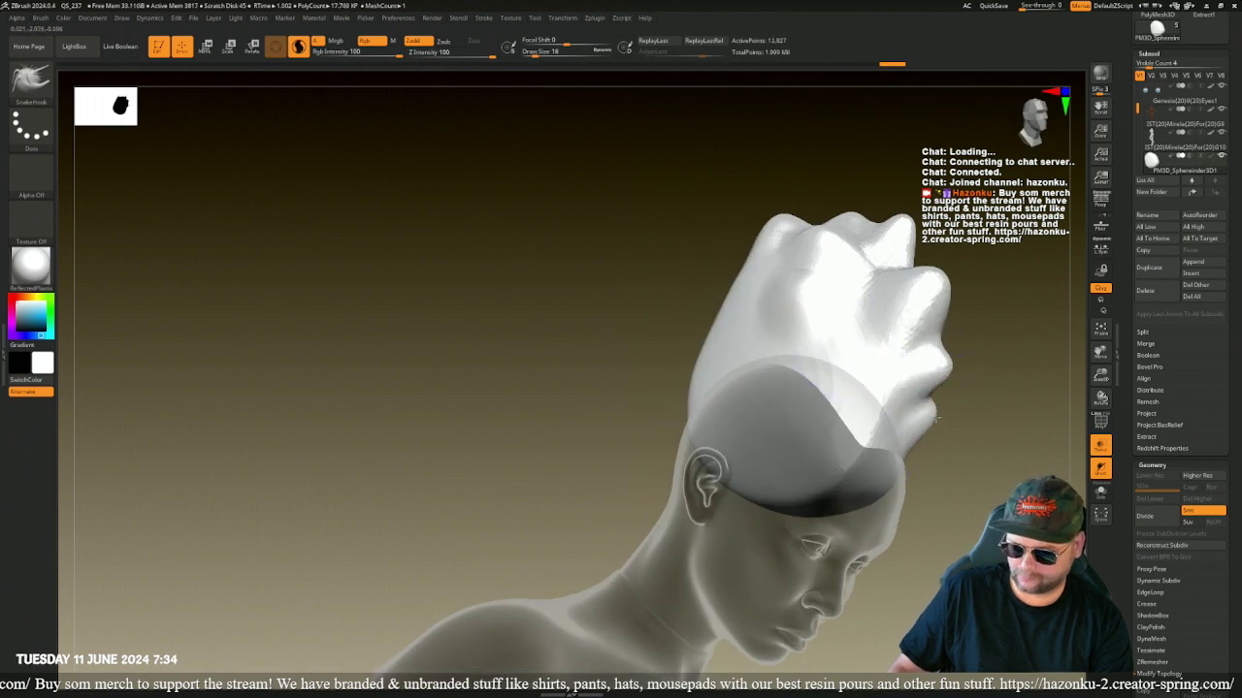
# - Extend the tufts above the forehead upward and smooth the surface between them
pyautogui.moveTo(988, 452); pyautogui.dragTo(897, 388, button='right')
pyautogui.moveTo(872, 405)
pyautogui.mouseDown()
pyautogui.moveTo(932, 374)
pyautogui.moveTo(952, 347)
pyautogui.moveTo(943, 332)
pyautogui.mouseUp()
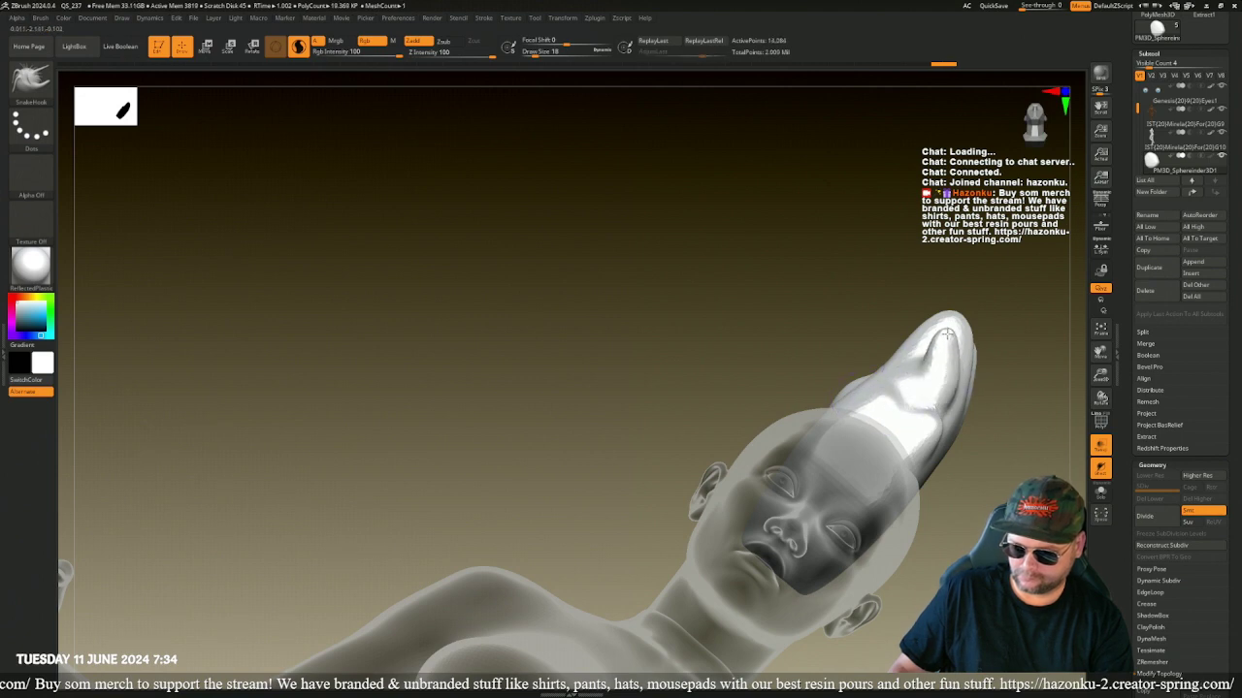
pyautogui.moveTo(910, 434); pyautogui.dragTo(955, 386)
pyautogui.moveTo(871, 406); pyautogui.dragTo(908, 374)
pyautogui.keyDown('alt'); pyautogui.moveTo(841, 268); pyautogui.dragTo(549, 316); pyautogui.keyUp('alt')
pyautogui.keyDown('shift'); pyautogui.moveTo(603, 435); pyautogui.dragTo(616, 438); pyautogui.keyUp('shift')
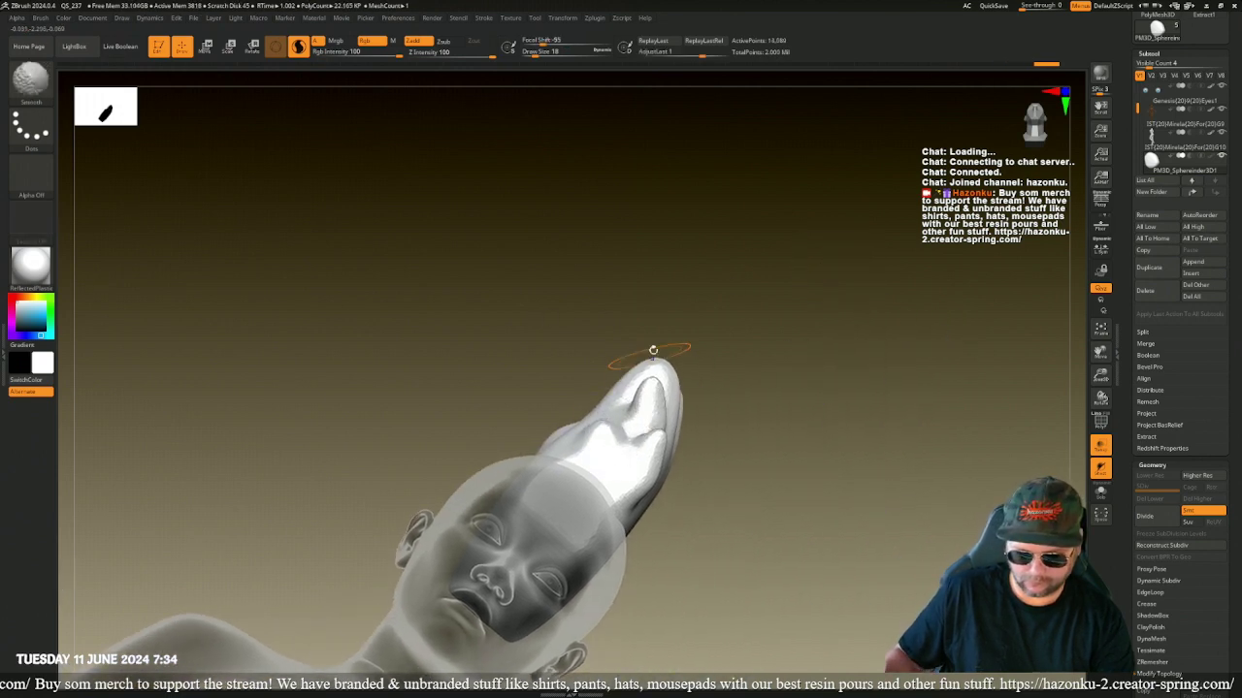
# - Stretch the tufts on the crown into long pointed spikes
pyautogui.moveTo(651, 352)
pyautogui.mouseDown()
pyautogui.moveTo(723, 373)
pyautogui.moveTo(730, 320)
pyautogui.mouseUp()
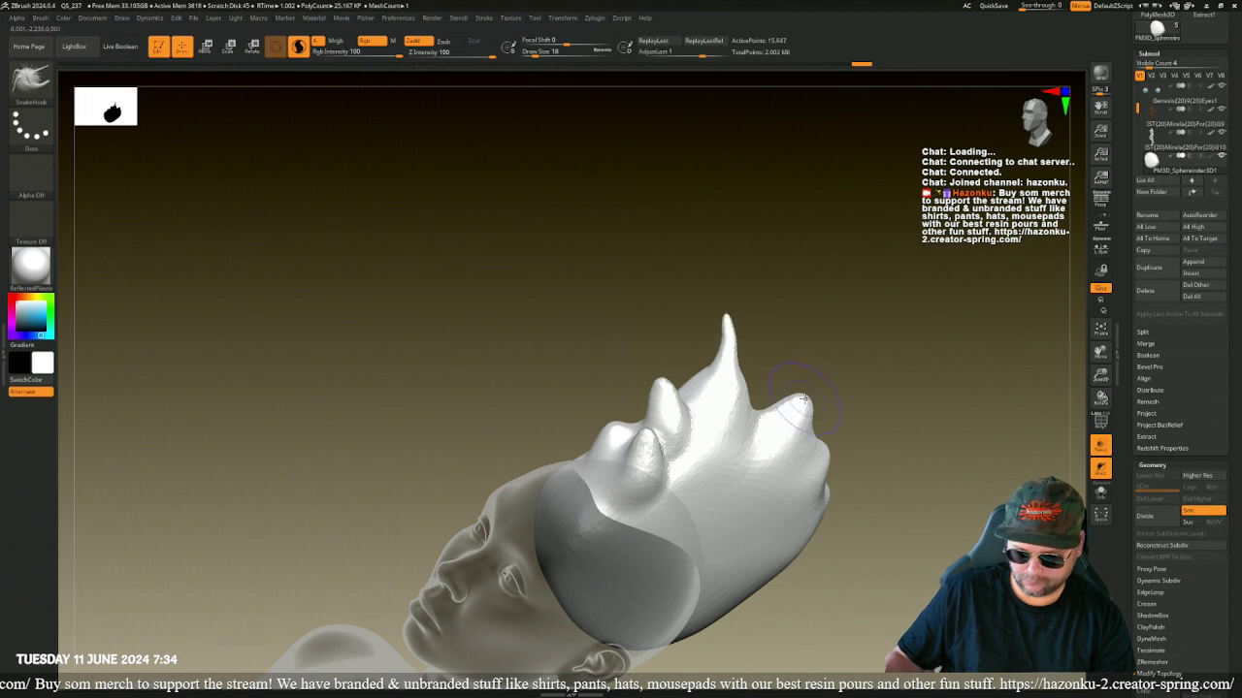
pyautogui.moveTo(803, 398); pyautogui.dragTo(797, 326)
pyautogui.moveTo(865, 369); pyautogui.dragTo(807, 378)
pyautogui.moveTo(846, 454); pyautogui.dragTo(885, 393)
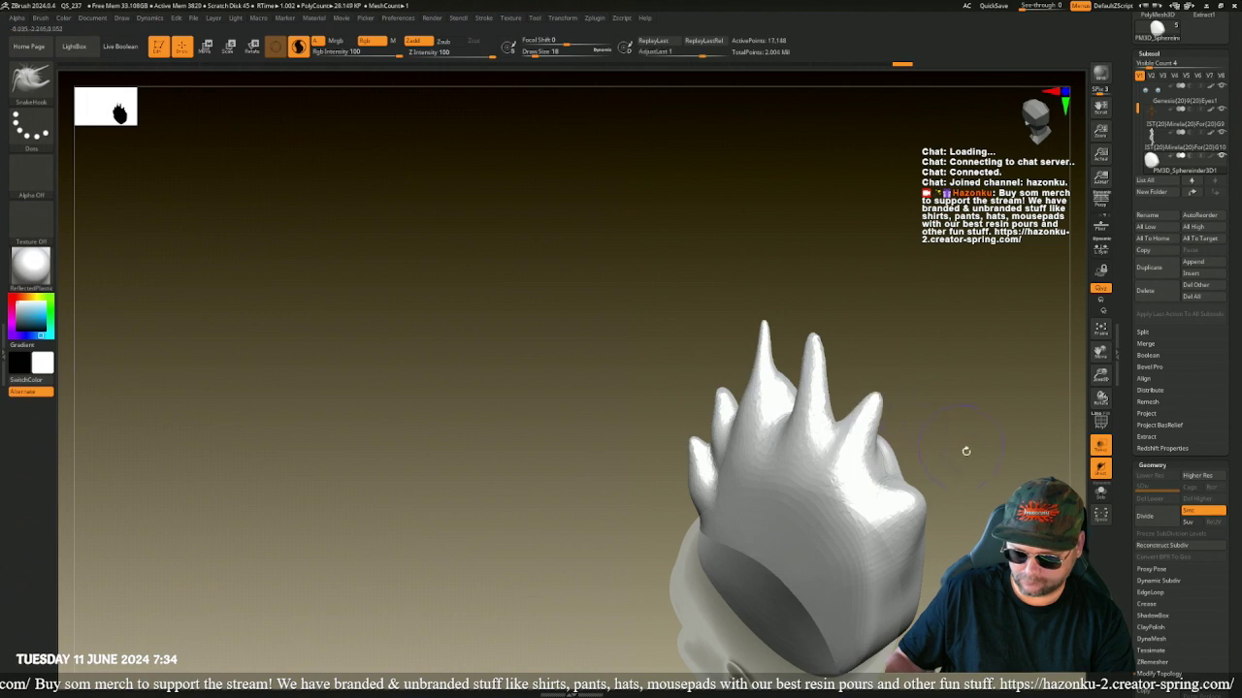
# - Pull additional spikes out of the rear edge and side of the hair volume
pyautogui.moveTo(966, 451)
pyautogui.mouseDown()
pyautogui.moveTo(994, 466)
pyautogui.moveTo(958, 456)
pyautogui.mouseUp()
pyautogui.moveTo(945, 499)
pyautogui.mouseDown()
pyautogui.moveTo(966, 476)
pyautogui.moveTo(946, 419)
pyautogui.mouseUp()
pyautogui.moveTo(851, 458); pyautogui.dragTo(859, 420)
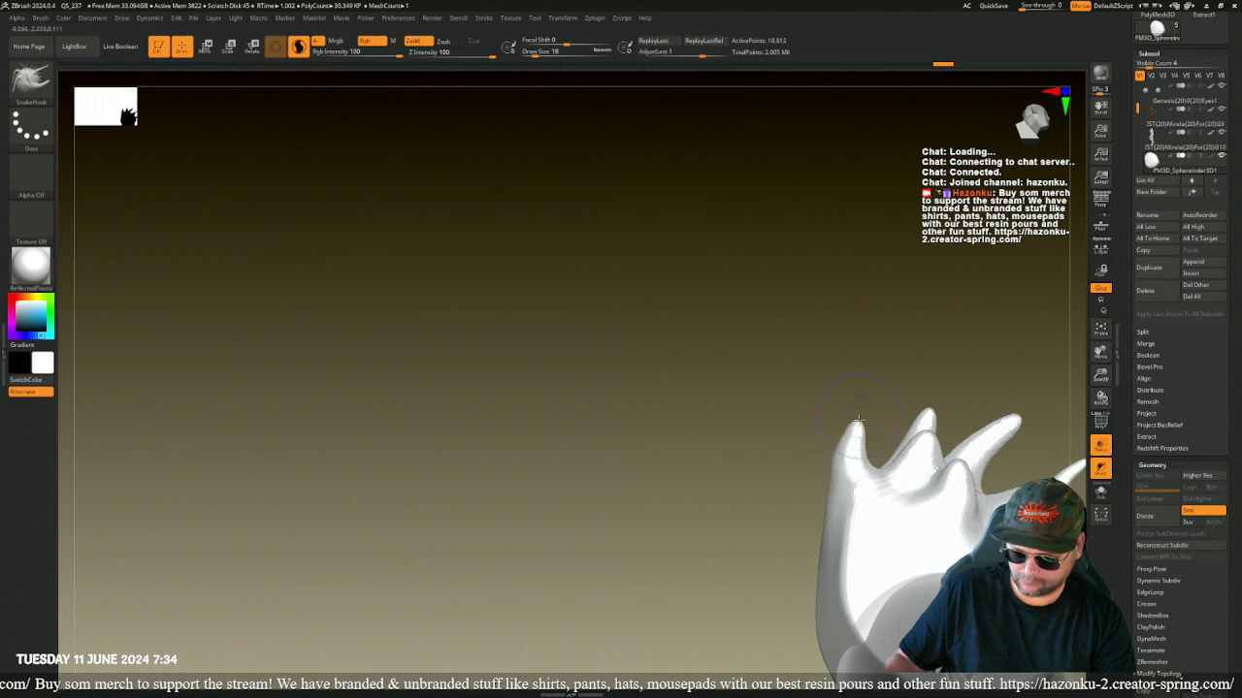
pyautogui.moveTo(858, 516); pyautogui.dragTo(858, 464)
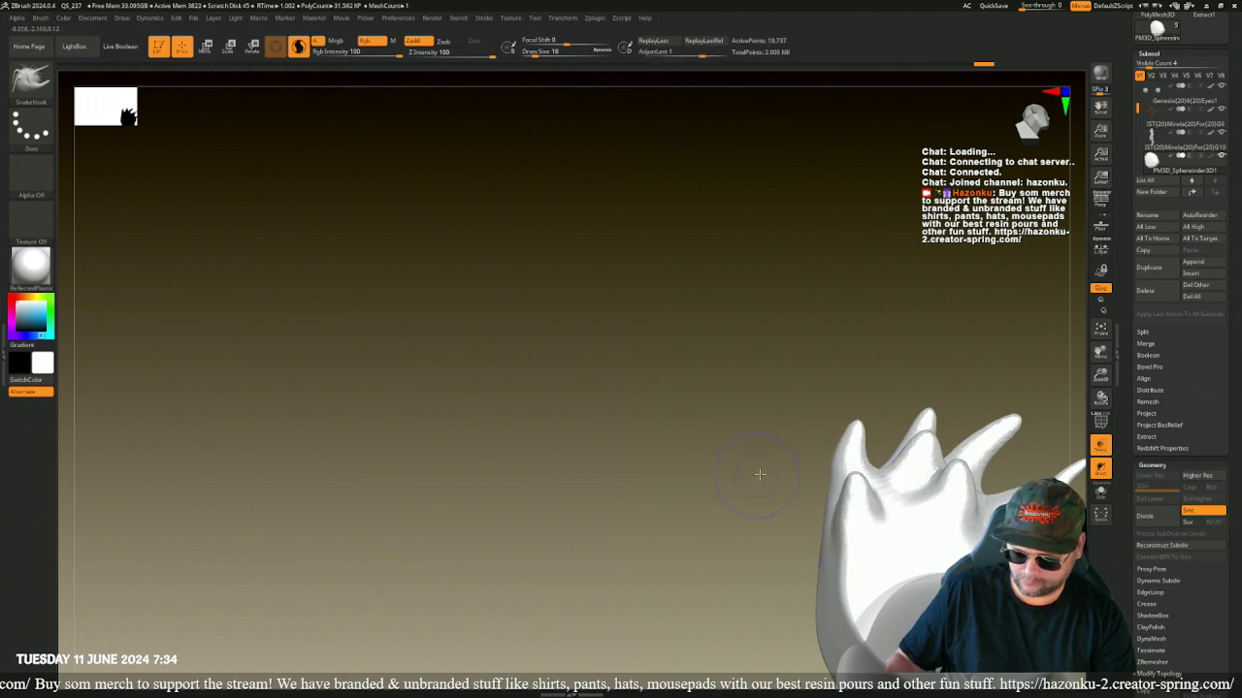
# - Draw out more curved tufts across the back and lower side of the hair
pyautogui.moveTo(760, 476)
pyautogui.mouseDown()
pyautogui.moveTo(804, 410)
pyautogui.moveTo(851, 416)
pyautogui.moveTo(845, 436)
pyautogui.moveTo(858, 442)
pyautogui.moveTo(814, 423)
pyautogui.mouseUp()
pyautogui.moveTo(797, 407)
pyautogui.mouseDown()
pyautogui.moveTo(822, 402)
pyautogui.moveTo(843, 419)
pyautogui.mouseUp()
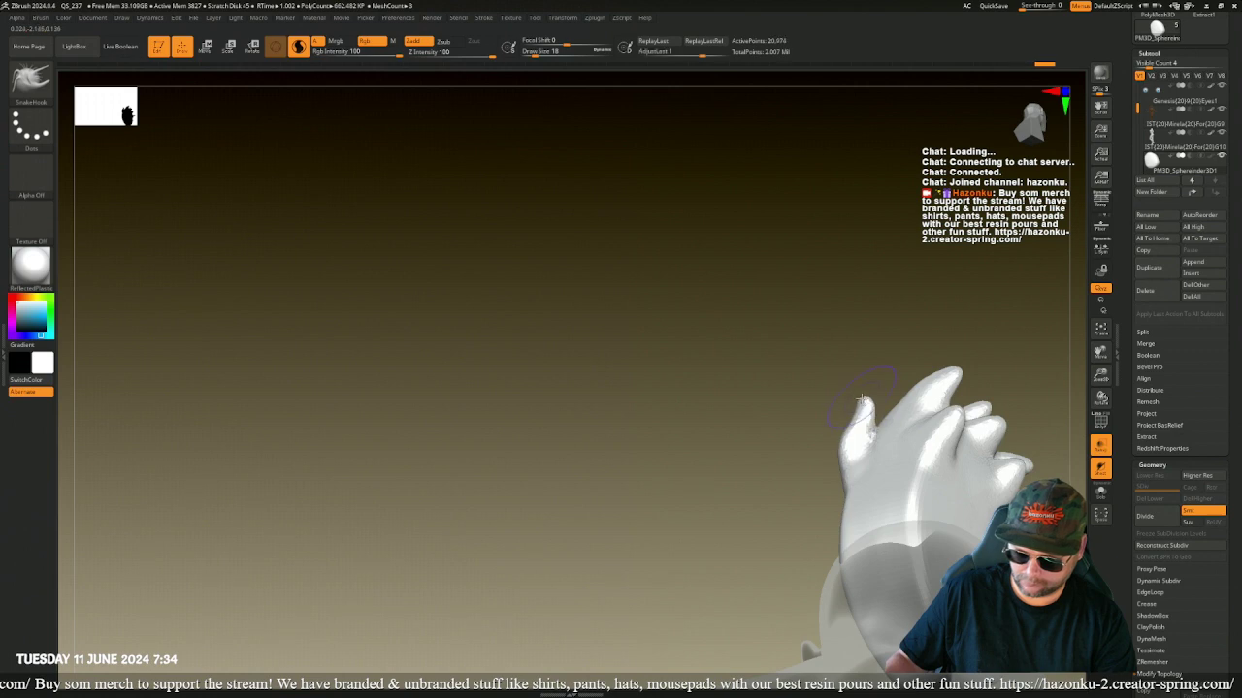
pyautogui.moveTo(860, 416)
pyautogui.mouseDown()
pyautogui.moveTo(847, 412)
pyautogui.moveTo(872, 387)
pyautogui.mouseUp()
pyautogui.moveTo(878, 499)
pyautogui.mouseDown()
pyautogui.moveTo(897, 419)
pyautogui.moveTo(881, 449)
pyautogui.moveTo(883, 437)
pyautogui.mouseUp()
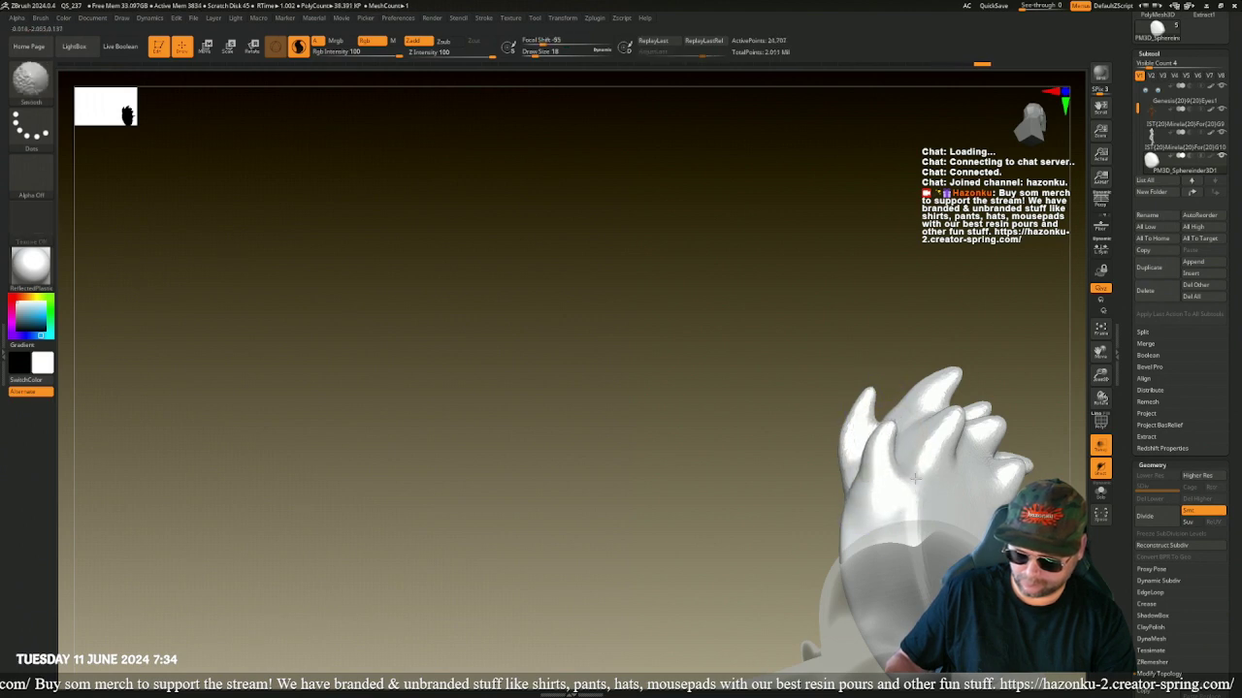
pyautogui.moveTo(921, 506); pyautogui.dragTo(960, 462)
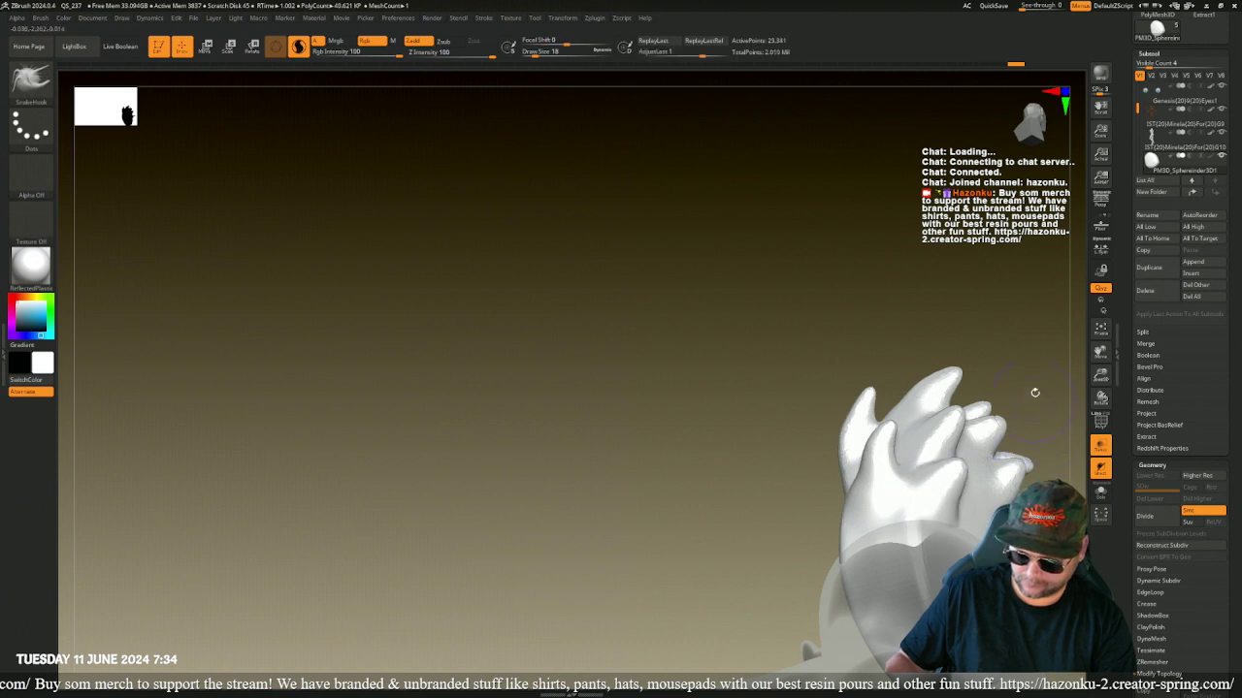
# - Refine the front tufts of the hair from the front by pulling their shapes with SnakeHook
pyautogui.moveTo(1034, 392)
pyautogui.mouseDown()
pyautogui.moveTo(883, 355)
pyautogui.moveTo(843, 311)
pyautogui.moveTo(779, 349)
pyautogui.moveTo(524, 338)
pyautogui.moveTo(445, 279)
pyautogui.mouseUp()
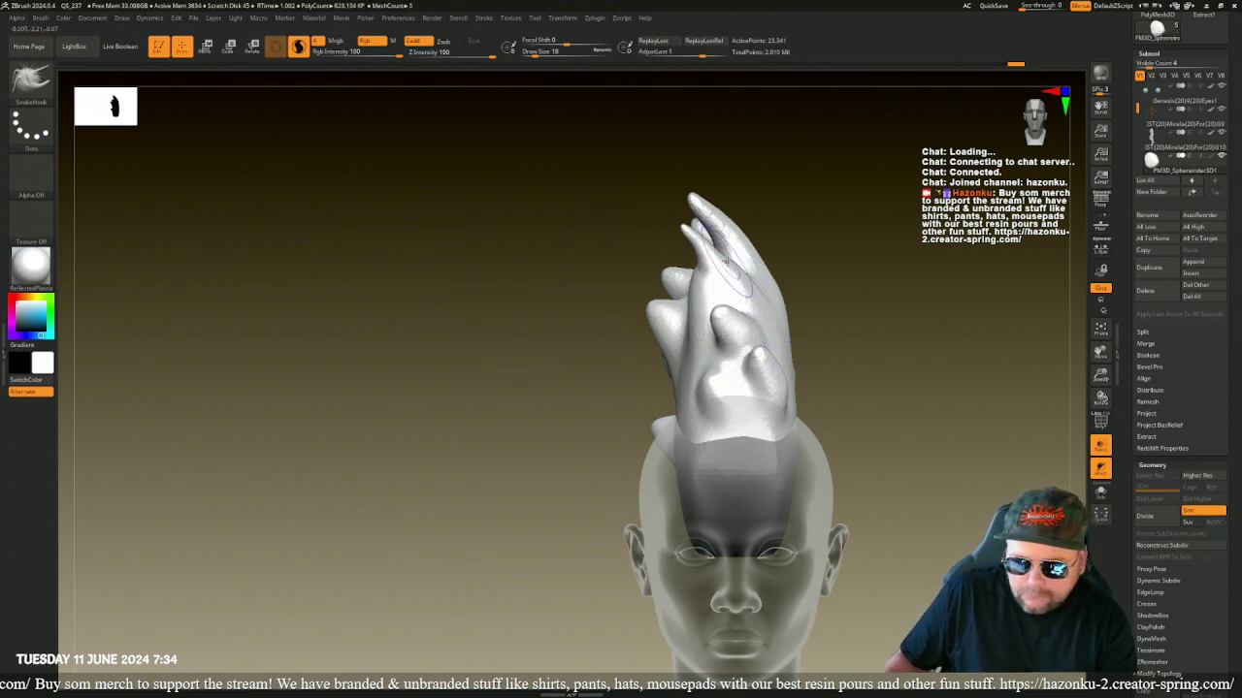
pyautogui.moveTo(727, 261); pyautogui.dragTo(754, 283)
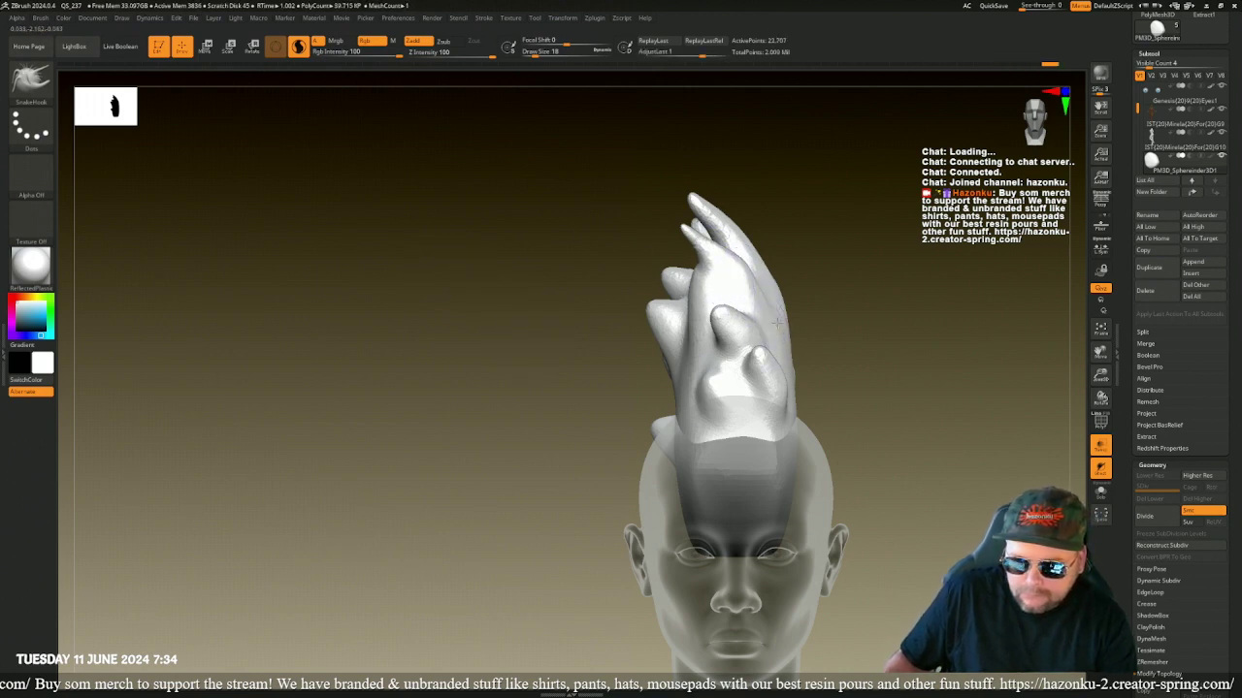
pyautogui.moveTo(876, 404); pyautogui.dragTo(832, 419)
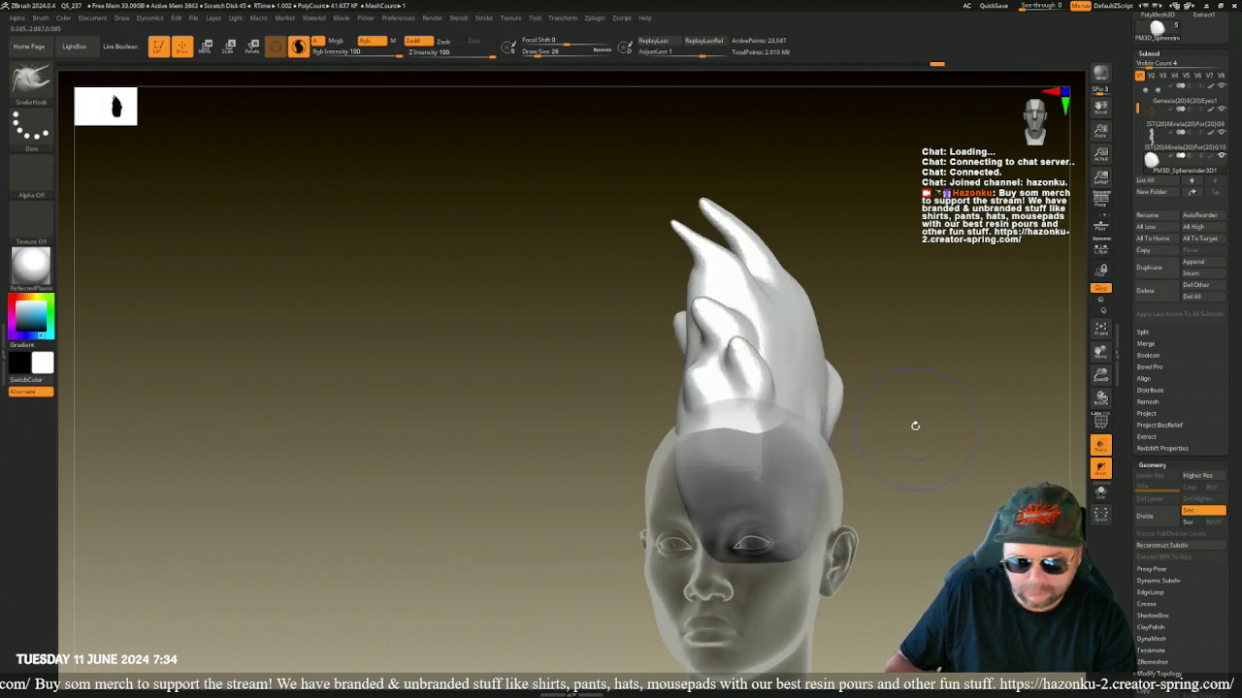
pyautogui.moveTo(914, 426); pyautogui.dragTo(499, 215)
# - Switch to the ClayTubes brush and set its Focal Shift to -5
pyautogui.click(31, 78)
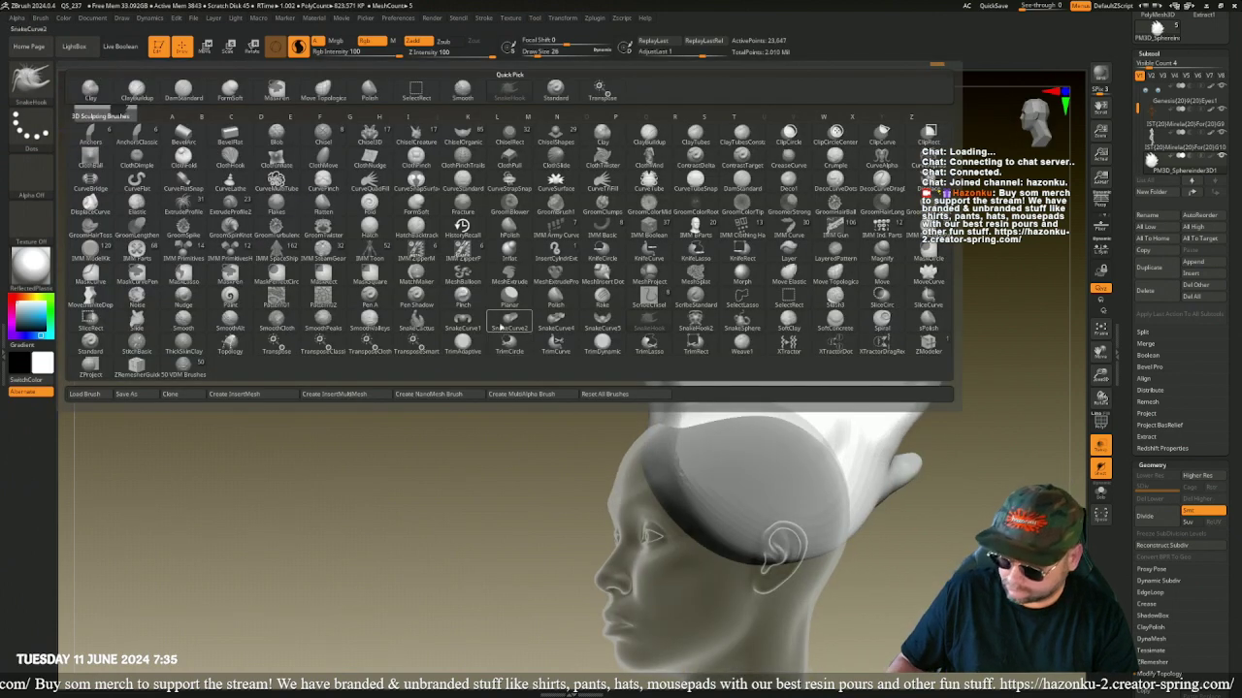
pyautogui.click(649, 344)
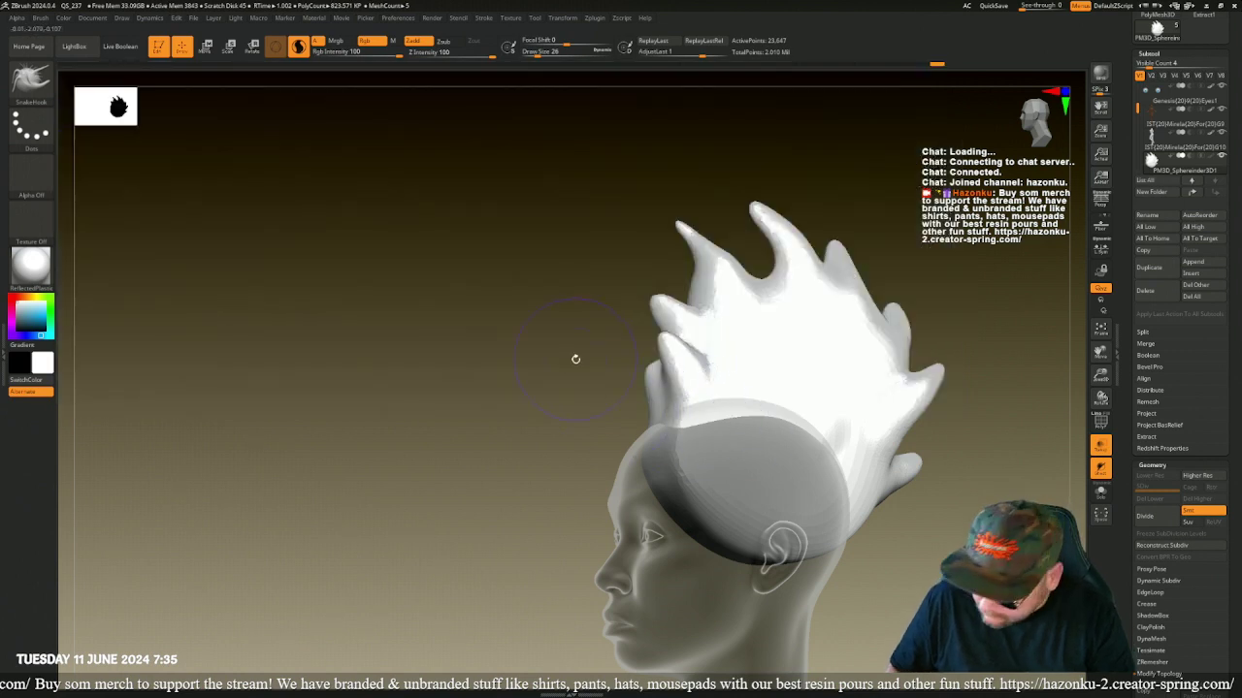
pyautogui.press('b')
pyautogui.press('c')
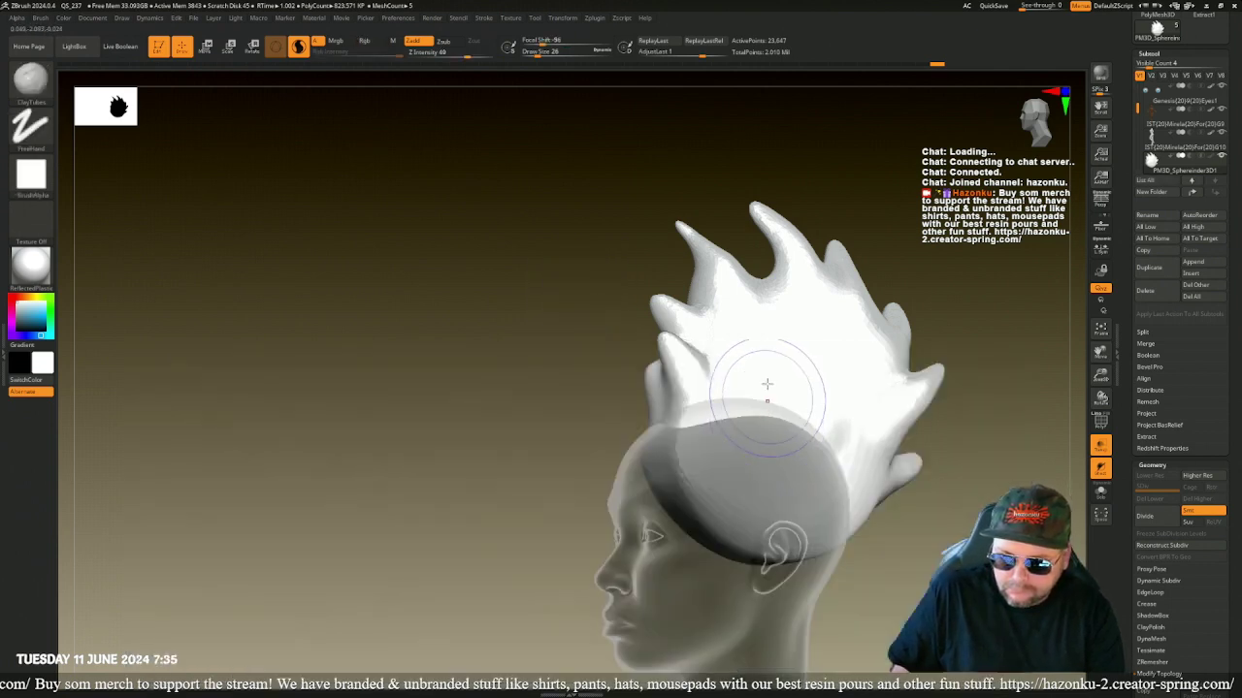
pyautogui.click(771, 423)
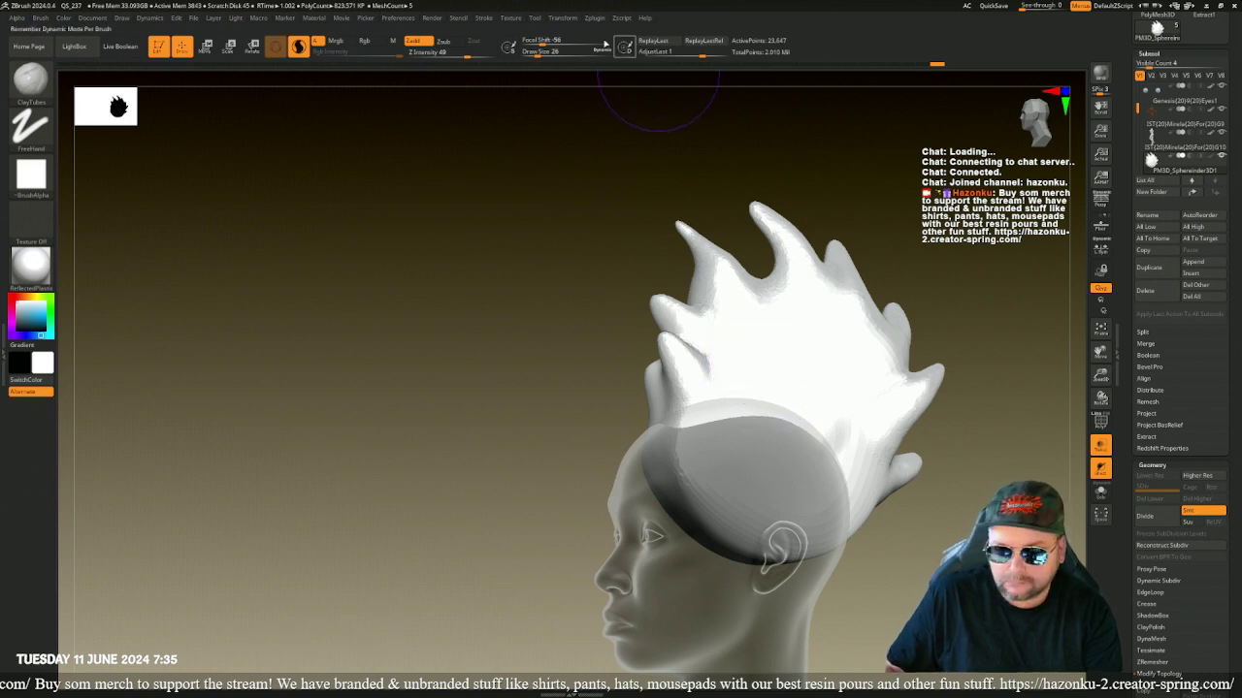
pyautogui.moveTo(546, 41); pyautogui.dragTo(564, 41)
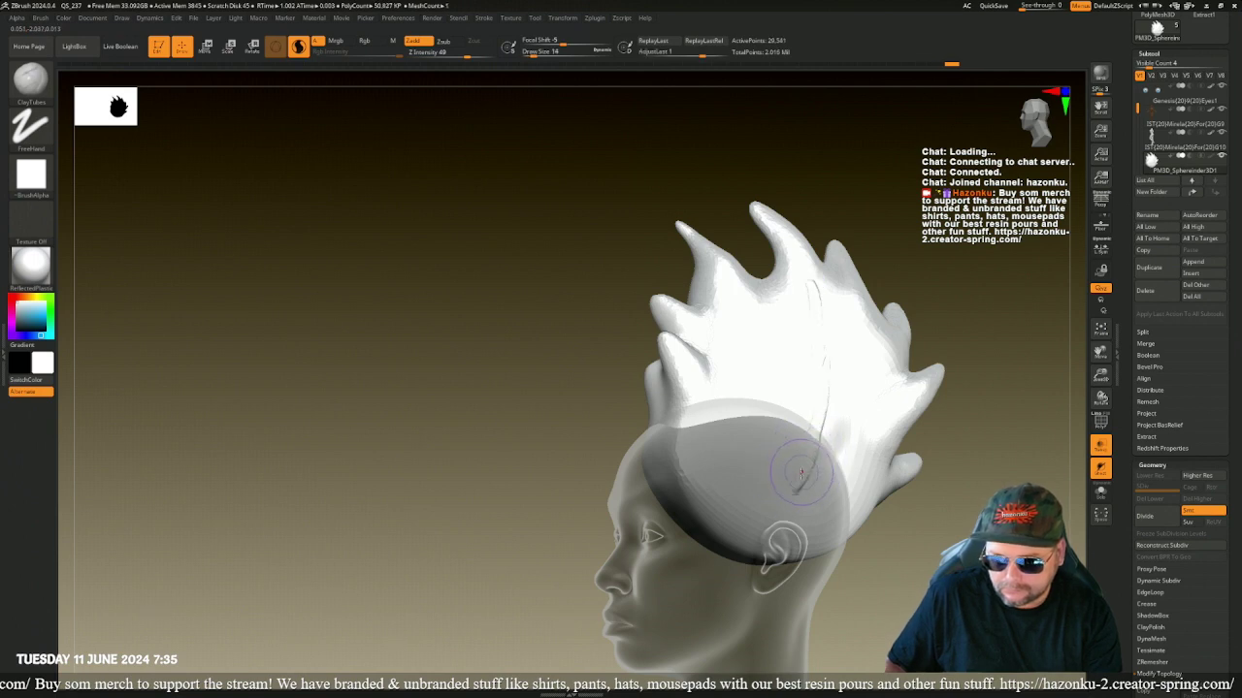
# - Build up long raised strands along the side of the hair, running between the tufts and the hairline above the ear
pyautogui.moveTo(801, 473)
pyautogui.mouseDown()
pyautogui.moveTo(810, 388)
pyautogui.moveTo(799, 464)
pyautogui.moveTo(802, 374)
pyautogui.moveTo(784, 295)
pyautogui.mouseUp()
pyautogui.moveTo(765, 352)
pyautogui.mouseDown()
pyautogui.moveTo(737, 291)
pyautogui.moveTo(763, 348)
pyautogui.mouseUp()
pyautogui.moveTo(705, 250); pyautogui.dragTo(698, 266)
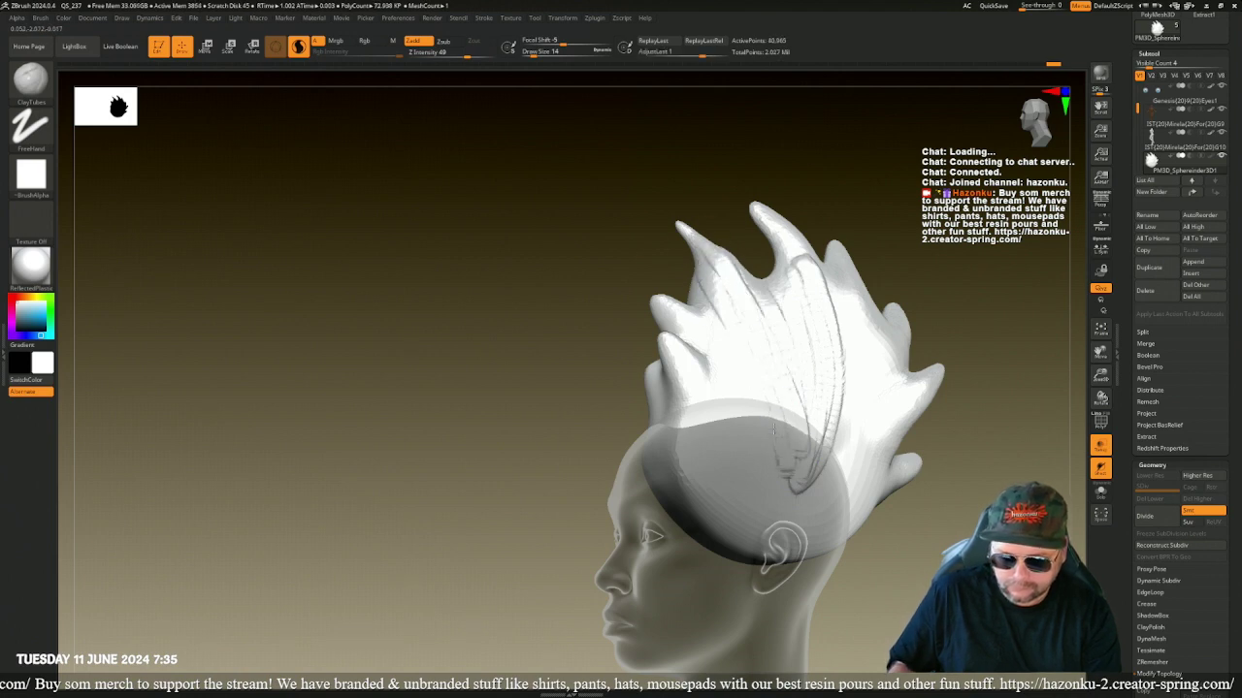
pyautogui.moveTo(689, 326); pyautogui.dragTo(772, 485)
pyautogui.moveTo(681, 357)
pyautogui.mouseDown()
pyautogui.moveTo(729, 476)
pyautogui.moveTo(714, 402)
pyautogui.moveTo(730, 425)
pyautogui.mouseUp()
# - Layer clay strands on the hair behind the ear, running from the hairline up into the crown tufts
pyautogui.moveTo(922, 504); pyautogui.dragTo(863, 493)
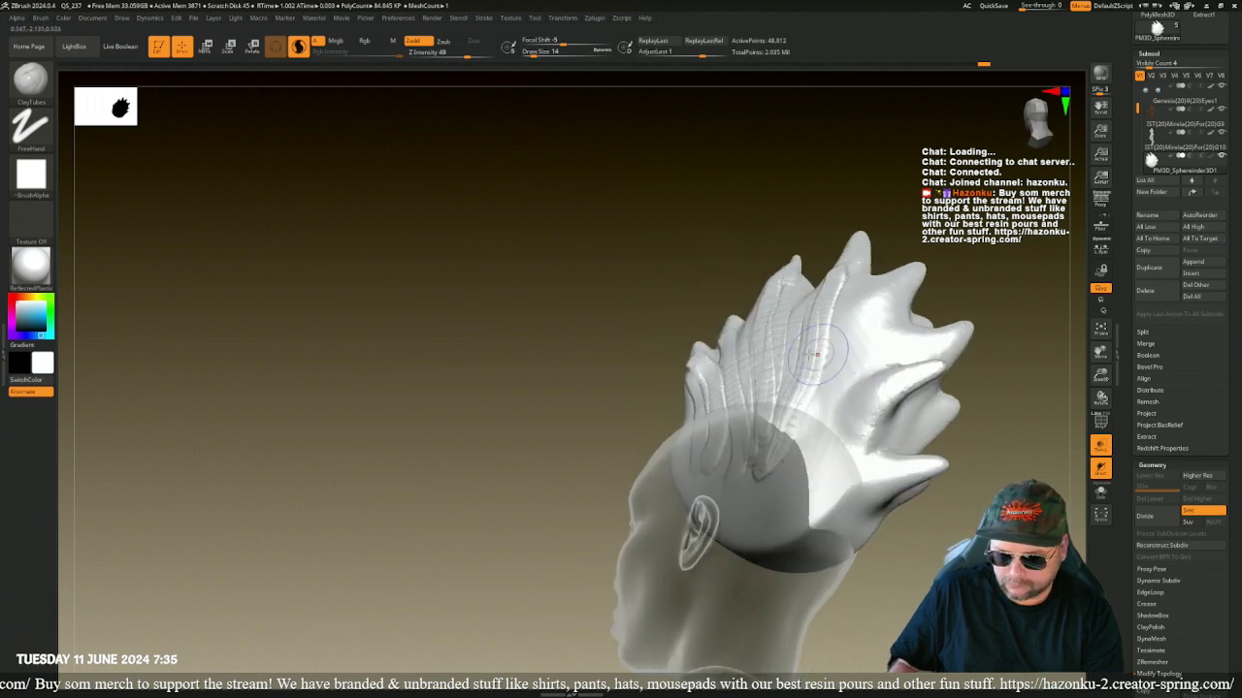
pyautogui.moveTo(817, 355)
pyautogui.mouseDown()
pyautogui.moveTo(758, 448)
pyautogui.moveTo(760, 428)
pyautogui.mouseUp()
pyautogui.moveTo(813, 326); pyautogui.dragTo(749, 462)
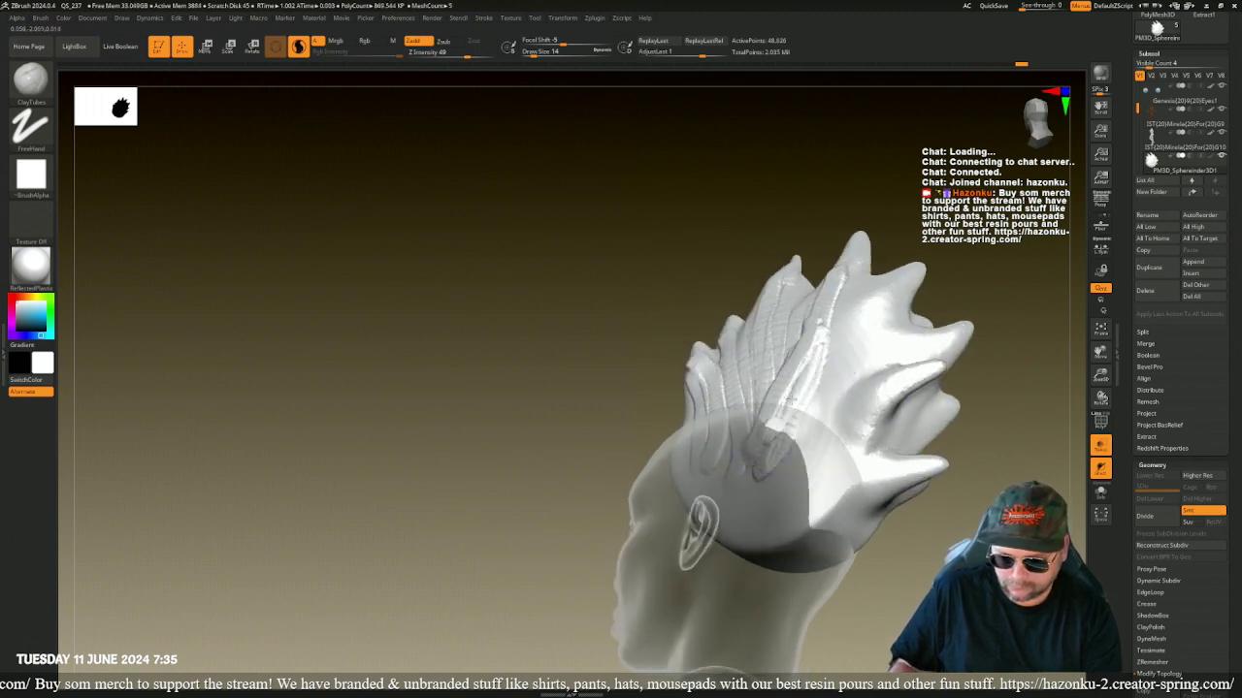
pyautogui.moveTo(784, 413); pyautogui.dragTo(859, 275)
pyautogui.moveTo(764, 438)
pyautogui.mouseDown()
pyautogui.moveTo(840, 320)
pyautogui.moveTo(891, 291)
pyautogui.mouseUp()
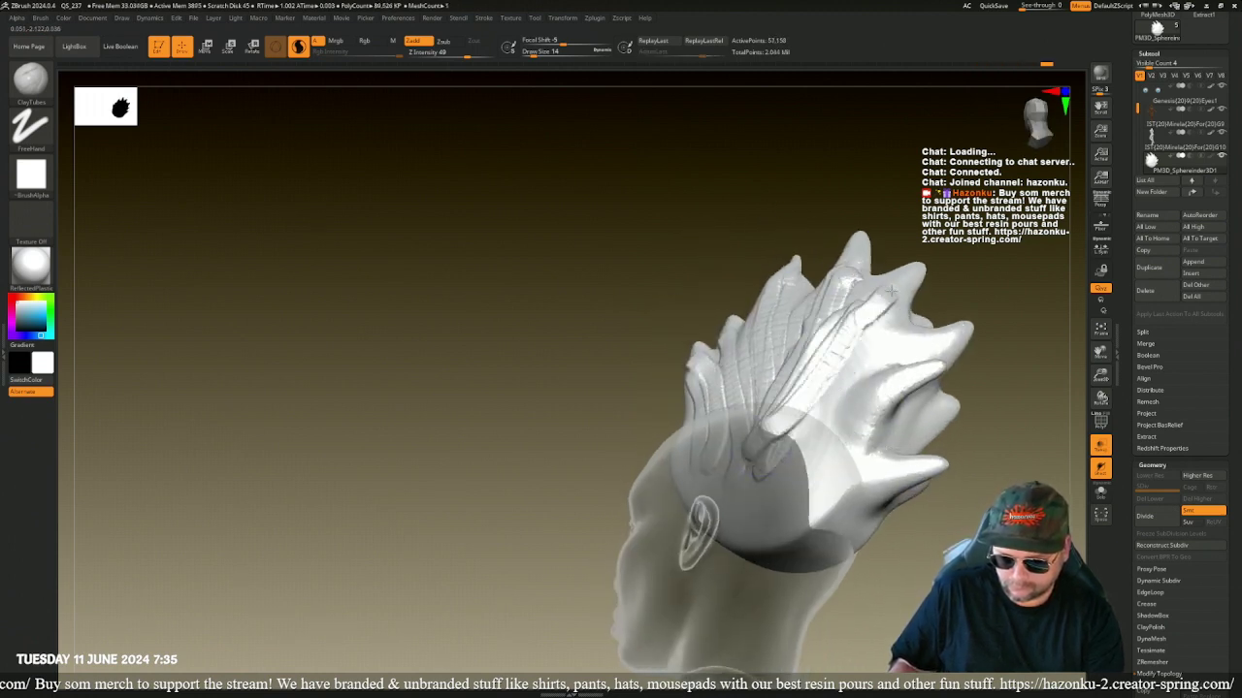
pyautogui.moveTo(848, 348); pyautogui.dragTo(890, 298)
pyautogui.moveTo(782, 444)
pyautogui.mouseDown()
pyautogui.moveTo(886, 303)
pyautogui.moveTo(850, 342)
pyautogui.mouseUp()
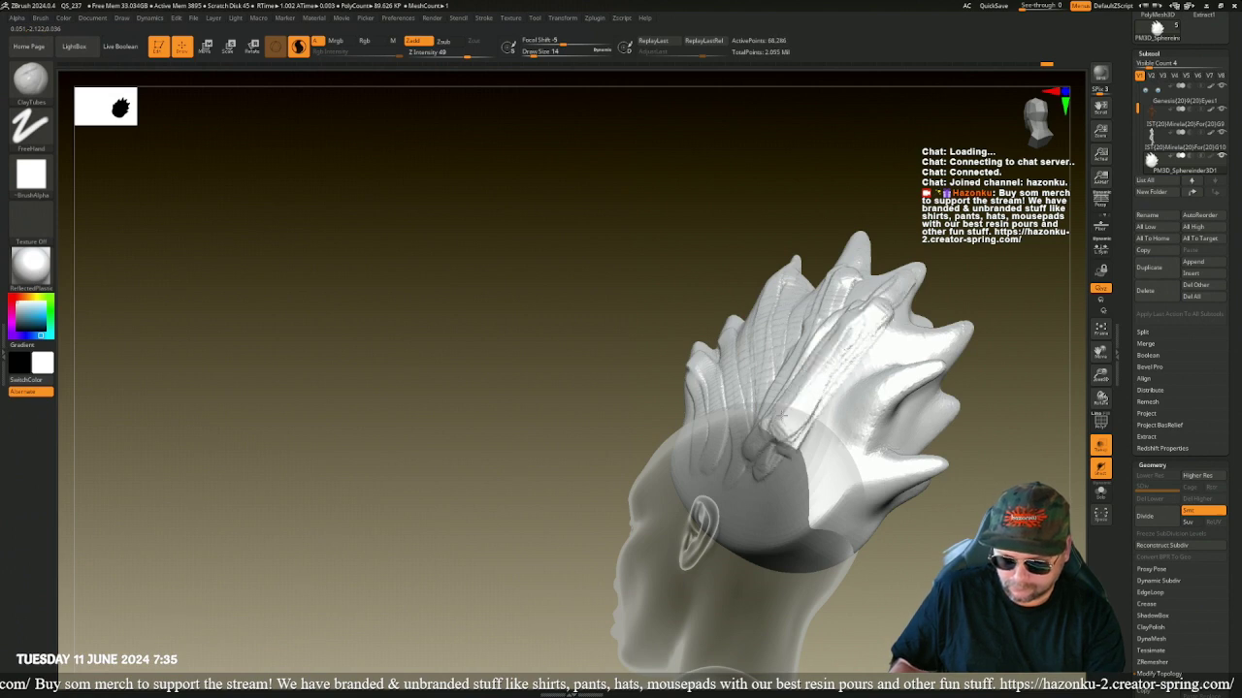
# - Continue the clay strands down toward the nape and turn off the transparency of the other subtools
pyautogui.moveTo(796, 392)
pyautogui.mouseDown()
pyautogui.moveTo(887, 306)
pyautogui.moveTo(796, 436)
pyautogui.moveTo(878, 322)
pyautogui.moveTo(817, 411)
pyautogui.moveTo(877, 353)
pyautogui.mouseUp()
pyautogui.moveTo(794, 454); pyautogui.dragTo(898, 380)
pyautogui.moveTo(833, 413)
pyautogui.mouseDown()
pyautogui.moveTo(853, 401)
pyautogui.moveTo(815, 450)
pyautogui.moveTo(826, 459)
pyautogui.moveTo(810, 485)
pyautogui.mouseUp()
pyautogui.moveTo(873, 456); pyautogui.dragTo(790, 512)
pyautogui.moveTo(839, 480)
pyautogui.mouseDown()
pyautogui.moveTo(788, 524)
pyautogui.moveTo(803, 530)
pyautogui.mouseUp()
pyautogui.moveTo(965, 577); pyautogui.dragTo(761, 403)
pyautogui.click(1100, 446)
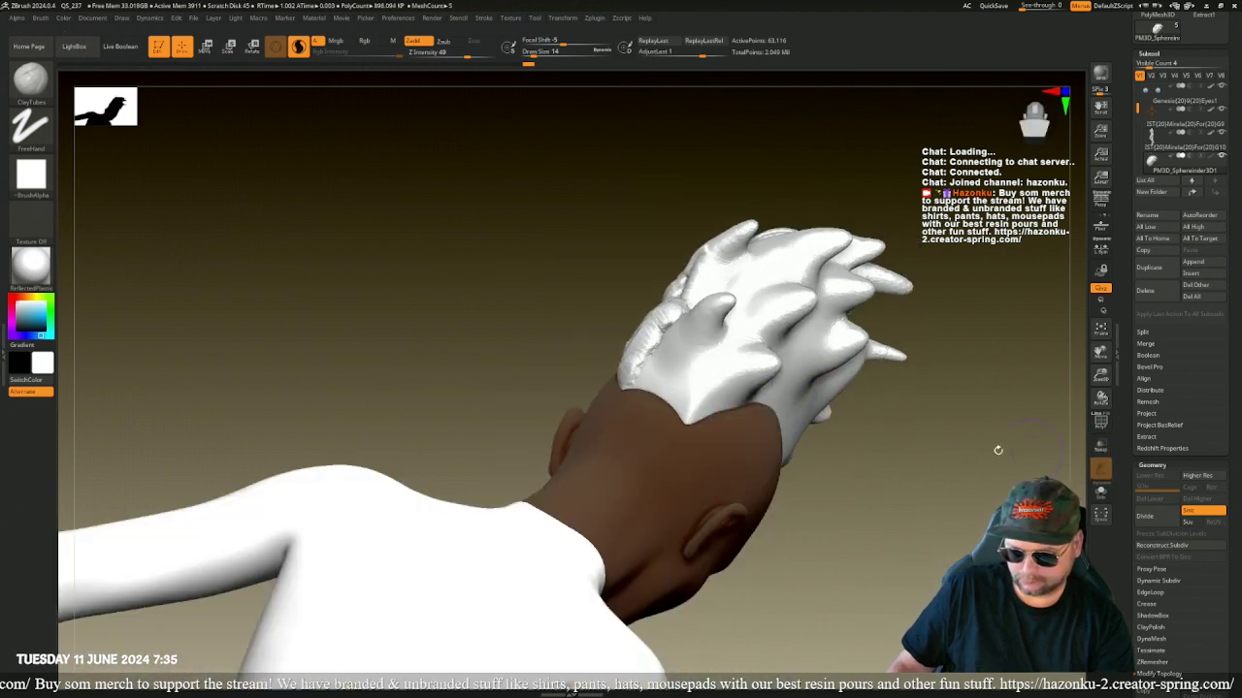
# - Build up clay strands on the tuft behind the ear at the back of the head and smooth them into the hair
pyautogui.moveTo(998, 449); pyautogui.dragTo(937, 436)
pyautogui.moveTo(636, 348)
pyautogui.mouseDown()
pyautogui.moveTo(638, 389)
pyautogui.moveTo(652, 302)
pyautogui.mouseUp()
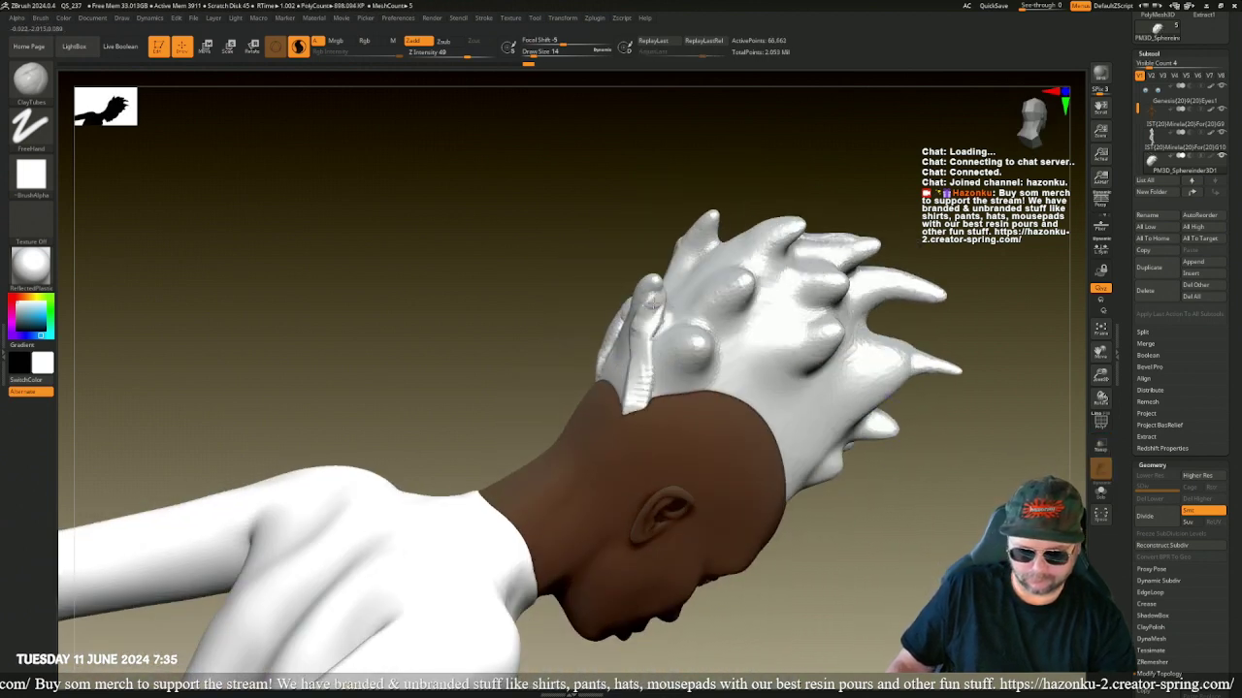
pyautogui.moveTo(519, 298); pyautogui.dragTo(660, 320)
pyautogui.moveTo(587, 348)
pyautogui.mouseDown()
pyautogui.moveTo(570, 409)
pyautogui.moveTo(615, 377)
pyautogui.moveTo(584, 385)
pyautogui.moveTo(598, 340)
pyautogui.moveTo(568, 405)
pyautogui.moveTo(552, 370)
pyautogui.moveTo(583, 325)
pyautogui.moveTo(580, 353)
pyautogui.moveTo(604, 347)
pyautogui.moveTo(615, 360)
pyautogui.moveTo(598, 304)
pyautogui.moveTo(549, 302)
pyautogui.mouseUp()
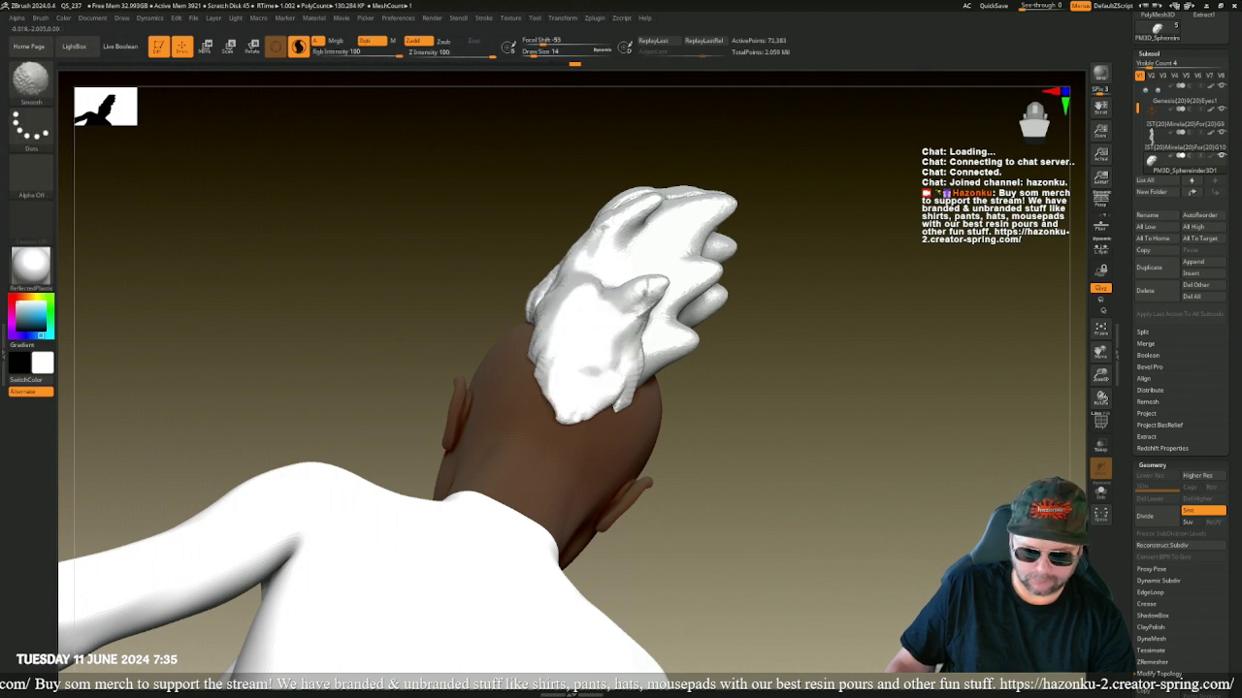
pyautogui.moveTo(609, 226)
pyautogui.keyDown('shift'); pyautogui.mouseDown()
pyautogui.moveTo(642, 309)
pyautogui.moveTo(616, 396)
pyautogui.mouseUp(); pyautogui.keyUp('shift')
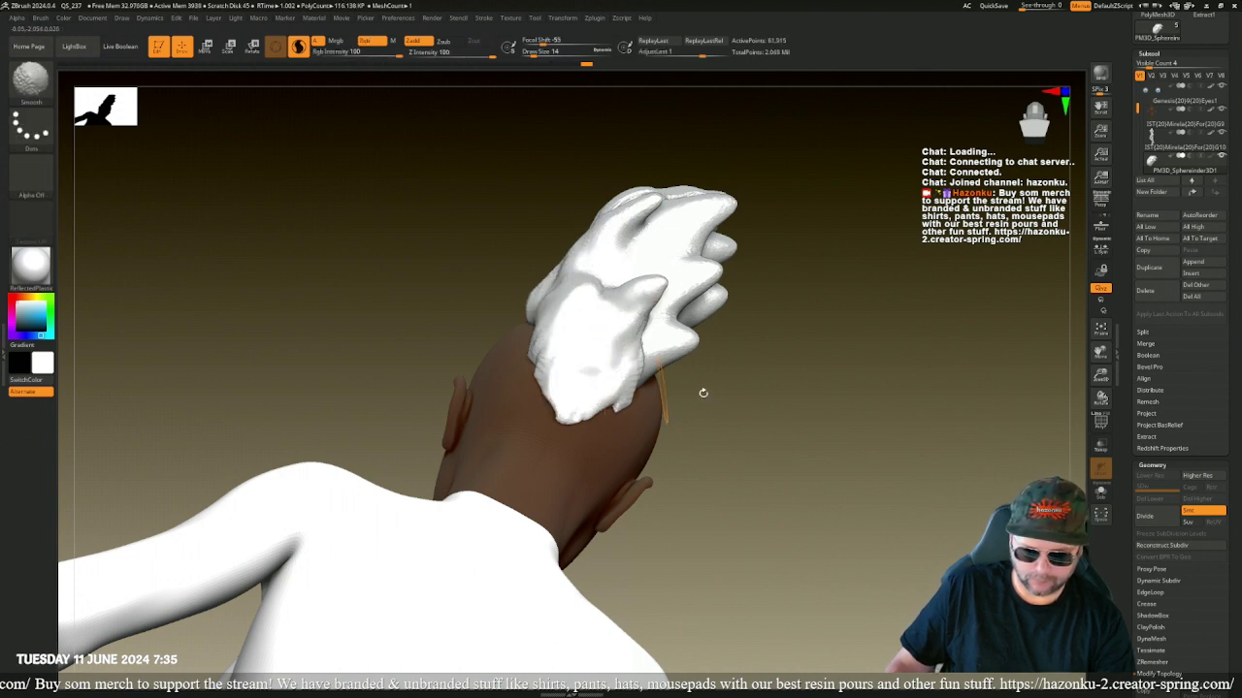
pyautogui.moveTo(701, 394); pyautogui.dragTo(787, 409)
pyautogui.keyDown('shift'); pyautogui.moveTo(642, 396); pyautogui.dragTo(805, 373); pyautogui.keyUp('shift')
# - Add raised clay strands from the hairline above the right ear up into the side tufts, then smooth them
pyautogui.moveTo(968, 490); pyautogui.dragTo(921, 516)
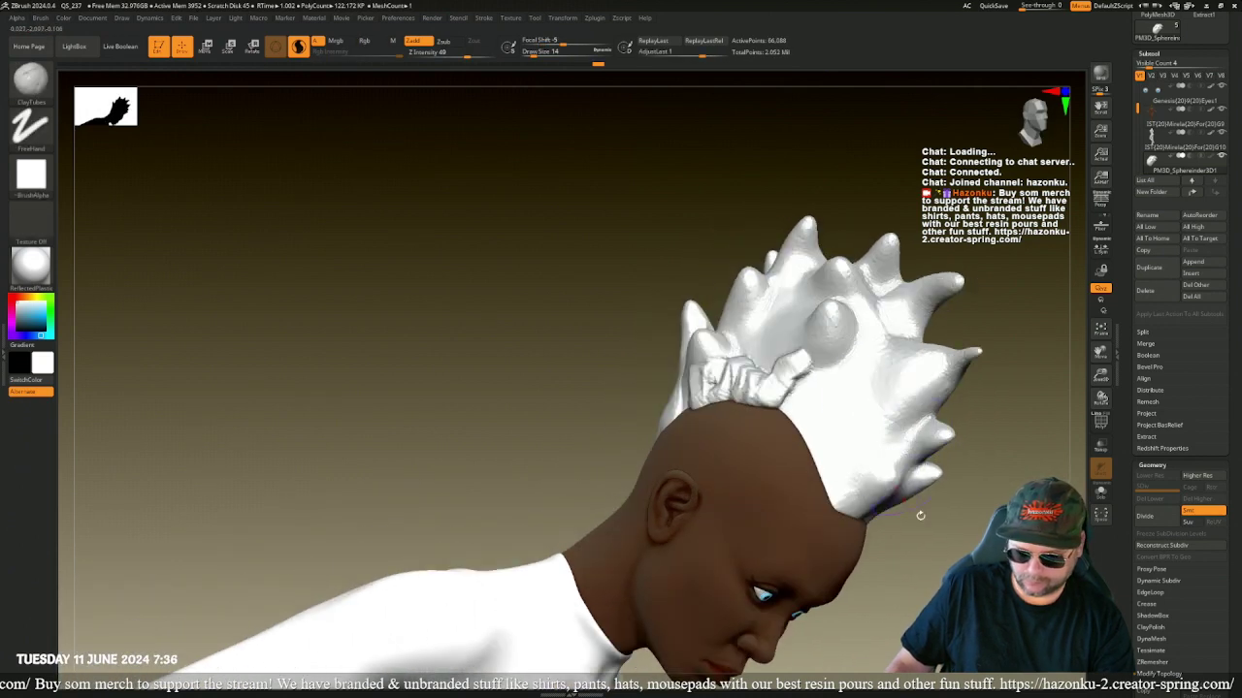
pyautogui.moveTo(798, 390)
pyautogui.mouseDown()
pyautogui.moveTo(828, 340)
pyautogui.moveTo(815, 325)
pyautogui.mouseUp()
pyautogui.moveTo(776, 392); pyautogui.dragTo(801, 334)
pyautogui.moveTo(771, 386)
pyautogui.mouseDown()
pyautogui.moveTo(797, 277)
pyautogui.moveTo(784, 278)
pyautogui.mouseUp()
pyautogui.moveTo(773, 334); pyautogui.dragTo(781, 286)
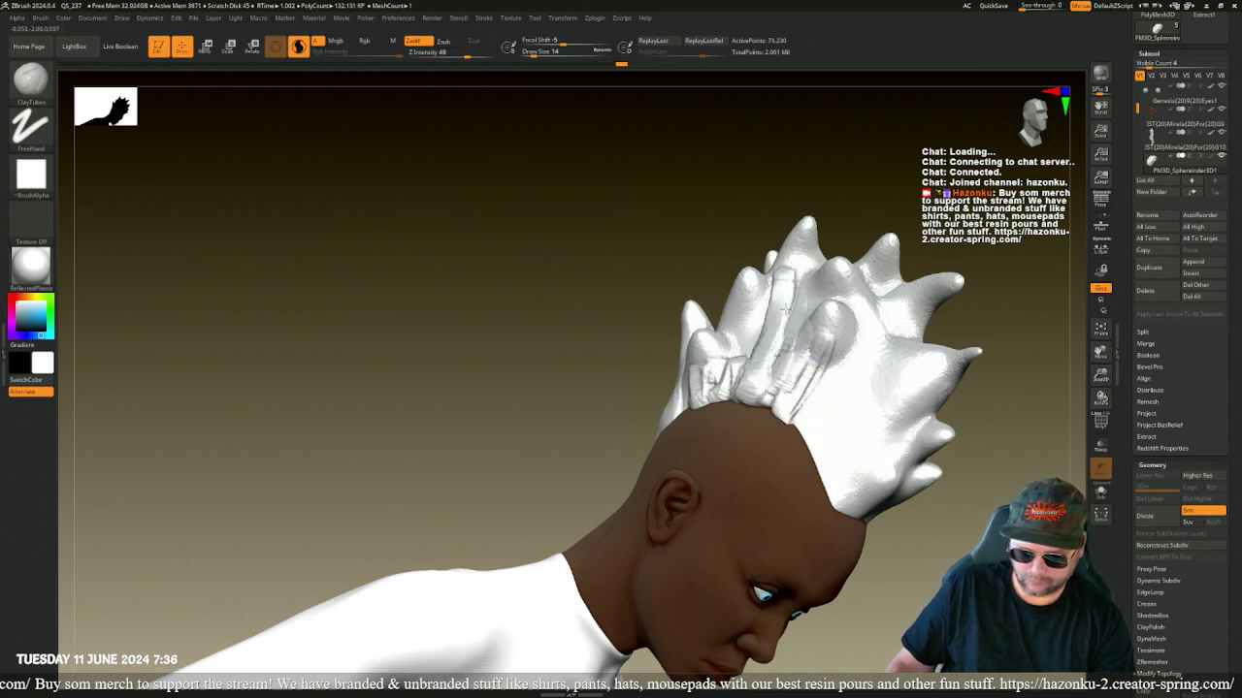
pyautogui.moveTo(762, 383)
pyautogui.mouseDown()
pyautogui.moveTo(776, 291)
pyautogui.moveTo(756, 291)
pyautogui.moveTo(749, 326)
pyautogui.moveTo(762, 311)
pyautogui.moveTo(781, 393)
pyautogui.moveTo(816, 354)
pyautogui.moveTo(713, 370)
pyautogui.moveTo(755, 415)
pyautogui.mouseUp()
pyautogui.press('shift')
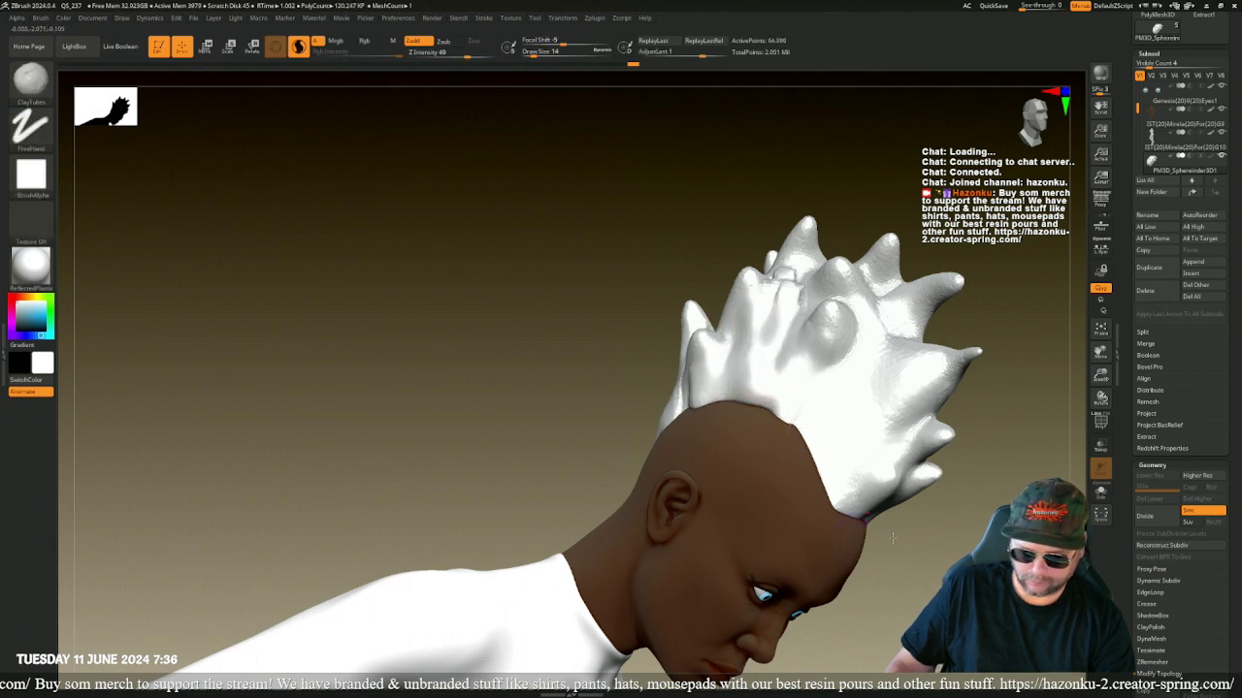
# - Smooth the ridged clay strands on the left side of the hair, from the hairline up to the front tufts
pyautogui.moveTo(921, 609); pyautogui.dragTo(795, 432)
pyautogui.press('shift')
pyautogui.keyDown('shift'); pyautogui.moveTo(805, 389); pyautogui.dragTo(823, 219); pyautogui.keyUp('shift')
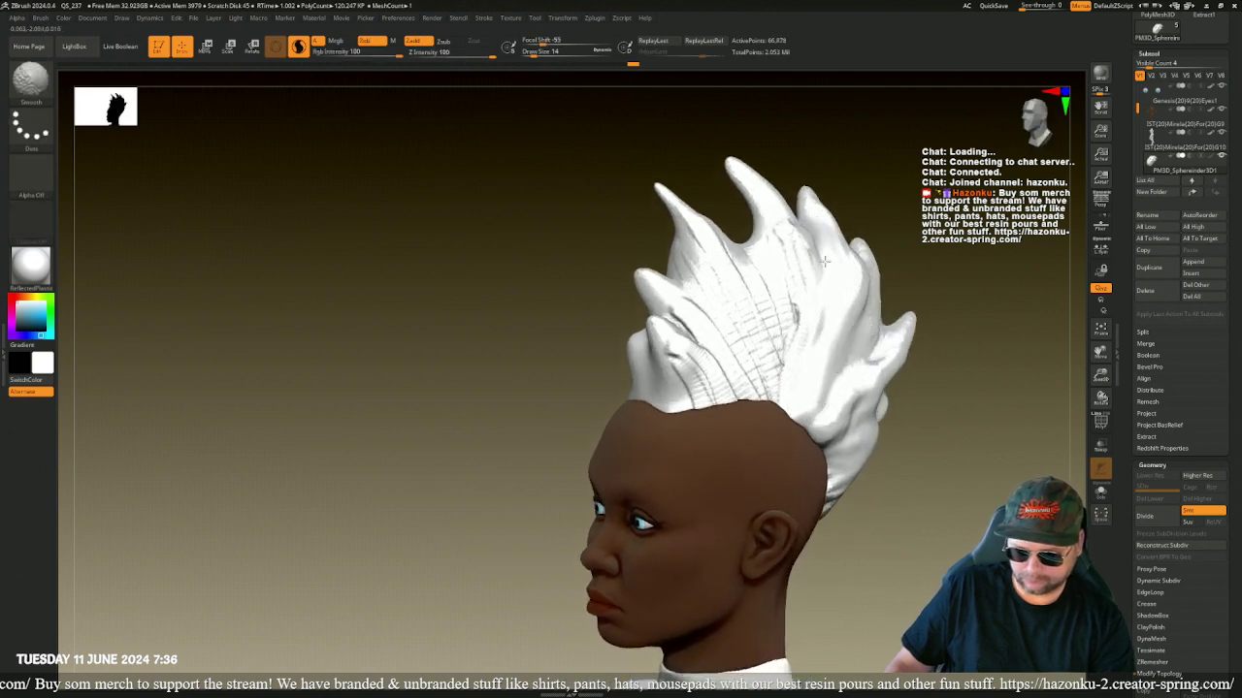
pyautogui.keyDown('shift'); pyautogui.moveTo(767, 318); pyautogui.dragTo(716, 242); pyautogui.keyUp('shift')
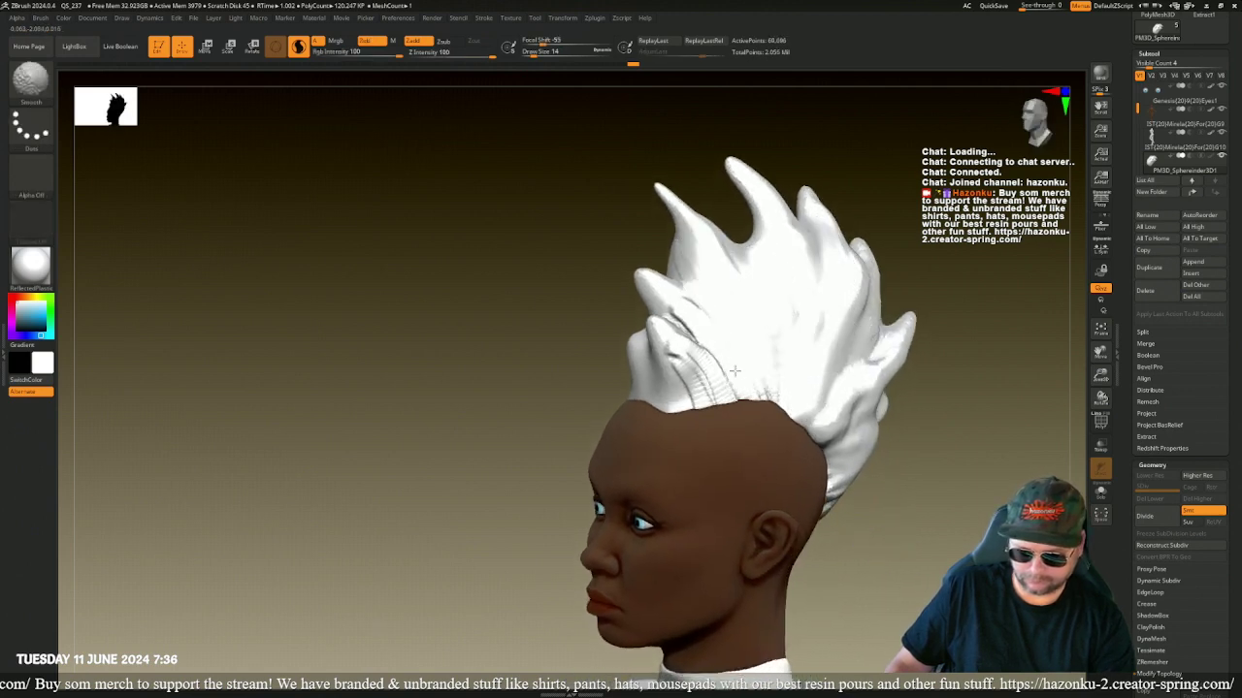
pyautogui.keyDown('shift'); pyautogui.moveTo(715, 357); pyautogui.dragTo(675, 337); pyautogui.keyUp('shift')
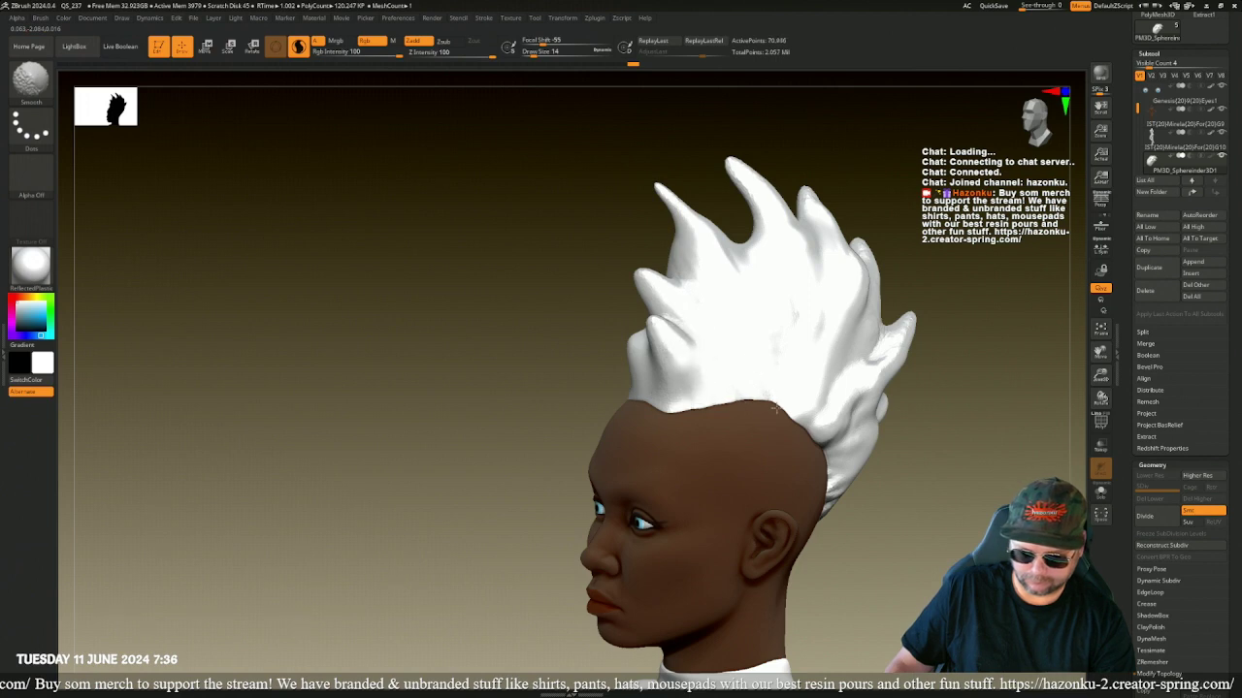
pyautogui.moveTo(932, 516); pyautogui.dragTo(890, 444)
# - Set the ClayTubes Draw Size to 18 and sculpt a long strand from a front tuft down to the side hairline
pyautogui.press('[')
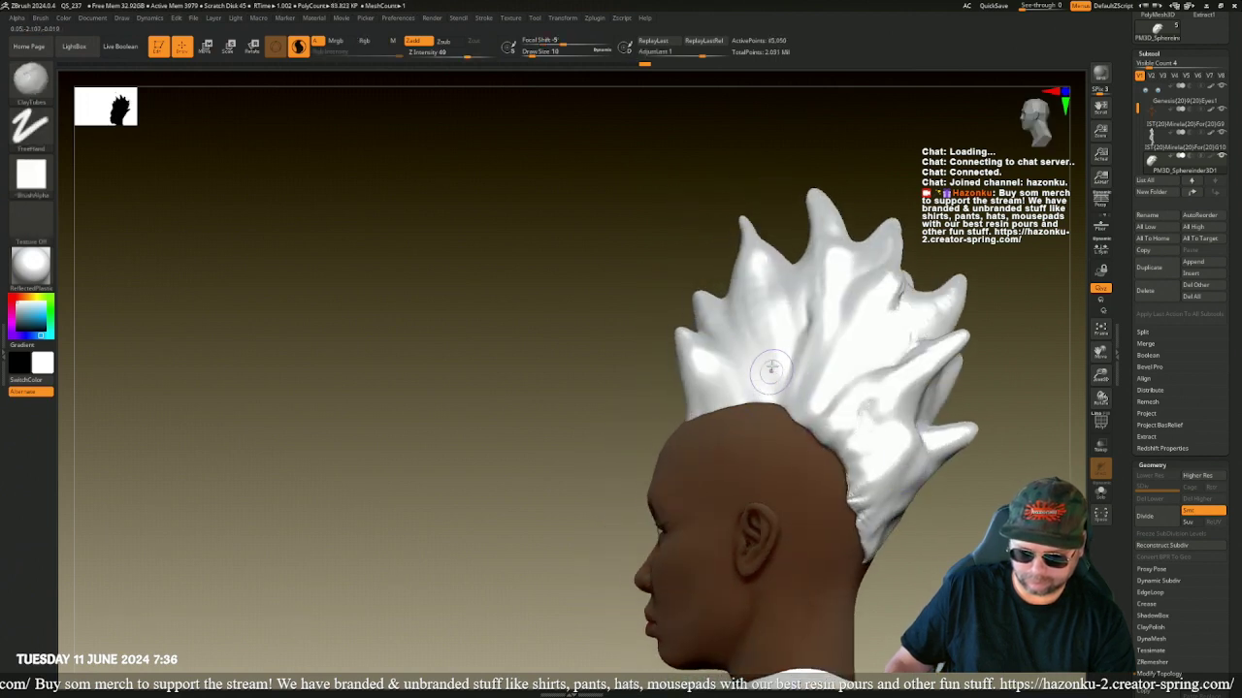
pyautogui.moveTo(775, 375); pyautogui.dragTo(773, 359)
pyautogui.moveTo(749, 272)
pyautogui.mouseDown()
pyautogui.moveTo(774, 361)
pyautogui.moveTo(755, 265)
pyautogui.moveTo(793, 373)
pyautogui.moveTo(767, 291)
pyautogui.mouseUp()
pyautogui.moveTo(786, 287)
pyautogui.mouseDown(button='right')
pyautogui.moveTo(938, 404)
pyautogui.moveTo(960, 443)
pyautogui.moveTo(853, 388)
pyautogui.mouseUp(button='right')
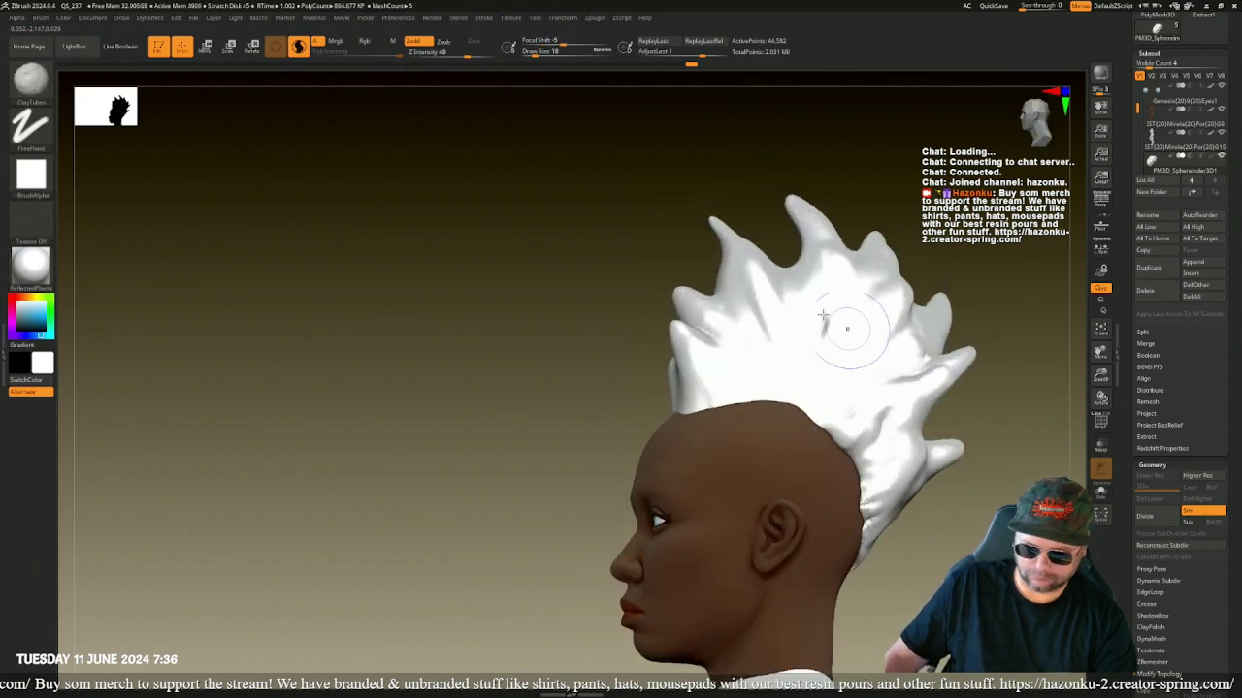
pyautogui.moveTo(747, 266)
pyautogui.mouseDown()
pyautogui.moveTo(798, 380)
pyautogui.moveTo(791, 359)
pyautogui.moveTo(777, 399)
pyautogui.mouseUp()
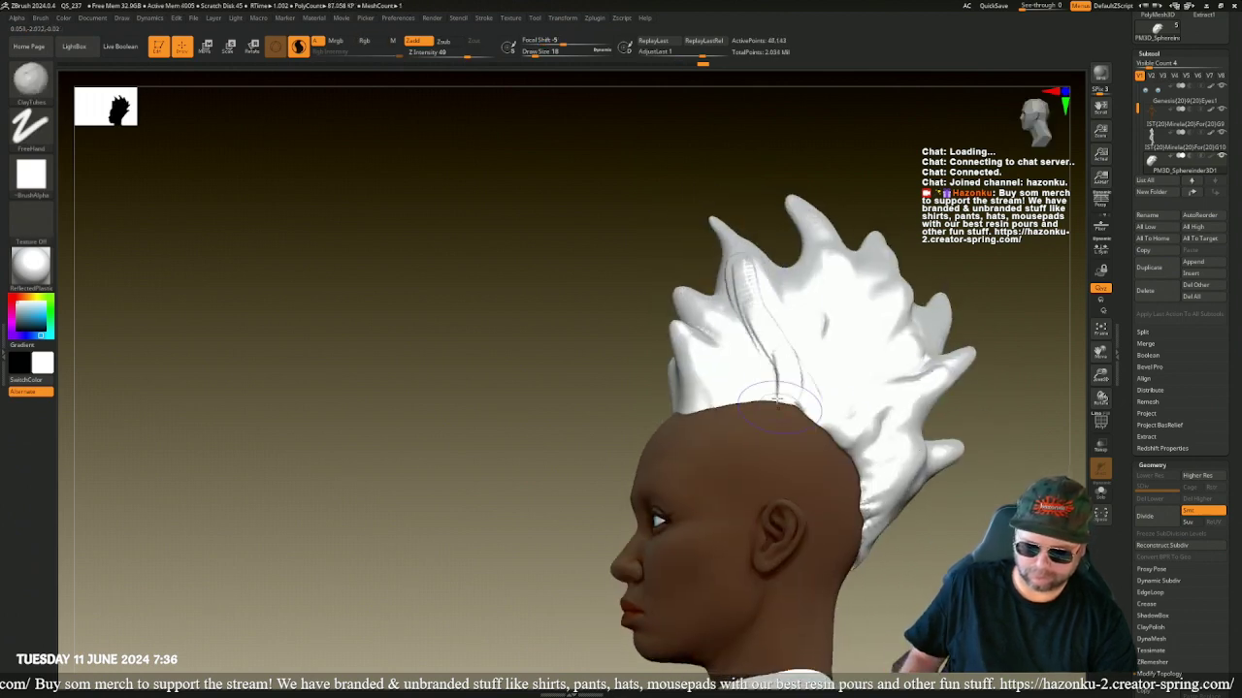
pyautogui.moveTo(749, 303)
pyautogui.mouseDown()
pyautogui.moveTo(790, 386)
pyautogui.moveTo(739, 256)
pyautogui.mouseUp()
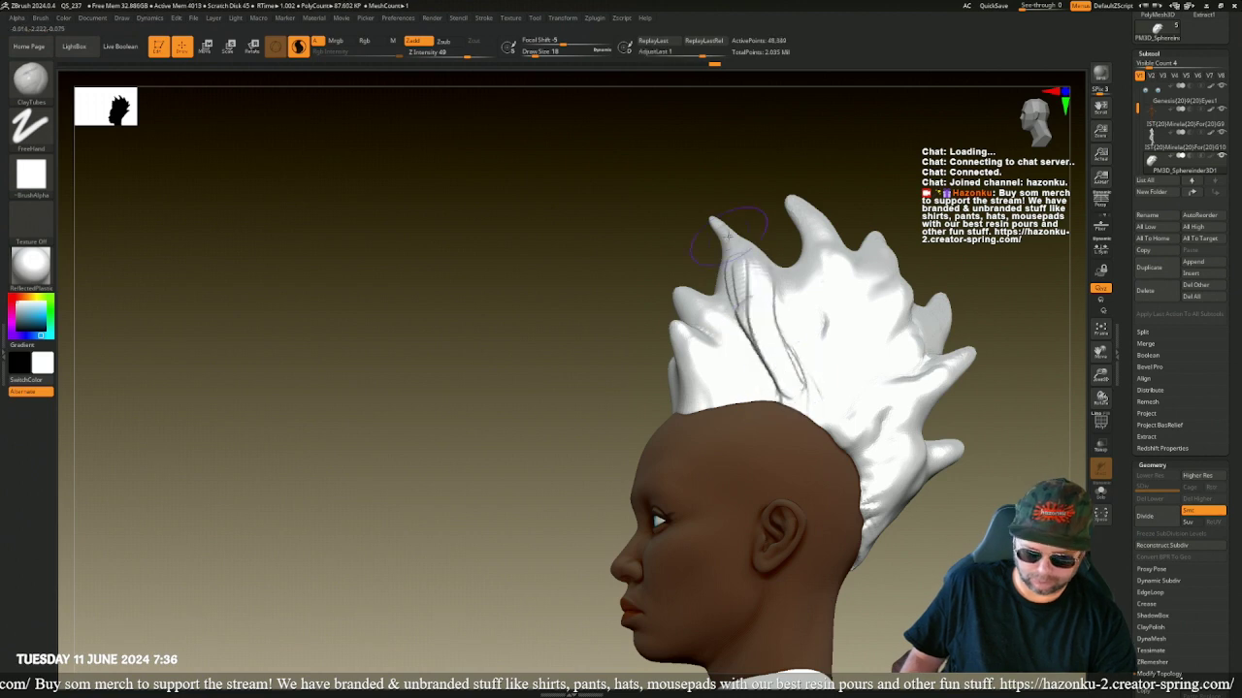
# - Add a broad clay strand from the side hairline toward the upper tufts and smooth the new side strands
pyautogui.moveTo(489, 228)
pyautogui.mouseDown()
pyautogui.moveTo(606, 228)
pyautogui.moveTo(504, 228)
pyautogui.mouseUp()
pyautogui.moveTo(813, 392)
pyautogui.mouseDown()
pyautogui.moveTo(856, 250)
pyautogui.moveTo(824, 405)
pyautogui.moveTo(836, 249)
pyautogui.moveTo(842, 400)
pyautogui.mouseUp()
pyautogui.moveTo(856, 303)
pyautogui.mouseDown()
pyautogui.moveTo(806, 419)
pyautogui.moveTo(813, 411)
pyautogui.mouseUp()
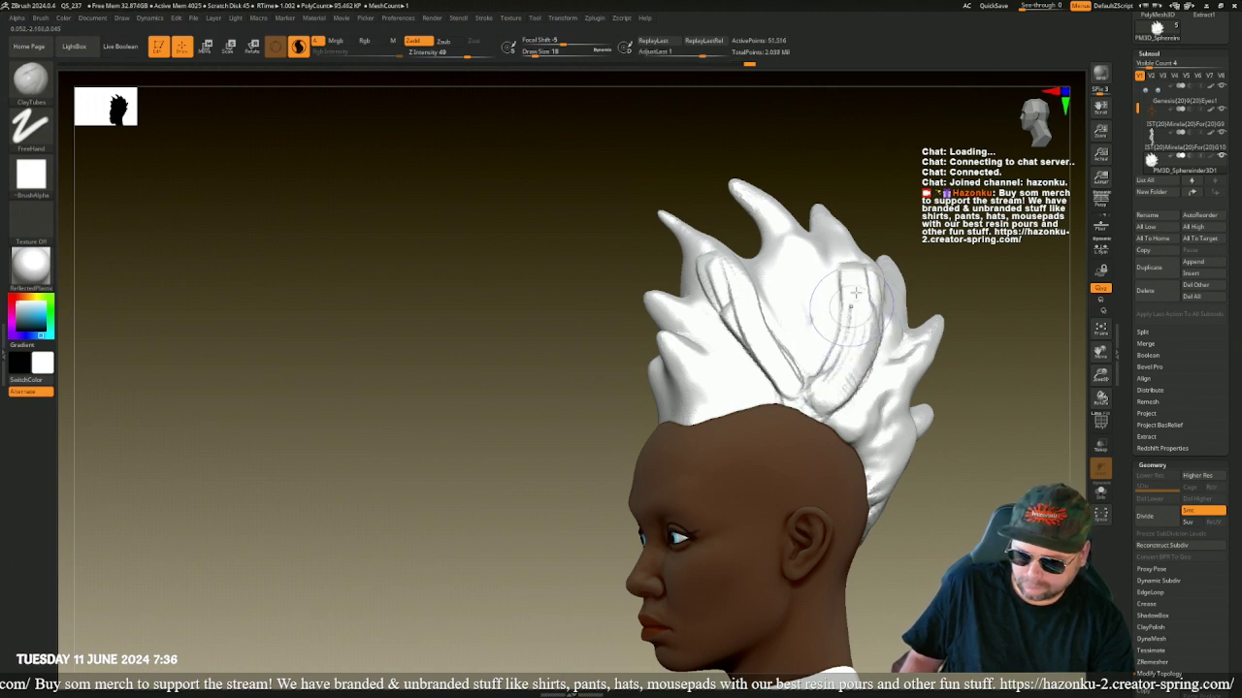
pyautogui.moveTo(850, 280)
pyautogui.mouseDown()
pyautogui.moveTo(815, 412)
pyautogui.moveTo(878, 287)
pyautogui.moveTo(810, 408)
pyautogui.moveTo(843, 293)
pyautogui.moveTo(824, 229)
pyautogui.moveTo(857, 427)
pyautogui.moveTo(846, 388)
pyautogui.mouseUp()
pyautogui.moveTo(951, 436)
pyautogui.mouseDown()
pyautogui.moveTo(897, 392)
pyautogui.moveTo(864, 427)
pyautogui.moveTo(873, 437)
pyautogui.moveTo(898, 411)
pyautogui.moveTo(887, 442)
pyautogui.moveTo(907, 480)
pyautogui.moveTo(960, 427)
pyautogui.mouseUp()
pyautogui.keyDown('shift'); pyautogui.moveTo(921, 505); pyautogui.dragTo(866, 389); pyautogui.keyUp('shift')
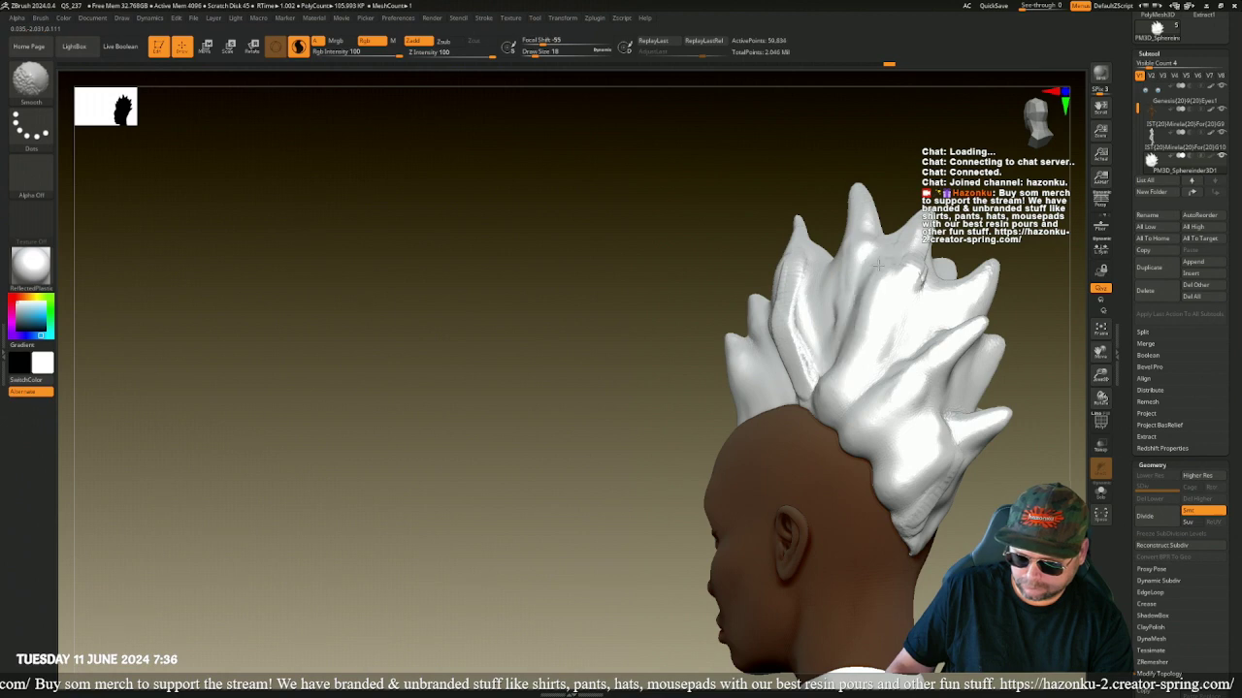
pyautogui.moveTo(597, 254); pyautogui.dragTo(723, 258)
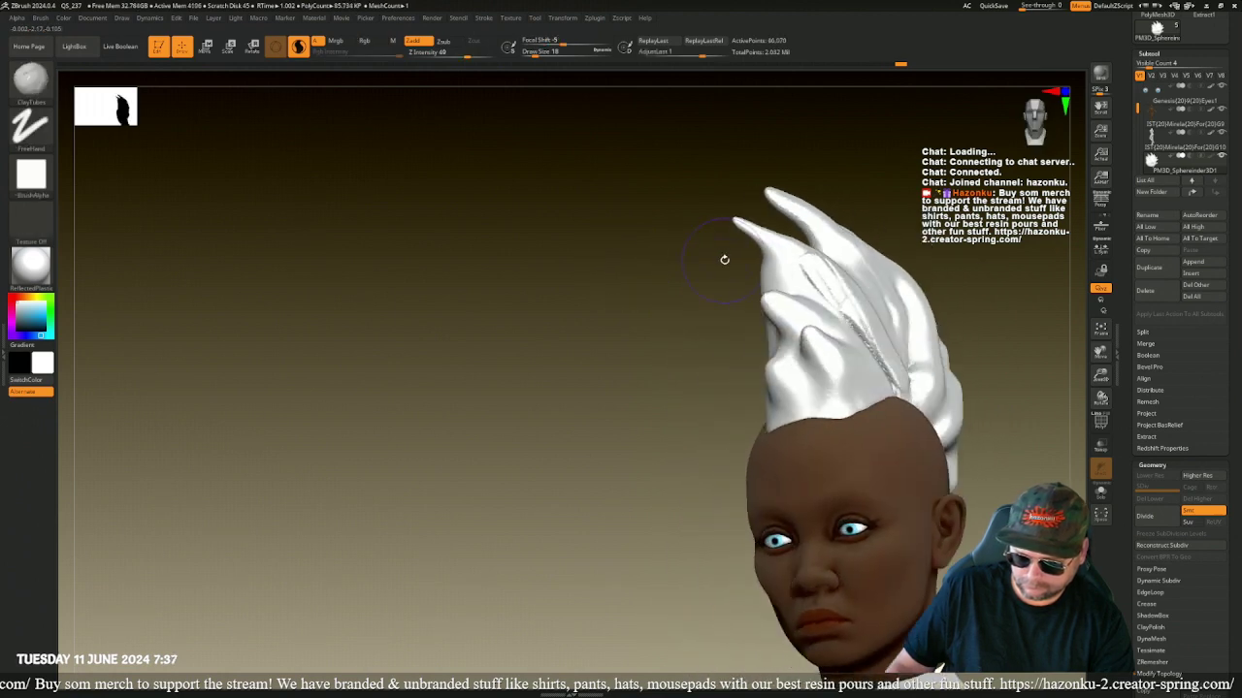
pyautogui.moveTo(856, 290)
pyautogui.keyDown('shift'); pyautogui.mouseDown()
pyautogui.moveTo(874, 354)
pyautogui.moveTo(854, 325)
pyautogui.mouseUp(); pyautogui.keyUp('shift')
# - Build up clay along the front hairline into a central point above the forehead and smooth it
pyautogui.moveTo(1034, 417)
pyautogui.mouseDown()
pyautogui.moveTo(776, 340)
pyautogui.moveTo(792, 389)
pyautogui.mouseUp()
pyautogui.keyDown('alt'); pyautogui.moveTo(720, 338); pyautogui.dragTo(827, 431); pyautogui.keyUp('alt')
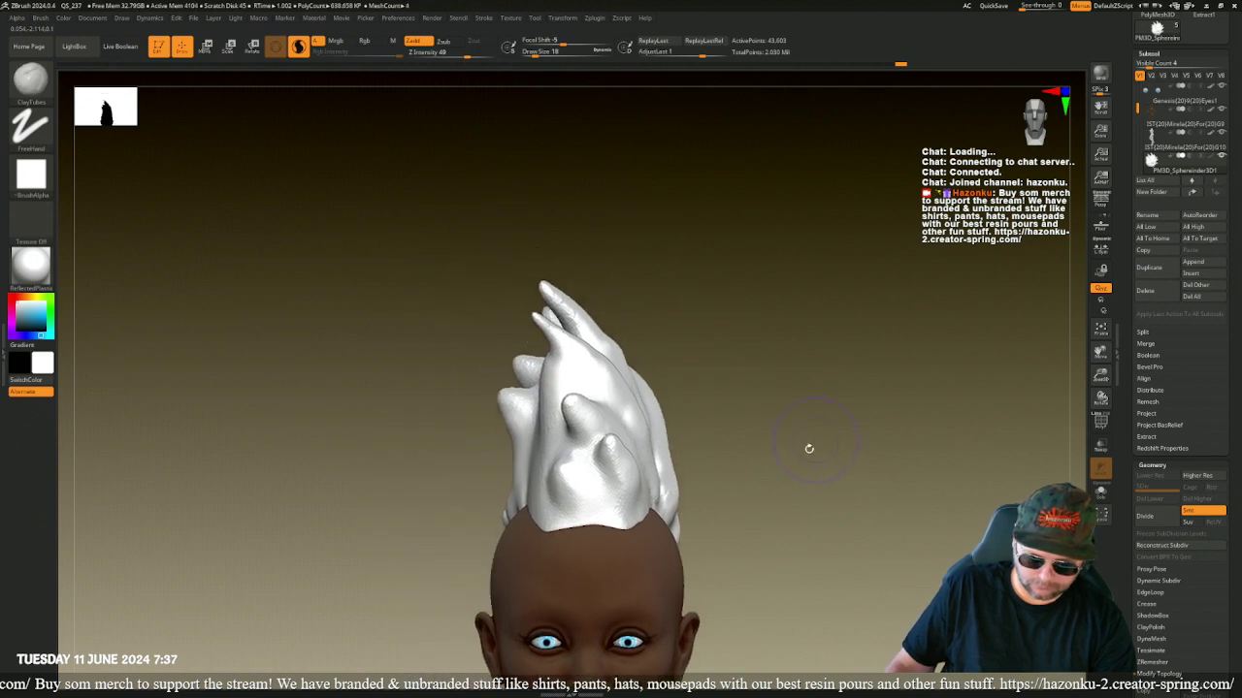
pyautogui.moveTo(342, 435)
pyautogui.mouseDown()
pyautogui.moveTo(366, 418)
pyautogui.moveTo(332, 435)
pyautogui.moveTo(345, 437)
pyautogui.mouseUp()
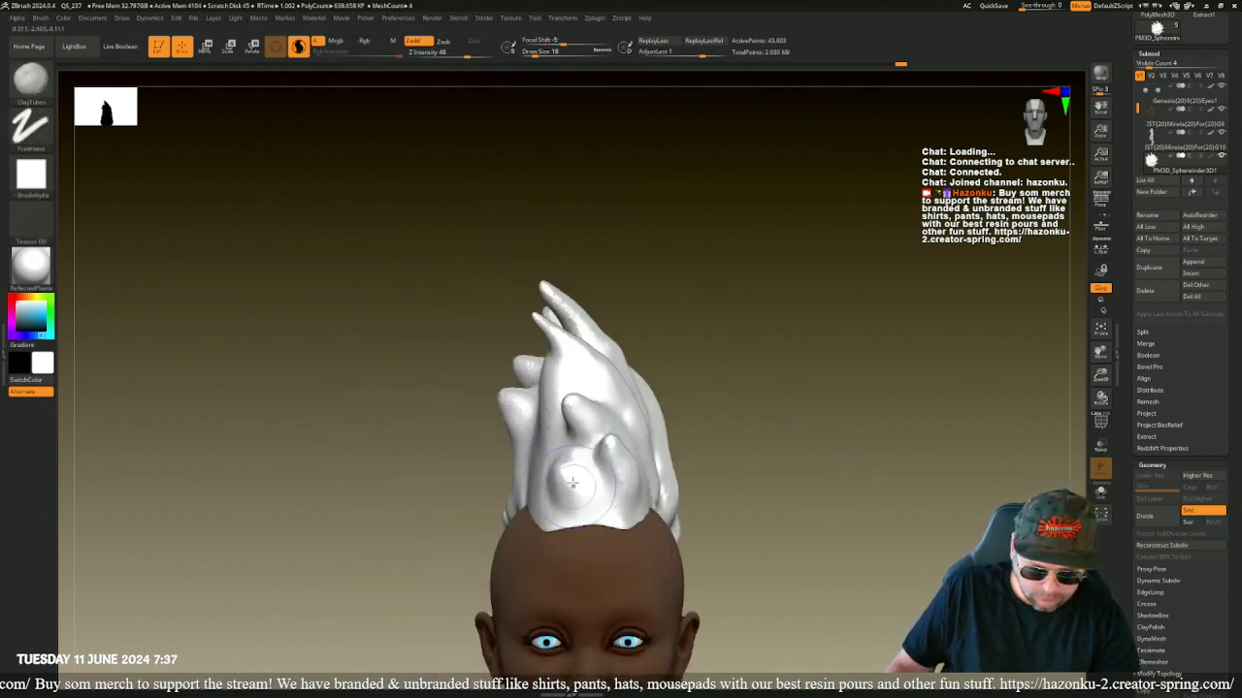
pyautogui.moveTo(566, 477); pyautogui.dragTo(536, 469)
pyautogui.press('shift')
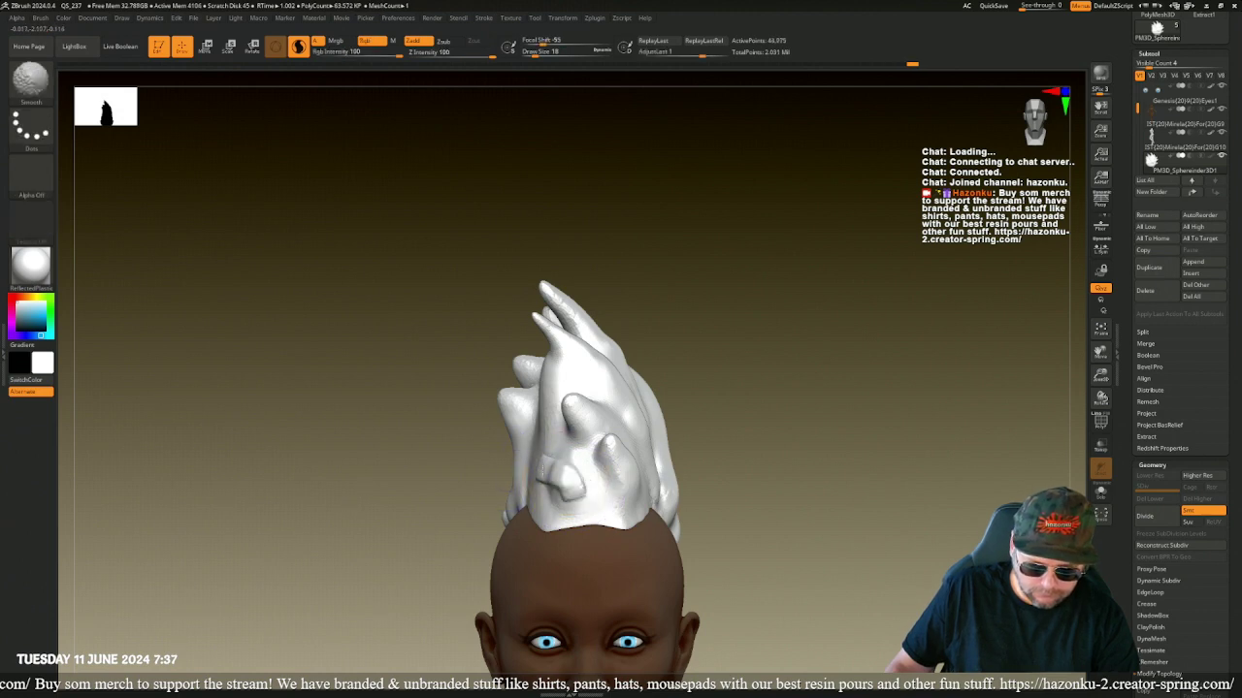
pyautogui.moveTo(553, 526)
pyautogui.mouseDown()
pyautogui.moveTo(601, 529)
pyautogui.moveTo(546, 520)
pyautogui.moveTo(610, 533)
pyautogui.moveTo(529, 519)
pyautogui.mouseUp()
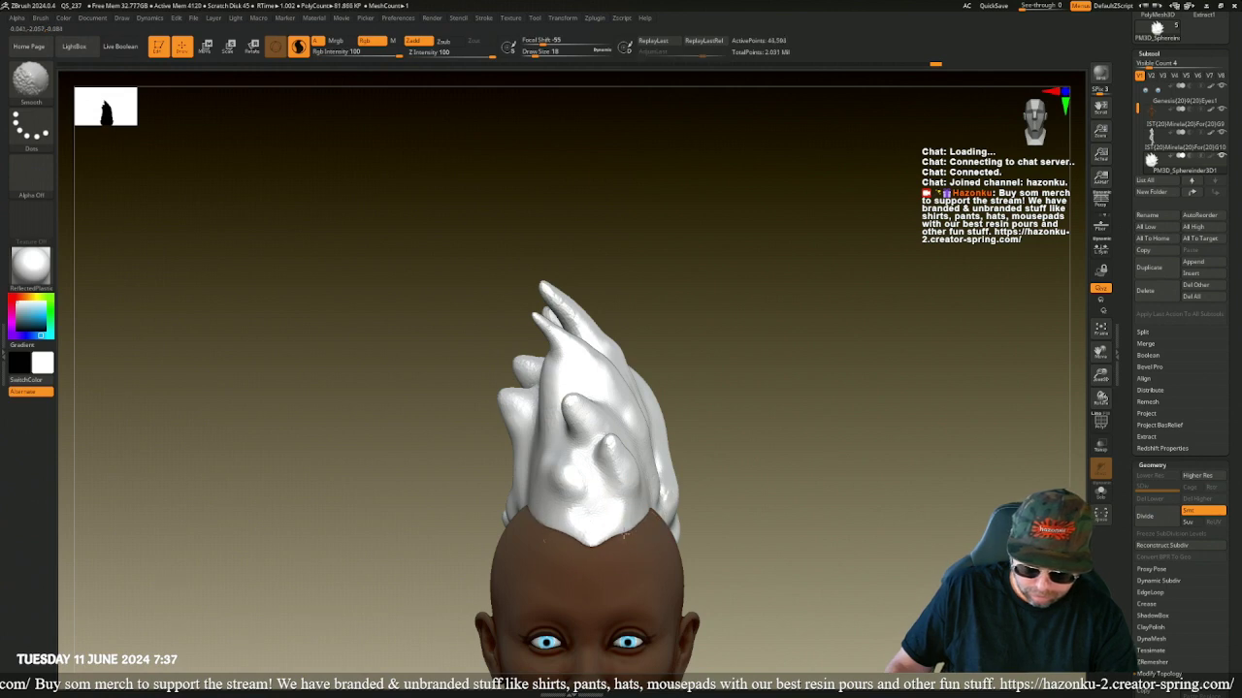
pyautogui.keyDown('shift'); pyautogui.moveTo(647, 509); pyautogui.dragTo(664, 488); pyautogui.keyUp('shift')
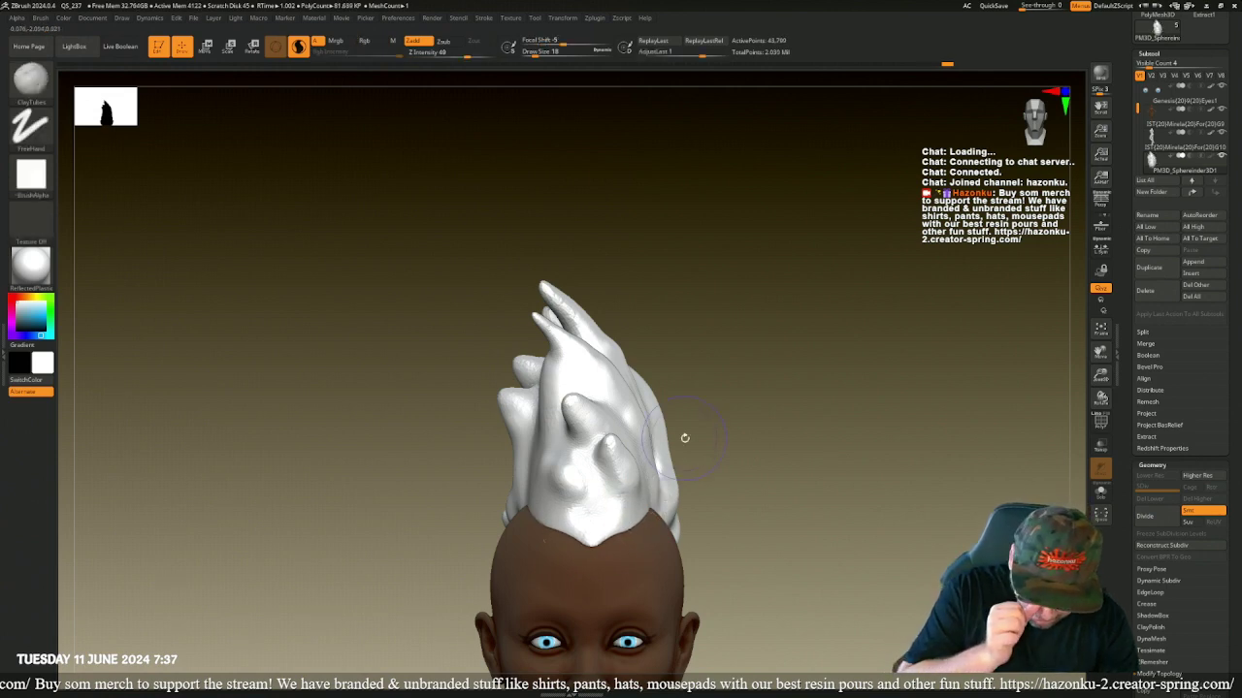
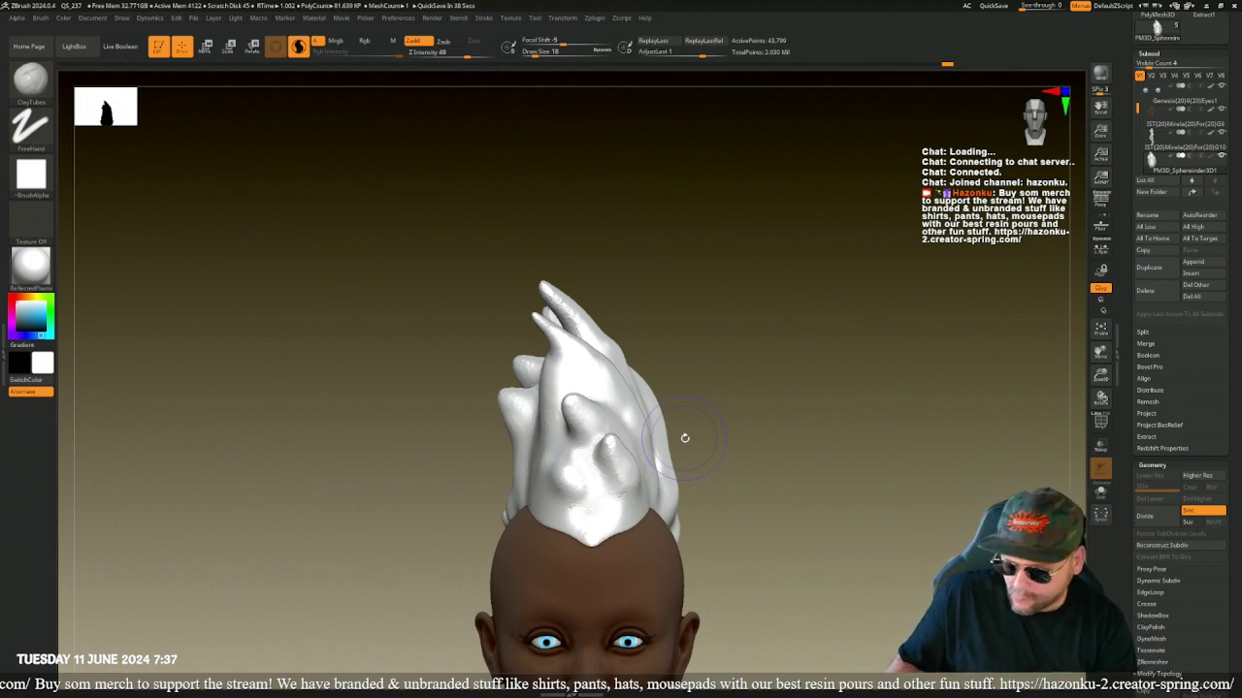
# - Switch to the Inflat brush, thicken the tall tuft near the front of the hair, and smooth its surface
pyautogui.moveTo(776, 385)
pyautogui.mouseDown()
pyautogui.moveTo(784, 412)
pyautogui.moveTo(766, 408)
pyautogui.mouseUp()
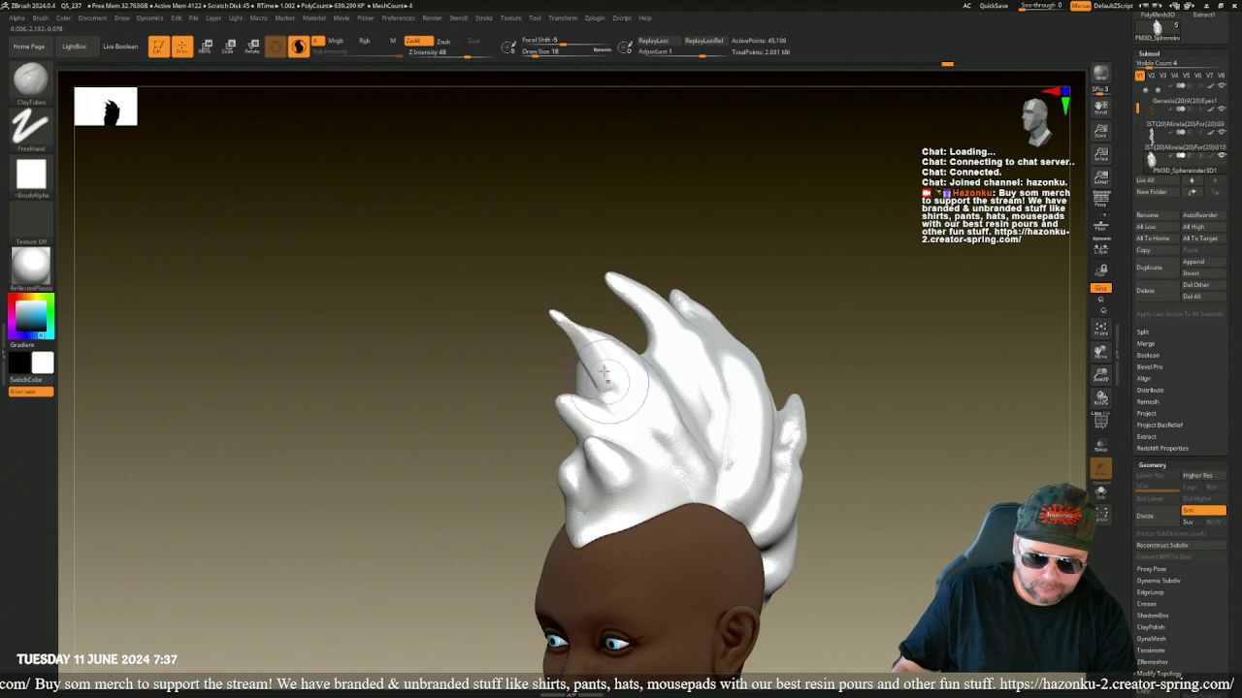
pyautogui.moveTo(488, 353); pyautogui.dragTo(453, 392)
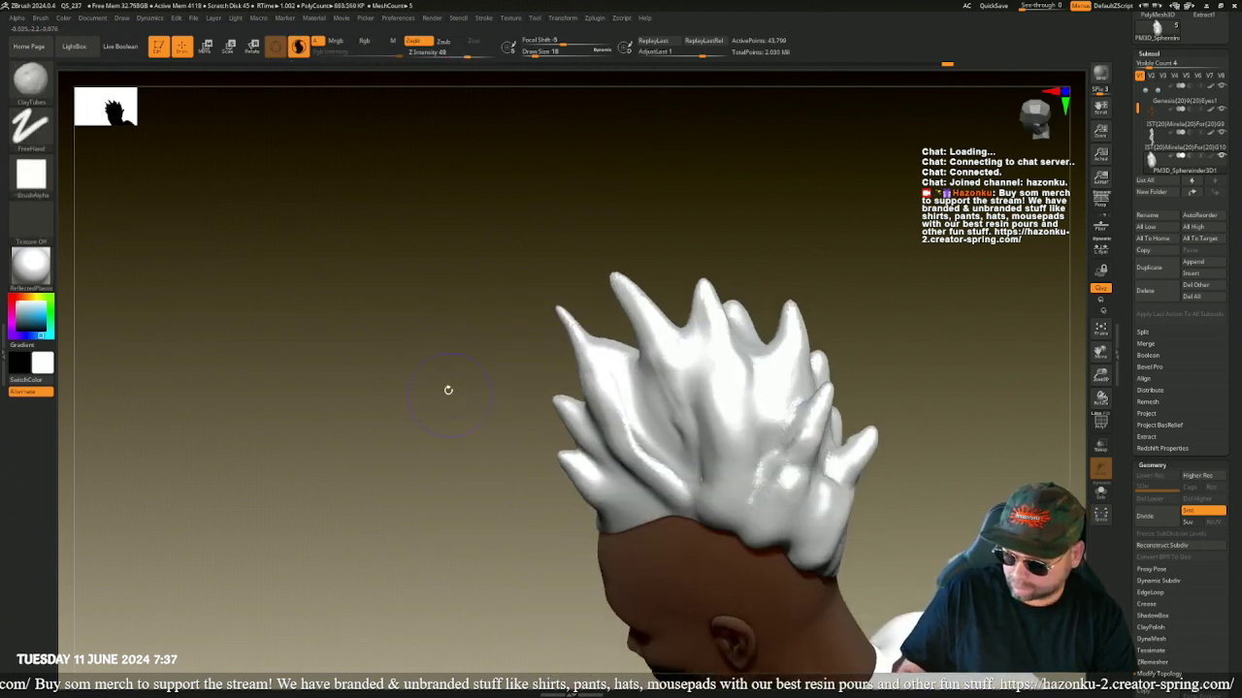
pyautogui.press('b')
pyautogui.press('i')
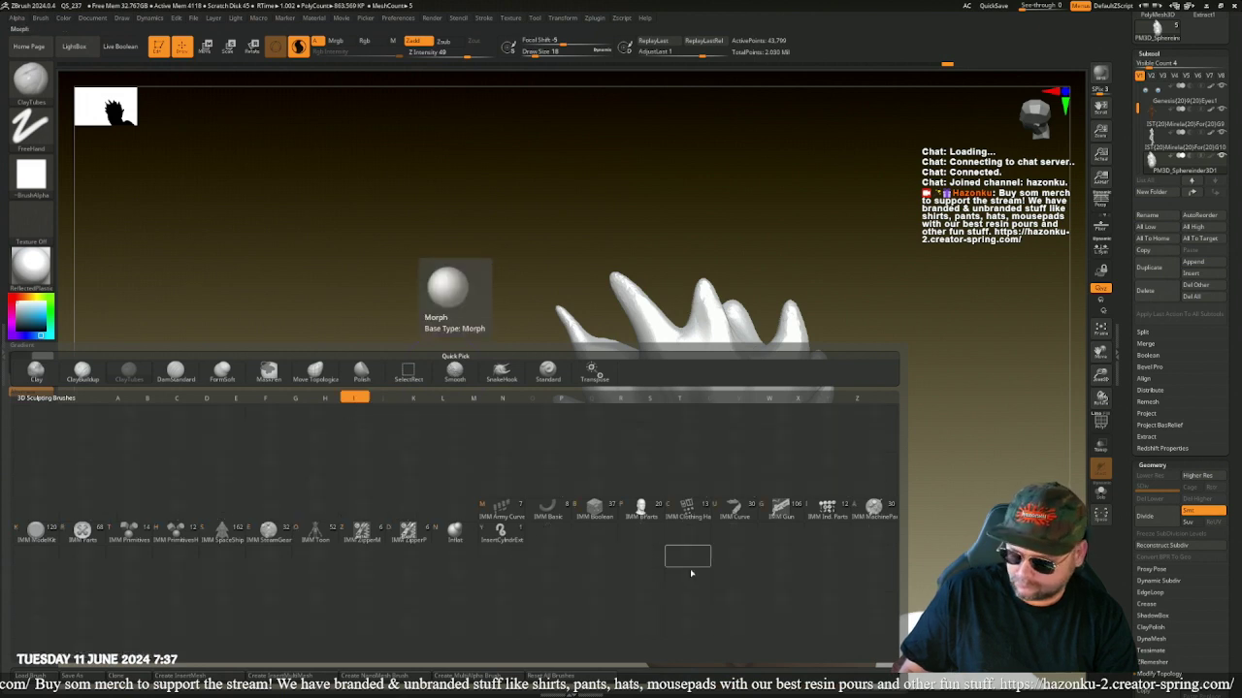
pyautogui.click(456, 532)
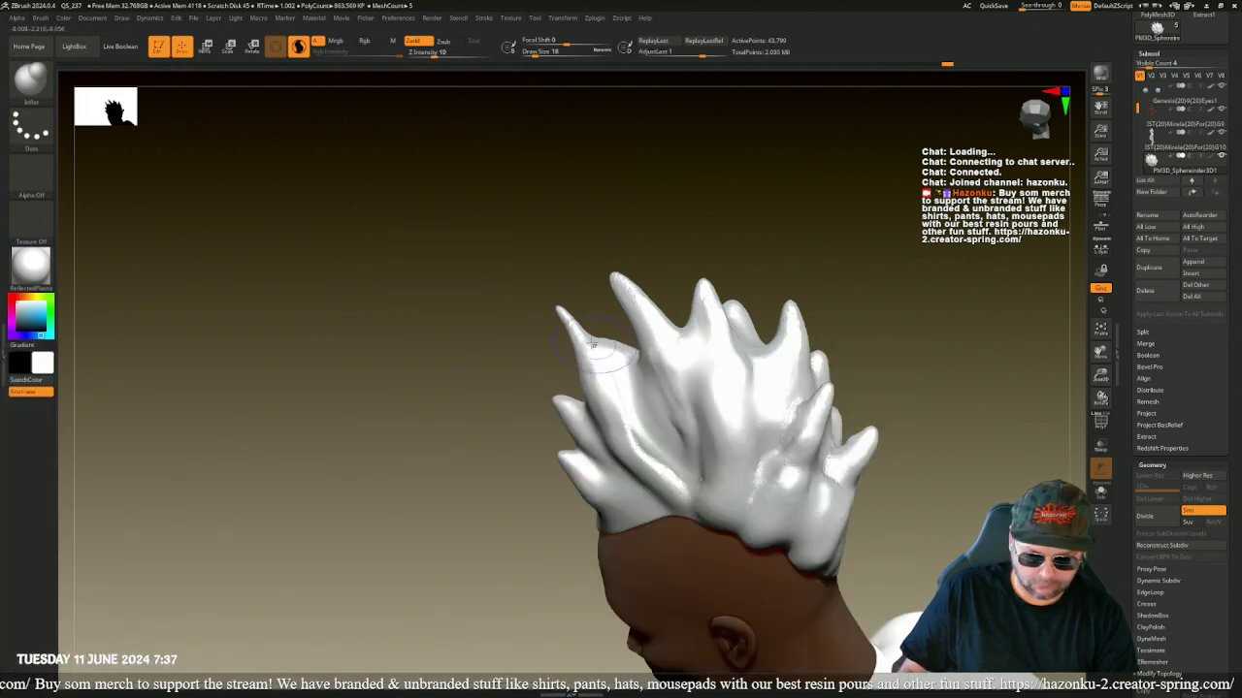
pyautogui.moveTo(603, 342); pyautogui.dragTo(576, 326)
pyautogui.moveTo(430, 336)
pyautogui.mouseDown()
pyautogui.moveTo(543, 358)
pyautogui.moveTo(534, 370)
pyautogui.moveTo(573, 316)
pyautogui.moveTo(549, 343)
pyautogui.moveTo(567, 333)
pyautogui.mouseUp()
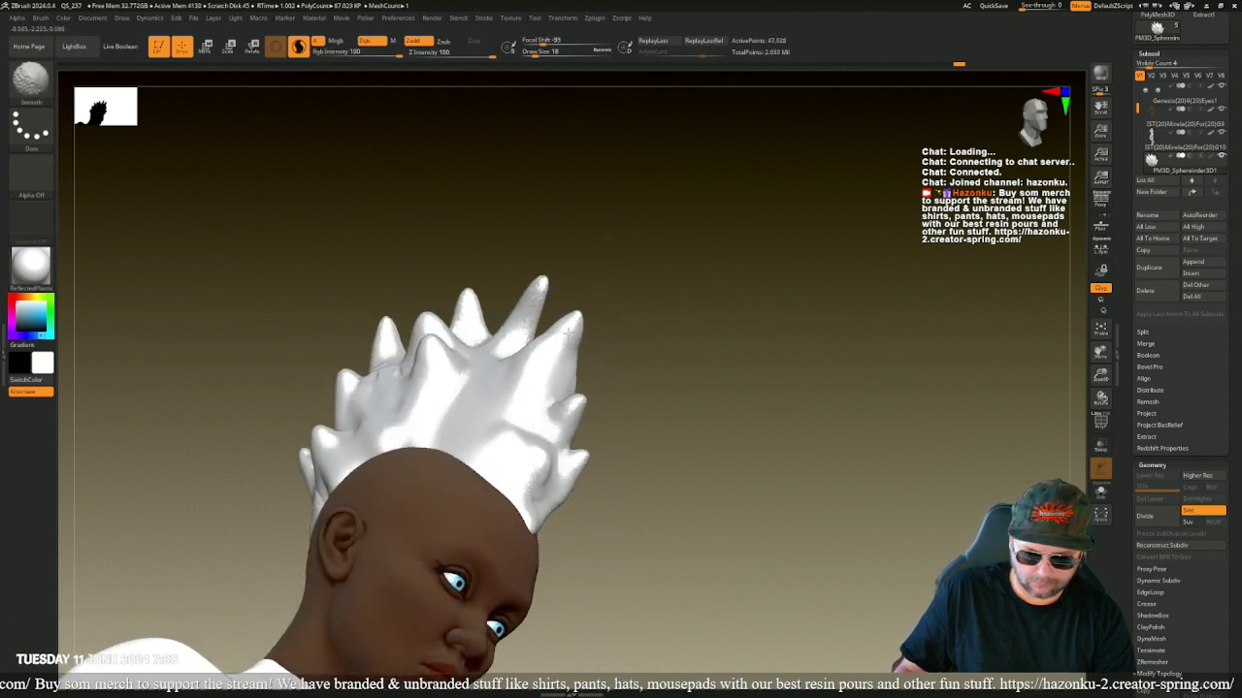
pyautogui.keyDown('shift'); pyautogui.moveTo(543, 395); pyautogui.dragTo(553, 427); pyautogui.keyUp('shift')
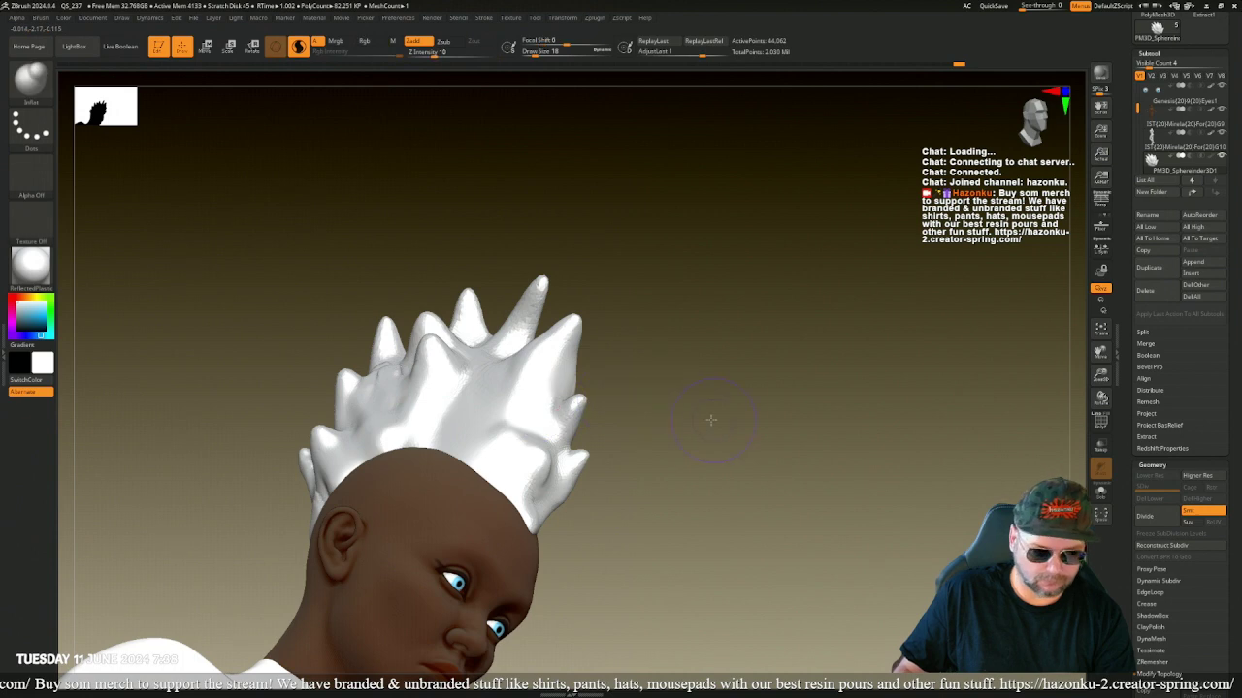
# - Switch to the SnakeHook brush and pull the small tuft at the front hairline outward
pyautogui.moveTo(709, 418); pyautogui.dragTo(603, 495)
pyautogui.press('b')
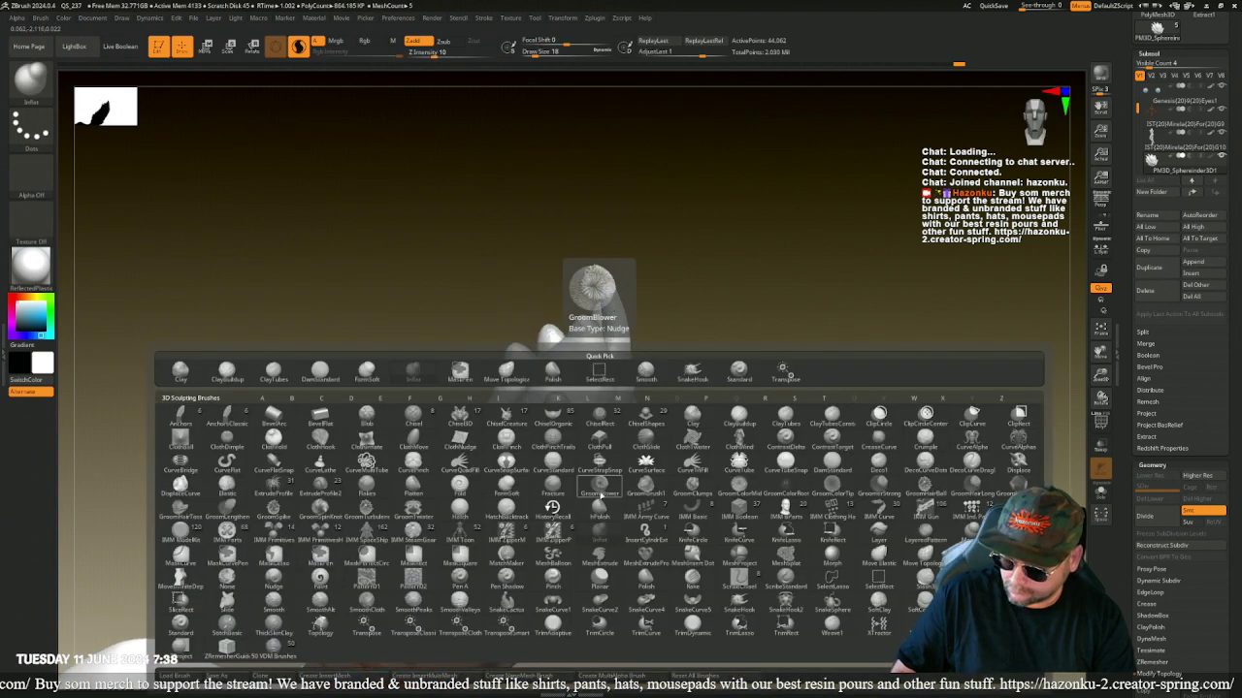
pyautogui.click(692, 370)
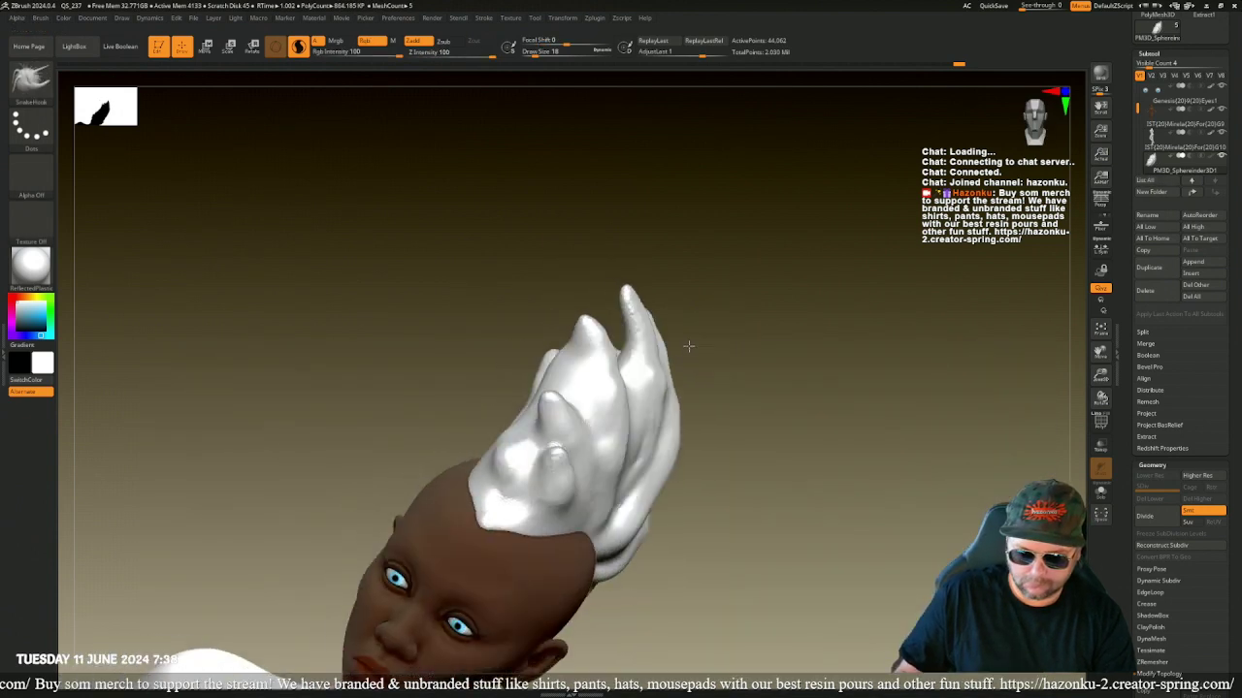
pyautogui.moveTo(688, 346)
pyautogui.mouseDown()
pyautogui.moveTo(638, 304)
pyautogui.moveTo(479, 300)
pyautogui.moveTo(505, 272)
pyautogui.mouseUp()
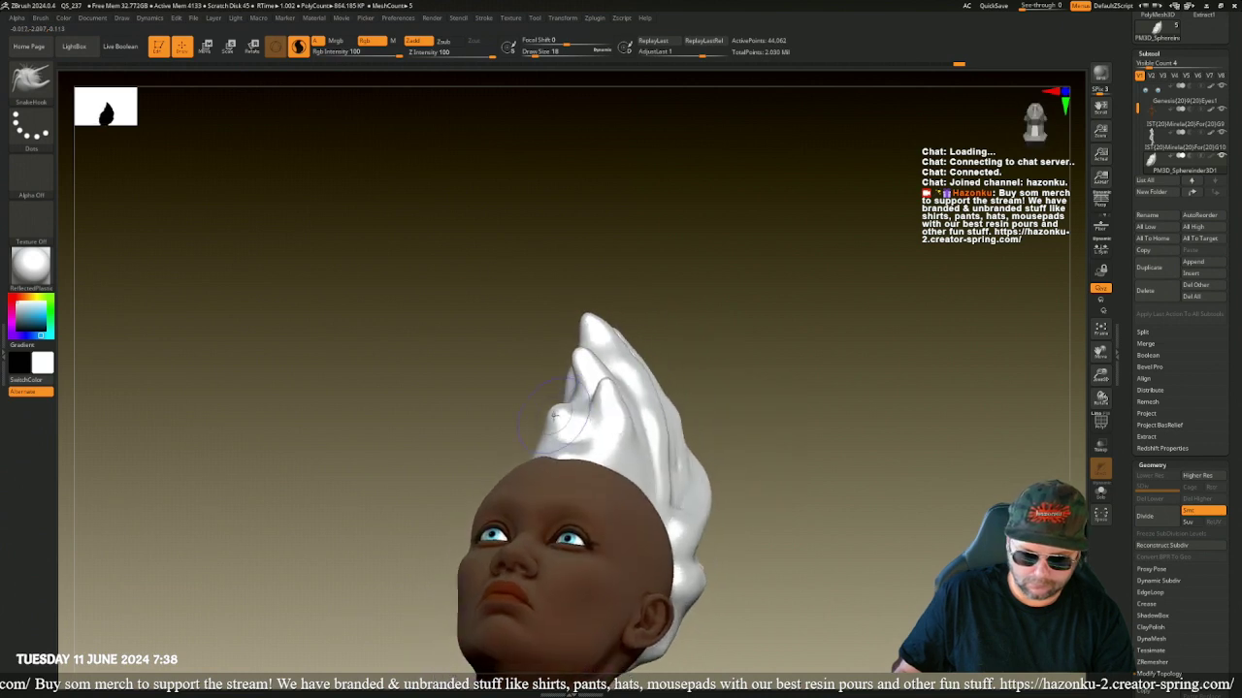
pyautogui.moveTo(555, 415); pyautogui.dragTo(498, 430)
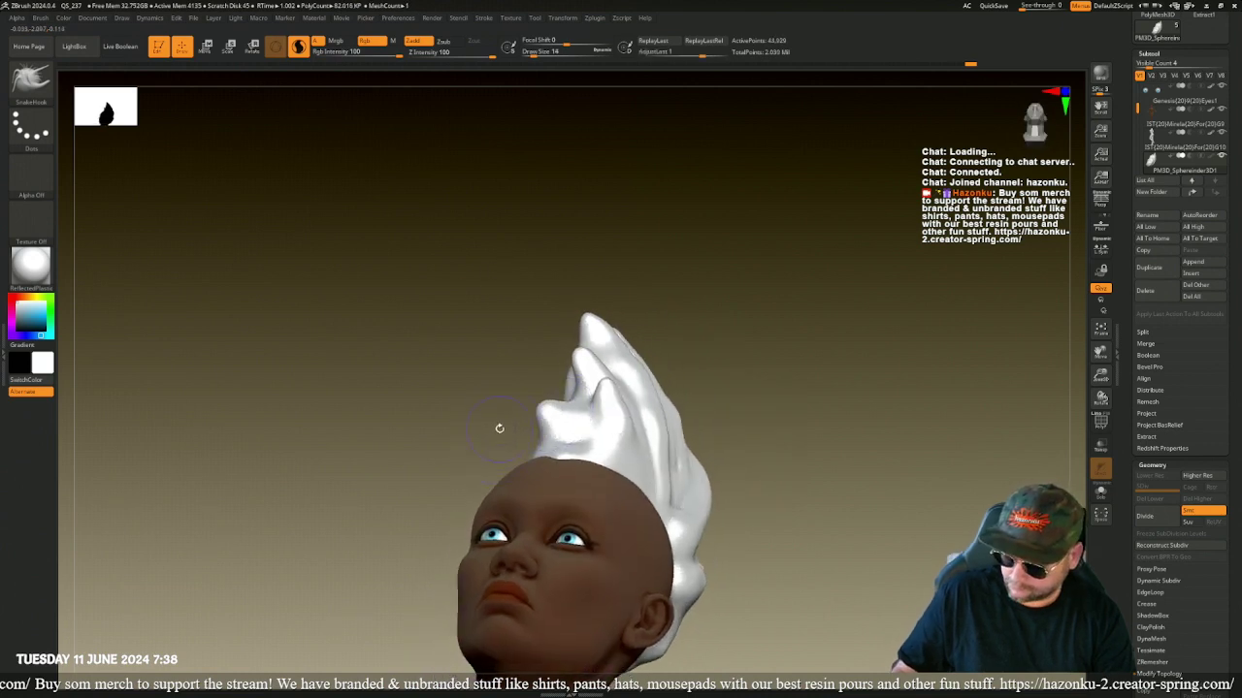
# - Reduce the SnakeHook Draw Size to 9 and draw the front hairline tuft out into a thin, curved tip
pyautogui.press('[')
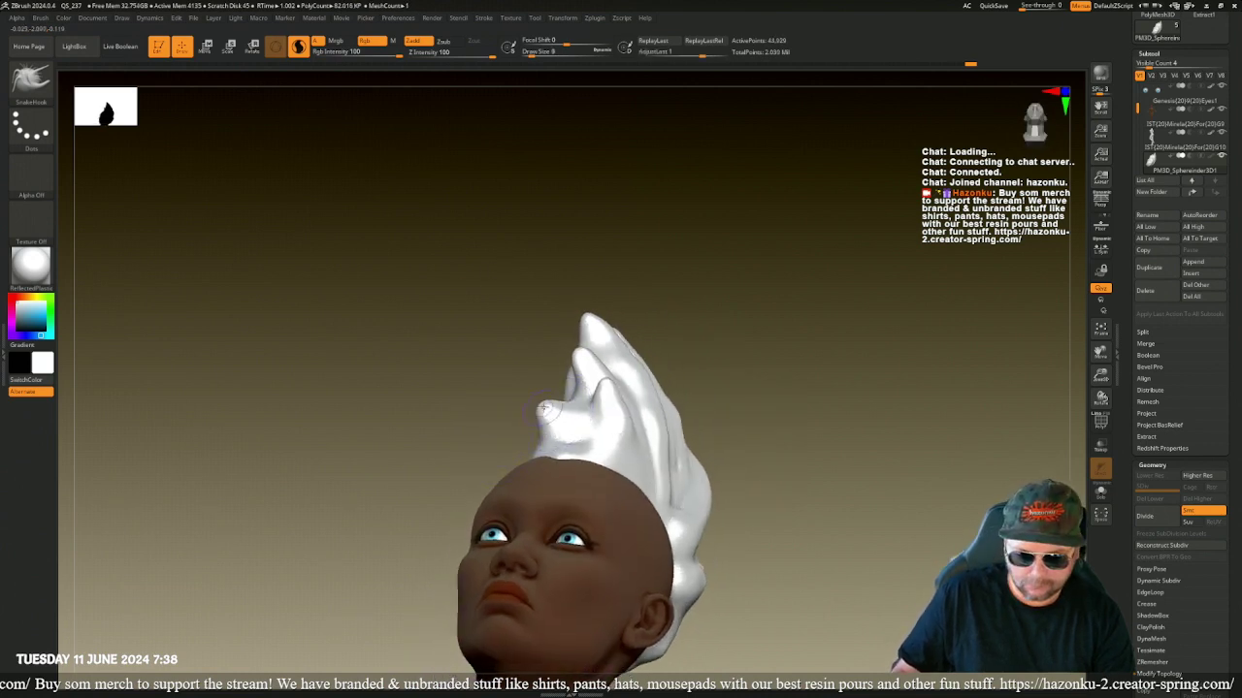
pyautogui.moveTo(543, 407)
pyautogui.mouseDown()
pyautogui.moveTo(454, 429)
pyautogui.moveTo(472, 447)
pyautogui.mouseUp()
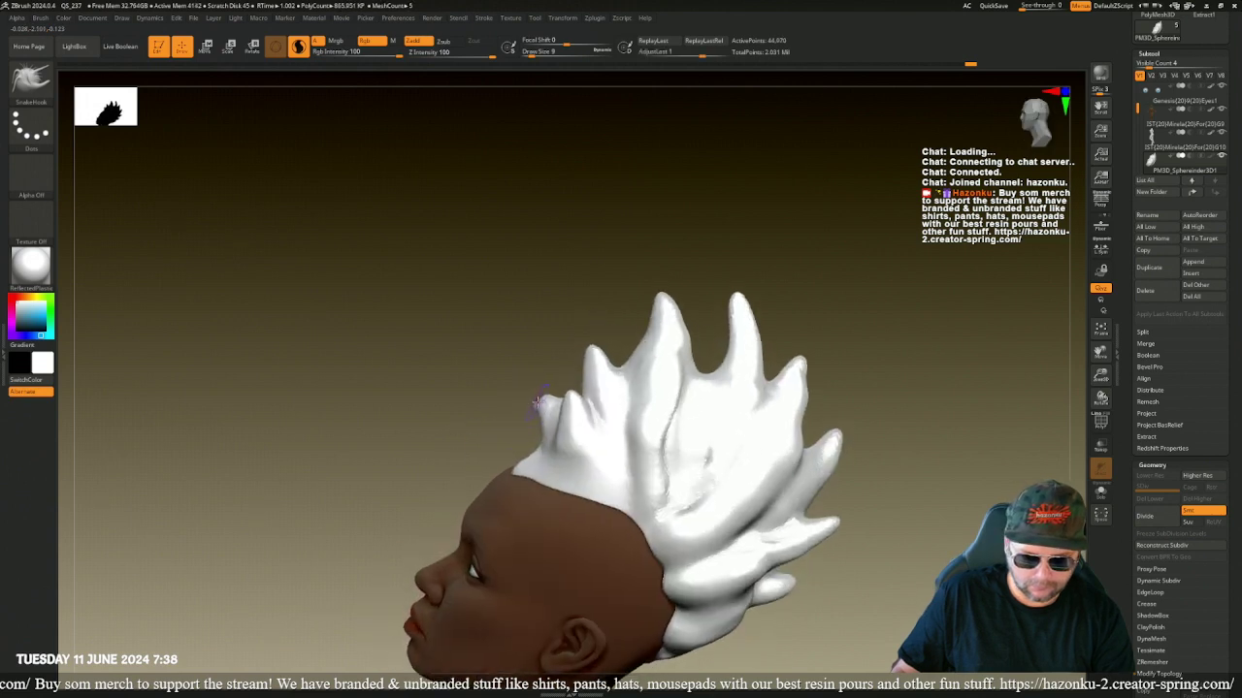
pyautogui.moveTo(537, 404)
pyautogui.mouseDown()
pyautogui.moveTo(512, 401)
pyautogui.moveTo(513, 421)
pyautogui.moveTo(504, 415)
pyautogui.moveTo(520, 411)
pyautogui.moveTo(507, 403)
pyautogui.moveTo(504, 413)
pyautogui.moveTo(611, 427)
pyautogui.mouseUp()
pyautogui.moveTo(356, 409)
pyautogui.mouseDown()
pyautogui.moveTo(294, 417)
pyautogui.moveTo(333, 413)
pyautogui.mouseUp()
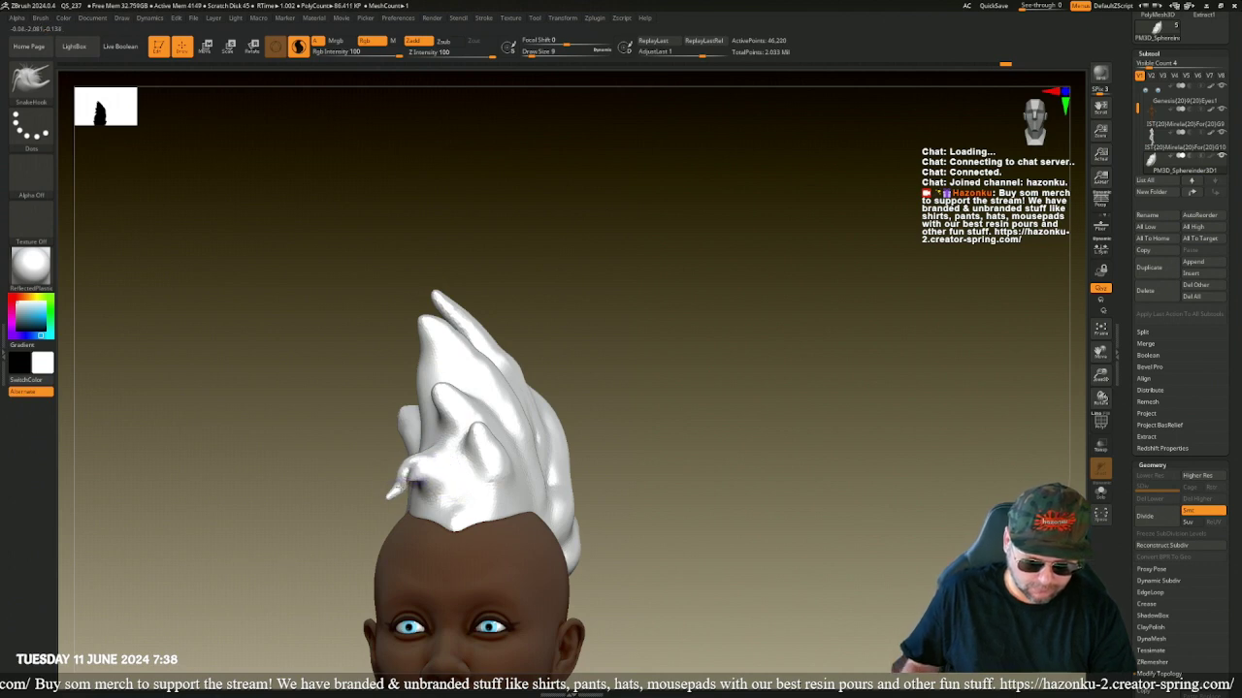
# - Draw the front hairline tuft into thin curved tips and pull a second strand down toward the forehead with SnakeHook
pyautogui.moveTo(408, 471)
pyautogui.mouseDown()
pyautogui.moveTo(392, 504)
pyautogui.moveTo(398, 495)
pyautogui.moveTo(378, 491)
pyautogui.mouseUp()
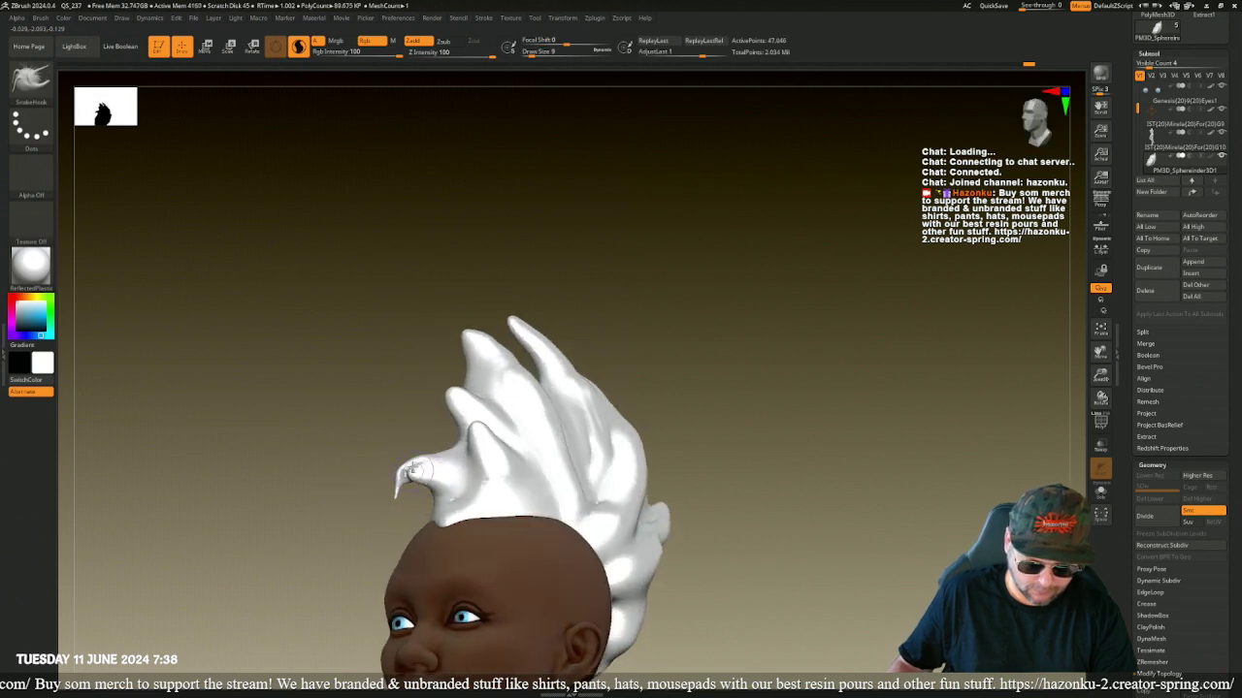
pyautogui.moveTo(417, 475)
pyautogui.keyDown('shift'); pyautogui.mouseDown()
pyautogui.moveTo(428, 481)
pyautogui.moveTo(415, 529)
pyautogui.mouseUp(); pyautogui.keyUp('shift')
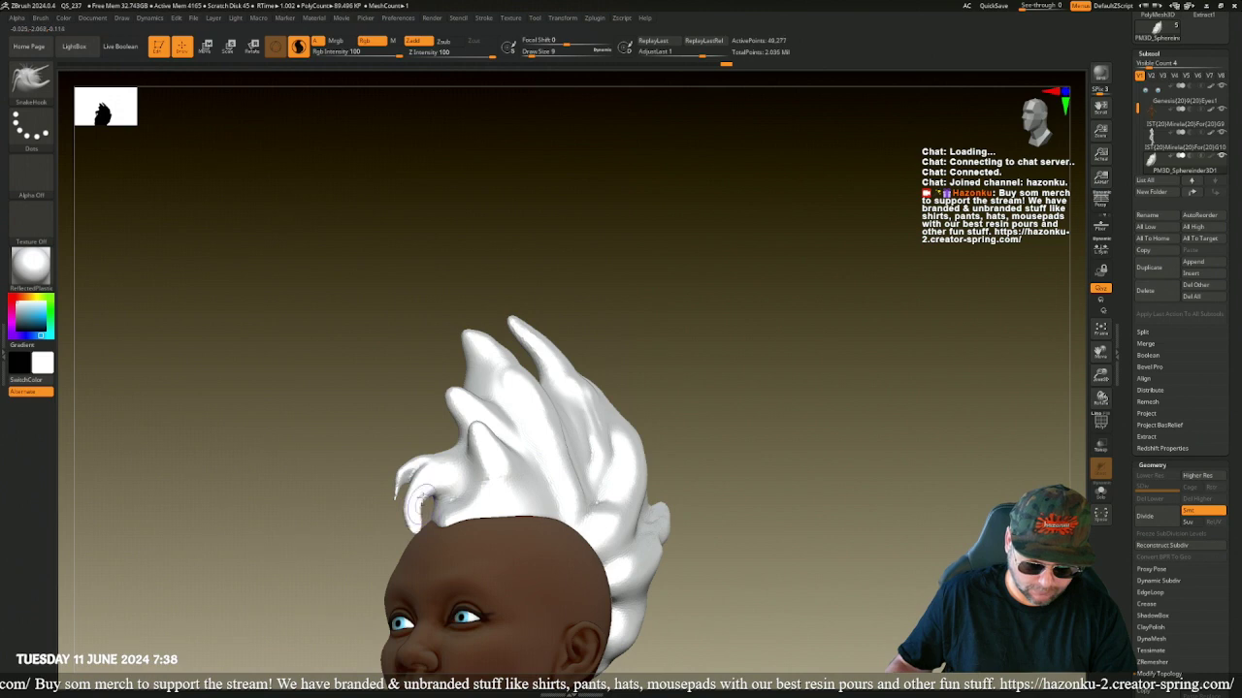
pyautogui.moveTo(427, 466); pyautogui.dragTo(437, 462)
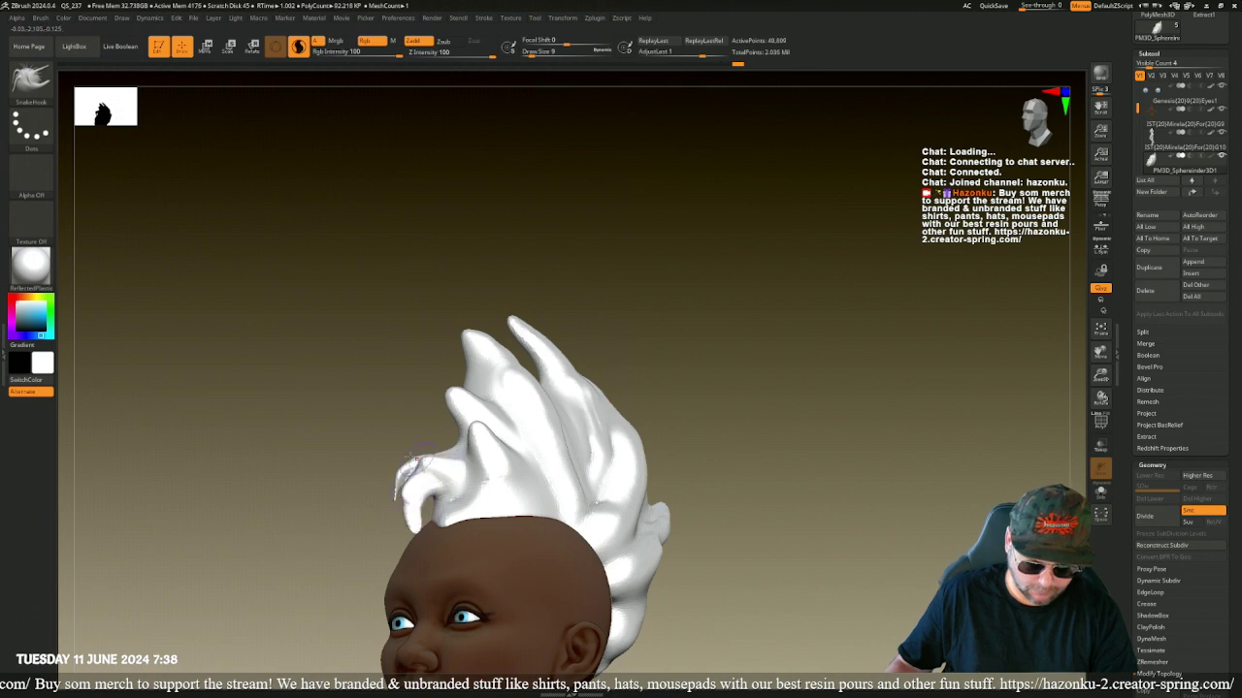
pyautogui.moveTo(413, 459)
pyautogui.mouseDown(button='right')
pyautogui.moveTo(592, 470)
pyautogui.moveTo(447, 496)
pyautogui.mouseUp(button='right')
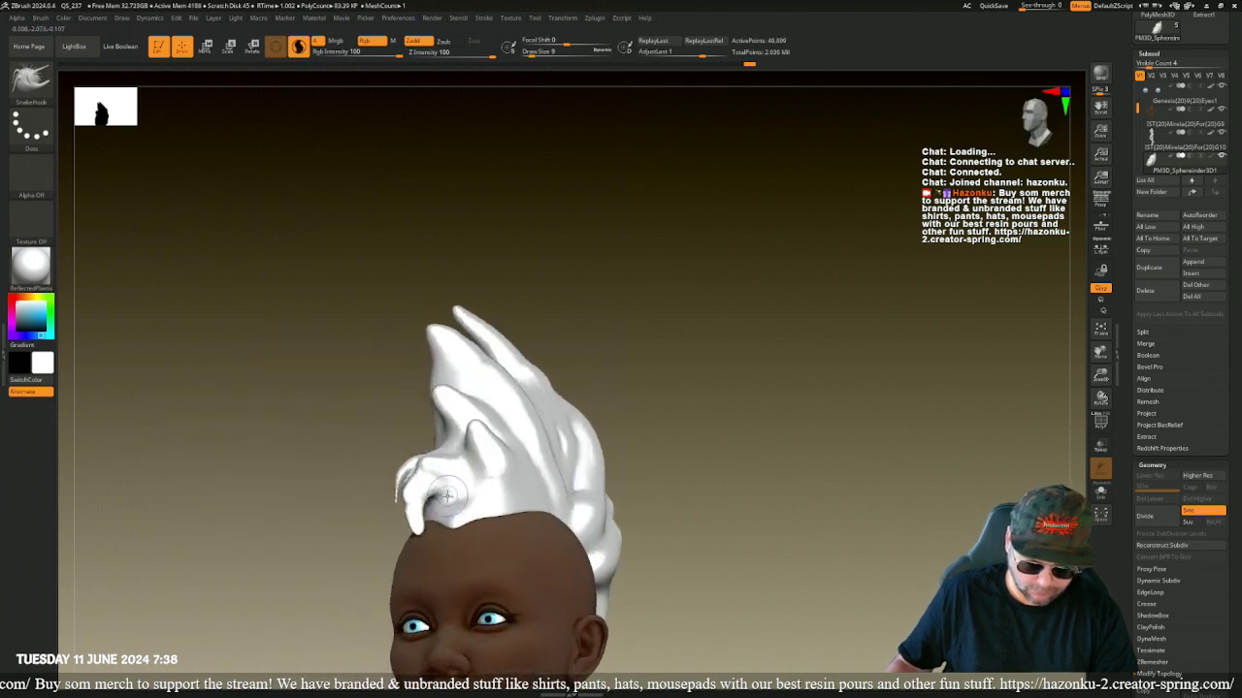
pyautogui.moveTo(448, 496); pyautogui.dragTo(450, 502)
pyautogui.moveTo(363, 463); pyautogui.dragTo(316, 479)
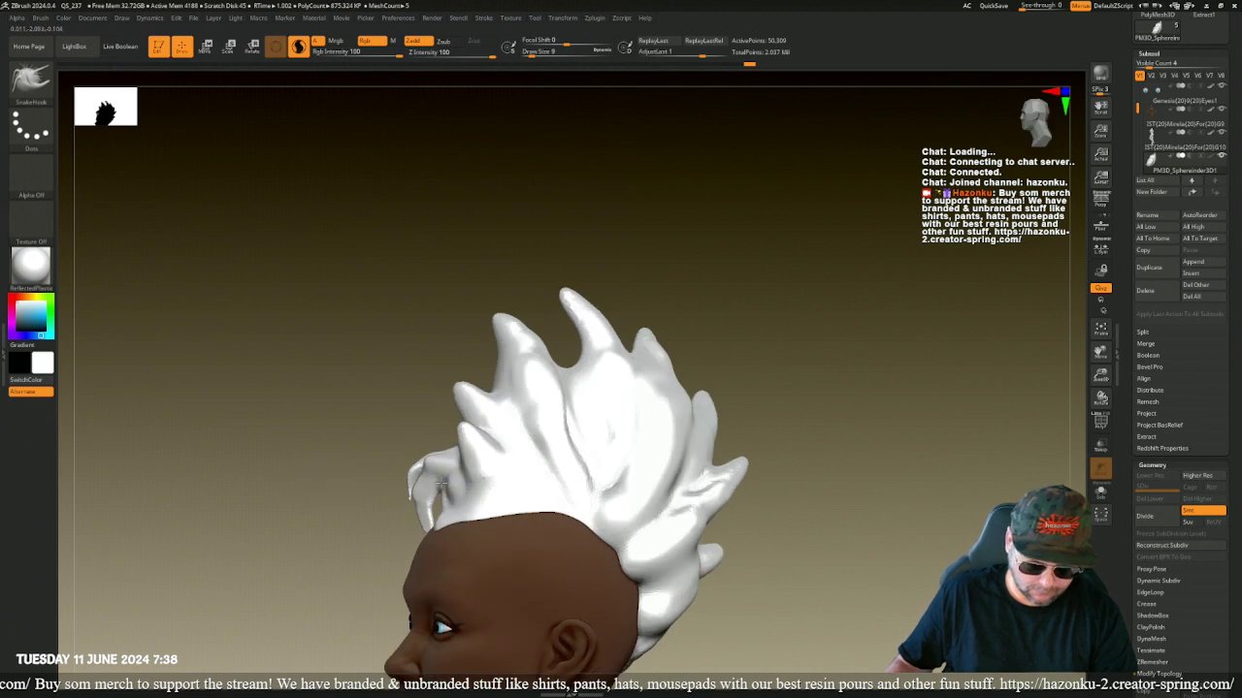
pyautogui.moveTo(376, 495)
pyautogui.mouseDown()
pyautogui.moveTo(360, 477)
pyautogui.moveTo(408, 489)
pyautogui.mouseUp()
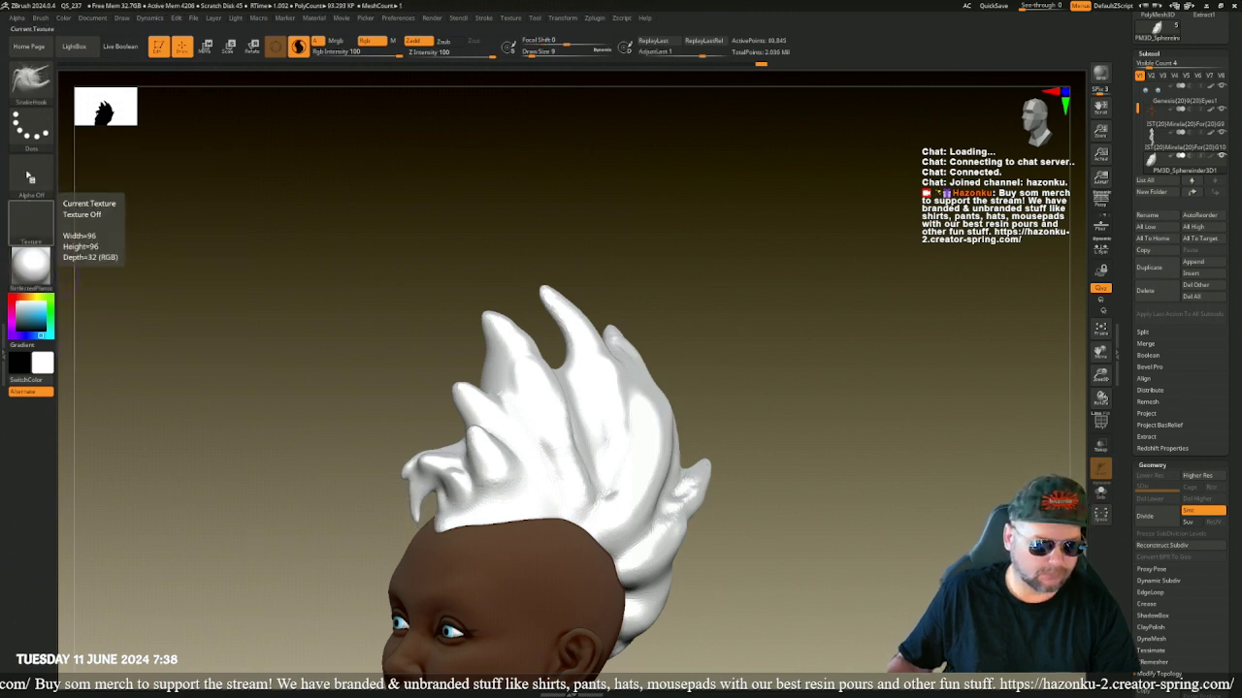
# - Switch to the Move Topological brush and bend the tips of the front hairline tuft outward, away from the forehead
pyautogui.click(31, 79)
pyautogui.click(411, 91)
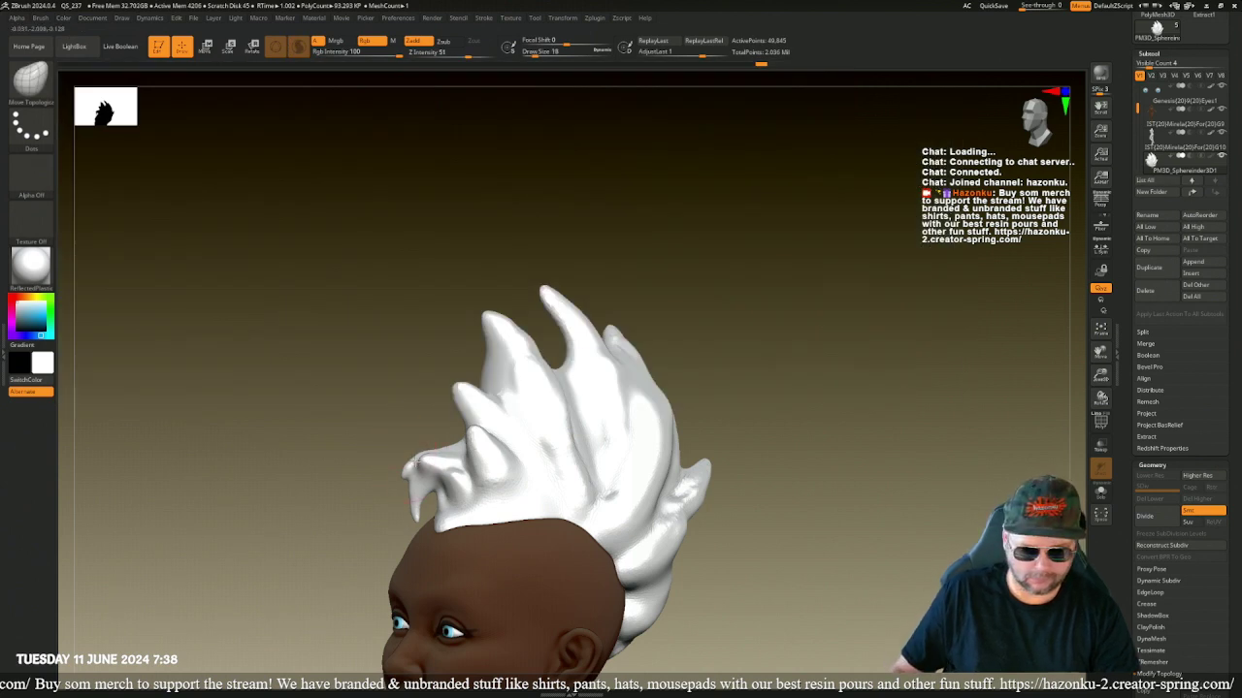
pyautogui.moveTo(418, 462); pyautogui.dragTo(413, 450)
pyautogui.moveTo(271, 465); pyautogui.dragTo(420, 472)
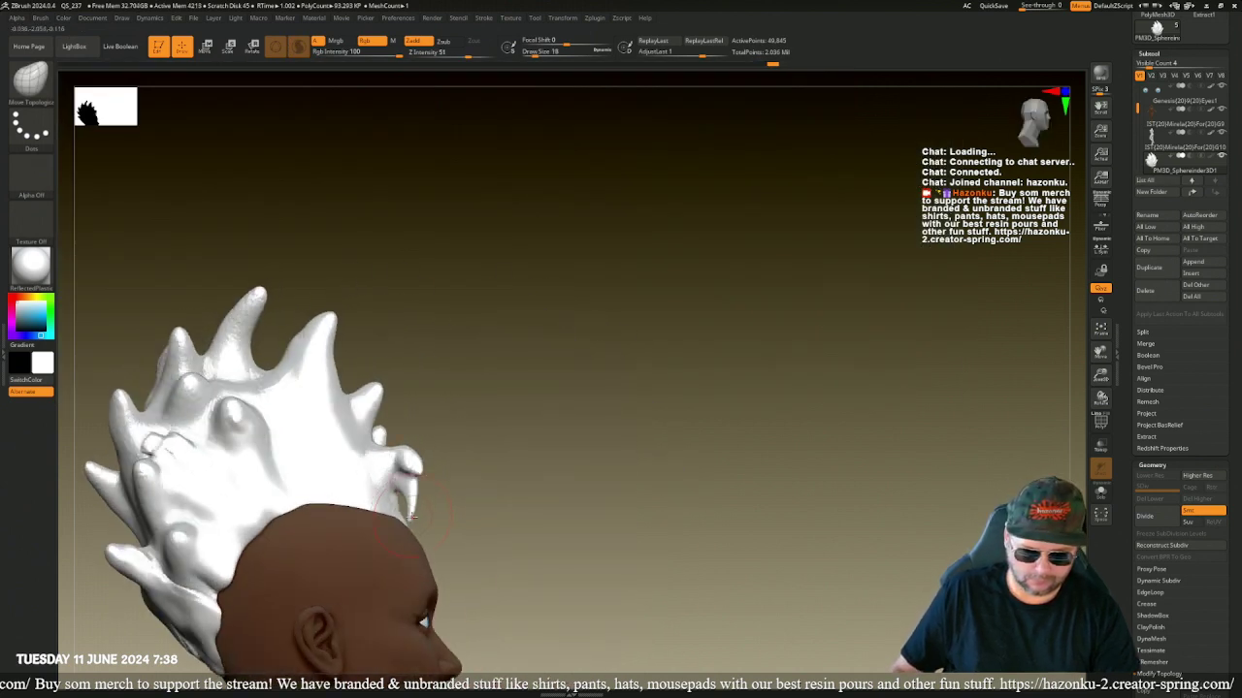
pyautogui.moveTo(411, 514); pyautogui.dragTo(436, 519)
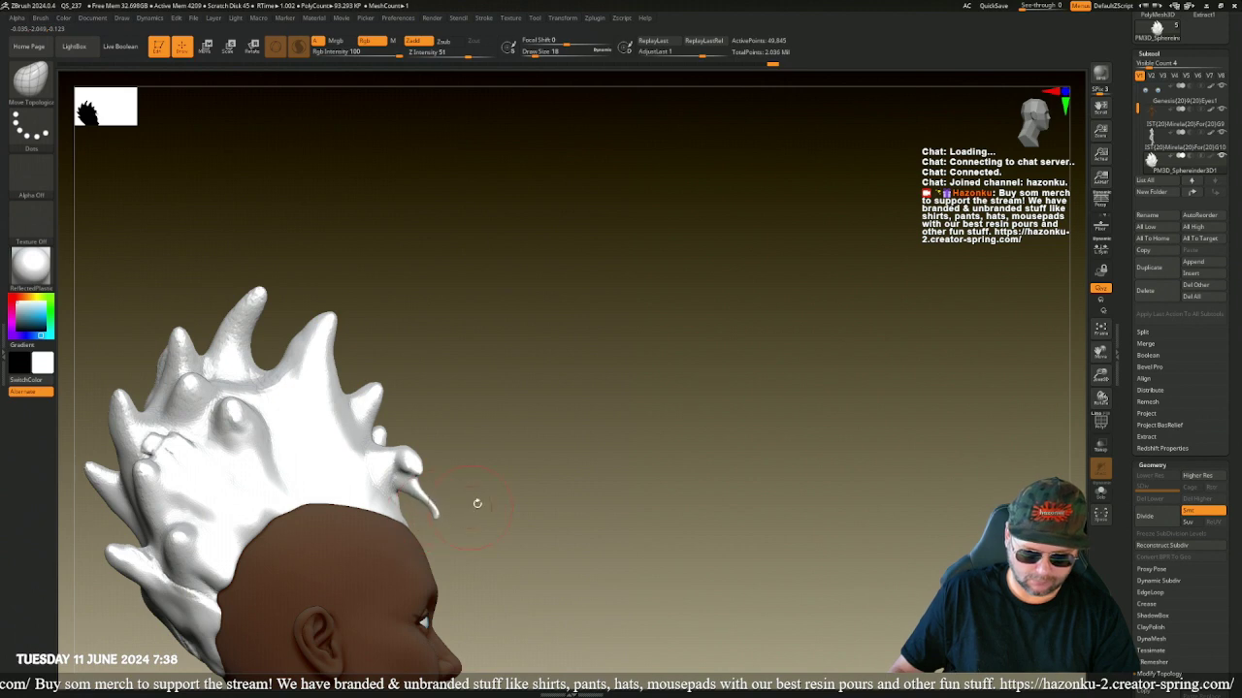
pyautogui.moveTo(477, 504); pyautogui.dragTo(435, 493, button='right')
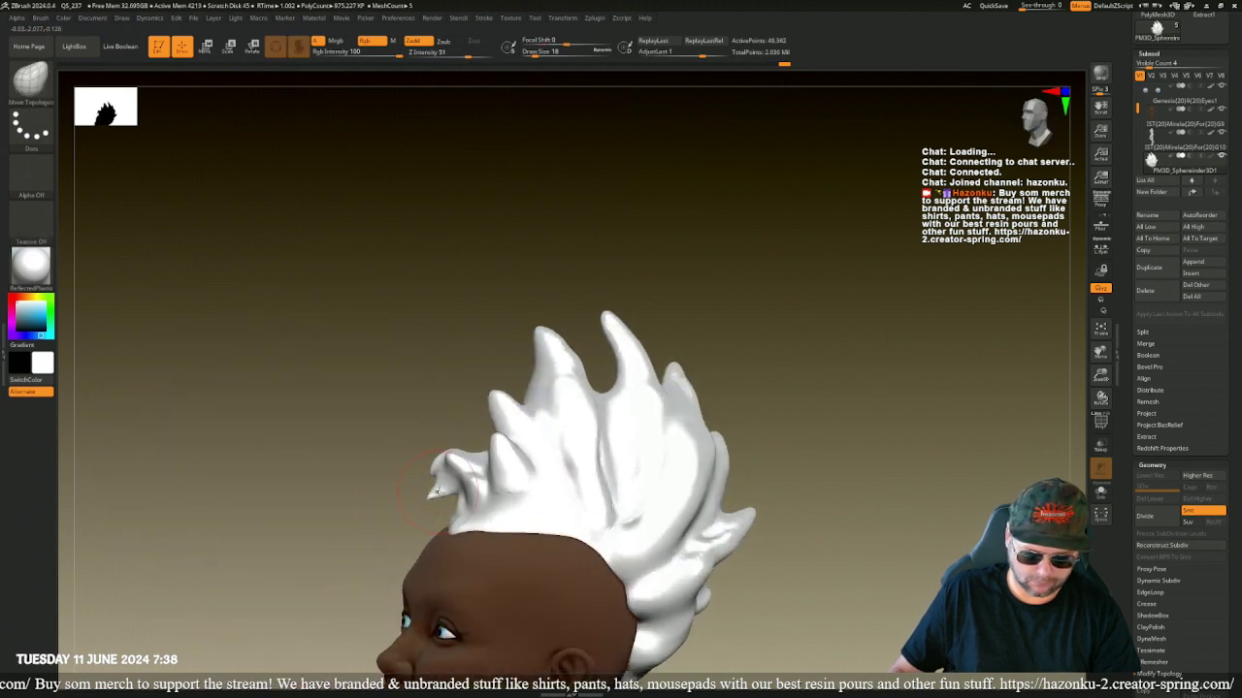
pyautogui.moveTo(436, 492)
pyautogui.mouseDown()
pyautogui.moveTo(423, 487)
pyautogui.moveTo(453, 504)
pyautogui.mouseUp()
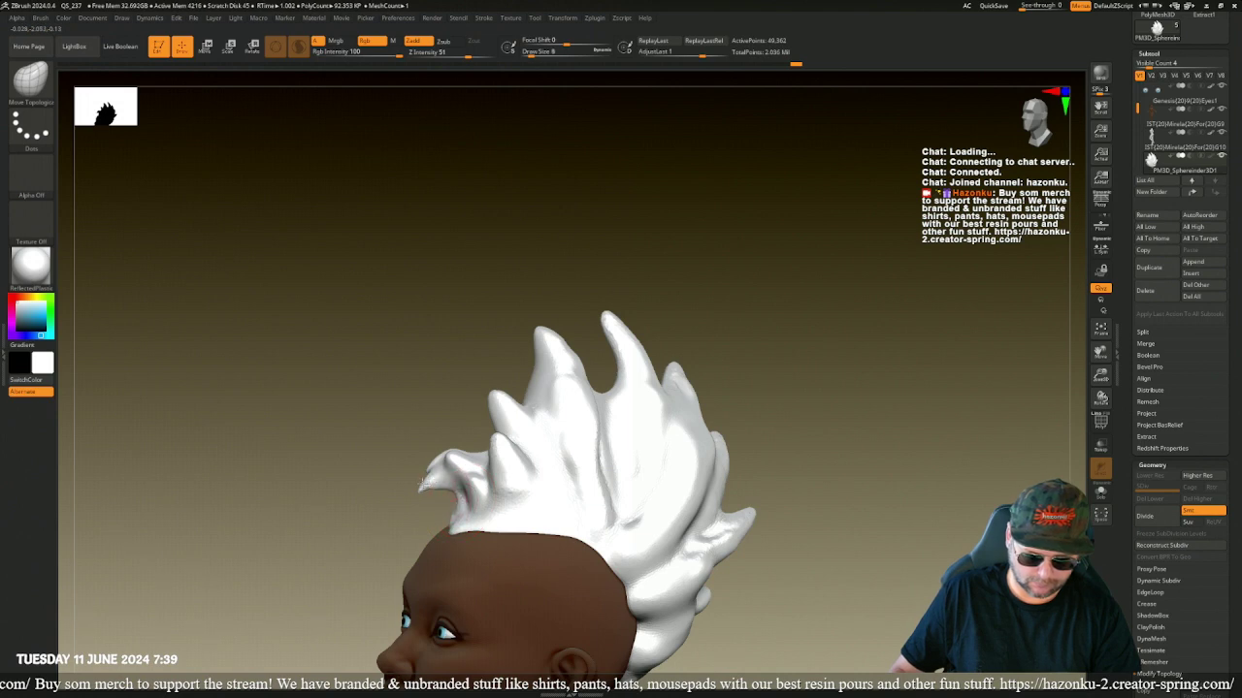
pyautogui.moveTo(327, 491)
pyautogui.mouseDown()
pyautogui.moveTo(410, 505)
pyautogui.moveTo(436, 490)
pyautogui.mouseUp()
pyautogui.press('shift')
# - Switch to the ClayTubes brush, build up the front tuft down to its root at the hairline, and smooth it
pyautogui.click(30, 80)
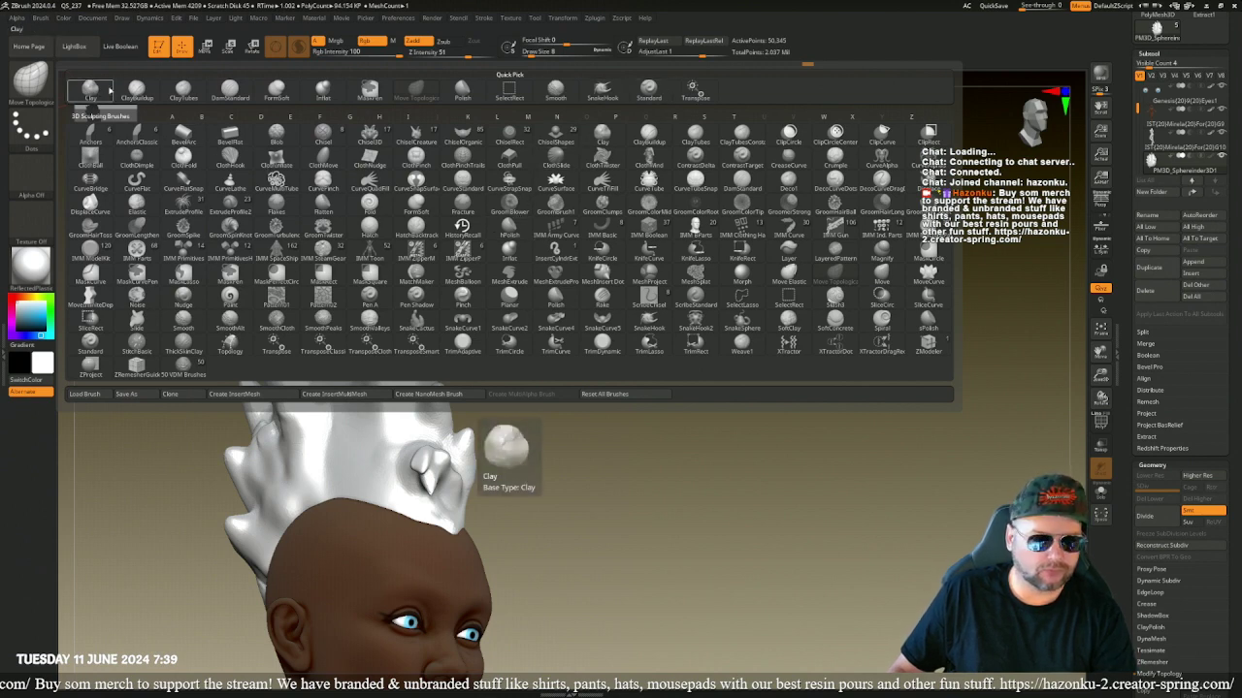
pyautogui.click(183, 90)
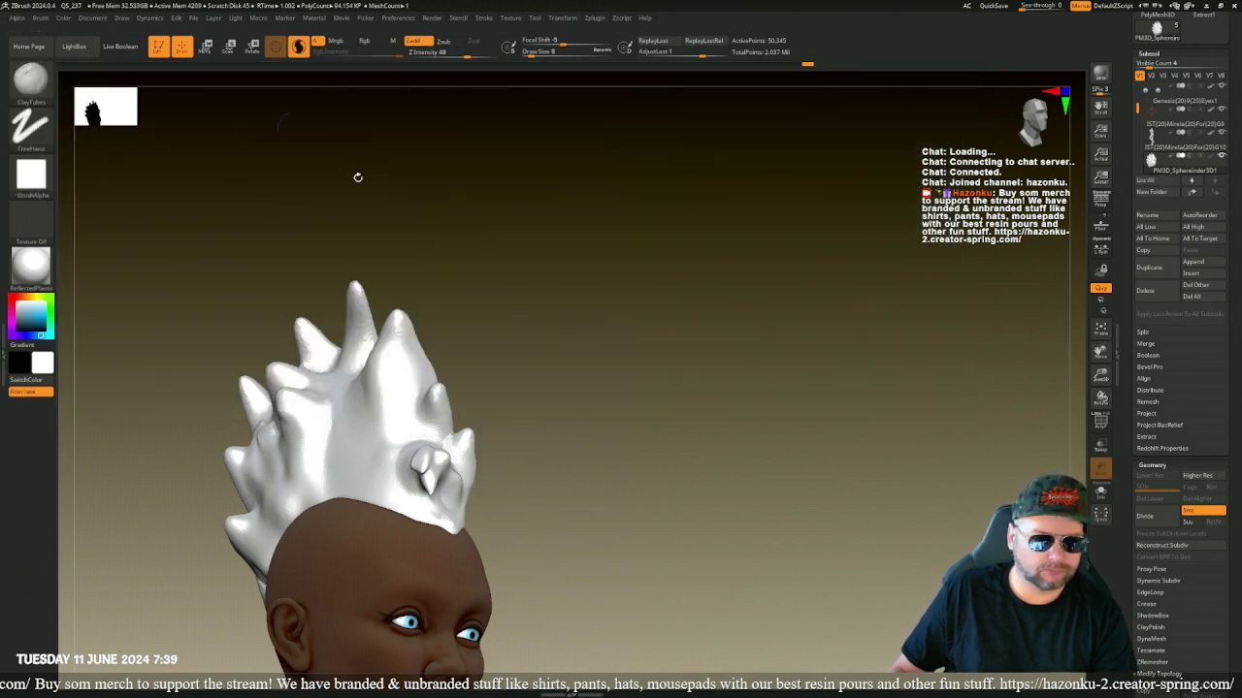
pyautogui.moveTo(684, 421)
pyautogui.mouseDown()
pyautogui.moveTo(646, 410)
pyautogui.moveTo(435, 474)
pyautogui.moveTo(426, 509)
pyautogui.moveTo(442, 519)
pyautogui.moveTo(450, 479)
pyautogui.mouseUp()
pyautogui.moveTo(471, 524); pyautogui.dragTo(473, 481)
pyautogui.moveTo(444, 534); pyautogui.dragTo(462, 530)
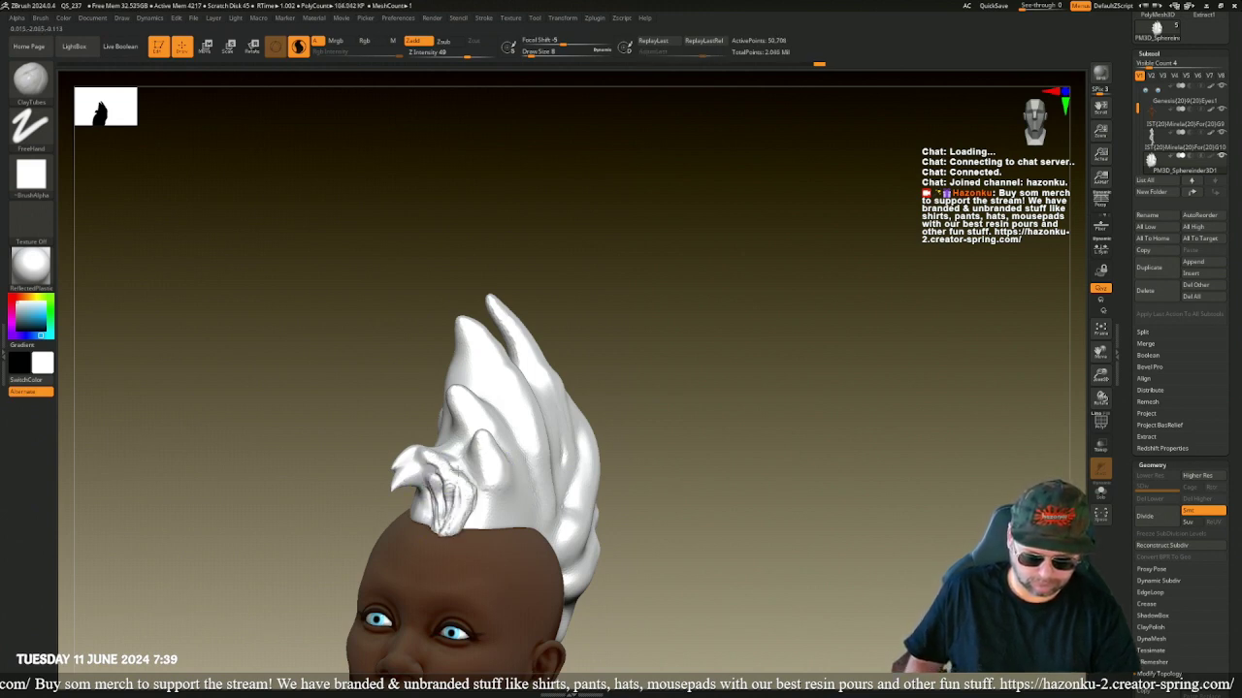
pyautogui.moveTo(442, 460); pyautogui.dragTo(470, 506)
pyautogui.moveTo(417, 471)
pyautogui.mouseDown()
pyautogui.moveTo(398, 485)
pyautogui.moveTo(411, 511)
pyautogui.moveTo(354, 490)
pyautogui.mouseUp()
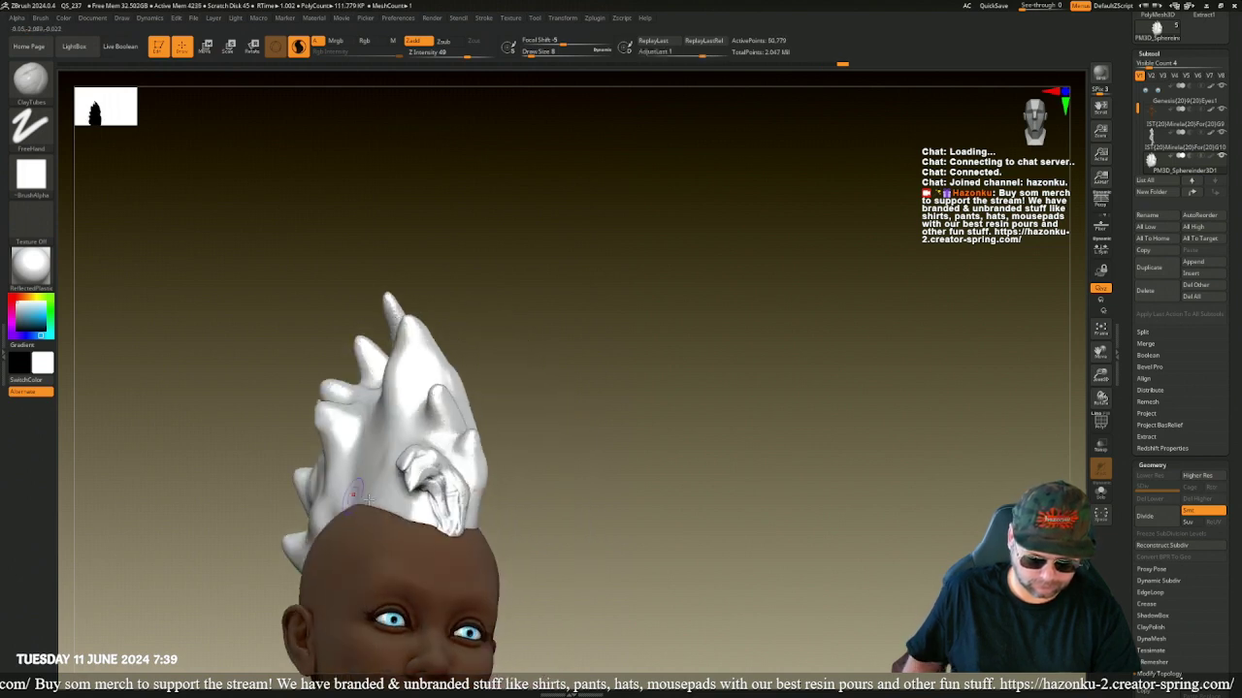
pyautogui.press('shift')
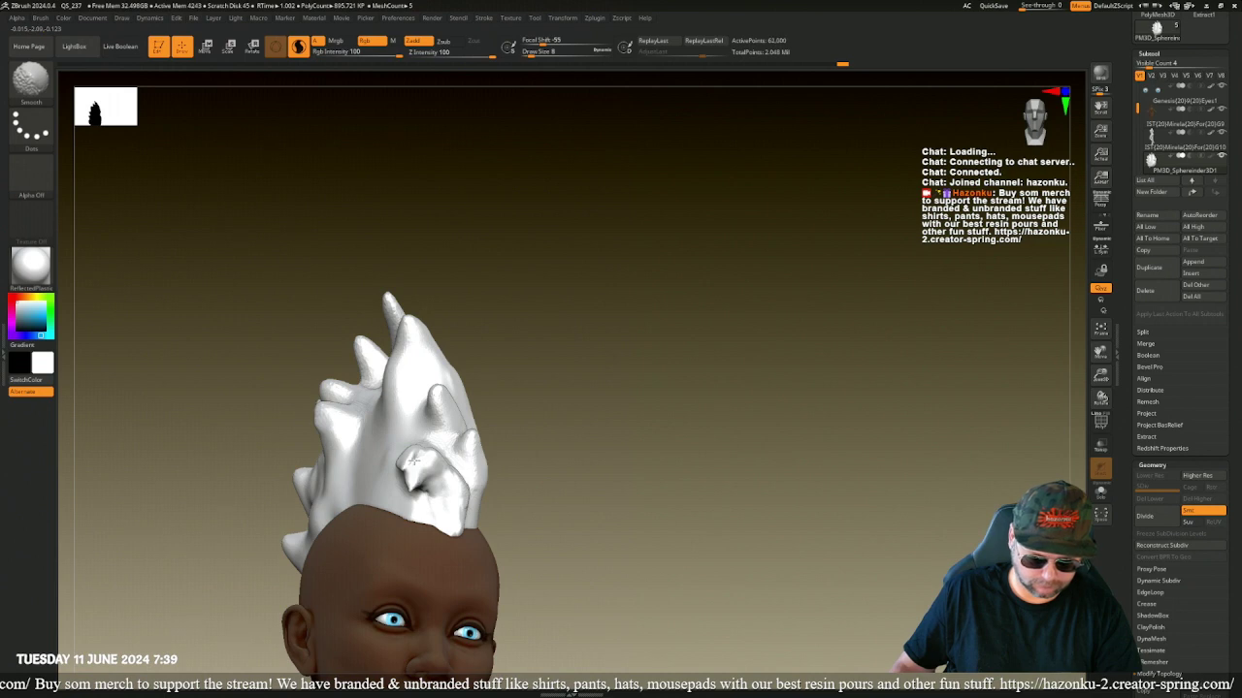
pyautogui.keyDown('shift'); pyautogui.moveTo(414, 462); pyautogui.dragTo(421, 454); pyautogui.keyUp('shift')
# - Add more ClayTubes strokes around the sides and underside of the front tuft to thicken its strands
pyautogui.moveTo(421, 466); pyautogui.dragTo(509, 477, button='right')
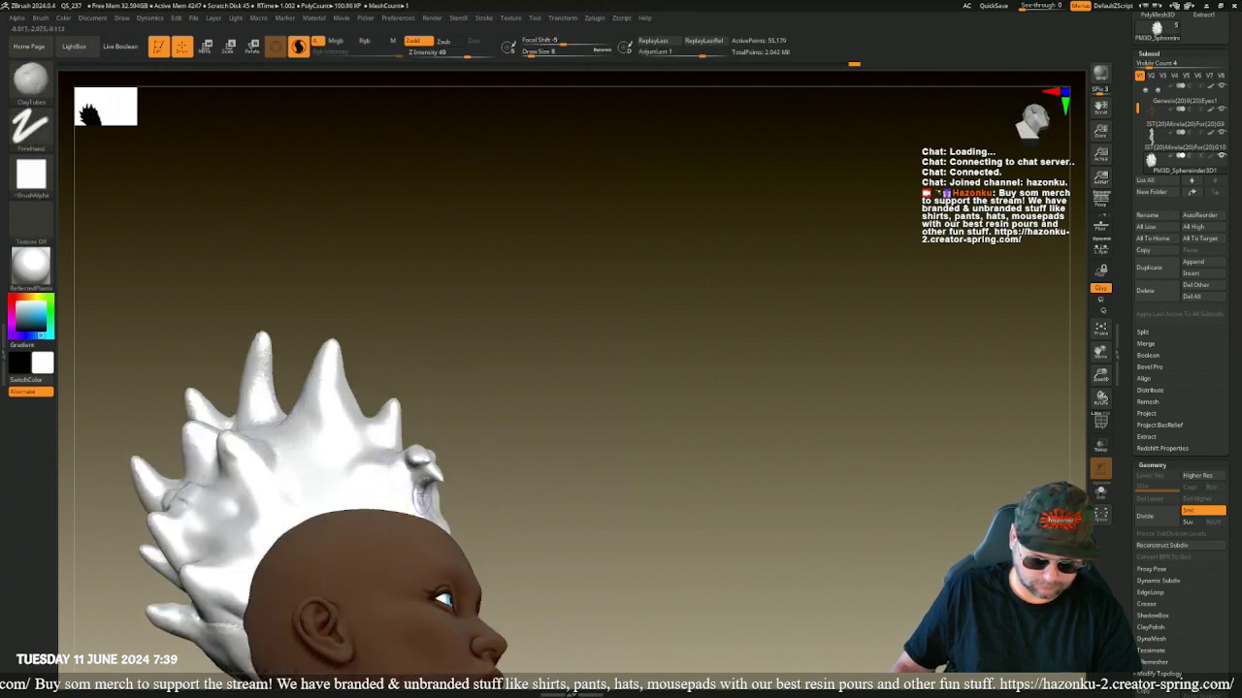
pyautogui.moveTo(527, 501); pyautogui.dragTo(481, 490)
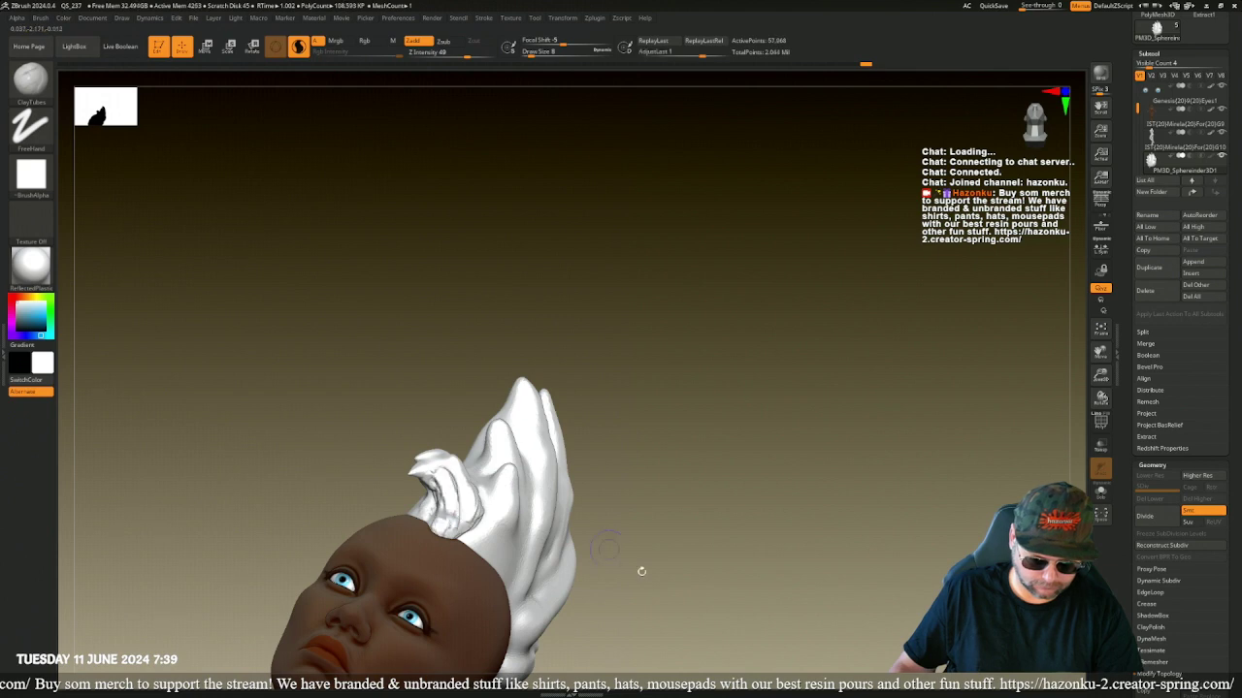
pyautogui.moveTo(644, 568); pyautogui.dragTo(613, 540)
pyautogui.moveTo(439, 473); pyautogui.dragTo(448, 514)
pyautogui.moveTo(450, 469)
pyautogui.mouseDown()
pyautogui.moveTo(433, 509)
pyautogui.moveTo(446, 457)
pyautogui.mouseUp()
pyautogui.moveTo(445, 419)
pyautogui.mouseDown()
pyautogui.moveTo(418, 421)
pyautogui.moveTo(437, 471)
pyautogui.mouseUp()
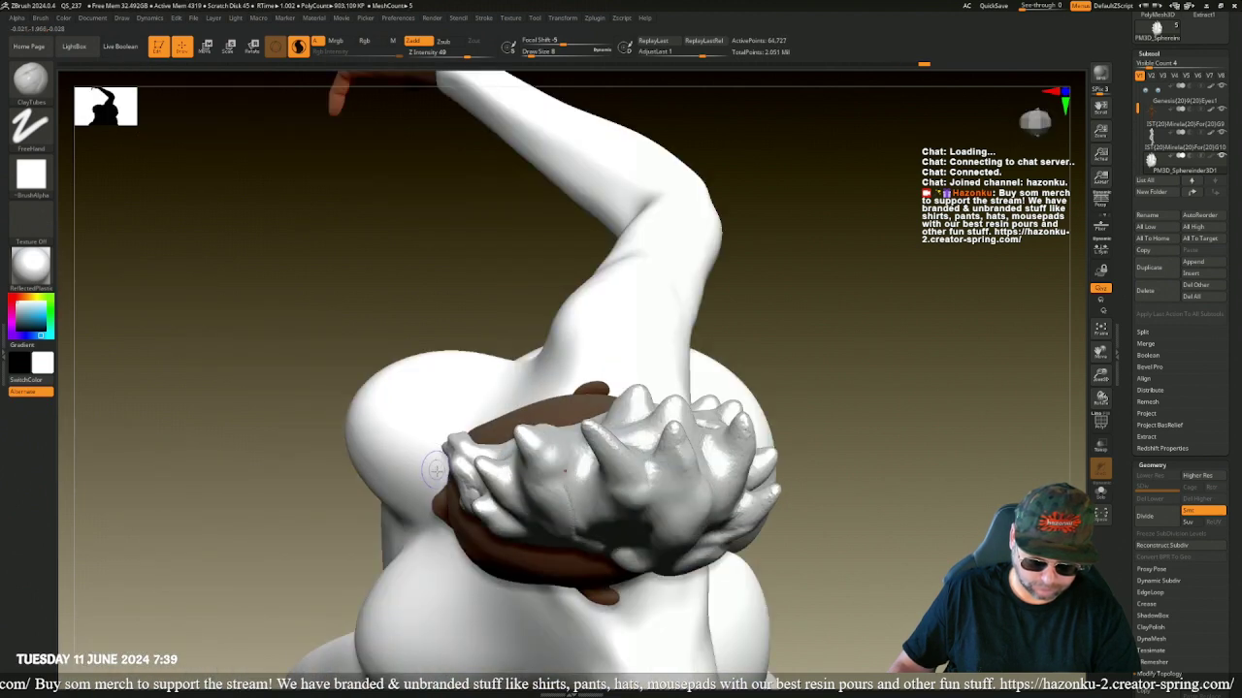
# - Fill out the front tuft's root with clay and smooth the whole tuft from several angles
pyautogui.moveTo(253, 290); pyautogui.dragTo(346, 339, button='right')
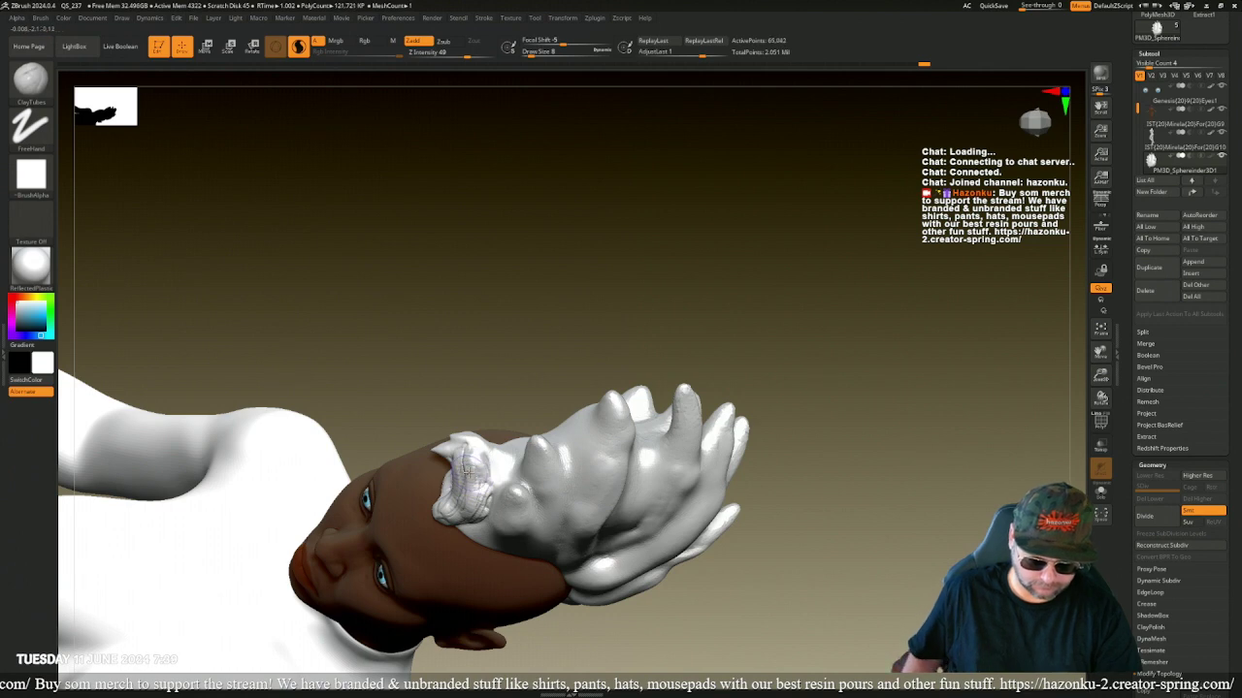
pyautogui.moveTo(473, 465)
pyautogui.mouseDown()
pyautogui.moveTo(473, 499)
pyautogui.moveTo(478, 457)
pyautogui.moveTo(475, 487)
pyautogui.moveTo(451, 452)
pyautogui.mouseUp()
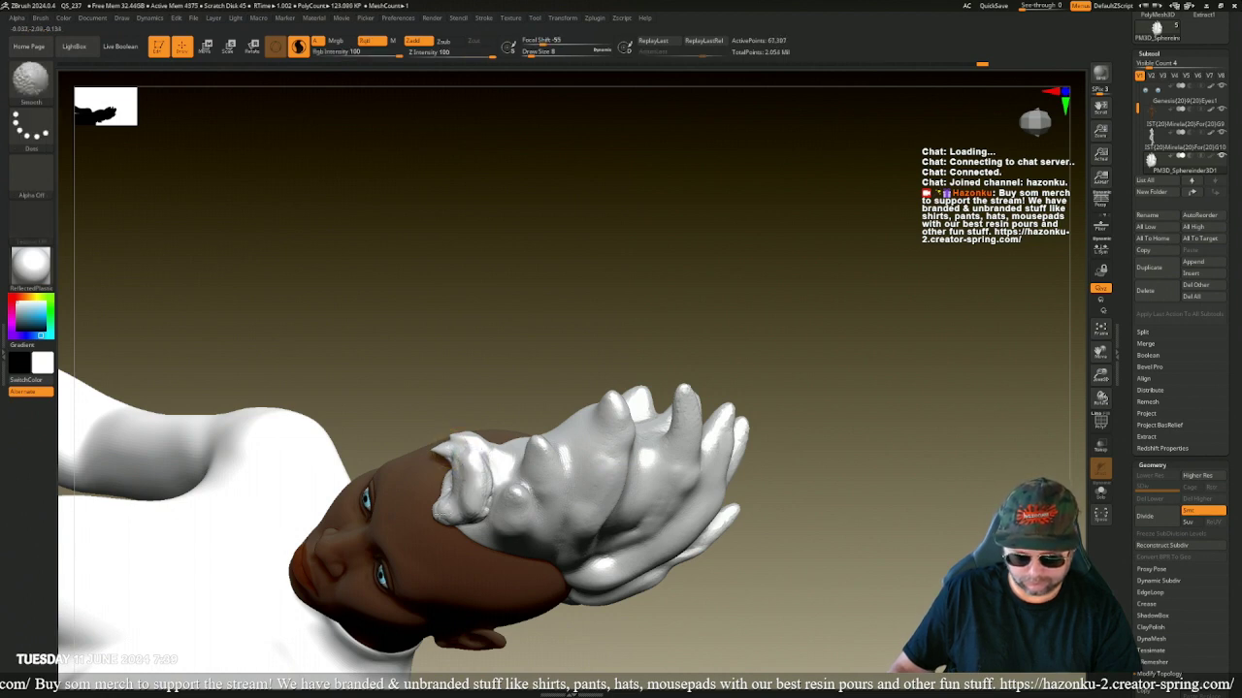
pyautogui.moveTo(413, 375)
pyautogui.mouseDown()
pyautogui.moveTo(324, 369)
pyautogui.moveTo(329, 427)
pyautogui.moveTo(443, 458)
pyautogui.mouseUp()
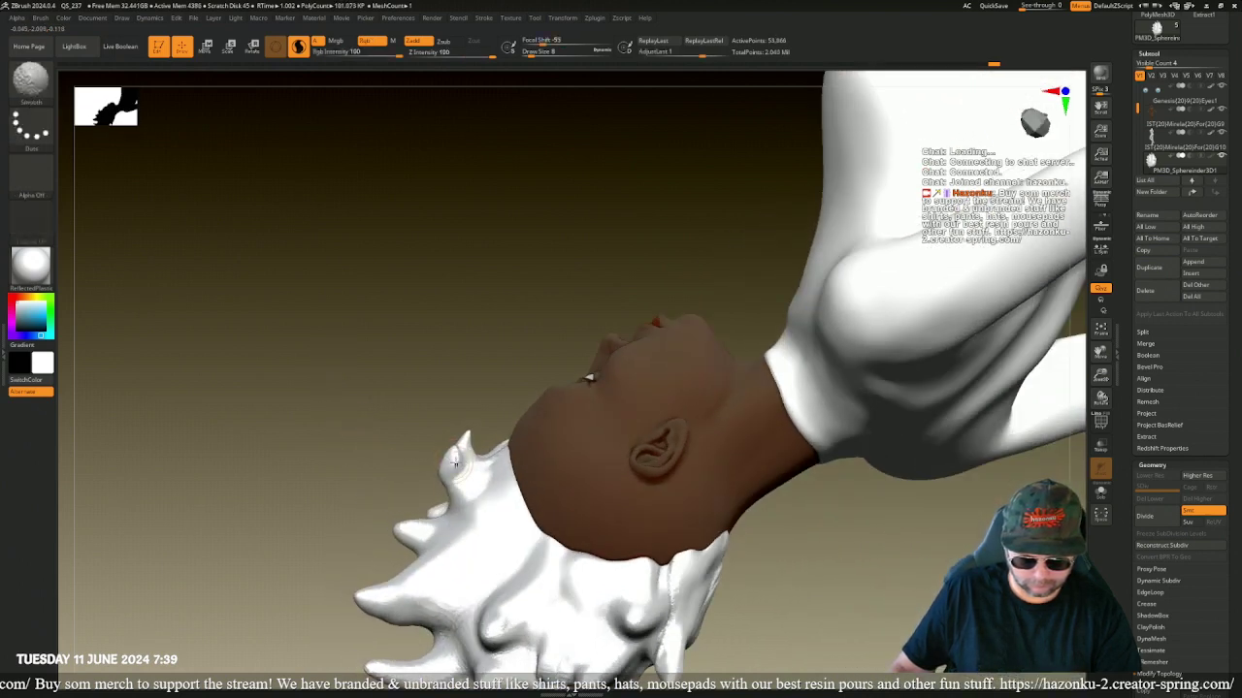
pyautogui.moveTo(352, 411)
pyautogui.mouseDown()
pyautogui.moveTo(307, 368)
pyautogui.moveTo(324, 352)
pyautogui.moveTo(530, 428)
pyautogui.moveTo(497, 422)
pyautogui.mouseUp()
# - Switch to SnakeHook with a Draw Size of about 14 and pull the front tuft's tip into a long curved lock over the forehead
pyautogui.click(30, 81)
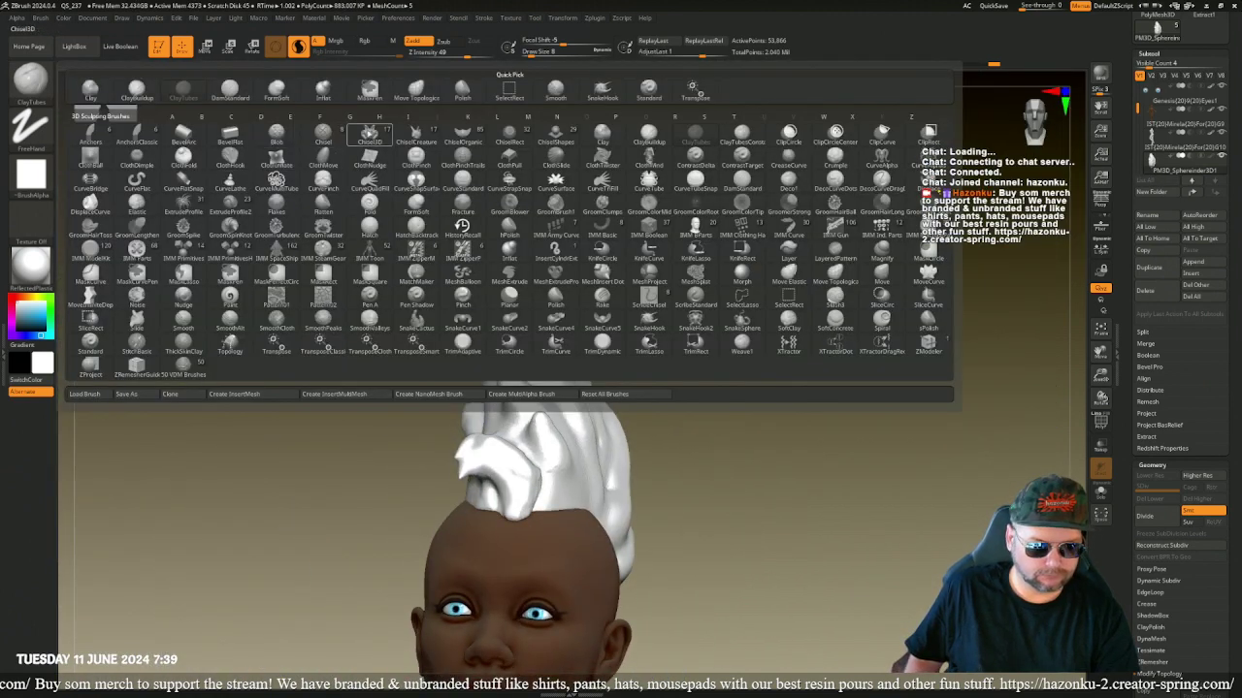
pyautogui.click(603, 90)
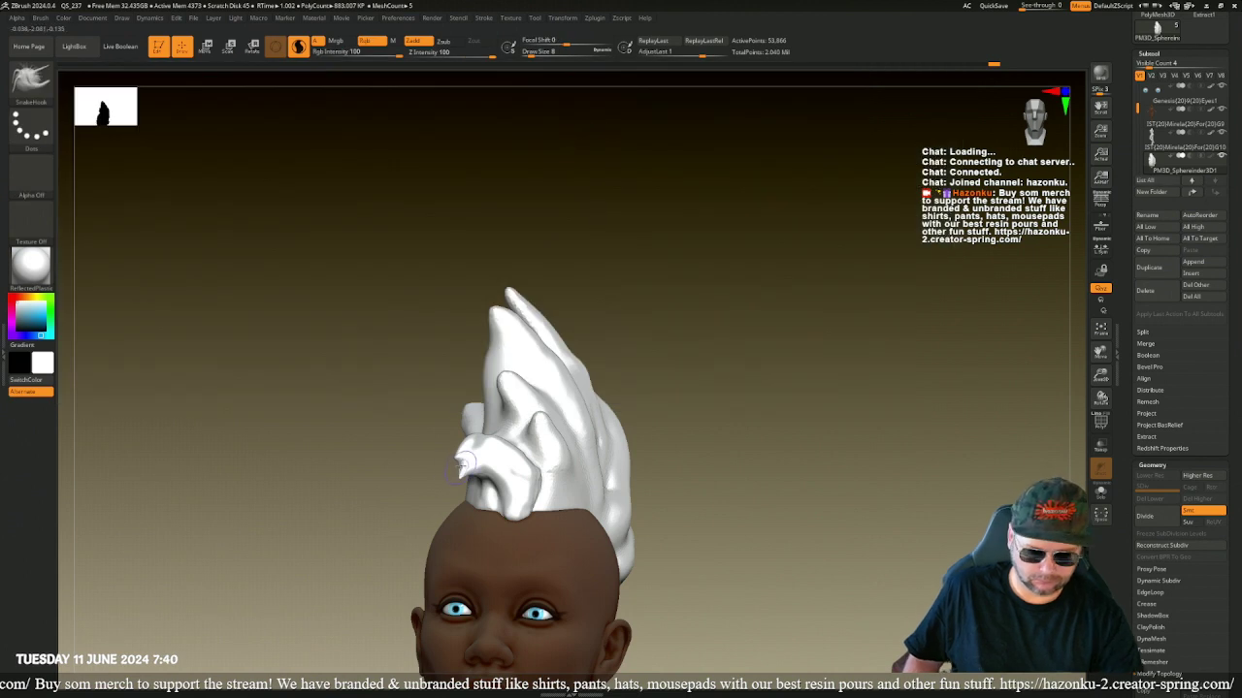
pyautogui.moveTo(538, 55); pyautogui.dragTo(534, 55)
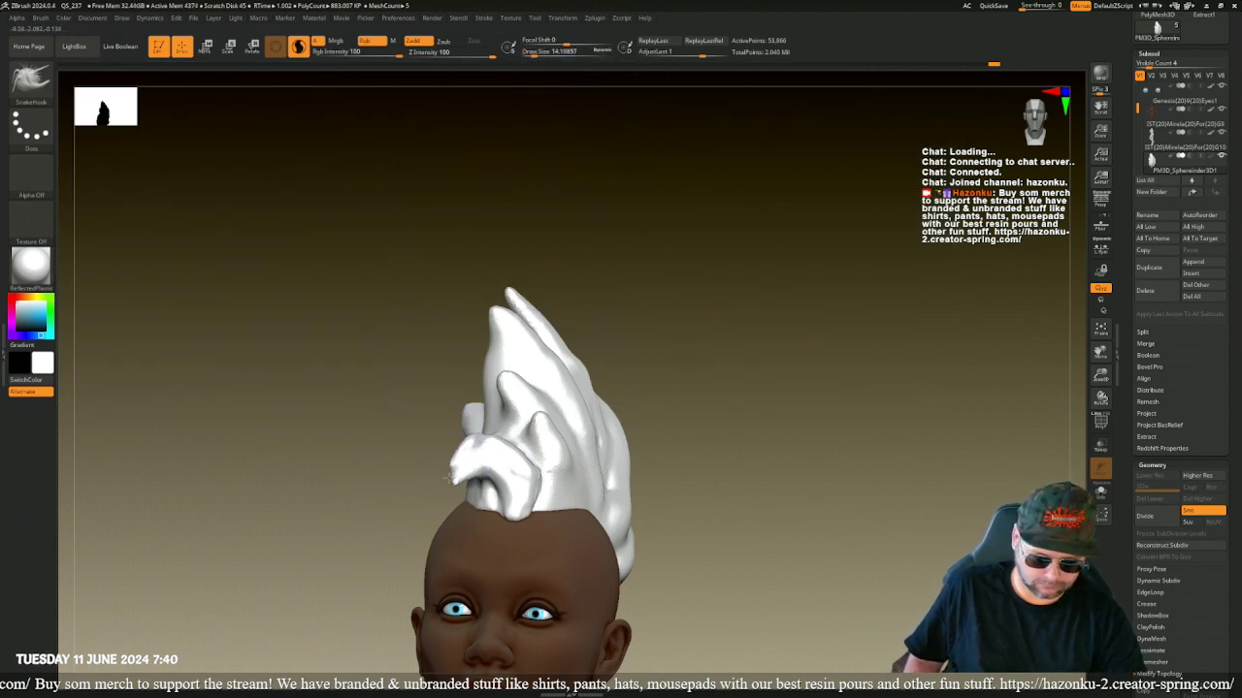
pyautogui.moveTo(466, 469)
pyautogui.mouseDown()
pyautogui.moveTo(441, 512)
pyautogui.moveTo(429, 489)
pyautogui.moveTo(411, 513)
pyautogui.moveTo(441, 495)
pyautogui.moveTo(412, 502)
pyautogui.mouseUp()
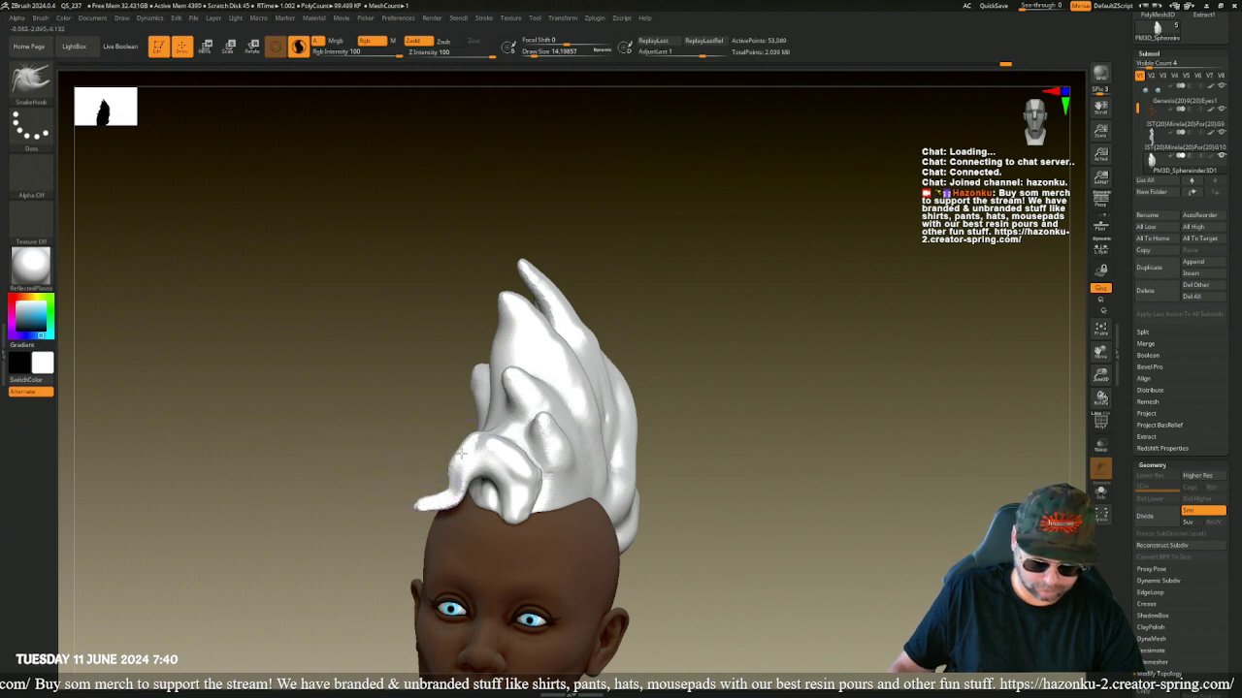
pyautogui.moveTo(461, 453); pyautogui.dragTo(466, 446)
pyautogui.moveTo(427, 410)
pyautogui.mouseDown()
pyautogui.moveTo(380, 360)
pyautogui.moveTo(456, 424)
pyautogui.mouseUp()
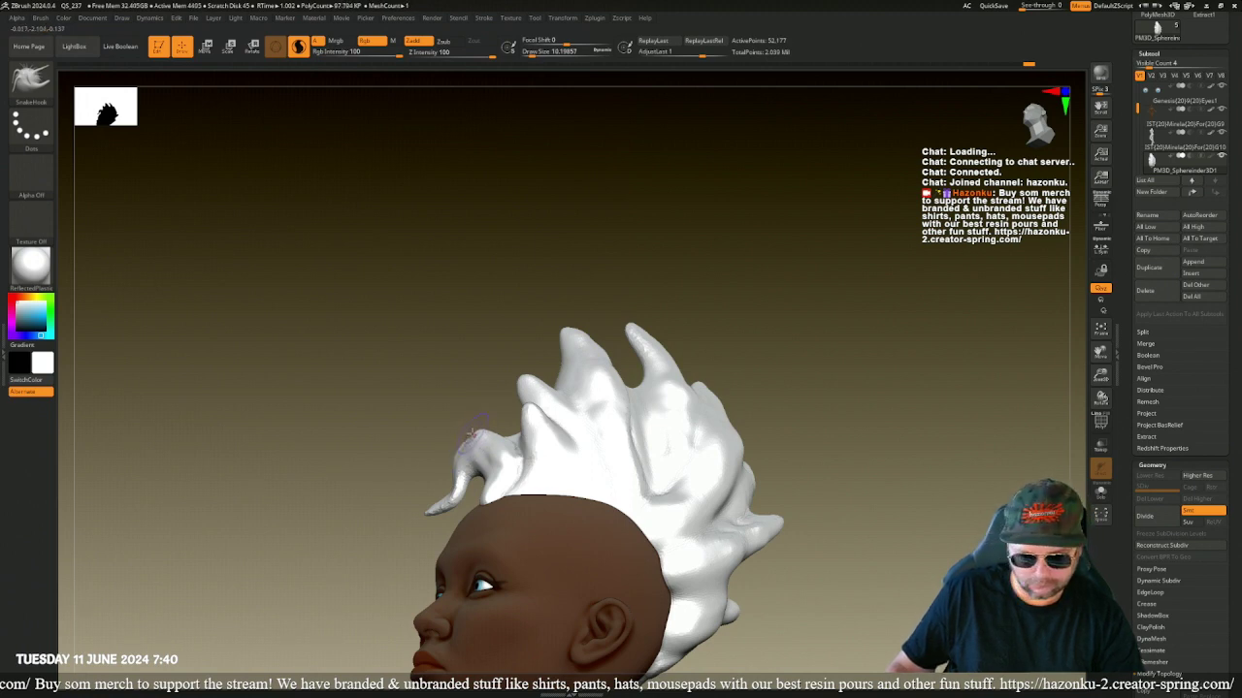
# - Reduce the SnakeHook Draw Size to 7 and pull a second thin strand down beside the long front lock
pyautogui.press(']')
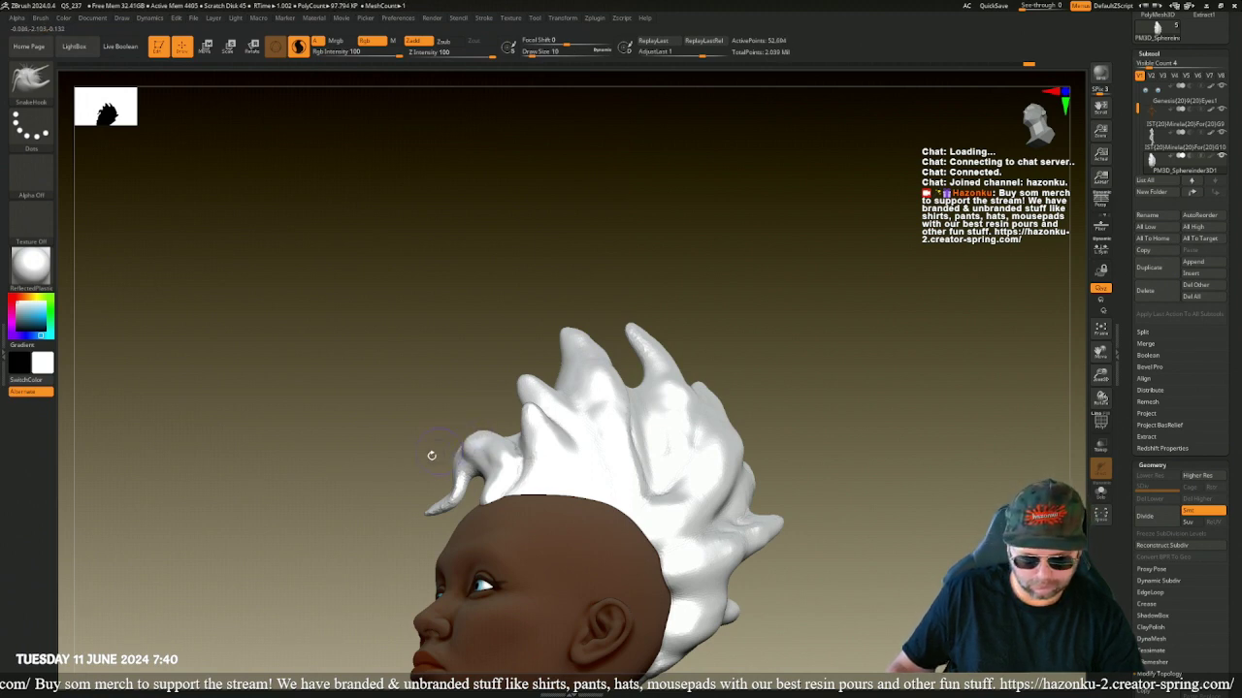
pyautogui.press('[')
pyautogui.moveTo(432, 455)
pyautogui.mouseDown()
pyautogui.moveTo(435, 444)
pyautogui.moveTo(441, 456)
pyautogui.moveTo(457, 451)
pyautogui.moveTo(455, 477)
pyautogui.mouseUp()
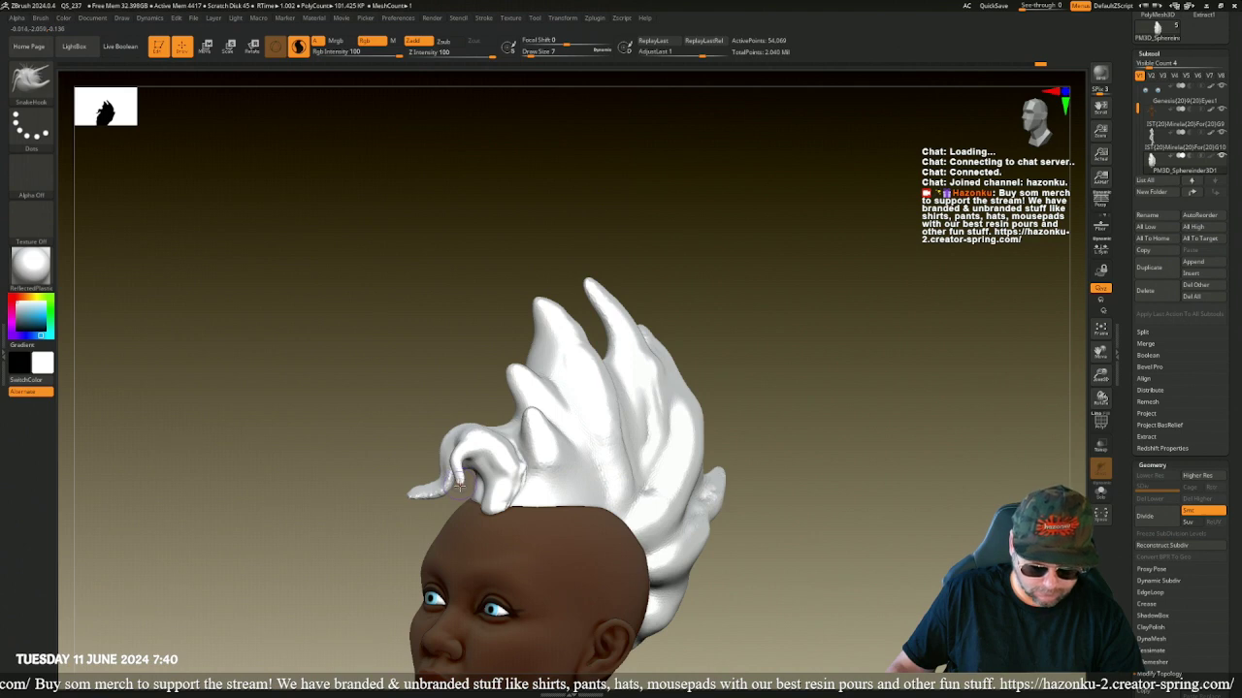
pyautogui.moveTo(463, 478)
pyautogui.mouseDown()
pyautogui.moveTo(460, 491)
pyautogui.moveTo(466, 470)
pyautogui.mouseUp()
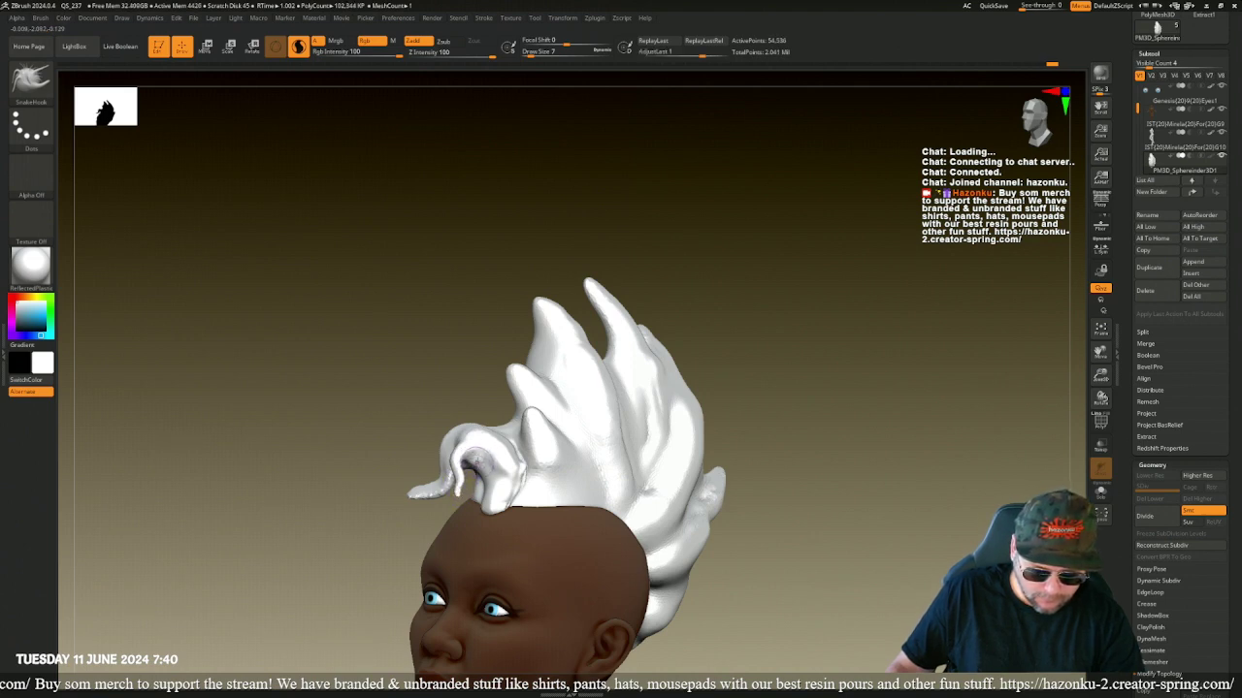
# - Switch to ClayTubes, build up strand ridges along the curved front locks, and smooth them into the tuft
pyautogui.press('b')
pyautogui.press('c')
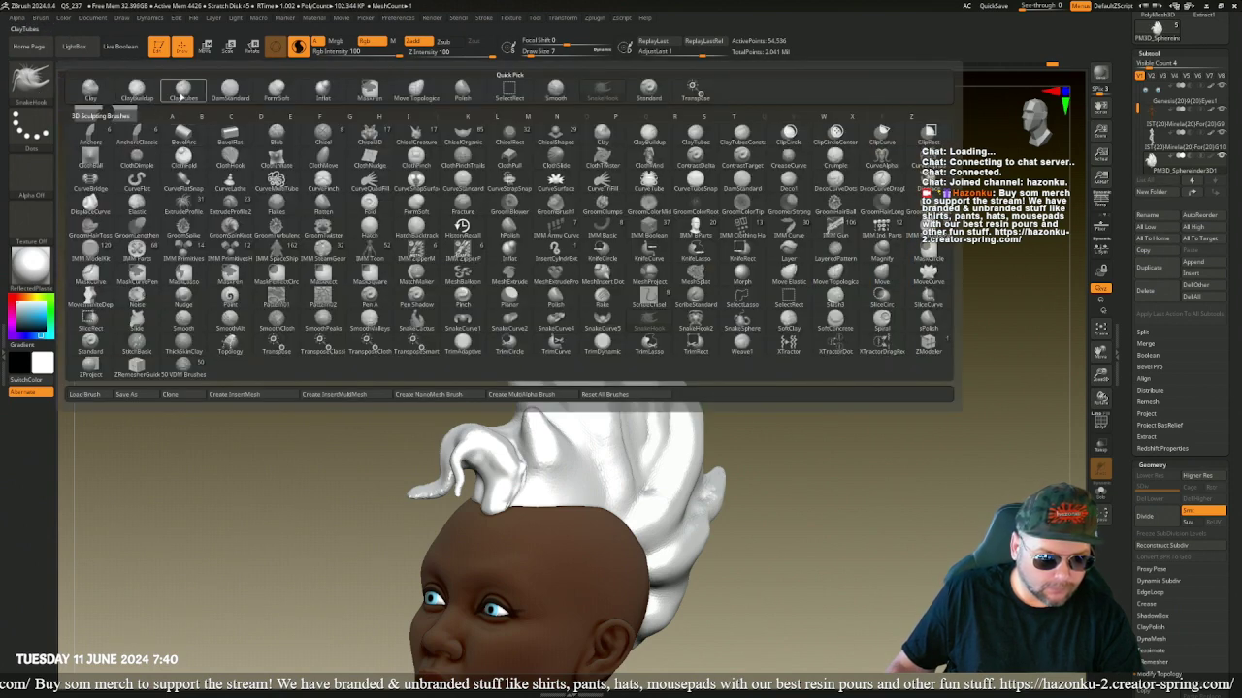
pyautogui.press('t')
pyautogui.moveTo(477, 456)
pyautogui.mouseDown()
pyautogui.moveTo(493, 503)
pyautogui.moveTo(481, 458)
pyautogui.mouseUp()
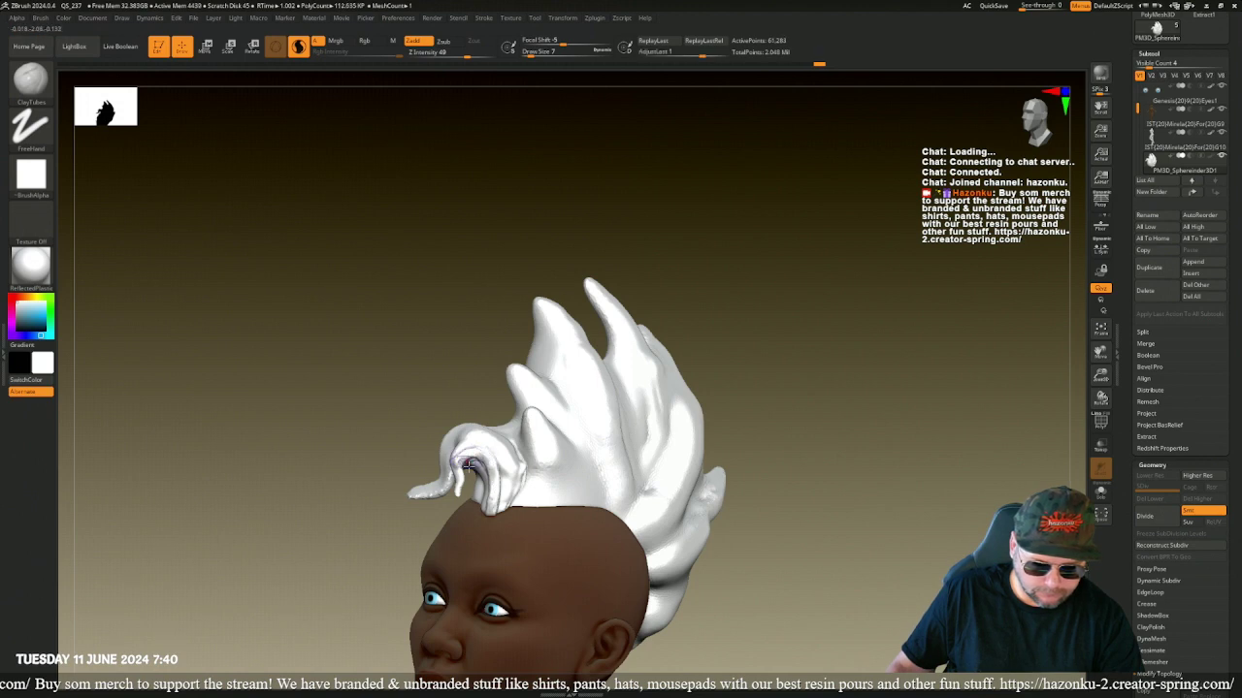
pyautogui.moveTo(301, 470)
pyautogui.mouseDown()
pyautogui.moveTo(400, 449)
pyautogui.moveTo(447, 476)
pyautogui.mouseUp()
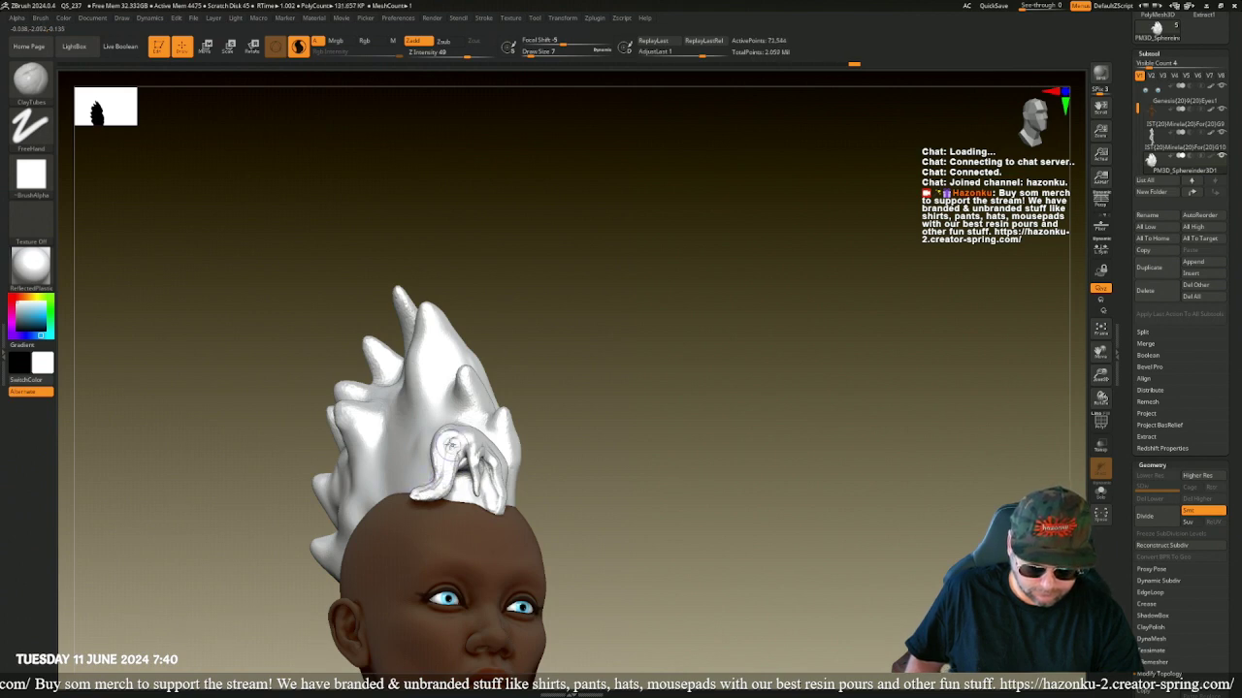
pyautogui.moveTo(448, 454); pyautogui.dragTo(438, 467)
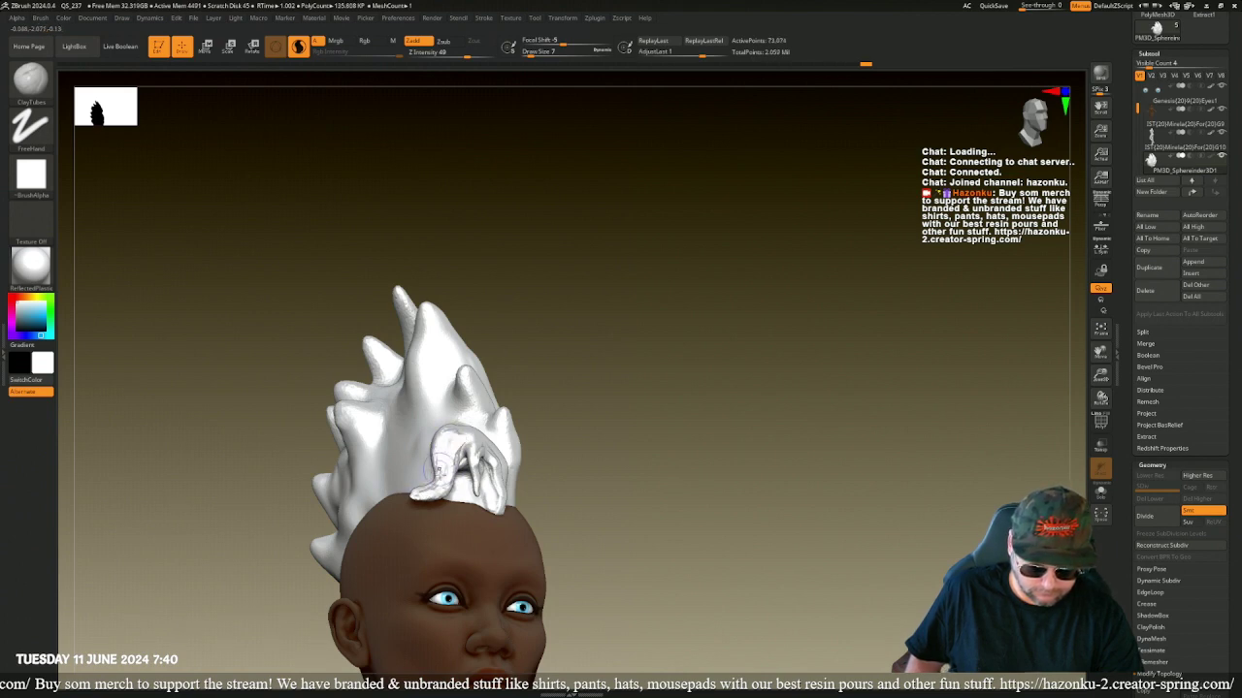
pyautogui.moveTo(572, 493); pyautogui.dragTo(679, 504)
pyautogui.moveTo(433, 485)
pyautogui.keyDown('shift'); pyautogui.mouseDown()
pyautogui.moveTo(435, 514)
pyautogui.moveTo(435, 490)
pyautogui.mouseUp(); pyautogui.keyUp('shift')
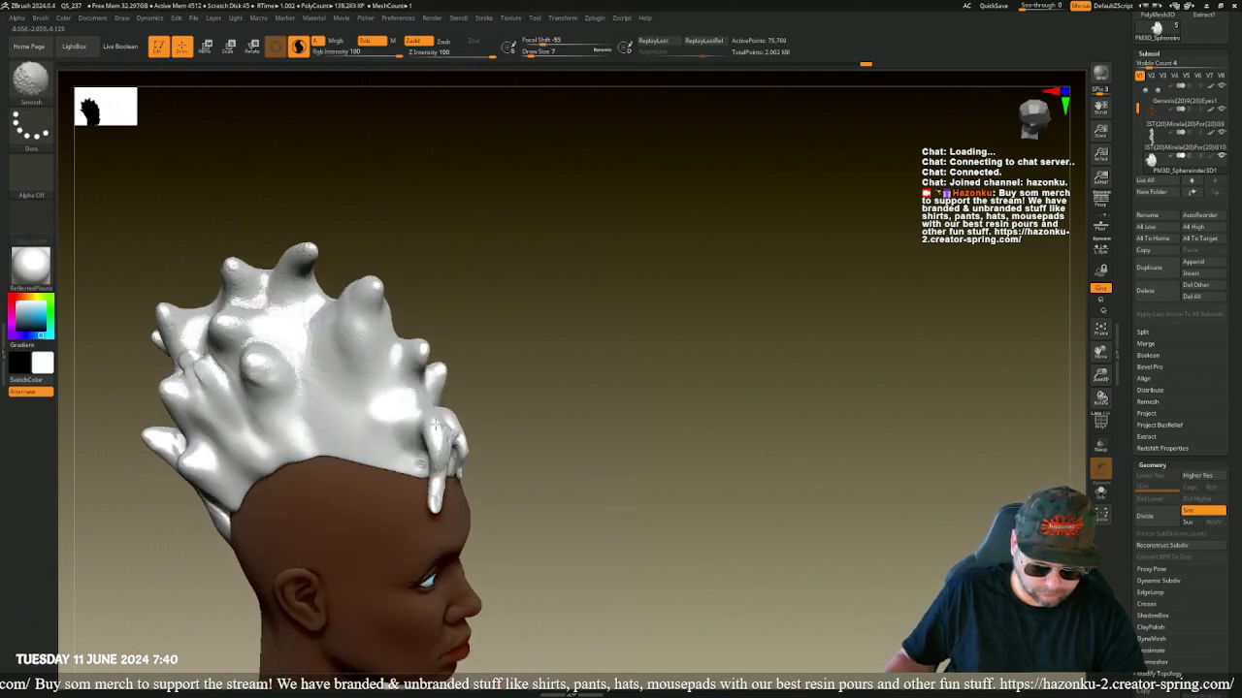
# - Build up thin strand ridges across the curled front locks with ClayTubes at Draw Size 7
pyautogui.moveTo(418, 459); pyautogui.dragTo(472, 516, button='right')
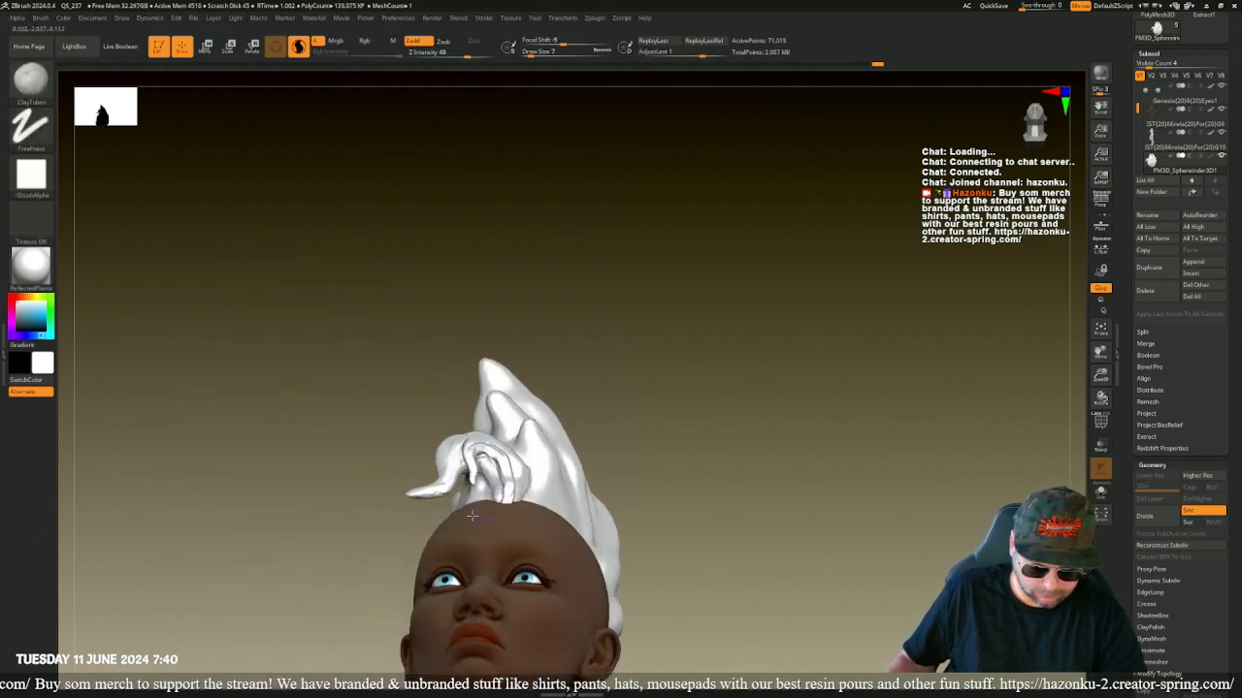
pyautogui.moveTo(467, 478); pyautogui.dragTo(483, 496)
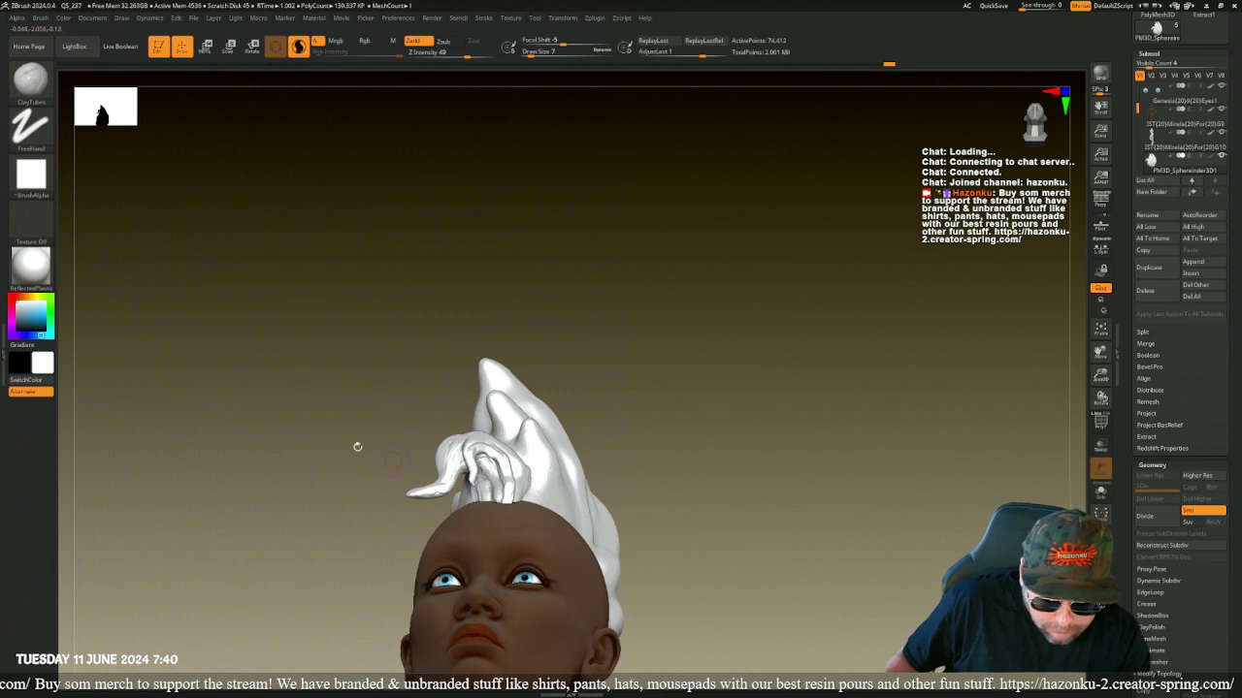
pyautogui.moveTo(357, 446); pyautogui.dragTo(468, 436)
pyautogui.moveTo(418, 351)
pyautogui.mouseDown()
pyautogui.moveTo(467, 477)
pyautogui.moveTo(488, 495)
pyautogui.moveTo(493, 483)
pyautogui.mouseUp()
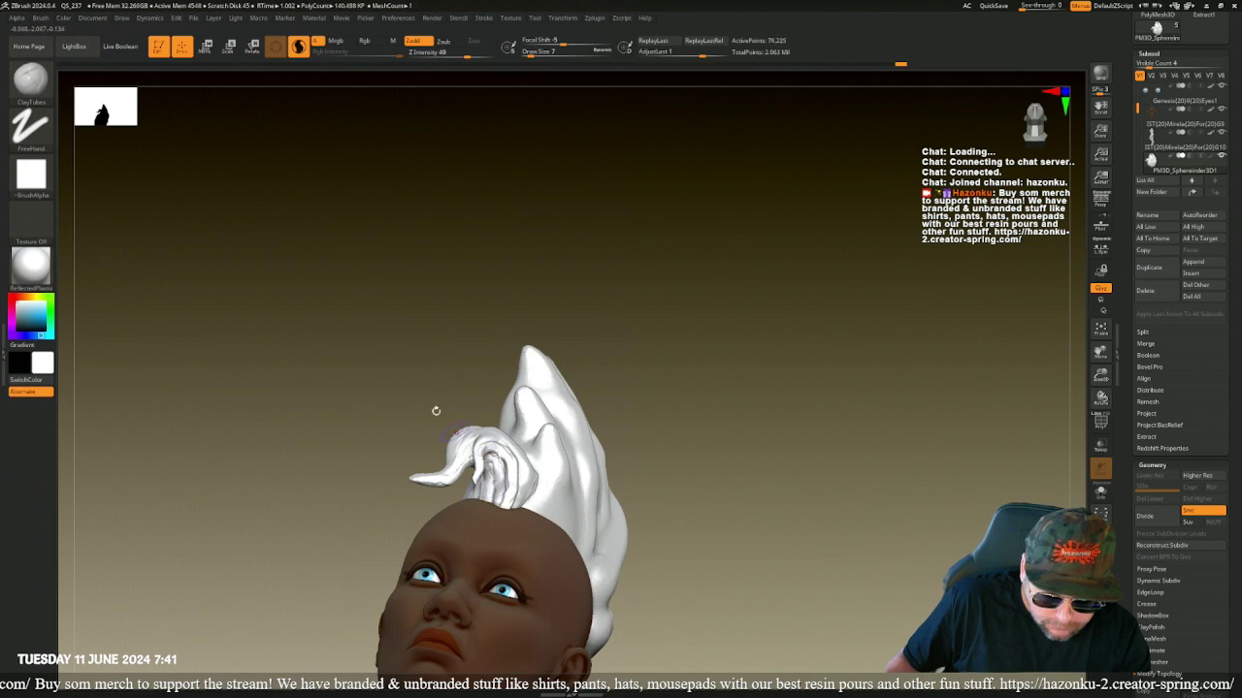
pyautogui.moveTo(436, 411); pyautogui.dragTo(496, 414)
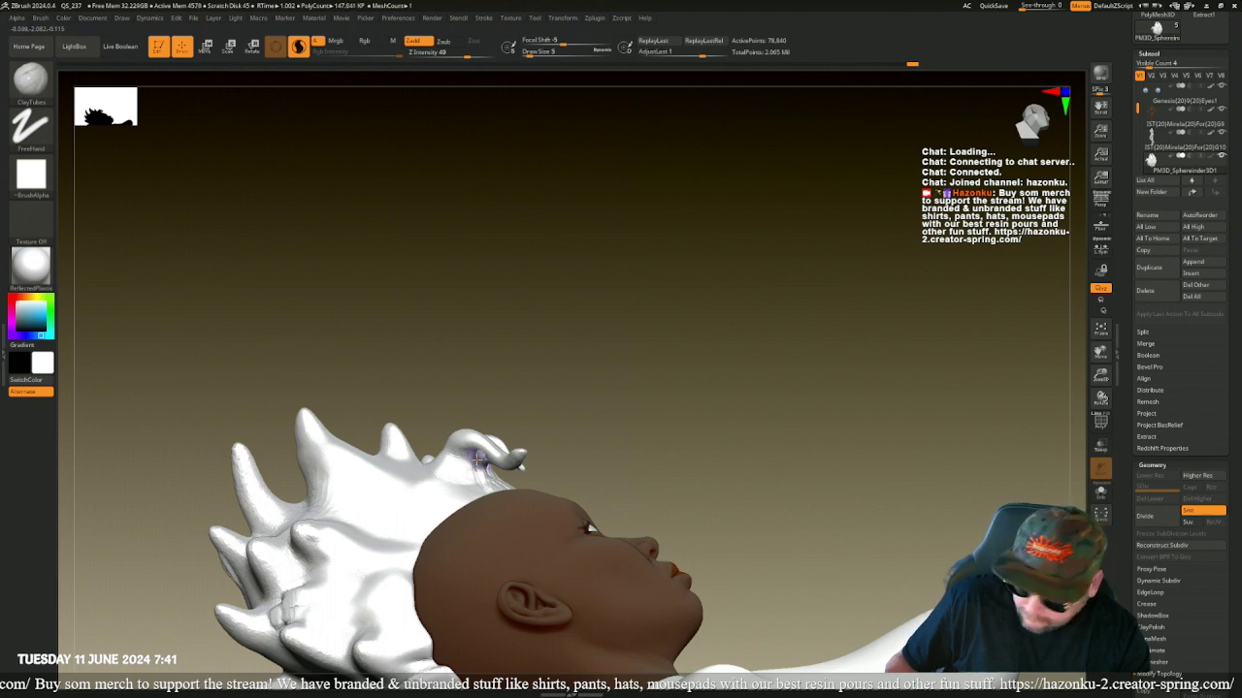
# - Reduce the ClayTubes Draw Size to 5, fill the side of the front tuft's root with clay, and smooth it
pyautogui.moveTo(472, 474); pyautogui.dragTo(470, 464)
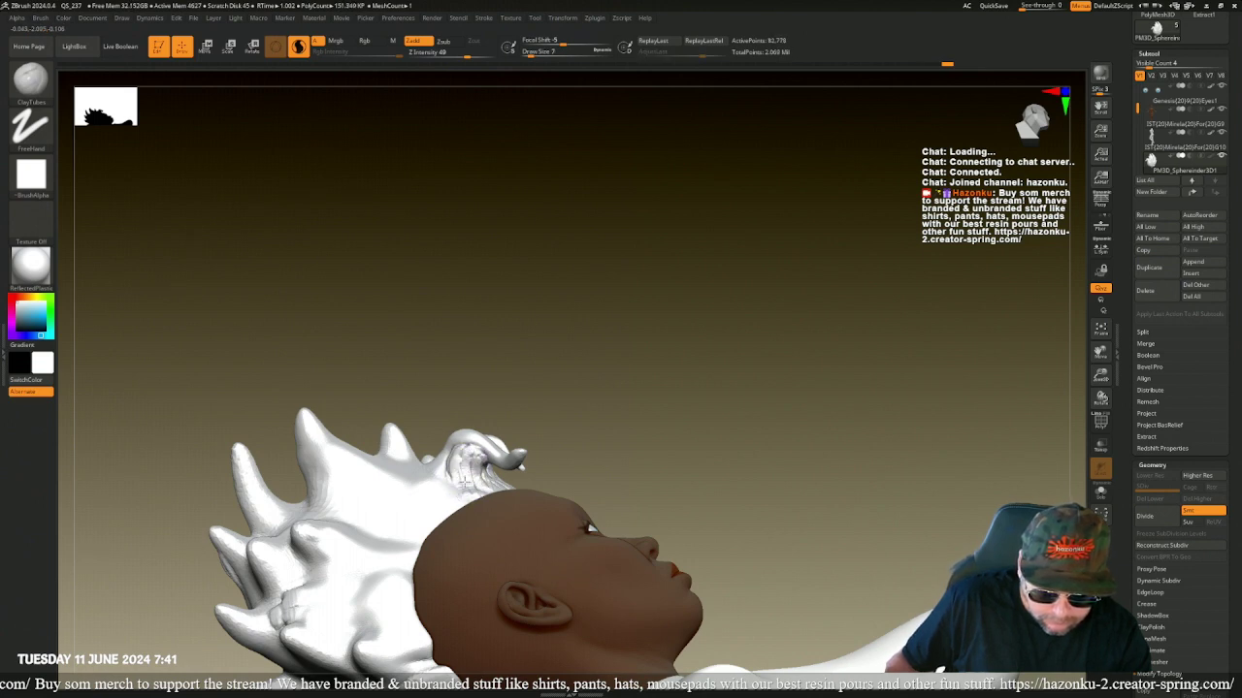
pyautogui.moveTo(466, 458); pyautogui.dragTo(466, 488)
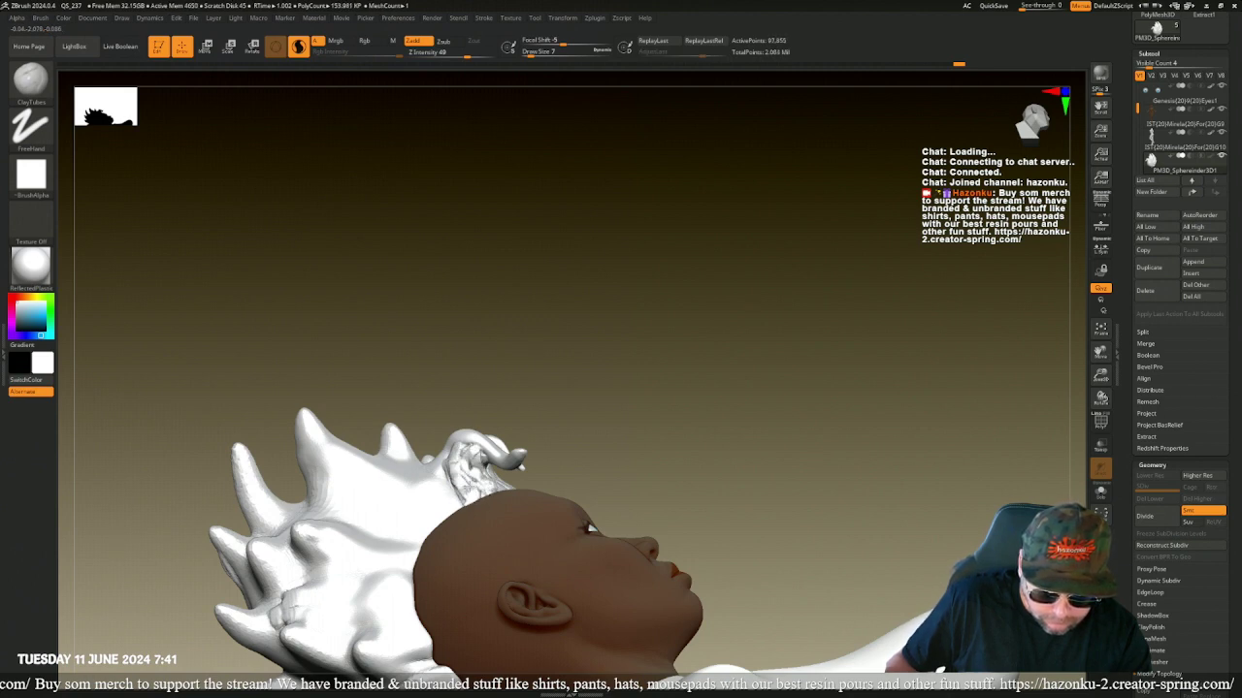
pyautogui.press('shift')
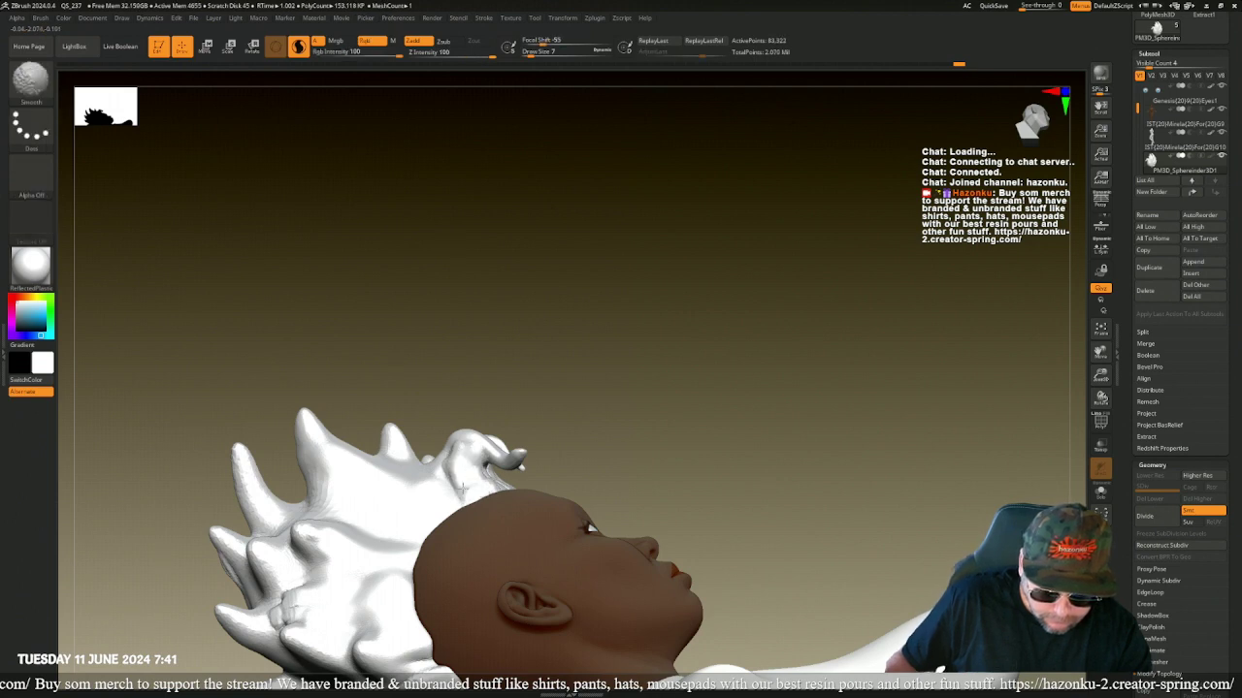
pyautogui.moveTo(476, 358)
pyautogui.mouseDown()
pyautogui.moveTo(421, 421)
pyautogui.moveTo(427, 443)
pyautogui.moveTo(450, 427)
pyautogui.mouseUp()
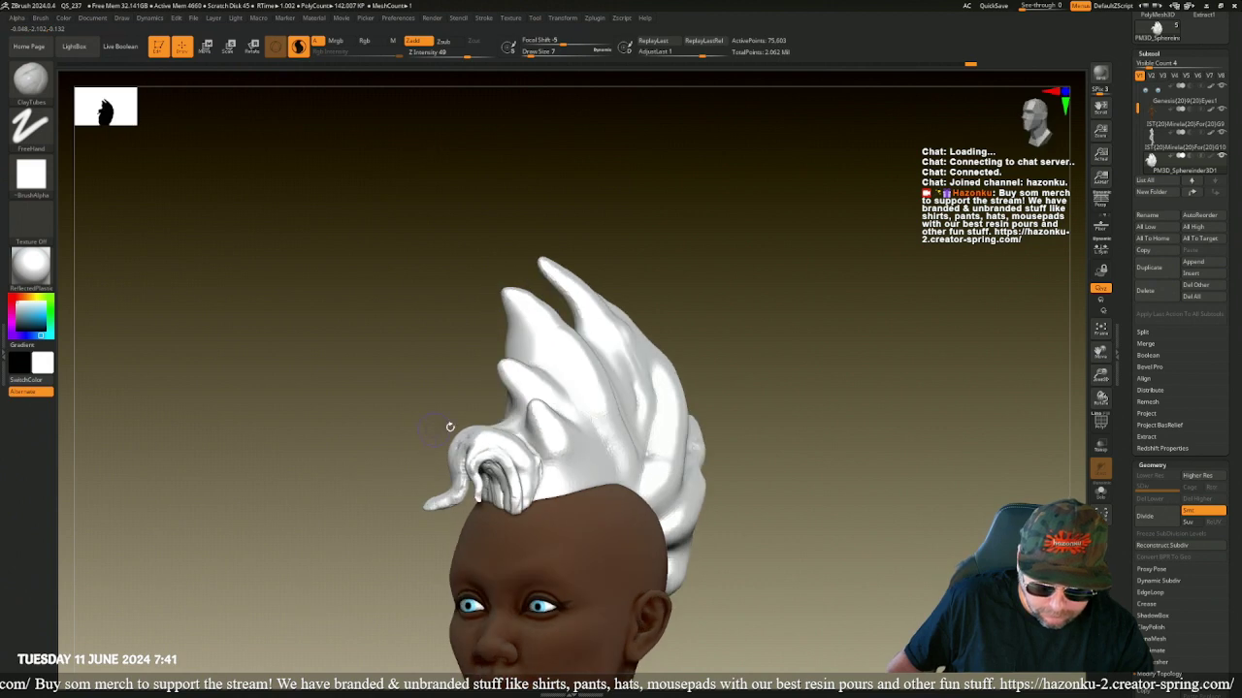
# - Switch to Move Topological with a Draw Size of about 40 and pull the two tall front spikes higher and more upright
pyautogui.moveTo(407, 352); pyautogui.dragTo(129, 134)
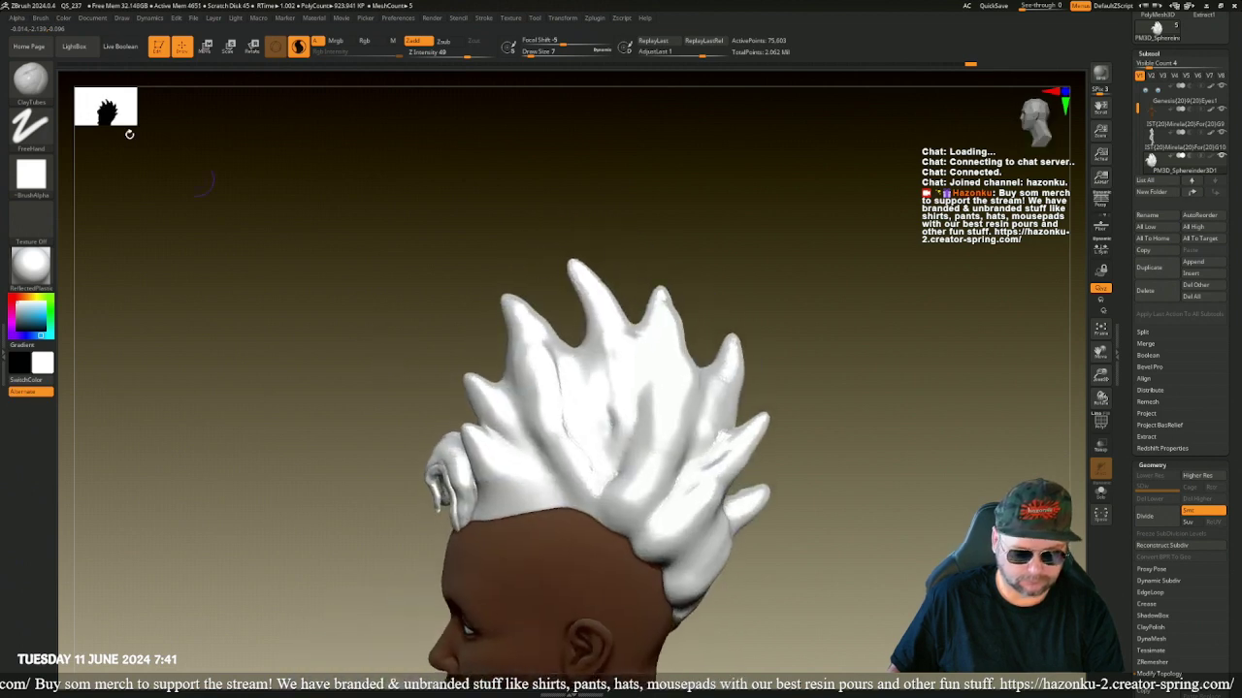
pyautogui.click(30, 79)
pyautogui.click(416, 90)
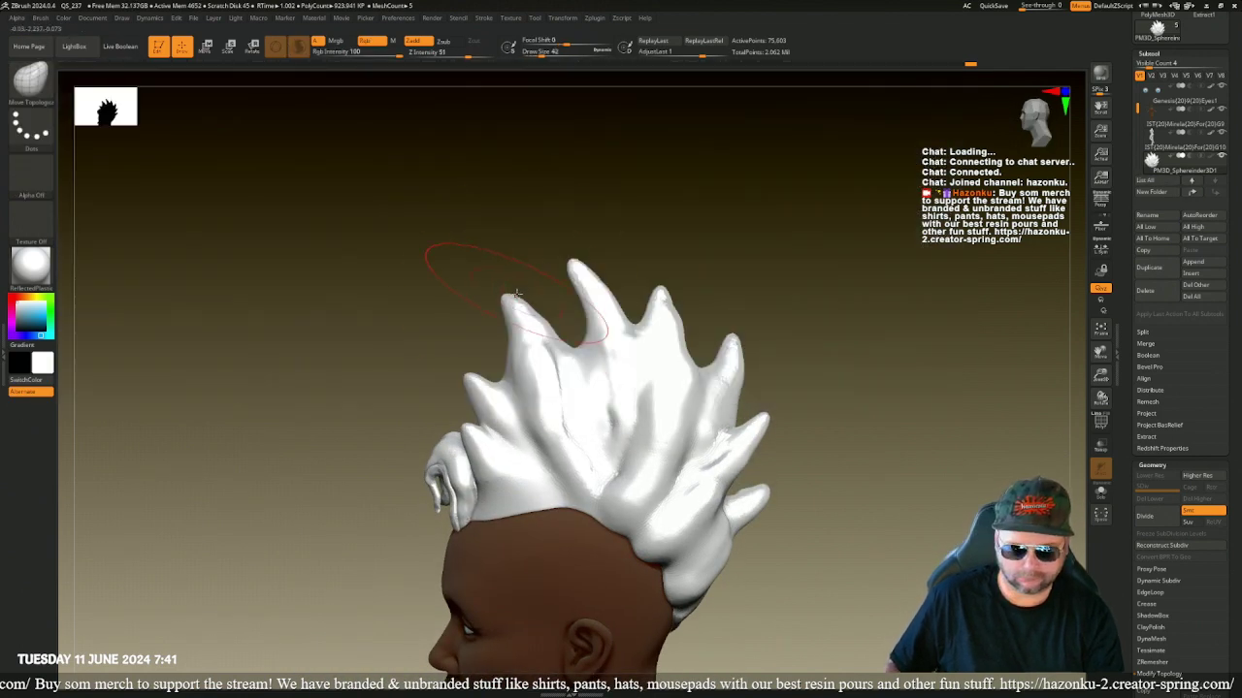
pyautogui.moveTo(514, 297); pyautogui.dragTo(546, 221)
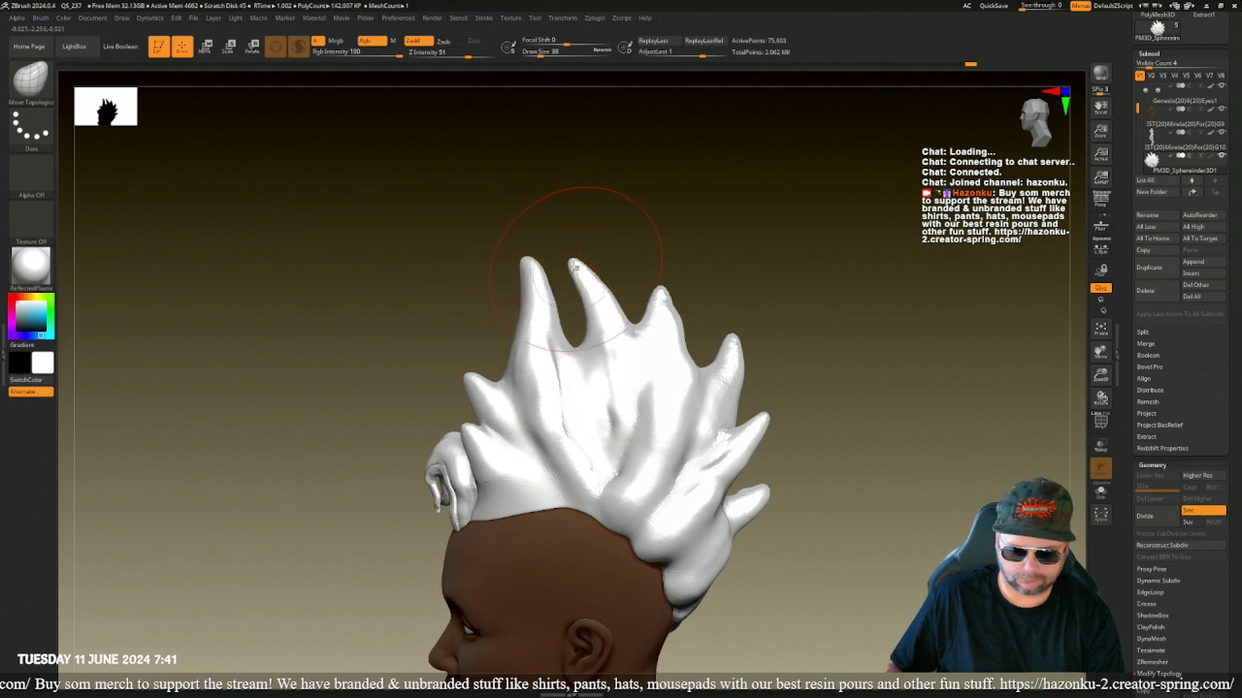
pyautogui.moveTo(575, 265); pyautogui.dragTo(626, 203)
pyautogui.moveTo(604, 248)
pyautogui.mouseDown()
pyautogui.moveTo(610, 208)
pyautogui.moveTo(626, 203)
pyautogui.mouseUp()
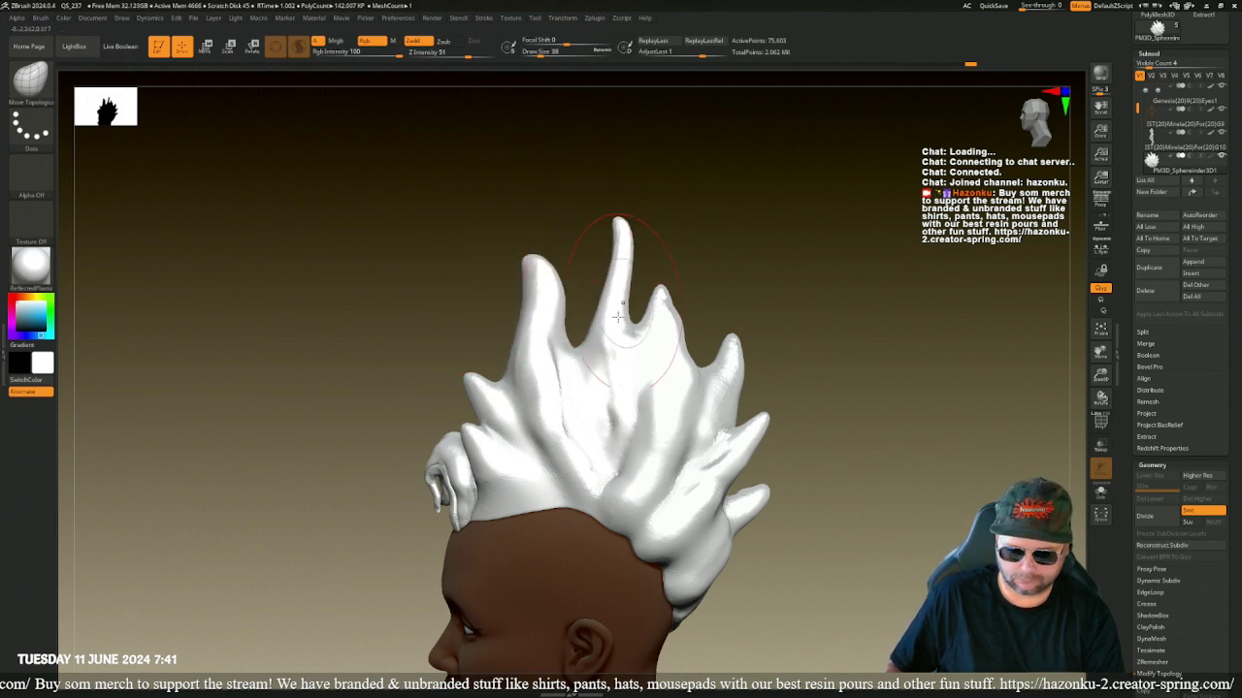
# - Reshape the base and lean of the tall front spikes with Move Topological, checking them from several angles
pyautogui.moveTo(618, 315); pyautogui.dragTo(579, 323)
pyautogui.moveTo(619, 264)
pyautogui.mouseDown()
pyautogui.moveTo(588, 255)
pyautogui.moveTo(585, 239)
pyautogui.moveTo(588, 222)
pyautogui.moveTo(618, 208)
pyautogui.moveTo(621, 224)
pyautogui.moveTo(576, 200)
pyautogui.moveTo(546, 254)
pyautogui.mouseUp()
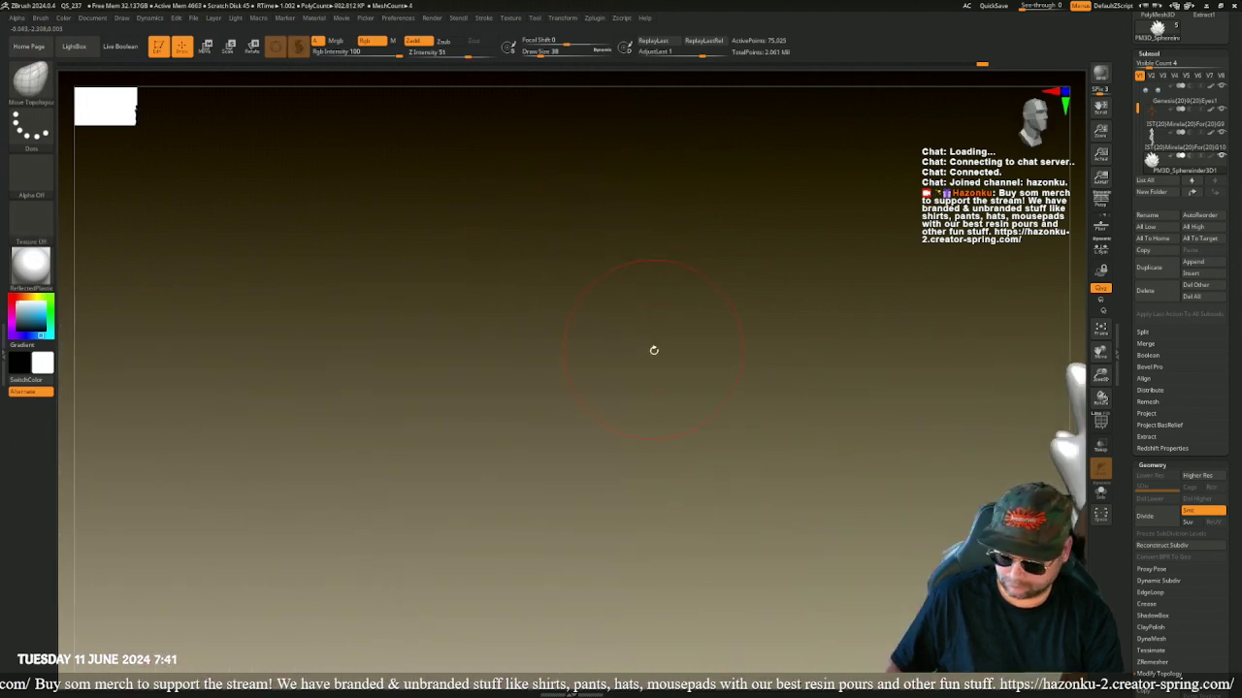
pyautogui.moveTo(654, 351); pyautogui.dragTo(422, 365)
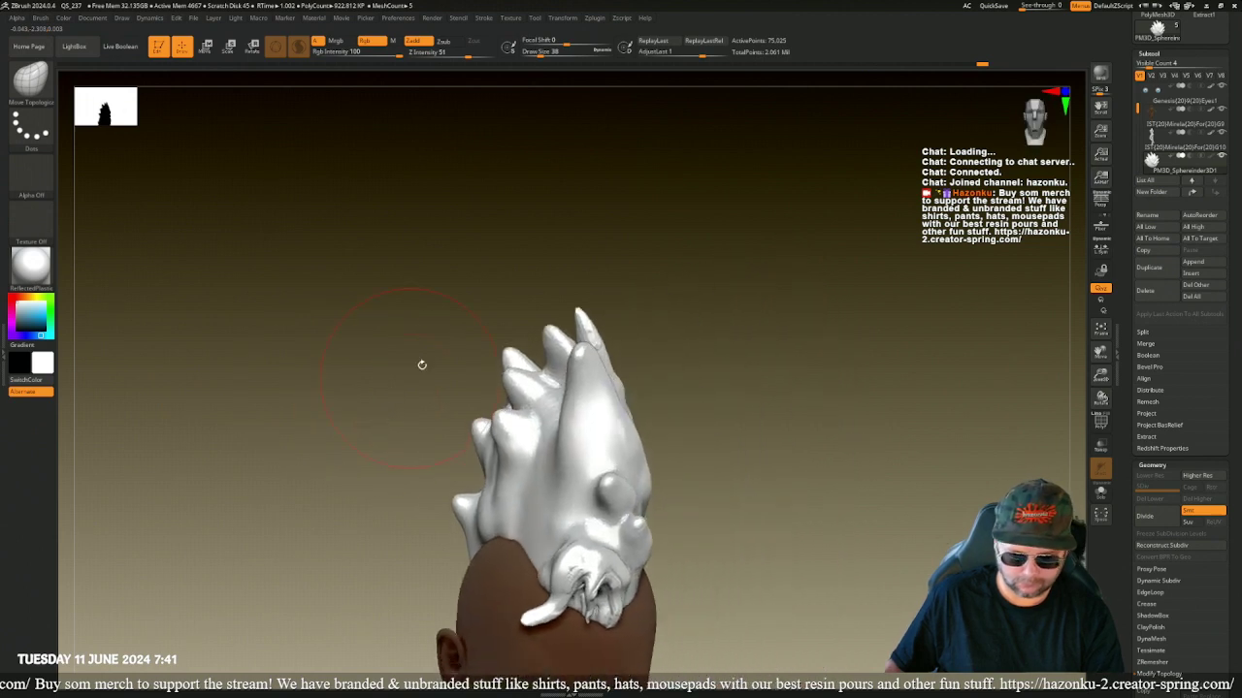
pyautogui.moveTo(480, 249)
pyautogui.mouseDown()
pyautogui.moveTo(556, 246)
pyautogui.moveTo(545, 291)
pyautogui.moveTo(501, 291)
pyautogui.moveTo(485, 254)
pyautogui.moveTo(516, 202)
pyautogui.moveTo(586, 271)
pyautogui.mouseUp()
pyautogui.moveTo(749, 387); pyautogui.dragTo(723, 351)
pyautogui.moveTo(392, 314); pyautogui.dragTo(306, 252)
# - Switch to ClayTubes at Draw Size 18, turn on perspective, and lay clay strands along the tall front spike
pyautogui.click(49, 88)
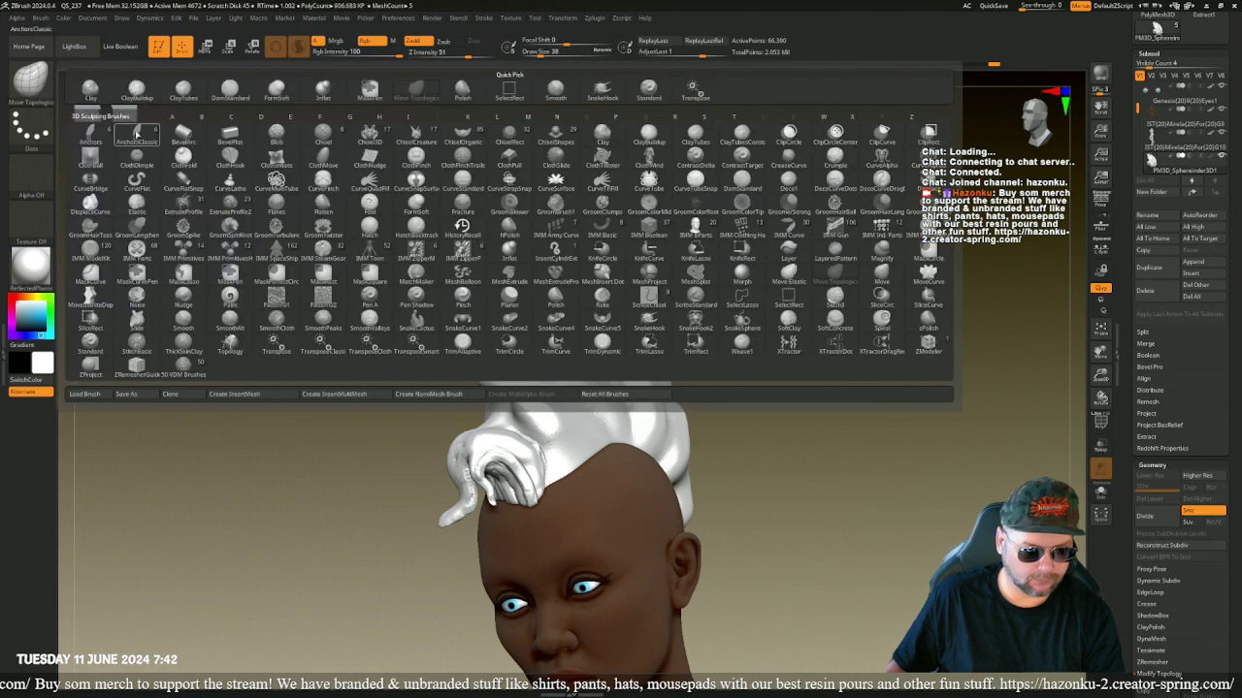
pyautogui.click(182, 94)
pyautogui.moveTo(352, 291); pyautogui.dragTo(500, 328)
pyautogui.press('p')
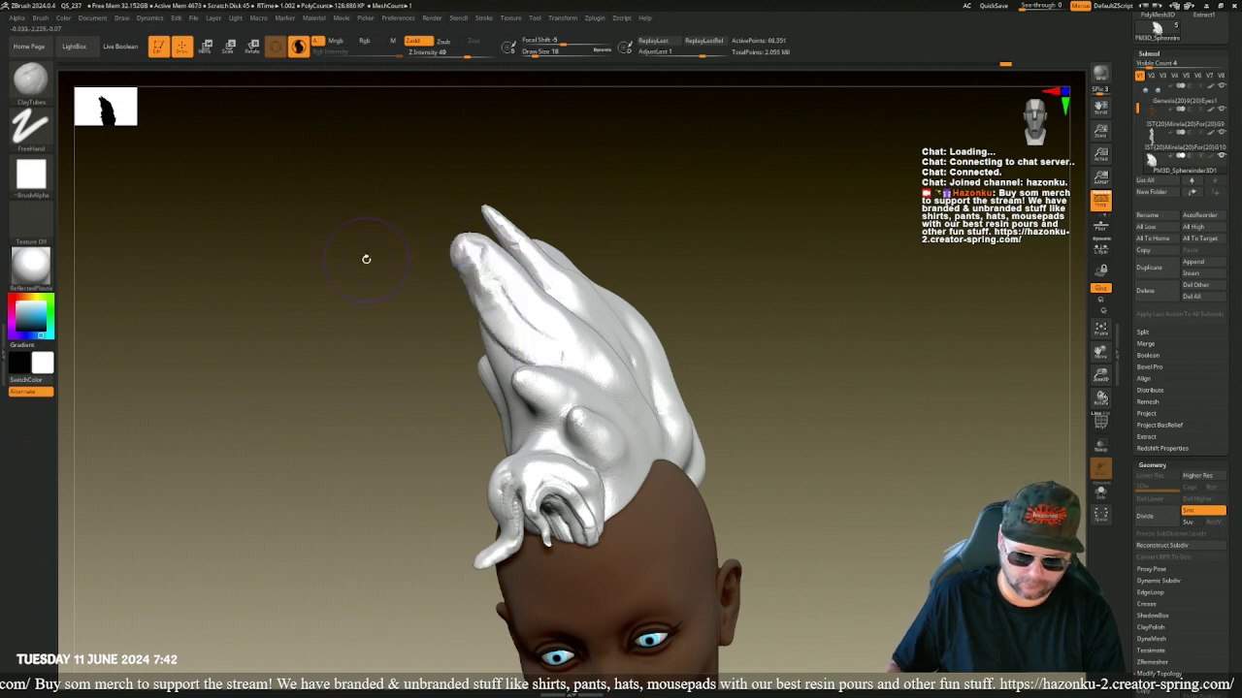
pyautogui.moveTo(366, 259)
pyautogui.mouseDown()
pyautogui.moveTo(326, 268)
pyautogui.moveTo(451, 311)
pyautogui.mouseUp()
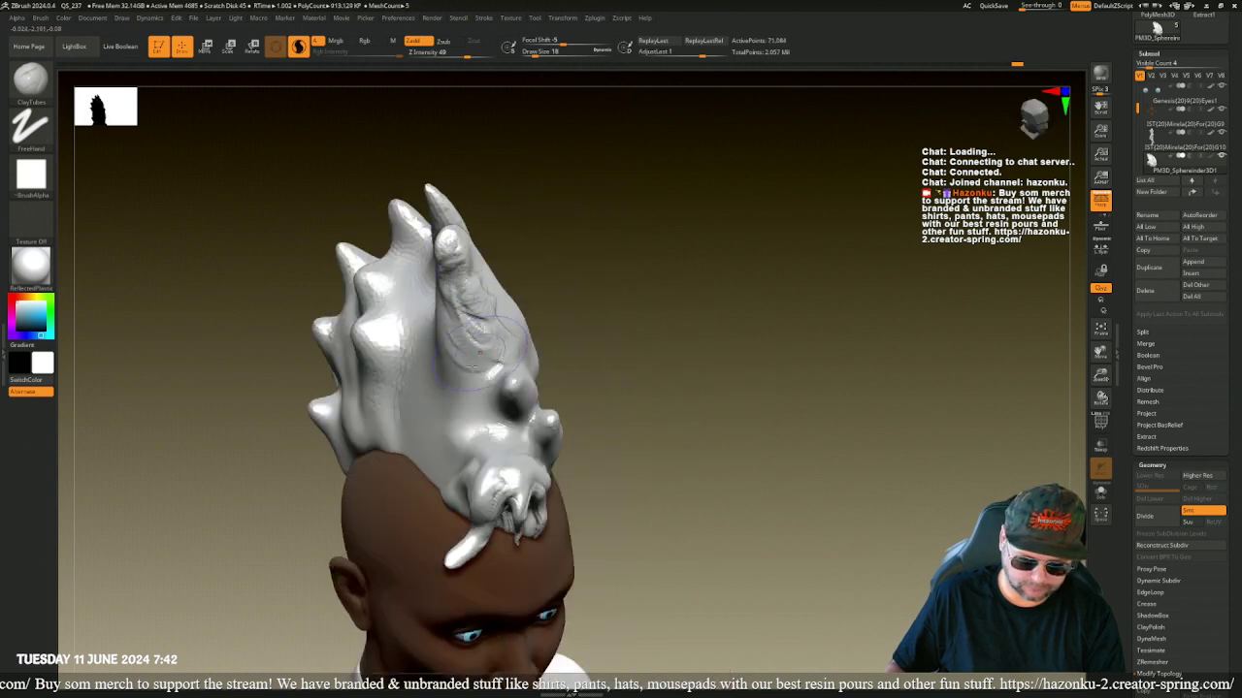
# - Thicken the tall front spike's root with clay, then smooth that spike and the one behind it to tapered points
pyautogui.moveTo(472, 366)
pyautogui.mouseDown()
pyautogui.moveTo(464, 403)
pyautogui.moveTo(441, 355)
pyautogui.mouseUp()
pyautogui.moveTo(524, 277); pyautogui.dragTo(621, 282)
pyautogui.keyDown('shift'); pyautogui.moveTo(464, 343); pyautogui.dragTo(480, 356); pyautogui.keyUp('shift')
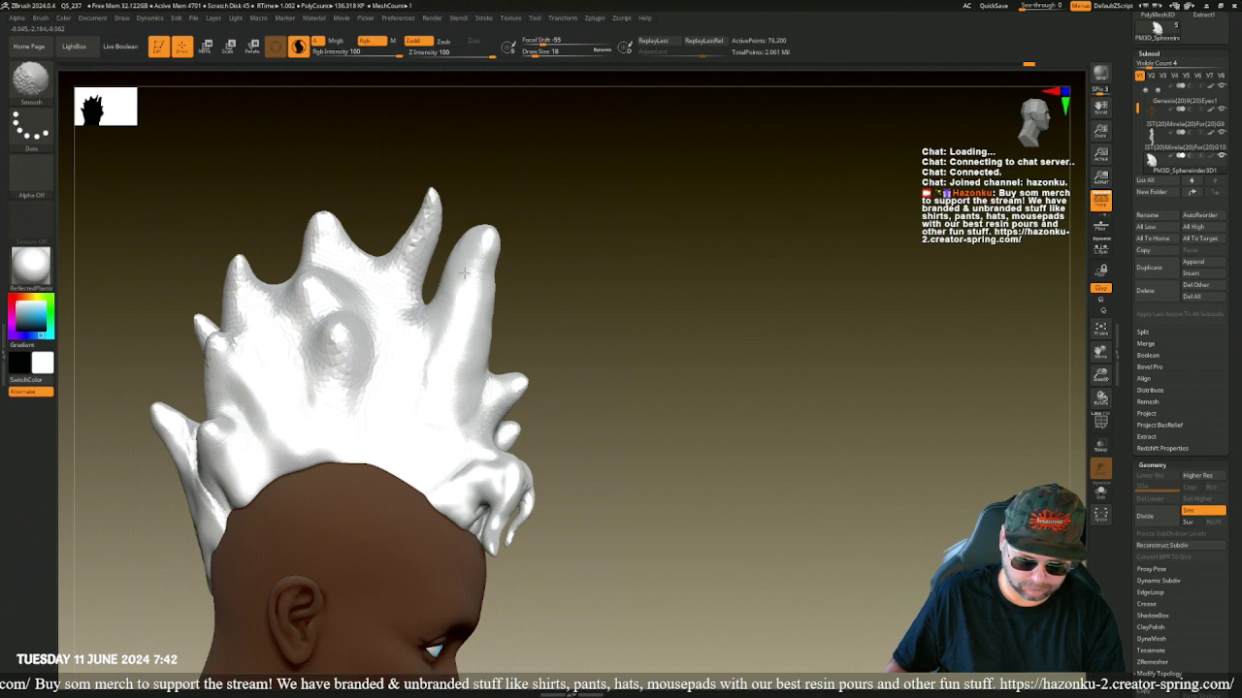
pyautogui.keyDown('shift'); pyautogui.moveTo(456, 271); pyautogui.dragTo(430, 209); pyautogui.keyUp('shift')
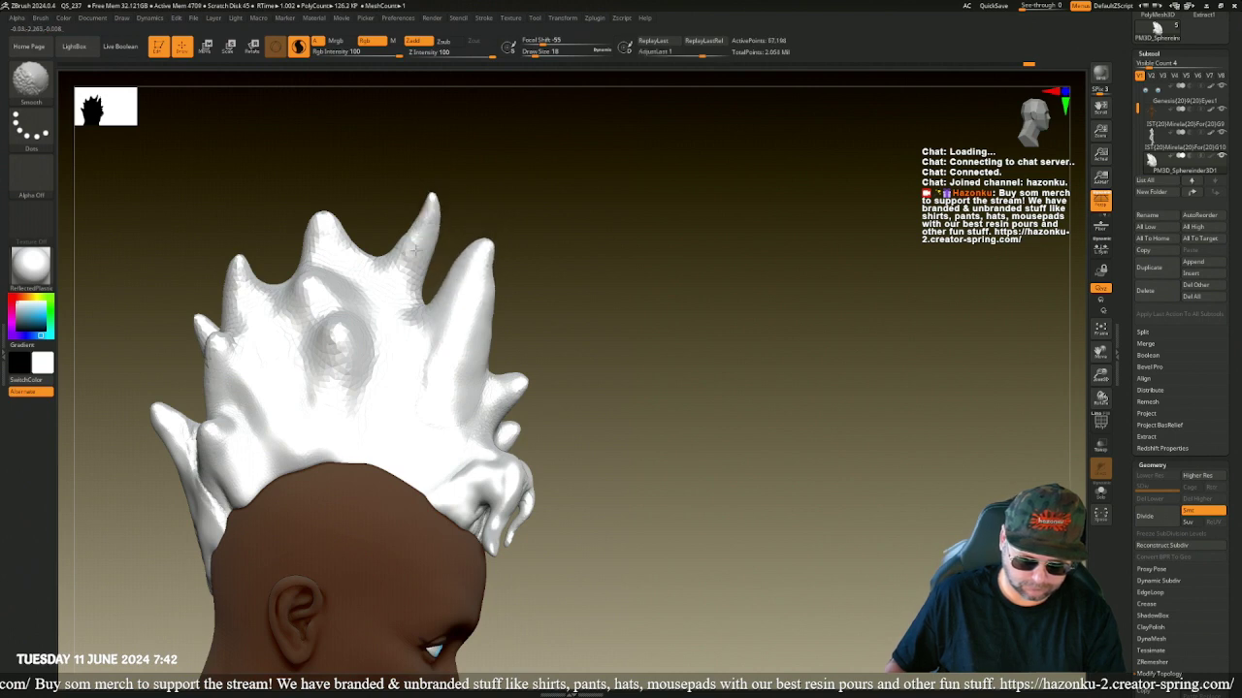
pyautogui.keyDown('shift'); pyautogui.moveTo(411, 255); pyautogui.dragTo(433, 203); pyautogui.keyUp('shift')
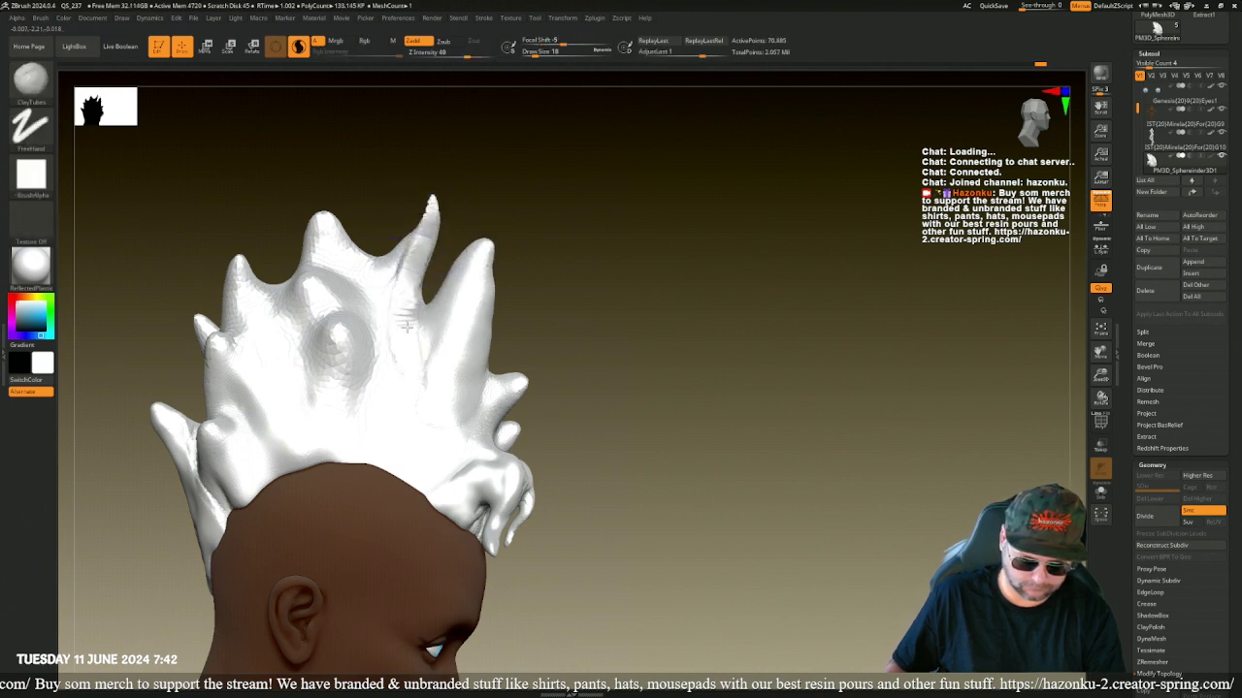
# - Run long ClayTubes strands from the tall spike behind the front one down to the hair's base on its other side
pyautogui.moveTo(615, 300); pyautogui.dragTo(418, 223, button='right')
pyautogui.press('ctrl')
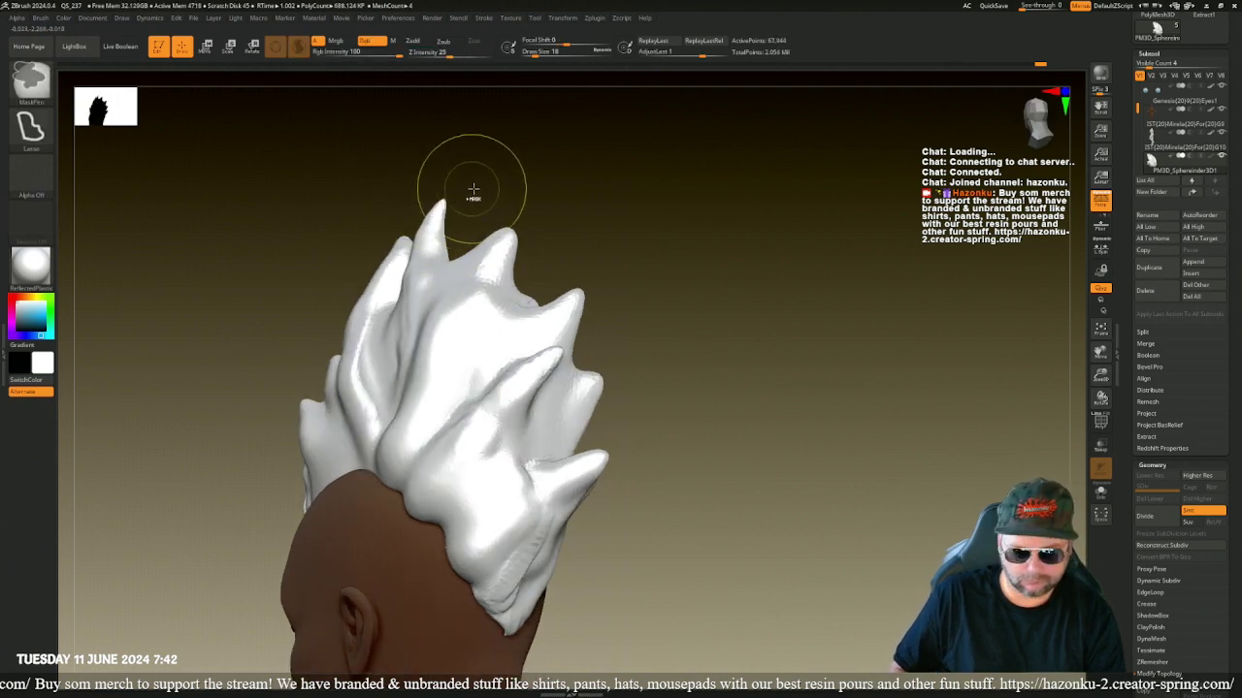
pyautogui.moveTo(471, 172); pyautogui.dragTo(432, 257, button='right')
pyautogui.moveTo(432, 257)
pyautogui.mouseDown()
pyautogui.moveTo(444, 359)
pyautogui.moveTo(470, 369)
pyautogui.moveTo(455, 431)
pyautogui.mouseUp()
pyautogui.moveTo(442, 302); pyautogui.dragTo(456, 413)
pyautogui.moveTo(451, 339); pyautogui.dragTo(473, 378)
pyautogui.moveTo(493, 224)
pyautogui.mouseDown(button='right')
pyautogui.moveTo(560, 233)
pyautogui.moveTo(485, 234)
pyautogui.mouseUp(button='right')
pyautogui.moveTo(354, 223)
pyautogui.mouseDown()
pyautogui.moveTo(346, 202)
pyautogui.moveTo(357, 243)
pyautogui.mouseUp()
pyautogui.moveTo(418, 175)
pyautogui.mouseDown(button='right')
pyautogui.moveTo(358, 194)
pyautogui.moveTo(339, 152)
pyautogui.moveTo(310, 149)
pyautogui.moveTo(304, 123)
pyautogui.moveTo(282, 116)
pyautogui.moveTo(308, 110)
pyautogui.mouseUp(button='right')
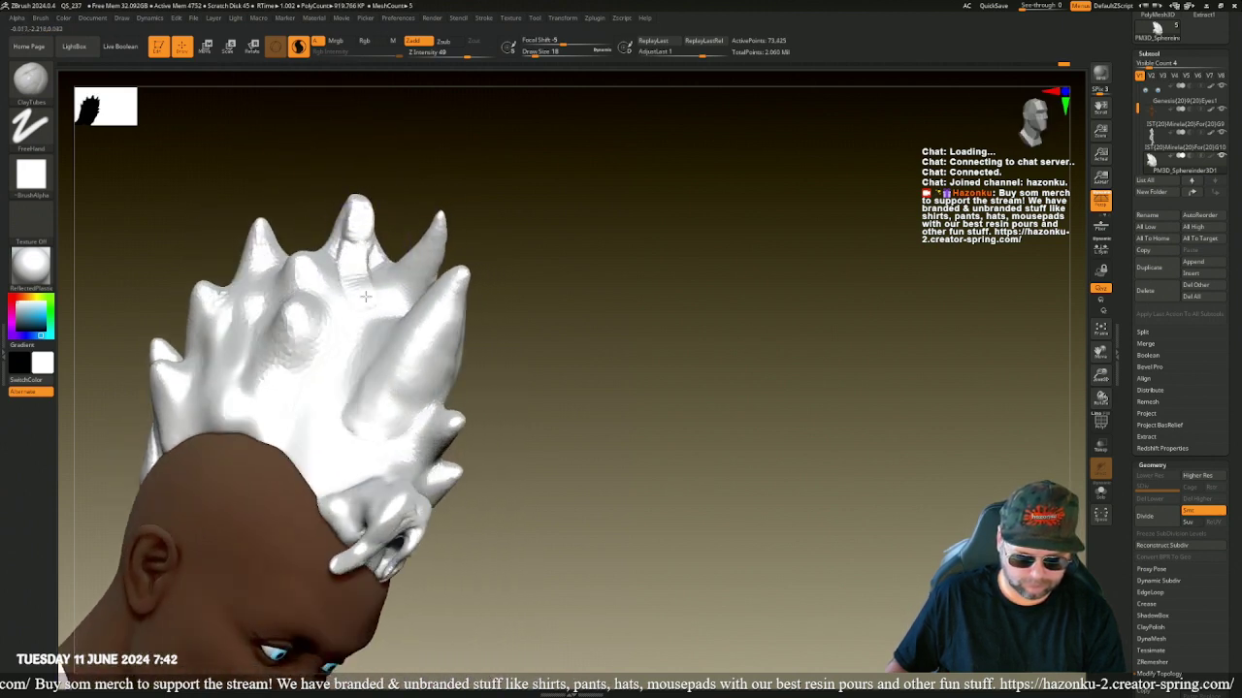
# - Add clay between the upper spikes and on the tall front spike, then smooth the front spike's face
pyautogui.moveTo(403, 291); pyautogui.dragTo(499, 311, button='right')
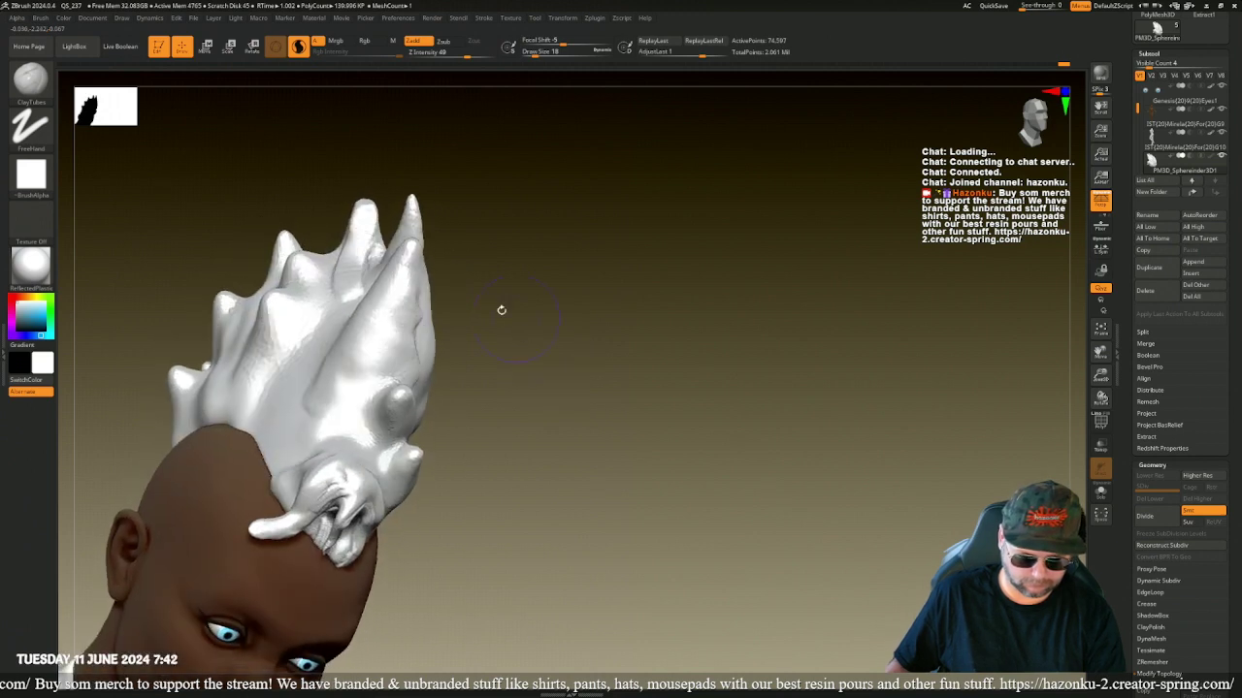
pyautogui.moveTo(437, 369)
pyautogui.mouseDown(button='right')
pyautogui.moveTo(491, 368)
pyautogui.moveTo(499, 355)
pyautogui.mouseUp(button='right')
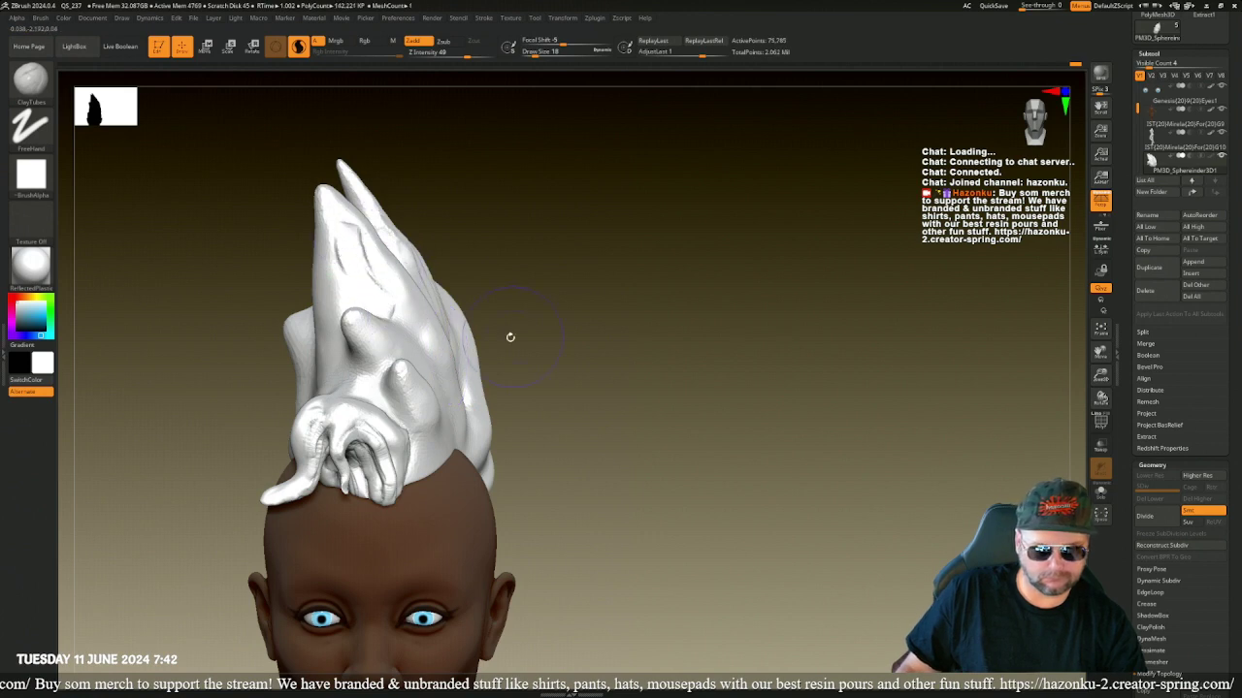
pyautogui.moveTo(511, 338); pyautogui.dragTo(446, 254, button='right')
pyautogui.keyDown('shift'); pyautogui.moveTo(271, 194); pyautogui.dragTo(321, 228, button='right'); pyautogui.keyUp('shift')
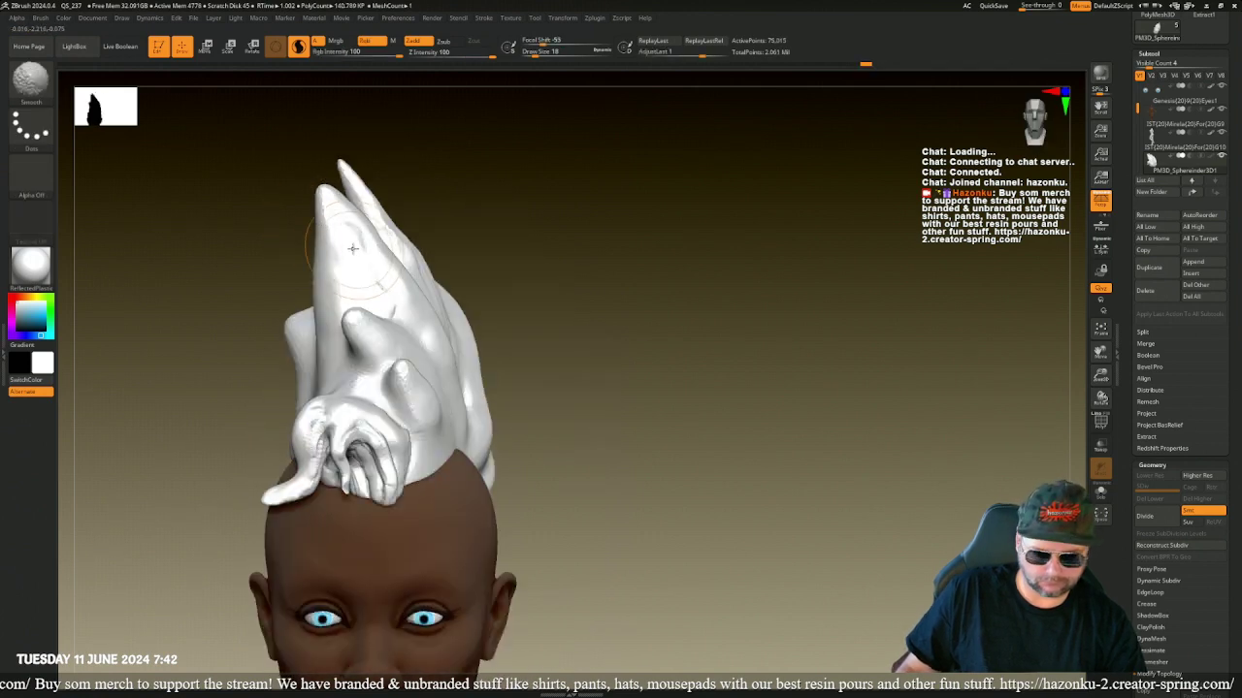
# - Slim the tall front spike with Move Topological at Draw Size 26, then extend its lower edge toward the hairline at Draw Size 14
pyautogui.click(30, 79)
pyautogui.click(416, 90)
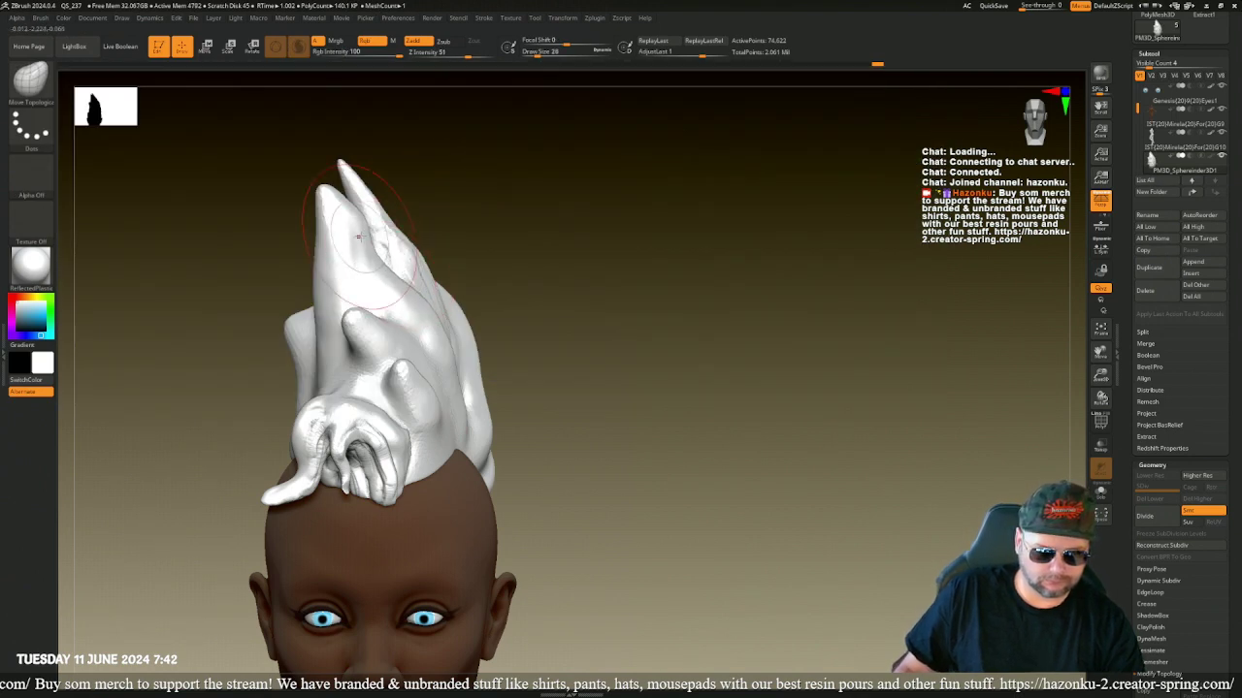
pyautogui.moveTo(354, 228); pyautogui.dragTo(323, 220)
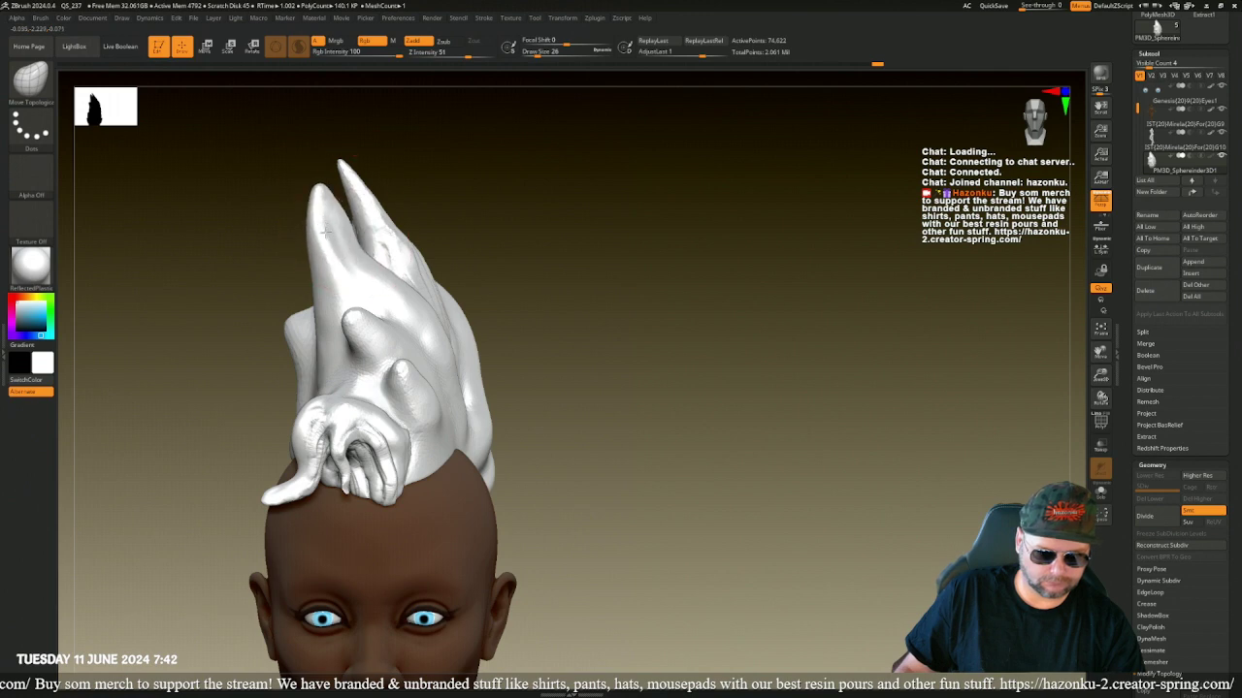
pyautogui.press('shift')
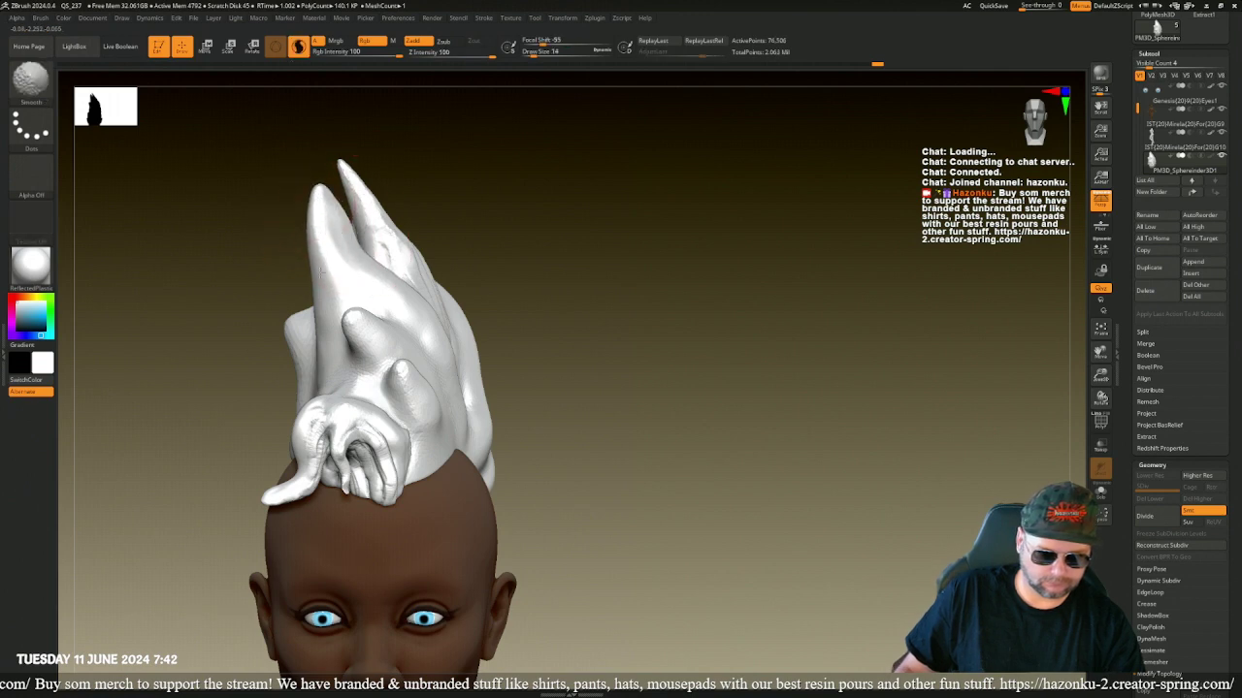
pyautogui.moveTo(224, 230)
pyautogui.mouseDown()
pyautogui.moveTo(242, 230)
pyautogui.moveTo(328, 308)
pyautogui.moveTo(318, 330)
pyautogui.mouseUp()
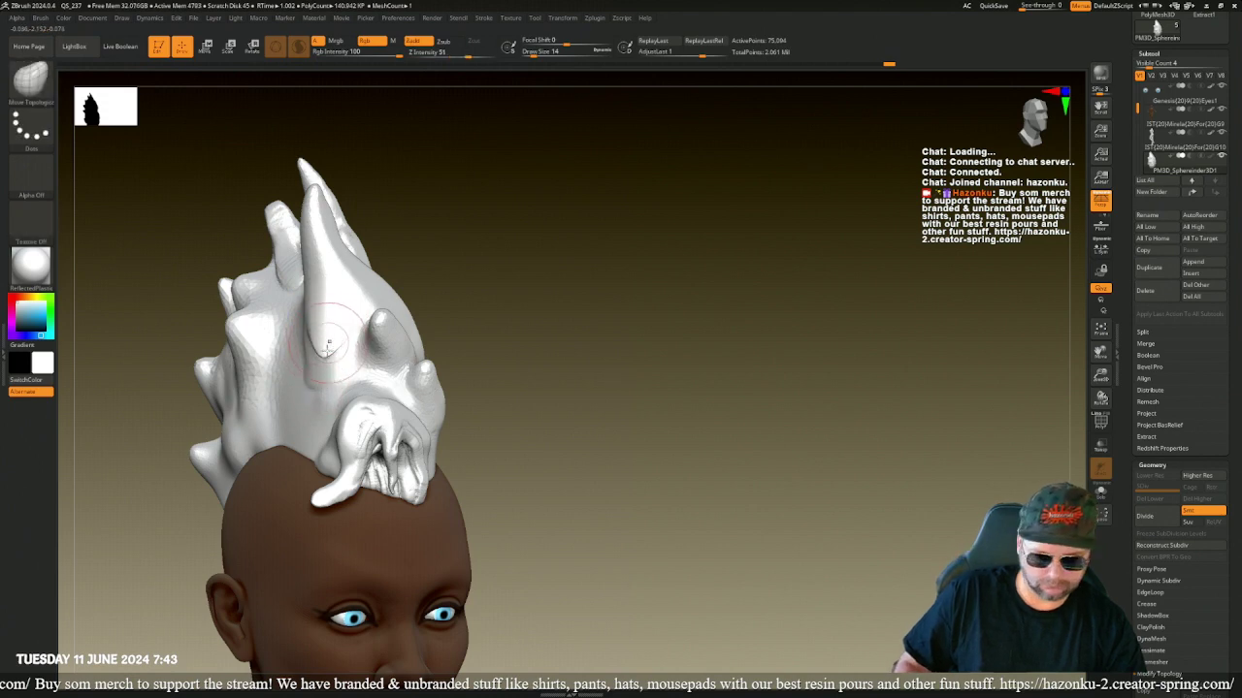
pyautogui.press('ctrl')
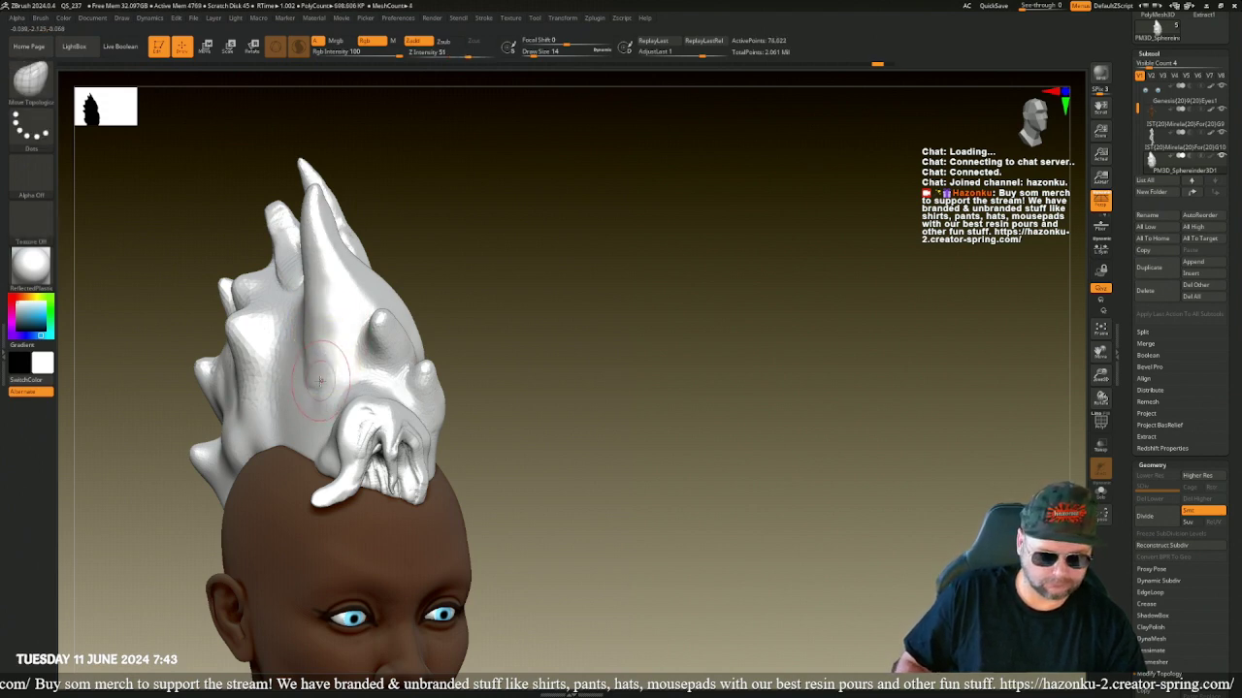
pyautogui.moveTo(320, 388); pyautogui.dragTo(301, 419)
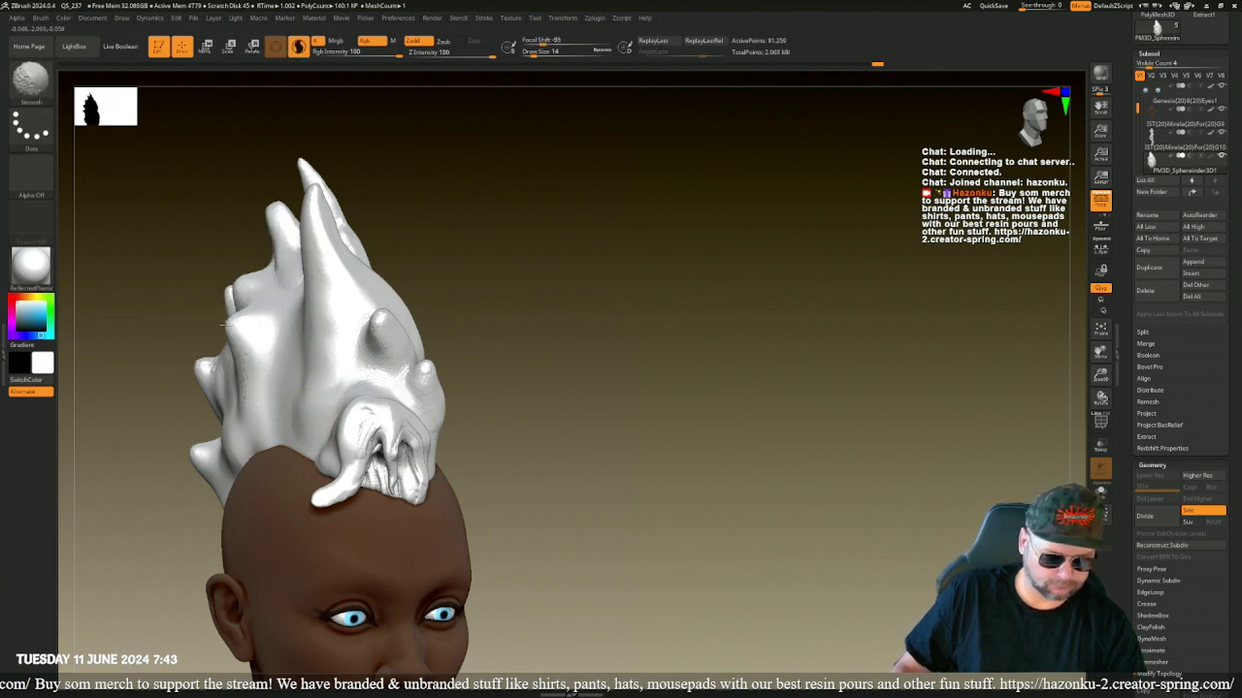
# - Switch to ClayTubes at Draw Size 14 and build raised strand ridges down the tall front spike toward the curled tuft
pyautogui.click(30, 79)
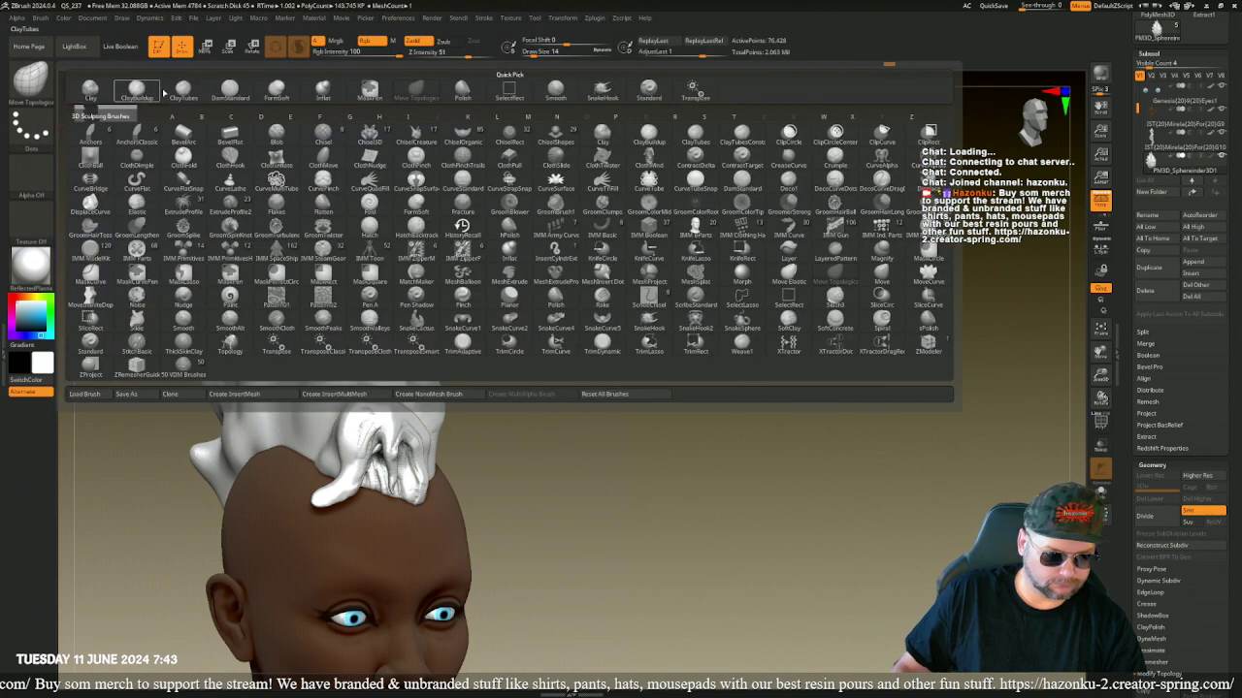
pyautogui.click(180, 95)
pyautogui.moveTo(316, 250); pyautogui.dragTo(349, 368)
pyautogui.moveTo(324, 271); pyautogui.dragTo(367, 383)
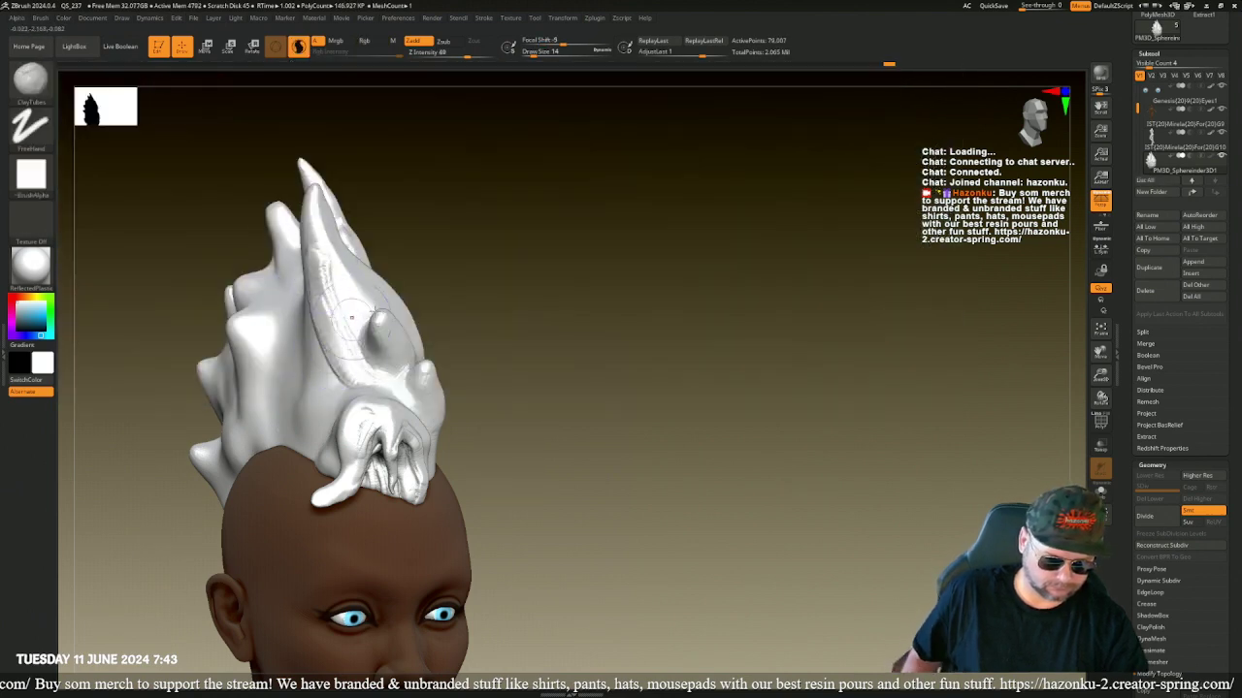
pyautogui.moveTo(352, 317); pyautogui.dragTo(354, 302)
pyautogui.moveTo(465, 309); pyautogui.dragTo(362, 285)
pyautogui.moveTo(240, 246); pyautogui.dragTo(285, 229)
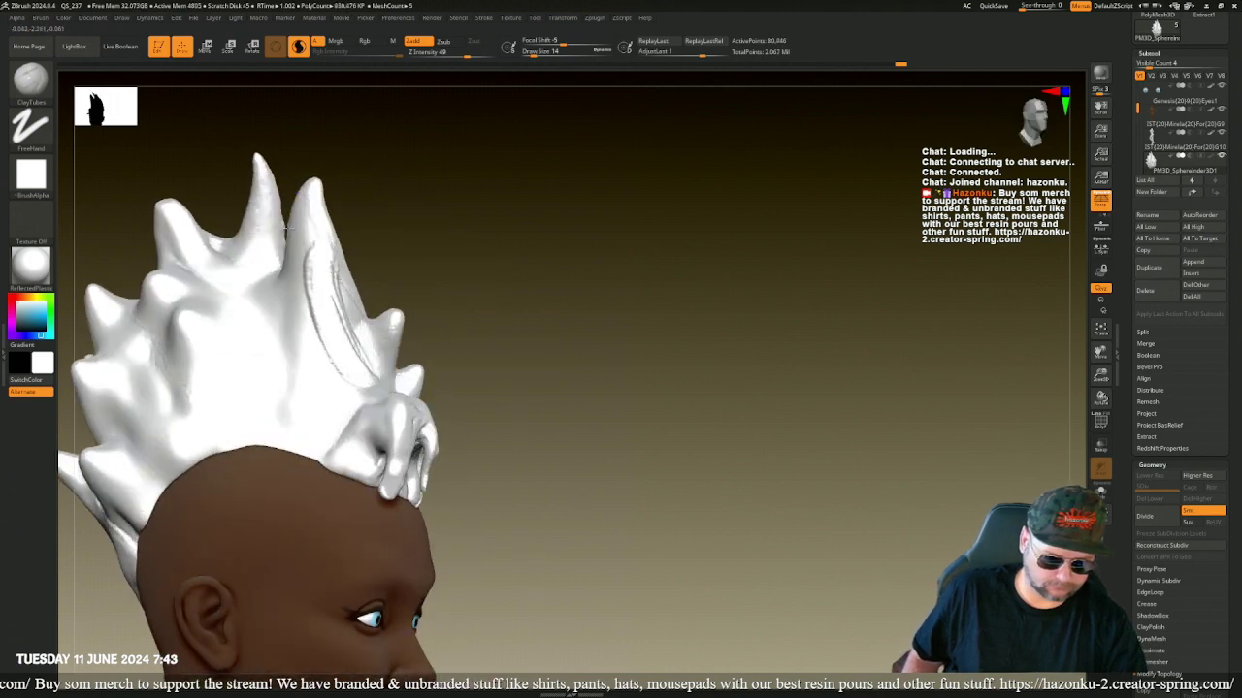
pyautogui.moveTo(320, 213); pyautogui.dragTo(352, 330, button='right')
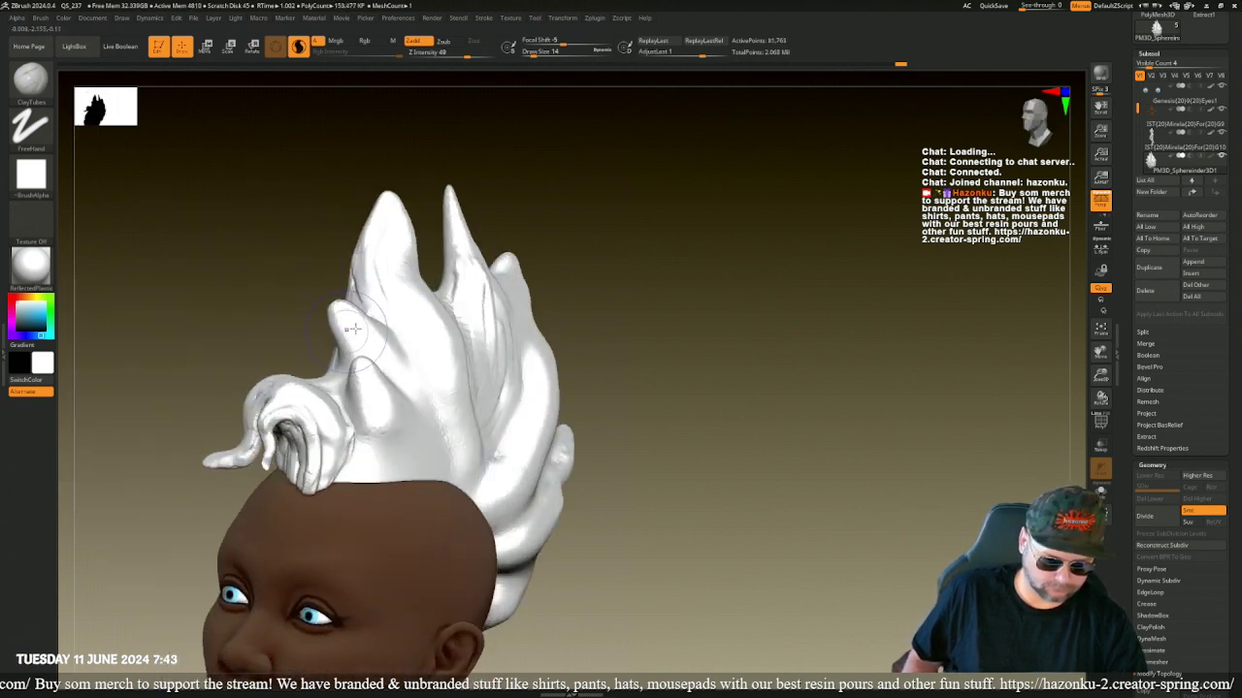
# - Build a ridged ClayTubes strand from the short front spike down toward the hairline, smoothing away the small bump beneath it
pyautogui.moveTo(340, 312)
pyautogui.mouseDown()
pyautogui.moveTo(402, 385)
pyautogui.moveTo(374, 443)
pyautogui.mouseUp()
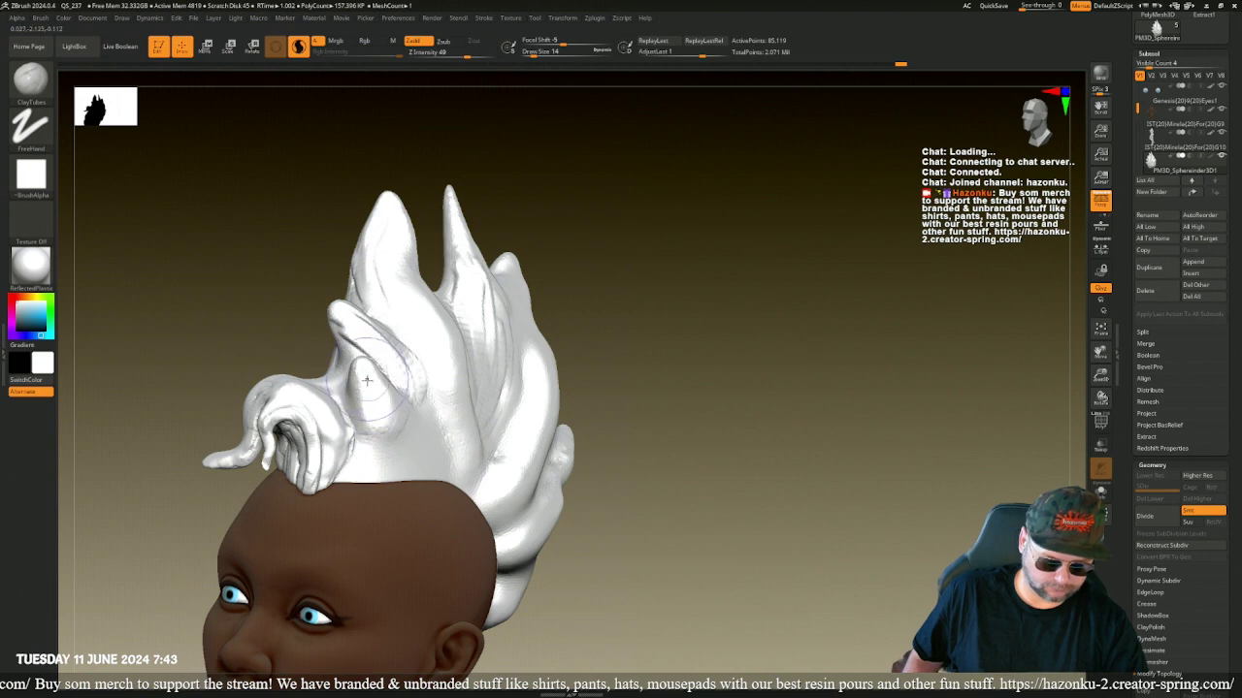
pyautogui.moveTo(366, 384)
pyautogui.mouseDown()
pyautogui.moveTo(351, 405)
pyautogui.moveTo(369, 388)
pyautogui.moveTo(360, 360)
pyautogui.mouseUp()
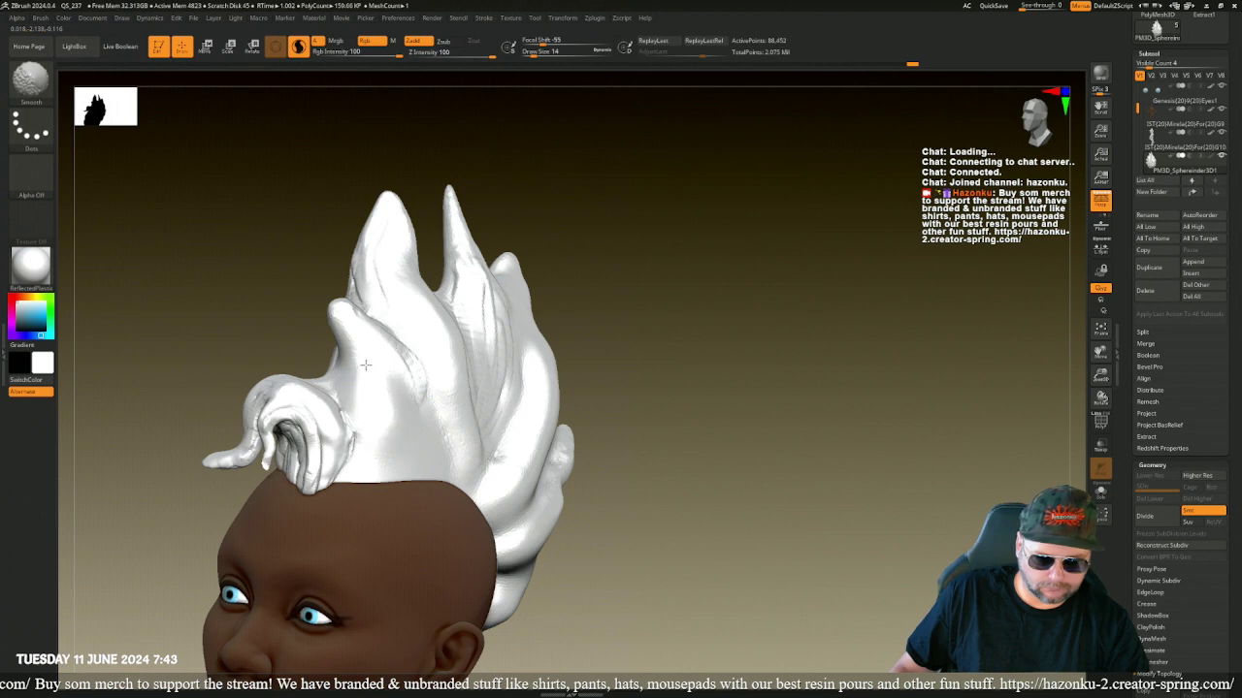
pyautogui.moveTo(366, 365)
pyautogui.keyDown('shift'); pyautogui.mouseDown()
pyautogui.moveTo(368, 356)
pyautogui.moveTo(398, 446)
pyautogui.mouseUp(); pyautogui.keyUp('shift')
pyautogui.moveTo(359, 335); pyautogui.dragTo(396, 446)
pyautogui.moveTo(259, 274)
pyautogui.mouseDown()
pyautogui.moveTo(276, 336)
pyautogui.moveTo(455, 423)
pyautogui.moveTo(385, 339)
pyautogui.mouseUp()
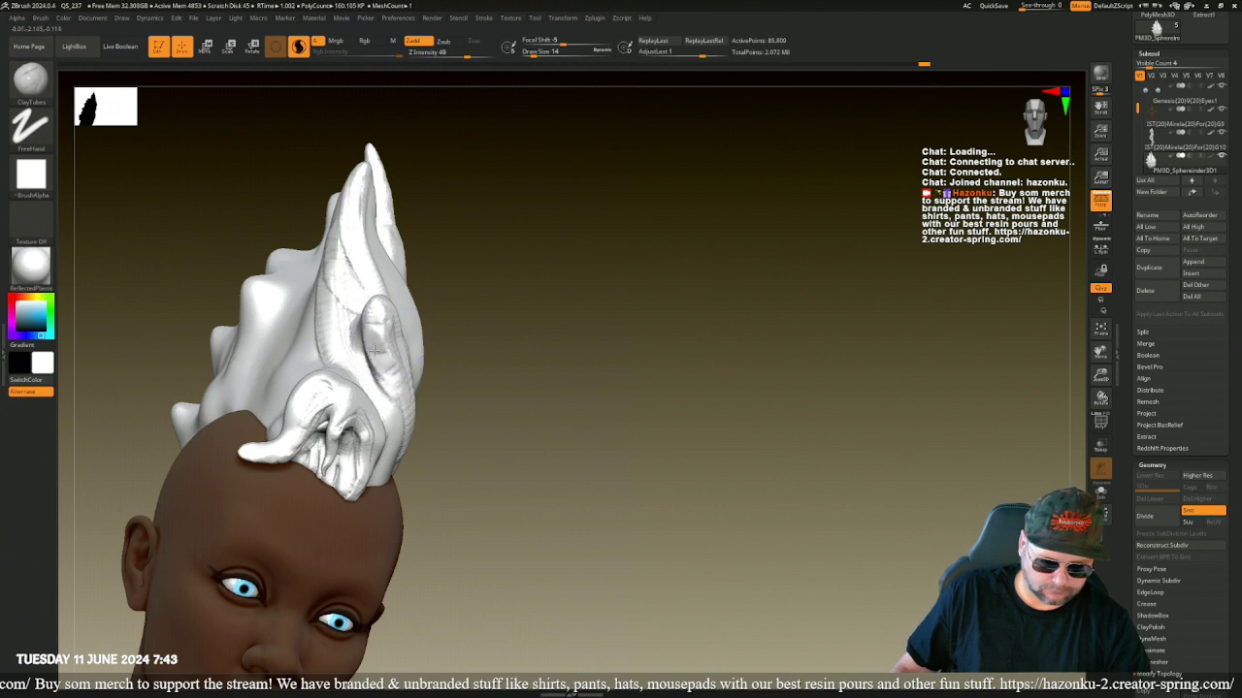
pyautogui.moveTo(426, 291); pyautogui.dragTo(210, 147)
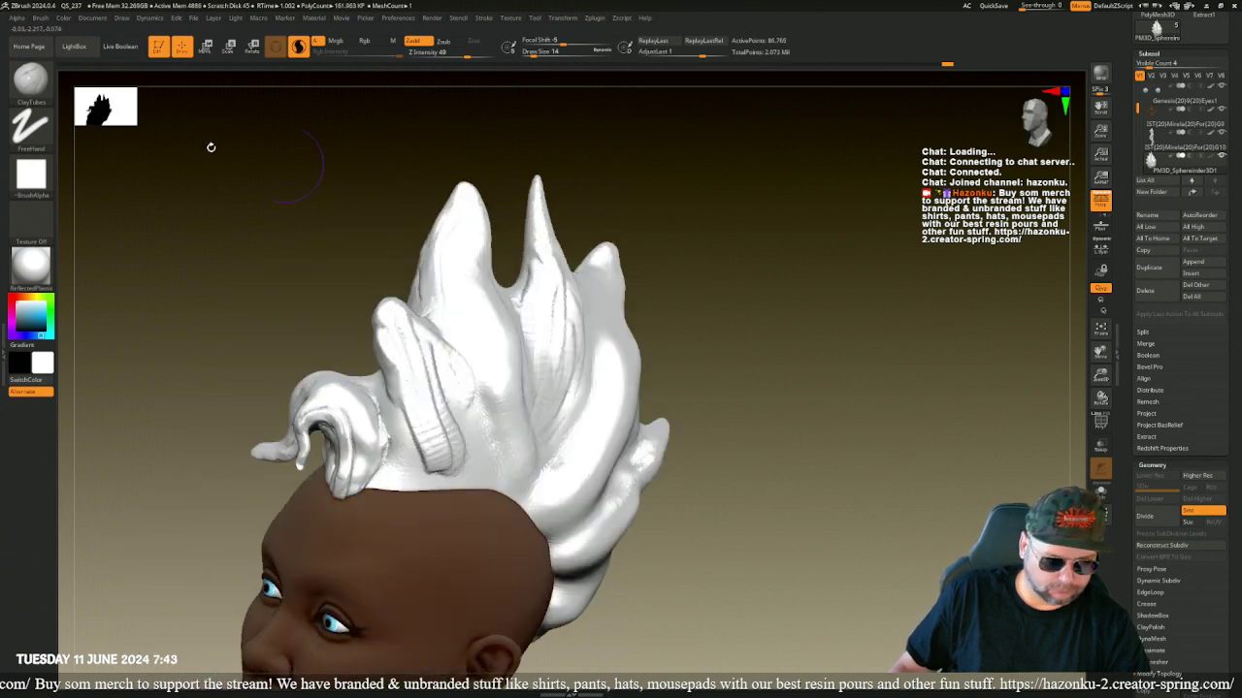
# - Switch to SnakeHook and pull the short front spike upward into a taller, slimmer point
pyautogui.click(45, 81)
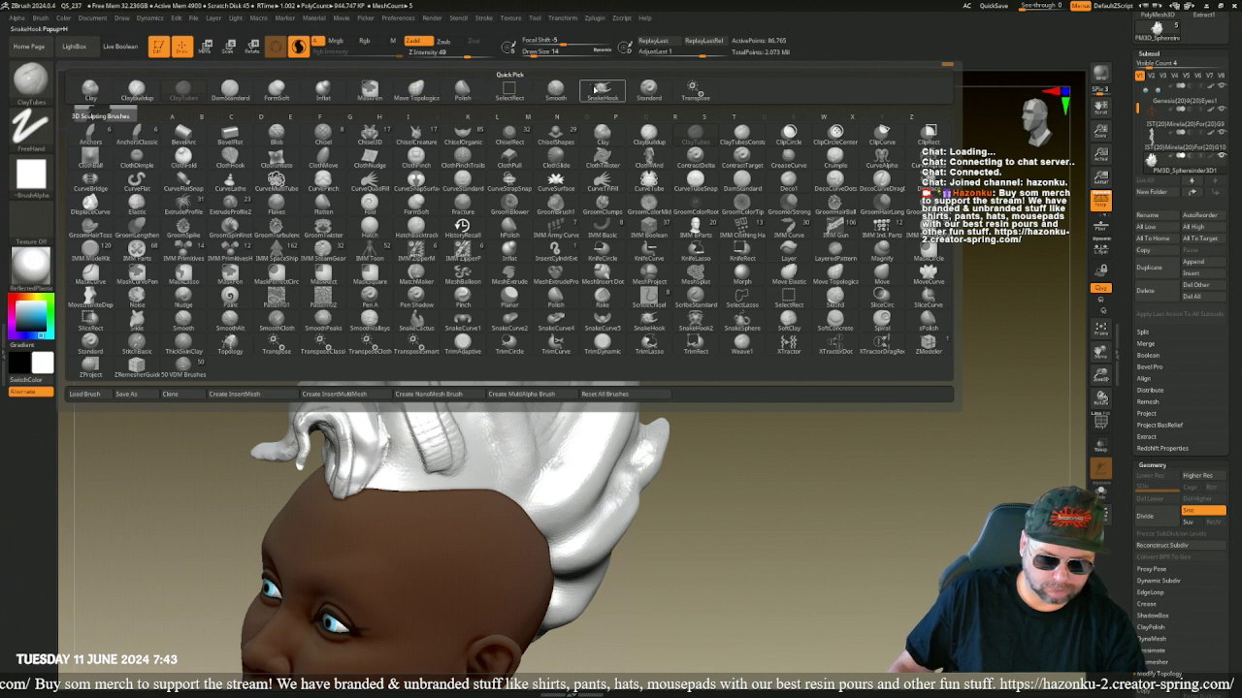
pyautogui.click(603, 90)
pyautogui.moveTo(324, 160)
pyautogui.mouseDown()
pyautogui.moveTo(317, 213)
pyautogui.moveTo(366, 287)
pyautogui.moveTo(361, 243)
pyautogui.moveTo(380, 305)
pyautogui.mouseUp()
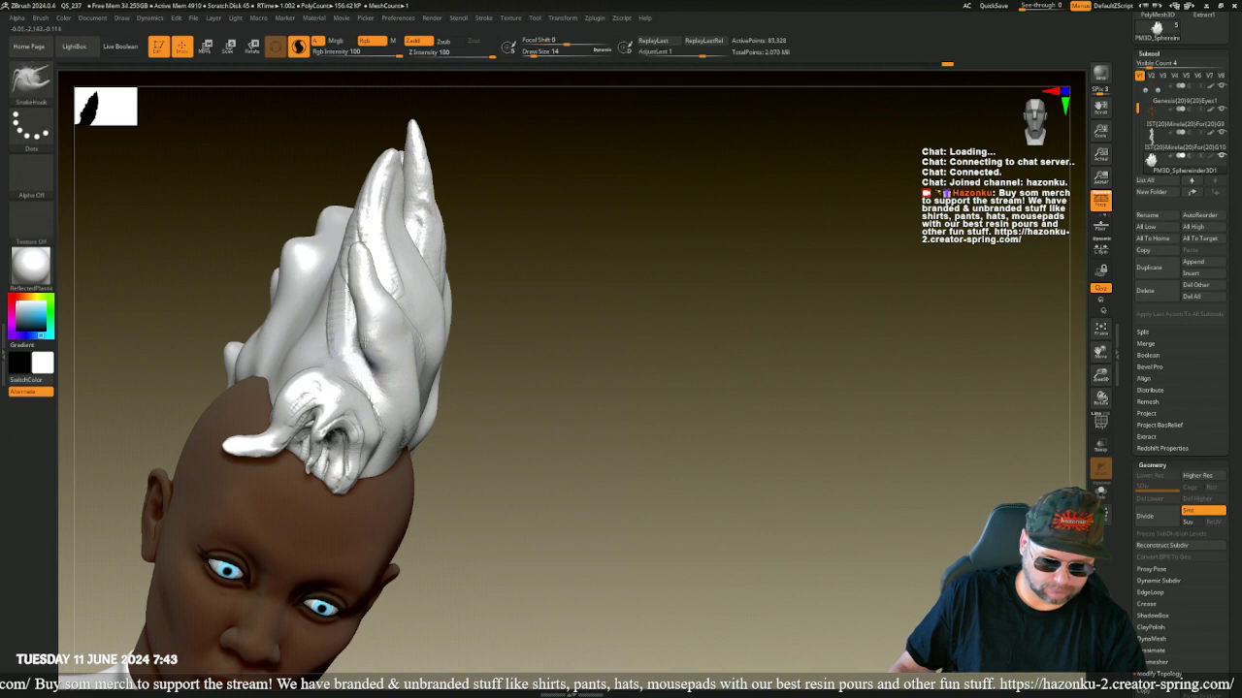
pyautogui.moveTo(173, 252); pyautogui.dragTo(217, 273)
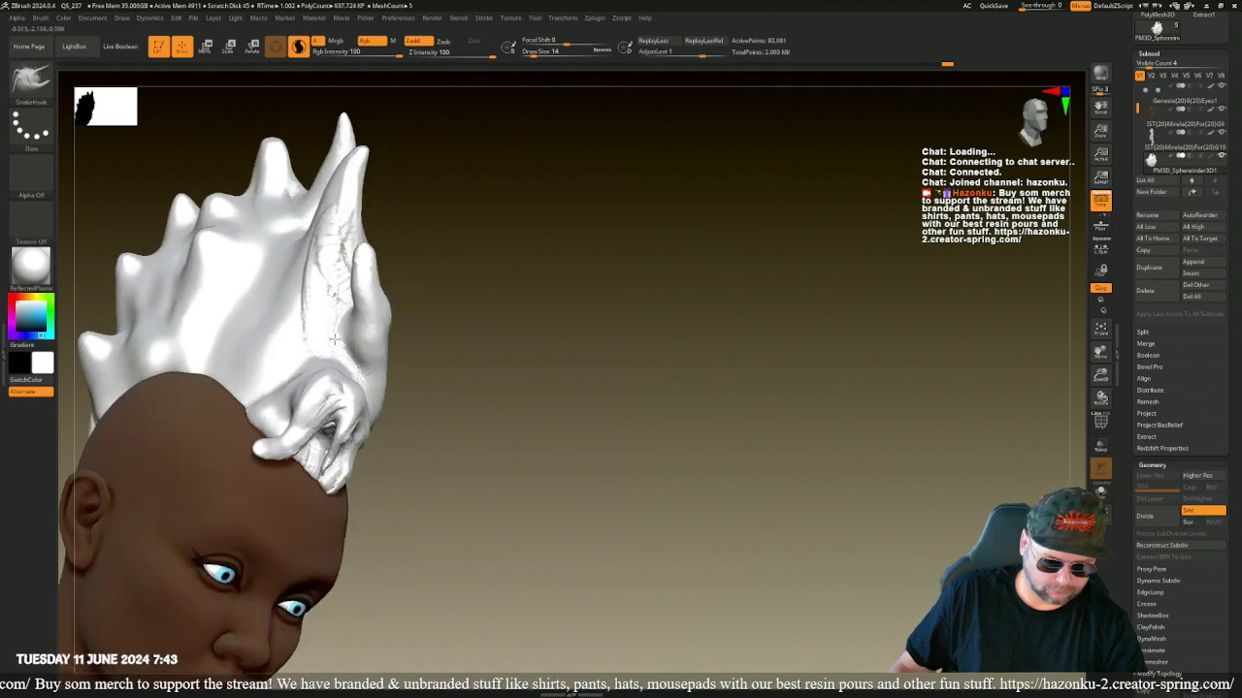
pyautogui.moveTo(321, 343); pyautogui.dragTo(303, 340)
pyautogui.moveTo(342, 291); pyautogui.dragTo(310, 342)
pyautogui.moveTo(460, 360)
pyautogui.mouseDown()
pyautogui.moveTo(307, 351)
pyautogui.moveTo(343, 356)
pyautogui.mouseUp()
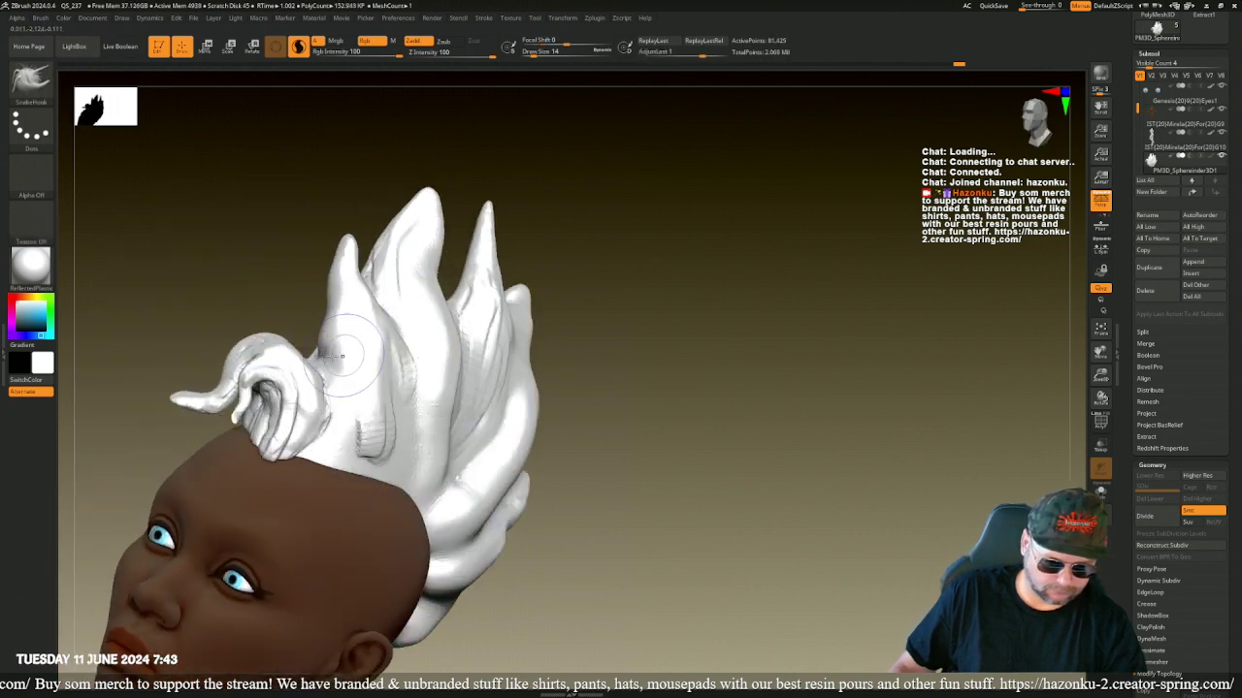
# - Refine the short front spike's forward edge and smooth the ridged strand at its base
pyautogui.moveTo(281, 311)
pyautogui.mouseDown()
pyautogui.moveTo(258, 285)
pyautogui.moveTo(283, 357)
pyautogui.moveTo(302, 375)
pyautogui.moveTo(313, 285)
pyautogui.mouseUp()
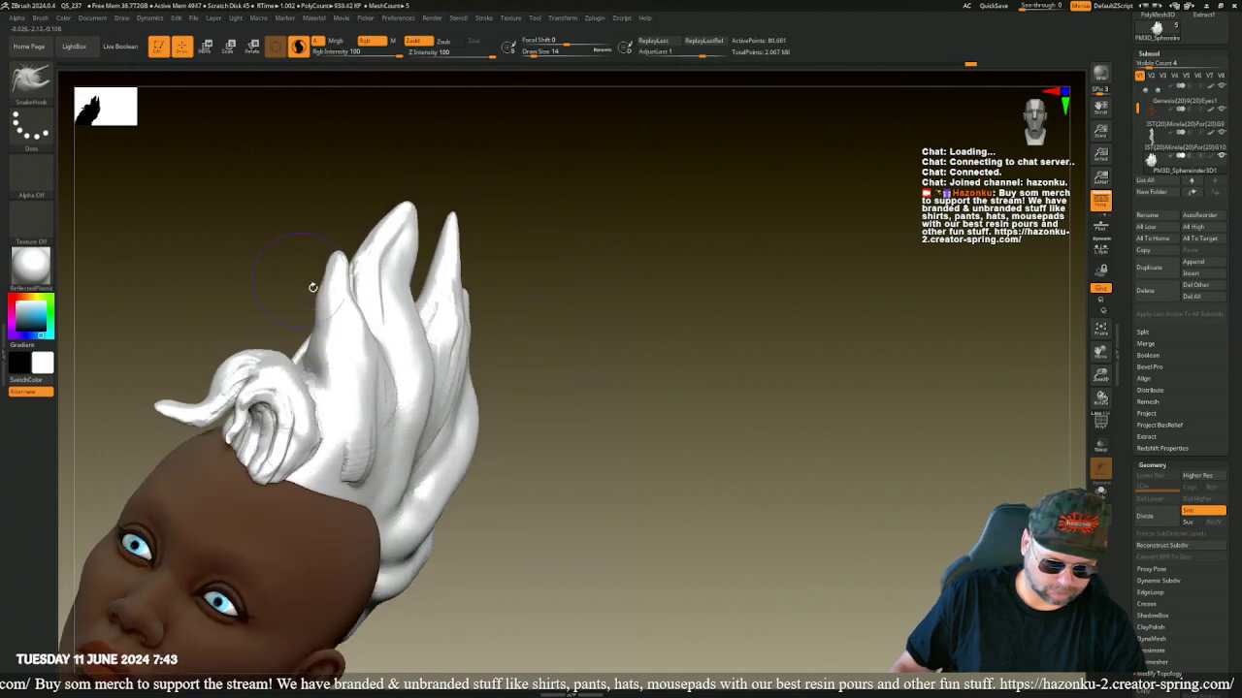
pyautogui.moveTo(316, 366); pyautogui.dragTo(322, 337)
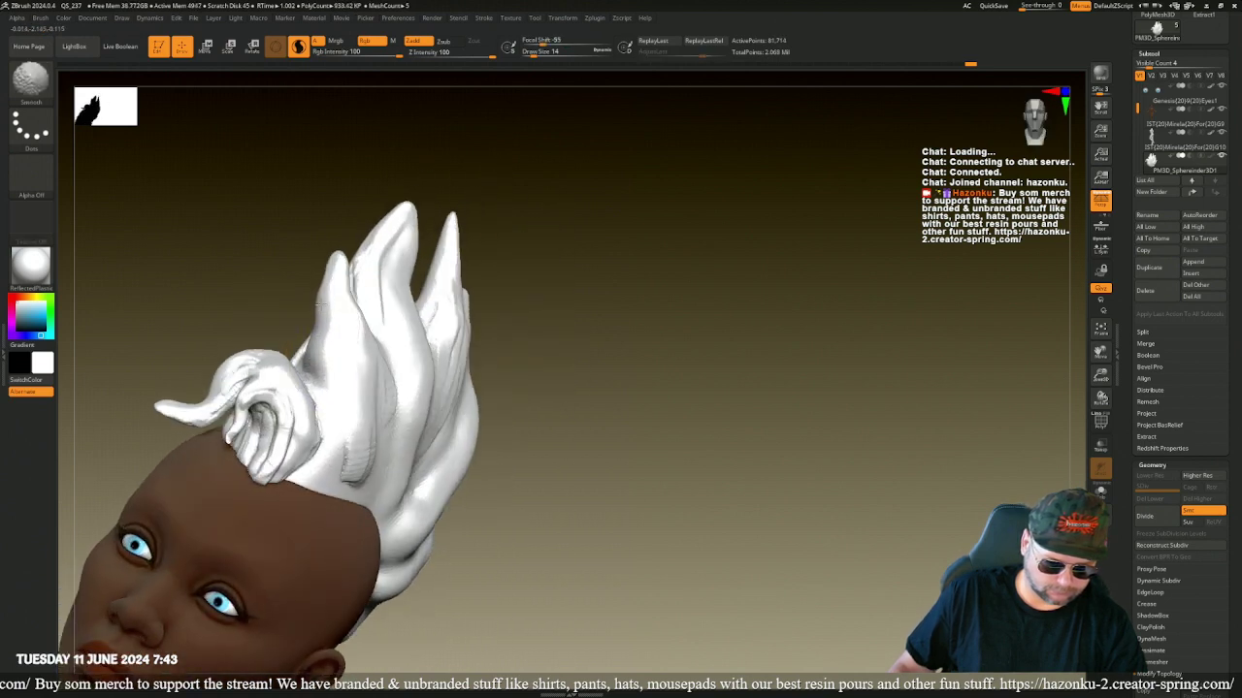
pyautogui.moveTo(385, 435)
pyautogui.keyDown('shift'); pyautogui.mouseDown()
pyautogui.moveTo(386, 254)
pyautogui.moveTo(387, 344)
pyautogui.moveTo(404, 388)
pyautogui.mouseUp(); pyautogui.keyUp('shift')
# - Bend and taper the tips of the two tall upper spikes with SnakeHook, smoothing the first spike below its tip
pyautogui.moveTo(263, 213); pyautogui.dragTo(286, 219)
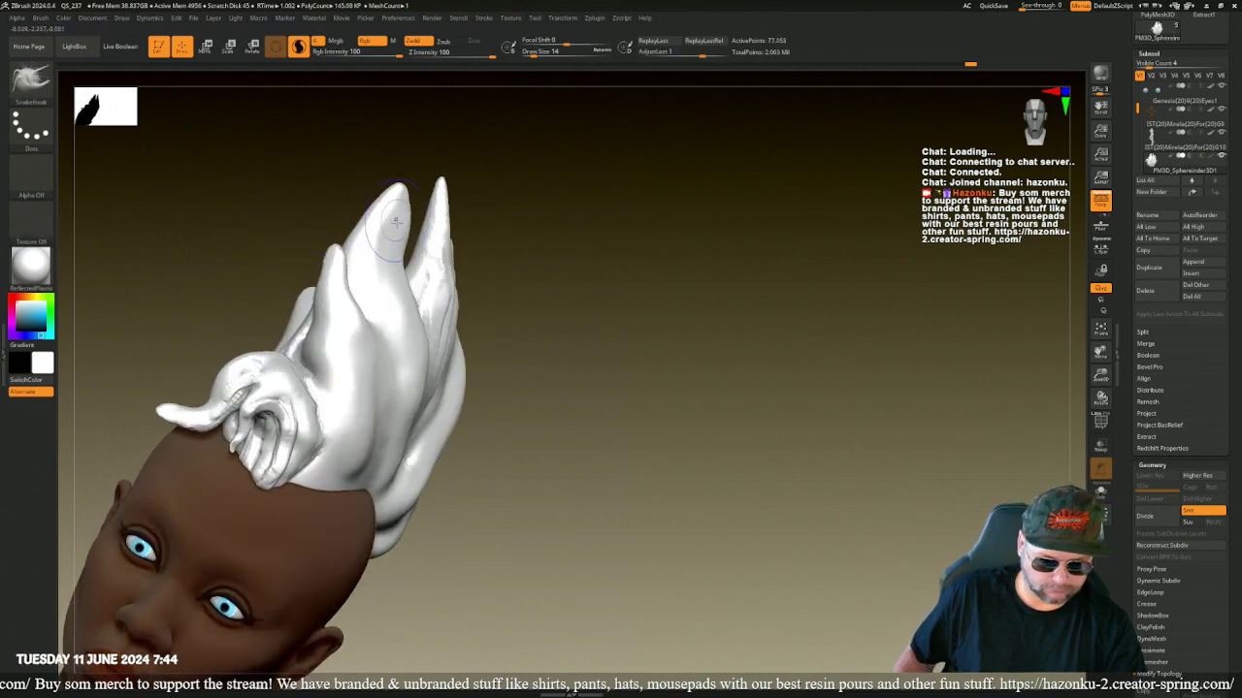
pyautogui.moveTo(376, 221); pyautogui.dragTo(393, 194)
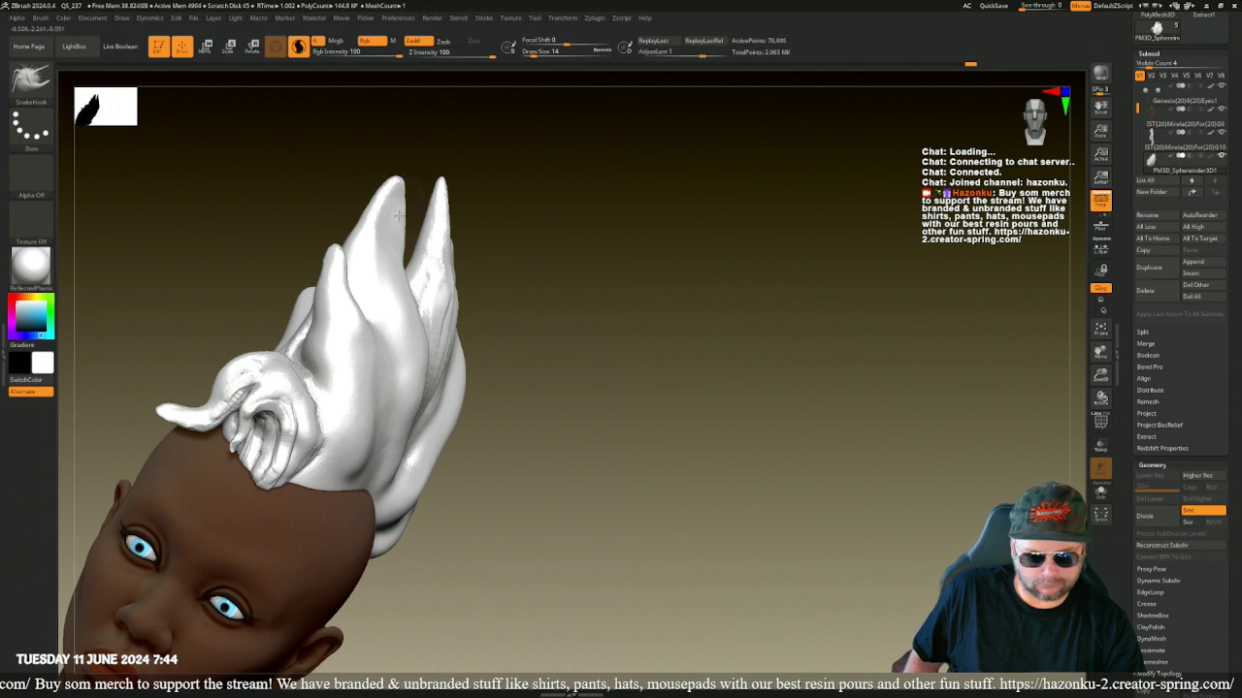
pyautogui.moveTo(404, 212)
pyautogui.mouseDown()
pyautogui.moveTo(382, 202)
pyautogui.moveTo(388, 187)
pyautogui.mouseUp()
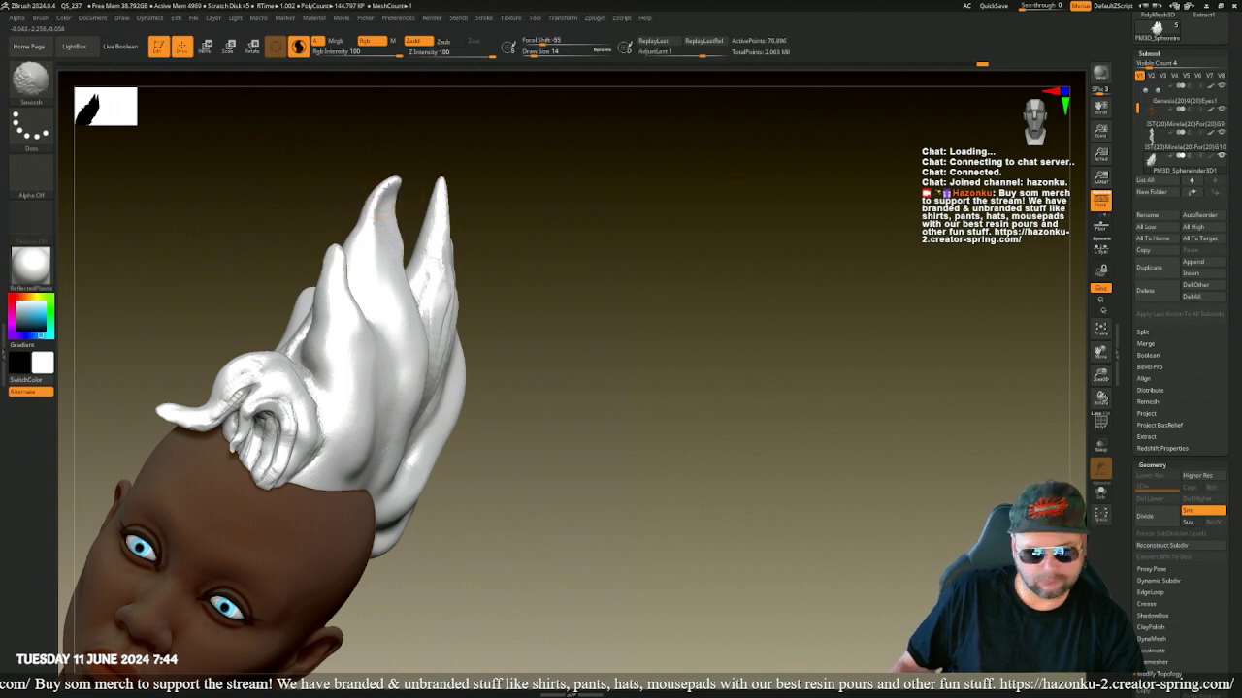
pyautogui.moveTo(380, 241)
pyautogui.keyDown('shift'); pyautogui.mouseDown()
pyautogui.moveTo(383, 230)
pyautogui.moveTo(400, 276)
pyautogui.mouseUp(); pyautogui.keyUp('shift')
pyautogui.moveTo(446, 219); pyautogui.dragTo(419, 229)
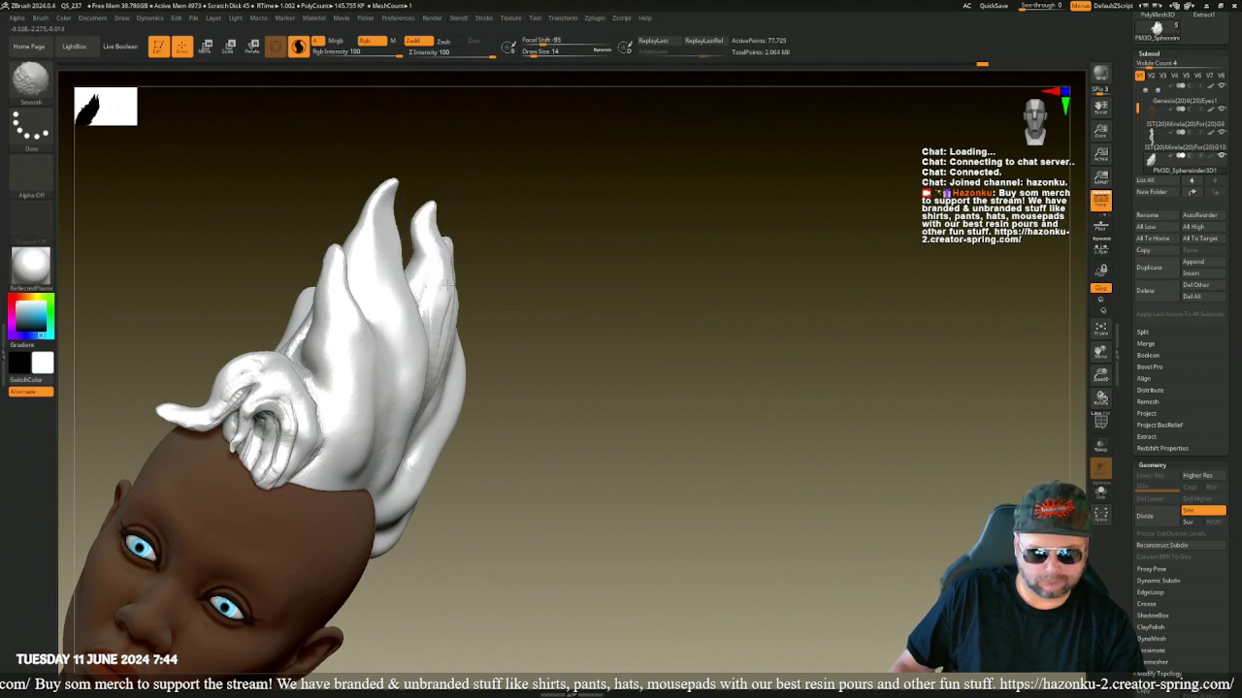
# - Pull the blunt upper rear spike on the hair's other side into a longer, sharper point
pyautogui.moveTo(539, 448)
pyautogui.mouseDown()
pyautogui.moveTo(582, 468)
pyautogui.moveTo(396, 321)
pyautogui.mouseUp()
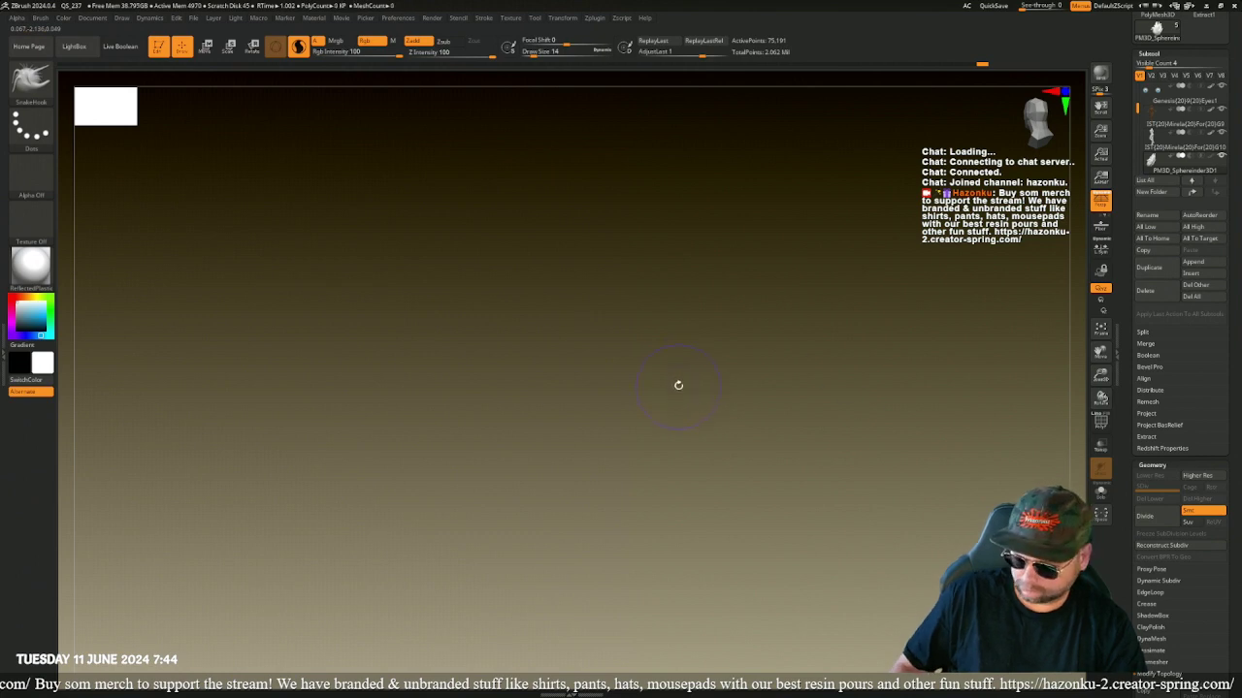
pyautogui.press('f')
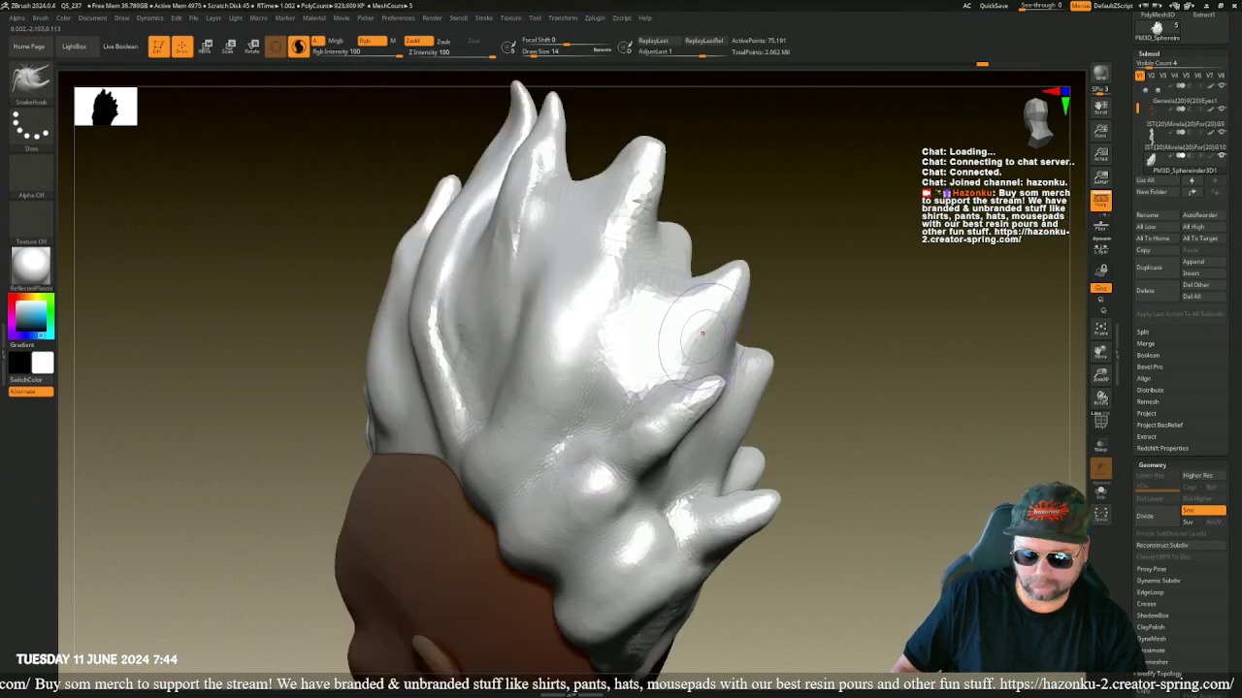
pyautogui.moveTo(870, 305); pyautogui.dragTo(778, 295)
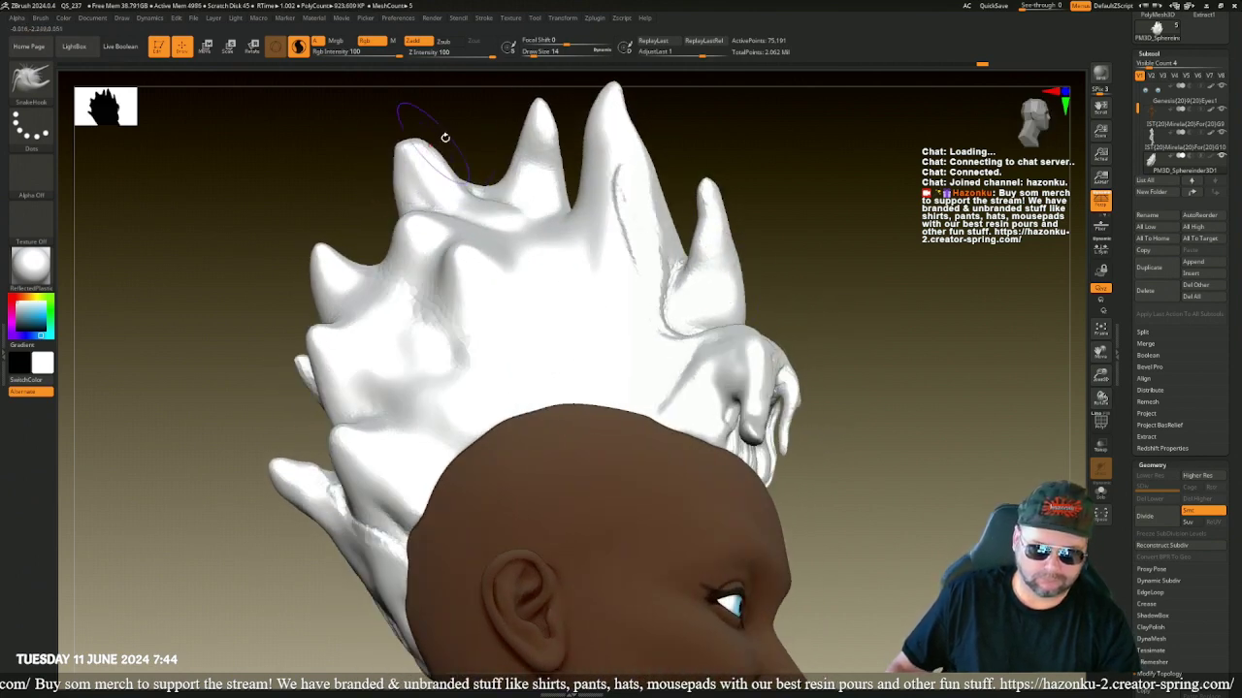
pyautogui.moveTo(404, 111)
pyautogui.mouseDown()
pyautogui.moveTo(424, 181)
pyautogui.moveTo(439, 181)
pyautogui.moveTo(462, 130)
pyautogui.moveTo(444, 121)
pyautogui.mouseUp()
pyautogui.press('shift')
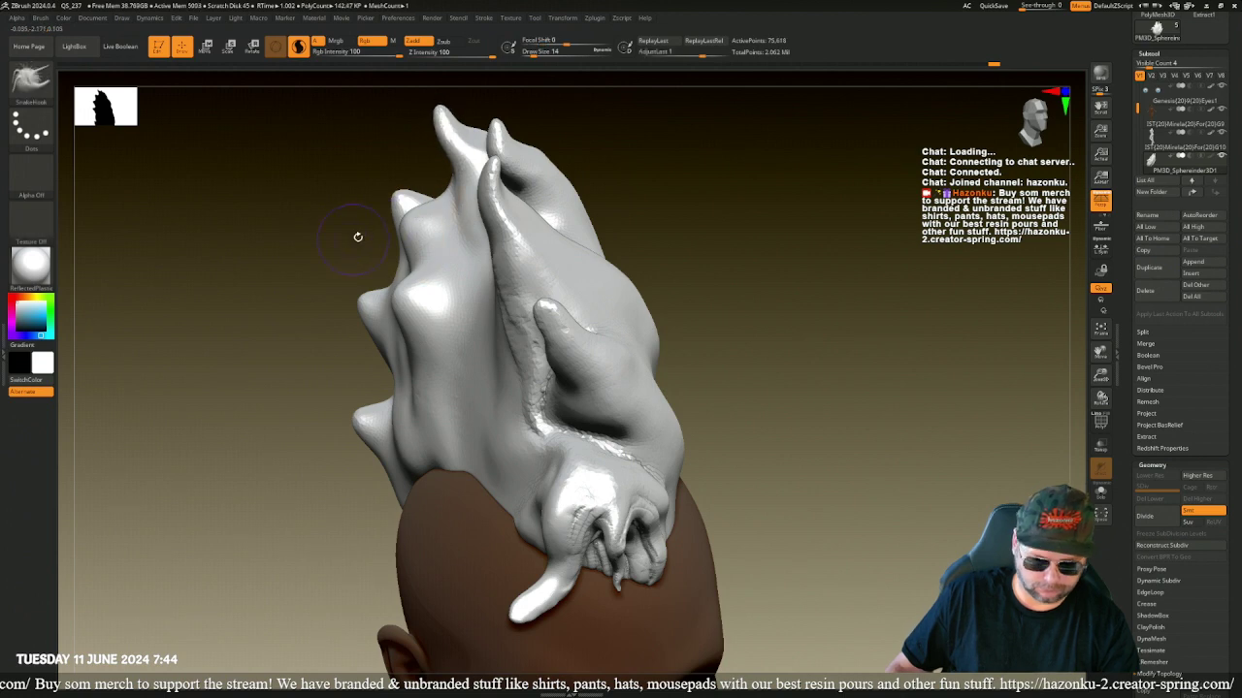
# - Reshape the area between the upper rear spikes and the smaller side bumps below them with SnakeHook strokes
pyautogui.moveTo(307, 230); pyautogui.dragTo(465, 251)
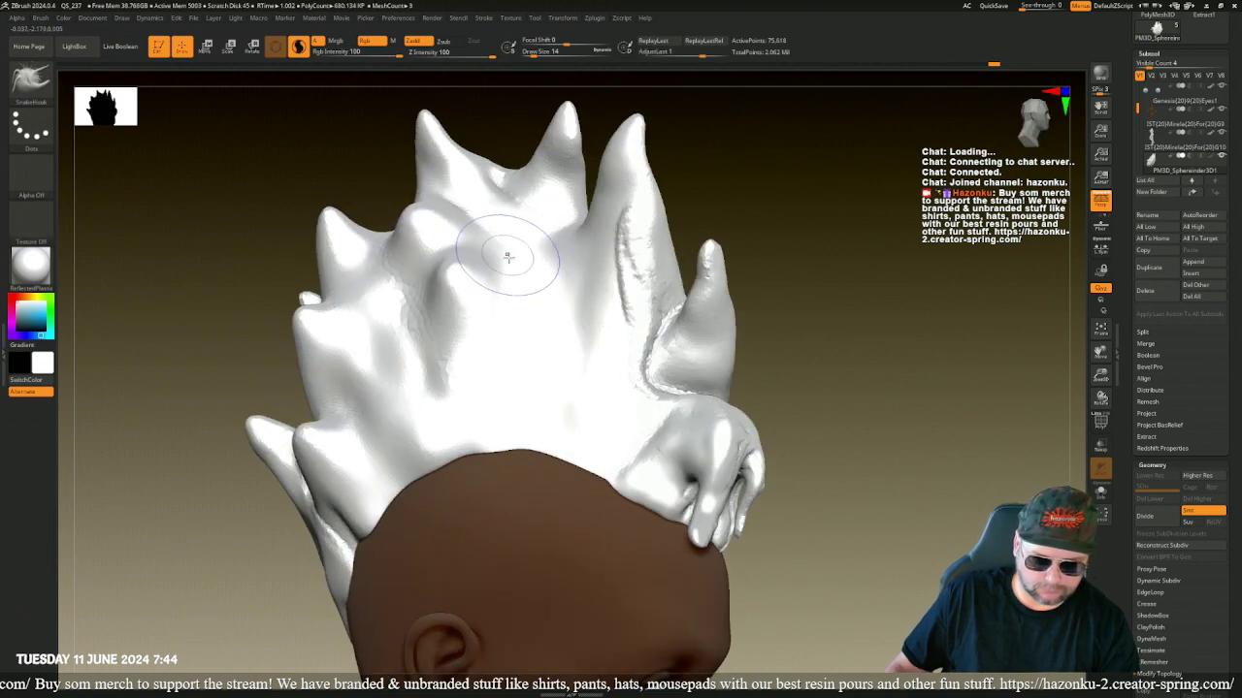
pyautogui.moveTo(485, 141)
pyautogui.mouseDown()
pyautogui.moveTo(483, 116)
pyautogui.moveTo(470, 190)
pyautogui.mouseUp()
pyautogui.moveTo(456, 162)
pyautogui.mouseDown()
pyautogui.moveTo(465, 198)
pyautogui.moveTo(450, 298)
pyautogui.moveTo(427, 243)
pyautogui.mouseUp()
pyautogui.moveTo(448, 286)
pyautogui.mouseDown()
pyautogui.moveTo(427, 252)
pyautogui.moveTo(451, 349)
pyautogui.moveTo(436, 335)
pyautogui.moveTo(407, 427)
pyautogui.moveTo(383, 399)
pyautogui.moveTo(403, 369)
pyautogui.moveTo(395, 394)
pyautogui.moveTo(393, 356)
pyautogui.mouseUp()
pyautogui.moveTo(329, 321)
pyautogui.mouseDown()
pyautogui.moveTo(282, 333)
pyautogui.moveTo(340, 332)
pyautogui.mouseUp()
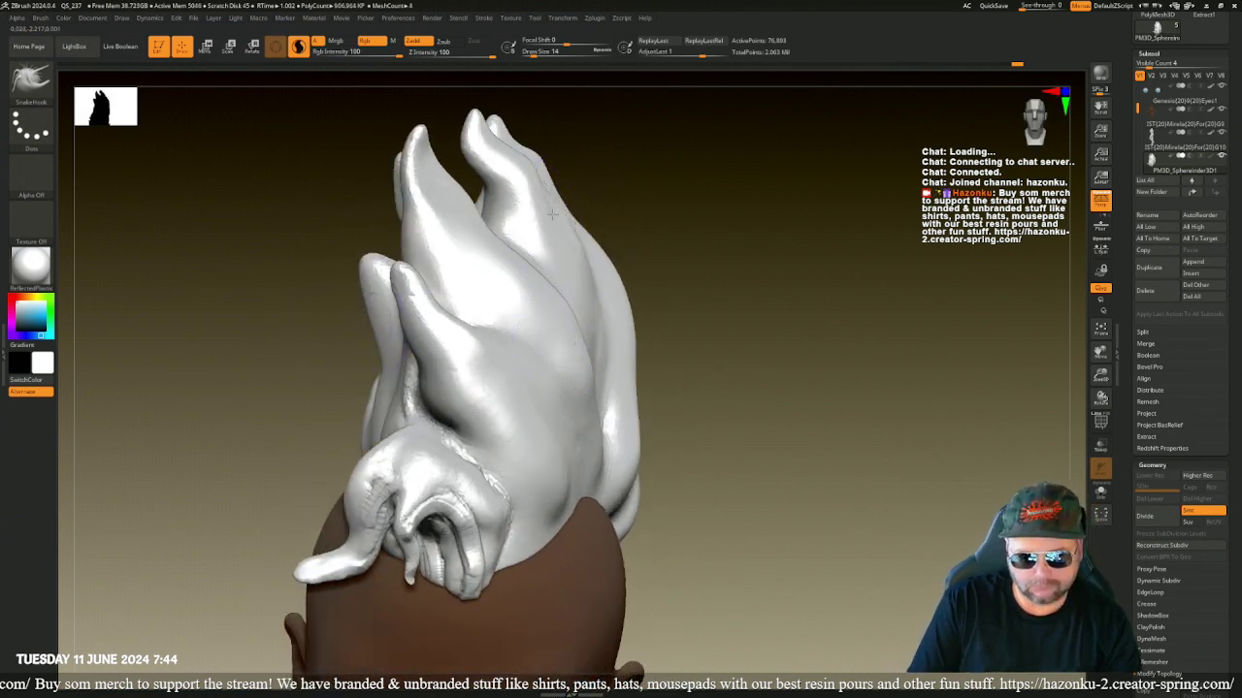
# - Reshape the hair's outer side contour with SnakeHook, pushing the lower bulges inward, then smooth that side's strands
pyautogui.moveTo(551, 216)
pyautogui.mouseDown()
pyautogui.moveTo(618, 304)
pyautogui.moveTo(638, 381)
pyautogui.moveTo(635, 454)
pyautogui.mouseUp()
pyautogui.moveTo(705, 502)
pyautogui.mouseDown()
pyautogui.moveTo(726, 521)
pyautogui.moveTo(728, 485)
pyautogui.moveTo(673, 372)
pyautogui.mouseUp()
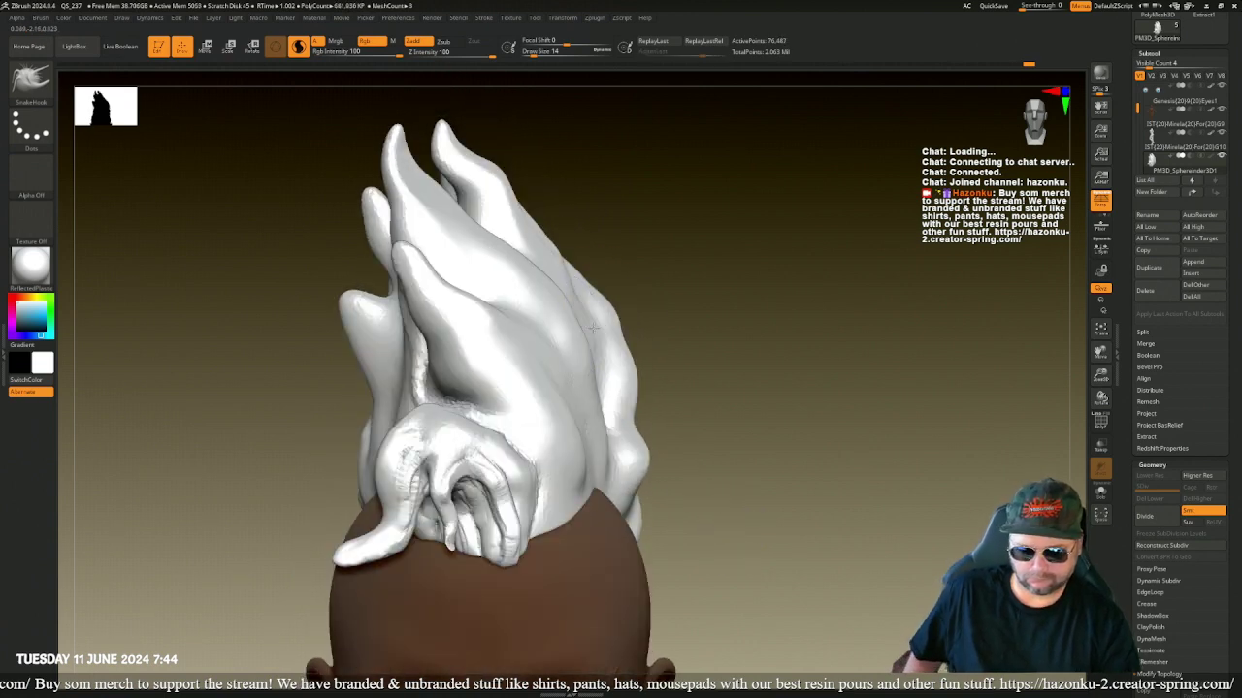
pyautogui.moveTo(660, 421); pyautogui.dragTo(586, 407)
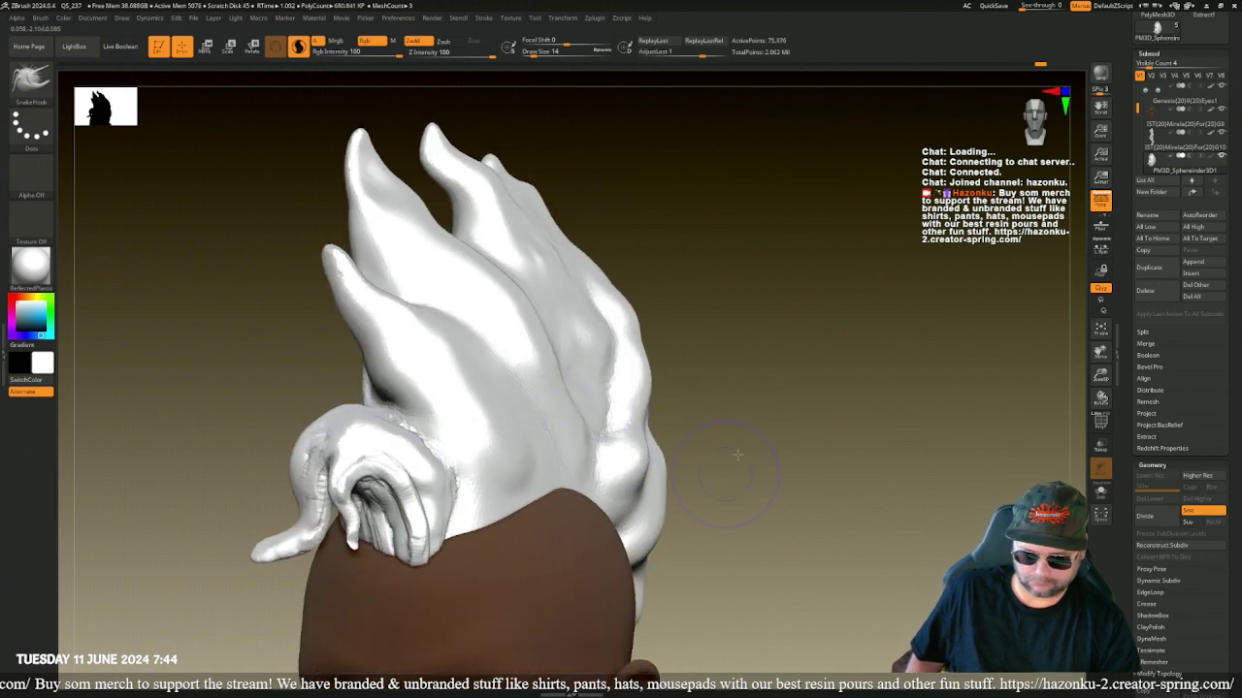
pyautogui.moveTo(737, 454)
pyautogui.mouseDown()
pyautogui.moveTo(709, 382)
pyautogui.moveTo(582, 412)
pyautogui.moveTo(596, 421)
pyautogui.mouseUp()
pyautogui.moveTo(722, 300)
pyautogui.mouseDown()
pyautogui.moveTo(717, 436)
pyautogui.moveTo(739, 403)
pyautogui.moveTo(724, 369)
pyautogui.moveTo(675, 385)
pyautogui.mouseUp()
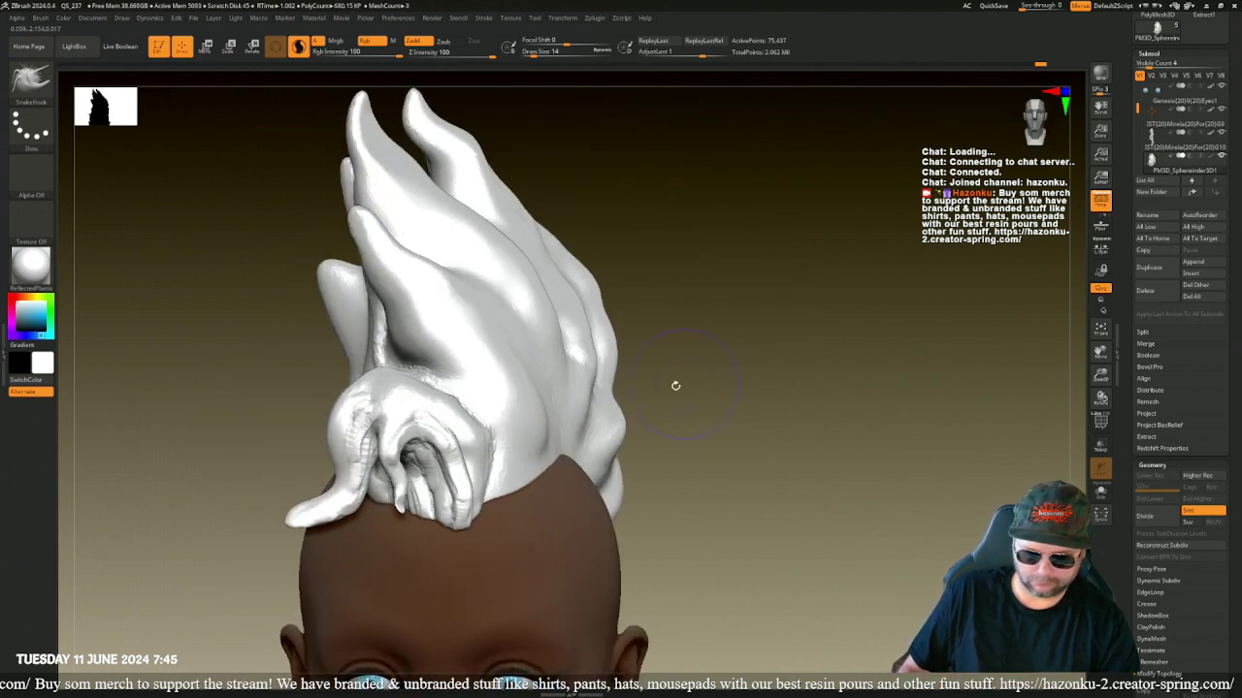
pyautogui.press('shift')
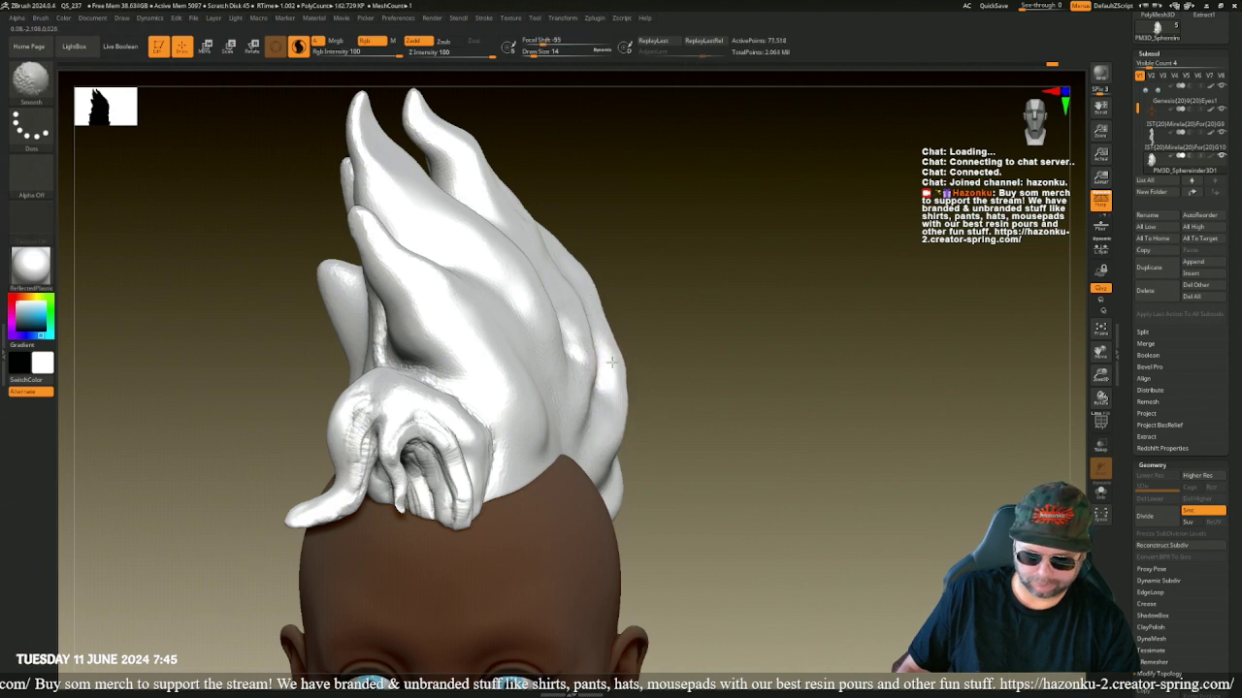
pyautogui.moveTo(695, 471)
pyautogui.mouseDown()
pyautogui.moveTo(670, 492)
pyautogui.moveTo(694, 482)
pyautogui.mouseUp()
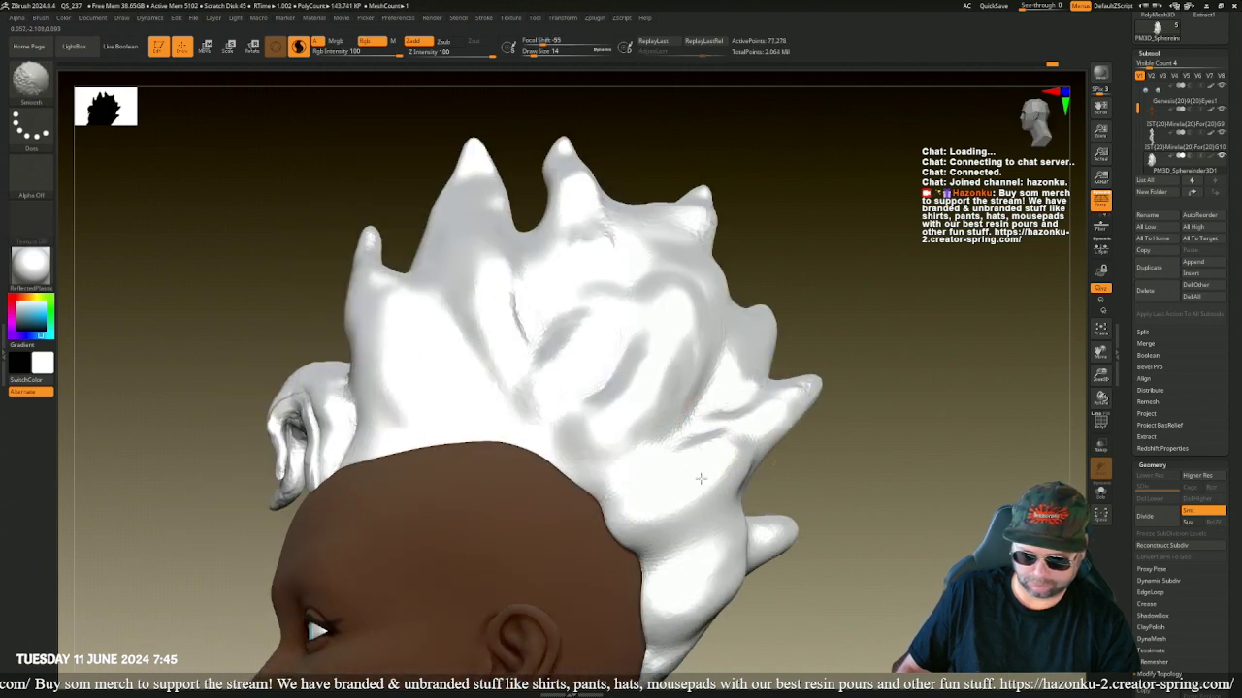
# - Switch to ClayTubes at Draw Size 9 and build thin strands from the tall front spike down to the hairline
pyautogui.moveTo(861, 480)
pyautogui.mouseDown()
pyautogui.moveTo(495, 349)
pyautogui.moveTo(446, 355)
pyautogui.moveTo(534, 457)
pyautogui.moveTo(420, 314)
pyautogui.moveTo(397, 347)
pyautogui.mouseUp()
pyautogui.press('space')
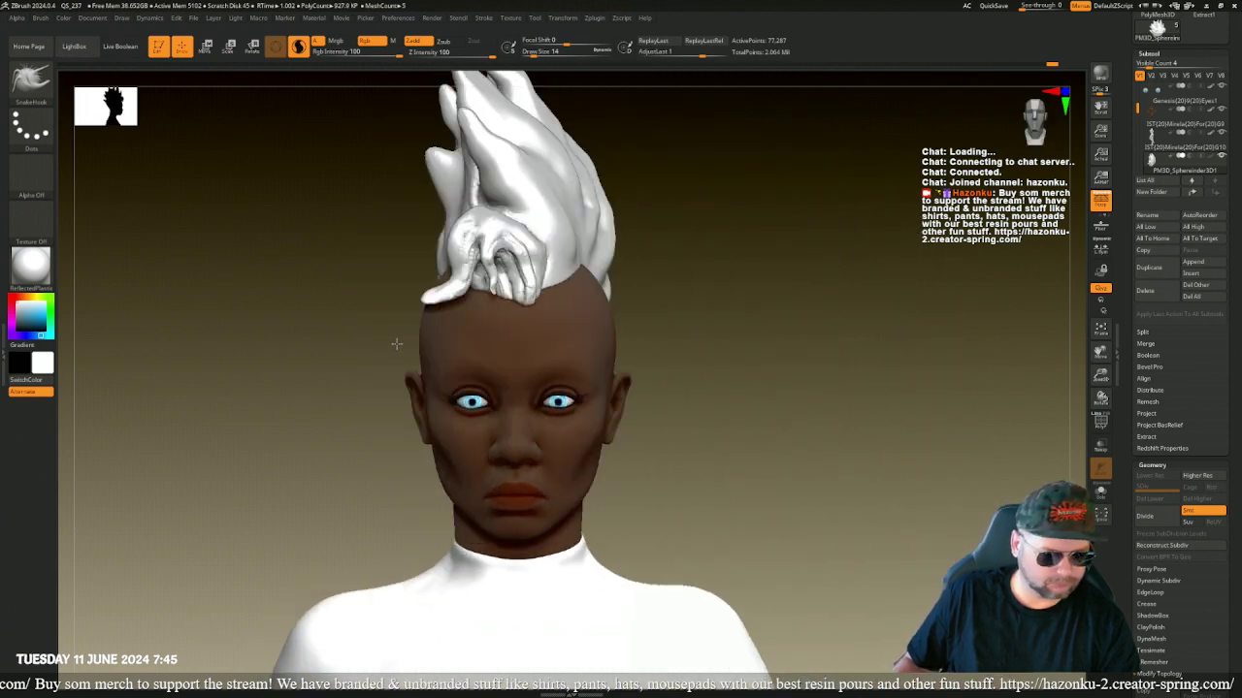
pyautogui.moveTo(757, 384)
pyautogui.mouseDown()
pyautogui.moveTo(699, 363)
pyautogui.moveTo(743, 452)
pyautogui.mouseUp()
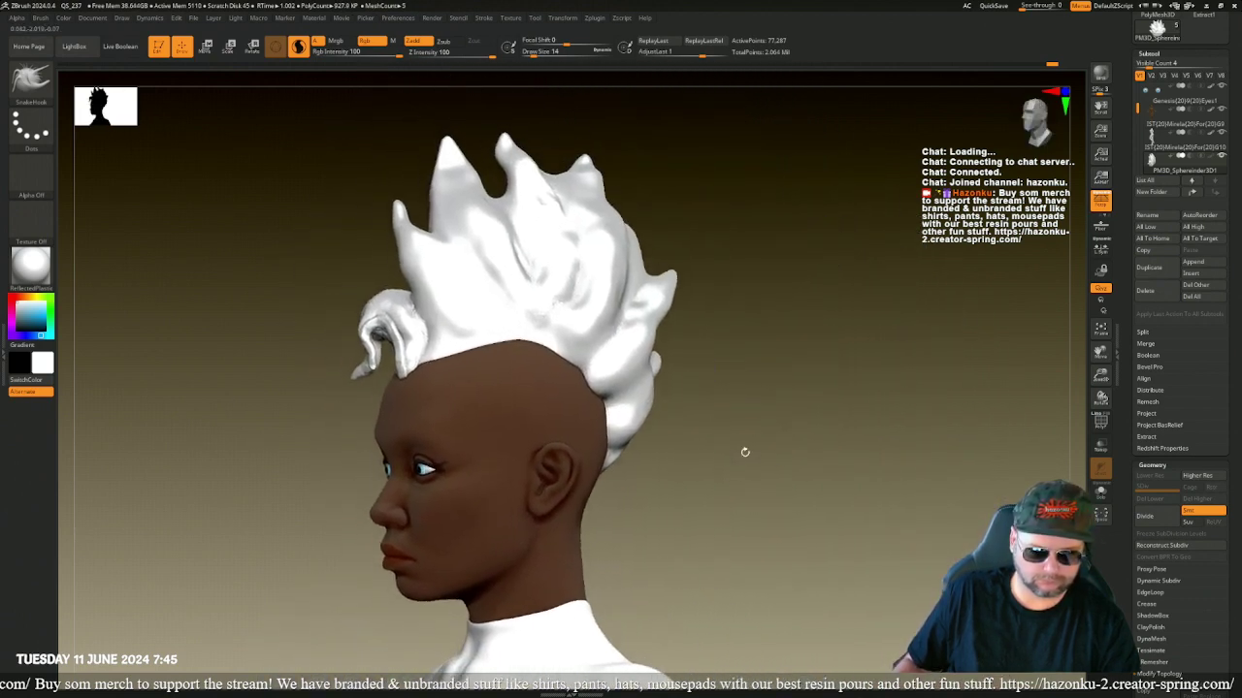
pyautogui.click(31, 81)
pyautogui.click(474, 278)
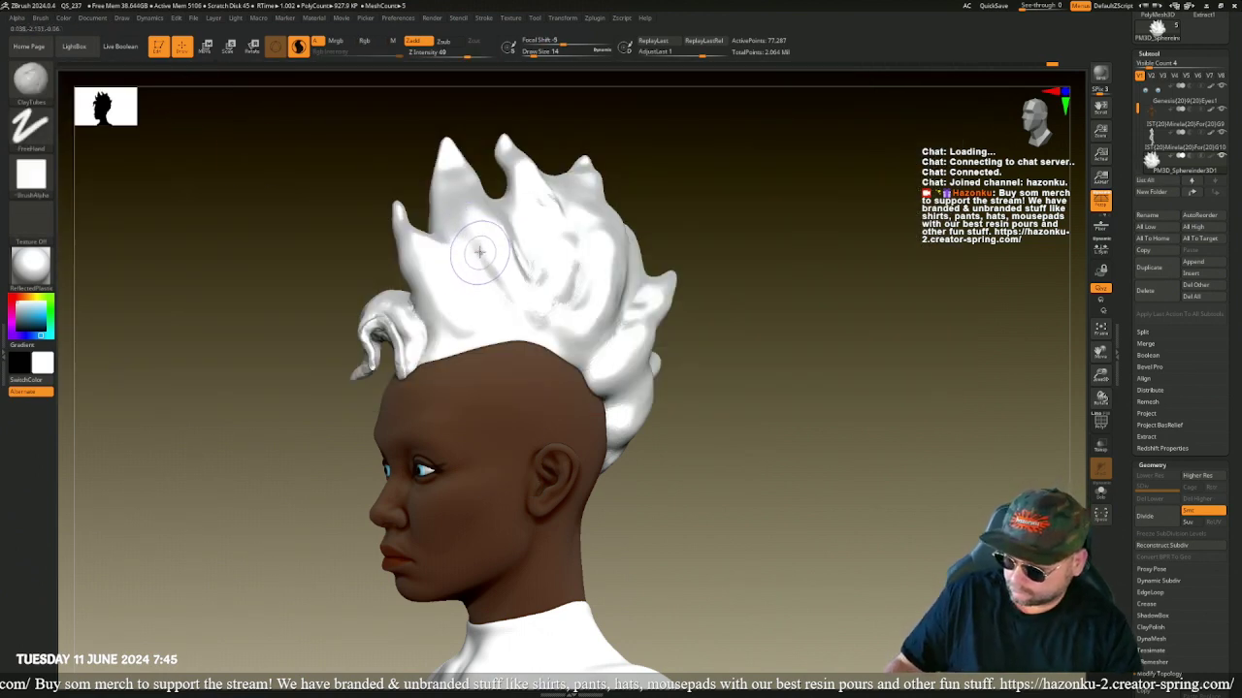
pyautogui.press('[')
pyautogui.moveTo(452, 157)
pyautogui.mouseDown()
pyautogui.moveTo(529, 324)
pyautogui.moveTo(504, 308)
pyautogui.moveTo(473, 227)
pyautogui.mouseUp()
pyautogui.moveTo(513, 312)
pyautogui.mouseDown()
pyautogui.moveTo(449, 158)
pyautogui.moveTo(513, 288)
pyautogui.moveTo(452, 163)
pyautogui.moveTo(508, 318)
pyautogui.mouseUp()
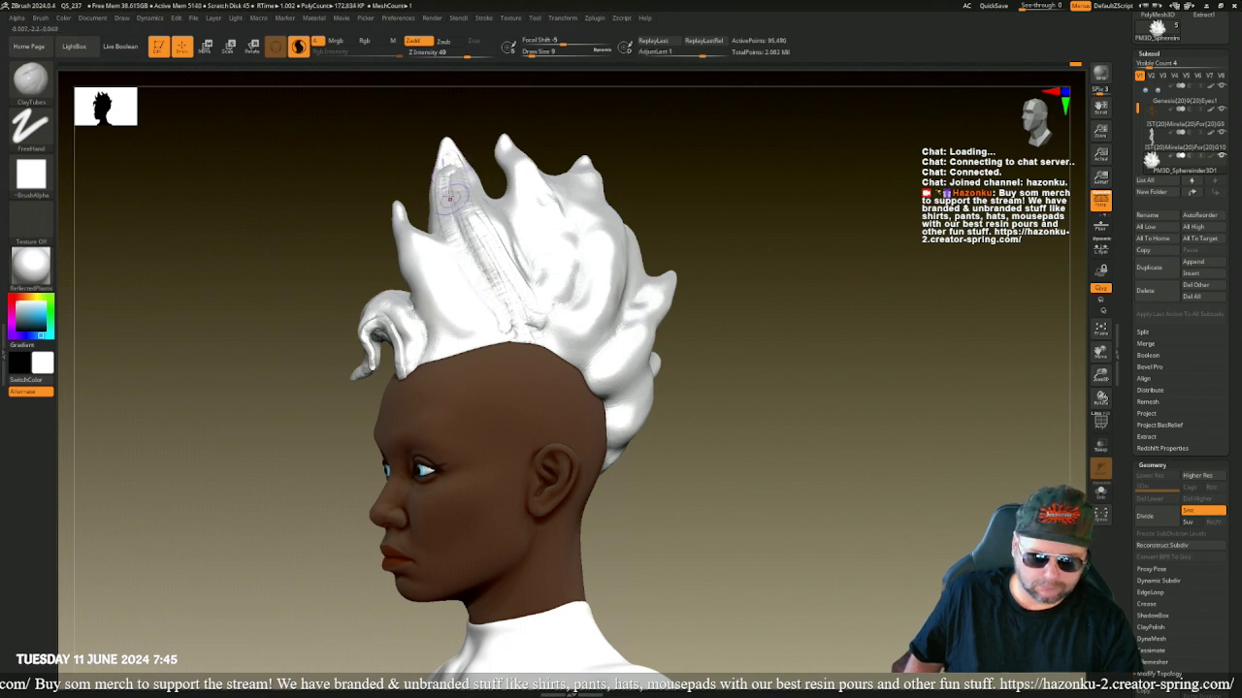
pyautogui.moveTo(450, 198); pyautogui.dragTo(480, 266)
# - Try the DragDot and Dots stroke types for ClayTubes, then restore the FreeHand stroke
pyautogui.click(30, 126)
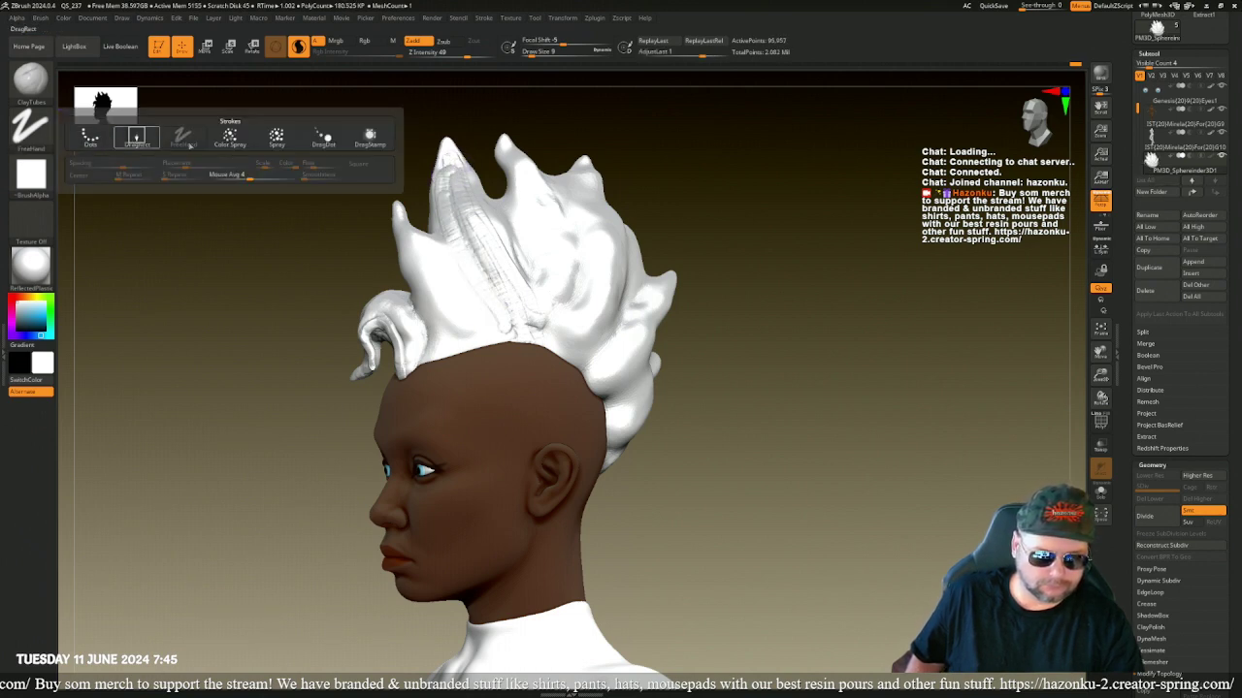
pyautogui.click(323, 137)
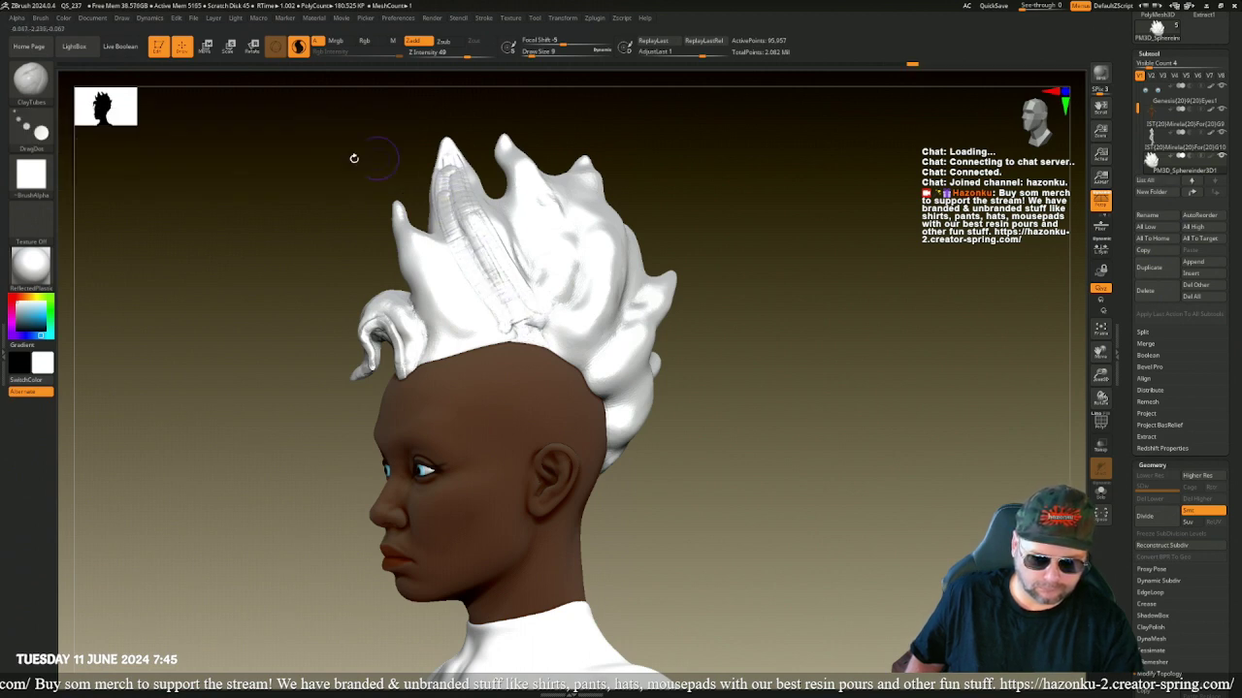
pyautogui.click(30, 126)
pyautogui.click(91, 136)
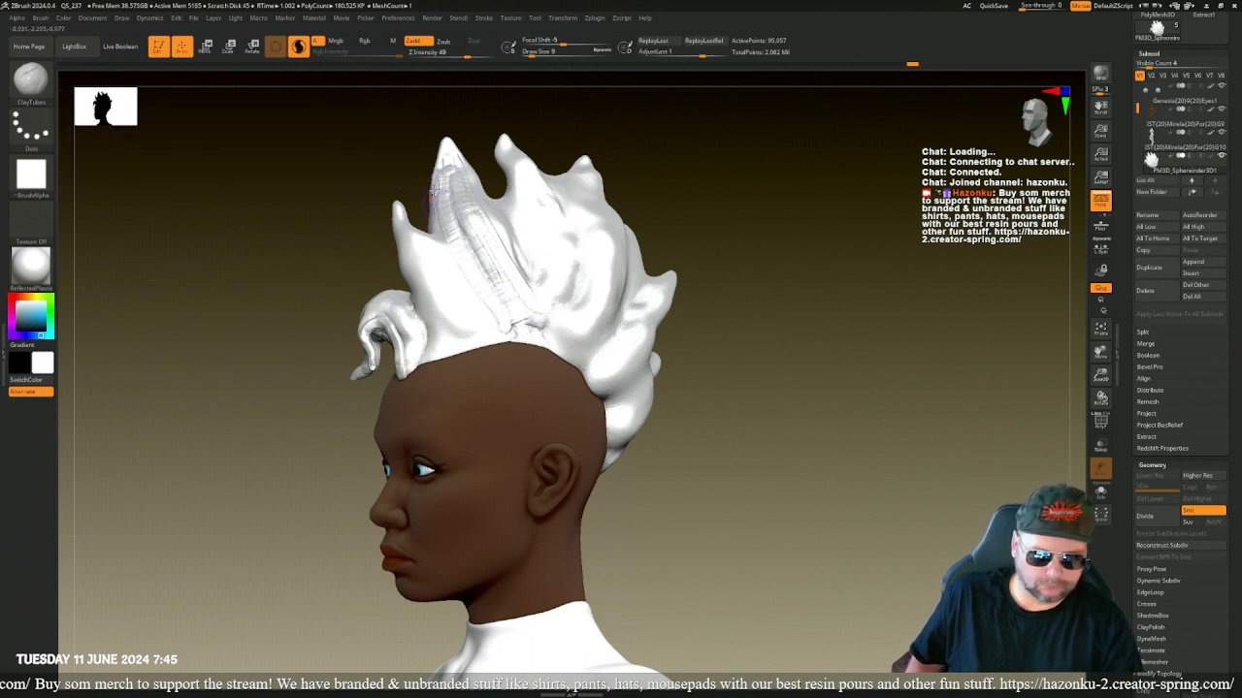
pyautogui.moveTo(499, 335); pyautogui.dragTo(502, 309)
pyautogui.click(34, 123)
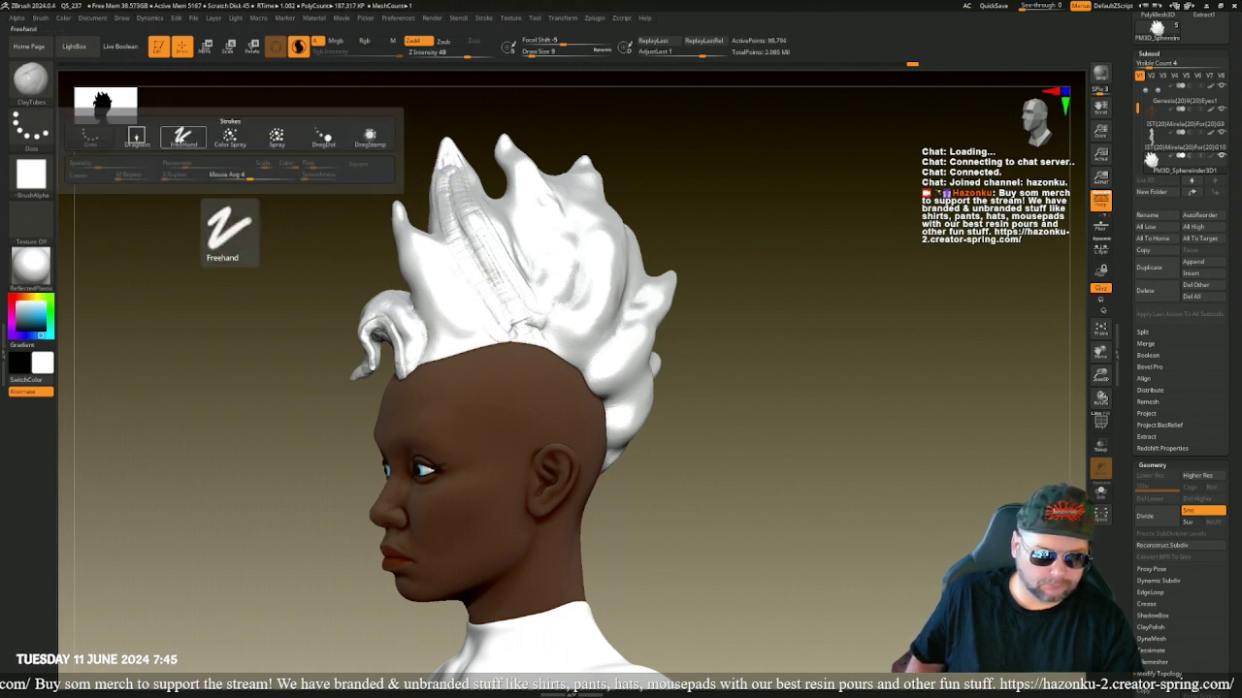
pyautogui.click(183, 137)
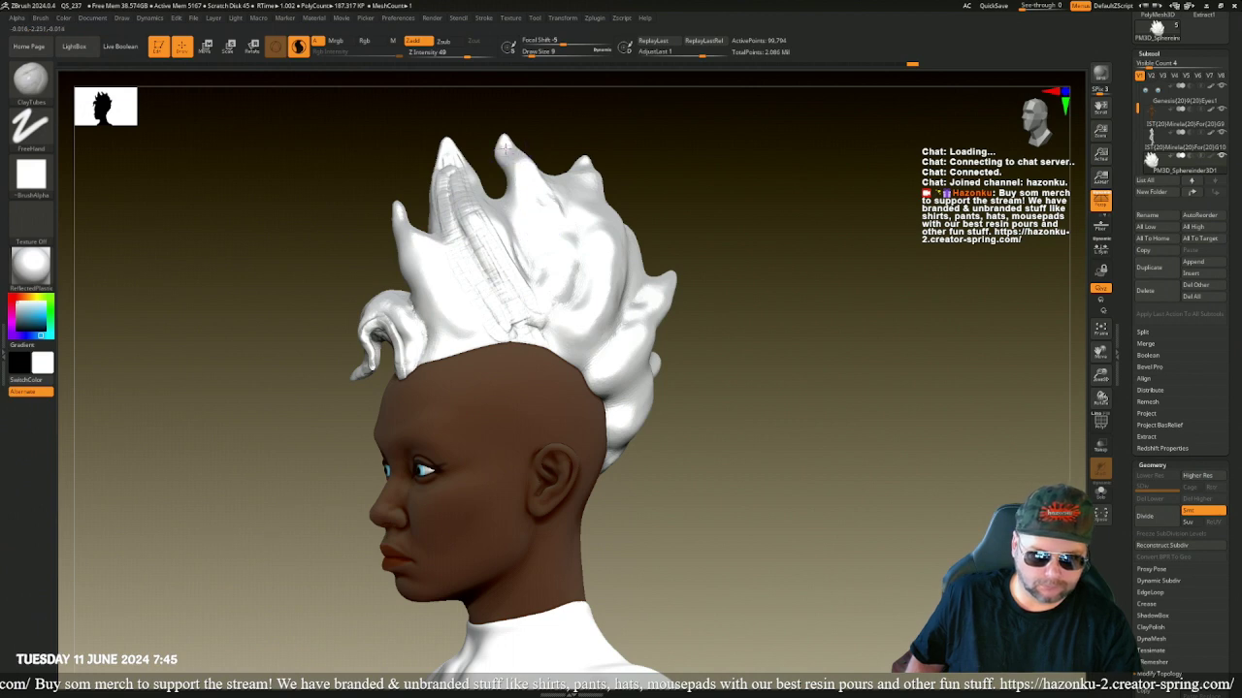
# - Build ClayTubes strands along the middle spikes on the side of the hair, running down to the hairline
pyautogui.moveTo(547, 312)
pyautogui.mouseDown()
pyautogui.moveTo(509, 199)
pyautogui.moveTo(532, 340)
pyautogui.moveTo(483, 189)
pyautogui.mouseUp()
pyautogui.moveTo(528, 285); pyautogui.dragTo(516, 221)
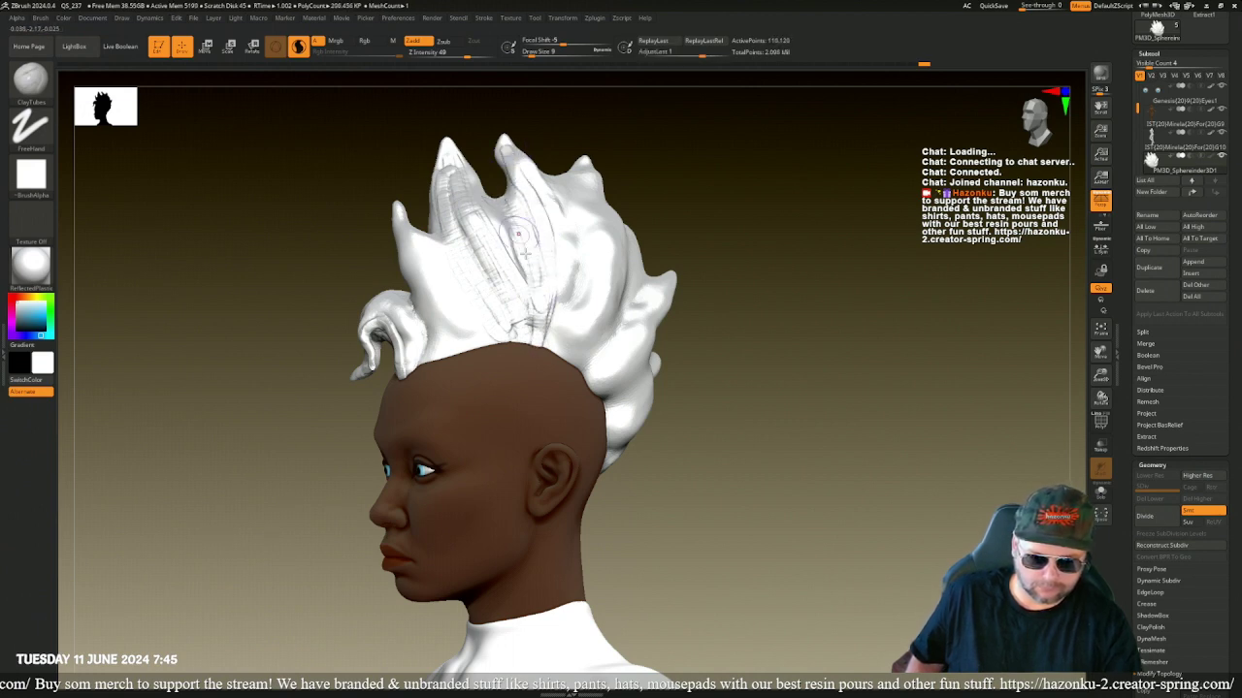
pyautogui.moveTo(534, 330)
pyautogui.mouseDown()
pyautogui.moveTo(545, 208)
pyautogui.moveTo(539, 330)
pyautogui.moveTo(566, 218)
pyautogui.moveTo(561, 349)
pyautogui.moveTo(582, 237)
pyautogui.mouseUp()
pyautogui.moveTo(577, 339)
pyautogui.mouseDown()
pyautogui.moveTo(588, 272)
pyautogui.moveTo(575, 155)
pyautogui.moveTo(572, 345)
pyautogui.moveTo(580, 237)
pyautogui.mouseUp()
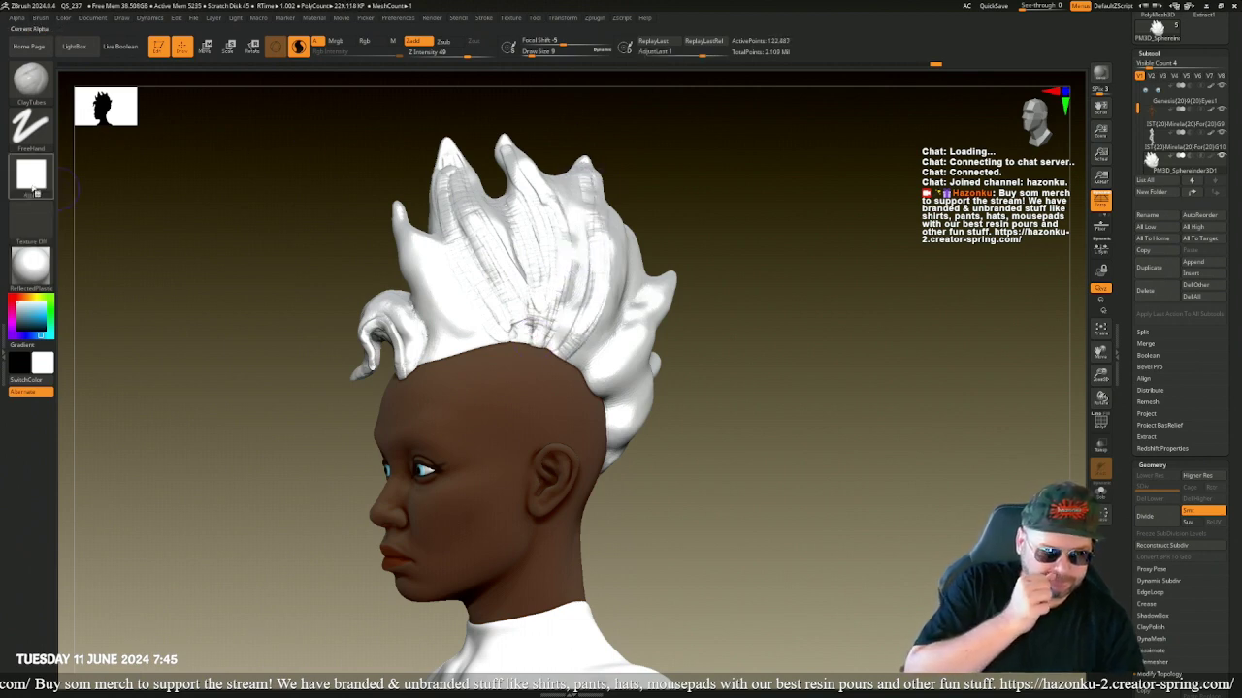
# - Switch the ClayTubes alpha to Alpha 01 and add soft strands from the upper rear spike down to the hairline
pyautogui.click(34, 191)
pyautogui.click(32, 179)
pyautogui.click(153, 180)
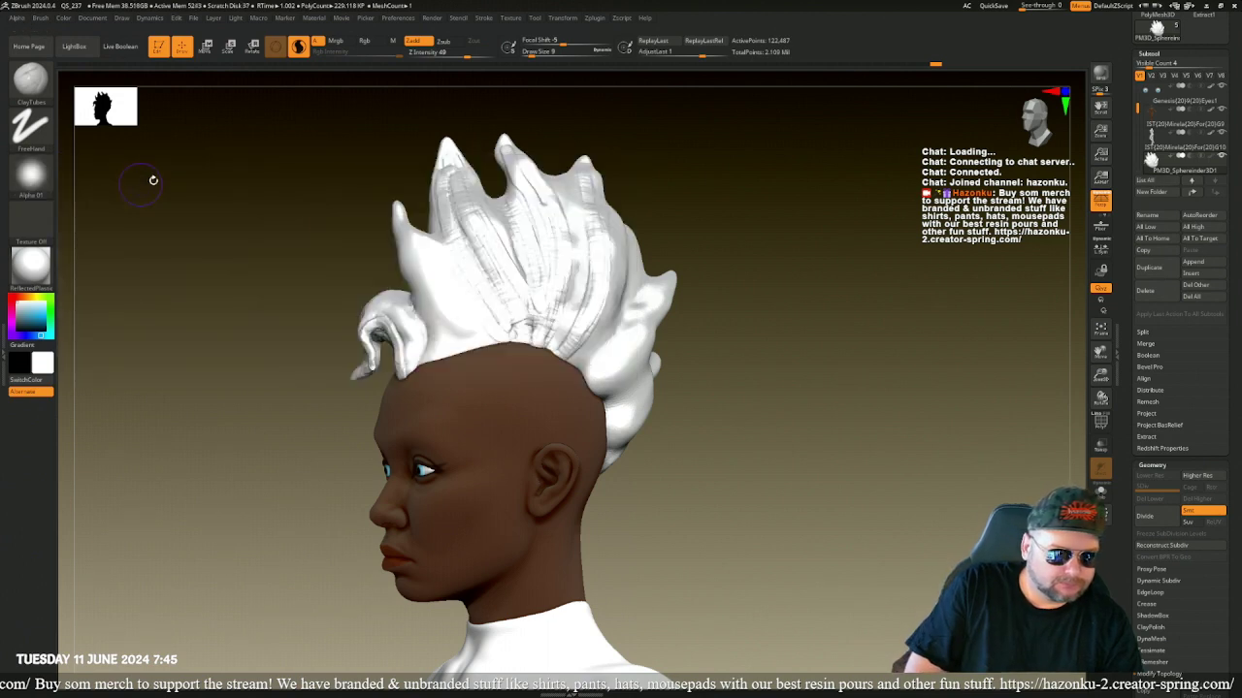
pyautogui.moveTo(580, 168)
pyautogui.mouseDown()
pyautogui.moveTo(595, 245)
pyautogui.moveTo(565, 346)
pyautogui.mouseUp()
pyautogui.moveTo(593, 231)
pyautogui.mouseDown()
pyautogui.moveTo(584, 309)
pyautogui.moveTo(585, 270)
pyautogui.mouseUp()
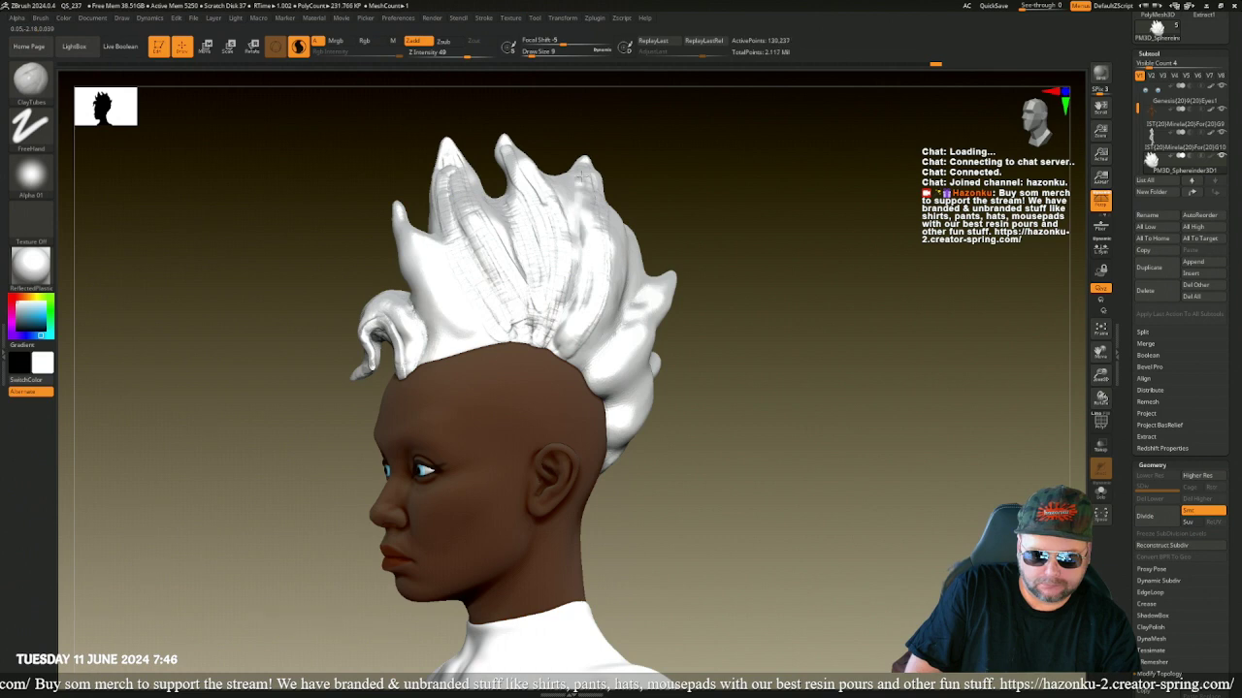
pyautogui.moveTo(580, 174); pyautogui.dragTo(615, 267)
# - Change the ClayTubes alpha to Alpha 28 and add strands across the side of the hair behind the front curl
pyautogui.click(30, 174)
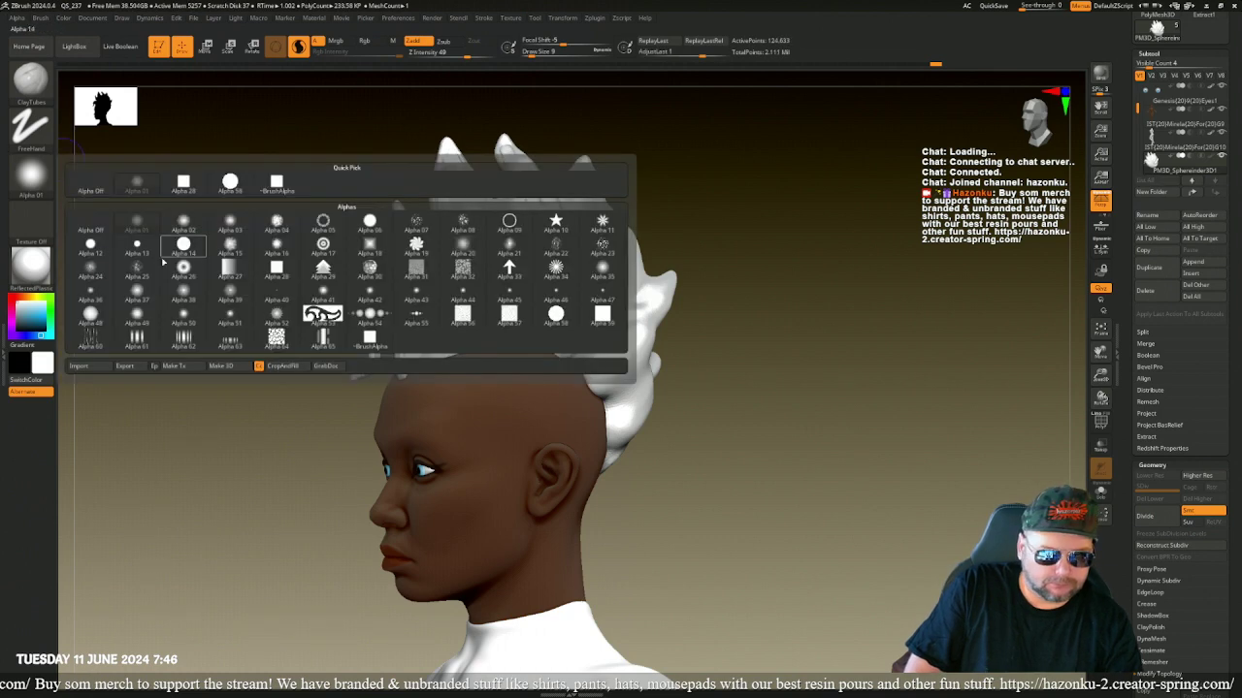
pyautogui.moveTo(182, 188)
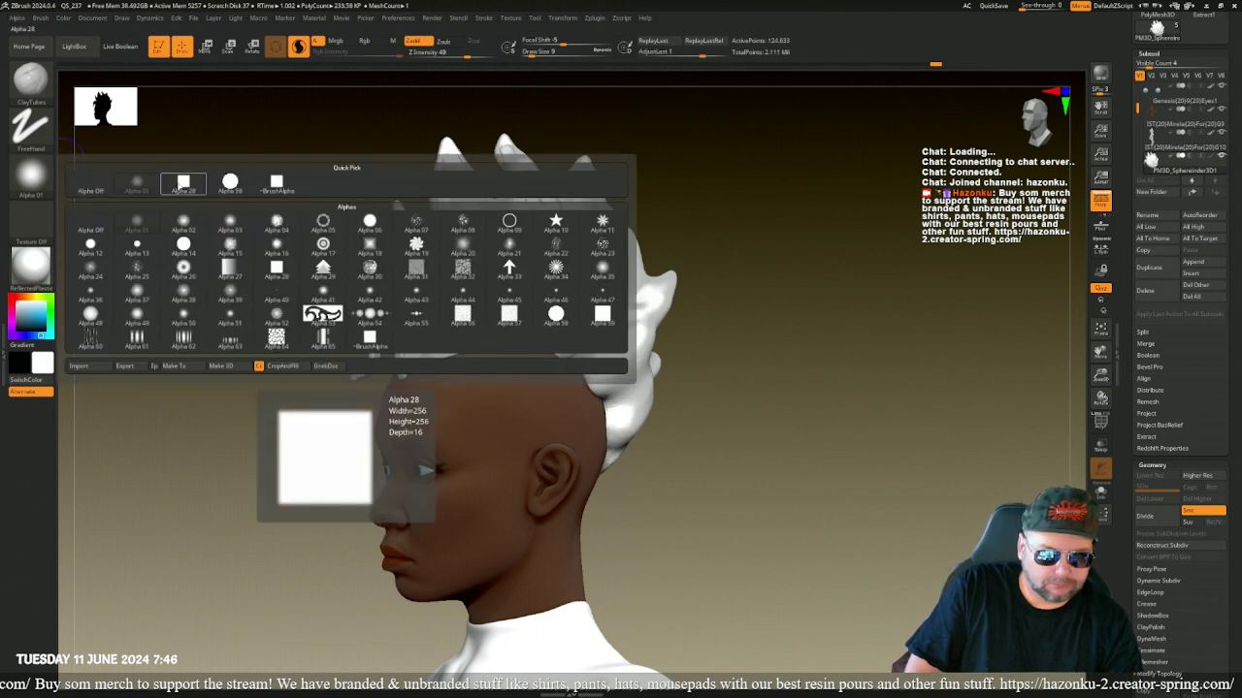
pyautogui.click(183, 182)
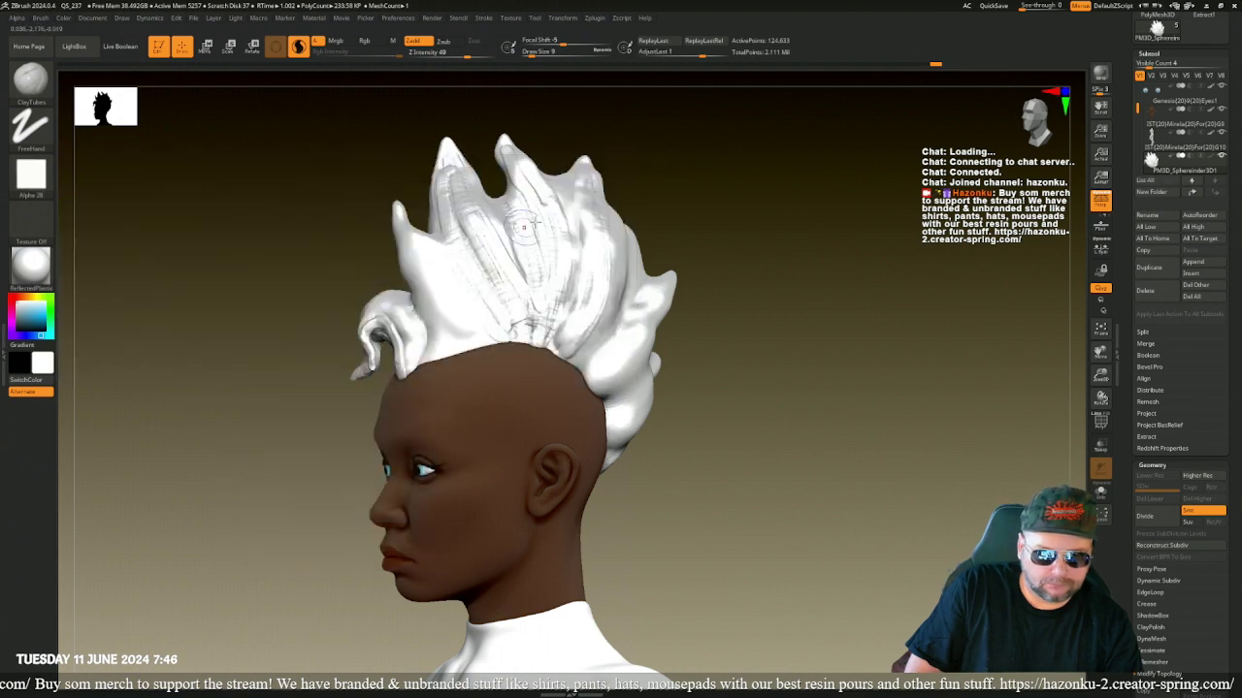
pyautogui.moveTo(501, 152)
pyautogui.mouseDown()
pyautogui.moveTo(541, 226)
pyautogui.moveTo(530, 328)
pyautogui.moveTo(424, 235)
pyautogui.mouseUp()
pyautogui.moveTo(281, 216)
pyautogui.mouseDown()
pyautogui.moveTo(349, 227)
pyautogui.moveTo(408, 264)
pyautogui.mouseUp()
pyautogui.moveTo(450, 309)
pyautogui.mouseDown()
pyautogui.moveTo(456, 363)
pyautogui.moveTo(408, 257)
pyautogui.mouseUp()
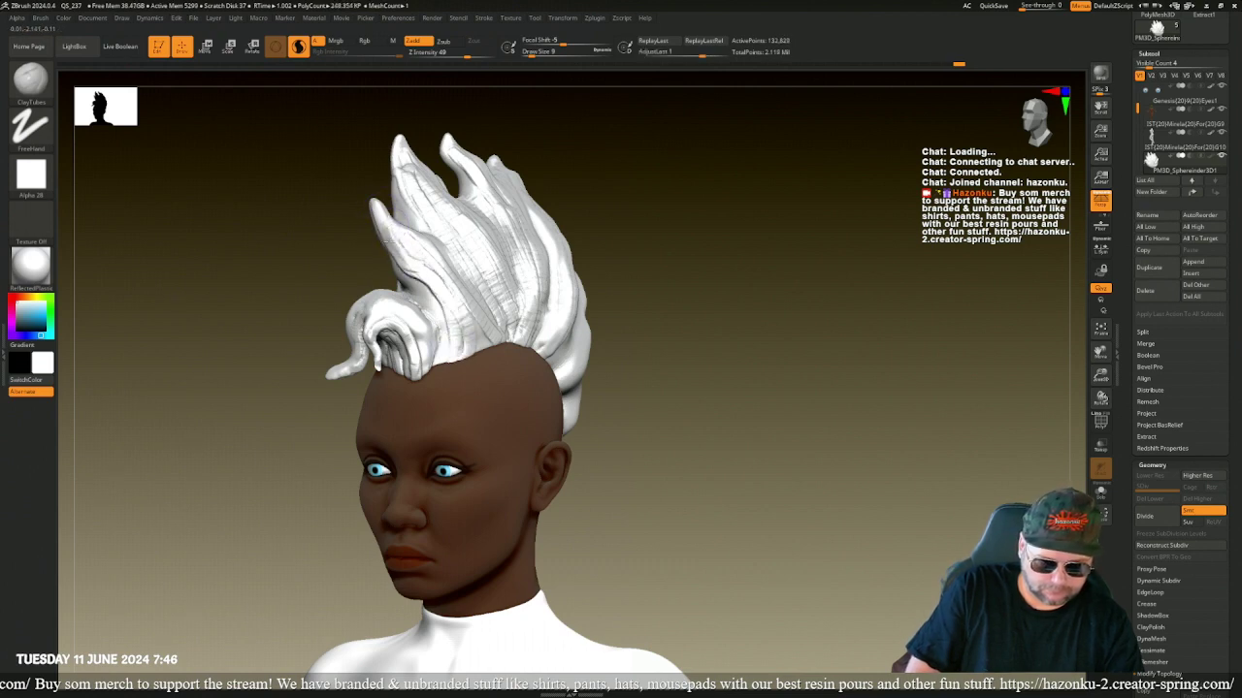
# - Extend the ClayTubes strands from the small front spike to the hairline and along the second tall spike
pyautogui.moveTo(380, 213); pyautogui.dragTo(450, 303)
pyautogui.moveTo(408, 252); pyautogui.dragTo(459, 356)
pyautogui.moveTo(449, 289); pyautogui.dragTo(481, 350)
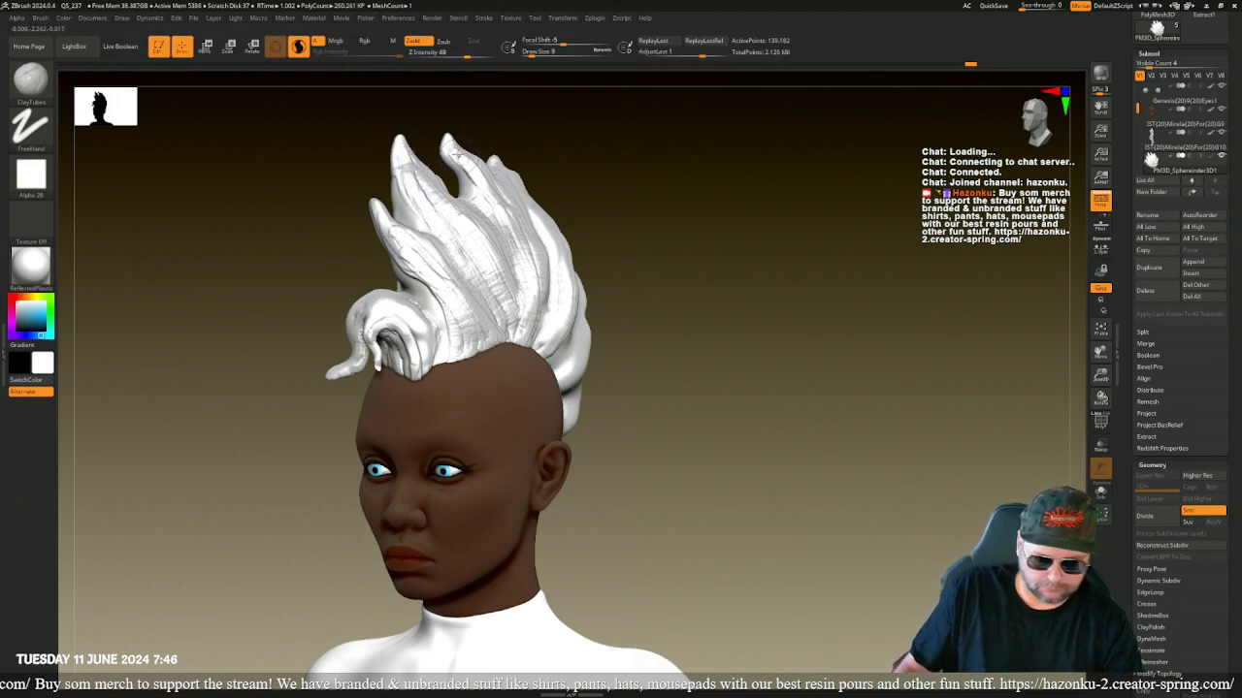
pyautogui.moveTo(457, 153)
pyautogui.mouseDown()
pyautogui.moveTo(471, 194)
pyautogui.moveTo(447, 143)
pyautogui.moveTo(490, 223)
pyautogui.mouseUp()
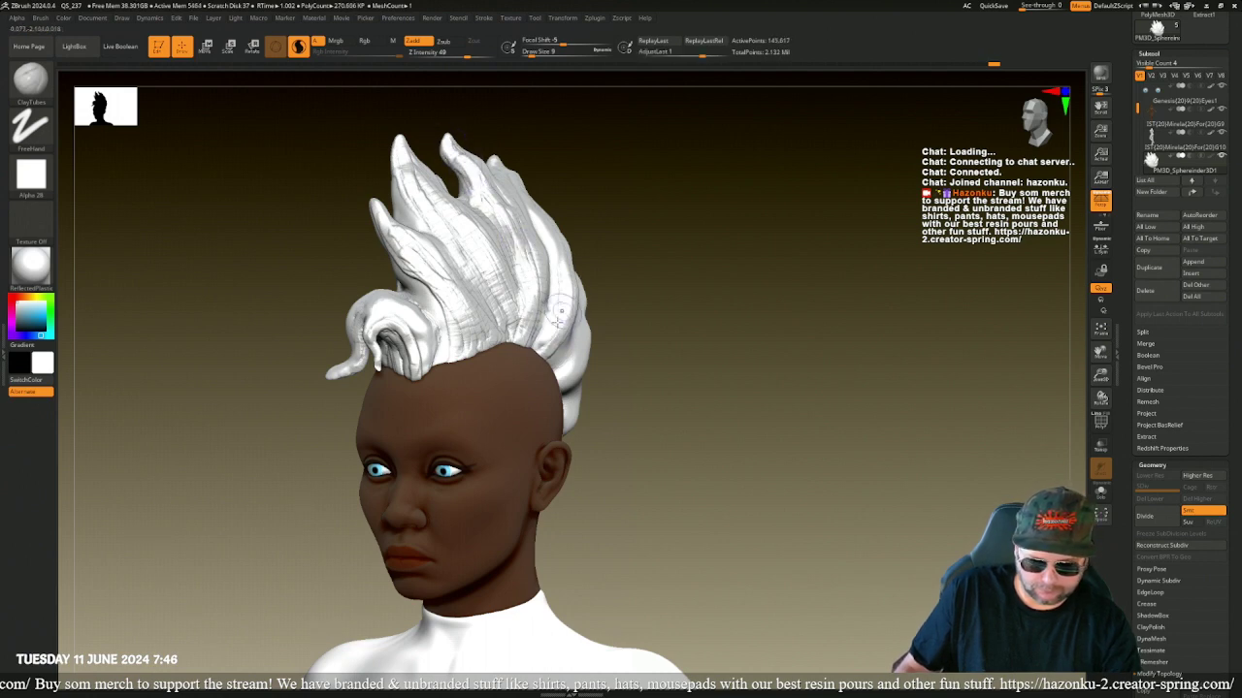
# - Build ClayTubes strands on the rear side spikes, raising the Draw Size to 10
pyautogui.moveTo(561, 310)
pyautogui.mouseDown()
pyautogui.moveTo(560, 282)
pyautogui.moveTo(538, 361)
pyautogui.mouseUp()
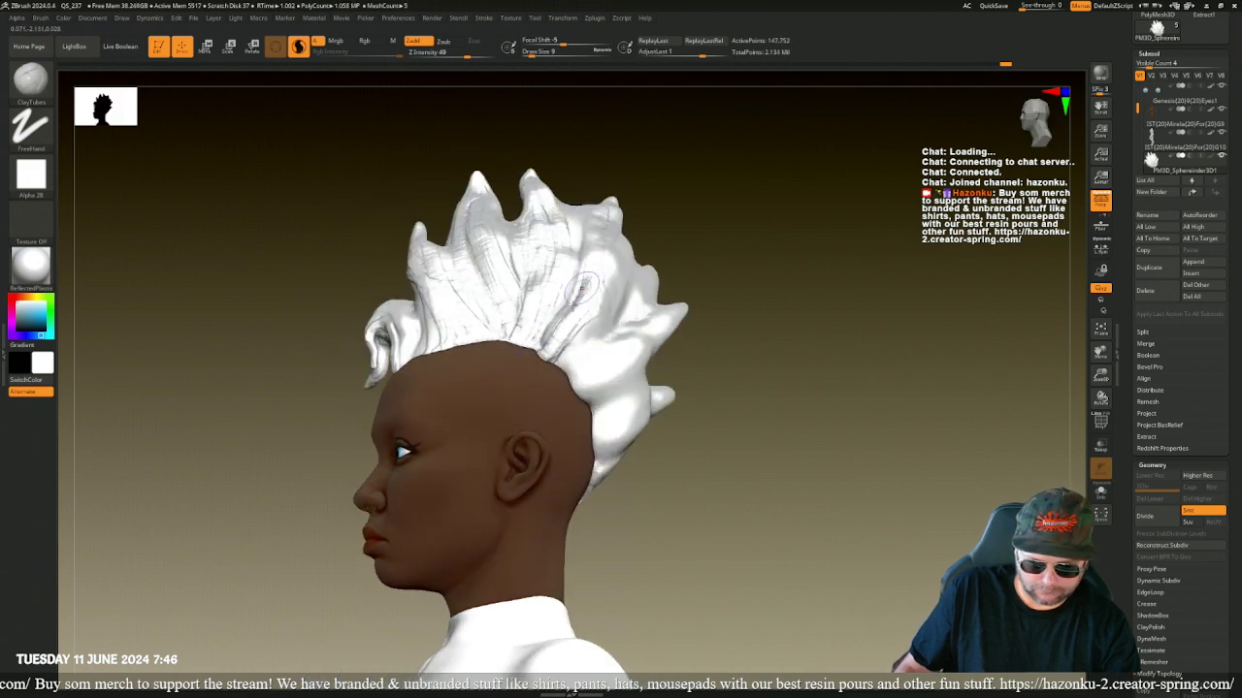
pyautogui.moveTo(594, 291)
pyautogui.mouseDown()
pyautogui.moveTo(568, 312)
pyautogui.moveTo(587, 302)
pyautogui.moveTo(594, 225)
pyautogui.moveTo(558, 345)
pyautogui.moveTo(591, 376)
pyautogui.moveTo(610, 374)
pyautogui.moveTo(647, 317)
pyautogui.mouseUp()
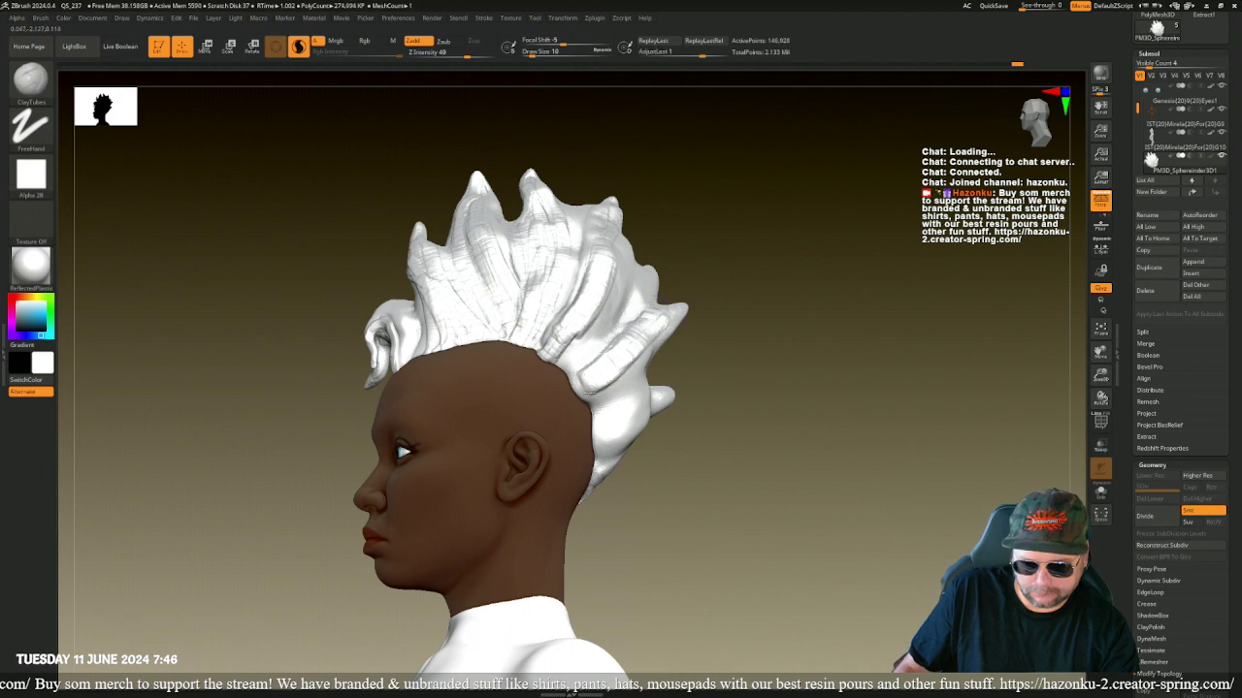
pyautogui.moveTo(615, 360); pyautogui.dragTo(648, 320)
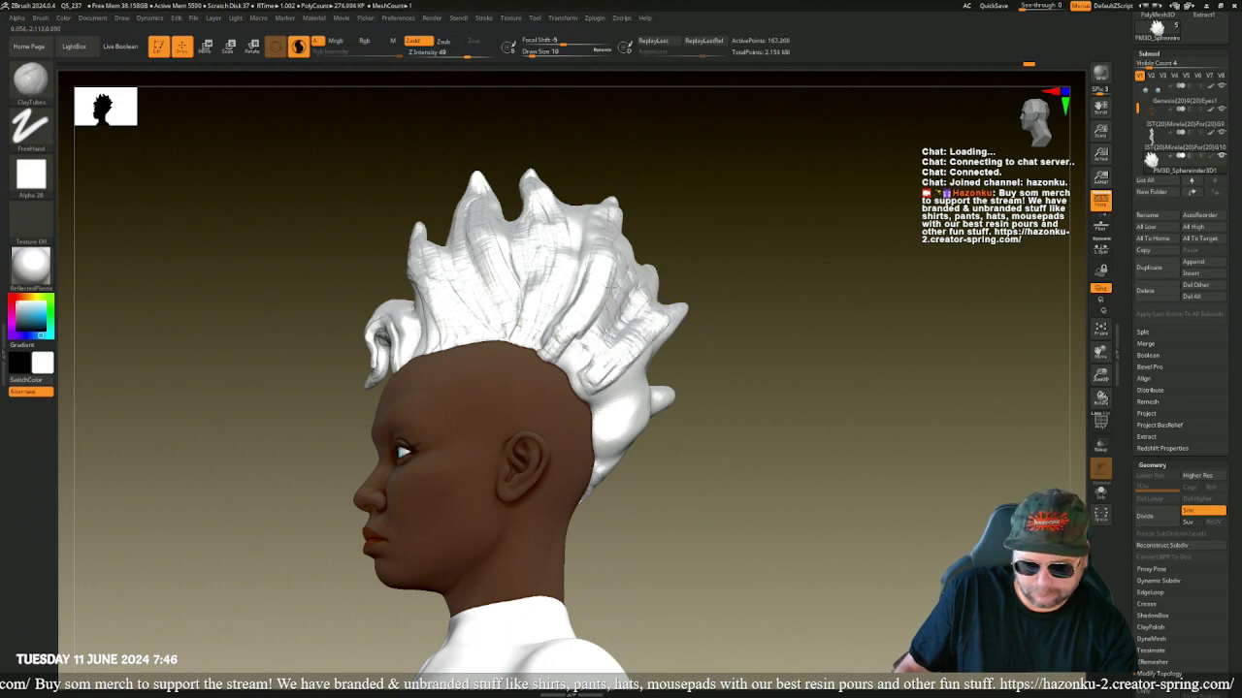
# - Smooth the clay strands across the whole side of the hair, from the rear spikes to the small front spike
pyautogui.moveTo(617, 286); pyautogui.dragTo(615, 229)
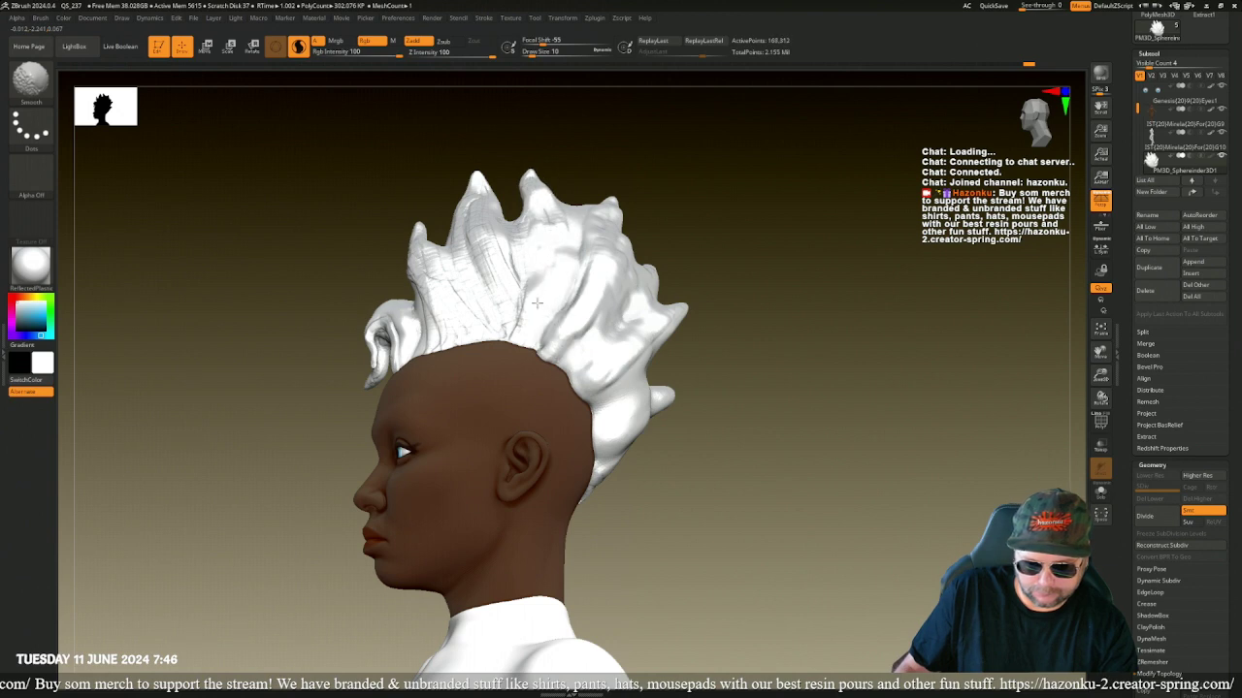
pyautogui.moveTo(385, 161); pyautogui.dragTo(418, 233)
pyautogui.keyDown('shift'); pyautogui.moveTo(482, 210); pyautogui.dragTo(501, 312); pyautogui.keyUp('shift')
pyautogui.keyDown('shift'); pyautogui.moveTo(517, 364); pyautogui.dragTo(531, 396); pyautogui.keyUp('shift')
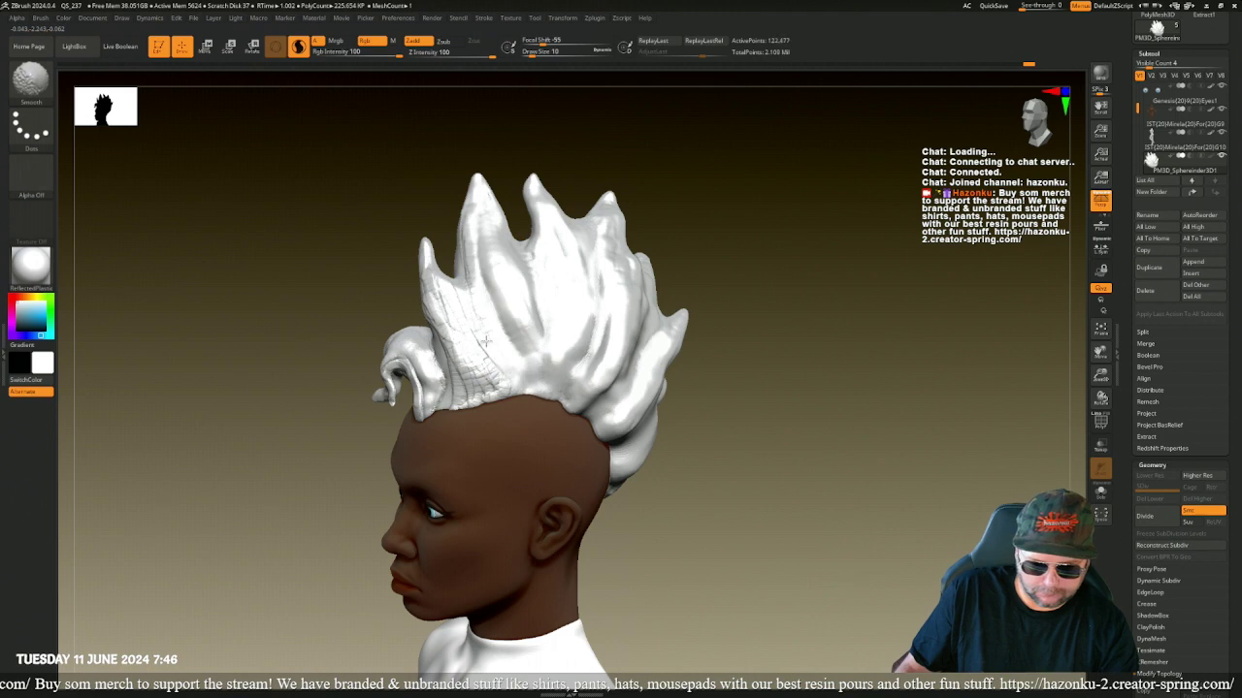
pyautogui.moveTo(484, 340); pyautogui.dragTo(471, 353)
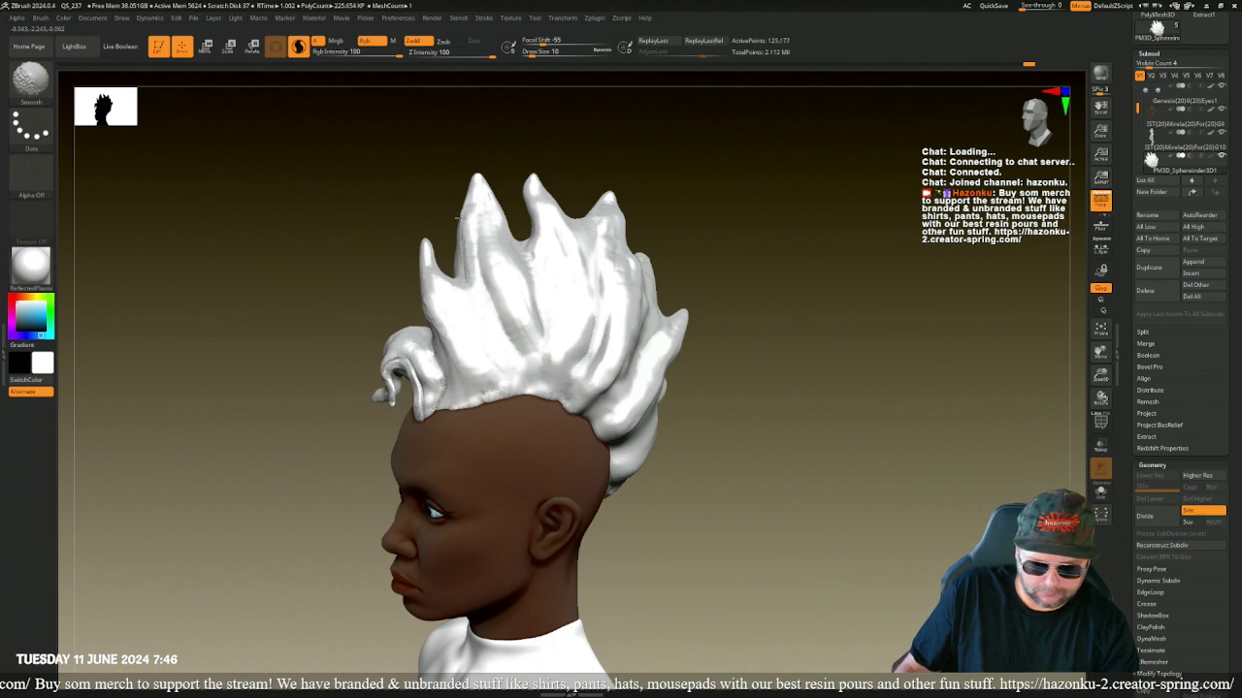
pyautogui.keyDown('shift'); pyautogui.moveTo(409, 351); pyautogui.dragTo(424, 405); pyautogui.keyUp('shift')
pyautogui.moveTo(341, 345); pyautogui.dragTo(338, 304)
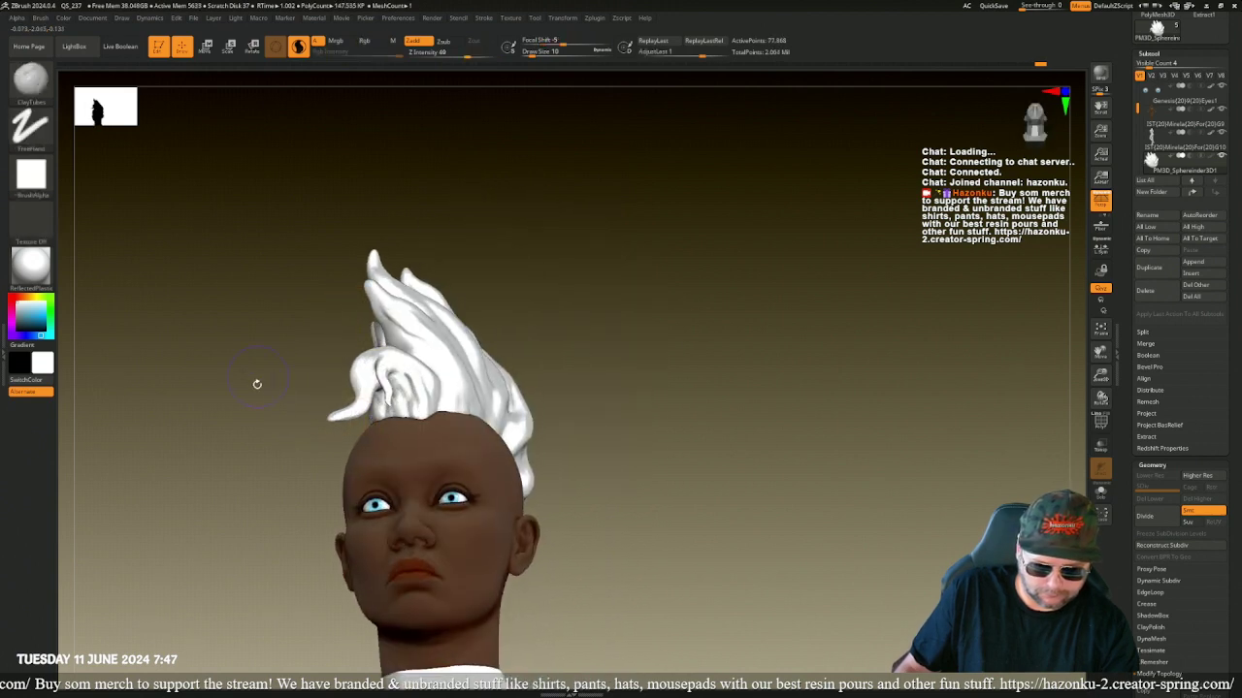
# - Smooth the curled front locks and the strands around them from the front and the opposite side
pyautogui.keyDown('shift'); pyautogui.moveTo(255, 383); pyautogui.dragTo(253, 421); pyautogui.keyUp('shift')
pyautogui.press('shift')
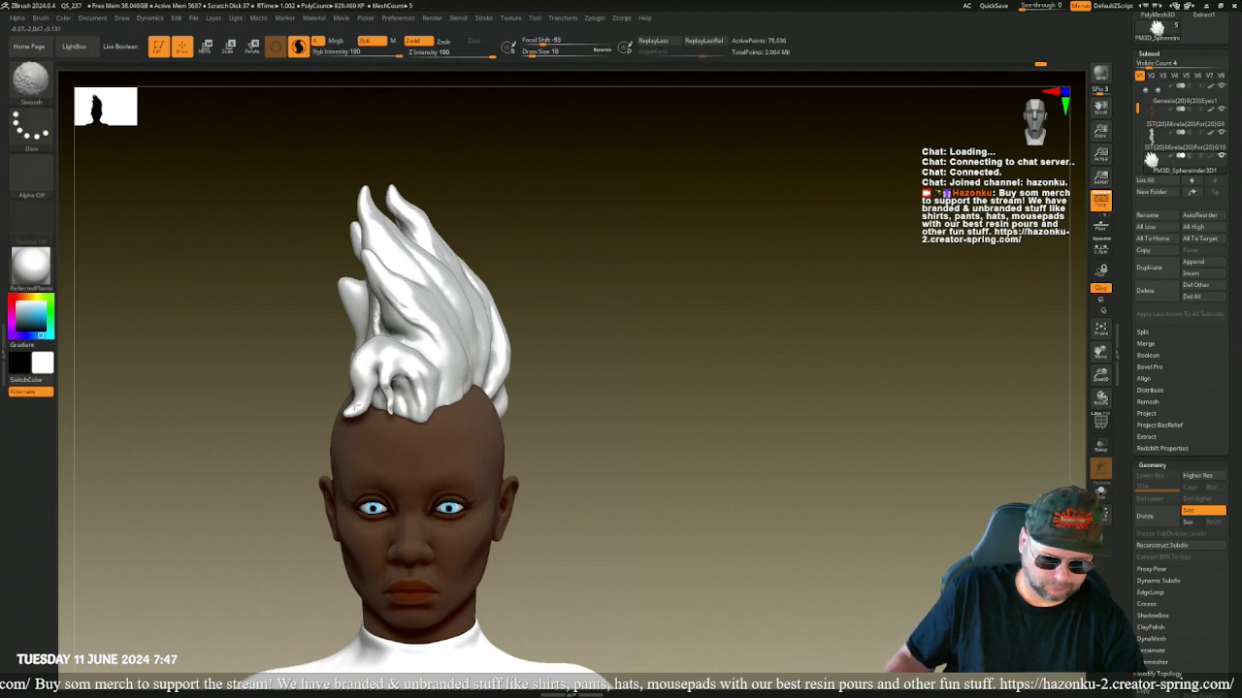
pyautogui.keyDown('shift'); pyautogui.moveTo(365, 390); pyautogui.dragTo(358, 369); pyautogui.keyUp('shift')
pyautogui.moveTo(255, 378); pyautogui.dragTo(407, 378)
pyautogui.keyDown('shift'); pyautogui.moveTo(321, 327); pyautogui.dragTo(305, 291); pyautogui.keyUp('shift')
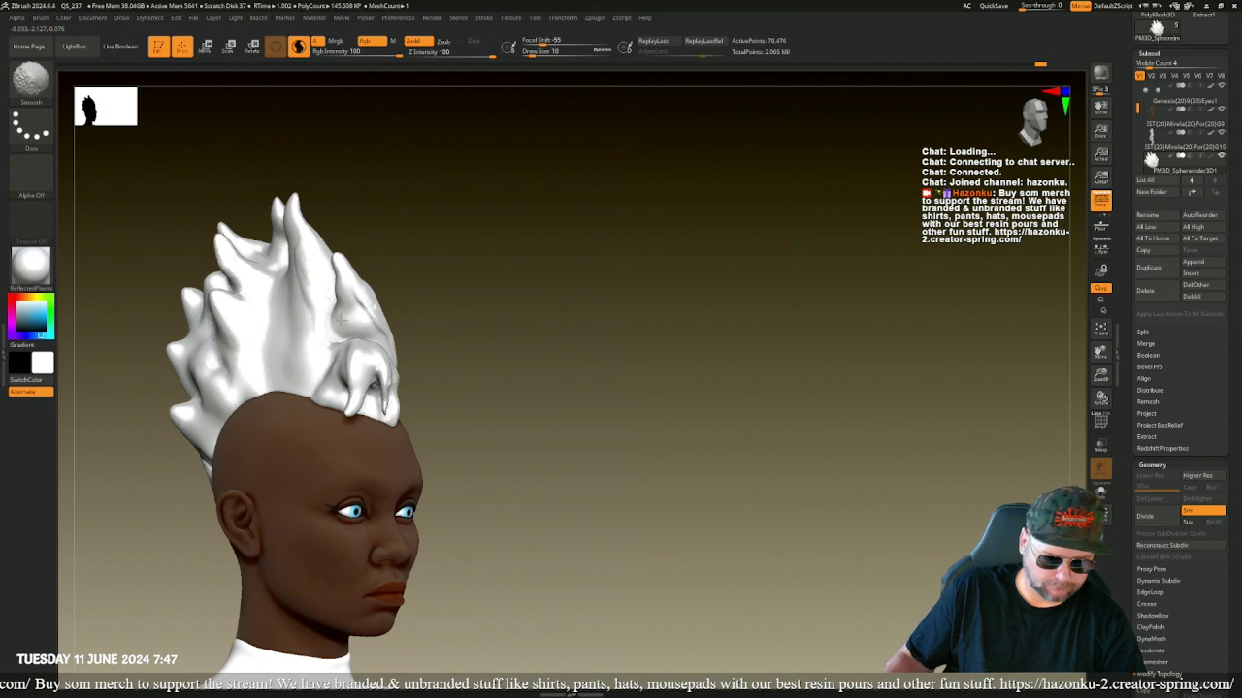
pyautogui.moveTo(509, 392)
pyautogui.mouseDown()
pyautogui.moveTo(490, 400)
pyautogui.moveTo(513, 410)
pyautogui.moveTo(618, 338)
pyautogui.mouseUp()
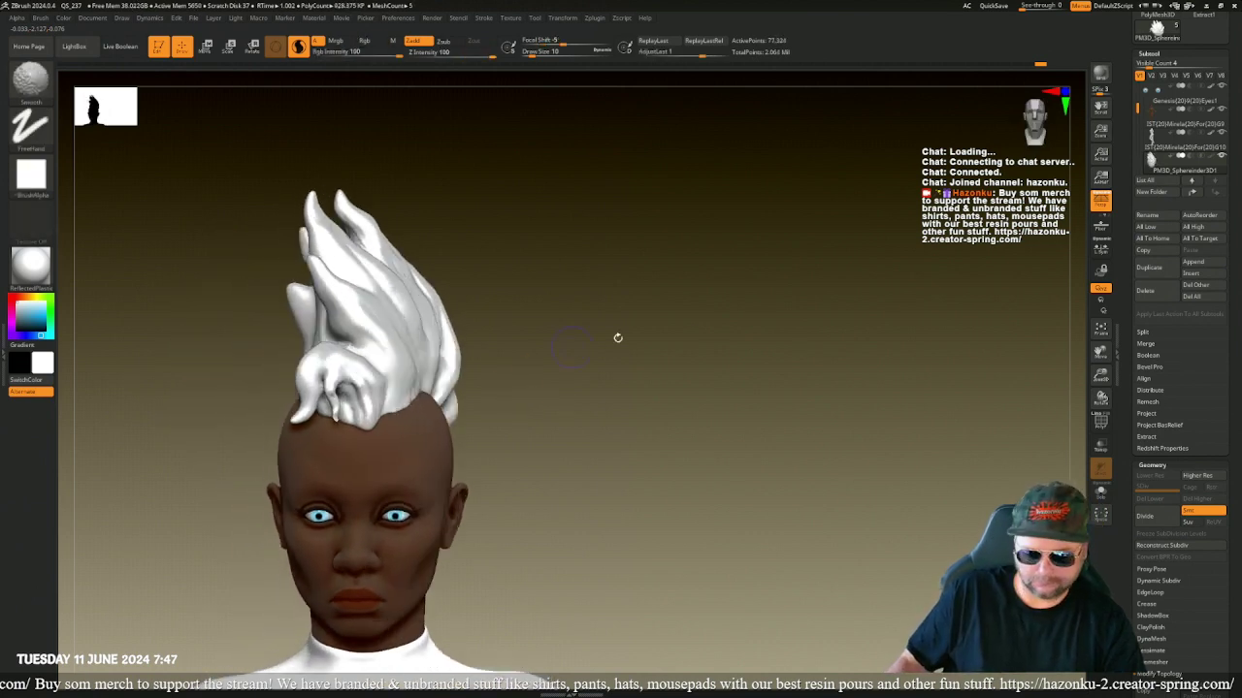
# - Save the tool in the Zbrush Models folder under the new file name Storm_97
pyautogui.moveTo(1230, 140); pyautogui.dragTo(1230, 323)
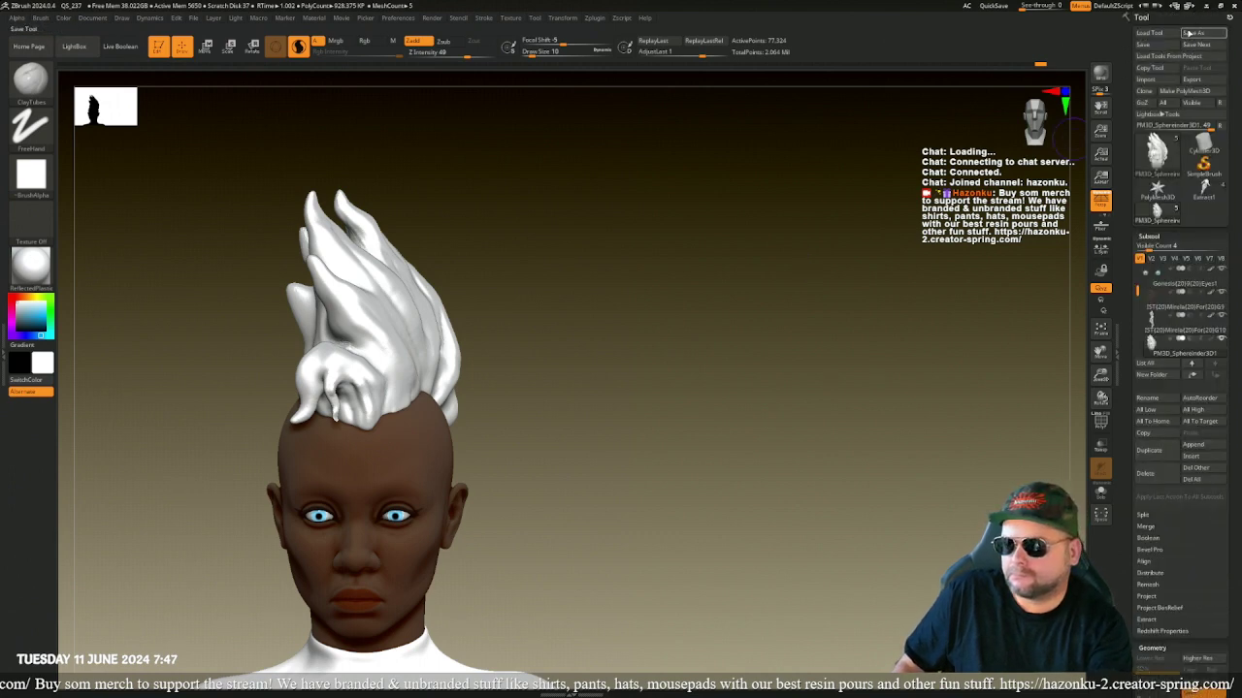
pyautogui.click(1192, 32)
pyautogui.click(151, 94)
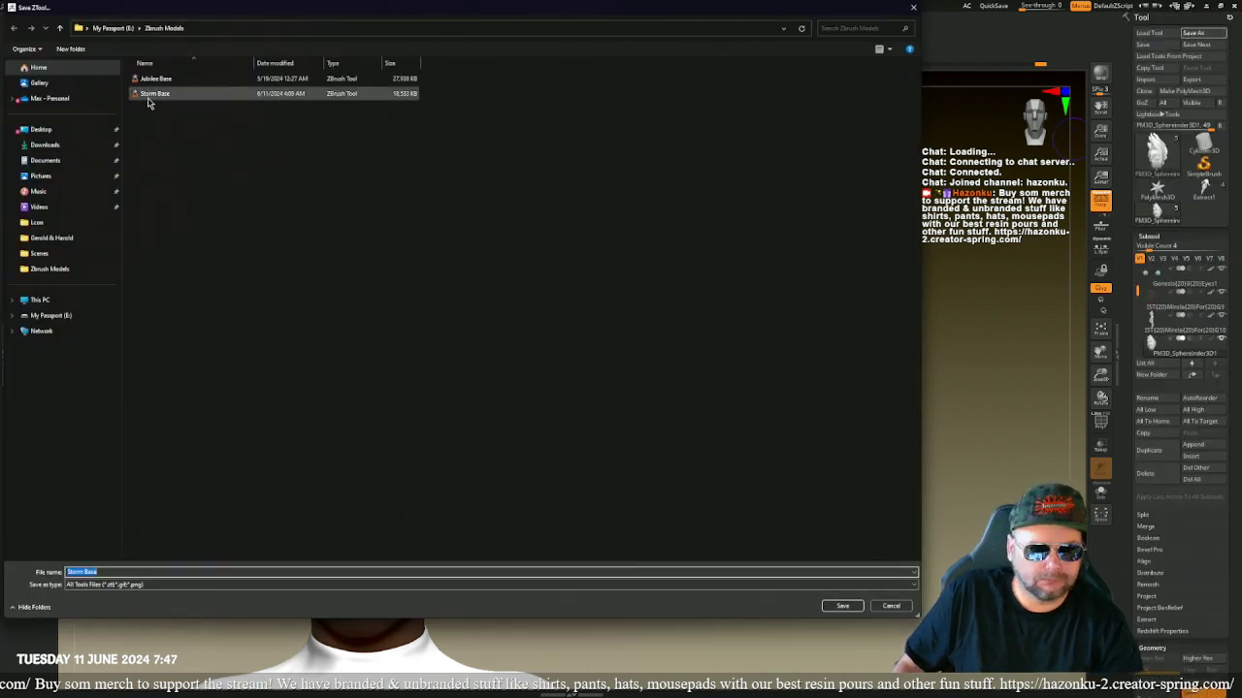
pyautogui.click(98, 573)
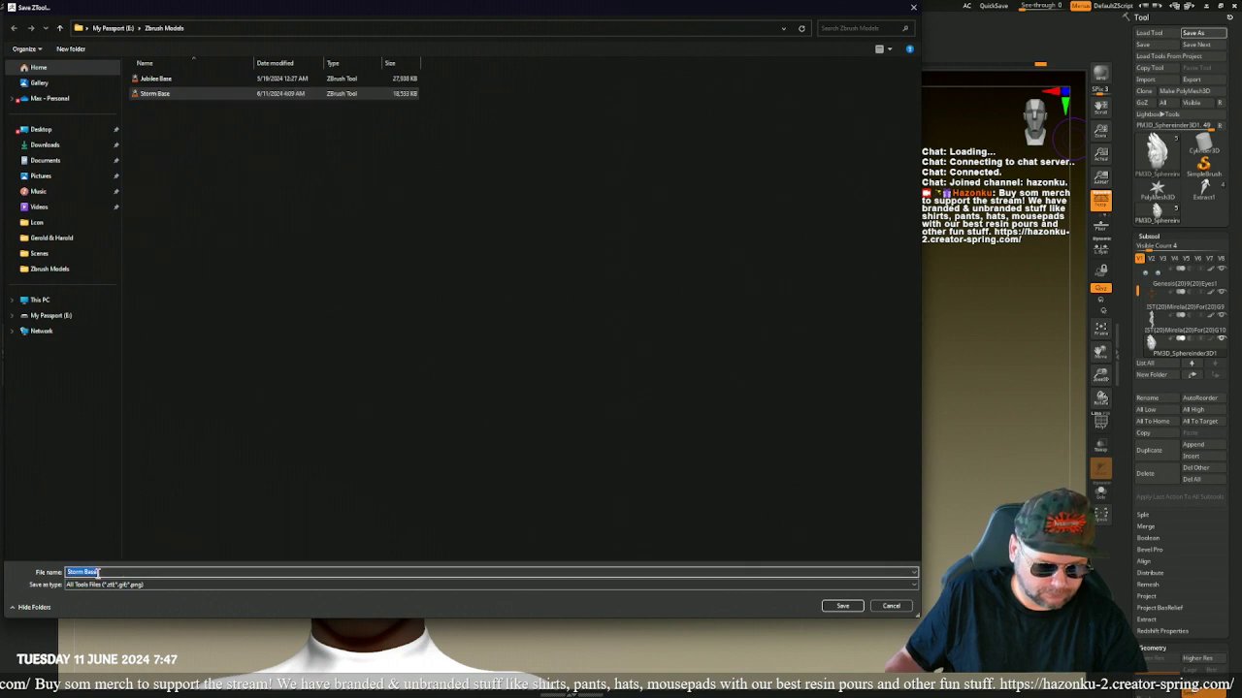
pyautogui.write('Storm')
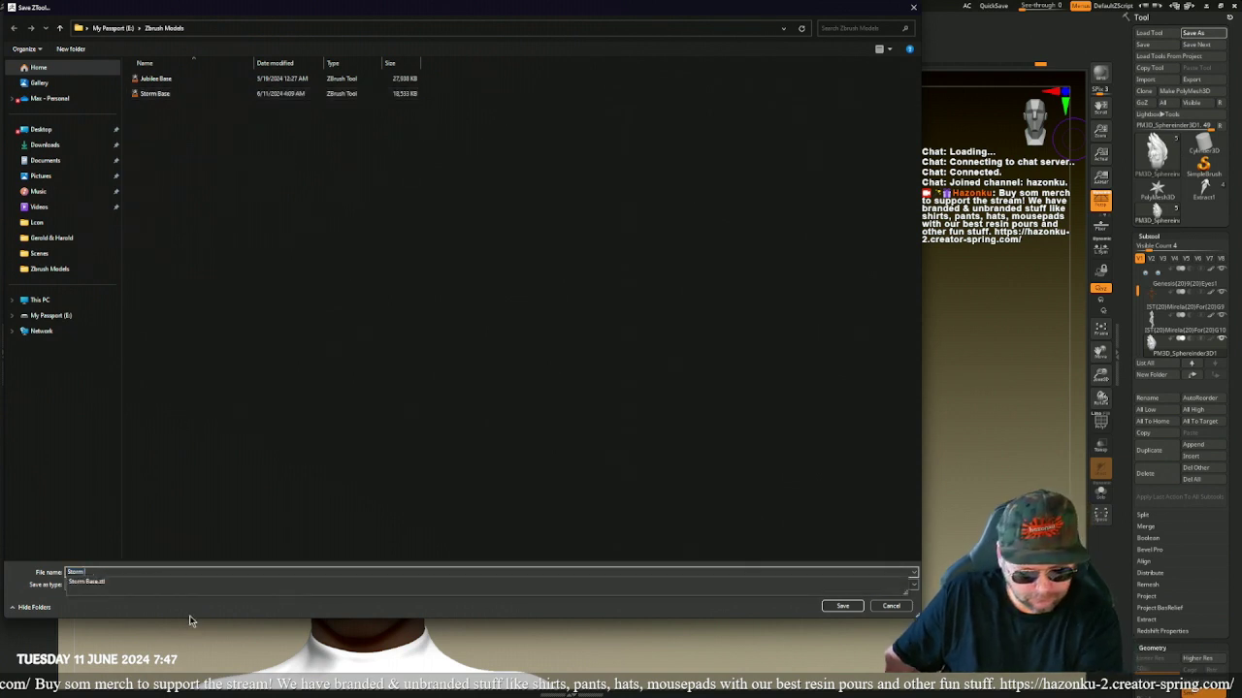
pyautogui.write(' P')
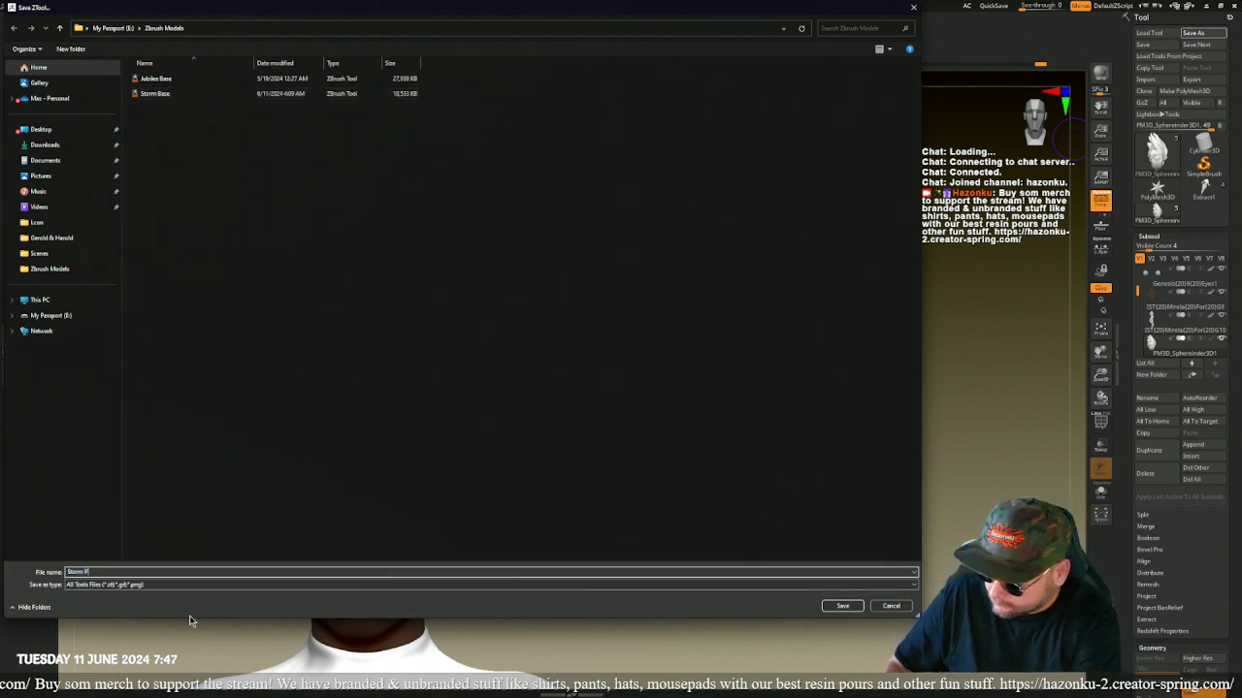
pyautogui.press('BackSpace')
pyautogui.press('BackSpace')
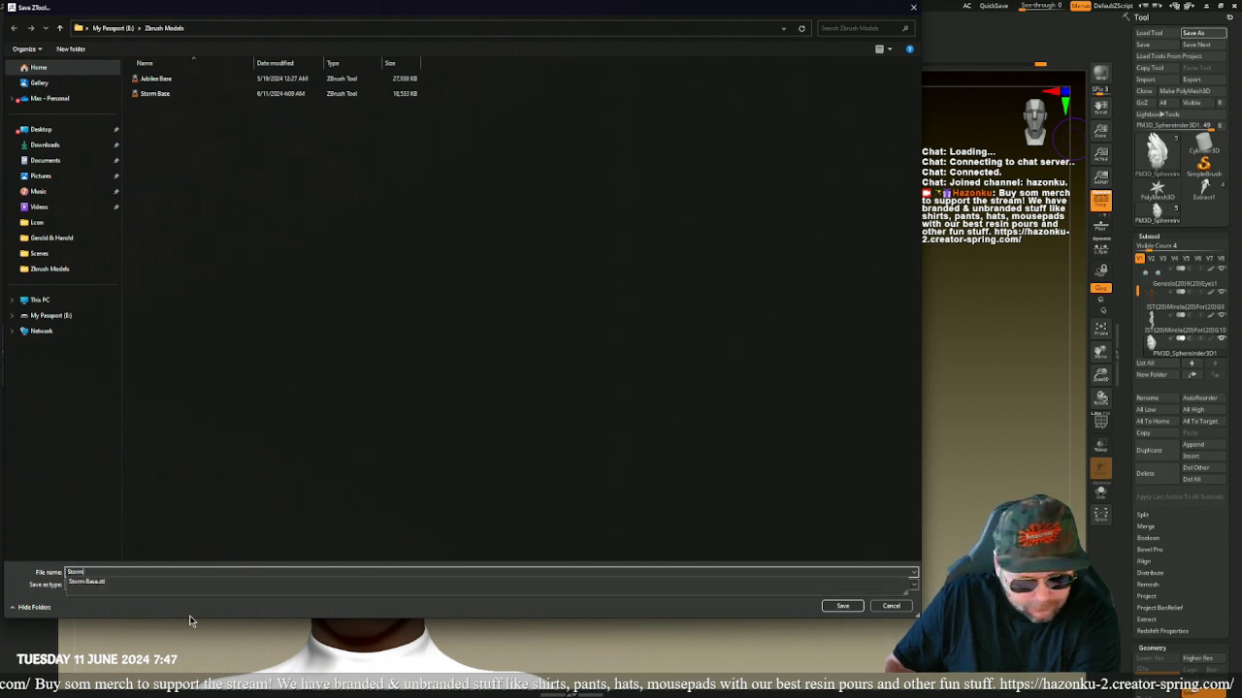
pyautogui.write('_07')
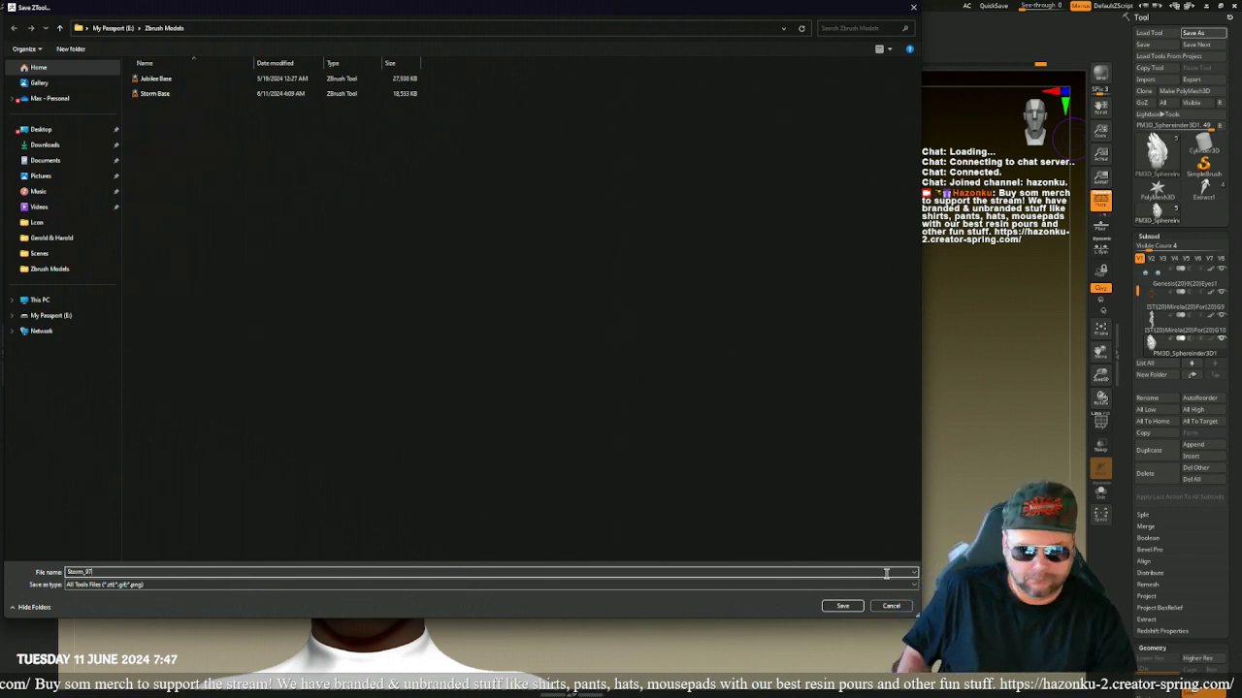
pyautogui.click(841, 606)
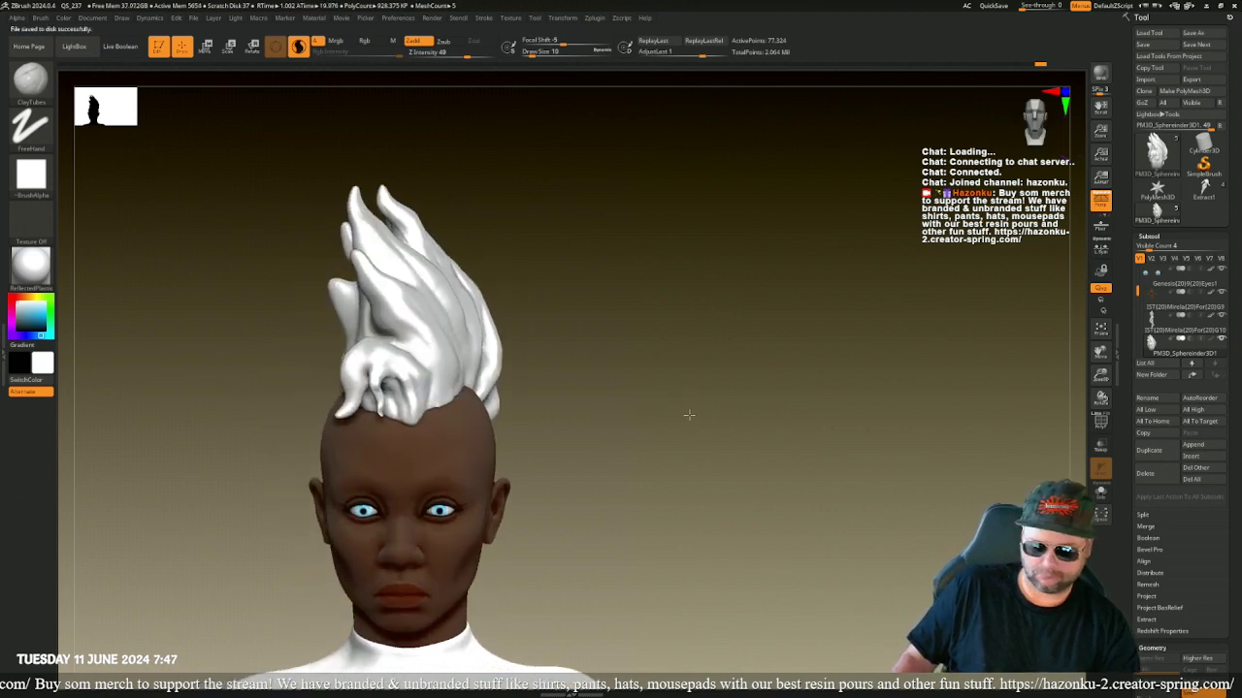
# - Render a preview of the hair and frame the full figure to examine the hairstyle's overall proportions
pyautogui.press('f')
pyautogui.press('f')
pyautogui.press('f')
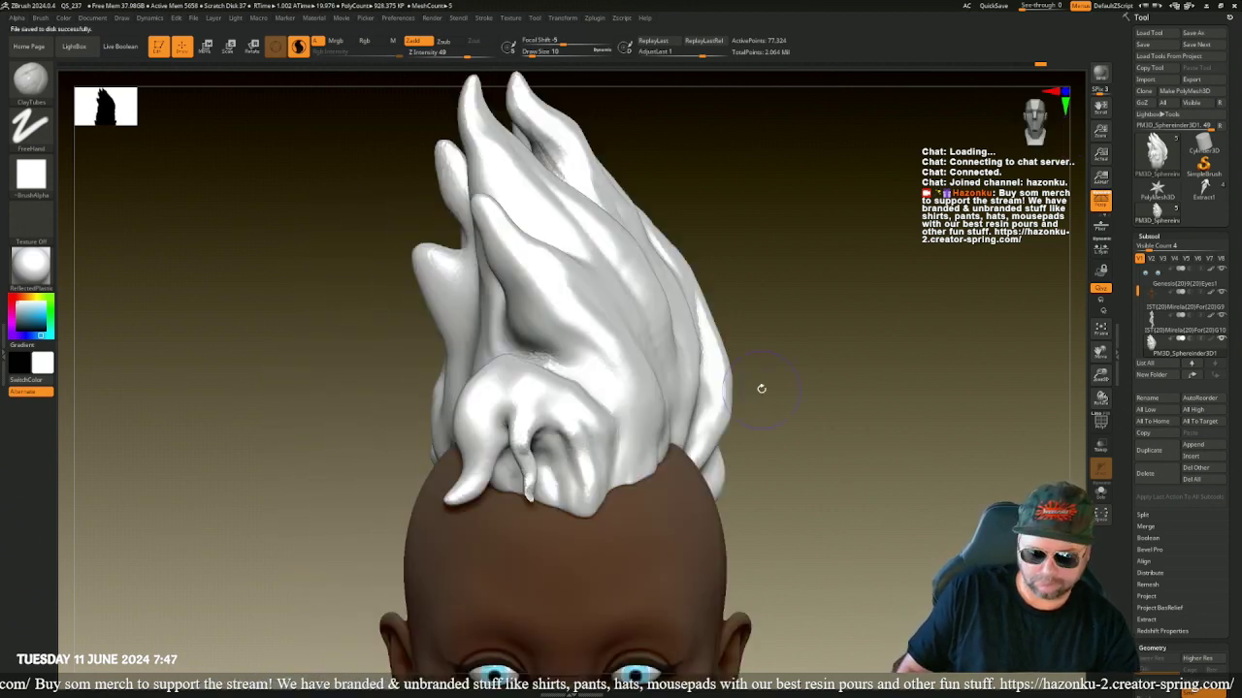
pyautogui.click(1100, 73)
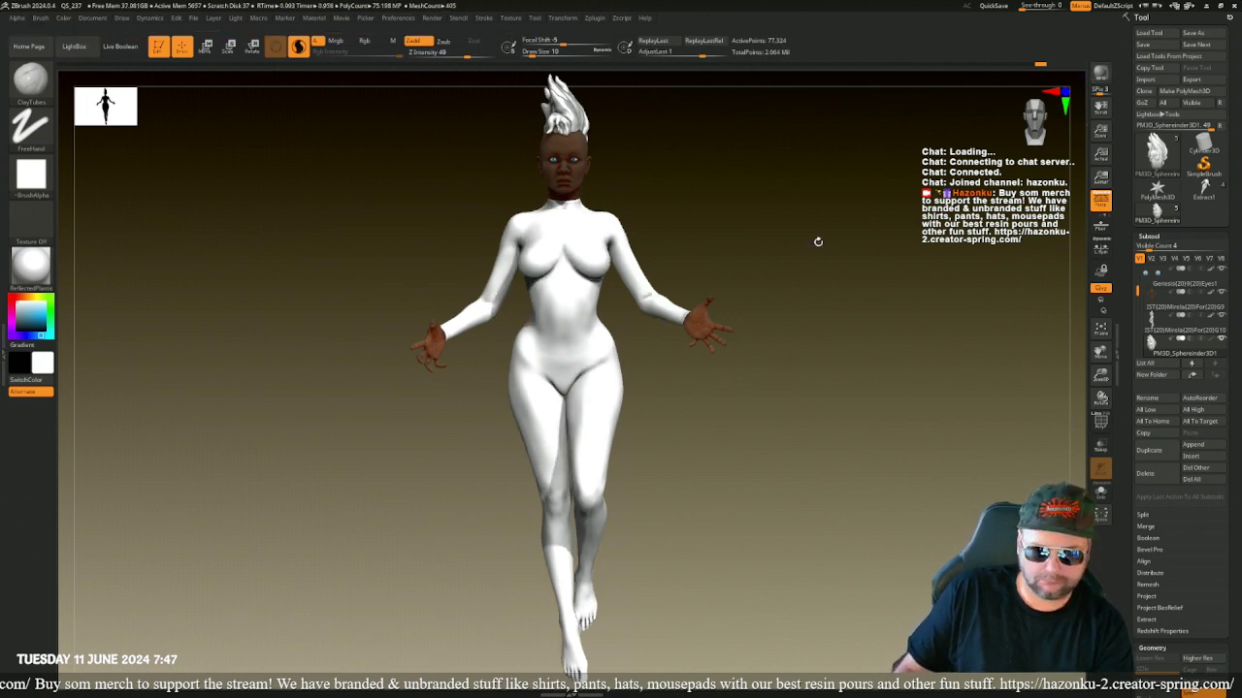
pyautogui.keyDown('alt'); pyautogui.moveTo(761, 249); pyautogui.dragTo(787, 340); pyautogui.keyUp('alt')
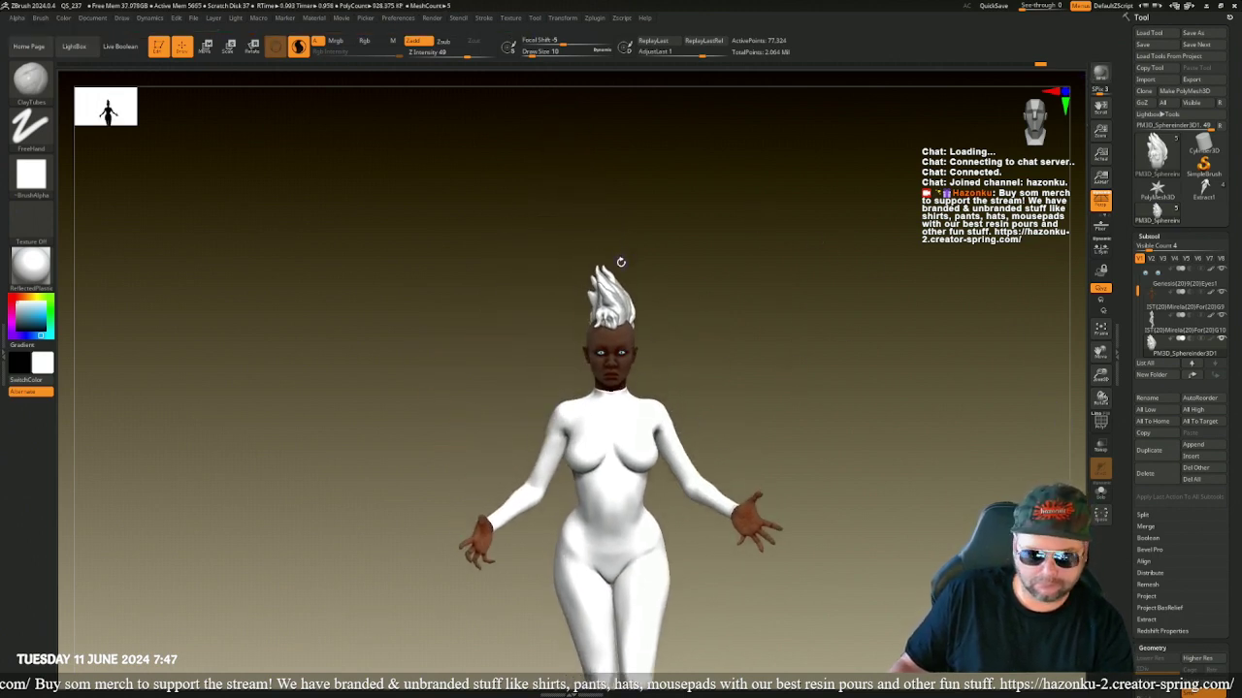
# - Reshape the hair silhouette with the Move Topological brush at Draw Size 66, working from the front, back and above
pyautogui.click(30, 81)
pyautogui.click(415, 92)
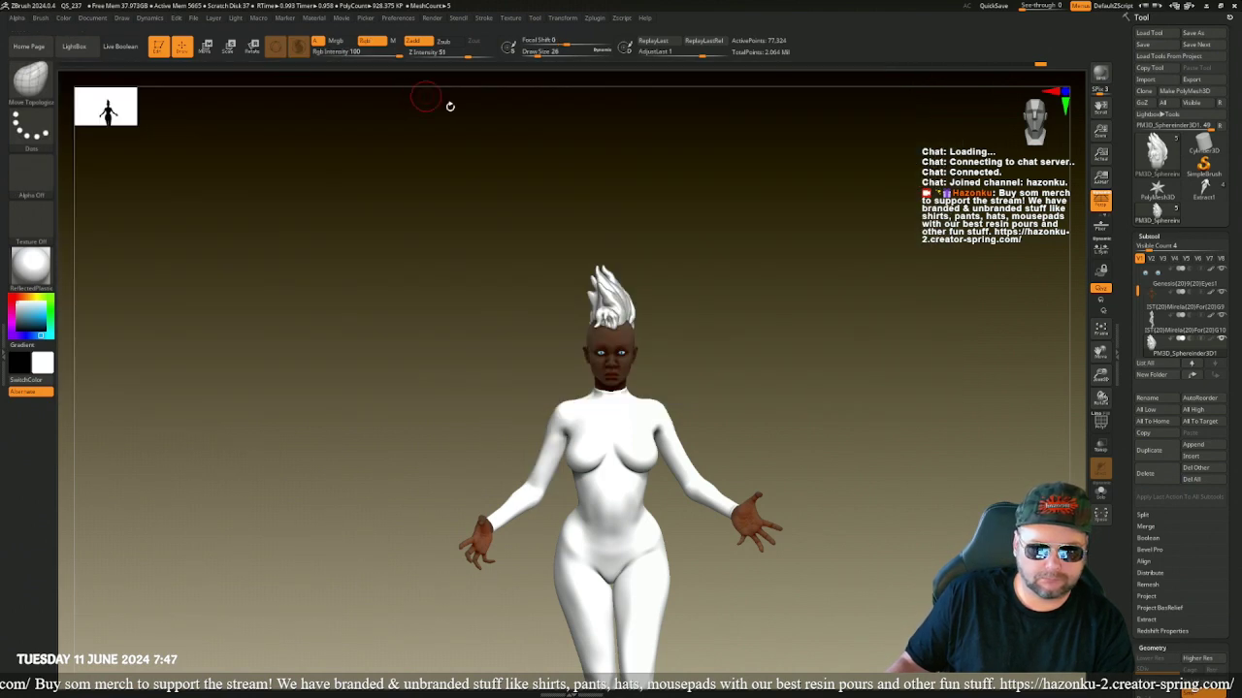
pyautogui.moveTo(736, 310); pyautogui.dragTo(615, 289)
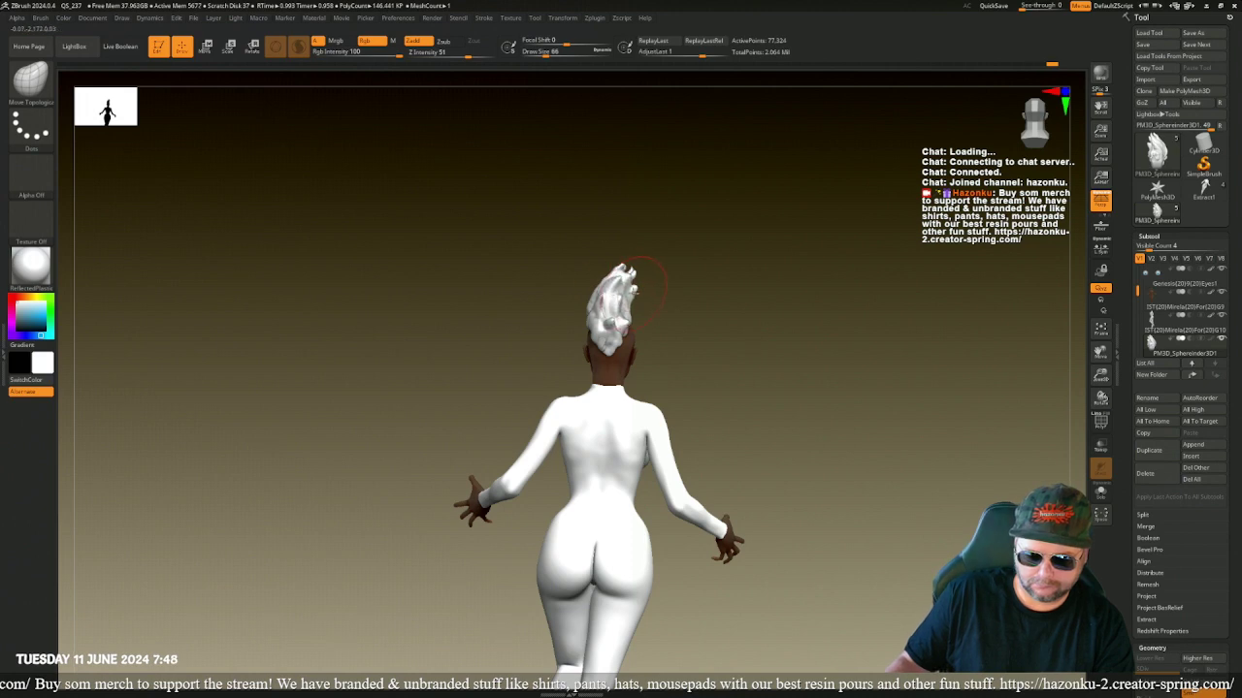
pyautogui.moveTo(491, 281); pyautogui.dragTo(640, 323)
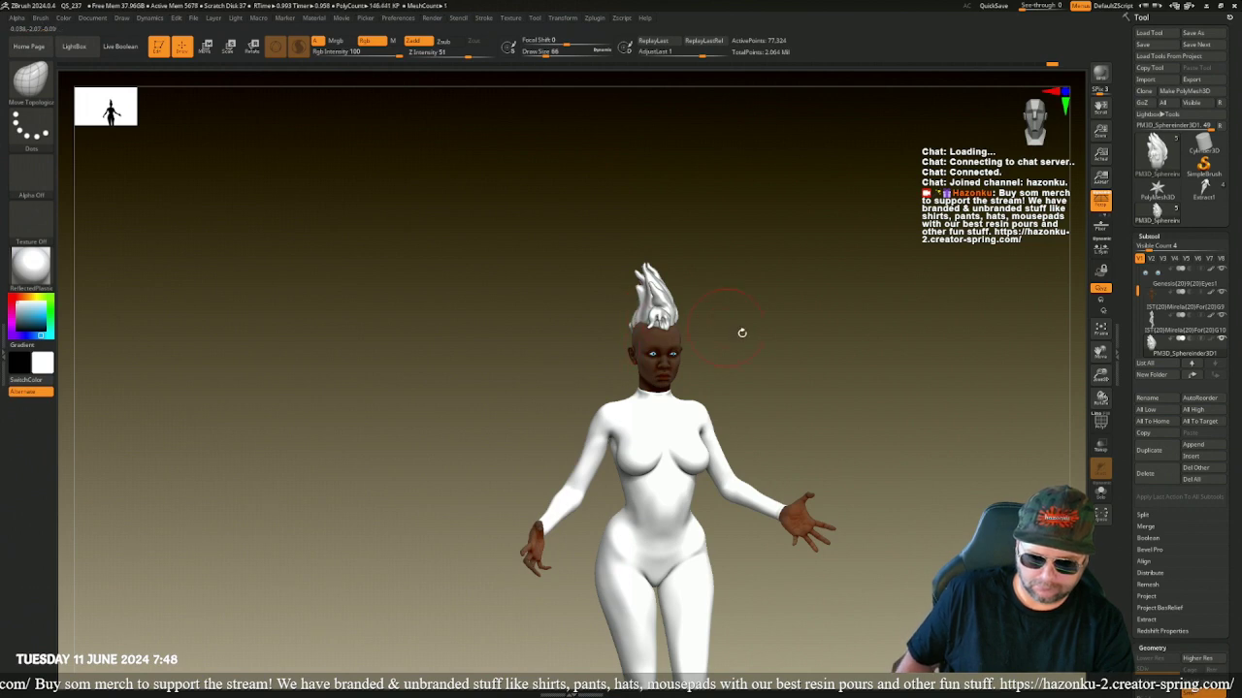
pyautogui.moveTo(741, 331); pyautogui.dragTo(674, 353)
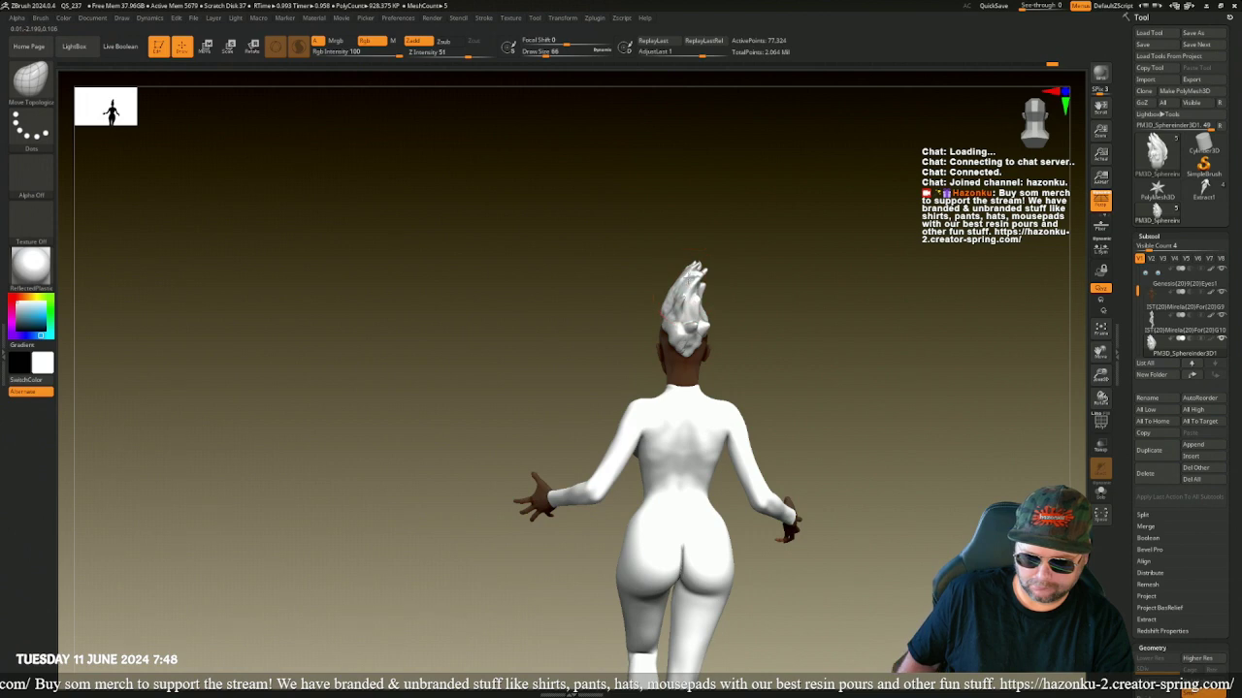
pyautogui.moveTo(691, 272); pyautogui.dragTo(712, 247)
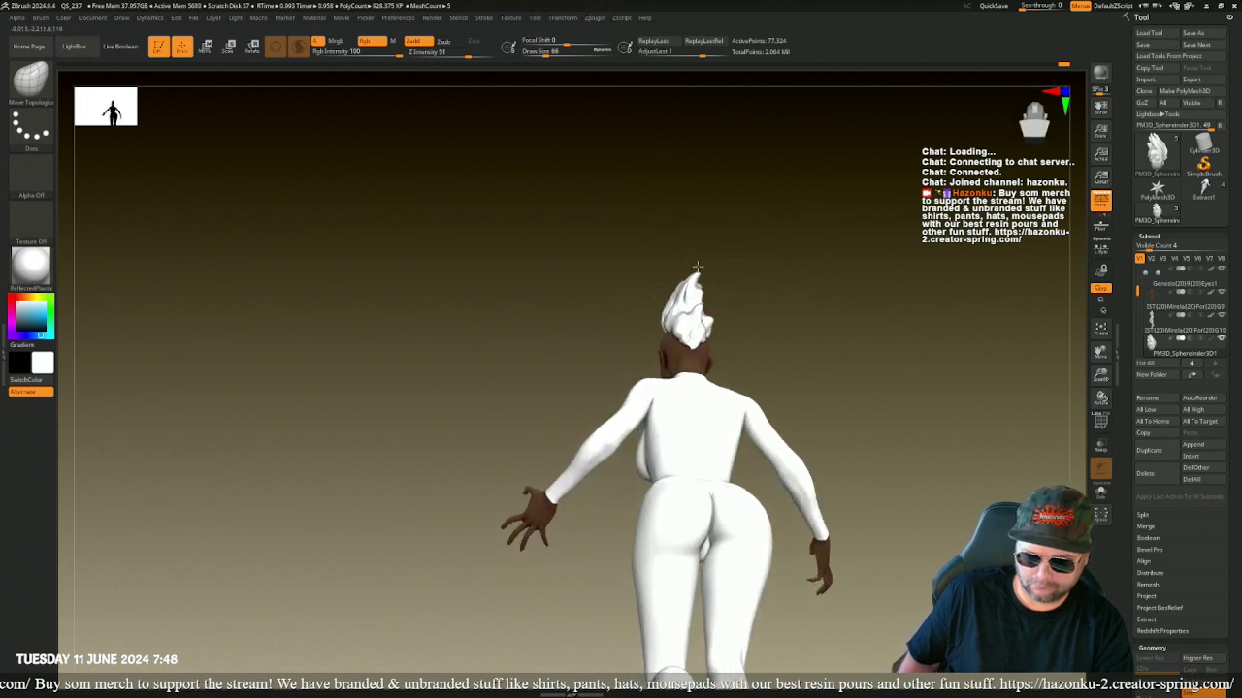
pyautogui.moveTo(760, 280); pyautogui.dragTo(716, 283)
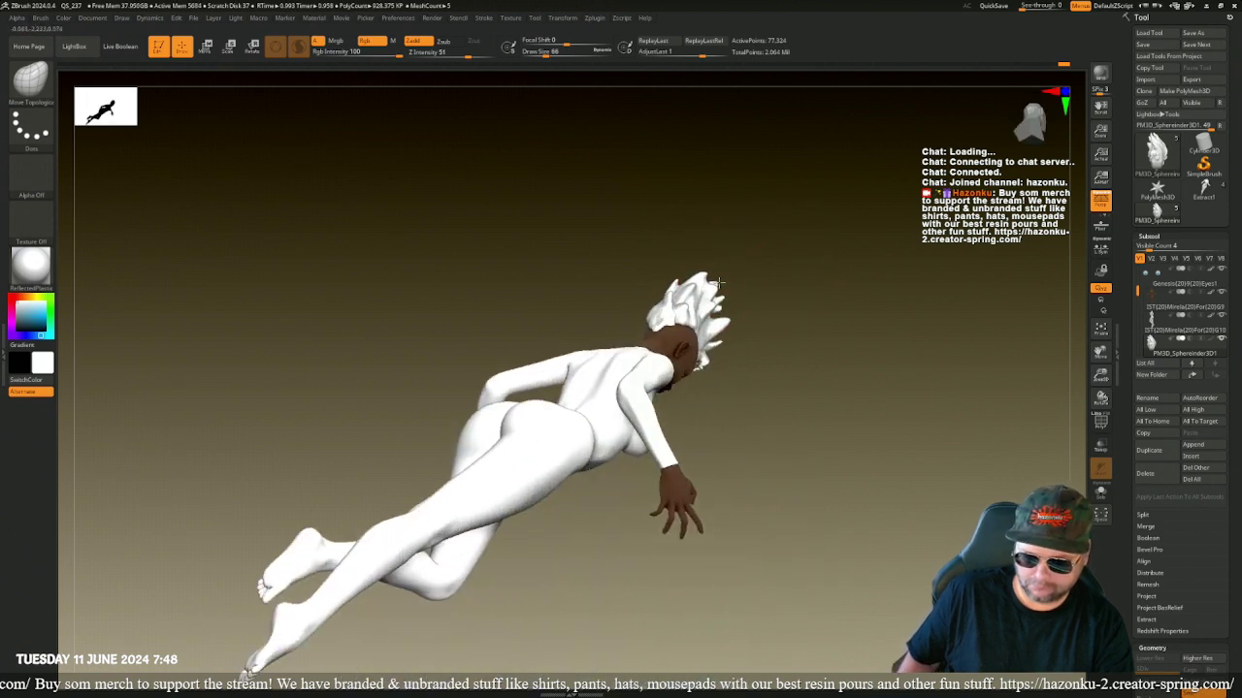
# - Reduce the Draw Size to 46, then push and smooth the upper hair spikes together into one tapered tip
pyautogui.moveTo(834, 333); pyautogui.dragTo(753, 304)
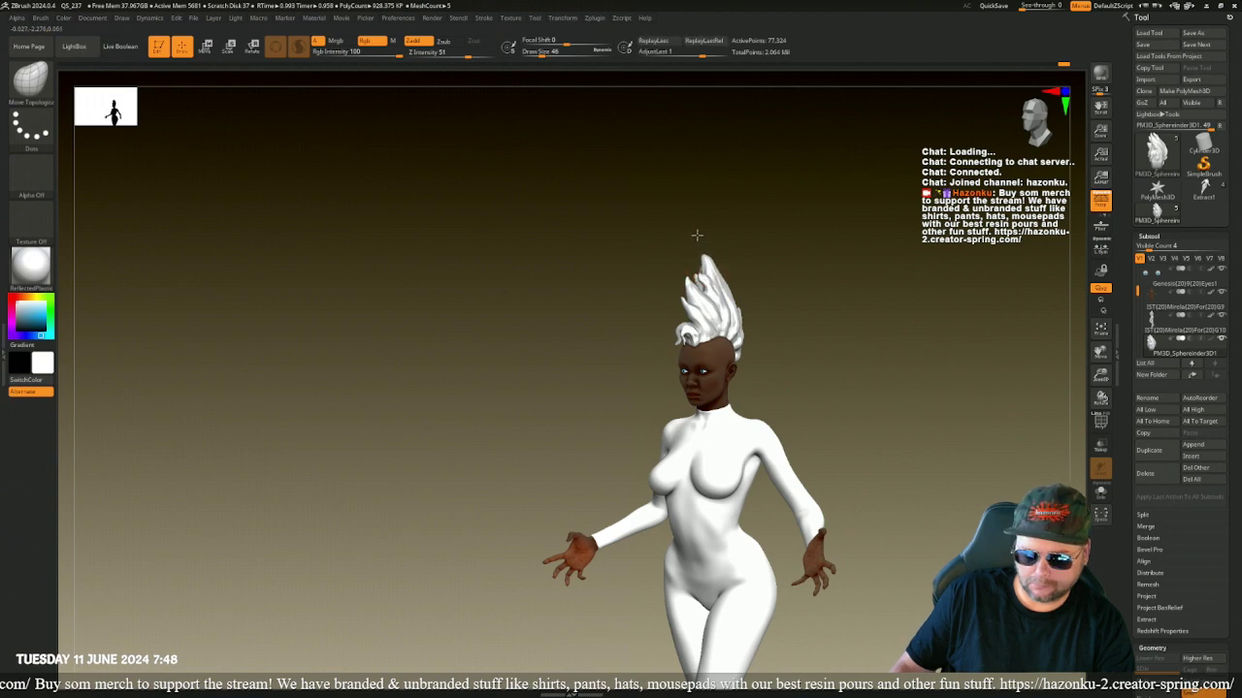
pyautogui.press('shift')
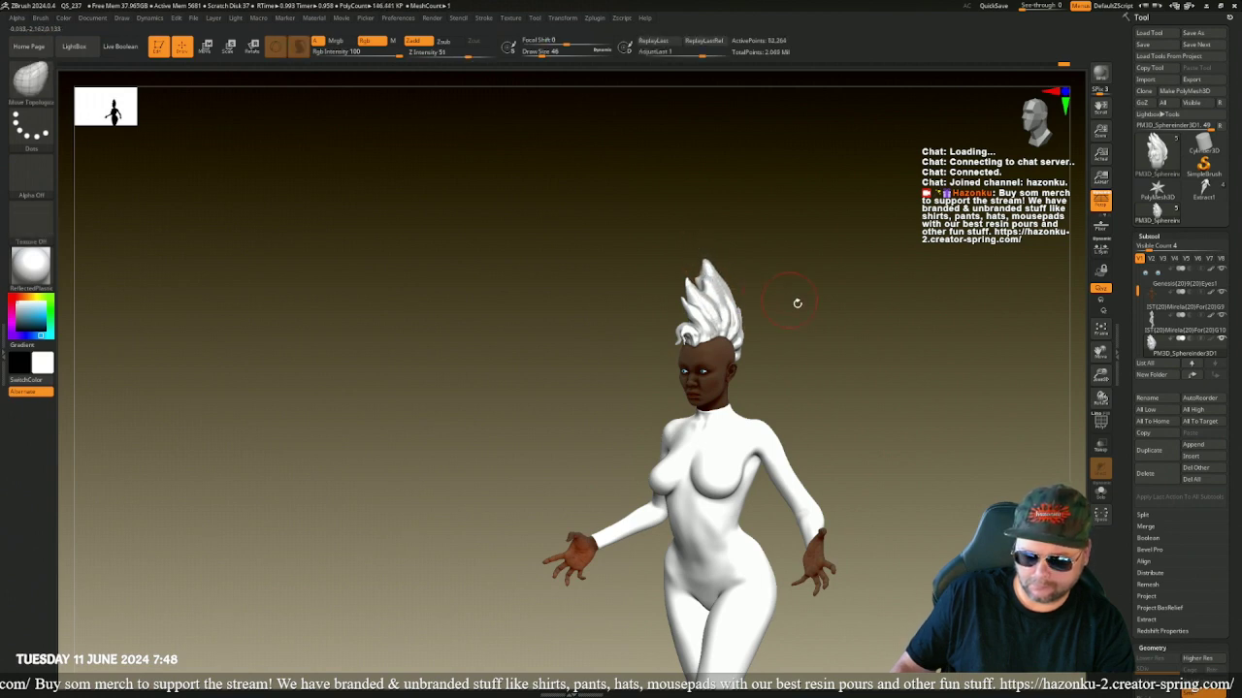
pyautogui.moveTo(799, 300)
pyautogui.mouseDown()
pyautogui.moveTo(757, 310)
pyautogui.moveTo(612, 297)
pyautogui.moveTo(654, 300)
pyautogui.moveTo(692, 278)
pyautogui.mouseUp()
pyautogui.press('shift')
pyautogui.keyDown('shift'); pyautogui.moveTo(822, 336); pyautogui.dragTo(809, 358); pyautogui.keyUp('shift')
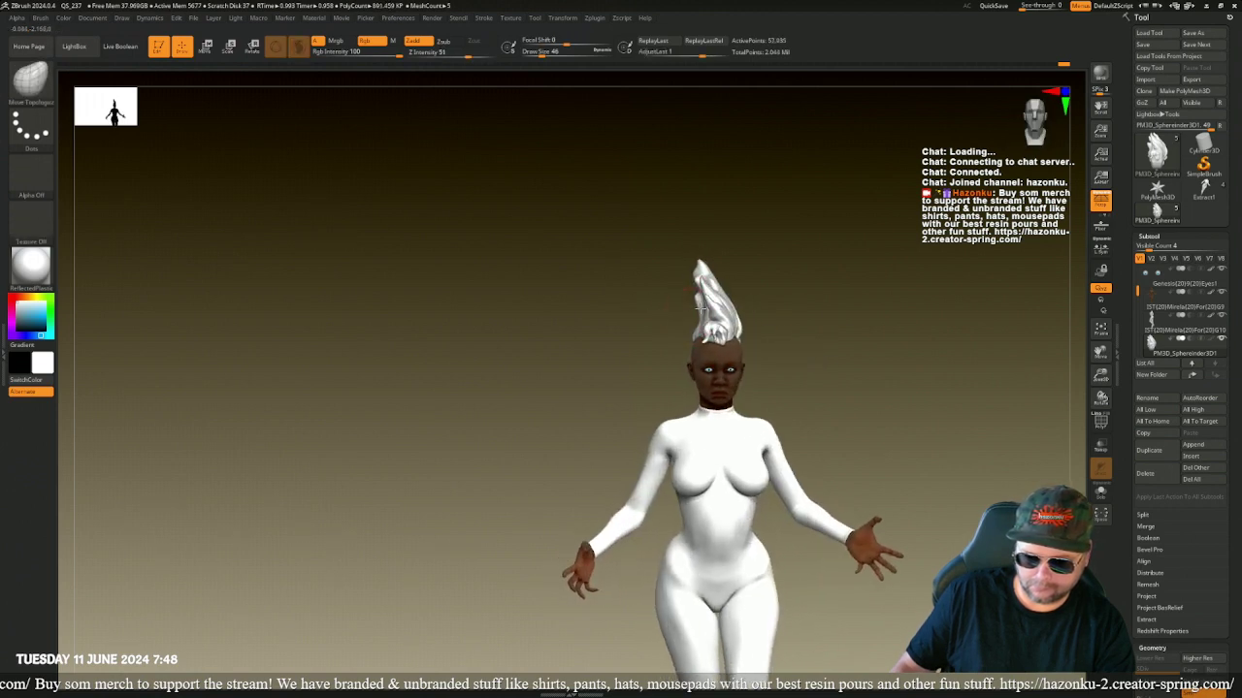
# - Reshape and smooth the rear and side contours of the hair into a compact, pointed silhouette
pyautogui.moveTo(661, 323); pyautogui.dragTo(791, 272)
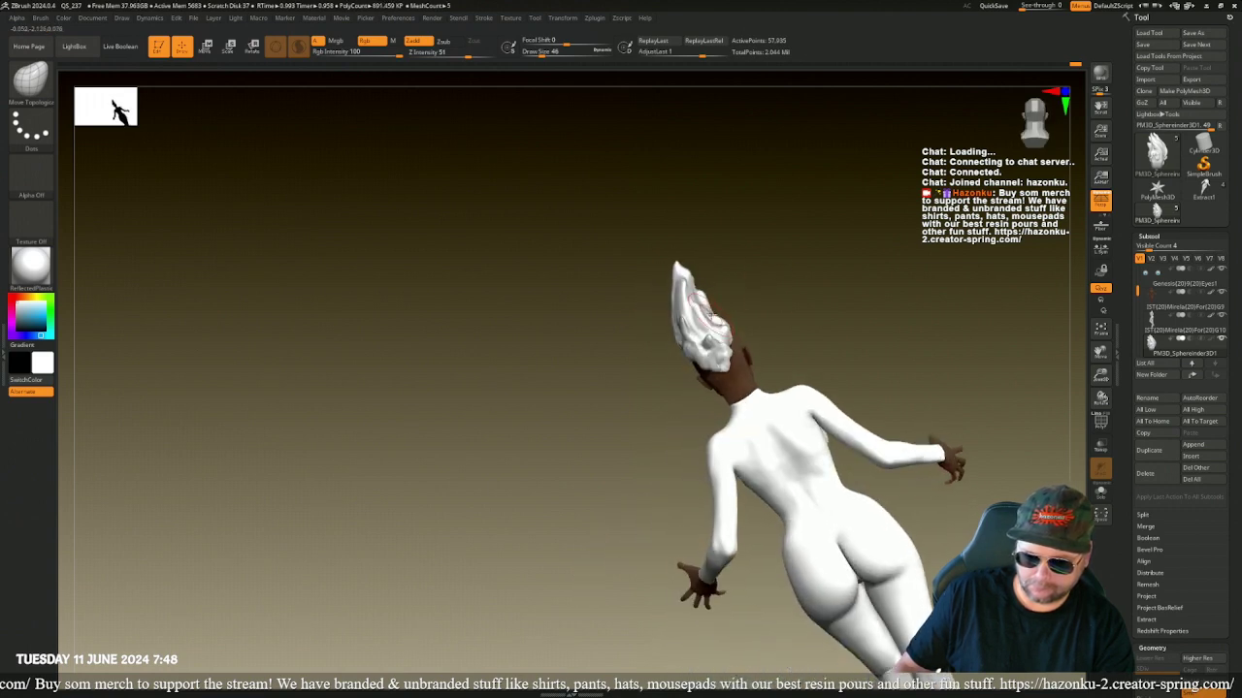
pyautogui.moveTo(743, 307); pyautogui.dragTo(698, 323)
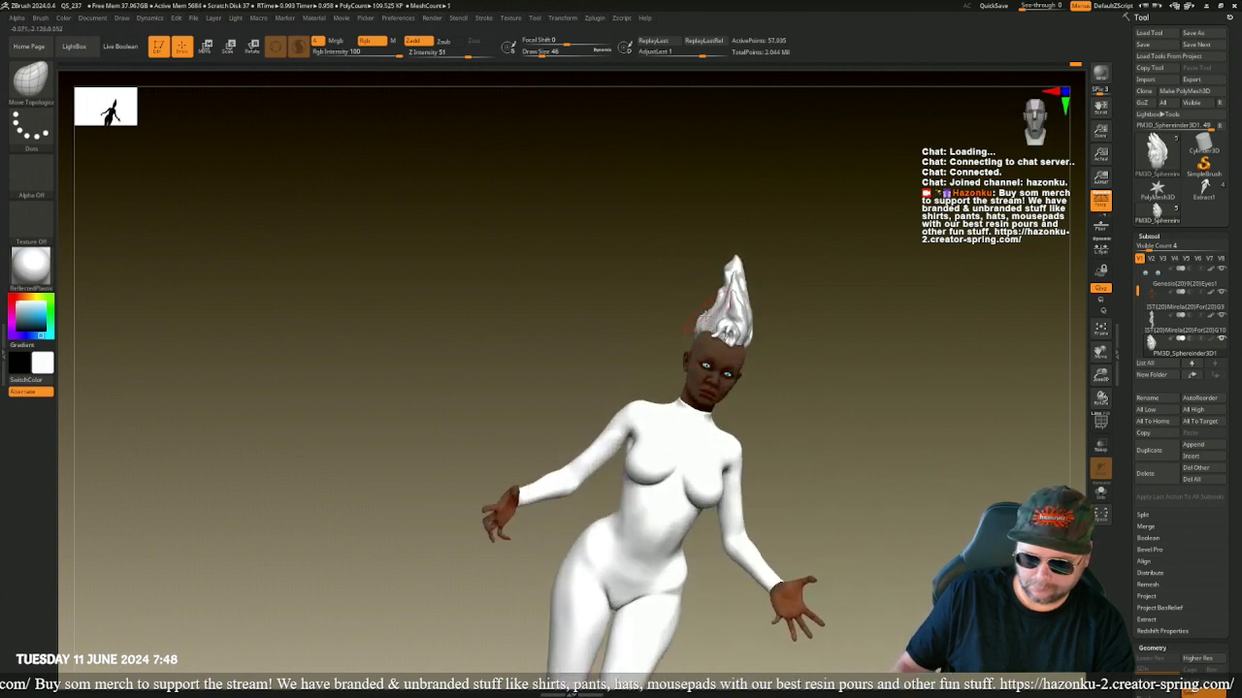
pyautogui.moveTo(762, 339); pyautogui.dragTo(760, 336)
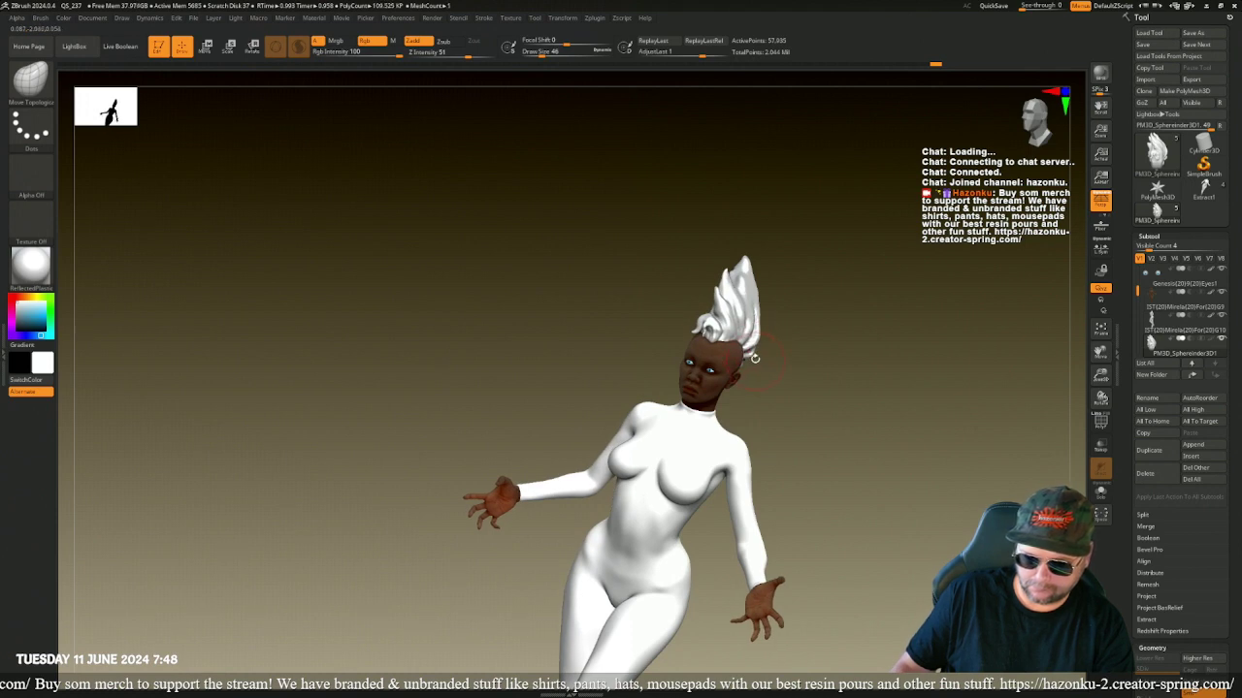
pyautogui.moveTo(773, 400); pyautogui.dragTo(737, 361)
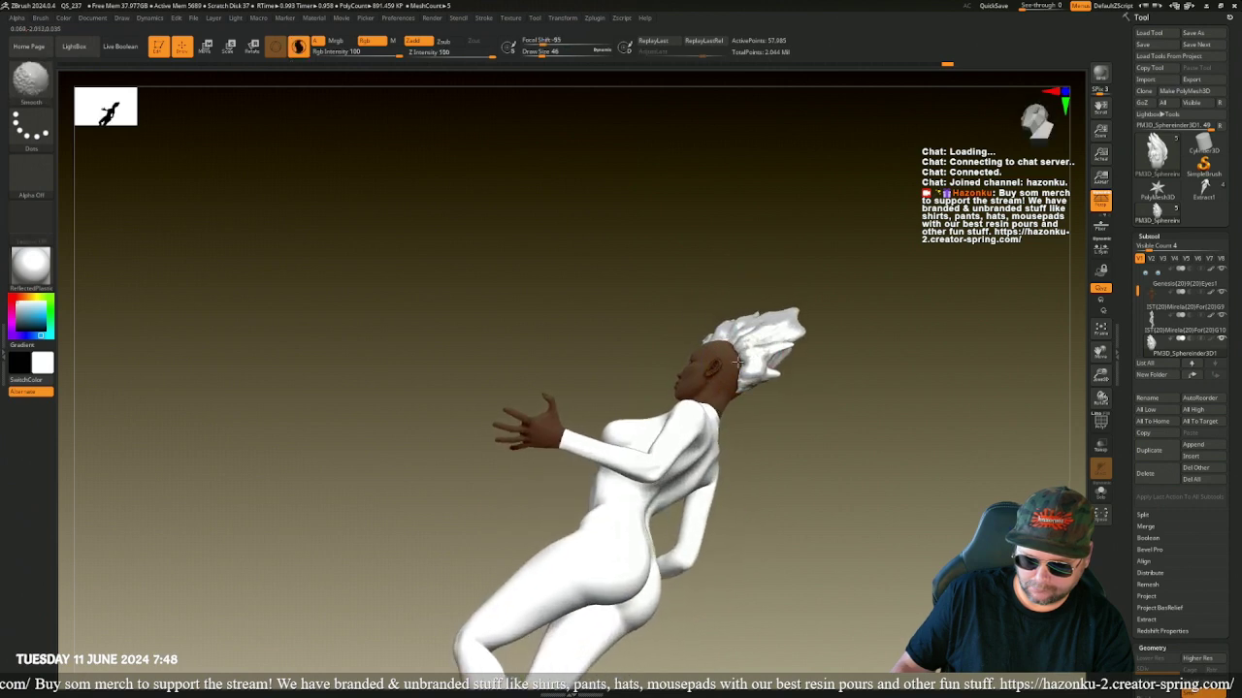
pyautogui.moveTo(798, 430); pyautogui.dragTo(668, 313)
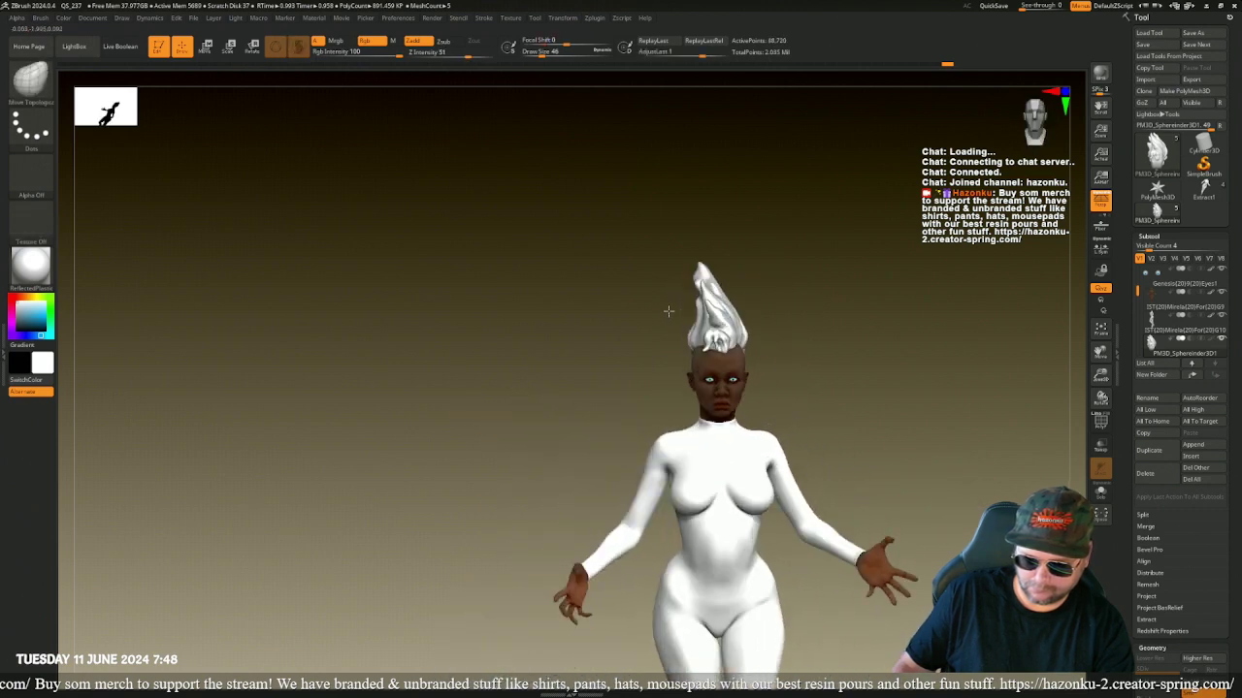
pyautogui.press('shift')
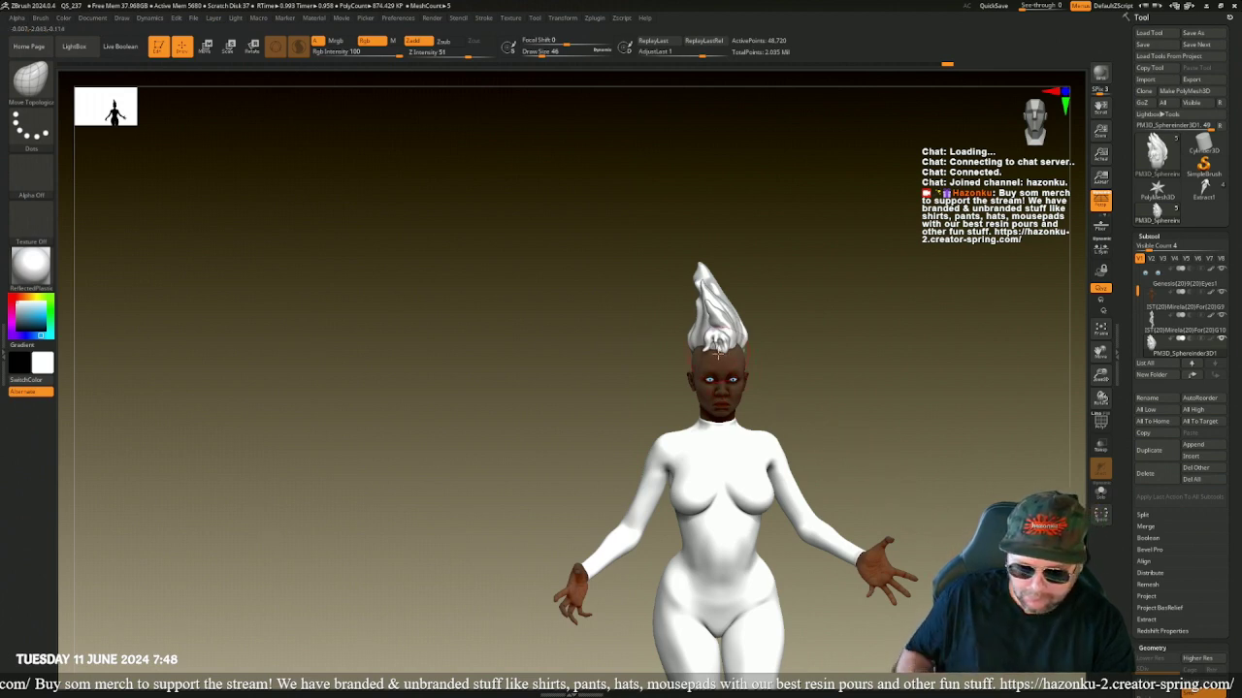
# - Frame the full figure and set the movie capture to the document area at Large size
pyautogui.moveTo(797, 366); pyautogui.dragTo(828, 313)
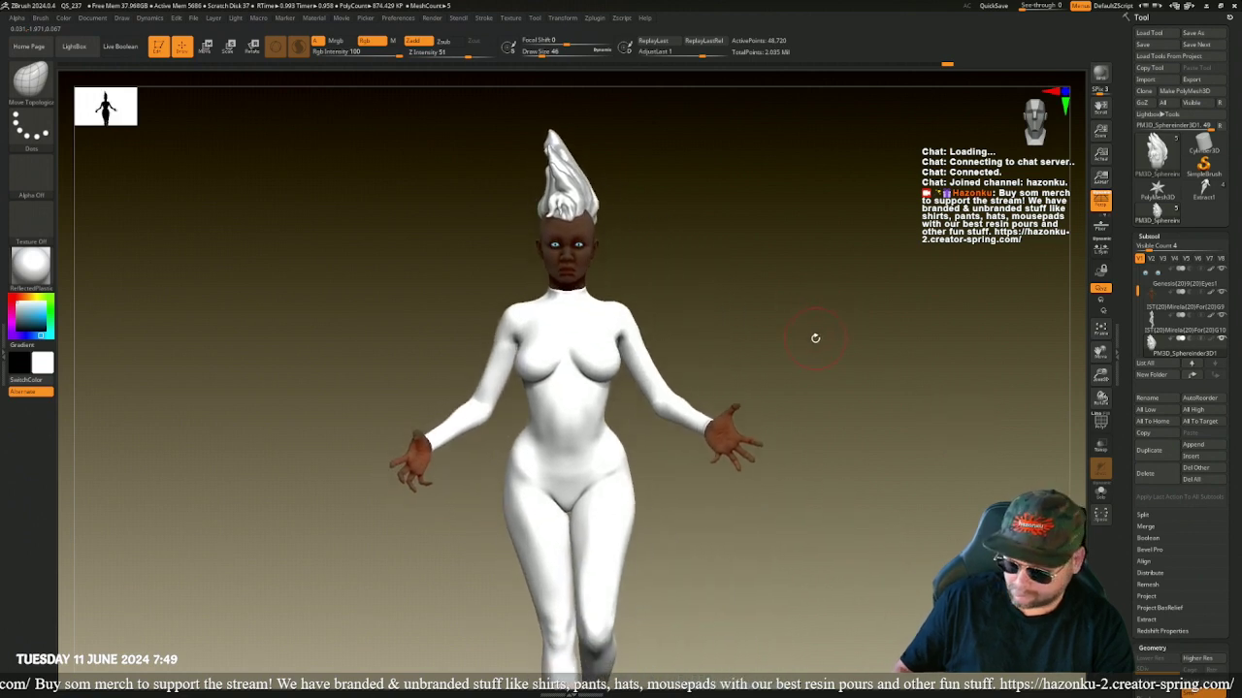
pyautogui.press('f')
pyautogui.press('f')
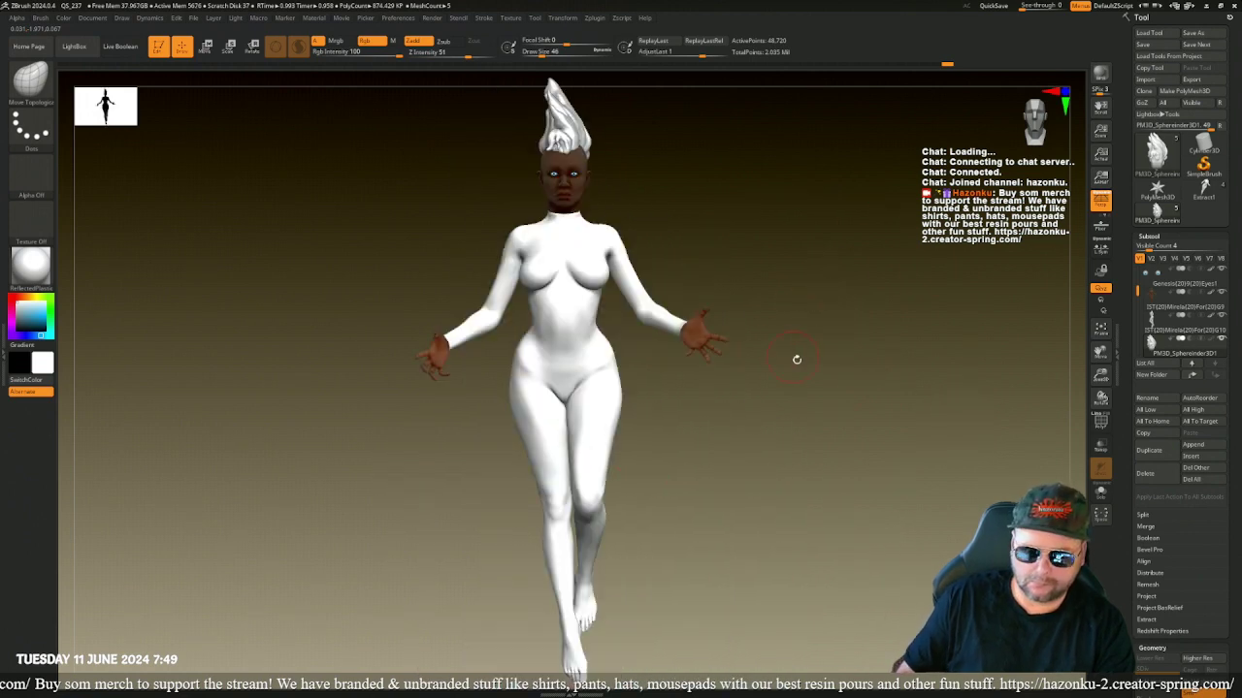
pyautogui.keyDown('alt'); pyautogui.moveTo(792, 346); pyautogui.dragTo(807, 403); pyautogui.keyUp('alt')
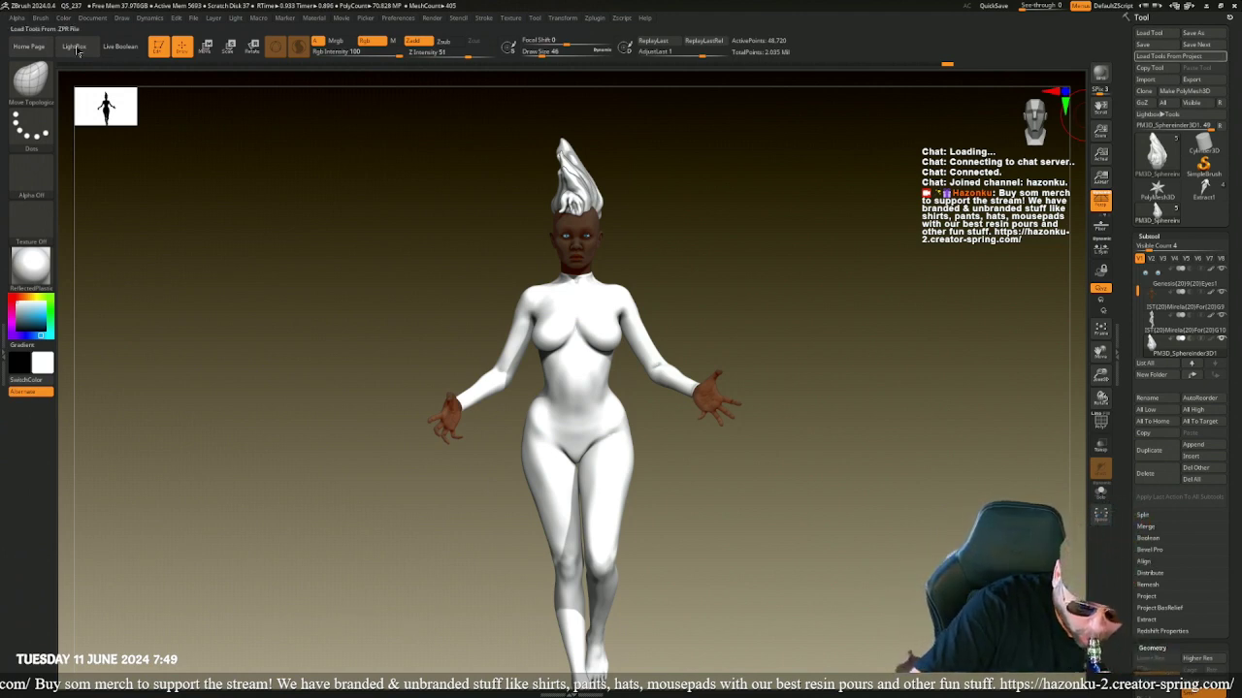
pyautogui.click(342, 18)
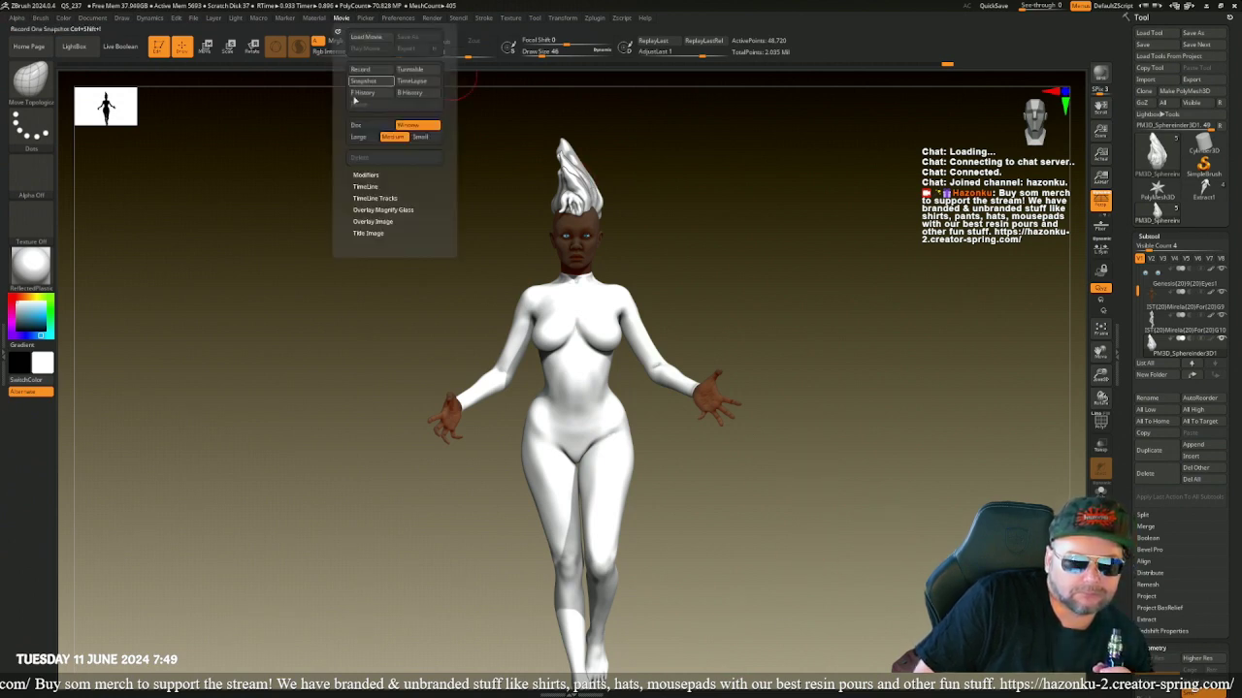
pyautogui.click(369, 126)
pyautogui.click(359, 137)
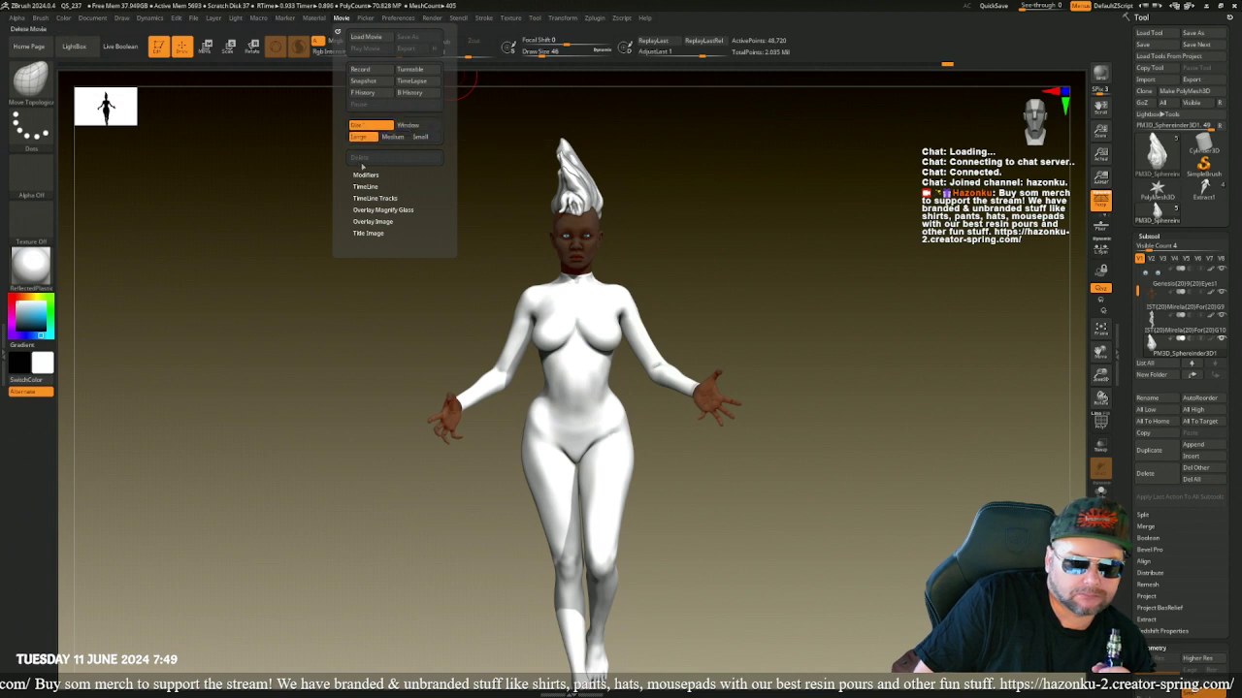
# - Set the movie's Recording FPS to 30 and its Playback FPS to 60
pyautogui.click(364, 174)
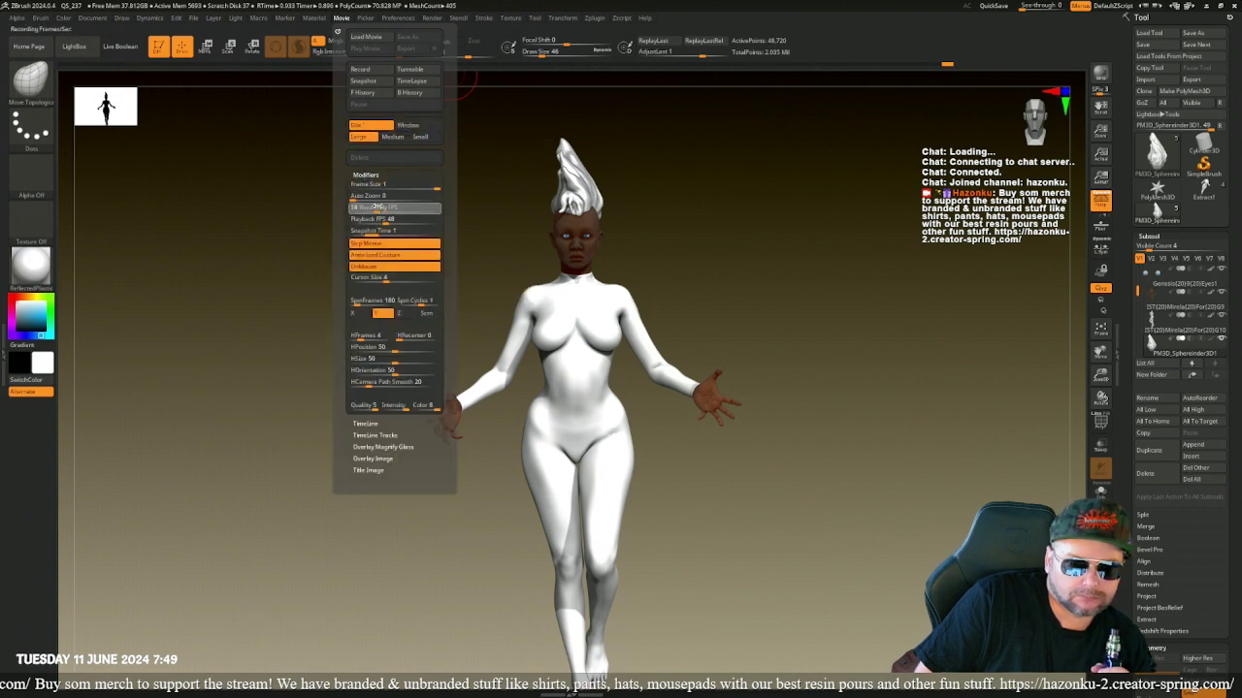
pyautogui.write('30')
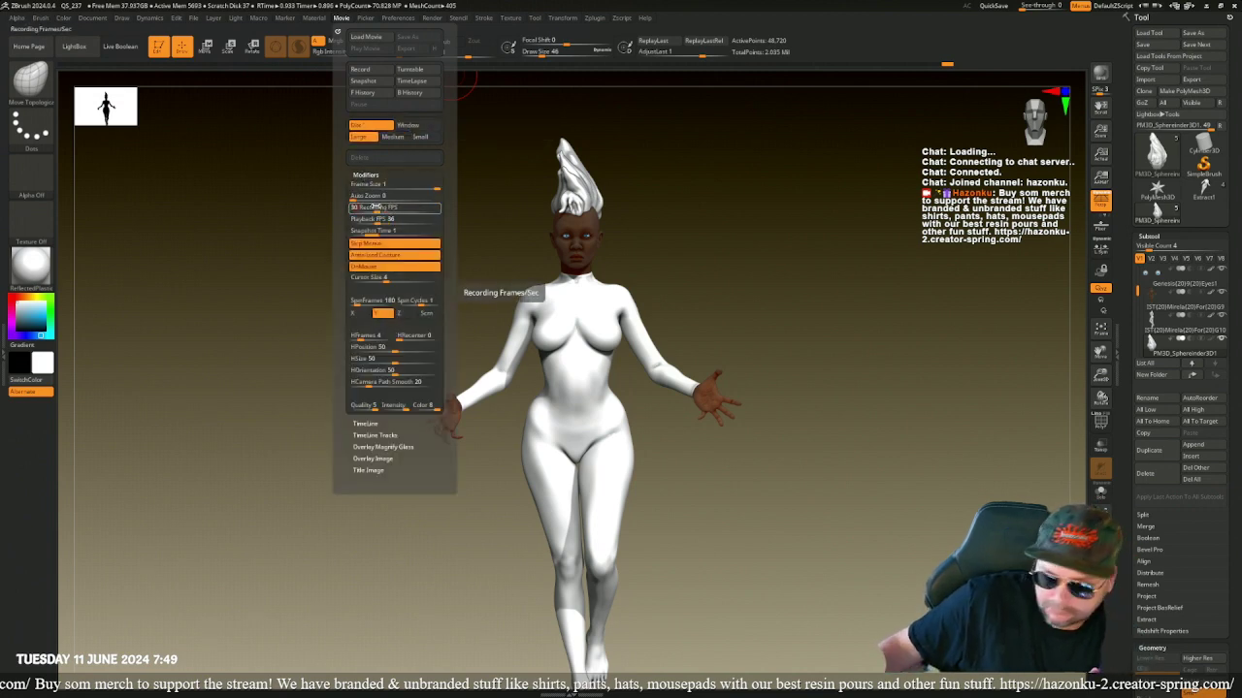
pyautogui.press('Tab')
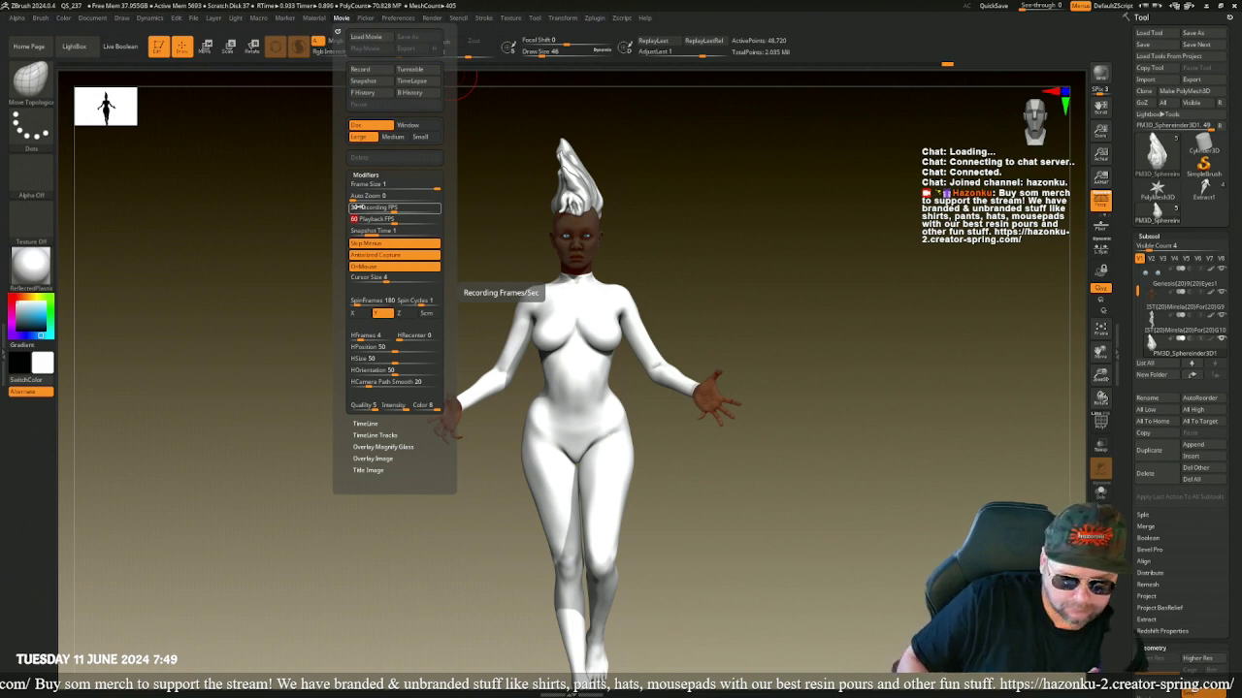
pyautogui.press('Return')
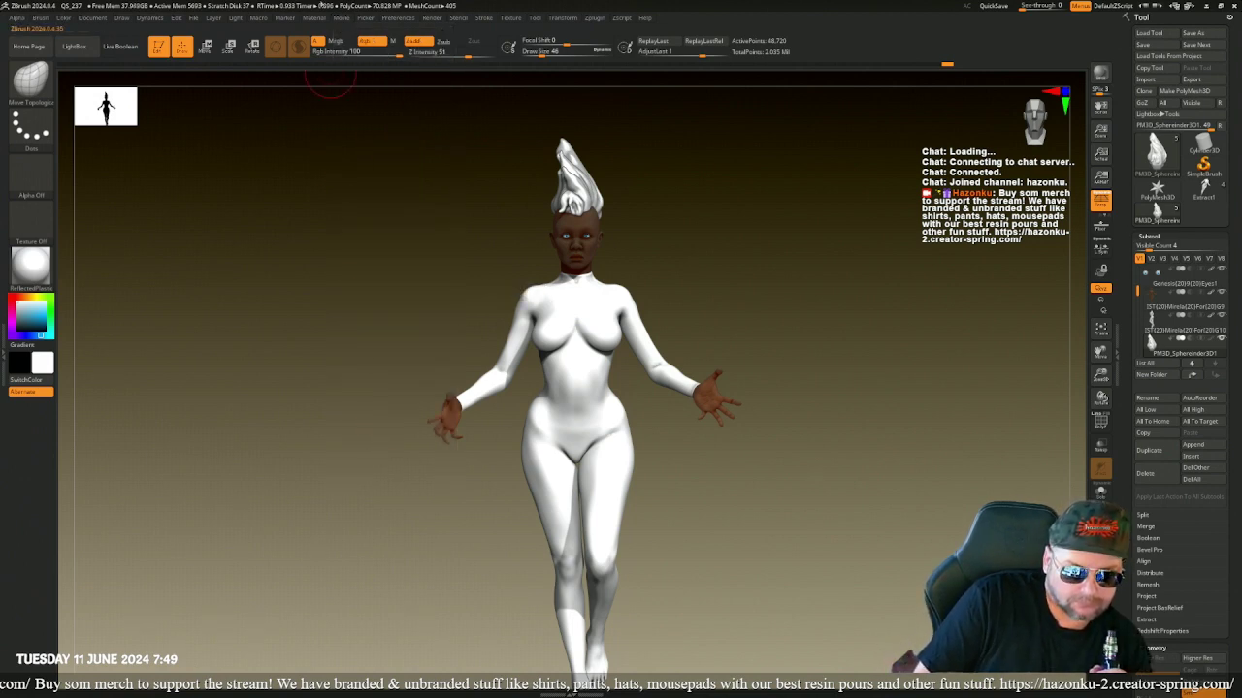
# - Adjust the movie's overlay image opacity and title image fade-in settings, and render the figure
pyautogui.click(342, 20)
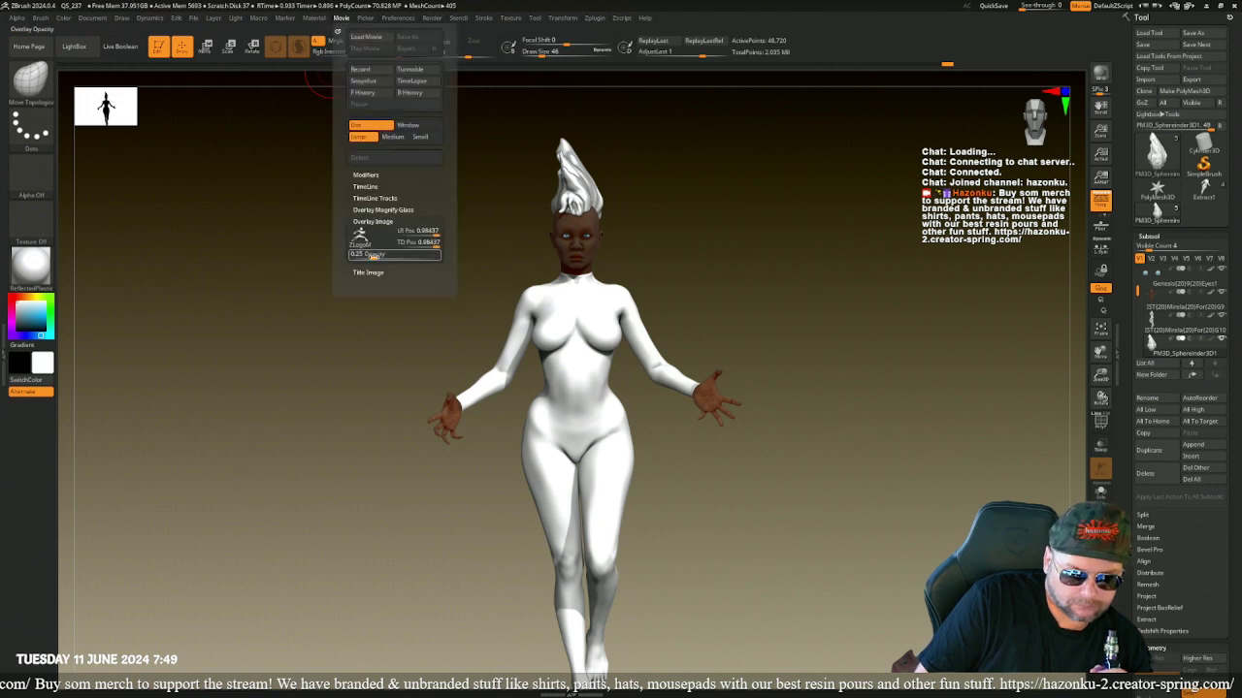
pyautogui.click(359, 272)
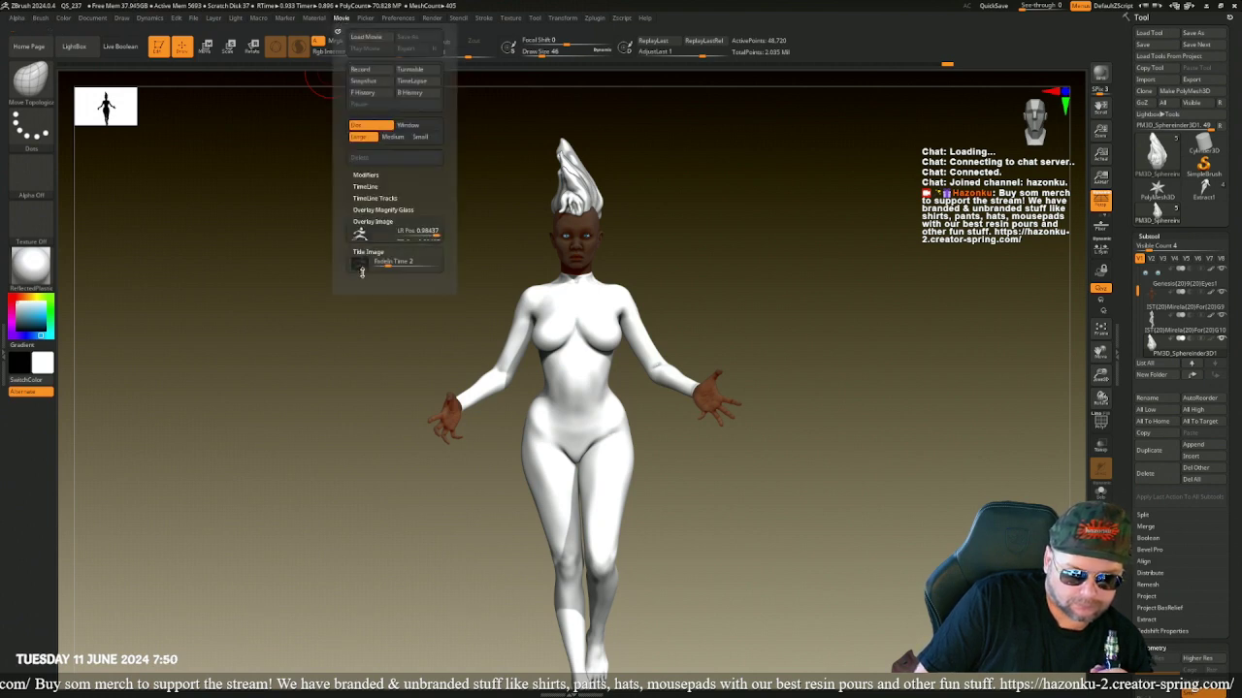
pyautogui.moveTo(386, 257); pyautogui.dragTo(358, 241)
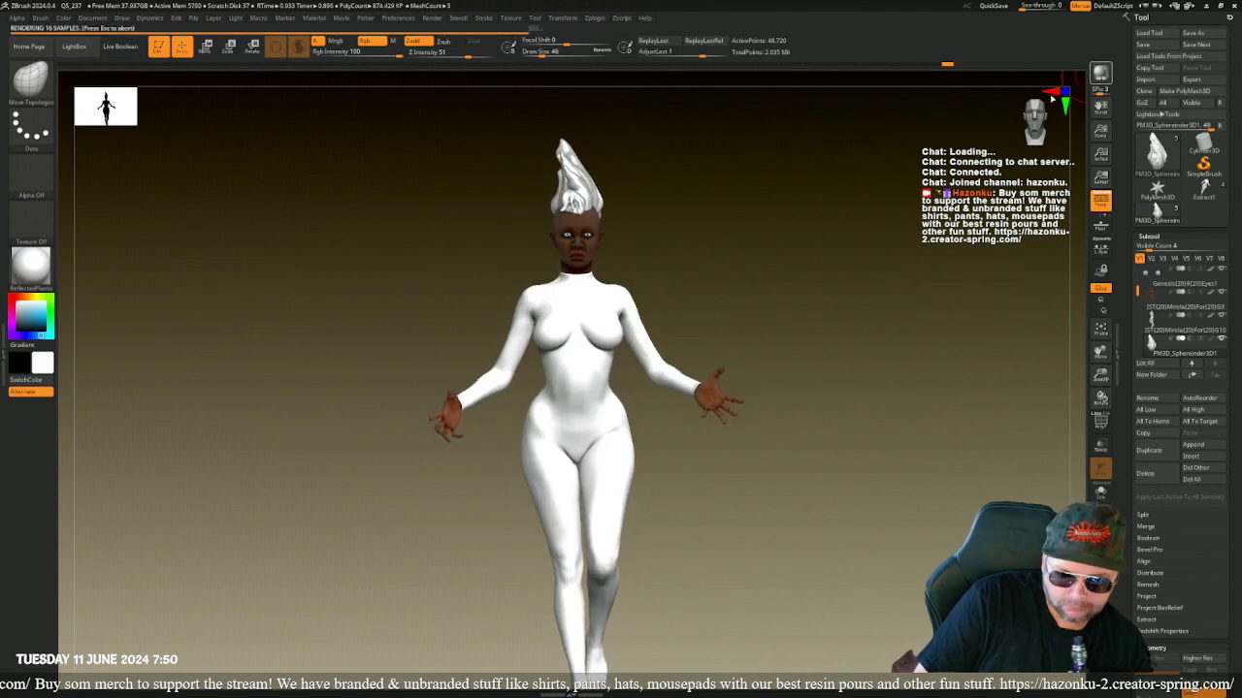
pyautogui.click(236, 18)
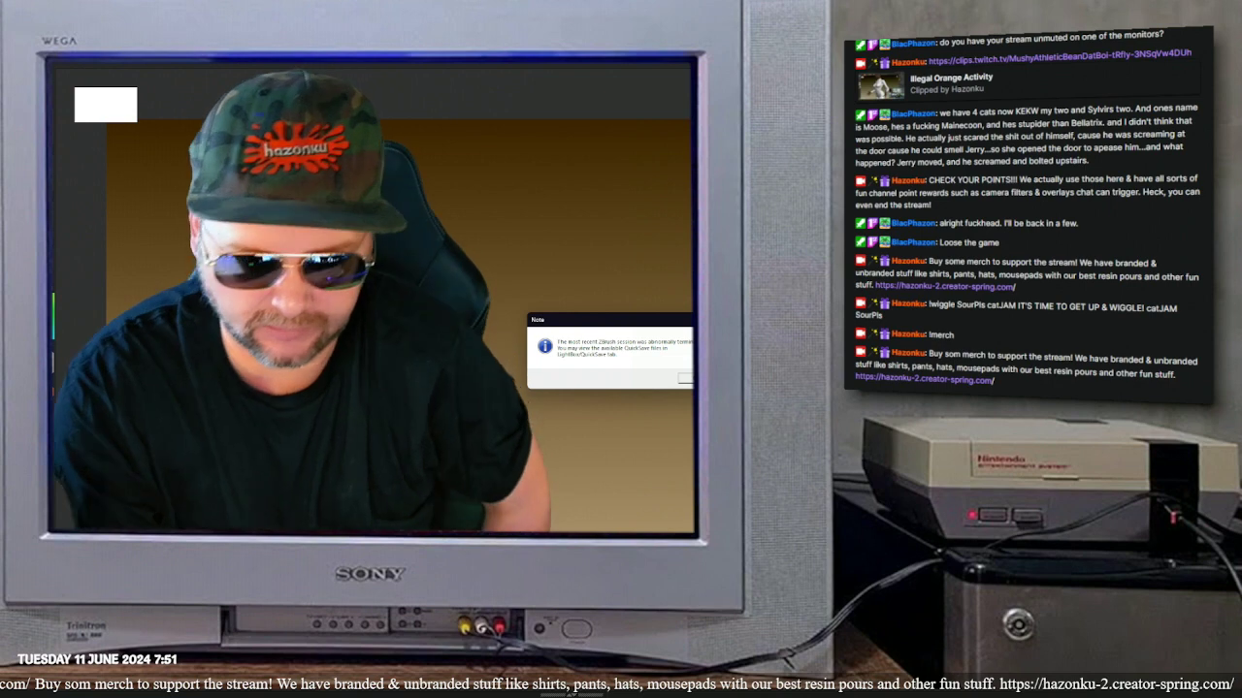
# - Dismiss the session recovery note, restore a QuickSave project, frame the full figure and expand its subtool list
pyautogui.click(685, 378)
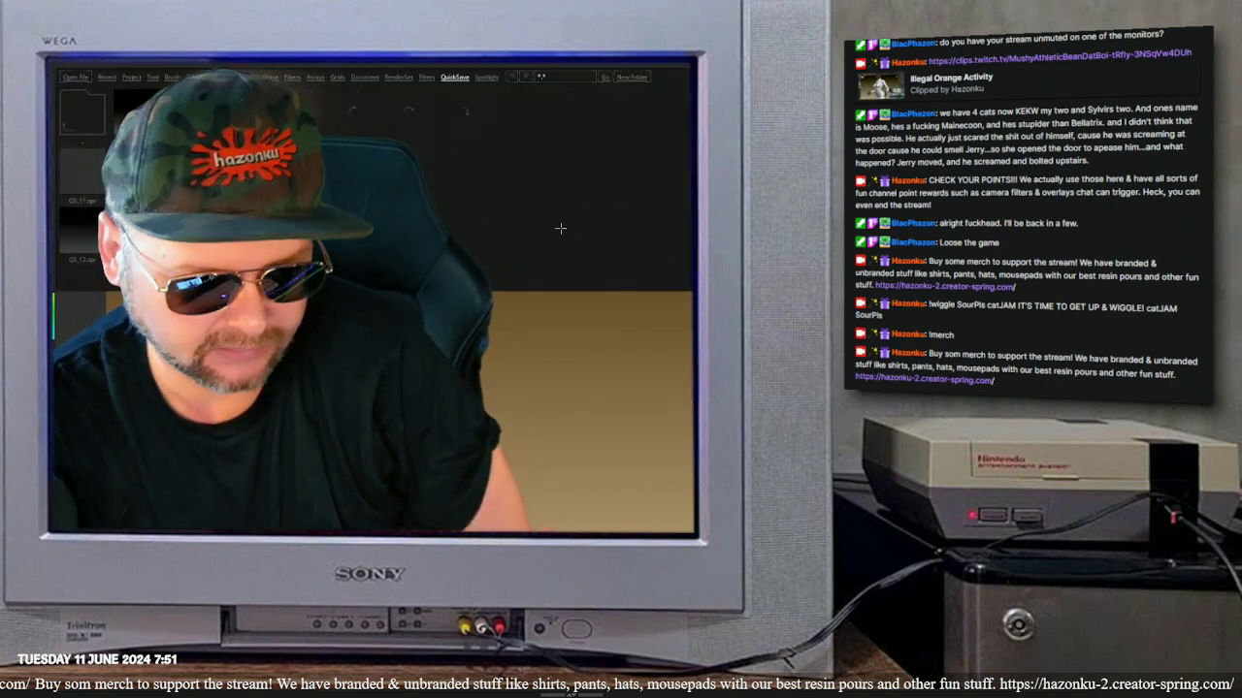
pyautogui.moveTo(691, 190); pyautogui.dragTo(585, 189)
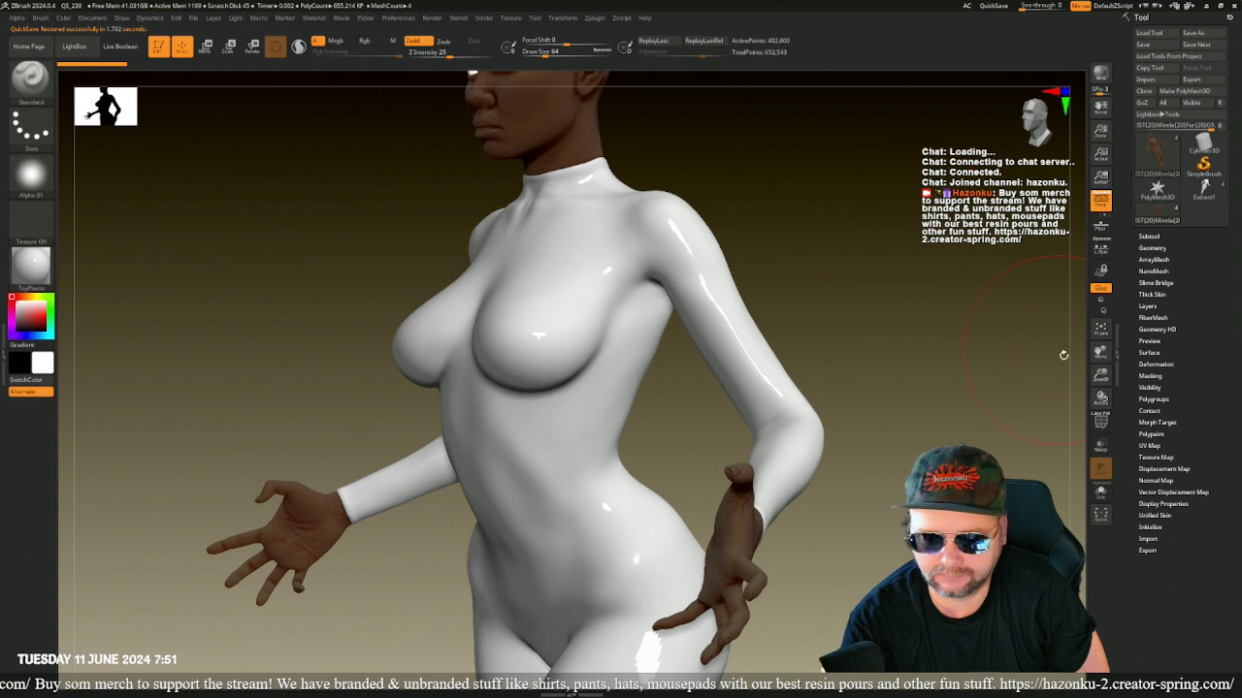
pyautogui.click(1102, 332)
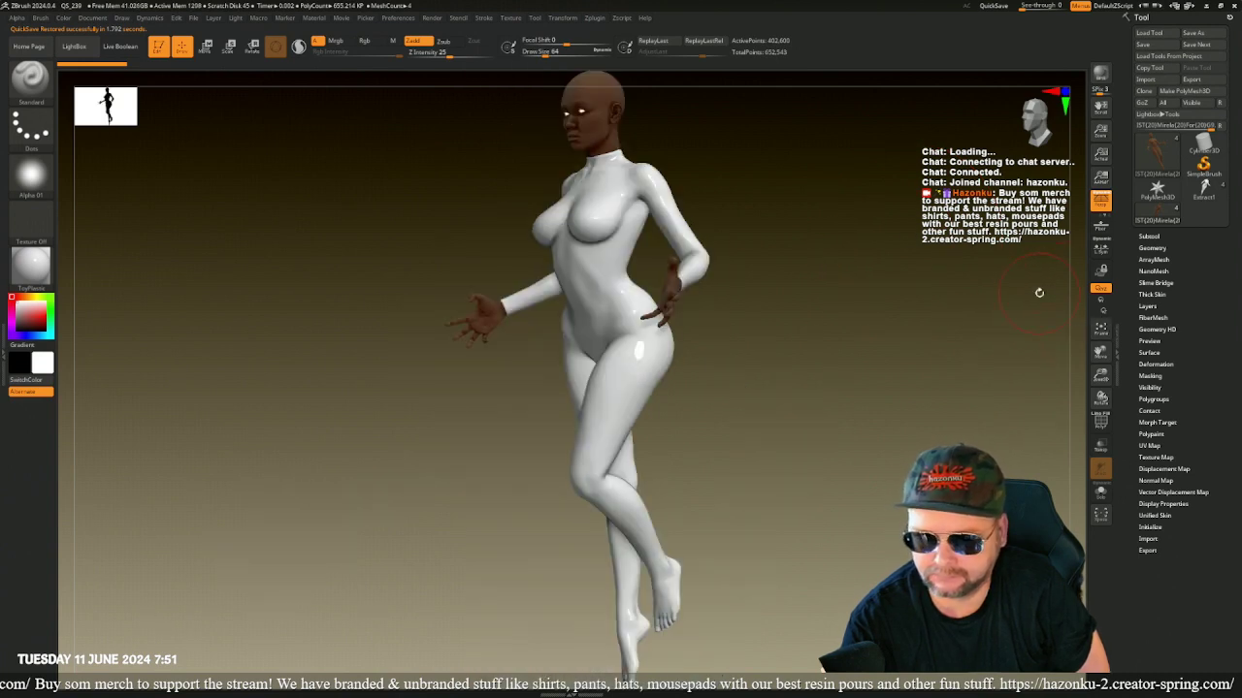
pyautogui.click(1156, 237)
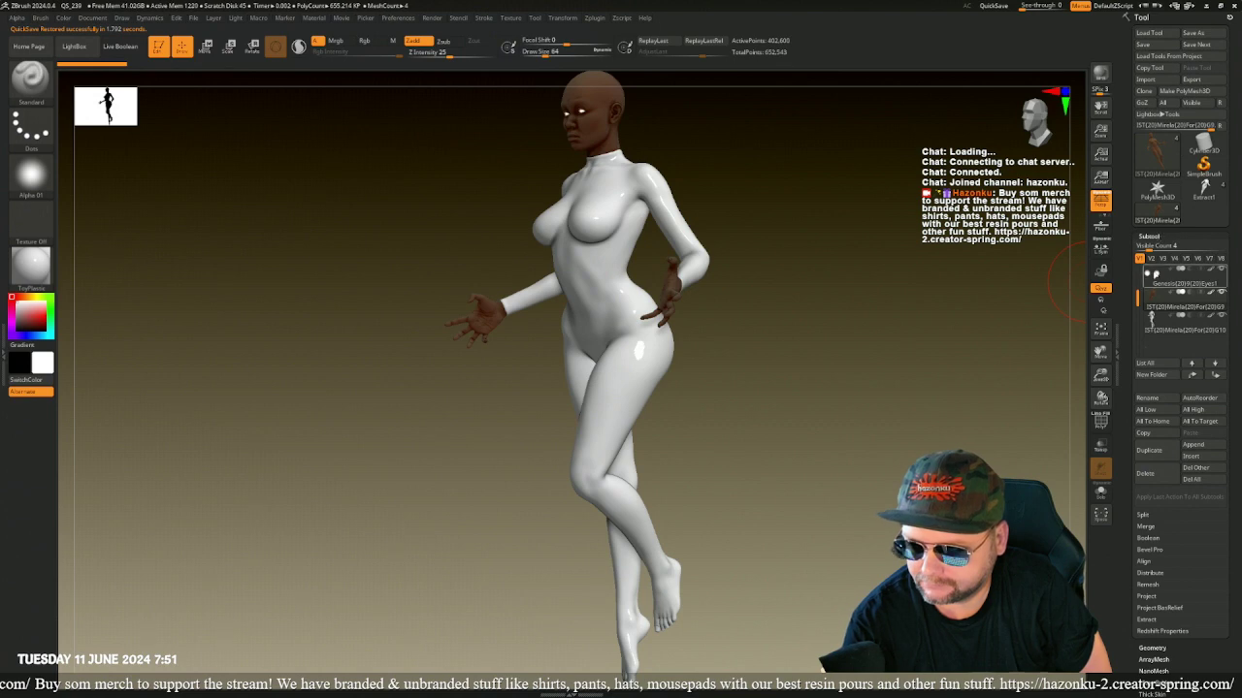
# - Set the eyes subtool's 3D print dimensions to 6 inches on all three axes and try to update its size ratios
pyautogui.click(1155, 274)
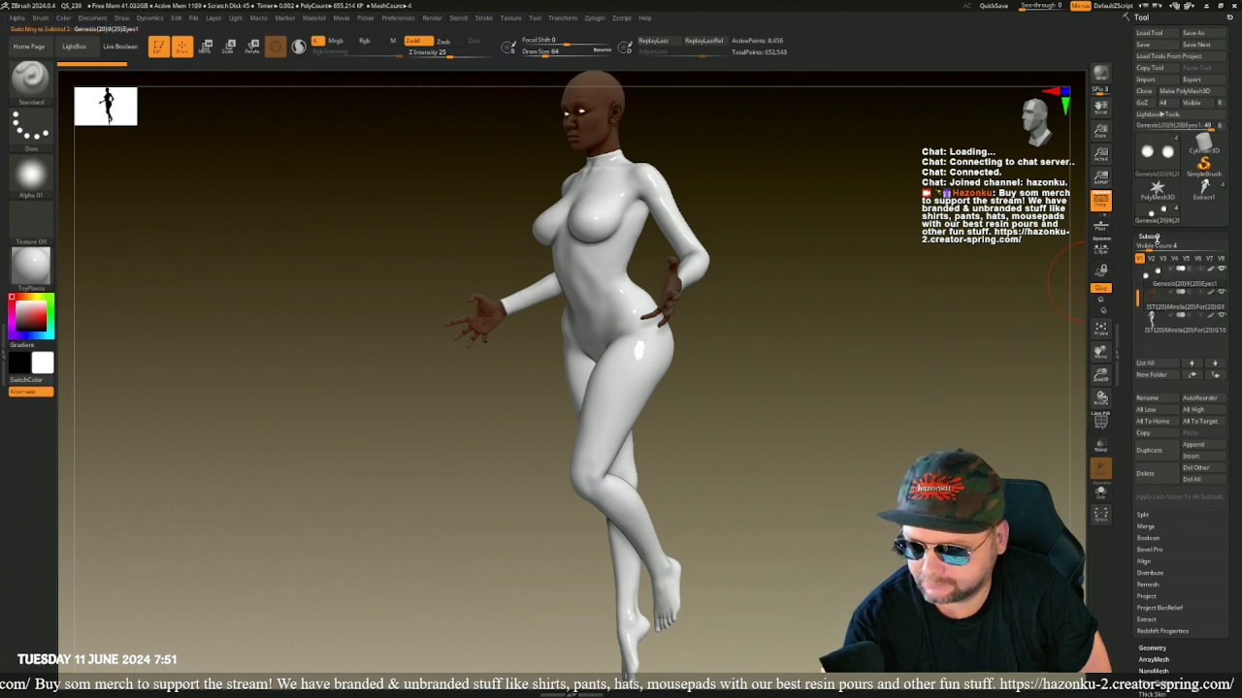
pyautogui.click(1156, 238)
pyautogui.click(1156, 238)
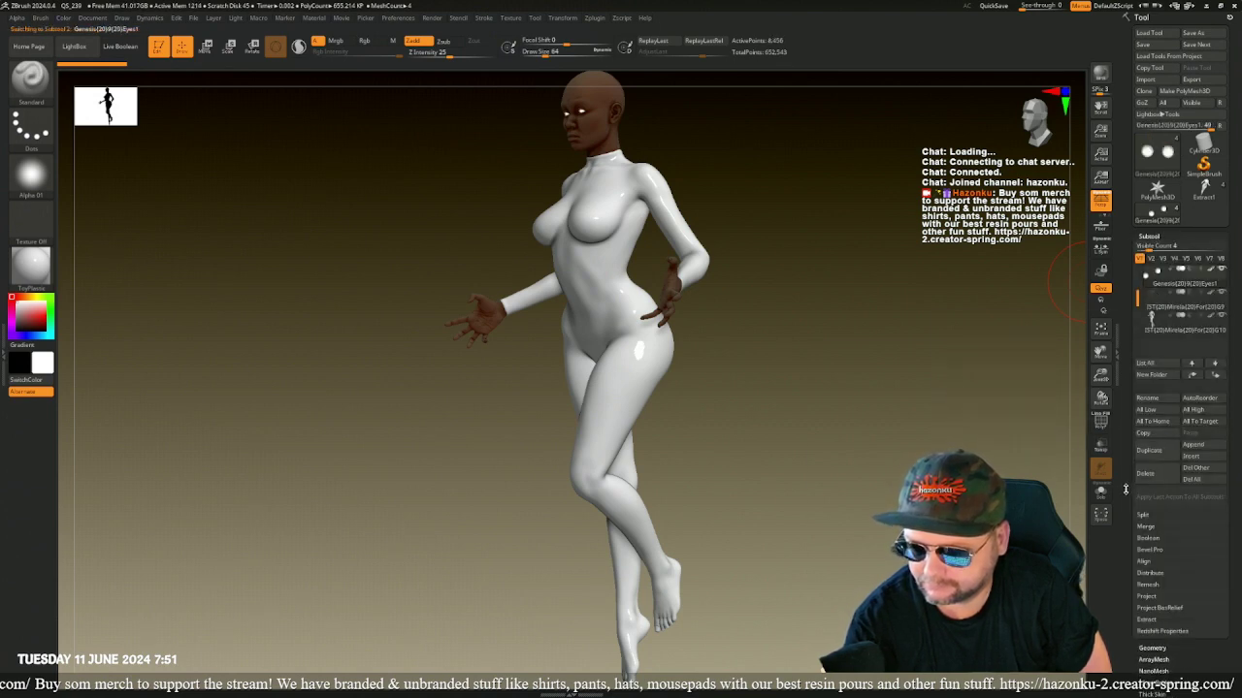
pyautogui.scroll(-5, 1140, 447)
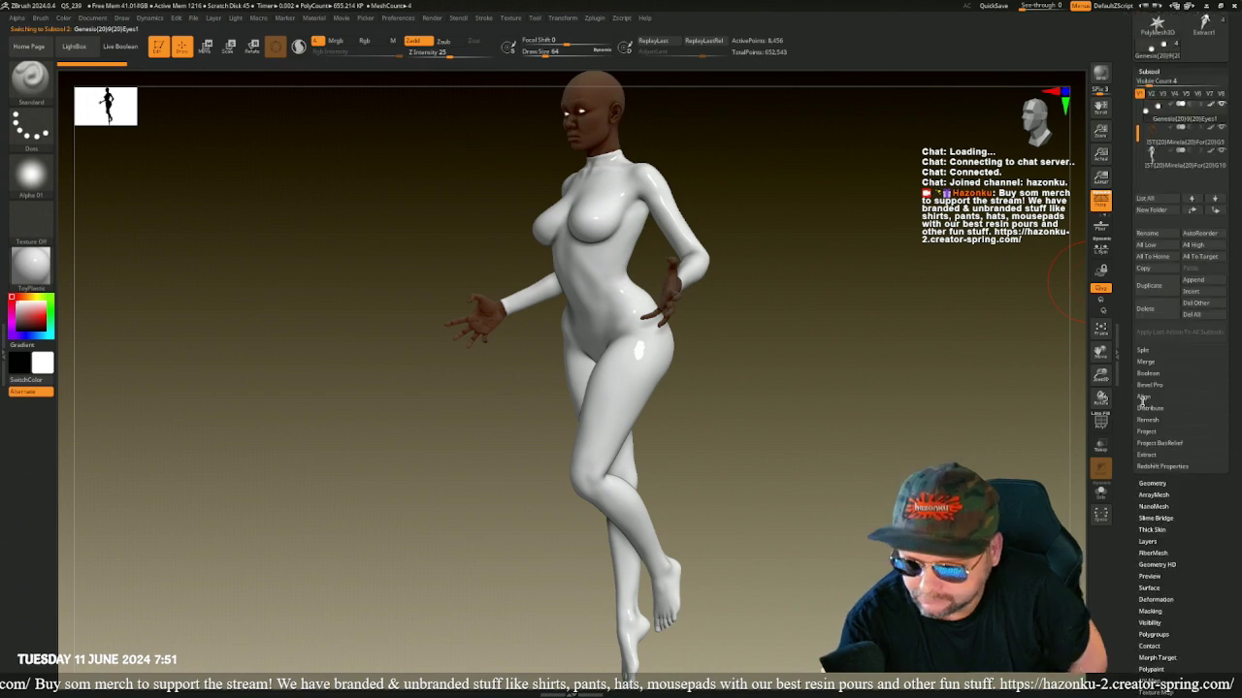
pyautogui.click(595, 20)
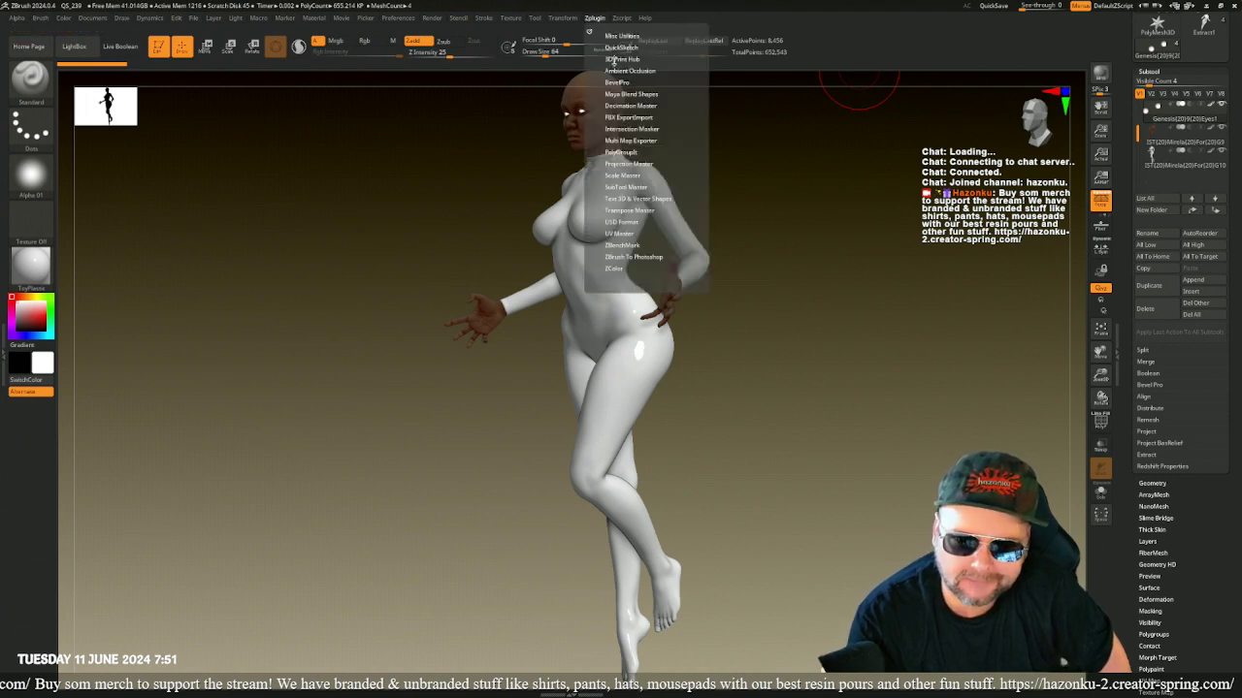
pyautogui.click(613, 59)
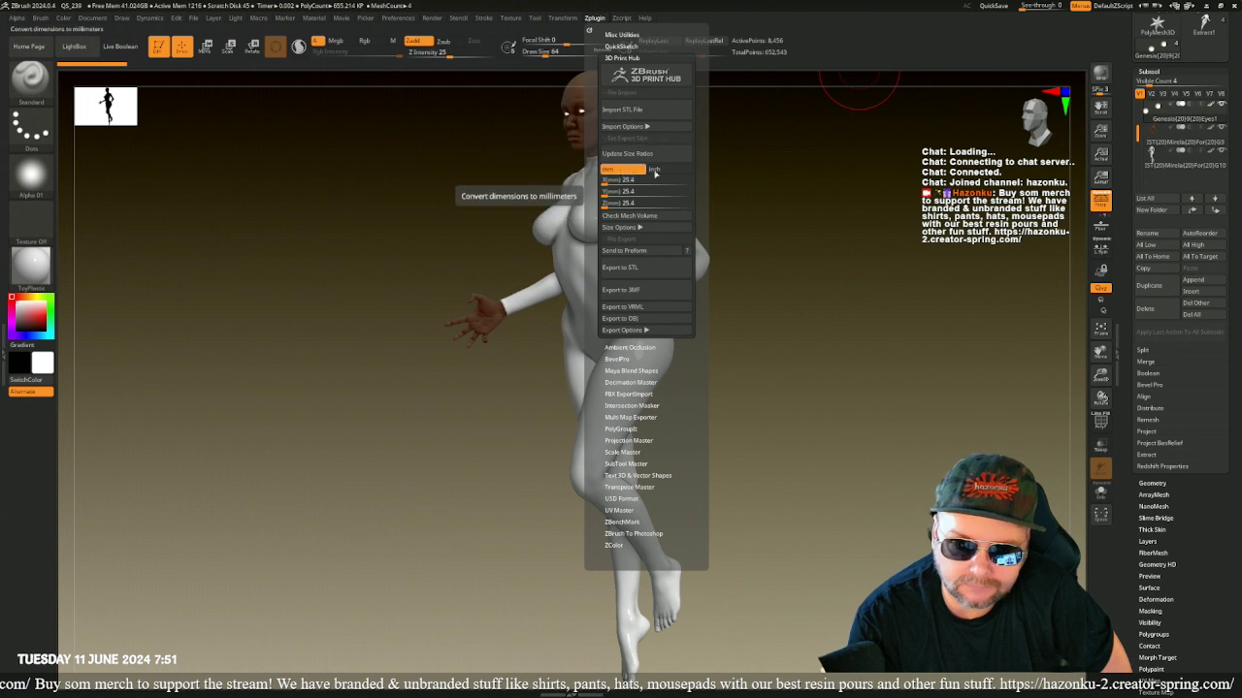
pyautogui.click(657, 170)
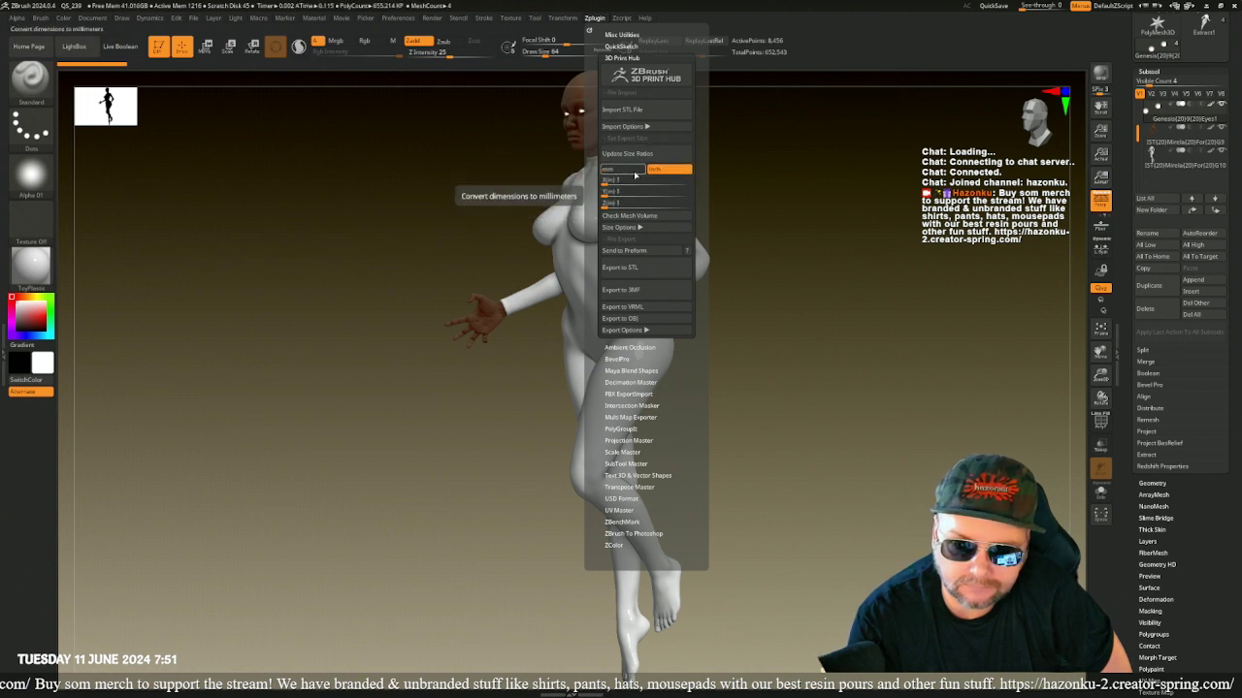
pyautogui.write('6')
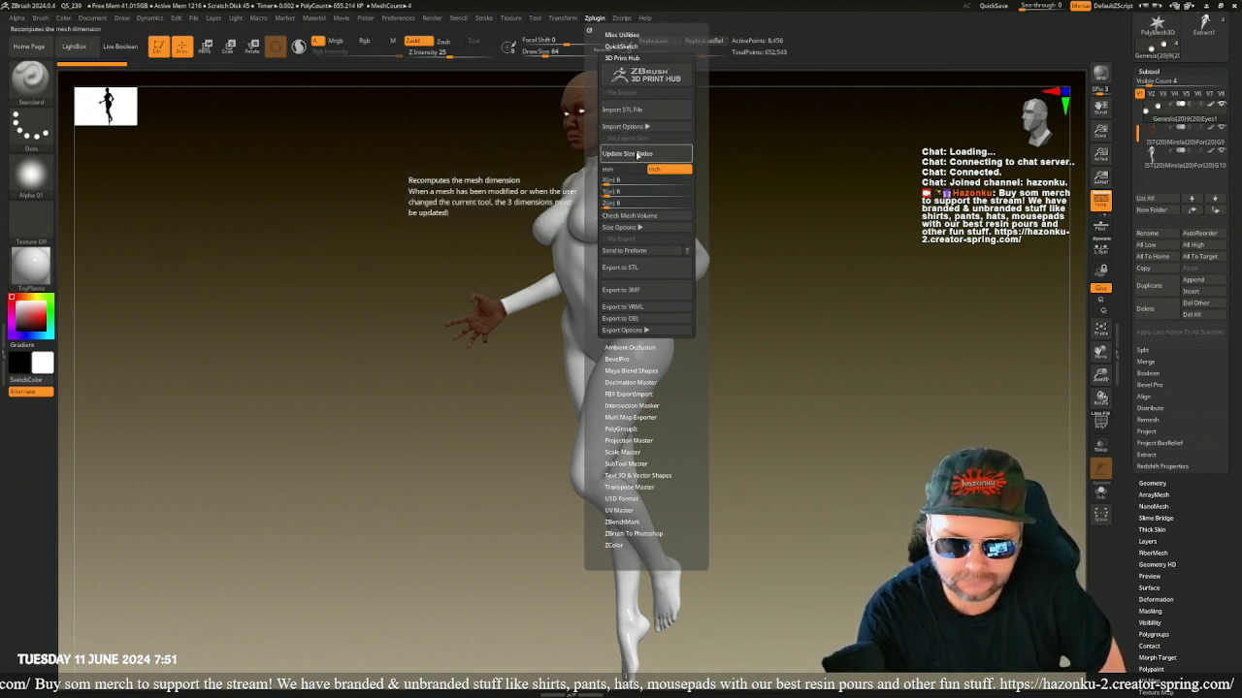
pyautogui.click(637, 155)
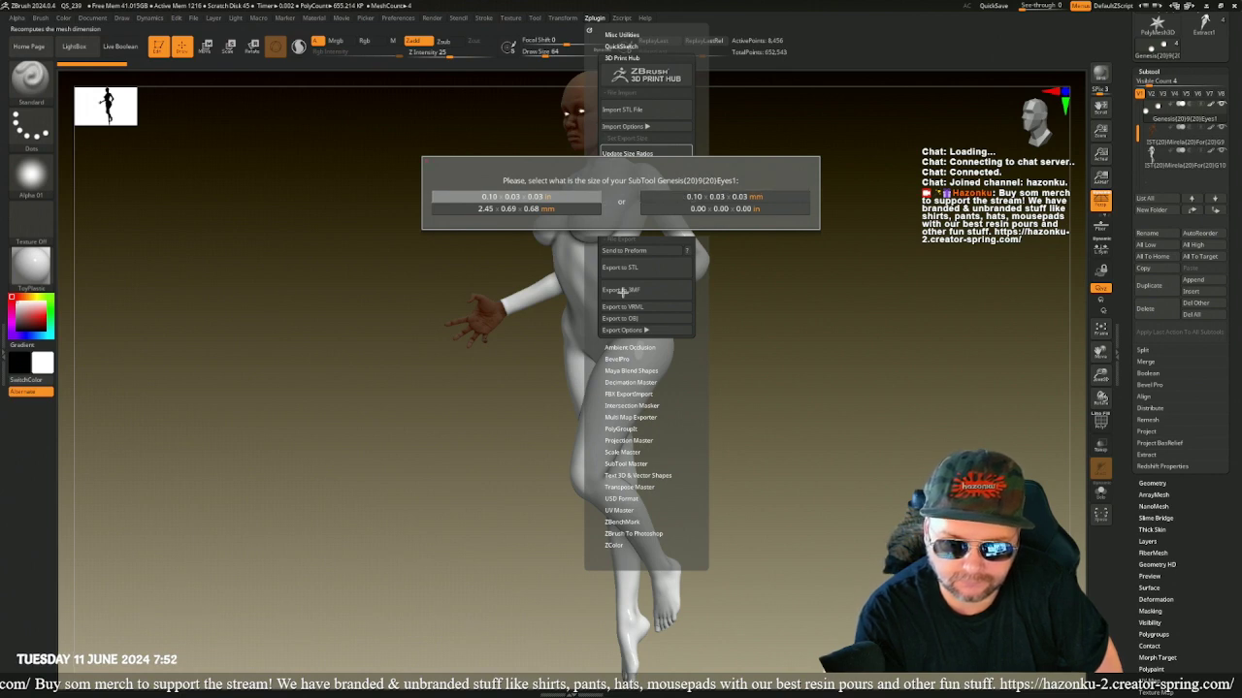
pyautogui.press('Escape')
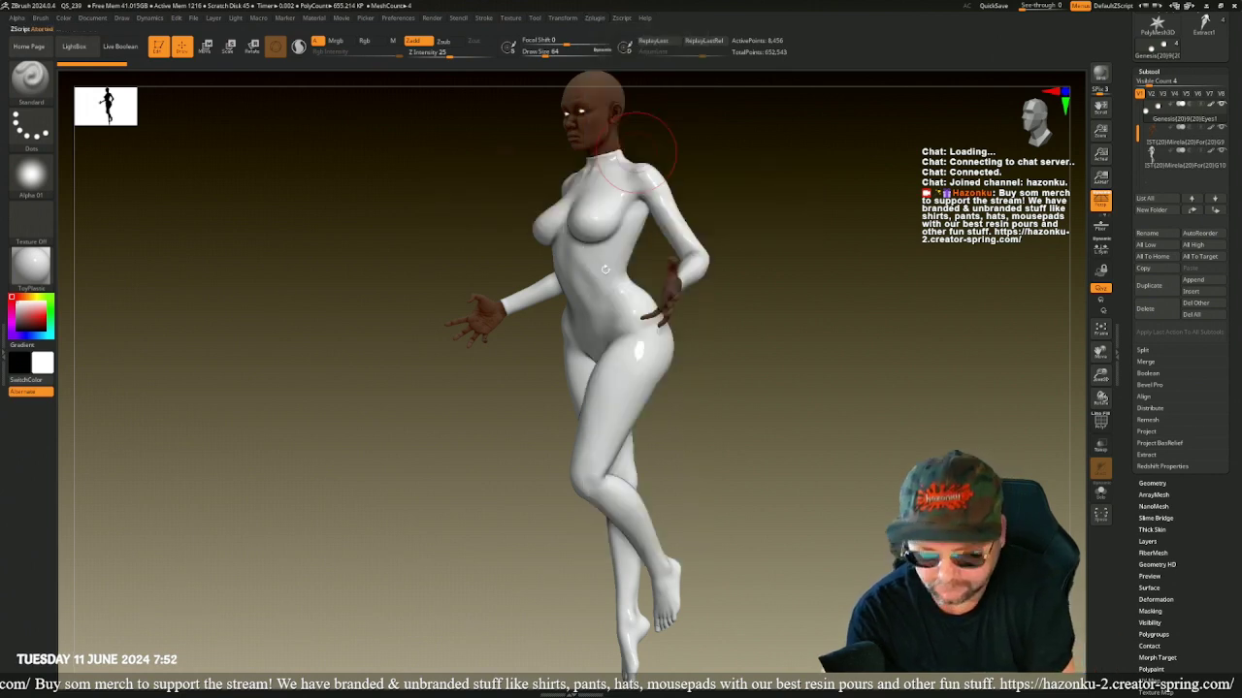
# - Check the mesh volume and view the size options for 3D printing
pyautogui.click(595, 18)
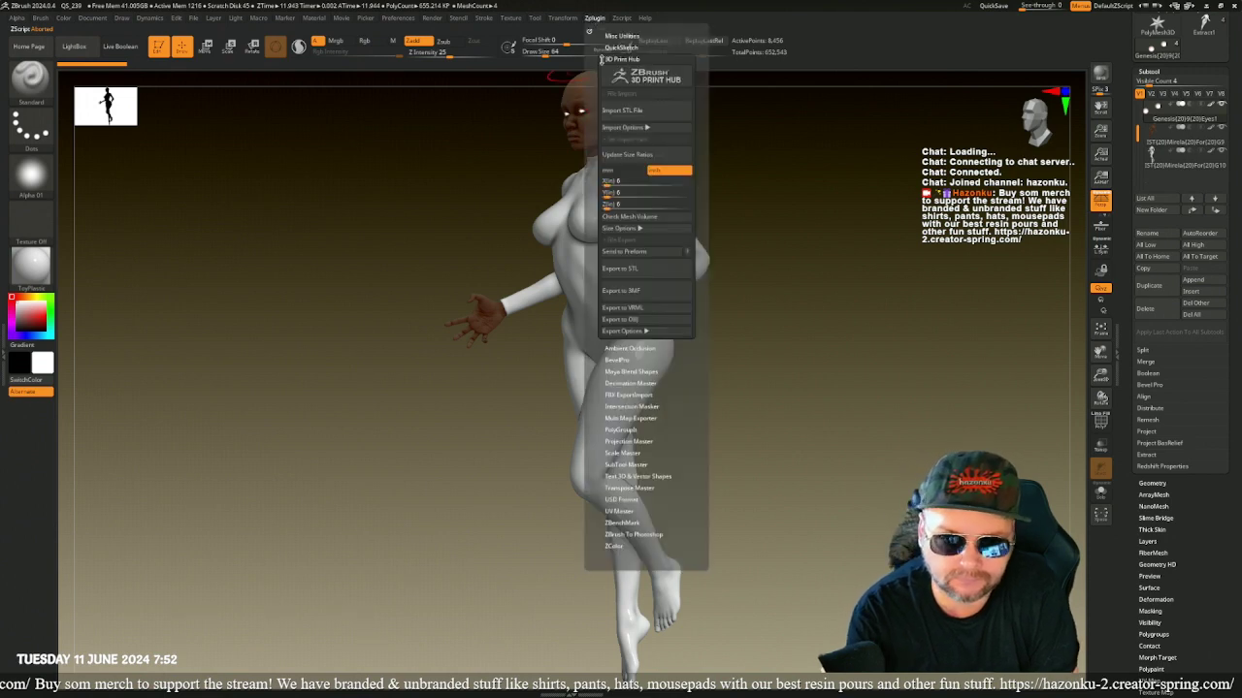
pyautogui.click(652, 222)
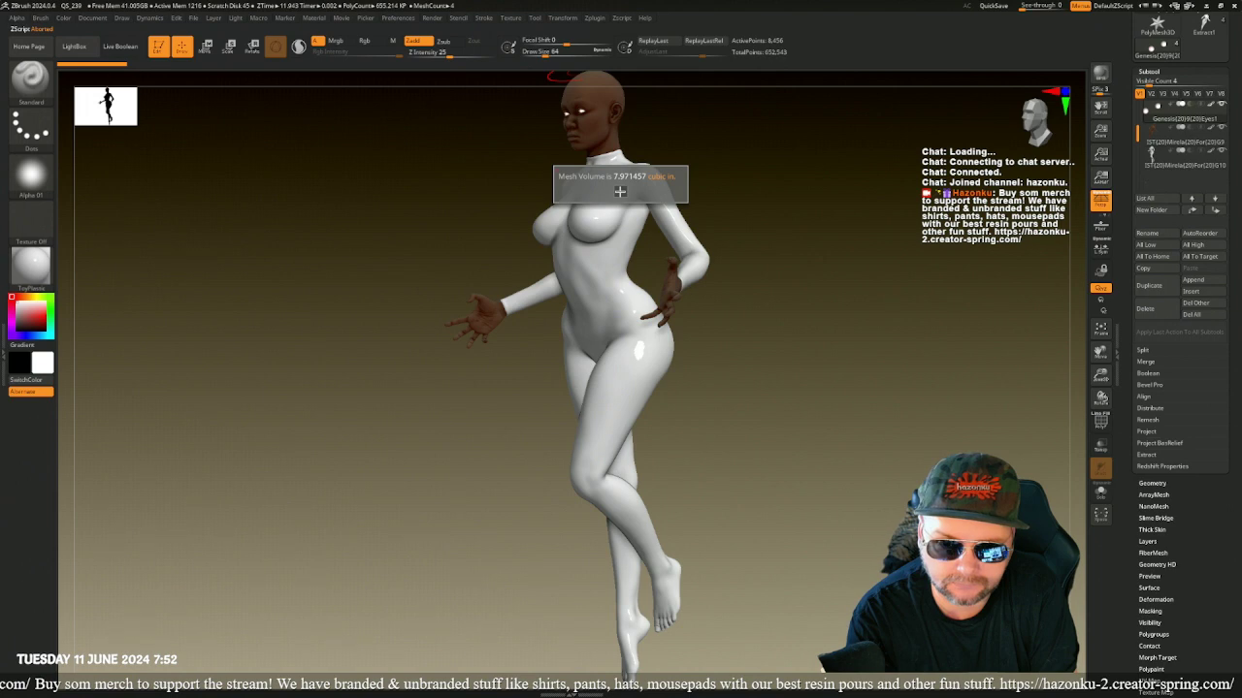
pyautogui.click(620, 191)
pyautogui.click(595, 18)
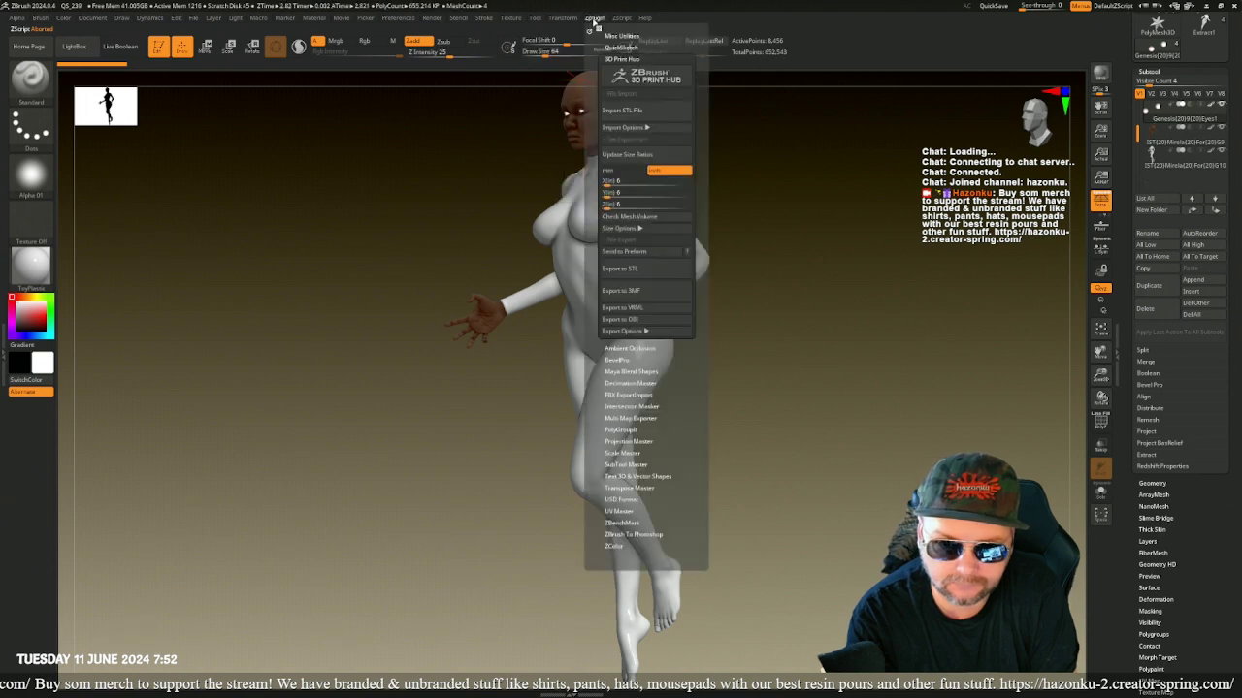
pyautogui.click(625, 228)
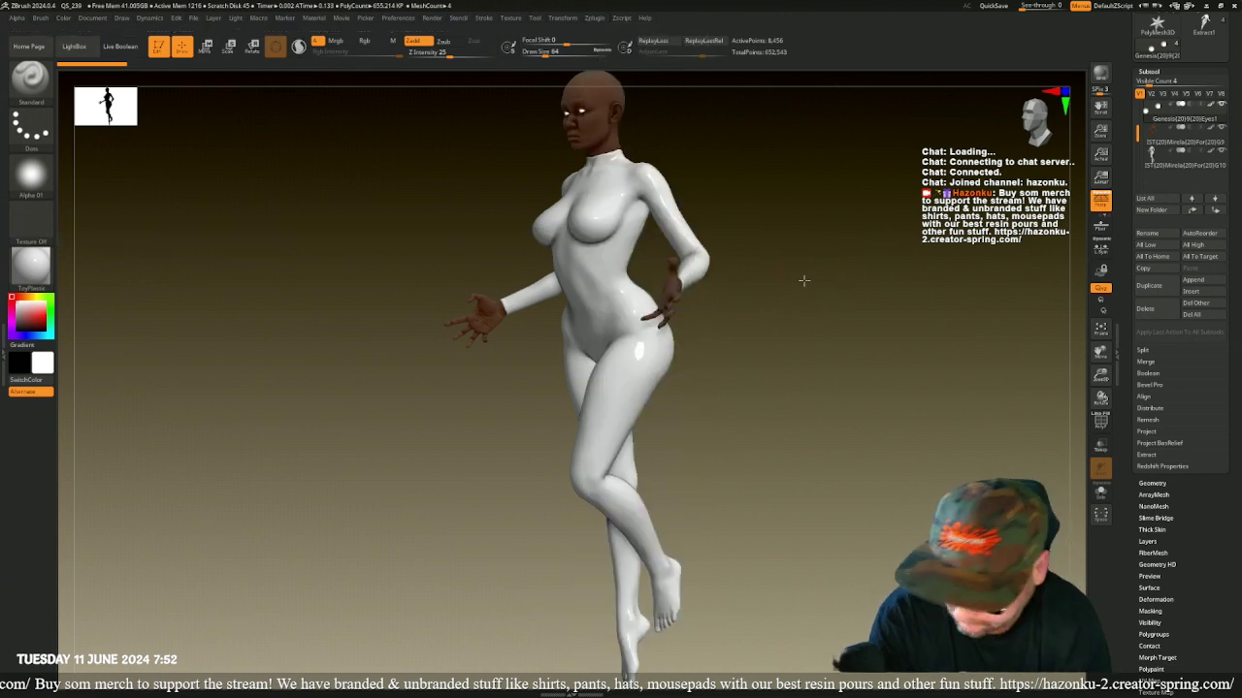
# - Turn the figure to face front and frame it from the head down to the lower legs
pyautogui.moveTo(804, 280)
pyautogui.mouseDown()
pyautogui.moveTo(832, 301)
pyautogui.moveTo(817, 286)
pyautogui.mouseUp()
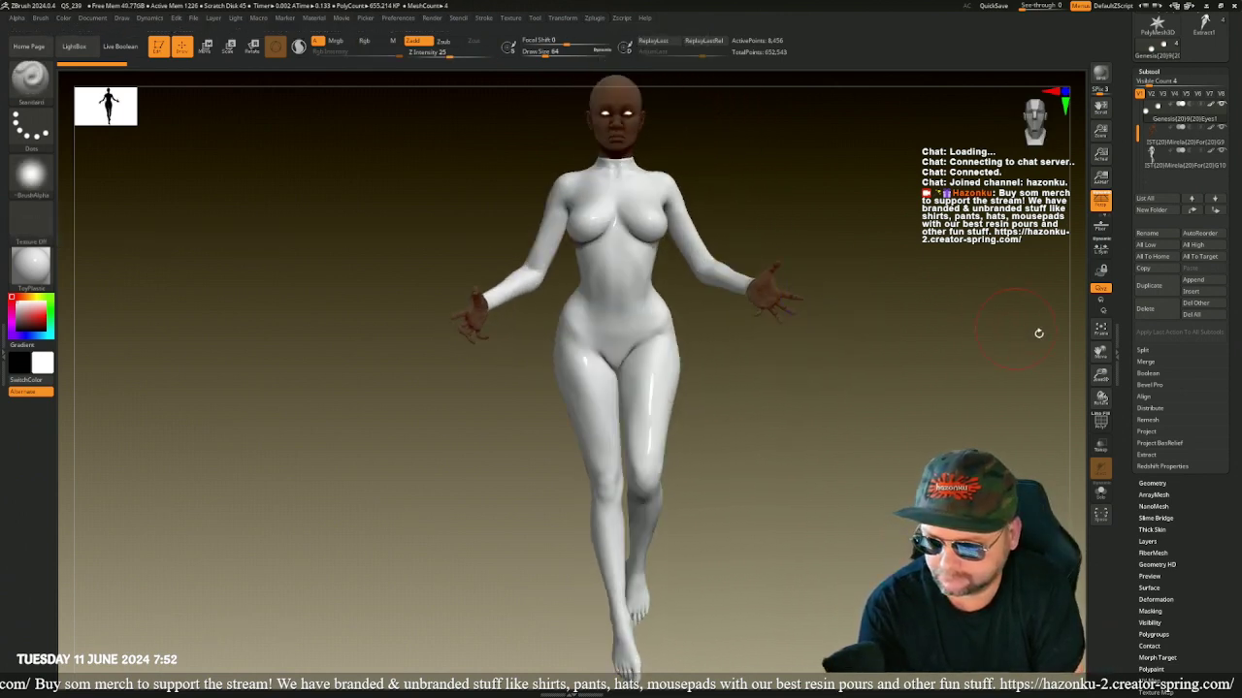
pyautogui.click(1100, 331)
pyautogui.click(1100, 332)
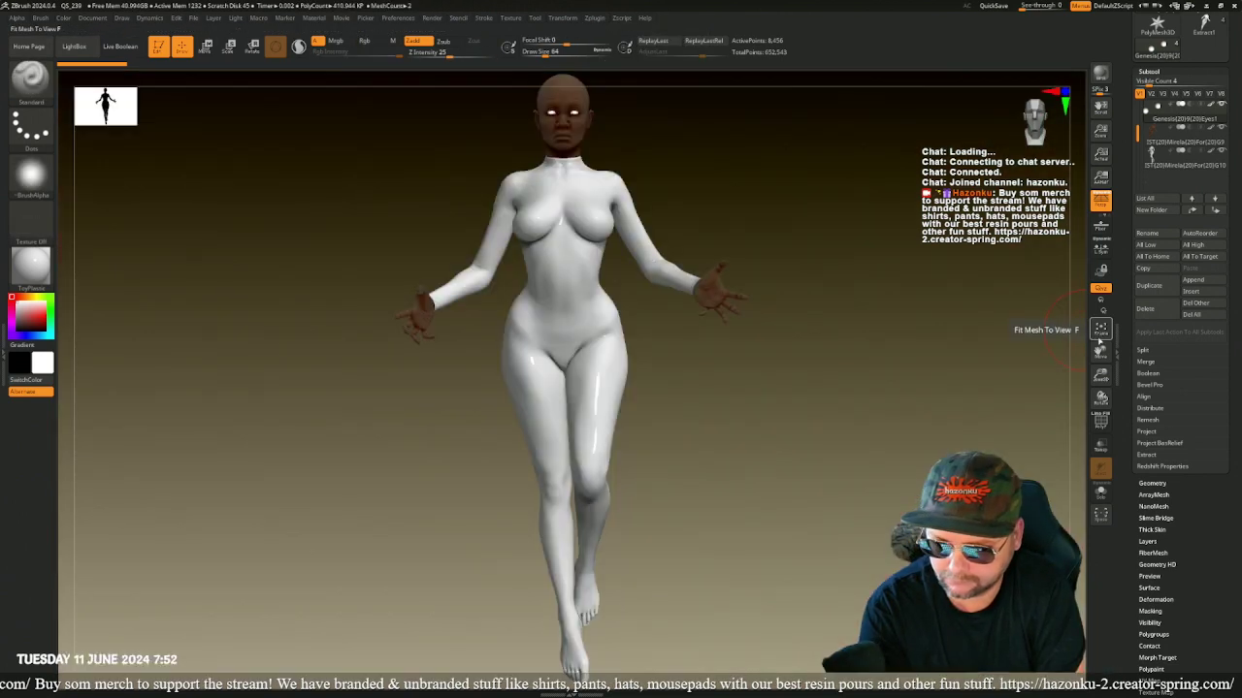
pyautogui.moveTo(1100, 369); pyautogui.dragTo(1100, 381)
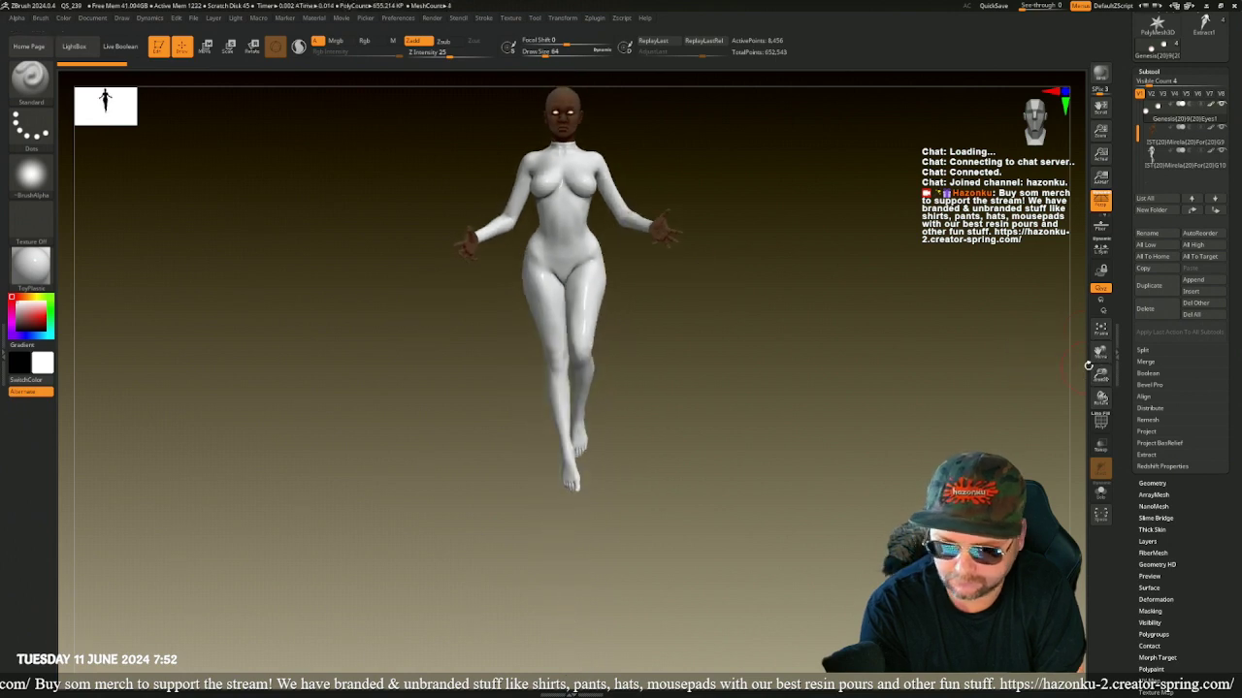
pyautogui.click(1100, 331)
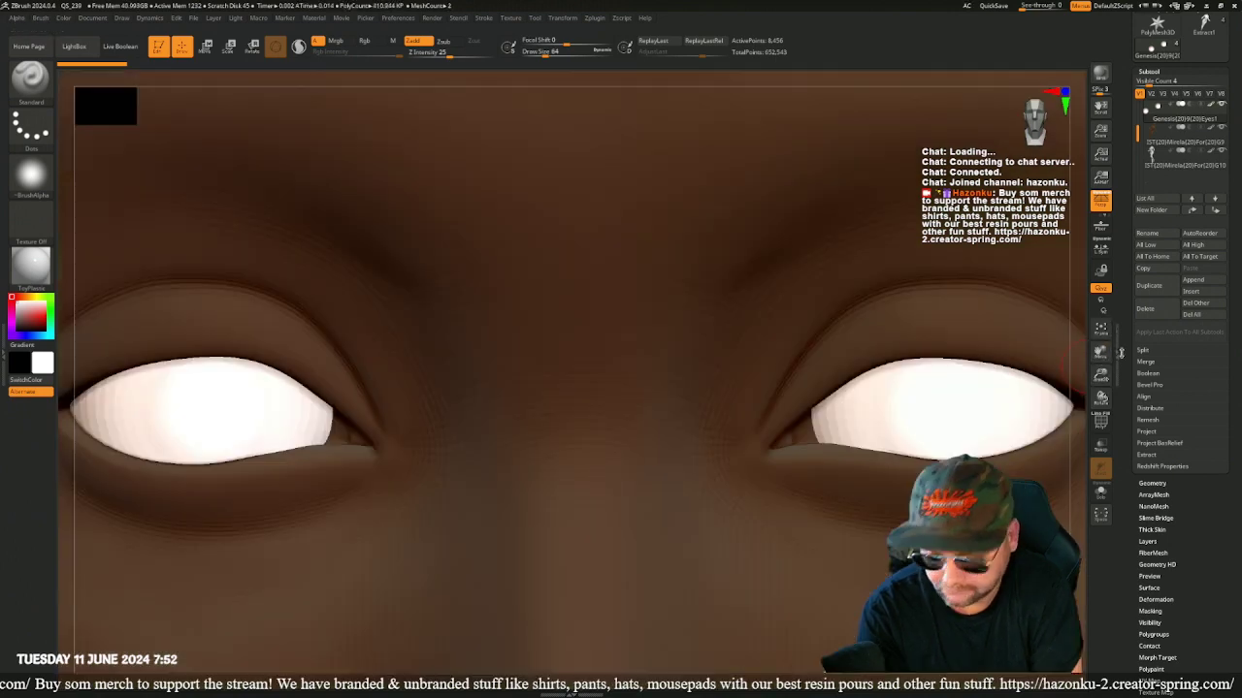
pyautogui.press('f')
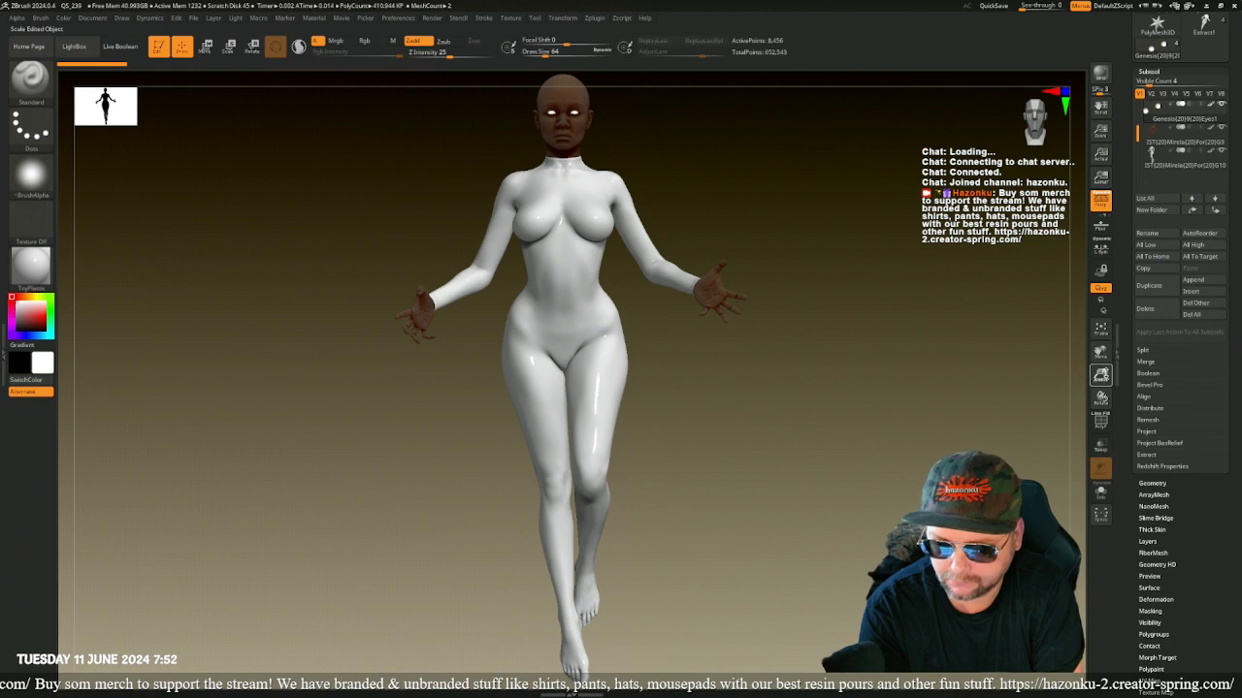
pyautogui.moveTo(1102, 372); pyautogui.dragTo(1130, 374)
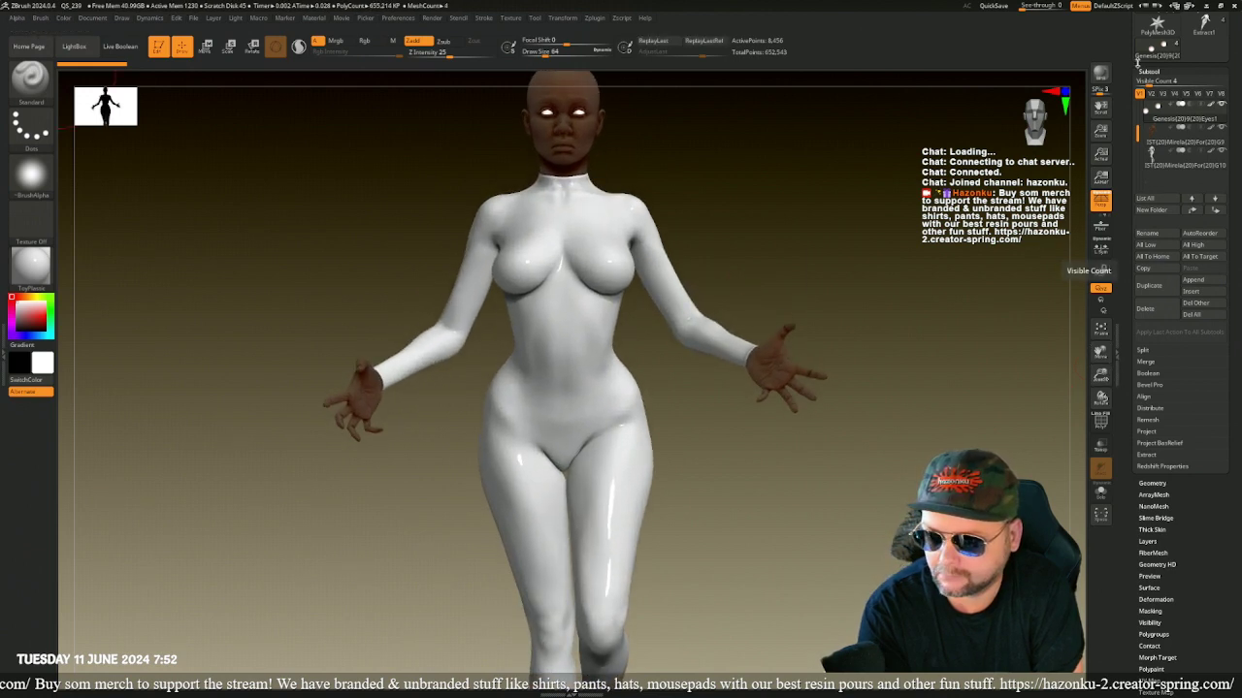
# - Load the Storm_97 tool and frame the figure with its hairstyle in the view
pyautogui.moveTo(1130, 55); pyautogui.dragTo(1139, 156)
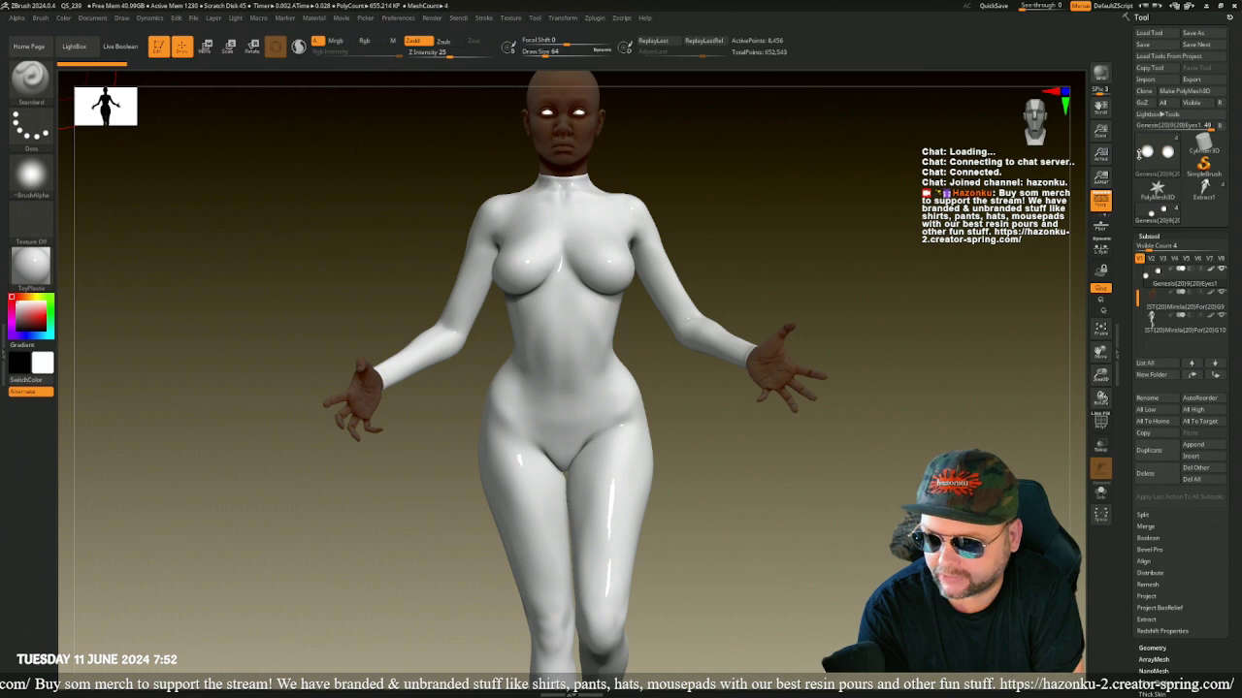
pyautogui.click(1150, 33)
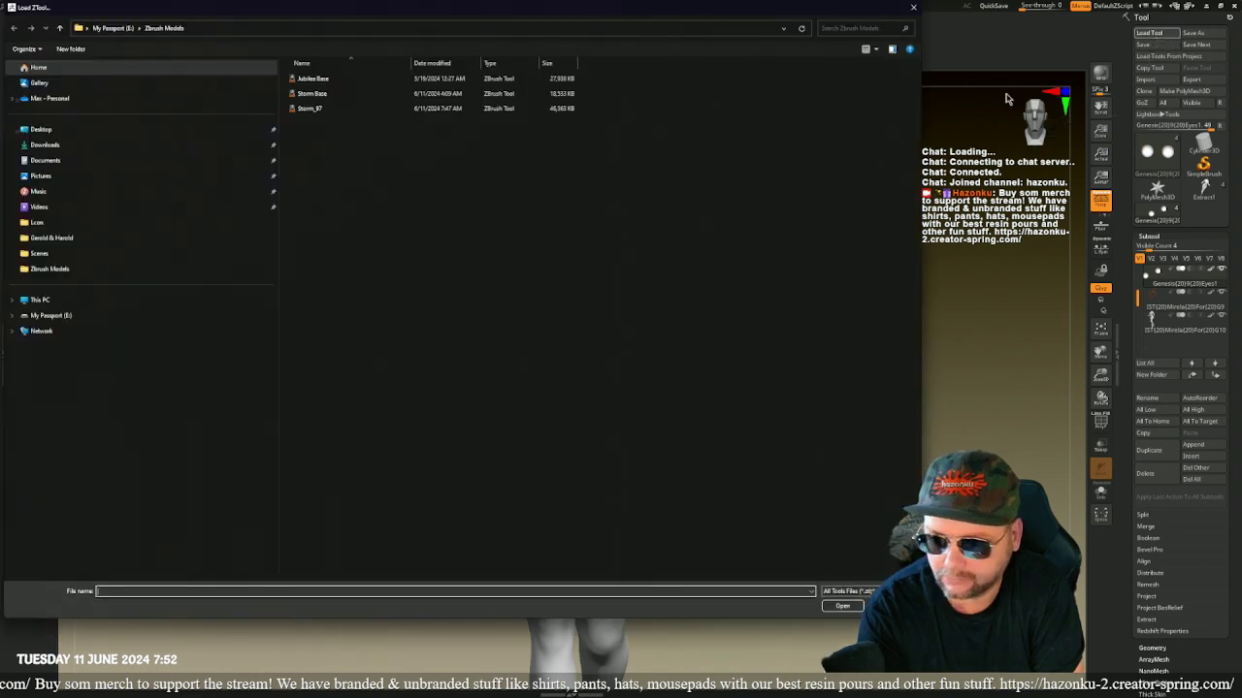
pyautogui.click(311, 108)
pyautogui.click(842, 607)
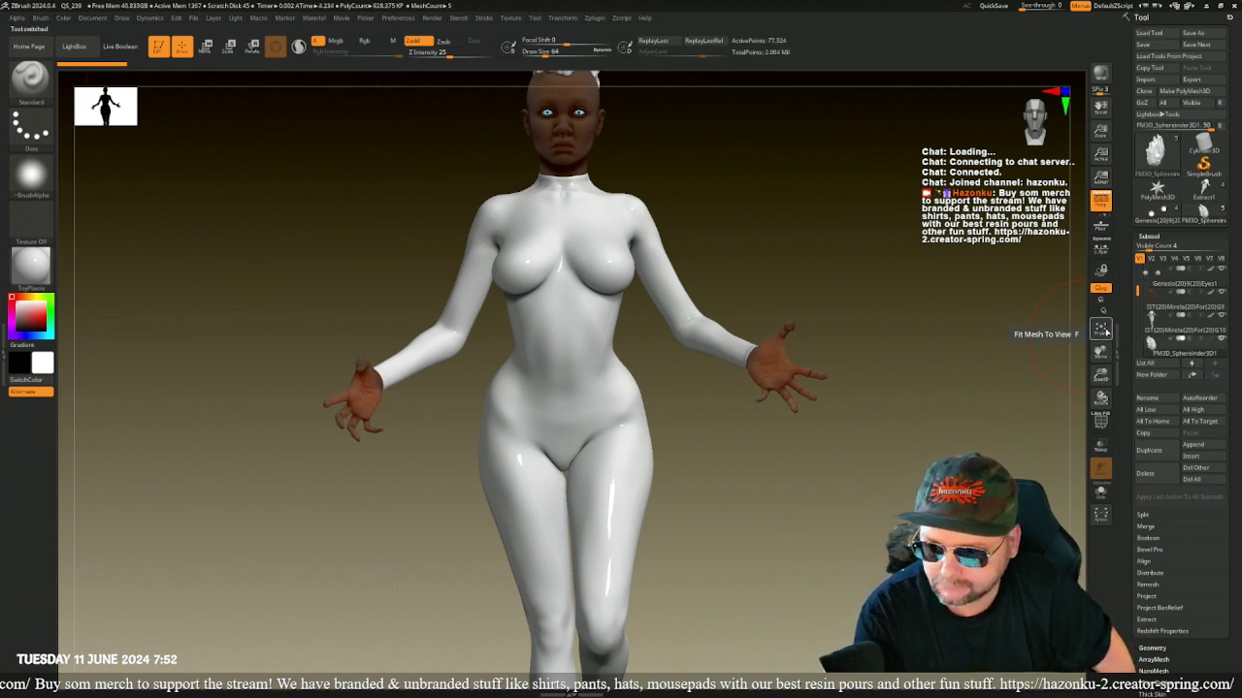
pyautogui.click(1109, 333)
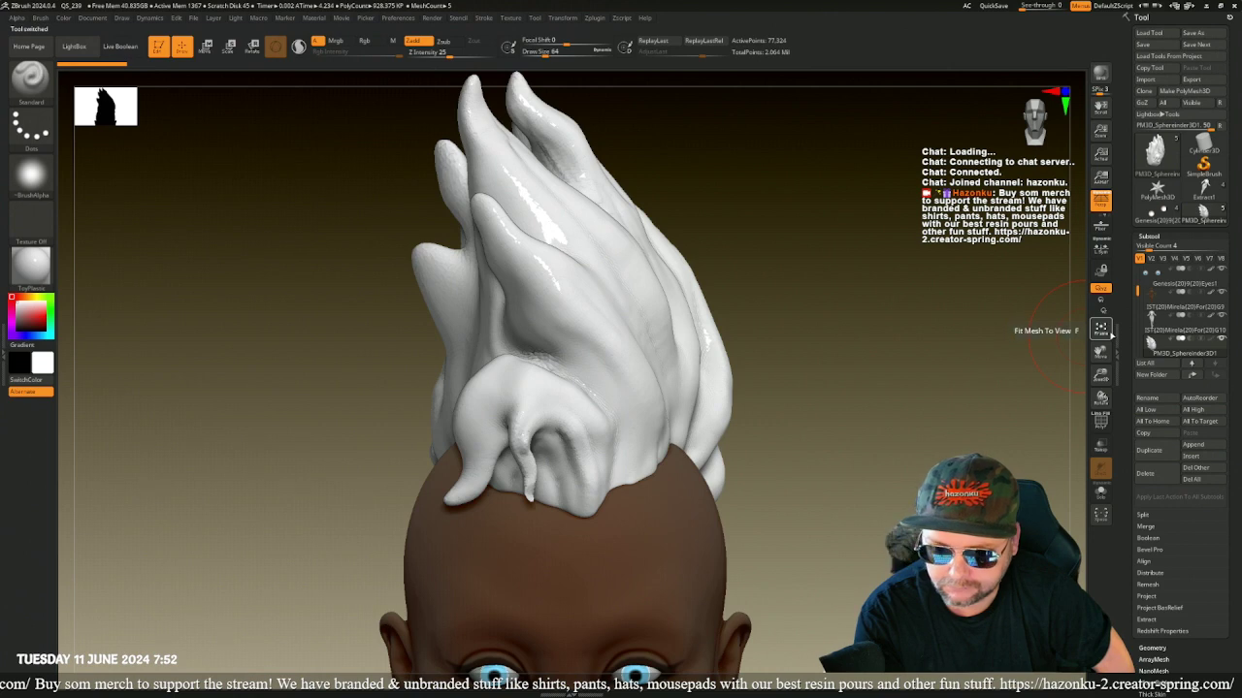
pyautogui.click(1110, 334)
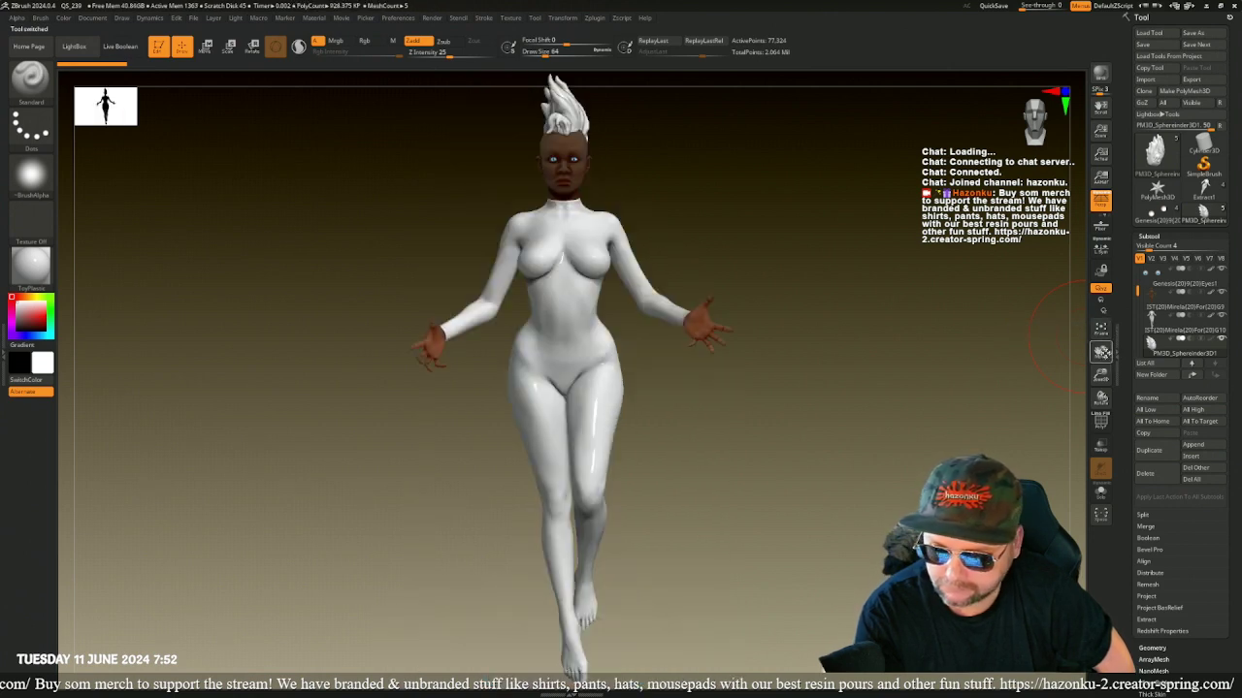
pyautogui.moveTo(1104, 353)
pyautogui.mouseDown()
pyautogui.moveTo(1108, 394)
pyautogui.moveTo(1102, 351)
pyautogui.moveTo(1112, 374)
pyautogui.mouseUp()
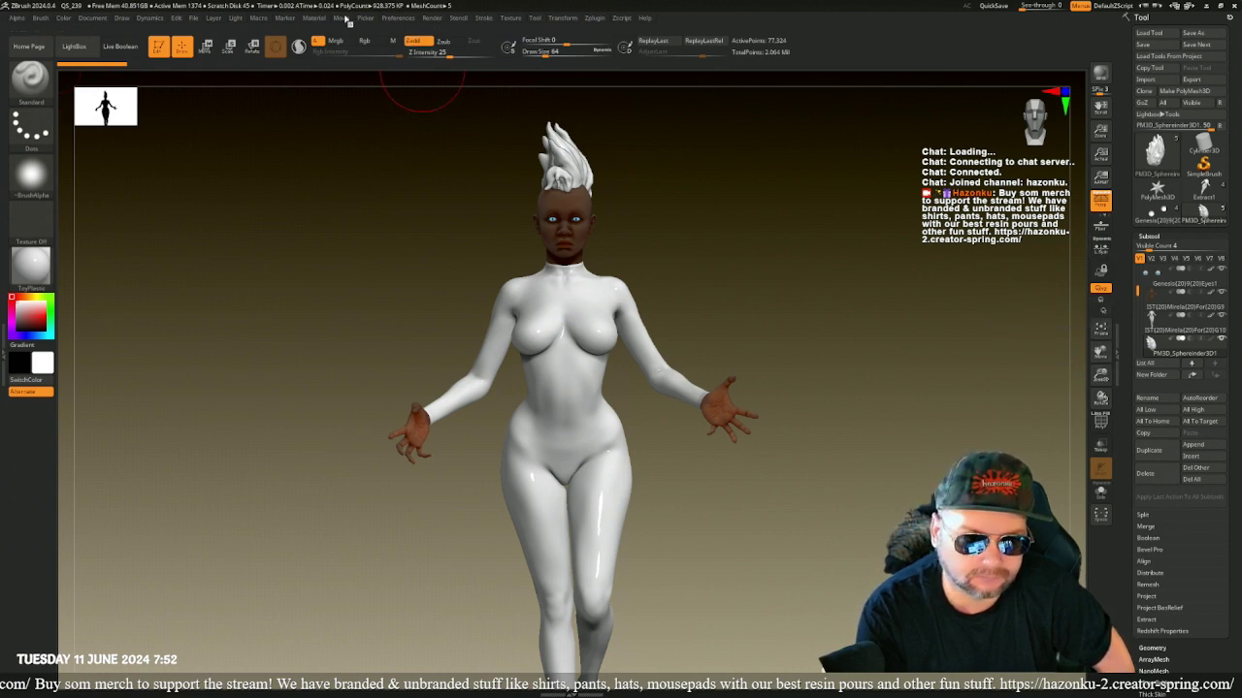
# - Configure the movie for document-area capture at Large size, adjust its title and overlay image settings, and set its frame rate to 30
pyautogui.click(345, 19)
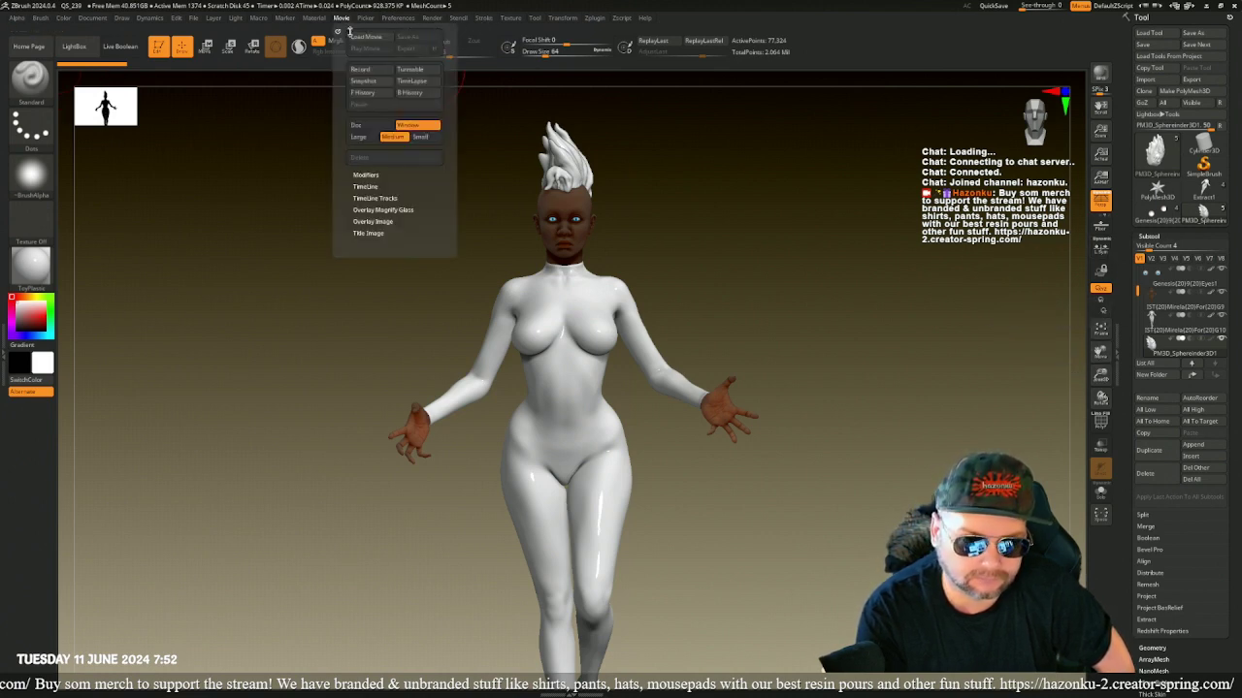
pyautogui.click(366, 137)
pyautogui.click(367, 234)
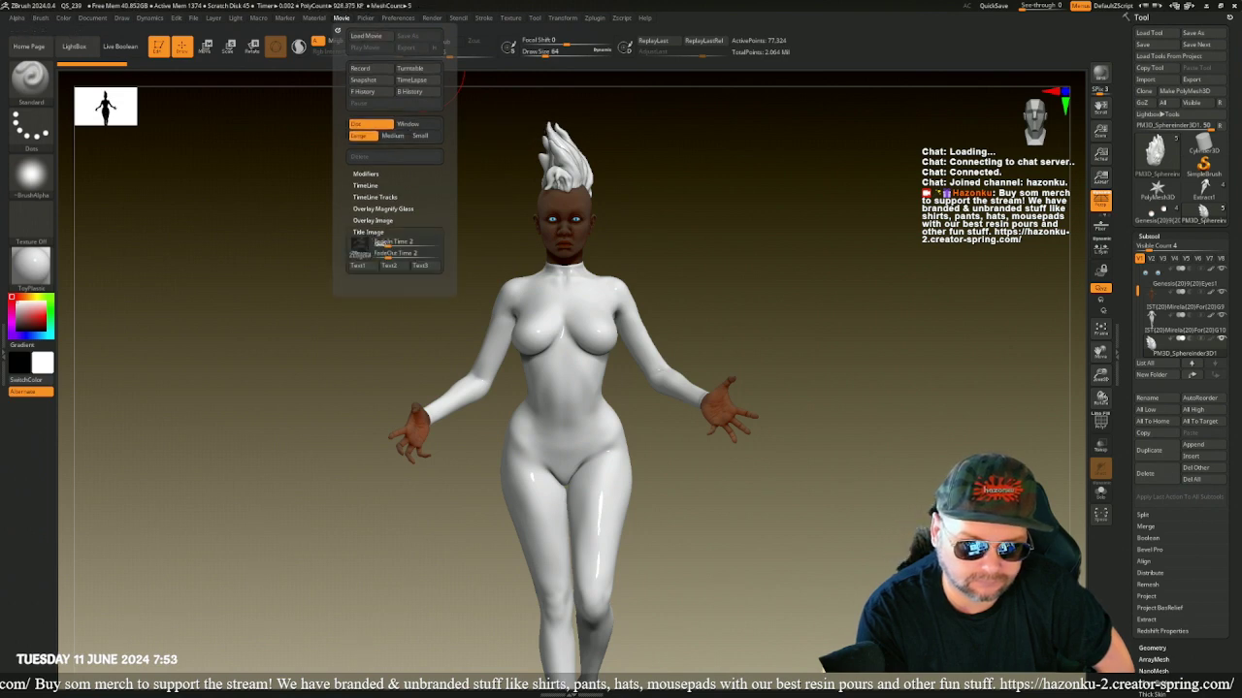
pyautogui.moveTo(385, 254); pyautogui.dragTo(363, 254)
pyautogui.click(359, 220)
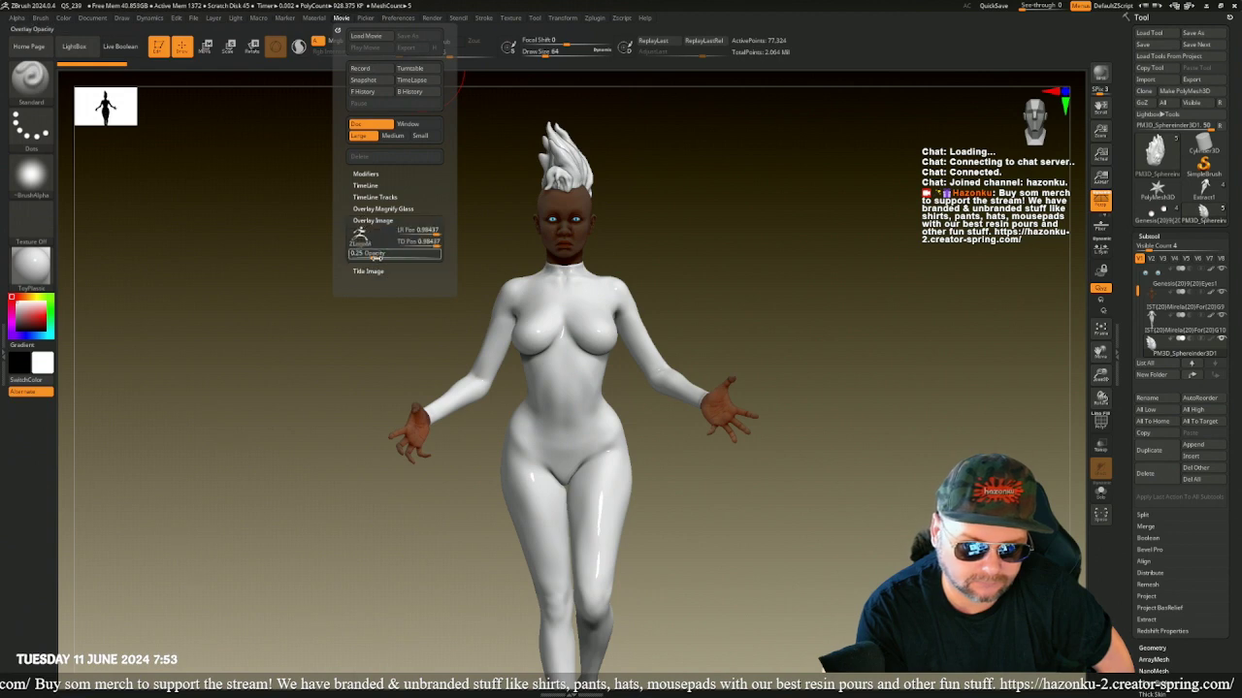
pyautogui.click(365, 173)
pyautogui.write('30')
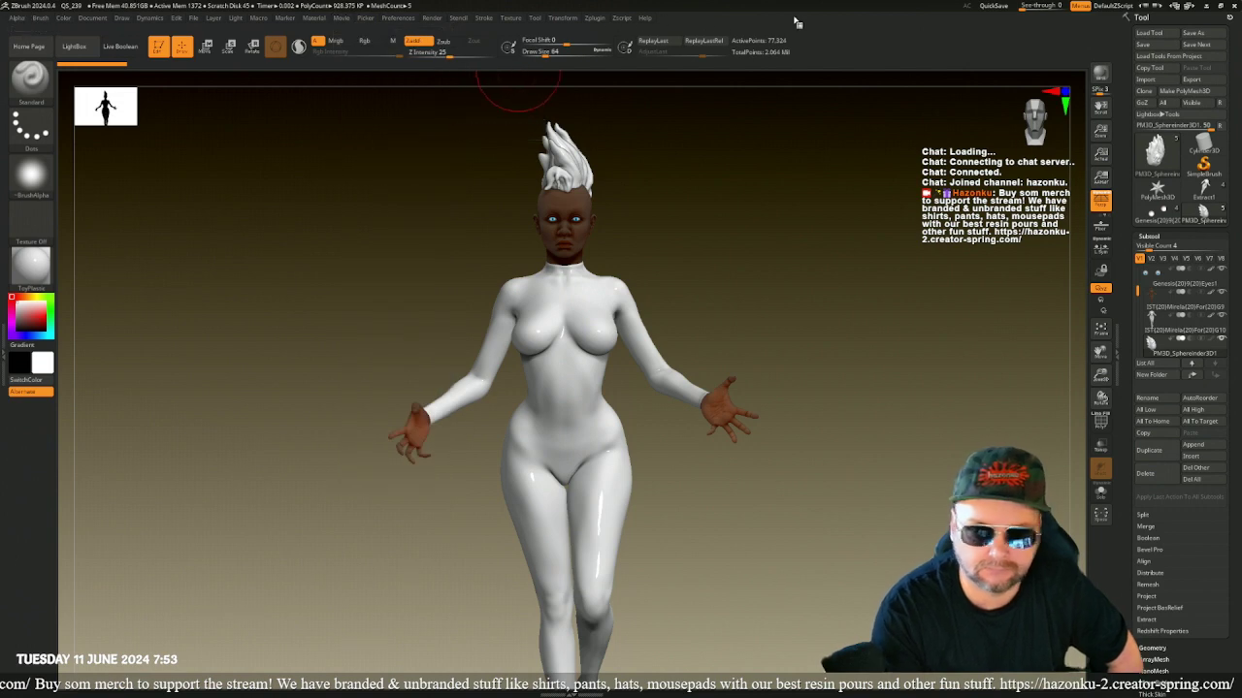
# - Load the RenderPreset.zrp render settings and render the figure with them
pyautogui.click(1101, 75)
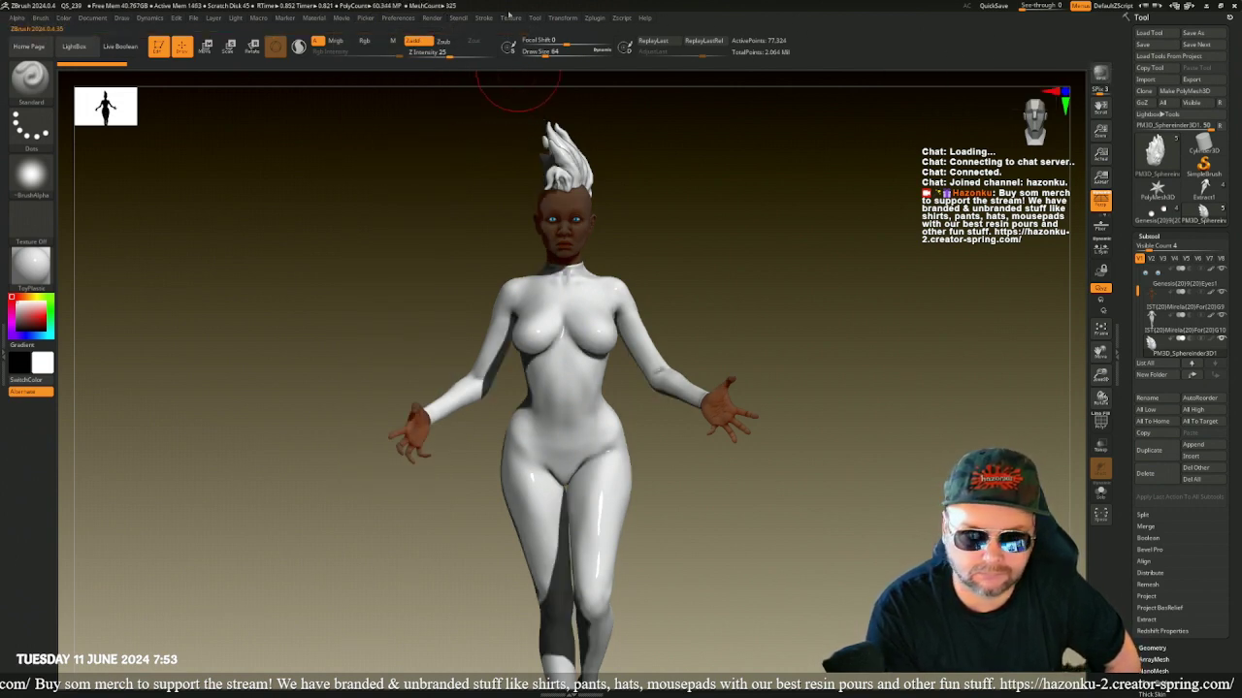
pyautogui.click(434, 18)
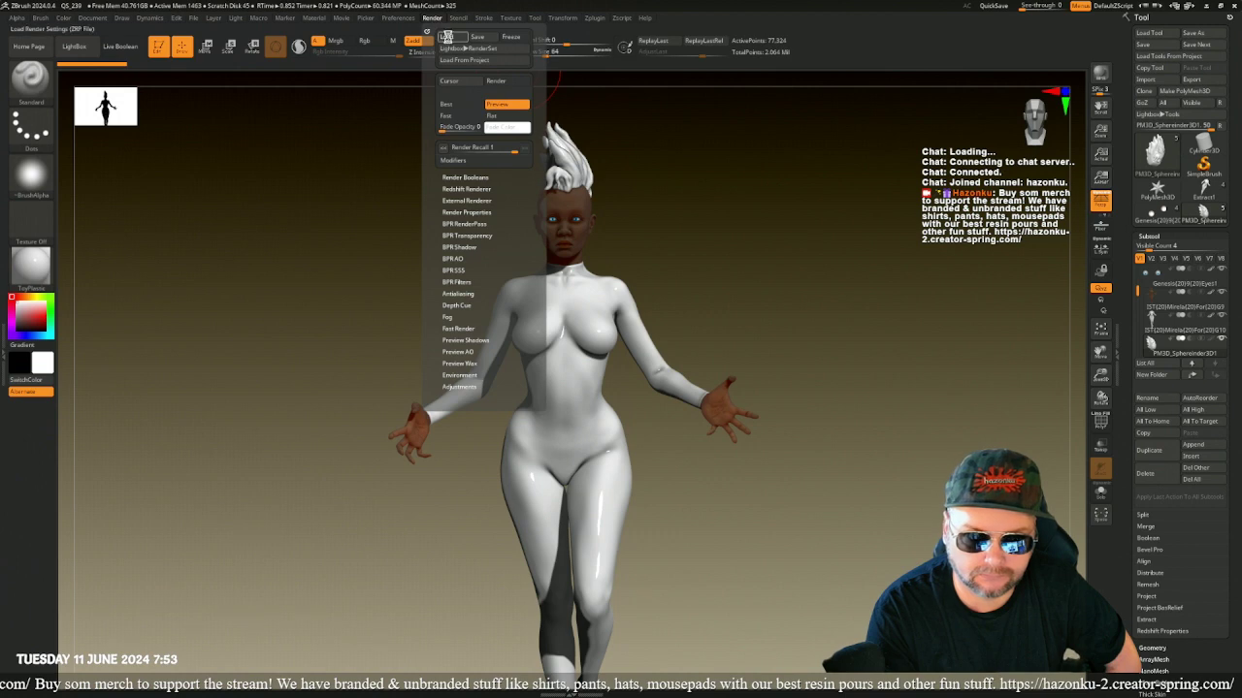
pyautogui.click(448, 41)
pyautogui.click(333, 79)
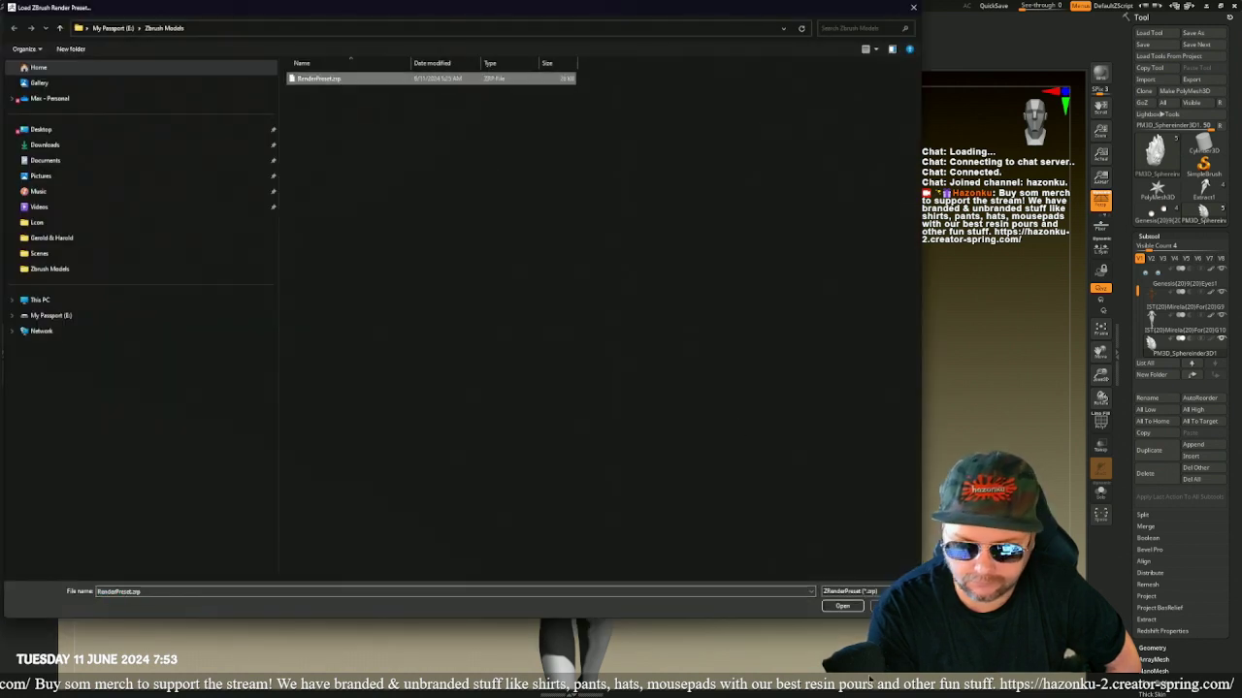
pyautogui.click(843, 607)
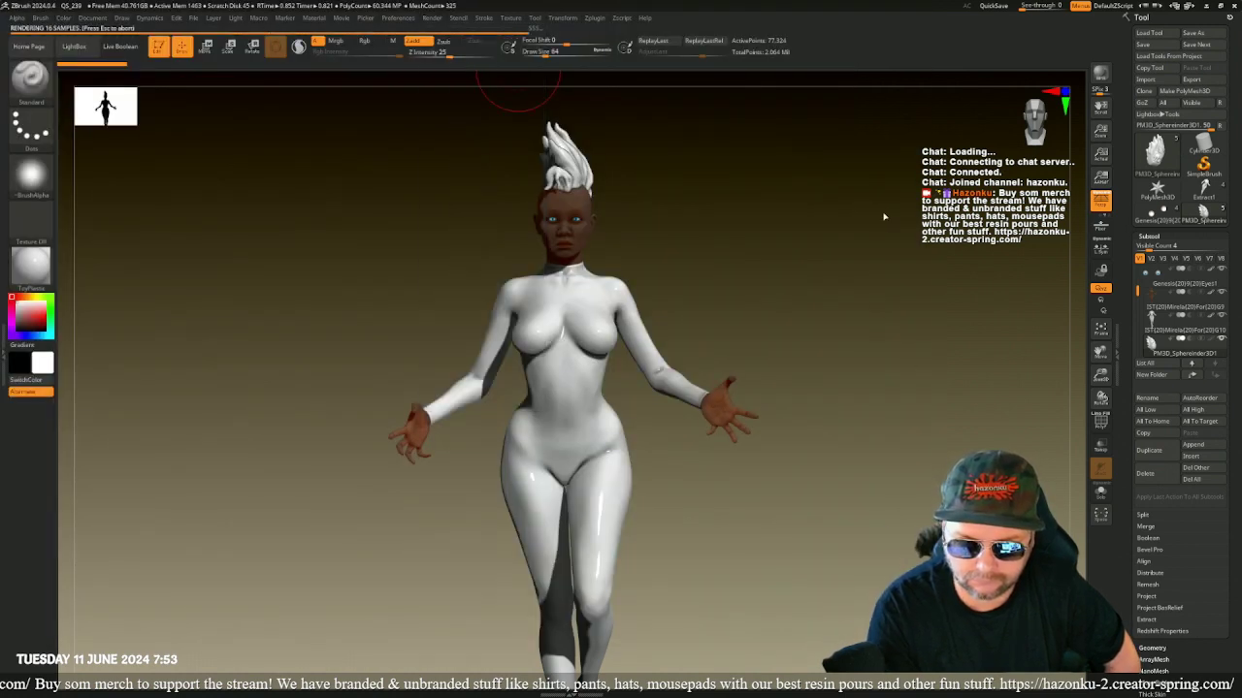
pyautogui.click(1100, 73)
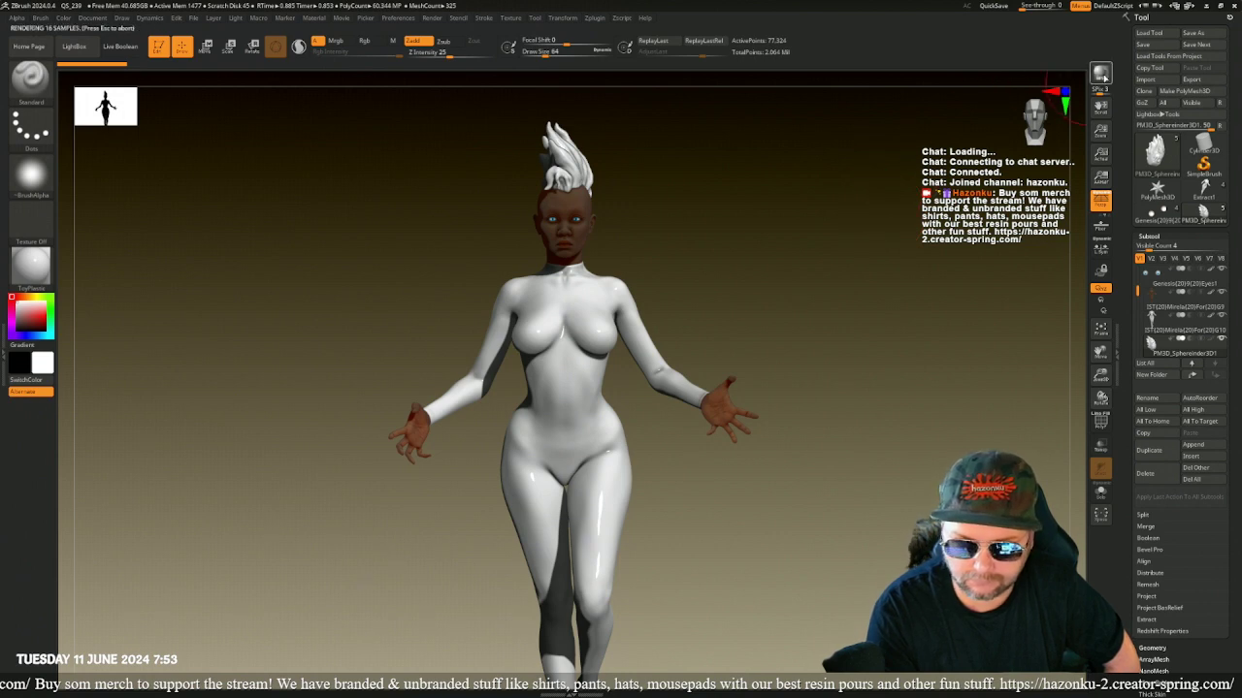
# - Switch on the second light, give it a bright blue colour and aim it at the figure from the upper right
pyautogui.click(235, 19)
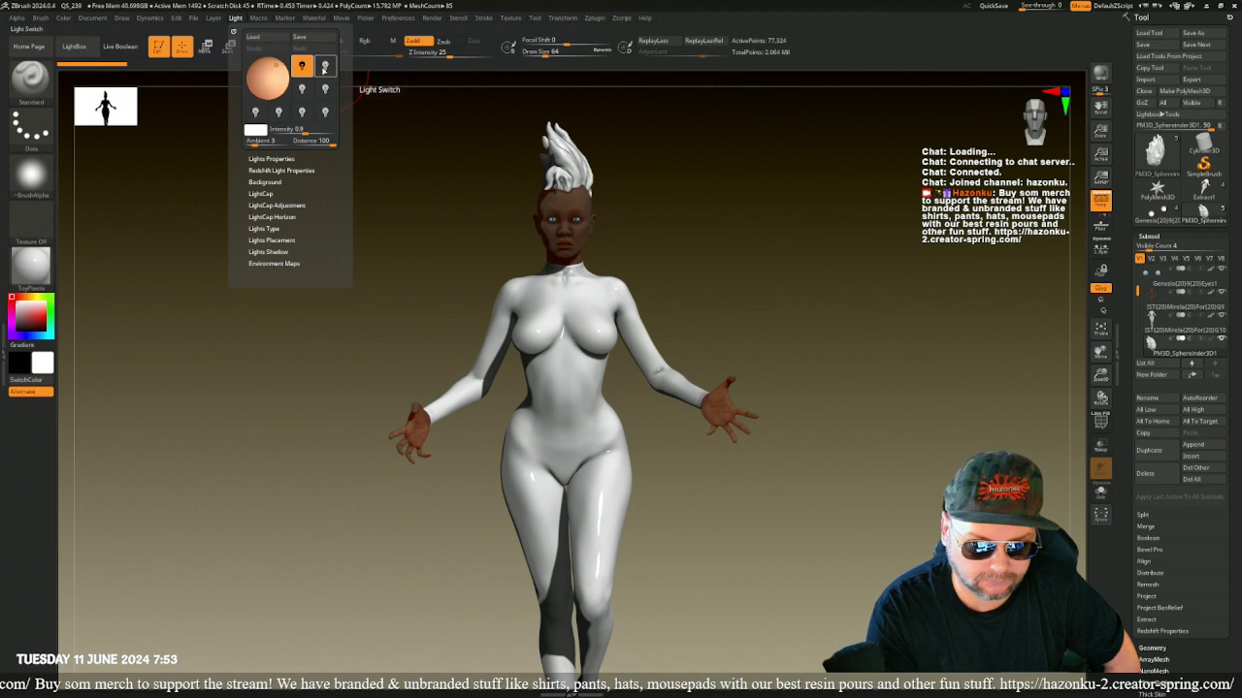
pyautogui.click(324, 67)
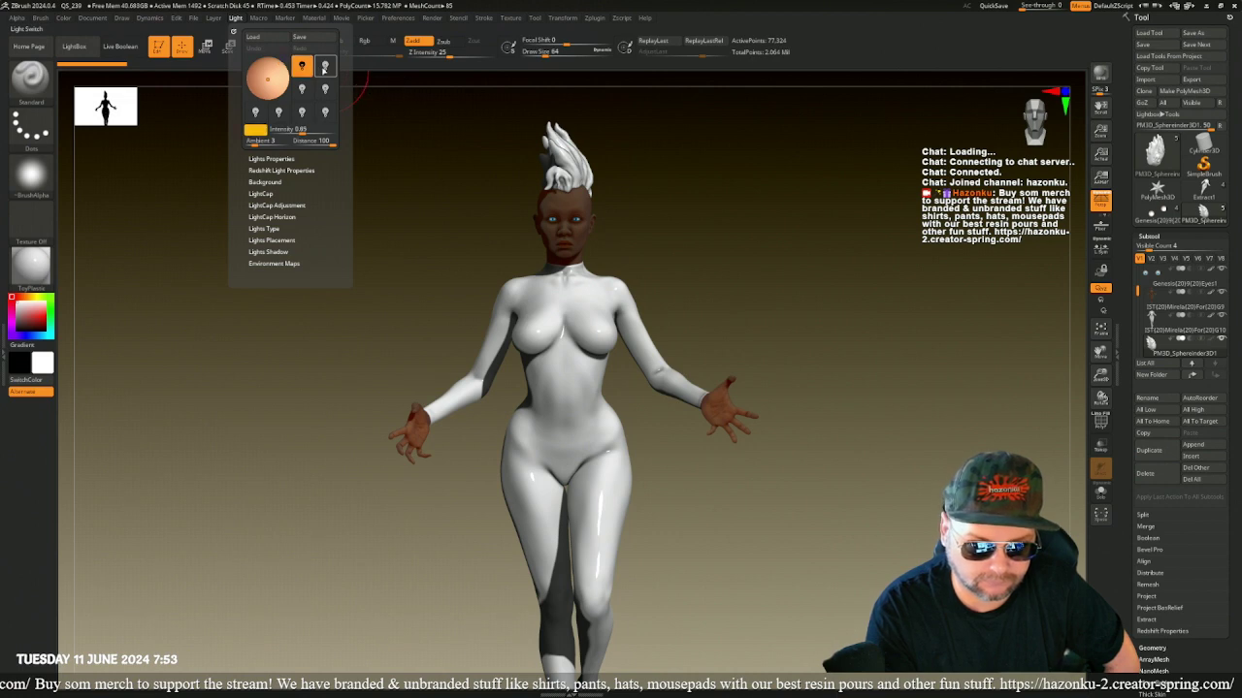
pyautogui.click(324, 66)
pyautogui.click(254, 129)
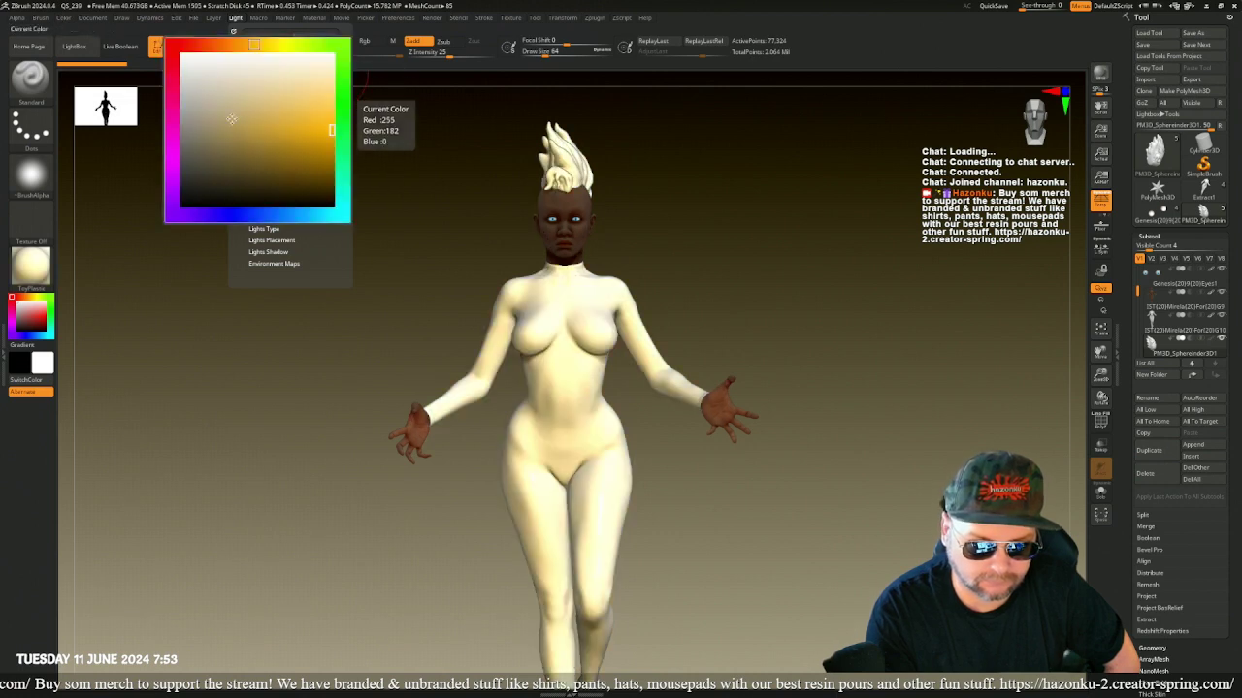
pyautogui.click(177, 51)
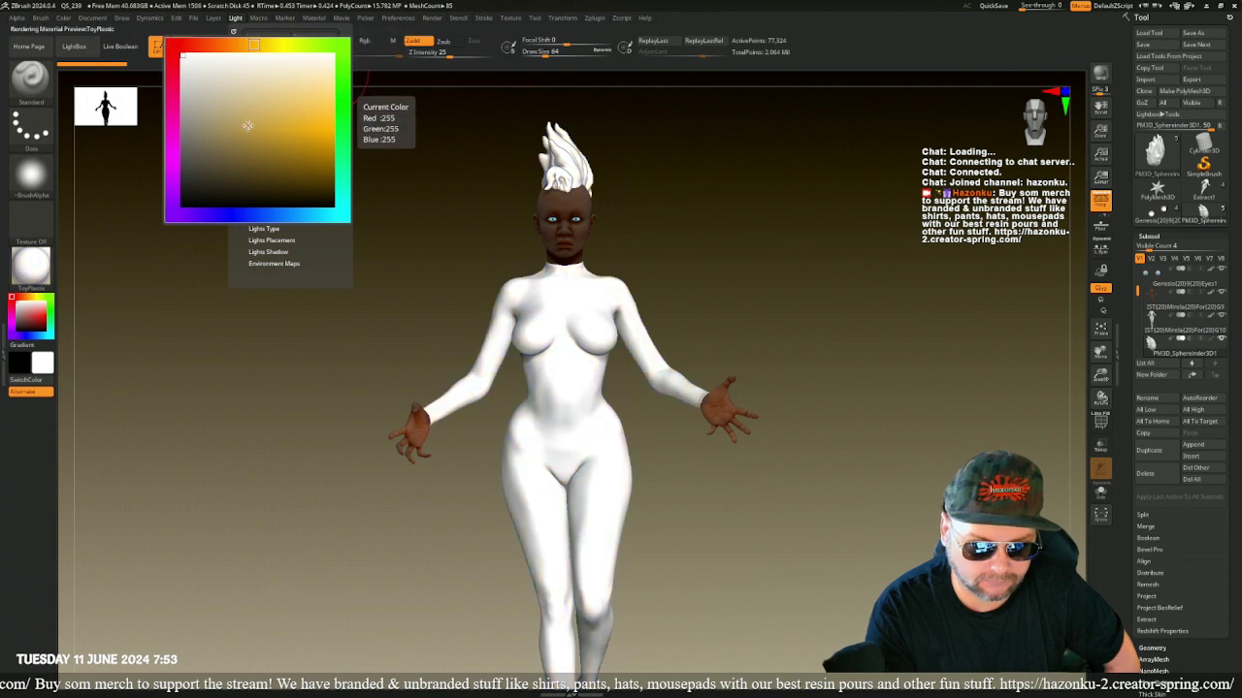
pyautogui.click(288, 214)
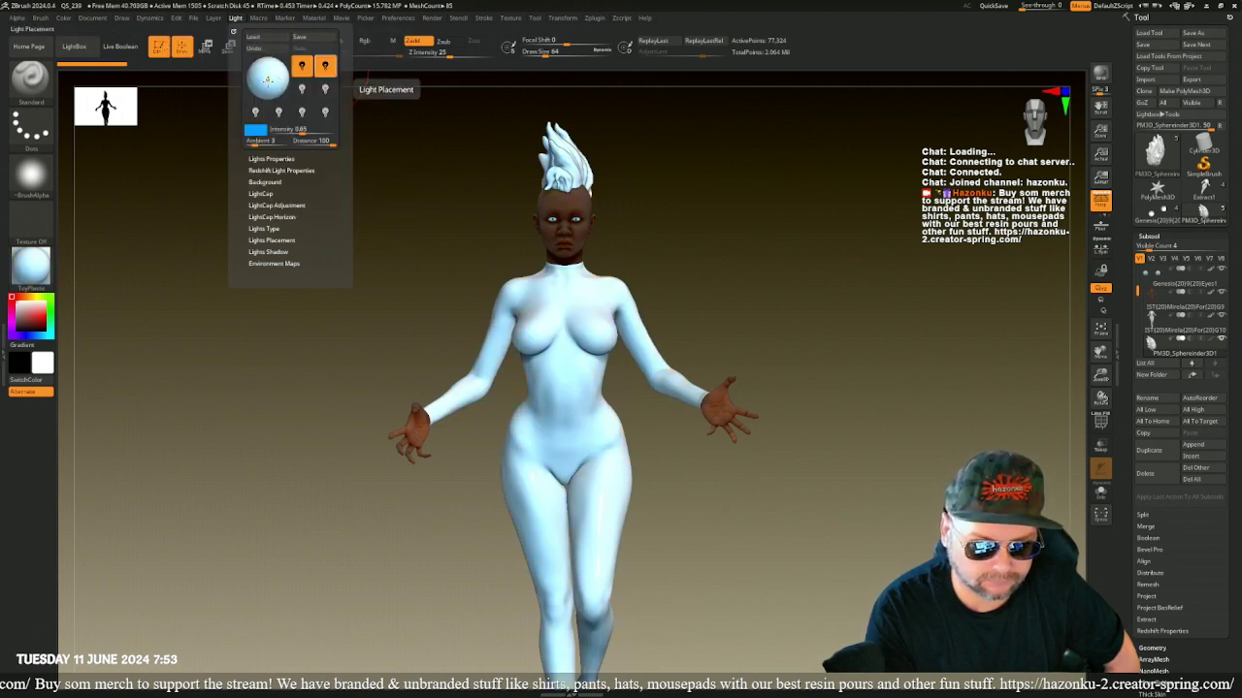
pyautogui.moveTo(267, 80); pyautogui.dragTo(274, 63)
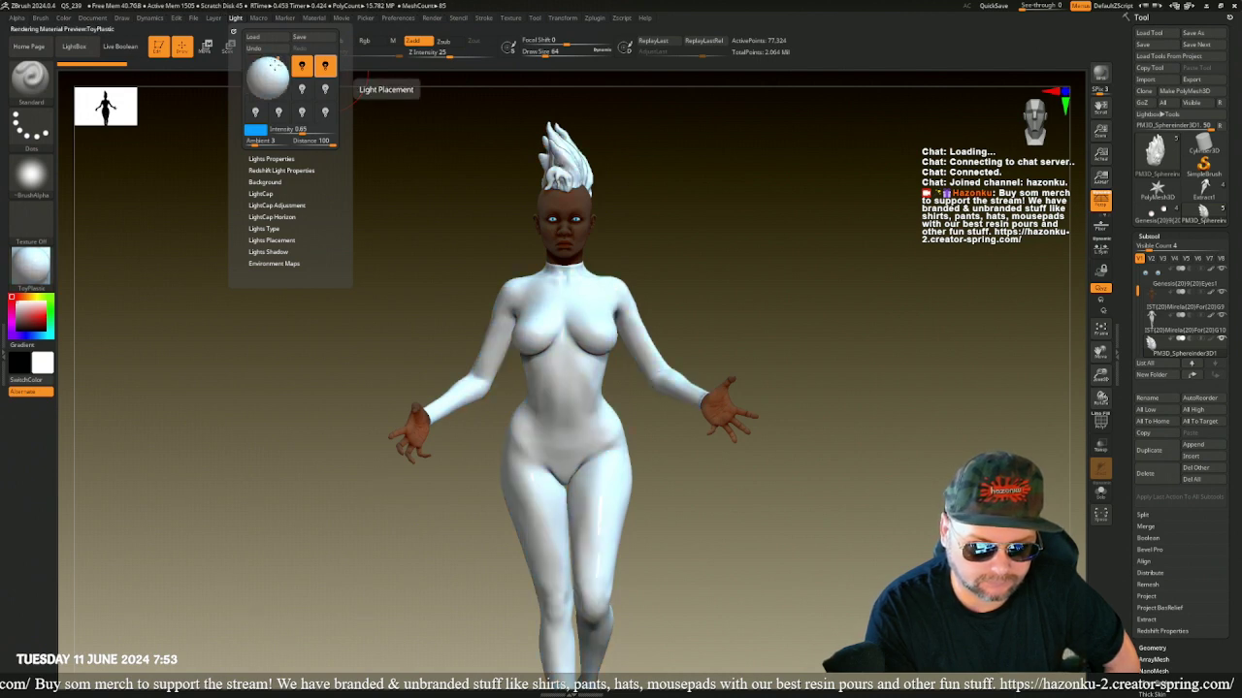
pyautogui.moveTo(278, 60); pyautogui.dragTo(281, 60)
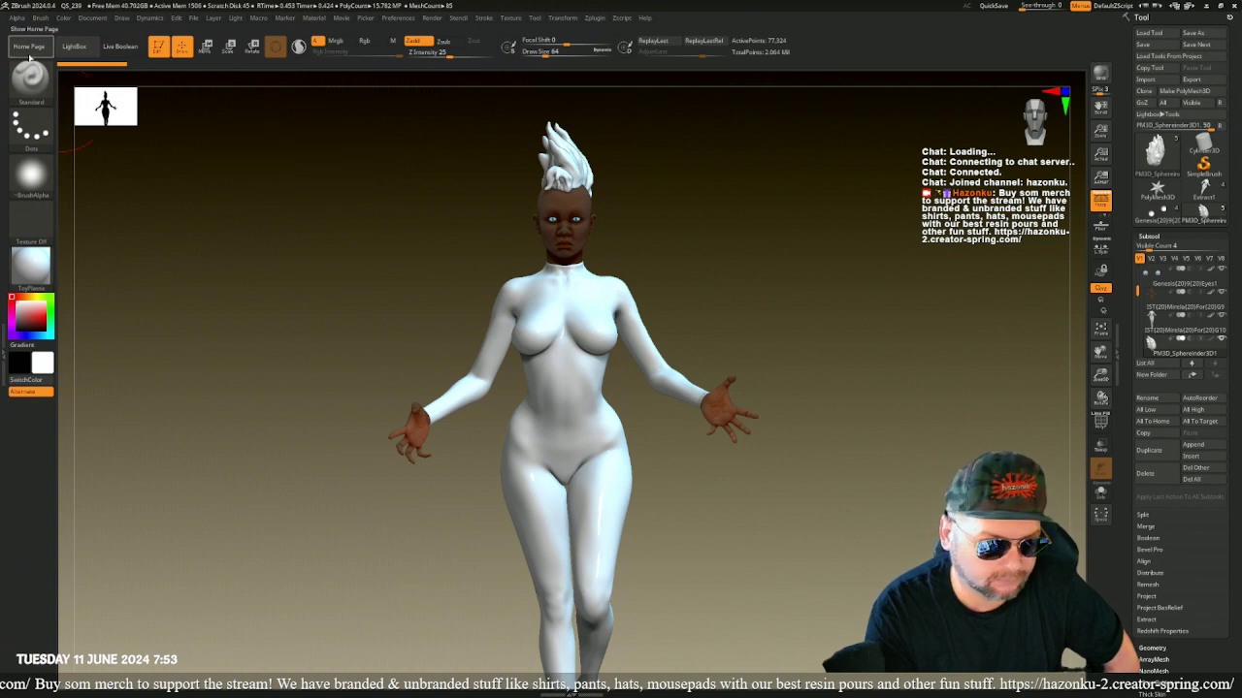
# - Turn on combined material and colour painting (Mrgb) and choose the SoftPlastic material
pyautogui.click(336, 41)
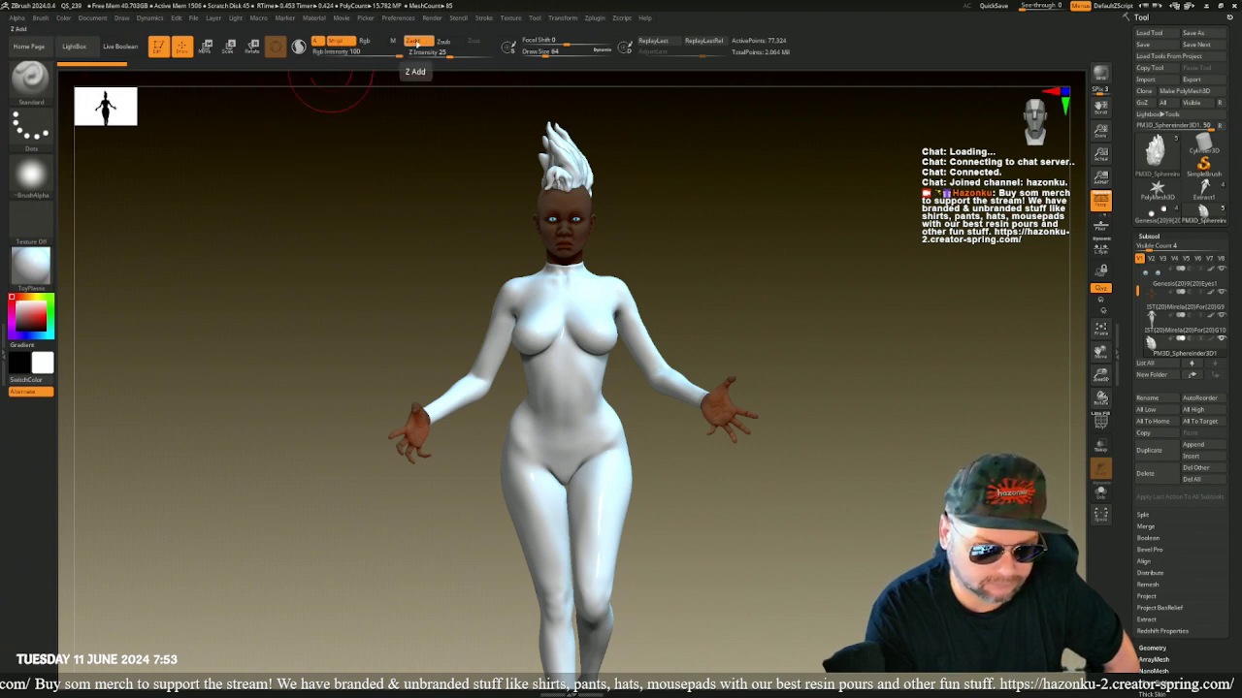
pyautogui.click(37, 281)
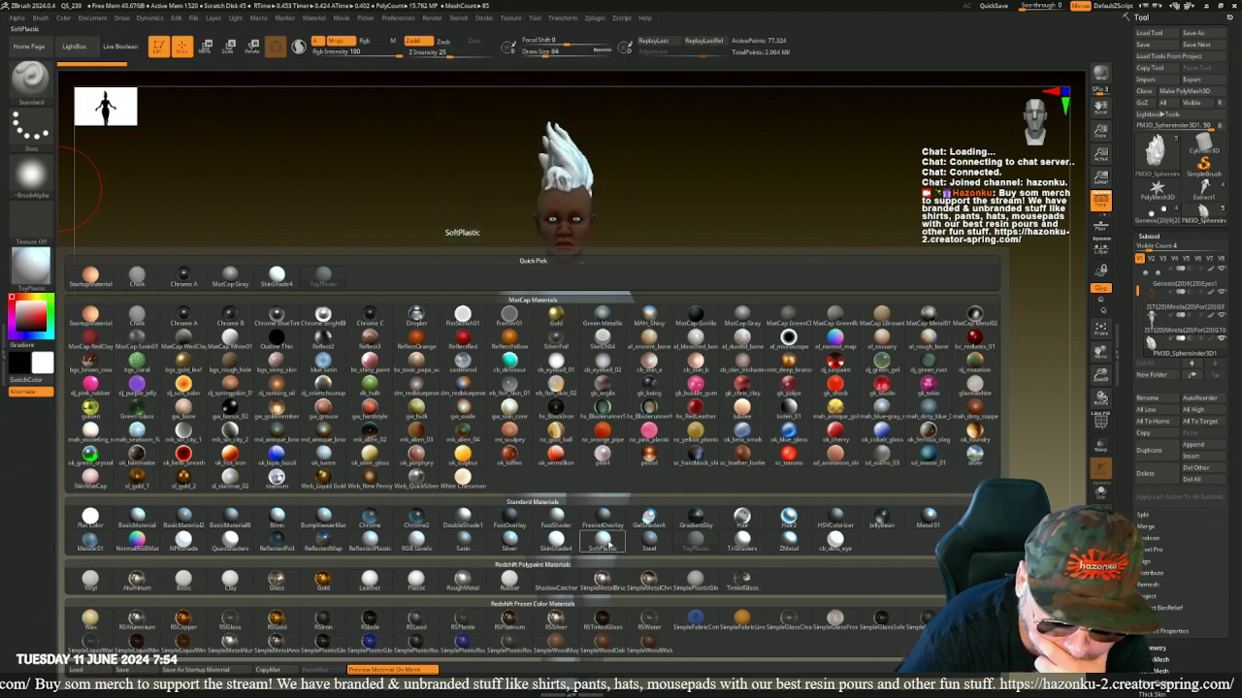
pyautogui.click(601, 541)
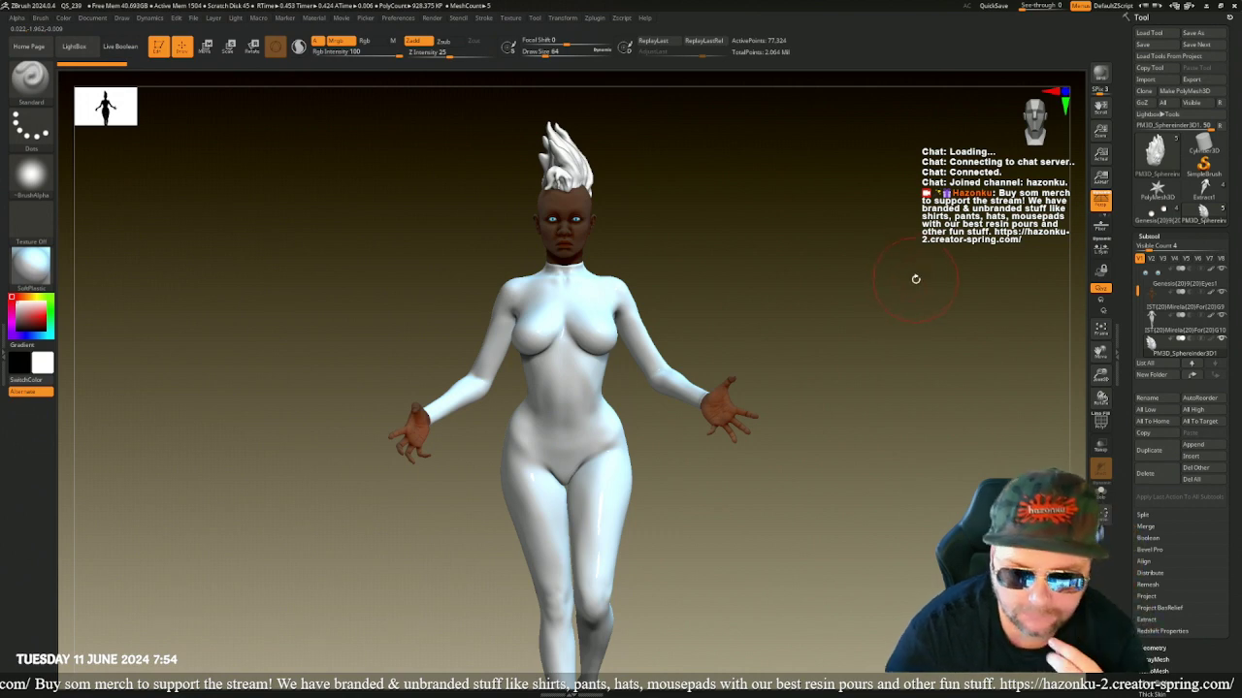
# - Show the blue light's properties with Shadow enabled and render the figure with both lights
pyautogui.click(238, 21)
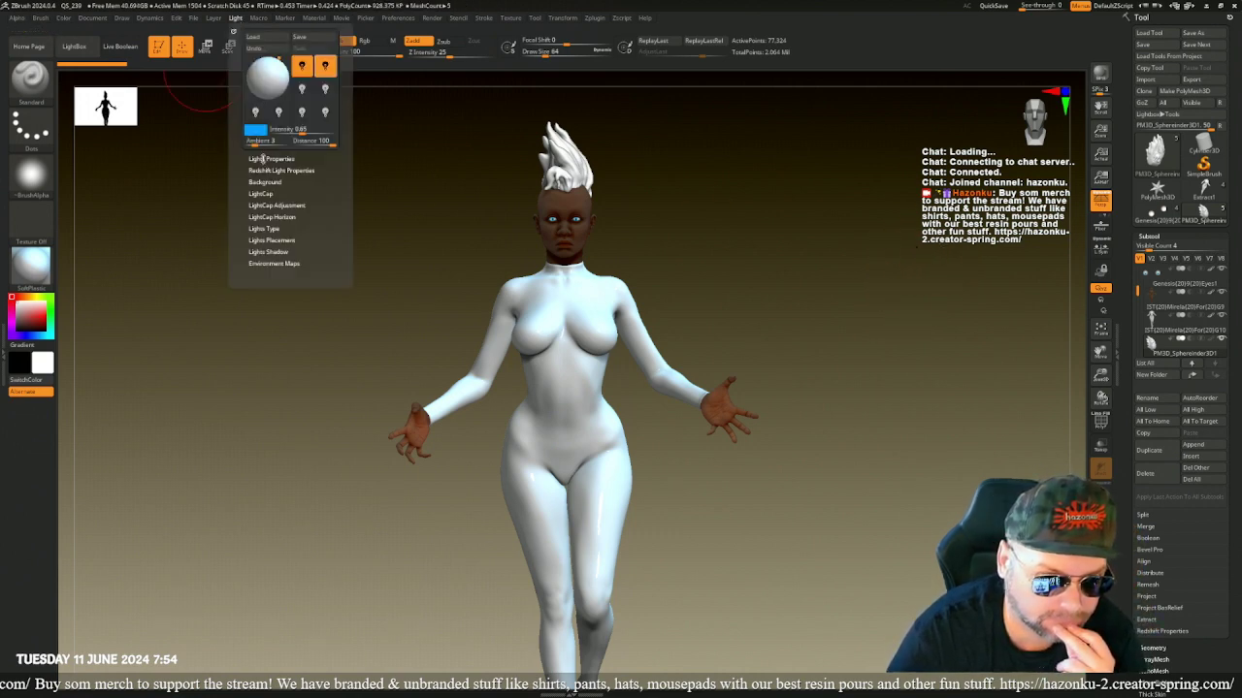
pyautogui.click(302, 88)
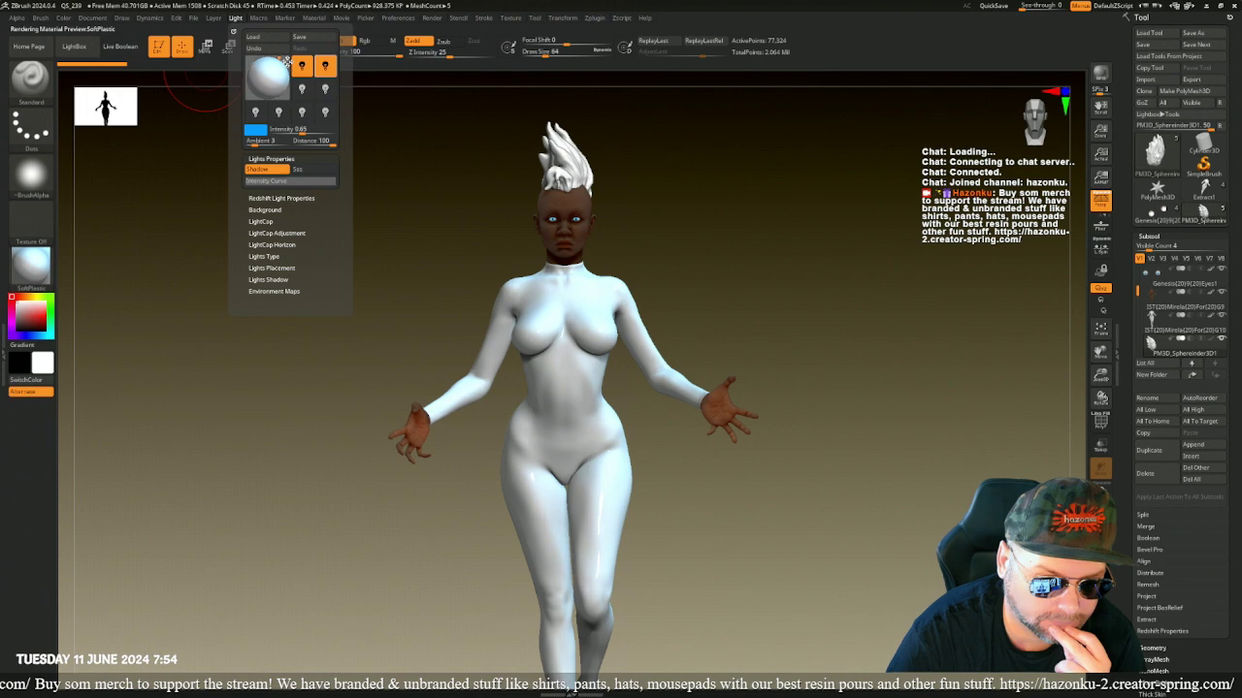
pyautogui.click(1100, 74)
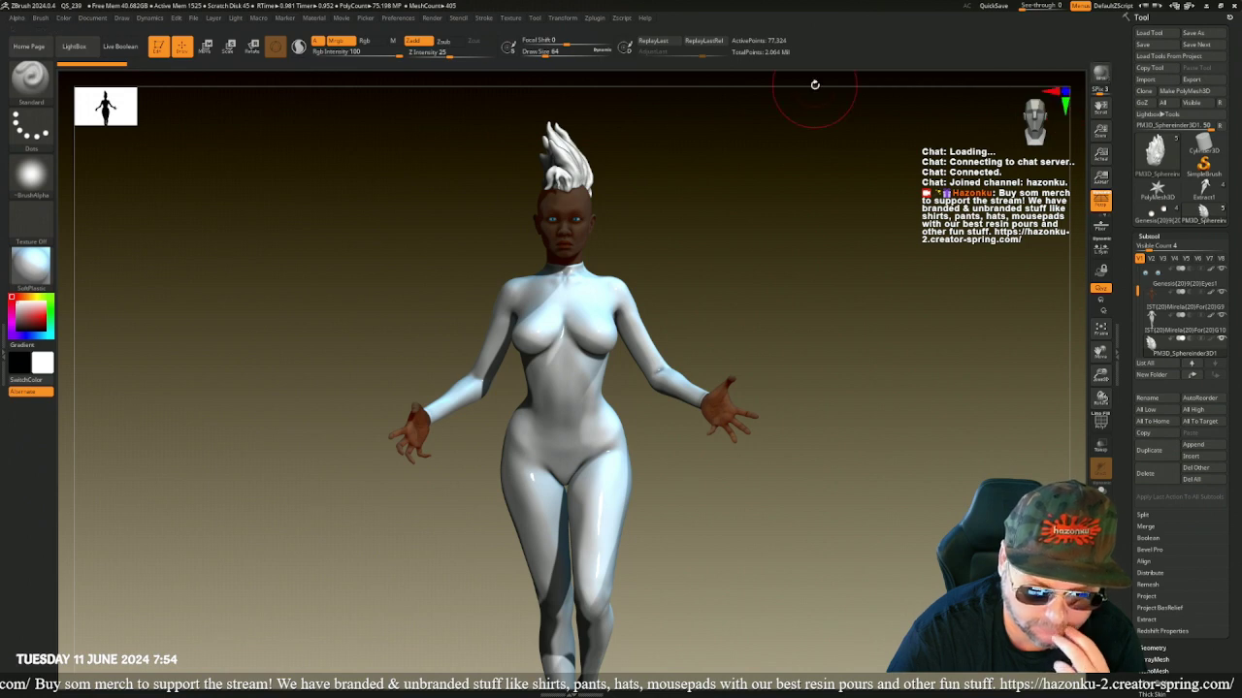
# - Reopen the light settings for the blue light
pyautogui.click(237, 19)
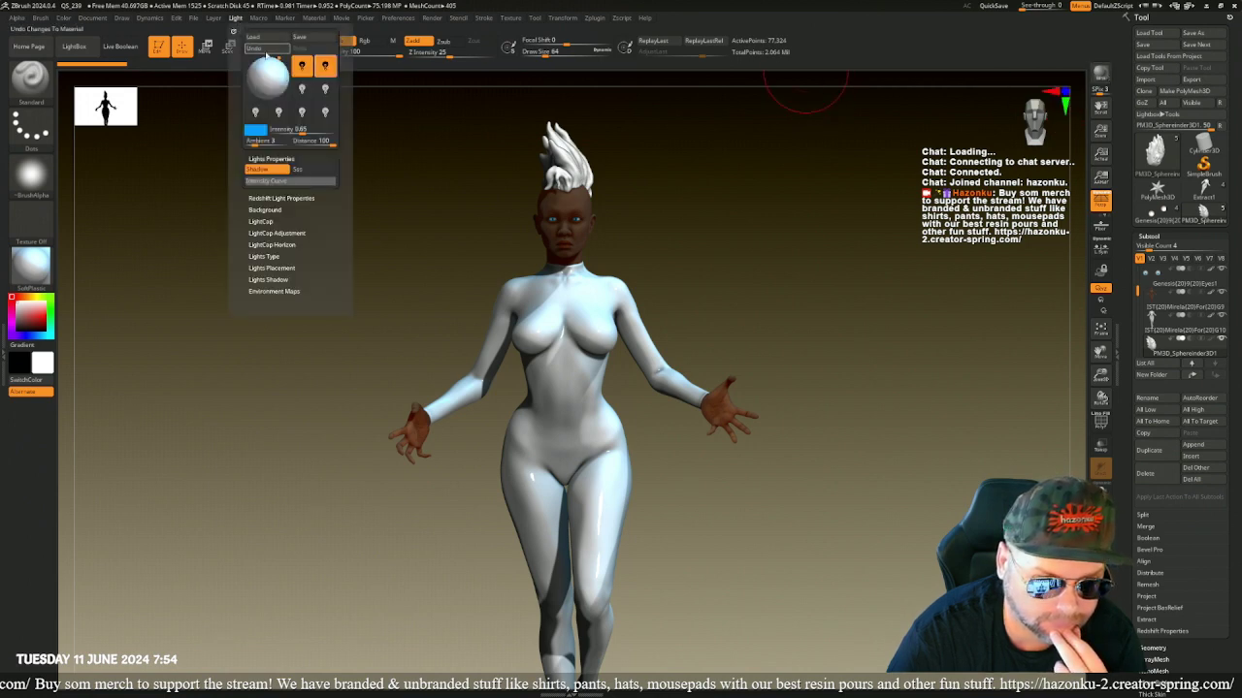
# - Place the blue light at the upper edge of the light placement sphere, rendering a best-preview of the figure to check each position
pyautogui.click(281, 61)
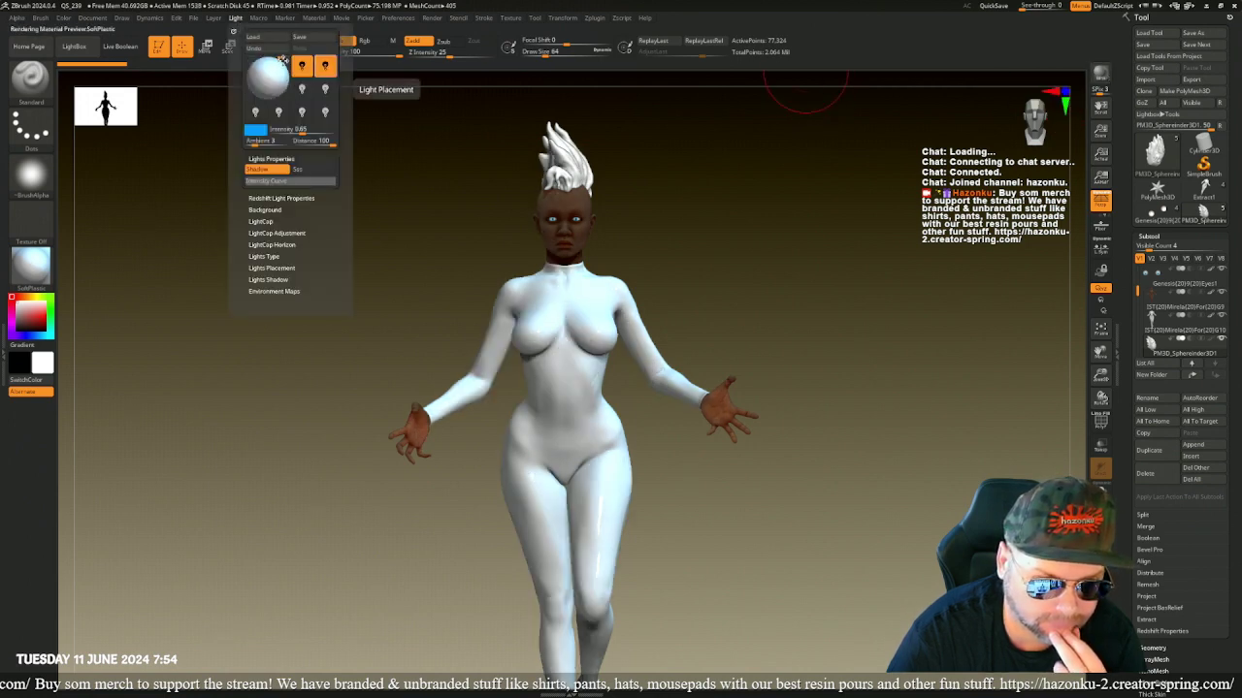
pyautogui.click(1100, 74)
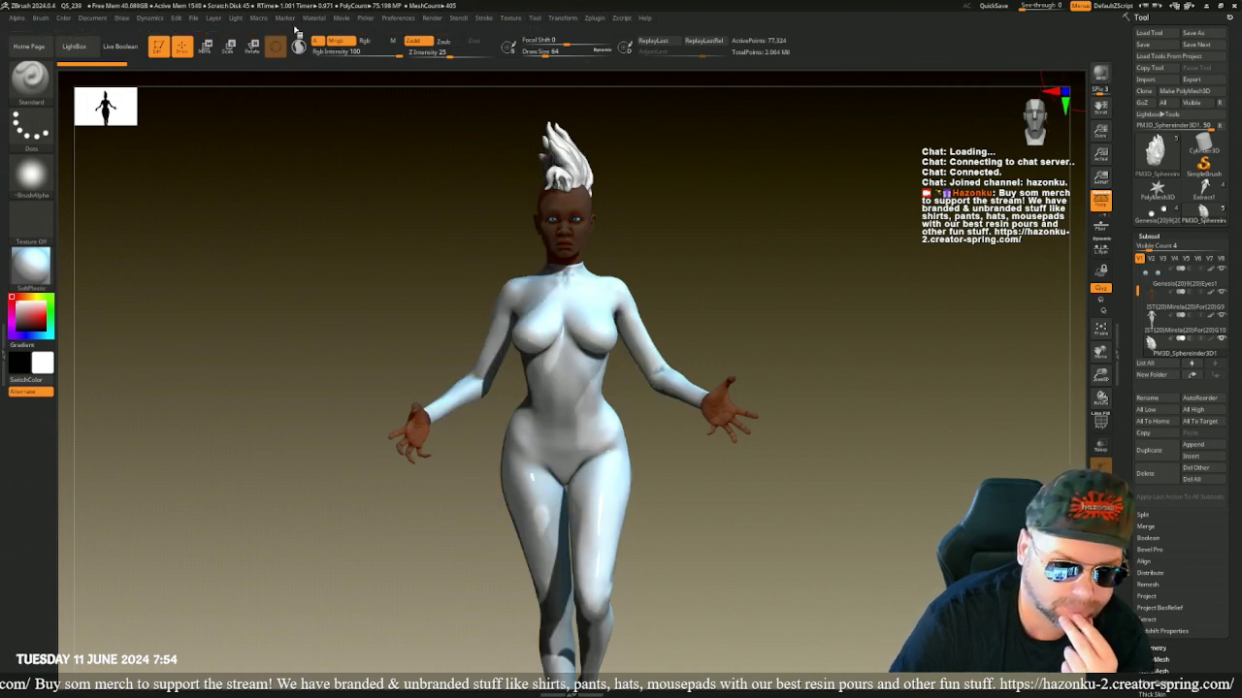
pyautogui.click(236, 18)
pyautogui.moveTo(280, 60); pyautogui.dragTo(280, 66)
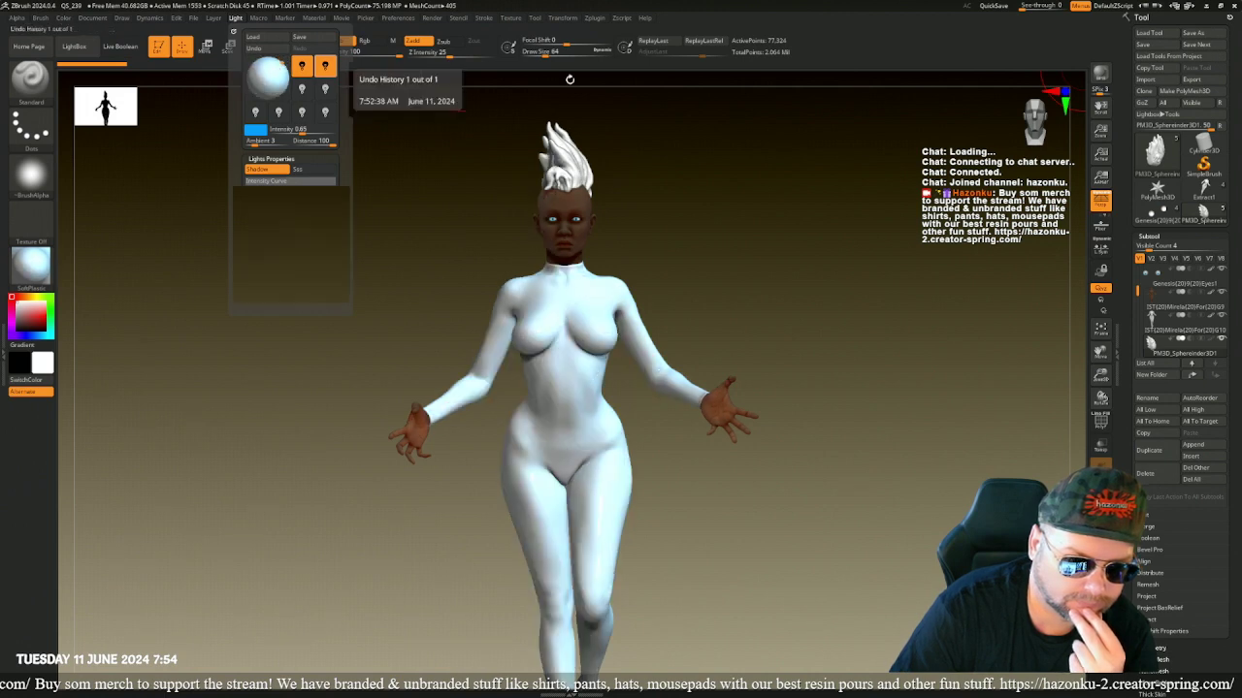
pyautogui.click(1100, 74)
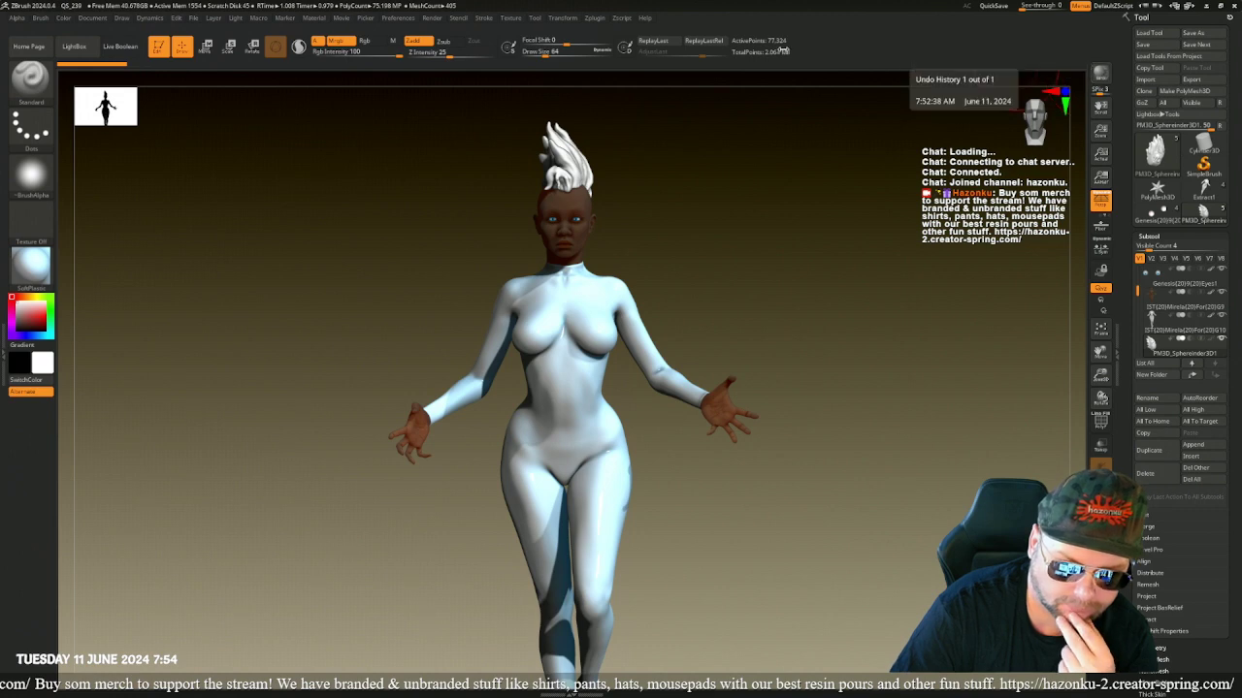
# - Reposition the blue light to the lower right side of the placement sphere and render a best-preview of the figure
pyautogui.click(237, 18)
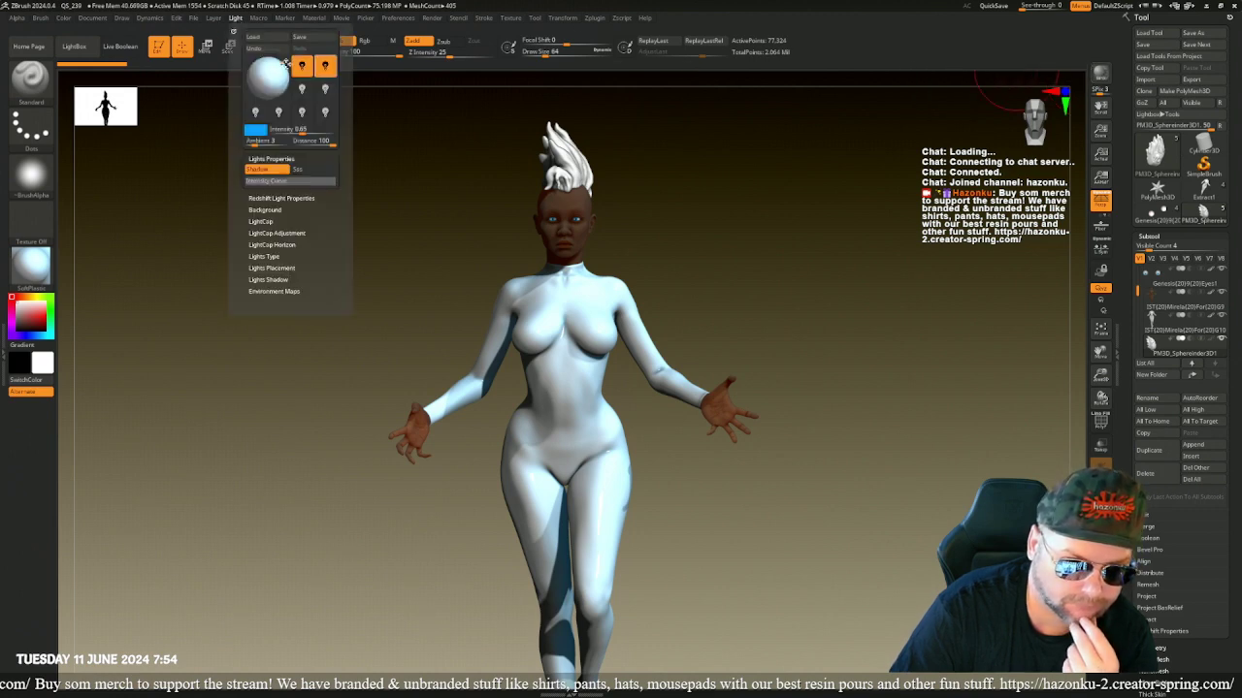
pyautogui.click(283, 68)
pyautogui.moveTo(270, 81); pyautogui.dragTo(283, 87)
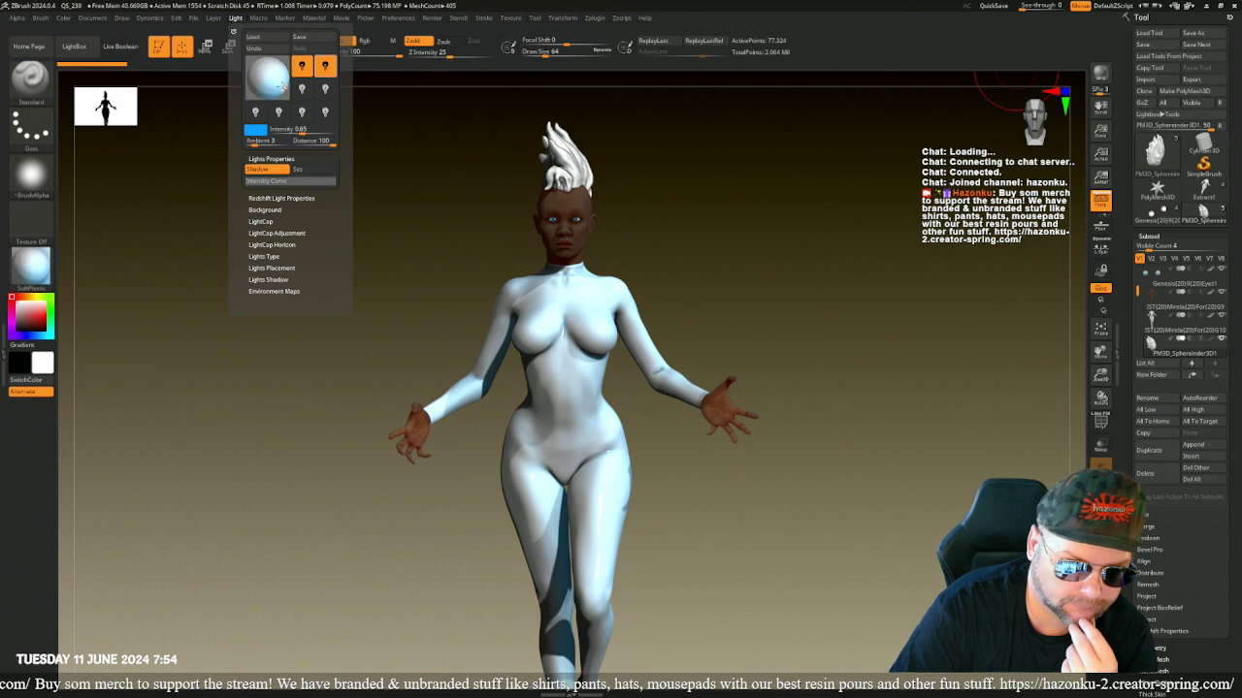
pyautogui.click(282, 86)
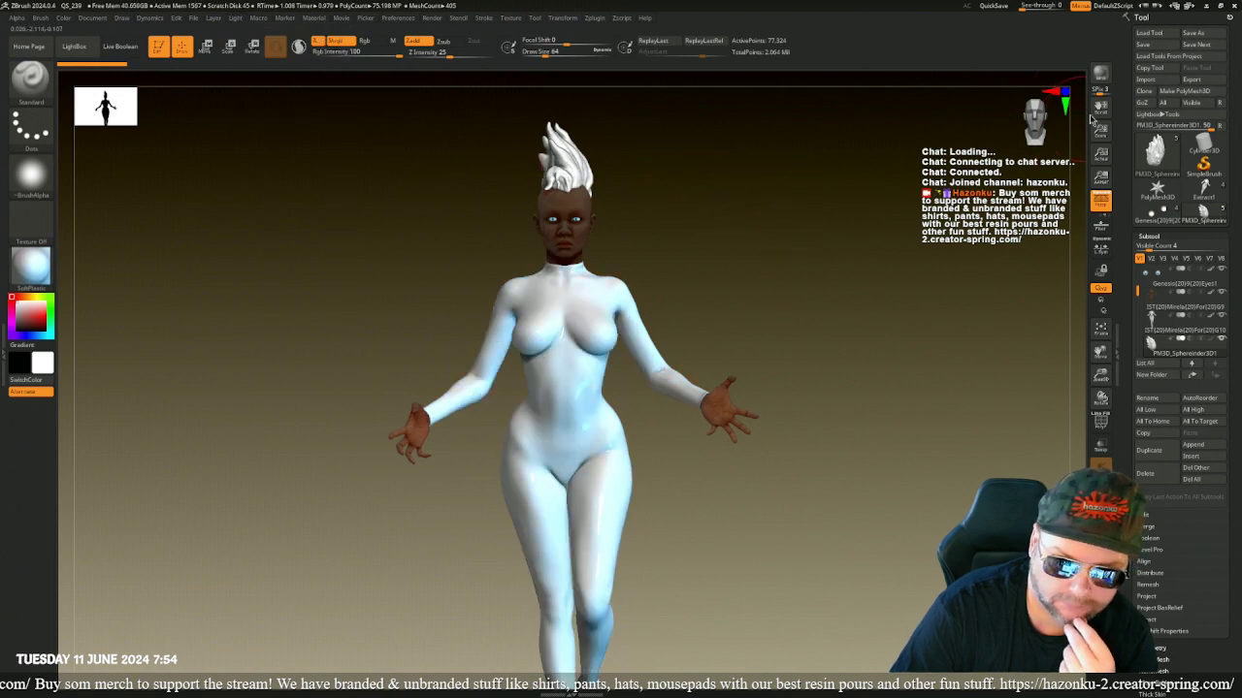
pyautogui.click(1100, 74)
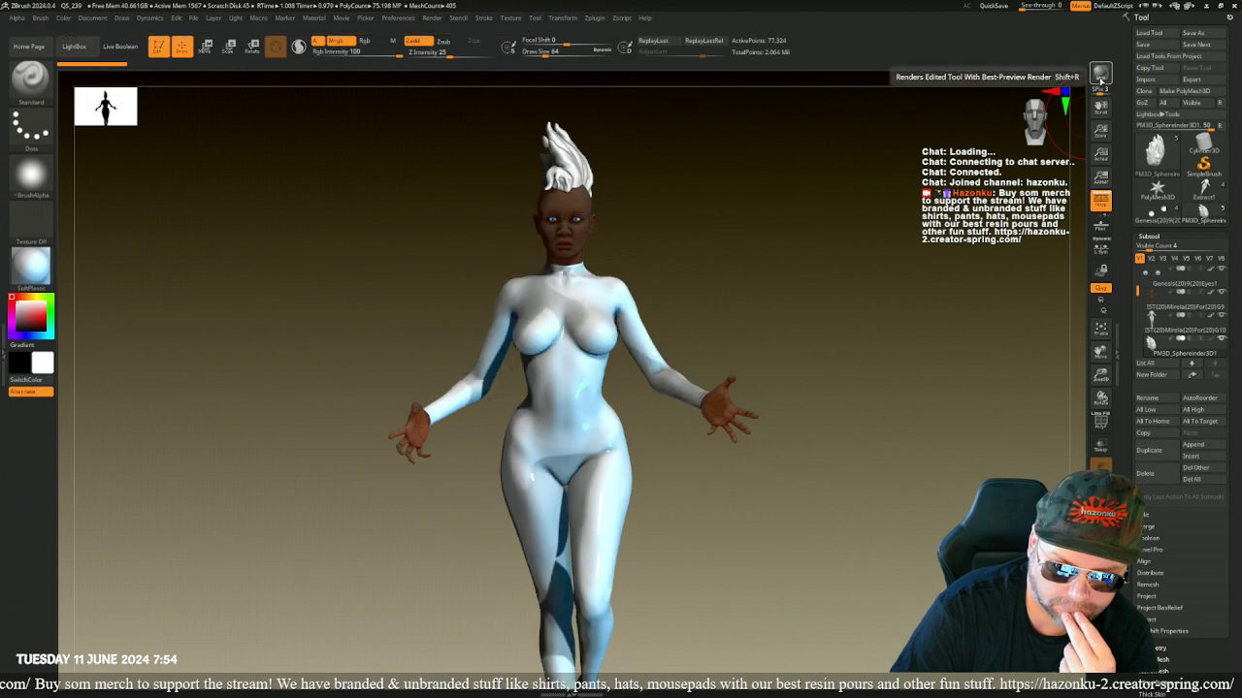
# - Move the white light to the upper middle of the placement sphere and render a best-preview of the figure
pyautogui.click(239, 19)
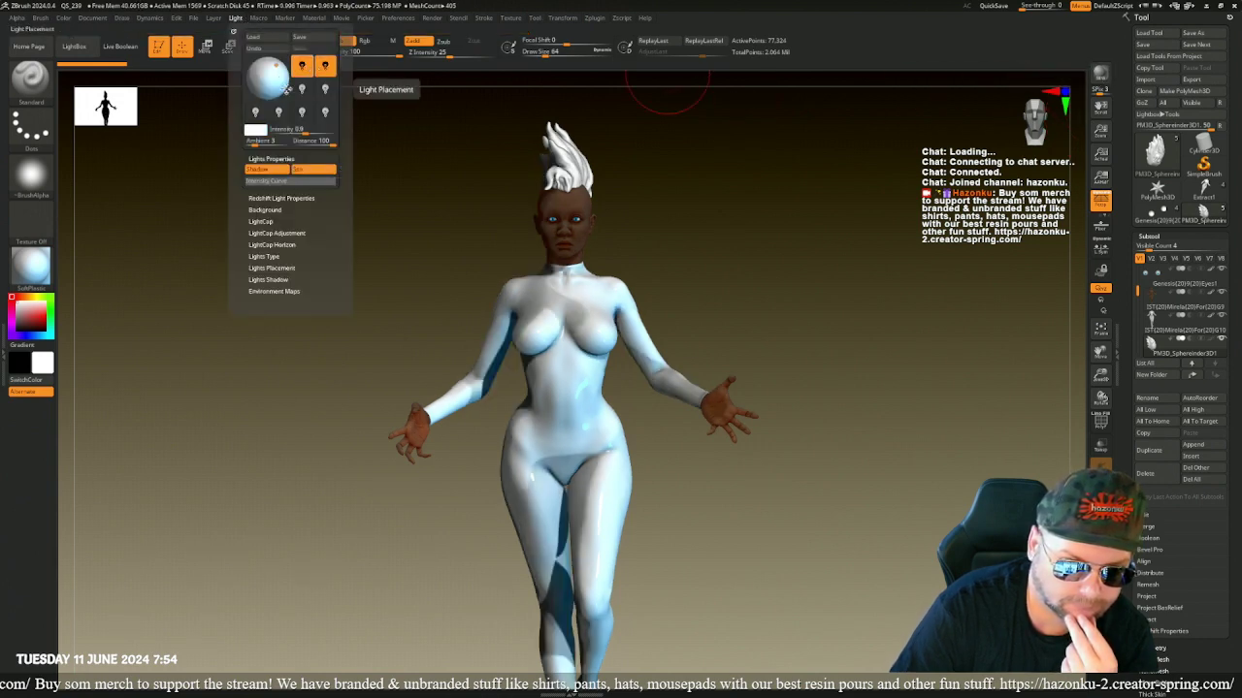
pyautogui.click(265, 66)
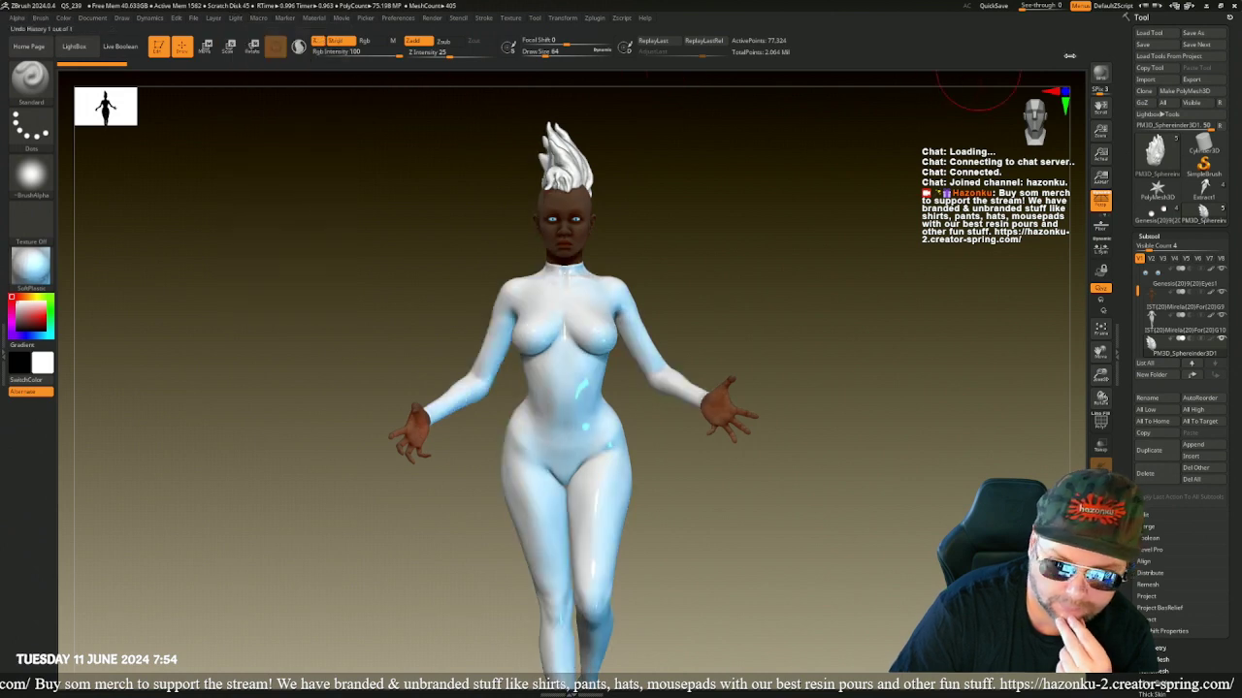
pyautogui.click(1100, 74)
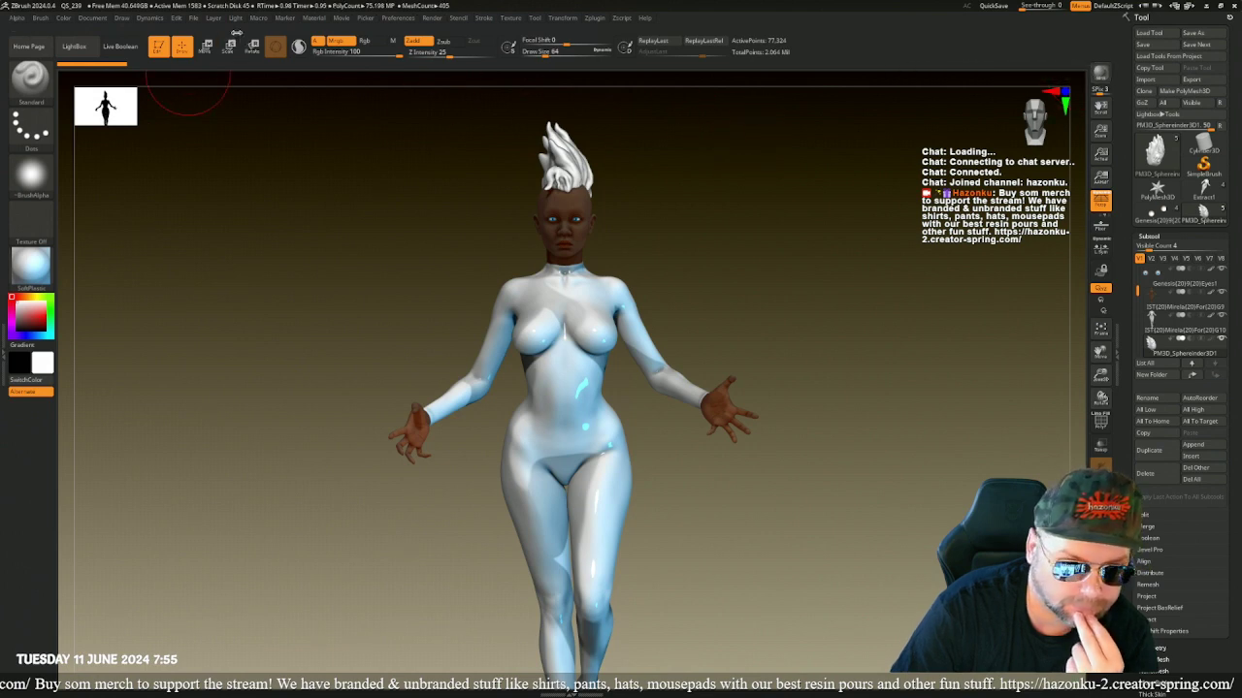
# - Select the second, blue light, shift it slightly towards the middle of the placement sphere and set its intensity to 0.45
pyautogui.click(235, 18)
pyautogui.click(322, 70)
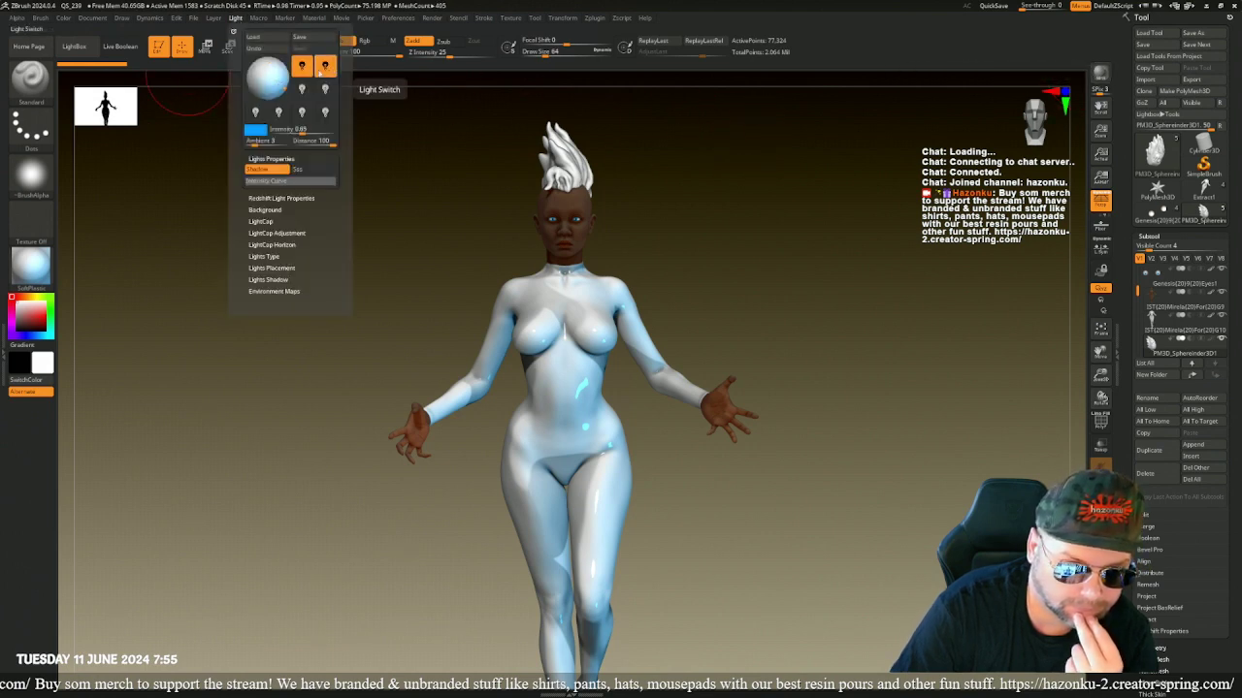
pyautogui.moveTo(281, 83); pyautogui.dragTo(277, 81)
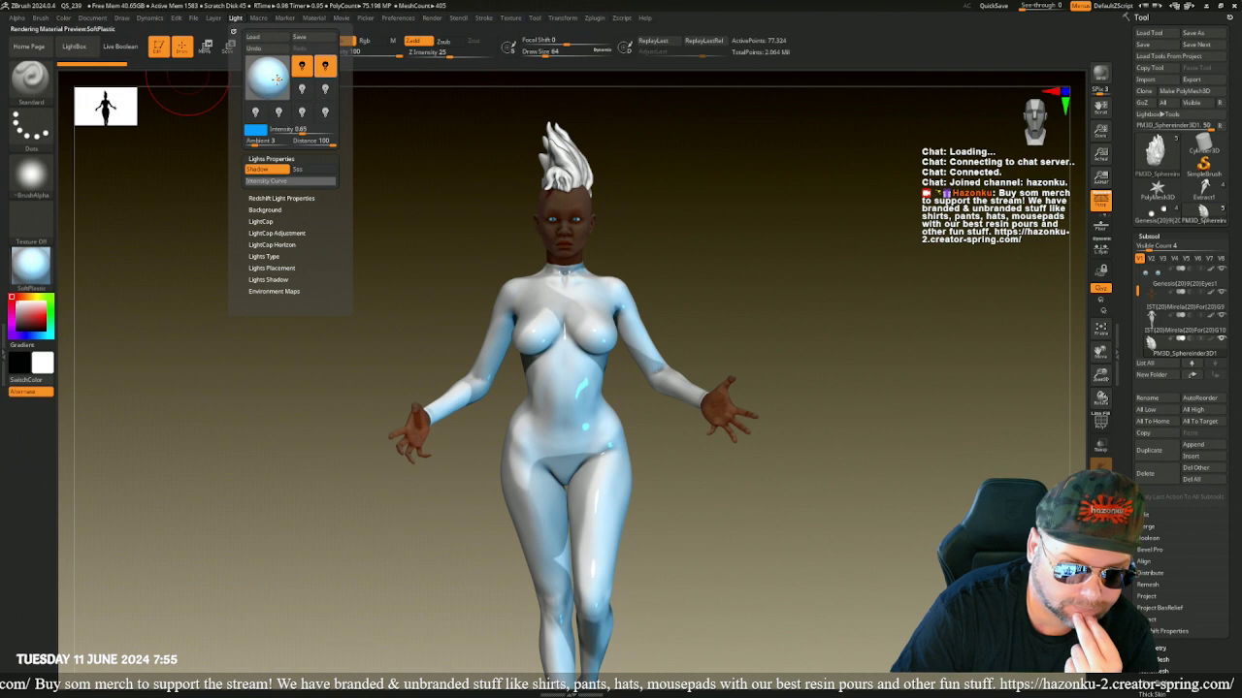
pyautogui.click(300, 127)
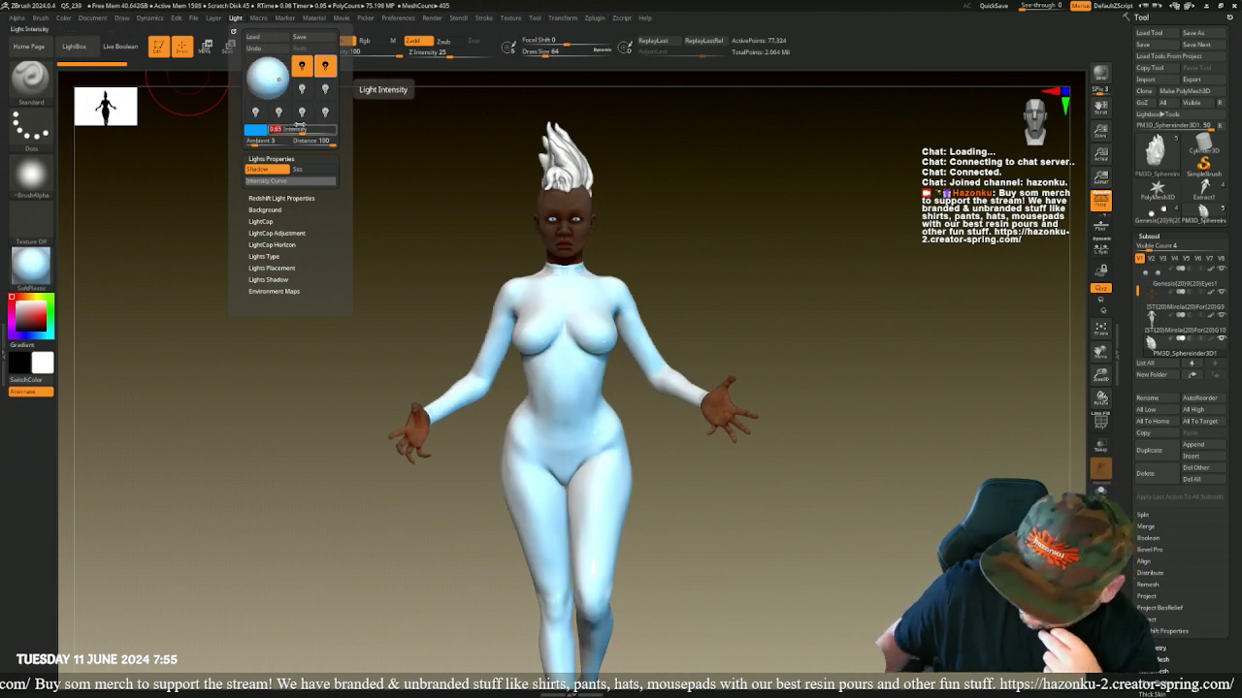
pyautogui.write('0.45')
pyautogui.press('Return')
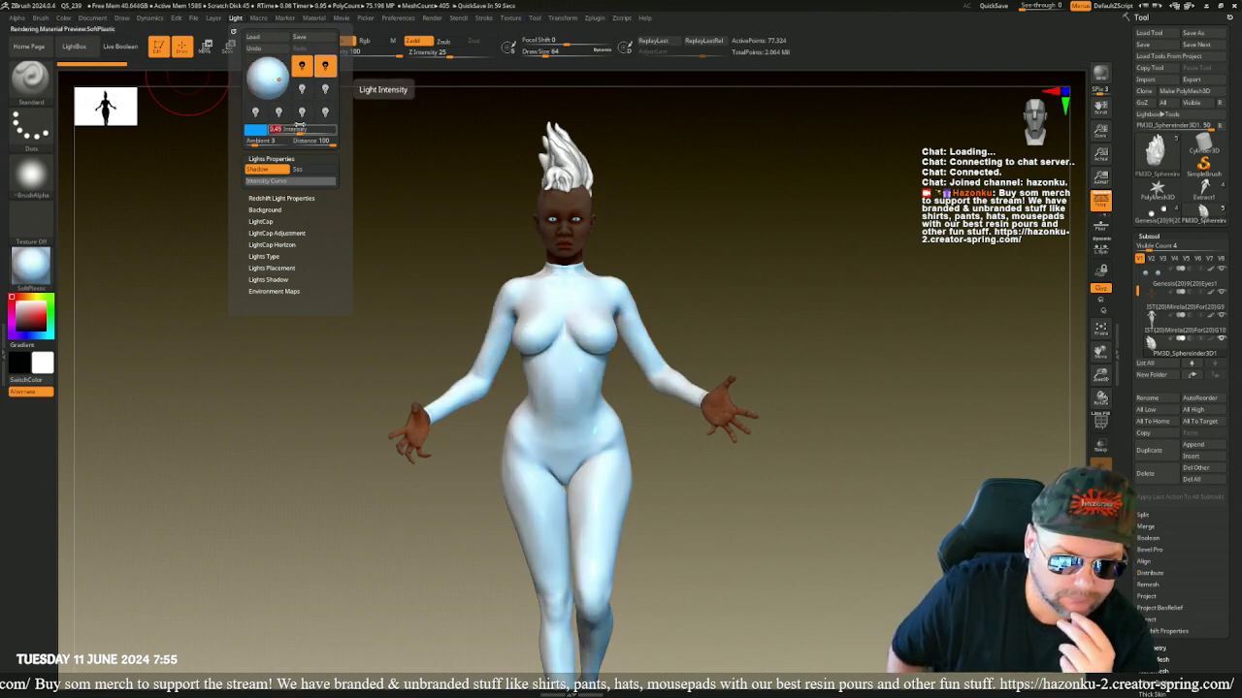
# - Lower the starting point and the middle of the blue light's intensity curve, and render a best-preview of the figure
pyautogui.click(280, 181)
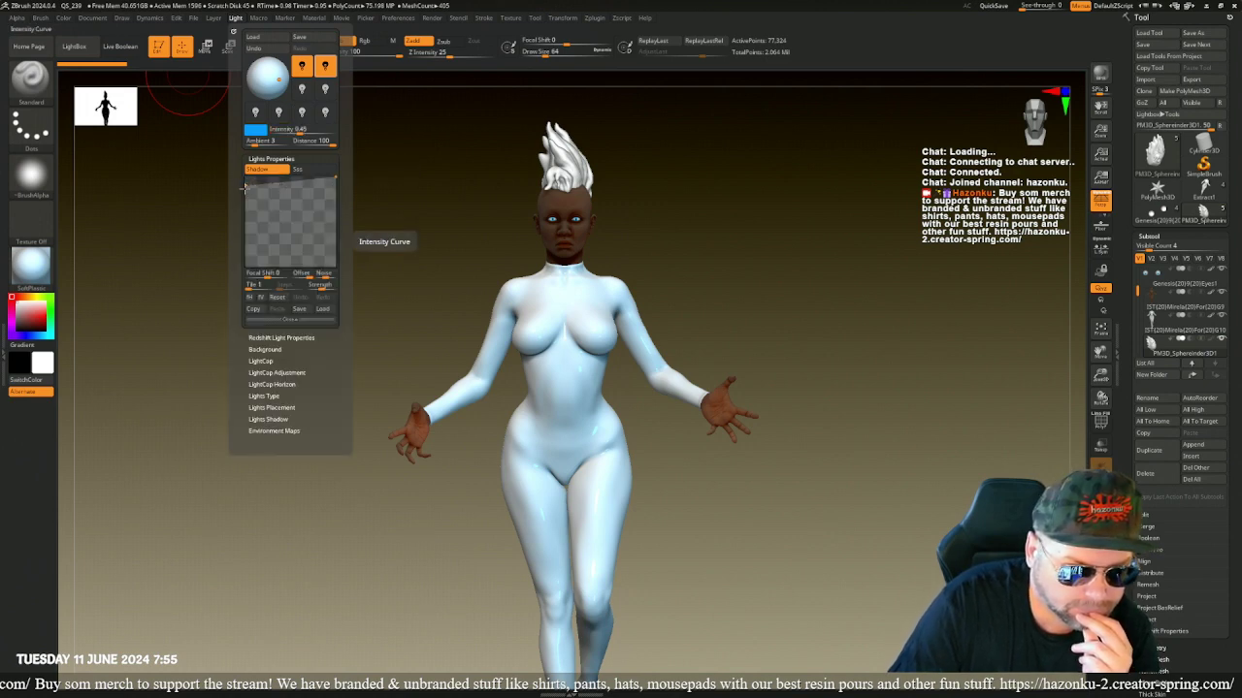
pyautogui.moveTo(245, 187); pyautogui.dragTo(241, 230)
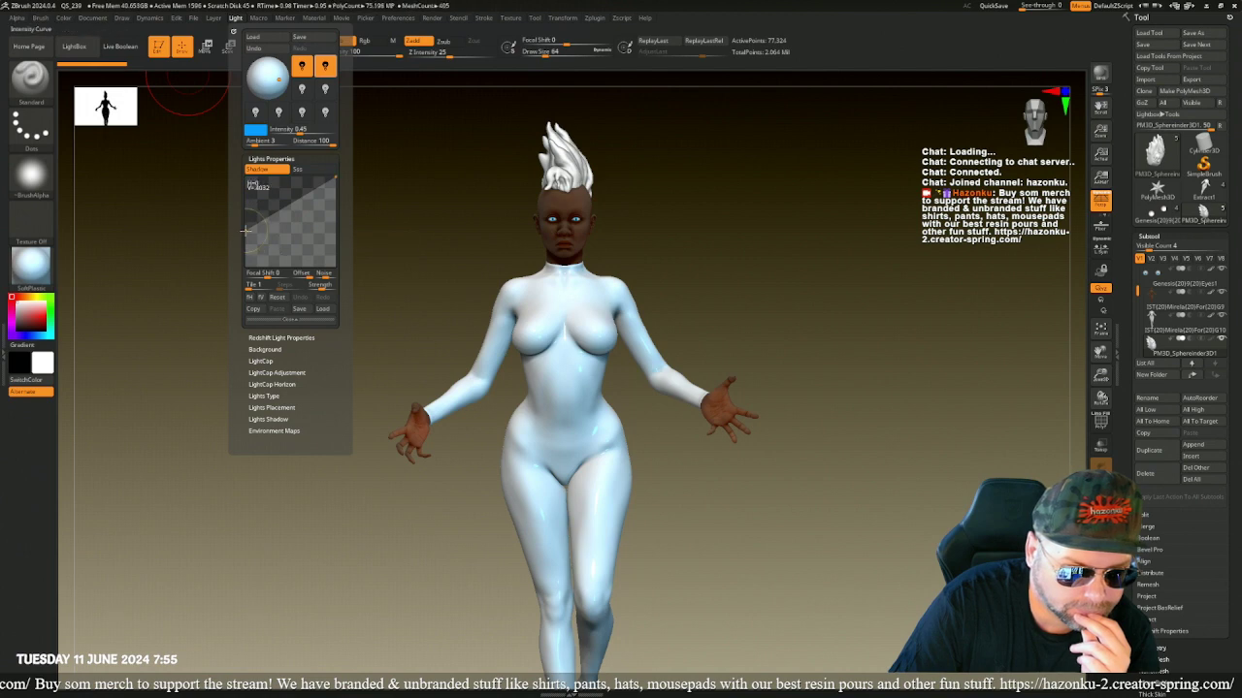
pyautogui.moveTo(283, 210); pyautogui.dragTo(285, 238)
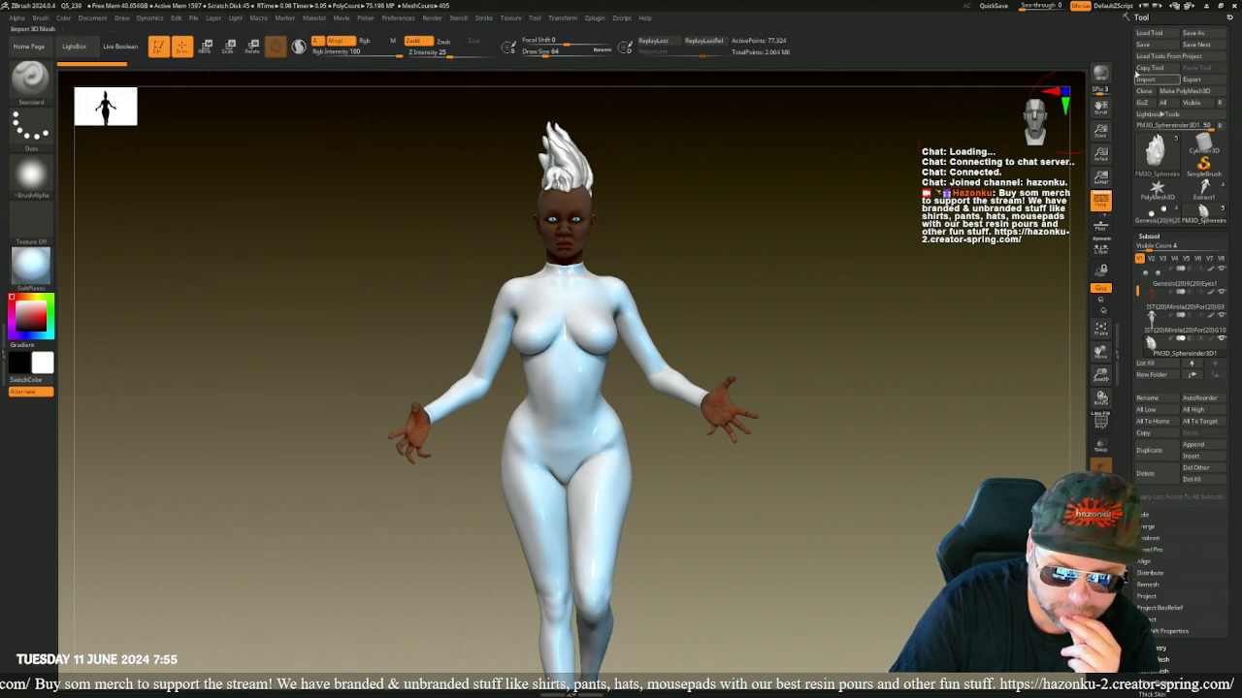
pyautogui.click(1100, 74)
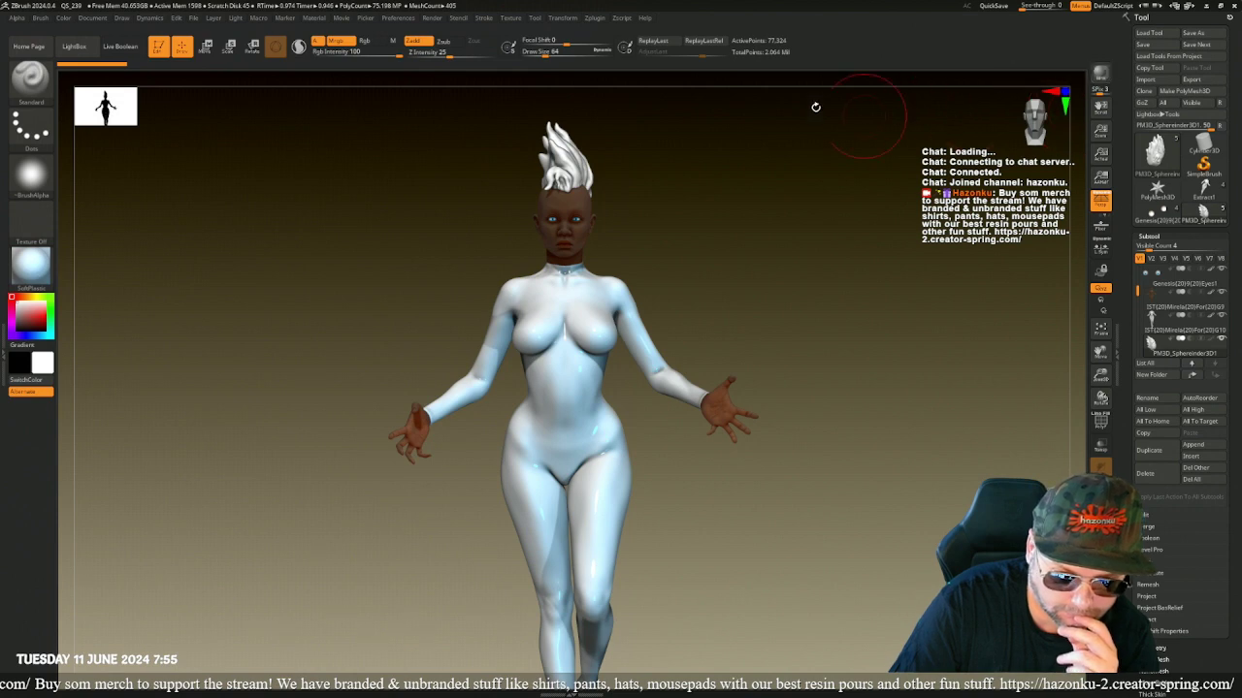
# - Check the render properties, adjust the preview ambient occlusion settings, and render a best-preview of the figure
pyautogui.click(433, 19)
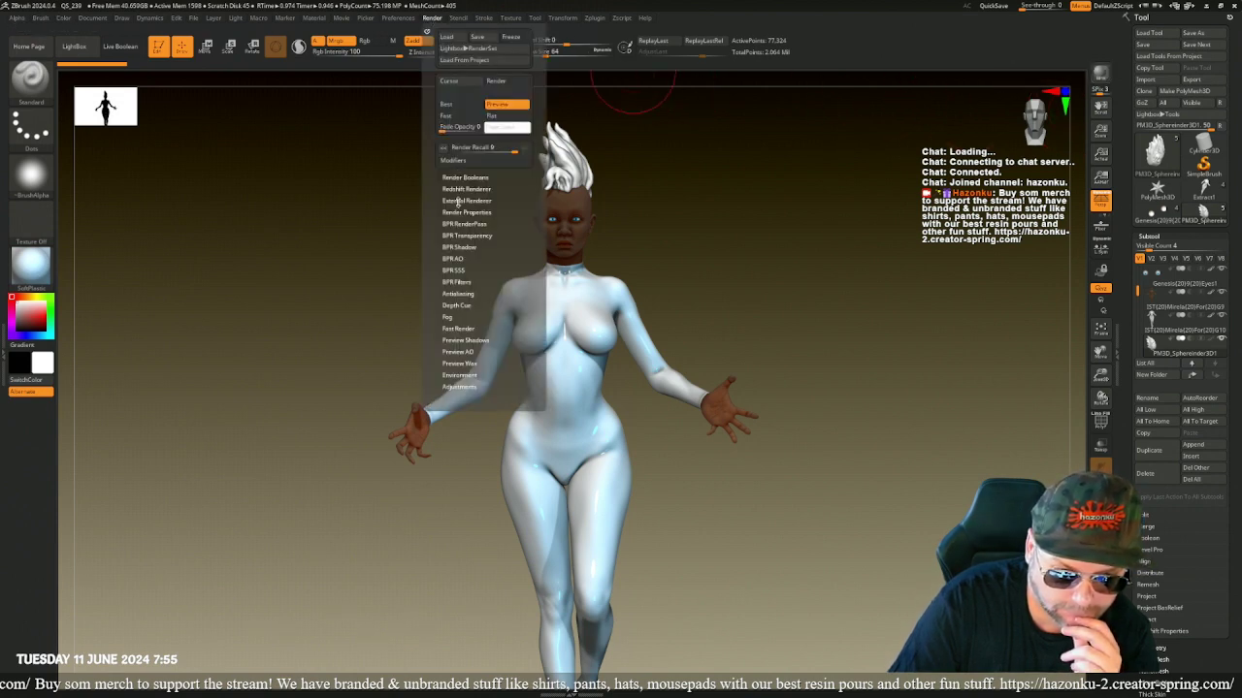
pyautogui.click(455, 212)
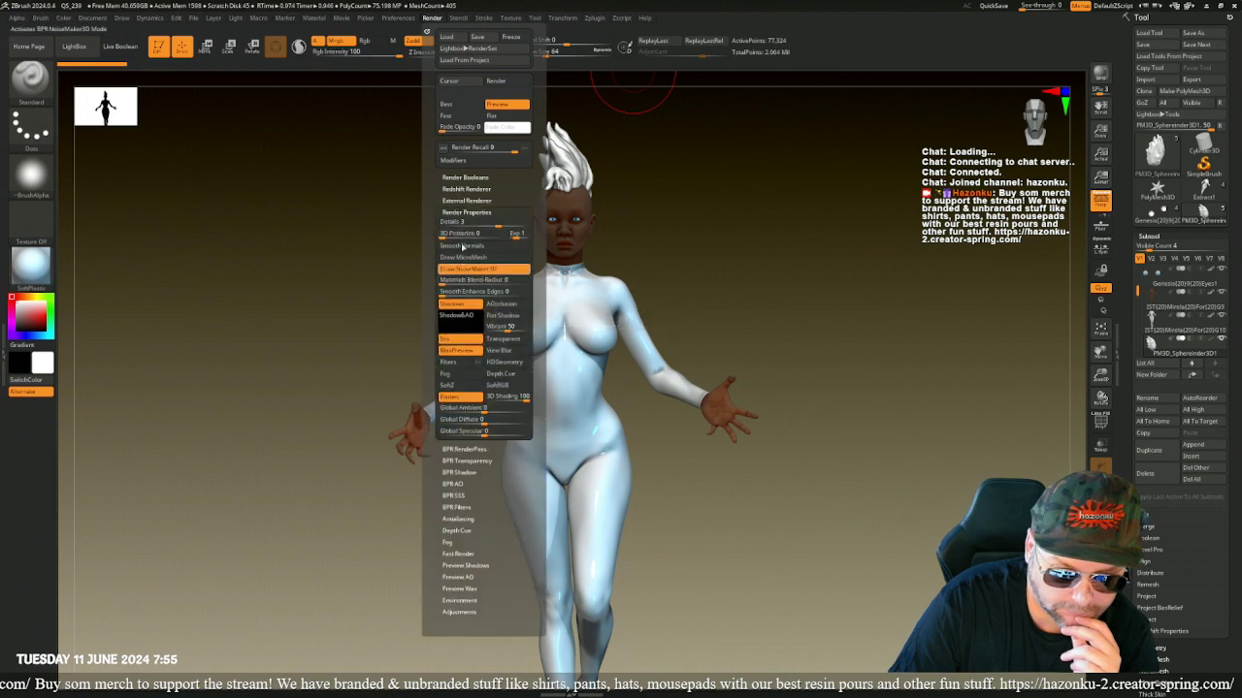
pyautogui.click(469, 211)
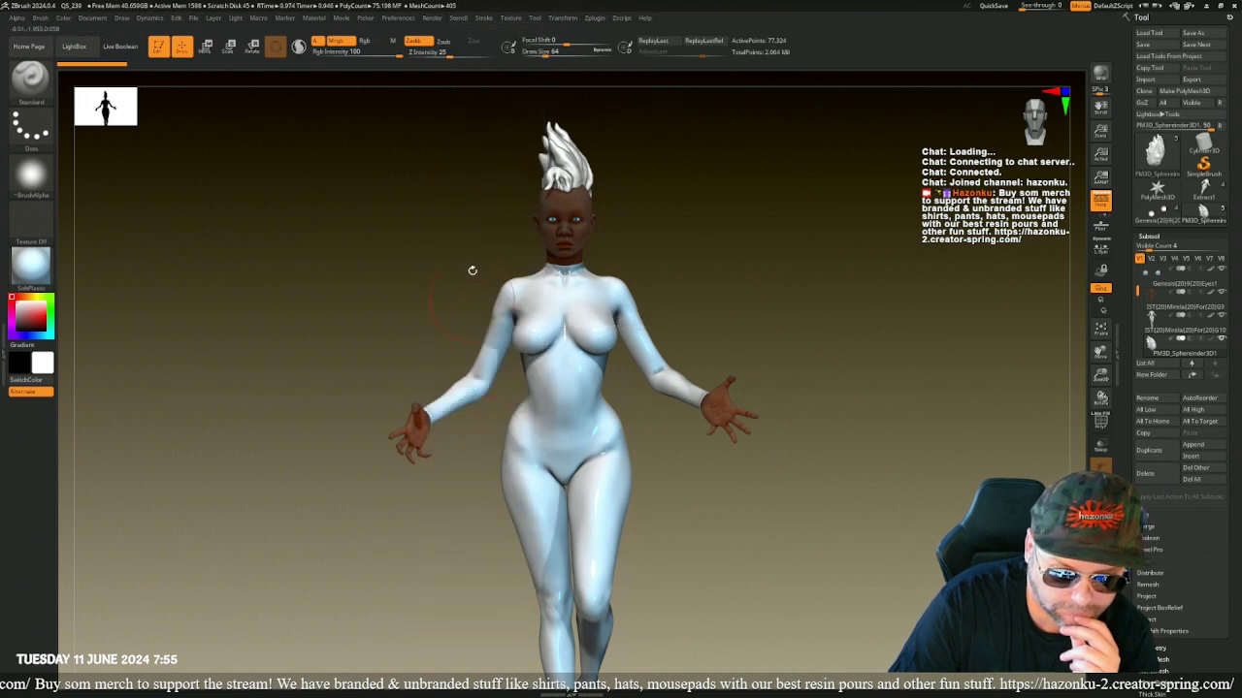
pyautogui.click(433, 19)
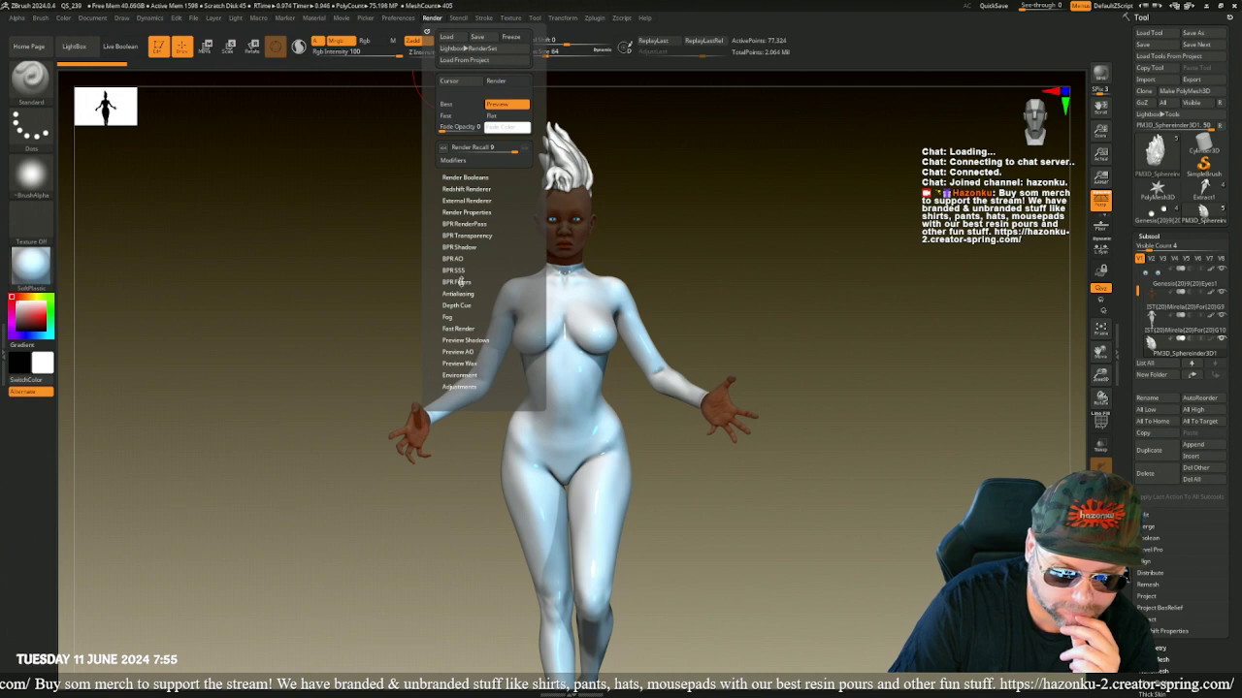
pyautogui.click(460, 352)
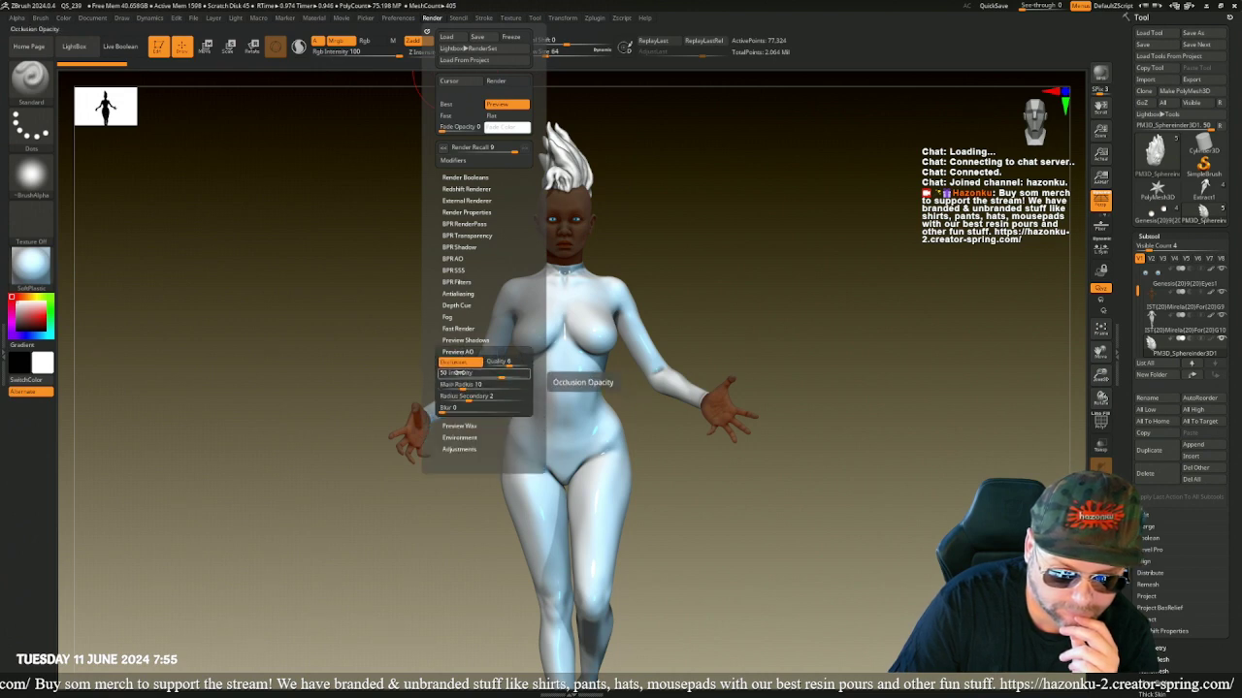
pyautogui.write('6')
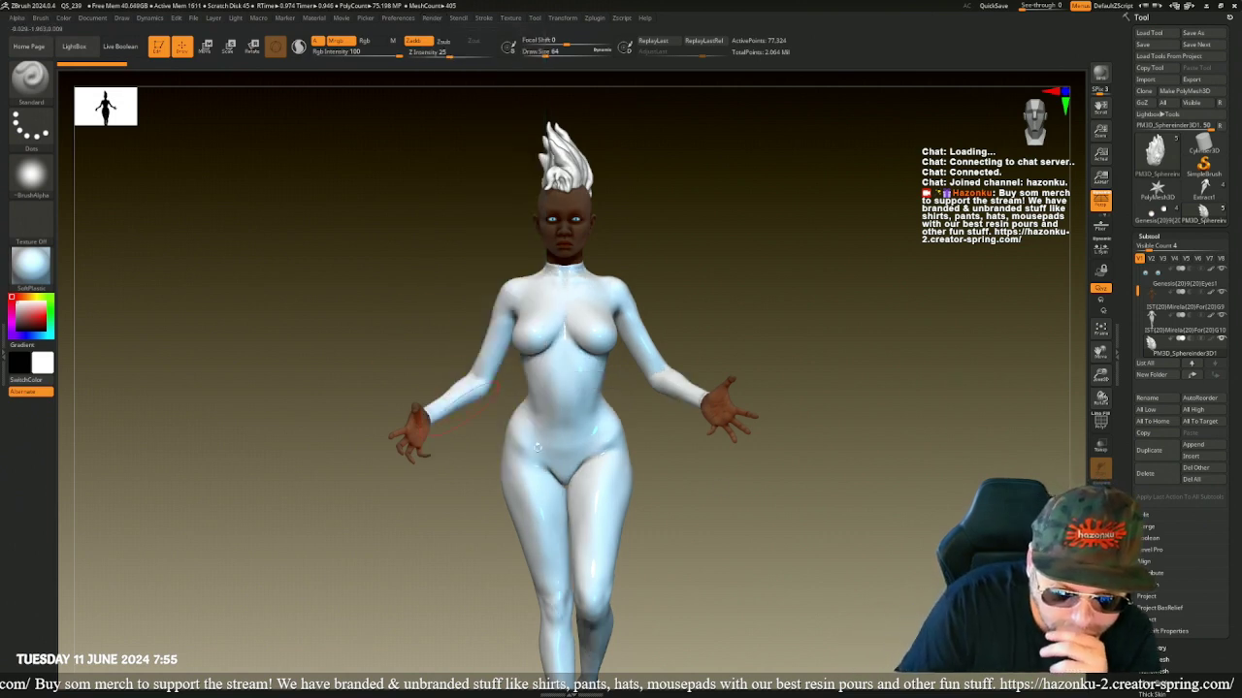
pyautogui.click(1100, 74)
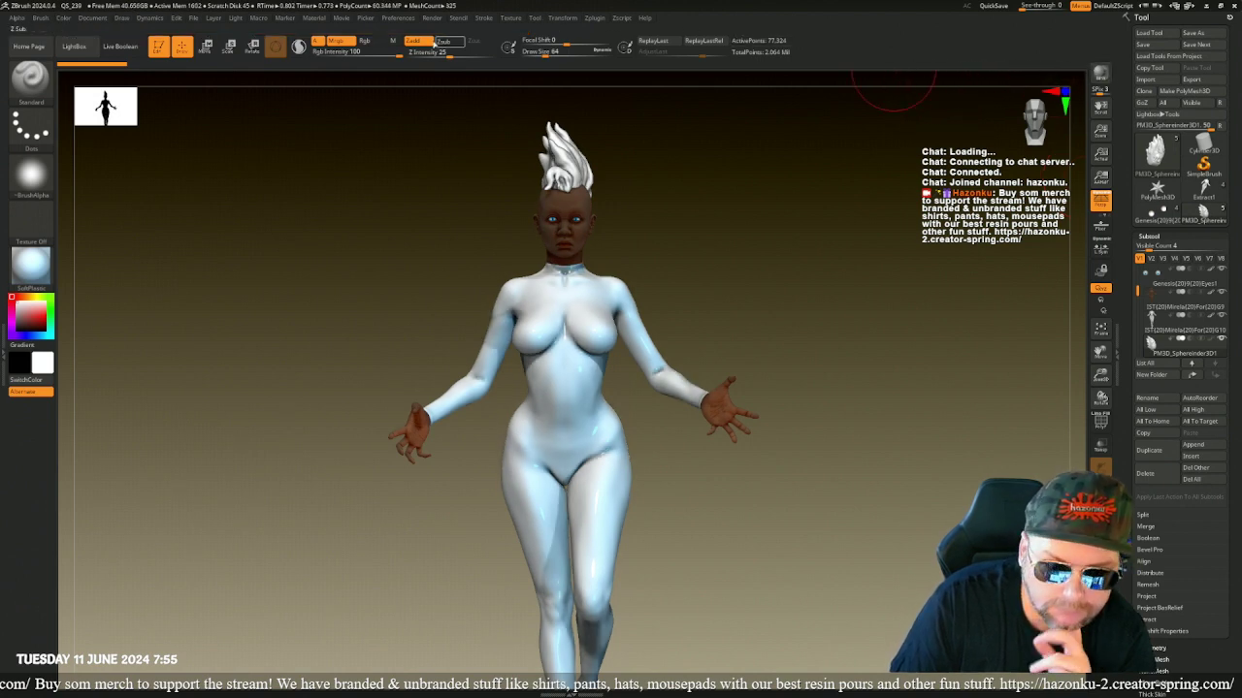
# - Move the blue light near the top of the placement sphere and render a best-preview of the figure
pyautogui.click(238, 18)
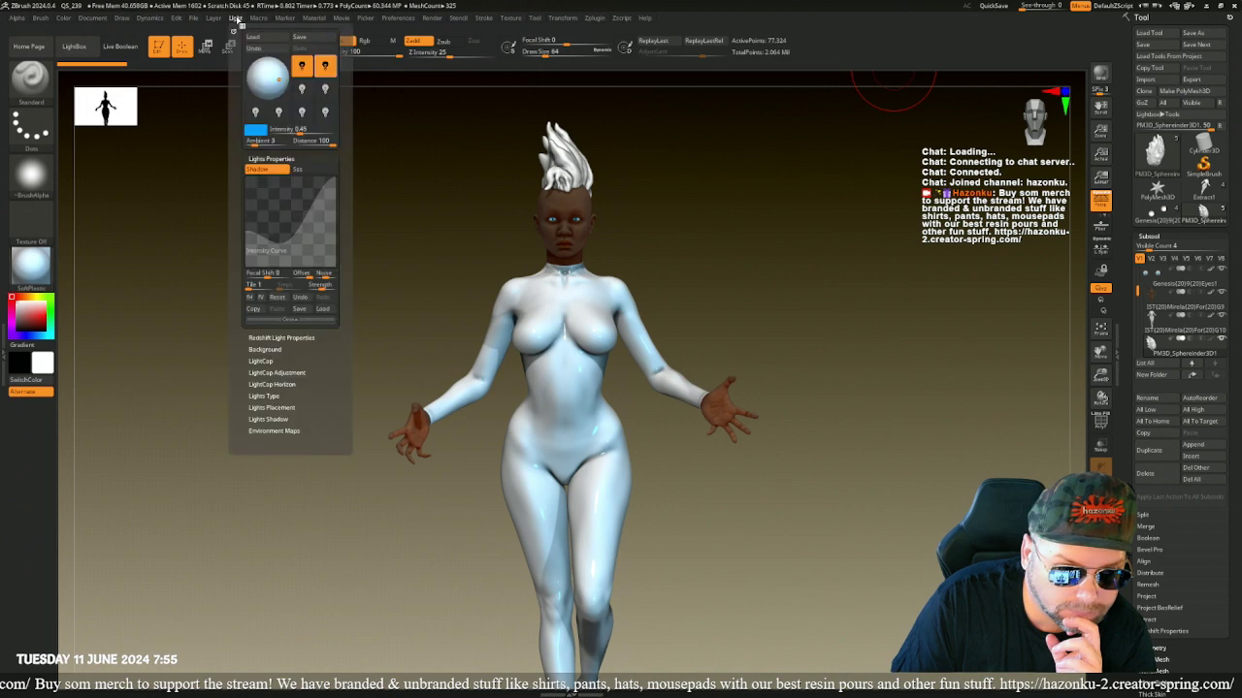
pyautogui.click(267, 68)
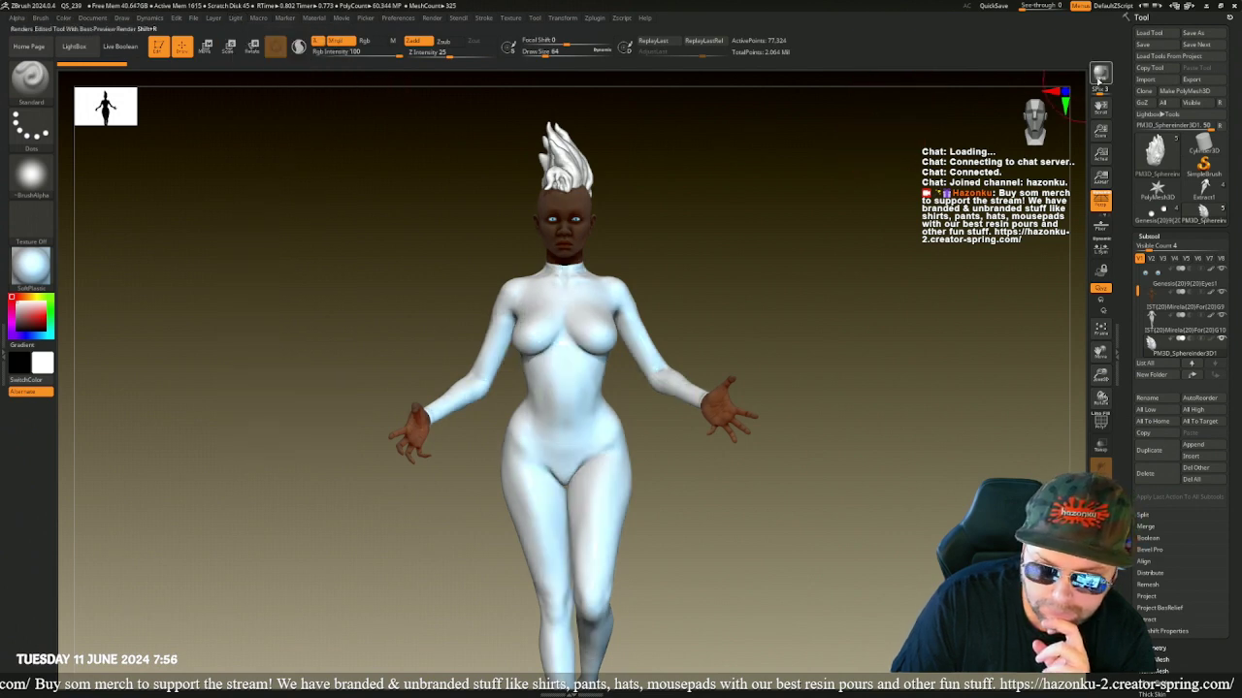
pyautogui.click(1099, 82)
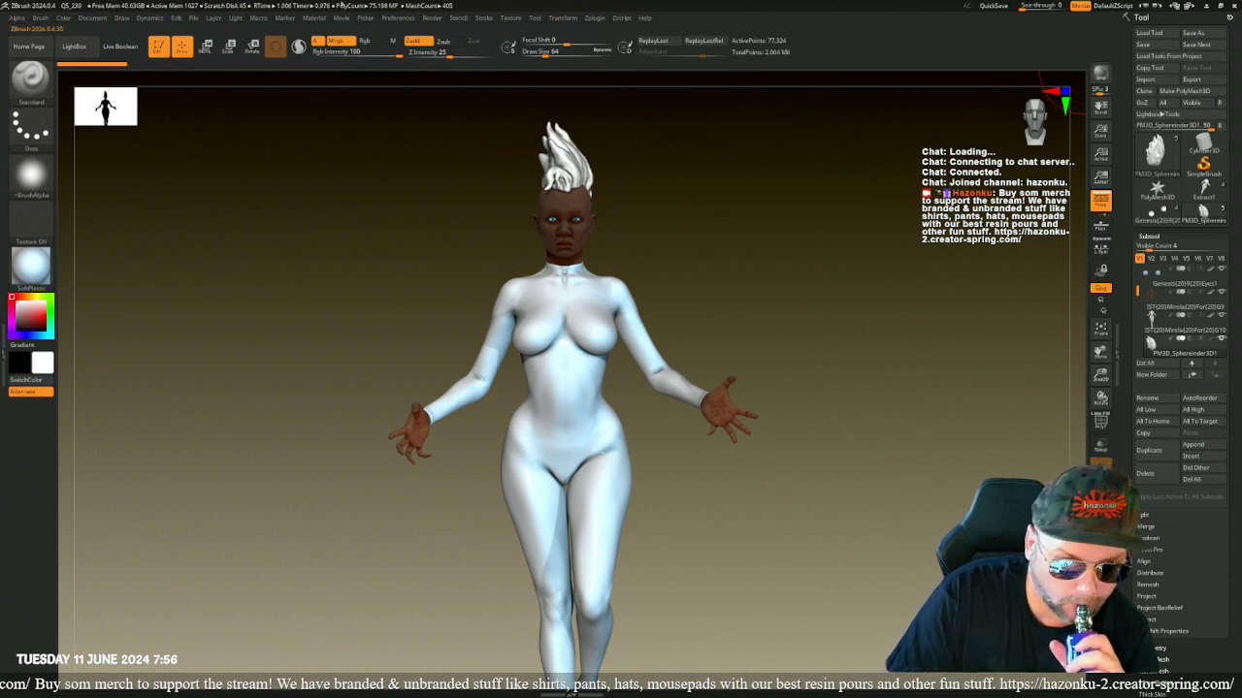
# - Record a turntable movie of the figure with the cursor size set to 0, and play the movie back
pyautogui.click(343, 19)
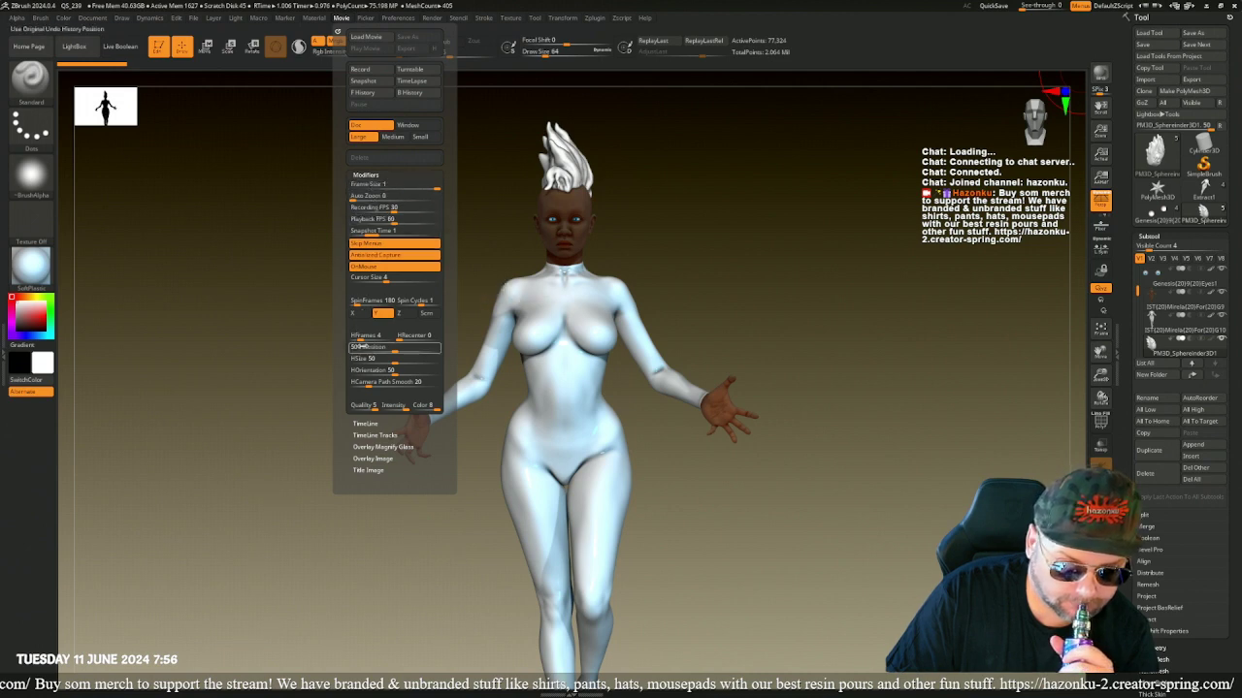
pyautogui.moveTo(385, 280); pyautogui.dragTo(347, 280)
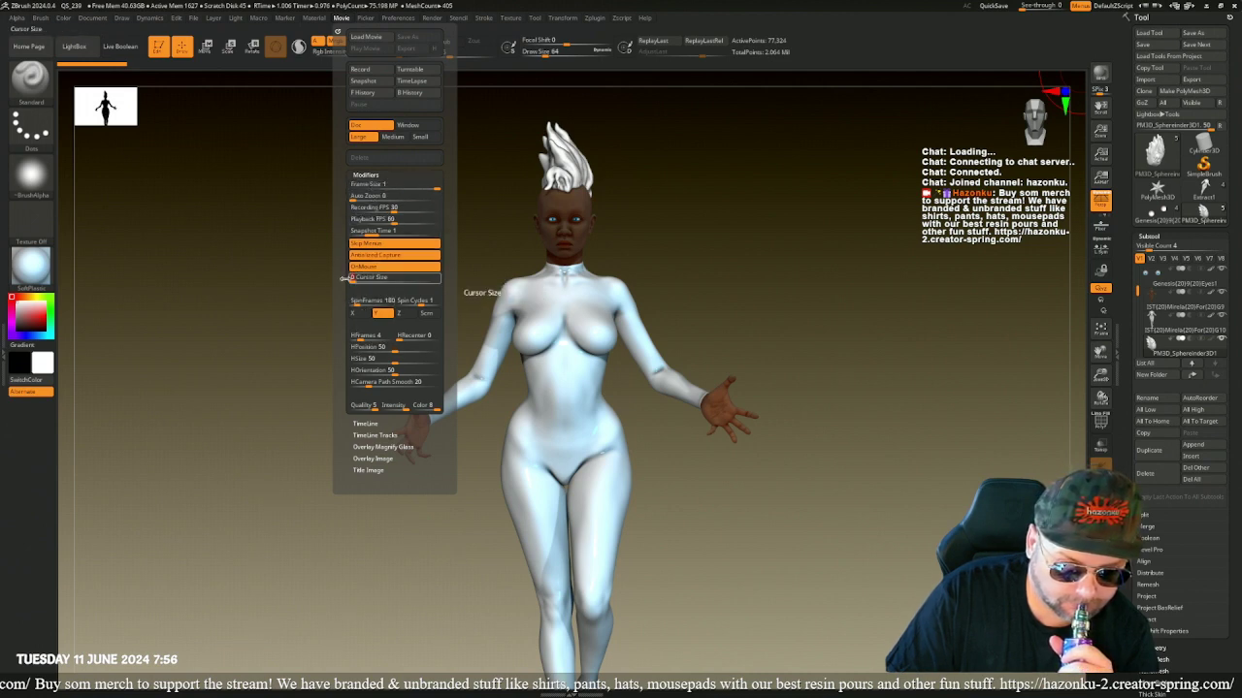
pyautogui.click(388, 71)
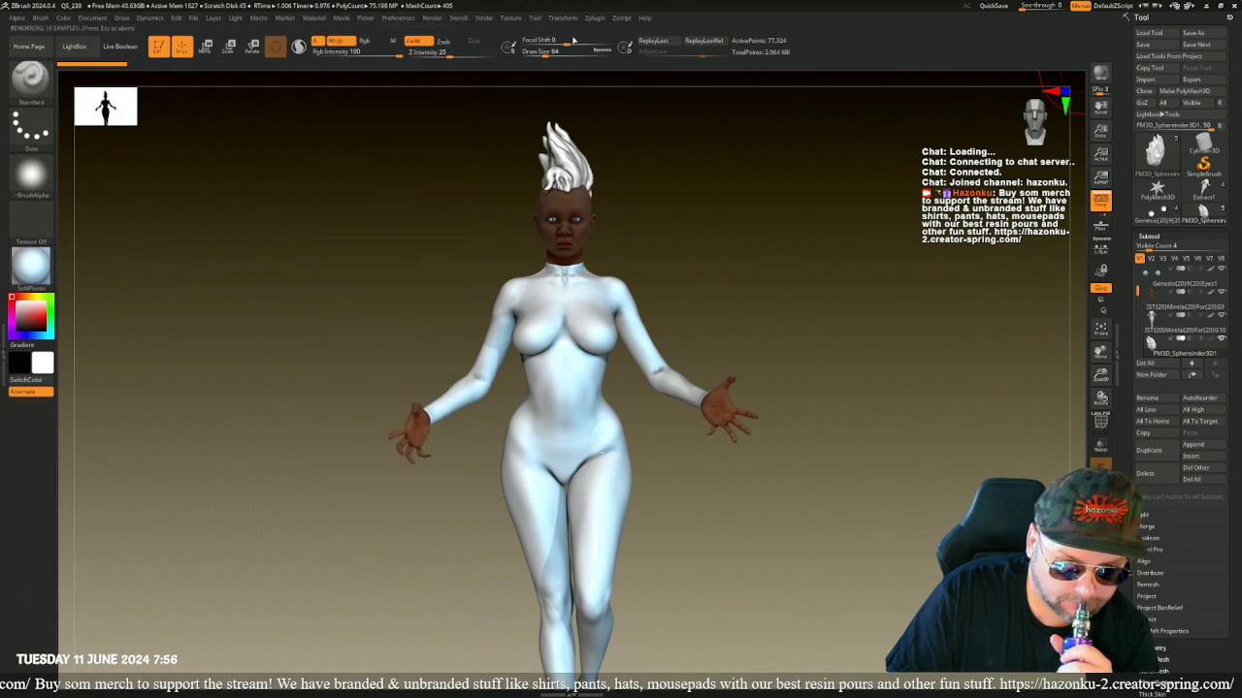
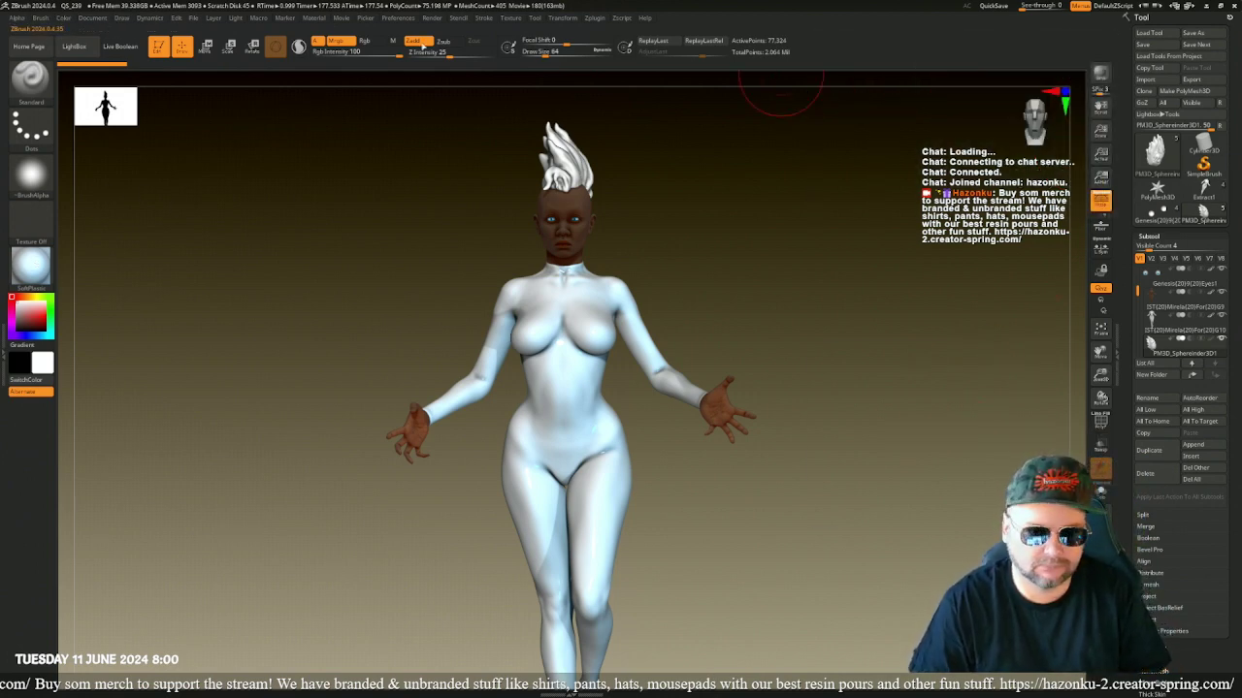
pyautogui.click(342, 18)
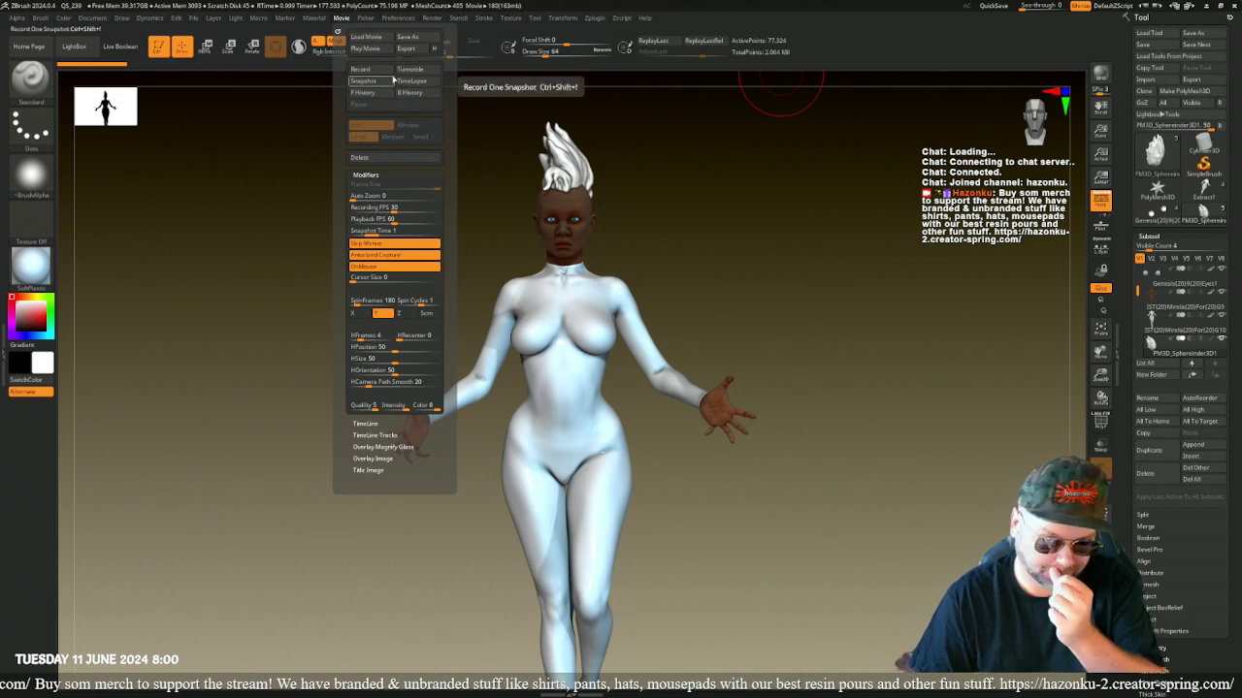
pyautogui.click(365, 48)
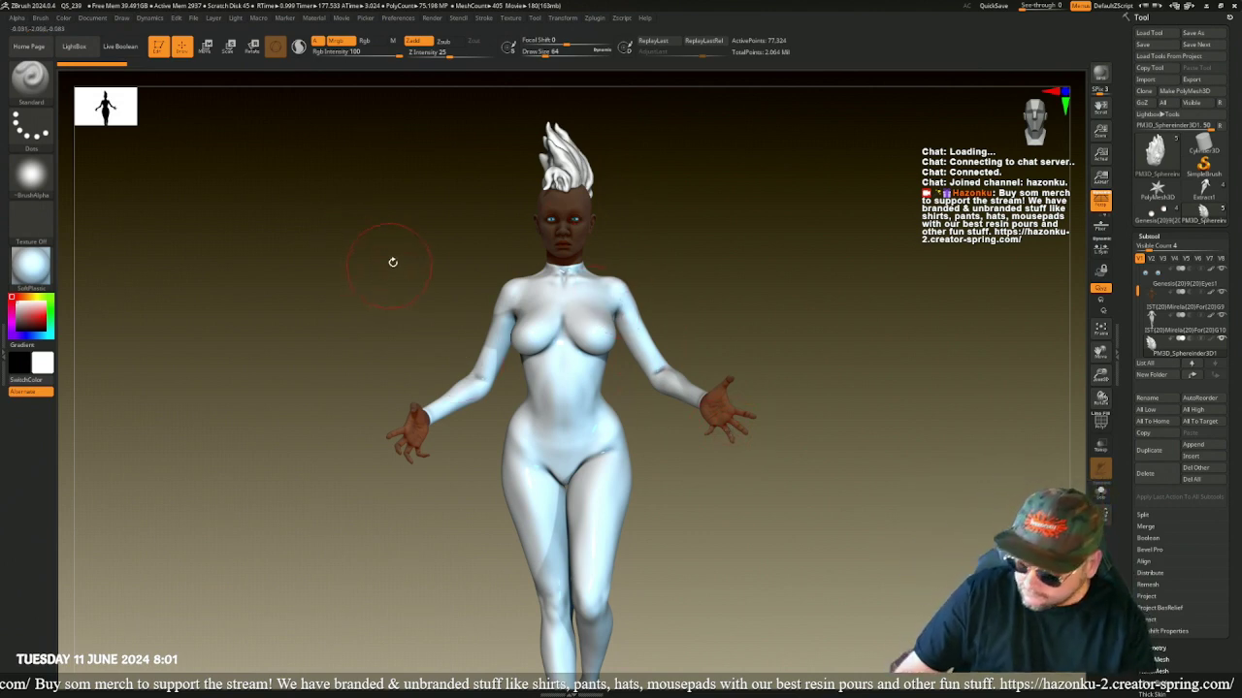
# - Select the figure's white bodysuit subtool and choose the 50 VDM Brushes cloth wrinkles brush
pyautogui.click(1153, 320)
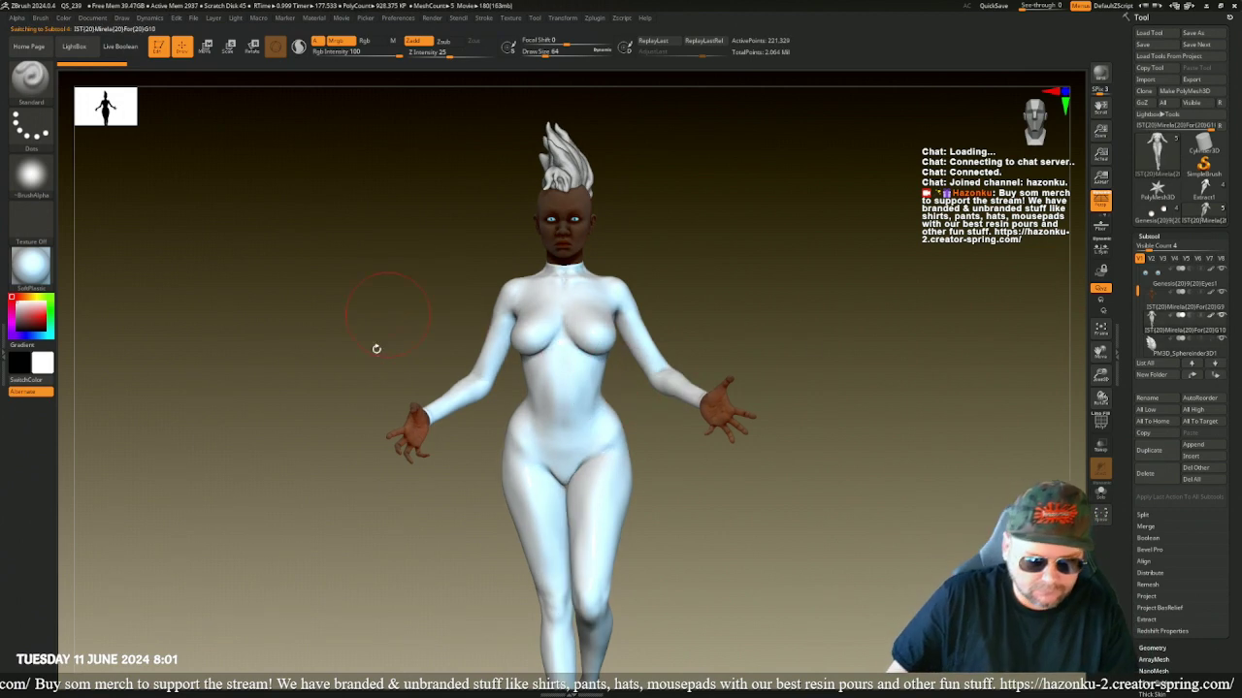
pyautogui.press('b')
pyautogui.click(128, 643)
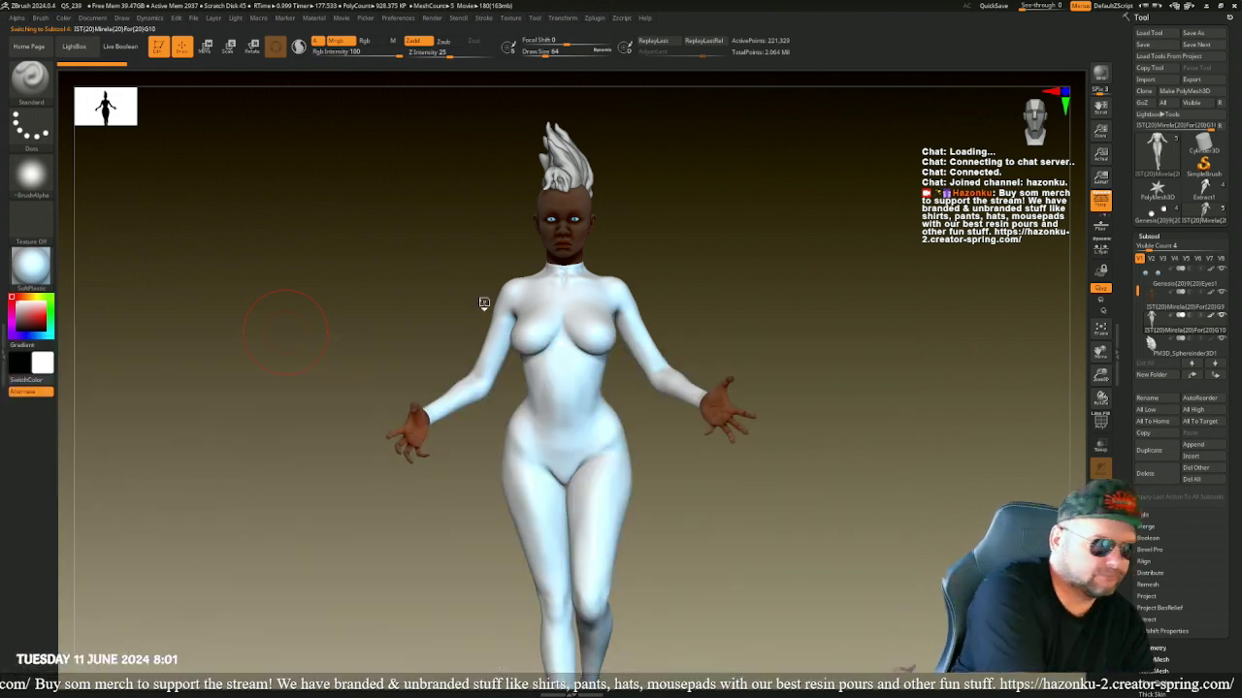
pyautogui.press('F1')
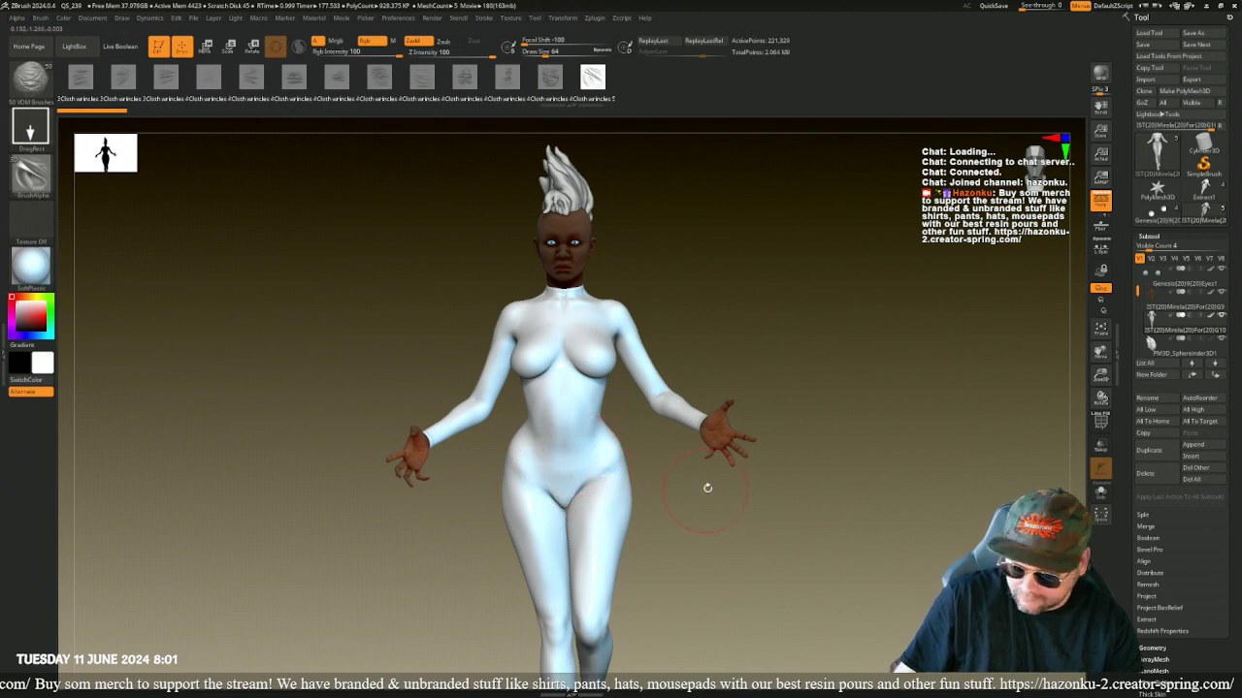
# - Show the polyframe on the bodysuit and divide its mesh to subdivision level 2
pyautogui.moveTo(704, 529)
pyautogui.keyDown('alt'); pyautogui.mouseDown()
pyautogui.moveTo(683, 414)
pyautogui.moveTo(663, 427)
pyautogui.moveTo(704, 547)
pyautogui.mouseUp(); pyautogui.keyUp('alt')
pyautogui.keyDown('alt'); pyautogui.moveTo(726, 599); pyautogui.dragTo(673, 397); pyautogui.keyUp('alt')
pyautogui.moveTo(683, 442); pyautogui.dragTo(721, 445)
pyautogui.click(1100, 422)
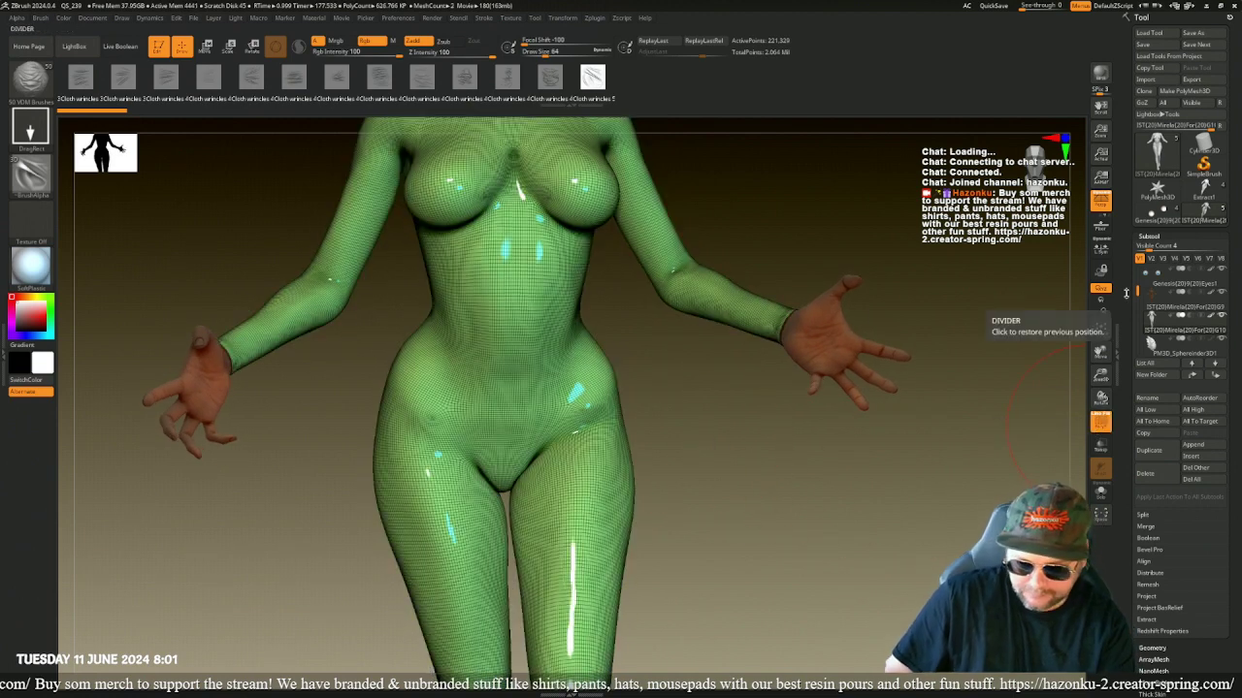
pyautogui.scroll(-4, 1131, 448)
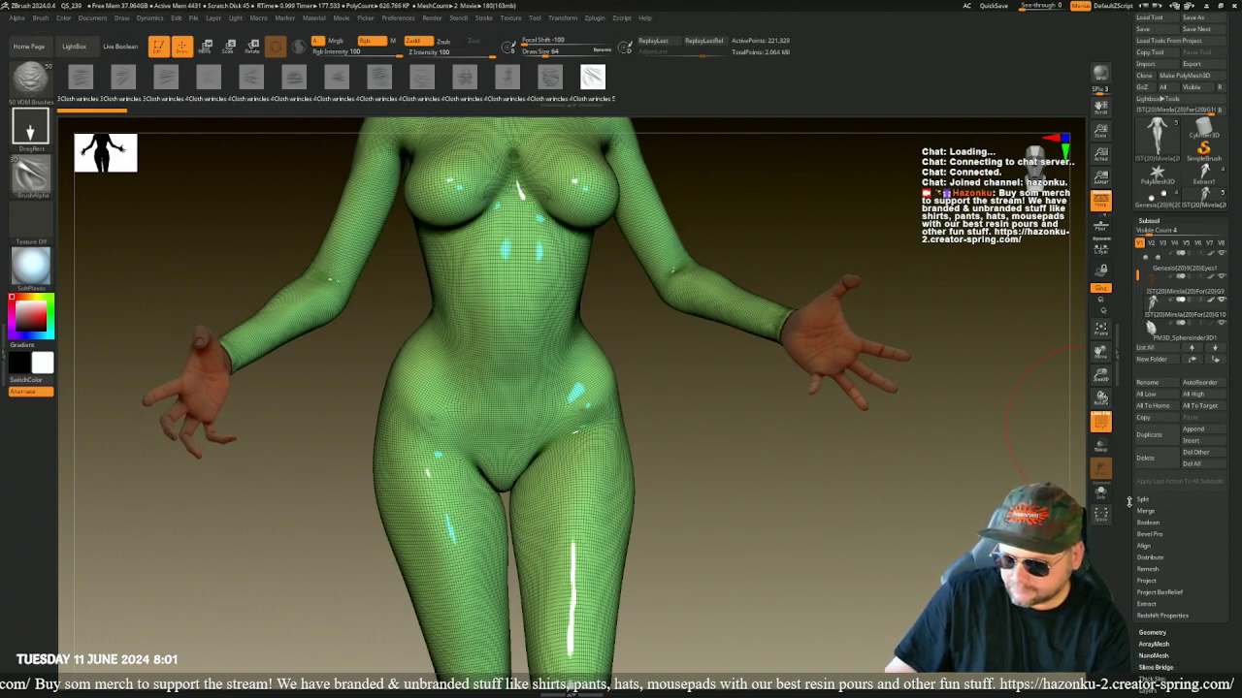
pyautogui.click(1133, 445)
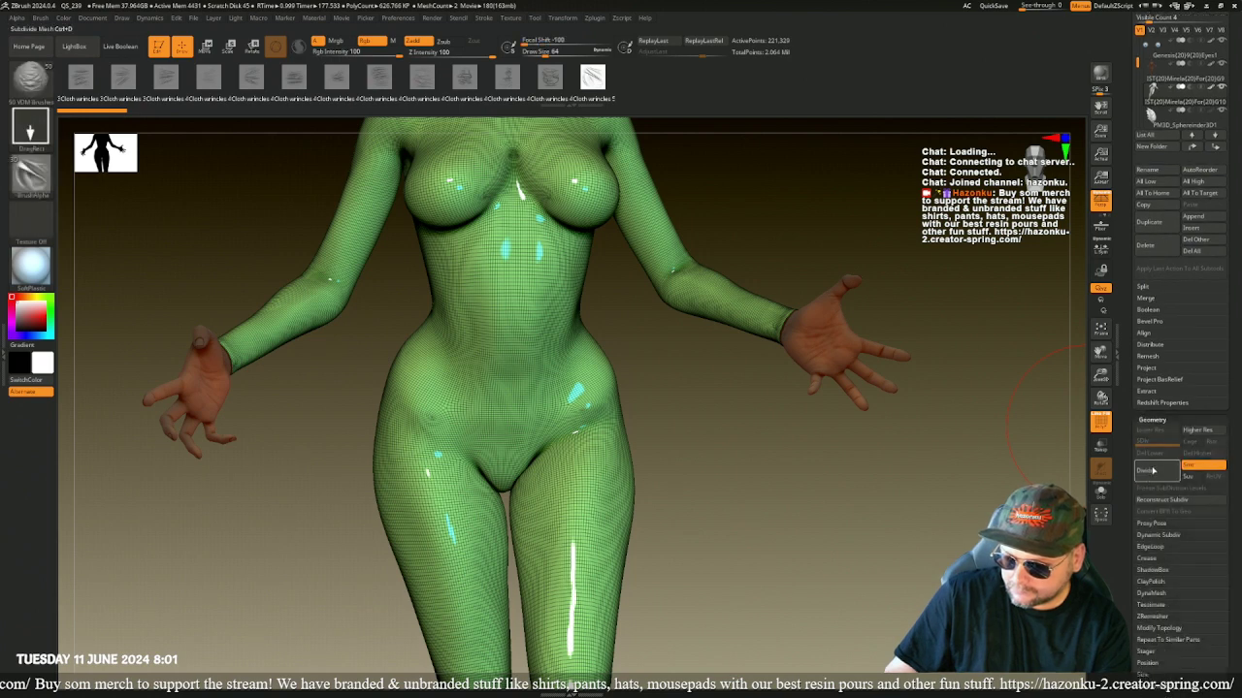
pyautogui.click(1148, 470)
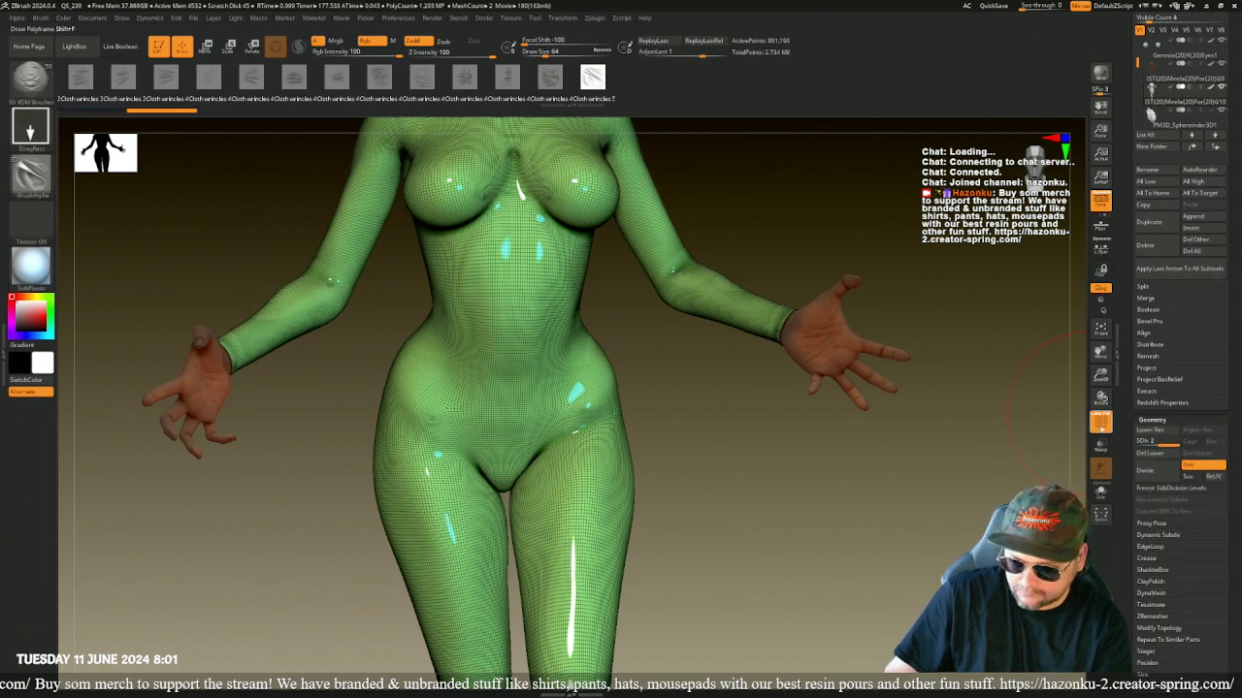
# - Hide the polyframe and divide the bodysuit mesh again to subdivision level 3
pyautogui.click(1100, 424)
pyautogui.click(1100, 424)
pyautogui.click(1100, 424)
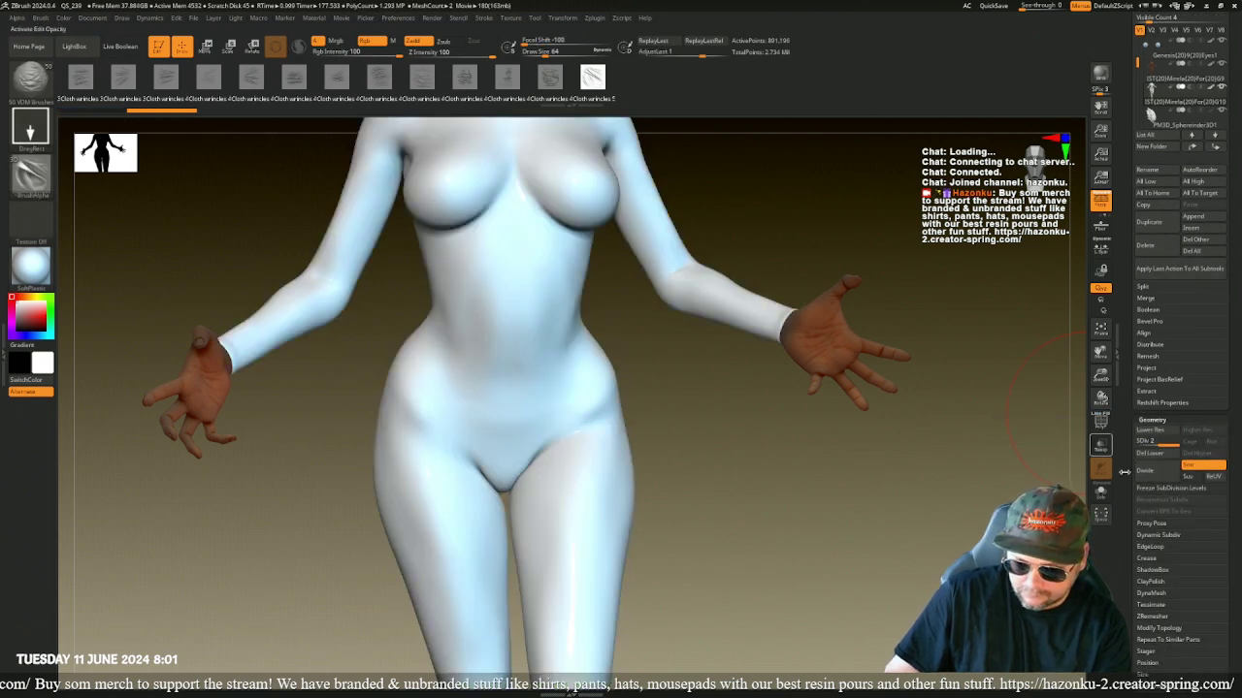
pyautogui.click(1148, 471)
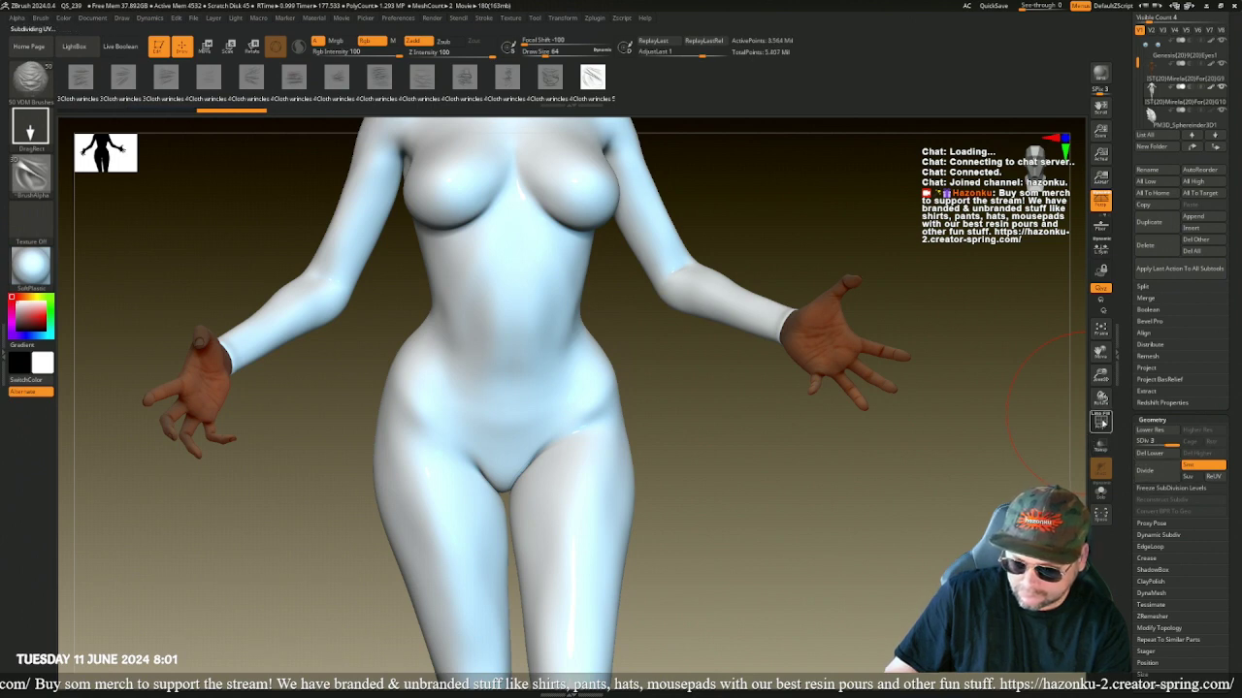
pyautogui.click(1100, 424)
pyautogui.click(1100, 424)
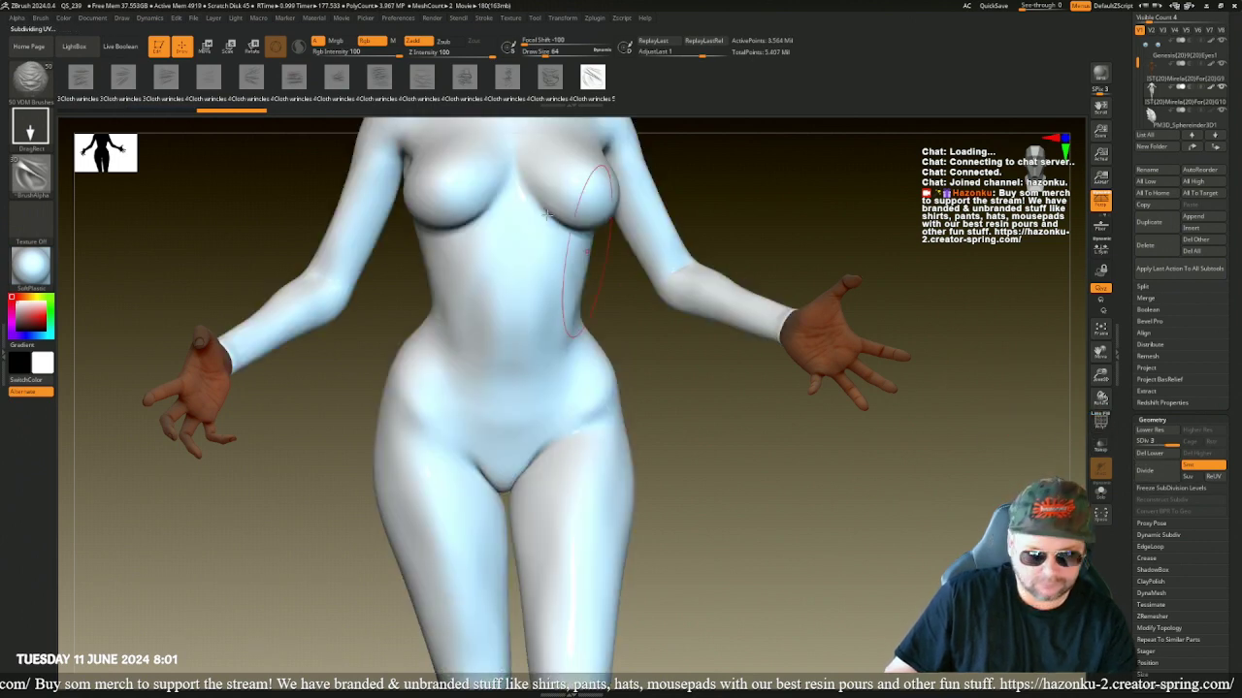
# - Choose another cloth wrinkle shape, set the draw size to 48, and try a stamp at the figure's left groin crease
pyautogui.click(251, 77)
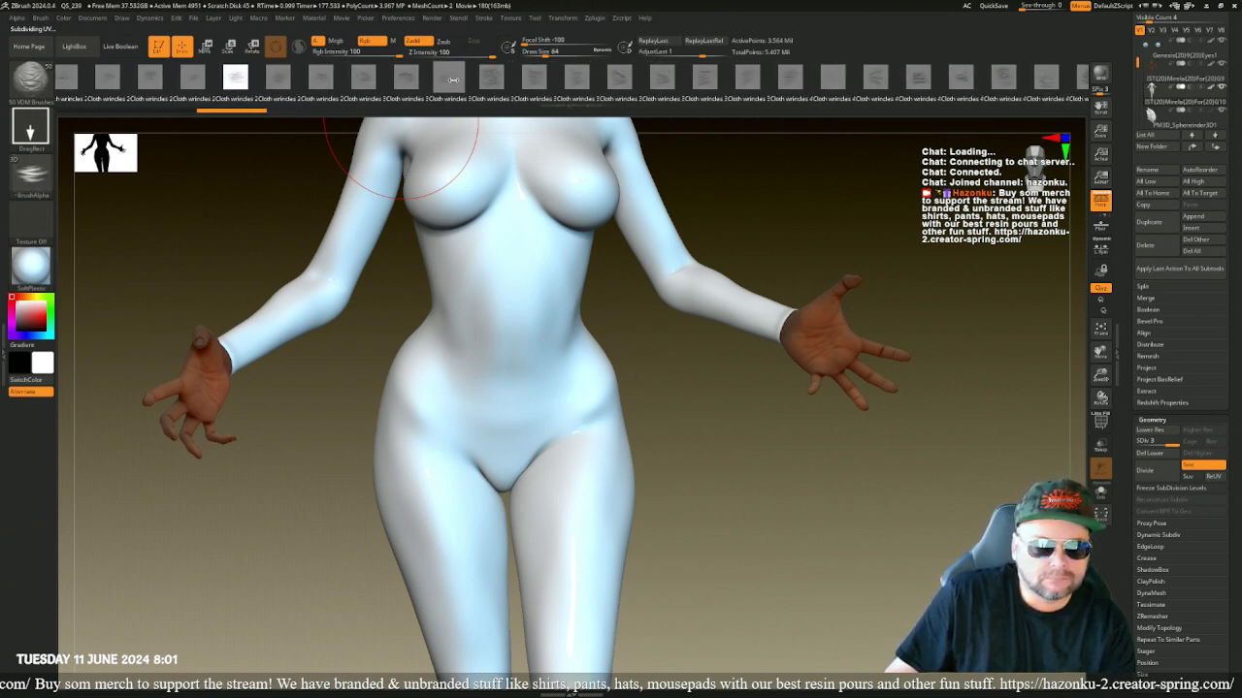
pyautogui.click(321, 77)
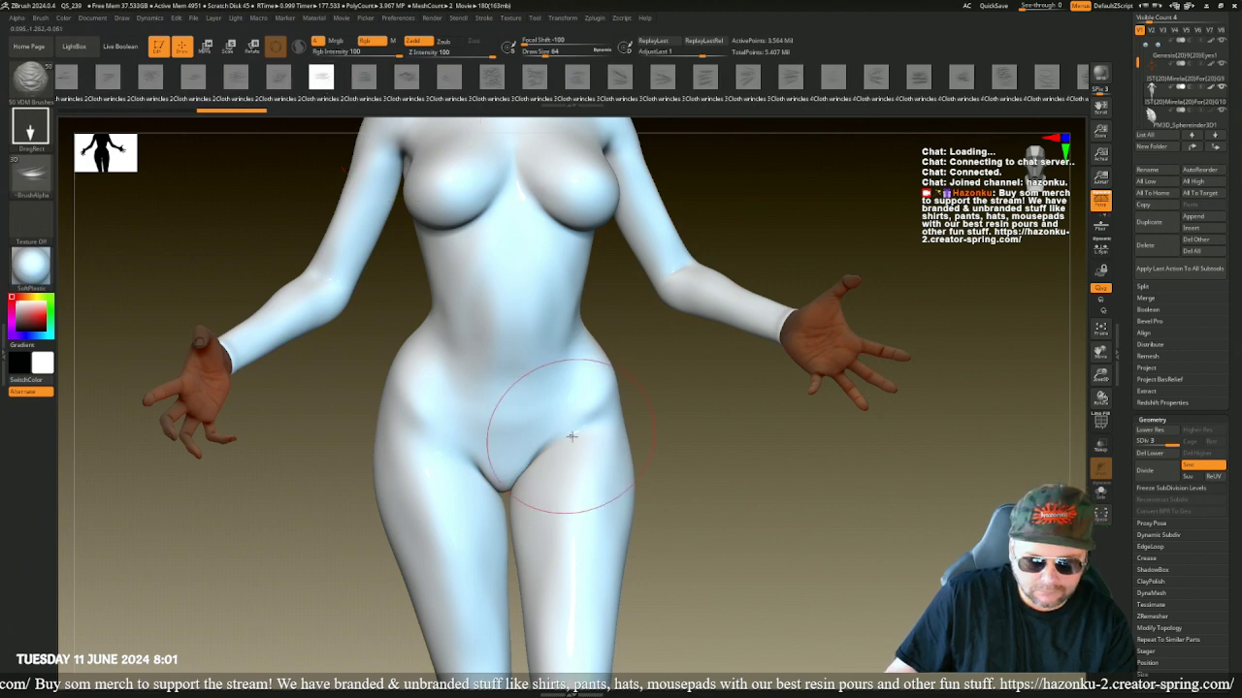
pyautogui.press('[')
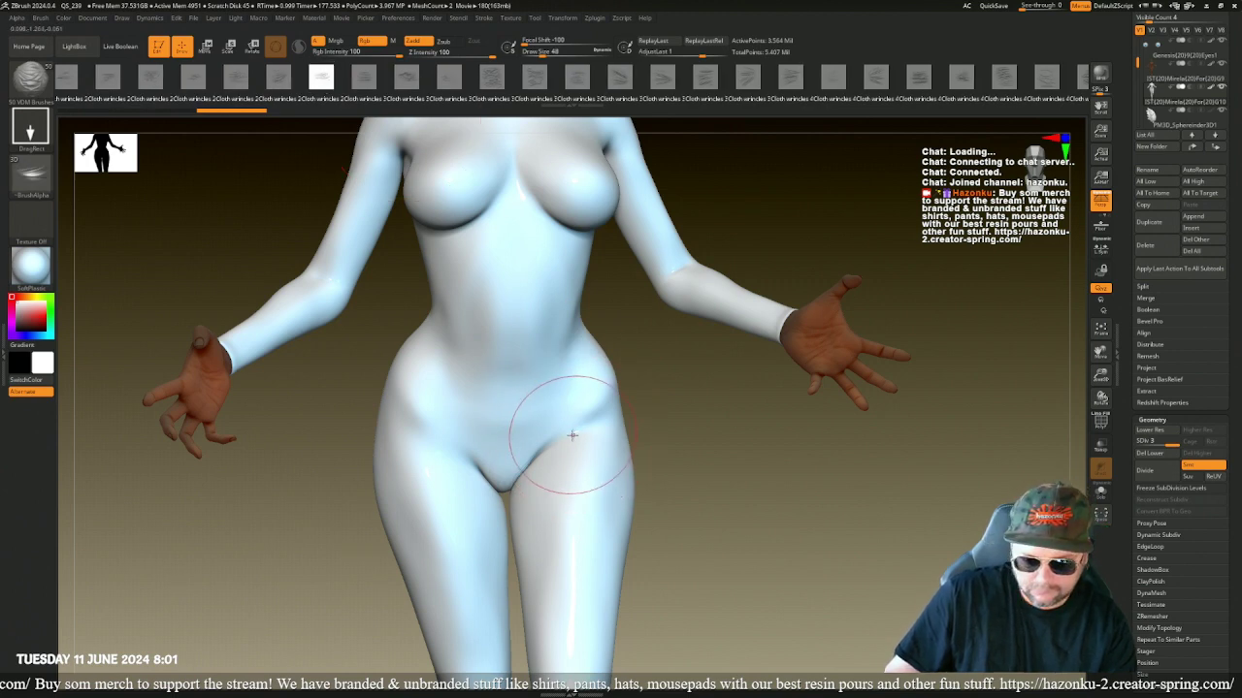
pyautogui.moveTo(572, 434)
pyautogui.mouseDown()
pyautogui.moveTo(570, 487)
pyautogui.moveTo(524, 448)
pyautogui.moveTo(532, 385)
pyautogui.mouseUp()
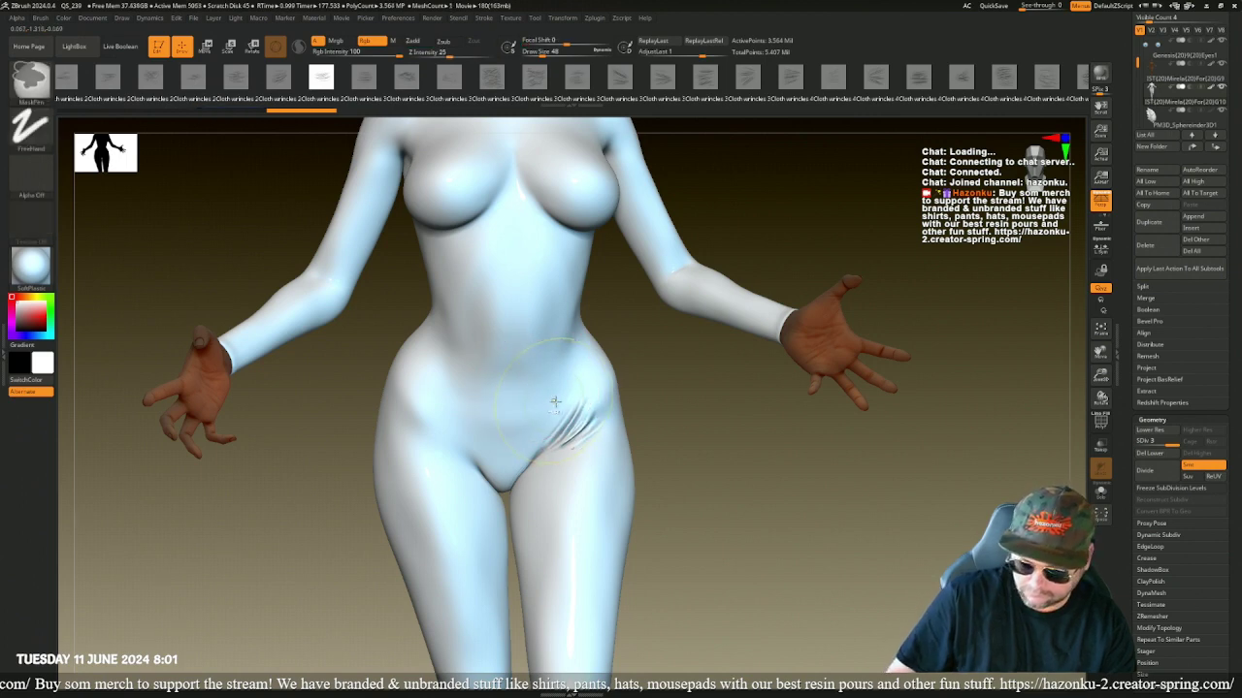
pyautogui.hotkey('ctrl', 'z')
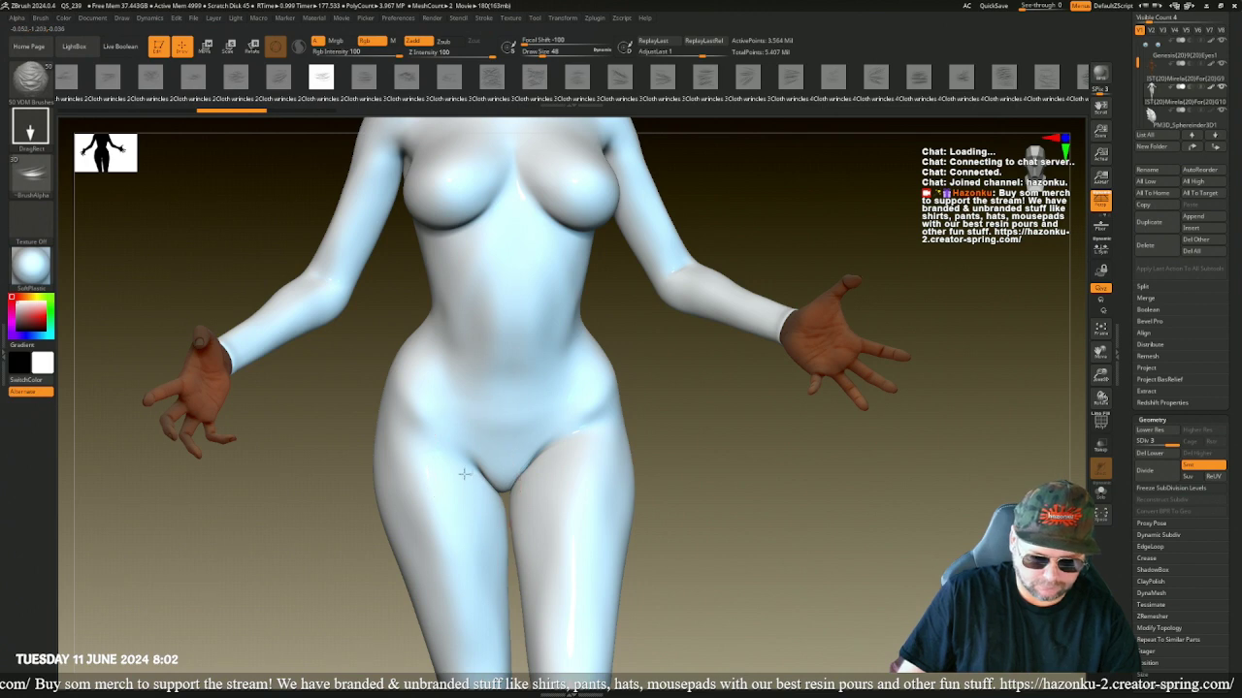
# - Set the mask stroke to Lasso and mask the belly, crotch and the figure's left upper thigh
pyautogui.moveTo(450, 521); pyautogui.dragTo(442, 521)
pyautogui.moveTo(359, 510)
pyautogui.mouseDown()
pyautogui.moveTo(277, 488)
pyautogui.moveTo(320, 417)
pyautogui.moveTo(281, 592)
pyautogui.moveTo(296, 597)
pyautogui.mouseUp()
pyautogui.press('ctrl')
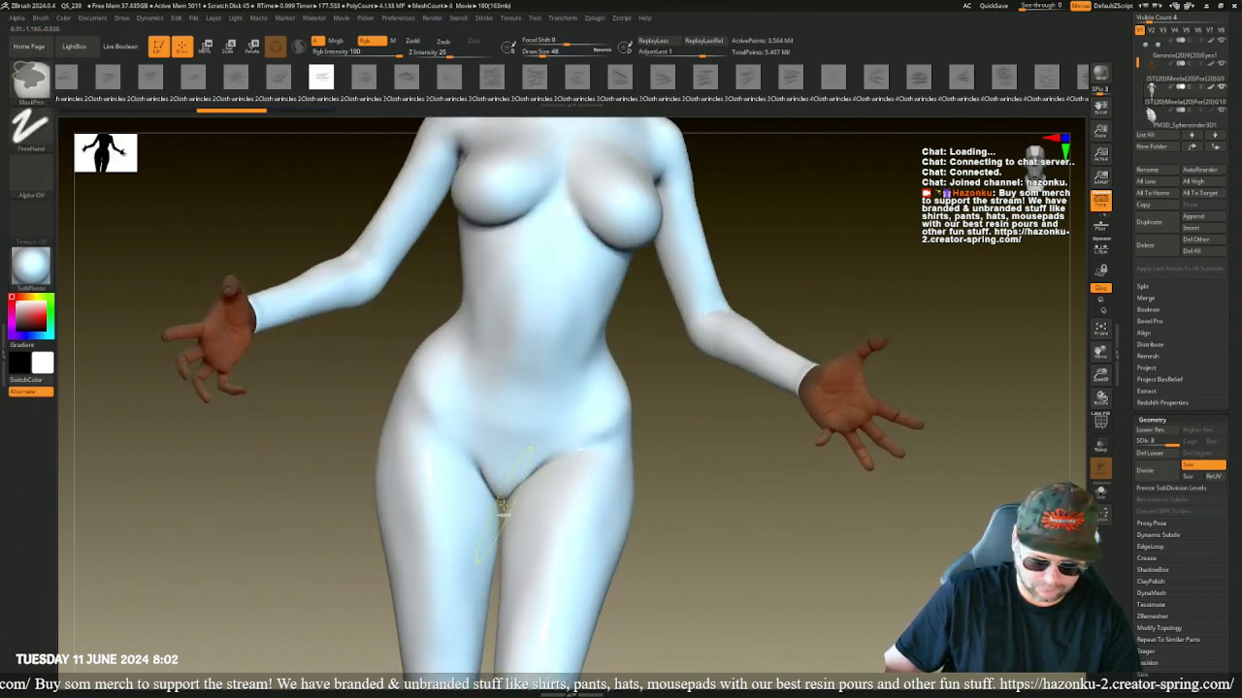
pyautogui.click(30, 127)
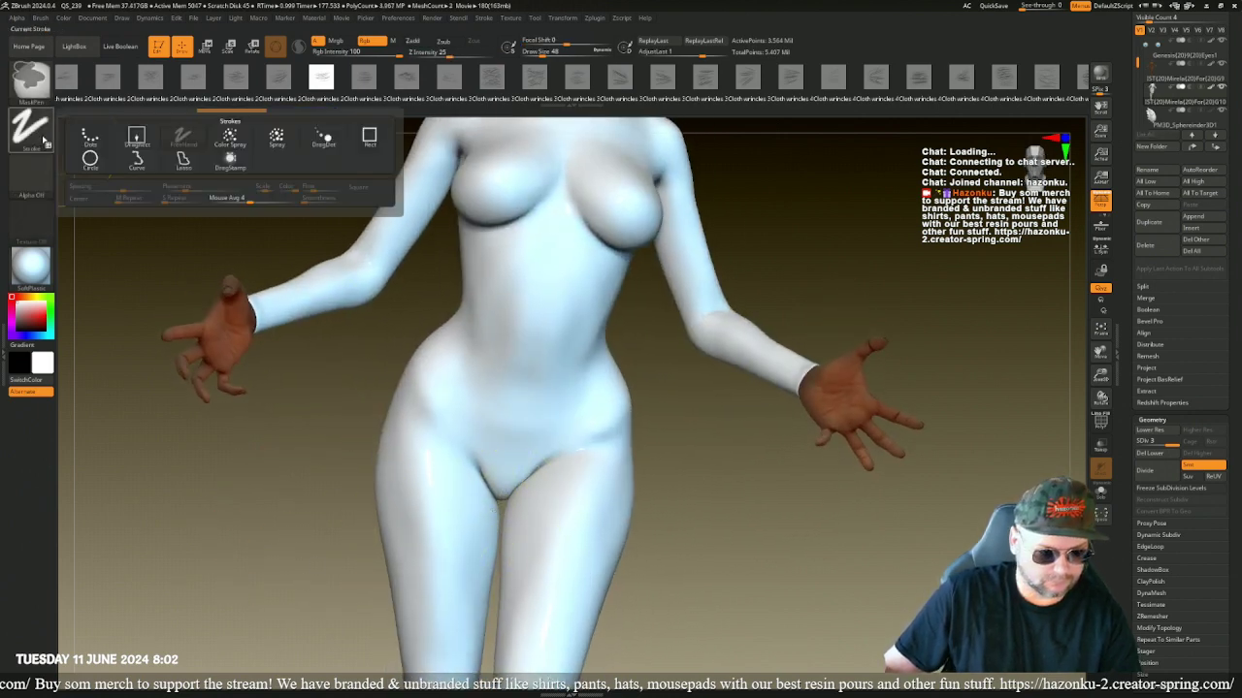
pyautogui.click(184, 165)
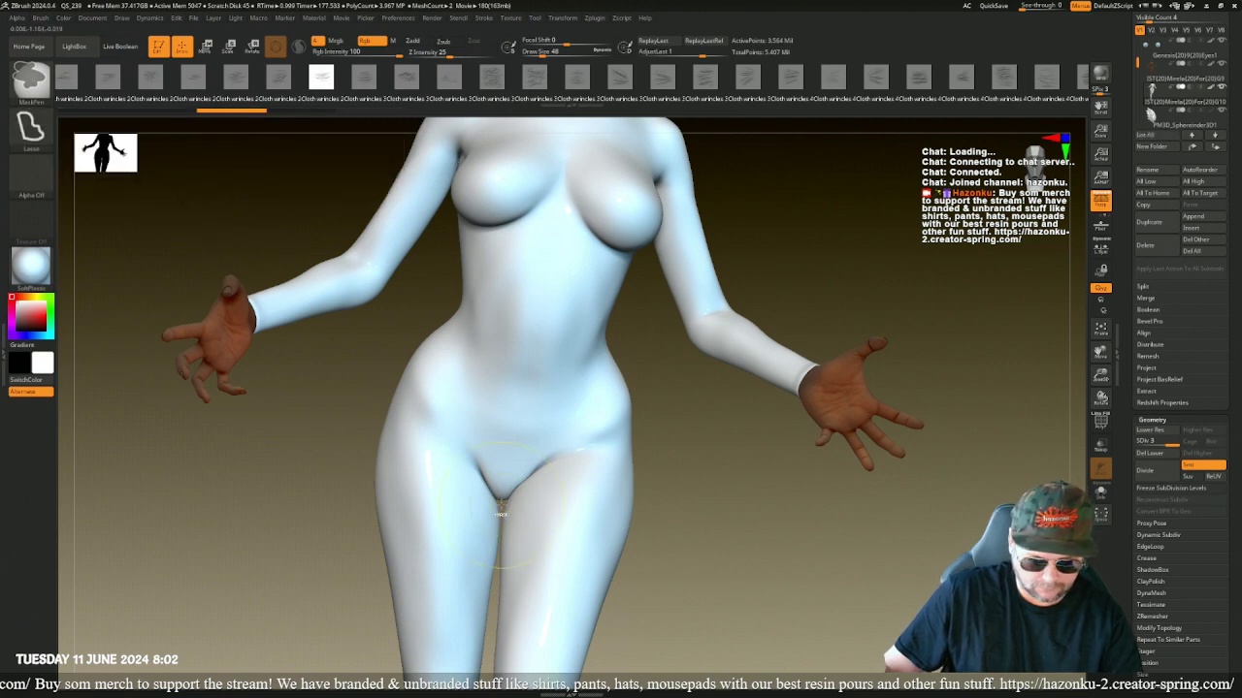
pyautogui.moveTo(521, 593)
pyautogui.keyDown('ctrl'); pyautogui.mouseDown()
pyautogui.moveTo(621, 393)
pyautogui.moveTo(532, 288)
pyautogui.moveTo(454, 313)
pyautogui.moveTo(433, 350)
pyautogui.mouseUp(); pyautogui.keyUp('ctrl')
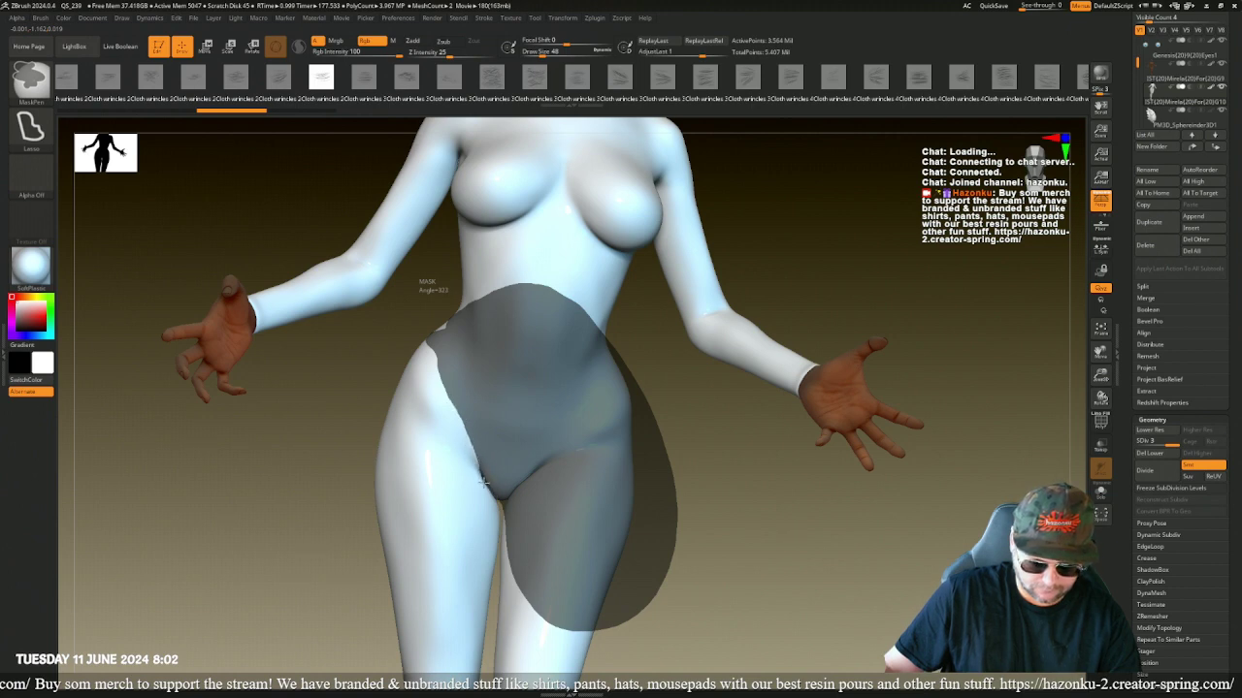
pyautogui.keyDown('ctrl'); pyautogui.moveTo(509, 509); pyautogui.dragTo(511, 508); pyautogui.keyUp('ctrl')
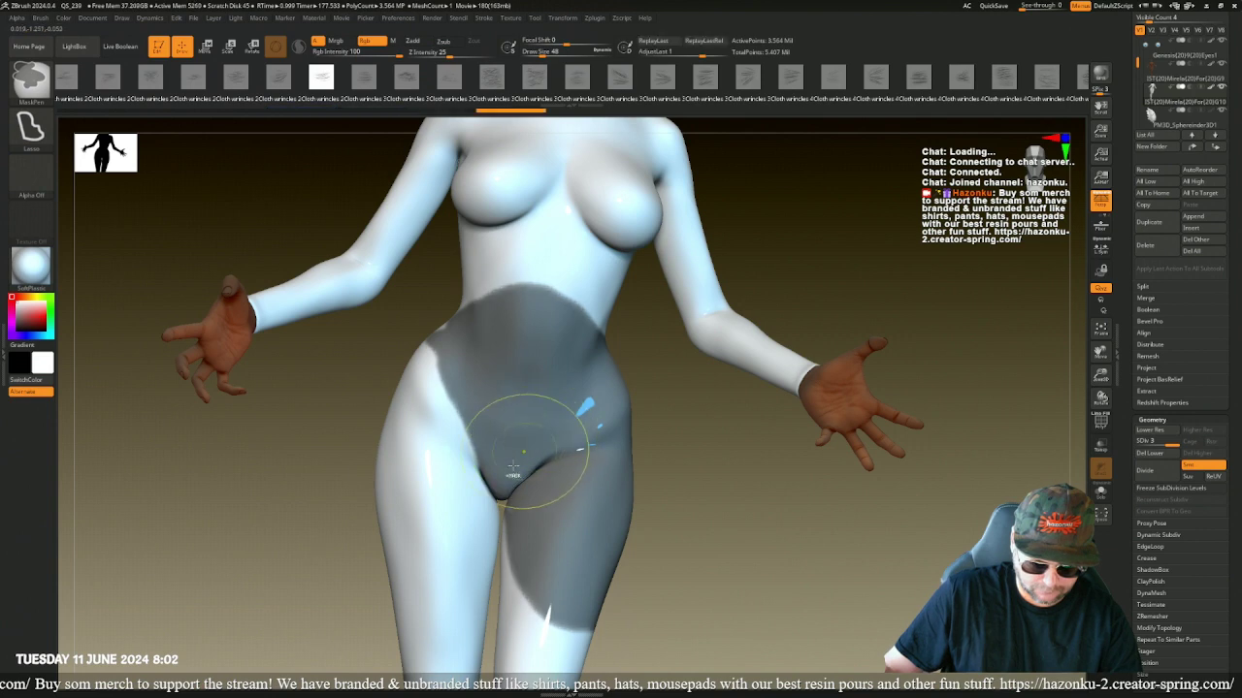
# - Stamp cloth wrinkles on the figure's right upper thigh beside the crotch and clear the mask
pyautogui.moveTo(482, 511)
pyautogui.mouseDown()
pyautogui.moveTo(440, 537)
pyautogui.moveTo(416, 500)
pyautogui.moveTo(411, 520)
pyautogui.mouseUp()
pyautogui.moveTo(330, 514)
pyautogui.mouseDown()
pyautogui.moveTo(291, 499)
pyautogui.moveTo(289, 432)
pyautogui.moveTo(299, 523)
pyautogui.moveTo(326, 518)
pyautogui.mouseUp()
pyautogui.press('ctrl')
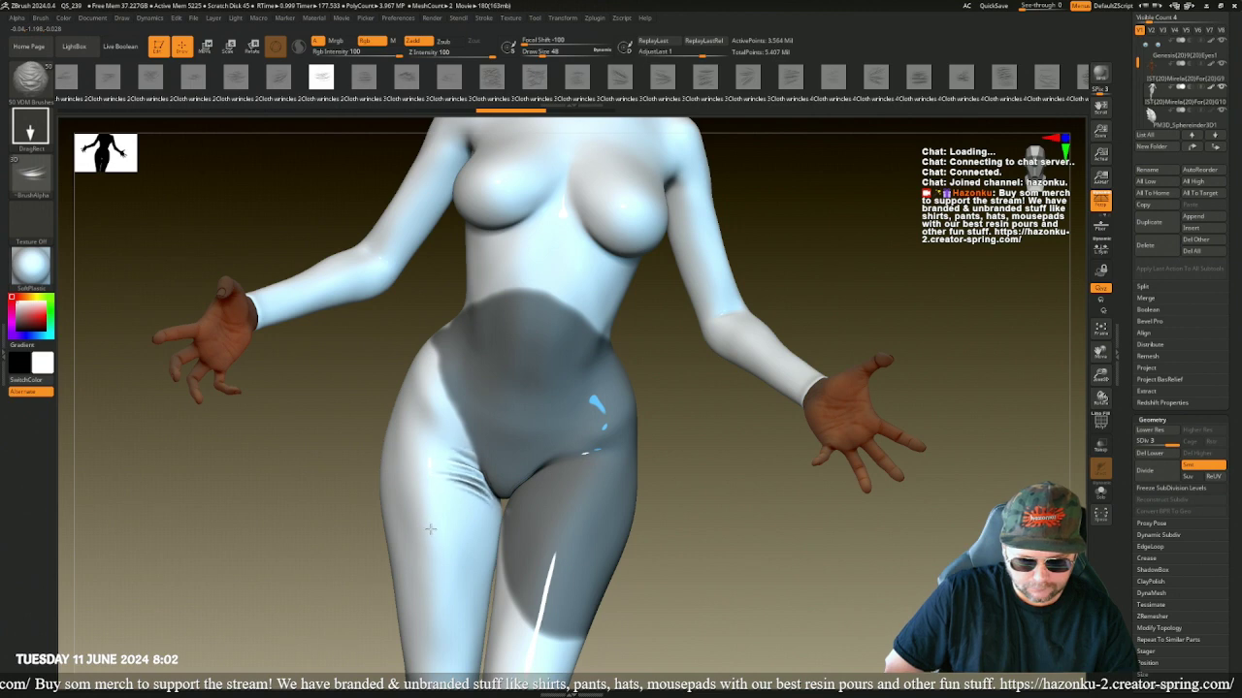
pyautogui.moveTo(373, 489); pyautogui.dragTo(341, 496)
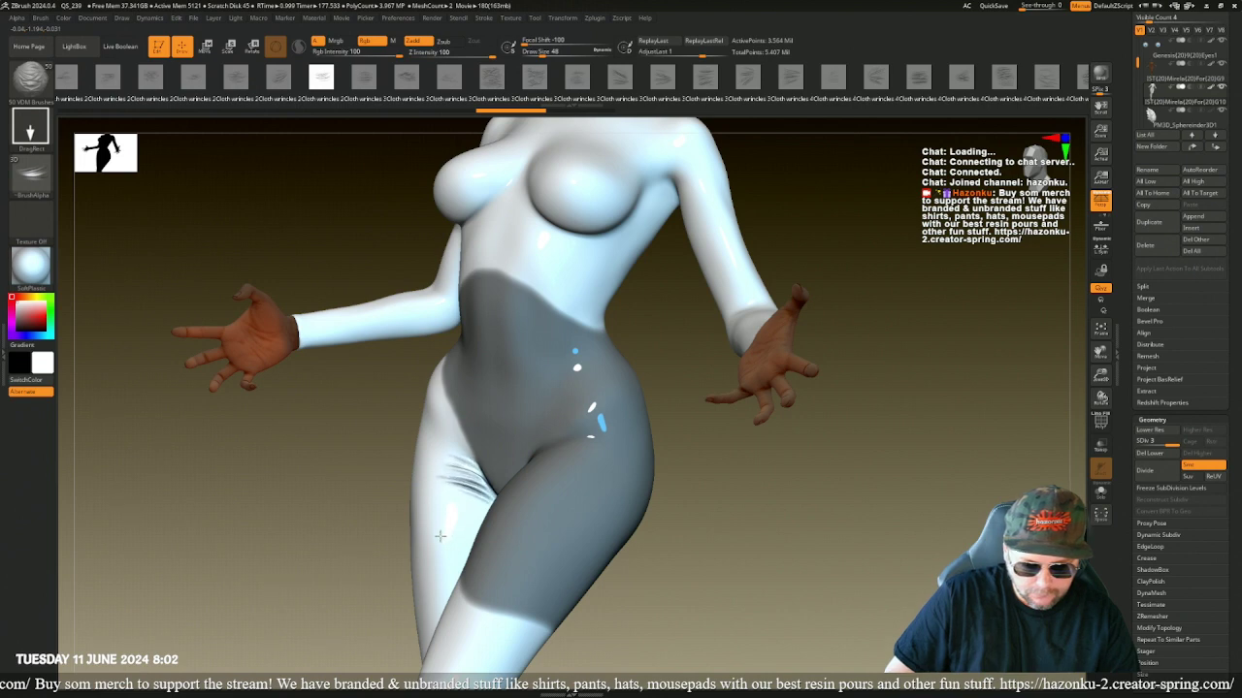
pyautogui.moveTo(439, 533)
pyautogui.mouseDown()
pyautogui.moveTo(438, 515)
pyautogui.moveTo(324, 507)
pyautogui.moveTo(343, 515)
pyautogui.mouseUp()
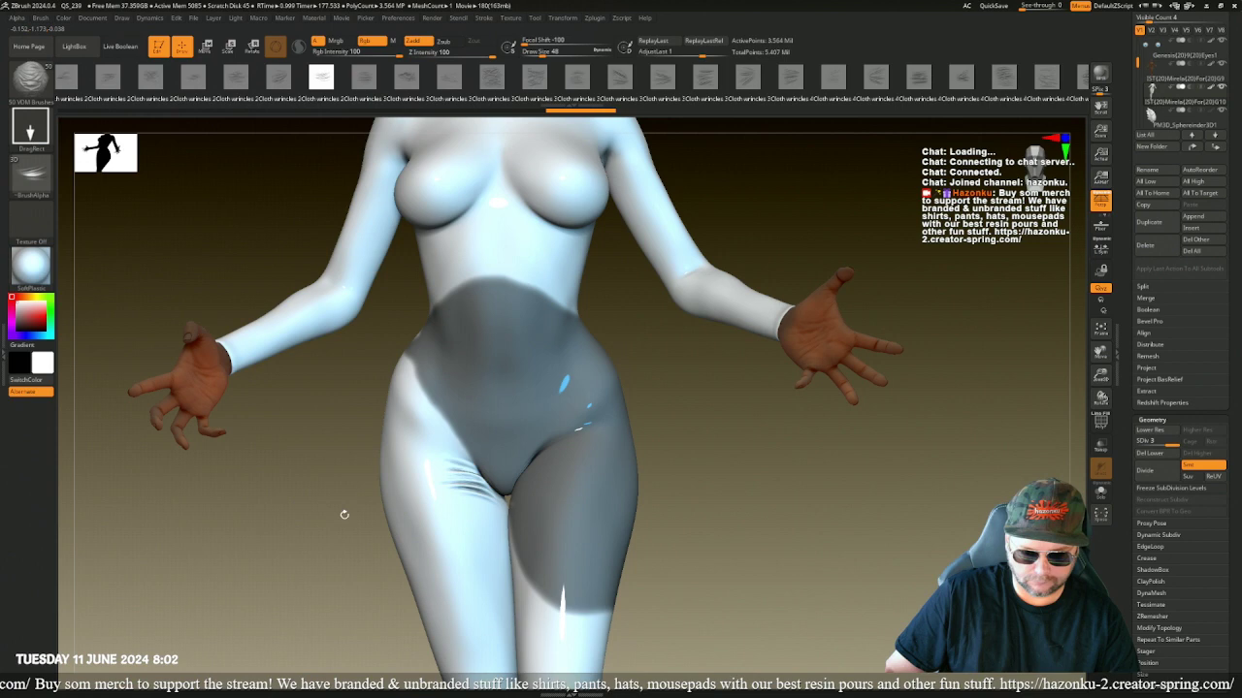
pyautogui.keyDown('ctrl'); pyautogui.click(713, 538); pyautogui.keyUp('ctrl')
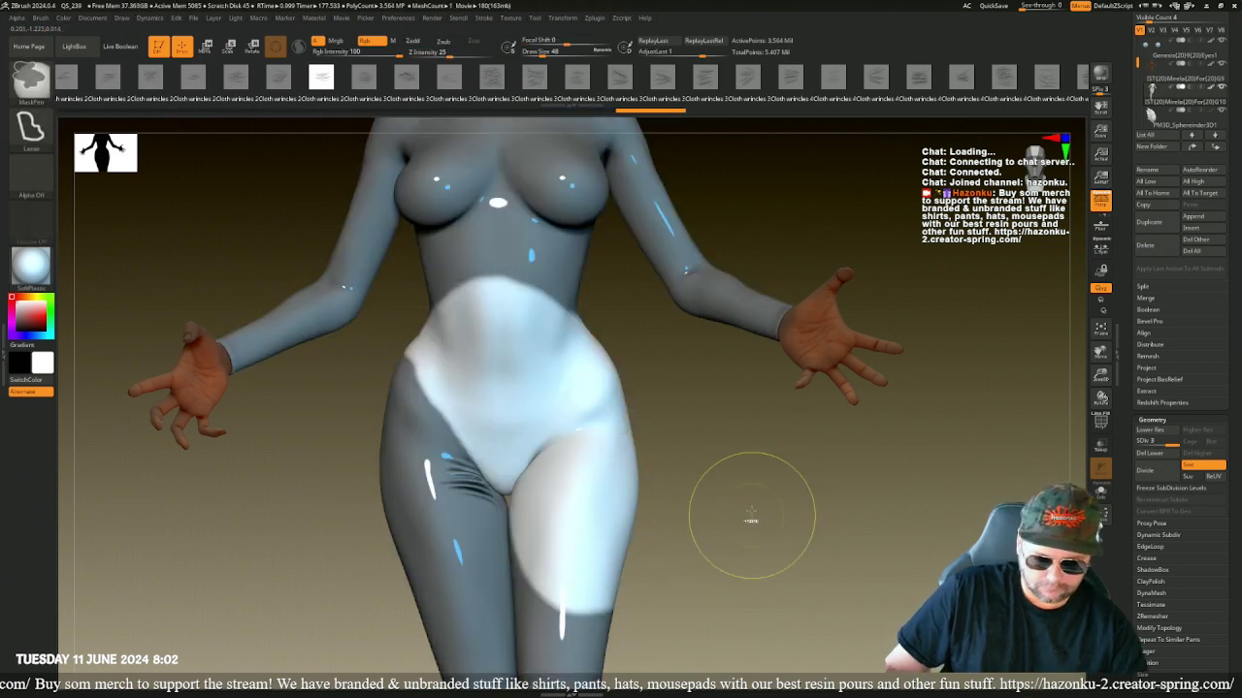
pyautogui.moveTo(779, 492)
pyautogui.keyDown('ctrl'); pyautogui.mouseDown()
pyautogui.moveTo(751, 525)
pyautogui.moveTo(758, 485)
pyautogui.mouseUp(); pyautogui.keyUp('ctrl')
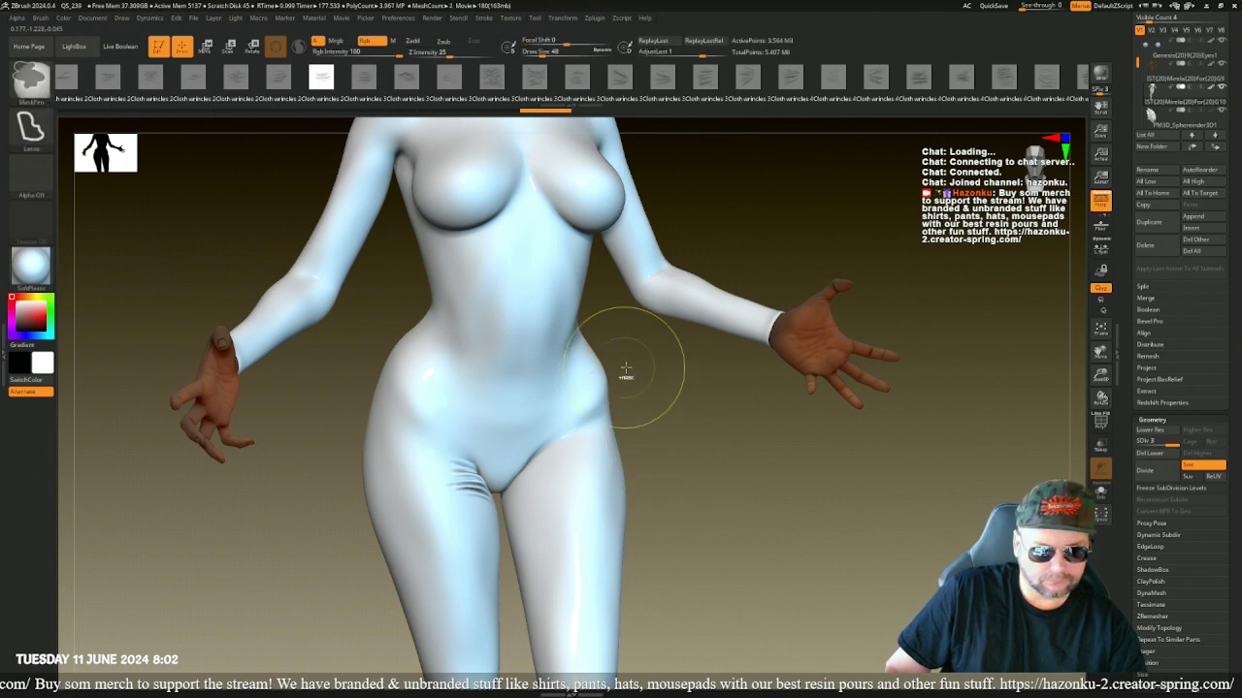
# - Choose the neighbouring cloth wrinkle shape and try stamping it on the unmasked left upper thigh beside the crotch
pyautogui.click(278, 76)
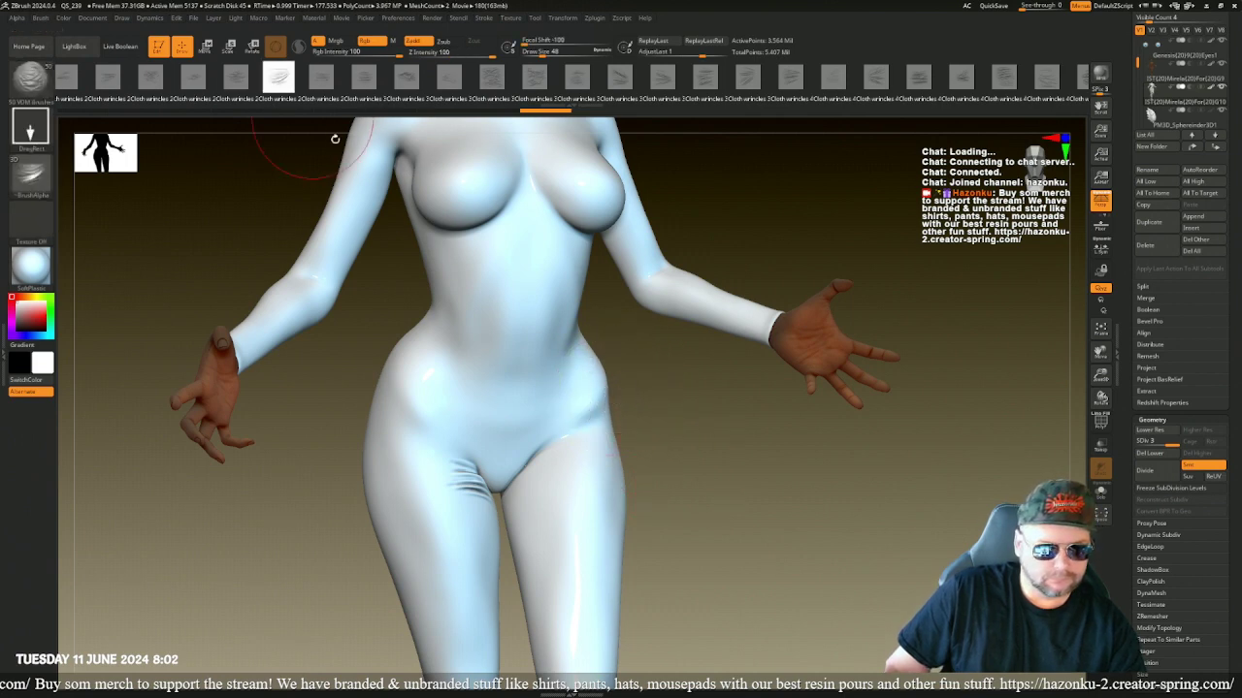
pyautogui.moveTo(541, 462)
pyautogui.mouseDown()
pyautogui.moveTo(568, 519)
pyautogui.moveTo(553, 525)
pyautogui.mouseUp()
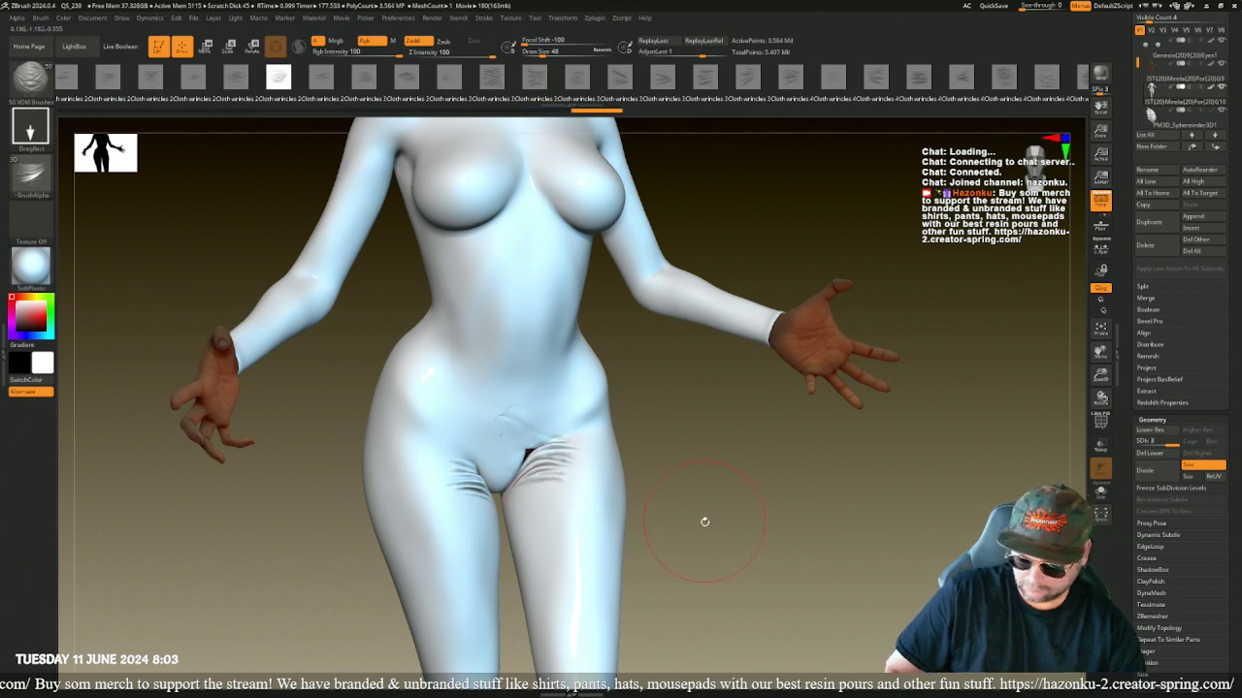
pyautogui.hotkey('ctrl', 'z')
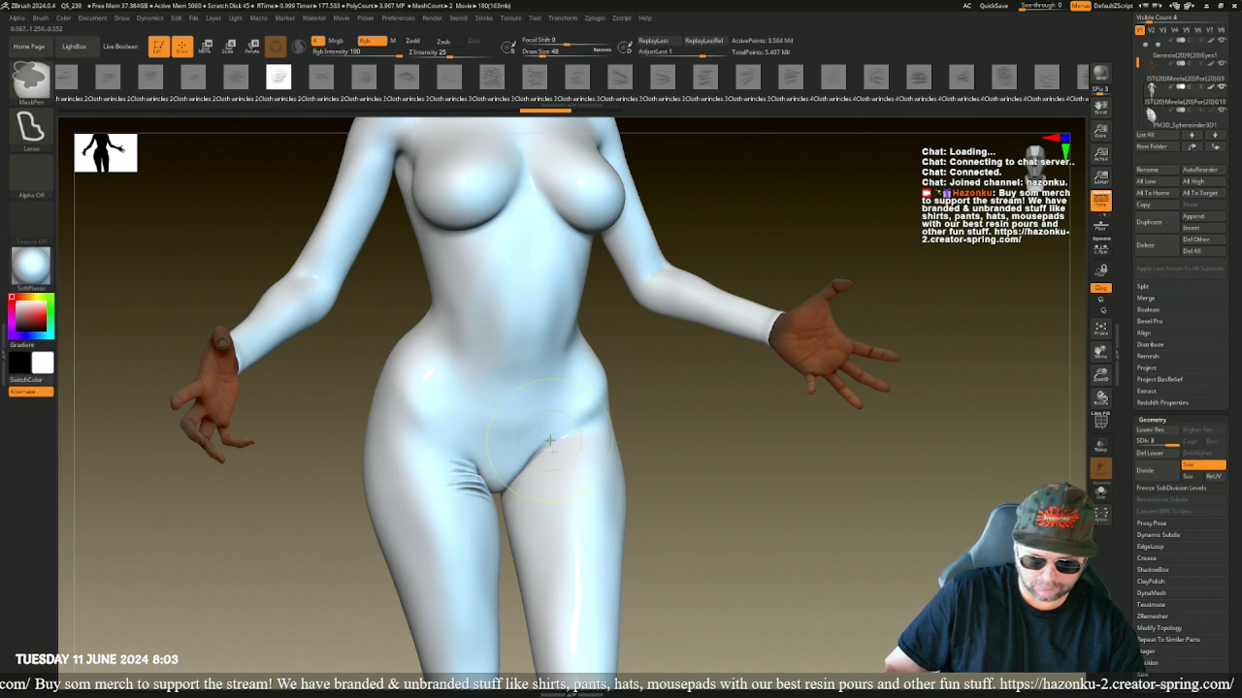
# - Lasso-mask the belly, crotch and right hip along the figure's left groin line
pyautogui.moveTo(549, 439)
pyautogui.keyDown('ctrl'); pyautogui.mouseDown()
pyautogui.moveTo(482, 464)
pyautogui.moveTo(499, 493)
pyautogui.mouseUp(); pyautogui.keyUp('ctrl')
pyautogui.moveTo(507, 424)
pyautogui.keyDown('ctrl'); pyautogui.mouseDown()
pyautogui.moveTo(618, 317)
pyautogui.moveTo(632, 413)
pyautogui.moveTo(565, 345)
pyautogui.moveTo(515, 467)
pyautogui.moveTo(553, 439)
pyautogui.mouseUp(); pyautogui.keyUp('ctrl')
pyautogui.moveTo(476, 452)
pyautogui.keyDown('ctrl'); pyautogui.mouseDown()
pyautogui.moveTo(482, 258)
pyautogui.moveTo(388, 520)
pyautogui.mouseUp(); pyautogui.keyUp('ctrl')
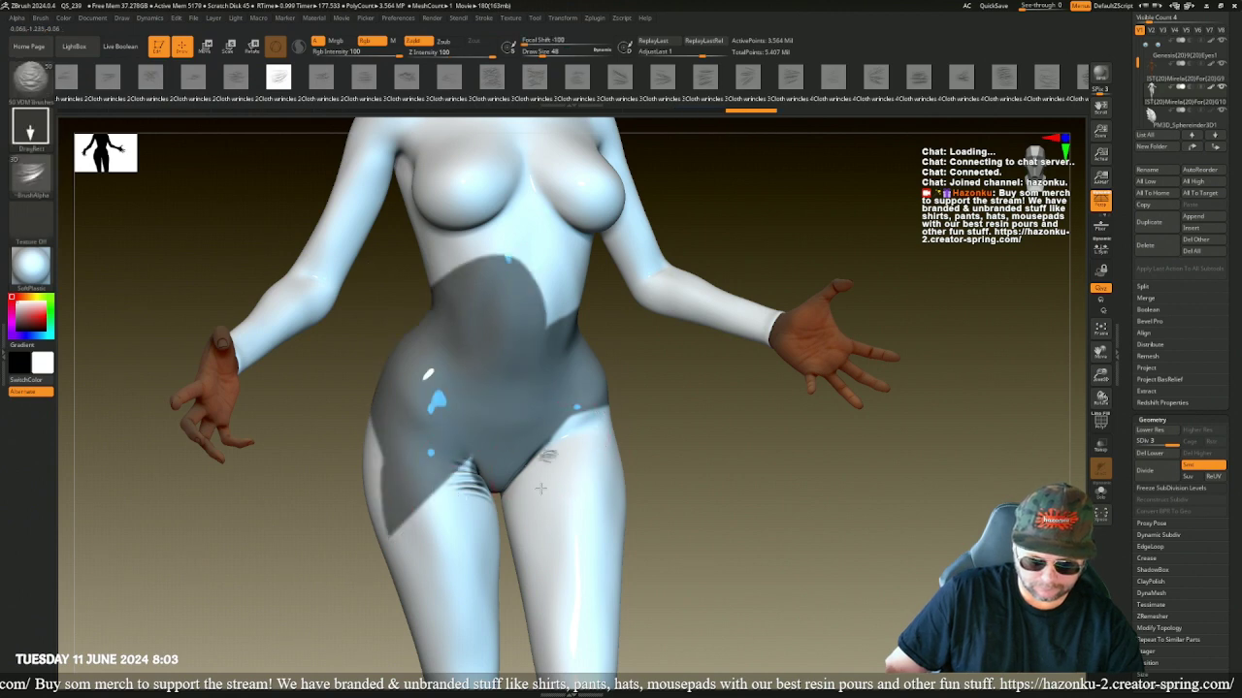
# - Try stamping cloth wrinkles on the left upper thigh just below the masked groin line
pyautogui.moveTo(541, 488); pyautogui.dragTo(560, 527)
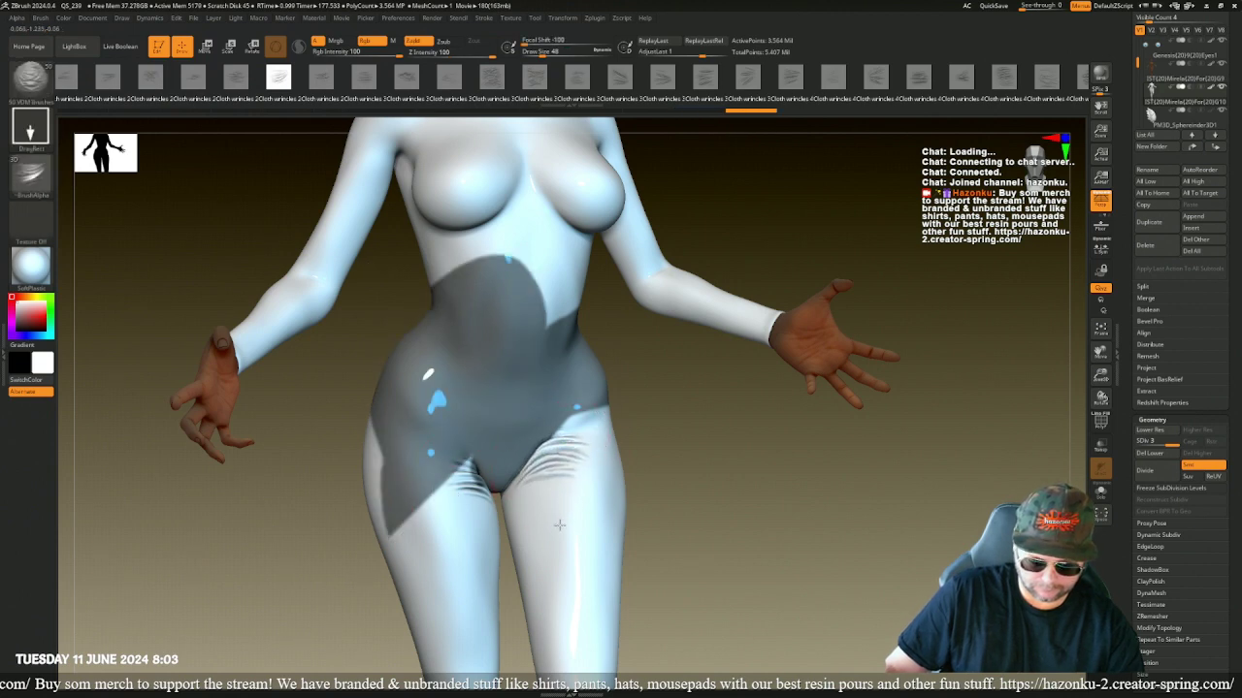
pyautogui.keyDown('alt'); pyautogui.moveTo(716, 558); pyautogui.dragTo(711, 466); pyautogui.keyUp('alt')
pyautogui.hotkey('ctrl', 'z')
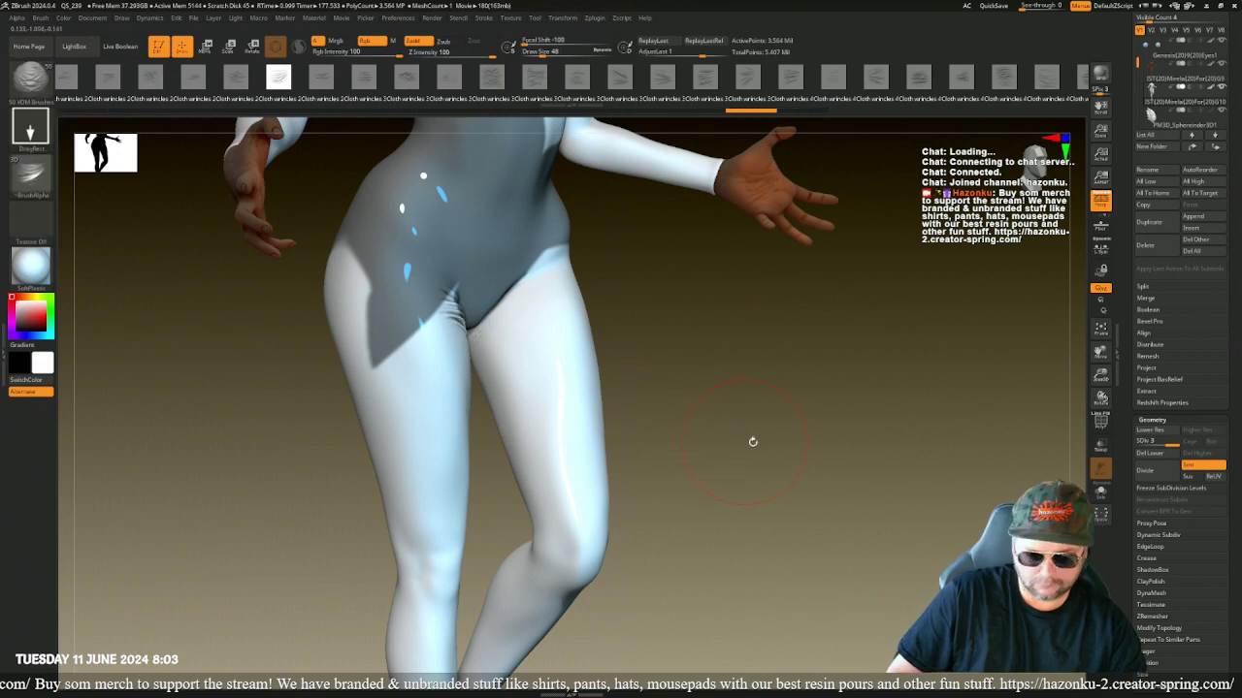
# - Lasso-mask the figure's right upper thigh, from the front wrinkles around the inner side to the back, extending the existing mask beside the crotch
pyautogui.moveTo(751, 438); pyautogui.dragTo(690, 394)
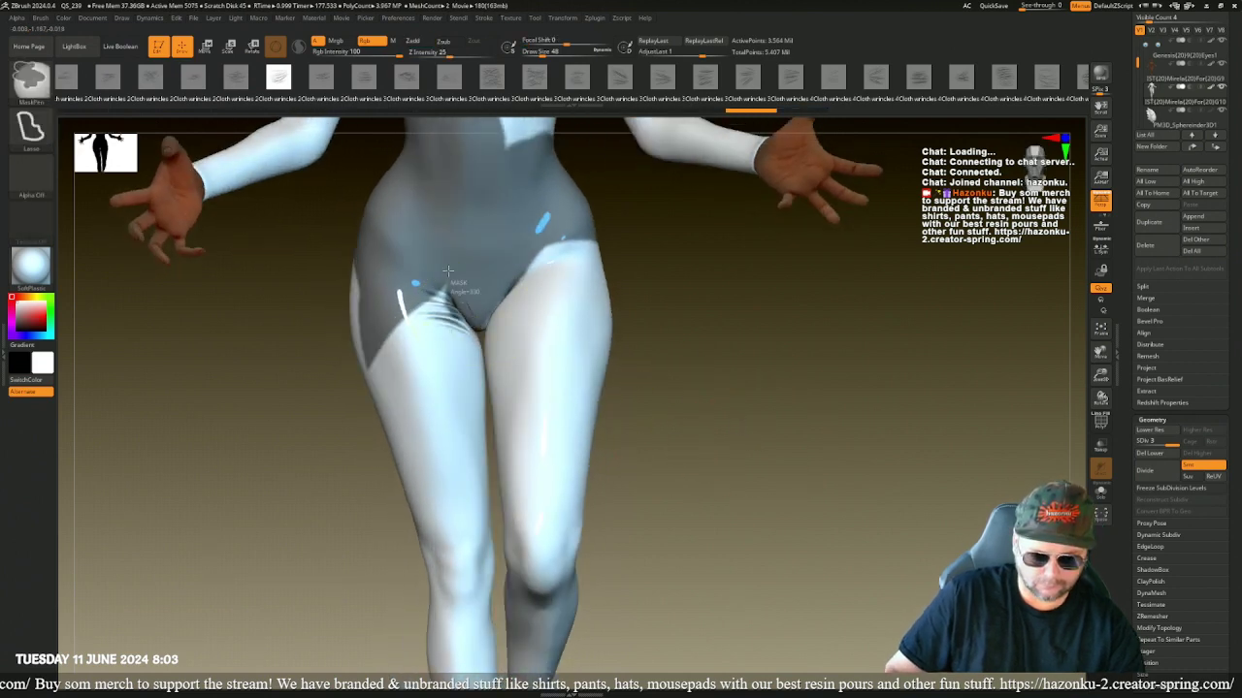
pyautogui.moveTo(447, 270)
pyautogui.keyDown('ctrl'); pyautogui.mouseDown()
pyautogui.moveTo(374, 349)
pyautogui.moveTo(441, 436)
pyautogui.moveTo(475, 388)
pyautogui.mouseUp(); pyautogui.keyUp('ctrl')
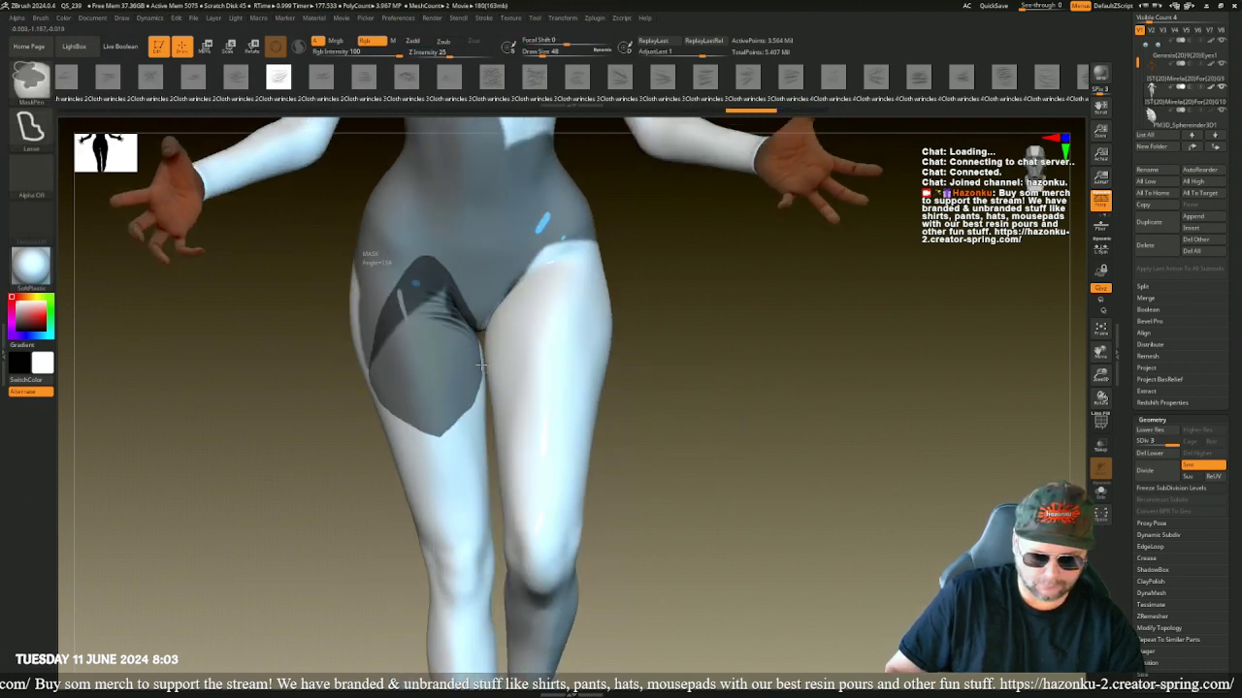
pyautogui.keyDown('ctrl'); pyautogui.moveTo(481, 340); pyautogui.dragTo(477, 359); pyautogui.keyUp('ctrl')
pyautogui.moveTo(649, 436)
pyautogui.mouseDown()
pyautogui.moveTo(662, 460)
pyautogui.moveTo(624, 449)
pyautogui.moveTo(623, 461)
pyautogui.mouseUp()
pyautogui.keyDown('ctrl'); pyautogui.moveTo(485, 346); pyautogui.dragTo(472, 427); pyautogui.keyUp('ctrl')
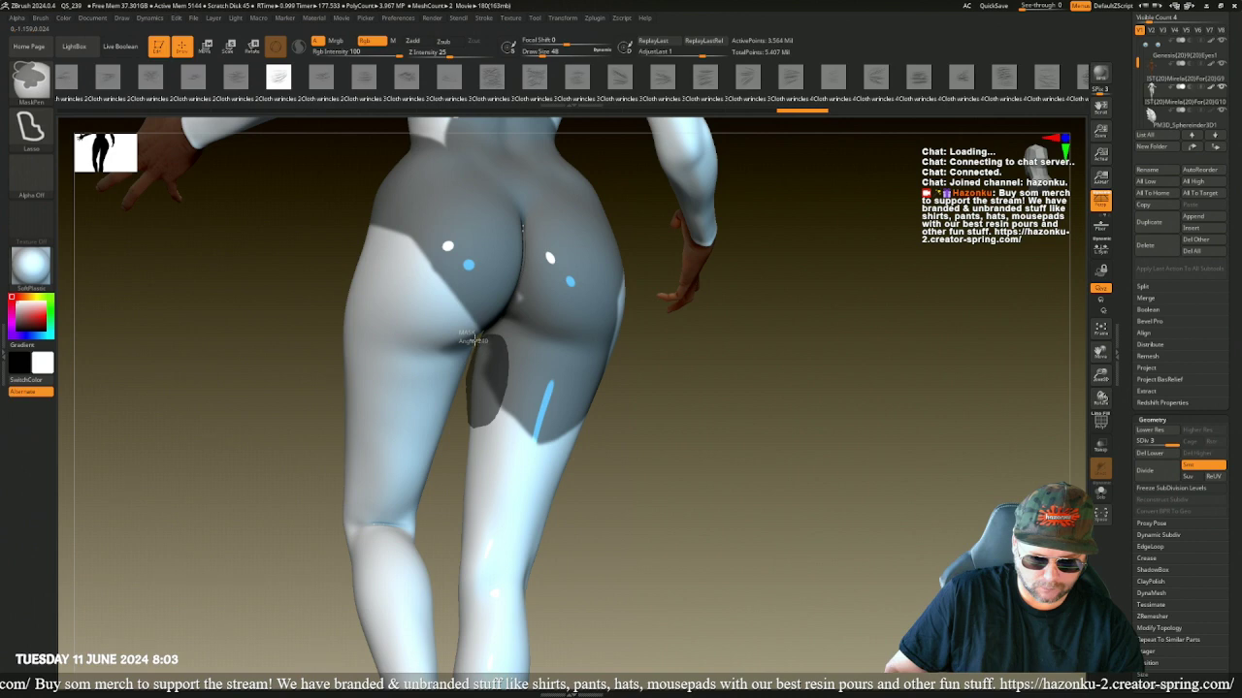
pyautogui.keyDown('ctrl'); pyautogui.moveTo(474, 339); pyautogui.dragTo(471, 358); pyautogui.keyUp('ctrl')
pyautogui.moveTo(230, 375)
pyautogui.mouseDown()
pyautogui.moveTo(331, 384)
pyautogui.moveTo(321, 342)
pyautogui.mouseUp()
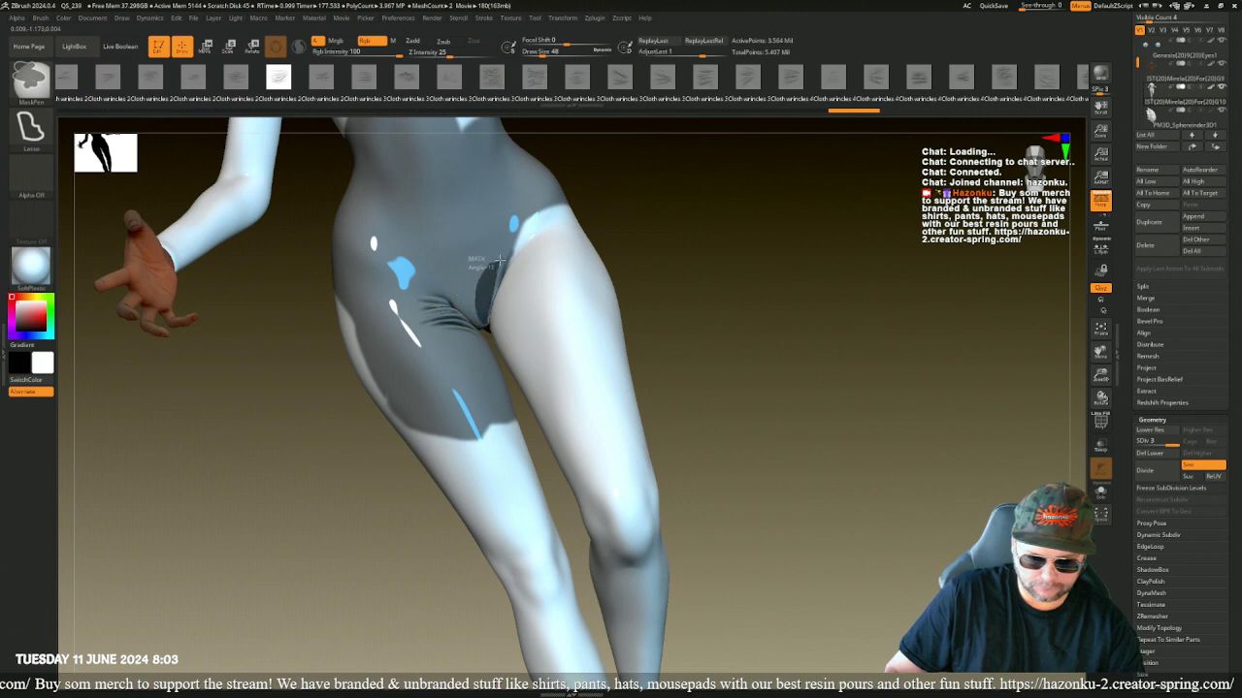
pyautogui.keyDown('ctrl'); pyautogui.moveTo(499, 260); pyautogui.dragTo(499, 259); pyautogui.keyUp('ctrl')
pyautogui.keyDown('ctrl'); pyautogui.click(468, 289); pyautogui.keyUp('ctrl')
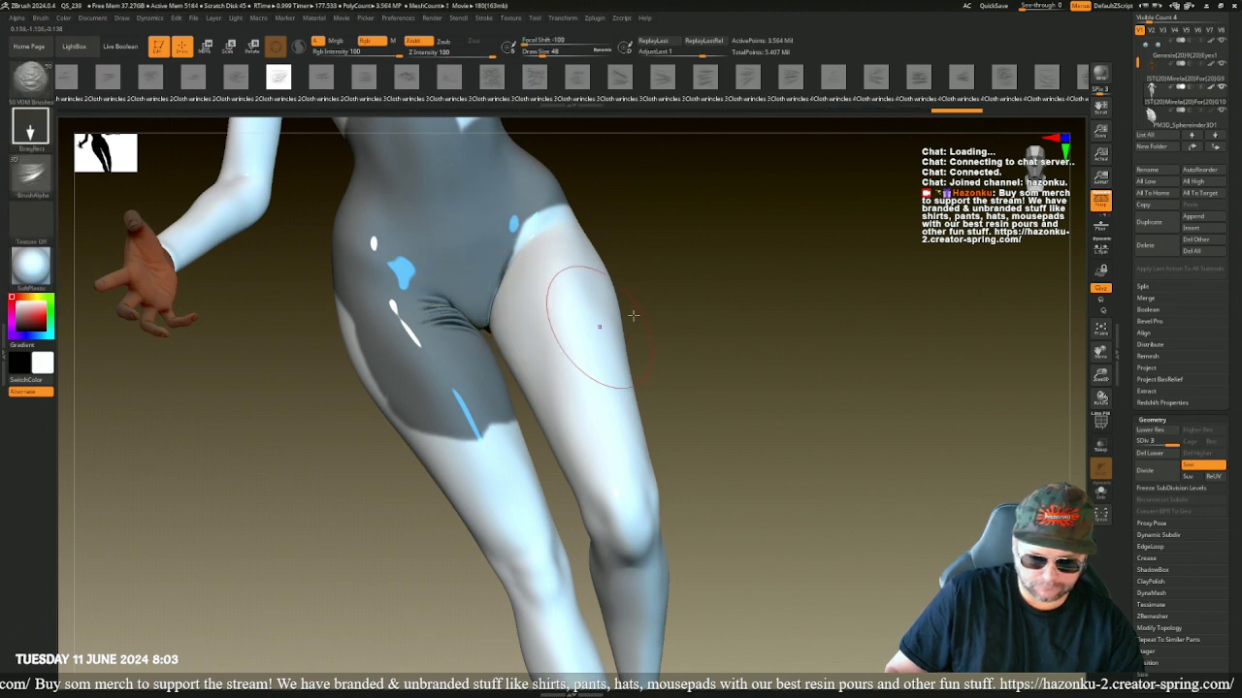
# - Try stamping the current cloth wrinkles on the left inner thigh beside the crotch, and undo the stamp
pyautogui.moveTo(632, 315)
pyautogui.mouseDown()
pyautogui.moveTo(698, 310)
pyautogui.moveTo(498, 337)
pyautogui.moveTo(532, 383)
pyautogui.mouseUp()
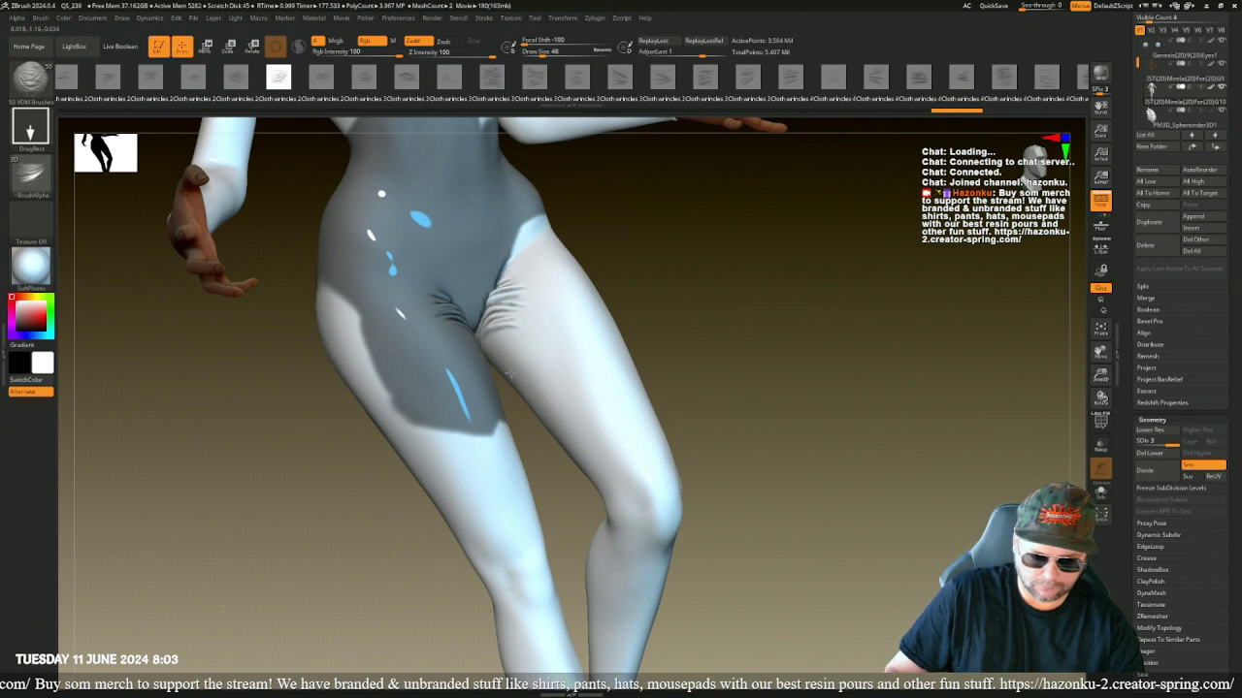
pyautogui.hotkey('ctrl', 'z')
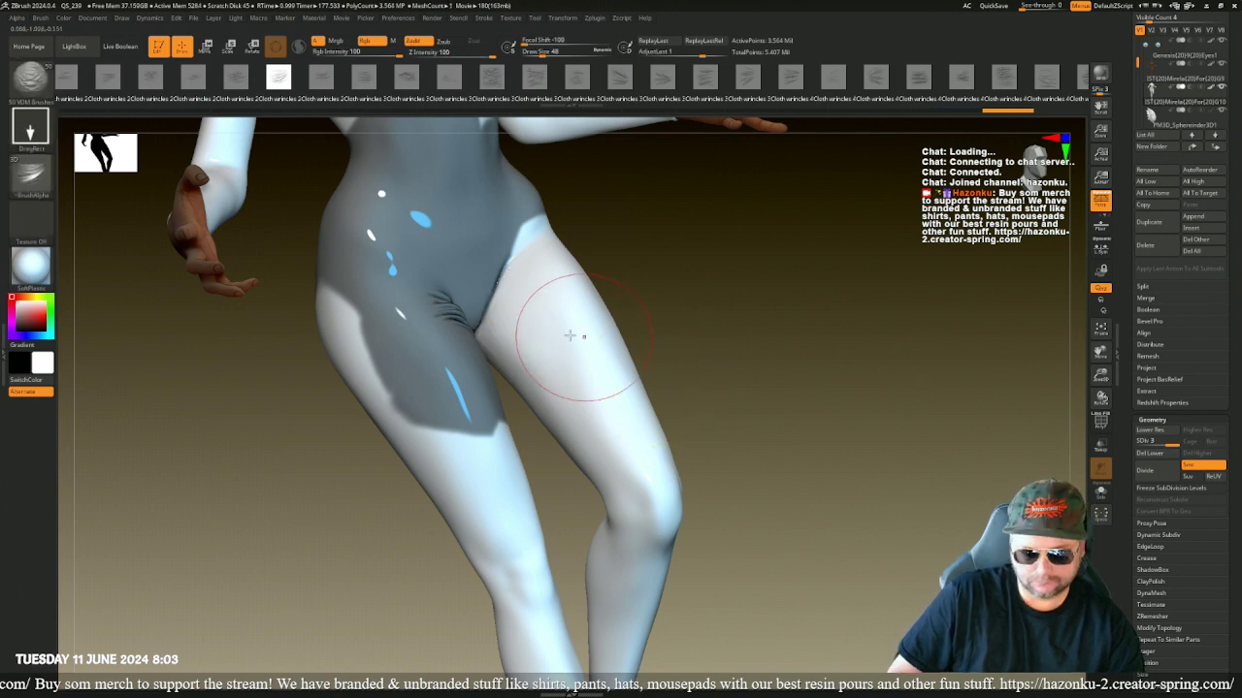
pyautogui.hotkey('ctrl', 'z')
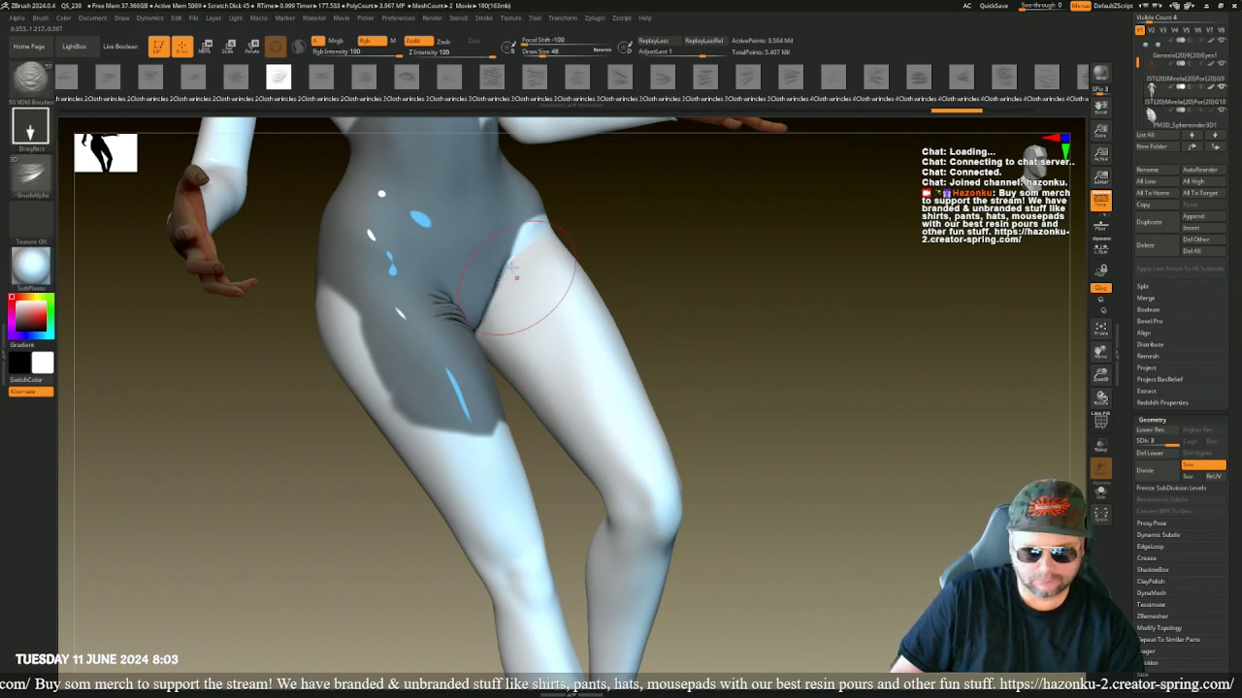
# - Choose a smaller cloth wrinkle shape and try it at several spots along the left groin line, undoing the stamps
pyautogui.click(195, 79)
pyautogui.moveTo(503, 296); pyautogui.dragTo(514, 270)
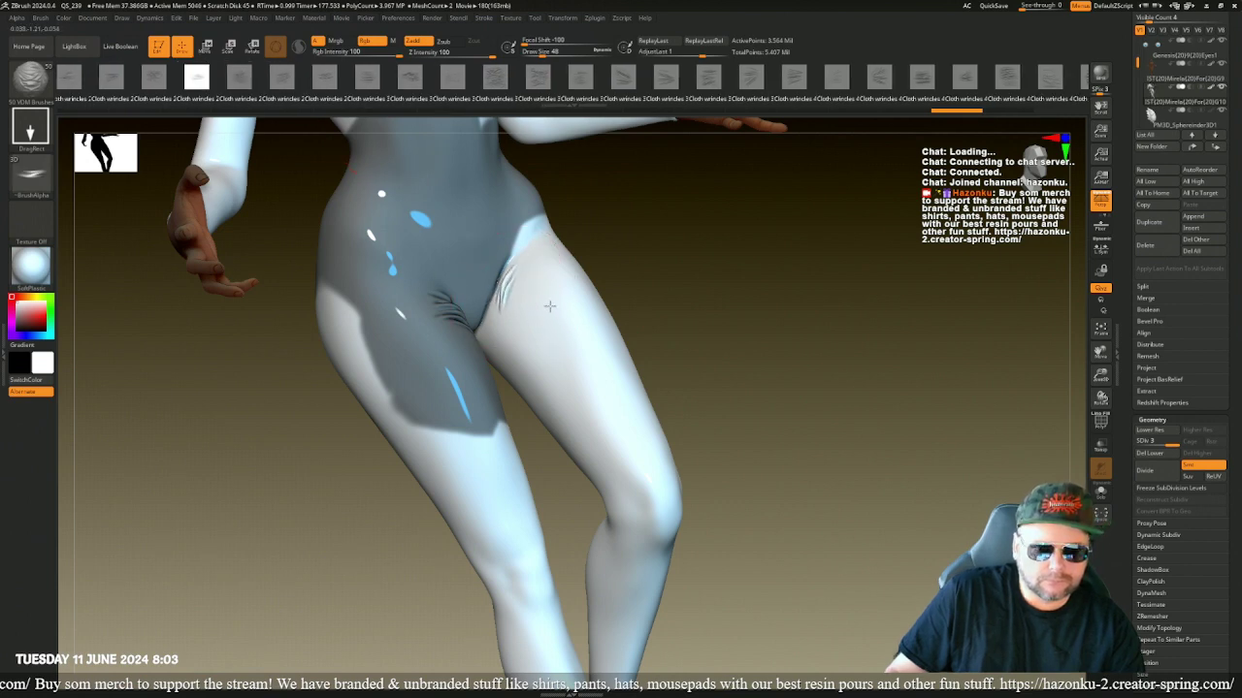
pyautogui.hotkey('ctrl', 'z')
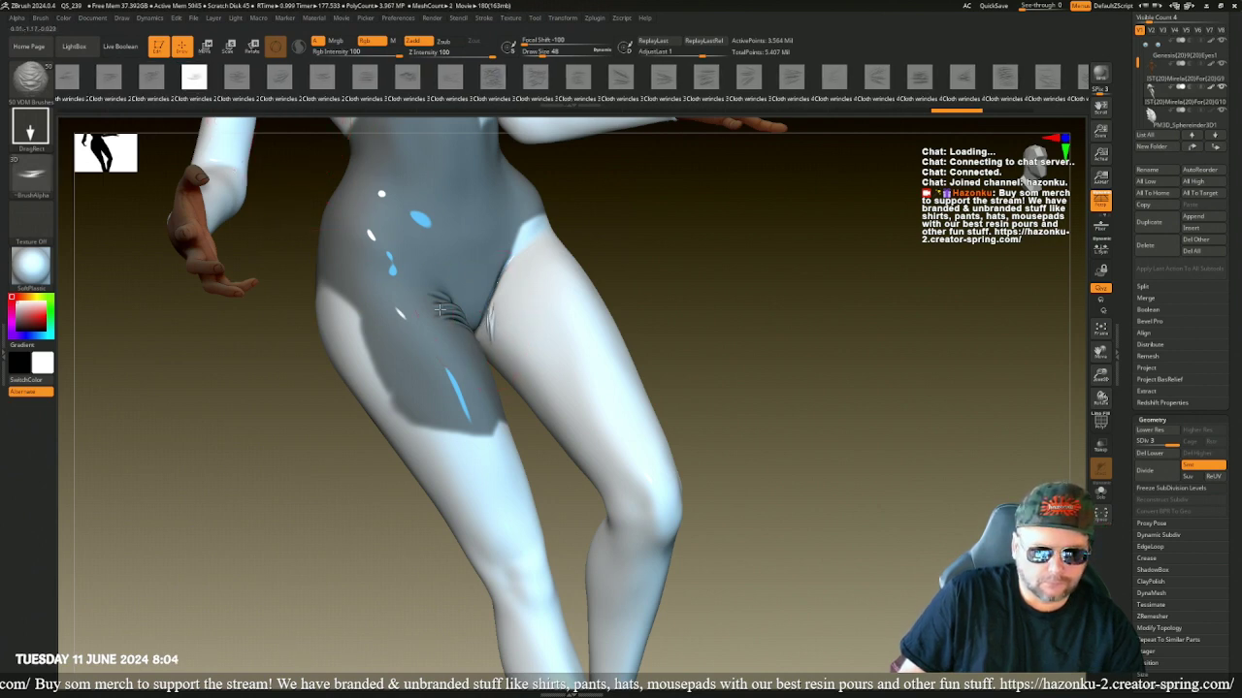
pyautogui.moveTo(439, 310); pyautogui.dragTo(443, 376)
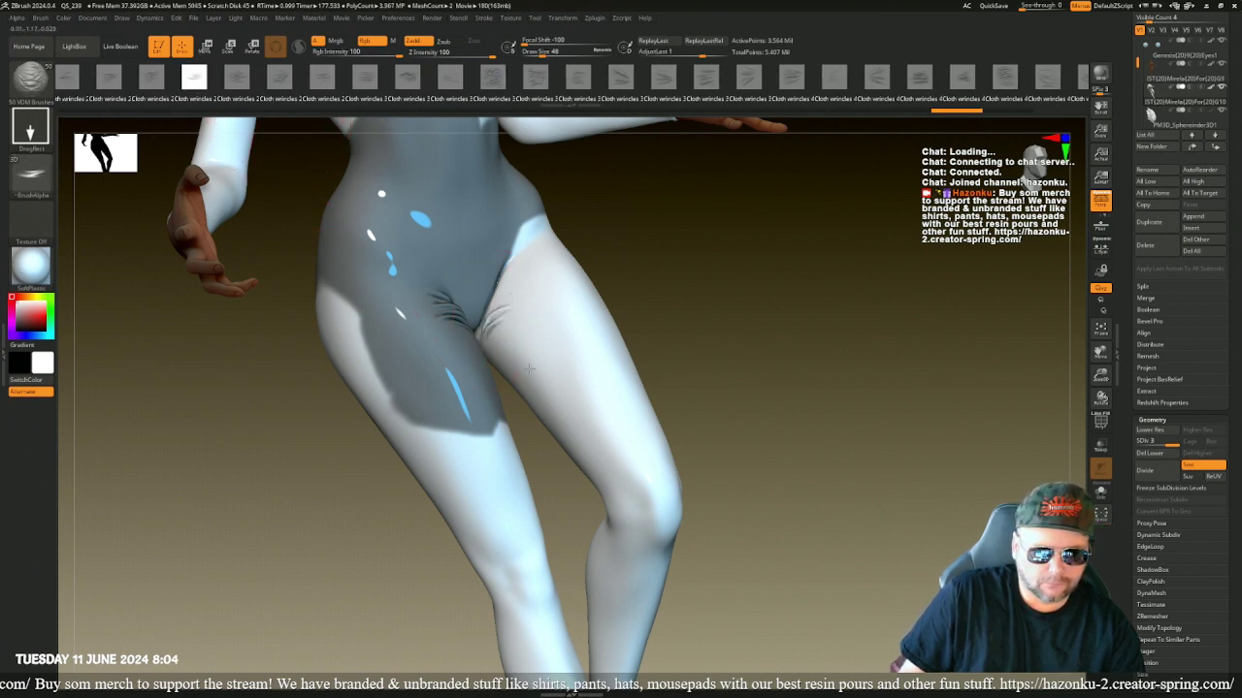
pyautogui.moveTo(648, 312)
pyautogui.mouseDown()
pyautogui.moveTo(662, 319)
pyautogui.moveTo(656, 289)
pyautogui.mouseUp()
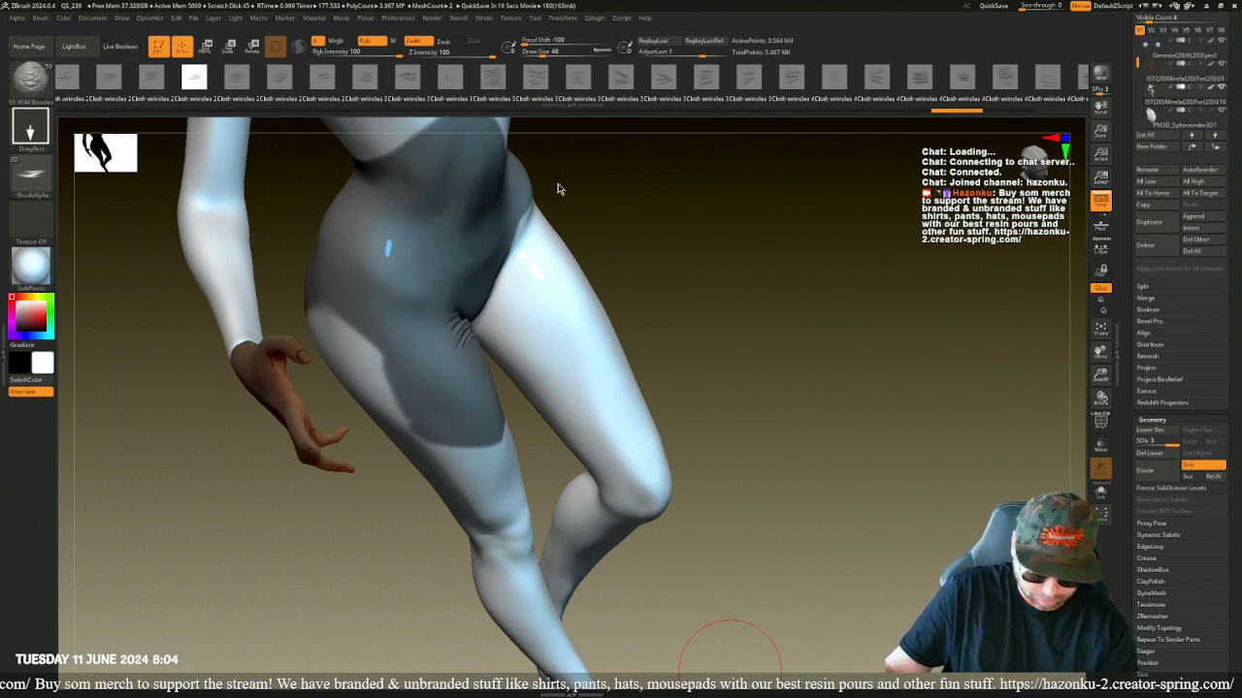
pyautogui.moveTo(751, 258)
pyautogui.mouseDown()
pyautogui.moveTo(725, 249)
pyautogui.moveTo(724, 263)
pyautogui.mouseUp()
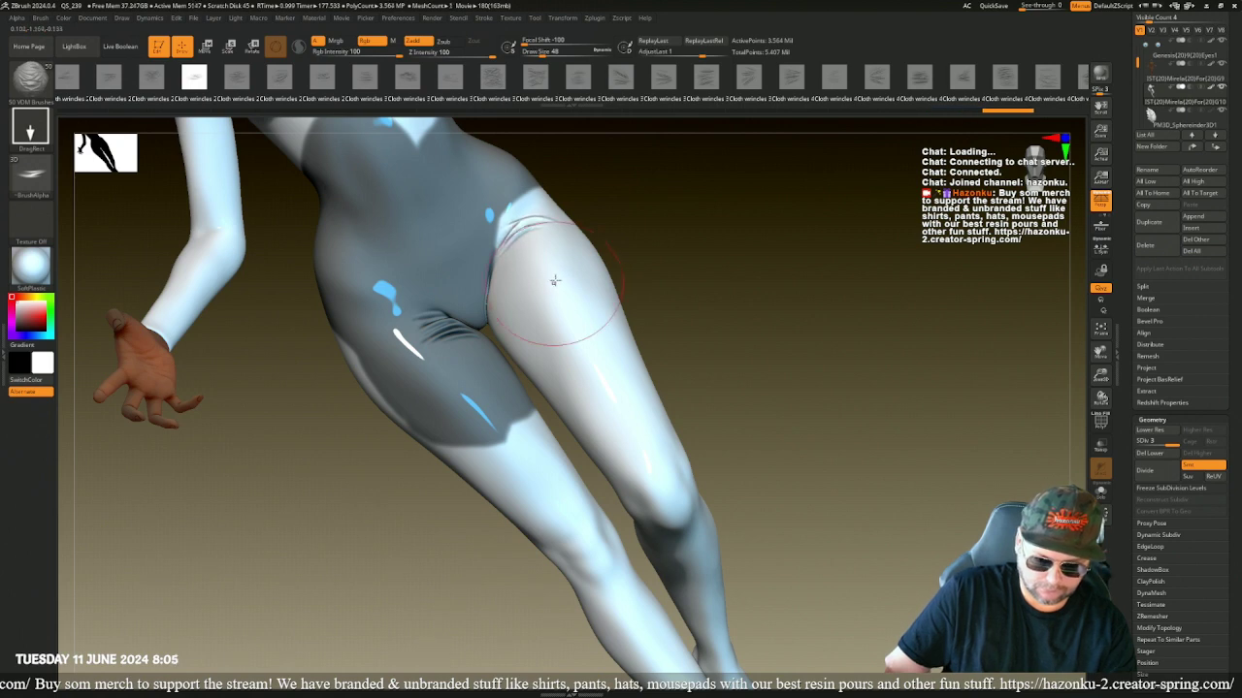
pyautogui.moveTo(711, 248); pyautogui.dragTo(673, 294)
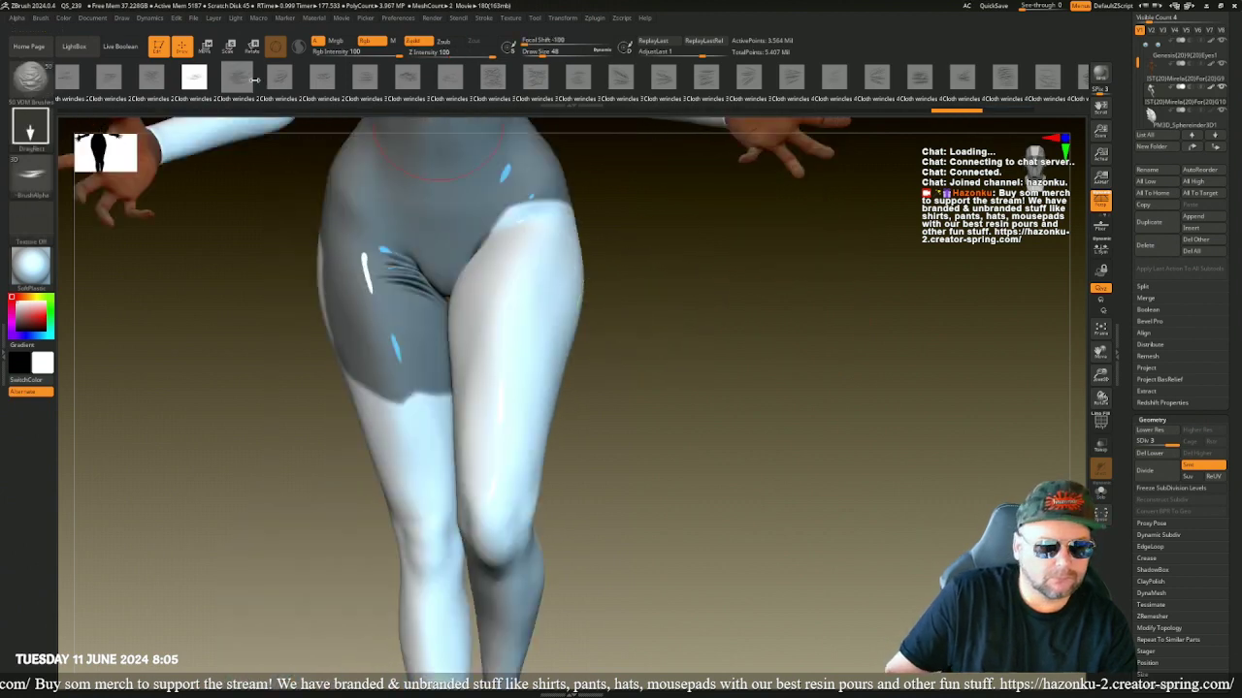
# - Try two further cloth wrinkle shapes on the front of the left upper thigh below the groin line, undoing each stamp
pyautogui.click(278, 79)
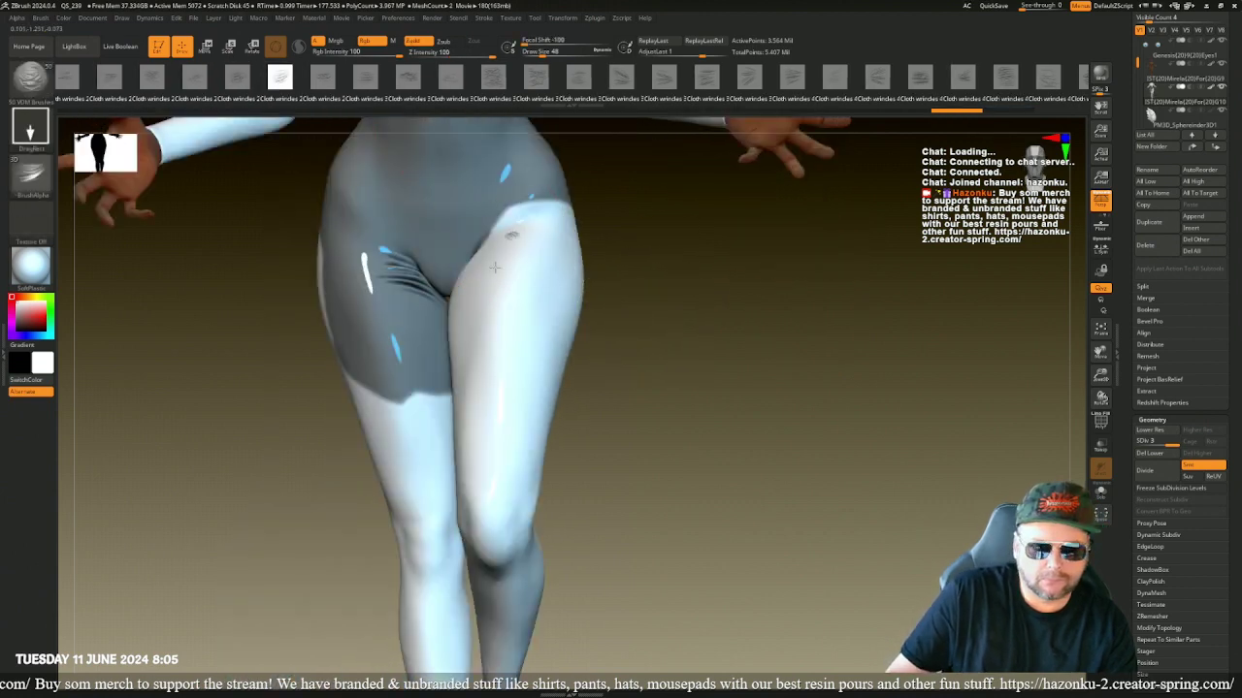
pyautogui.moveTo(637, 256)
pyautogui.mouseDown()
pyautogui.moveTo(666, 285)
pyautogui.moveTo(665, 317)
pyautogui.moveTo(657, 297)
pyautogui.mouseUp()
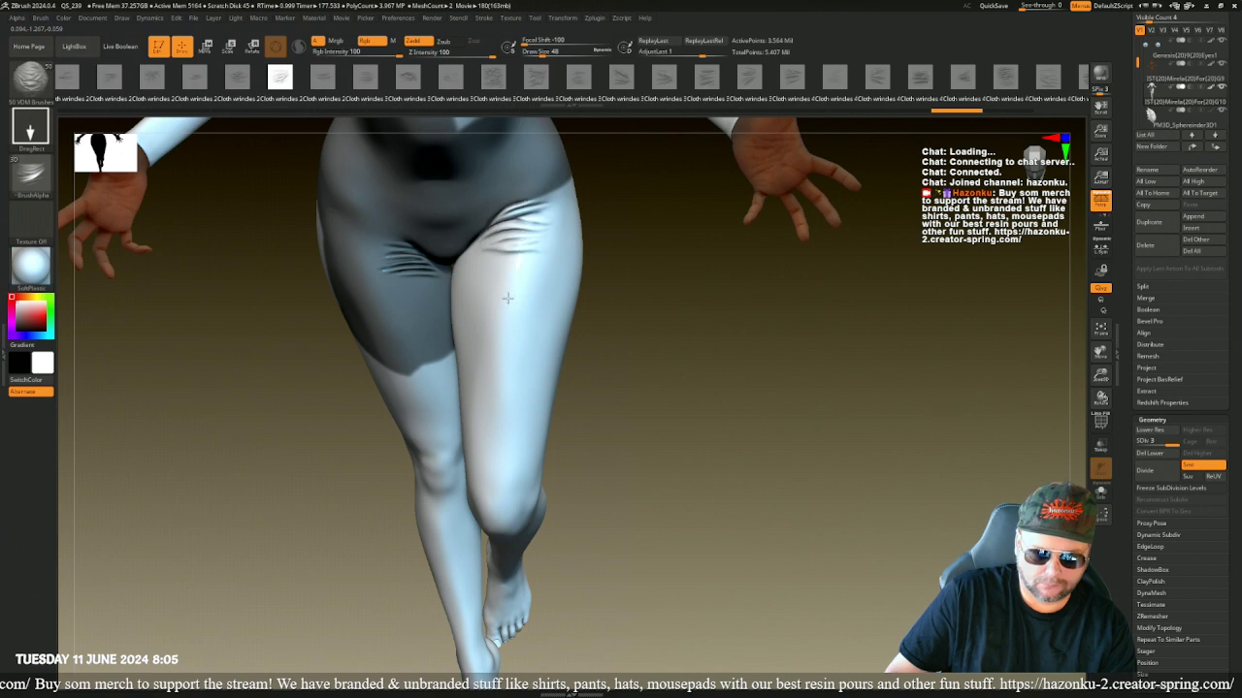
pyautogui.moveTo(679, 350)
pyautogui.mouseDown()
pyautogui.moveTo(671, 307)
pyautogui.moveTo(709, 333)
pyautogui.moveTo(660, 365)
pyautogui.moveTo(679, 354)
pyautogui.moveTo(715, 362)
pyautogui.moveTo(715, 327)
pyautogui.moveTo(743, 379)
pyautogui.moveTo(736, 352)
pyautogui.moveTo(690, 363)
pyautogui.moveTo(746, 379)
pyautogui.moveTo(741, 392)
pyautogui.mouseUp()
pyautogui.press('ctrl')
pyautogui.hotkey('ctrl', 'z')
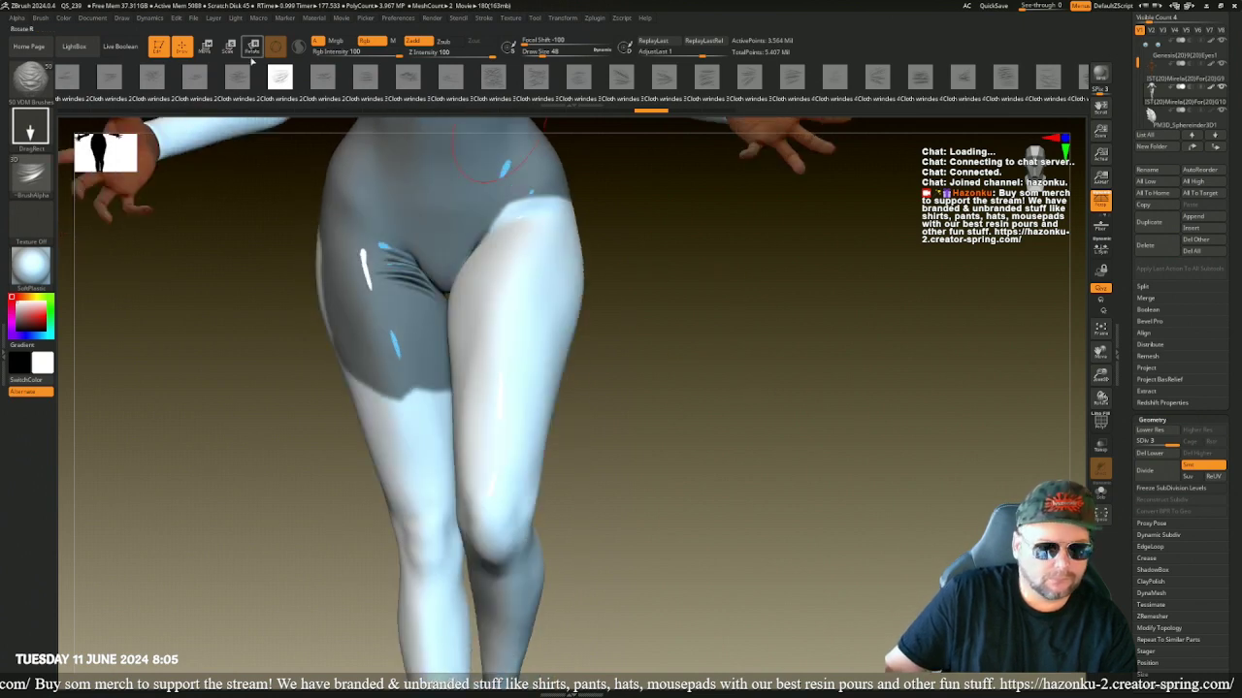
pyautogui.click(322, 77)
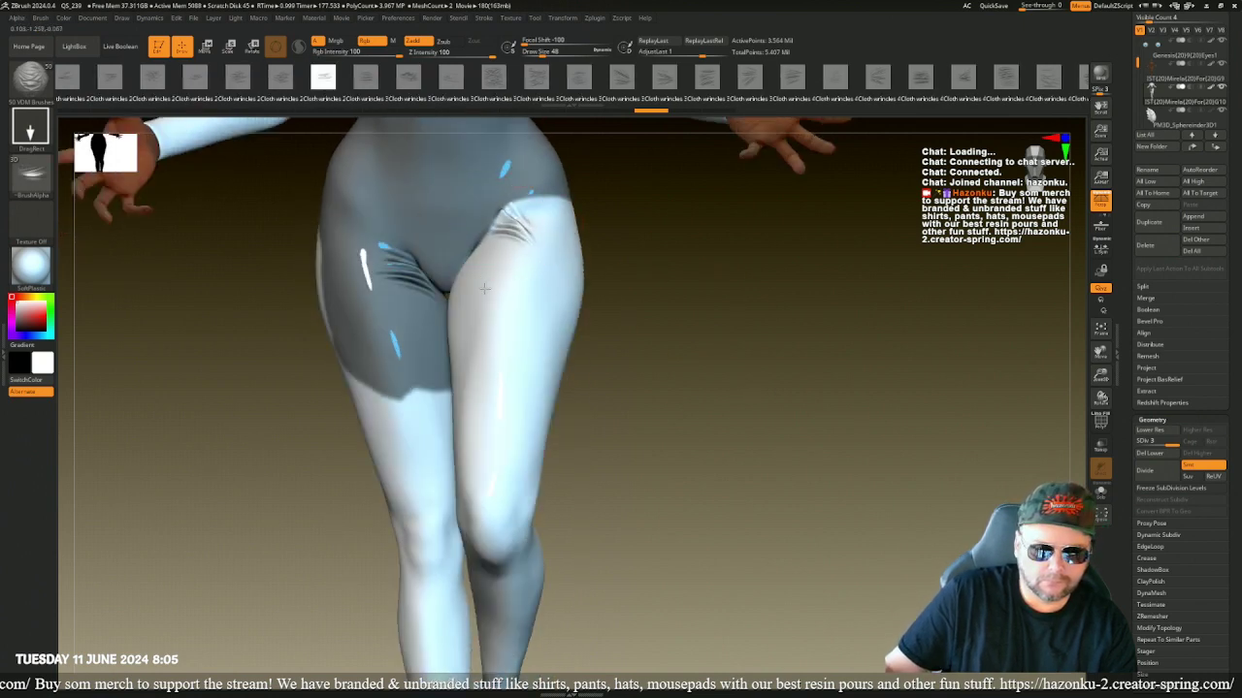
pyautogui.moveTo(631, 280); pyautogui.dragTo(643, 299)
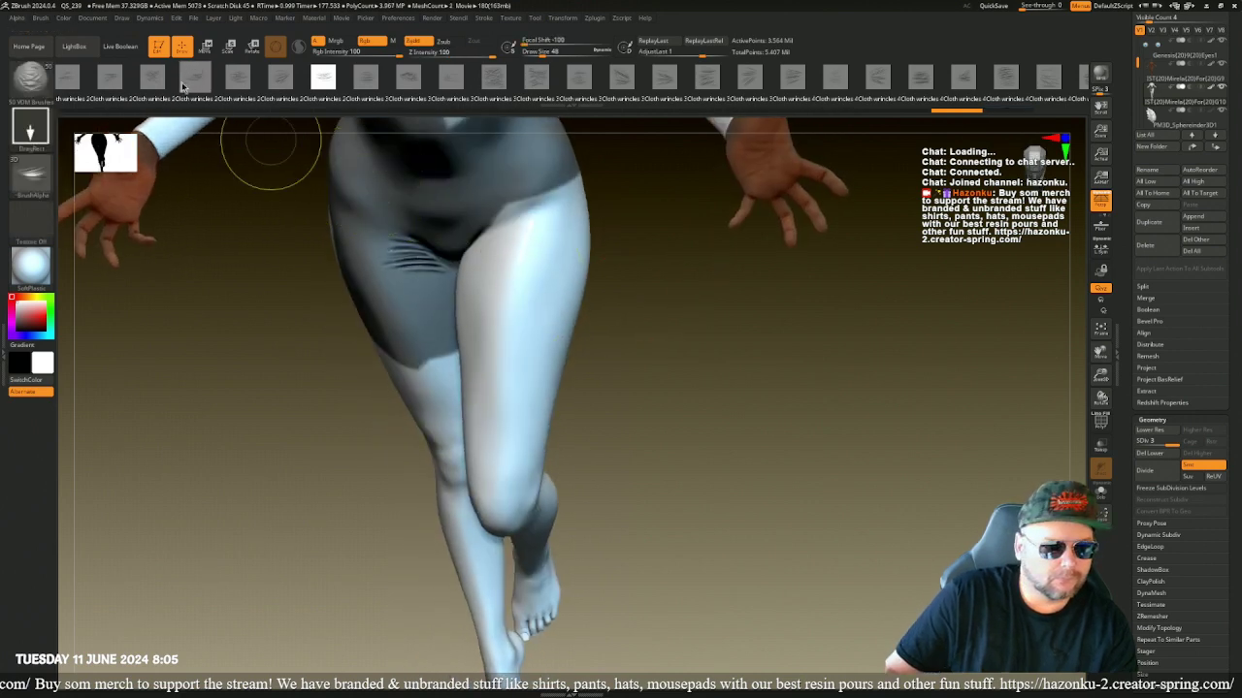
# - Stamp two other cloth wrinkle shapes along the left groin line from beside the crotch out to the hip, and clear the mask
pyautogui.click(111, 82)
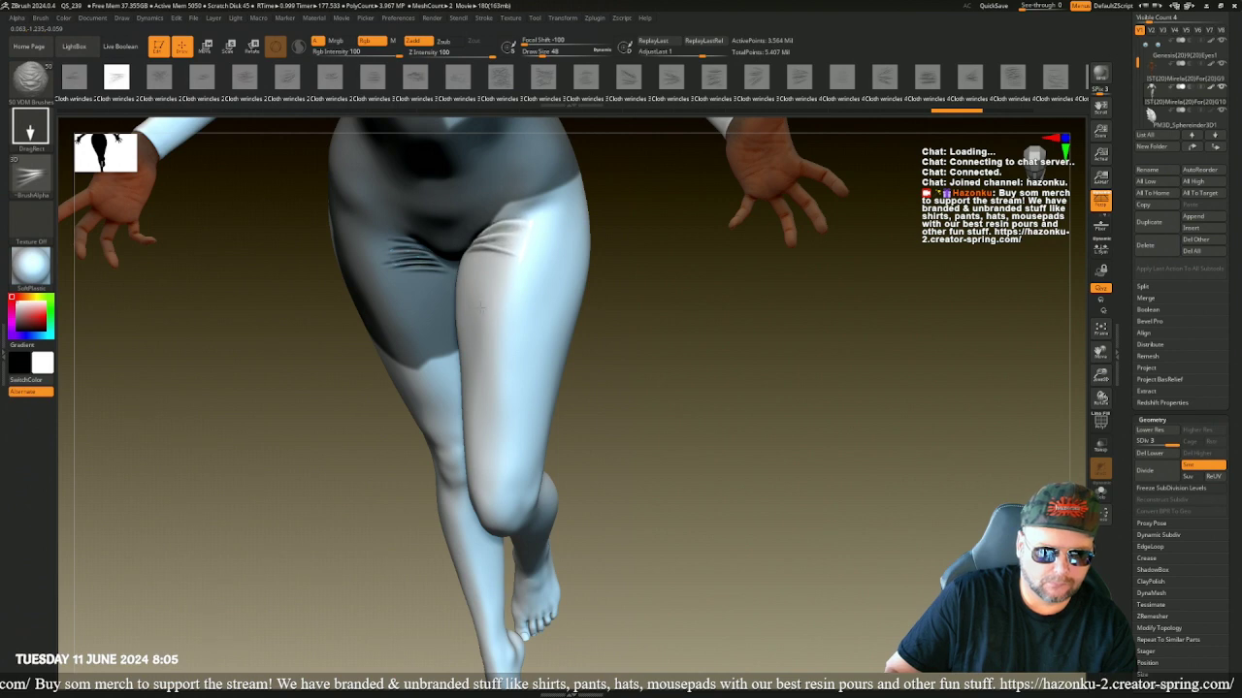
pyautogui.moveTo(662, 286); pyautogui.dragTo(628, 253)
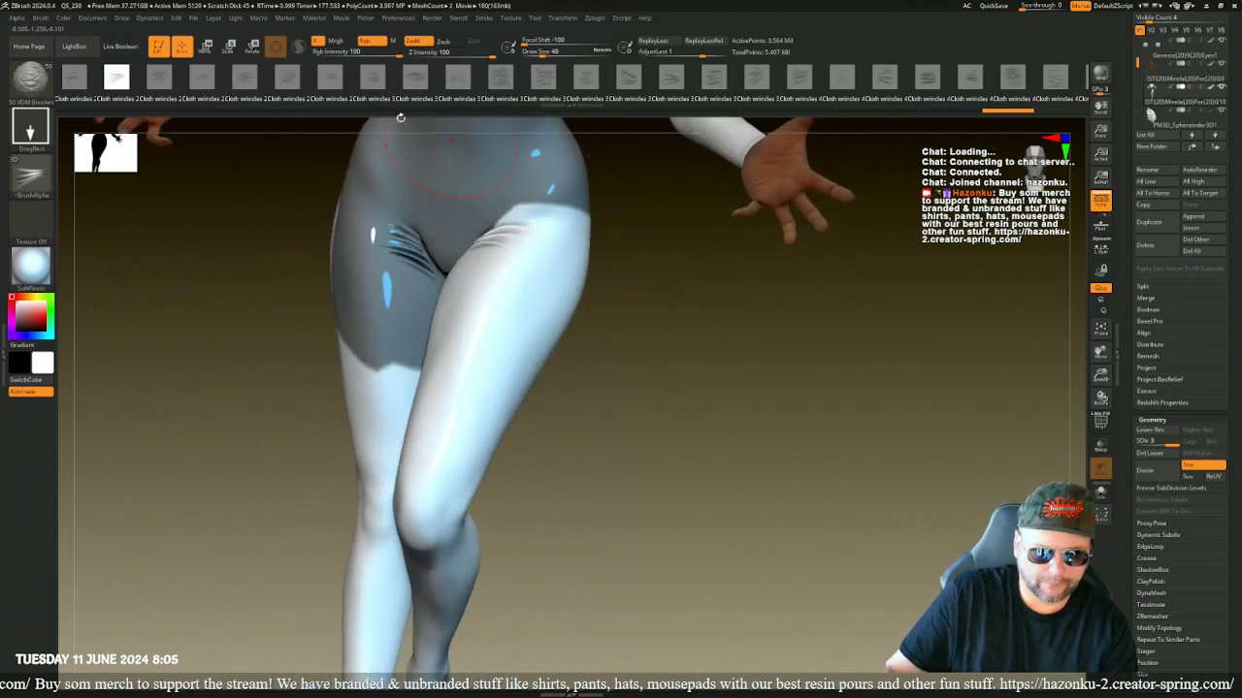
pyautogui.click(192, 80)
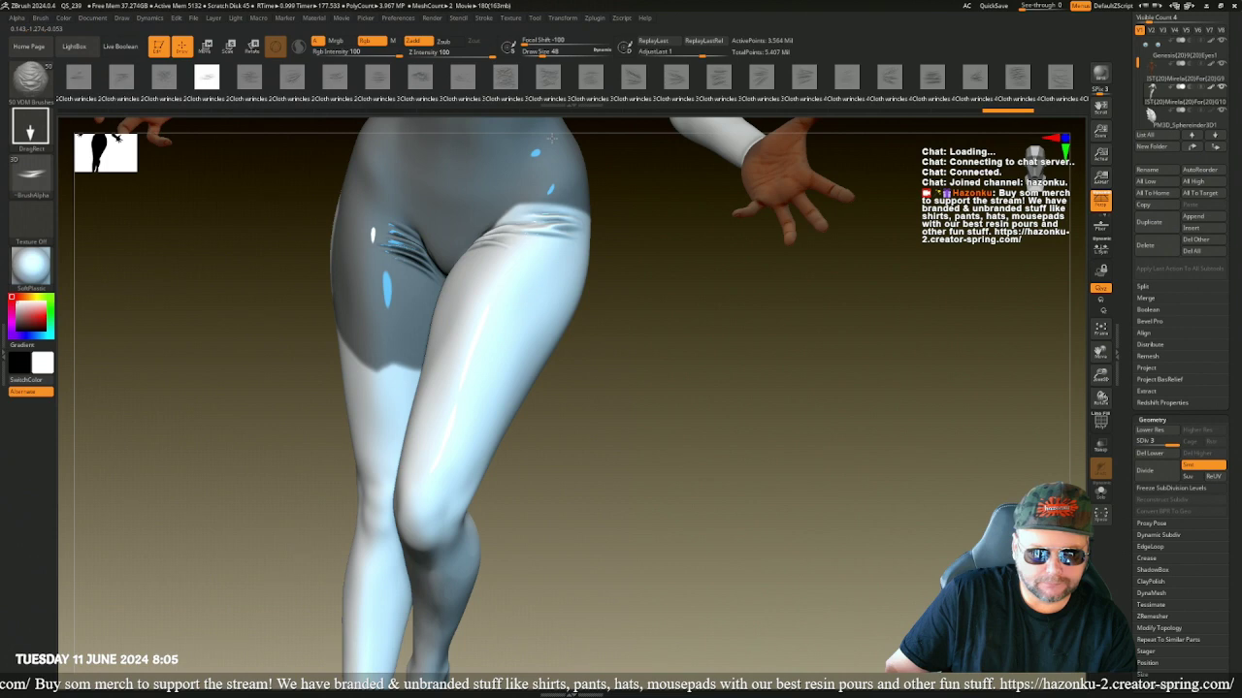
pyautogui.moveTo(650, 277); pyautogui.dragTo(678, 391)
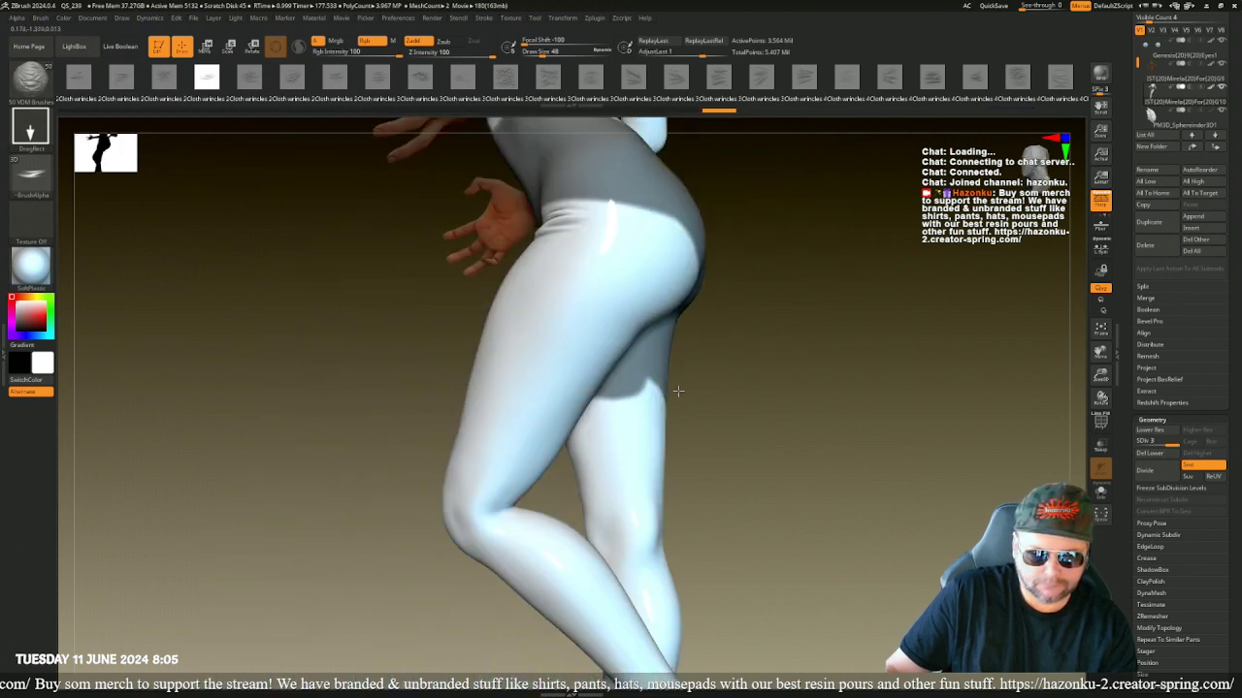
pyautogui.moveTo(810, 430); pyautogui.dragTo(735, 398)
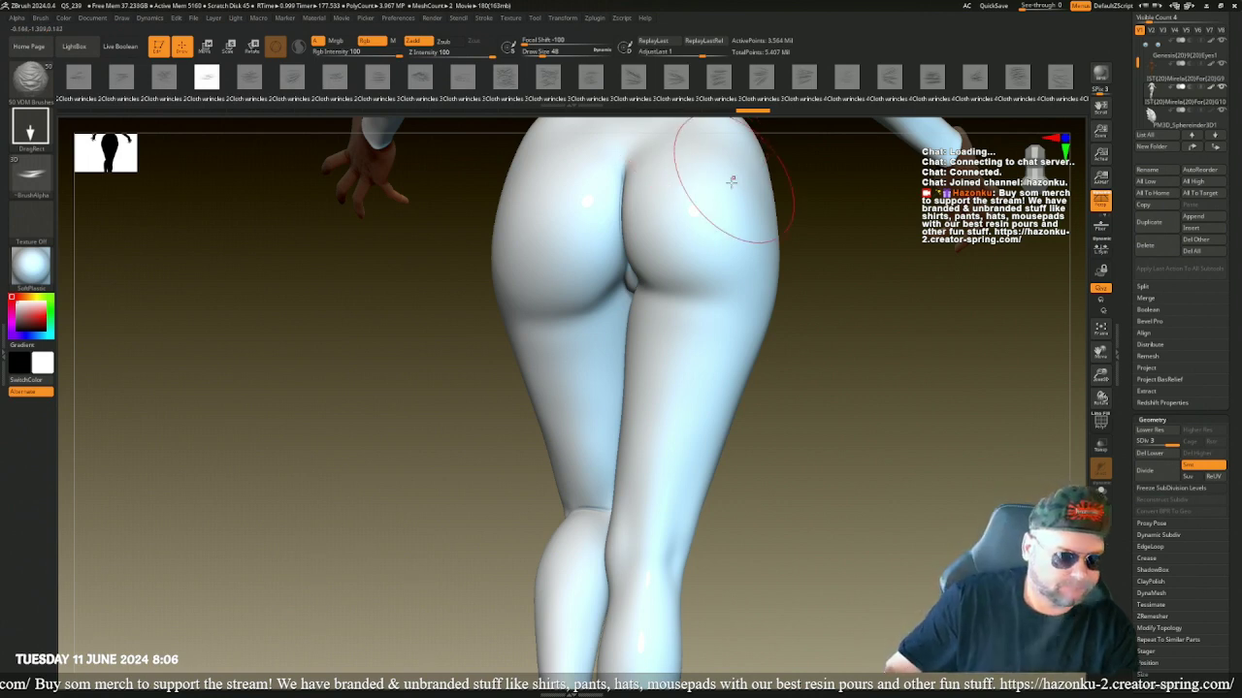
# - Choose a crossing cloth wrinkle shape and try stamping it in the crease under the right buttock, undoing the stamp
pyautogui.moveTo(854, 398); pyautogui.dragTo(828, 327)
pyautogui.click(464, 81)
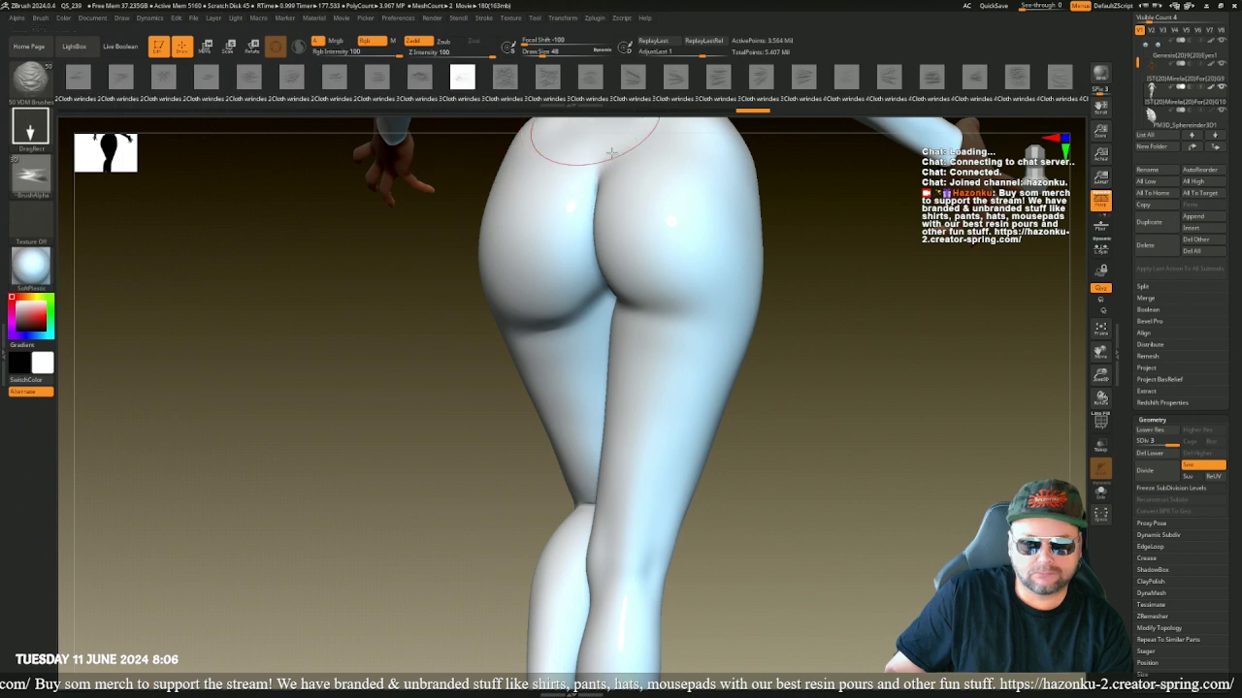
pyautogui.moveTo(634, 311); pyautogui.dragTo(635, 331)
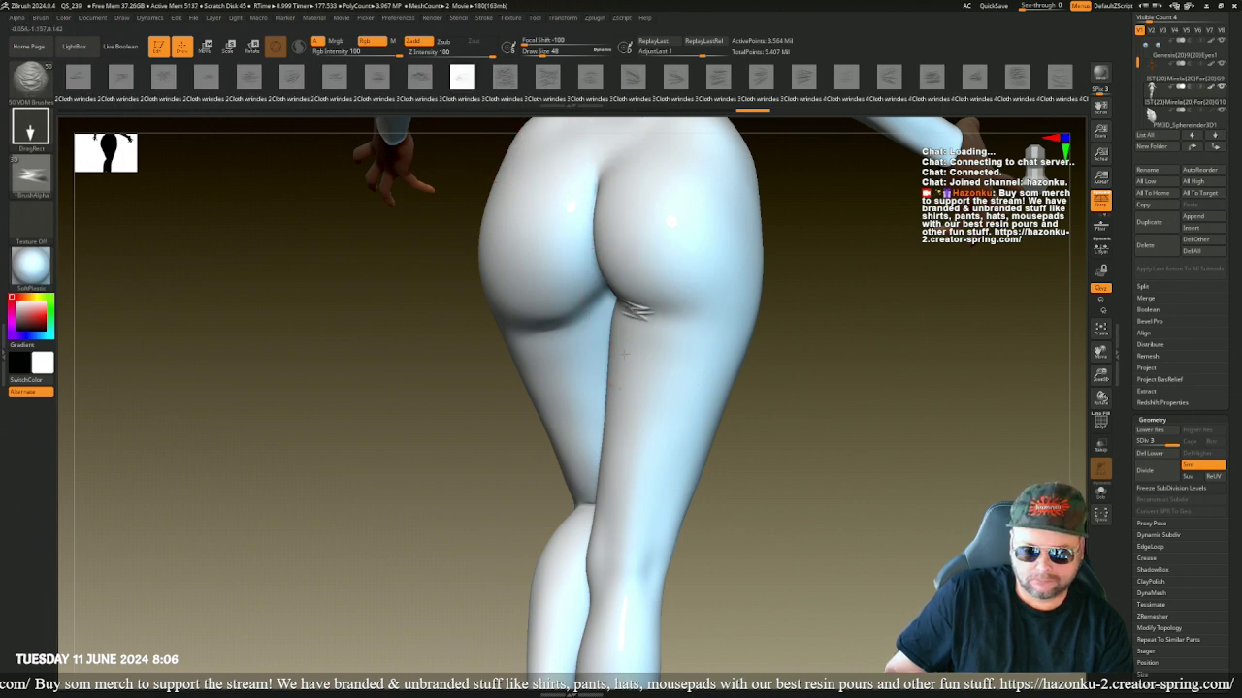
pyautogui.hotkey('ctrl', 'z')
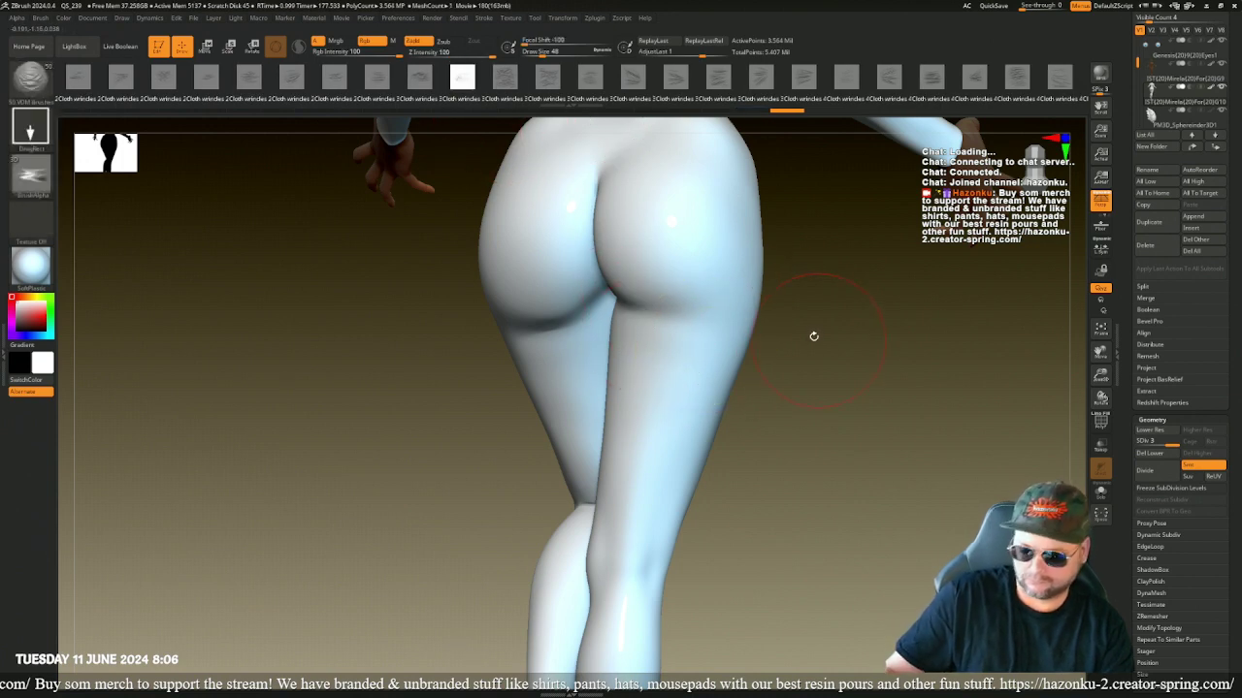
# - Try stamping the crossing cloth wrinkles across the lower back above the buttocks, and undo the stamp
pyautogui.keyDown('alt'); pyautogui.moveTo(797, 330); pyautogui.dragTo(833, 600); pyautogui.keyUp('alt')
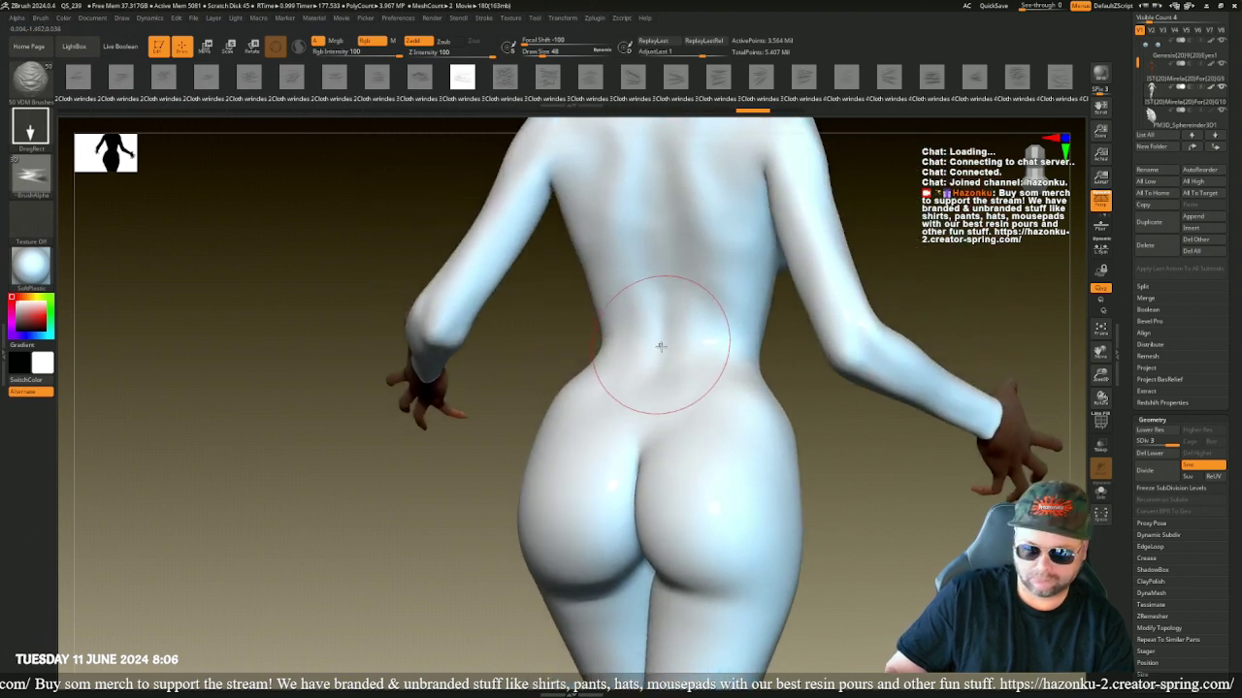
pyautogui.moveTo(661, 346)
pyautogui.mouseDown()
pyautogui.moveTo(662, 400)
pyautogui.moveTo(732, 336)
pyautogui.moveTo(739, 352)
pyautogui.moveTo(719, 391)
pyautogui.moveTo(654, 427)
pyautogui.moveTo(664, 439)
pyautogui.mouseUp()
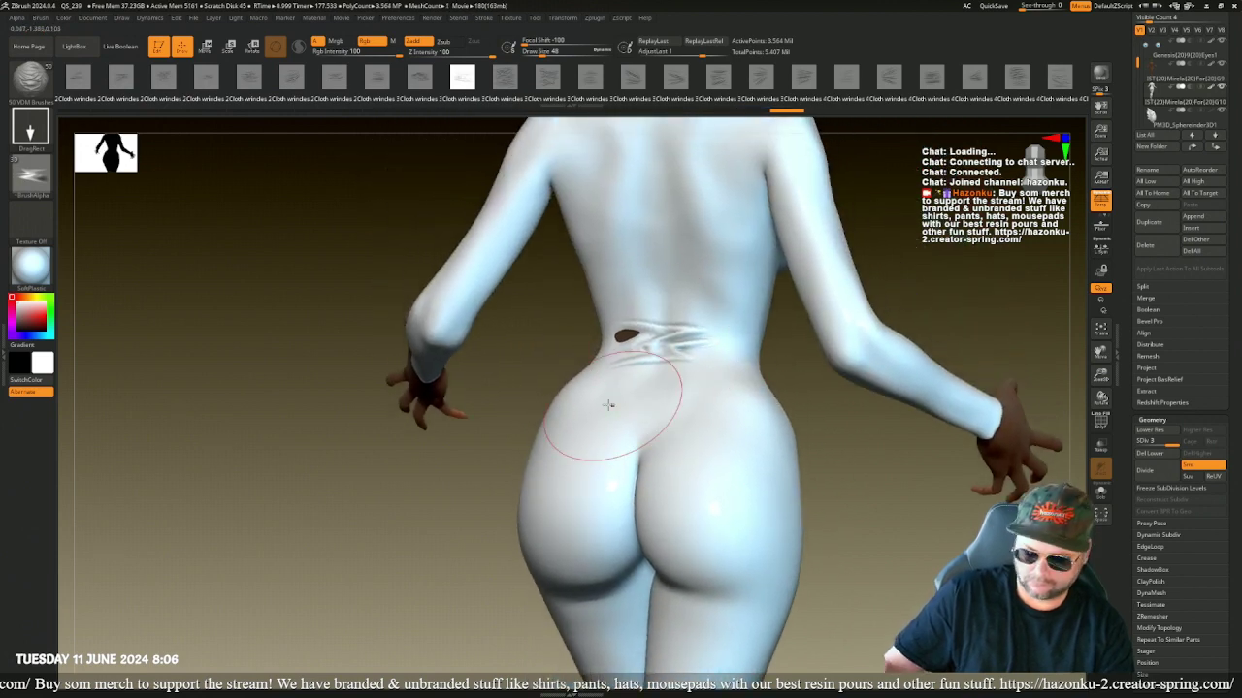
pyautogui.hotkey('ctrl', 'z')
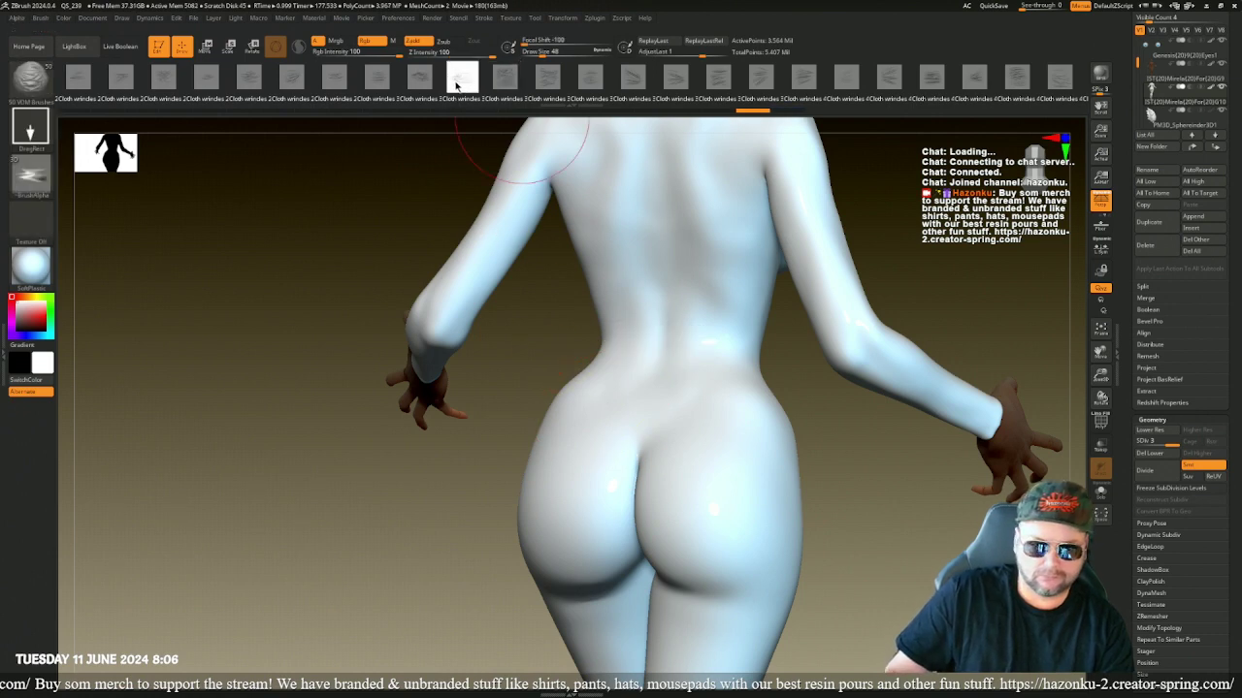
# - Choose the neighbouring horizontal cloth wrinkle shape, try it on the lower back, undo it and stamp it higher along the spine
pyautogui.click(419, 78)
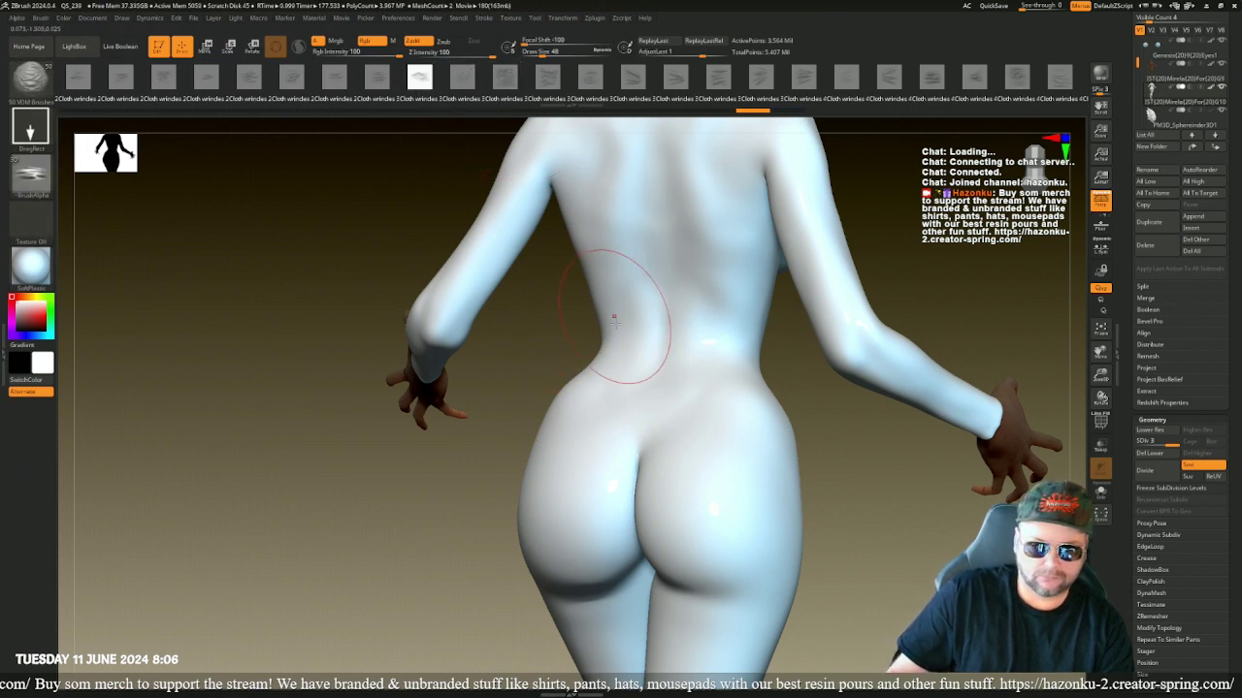
pyautogui.moveTo(656, 360); pyautogui.dragTo(660, 405)
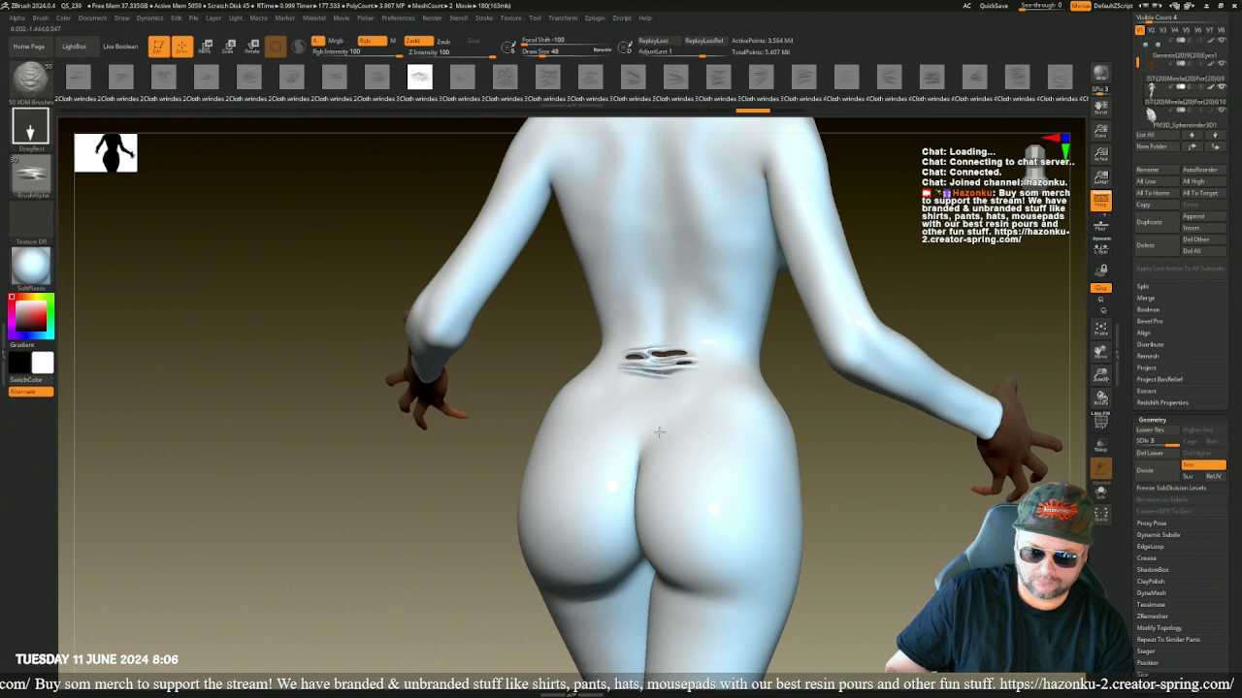
pyautogui.moveTo(524, 329); pyautogui.dragTo(557, 333)
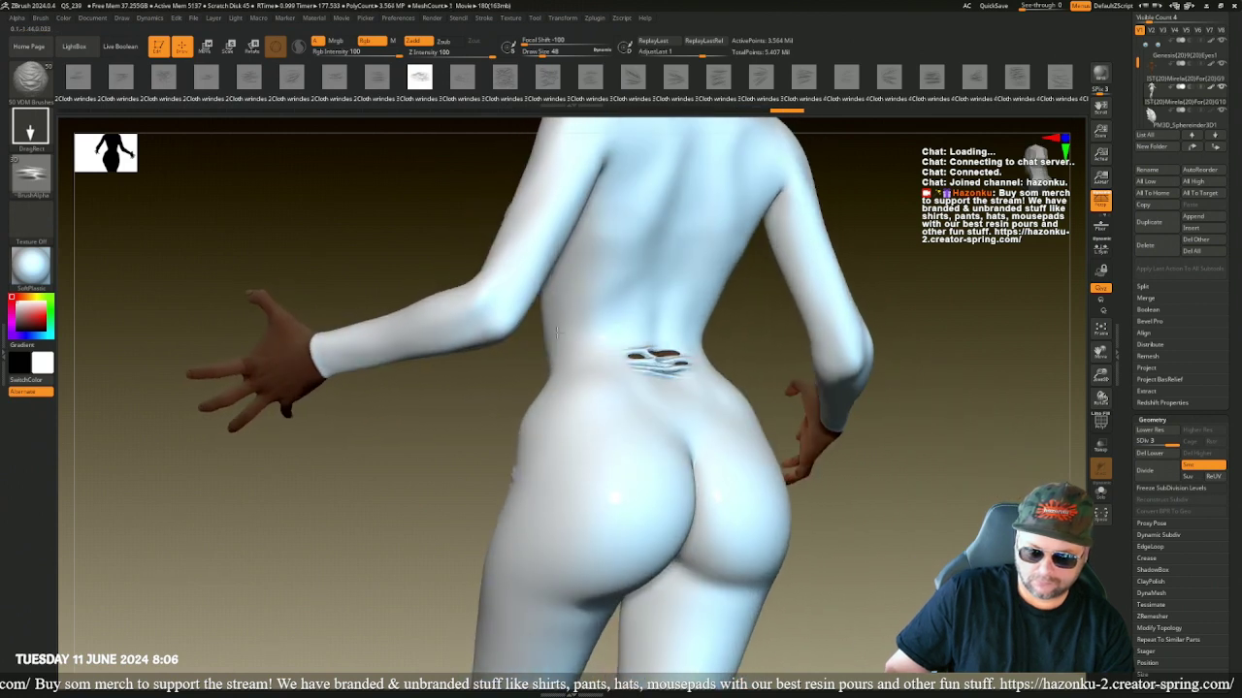
pyautogui.moveTo(557, 333); pyautogui.dragTo(582, 320, button='right')
pyautogui.hotkey('ctrl', 'z')
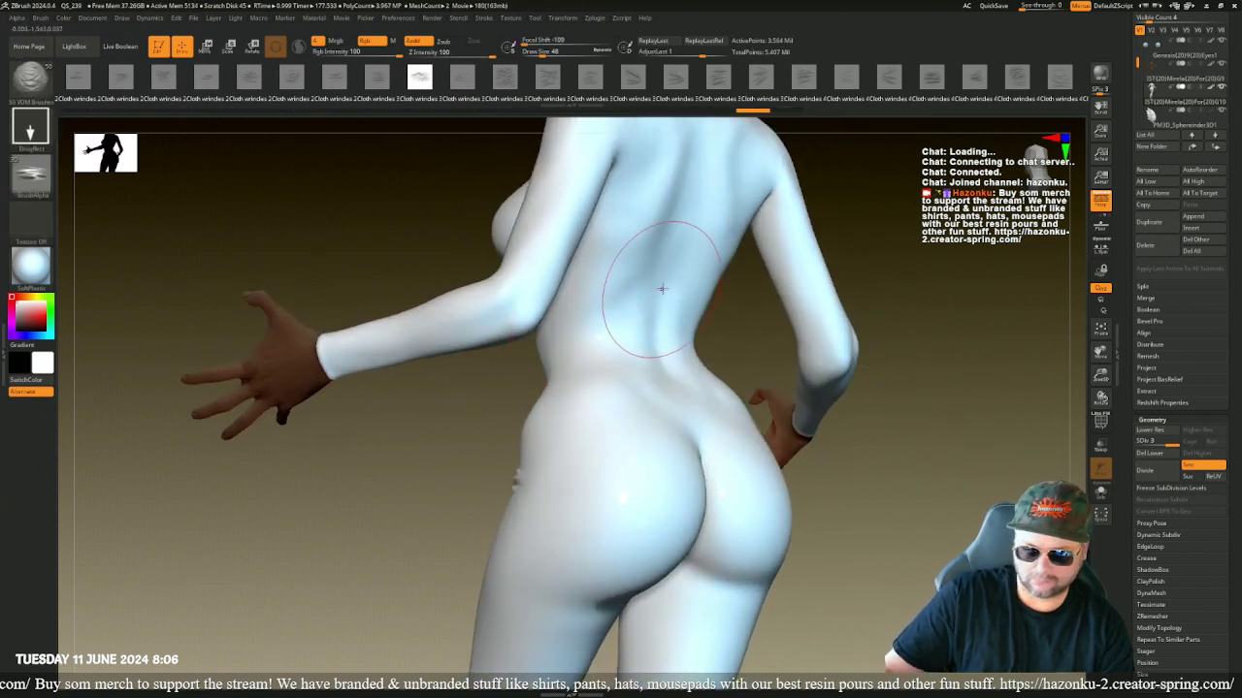
pyautogui.moveTo(662, 288); pyautogui.dragTo(658, 369)
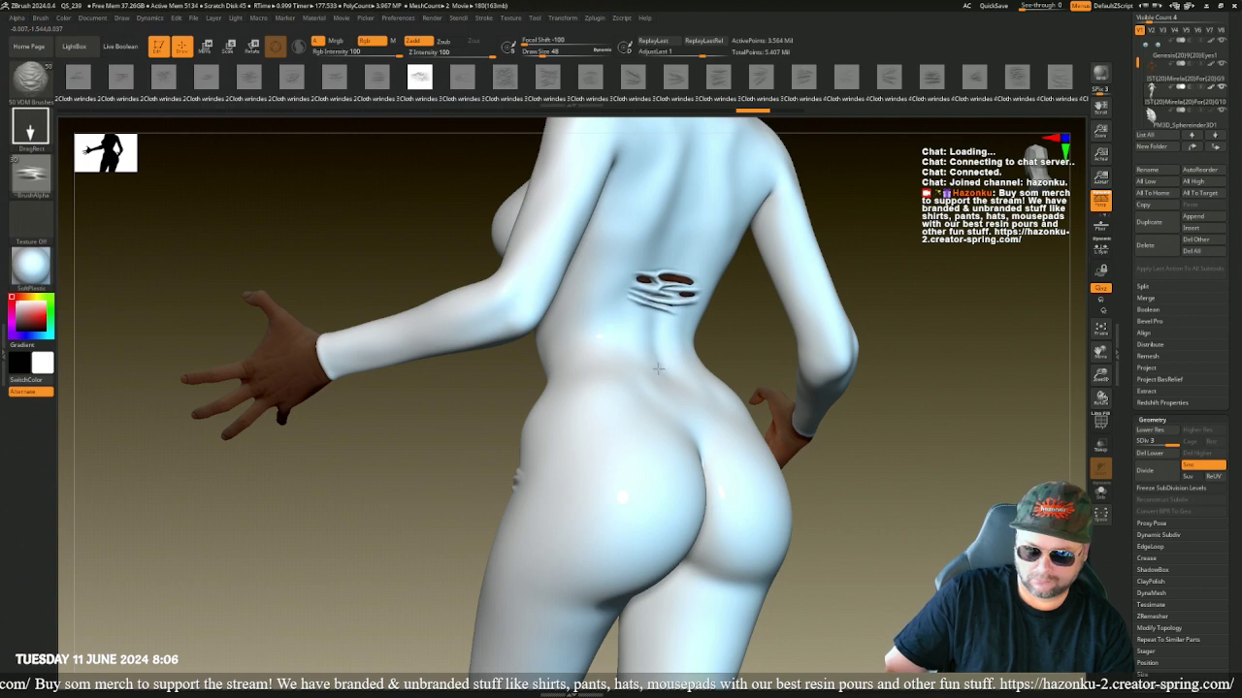
# - Choose a cloth wrinkle shape with many stacked folds and stamp it along the spine above the existing lower back wrinkles
pyautogui.moveTo(712, 355)
pyautogui.mouseDown(button='right')
pyautogui.moveTo(703, 333)
pyautogui.moveTo(582, 282)
pyautogui.moveTo(427, 165)
pyautogui.mouseUp(button='right')
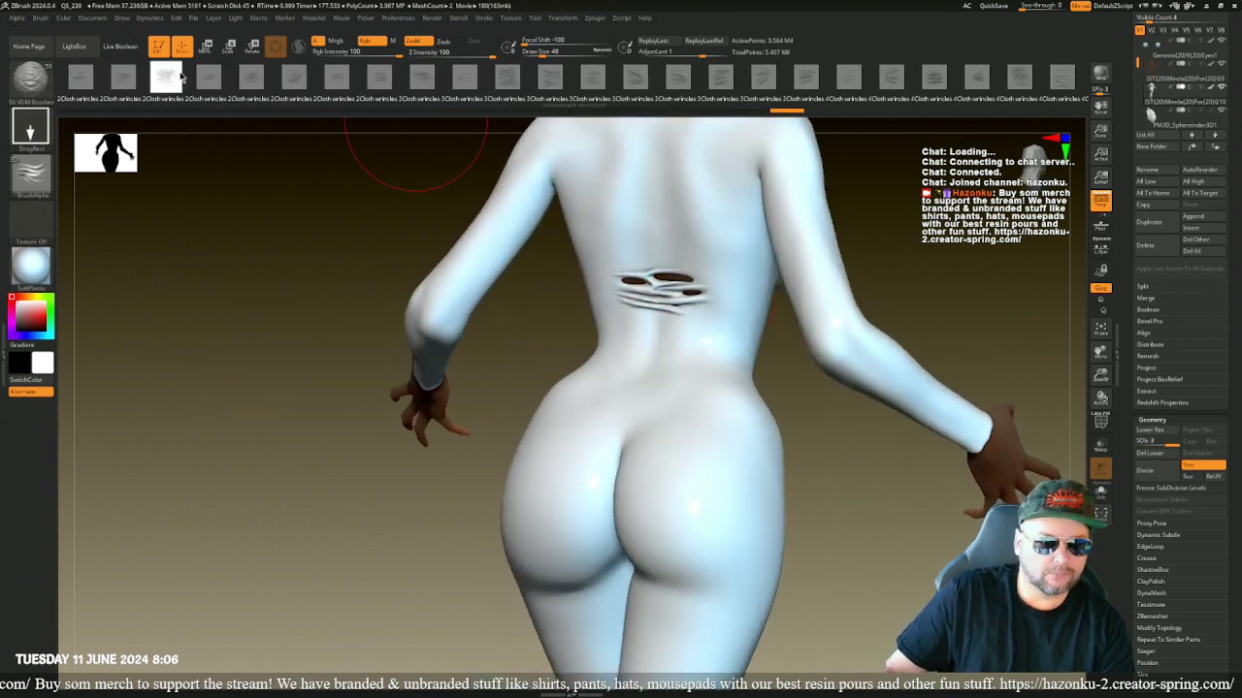
pyautogui.click(181, 76)
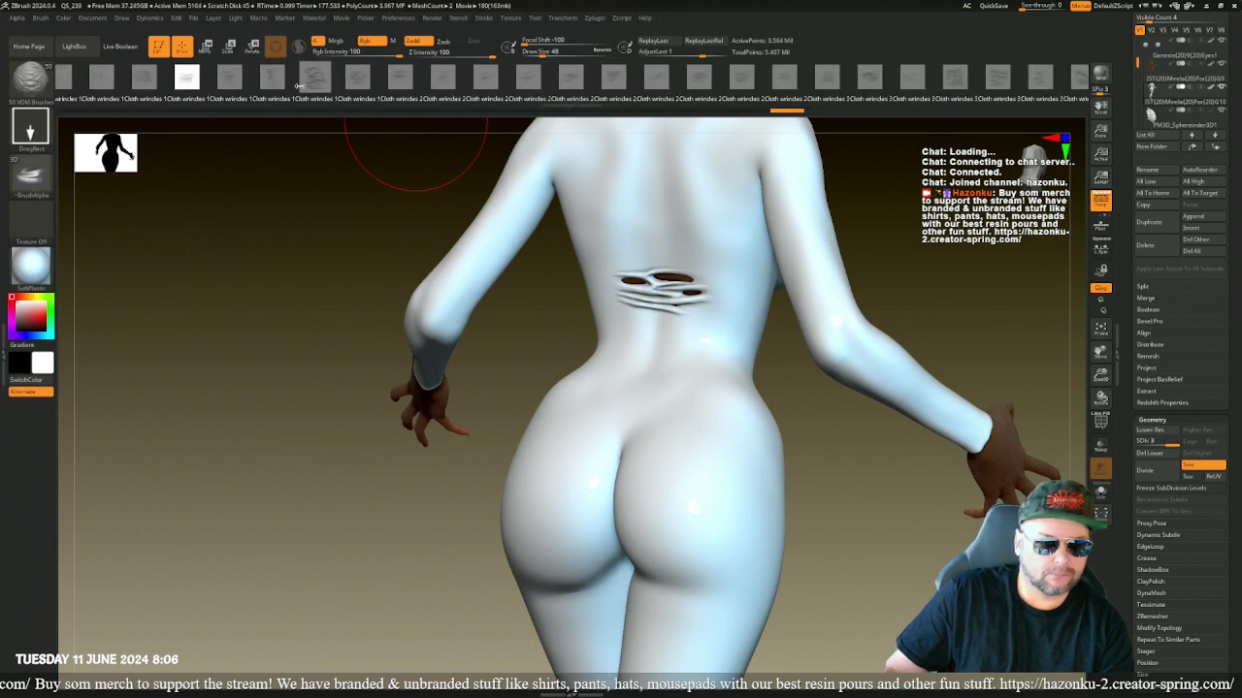
pyautogui.click(314, 77)
pyautogui.moveTo(650, 216); pyautogui.dragTo(651, 336)
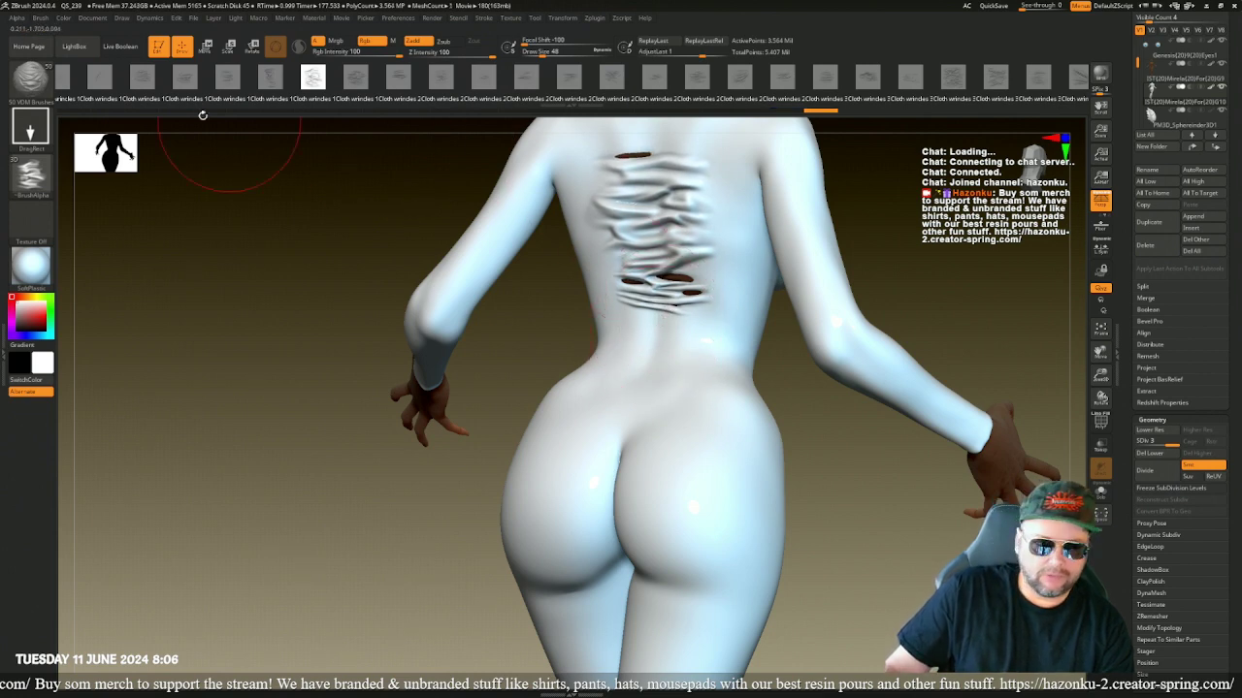
pyautogui.press('b')
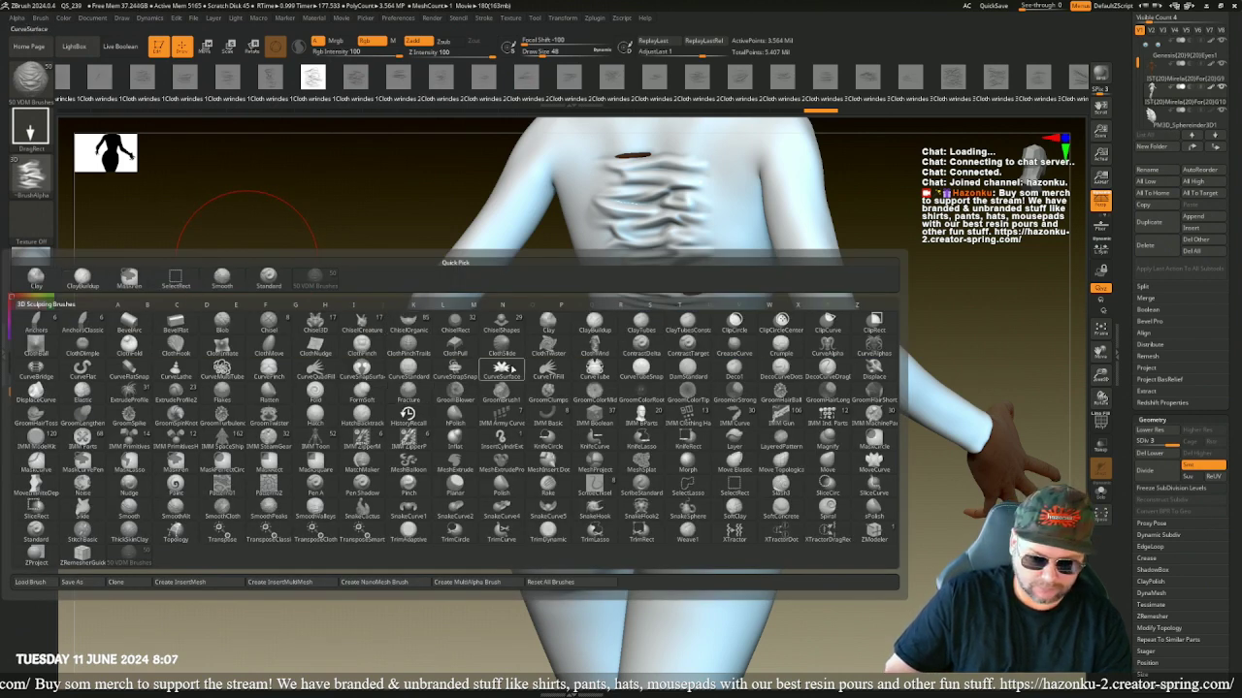
pyautogui.moveTo(544, 420)
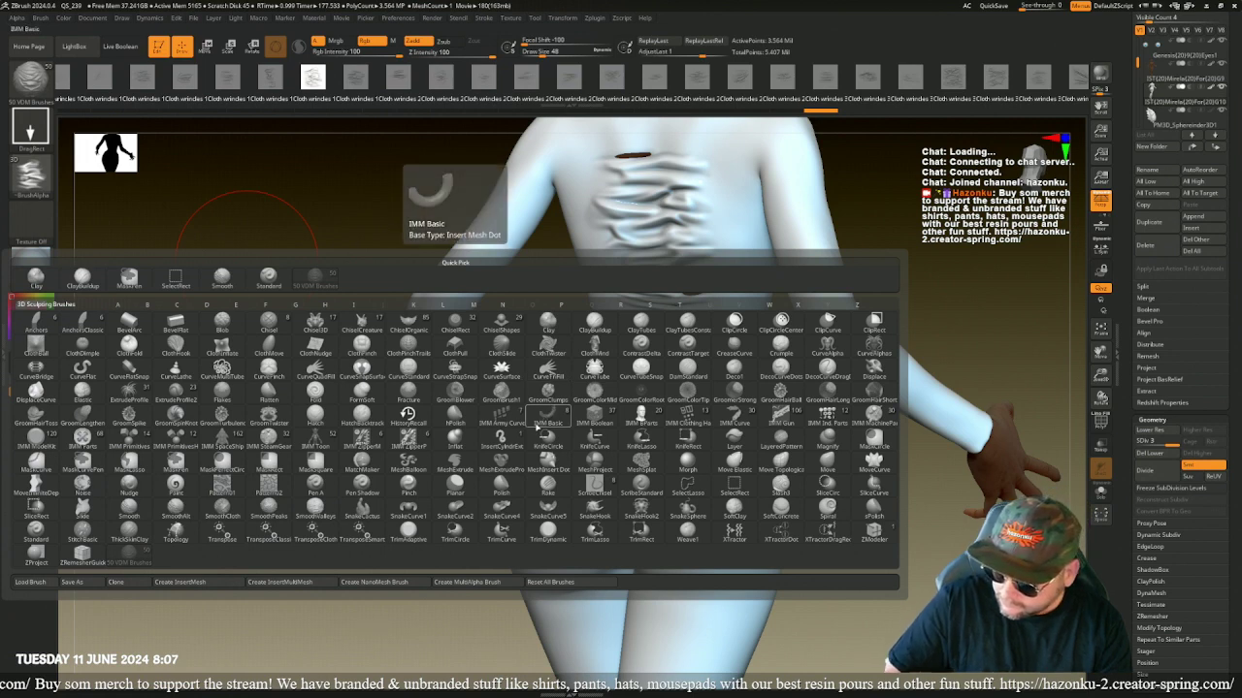
pyautogui.press('t')
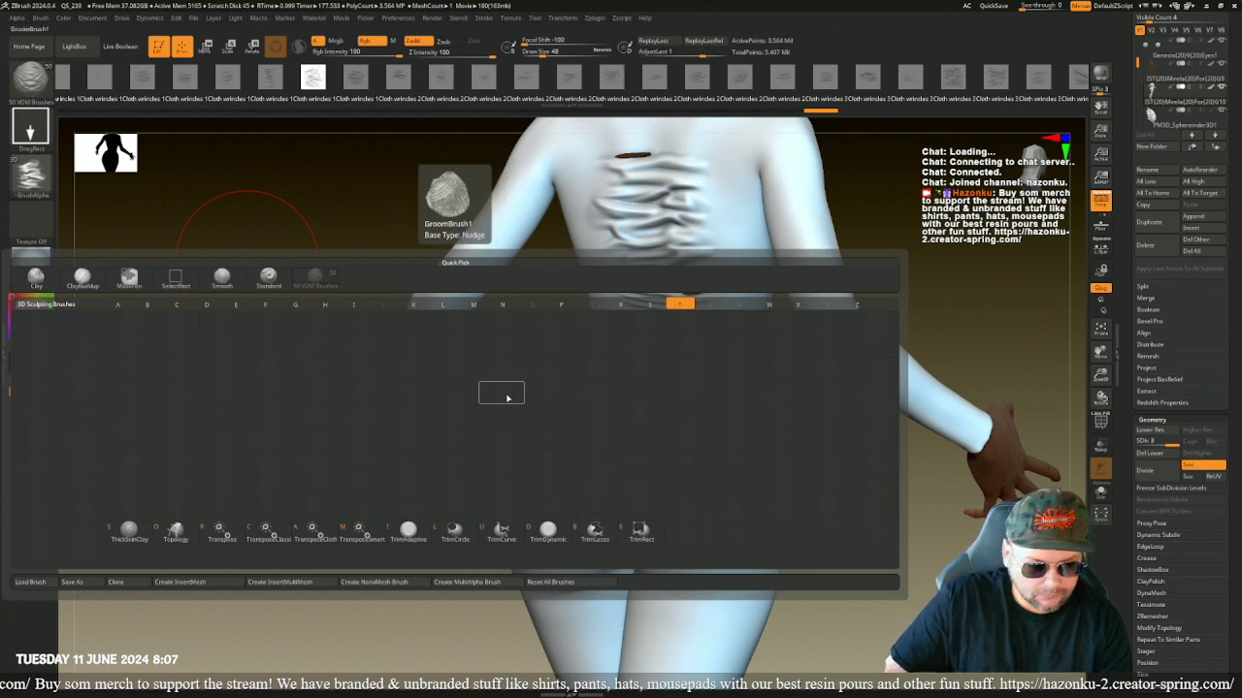
pyautogui.click(514, 527)
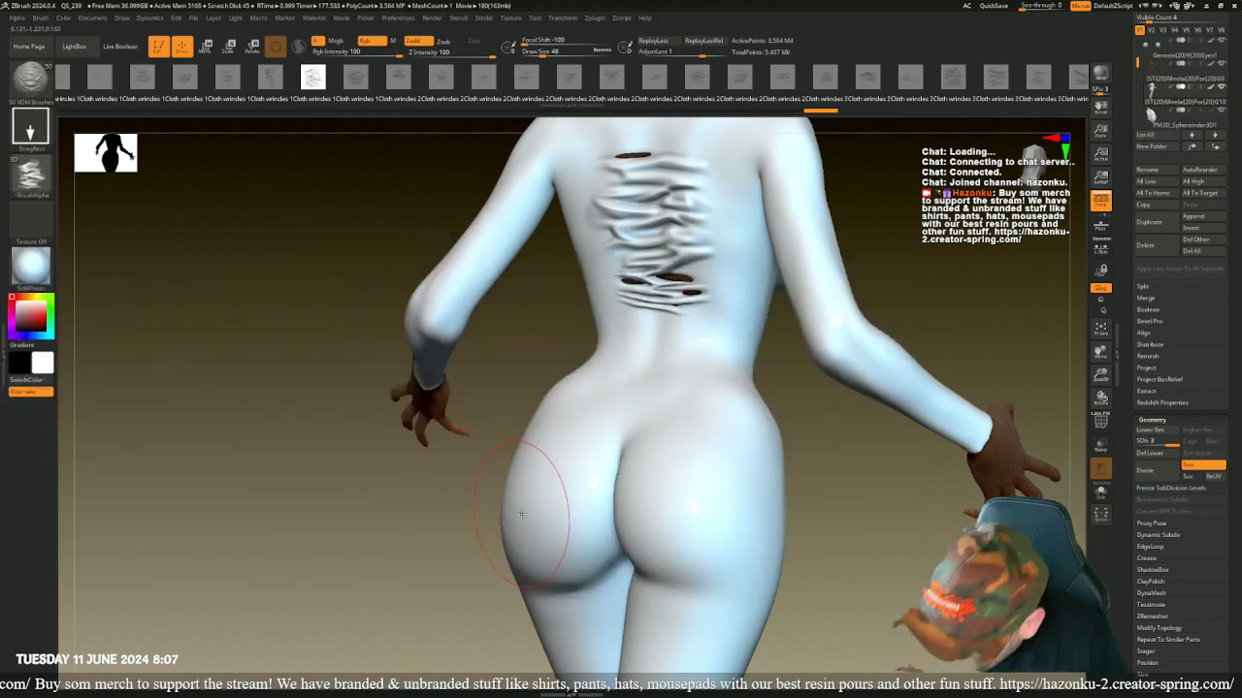
pyautogui.press('b')
pyautogui.press('t')
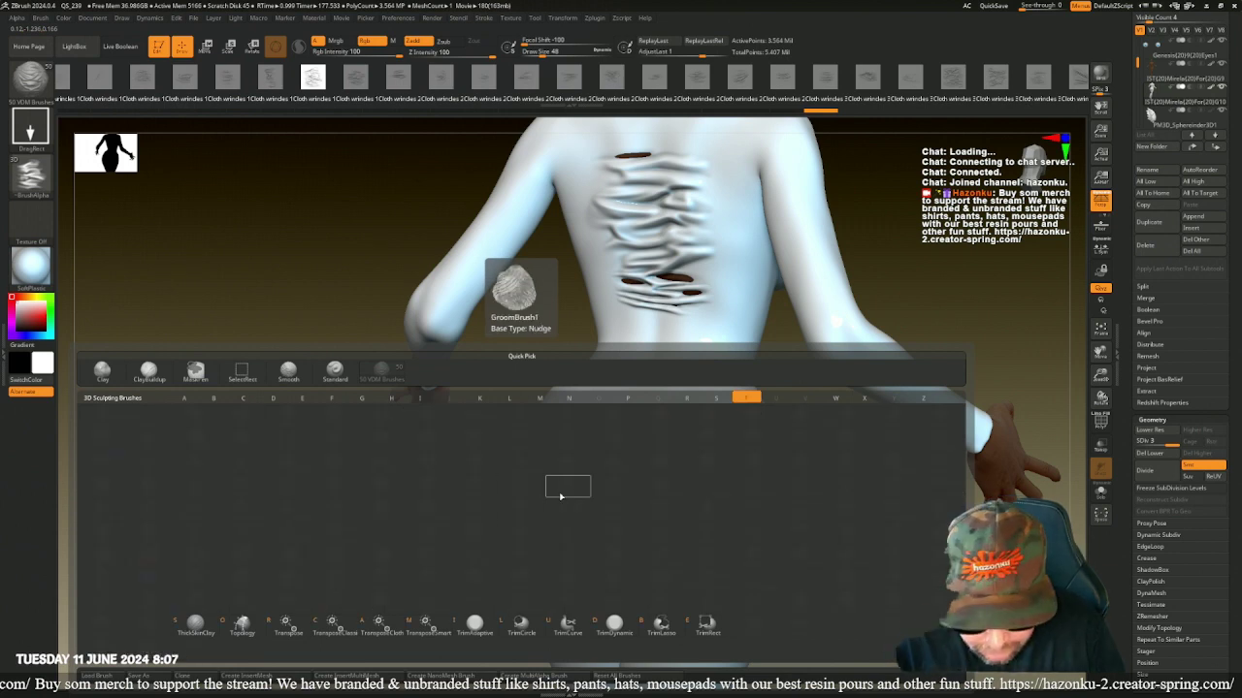
pyautogui.press('Escape')
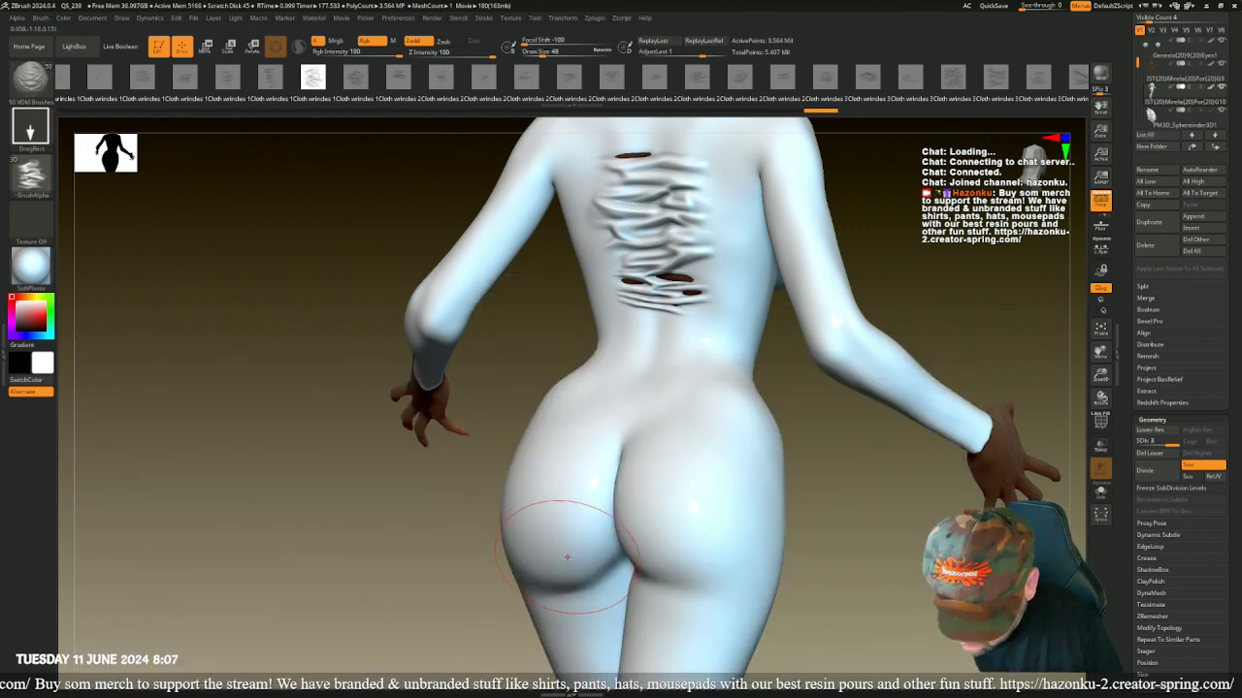
# - Switch to the Move Topological brush and pull the suit's back surface outward over the gaps in the wrinkles along the spine
pyautogui.press('b')
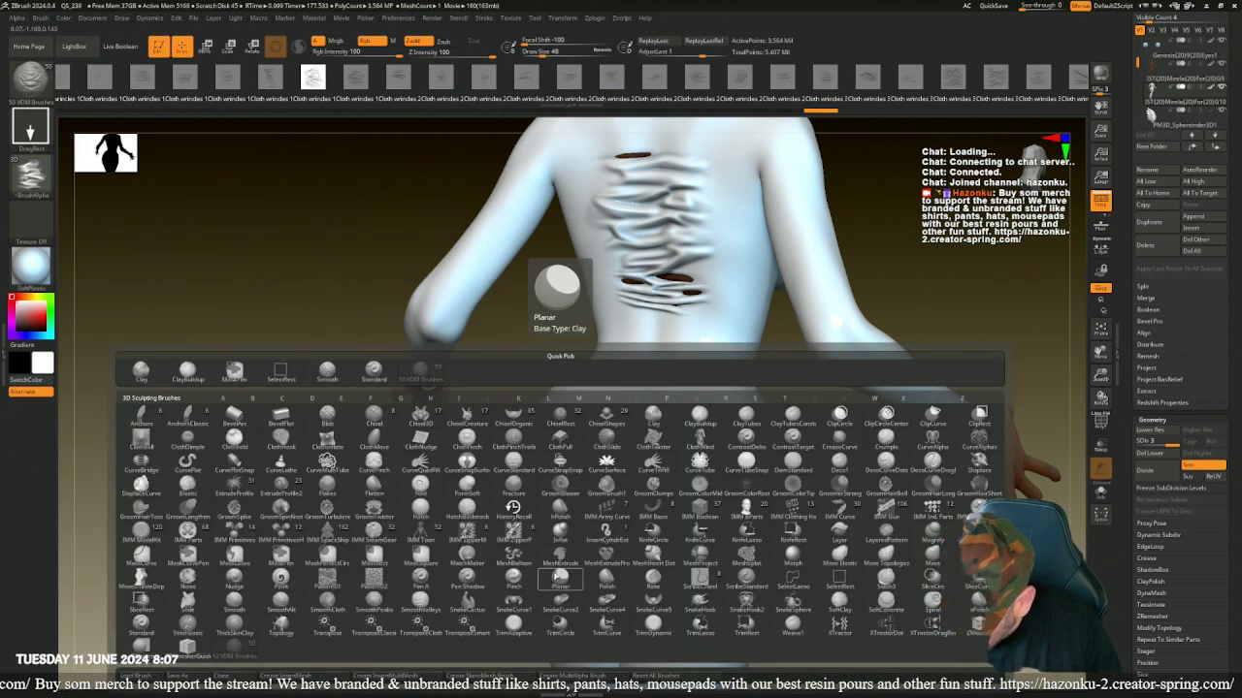
pyautogui.press('m')
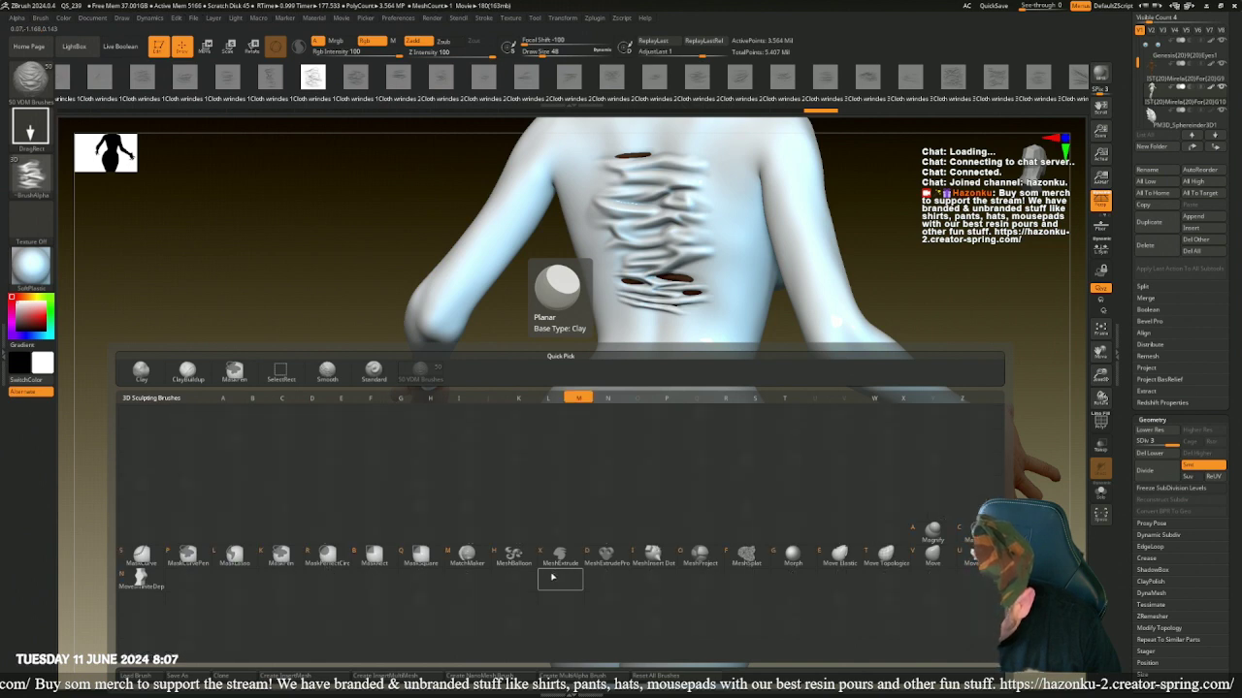
pyautogui.press('t')
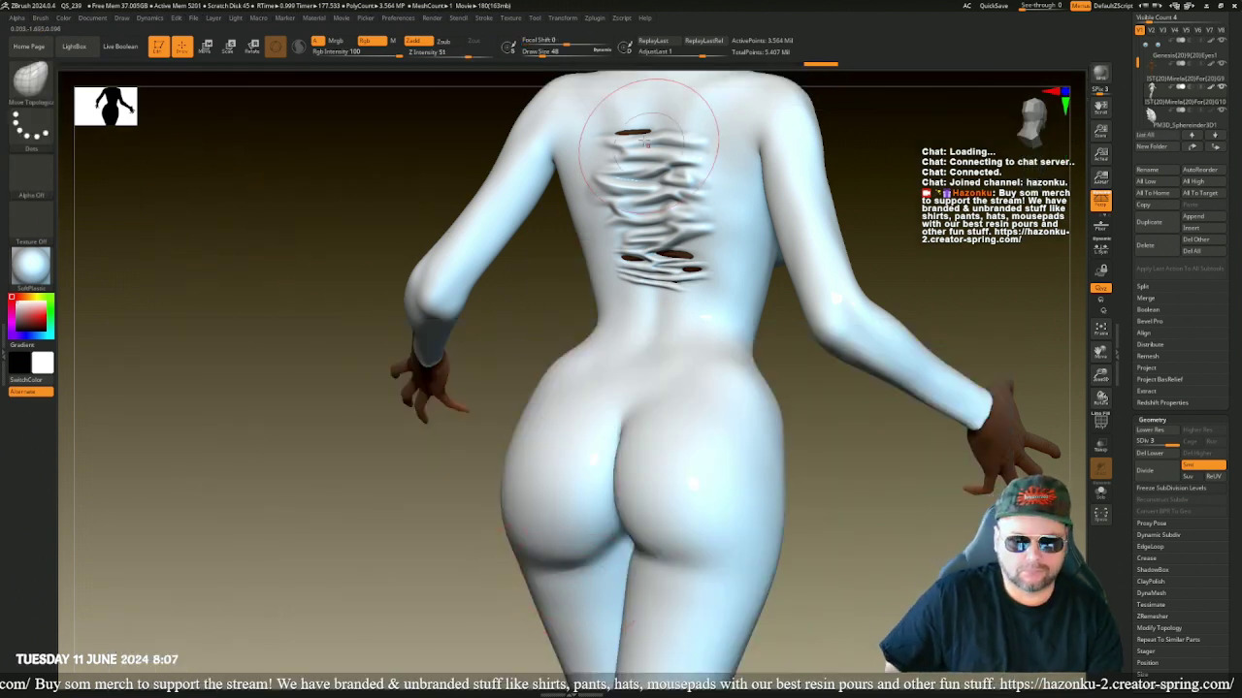
pyautogui.moveTo(633, 132)
pyautogui.mouseDown()
pyautogui.moveTo(631, 120)
pyautogui.moveTo(617, 126)
pyautogui.mouseUp()
pyautogui.moveTo(514, 145)
pyautogui.mouseDown()
pyautogui.moveTo(434, 173)
pyautogui.moveTo(601, 146)
pyautogui.mouseUp()
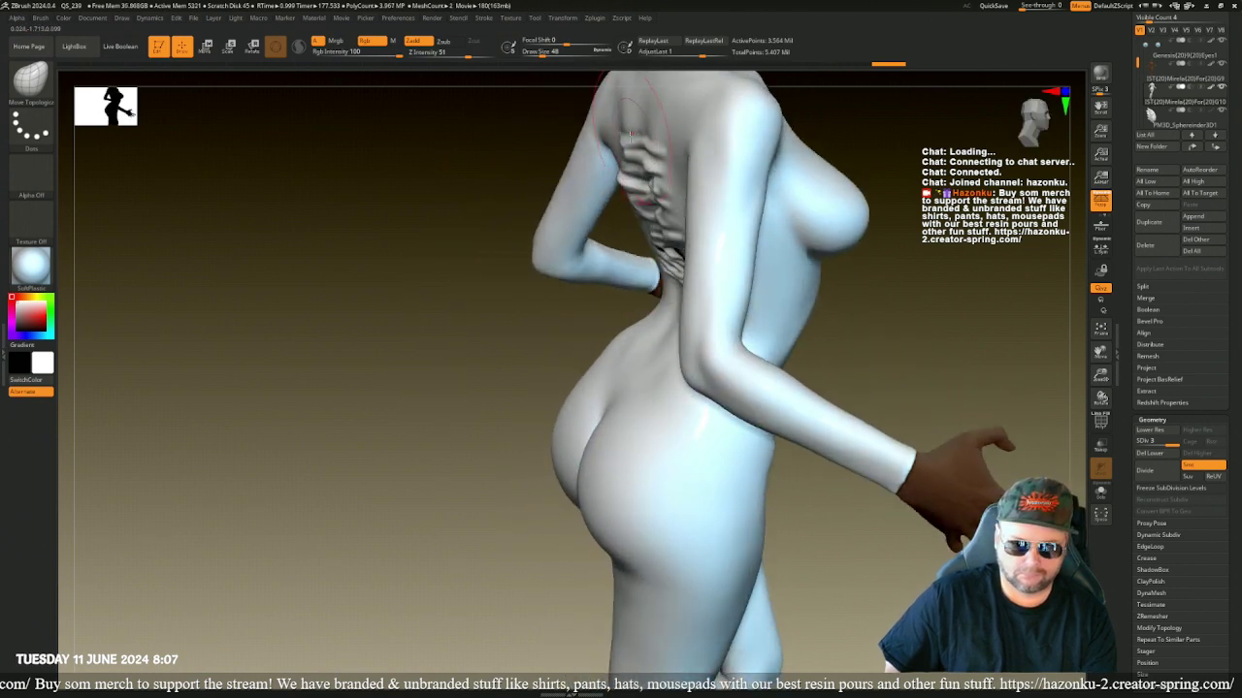
pyautogui.moveTo(670, 258); pyautogui.dragTo(666, 258)
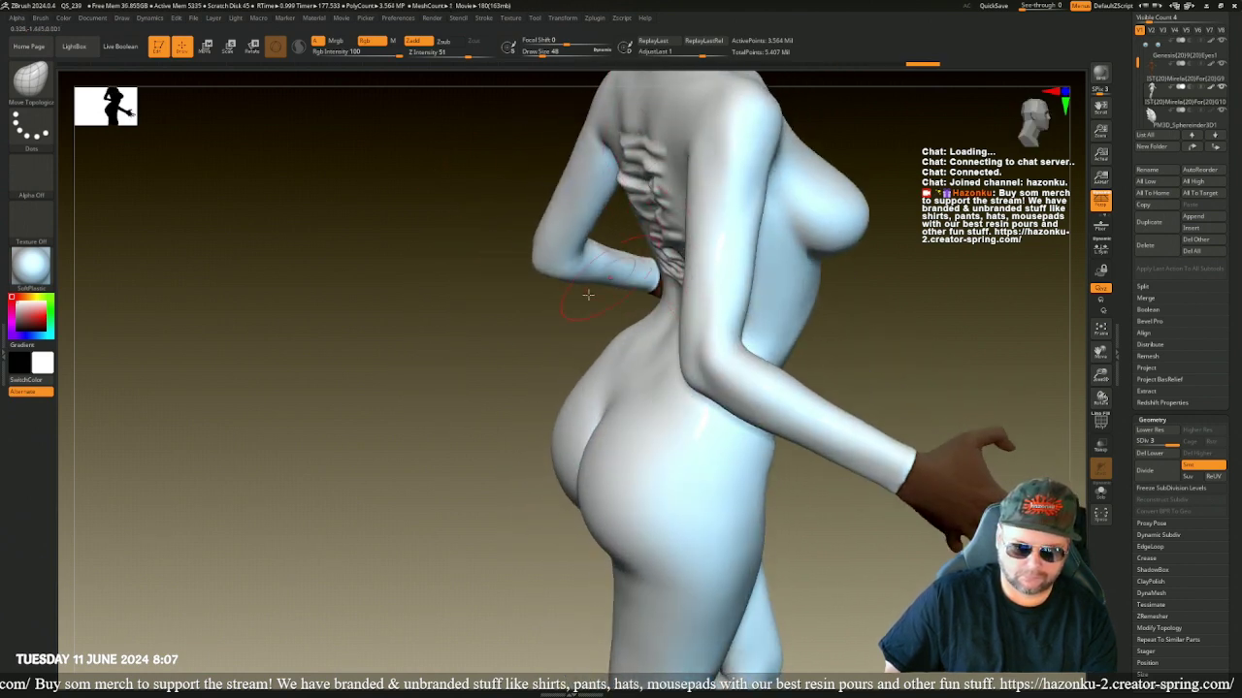
pyautogui.moveTo(588, 294); pyautogui.dragTo(641, 281)
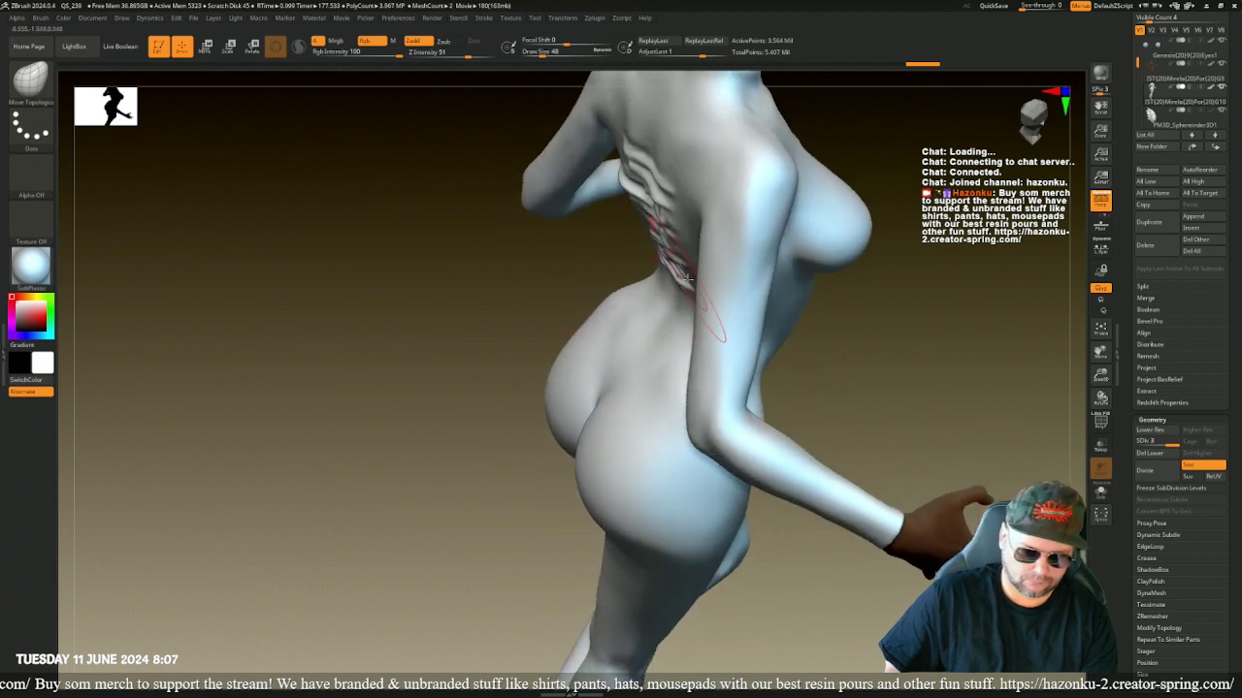
pyautogui.moveTo(553, 259); pyautogui.dragTo(532, 198)
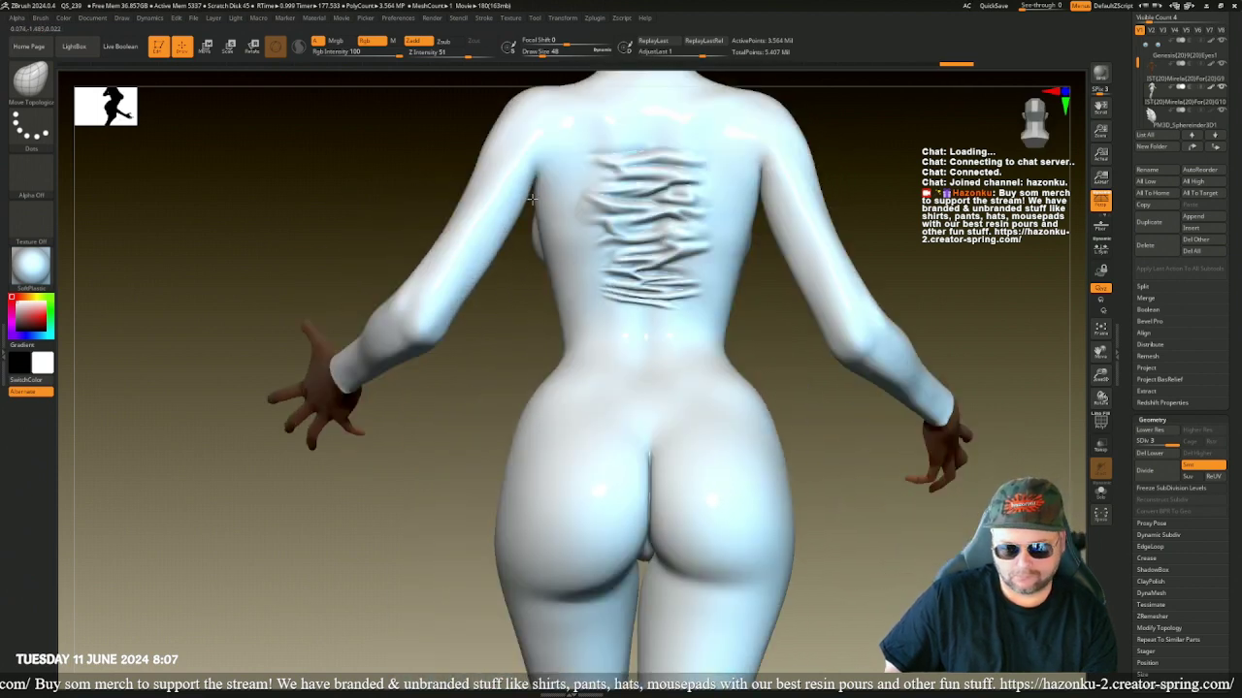
# - Undo the Move Topological adjustments and the wrinkle stamps on the back
pyautogui.hotkey('ctrl', 'z')
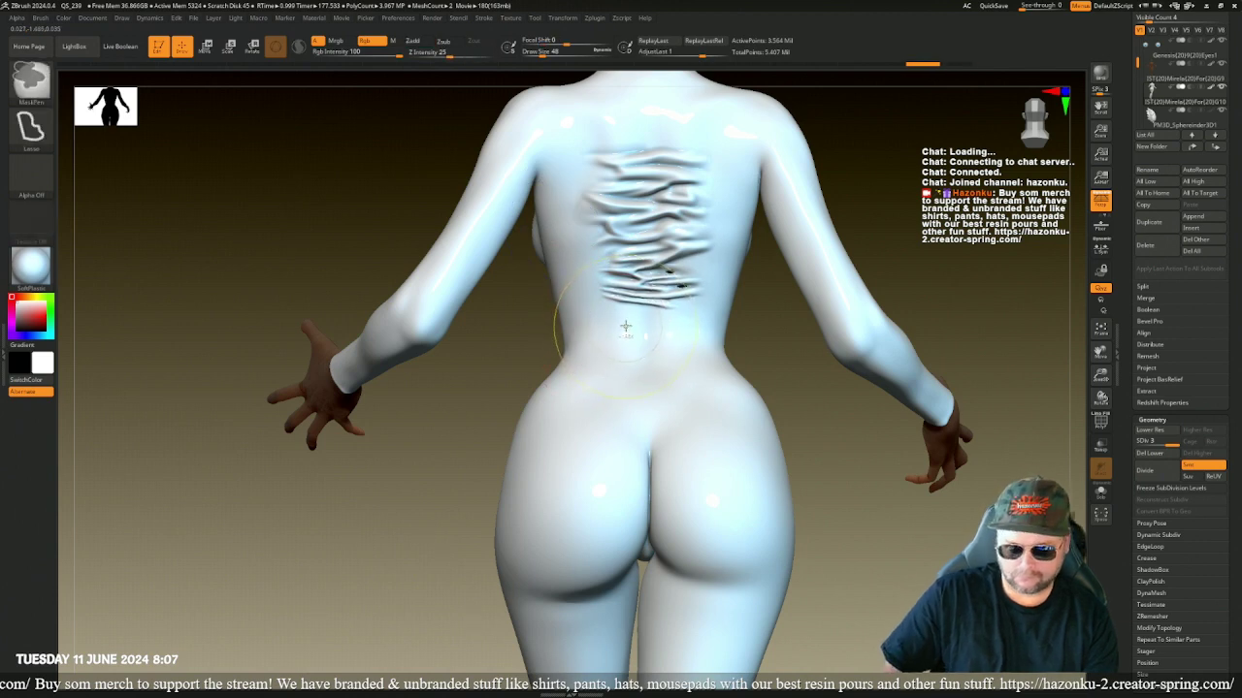
pyautogui.hotkey('ctrl', 'z')
pyautogui.hotkey('ctrl', 'z')
pyautogui.hotkey('ctrl', 'z')
pyautogui.hotkey('ctrl', 'z')
pyautogui.hotkey('ctrl', 'z')
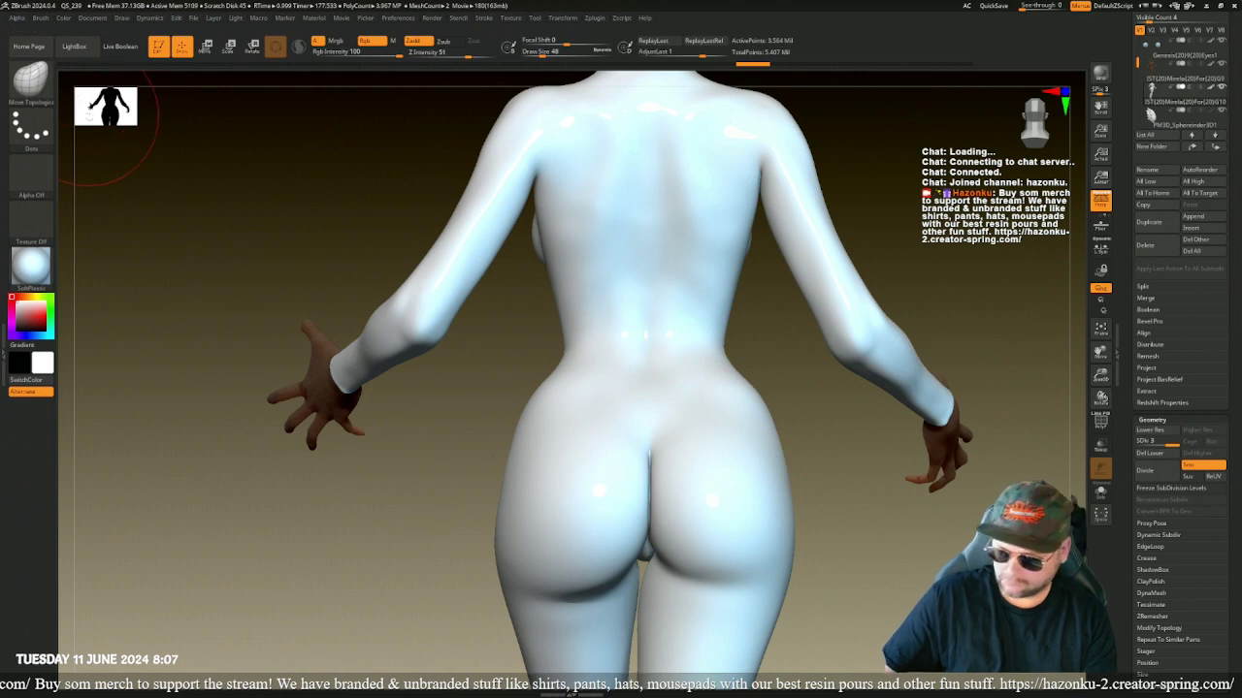
# - Return to the 50 VDM Brushes, choose a broad horizontal cloth wrinkle shape, try stamping it on the lower back and undo it
pyautogui.press('b')
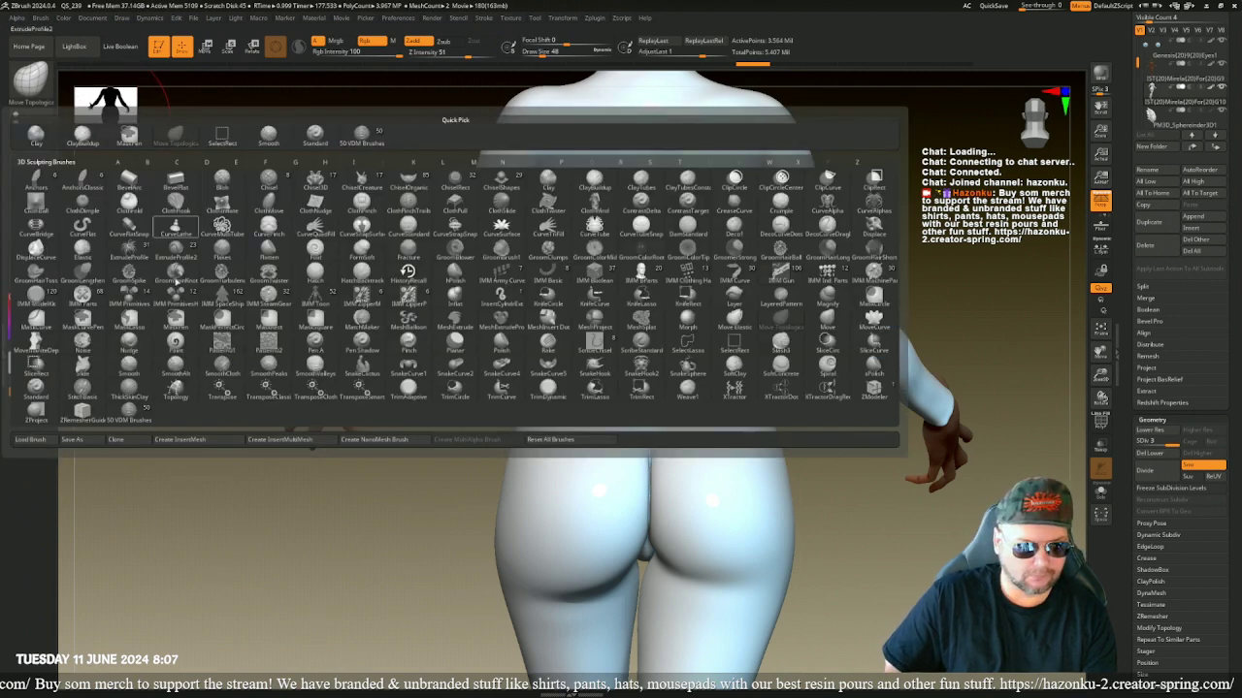
pyautogui.click(130, 409)
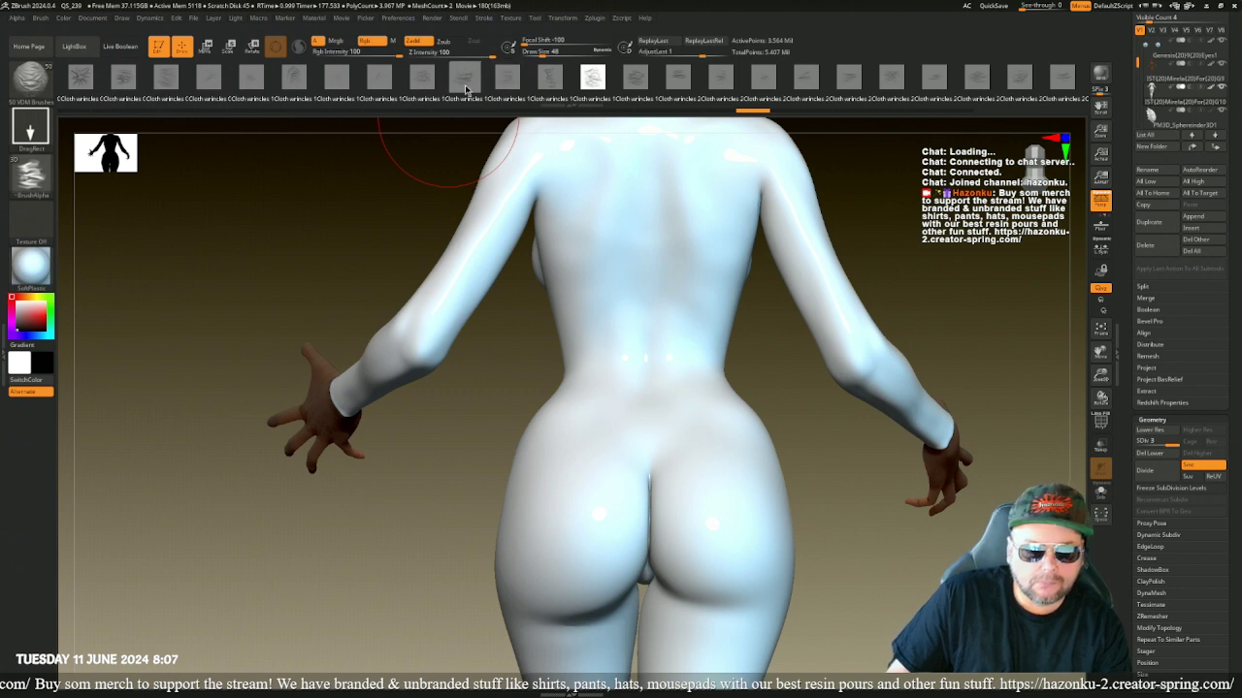
pyautogui.click(466, 80)
pyautogui.moveTo(648, 291); pyautogui.dragTo(635, 430)
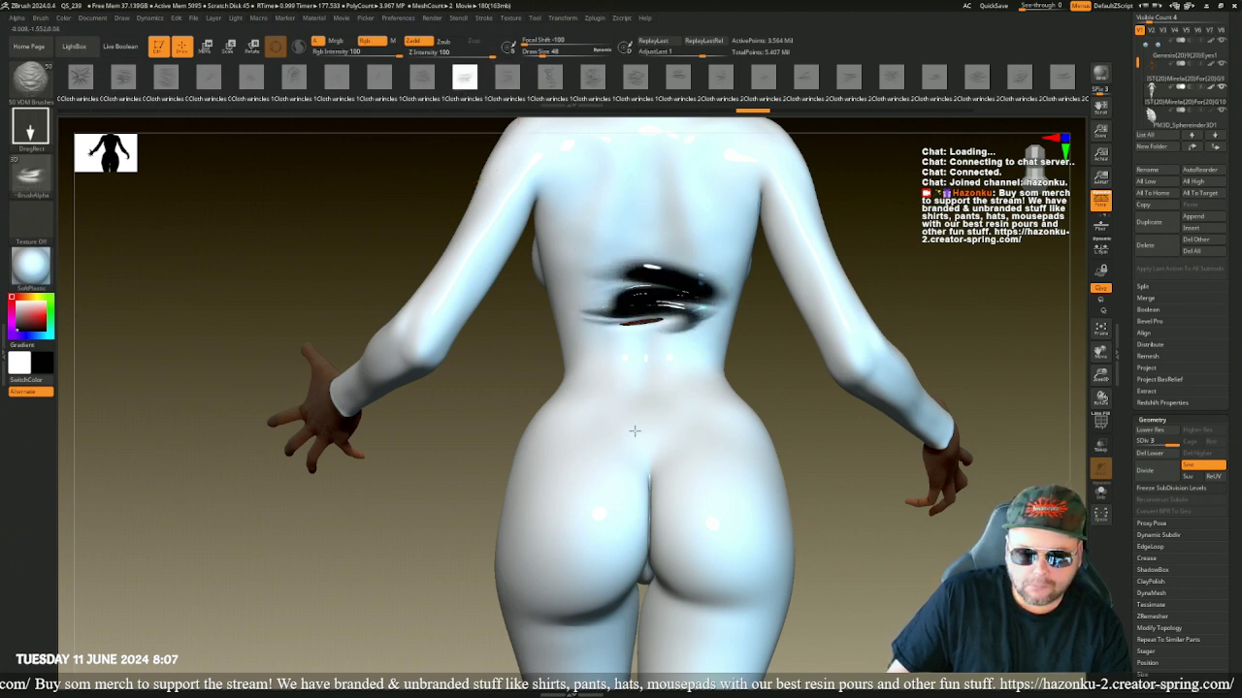
pyautogui.hotkey('ctrl', 'z')
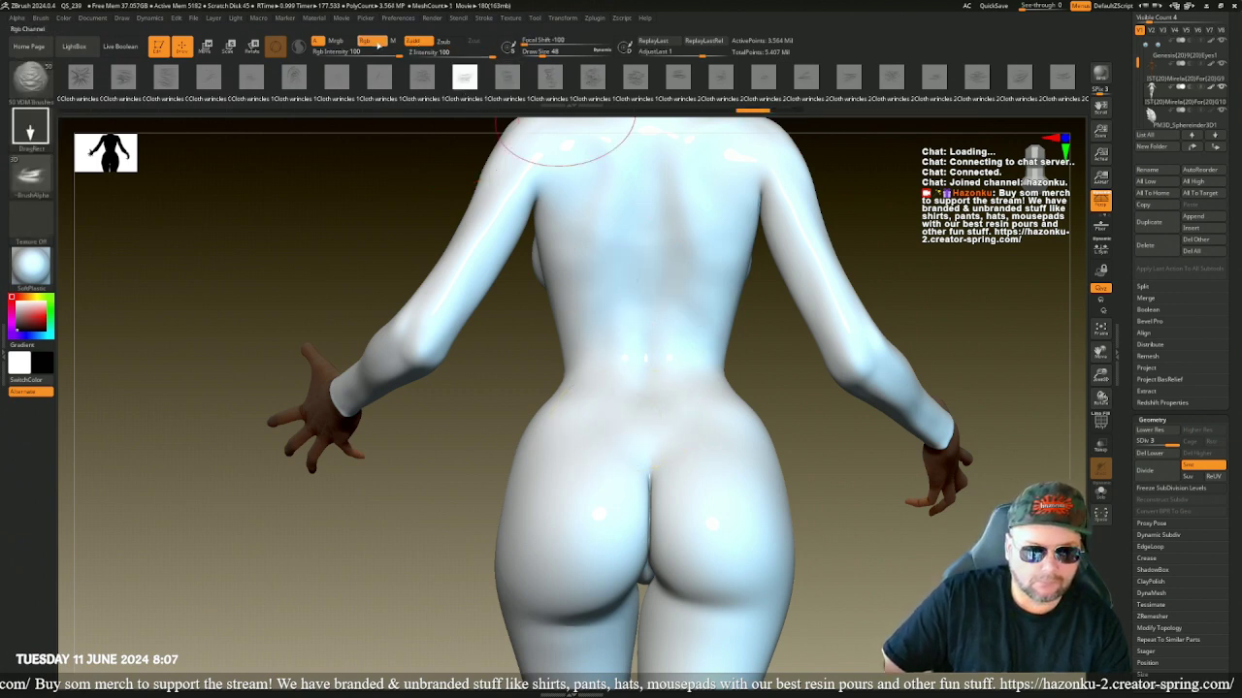
# - Turn off Rgb painting, try stamping the horizontal wrinkles across the waist at the back, check the front and undo the stamp
pyautogui.click(376, 44)
pyautogui.moveTo(646, 332)
pyautogui.mouseDown()
pyautogui.moveTo(653, 443)
pyautogui.moveTo(637, 459)
pyautogui.mouseUp()
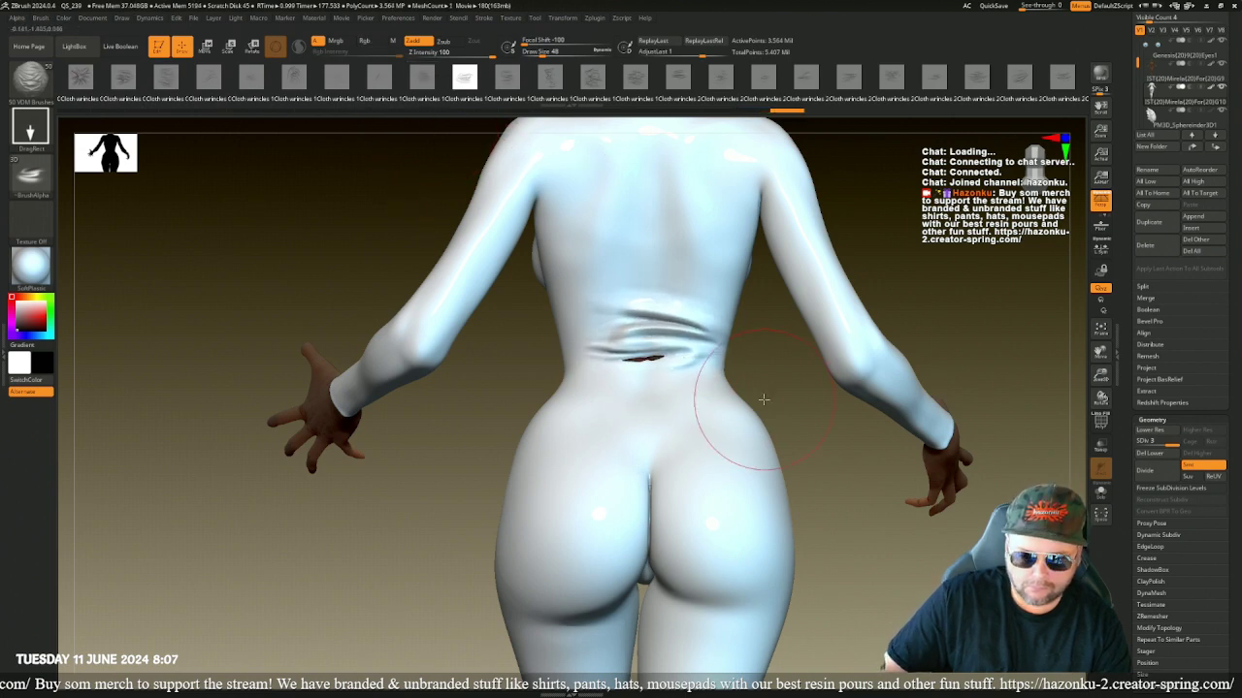
pyautogui.moveTo(764, 398); pyautogui.dragTo(694, 415)
pyautogui.moveTo(675, 405); pyautogui.dragTo(688, 402, button='right')
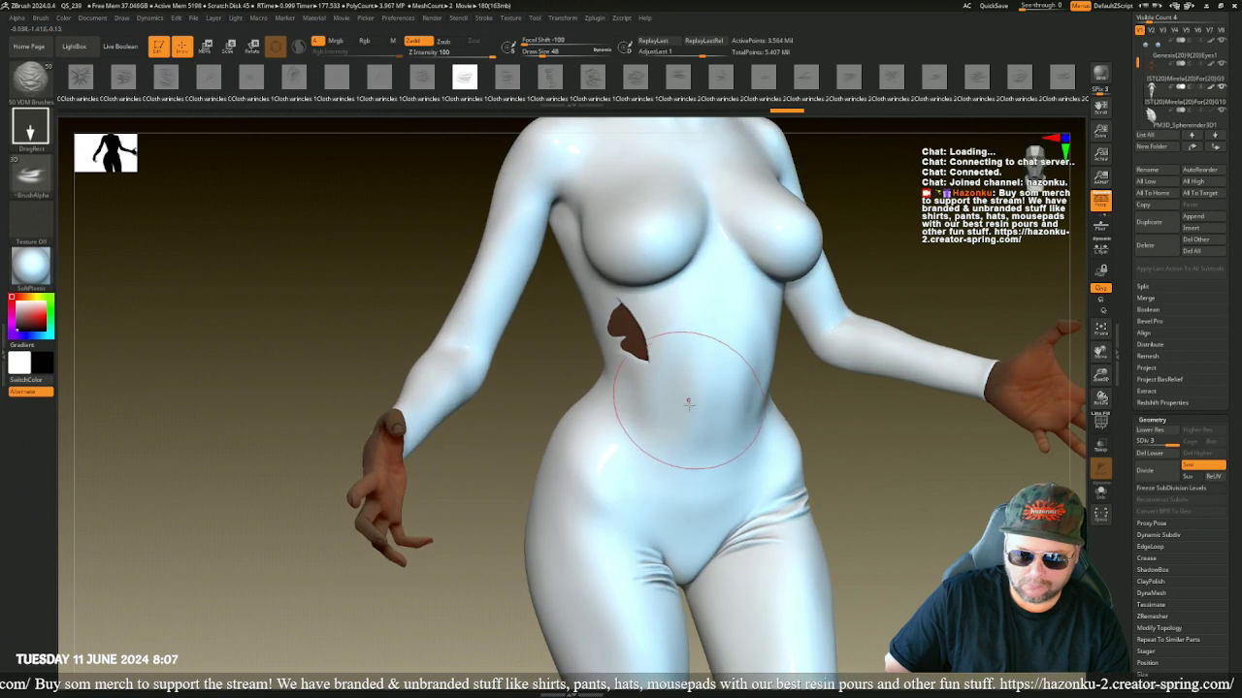
pyautogui.hotkey('ctrl', 'z')
# - Adjust the brush's Focal Shift and stamp the horizontal cloth wrinkles across the lower back at the waist
pyautogui.moveTo(369, 238); pyautogui.dragTo(644, 329)
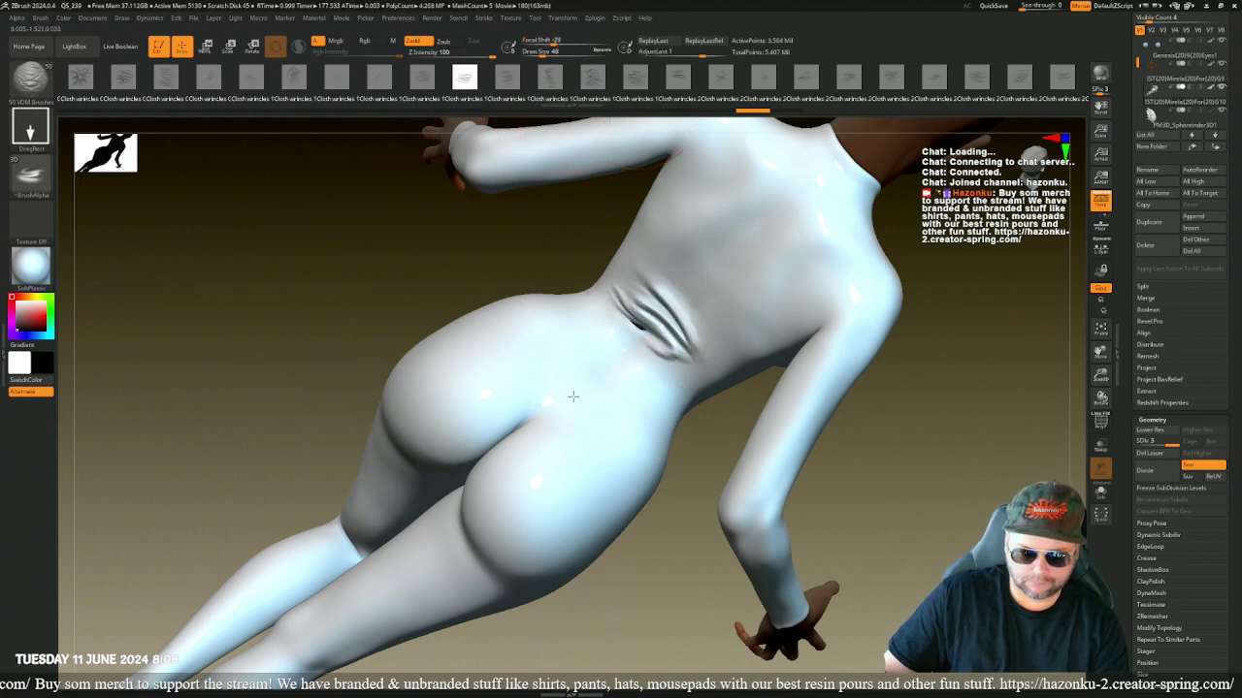
pyautogui.moveTo(705, 436); pyautogui.dragTo(705, 366)
pyautogui.moveTo(488, 321)
pyautogui.mouseDown()
pyautogui.moveTo(482, 346)
pyautogui.moveTo(500, 350)
pyautogui.mouseUp()
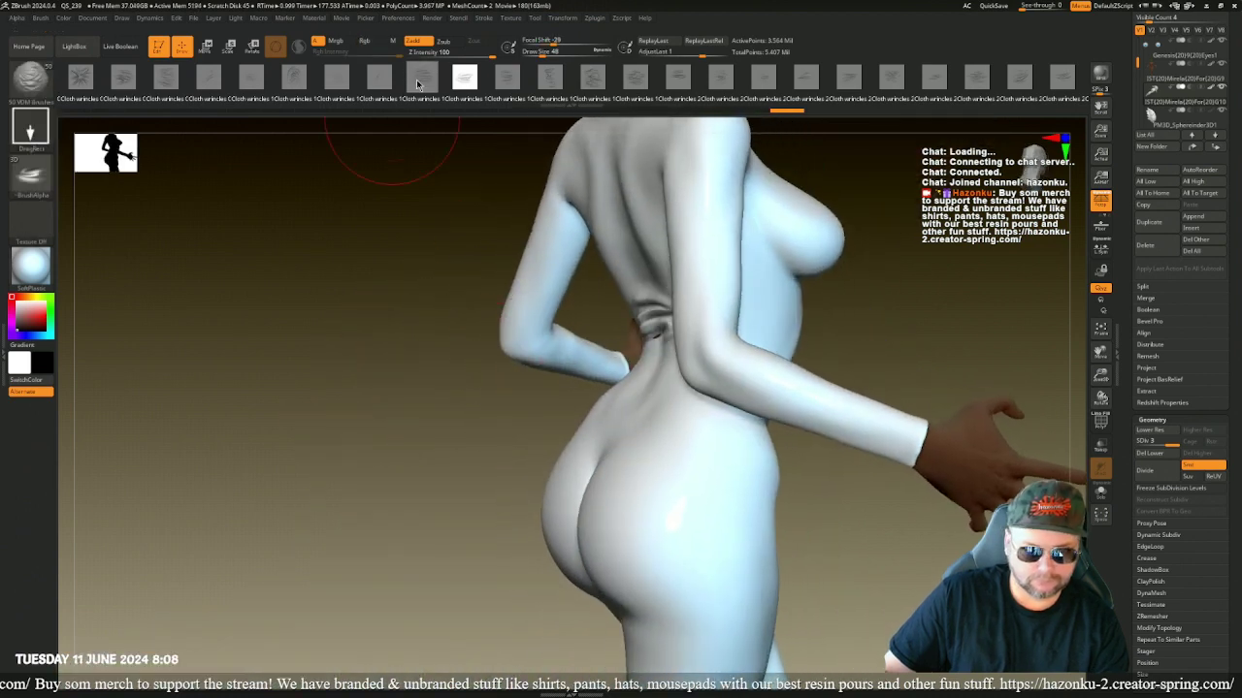
# - Choose a diagonal cloth wrinkle shape, try it below the waist wrinkles, and stamp diverging folds just above the crease between the buttocks
pyautogui.click(377, 89)
pyautogui.moveTo(467, 398)
pyautogui.mouseDown()
pyautogui.moveTo(485, 421)
pyautogui.moveTo(543, 421)
pyautogui.mouseUp()
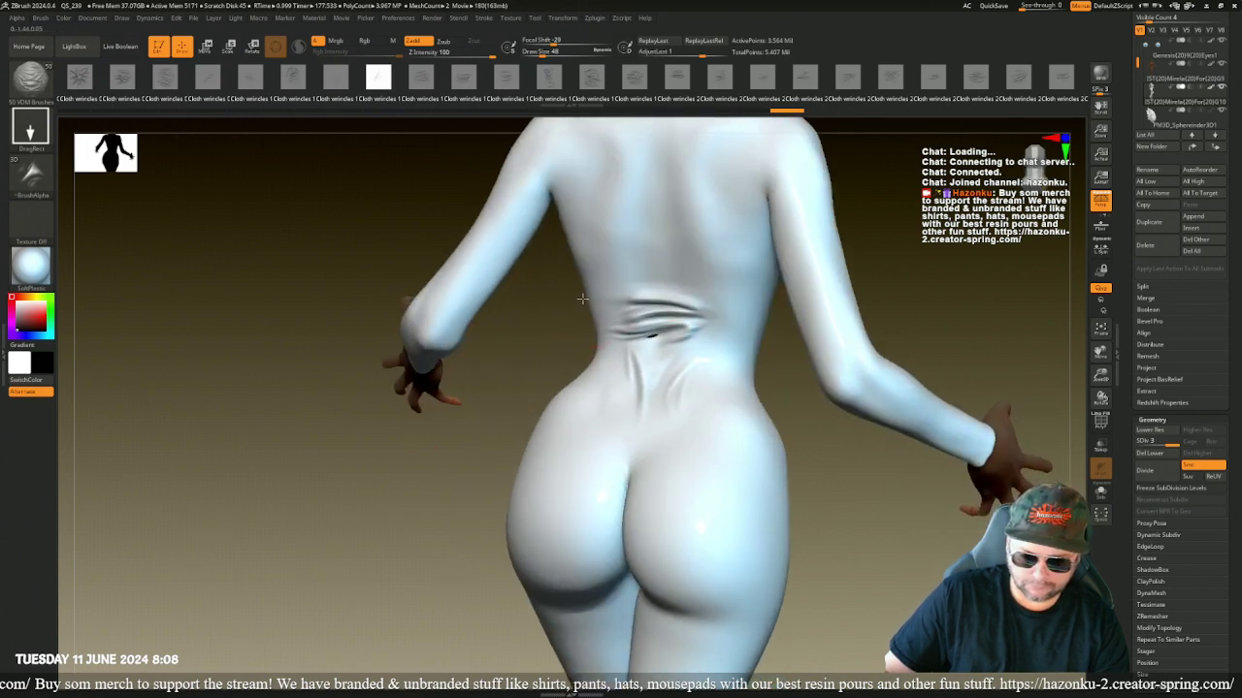
pyautogui.moveTo(582, 299)
pyautogui.mouseDown()
pyautogui.moveTo(535, 359)
pyautogui.moveTo(510, 368)
pyautogui.moveTo(548, 369)
pyautogui.moveTo(574, 390)
pyautogui.moveTo(564, 415)
pyautogui.mouseUp()
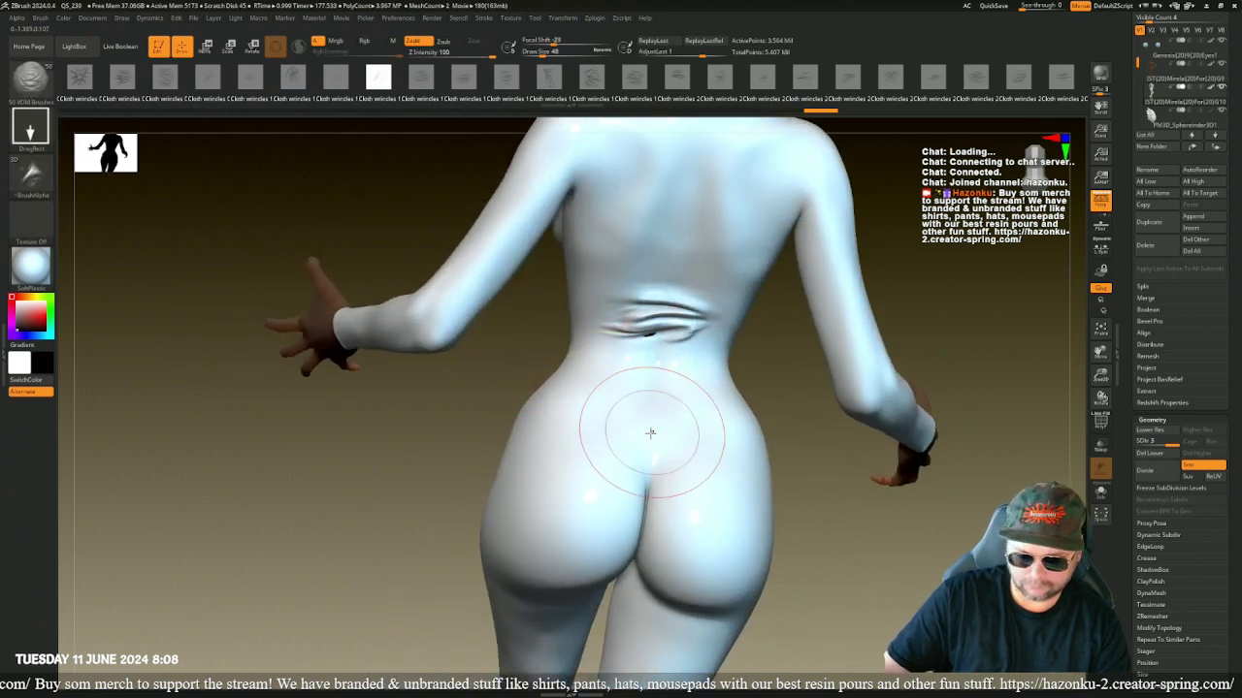
pyautogui.moveTo(650, 433); pyautogui.dragTo(649, 439)
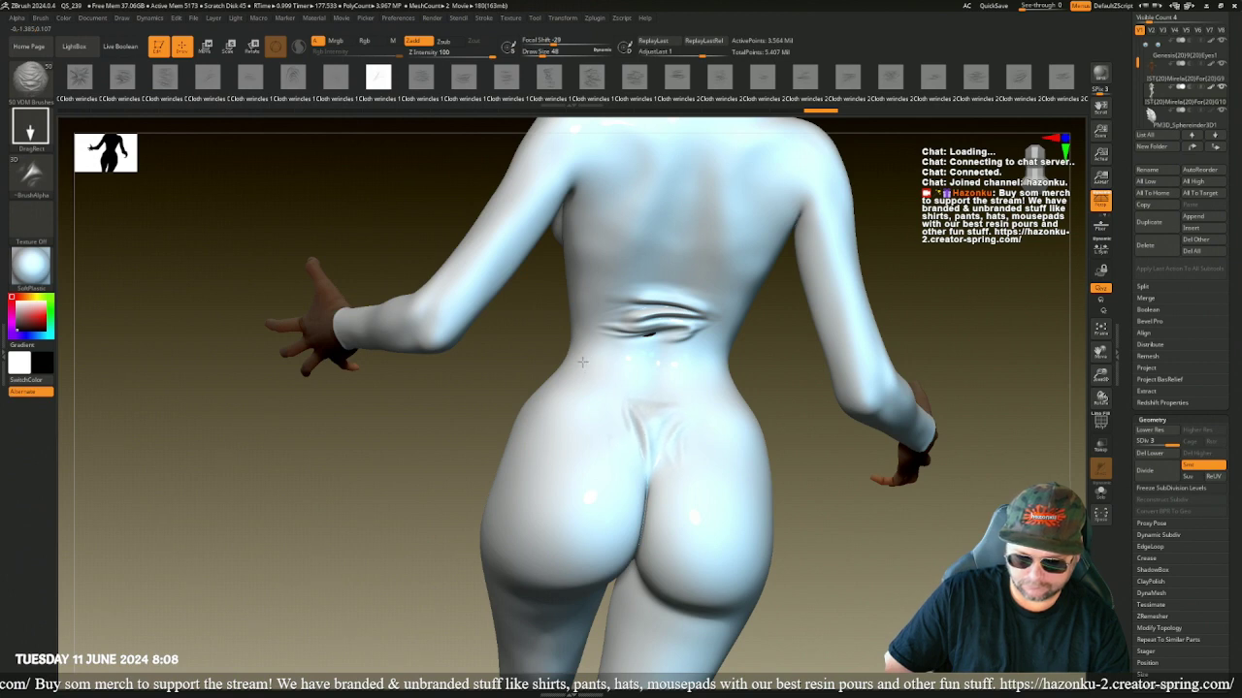
pyautogui.moveTo(469, 355); pyautogui.dragTo(477, 433)
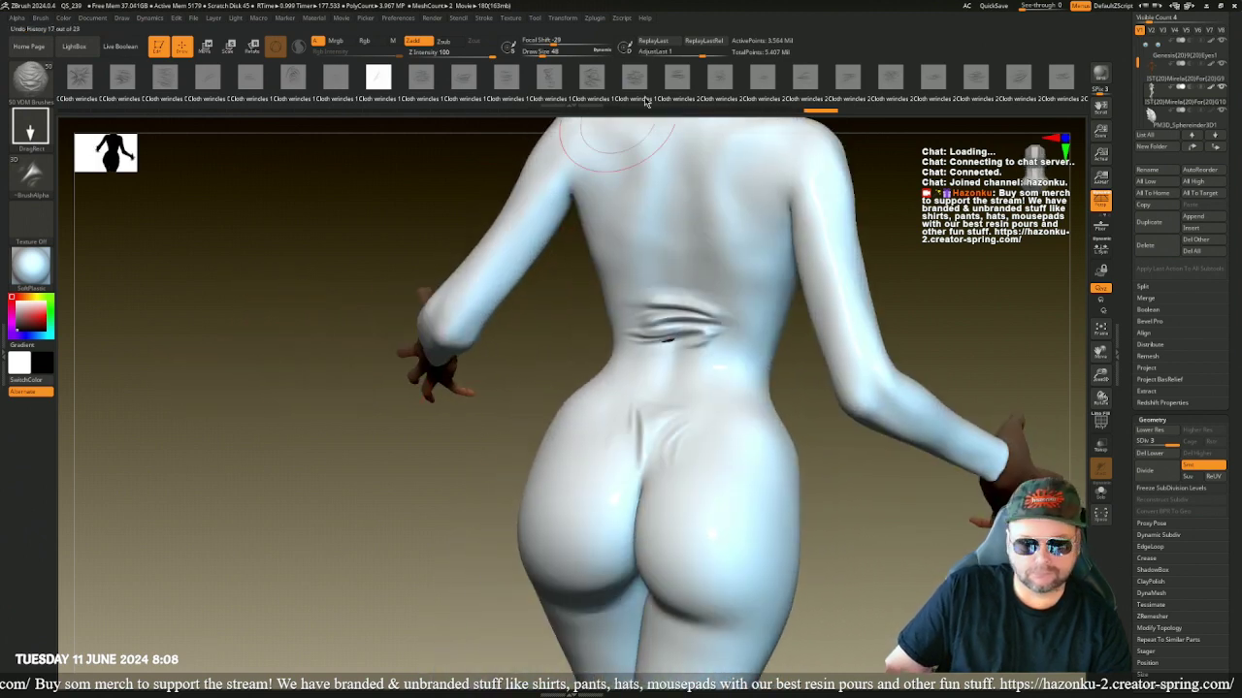
# - Choose another horizontal cloth wrinkle shape, stamp broad folds across the middle and upper back, and swap the two paint colours
pyautogui.click(720, 77)
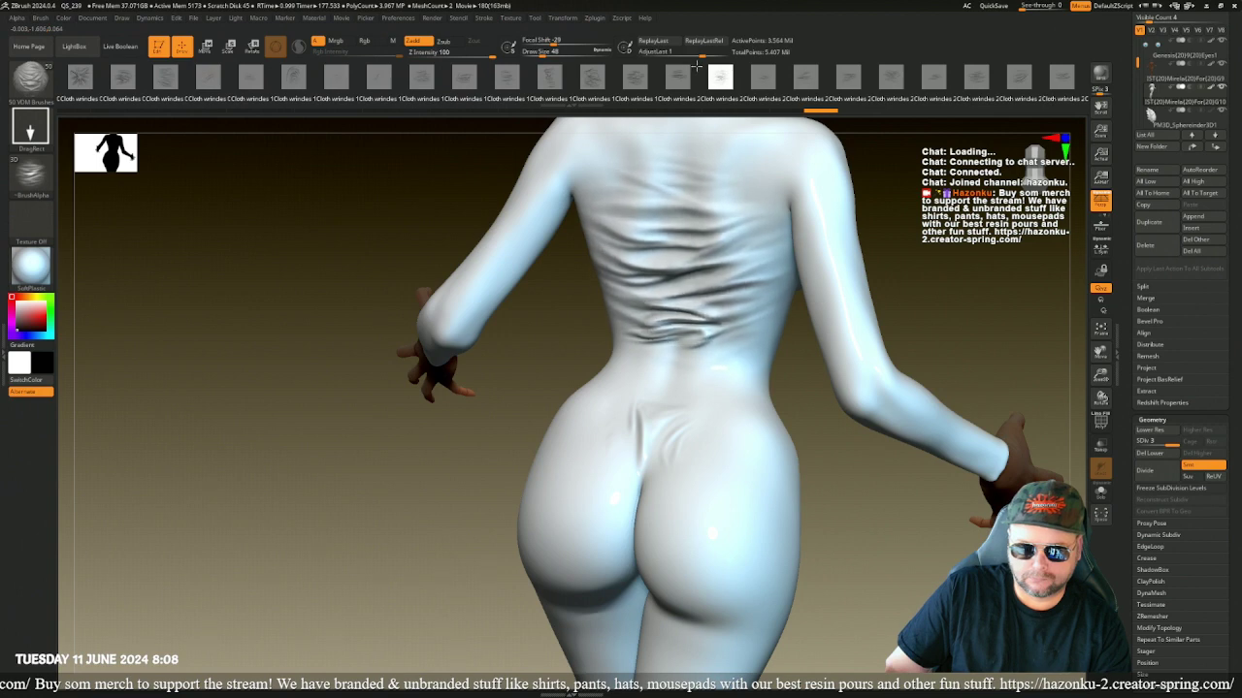
pyautogui.moveTo(932, 285)
pyautogui.mouseDown()
pyautogui.moveTo(852, 283)
pyautogui.moveTo(895, 236)
pyautogui.moveTo(937, 397)
pyautogui.moveTo(906, 399)
pyautogui.moveTo(811, 331)
pyautogui.mouseUp()
pyautogui.press('v')
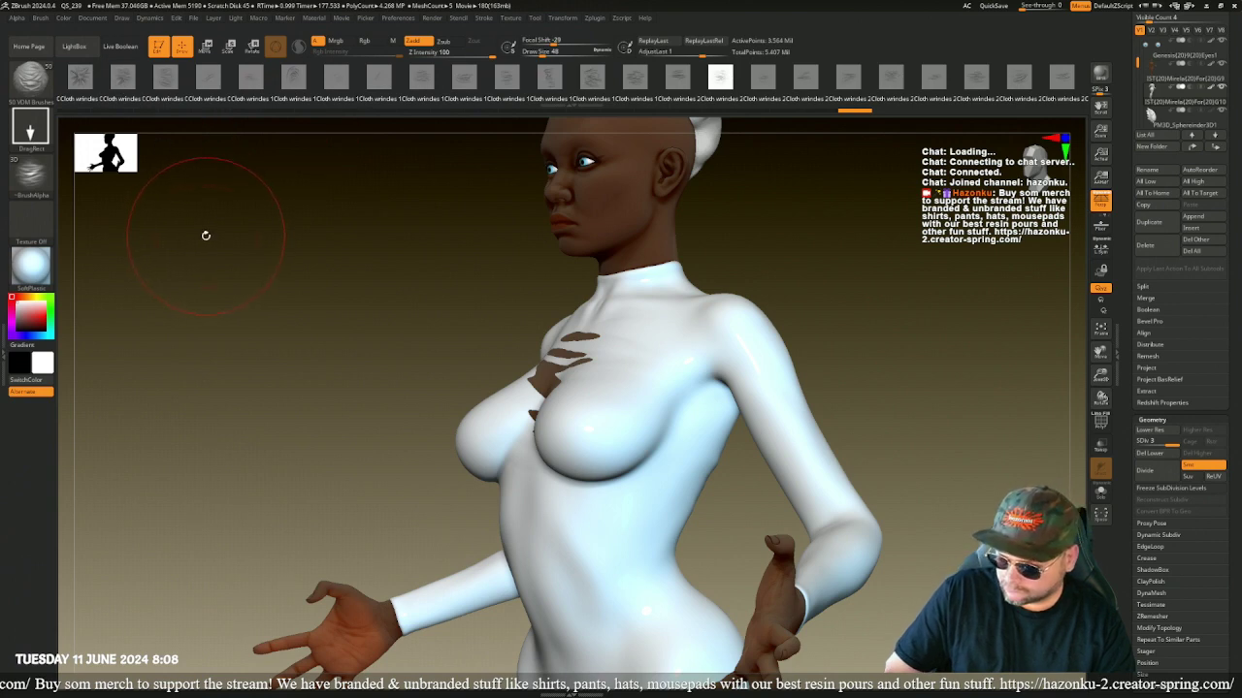
# - With the Move Topological brush, pull the suit outward over the skin showing through on the upper chest and smooth that area
pyautogui.press('b')
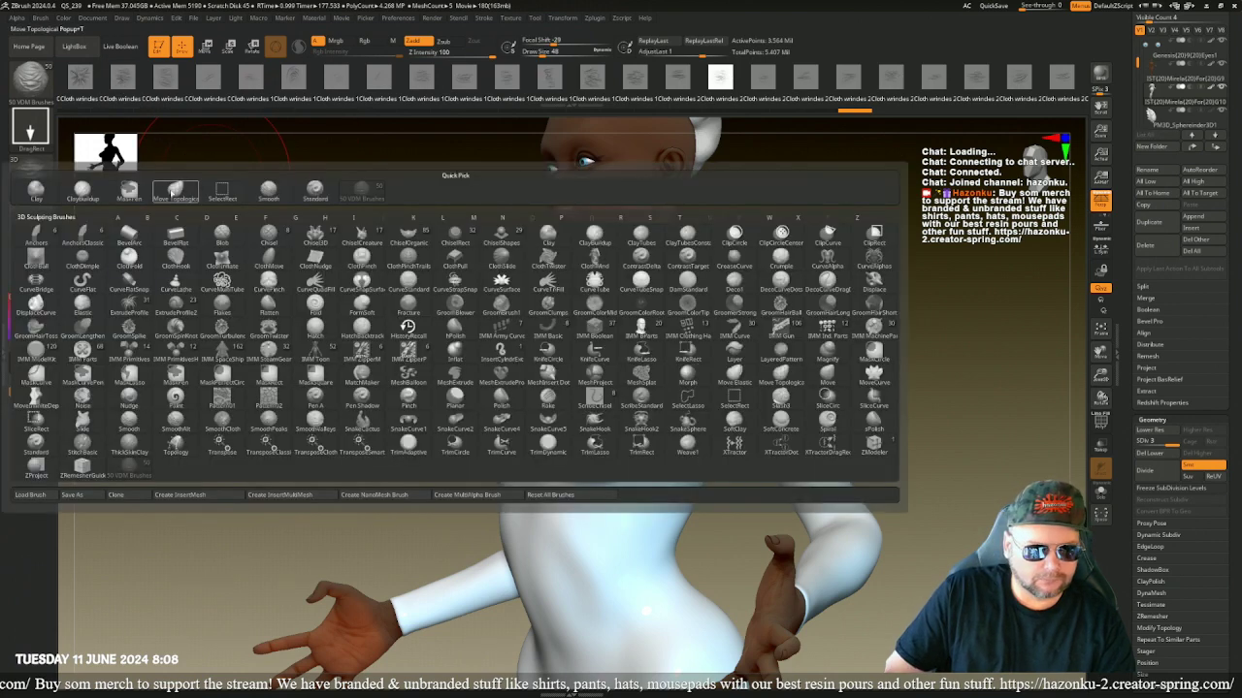
pyautogui.click(174, 191)
pyautogui.moveTo(577, 320)
pyautogui.mouseDown()
pyautogui.moveTo(545, 367)
pyautogui.moveTo(549, 345)
pyautogui.mouseUp()
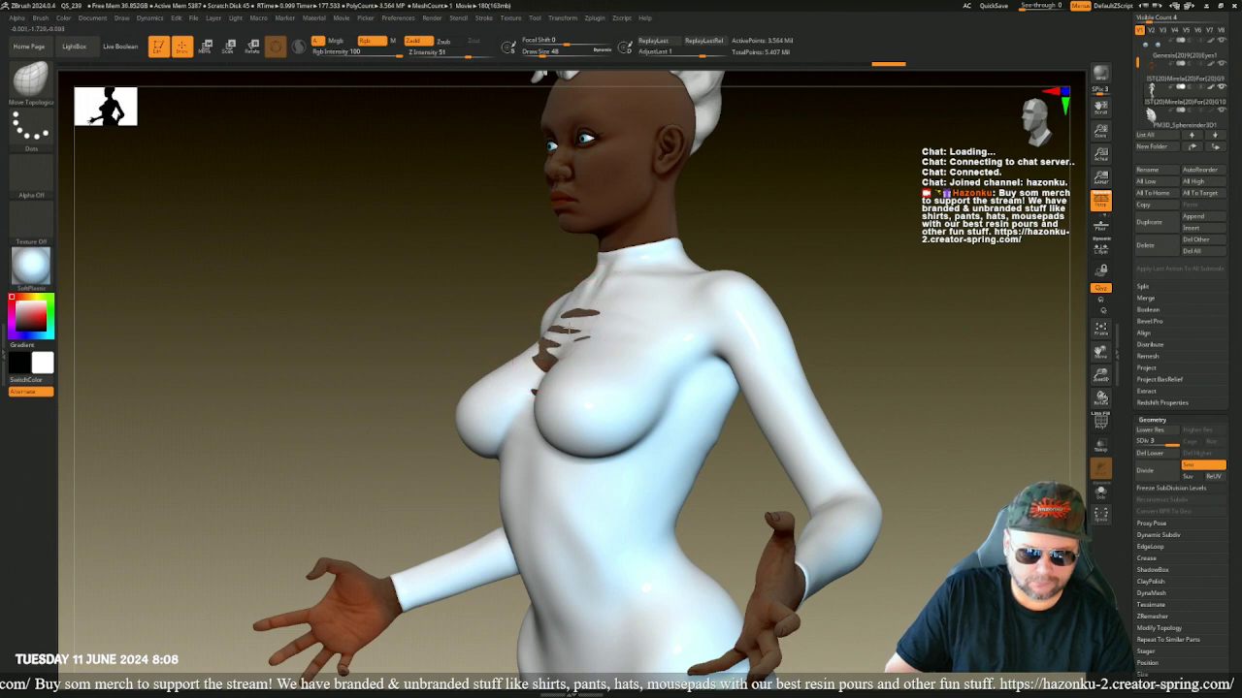
pyautogui.moveTo(554, 344)
pyautogui.mouseDown()
pyautogui.moveTo(527, 348)
pyautogui.moveTo(699, 335)
pyautogui.mouseUp()
pyautogui.moveTo(527, 333)
pyautogui.keyDown('shift'); pyautogui.mouseDown()
pyautogui.moveTo(556, 366)
pyautogui.moveTo(493, 361)
pyautogui.mouseUp(); pyautogui.keyUp('shift')
pyautogui.moveTo(273, 252); pyautogui.dragTo(355, 254)
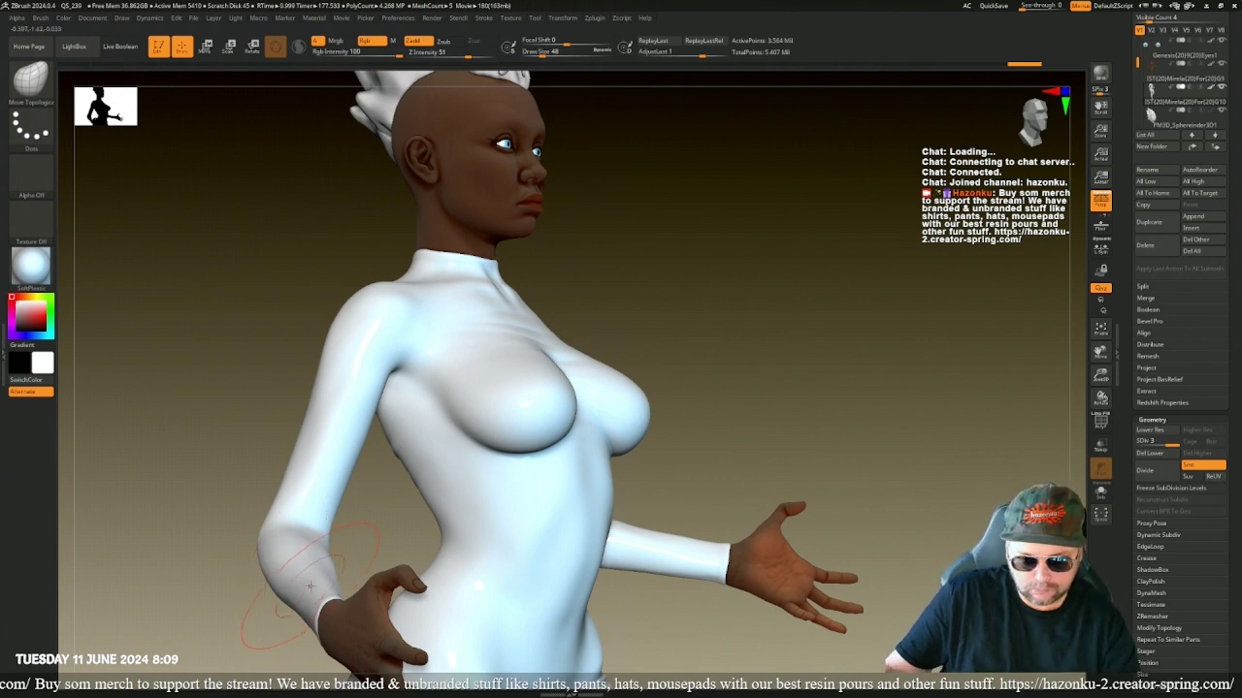
# - Undo the last two edits and lasso-mask the suit's chest and breasts from the side
pyautogui.moveTo(651, 268)
pyautogui.mouseDown()
pyautogui.moveTo(718, 282)
pyautogui.moveTo(709, 272)
pyautogui.mouseUp()
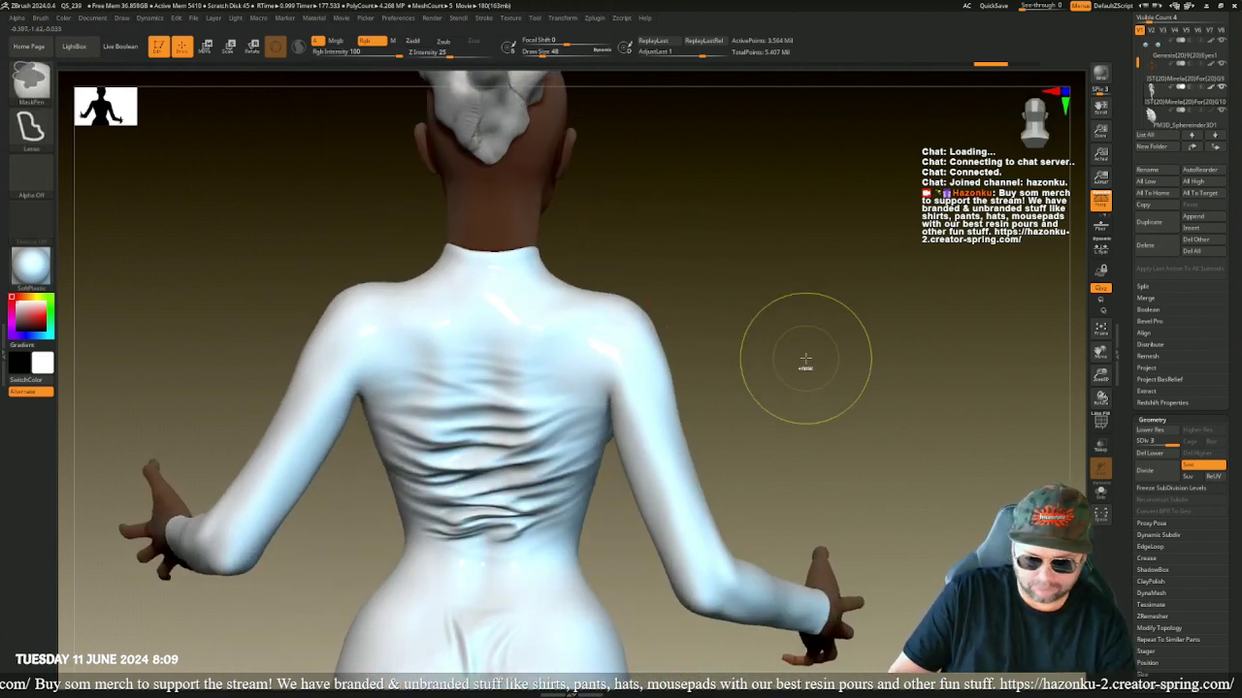
pyautogui.hotkey('ctrl', 'z')
pyautogui.hotkey('ctrl', 'z')
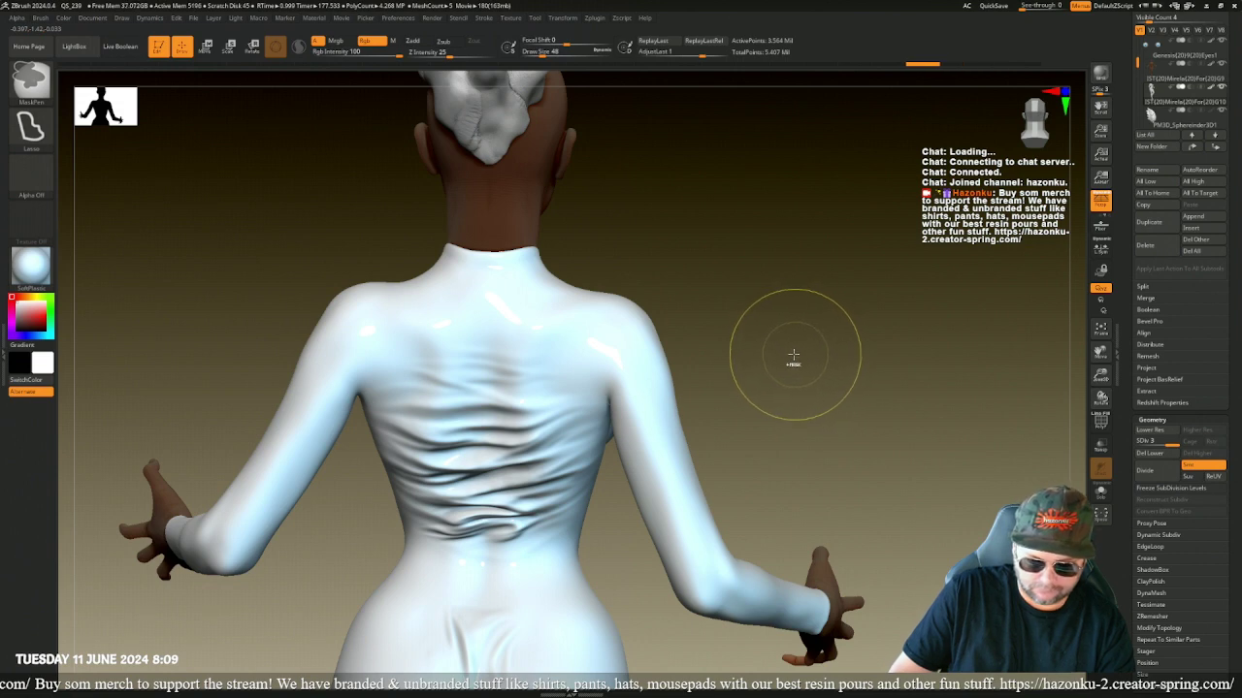
pyautogui.moveTo(805, 356); pyautogui.dragTo(751, 352)
pyautogui.press('ctrl')
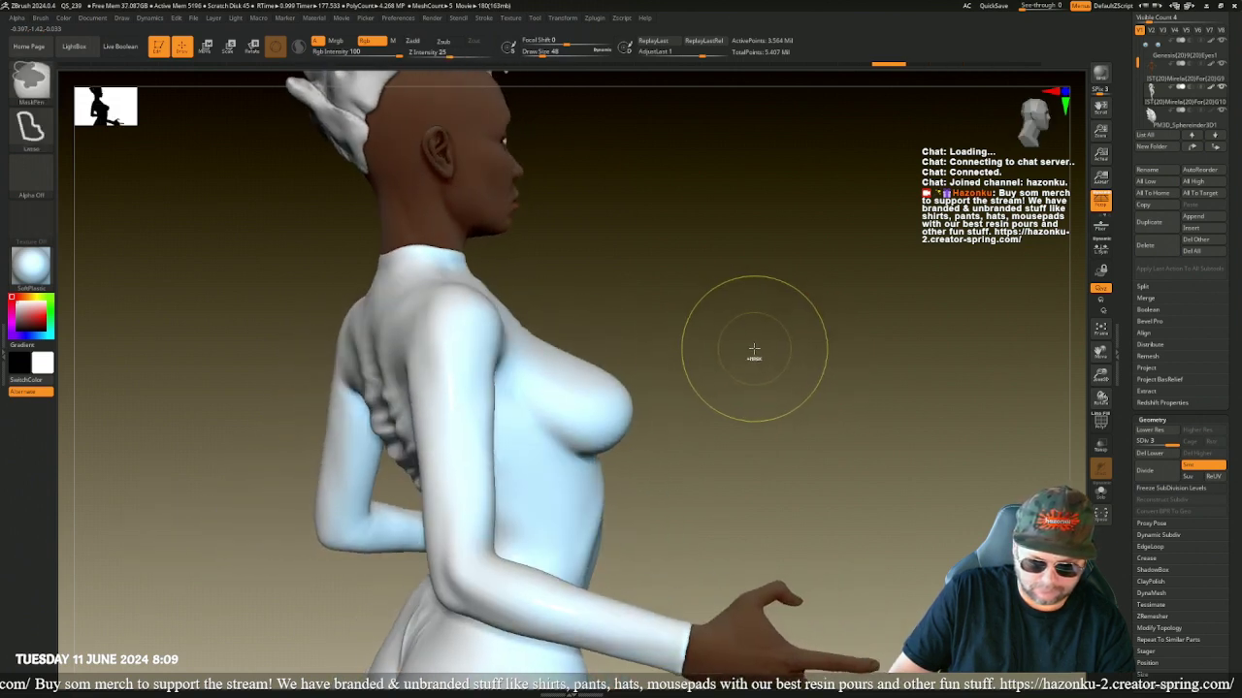
pyautogui.moveTo(778, 369)
pyautogui.mouseDown()
pyautogui.moveTo(747, 373)
pyautogui.moveTo(773, 380)
pyautogui.mouseUp()
pyautogui.press('ctrl')
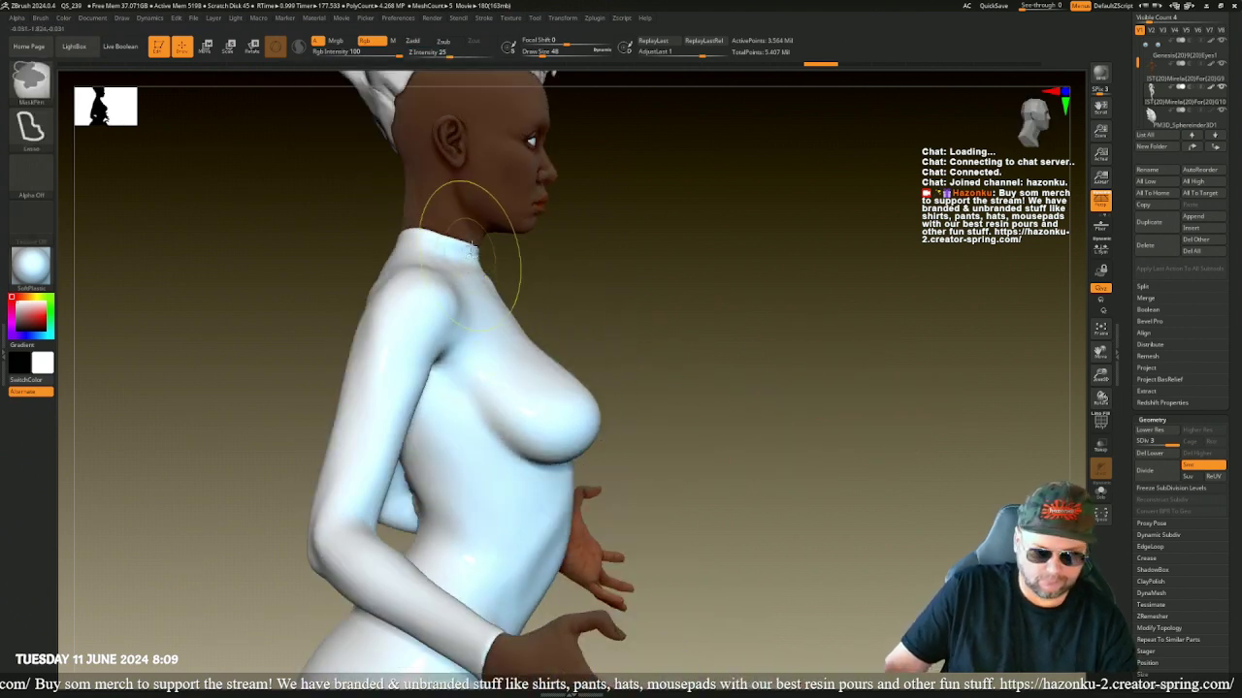
pyautogui.moveTo(460, 233)
pyautogui.keyDown('ctrl'); pyautogui.mouseDown()
pyautogui.moveTo(662, 456)
pyautogui.moveTo(575, 549)
pyautogui.moveTo(531, 531)
pyautogui.moveTo(467, 421)
pyautogui.mouseUp(); pyautogui.keyUp('ctrl')
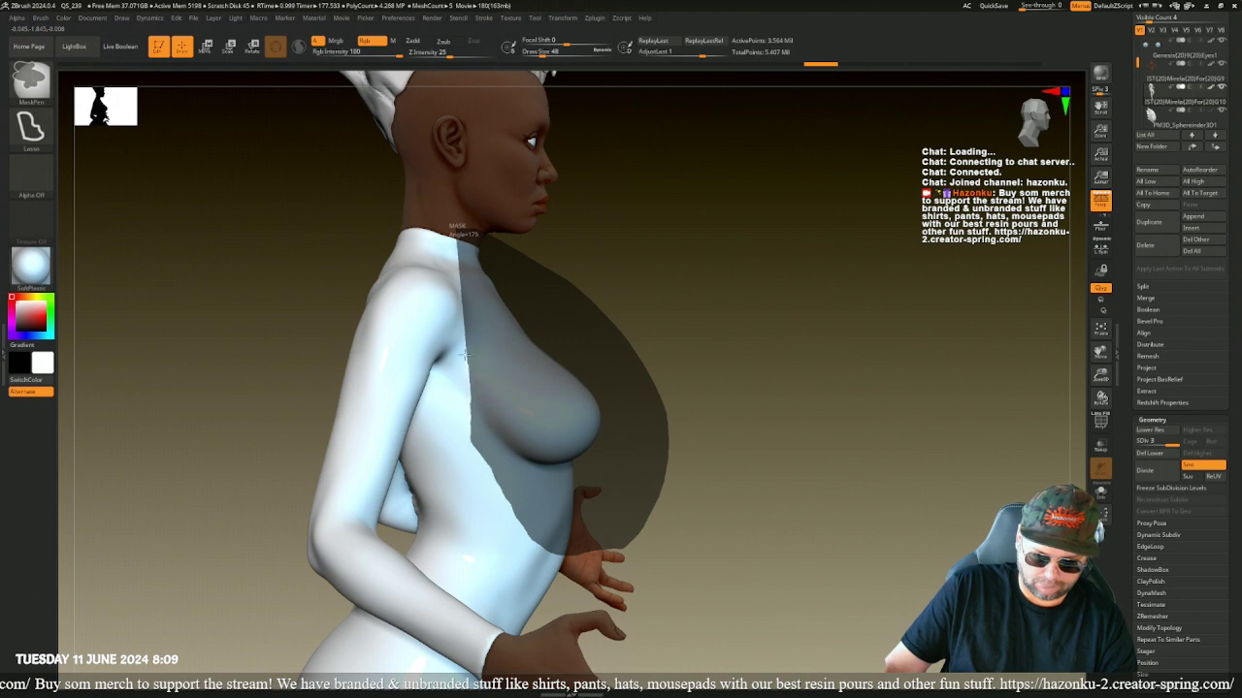
pyautogui.keyDown('ctrl'); pyautogui.moveTo(454, 326); pyautogui.dragTo(456, 238); pyautogui.keyUp('ctrl')
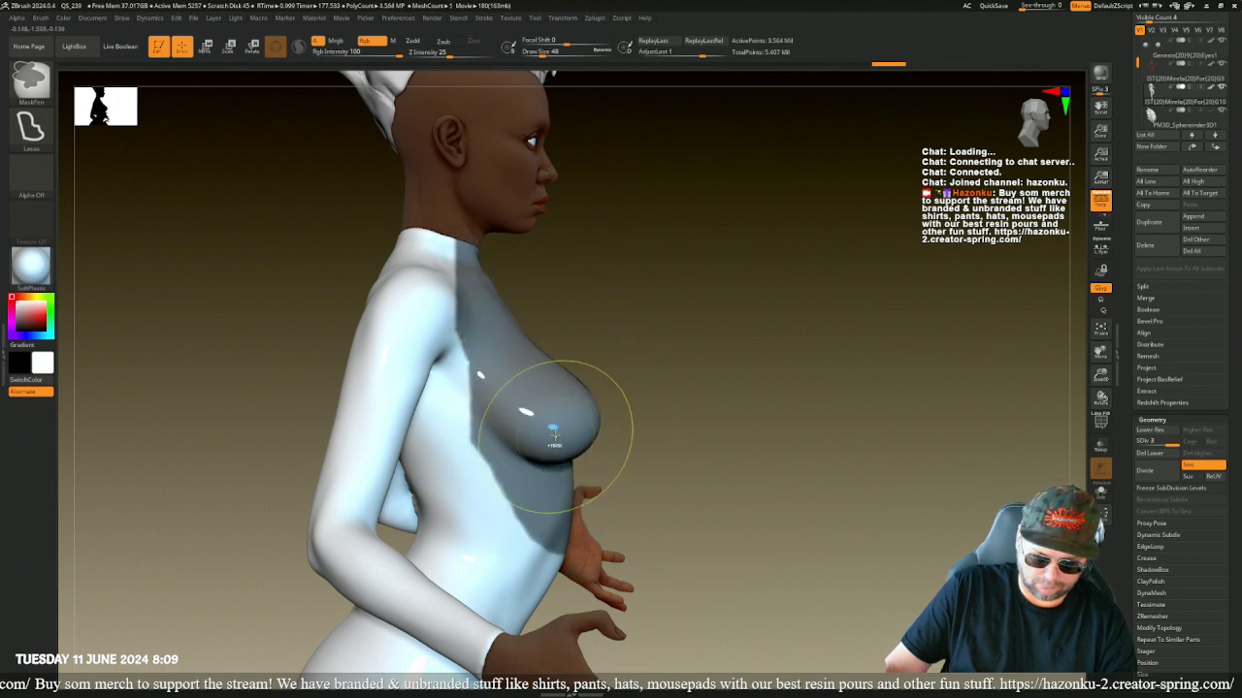
# - Extend the lasso mask down the front of the torso and over the front of the hips and the cuffs
pyautogui.keyDown('alt'); pyautogui.moveTo(707, 554); pyautogui.dragTo(727, 313); pyautogui.keyUp('alt')
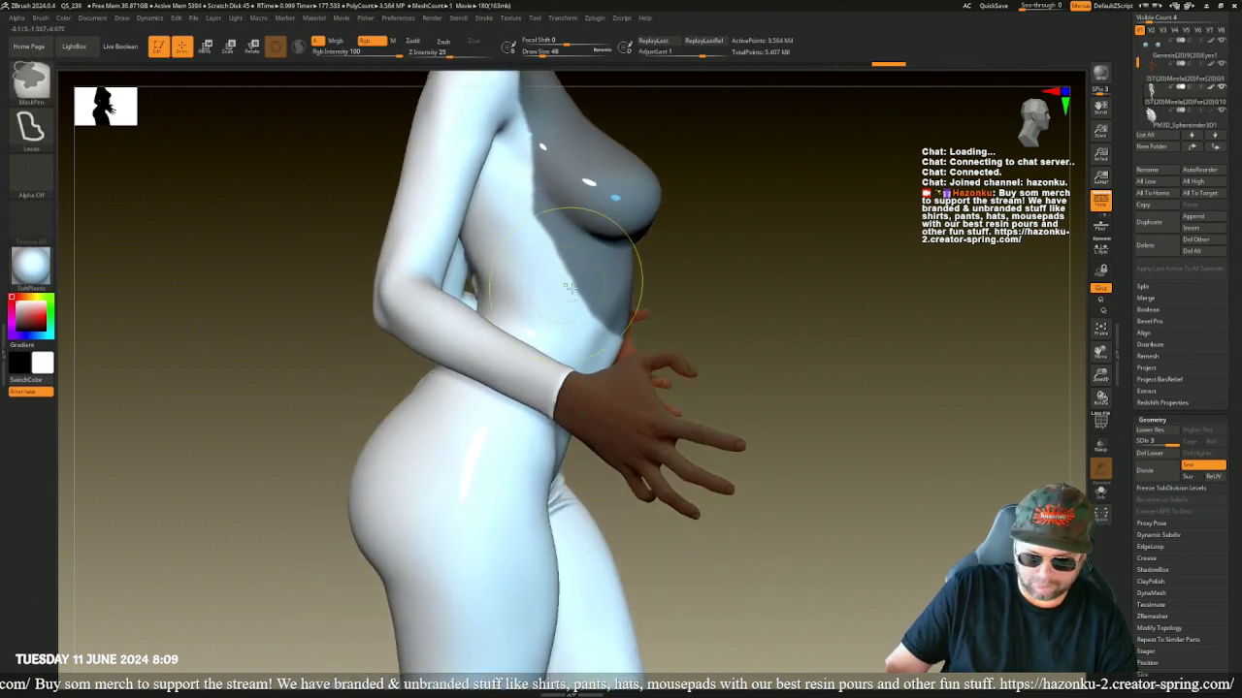
pyautogui.moveTo(576, 275)
pyautogui.keyDown('ctrl'); pyautogui.mouseDown()
pyautogui.moveTo(588, 561)
pyautogui.moveTo(495, 592)
pyautogui.moveTo(467, 282)
pyautogui.mouseUp(); pyautogui.keyUp('ctrl')
pyautogui.moveTo(244, 379)
pyautogui.mouseDown()
pyautogui.moveTo(281, 380)
pyautogui.moveTo(337, 280)
pyautogui.moveTo(263, 191)
pyautogui.mouseUp()
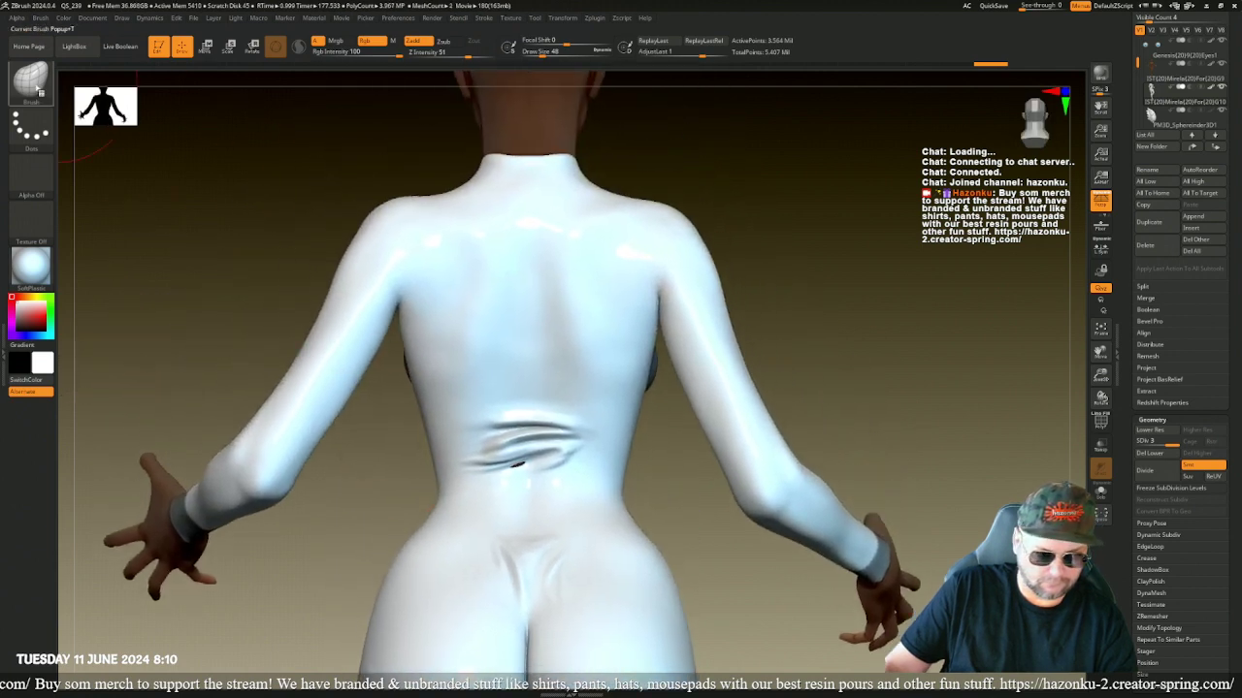
# - With the 50 VDM Brushes set, stamp horizontal cloth wrinkles across the middle and upper back
pyautogui.press('b')
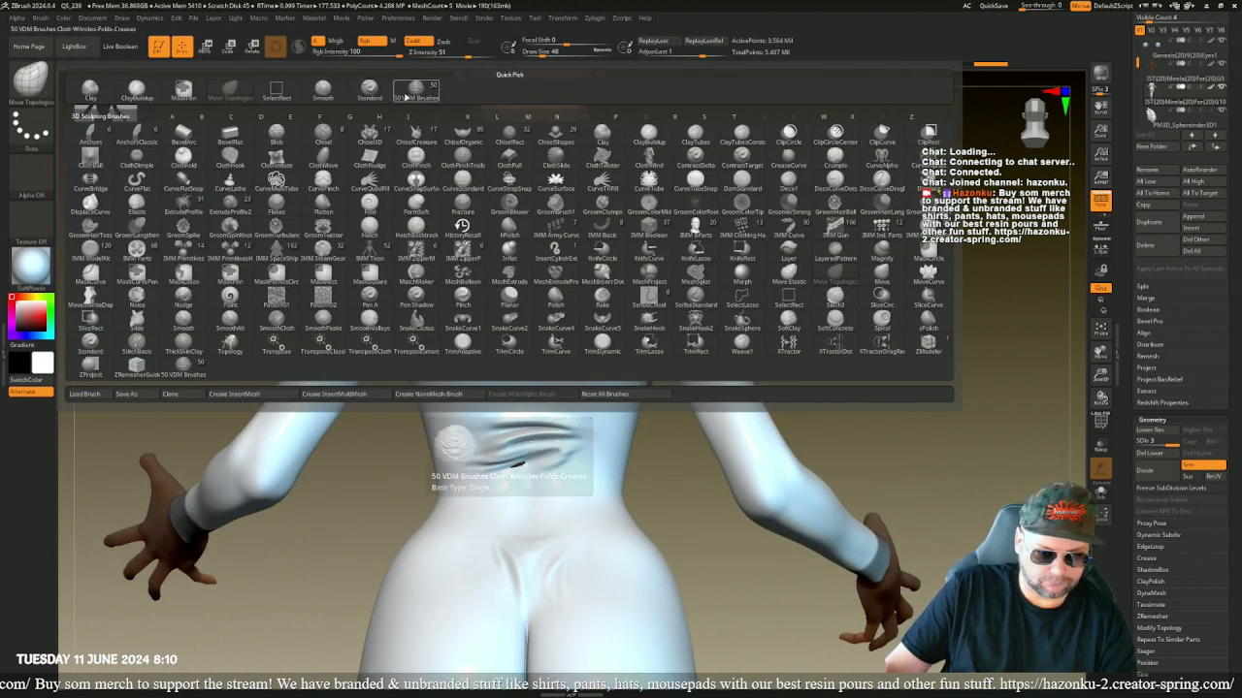
pyautogui.click(417, 90)
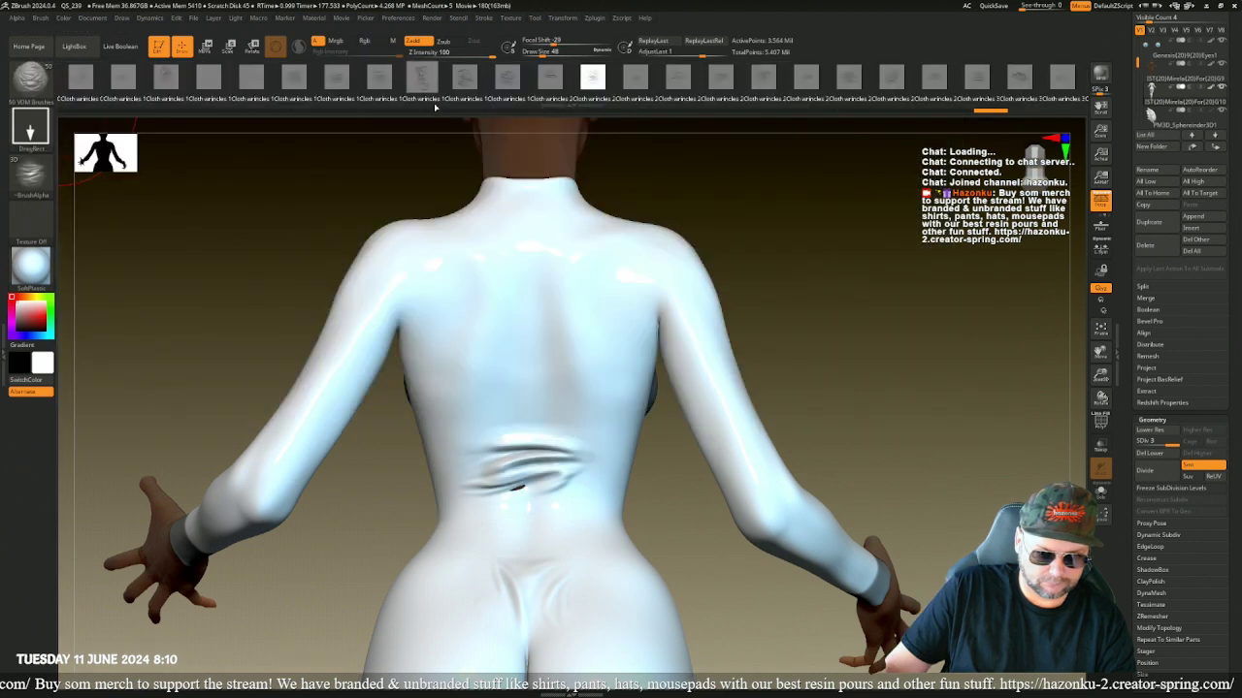
pyautogui.moveTo(506, 482); pyautogui.dragTo(512, 527)
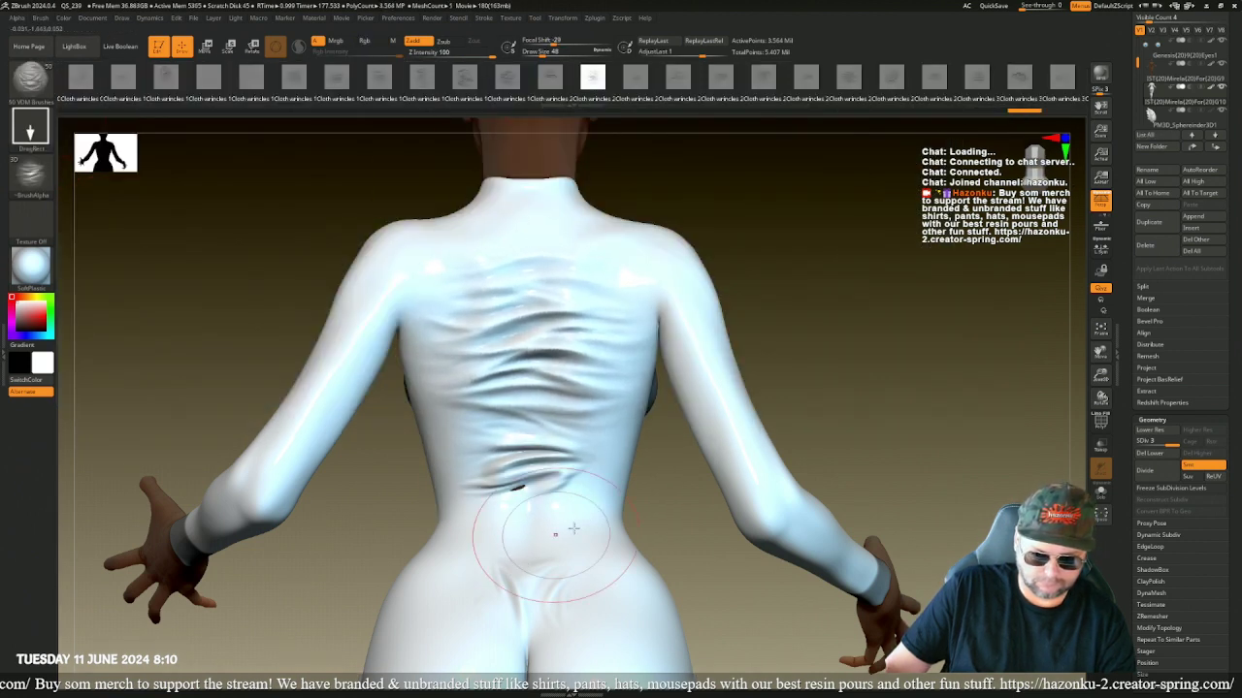
pyautogui.moveTo(512, 526)
pyautogui.mouseDown(button='right')
pyautogui.moveTo(645, 517)
pyautogui.moveTo(384, 493)
pyautogui.mouseUp(button='right')
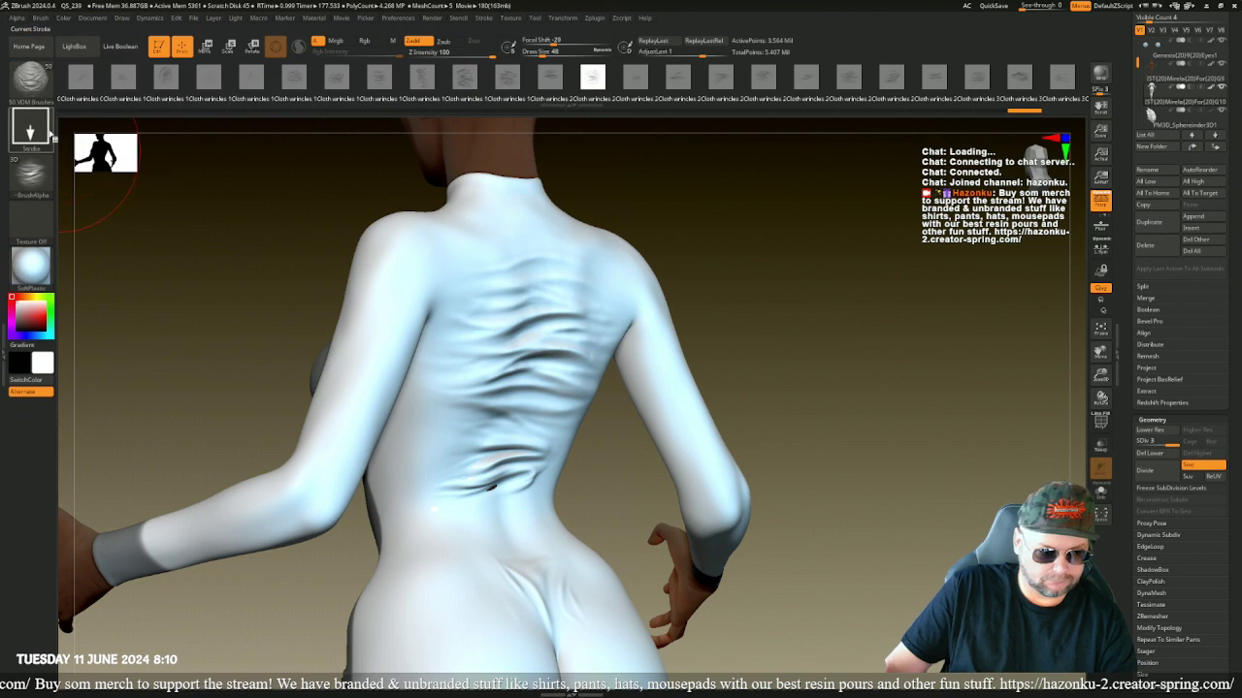
# - With the Move Topological brush, pull the suit over the skin showing through at the lower-back wrinkles
pyautogui.click(32, 81)
pyautogui.click(230, 90)
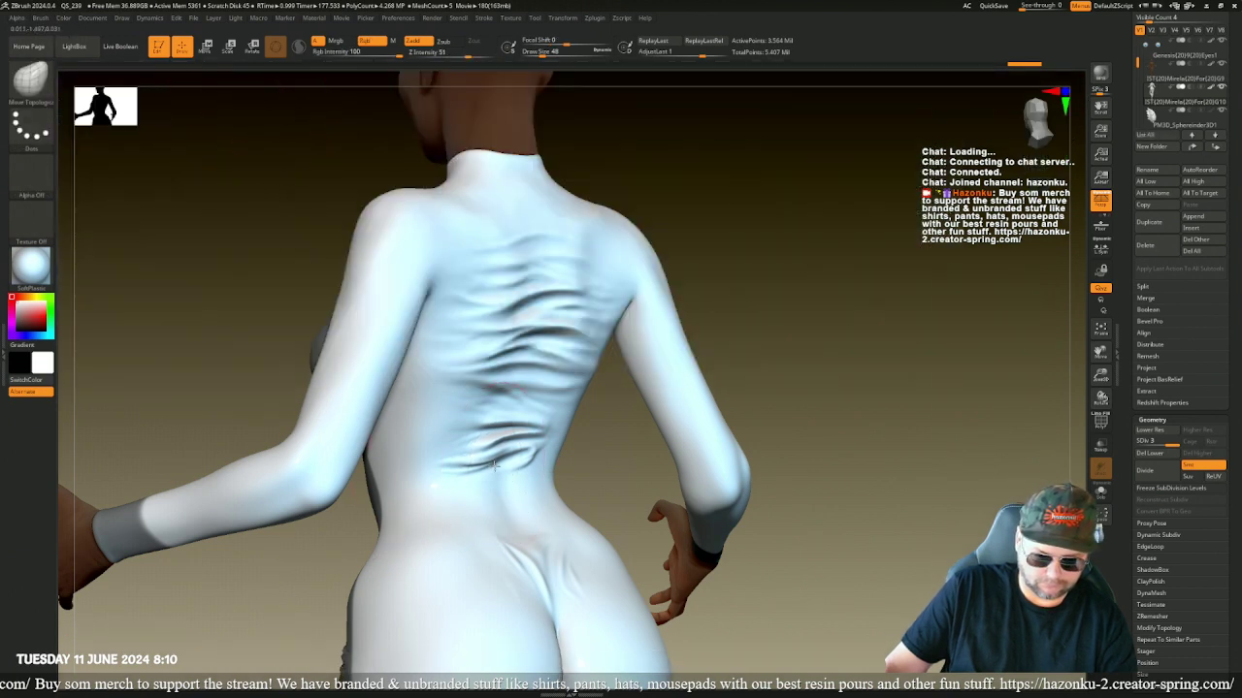
pyautogui.moveTo(594, 459)
pyautogui.mouseDown(button='right')
pyautogui.moveTo(536, 464)
pyautogui.moveTo(567, 462)
pyautogui.mouseUp(button='right')
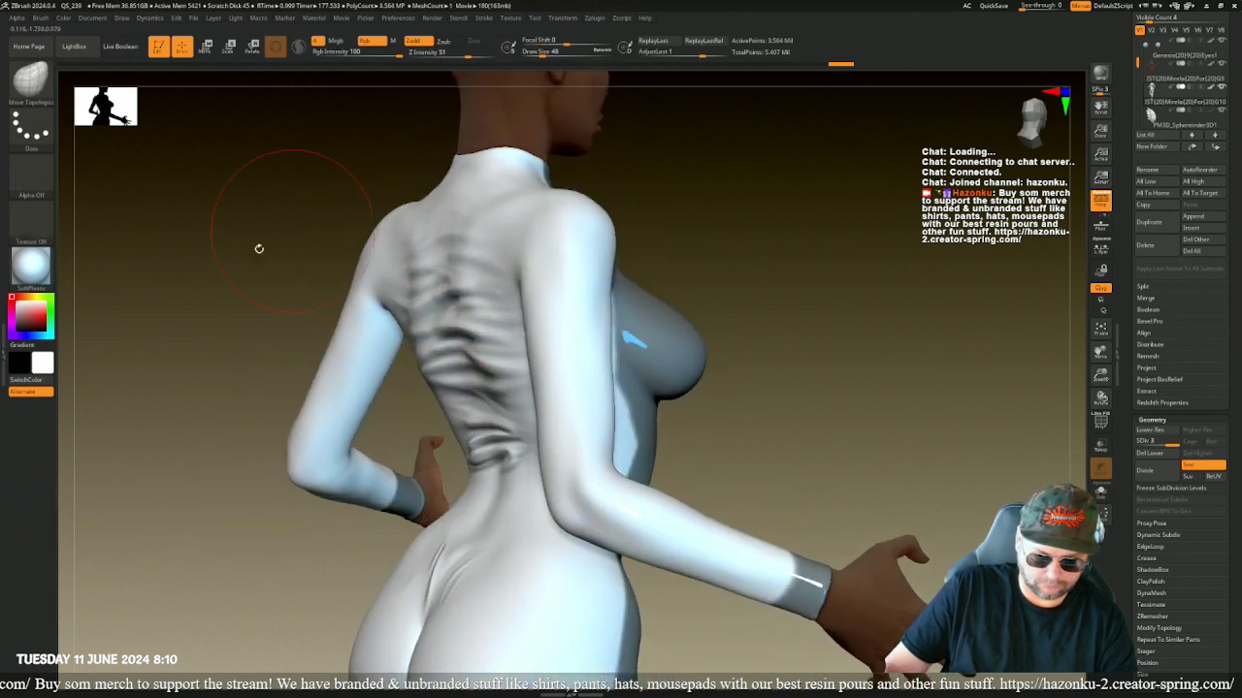
# - Pick a different cloth wrinkle shape from the 50 VDM Brushes set, clear the front mask, and stamp small folds at the front of the left armpit
pyautogui.click(43, 97)
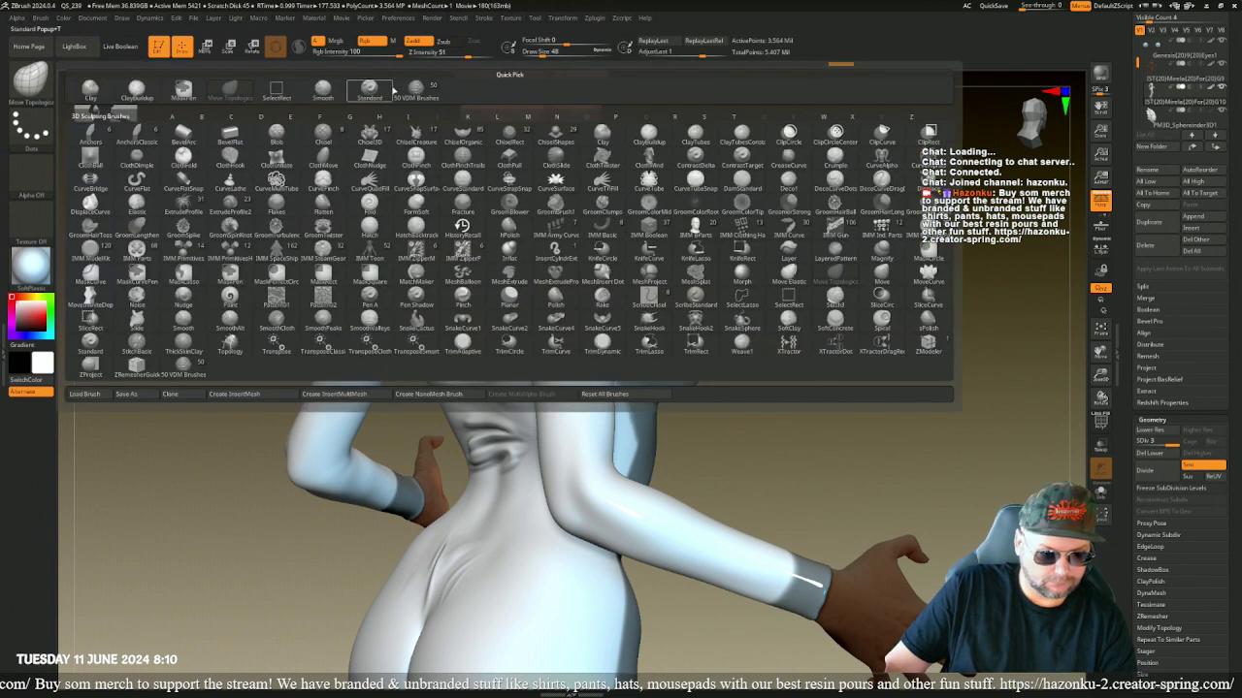
pyautogui.click(415, 91)
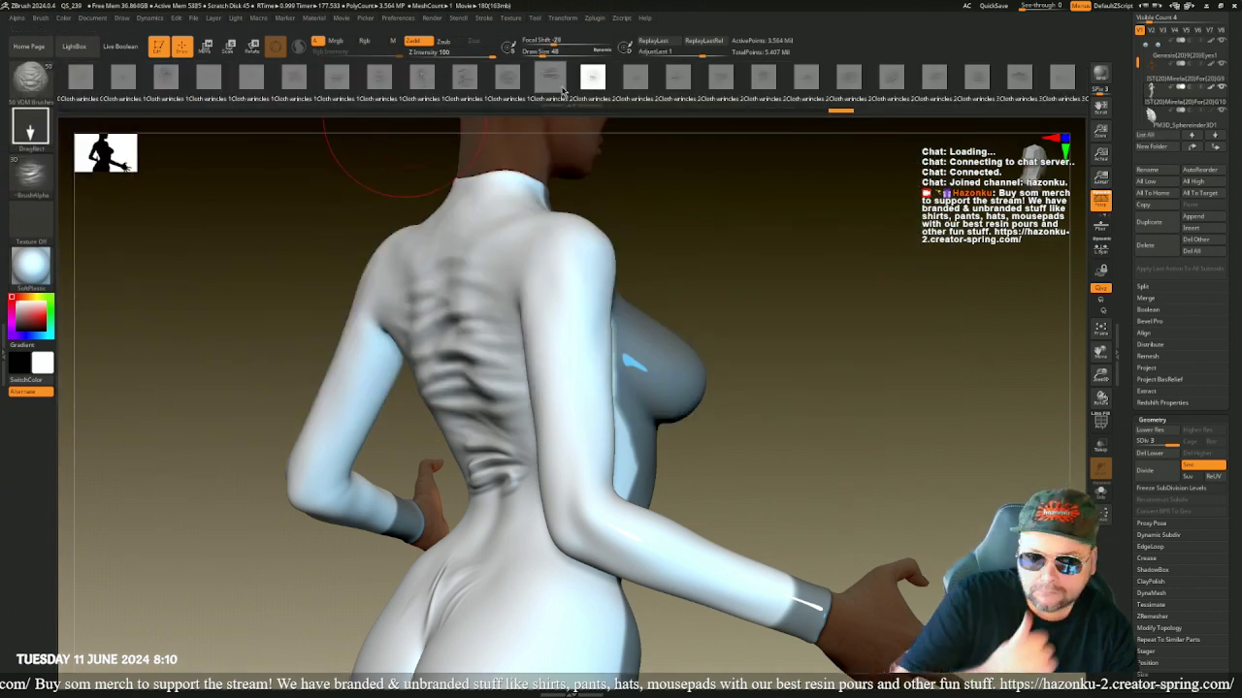
pyautogui.click(553, 82)
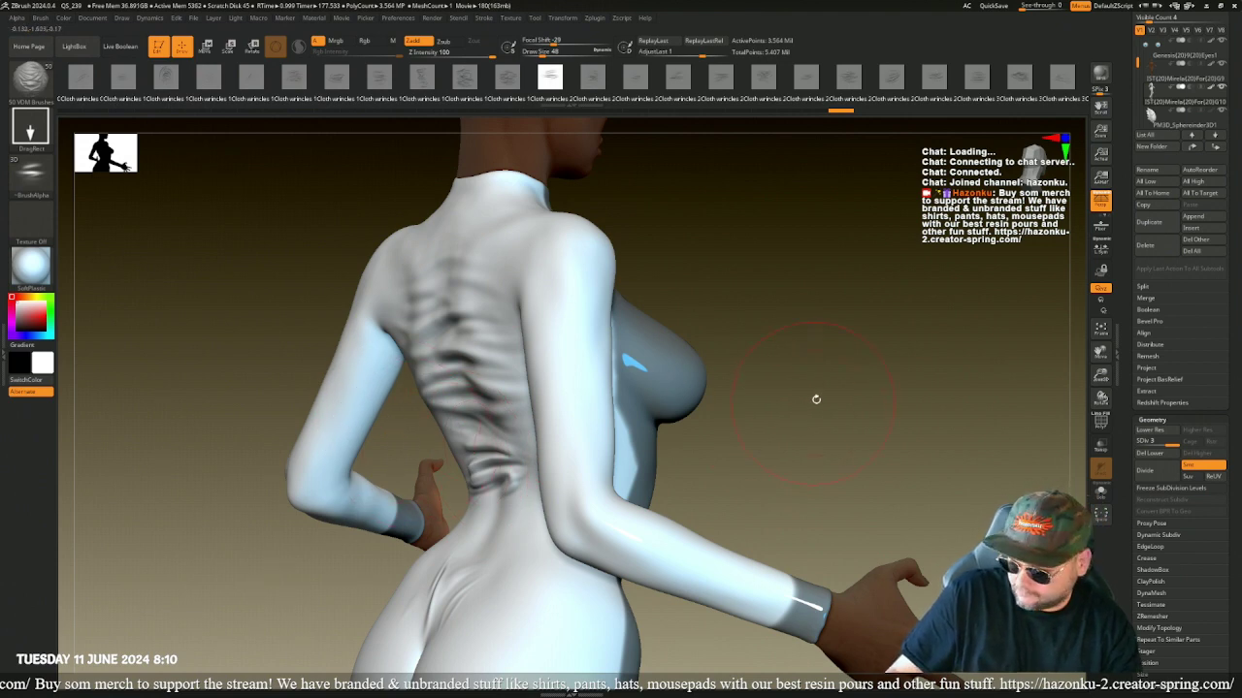
pyautogui.moveTo(812, 396)
pyautogui.mouseDown()
pyautogui.moveTo(784, 424)
pyautogui.moveTo(429, 389)
pyautogui.mouseUp()
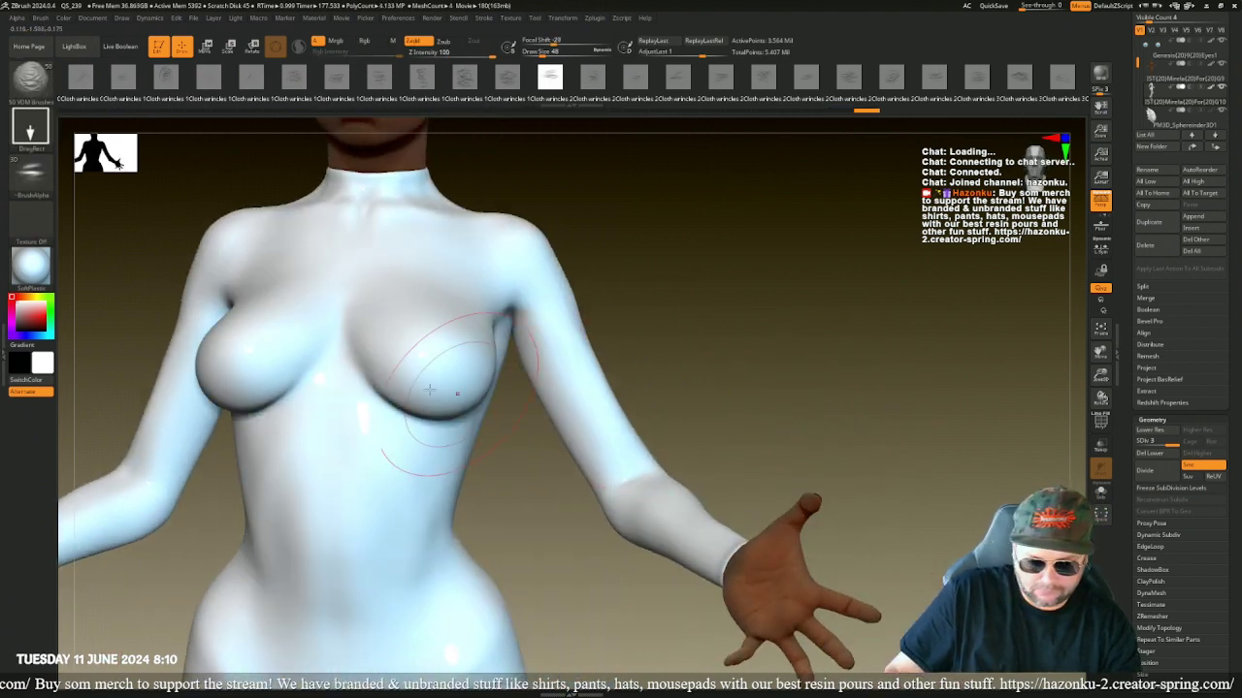
pyautogui.moveTo(328, 346); pyautogui.dragTo(322, 470)
pyautogui.moveTo(130, 292); pyautogui.dragTo(330, 315)
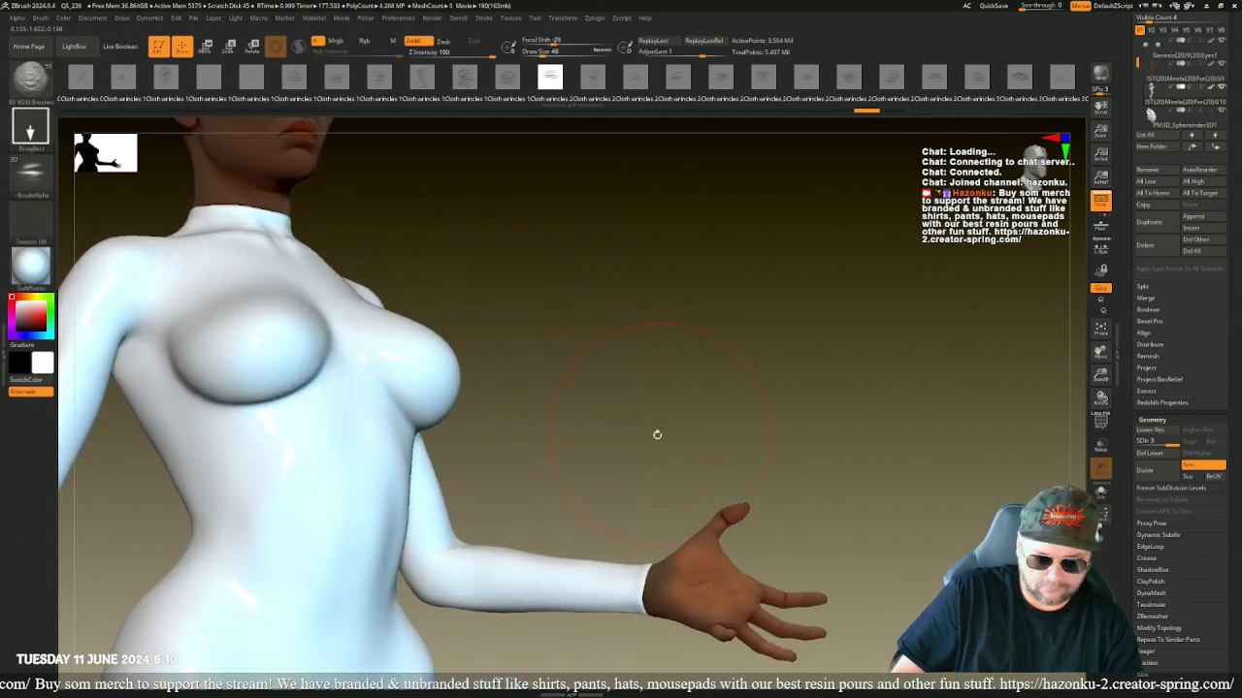
pyautogui.moveTo(657, 436)
pyautogui.mouseDown()
pyautogui.moveTo(639, 385)
pyautogui.moveTo(652, 417)
pyautogui.moveTo(676, 398)
pyautogui.moveTo(650, 376)
pyautogui.mouseUp()
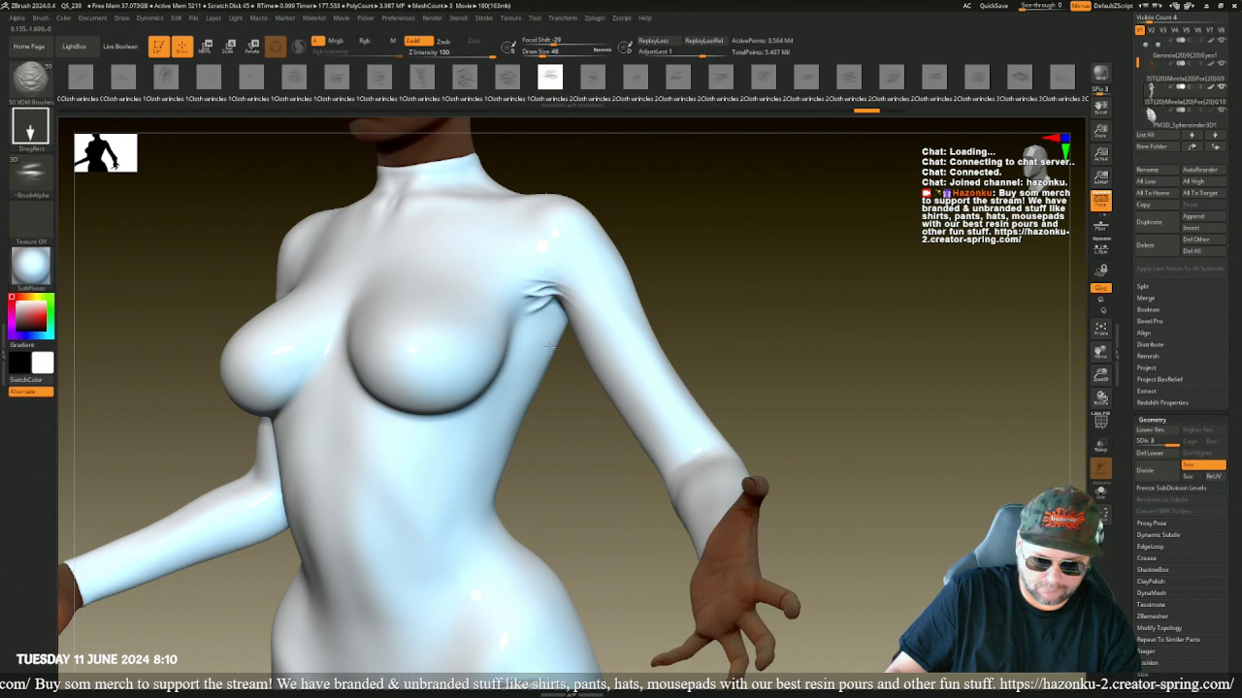
pyautogui.moveTo(557, 382); pyautogui.dragTo(541, 448)
pyautogui.moveTo(541, 449)
pyautogui.mouseDown(button='right')
pyautogui.moveTo(510, 459)
pyautogui.moveTo(551, 446)
pyautogui.mouseUp(button='right')
# - Try the current wrinkle shape at the right armpit, undo it, and stamp folds there with another cloth wrinkle shape
pyautogui.moveTo(327, 233); pyautogui.dragTo(406, 272)
pyautogui.moveTo(421, 347); pyautogui.dragTo(398, 383)
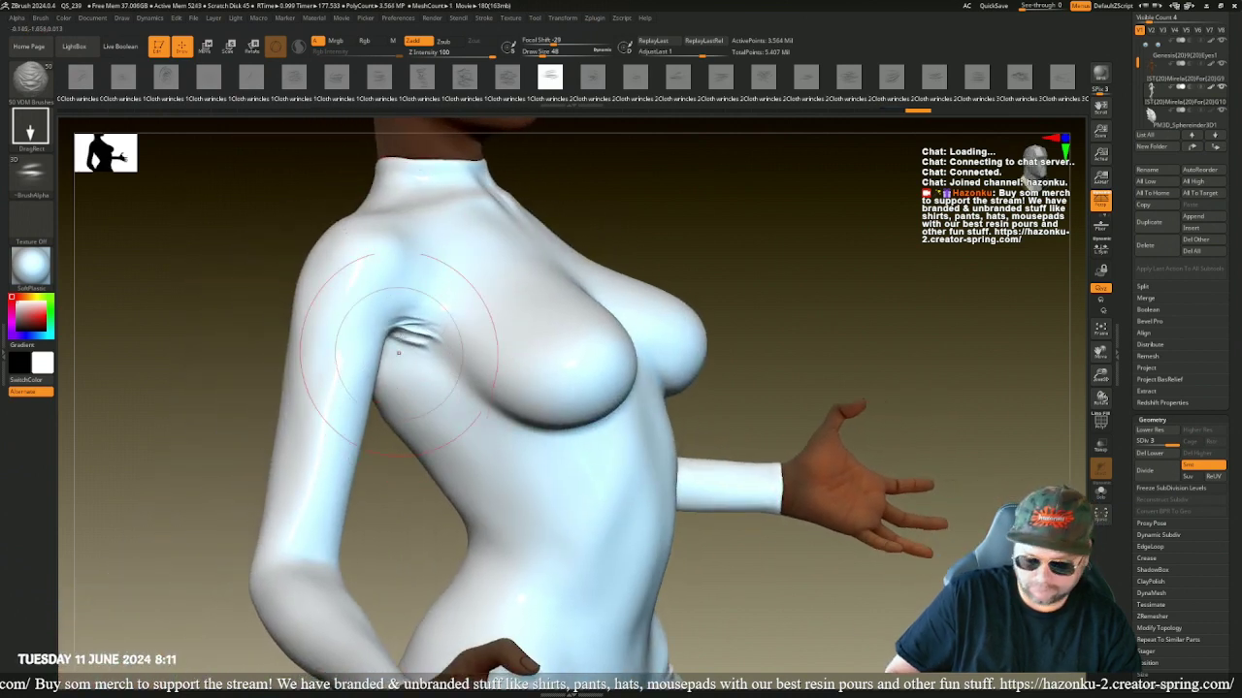
pyautogui.hotkey('ctrl', 'z')
pyautogui.click(626, 79)
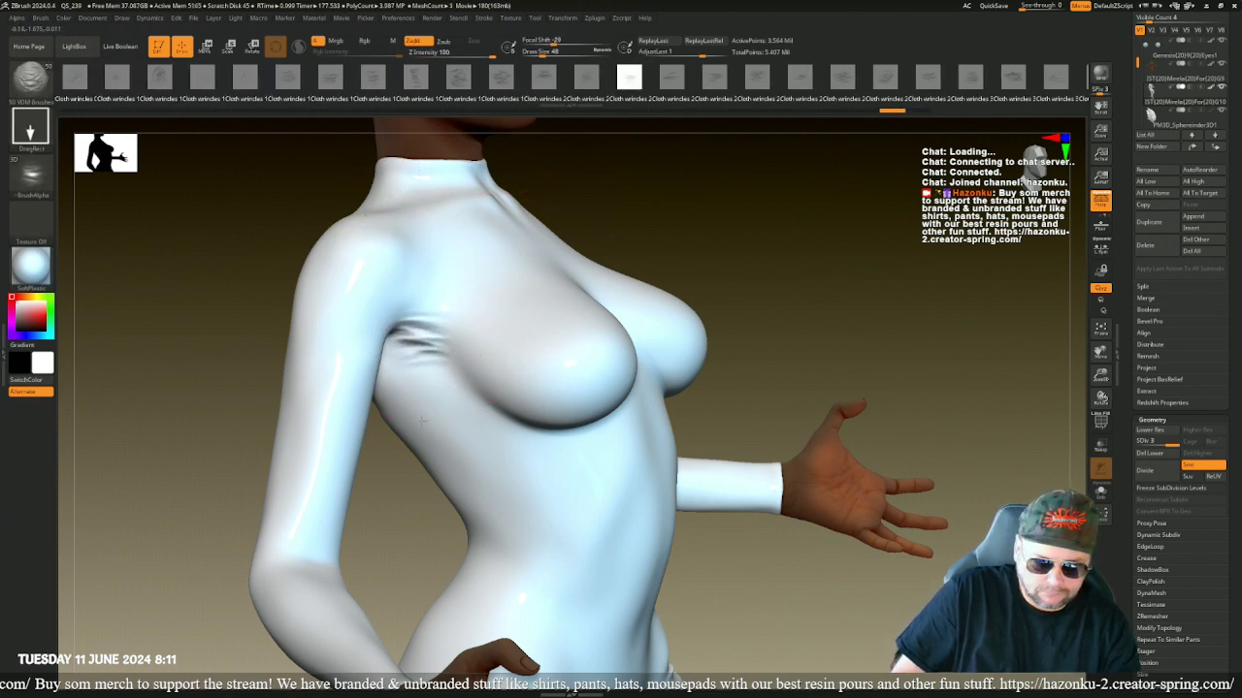
# - Stamp extra folds on the side of the chest just below the left armpit wrinkles and reduce the brush size
pyautogui.moveTo(417, 456)
pyautogui.mouseDown(button='right')
pyautogui.moveTo(331, 555)
pyautogui.moveTo(437, 407)
pyautogui.moveTo(526, 243)
pyautogui.mouseUp(button='right')
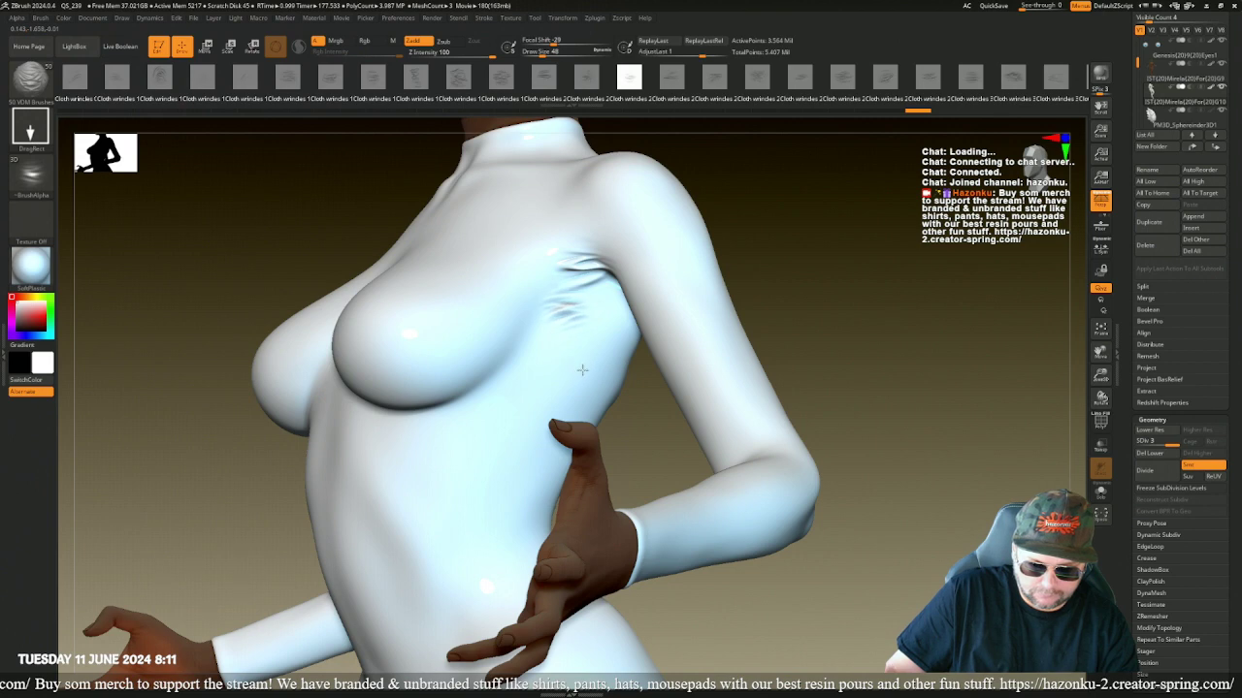
pyautogui.moveTo(597, 384); pyautogui.dragTo(624, 415, button='right')
pyautogui.moveTo(629, 421); pyautogui.dragTo(648, 406, button='right')
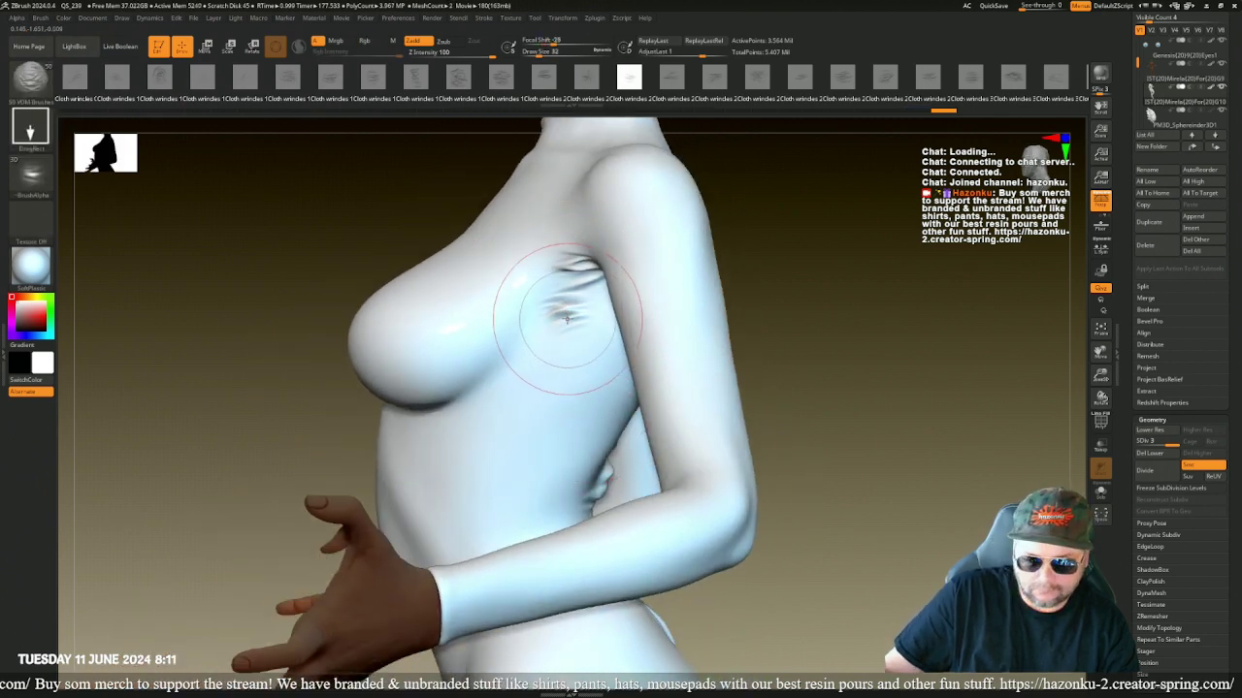
pyautogui.press('shift')
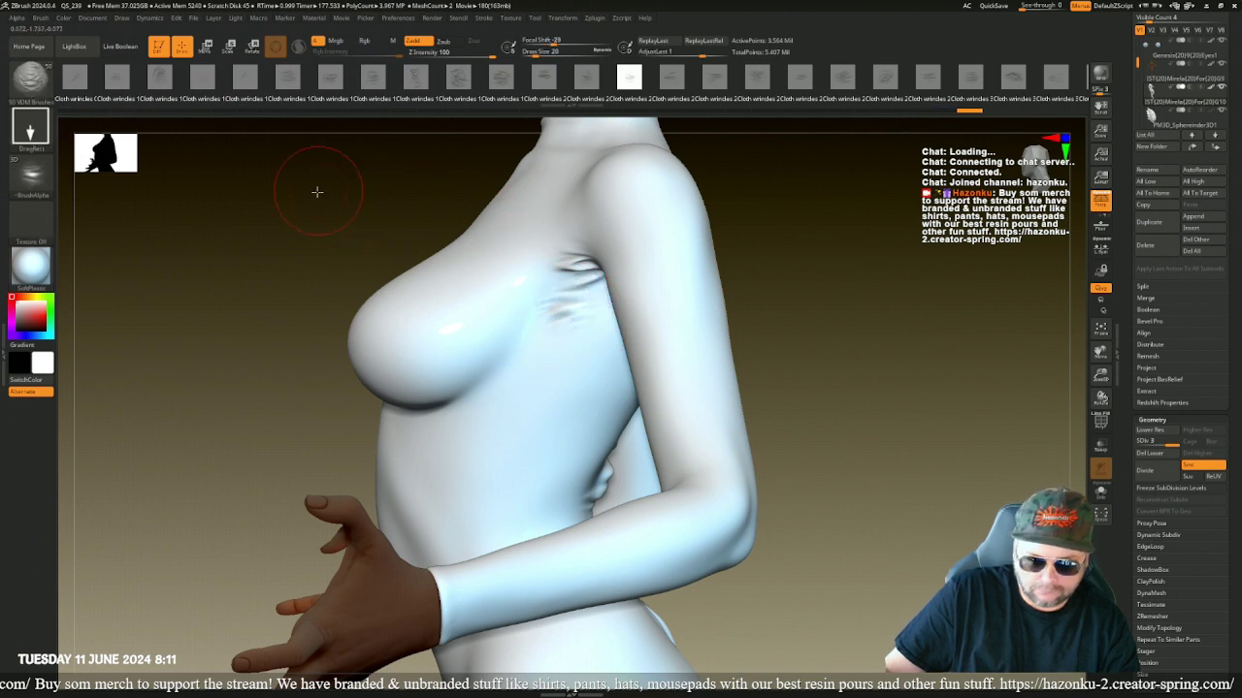
pyautogui.moveTo(319, 191); pyautogui.dragTo(361, 194)
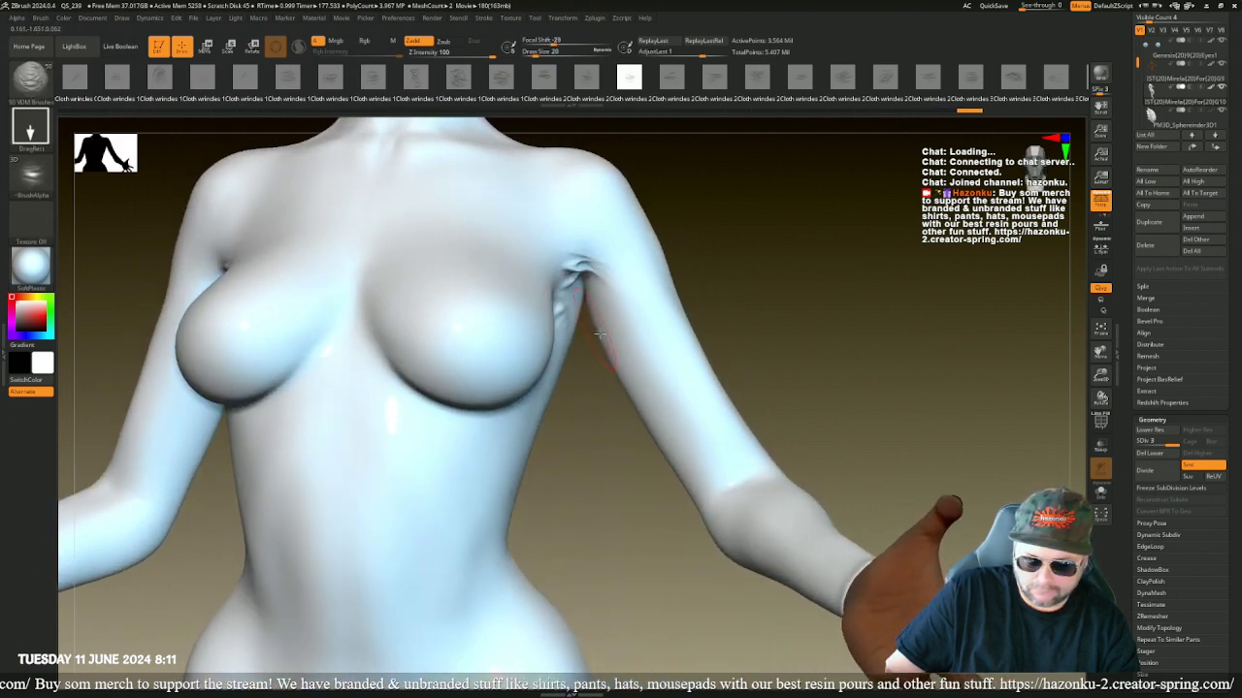
# - Lasso-mask the figure's left upper arm from the armpit outward in front view
pyautogui.press('ctrl')
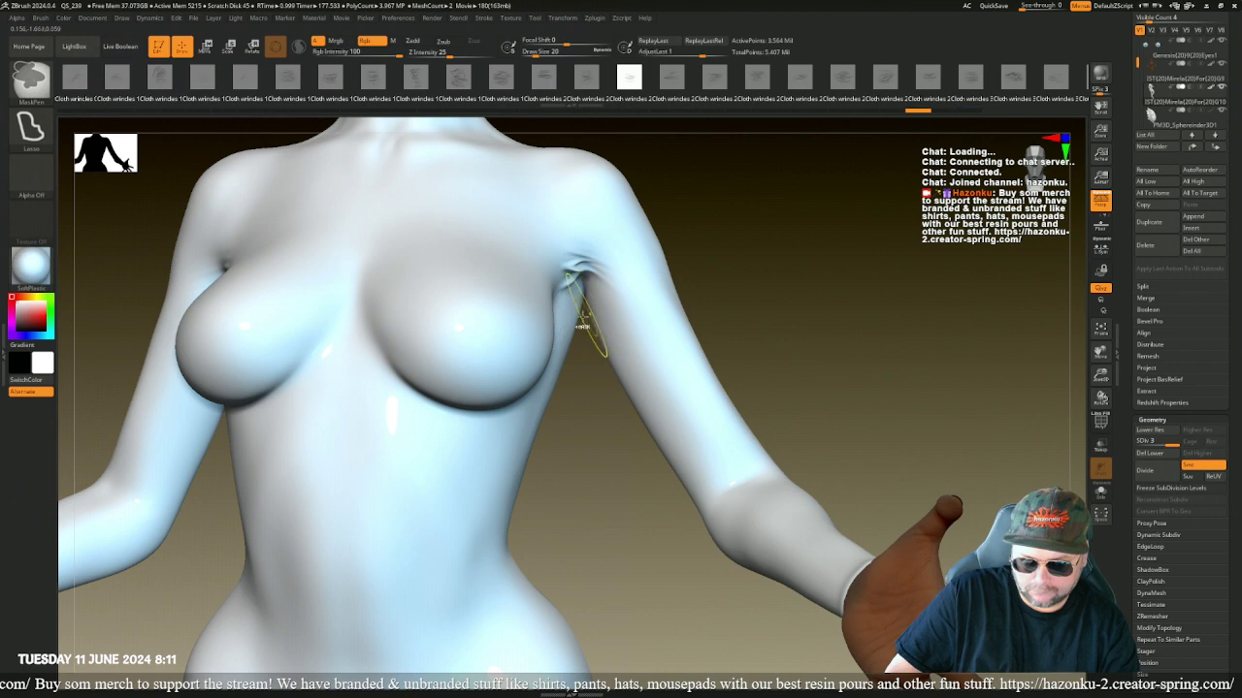
pyautogui.press('ctrl')
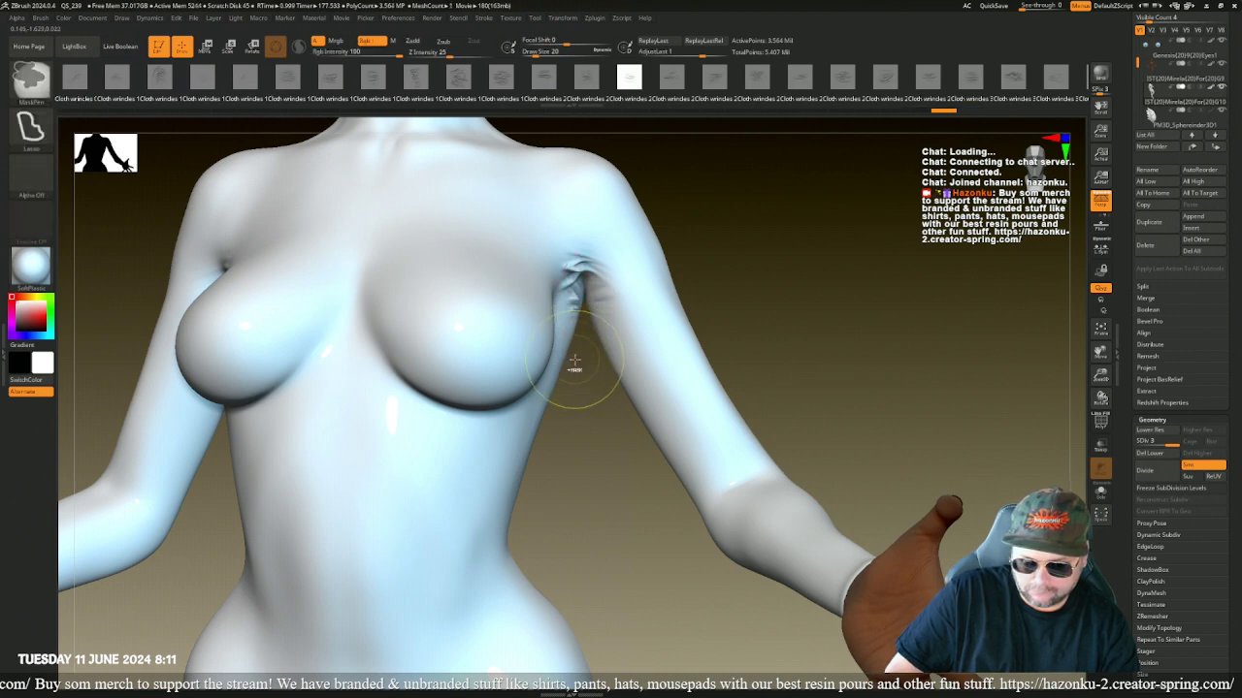
pyautogui.press('ctrl')
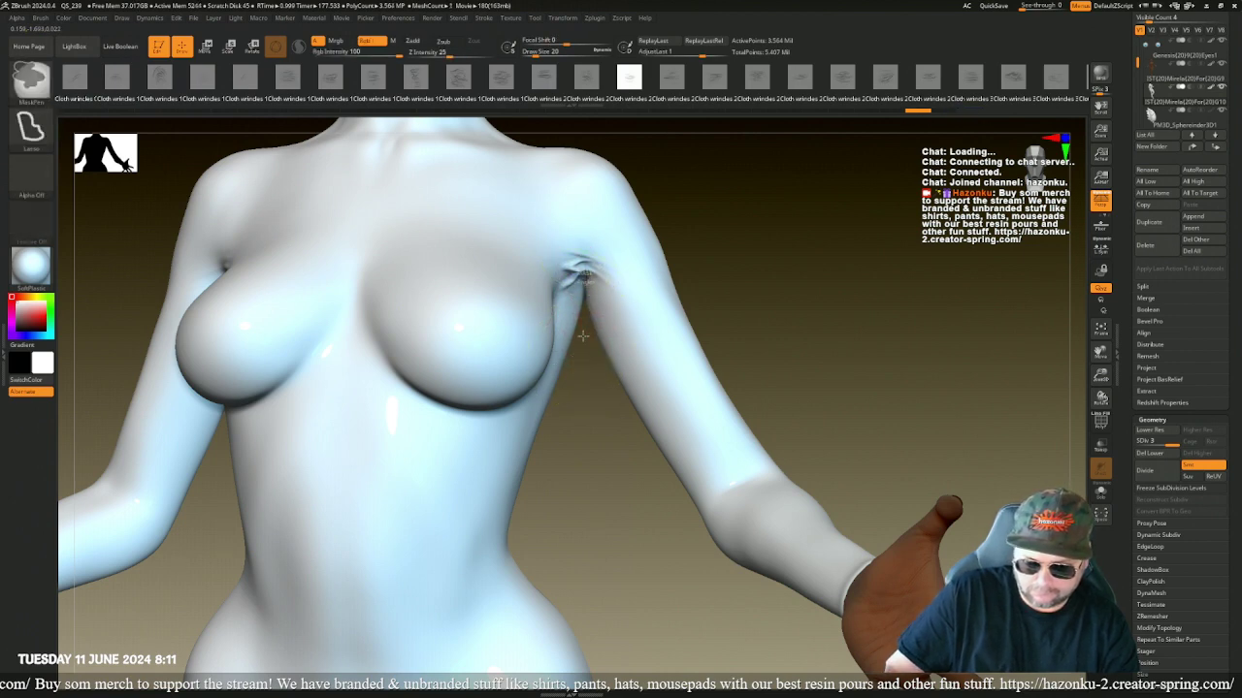
pyautogui.moveTo(582, 335)
pyautogui.keyDown('ctrl'); pyautogui.mouseDown()
pyautogui.moveTo(716, 435)
pyautogui.moveTo(585, 125)
pyautogui.mouseUp(); pyautogui.keyUp('ctrl')
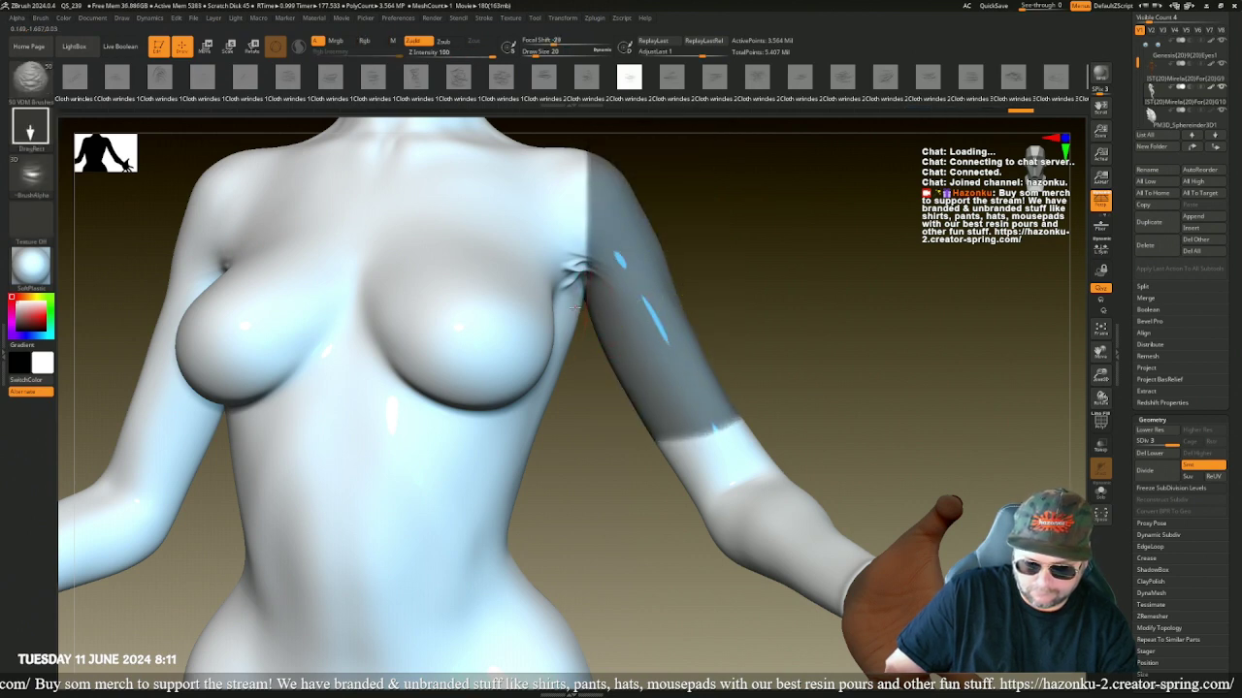
# - Replace the left arm's mask with a lasso mask over the right upper arm and stamp cloth folds beside the right armpit
pyautogui.moveTo(589, 385)
pyautogui.mouseDown()
pyautogui.moveTo(477, 467)
pyautogui.moveTo(430, 445)
pyautogui.moveTo(409, 452)
pyautogui.moveTo(390, 414)
pyautogui.mouseUp()
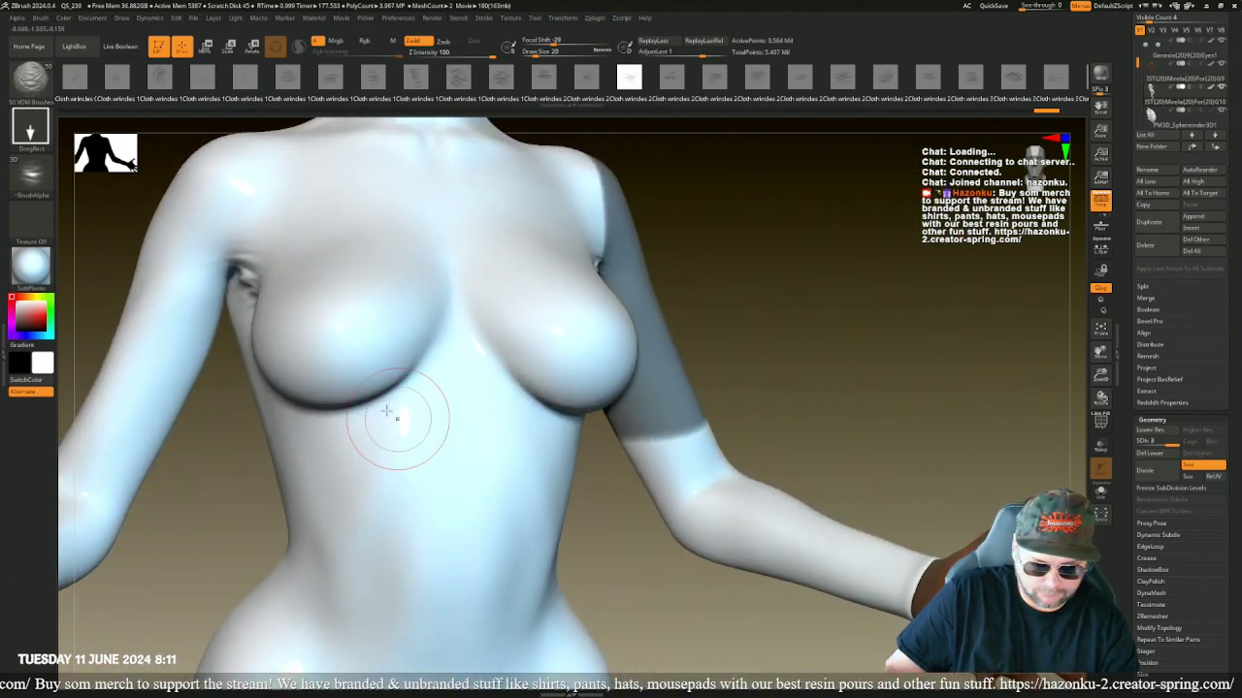
pyautogui.moveTo(209, 464)
pyautogui.mouseDown()
pyautogui.moveTo(196, 476)
pyautogui.moveTo(209, 479)
pyautogui.moveTo(208, 458)
pyautogui.mouseUp()
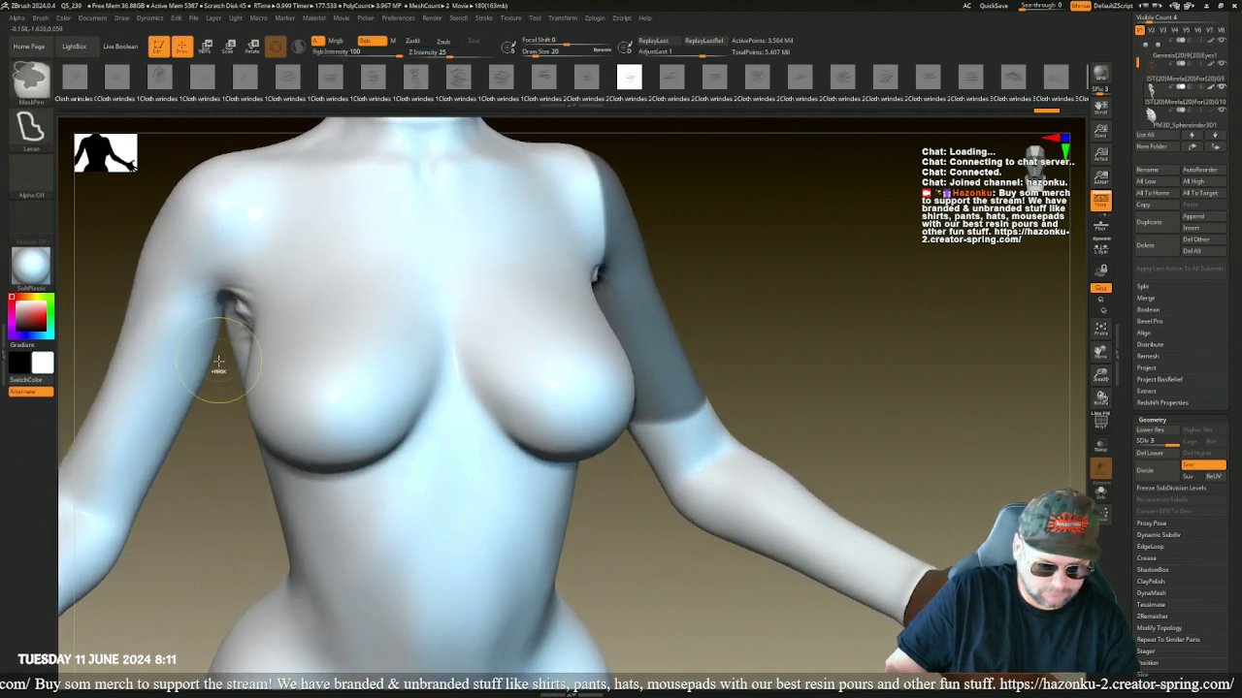
pyautogui.hotkey('ctrl', 'z')
pyautogui.moveTo(215, 355)
pyautogui.keyDown('ctrl'); pyautogui.mouseDown()
pyautogui.moveTo(119, 272)
pyautogui.moveTo(131, 170)
pyautogui.moveTo(209, 146)
pyautogui.moveTo(233, 159)
pyautogui.moveTo(239, 251)
pyautogui.moveTo(210, 341)
pyautogui.moveTo(229, 383)
pyautogui.mouseUp(); pyautogui.keyUp('ctrl')
pyautogui.moveTo(215, 473); pyautogui.dragTo(235, 438)
pyautogui.moveTo(274, 257); pyautogui.dragTo(266, 281)
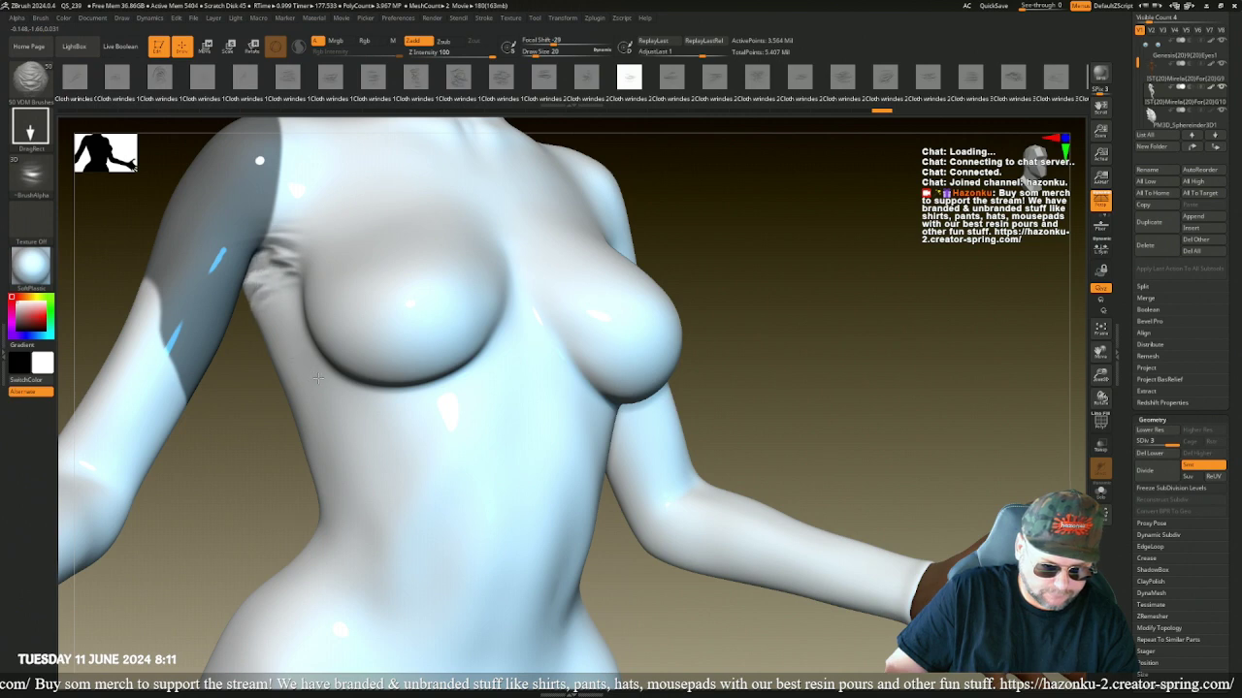
# - Clear the right arm's mask and smooth the crease at the back of the right armpit with a smaller brush
pyautogui.moveTo(204, 488)
pyautogui.mouseDown()
pyautogui.moveTo(291, 476)
pyautogui.moveTo(361, 396)
pyautogui.mouseUp()
pyautogui.hotkey('ctrl', 'shift', 'z')
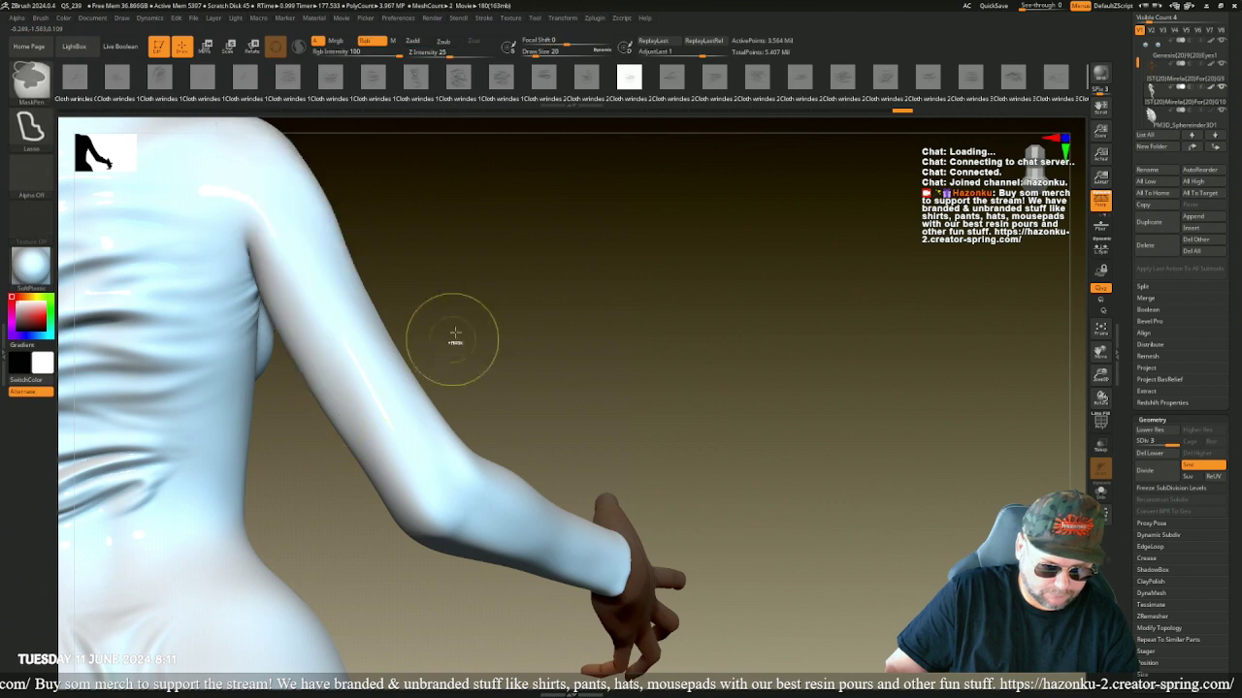
pyautogui.moveTo(579, 338)
pyautogui.mouseDown(button='right')
pyautogui.moveTo(596, 332)
pyautogui.moveTo(605, 363)
pyautogui.moveTo(610, 319)
pyautogui.mouseUp(button='right')
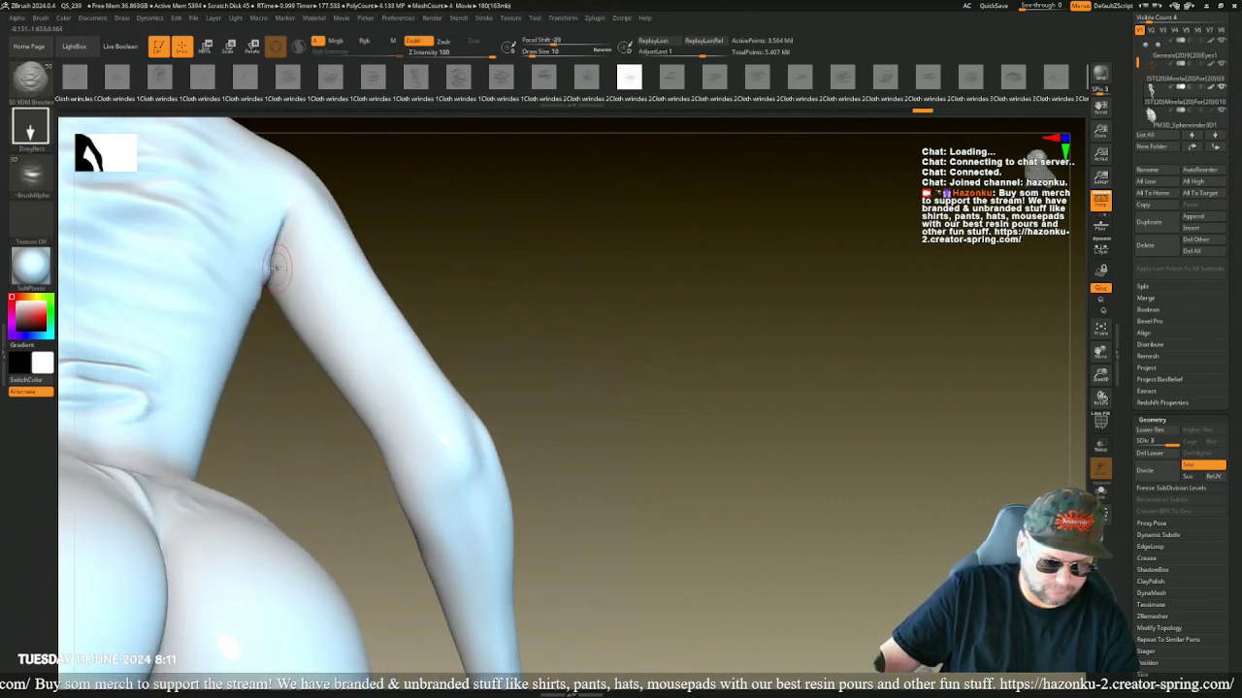
pyautogui.press('shift')
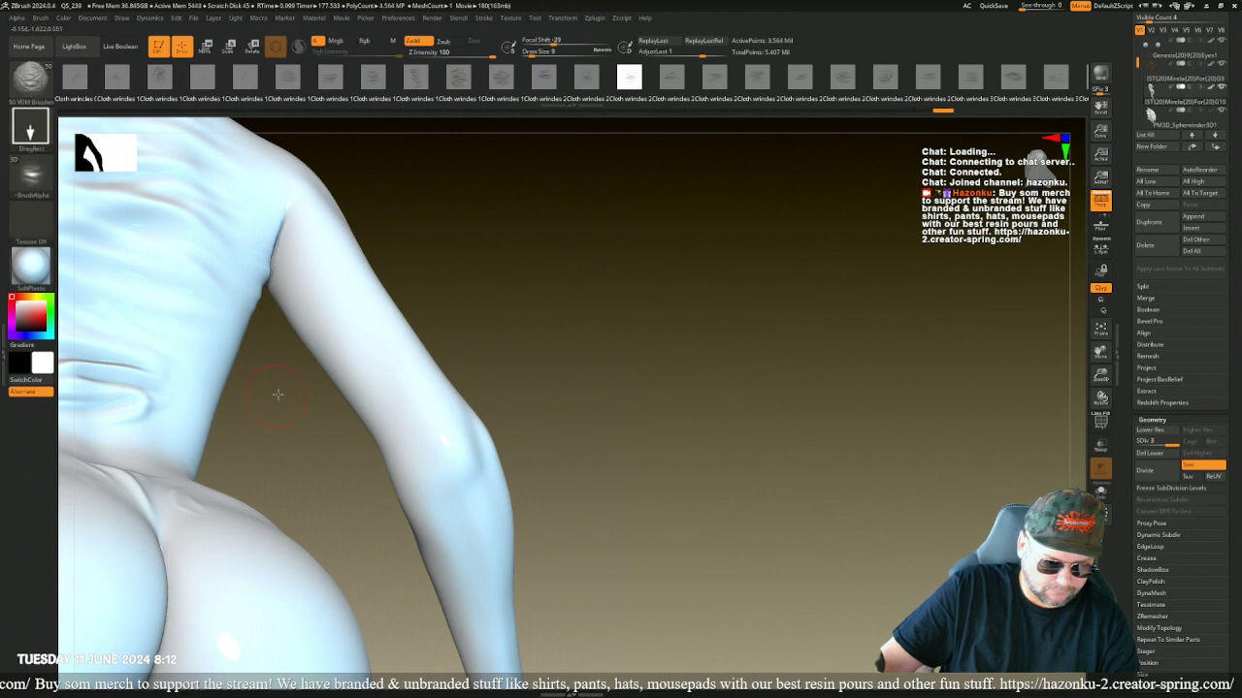
pyautogui.moveTo(277, 396)
pyautogui.mouseDown(button='right')
pyautogui.moveTo(269, 360)
pyautogui.moveTo(275, 452)
pyautogui.moveTo(241, 470)
pyautogui.moveTo(288, 432)
pyautogui.mouseUp(button='right')
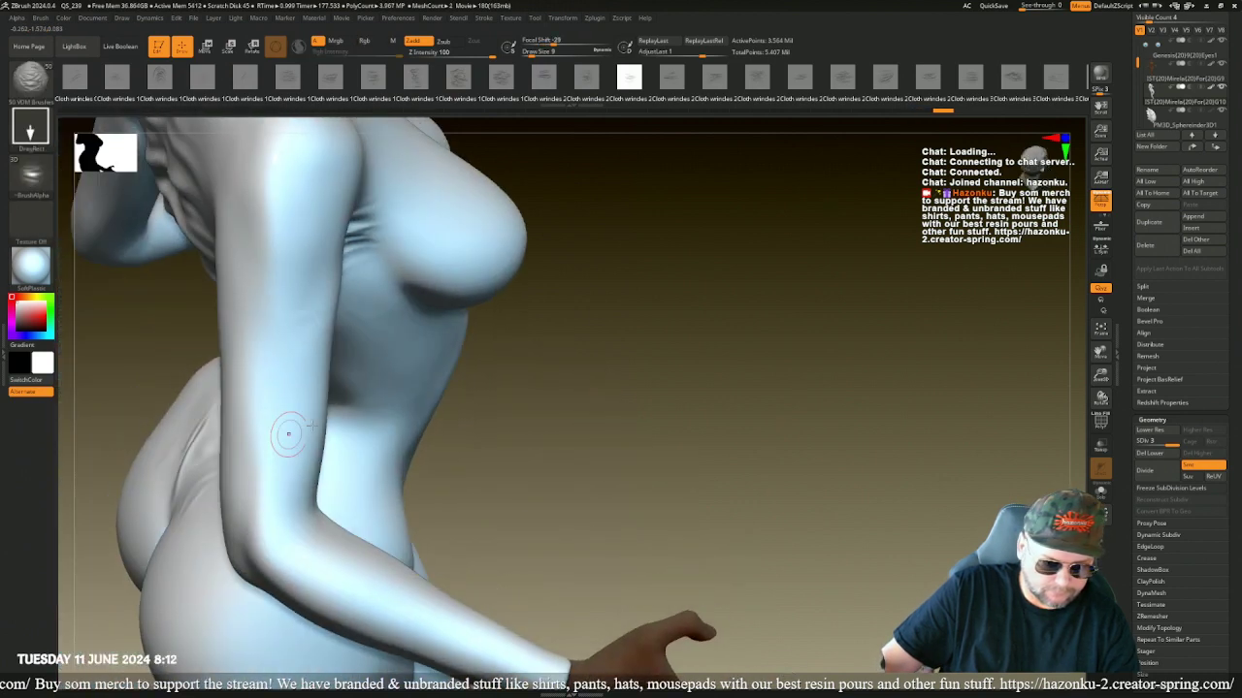
pyautogui.moveTo(593, 415)
pyautogui.keyDown('ctrl'); pyautogui.mouseDown(button='right')
pyautogui.moveTo(563, 380)
pyautogui.moveTo(565, 343)
pyautogui.moveTo(515, 332)
pyautogui.moveTo(521, 296)
pyautogui.mouseUp(button='right'); pyautogui.keyUp('ctrl')
pyautogui.press('shift')
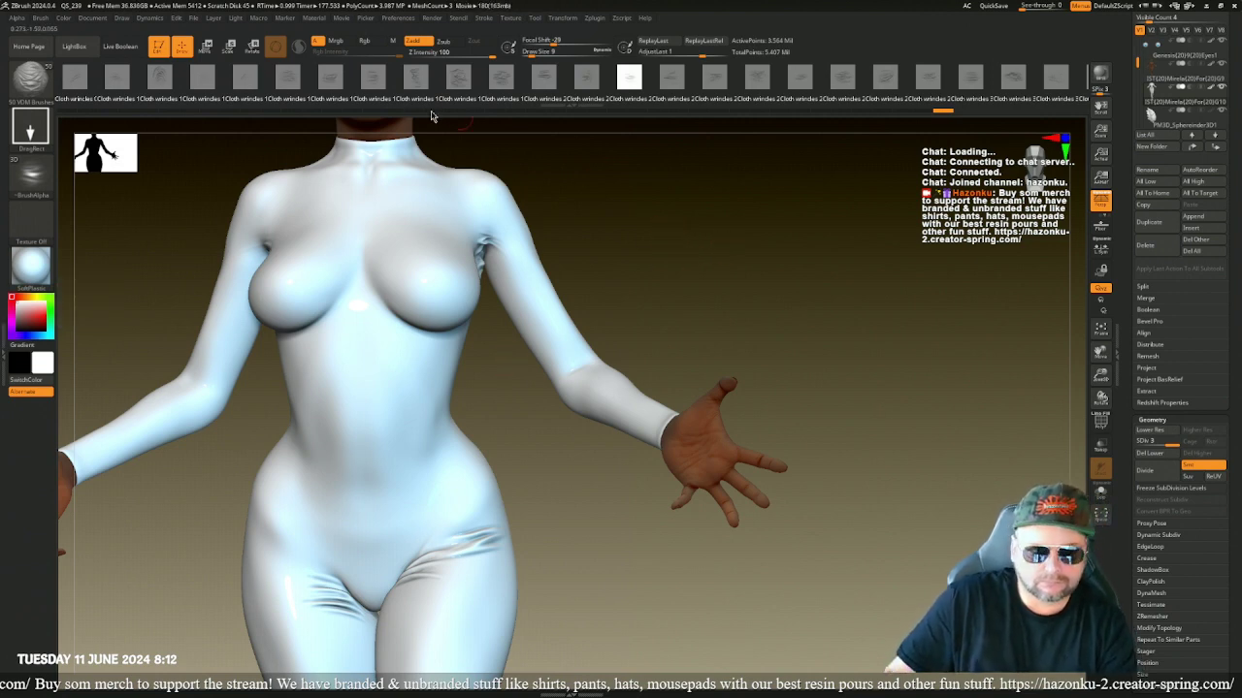
# - Choose another cloth wrinkle shape and try stamping its folds on the outer side of the figure's left upper arm
pyautogui.click(159, 78)
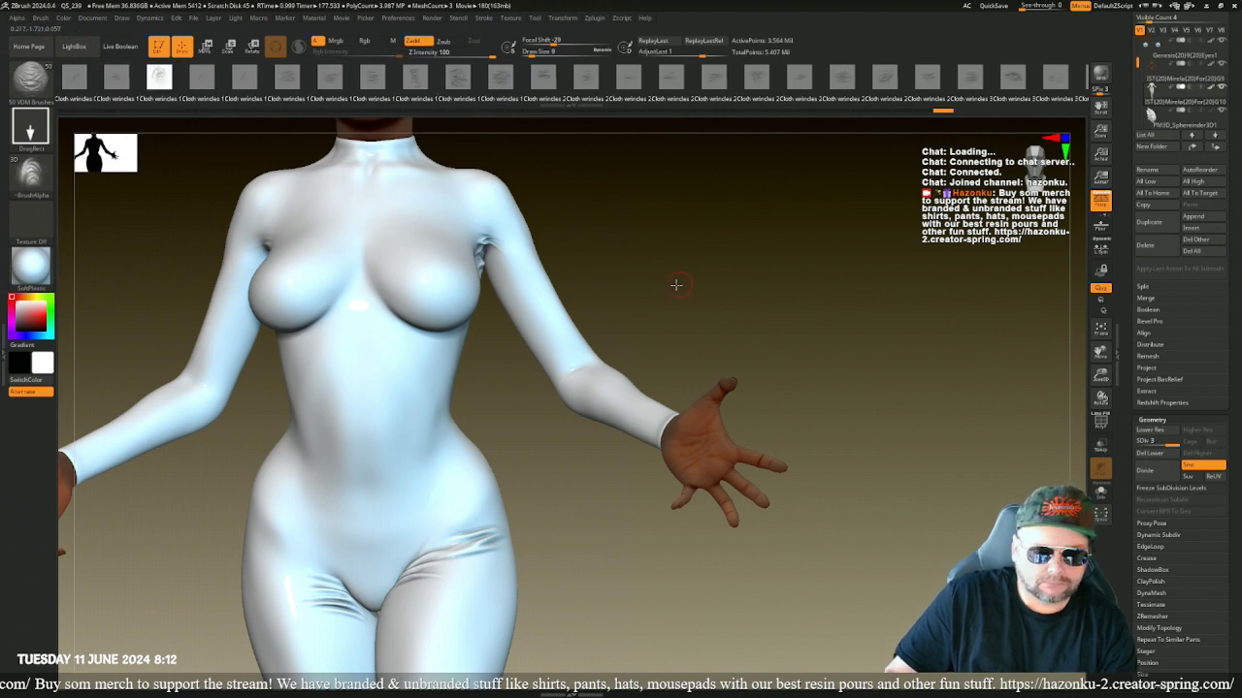
pyautogui.moveTo(676, 285); pyautogui.dragTo(633, 289)
pyautogui.moveTo(371, 267); pyautogui.dragTo(376, 390)
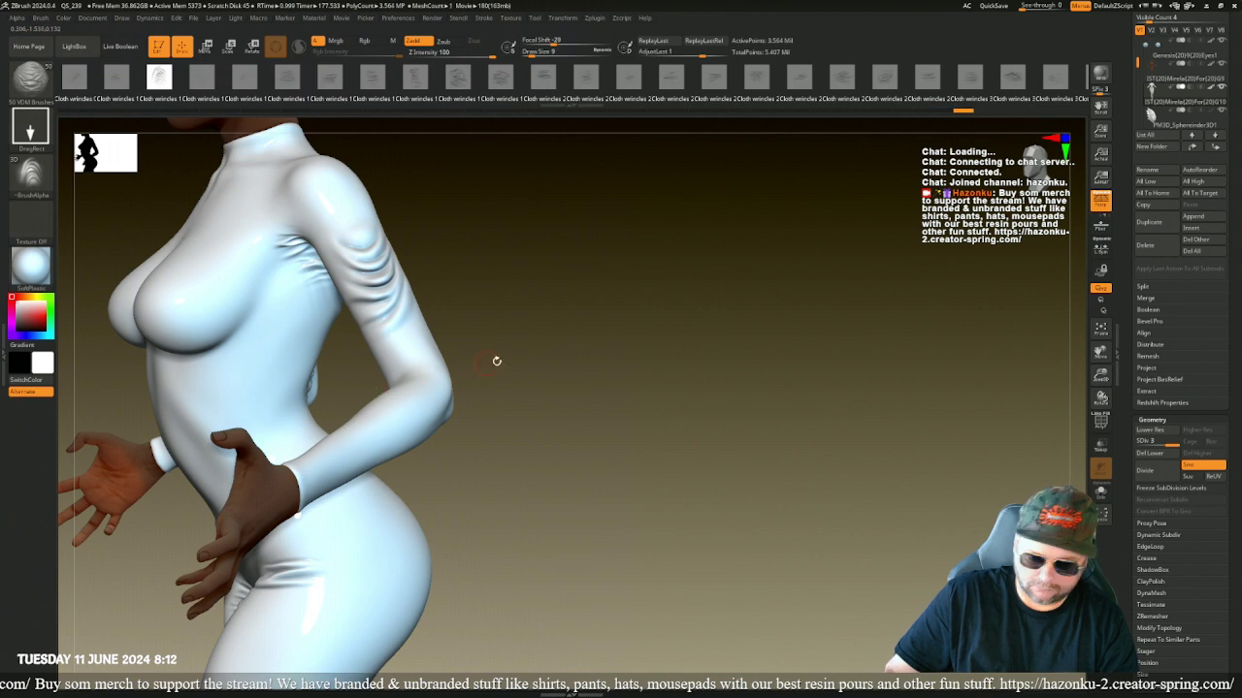
pyautogui.moveTo(496, 361)
pyautogui.mouseDown()
pyautogui.moveTo(682, 391)
pyautogui.moveTo(720, 390)
pyautogui.moveTo(738, 365)
pyautogui.mouseUp()
pyautogui.press('ctrl')
pyautogui.moveTo(542, 503); pyautogui.dragTo(543, 491)
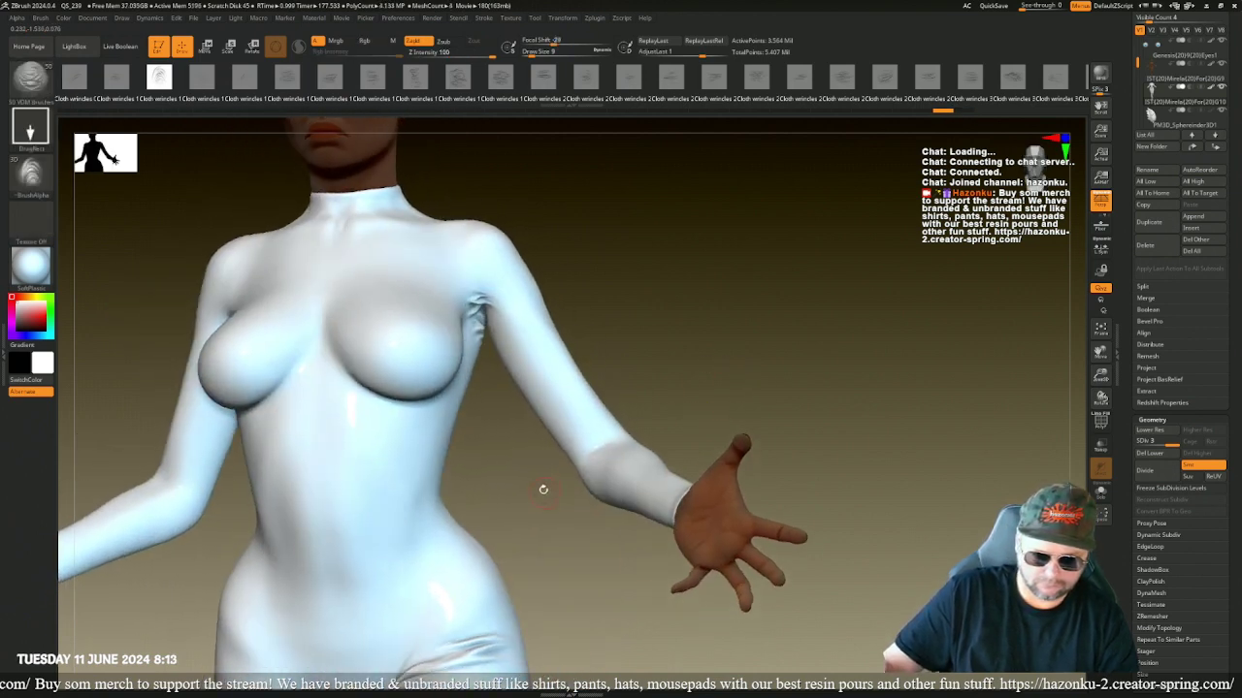
# - Lasso-mask the figure's left arm from the shoulder down and invert the mask so only that sleeve can be edited
pyautogui.press('ctrl')
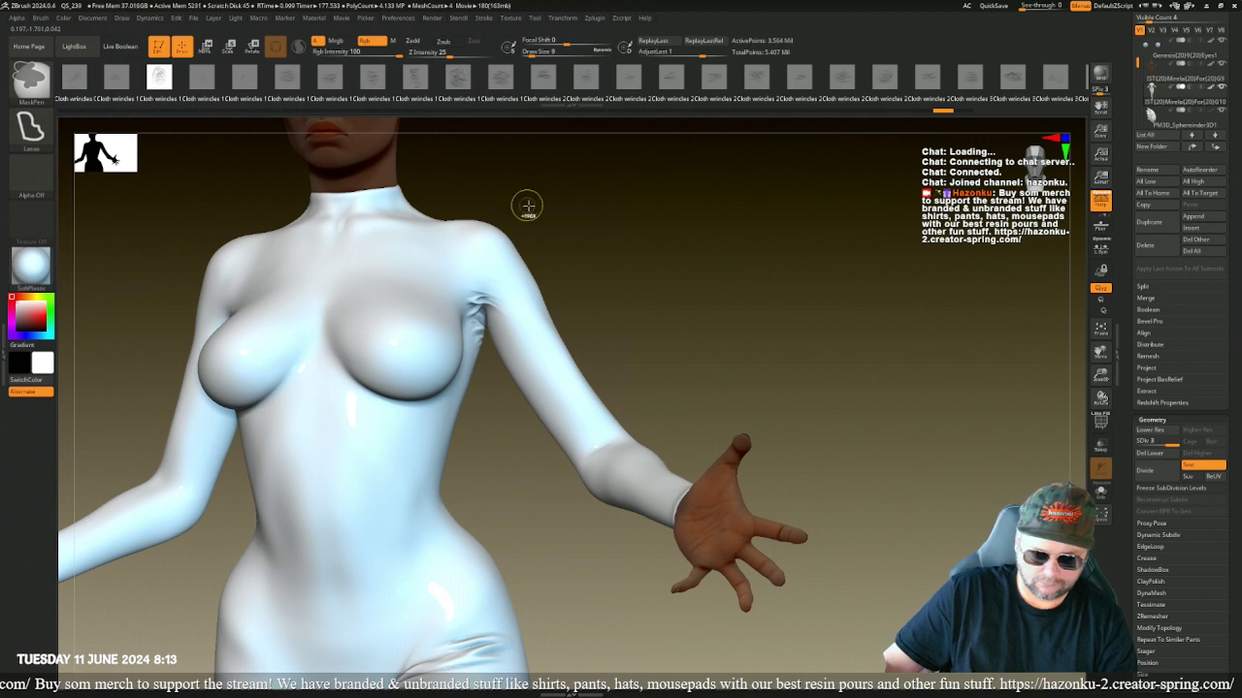
pyautogui.keyDown('ctrl'); pyautogui.moveTo(529, 194); pyautogui.dragTo(495, 308); pyautogui.keyUp('ctrl')
pyautogui.hotkey('ctrl', 'z')
pyautogui.moveTo(507, 215)
pyautogui.keyDown('ctrl'); pyautogui.mouseDown()
pyautogui.moveTo(528, 277)
pyautogui.moveTo(491, 419)
pyautogui.moveTo(477, 414)
pyautogui.mouseUp(); pyautogui.keyUp('ctrl')
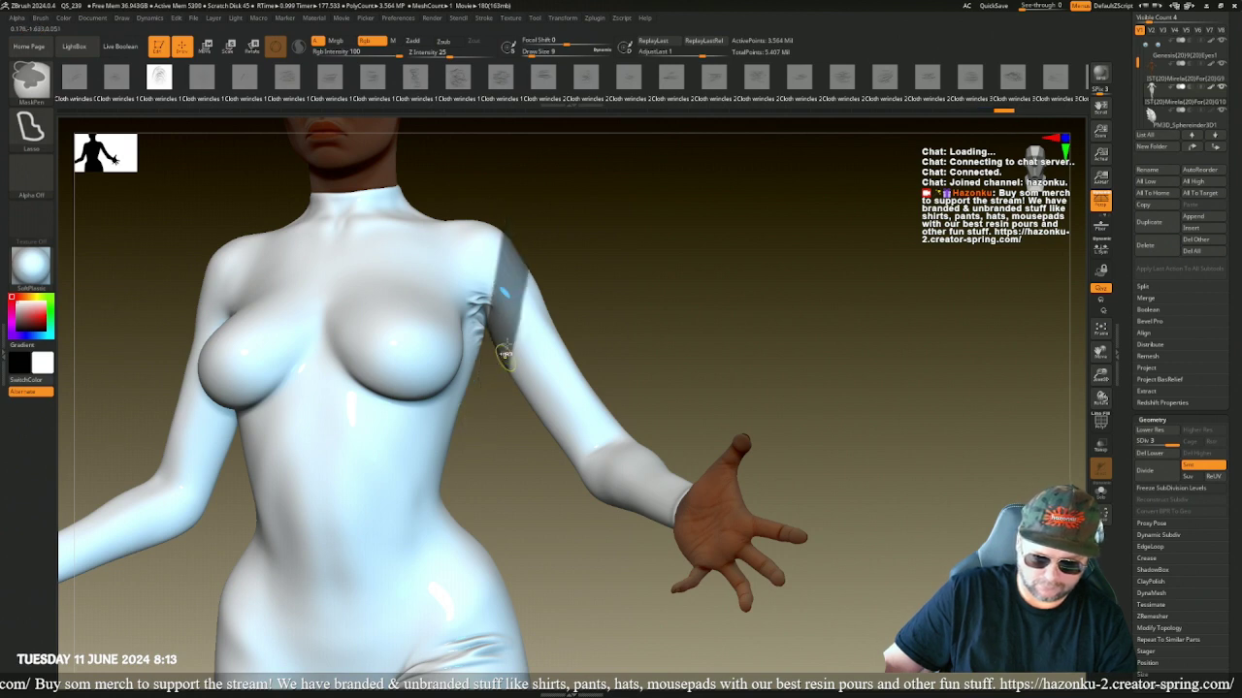
pyautogui.moveTo(518, 254)
pyautogui.keyDown('ctrl'); pyautogui.mouseDown()
pyautogui.moveTo(698, 410)
pyautogui.moveTo(776, 582)
pyautogui.moveTo(543, 504)
pyautogui.moveTo(492, 386)
pyautogui.mouseUp(); pyautogui.keyUp('ctrl')
pyautogui.keyDown('ctrl'); pyautogui.click(665, 319); pyautogui.keyUp('ctrl')
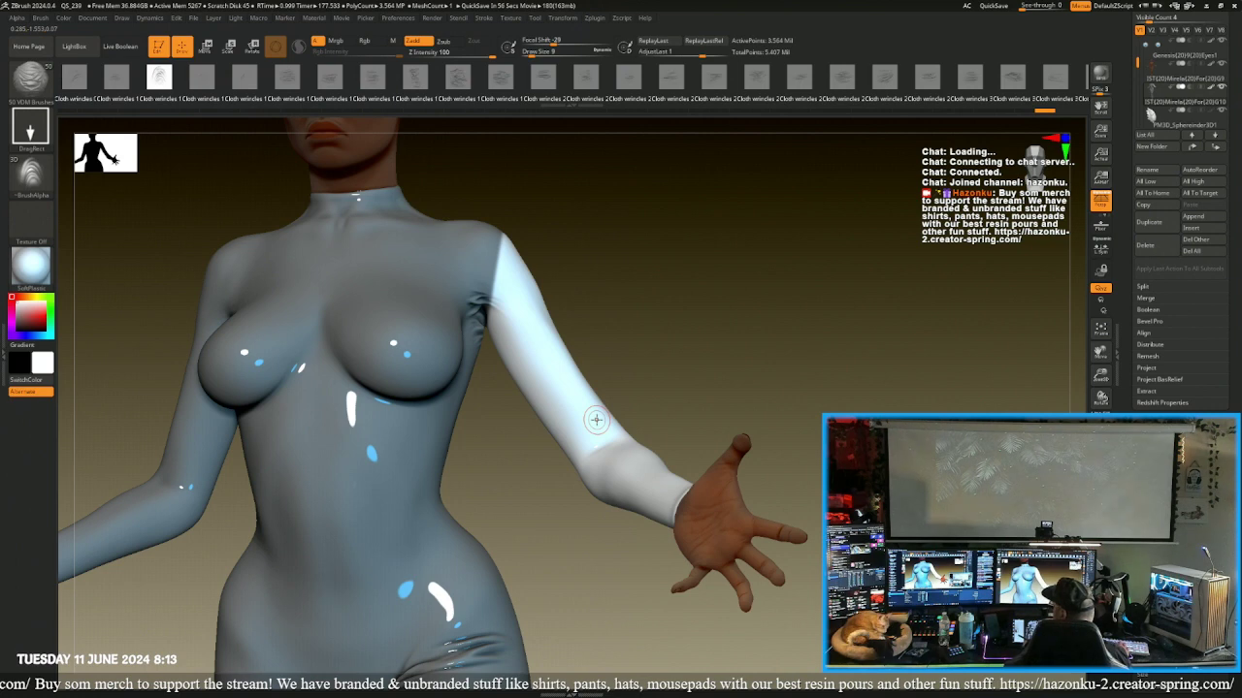
# - Try stamping large cloth folds down the outer side of the unmasked left upper arm
pyautogui.moveTo(717, 338)
pyautogui.mouseDown()
pyautogui.moveTo(679, 340)
pyautogui.moveTo(741, 329)
pyautogui.moveTo(648, 332)
pyautogui.moveTo(737, 374)
pyautogui.mouseUp()
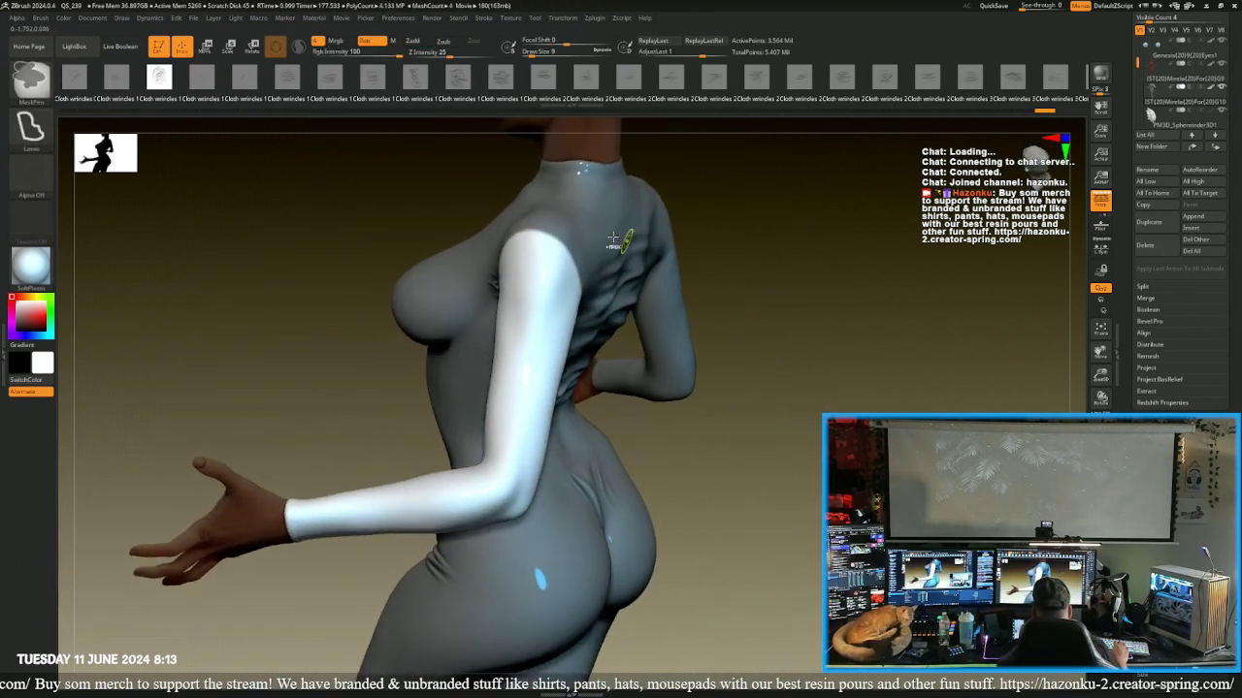
pyautogui.moveTo(526, 349)
pyautogui.mouseDown()
pyautogui.moveTo(504, 462)
pyautogui.moveTo(477, 495)
pyautogui.mouseUp()
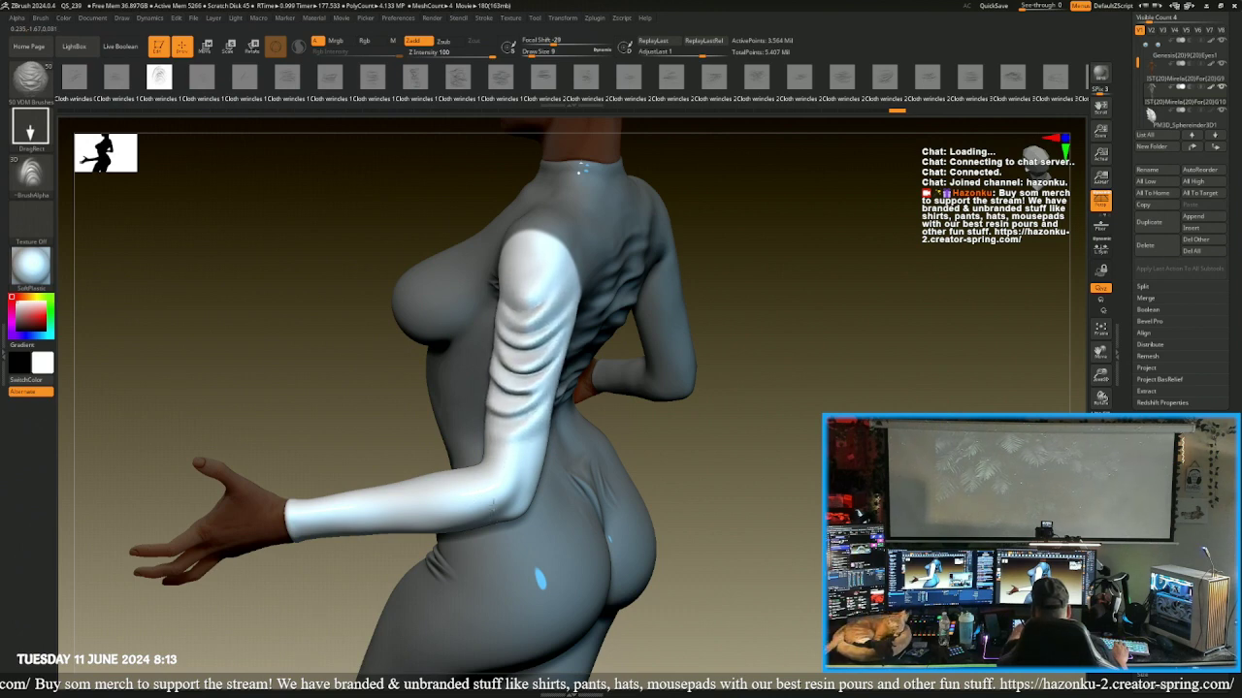
pyautogui.moveTo(352, 363)
pyautogui.mouseDown()
pyautogui.moveTo(333, 363)
pyautogui.moveTo(427, 361)
pyautogui.moveTo(390, 352)
pyautogui.mouseUp()
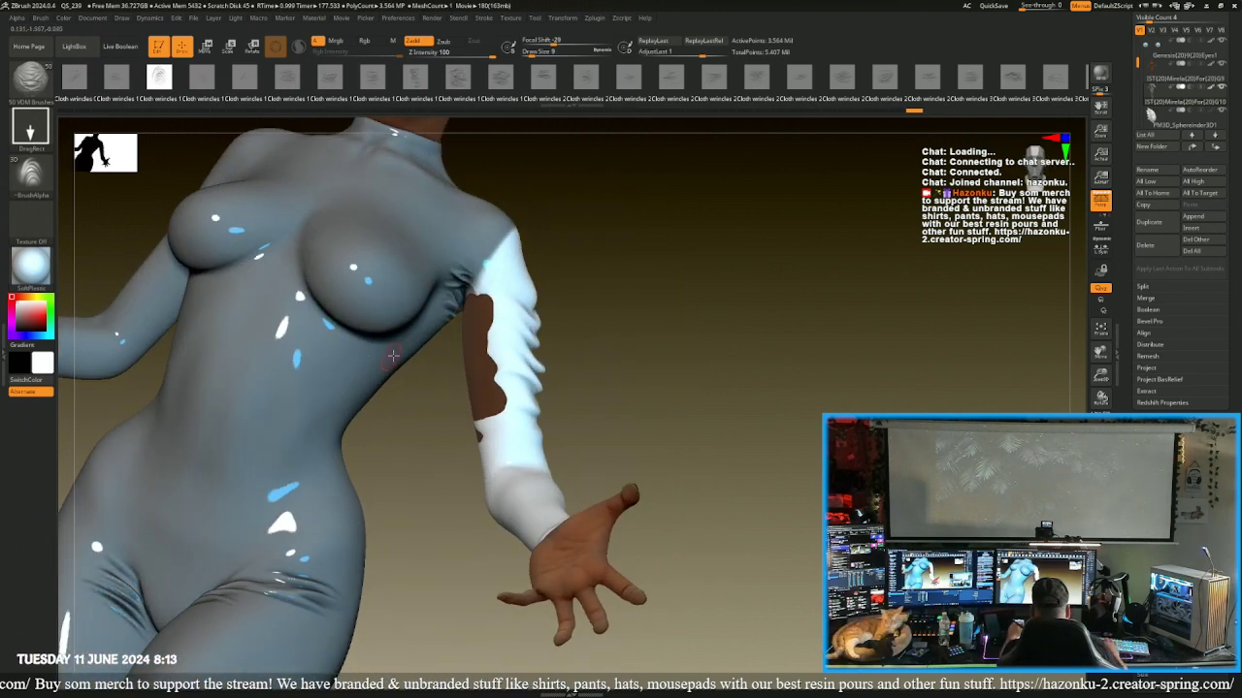
pyautogui.hotkey('ctrl', 'z')
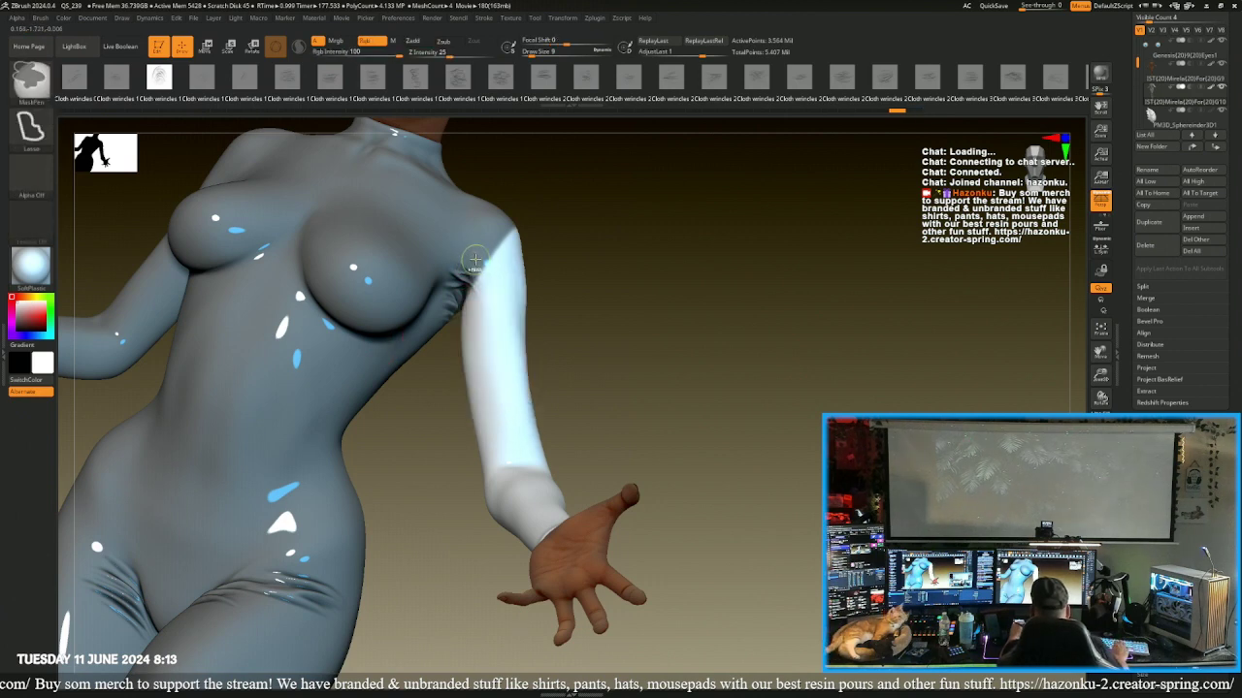
# - Mask the inner side of the left upper arm too, stamp cloth folds down its outer side and clear the mask
pyautogui.moveTo(481, 258)
pyautogui.keyDown('ctrl'); pyautogui.mouseDown()
pyautogui.moveTo(444, 408)
pyautogui.moveTo(492, 485)
pyautogui.mouseUp(); pyautogui.keyUp('ctrl')
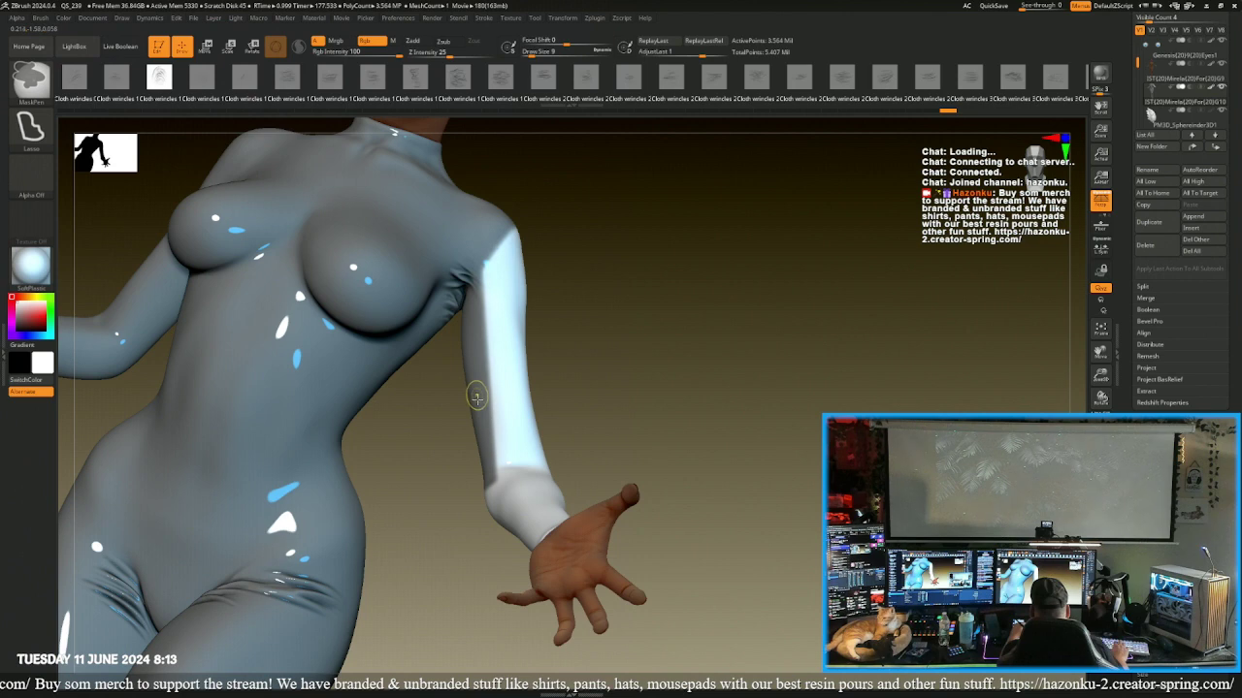
pyautogui.moveTo(698, 393)
pyautogui.mouseDown()
pyautogui.moveTo(615, 391)
pyautogui.moveTo(524, 361)
pyautogui.moveTo(551, 362)
pyautogui.mouseUp()
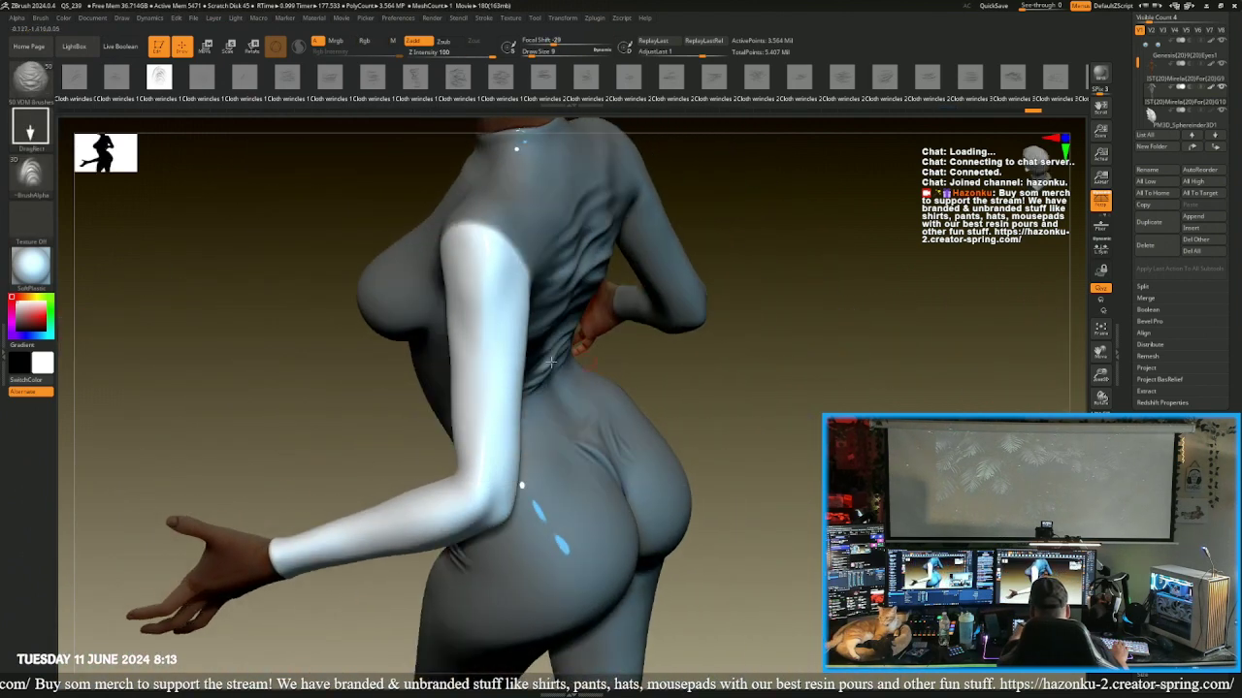
pyautogui.moveTo(476, 385)
pyautogui.mouseDown()
pyautogui.moveTo(430, 587)
pyautogui.moveTo(435, 565)
pyautogui.mouseUp()
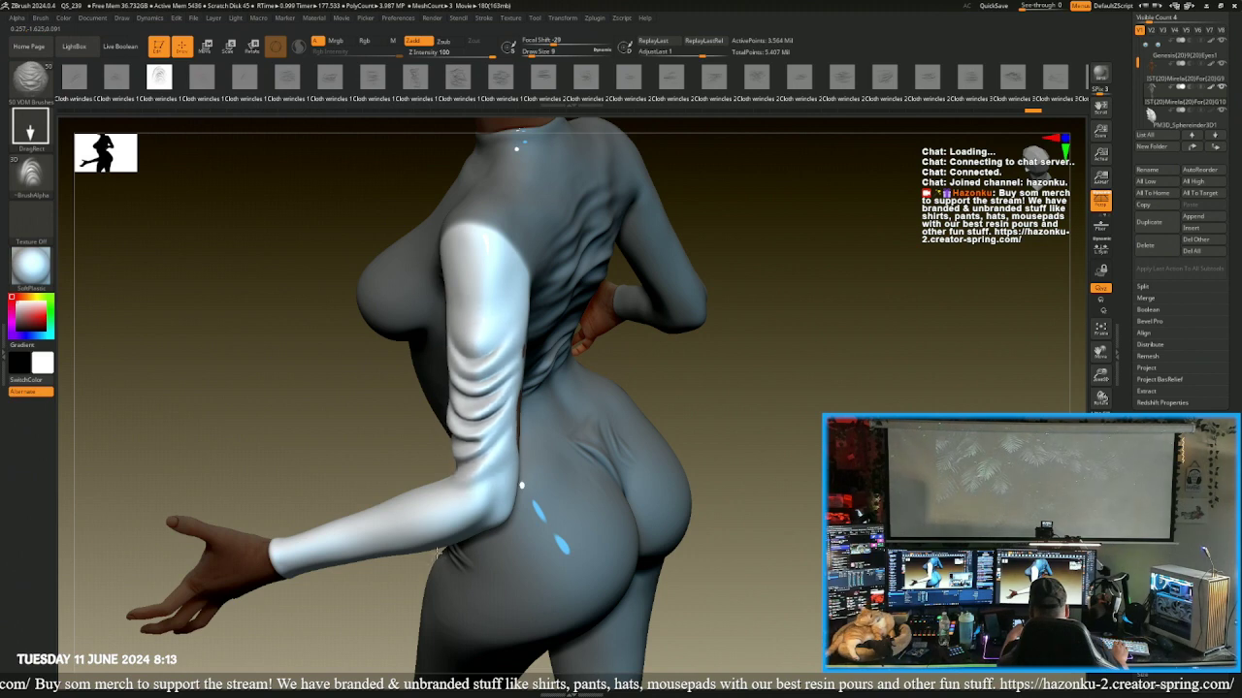
pyautogui.moveTo(343, 441)
pyautogui.mouseDown()
pyautogui.moveTo(360, 413)
pyautogui.moveTo(347, 415)
pyautogui.moveTo(308, 328)
pyautogui.mouseUp()
pyautogui.keyDown('ctrl'); pyautogui.moveTo(586, 394); pyautogui.dragTo(555, 341); pyautogui.keyUp('ctrl')
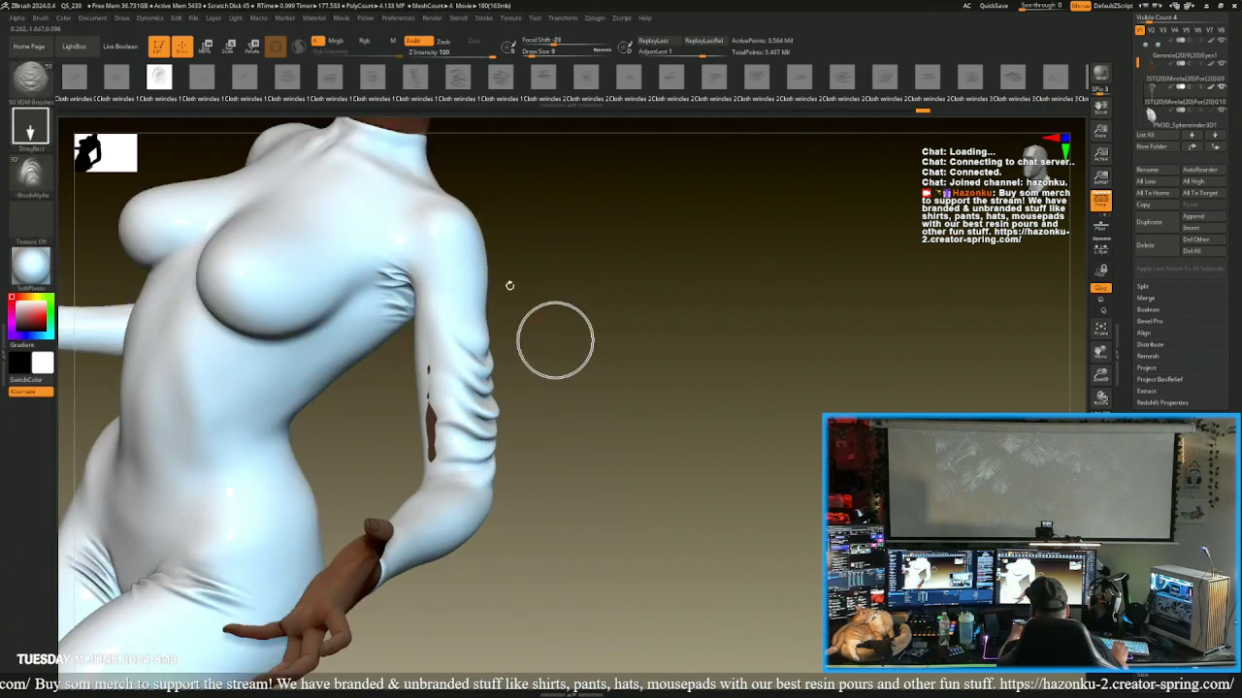
# - Pull the left sleeve over the skin showing through on the inner and back upper arm with the Move Topological brush
pyautogui.click(29, 131)
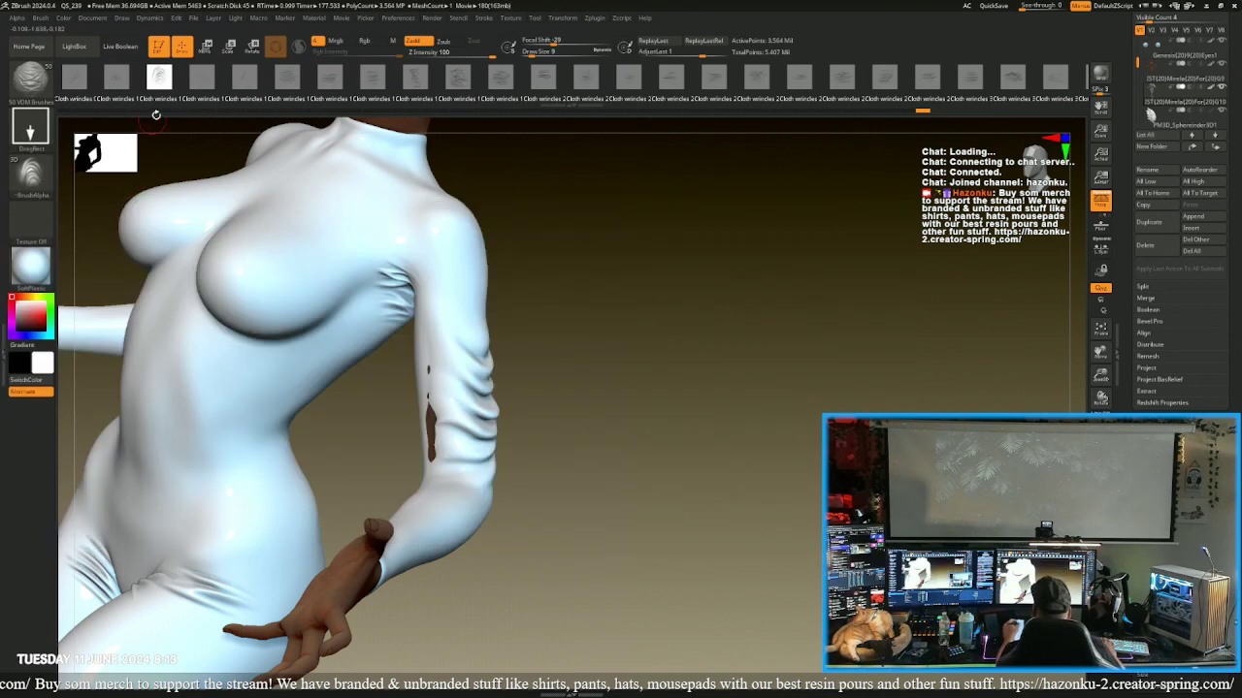
pyautogui.press('b')
pyautogui.click(175, 149)
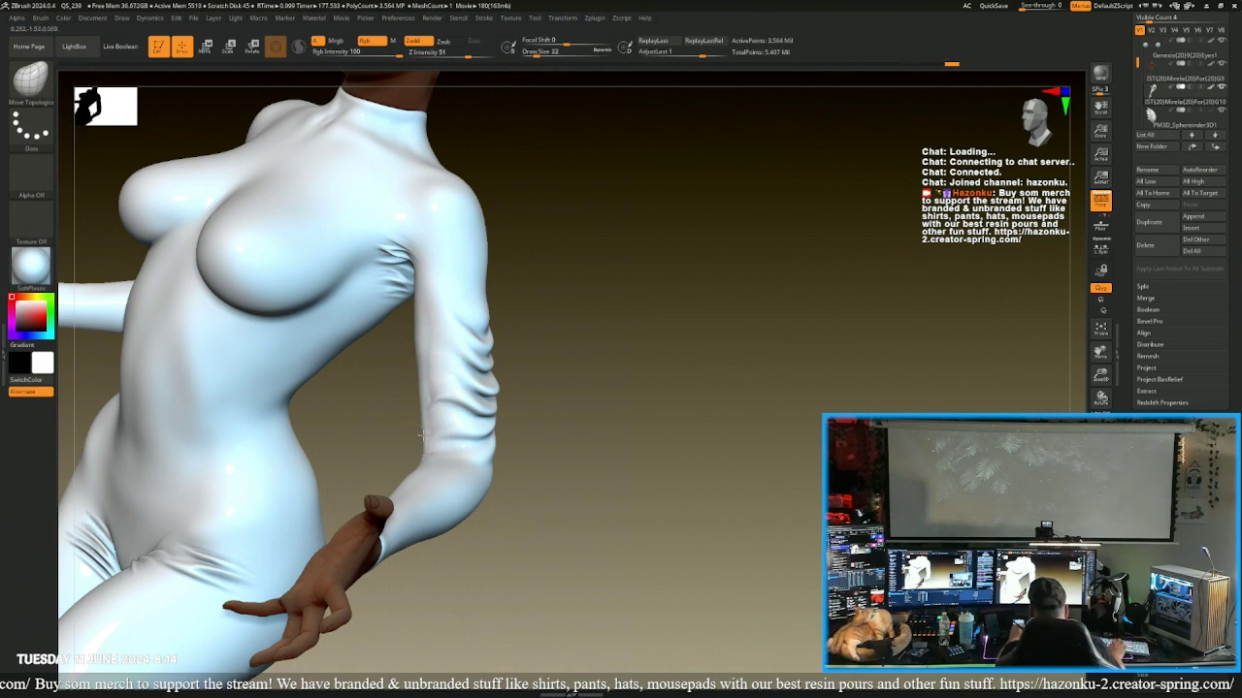
pyautogui.press('shift')
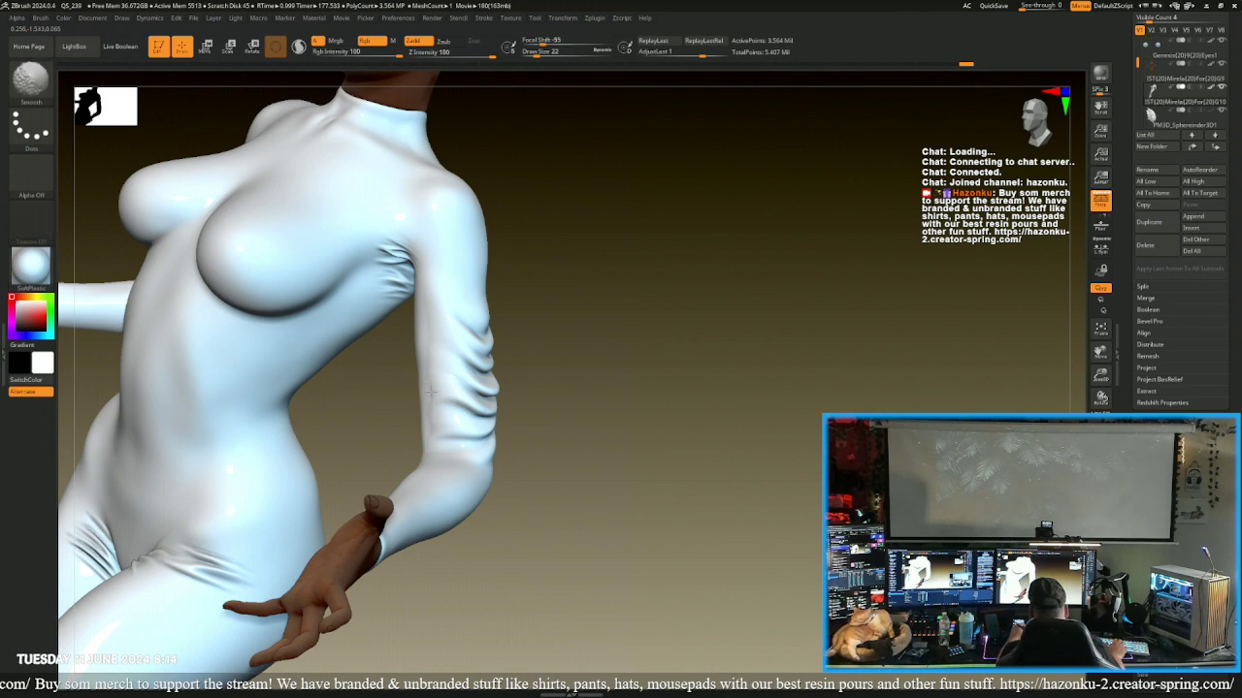
pyautogui.moveTo(553, 388); pyautogui.dragTo(456, 427)
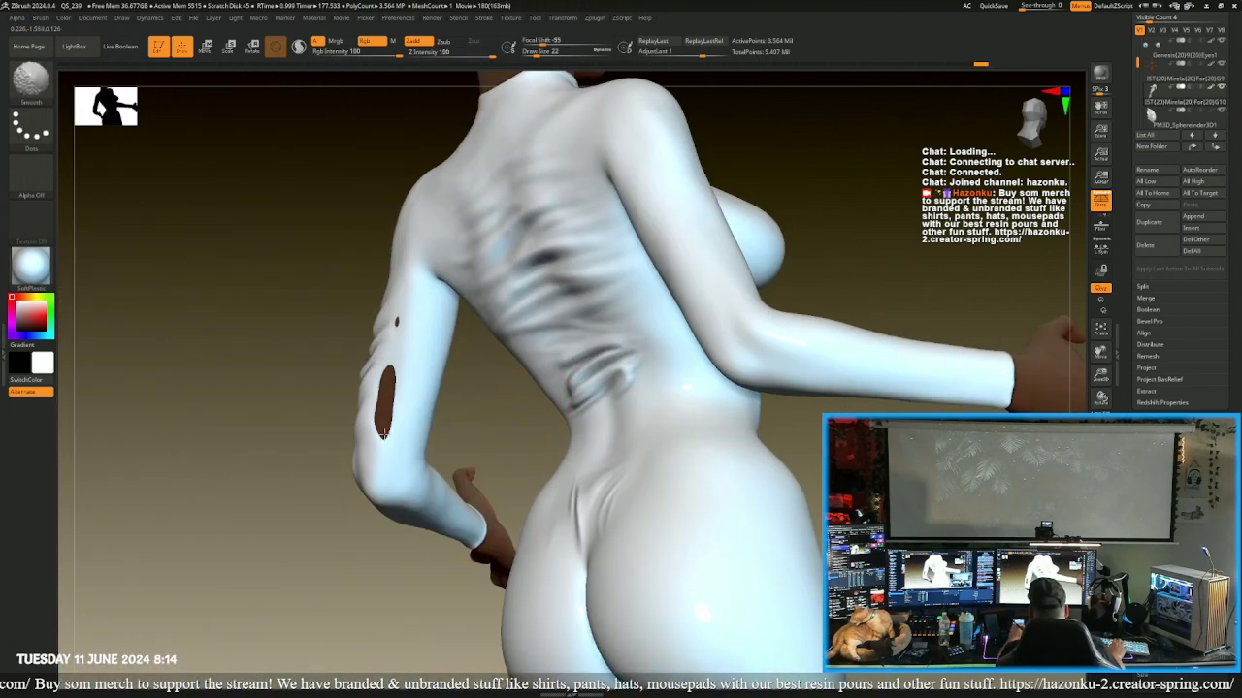
pyautogui.moveTo(335, 324); pyautogui.dragTo(262, 289)
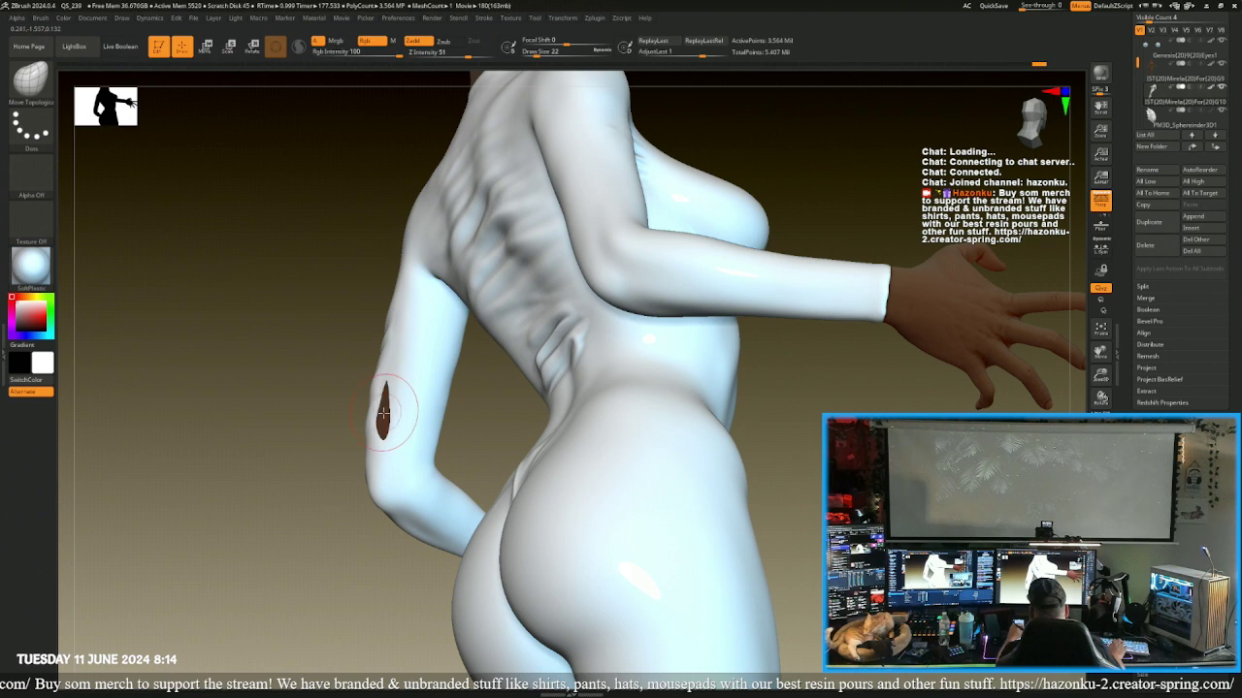
pyautogui.moveTo(271, 415); pyautogui.dragTo(385, 419)
# - Lasso-mask the outer half of the figure's right upper arm down to the elbow and invert the mask
pyautogui.moveTo(243, 281); pyautogui.dragTo(233, 315)
pyautogui.moveTo(234, 314); pyautogui.dragTo(324, 307, button='right')
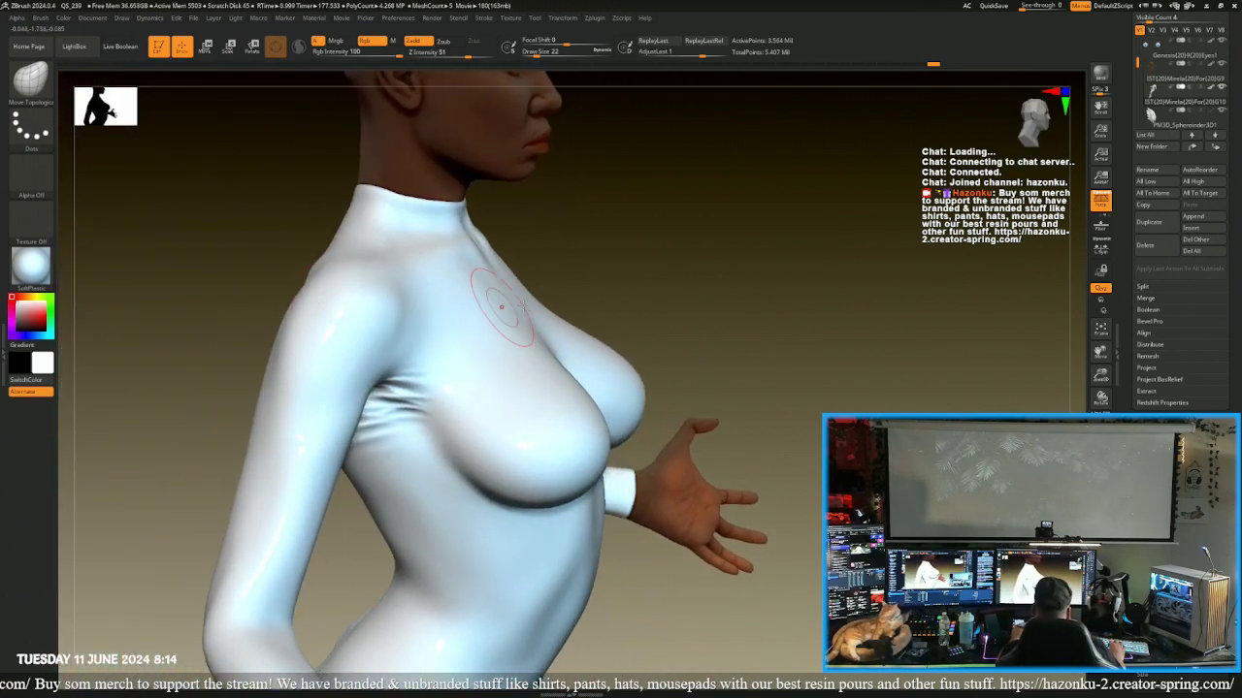
pyautogui.keyDown('alt'); pyautogui.moveTo(634, 219); pyautogui.dragTo(718, 145); pyautogui.keyUp('alt')
pyautogui.moveTo(291, 368); pyautogui.dragTo(252, 372)
pyautogui.moveTo(252, 373); pyautogui.dragTo(445, 334, button='right')
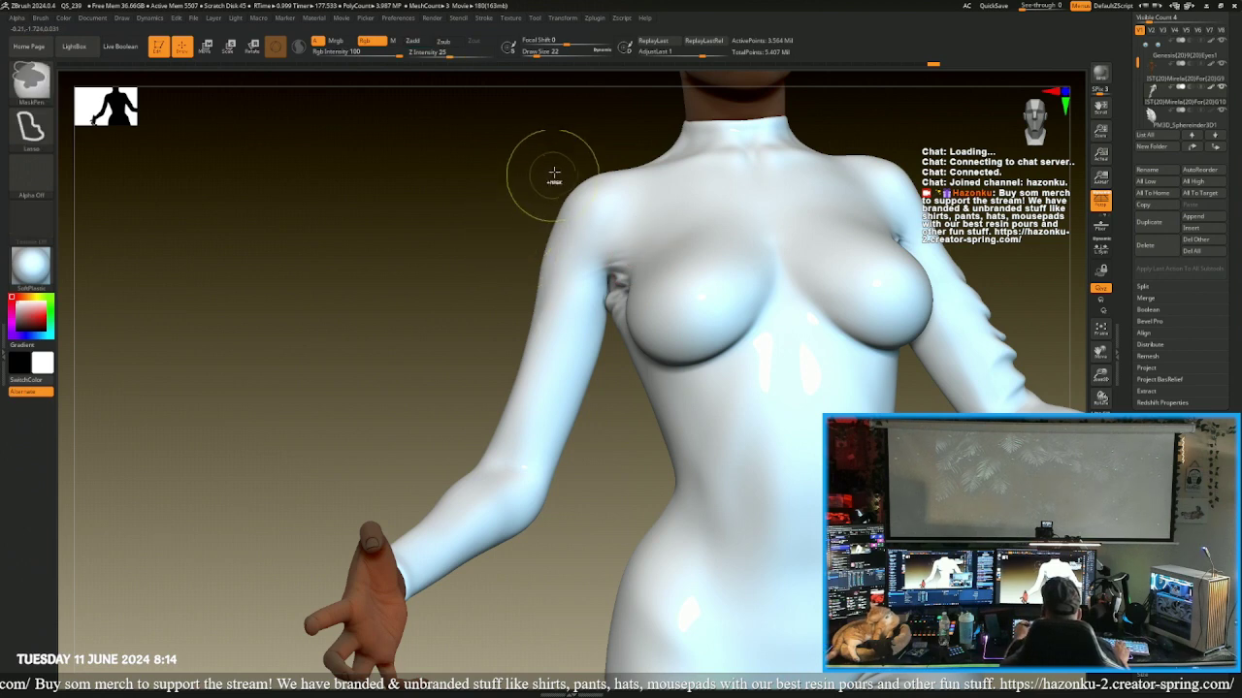
pyautogui.moveTo(571, 173)
pyautogui.keyDown('ctrl'); pyautogui.mouseDown()
pyautogui.moveTo(468, 412)
pyautogui.moveTo(495, 471)
pyautogui.moveTo(559, 388)
pyautogui.mouseUp(); pyautogui.keyUp('ctrl')
pyautogui.keyDown('ctrl'); pyautogui.moveTo(576, 310); pyautogui.dragTo(597, 228); pyautogui.keyUp('ctrl')
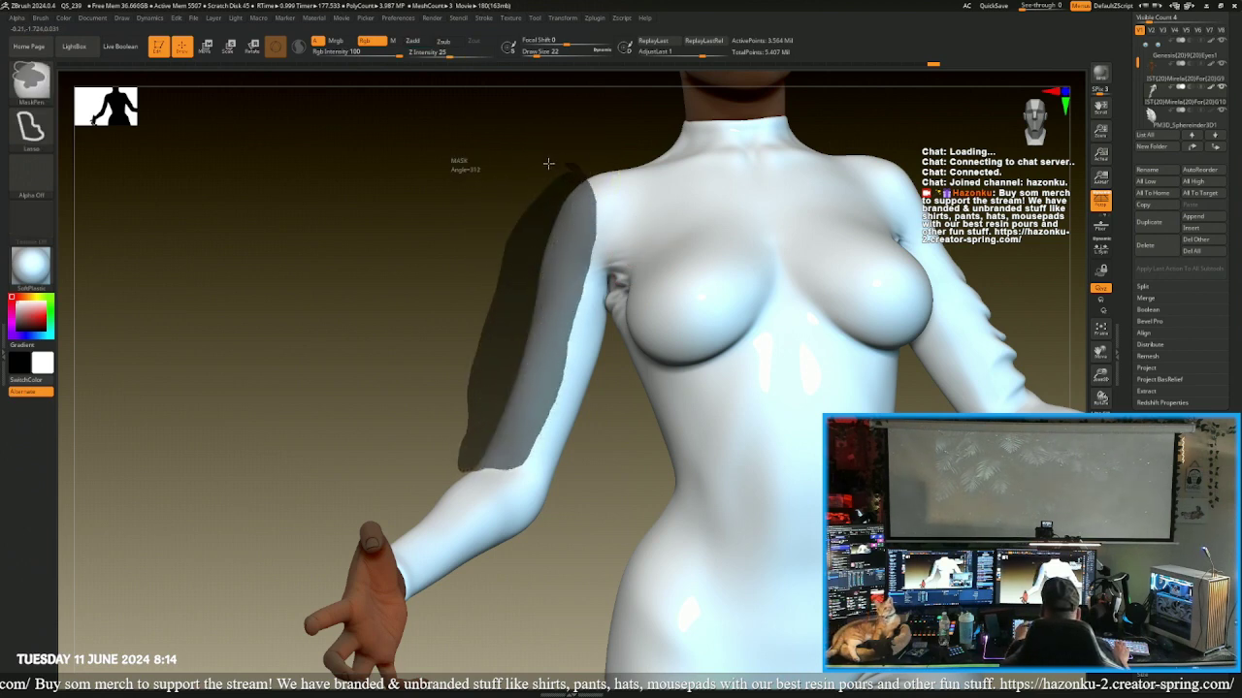
pyautogui.keyDown('ctrl'); pyautogui.moveTo(548, 163); pyautogui.dragTo(562, 169); pyautogui.keyUp('ctrl')
pyautogui.keyDown('ctrl'); pyautogui.click(466, 402); pyautogui.keyUp('ctrl')
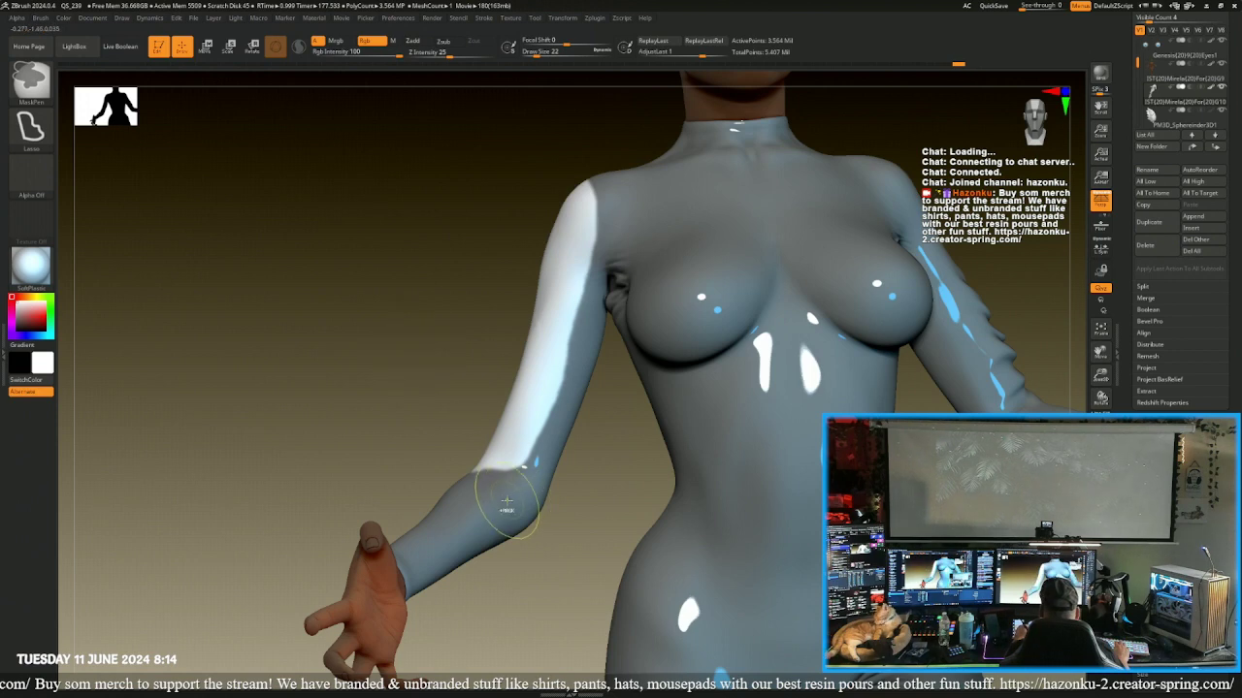
# - Stamp cloth folds down the outer right upper arm with the same 50 VDM Brushes wrinkle shape and clear the mask
pyautogui.press('b')
pyautogui.press('m')
pyautogui.press('t')
pyautogui.moveTo(374, 339)
pyautogui.mouseDown()
pyautogui.moveTo(379, 353)
pyautogui.moveTo(341, 284)
pyautogui.mouseUp()
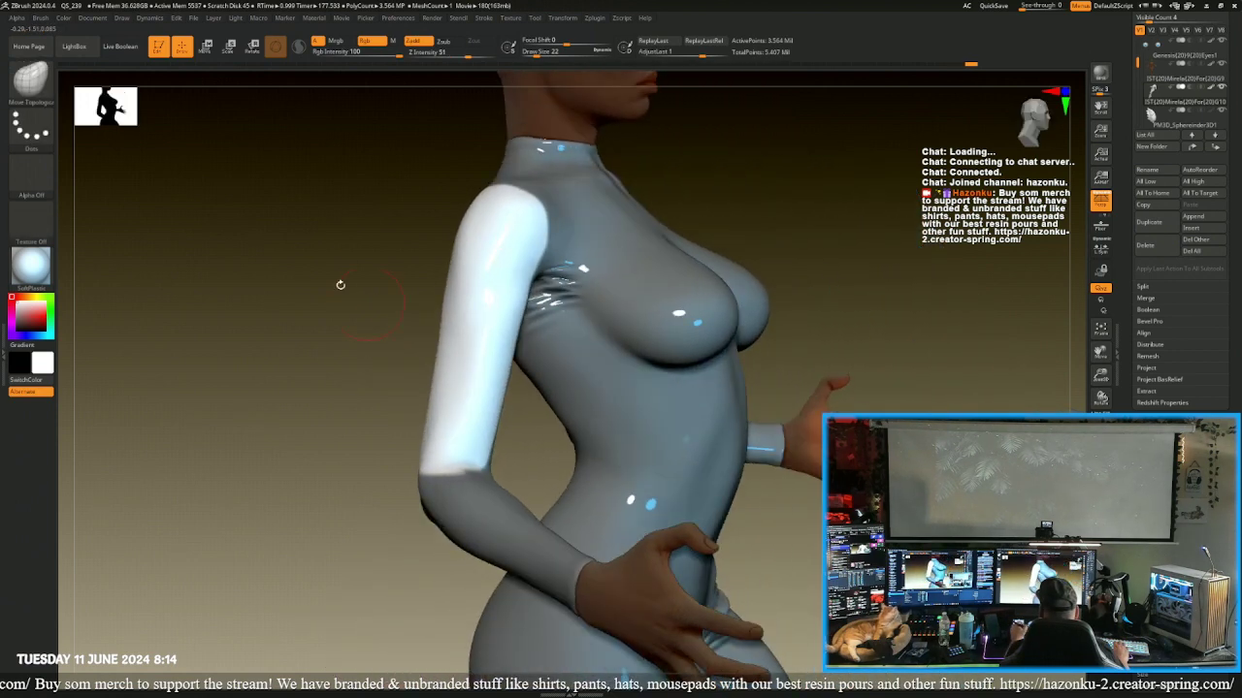
pyautogui.click(35, 83)
pyautogui.click(416, 89)
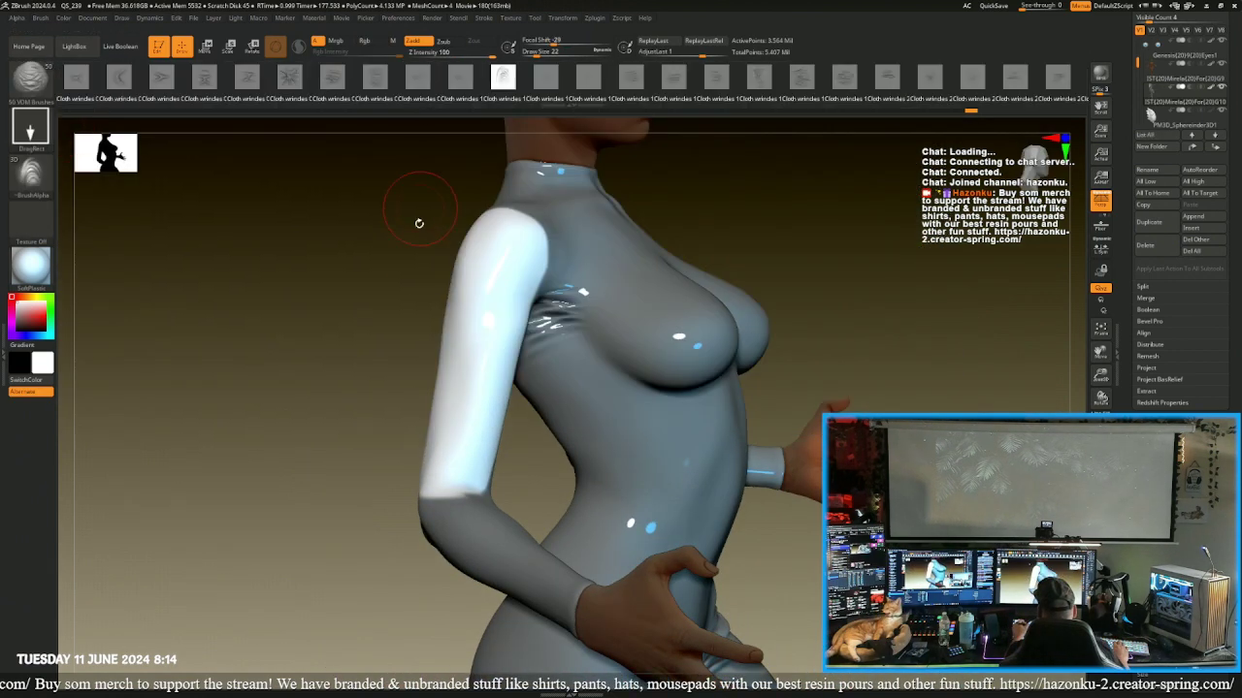
pyautogui.moveTo(339, 328); pyautogui.dragTo(369, 359)
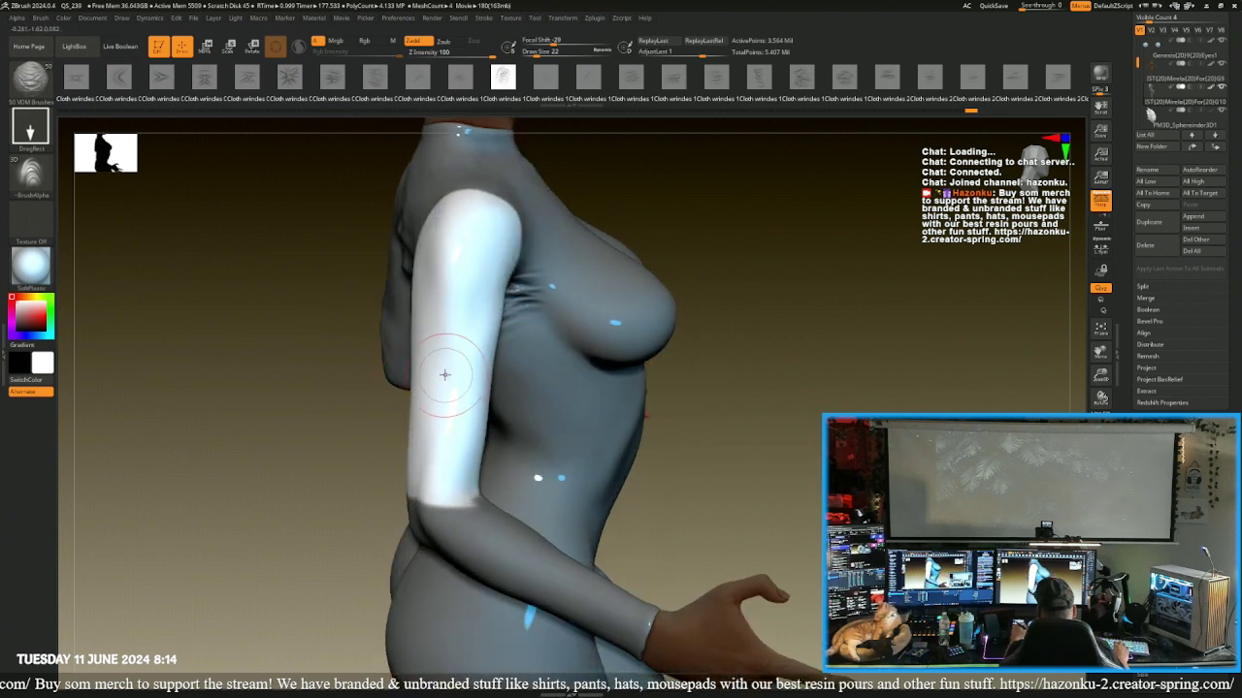
pyautogui.moveTo(443, 378); pyautogui.dragTo(416, 586)
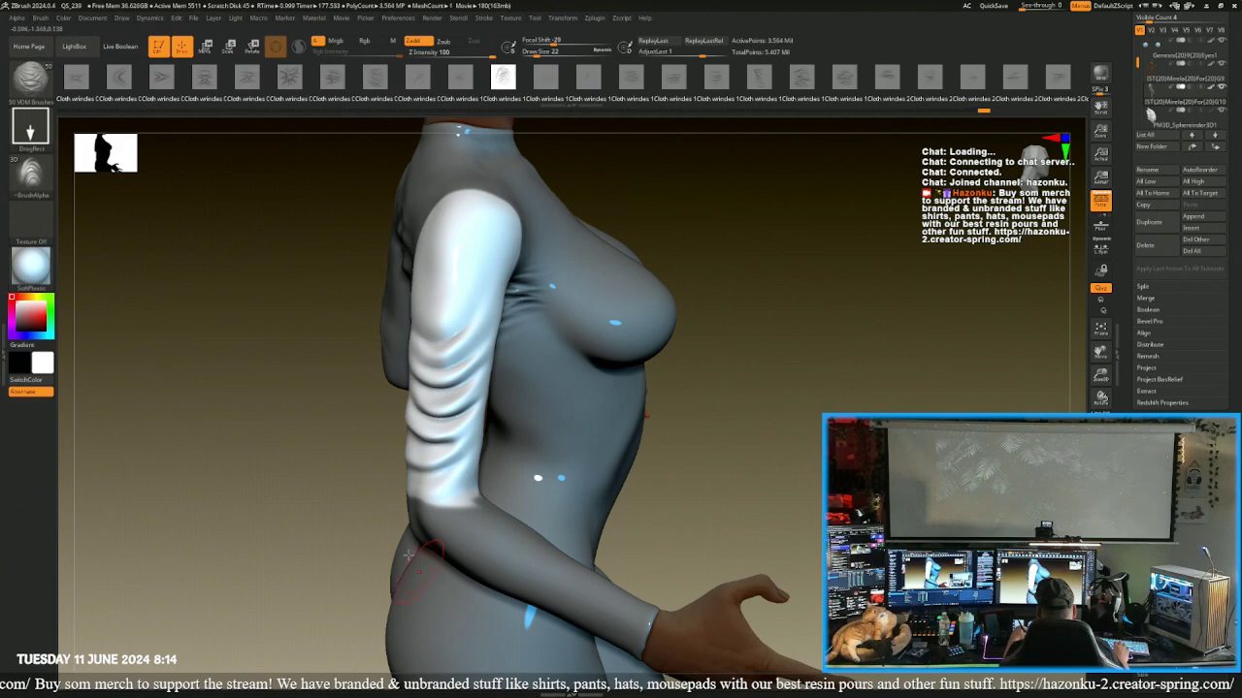
pyautogui.moveTo(341, 496)
pyautogui.mouseDown()
pyautogui.moveTo(246, 476)
pyautogui.moveTo(456, 456)
pyautogui.moveTo(643, 416)
pyautogui.moveTo(631, 431)
pyautogui.moveTo(505, 319)
pyautogui.mouseUp()
# - Pull the right sleeve over the skin showing through on the inner upper arm with Move Topological and smooth the area
pyautogui.click(27, 82)
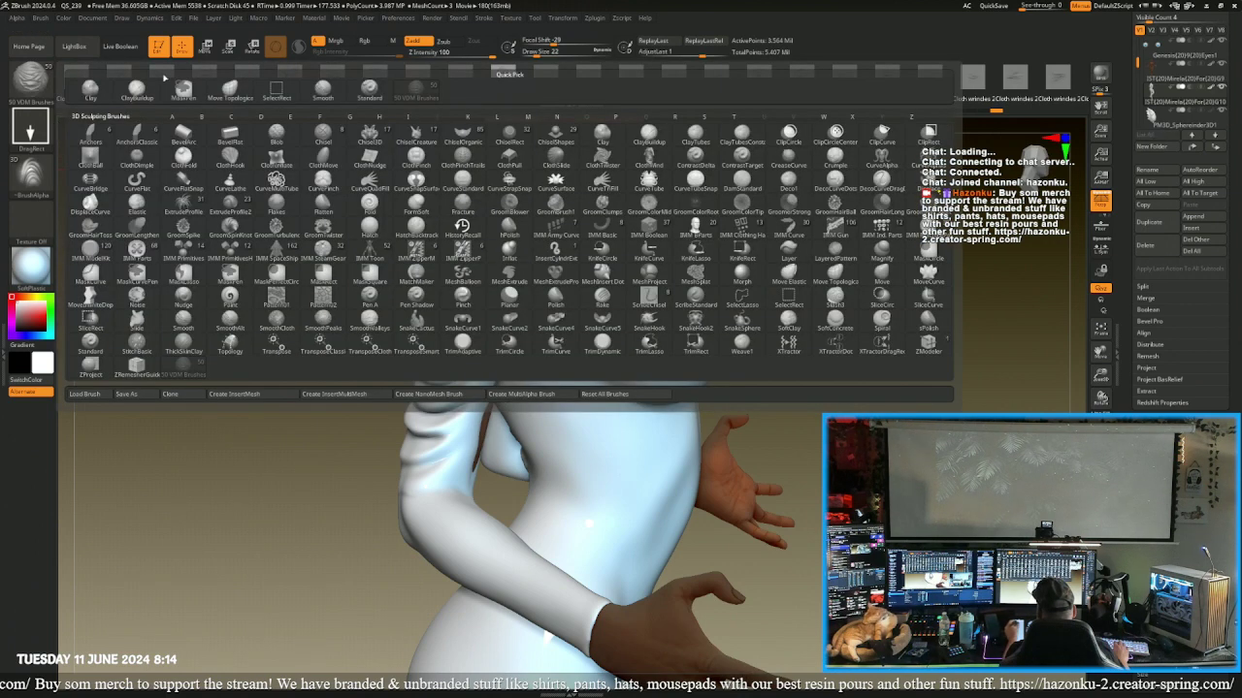
pyautogui.click(229, 89)
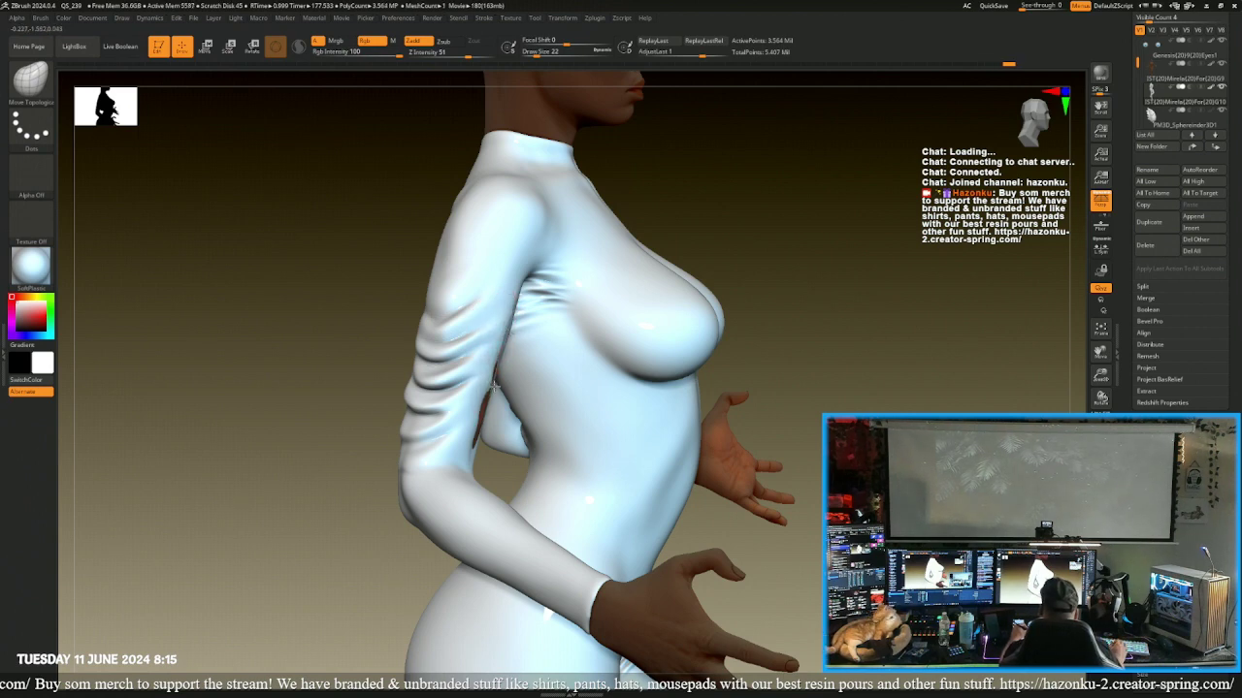
pyautogui.moveTo(495, 469); pyautogui.dragTo(485, 369)
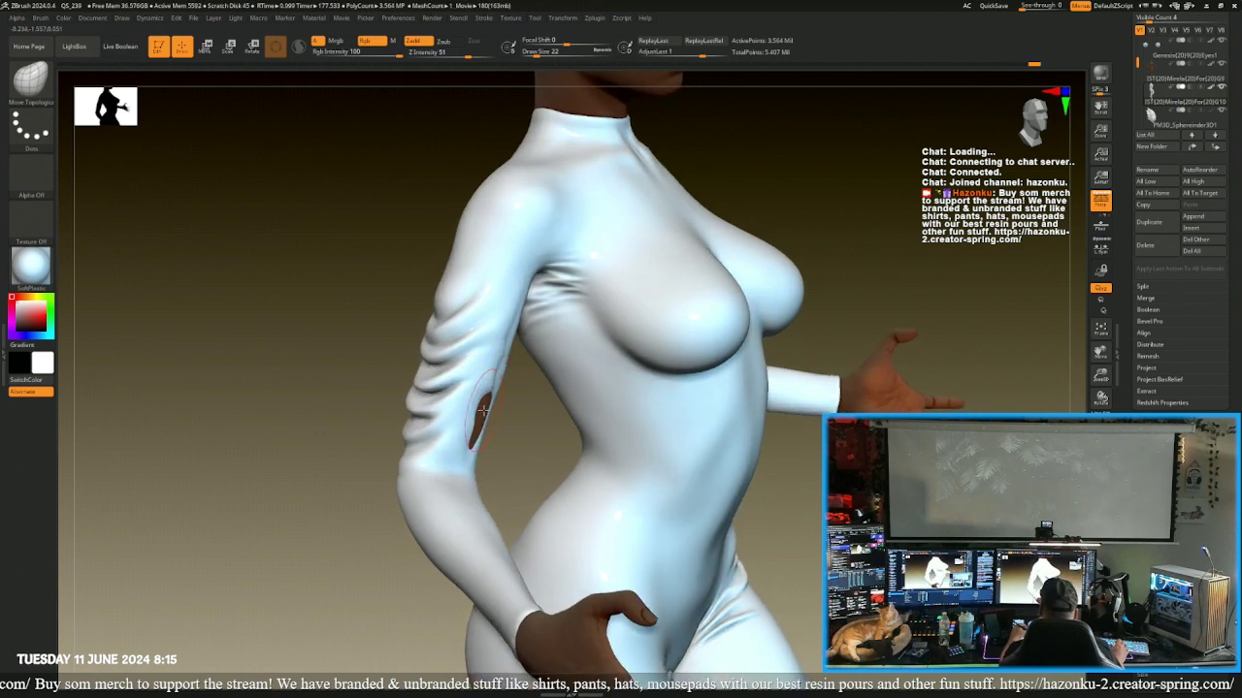
pyautogui.moveTo(482, 423)
pyautogui.mouseDown()
pyautogui.moveTo(490, 432)
pyautogui.moveTo(474, 419)
pyautogui.moveTo(491, 392)
pyautogui.mouseUp()
pyautogui.press('shift')
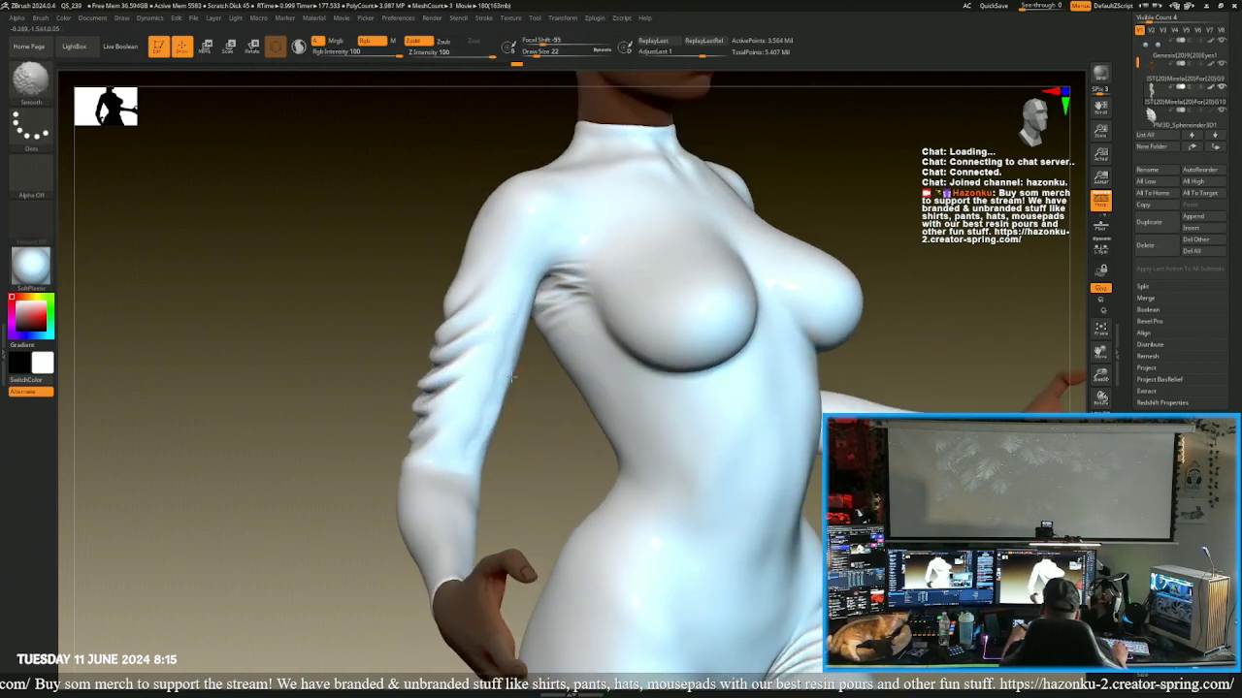
pyautogui.moveTo(538, 452)
pyautogui.mouseDown()
pyautogui.moveTo(512, 413)
pyautogui.moveTo(515, 361)
pyautogui.moveTo(544, 386)
pyautogui.moveTo(490, 417)
pyautogui.mouseUp()
pyautogui.moveTo(319, 347)
pyautogui.mouseDown()
pyautogui.moveTo(302, 444)
pyautogui.moveTo(288, 343)
pyautogui.moveTo(273, 373)
pyautogui.mouseUp()
pyautogui.moveTo(273, 373); pyautogui.dragTo(243, 327, button='right')
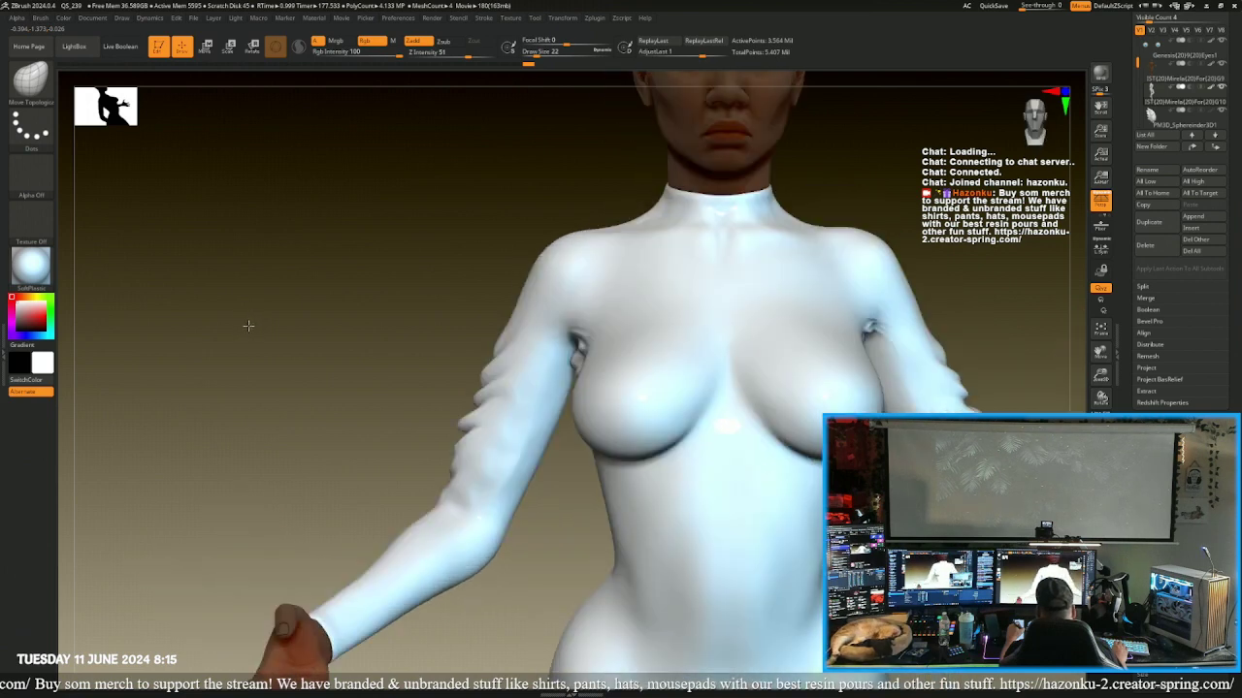
# - Pick a horizontal wrinkle shape of 50 VDM Brushes, undo a trial stamp between the breasts and stamp folds across the lower back
pyautogui.keyDown('alt'); pyautogui.moveTo(291, 395); pyautogui.dragTo(181, 282, button='right'); pyautogui.keyUp('alt')
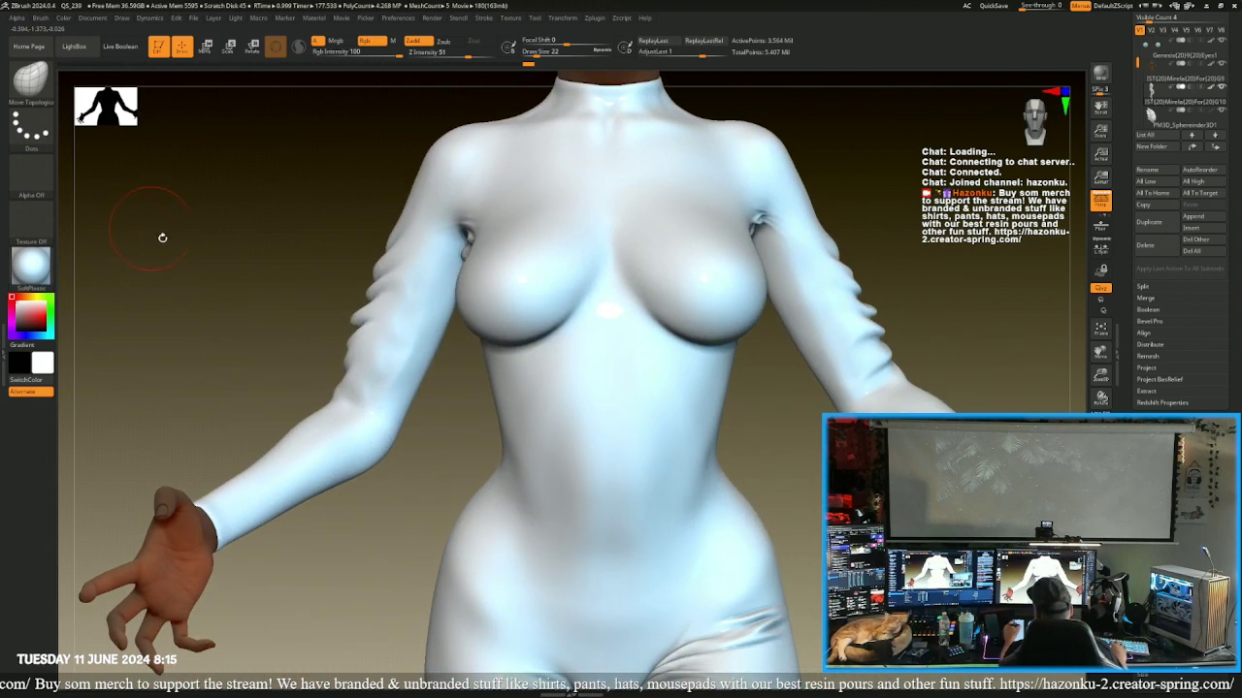
pyautogui.press('b')
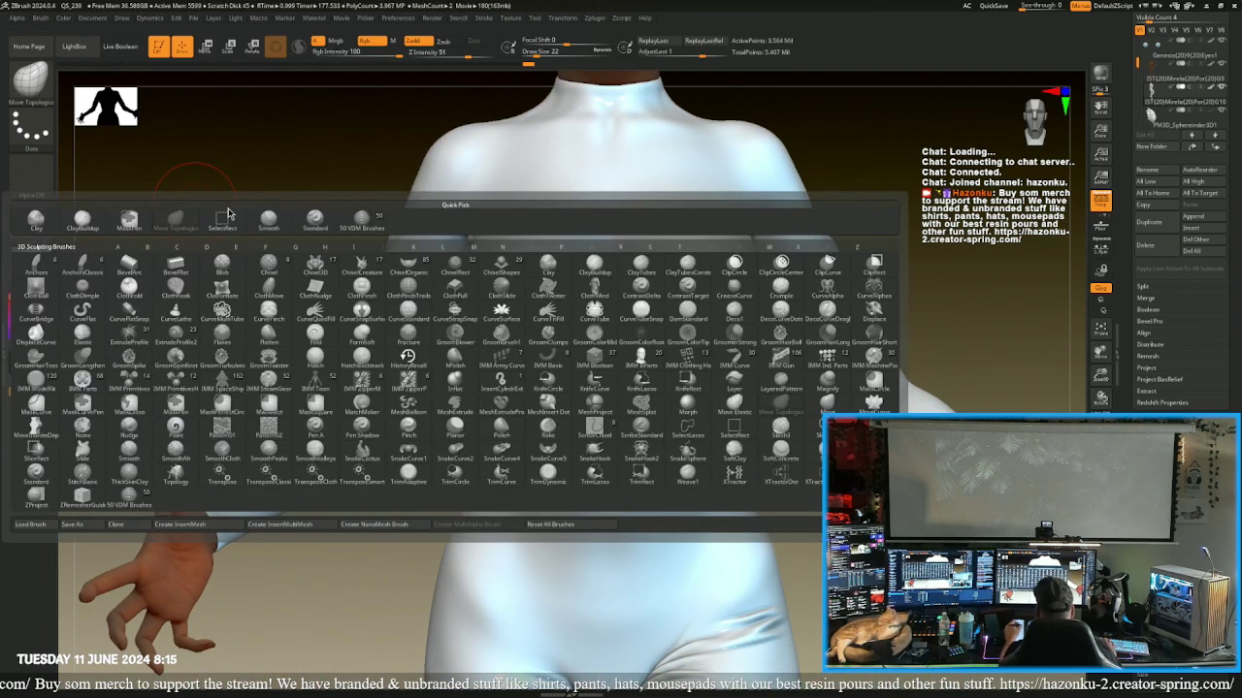
pyautogui.click(365, 224)
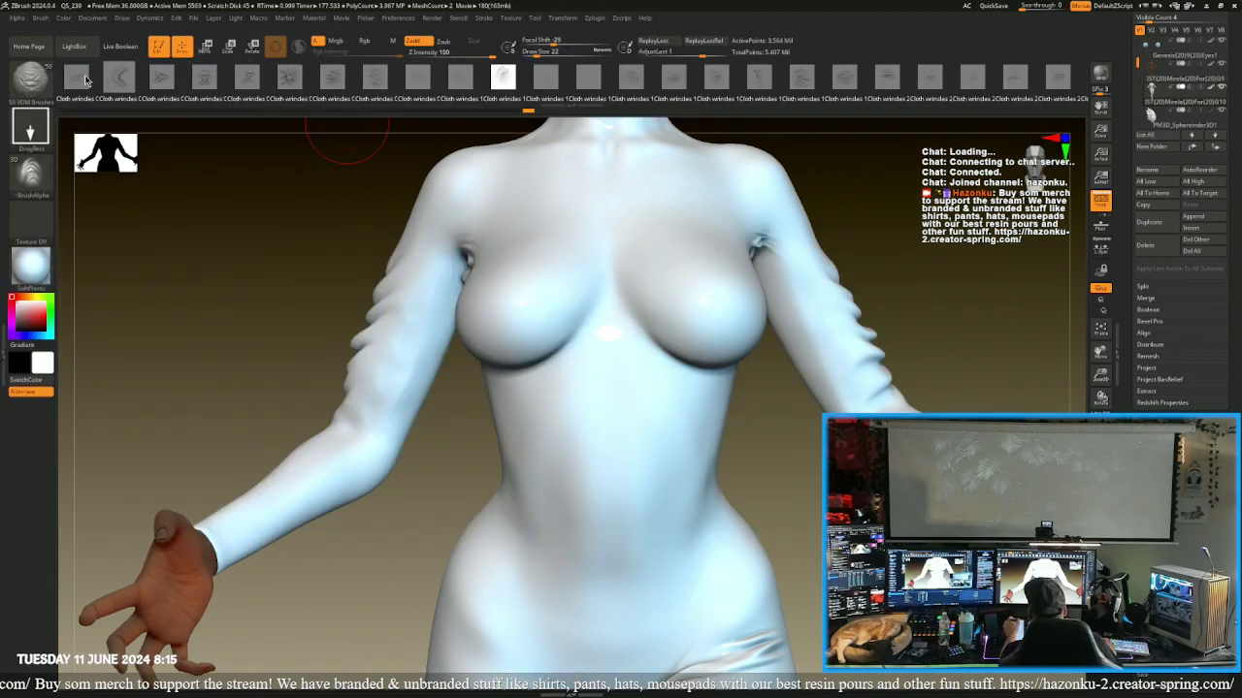
pyautogui.click(118, 77)
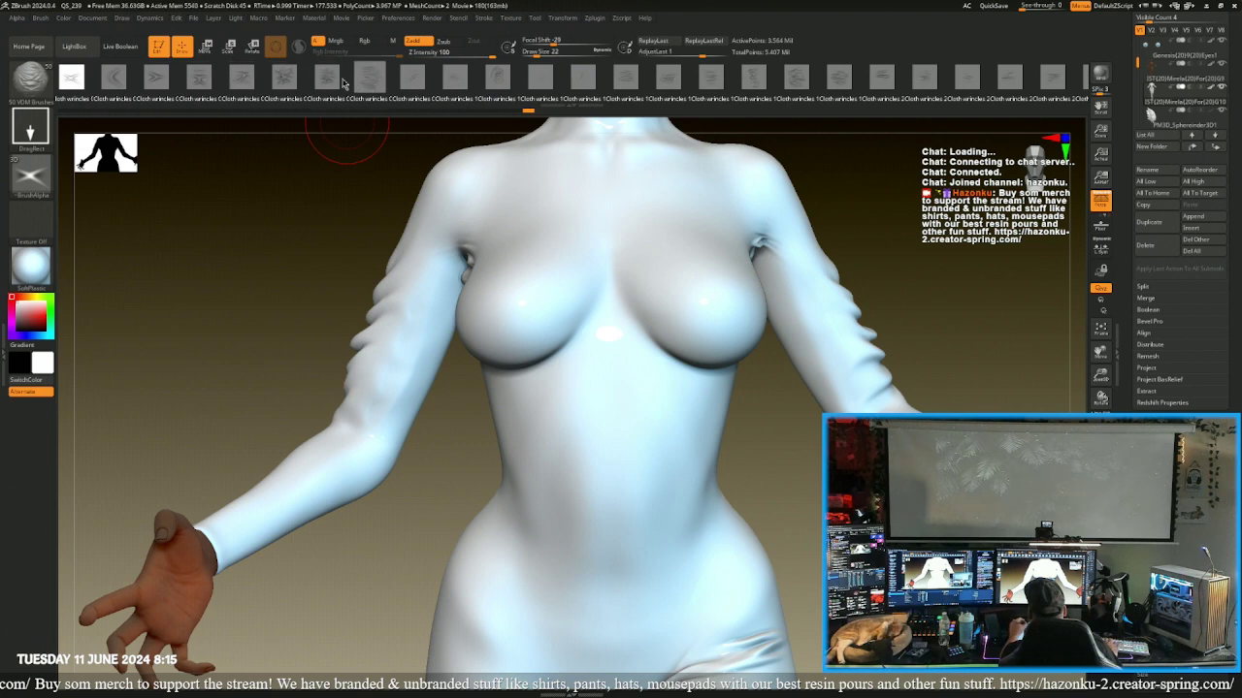
pyautogui.click(329, 79)
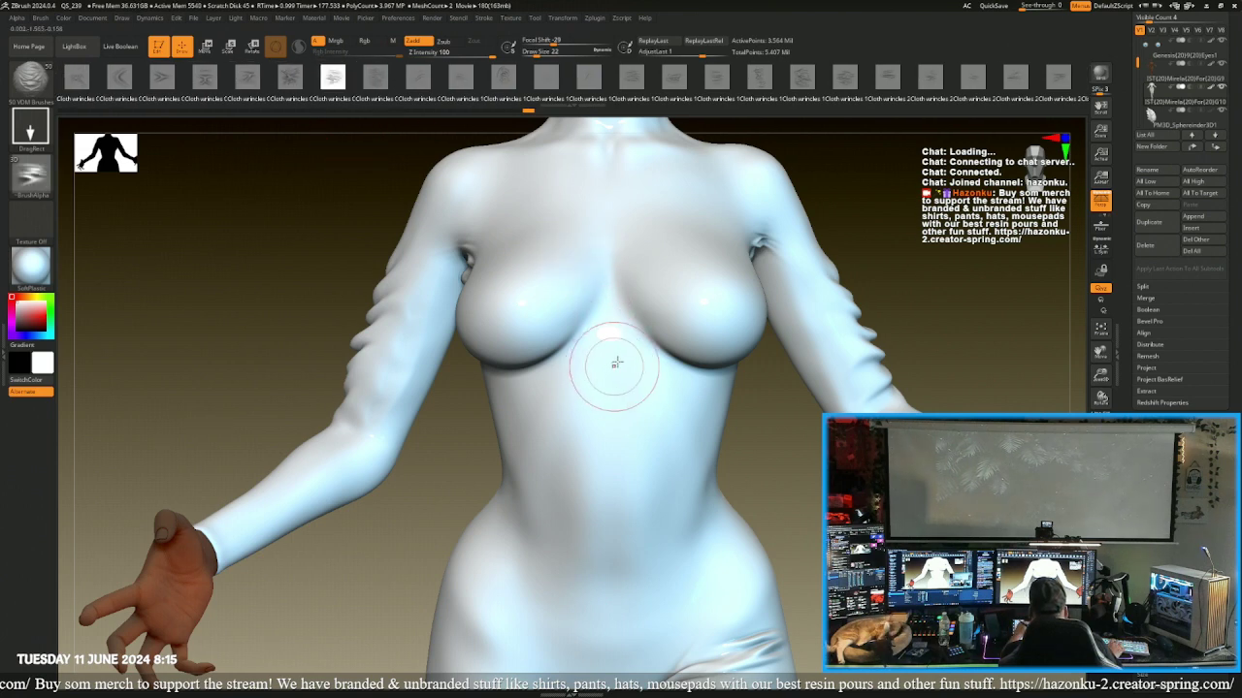
pyautogui.moveTo(616, 362)
pyautogui.mouseDown()
pyautogui.moveTo(592, 416)
pyautogui.moveTo(632, 435)
pyautogui.moveTo(624, 407)
pyautogui.mouseUp()
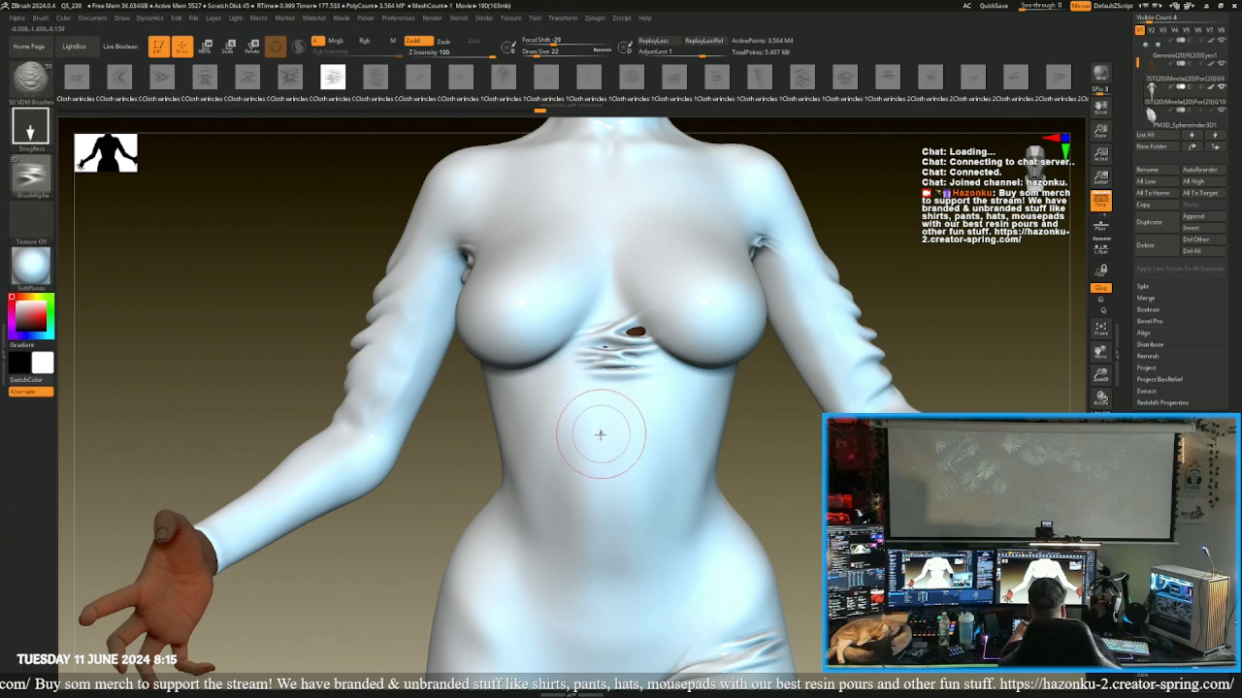
pyautogui.hotkey('ctrl', 'z')
pyautogui.moveTo(229, 267); pyautogui.dragTo(611, 291)
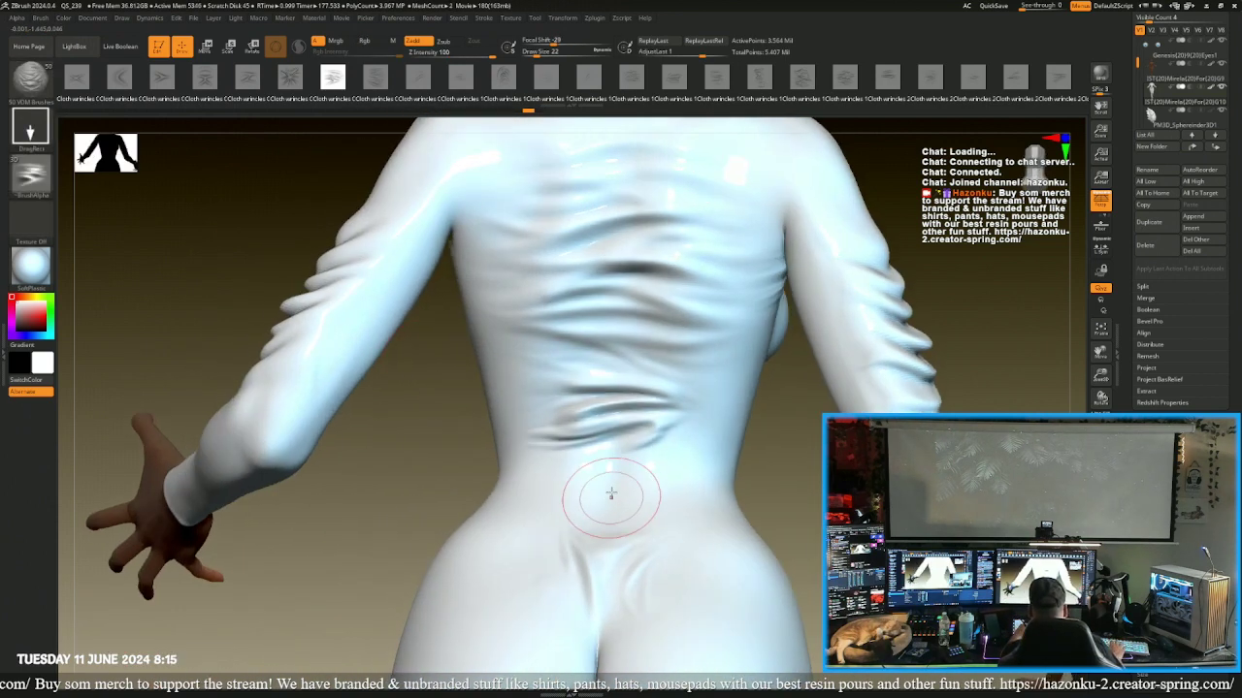
pyautogui.moveTo(611, 495); pyautogui.dragTo(604, 591)
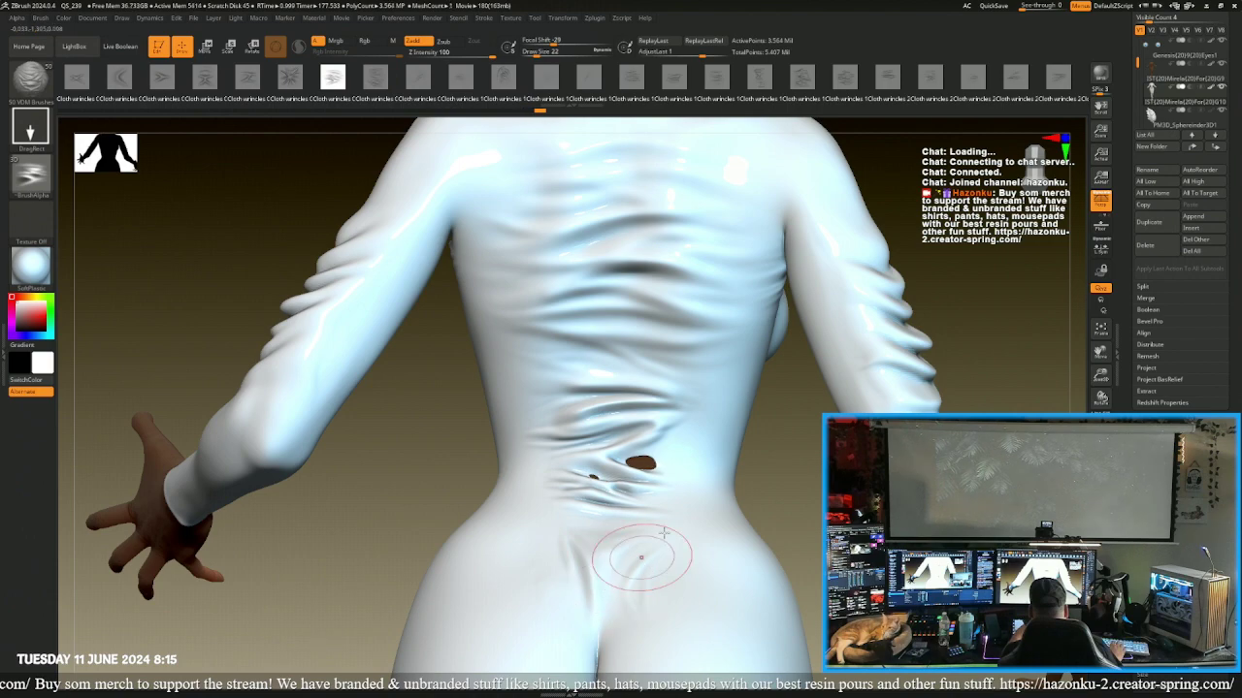
# - Close the skin gaps in the new lower-back folds by pulling the cloth over them with the Move Topological brush
pyautogui.moveTo(795, 501); pyautogui.dragTo(742, 471)
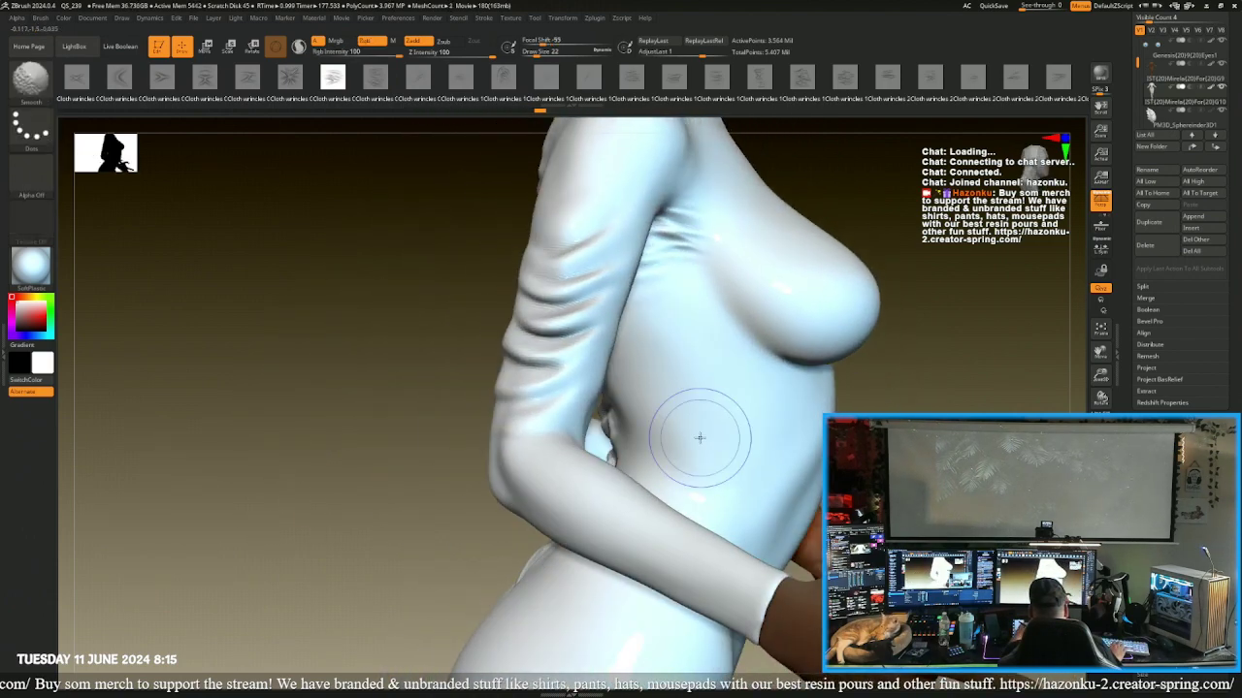
pyautogui.moveTo(698, 436); pyautogui.dragTo(178, 186, button='right')
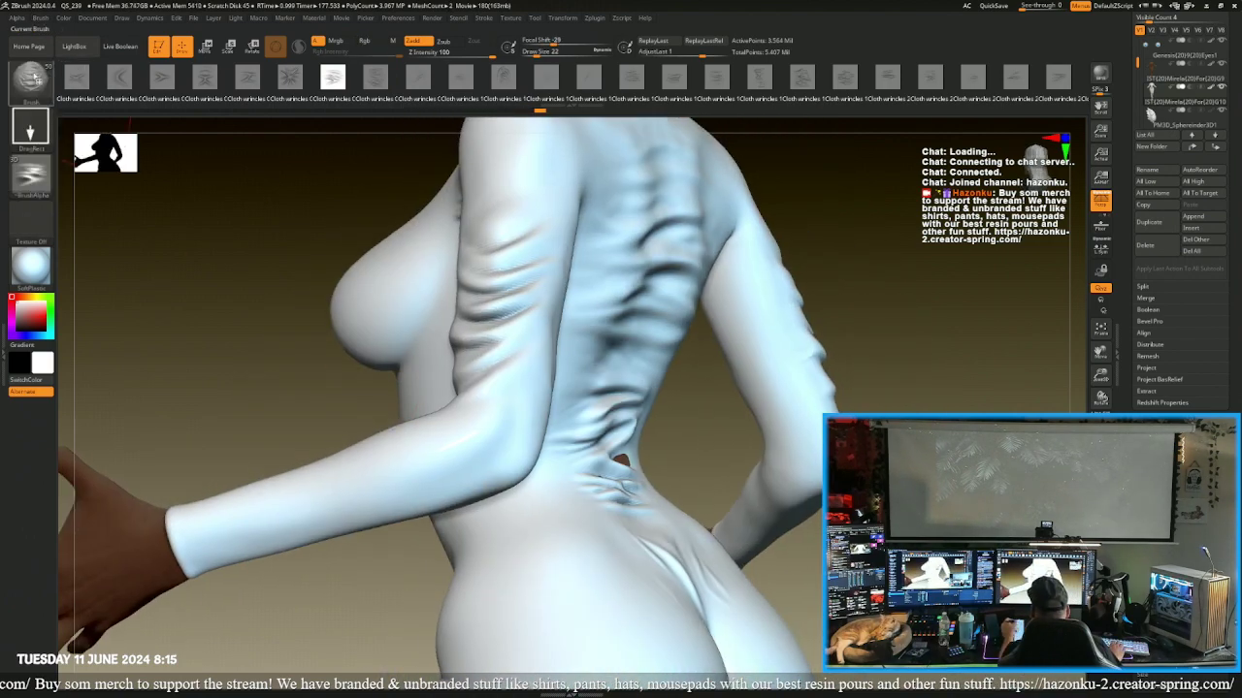
pyautogui.click(29, 77)
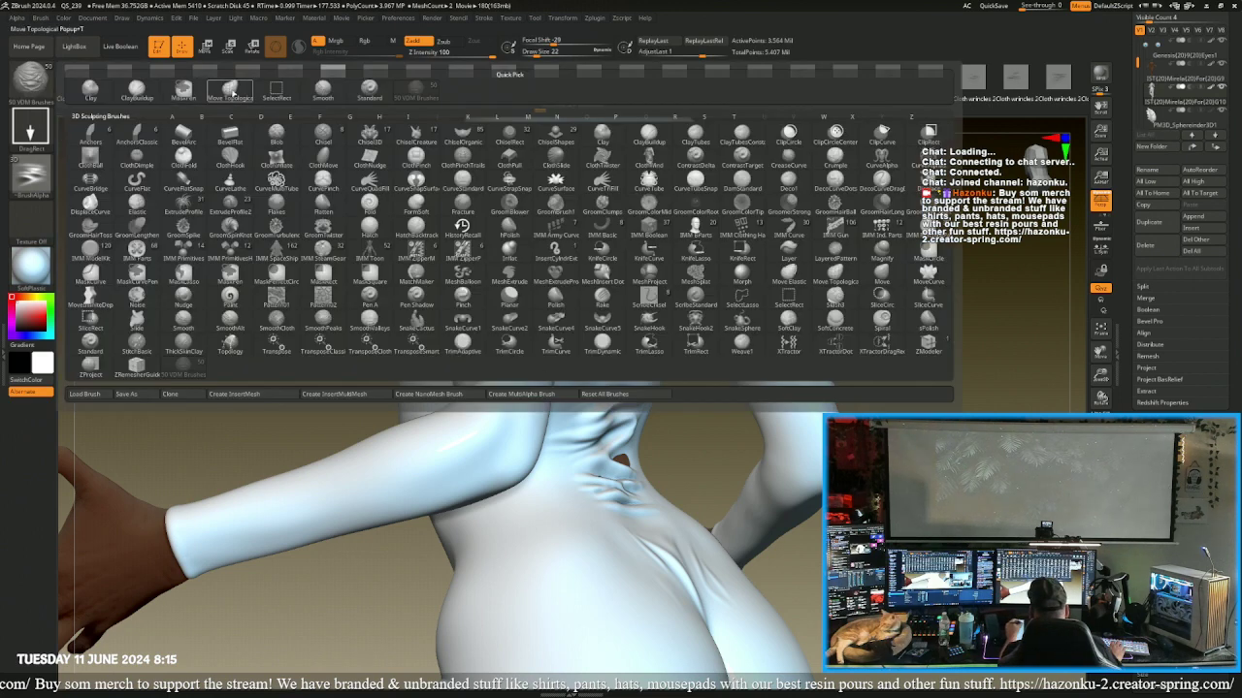
pyautogui.click(231, 92)
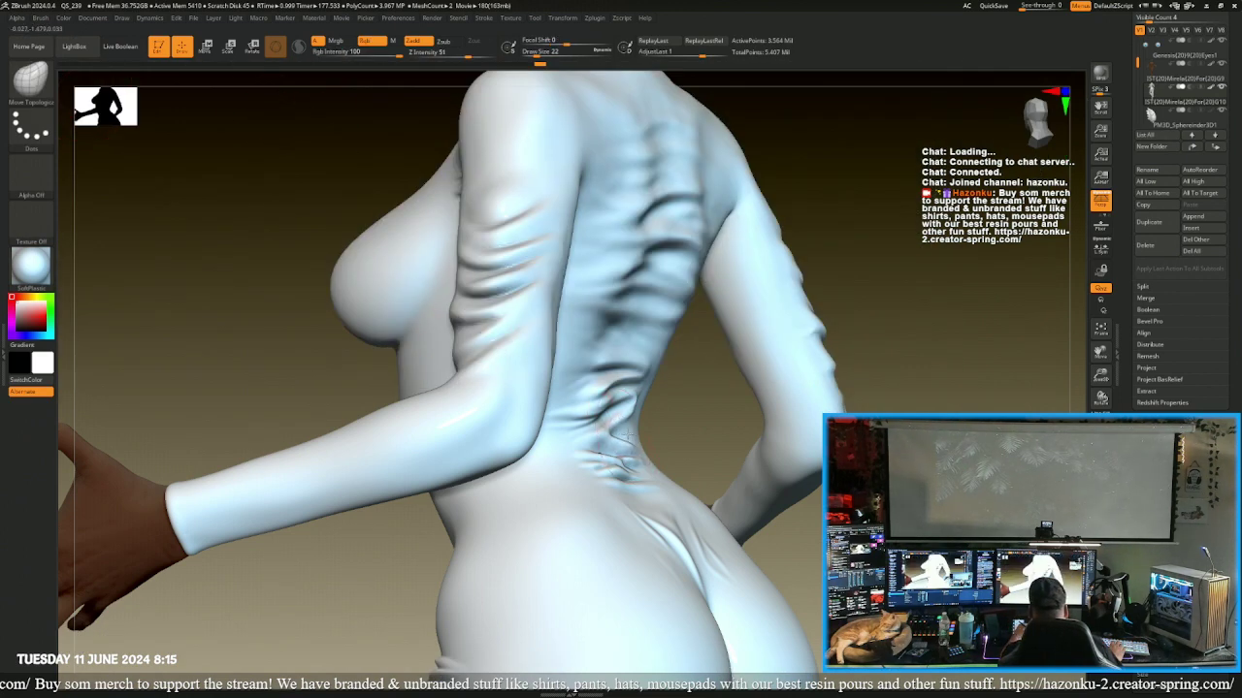
pyautogui.moveTo(625, 437)
pyautogui.mouseDown(button='right')
pyautogui.moveTo(486, 485)
pyautogui.moveTo(582, 433)
pyautogui.mouseUp(button='right')
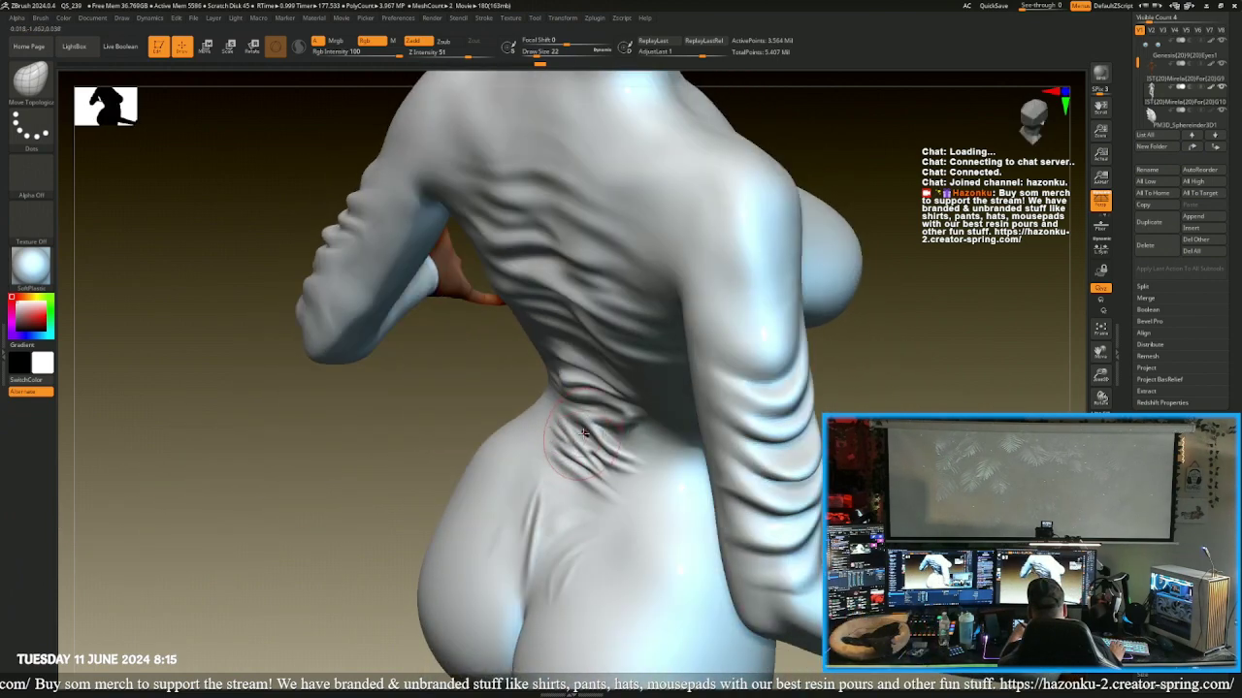
pyautogui.moveTo(583, 434); pyautogui.dragTo(587, 435)
pyautogui.moveTo(398, 414)
pyautogui.mouseDown(button='right')
pyautogui.moveTo(702, 416)
pyautogui.moveTo(504, 383)
pyautogui.mouseUp(button='right')
# - Switch back to 50 VDM Brushes and choose another cloth wrinkle shape with several parallel horizontal folds
pyautogui.press('b')
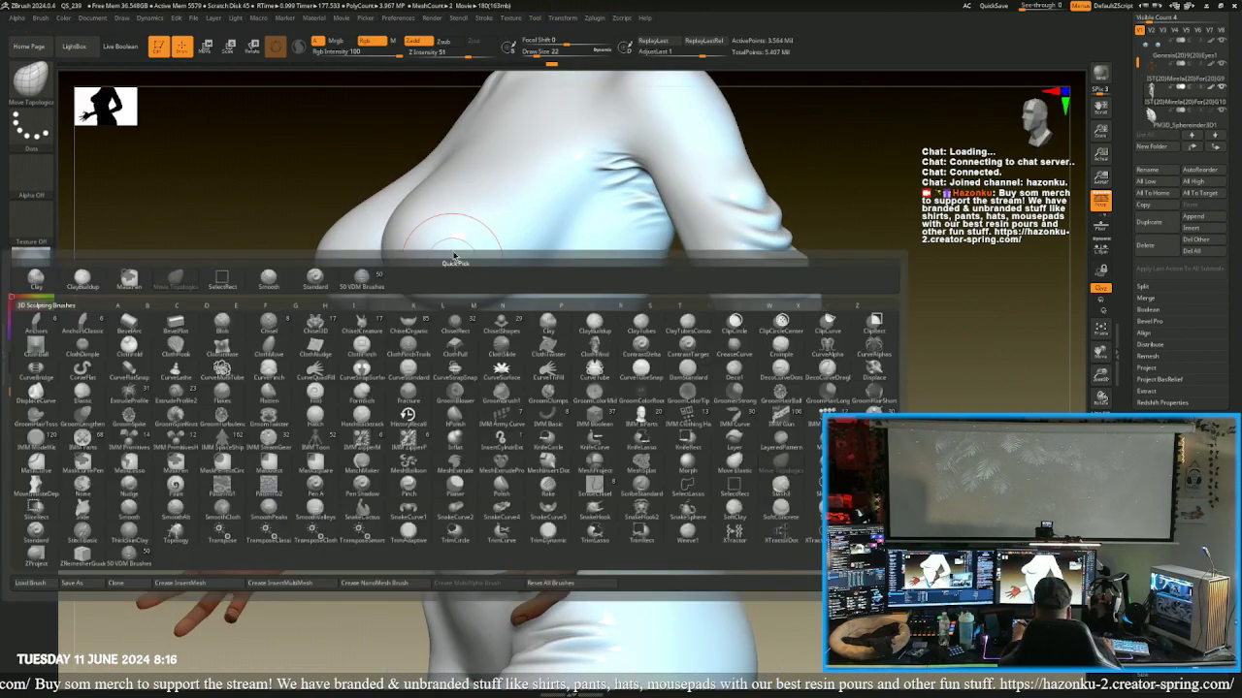
pyautogui.click(31, 79)
pyautogui.click(416, 87)
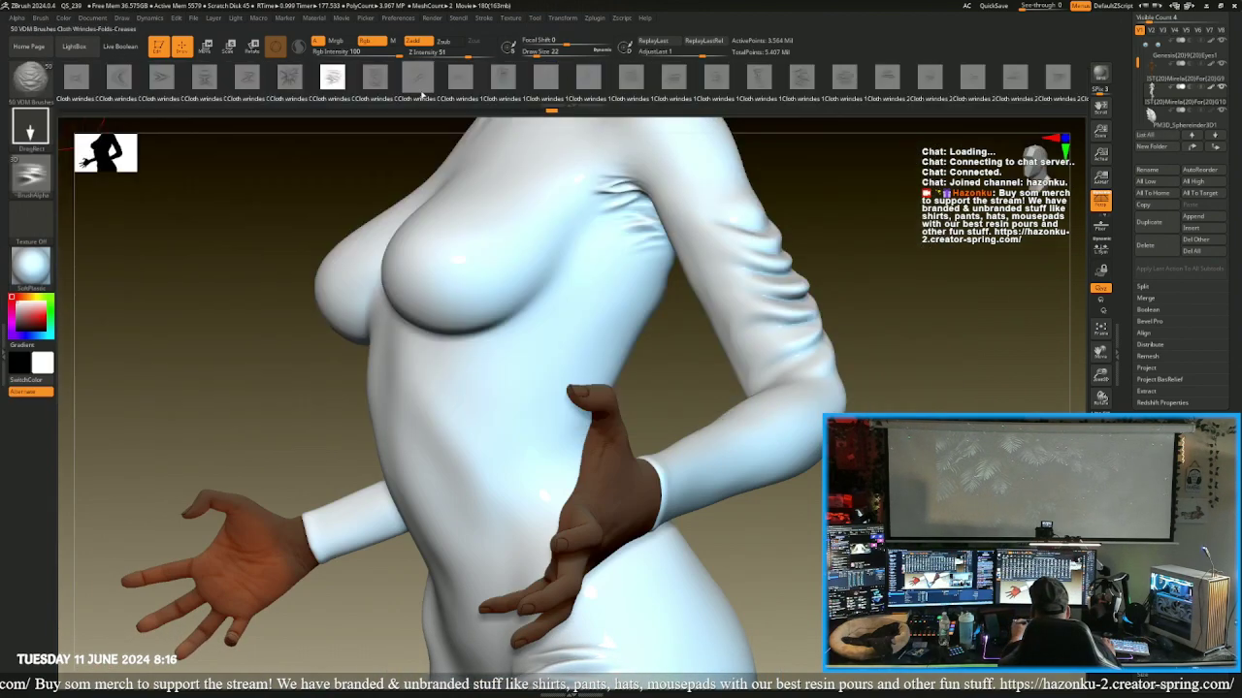
pyautogui.scroll(-5, 485, 80)
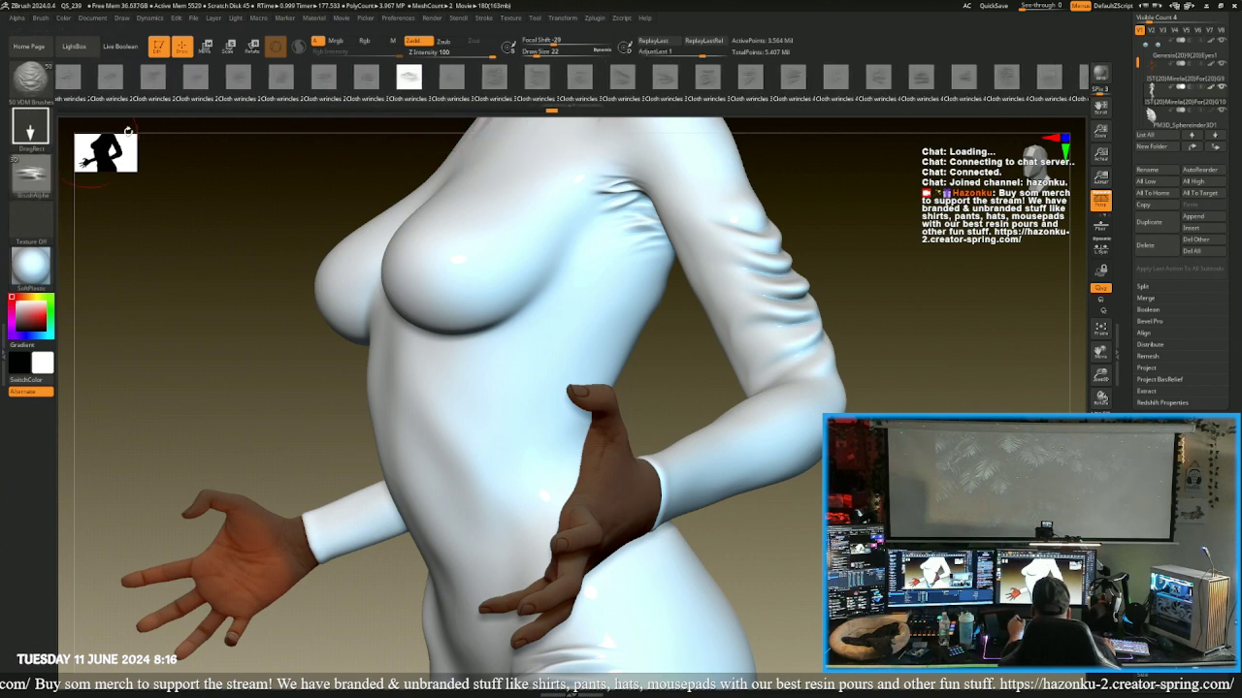
pyautogui.click(573, 79)
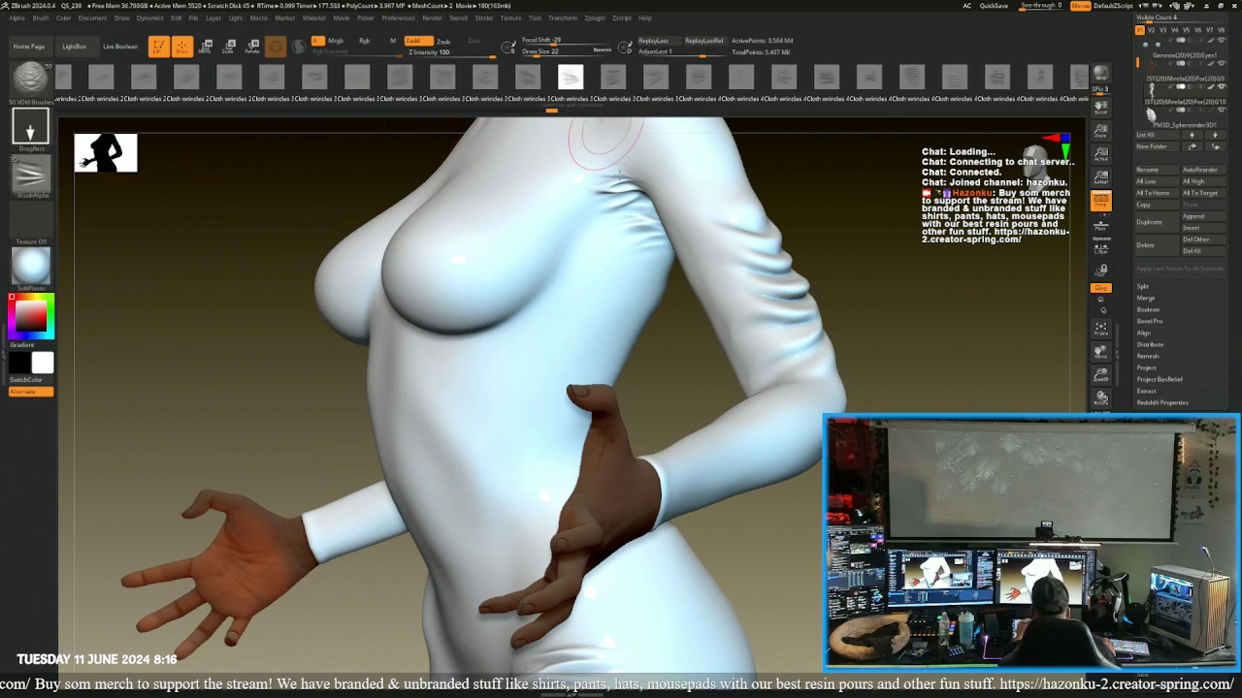
pyautogui.click(612, 77)
# - Try to stamp and smooth parallel cloth folds around the figure's left waist and lower ribs, and undo the attempts
pyautogui.moveTo(674, 349); pyautogui.dragTo(623, 341)
pyautogui.moveTo(624, 341); pyautogui.dragTo(514, 368, button='right')
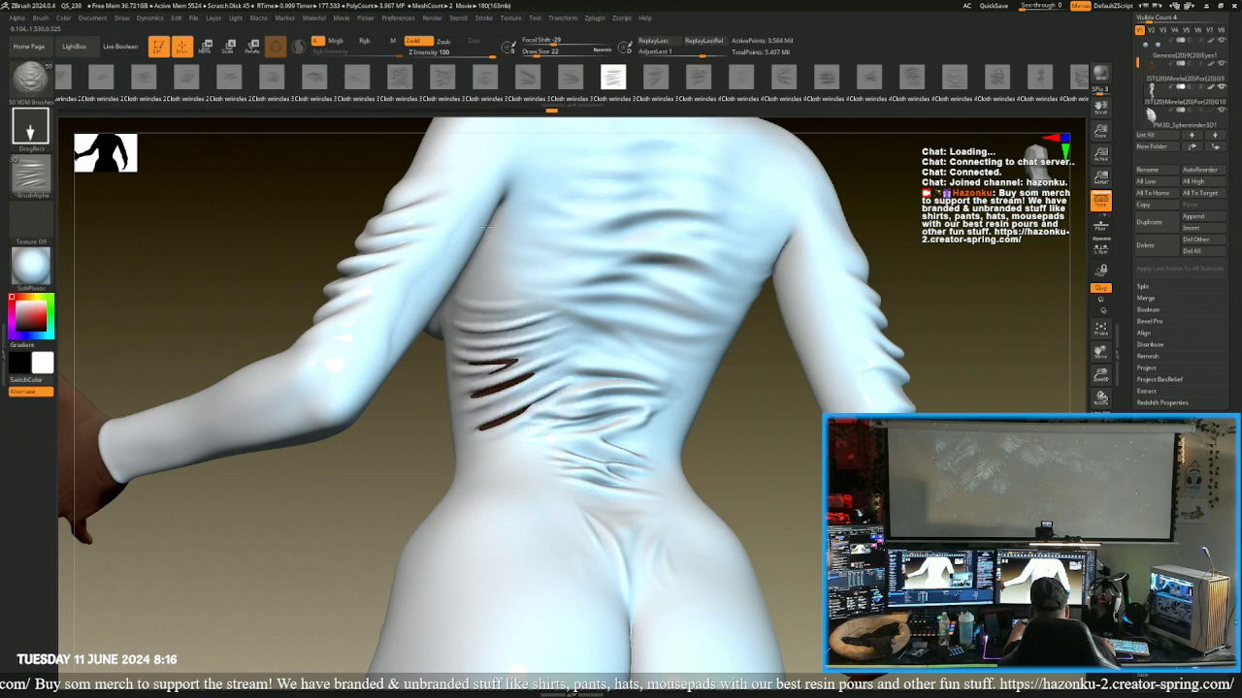
pyautogui.hotkey('ctrl', 'z')
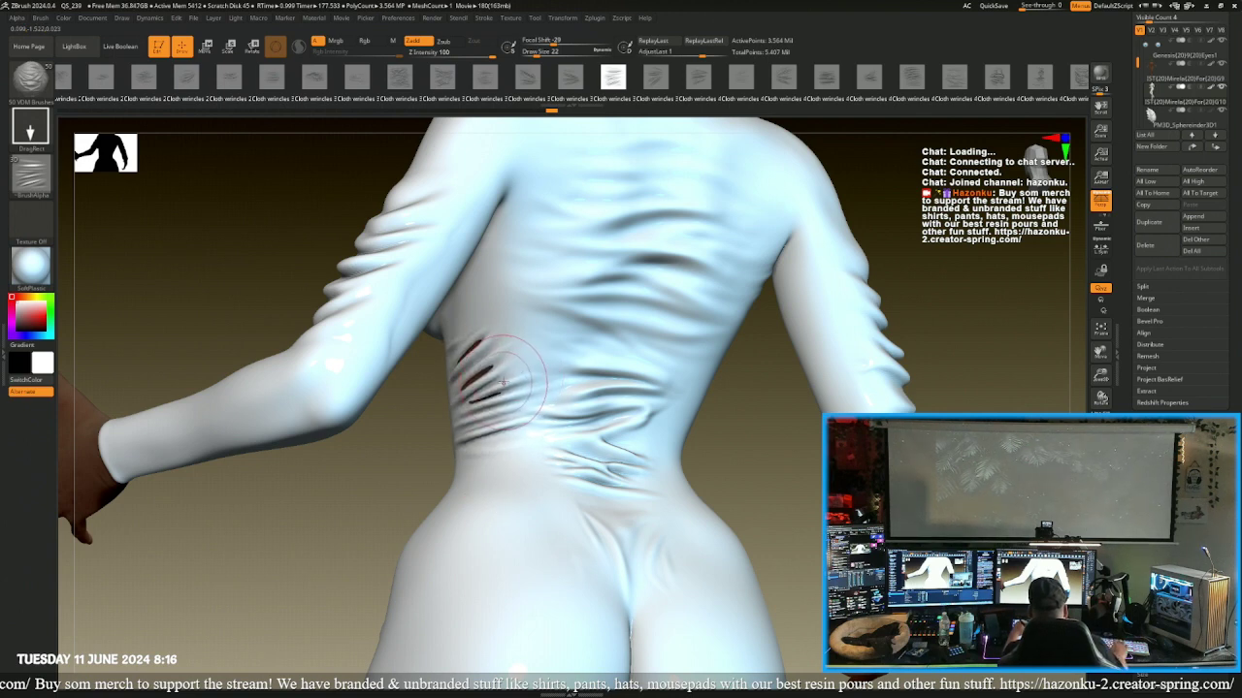
pyautogui.keyDown('shift'); pyautogui.moveTo(514, 383); pyautogui.dragTo(506, 375); pyautogui.keyUp('shift')
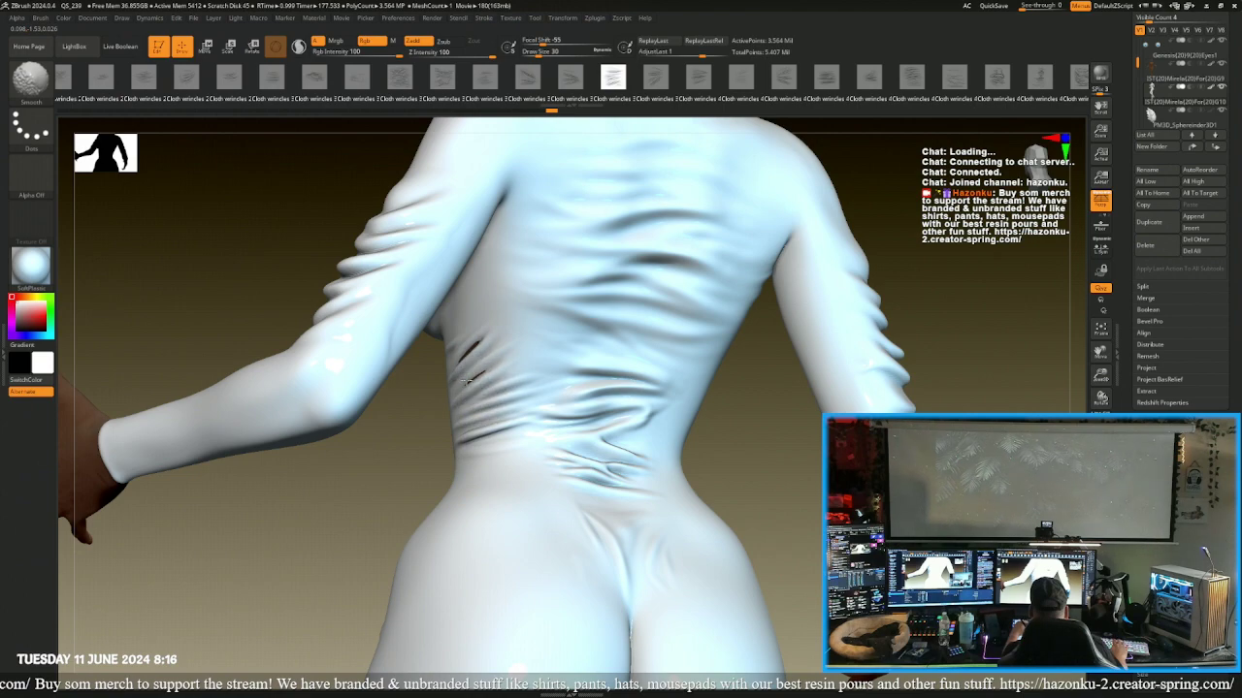
pyautogui.moveTo(362, 468)
pyautogui.mouseDown()
pyautogui.moveTo(421, 469)
pyautogui.moveTo(406, 478)
pyautogui.mouseUp()
pyautogui.moveTo(405, 477); pyautogui.dragTo(499, 291, button='right')
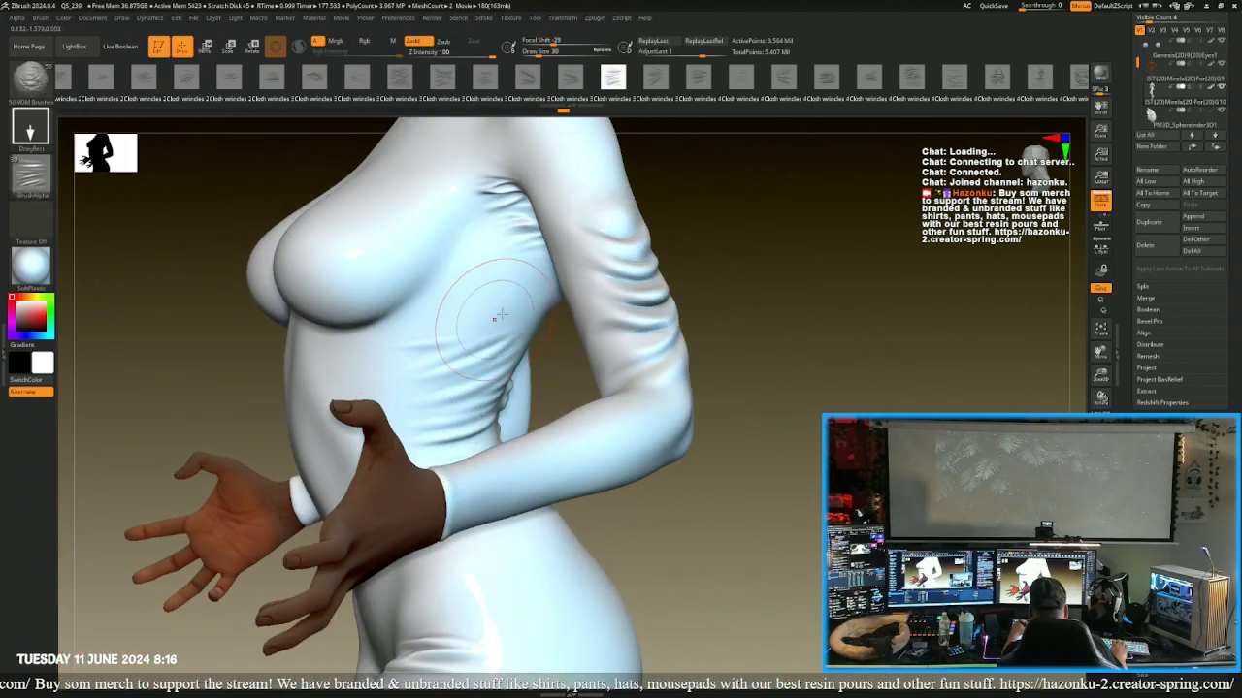
pyautogui.hotkey('ctrl', 'z')
pyautogui.hotkey('ctrl', 'z')
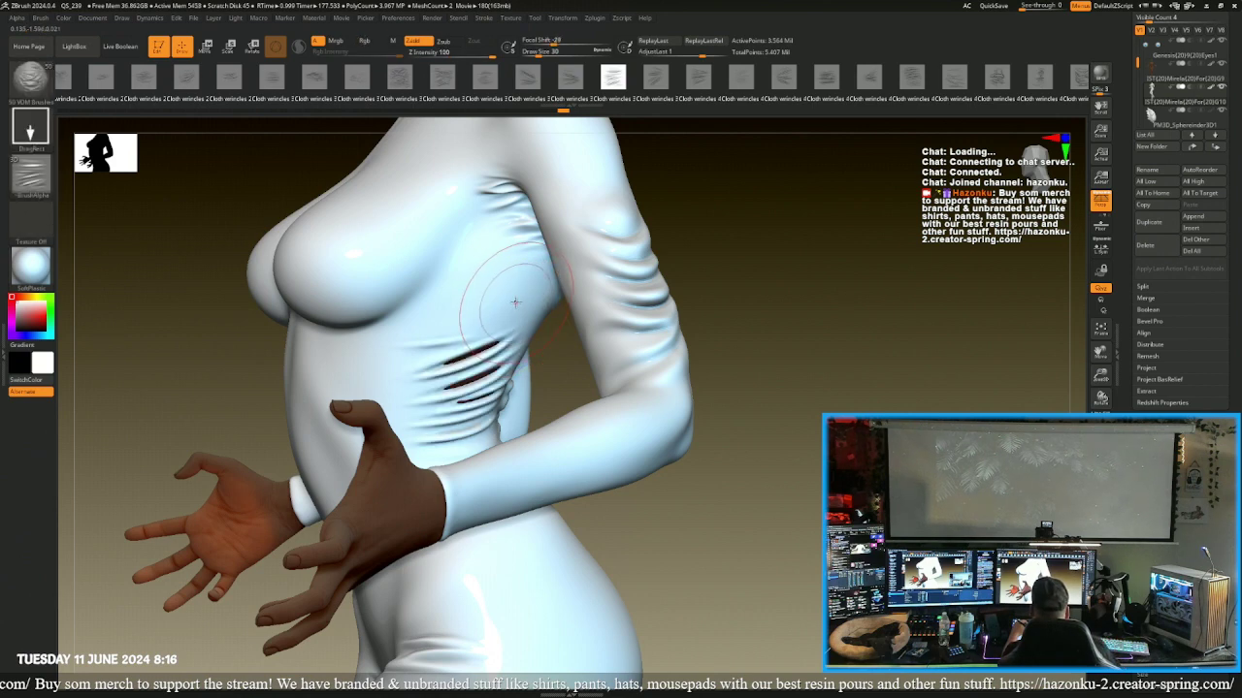
# - Stamp parallel cloth folds on the left ribs just below the armpit and smooth the spots where skin shows through
pyautogui.moveTo(490, 348)
pyautogui.mouseDown()
pyautogui.moveTo(472, 391)
pyautogui.moveTo(543, 403)
pyautogui.mouseUp()
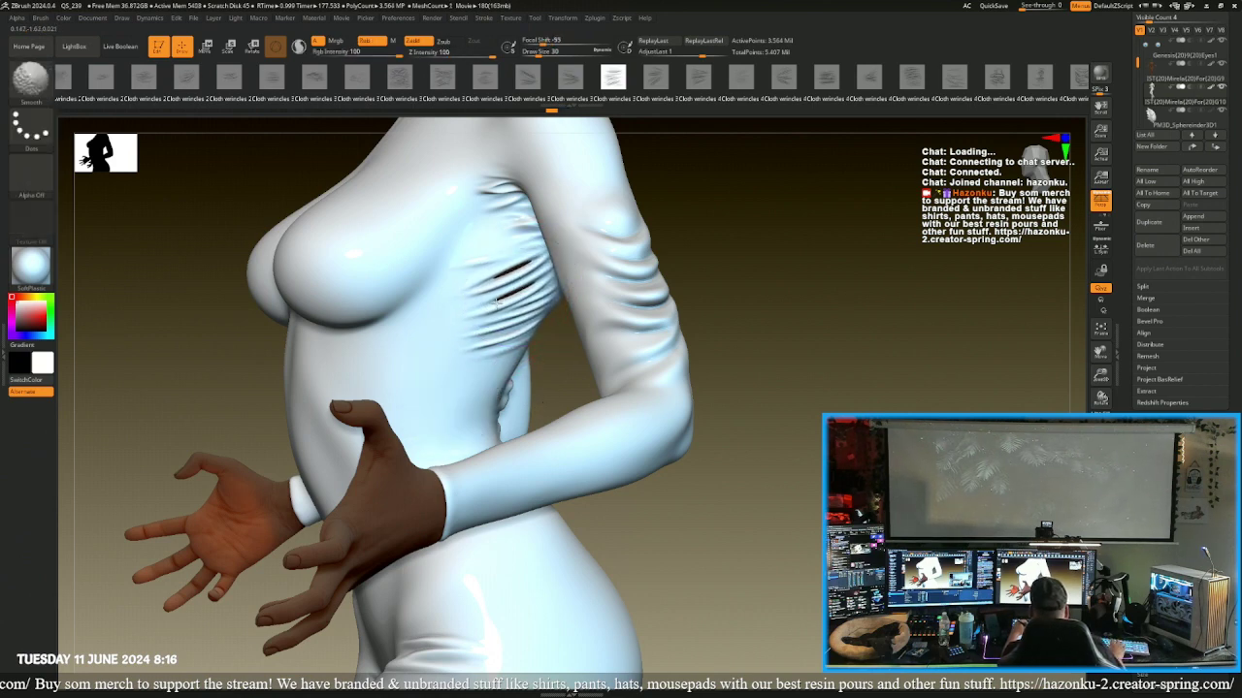
pyautogui.keyDown('shift'); pyautogui.moveTo(514, 286); pyautogui.dragTo(524, 306); pyautogui.keyUp('shift')
pyautogui.moveTo(800, 383); pyautogui.dragTo(602, 373)
pyautogui.keyDown('shift'); pyautogui.moveTo(558, 271); pyautogui.dragTo(543, 301); pyautogui.keyUp('shift')
# - Try a different 50 VDM Brushes wrinkle shape on the right ribs below the armpit, smooth it and undo the stamp
pyautogui.moveTo(859, 426)
pyautogui.mouseDown()
pyautogui.moveTo(815, 458)
pyautogui.moveTo(679, 422)
pyautogui.moveTo(782, 414)
pyautogui.mouseUp()
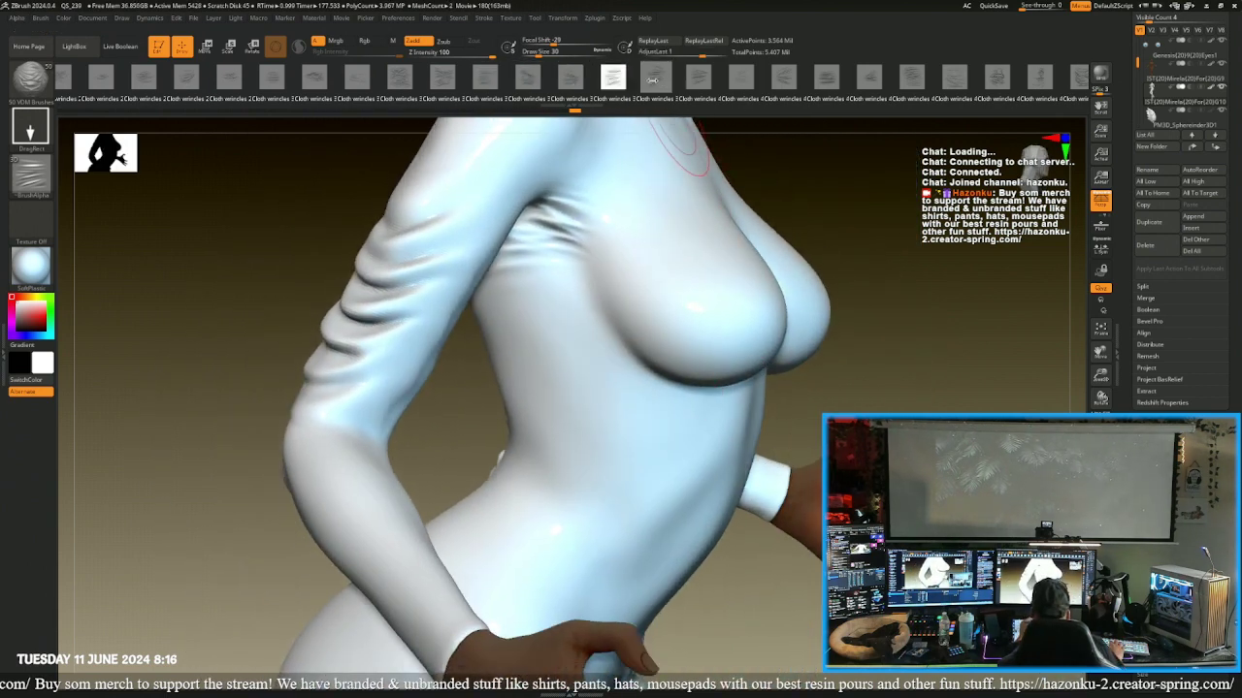
pyautogui.click(484, 78)
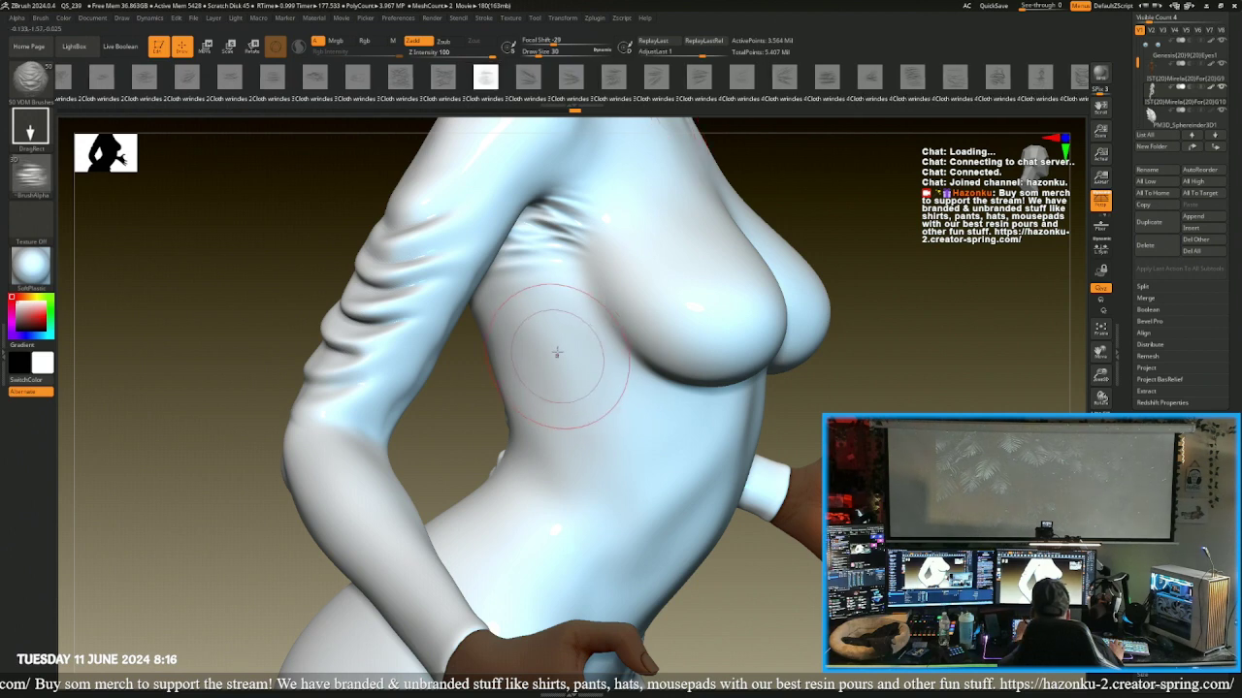
pyautogui.moveTo(509, 379); pyautogui.dragTo(530, 518)
pyautogui.keyDown('shift'); pyautogui.moveTo(603, 269); pyautogui.dragTo(572, 413); pyautogui.keyUp('shift')
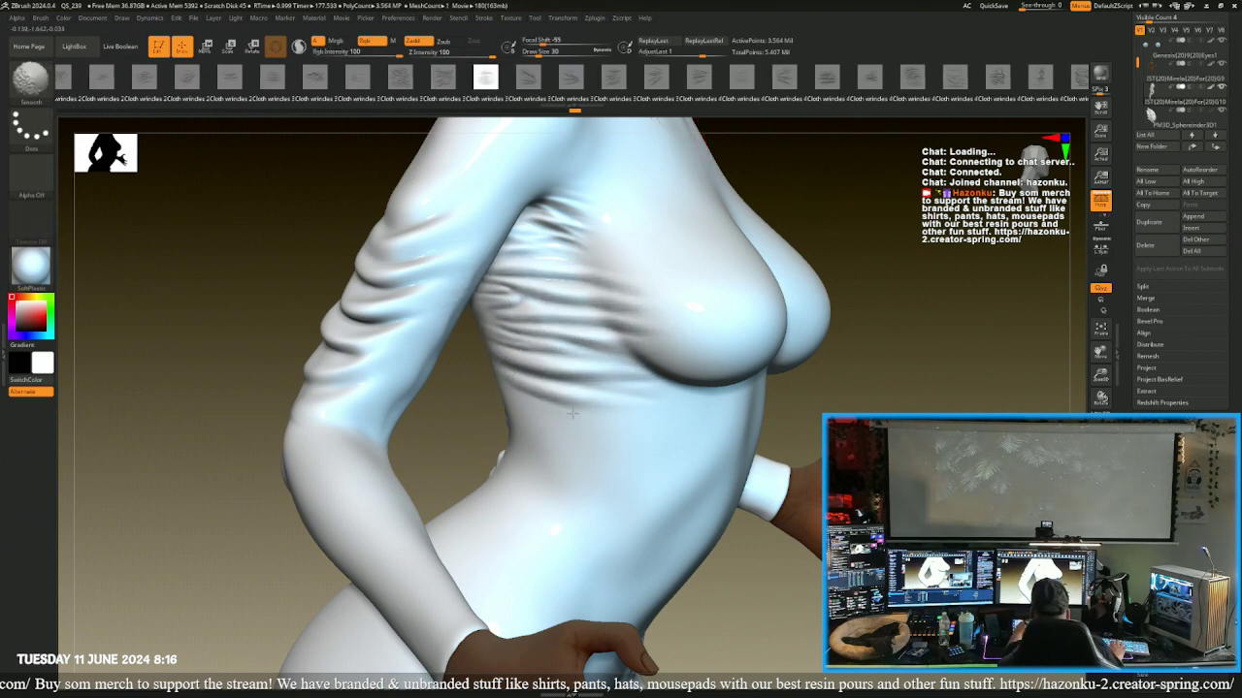
pyautogui.moveTo(255, 260); pyautogui.dragTo(357, 254)
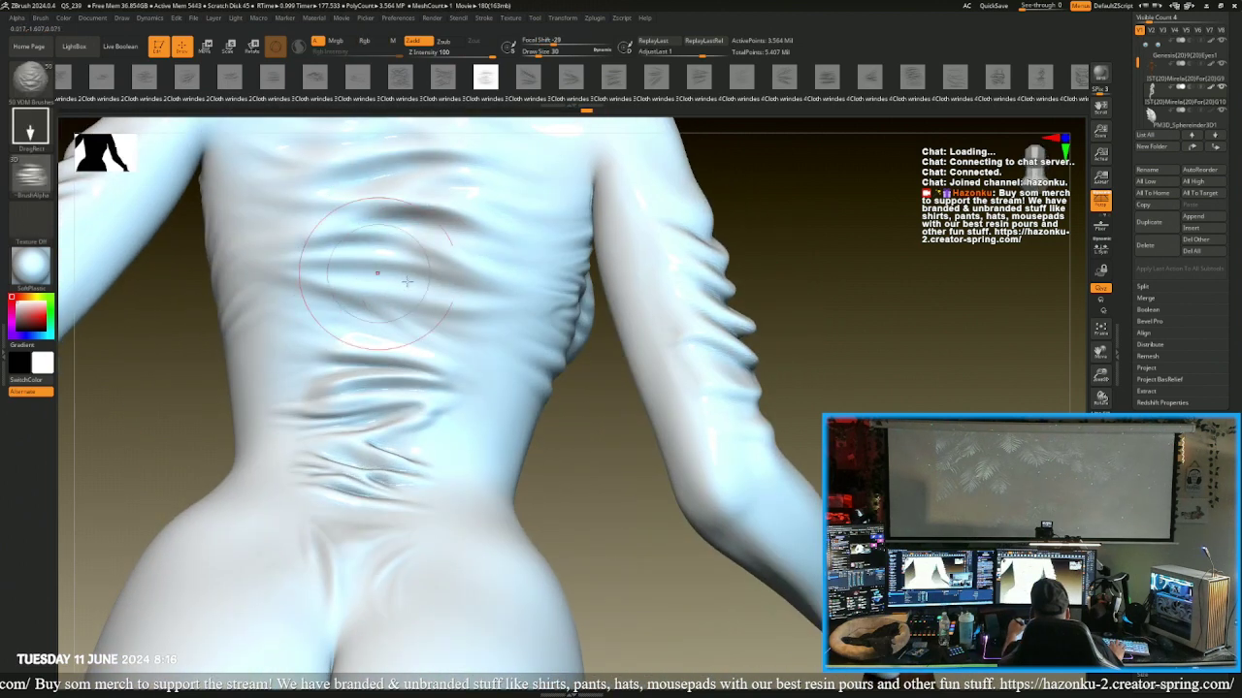
pyautogui.press('shift')
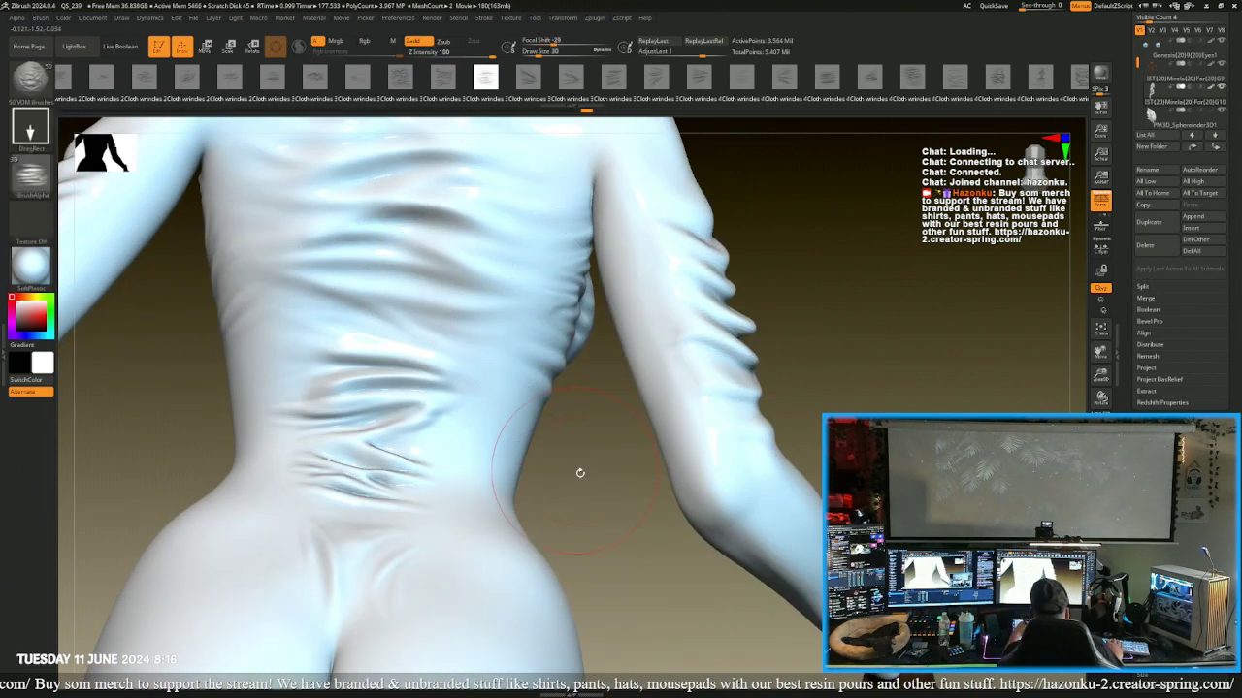
pyautogui.keyDown('alt'); pyautogui.moveTo(597, 520); pyautogui.dragTo(572, 373); pyautogui.keyUp('alt')
pyautogui.press('shift')
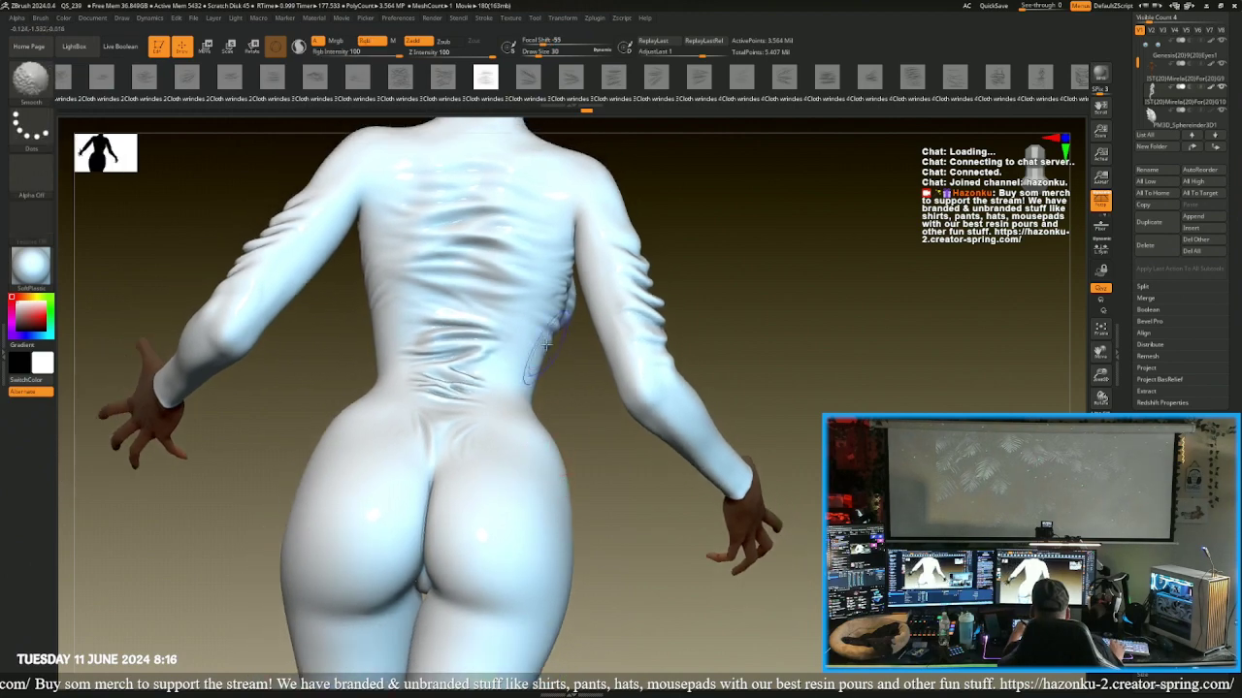
pyautogui.moveTo(805, 325); pyautogui.dragTo(340, 311)
pyautogui.moveTo(648, 285); pyautogui.dragTo(589, 364)
pyautogui.press('ctrl')
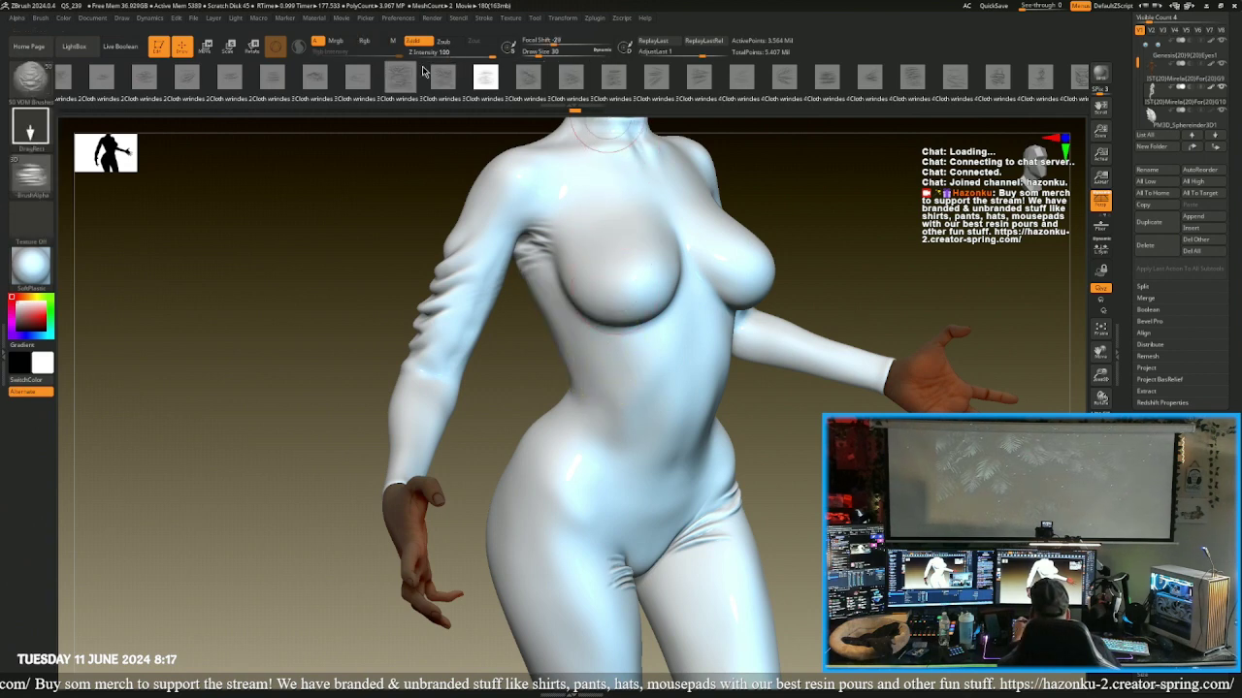
# - Stamp a different 50 VDM Brushes shape of parallel folds on the right ribs below the armpit and smooth its lower edge
pyautogui.click(613, 76)
pyautogui.moveTo(519, 372); pyautogui.dragTo(553, 315, button='right')
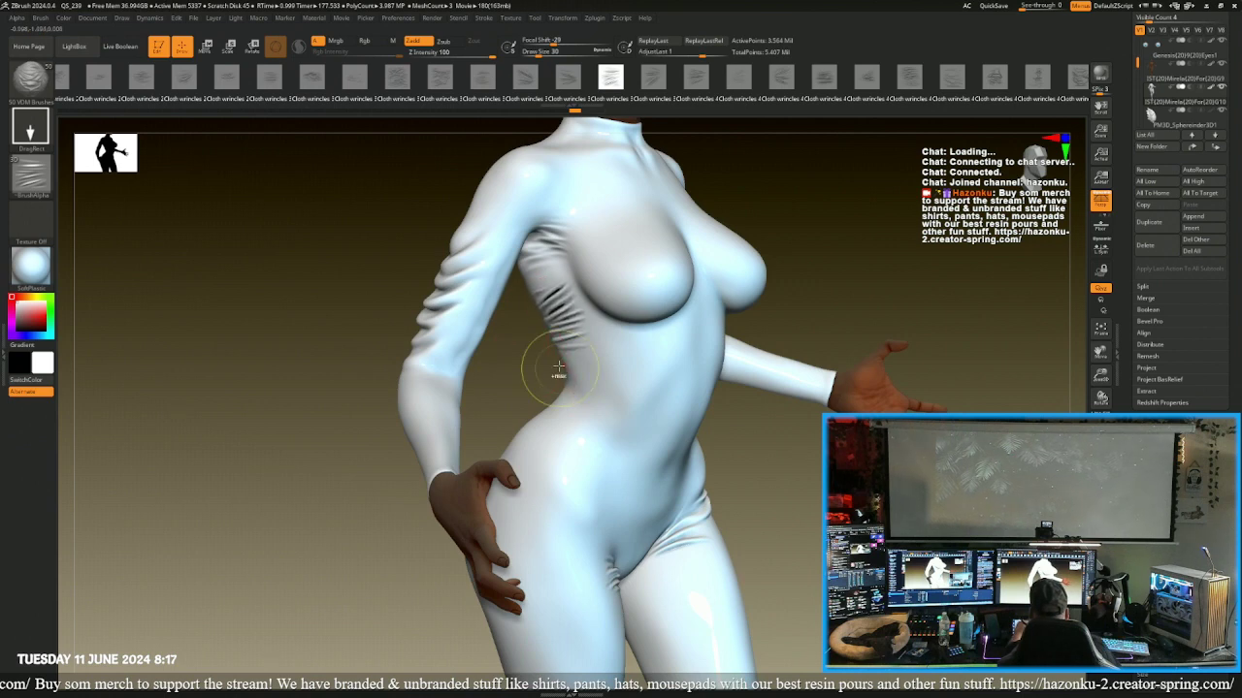
pyautogui.hotkey('ctrl', 'z')
pyautogui.moveTo(561, 355); pyautogui.dragTo(558, 377)
pyautogui.keyDown('shift'); pyautogui.moveTo(559, 379); pyautogui.dragTo(509, 304, button='right'); pyautogui.keyUp('shift')
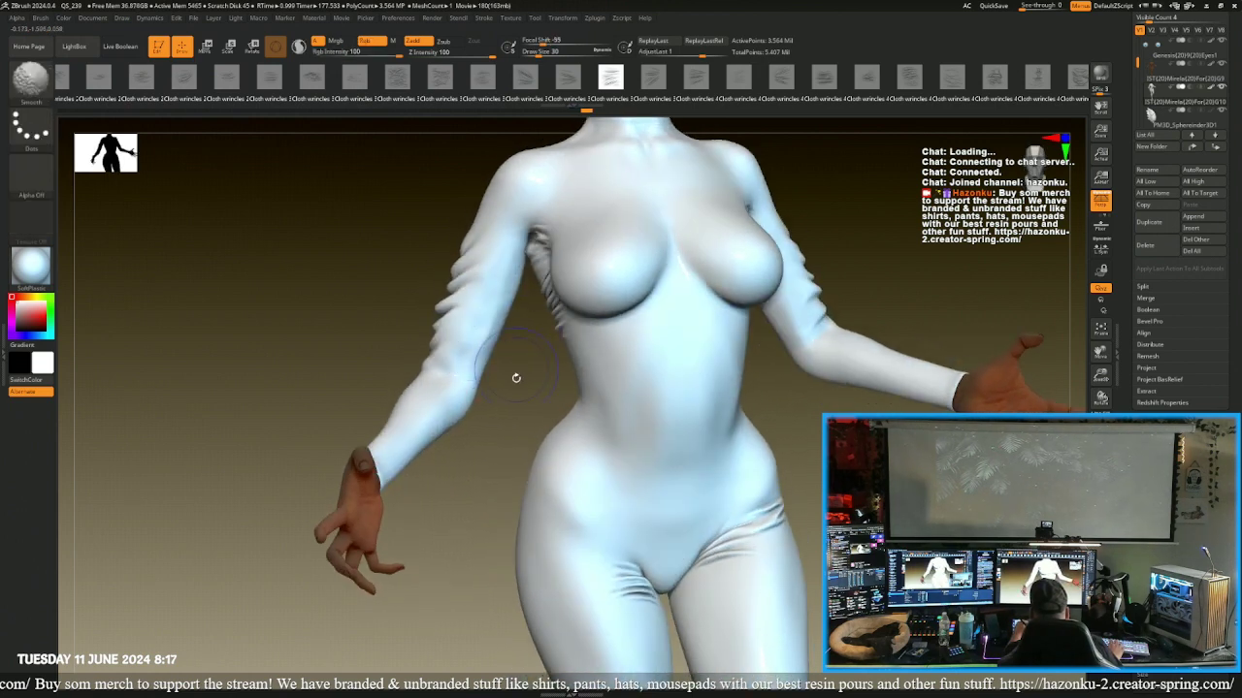
pyautogui.moveTo(516, 377); pyautogui.dragTo(536, 308, button='right')
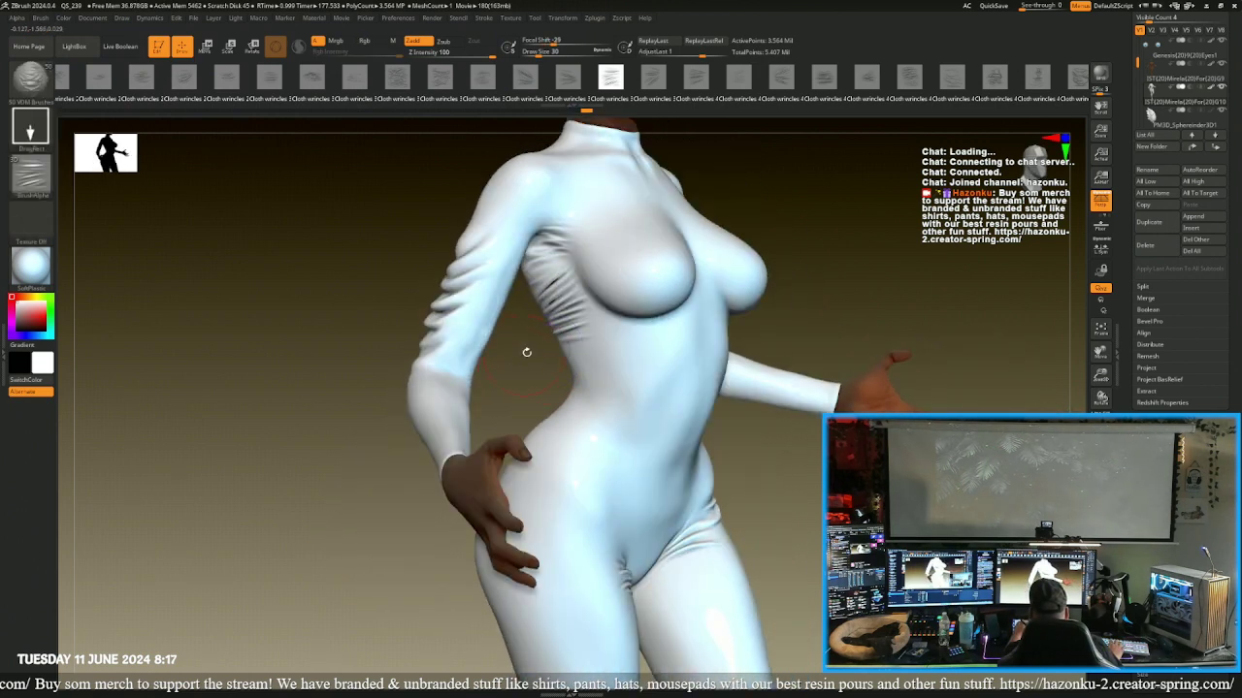
pyautogui.moveTo(526, 352)
pyautogui.mouseDown(button='right')
pyautogui.moveTo(587, 302)
pyautogui.moveTo(582, 258)
pyautogui.mouseUp(button='right')
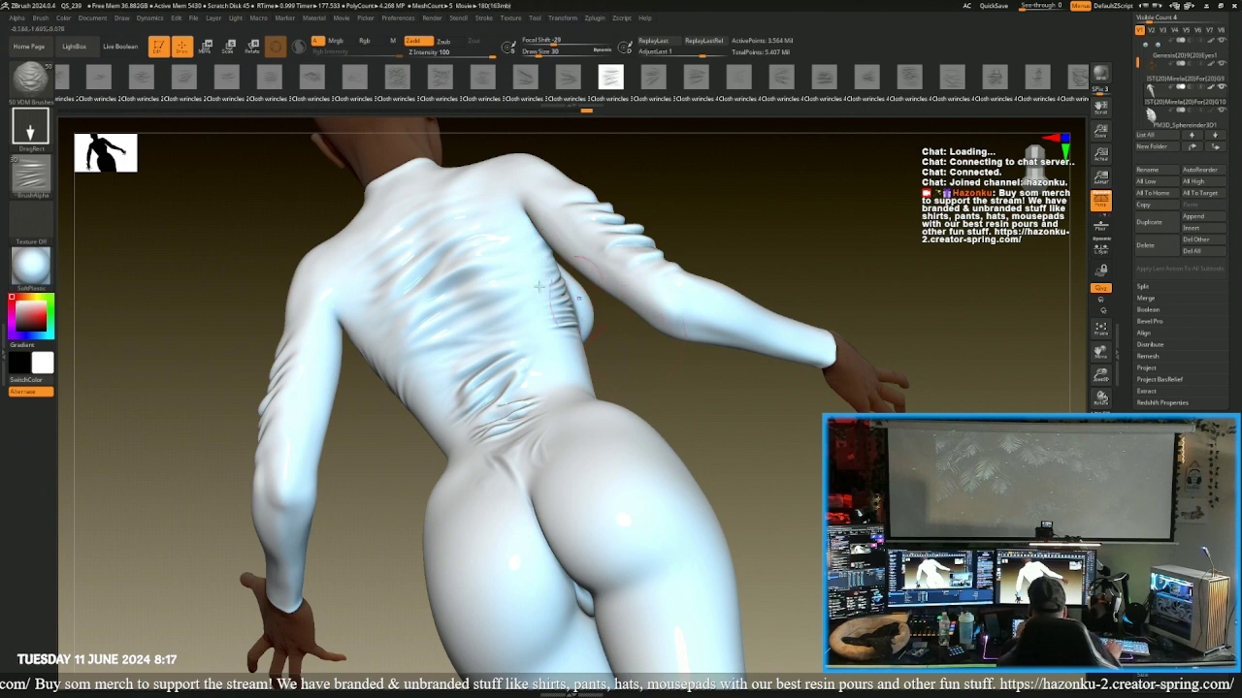
# - Adjust the cloth folds along the right ribs from the back with the Move Topological brush
pyautogui.click(30, 78)
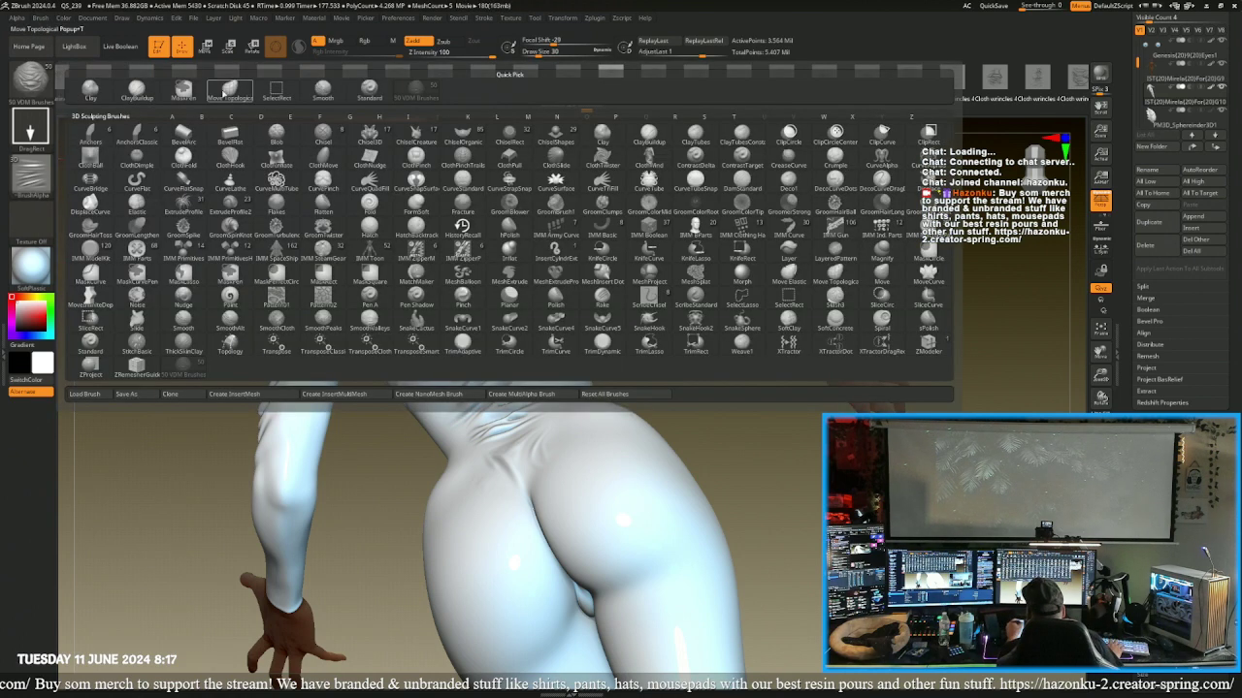
pyautogui.click(226, 92)
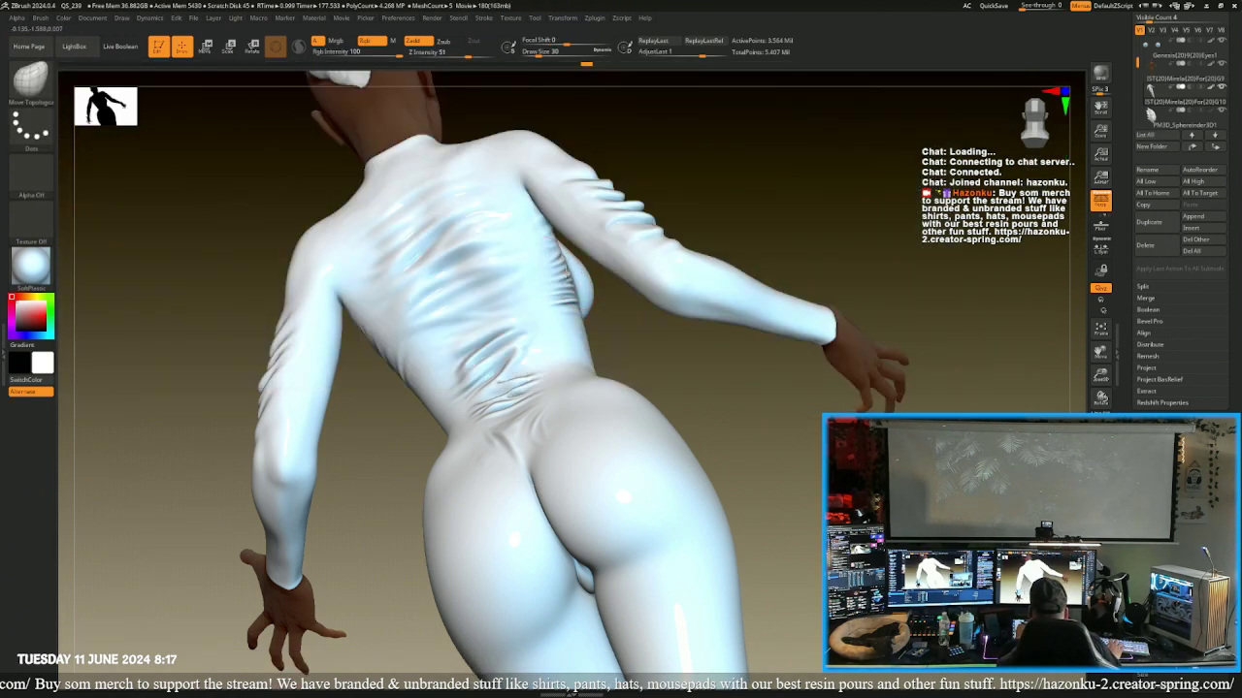
pyautogui.moveTo(583, 283)
pyautogui.mouseDown(button='right')
pyautogui.moveTo(599, 344)
pyautogui.moveTo(543, 359)
pyautogui.moveTo(518, 382)
pyautogui.moveTo(427, 380)
pyautogui.mouseUp(button='right')
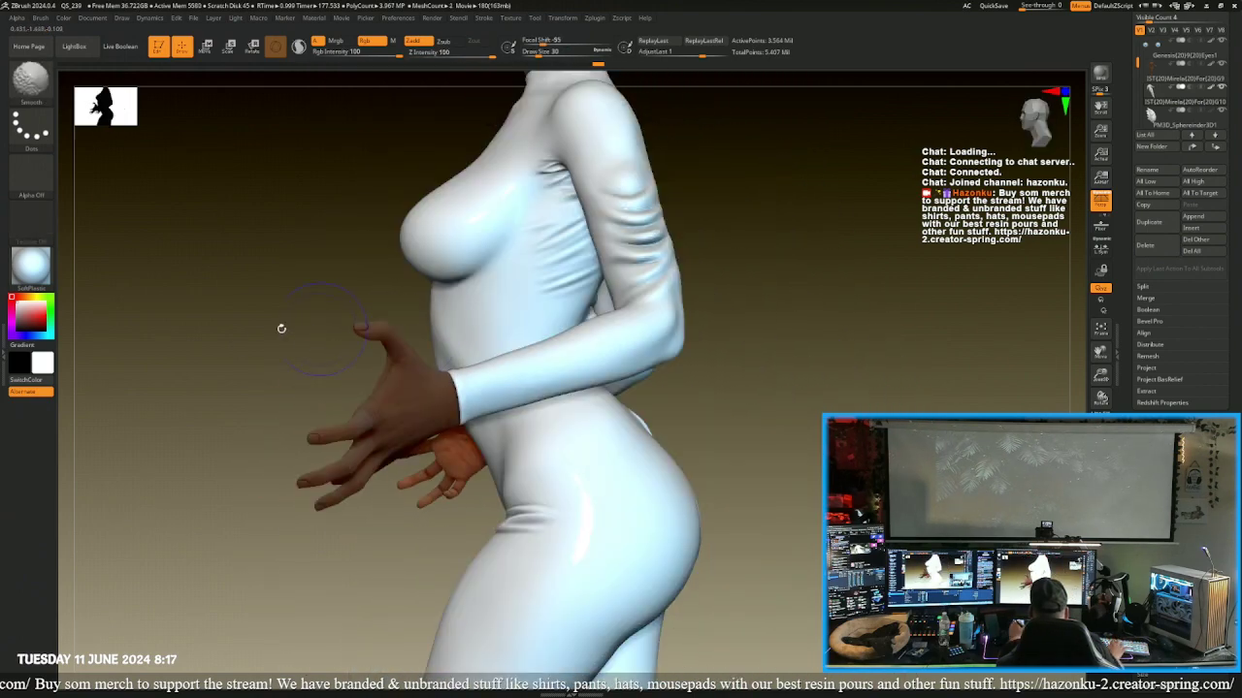
pyautogui.keyDown('shift'); pyautogui.moveTo(232, 352); pyautogui.dragTo(277, 340, button='right'); pyautogui.keyUp('shift')
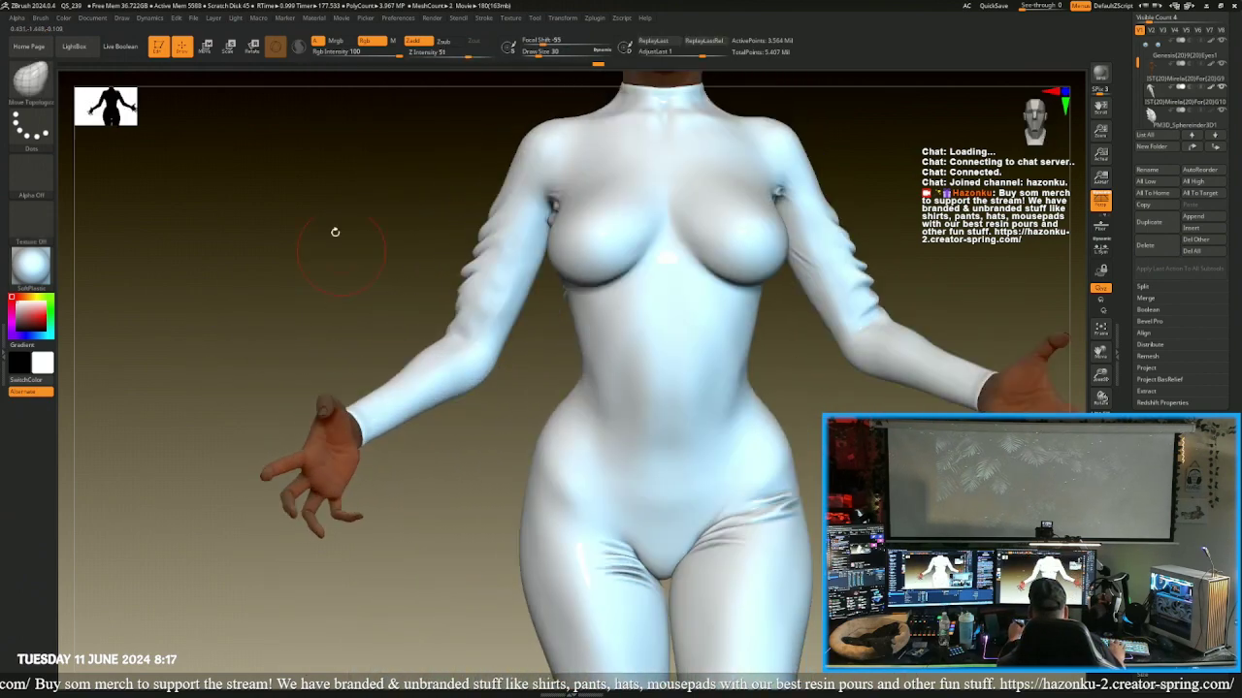
# - Switch back to 50 VDM Brushes and smooth the front of the right armpit where skin shows through the suit
pyautogui.keyDown('alt'); pyautogui.moveTo(303, 194); pyautogui.dragTo(241, 360, button='right'); pyautogui.keyUp('alt')
pyautogui.click(33, 98)
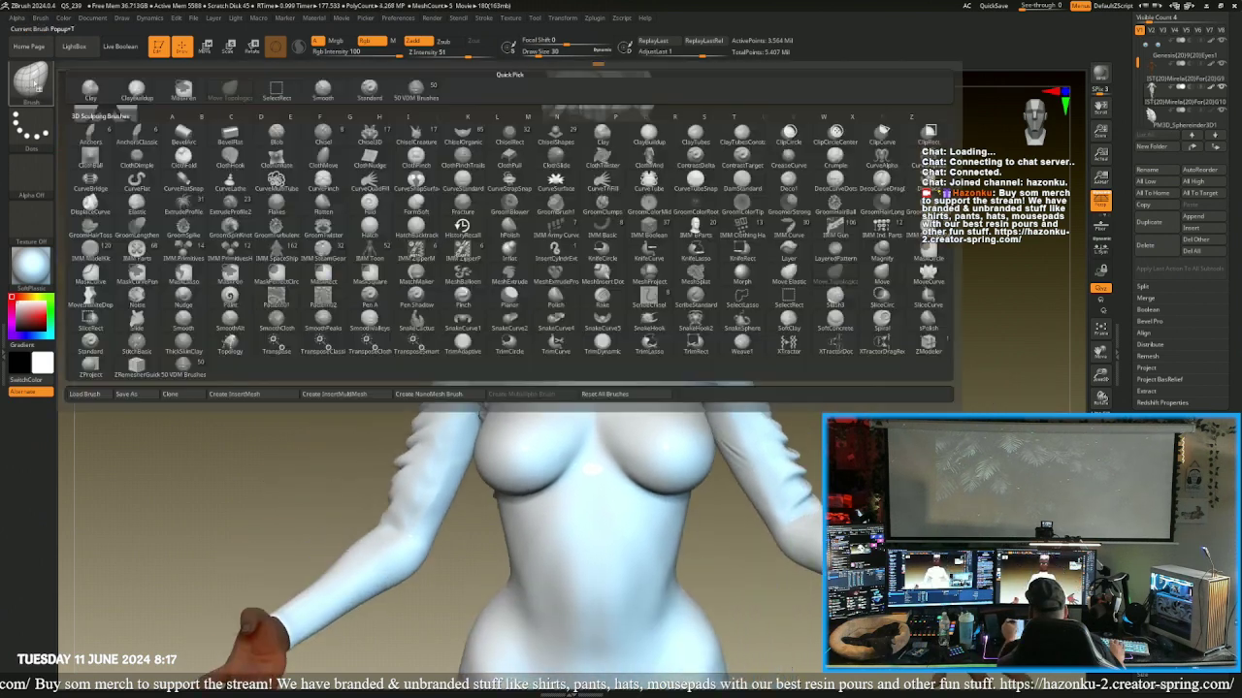
pyautogui.click(424, 92)
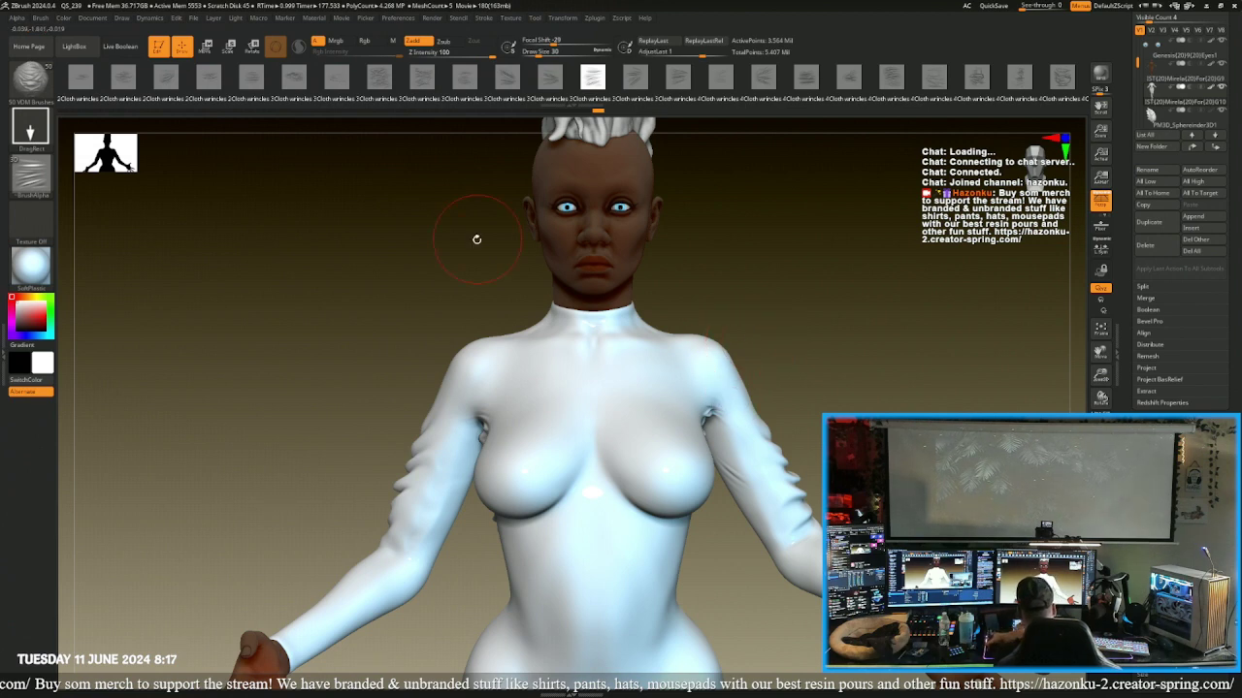
pyautogui.moveTo(206, 322)
pyautogui.keyDown('ctrl'); pyautogui.mouseDown(button='right')
pyautogui.moveTo(316, 410)
pyautogui.moveTo(327, 313)
pyautogui.mouseUp(button='right'); pyautogui.keyUp('ctrl')
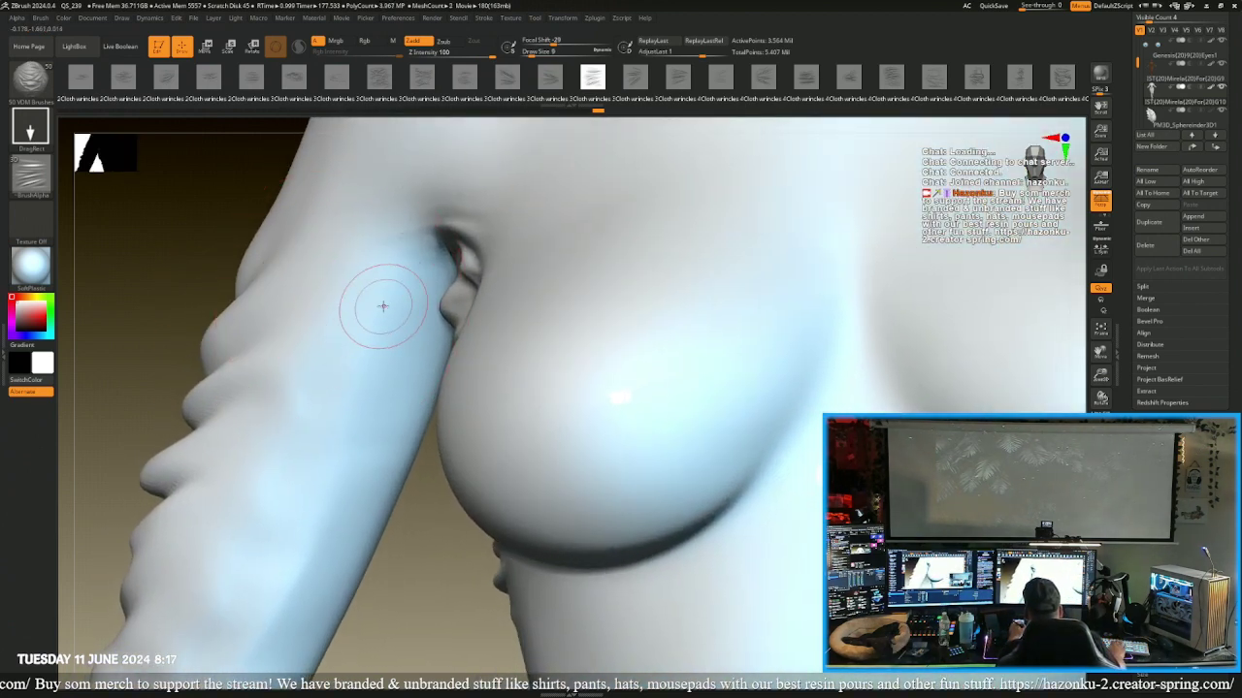
pyautogui.moveTo(161, 255); pyautogui.dragTo(176, 259)
pyautogui.moveTo(413, 446); pyautogui.dragTo(426, 443)
pyautogui.press('shift')
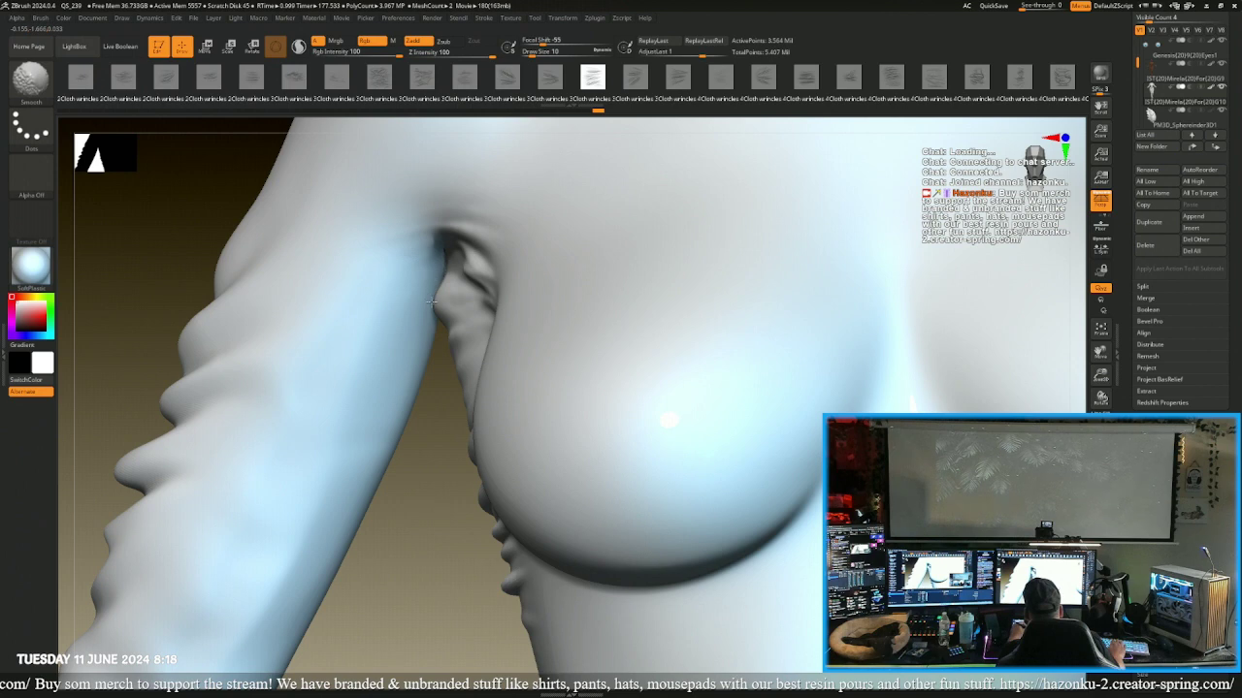
pyautogui.keyDown('ctrl'); pyautogui.moveTo(445, 561); pyautogui.dragTo(349, 448, button='right'); pyautogui.keyUp('ctrl')
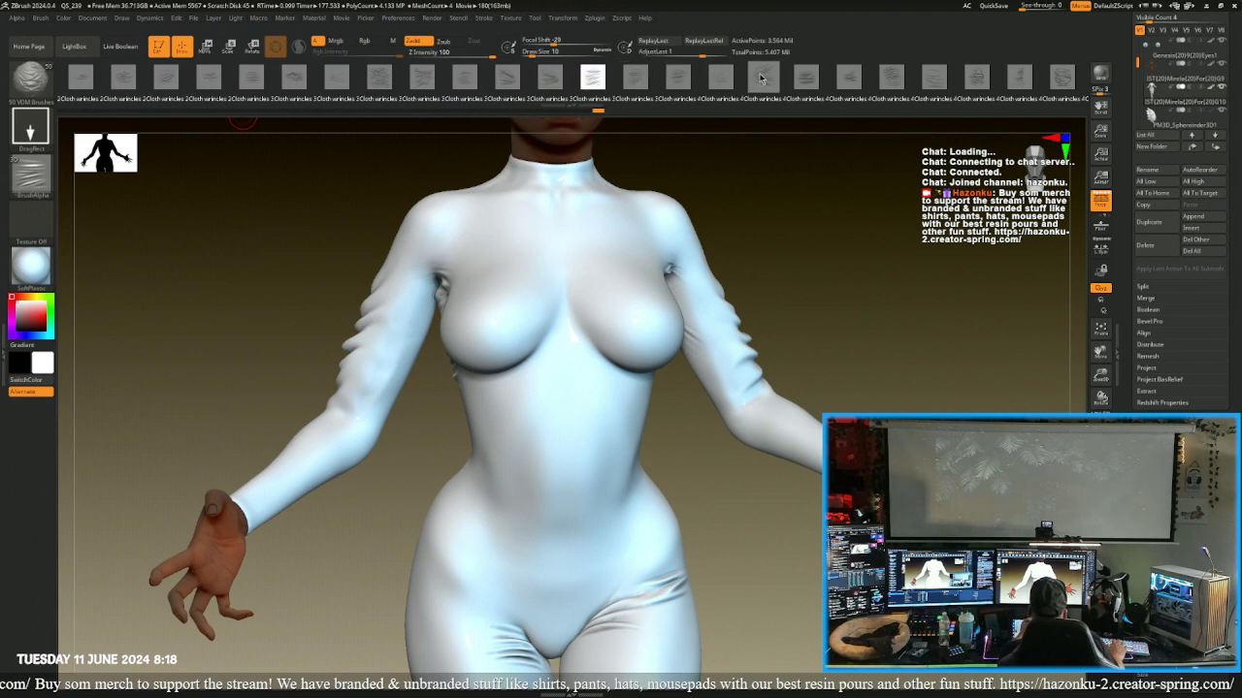
# - Try stamping the last 50 VDM Brushes cloth wrinkle shape between the breasts and smoothing it two subdivision levels lower
pyautogui.click(760, 78)
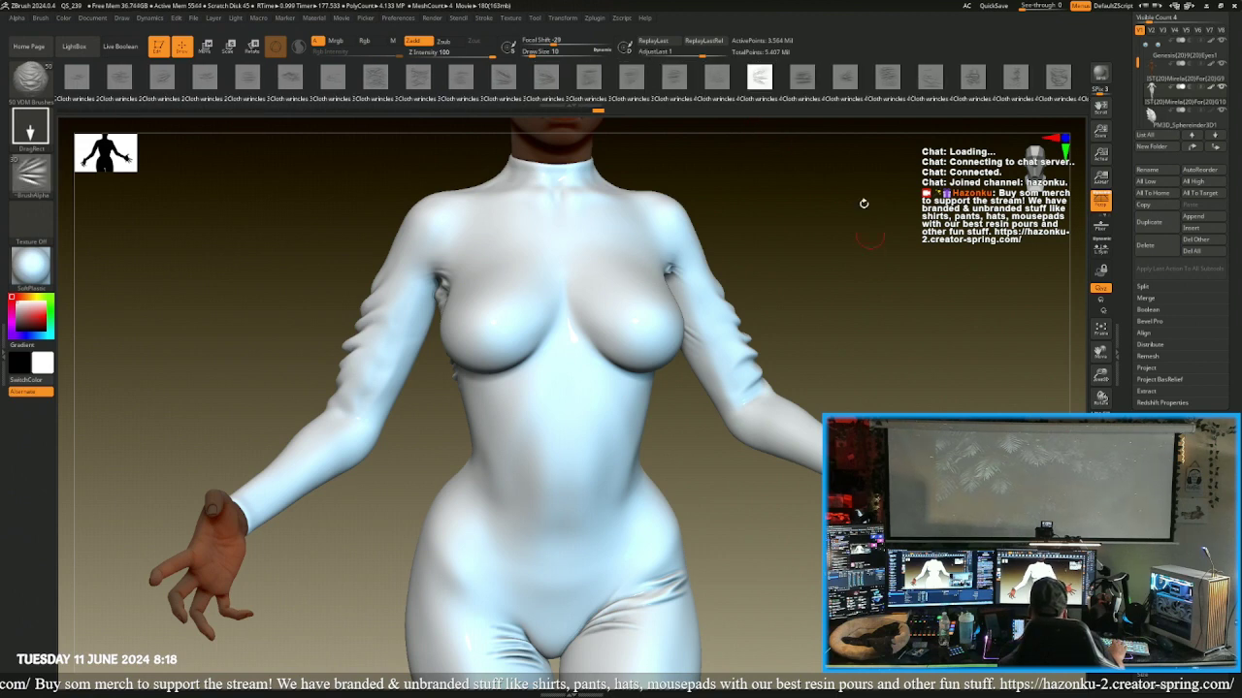
pyautogui.click(843, 78)
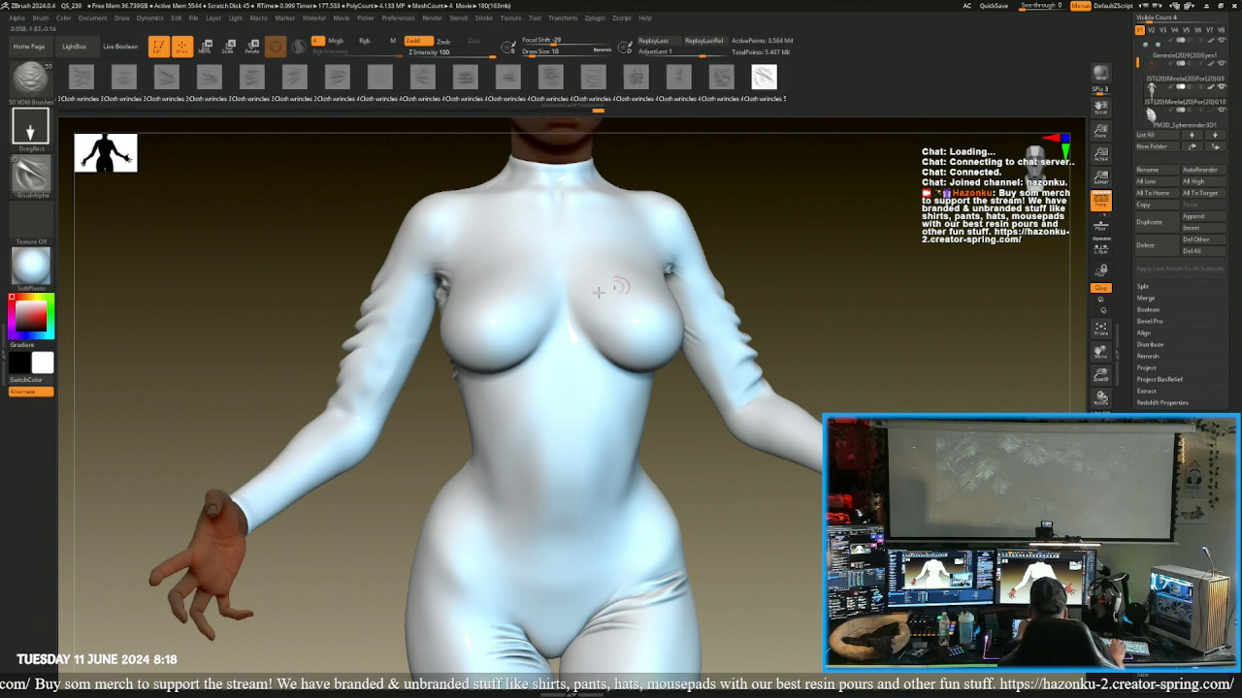
pyautogui.moveTo(549, 296)
pyautogui.mouseDown()
pyautogui.moveTo(572, 316)
pyautogui.moveTo(552, 361)
pyautogui.moveTo(568, 325)
pyautogui.moveTo(572, 361)
pyautogui.mouseUp()
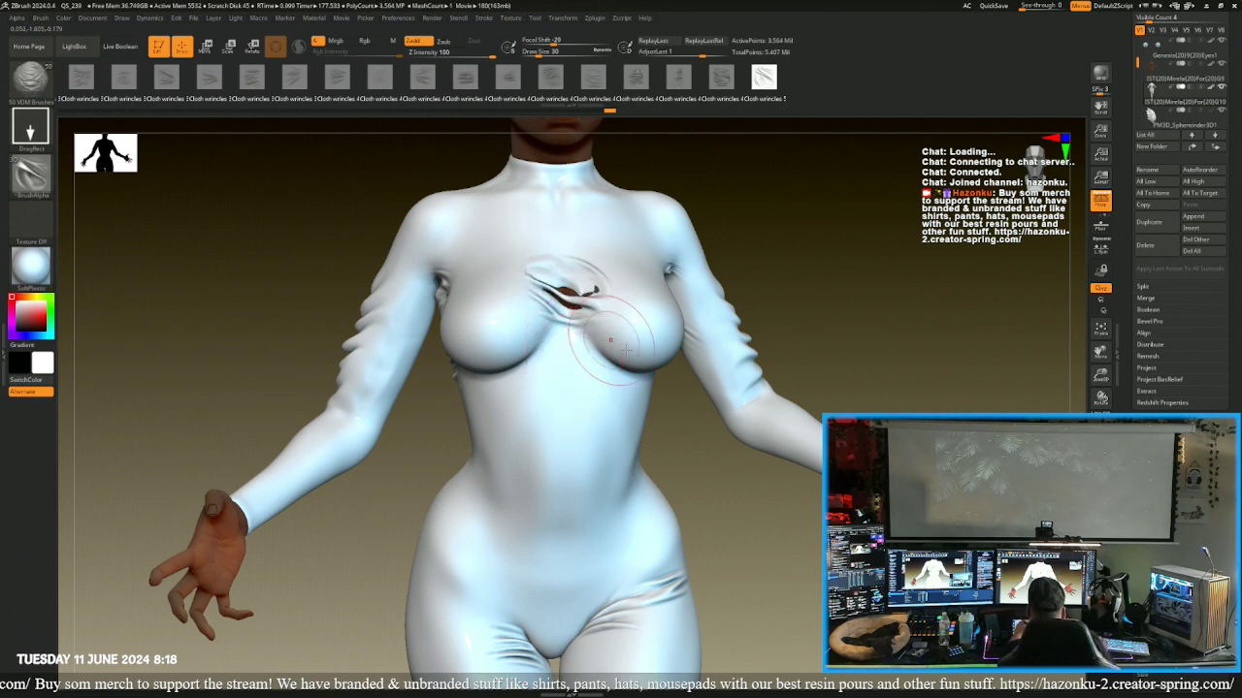
pyautogui.moveTo(573, 361)
pyautogui.mouseDown(button='right')
pyautogui.moveTo(671, 470)
pyautogui.moveTo(717, 468)
pyautogui.moveTo(640, 471)
pyautogui.moveTo(672, 475)
pyautogui.moveTo(812, 381)
pyautogui.mouseUp(button='right')
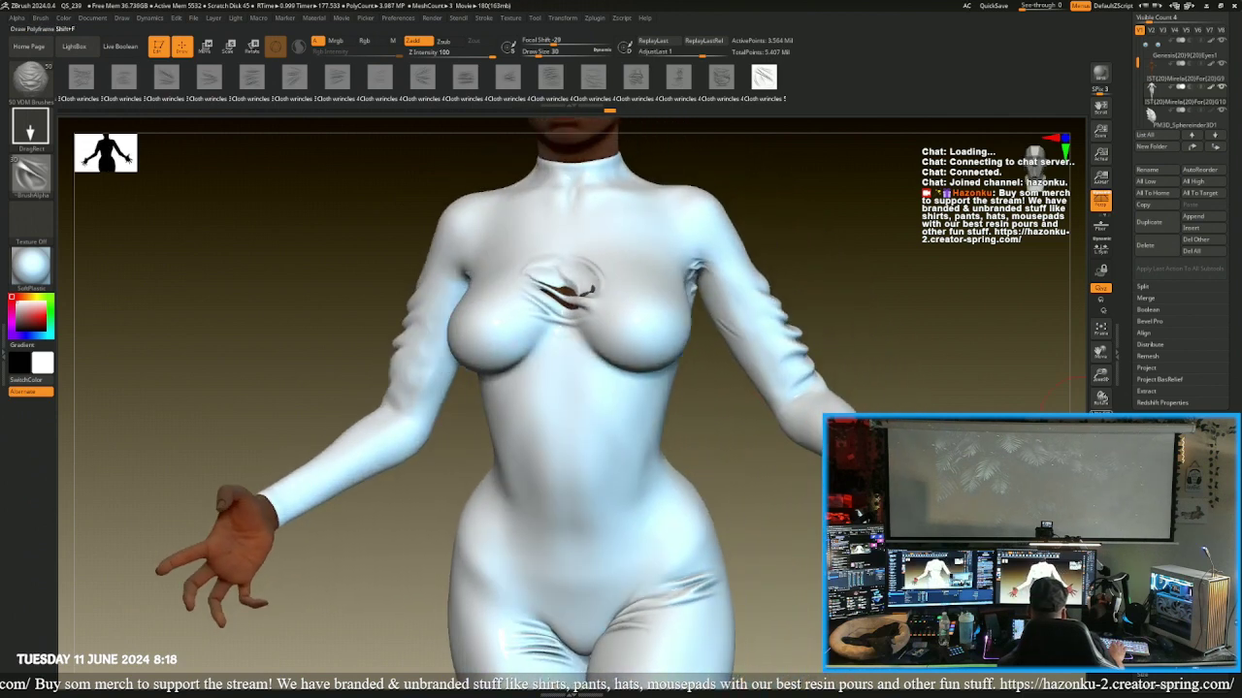
pyautogui.hotkey('shift', 'd')
pyautogui.hotkey('shift', 'd')
pyautogui.moveTo(1093, 441); pyautogui.dragTo(1141, 445, button='right')
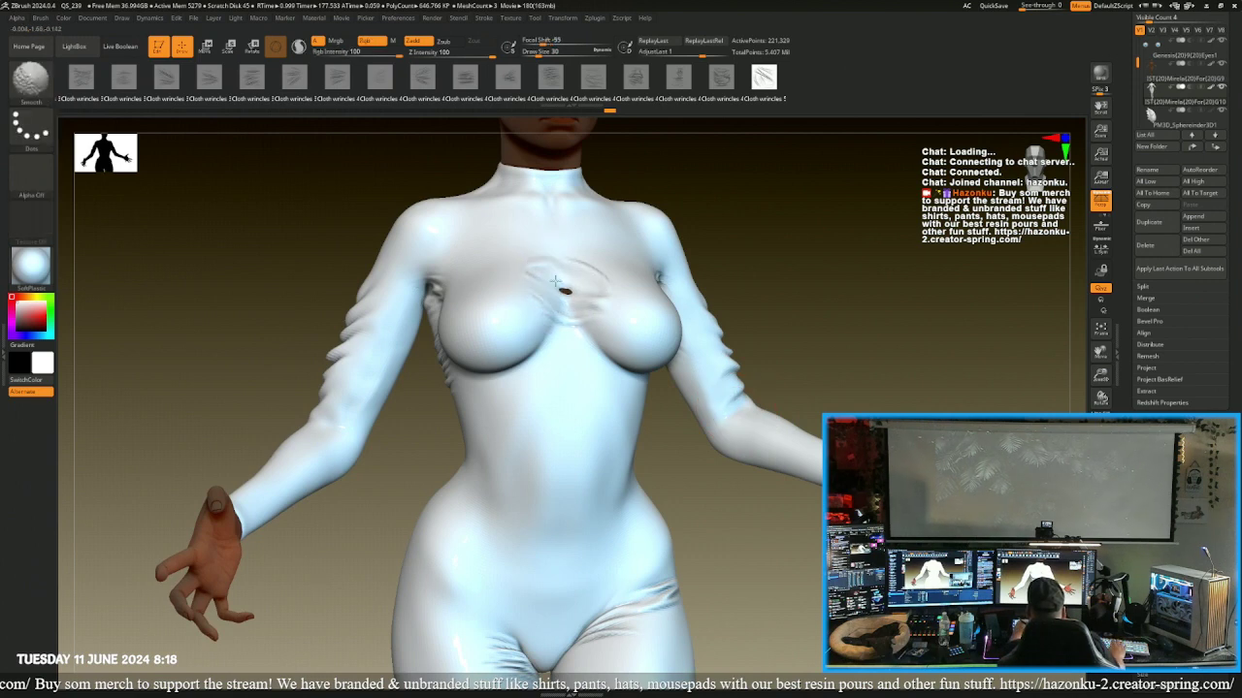
# - Try to pull the cloth between the breasts outward with an enlarged Move Topological brush
pyautogui.click(30, 78)
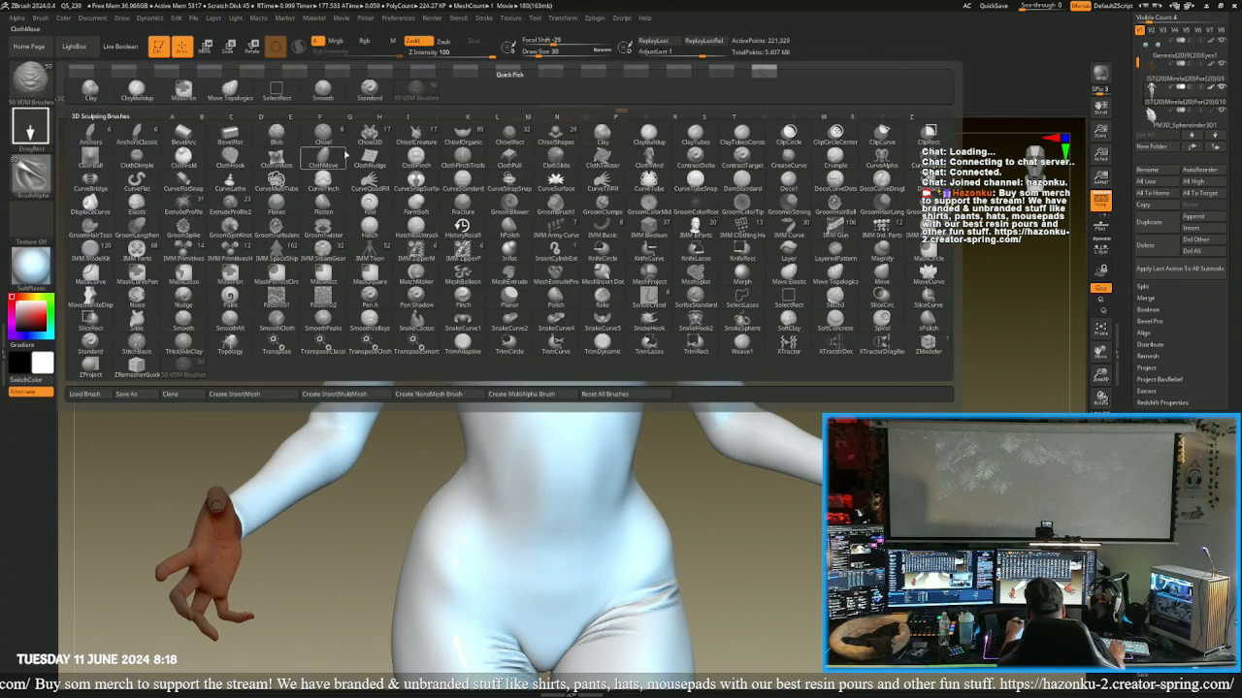
pyautogui.click(231, 93)
pyautogui.moveTo(256, 133)
pyautogui.mouseDown(button='right')
pyautogui.moveTo(194, 194)
pyautogui.moveTo(378, 218)
pyautogui.mouseUp(button='right')
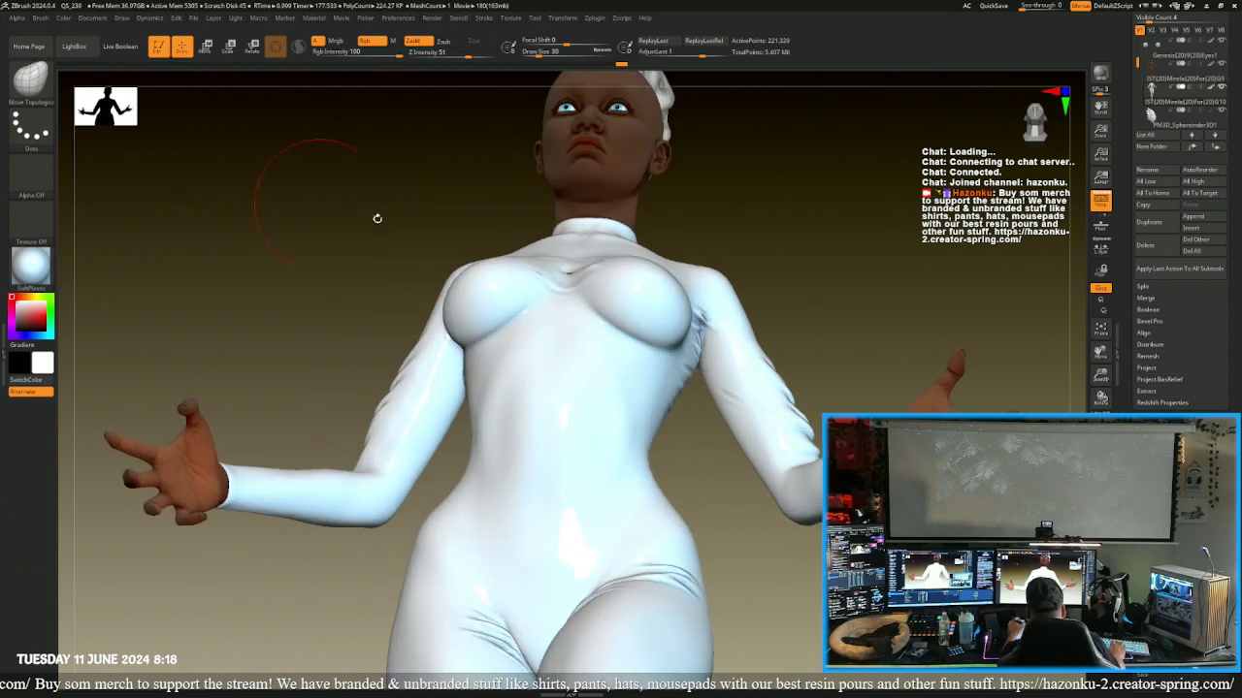
pyautogui.press(']')
pyautogui.moveTo(568, 279); pyautogui.dragTo(565, 273)
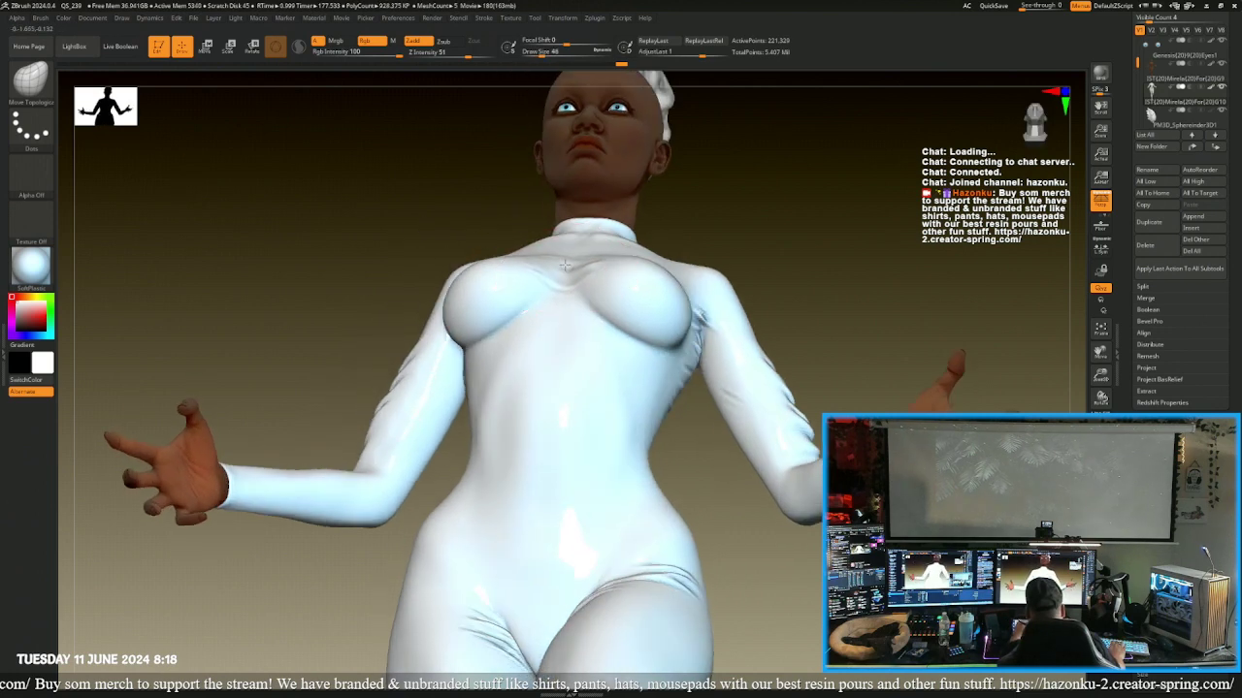
pyautogui.keyDown('alt'); pyautogui.click(564, 264); pyautogui.keyUp('alt')
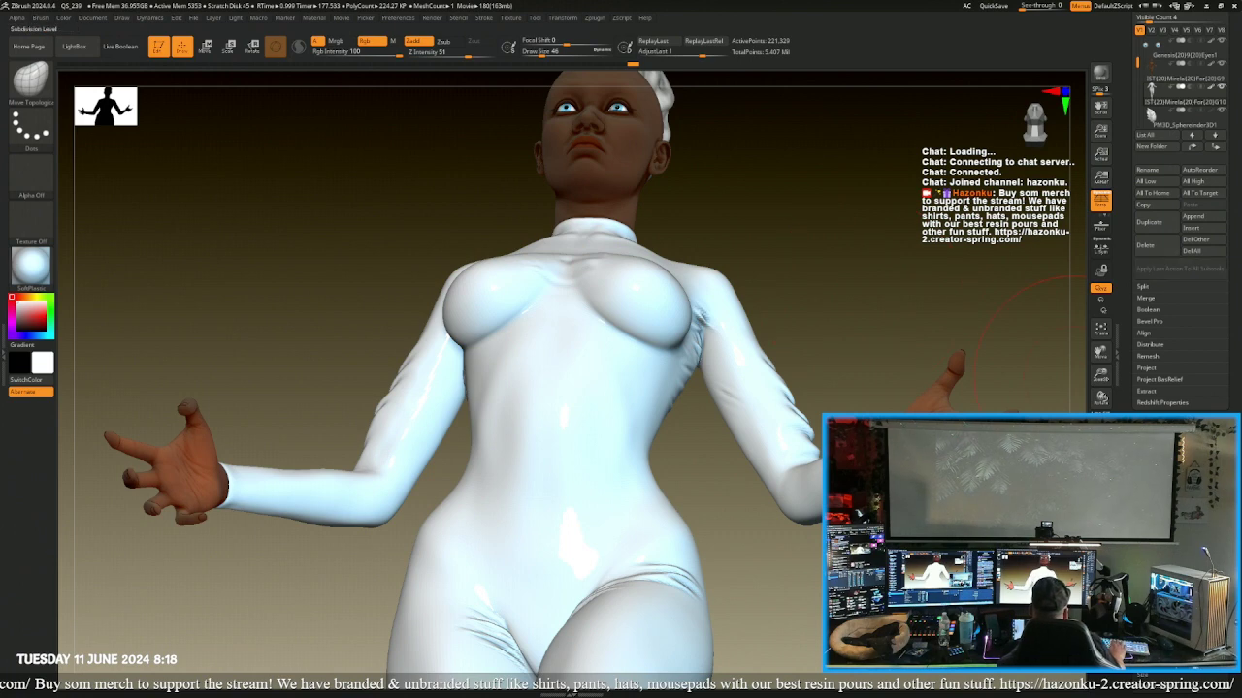
# - Raise the suit by two subdivision levels and smooth the remaining wrinkle between the breasts
pyautogui.press('d')
pyautogui.press('d')
pyautogui.moveTo(843, 224); pyautogui.dragTo(826, 286)
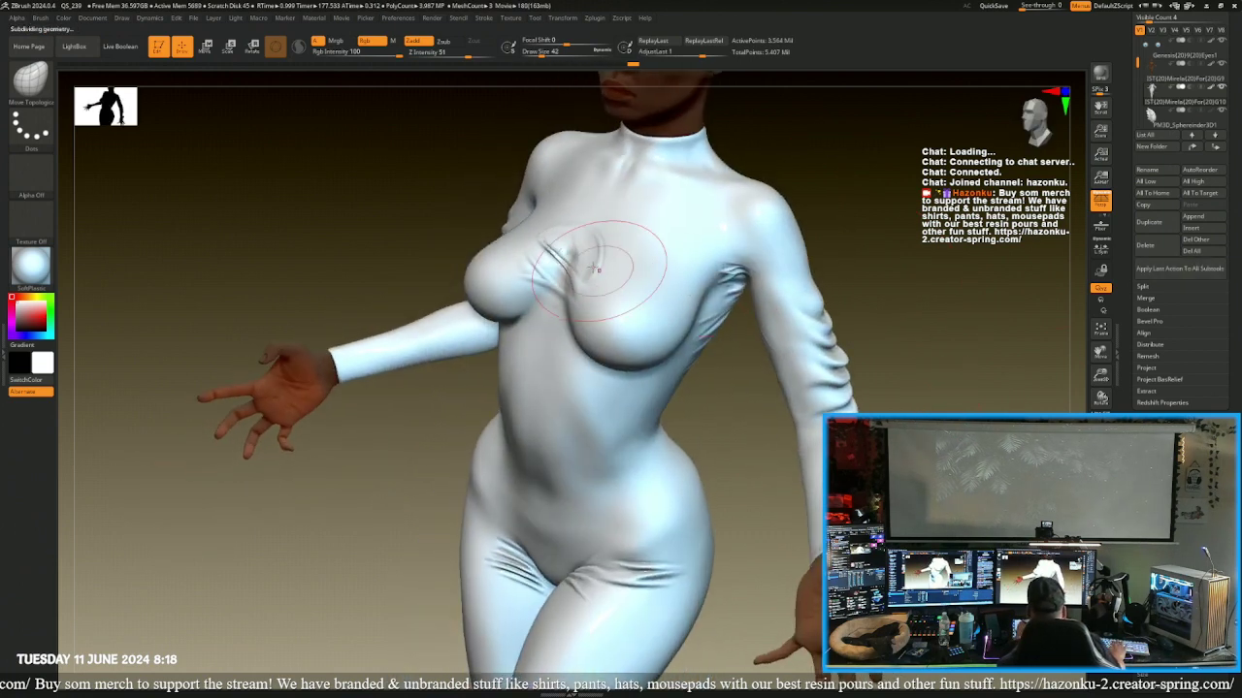
pyautogui.press('shift')
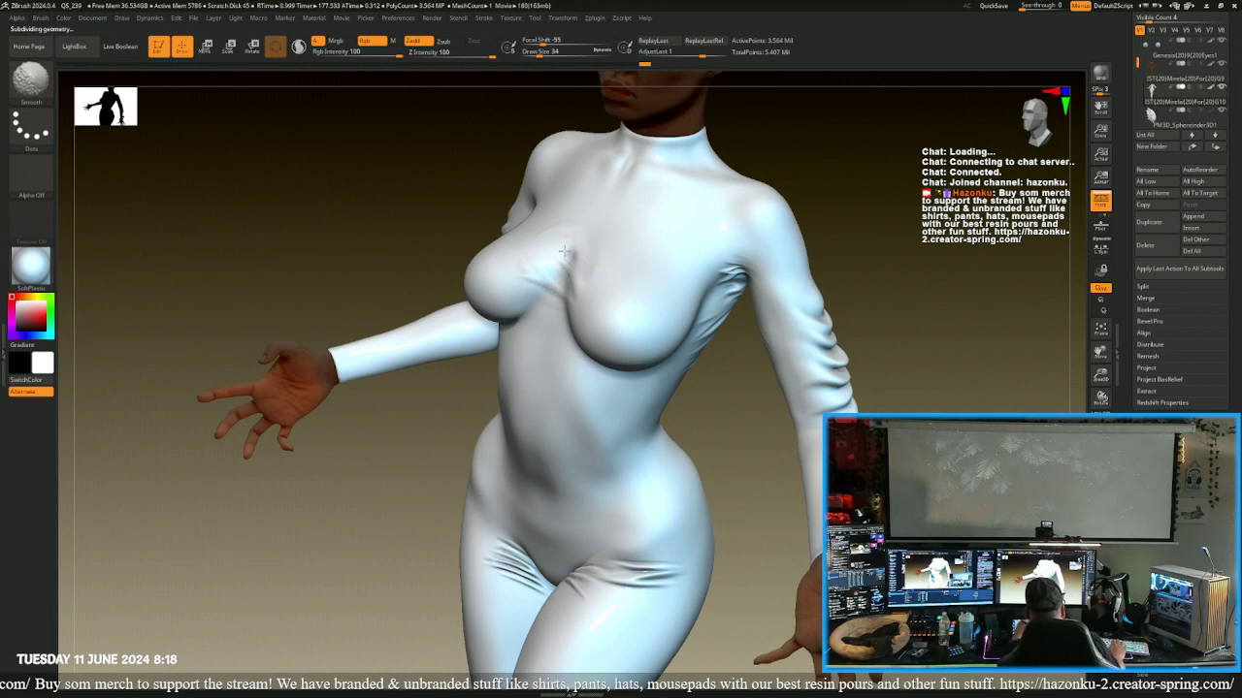
pyautogui.moveTo(472, 184)
pyautogui.mouseDown()
pyautogui.moveTo(365, 233)
pyautogui.moveTo(394, 237)
pyautogui.mouseUp()
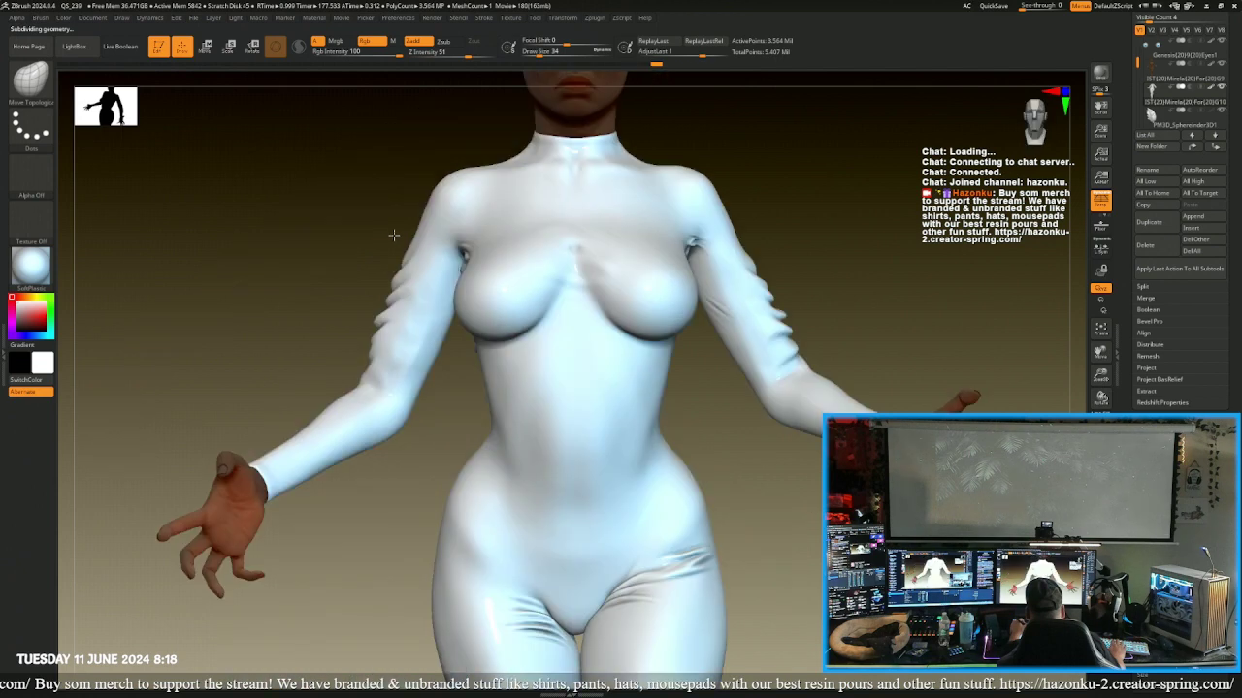
pyautogui.press('[')
pyautogui.press('[')
pyautogui.moveTo(575, 239)
pyautogui.keyDown('shift'); pyautogui.mouseDown()
pyautogui.moveTo(559, 246)
pyautogui.moveTo(572, 252)
pyautogui.mouseUp(); pyautogui.keyUp('shift')
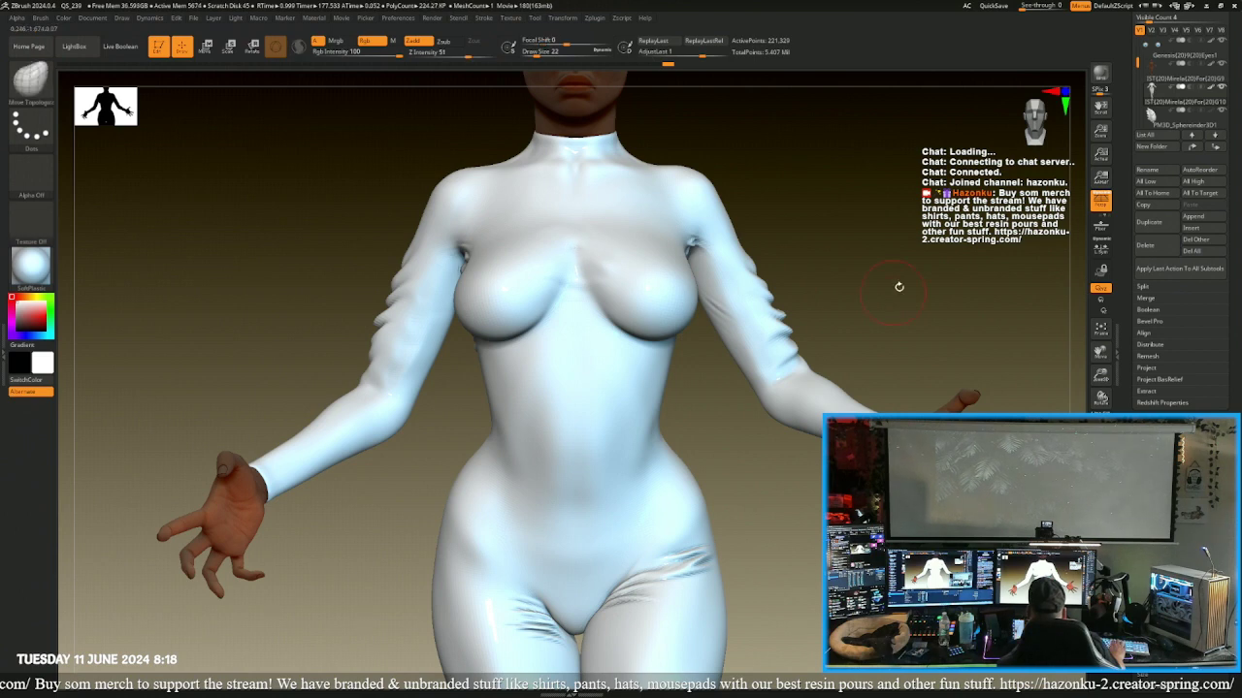
# - Undo the wrinkle stamp between the breasts and return to the Move Topological brush
pyautogui.moveTo(898, 285)
pyautogui.mouseDown()
pyautogui.moveTo(912, 294)
pyautogui.moveTo(903, 266)
pyautogui.mouseUp()
pyautogui.press('ctrl')
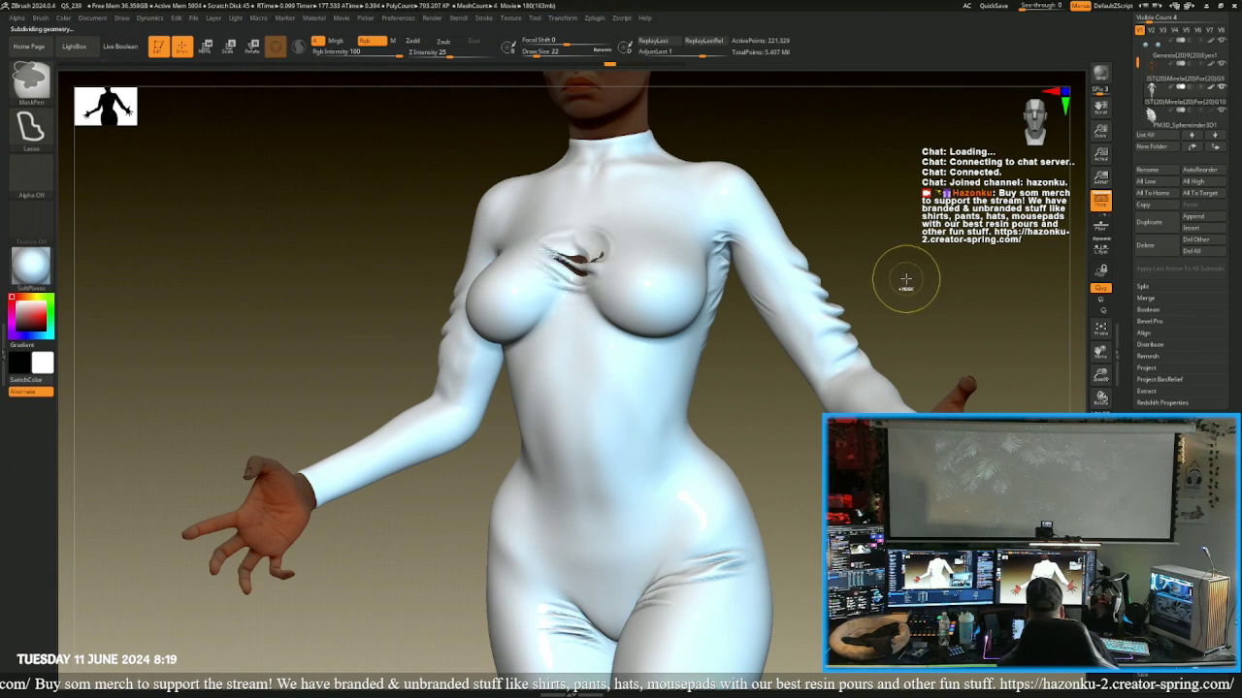
pyautogui.press('b')
pyautogui.press('m')
pyautogui.press('t')
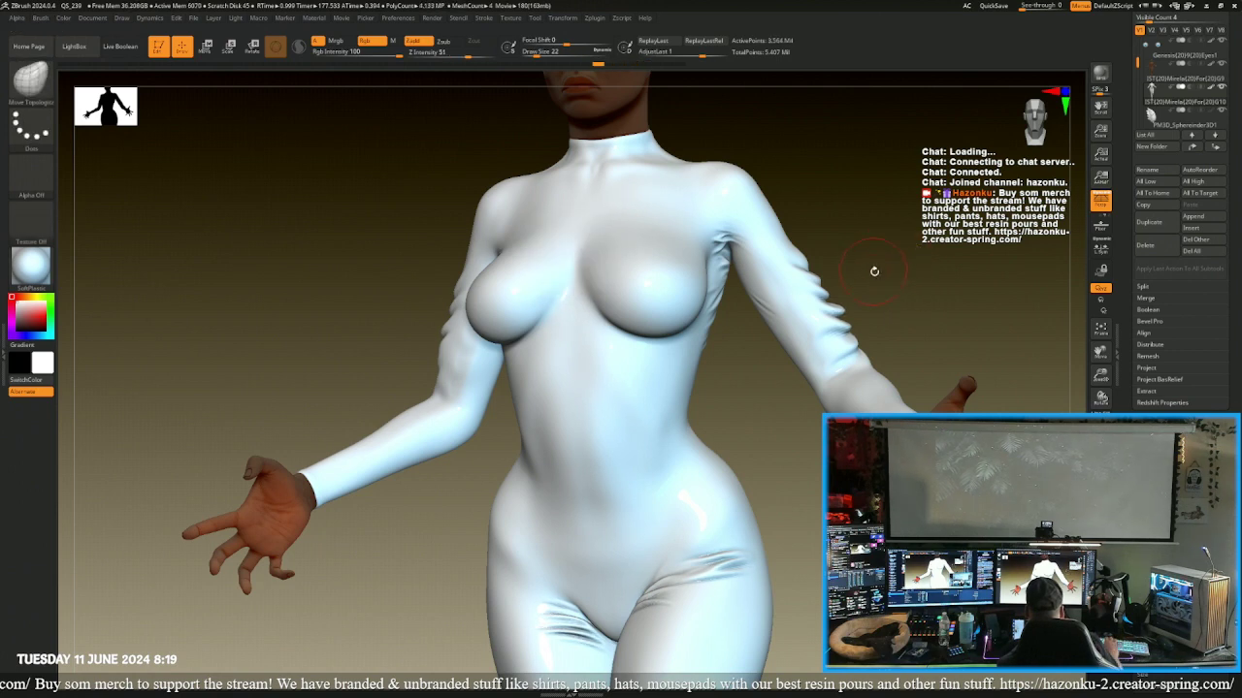
# - Lower the suit by two subdivision levels, build up cloth between the breasts with ClayBuildup and smooth the strokes
pyautogui.moveTo(874, 271); pyautogui.dragTo(776, 227)
pyautogui.hotkey('shift', 'd')
pyautogui.hotkey('shift', 'd')
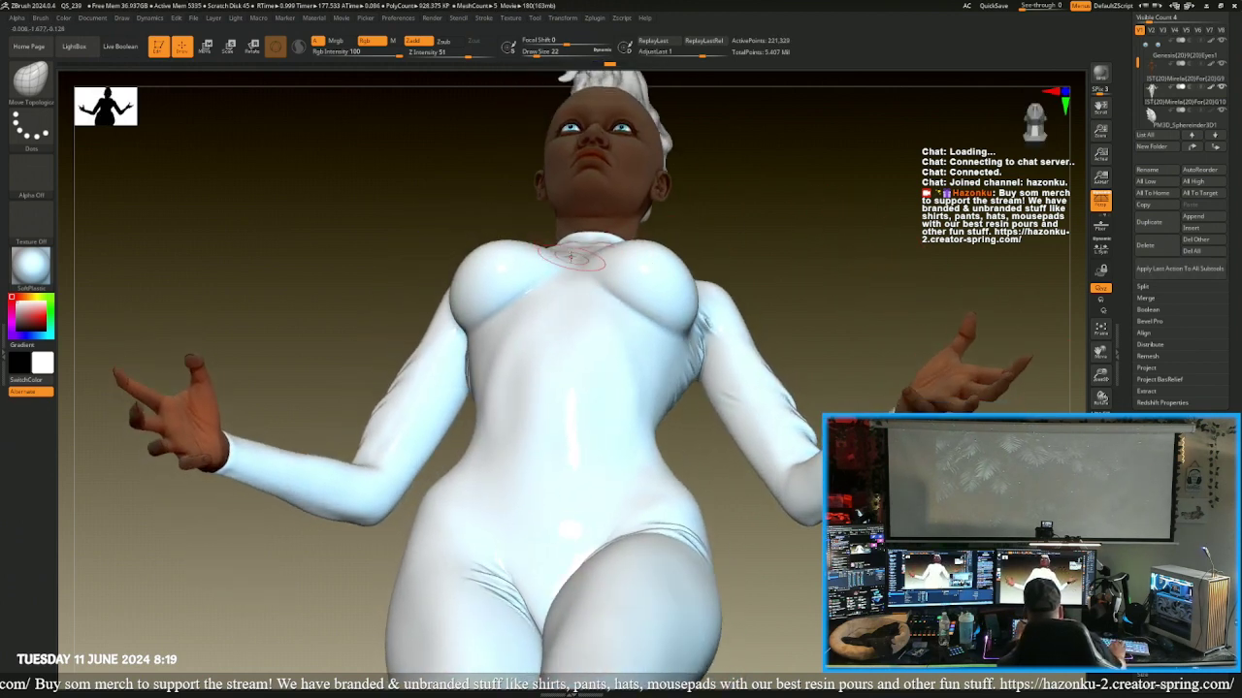
pyautogui.click(30, 80)
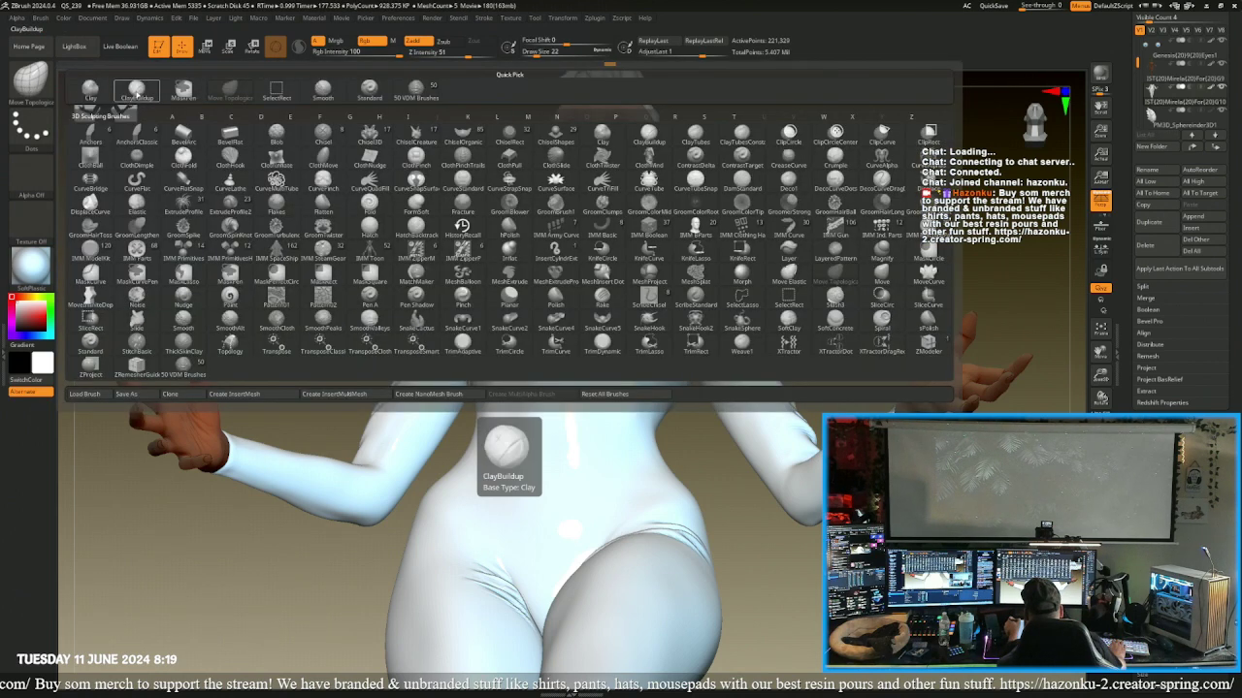
pyautogui.click(137, 94)
pyautogui.moveTo(249, 188); pyautogui.dragTo(269, 274)
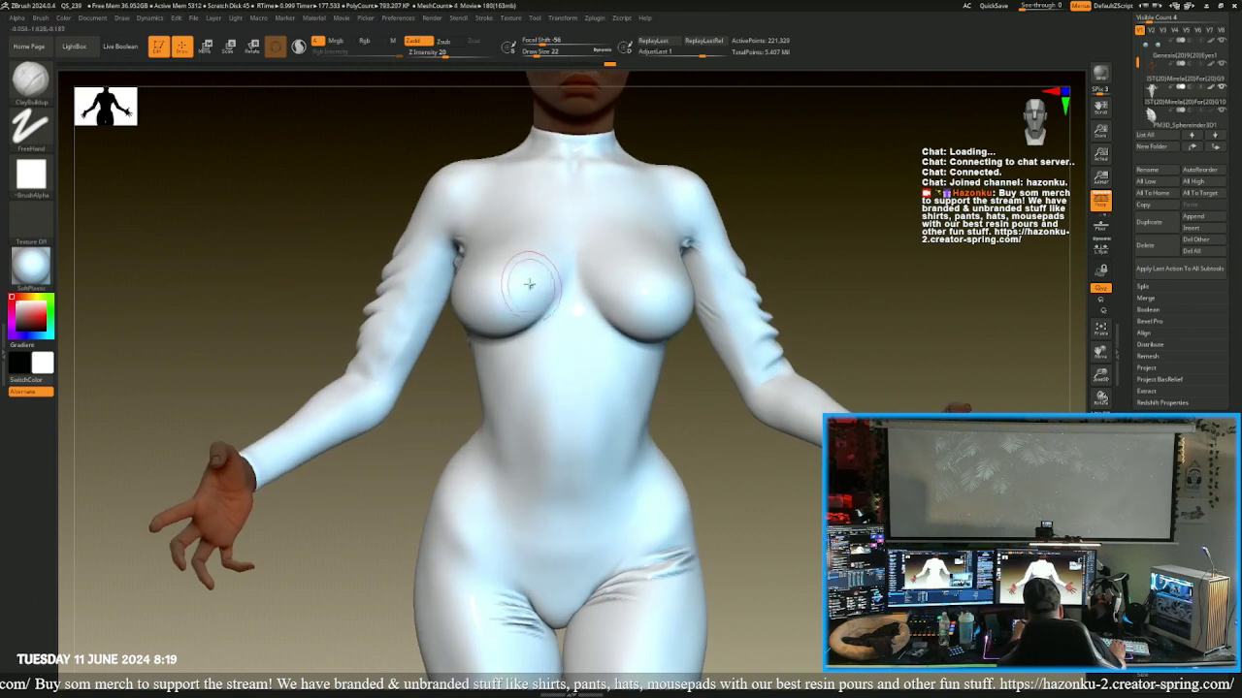
pyautogui.moveTo(583, 289)
pyautogui.mouseDown()
pyautogui.moveTo(595, 288)
pyautogui.moveTo(570, 297)
pyautogui.moveTo(584, 285)
pyautogui.mouseUp()
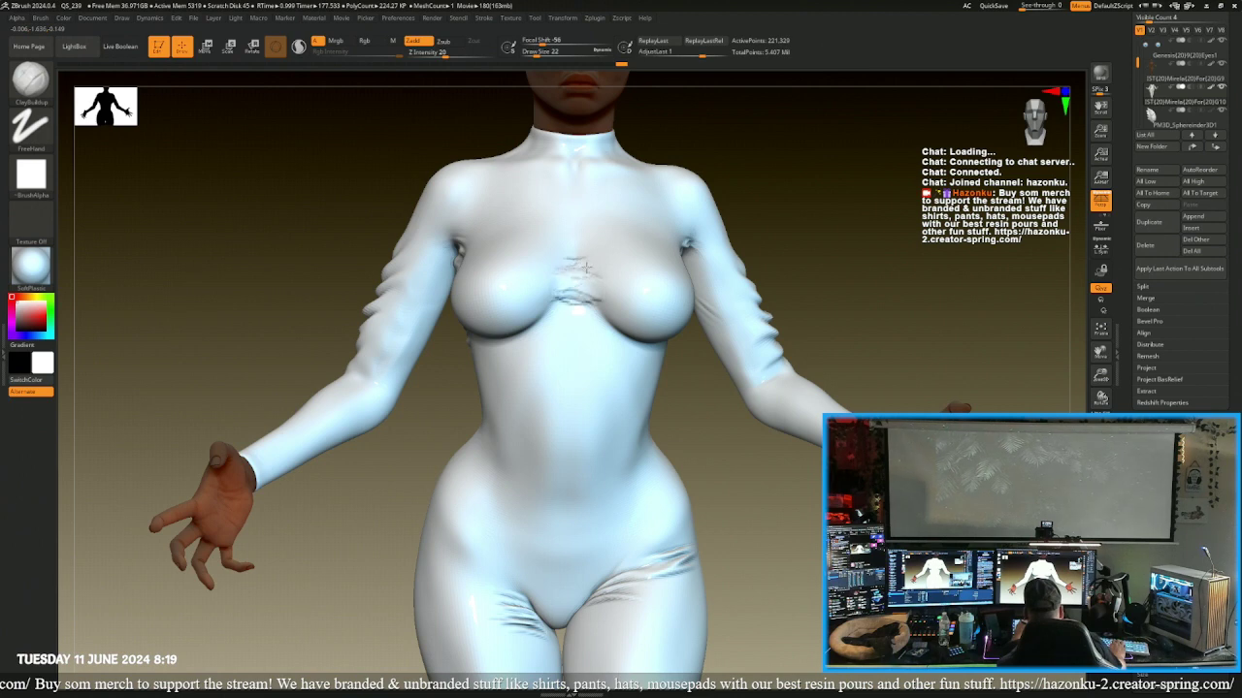
pyautogui.moveTo(579, 250)
pyautogui.mouseDown()
pyautogui.moveTo(567, 291)
pyautogui.moveTo(583, 300)
pyautogui.mouseUp()
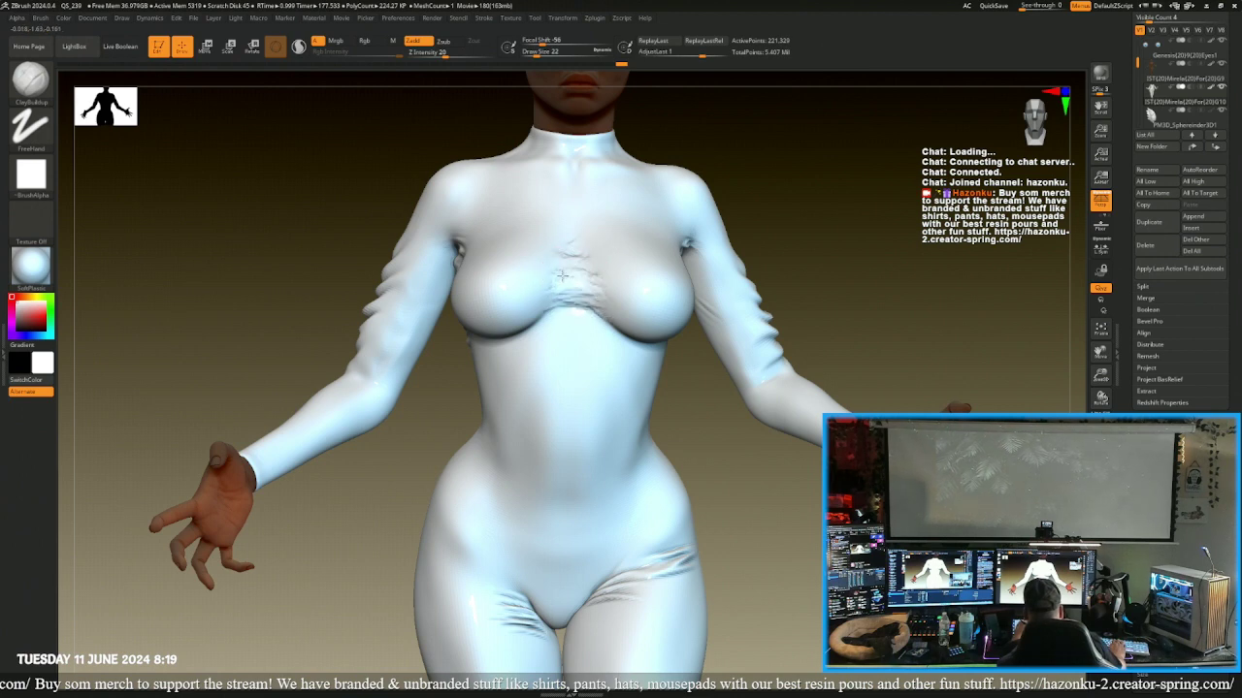
pyautogui.press('shift')
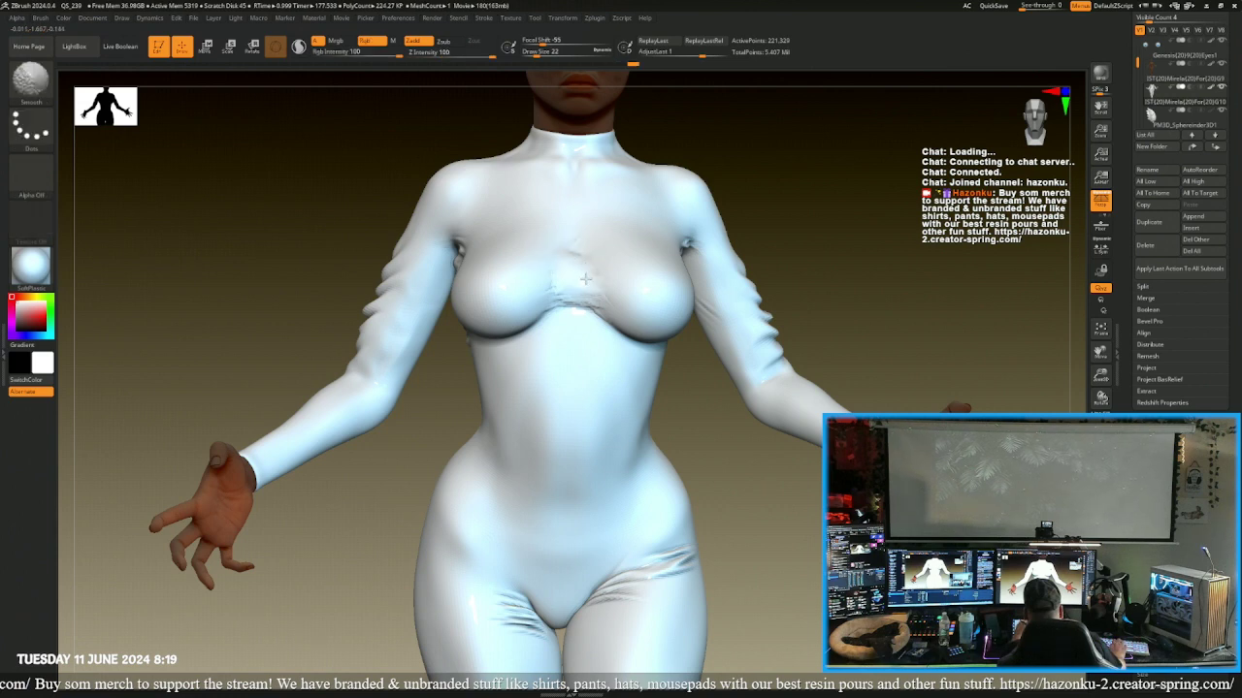
pyautogui.keyDown('shift'); pyautogui.moveTo(567, 271); pyautogui.dragTo(573, 253); pyautogui.keyUp('shift')
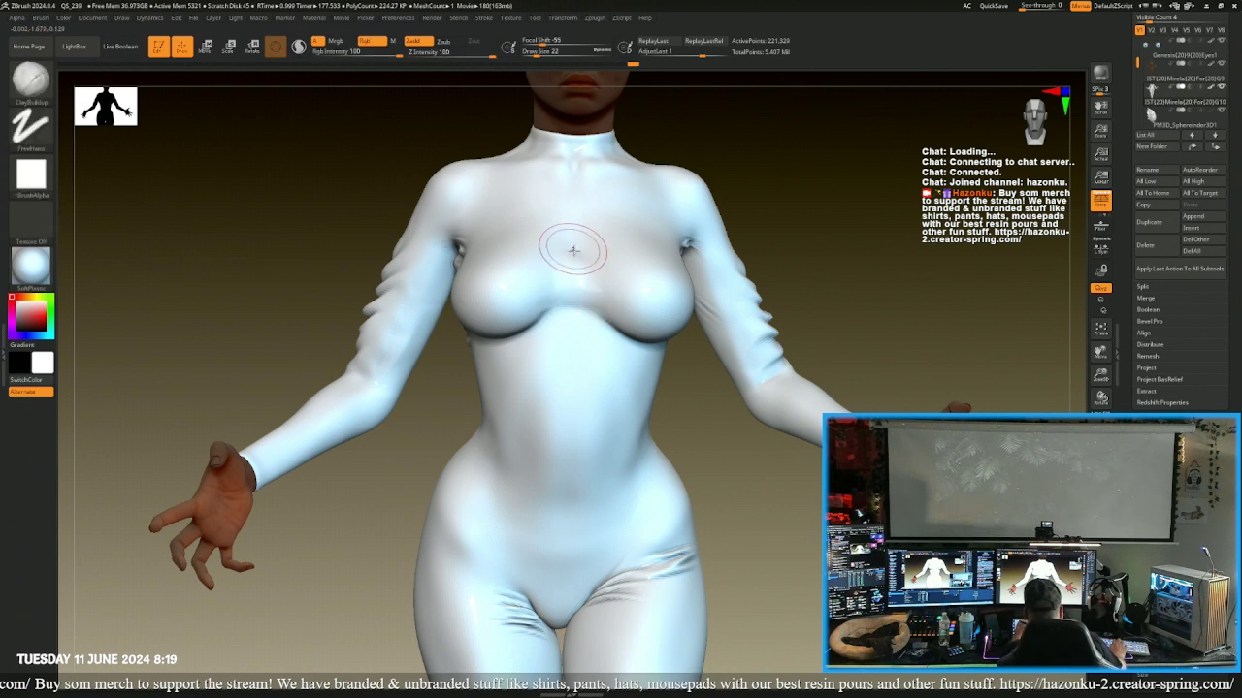
# - Smooth the built-up cloth between the breasts with the Smooth brush
pyautogui.press('shift')
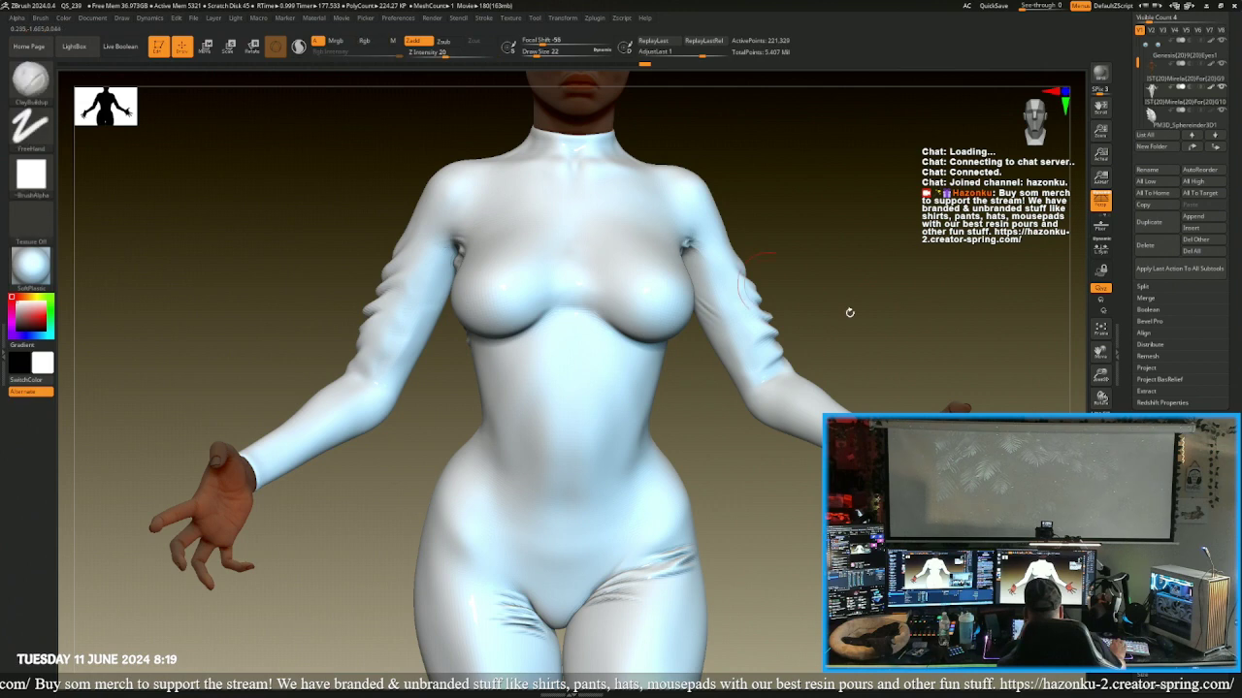
pyautogui.press('shift')
pyautogui.moveTo(784, 237); pyautogui.dragTo(853, 276)
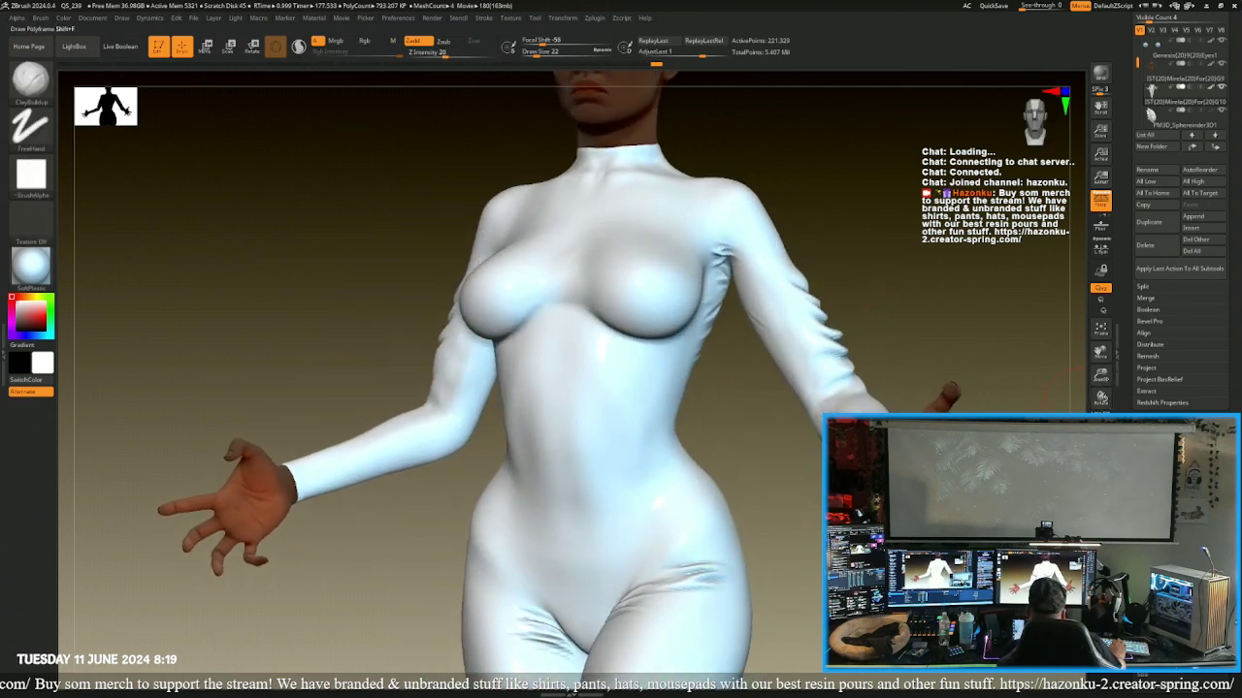
# - Raise the suit by two subdivision levels and switch to the horizontal-fold Cloth wrinkles VDM brush
pyautogui.press('d')
pyautogui.press('d')
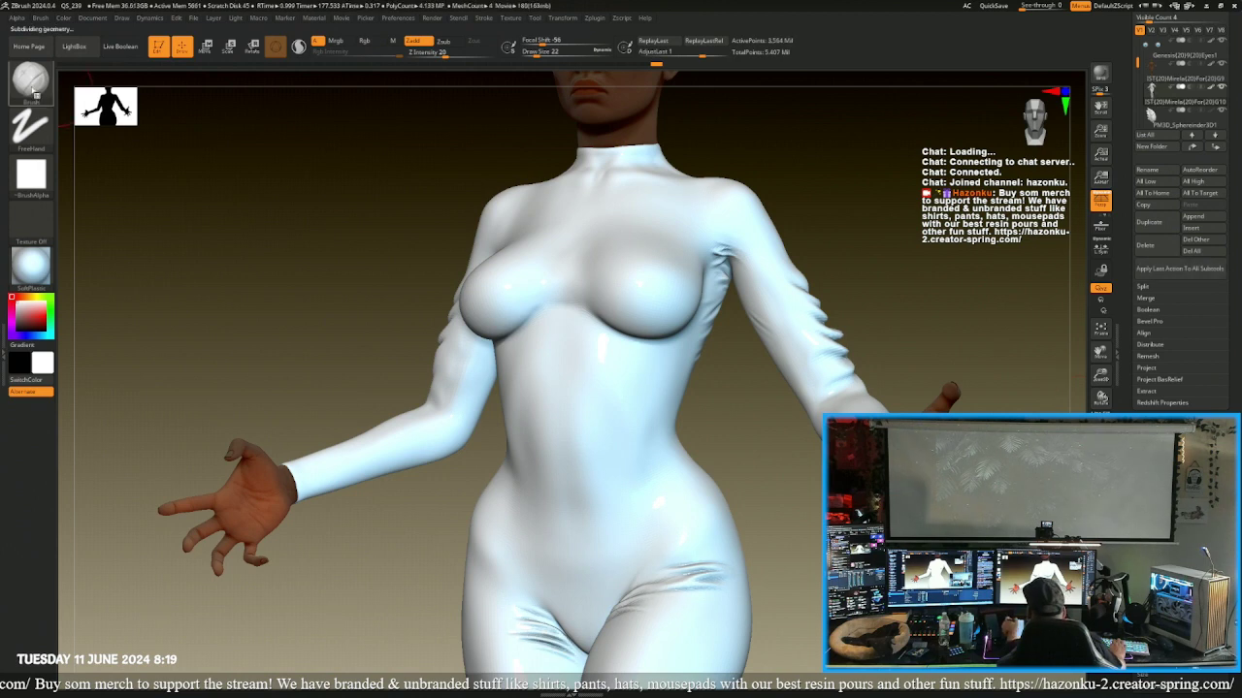
pyautogui.click(31, 82)
pyautogui.click(411, 91)
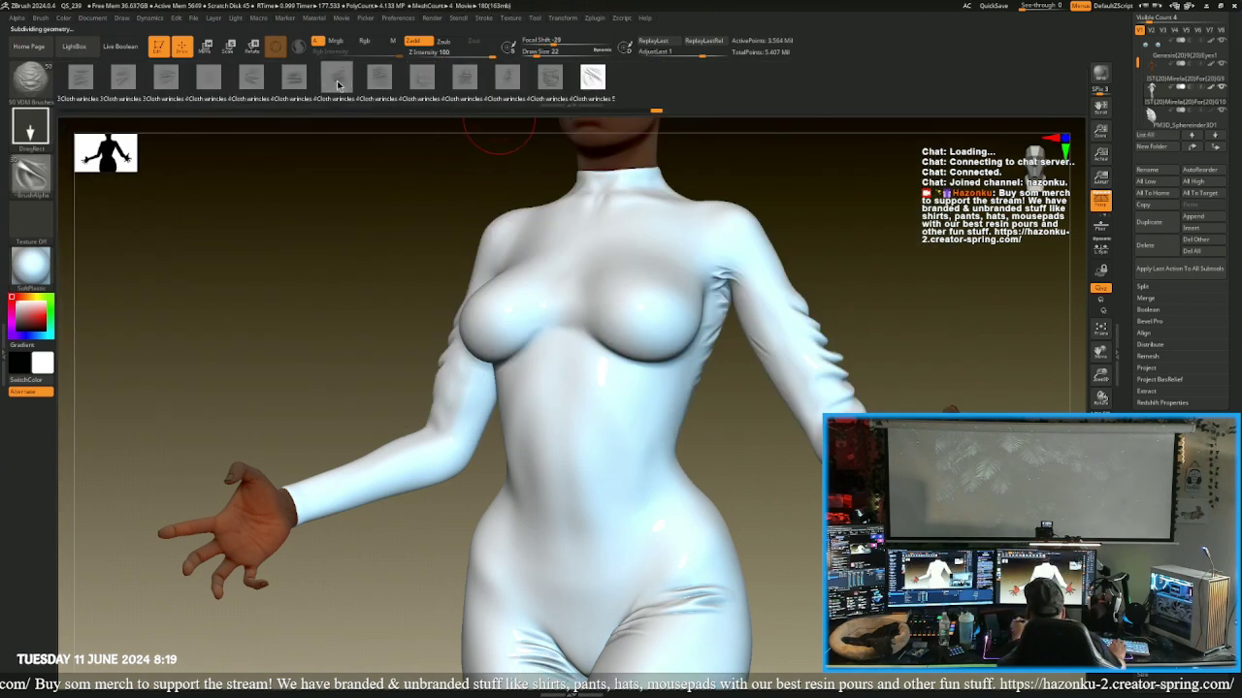
pyautogui.click(294, 83)
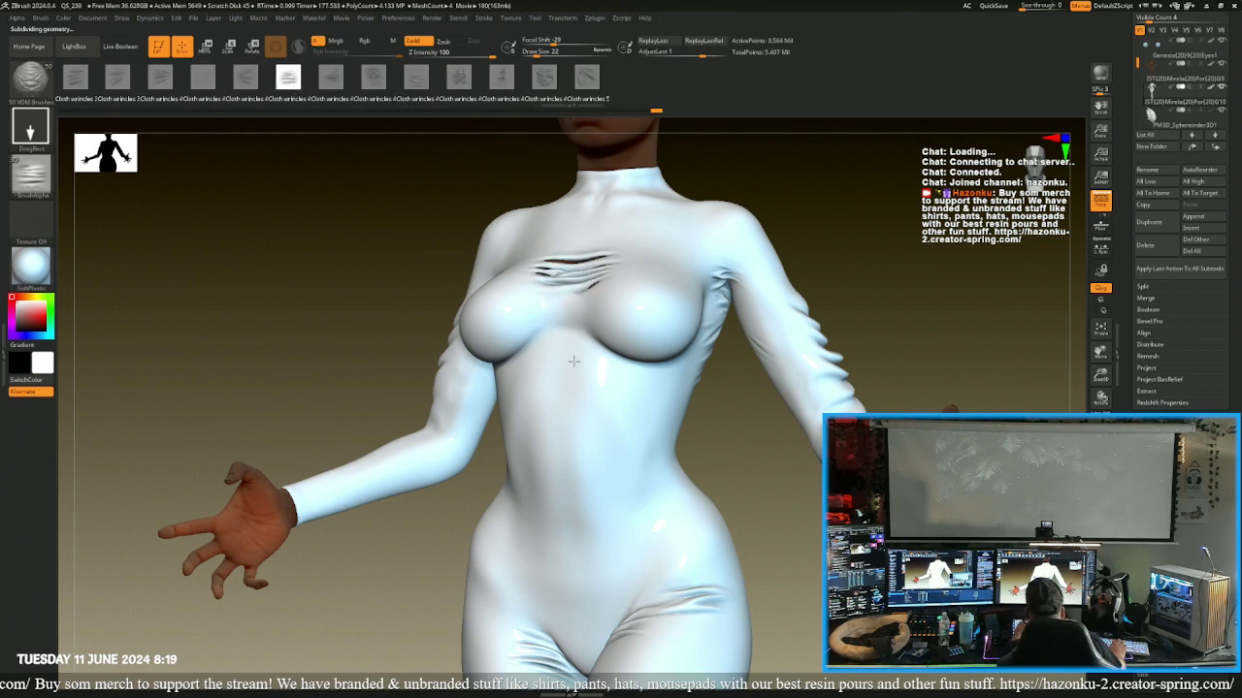
# - Try stamping a wide set of horizontal wrinkles across the chest between the breasts, and undo it
pyautogui.moveTo(573, 361)
pyautogui.mouseDown()
pyautogui.moveTo(533, 169)
pyautogui.moveTo(551, 160)
pyautogui.mouseUp()
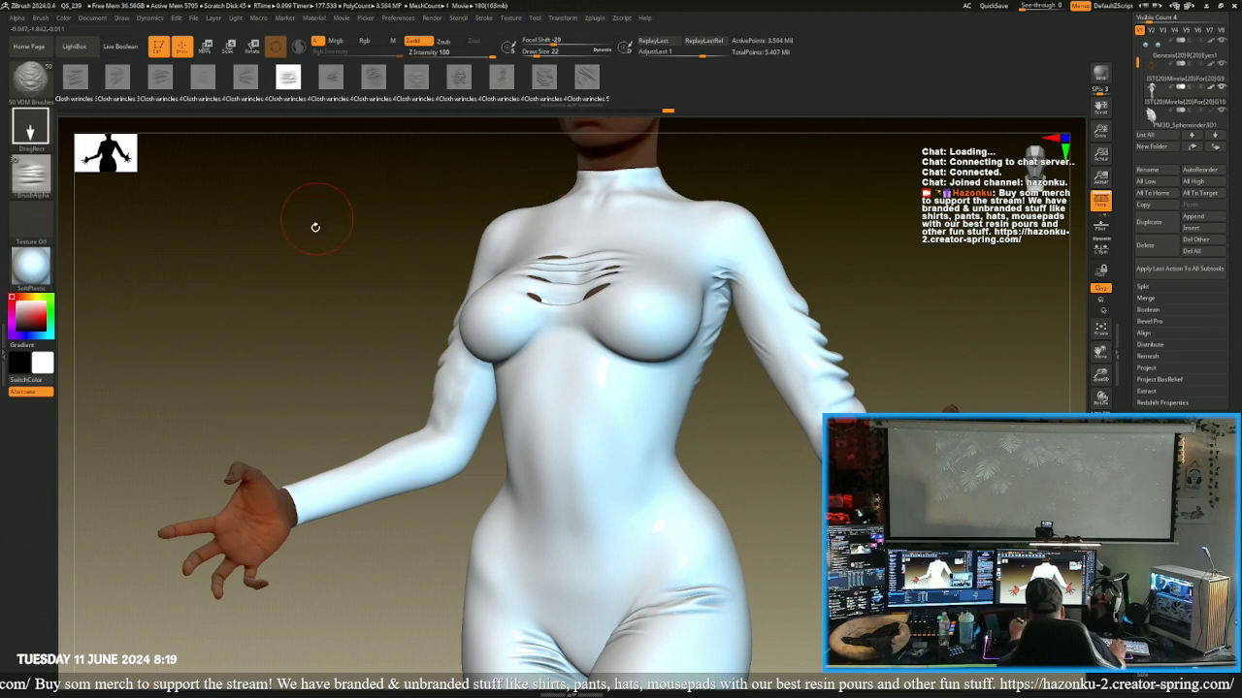
pyautogui.moveTo(315, 226); pyautogui.dragTo(485, 277)
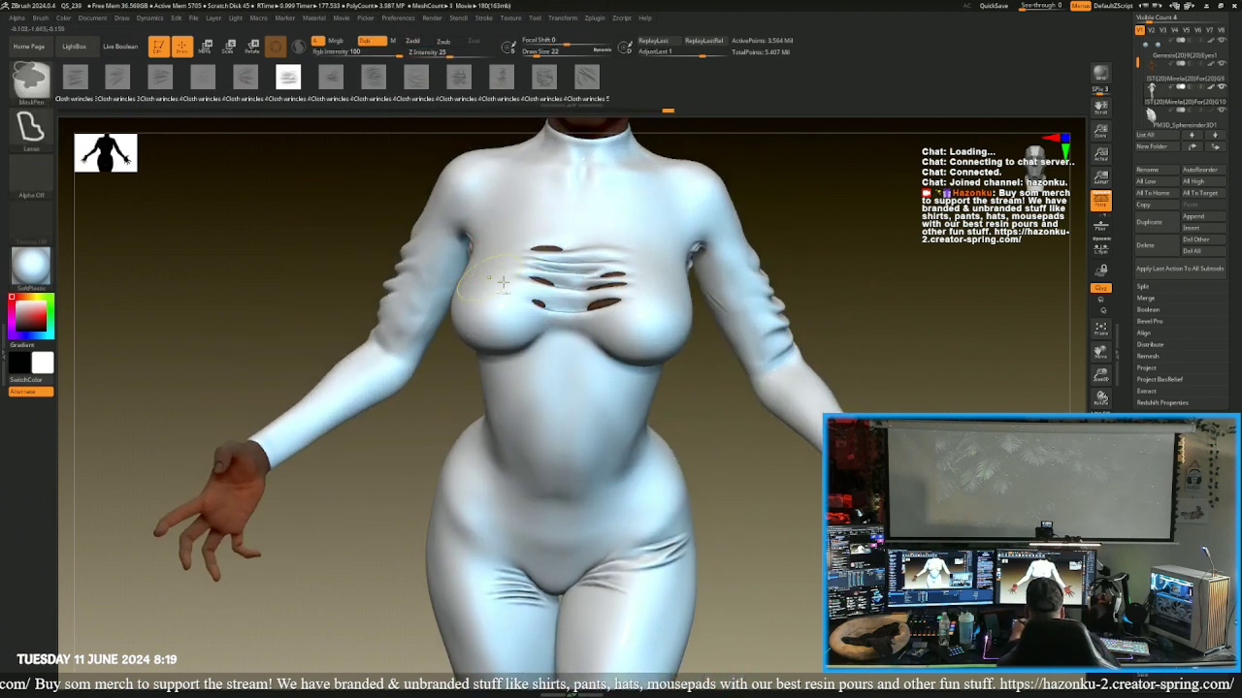
pyautogui.hotkey('ctrl', 'z')
# - Stamp the horizontal wrinkles between the breasts again, lower the suit by two subdivision levels and smooth over the exposed skin
pyautogui.moveTo(569, 301); pyautogui.dragTo(556, 396)
pyautogui.moveTo(747, 436); pyautogui.dragTo(607, 427)
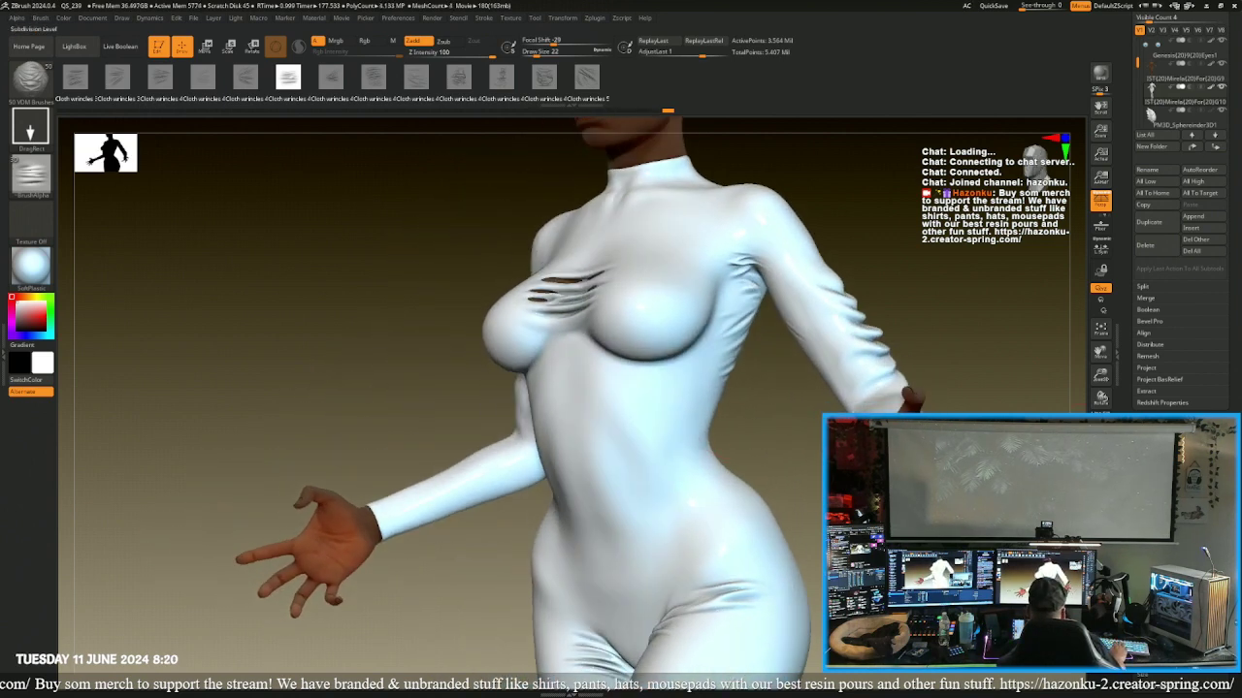
pyautogui.hotkey('shift', 'd')
pyautogui.hotkey('shift', 'd')
pyautogui.press('ctrl')
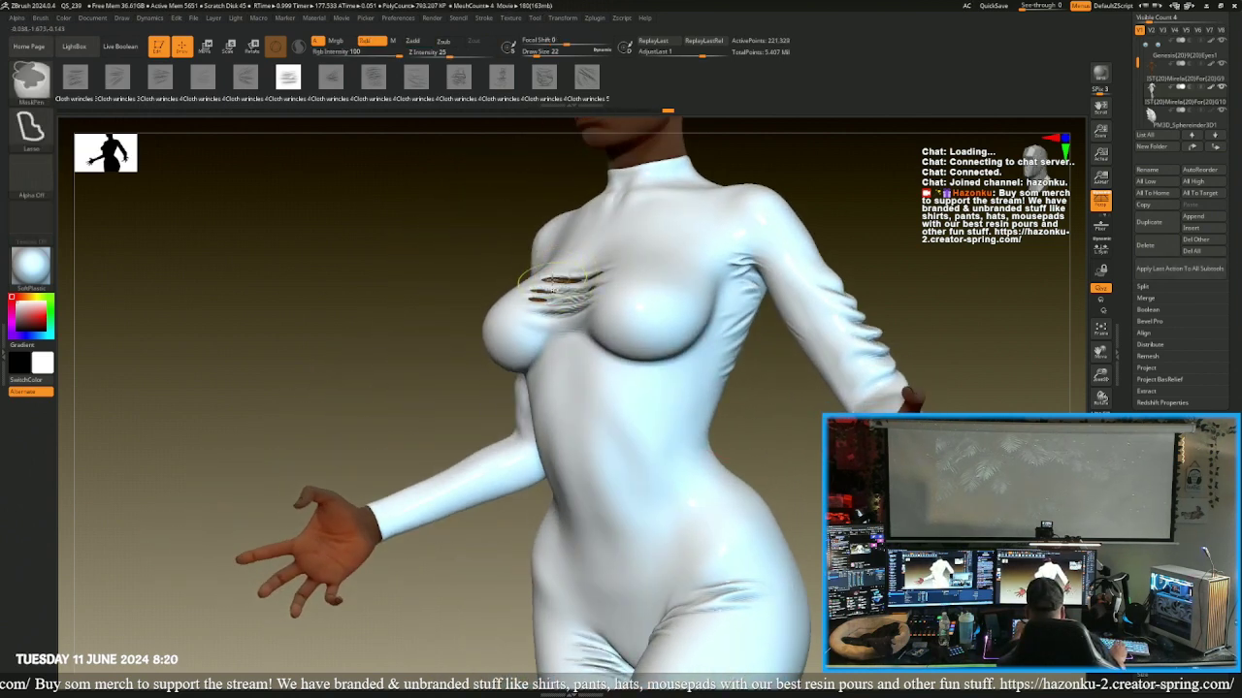
pyautogui.press('shift')
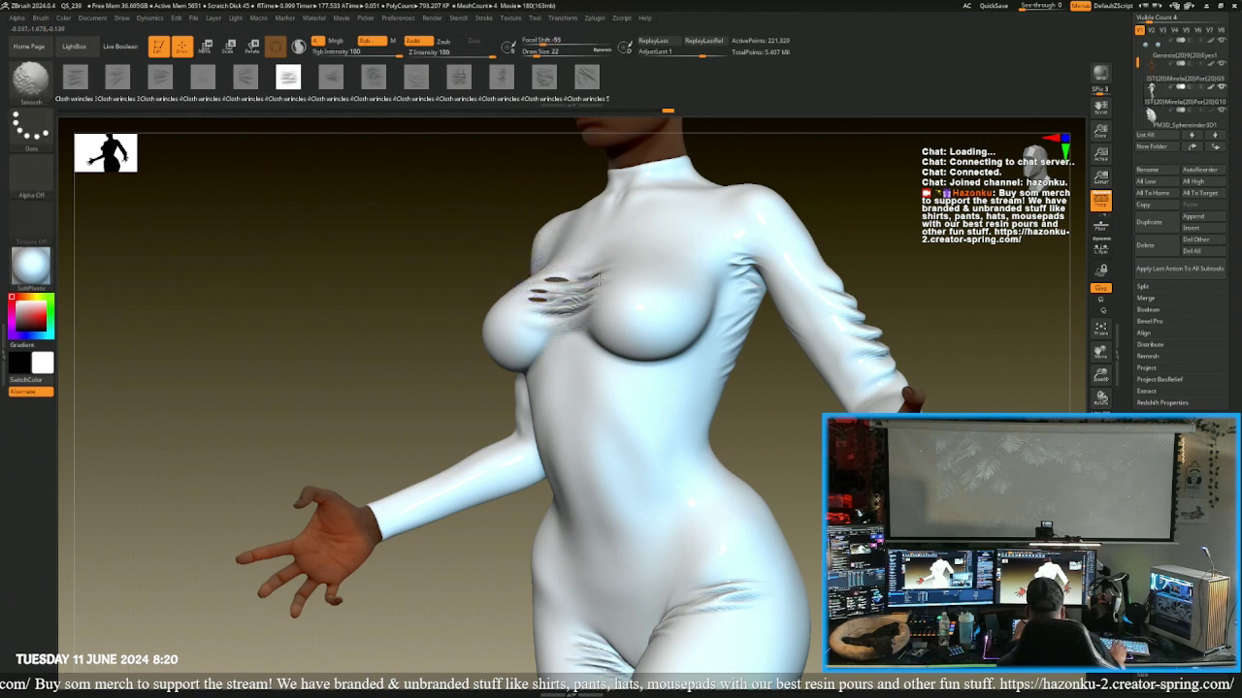
pyautogui.keyDown('shift'); pyautogui.moveTo(547, 304); pyautogui.dragTo(572, 320); pyautogui.keyUp('shift')
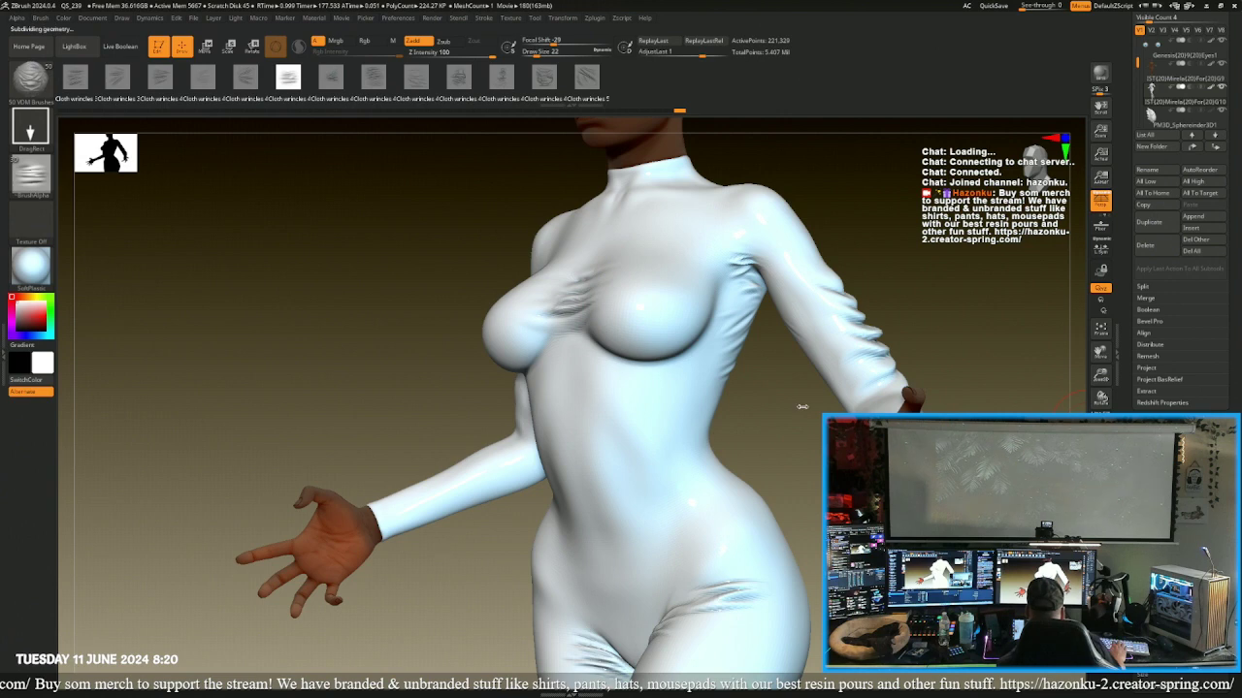
# - Try smoothing the remaining skin gaps in the chest wrinkles at the higher subdivision level, and undo the whole wrinkle stamp
pyautogui.moveTo(781, 373); pyautogui.dragTo(757, 356)
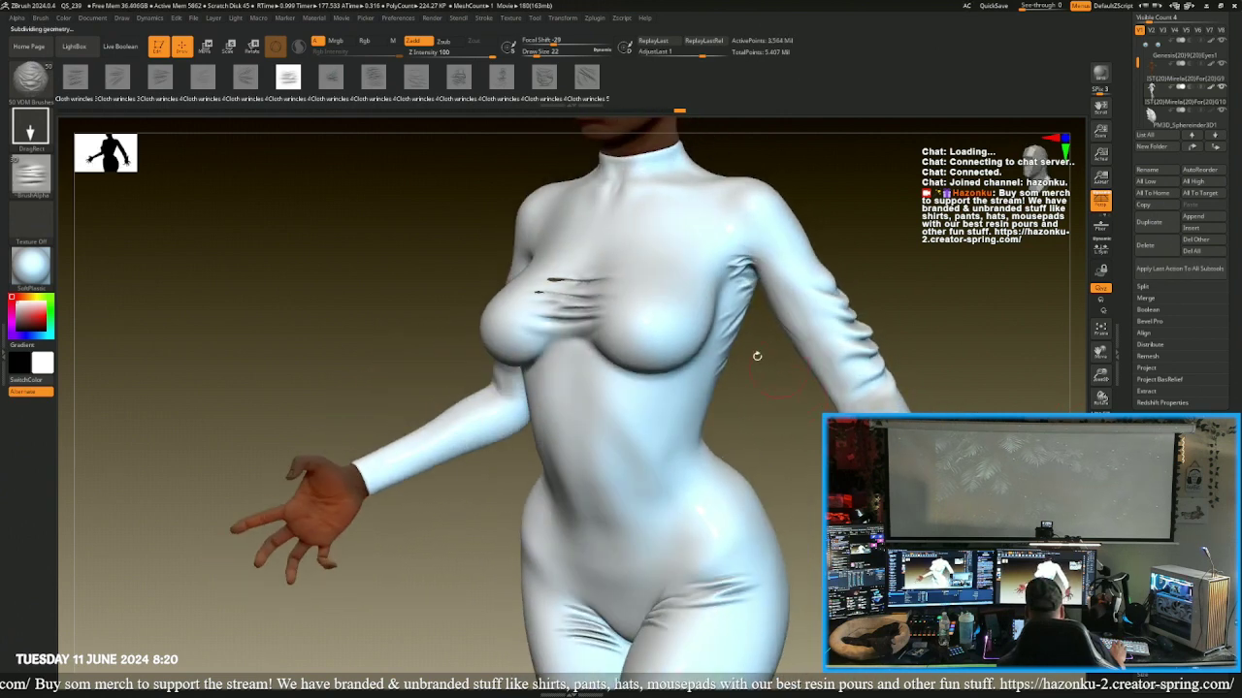
pyautogui.press('shift')
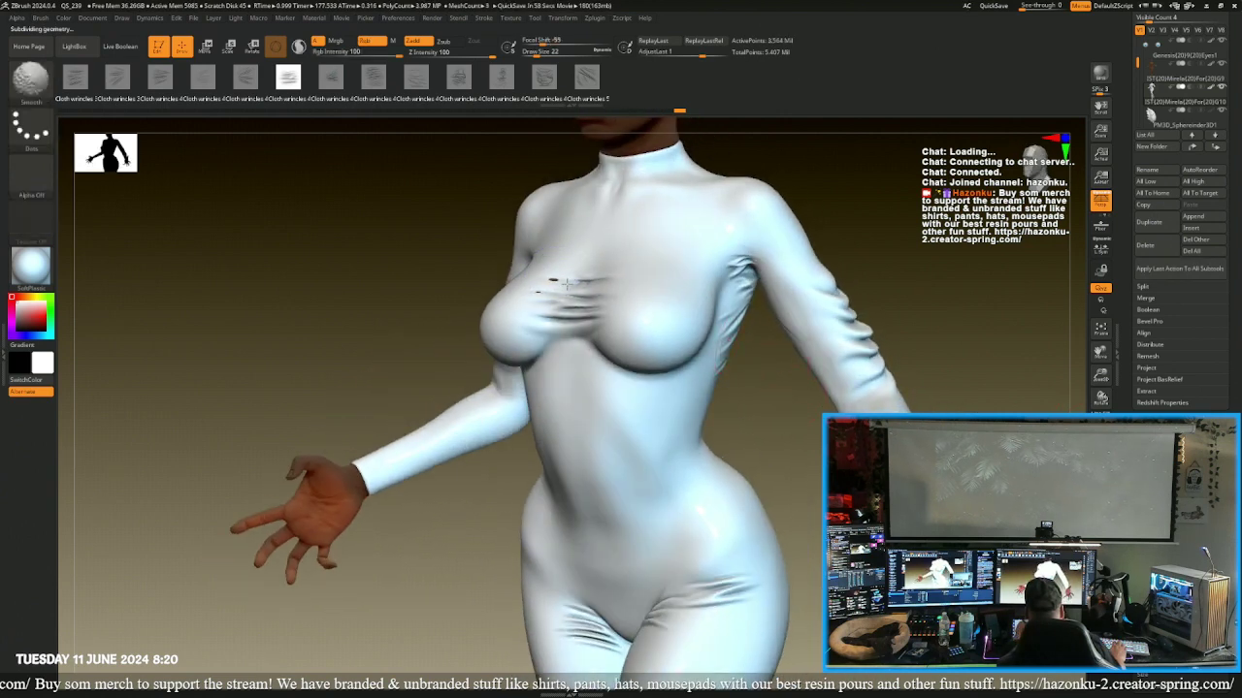
pyautogui.keyDown('shift'); pyautogui.moveTo(565, 285); pyautogui.dragTo(571, 277); pyautogui.keyUp('shift')
pyautogui.moveTo(333, 254); pyautogui.dragTo(400, 257)
pyautogui.press('shift')
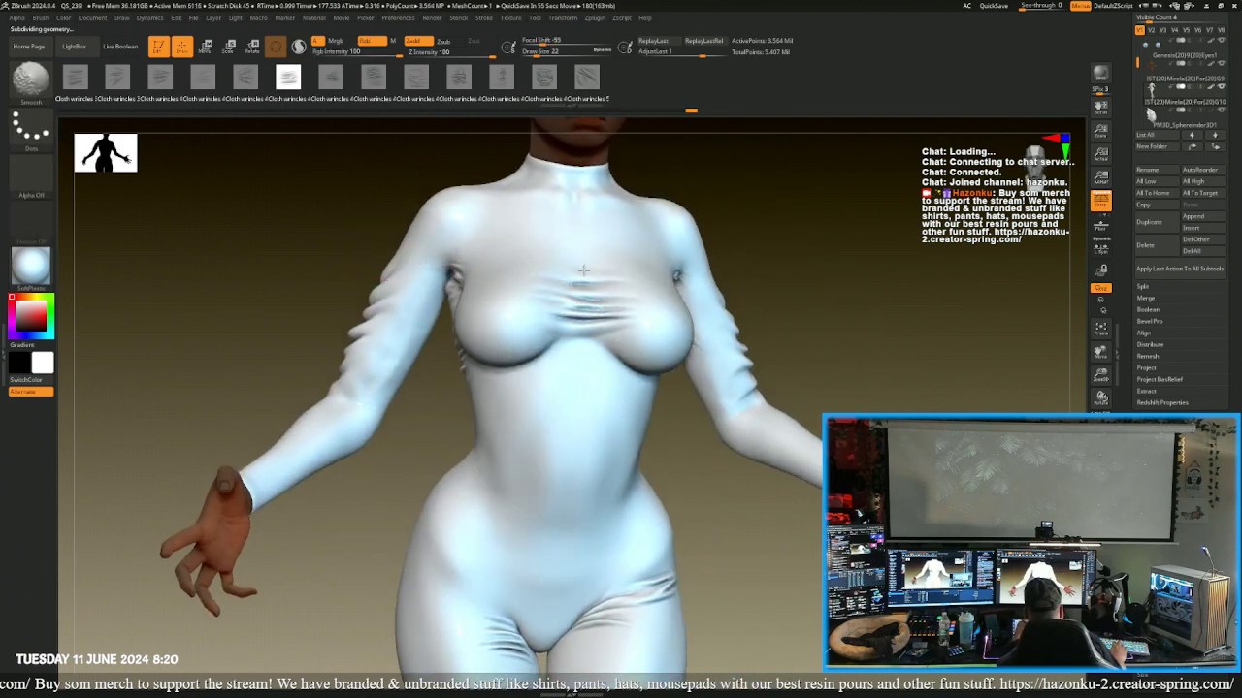
pyautogui.moveTo(796, 295)
pyautogui.mouseDown()
pyautogui.moveTo(801, 319)
pyautogui.moveTo(798, 302)
pyautogui.mouseUp()
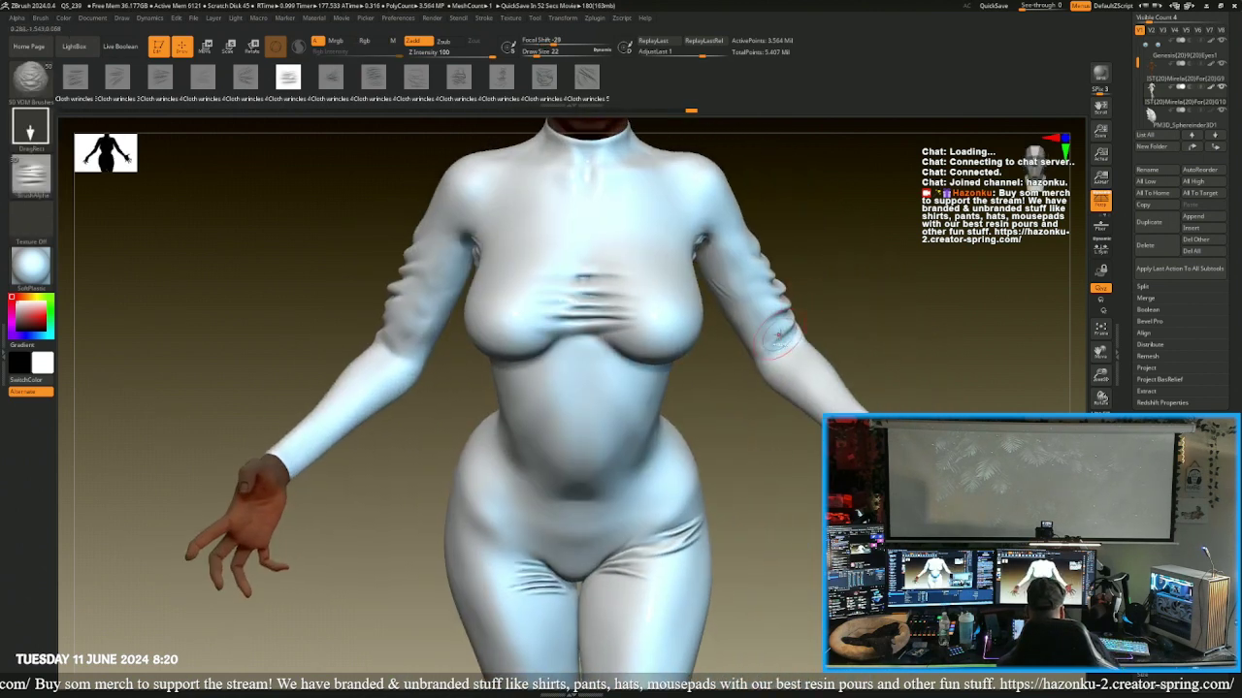
pyautogui.press('ctrl')
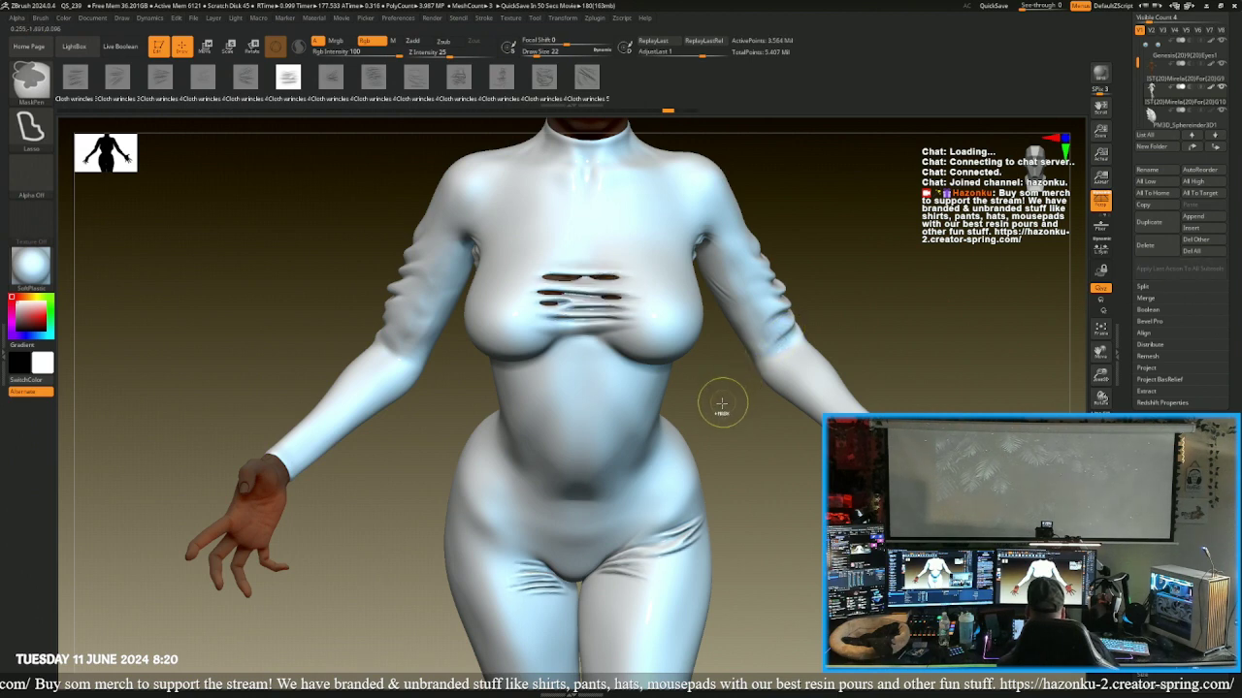
pyautogui.hotkey('ctrl', 'z')
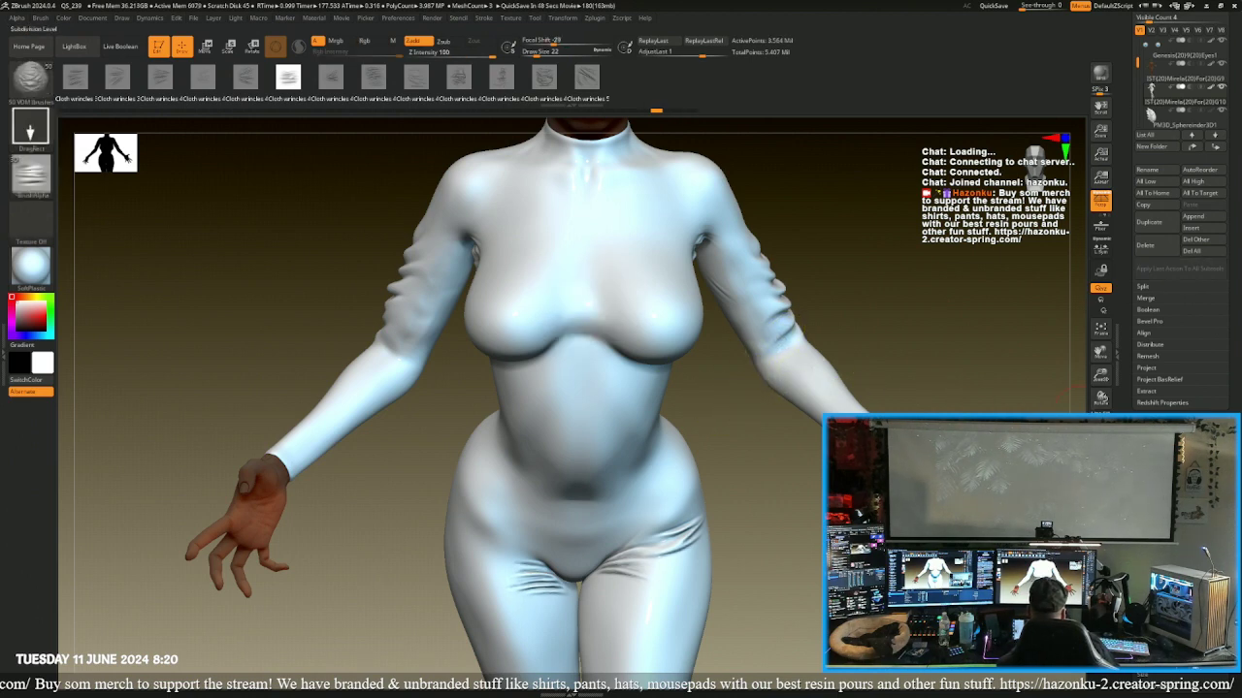
# - Stamp a set of horizontal cloth wrinkles between the breasts at the higher subdivision level and lower the suit by two levels
pyautogui.hotkey('shift', 'd')
pyautogui.hotkey('shift', 'd')
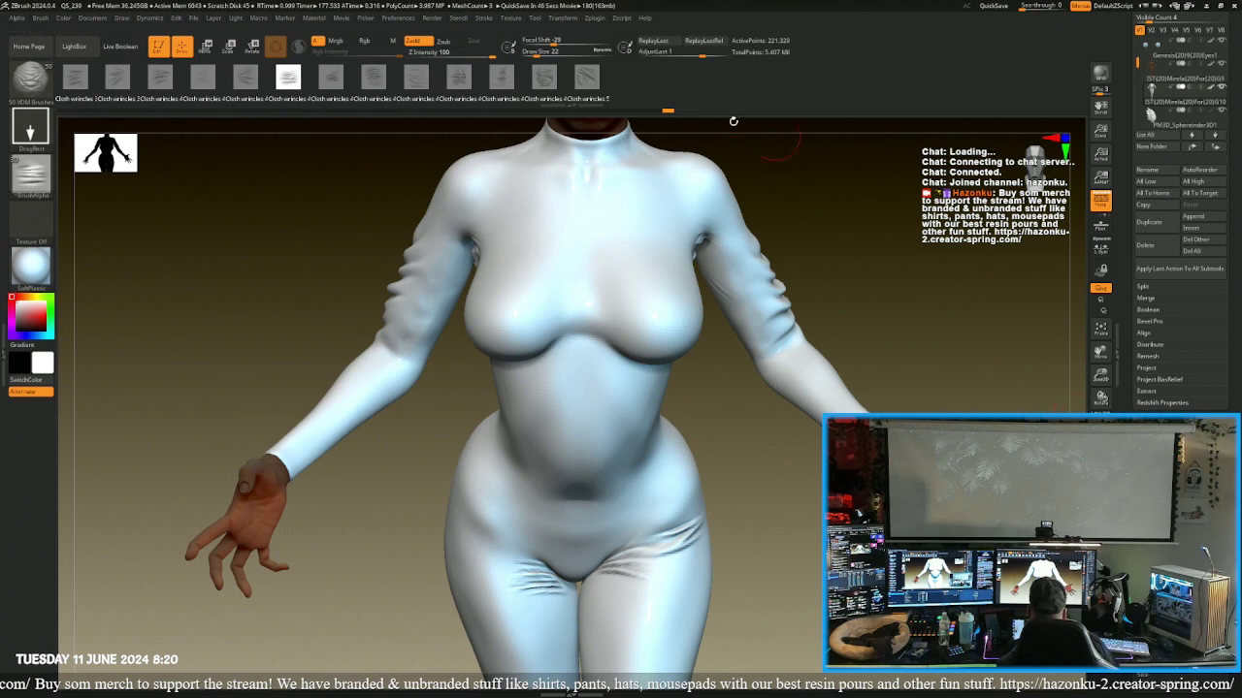
pyautogui.press('d')
pyautogui.press('d')
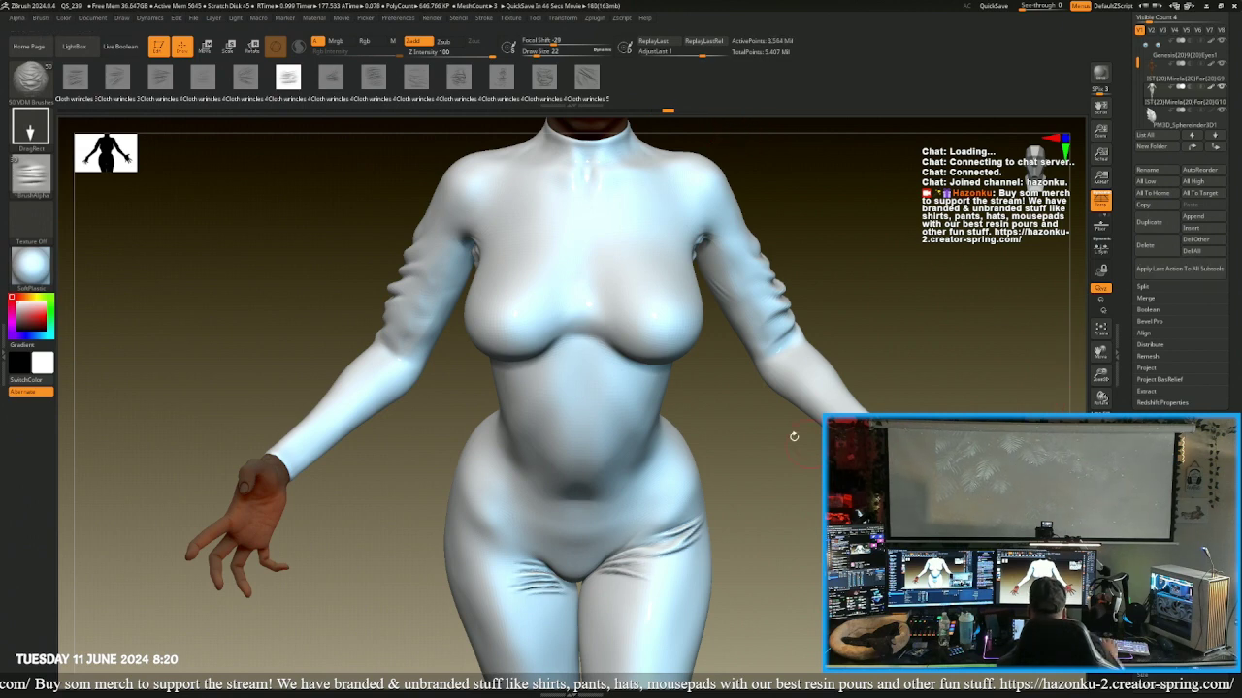
pyautogui.moveTo(793, 436); pyautogui.dragTo(666, 316)
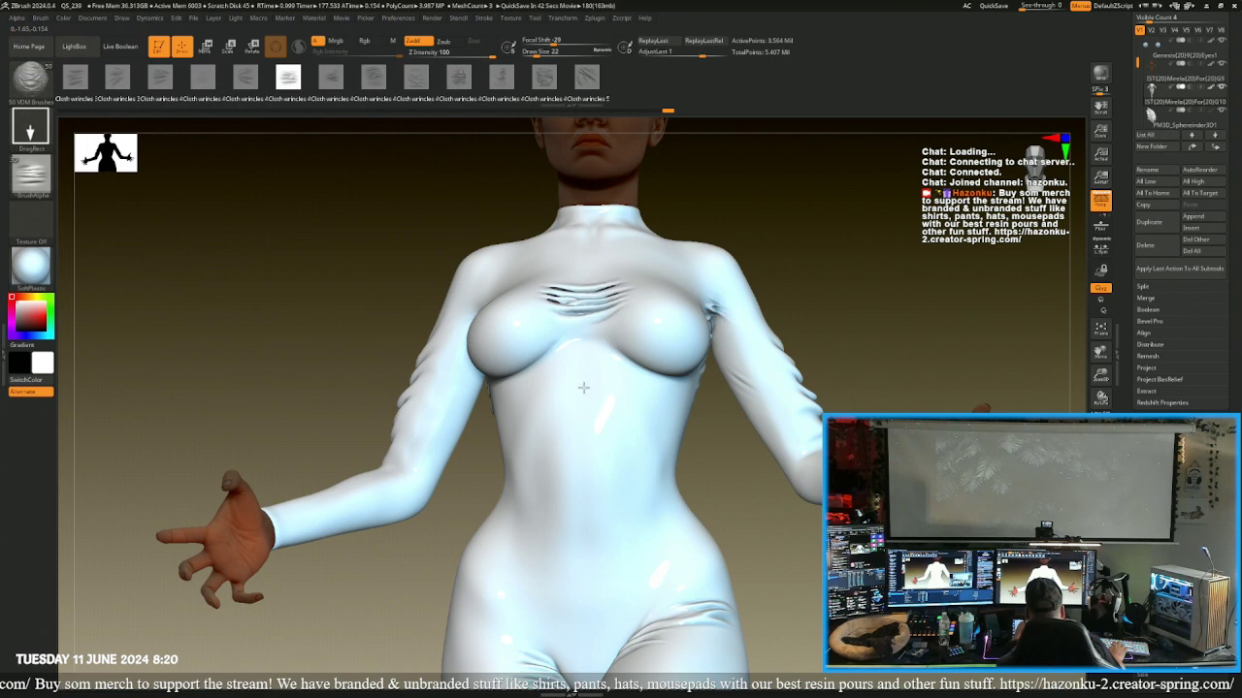
pyautogui.moveTo(584, 388); pyautogui.dragTo(583, 395)
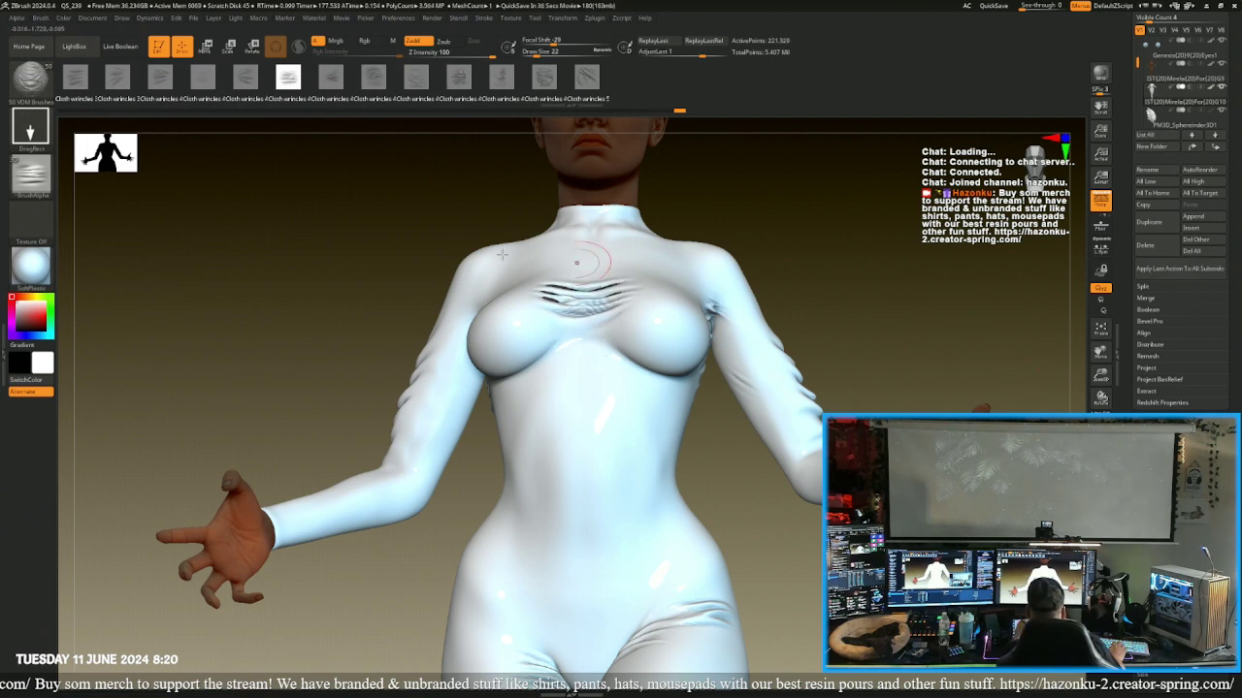
# - Pull the wrinkled cloth between the breasts outward over the exposed skin with the Move Topological brush
pyautogui.click(29, 78)
pyautogui.click(228, 92)
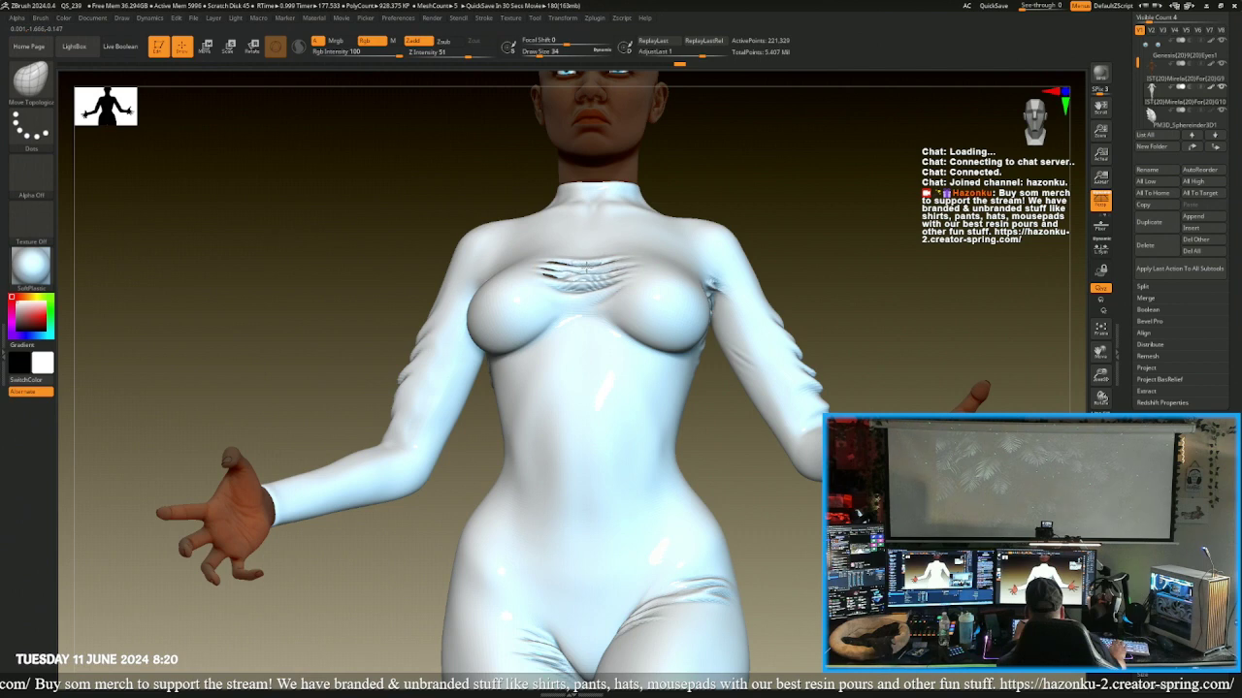
pyautogui.moveTo(587, 268); pyautogui.dragTo(551, 276)
pyautogui.moveTo(446, 198); pyautogui.dragTo(388, 267)
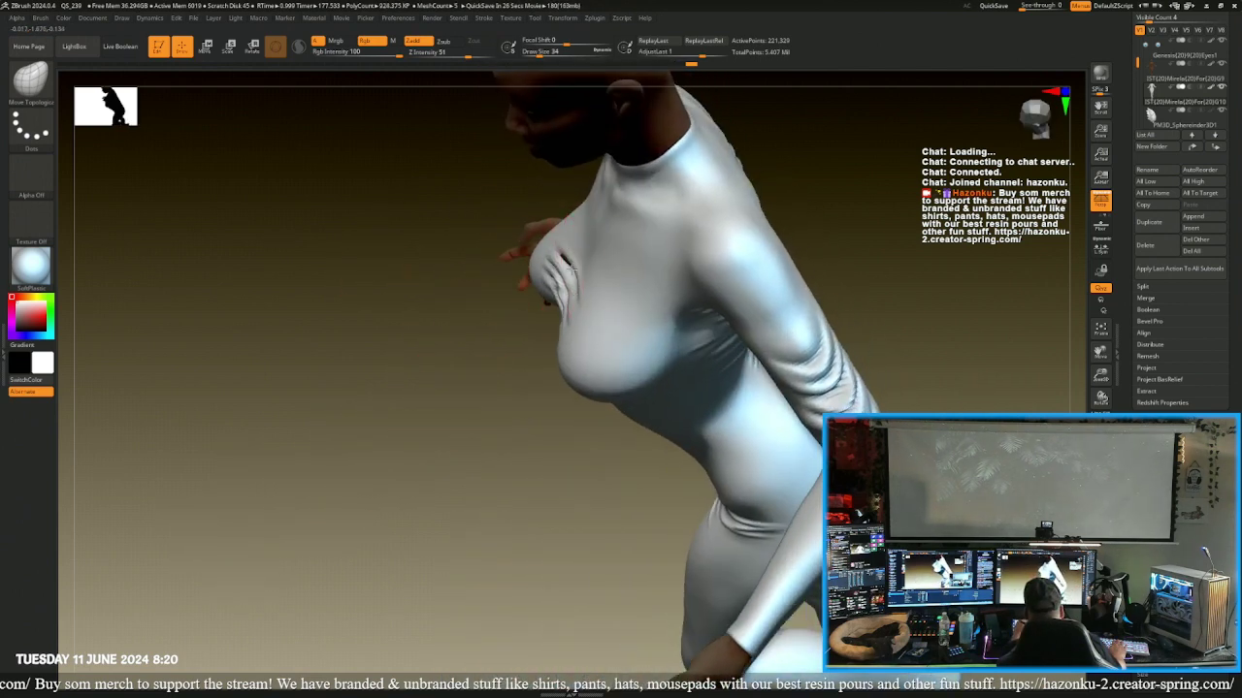
pyautogui.moveTo(567, 267); pyautogui.dragTo(567, 263)
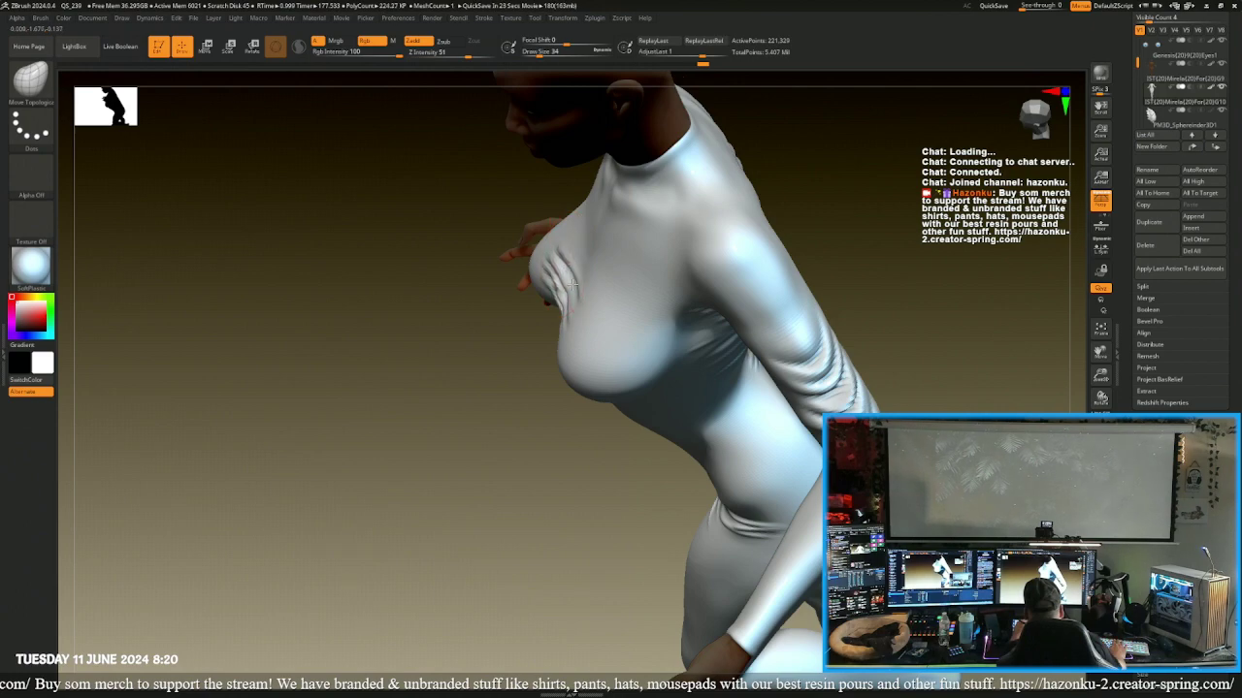
pyautogui.moveTo(482, 366); pyautogui.dragTo(571, 345)
pyautogui.moveTo(760, 367); pyautogui.dragTo(556, 336)
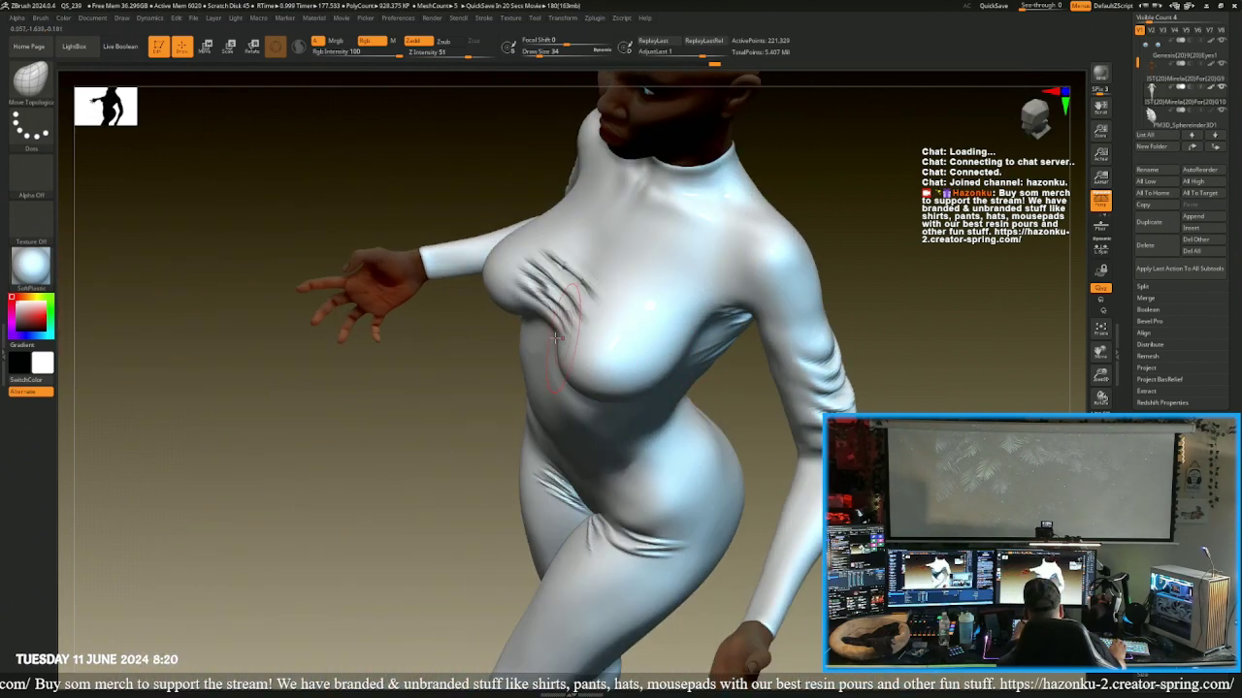
# - Raise the suit by two subdivision levels, lightly smooth the wrinkles between the breasts and check them from the side
pyautogui.moveTo(421, 364); pyautogui.dragTo(460, 333)
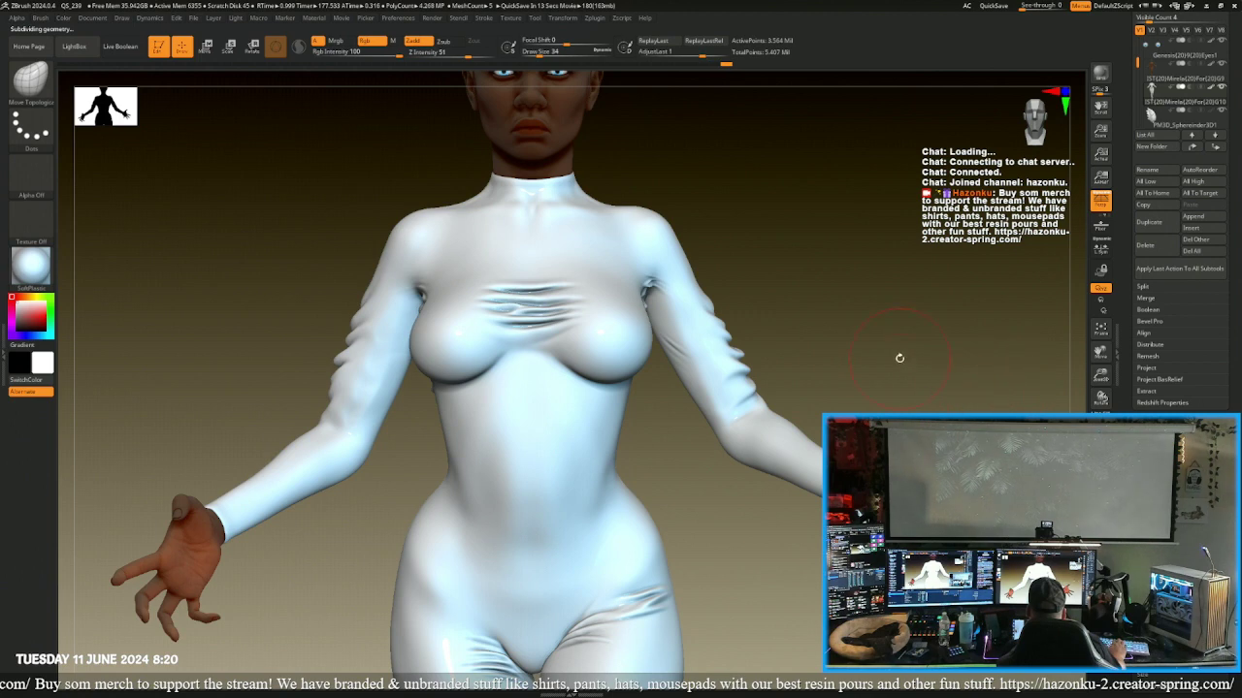
pyautogui.moveTo(899, 358)
pyautogui.mouseDown()
pyautogui.moveTo(797, 353)
pyautogui.moveTo(898, 339)
pyautogui.mouseUp()
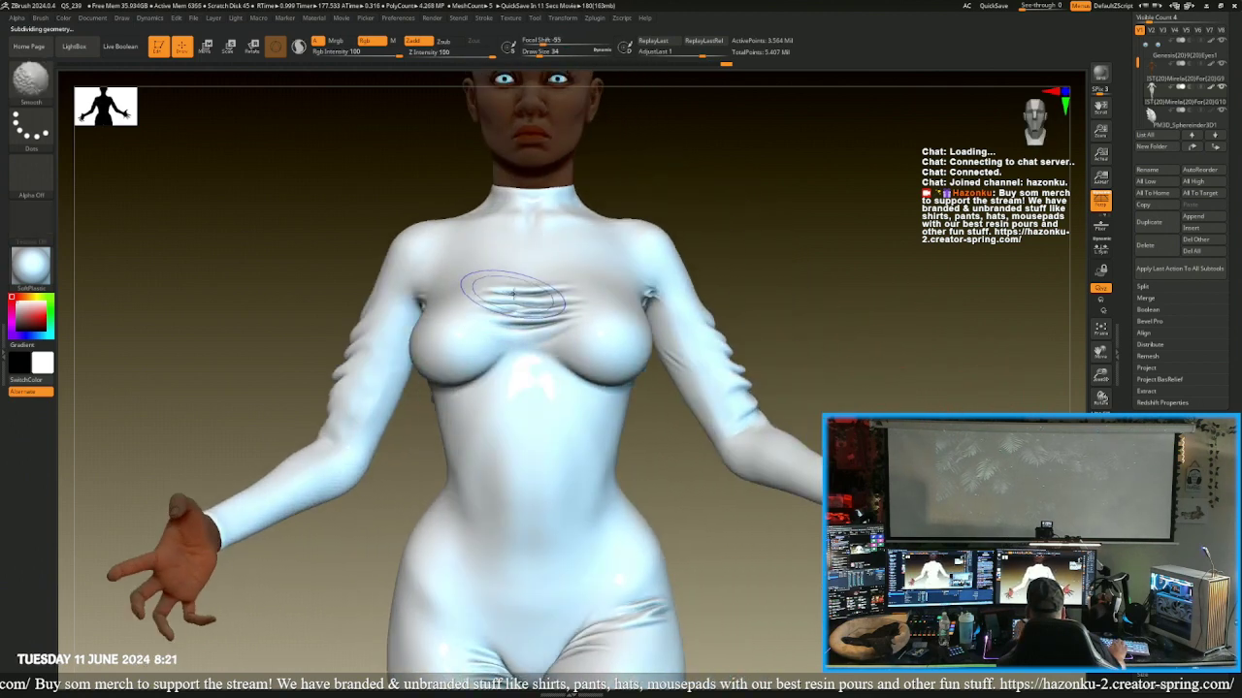
pyautogui.keyDown('shift'); pyautogui.moveTo(573, 296); pyautogui.dragTo(579, 309); pyautogui.keyUp('shift')
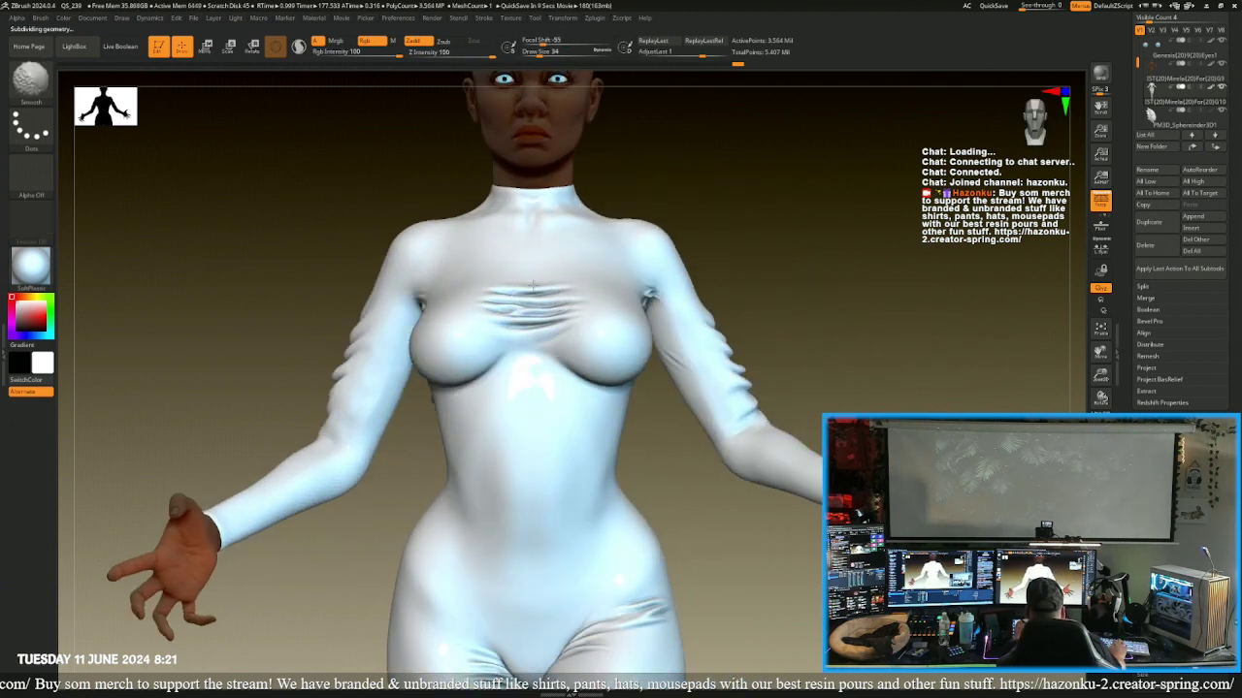
pyautogui.moveTo(806, 263)
pyautogui.mouseDown()
pyautogui.moveTo(825, 283)
pyautogui.moveTo(816, 290)
pyautogui.mouseUp()
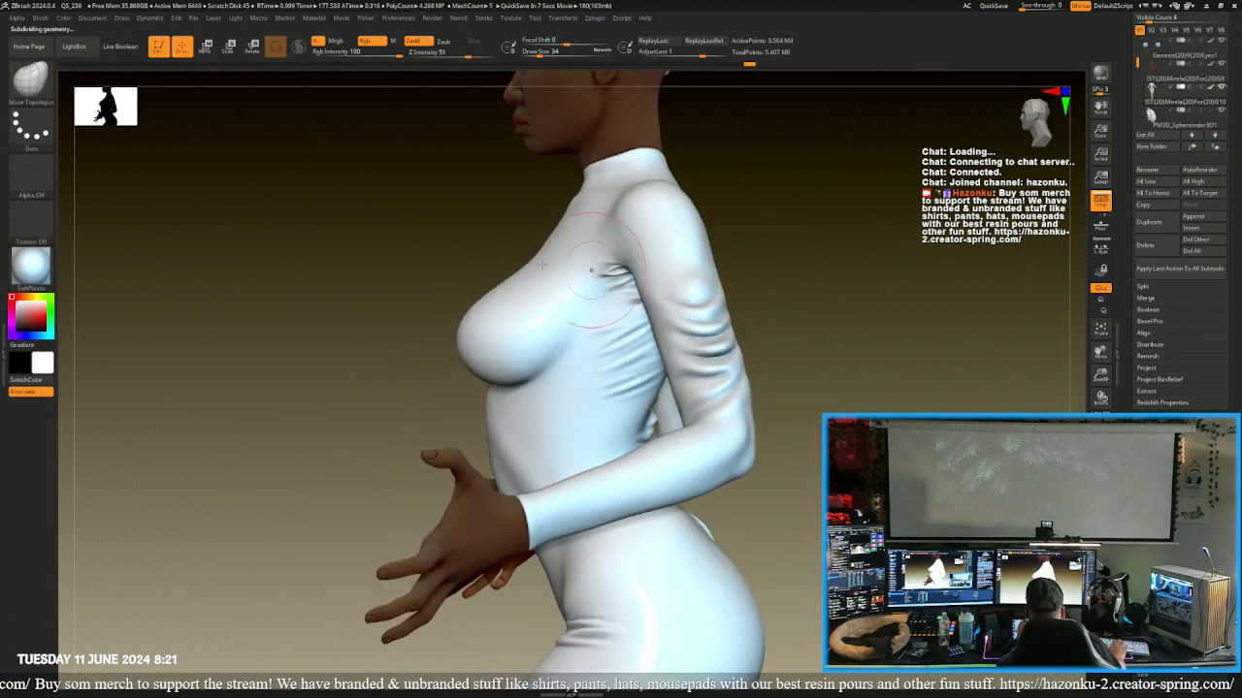
pyautogui.moveTo(339, 248); pyautogui.dragTo(490, 249)
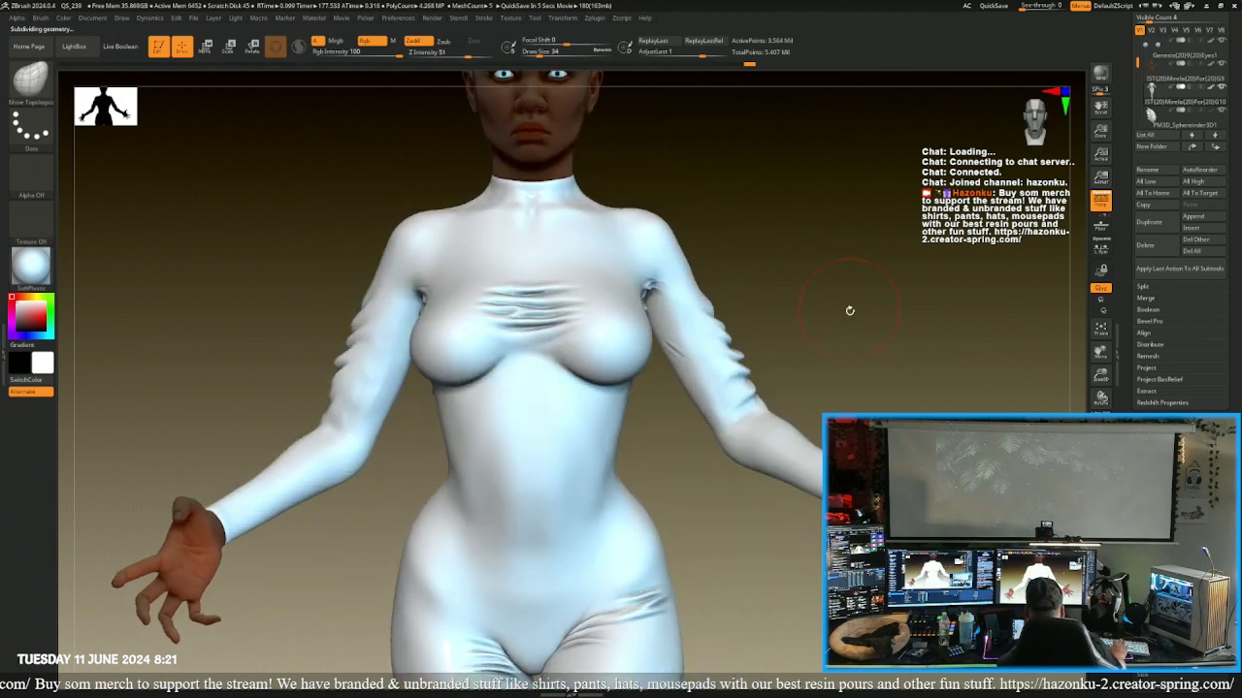
pyautogui.keyDown('alt'); pyautogui.moveTo(850, 311); pyautogui.dragTo(839, 392); pyautogui.keyUp('alt')
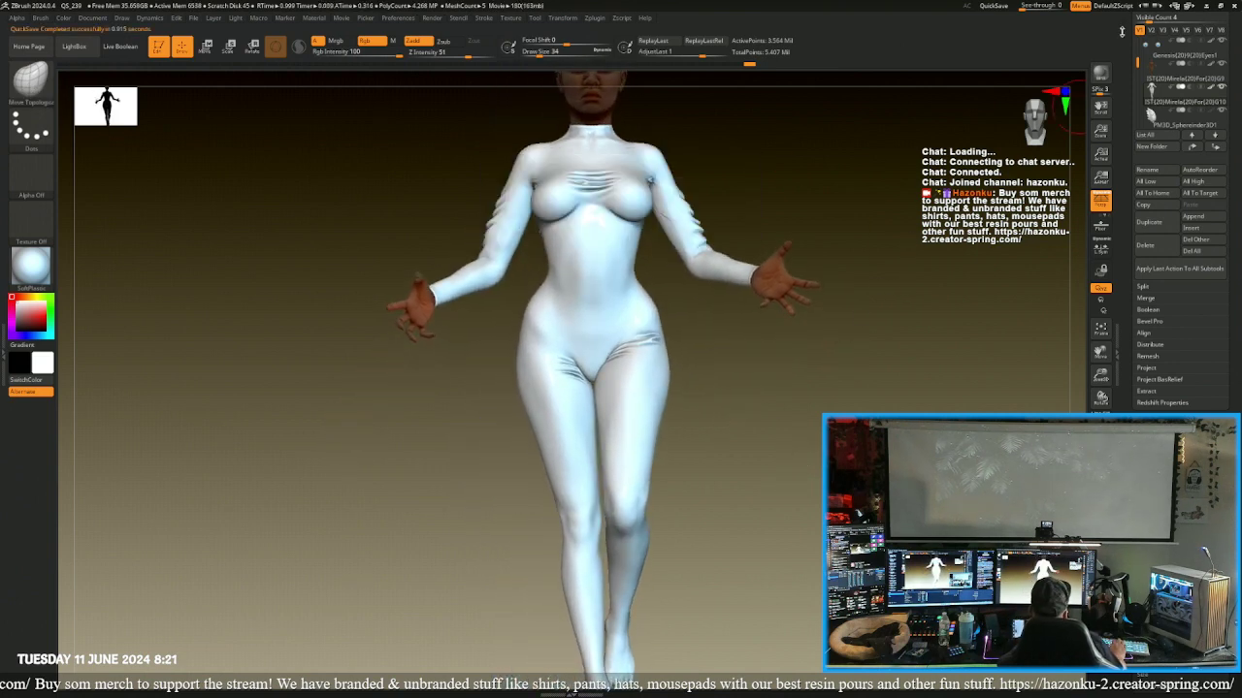
# - Save the tool as Storm_97 in the Zbrush Models folder, overwriting the existing file
pyautogui.moveTo(1120, 77); pyautogui.dragTo(1122, 188)
pyautogui.click(1194, 32)
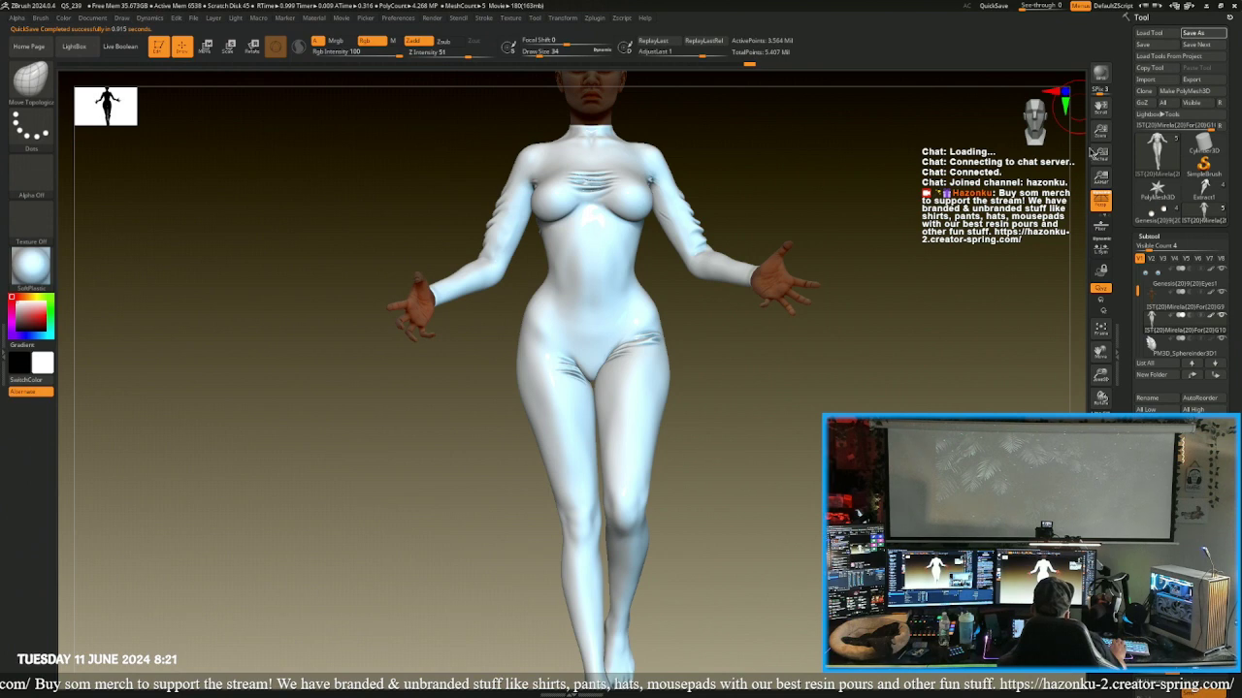
pyautogui.click(152, 109)
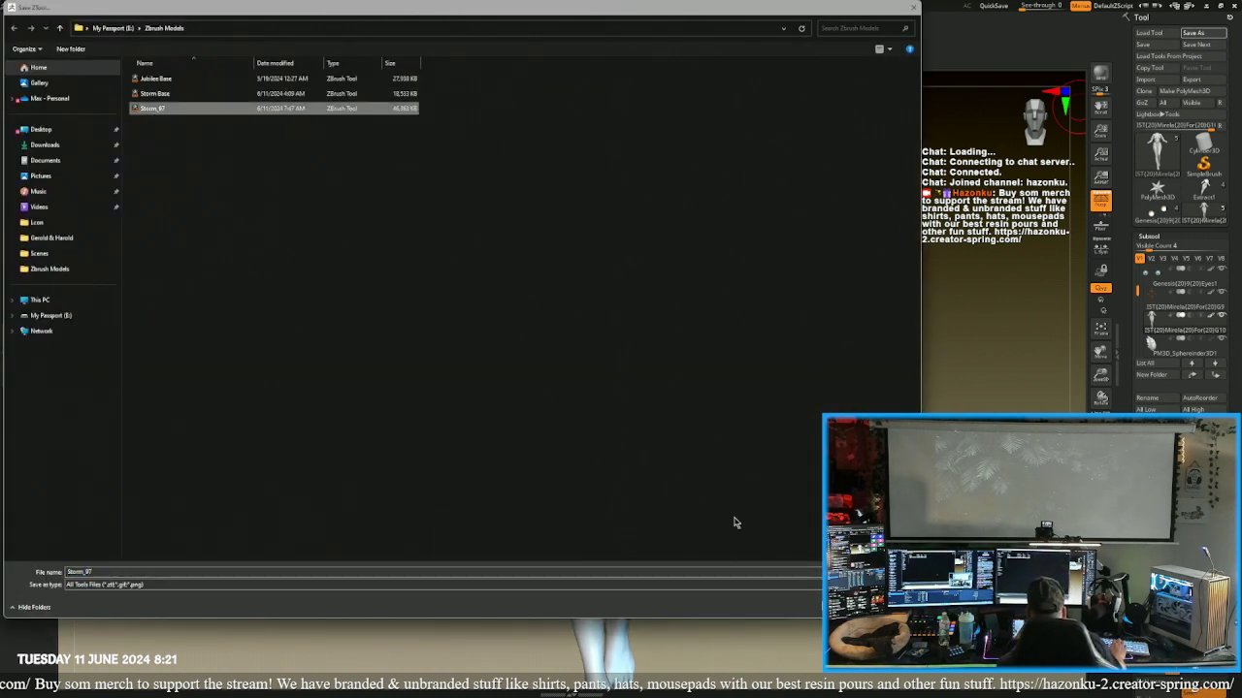
pyautogui.press('Return')
pyautogui.click(638, 344)
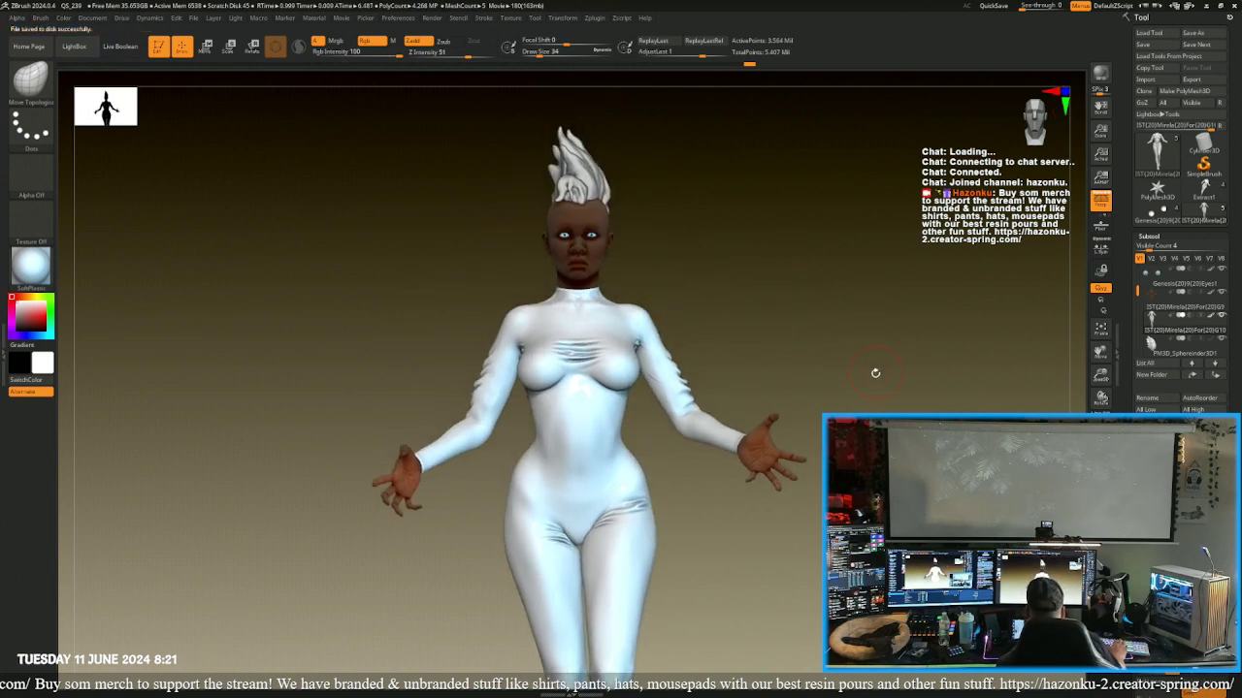
# - Frame the face using the eyes subtool and make the dark-skinned body subtool active for work on the brow area
pyautogui.click(1149, 300)
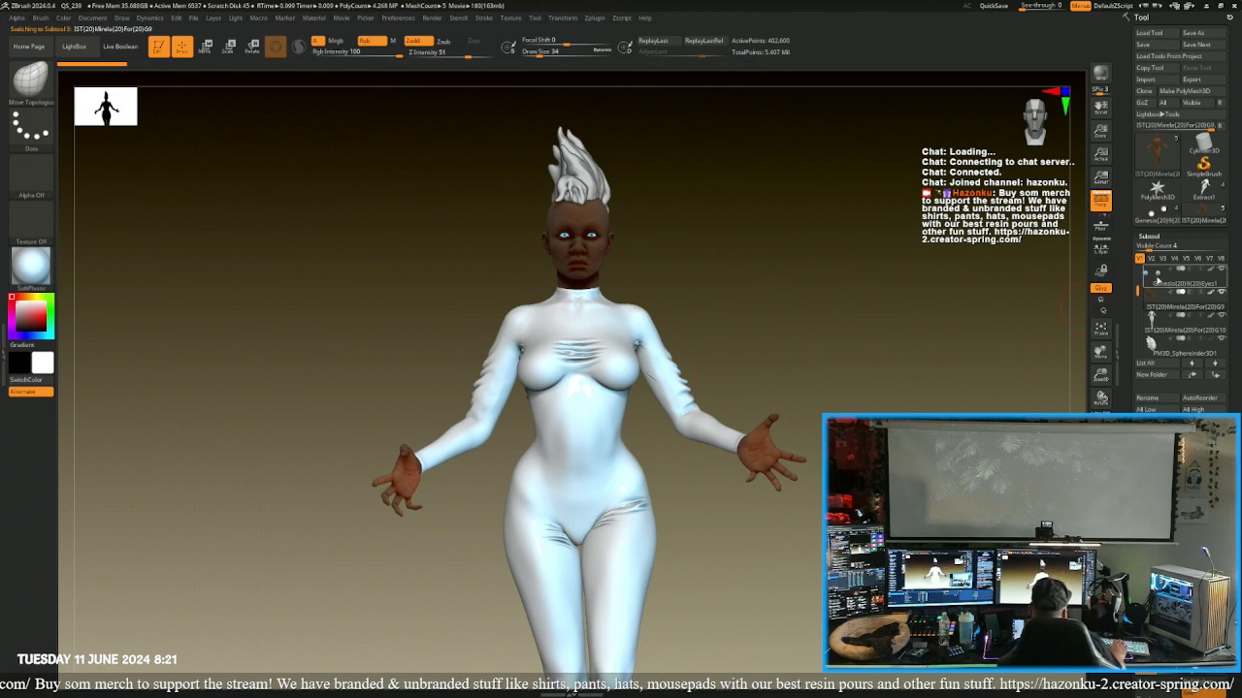
pyautogui.click(1179, 283)
pyautogui.press('f')
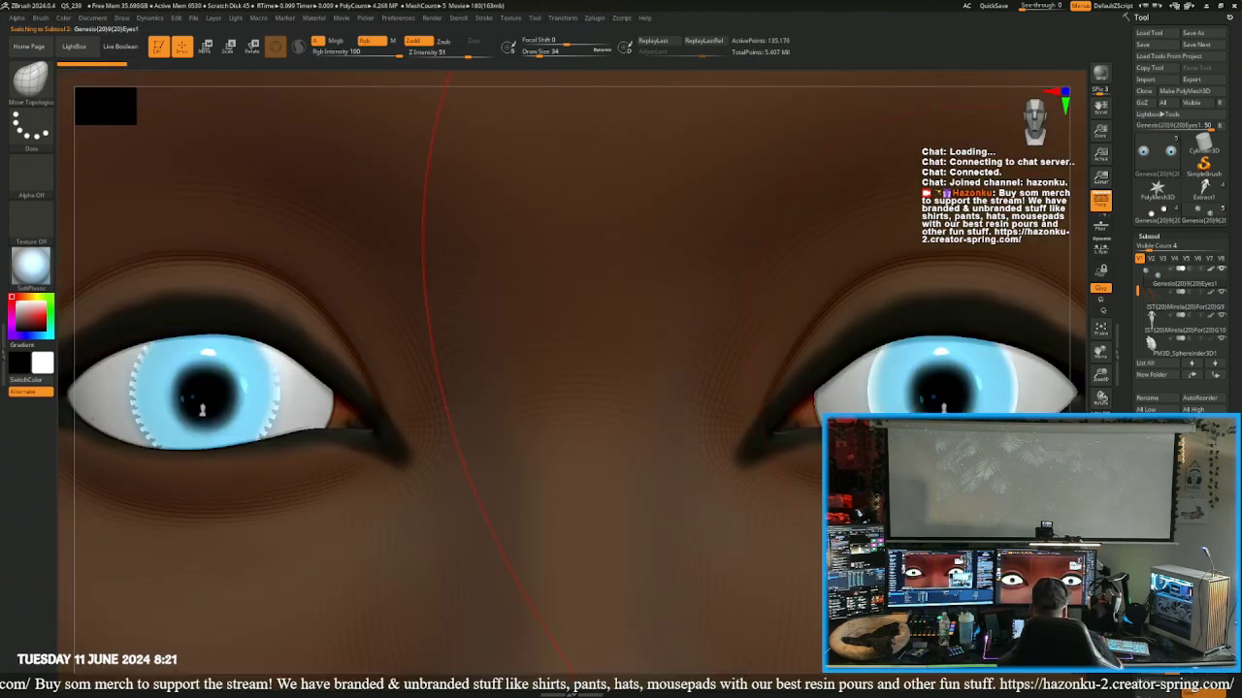
pyautogui.moveTo(1100, 375); pyautogui.dragTo(1067, 209)
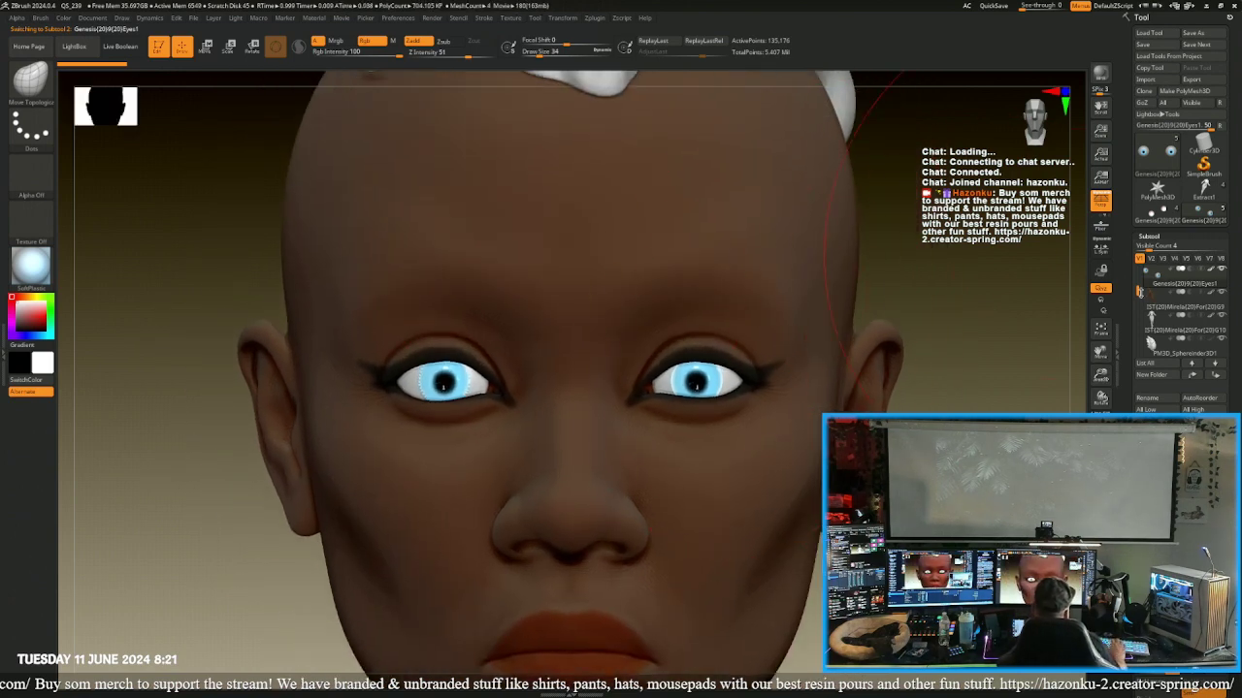
pyautogui.click(1151, 298)
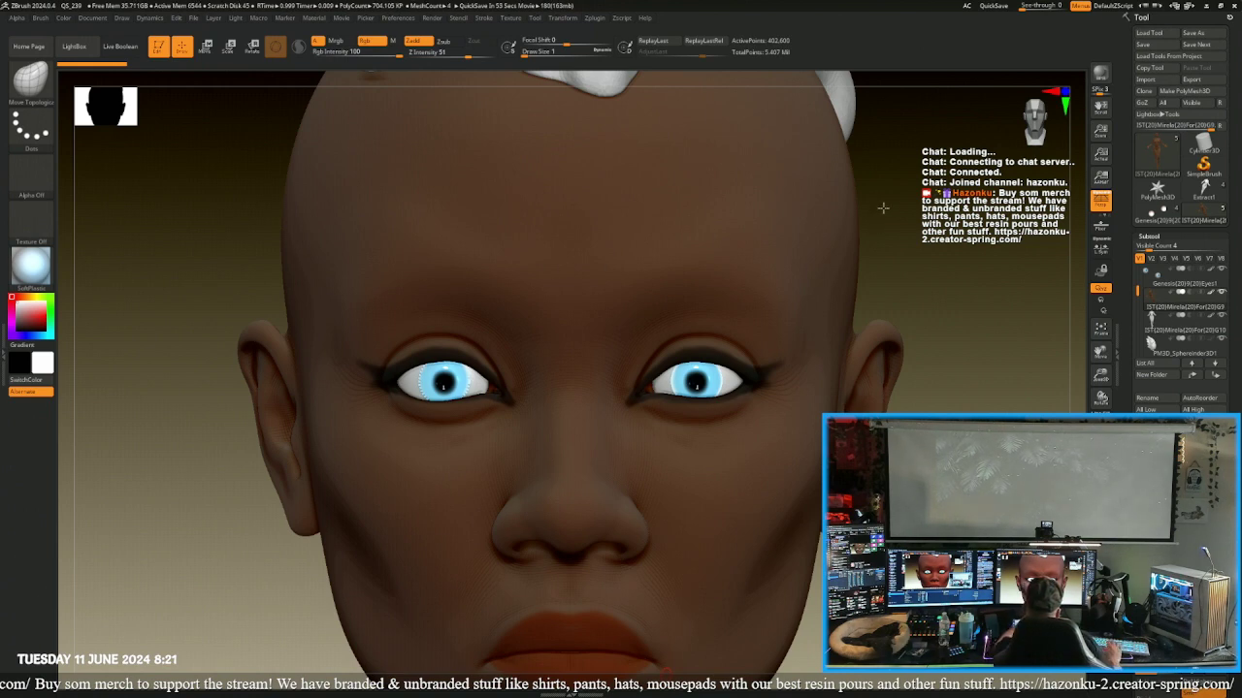
pyautogui.moveTo(883, 208); pyautogui.dragTo(881, 226)
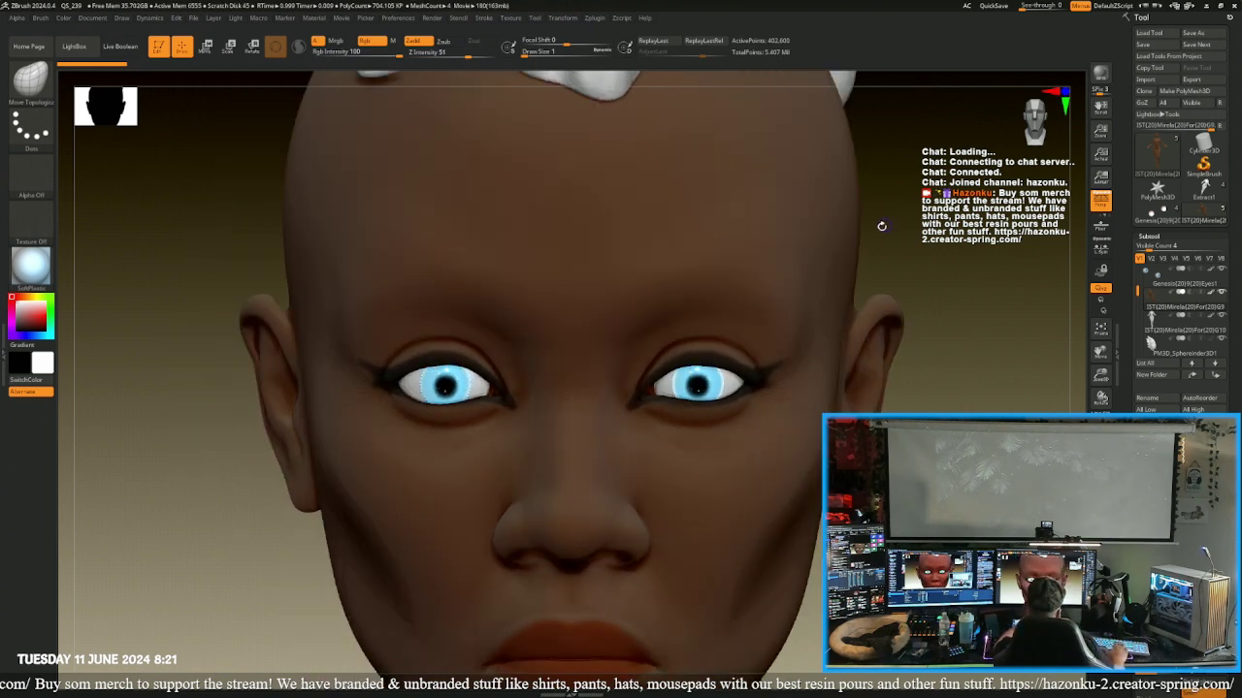
# - Paint symmetrical arched eyebrow masks above the eyes with the MaskPen brush, thick at the inner ends and tapering to thin outer tips
pyautogui.press('ctrl')
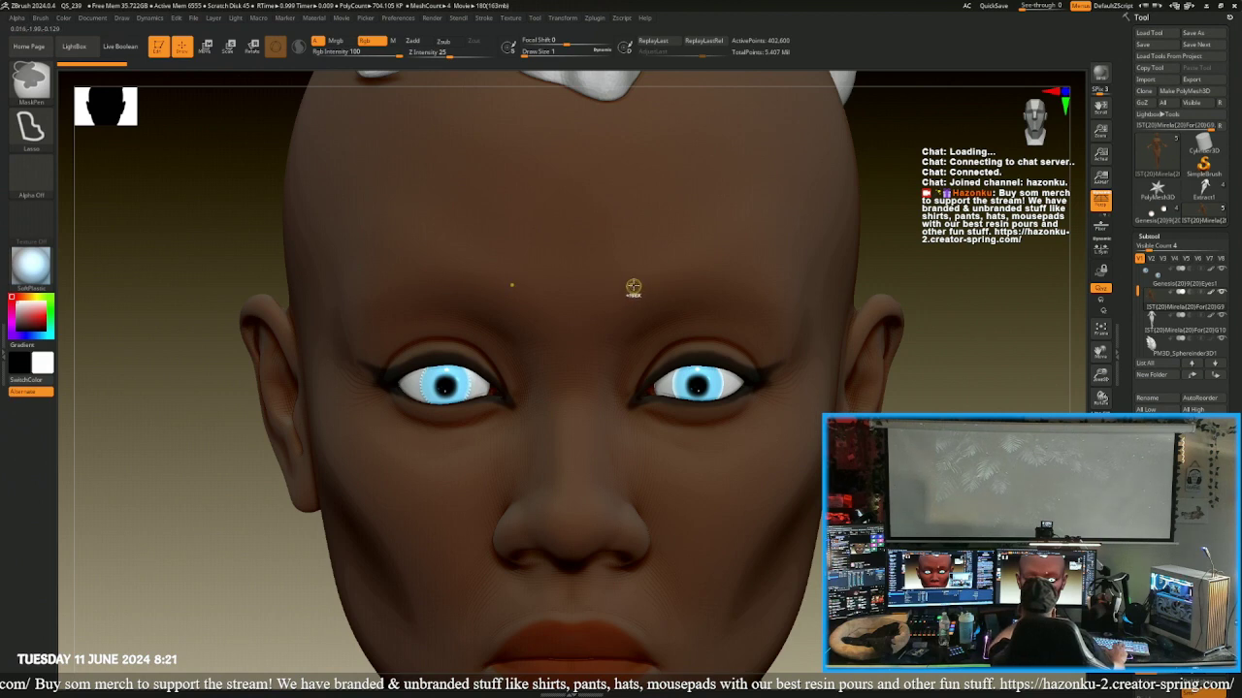
pyautogui.moveTo(610, 306)
pyautogui.keyDown('ctrl'); pyautogui.mouseDown()
pyautogui.moveTo(635, 306)
pyautogui.moveTo(811, 221)
pyautogui.mouseUp(); pyautogui.keyUp('ctrl')
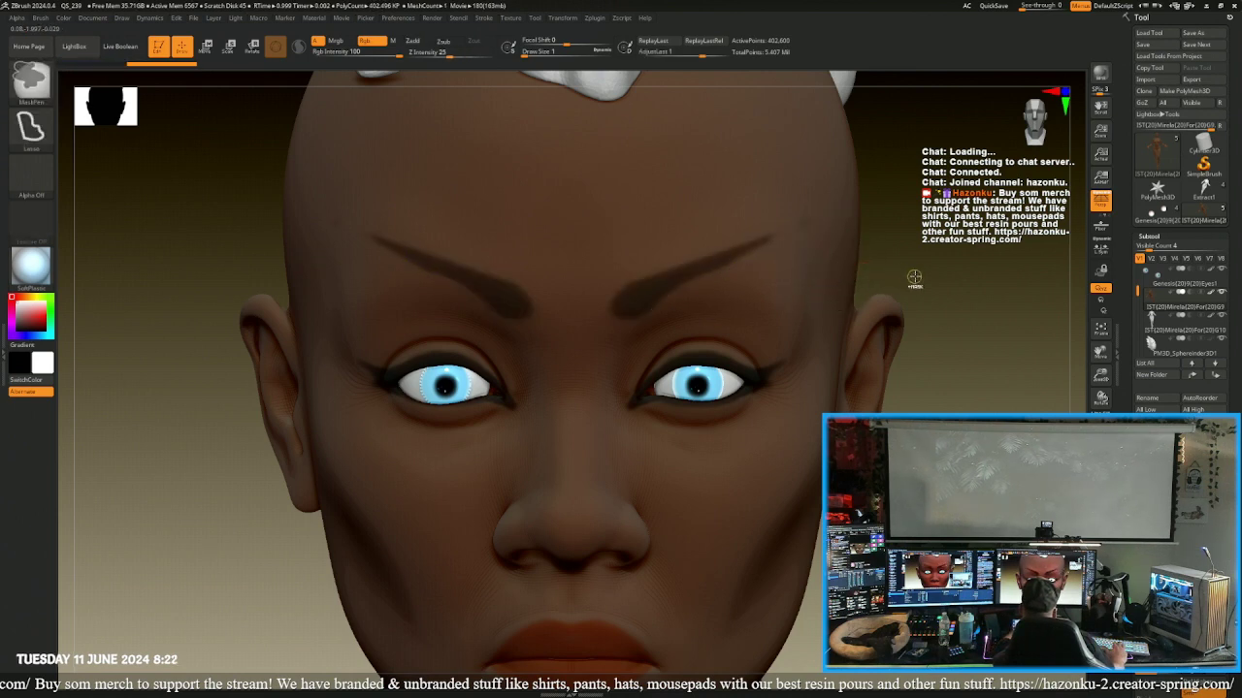
pyautogui.moveTo(811, 273)
pyautogui.keyDown('ctrl'); pyautogui.mouseDown()
pyautogui.moveTo(760, 244)
pyautogui.moveTo(743, 215)
pyautogui.moveTo(834, 194)
pyautogui.moveTo(869, 276)
pyautogui.moveTo(856, 300)
pyautogui.moveTo(771, 274)
pyautogui.moveTo(762, 249)
pyautogui.moveTo(816, 273)
pyautogui.moveTo(766, 250)
pyautogui.mouseUp(); pyautogui.keyUp('ctrl')
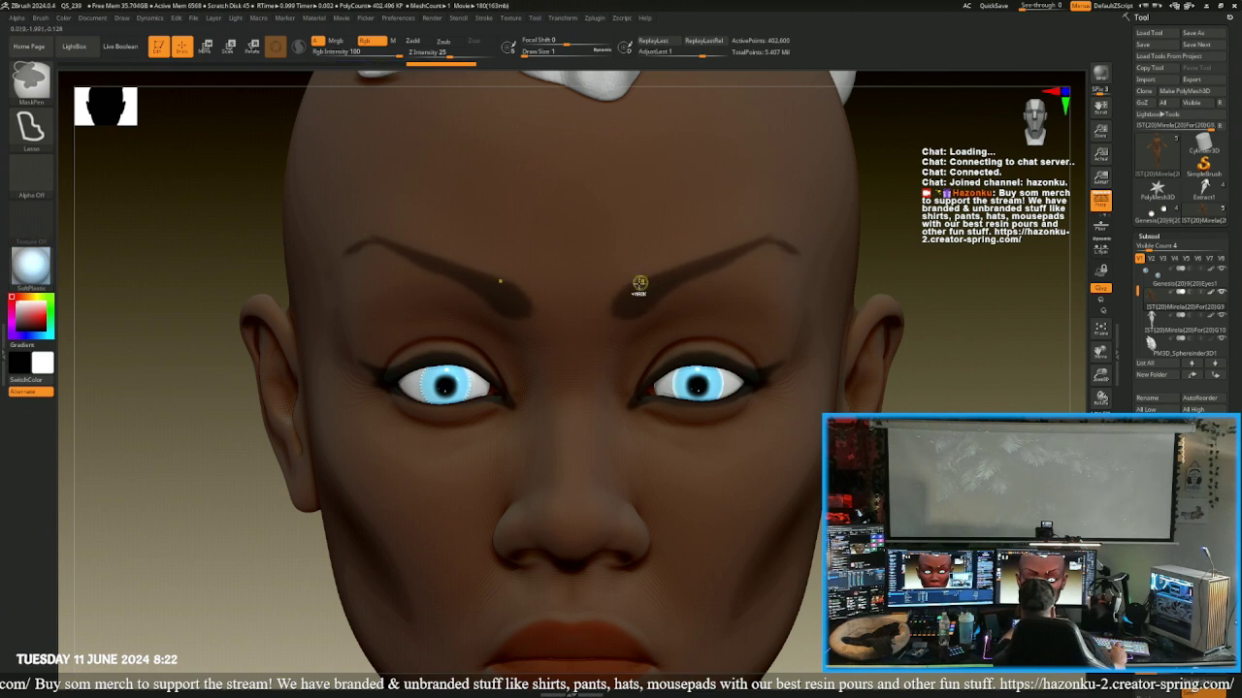
pyautogui.moveTo(640, 279)
pyautogui.keyDown('ctrl'); pyautogui.mouseDown()
pyautogui.moveTo(753, 253)
pyautogui.moveTo(627, 310)
pyautogui.moveTo(615, 302)
pyautogui.moveTo(644, 280)
pyautogui.mouseUp(); pyautogui.keyUp('ctrl')
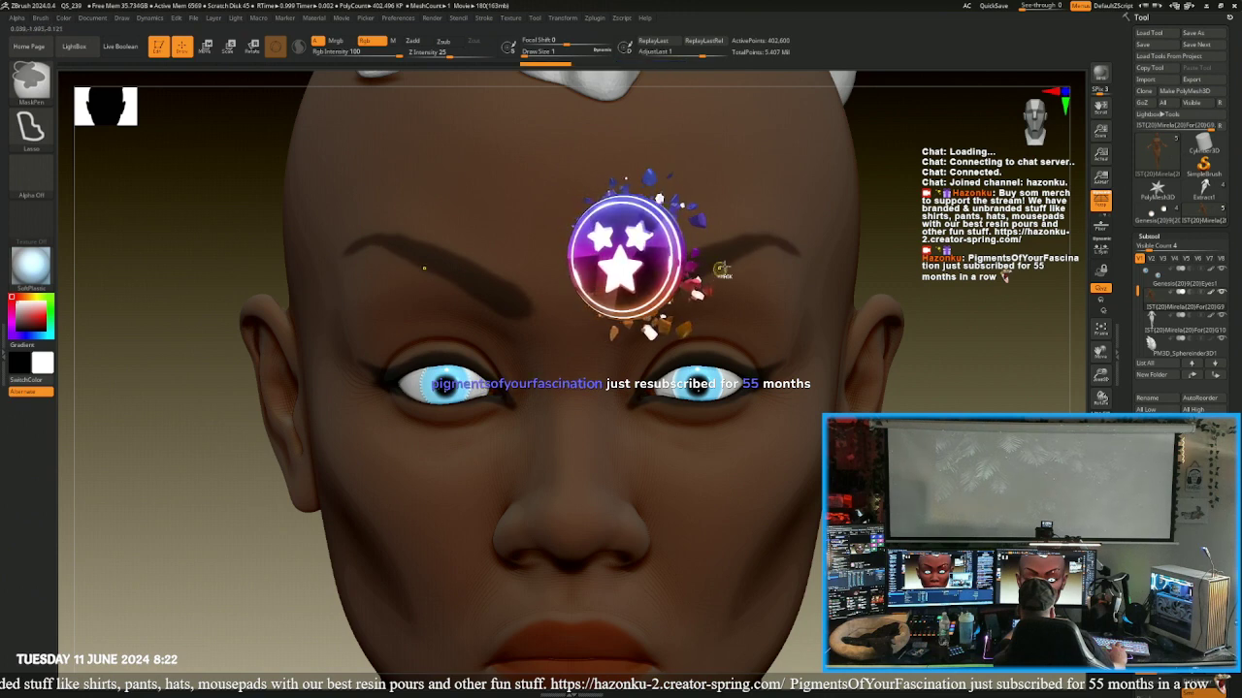
pyautogui.moveTo(797, 218); pyautogui.dragTo(643, 269)
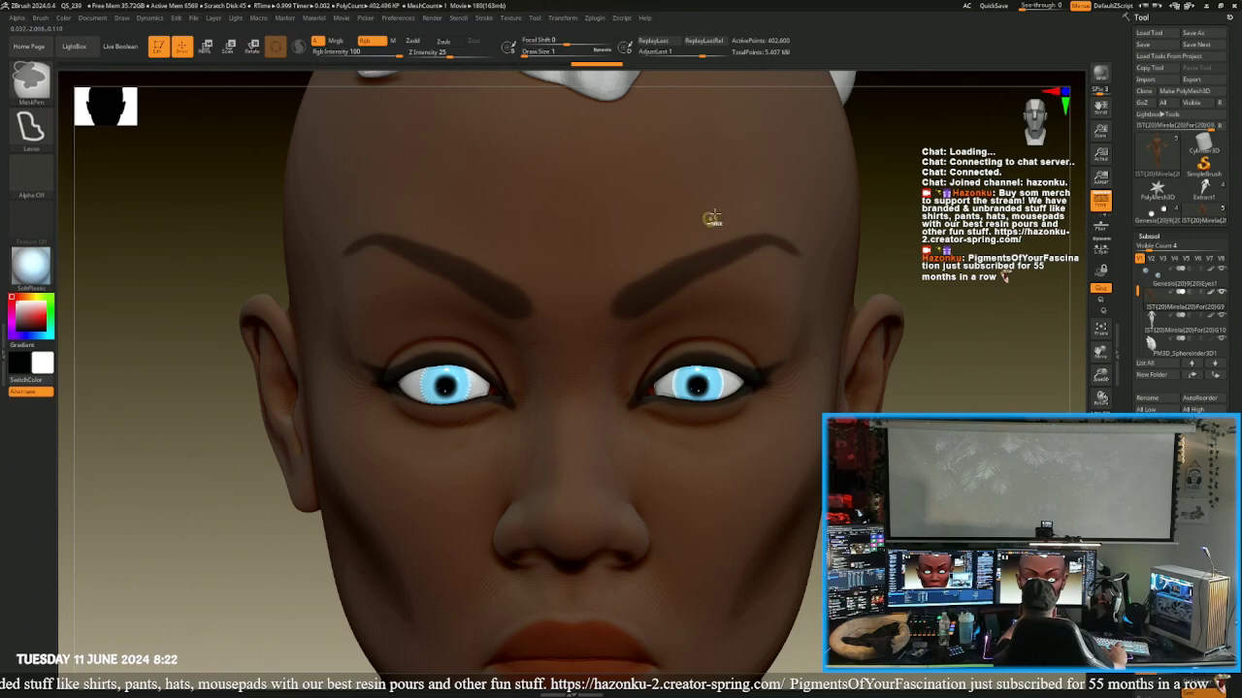
pyautogui.keyDown('ctrl'); pyautogui.moveTo(746, 199); pyautogui.dragTo(669, 267); pyautogui.keyUp('ctrl')
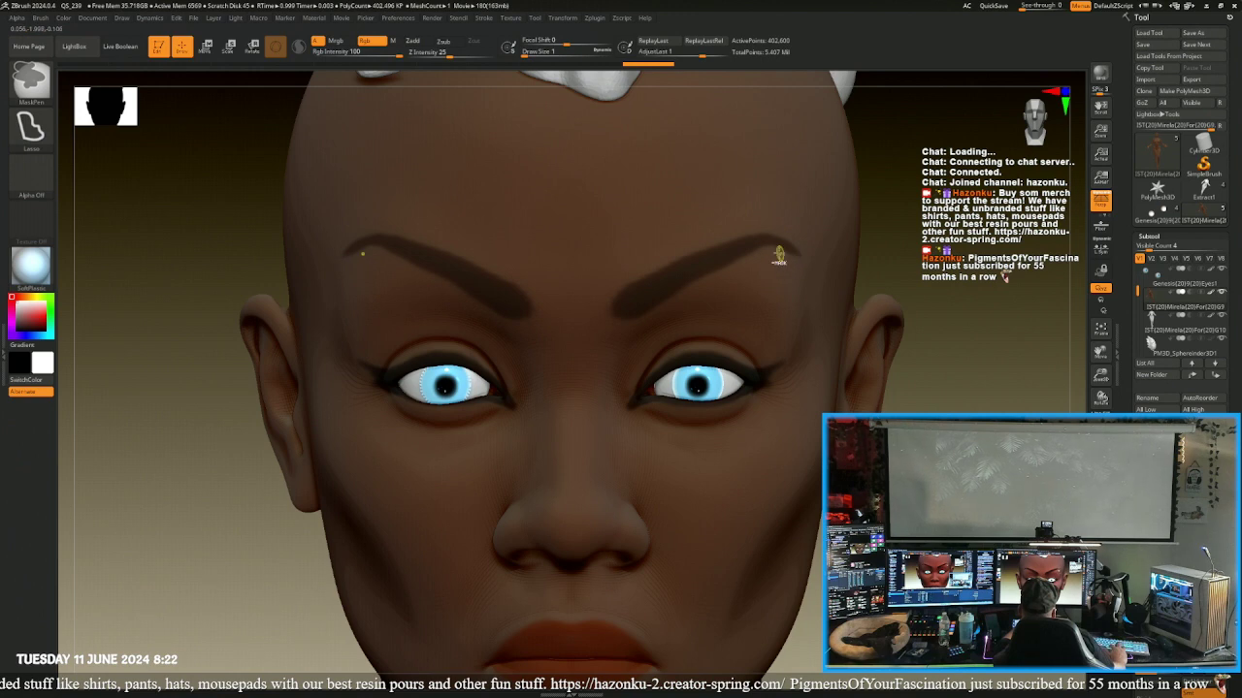
pyautogui.keyDown('ctrl'); pyautogui.moveTo(797, 268); pyautogui.dragTo(817, 258); pyautogui.keyUp('ctrl')
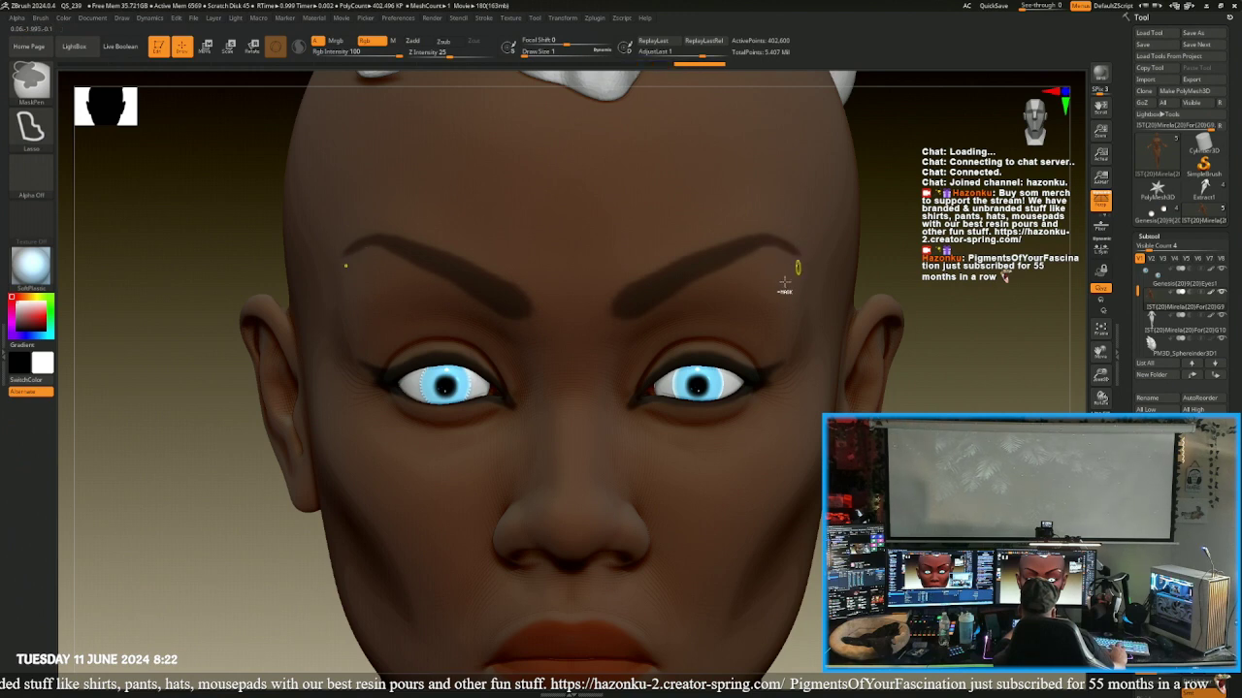
# - Refine the eyebrow mask's arch and outer tail from the side of the head and check both brows from the front
pyautogui.moveTo(824, 297); pyautogui.dragTo(842, 233, button='right')
pyautogui.press('ctrl')
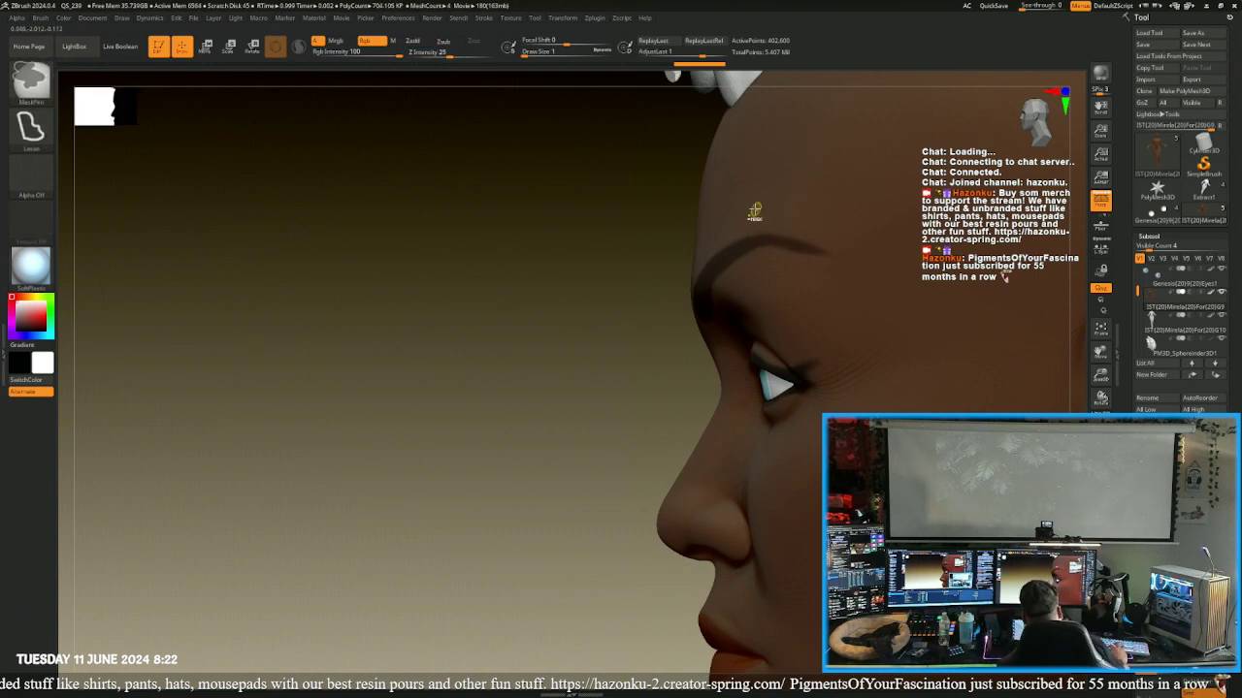
pyautogui.moveTo(755, 210)
pyautogui.keyDown('ctrl'); pyautogui.mouseDown()
pyautogui.moveTo(817, 224)
pyautogui.moveTo(892, 307)
pyautogui.mouseUp(); pyautogui.keyUp('ctrl')
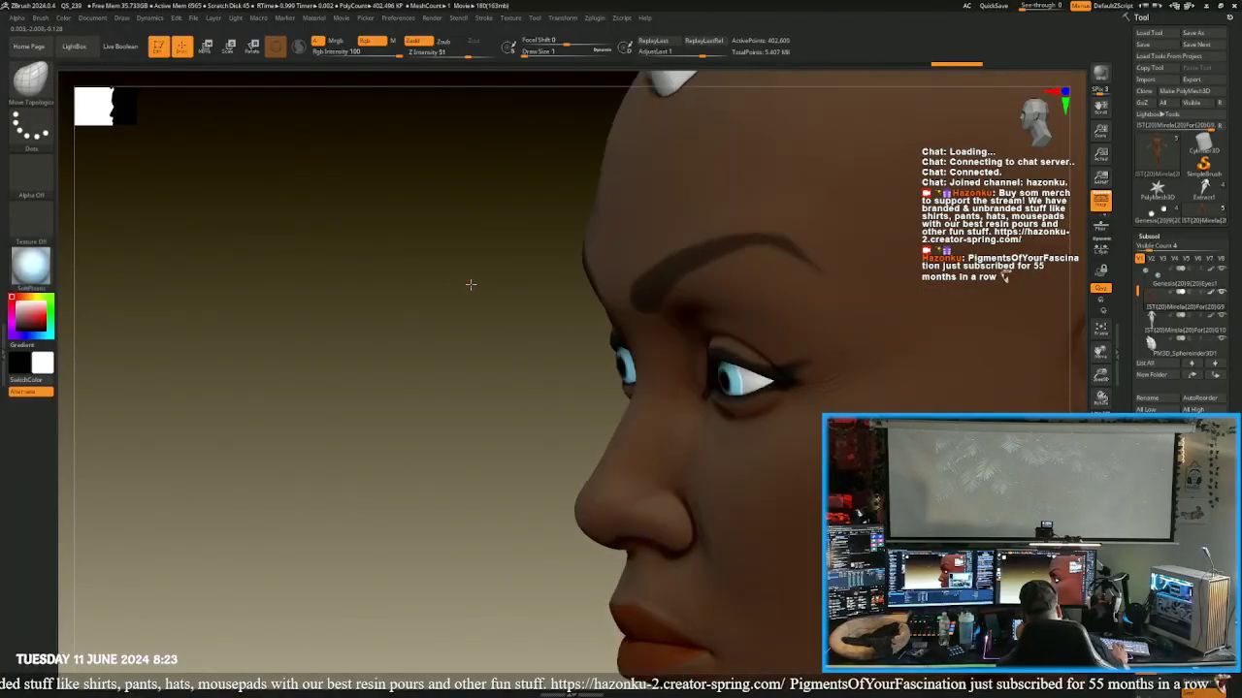
pyautogui.moveTo(470, 284); pyautogui.dragTo(545, 275)
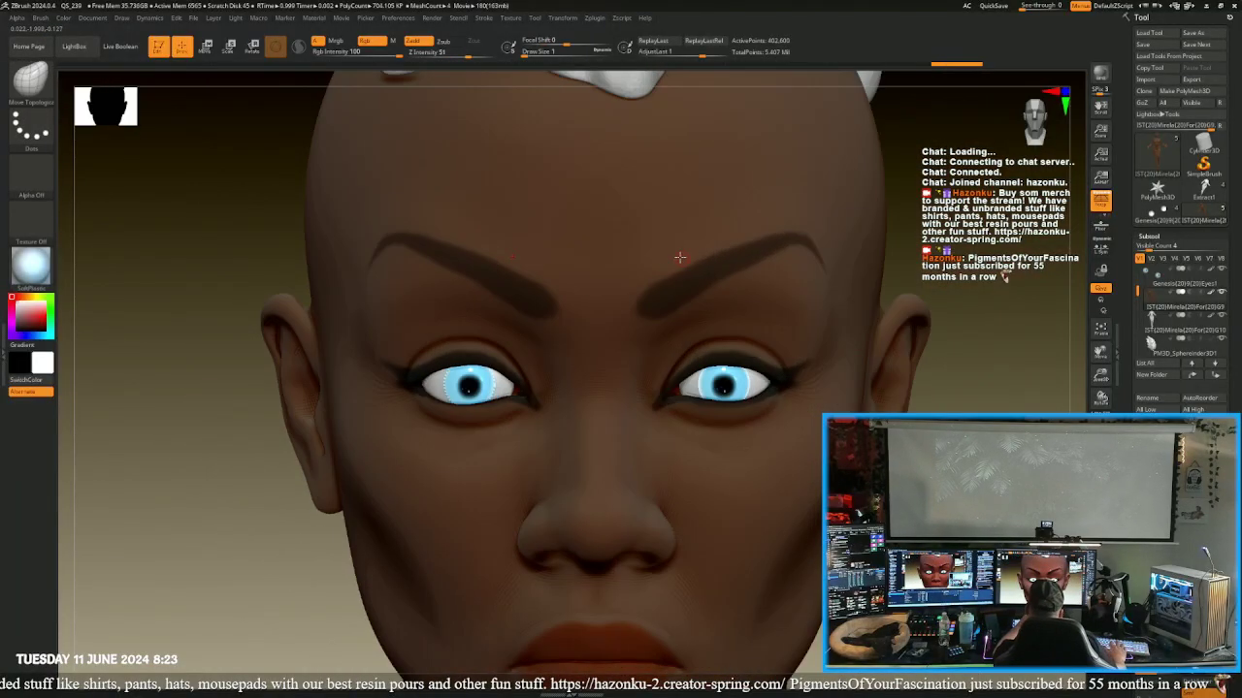
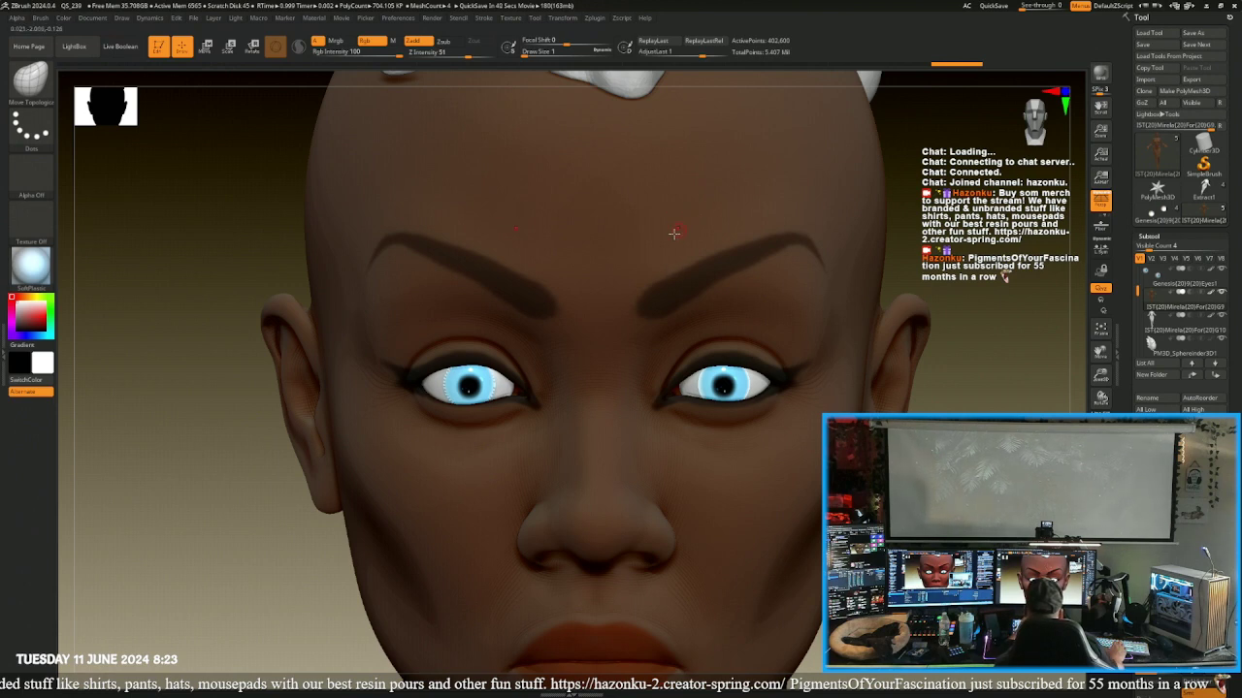
# - Refine the symmetrical eyebrow masks with the MaskPen, cleaning up their edges from the outer arch to the rounded inner ends
pyautogui.hotkey('ctrl', 'shift')
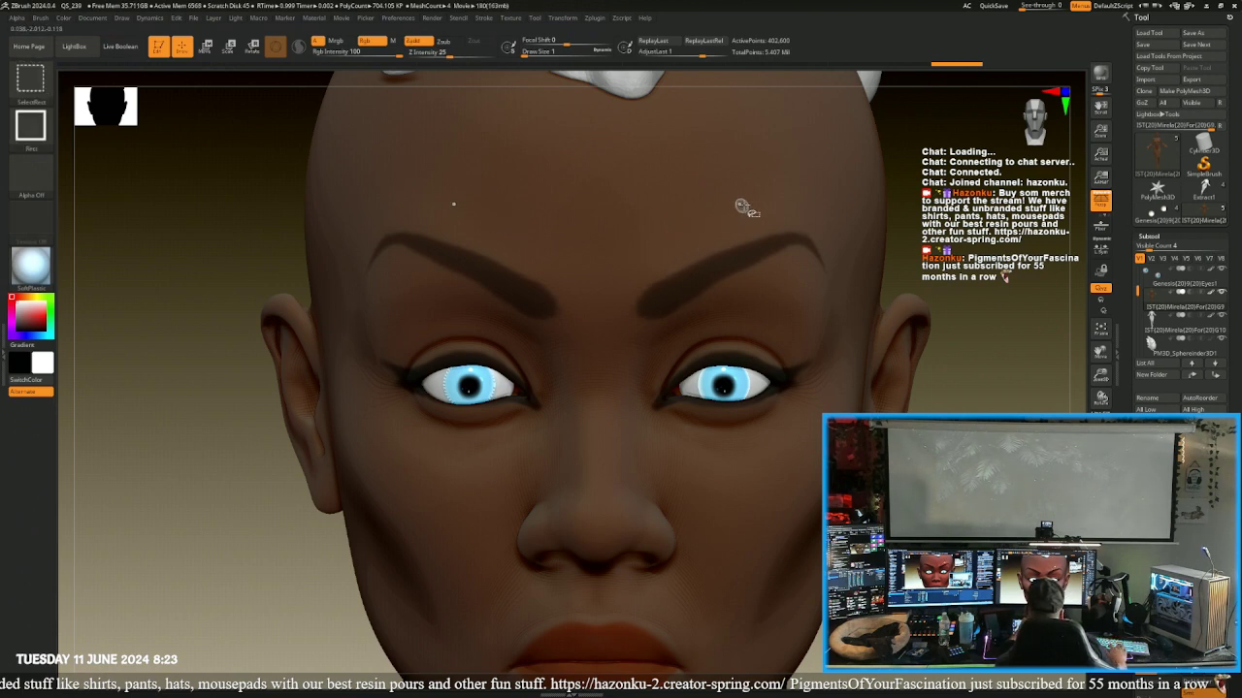
pyautogui.moveTo(764, 221)
pyautogui.keyDown('ctrl'); pyautogui.keyDown('shift'); pyautogui.mouseDown()
pyautogui.moveTo(696, 231)
pyautogui.moveTo(650, 260)
pyautogui.moveTo(686, 206)
pyautogui.mouseUp(); pyautogui.keyUp('shift'); pyautogui.keyUp('ctrl')
pyautogui.keyDown('ctrl'); pyautogui.keyDown('shift'); pyautogui.click(895, 162); pyautogui.keyUp('shift'); pyautogui.keyUp('ctrl')
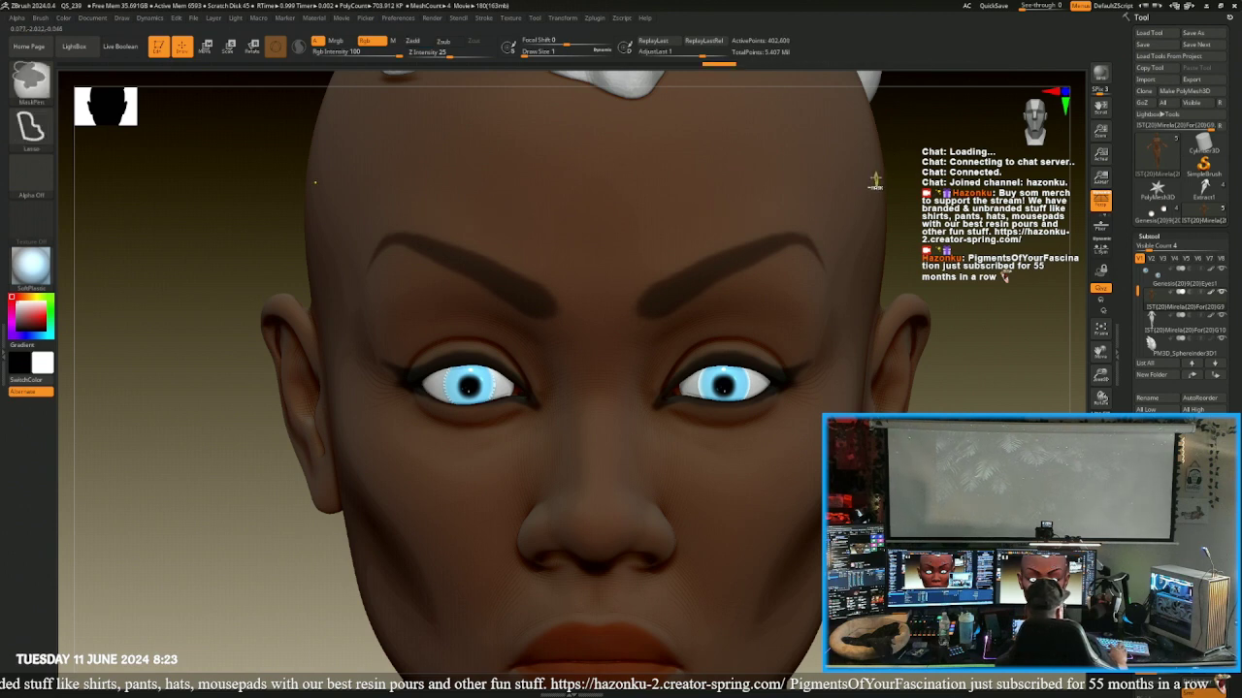
pyautogui.moveTo(830, 188)
pyautogui.keyDown('ctrl'); pyautogui.mouseDown()
pyautogui.moveTo(665, 198)
pyautogui.moveTo(646, 275)
pyautogui.moveTo(661, 287)
pyautogui.mouseUp(); pyautogui.keyUp('ctrl')
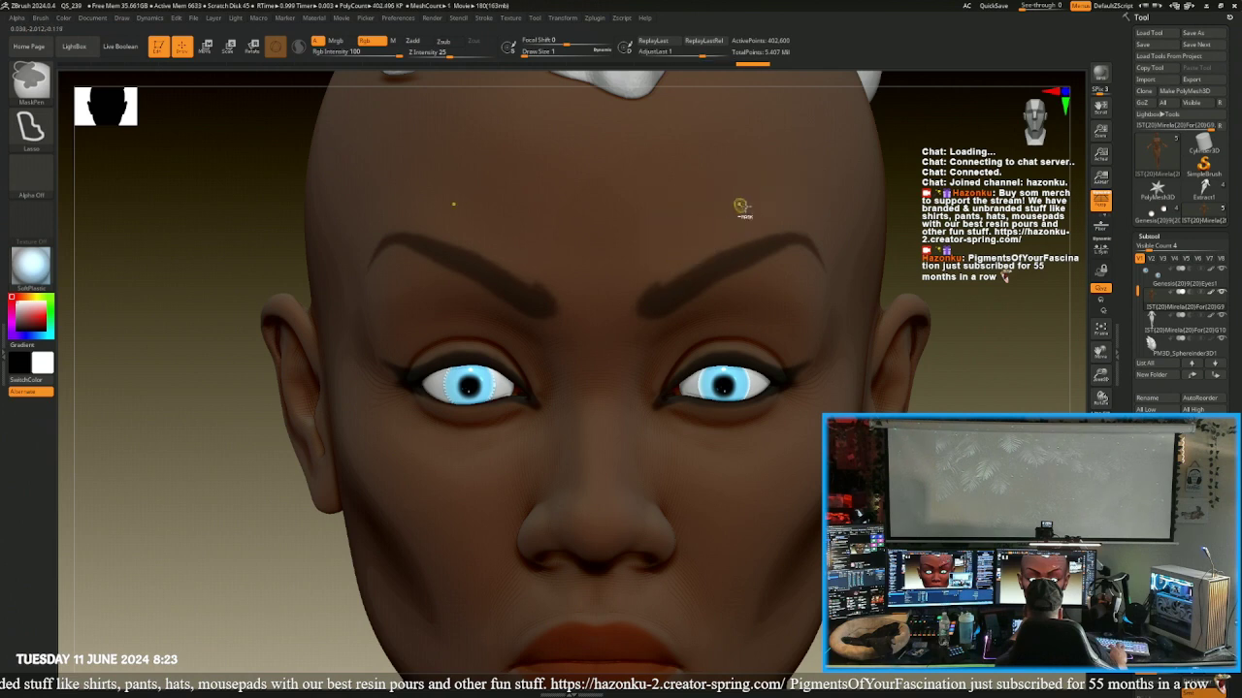
pyautogui.moveTo(820, 221)
pyautogui.keyDown('ctrl'); pyautogui.mouseDown()
pyautogui.moveTo(704, 198)
pyautogui.moveTo(646, 286)
pyautogui.mouseUp(); pyautogui.keyUp('ctrl')
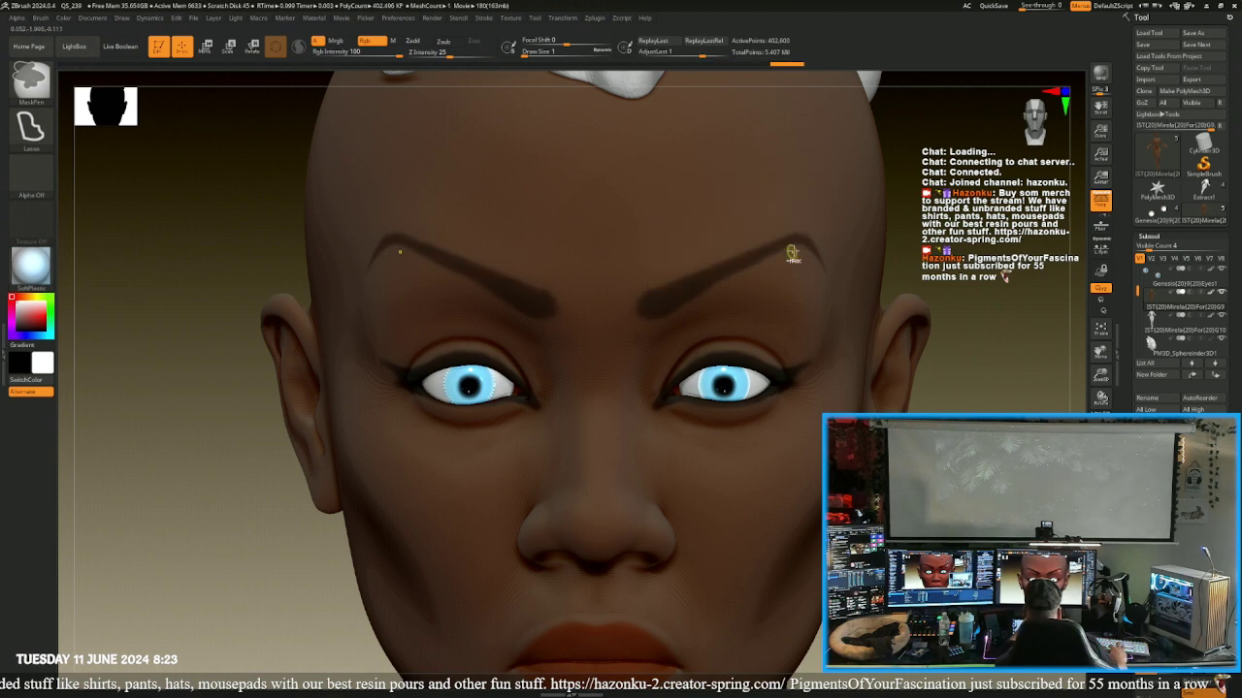
pyautogui.keyDown('ctrl'); pyautogui.moveTo(792, 249); pyautogui.dragTo(656, 324); pyautogui.keyUp('ctrl')
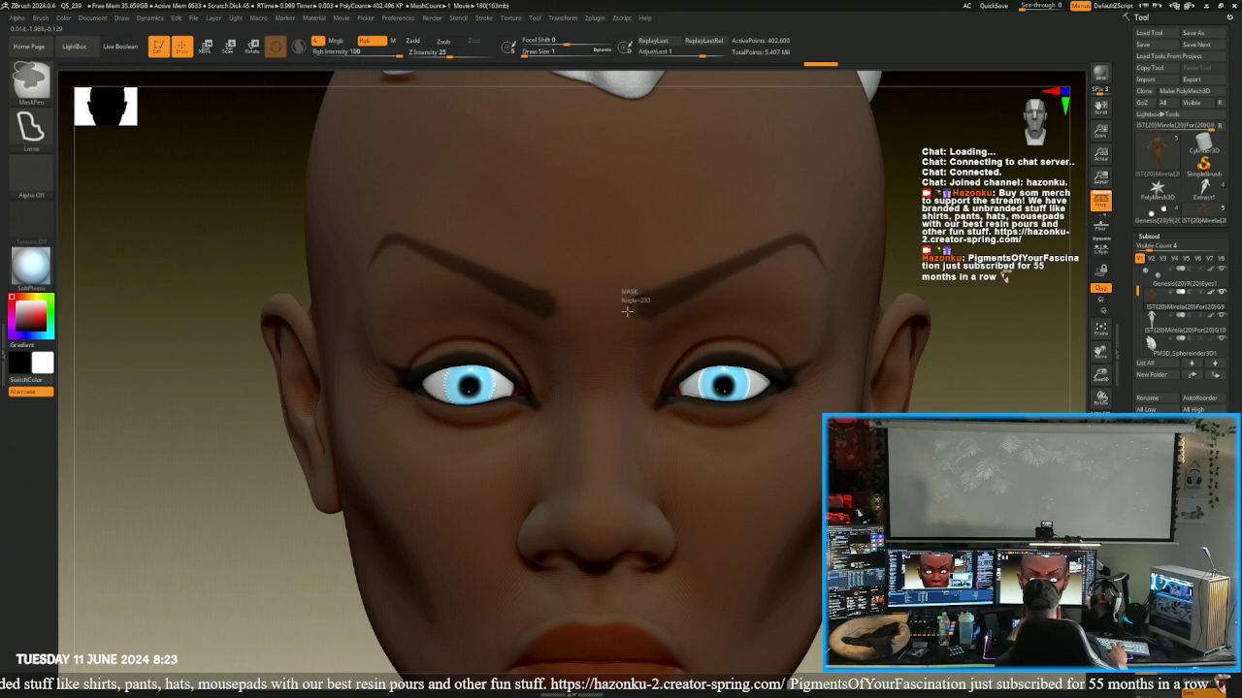
pyautogui.moveTo(655, 318)
pyautogui.keyDown('ctrl'); pyautogui.mouseDown()
pyautogui.moveTo(640, 292)
pyautogui.moveTo(644, 315)
pyautogui.moveTo(624, 324)
pyautogui.moveTo(652, 335)
pyautogui.mouseUp(); pyautogui.keyUp('ctrl')
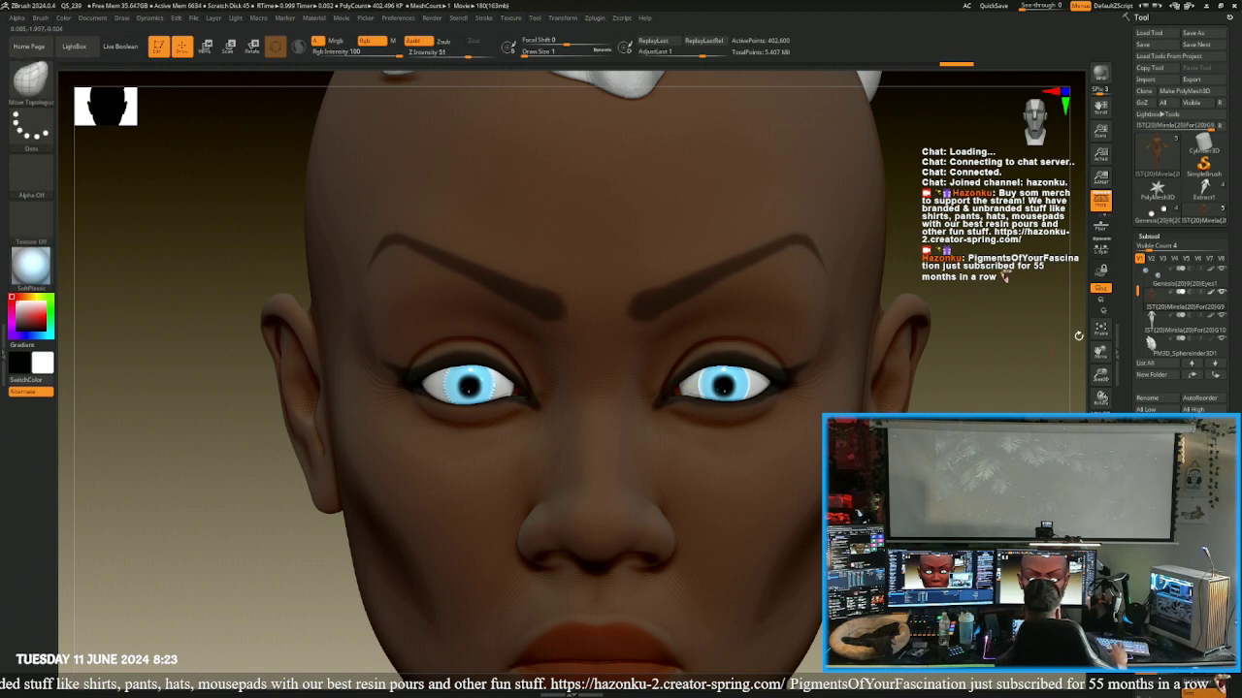
# - Try adjusting the eyebrow mask by growing and sharpening it, then growing, shrinking and sharpening it again
pyautogui.moveTo(1127, 408); pyautogui.dragTo(1114, 344)
pyautogui.scroll(5, 1114, 343)
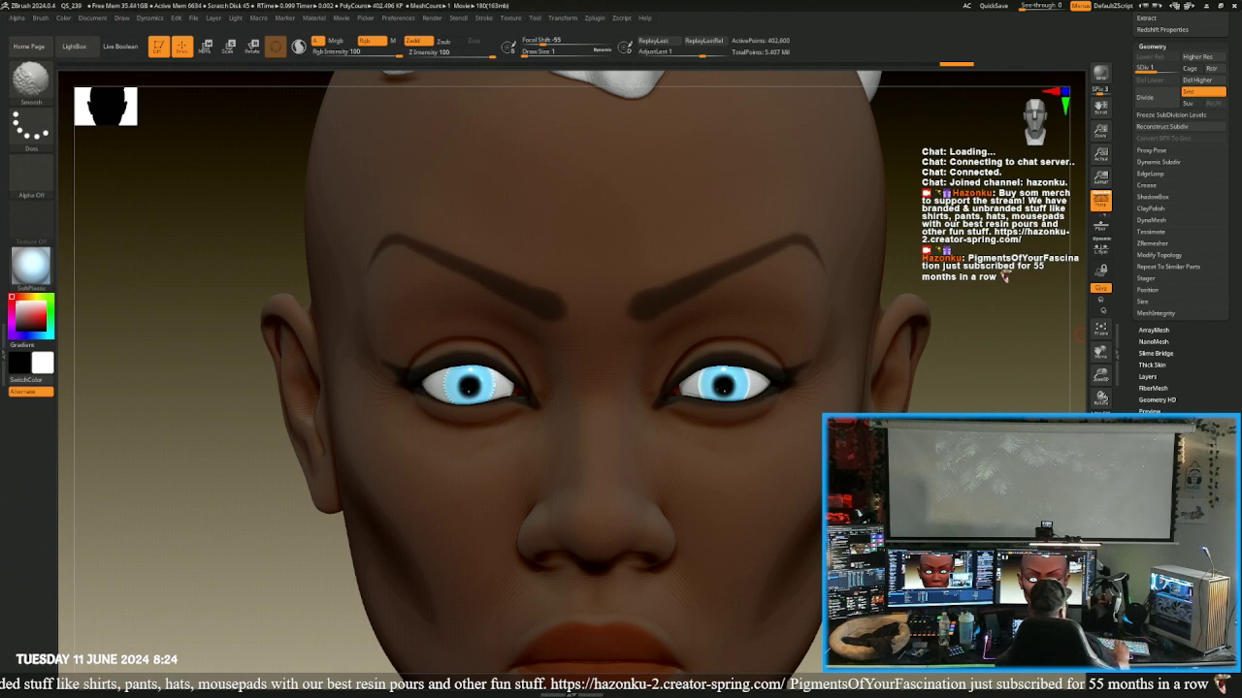
pyautogui.scroll(-4, 1148, 368)
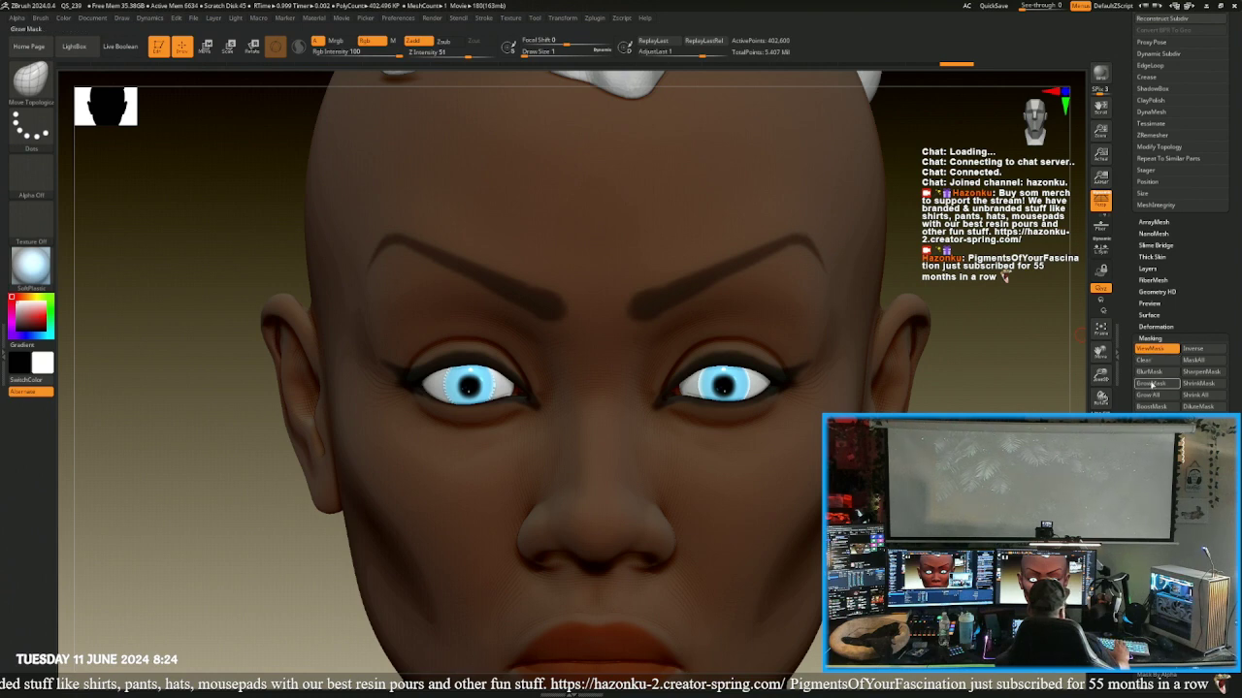
pyautogui.click(1150, 384)
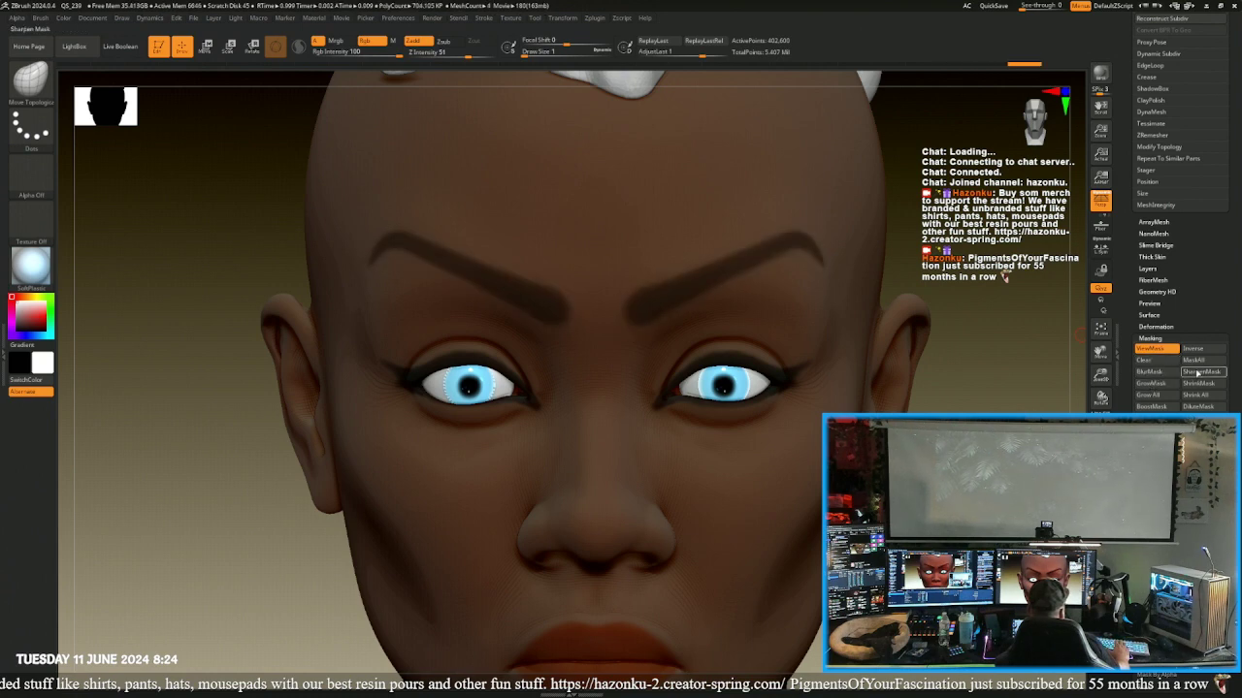
pyautogui.click(1197, 373)
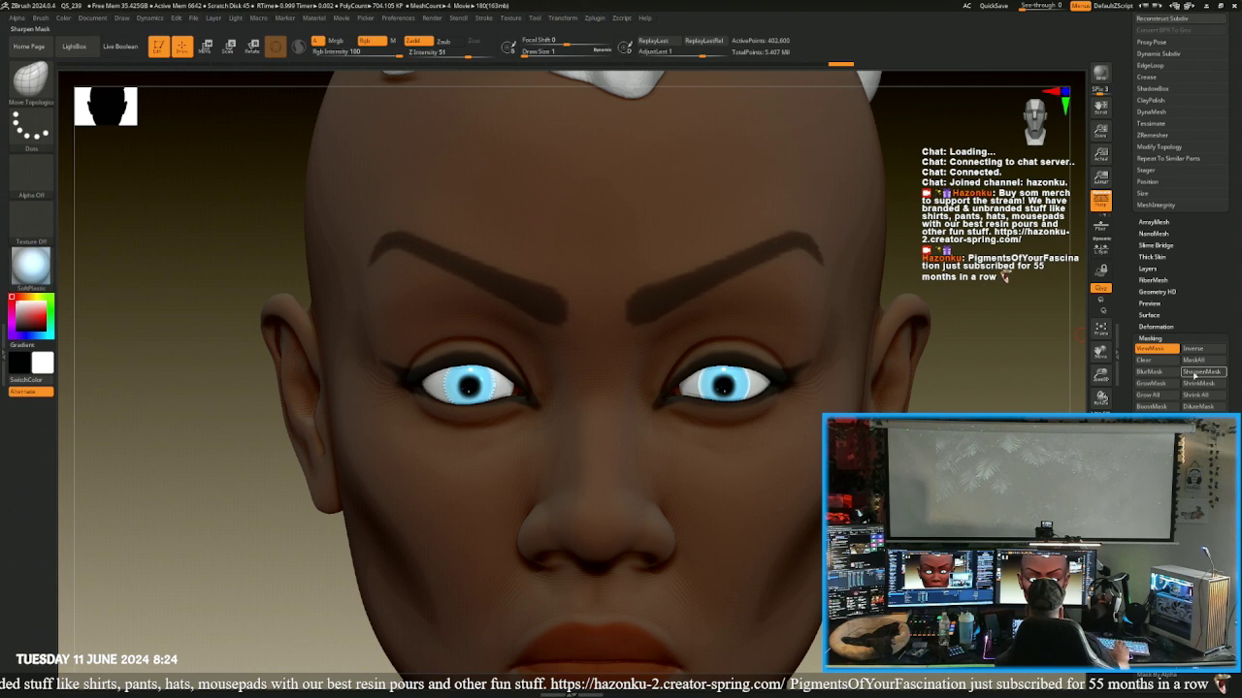
pyautogui.click(1149, 384)
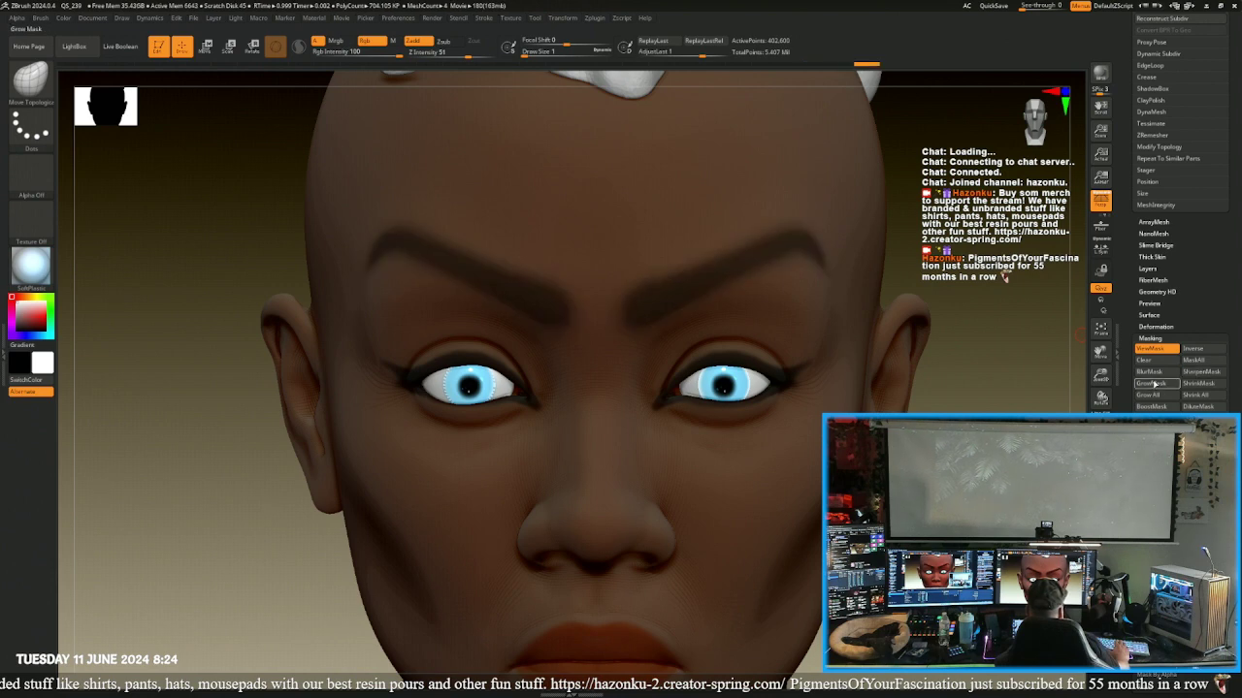
pyautogui.click(1194, 385)
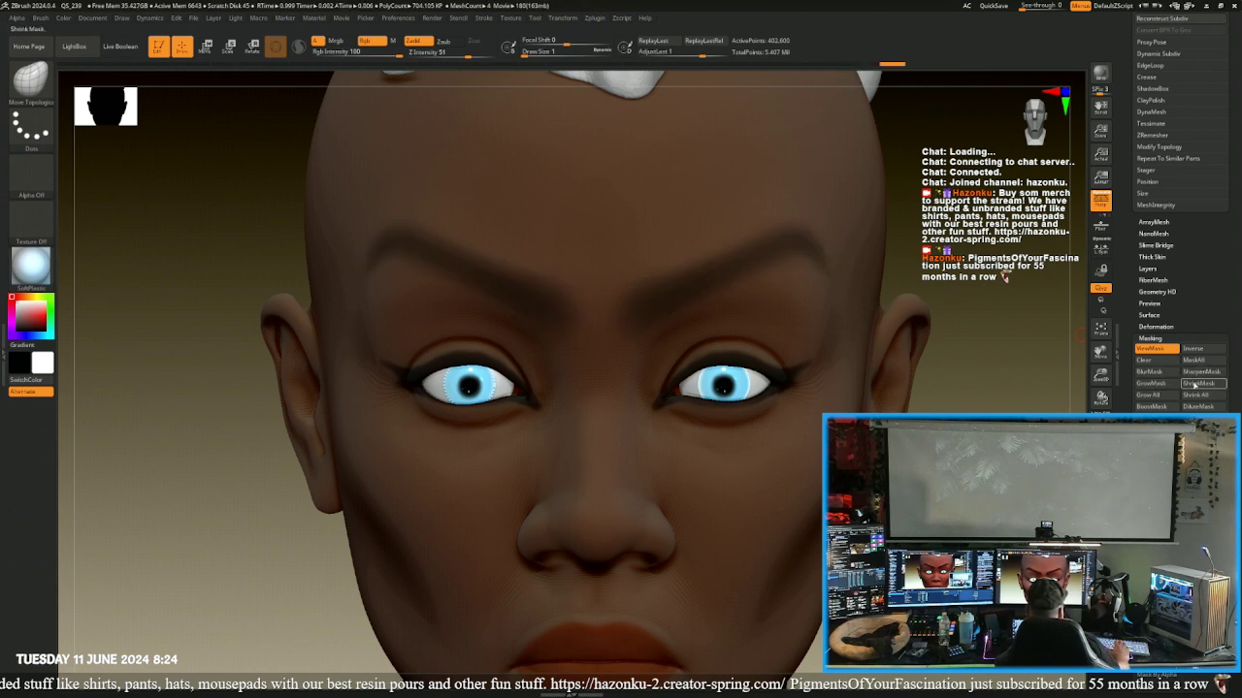
pyautogui.click(1192, 372)
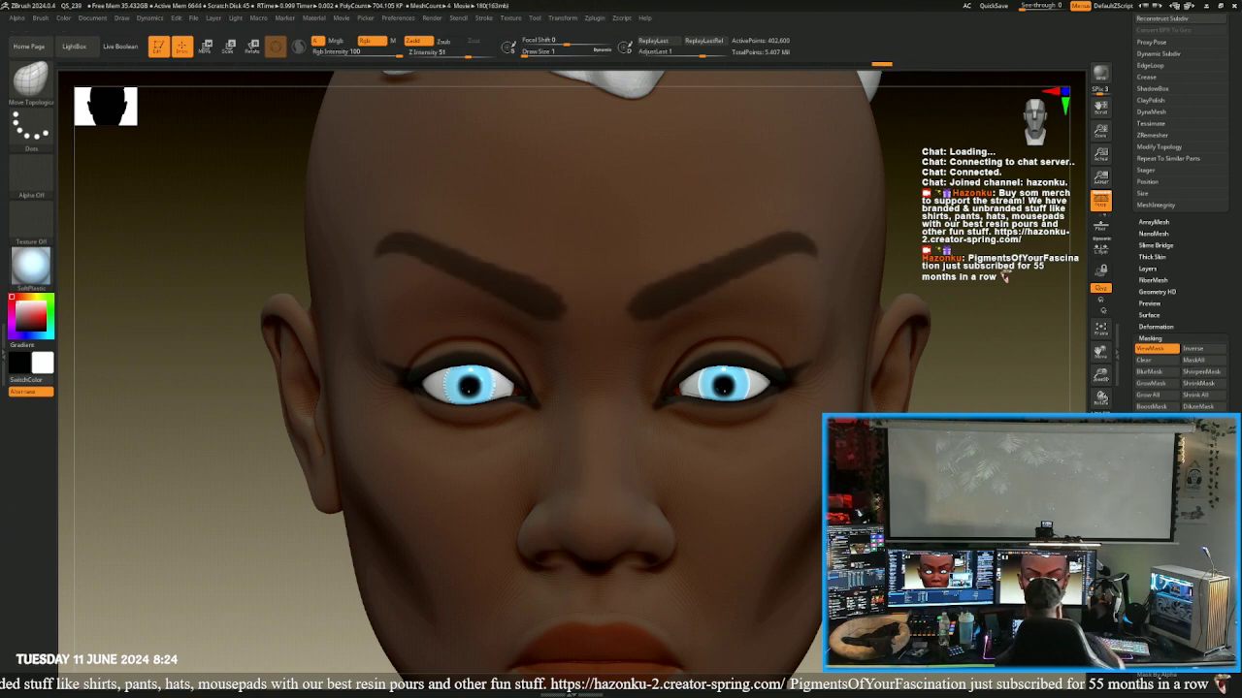
# - Step back through the undo history to the eyebrow mask grown and sharpened once
pyautogui.press('ctrl')
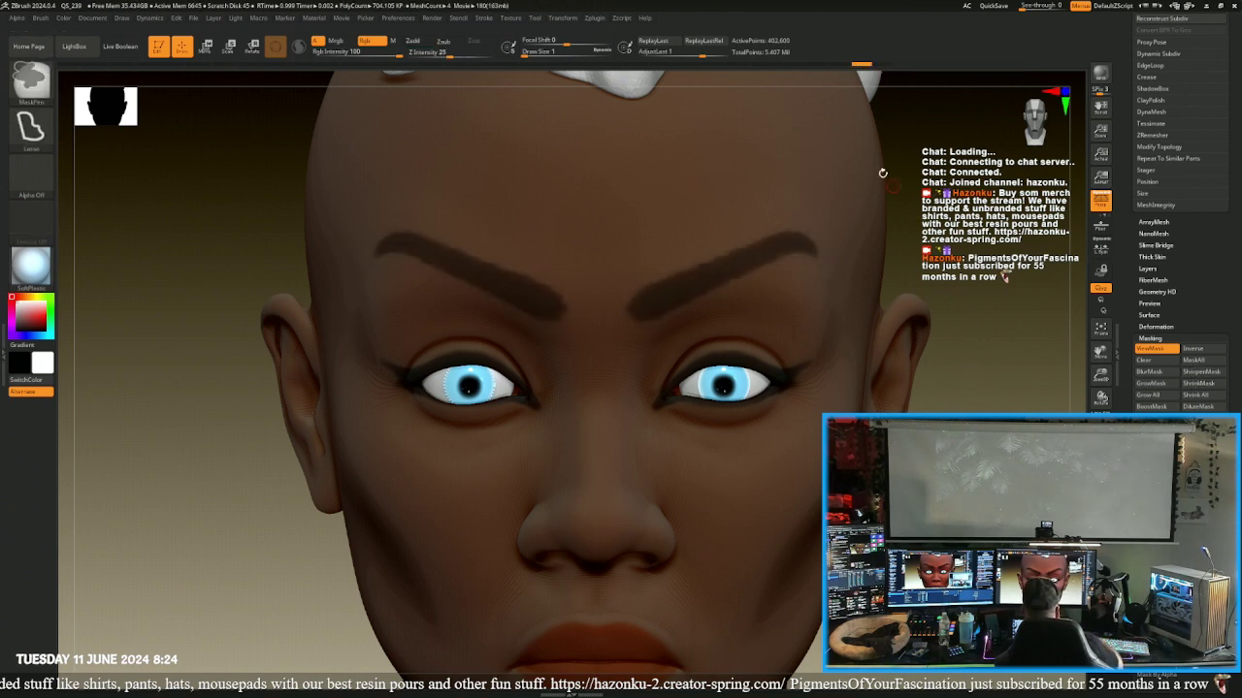
pyautogui.hotkey('ctrl', 'z')
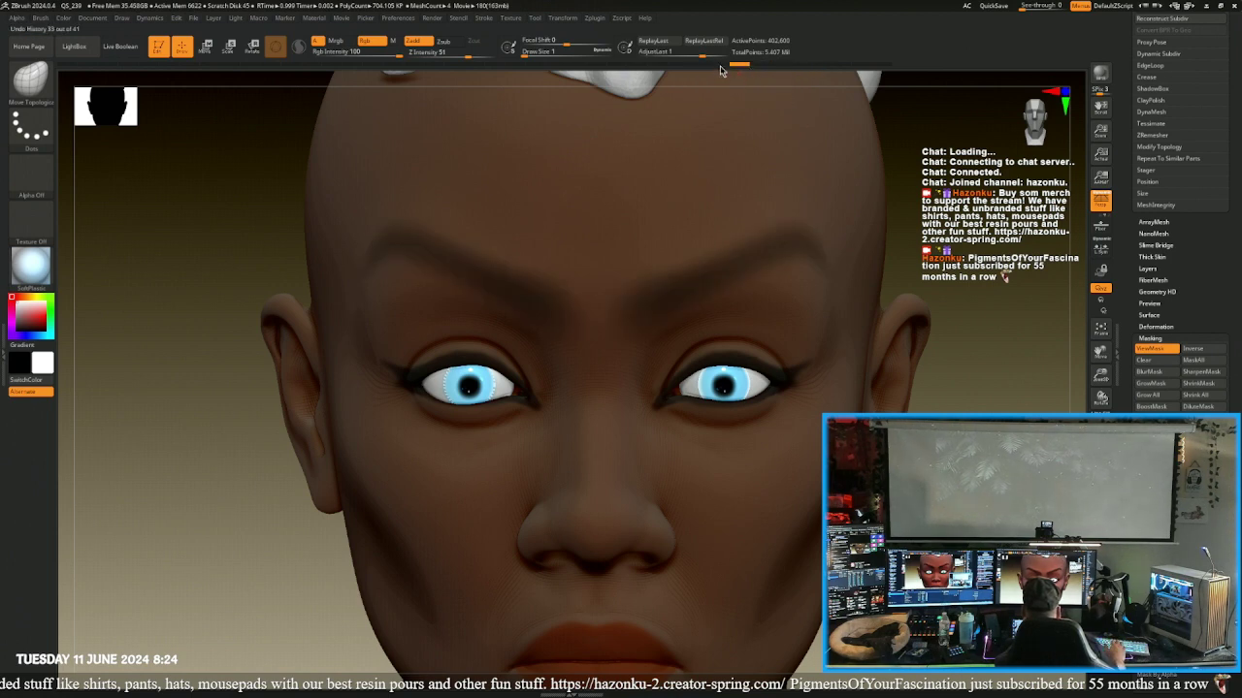
pyautogui.moveTo(721, 68); pyautogui.dragTo(647, 67)
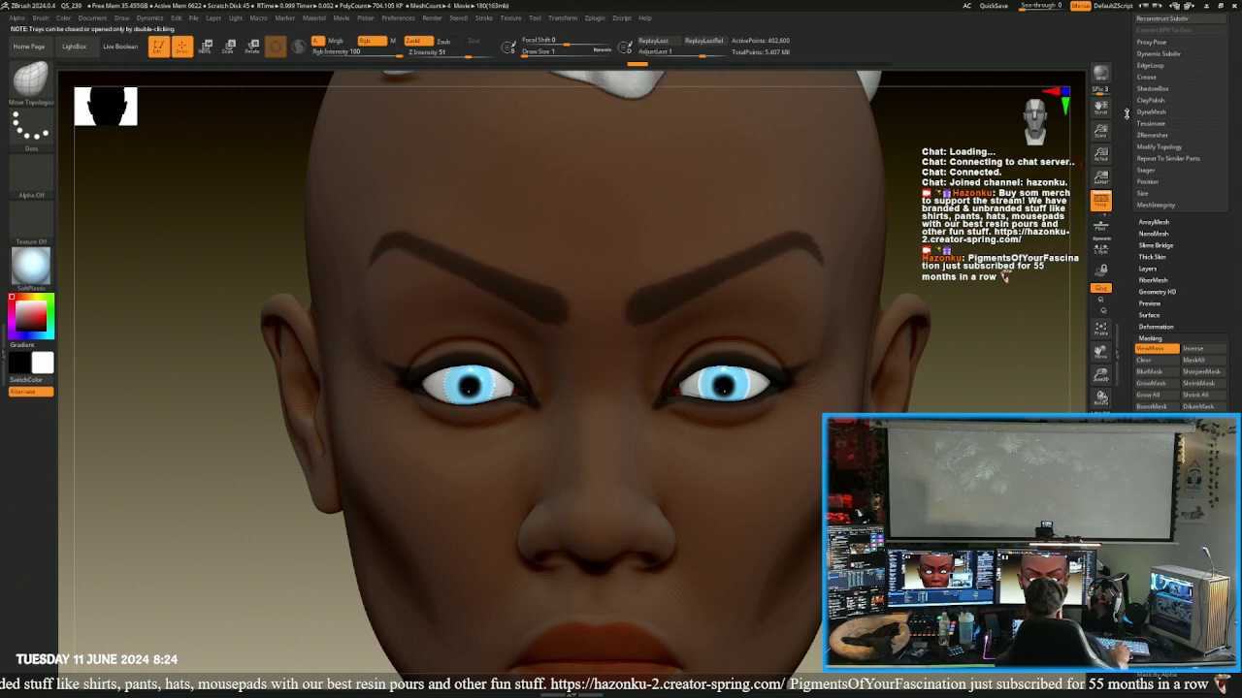
# - Try raising the body mesh to its higher subdivision level and sharpening the grown eyebrow mask there
pyautogui.moveTo(1127, 114)
pyautogui.mouseDown()
pyautogui.moveTo(1117, 289)
pyautogui.moveTo(1117, 107)
pyautogui.mouseUp()
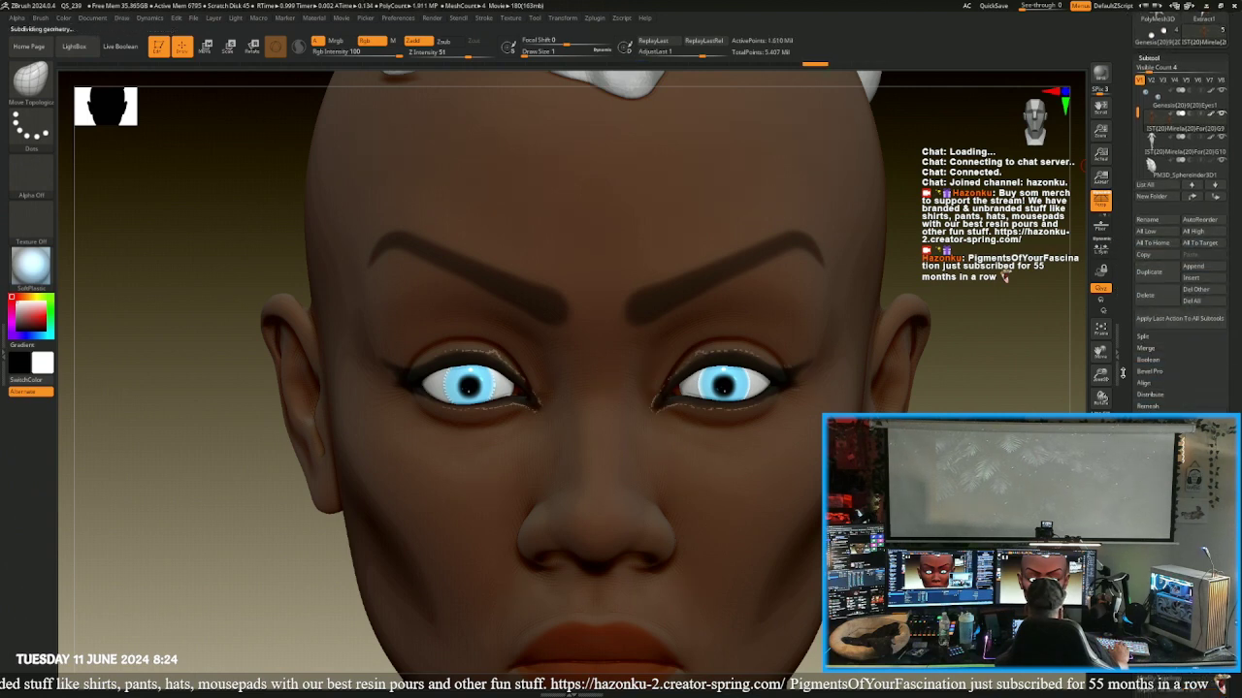
pyautogui.moveTo(1008, 387); pyautogui.dragTo(1065, 335)
pyautogui.moveTo(1131, 384); pyautogui.dragTo(1119, 268)
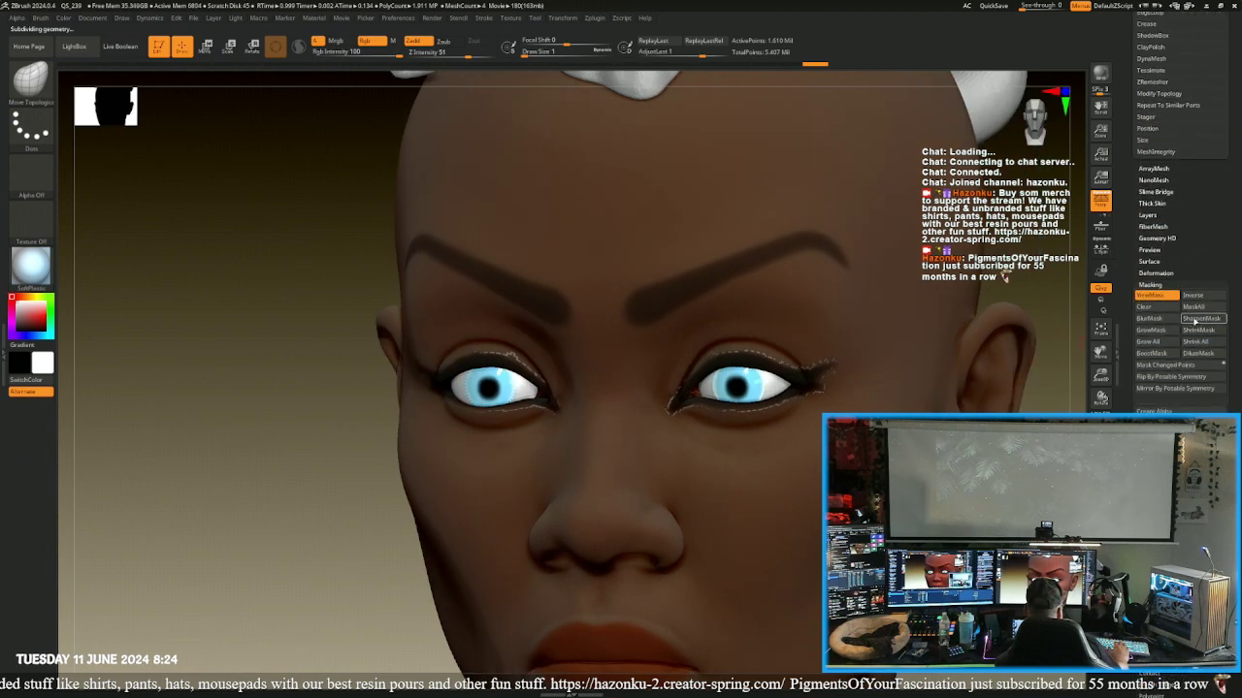
# - Undo the mask sharpening, the subdivision level change and the eyebrow mask growth
pyautogui.press('ctrl')
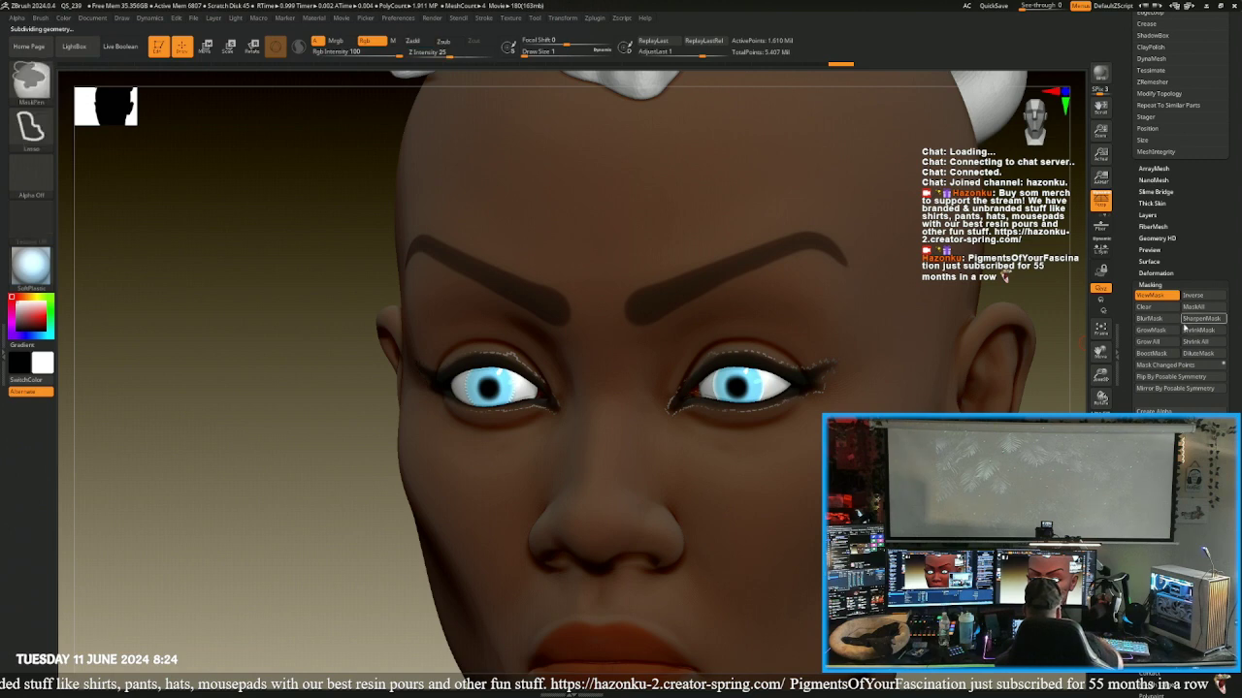
pyautogui.hotkey('ctrl', 'z')
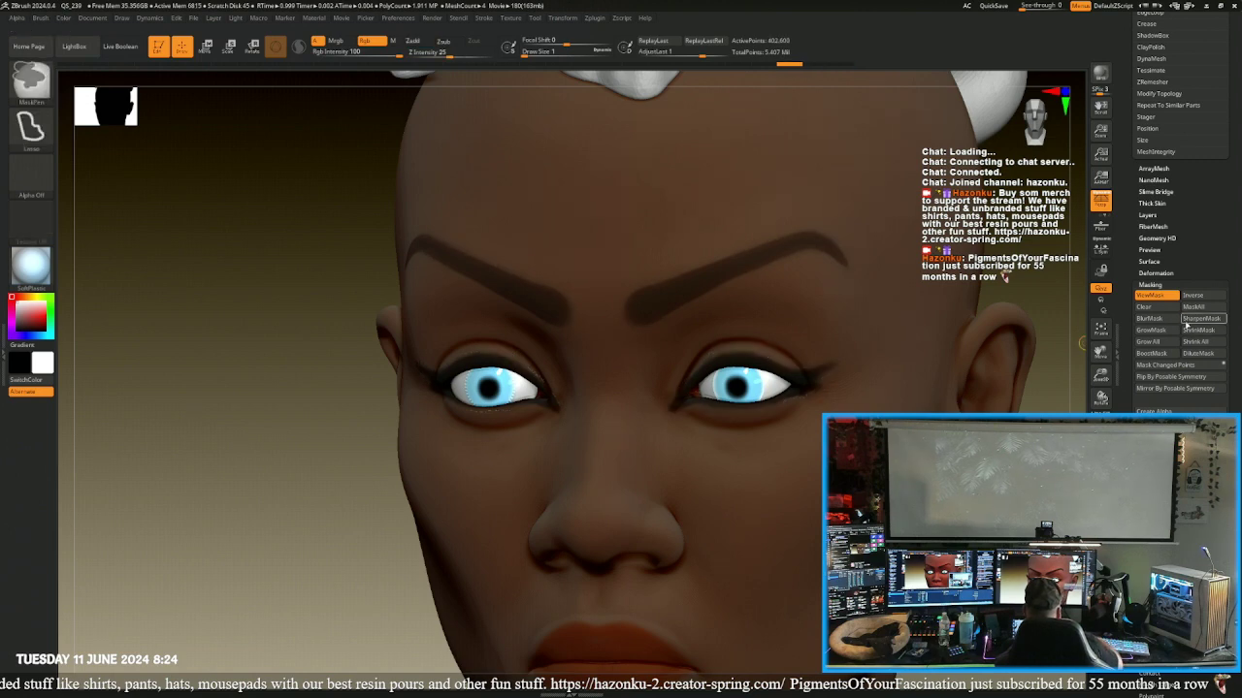
pyautogui.hotkey('ctrl', 'z')
pyautogui.hotkey('ctrl', 'z')
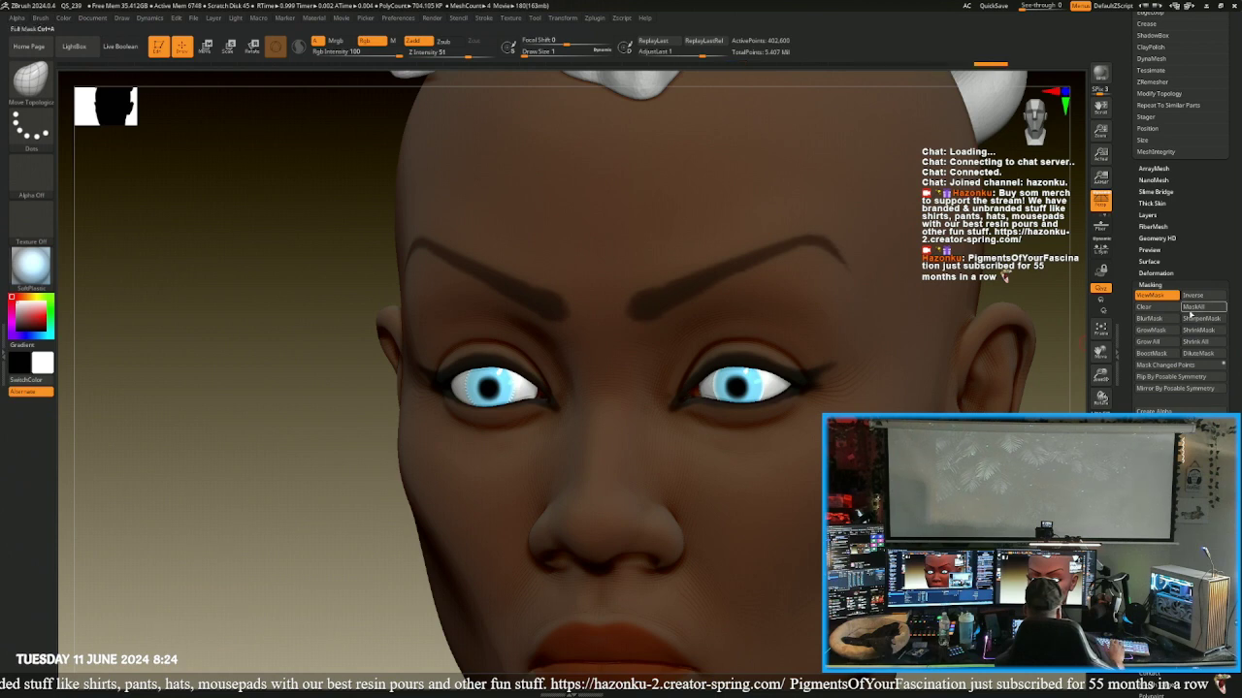
pyautogui.press('ctrl')
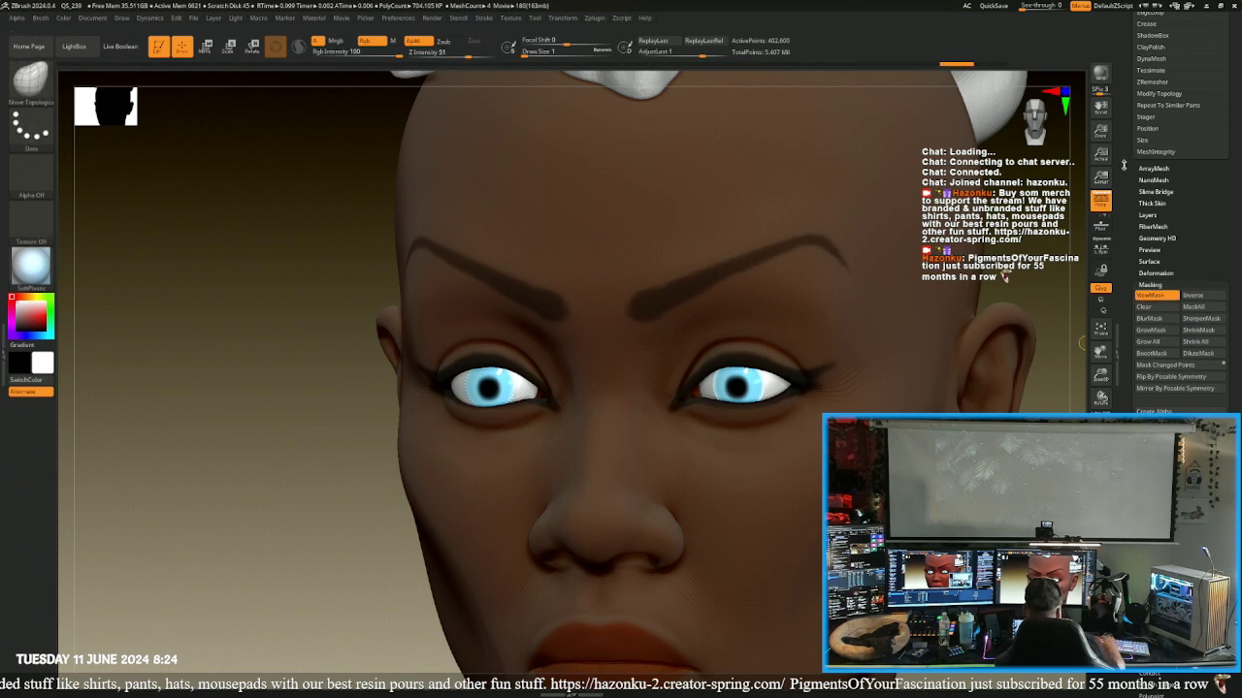
# - Raise the body mesh to its highest subdivision level with the ungrown eyebrow mask
pyautogui.scroll(5, 1140, 253)
pyautogui.moveTo(1148, 280); pyautogui.dragTo(1164, 283)
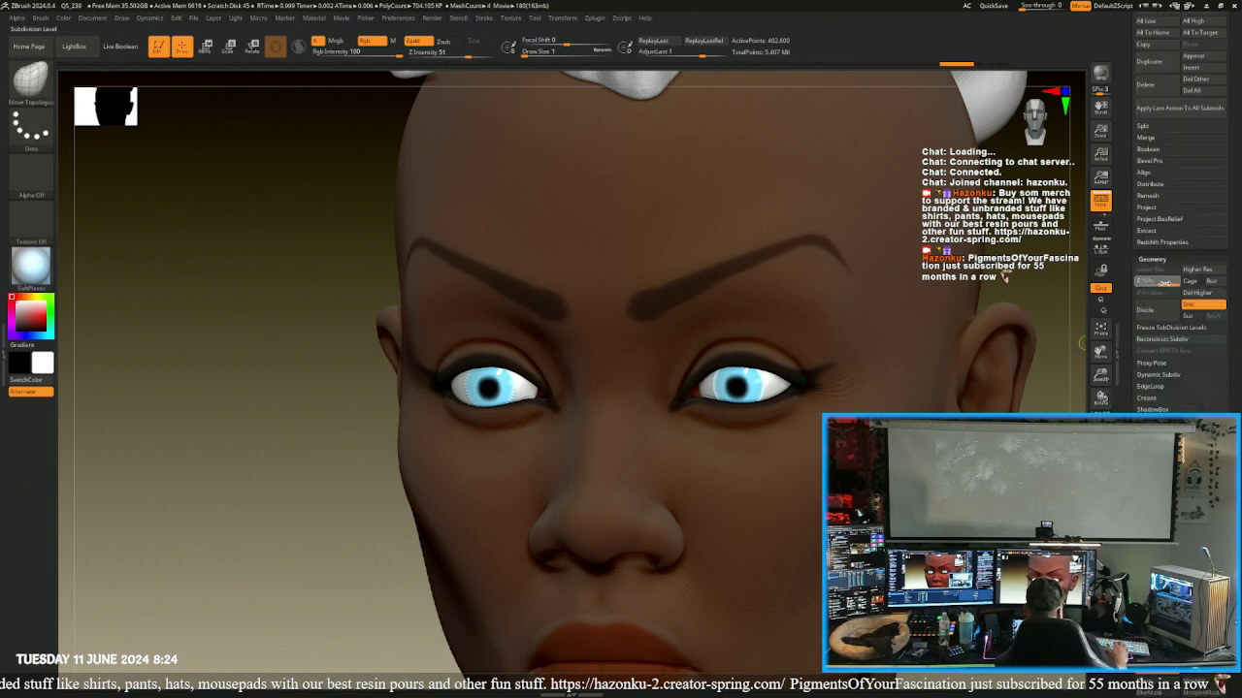
pyautogui.scroll(-5, 1164, 368)
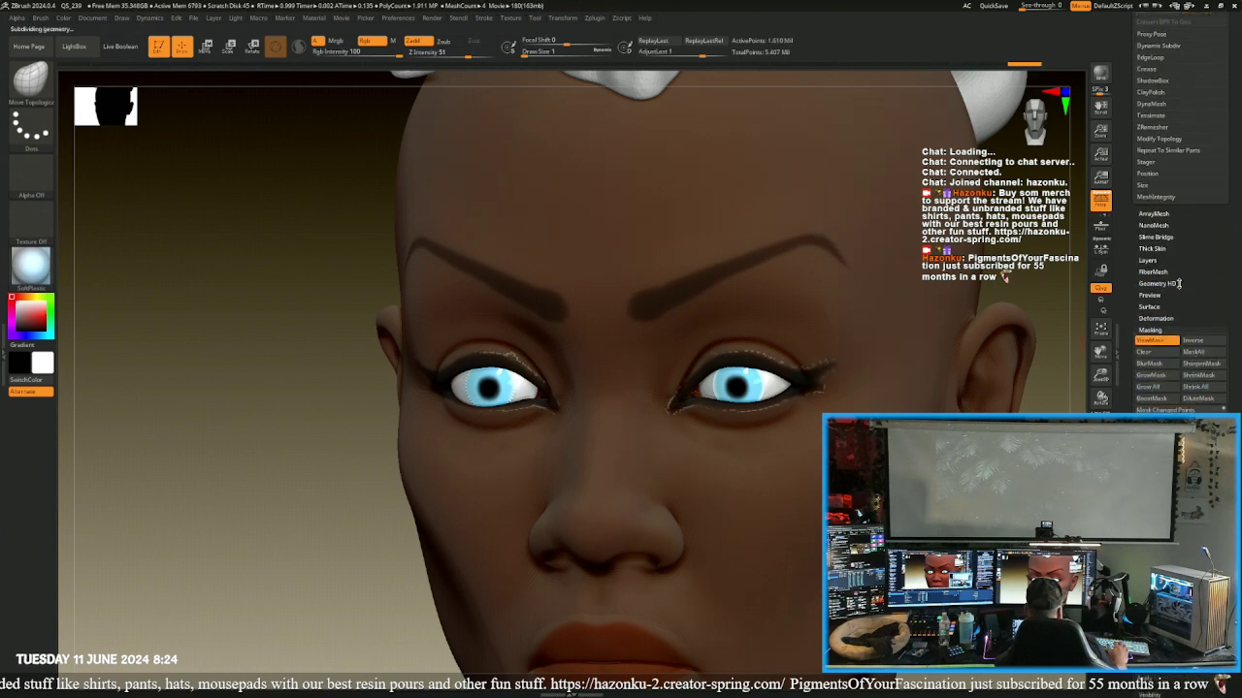
# - Extract the masked eyebrows as a preview mesh with 0.002 thickness and check it from the side
pyautogui.scroll(10, 1121, 214)
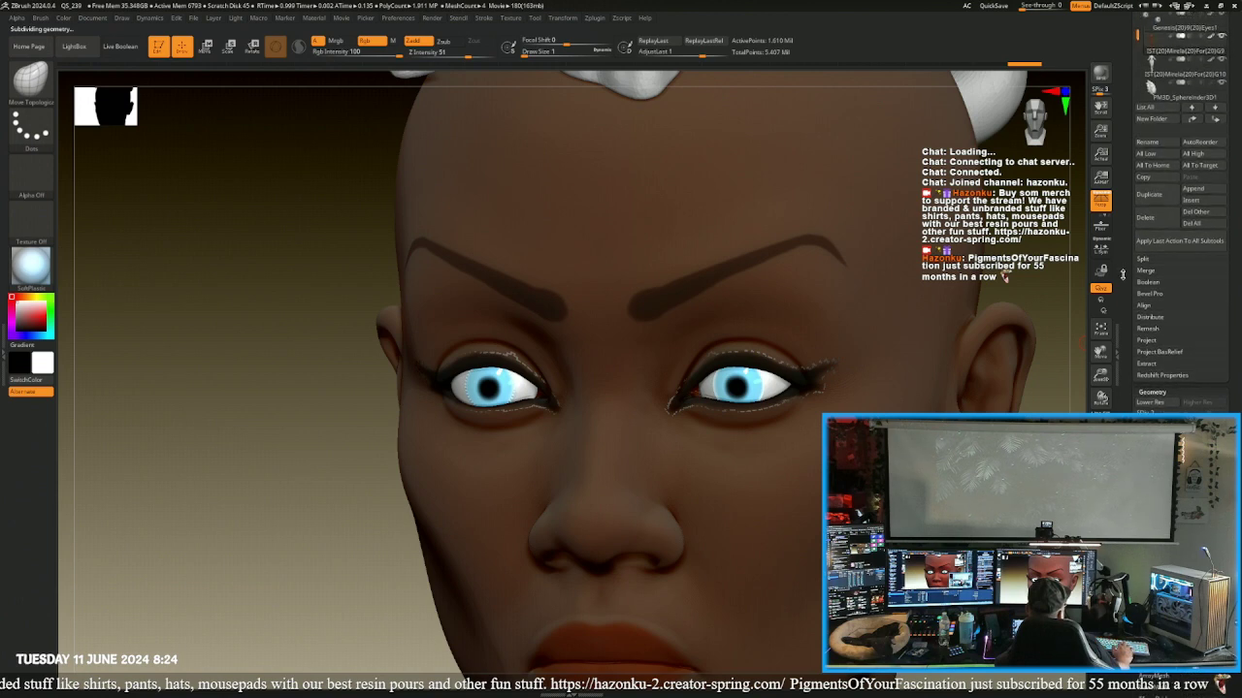
pyautogui.click(1146, 362)
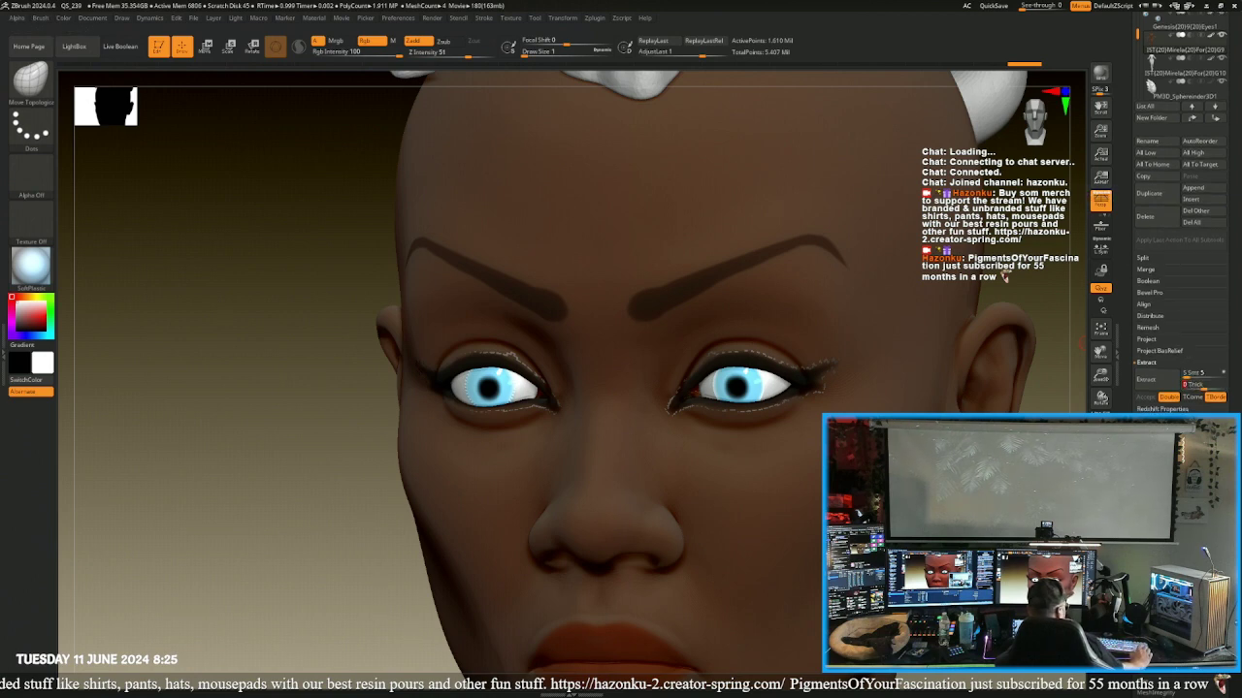
pyautogui.click(1153, 381)
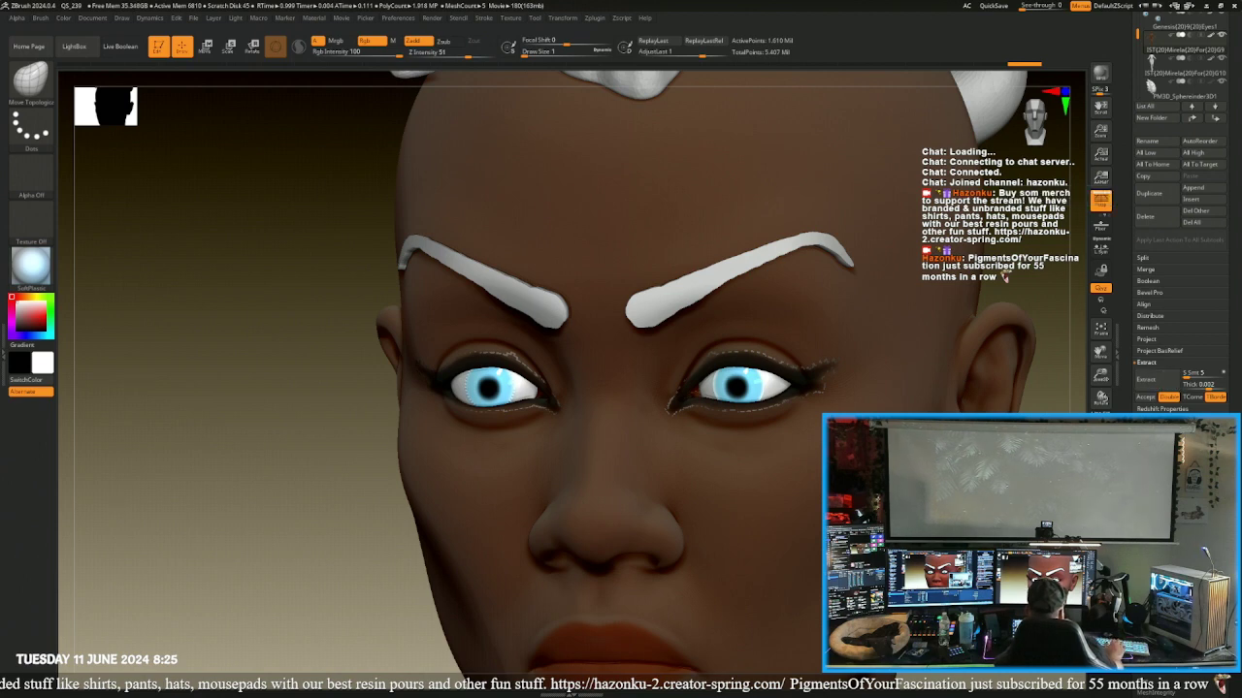
pyautogui.moveTo(1064, 406); pyautogui.dragTo(900, 405)
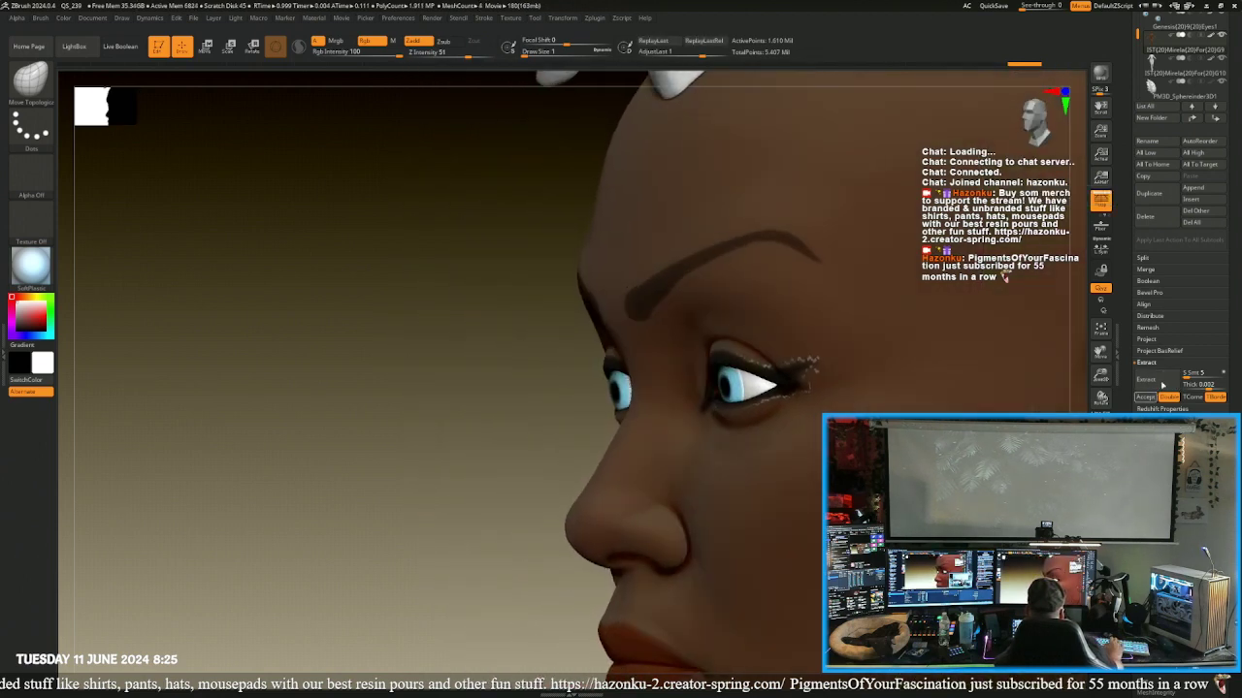
pyautogui.click(1160, 381)
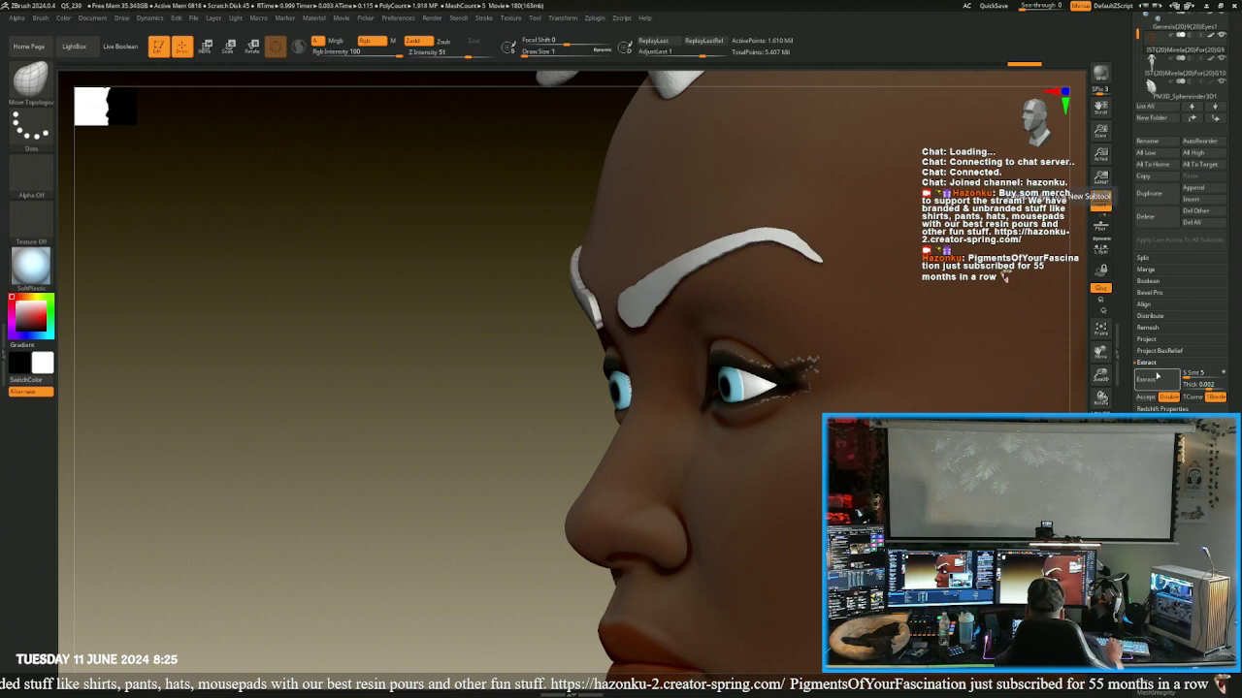
# - Preview the eyebrow extraction with Double and TBorder off, then extract again with Double turned back on
pyautogui.click(1168, 397)
pyautogui.click(1214, 398)
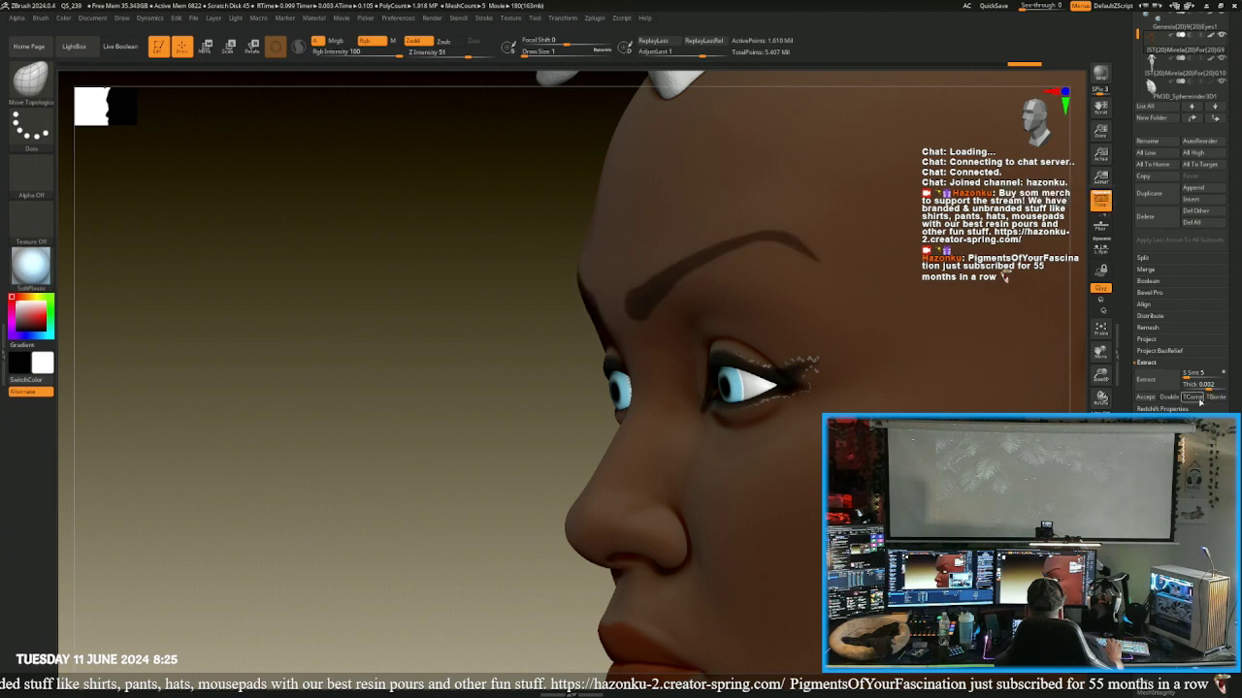
pyautogui.click(1160, 381)
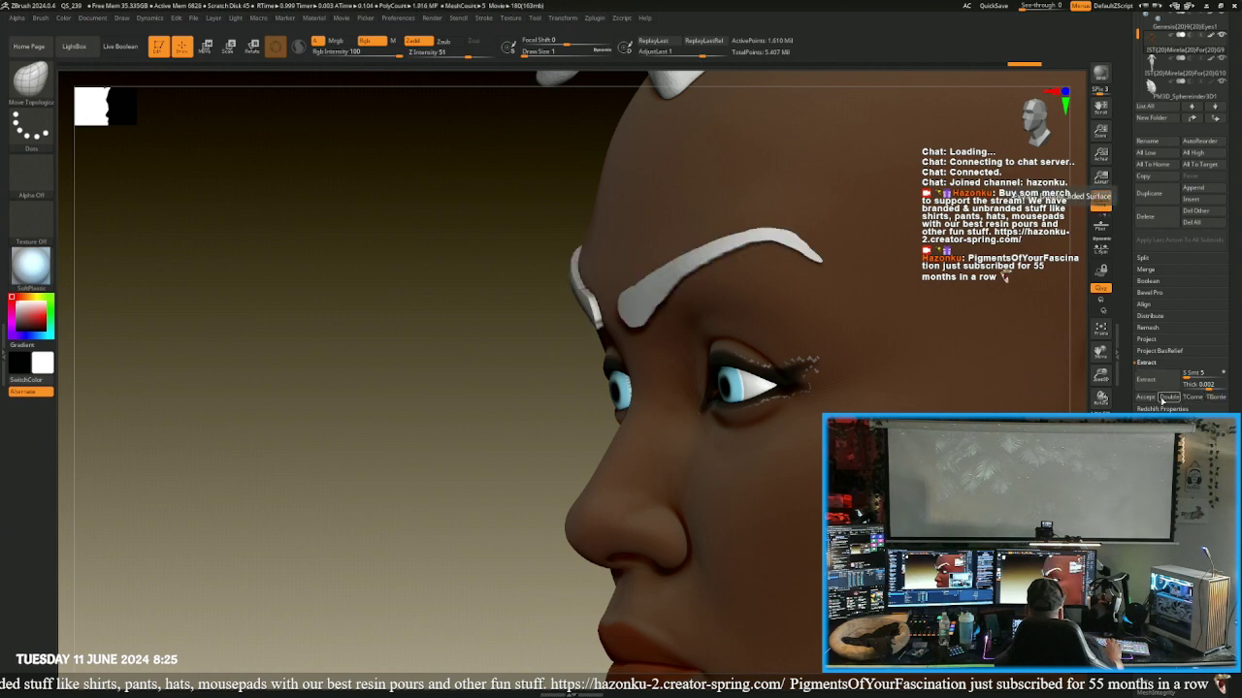
pyautogui.click(1169, 397)
pyautogui.click(1160, 380)
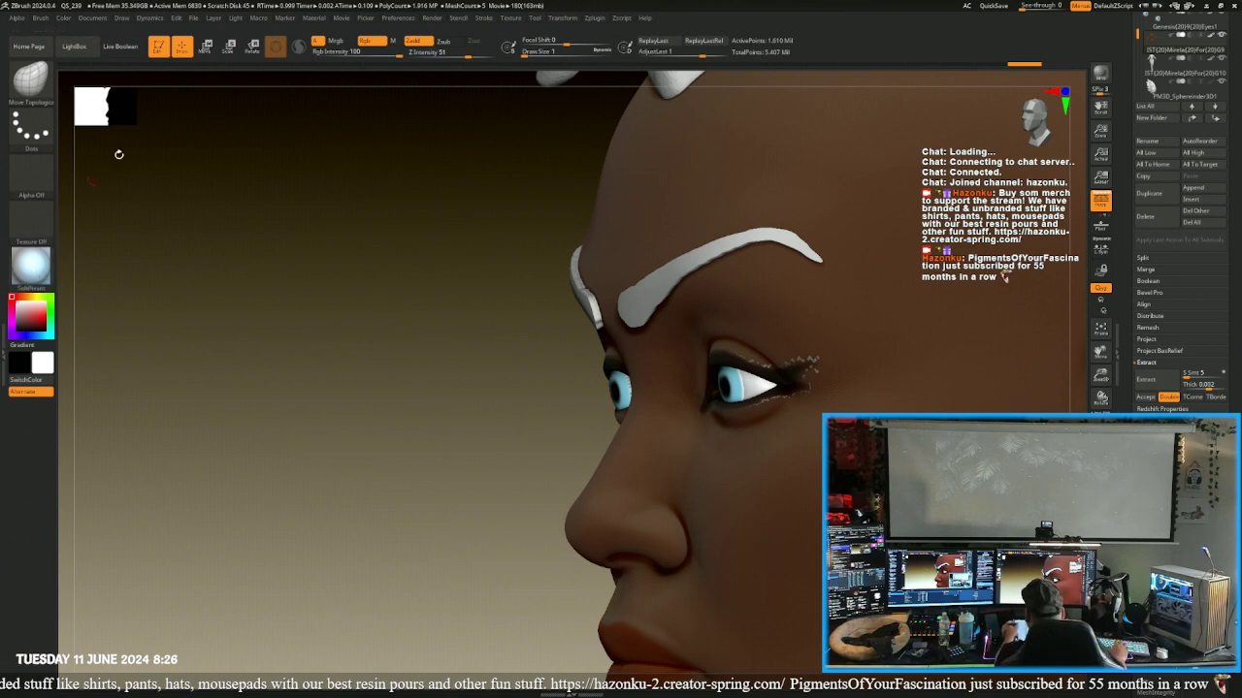
# - Set the brush to affect colour only, with Rgb on and both Mrgb and Zadd off
pyautogui.click(336, 41)
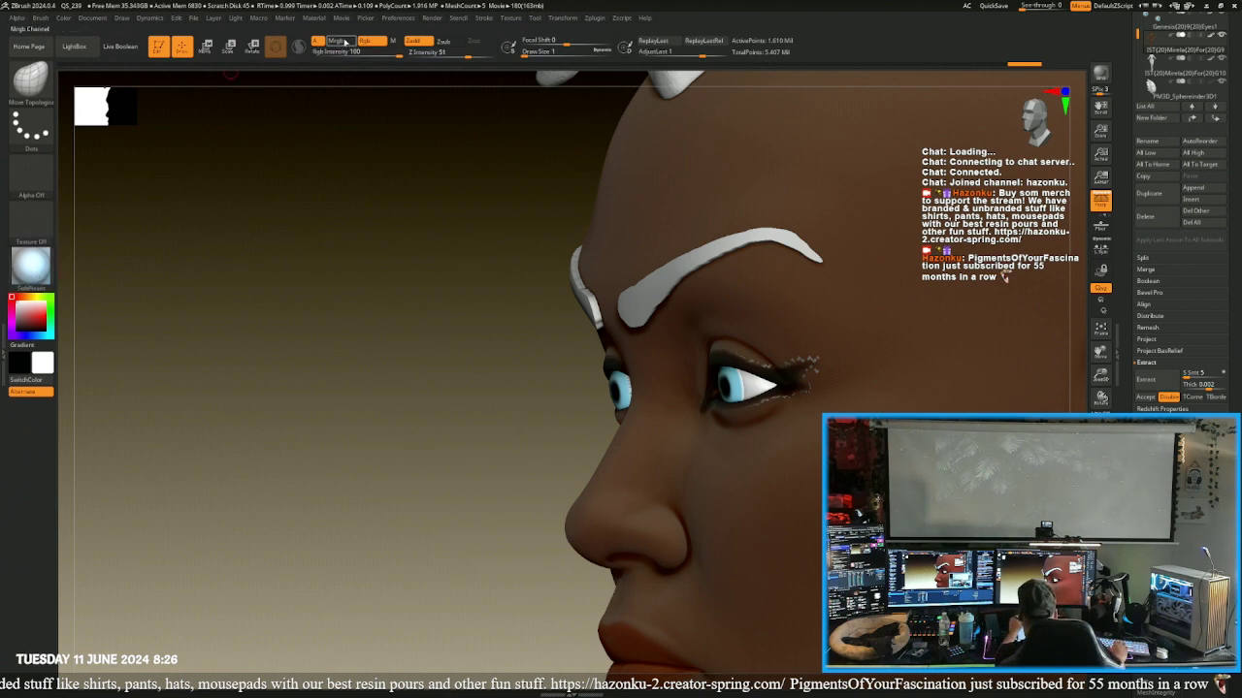
pyautogui.click(417, 42)
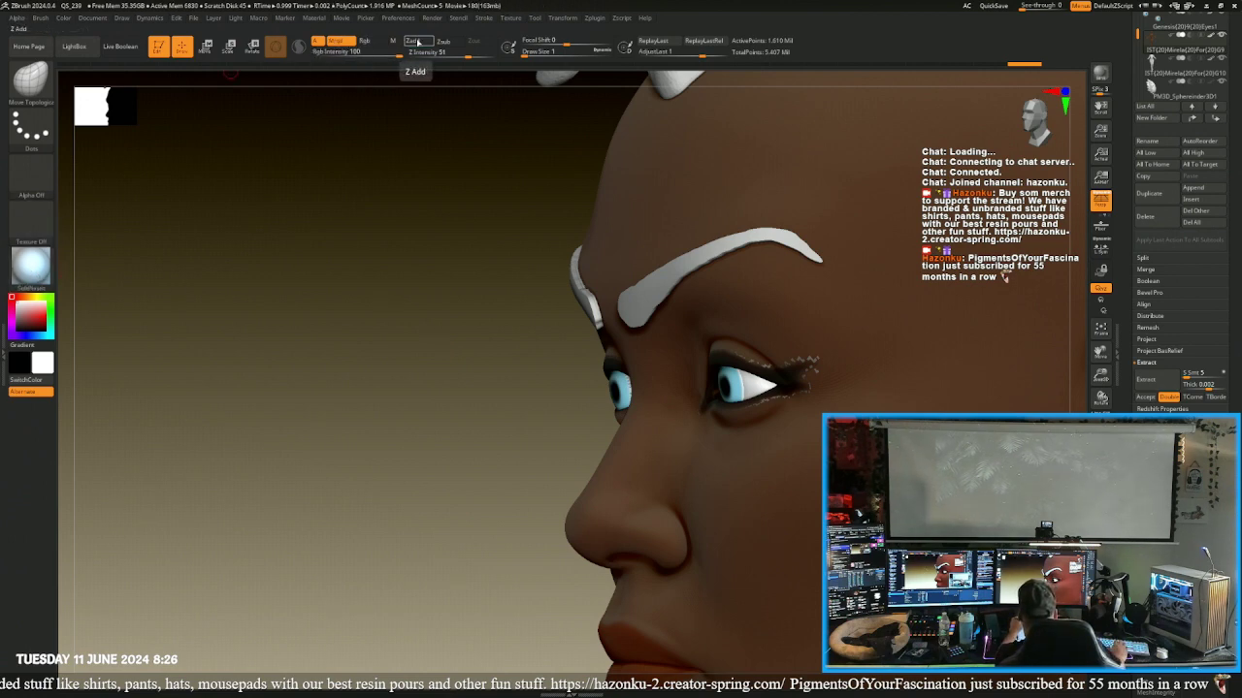
pyautogui.click(371, 41)
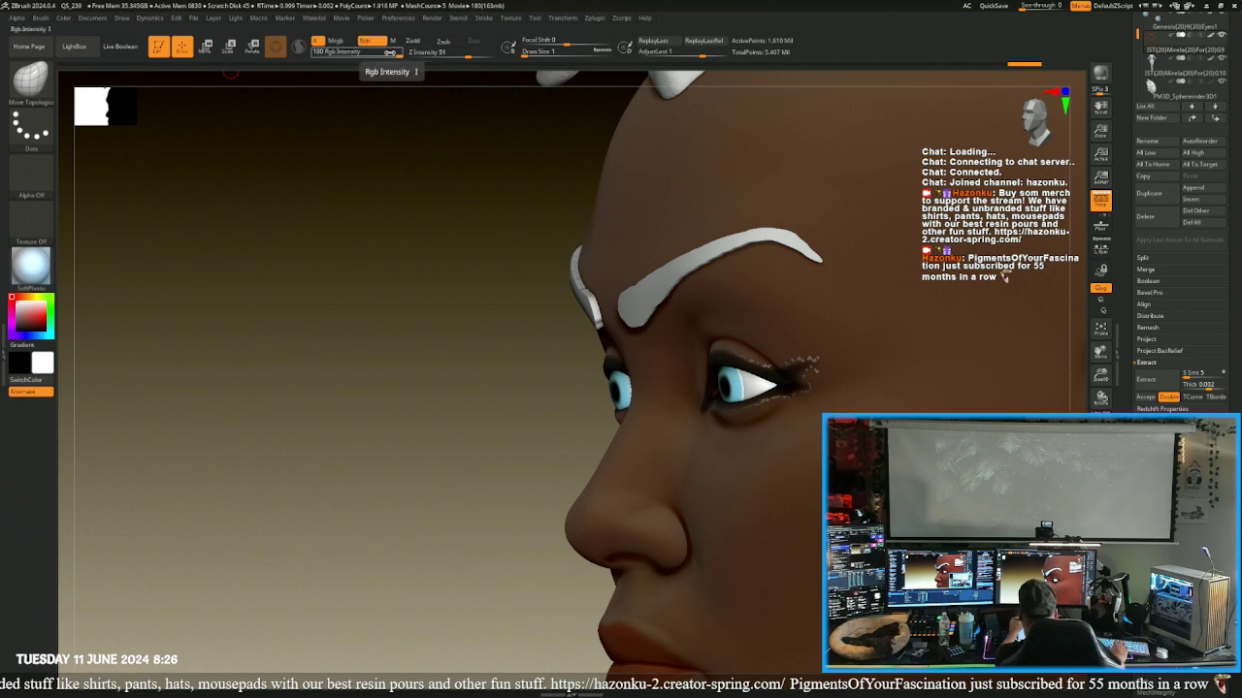
# - Turn Zadd on and switch to the Standard brush
pyautogui.click(418, 41)
pyautogui.click(31, 77)
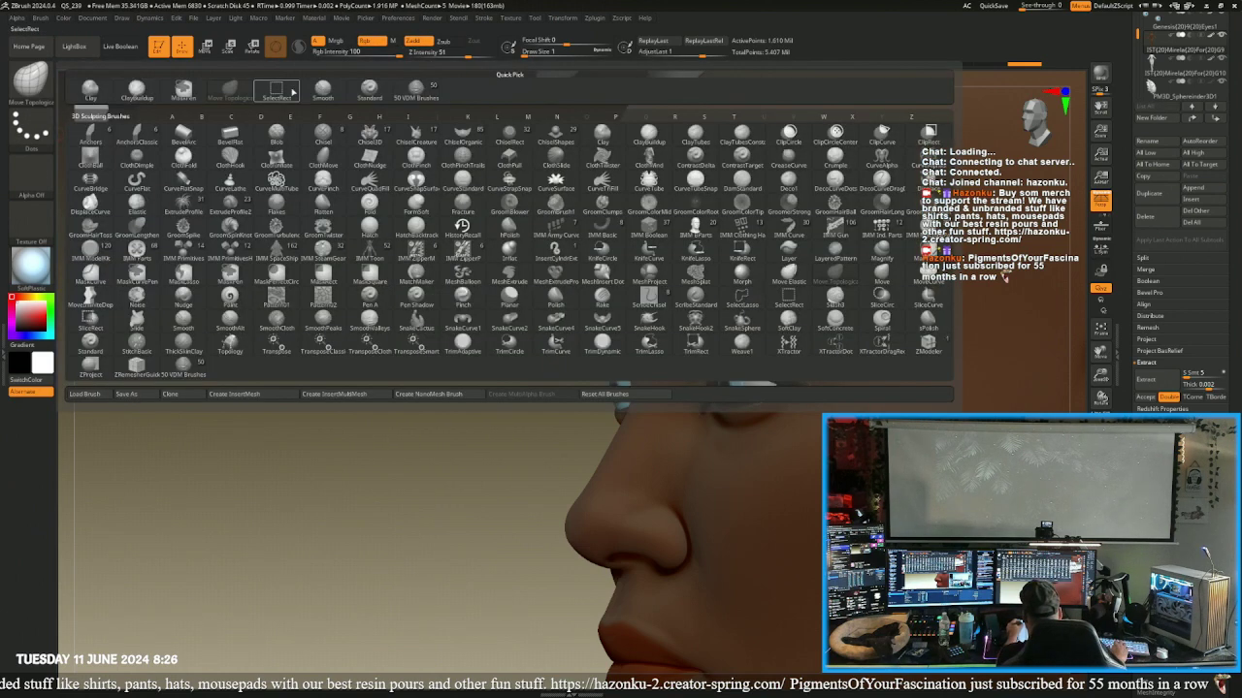
pyautogui.click(370, 90)
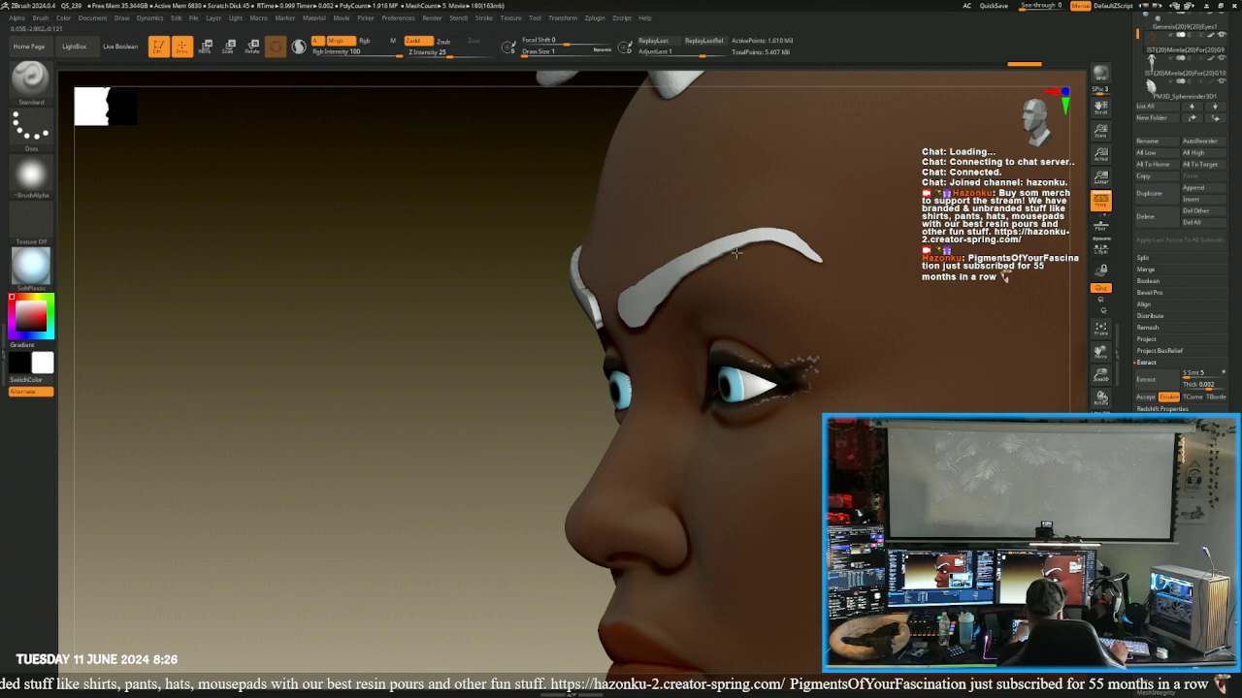
# - Accept the eyebrow extraction and make the new eyebrow mesh the active subtool
pyautogui.click(1145, 397)
pyautogui.click(1100, 199)
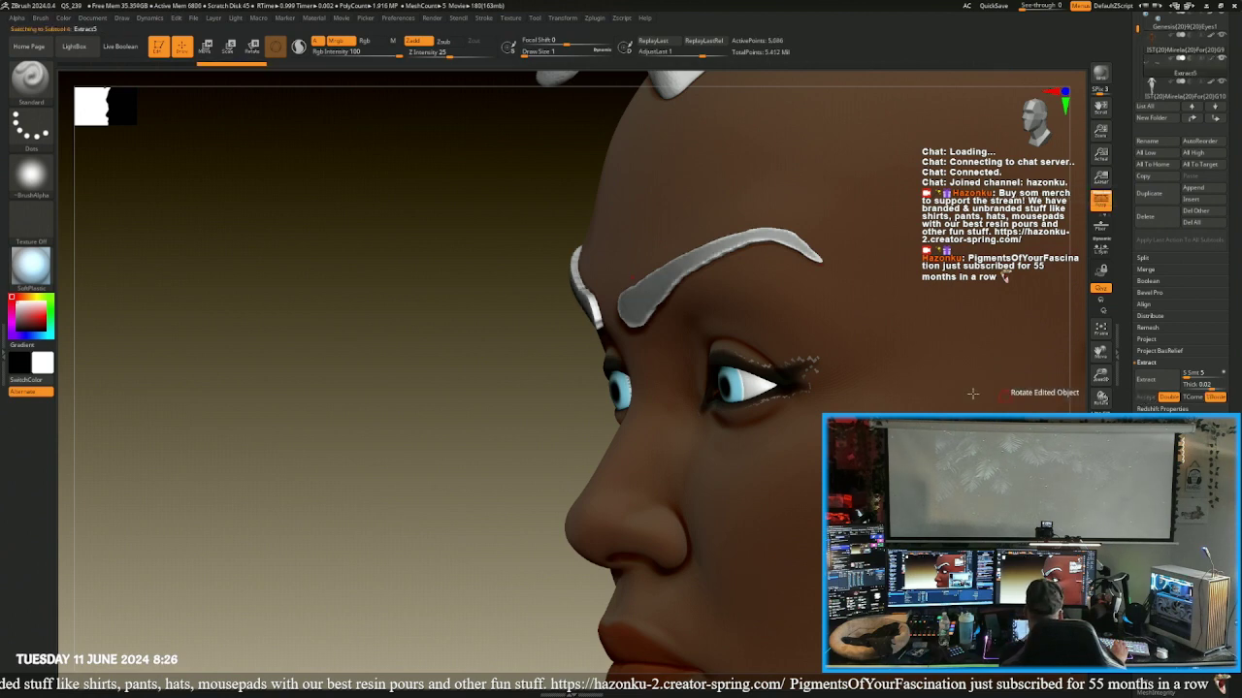
pyautogui.keyDown('ctrl'); pyautogui.keyDown('shift'); pyautogui.click(635, 308); pyautogui.keyUp('shift'); pyautogui.keyUp('ctrl')
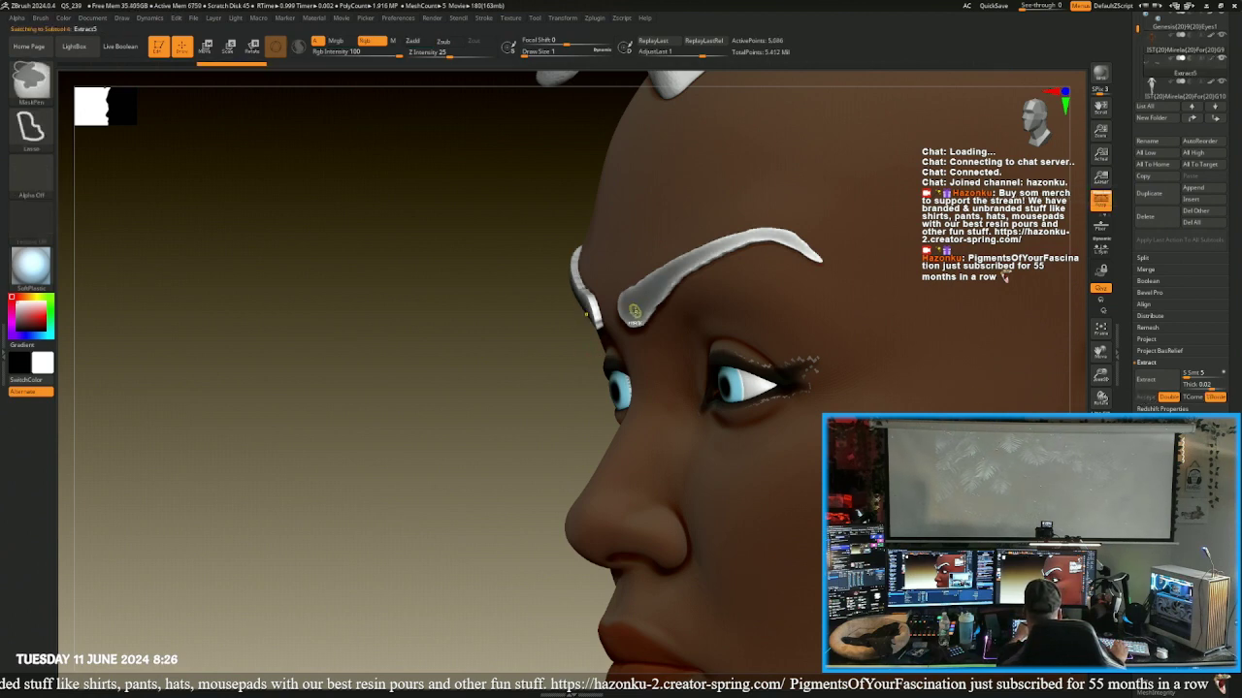
# - Show the eyebrow mesh's polyframe and smooth it with repeated Polish By Groups deformation at 100
pyautogui.scroll(-7, 1180, 291)
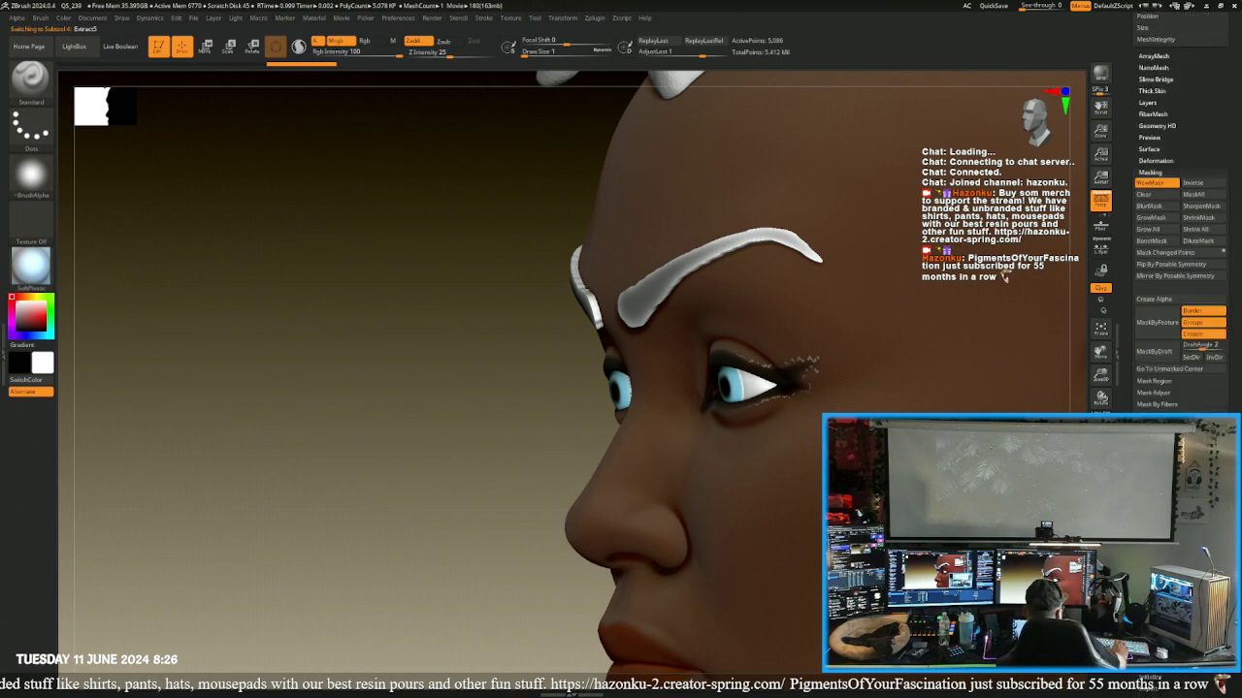
pyautogui.click(1155, 178)
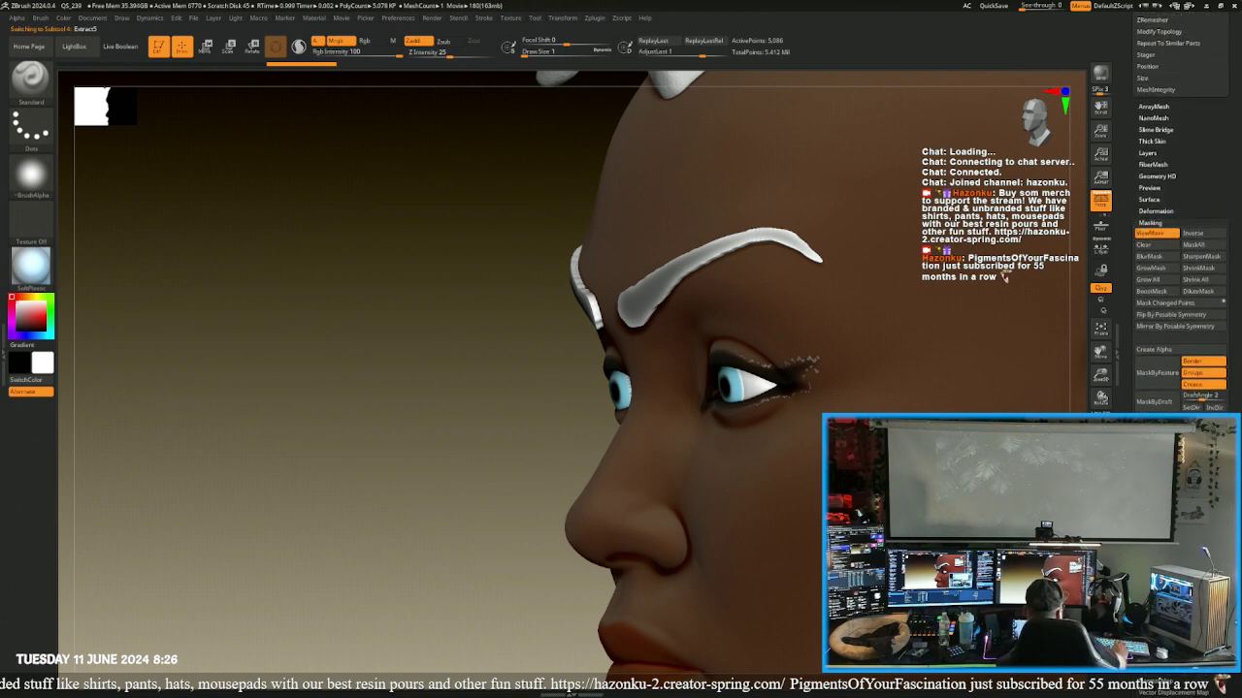
pyautogui.scroll(-5, 1148, 376)
pyautogui.keyDown('shift'); pyautogui.scroll(4, 1148, 376); pyautogui.keyUp('shift')
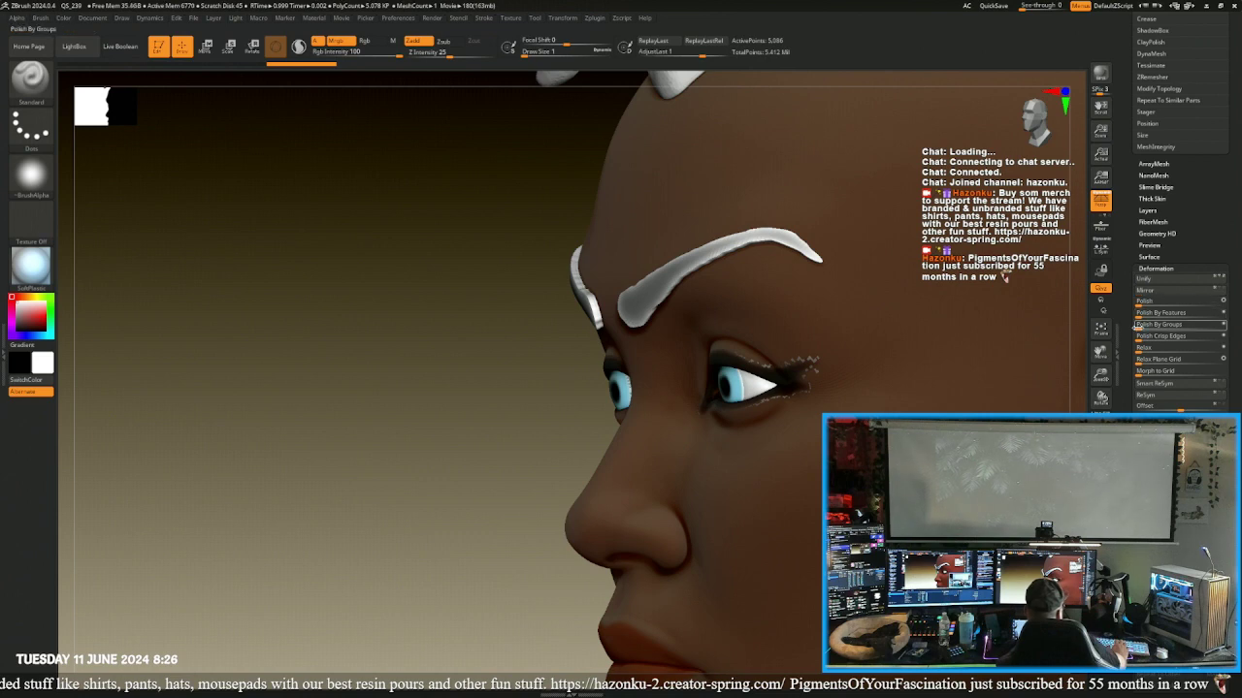
pyautogui.click(1100, 418)
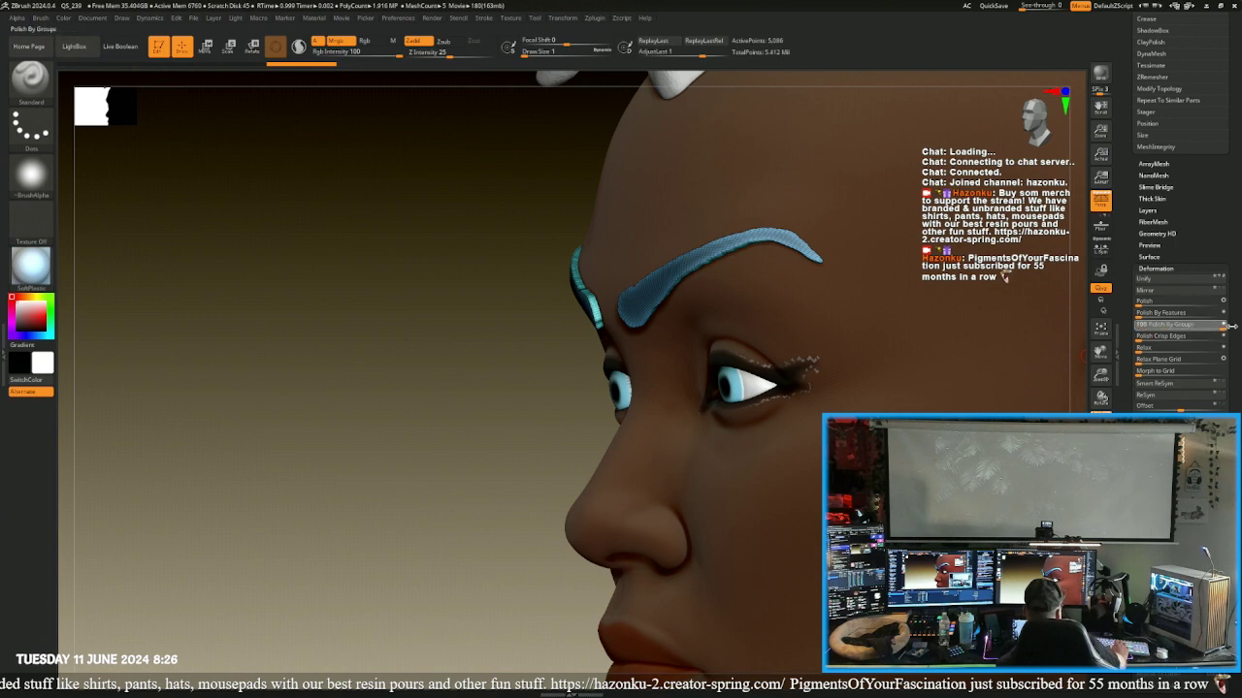
pyautogui.moveTo(1228, 324); pyautogui.dragTo(1226, 325)
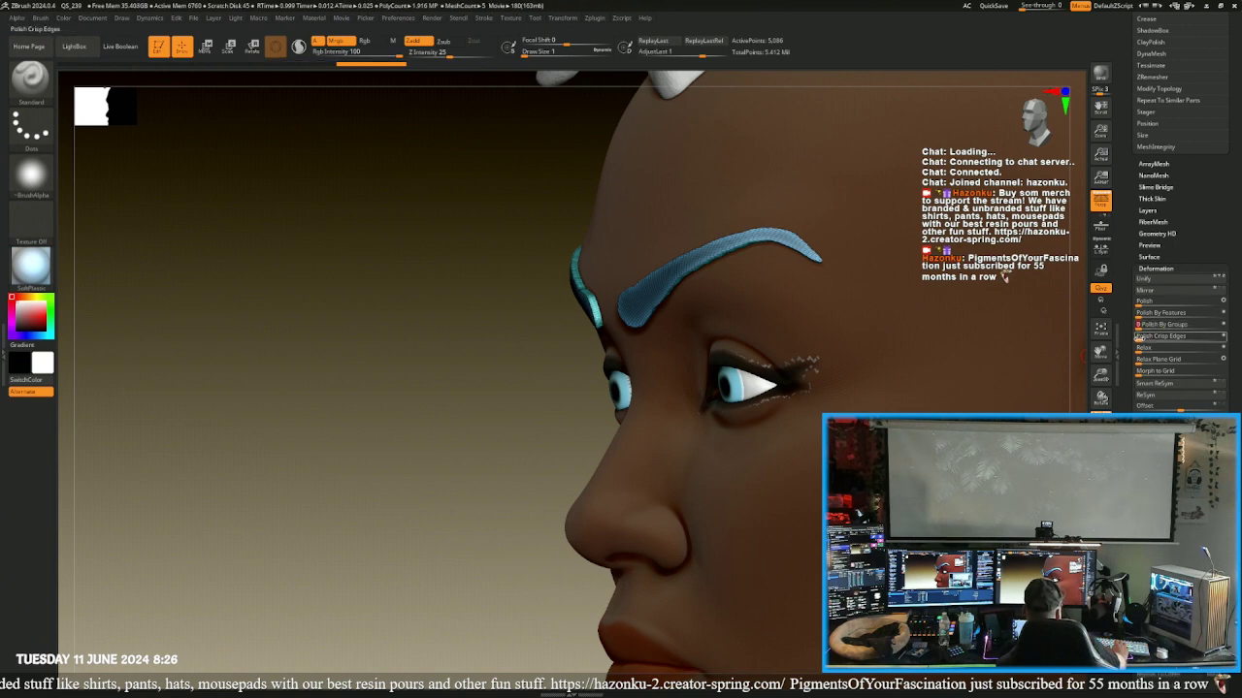
pyautogui.moveTo(1137, 337); pyautogui.dragTo(1224, 323)
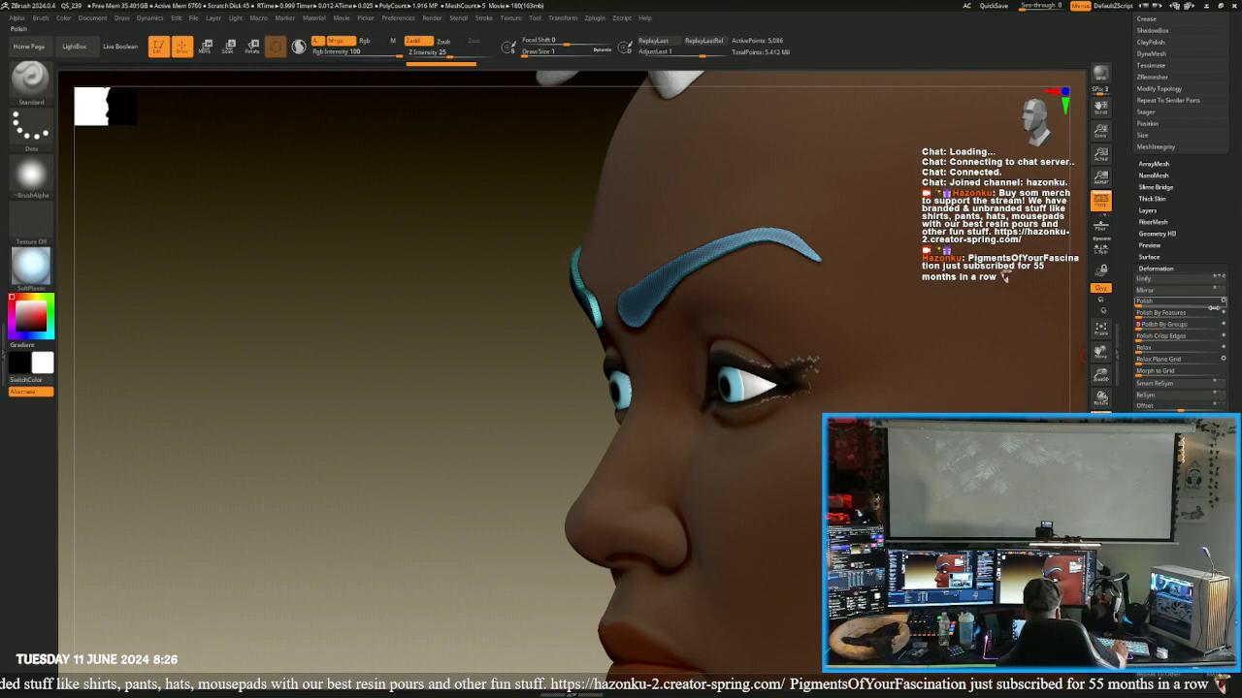
pyautogui.moveTo(1138, 325); pyautogui.dragTo(1237, 324)
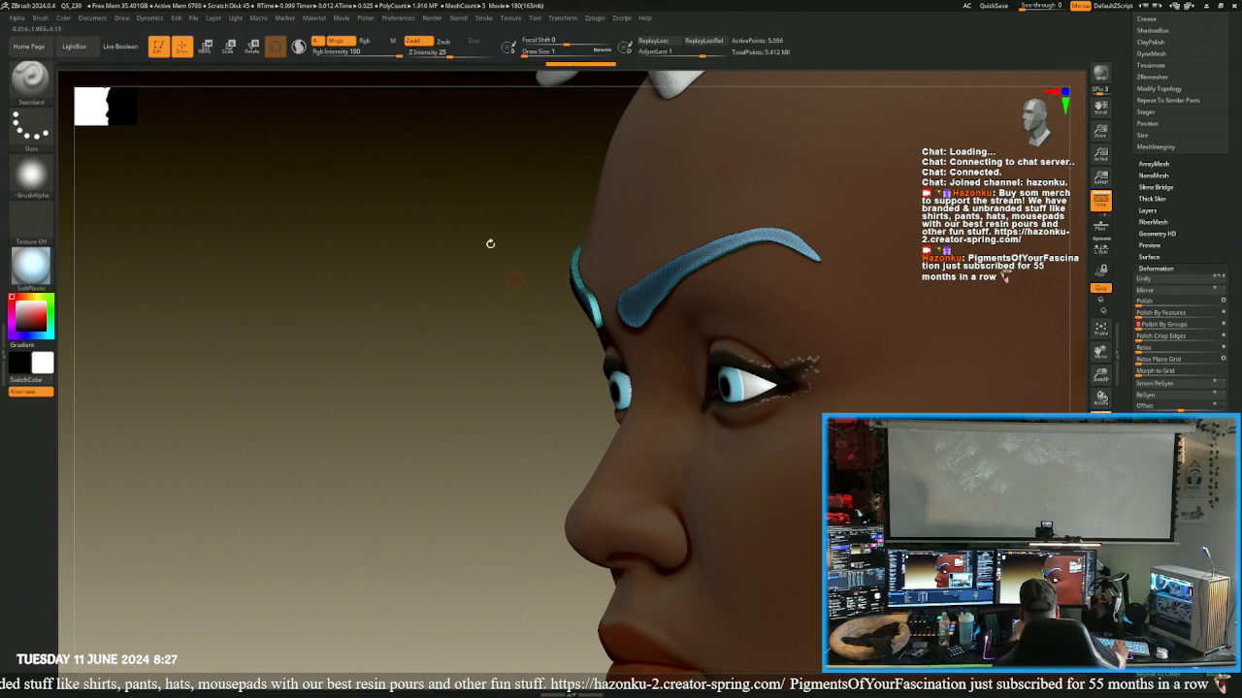
# - Fill the eyebrow mesh with the MatCap Gorilla material, keeping white as the colour
pyautogui.click(13, 316)
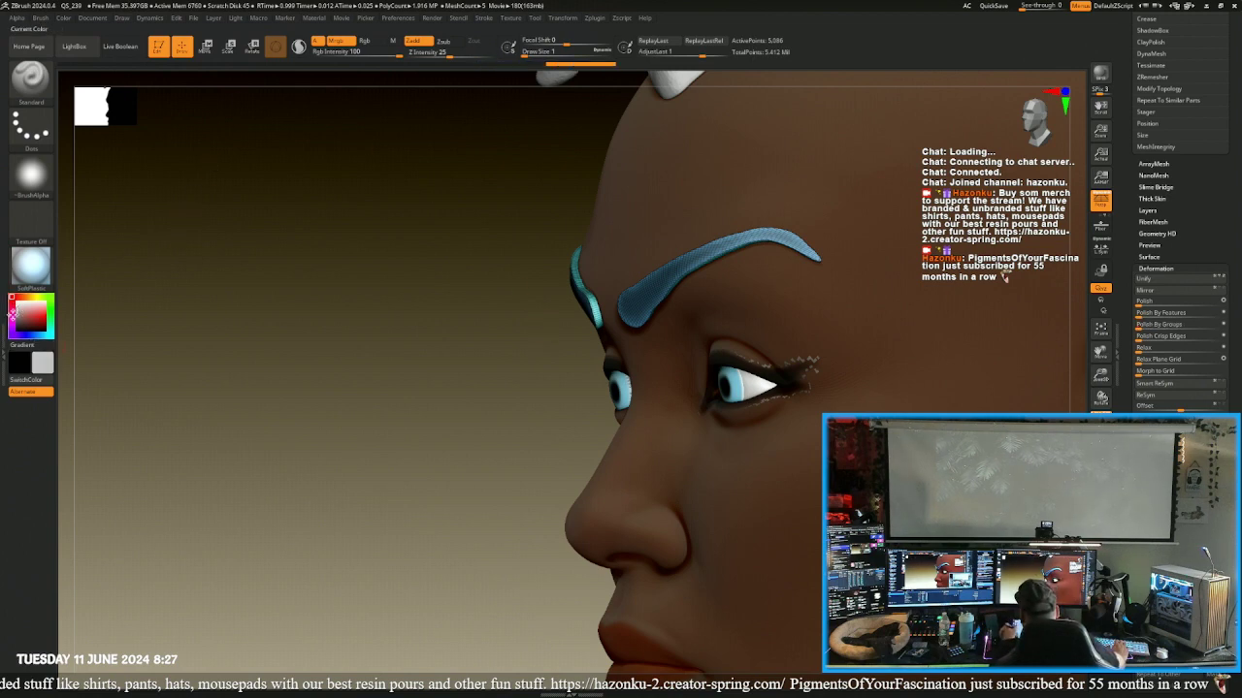
pyautogui.moveTo(12, 315)
pyautogui.mouseDown()
pyautogui.moveTo(11, 332)
pyautogui.moveTo(12, 295)
pyautogui.mouseUp()
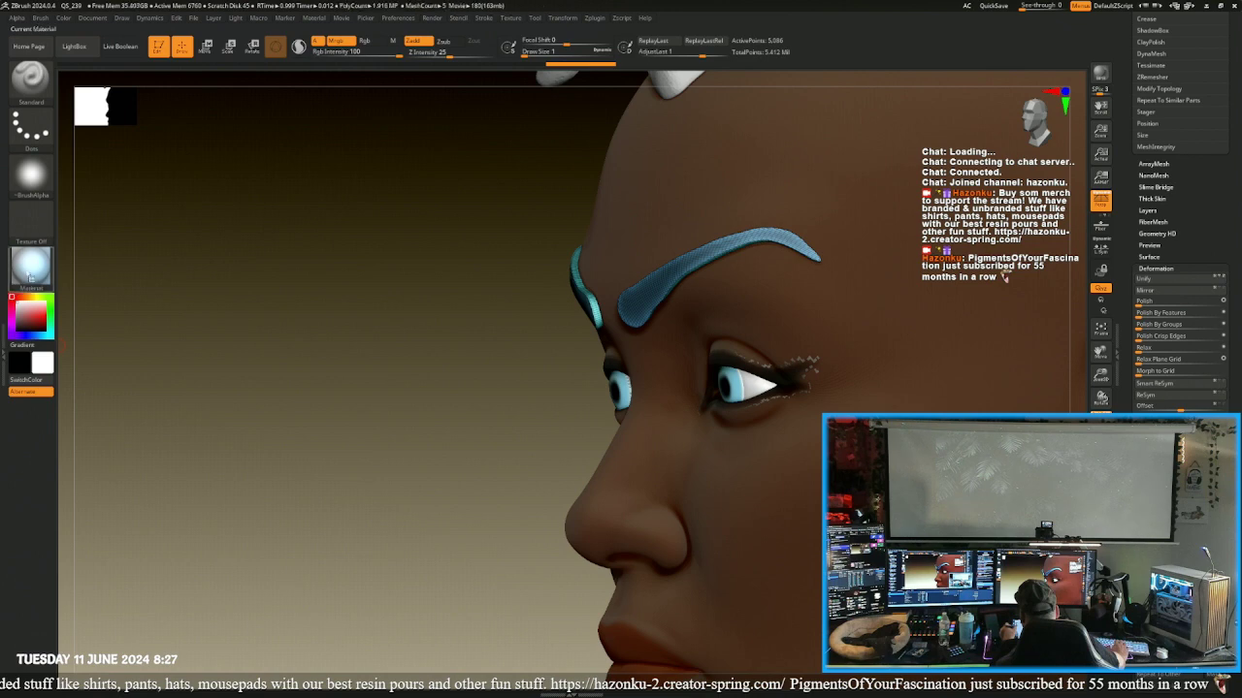
pyautogui.click(24, 271)
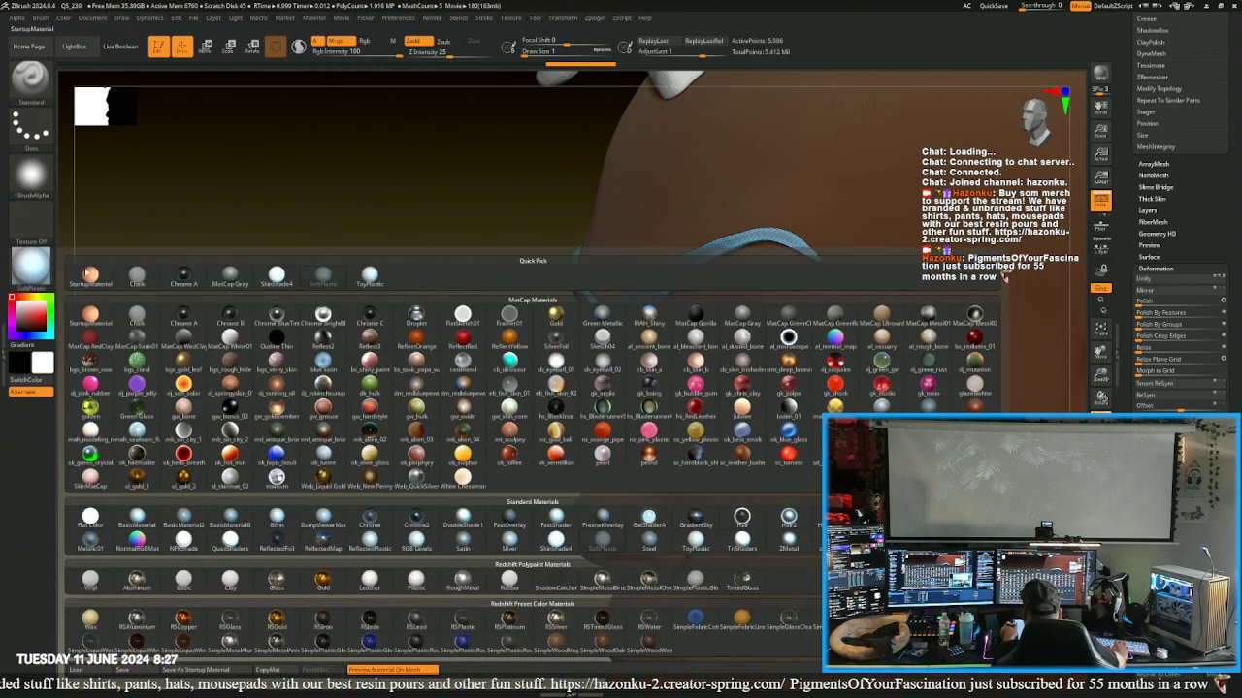
pyautogui.click(696, 313)
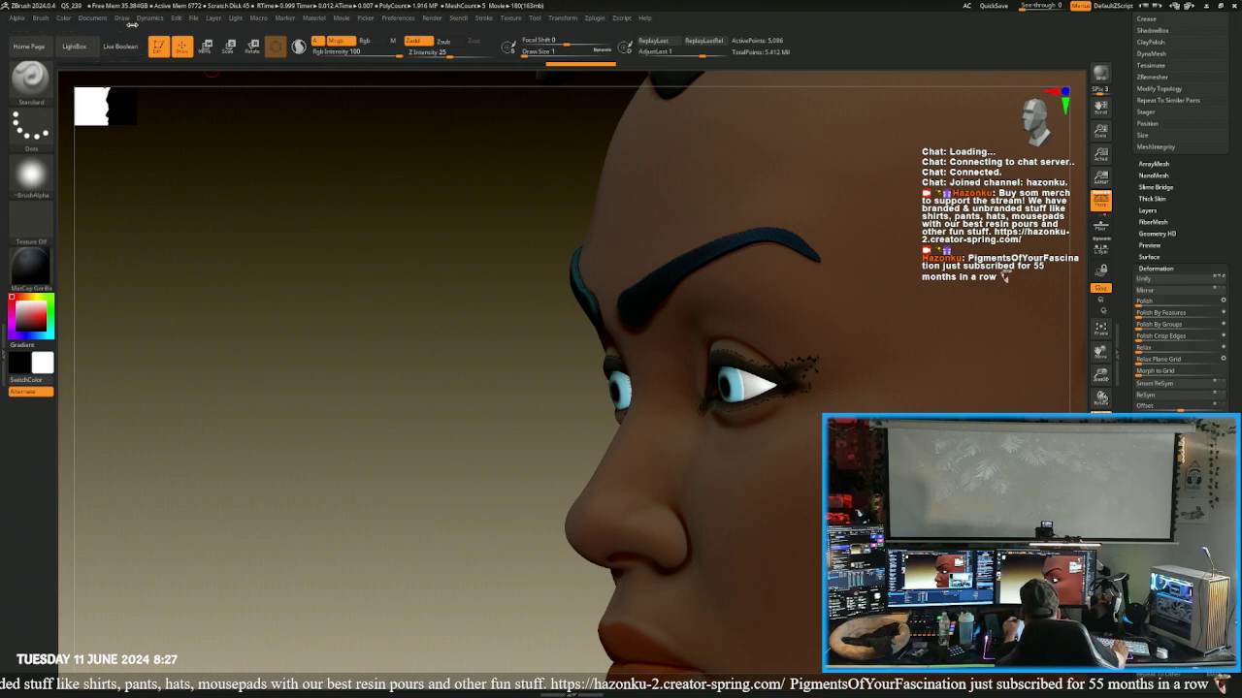
pyautogui.scroll(10, 1121, 282)
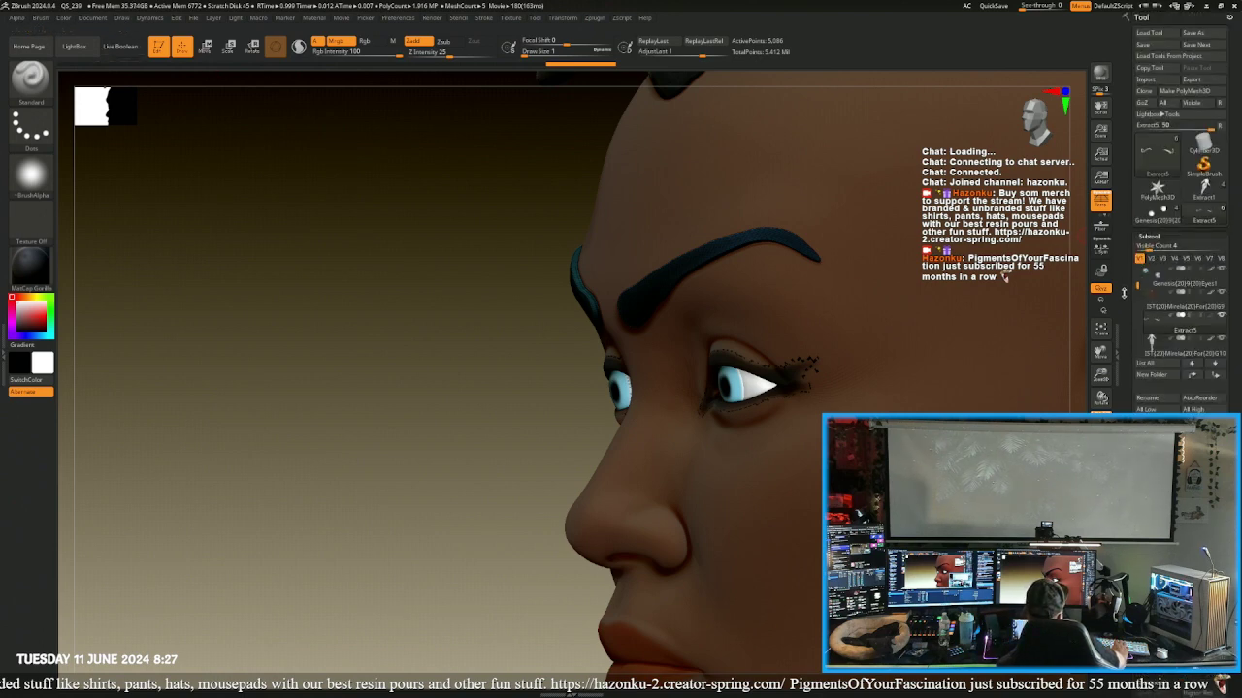
pyautogui.scroll(2, 1122, 277)
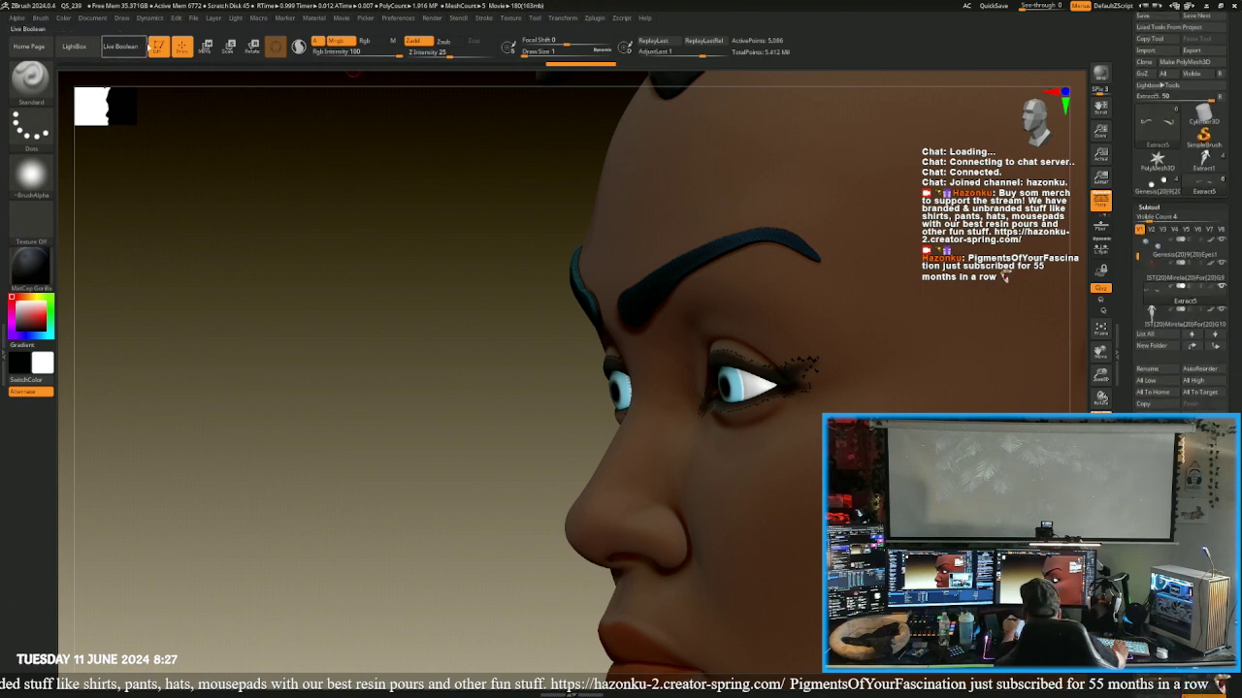
pyautogui.click(63, 18)
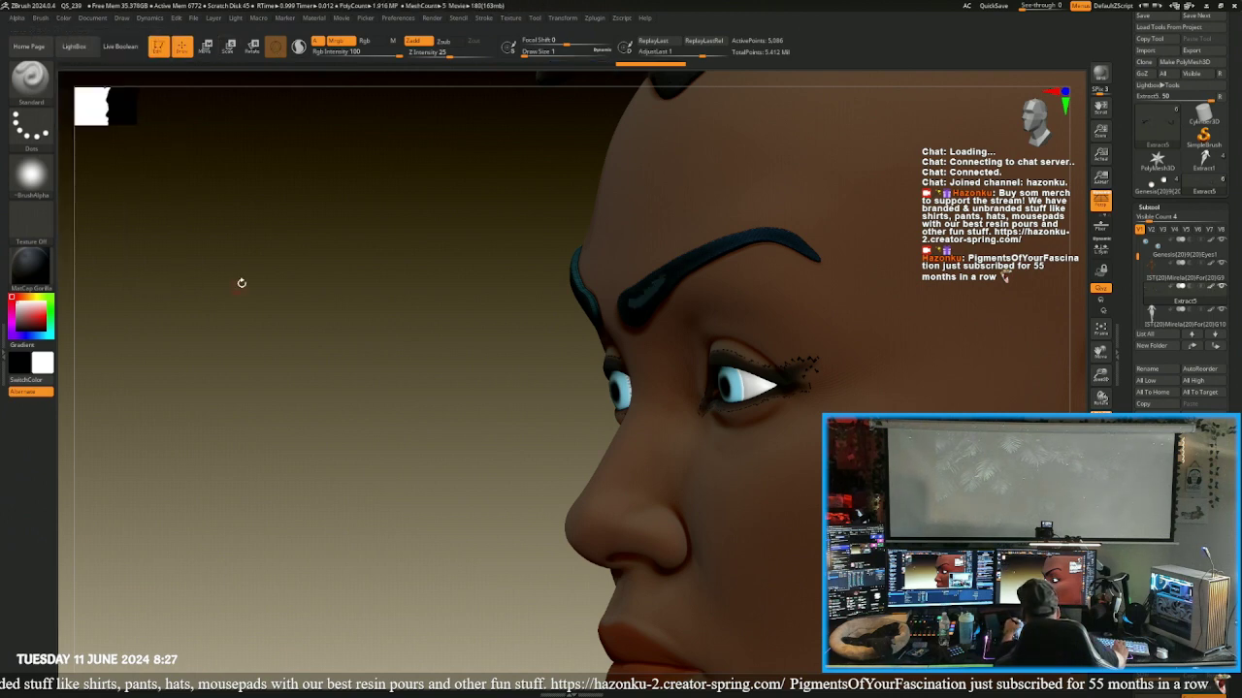
# - Preview the head with StartupMaterial and MatCap White01, and check the eyebrows from the front and at an angle
pyautogui.click(30, 264)
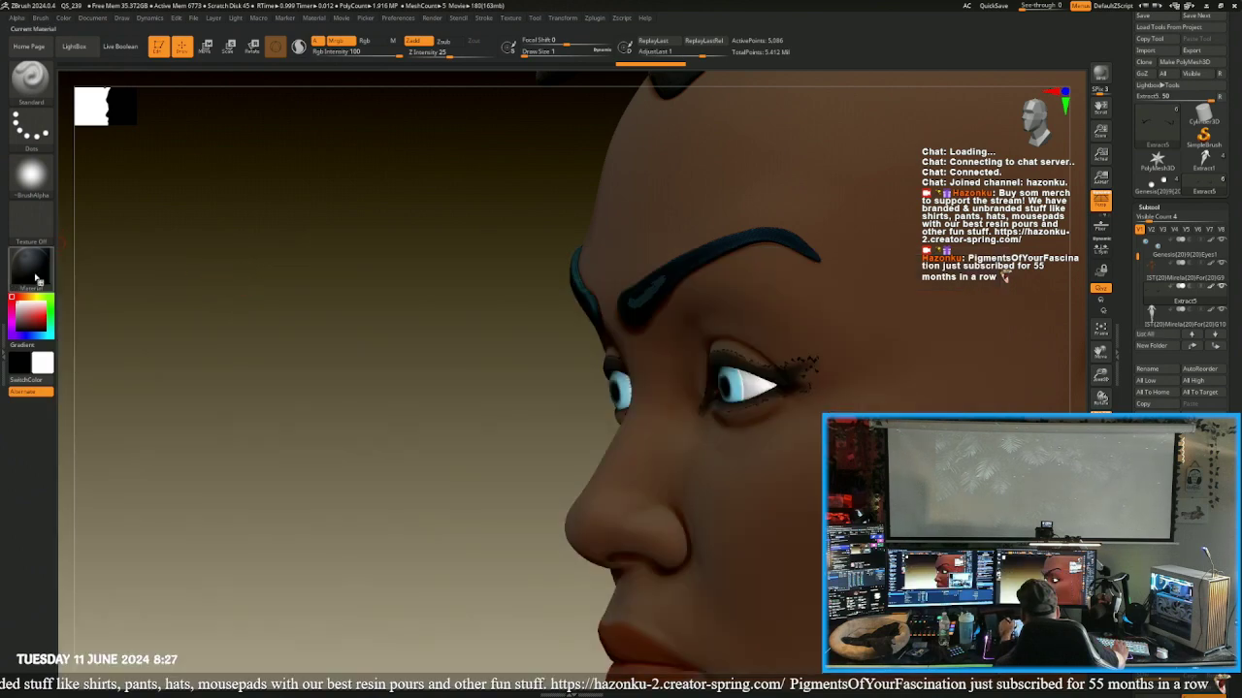
pyautogui.click(30, 264)
pyautogui.click(85, 278)
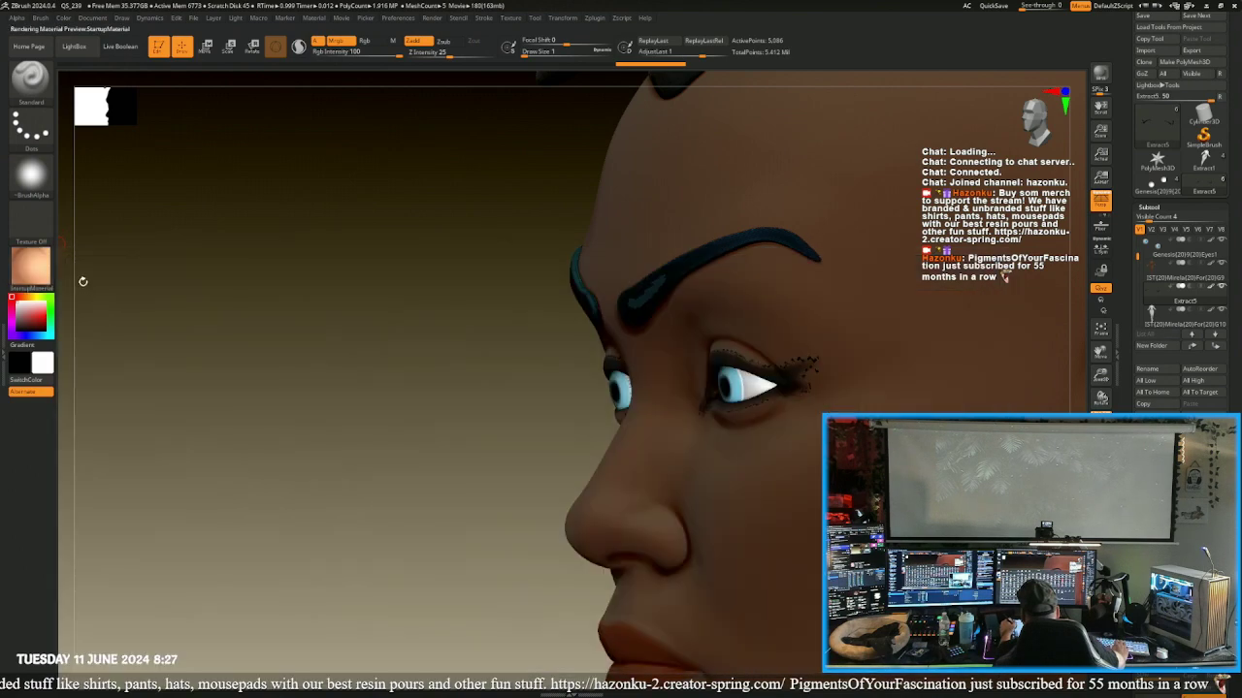
pyautogui.click(30, 264)
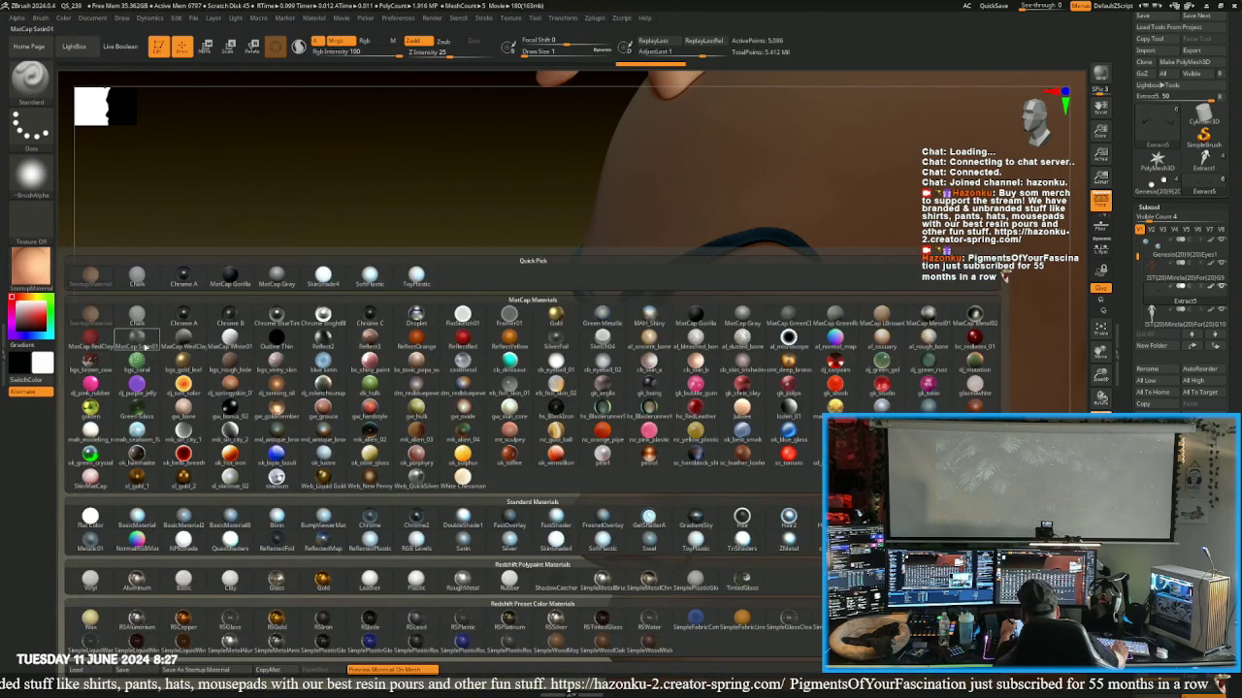
pyautogui.click(241, 312)
pyautogui.moveTo(242, 311); pyautogui.dragTo(312, 349)
pyautogui.press('ctrl')
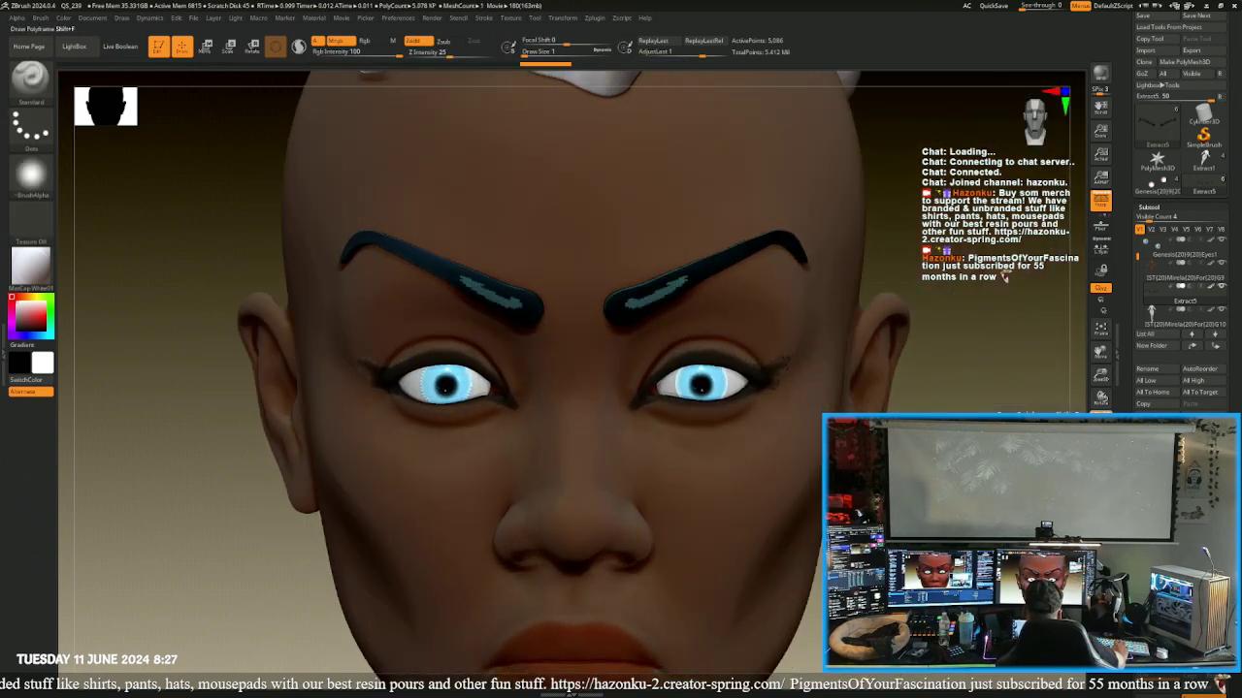
pyautogui.moveTo(221, 320); pyautogui.dragTo(136, 318)
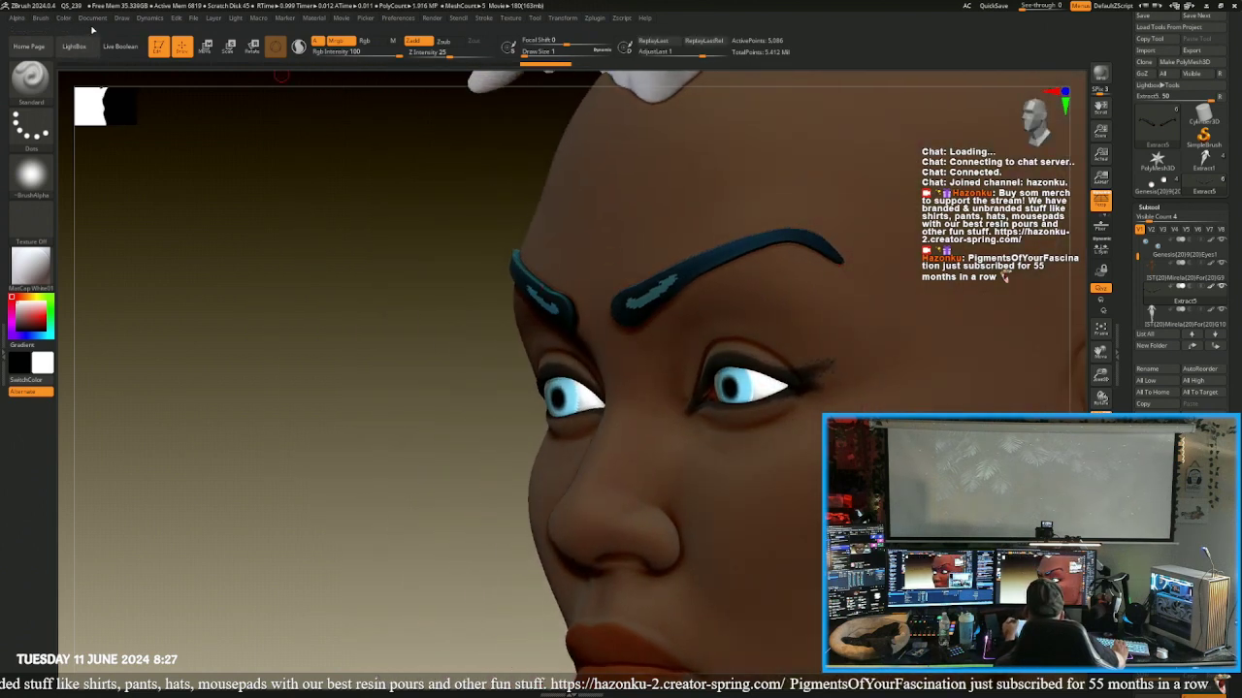
# - Switch back to MatCap Gorilla and fill the entire eyebrow mesh with it again
pyautogui.click(64, 18)
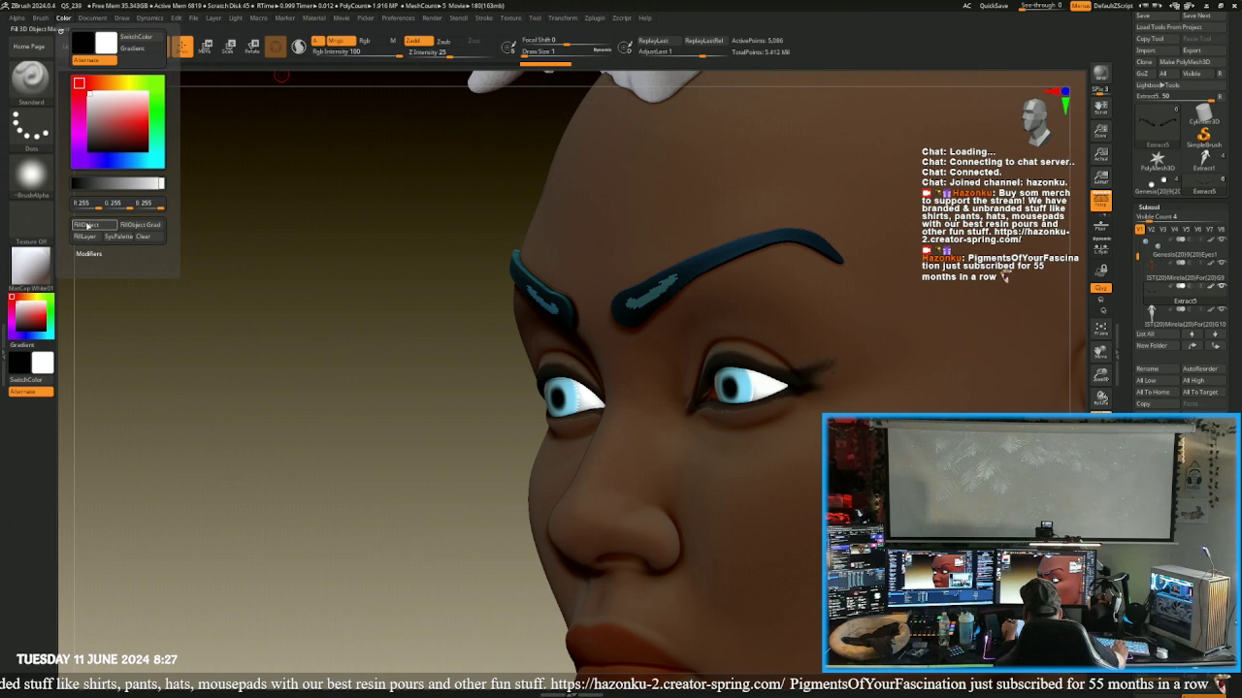
pyautogui.click(30, 264)
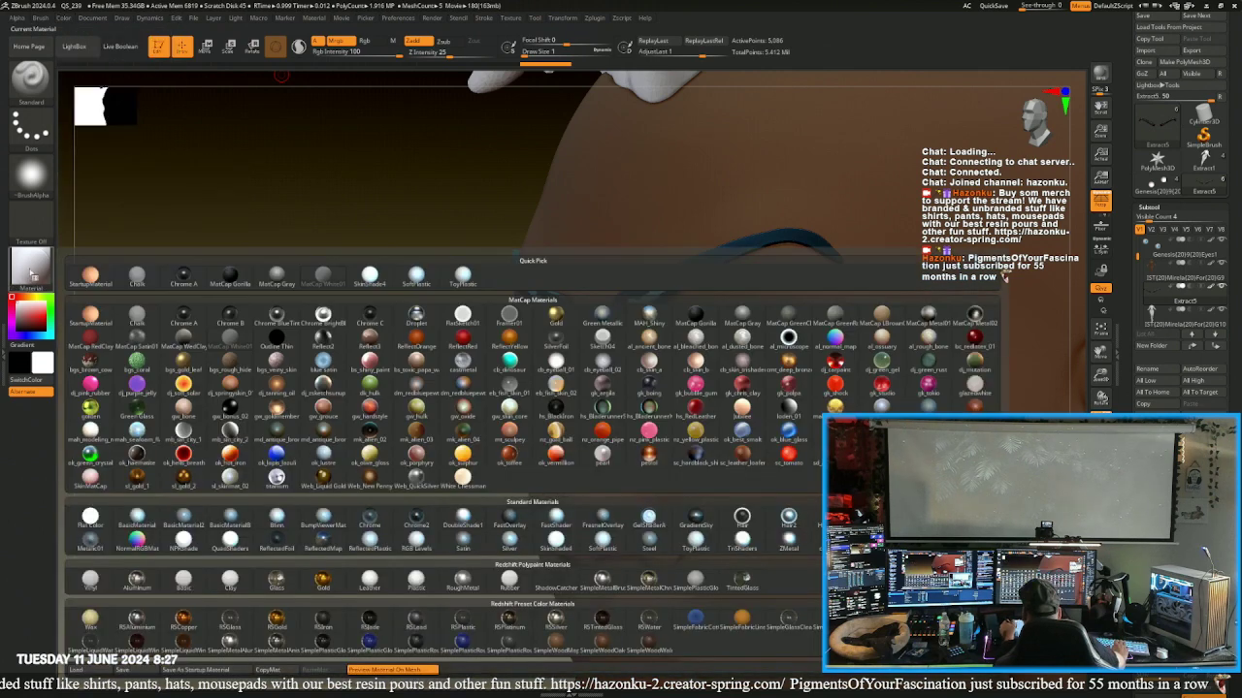
pyautogui.click(221, 276)
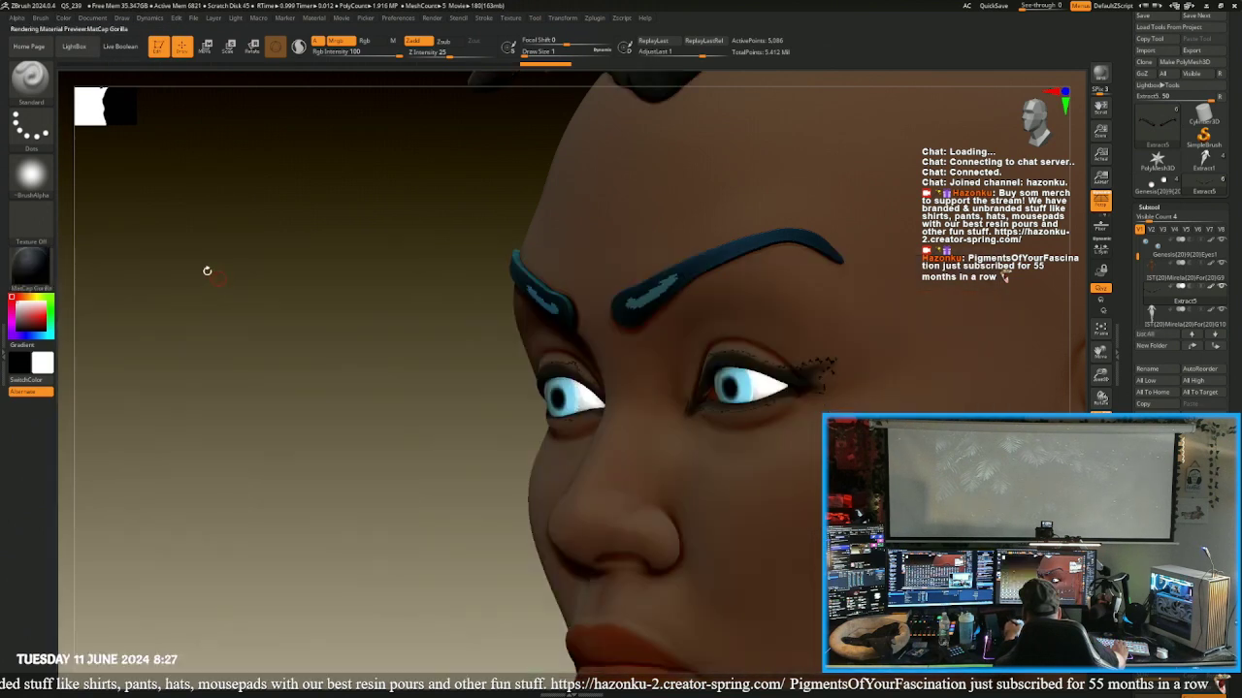
pyautogui.click(64, 18)
pyautogui.click(87, 224)
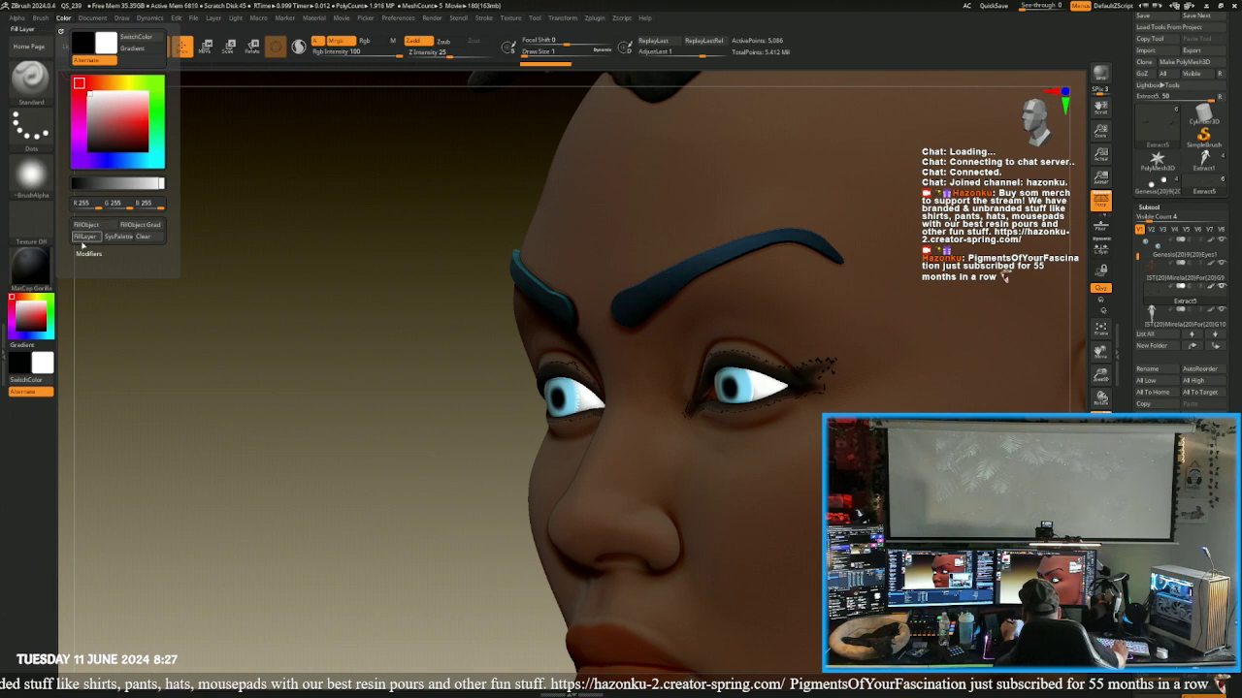
# - Set MatCap White01 as the active material and turn Mrgb and Rgb off so the brush only sculpts
pyautogui.click(30, 264)
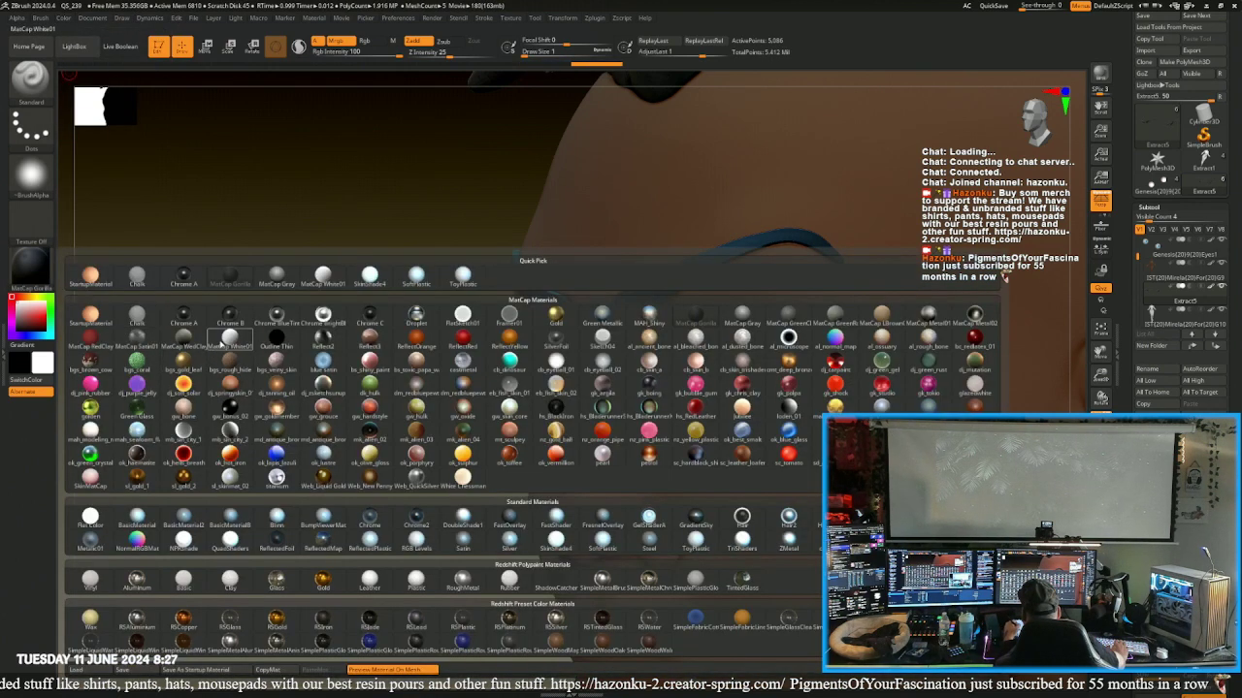
pyautogui.click(223, 346)
pyautogui.keyDown('shift'); pyautogui.moveTo(266, 390); pyautogui.dragTo(330, 390); pyautogui.keyUp('shift')
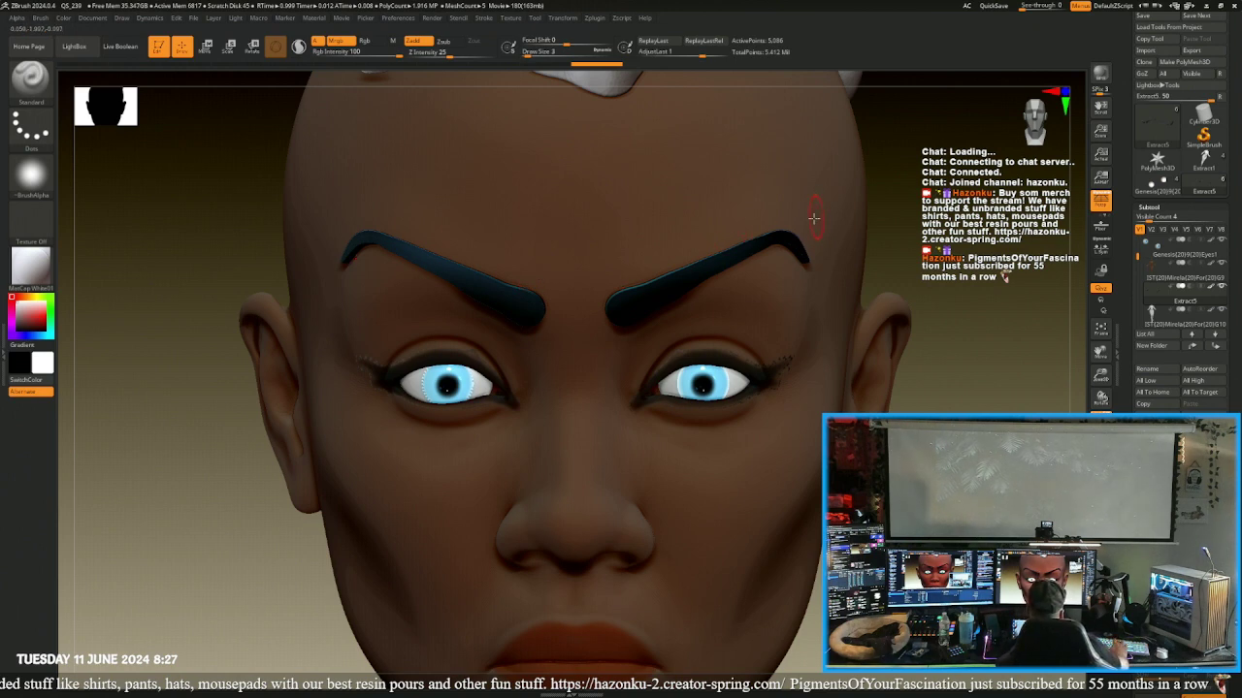
pyautogui.click(346, 46)
pyautogui.click(367, 42)
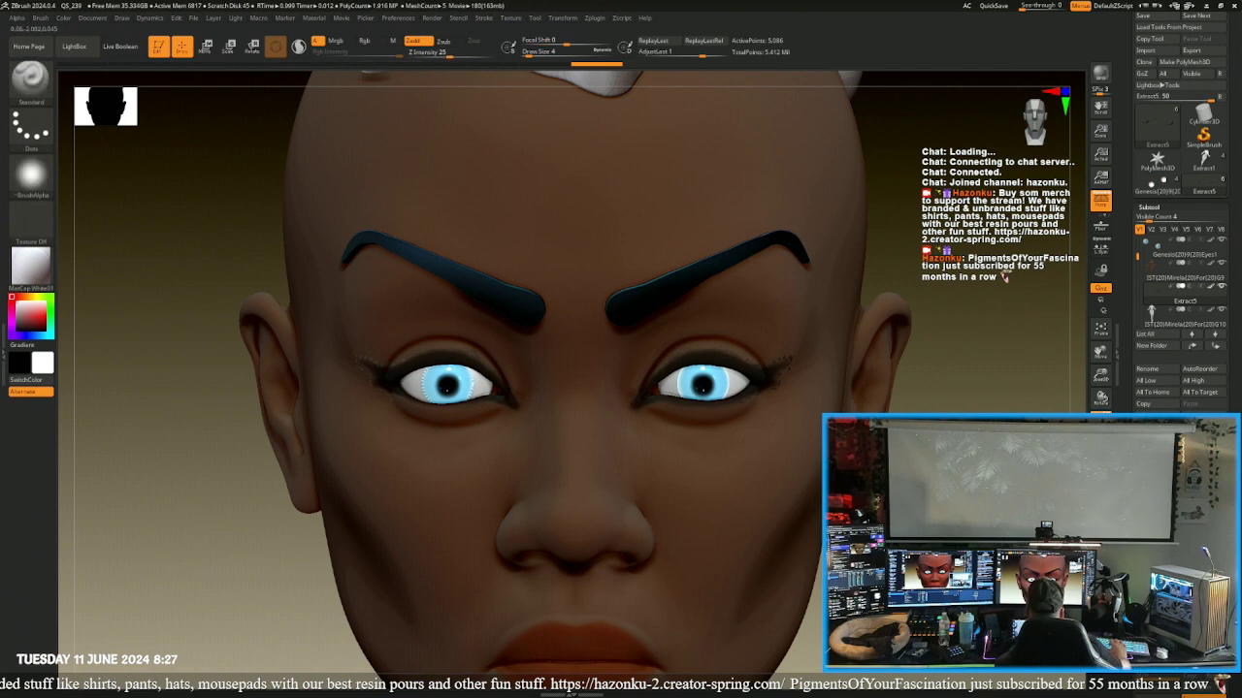
# - Smooth the eyebrow's outer tip into a finer taper
pyautogui.moveTo(960, 320); pyautogui.dragTo(840, 318)
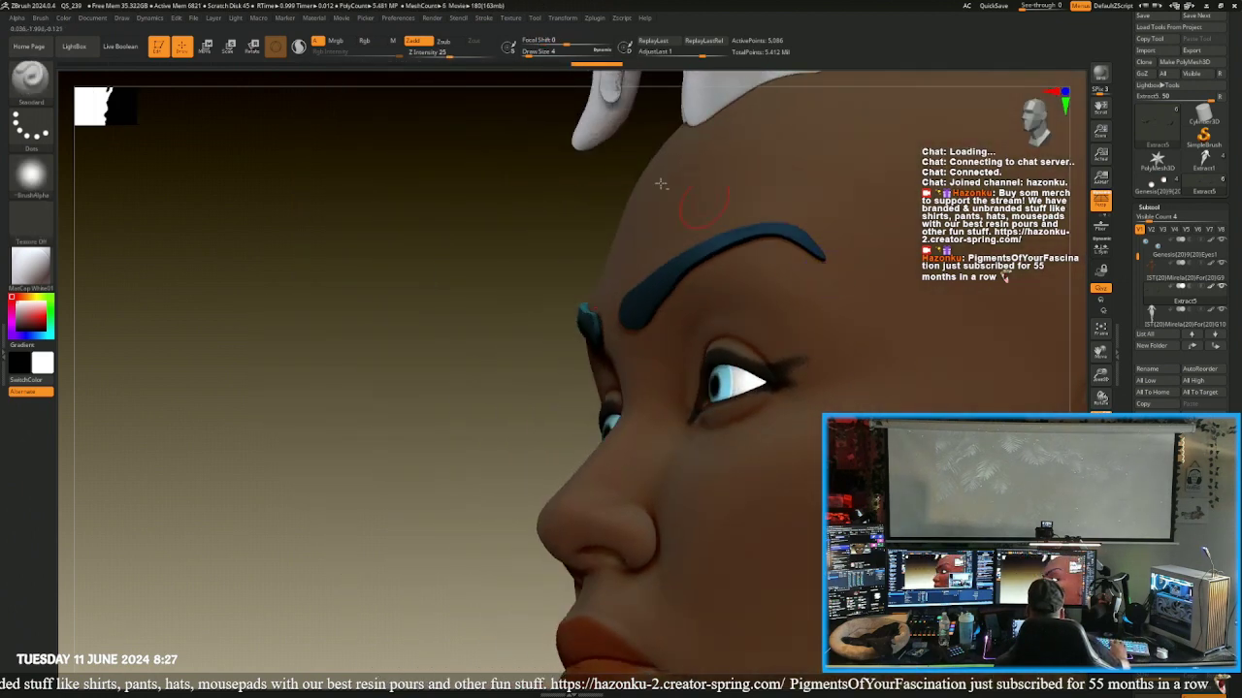
pyautogui.moveTo(466, 214)
pyautogui.keyDown('alt'); pyautogui.mouseDown()
pyautogui.moveTo(477, 311)
pyautogui.moveTo(188, 305)
pyautogui.moveTo(222, 280)
pyautogui.mouseUp(); pyautogui.keyUp('alt')
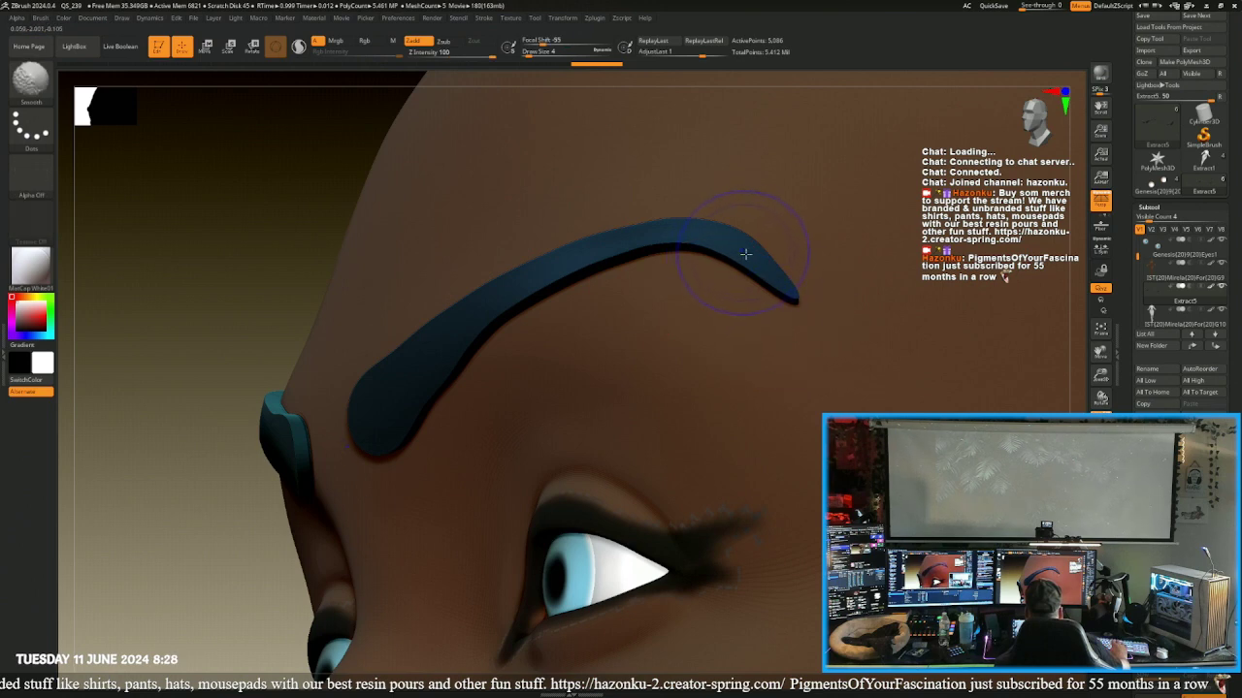
pyautogui.keyDown('shift'); pyautogui.moveTo(777, 278); pyautogui.dragTo(786, 291); pyautogui.keyUp('shift')
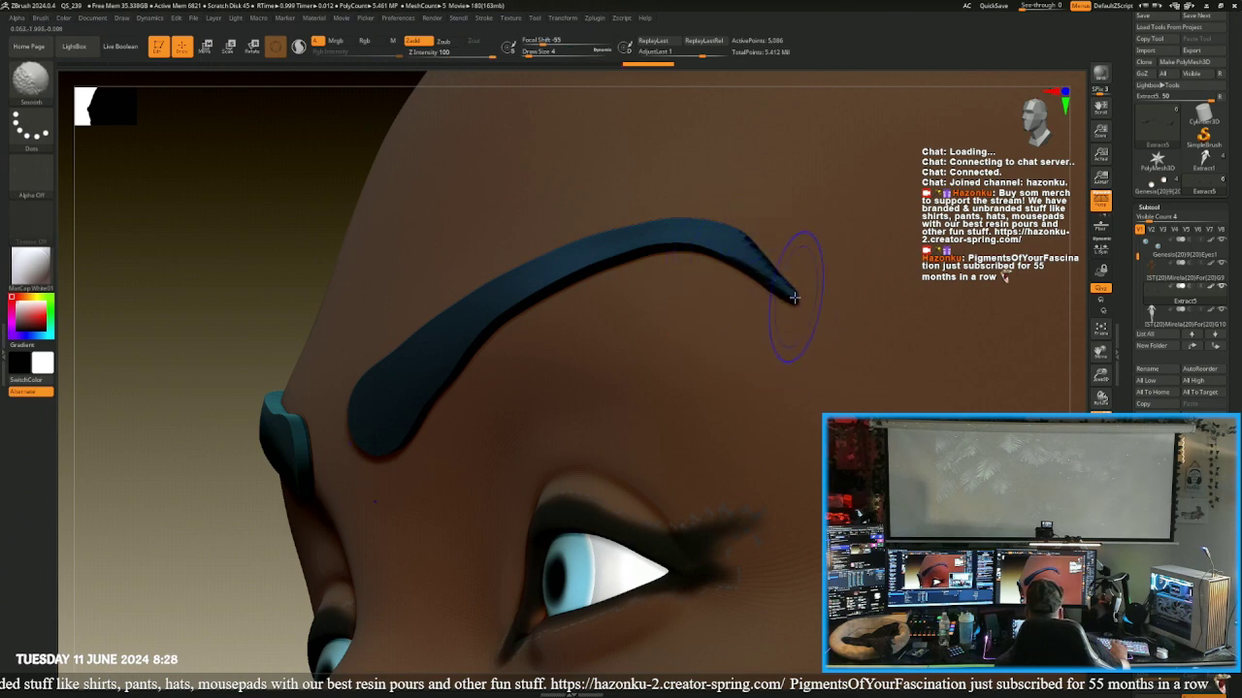
# - Switch to the Move Topological brush and pull the eyebrow's outer tip and arch to follow the curve of the head
pyautogui.moveTo(401, 171); pyautogui.dragTo(184, 198)
pyautogui.press('b')
pyautogui.press('m')
pyautogui.press('t')
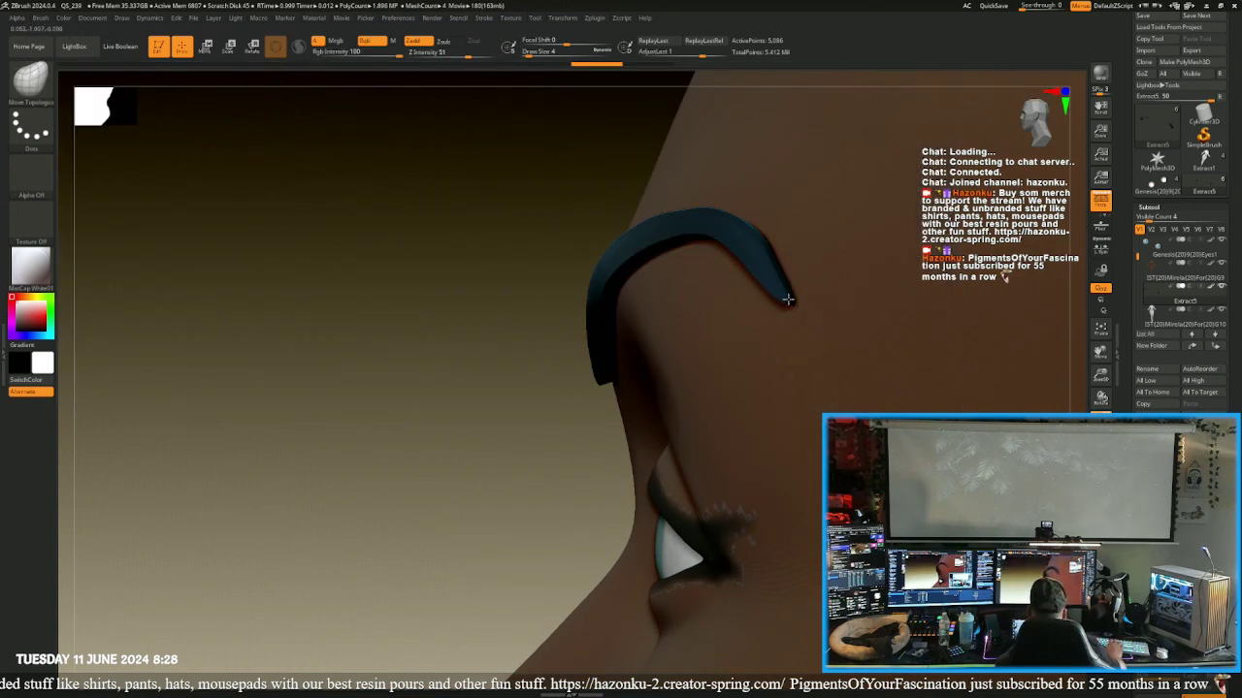
pyautogui.moveTo(566, 229)
pyautogui.mouseDown()
pyautogui.moveTo(549, 249)
pyautogui.moveTo(562, 254)
pyautogui.mouseUp()
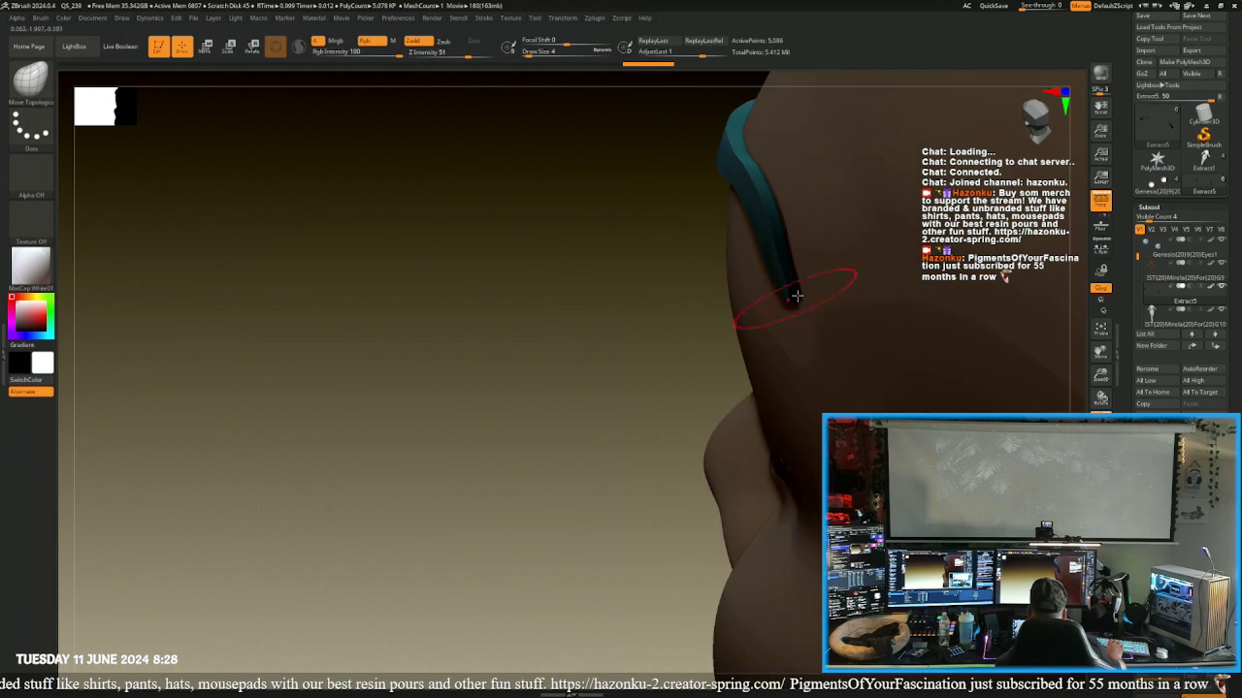
pyautogui.moveTo(792, 293); pyautogui.dragTo(805, 287)
pyautogui.moveTo(751, 178); pyautogui.dragTo(737, 184)
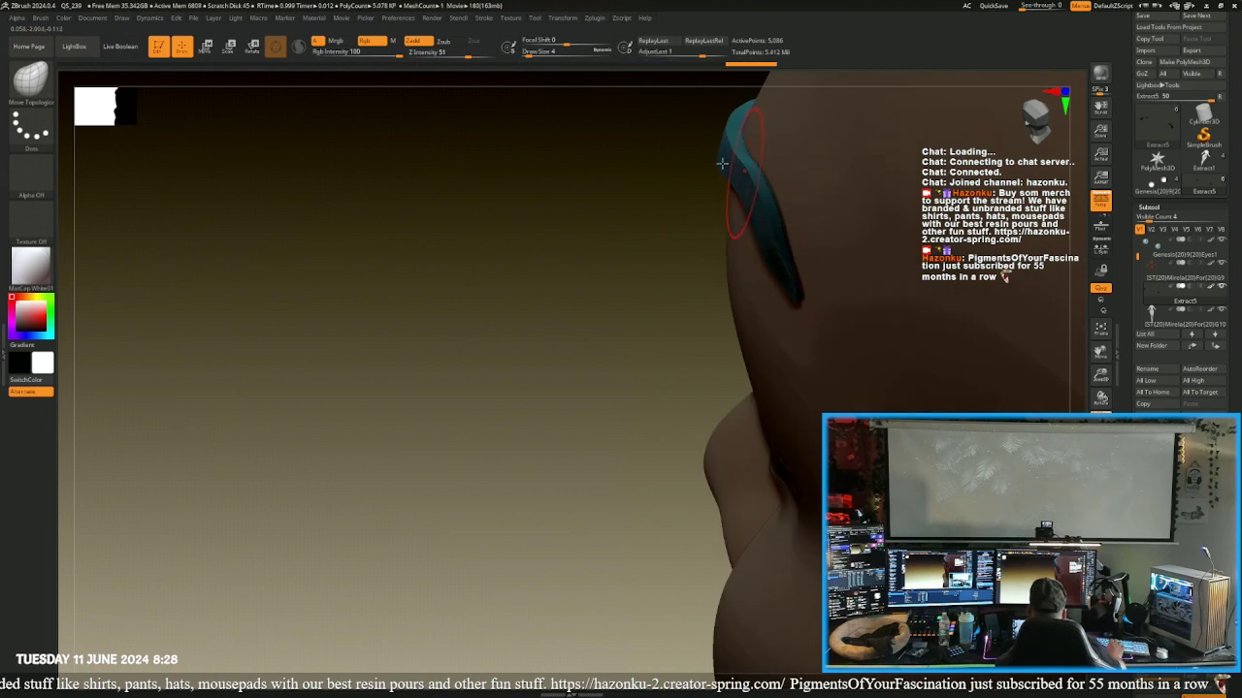
# - Nudge the upper edge of the eyebrow's inner end into shape, checking the brow from the side, below and front
pyautogui.moveTo(524, 175)
pyautogui.mouseDown()
pyautogui.moveTo(598, 166)
pyautogui.moveTo(478, 251)
pyautogui.mouseUp()
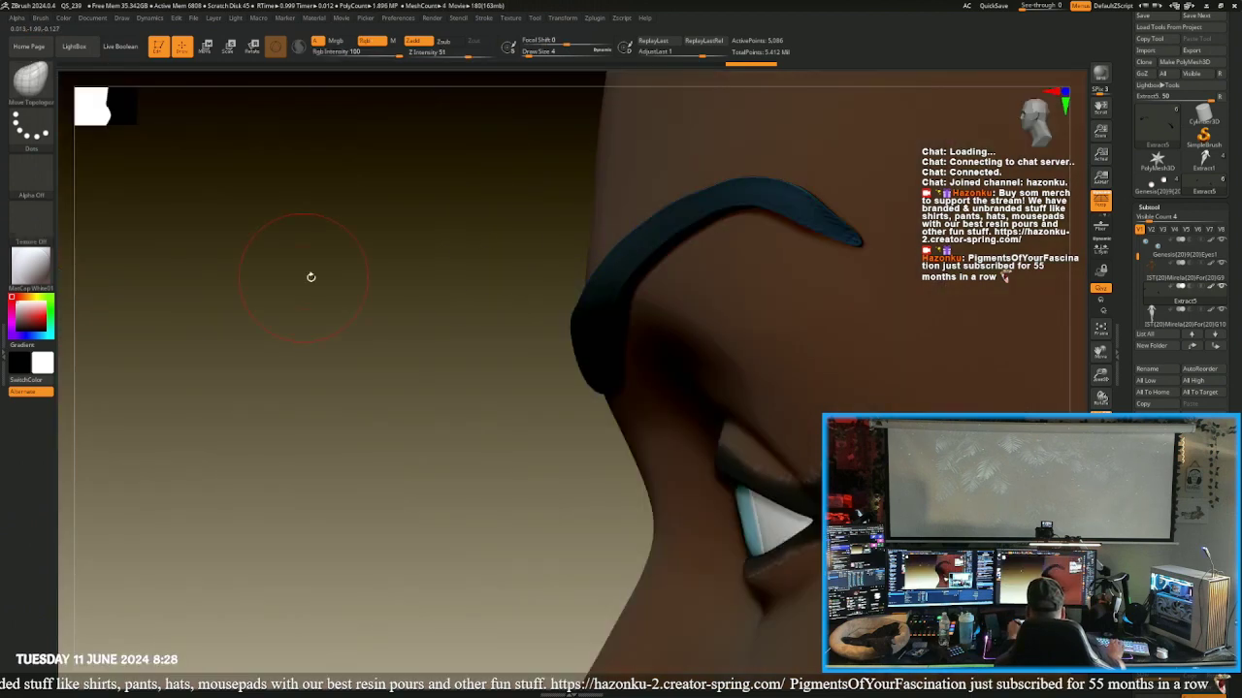
pyautogui.moveTo(310, 278); pyautogui.dragTo(375, 268)
pyautogui.moveTo(414, 327); pyautogui.dragTo(414, 337)
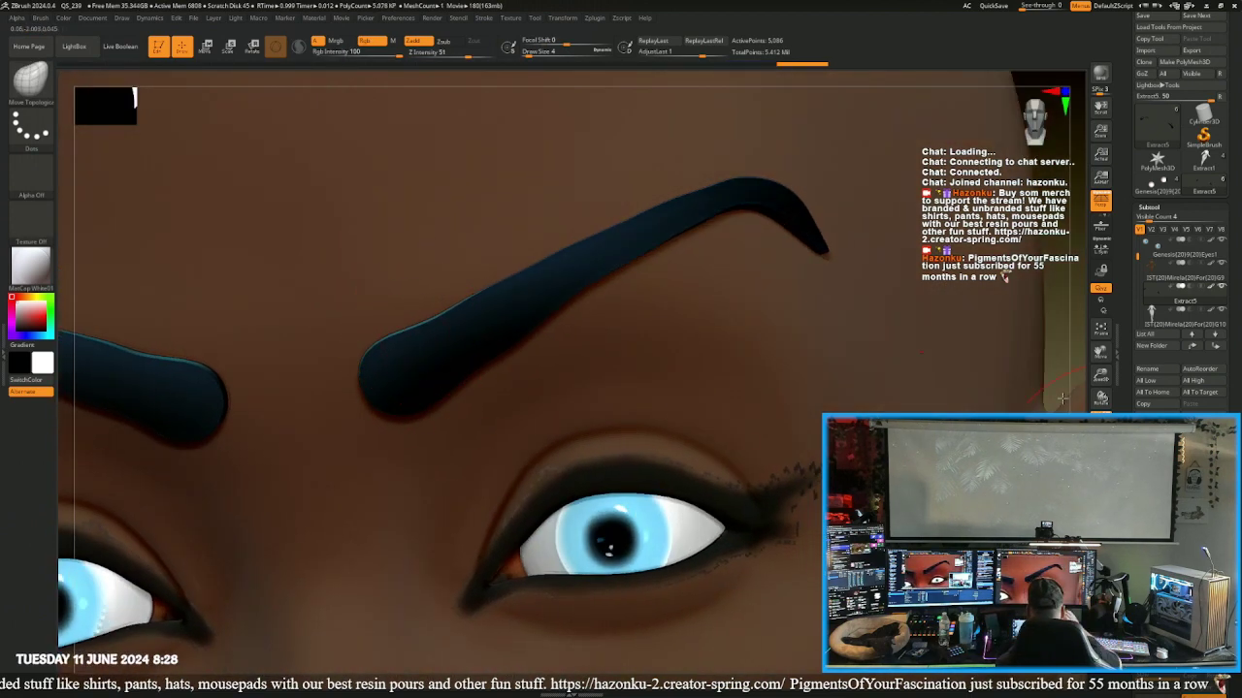
pyautogui.moveTo(1063, 372)
pyautogui.mouseDown()
pyautogui.moveTo(1034, 356)
pyautogui.moveTo(983, 359)
pyautogui.moveTo(1028, 351)
pyautogui.moveTo(1034, 363)
pyautogui.mouseUp()
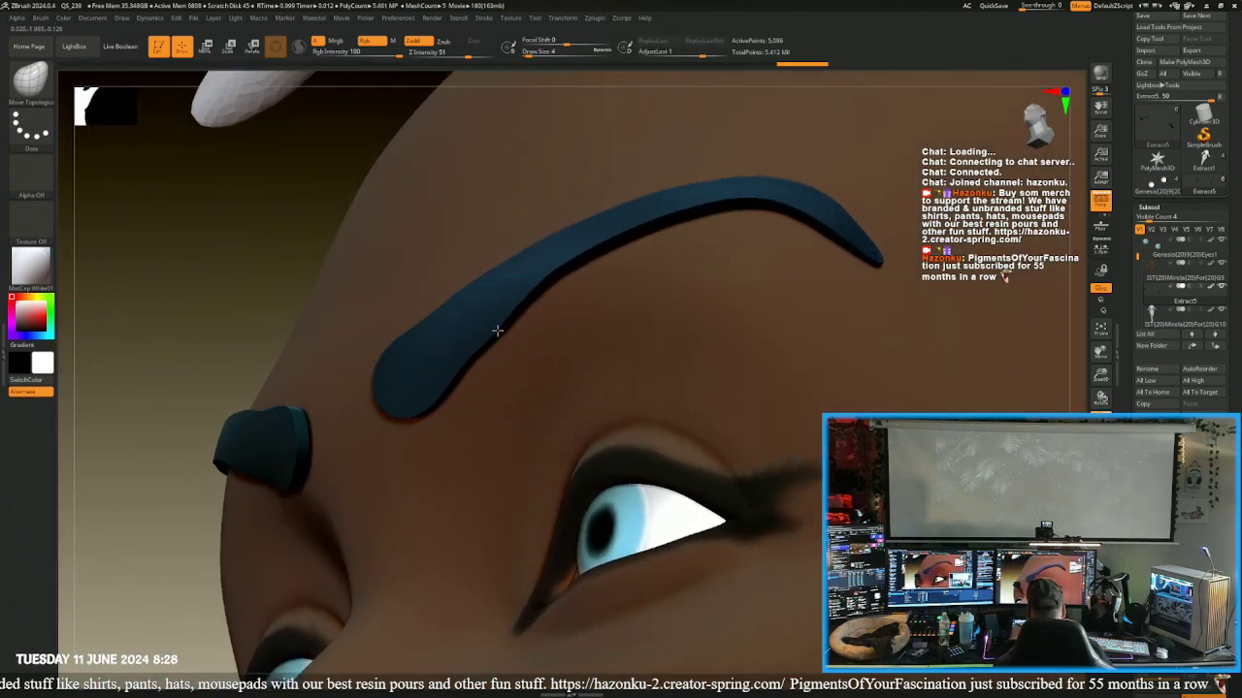
pyautogui.moveTo(165, 188); pyautogui.dragTo(188, 219)
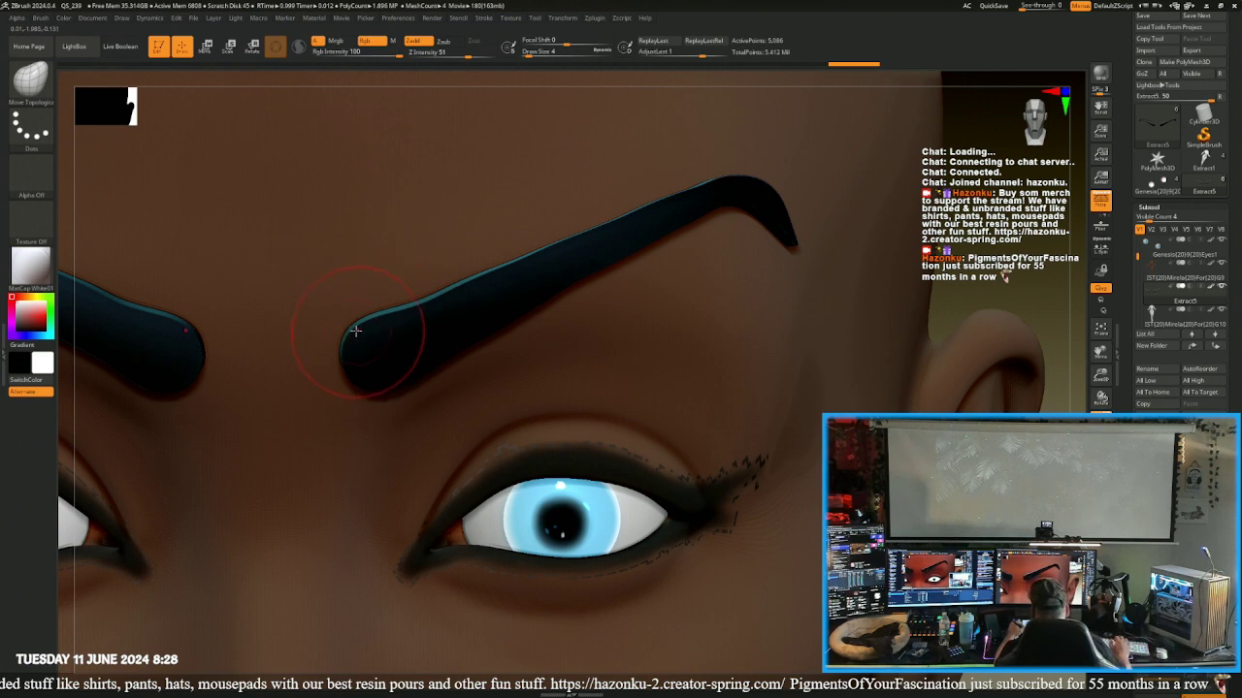
pyautogui.press('[')
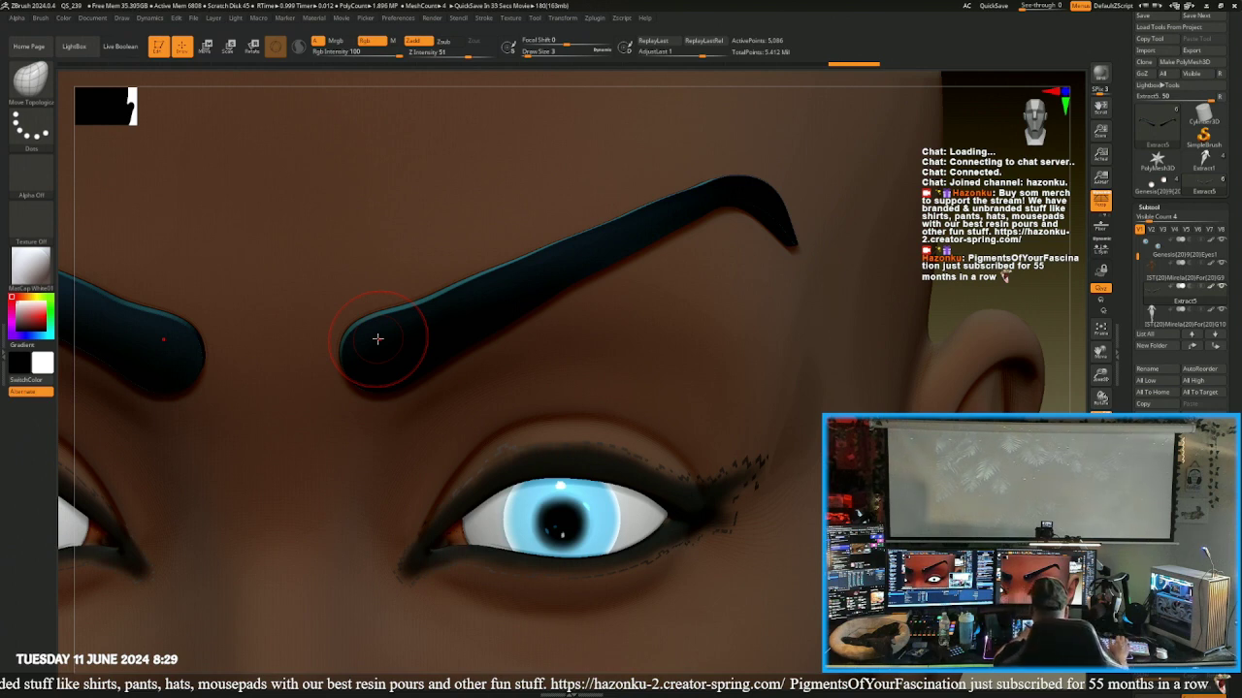
# - Raise the eyebrow's arch slightly and pull its outer tail outward, working from a three-quarter view
pyautogui.moveTo(1095, 366); pyautogui.dragTo(988, 369)
pyautogui.moveTo(794, 366); pyautogui.dragTo(554, 264)
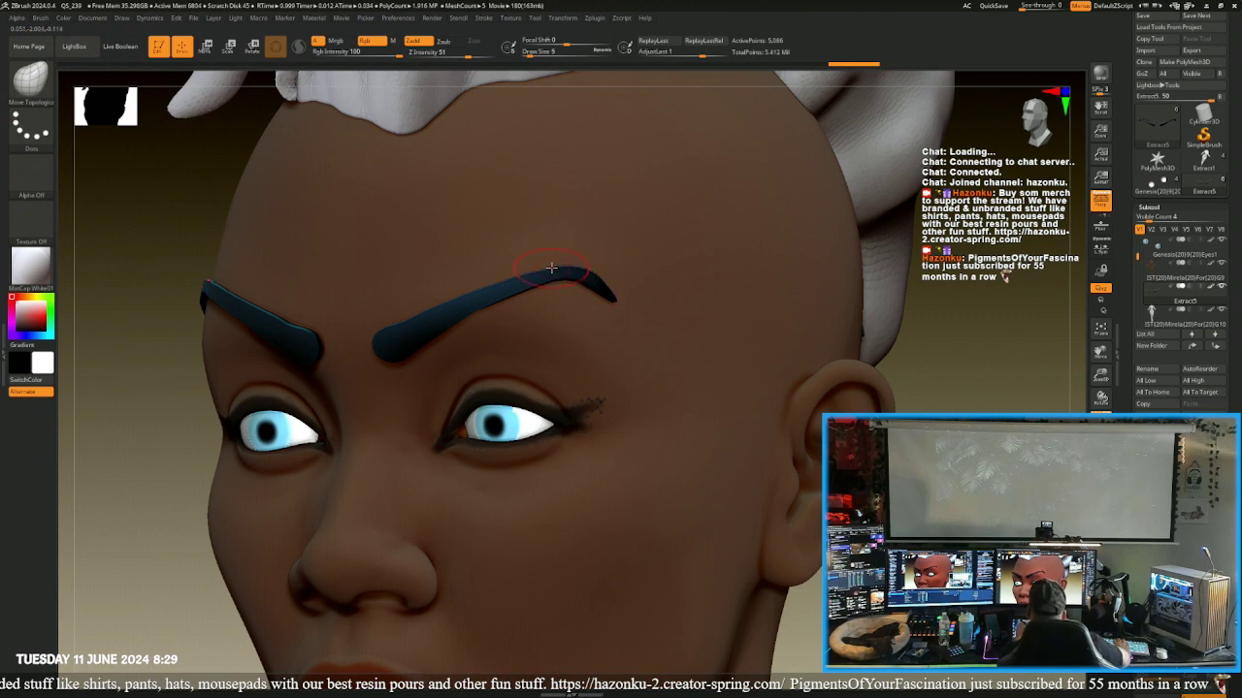
pyautogui.moveTo(550, 262); pyautogui.dragTo(594, 272)
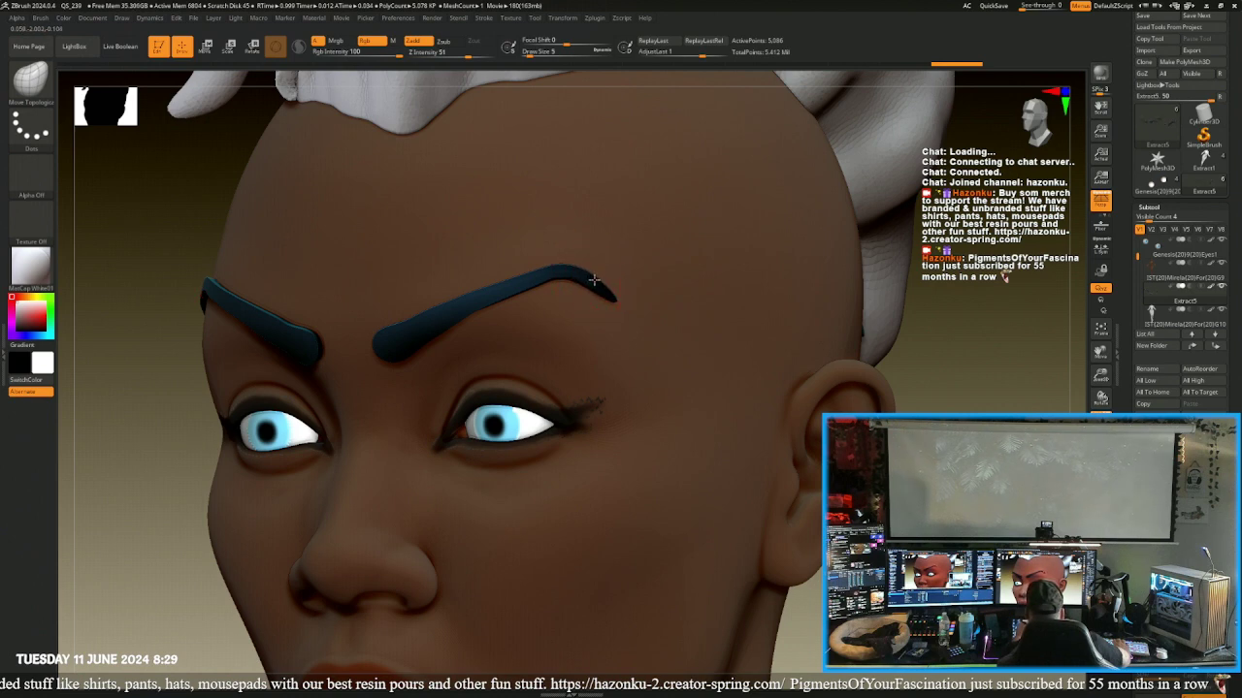
pyautogui.moveTo(595, 281); pyautogui.dragTo(609, 293)
pyautogui.moveTo(912, 373)
pyautogui.mouseDown()
pyautogui.moveTo(1005, 373)
pyautogui.moveTo(907, 374)
pyautogui.mouseUp()
# - Isolate the eyebrow mesh, hide the stray extracted geometry at the back of the head and delete it, leaving only the brows
pyautogui.click(1100, 330)
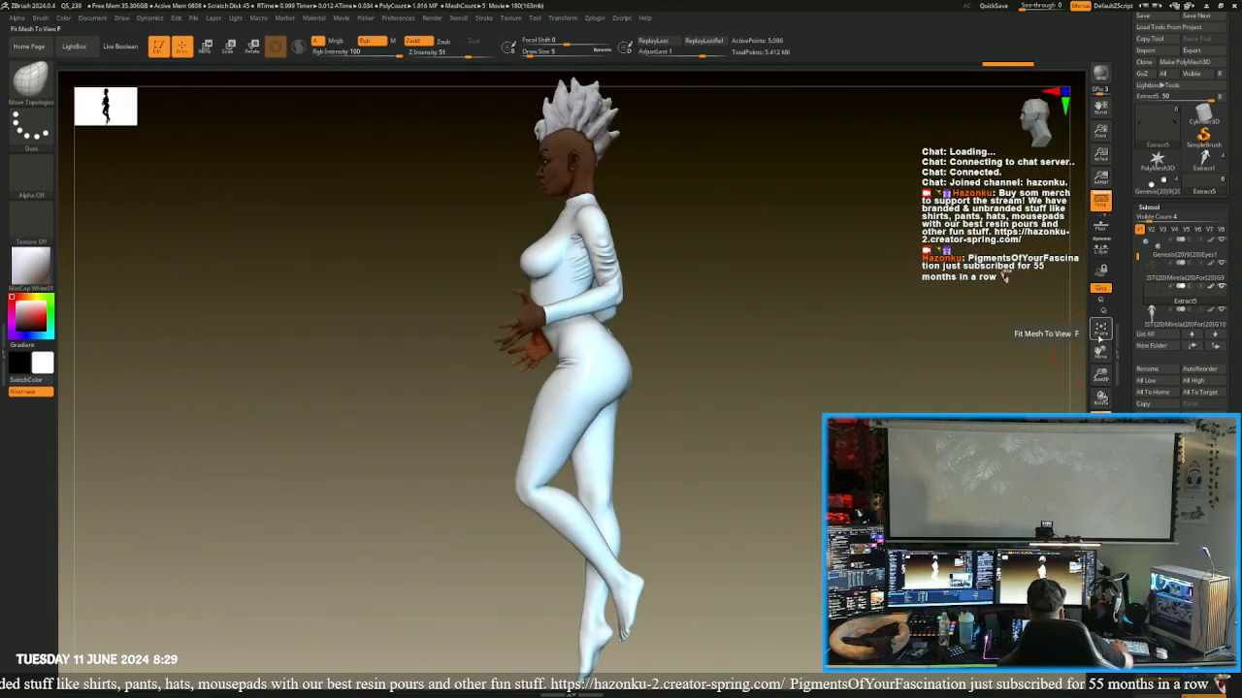
pyautogui.moveTo(1098, 375); pyautogui.dragTo(1043, 397)
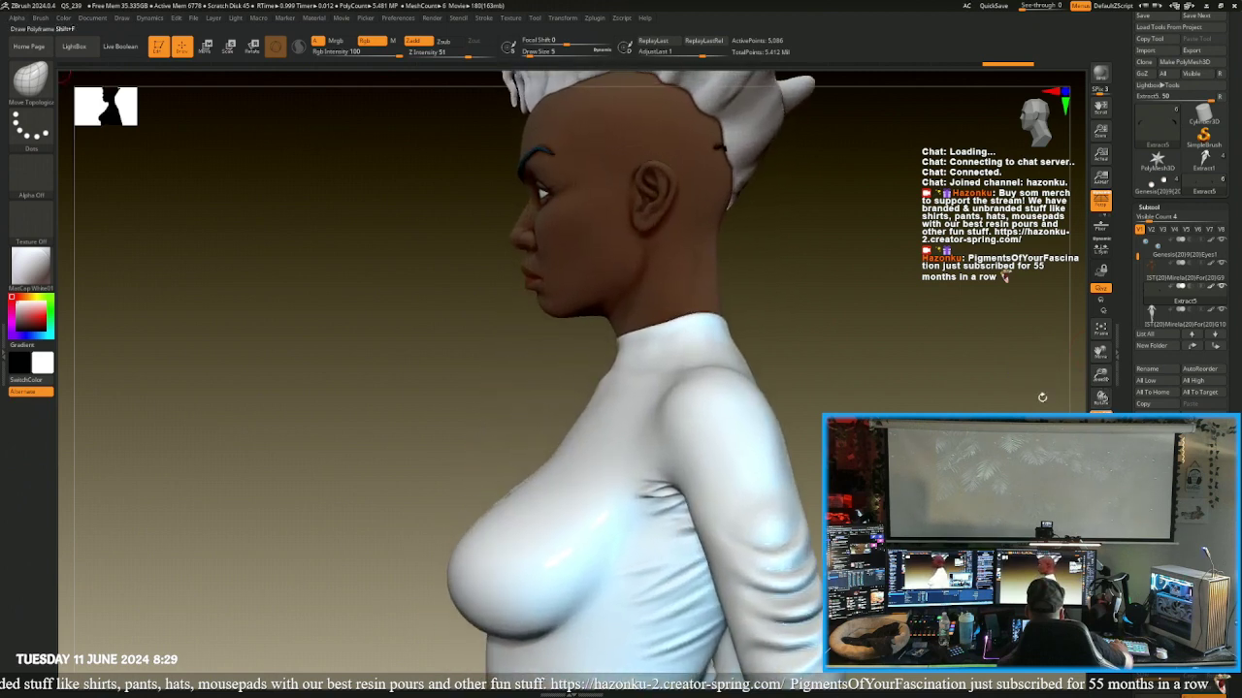
pyautogui.moveTo(920, 417)
pyautogui.keyDown('alt'); pyautogui.mouseDown()
pyautogui.moveTo(798, 511)
pyautogui.moveTo(764, 625)
pyautogui.mouseUp(); pyautogui.keyUp('alt')
pyautogui.hotkey('shift', 'alt', 's')
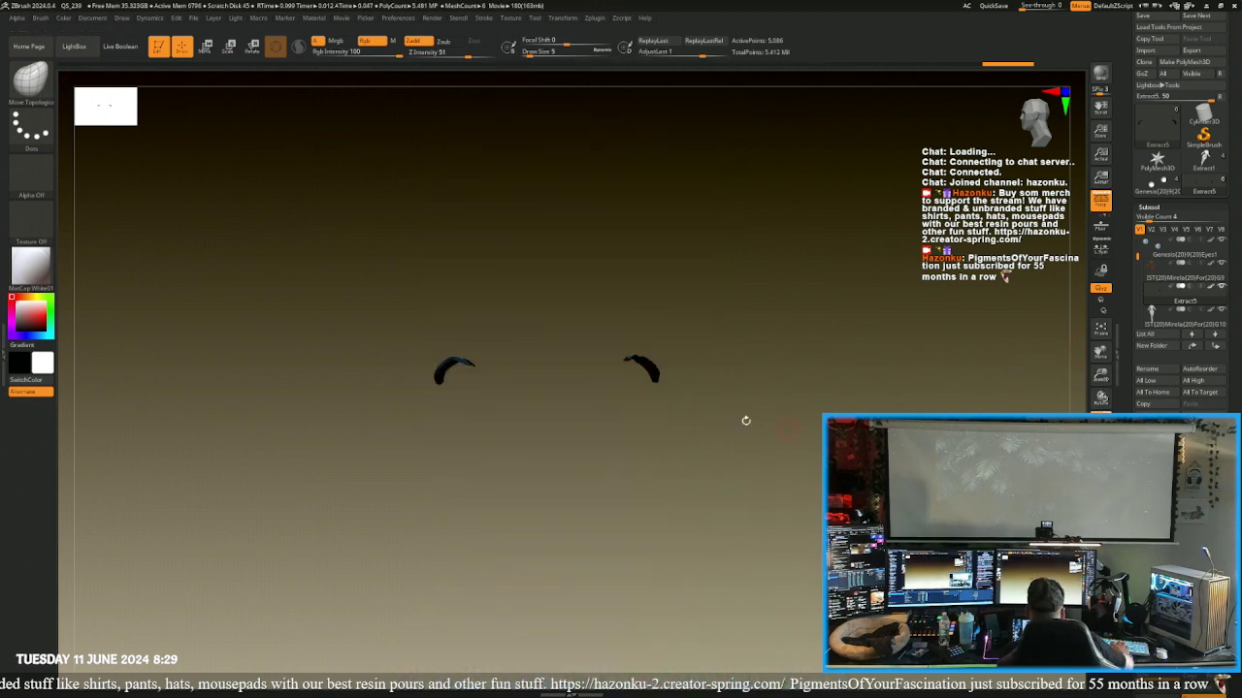
pyautogui.keyDown('ctrl'); pyautogui.keyDown('alt'); pyautogui.keyDown('shift'); pyautogui.moveTo(705, 400); pyautogui.dragTo(572, 306); pyautogui.keyUp('shift'); pyautogui.keyUp('alt'); pyautogui.keyUp('ctrl')
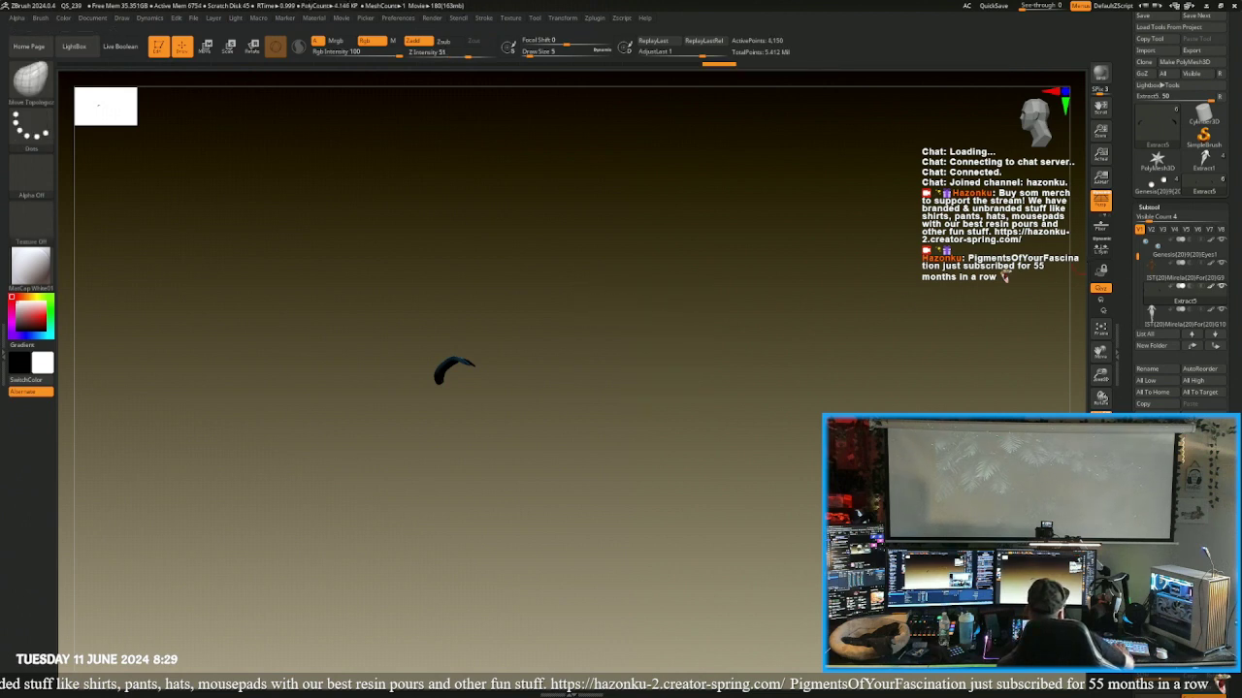
pyautogui.moveTo(1129, 334); pyautogui.dragTo(1128, 275)
pyautogui.scroll(-4, 1182, 242)
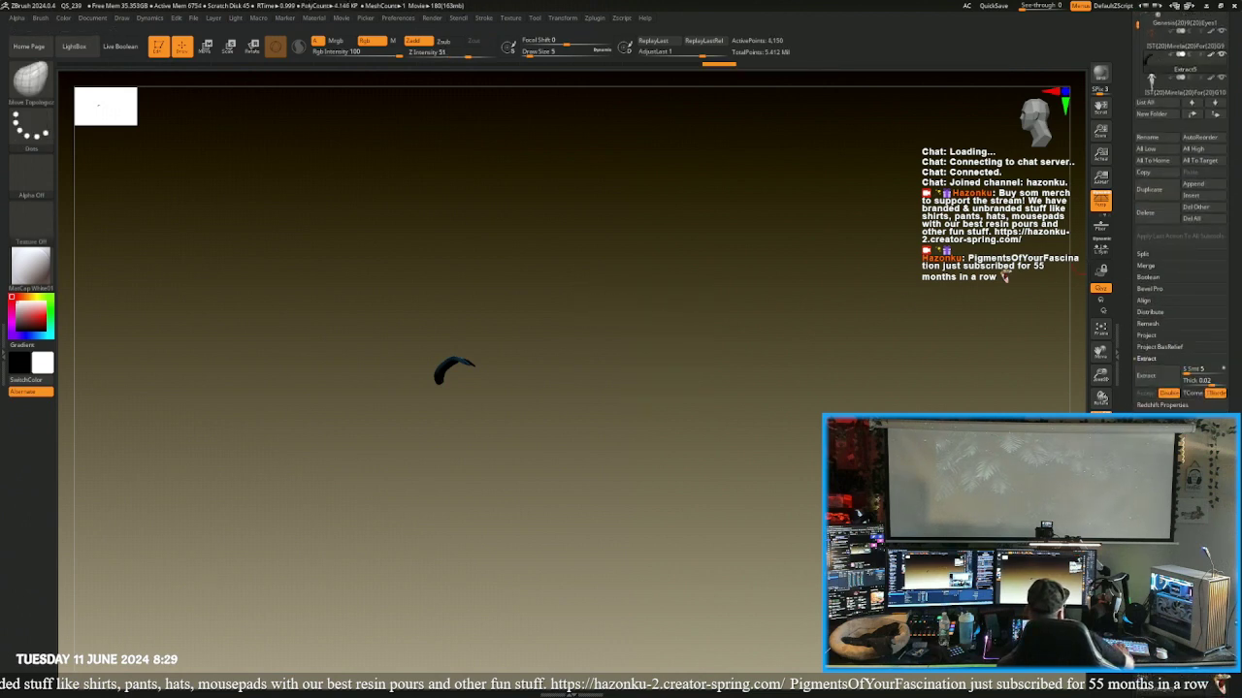
pyautogui.scroll(-5, 1178, 242)
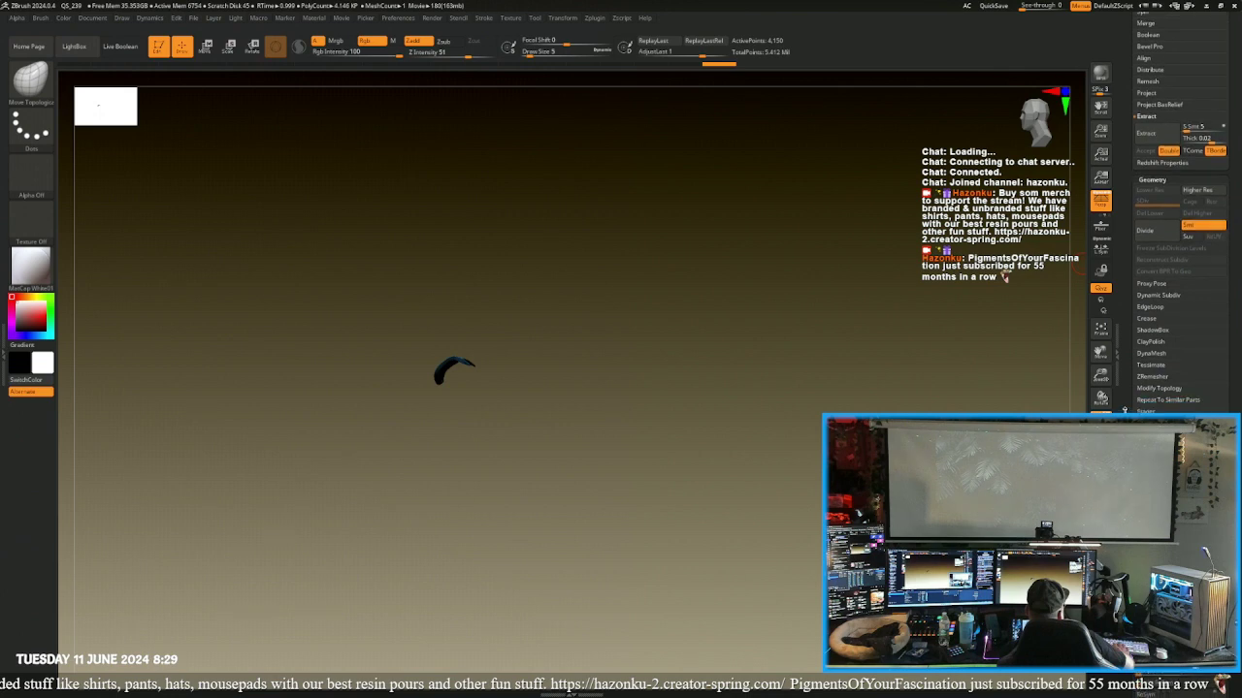
pyautogui.scroll(4, 1123, 412)
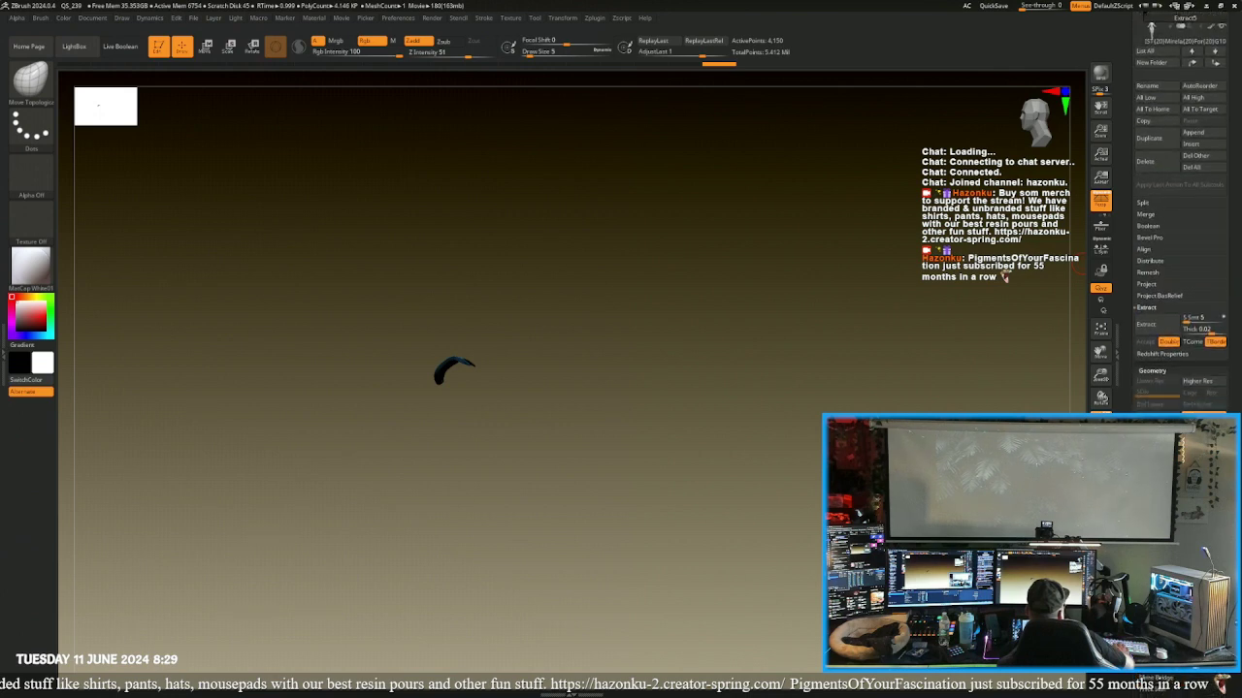
pyautogui.scroll(-1, 1181, 242)
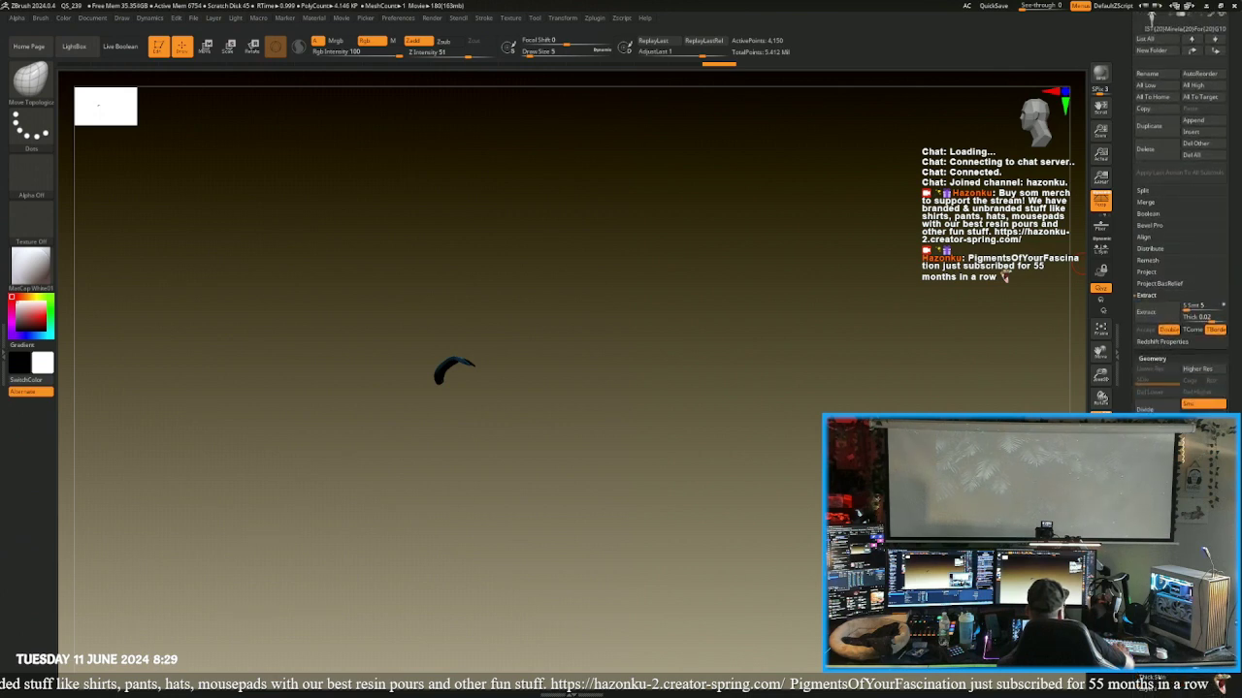
pyautogui.scroll(-2, 1178, 242)
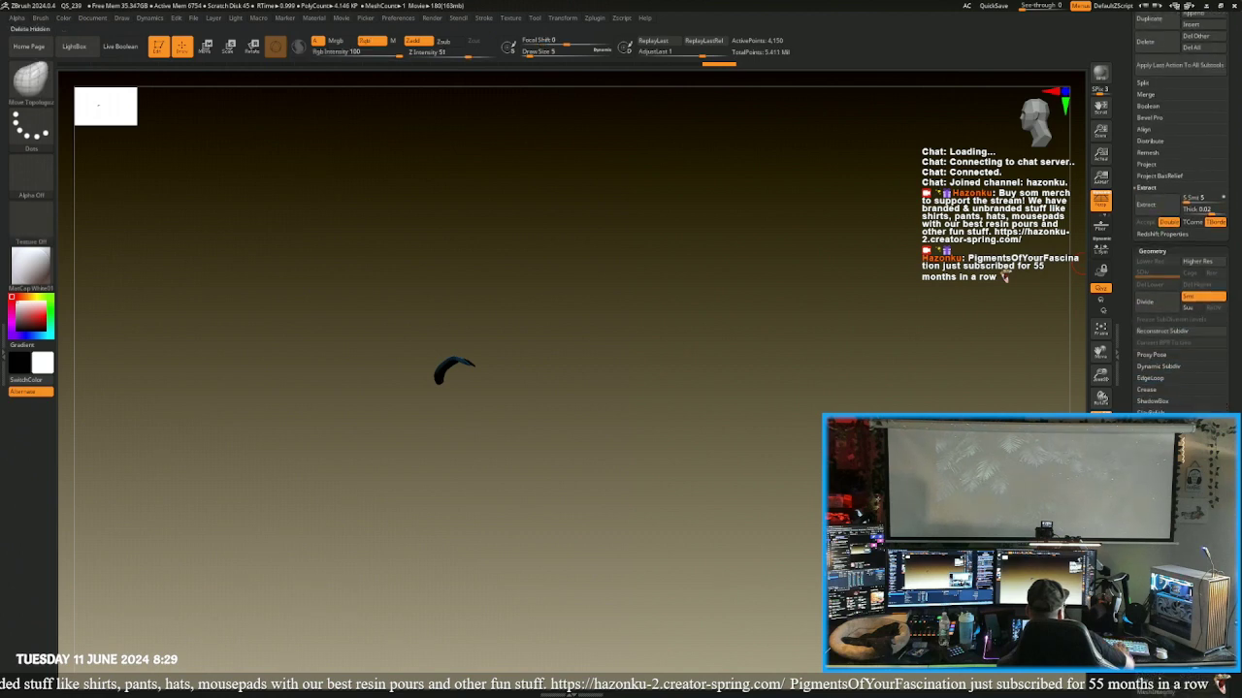
pyautogui.click(1100, 482)
# - Reposition the eyebrows' inner ends and outer tails from the front, checking the shape from both sides of the face
pyautogui.moveTo(836, 411); pyautogui.dragTo(906, 355)
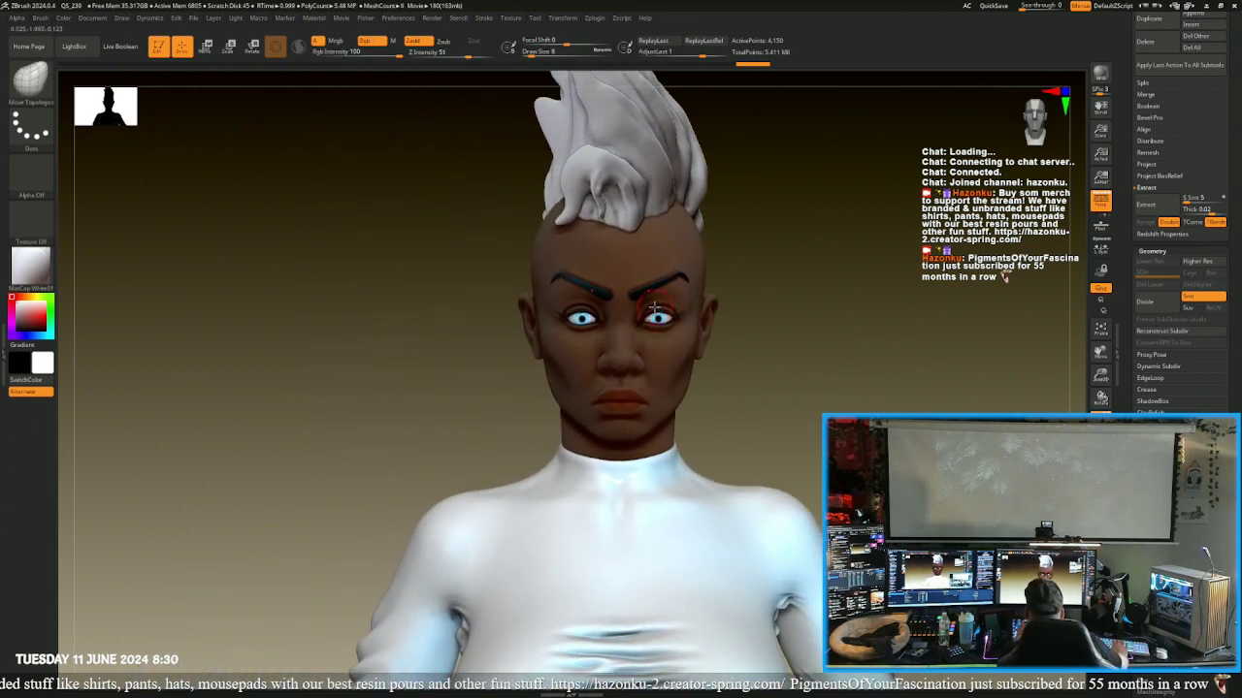
pyautogui.keyDown('alt'); pyautogui.moveTo(784, 324); pyautogui.dragTo(793, 429); pyautogui.keyUp('alt')
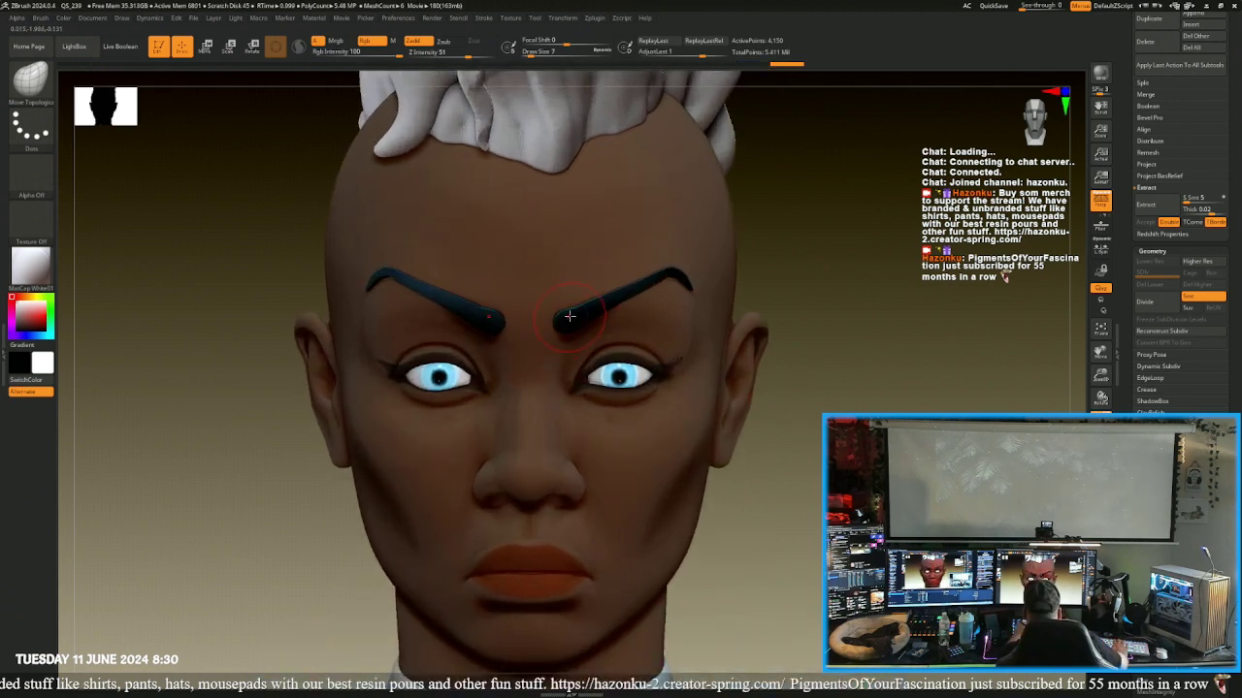
pyautogui.moveTo(576, 323)
pyautogui.mouseDown()
pyautogui.moveTo(572, 314)
pyautogui.moveTo(652, 272)
pyautogui.moveTo(695, 295)
pyautogui.mouseUp()
pyautogui.moveTo(815, 456)
pyautogui.mouseDown()
pyautogui.moveTo(902, 407)
pyautogui.moveTo(782, 408)
pyautogui.moveTo(765, 443)
pyautogui.moveTo(765, 396)
pyautogui.moveTo(560, 368)
pyautogui.moveTo(641, 357)
pyautogui.mouseUp()
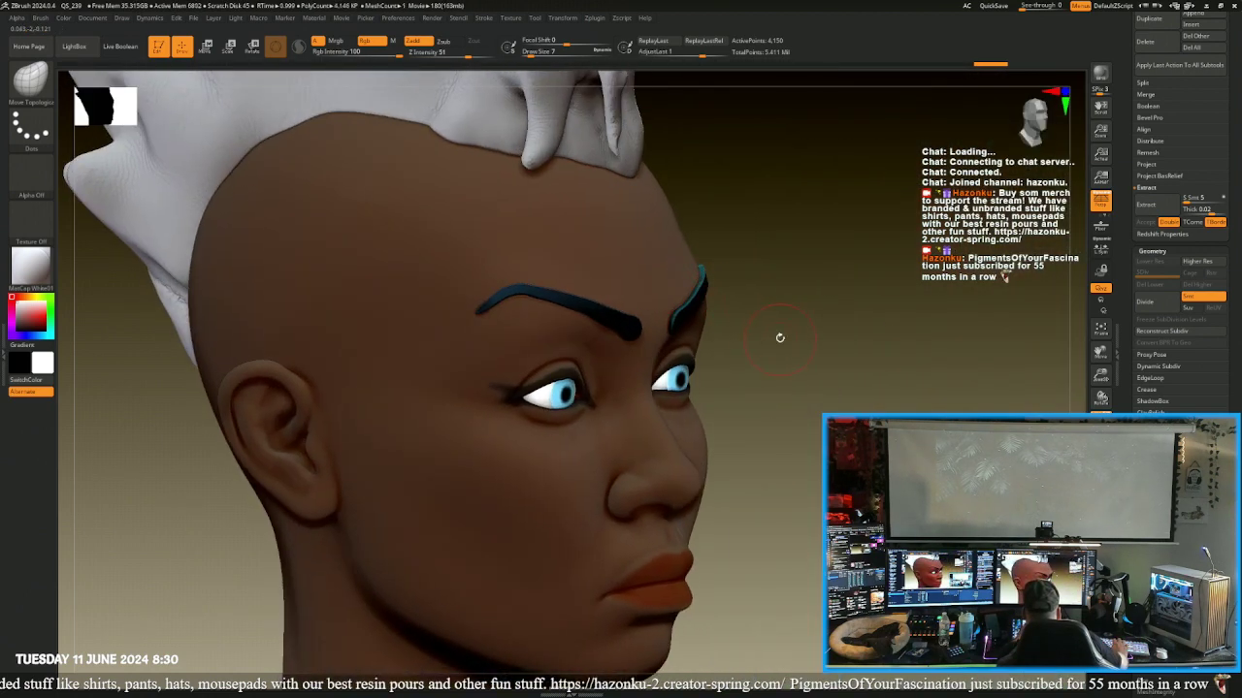
pyautogui.moveTo(779, 336); pyautogui.dragTo(665, 311)
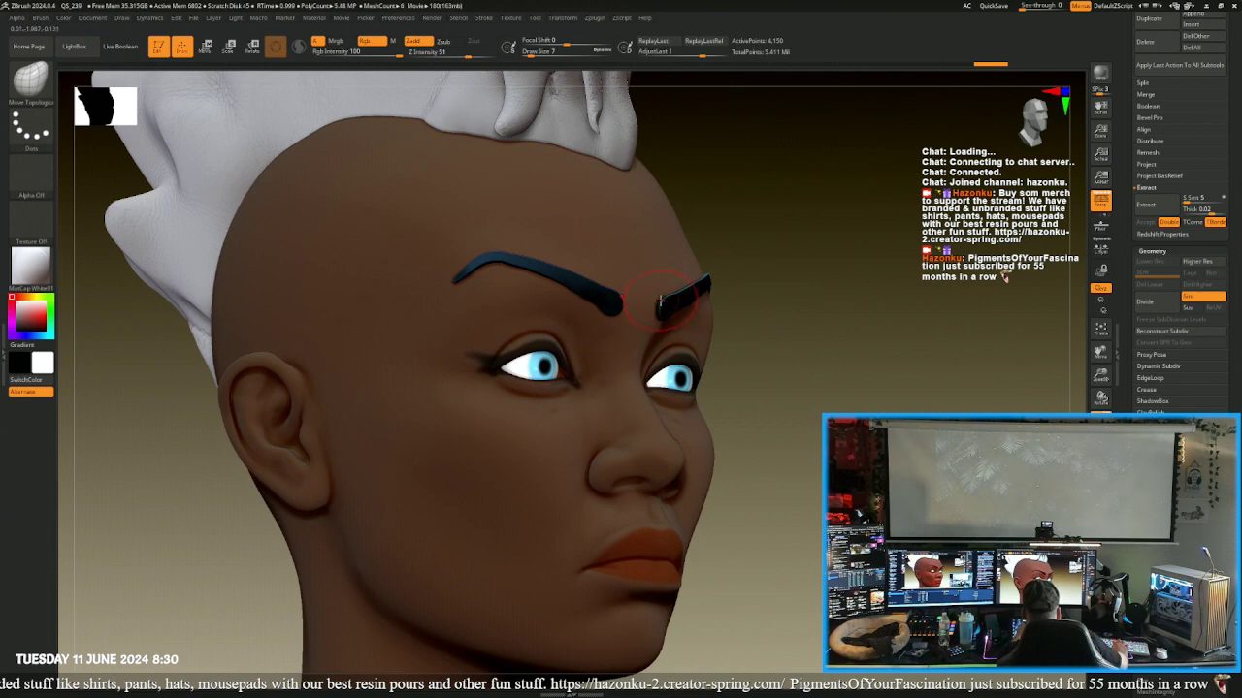
pyautogui.moveTo(776, 334)
pyautogui.mouseDown()
pyautogui.moveTo(425, 324)
pyautogui.moveTo(428, 352)
pyautogui.moveTo(324, 341)
pyautogui.moveTo(337, 311)
pyautogui.mouseUp()
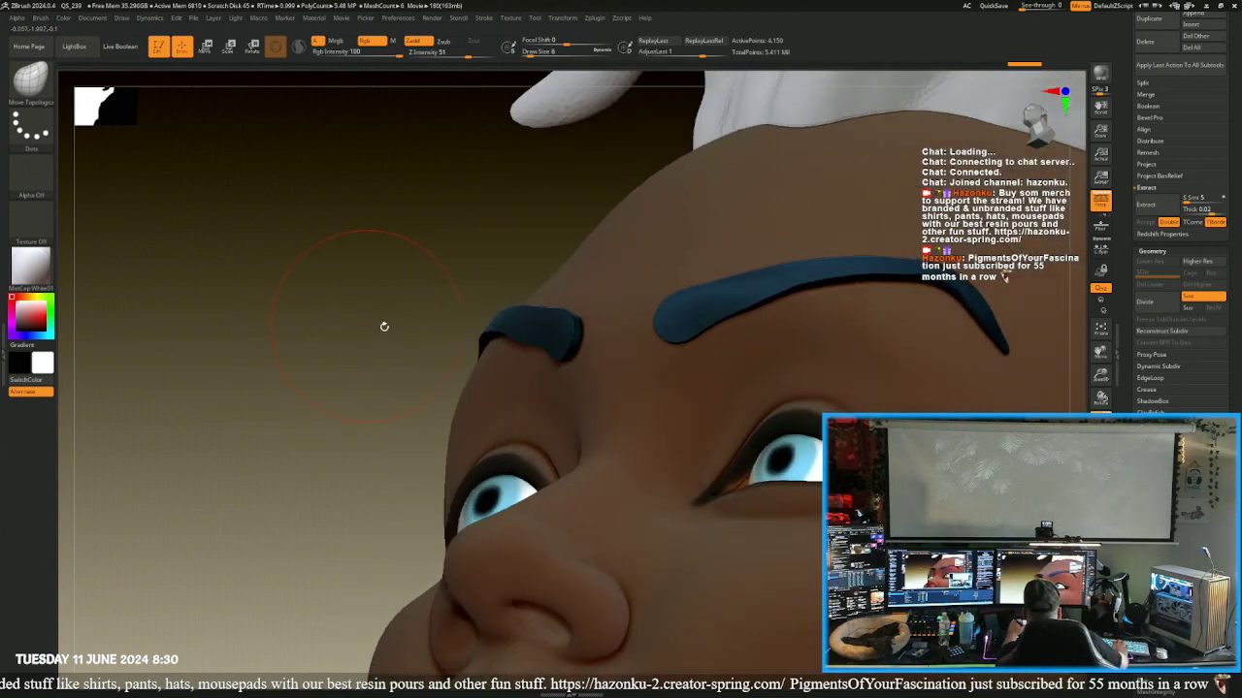
# - Refine the lower edge of the eyebrows' inner ends, undoing an unwanted stroke and smoothing the upper edge
pyautogui.moveTo(543, 353); pyautogui.dragTo(565, 356)
pyautogui.moveTo(388, 247); pyautogui.dragTo(477, 264)
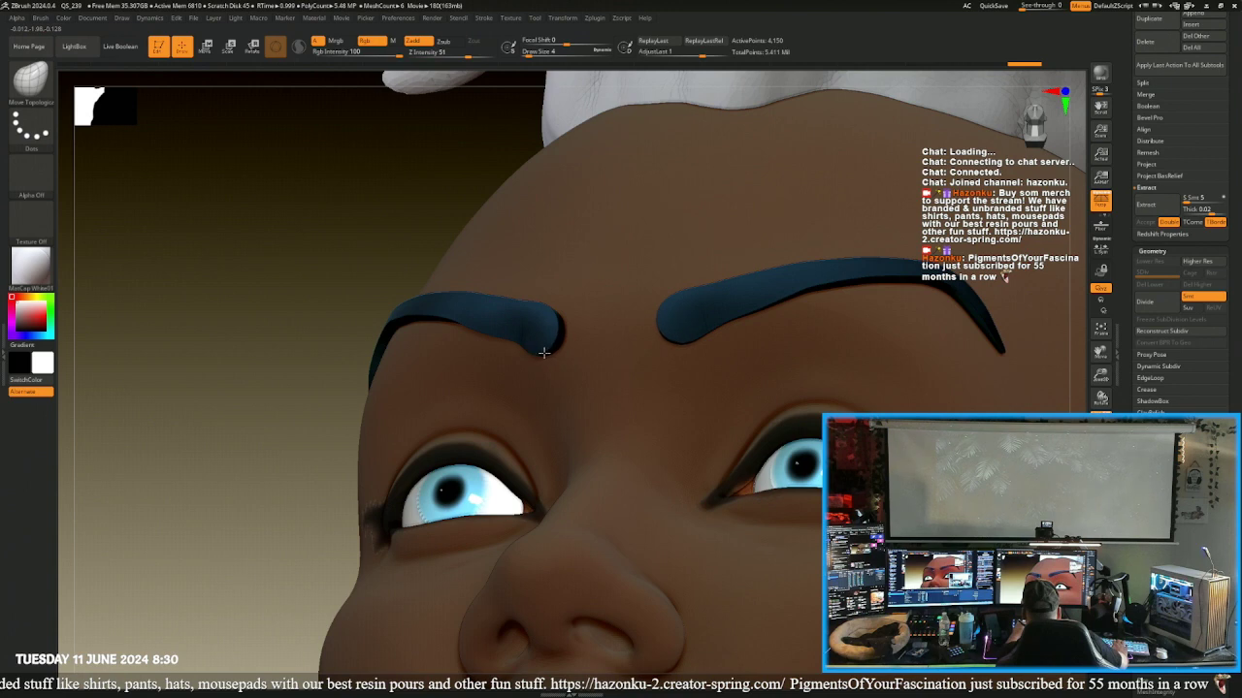
pyautogui.hotkey('ctrl', 'z')
pyautogui.moveTo(443, 209); pyautogui.dragTo(564, 339)
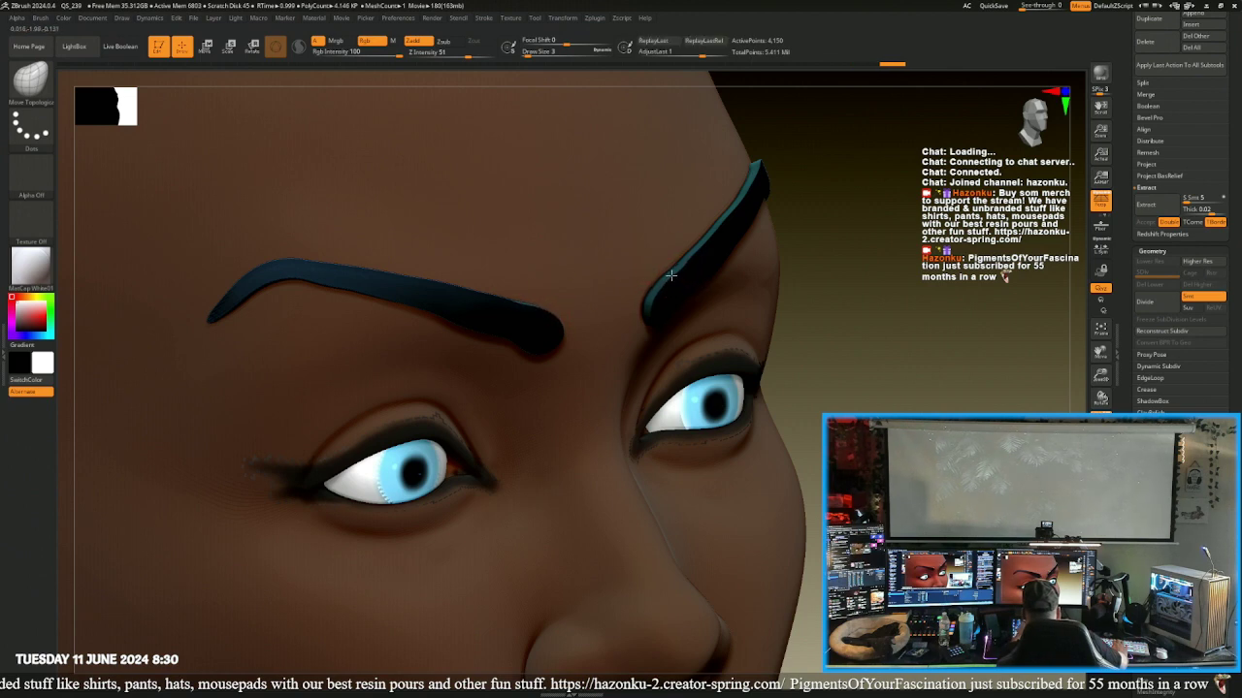
pyautogui.moveTo(864, 362)
pyautogui.mouseDown()
pyautogui.moveTo(824, 336)
pyautogui.moveTo(712, 335)
pyautogui.mouseUp()
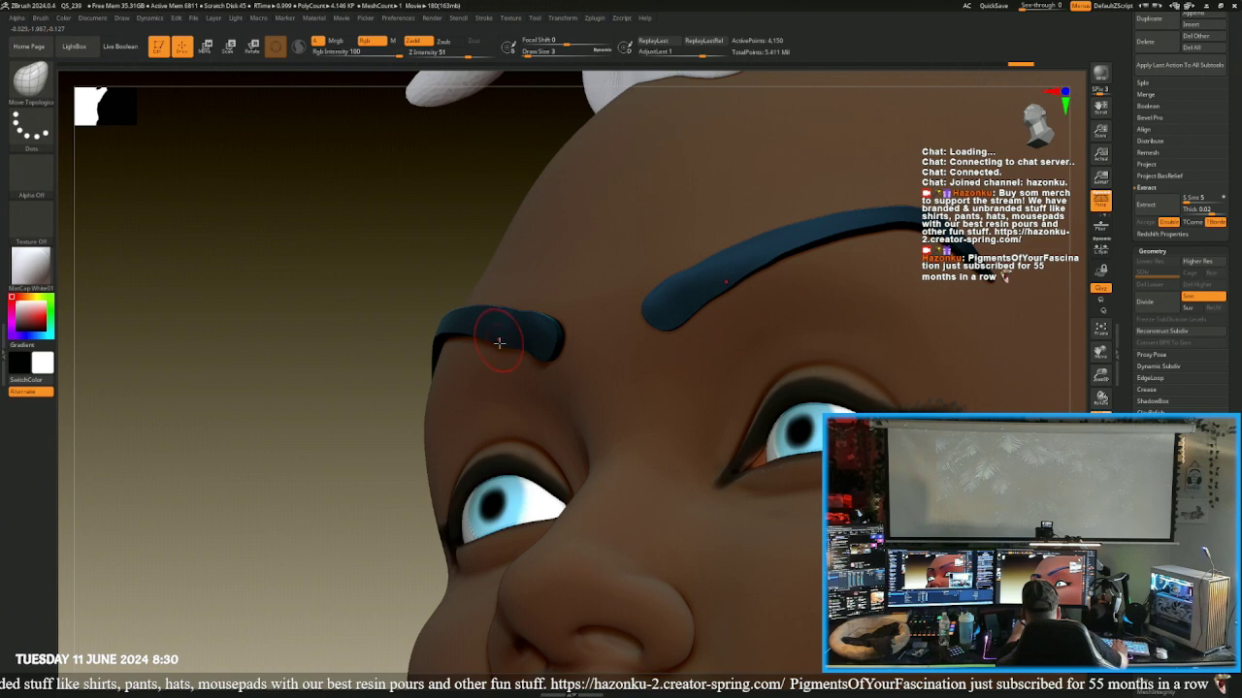
pyautogui.moveTo(437, 236); pyautogui.dragTo(455, 278)
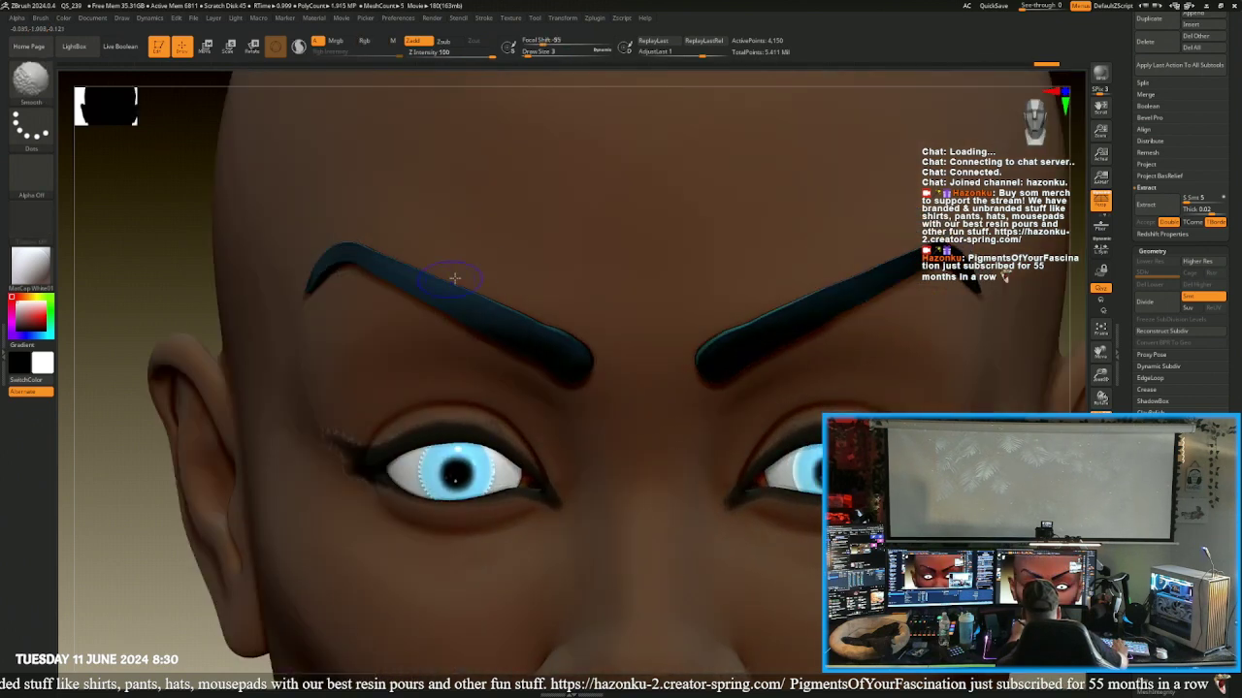
# - Frame the whole figure and adjust the eyebrows' arches and outer tails with broad moves to suit the expression
pyautogui.click(1101, 330)
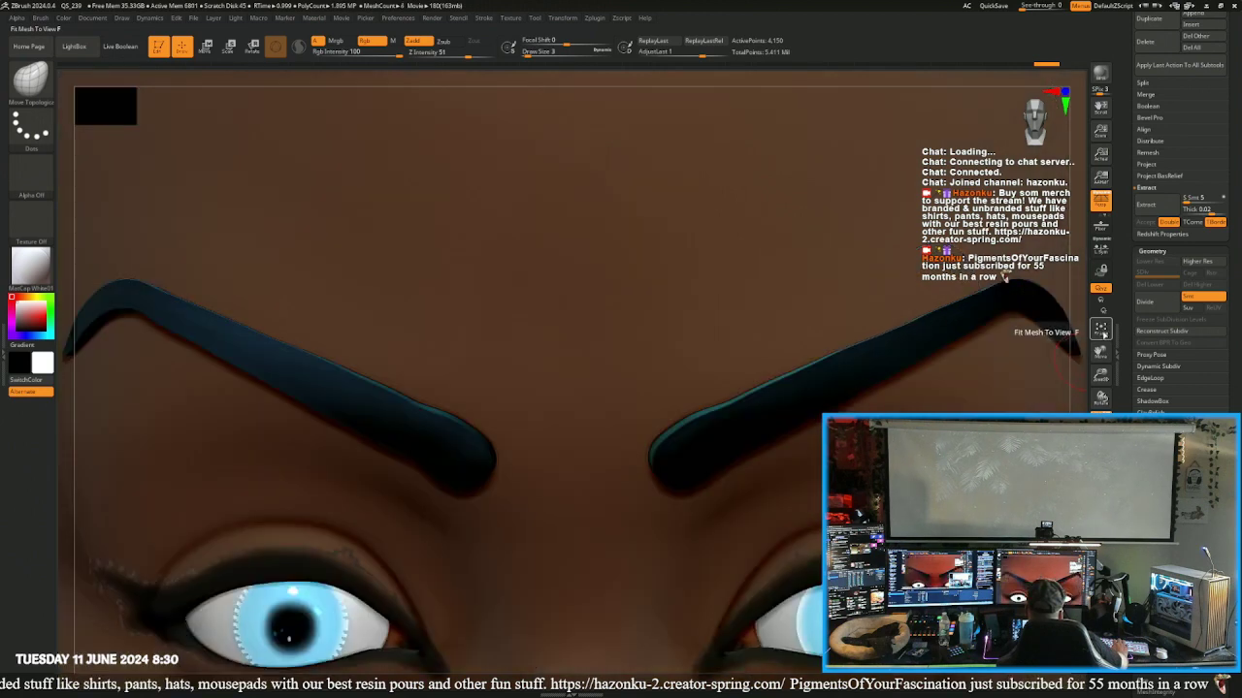
pyautogui.click(1100, 335)
pyautogui.keyDown('alt'); pyautogui.moveTo(881, 354); pyautogui.dragTo(896, 413); pyautogui.keyUp('alt')
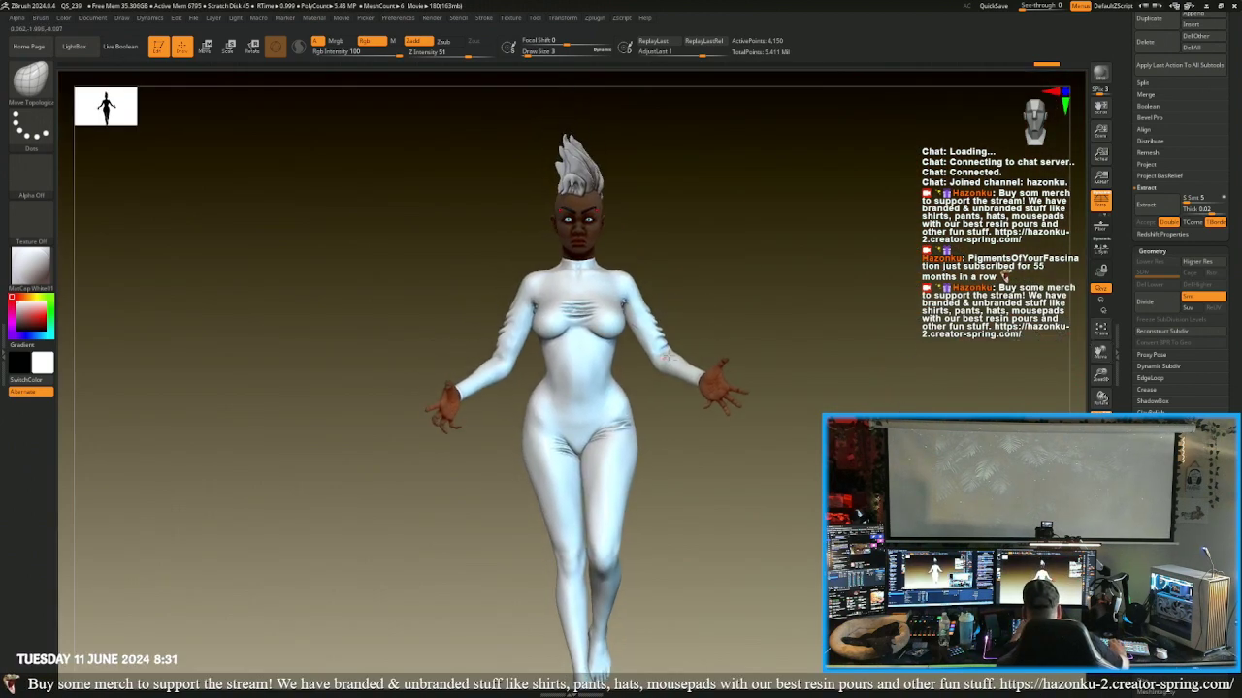
pyautogui.keyDown('alt'); pyautogui.moveTo(709, 255); pyautogui.dragTo(752, 450); pyautogui.keyUp('alt')
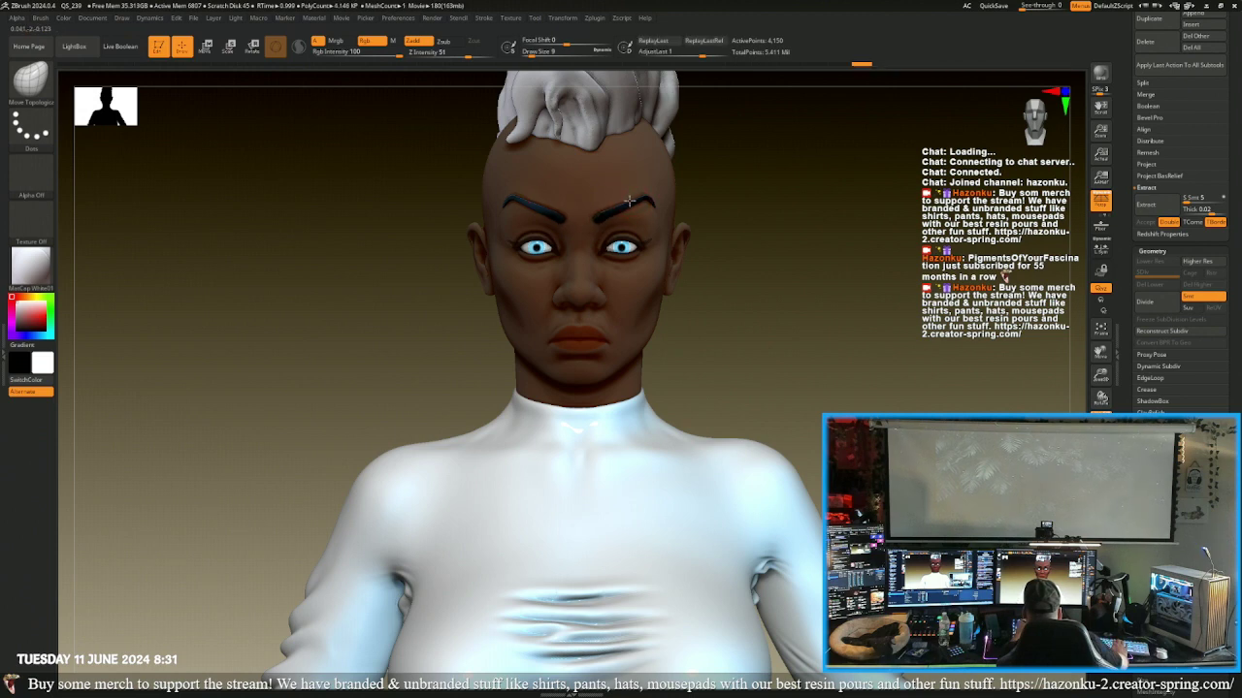
pyautogui.moveTo(630, 200); pyautogui.dragTo(679, 171, button='right')
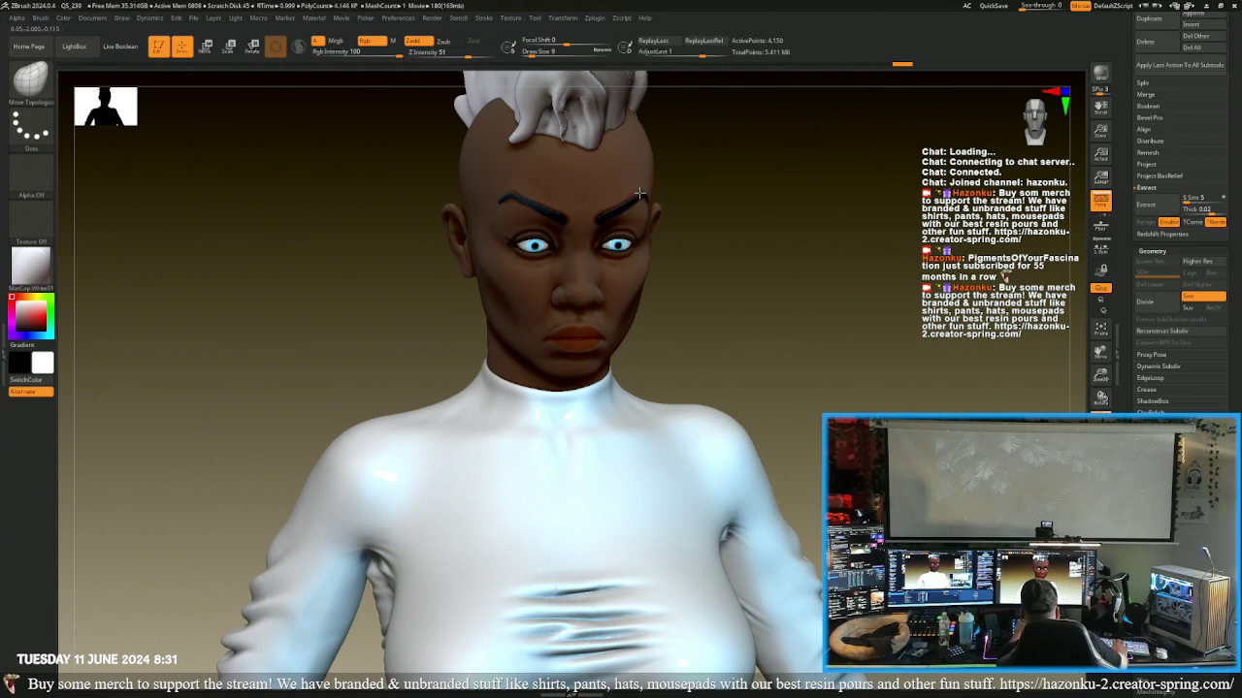
pyautogui.moveTo(639, 192); pyautogui.dragTo(626, 206)
# - Make the hair mesh PM3D_Sphereinder3D1 the active subtool
pyautogui.moveTo(774, 320); pyautogui.dragTo(837, 355)
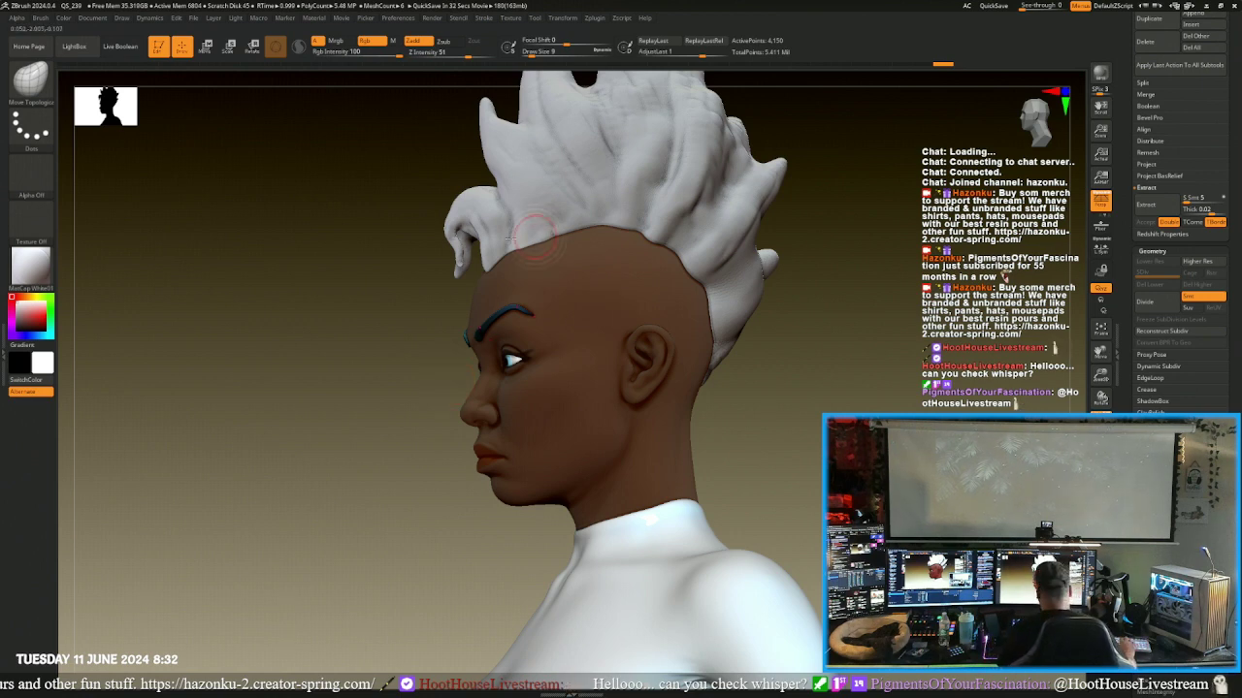
pyautogui.moveTo(329, 368); pyautogui.dragTo(344, 422)
pyautogui.keyDown('alt'); pyautogui.moveTo(282, 286); pyautogui.dragTo(351, 419); pyautogui.keyUp('alt')
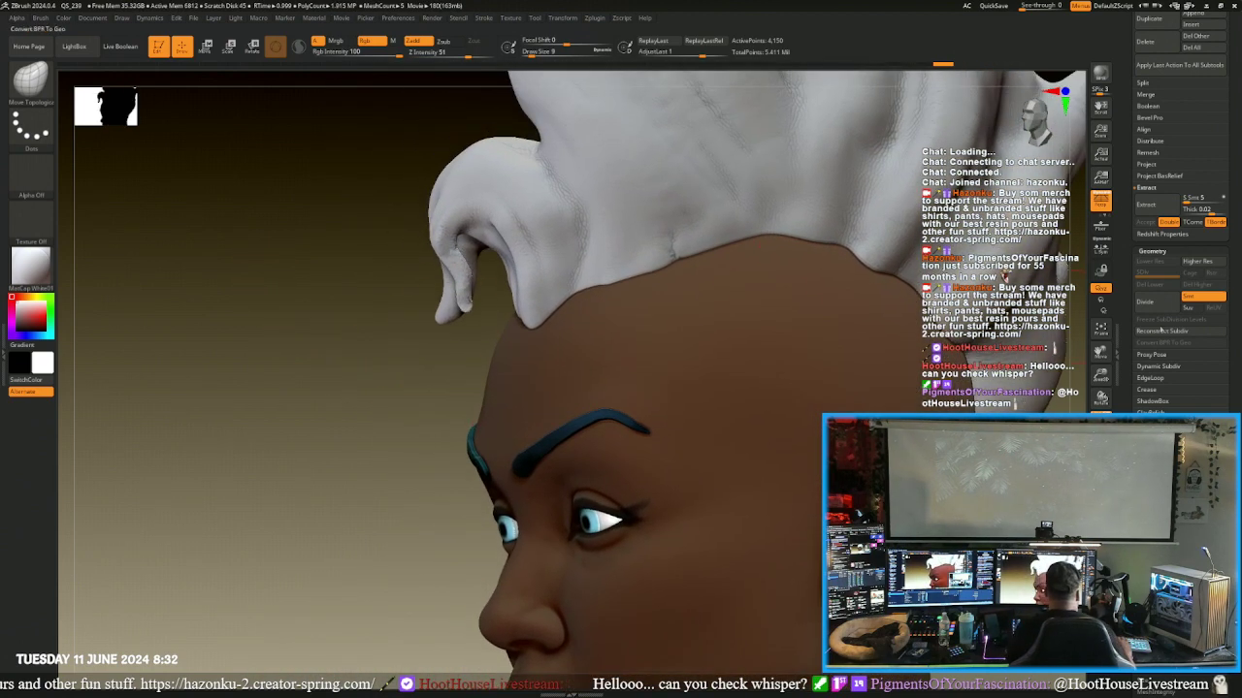
pyautogui.moveTo(1127, 119); pyautogui.dragTo(1132, 235)
pyautogui.scroll(3, 1131, 235)
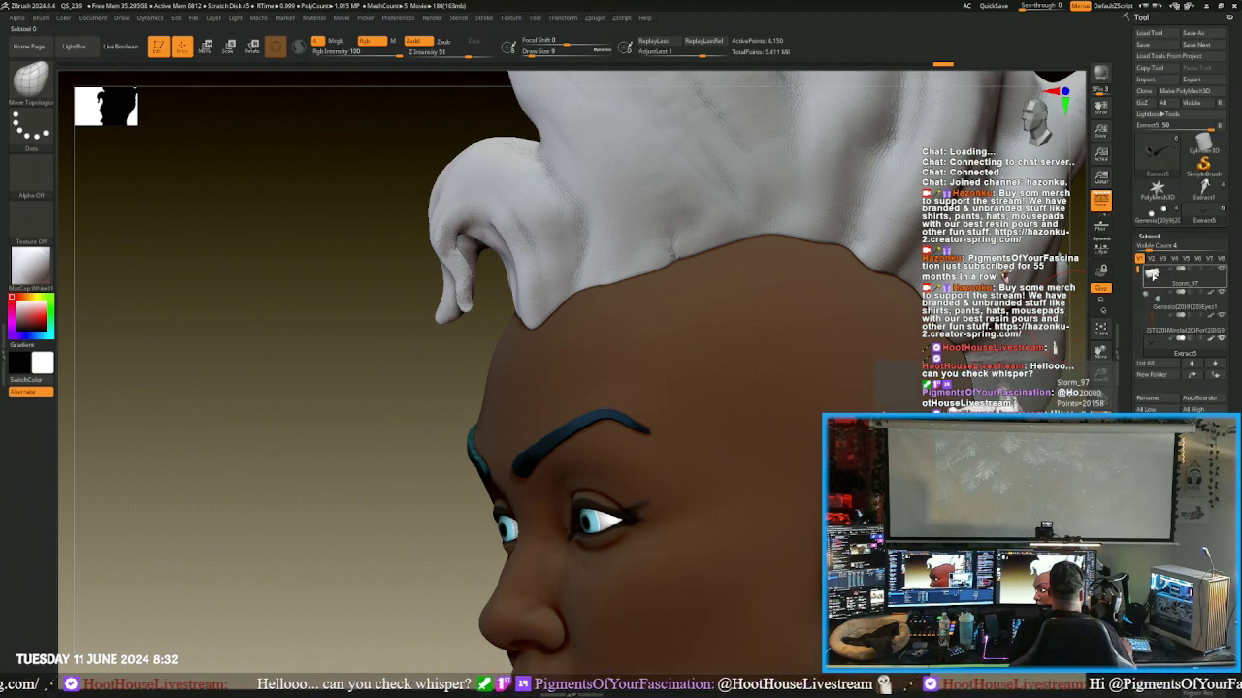
pyautogui.keyDown('alt'); pyautogui.click(617, 209); pyautogui.keyUp('alt')
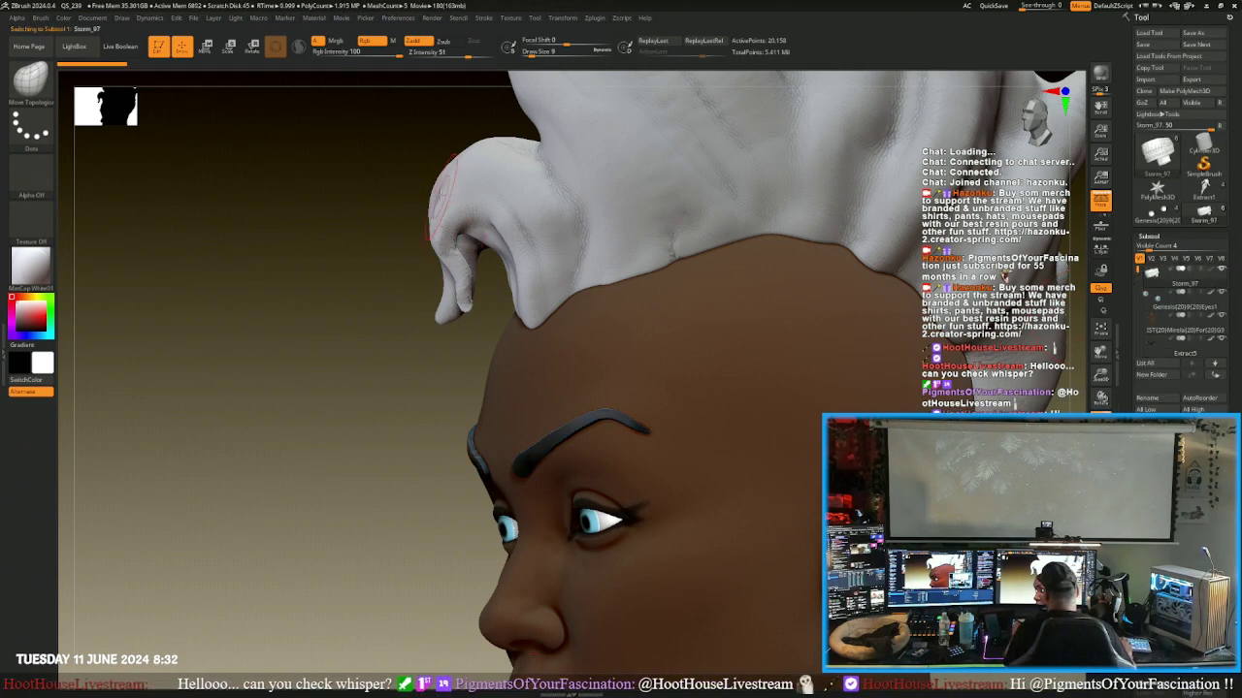
pyautogui.moveTo(305, 192); pyautogui.dragTo(360, 250)
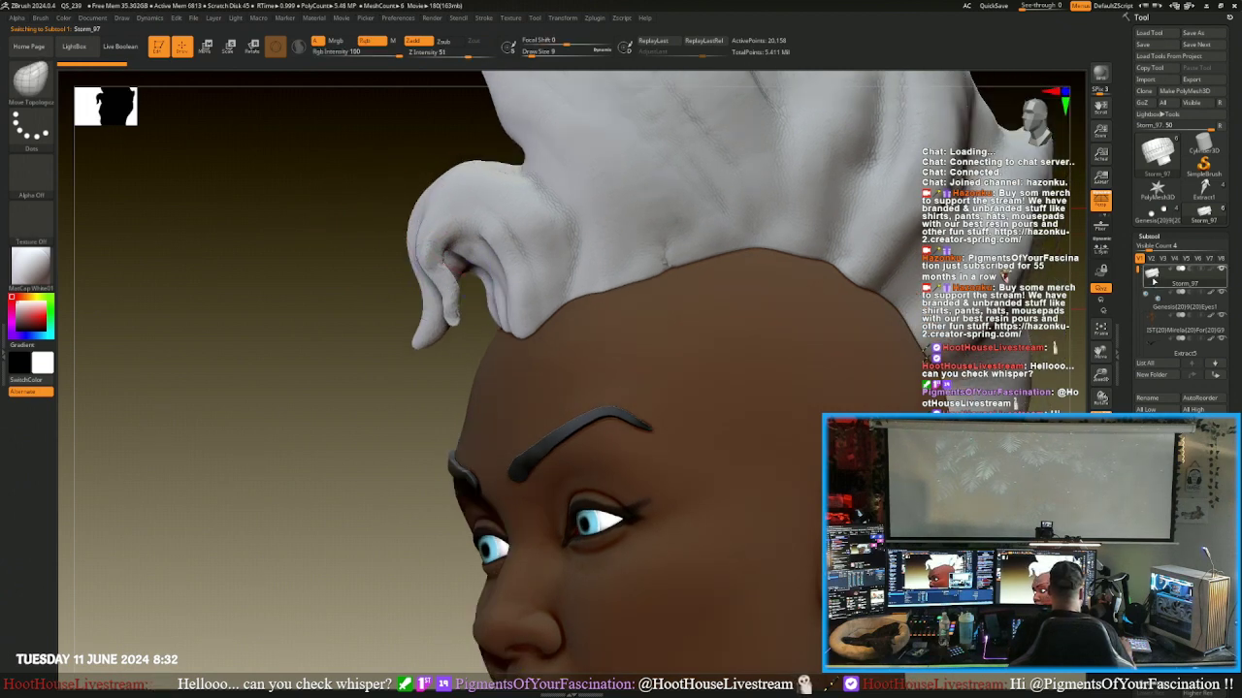
pyautogui.moveTo(1137, 271); pyautogui.dragTo(1136, 318)
pyautogui.scroll(3, 1139, 317)
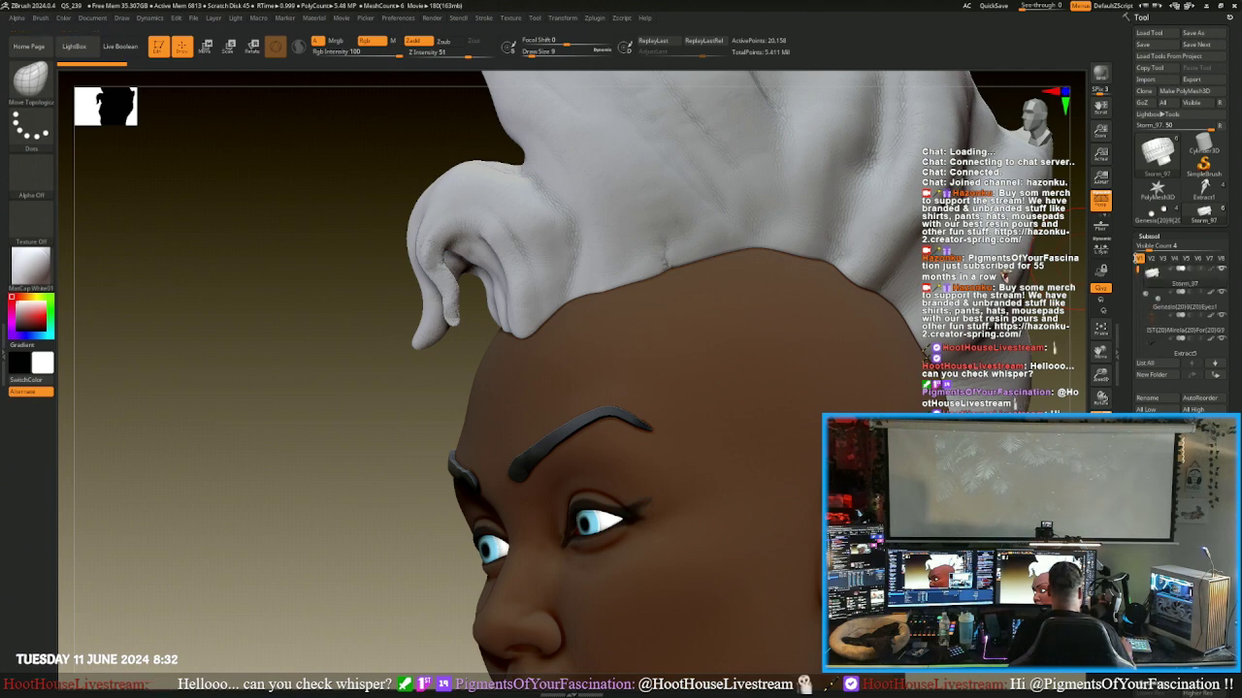
pyautogui.moveTo(1137, 268); pyautogui.dragTo(1137, 321)
pyautogui.click(1150, 325)
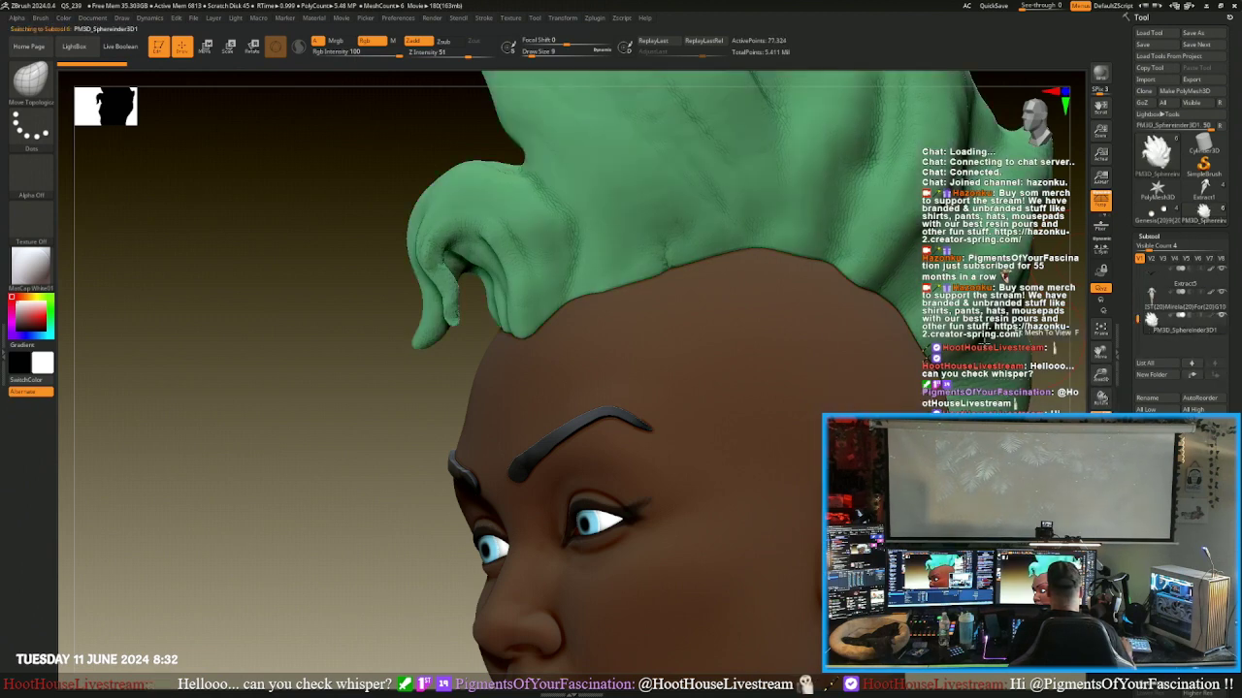
# - Smooth the inner hollow of the curl at the front of the hair, checking it from several angles
pyautogui.press('shift')
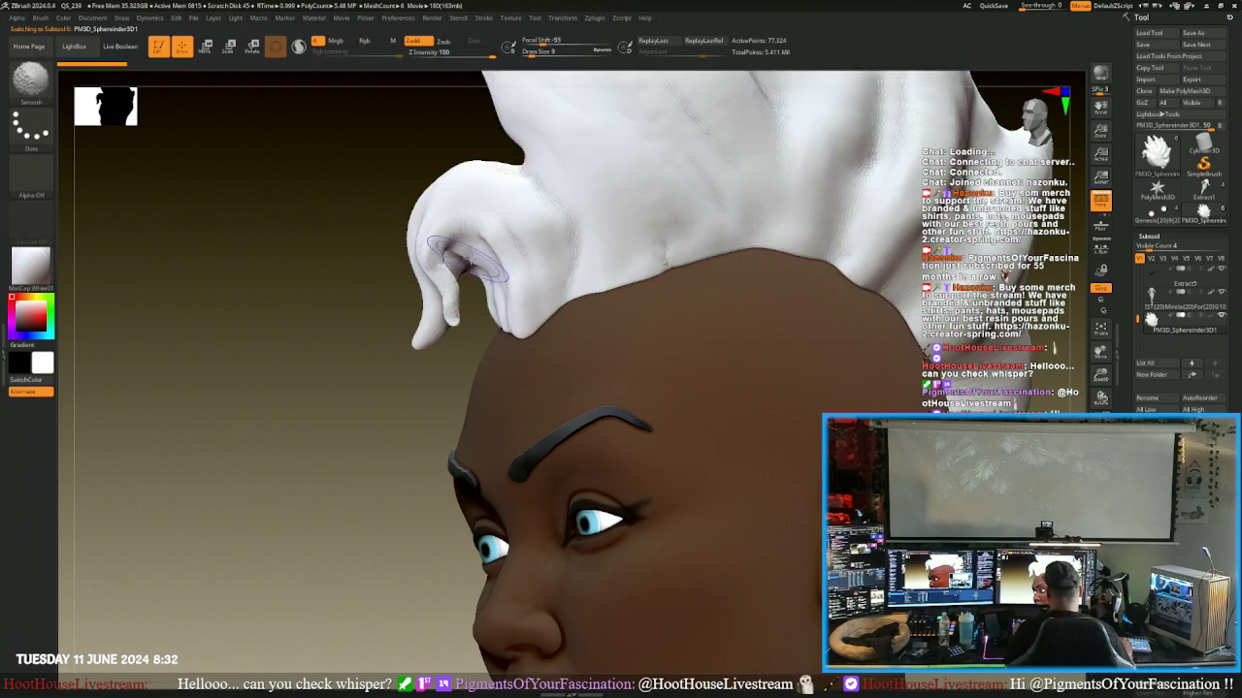
pyautogui.keyDown('shift'); pyautogui.moveTo(436, 239); pyautogui.dragTo(454, 289); pyautogui.keyUp('shift')
pyautogui.moveTo(455, 289)
pyautogui.keyDown('shift'); pyautogui.mouseDown()
pyautogui.moveTo(452, 326)
pyautogui.moveTo(429, 268)
pyautogui.mouseUp(); pyautogui.keyUp('shift')
pyautogui.moveTo(316, 336)
pyautogui.mouseDown()
pyautogui.moveTo(396, 330)
pyautogui.moveTo(363, 383)
pyautogui.mouseUp()
pyautogui.click(30, 77)
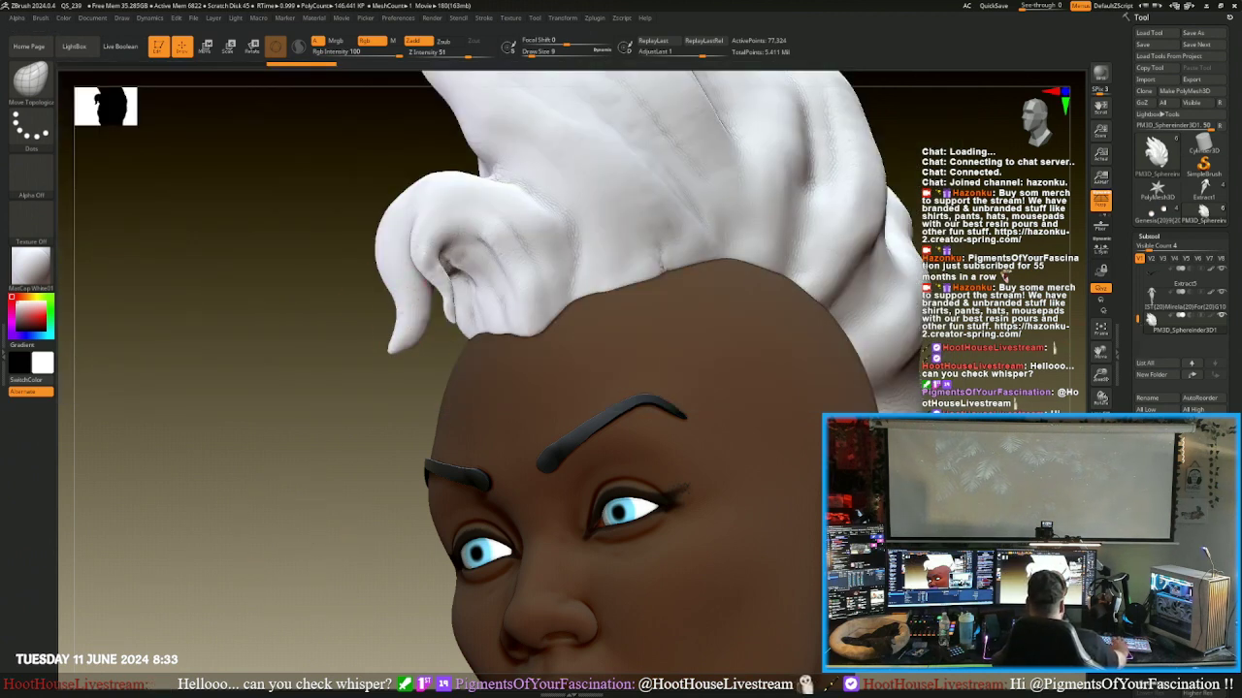
pyautogui.moveTo(265, 297); pyautogui.dragTo(306, 364)
pyautogui.press('shift')
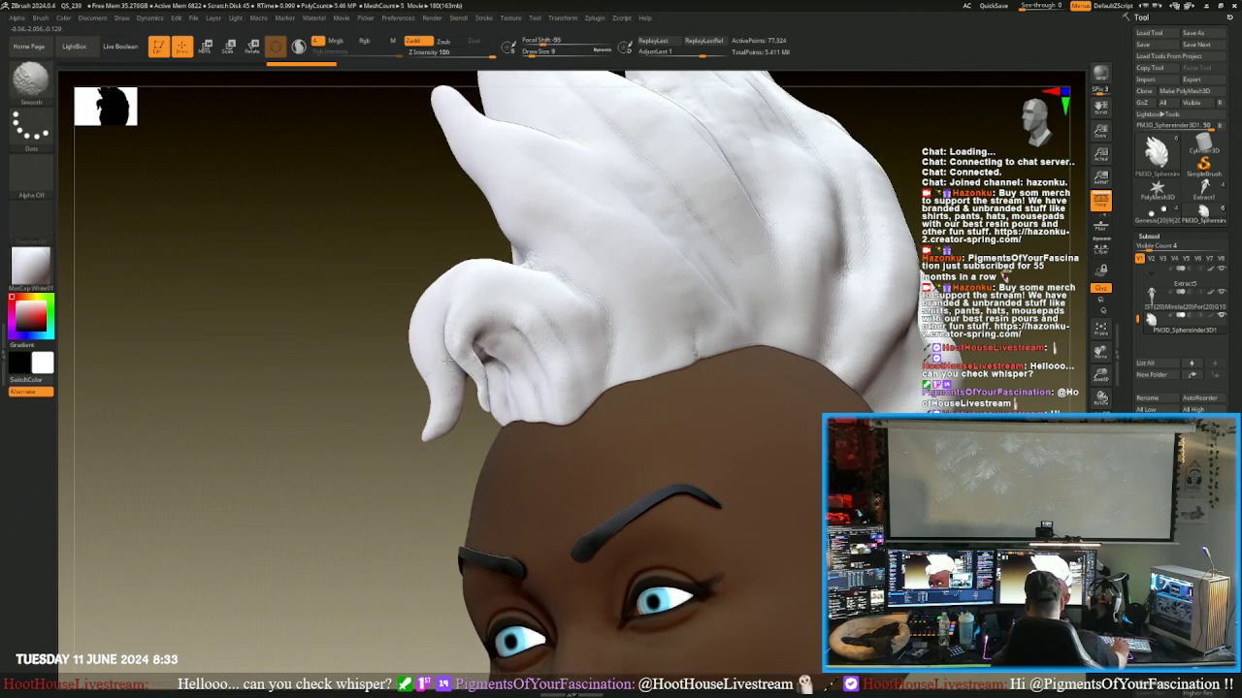
pyautogui.moveTo(317, 294); pyautogui.dragTo(277, 287)
pyautogui.moveTo(335, 186); pyautogui.dragTo(281, 222)
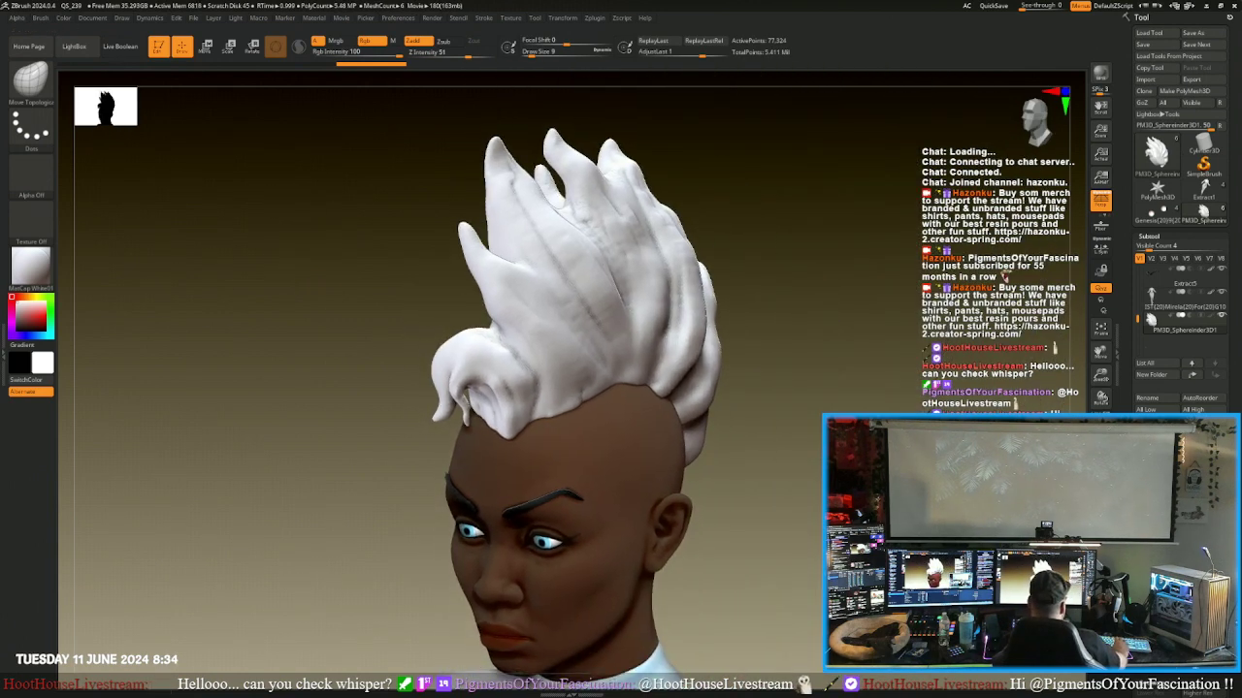
# - Remesh the hair with ZRemesher using the Same polygon count option with Adapt enabled
pyautogui.moveTo(1121, 631); pyautogui.dragTo(1121, 376)
pyautogui.press('shift')
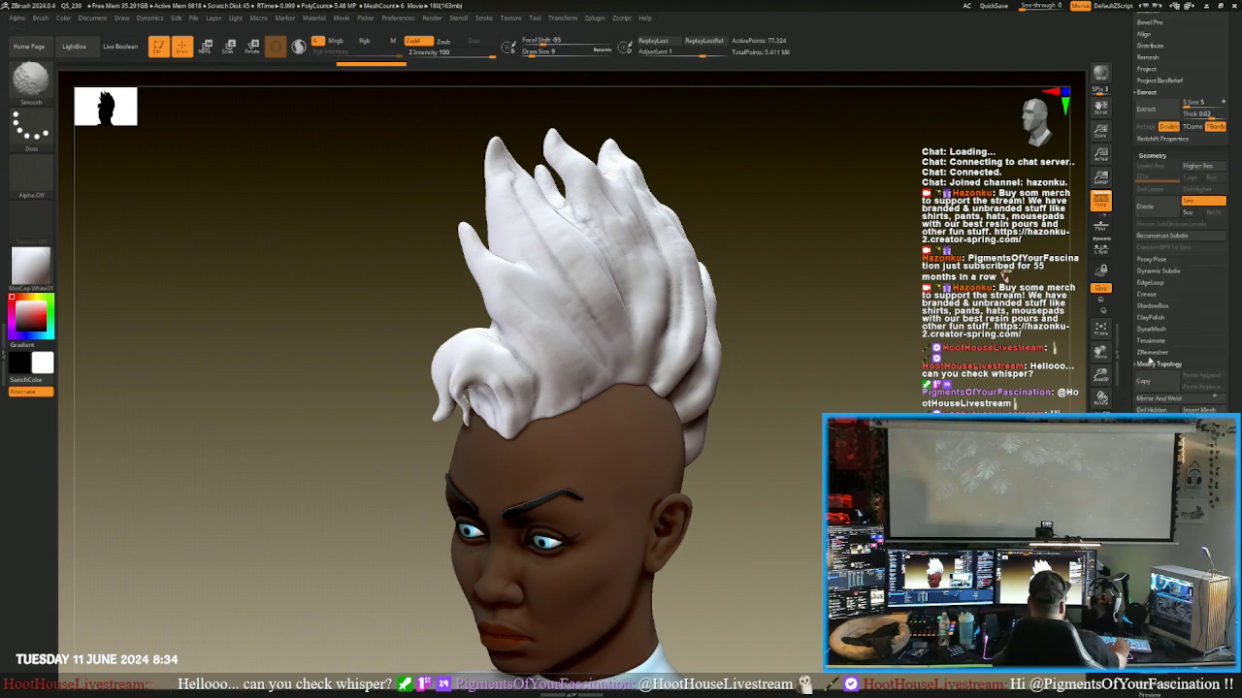
pyautogui.click(1150, 357)
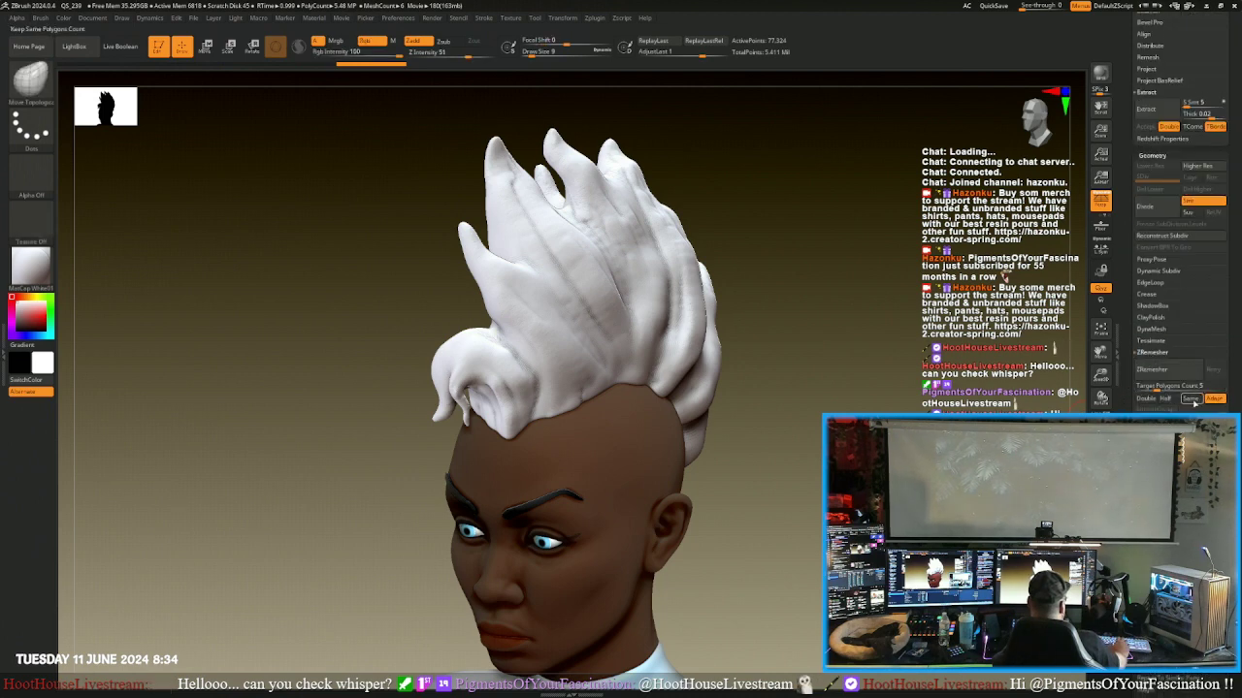
pyautogui.click(1192, 402)
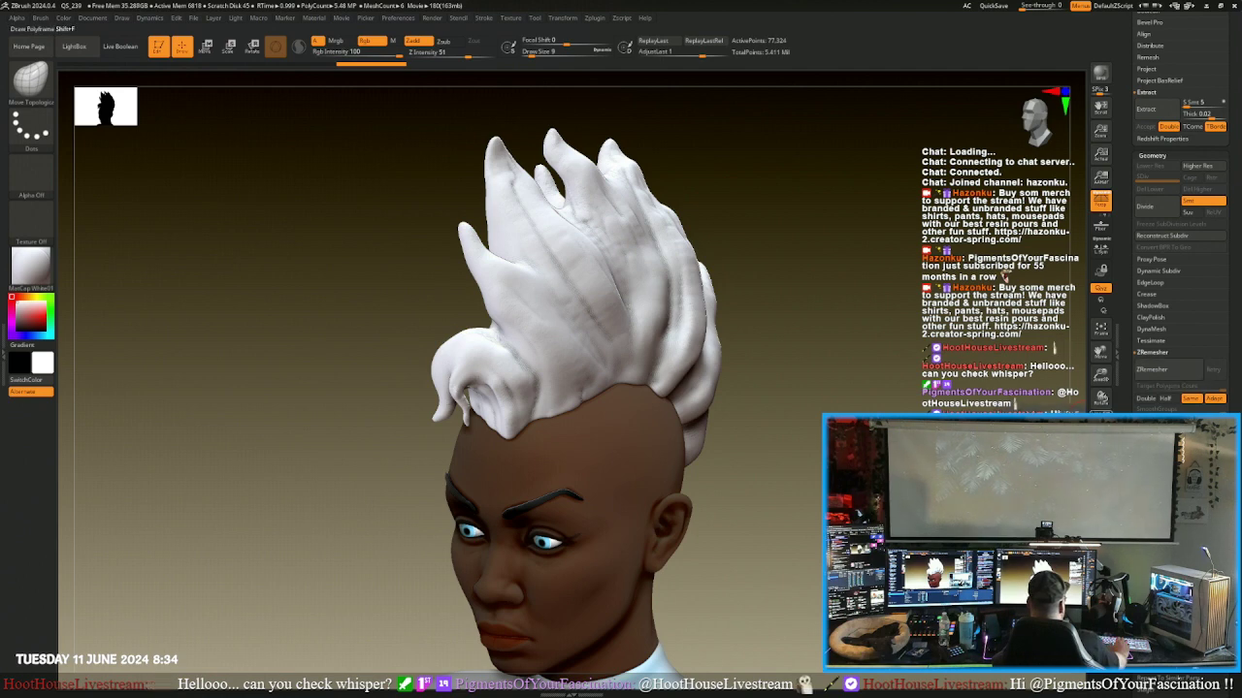
pyautogui.click(1100, 421)
pyautogui.click(1100, 421)
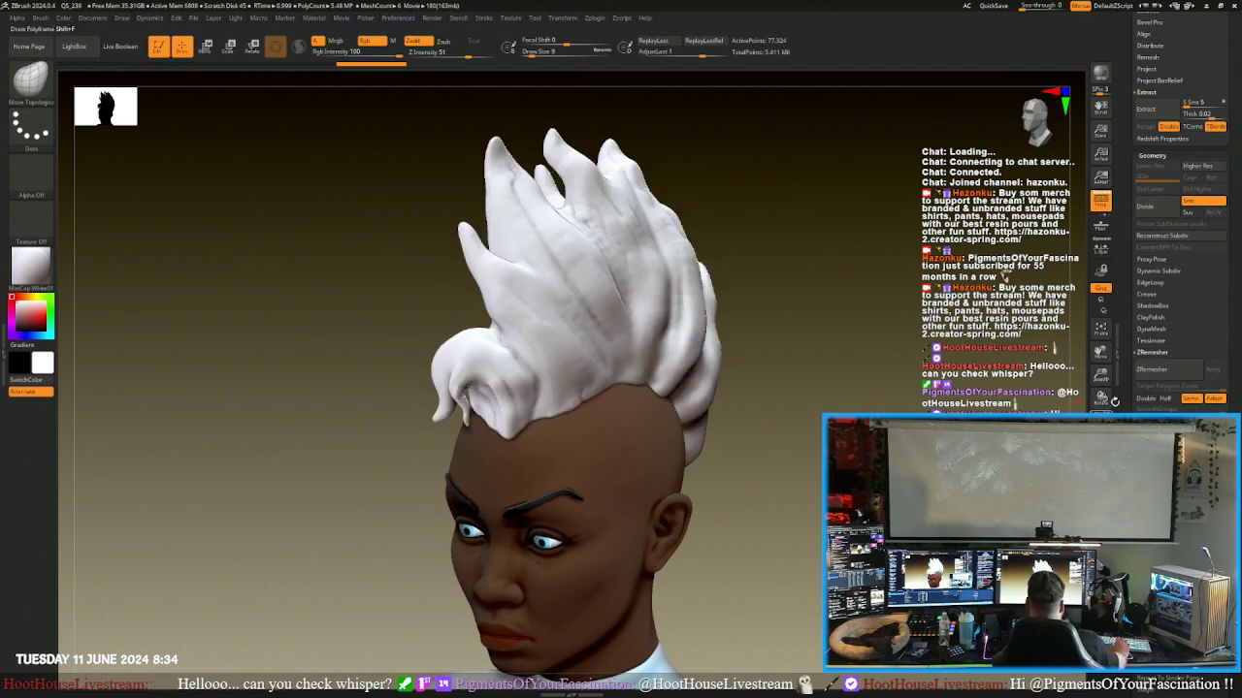
pyautogui.click(1169, 369)
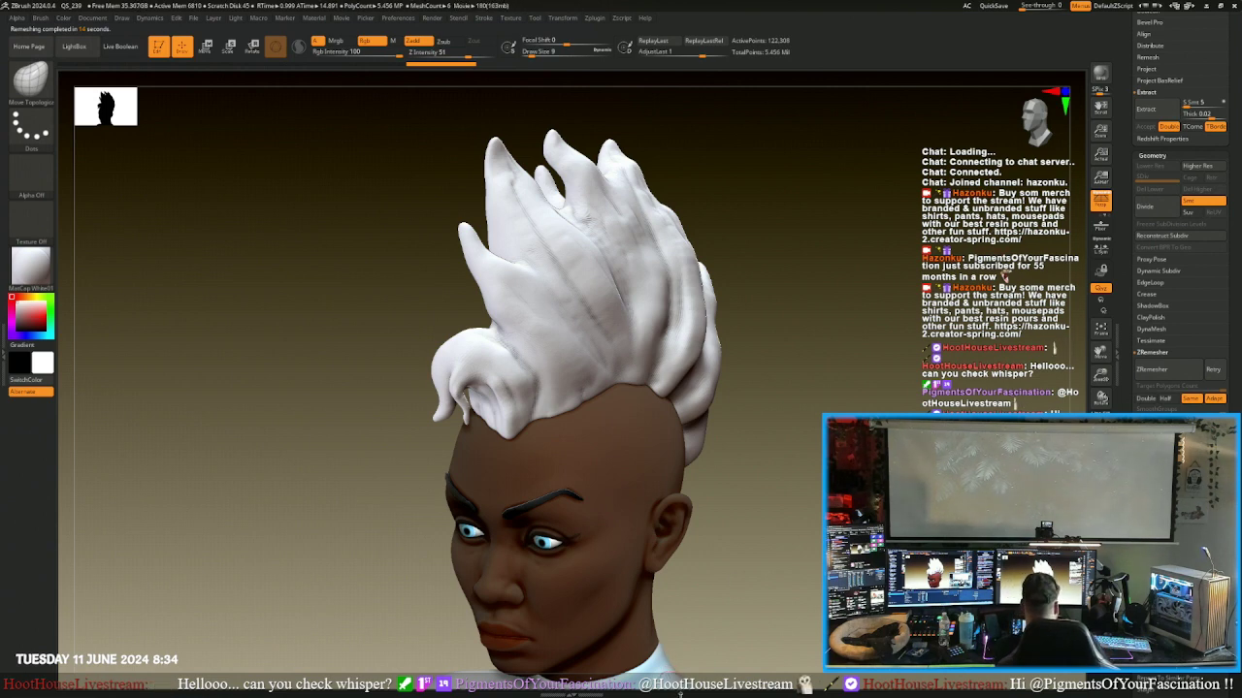
# - Bring up the chat overlay's window, widen it slightly and hide its frame again
pyautogui.press('super')
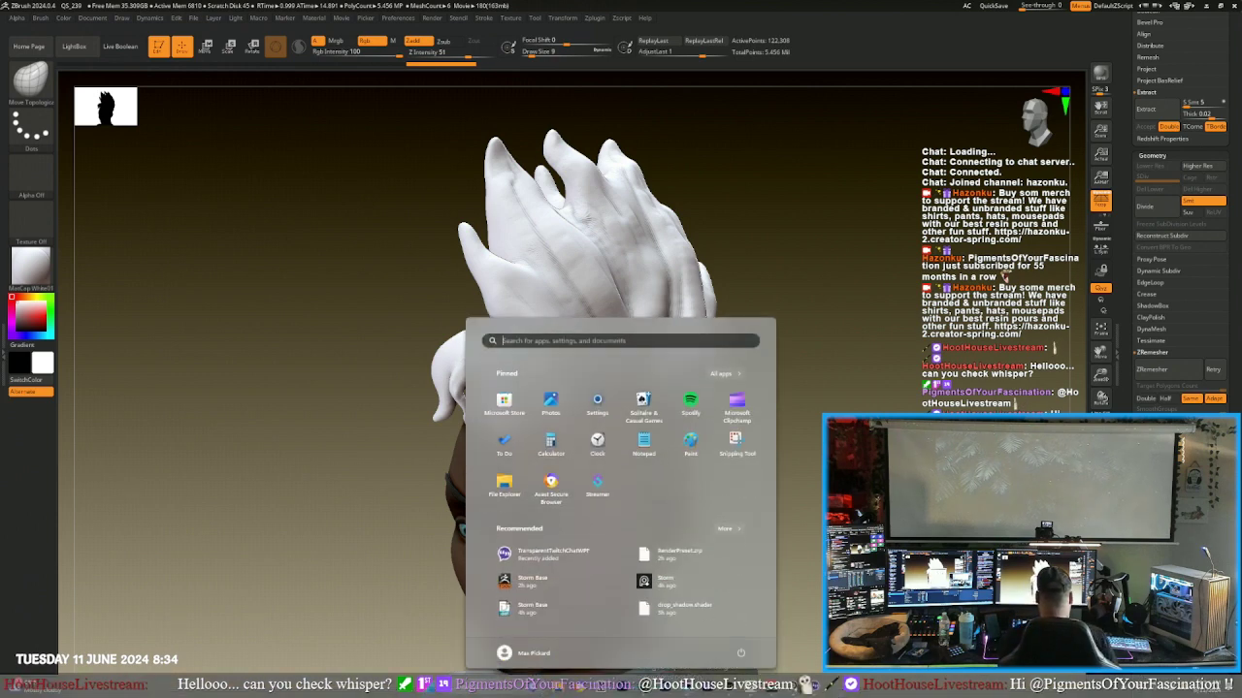
pyautogui.click(813, 690)
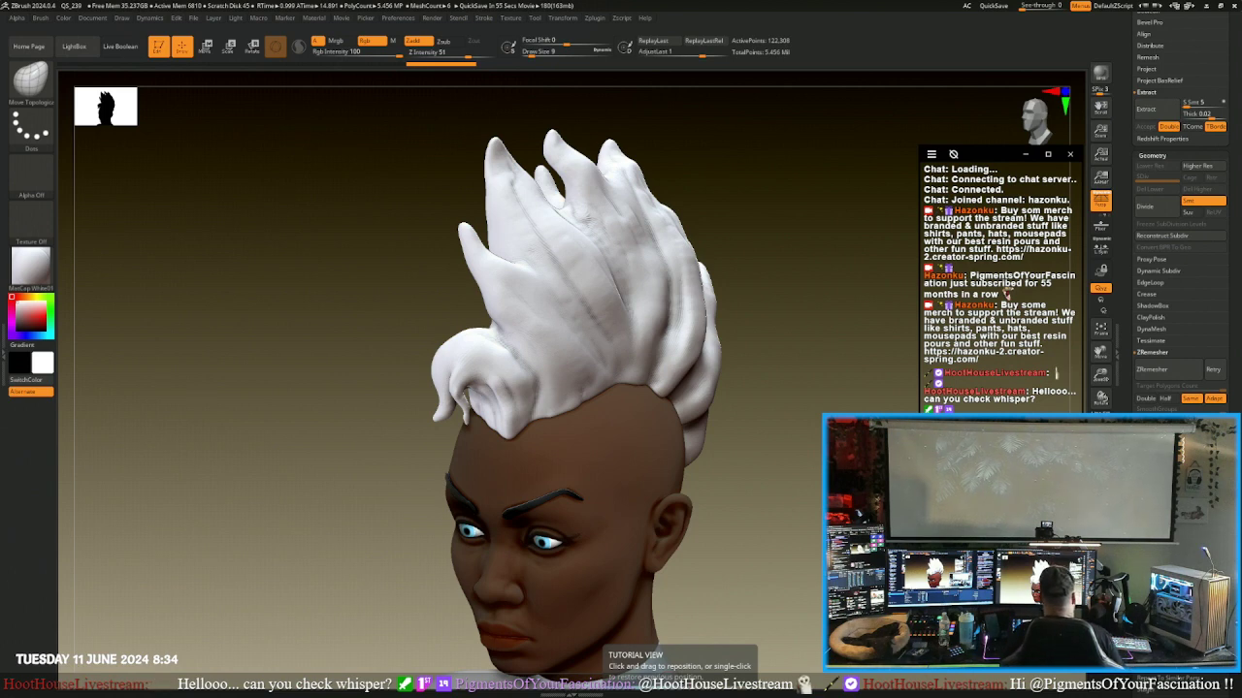
pyautogui.moveTo(920, 413)
pyautogui.mouseDown()
pyautogui.moveTo(897, 392)
pyautogui.moveTo(905, 410)
pyautogui.mouseUp()
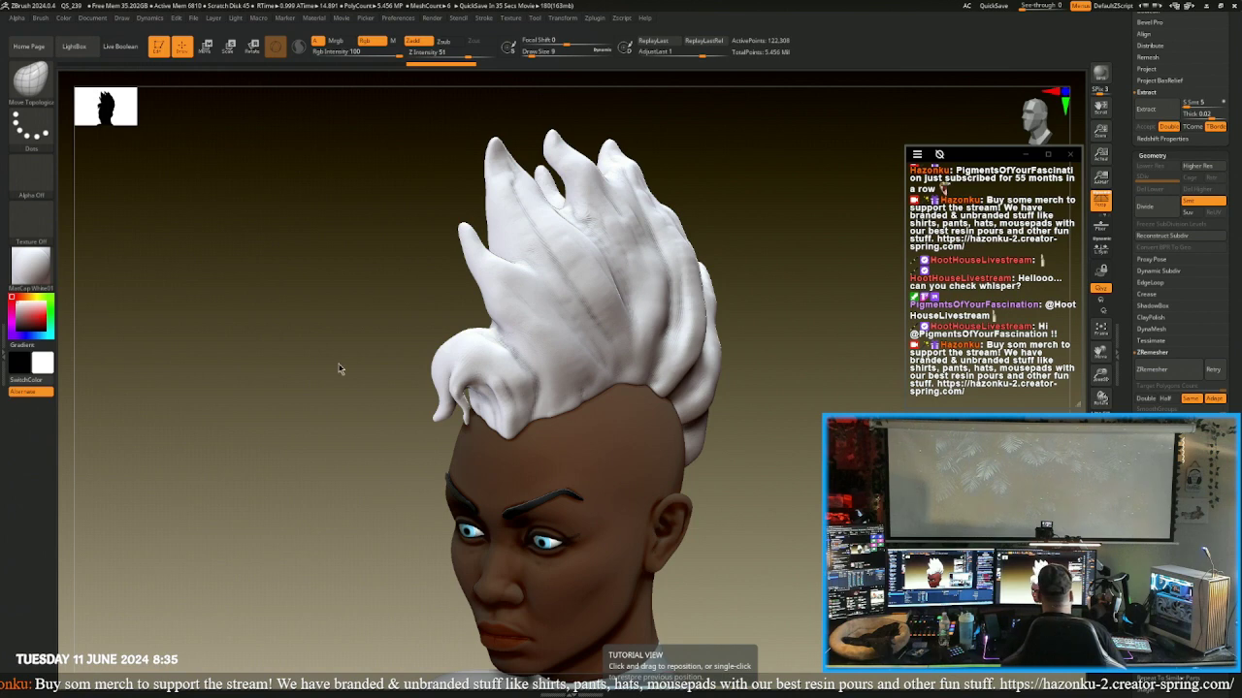
pyautogui.click(939, 156)
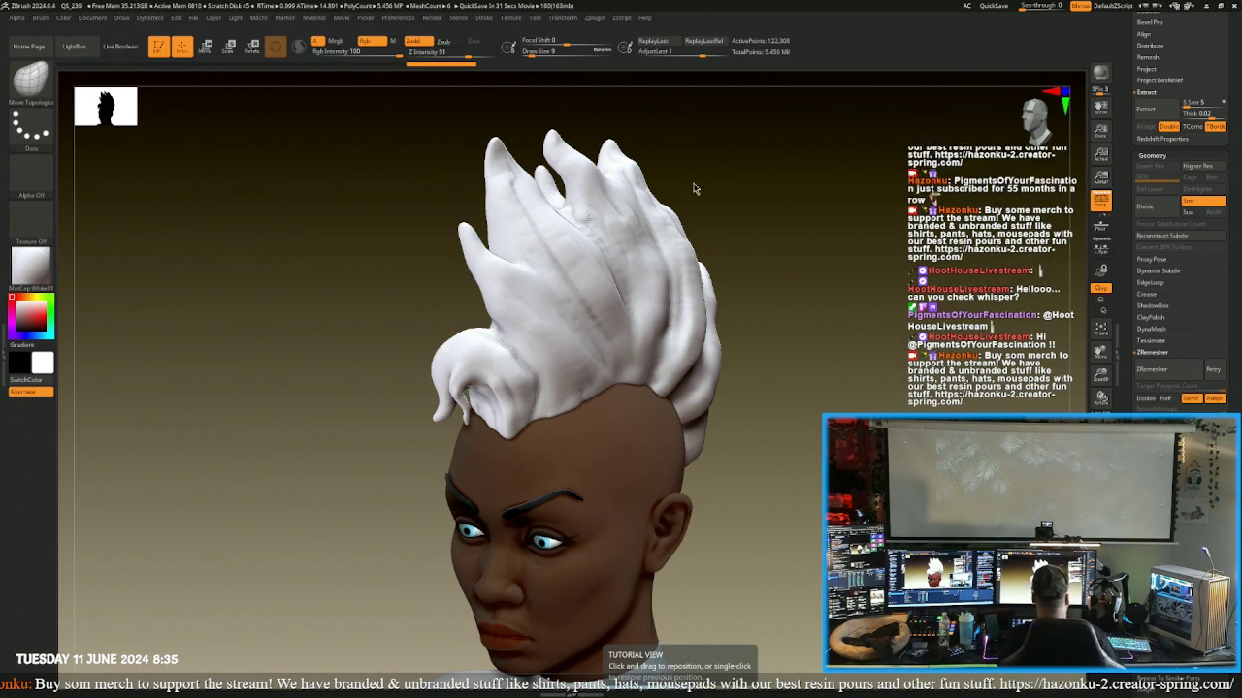
# - Inspect the remeshed hair's polygon wireframe from the side
pyautogui.moveTo(803, 456)
pyautogui.mouseDown()
pyautogui.moveTo(738, 458)
pyautogui.moveTo(761, 456)
pyautogui.mouseUp()
pyautogui.hotkey('shift', 'f')
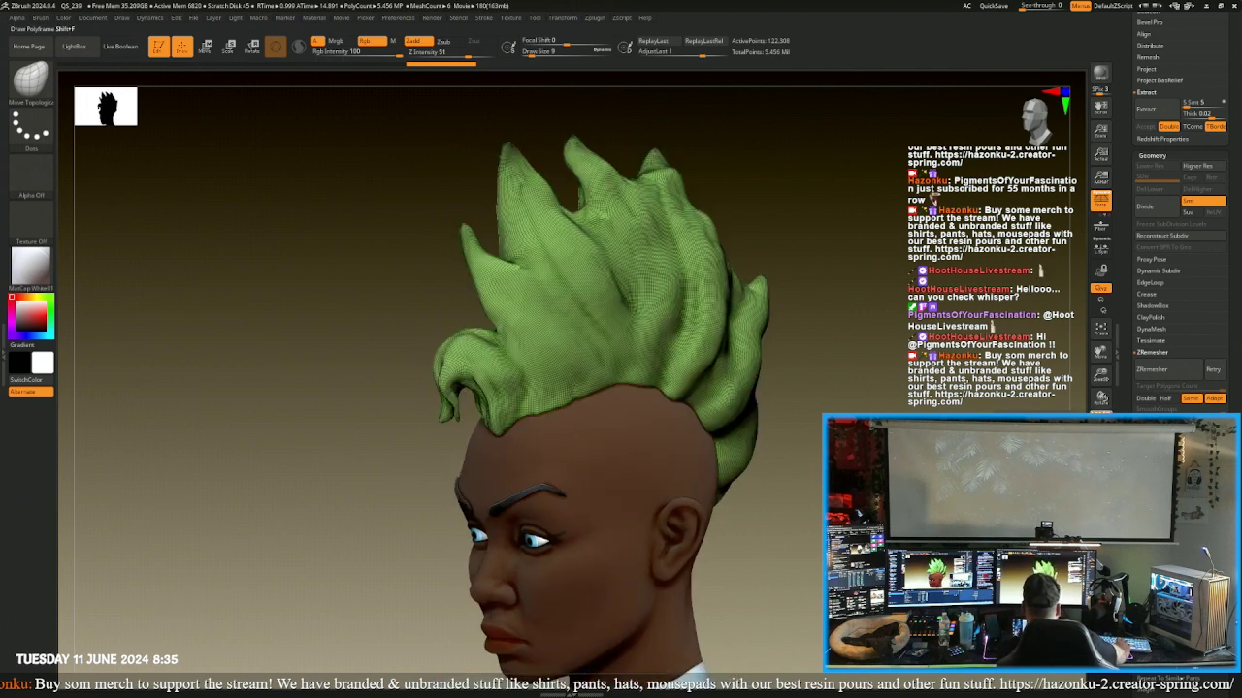
pyautogui.hotkey('shift', 'f')
# - Lay a ClayTubesConstant stroke down the large front spike of the hair and enable Sculptris Pro mode
pyautogui.click(30, 78)
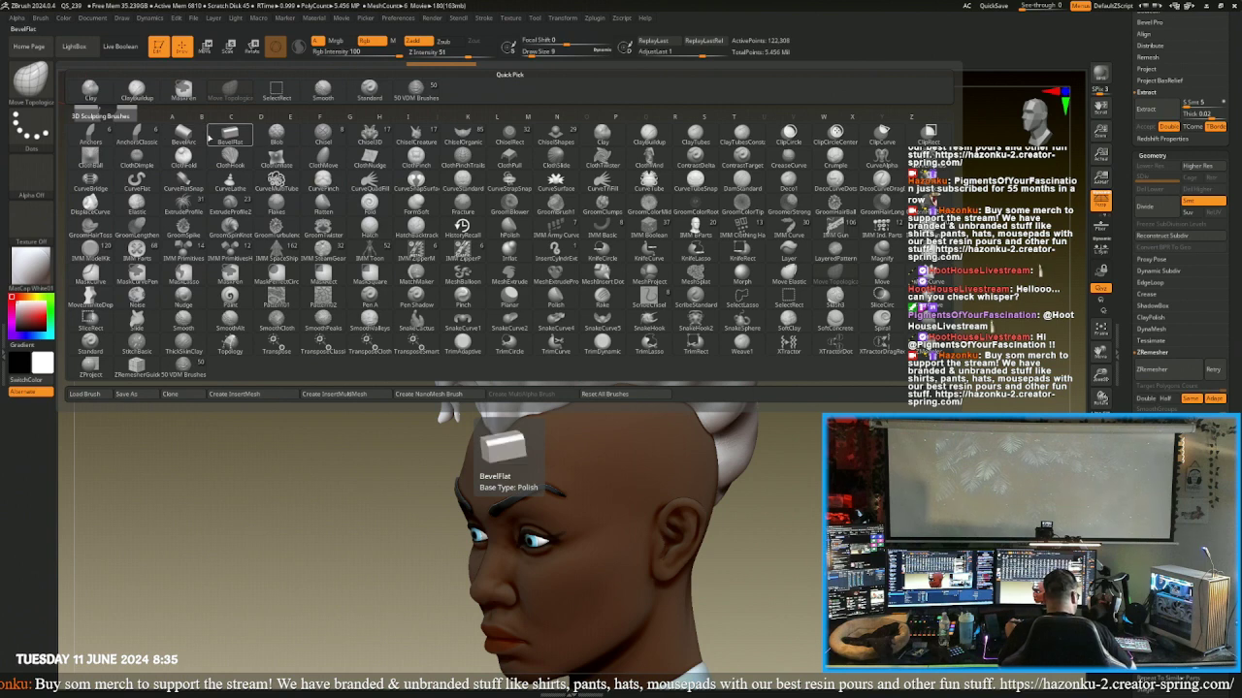
pyautogui.press('c')
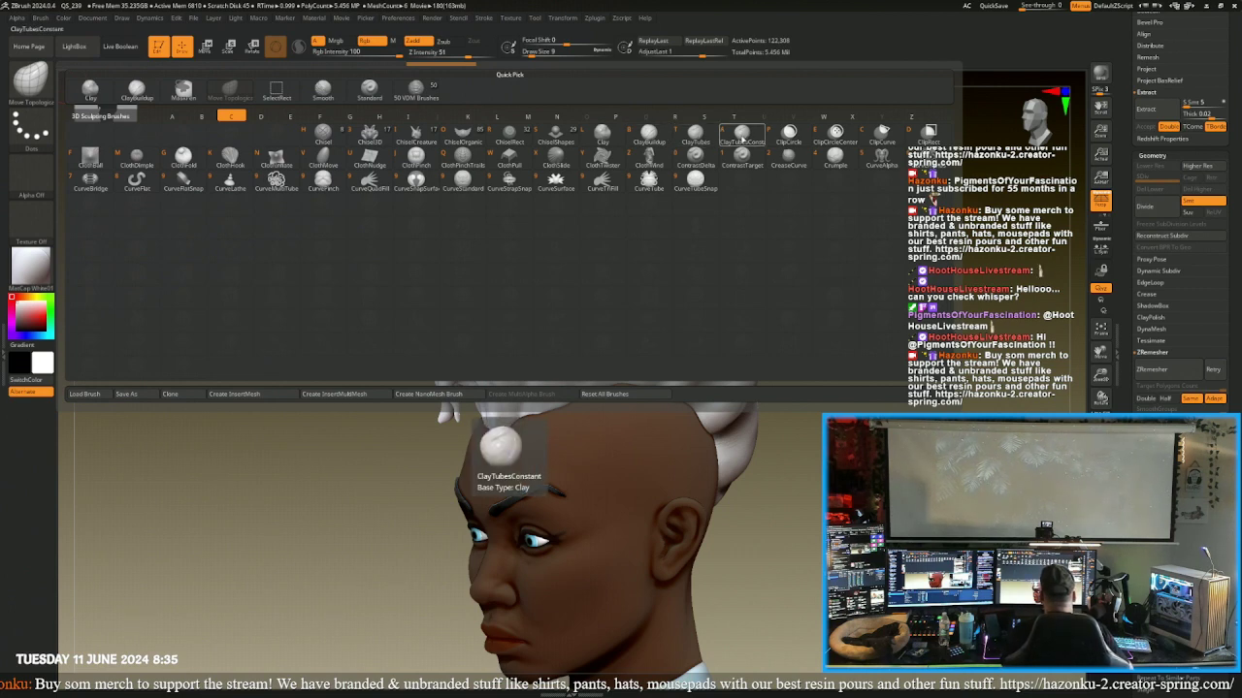
pyautogui.click(741, 134)
pyautogui.moveTo(771, 240); pyautogui.dragTo(679, 240)
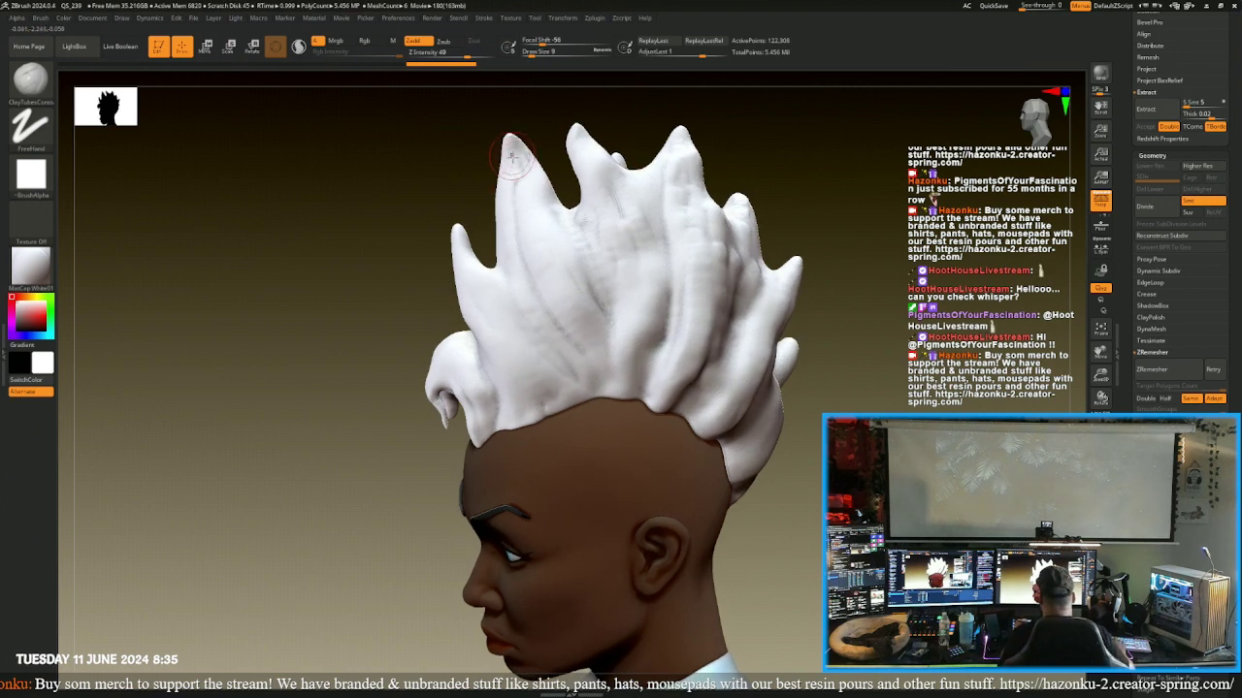
pyautogui.moveTo(516, 171)
pyautogui.mouseDown()
pyautogui.moveTo(549, 301)
pyautogui.moveTo(574, 339)
pyautogui.mouseUp()
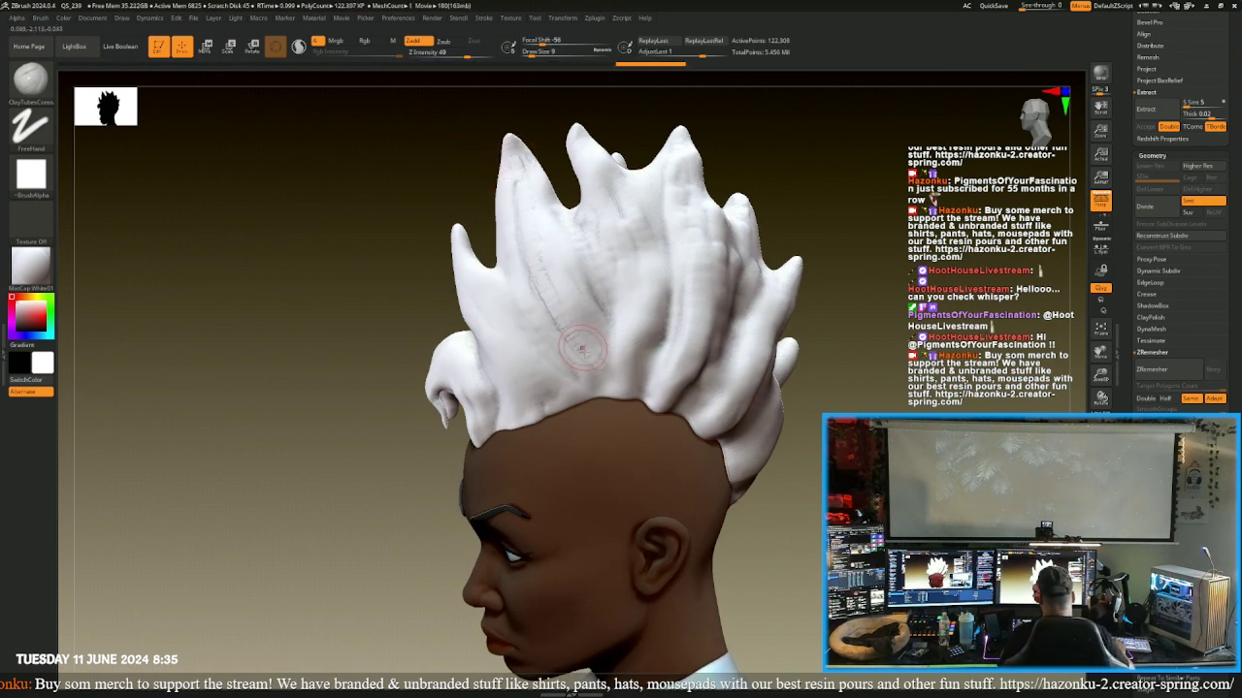
pyautogui.press('[')
pyautogui.press('[')
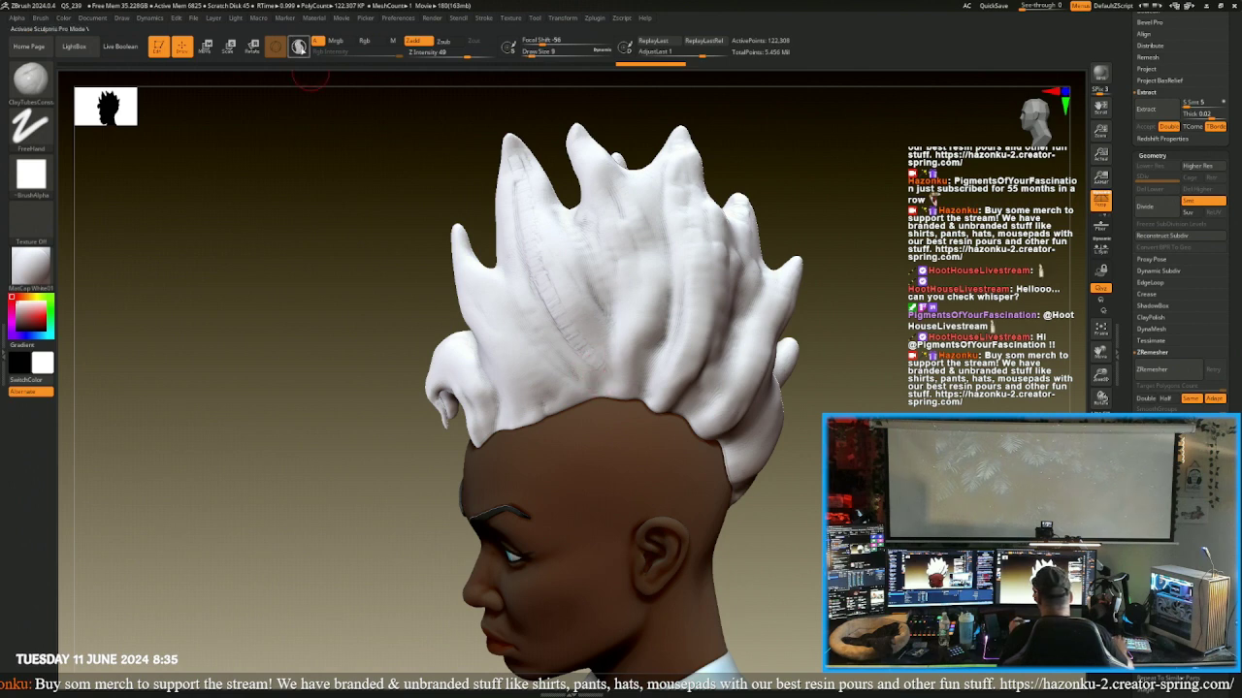
pyautogui.click(299, 46)
# - Build up layered clay strokes from the large front spike down to the hairline and smooth them into the hair
pyautogui.moveTo(602, 372)
pyautogui.mouseDown()
pyautogui.moveTo(527, 185)
pyautogui.moveTo(609, 386)
pyautogui.mouseUp()
pyautogui.moveTo(536, 234); pyautogui.dragTo(611, 387)
pyautogui.moveTo(526, 195); pyautogui.dragTo(608, 377)
pyautogui.moveTo(526, 178); pyautogui.dragTo(613, 361)
pyautogui.moveTo(546, 210)
pyautogui.mouseDown()
pyautogui.moveTo(613, 364)
pyautogui.moveTo(610, 353)
pyautogui.mouseUp()
pyautogui.moveTo(568, 302)
pyautogui.mouseDown()
pyautogui.moveTo(604, 373)
pyautogui.moveTo(522, 213)
pyautogui.mouseUp()
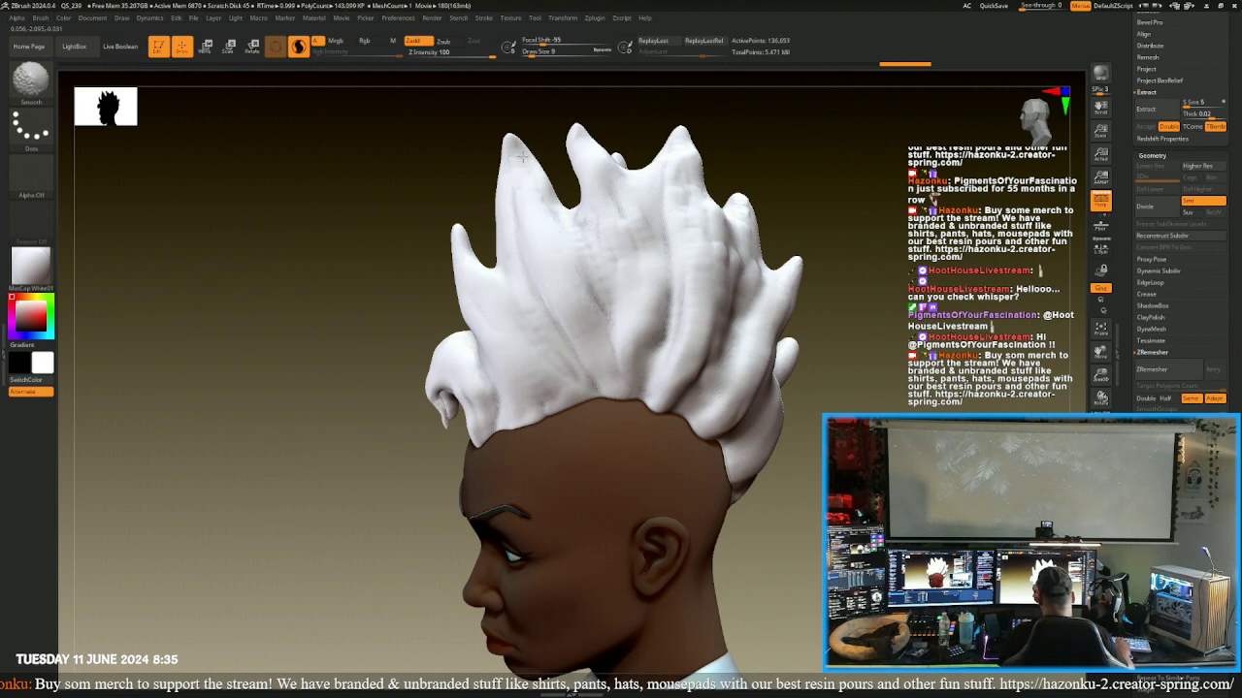
pyautogui.keyDown('shift'); pyautogui.moveTo(609, 248); pyautogui.dragTo(608, 243); pyautogui.keyUp('shift')
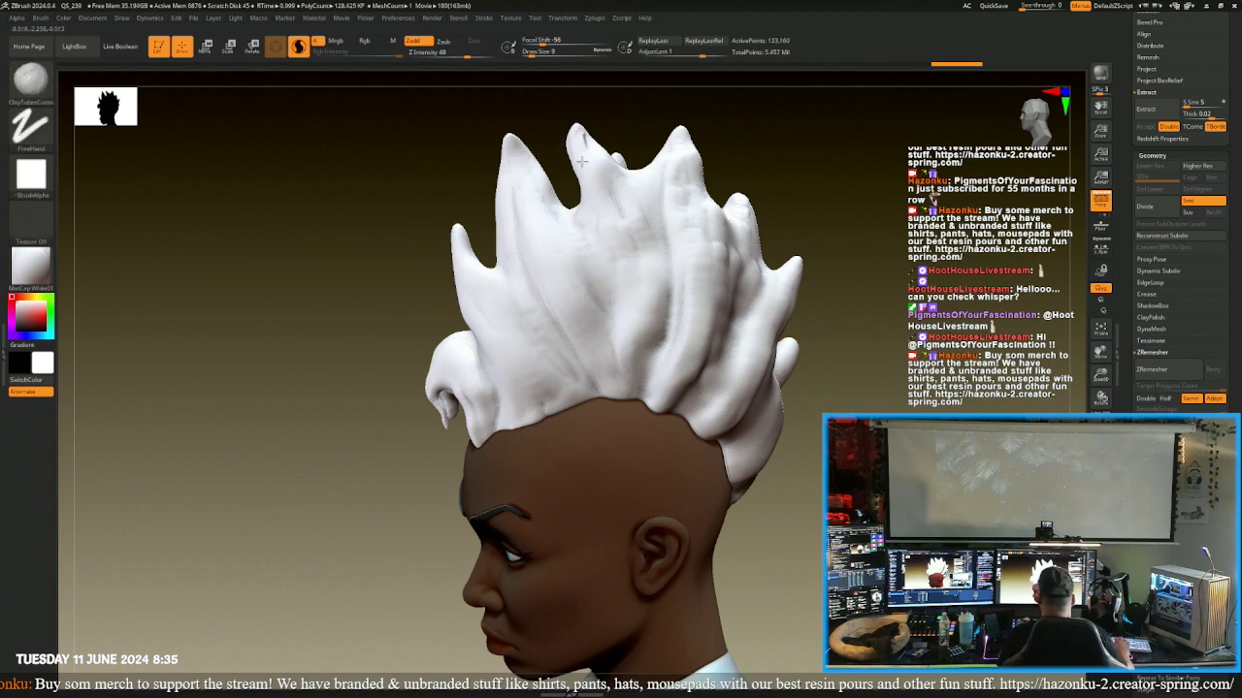
# - Build up a long raised lock from the next spike's tip down to the hairline above the ear
pyautogui.moveTo(584, 142); pyautogui.dragTo(609, 353)
pyautogui.moveTo(383, 169); pyautogui.dragTo(457, 161)
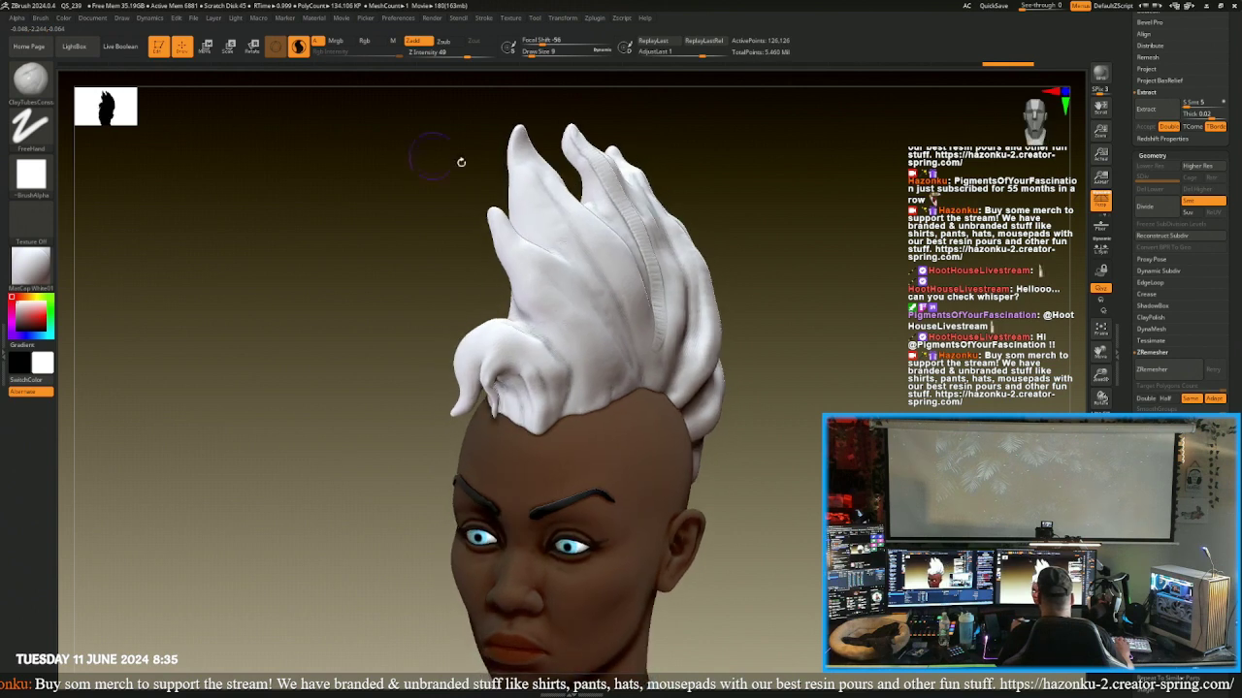
pyautogui.moveTo(621, 194)
pyautogui.mouseDown()
pyautogui.moveTo(665, 310)
pyautogui.moveTo(660, 365)
pyautogui.moveTo(663, 291)
pyautogui.moveTo(640, 225)
pyautogui.mouseUp()
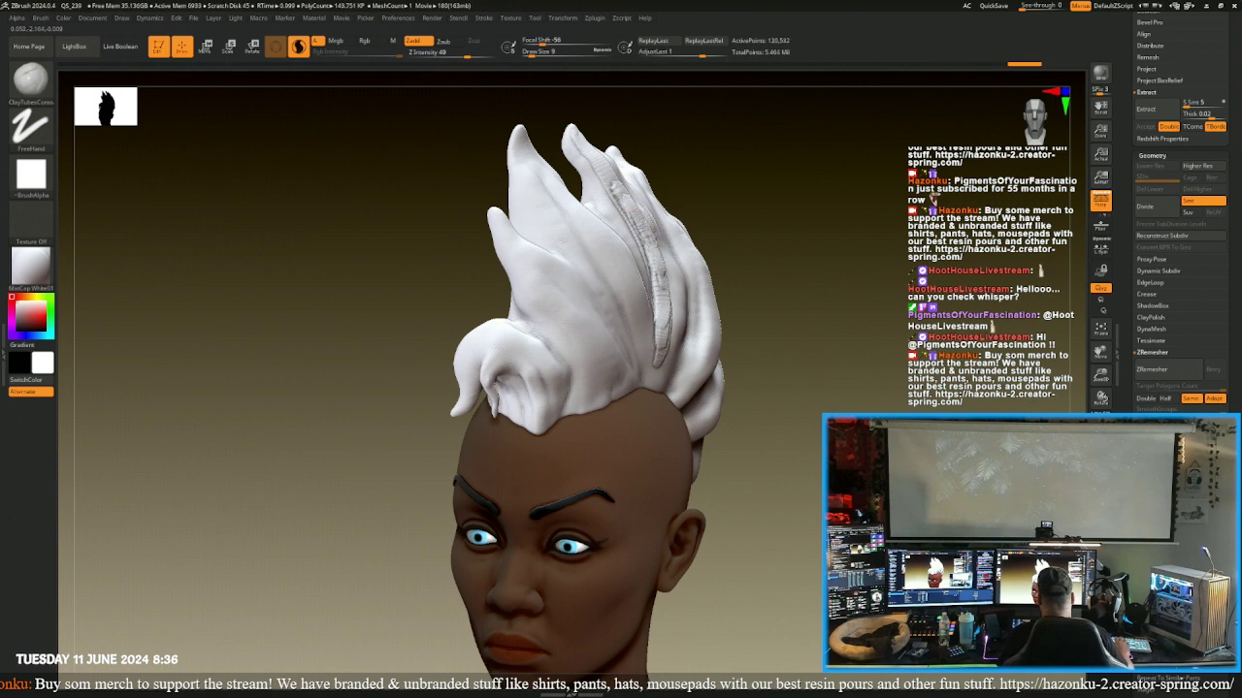
pyautogui.moveTo(873, 256); pyautogui.dragTo(774, 256)
pyautogui.moveTo(630, 225)
pyautogui.mouseDown()
pyautogui.moveTo(619, 168)
pyautogui.moveTo(665, 254)
pyautogui.moveTo(673, 320)
pyautogui.moveTo(667, 286)
pyautogui.moveTo(652, 368)
pyautogui.mouseUp()
pyautogui.moveTo(675, 256); pyautogui.dragTo(651, 361)
pyautogui.moveTo(677, 283); pyautogui.dragTo(644, 378)
pyautogui.moveTo(673, 254); pyautogui.dragTo(662, 345)
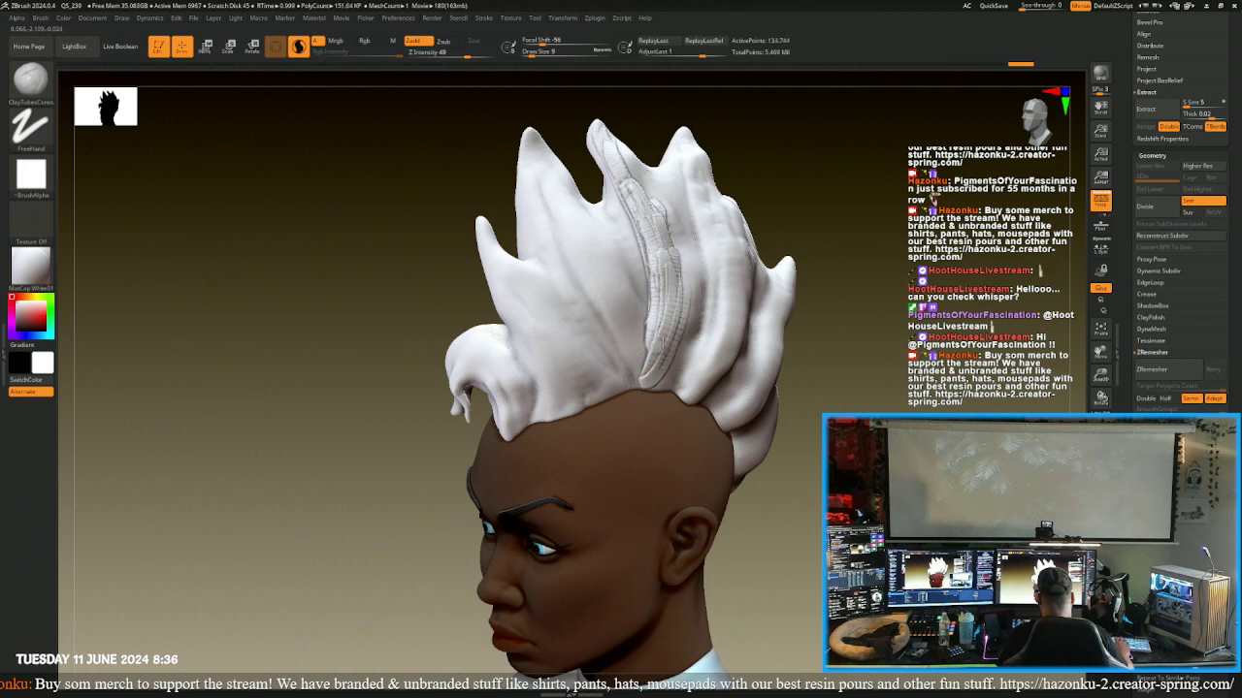
# - Thicken the middle of the raised lock with more clay strokes and smooth it into the surrounding hair
pyautogui.moveTo(665, 219); pyautogui.dragTo(652, 368)
pyautogui.moveTo(656, 221)
pyautogui.mouseDown()
pyautogui.moveTo(677, 288)
pyautogui.moveTo(668, 345)
pyautogui.mouseUp()
pyautogui.moveTo(668, 242); pyautogui.dragTo(679, 328)
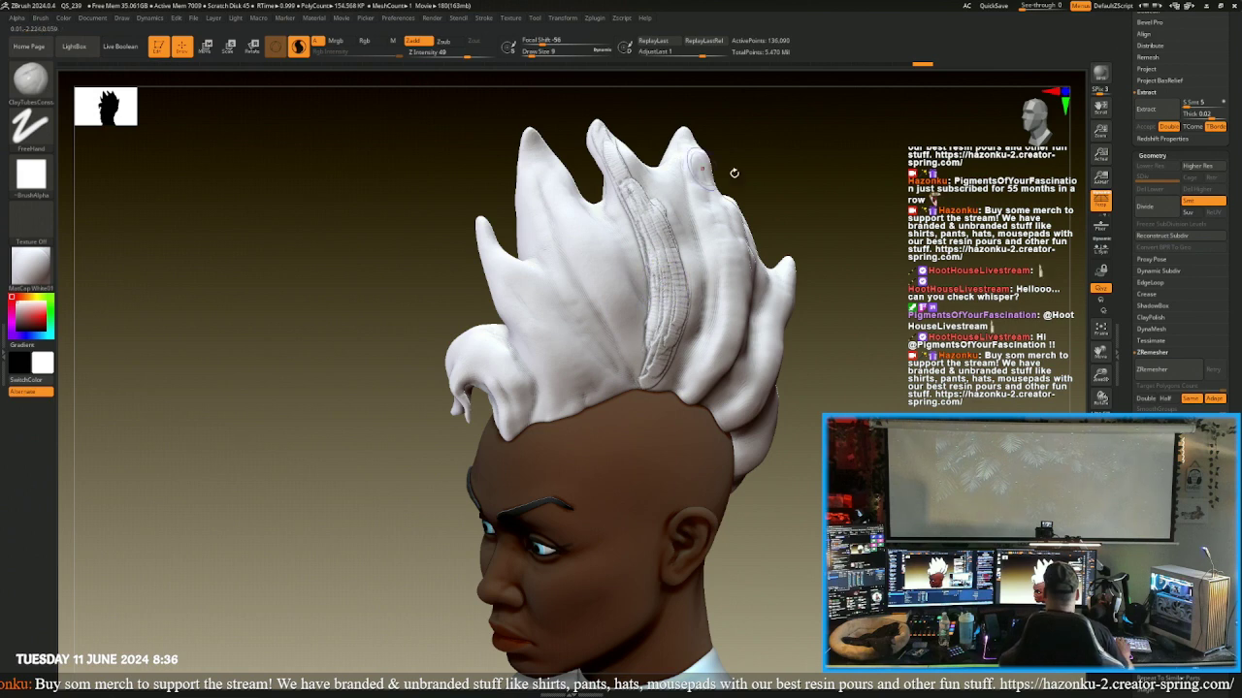
pyautogui.moveTo(734, 173); pyautogui.dragTo(679, 202)
pyautogui.press('shift')
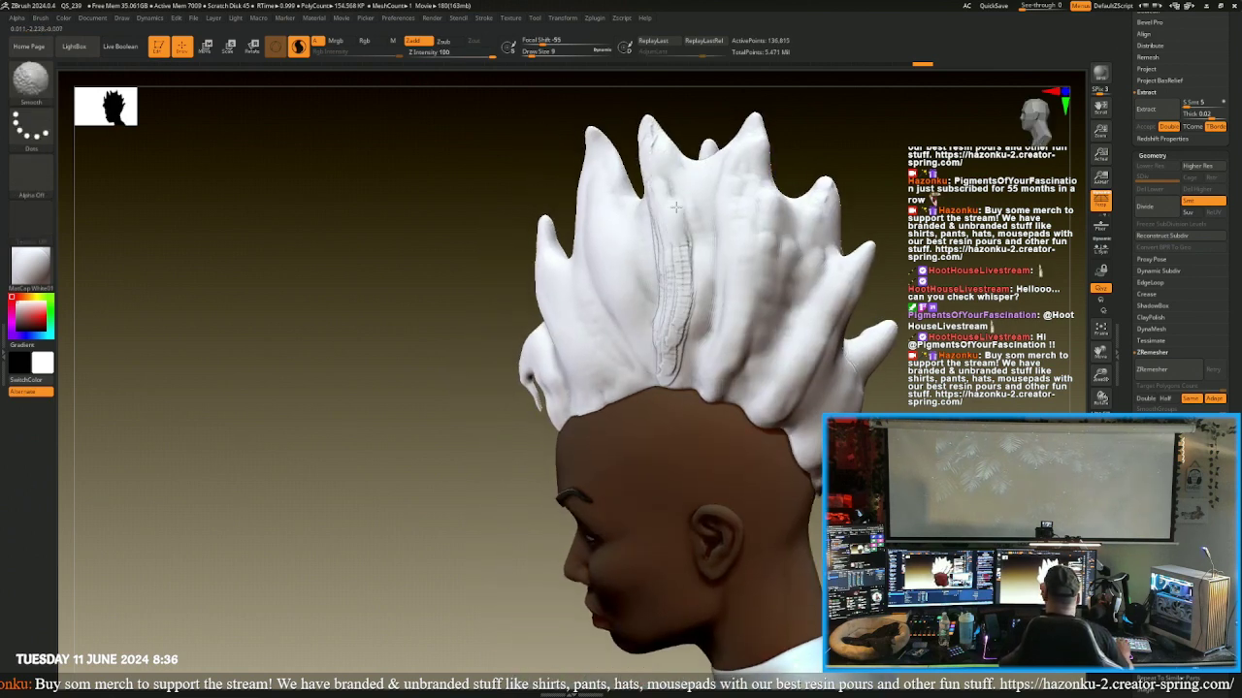
pyautogui.keyDown('shift'); pyautogui.moveTo(683, 248); pyautogui.dragTo(672, 326); pyautogui.keyUp('shift')
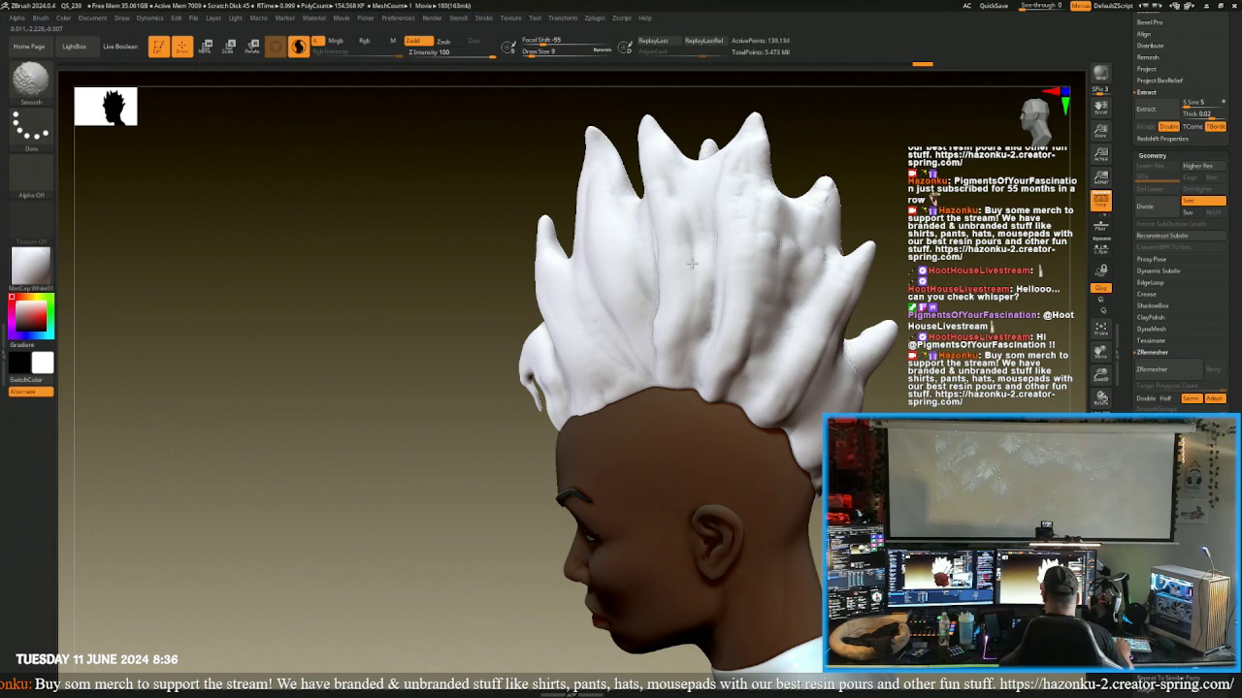
# - Build up a long raised lock with clay strokes from the tall middle spike down to the hairline above the ear and smooth it
pyautogui.moveTo(748, 163); pyautogui.dragTo(750, 272)
pyautogui.moveTo(743, 219)
pyautogui.mouseDown()
pyautogui.moveTo(737, 341)
pyautogui.moveTo(749, 271)
pyautogui.moveTo(720, 373)
pyautogui.moveTo(747, 248)
pyautogui.moveTo(715, 378)
pyautogui.mouseUp()
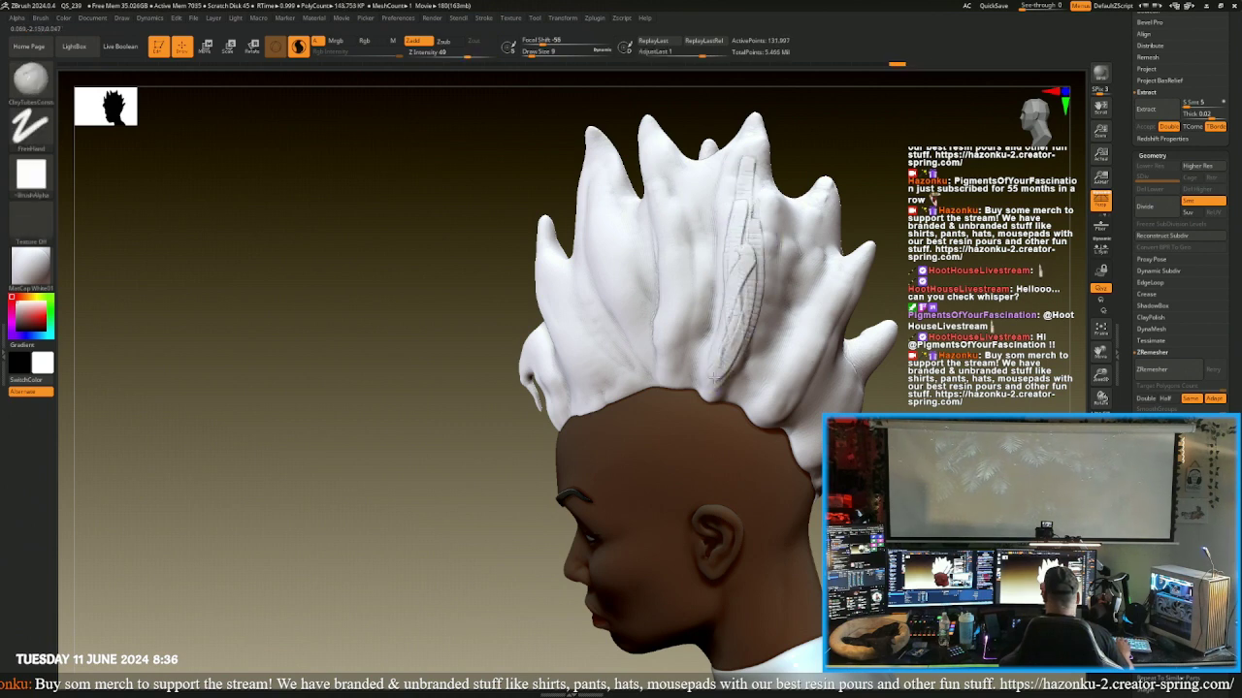
pyautogui.moveTo(734, 316); pyautogui.dragTo(714, 388)
pyautogui.moveTo(744, 286)
pyautogui.mouseDown()
pyautogui.moveTo(708, 386)
pyautogui.moveTo(755, 313)
pyautogui.moveTo(723, 373)
pyautogui.moveTo(751, 218)
pyautogui.moveTo(723, 359)
pyautogui.moveTo(752, 277)
pyautogui.moveTo(723, 373)
pyautogui.moveTo(731, 322)
pyautogui.moveTo(747, 306)
pyautogui.moveTo(752, 126)
pyautogui.moveTo(755, 212)
pyautogui.mouseUp()
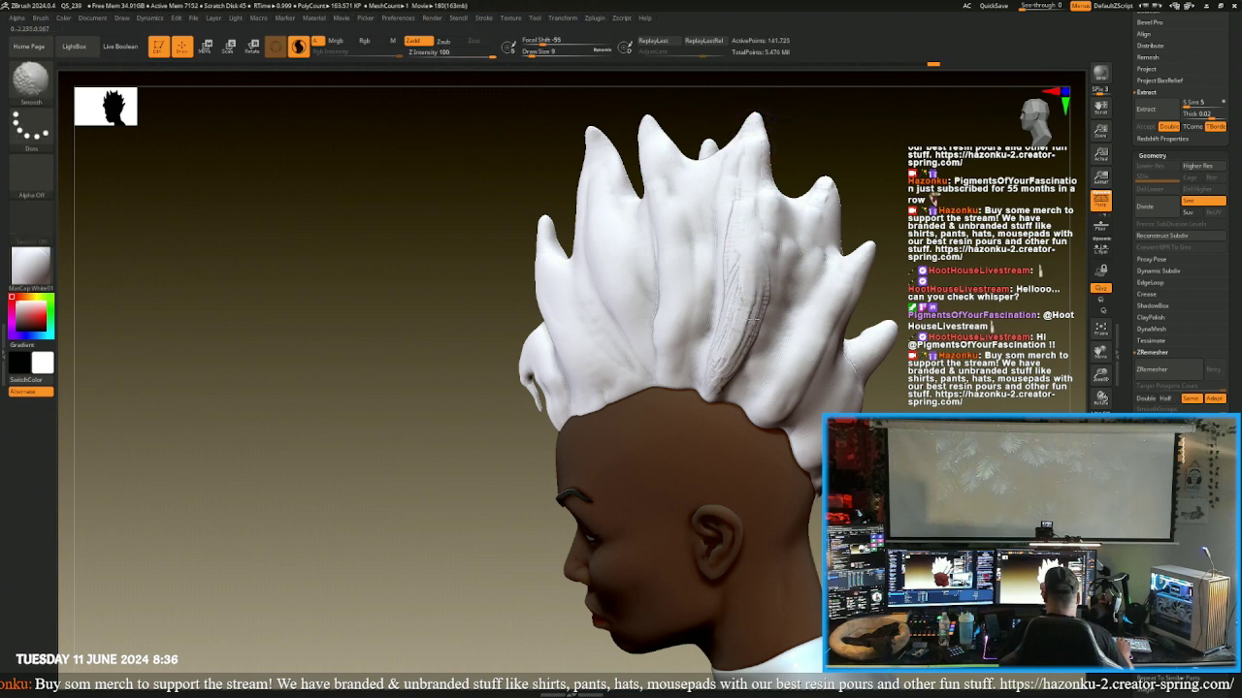
pyautogui.moveTo(753, 316)
pyautogui.keyDown('shift'); pyautogui.mouseDown()
pyautogui.moveTo(734, 361)
pyautogui.moveTo(719, 283)
pyautogui.mouseUp(); pyautogui.keyUp('shift')
# - Smooth the edges of the spike behind the large front spike, lay a clay stroke down its middle, and smooth it in
pyautogui.moveTo(878, 388); pyautogui.dragTo(999, 406)
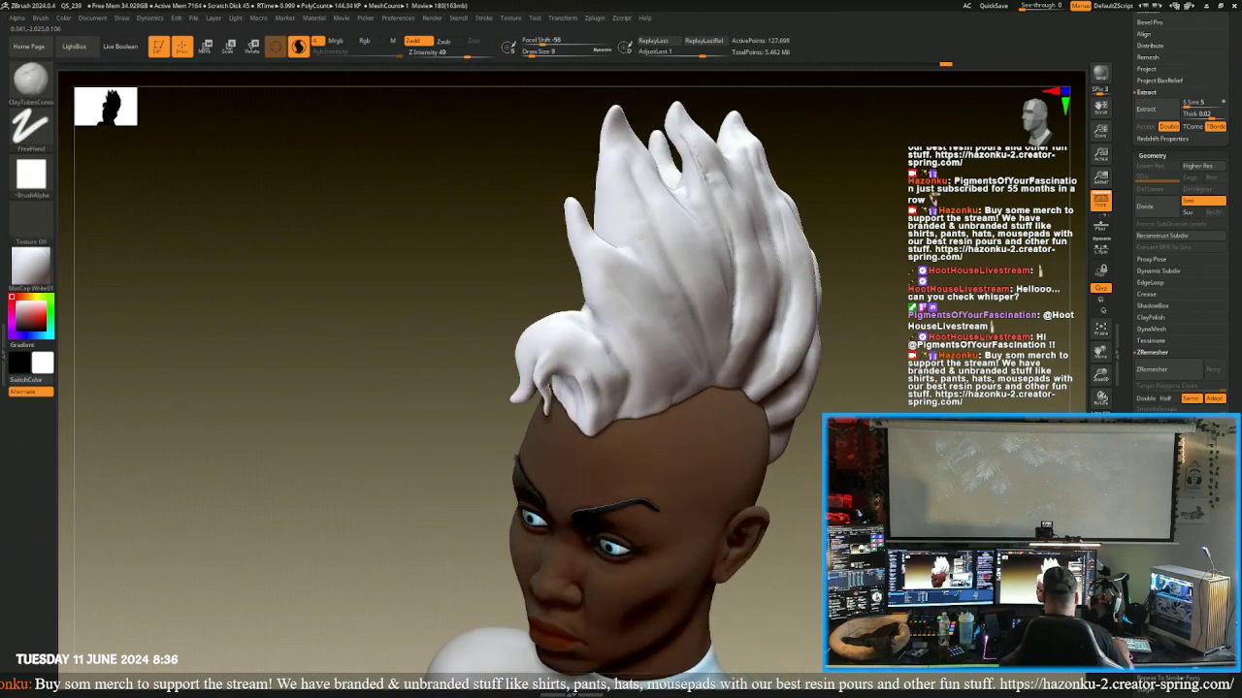
pyautogui.moveTo(824, 407)
pyautogui.keyDown('alt'); pyautogui.mouseDown()
pyautogui.moveTo(794, 373)
pyautogui.moveTo(794, 497)
pyautogui.moveTo(688, 360)
pyautogui.mouseUp(); pyautogui.keyUp('alt')
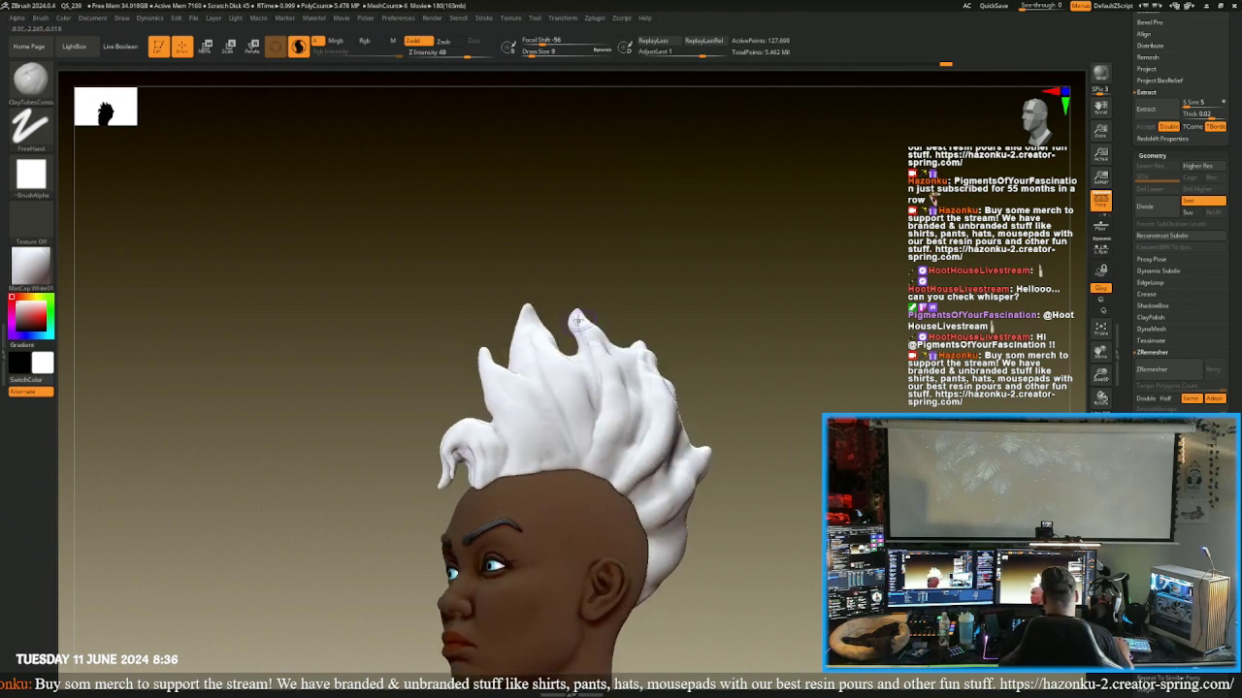
pyautogui.press('shift')
pyautogui.moveTo(593, 338)
pyautogui.keyDown('shift'); pyautogui.mouseDown()
pyautogui.moveTo(615, 324)
pyautogui.moveTo(596, 325)
pyautogui.mouseUp(); pyautogui.keyUp('shift')
pyautogui.press('shift')
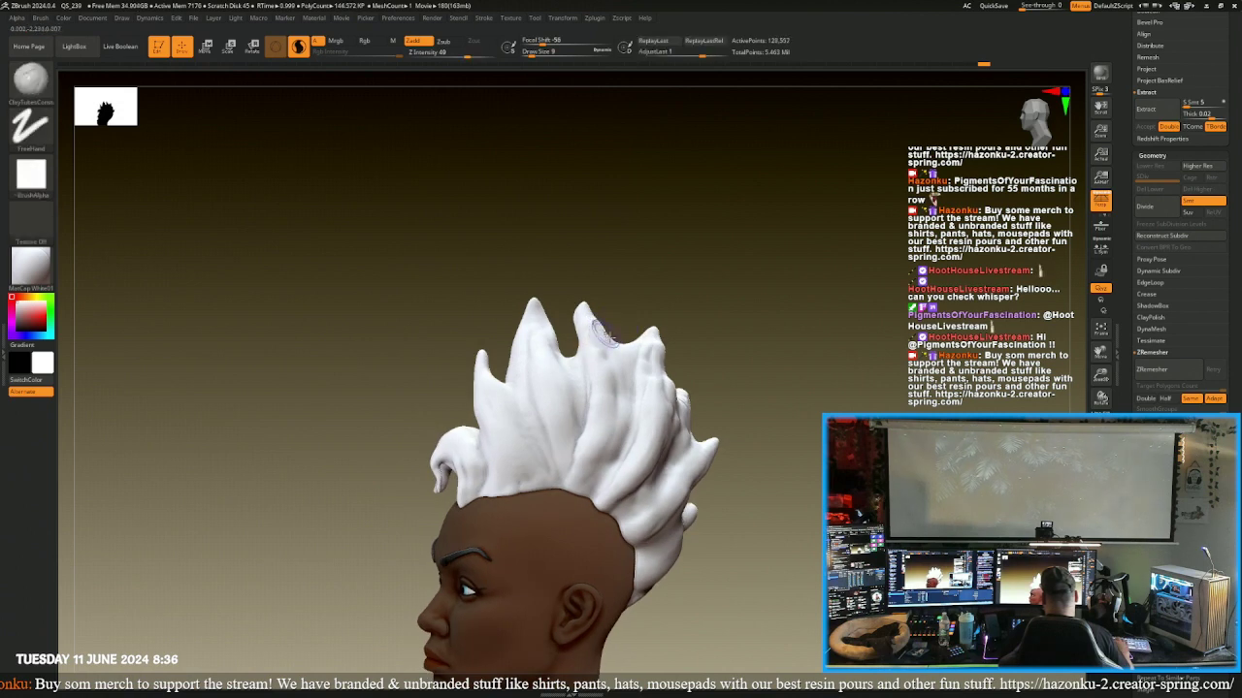
pyautogui.press('shift')
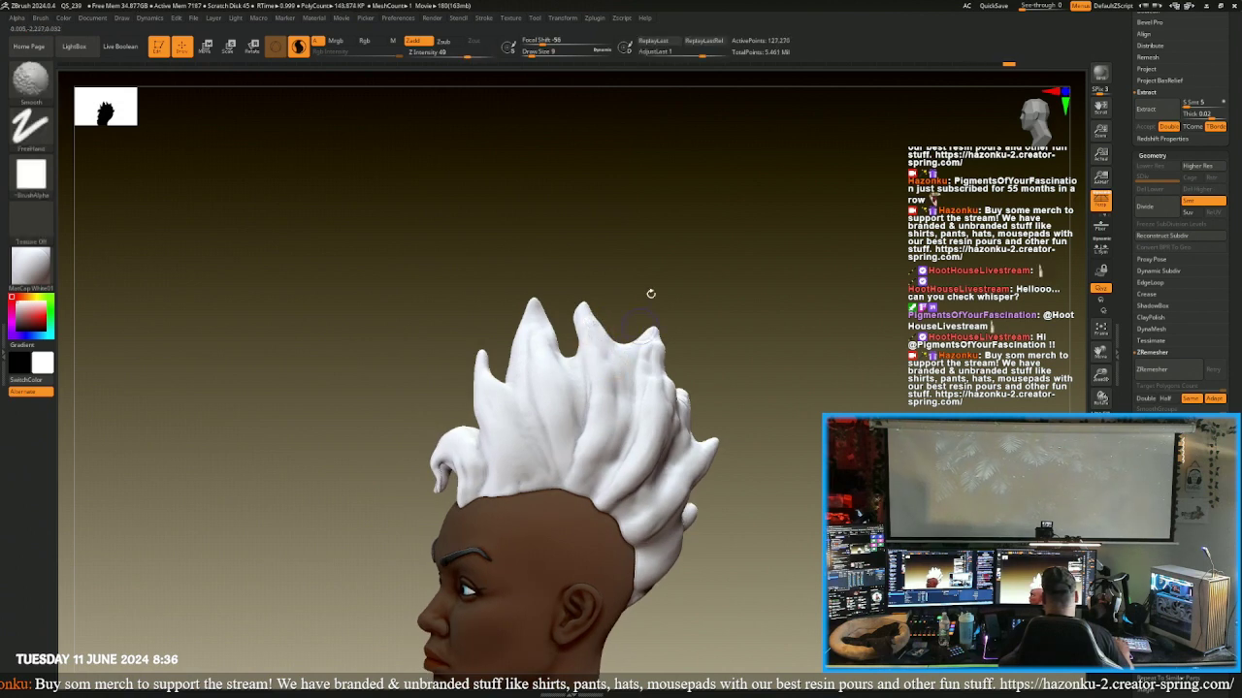
pyautogui.moveTo(650, 294)
pyautogui.mouseDown(button='right')
pyautogui.moveTo(669, 265)
pyautogui.moveTo(646, 222)
pyautogui.moveTo(701, 214)
pyautogui.moveTo(677, 221)
pyautogui.mouseUp(button='right')
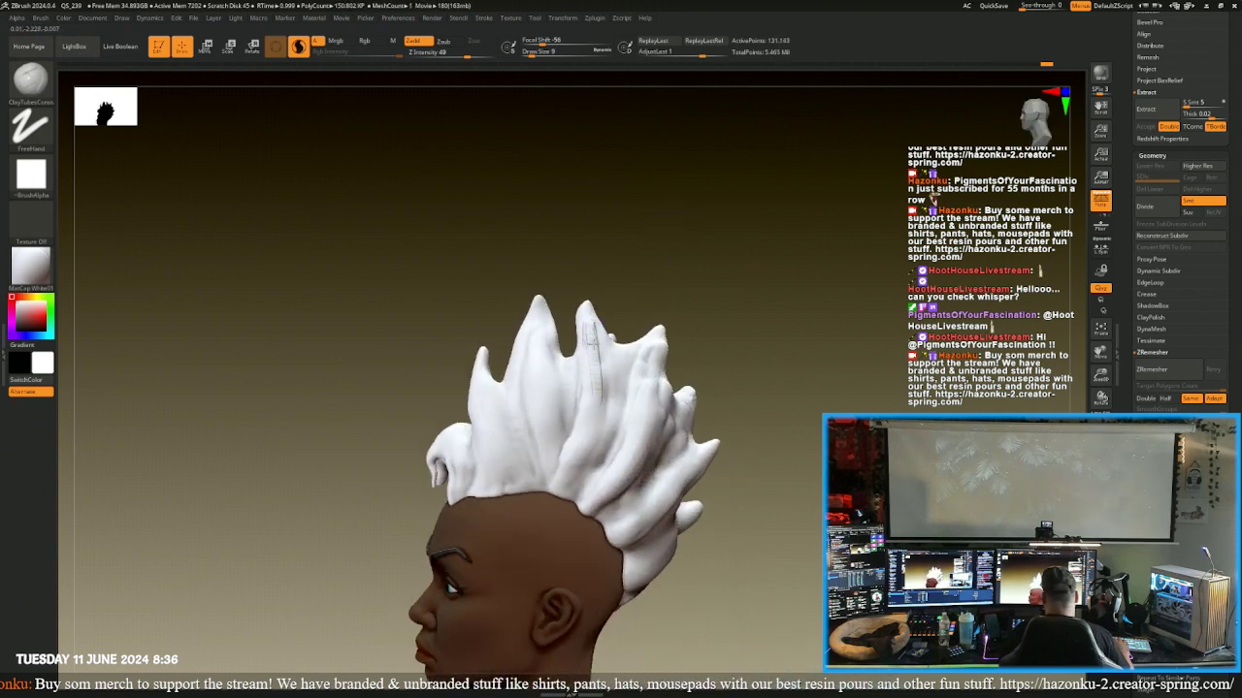
pyautogui.press('shift')
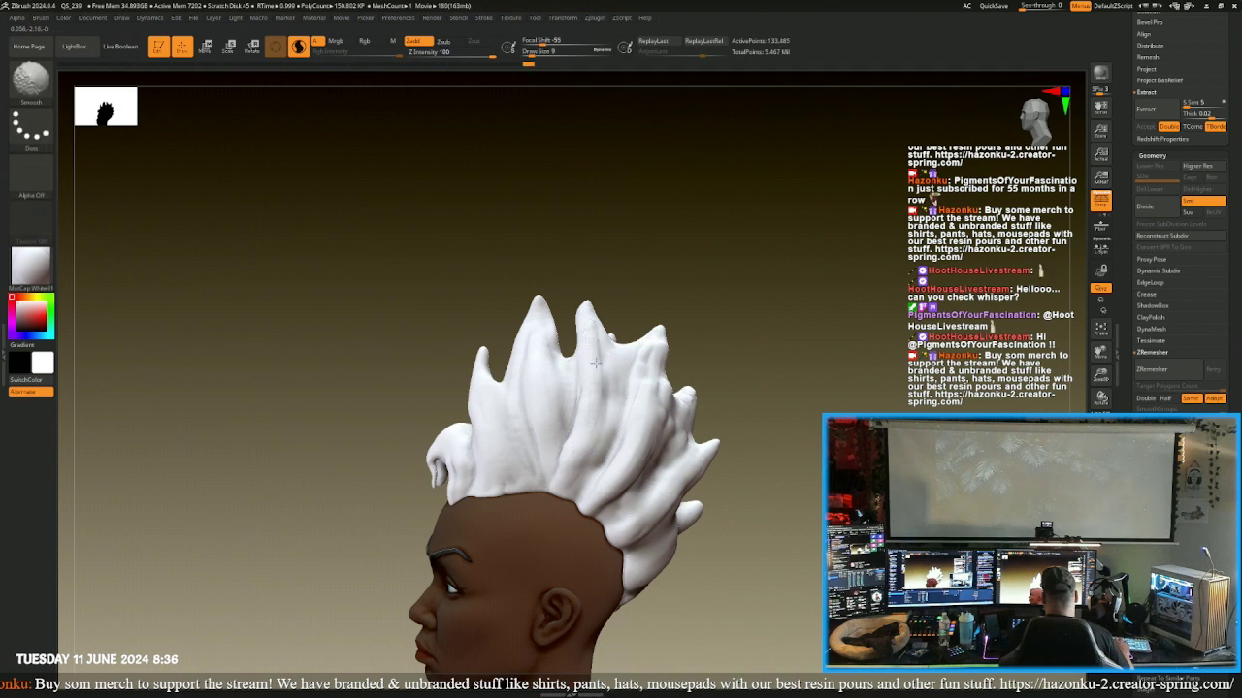
pyautogui.moveTo(649, 255)
pyautogui.mouseDown(button='right')
pyautogui.moveTo(606, 276)
pyautogui.moveTo(806, 274)
pyautogui.moveTo(761, 367)
pyautogui.moveTo(770, 385)
pyautogui.moveTo(640, 341)
pyautogui.mouseUp(button='right')
pyautogui.press('shift')
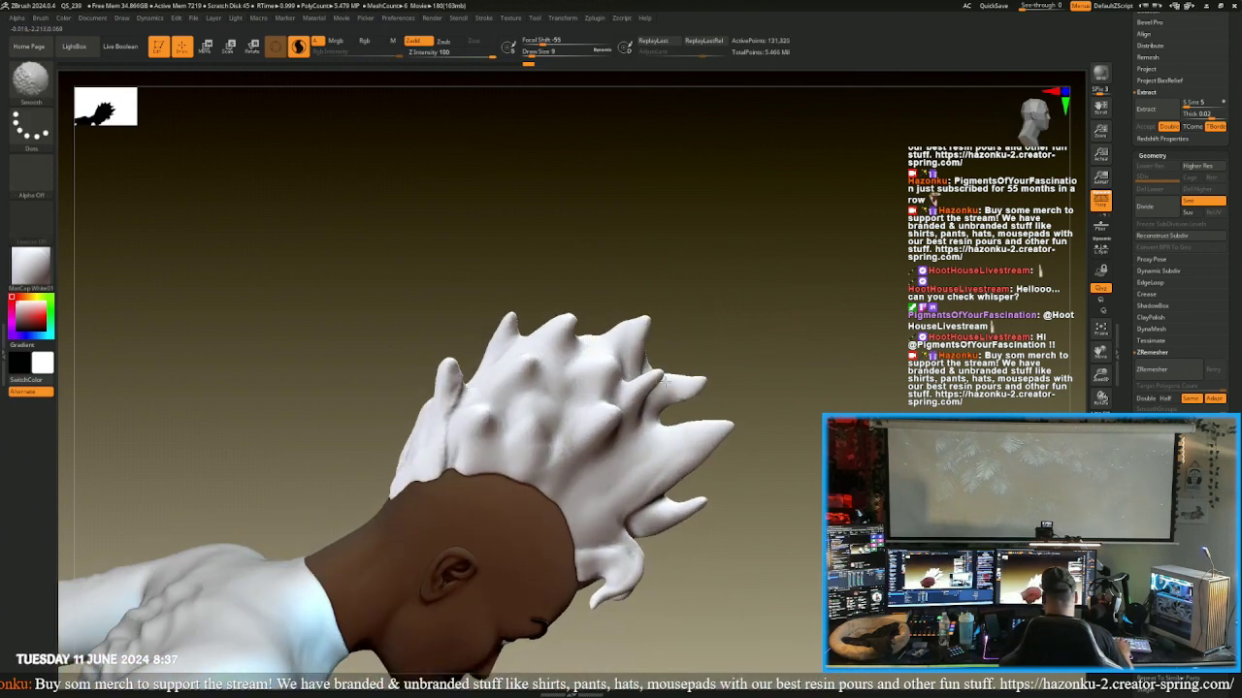
# - Pull a new pointed strand out of the hair beside the curled forelock with the SnakeHook brush
pyautogui.moveTo(666, 382)
pyautogui.mouseDown(button='right')
pyautogui.moveTo(715, 314)
pyautogui.moveTo(715, 263)
pyautogui.moveTo(718, 281)
pyautogui.moveTo(584, 294)
pyautogui.mouseUp(button='right')
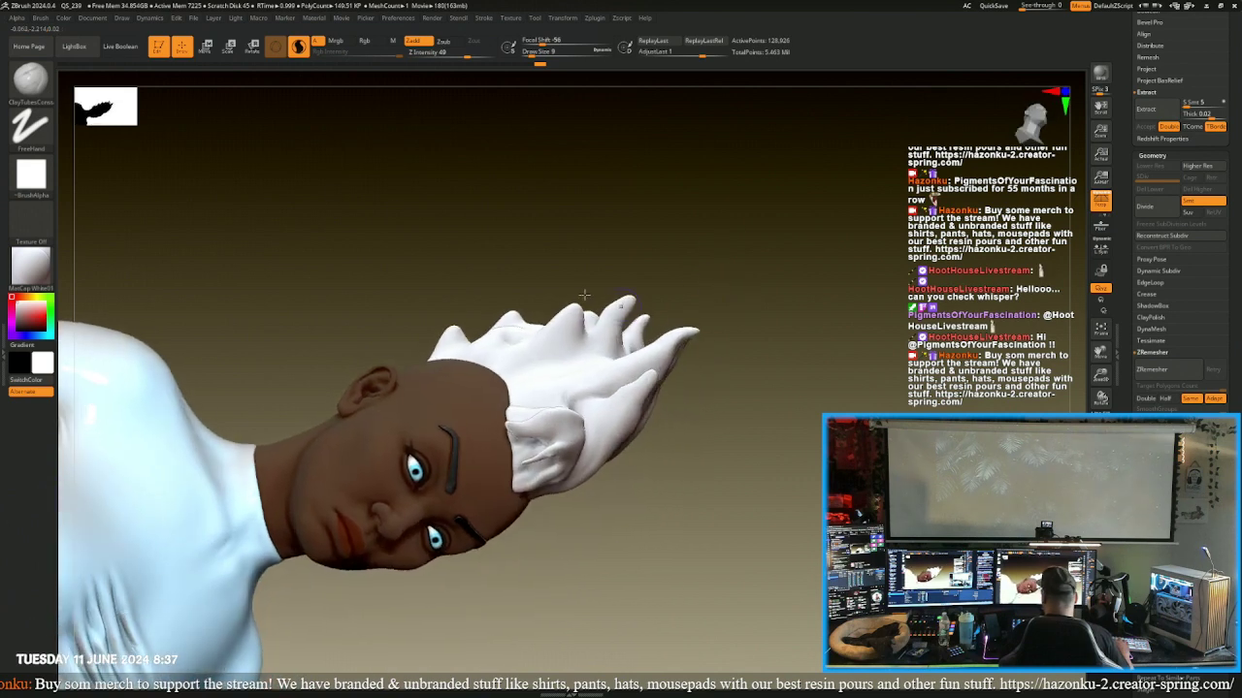
pyautogui.click(30, 79)
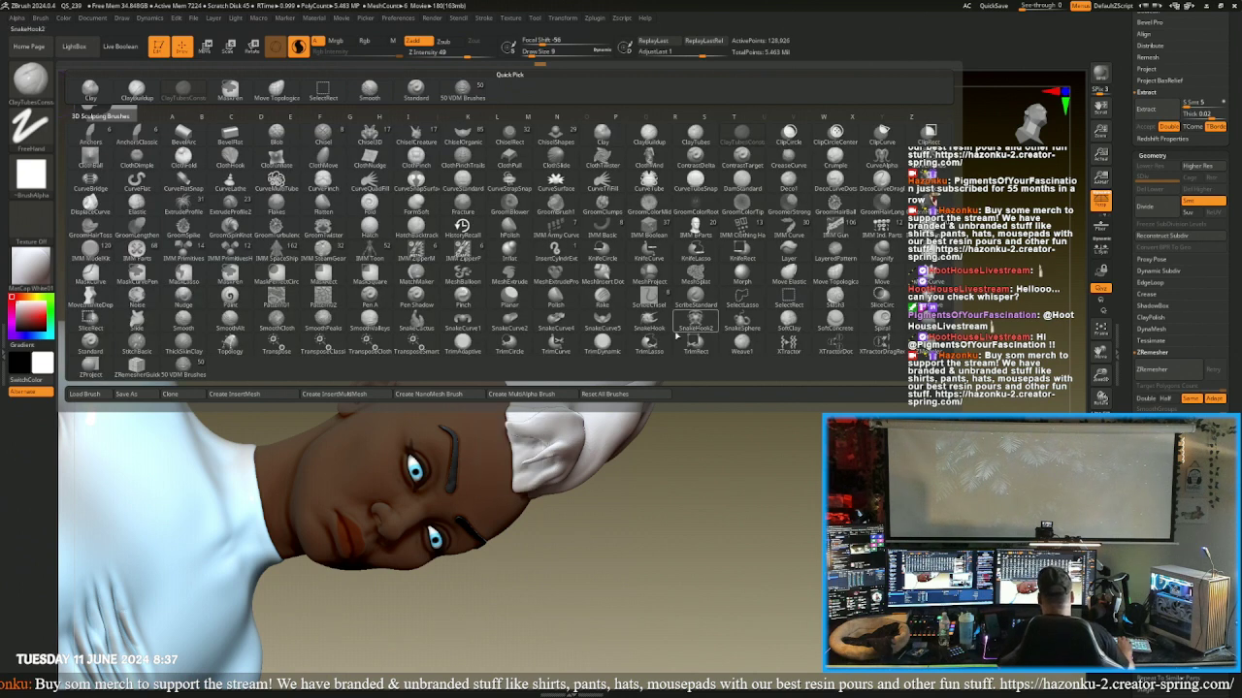
pyautogui.click(678, 330)
pyautogui.moveTo(750, 467); pyautogui.dragTo(684, 381)
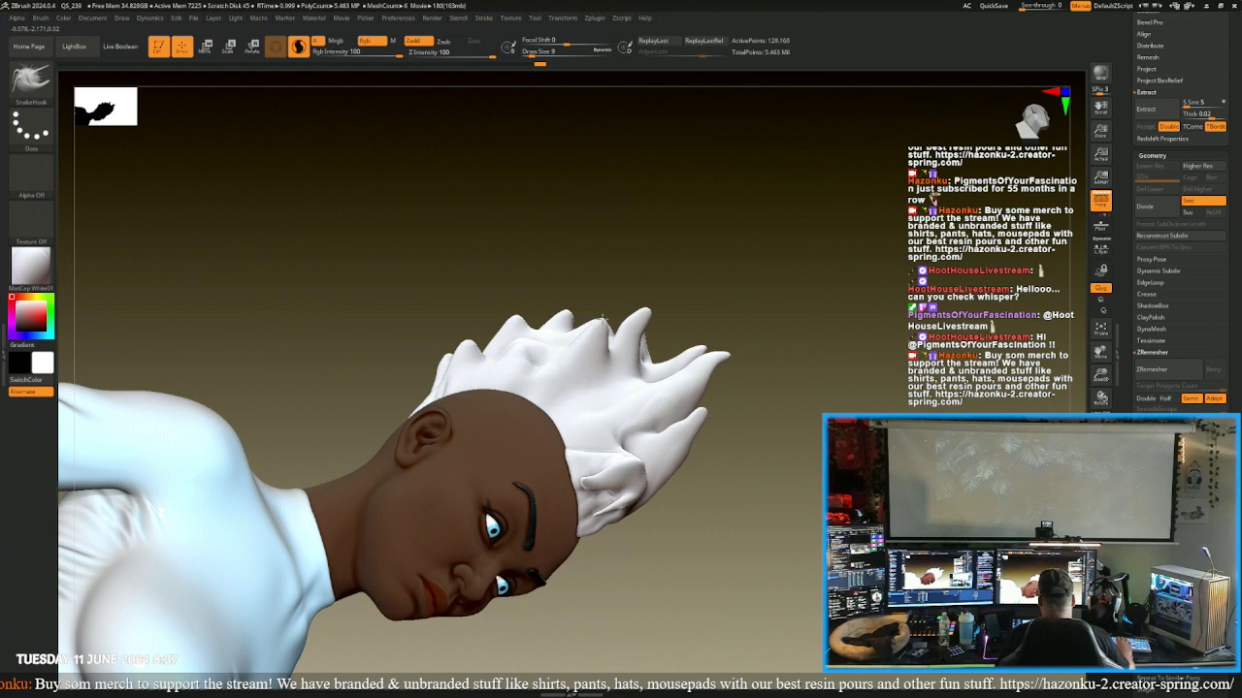
pyautogui.moveTo(599, 266); pyautogui.dragTo(588, 274)
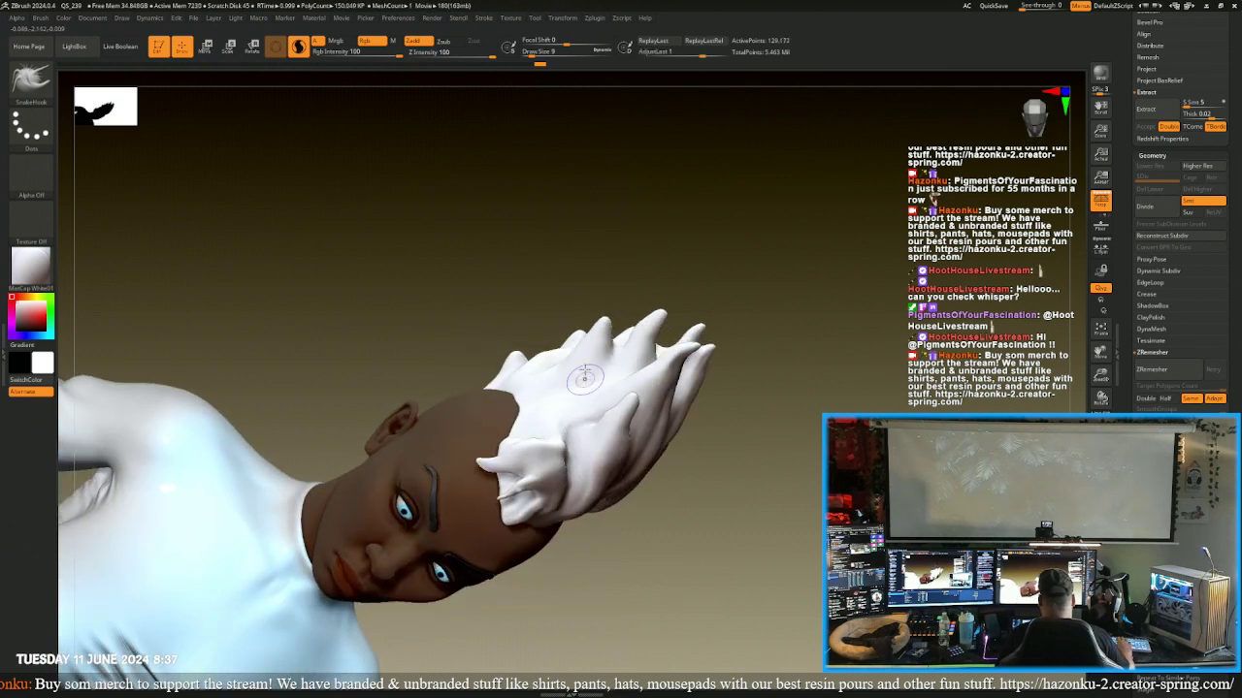
pyautogui.moveTo(580, 325); pyautogui.dragTo(529, 258)
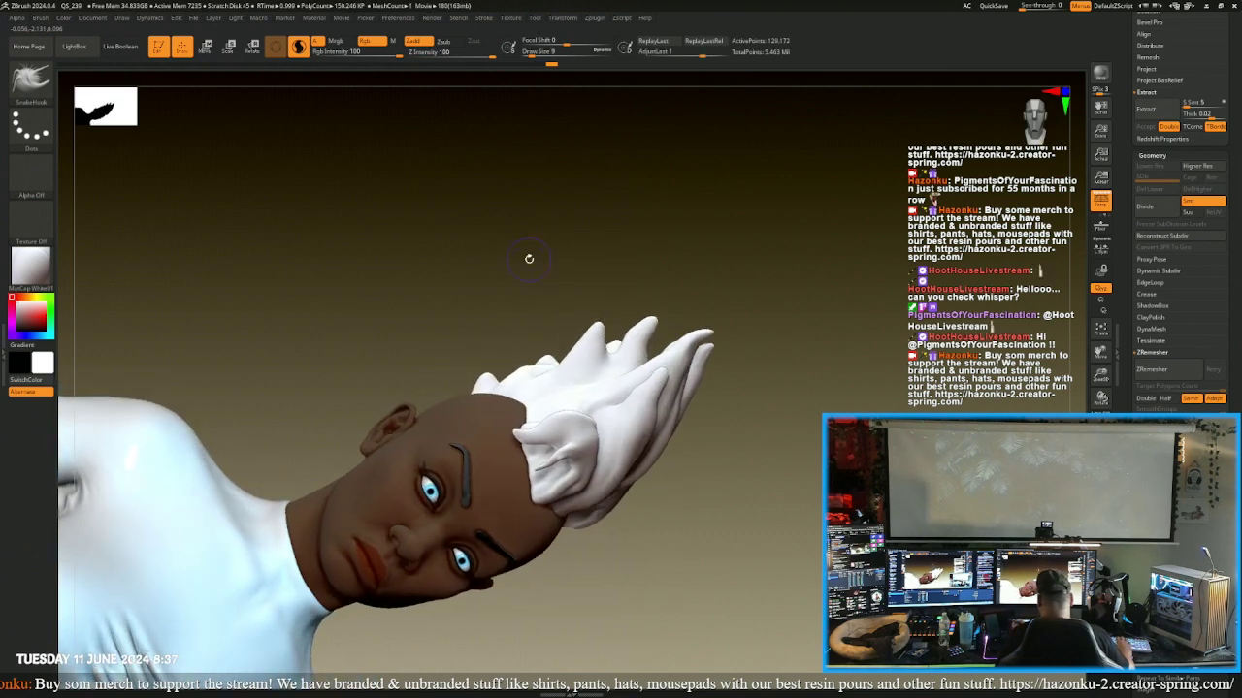
pyautogui.moveTo(514, 340); pyautogui.dragTo(501, 432)
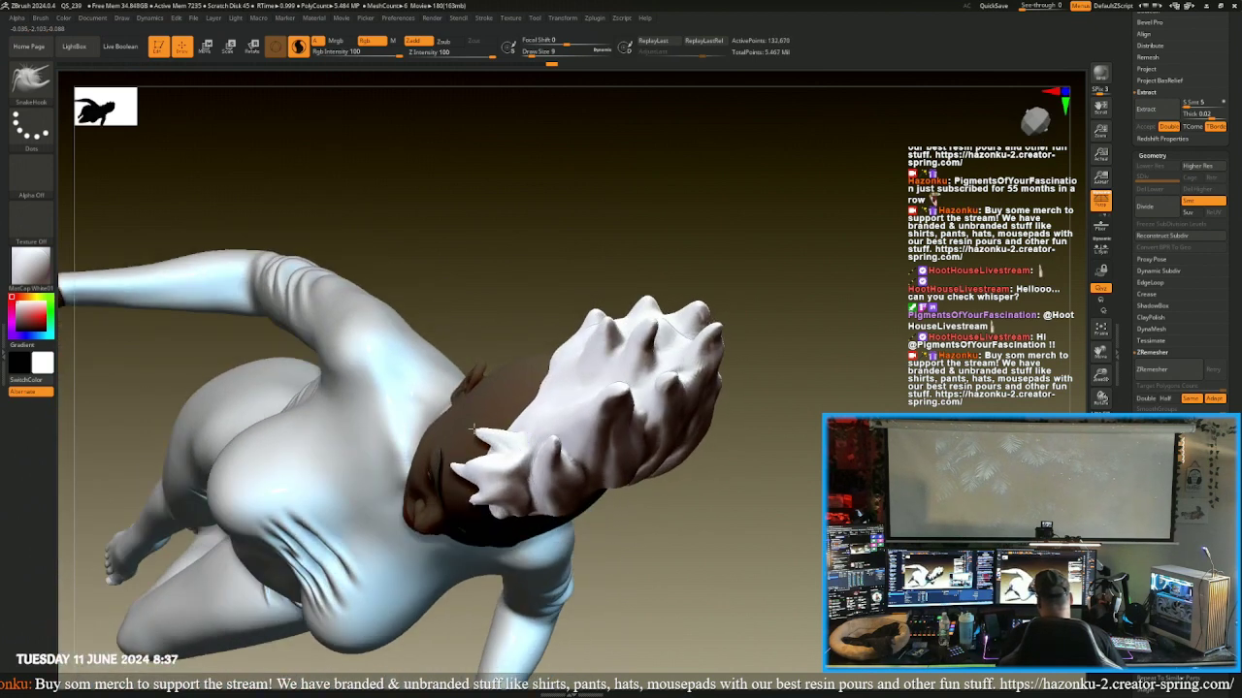
pyautogui.moveTo(460, 330)
pyautogui.mouseDown()
pyautogui.moveTo(469, 263)
pyautogui.moveTo(512, 424)
pyautogui.moveTo(430, 360)
pyautogui.moveTo(465, 394)
pyautogui.moveTo(474, 441)
pyautogui.mouseUp()
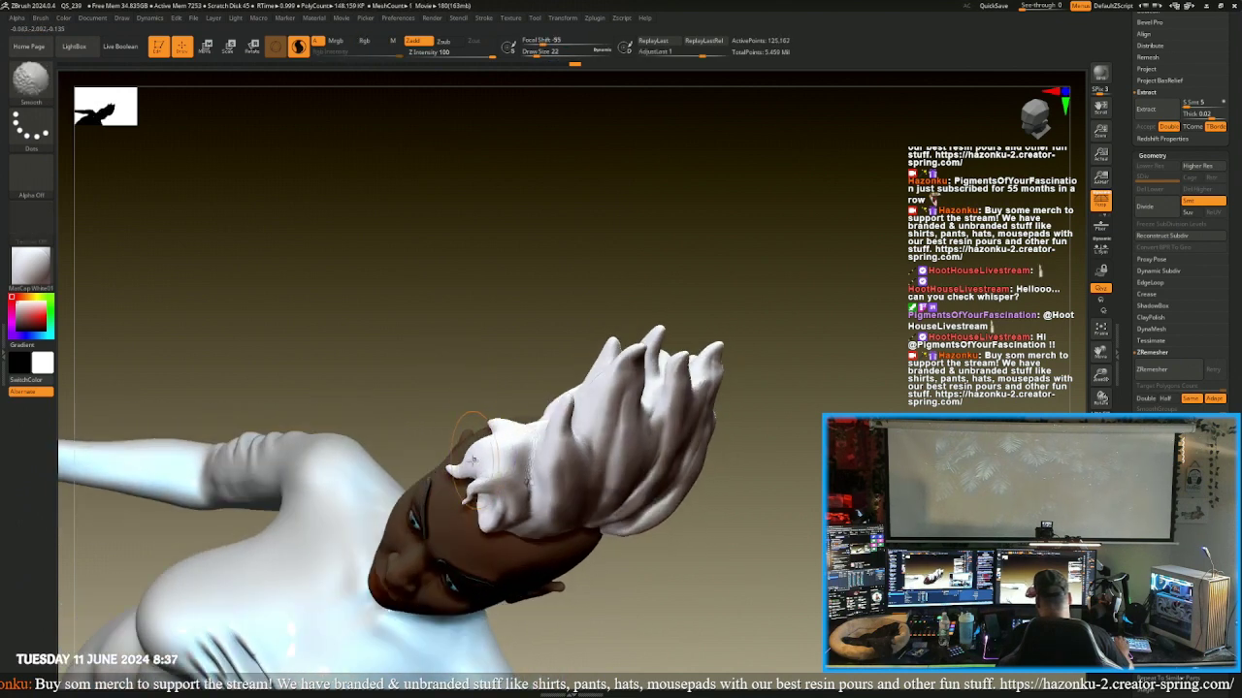
# - Undo the last smoothing on the new front strand
pyautogui.press('ctrl')
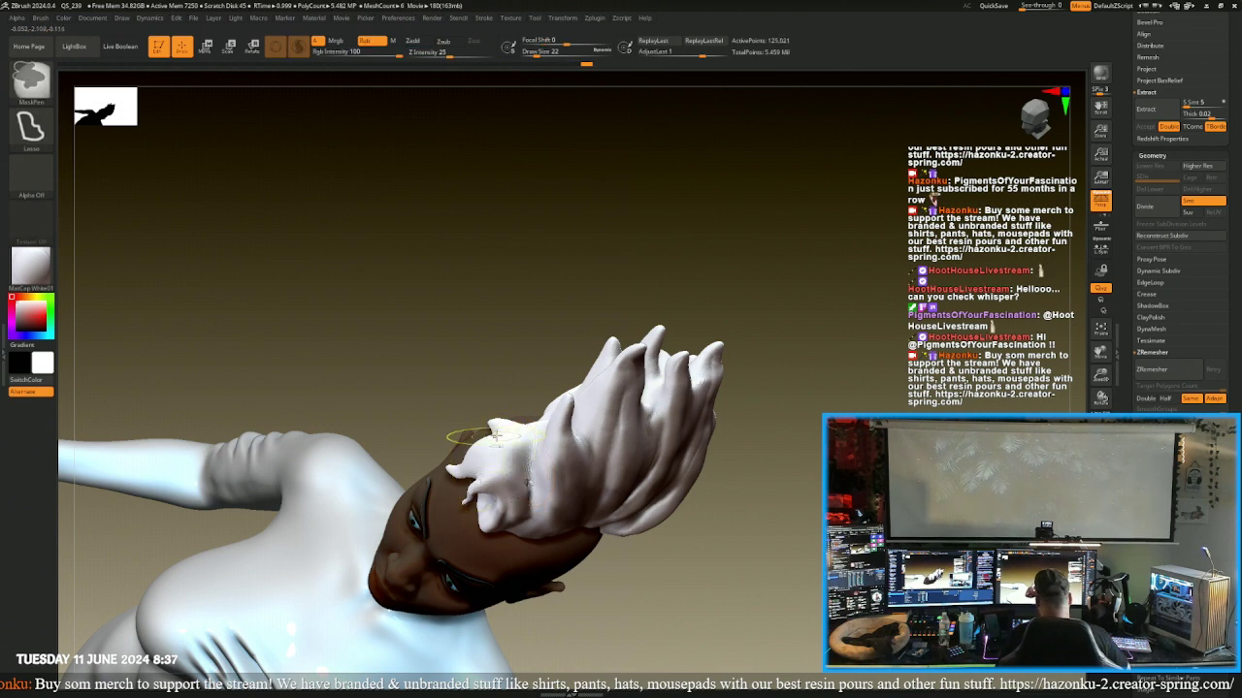
pyautogui.hotkey('ctrl', 'z')
pyautogui.hotkey('ctrl', 'z')
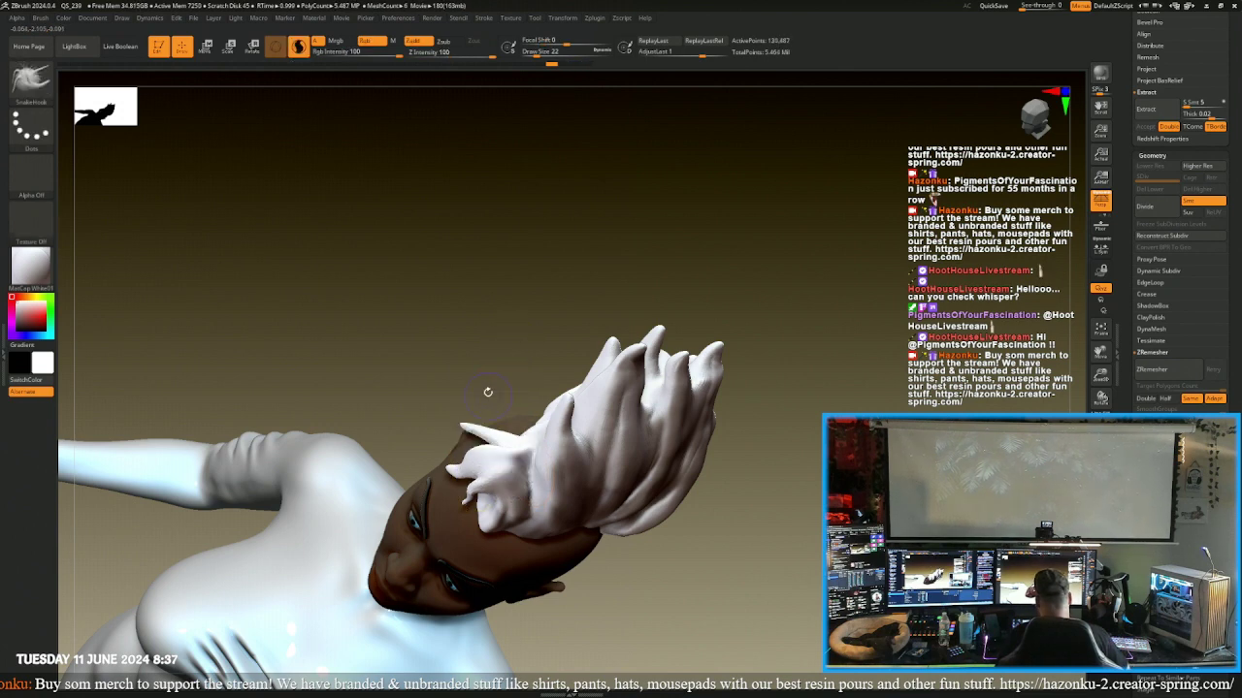
# - Bend the new front strand into a downward curl over the forehead with SnakeHook at draw size 14
pyautogui.moveTo(474, 373)
pyautogui.mouseDown()
pyautogui.moveTo(478, 347)
pyautogui.moveTo(517, 448)
pyautogui.mouseUp()
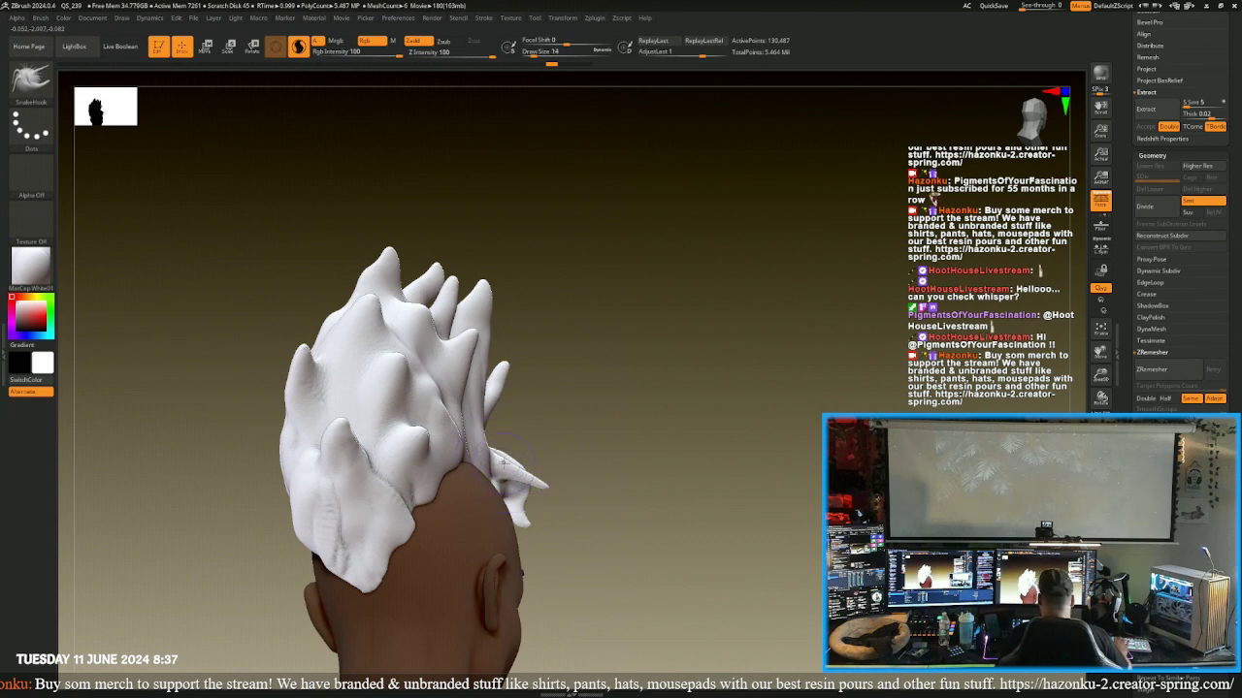
pyautogui.moveTo(504, 464)
pyautogui.mouseDown()
pyautogui.moveTo(513, 447)
pyautogui.moveTo(527, 459)
pyautogui.mouseUp()
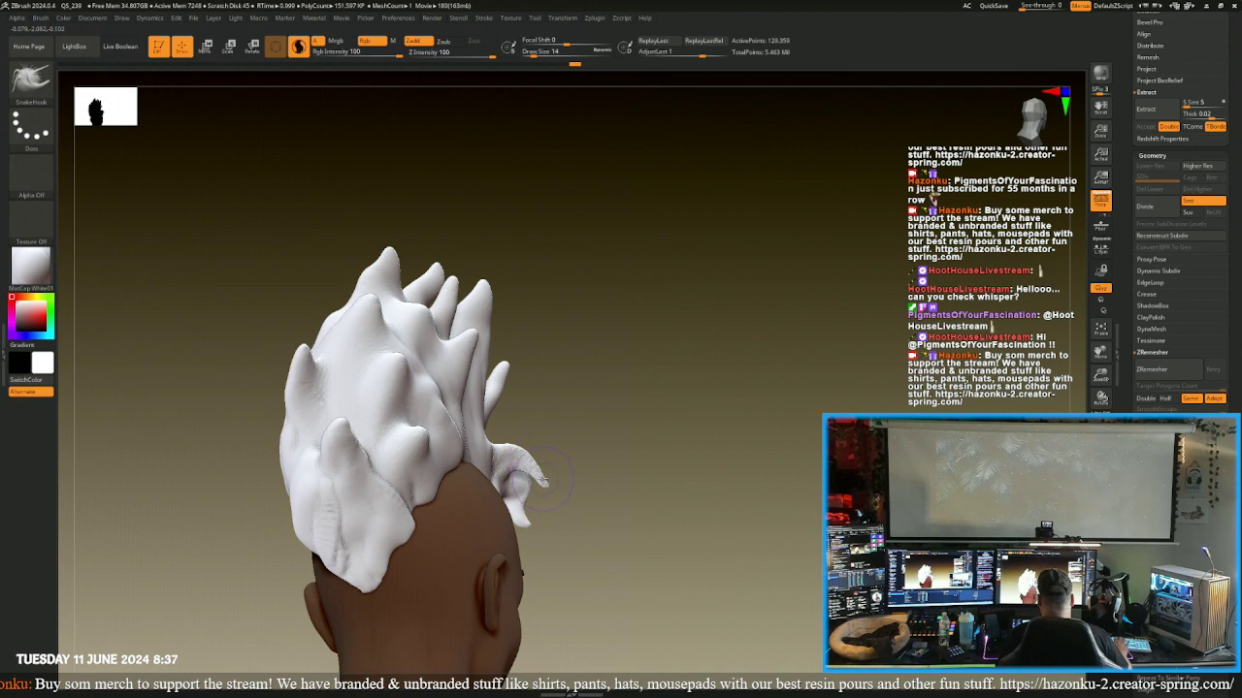
pyautogui.moveTo(606, 493)
pyautogui.mouseDown()
pyautogui.moveTo(545, 475)
pyautogui.moveTo(567, 448)
pyautogui.moveTo(556, 463)
pyautogui.mouseUp()
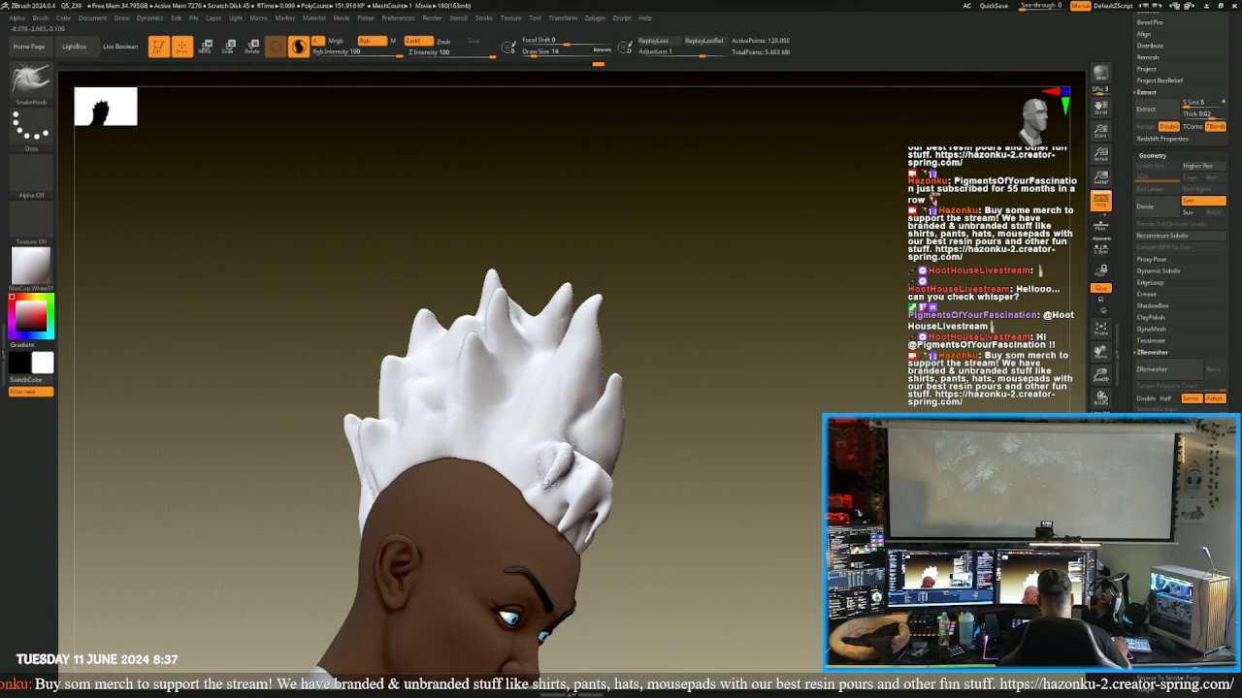
pyautogui.moveTo(698, 479); pyautogui.dragTo(717, 488)
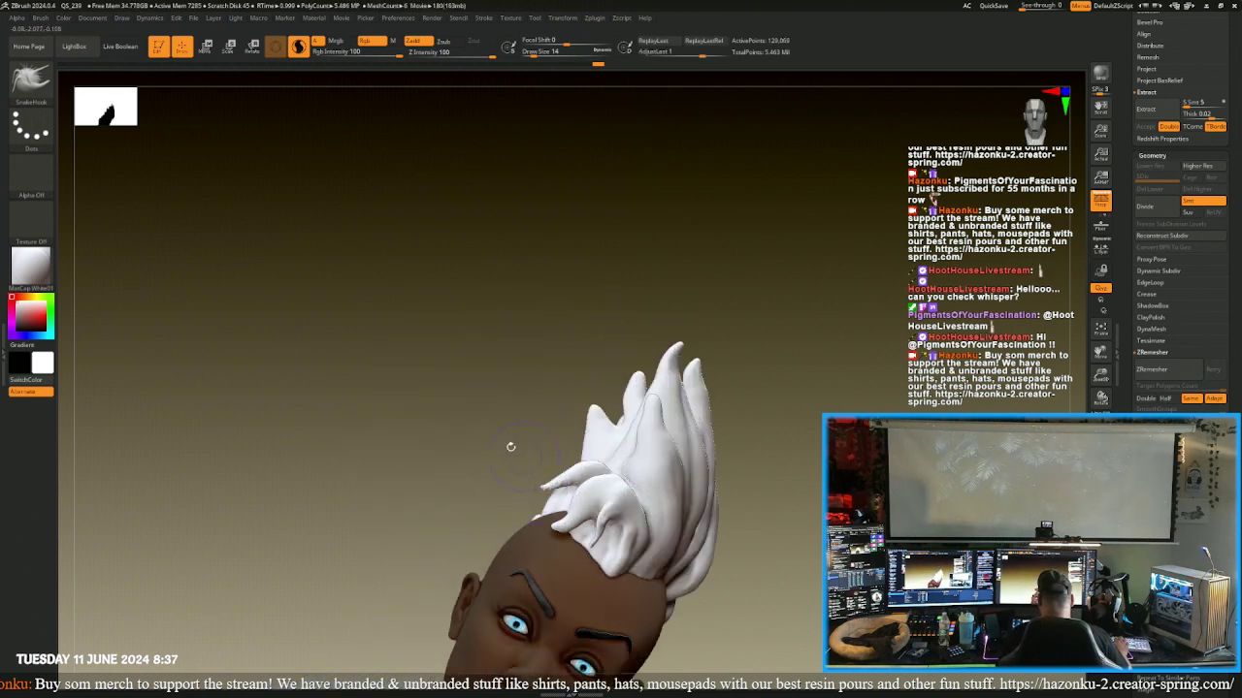
pyautogui.moveTo(510, 446); pyautogui.dragTo(545, 476)
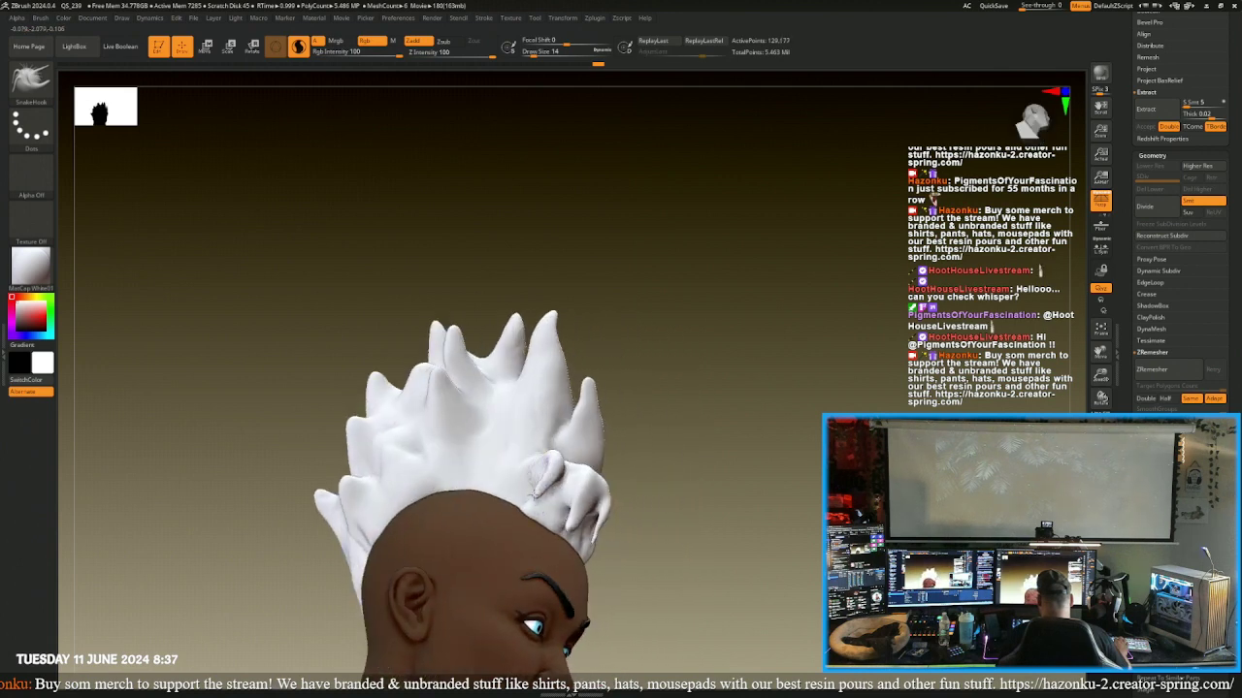
pyautogui.moveTo(632, 408); pyautogui.dragTo(673, 393)
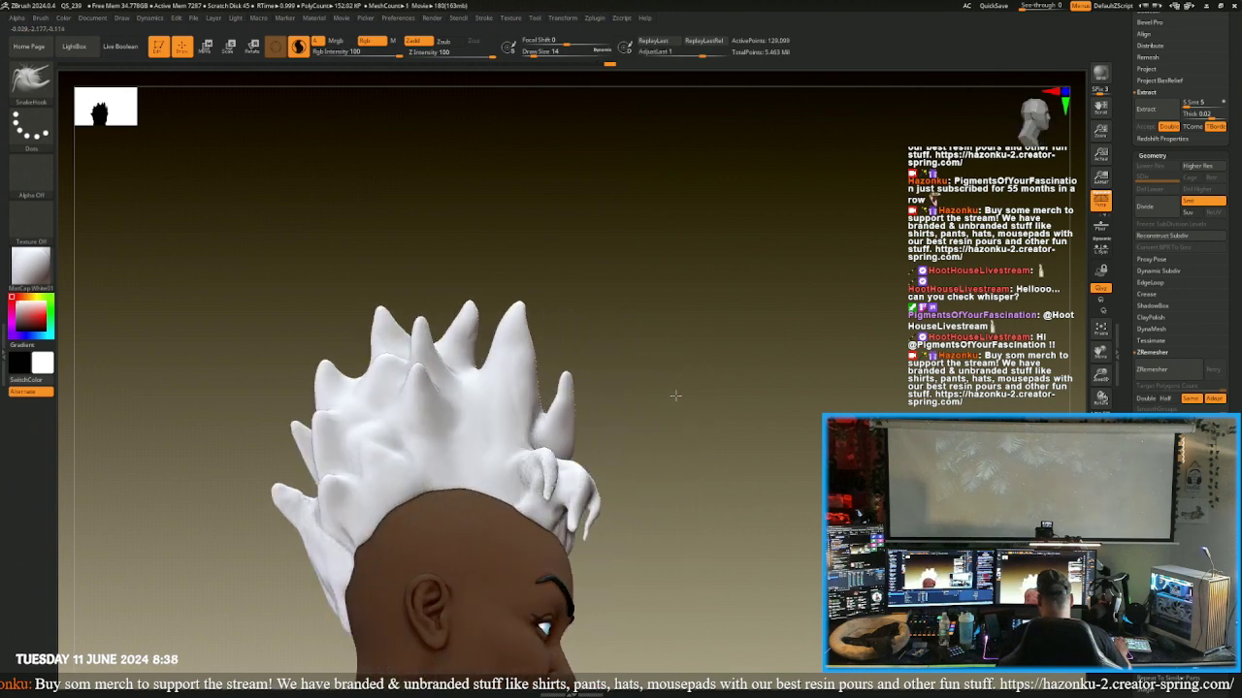
# - Thicken the curled front strand and fill the hollow around its base with ClayTubesConstant strokes, smoothing them into the forelock
pyautogui.click(30, 83)
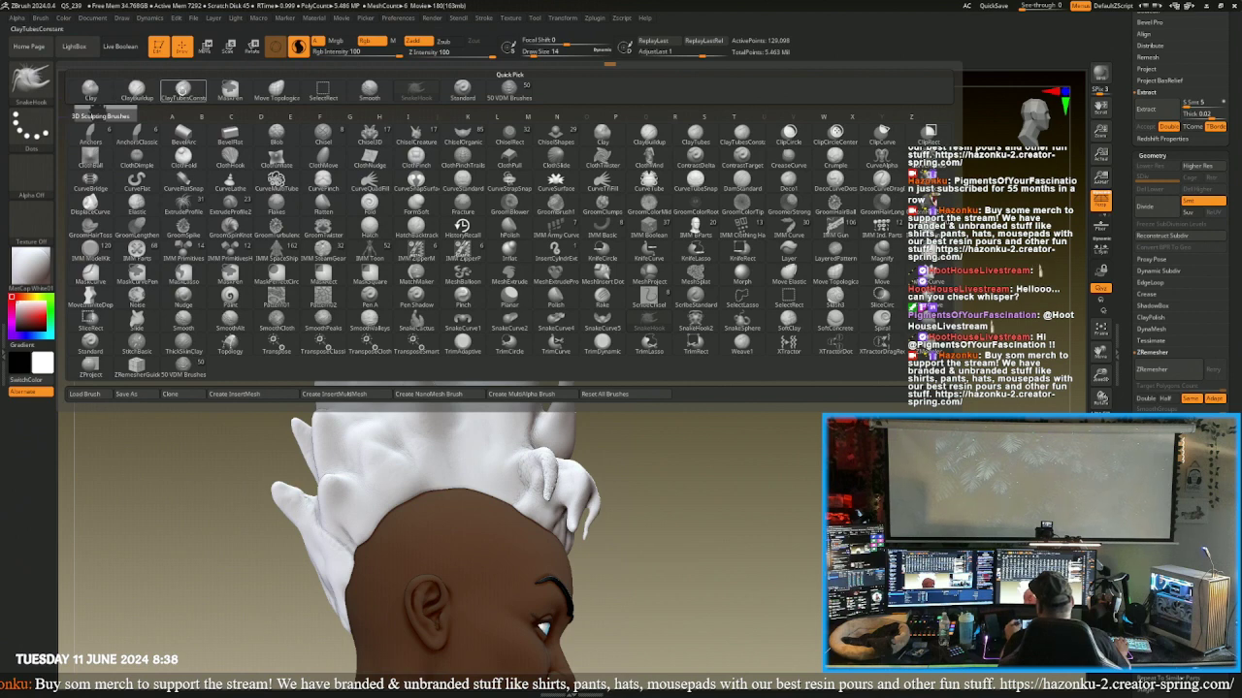
pyautogui.click(183, 89)
pyautogui.moveTo(303, 237); pyautogui.dragTo(483, 364)
pyautogui.moveTo(509, 474)
pyautogui.mouseDown()
pyautogui.moveTo(525, 469)
pyautogui.moveTo(520, 496)
pyautogui.moveTo(510, 462)
pyautogui.moveTo(513, 473)
pyautogui.mouseUp()
pyautogui.moveTo(649, 513); pyautogui.dragTo(592, 516)
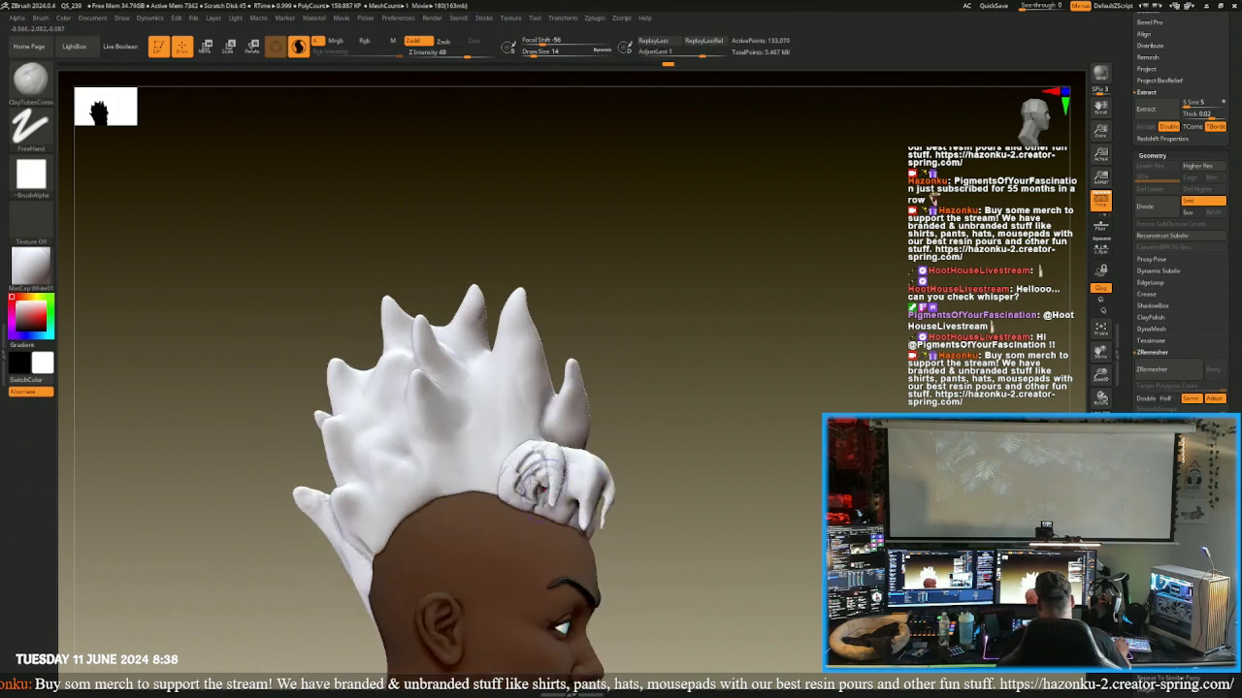
pyautogui.moveTo(514, 452); pyautogui.dragTo(526, 494)
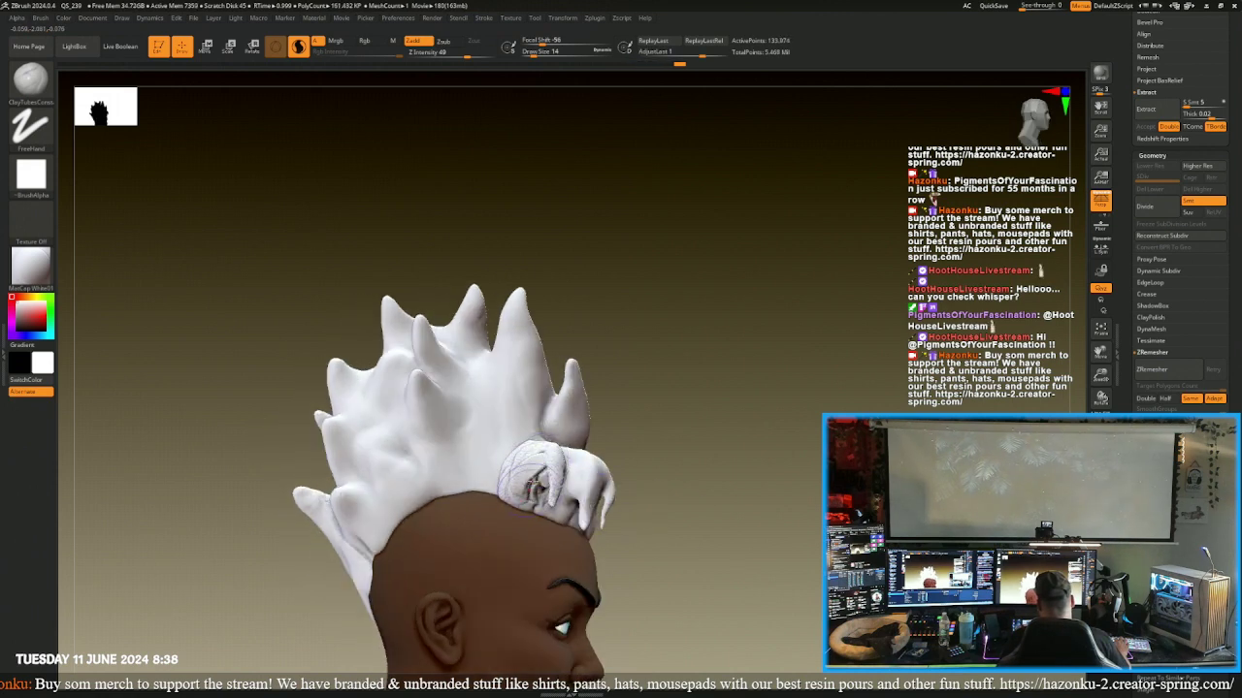
pyautogui.moveTo(631, 473); pyautogui.dragTo(658, 472)
pyautogui.moveTo(548, 476); pyautogui.dragTo(543, 477)
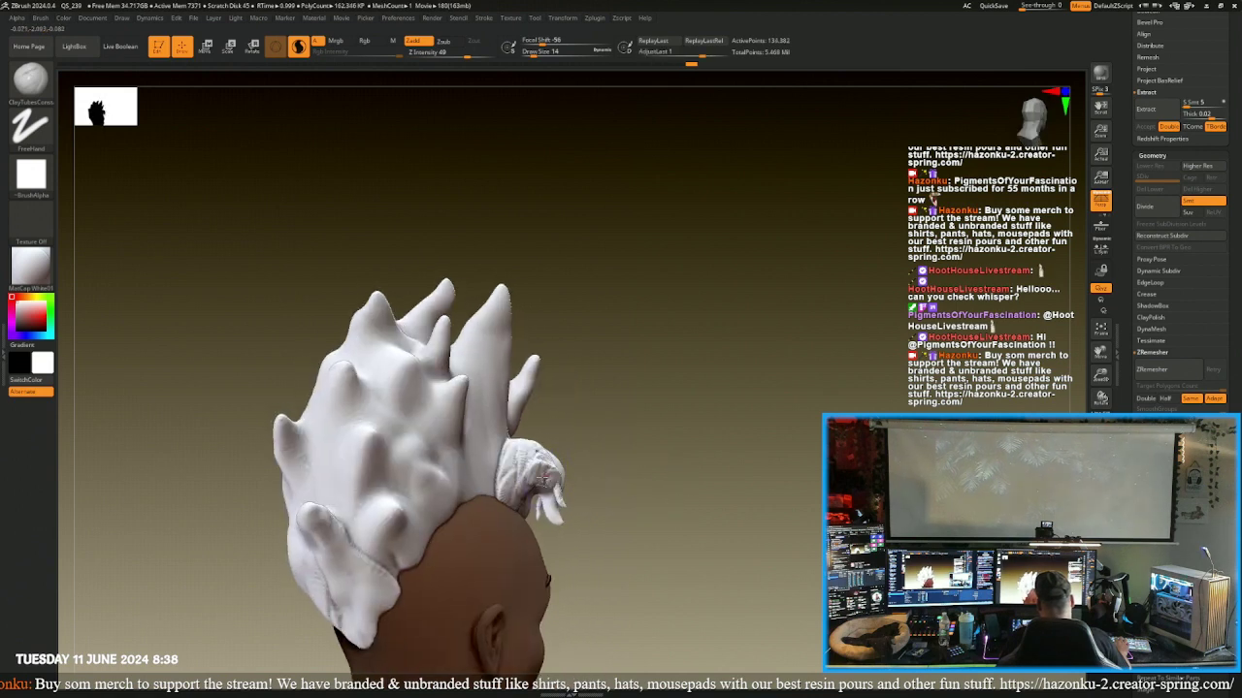
pyautogui.moveTo(626, 507)
pyautogui.mouseDown()
pyautogui.moveTo(561, 495)
pyautogui.moveTo(558, 468)
pyautogui.moveTo(547, 484)
pyautogui.mouseUp()
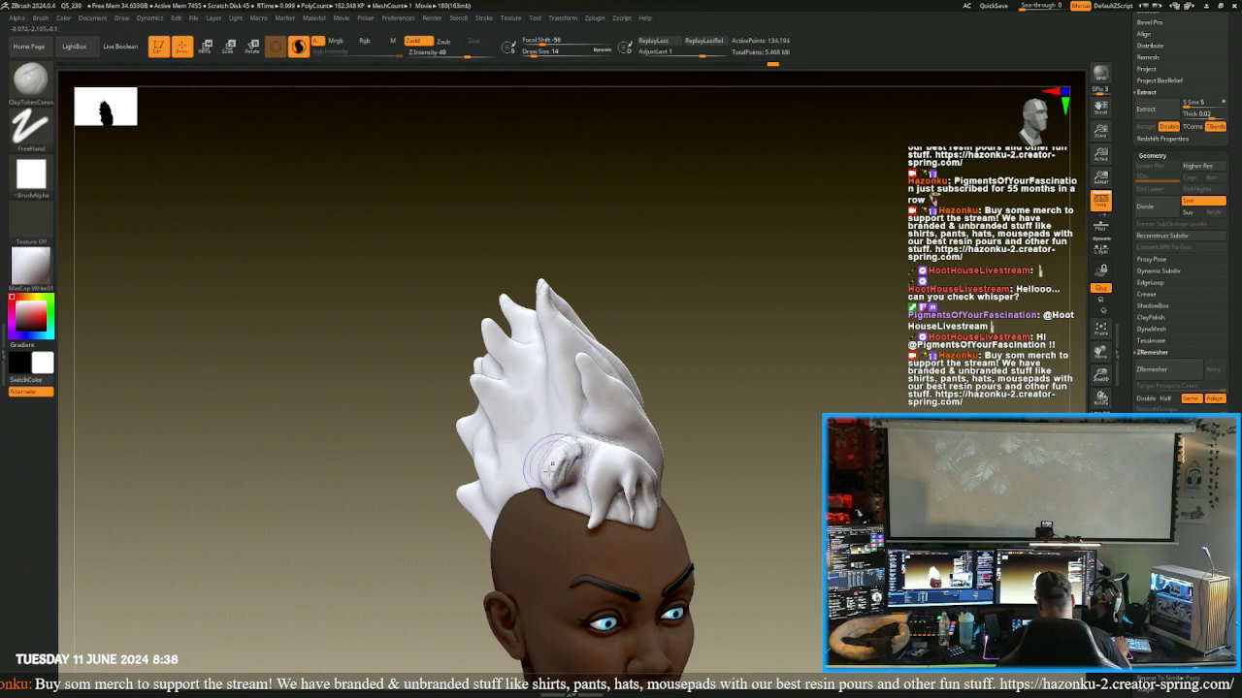
pyautogui.moveTo(402, 515)
pyautogui.mouseDown()
pyautogui.moveTo(430, 554)
pyautogui.moveTo(516, 460)
pyautogui.mouseUp()
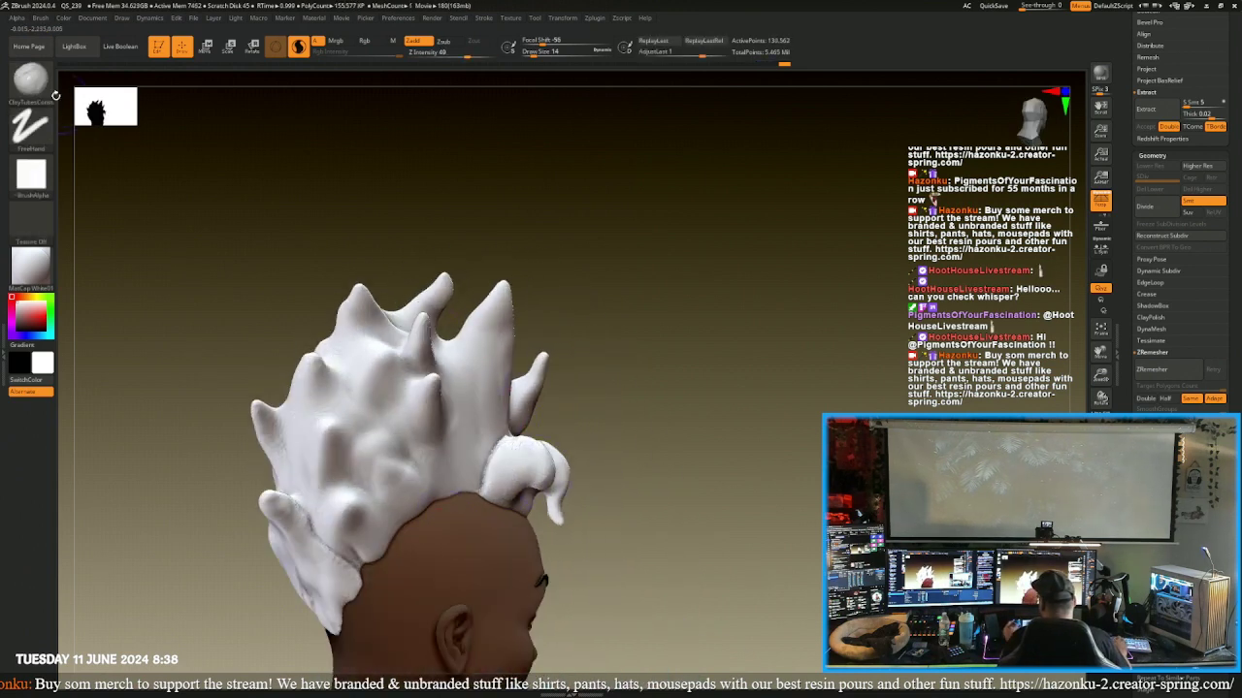
# - Stretch the front strand's tip farther down with SnakeHook and smooth the strand into the forelock and surrounding hair
pyautogui.click(30, 79)
pyautogui.click(416, 90)
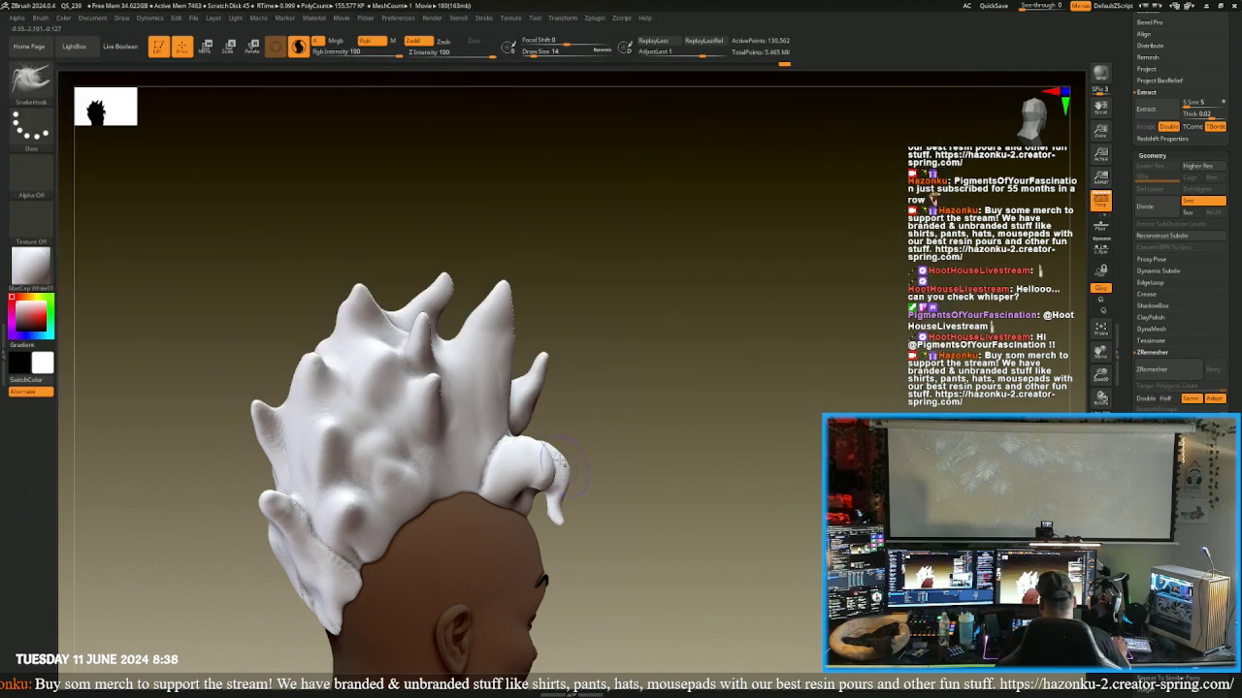
pyautogui.moveTo(551, 512)
pyautogui.mouseDown()
pyautogui.moveTo(572, 540)
pyautogui.moveTo(562, 527)
pyautogui.moveTo(582, 523)
pyautogui.moveTo(553, 524)
pyautogui.mouseUp()
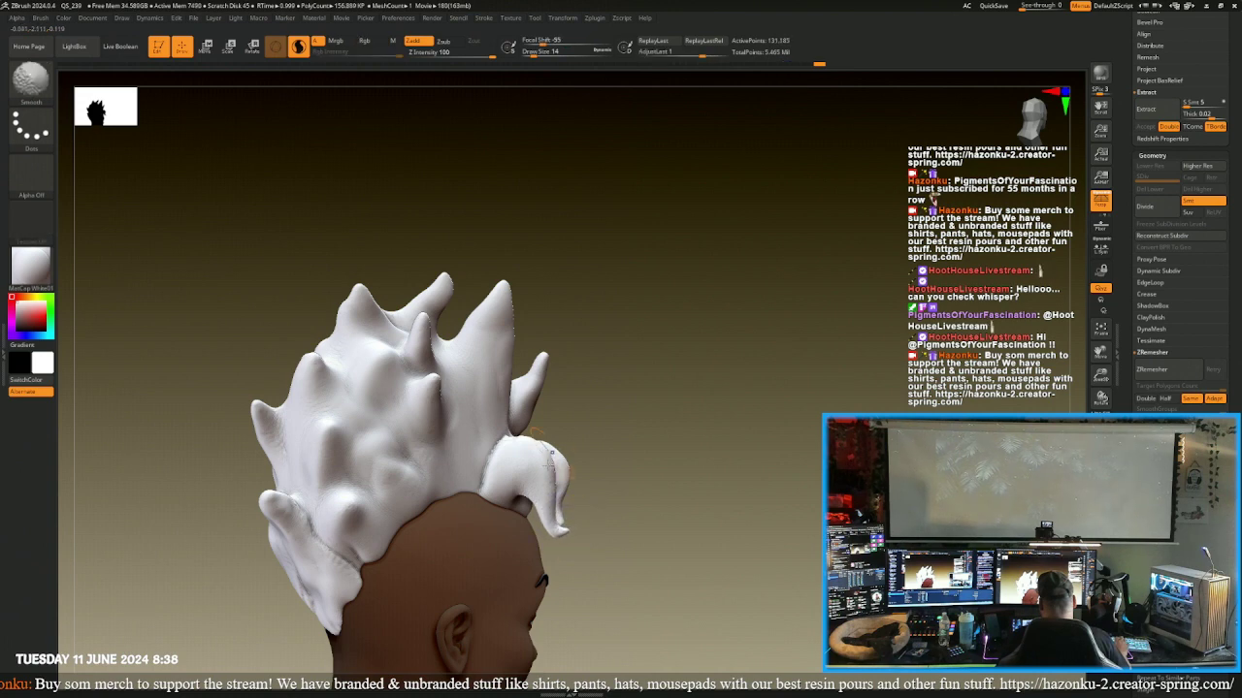
pyautogui.moveTo(646, 502); pyautogui.dragTo(524, 496)
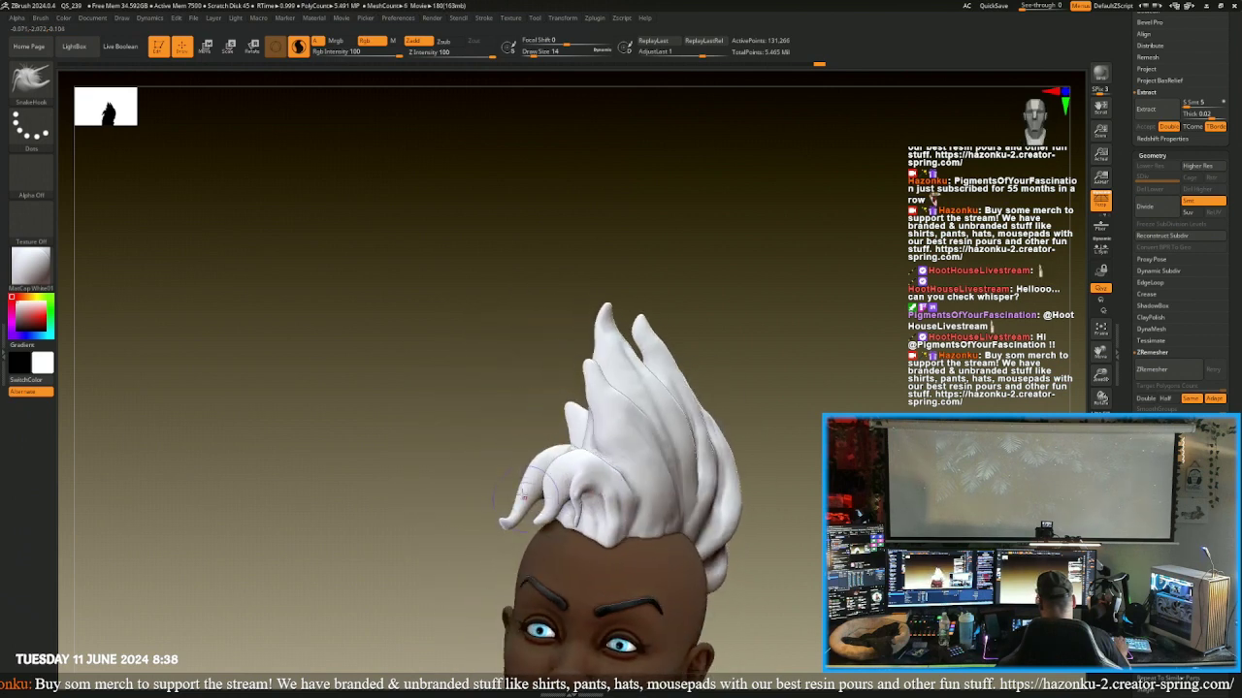
pyautogui.moveTo(427, 472)
pyautogui.mouseDown()
pyautogui.moveTo(498, 531)
pyautogui.moveTo(501, 504)
pyautogui.moveTo(568, 475)
pyautogui.mouseUp()
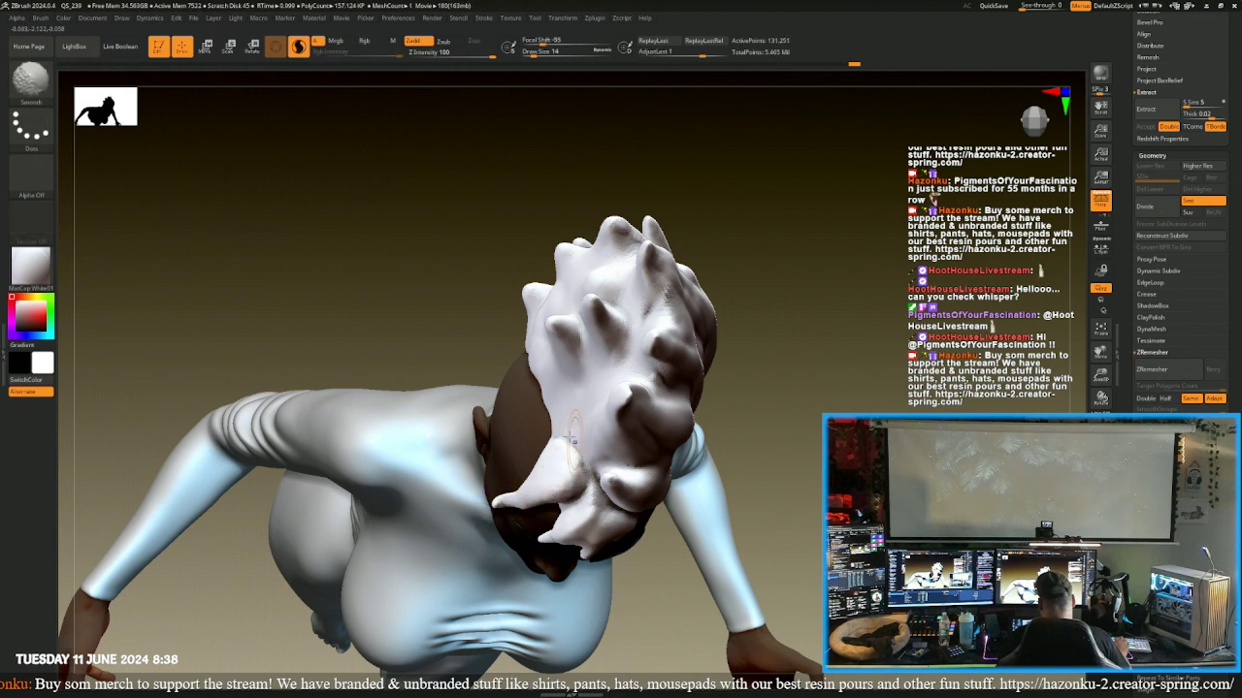
pyautogui.moveTo(355, 277)
pyautogui.mouseDown()
pyautogui.moveTo(343, 236)
pyautogui.moveTo(391, 347)
pyautogui.moveTo(446, 388)
pyautogui.mouseUp()
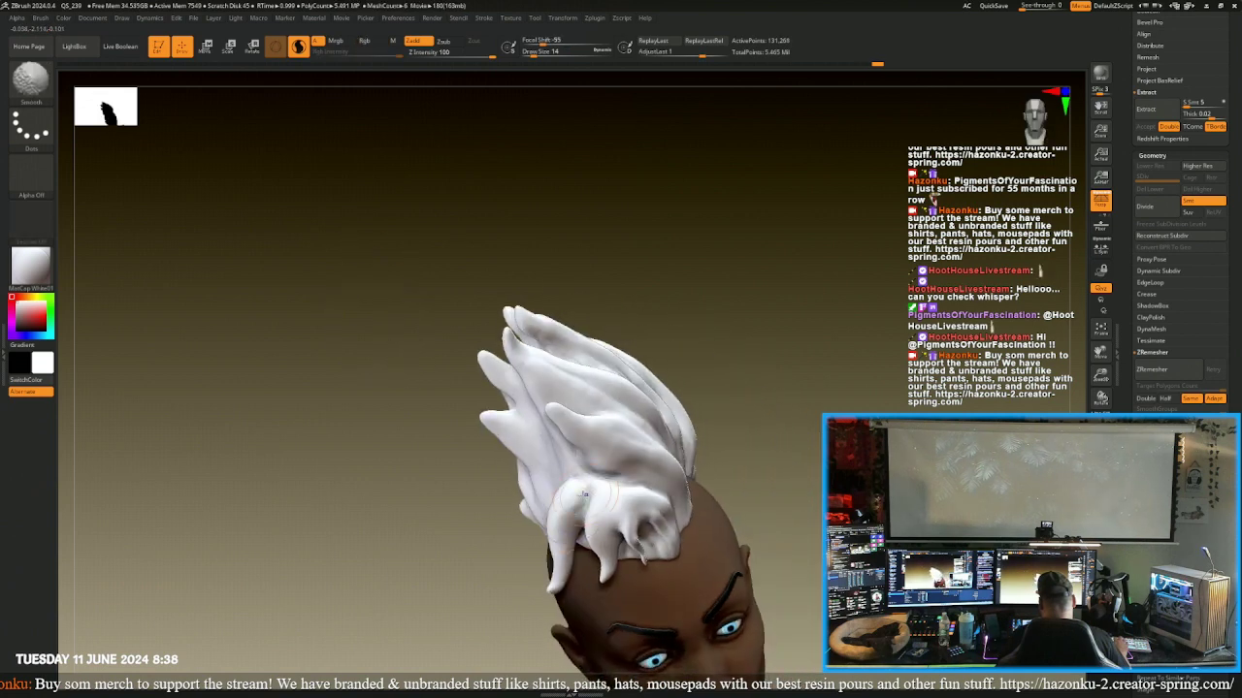
# - Build up the outer curled front strand from its base to its tip with ClayTubesConstant strokes at draw size 7
pyautogui.click(31, 80)
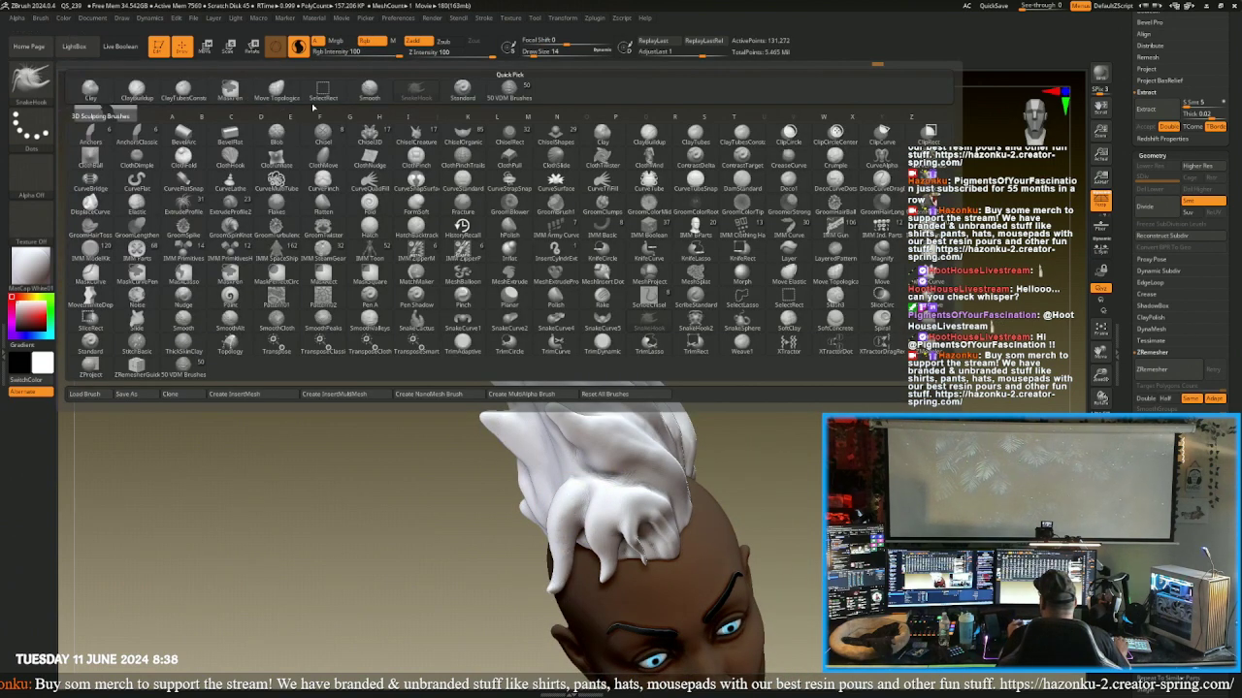
pyautogui.click(183, 92)
pyautogui.moveTo(346, 364); pyautogui.dragTo(494, 388)
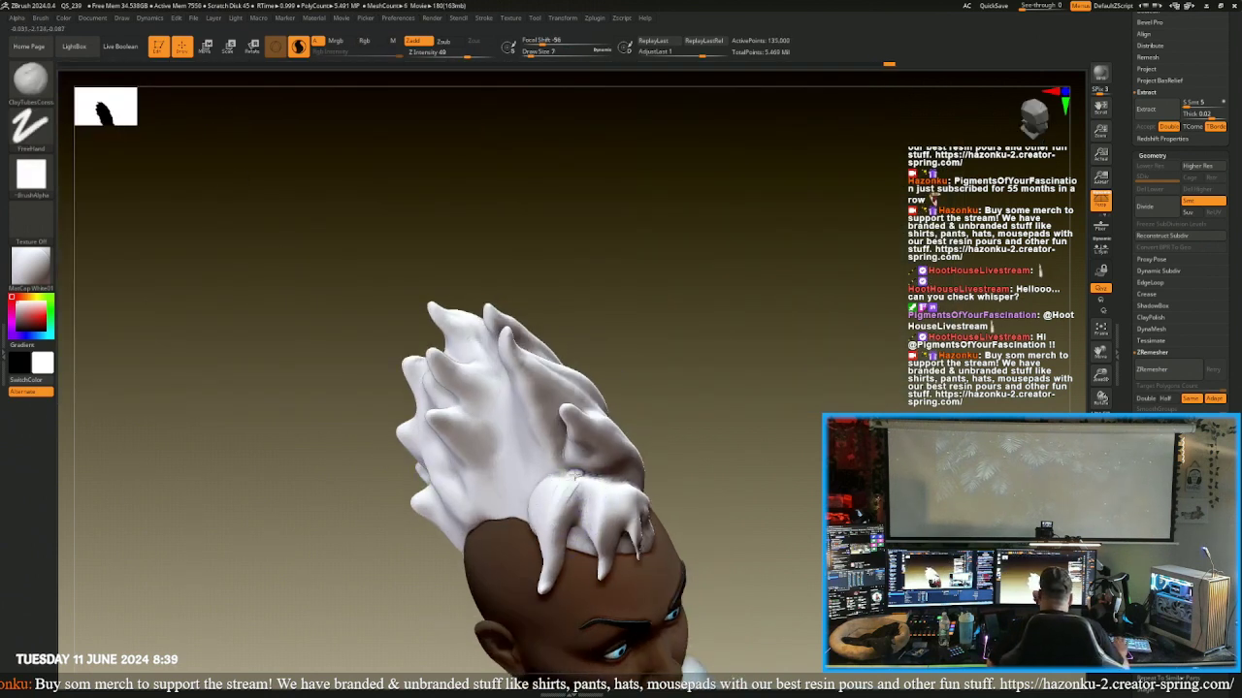
pyautogui.moveTo(575, 476); pyautogui.dragTo(557, 531)
pyautogui.moveTo(567, 480); pyautogui.dragTo(551, 524)
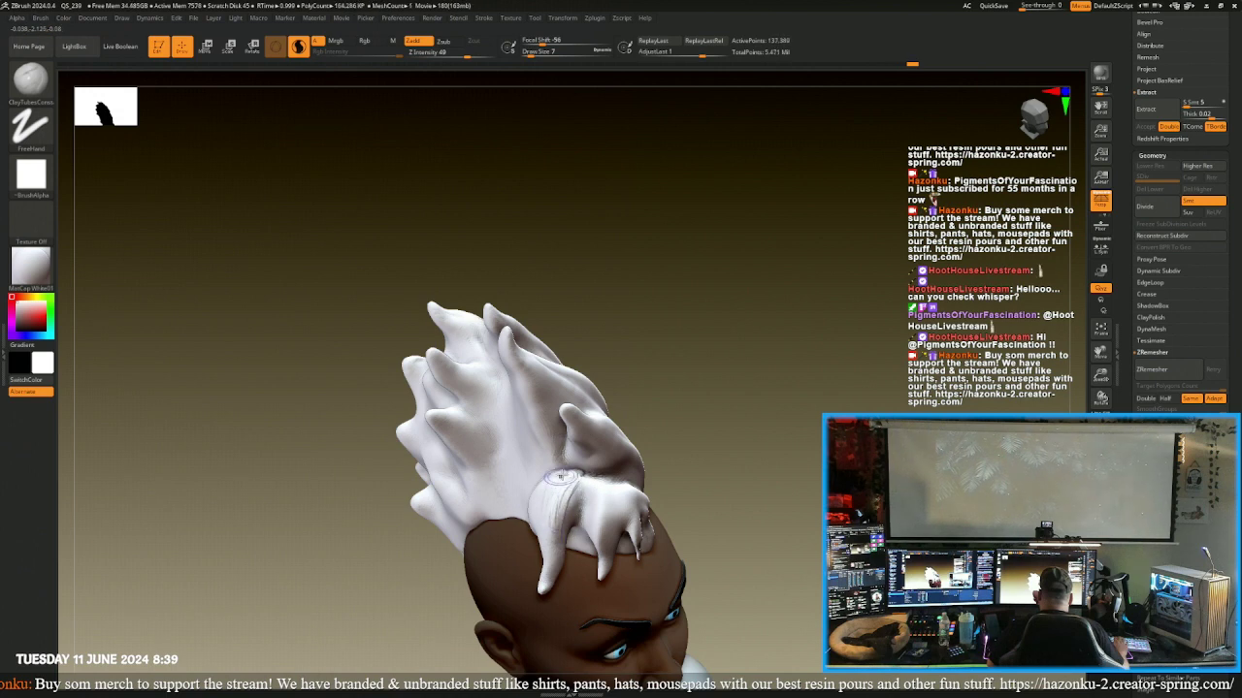
pyautogui.moveTo(560, 476)
pyautogui.mouseDown()
pyautogui.moveTo(543, 503)
pyautogui.moveTo(561, 519)
pyautogui.moveTo(570, 508)
pyautogui.moveTo(558, 535)
pyautogui.mouseUp()
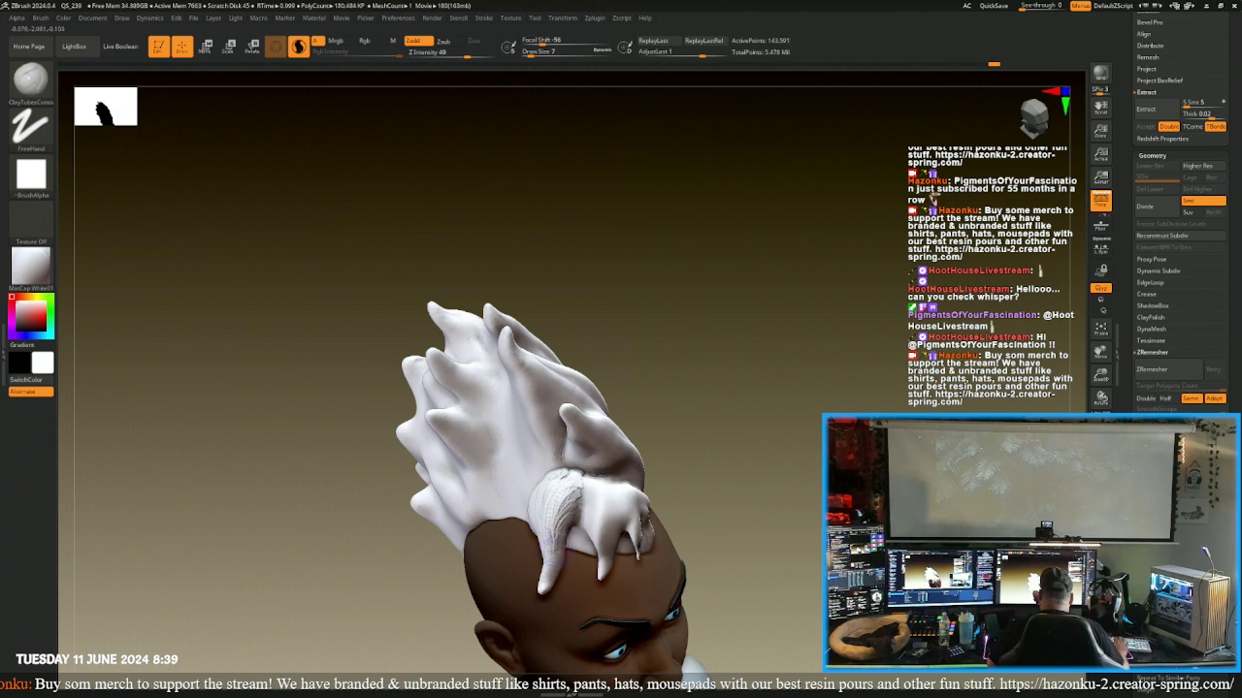
pyautogui.moveTo(539, 588); pyautogui.dragTo(549, 561)
# - Add ClayTubesConstant strokes to the tip and underside of the outer curled strand to fill it out
pyautogui.moveTo(713, 543)
pyautogui.mouseDown()
pyautogui.moveTo(751, 518)
pyautogui.moveTo(776, 555)
pyautogui.moveTo(726, 549)
pyautogui.mouseUp()
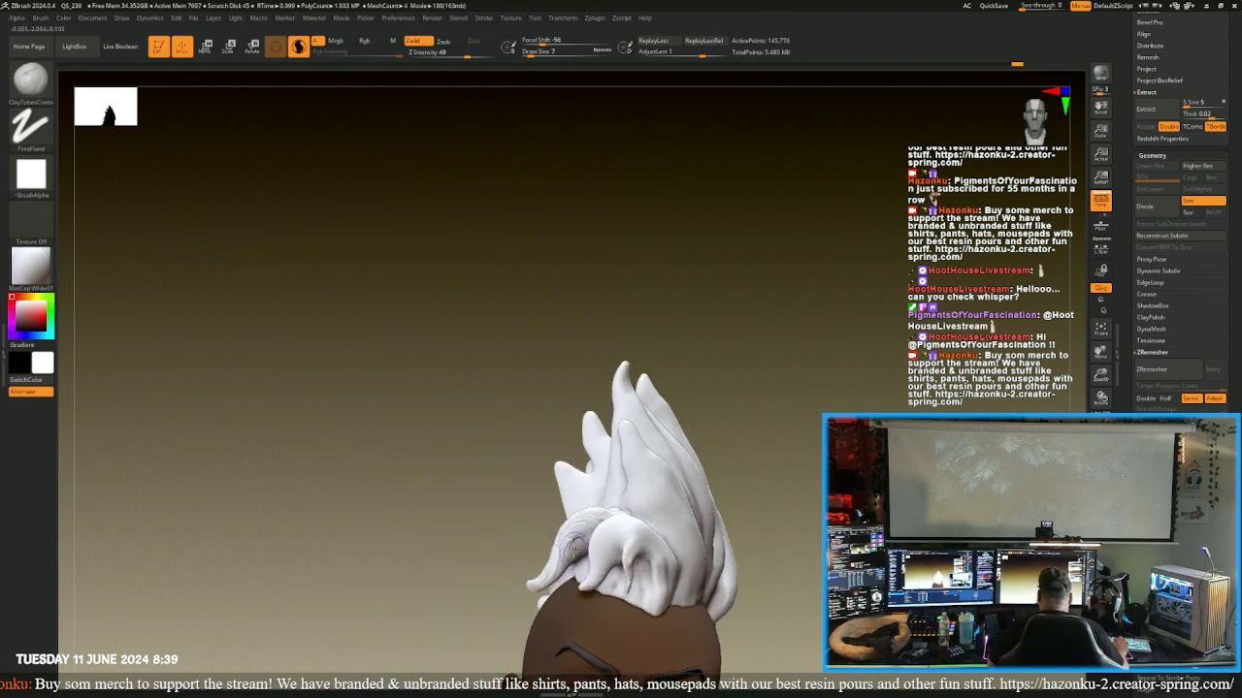
pyautogui.moveTo(558, 563)
pyautogui.mouseDown()
pyautogui.moveTo(577, 551)
pyautogui.moveTo(540, 576)
pyautogui.mouseUp()
pyautogui.moveTo(499, 572)
pyautogui.mouseDown()
pyautogui.moveTo(640, 592)
pyautogui.moveTo(580, 576)
pyautogui.moveTo(584, 555)
pyautogui.mouseUp()
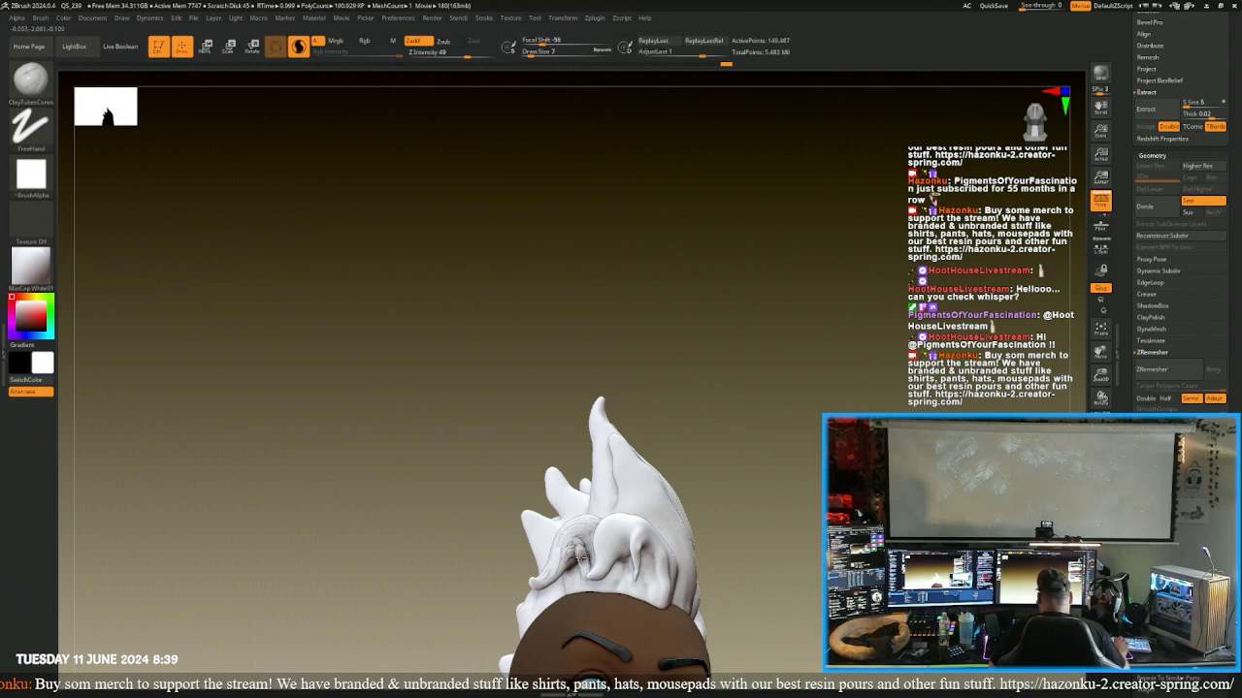
pyautogui.moveTo(442, 523)
pyautogui.mouseDown(button='right')
pyautogui.moveTo(436, 452)
pyautogui.moveTo(563, 553)
pyautogui.mouseUp(button='right')
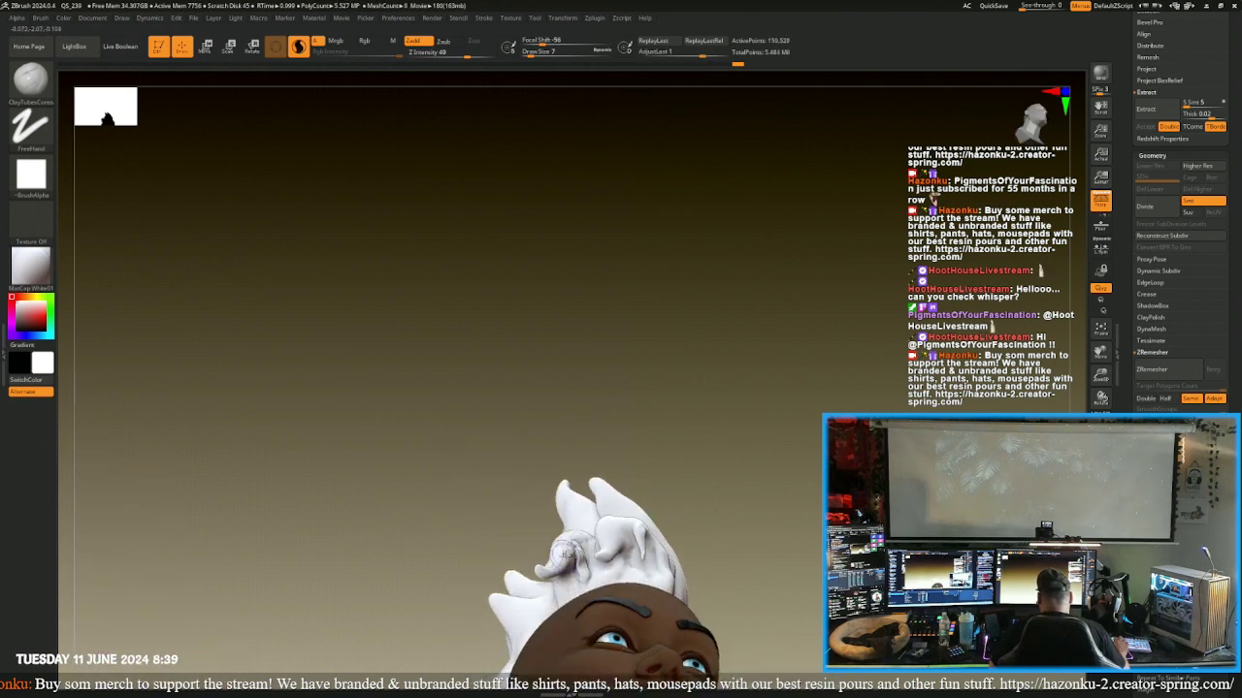
pyautogui.moveTo(585, 570)
pyautogui.mouseDown()
pyautogui.moveTo(582, 551)
pyautogui.moveTo(584, 572)
pyautogui.mouseUp()
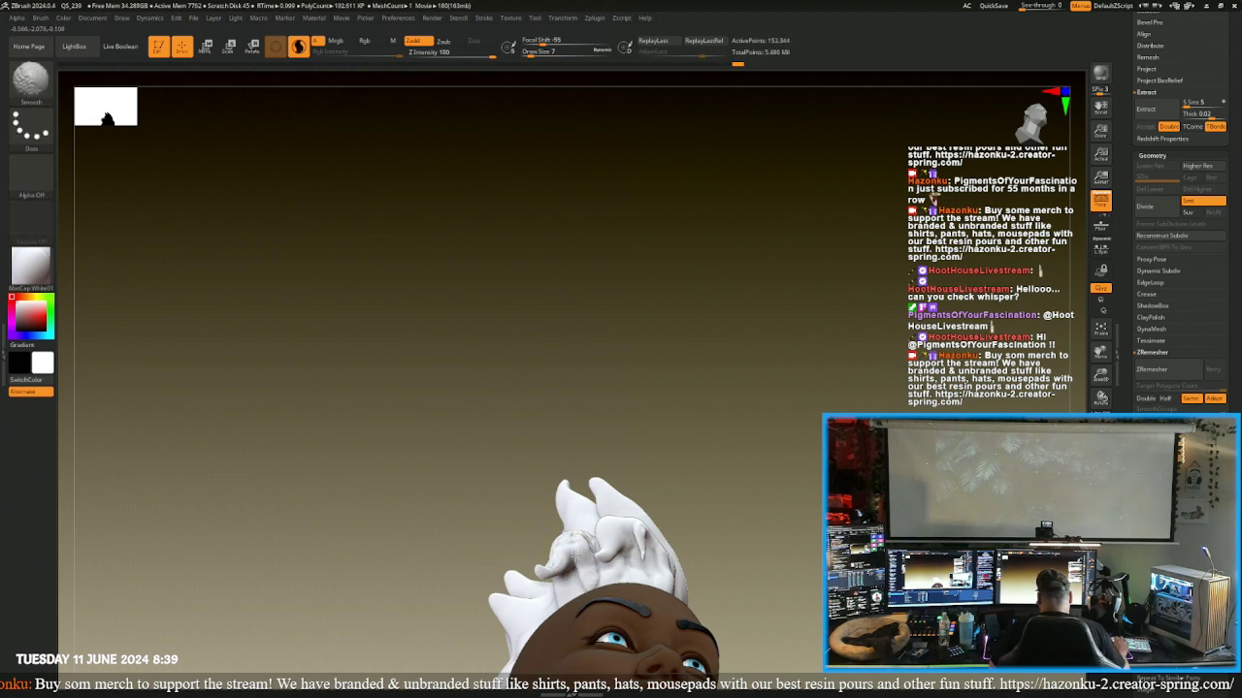
# - Smooth the clay strokes on the outer curled strand so it blends into the forelock
pyautogui.keyDown('shift'); pyautogui.moveTo(546, 570); pyautogui.dragTo(553, 553); pyautogui.keyUp('shift')
pyautogui.moveTo(479, 515); pyautogui.dragTo(499, 544, button='right')
pyautogui.keyDown('shift'); pyautogui.moveTo(591, 511); pyautogui.dragTo(599, 515); pyautogui.keyUp('shift')
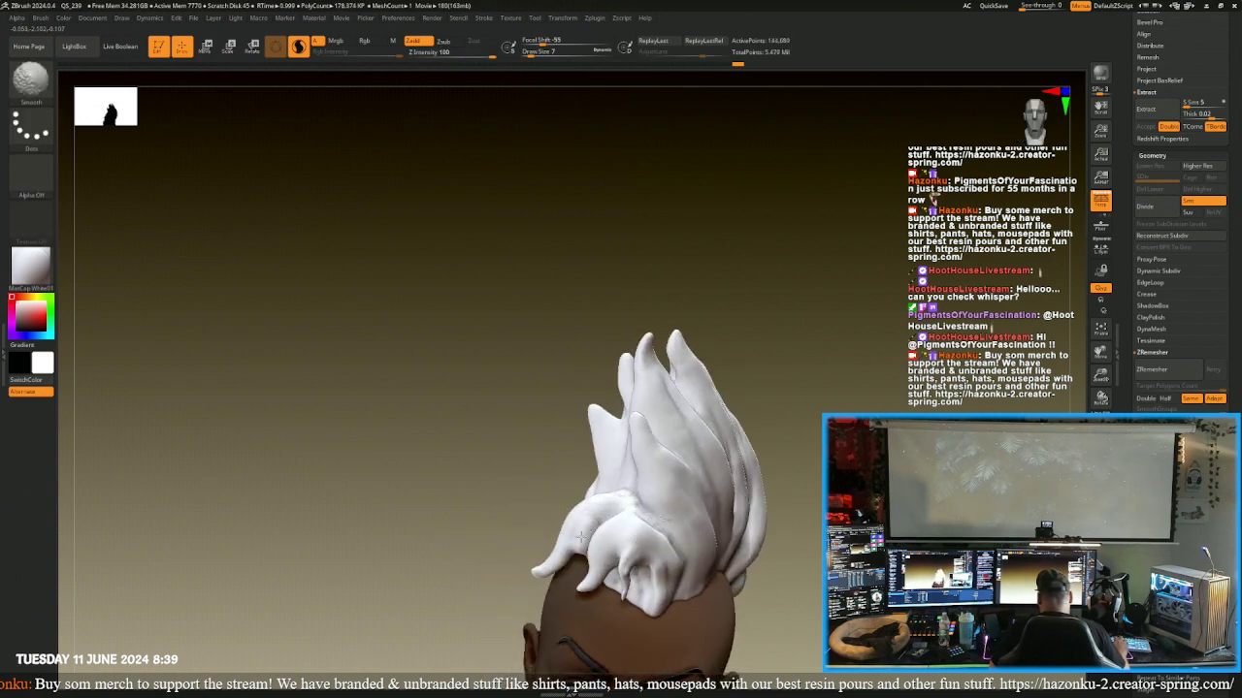
pyautogui.keyDown('shift'); pyautogui.moveTo(586, 530); pyautogui.dragTo(580, 535); pyautogui.keyUp('shift')
# - Fill the hollow beneath and between the two curled front strands with ClayTubesConstant strokes and smooth the result
pyautogui.moveTo(471, 493); pyautogui.dragTo(529, 504, button='right')
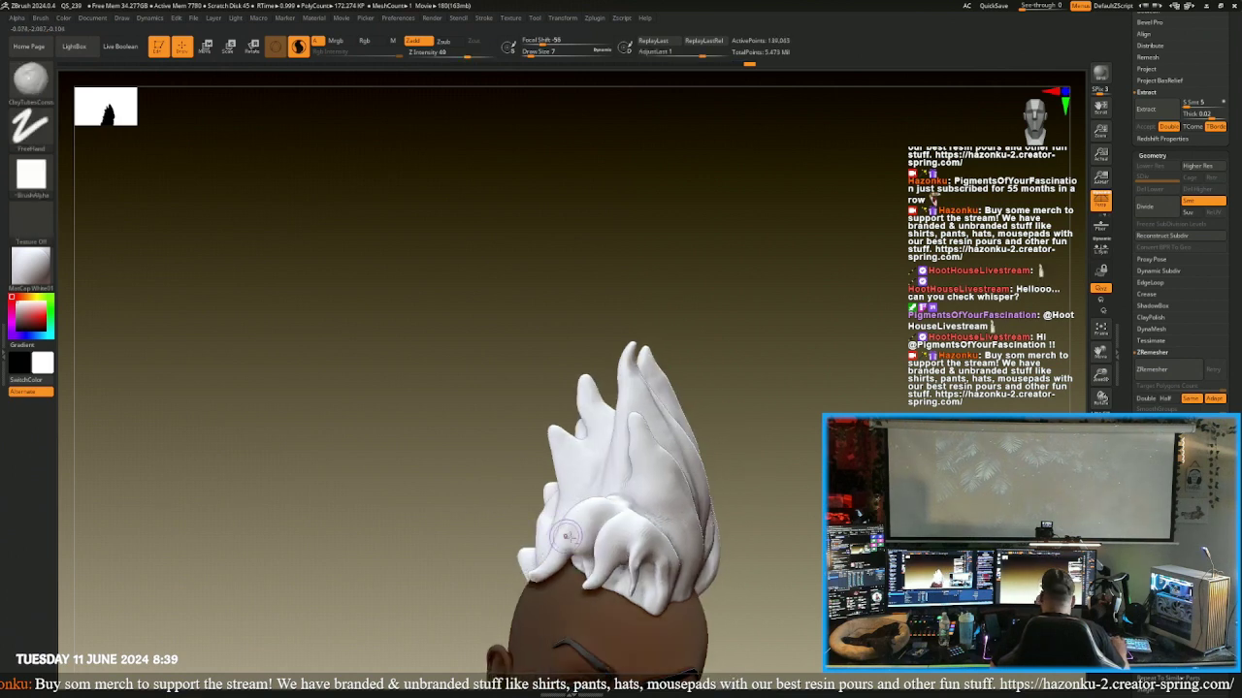
pyautogui.moveTo(582, 529); pyautogui.dragTo(590, 533)
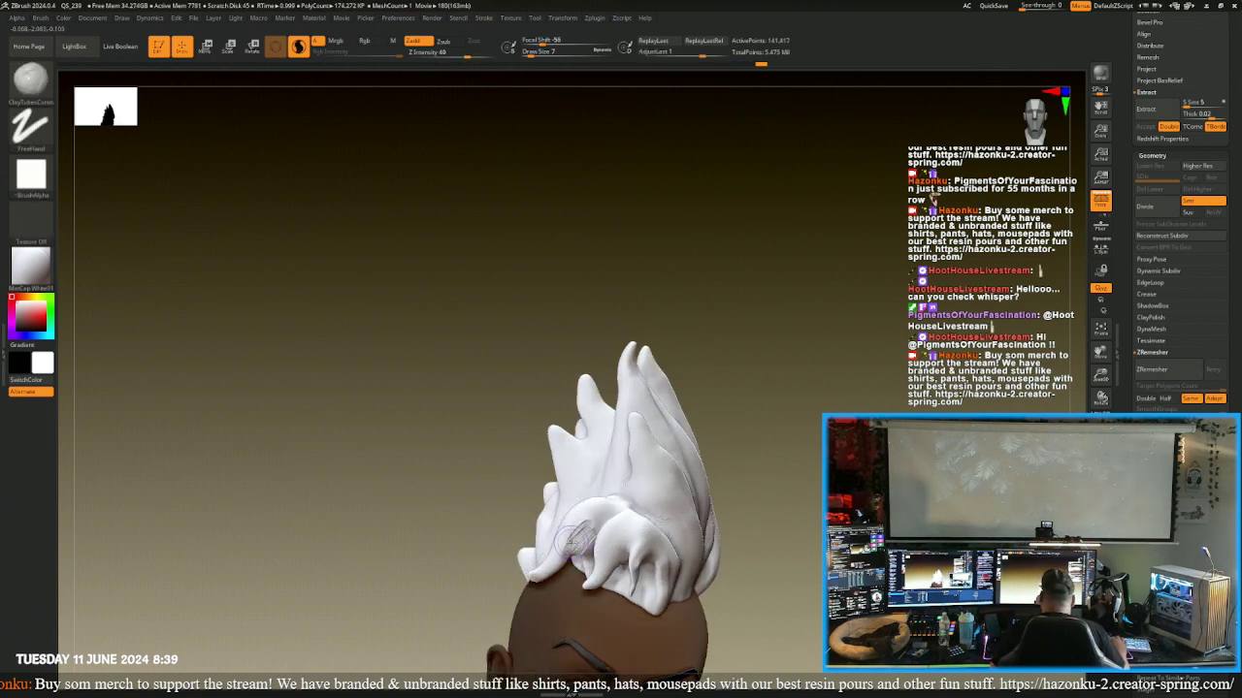
pyautogui.press('shift')
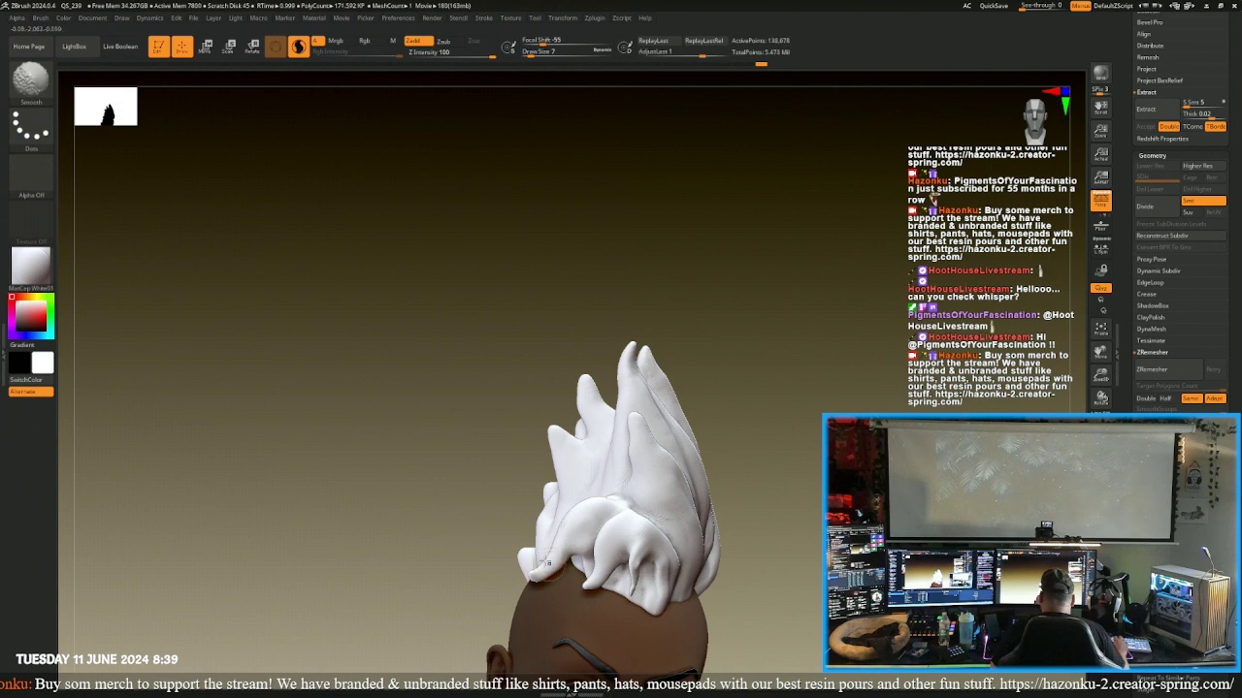
pyautogui.moveTo(572, 546)
pyautogui.mouseDown(button='right')
pyautogui.moveTo(450, 437)
pyautogui.moveTo(492, 453)
pyautogui.mouseUp(button='right')
pyautogui.moveTo(575, 579); pyautogui.dragTo(589, 570, button='right')
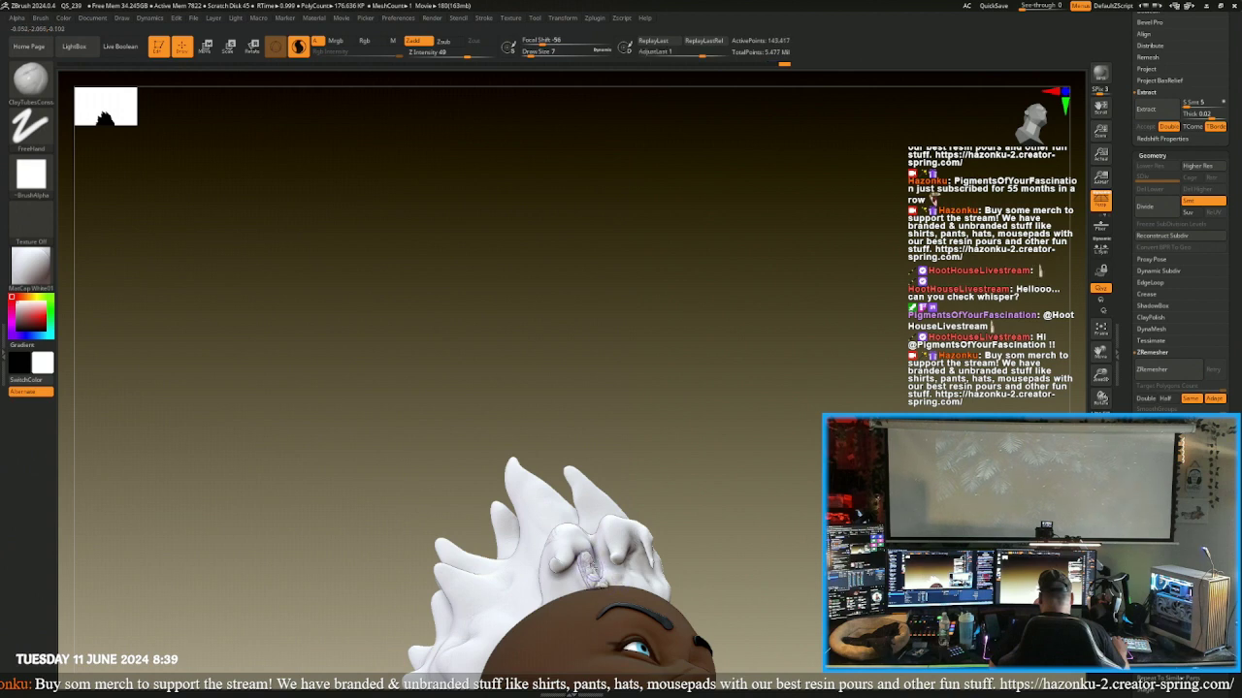
pyautogui.press('shift')
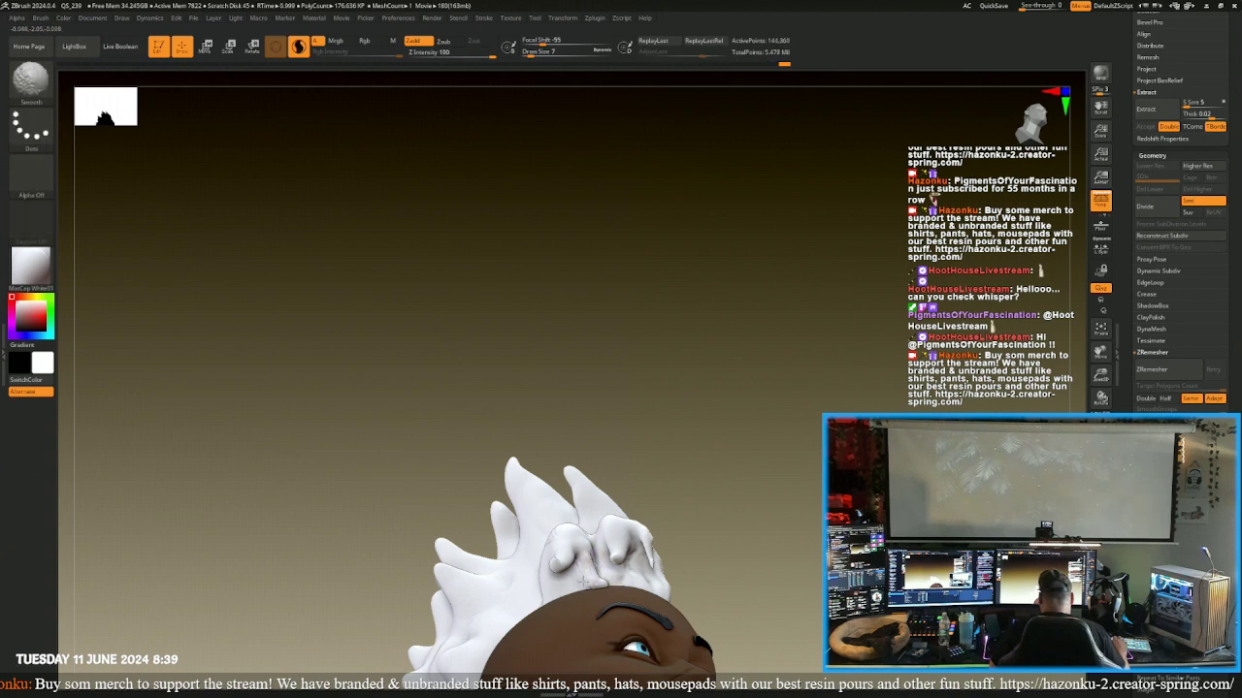
# - Select the Move Topological brush and smooth away the small bump at the hairline beneath the inner curled strand
pyautogui.moveTo(655, 567)
pyautogui.mouseDown(button='right')
pyautogui.moveTo(568, 519)
pyautogui.moveTo(553, 524)
pyautogui.mouseUp(button='right')
pyautogui.press('b')
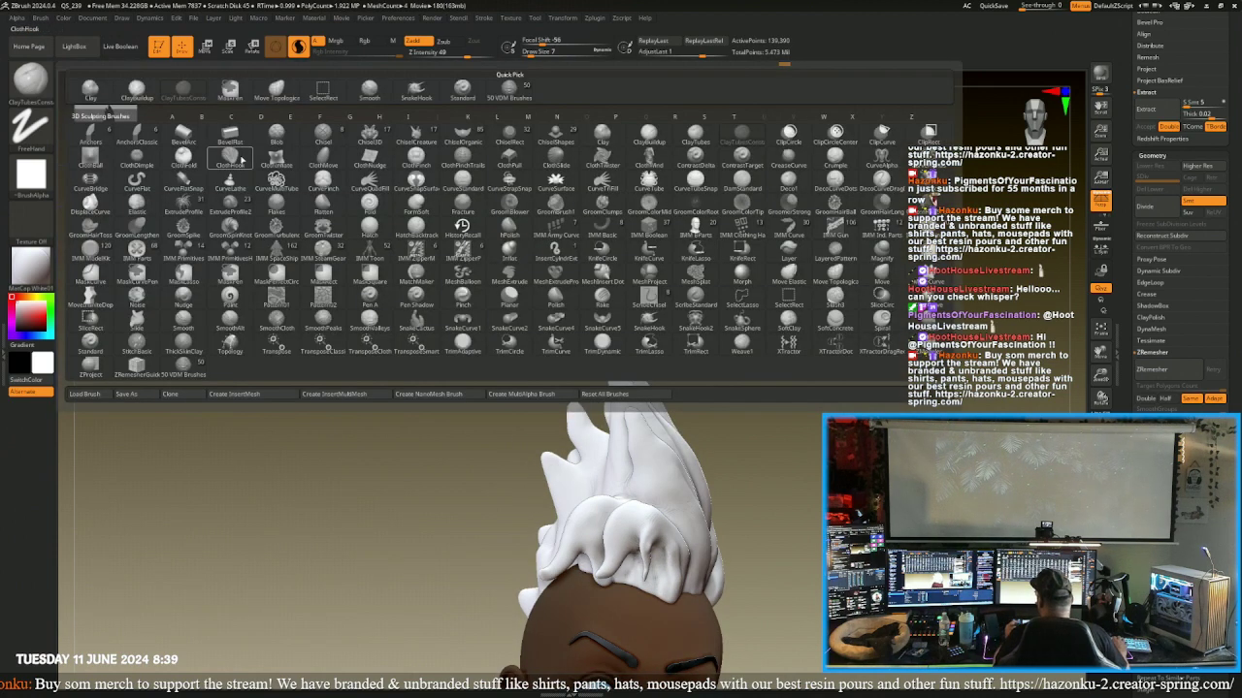
pyautogui.press('m')
pyautogui.press('t')
pyautogui.moveTo(448, 583); pyautogui.dragTo(582, 558, button='right')
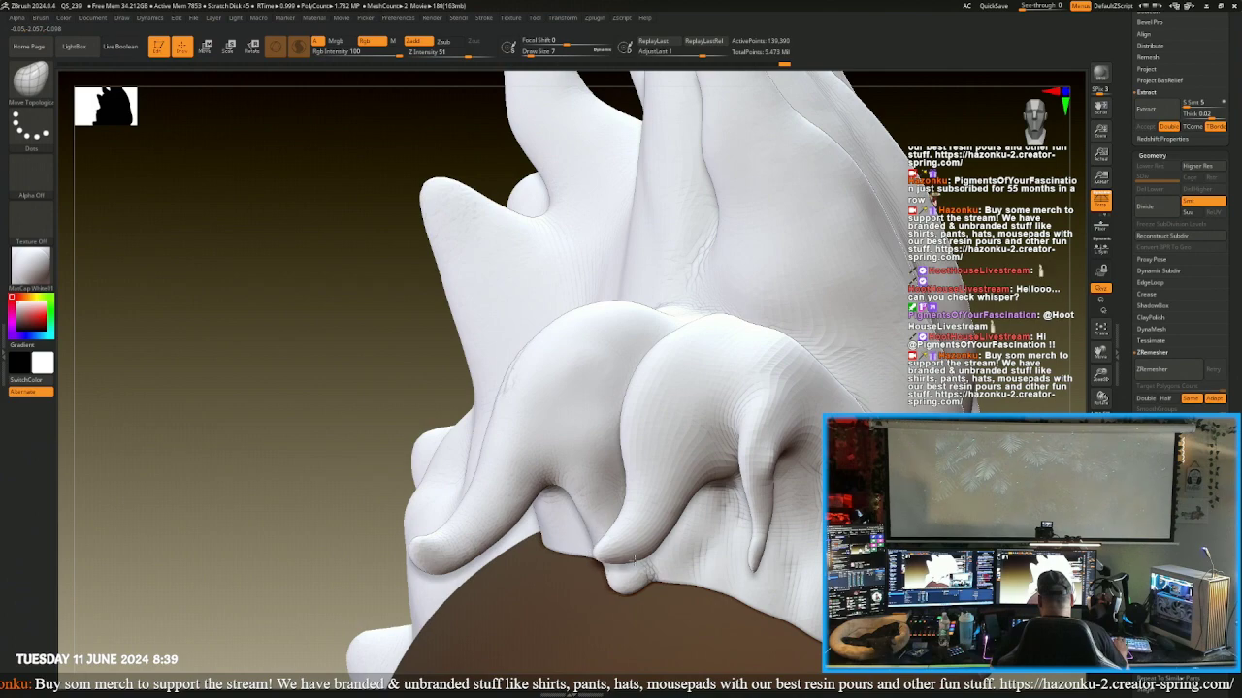
pyautogui.moveTo(252, 417)
pyautogui.mouseDown(button='right')
pyautogui.moveTo(320, 369)
pyautogui.moveTo(282, 402)
pyautogui.mouseUp(button='right')
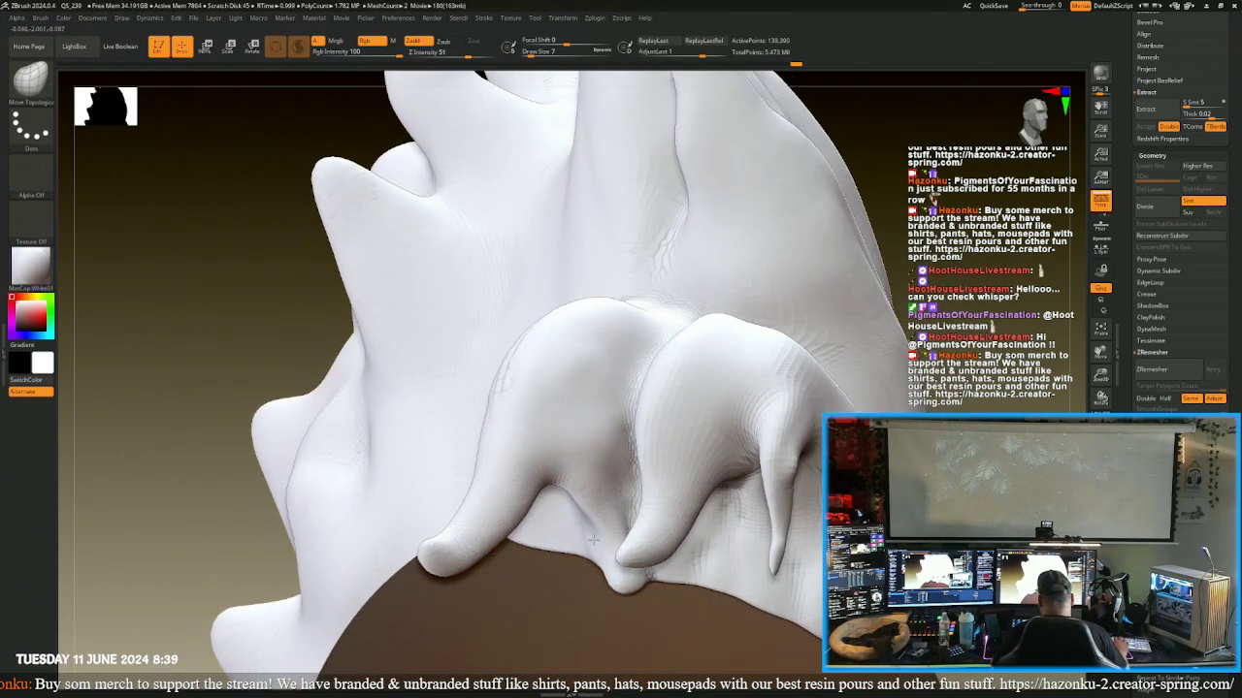
pyautogui.press('shift')
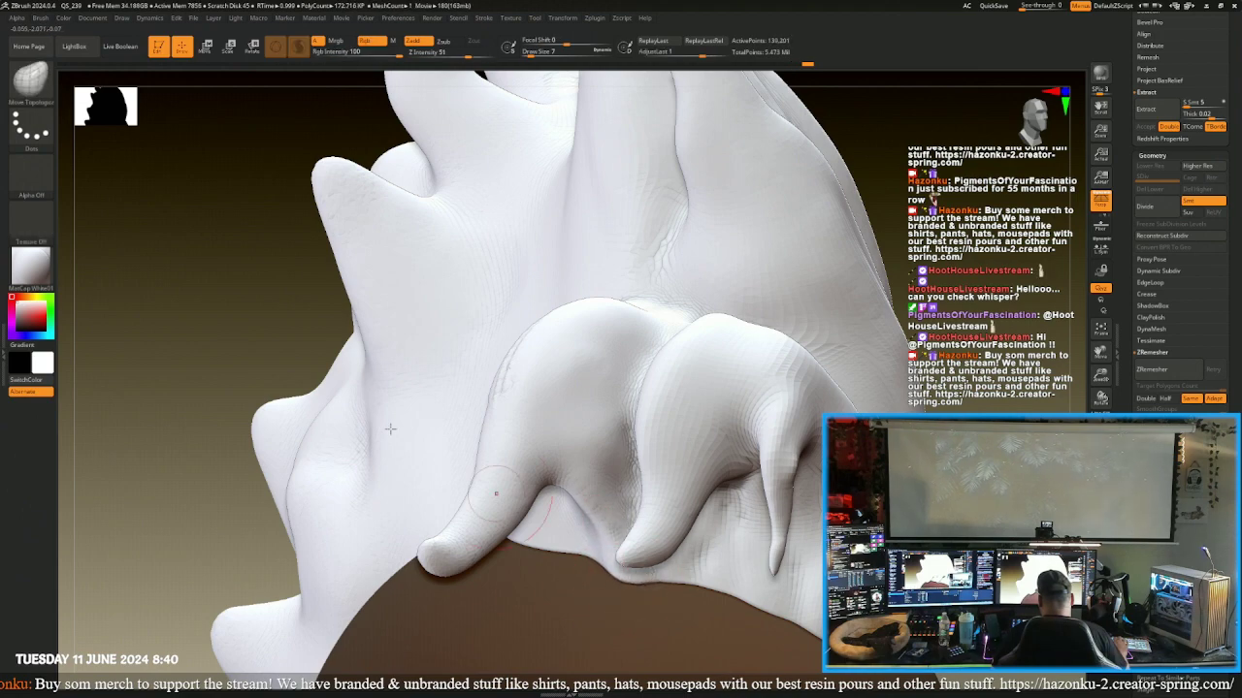
pyautogui.moveTo(209, 339)
pyautogui.mouseDown(button='right')
pyautogui.moveTo(155, 291)
pyautogui.moveTo(133, 313)
pyautogui.moveTo(154, 320)
pyautogui.moveTo(136, 309)
pyautogui.mouseUp(button='right')
pyautogui.press('b')
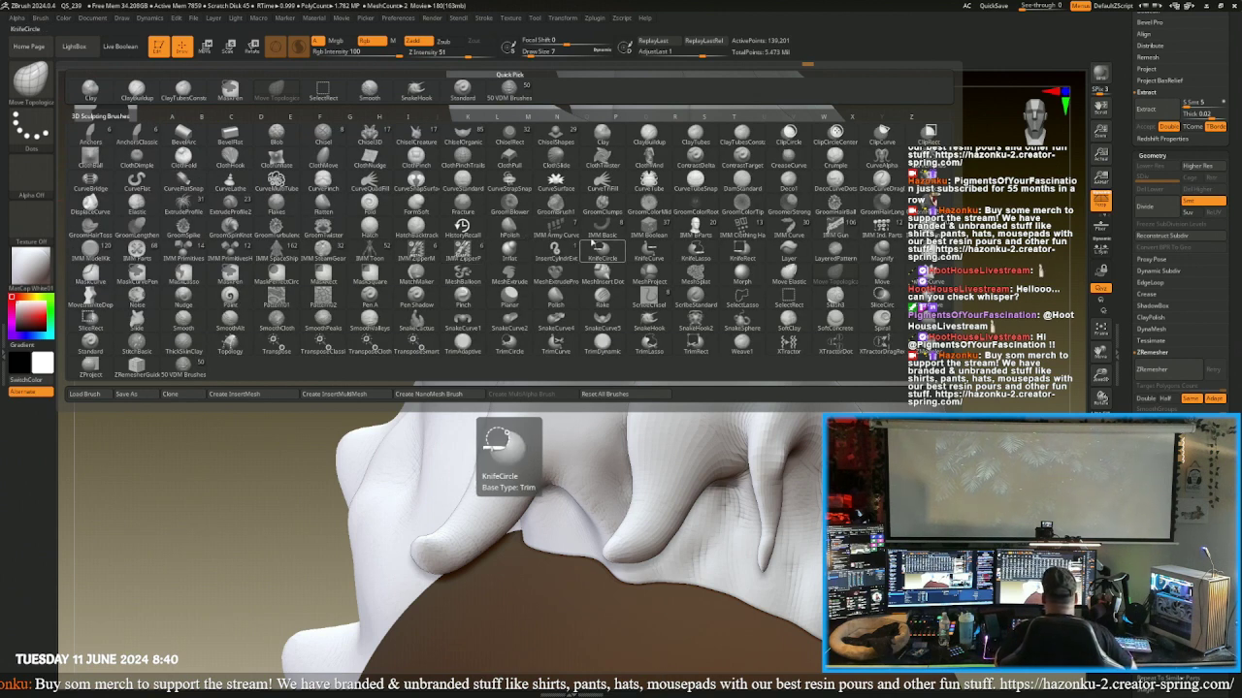
pyautogui.press('F1')
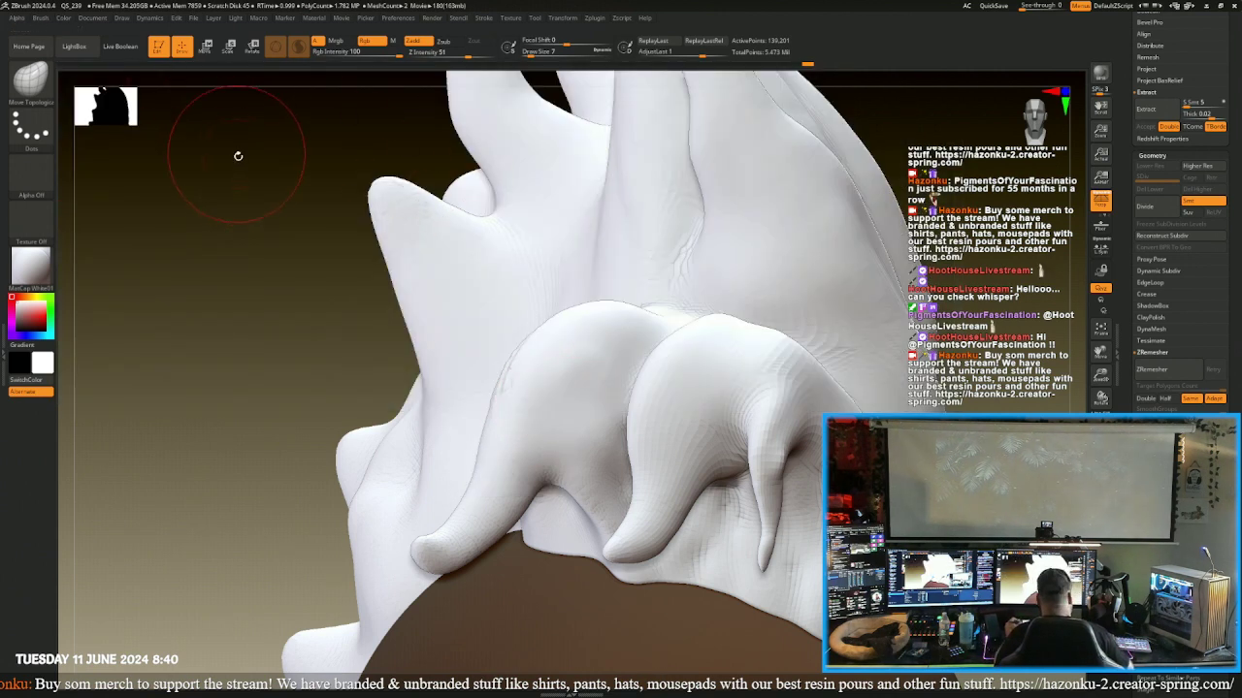
pyautogui.press('F1')
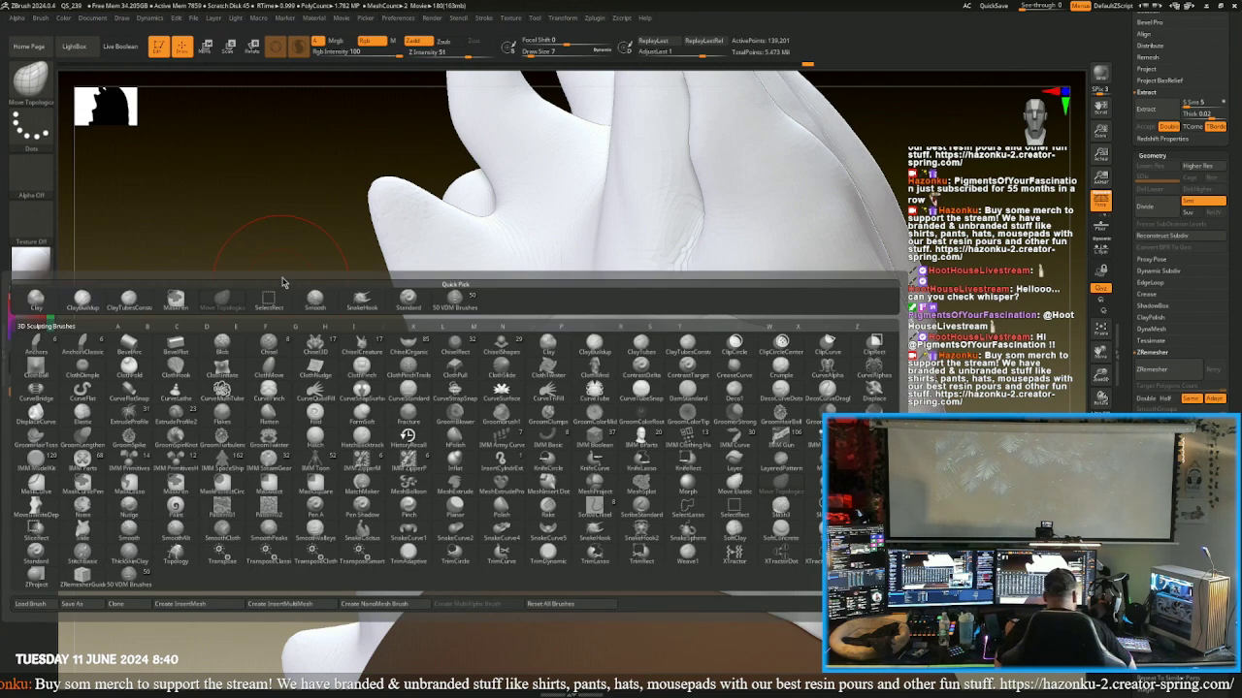
pyautogui.press('s')
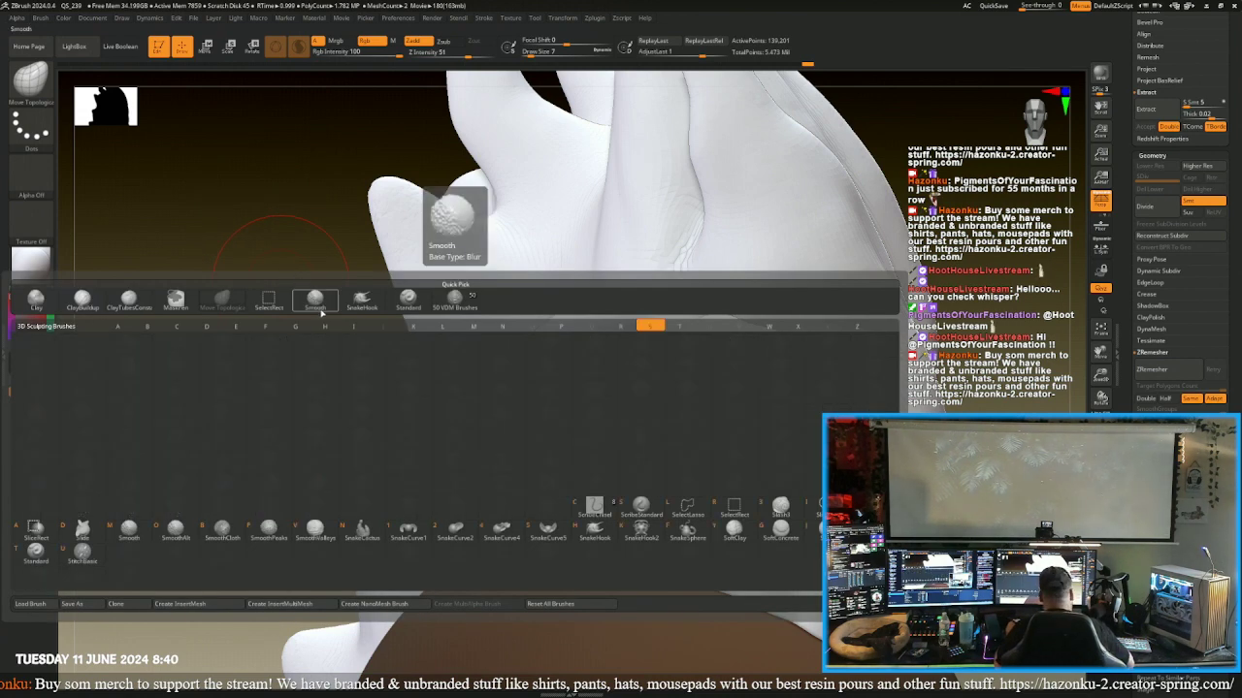
pyautogui.click(321, 308)
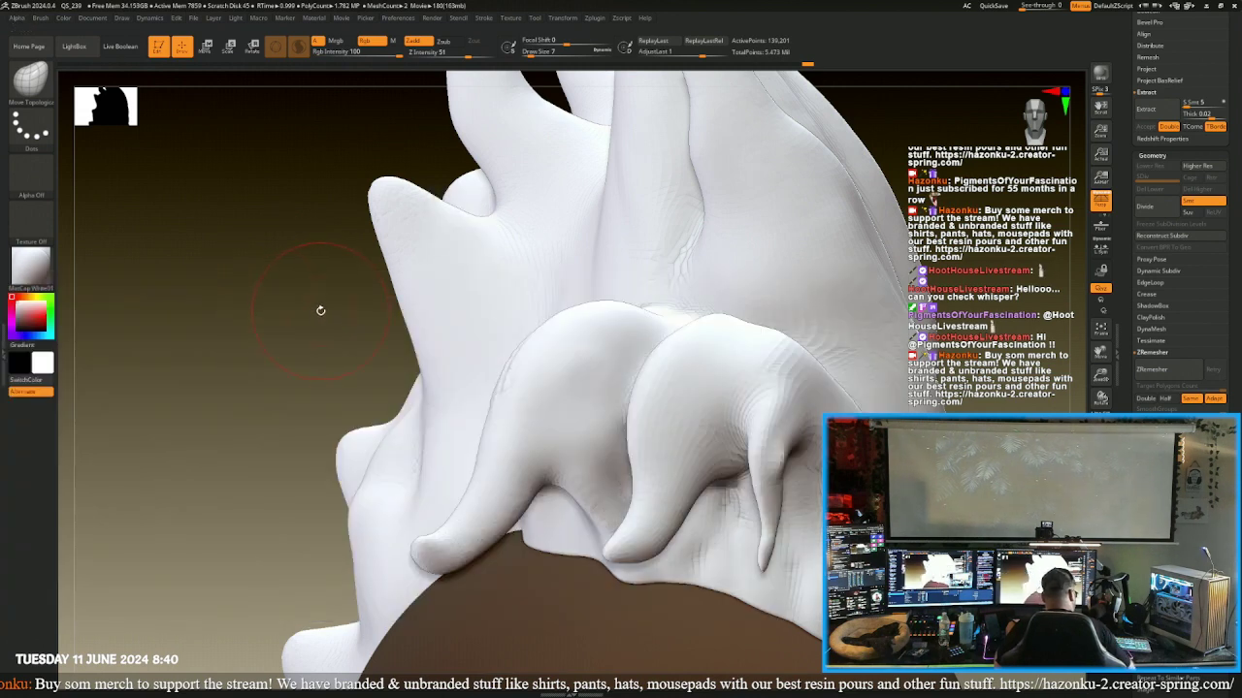
# - Carve a curved groove along the inner side of the outer curled strand with DamStandard at draw size 4
pyautogui.press('b')
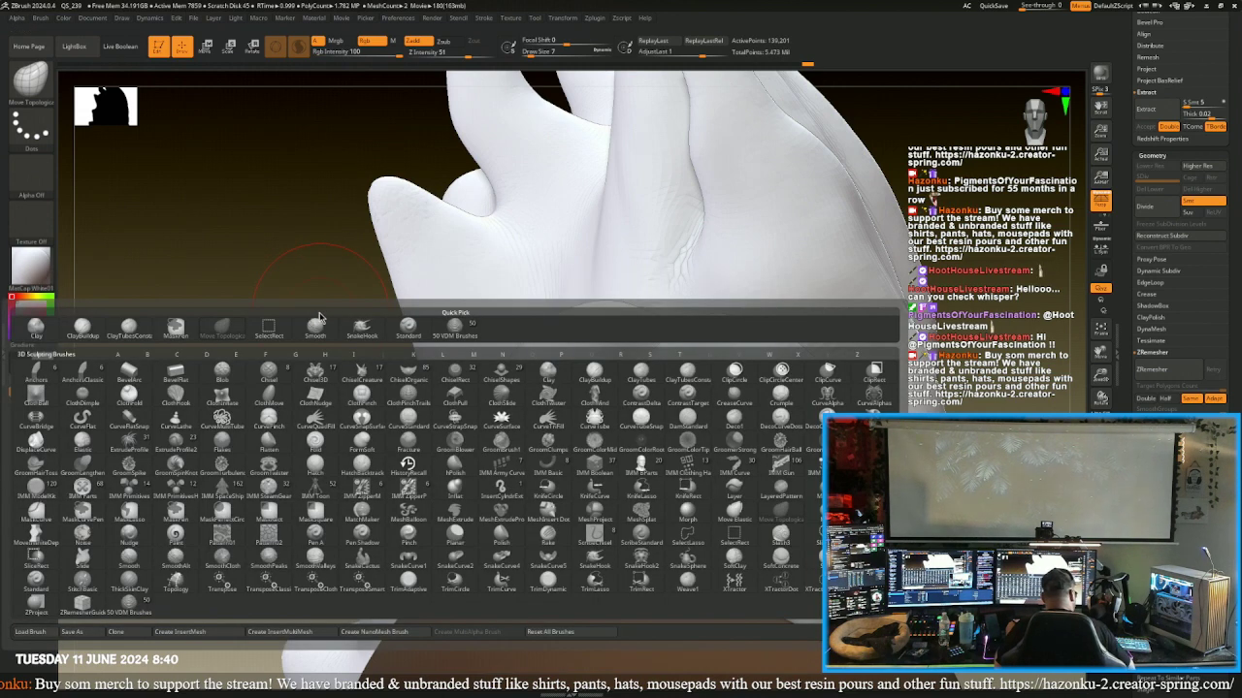
pyautogui.press('d')
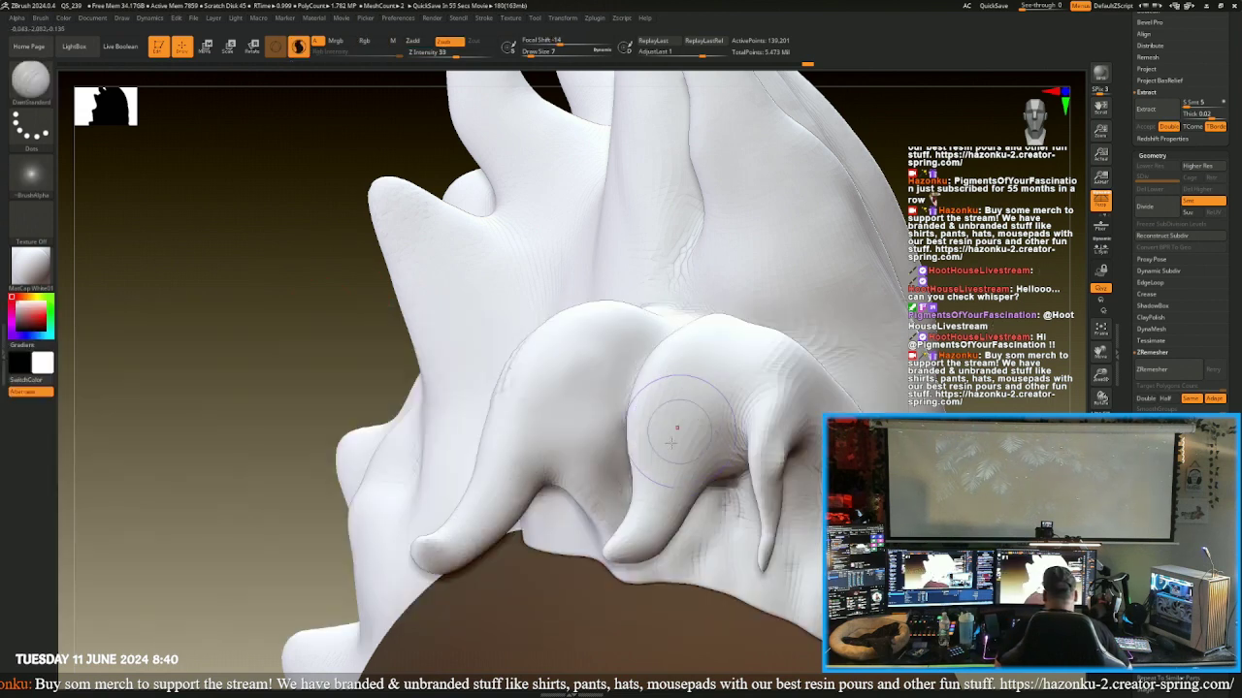
pyautogui.click(688, 417)
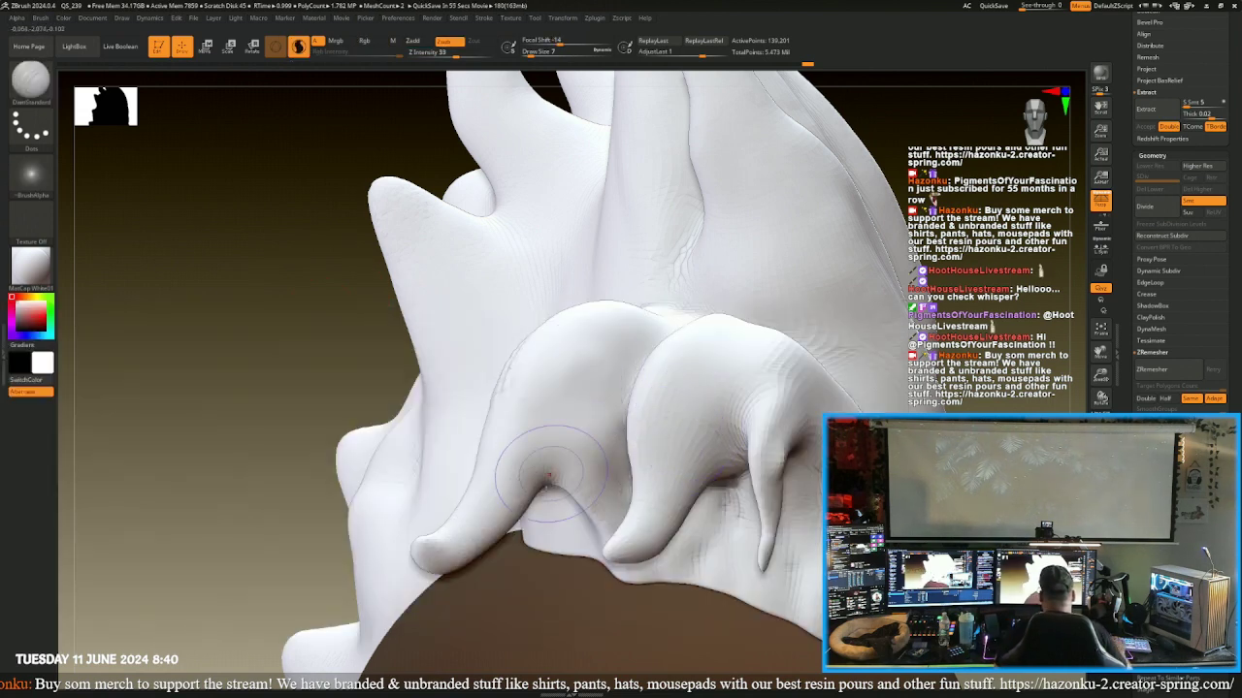
pyautogui.press('[')
pyautogui.press('[')
pyautogui.press('[')
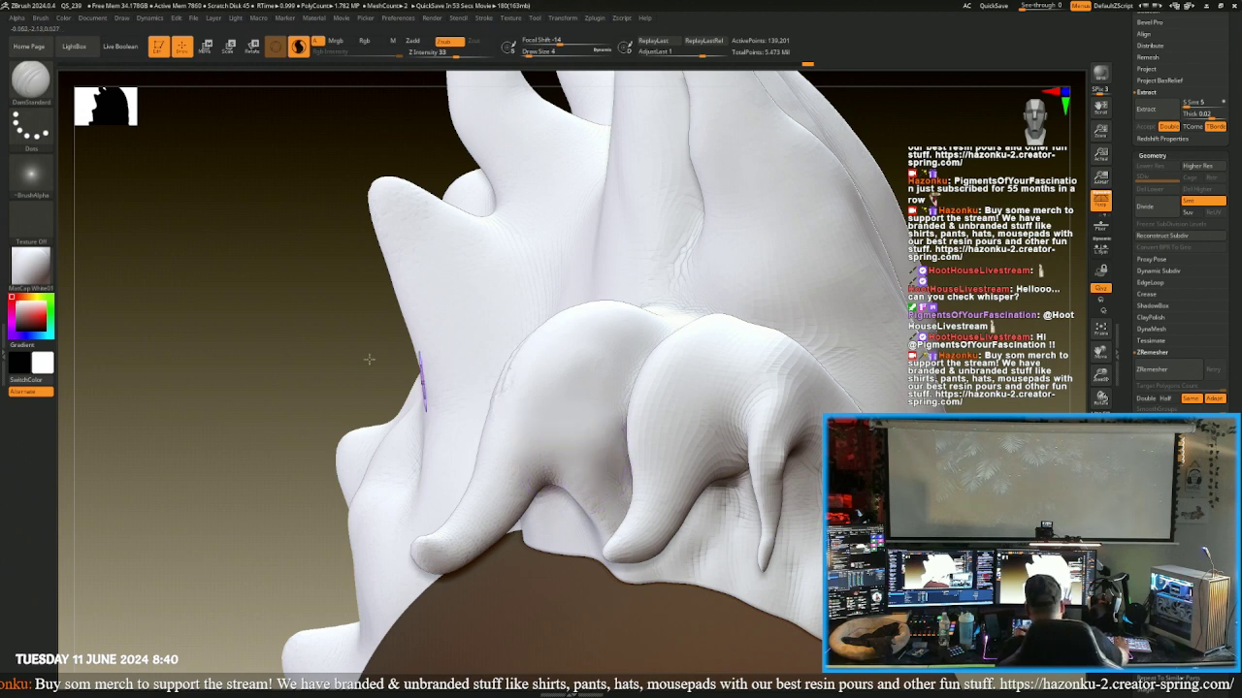
pyautogui.moveTo(368, 359)
pyautogui.mouseDown()
pyautogui.moveTo(282, 310)
pyautogui.moveTo(343, 316)
pyautogui.mouseUp()
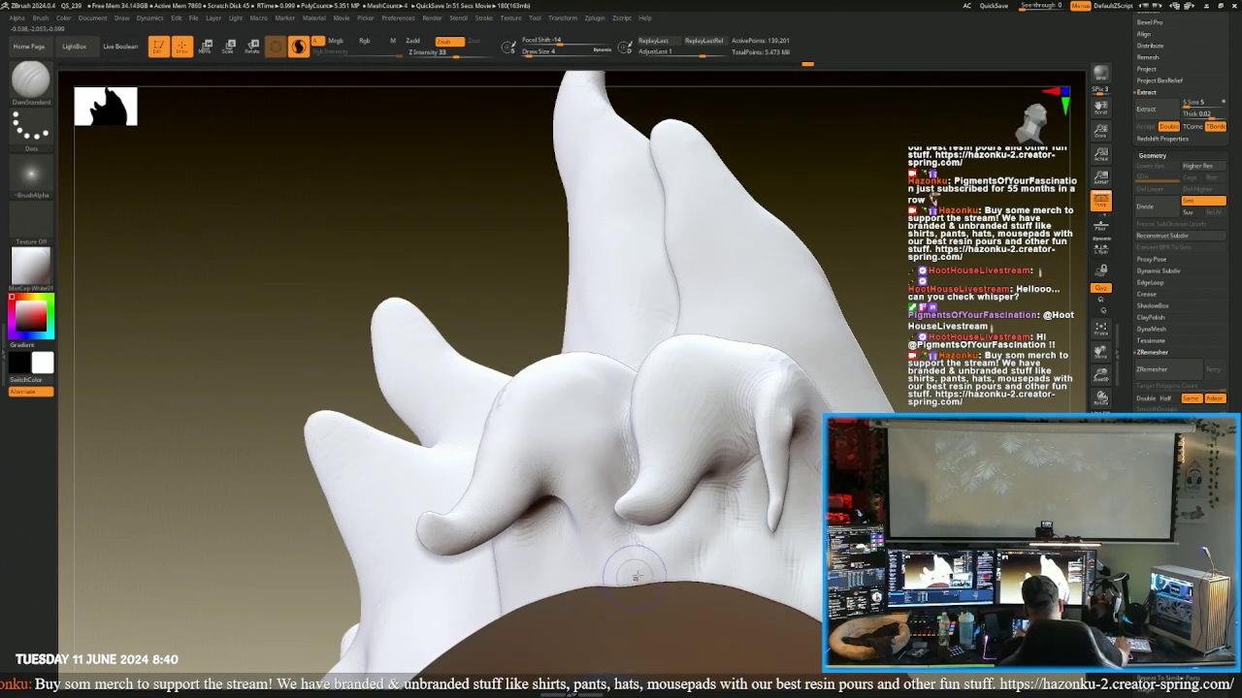
pyautogui.moveTo(640, 572); pyautogui.dragTo(603, 479)
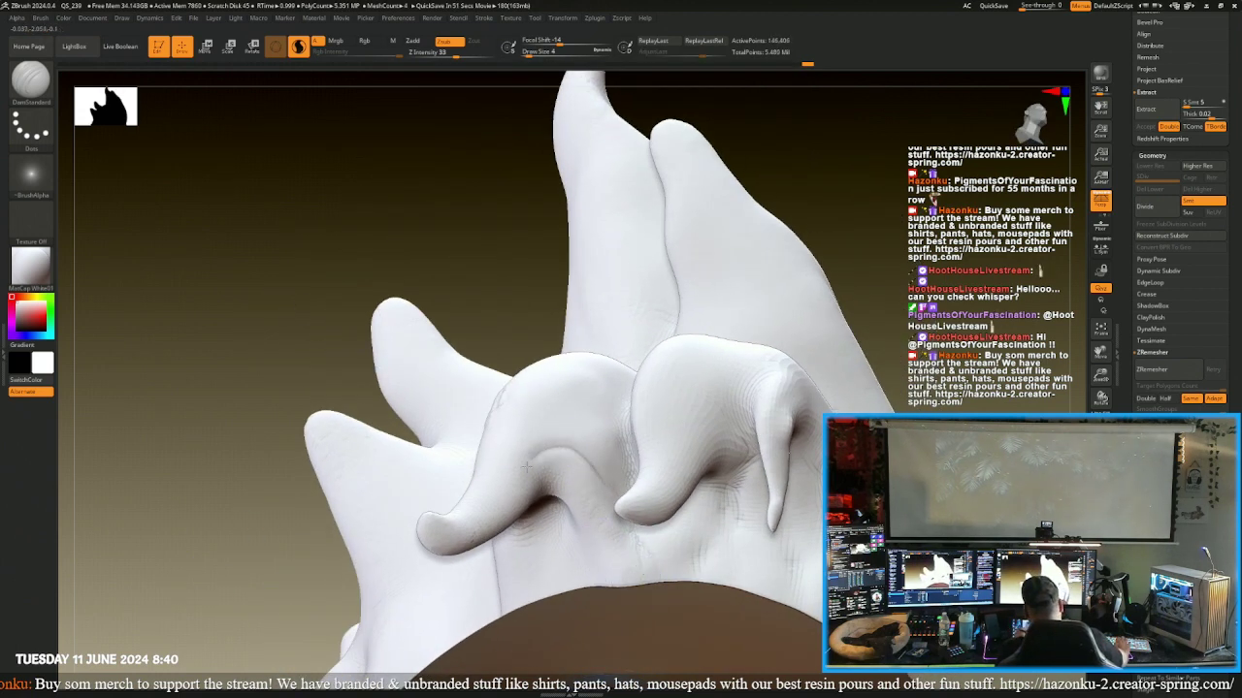
pyautogui.moveTo(526, 466); pyautogui.dragTo(503, 509)
# - Carve further nested arching grooves into the inner side of the outer curled strand with DamStandard
pyautogui.moveTo(310, 278)
pyautogui.mouseDown()
pyautogui.moveTo(316, 313)
pyautogui.moveTo(388, 359)
pyautogui.mouseUp()
pyautogui.moveTo(500, 546)
pyautogui.mouseDown()
pyautogui.moveTo(555, 357)
pyautogui.moveTo(606, 403)
pyautogui.mouseUp()
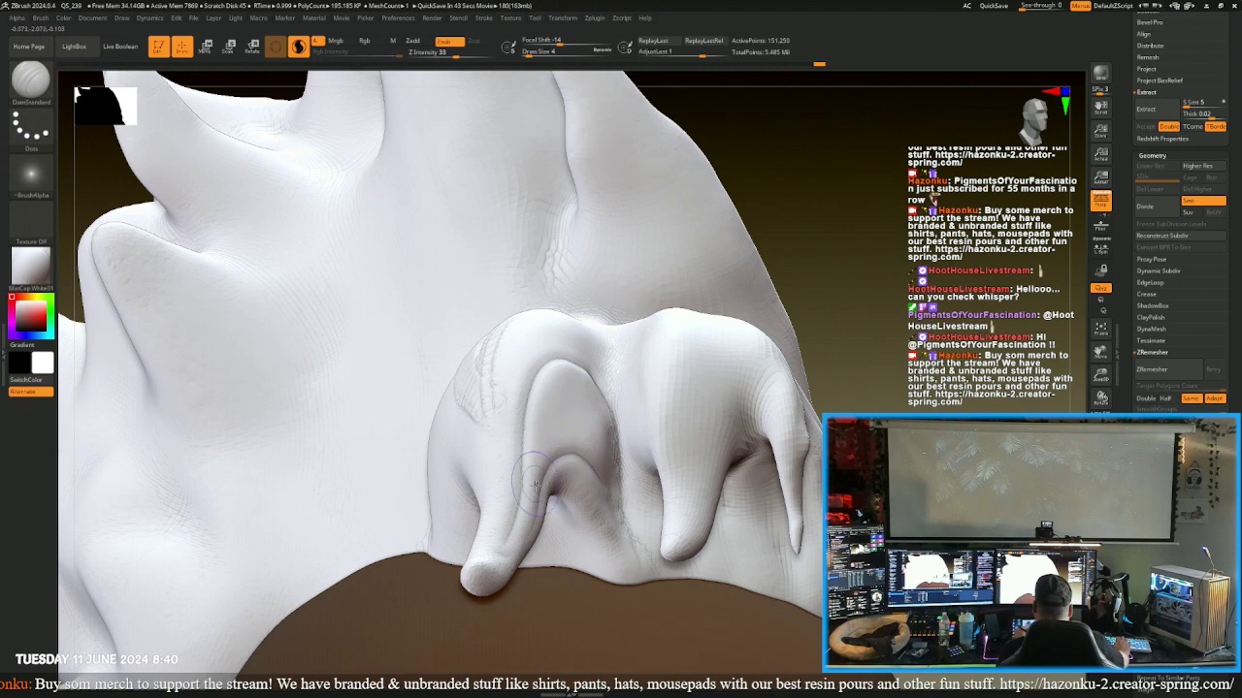
pyautogui.moveTo(528, 482)
pyautogui.mouseDown()
pyautogui.moveTo(565, 415)
pyautogui.moveTo(609, 448)
pyautogui.mouseUp()
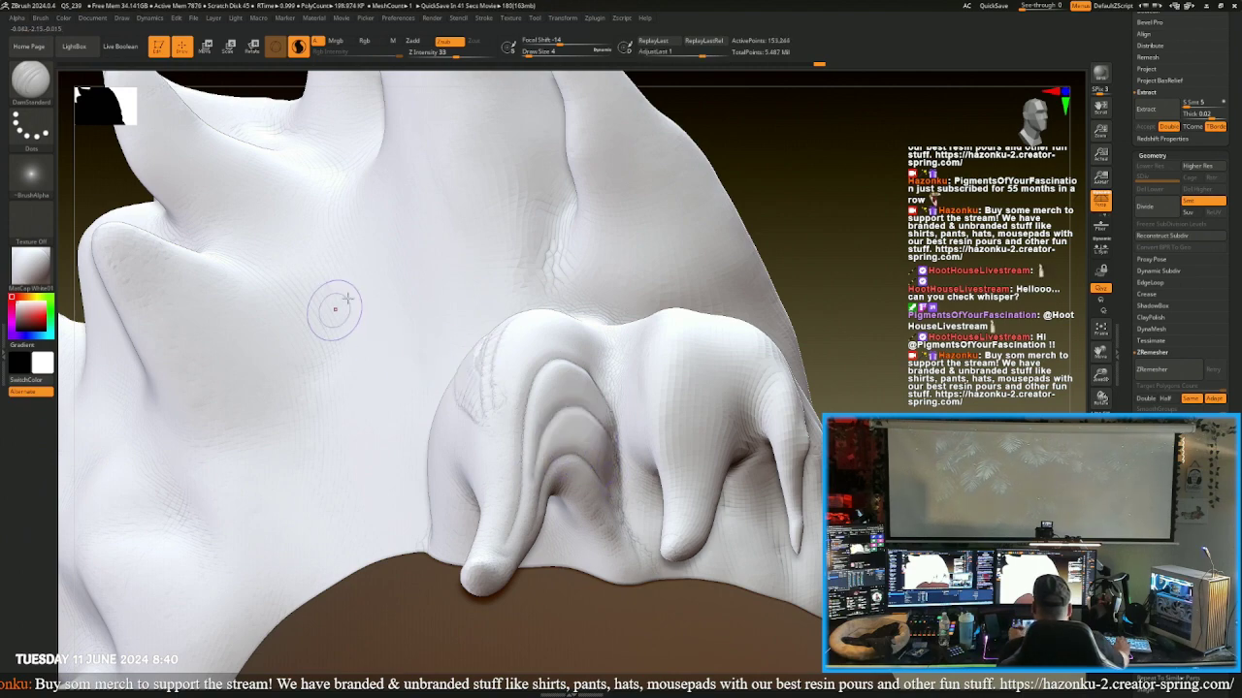
# - Smooth the rough outer side of the grooved strand
pyautogui.moveTo(805, 251)
pyautogui.mouseDown()
pyautogui.moveTo(812, 243)
pyautogui.moveTo(679, 291)
pyautogui.mouseUp()
pyautogui.press('shift')
pyautogui.moveTo(469, 399)
pyautogui.keyDown('shift'); pyautogui.mouseDown()
pyautogui.moveTo(403, 359)
pyautogui.moveTo(373, 267)
pyautogui.mouseUp(); pyautogui.keyUp('shift')
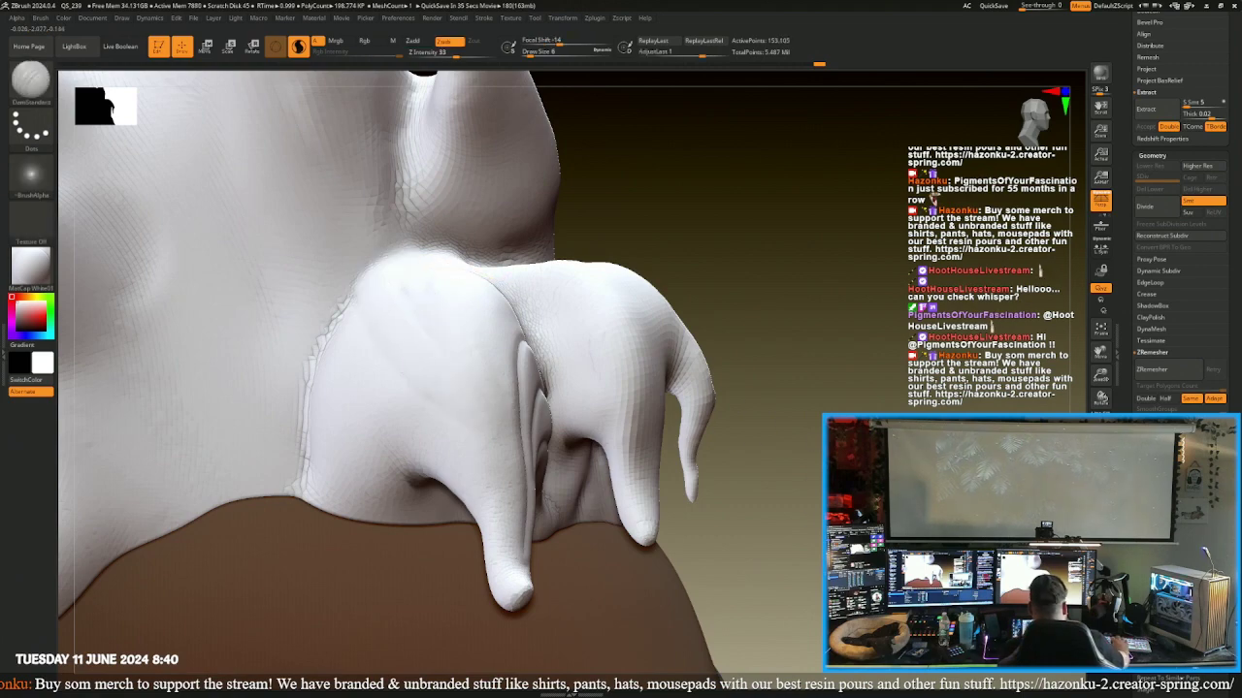
# - Carve nested curved grooves into the neighbouring middle front strand with DamStandard at draw size 6
pyautogui.keyDown('alt'); pyautogui.moveTo(806, 408); pyautogui.dragTo(805, 320); pyautogui.keyUp('alt')
pyautogui.moveTo(873, 436); pyautogui.dragTo(760, 487)
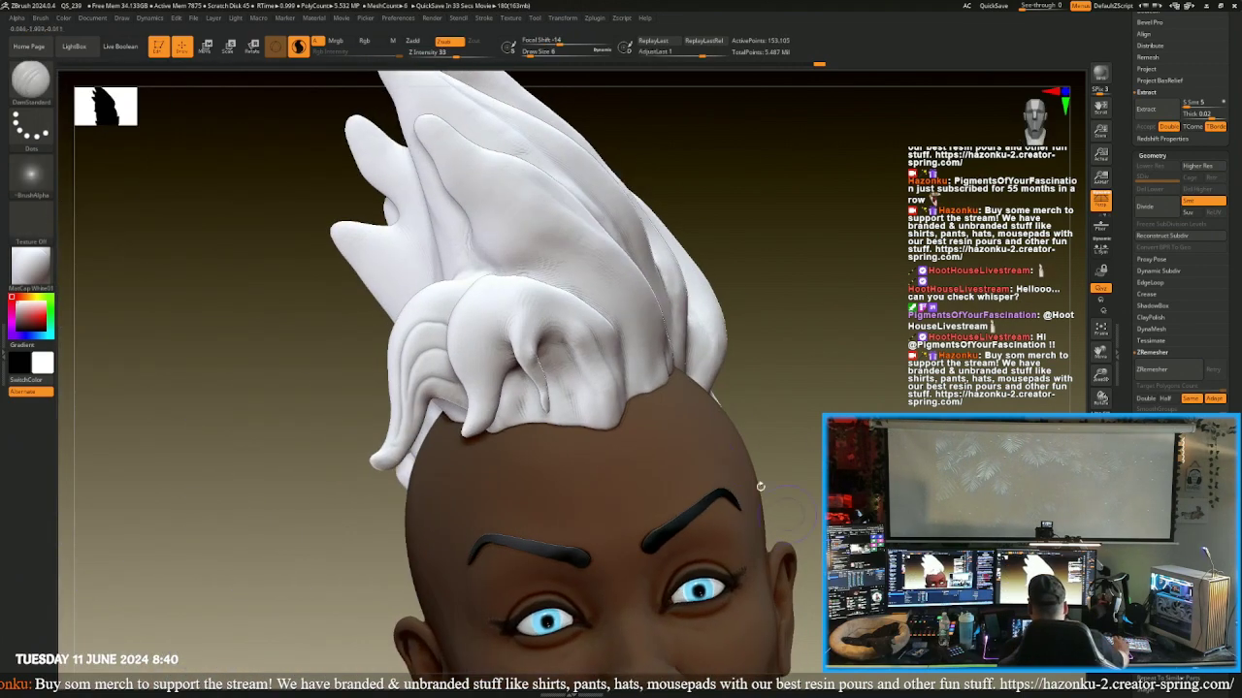
pyautogui.moveTo(512, 289)
pyautogui.mouseDown()
pyautogui.moveTo(499, 326)
pyautogui.moveTo(514, 349)
pyautogui.moveTo(506, 332)
pyautogui.moveTo(483, 367)
pyautogui.moveTo(504, 291)
pyautogui.moveTo(471, 354)
pyautogui.moveTo(464, 409)
pyautogui.mouseUp()
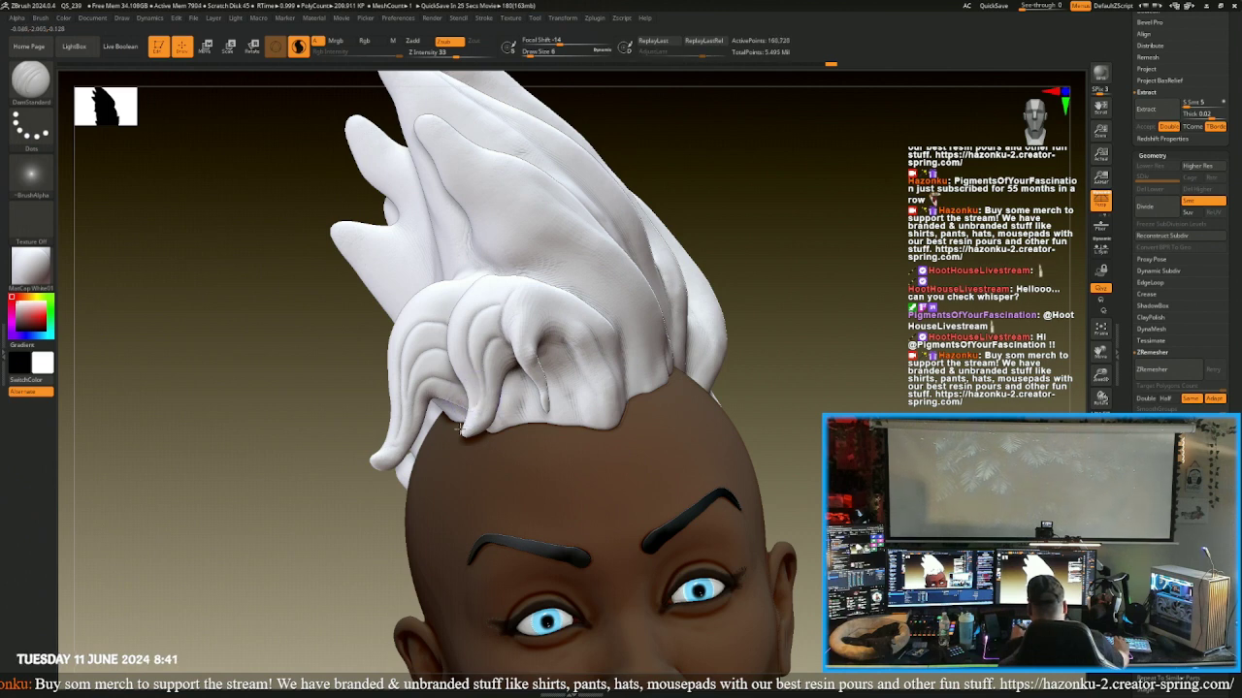
pyautogui.moveTo(246, 383); pyautogui.dragTo(293, 401)
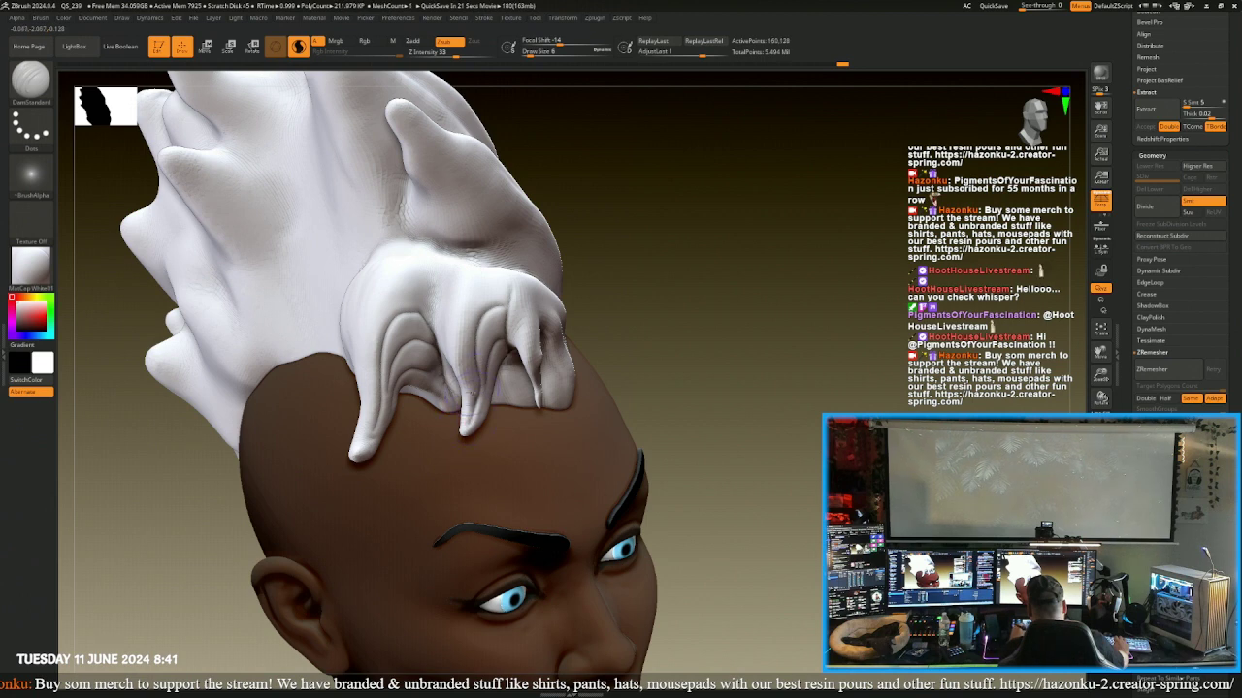
# - Smooth the tip of the middle front strand and refine the grooves between the forelock strands with DamStandard at draw size 6
pyautogui.press('shift')
pyautogui.keyDown('shift'); pyautogui.moveTo(468, 420); pyautogui.dragTo(474, 433); pyautogui.keyUp('shift')
pyautogui.moveTo(686, 406)
pyautogui.mouseDown()
pyautogui.moveTo(665, 362)
pyautogui.moveTo(611, 368)
pyautogui.mouseUp()
pyautogui.moveTo(453, 413); pyautogui.dragTo(480, 386, button='right')
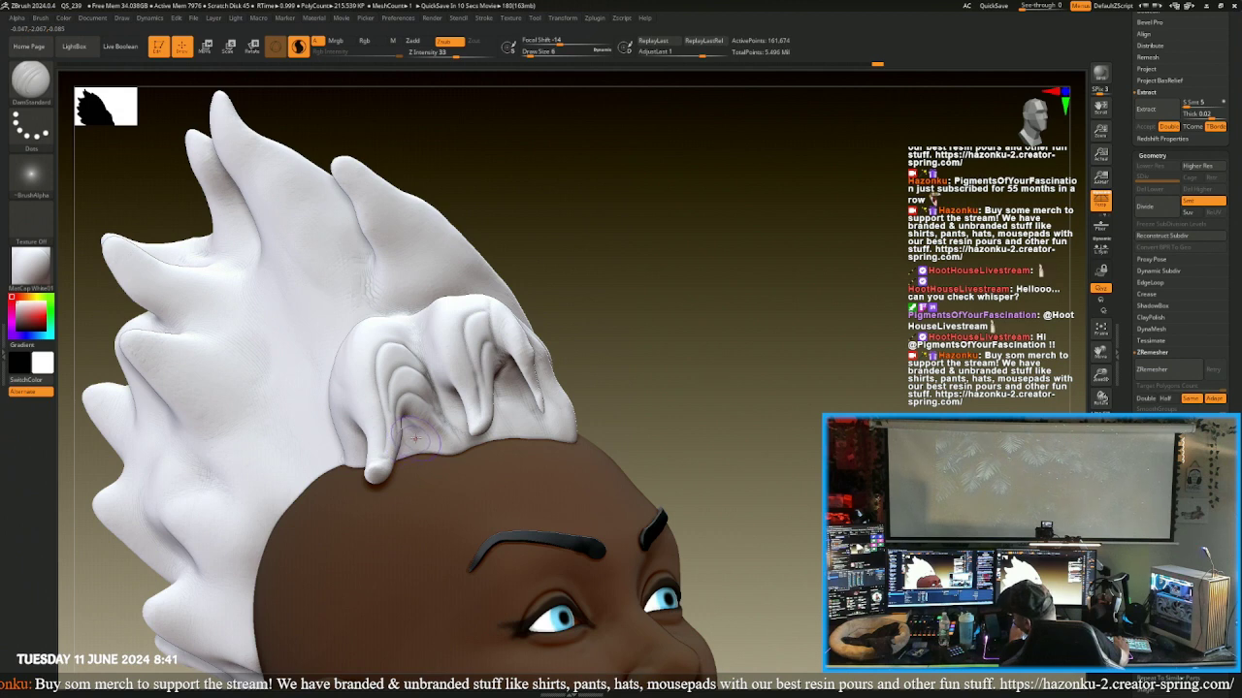
# - Carve grooves into the remaining curled front strand and down to the hairline beneath it with DamStandard
pyautogui.moveTo(685, 339); pyautogui.dragTo(655, 334)
pyautogui.moveTo(535, 361)
pyautogui.mouseDown()
pyautogui.moveTo(555, 392)
pyautogui.moveTo(552, 452)
pyautogui.mouseUp()
pyautogui.moveTo(300, 291); pyautogui.dragTo(455, 339)
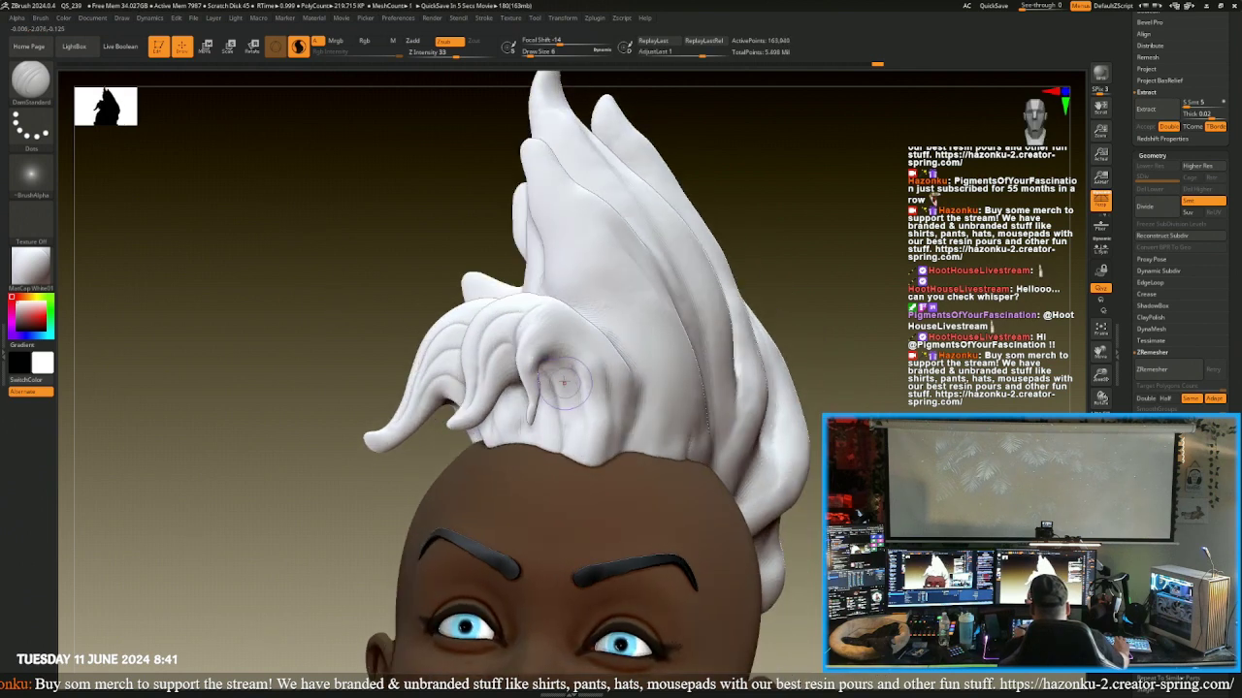
pyautogui.moveTo(578, 419); pyautogui.dragTo(578, 468)
pyautogui.moveTo(708, 459); pyautogui.dragTo(612, 436, button='right')
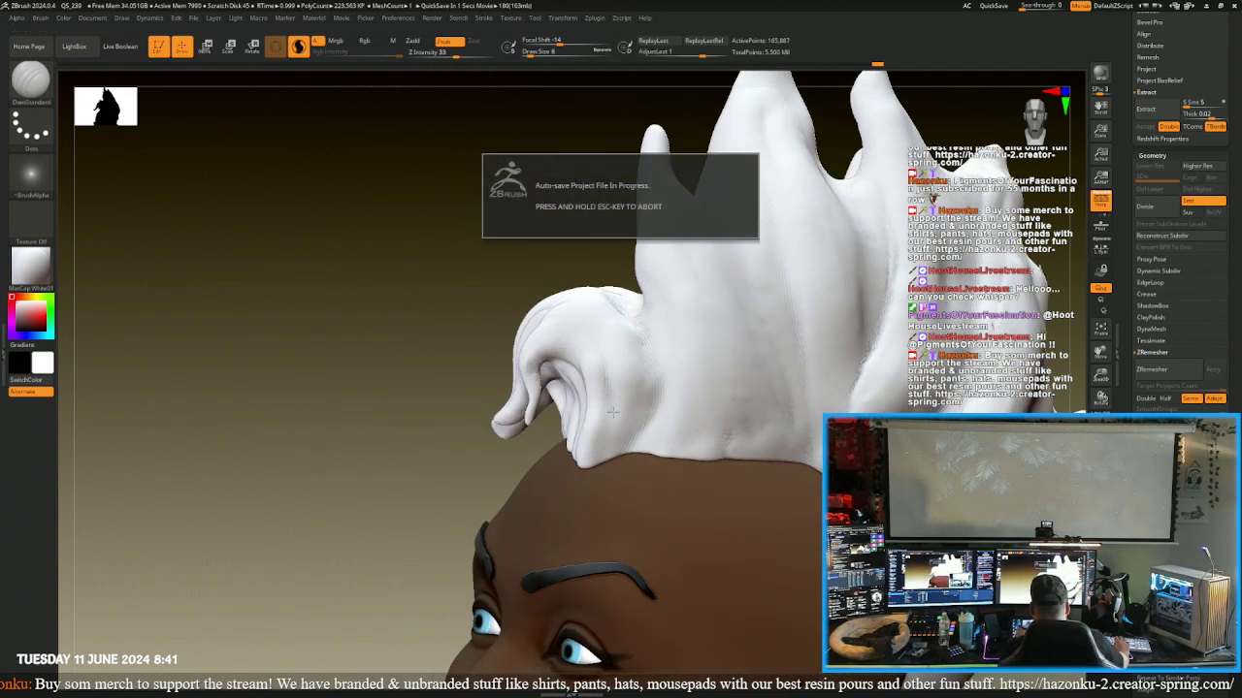
# - Save the tool over the existing Storm_97 file in the Zbrush Models folder
pyautogui.scroll(5, 1120, 42)
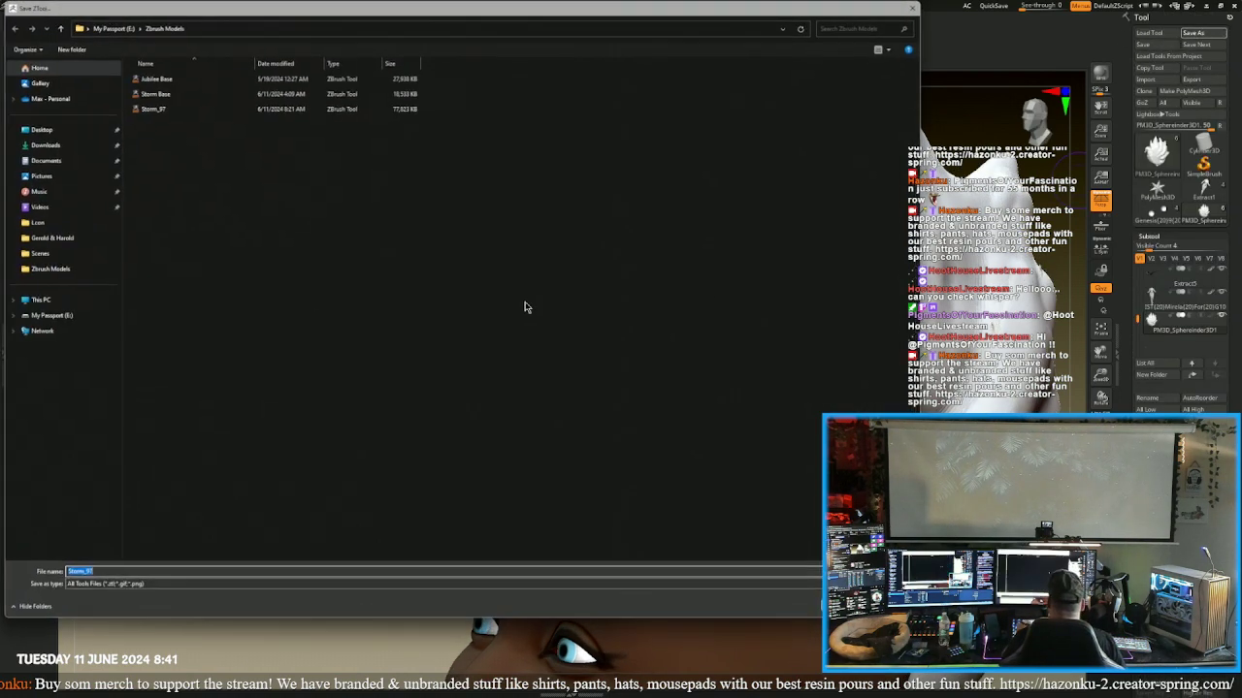
pyautogui.hotkey('ctrl', 's')
pyautogui.click(152, 108)
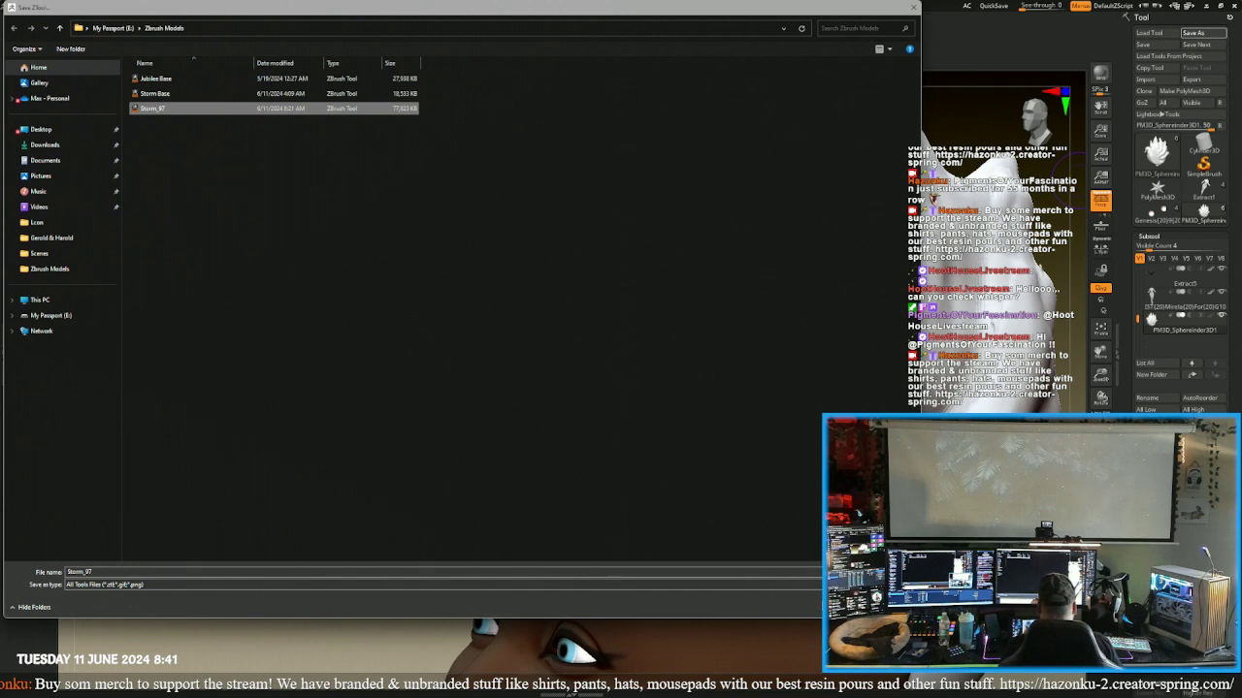
pyautogui.click(797, 611)
pyautogui.click(652, 342)
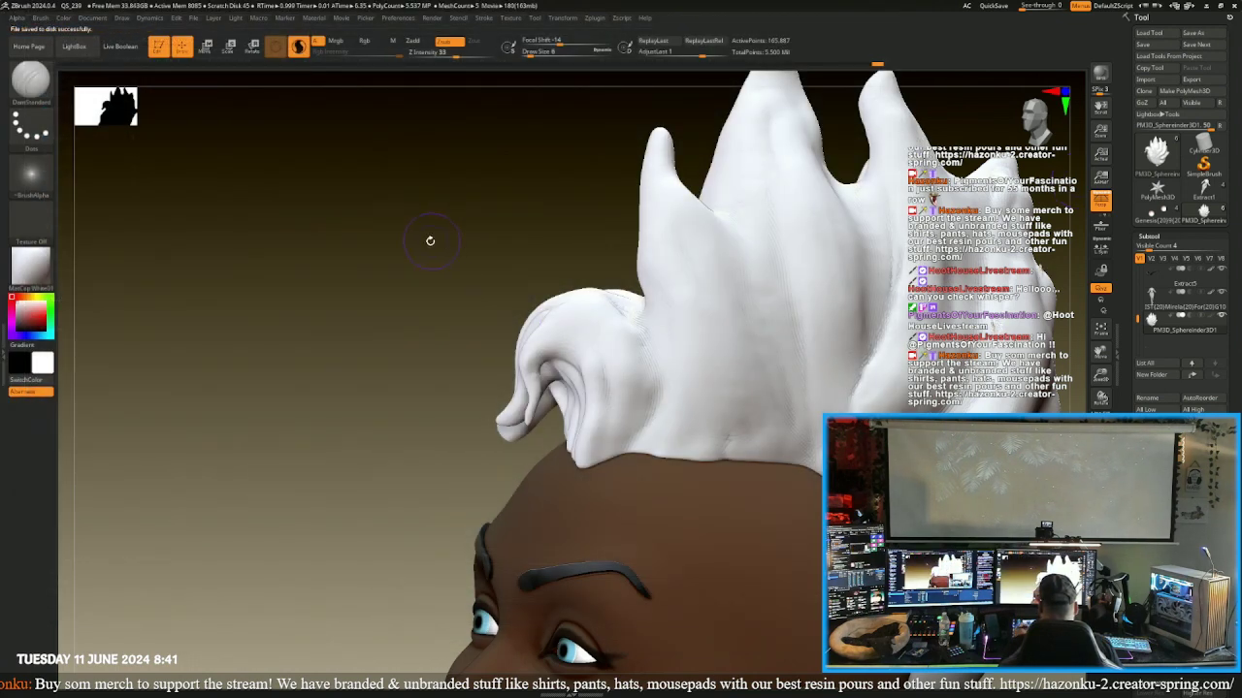
# - Carve curved grooves into the side of the forelock, following the curl from its crown down to the hairline
pyautogui.moveTo(406, 265)
pyautogui.mouseDown()
pyautogui.moveTo(580, 351)
pyautogui.moveTo(549, 320)
pyautogui.moveTo(582, 324)
pyautogui.moveTo(604, 358)
pyautogui.moveTo(603, 484)
pyautogui.mouseUp()
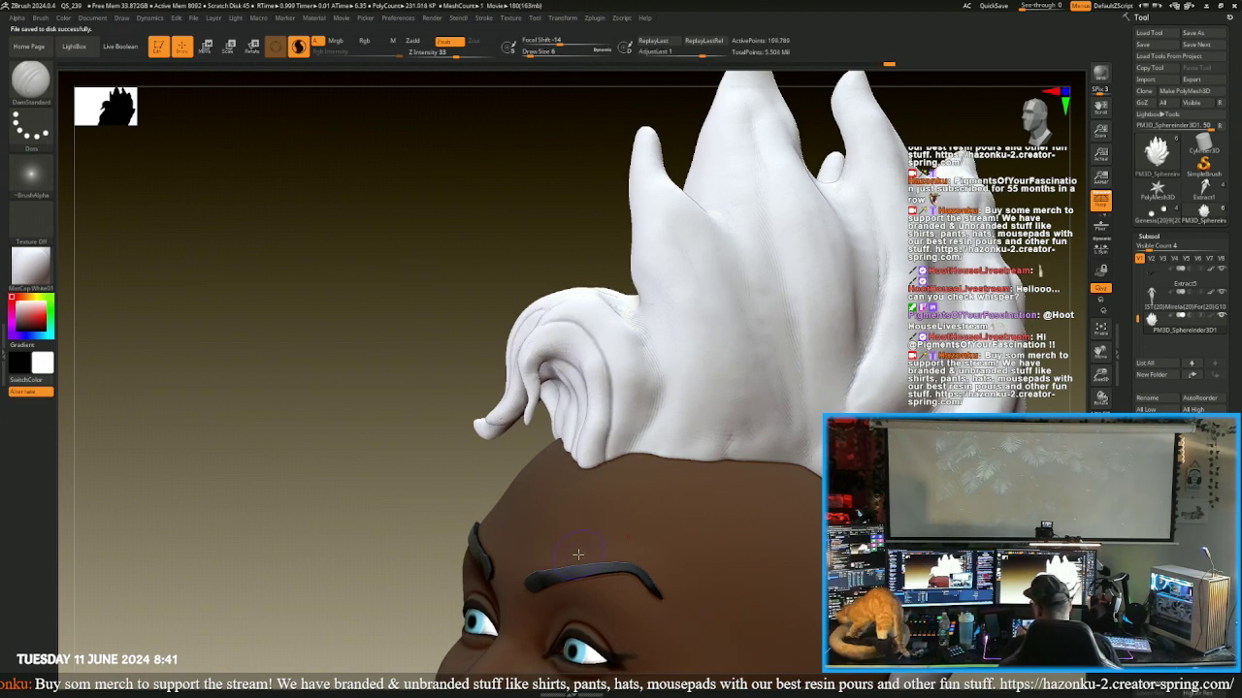
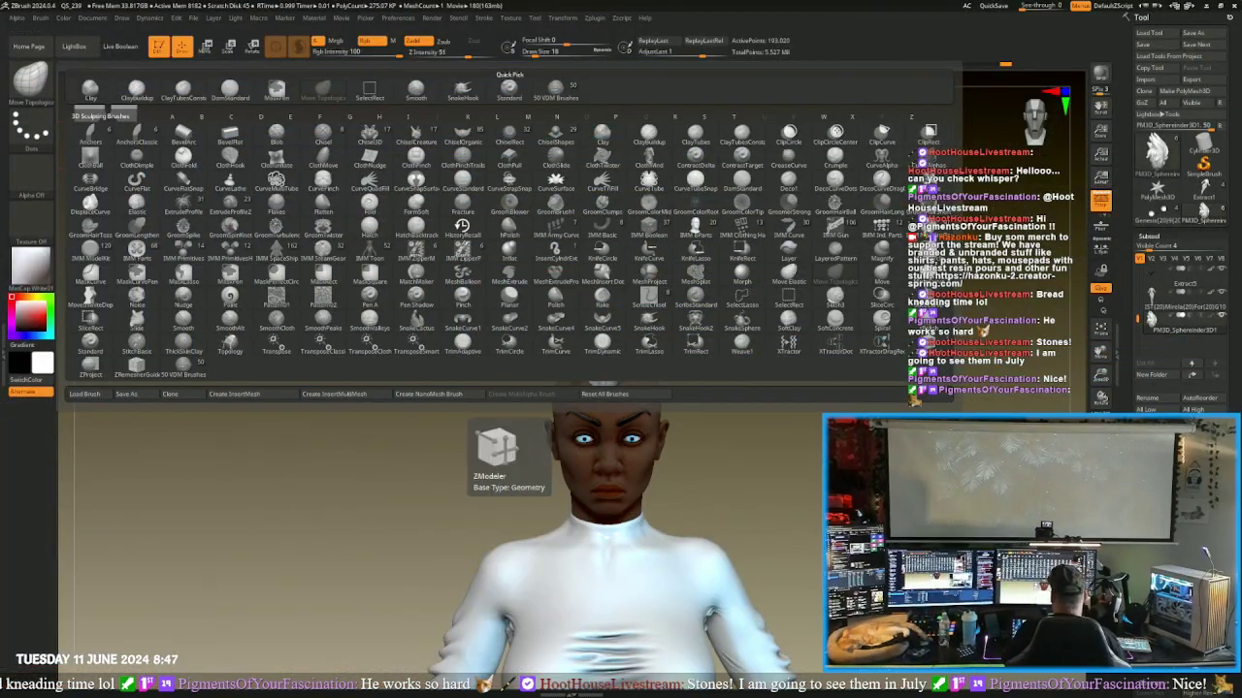
# - Reshape the small spike on the side of the mohawk with Move Topological at draw sizes 28 and 14, then smooth it
pyautogui.press('Escape')
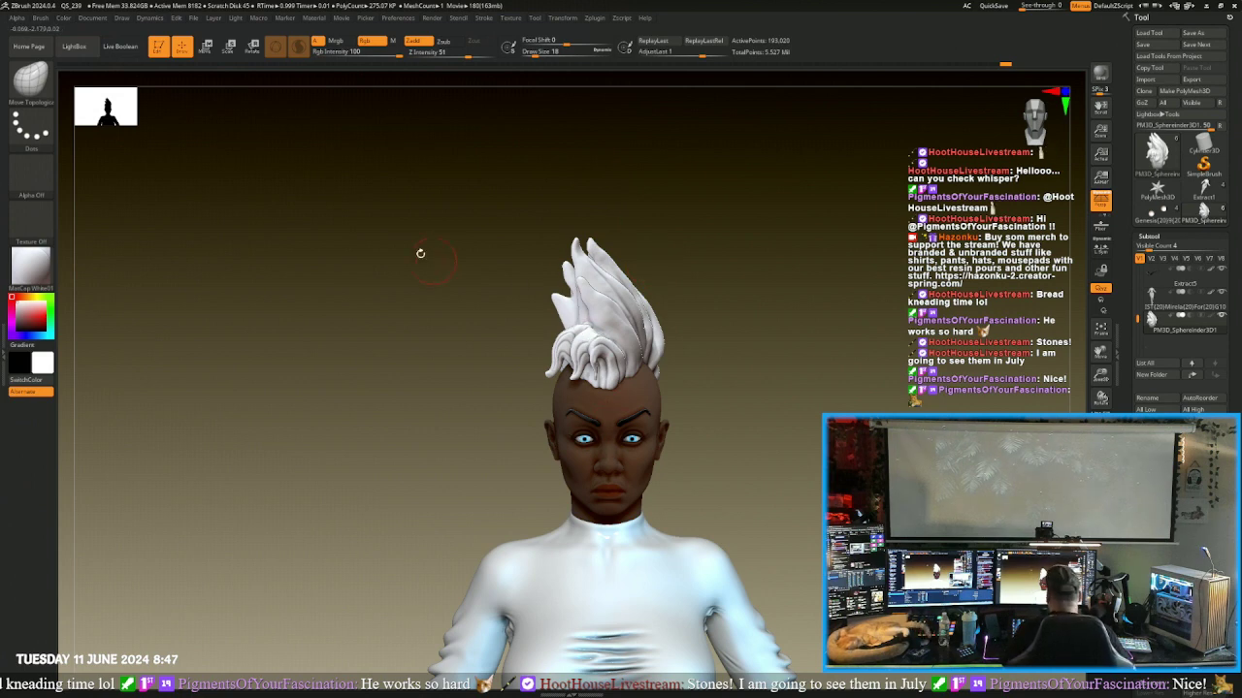
pyautogui.moveTo(457, 346); pyautogui.dragTo(456, 343)
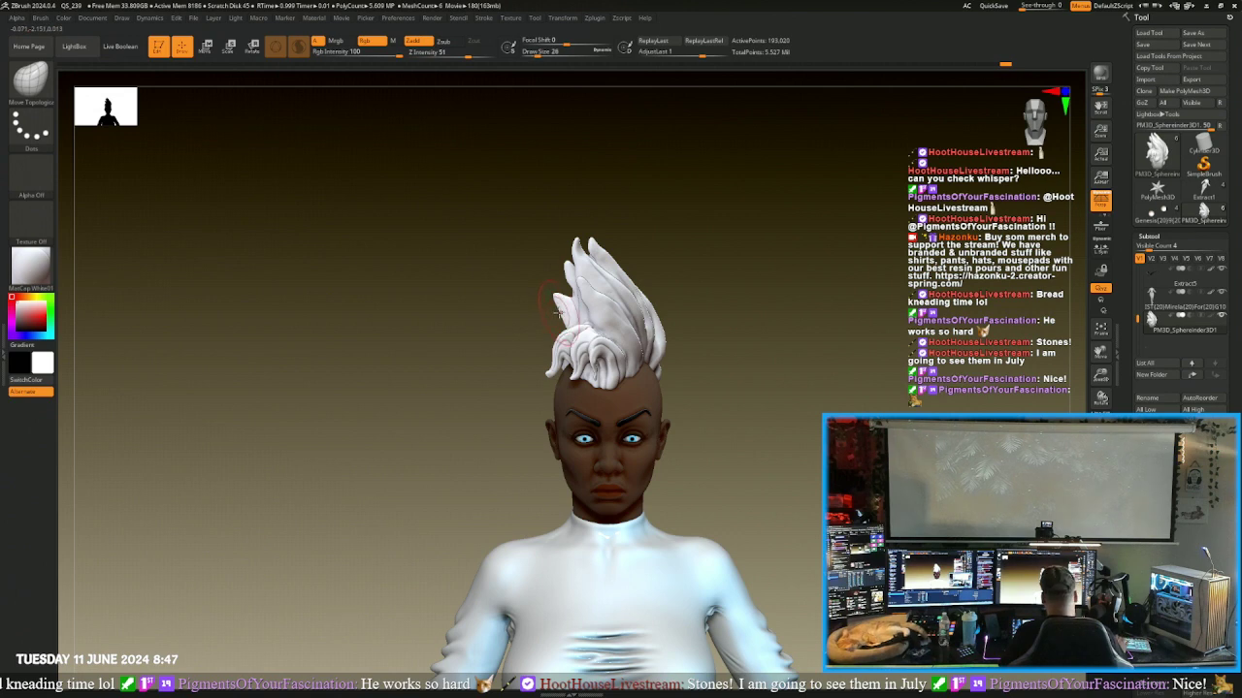
pyautogui.press(']')
pyautogui.moveTo(567, 316); pyautogui.dragTo(563, 299)
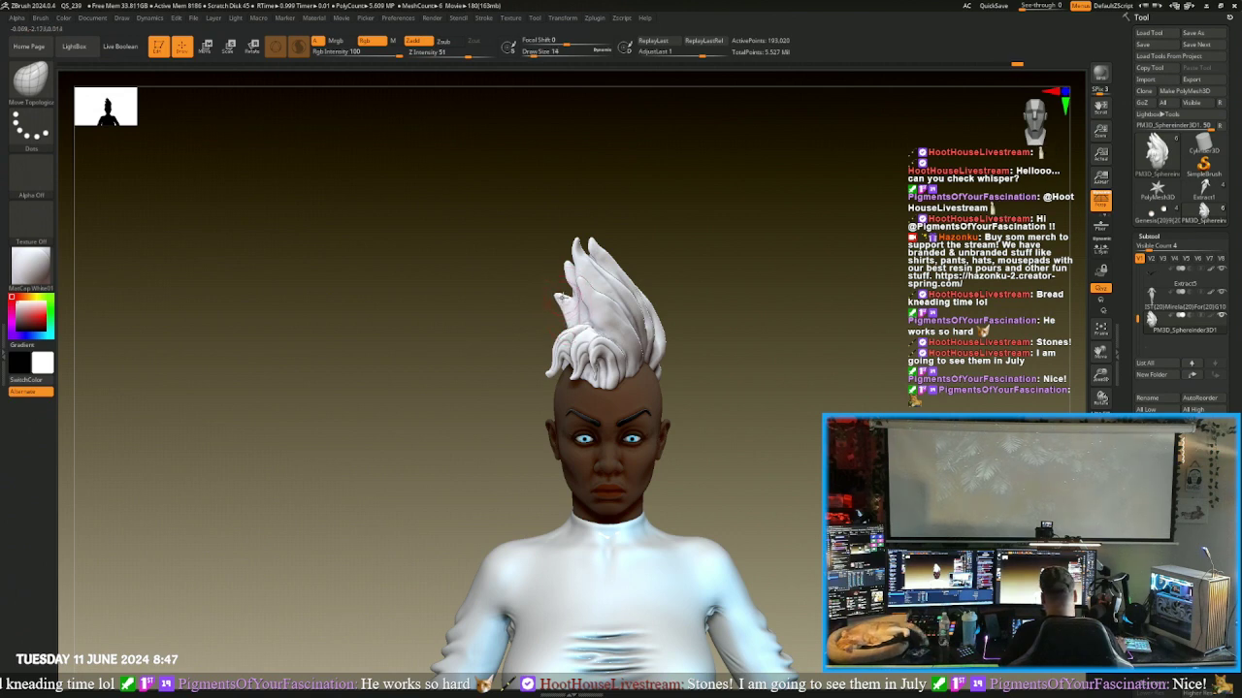
pyautogui.press('[')
pyautogui.press('[')
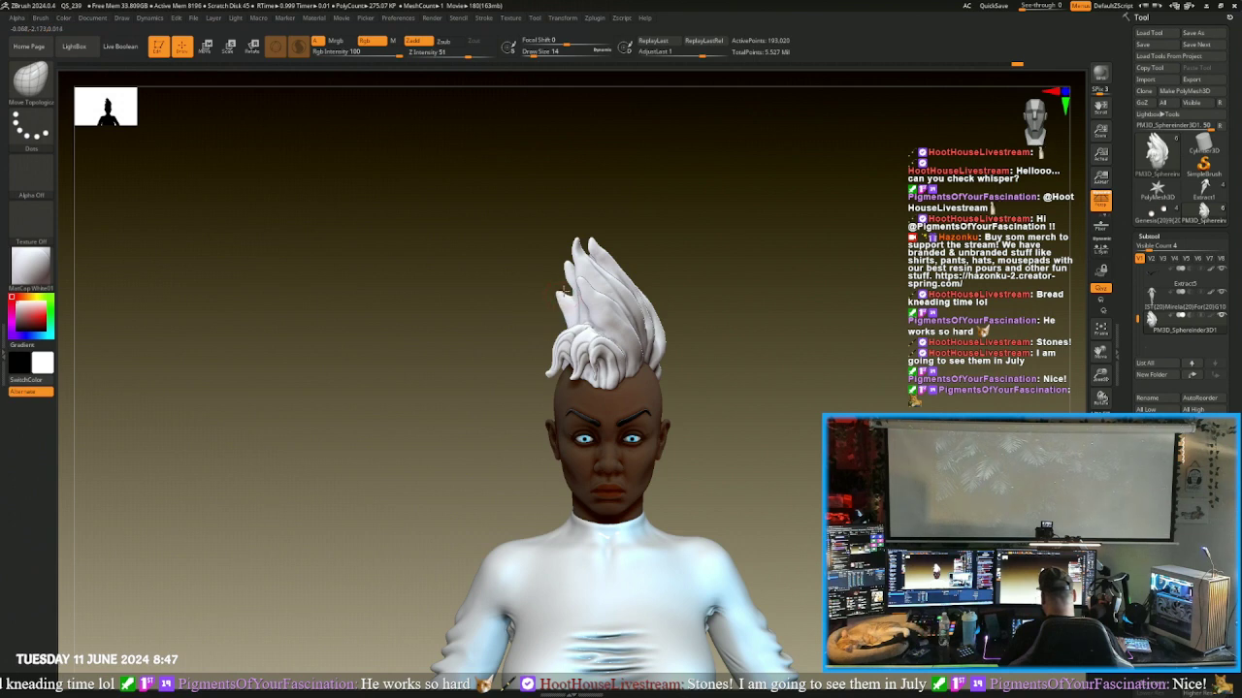
pyautogui.moveTo(520, 262); pyautogui.dragTo(558, 295)
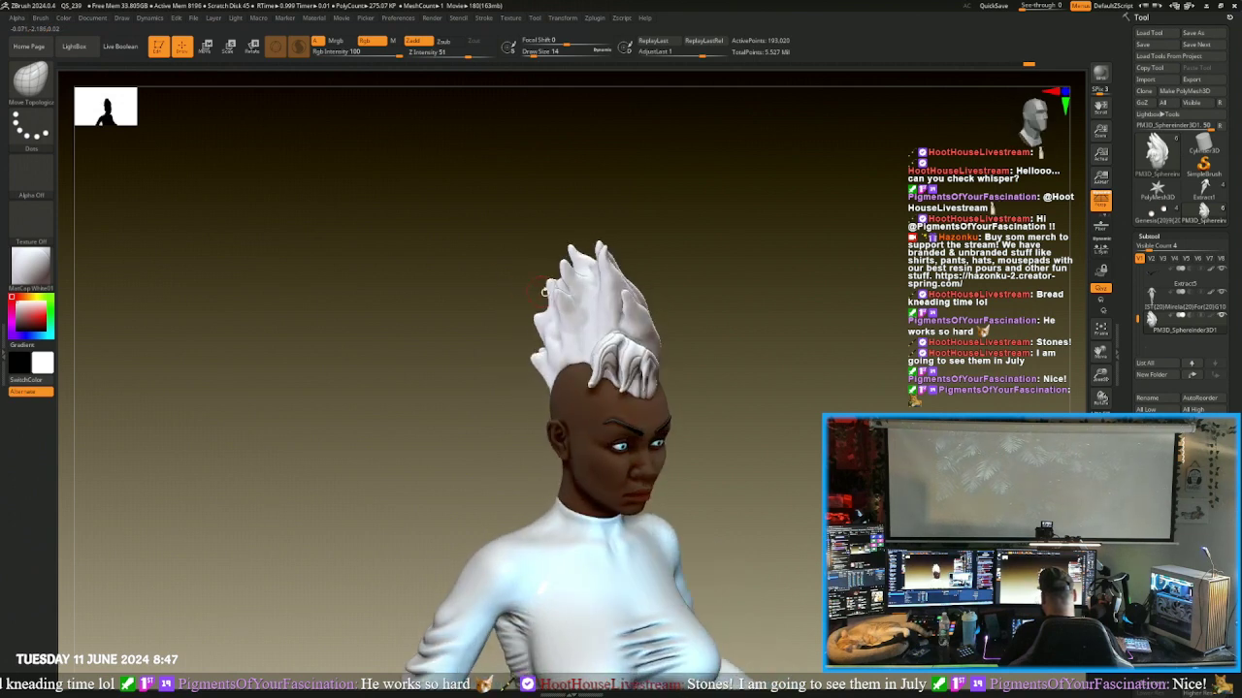
pyautogui.press('shift')
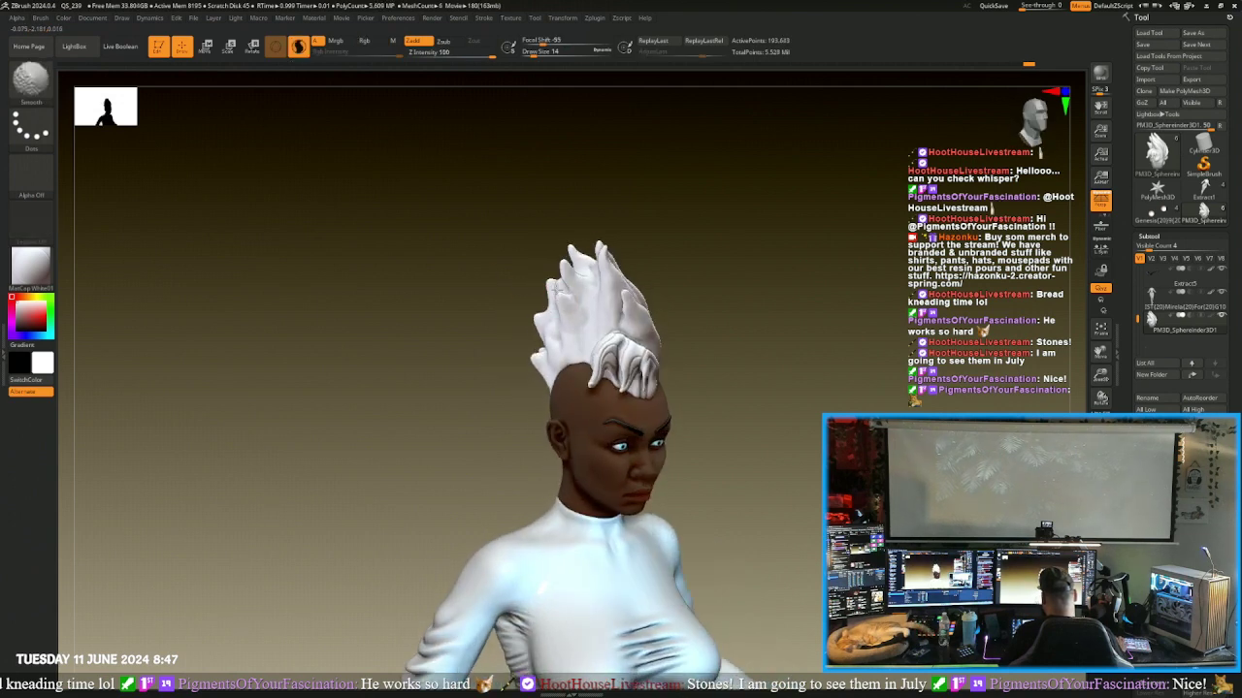
pyautogui.moveTo(482, 250)
pyautogui.mouseDown()
pyautogui.moveTo(494, 246)
pyautogui.moveTo(485, 267)
pyautogui.mouseUp()
# - Build up the side spike and its base on the mohawk with the ClayTubes-type brush at draw size 14
pyautogui.click(29, 80)
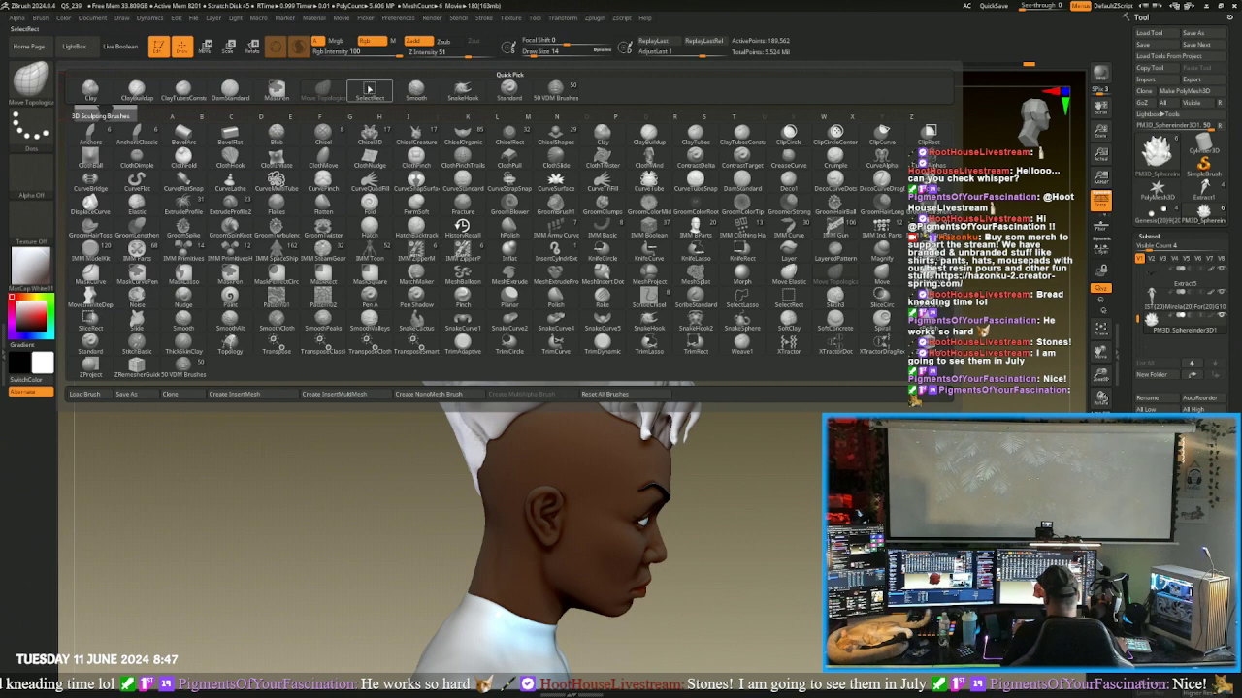
pyautogui.click(183, 91)
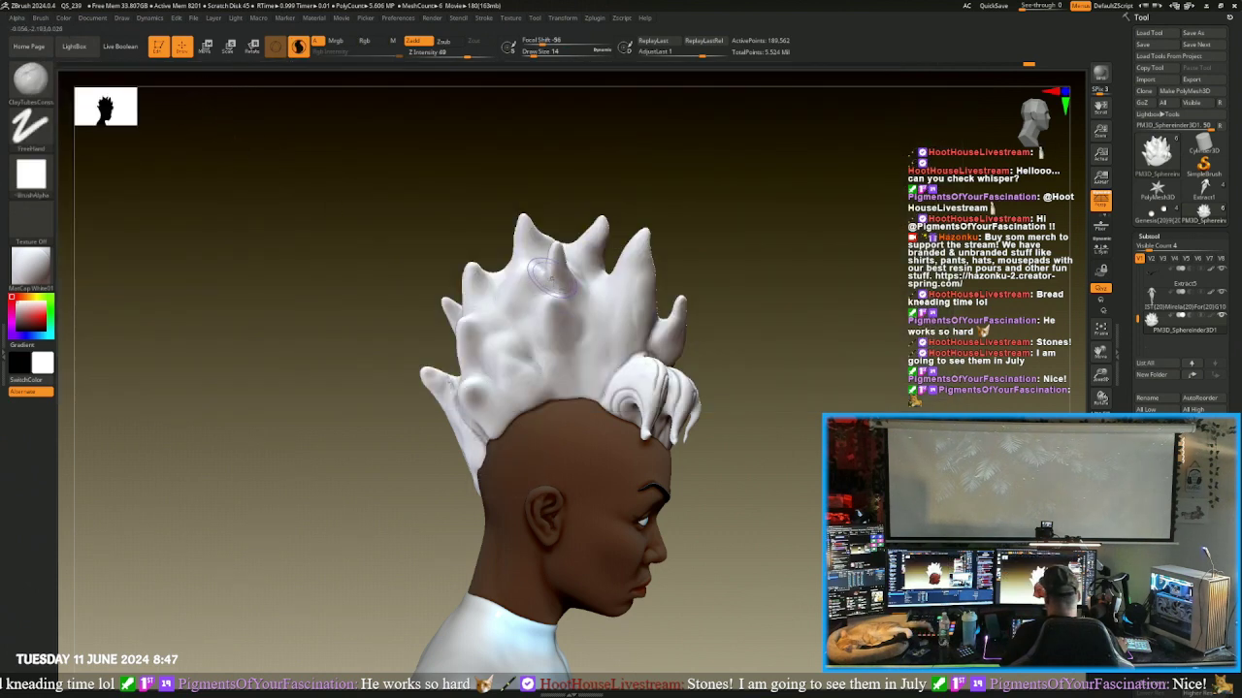
pyautogui.moveTo(563, 292)
pyautogui.mouseDown()
pyautogui.moveTo(554, 254)
pyautogui.moveTo(564, 298)
pyautogui.moveTo(551, 291)
pyautogui.moveTo(555, 271)
pyautogui.mouseUp()
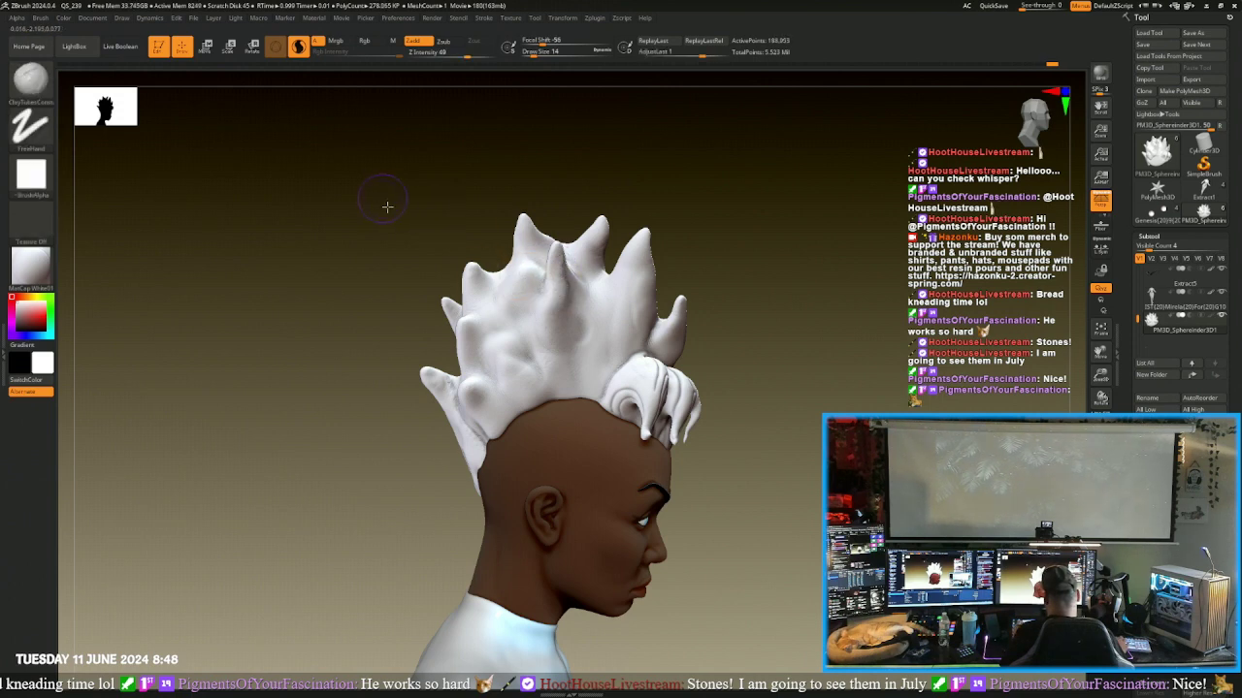
pyautogui.moveTo(379, 200); pyautogui.dragTo(404, 224)
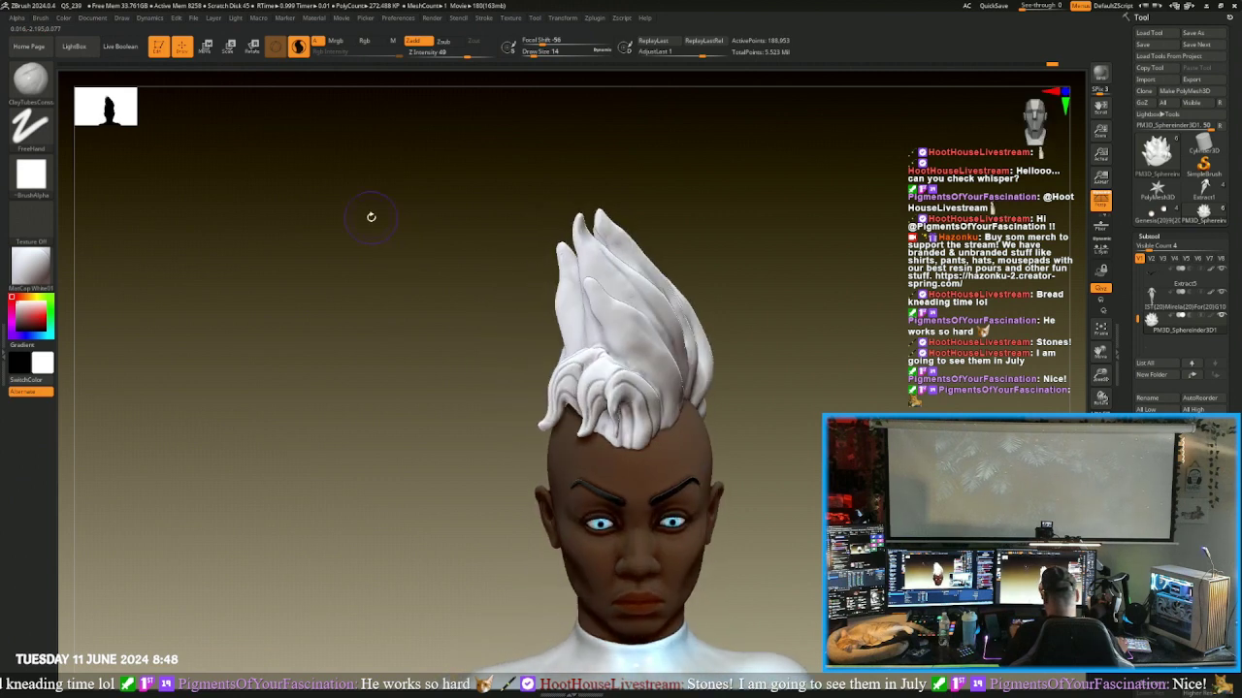
# - Pull the side spike upward into a slimmer, sharper point with Move Topological at draw size 18 and smooth its tip
pyautogui.click(30, 79)
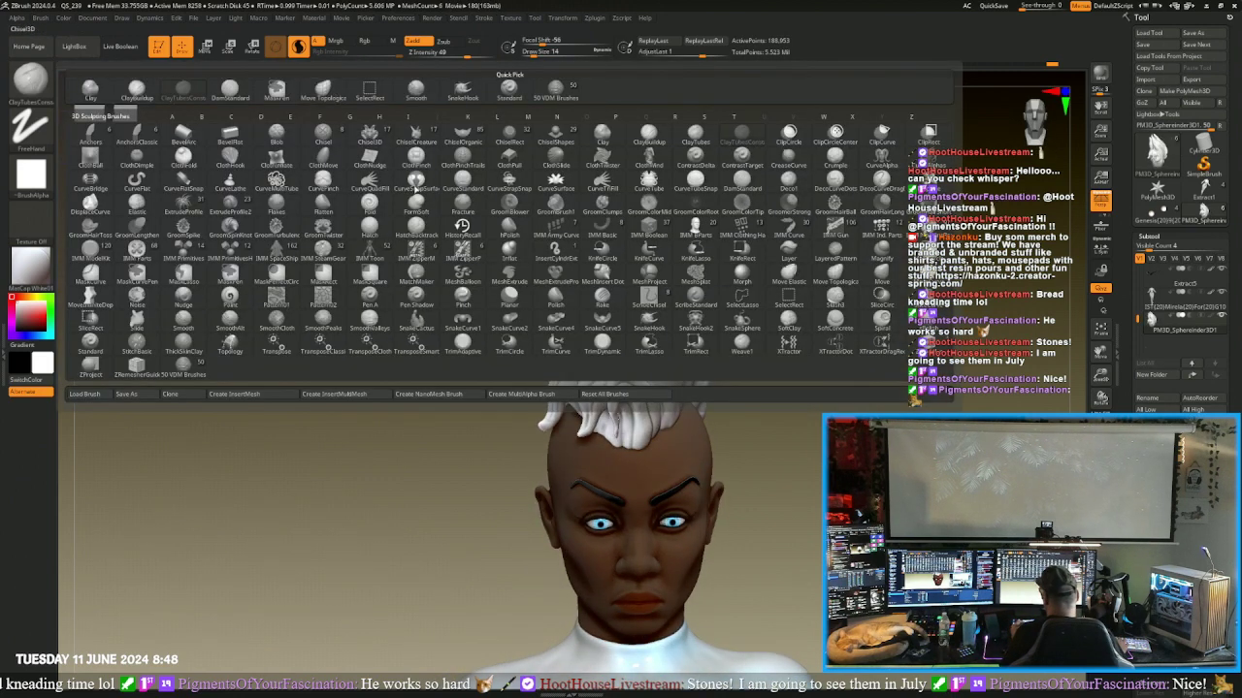
pyautogui.click(323, 90)
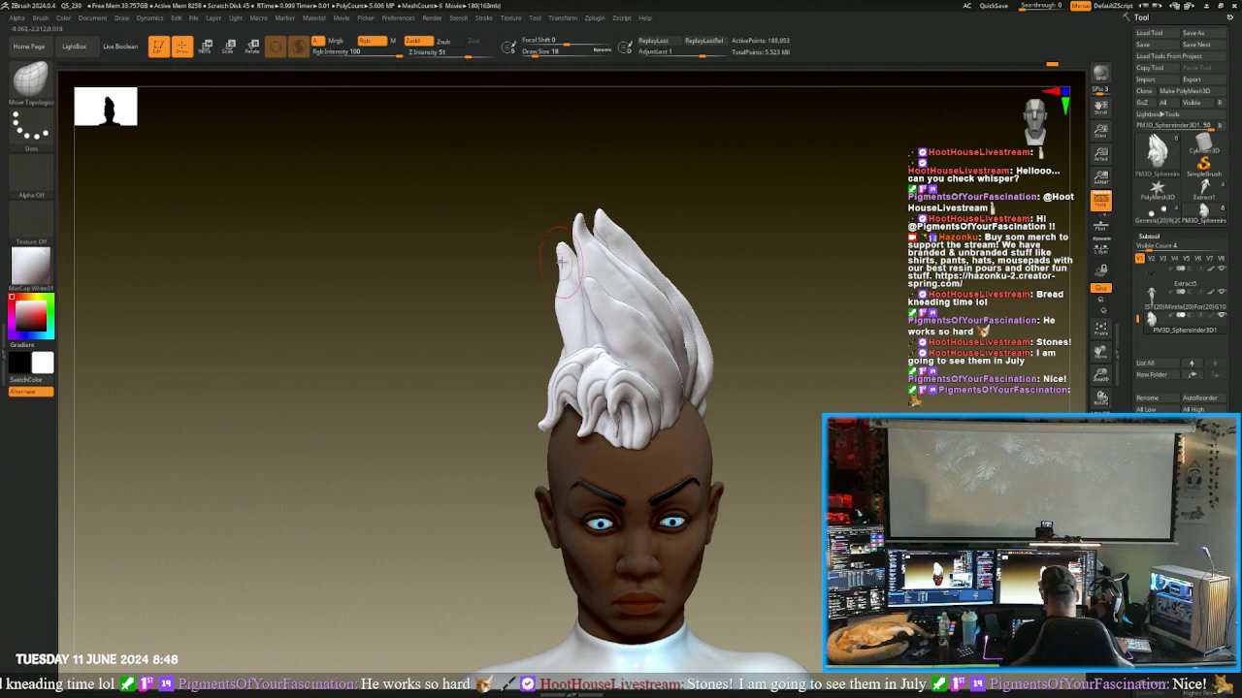
pyautogui.moveTo(492, 268)
pyautogui.mouseDown()
pyautogui.moveTo(548, 274)
pyautogui.moveTo(539, 230)
pyautogui.moveTo(471, 247)
pyautogui.moveTo(507, 263)
pyautogui.mouseUp()
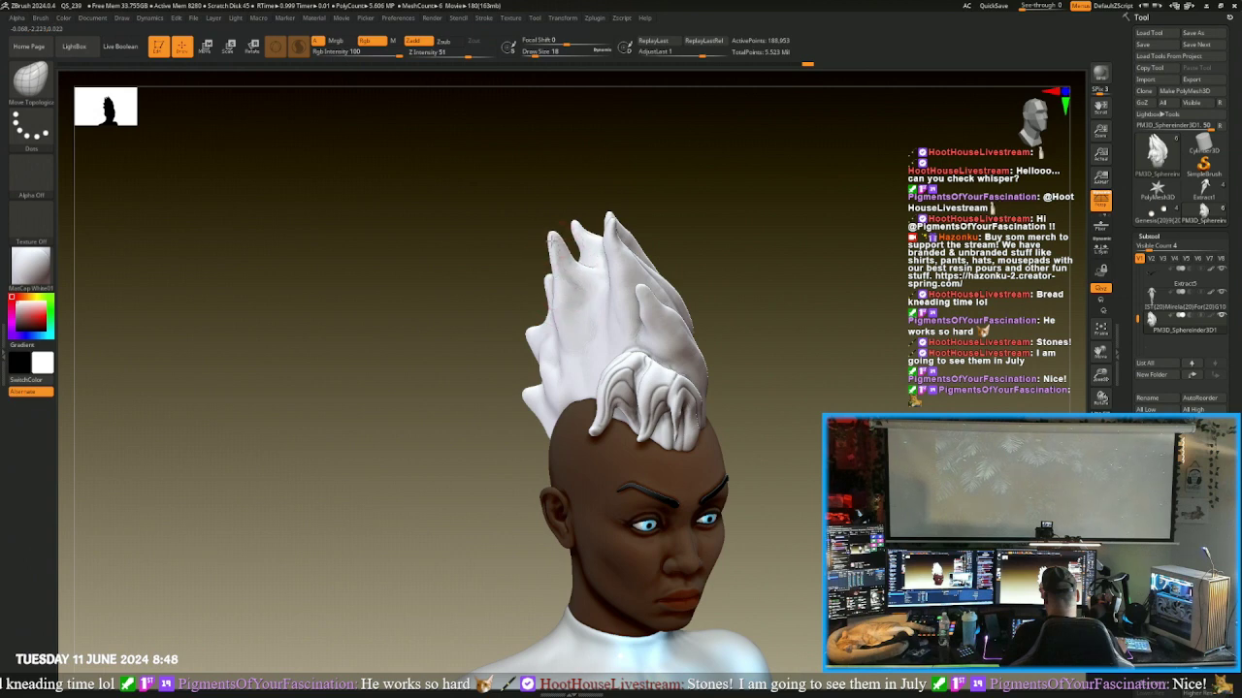
pyautogui.moveTo(485, 229); pyautogui.dragTo(549, 235)
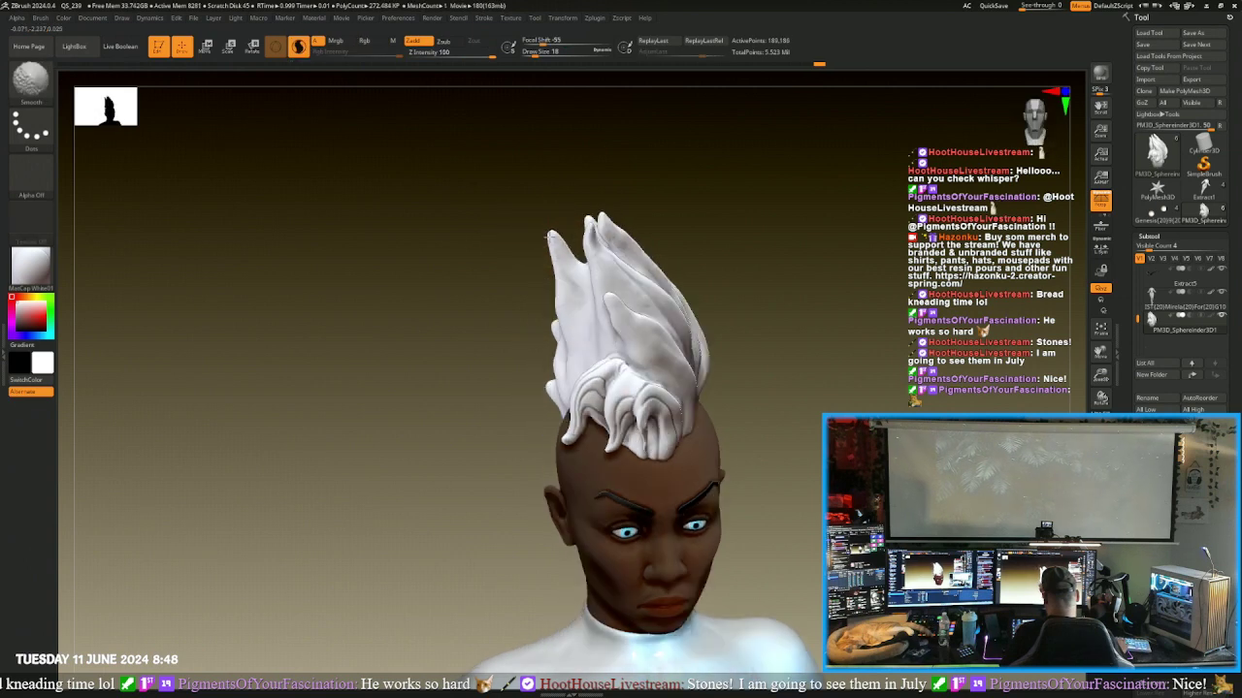
pyautogui.press('shift')
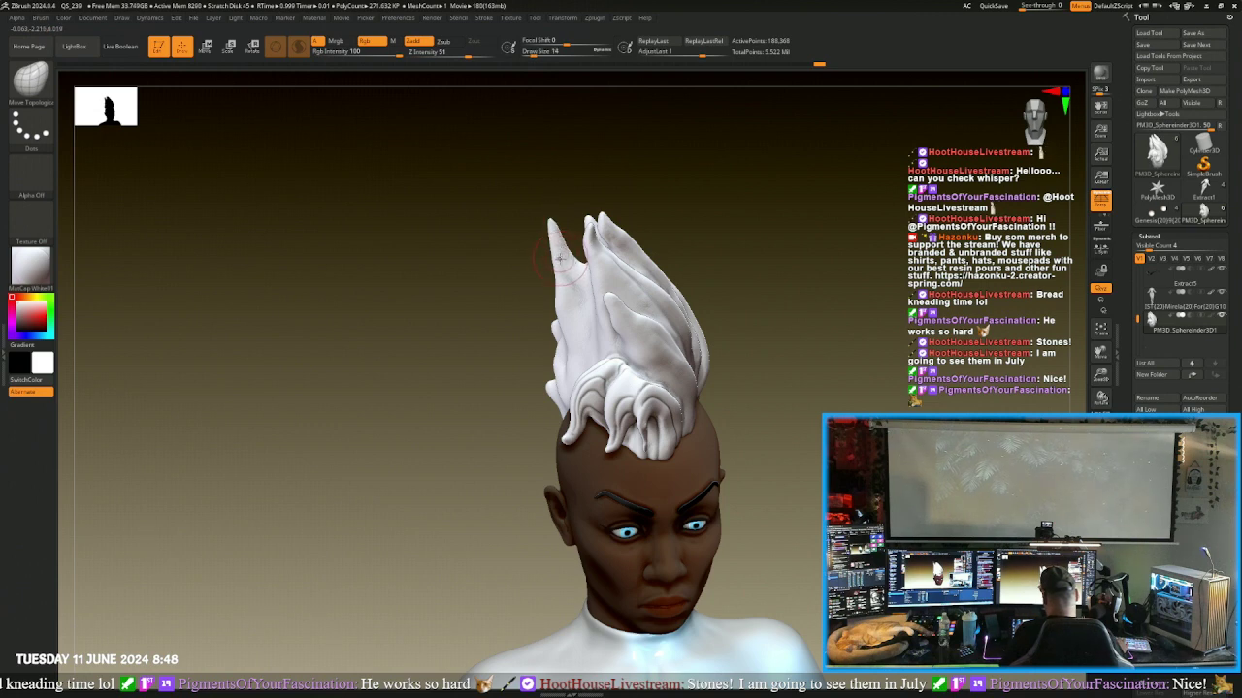
pyautogui.moveTo(499, 233); pyautogui.dragTo(510, 226)
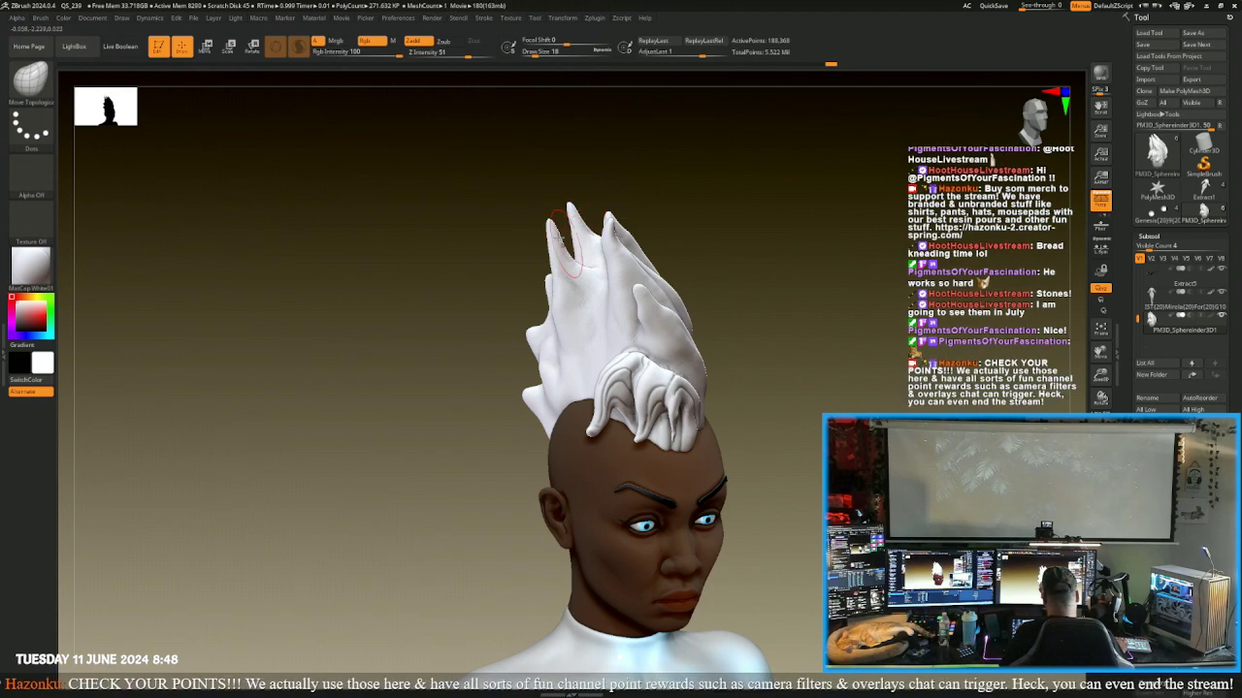
# - Adjust the side spike's direction from above and smooth the surface around it
pyautogui.moveTo(465, 250)
pyautogui.mouseDown()
pyautogui.moveTo(391, 274)
pyautogui.moveTo(403, 267)
pyautogui.moveTo(391, 324)
pyautogui.moveTo(405, 319)
pyautogui.mouseUp()
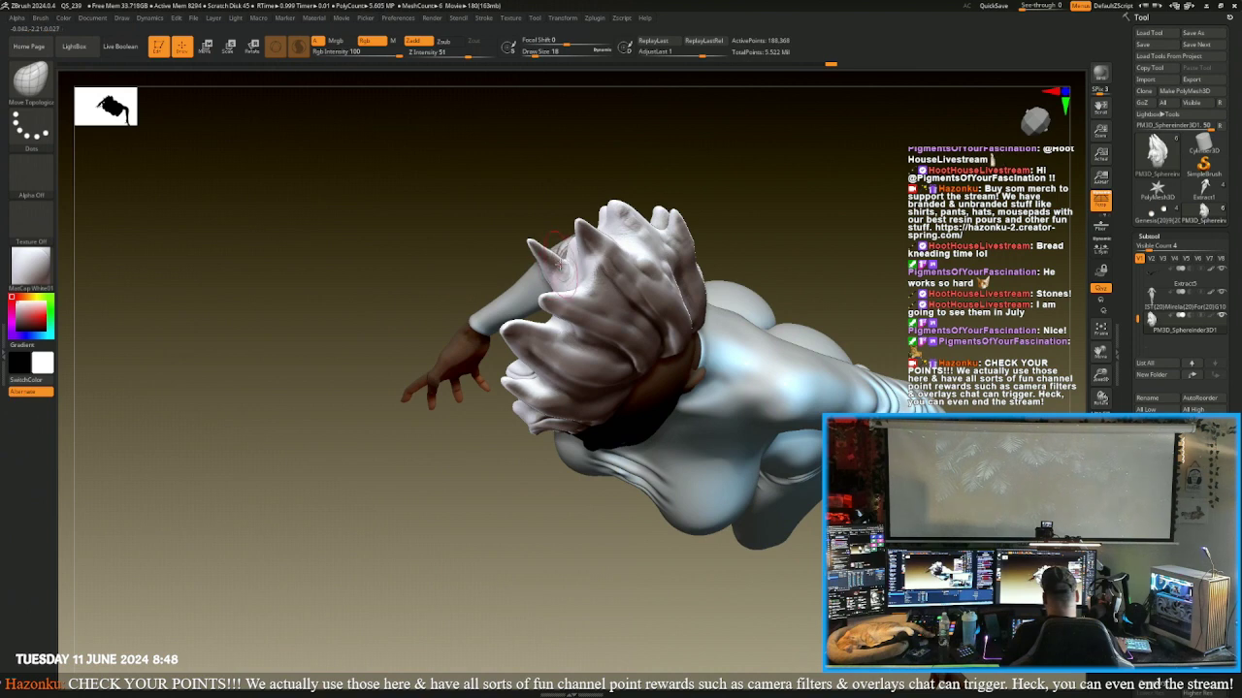
pyautogui.moveTo(443, 246)
pyautogui.mouseDown()
pyautogui.moveTo(463, 243)
pyautogui.moveTo(555, 297)
pyautogui.mouseUp()
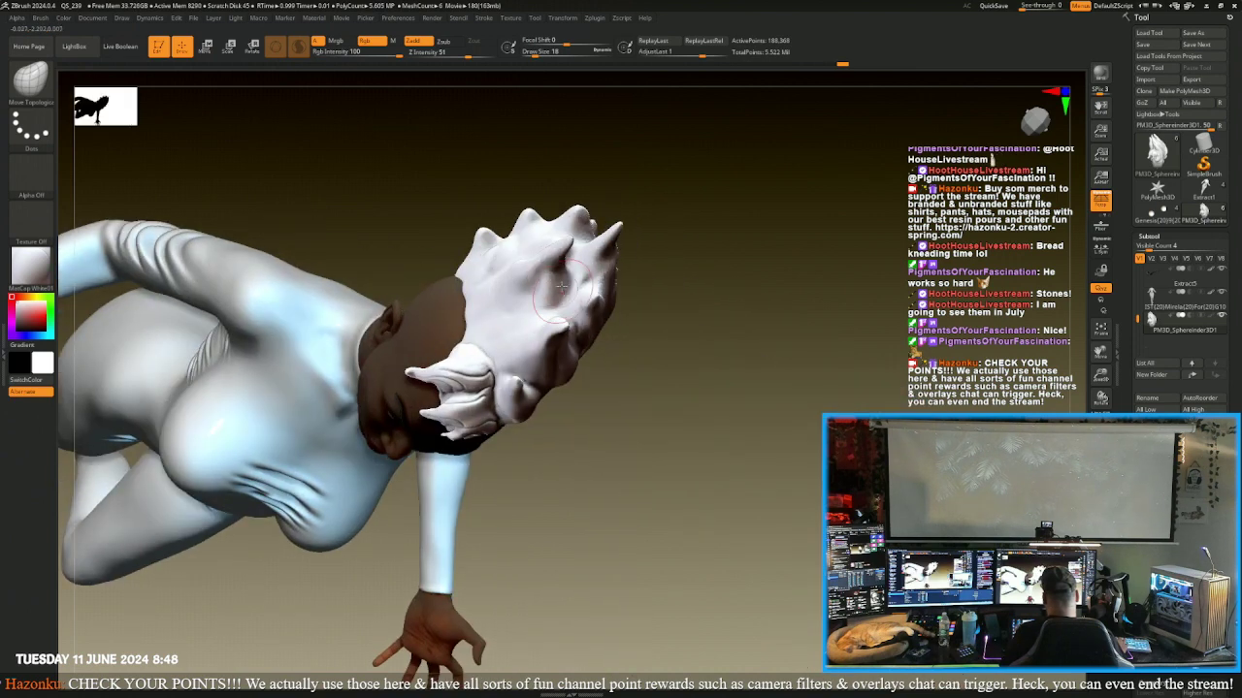
pyautogui.moveTo(559, 250)
pyautogui.keyDown('shift'); pyautogui.mouseDown()
pyautogui.moveTo(567, 243)
pyautogui.moveTo(548, 238)
pyautogui.mouseUp(); pyautogui.keyUp('shift')
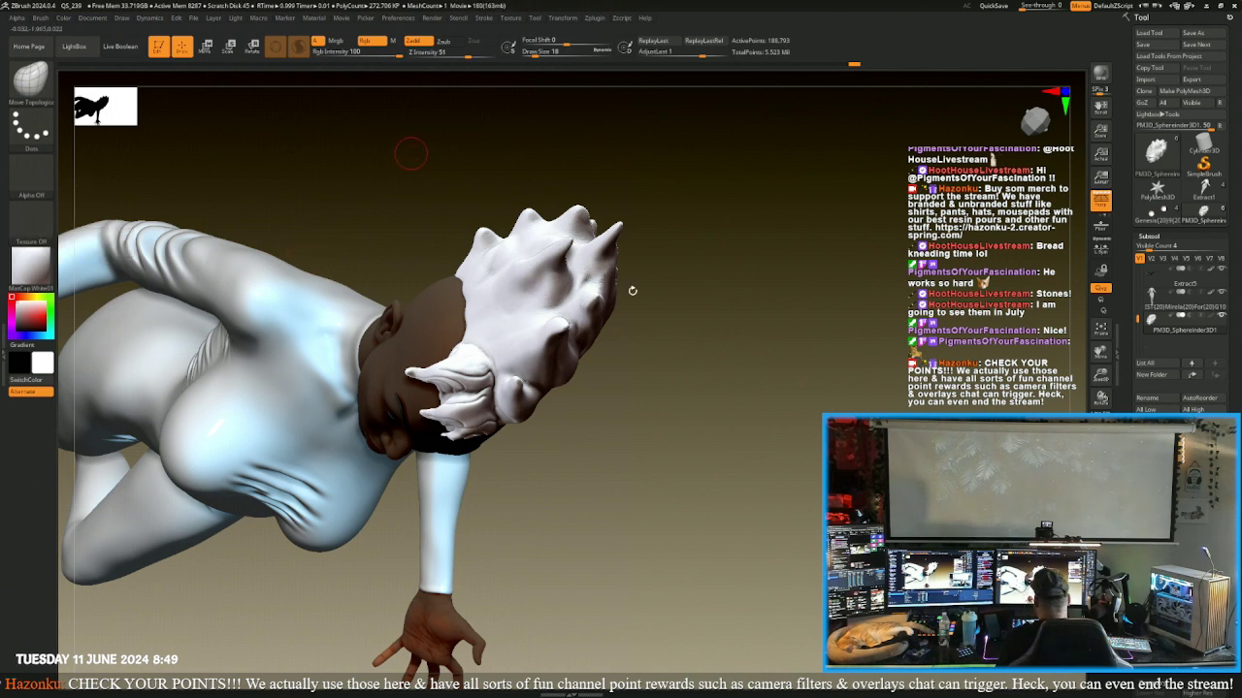
pyautogui.moveTo(714, 412); pyautogui.dragTo(772, 464)
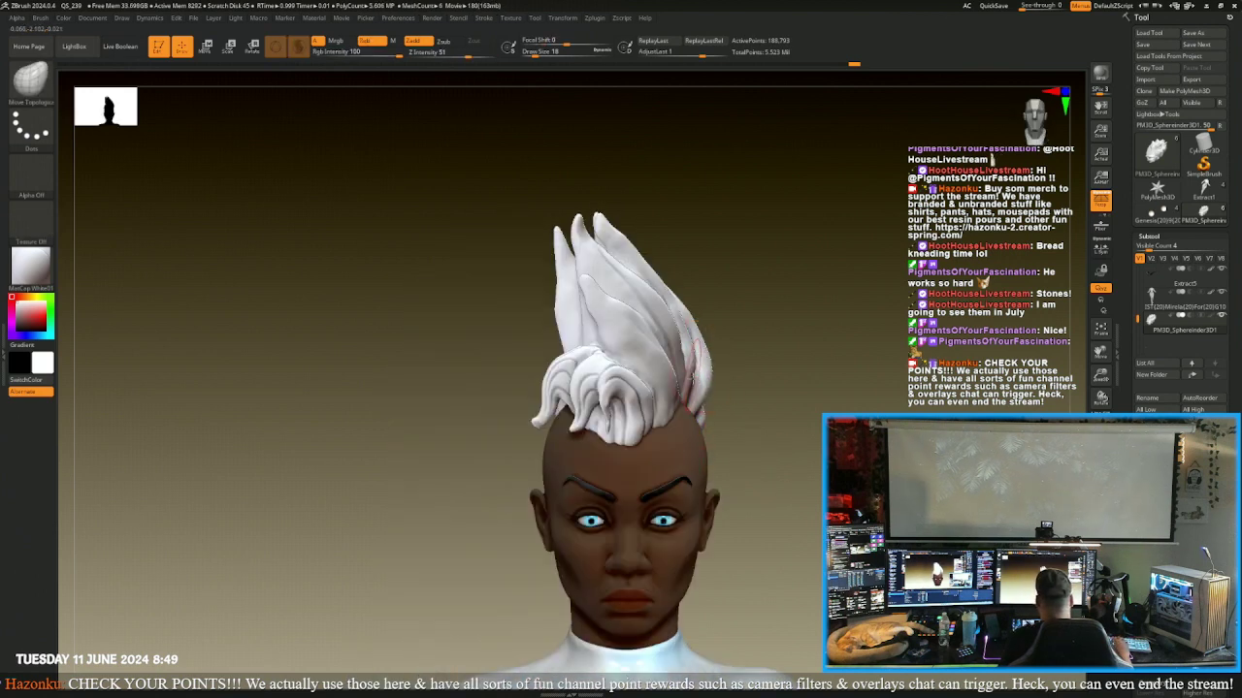
# - Carve flowing grooves down the small front spike above the forelock with the DamStandard brush at draw size 7
pyautogui.click(31, 83)
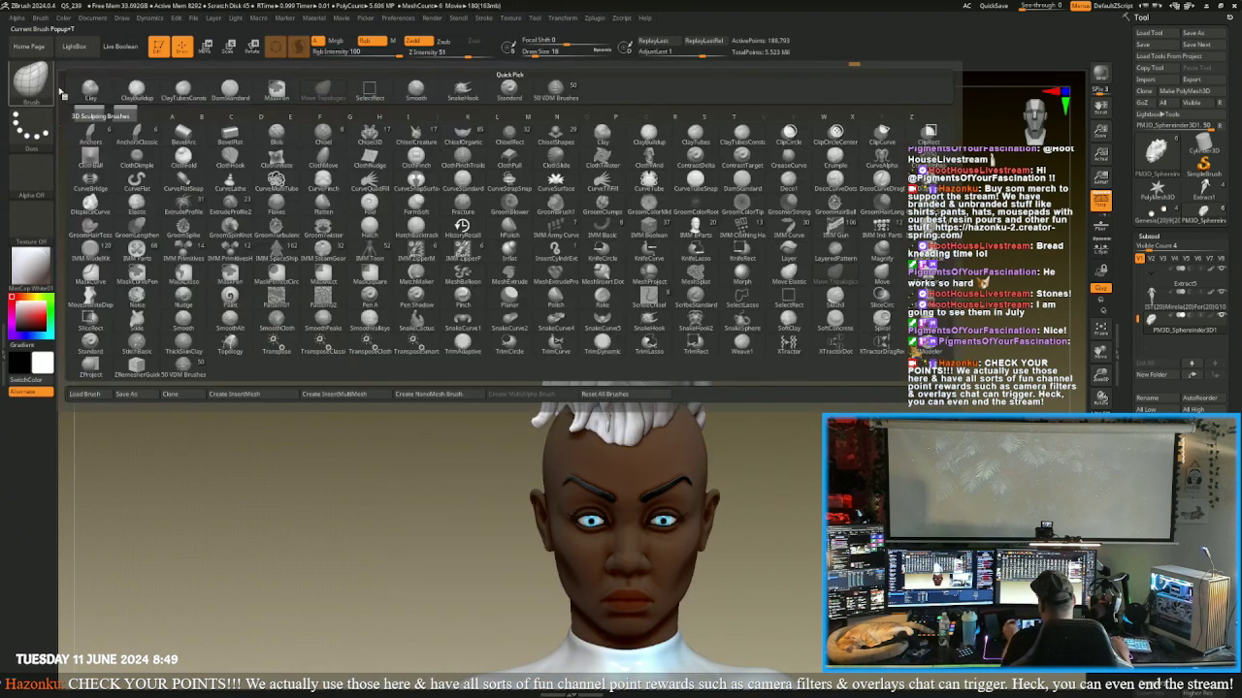
pyautogui.click(230, 91)
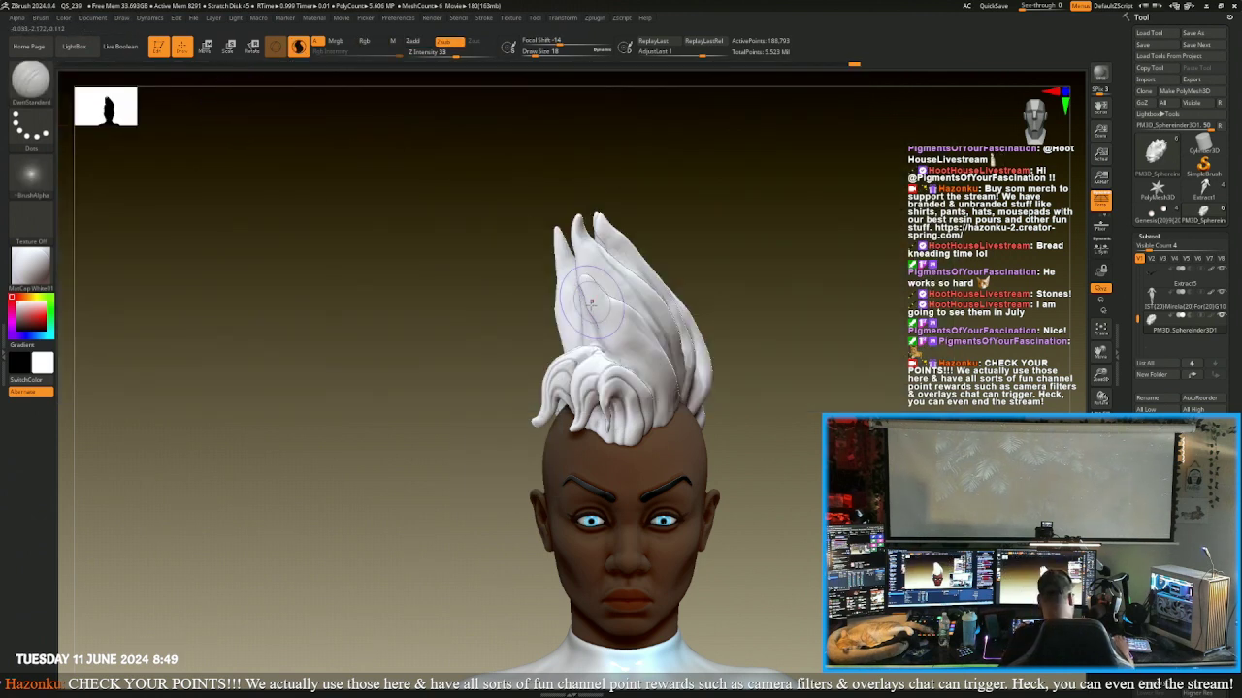
pyautogui.moveTo(818, 433); pyautogui.dragTo(768, 382)
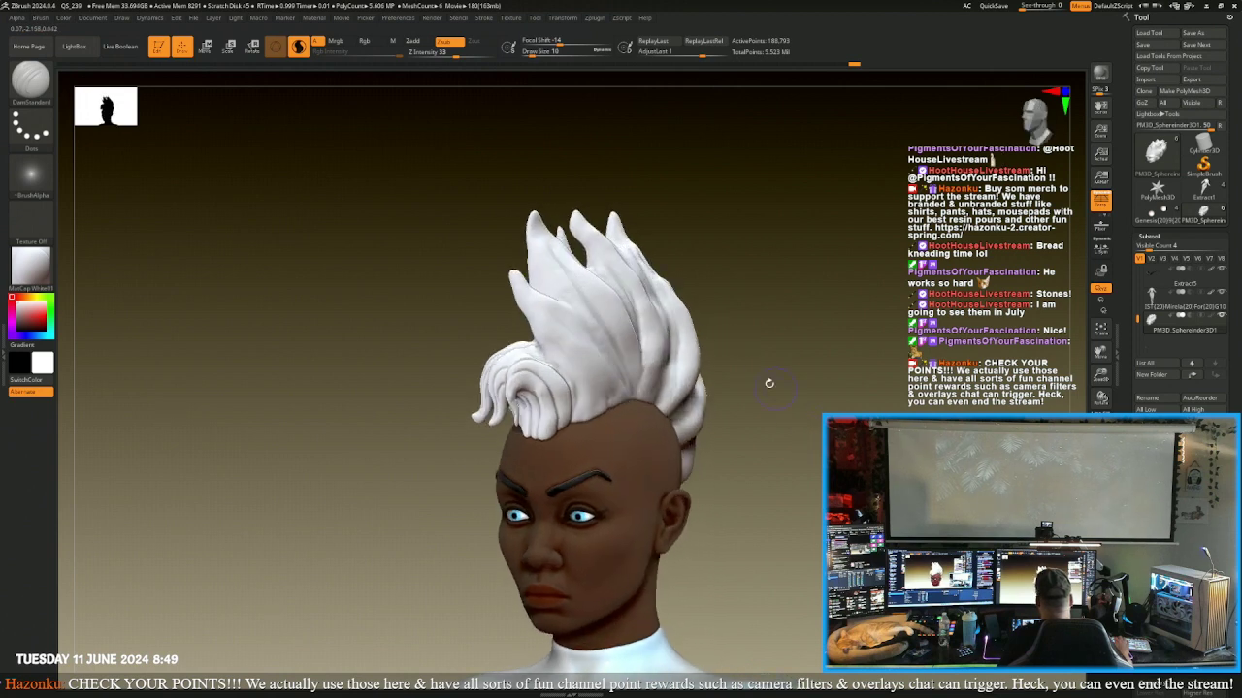
pyautogui.moveTo(414, 275); pyautogui.dragTo(442, 284)
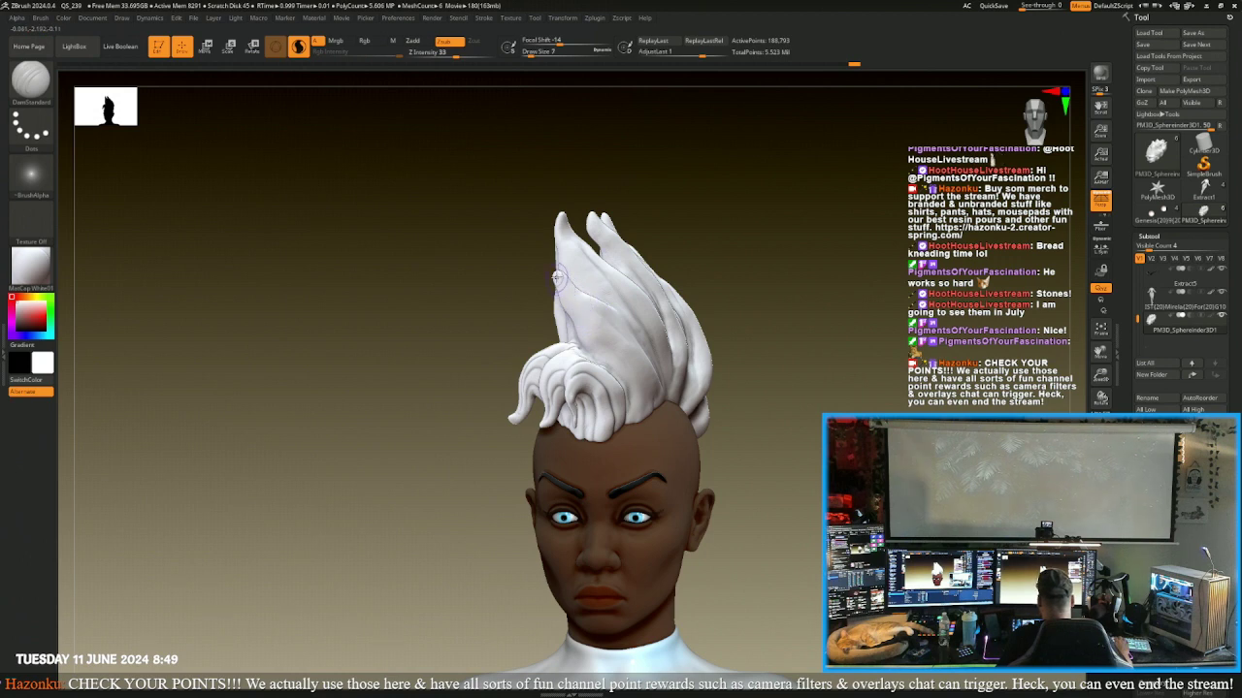
pyautogui.moveTo(558, 277); pyautogui.dragTo(579, 302)
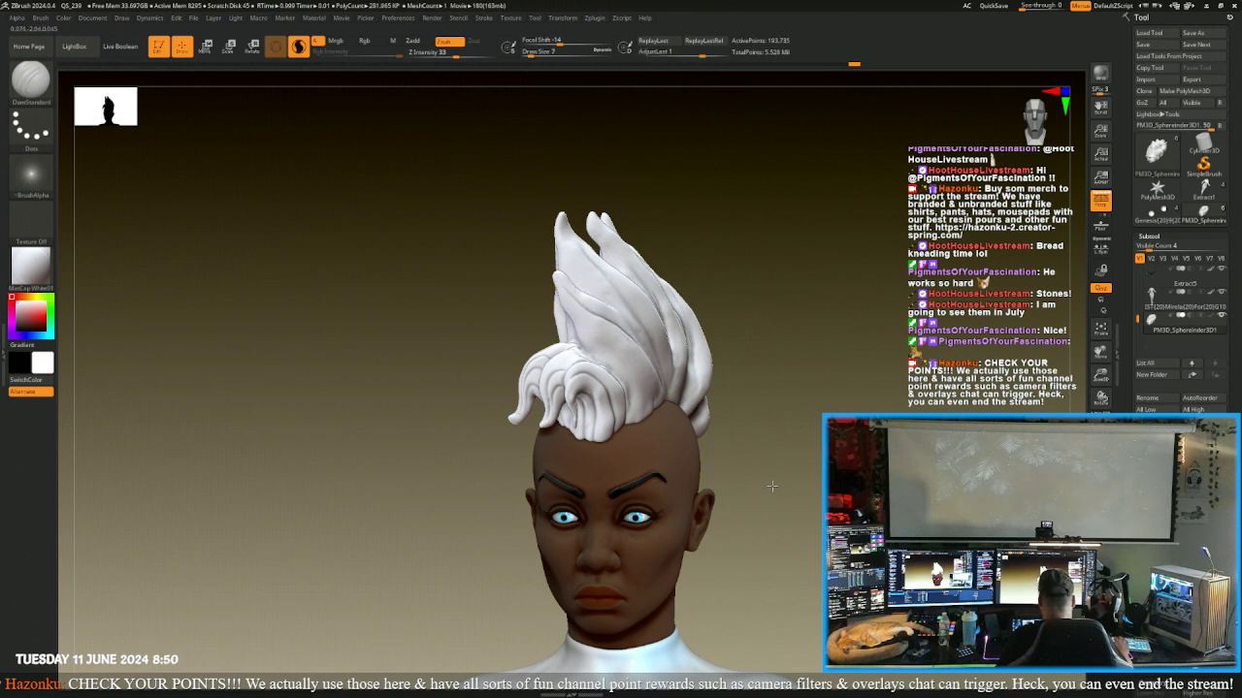
pyautogui.moveTo(771, 486)
pyautogui.mouseDown()
pyautogui.moveTo(661, 433)
pyautogui.moveTo(611, 354)
pyautogui.mouseUp()
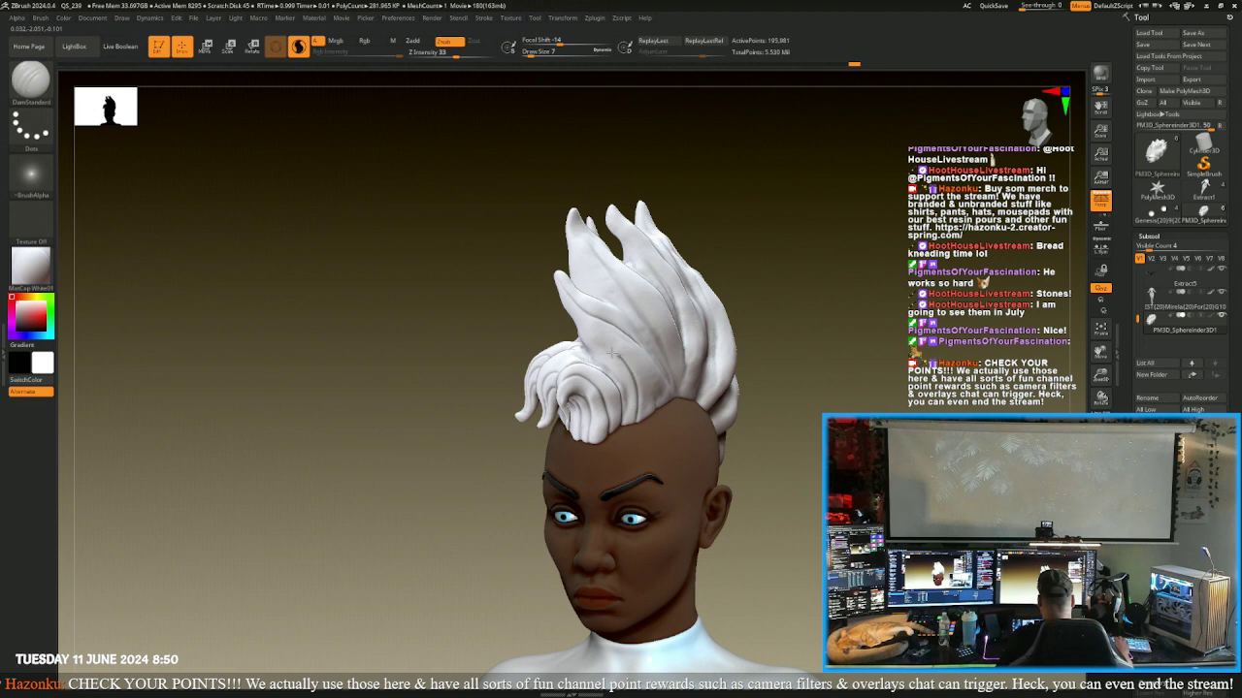
pyautogui.moveTo(488, 280); pyautogui.dragTo(528, 291, button='right')
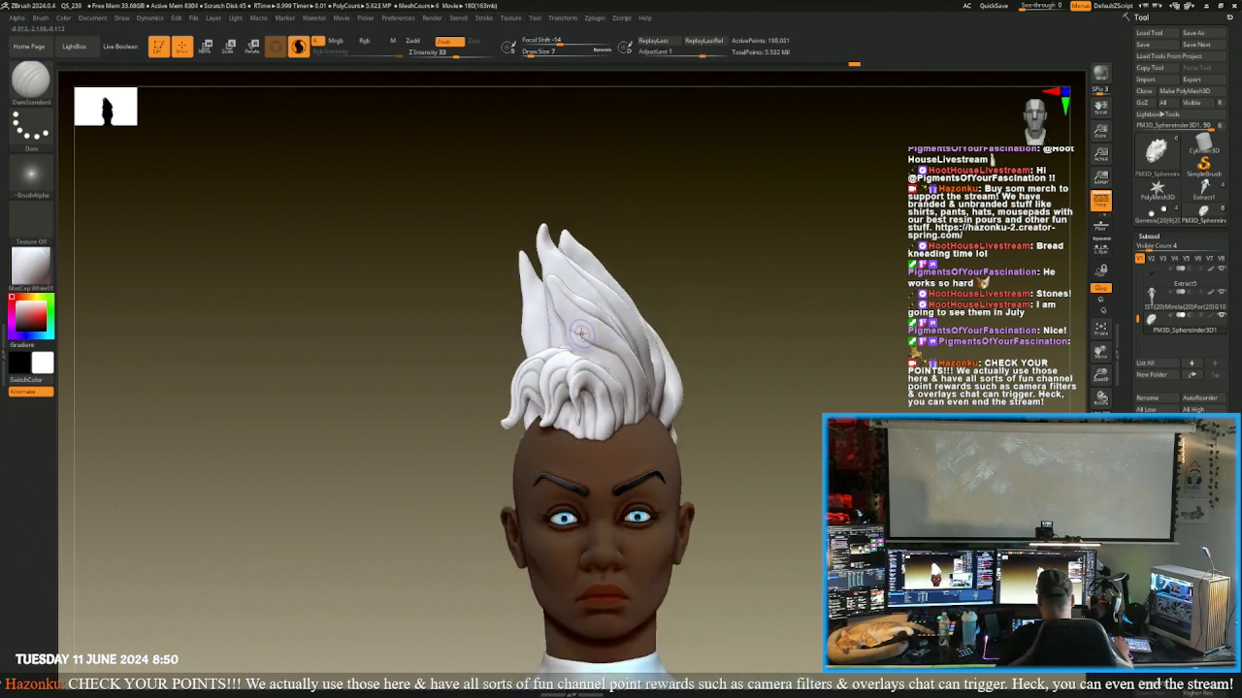
# - Extend the grooves from the small front spike's base toward the hairline and smooth the spike's inner side
pyautogui.moveTo(581, 334)
pyautogui.mouseDown()
pyautogui.moveTo(612, 347)
pyautogui.moveTo(636, 385)
pyautogui.mouseUp()
pyautogui.moveTo(781, 388); pyautogui.dragTo(718, 426, button='right')
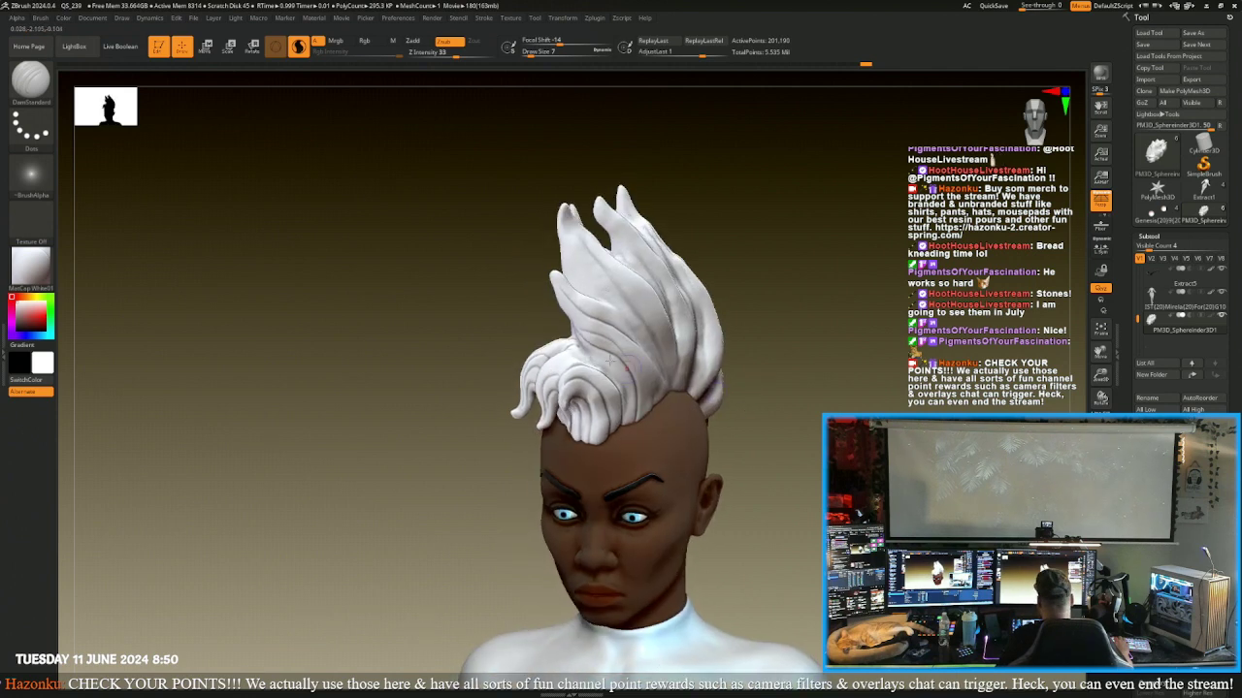
pyautogui.moveTo(600, 345); pyautogui.dragTo(629, 358)
pyautogui.moveTo(494, 321)
pyautogui.mouseDown()
pyautogui.moveTo(627, 352)
pyautogui.moveTo(571, 328)
pyautogui.mouseUp()
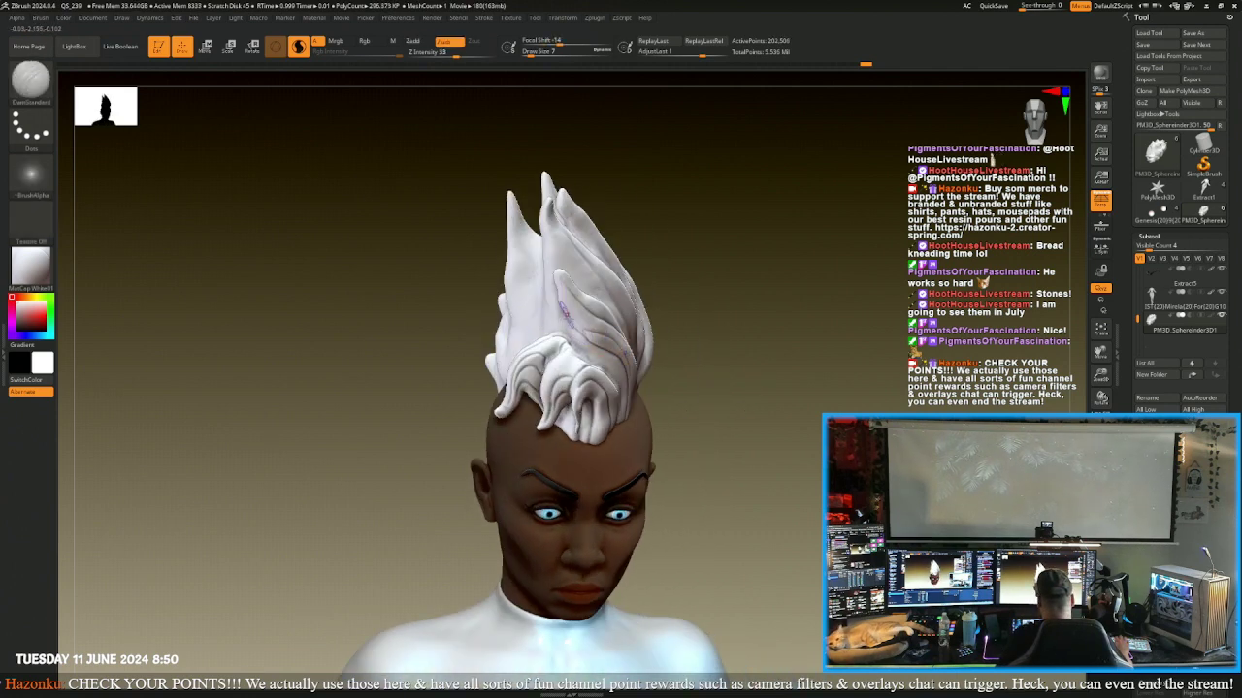
pyautogui.moveTo(494, 276)
pyautogui.mouseDown()
pyautogui.moveTo(571, 299)
pyautogui.moveTo(578, 256)
pyautogui.mouseUp()
pyautogui.keyDown('shift'); pyautogui.moveTo(573, 309); pyautogui.dragTo(580, 332); pyautogui.keyUp('shift')
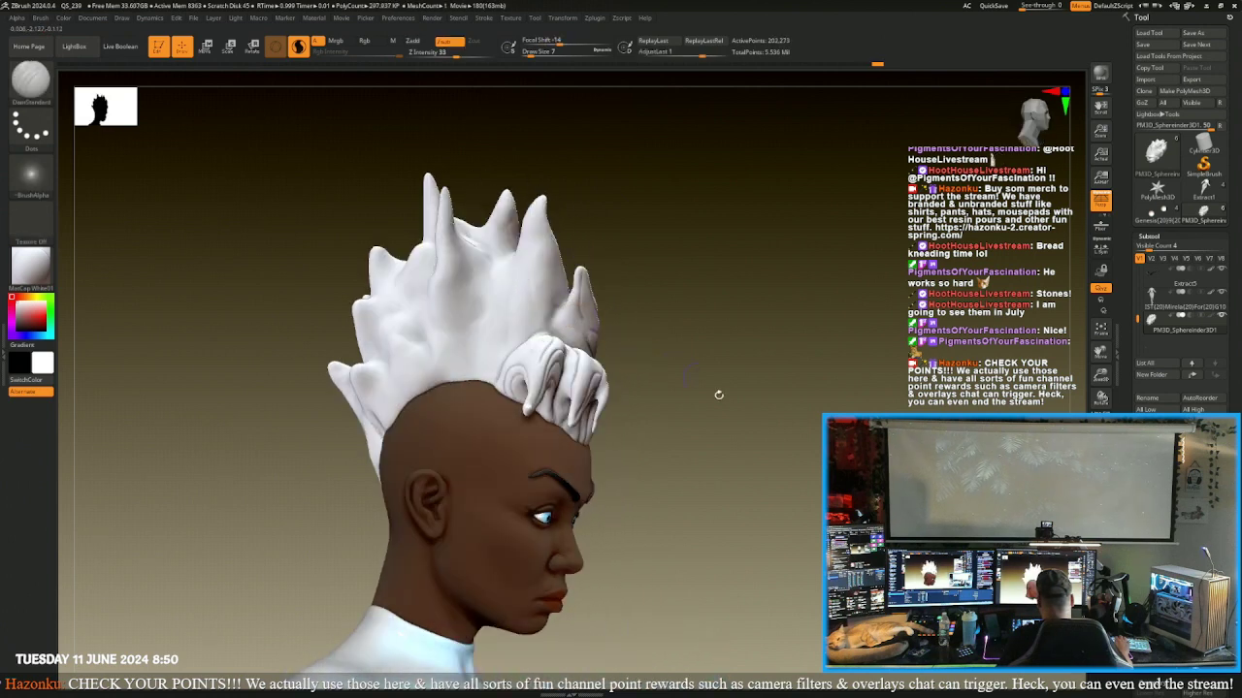
# - Carve further strand grooves from the small front spike down its flank into the hair behind the forelock
pyautogui.moveTo(715, 394)
pyautogui.mouseDown()
pyautogui.moveTo(588, 320)
pyautogui.moveTo(596, 374)
pyautogui.moveTo(582, 335)
pyautogui.mouseUp()
pyautogui.moveTo(798, 401); pyautogui.dragTo(669, 417)
pyautogui.moveTo(582, 361)
pyautogui.mouseDown()
pyautogui.moveTo(576, 427)
pyautogui.moveTo(592, 433)
pyautogui.moveTo(597, 339)
pyautogui.mouseUp()
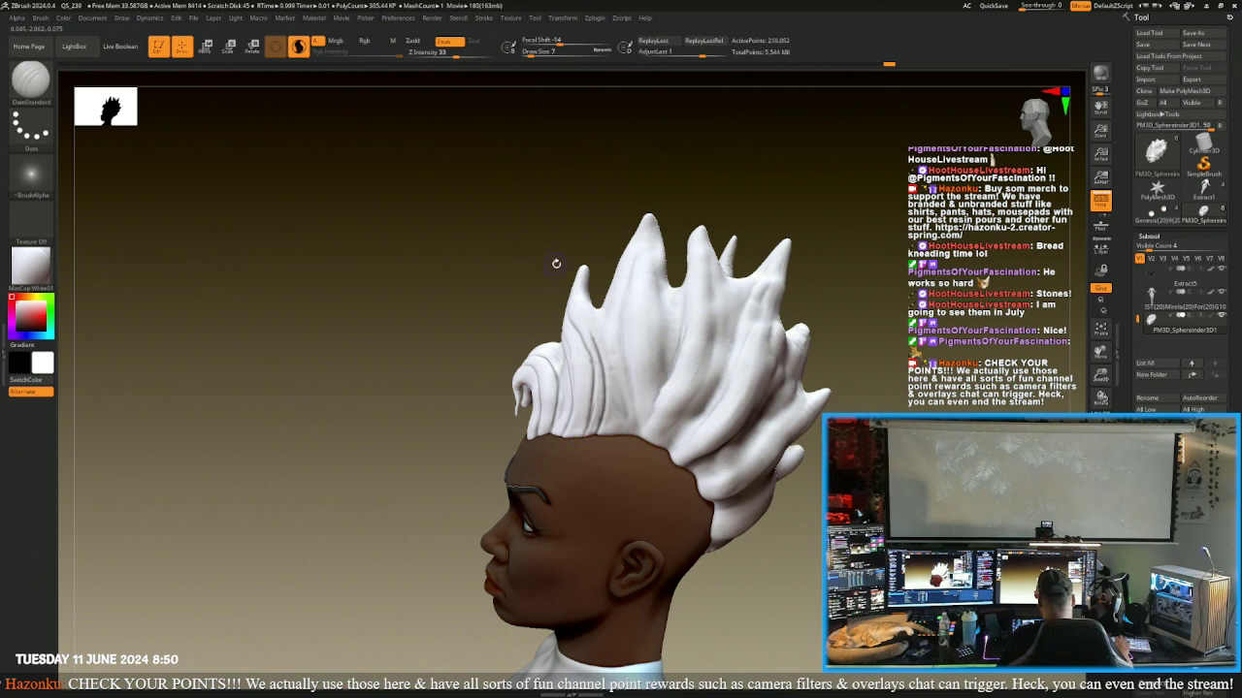
pyautogui.moveTo(501, 273)
pyautogui.mouseDown()
pyautogui.moveTo(511, 320)
pyautogui.moveTo(521, 275)
pyautogui.moveTo(481, 232)
pyautogui.mouseUp()
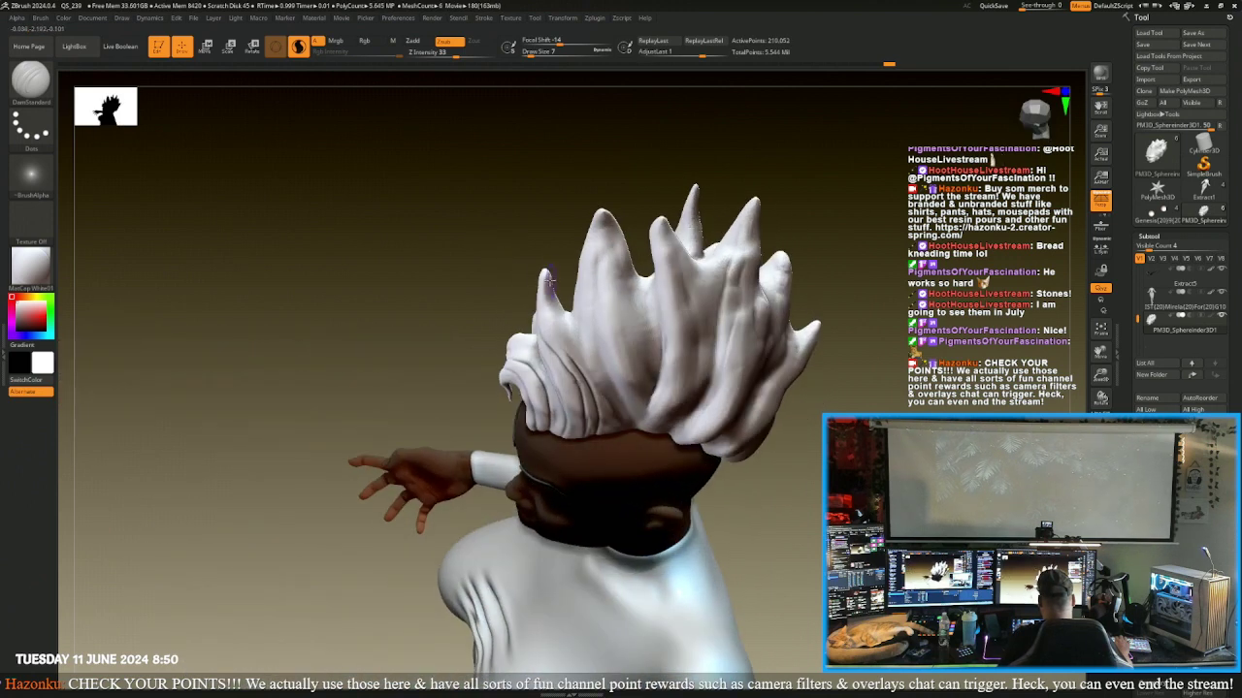
pyautogui.moveTo(545, 315); pyautogui.dragTo(579, 361)
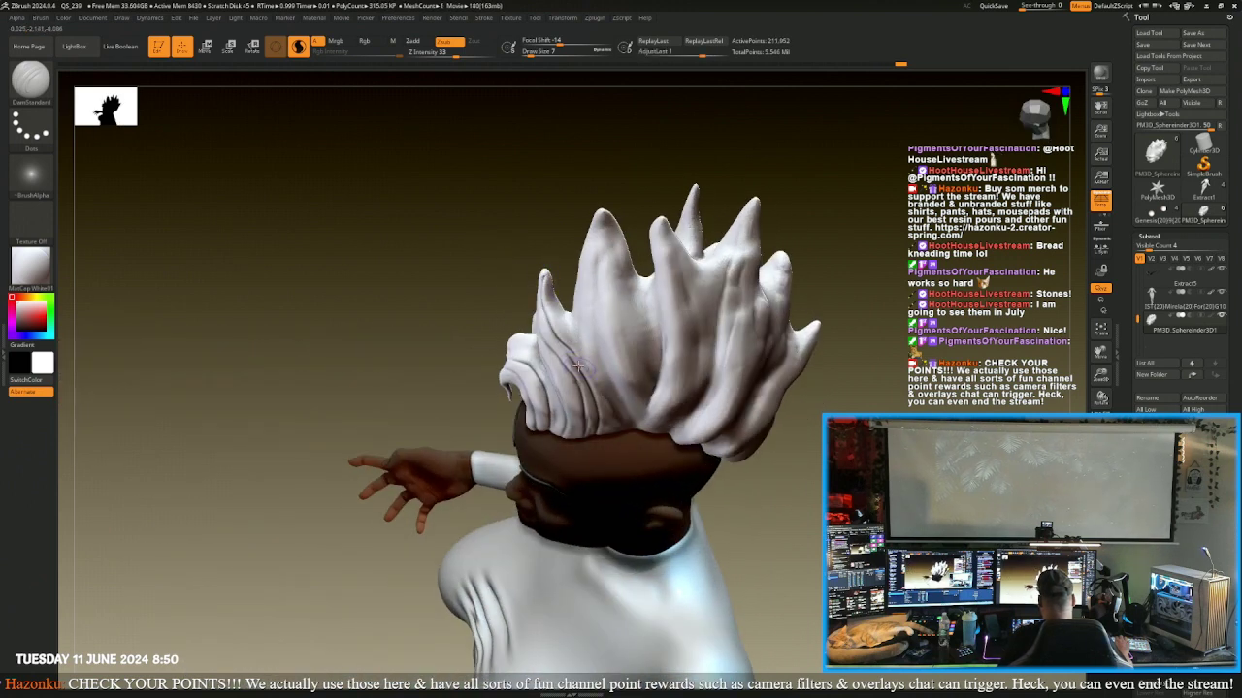
pyautogui.moveTo(505, 242)
pyautogui.keyDown('shift'); pyautogui.mouseDown()
pyautogui.moveTo(523, 316)
pyautogui.moveTo(591, 441)
pyautogui.moveTo(599, 361)
pyautogui.moveTo(551, 300)
pyautogui.moveTo(522, 219)
pyautogui.moveTo(561, 248)
pyautogui.moveTo(556, 280)
pyautogui.moveTo(609, 355)
pyautogui.mouseUp(); pyautogui.keyUp('shift')
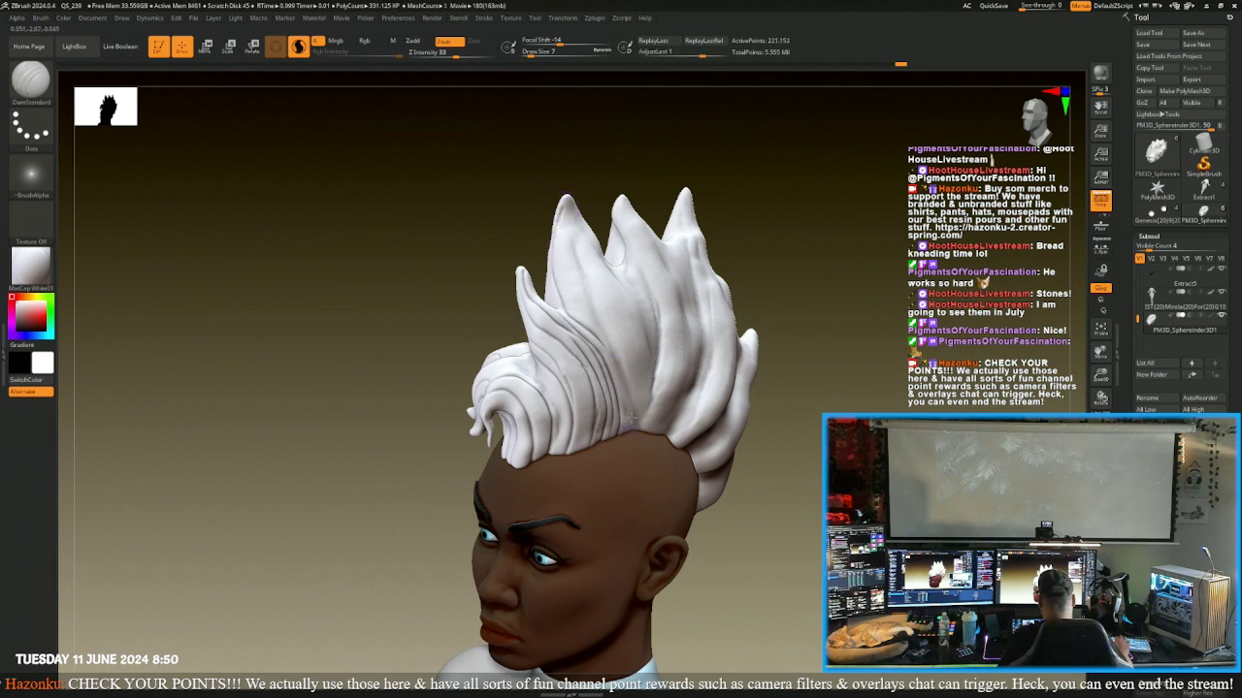
# - Carve long curved grooves between the hairline and the tip of the tall spike behind the small front one, then smooth the tip
pyautogui.moveTo(626, 431)
pyautogui.mouseDown()
pyautogui.moveTo(582, 302)
pyautogui.moveTo(567, 200)
pyautogui.moveTo(585, 214)
pyautogui.moveTo(569, 202)
pyautogui.moveTo(576, 272)
pyautogui.mouseUp()
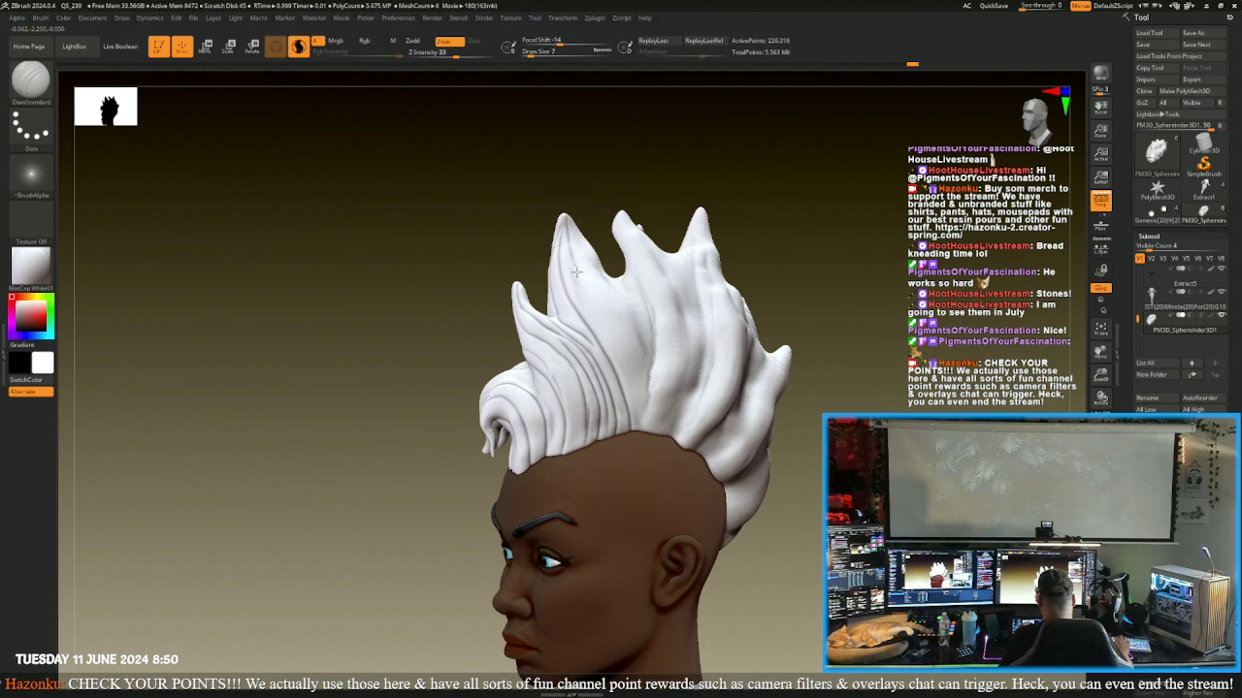
pyautogui.moveTo(639, 374); pyautogui.dragTo(628, 433)
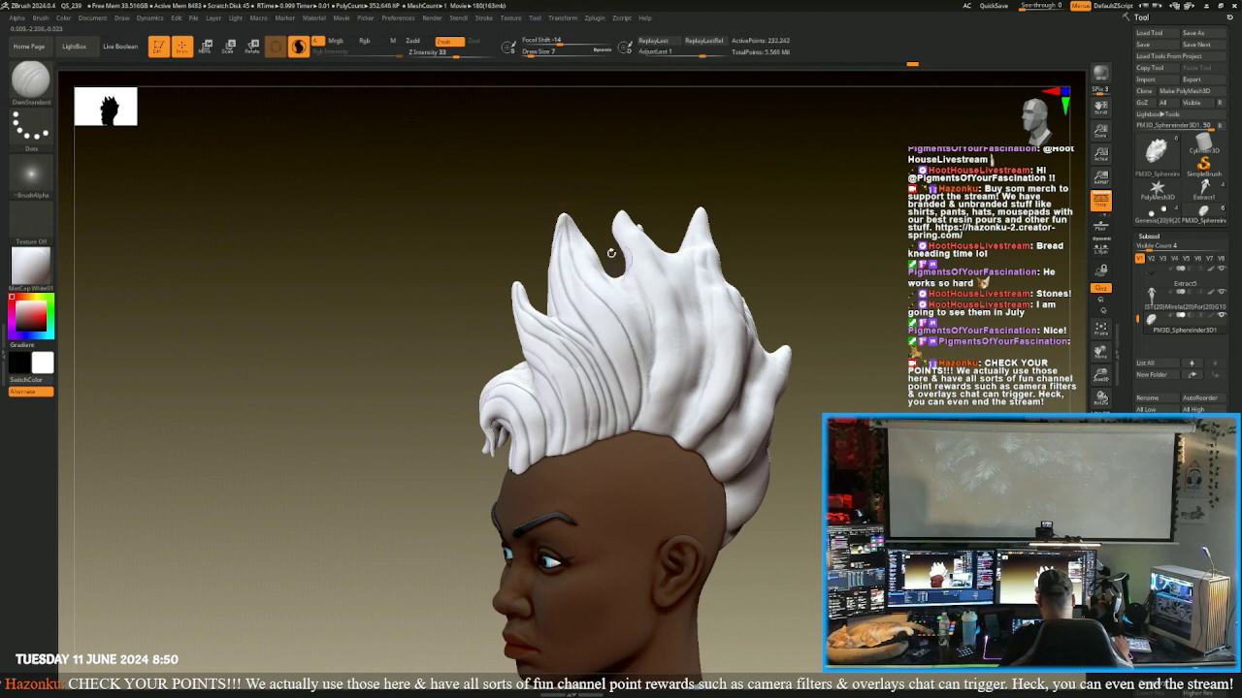
pyautogui.moveTo(610, 252); pyautogui.dragTo(596, 271)
pyautogui.moveTo(618, 367); pyautogui.dragTo(572, 221)
pyautogui.keyDown('shift'); pyautogui.moveTo(452, 216); pyautogui.dragTo(495, 214); pyautogui.keyUp('shift')
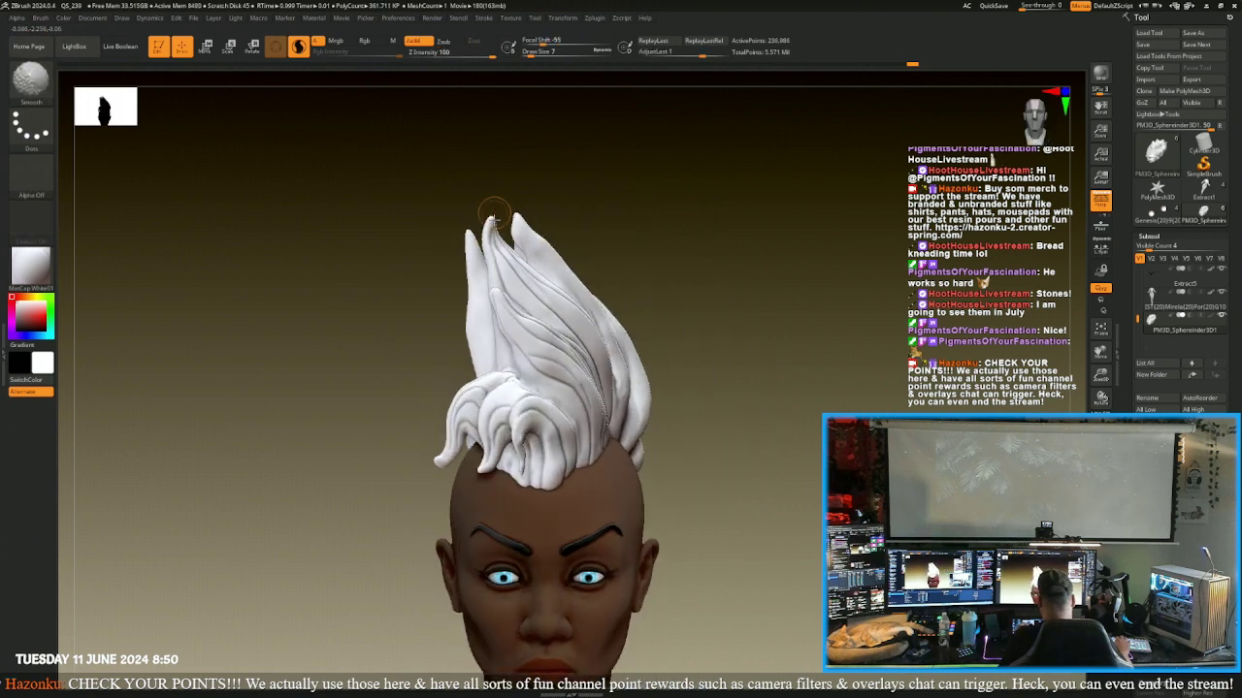
# - Carve grooves on the opposite side of the tall front spike and around the small spike's base behind the forelock
pyautogui.moveTo(388, 304)
pyautogui.mouseDown()
pyautogui.moveTo(346, 317)
pyautogui.moveTo(506, 282)
pyautogui.mouseUp()
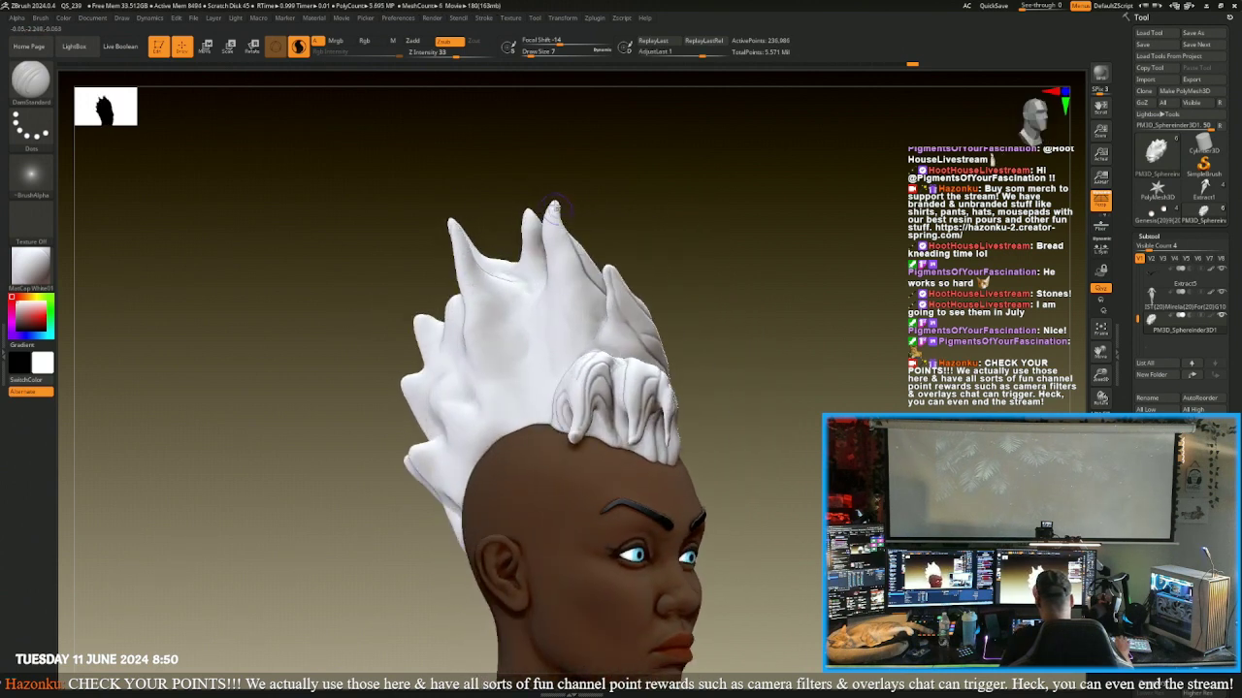
pyautogui.moveTo(553, 209); pyautogui.dragTo(552, 224)
pyautogui.moveTo(596, 318)
pyautogui.mouseDown()
pyautogui.moveTo(595, 341)
pyautogui.moveTo(615, 346)
pyautogui.mouseUp()
pyautogui.moveTo(693, 350); pyautogui.dragTo(749, 352)
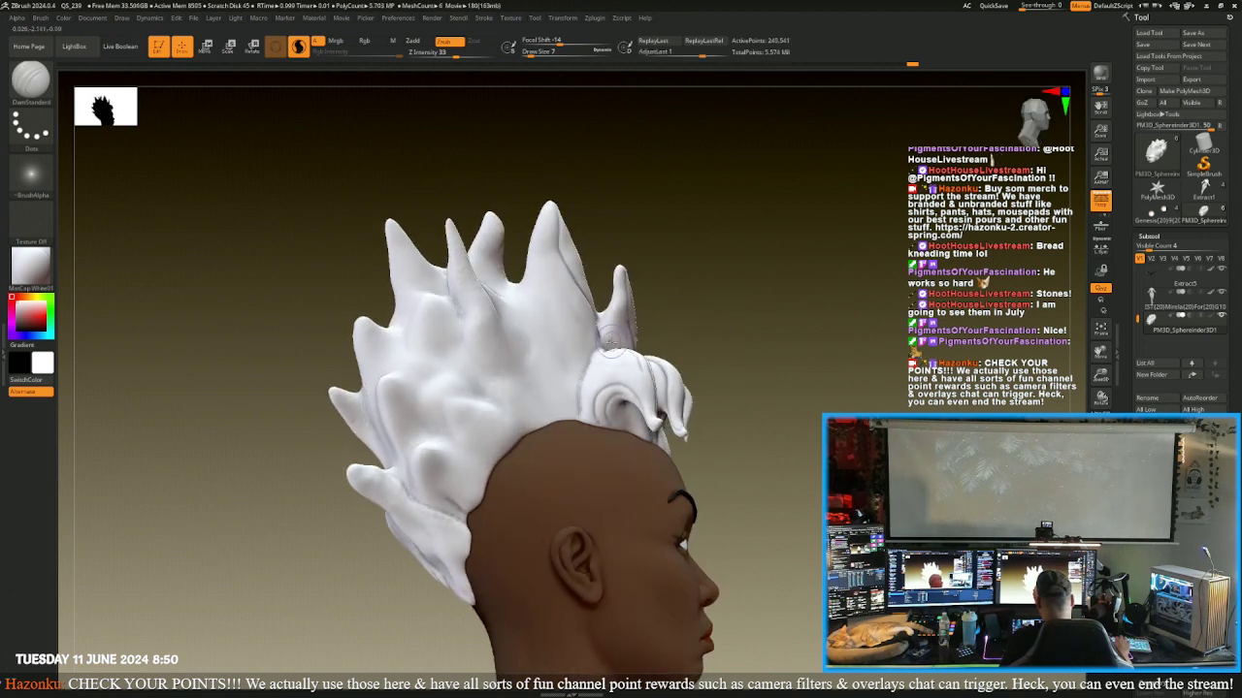
pyautogui.moveTo(608, 345); pyautogui.dragTo(621, 294)
pyautogui.moveTo(696, 285)
pyautogui.mouseDown()
pyautogui.moveTo(608, 289)
pyautogui.moveTo(677, 293)
pyautogui.mouseUp()
pyautogui.moveTo(625, 355)
pyautogui.mouseDown()
pyautogui.moveTo(613, 274)
pyautogui.moveTo(633, 331)
pyautogui.mouseUp()
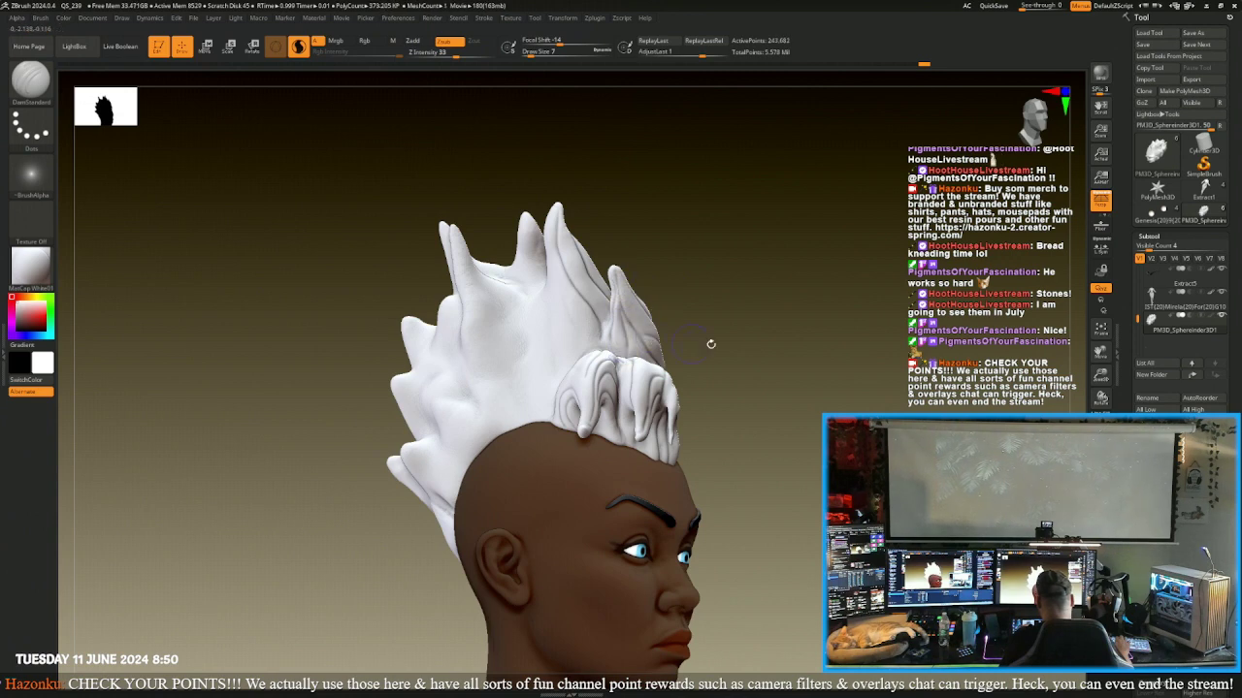
# - Carve a groove from the valley beside the tall front spike down its opposite flank toward the forelock
pyautogui.moveTo(709, 341)
pyautogui.mouseDown()
pyautogui.moveTo(679, 339)
pyautogui.moveTo(710, 337)
pyautogui.mouseUp()
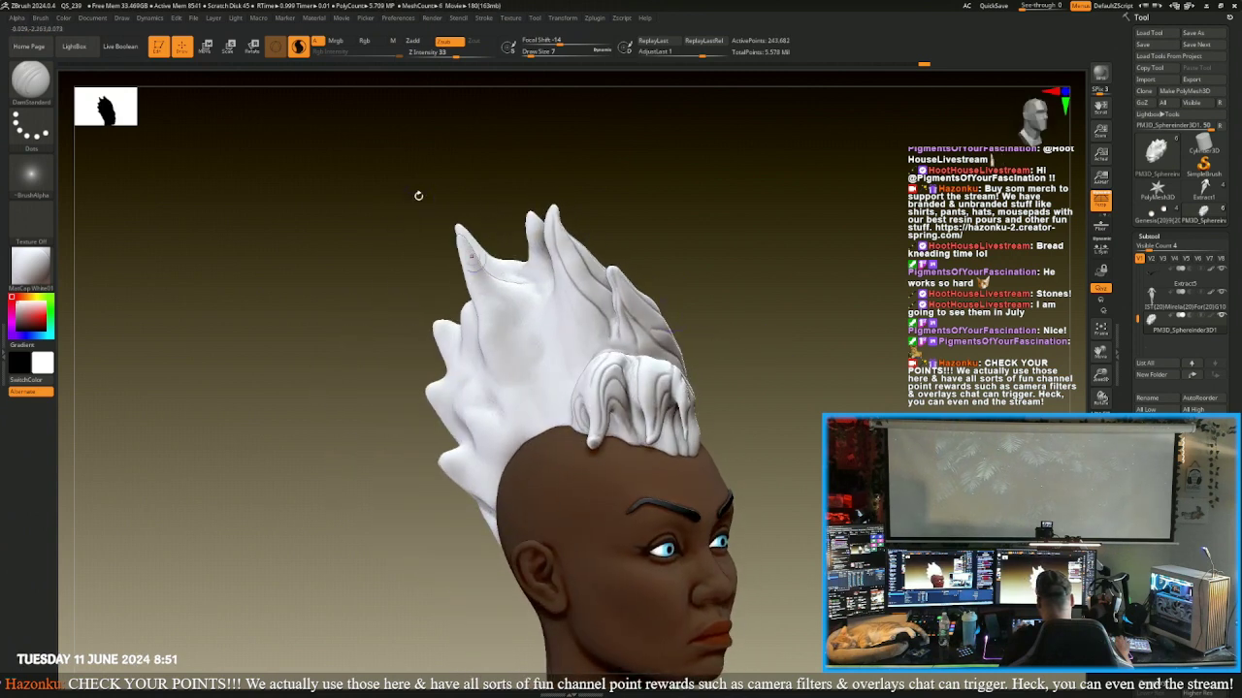
pyautogui.moveTo(424, 173)
pyautogui.mouseDown()
pyautogui.moveTo(447, 150)
pyautogui.moveTo(469, 152)
pyautogui.mouseUp()
pyautogui.moveTo(530, 281)
pyautogui.mouseDown()
pyautogui.moveTo(534, 222)
pyautogui.moveTo(530, 293)
pyautogui.mouseUp()
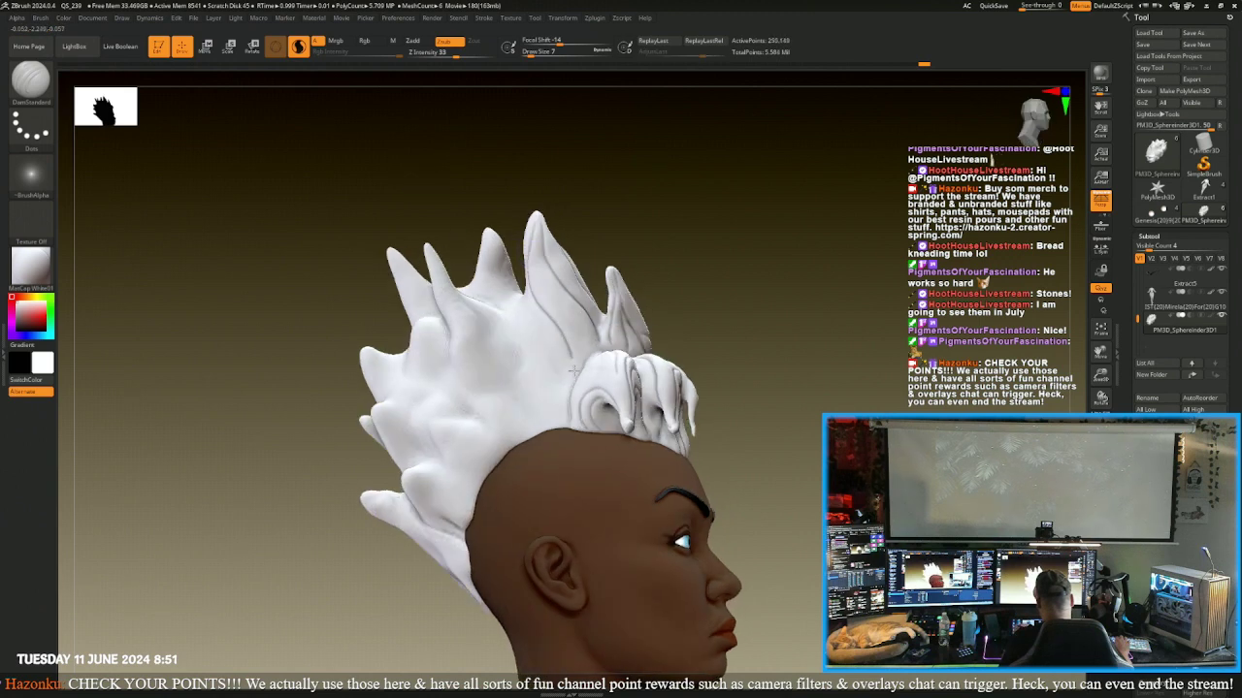
pyautogui.moveTo(386, 194); pyautogui.dragTo(388, 213)
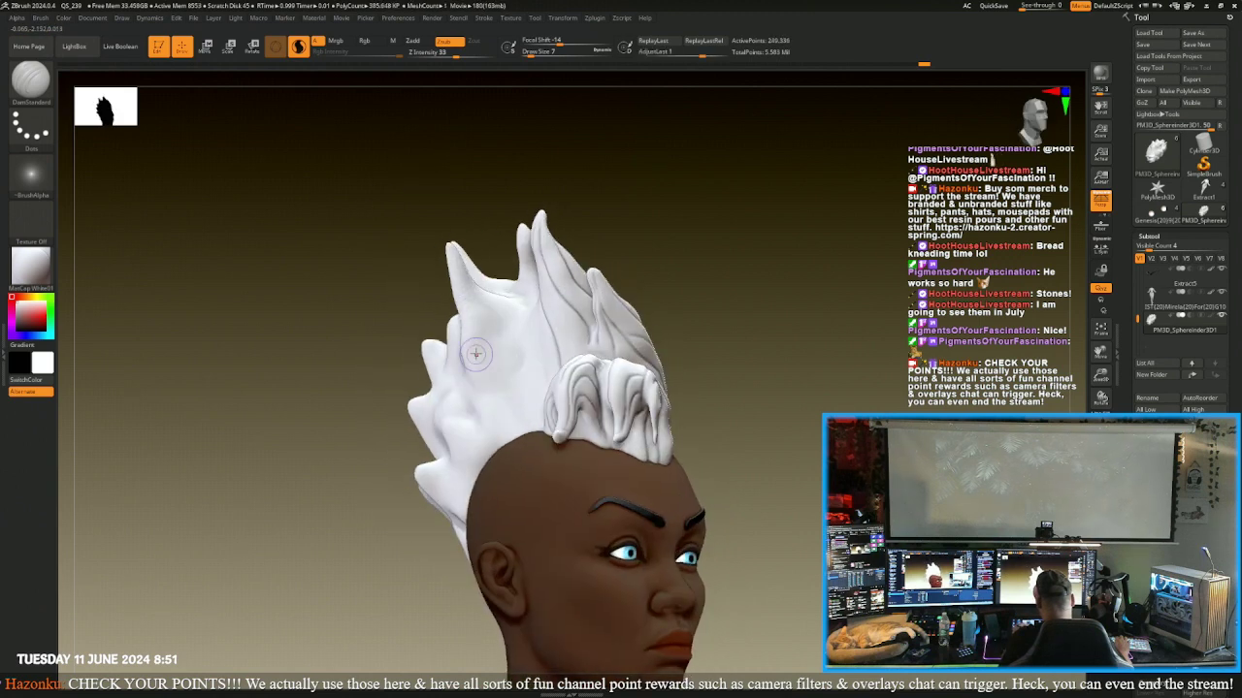
# - Carve long grooves from the tip of the next side spike down across the smooth flank to the hairline
pyautogui.moveTo(449, 251)
pyautogui.mouseDown()
pyautogui.moveTo(463, 331)
pyautogui.moveTo(541, 430)
pyautogui.mouseUp()
pyautogui.moveTo(355, 268)
pyautogui.mouseDown()
pyautogui.moveTo(346, 313)
pyautogui.moveTo(357, 301)
pyautogui.mouseUp()
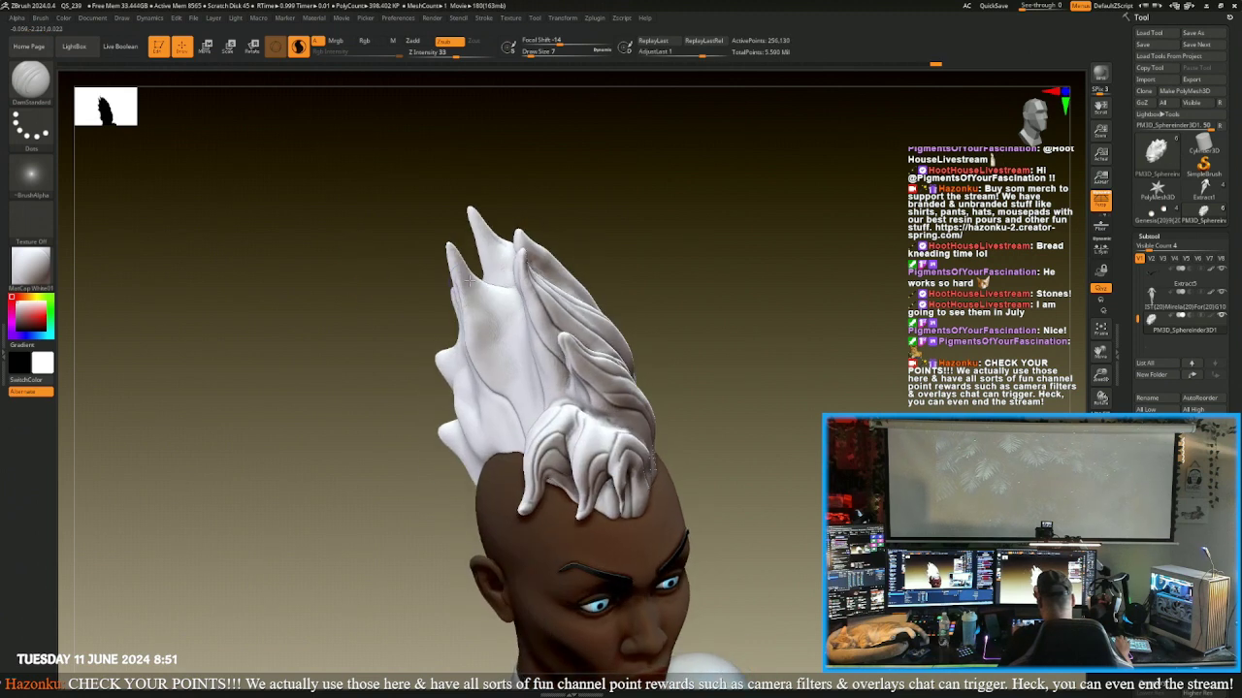
pyautogui.moveTo(445, 247); pyautogui.dragTo(494, 363)
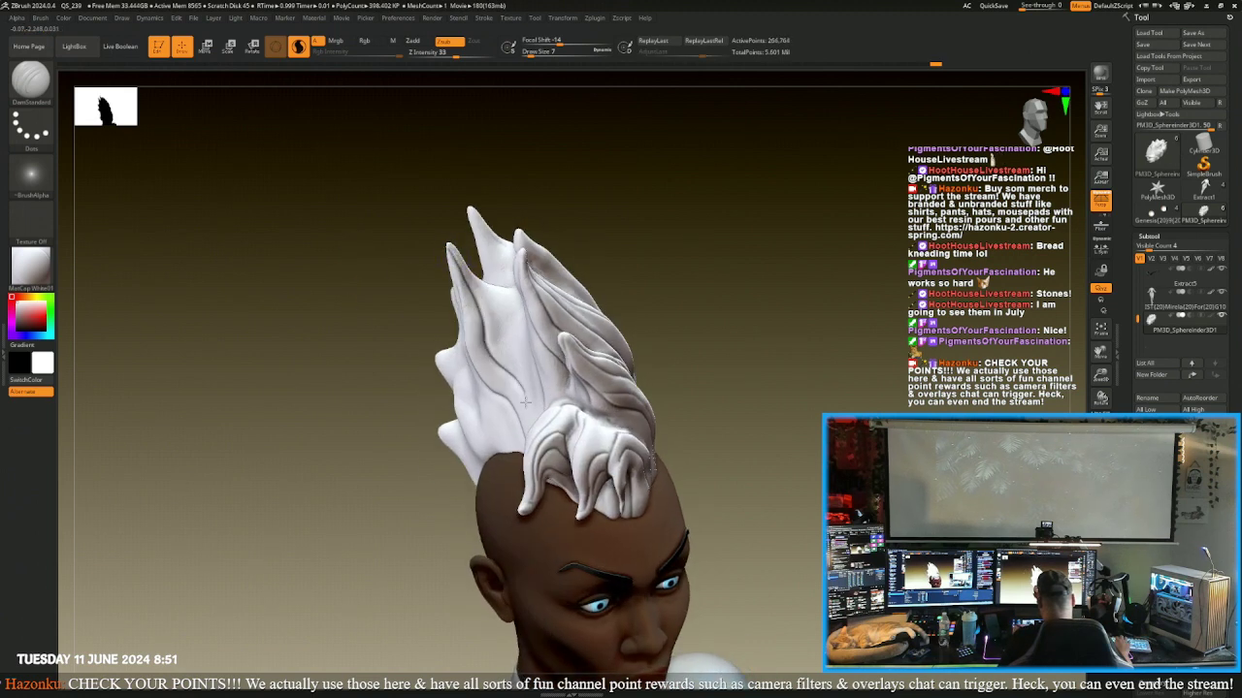
pyautogui.moveTo(533, 405)
pyautogui.mouseDown()
pyautogui.moveTo(463, 262)
pyautogui.moveTo(493, 285)
pyautogui.mouseUp()
pyautogui.moveTo(428, 290)
pyautogui.mouseDown()
pyautogui.moveTo(416, 255)
pyautogui.moveTo(506, 287)
pyautogui.moveTo(447, 244)
pyautogui.mouseUp()
# - Continue the grooves around the rear of that side spike from above and behind, and smooth the area
pyautogui.moveTo(366, 225)
pyautogui.mouseDown()
pyautogui.moveTo(338, 288)
pyautogui.moveTo(280, 208)
pyautogui.moveTo(588, 327)
pyautogui.moveTo(558, 320)
pyautogui.moveTo(594, 367)
pyautogui.mouseUp()
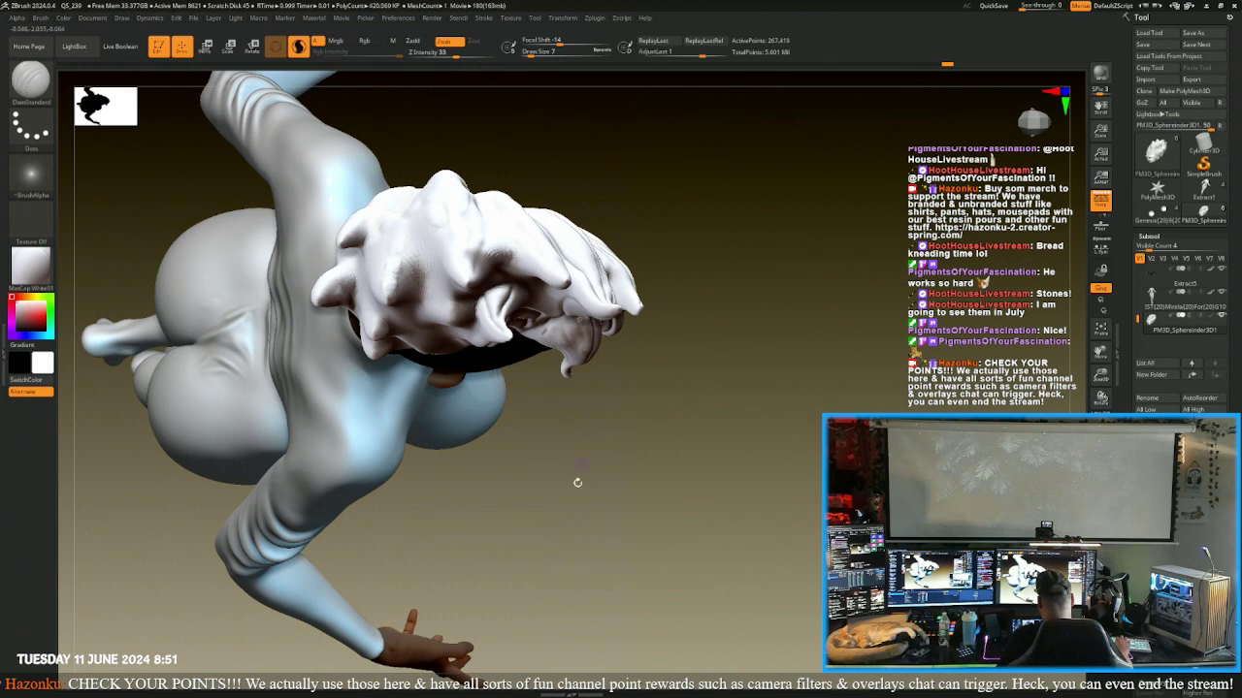
pyautogui.moveTo(576, 479); pyautogui.dragTo(477, 270)
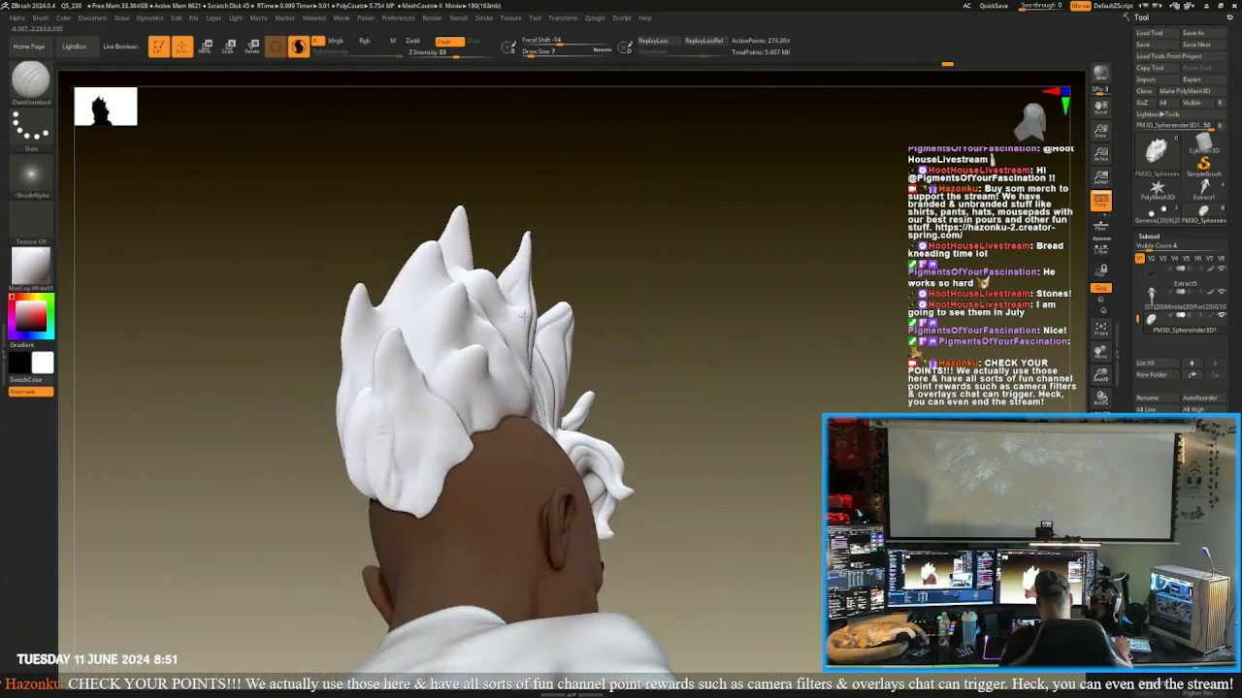
pyautogui.moveTo(634, 304); pyautogui.dragTo(629, 335)
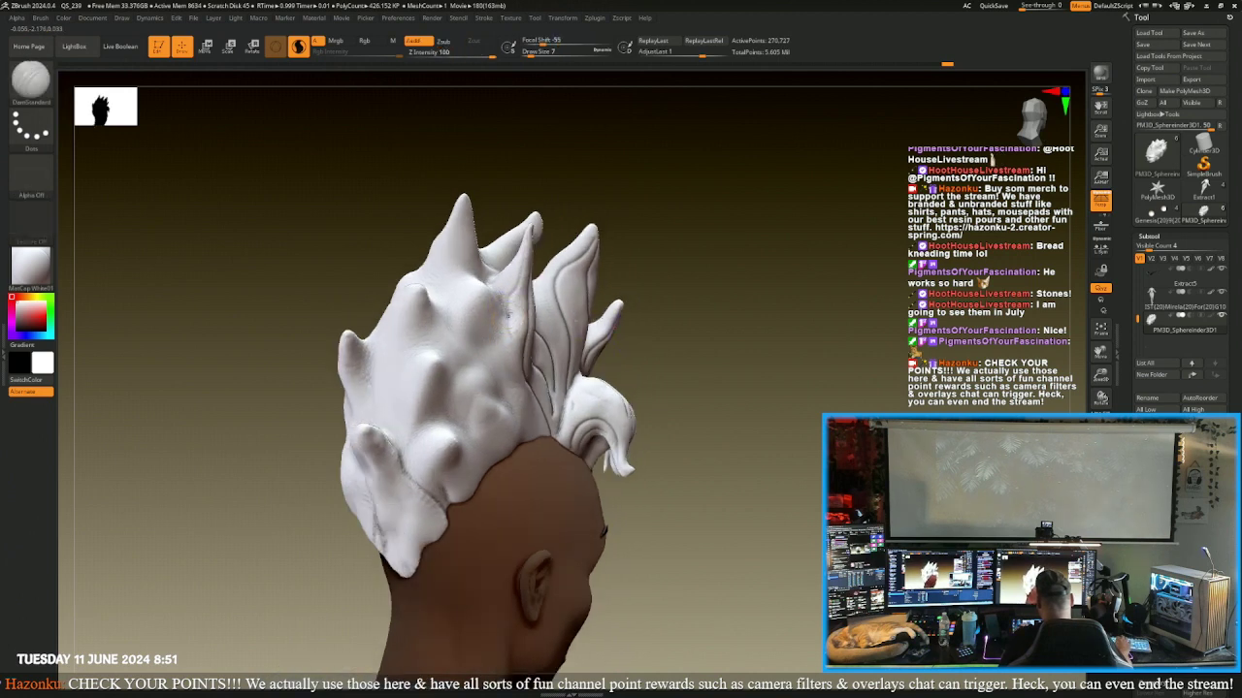
pyautogui.hotkey('ctrl', 'shift', 'z')
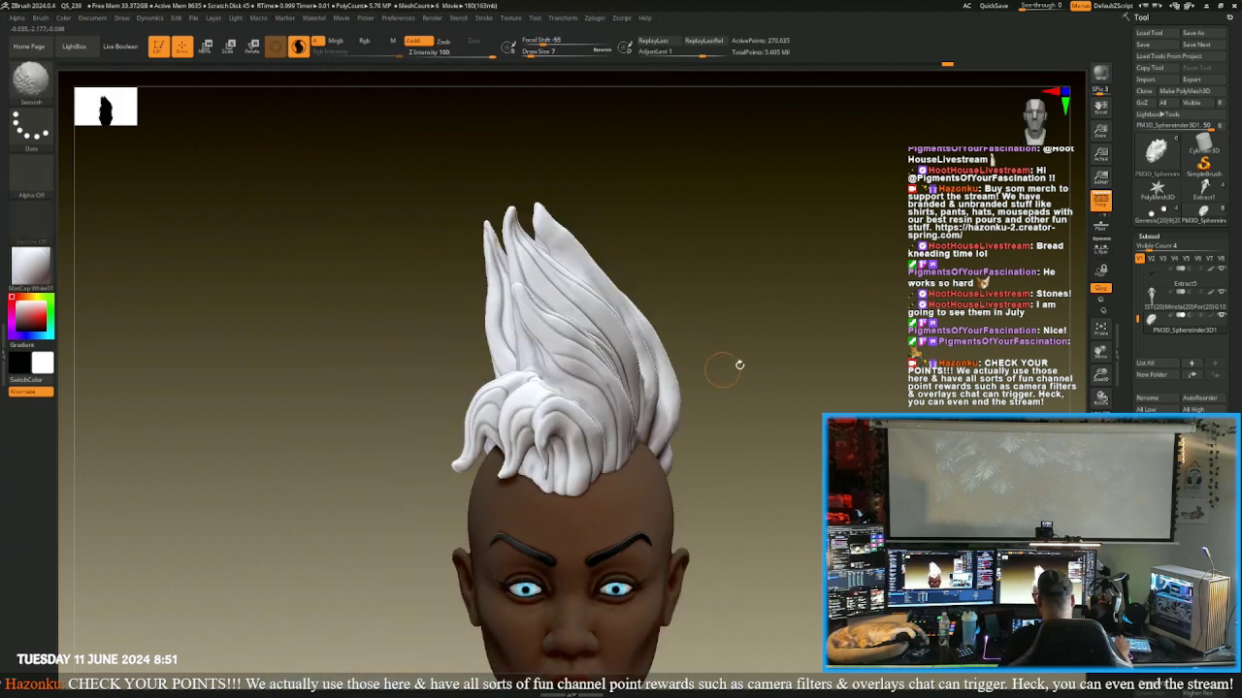
# - Frame the full figure and preview it with Best Preview Render from the front and from a slightly turned view
pyautogui.click(1102, 331)
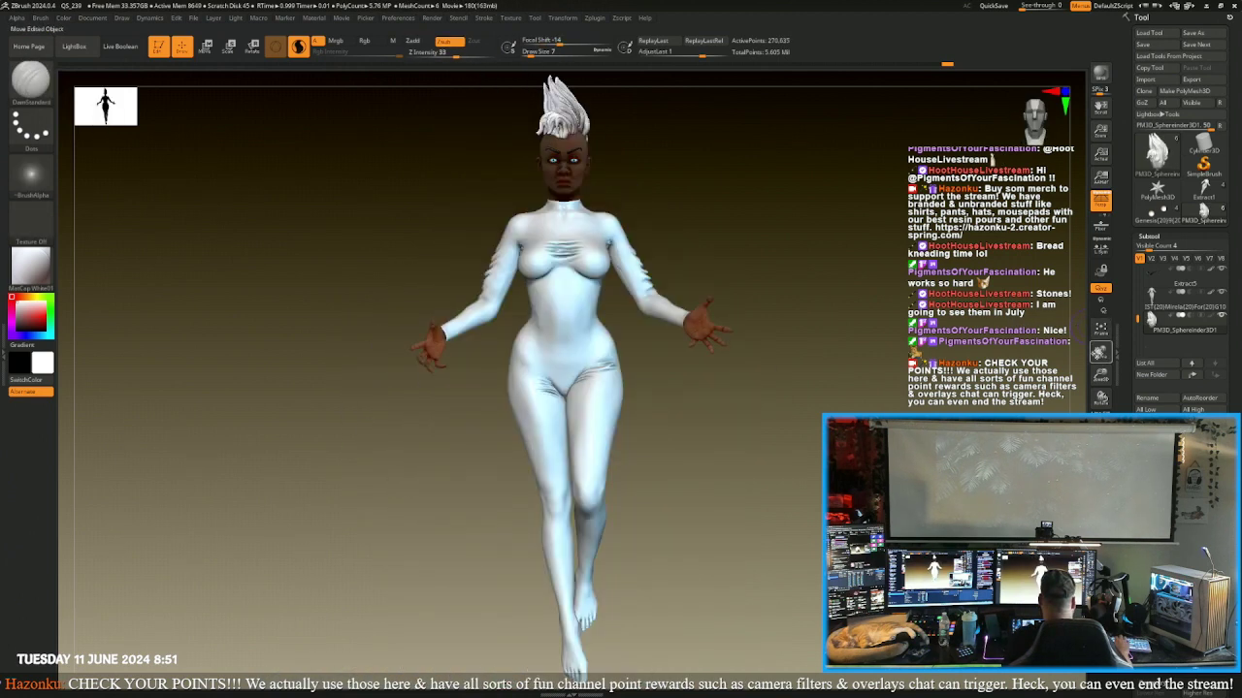
pyautogui.keyDown('alt'); pyautogui.moveTo(790, 363); pyautogui.dragTo(808, 403); pyautogui.keyUp('alt')
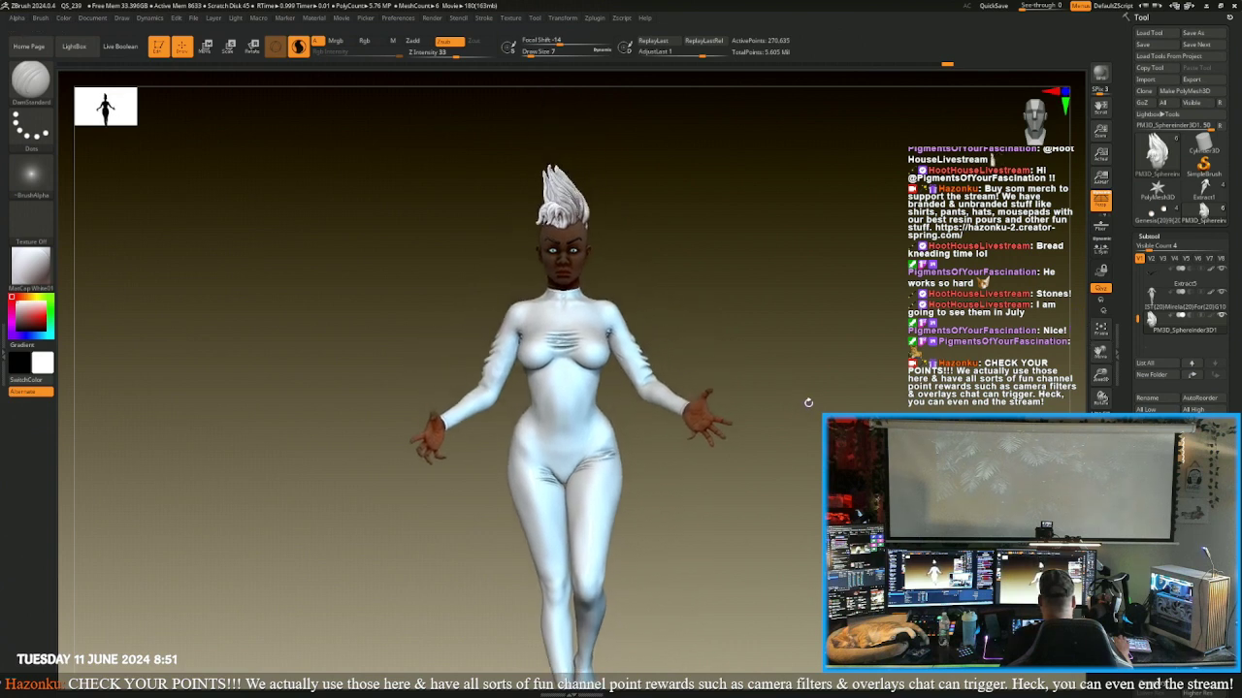
pyautogui.click(1100, 73)
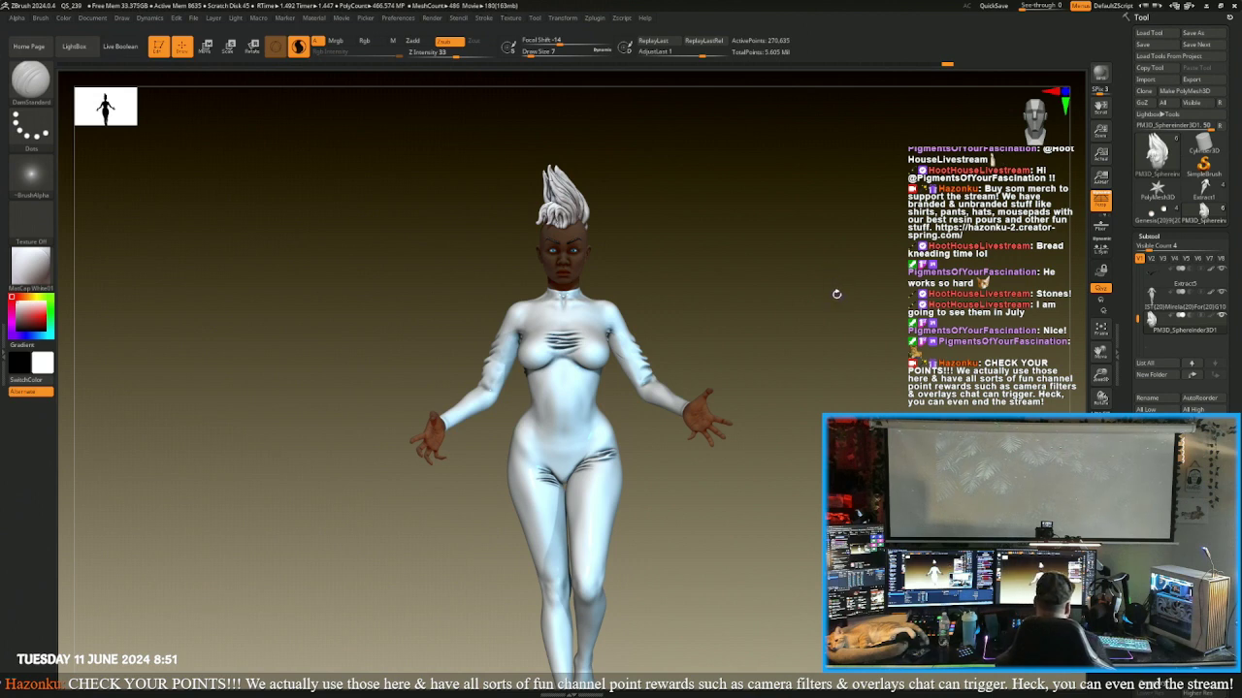
pyautogui.moveTo(820, 294)
pyautogui.mouseDown()
pyautogui.moveTo(823, 323)
pyautogui.moveTo(821, 305)
pyautogui.moveTo(782, 291)
pyautogui.mouseUp()
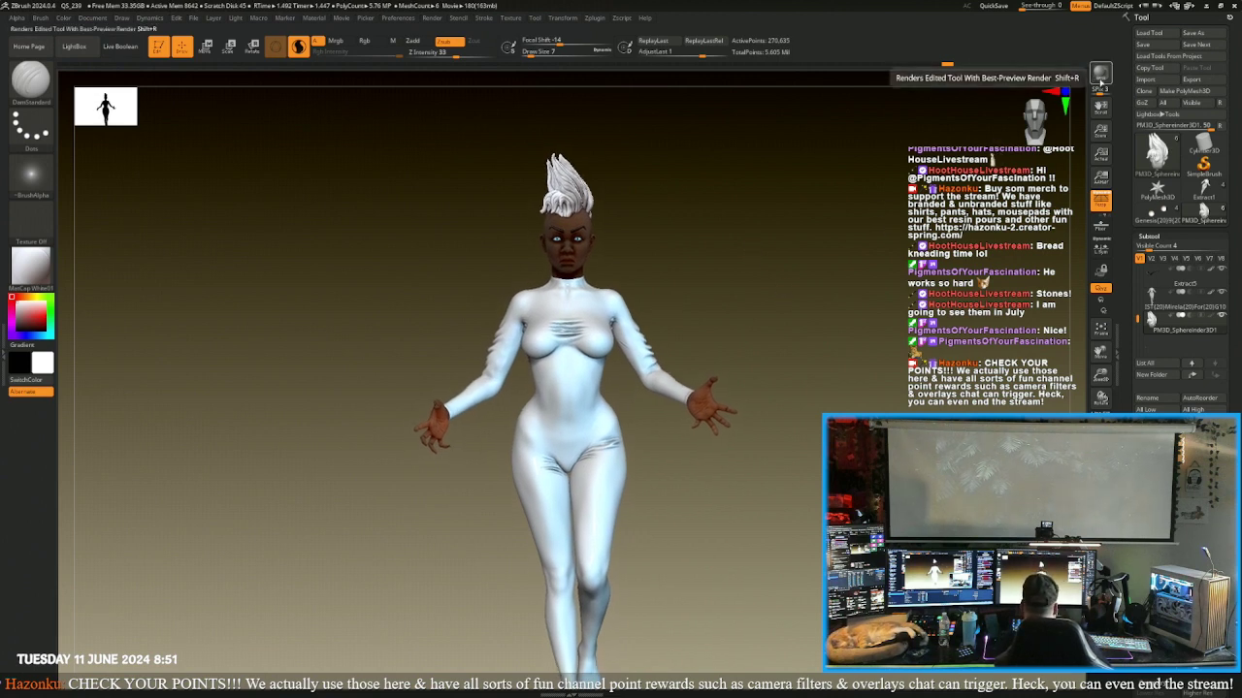
pyautogui.click(1099, 78)
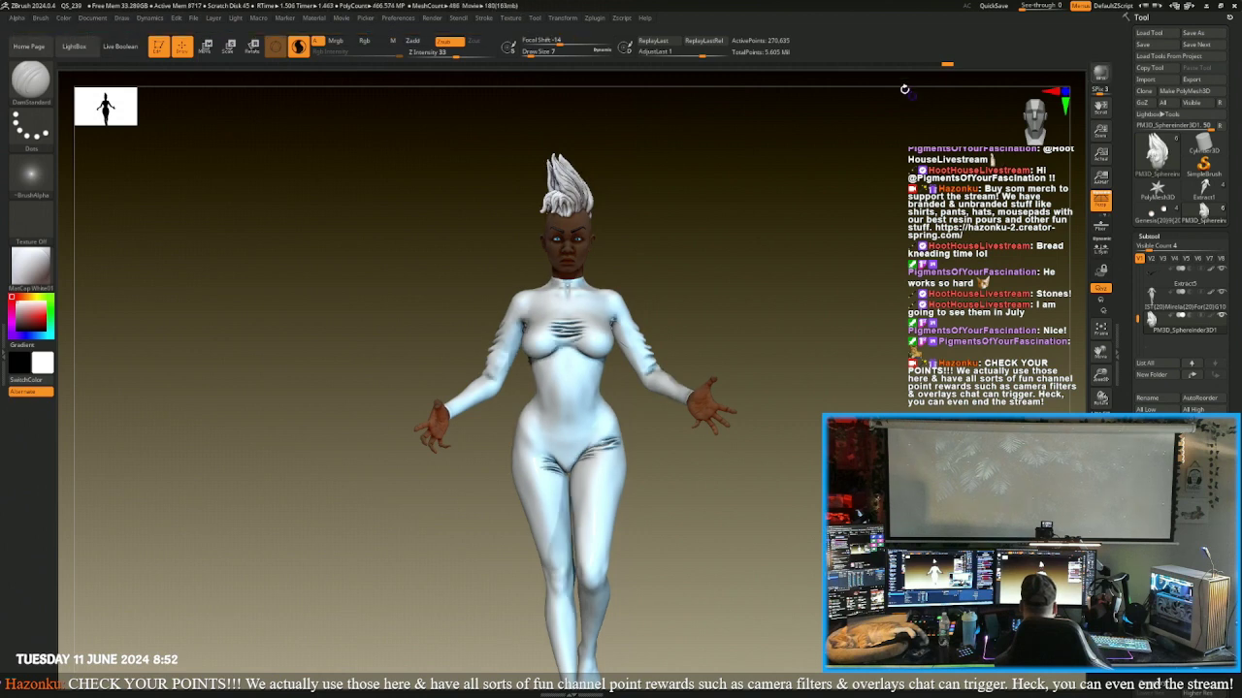
# - Delete the recorded movie without saving it, and record a new turntable movie of the full figure
pyautogui.click(341, 19)
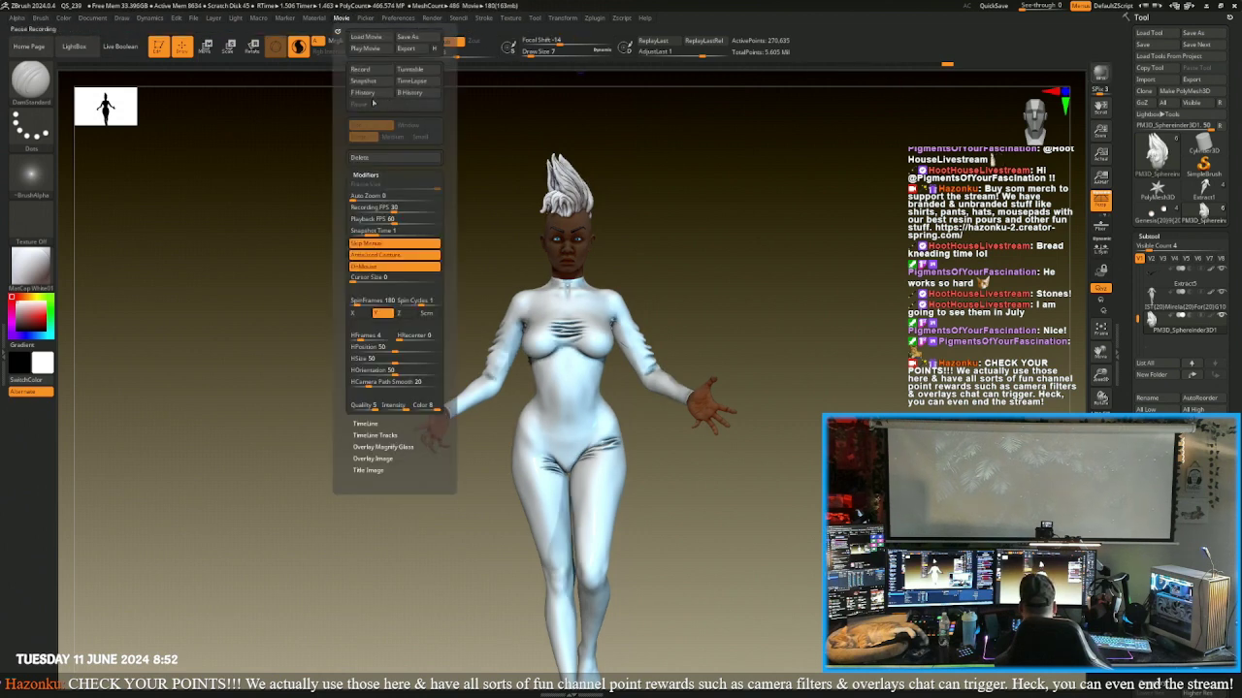
pyautogui.click(387, 158)
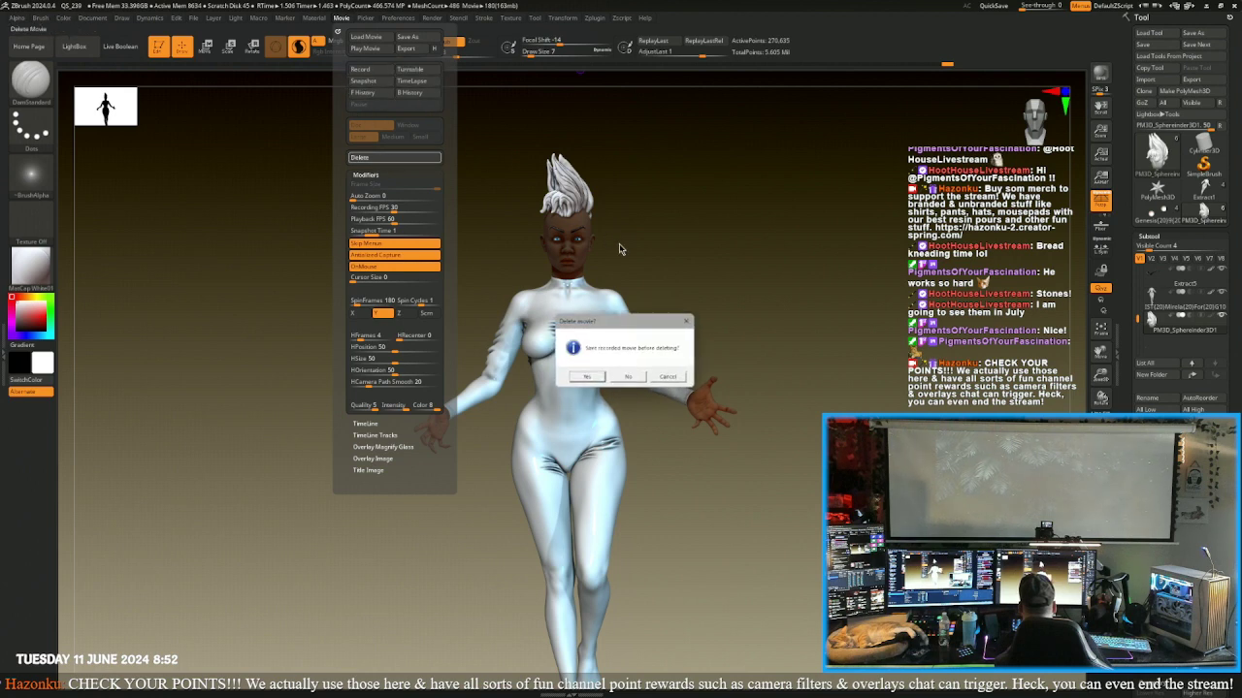
pyautogui.click(629, 377)
pyautogui.click(341, 20)
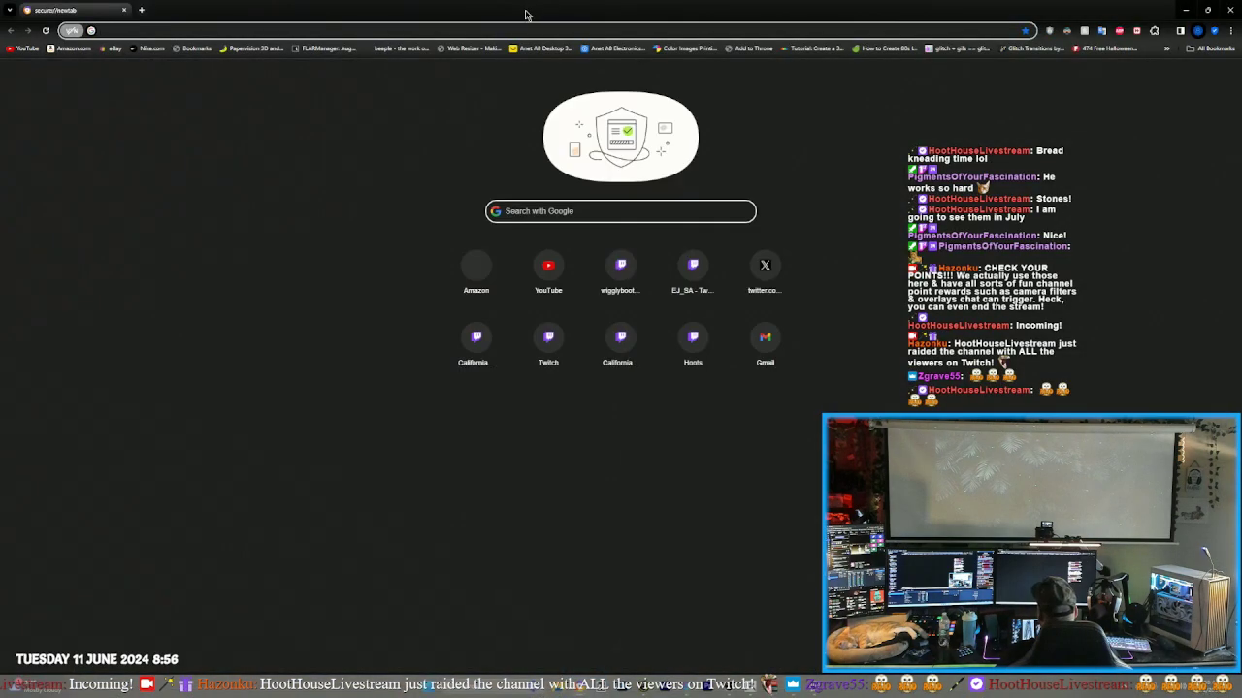
# - Switch to the web browser showing the artist's Instagram profile and maximize its window on this screen
pyautogui.moveTo(526, 14); pyautogui.dragTo(87, 24)
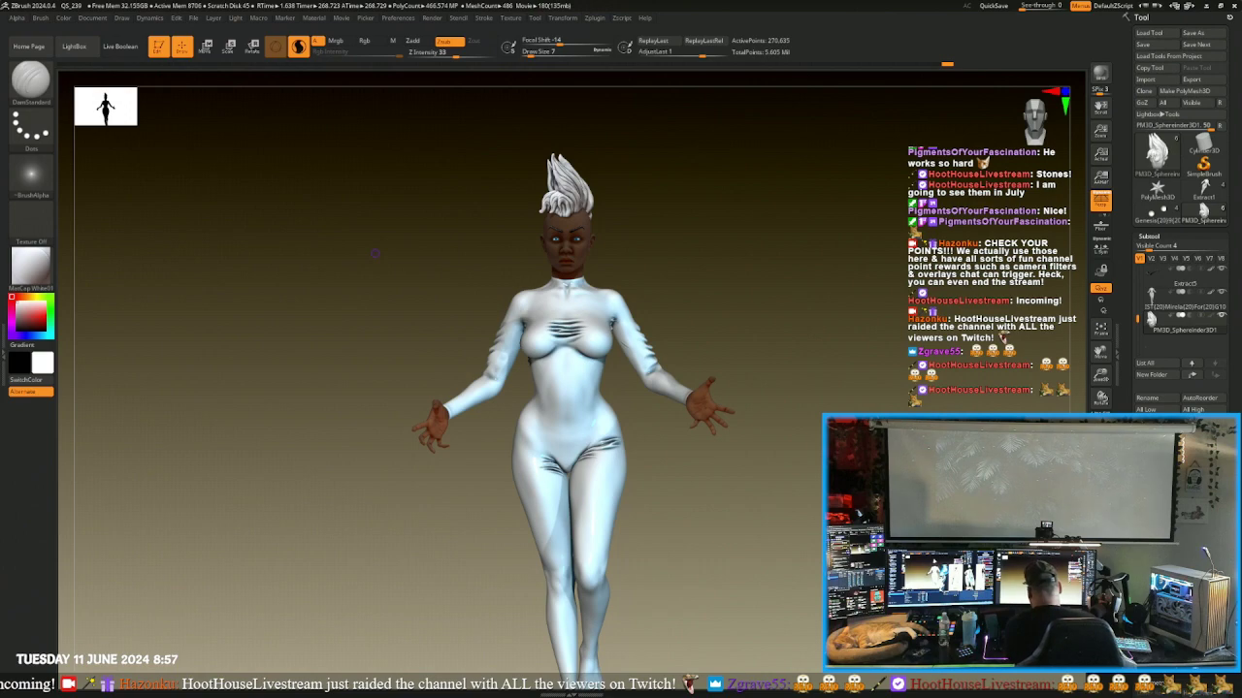
pyautogui.moveTo(485, 693); pyautogui.dragTo(558, 313)
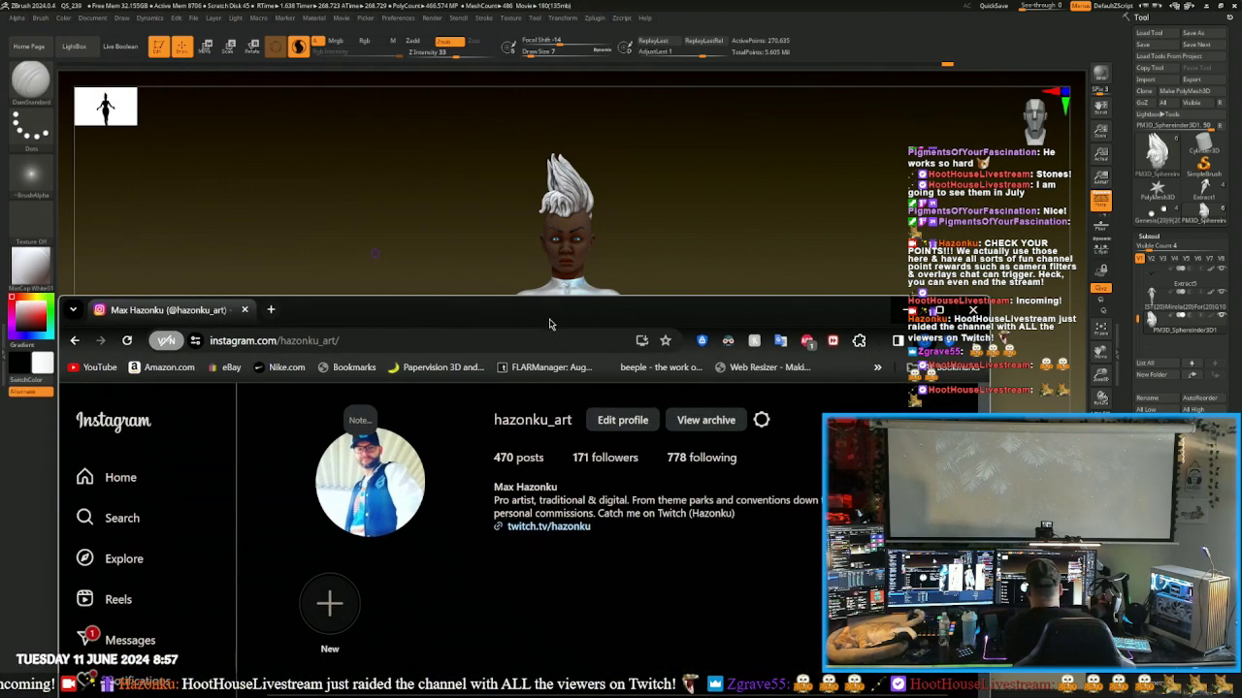
pyautogui.doubleClick(550, 316)
pyautogui.moveTo(599, 693); pyautogui.dragTo(599, 122)
pyautogui.doubleClick(598, 123)
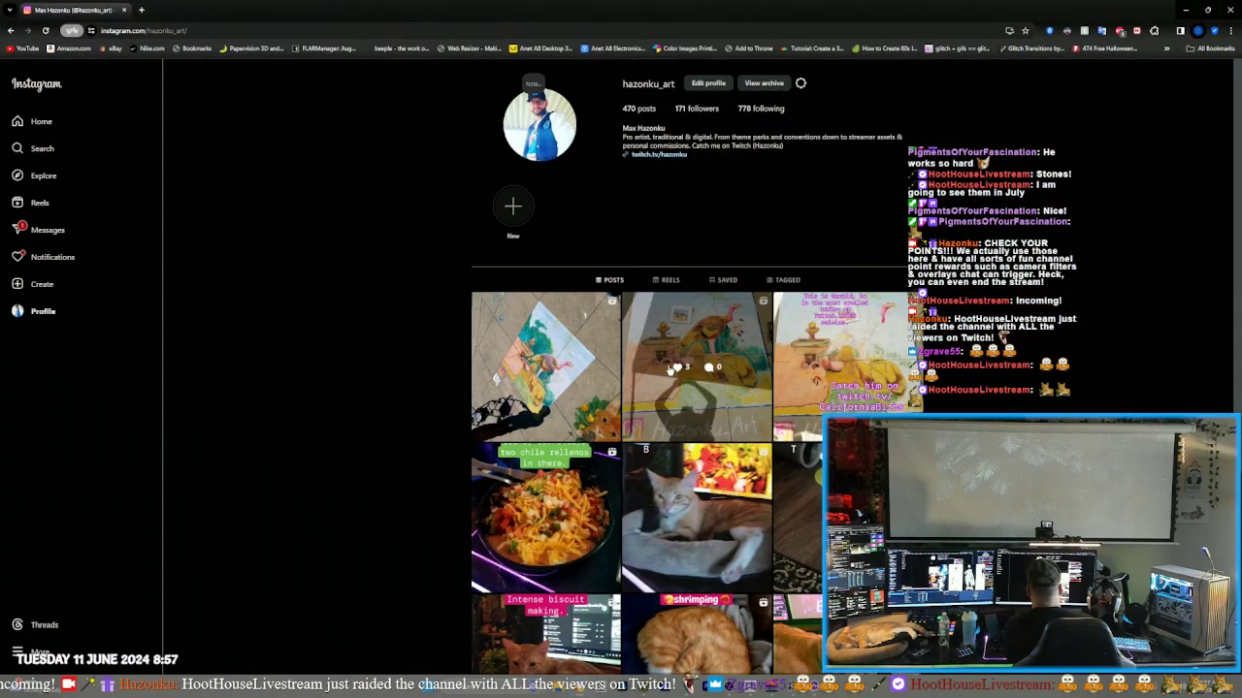
# - View the finished chalk turkey post and the chalk progress post with the CaliforniaBirbs caption, closing each one
pyautogui.scroll(-3, 679, 291)
pyautogui.scroll(2, 740, 334)
pyautogui.scroll(1, 740, 334)
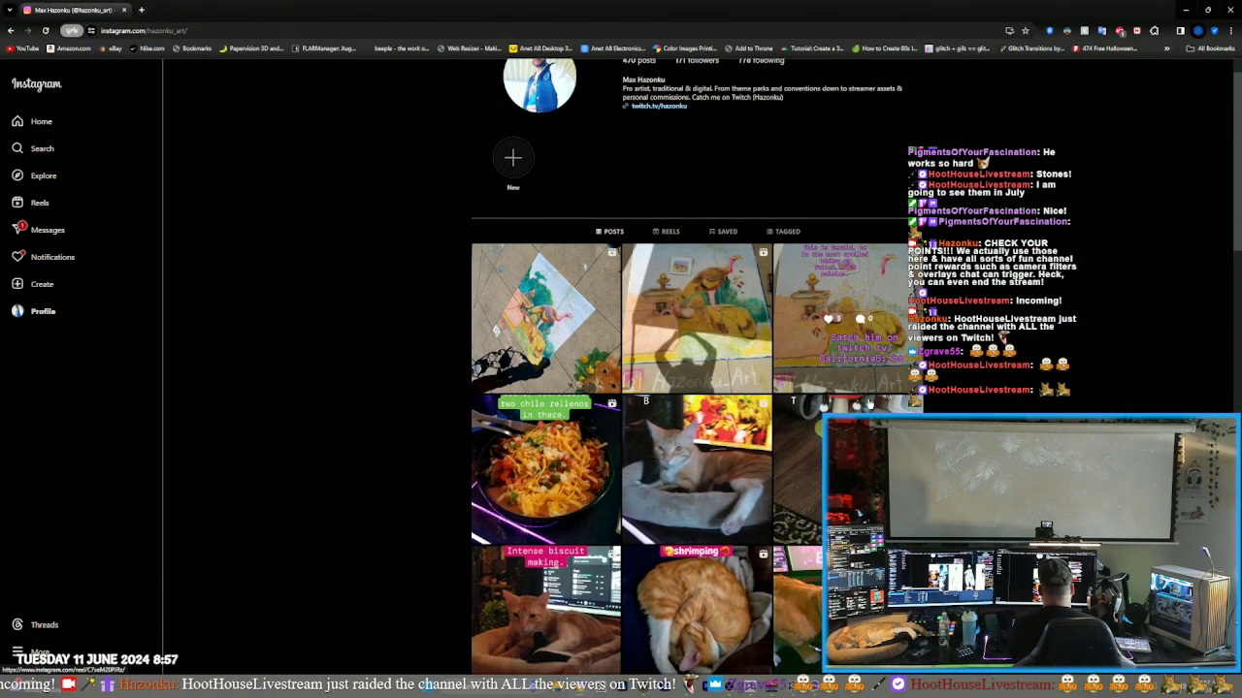
pyautogui.click(607, 281)
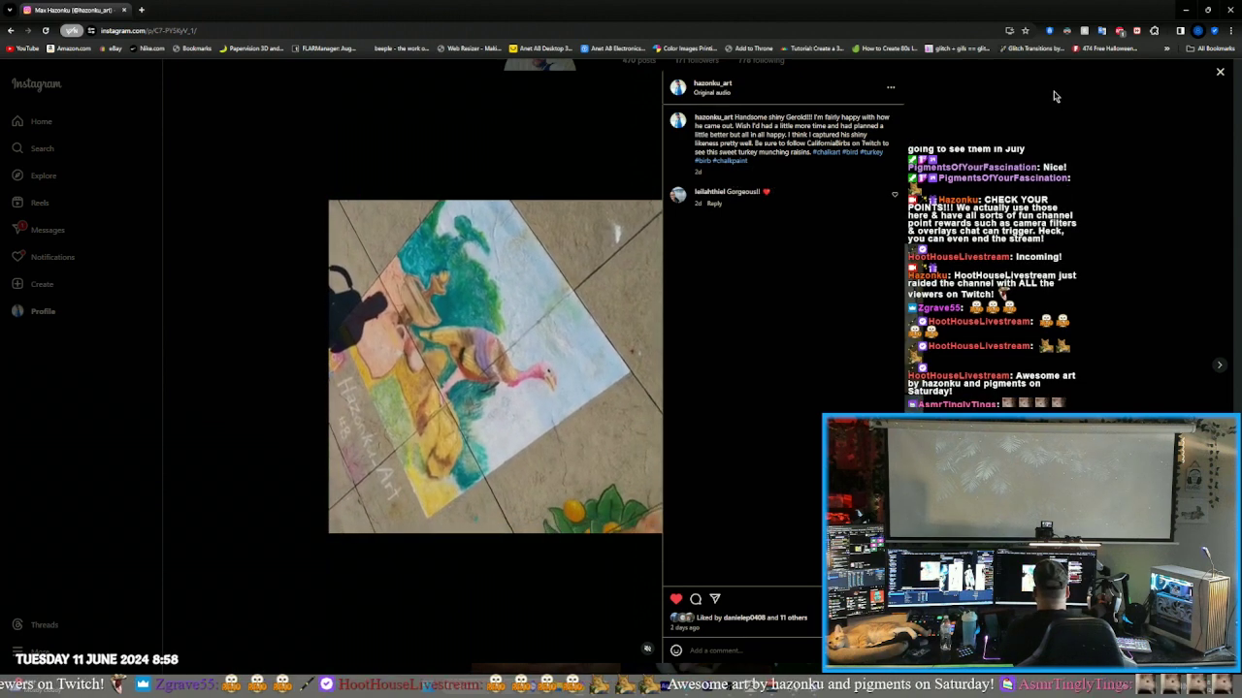
pyautogui.click(1056, 96)
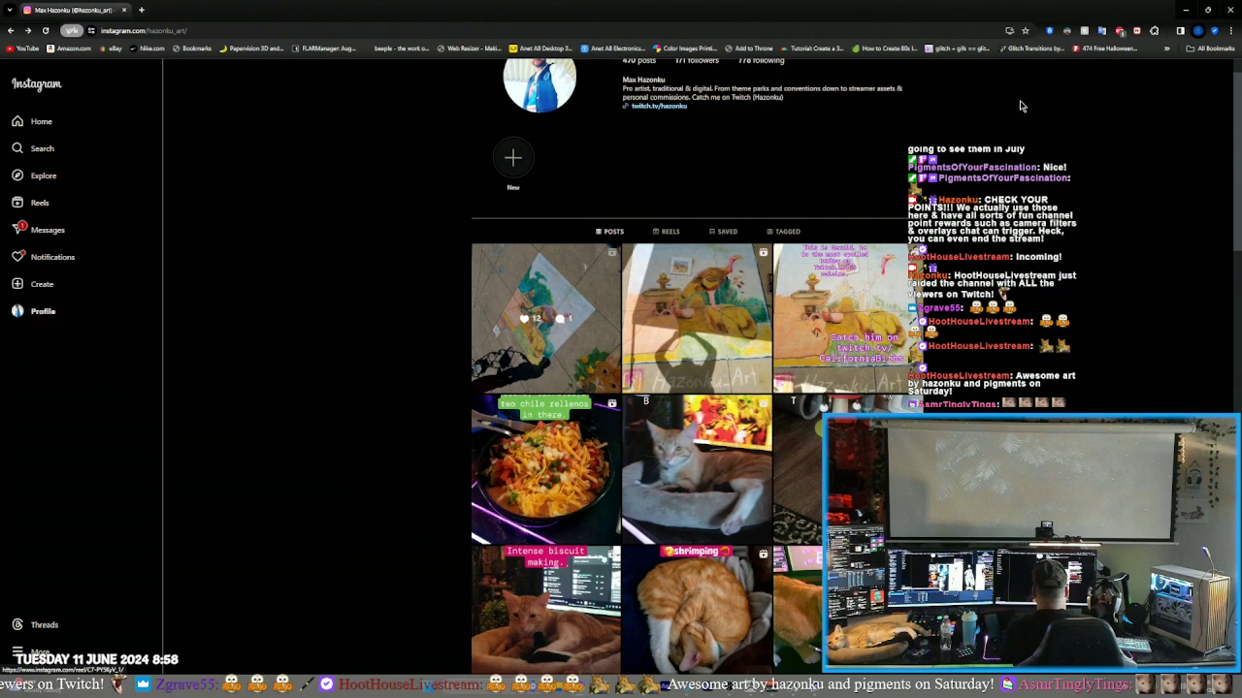
pyautogui.click(801, 370)
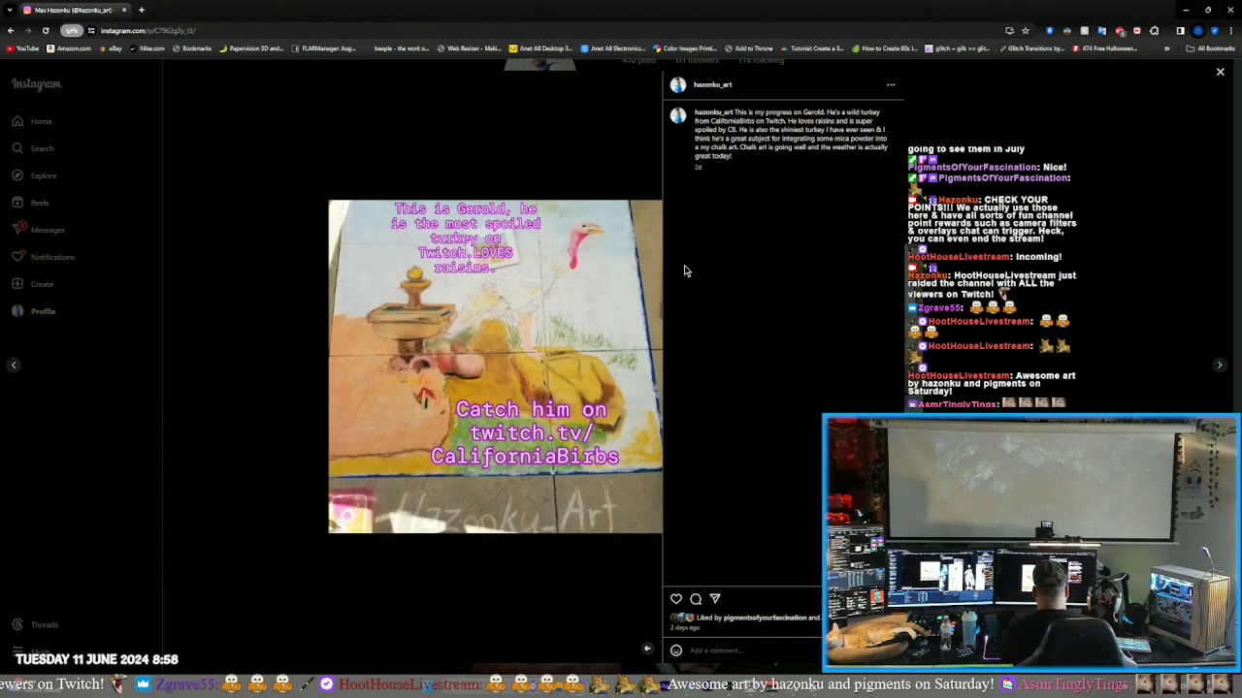
pyautogui.click(1221, 75)
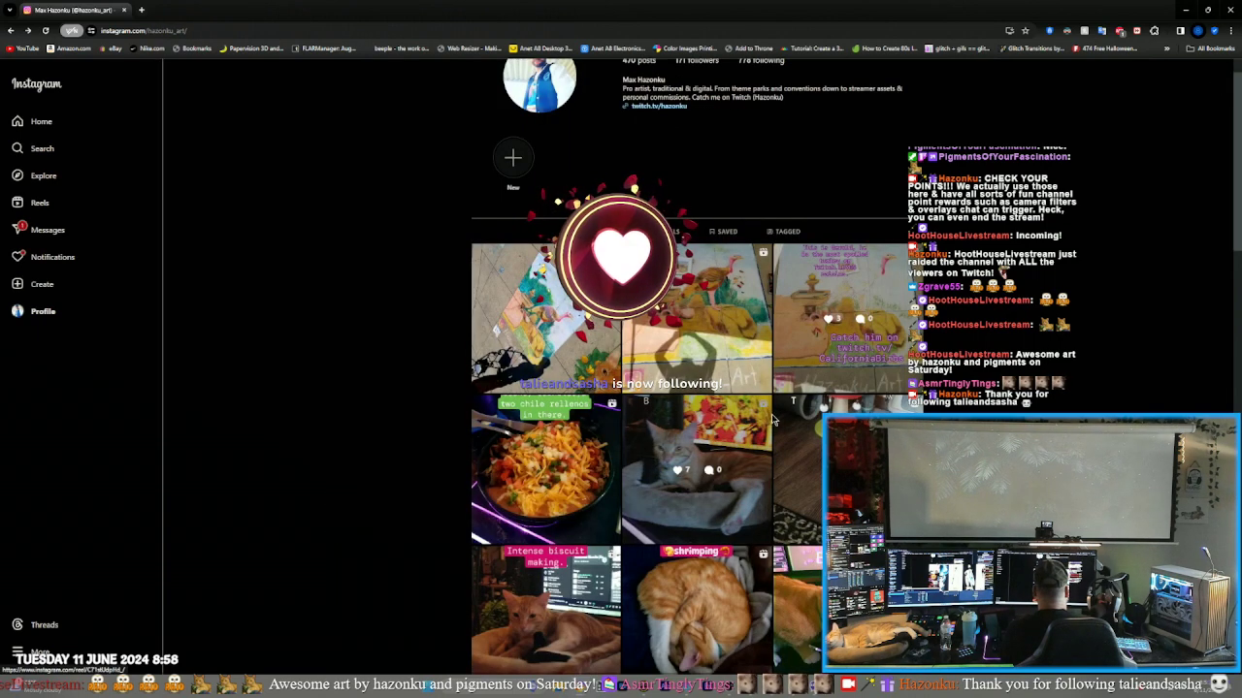
# - Browse down the profile's posts to the painted Aisha Clan Clan figure, view that post and close it
pyautogui.scroll(-3, 323, 399)
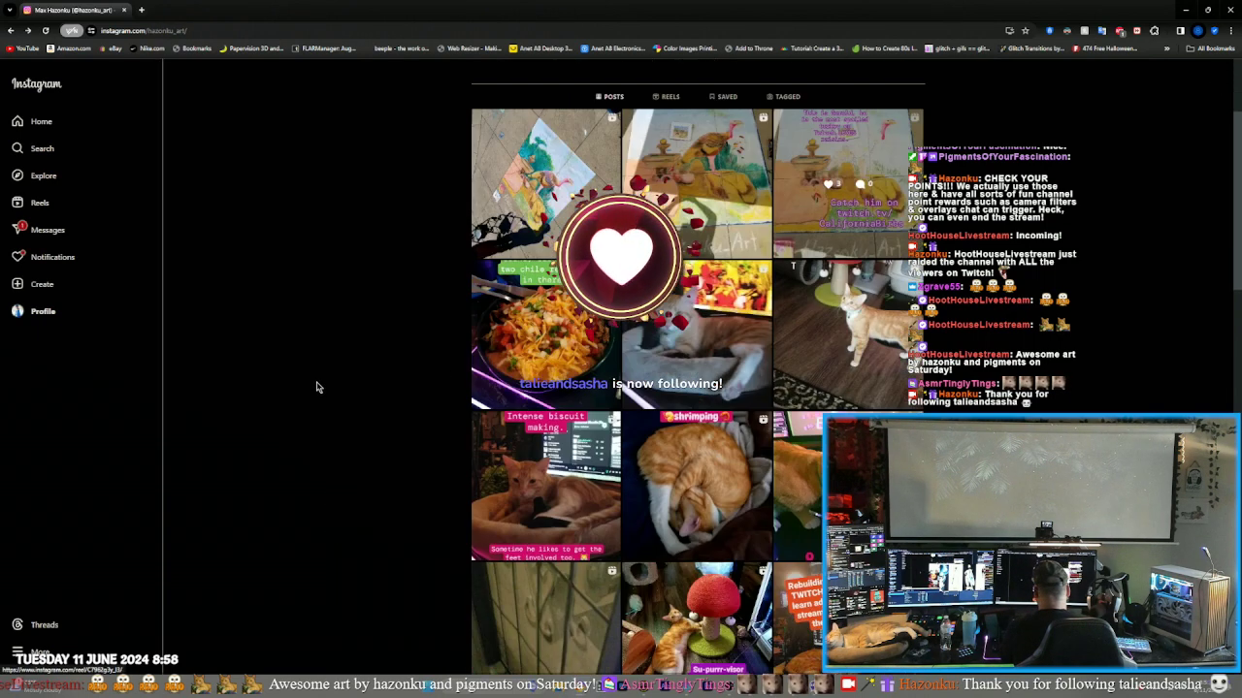
pyautogui.scroll(-5, 379, 364)
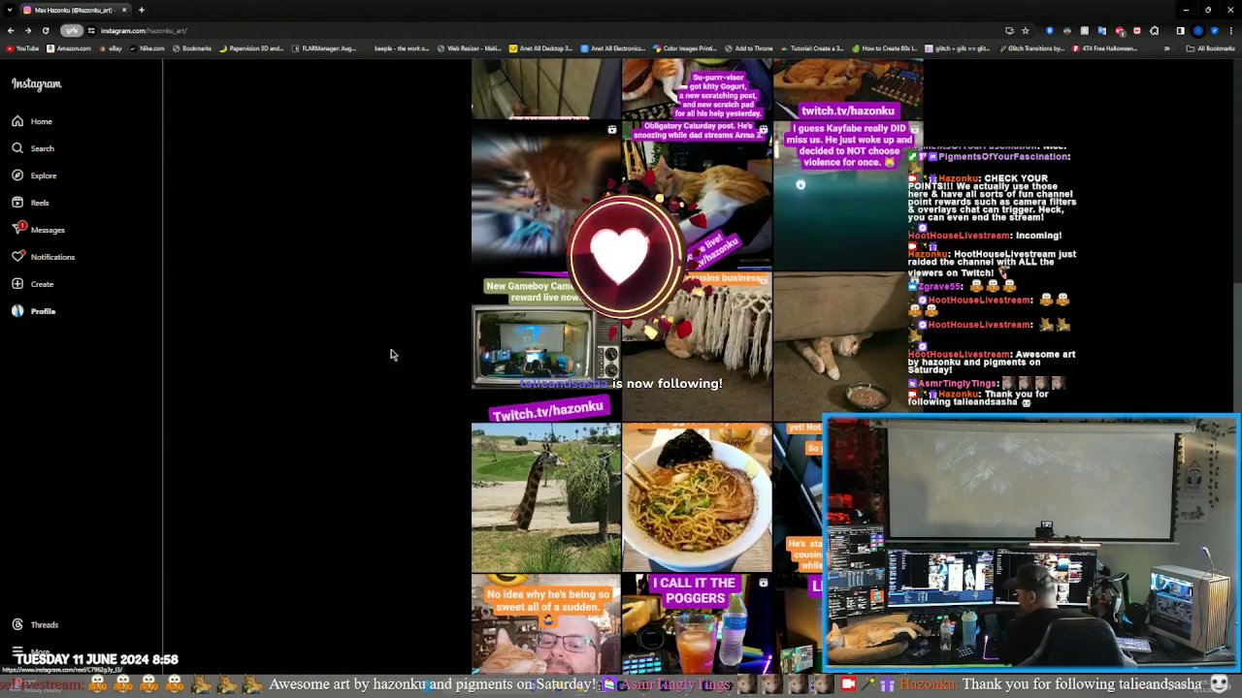
pyautogui.scroll(1, 391, 356)
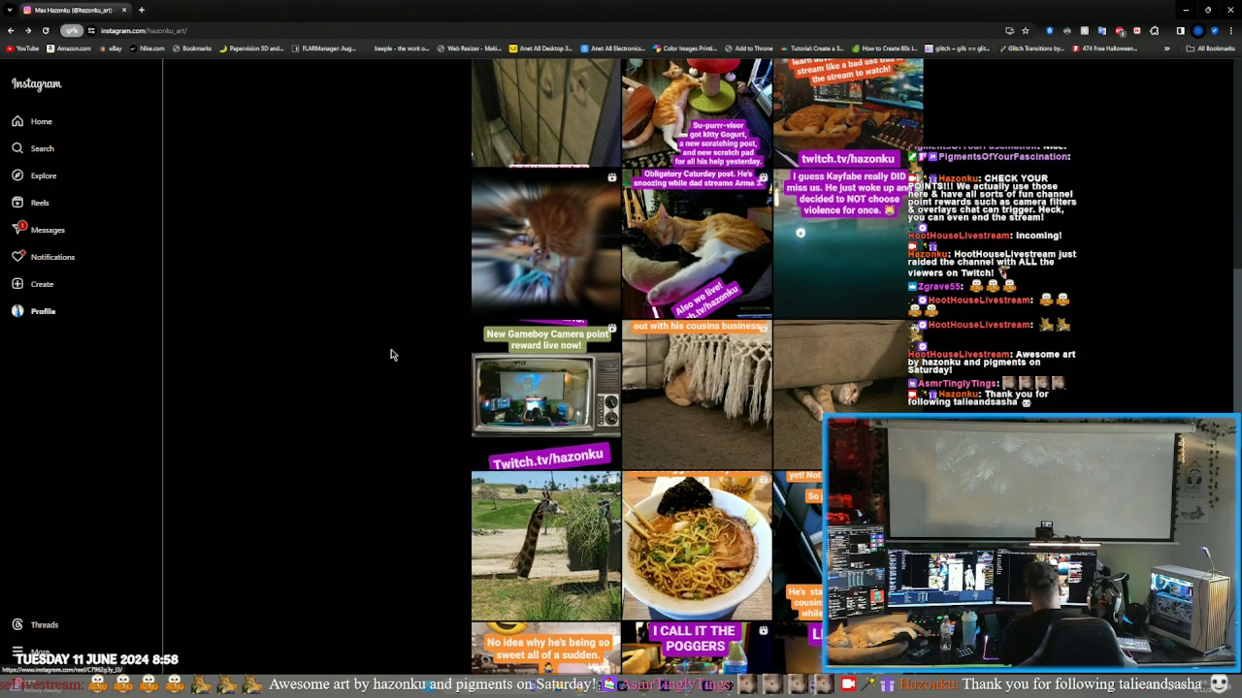
pyautogui.scroll(-3, 392, 354)
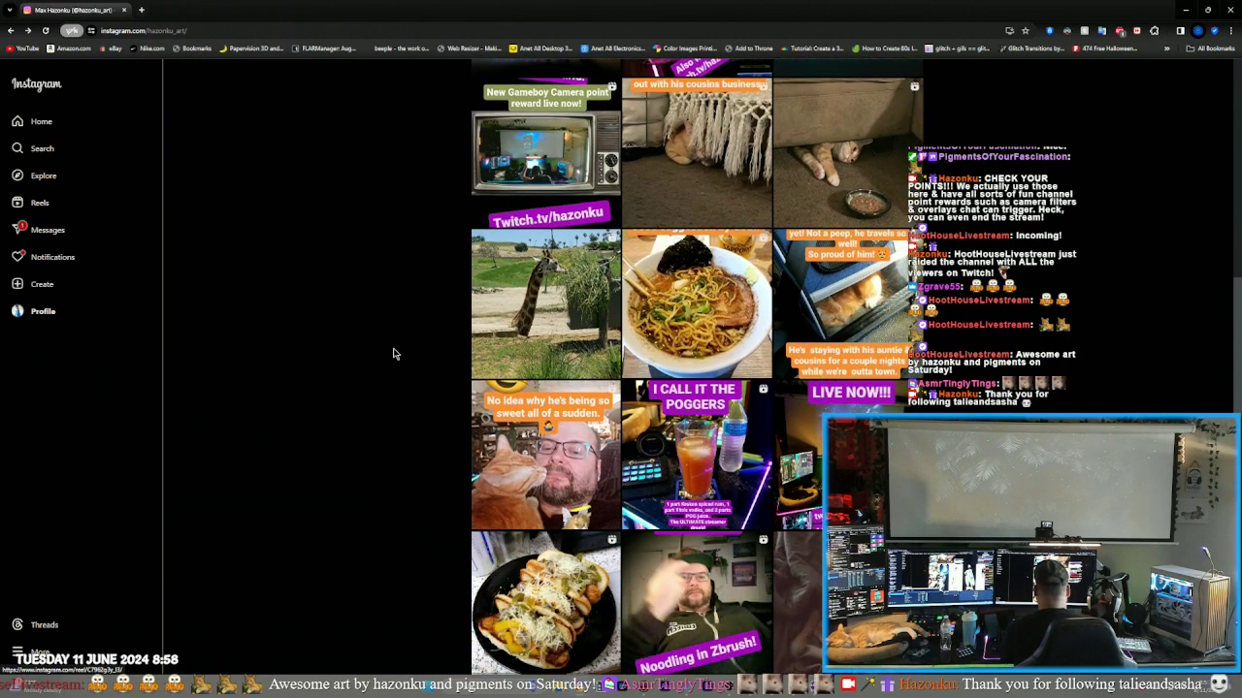
pyautogui.scroll(-8, 393, 354)
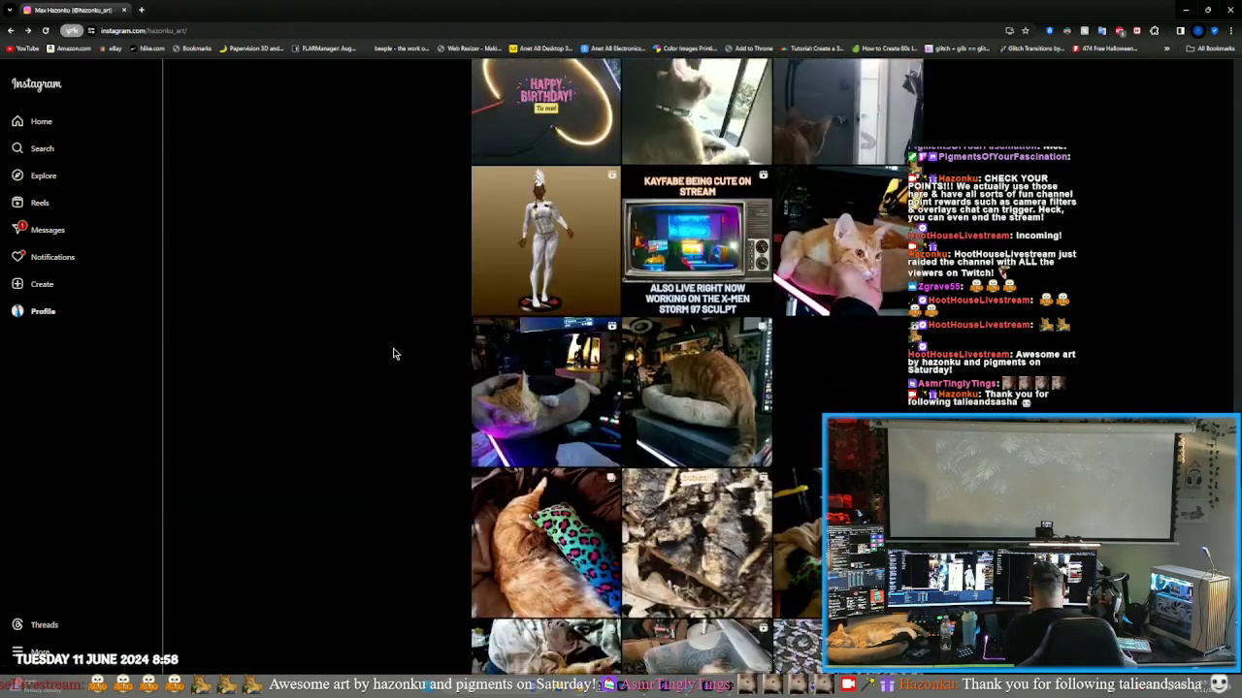
pyautogui.scroll(-5, 393, 354)
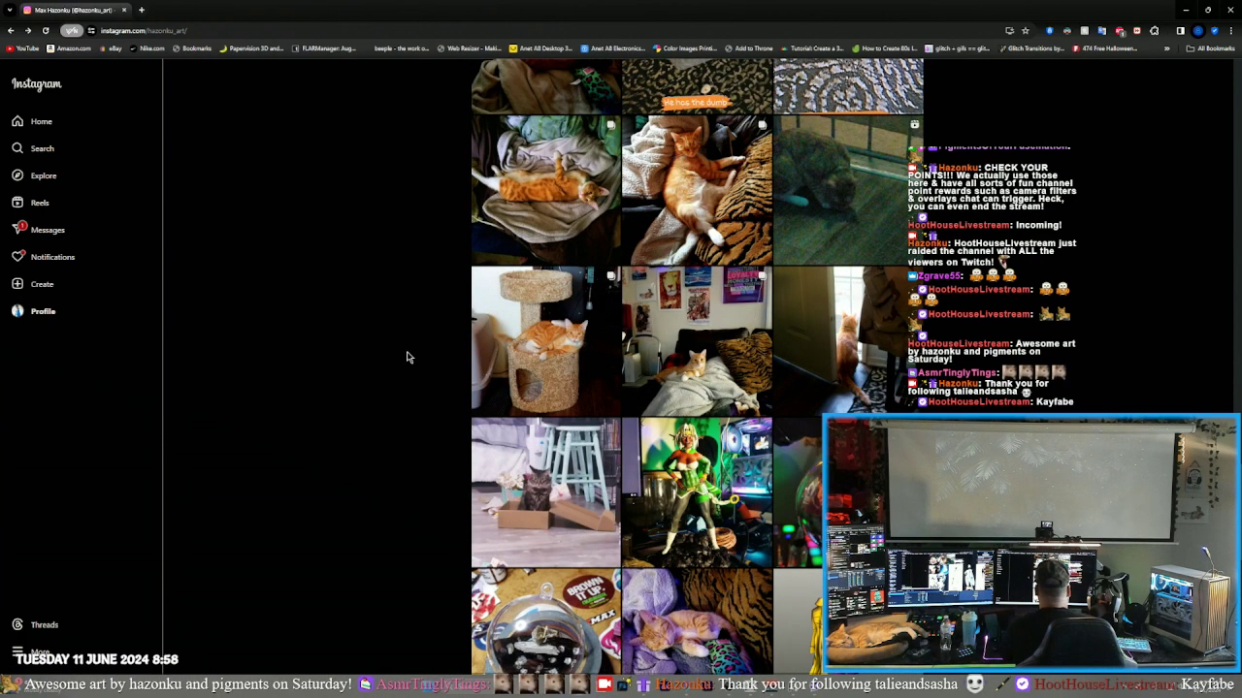
pyautogui.scroll(-2, 408, 355)
pyautogui.scroll(4, 408, 358)
pyautogui.scroll(-2, 409, 358)
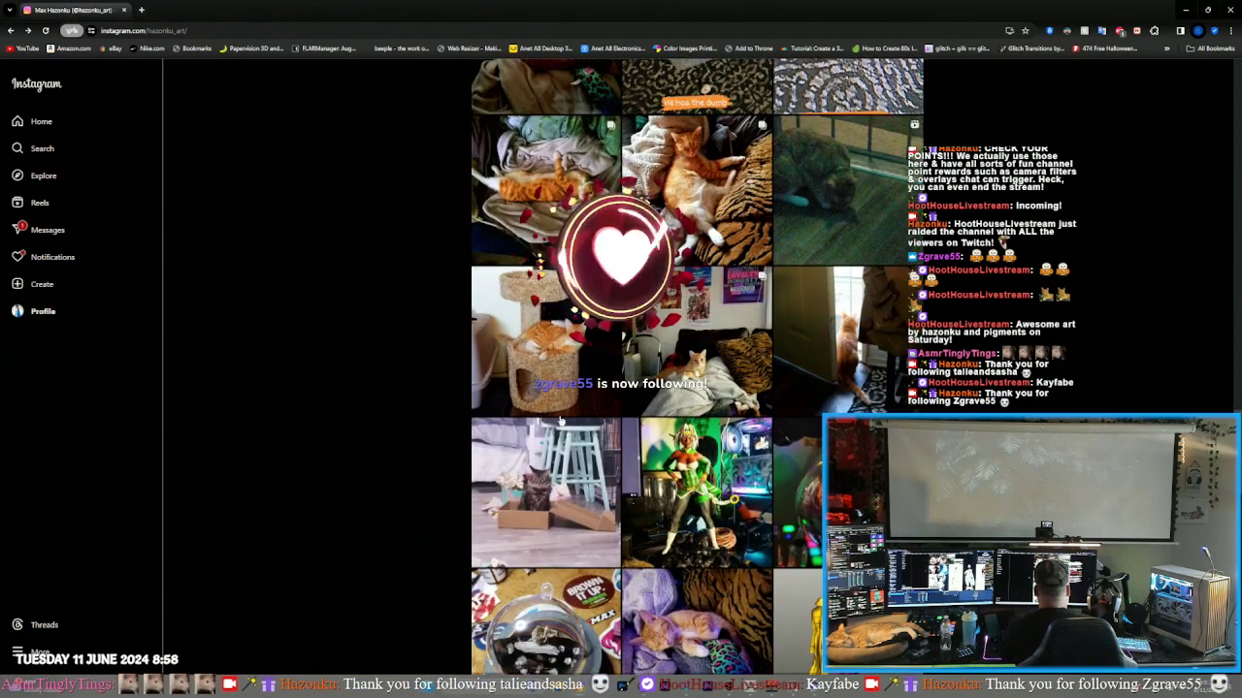
pyautogui.click(730, 528)
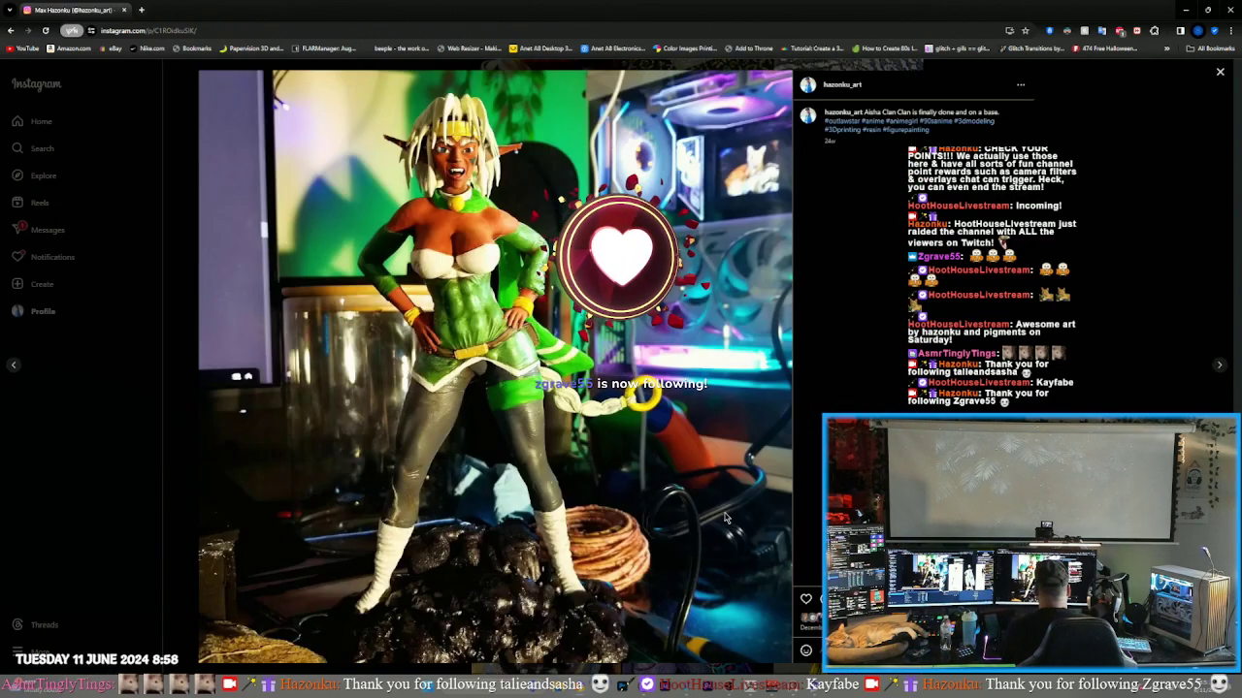
pyautogui.click(1221, 75)
# - View the post with the render of the character in a pink top beside a long yellow coat, and close it
pyautogui.scroll(-2, 894, 371)
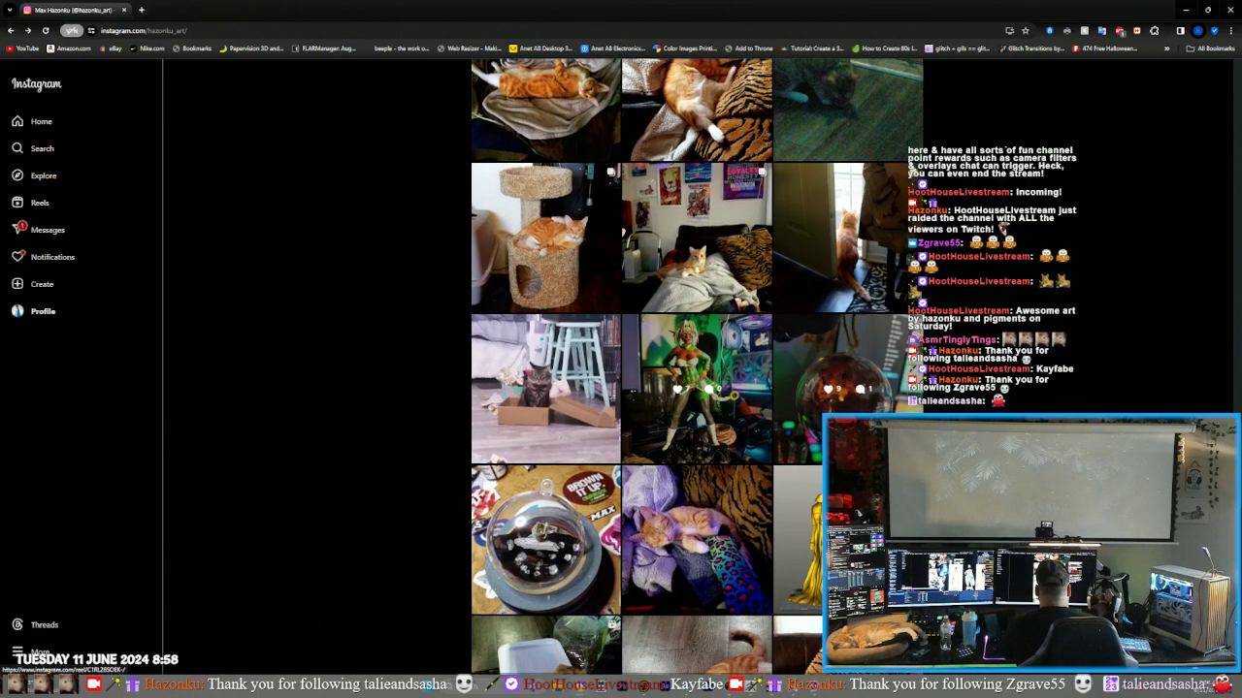
pyautogui.scroll(-1, 894, 371)
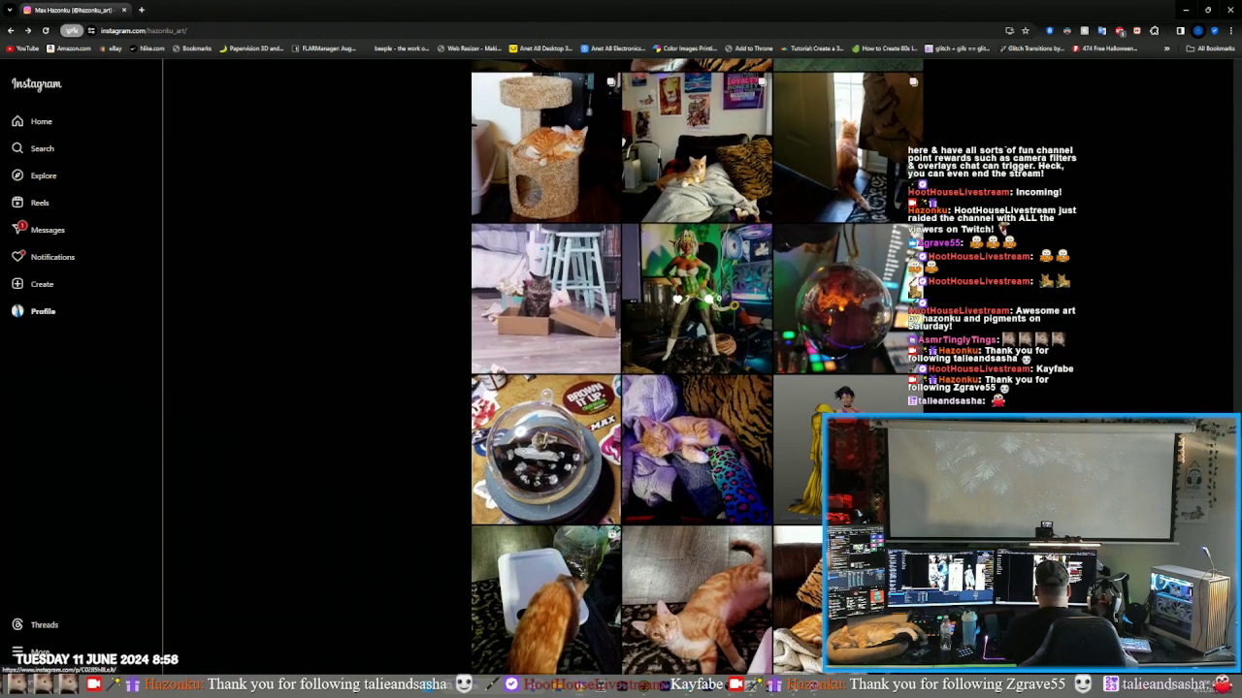
pyautogui.click(864, 402)
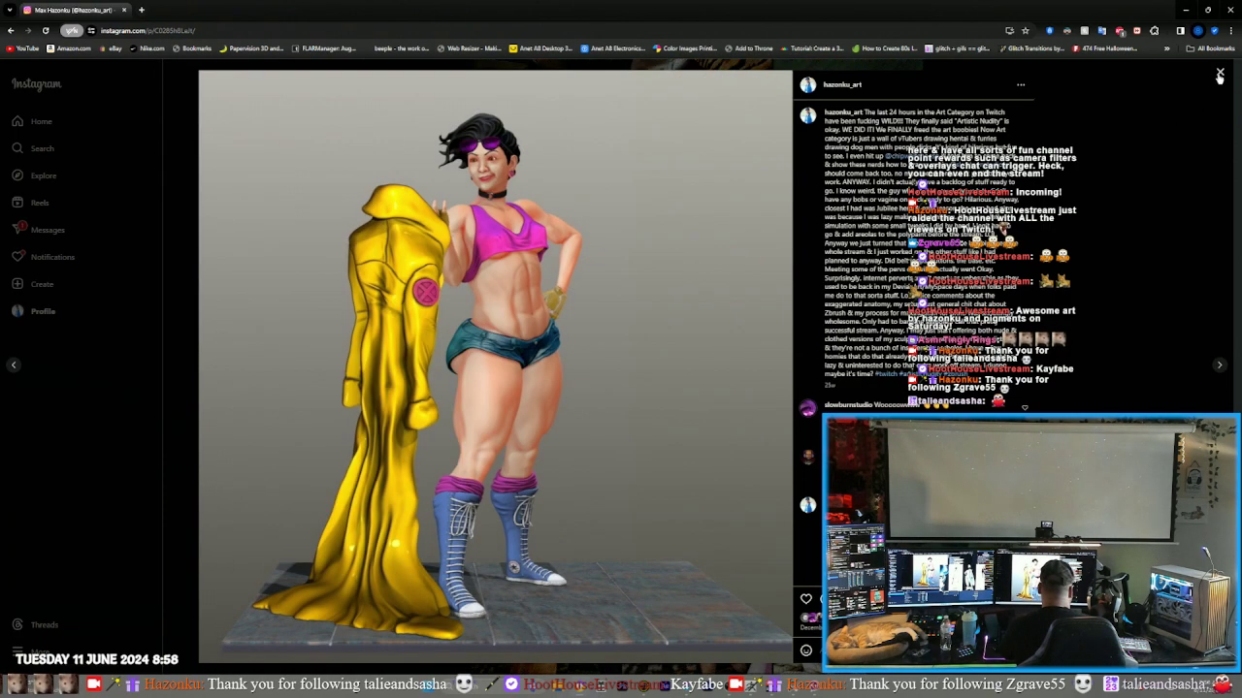
pyautogui.click(1221, 73)
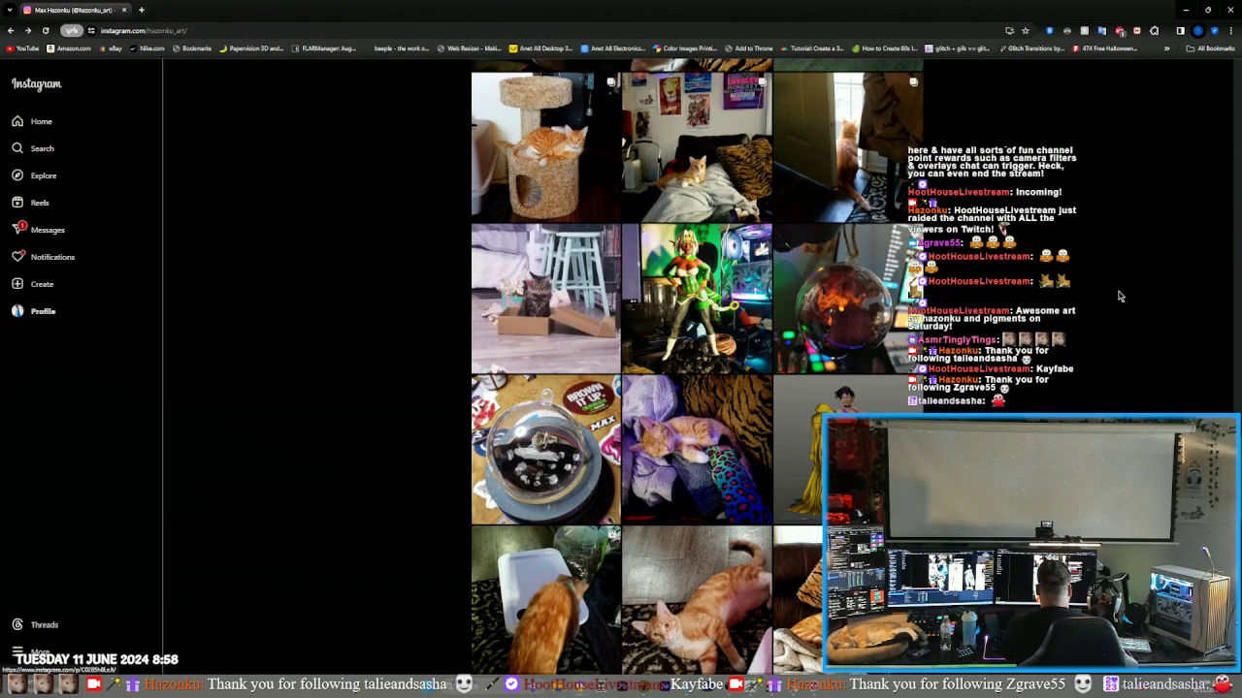
# - Browse the older posts to the Rogue sculpt in front of burning buildings, view that post and close it
pyautogui.scroll(-15, 1117, 296)
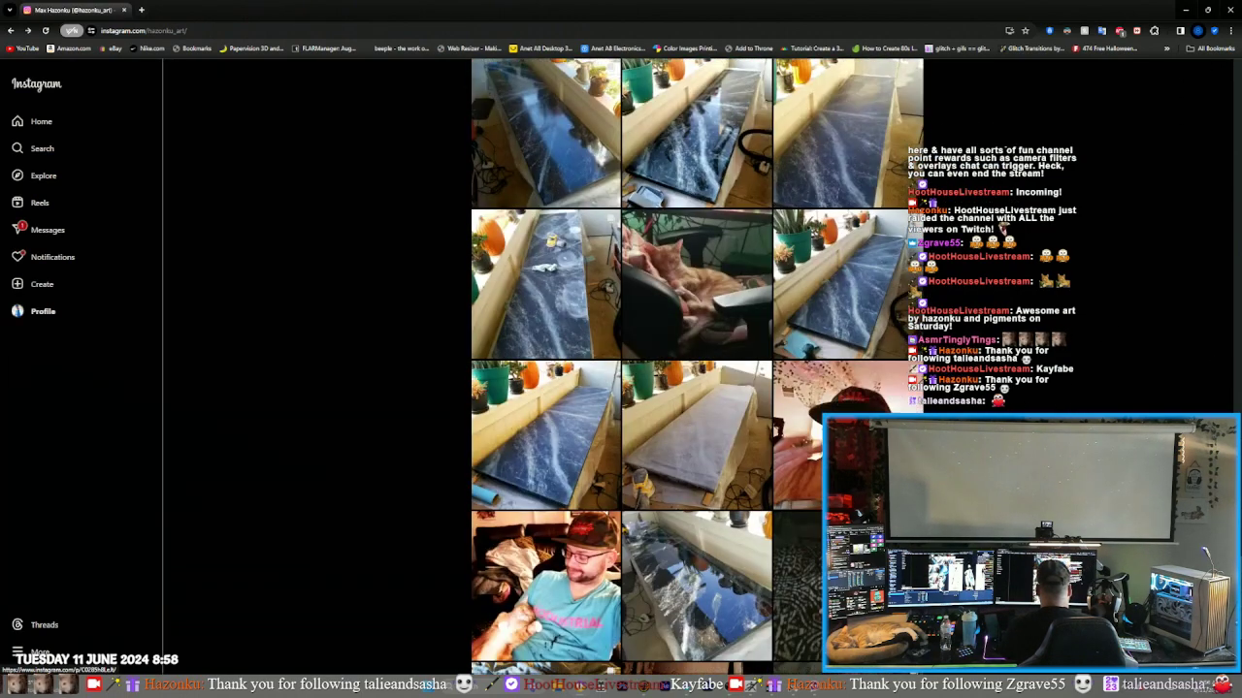
pyautogui.scroll(-5, 1117, 296)
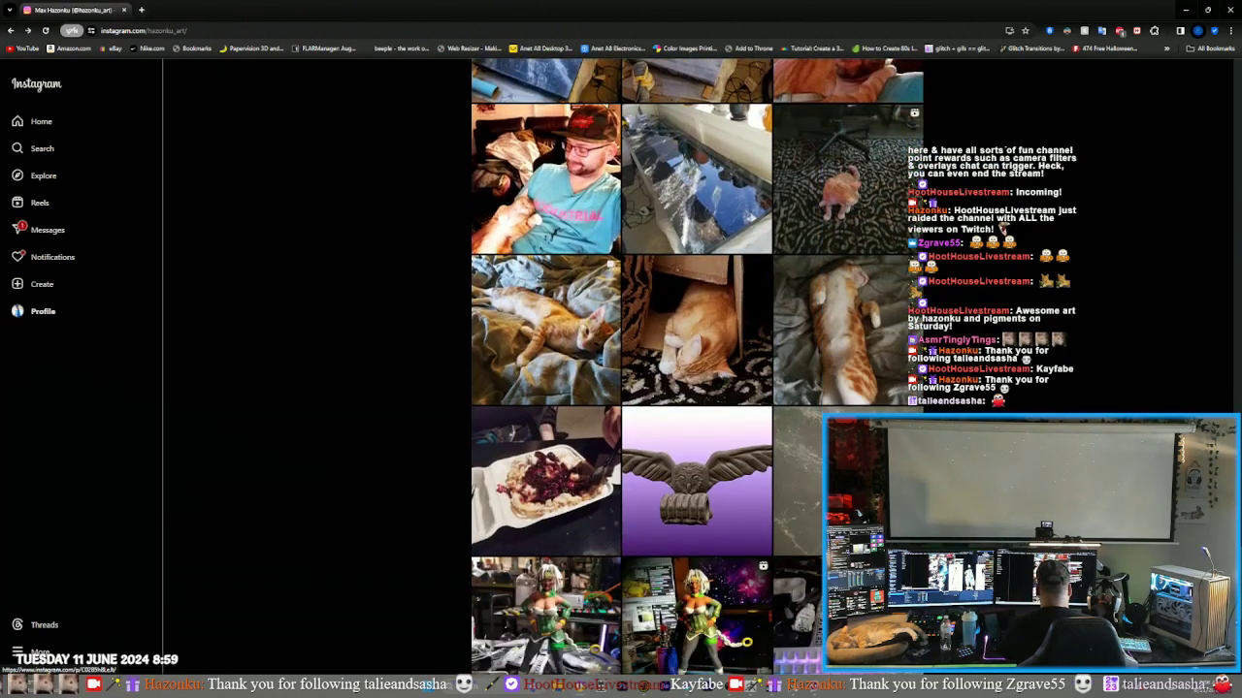
pyautogui.scroll(-5, 696, 365)
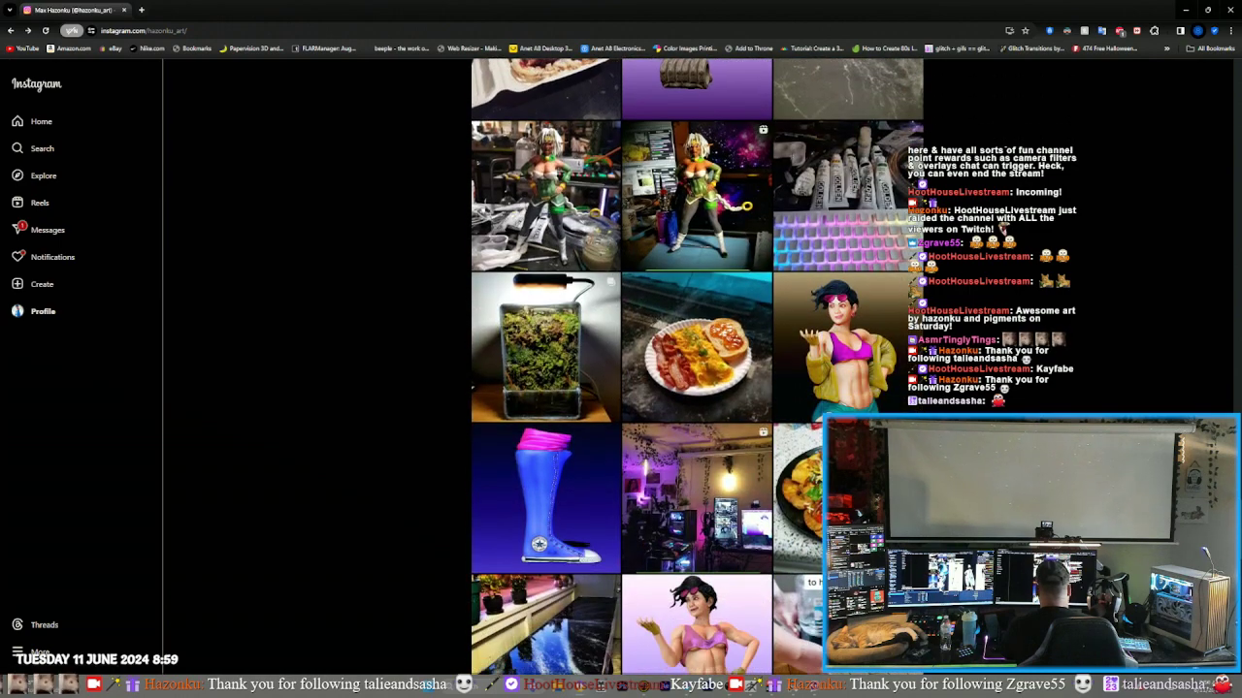
pyautogui.scroll(-15, 697, 366)
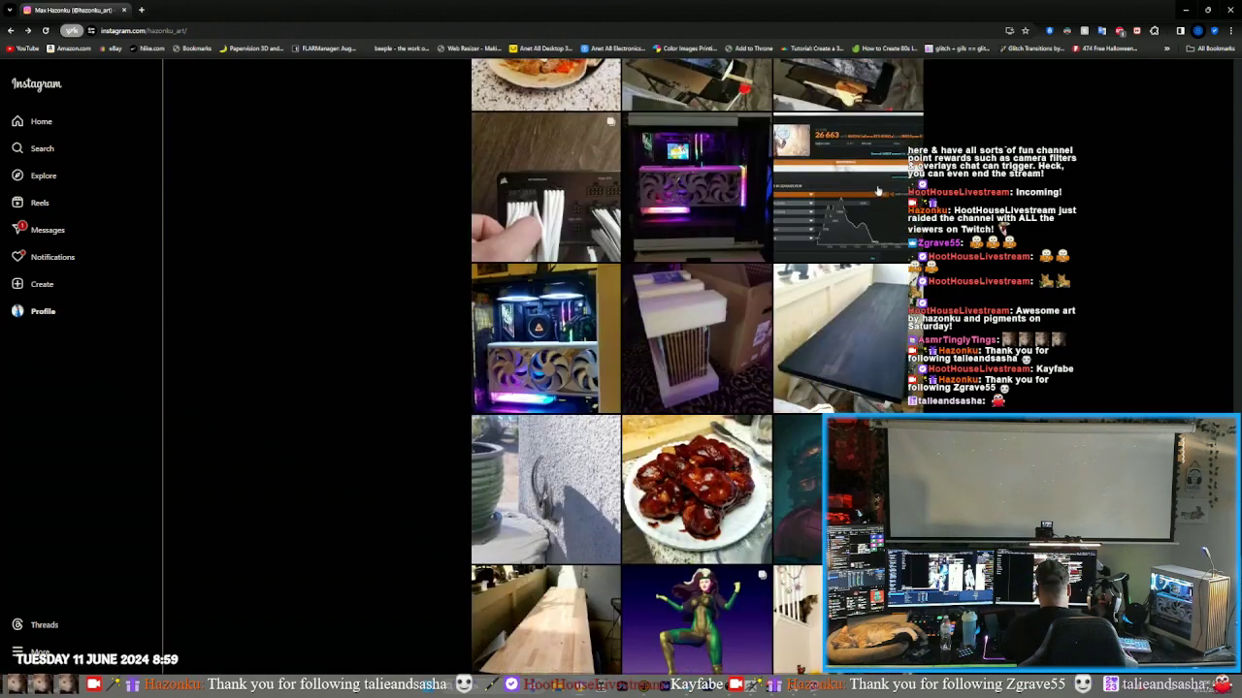
pyautogui.scroll(-2, 697, 366)
pyautogui.scroll(2, 696, 366)
pyautogui.click(848, 440)
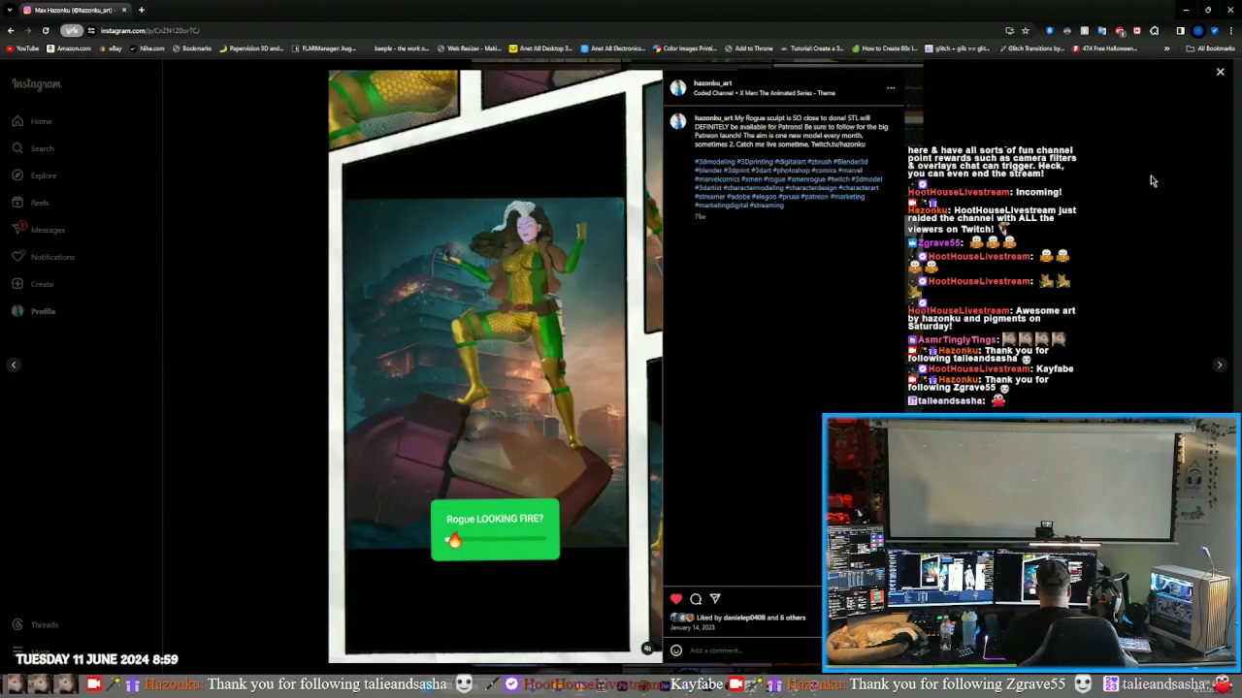
pyautogui.click(1151, 180)
# - View the finished X-MEN Phoenix sculpt post and the post of its lit flame base, closing each one
pyautogui.scroll(-3, 877, 142)
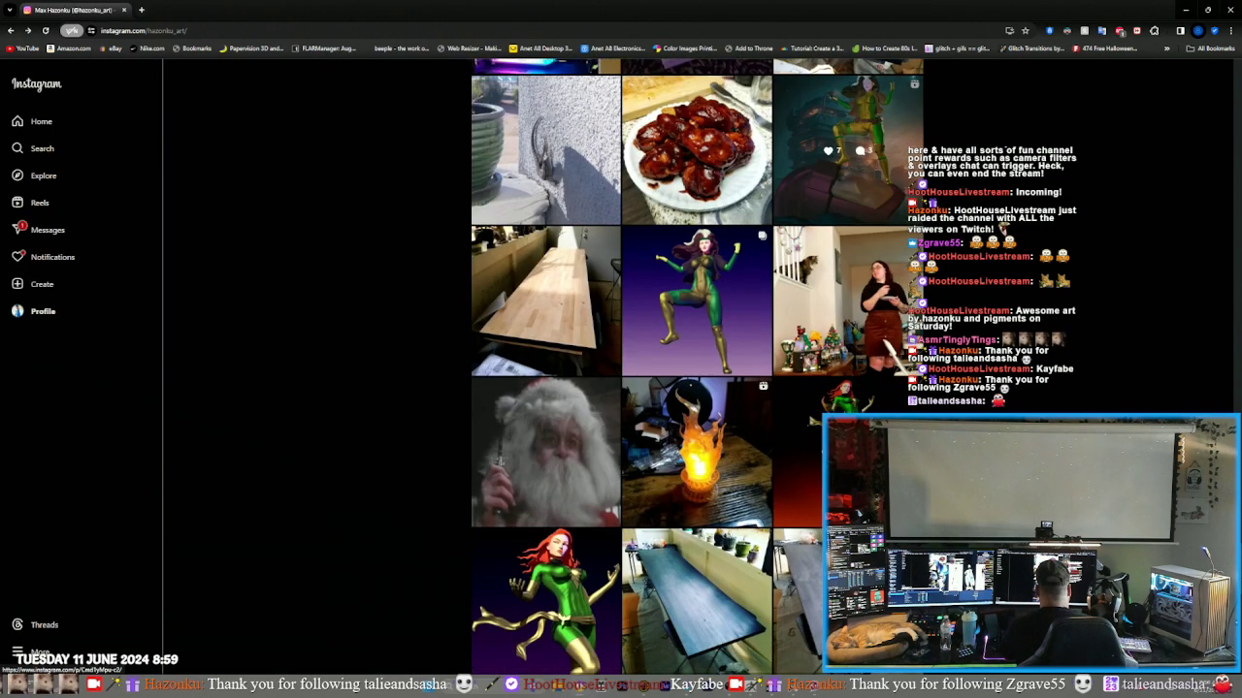
pyautogui.scroll(-2, 844, 408)
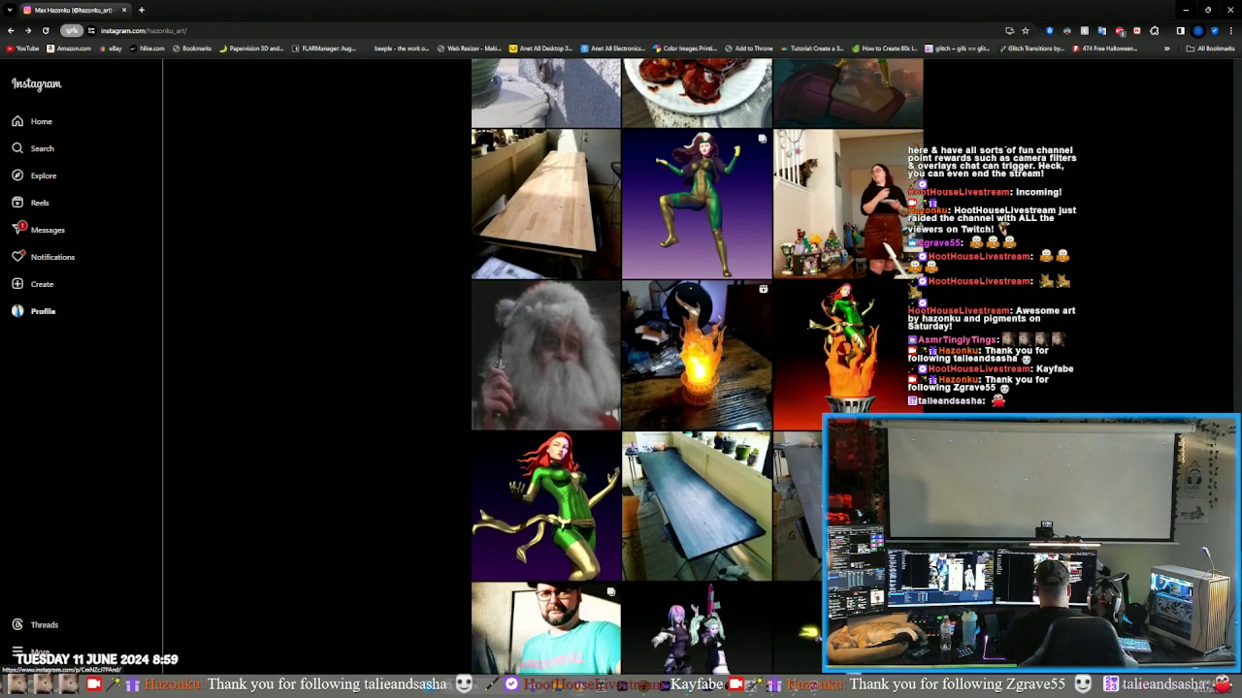
pyautogui.click(845, 406)
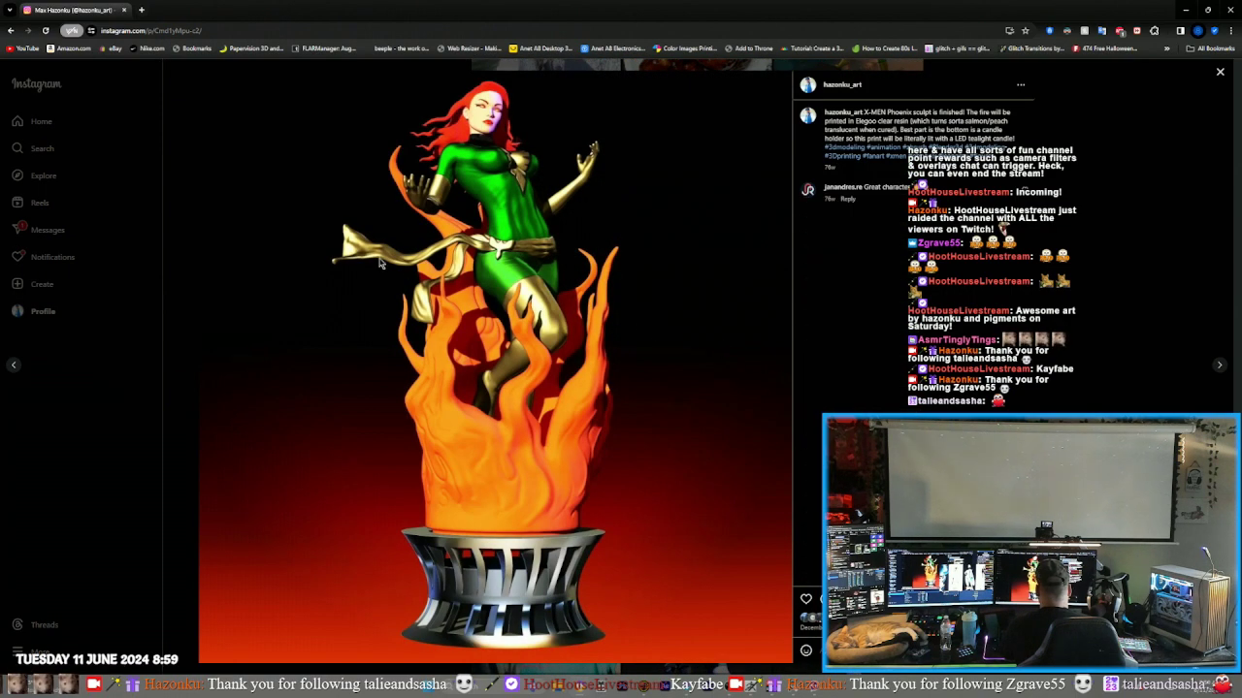
pyautogui.click(169, 243)
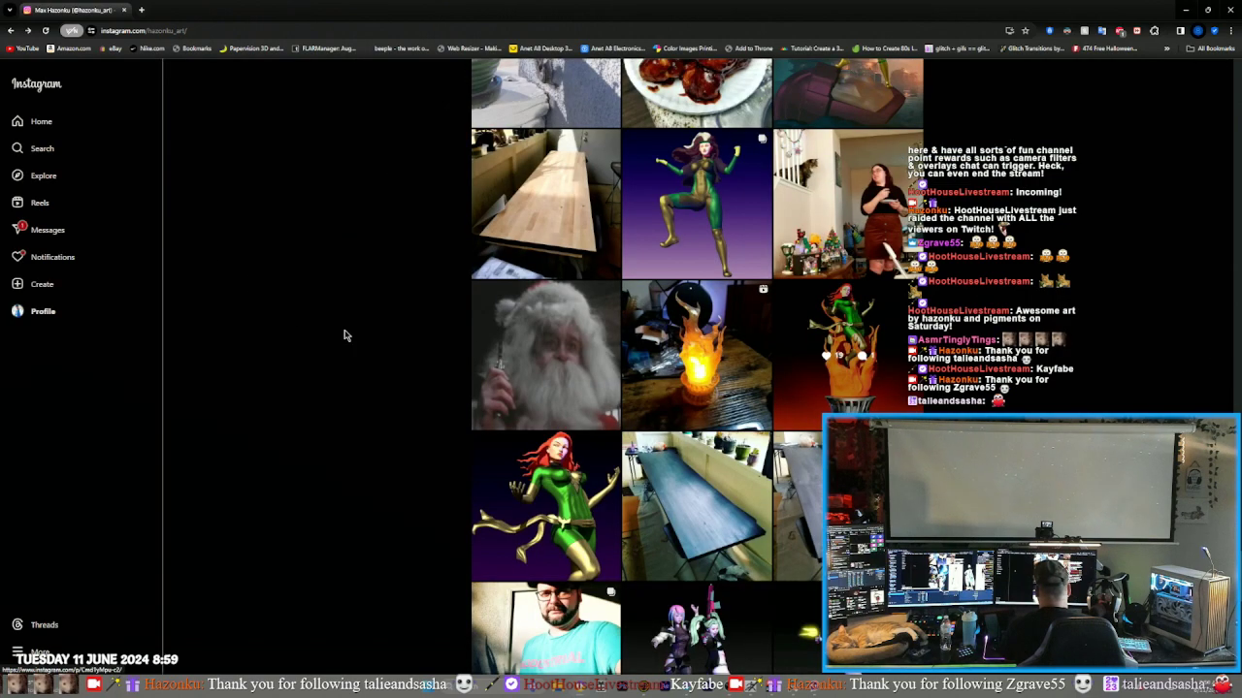
pyautogui.click(692, 416)
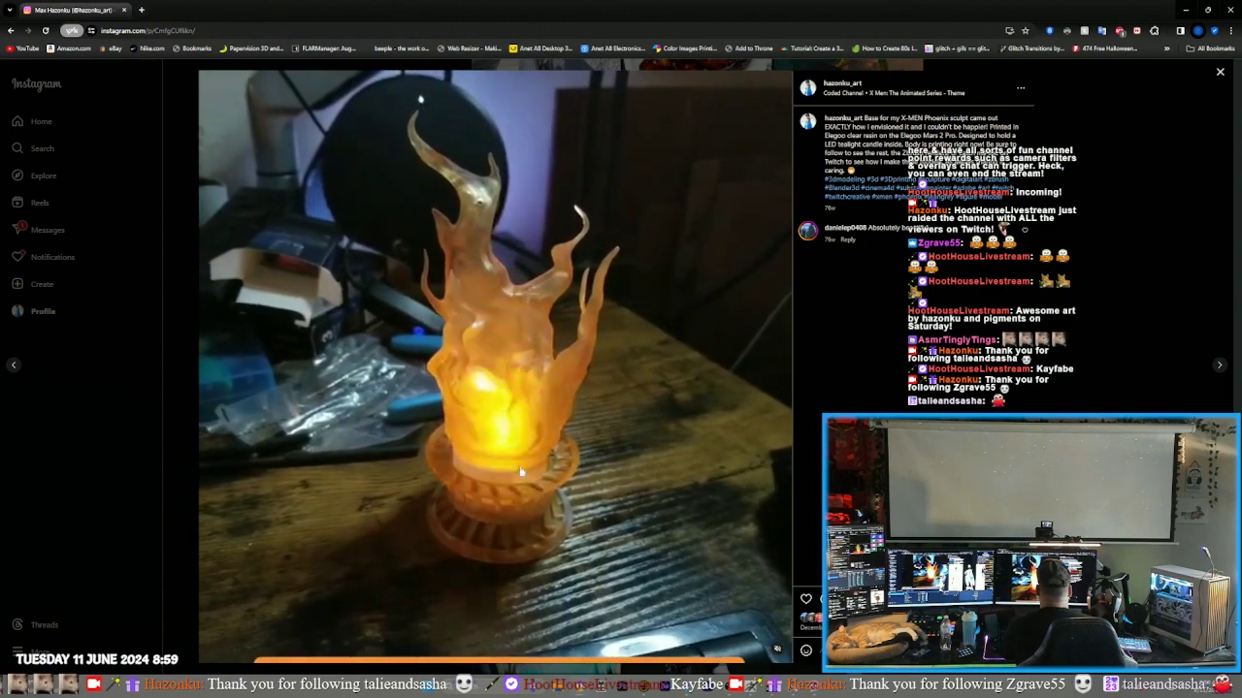
pyautogui.click(1219, 71)
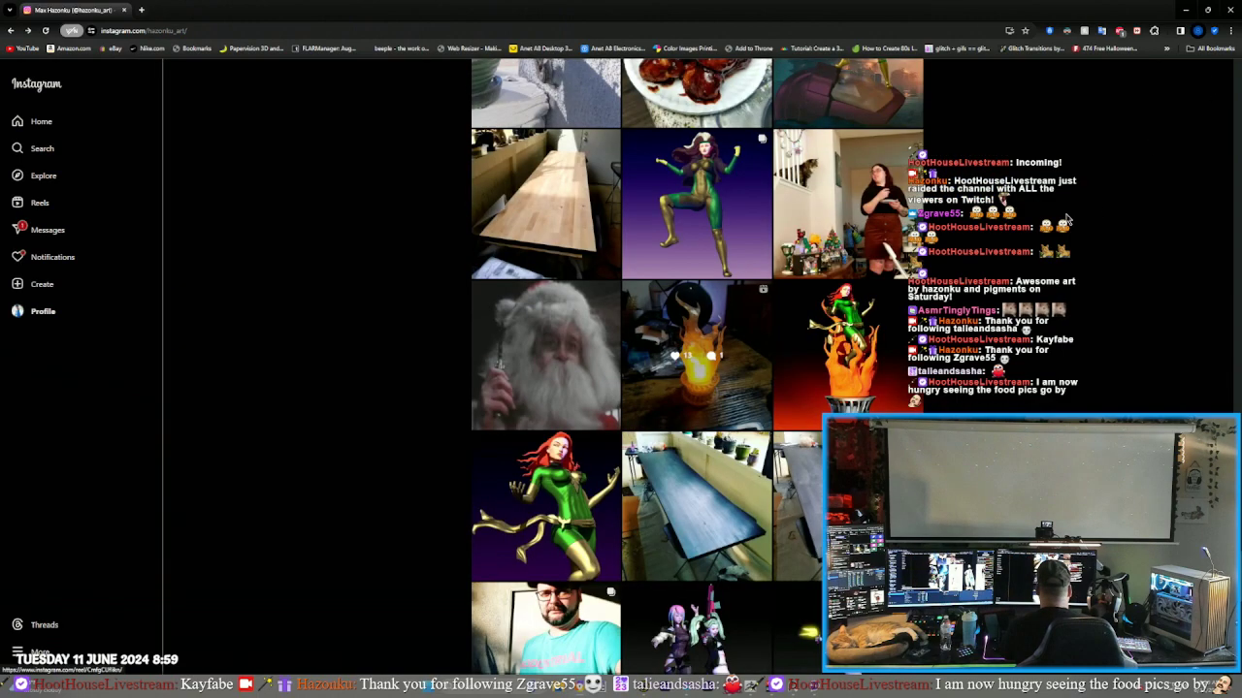
pyautogui.scroll(-2, 853, 327)
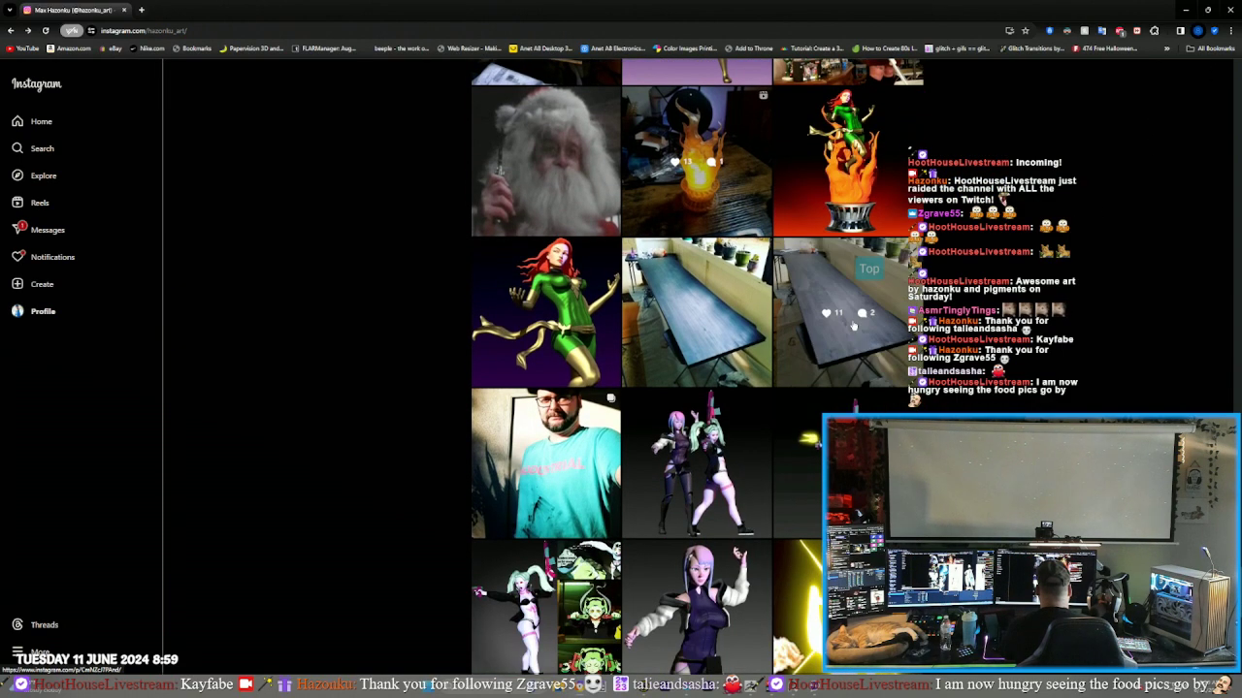
# - View the post of the finished Cyberpunk Edgerunners duo sculpt with the raised pink rifle, and close it
pyautogui.scroll(-1, 853, 327)
pyautogui.click(749, 429)
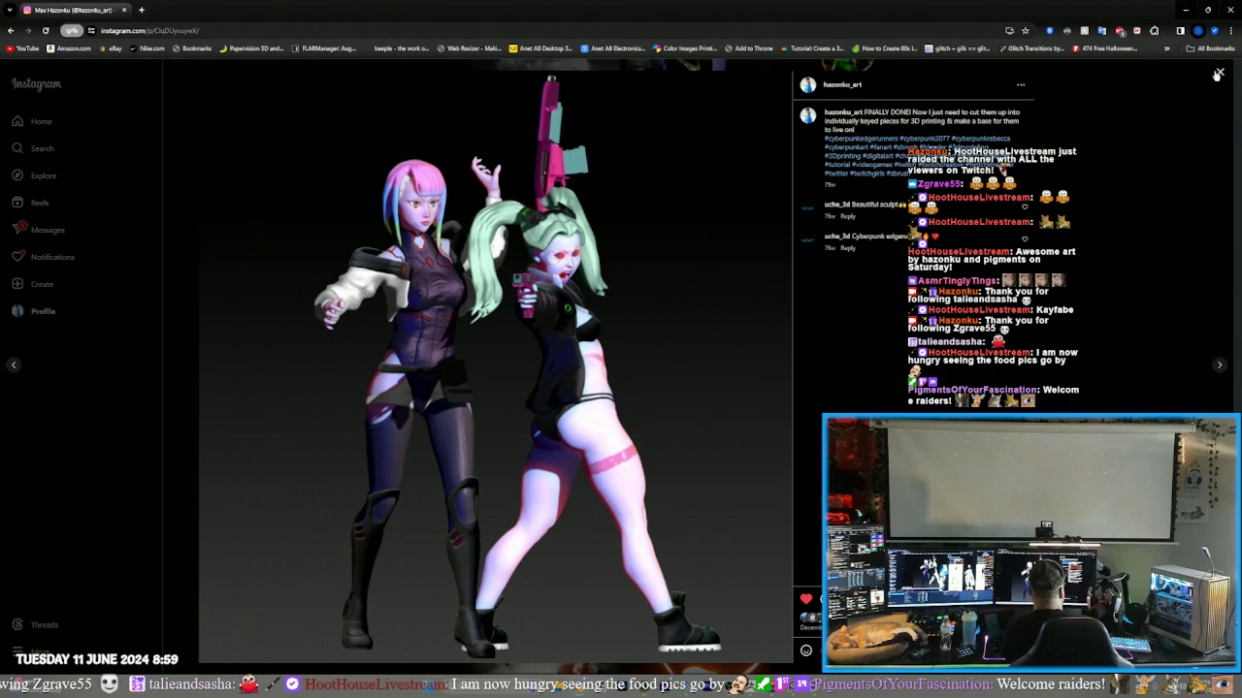
pyautogui.click(1221, 73)
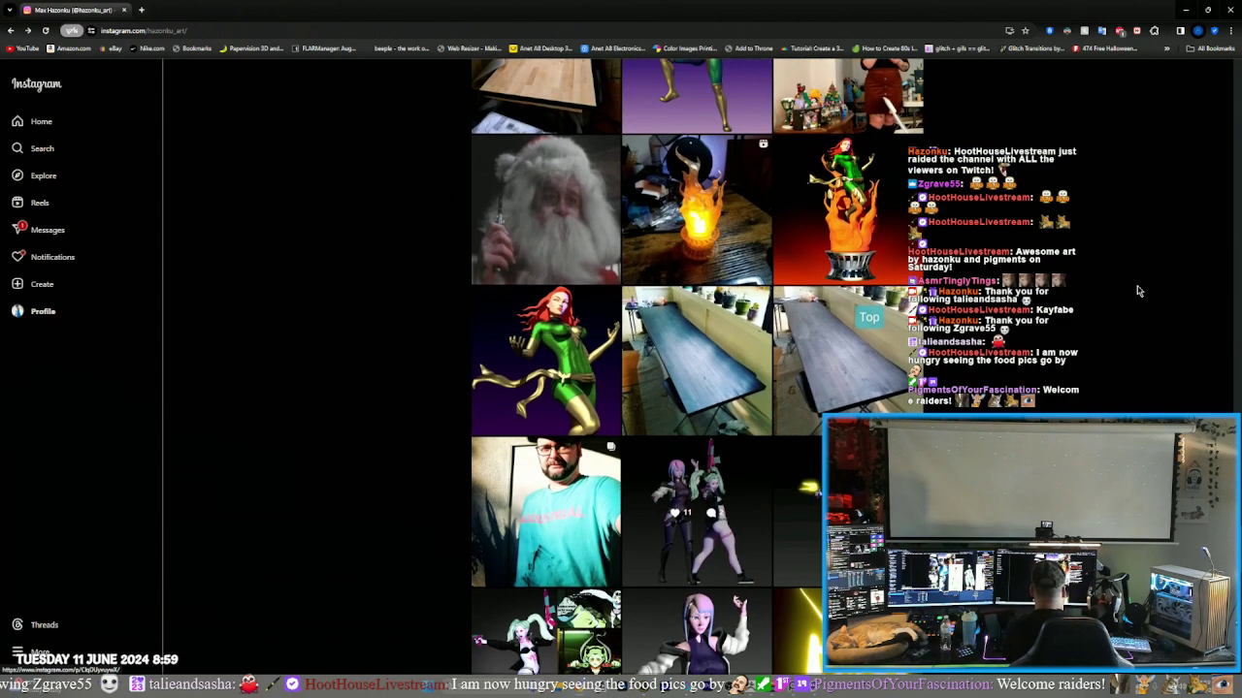
# - Browse back up through the posts to the glossy black marble-effect tabletop, view that post and close it
pyautogui.scroll(5, 1141, 287)
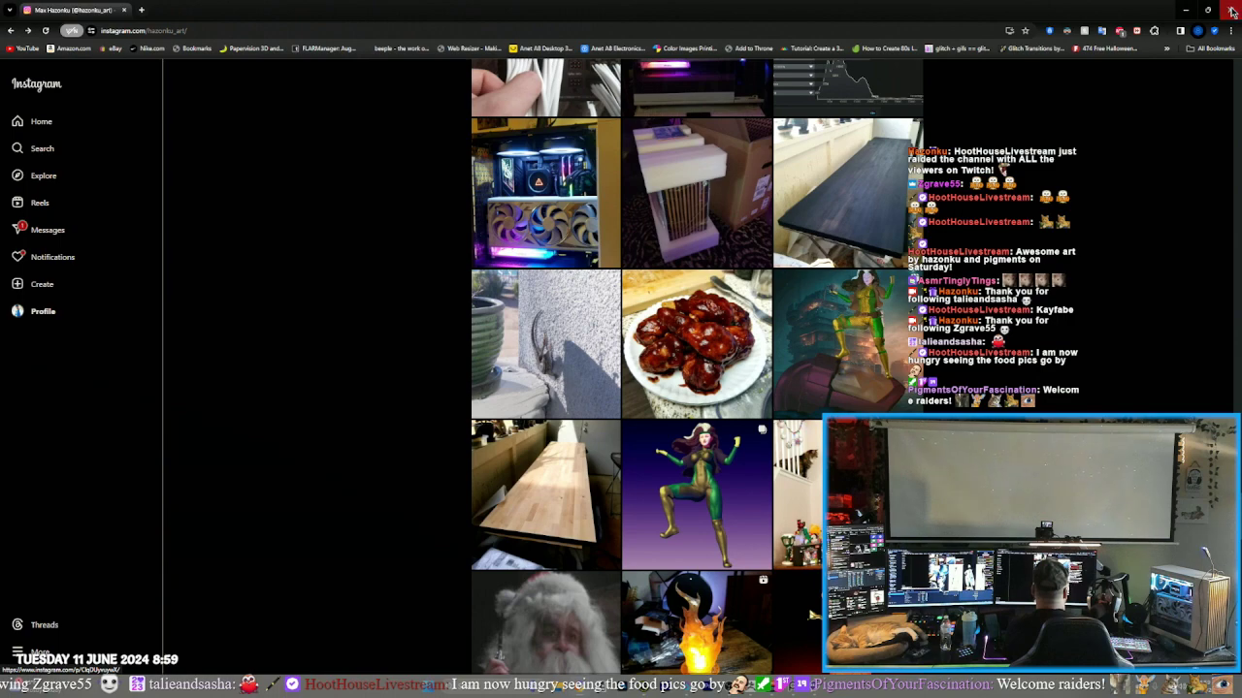
pyautogui.scroll(2, 1145, 206)
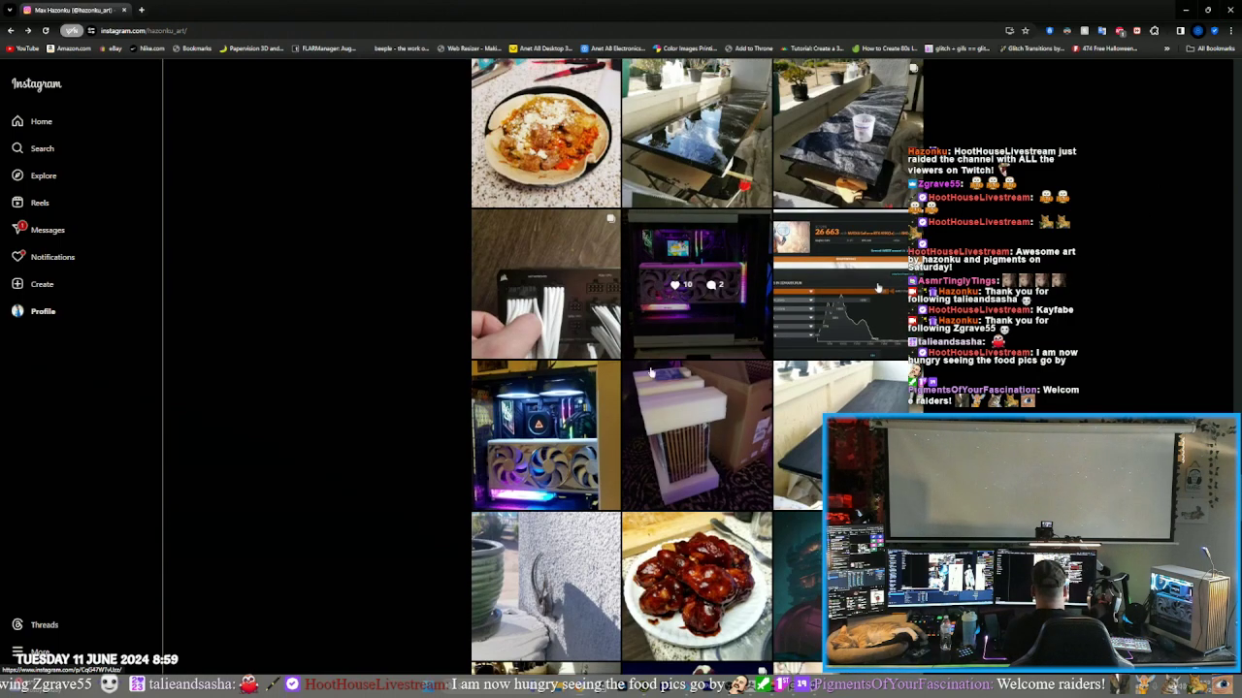
pyautogui.scroll(5, 790, 436)
pyautogui.scroll(-1, 766, 438)
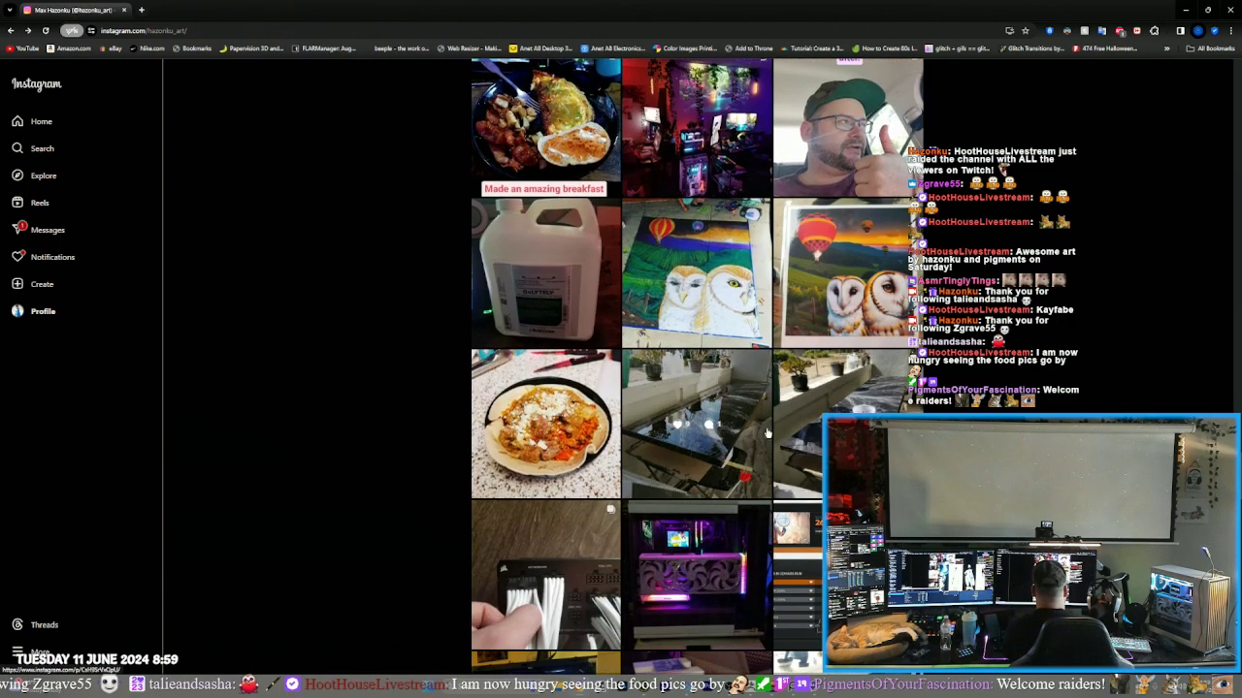
pyautogui.click(762, 438)
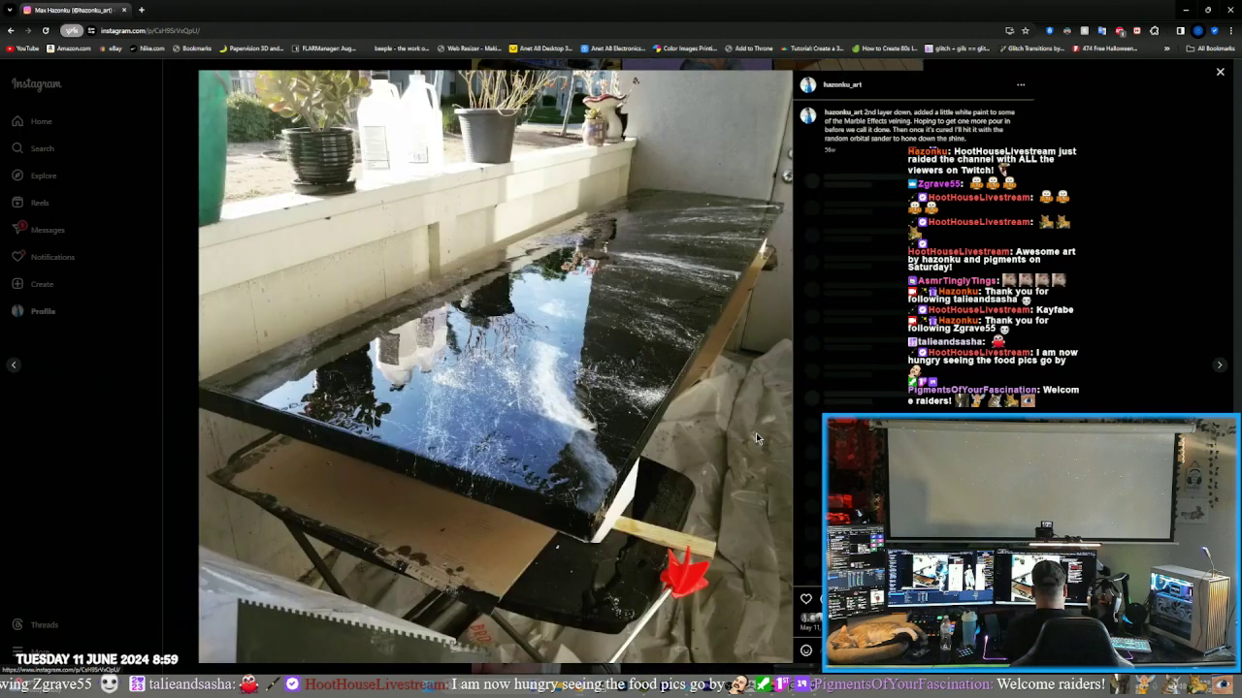
pyautogui.click(1221, 75)
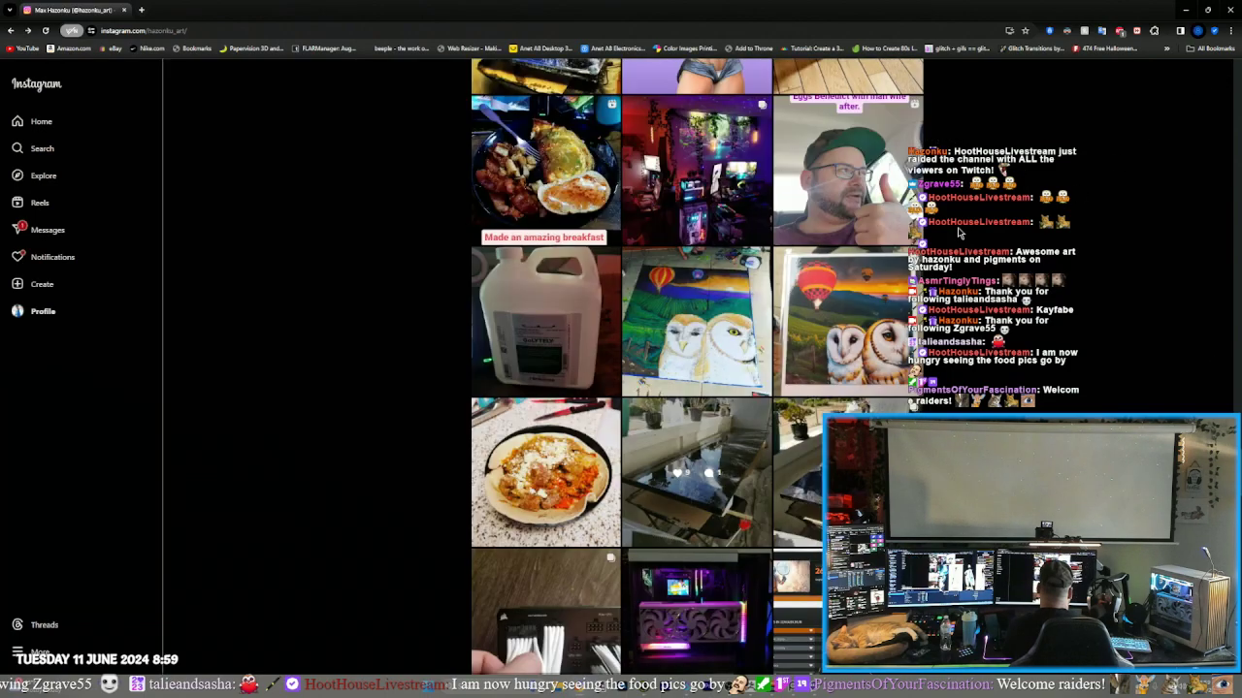
# - Browse up to the newer posts, view the X-MEN 97 Storm progress turntable and close it
pyautogui.scroll(5, 866, 301)
pyautogui.scroll(20, 867, 301)
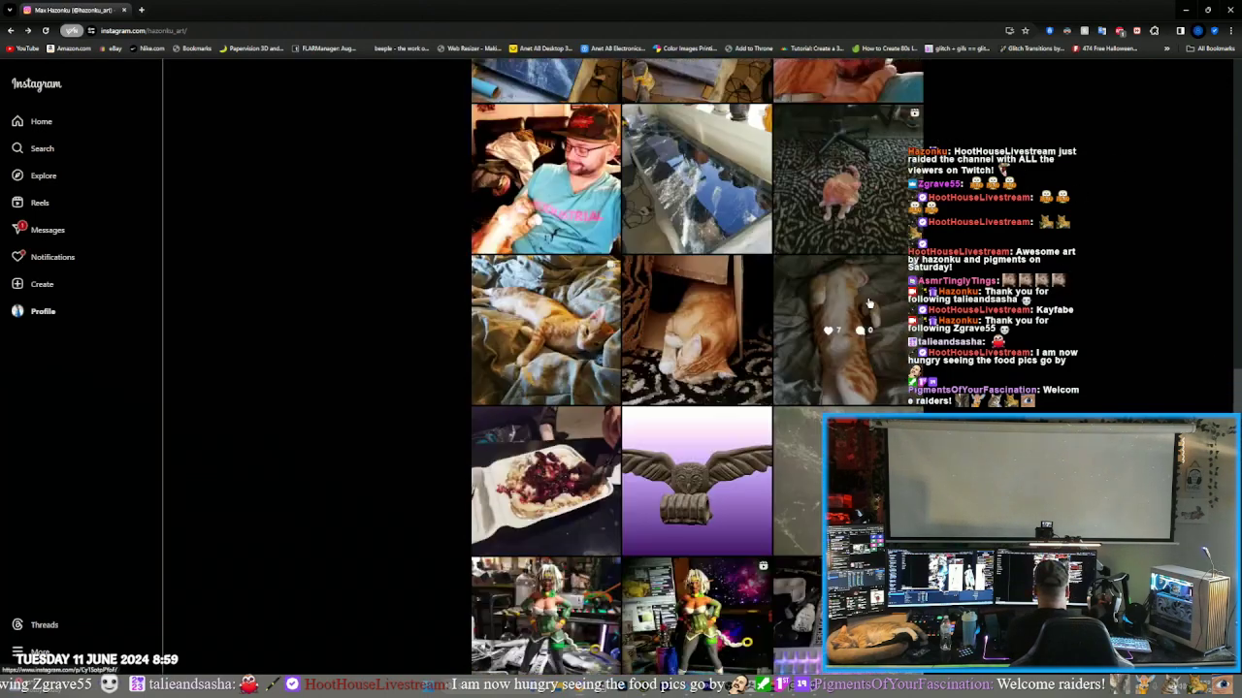
pyautogui.scroll(15, 876, 306)
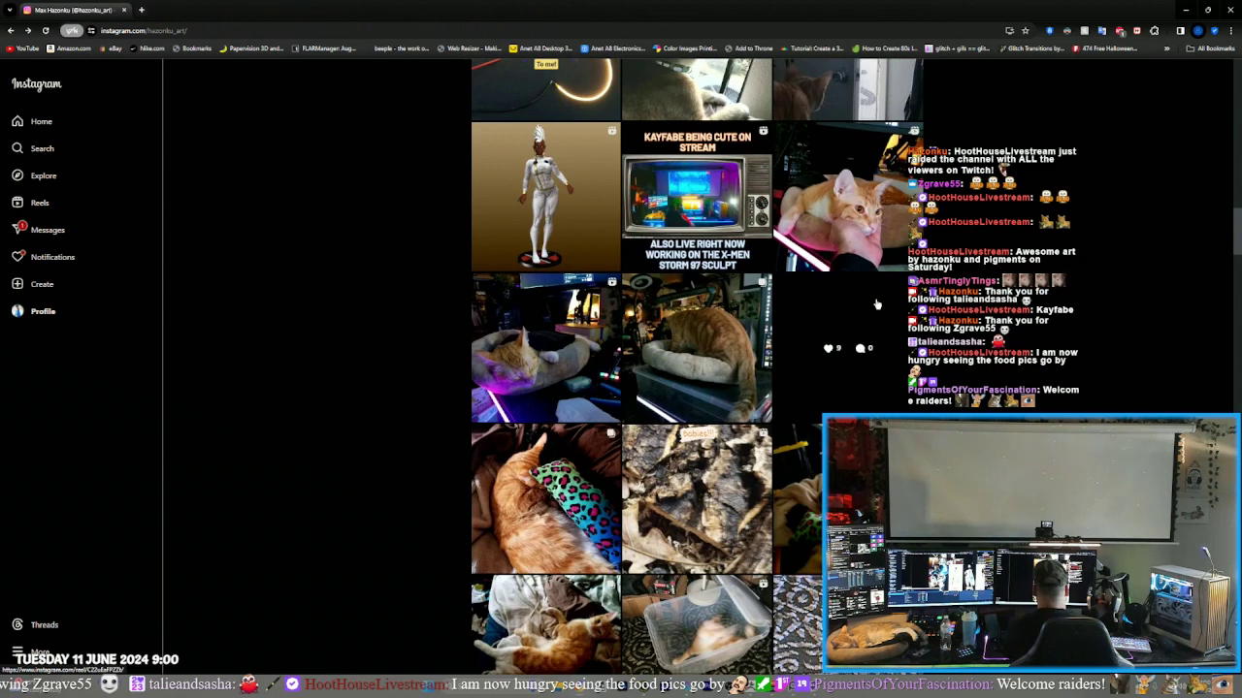
pyautogui.scroll(5, 876, 304)
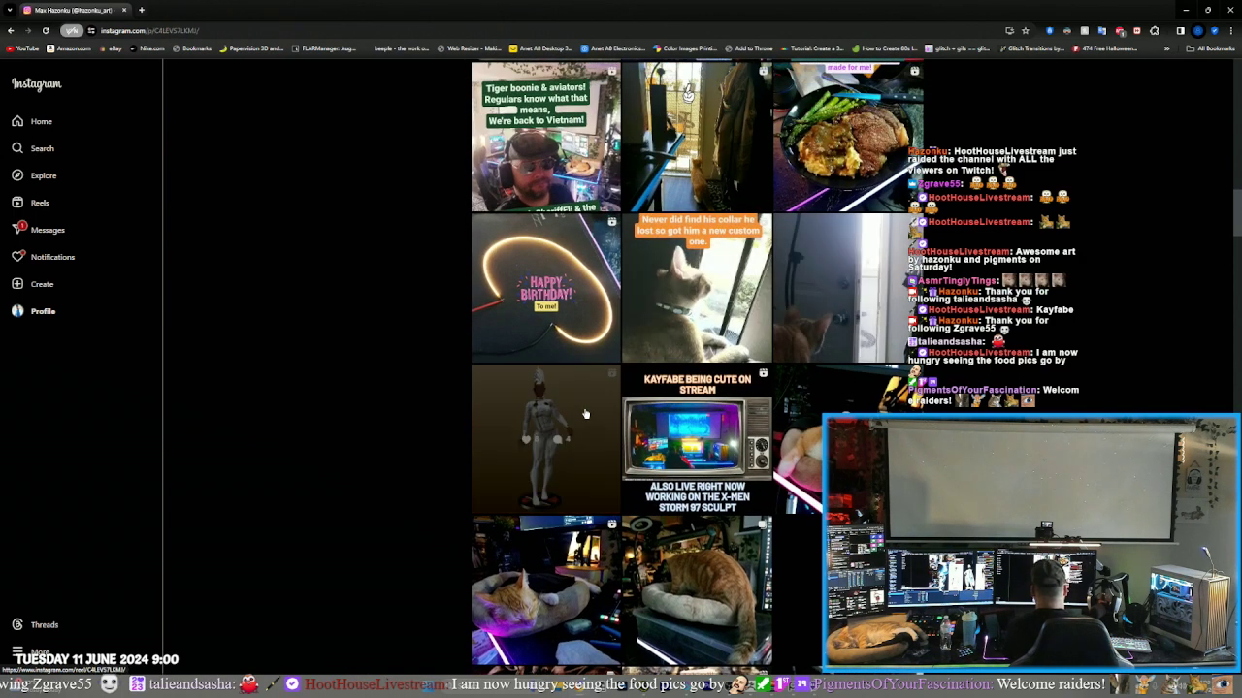
pyautogui.click(585, 414)
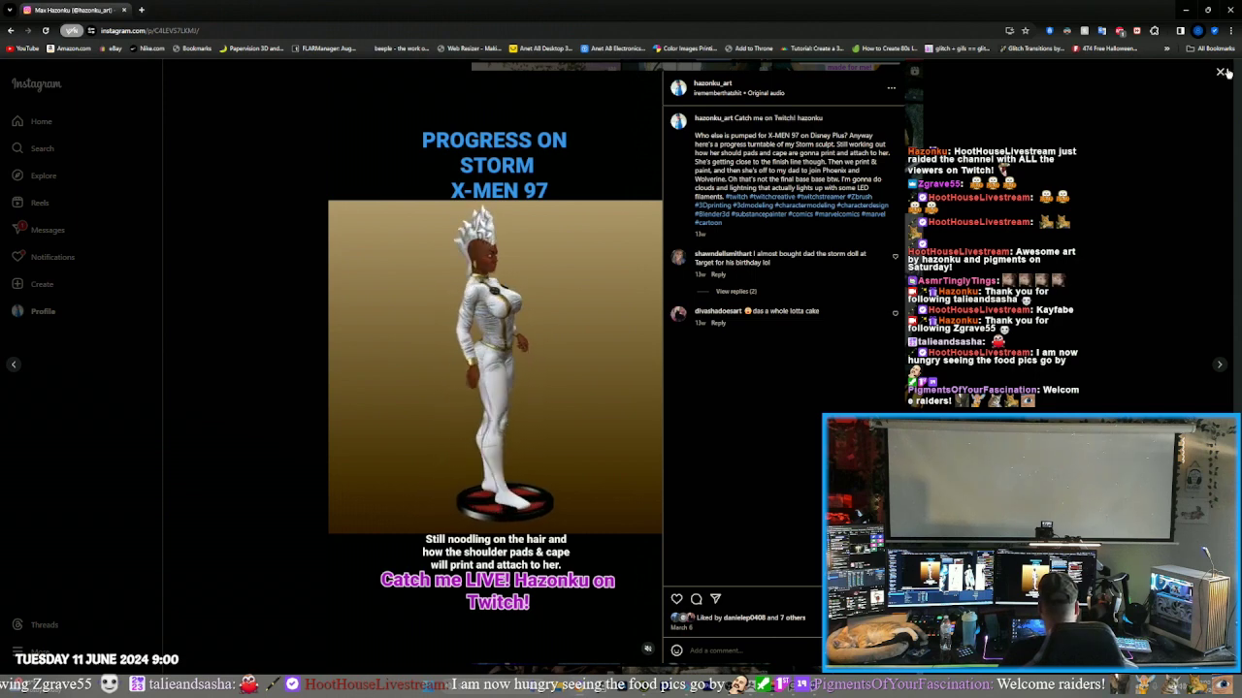
pyautogui.click(1221, 75)
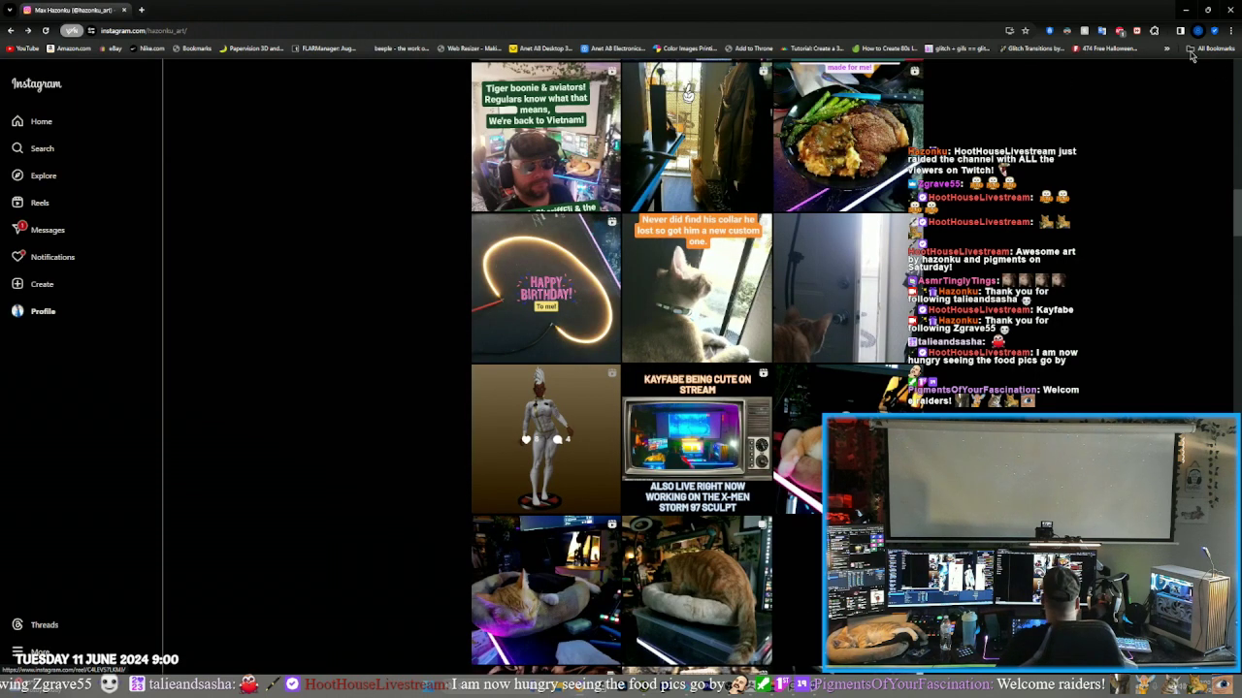
# - Close the browser to return to ZBrush and look over the white-suited figure from a three-quarter angle
pyautogui.click(1229, 9)
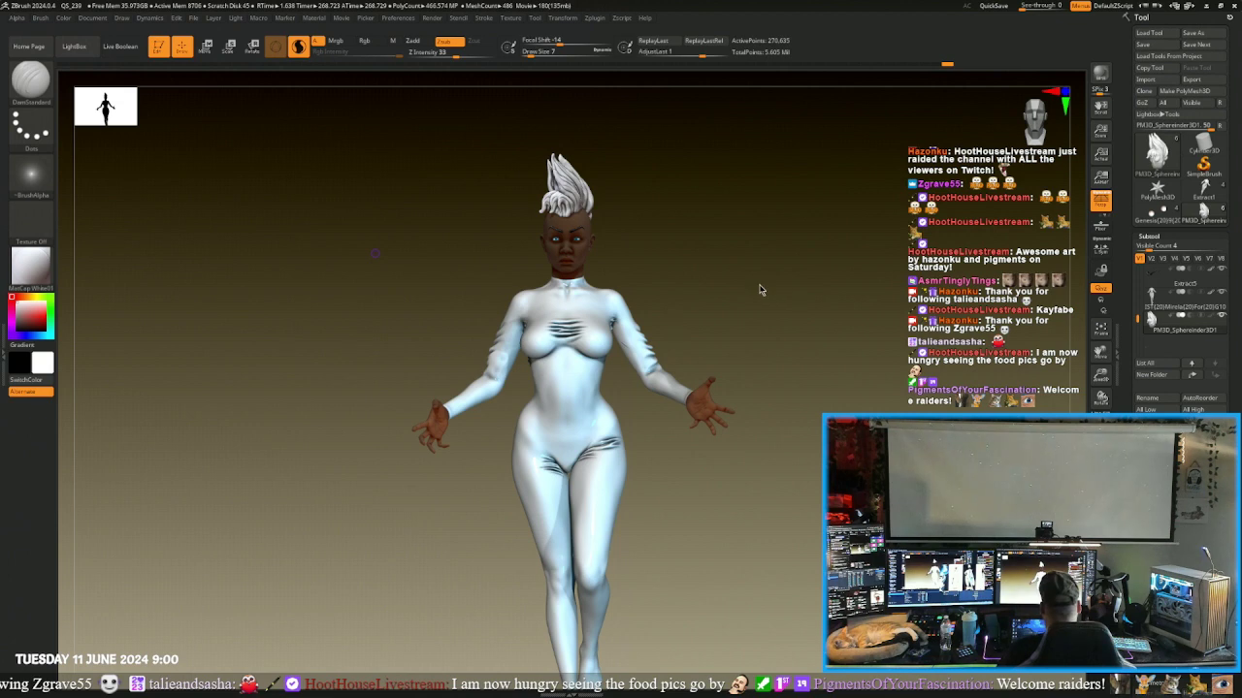
pyautogui.moveTo(761, 289)
pyautogui.mouseDown()
pyautogui.moveTo(817, 292)
pyautogui.moveTo(761, 294)
pyautogui.mouseUp()
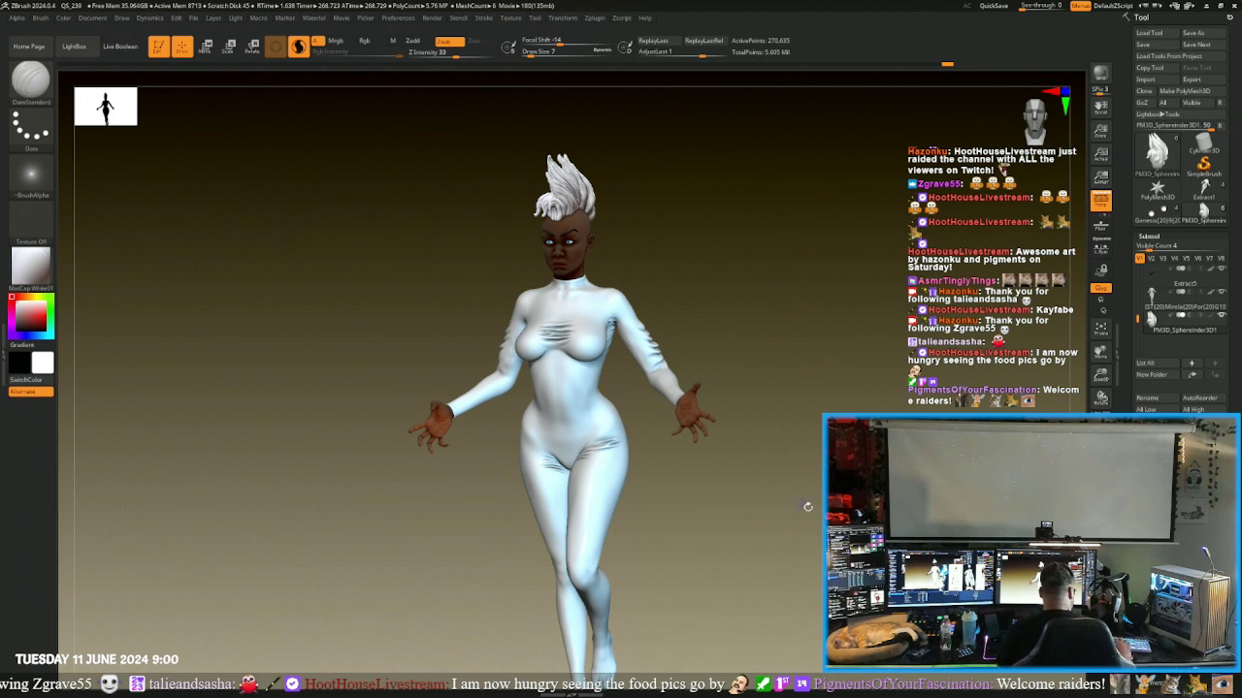
pyautogui.keyDown('alt'); pyautogui.moveTo(819, 508); pyautogui.dragTo(939, 362); pyautogui.keyUp('alt')
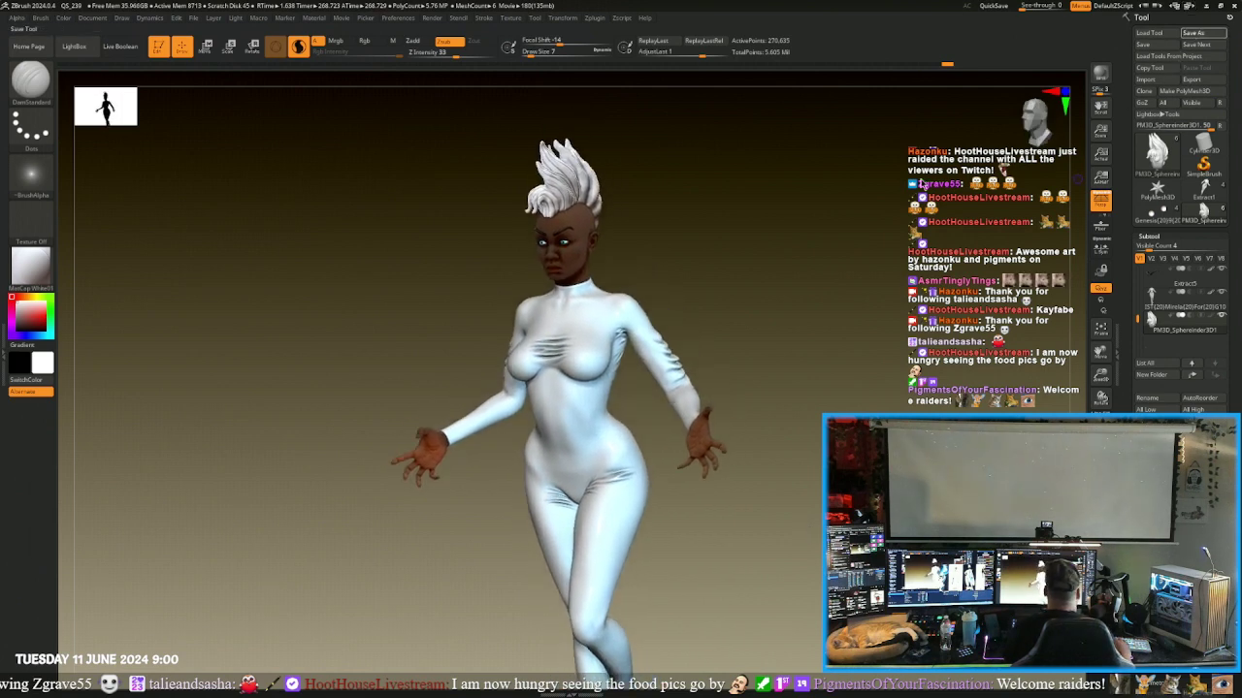
# - Save the tool over the existing Storm_97 file in the Zbrush Models folder
pyautogui.hotkey('ctrl', 's')
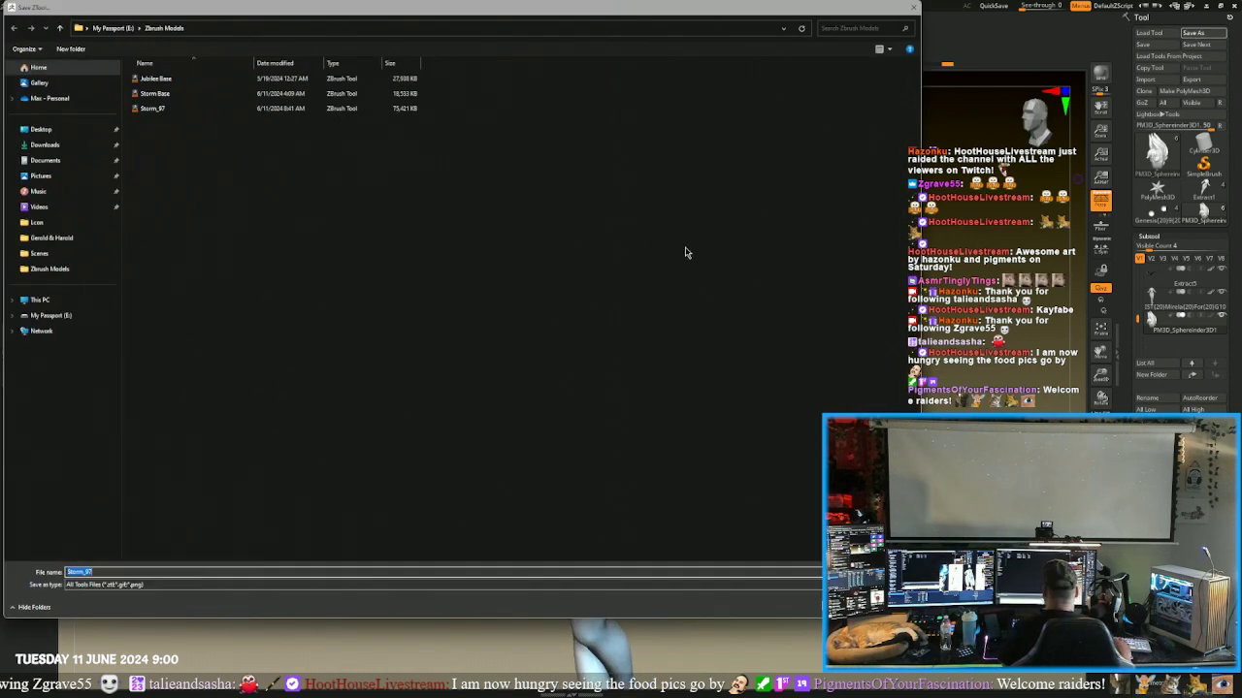
pyautogui.click(178, 112)
pyautogui.click(836, 606)
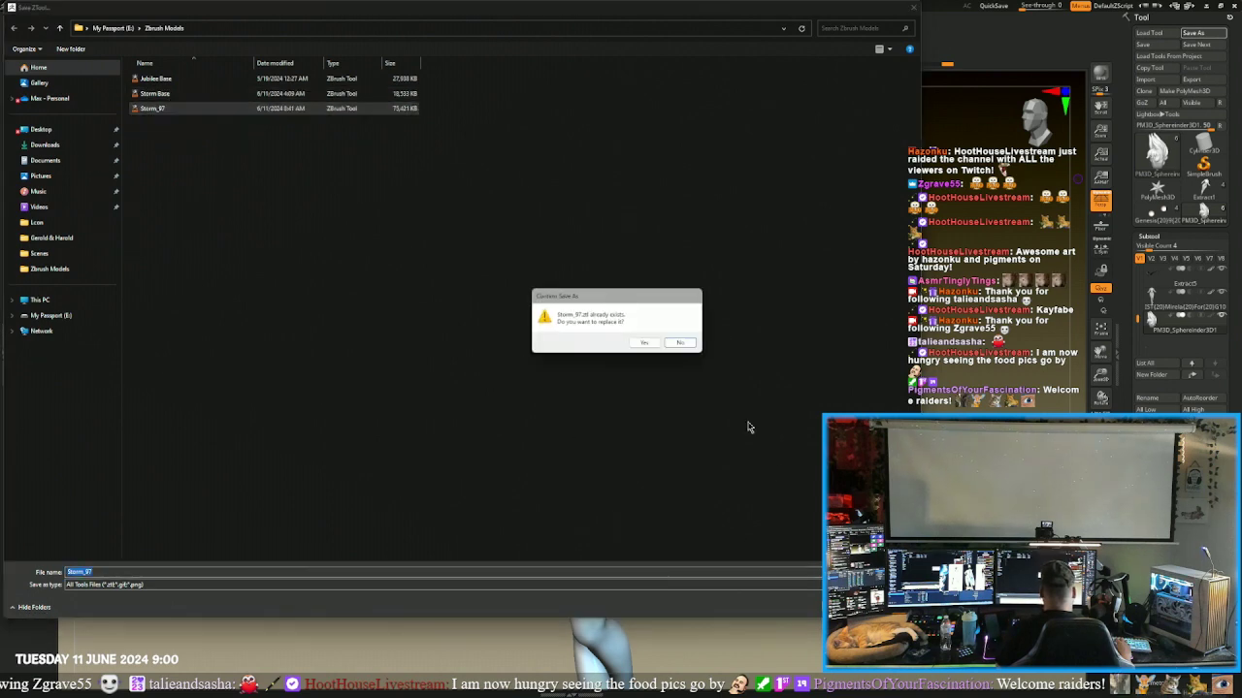
pyautogui.click(641, 342)
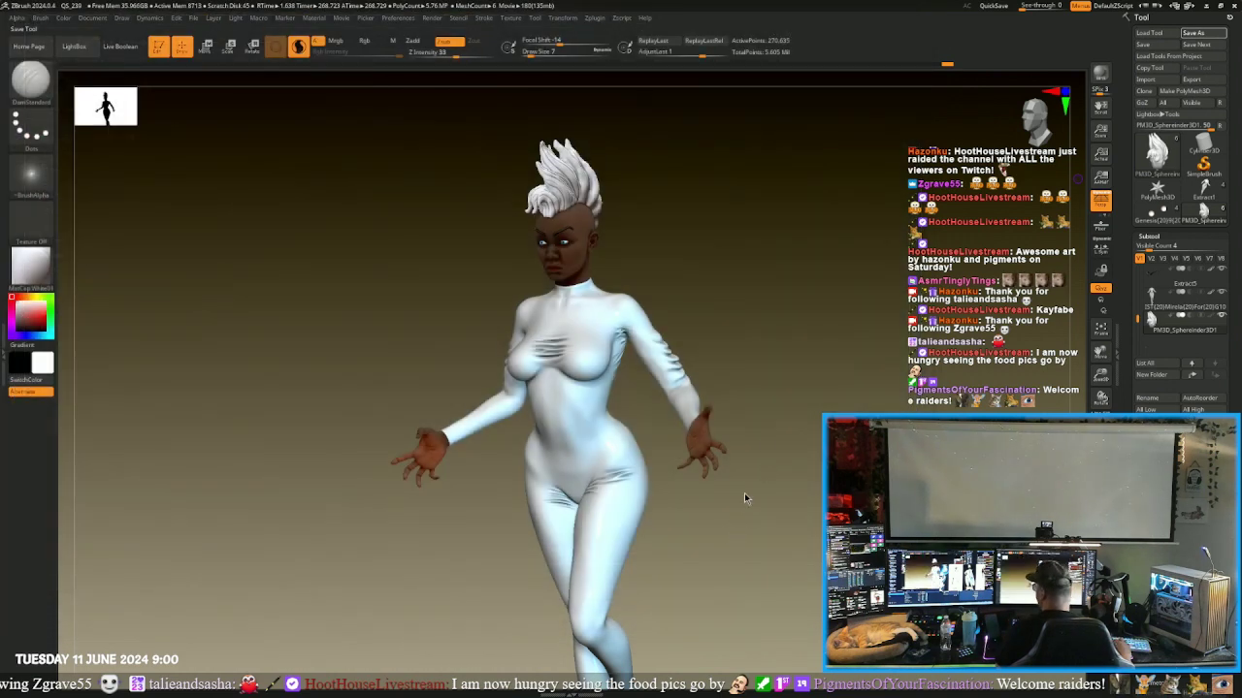
pyautogui.moveTo(773, 504); pyautogui.dragTo(703, 567)
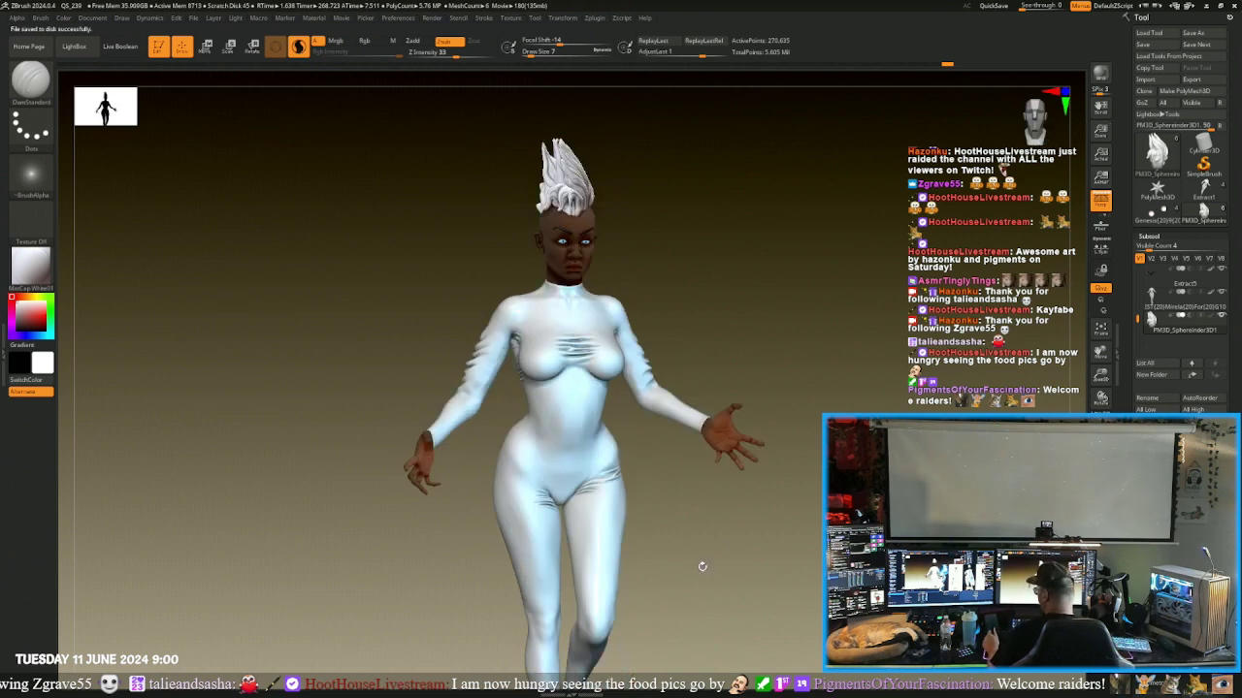